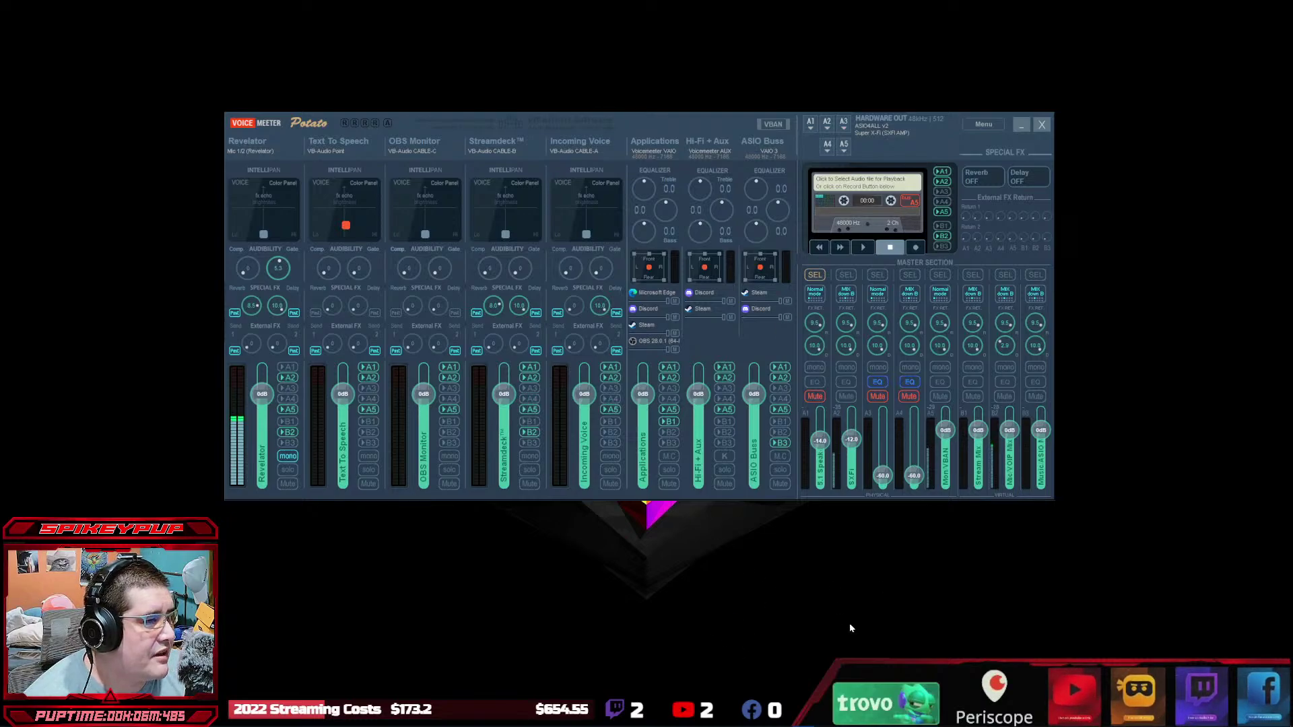
Step: Go to the Humble Bundle website and open the Epic Music Producer 2022 bundle from its software bundles
mouse_move(902, 724)
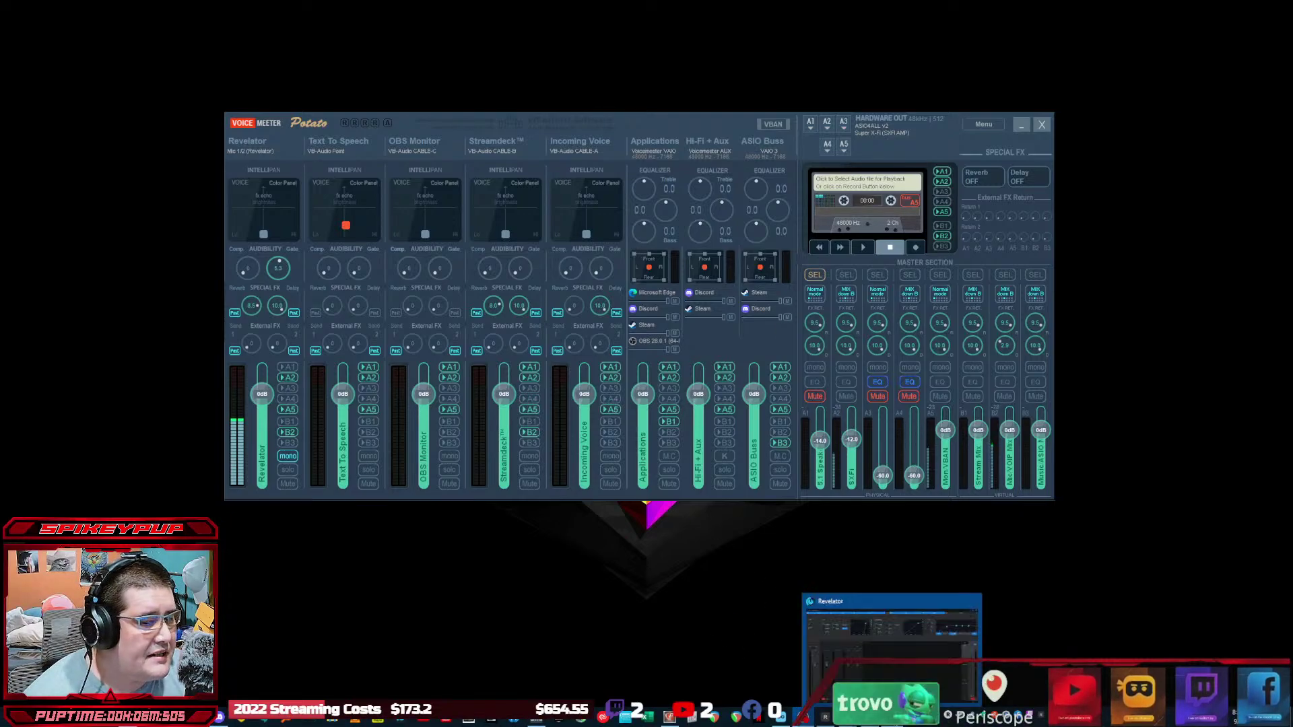
mouse_move(781, 717)
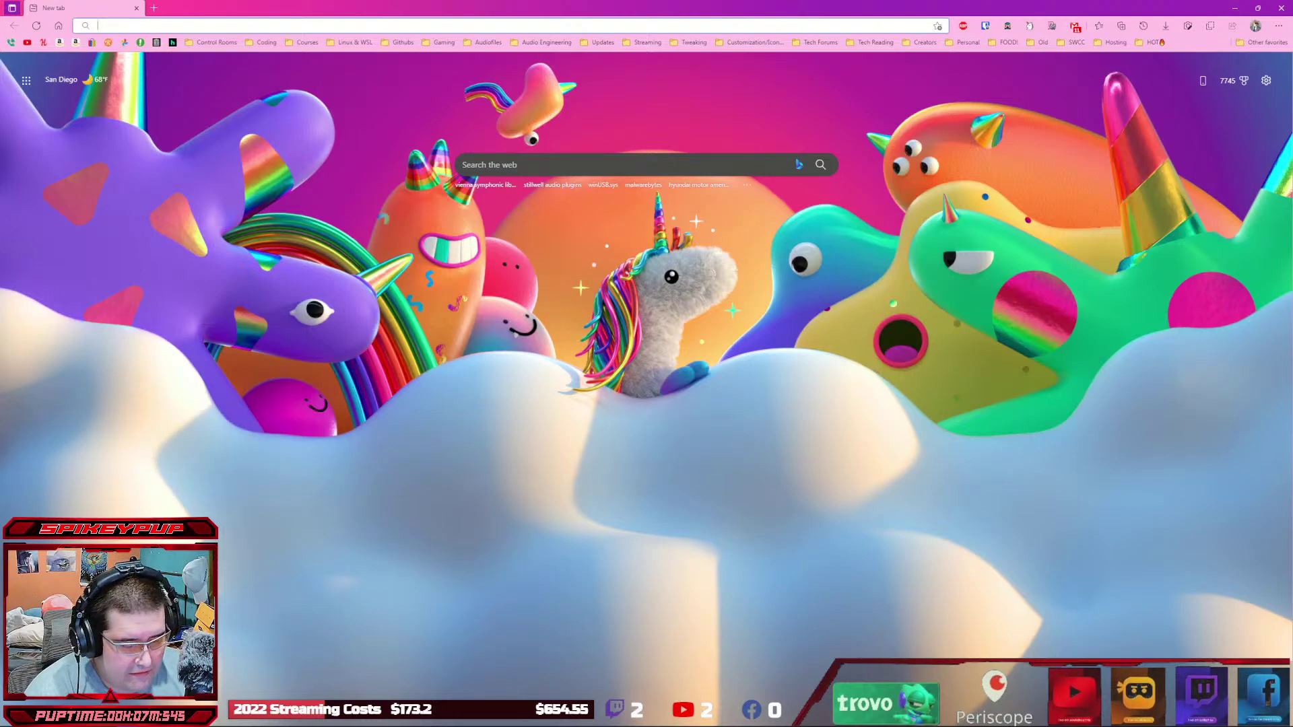
text(humble)
key(Return)
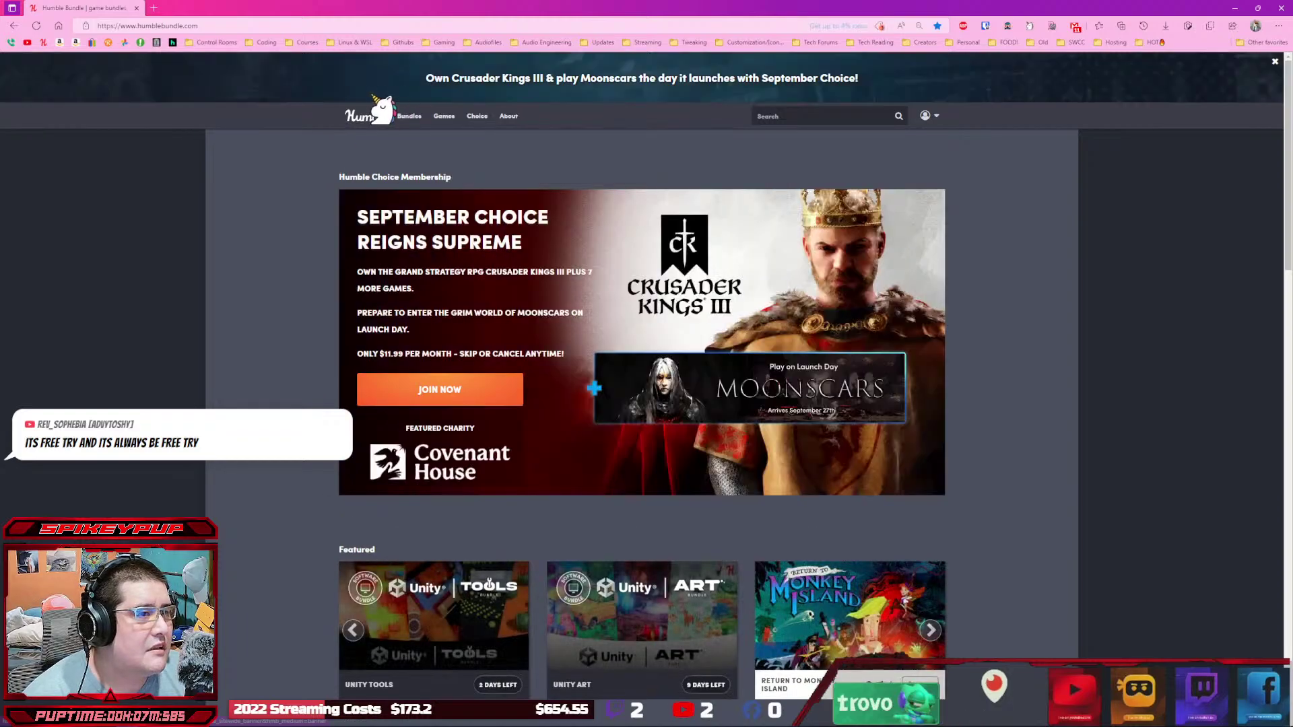
mouse_move(412, 120)
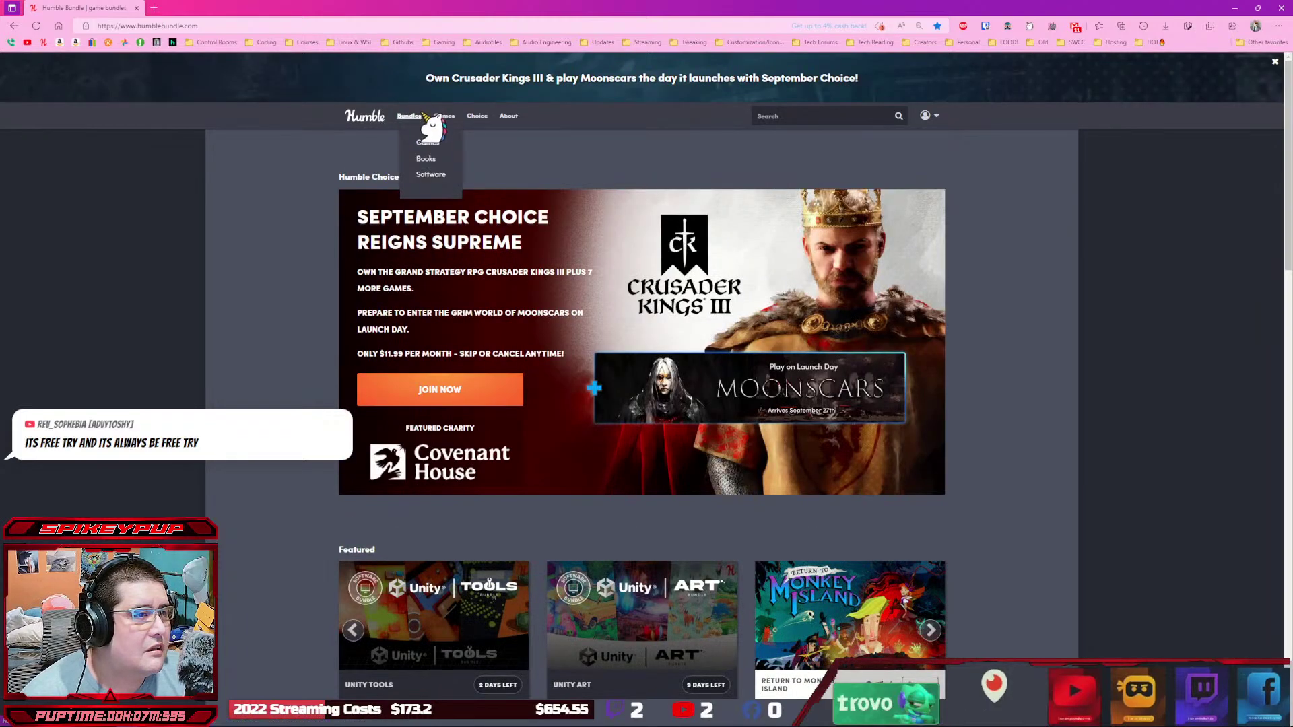
click(437, 177)
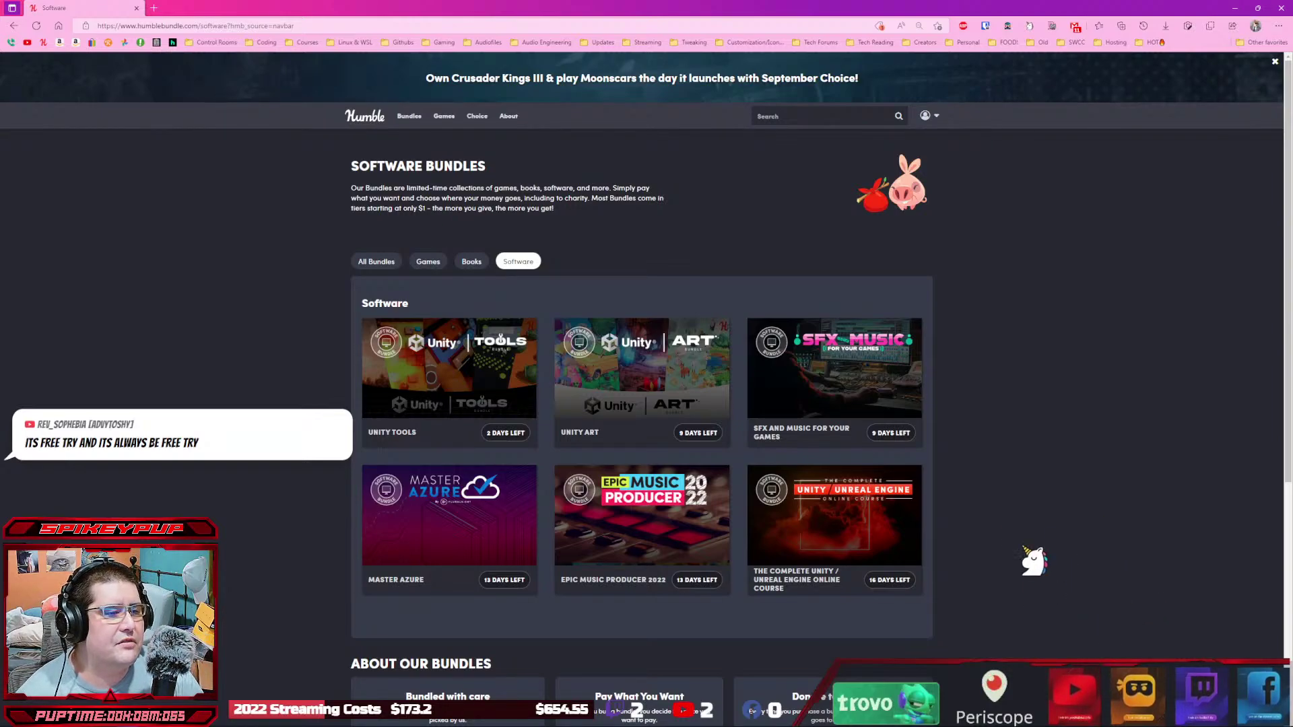
scroll(1037, 559, down, 3)
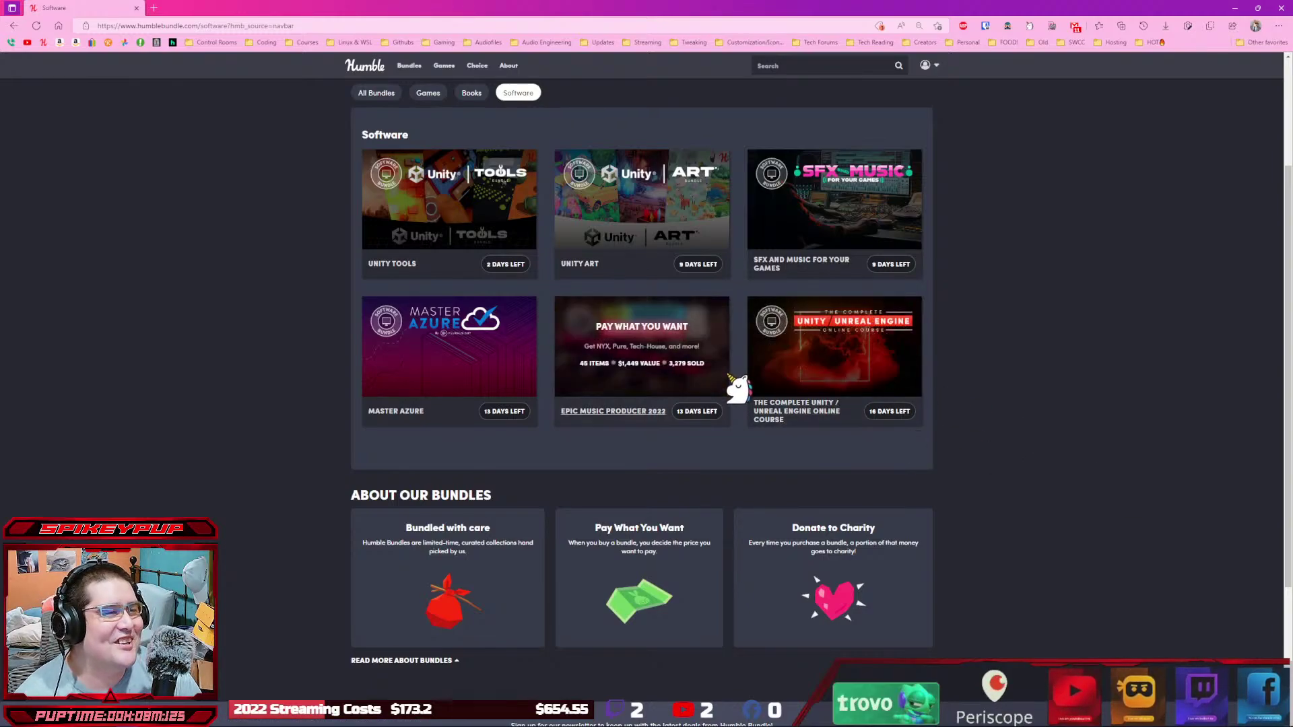
click(674, 356)
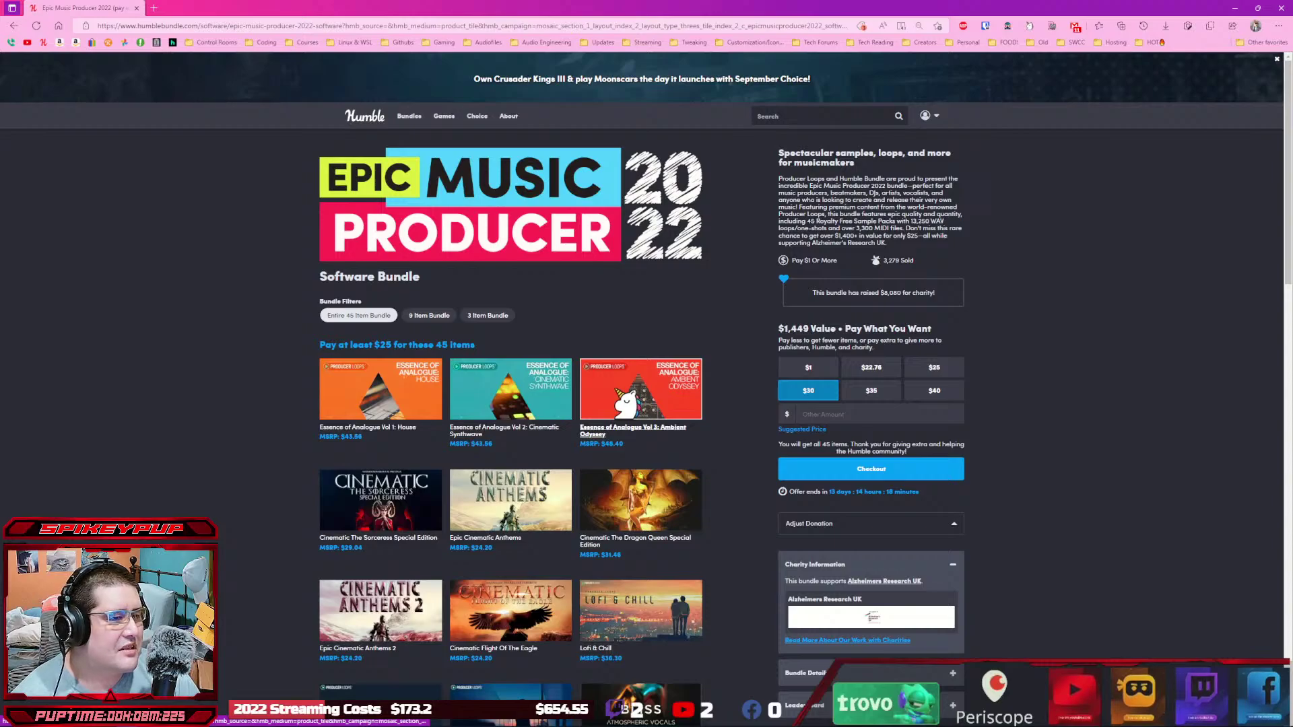
Step: Examine the sample packs offered in the Epic Music Producer 2022 bundle and close the browser window
scroll(624, 404, down, 4)
scroll(625, 402, down, 3)
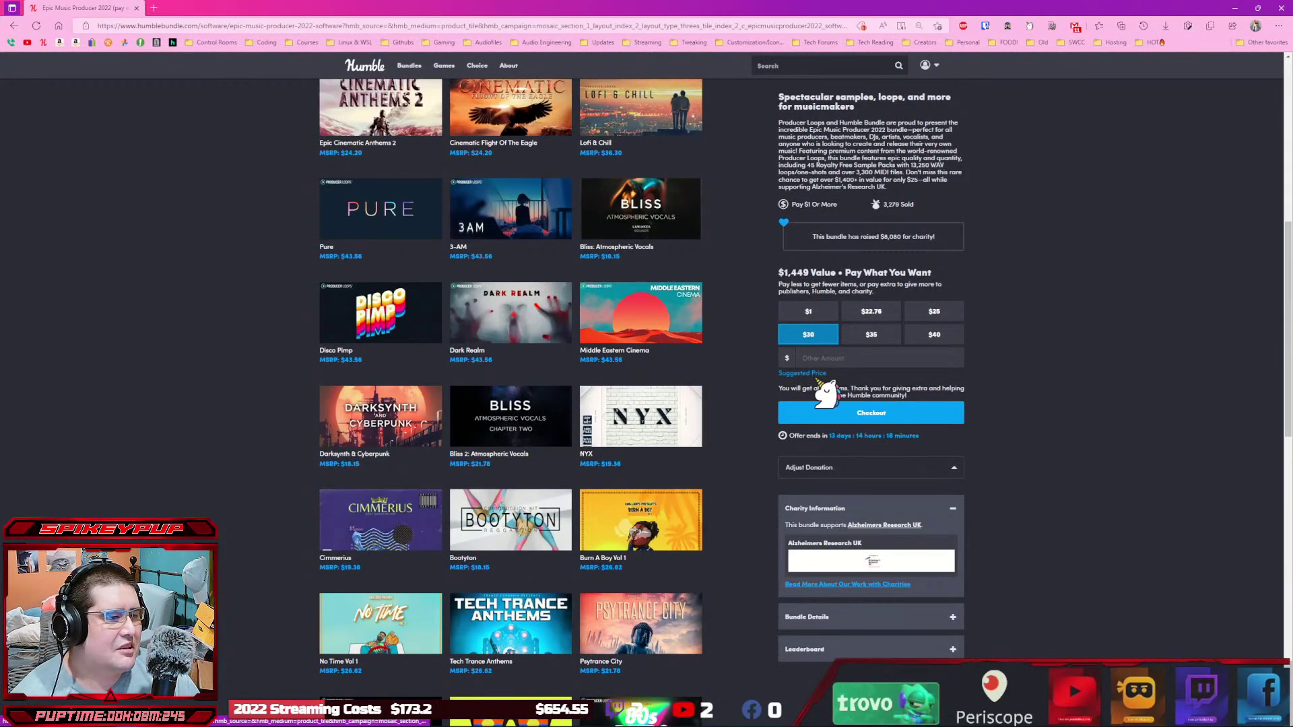
scroll(835, 273, down, 7)
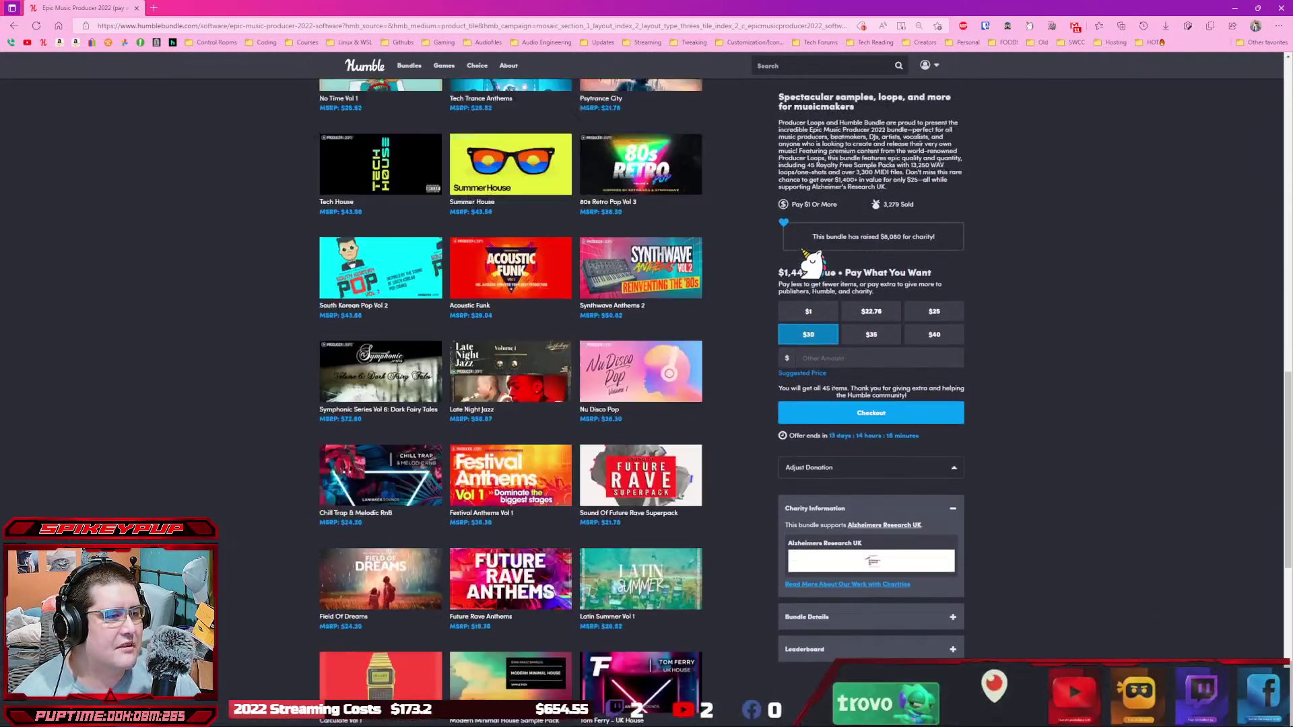
scroll(835, 266, up, 7)
scroll(840, 255, down, 3)
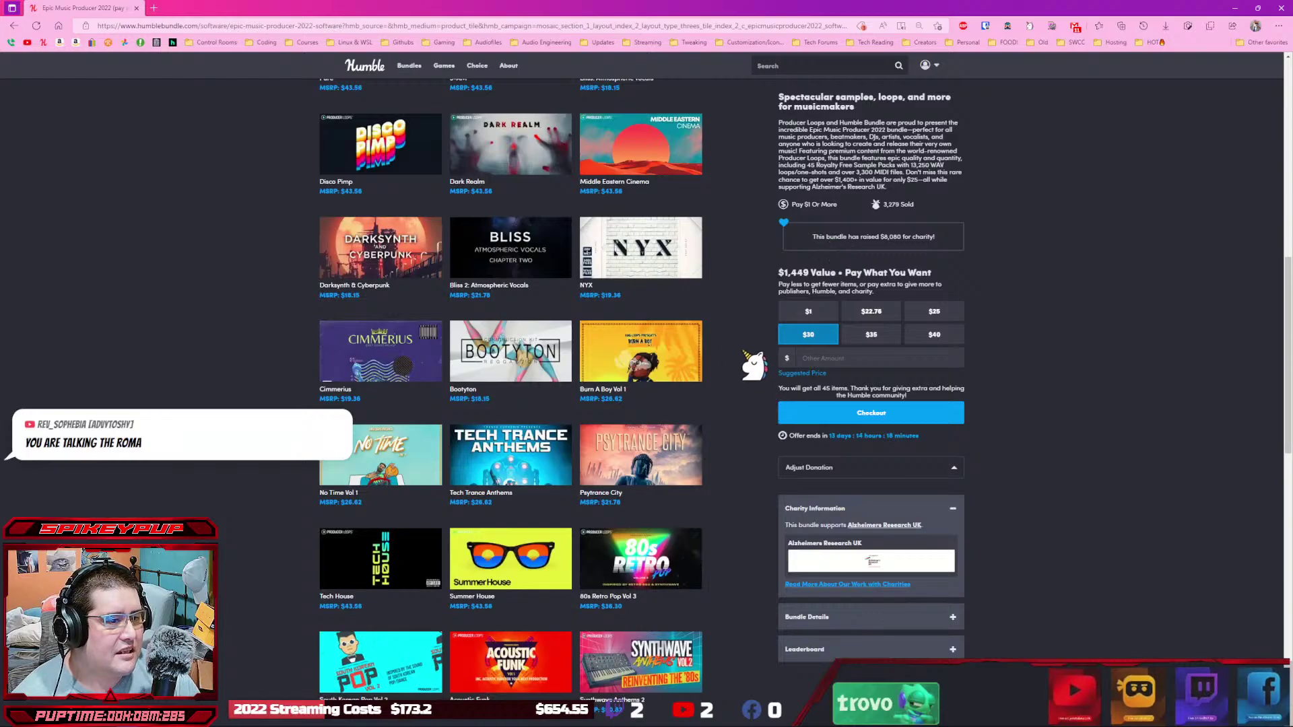
scroll(727, 357, down, 1)
scroll(727, 357, down, 7)
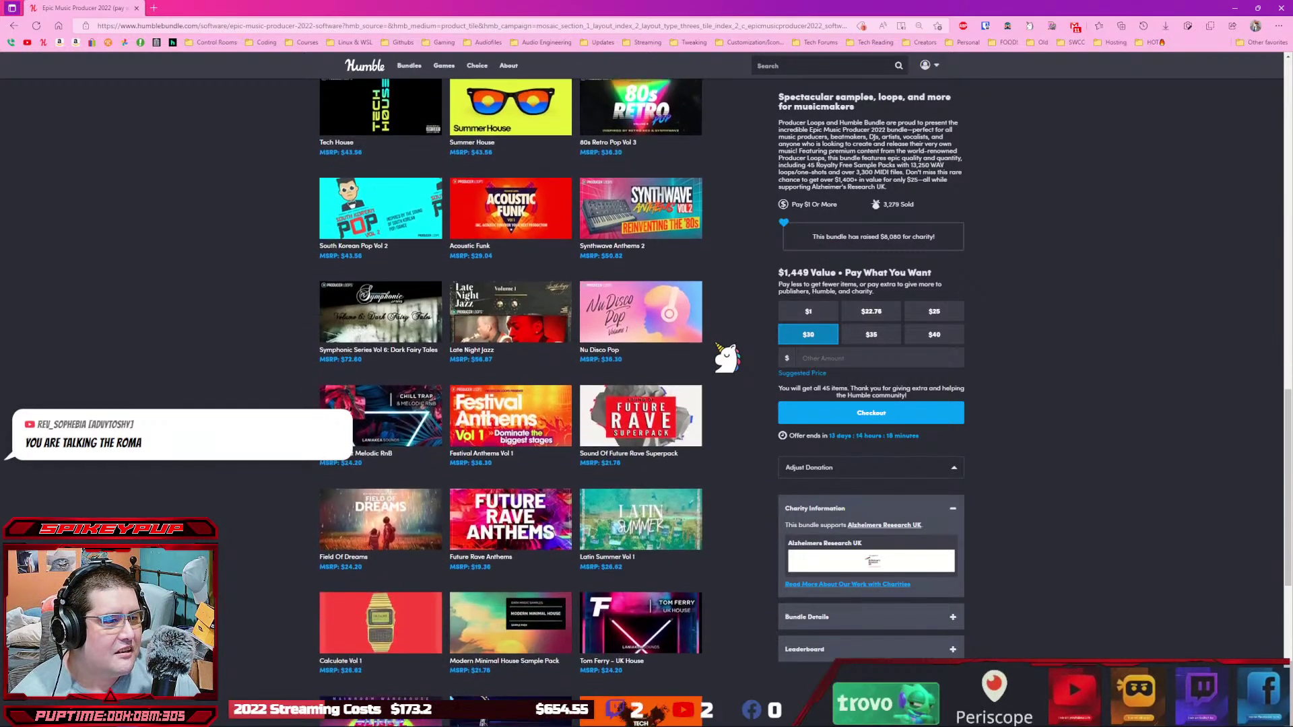
scroll(727, 357, down, 1)
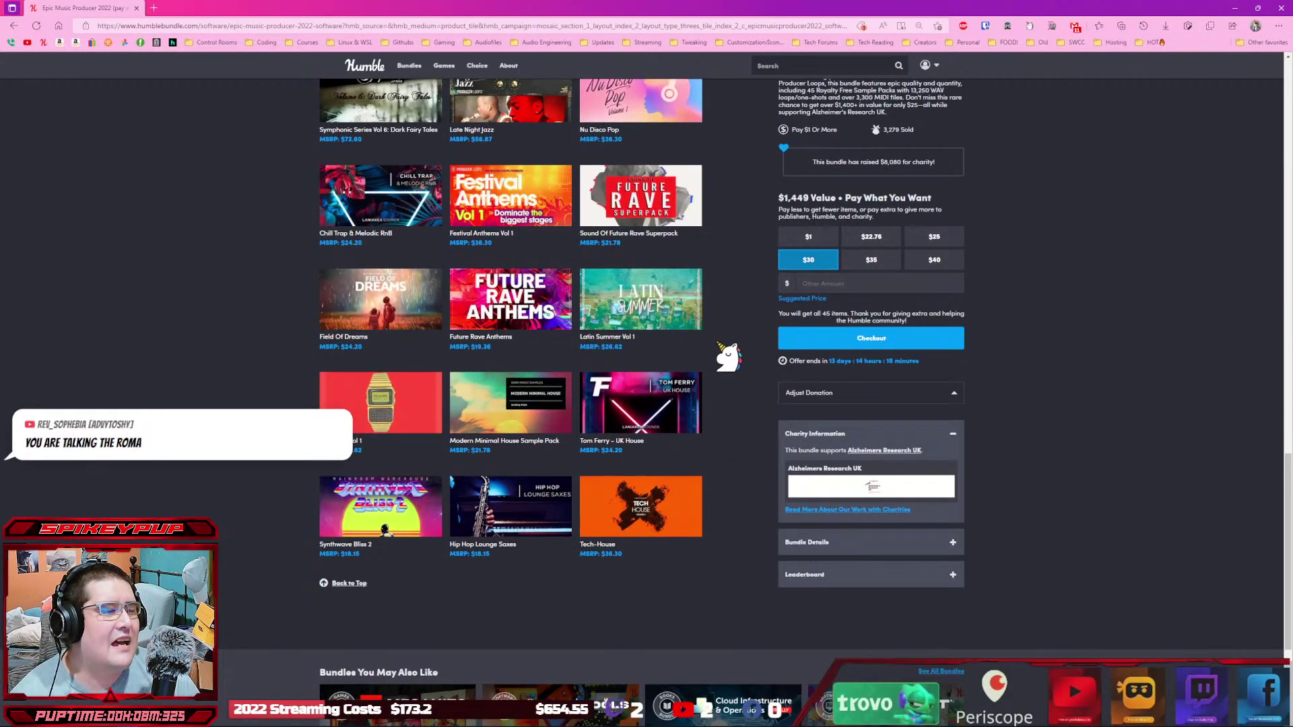
scroll(727, 357, up, 4)
scroll(728, 356, up, 7)
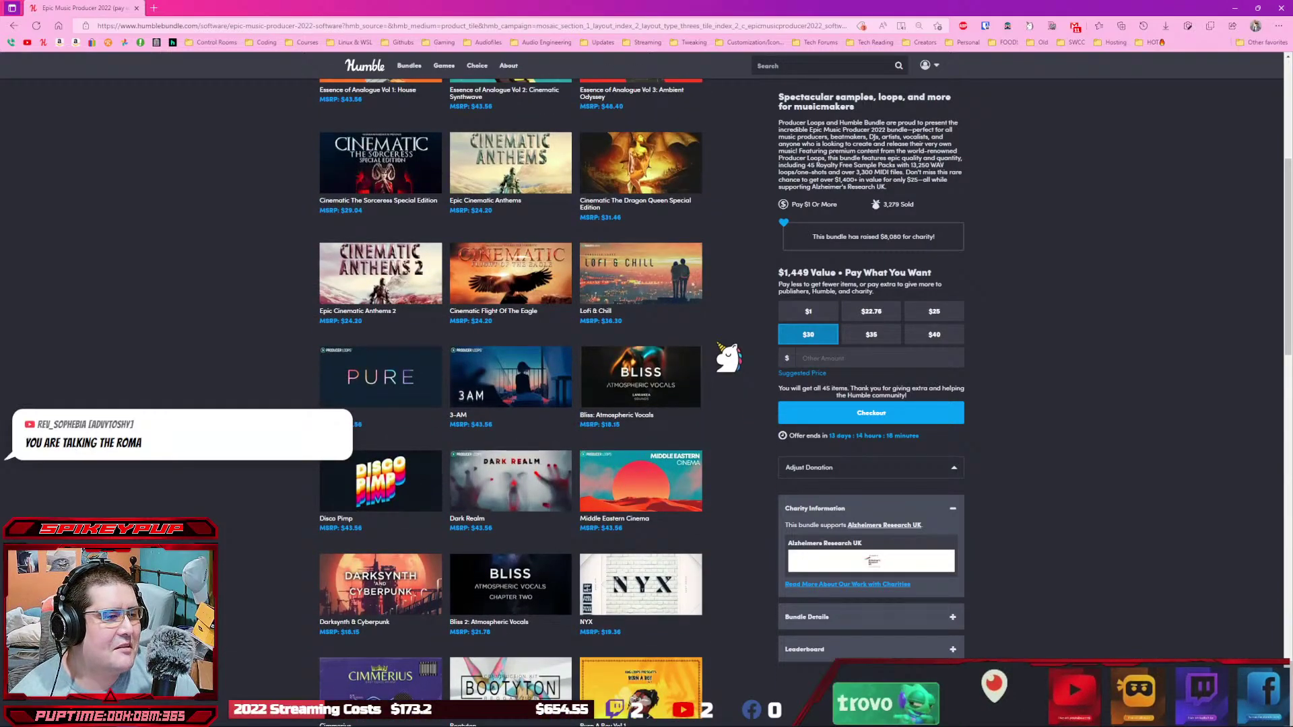
scroll(728, 357, up, 3)
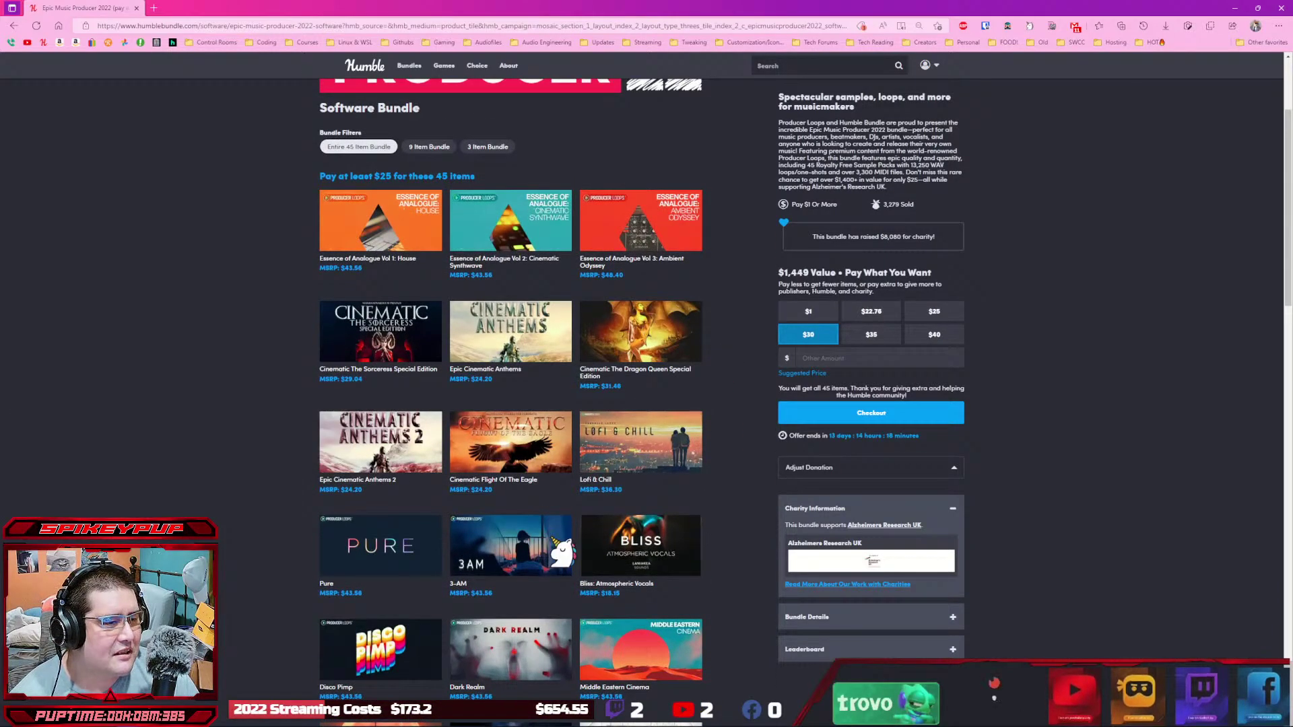
scroll(483, 606, down, 2)
scroll(482, 606, up, 2)
scroll(482, 606, down, 8)
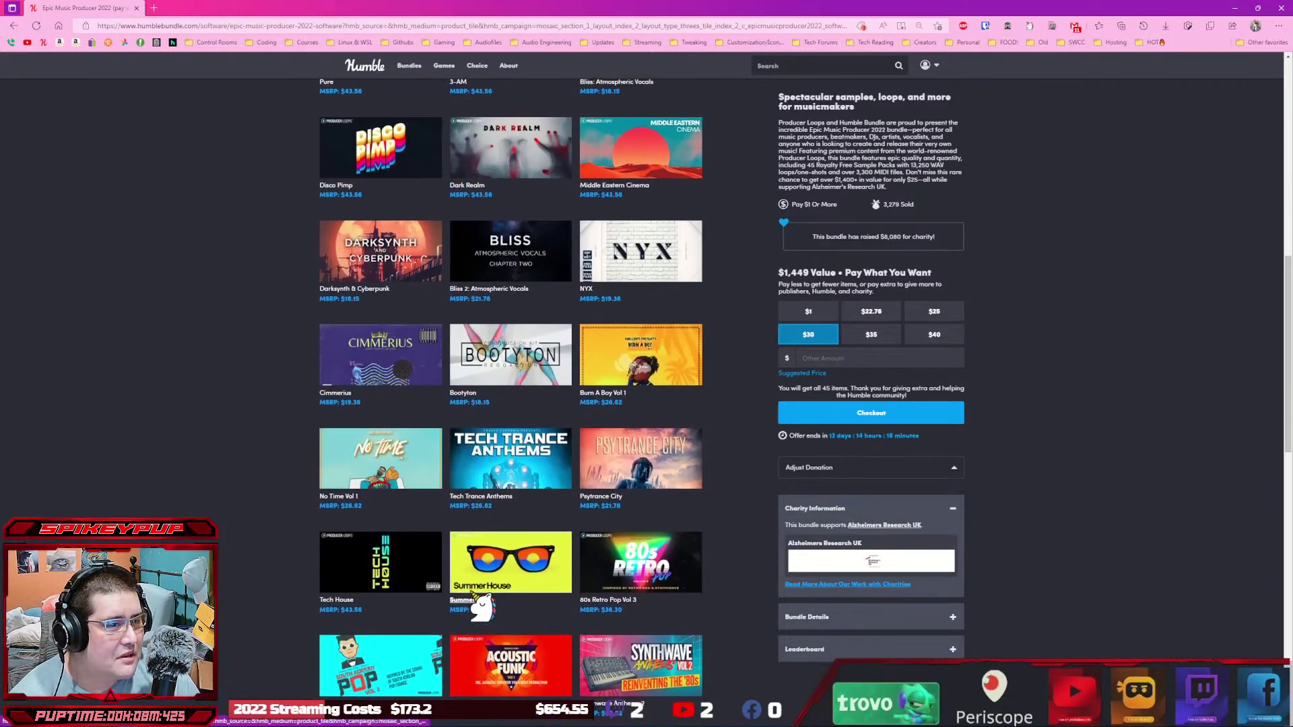
scroll(482, 606, down, 3)
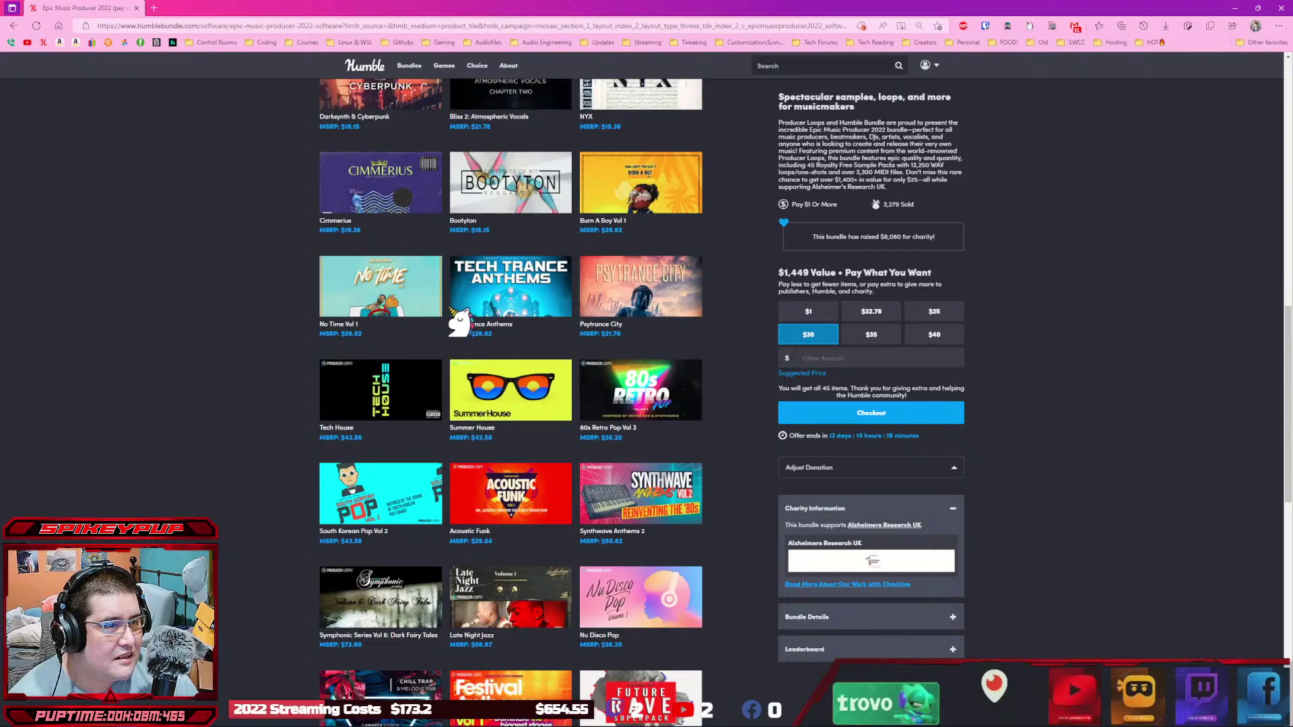
scroll(450, 317, down, 5)
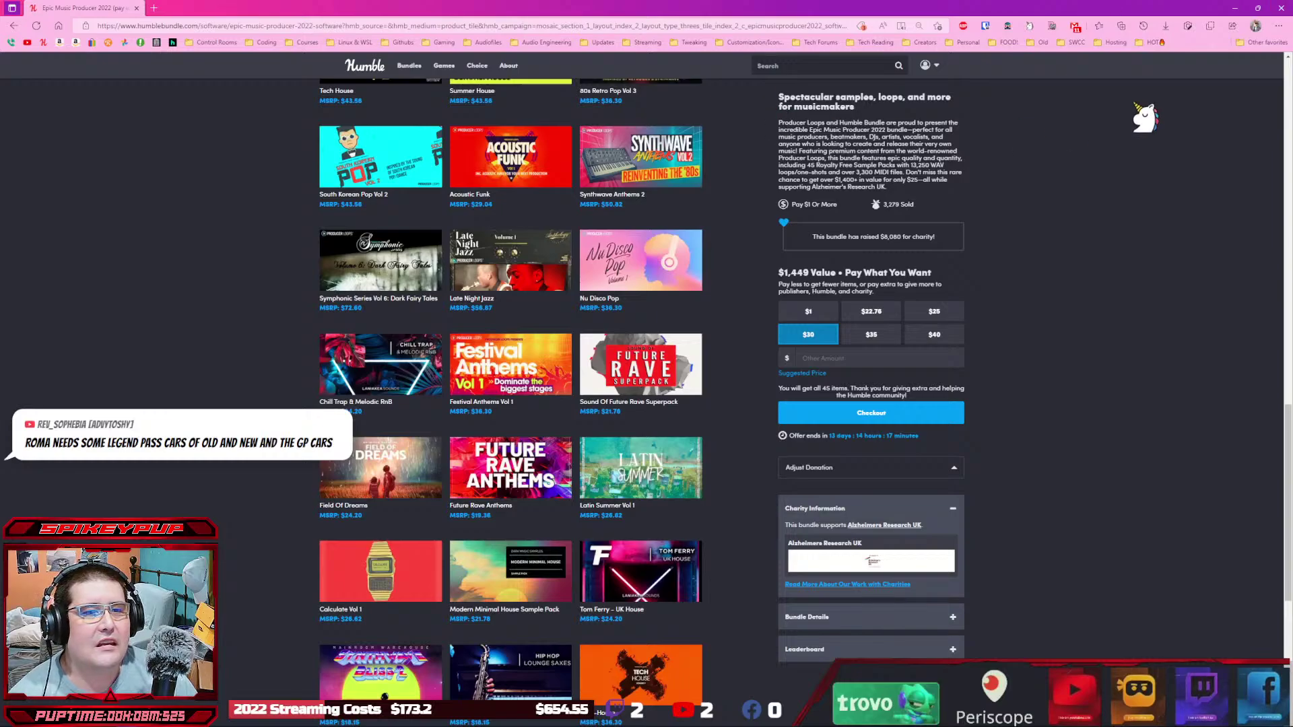
key(Home)
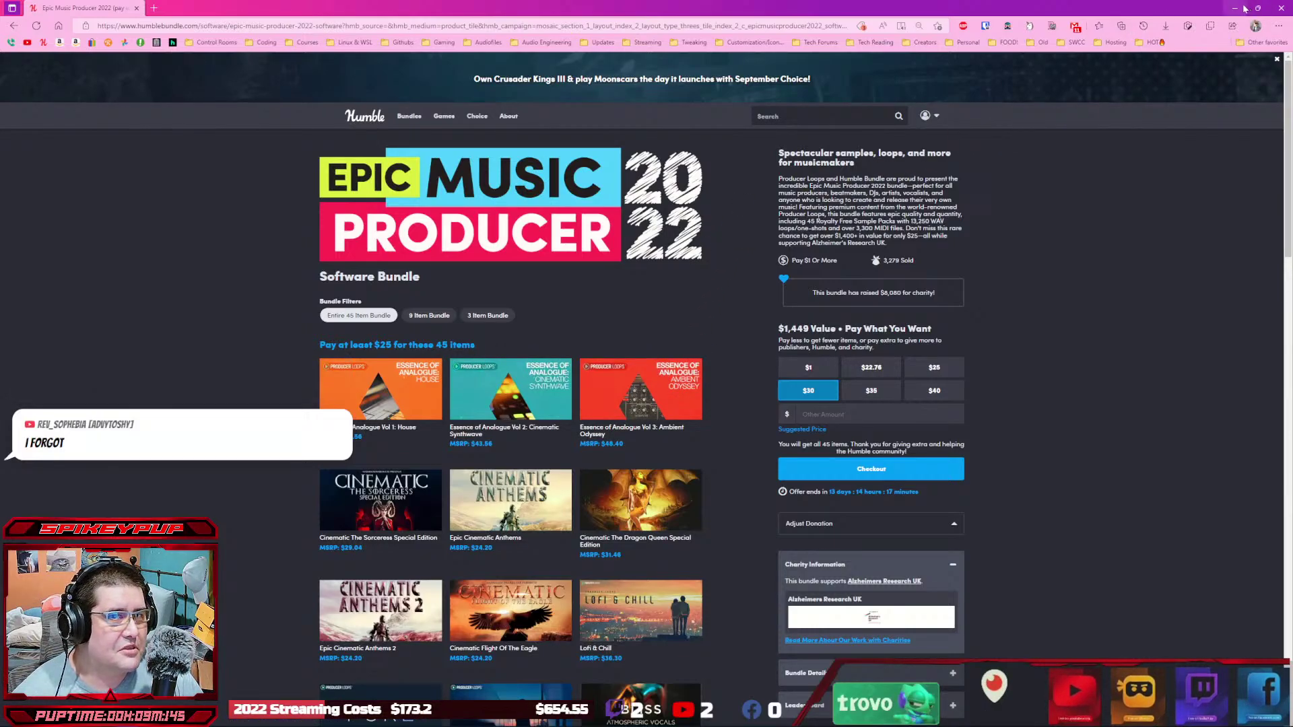
click(1282, 9)
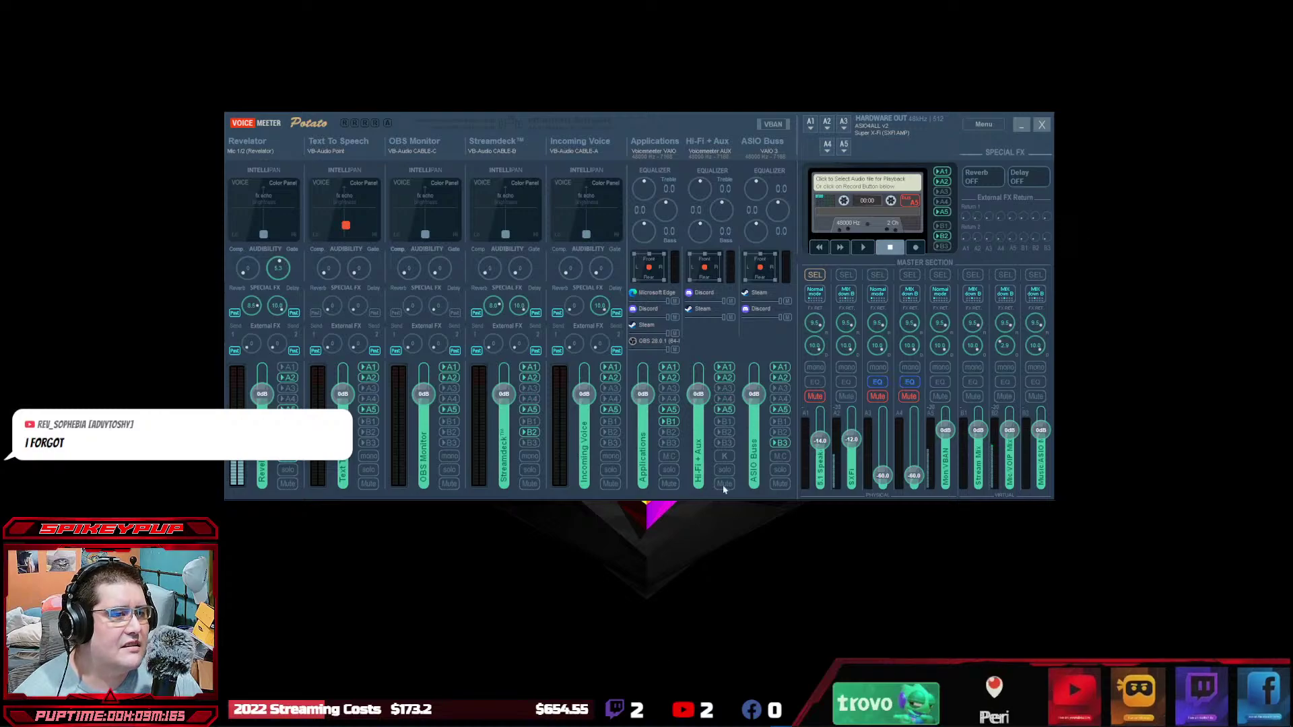
Step: Show the plugin wiring of the Basic Wiring And Bridges rackspace in a maximized window and minimize it
mouse_move(815, 721)
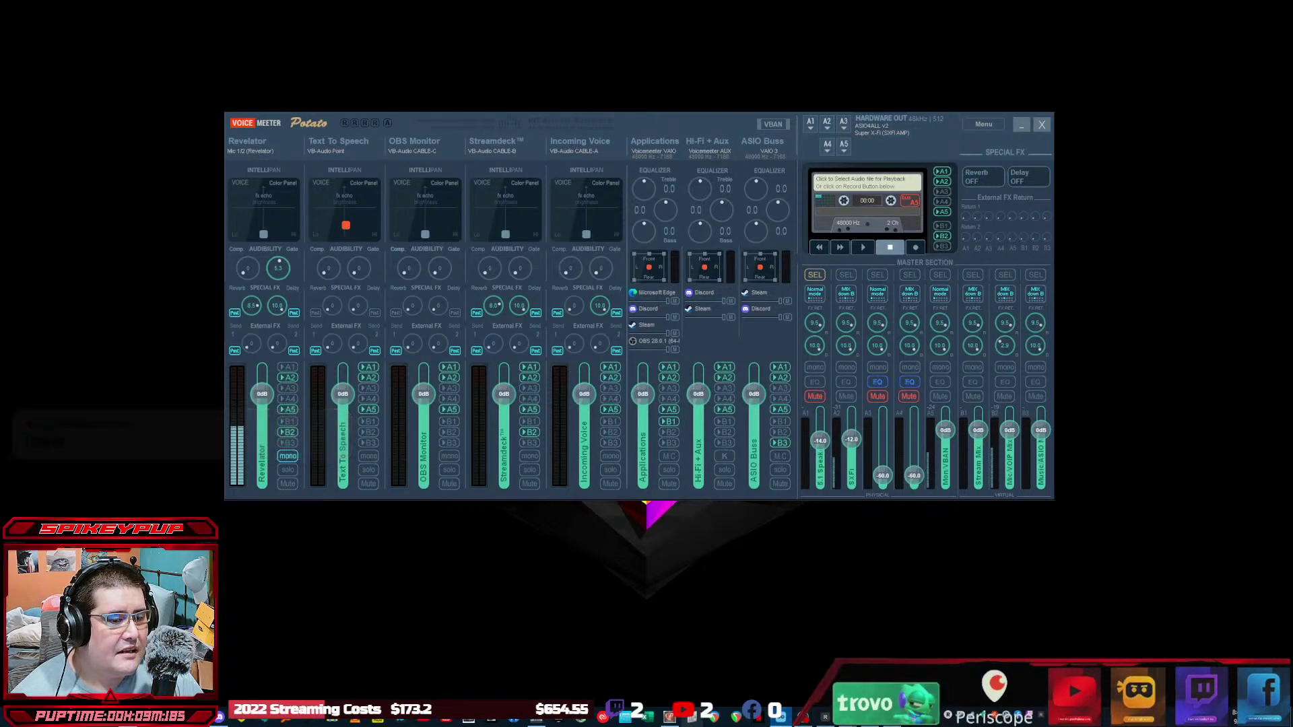
click(892, 719)
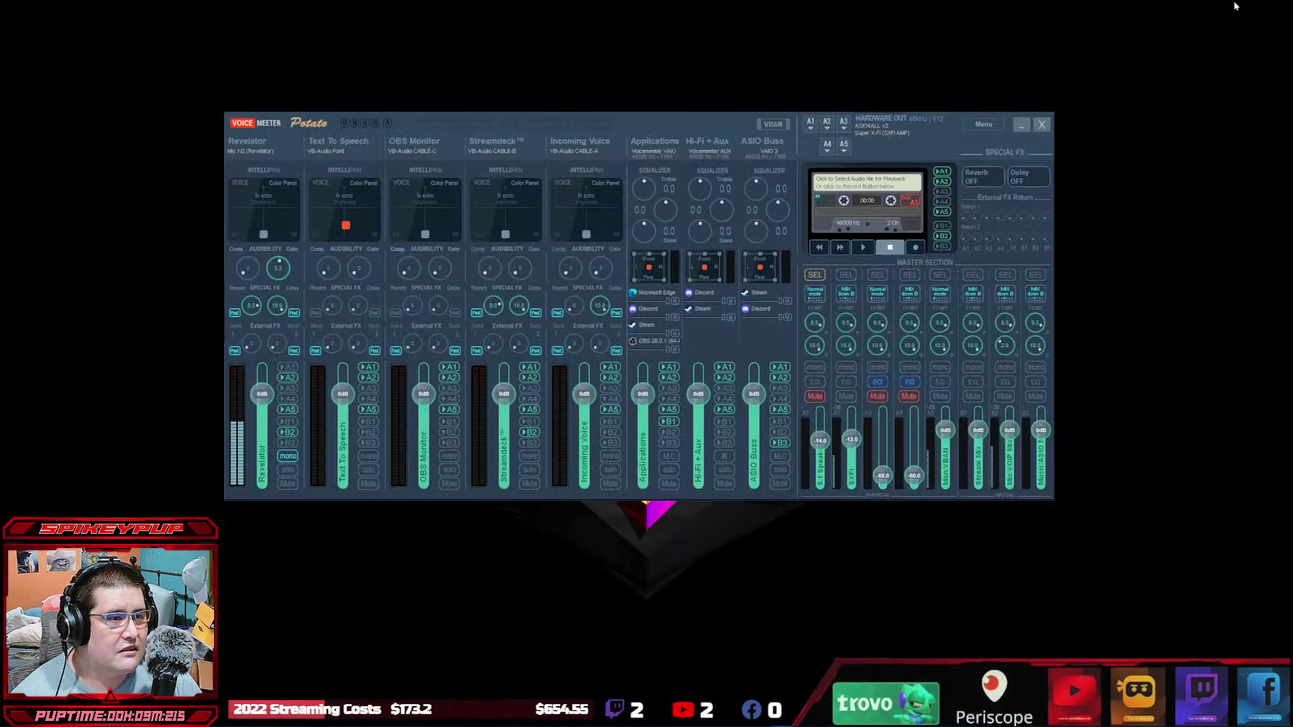
click(1234, 4)
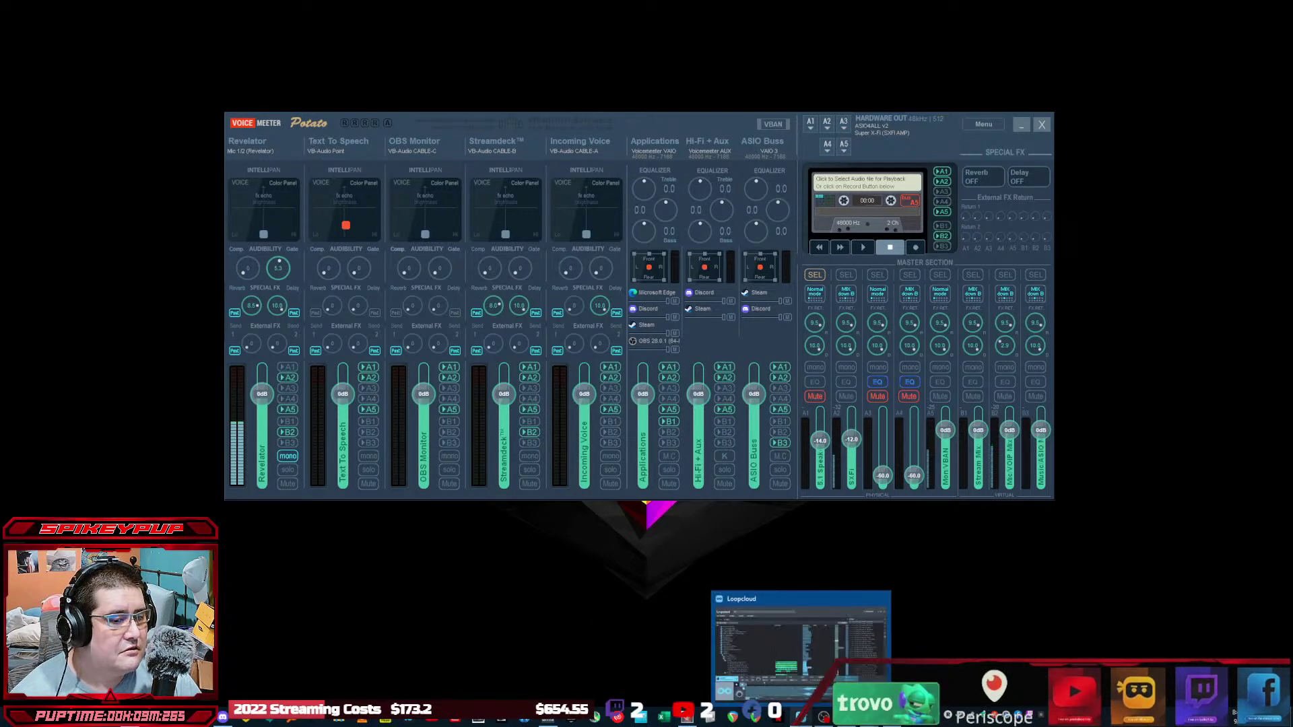
click(685, 722)
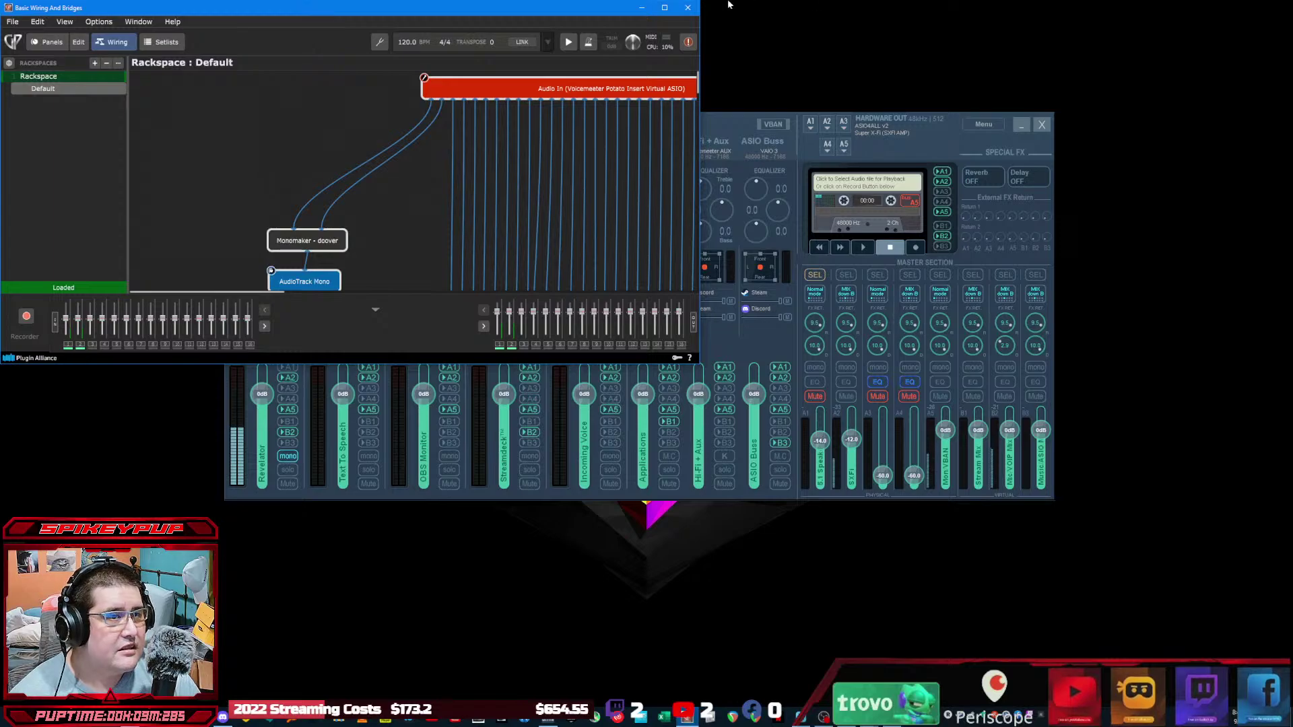
click(663, 7)
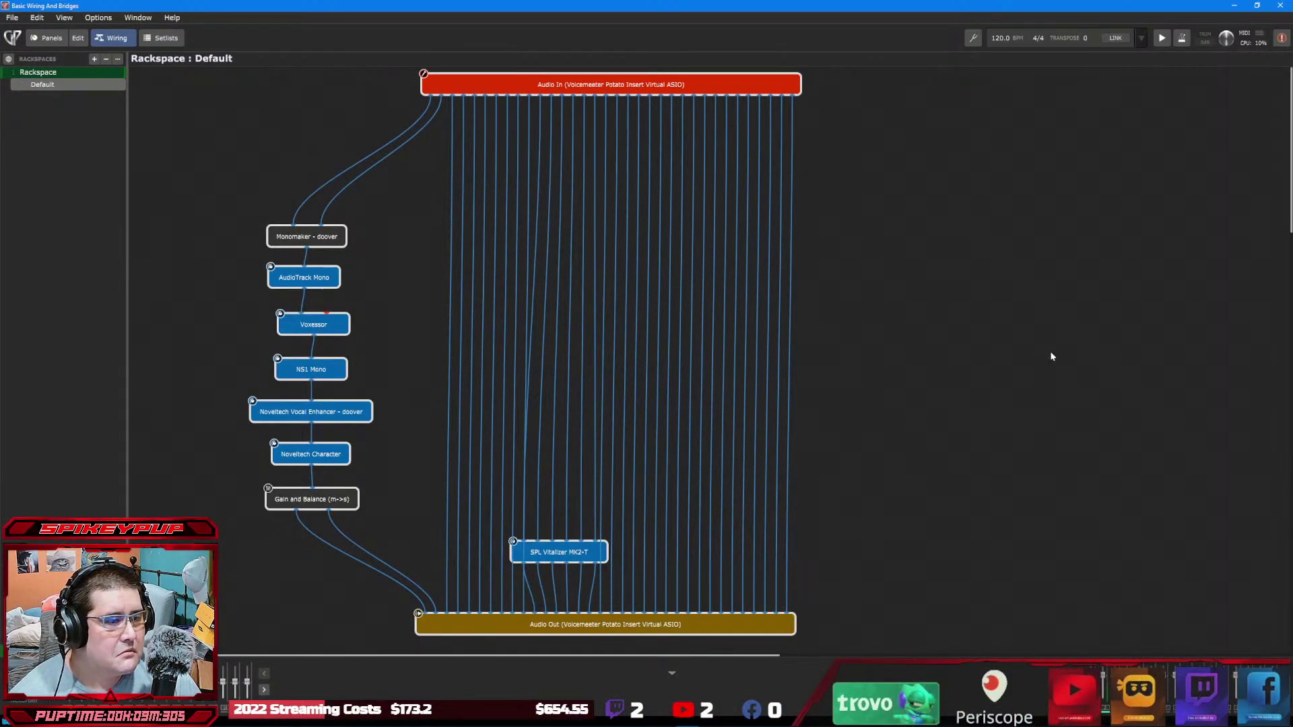
click(1233, 5)
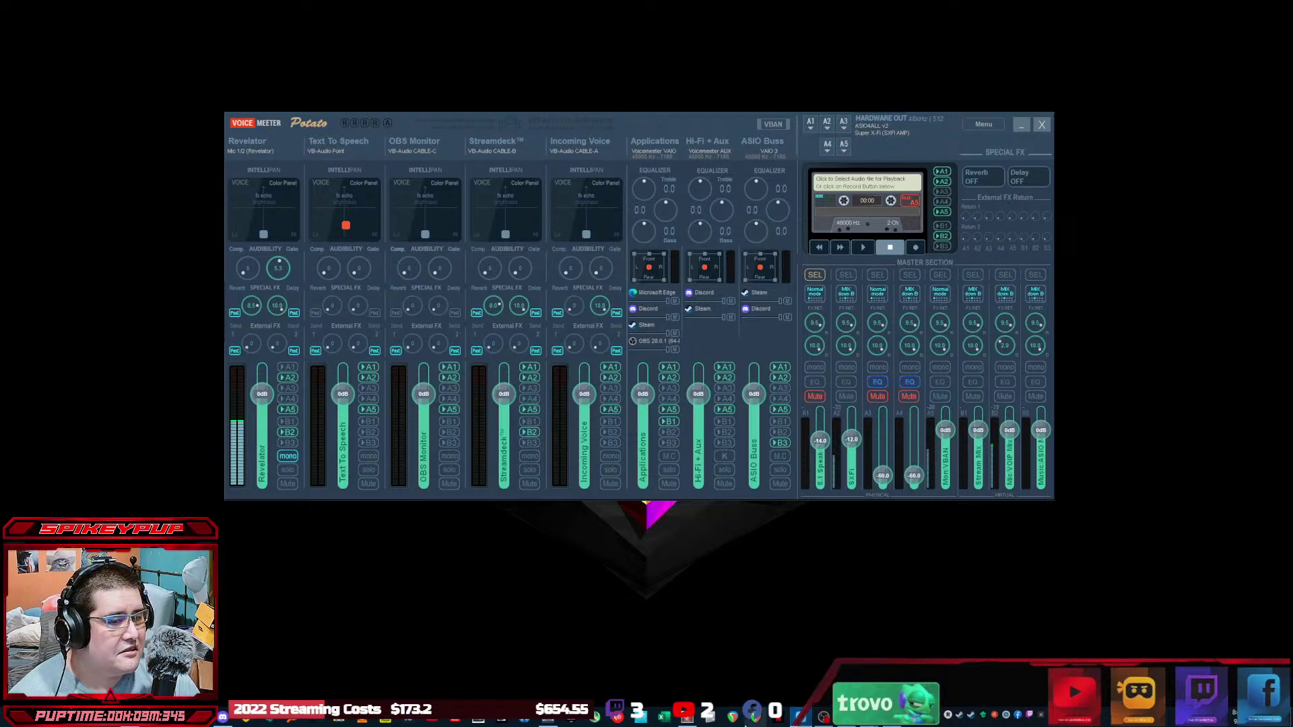
Step: Open the recent project Spaced Out.rpp in REAPER and accept its project notes dialog
right_click(752, 717)
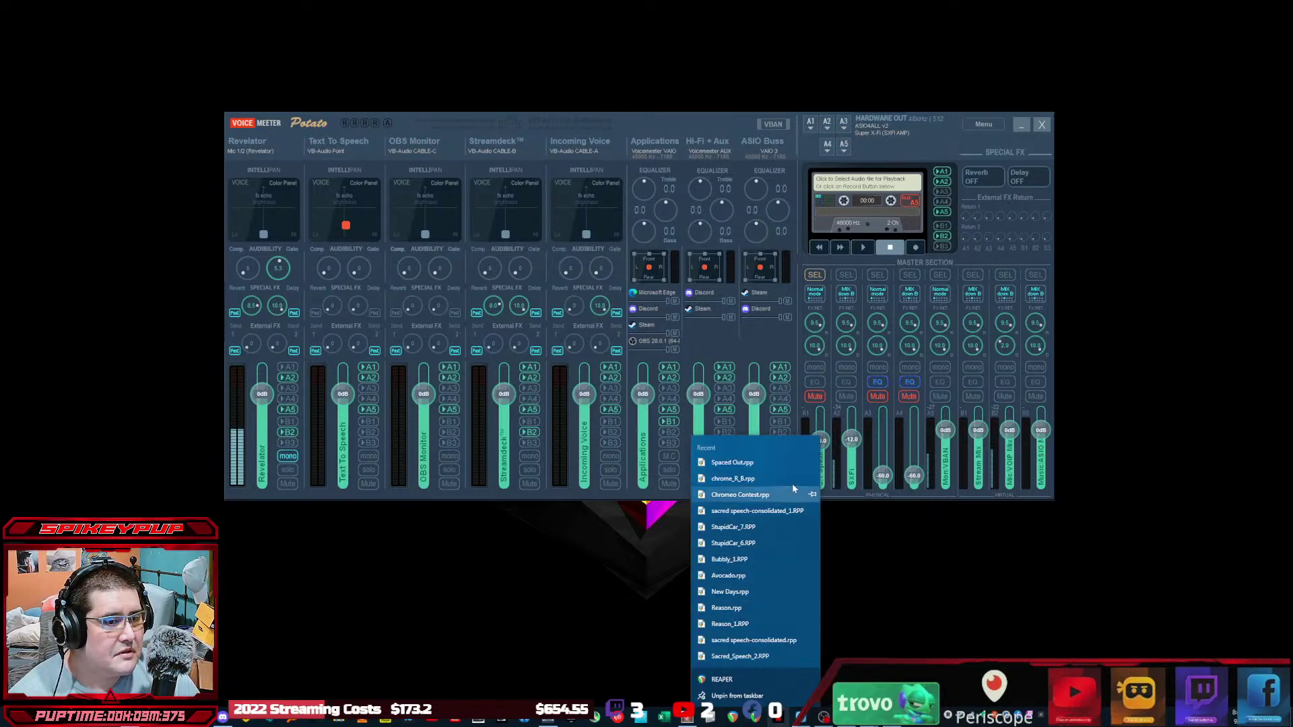
click(741, 462)
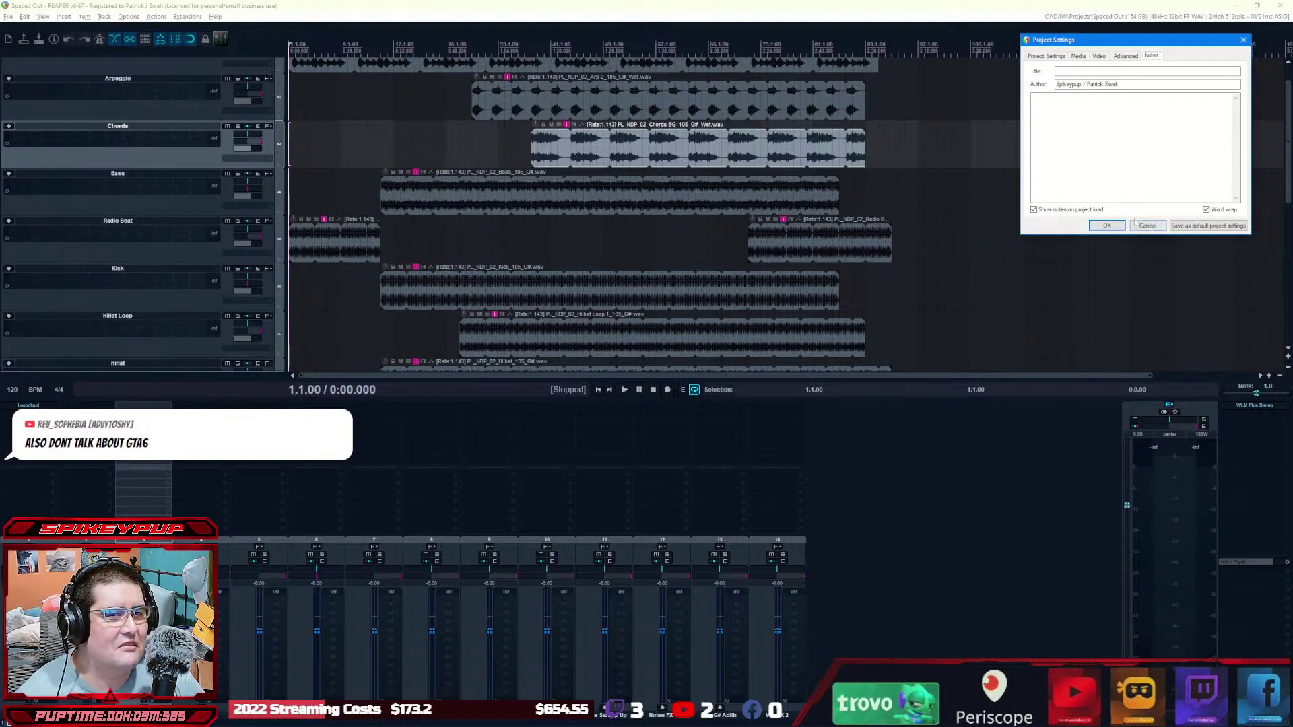
click(1106, 225)
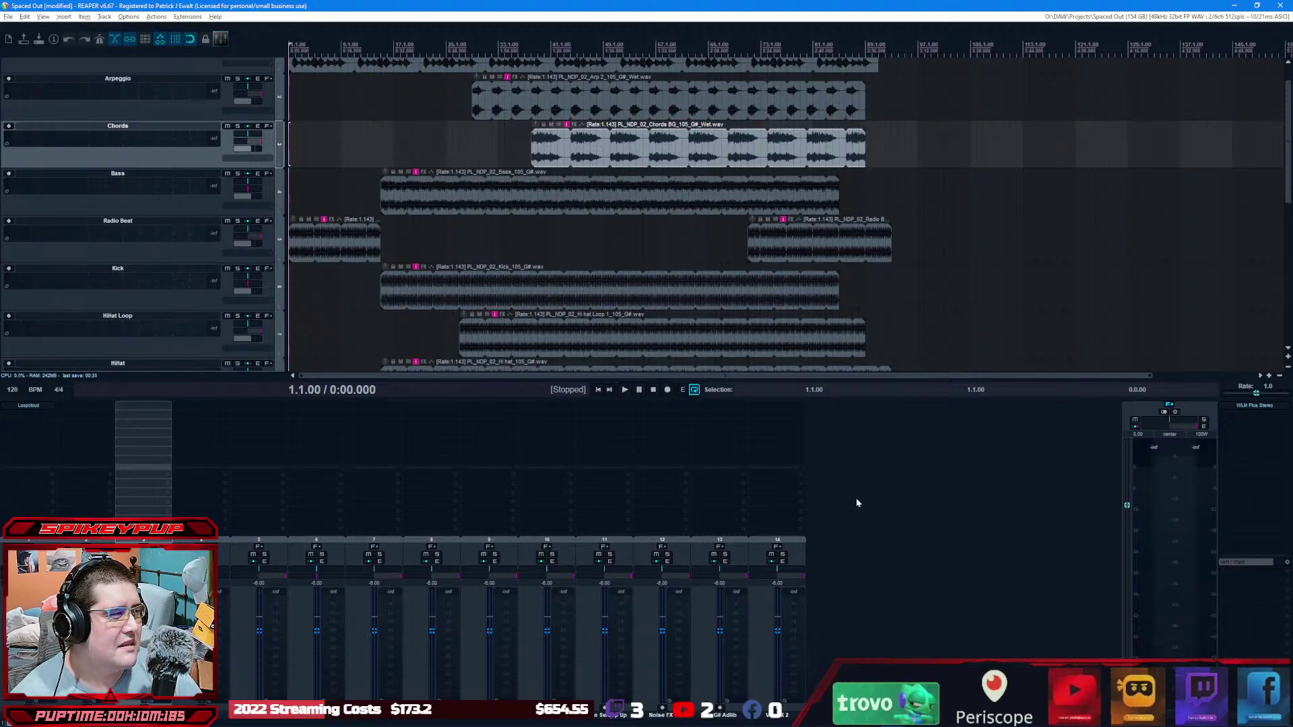
Step: Switch to VoiceMeeter to check the audio mixer and minimize it to return to the REAPER project
key(alt+Tab)
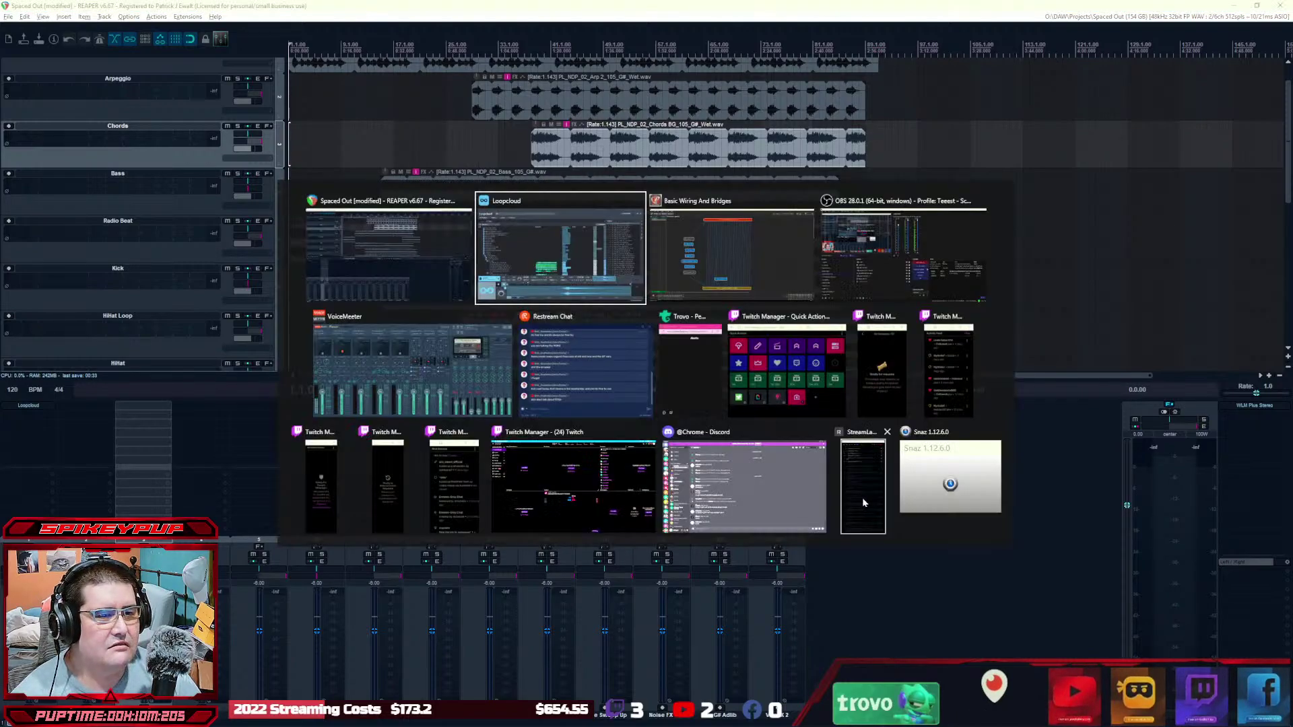
key(alt+Tab)
key(alt+Tab)
key(alt+Tab)
click(288, 456)
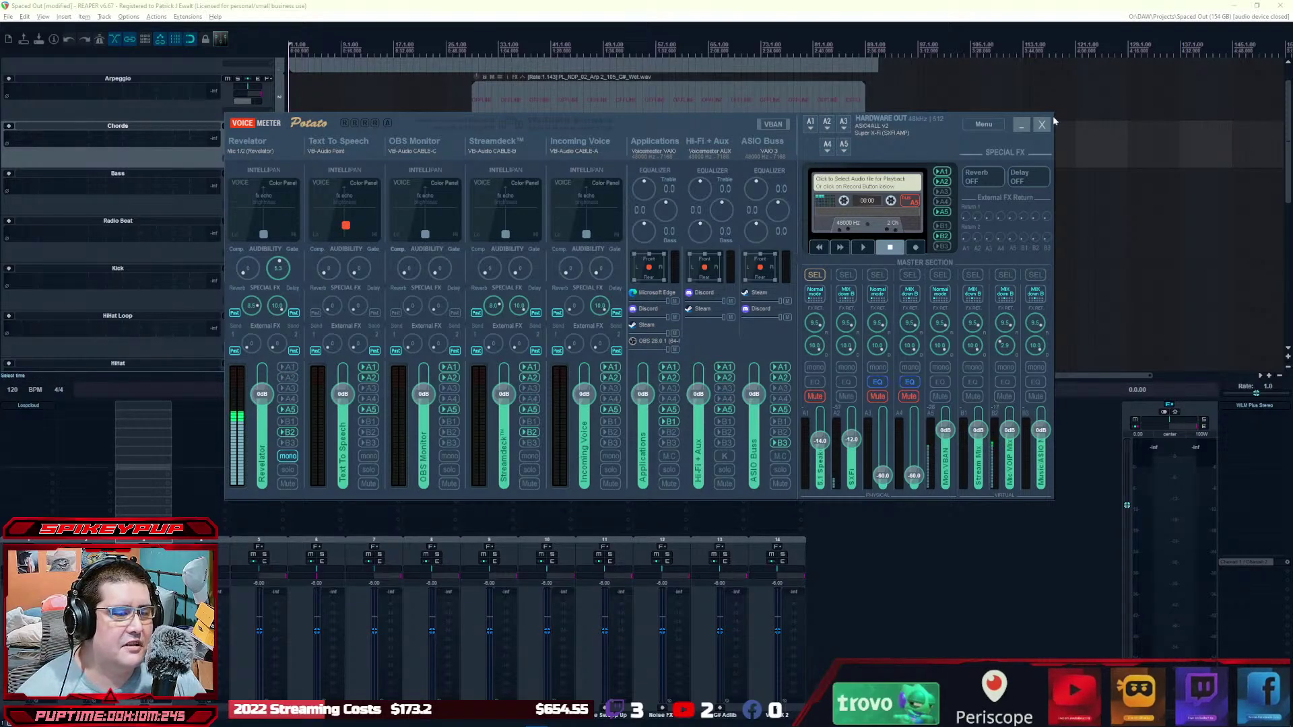
click(1020, 126)
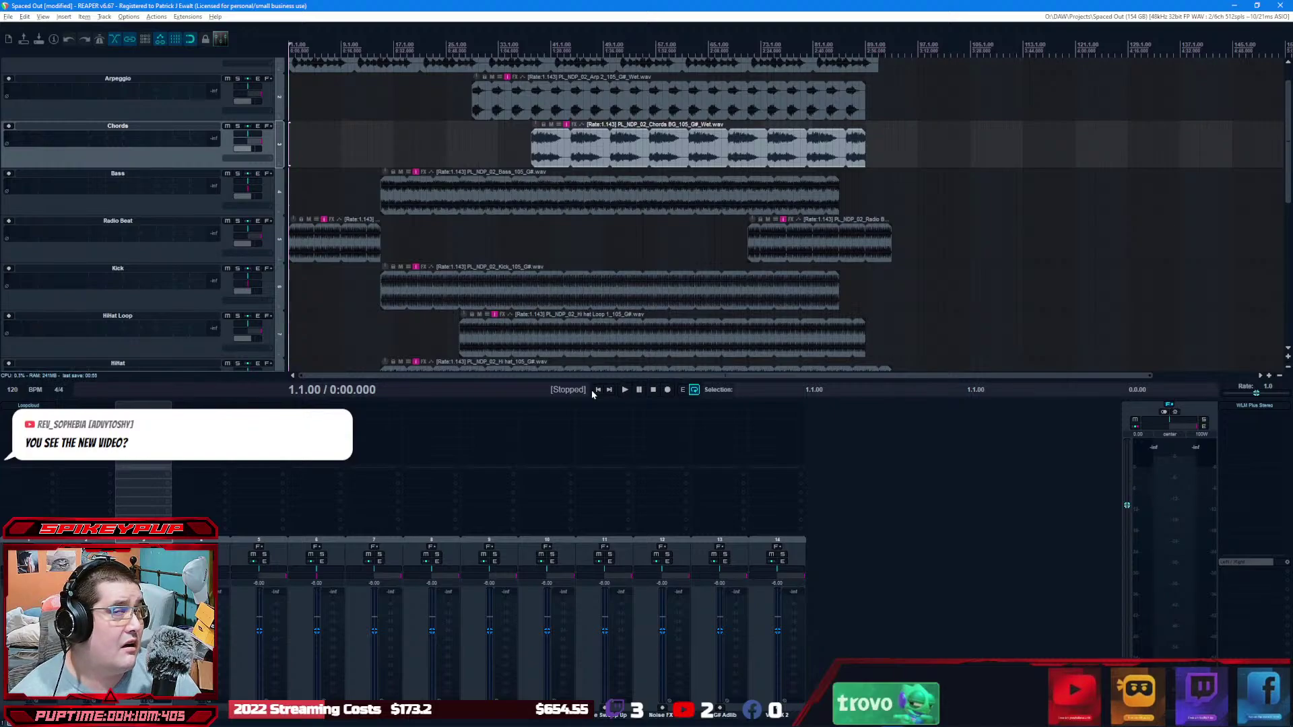
Step: Play the Spaced Out project, pause and resume it, and move the edit cursor to bar 68
click(630, 391)
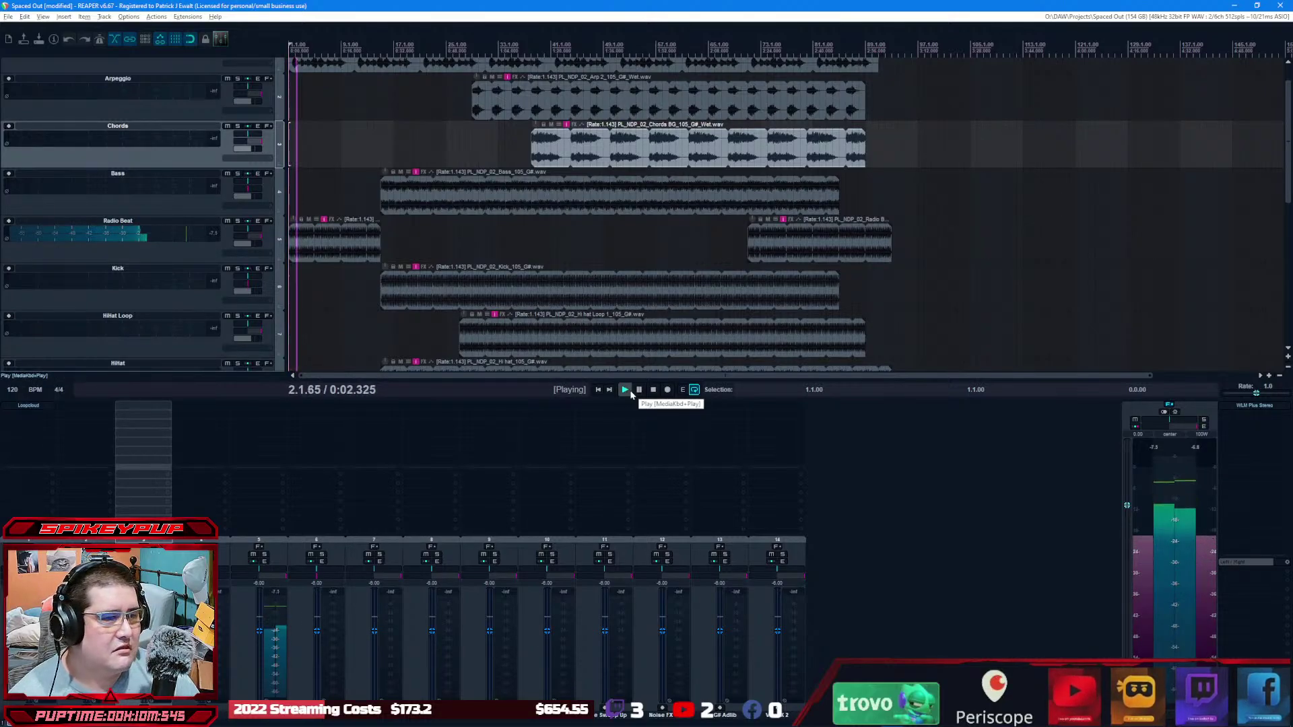
click(640, 391)
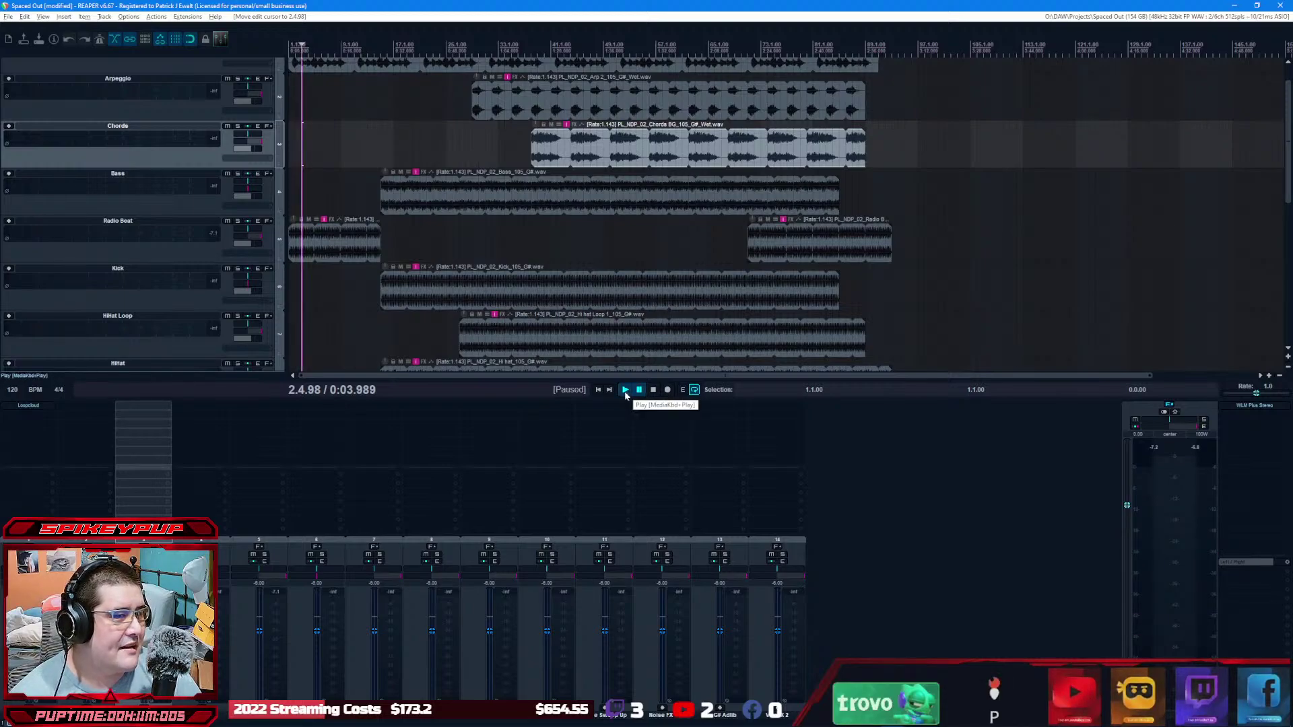
click(626, 394)
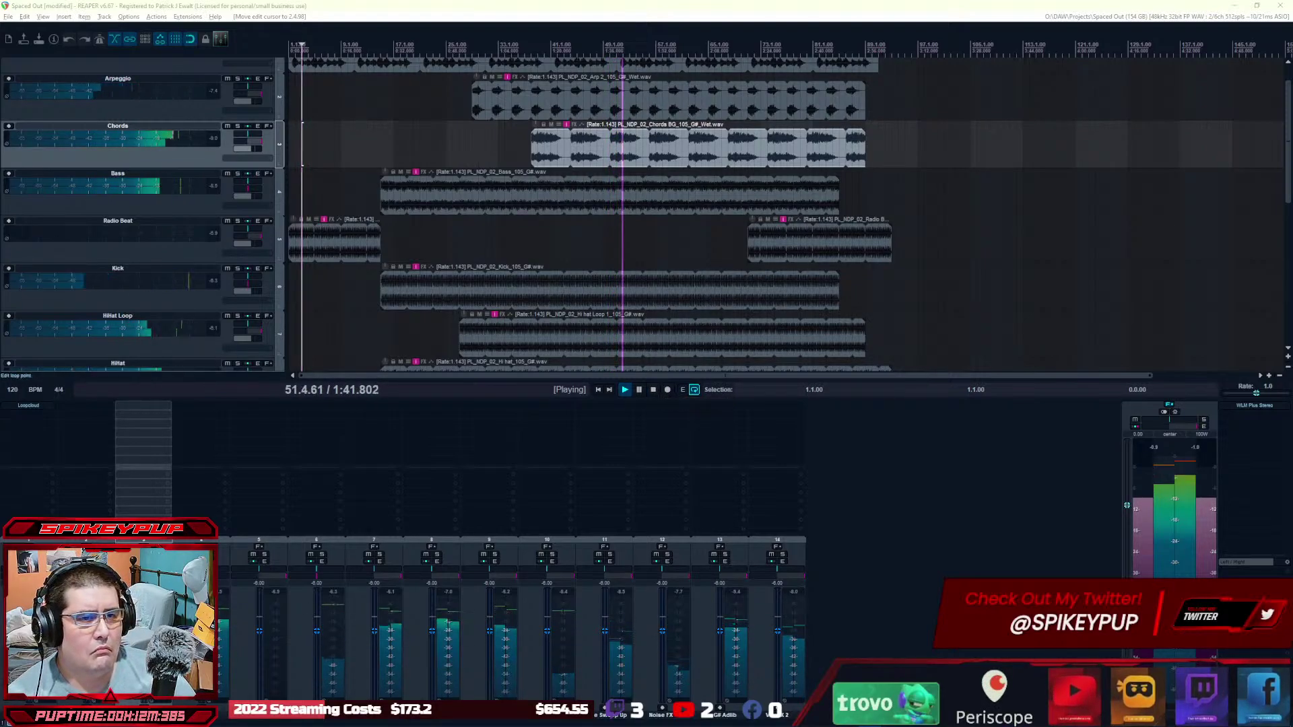
click(725, 62)
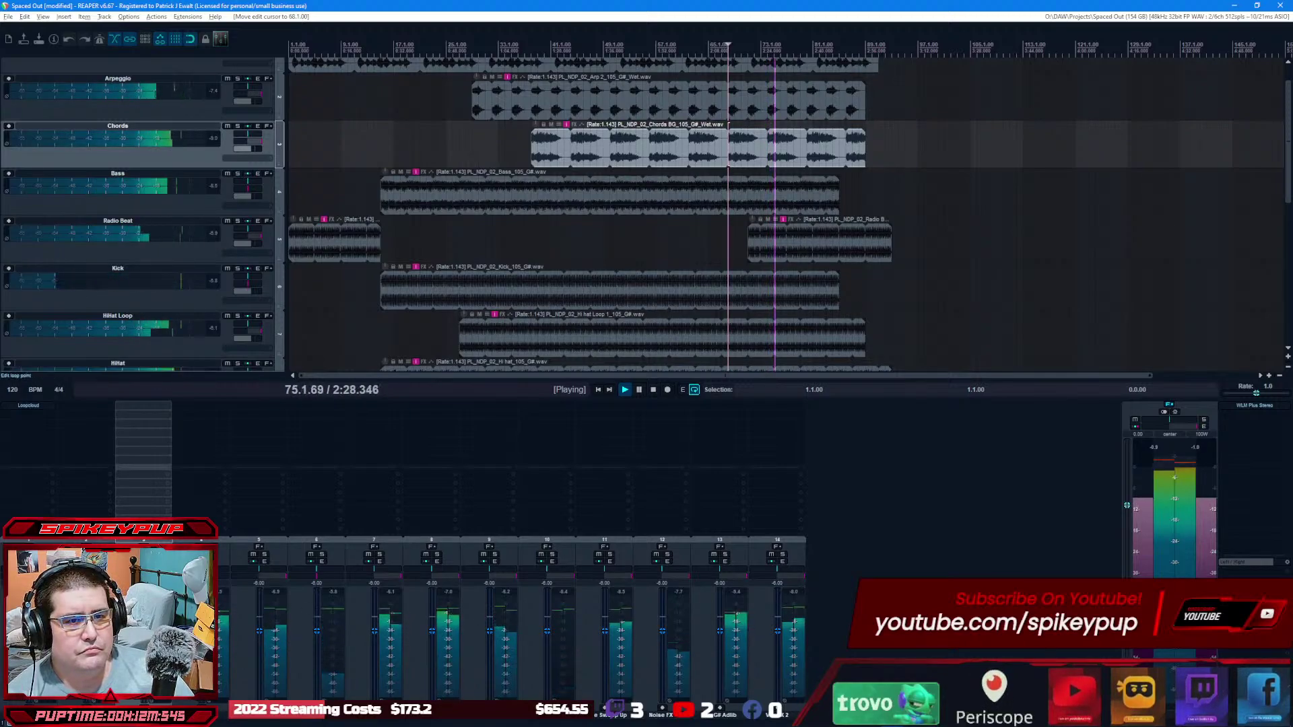
Step: Move the playback to bar 84, stop it, and return the edit cursor to the project start
click(795, 45)
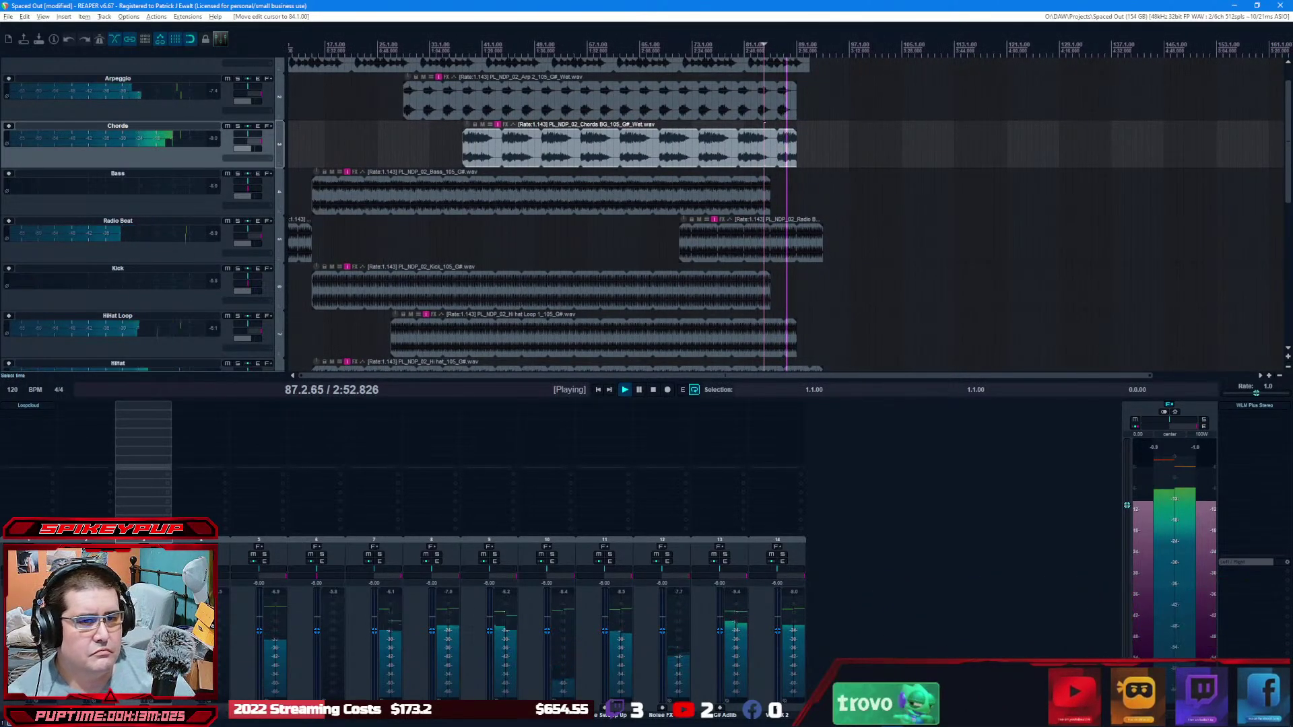
click(653, 391)
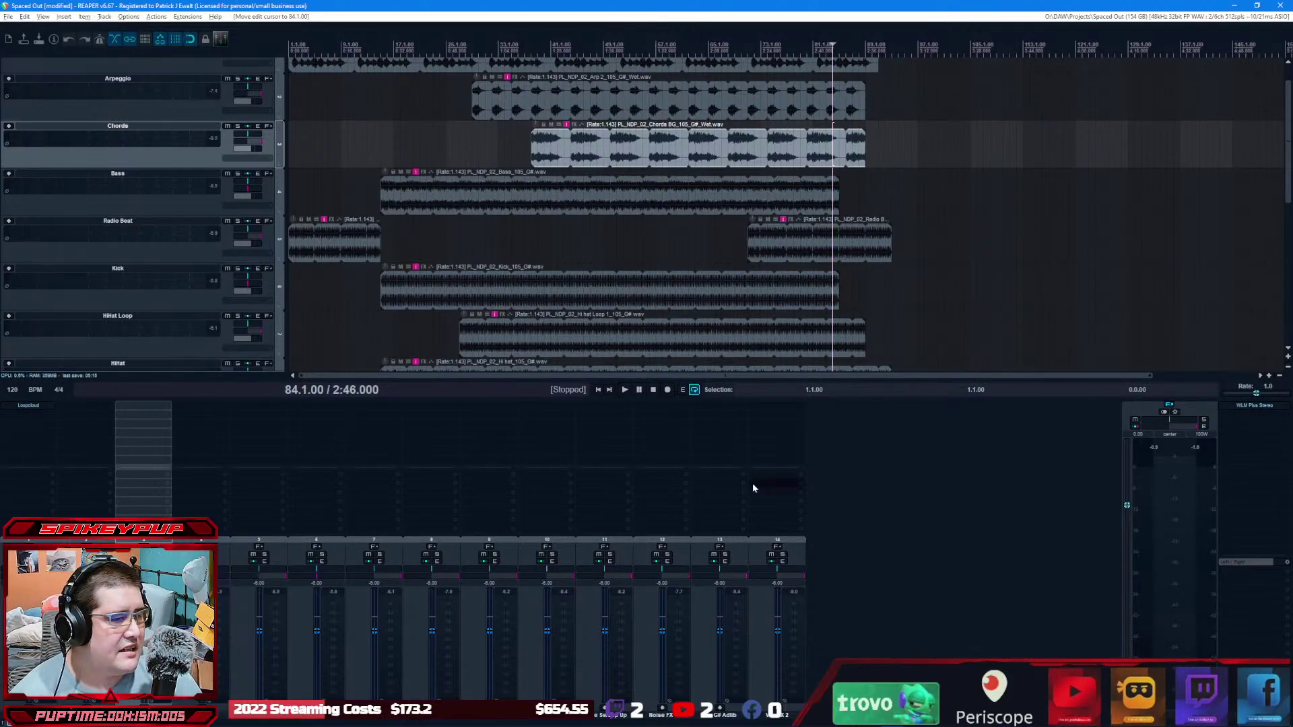
click(598, 389)
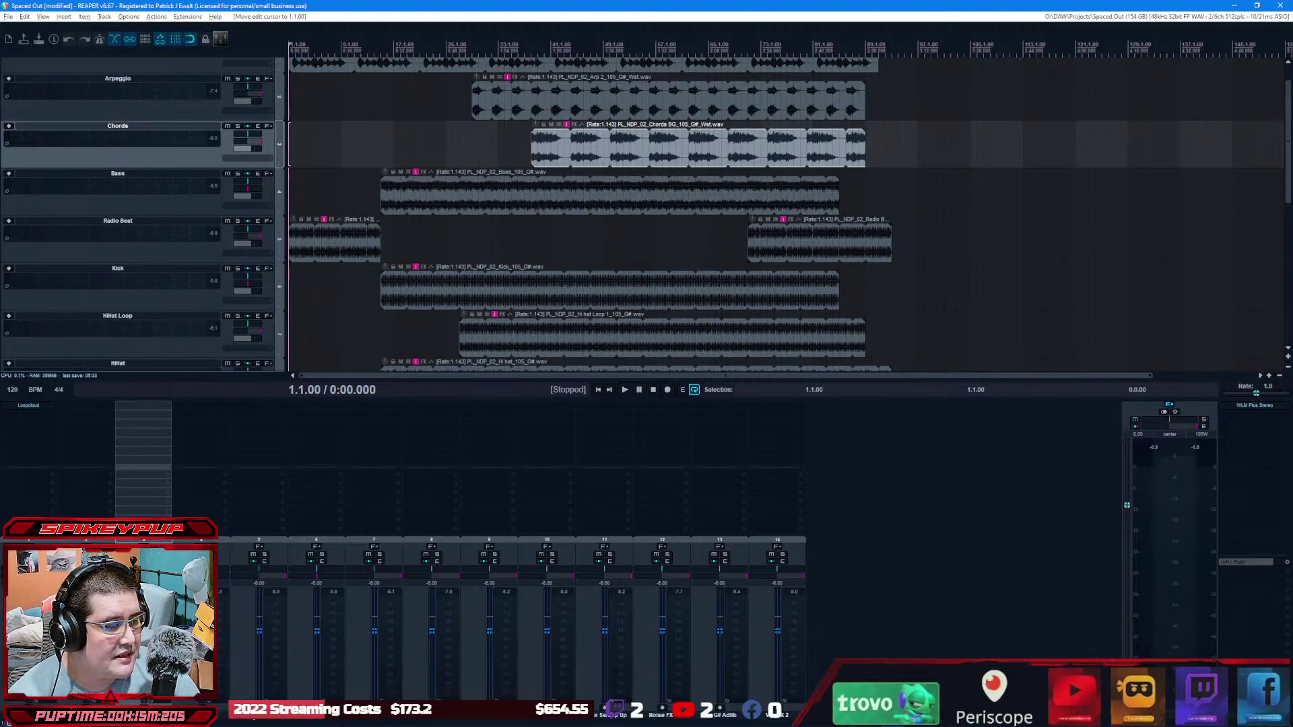
Step: Solo the Radio Beat track, play it briefly from the start, stop, and turn its solo off again
click(246, 667)
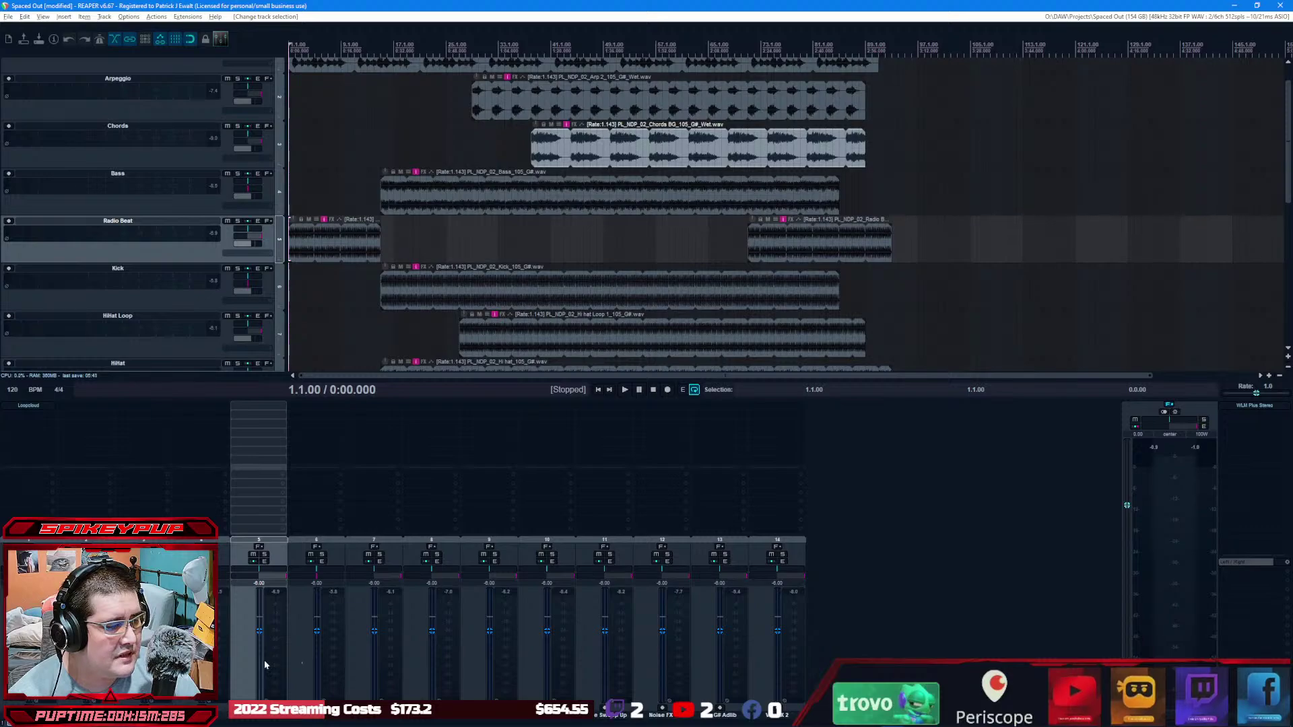
click(263, 554)
key(space)
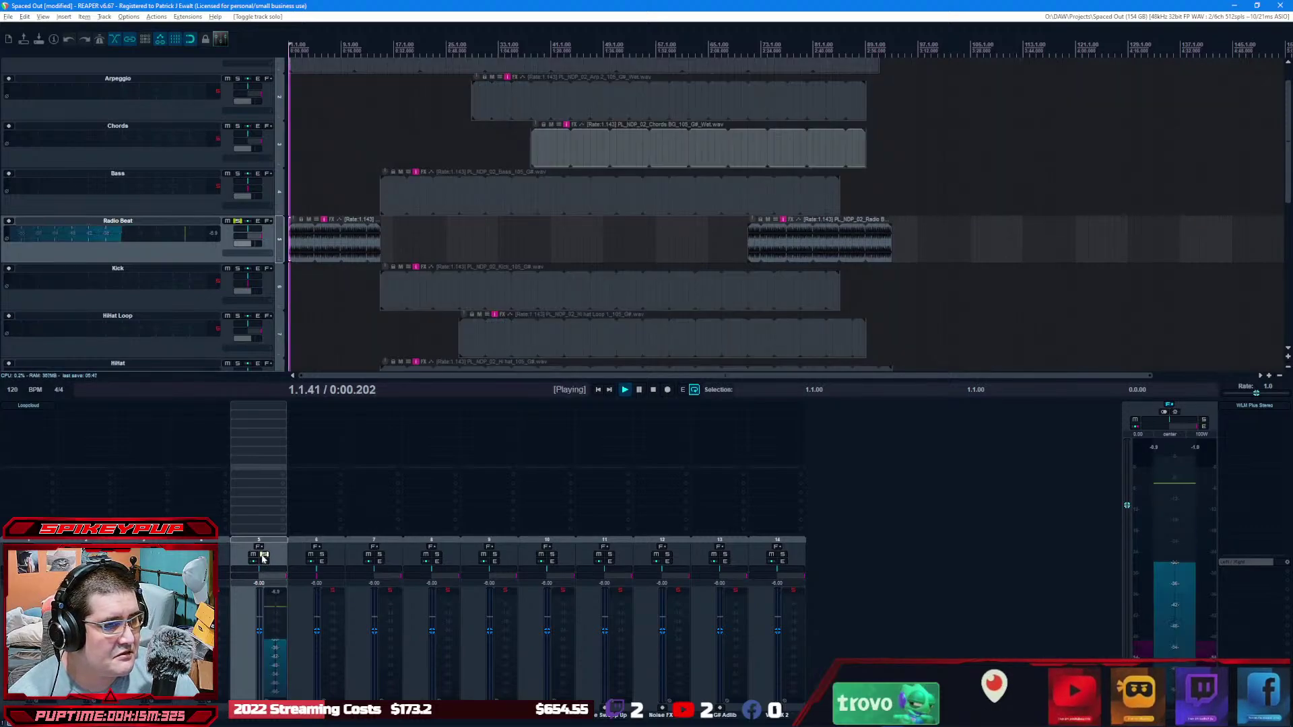
key(space)
click(264, 555)
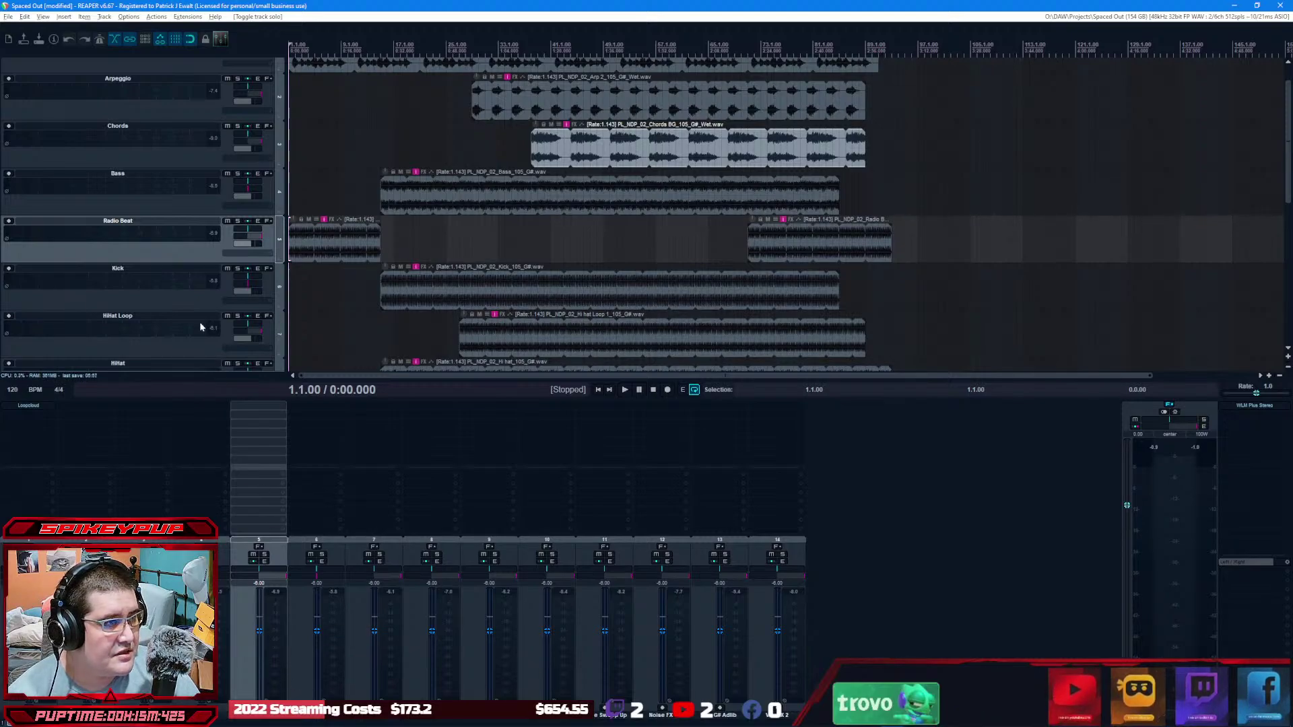
Step: Insert a new track below Radio Beat and name it Drum Buss
right_click(256, 652)
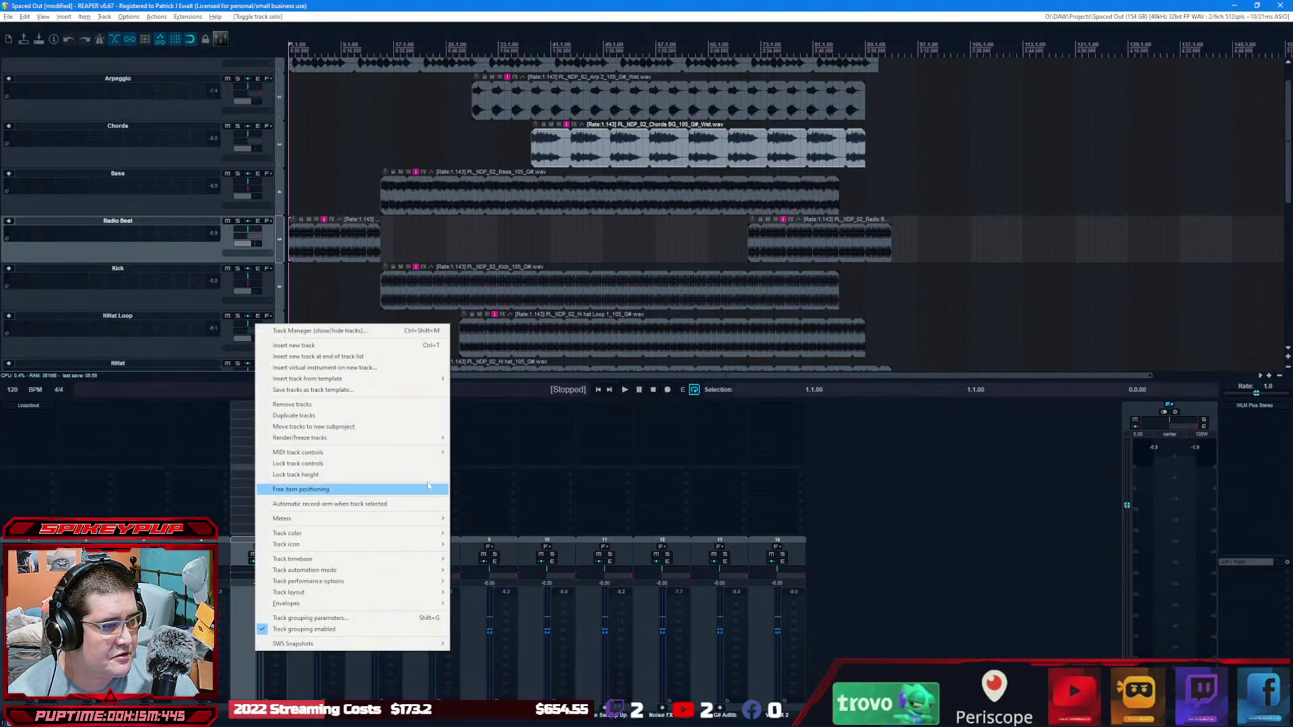
click(378, 345)
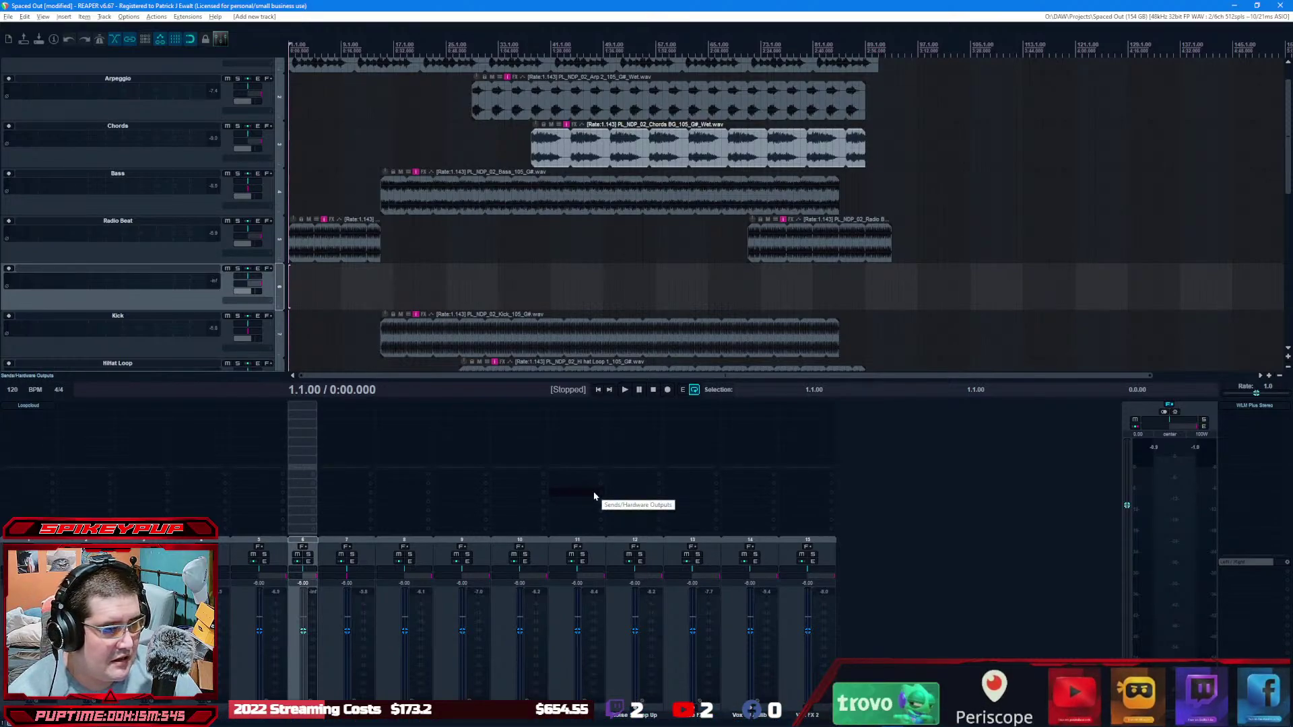
key(Return)
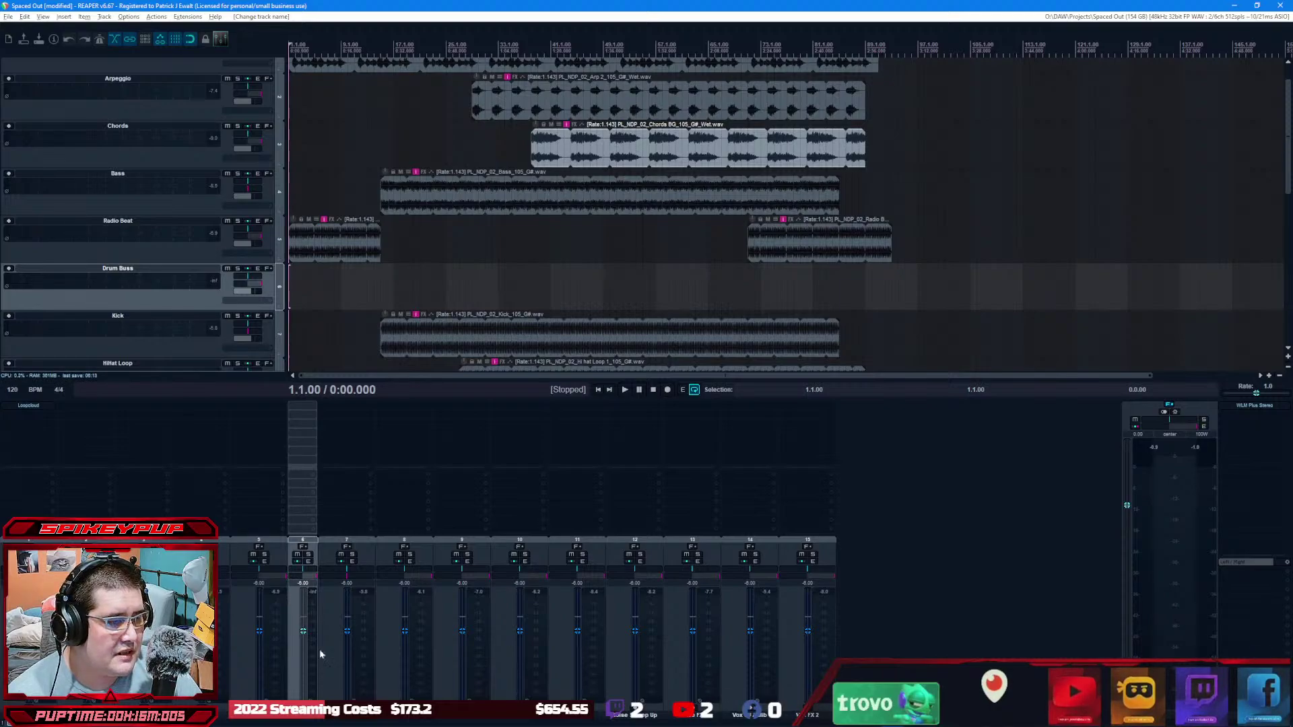
Step: Nest the Kick, HiHat Loop, HiHat, Ride Cymbal and Snare tracks inside Drum Buss as a folder
scroll(39, 268, down, 4)
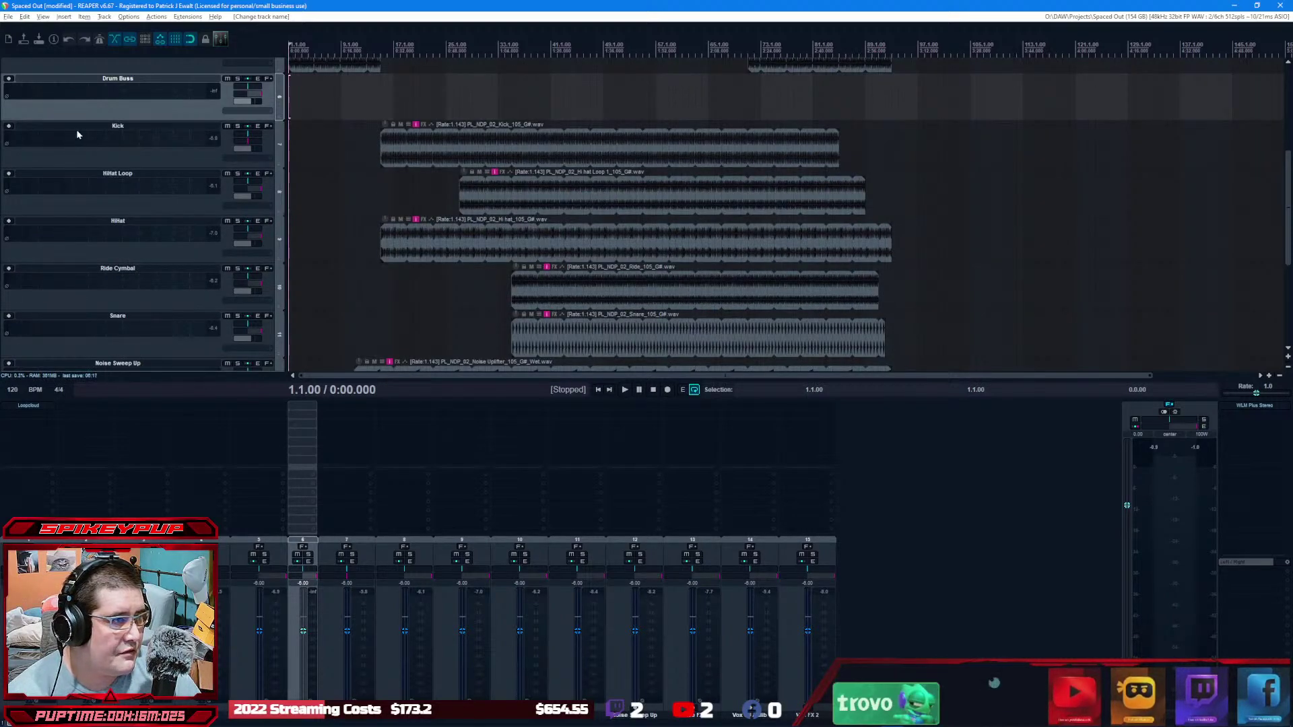
click(42, 155)
shift+click(80, 211)
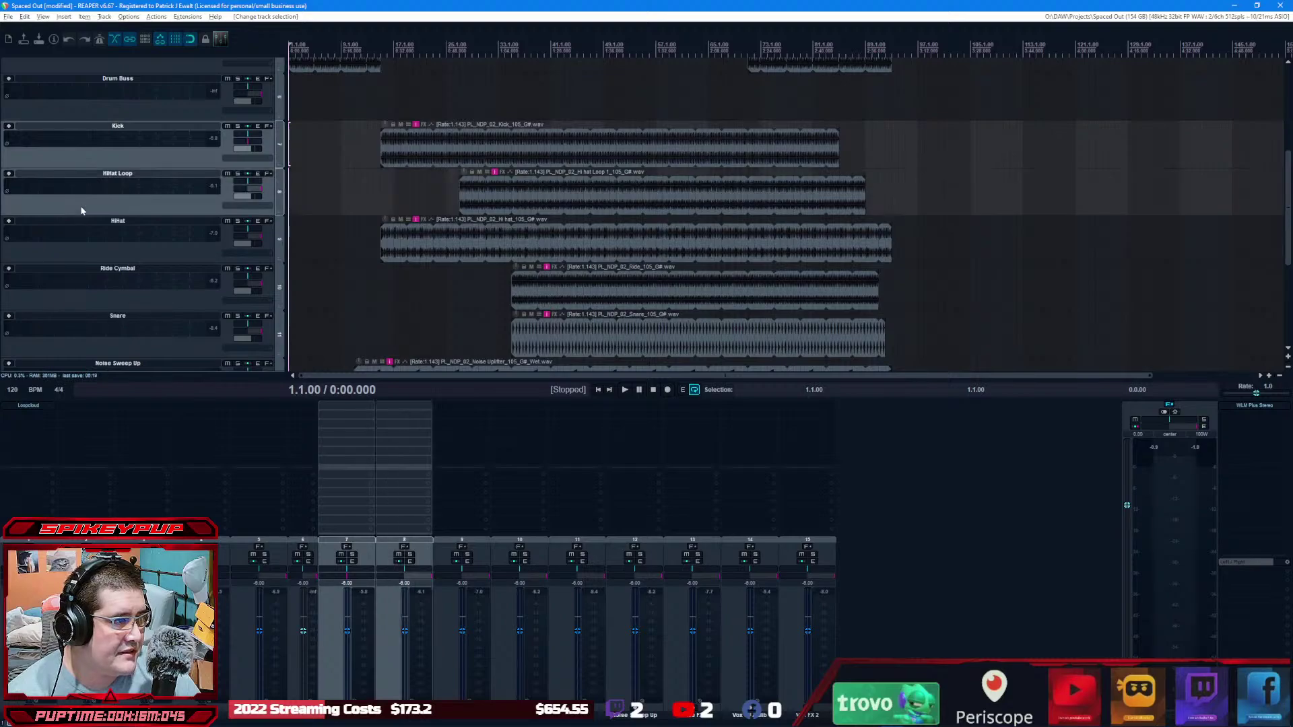
shift+click(74, 249)
shift+click(72, 293)
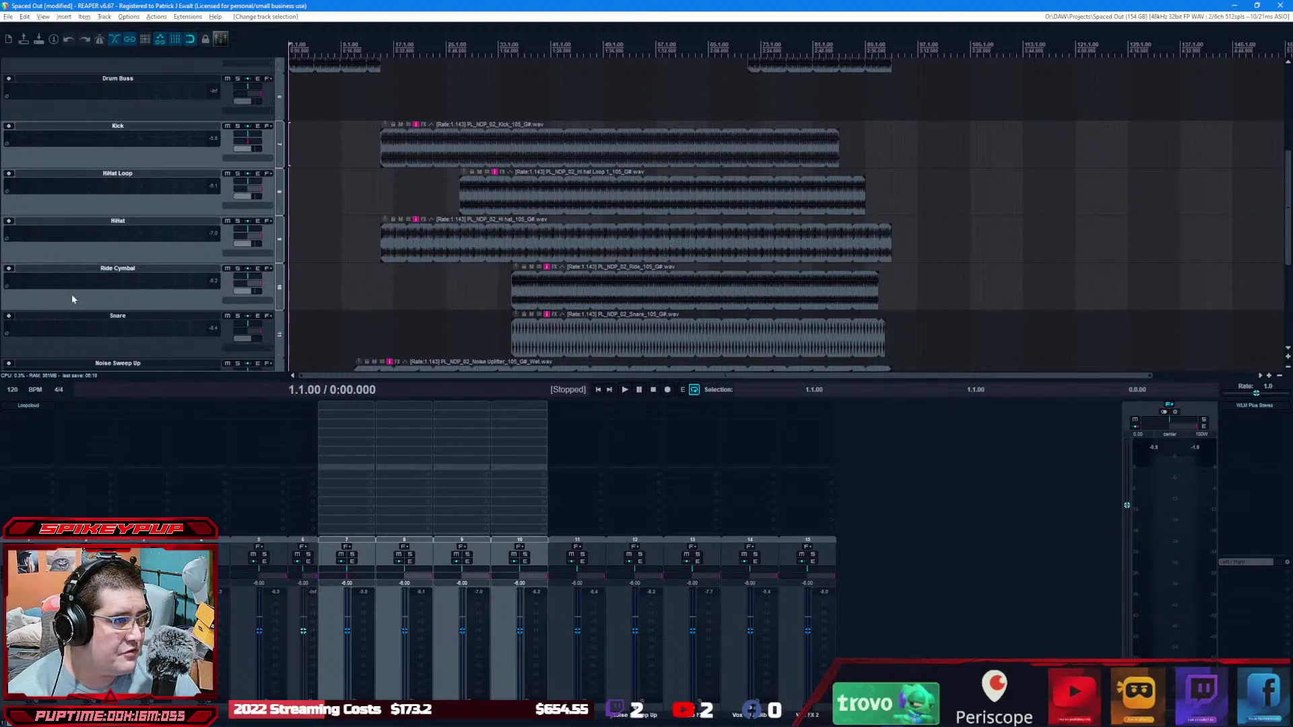
shift+click(80, 348)
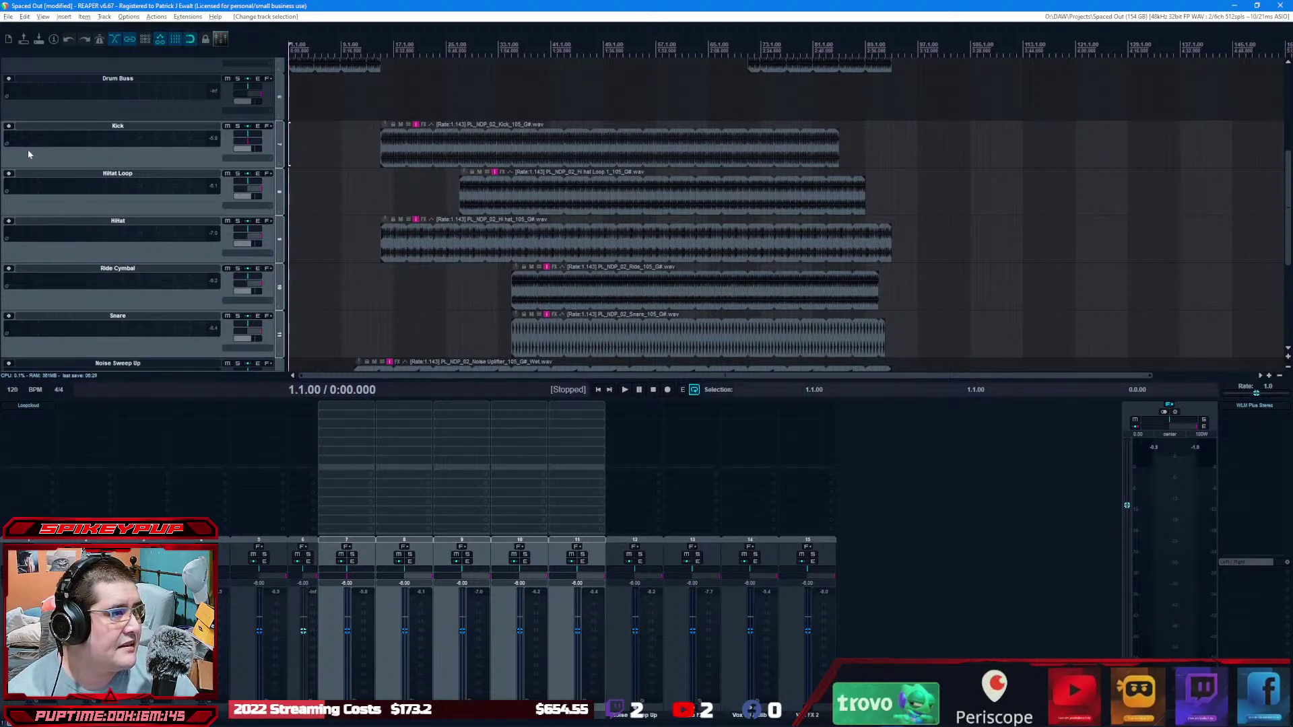
drag(40, 163, 168, 104)
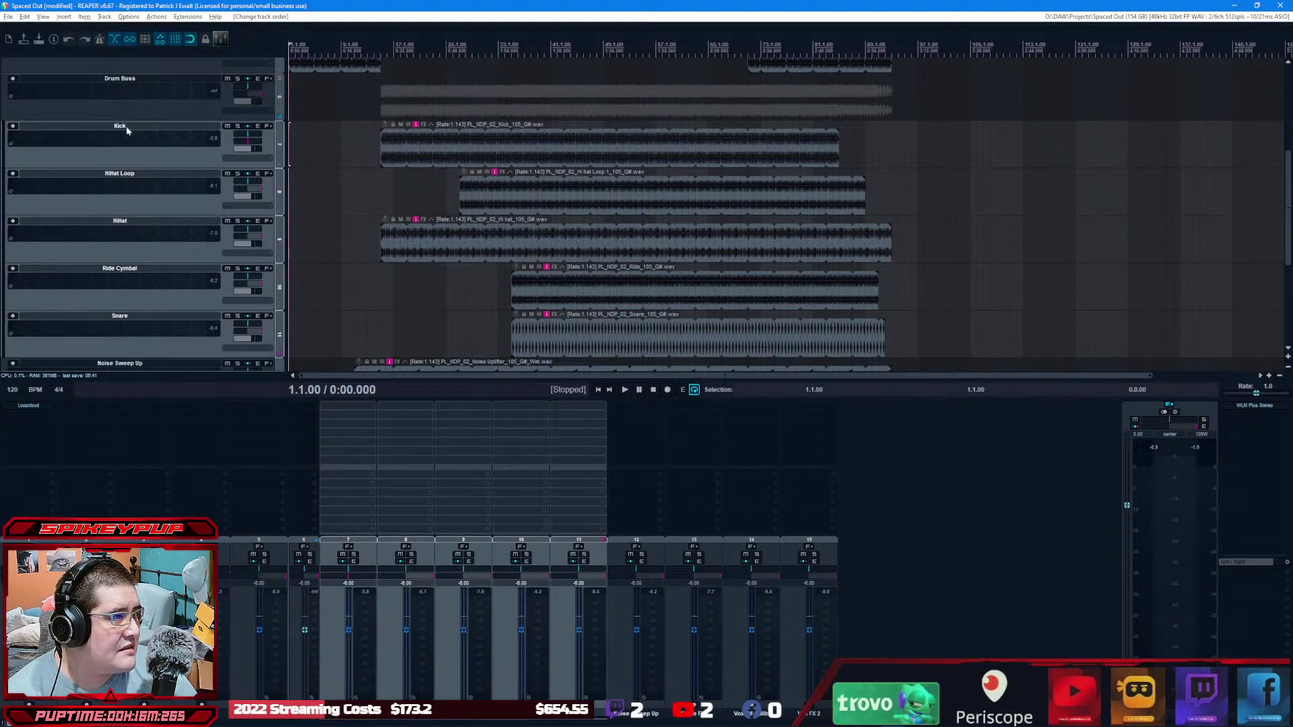
Step: Compact the Drum Buss folder's child tracks in the arrangement, and hide and show them again in the mixer
click(280, 81)
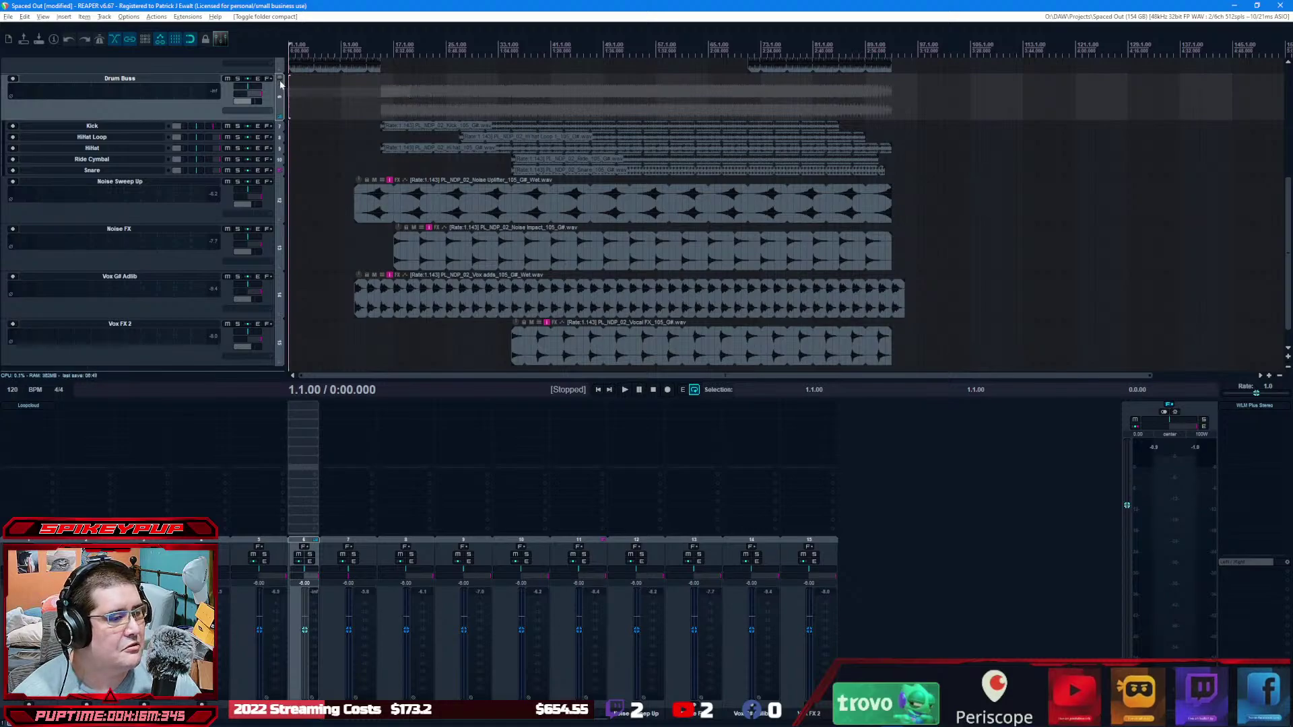
click(316, 540)
click(316, 542)
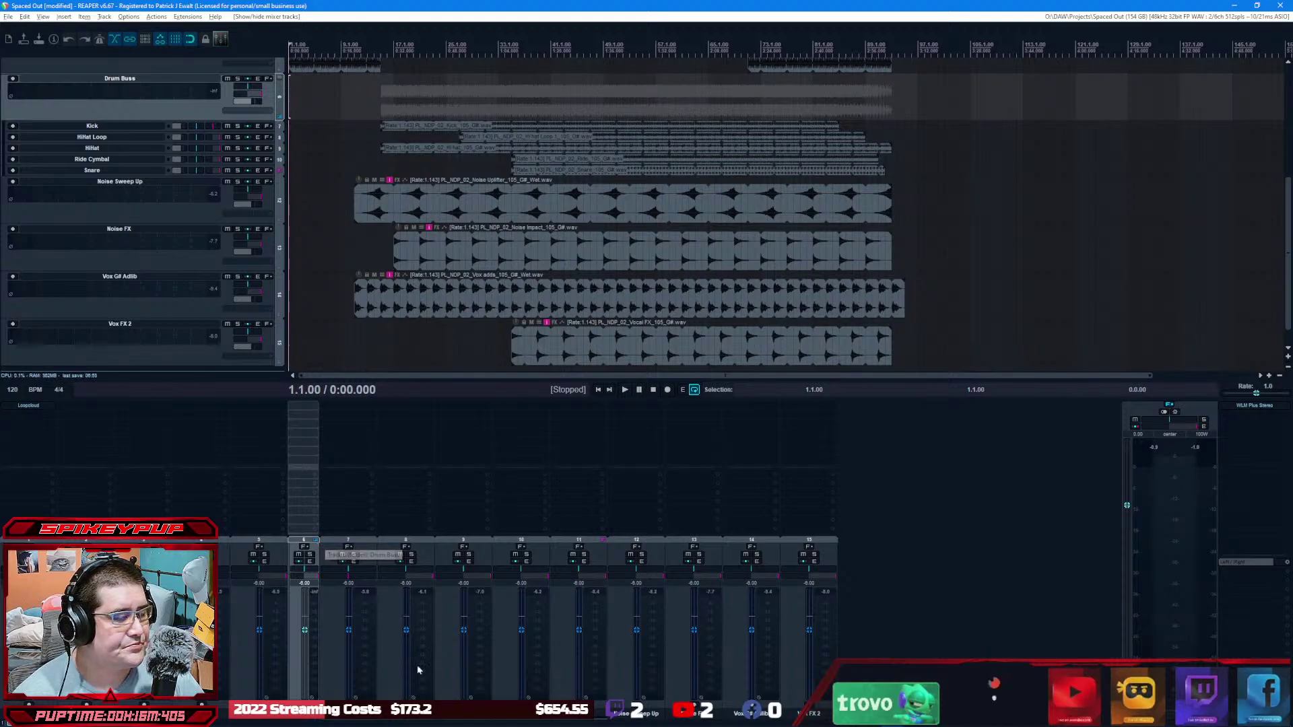
Step: Set a custom light cyan color on the five drum tracks from Kick to Snare, and select Drum Buss
click(344, 688)
shift+click(556, 686)
right_click(558, 684)
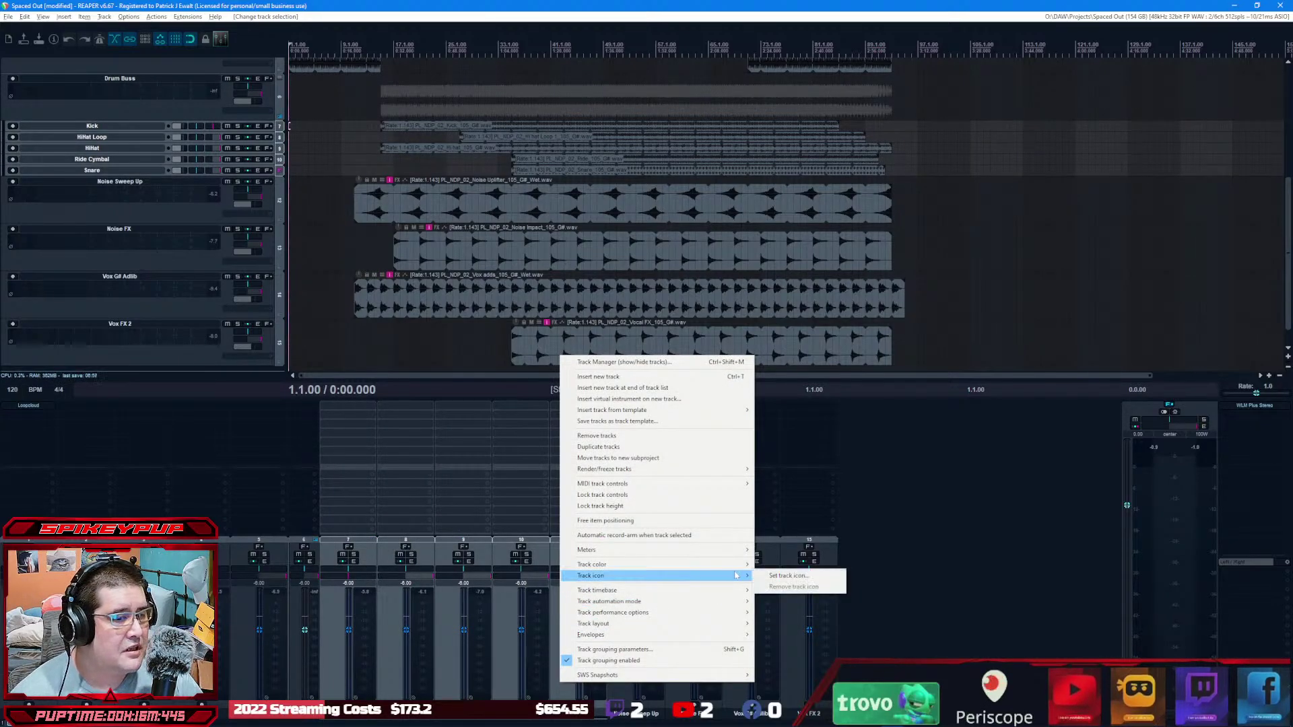
mouse_move(724, 576)
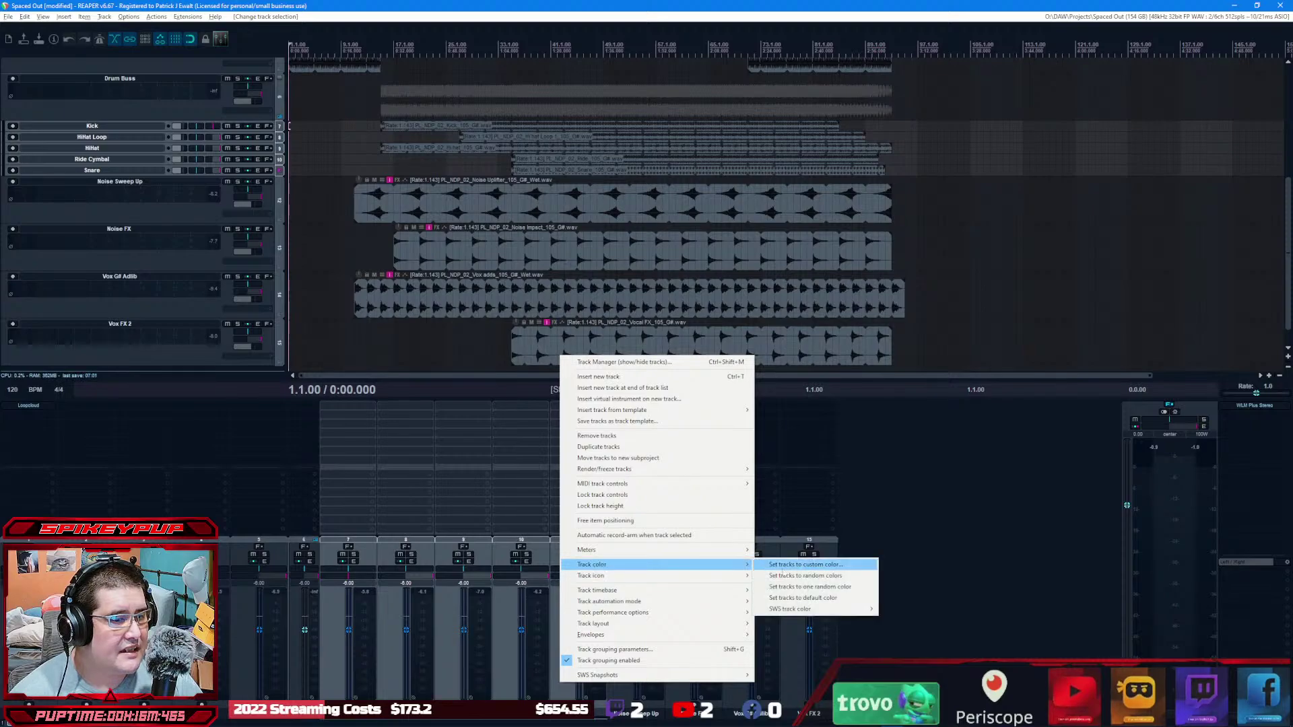
click(783, 566)
click(407, 343)
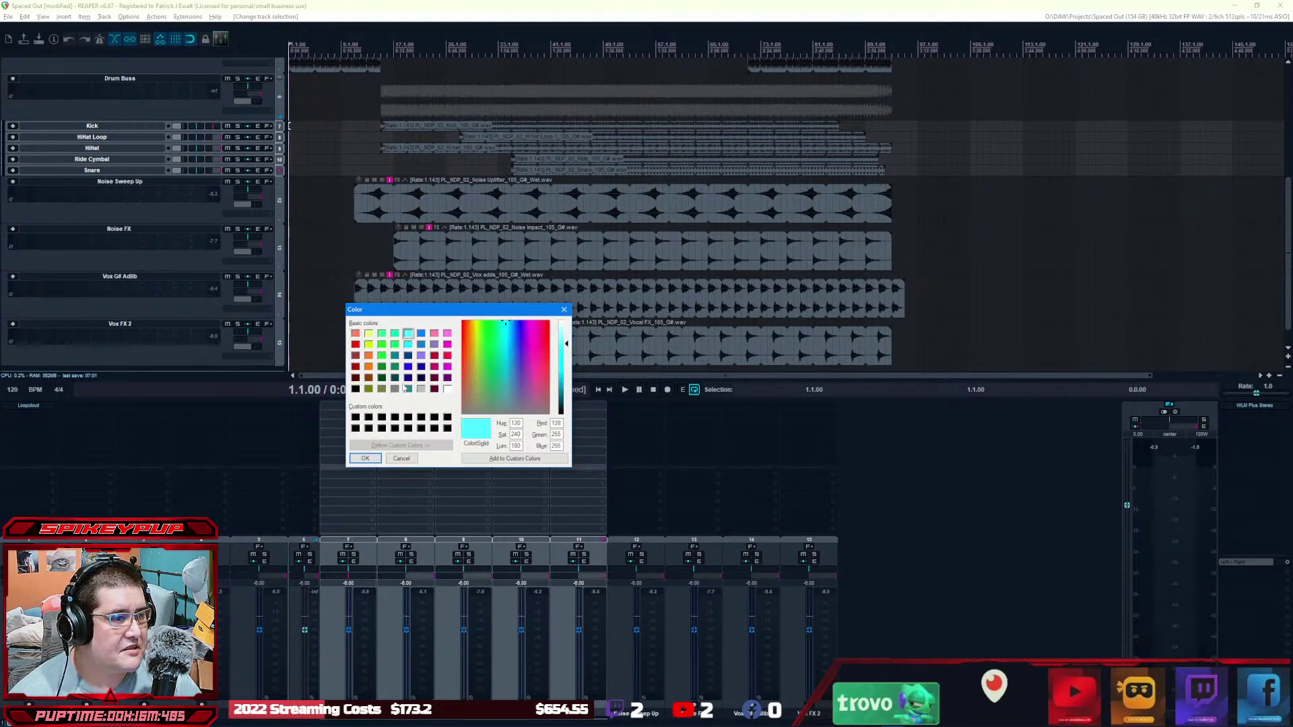
click(365, 458)
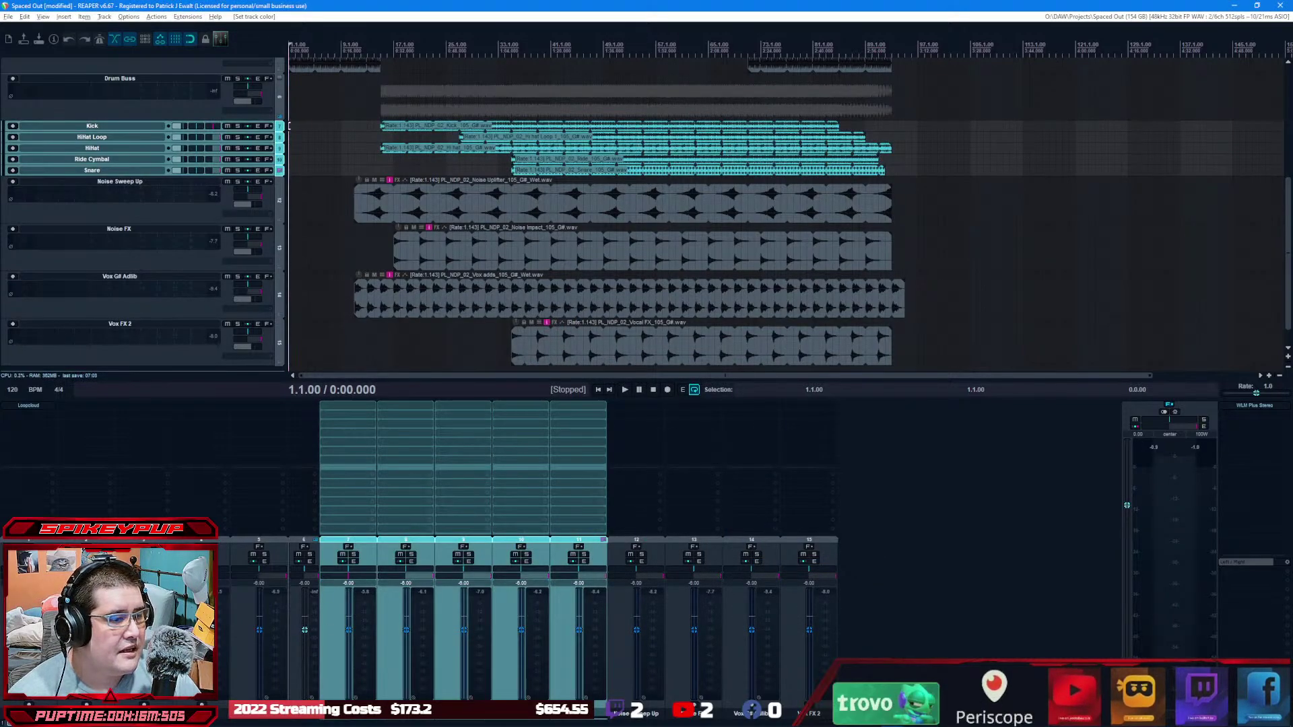
click(295, 687)
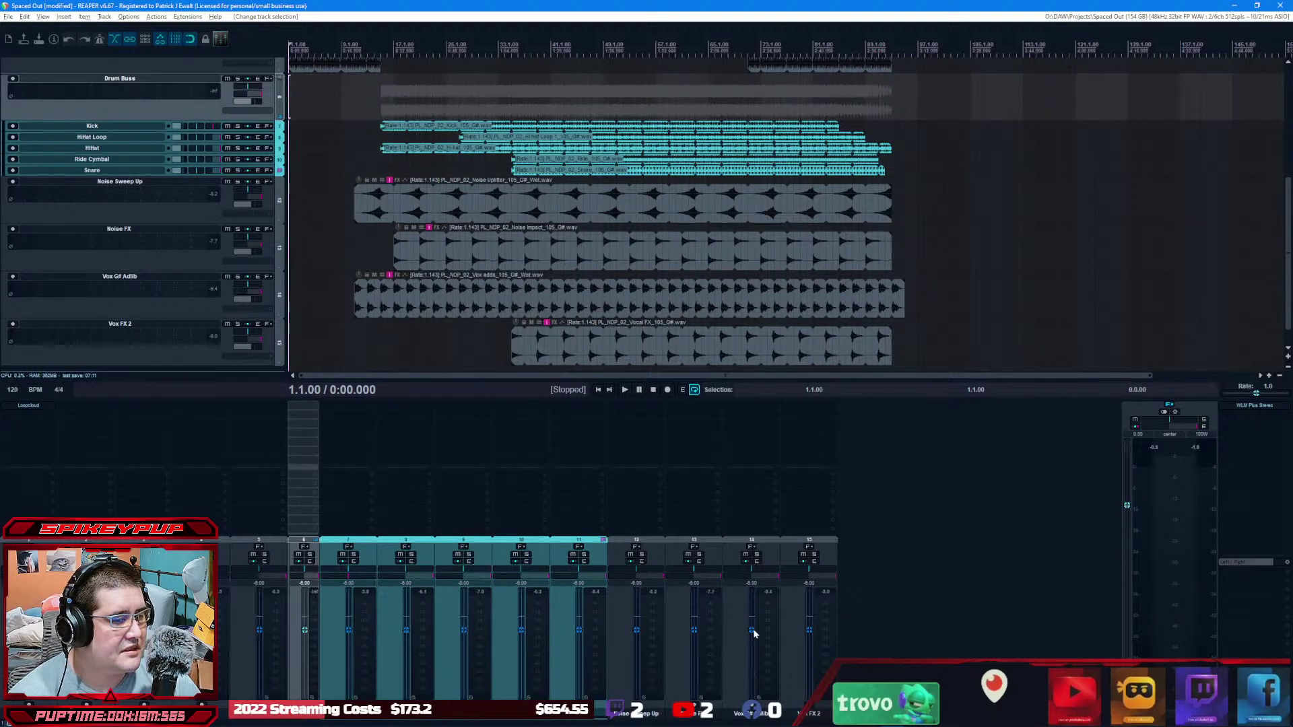
Step: Insert a new track at Noise Sweep Up and move it directly above that track
click(615, 665)
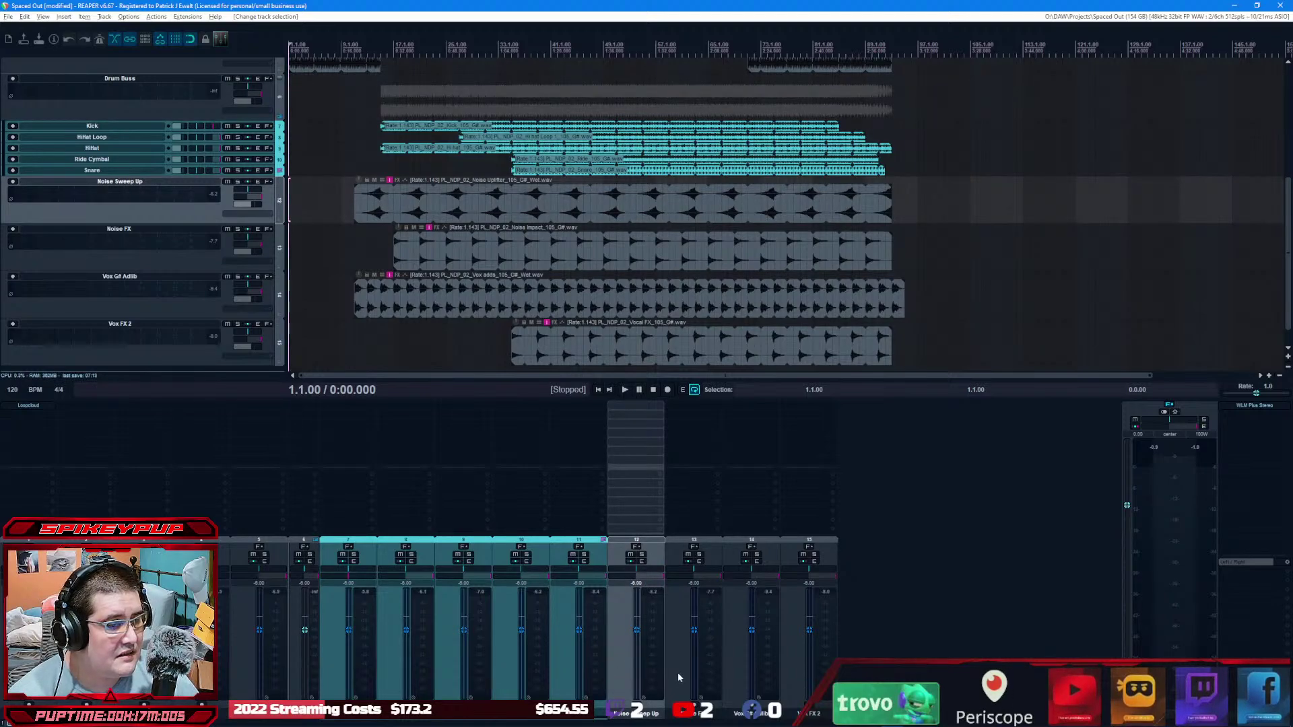
right_click(621, 661)
mouse_move(761, 464)
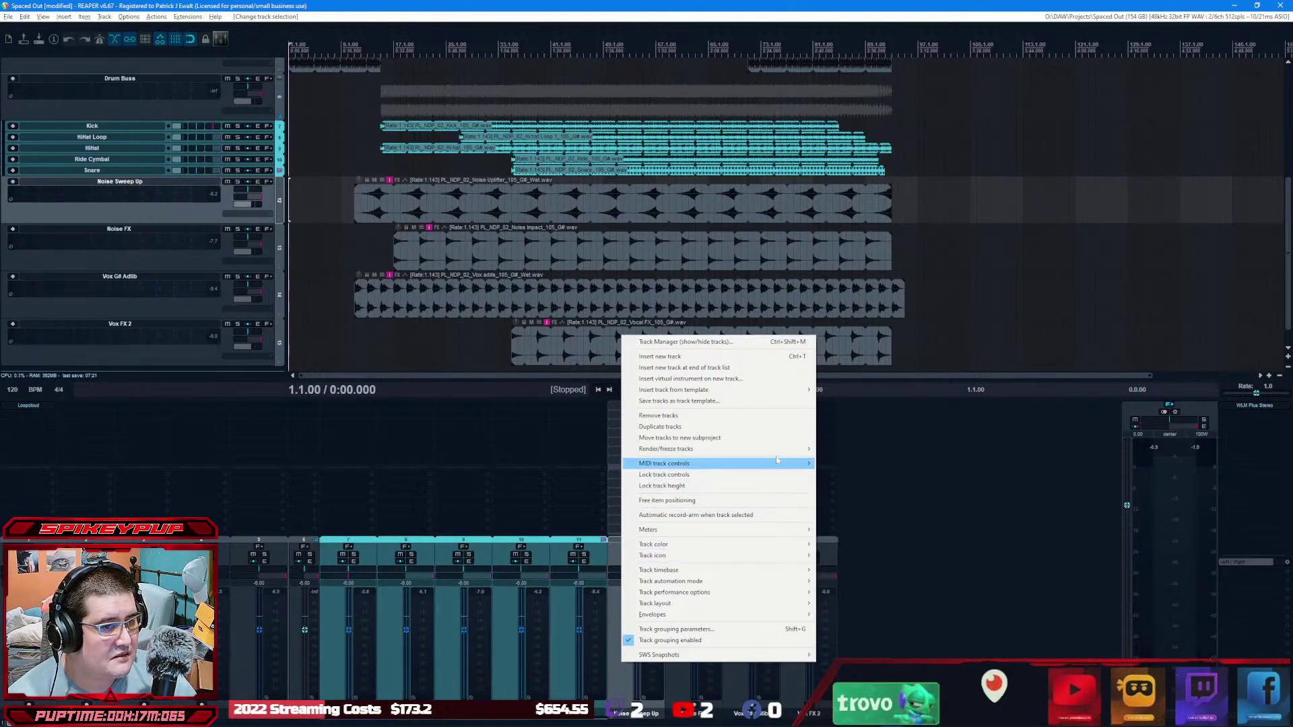
click(738, 358)
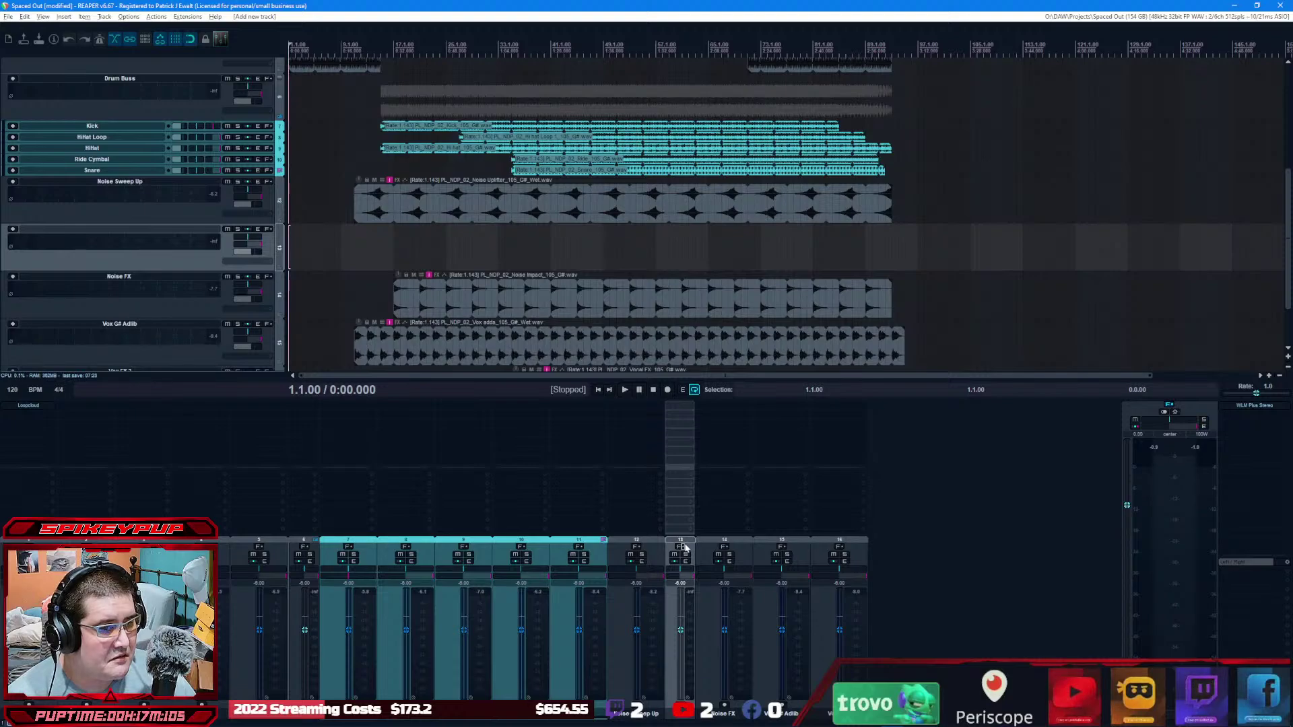
drag(686, 543, 615, 549)
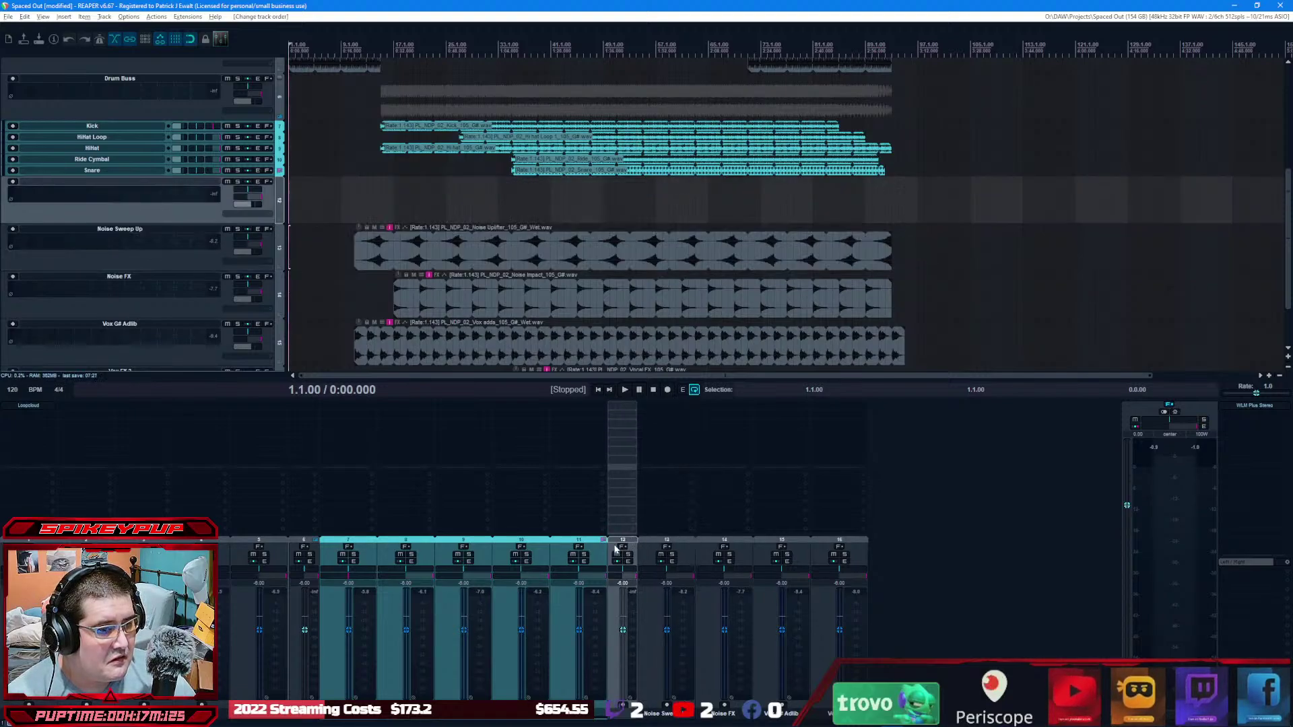
Step: Nest the Noise Sweep Up and Noise FX tracks inside the new unnamed track as a folder
click(641, 643)
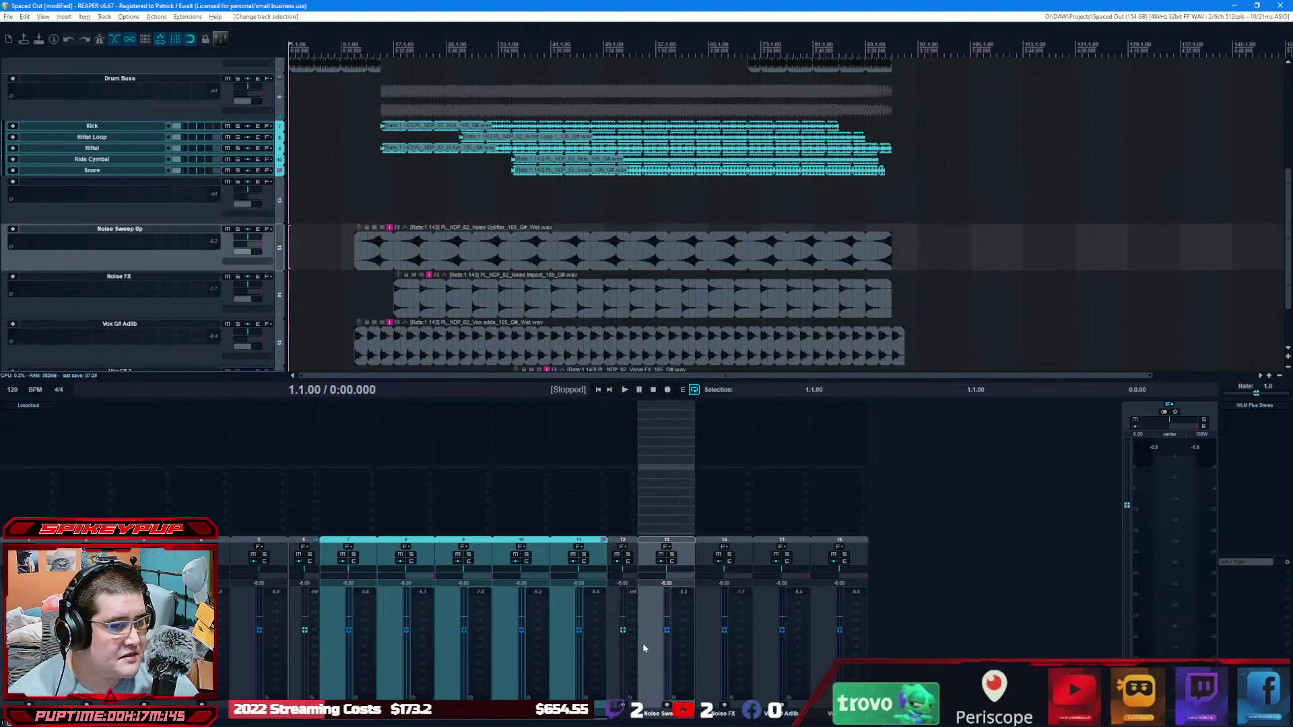
ctrl+click(703, 664)
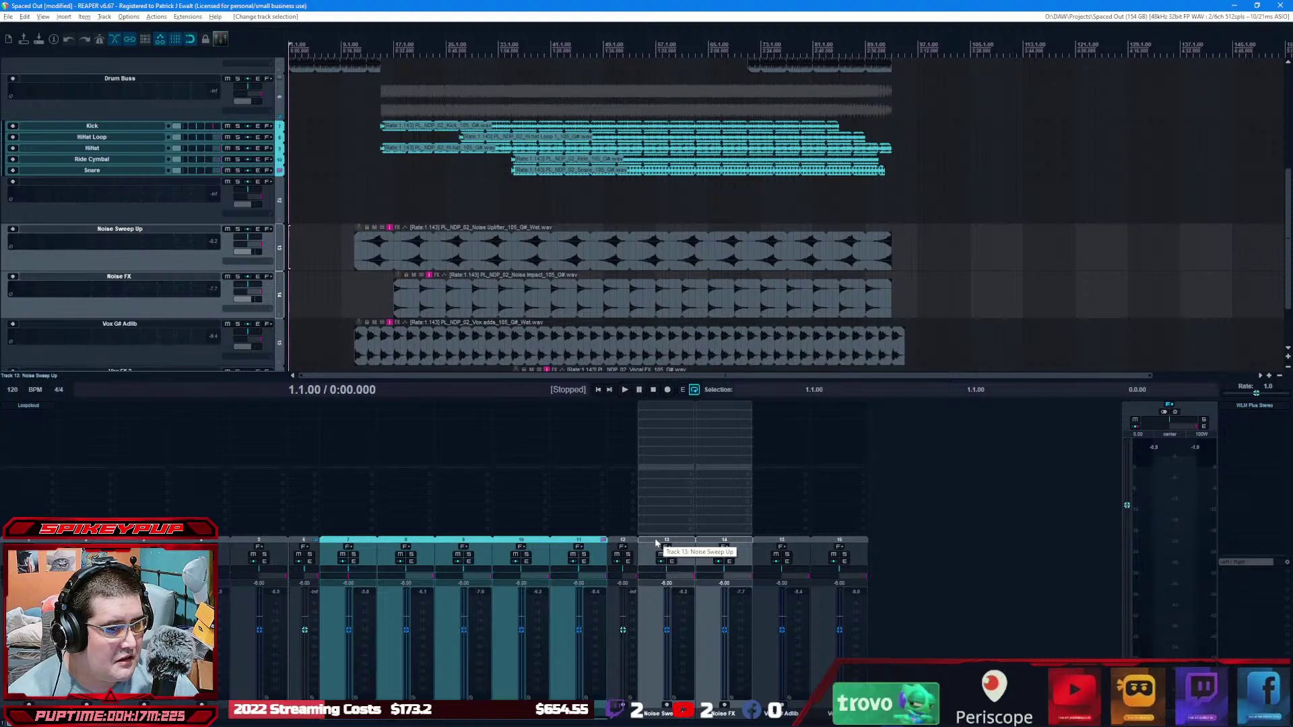
drag(657, 540, 637, 672)
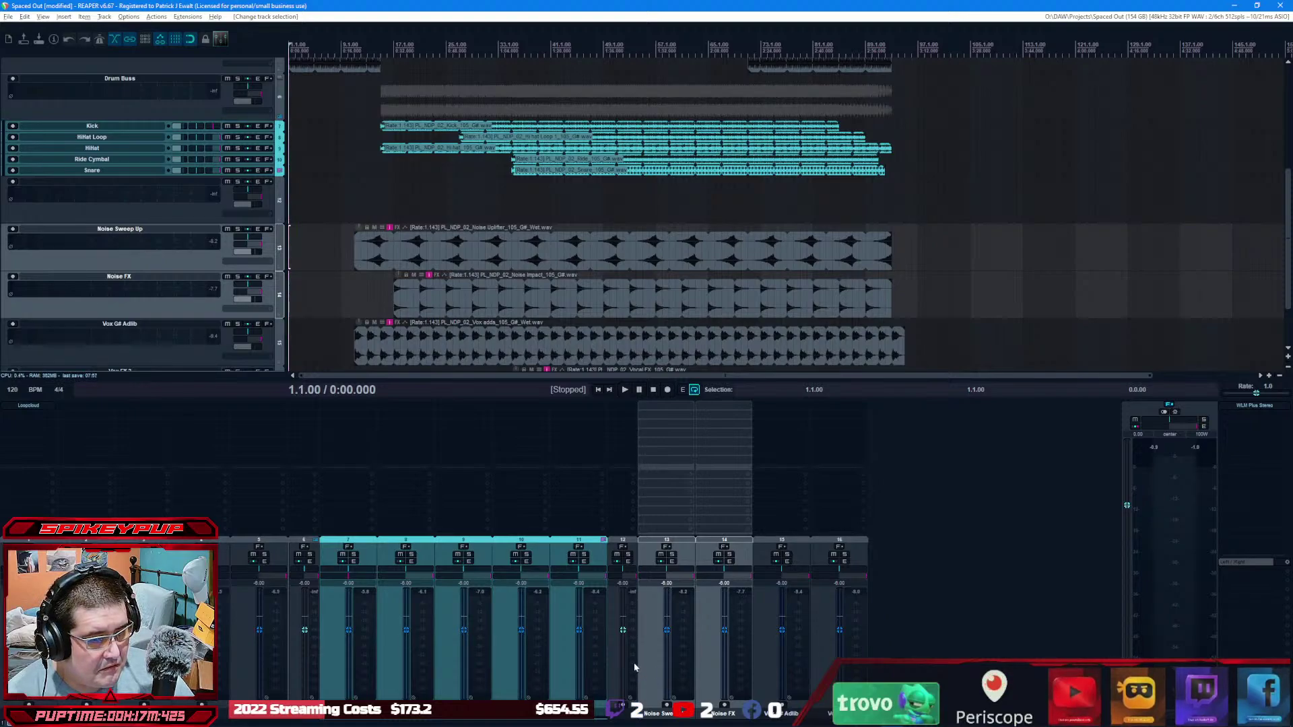
drag(710, 656, 633, 597)
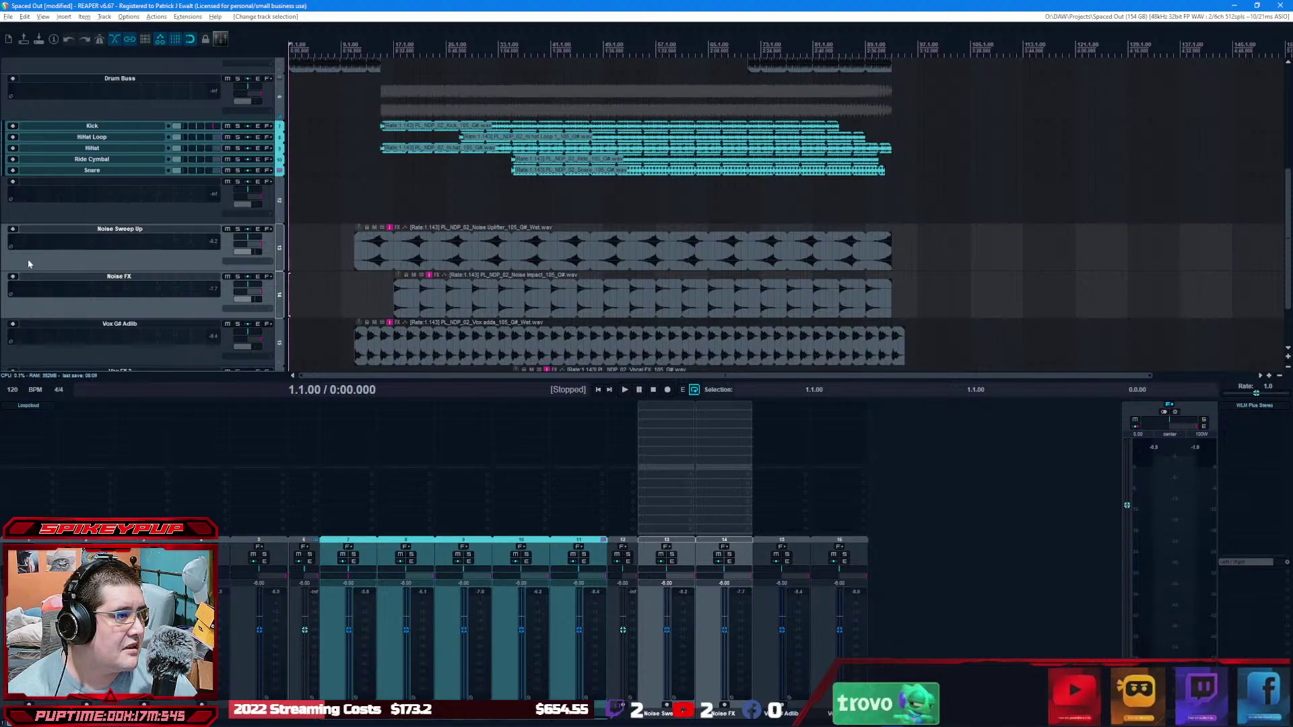
drag(27, 259, 147, 207)
Step: Name the new folder track FX Buss (Media) and compact its child tracks
double_click(120, 181)
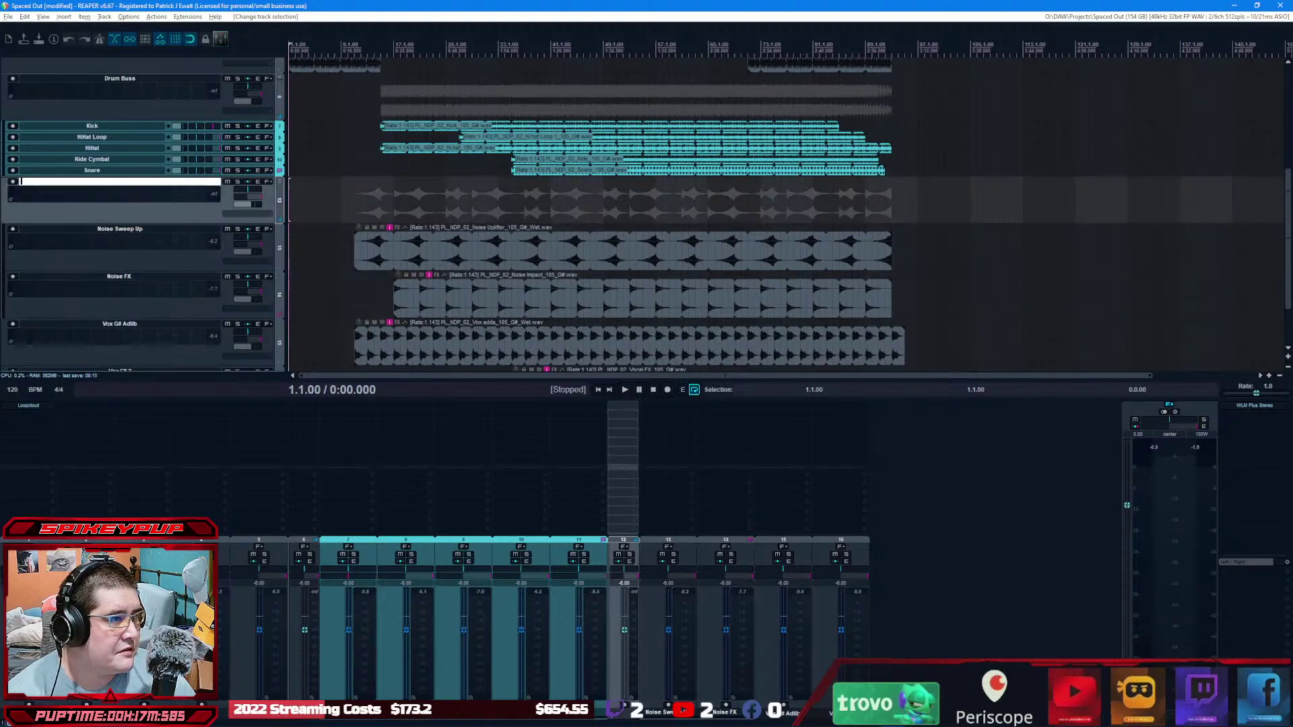
text(FX )
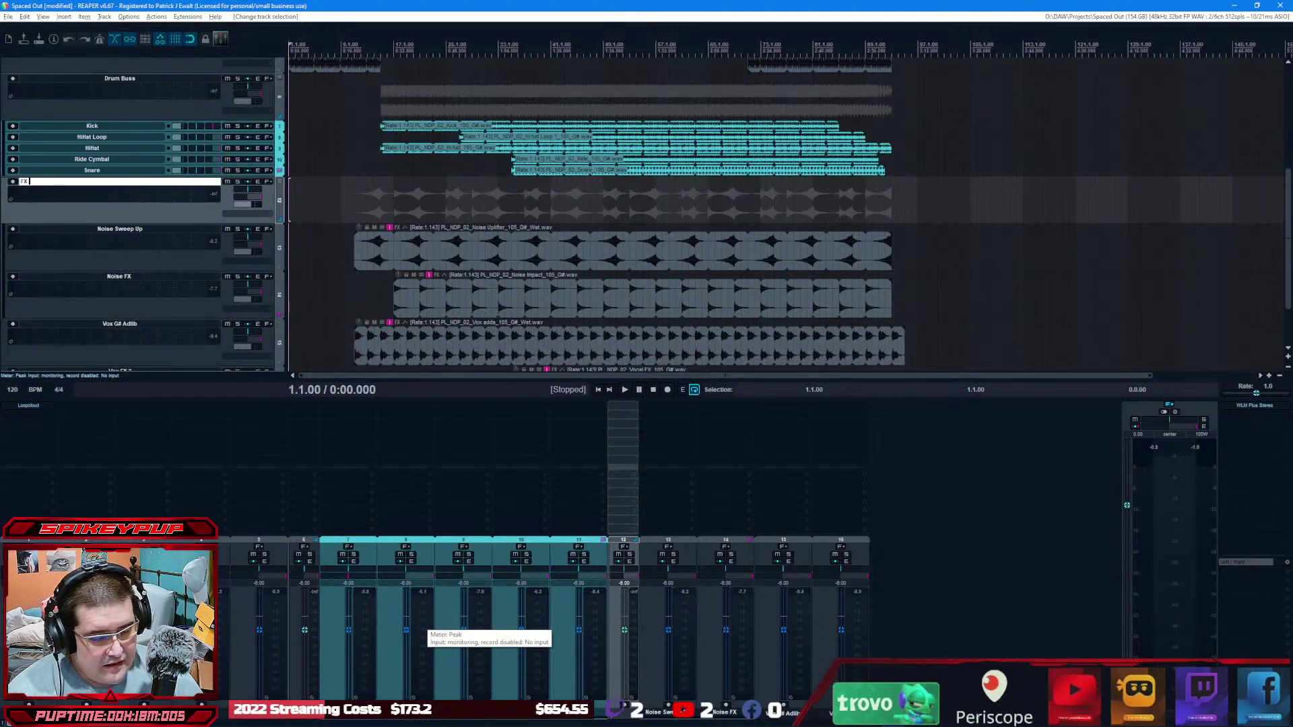
text(Buss)
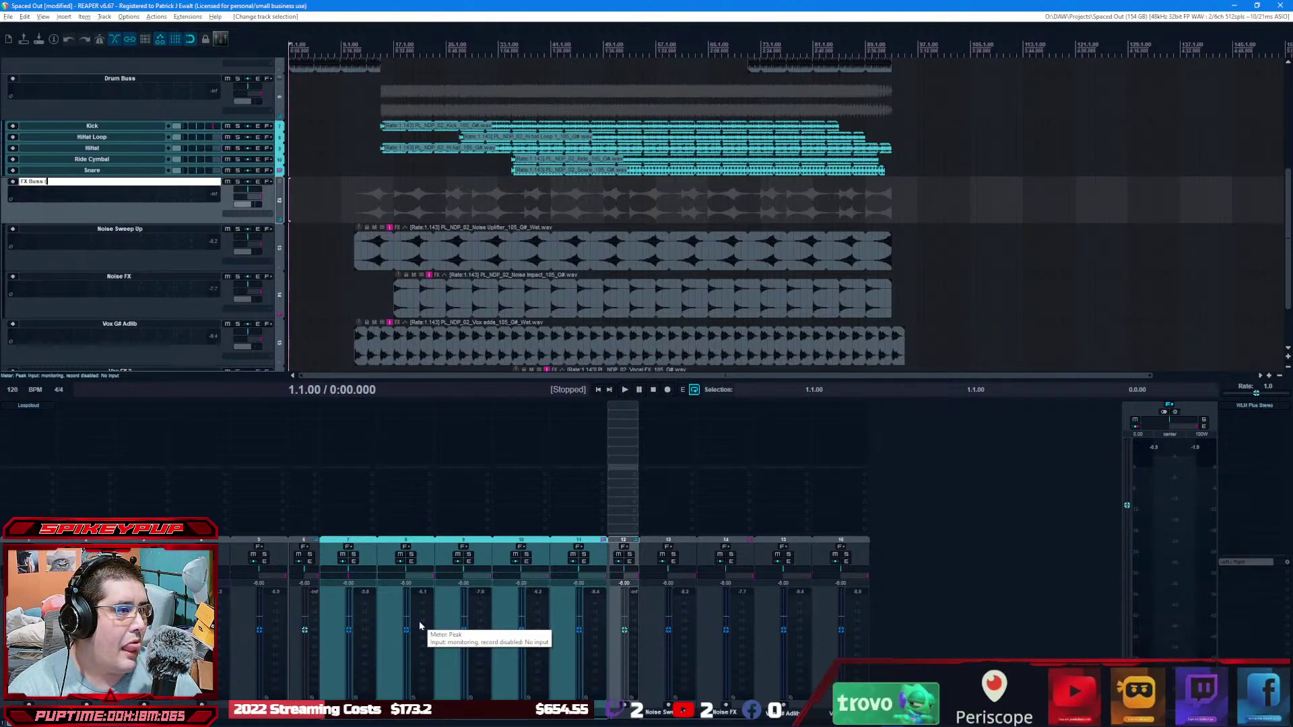
text((Media))
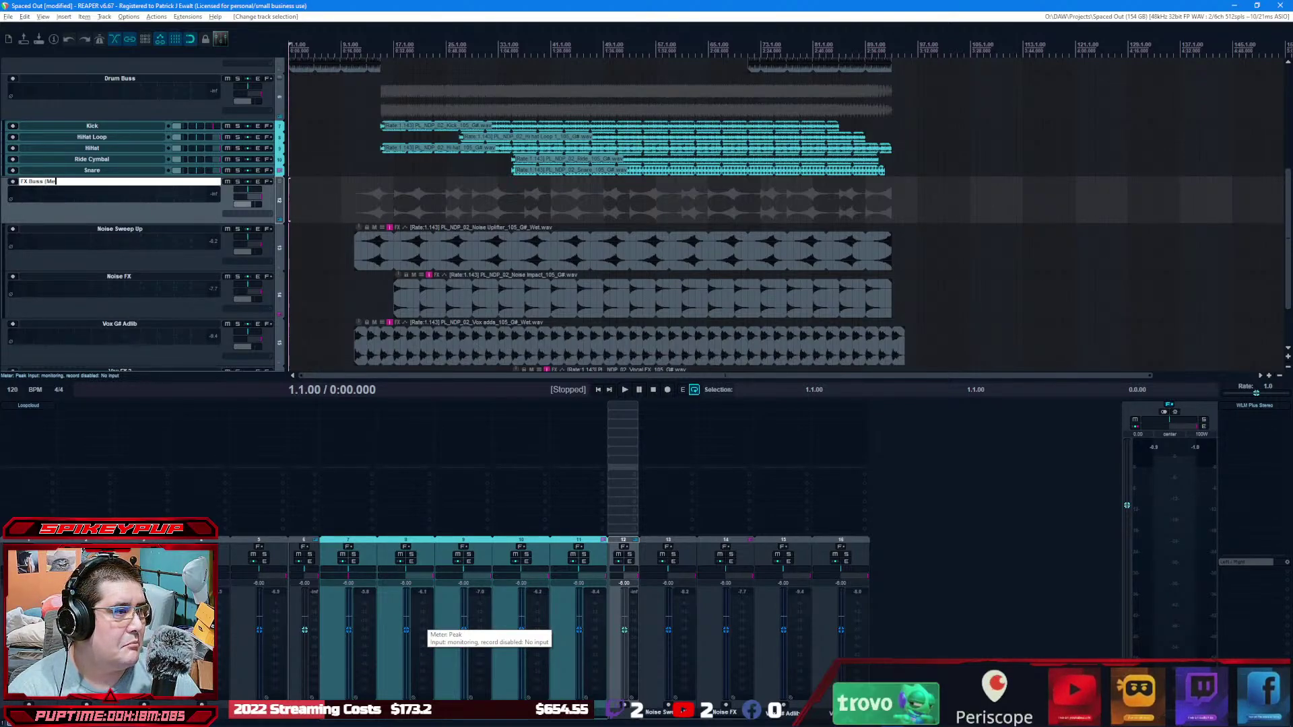
key(Return)
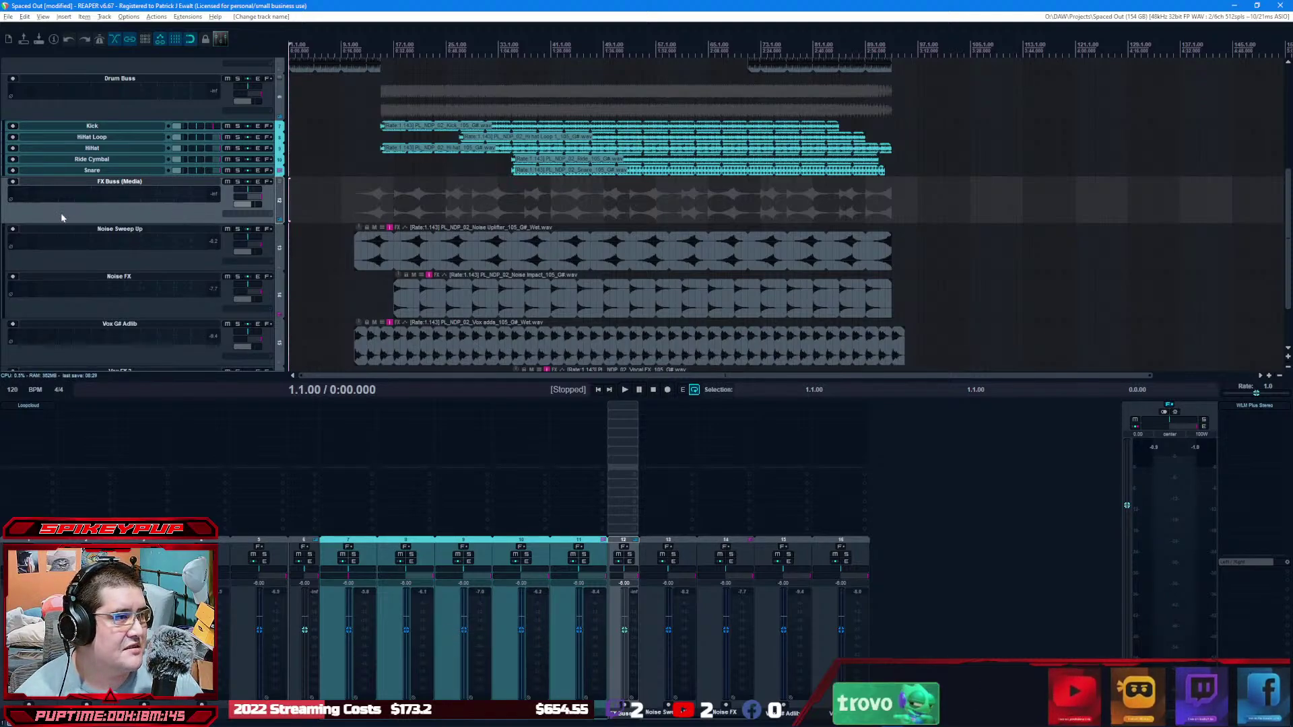
click(280, 182)
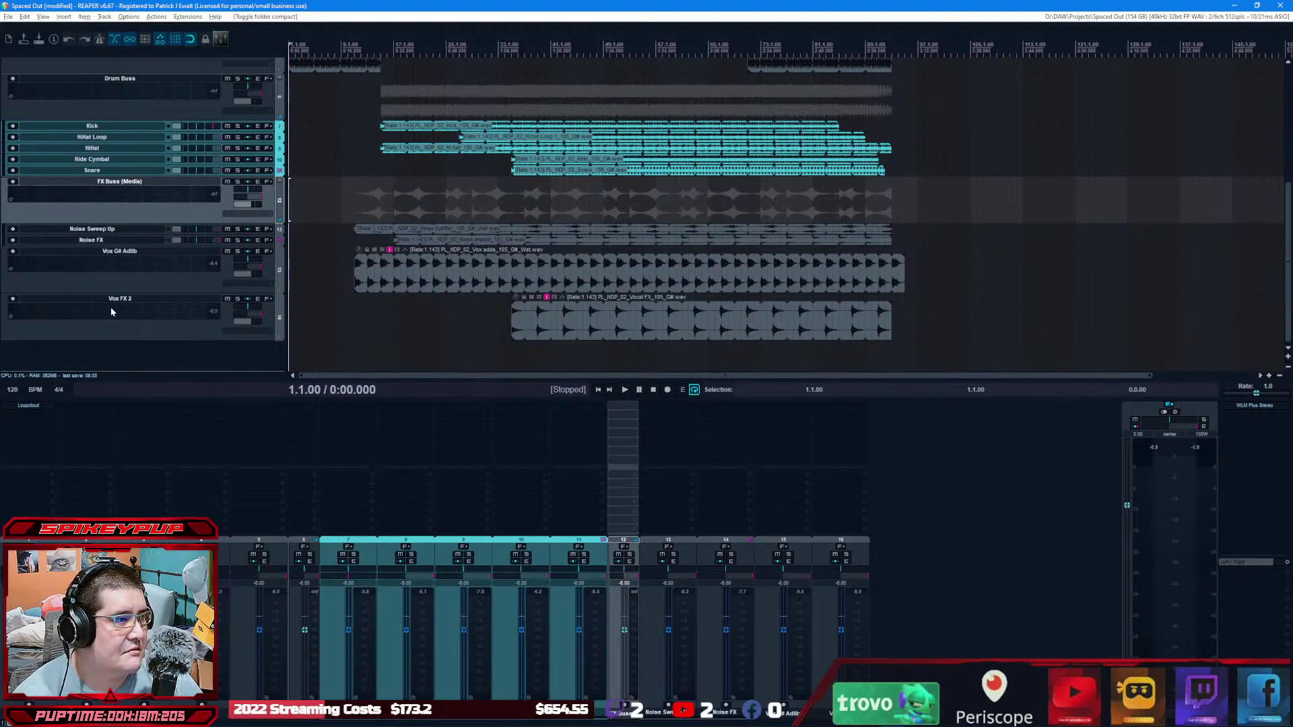
Step: Insert a new track at the end of the project and name it Vox Buss
double_click(892, 613)
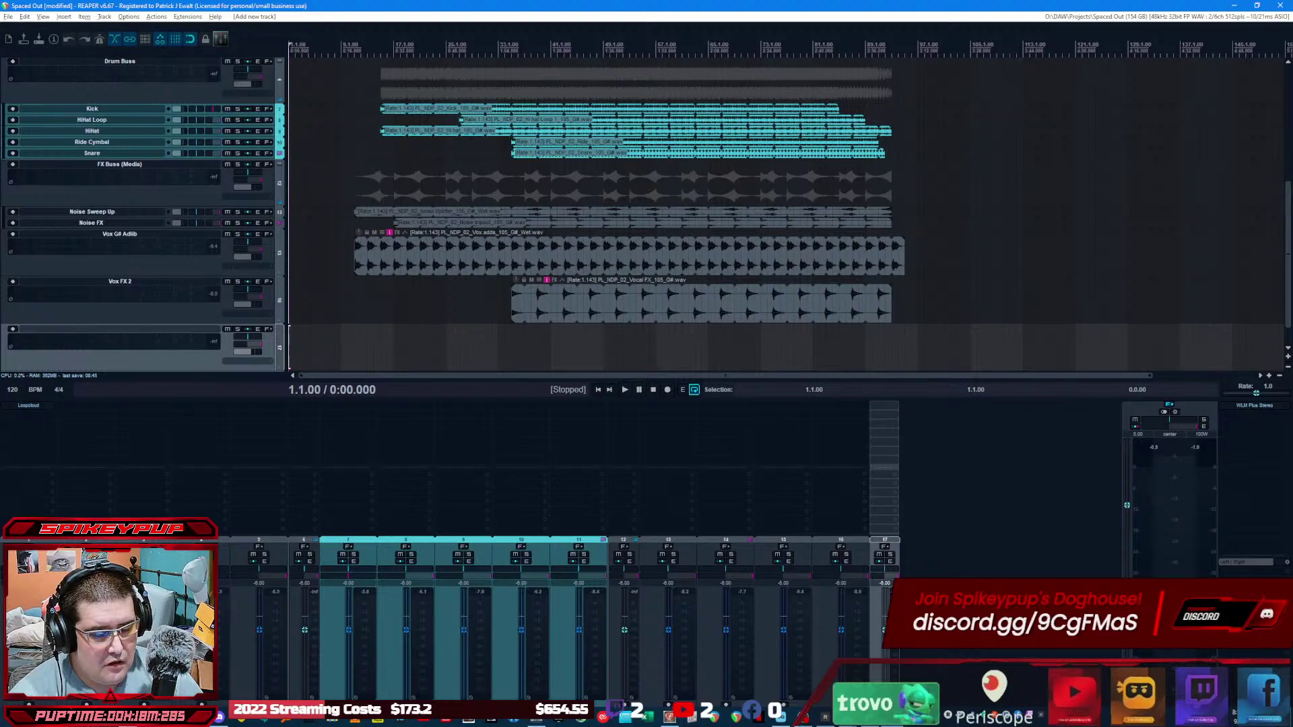
text(Vox Buss)
key(Return)
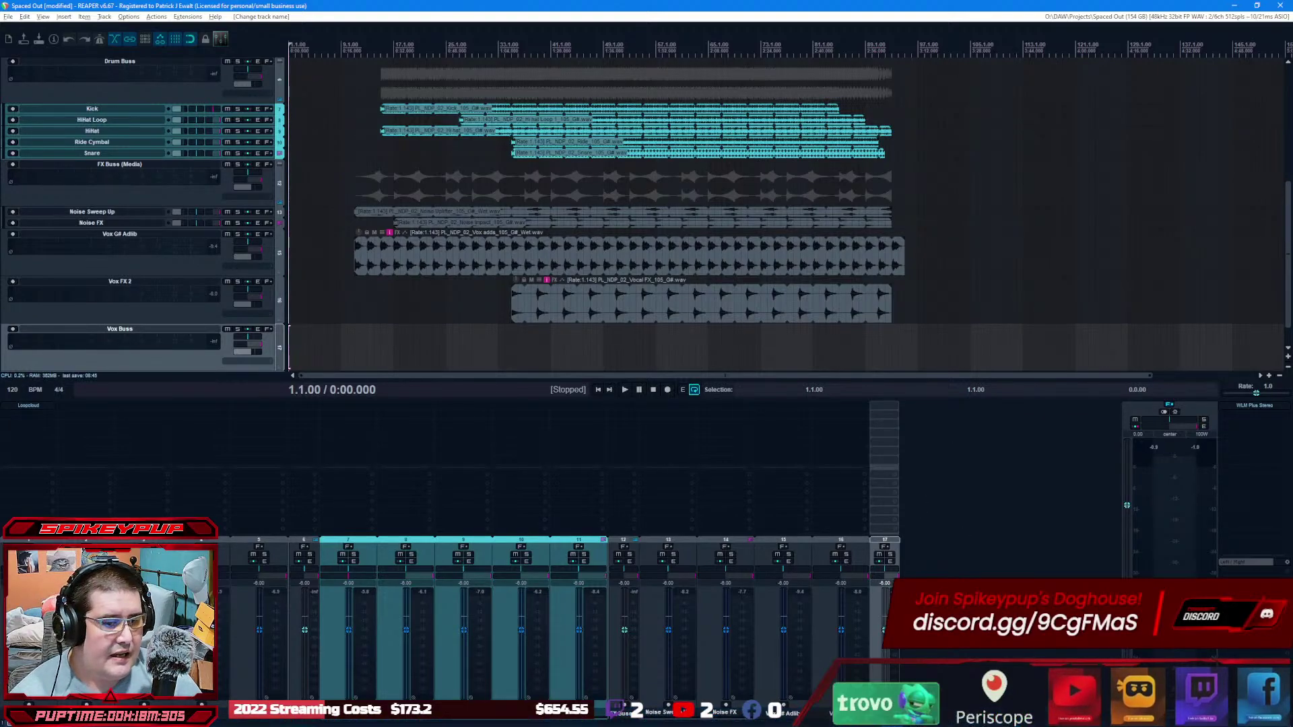
Step: Nest the Vox G# Adlib and Vox FX 2 tracks inside Vox Buss as a folder and compact its child tracks
click(19, 300)
shift+click(38, 272)
drag(38, 273, 127, 361)
drag(157, 317, 120, 199)
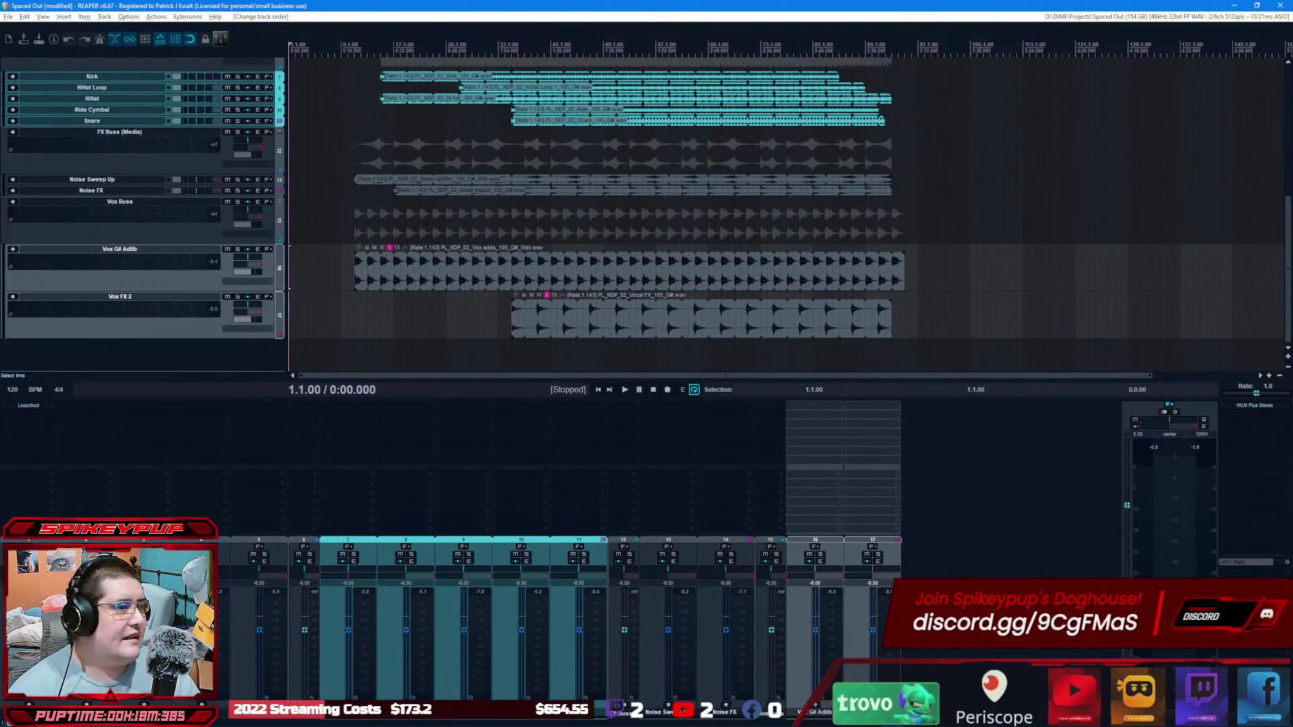
click(281, 204)
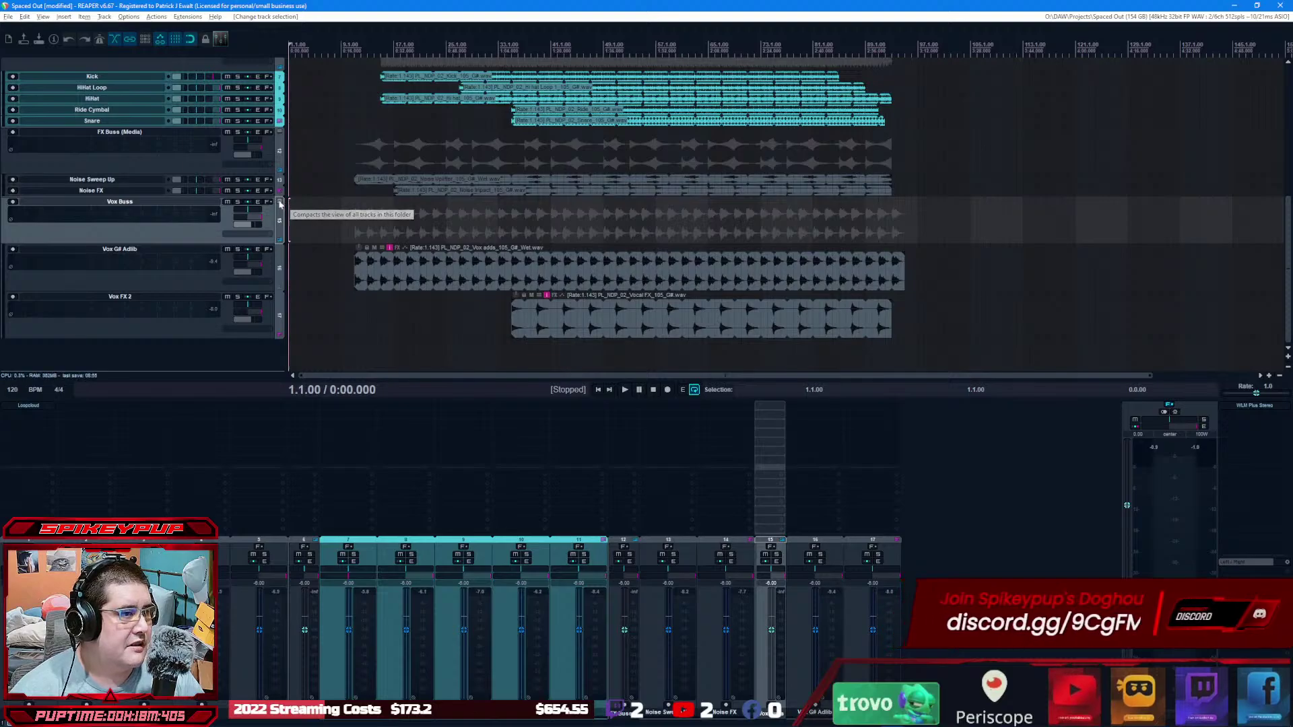
click(281, 204)
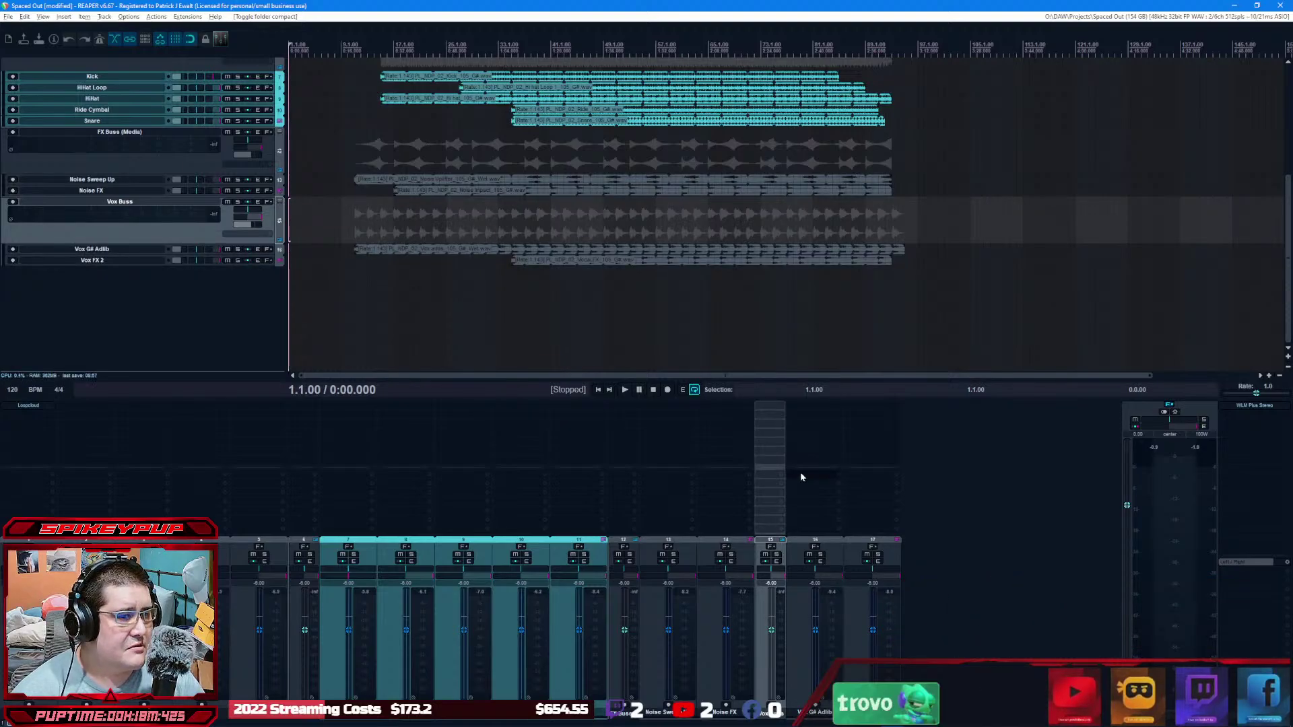
Step: Insert another new track at the end of the project and name it Synth Buss
scroll(236, 288, up, 3)
scroll(234, 287, up, 5)
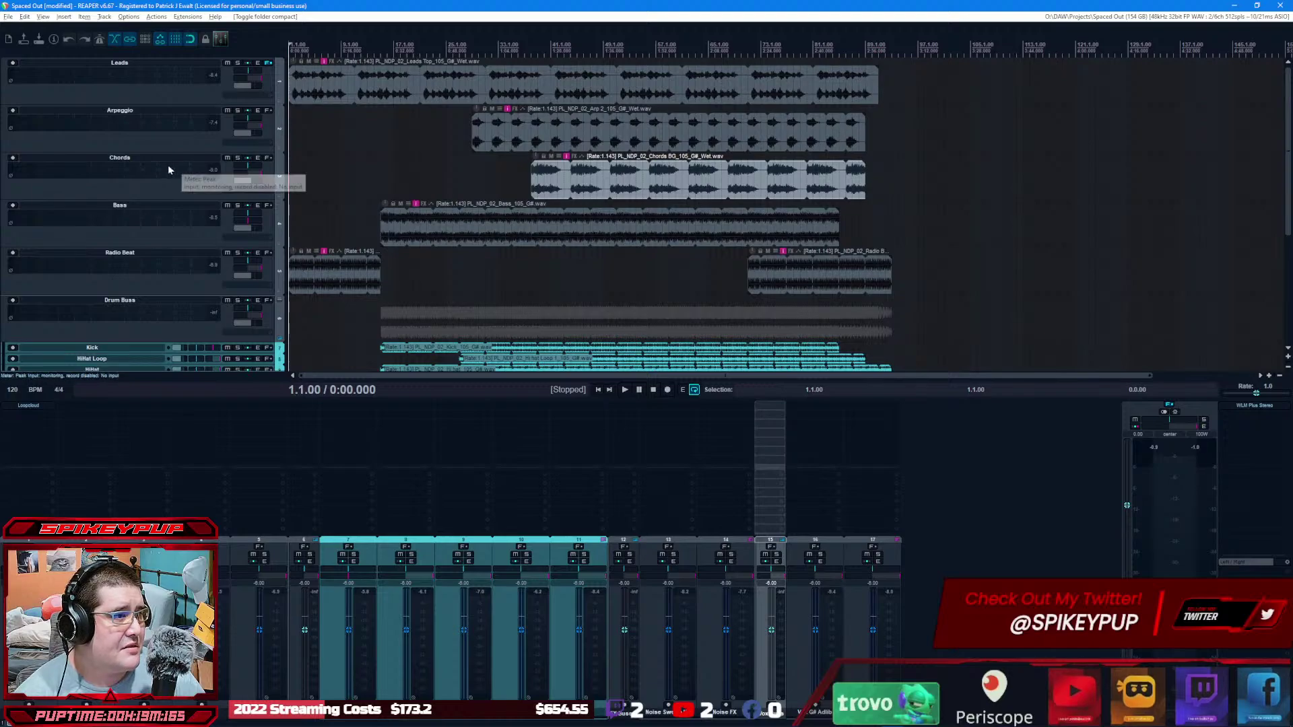
double_click(909, 624)
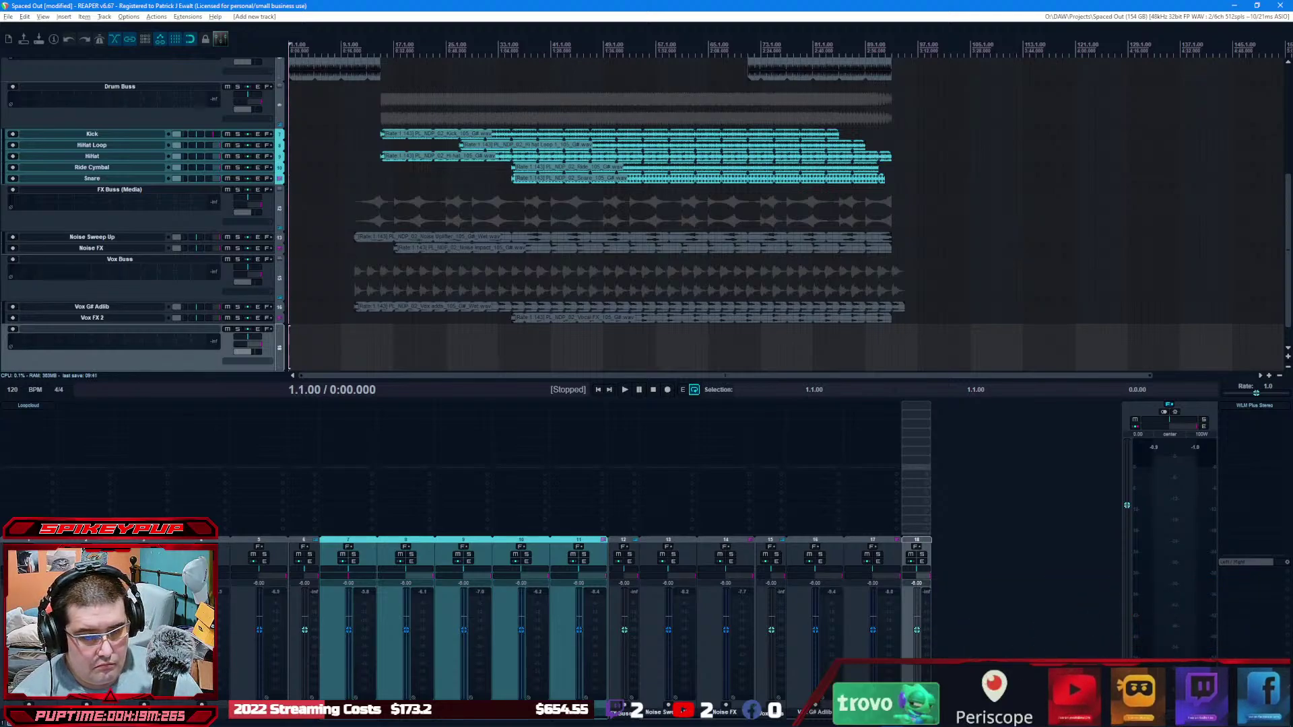
text(Synth Buss)
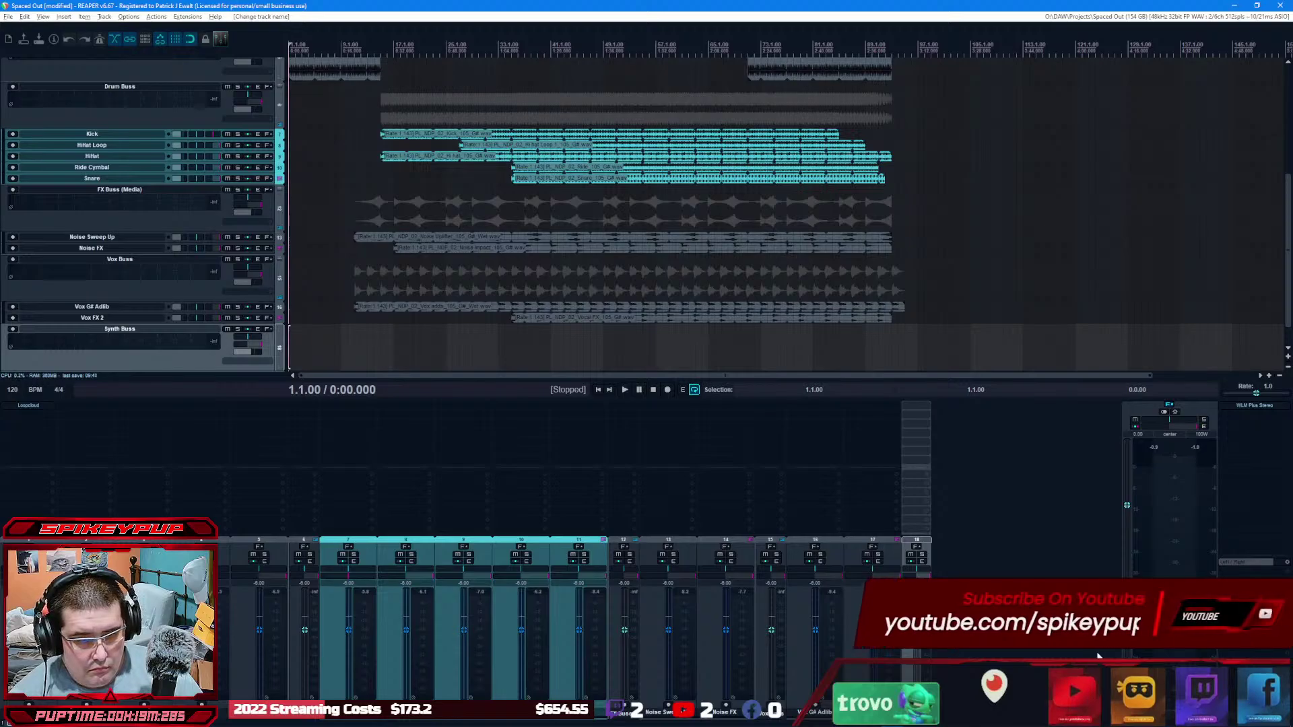
key(Return)
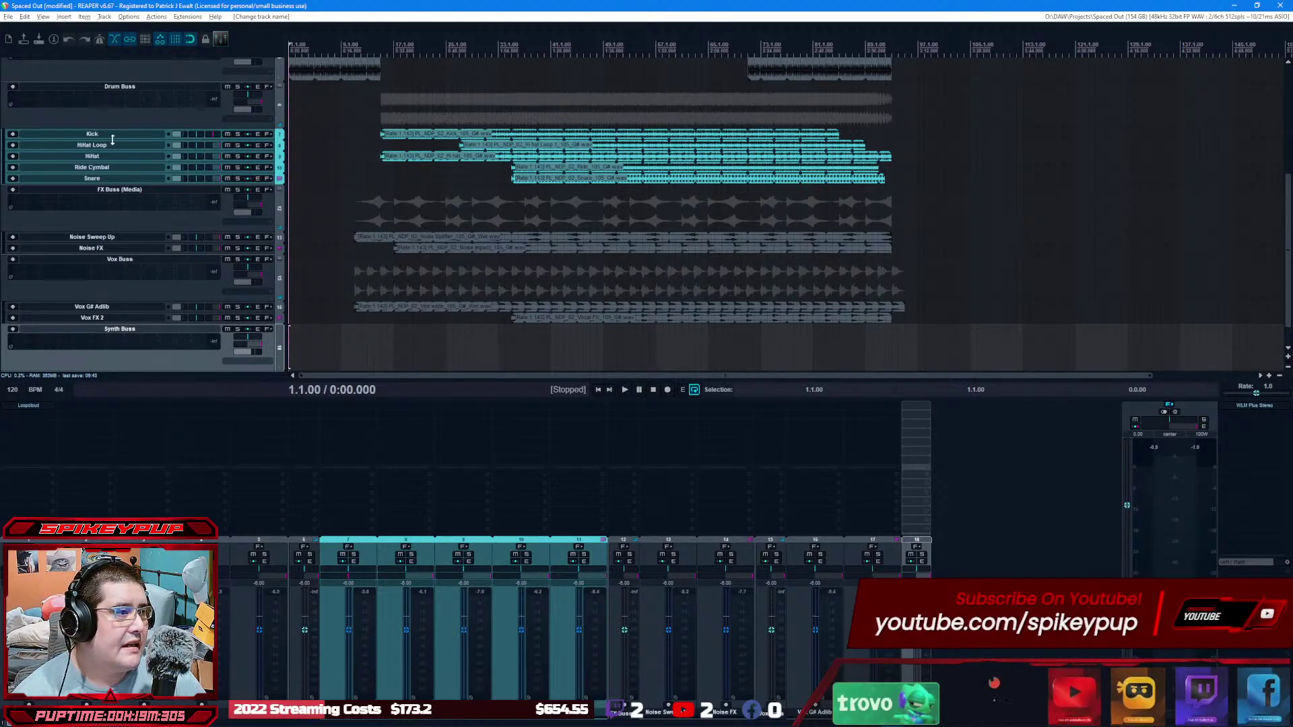
Step: Move Synth Buss above Leads and nest the Leads, Arpeggio and Chords tracks inside it as a folder
drag(3, 338, 98, 65)
drag(42, 142, 70, 231)
drag(78, 154, 172, 81)
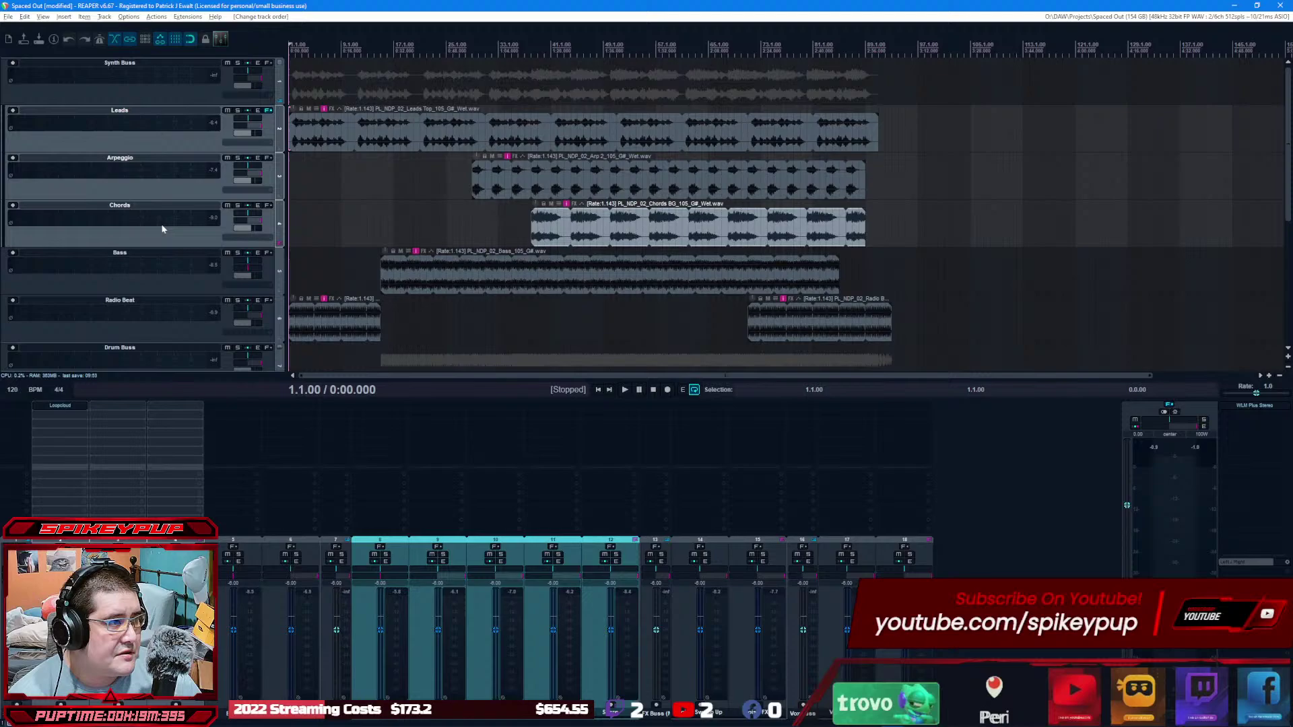
Step: Try nesting the Bass track inside the Synth Buss folder, and move it back out to the top level
click(149, 280)
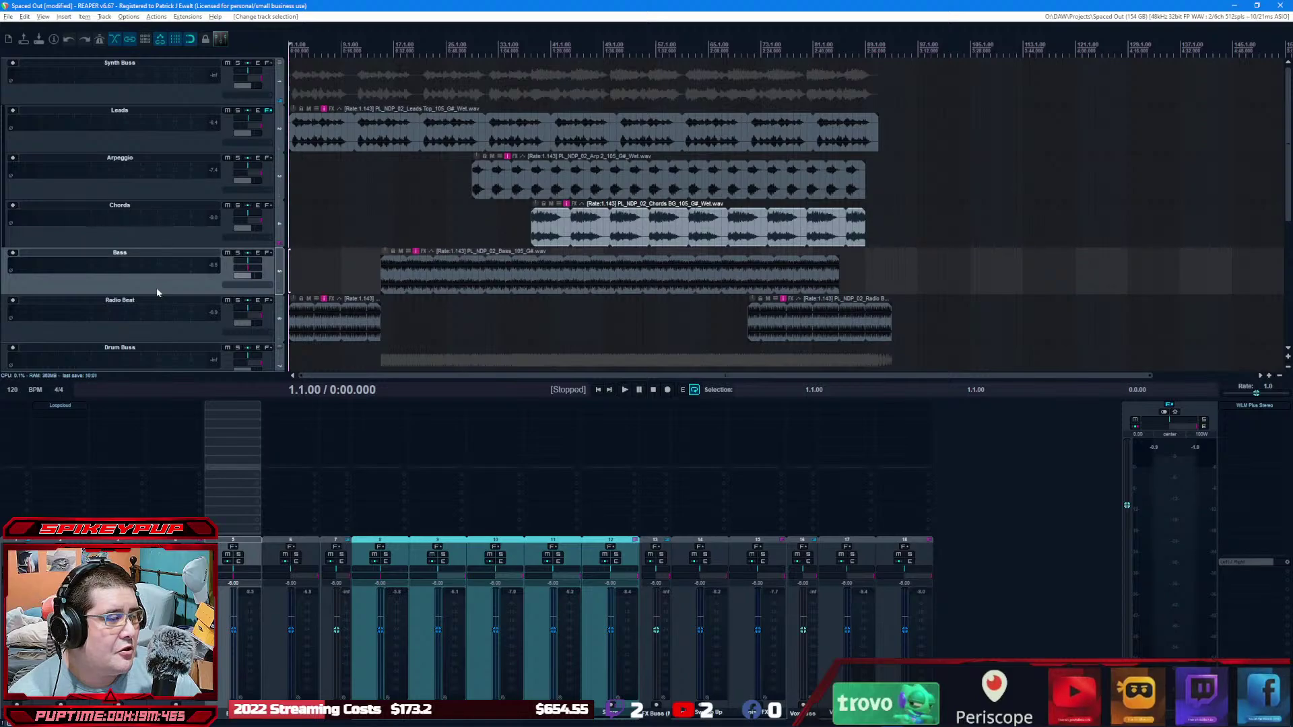
drag(160, 291, 180, 247)
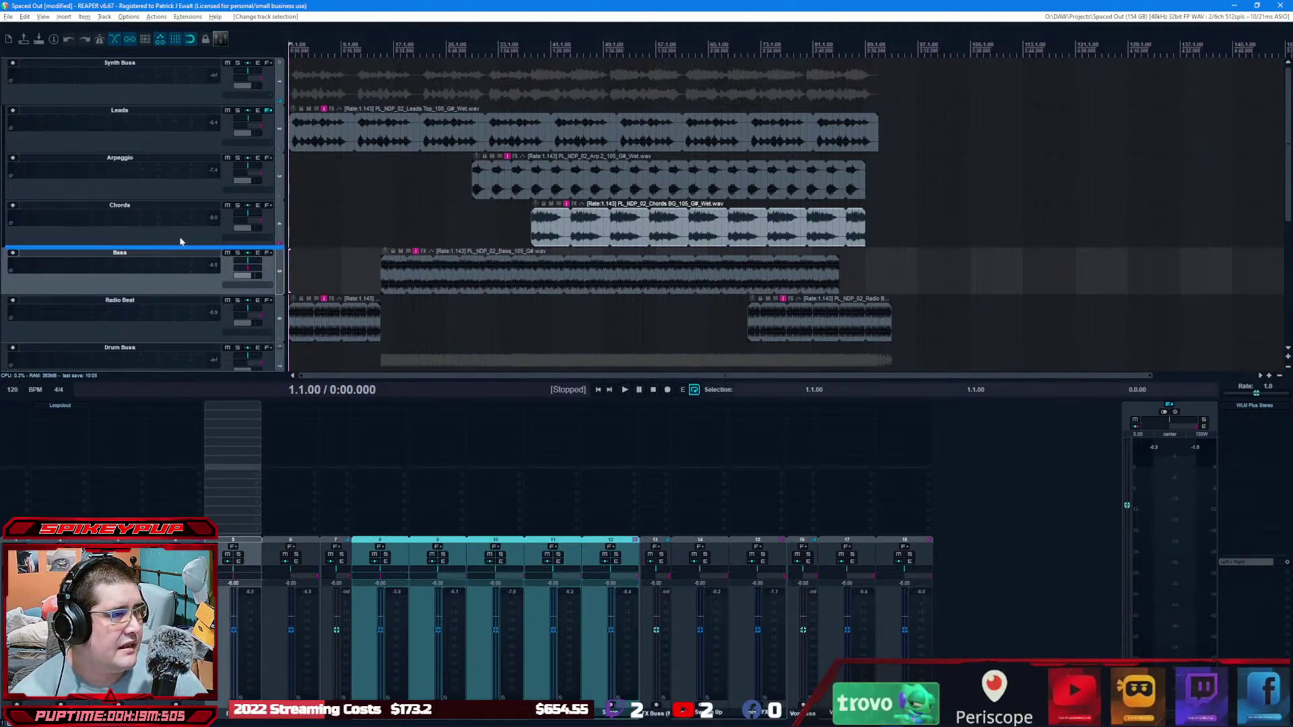
drag(181, 242, 156, 291)
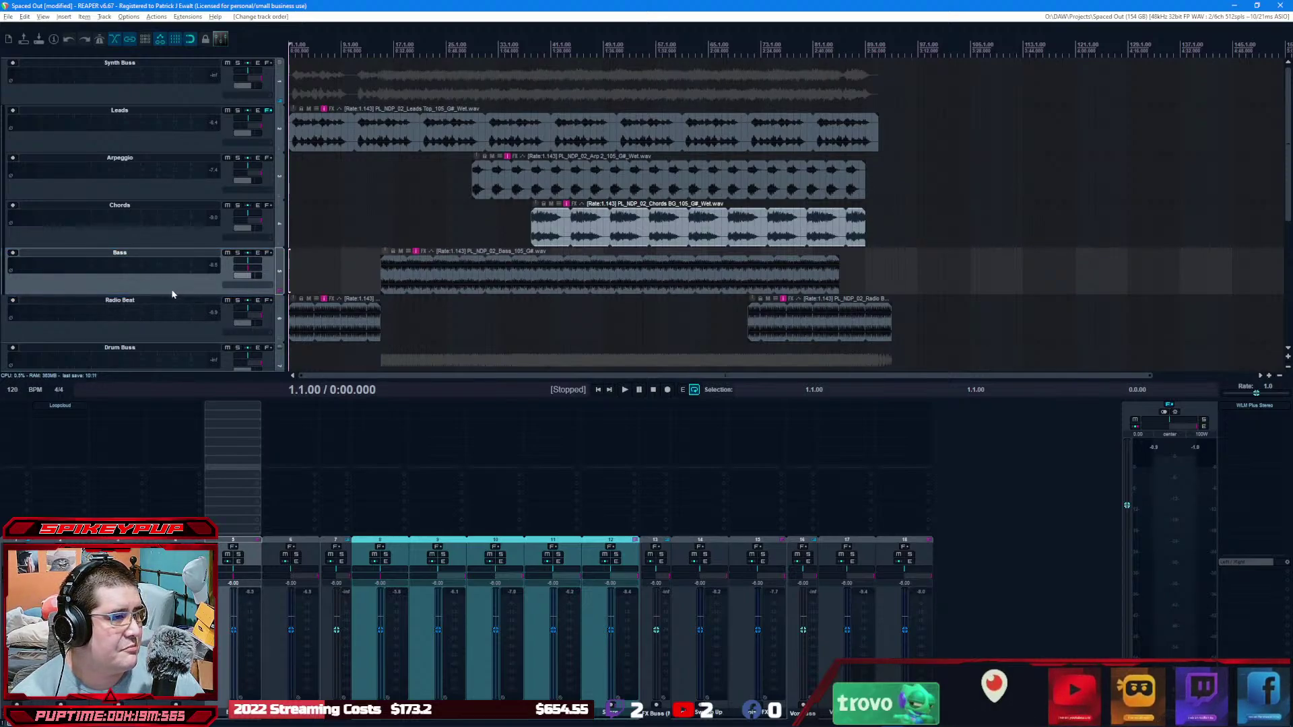
drag(20, 256, 4, 311)
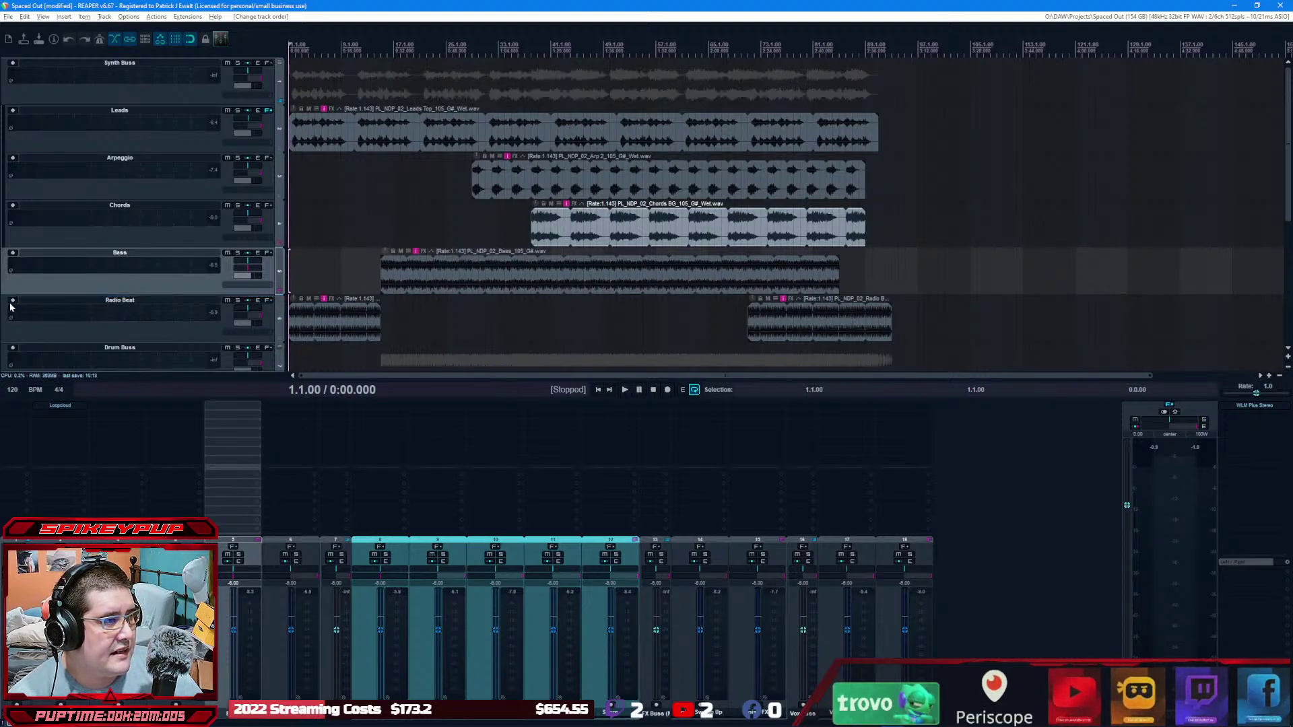
Step: Hide the Synth Buss child tracks in the mixer and show them again
scroll(134, 316, down, 1)
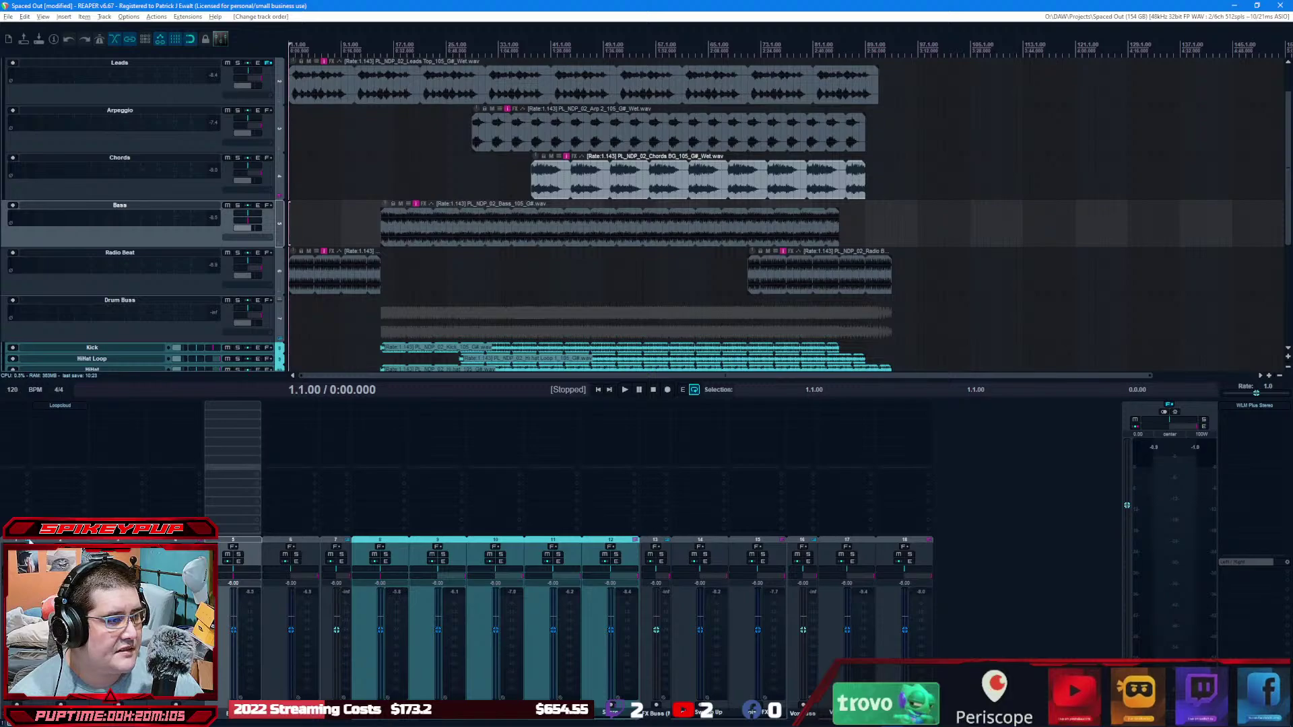
click(28, 540)
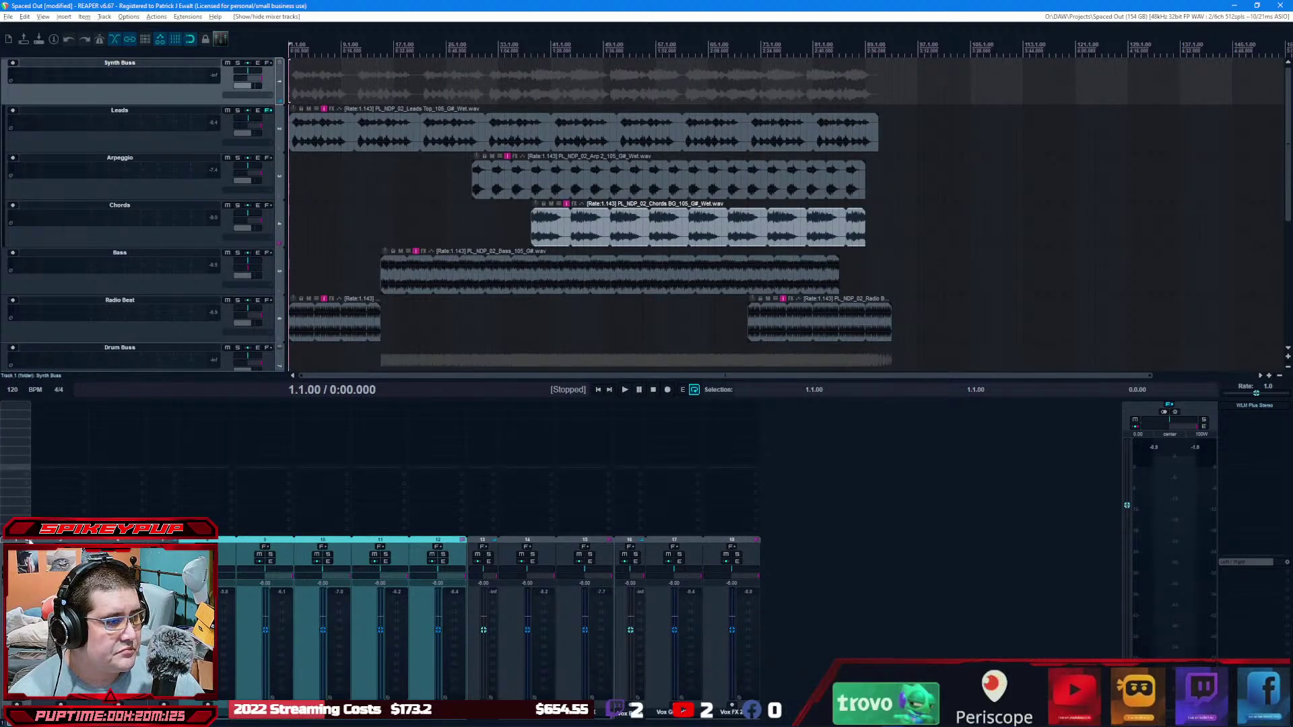
click(28, 540)
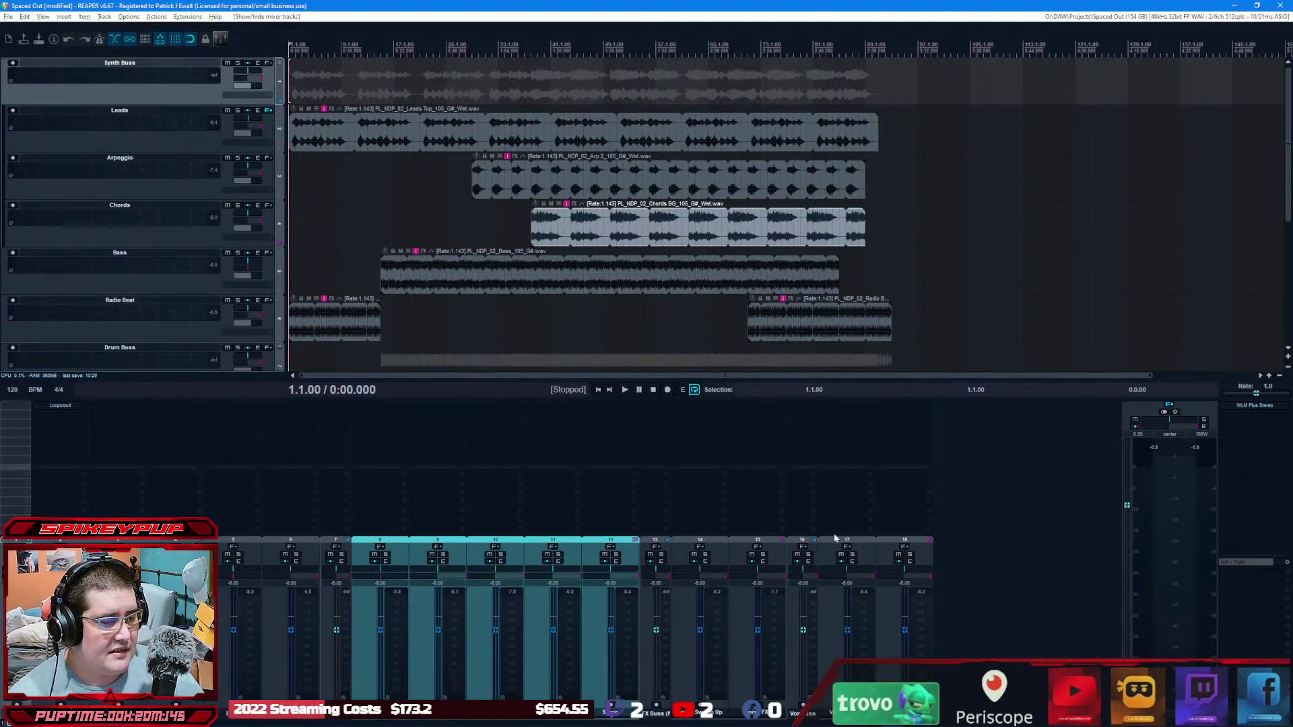
Step: Apply the Large - Fader Blue mixer panel layout to all tracks and clear the track selection
click(995, 574)
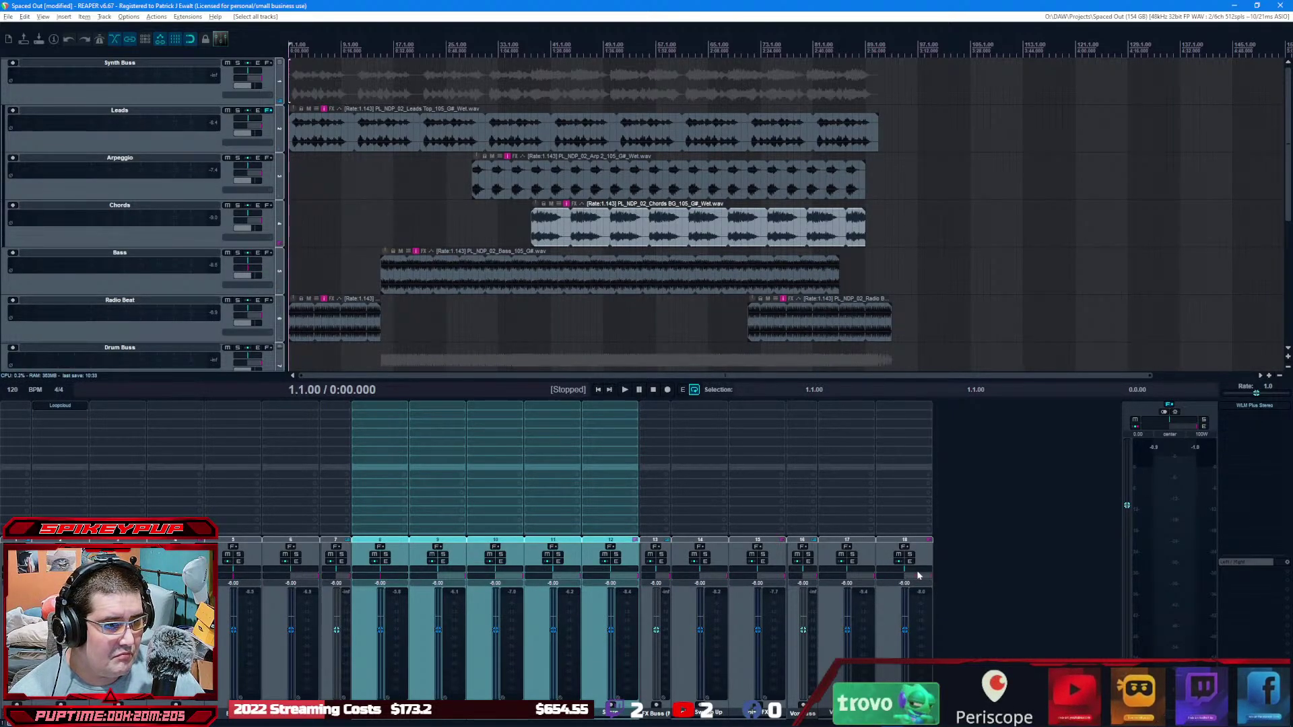
right_click(963, 527)
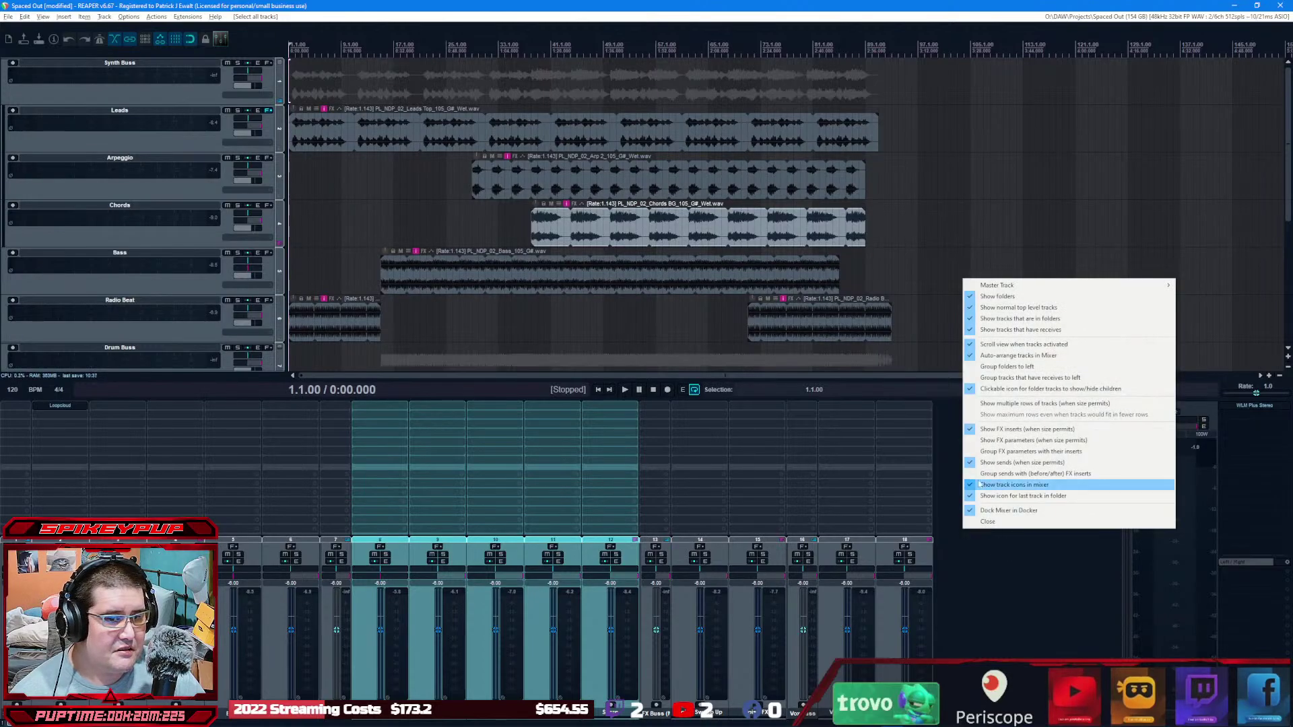
right_click(845, 483)
right_click(882, 643)
mouse_move(967, 626)
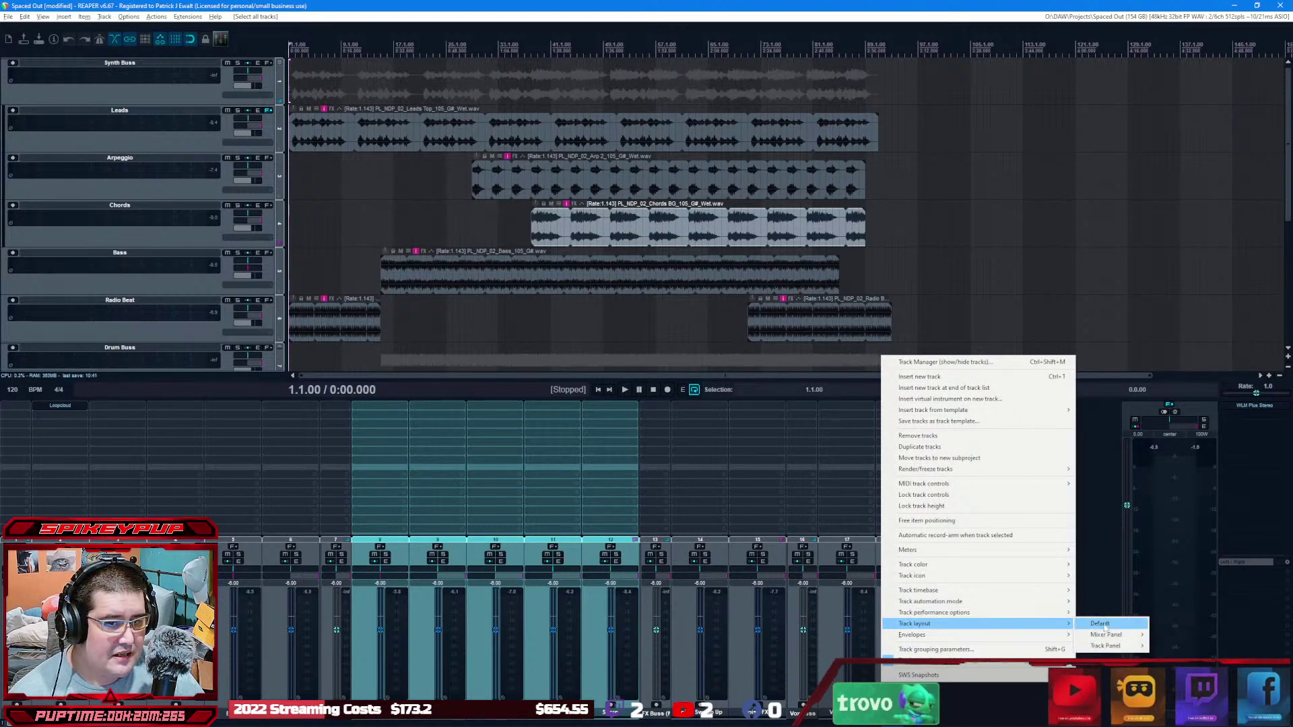
mouse_move(1104, 635)
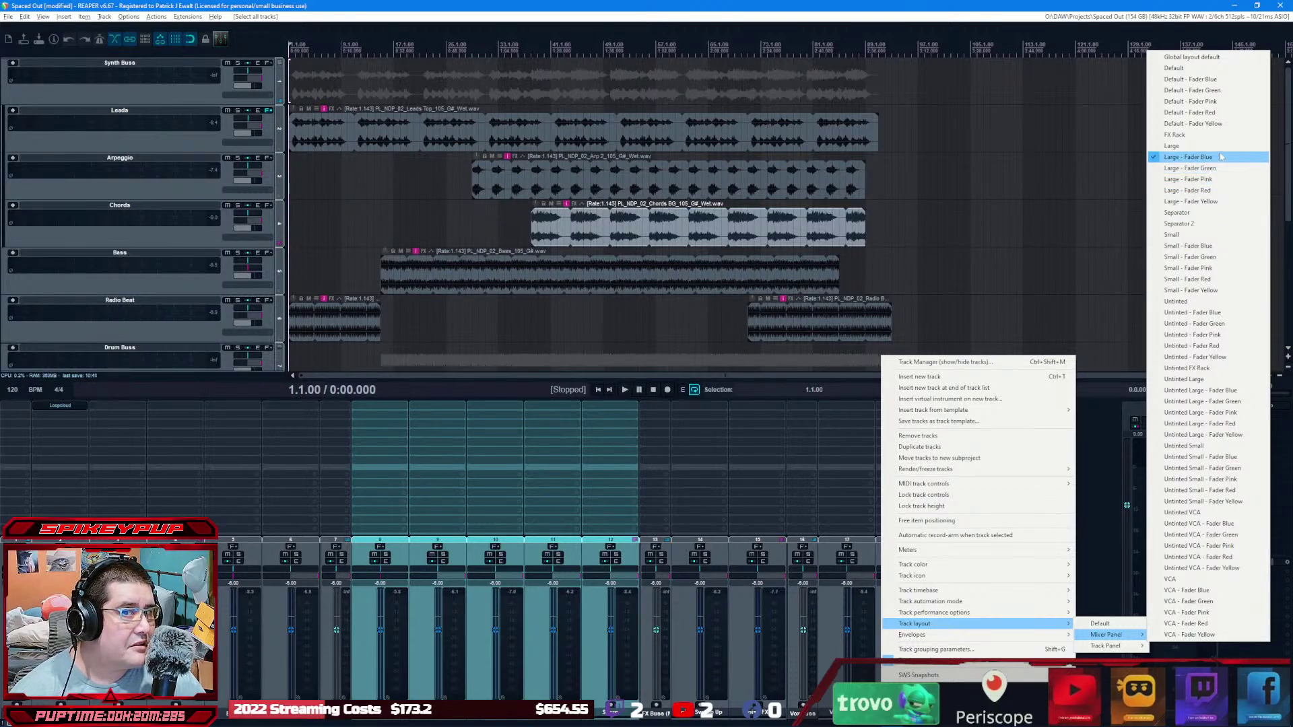
click(1189, 157)
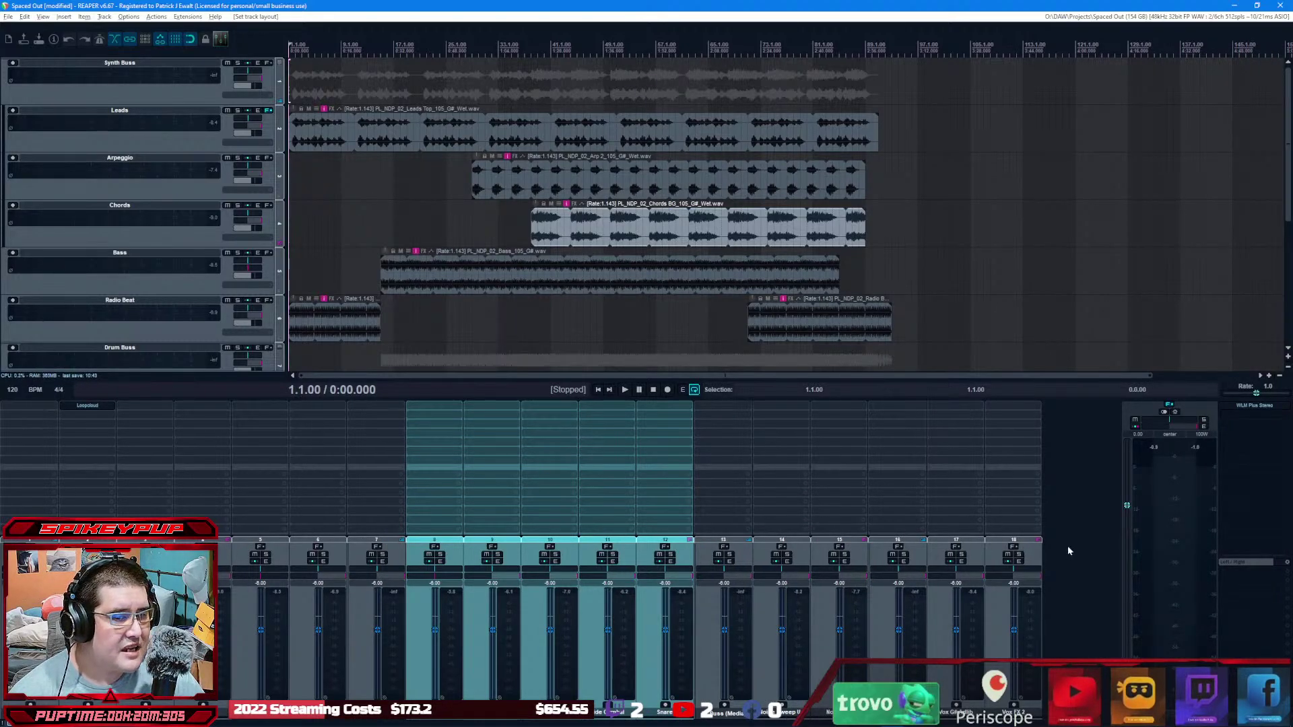
click(1065, 546)
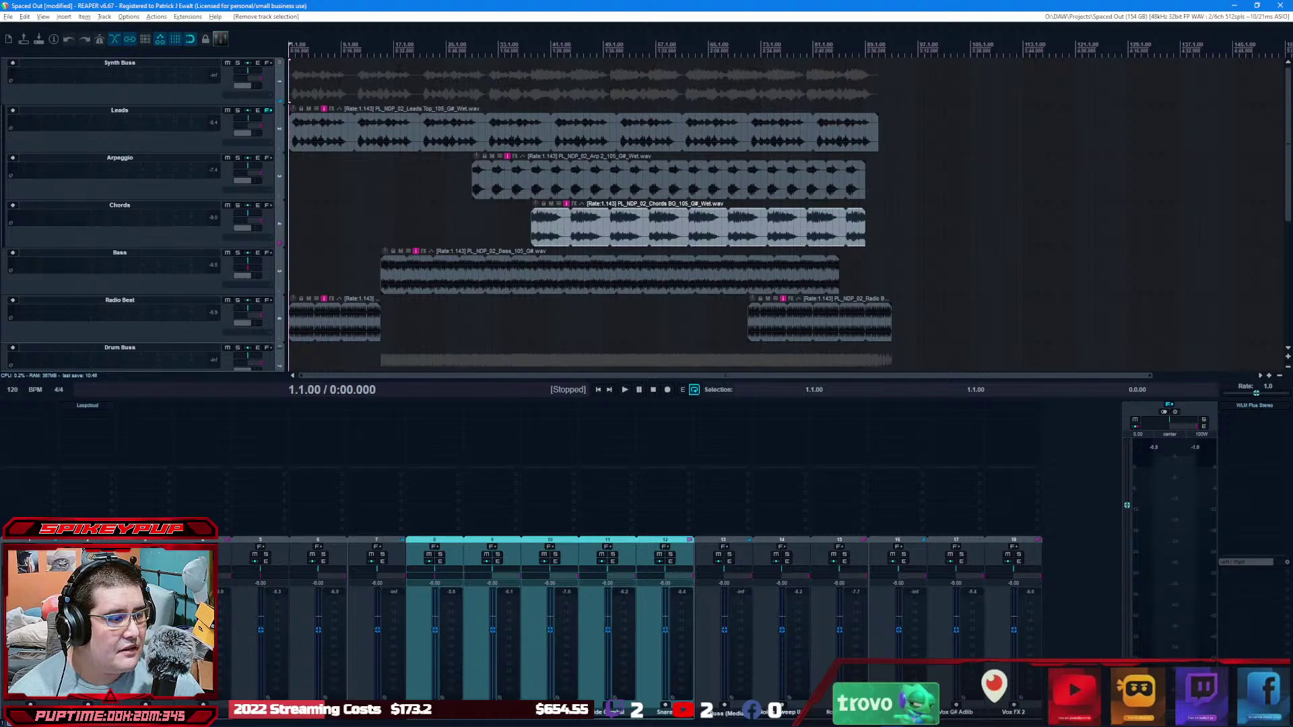
Step: Apply the Default - Fader Blue mixer panel layout to all child tracks of the Synth, Drum, FX and Vox busses, and deselect them
click(120, 135)
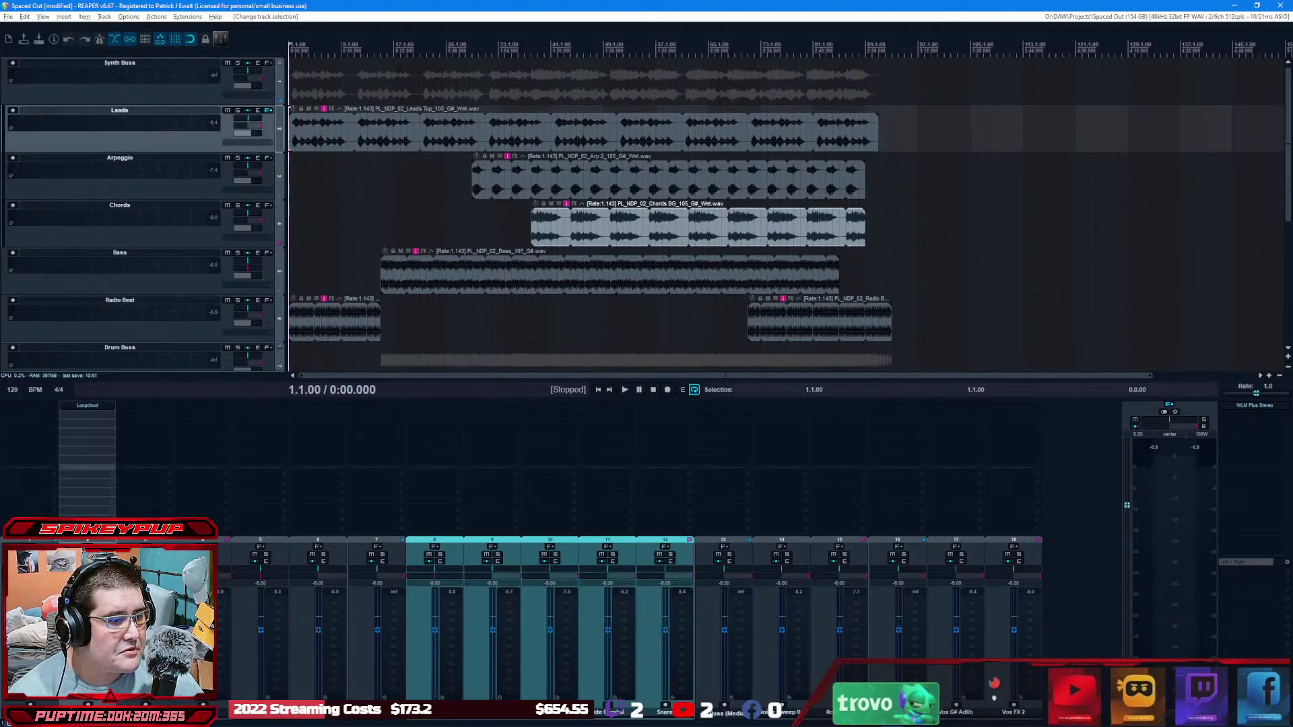
shift+click(203, 693)
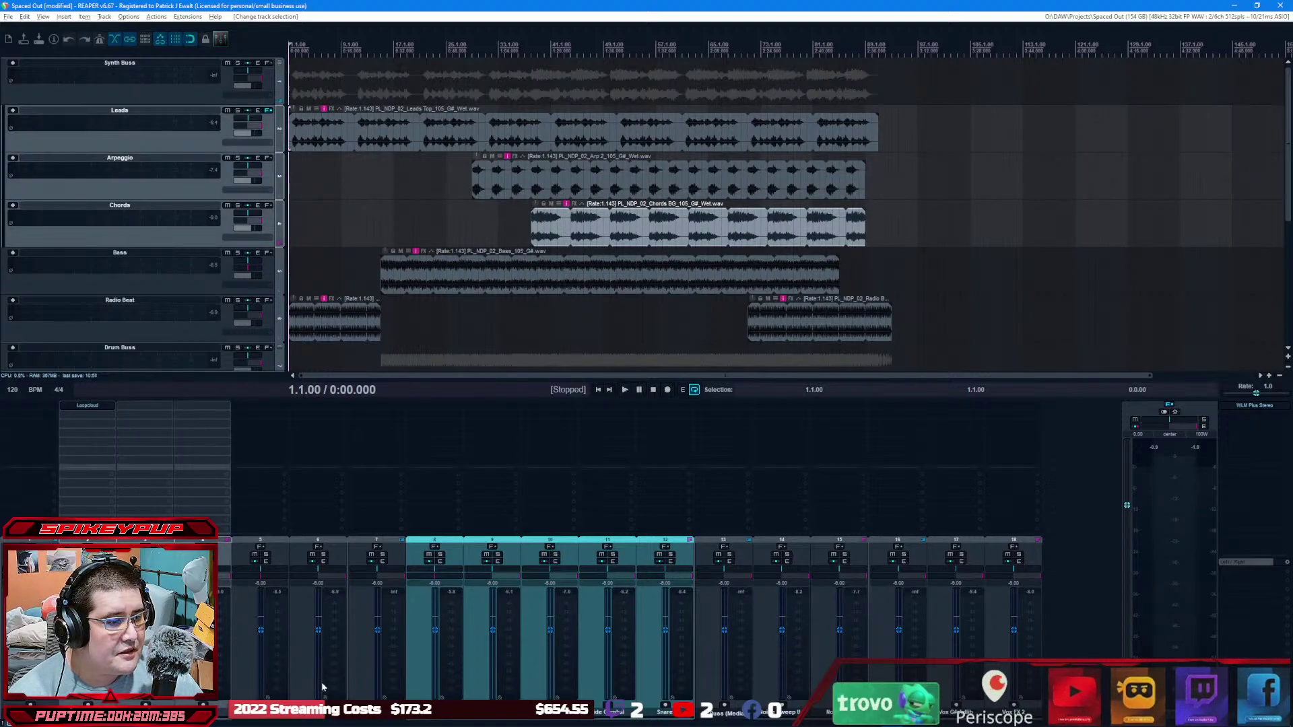
click(422, 676)
shift+click(472, 673)
shift+click(539, 672)
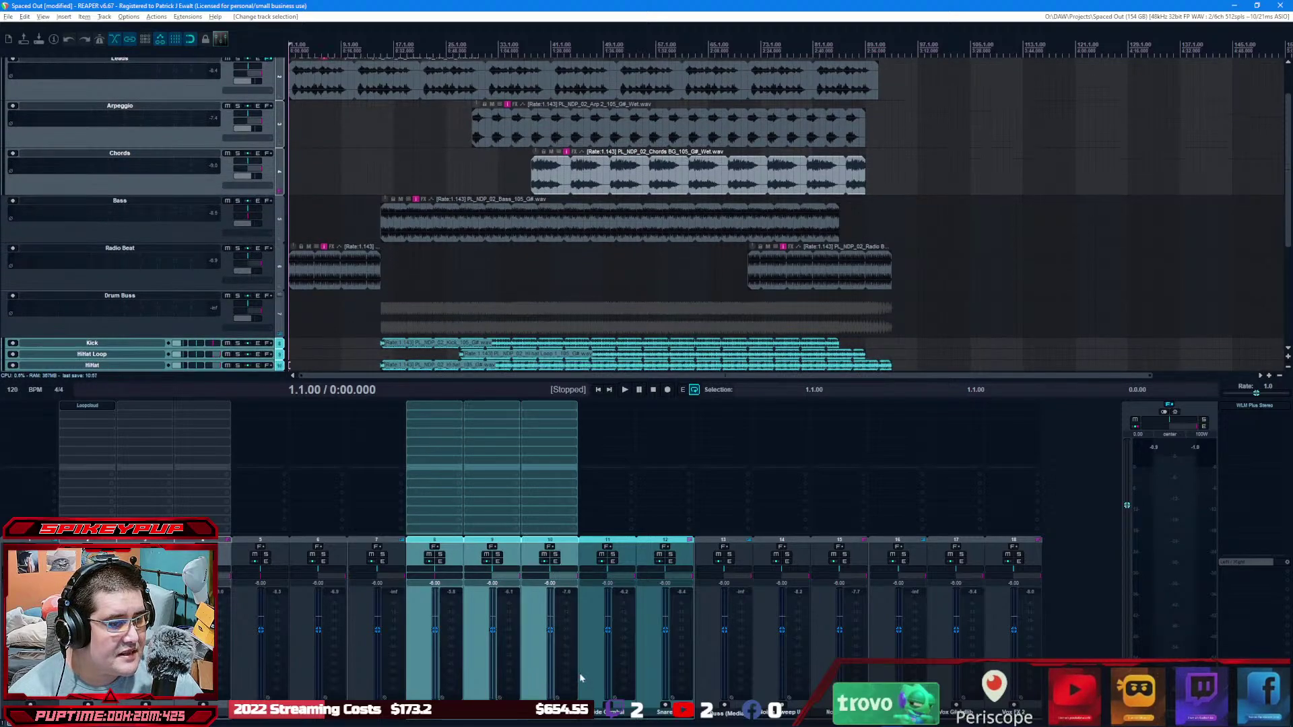
shift+click(596, 676)
shift+click(648, 682)
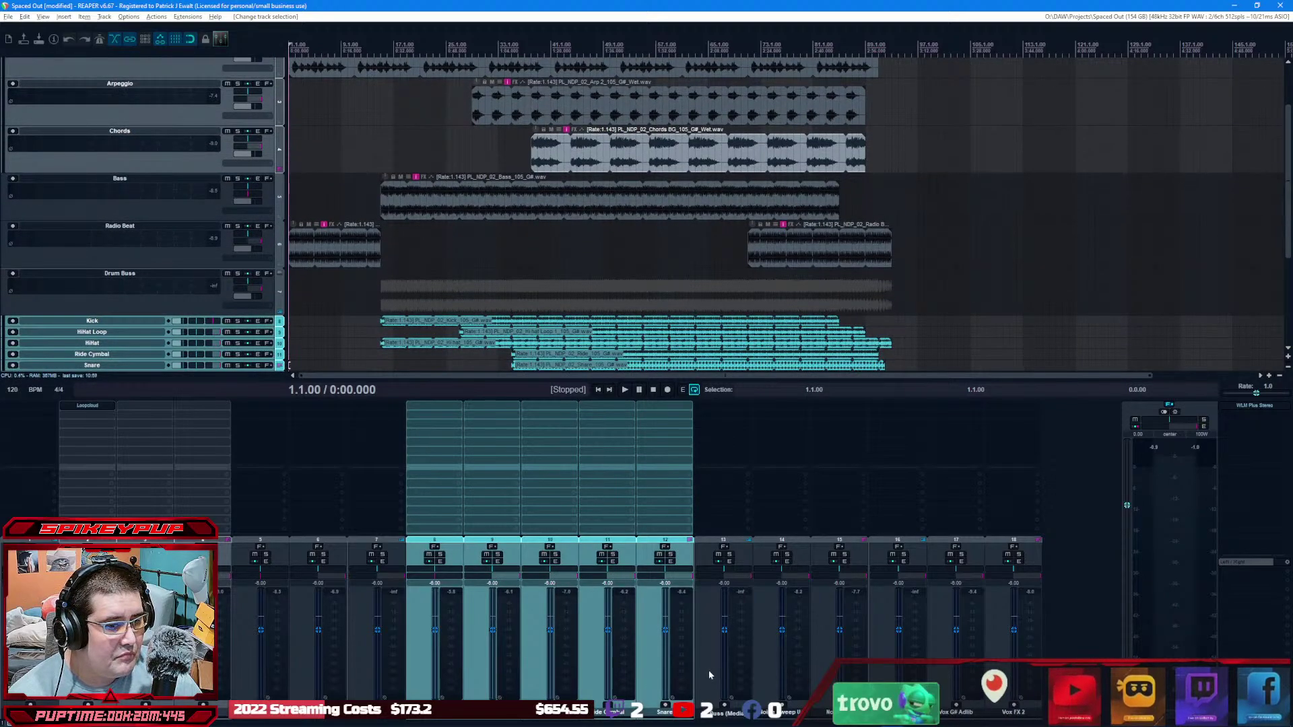
ctrl+click(758, 673)
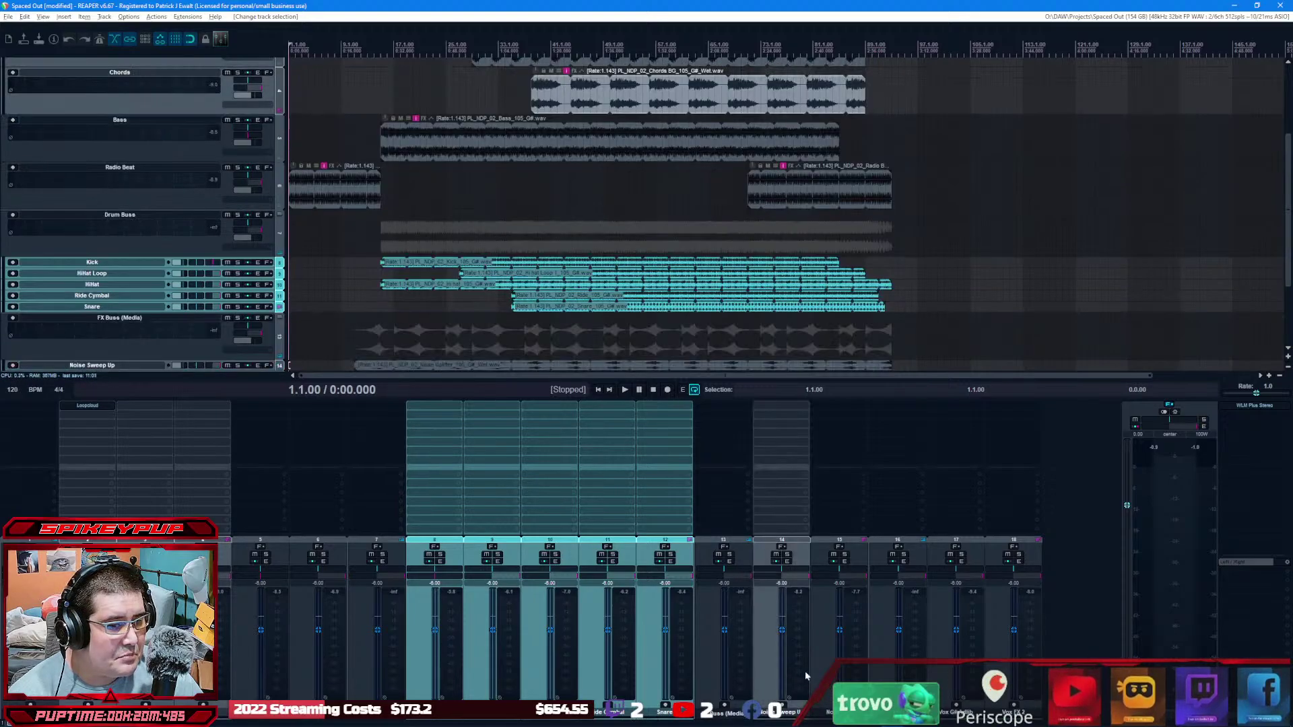
ctrl+click(850, 670)
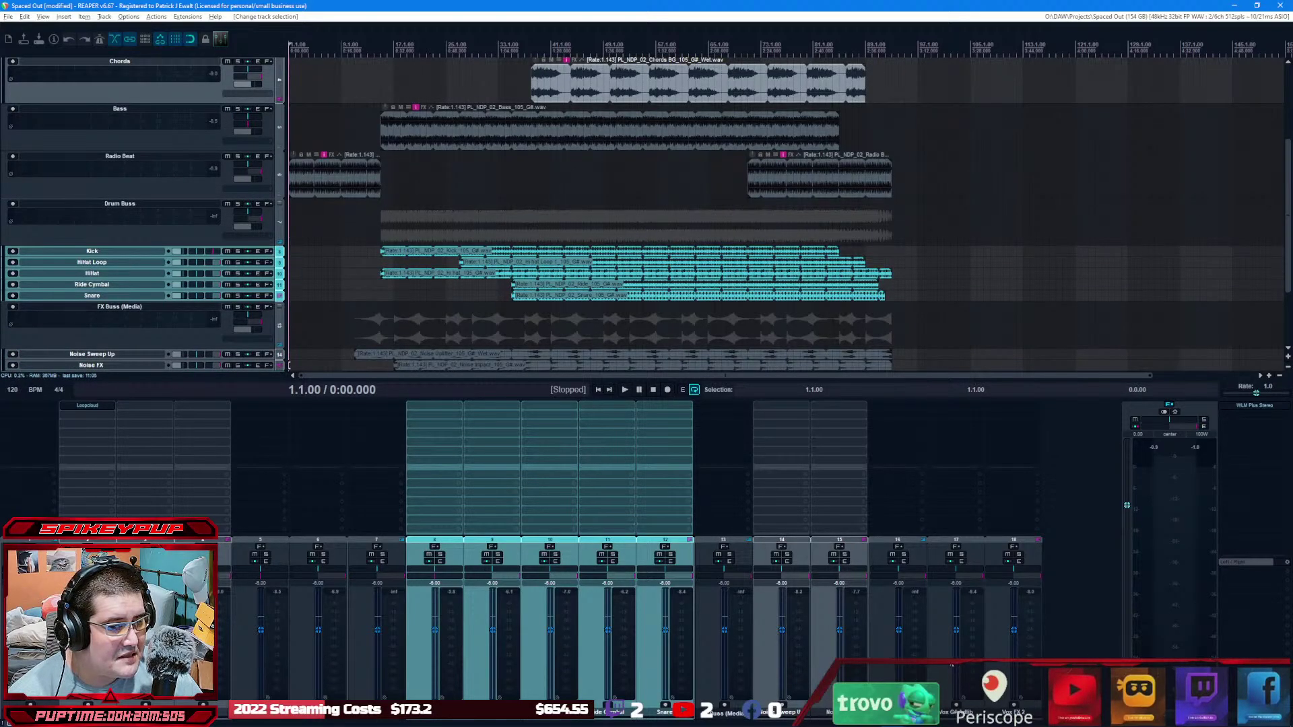
ctrl+click(956, 674)
ctrl+click(1013, 673)
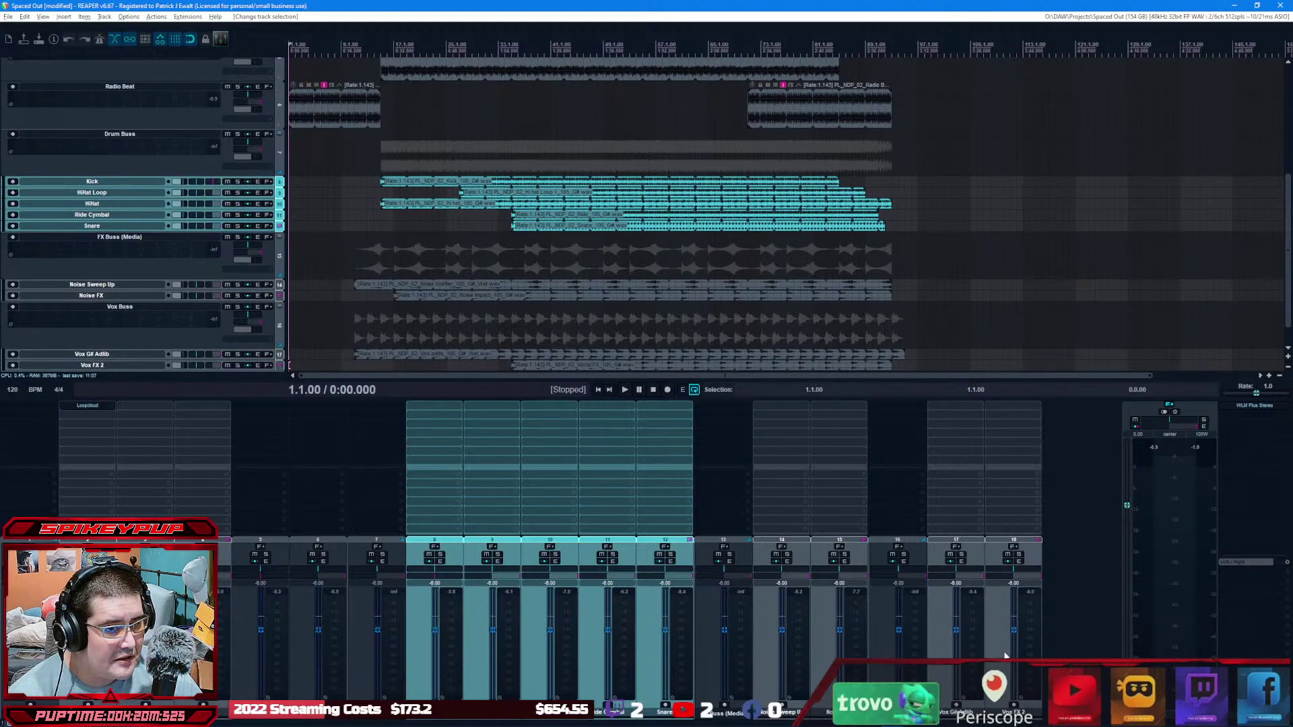
right_click(1004, 677)
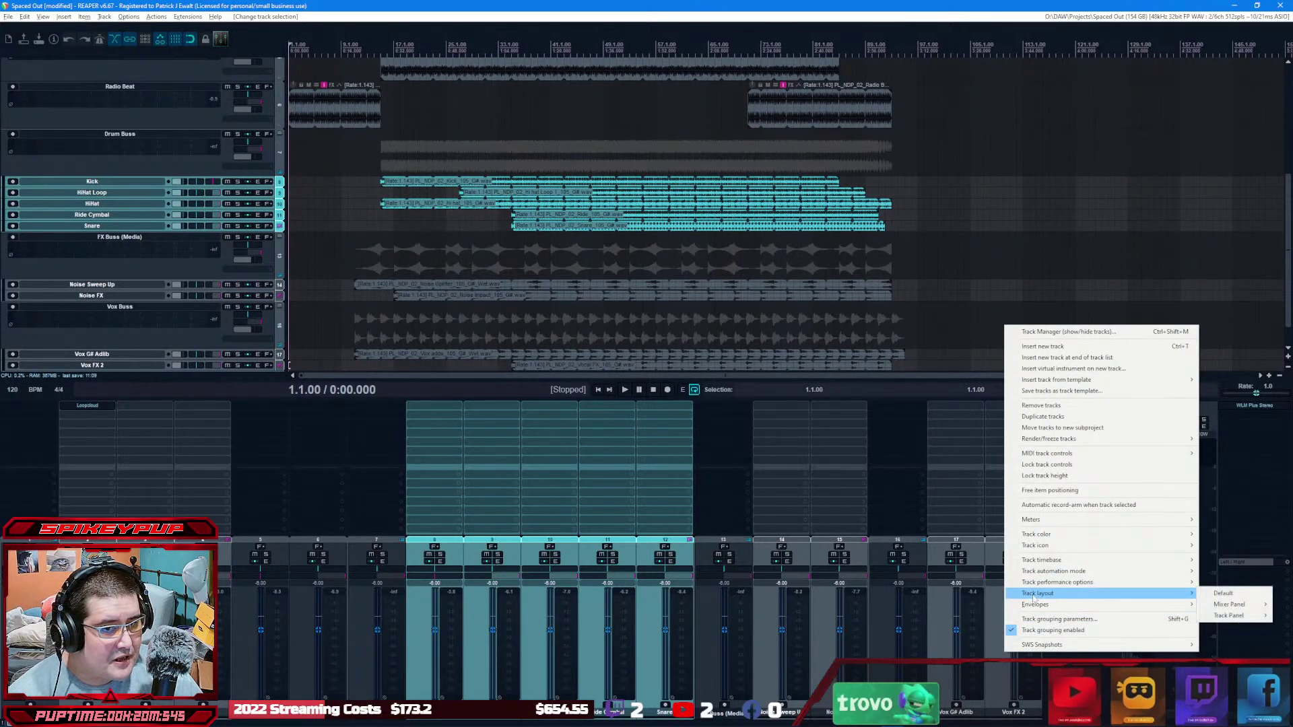
mouse_move(1133, 601)
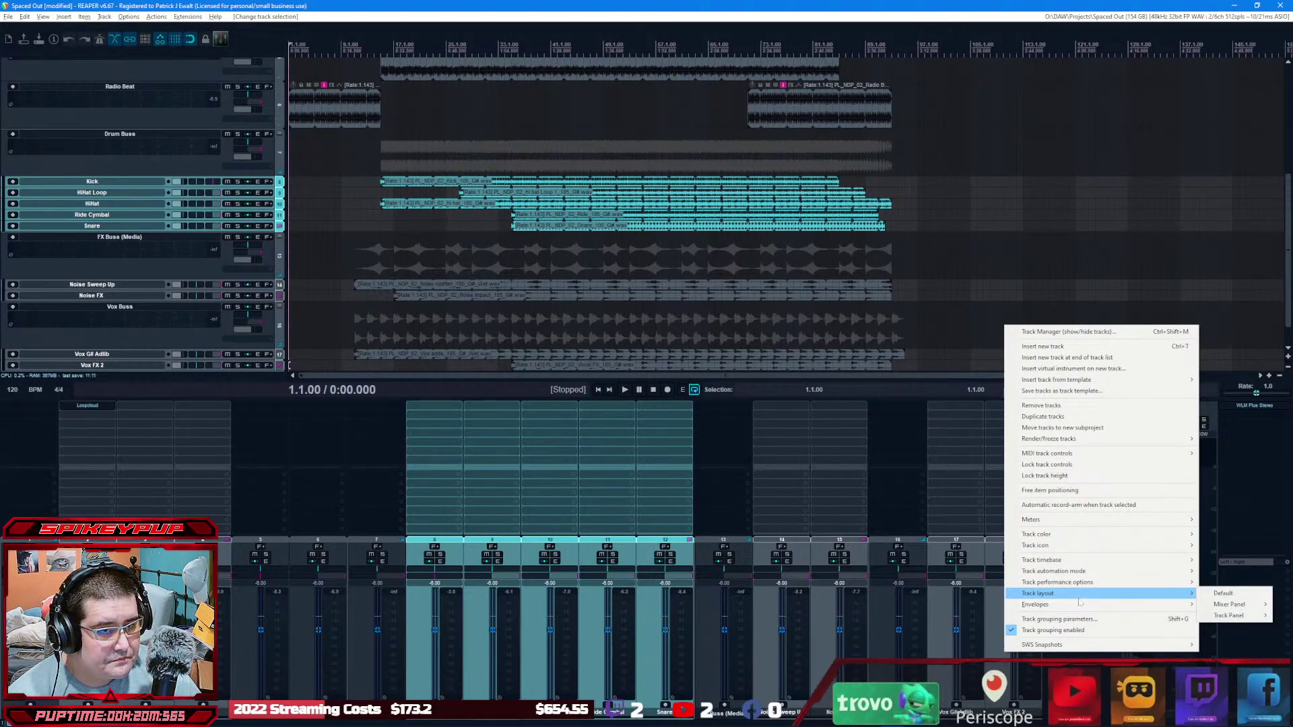
mouse_move(1204, 605)
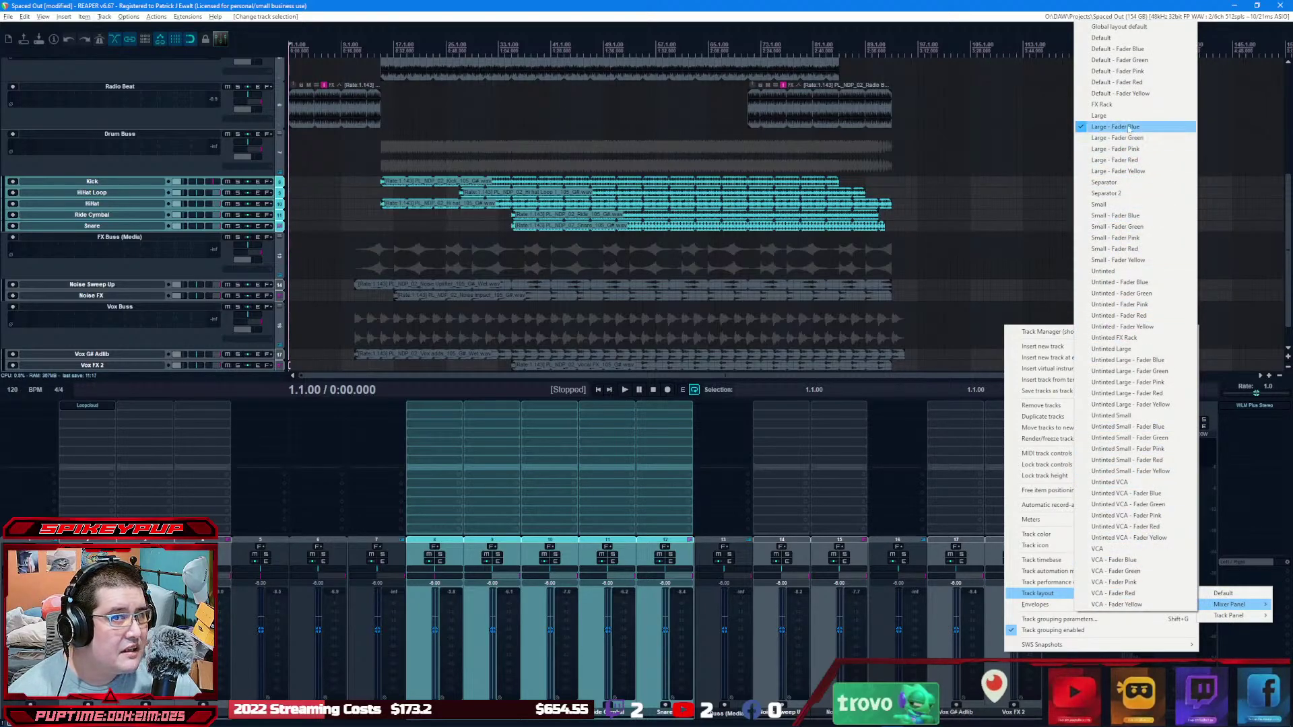
click(1125, 49)
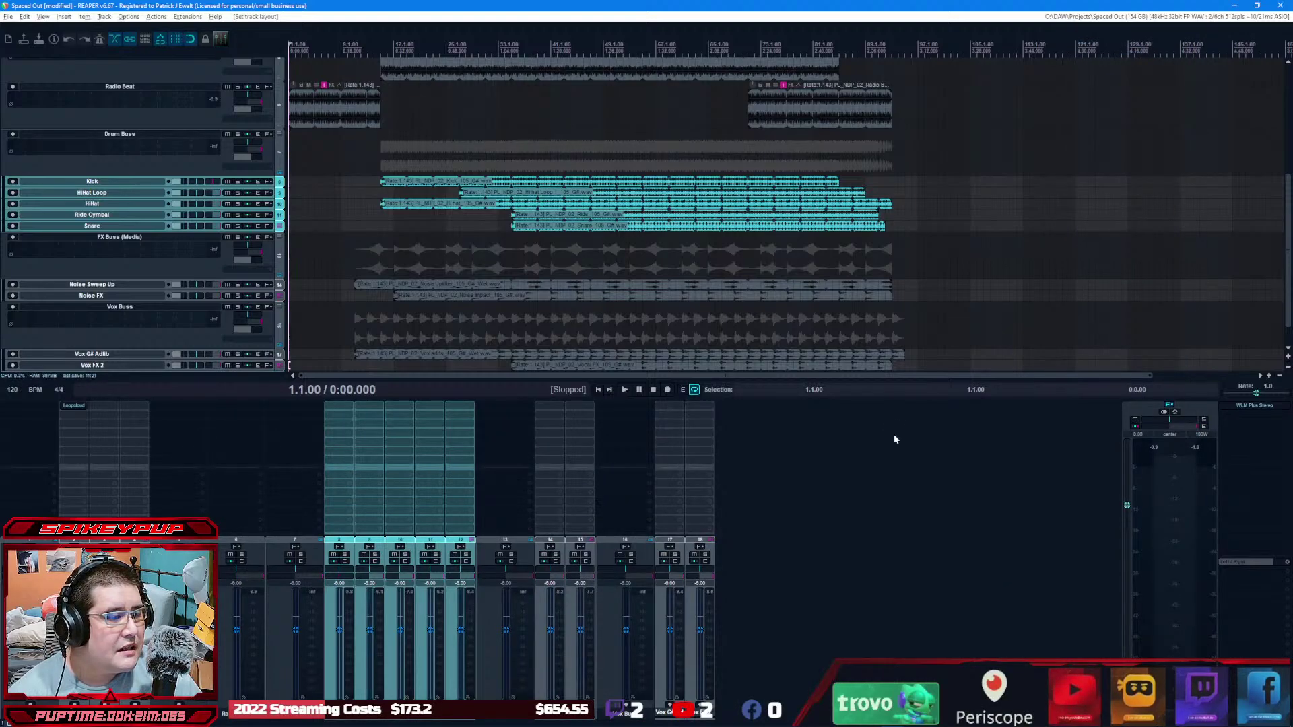
click(765, 624)
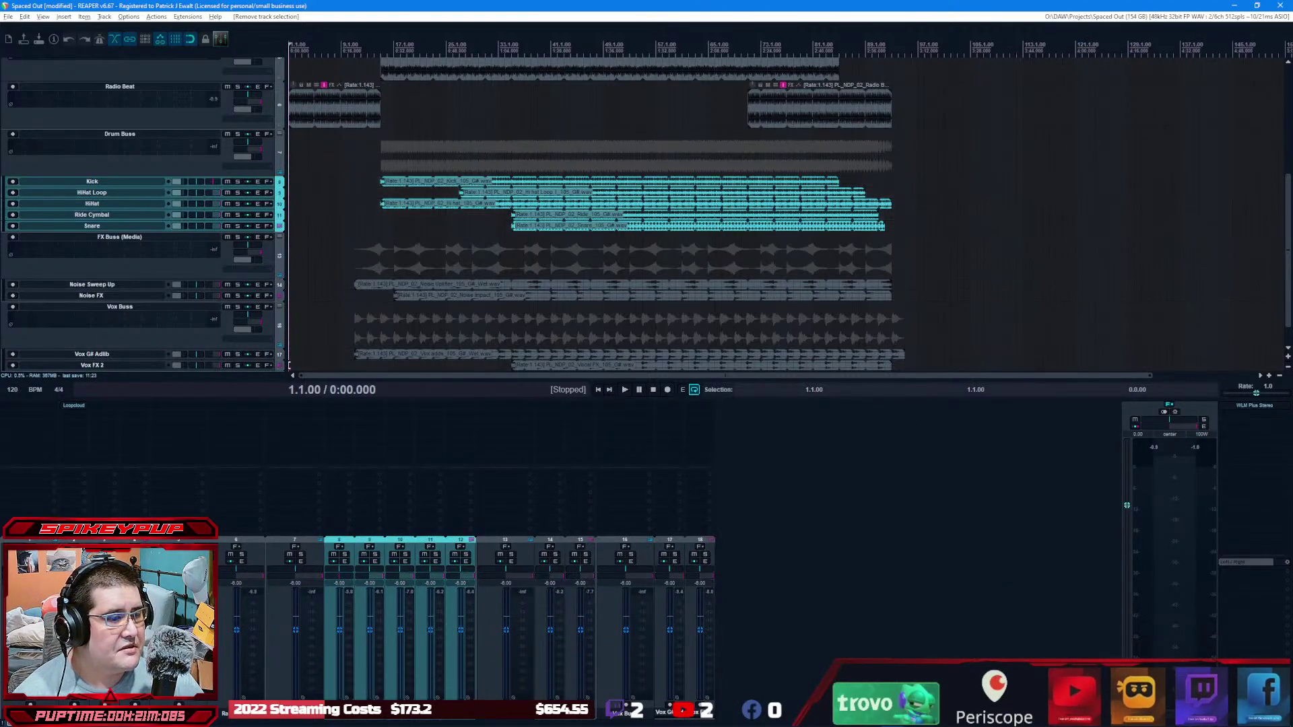
scroll(289, 365, up, 5)
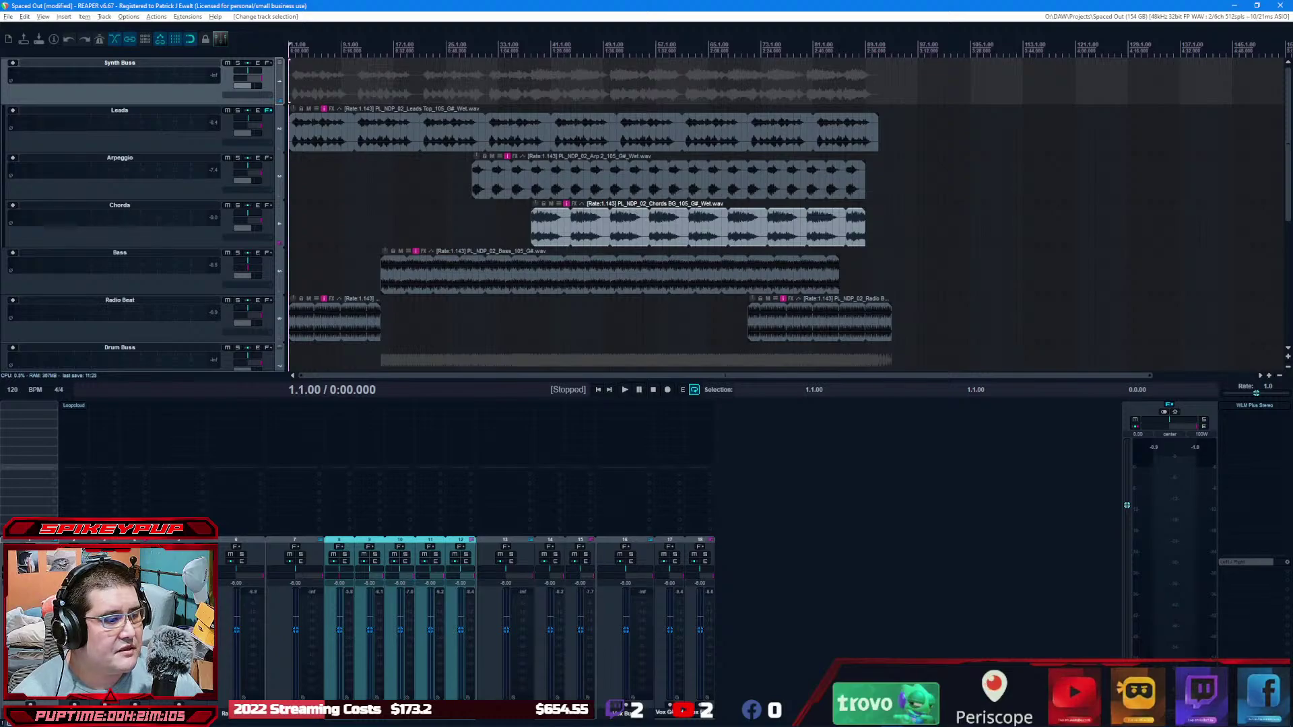
ctrl+click(181, 663)
ctrl+click(232, 663)
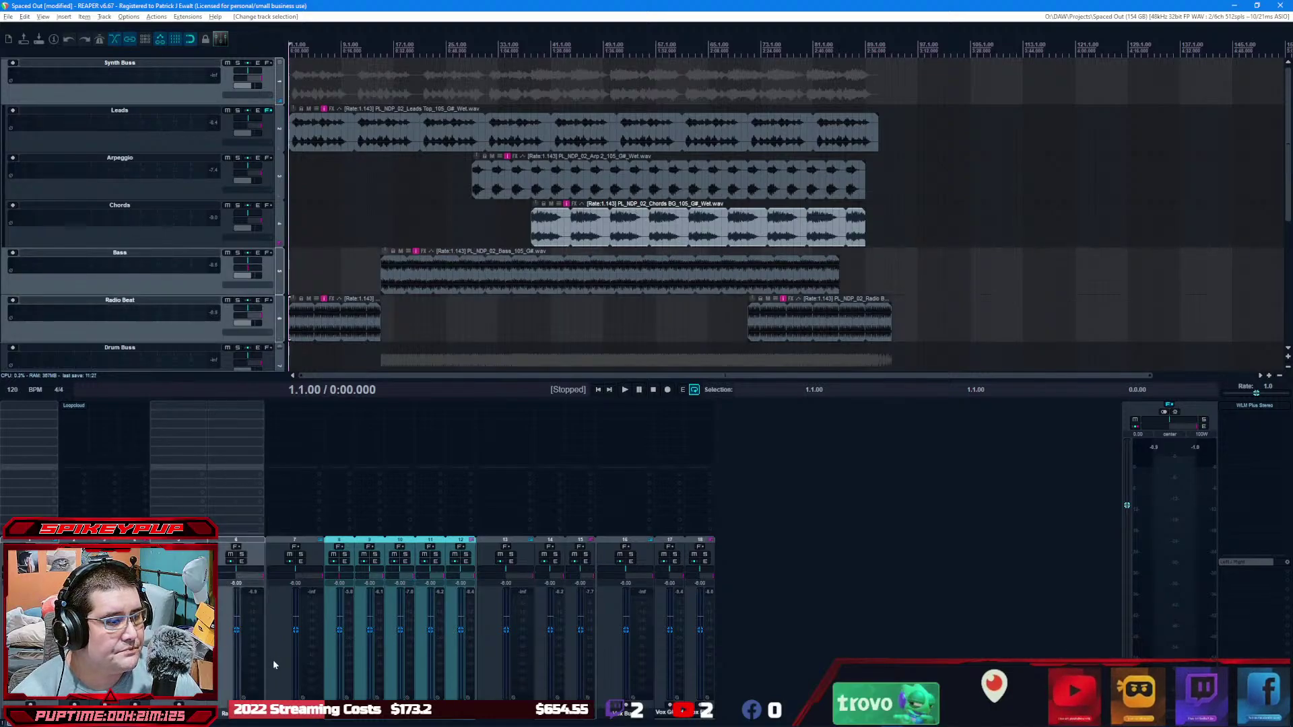
ctrl+click(280, 666)
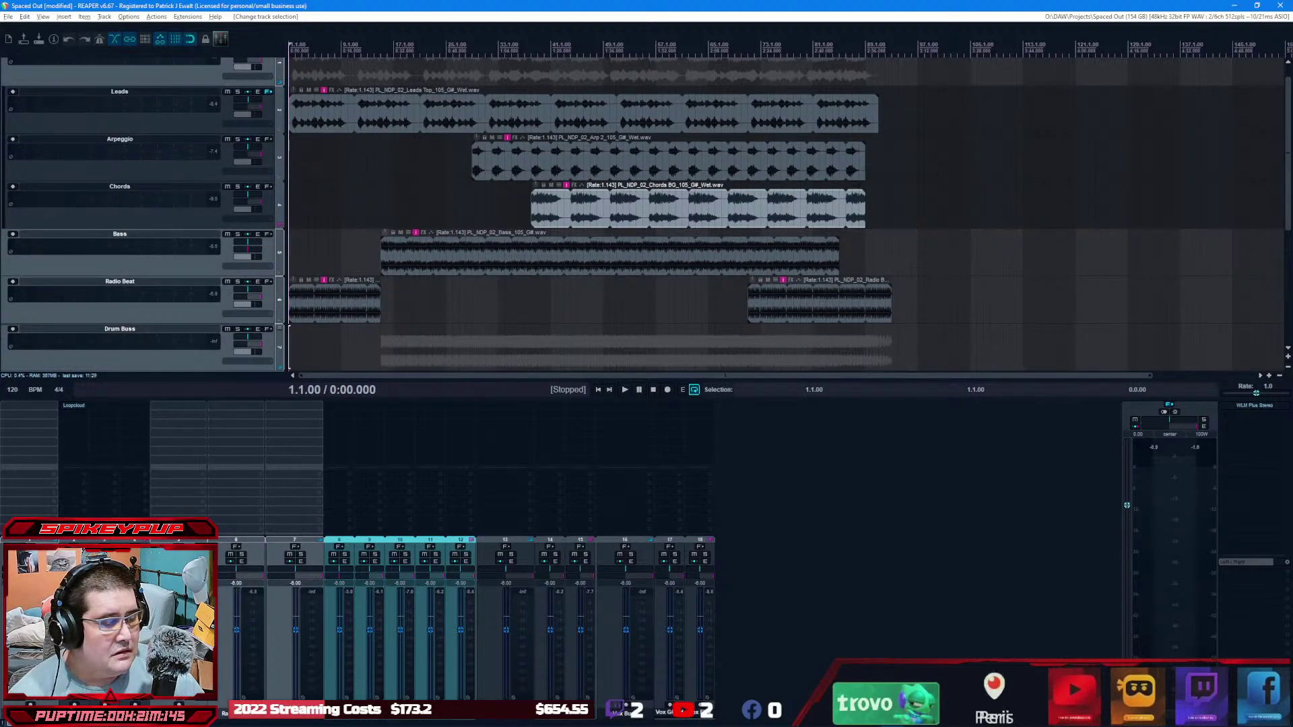
Step: Set the Synth, Drum, FX and Vox Buss tracks to the custom color blue (0, 0, 255)
click(491, 684)
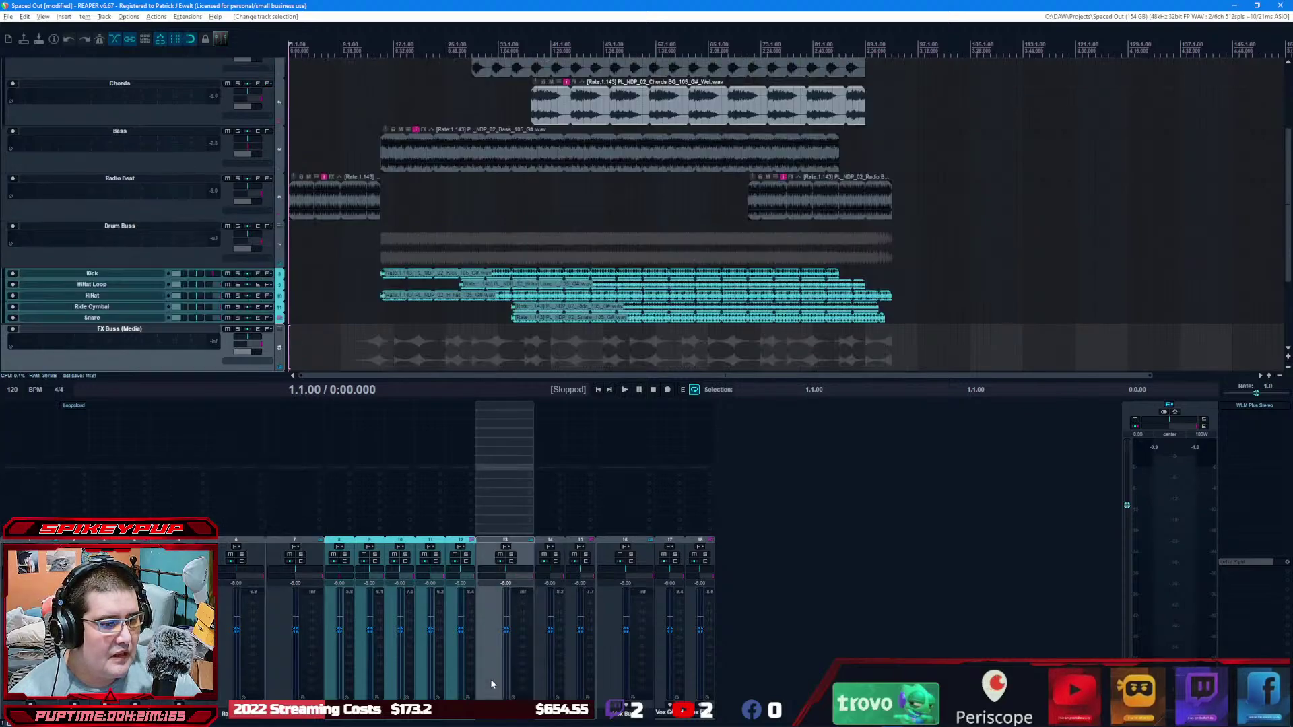
ctrl+click(618, 664)
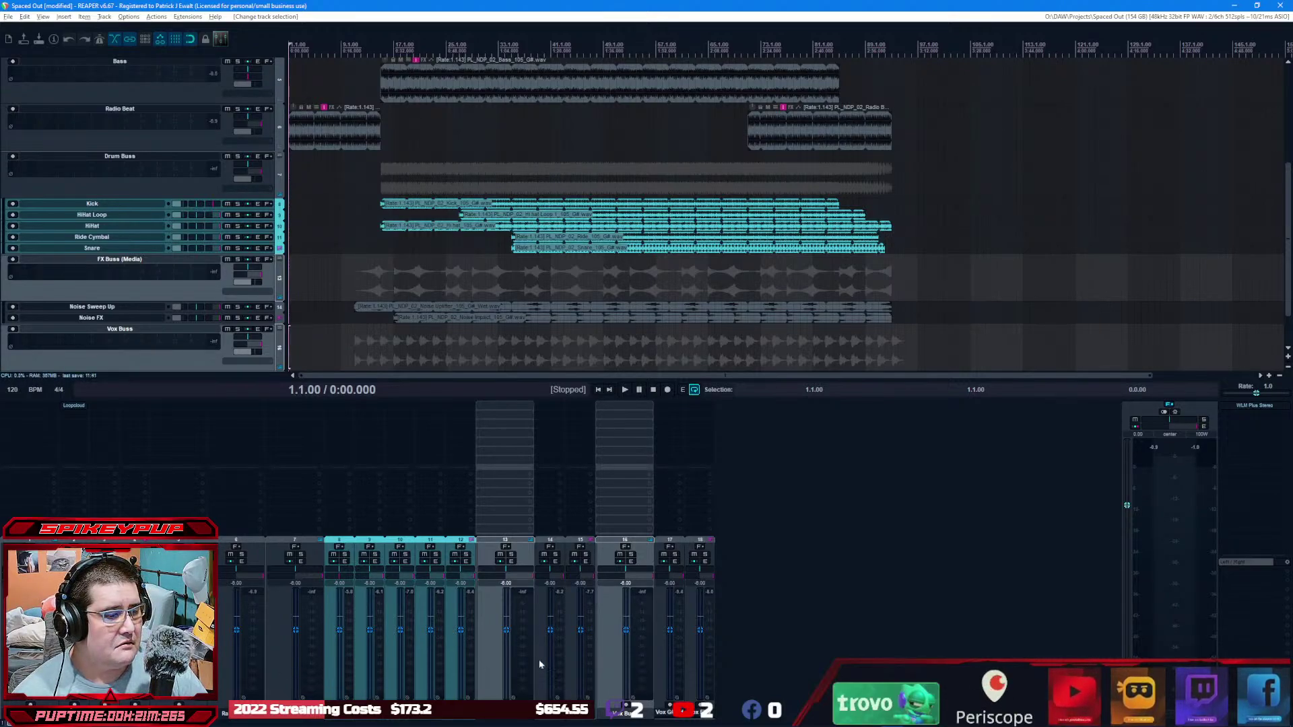
ctrl+click(278, 648)
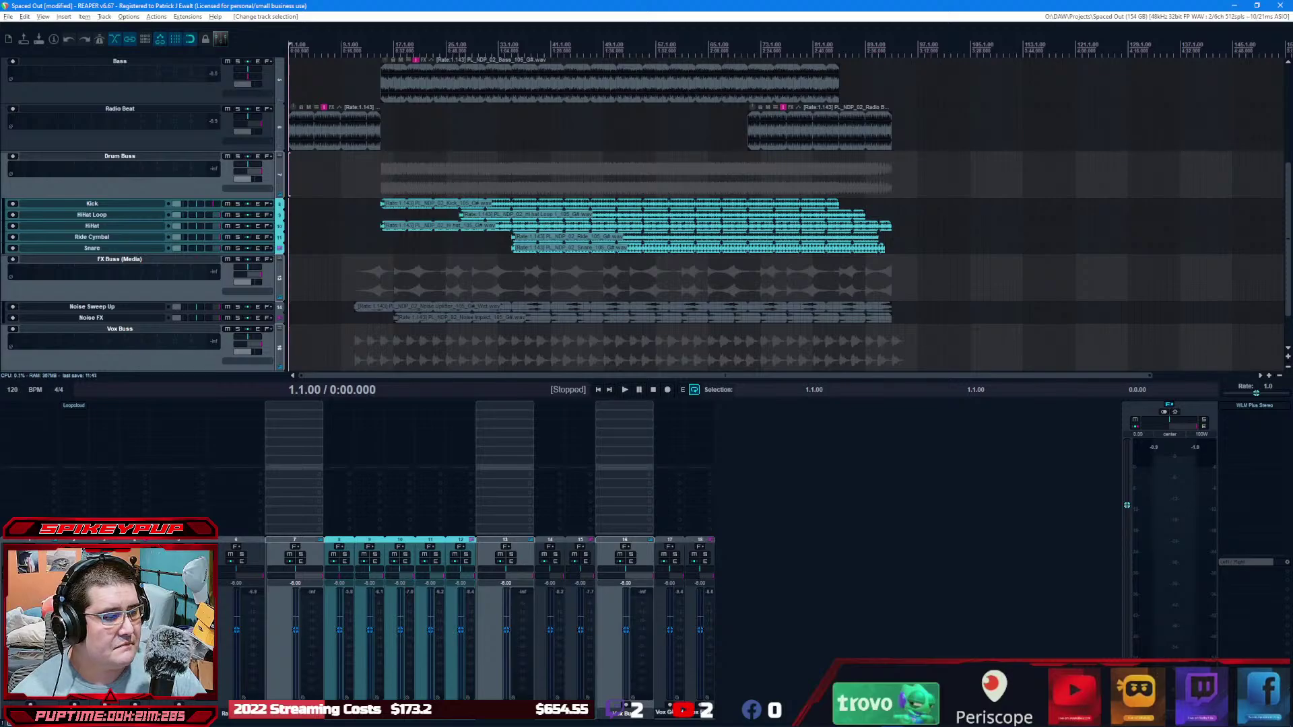
scroll(134, 202, up, 4)
right_click(19, 325)
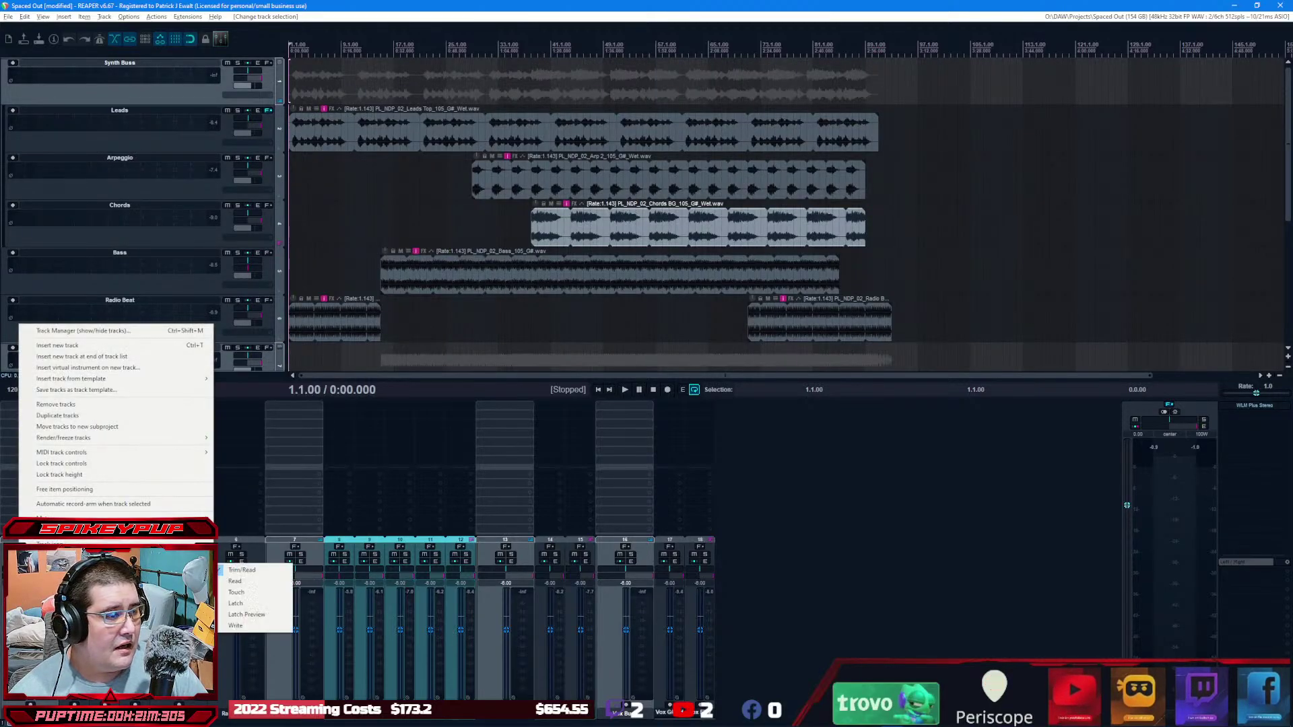
mouse_move(101, 544)
click(248, 544)
key(Escape)
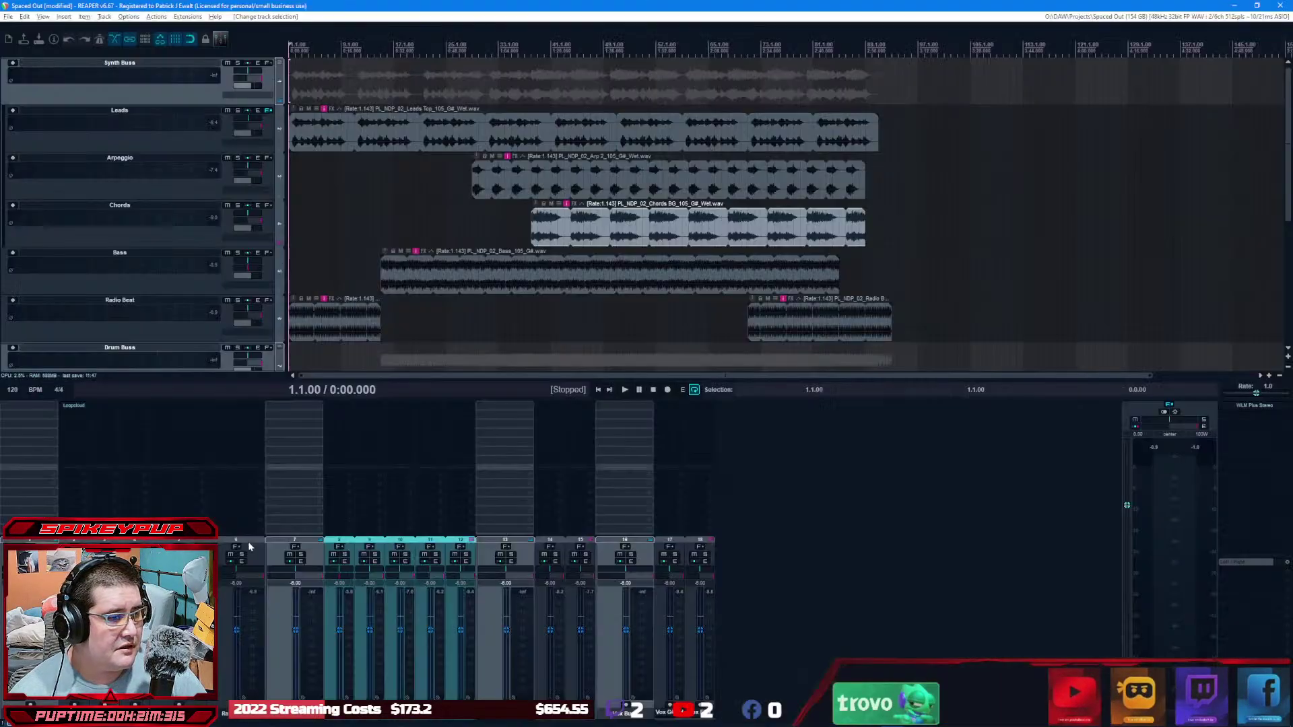
right_click(26, 330)
mouse_move(135, 544)
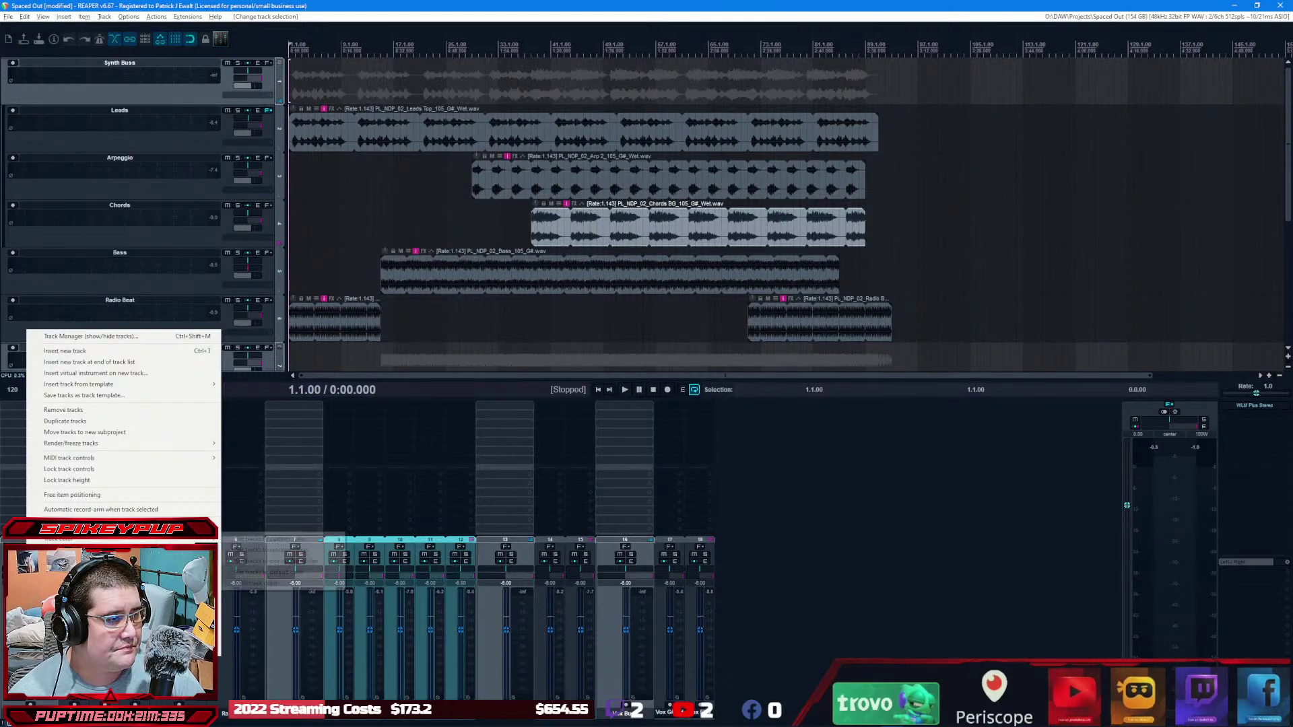
mouse_move(209, 538)
click(256, 540)
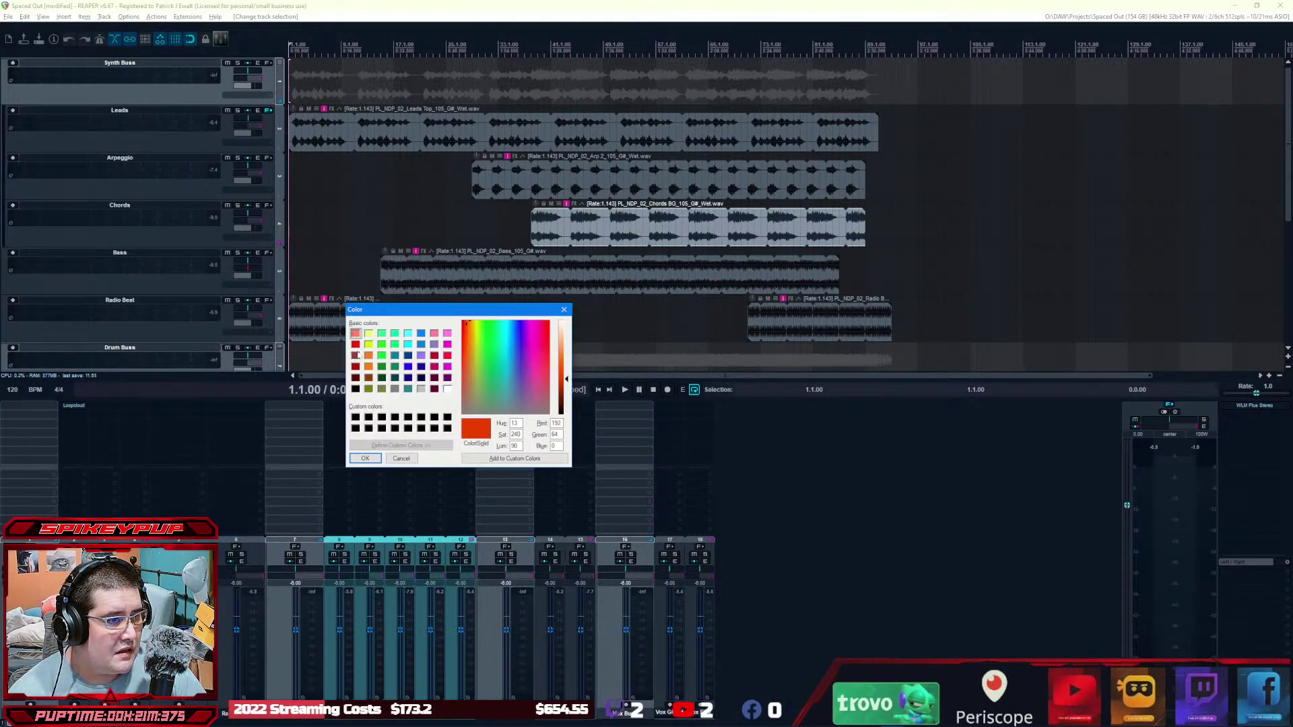
click(408, 367)
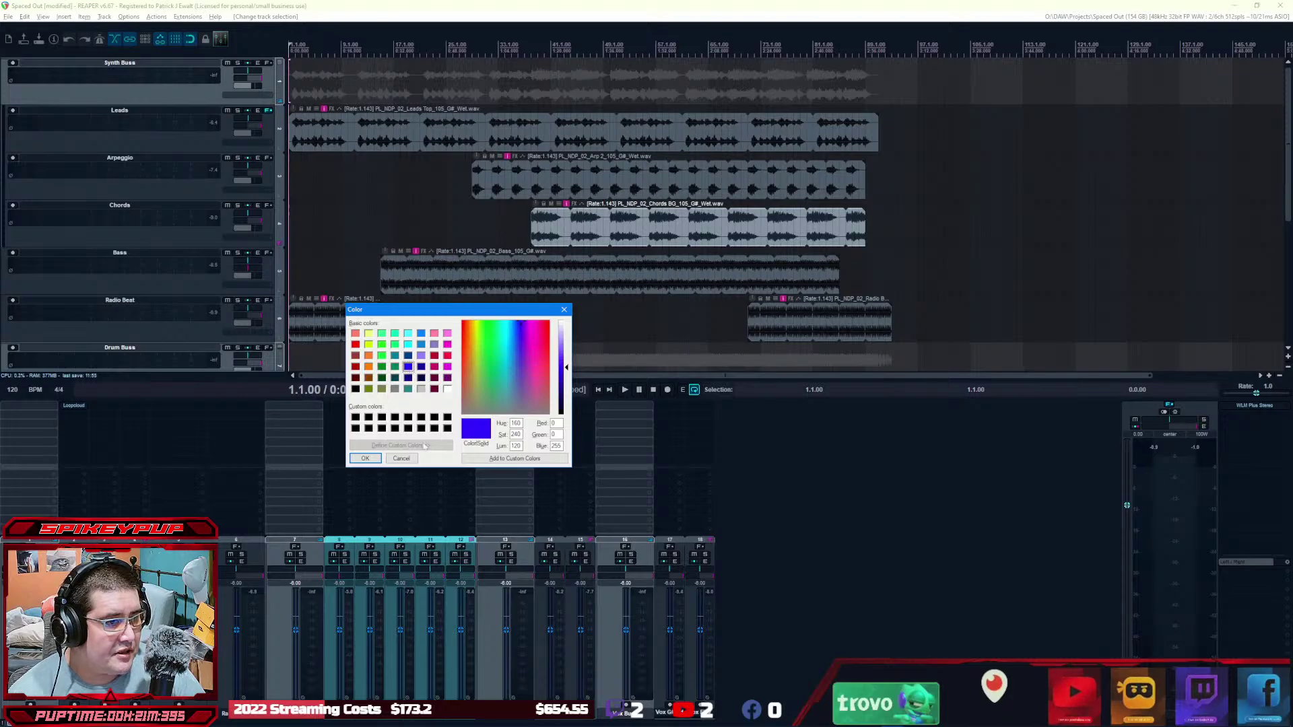
click(366, 459)
Step: Apply the Large - Fader Red mixer panel layout to the four buss tracks and clear the track selection
right_click(286, 636)
mouse_move(443, 589)
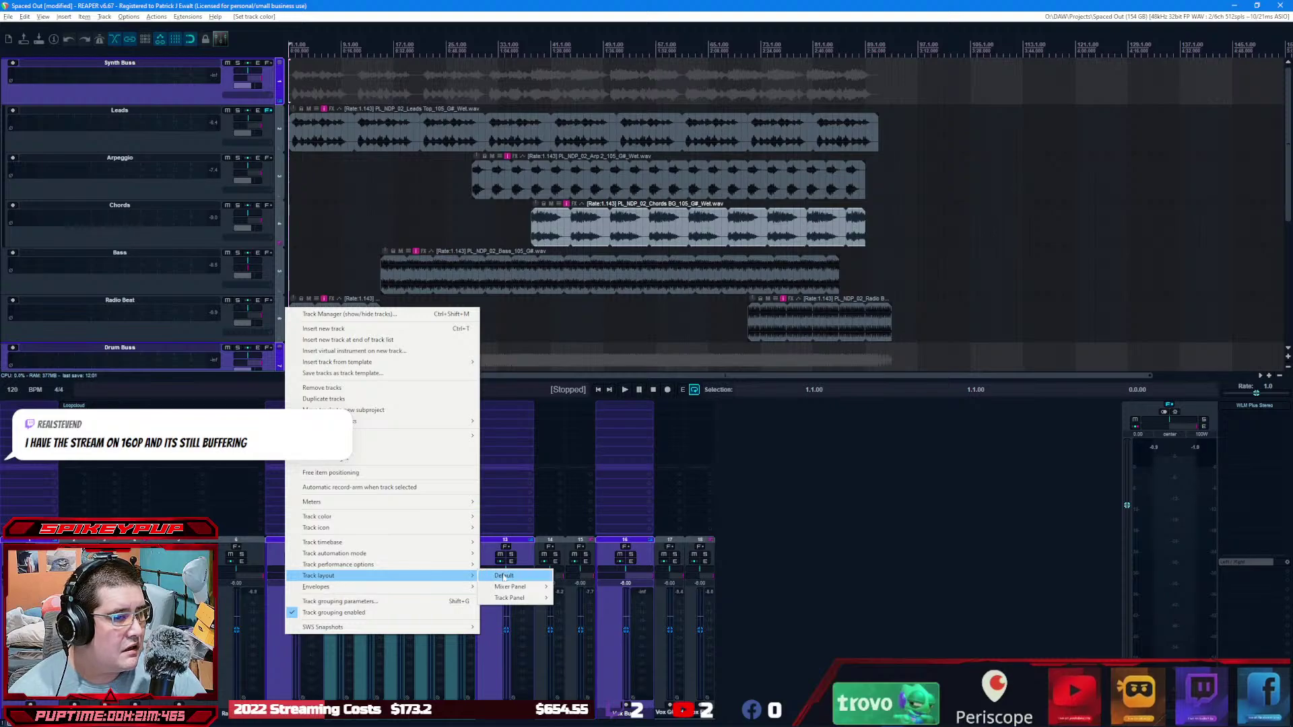
mouse_move(539, 597)
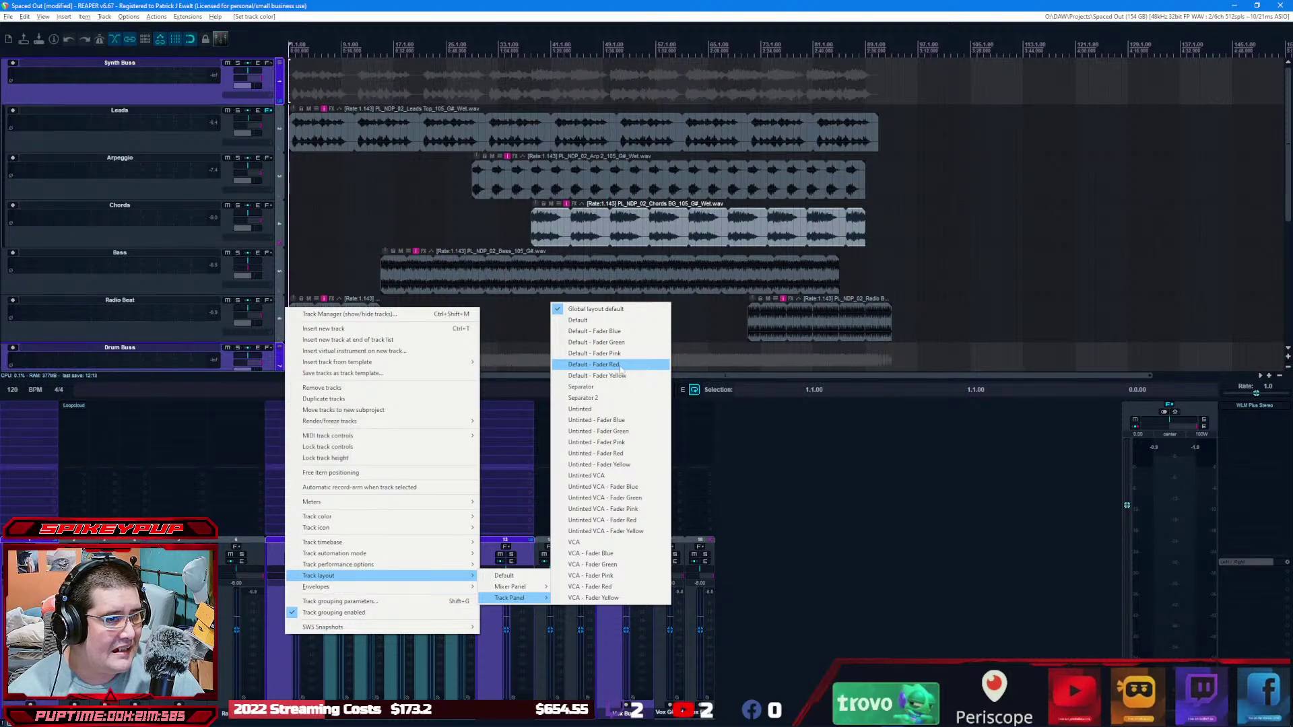
mouse_move(511, 587)
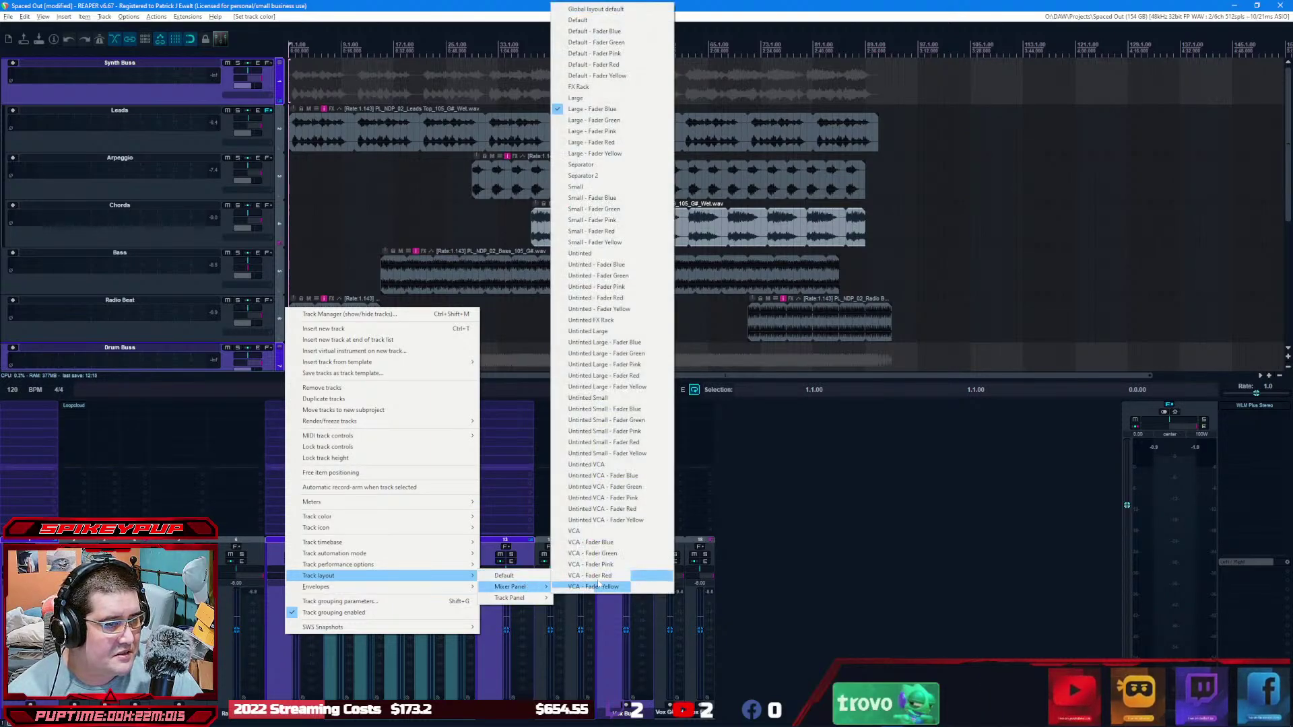
click(610, 143)
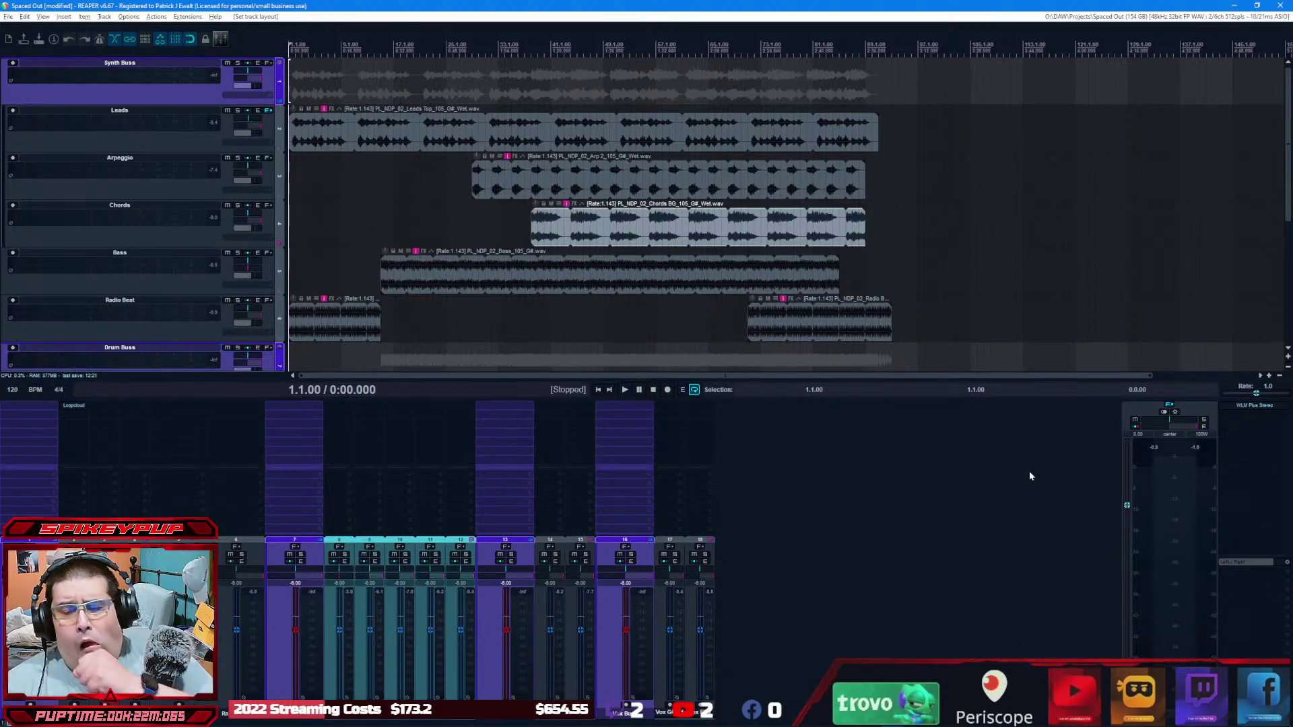
click(910, 534)
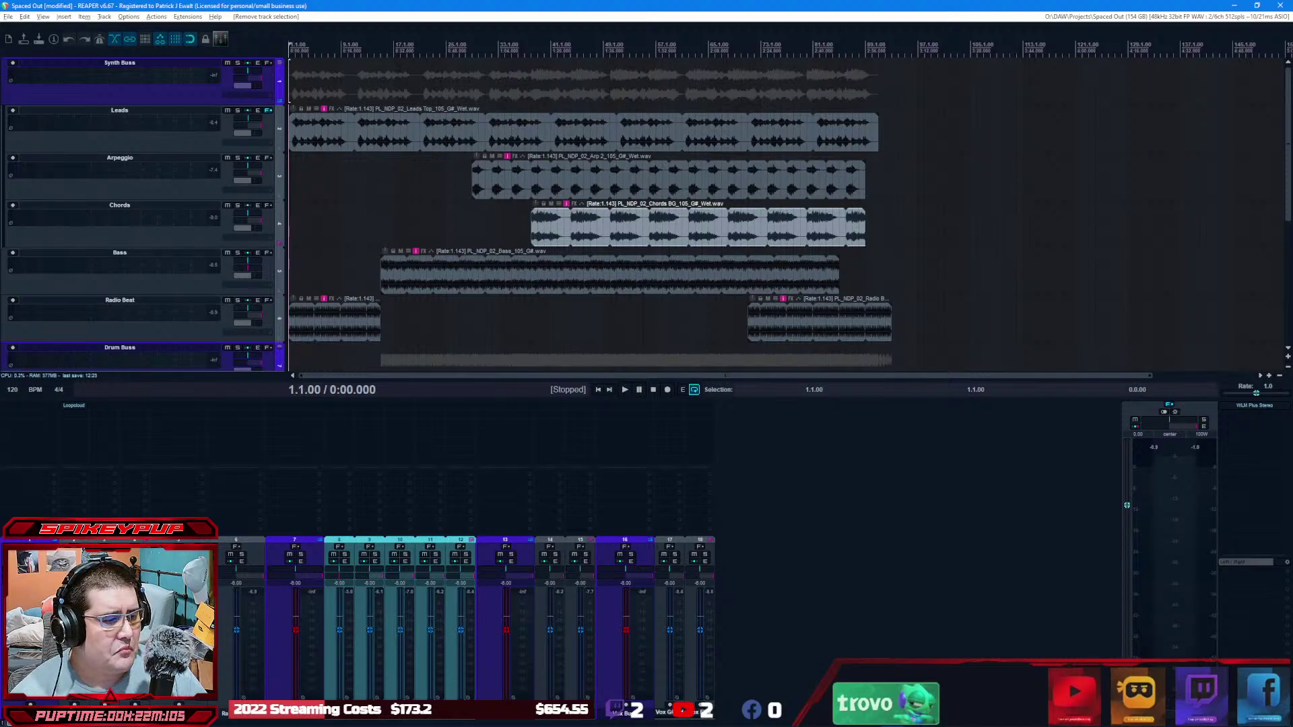
Step: Set the Bass and Radio Beat tracks to the light yellow custom color (255, 255, 128)
click(220, 664)
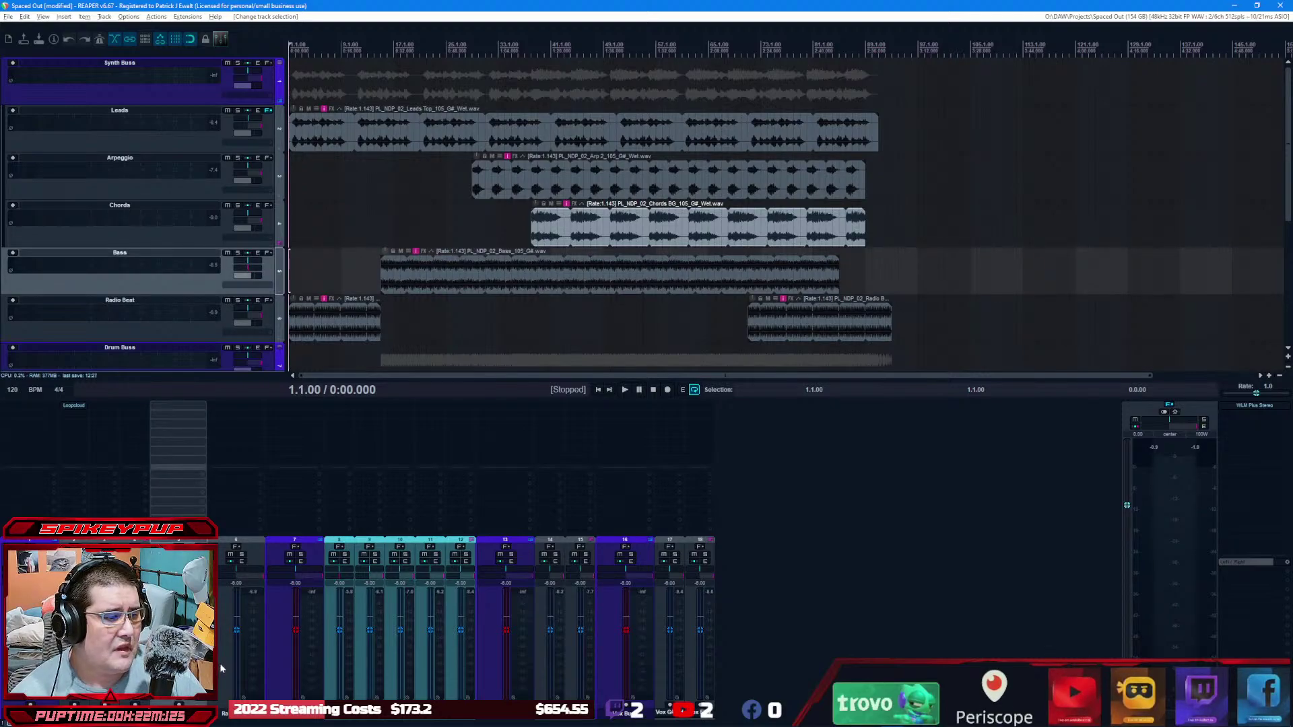
key(Down)
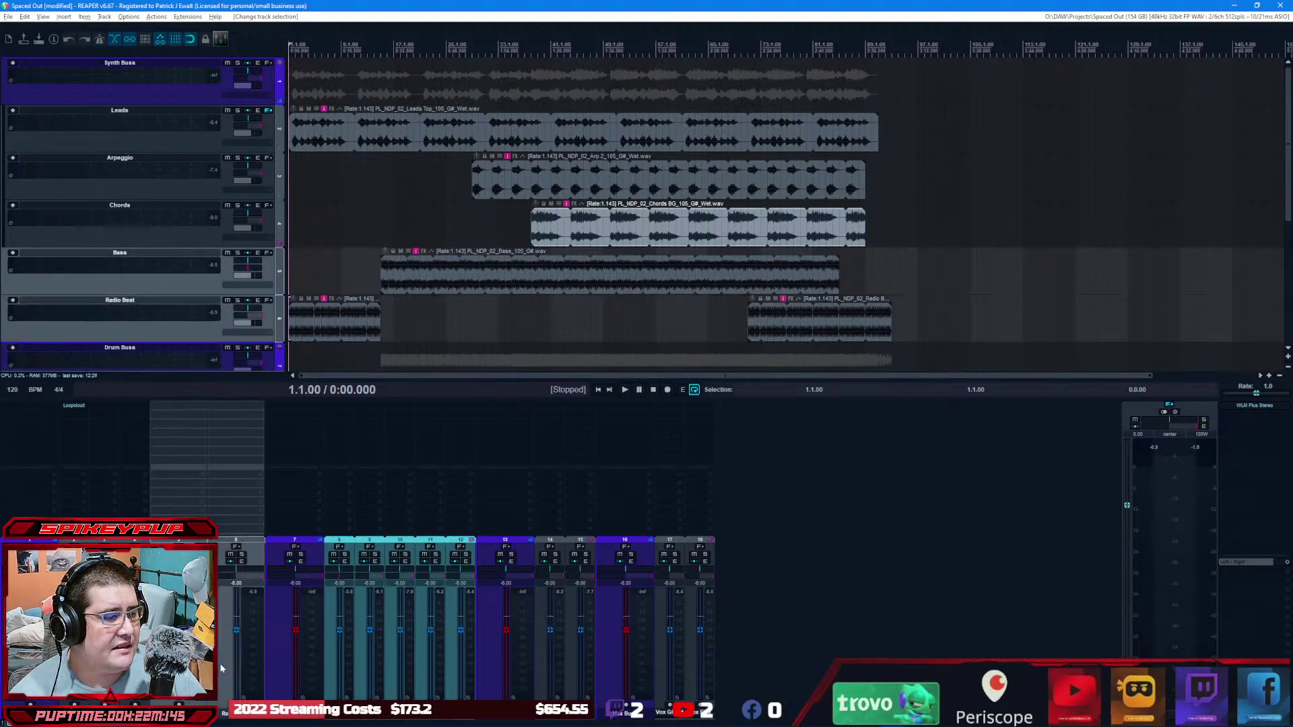
right_click(221, 666)
mouse_move(256, 546)
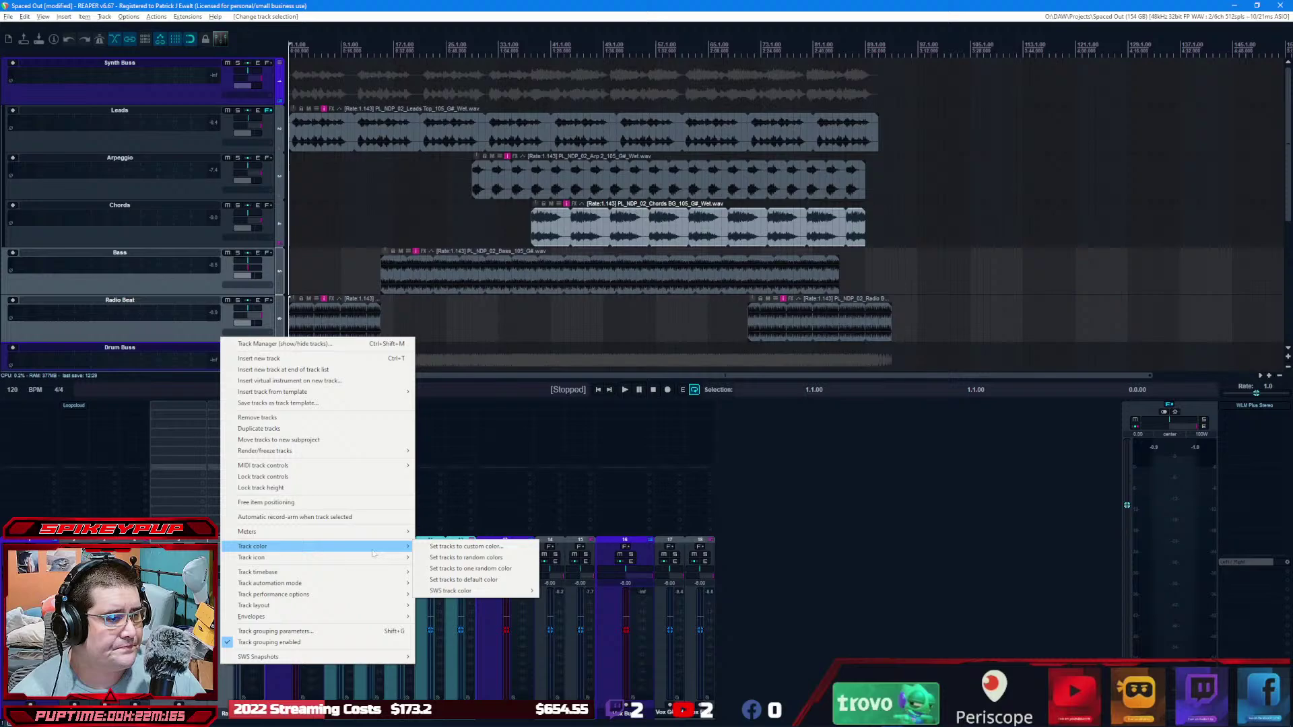
click(464, 546)
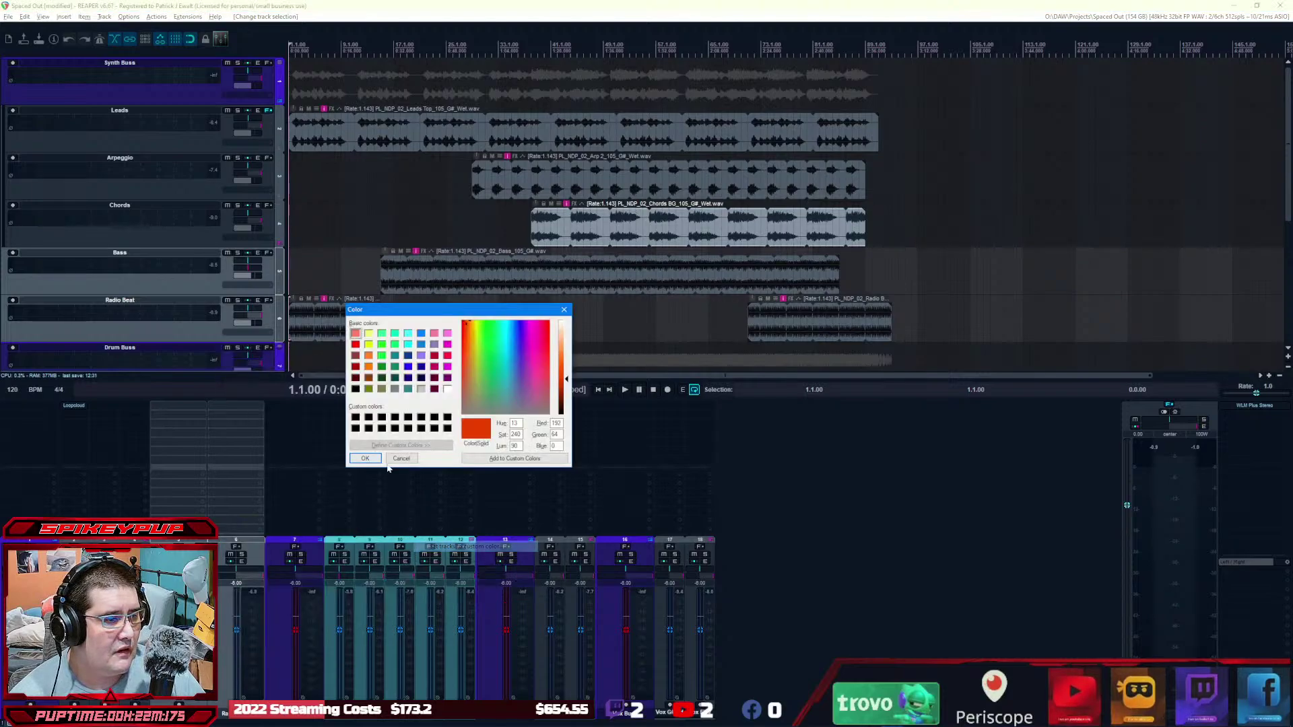
click(368, 343)
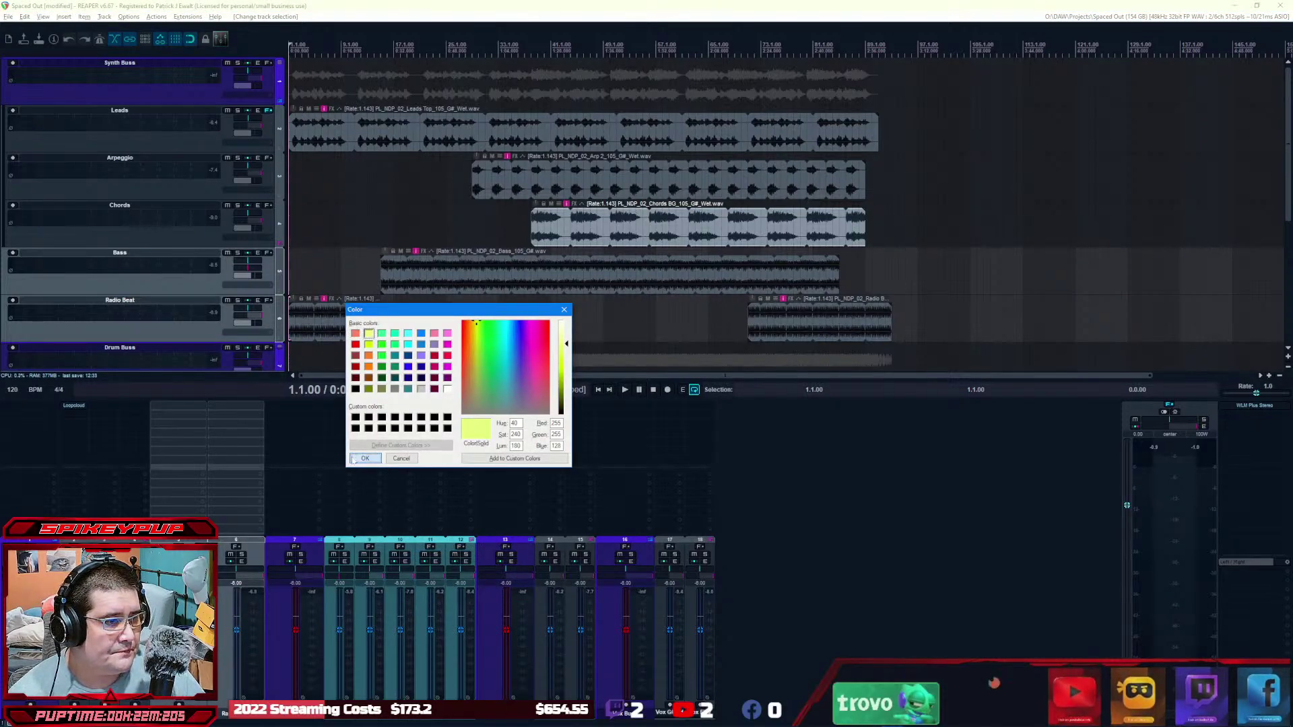
click(377, 455)
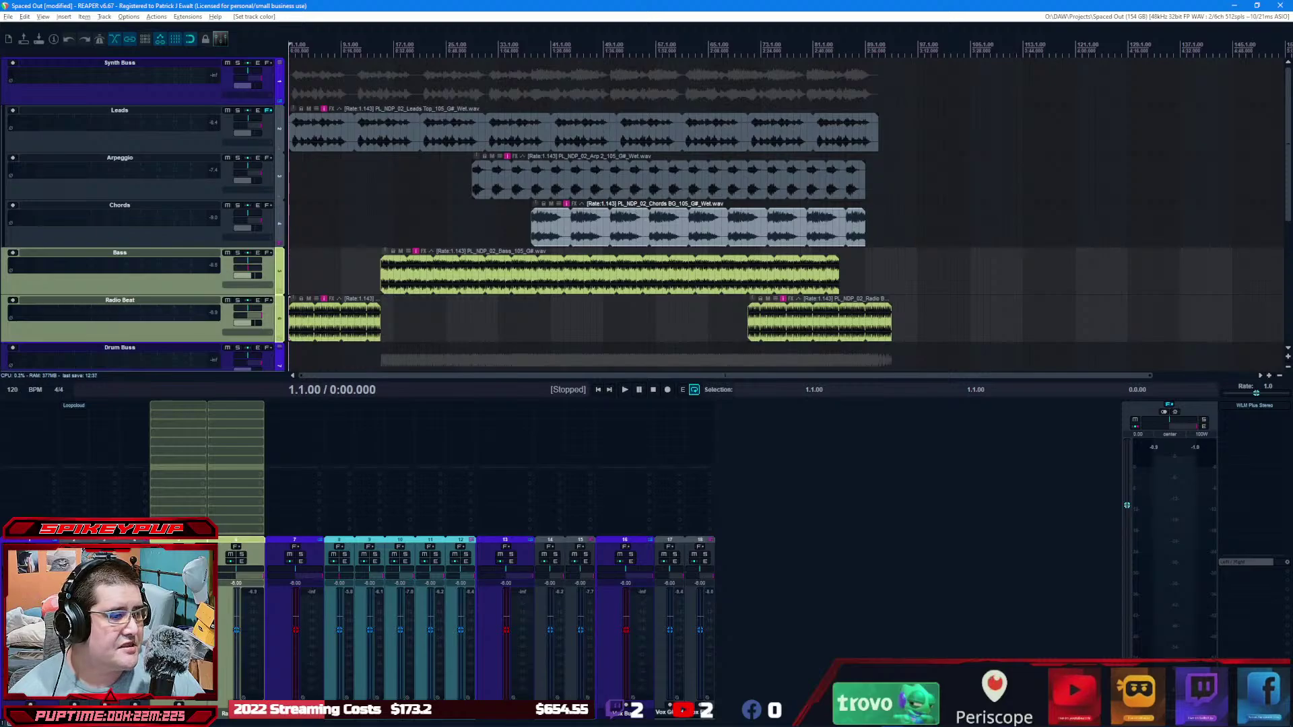
Step: Apply the Large - Fader Yellow mixer panel layout to the Bass and Radio Beat tracks and deselect them
right_click(225, 643)
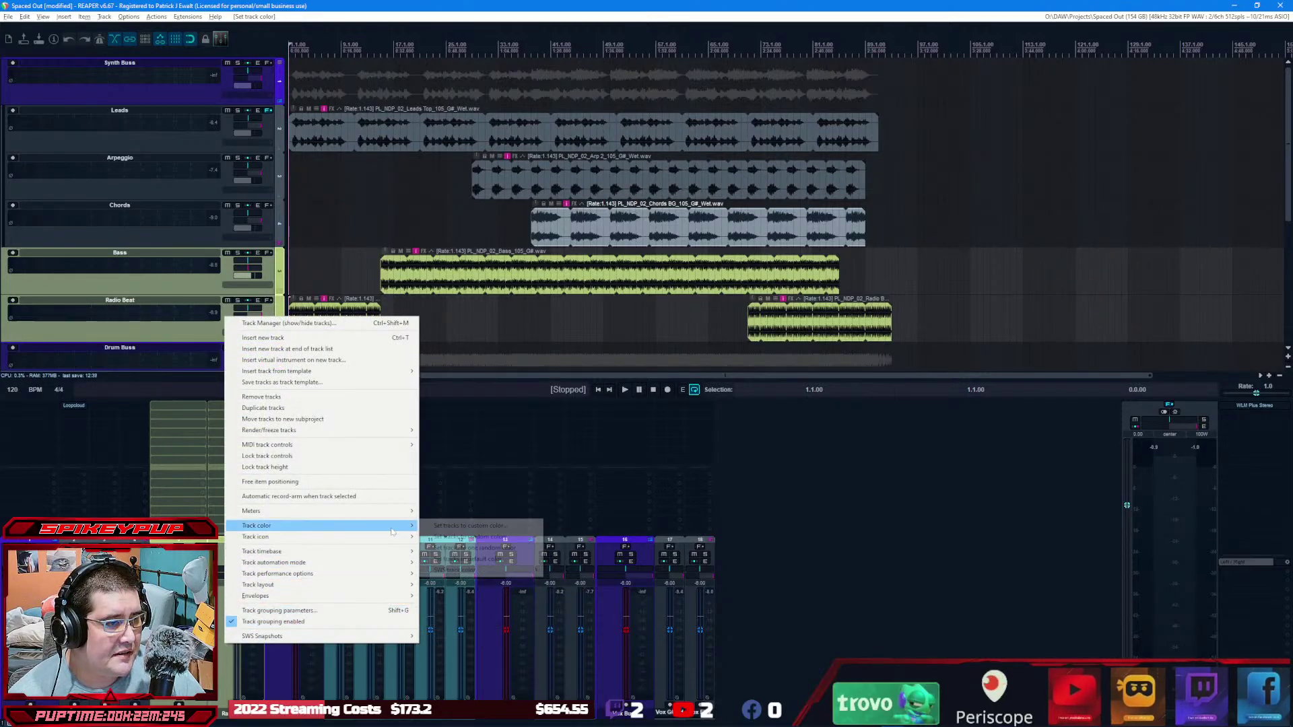
mouse_move(404, 585)
mouse_move(449, 595)
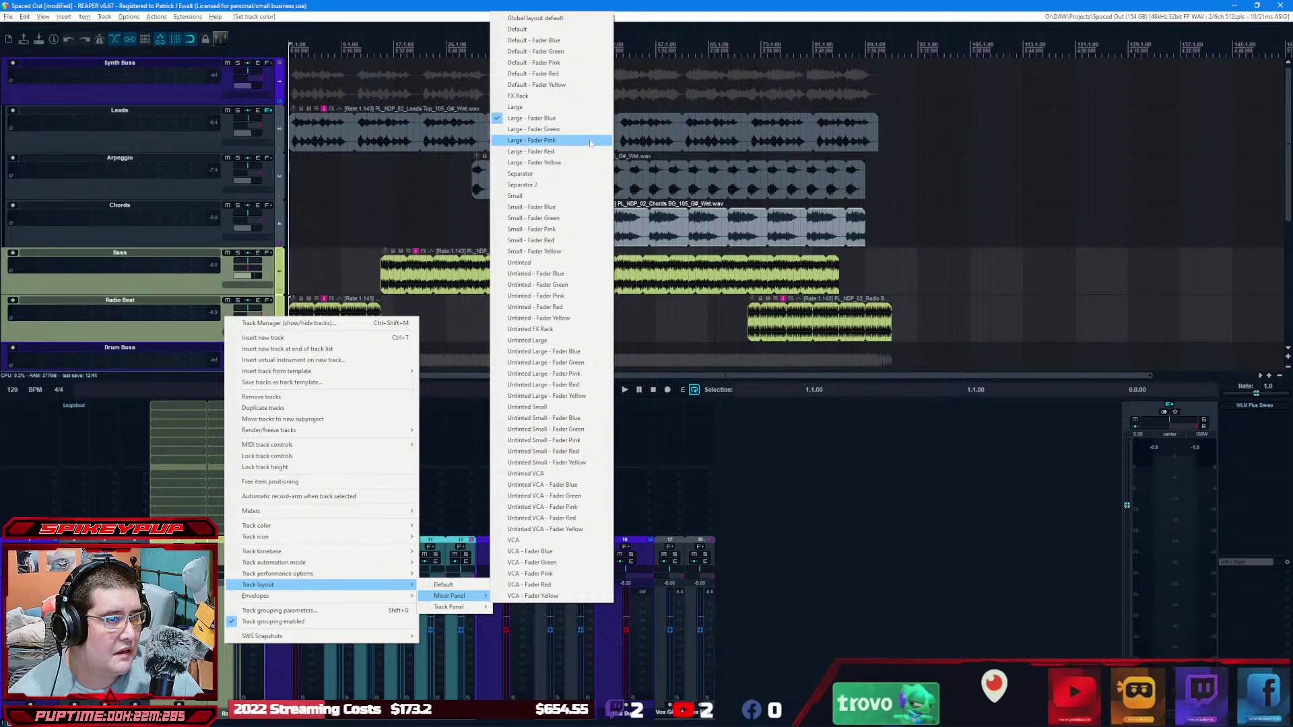
click(552, 163)
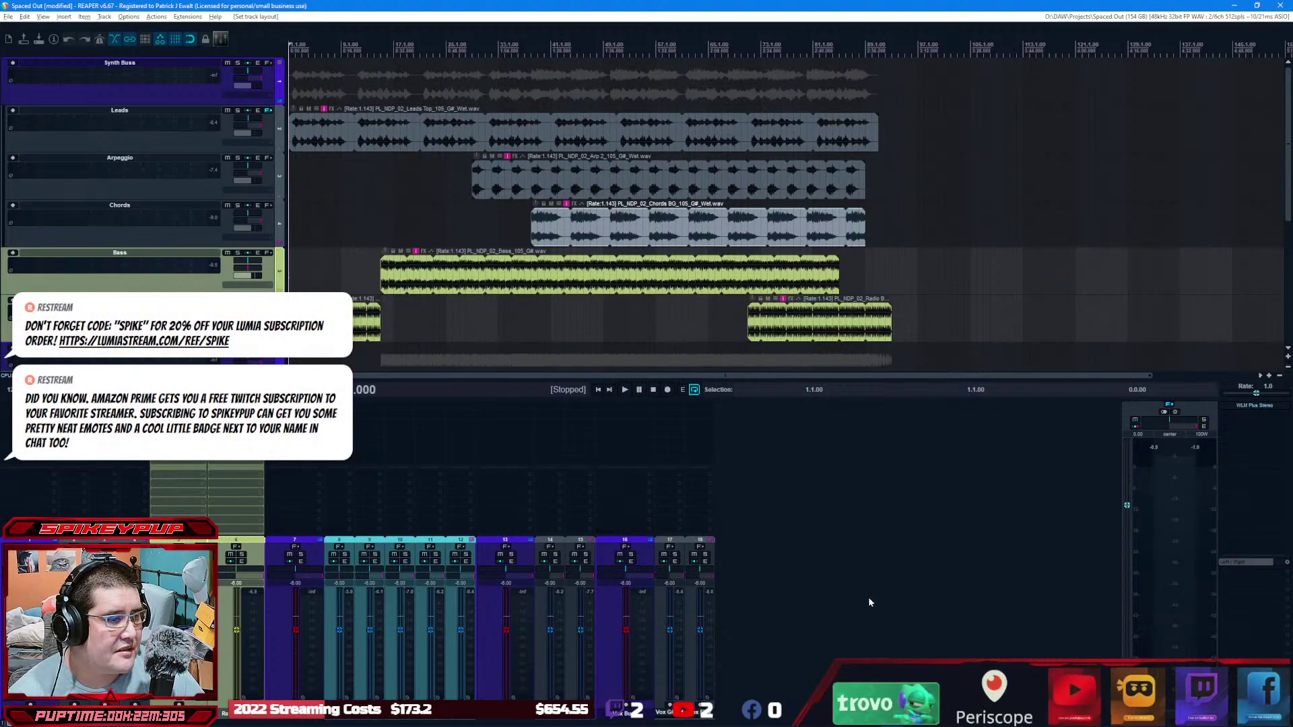
click(866, 473)
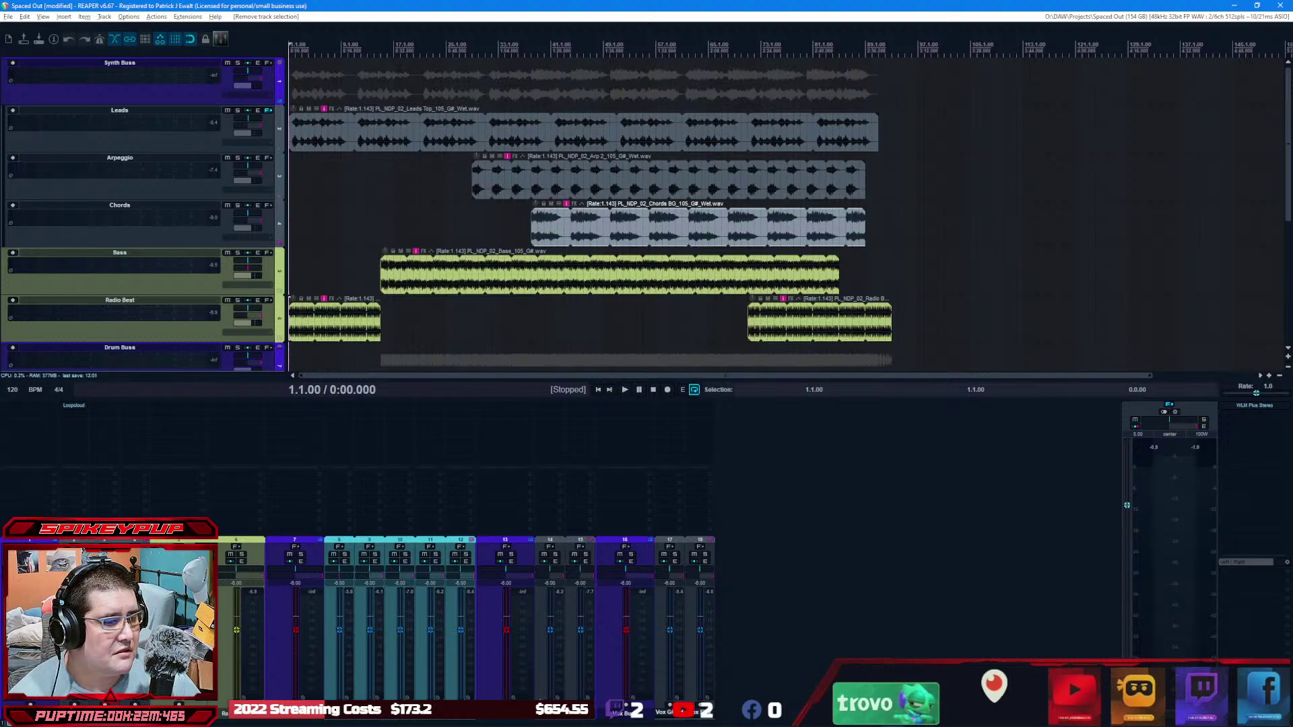
Step: Set the Noise Sweep Up and Noise FX tracks to a pink custom color and deselect them
click(540, 698)
ctrl+click(572, 673)
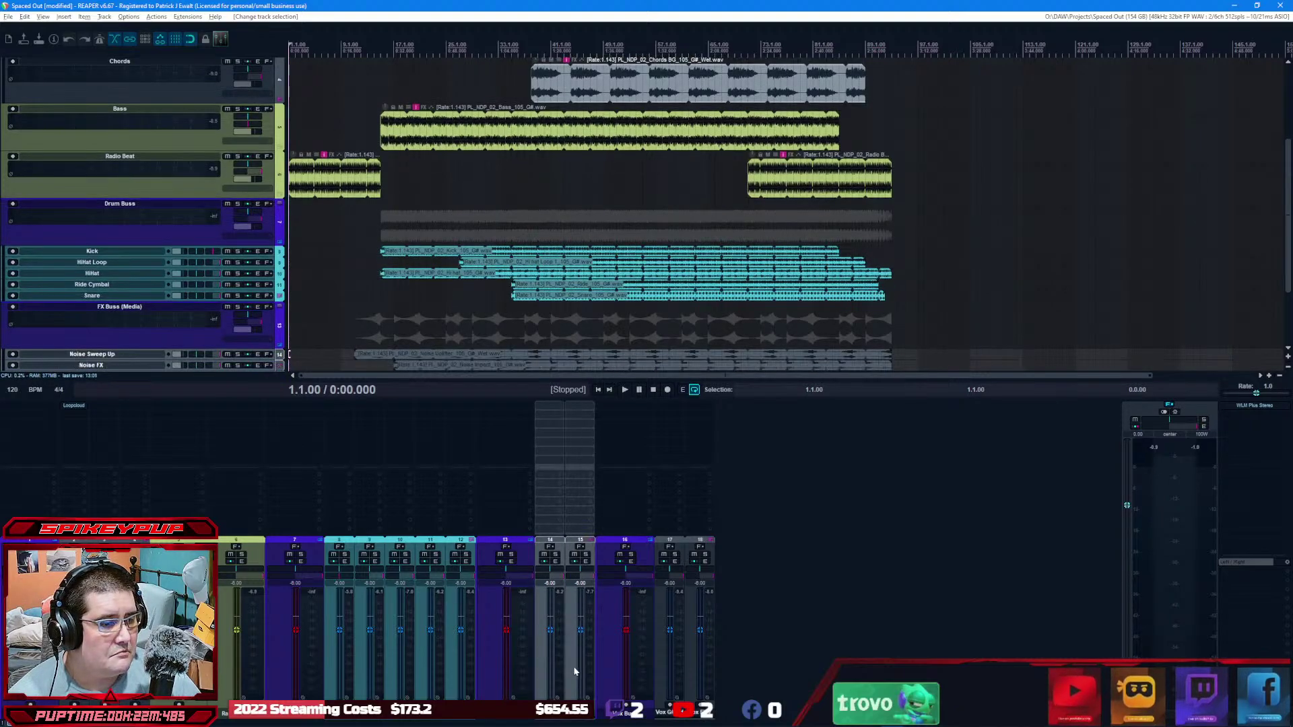
right_click(540, 656)
mouse_move(640, 536)
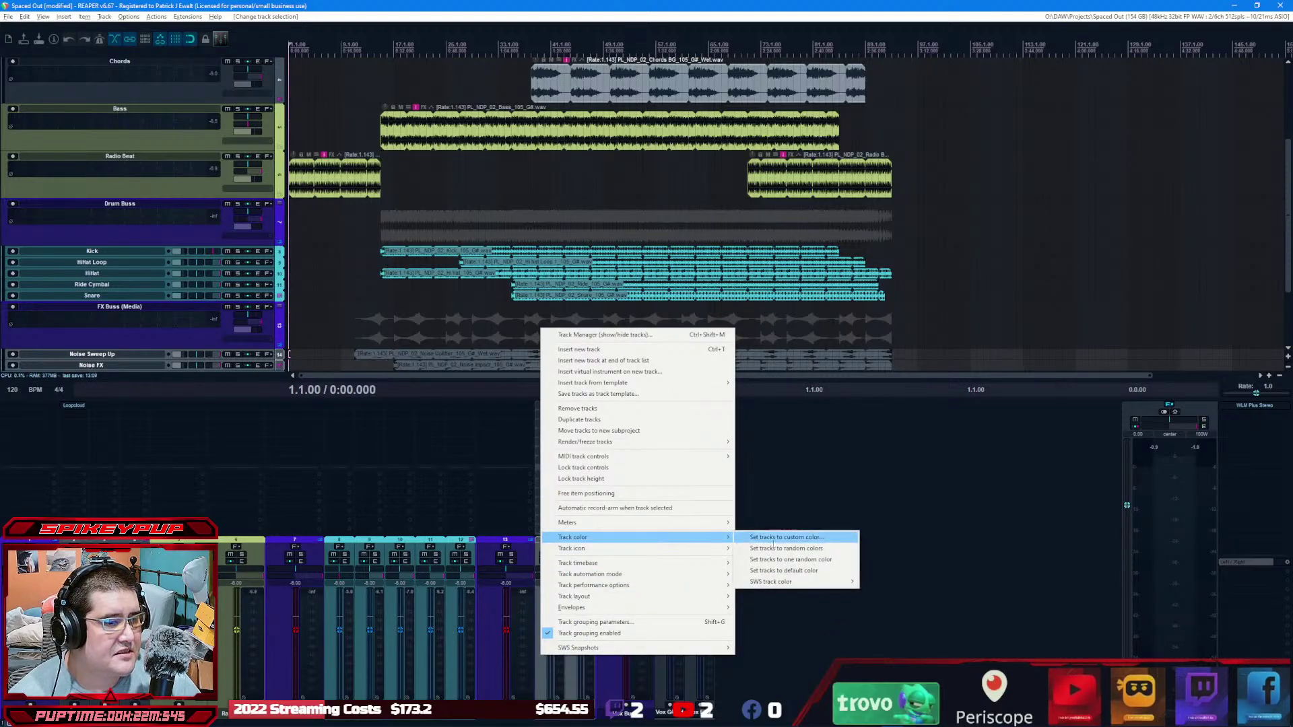
click(811, 537)
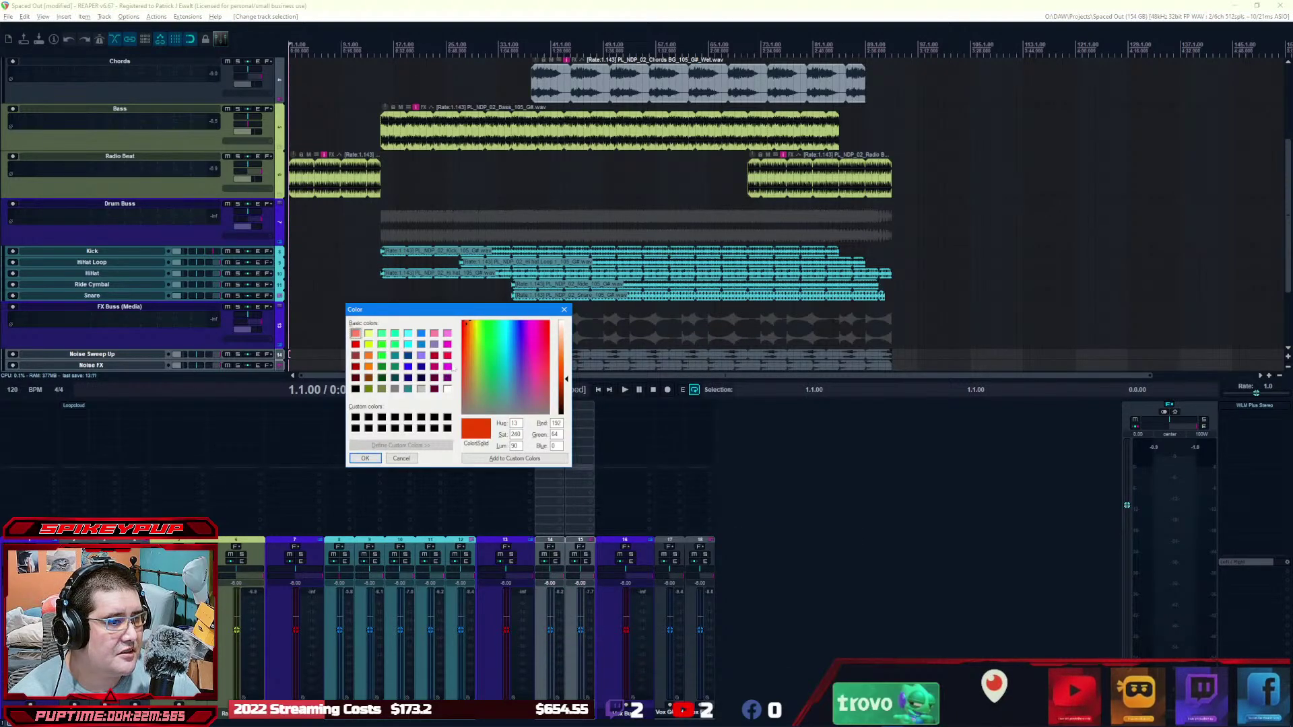
click(447, 337)
click(365, 458)
click(710, 591)
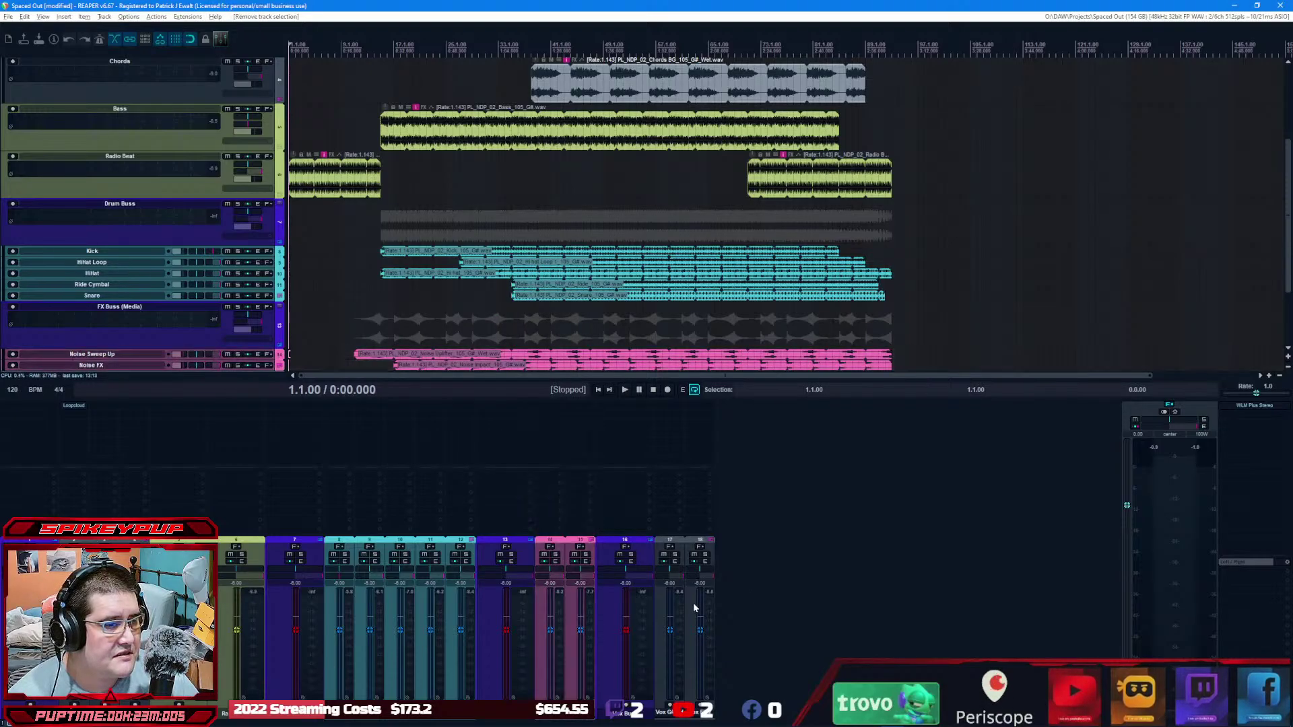
Step: Set the two child tracks of the Vox Buss to the custom color red and deselect them
click(688, 665)
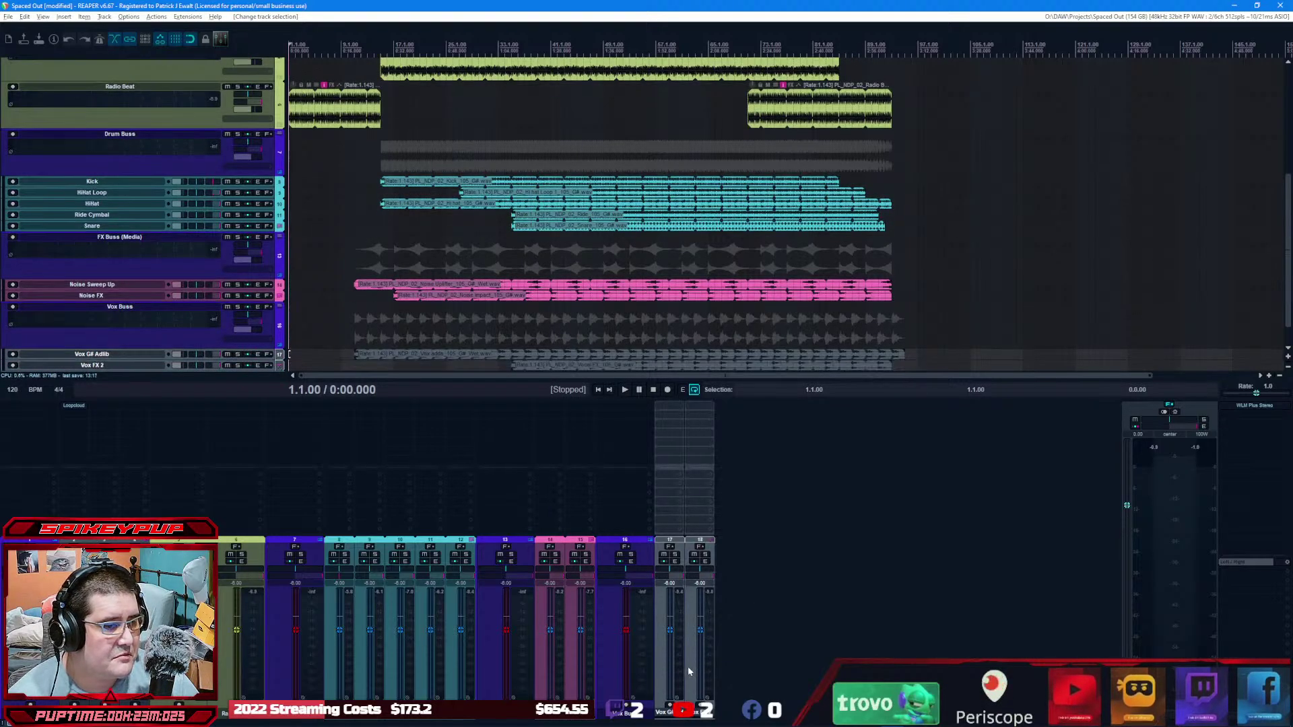
right_click(688, 665)
mouse_move(871, 551)
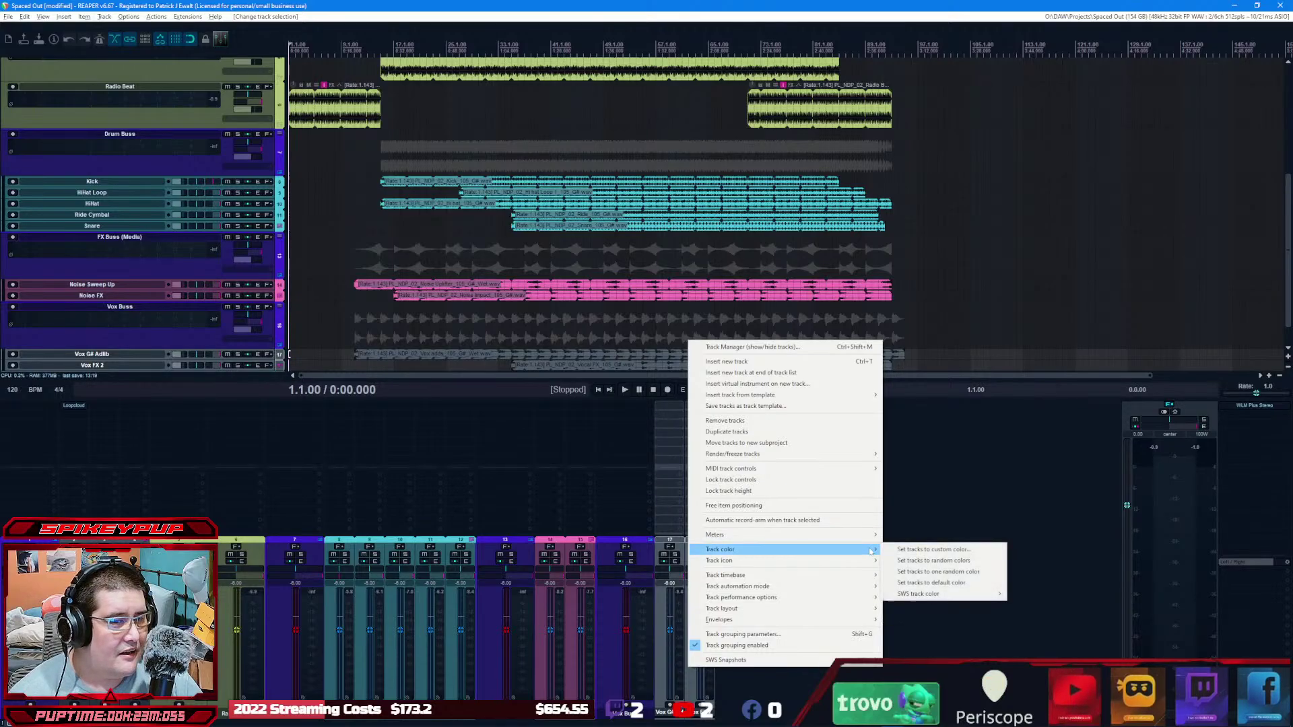
click(910, 554)
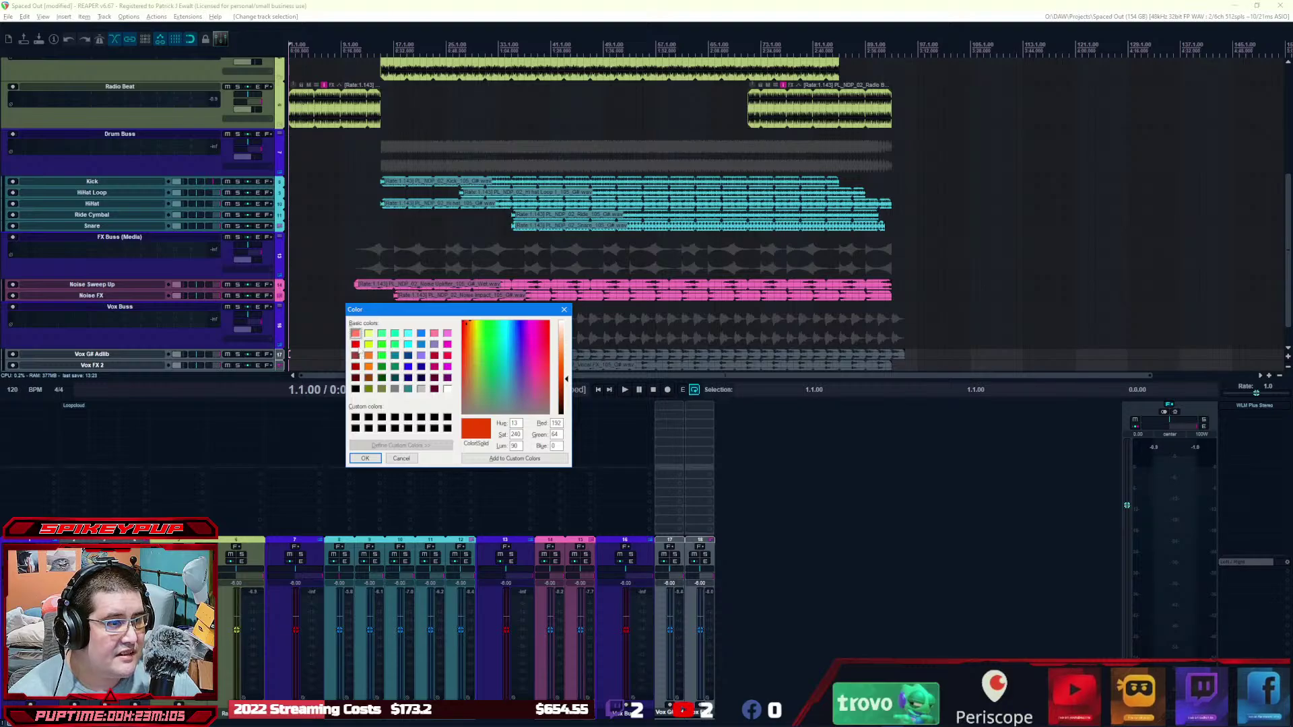
click(355, 344)
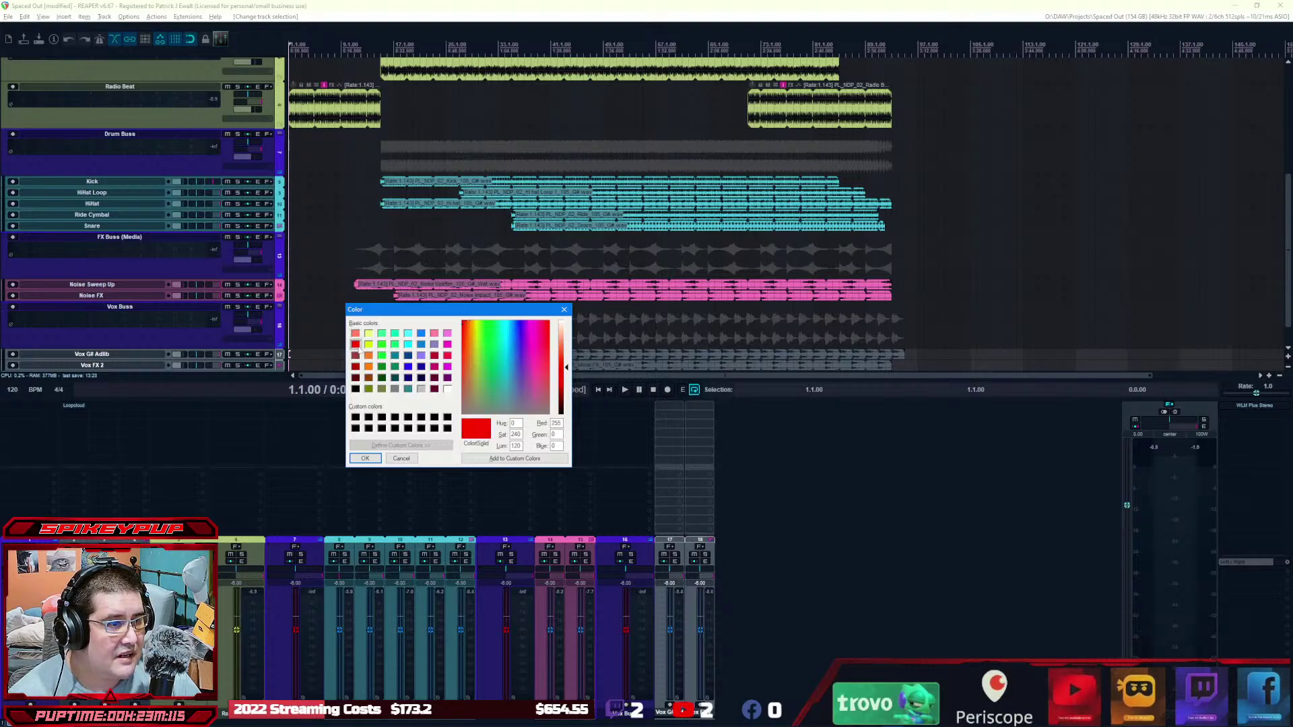
click(369, 462)
click(742, 599)
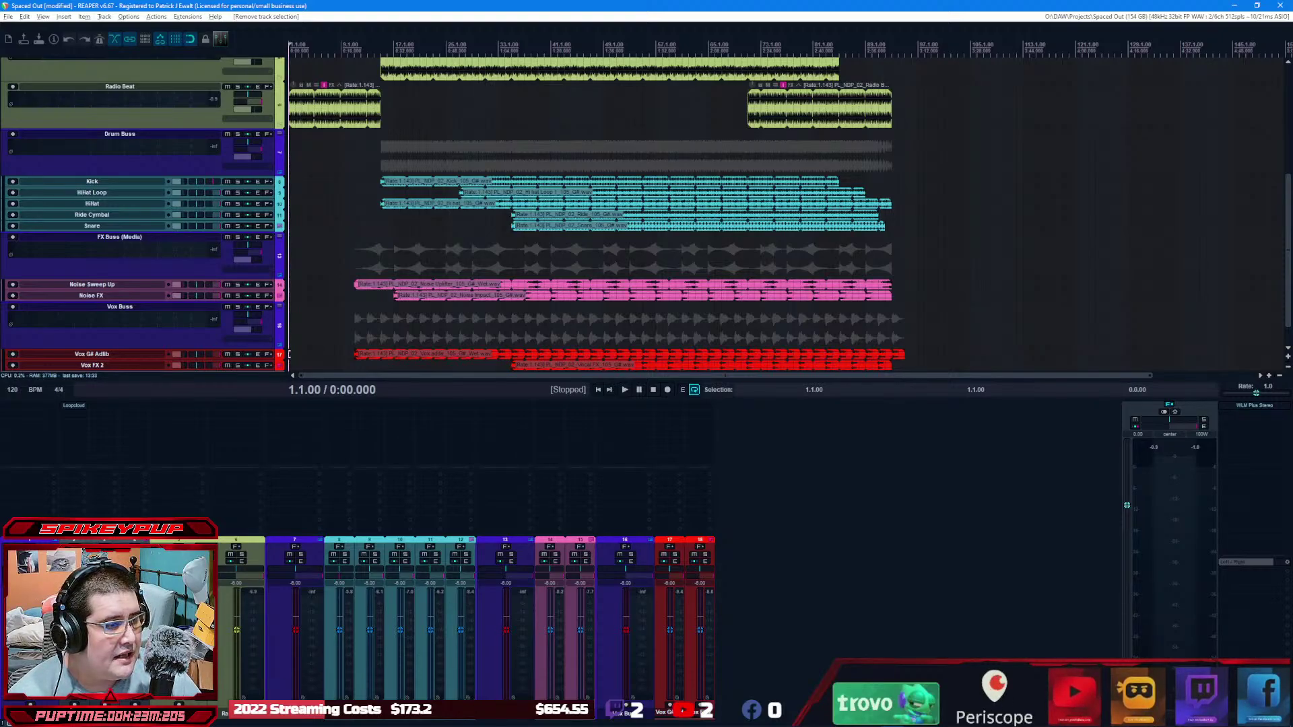
Step: Set the Leads, Arpeggio and Chords tracks to the dark green custom color (0, 128, 0) and deselect them
click(134, 712)
right_click(66, 665)
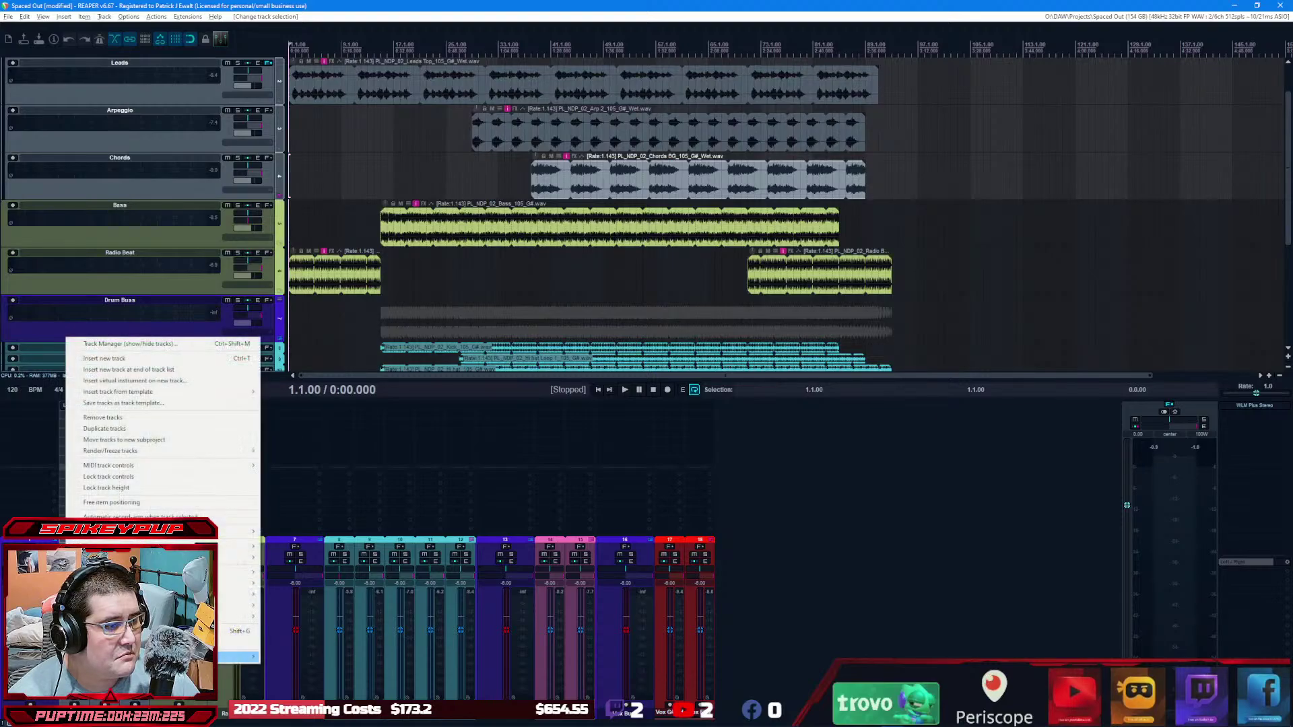
mouse_move(229, 544)
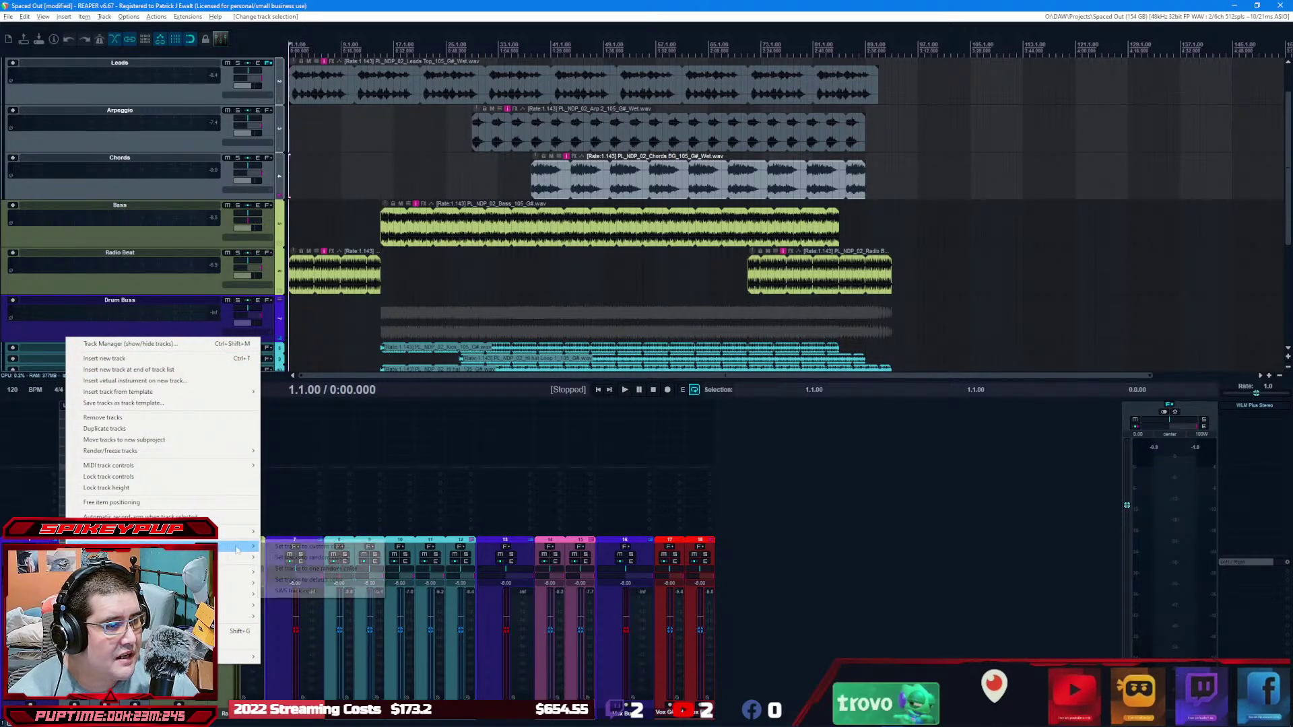
click(285, 550)
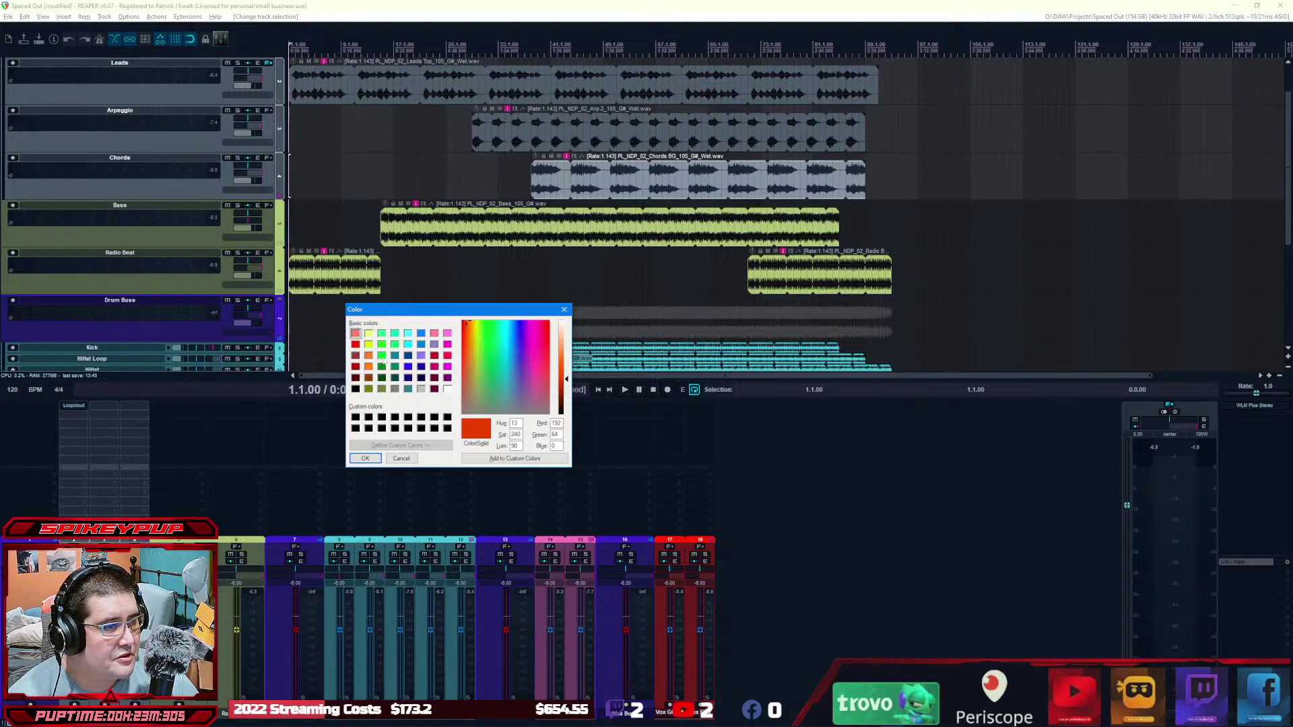
click(381, 354)
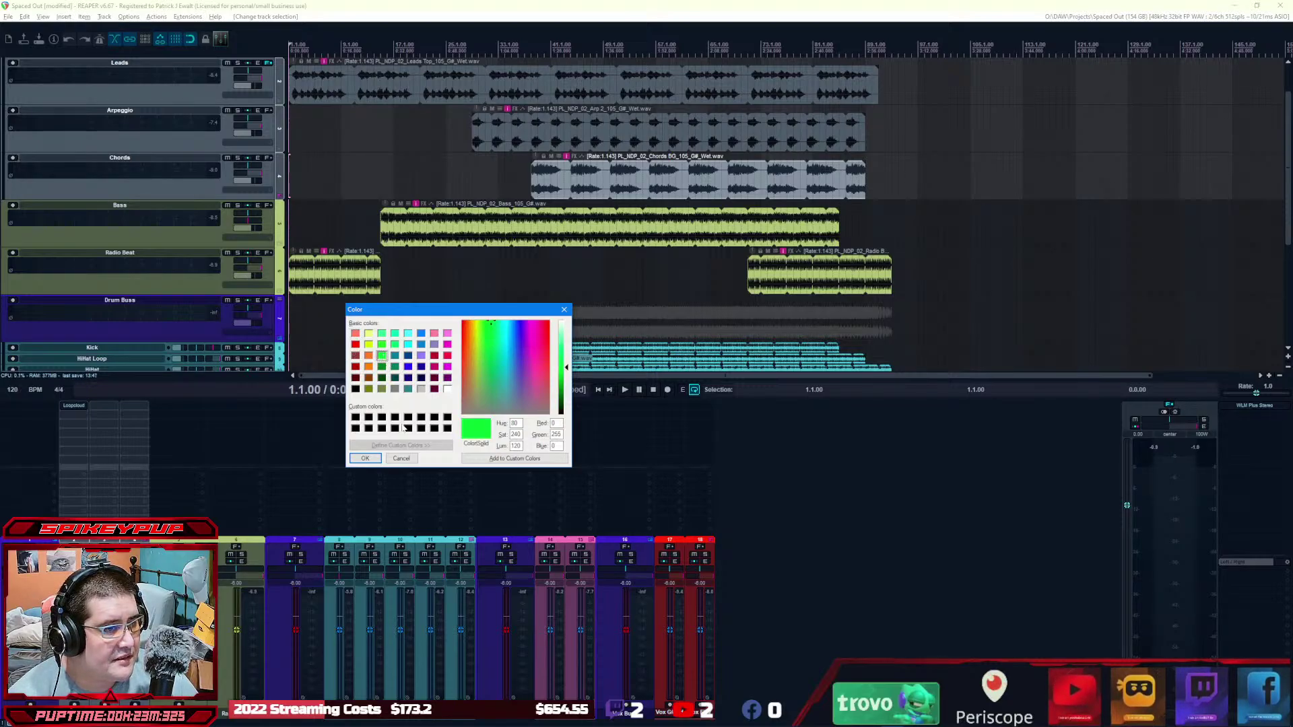
click(382, 367)
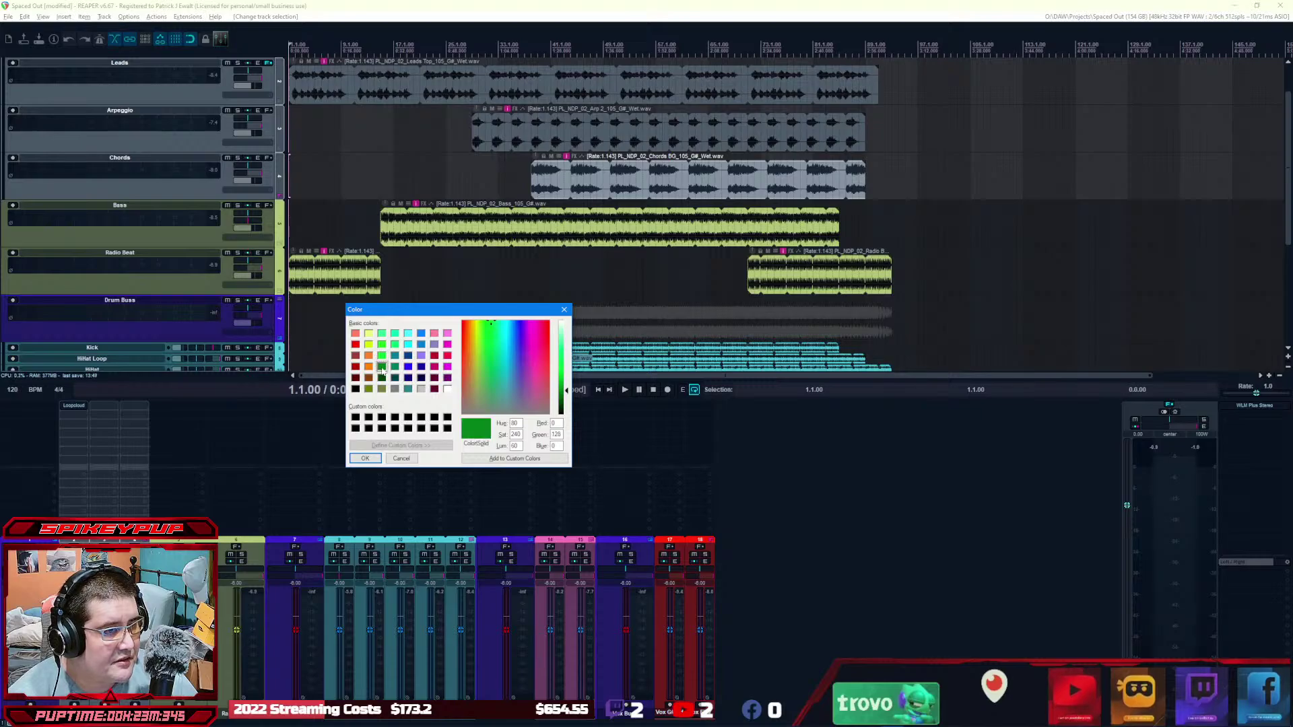
click(365, 458)
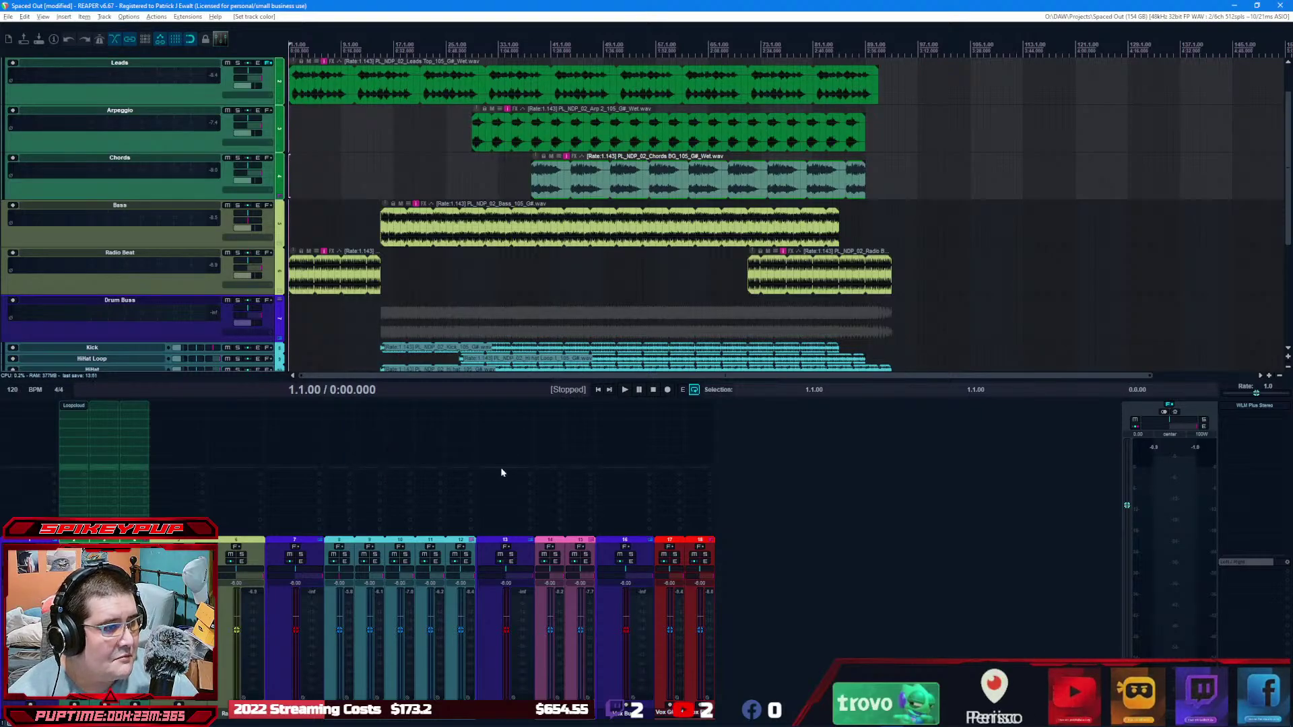
click(791, 536)
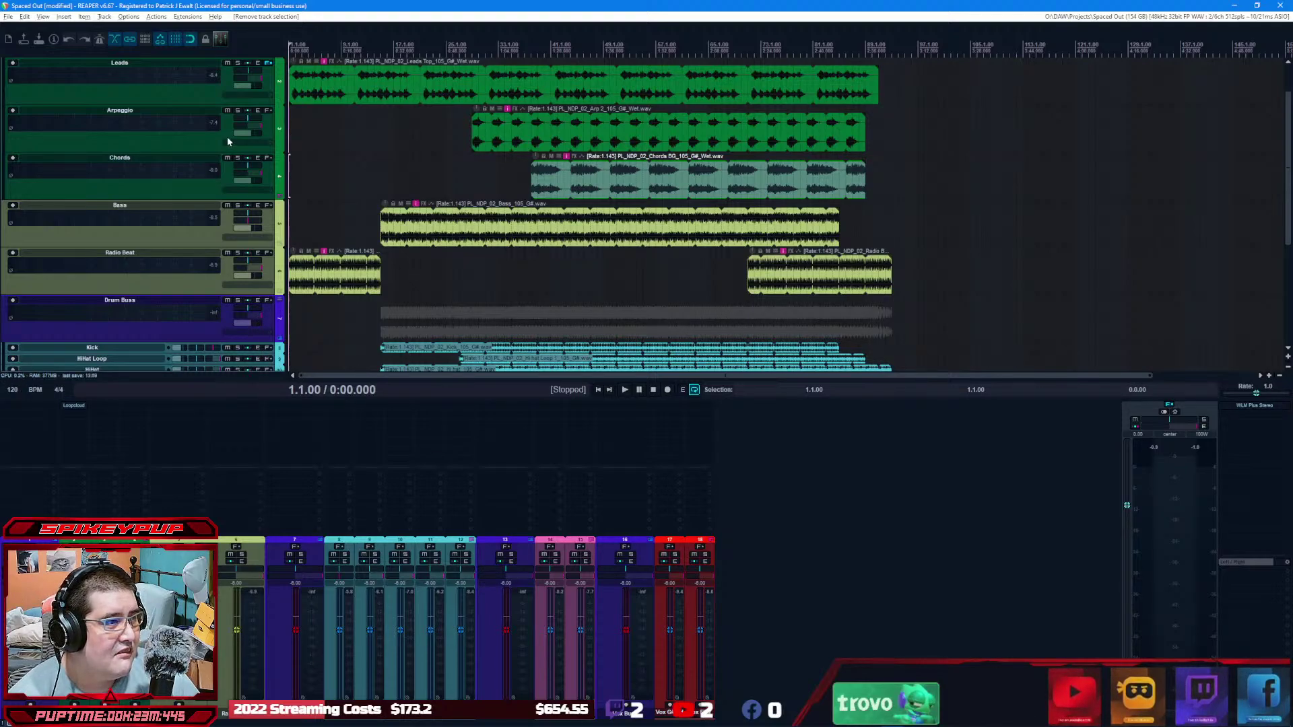
Step: Shrink the Synth Buss child tracks to small height and move the Bass and Radio Beat tracks to the end of the track list
scroll(234, 121, up, 1)
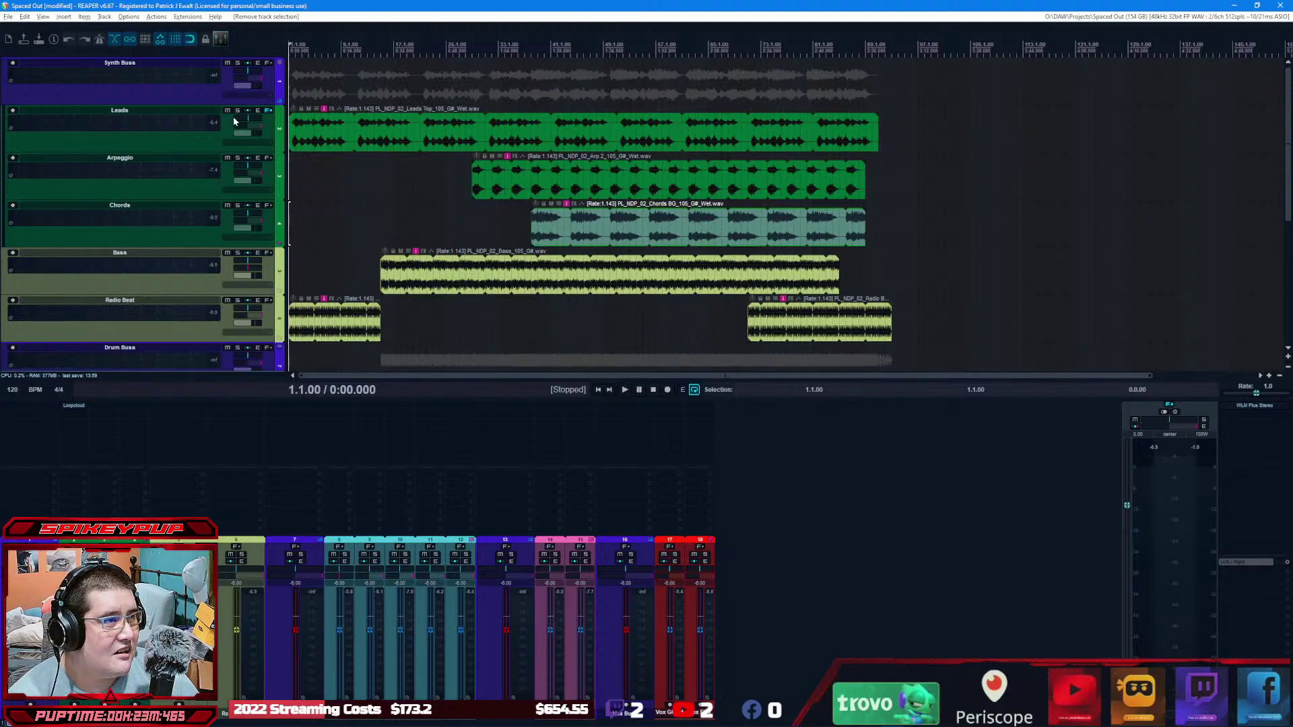
click(277, 66)
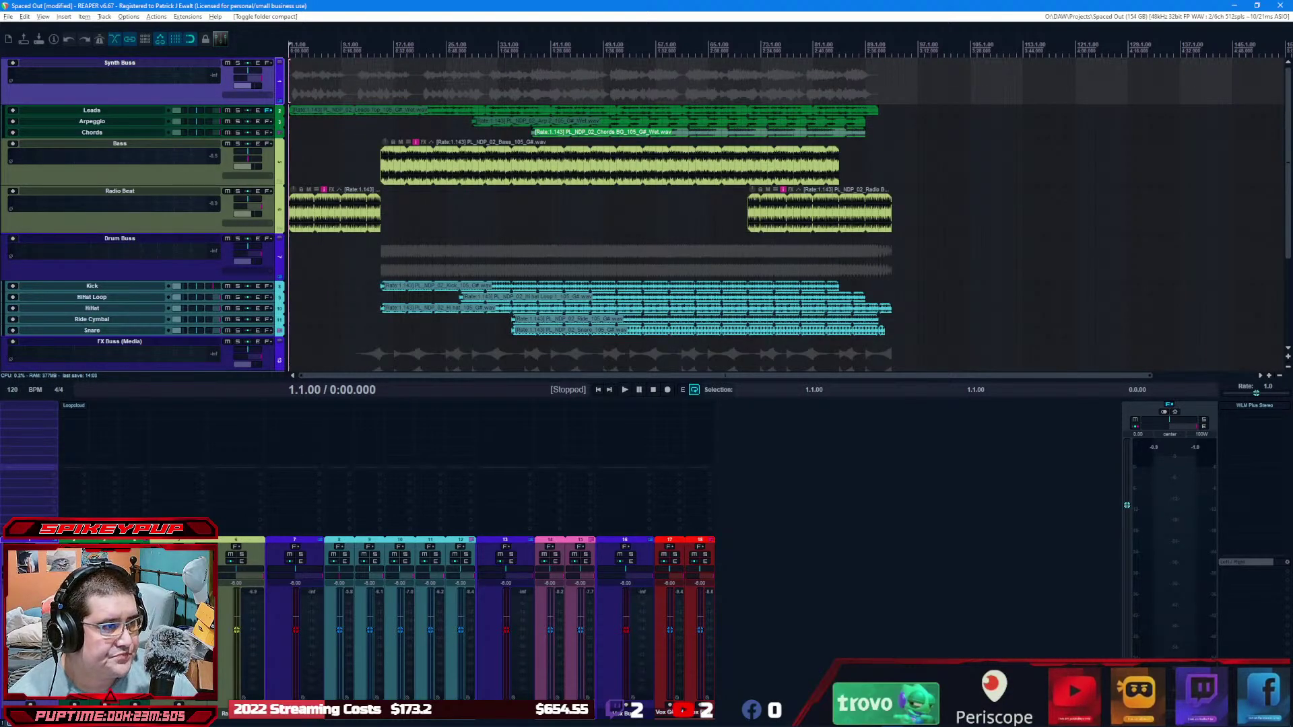
drag(179, 711, 717, 693)
drag(202, 707, 706, 660)
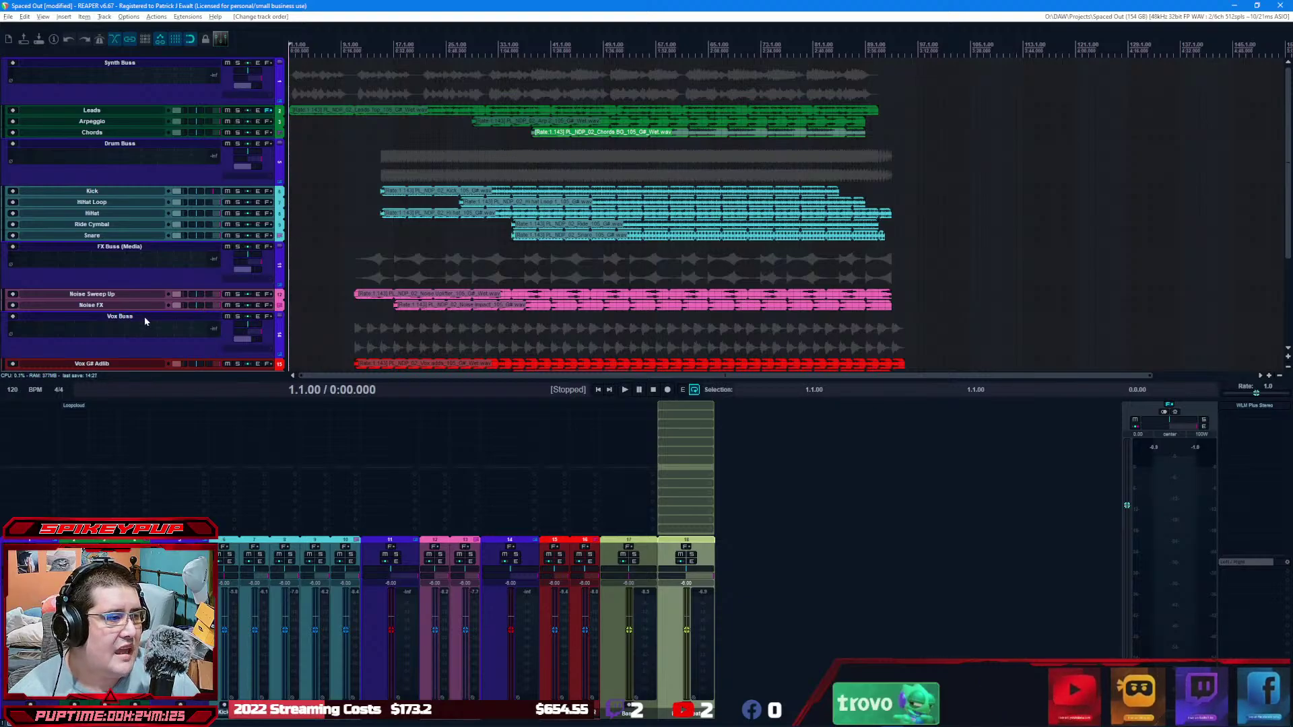
scroll(144, 317, down, 3)
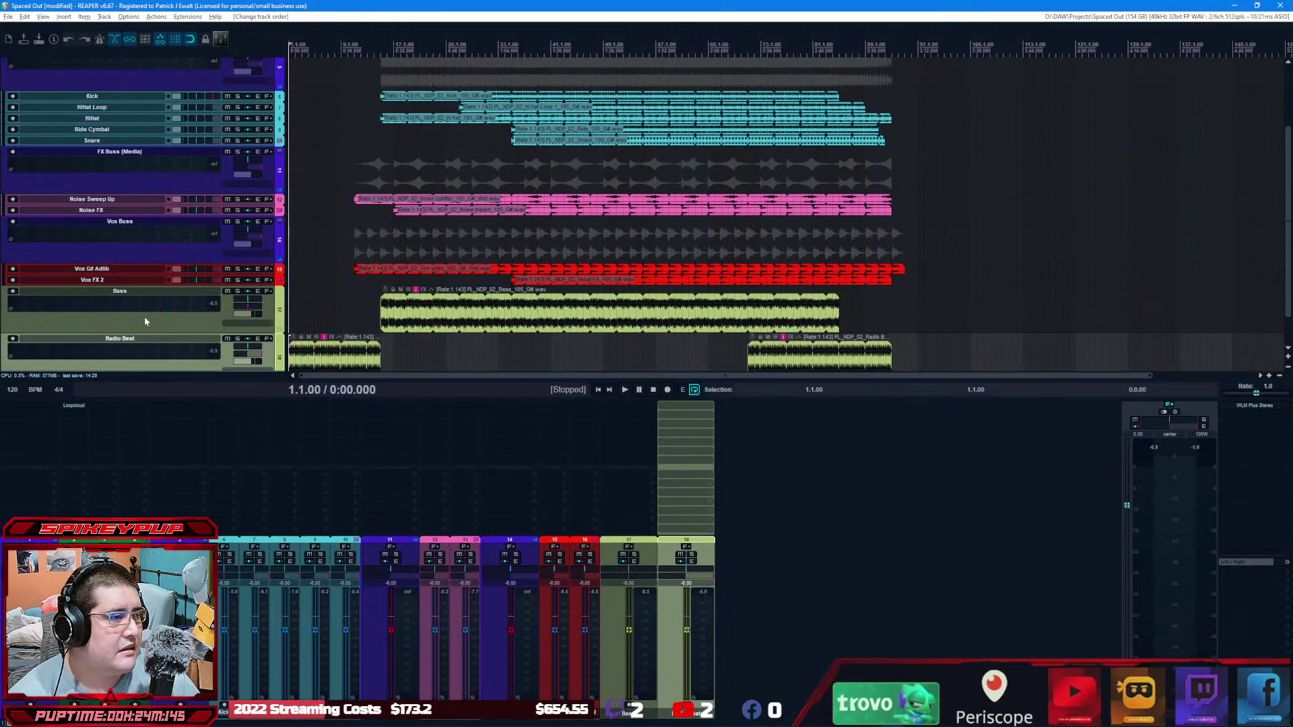
scroll(144, 322, down, 1)
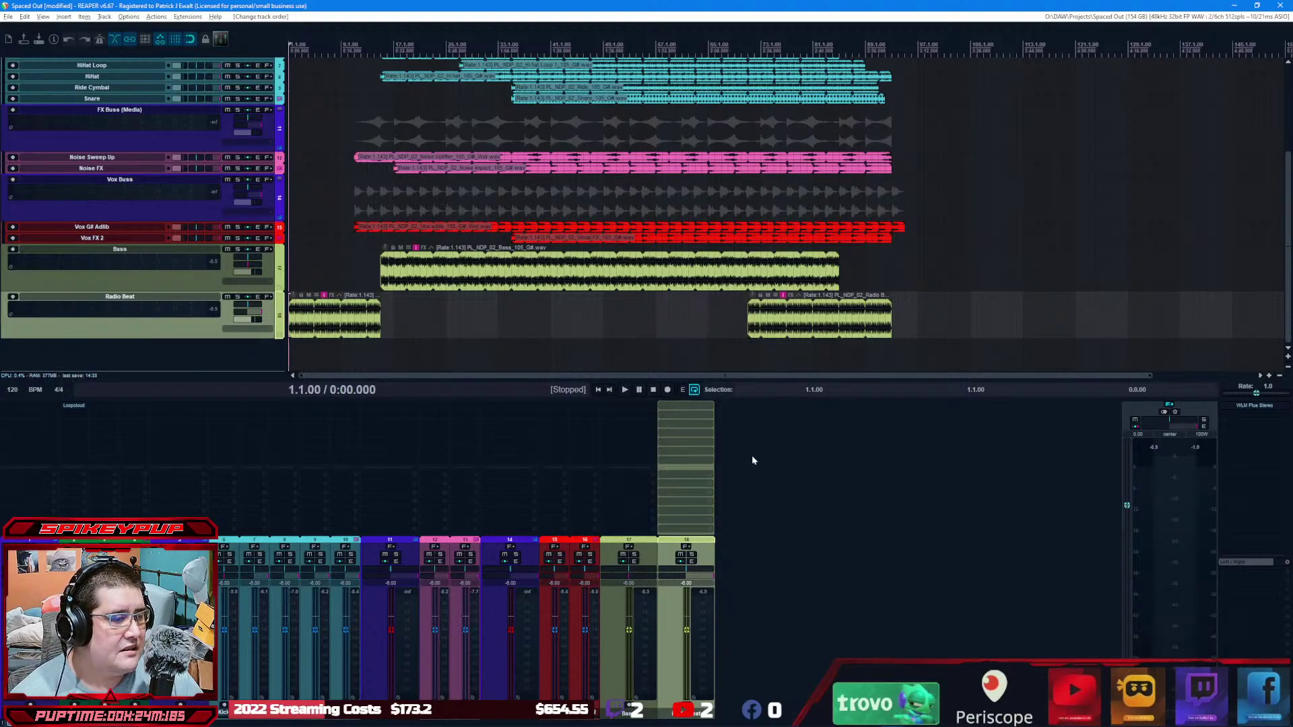
click(773, 532)
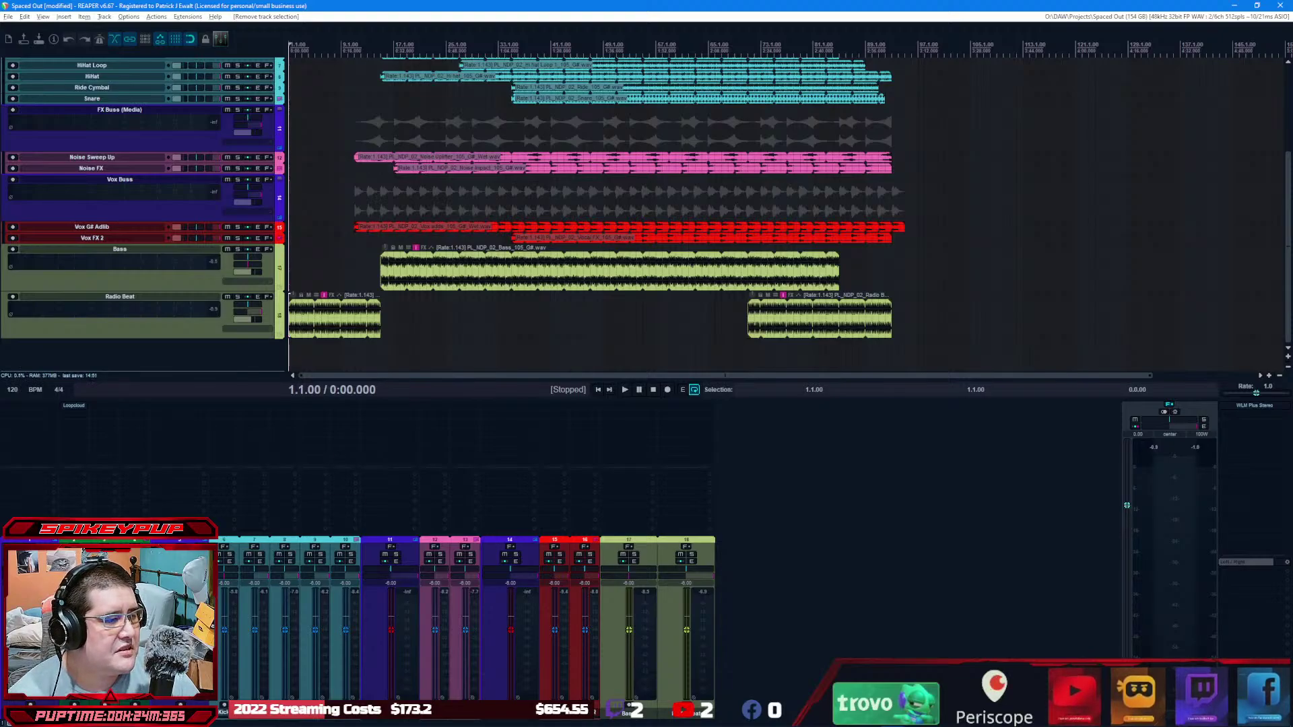
Step: Search the track icons for "synth" and assign CSIX_synth.png as the Synth Buss icon
scroll(135, 236, up, 5)
right_click(16, 355)
mouse_move(169, 575)
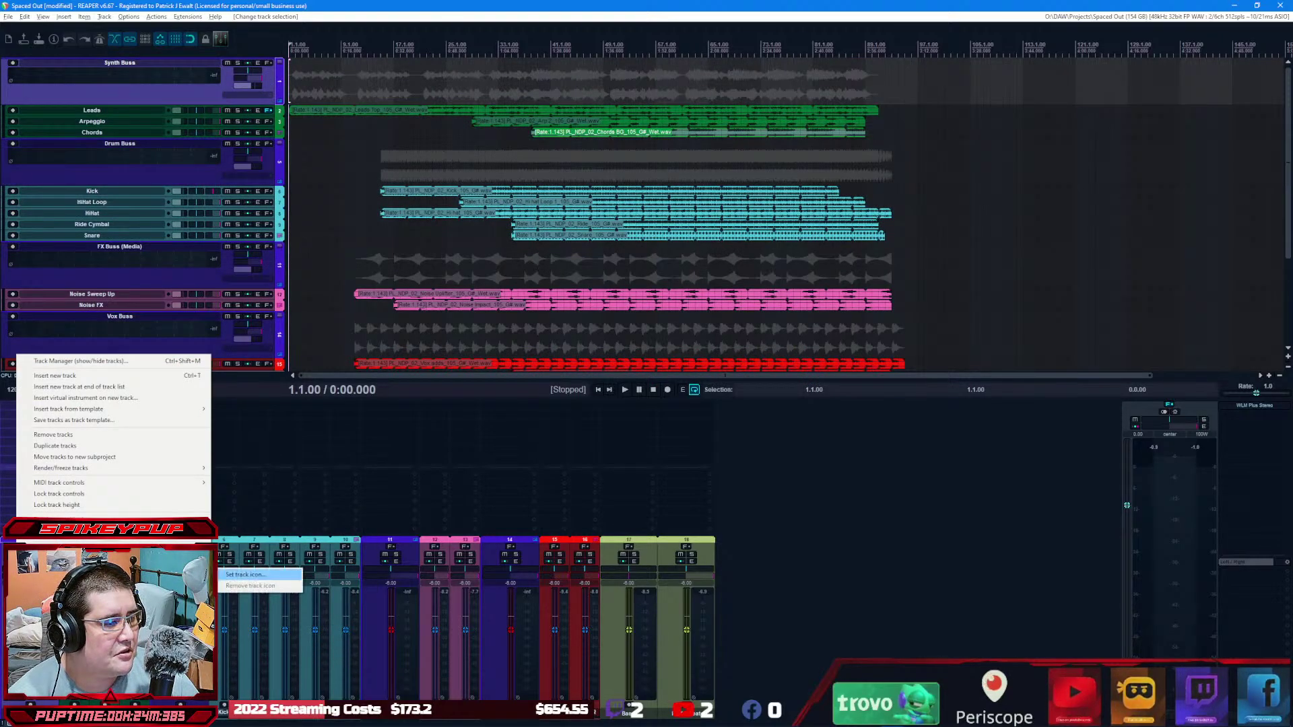
click(245, 574)
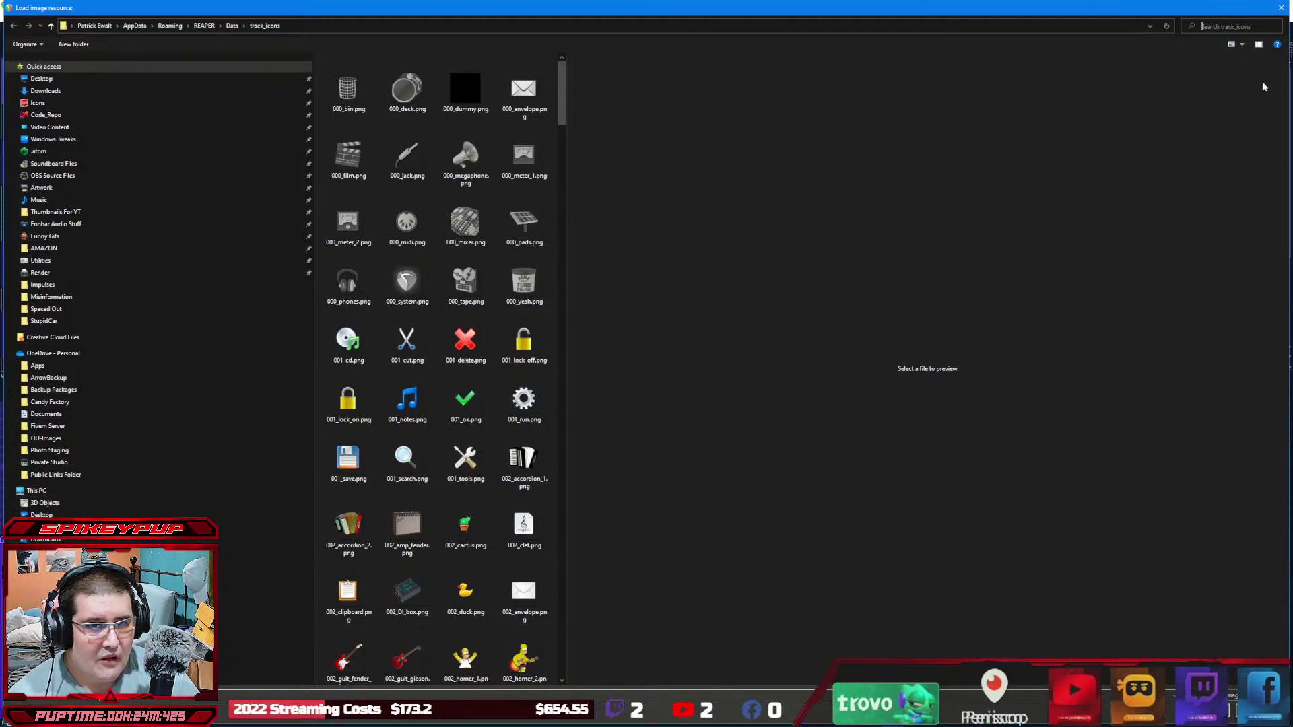
click(1239, 25)
text(synth)
key(Return)
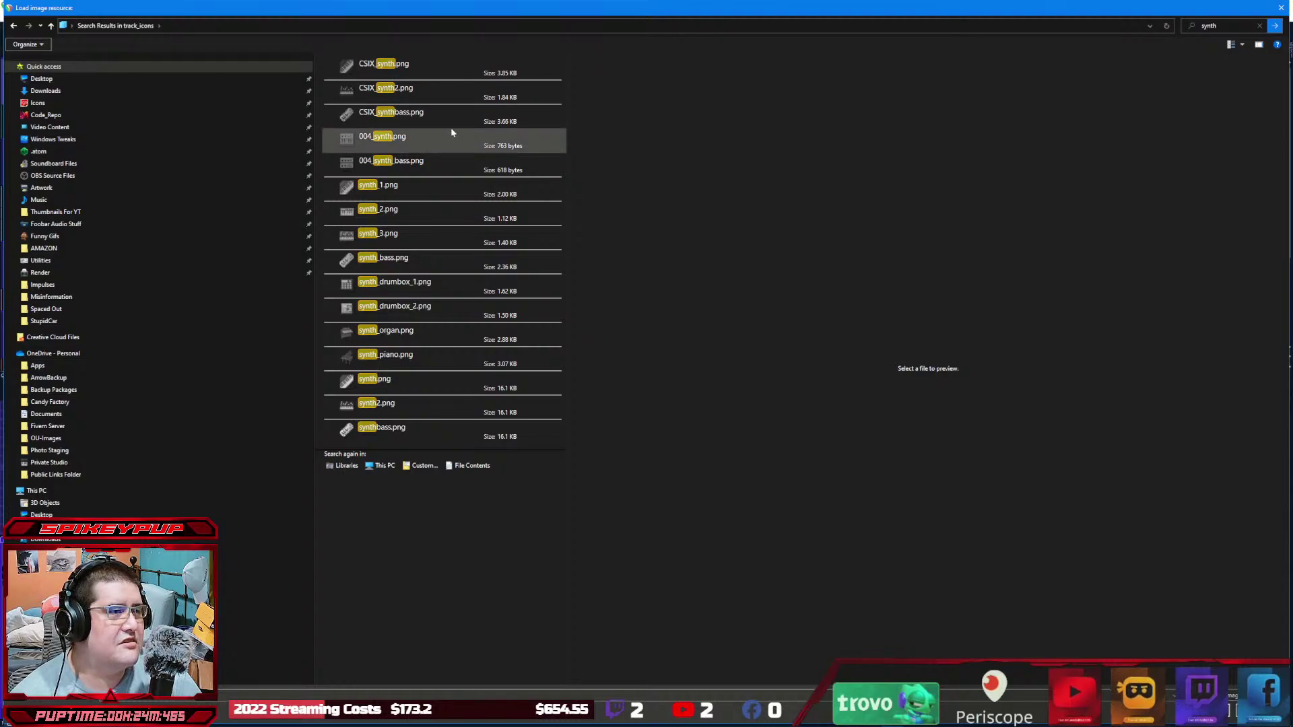
double_click(463, 72)
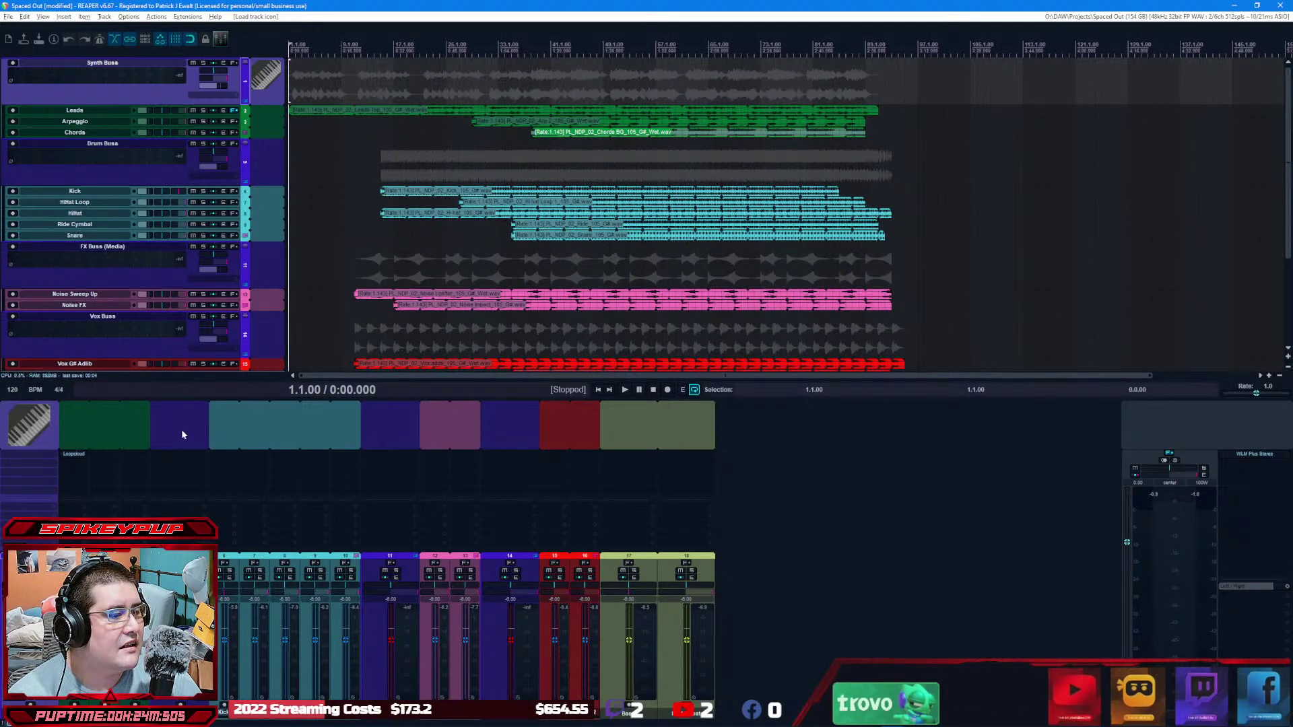
Step: Search the track icons for "drums" and assign the drum kit image as the Drum Buss icon
right_click(181, 430)
mouse_move(307, 323)
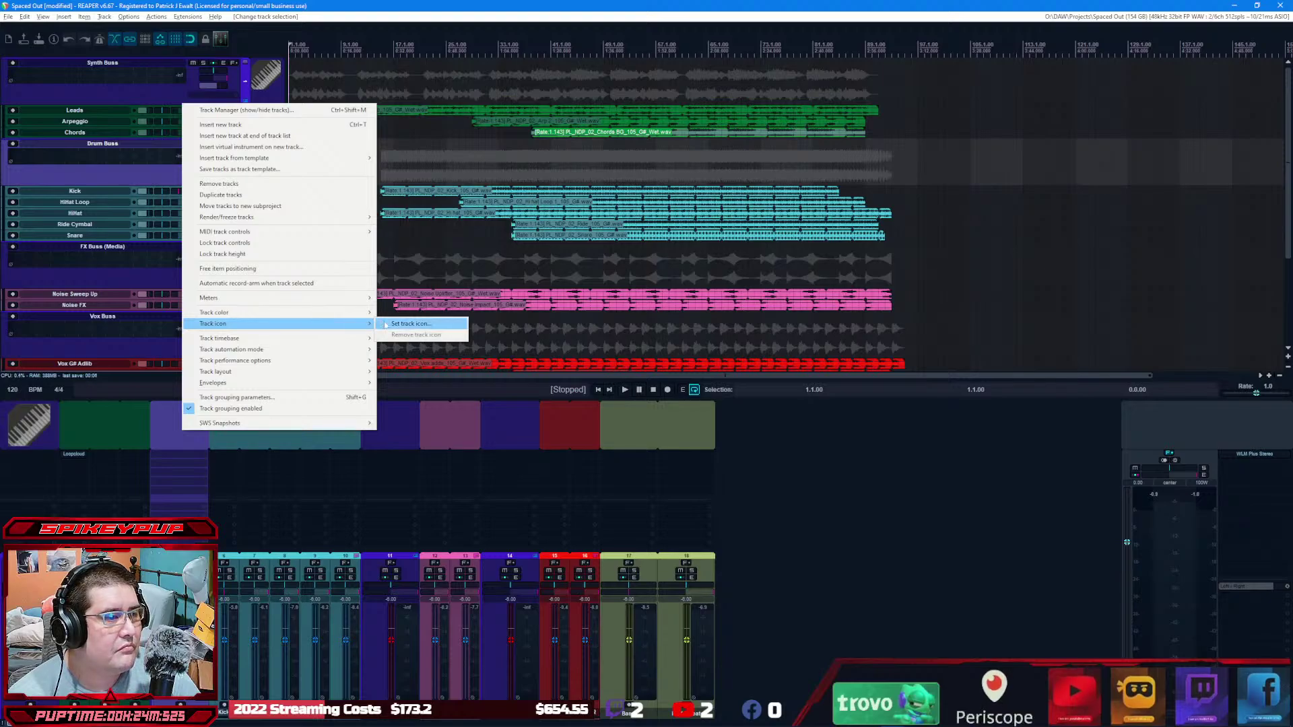
click(411, 323)
click(1225, 25)
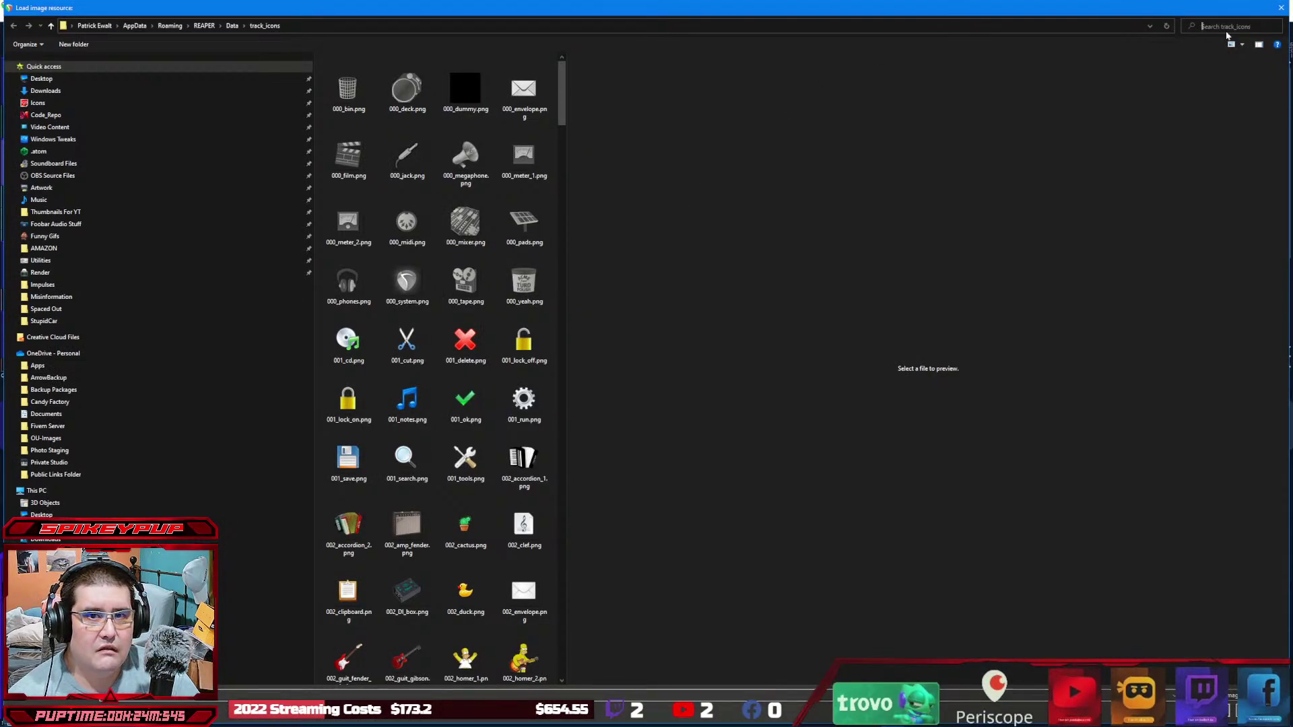
key(Return)
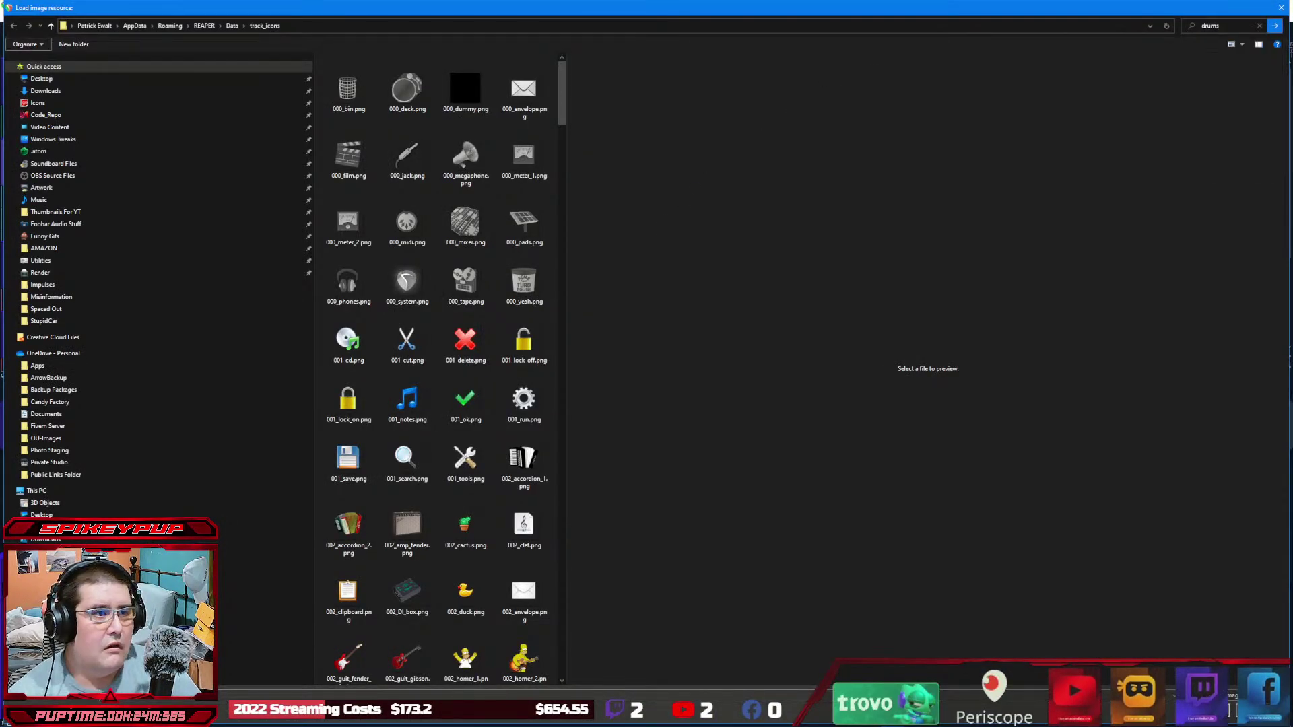
double_click(377, 67)
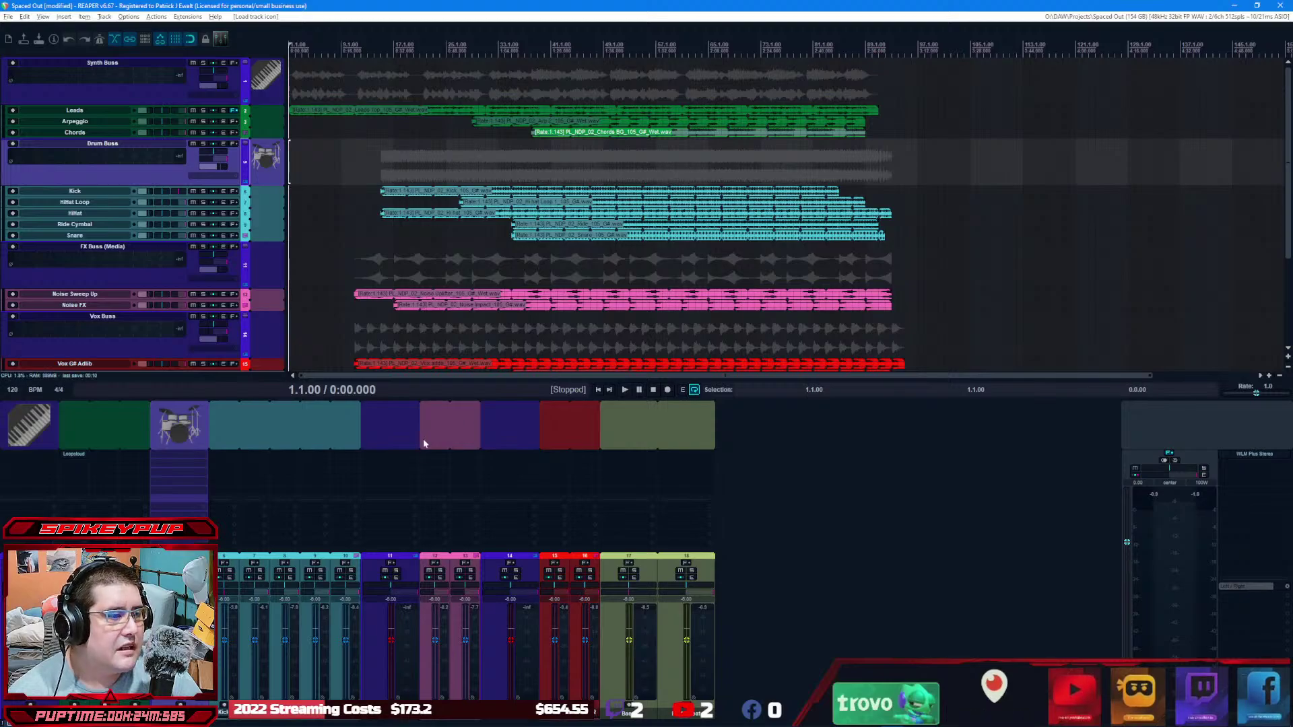
Step: Search the track icons for "fx" and assign CSIX_fx.png as the FX Buss (Media) icon
click(386, 423)
right_click(386, 423)
mouse_move(540, 311)
click(619, 317)
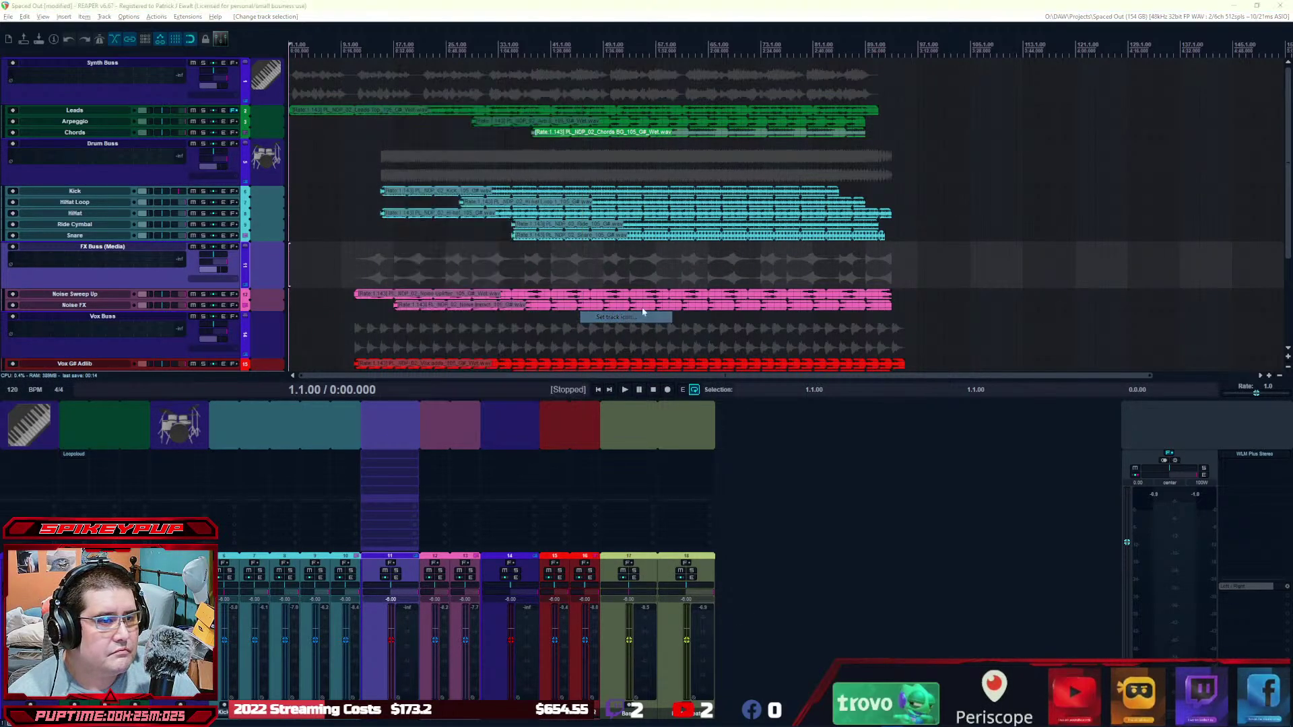
click(1226, 26)
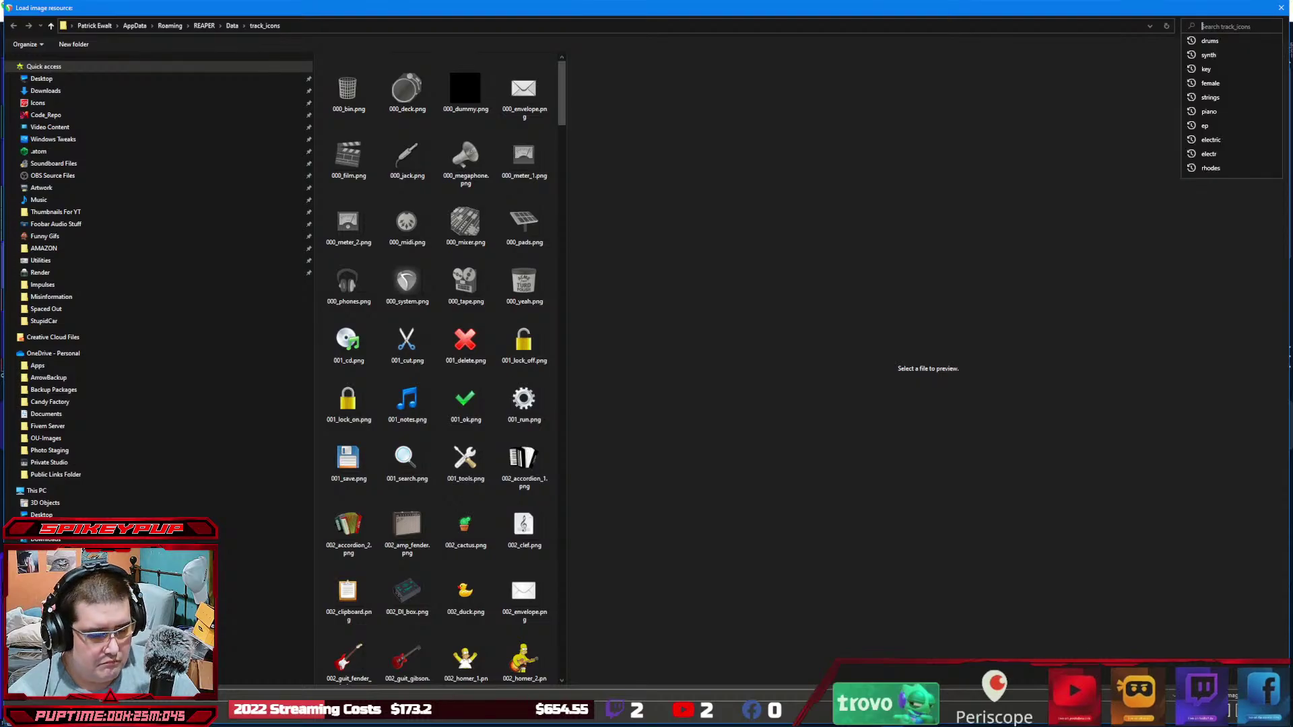
text(fx)
key(Return)
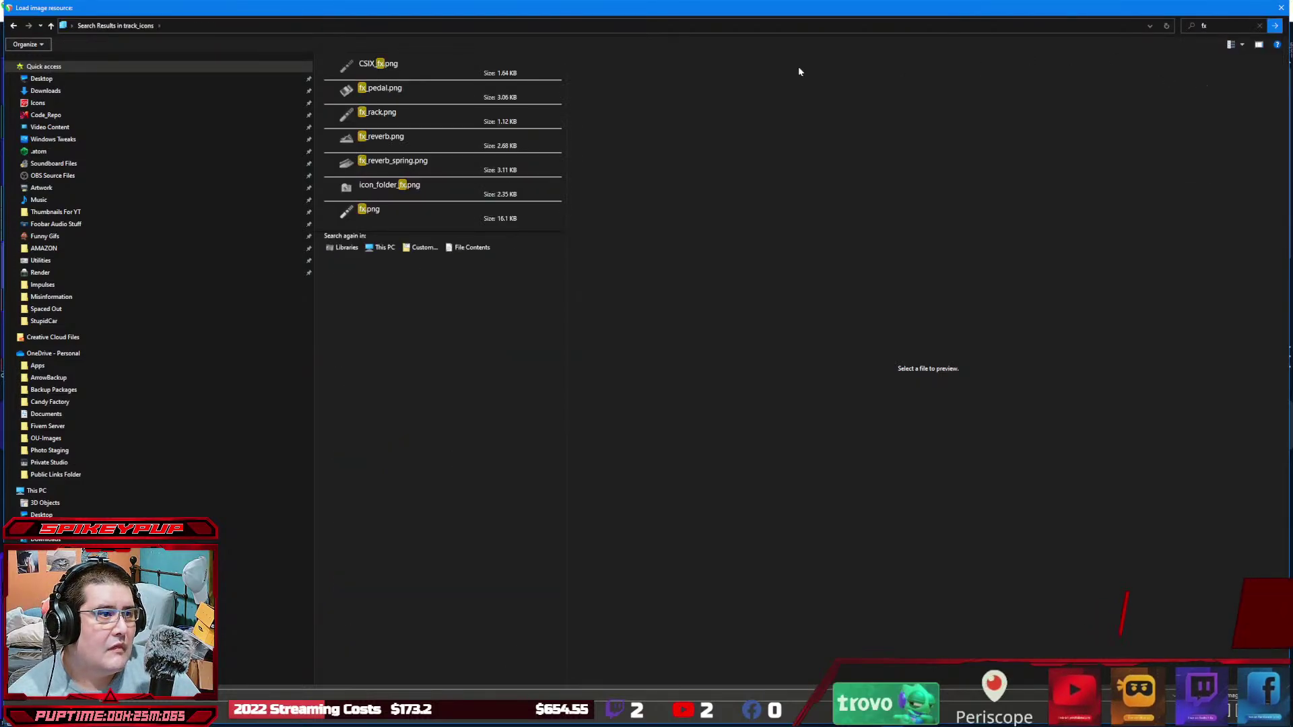
double_click(418, 74)
Step: Search the track icons for "vocal" and assign vocal_male_3.png as the Vox Buss icon
click(487, 418)
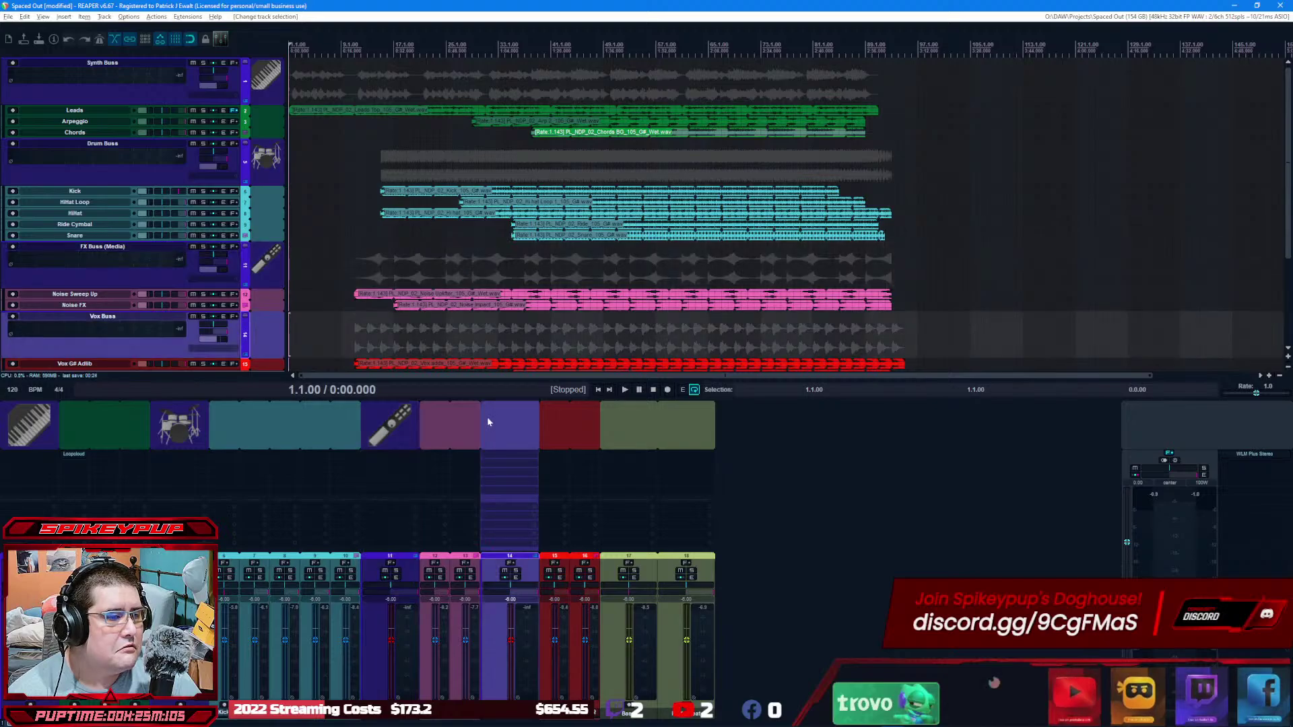
right_click(488, 417)
mouse_move(567, 316)
click(717, 310)
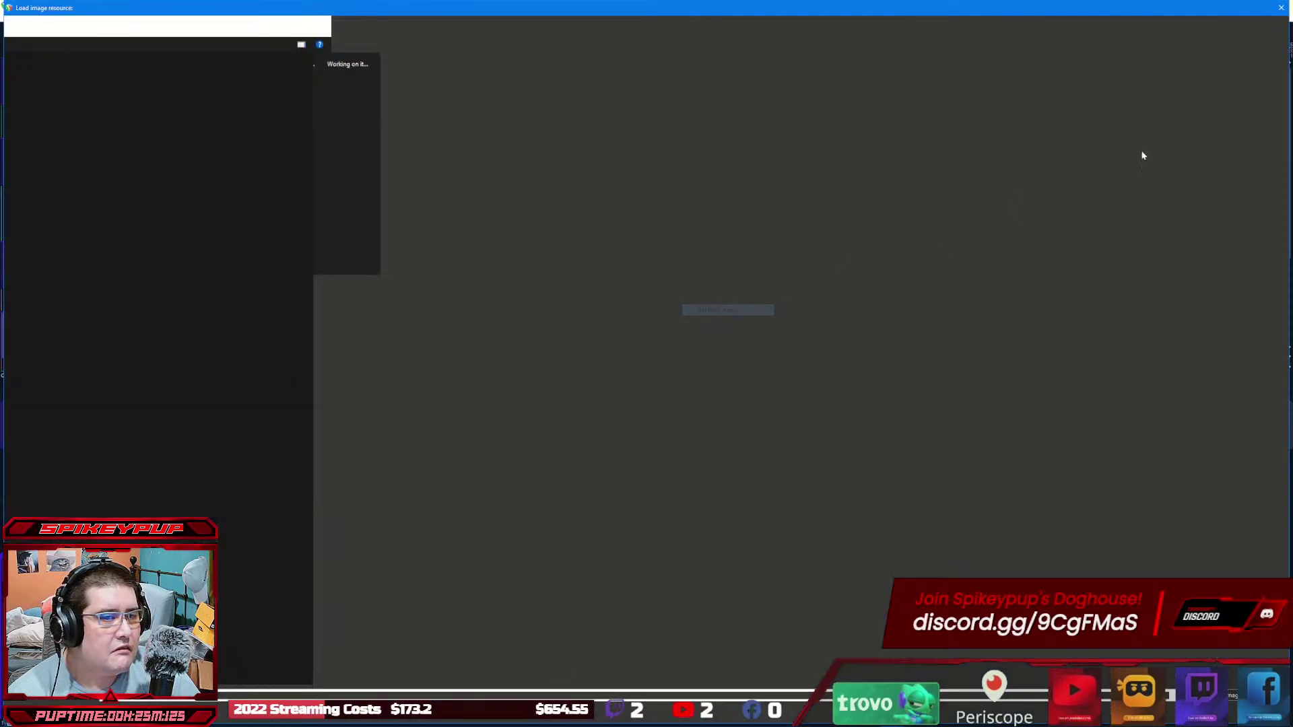
click(1226, 26)
text(vocal)
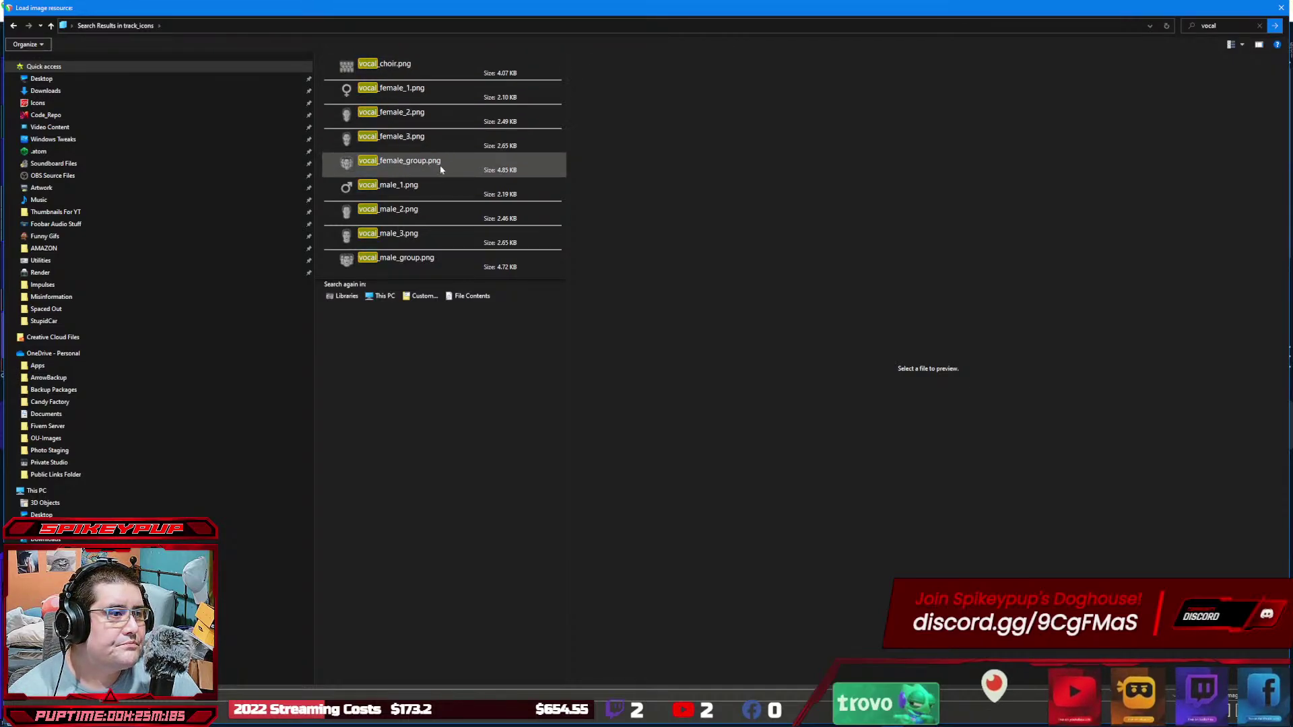
click(432, 213)
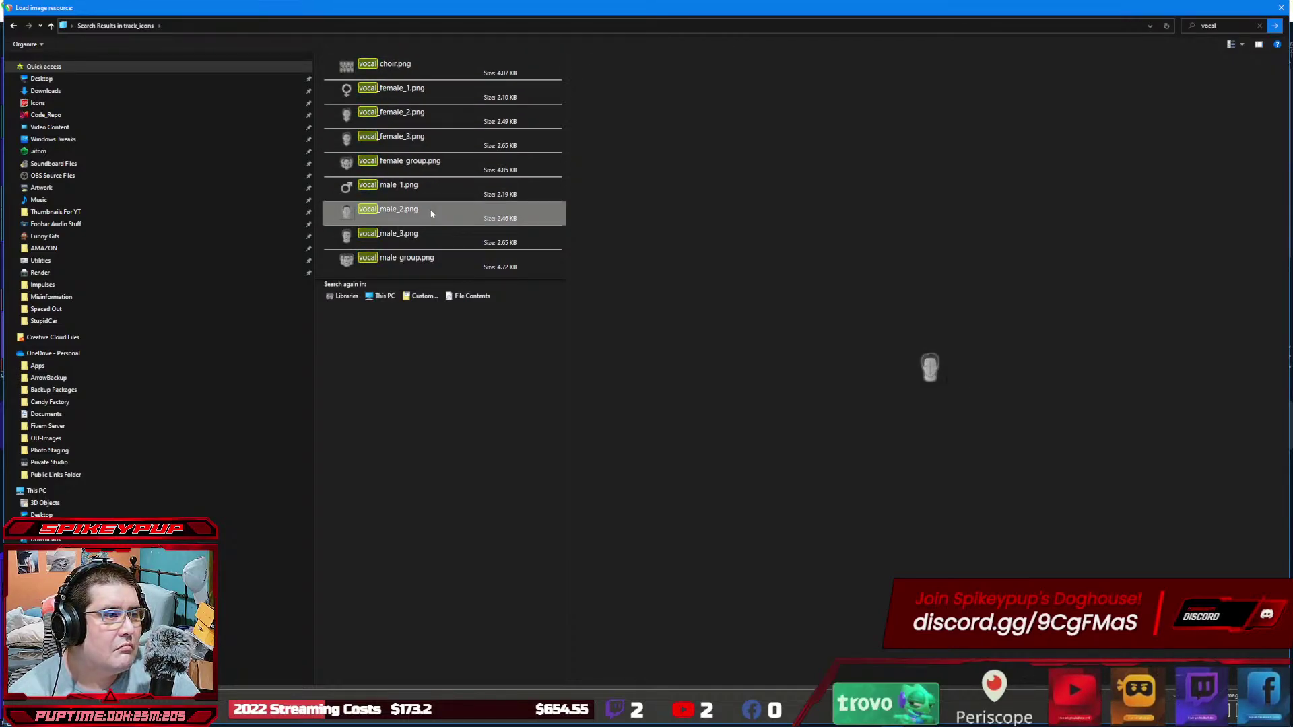
double_click(423, 237)
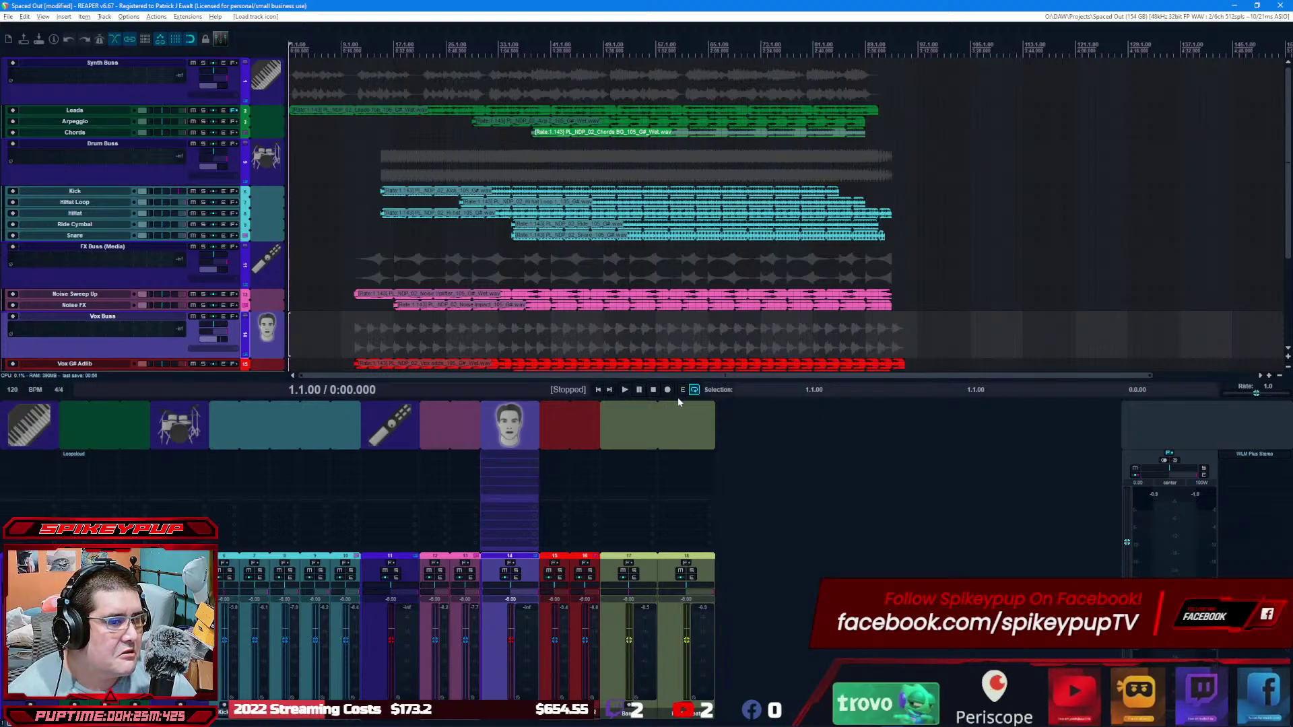
Step: Enlarge the mixer area upward into the arrange view and look through the full track list
drag(677, 400, 671, 324)
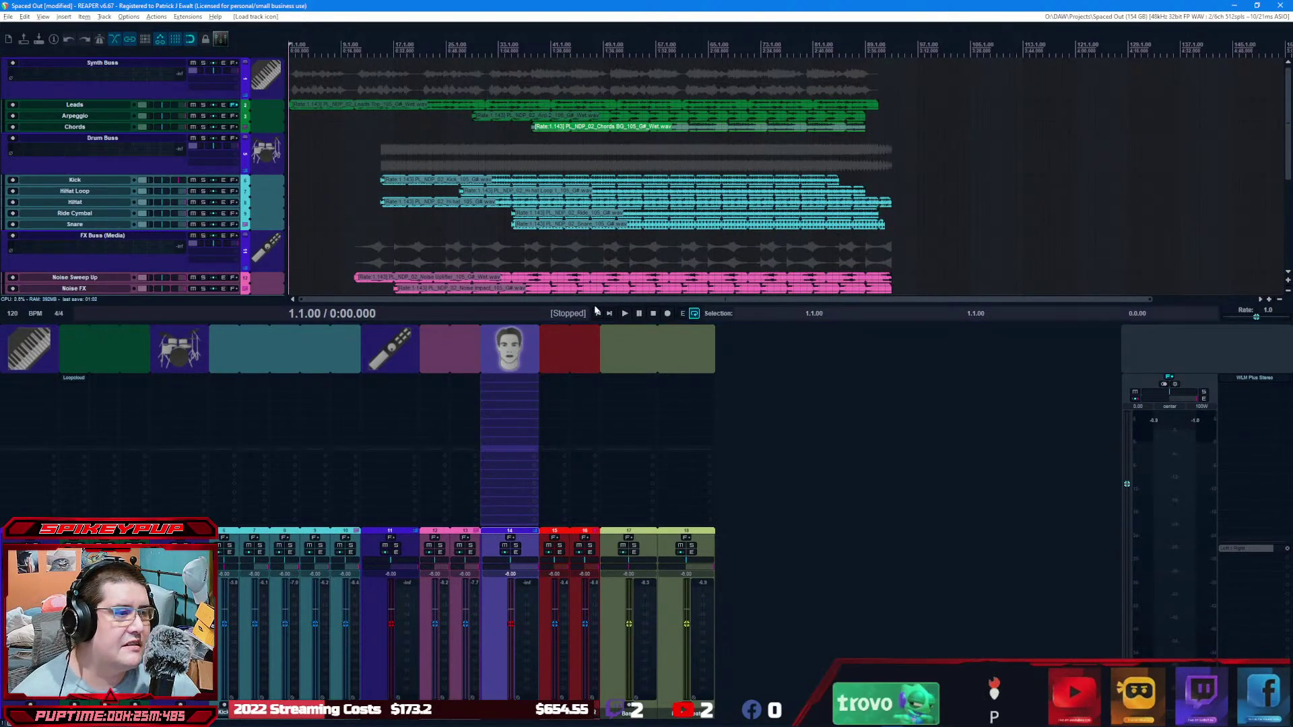
scroll(227, 182, down, 4)
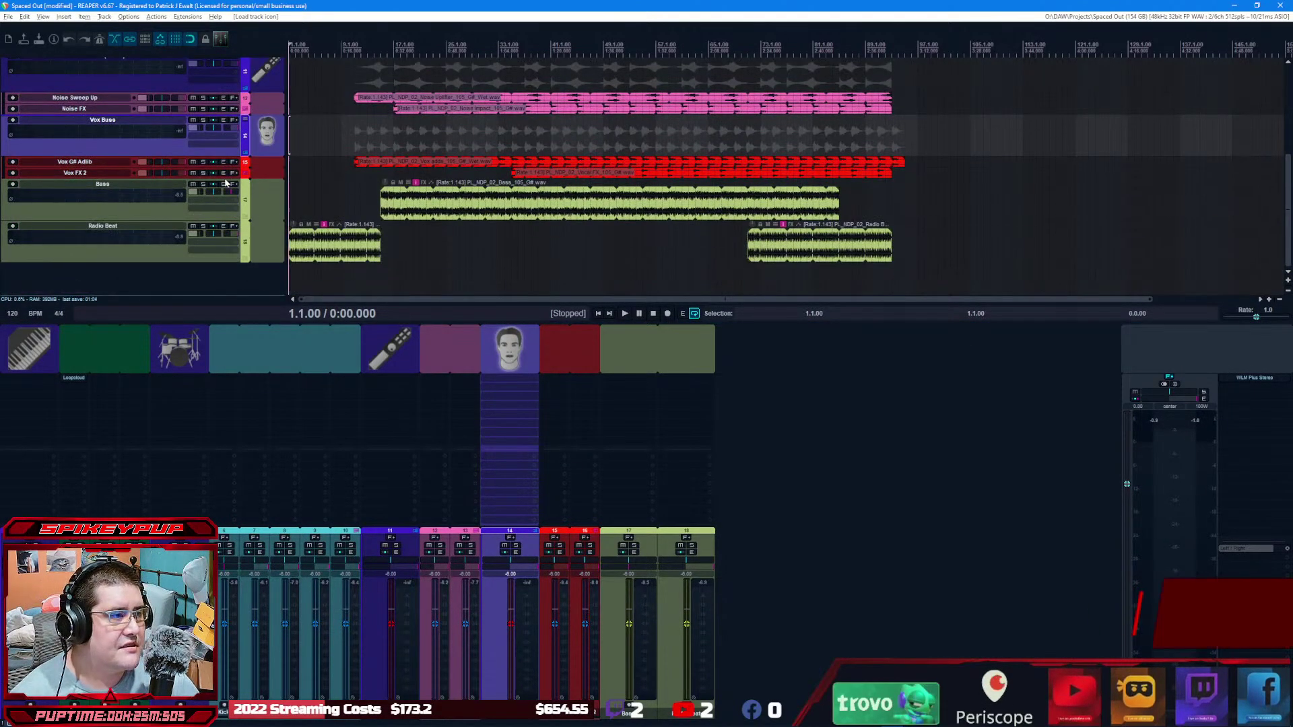
scroll(226, 182, up, 4)
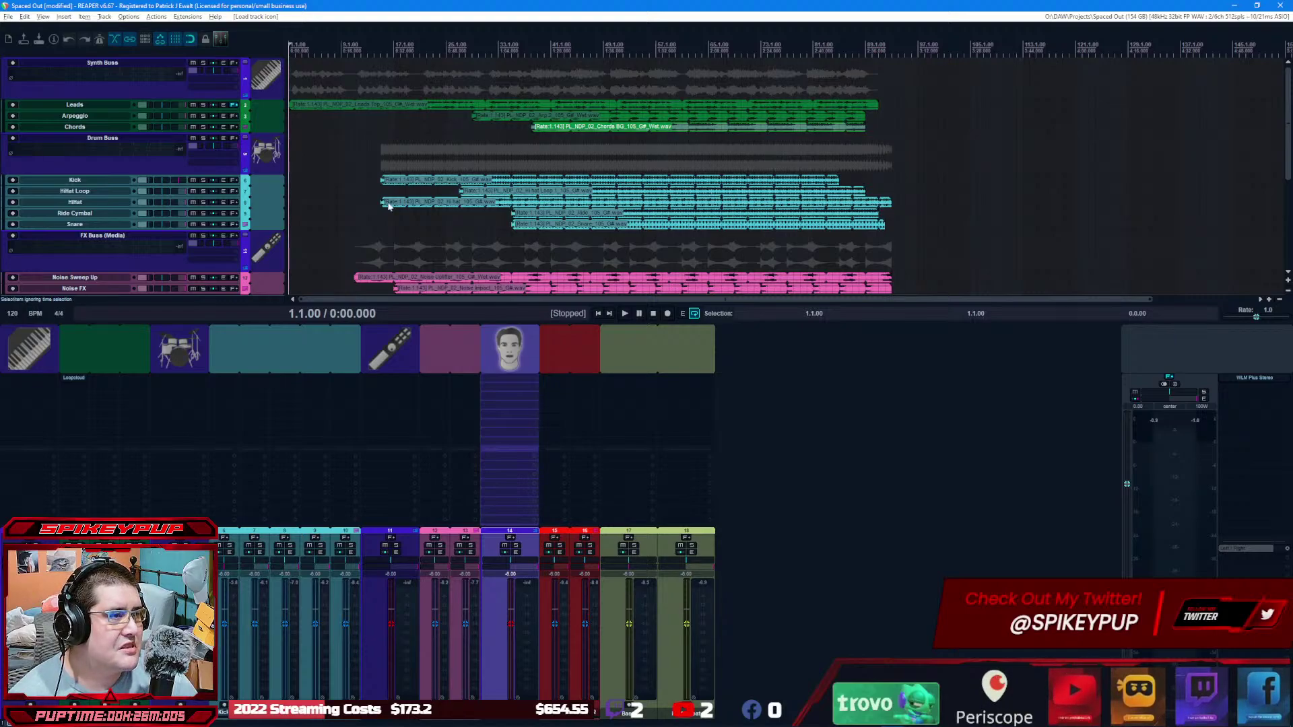
Step: Cycle the Synth Buss folder through its compact states, ending with its child tracks at full height
click(245, 63)
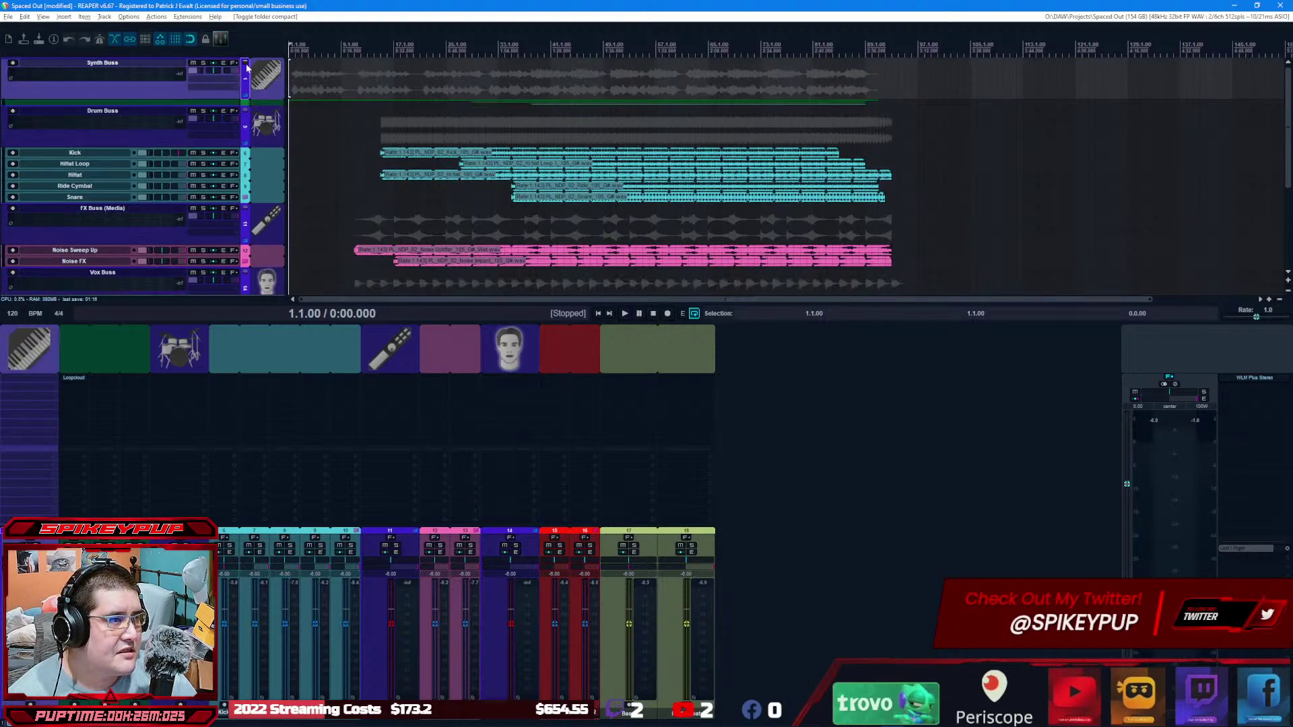
click(245, 63)
click(245, 64)
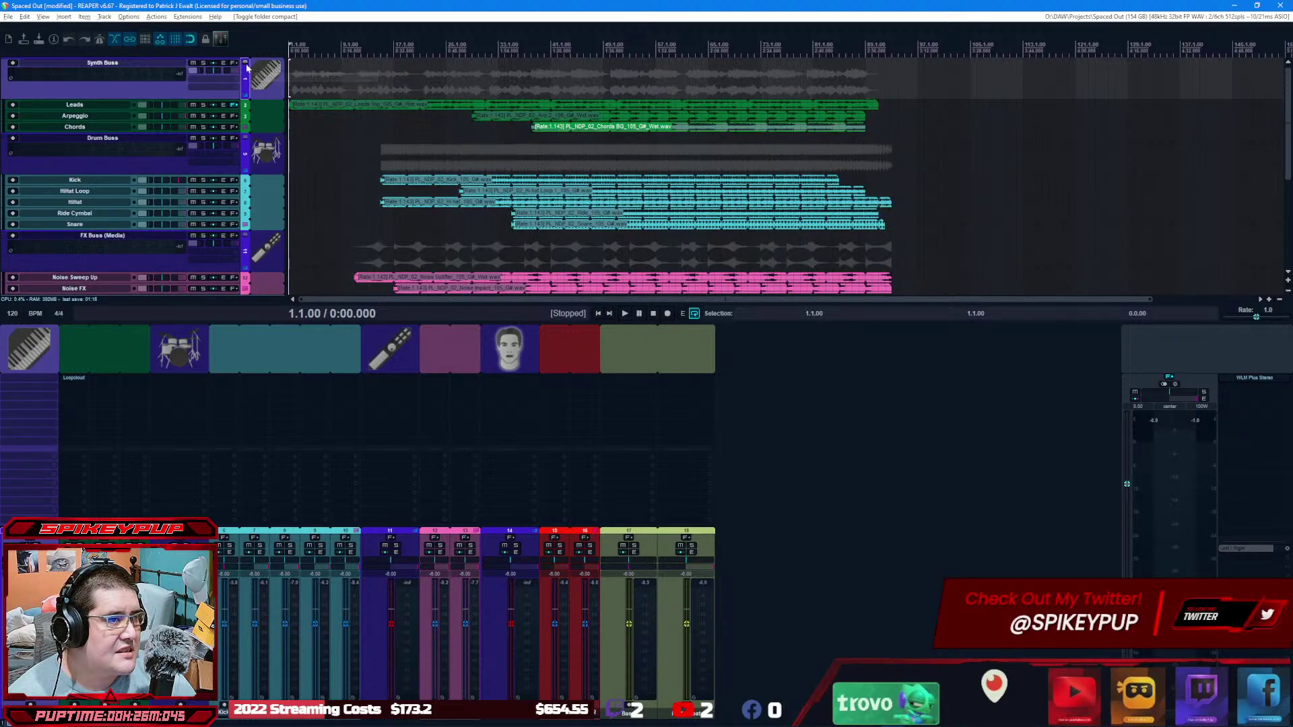
click(245, 63)
click(245, 63)
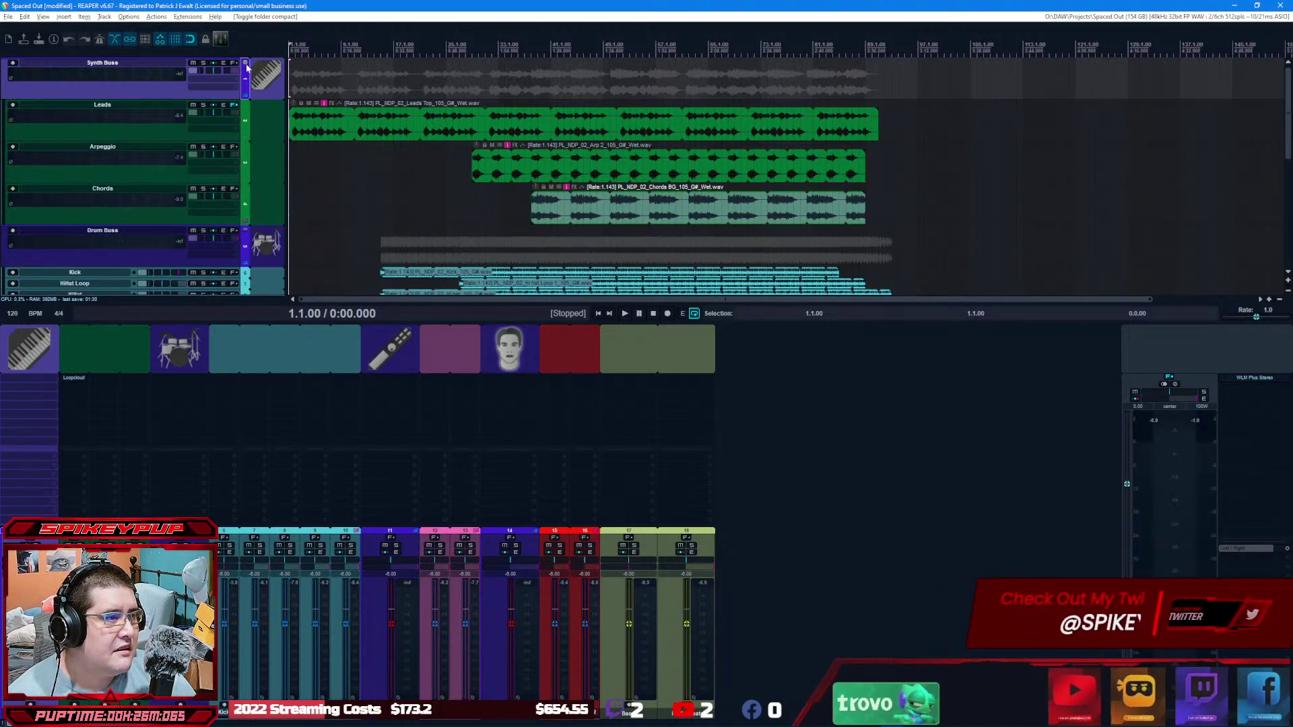
Step: Shrink the Synth Buss folder's child tracks to the small compact height and view the list of installed themes
click(246, 64)
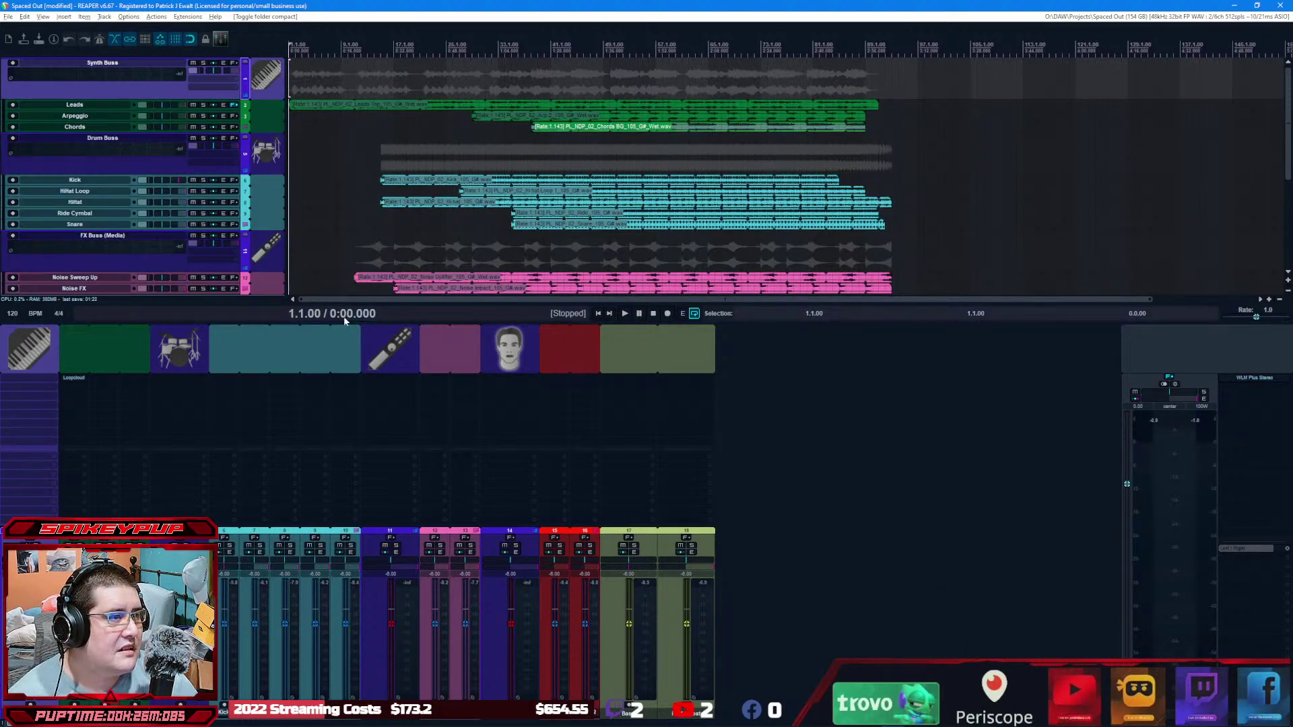
click(120, 19)
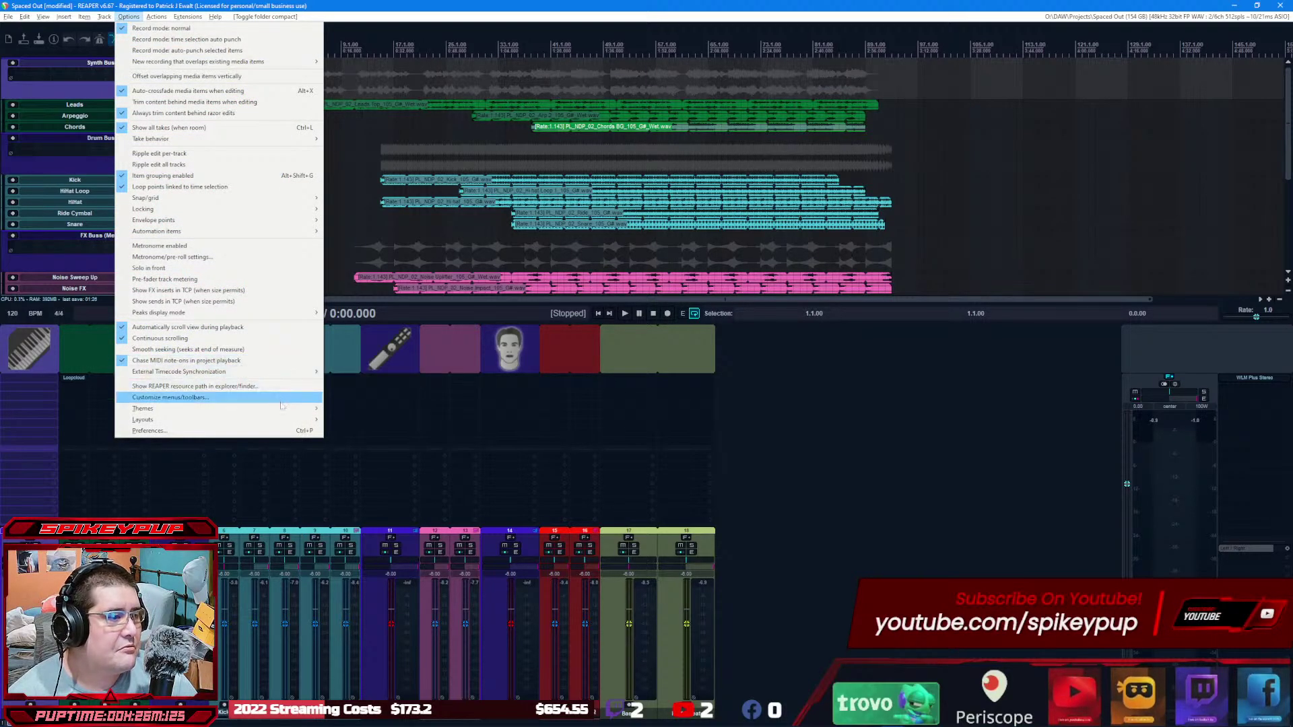
mouse_move(281, 408)
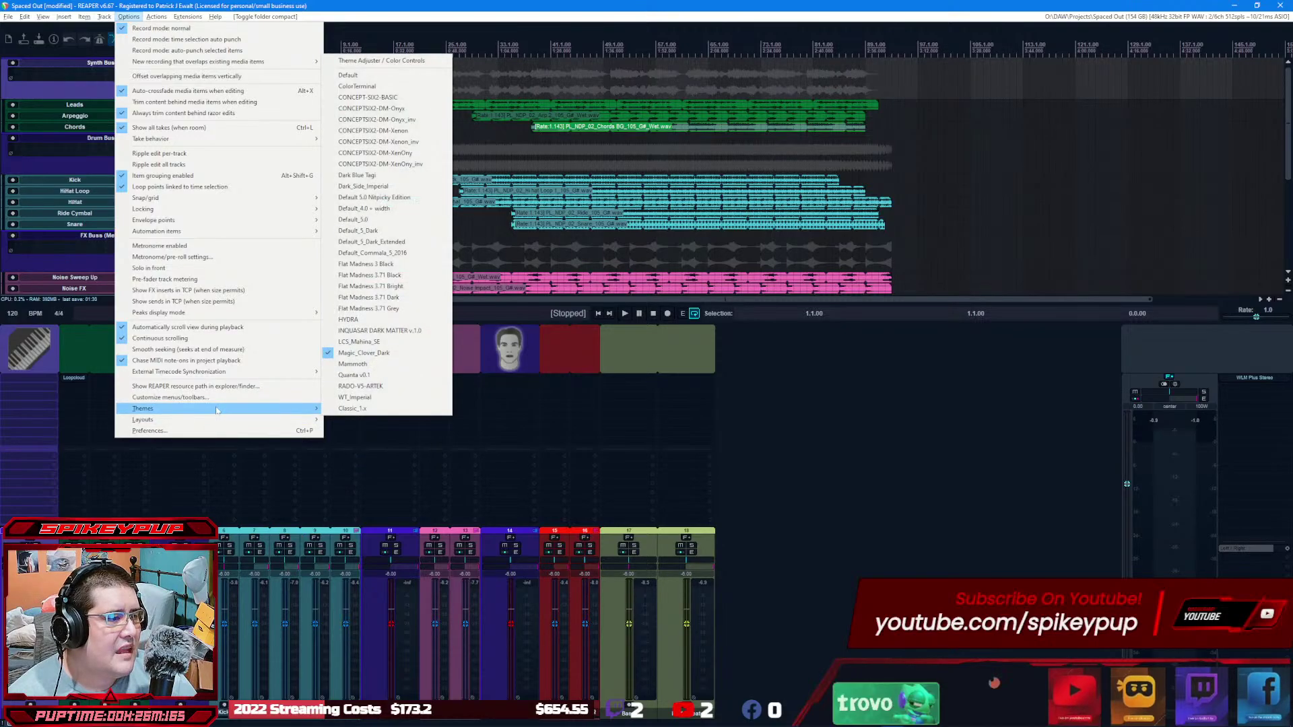
click(858, 460)
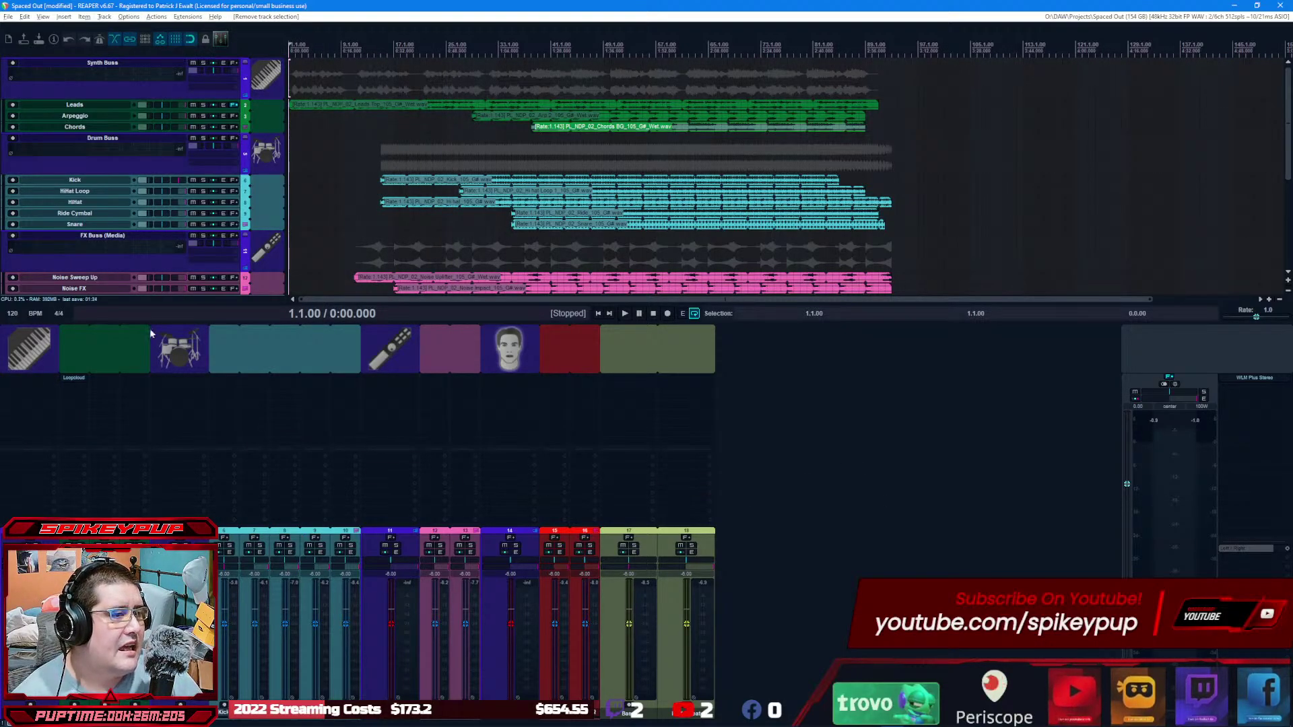
Step: Search the track icons for "kick" and assign CSIX_kick.png as the Kick track's icon
scroll(199, 195, down, 2)
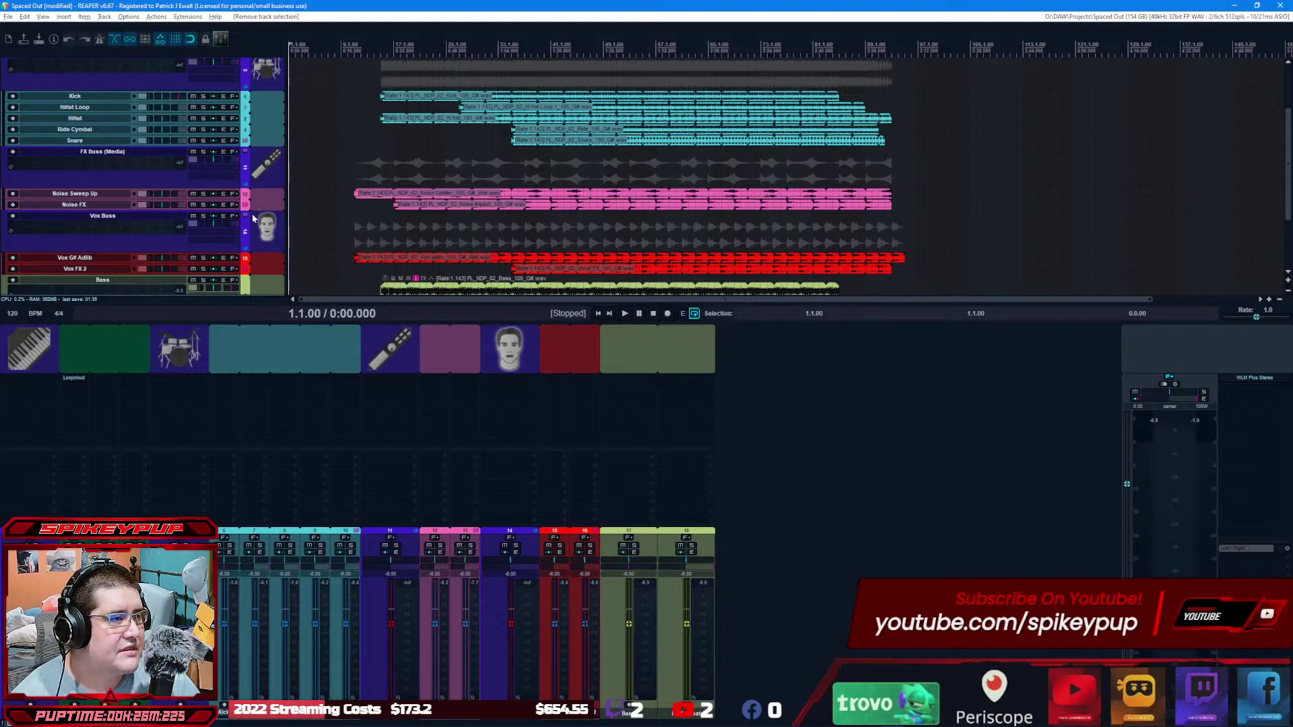
scroll(253, 218, down, 2)
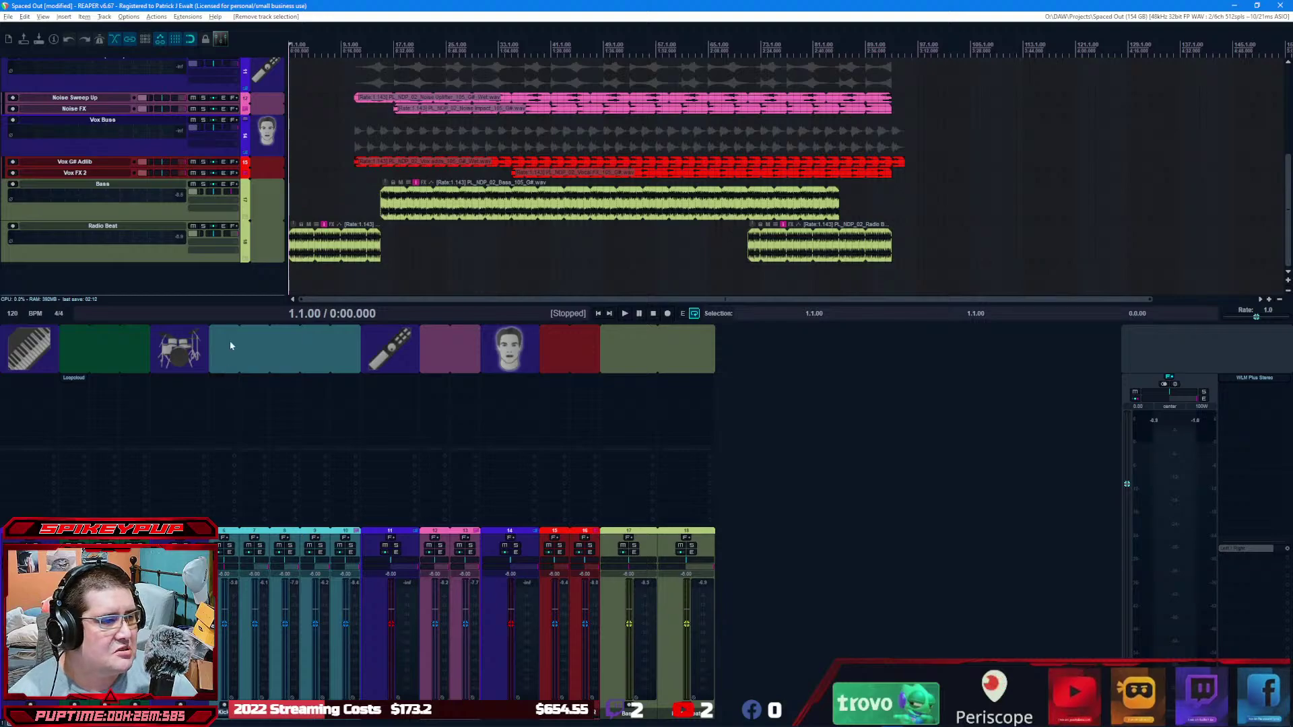
click(224, 363)
right_click(225, 363)
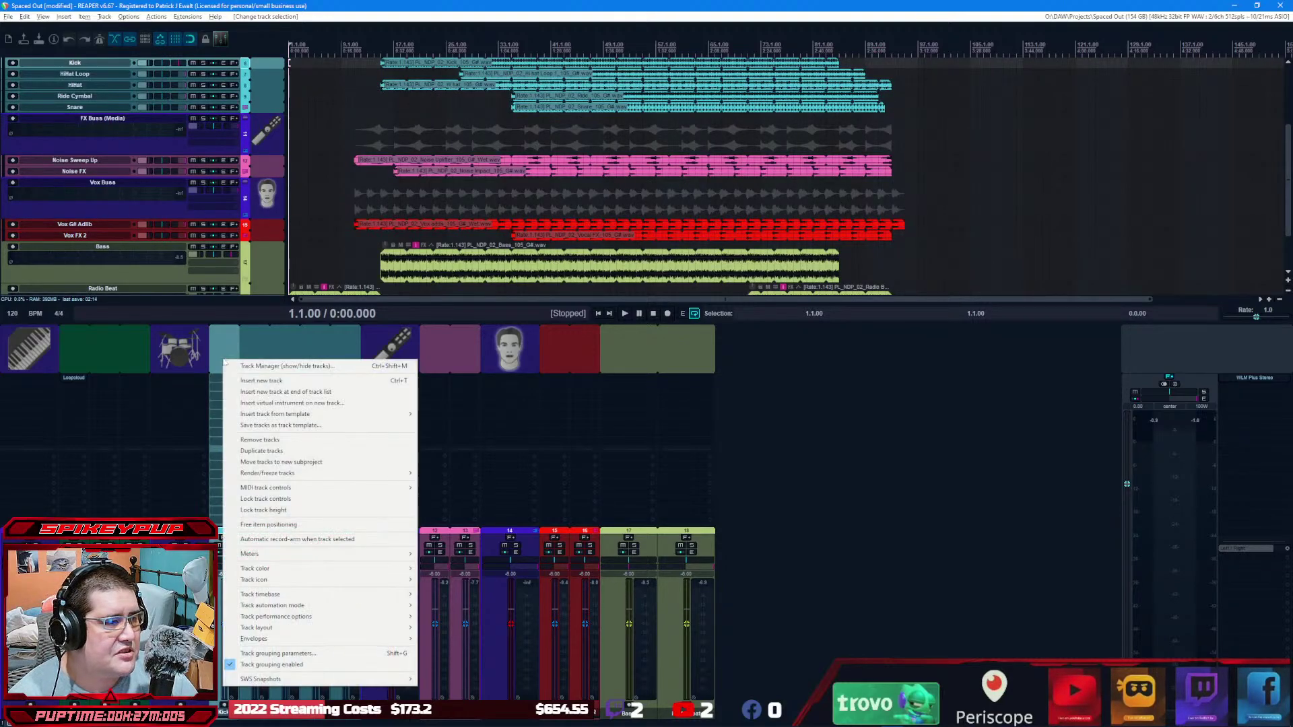
click(445, 580)
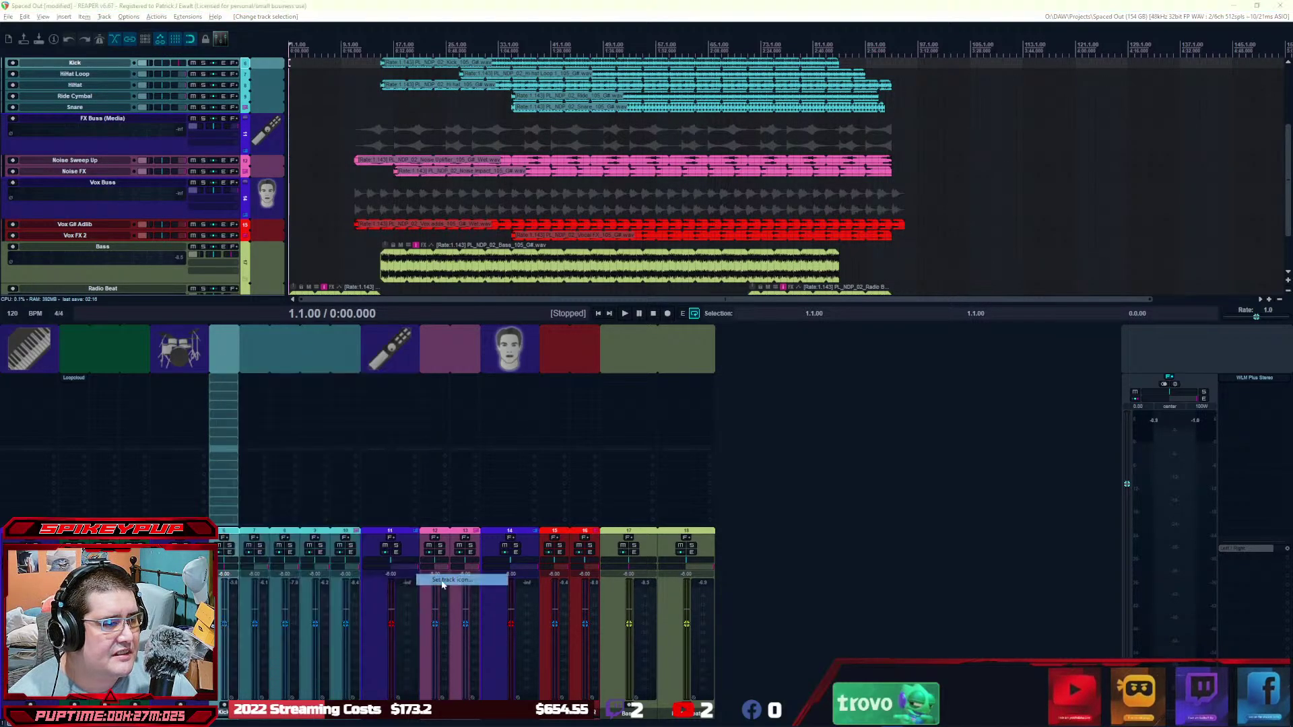
click(1217, 25)
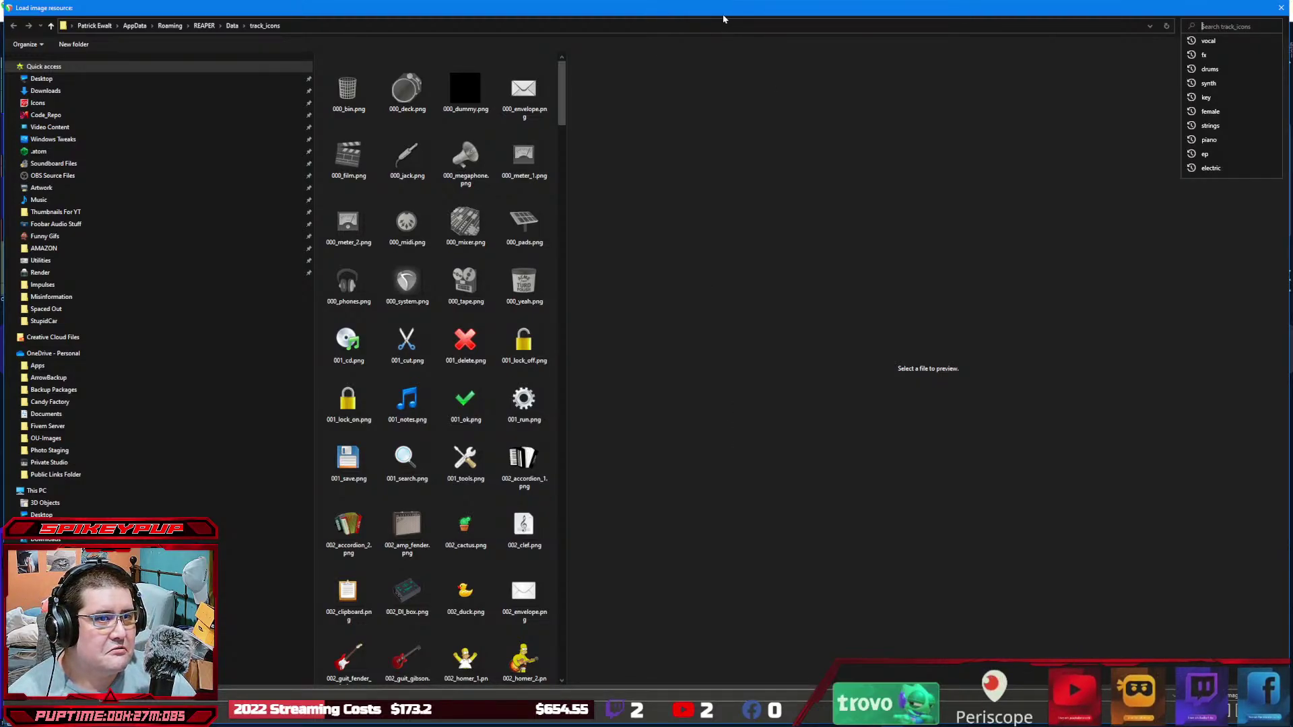
click(965, 76)
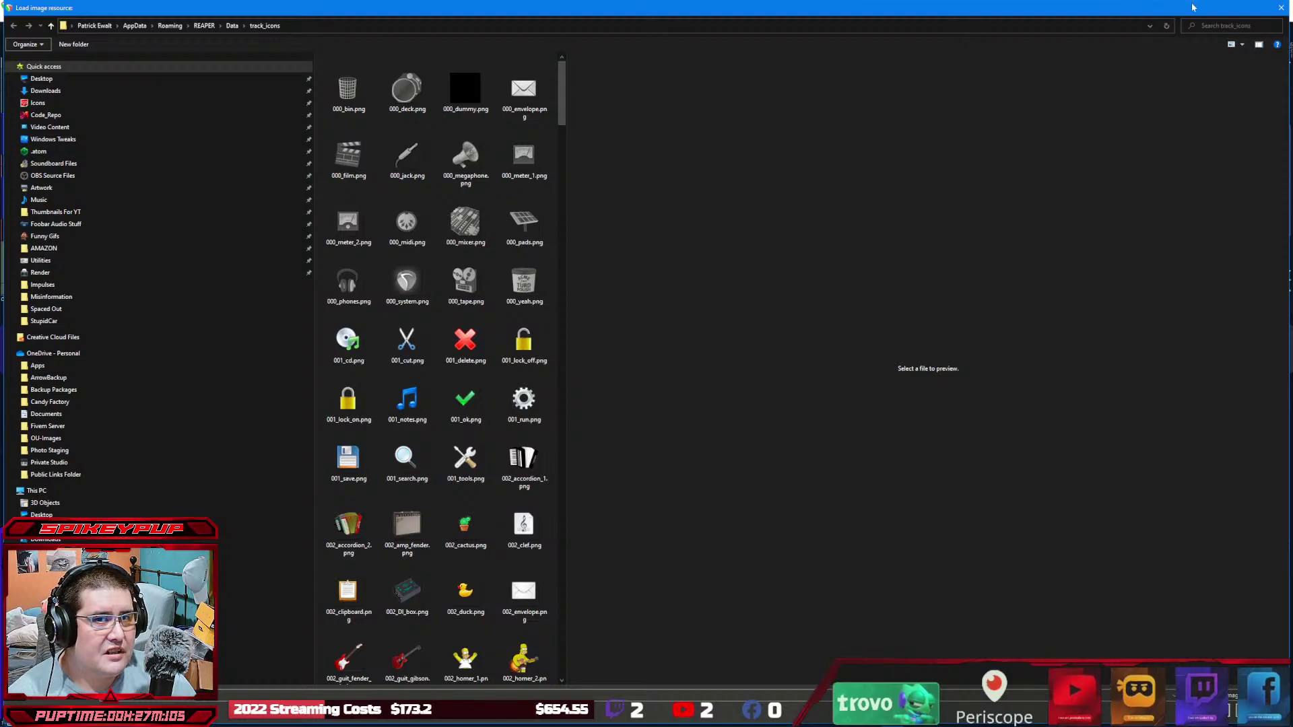
click(1212, 26)
text(kick)
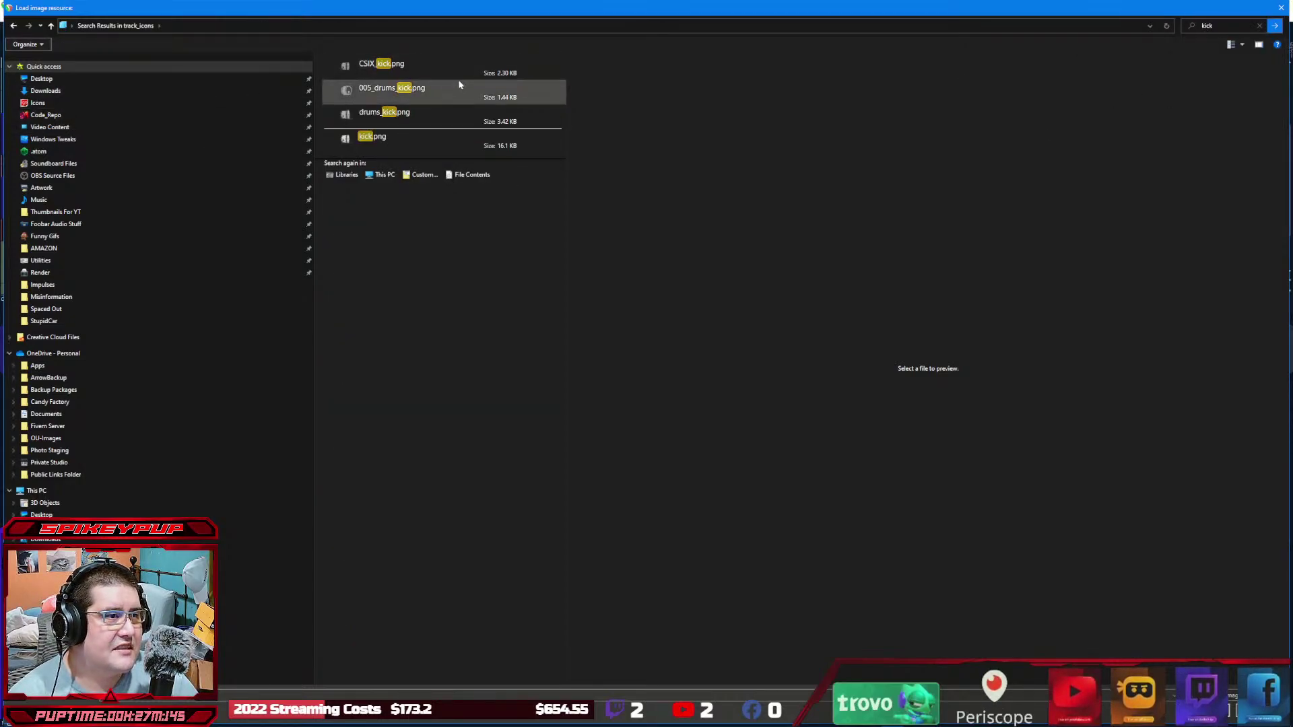
double_click(381, 64)
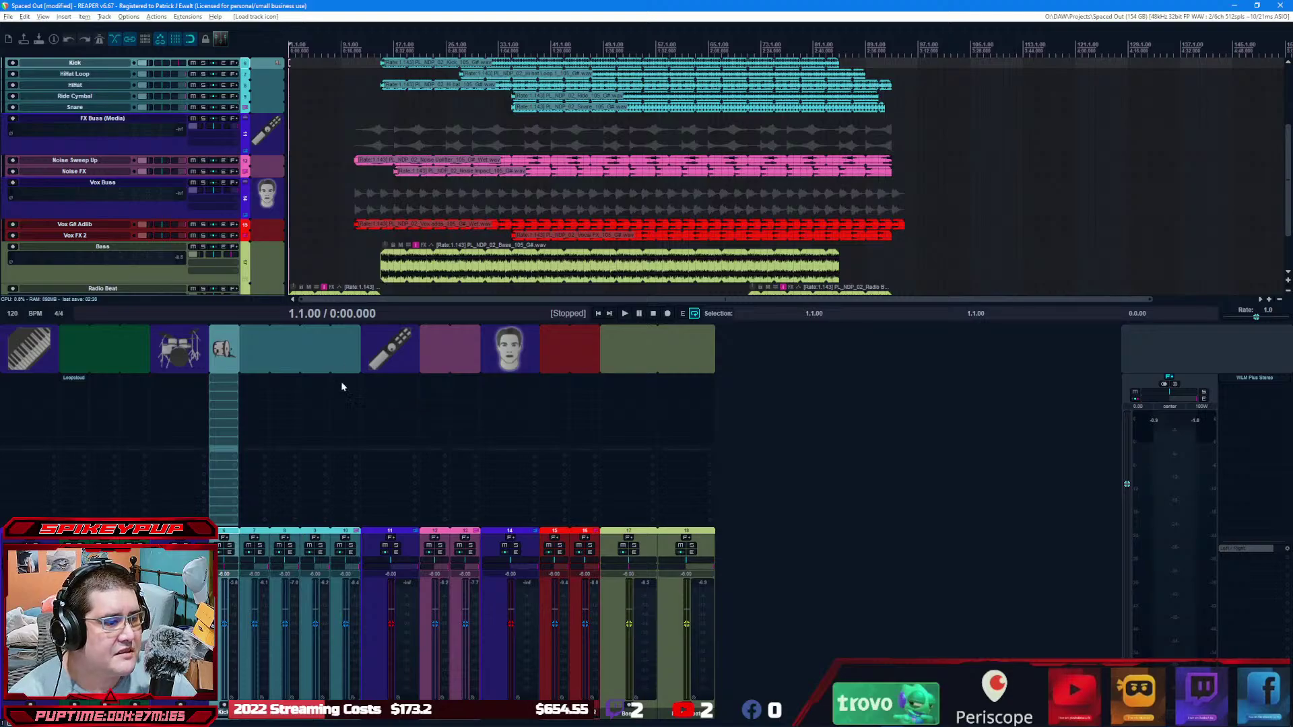
right_click(259, 342)
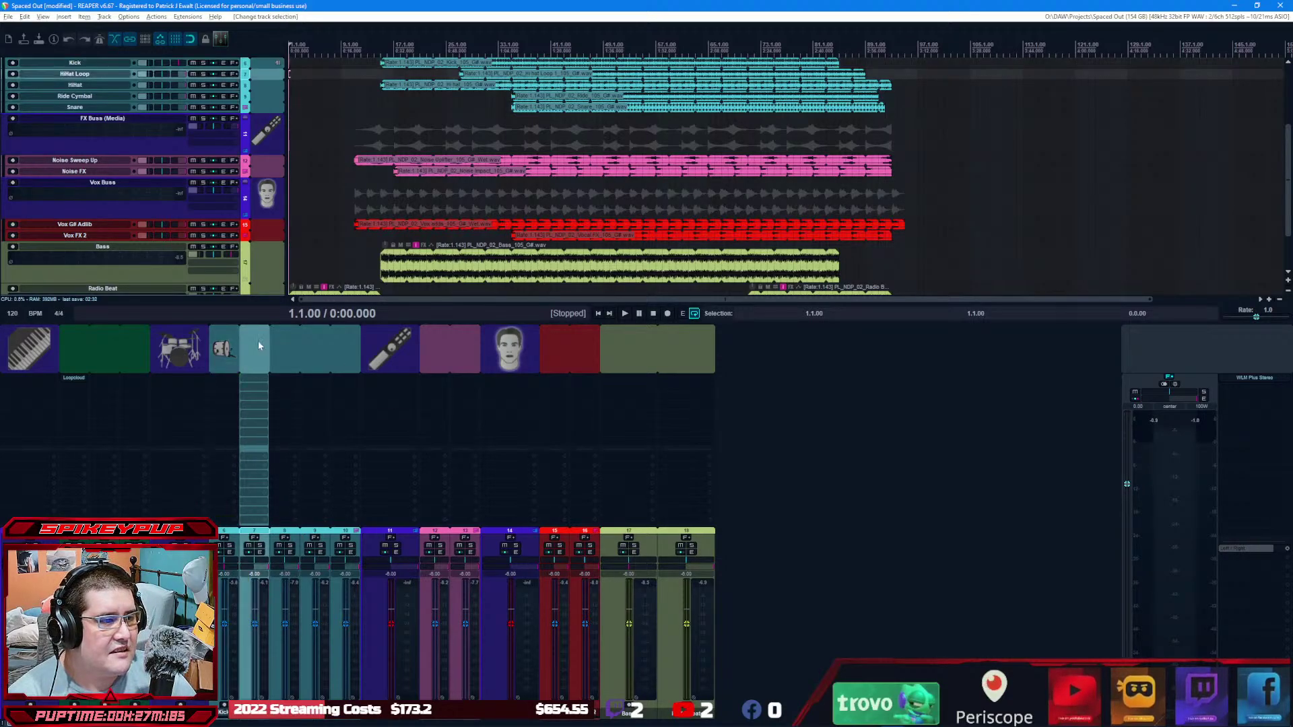
mouse_move(417, 551)
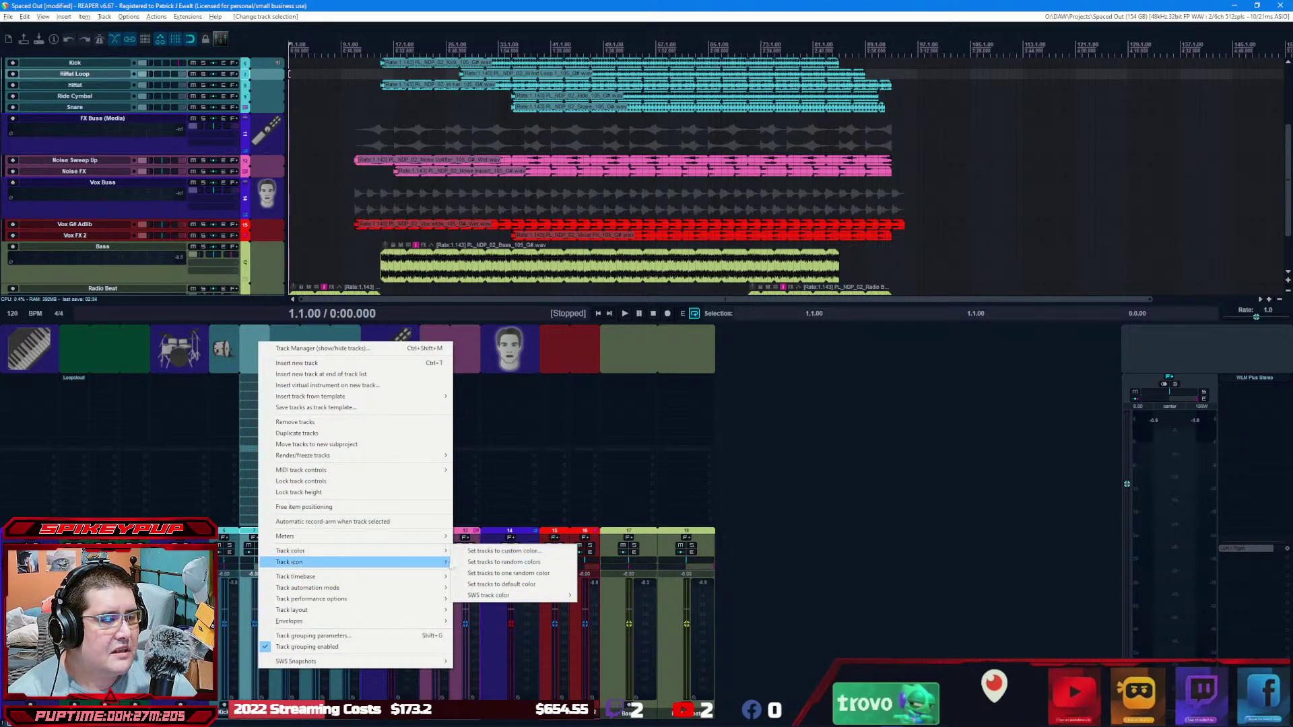
click(481, 562)
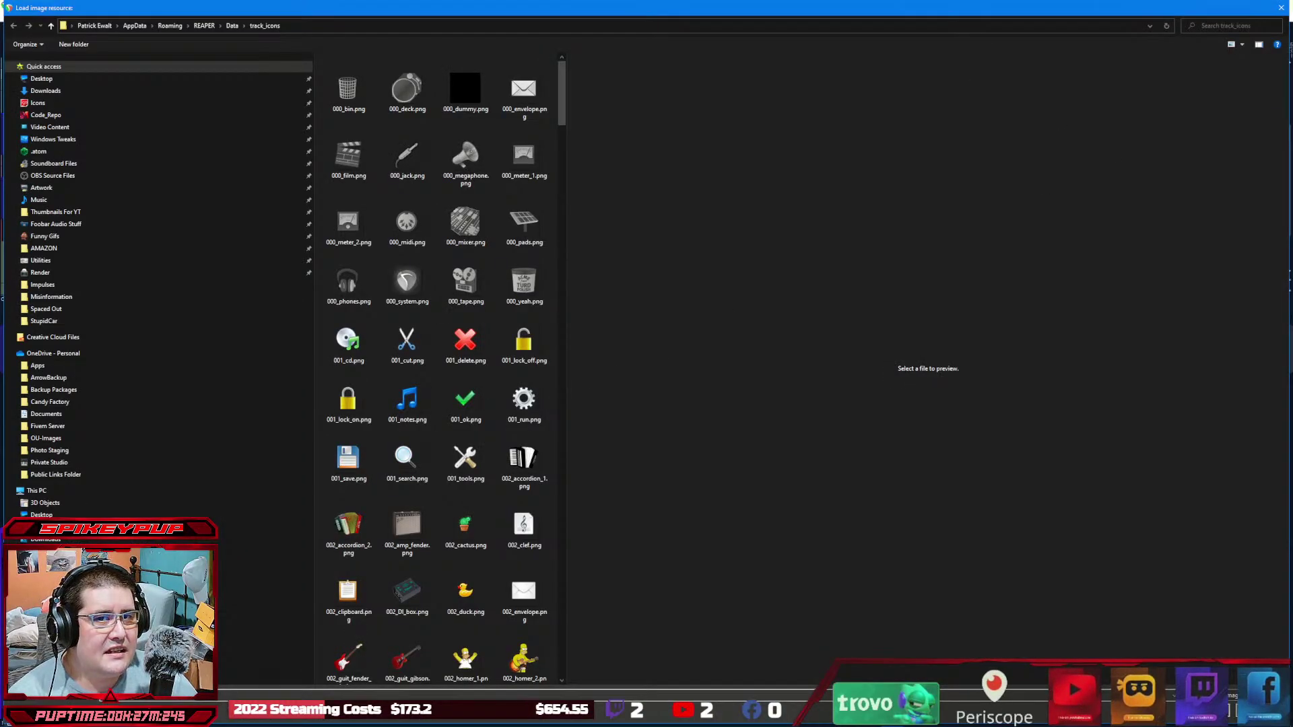
click(1281, 7)
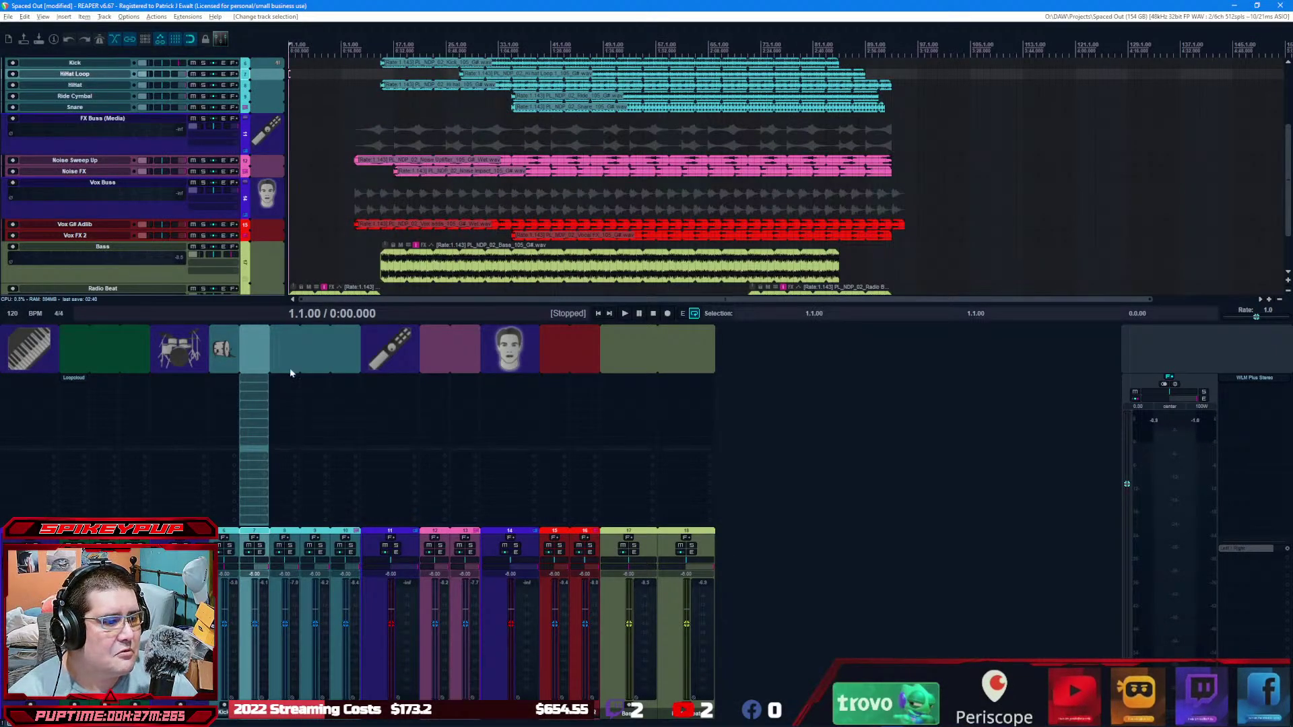
Step: Search the track icons for "hihat" and assign CSIX_hihat.png as the HiHat Loop track's icon
right_click(262, 355)
mouse_move(402, 605)
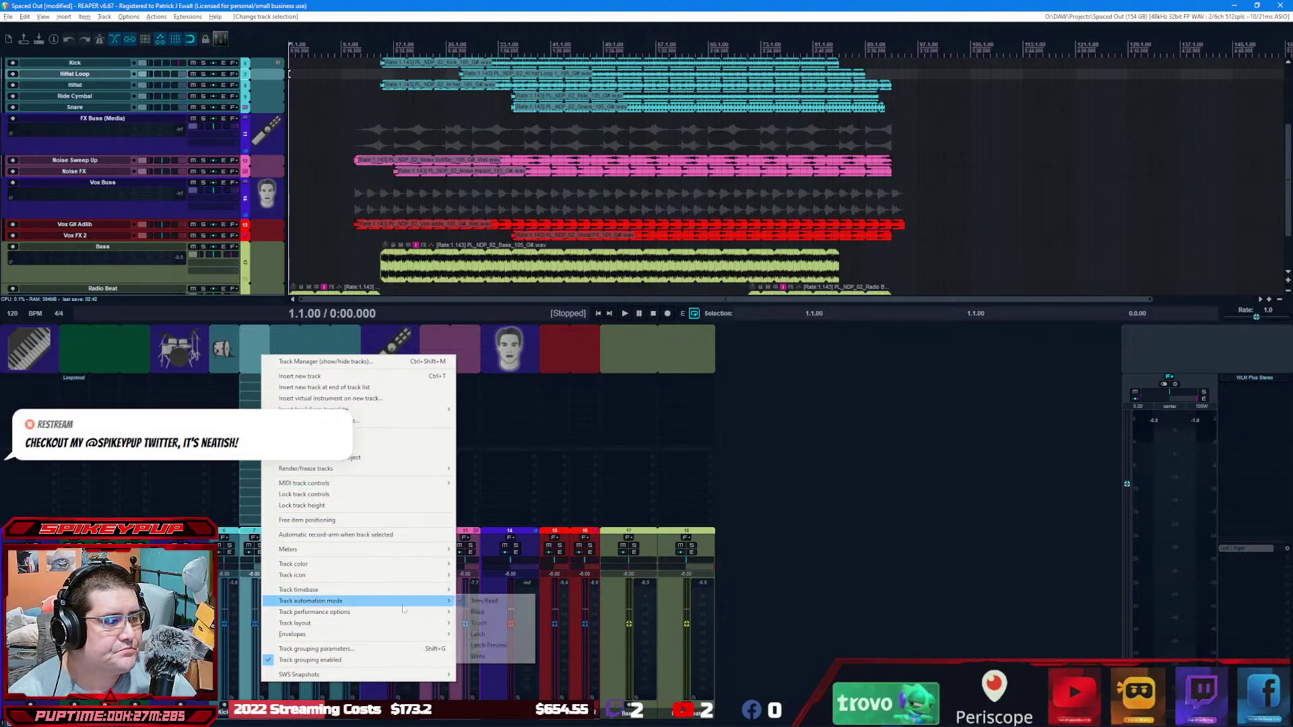
mouse_move(414, 580)
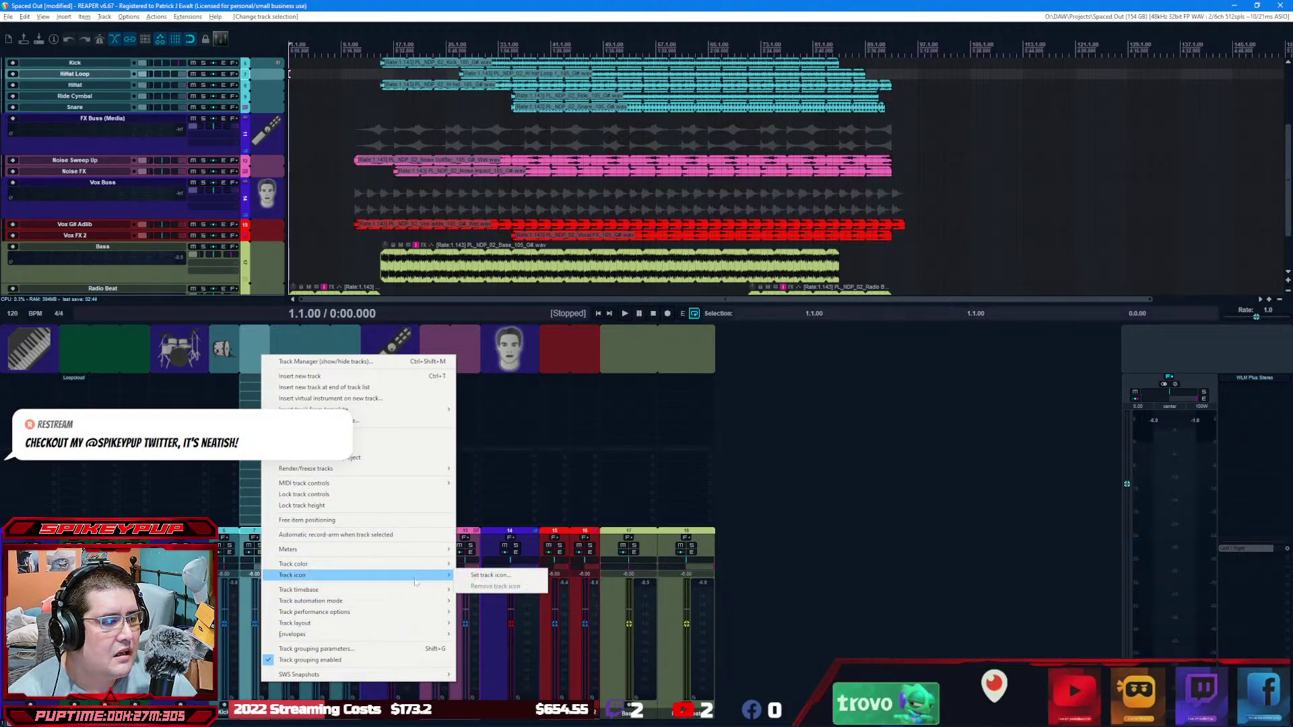
click(490, 575)
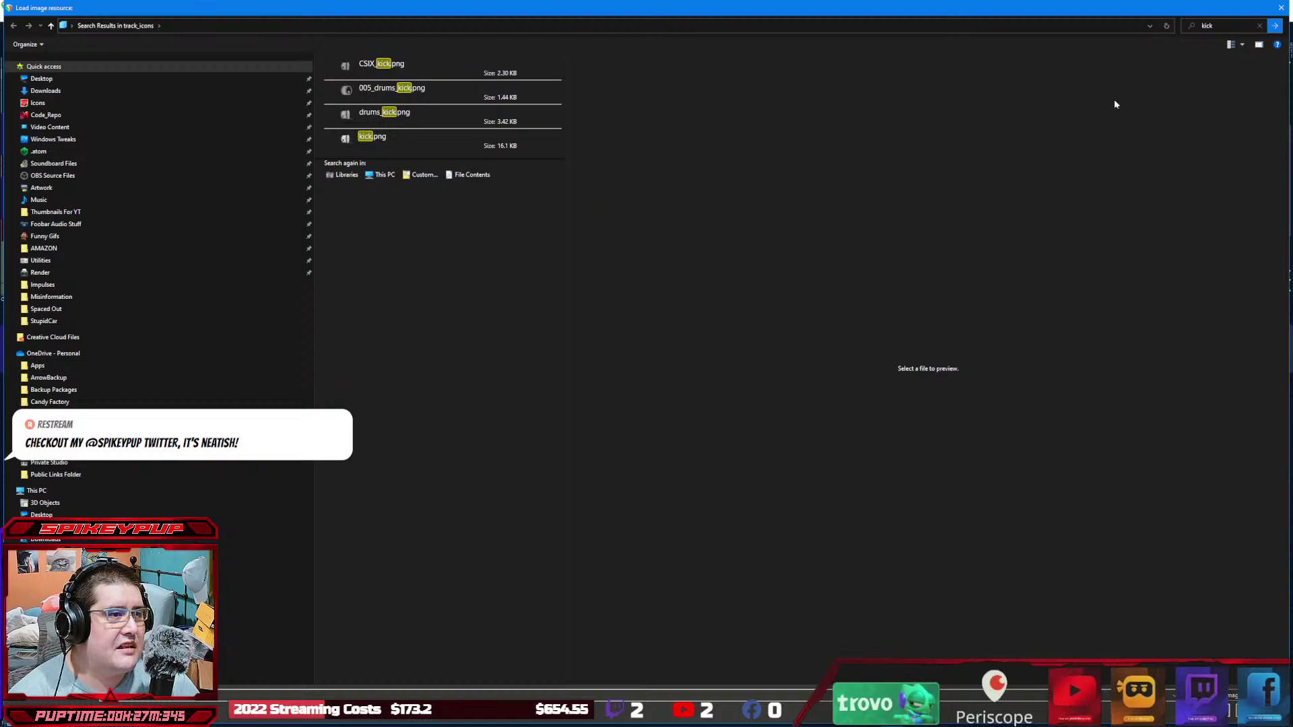
click(1259, 26)
click(1232, 26)
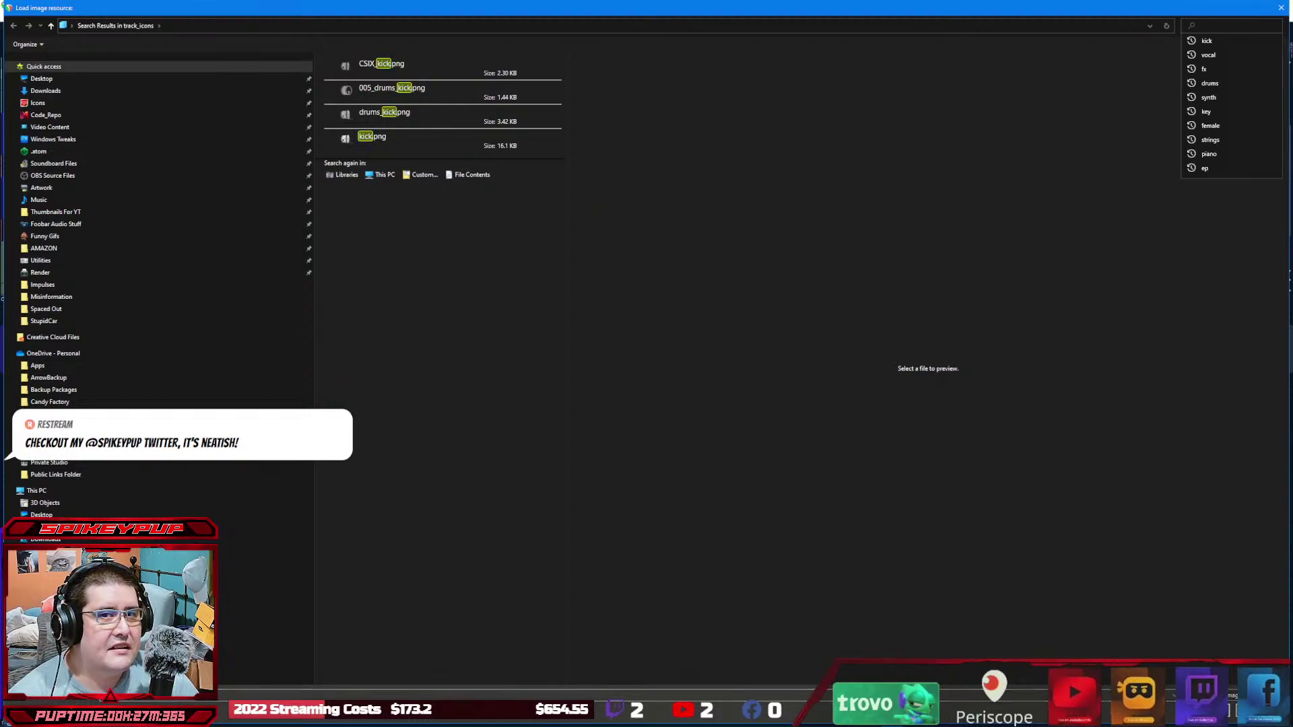
text(hihat)
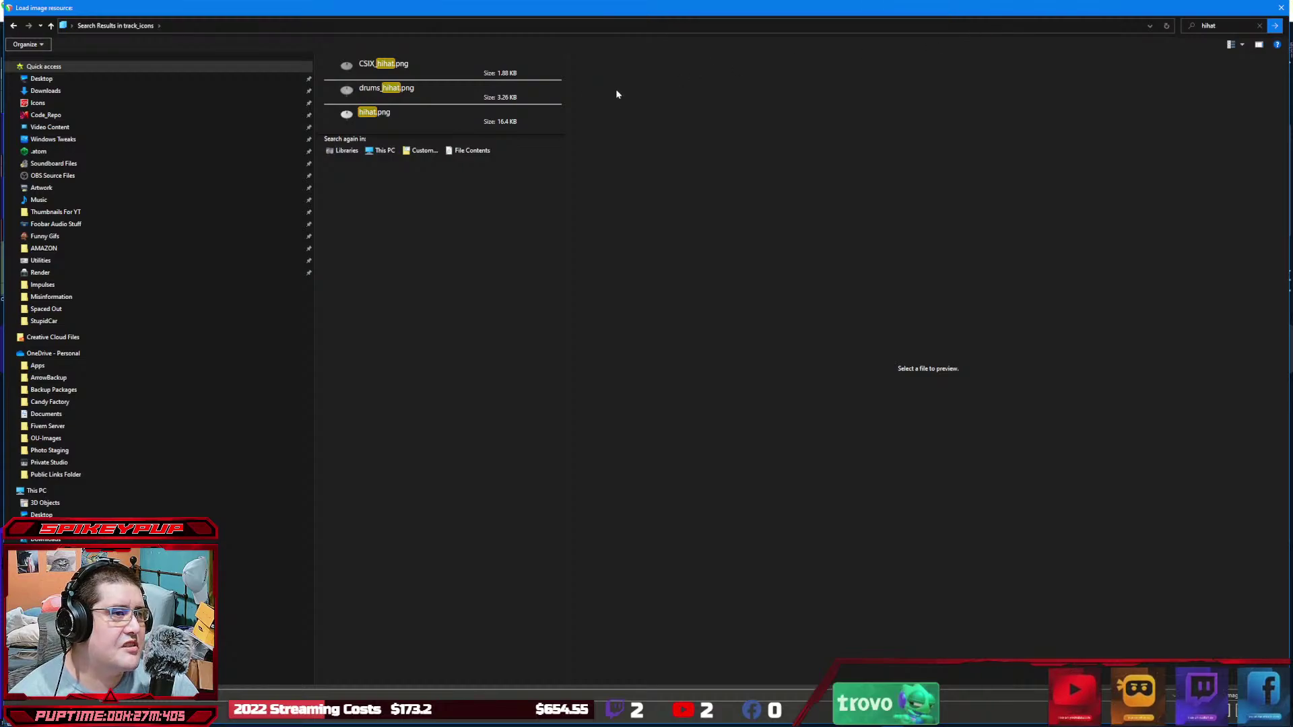
double_click(439, 71)
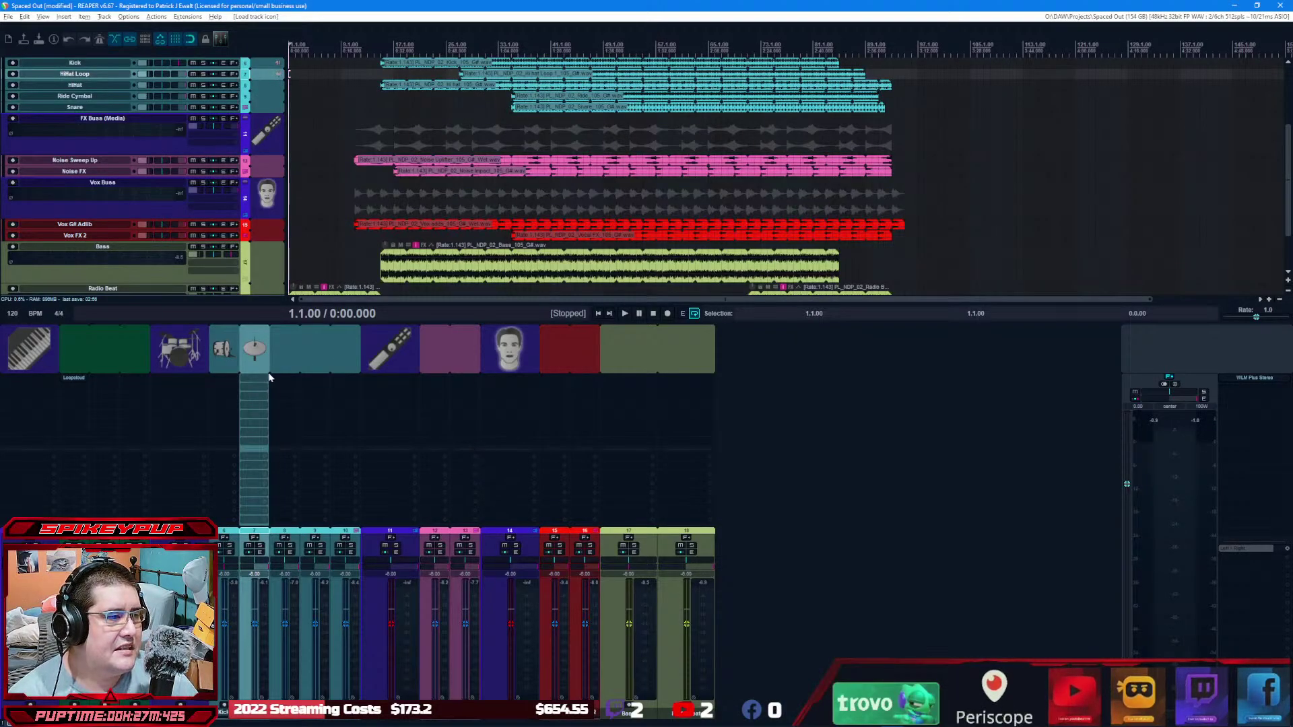
Step: Assign the same CSIX_hihat.png icon to the HiHat track by searching the track icons for "hihat"
click(284, 357)
right_click(284, 358)
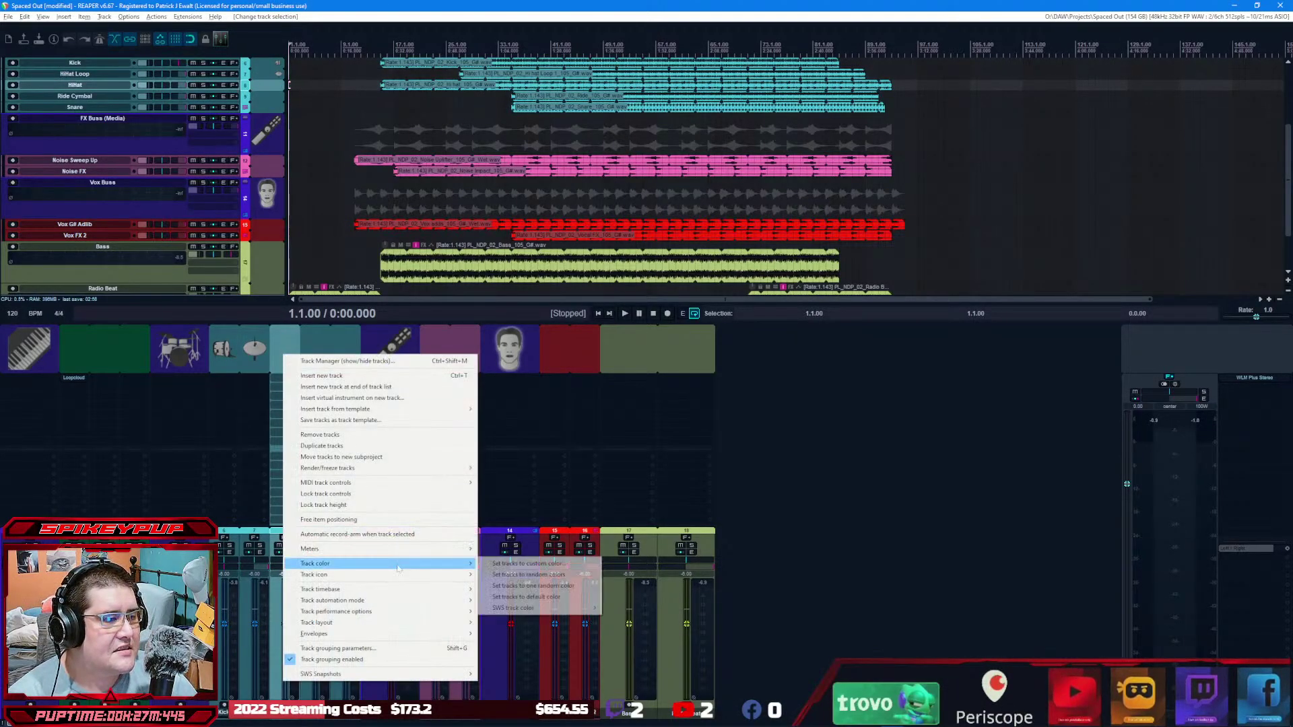
mouse_move(468, 611)
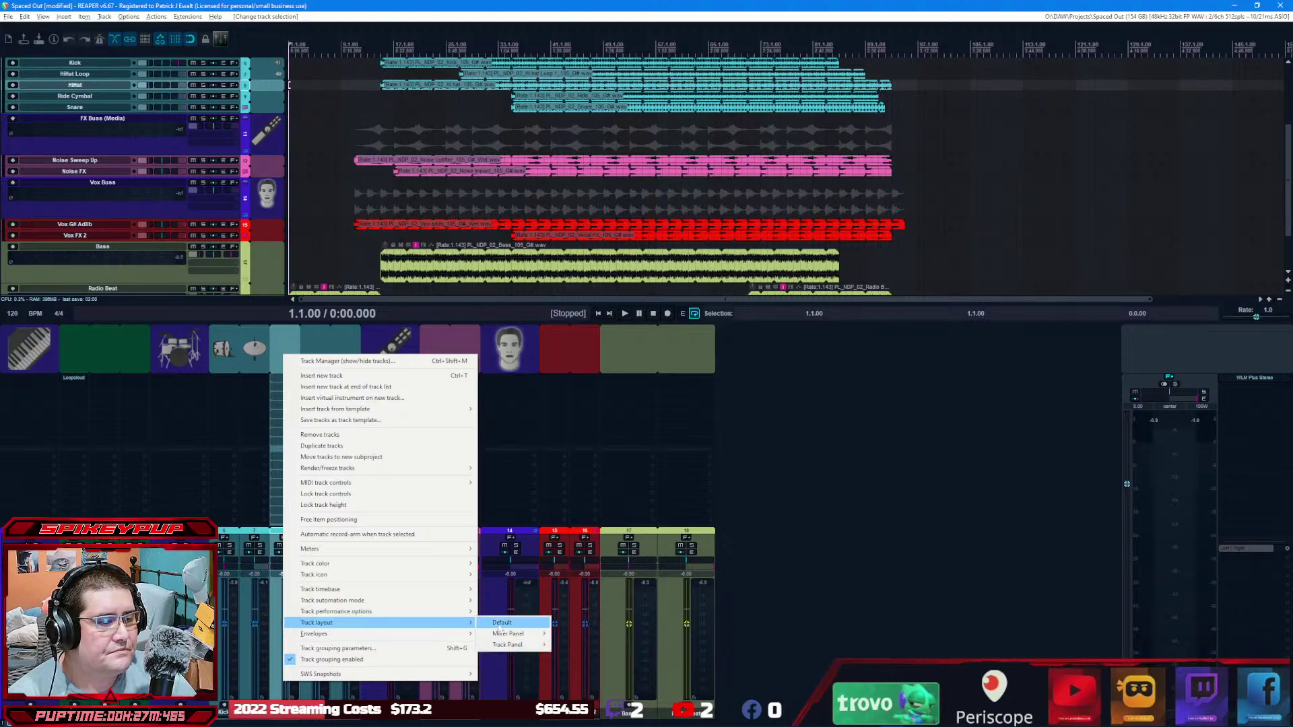
mouse_move(437, 564)
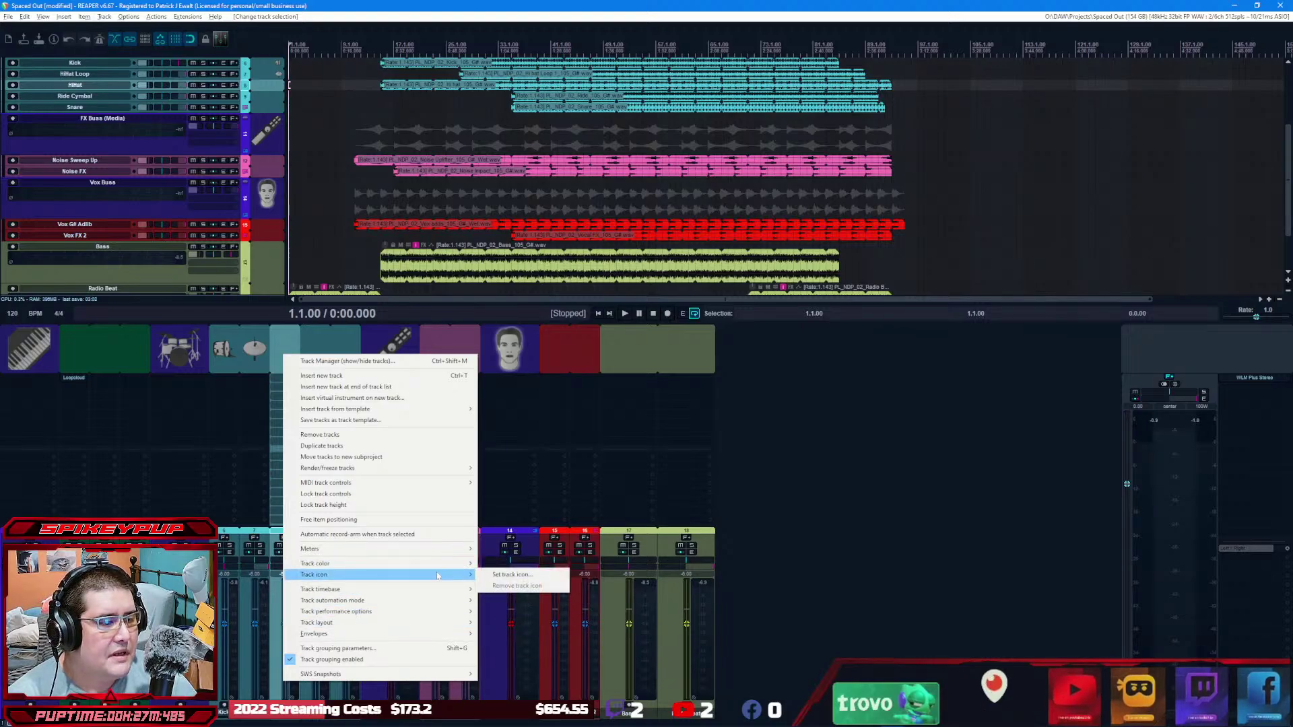
click(522, 574)
click(1226, 26)
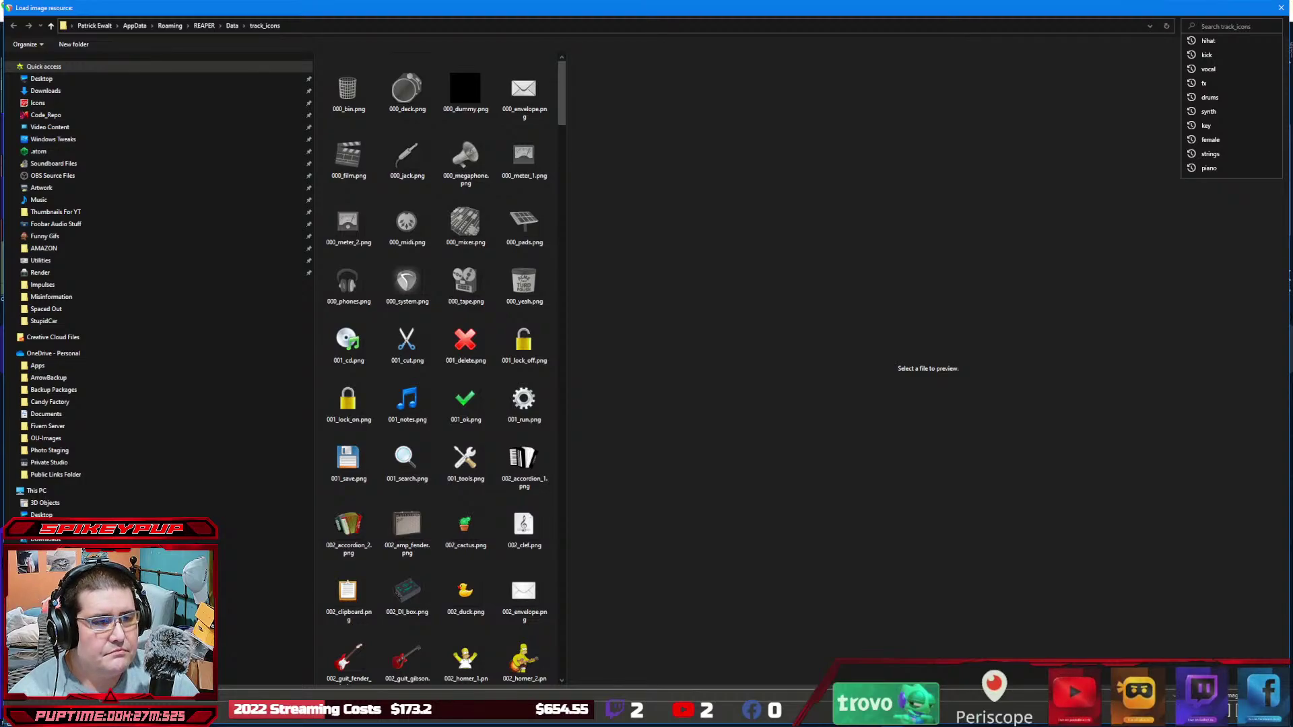
text(Ride)
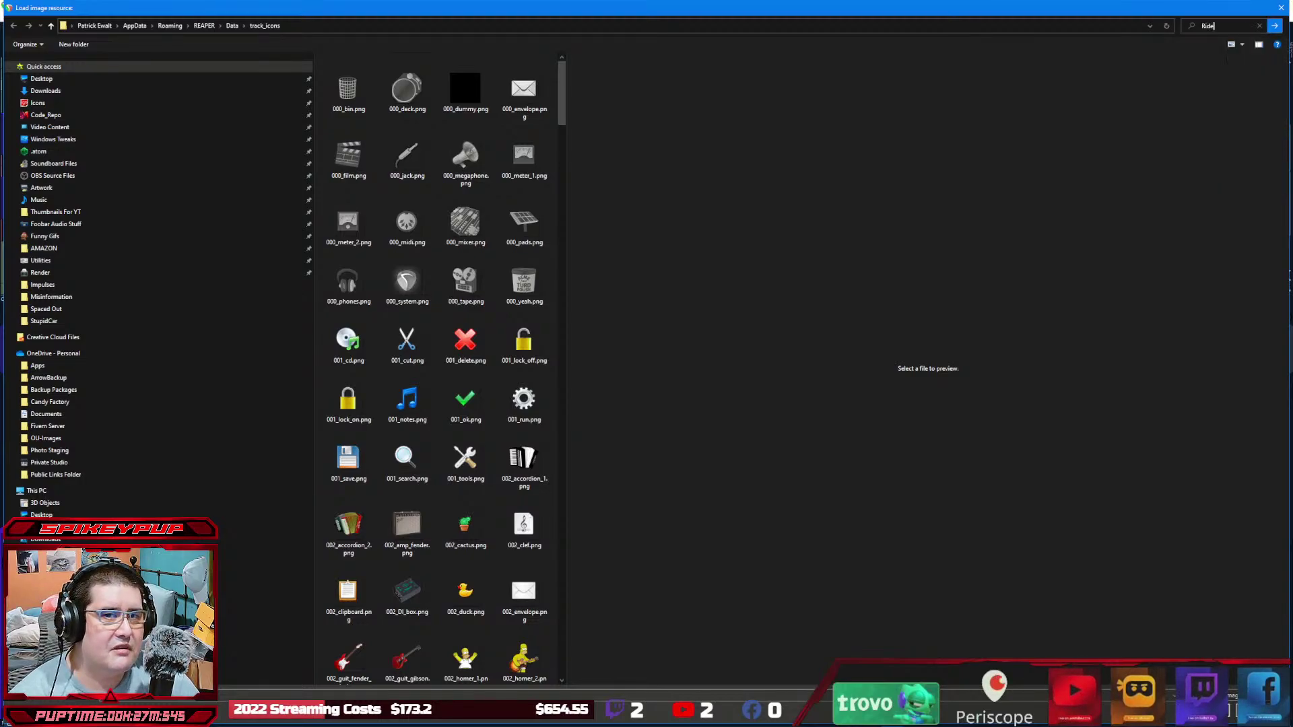
key(BackSpace)
key(BackSpace)
key(BackSpace)
key(BackSpace)
text(hih)
key(Return)
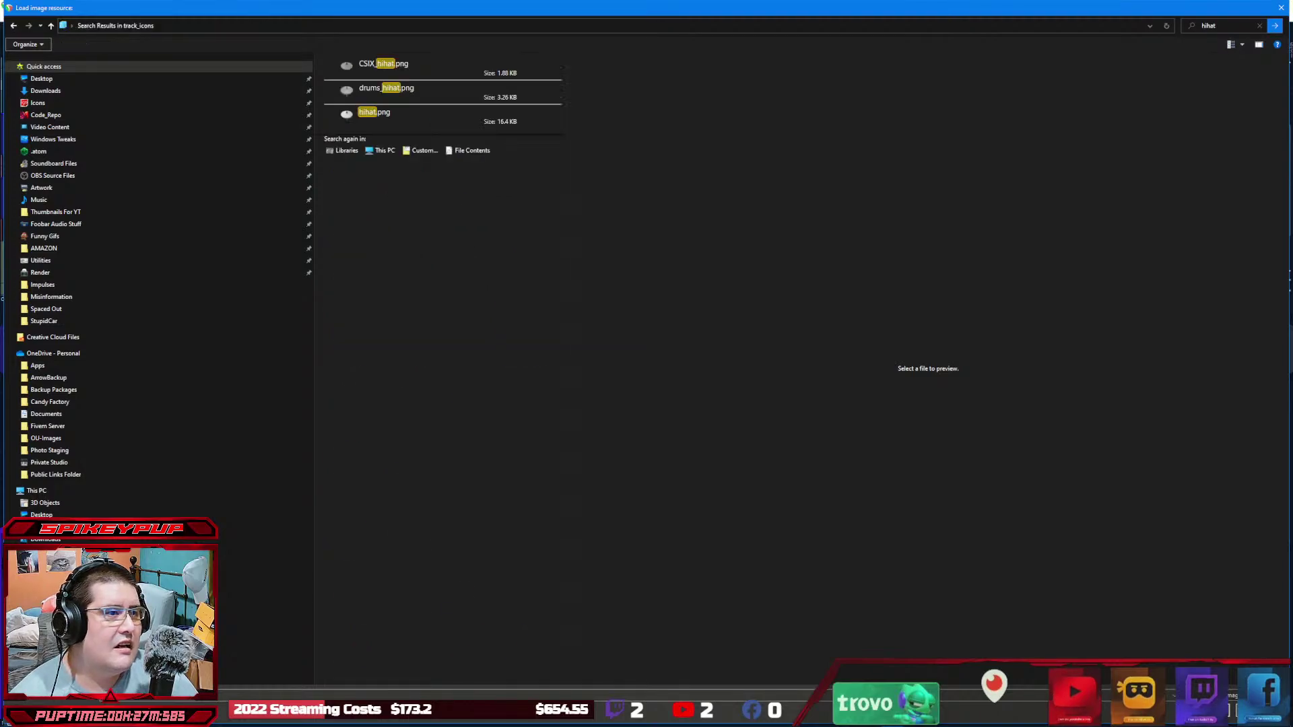
double_click(433, 66)
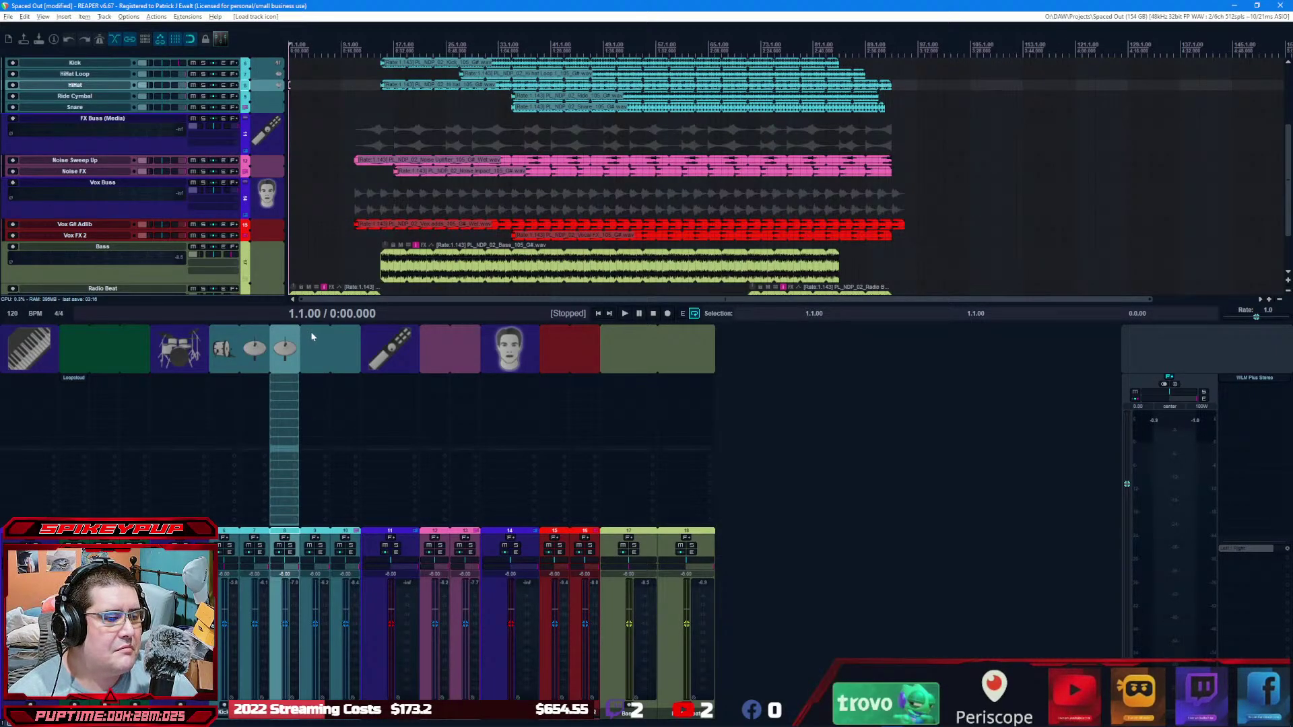
Step: Search the track icons for "ride" and assign CSIX_ride_rim.png as the Ride Cymbal track's icon
click(317, 358)
right_click(318, 363)
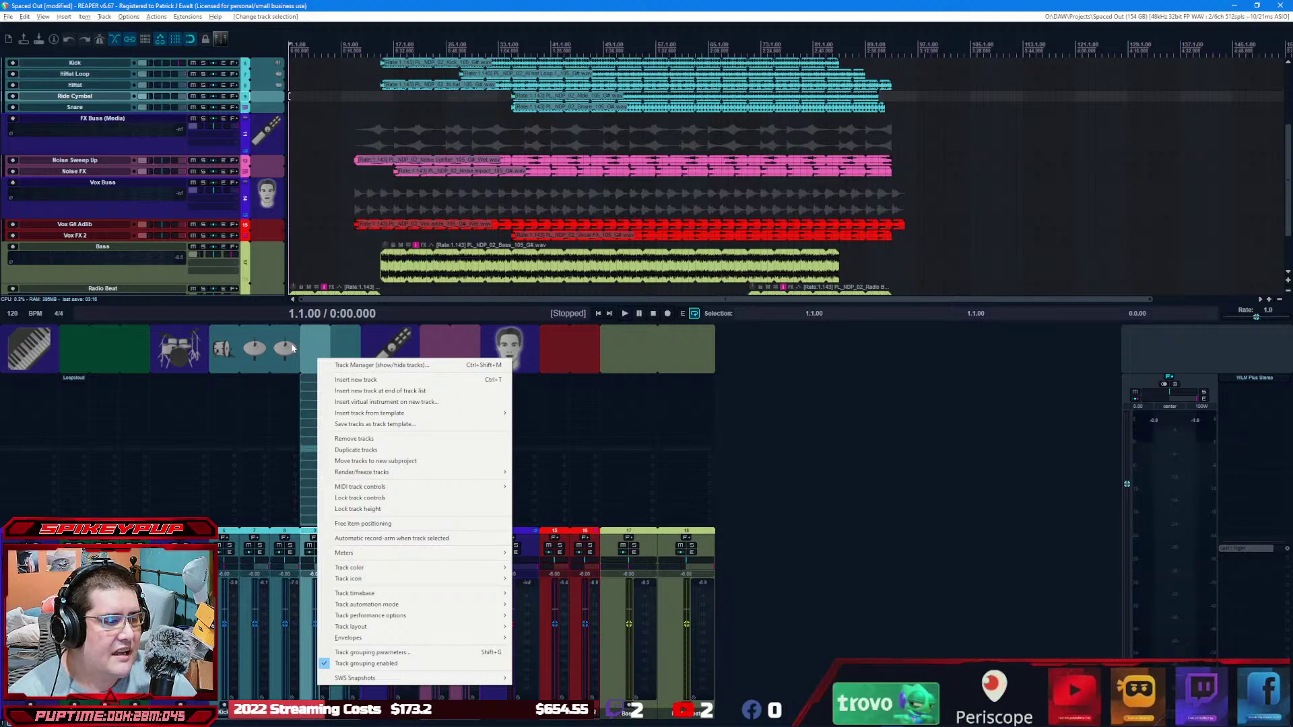
mouse_move(453, 639)
mouse_move(471, 579)
click(522, 578)
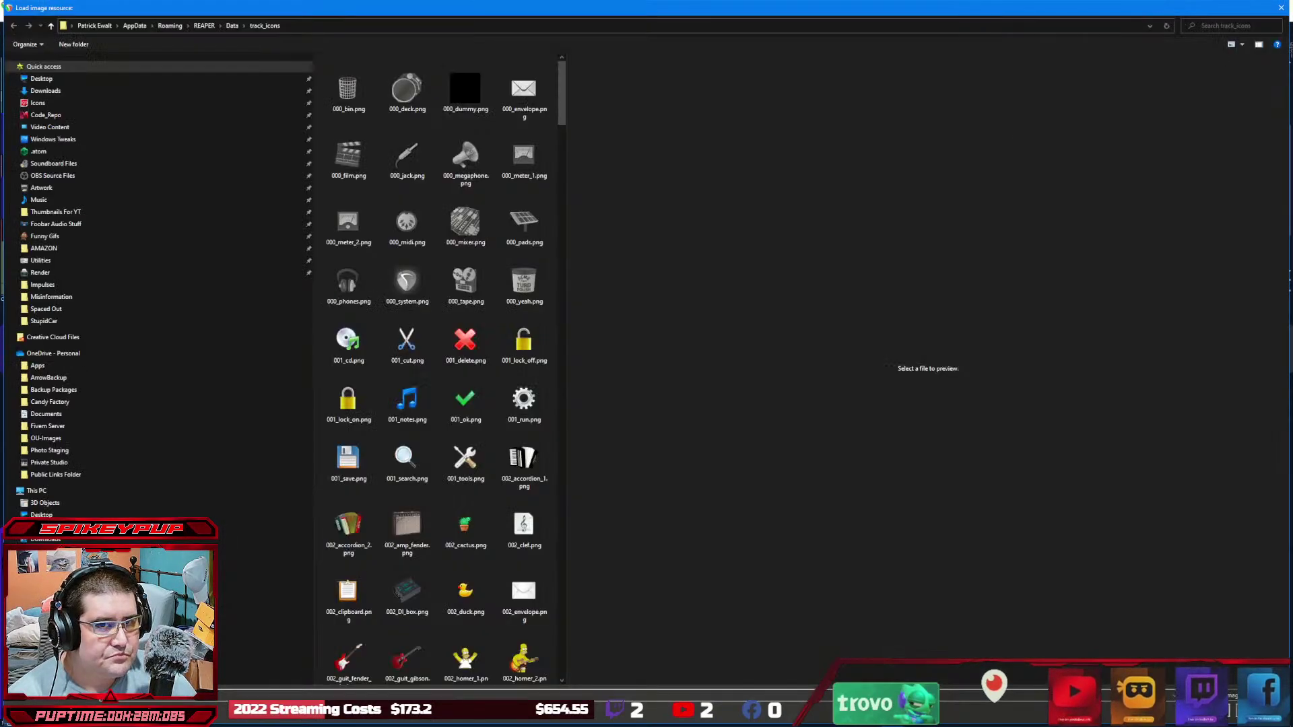
click(1228, 25)
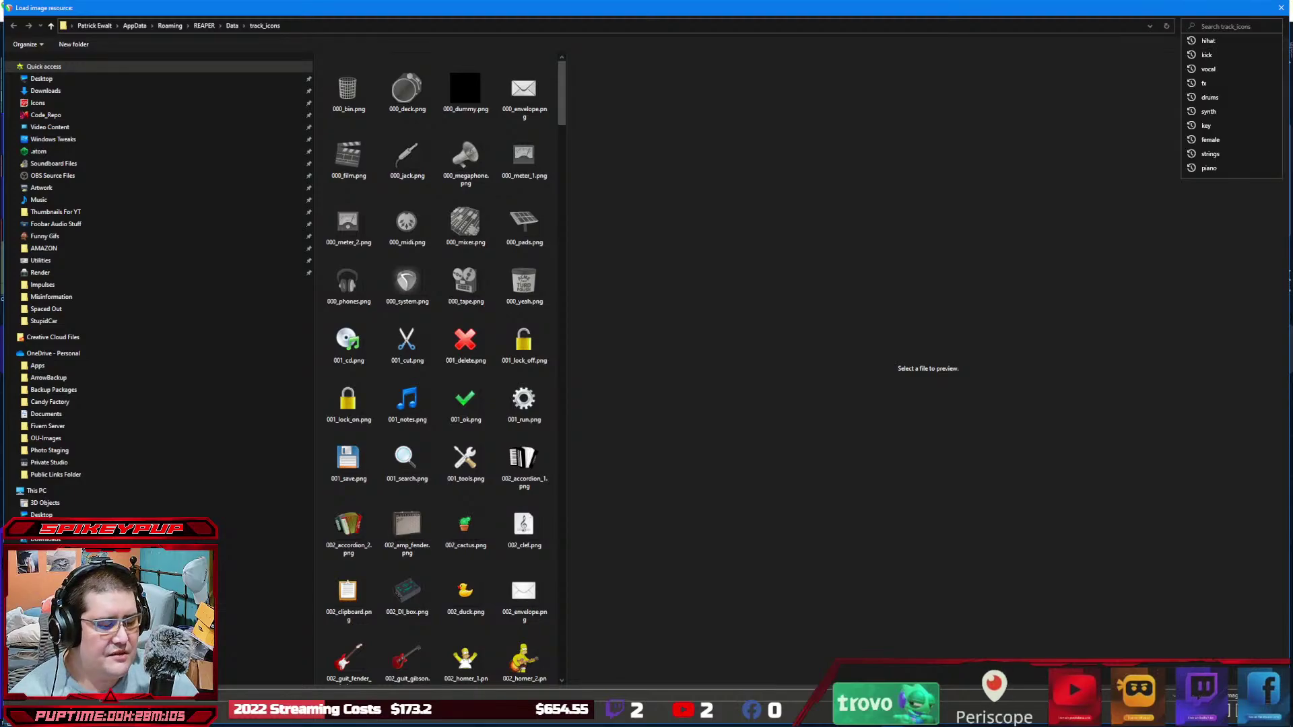
text(ride)
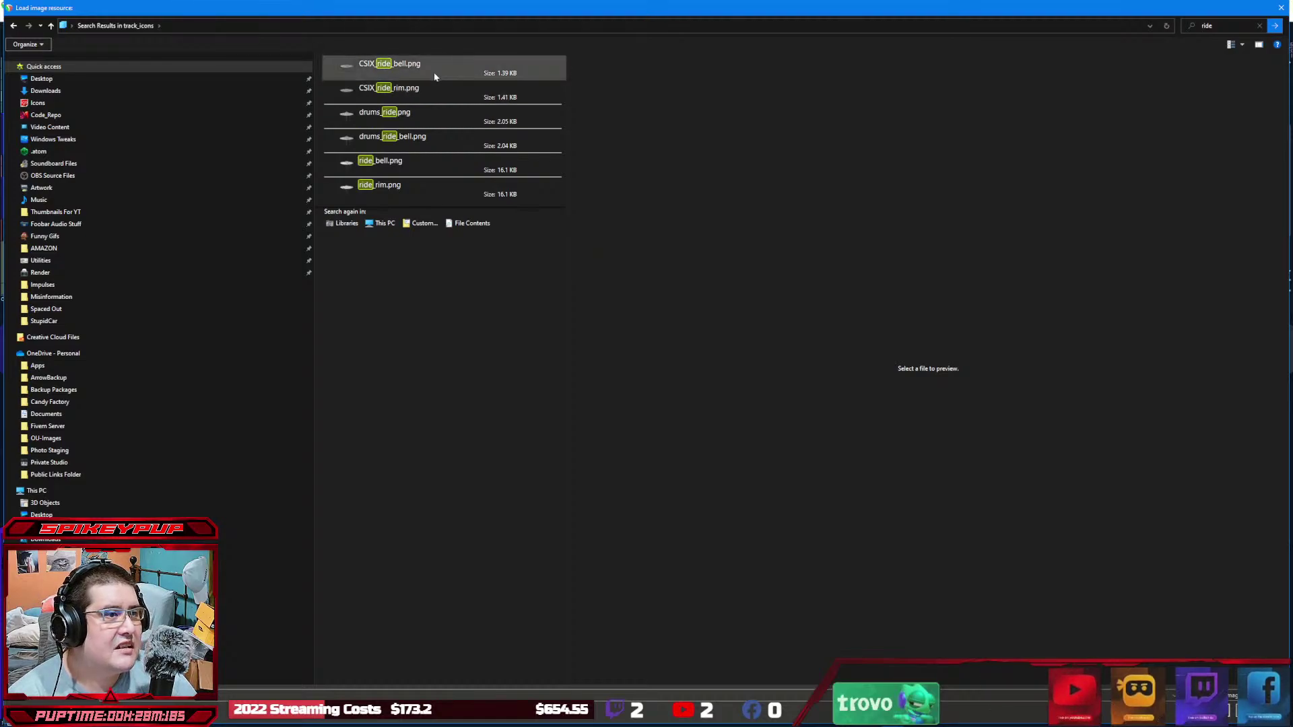
double_click(429, 90)
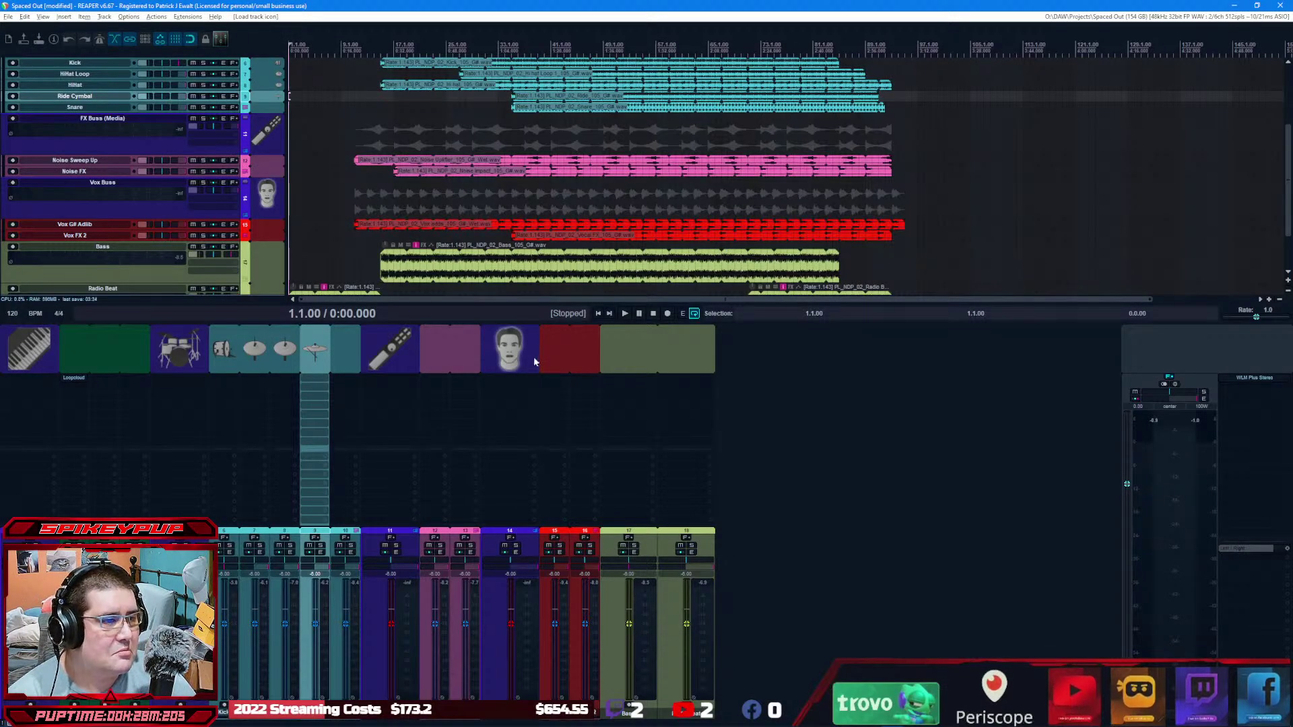
right_click(350, 349)
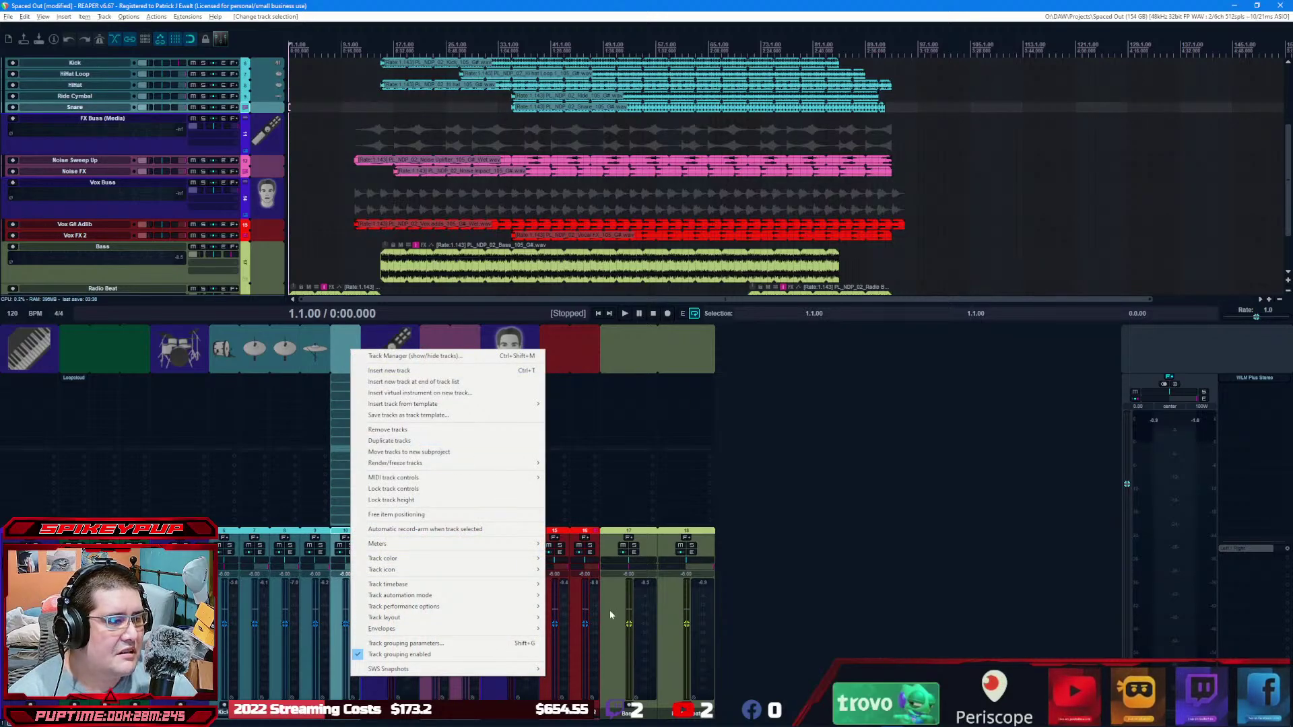
mouse_move(525, 570)
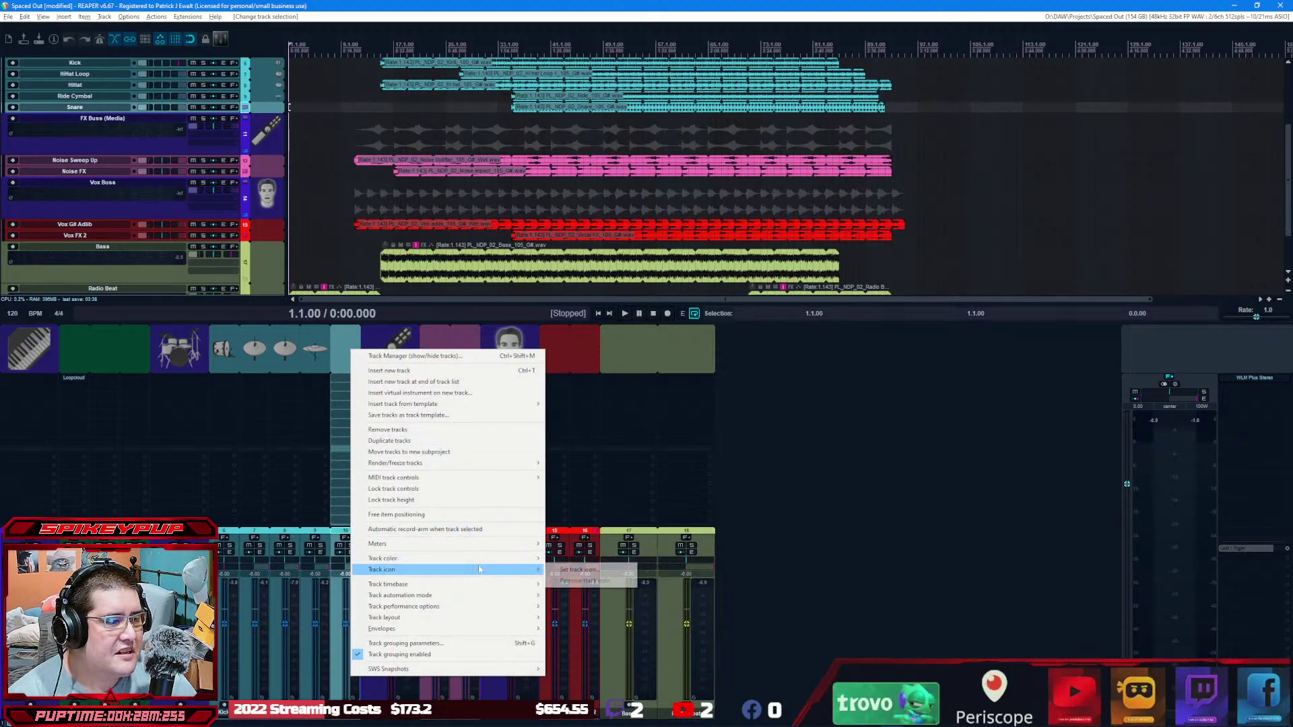
click(608, 572)
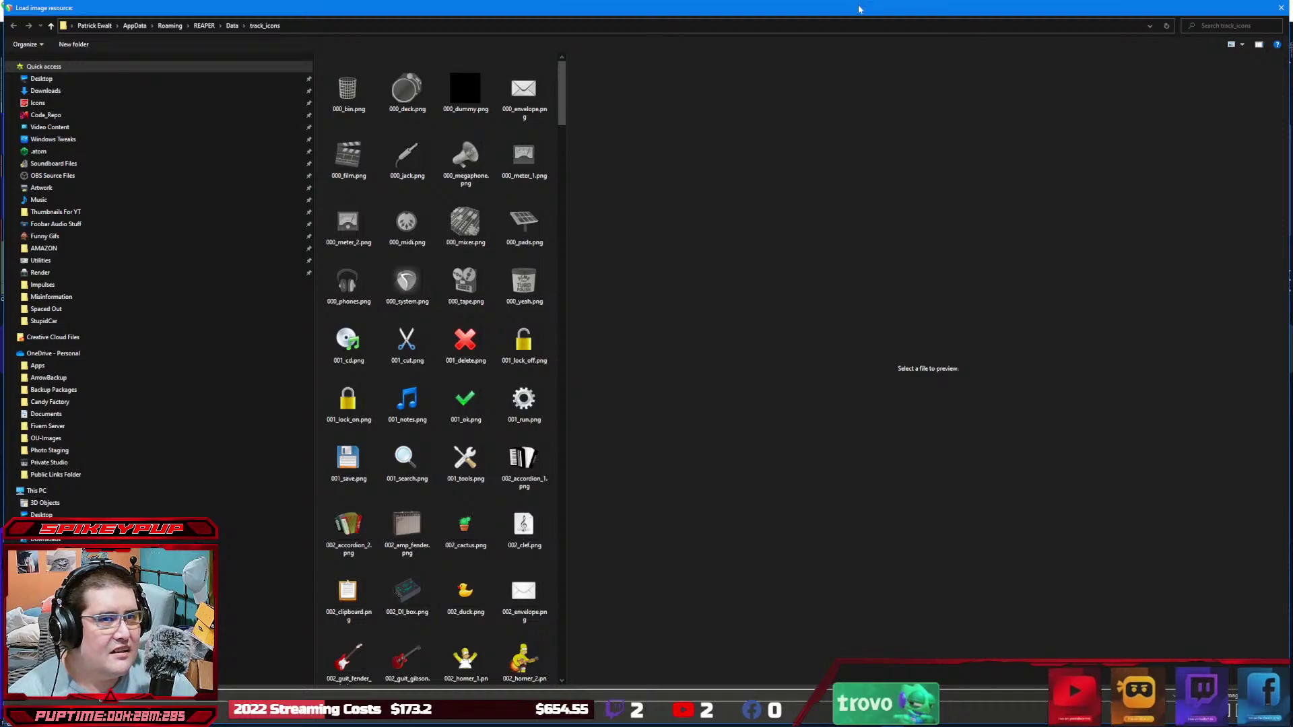
key(Escape)
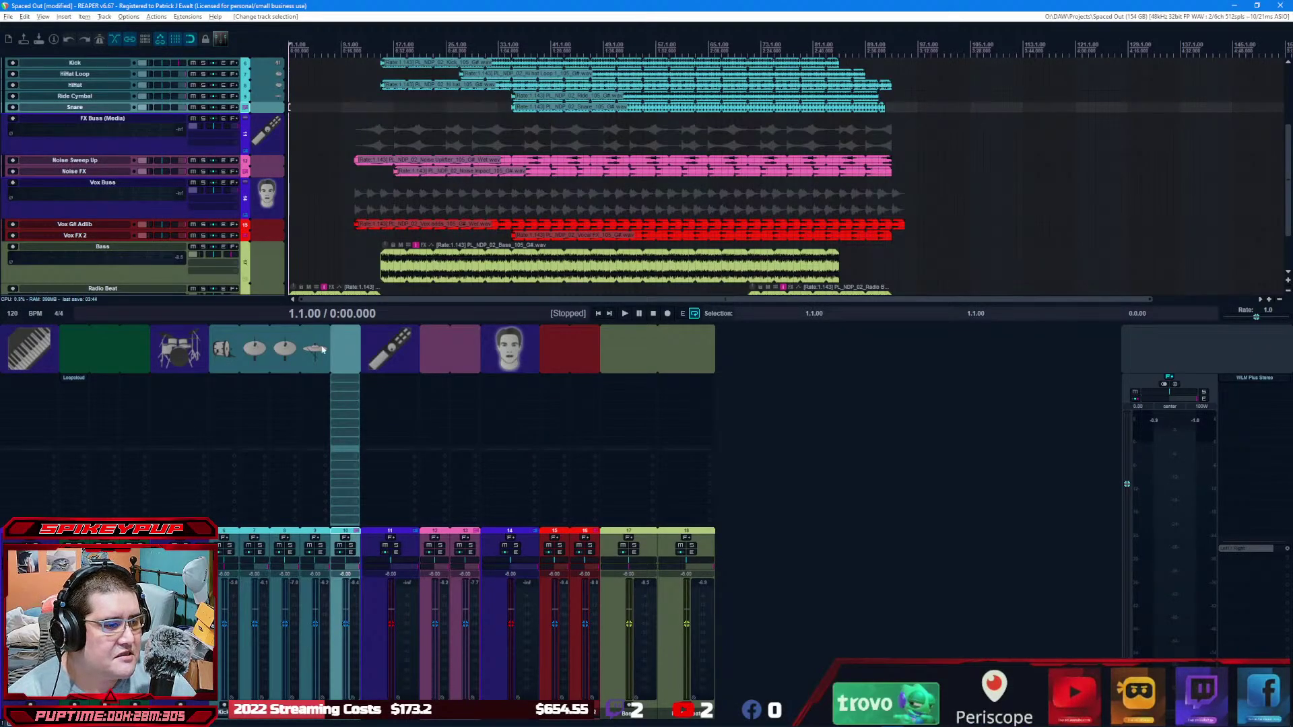
Step: Search the track icons for "snare" and assign CSIX_snare_top.png as the Snare track's icon
right_click(348, 349)
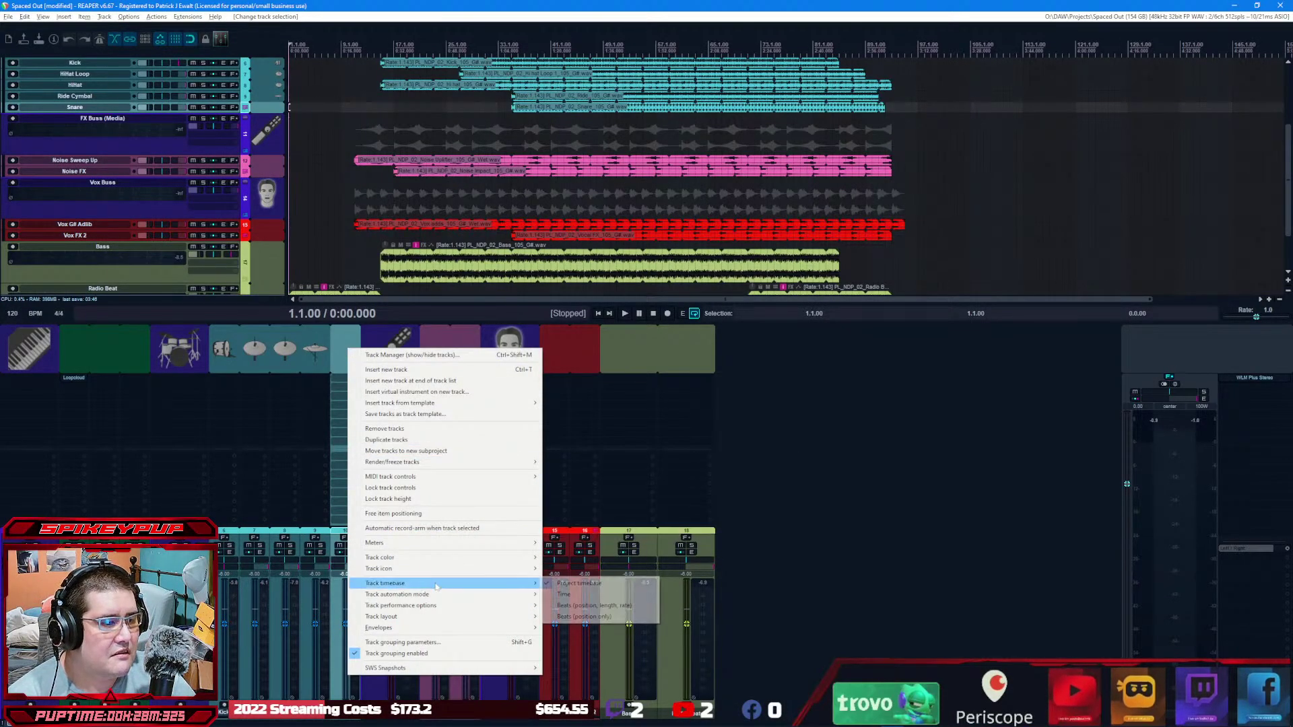
mouse_move(434, 619)
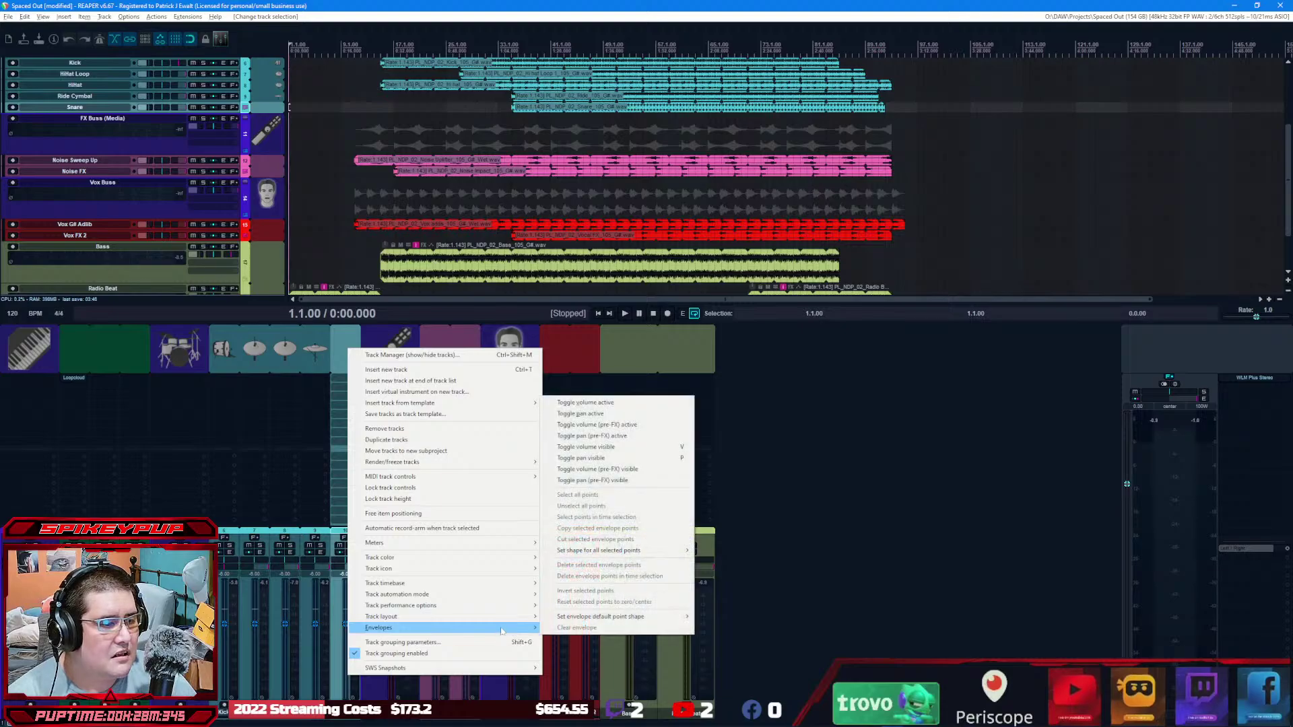
mouse_move(525, 605)
mouse_move(532, 616)
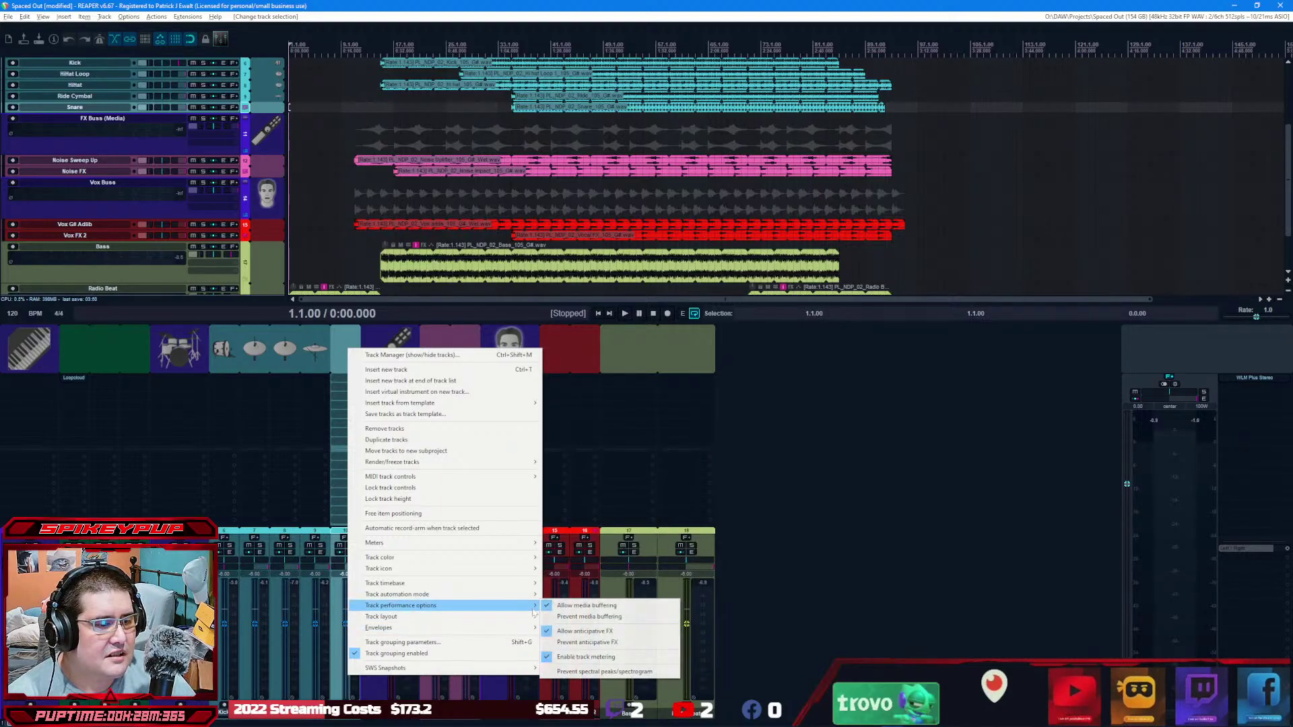
mouse_move(562, 638)
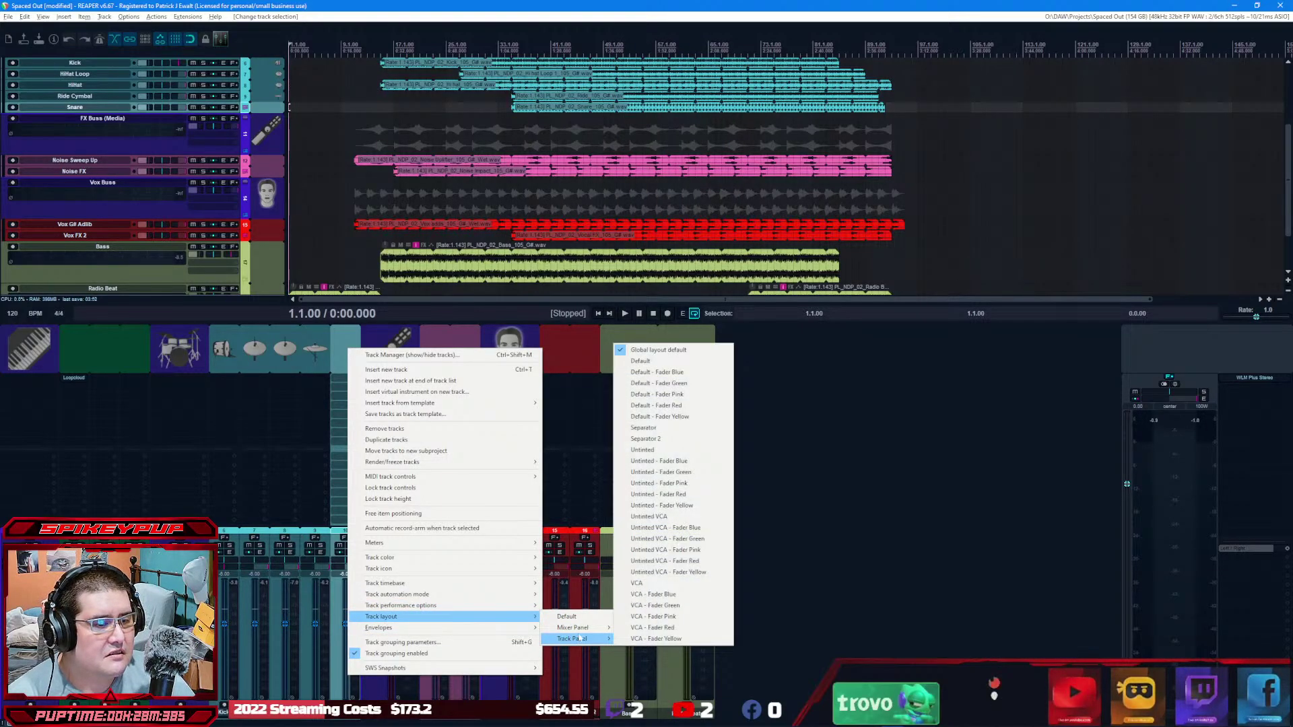
mouse_move(539, 572)
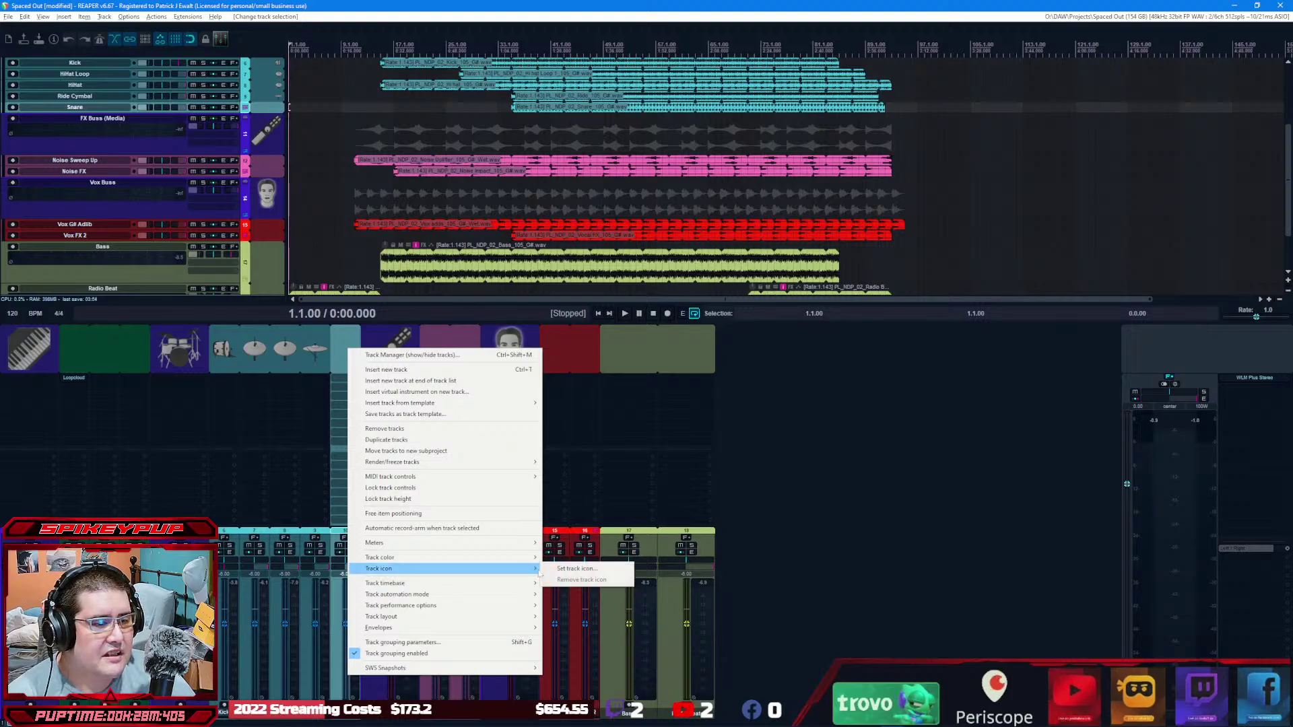
click(573, 569)
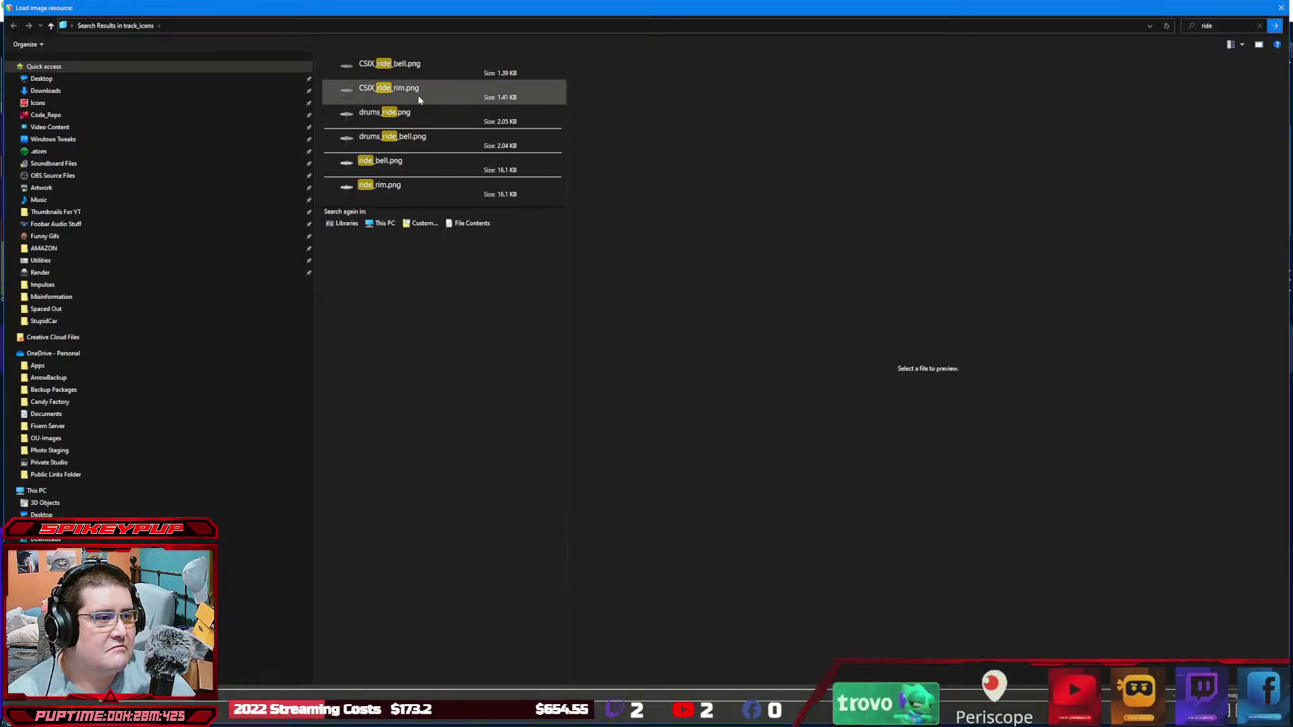
click(1212, 26)
text(sn)
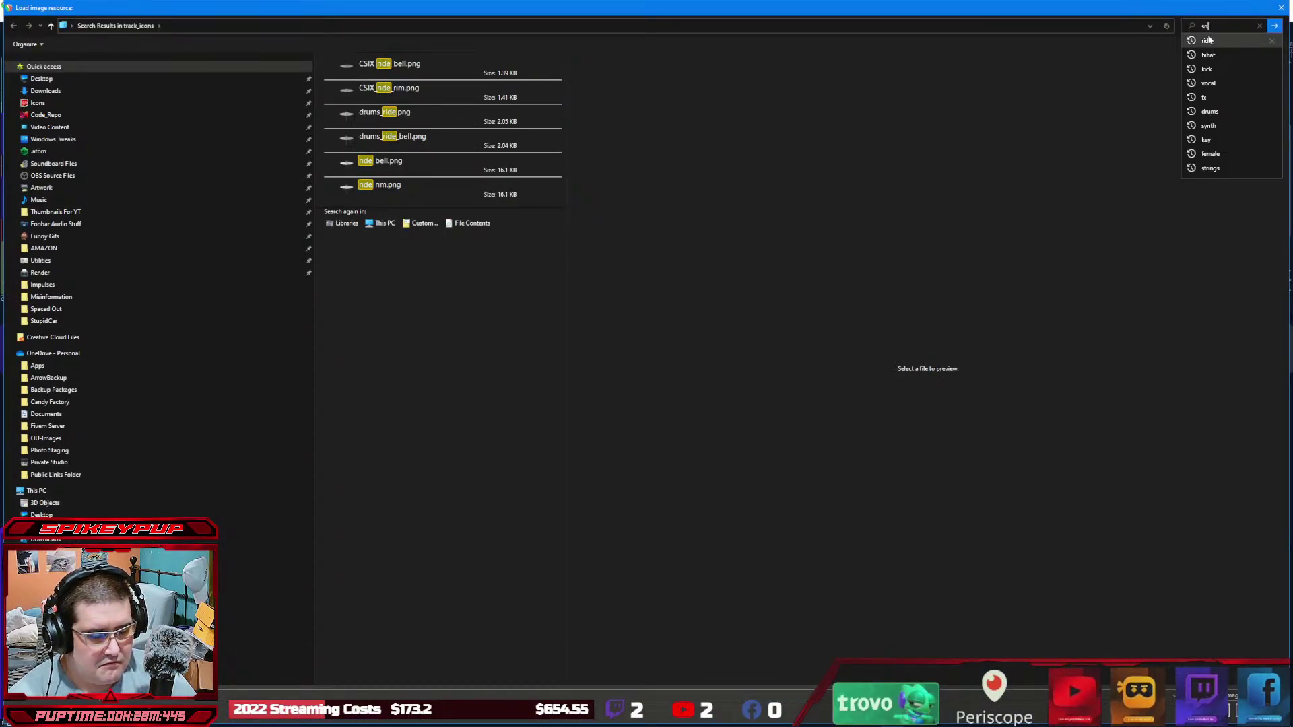
text(are)
key(Return)
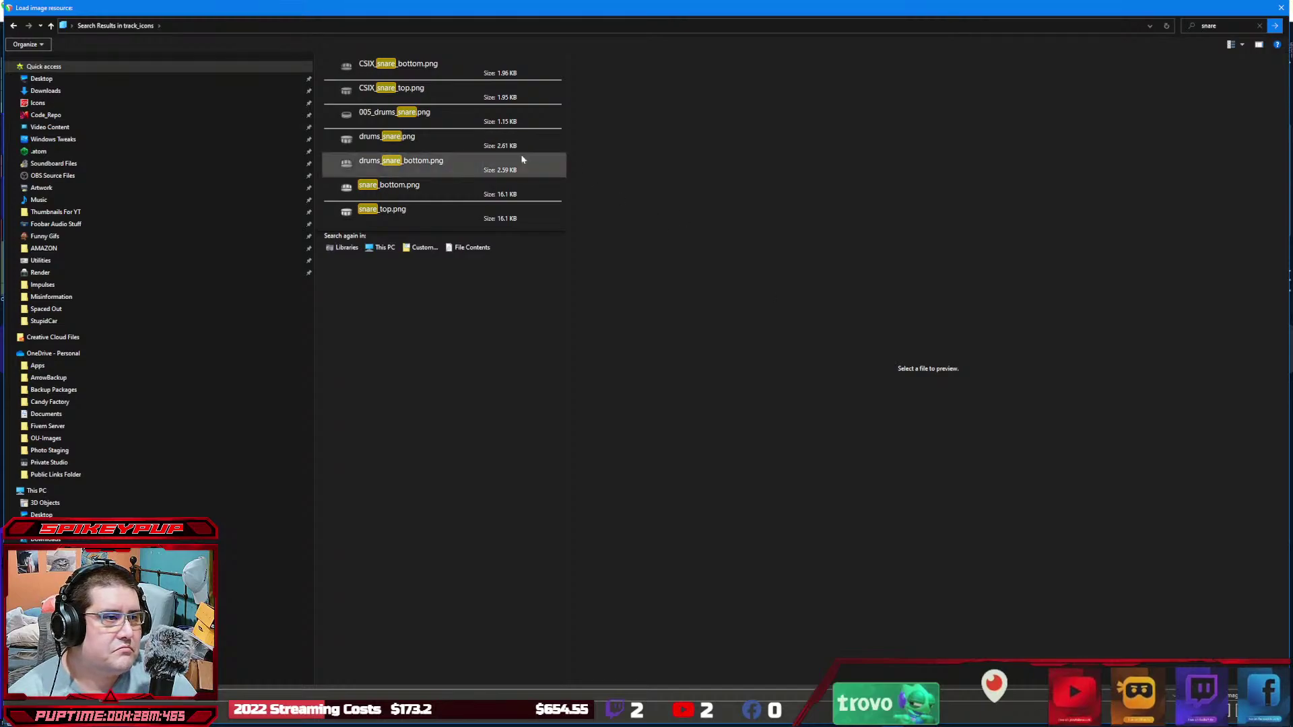
double_click(404, 89)
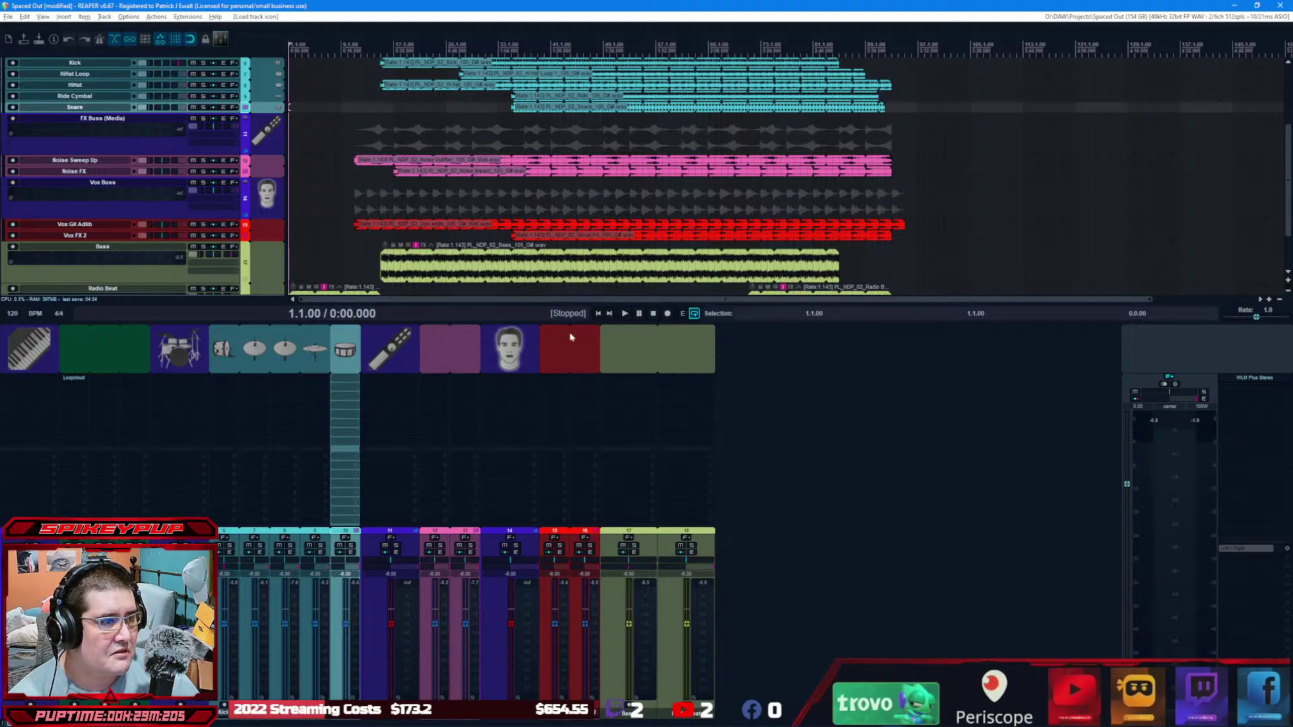
Step: Play the start of the project briefly and look over the track list from Synth Buss down to Radio Beat
key(space)
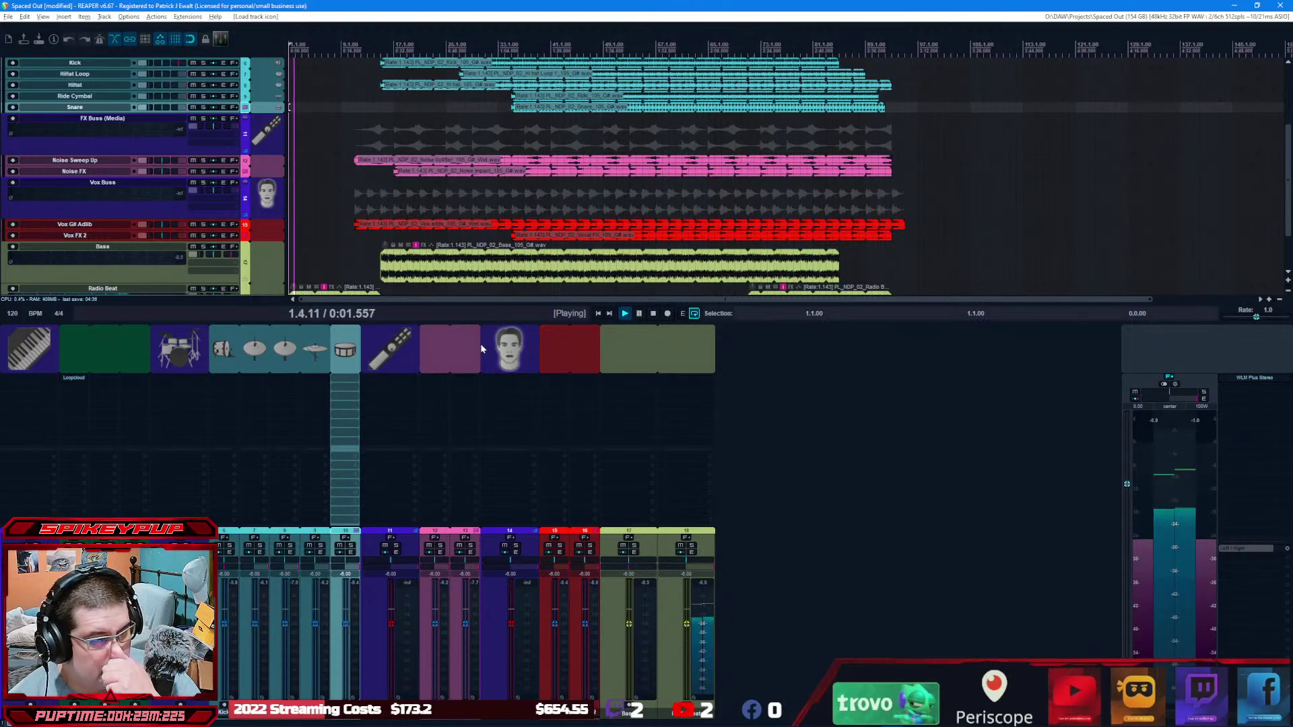
key(space)
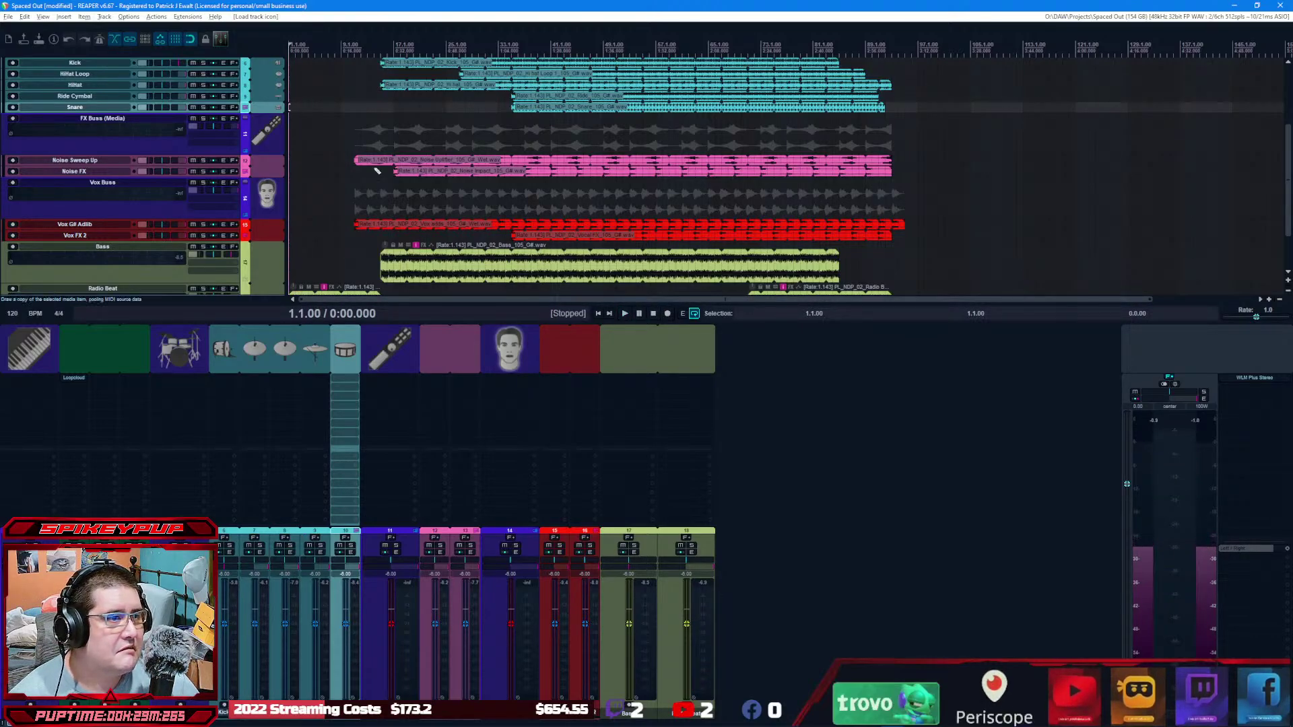
scroll(377, 170, up, 3)
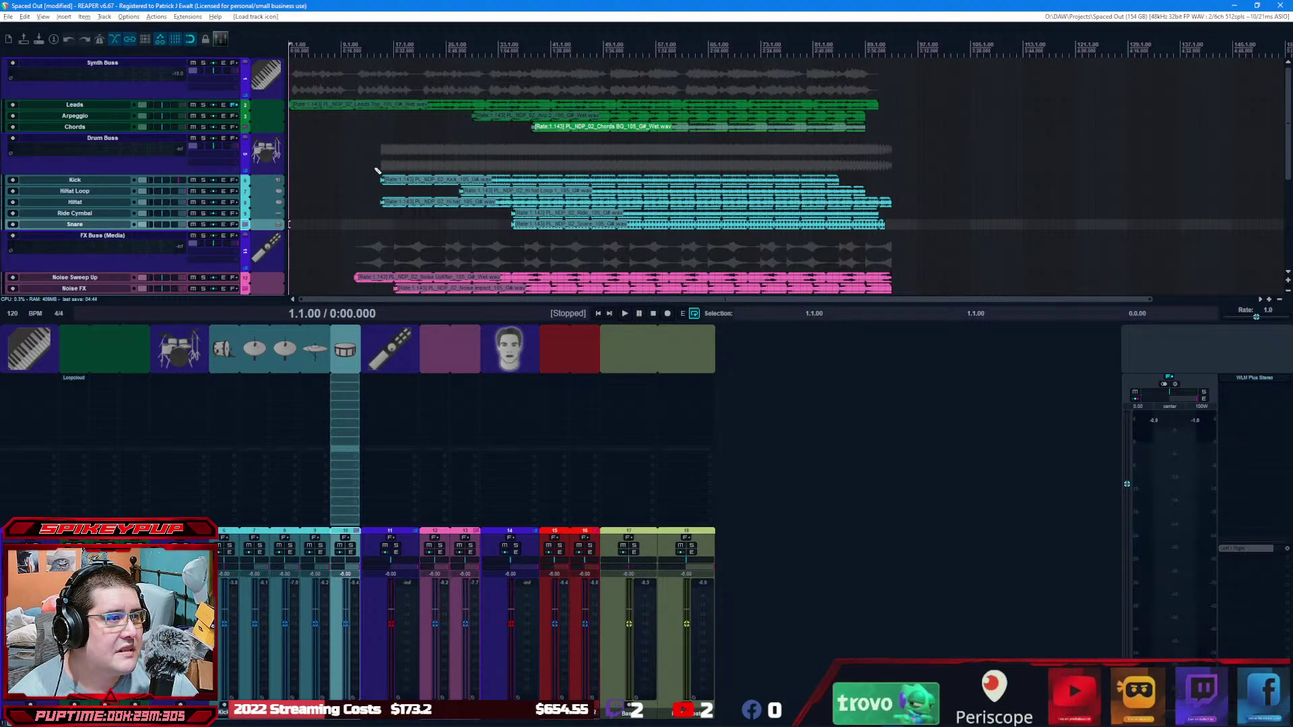
scroll(377, 170, down, 3)
scroll(378, 170, down, 1)
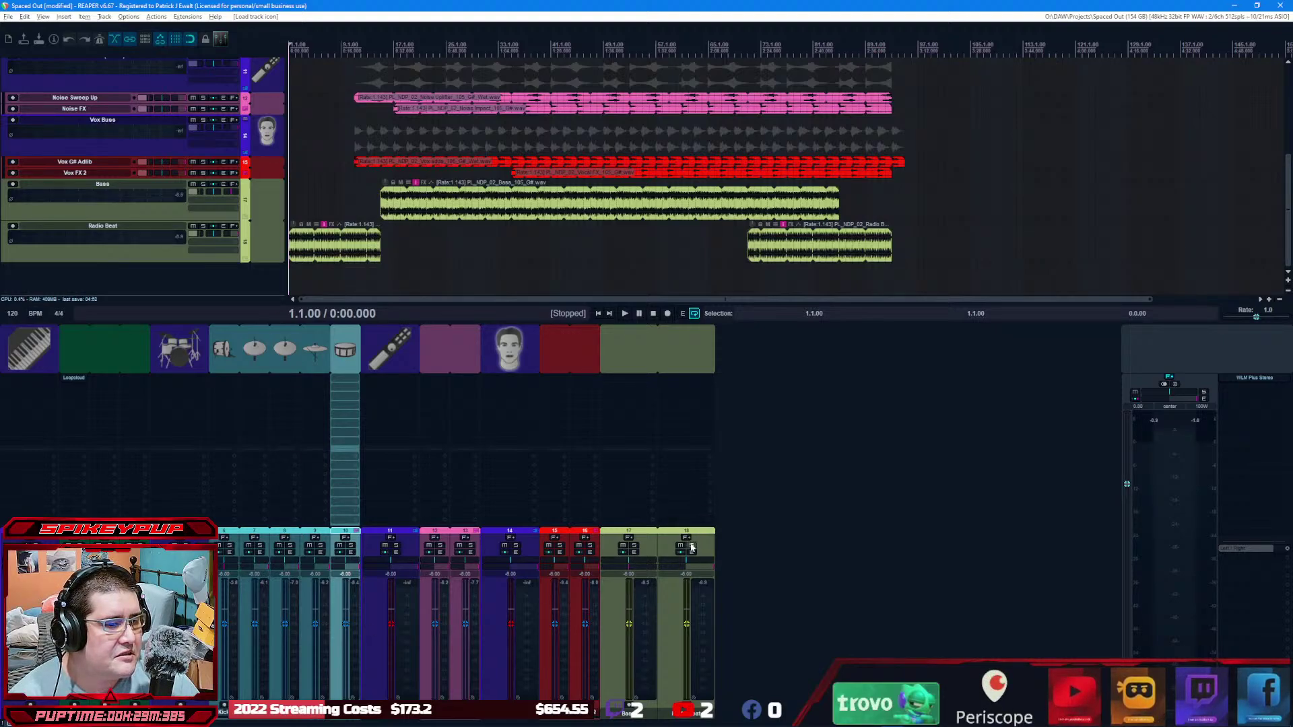
Step: Solo the Radio Beat track and loop playback over its first clip, from 1.1.00 to 15.1.00
click(692, 547)
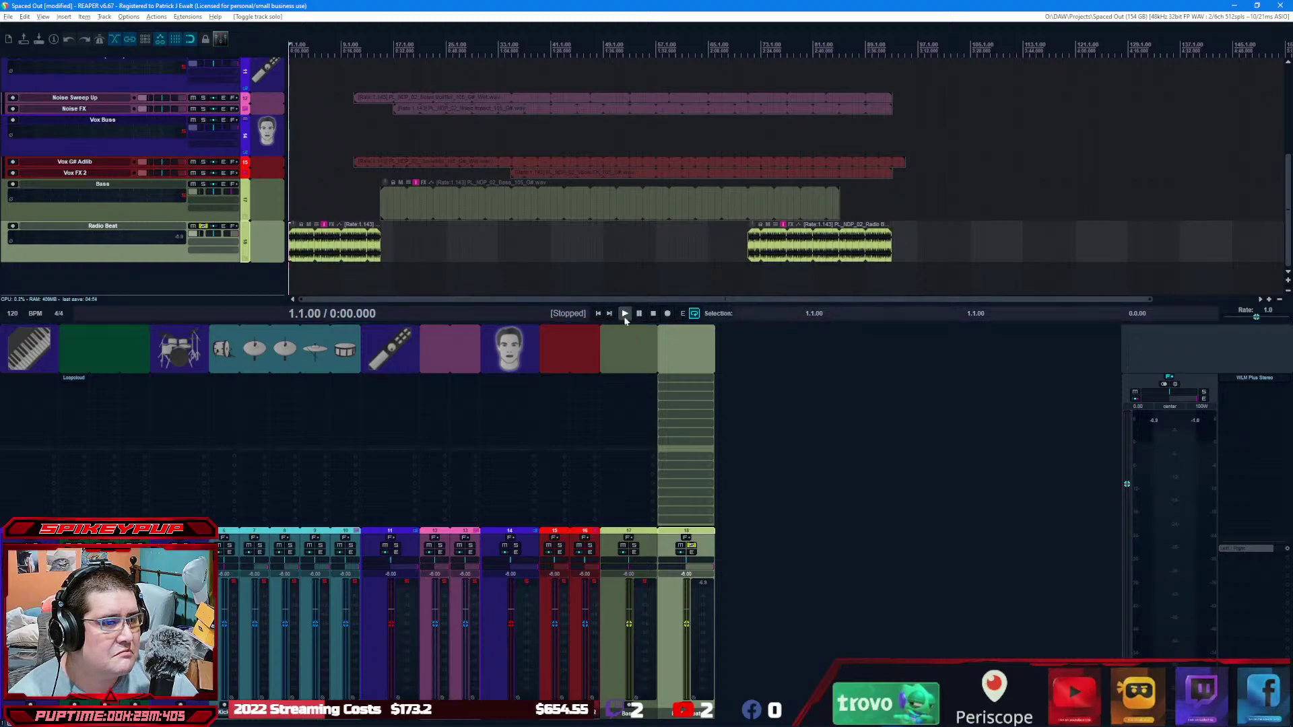
click(623, 316)
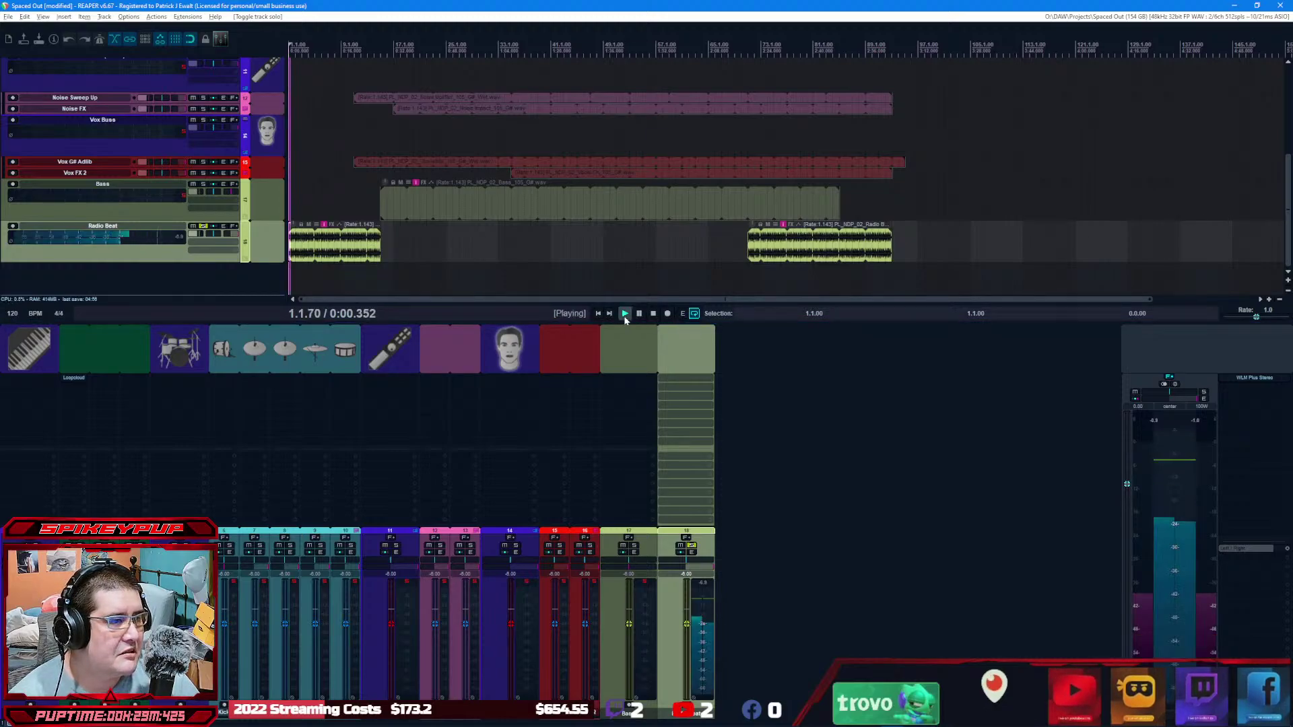
drag(381, 50, 289, 48)
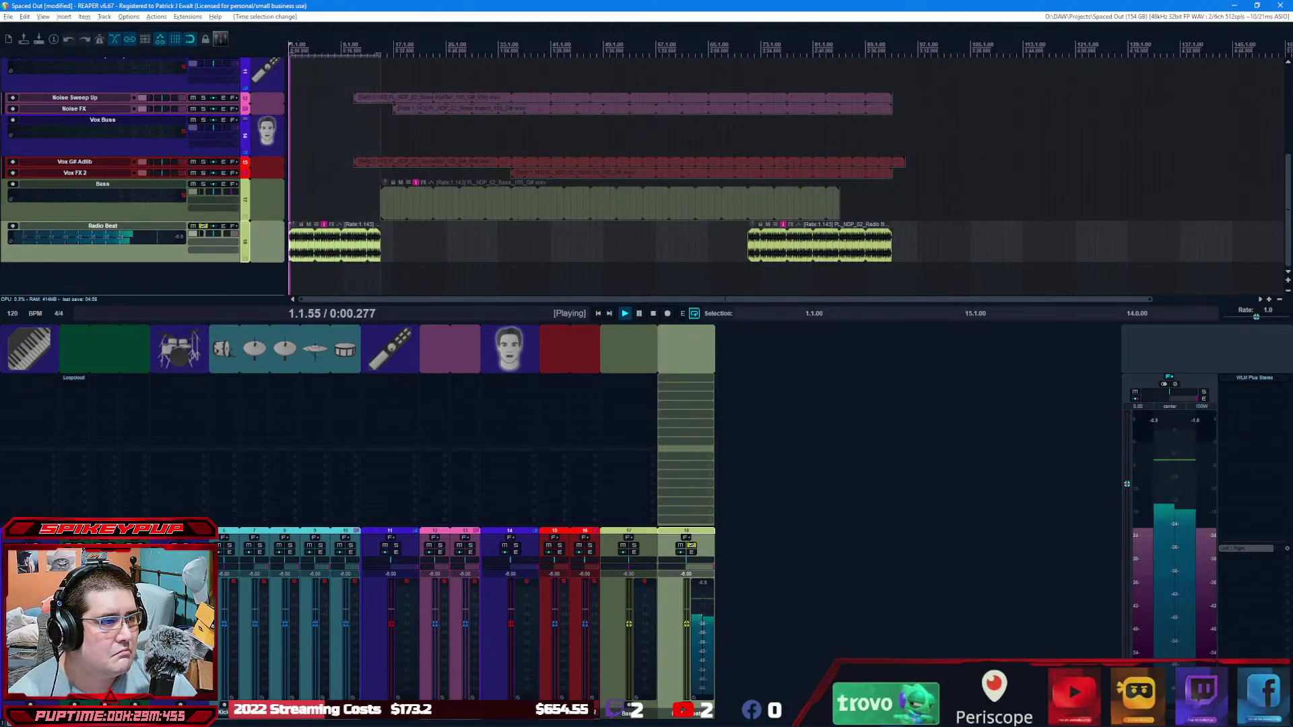
Step: Add the AIR Enhancer effect from AIR Music Technology to the Radio Beat track
click(683, 381)
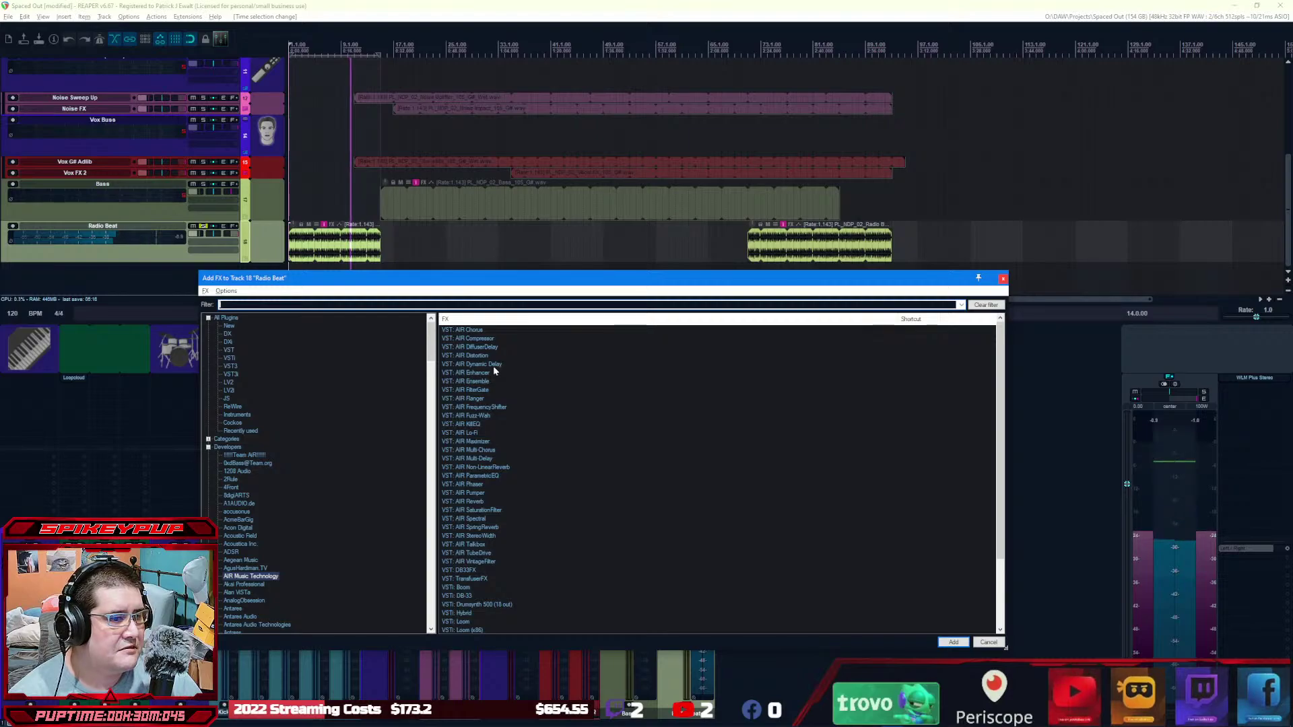
click(475, 373)
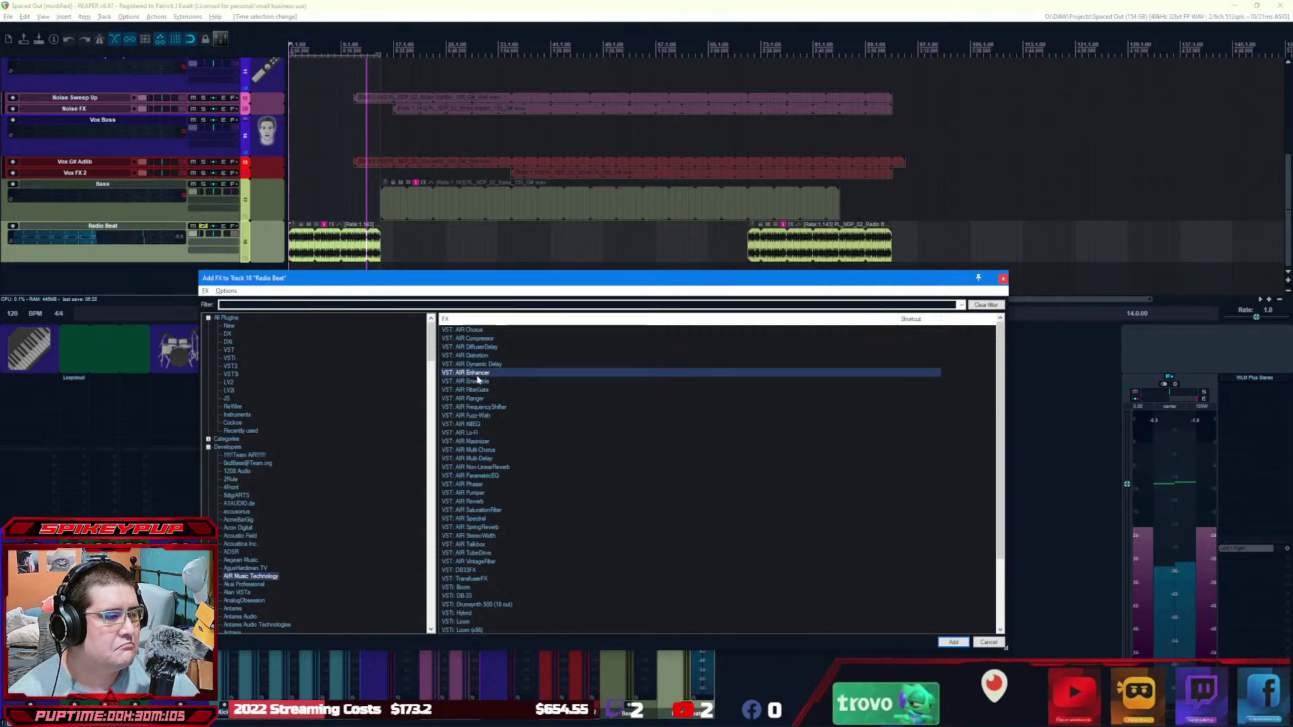
double_click(476, 374)
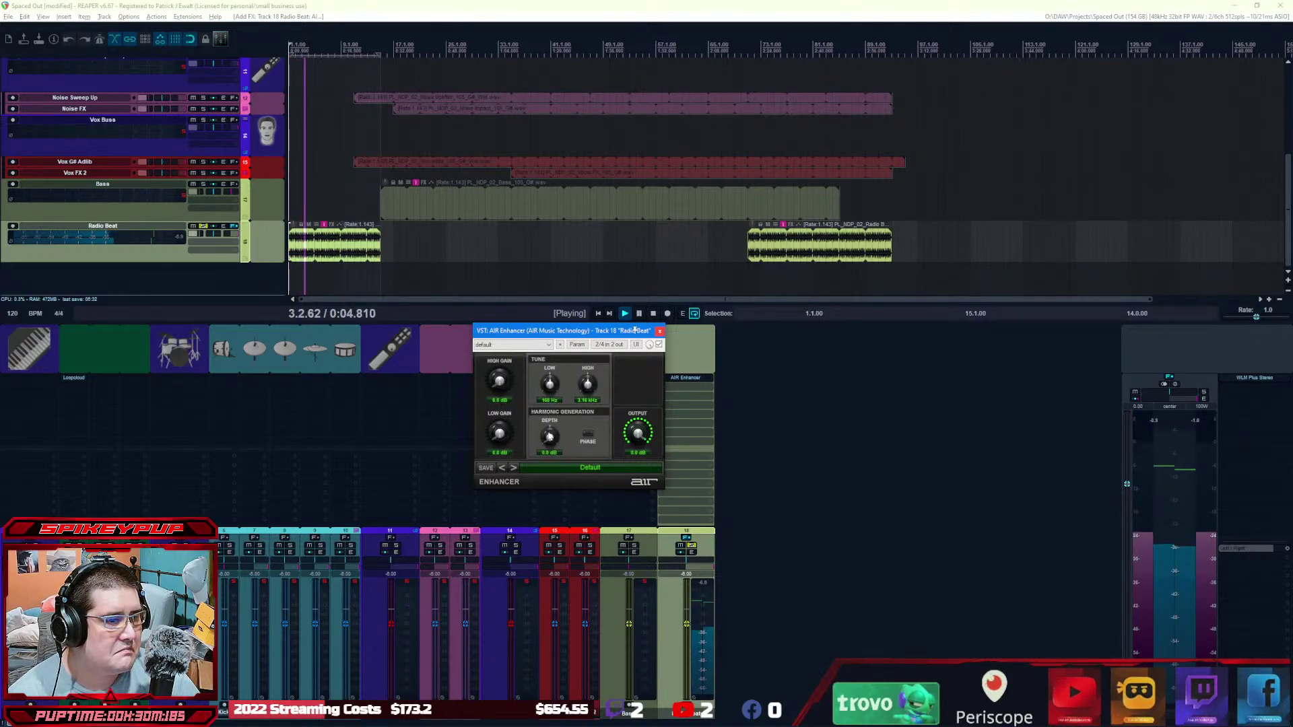
Step: Raise the Enhancer's harmonic generation depth and compare the sound with Phase switched on and off
scroll(549, 437, up, 2)
scroll(549, 437, up, 2)
scroll(549, 437, up, 2)
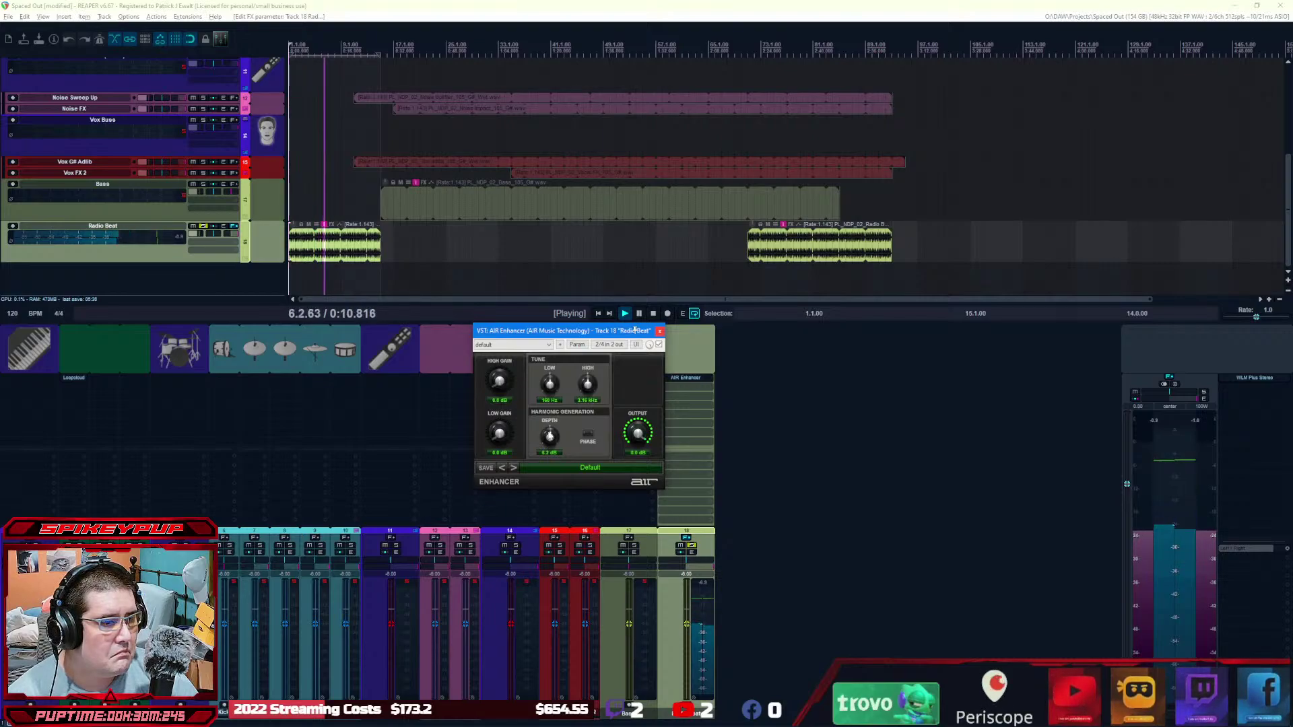
scroll(549, 436, down, 1)
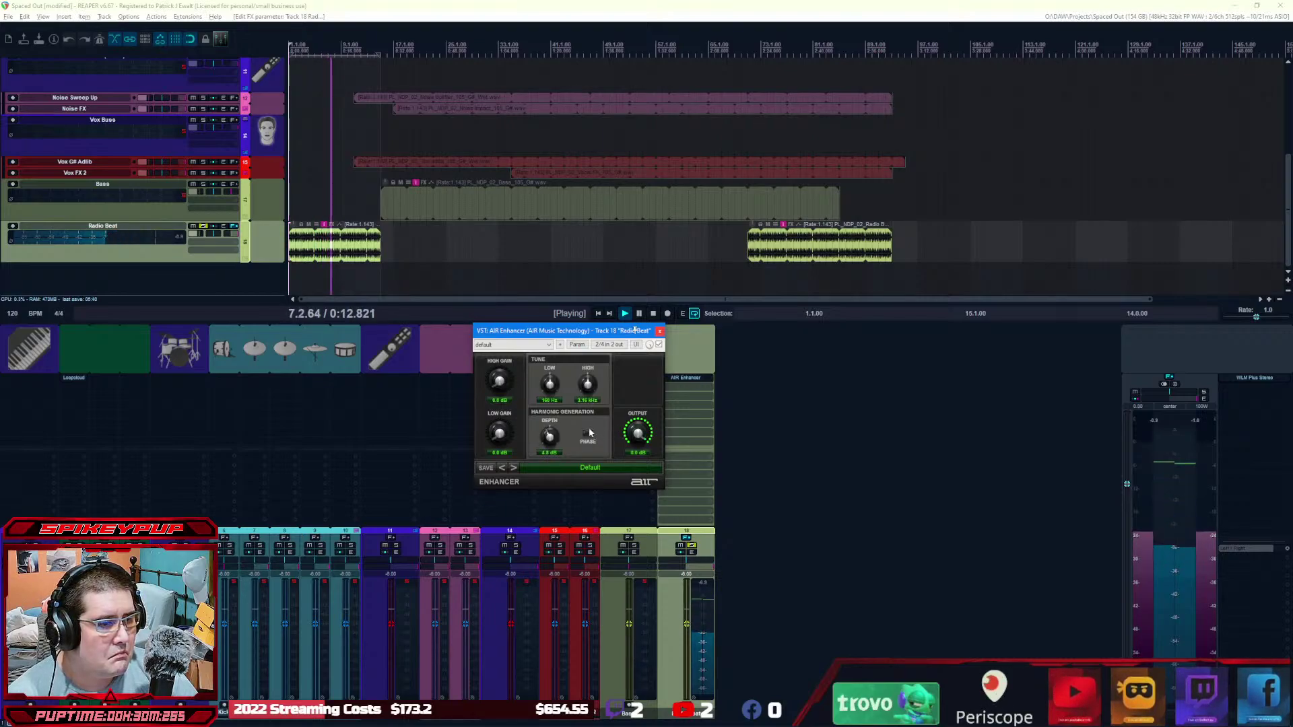
click(588, 437)
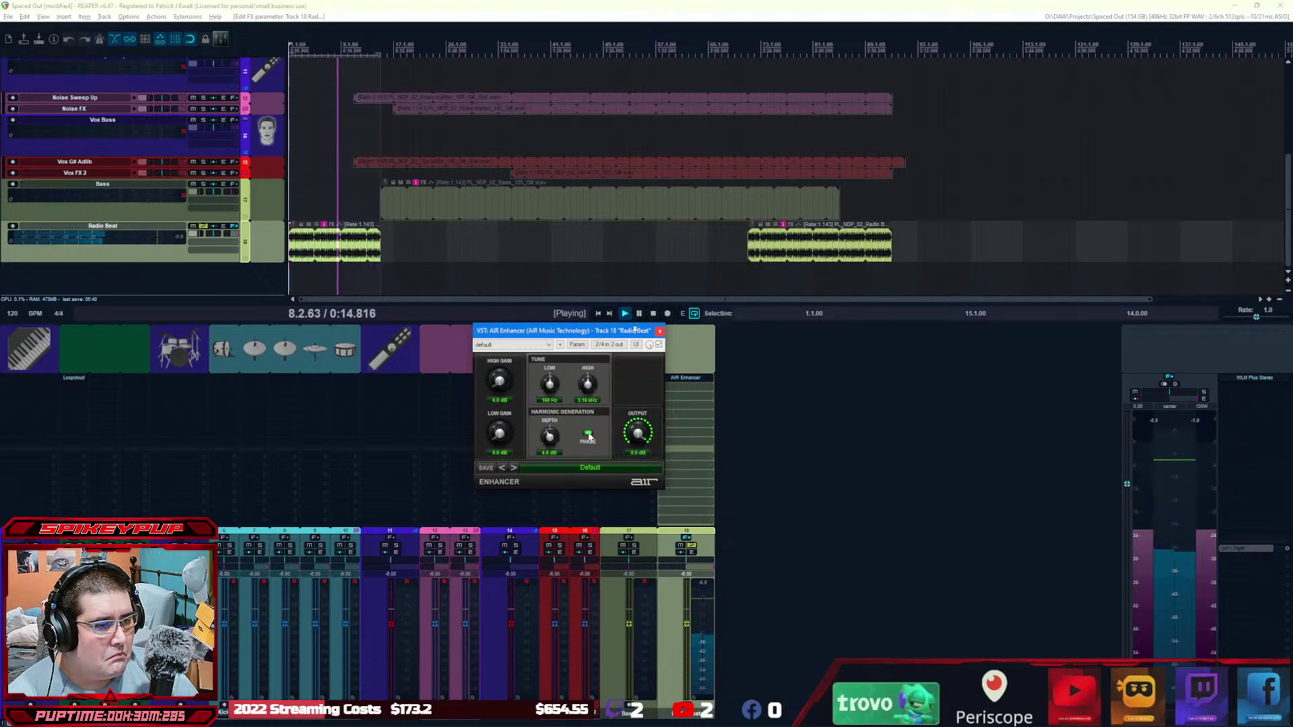
click(588, 437)
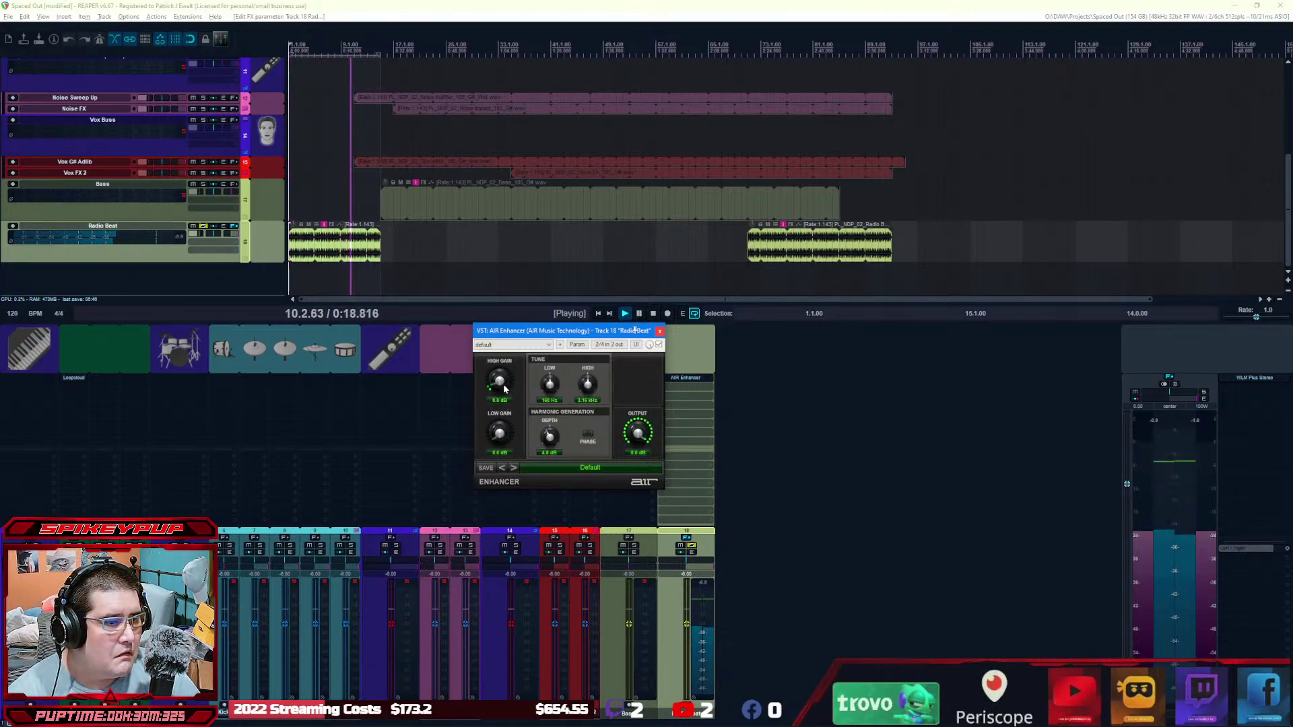
Step: Raise the Enhancer's high gain and low gain slightly, and reduce its harmonic generation depth
scroll(504, 388, up, 2)
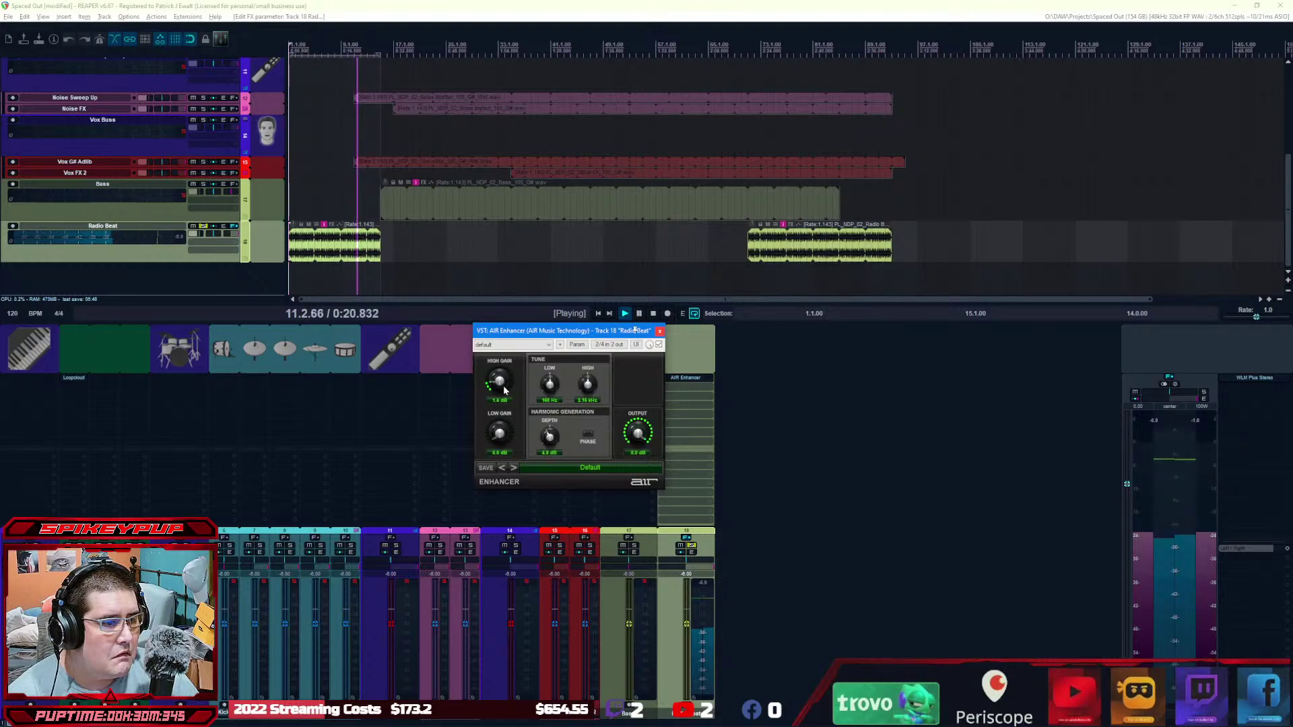
scroll(504, 388, up, 1)
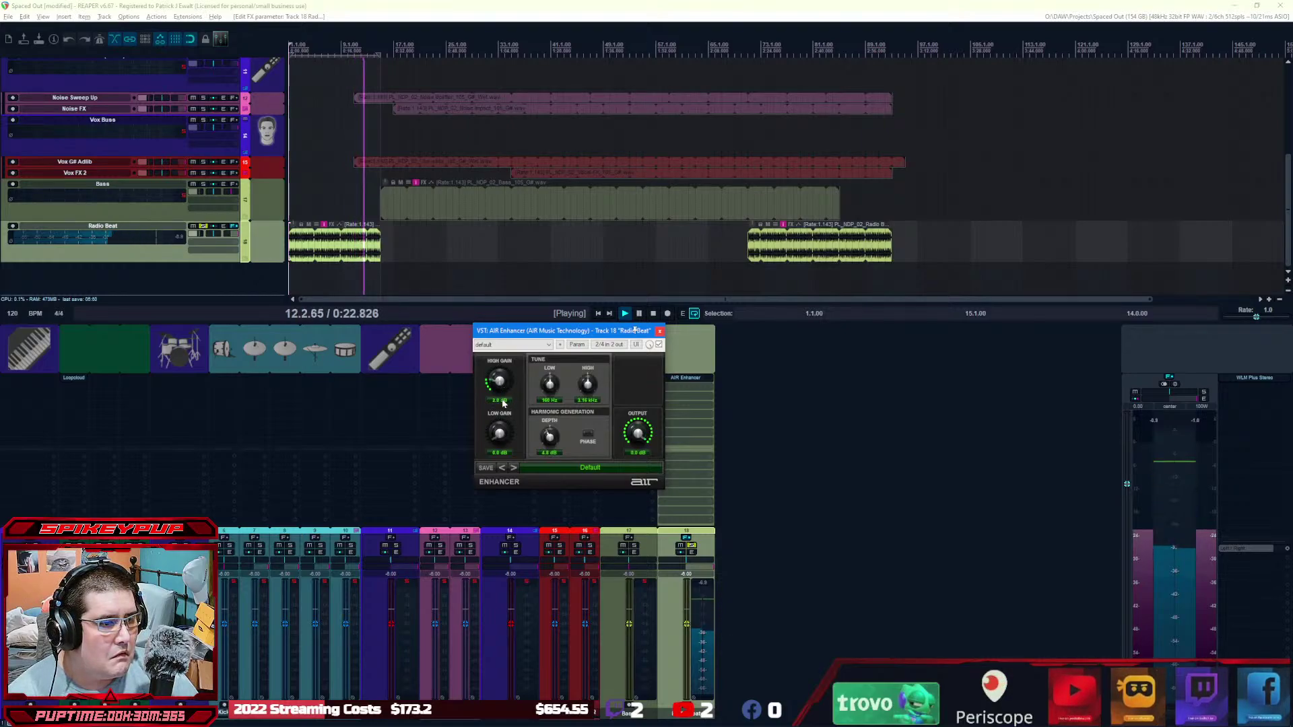
scroll(500, 434, up, 3)
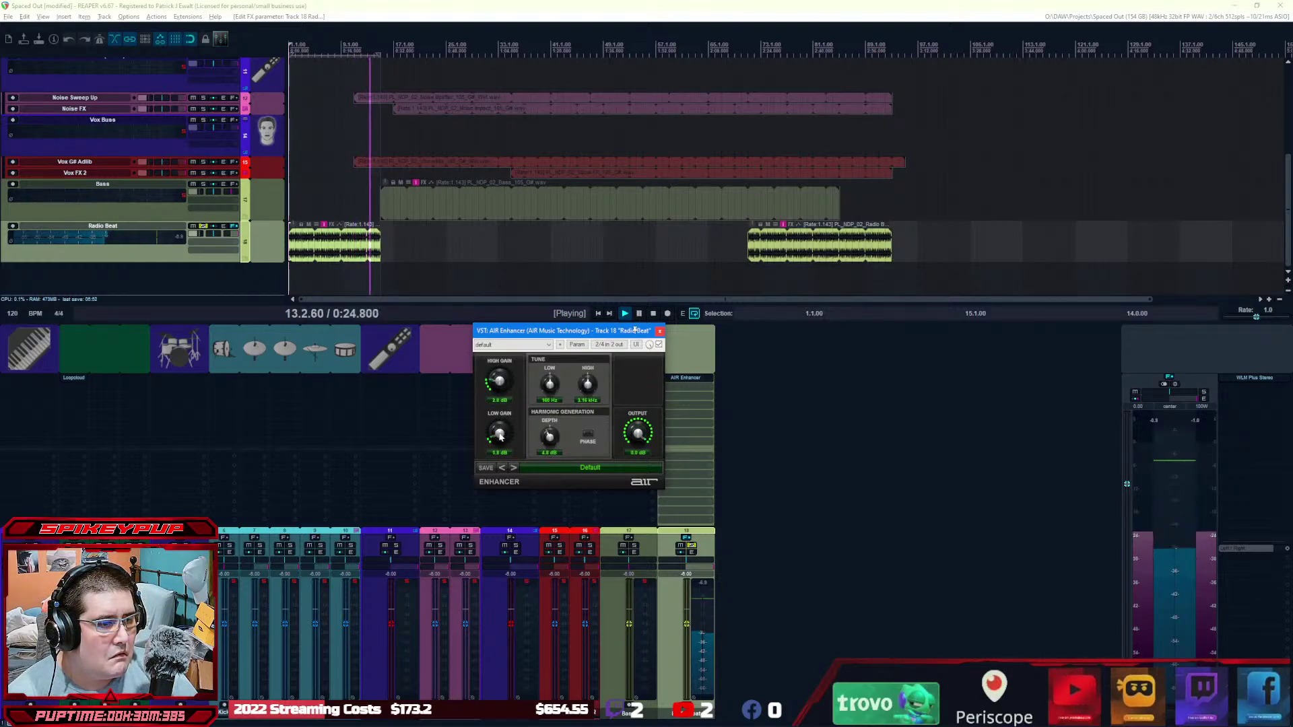
scroll(549, 436, down, 2)
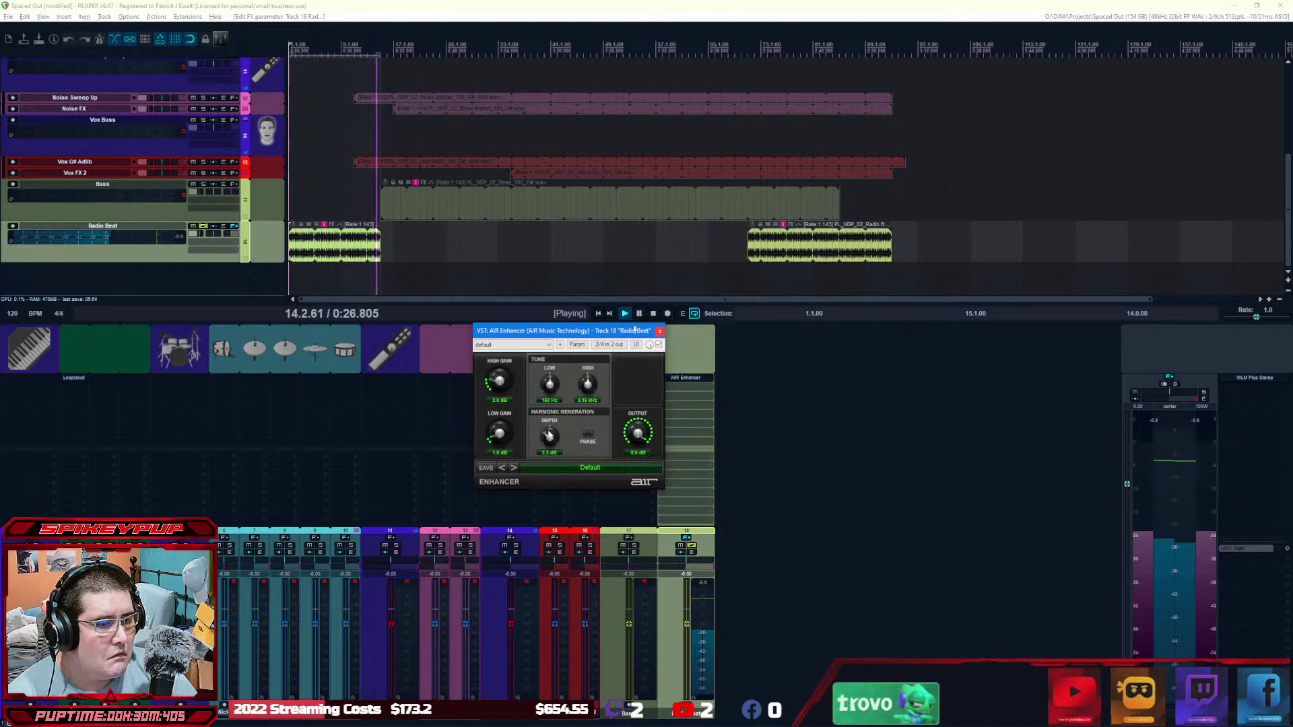
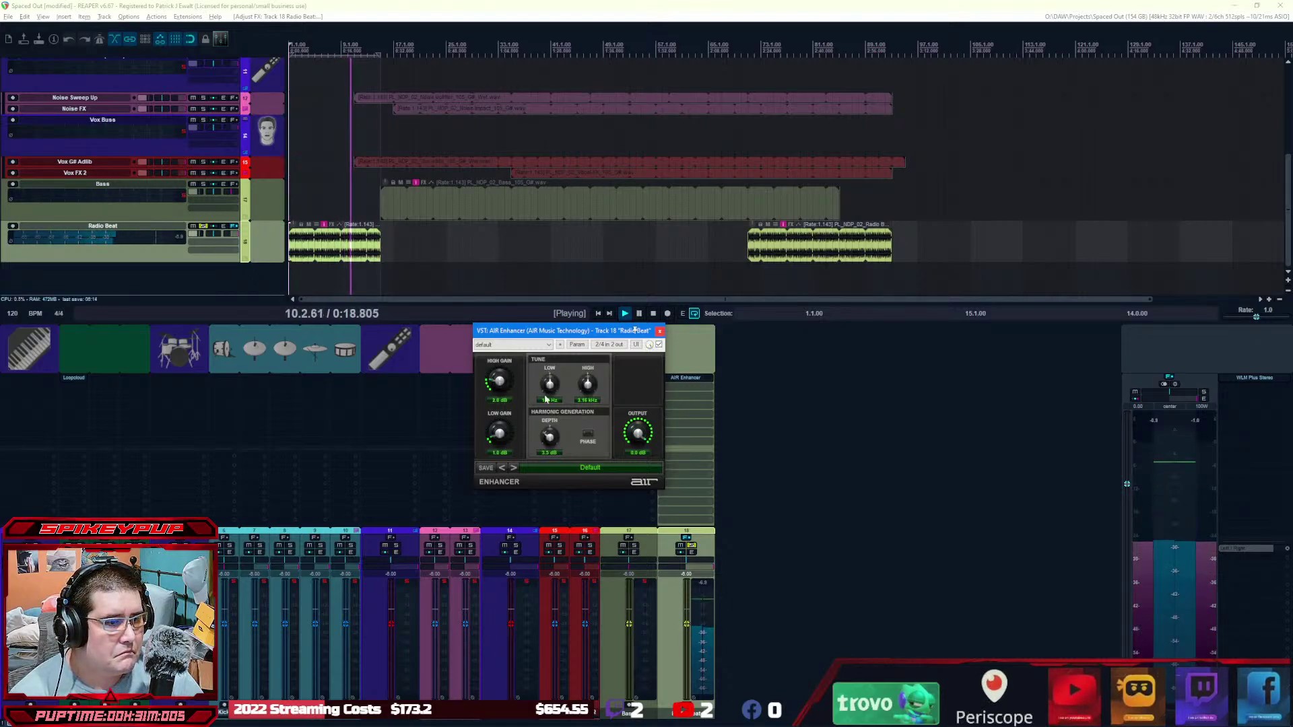
Step: Retune the Enhancer on the Radio Beat track by lowering its low frequency and raising its high frequency
scroll(553, 382, down, 2)
scroll(553, 382, down, 3)
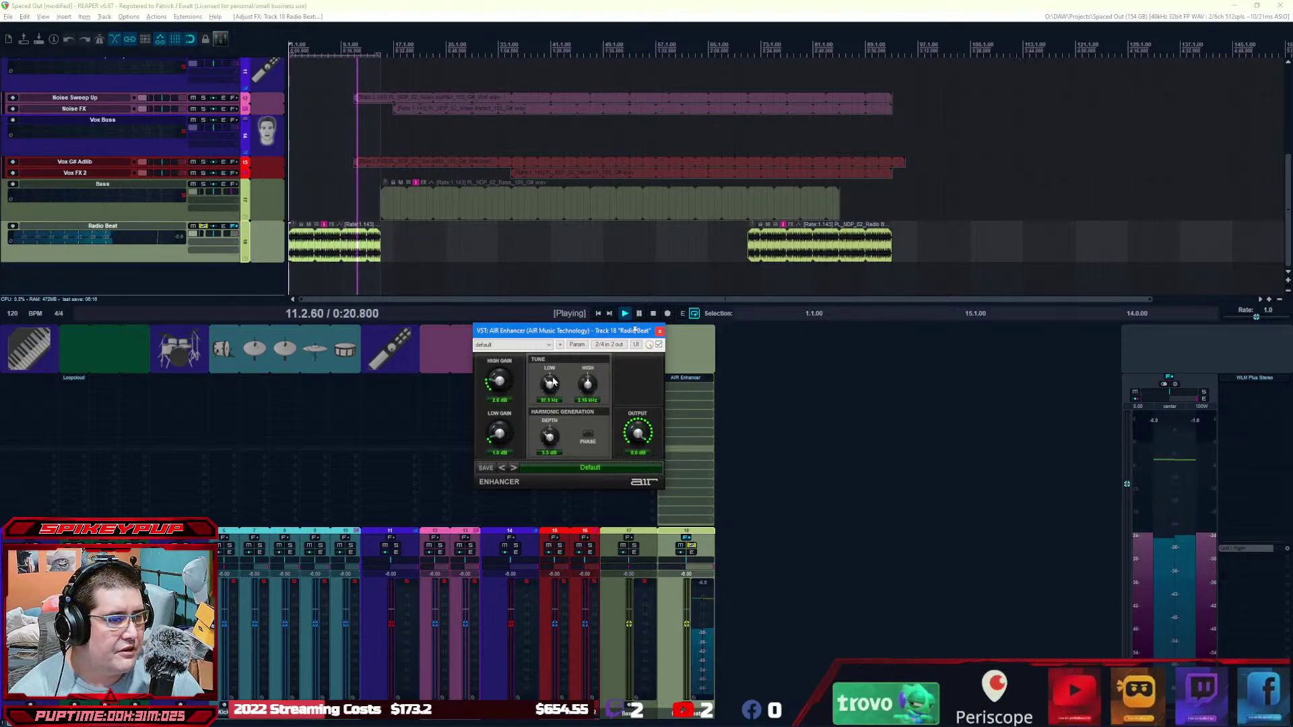
scroll(553, 382, down, 3)
scroll(553, 383, down, 2)
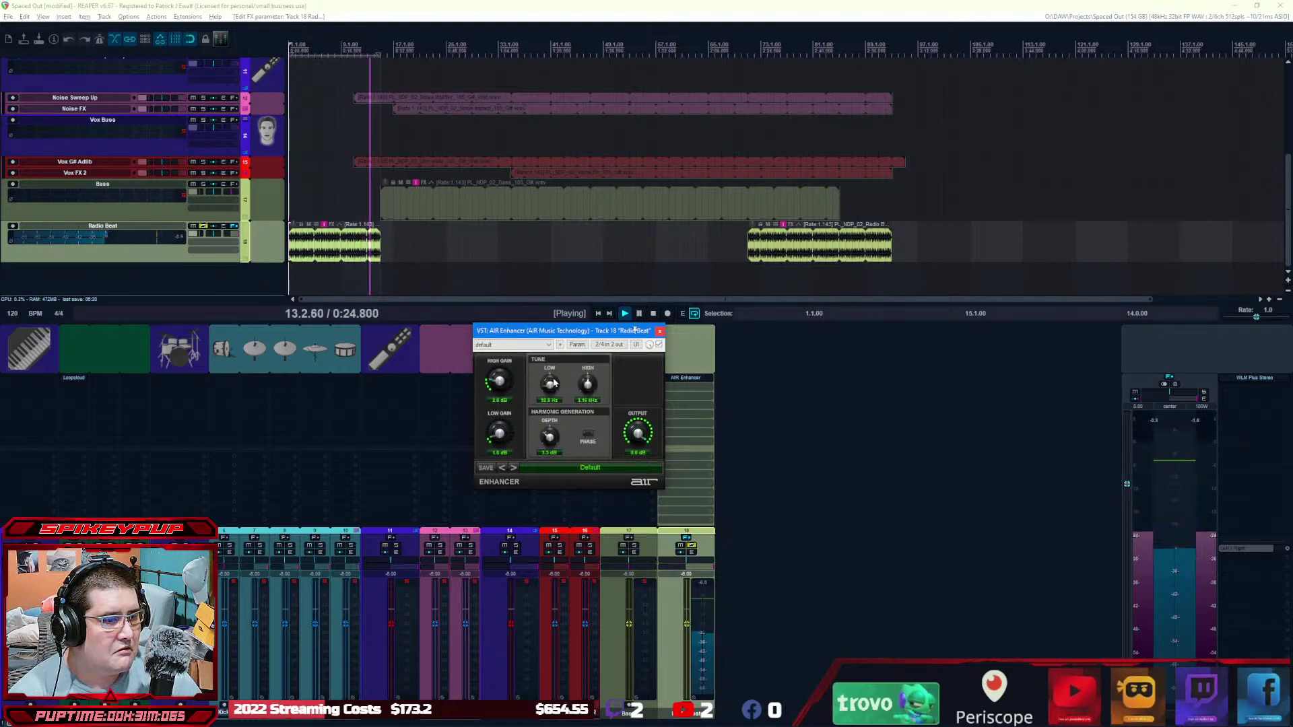
scroll(553, 383, down, 2)
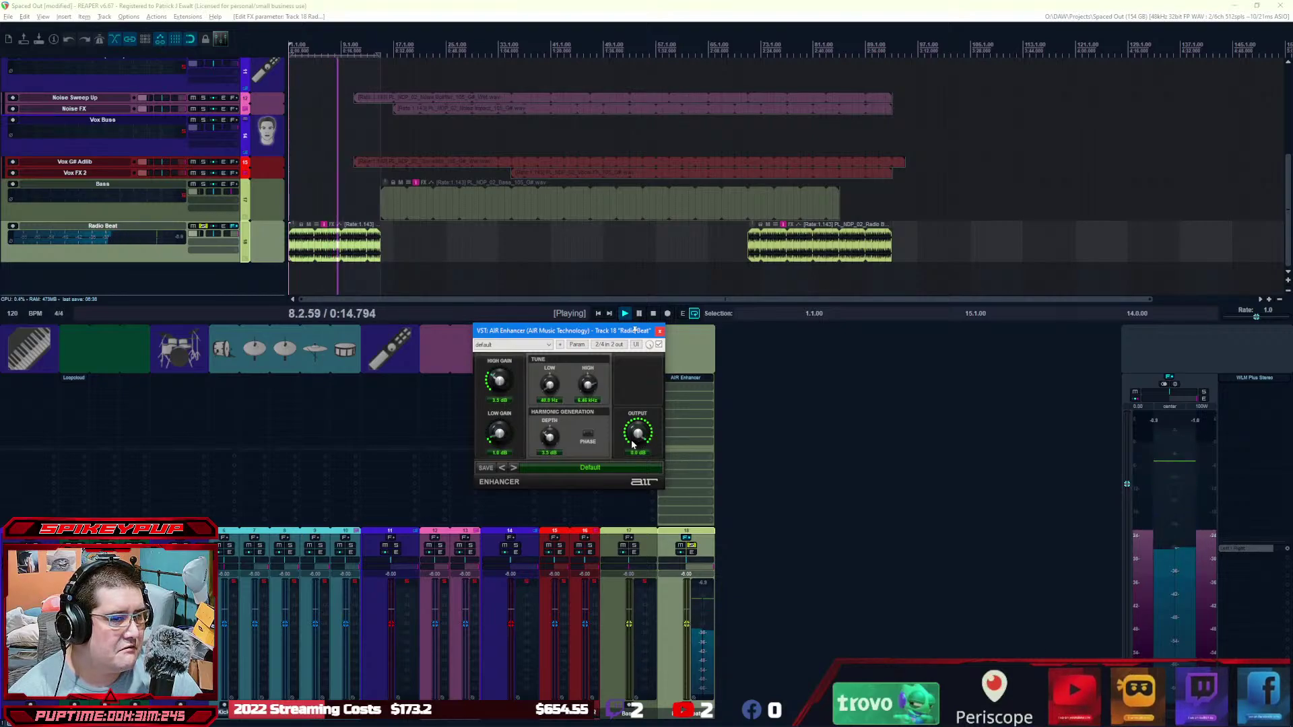
Step: Compare the Enhancer's sound on the Radio Beat track with Phase on and off, and close the effect window
click(589, 435)
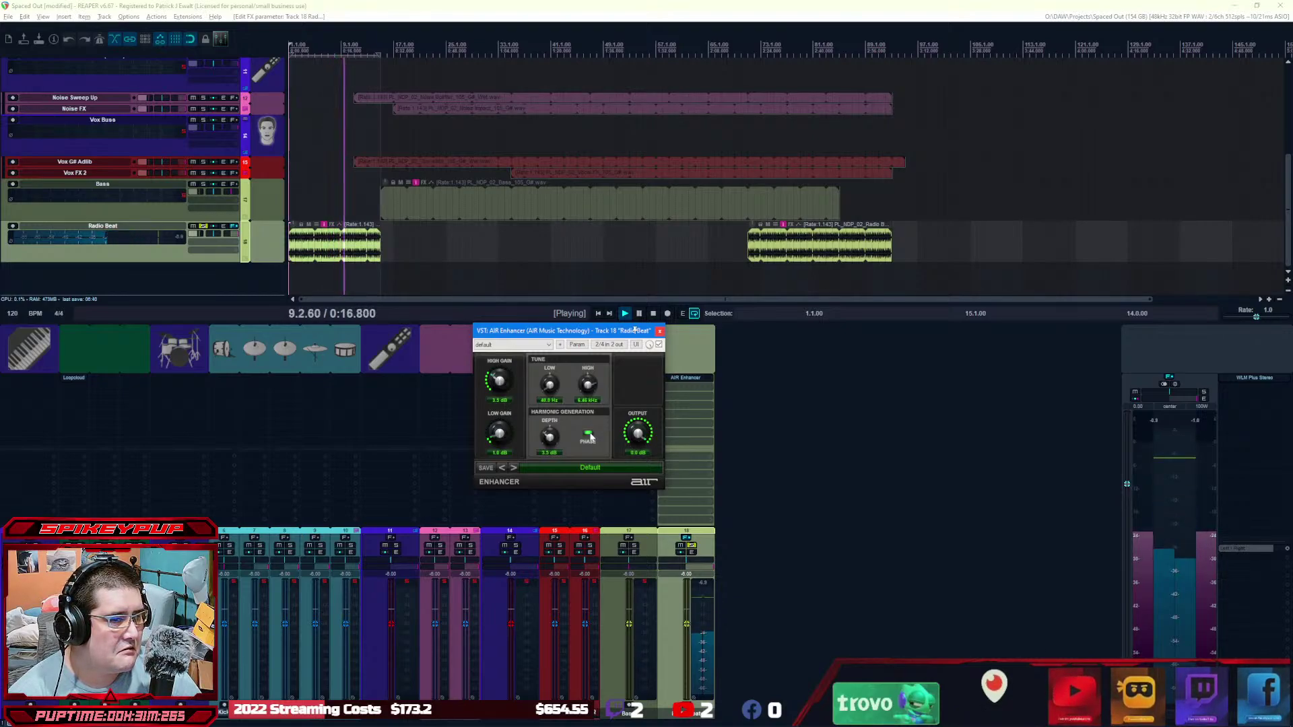
click(592, 437)
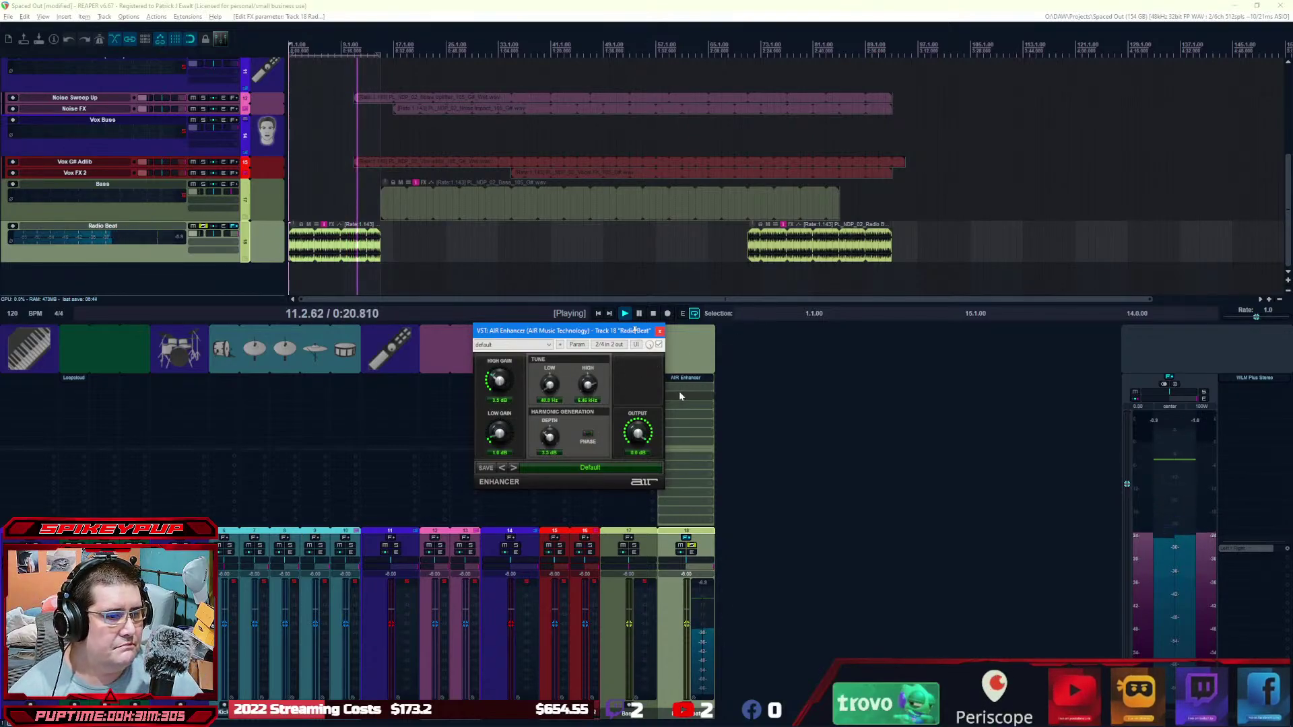
click(660, 332)
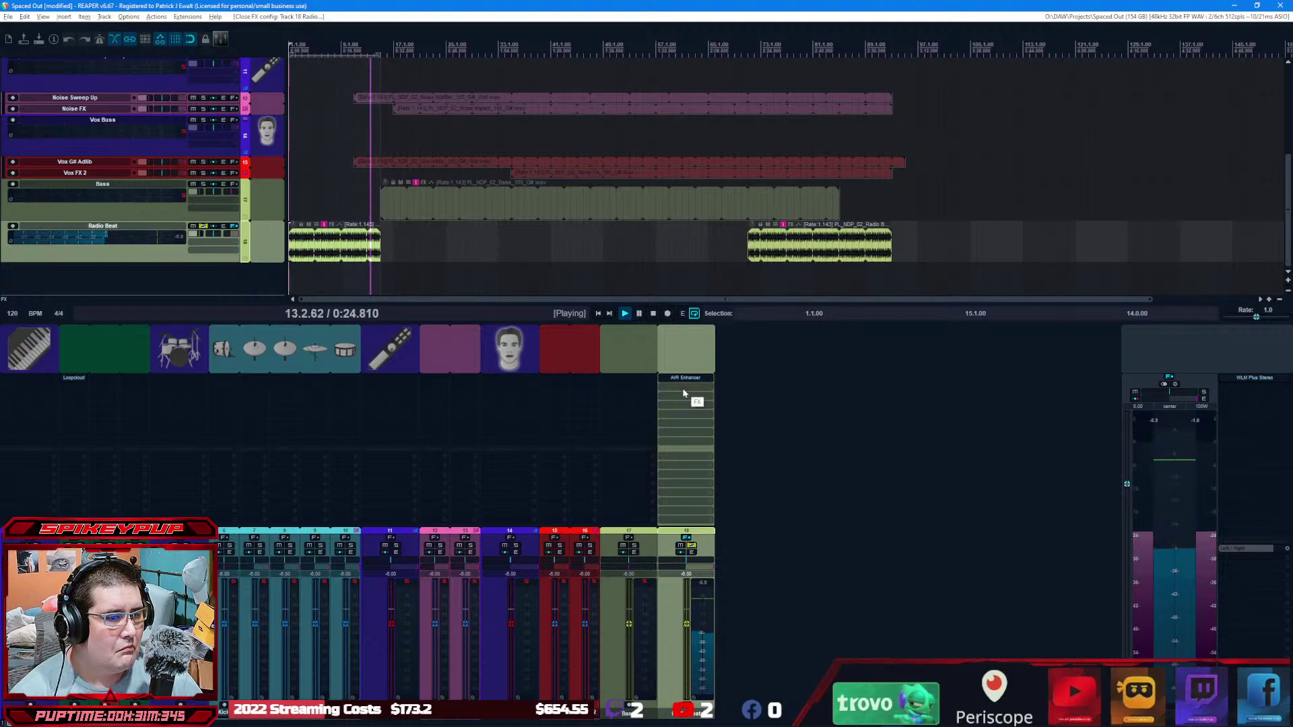
Step: Search the effects for "excite" and add EXCITER X64 (TWest Productions) to the Radio Beat track
double_click(684, 393)
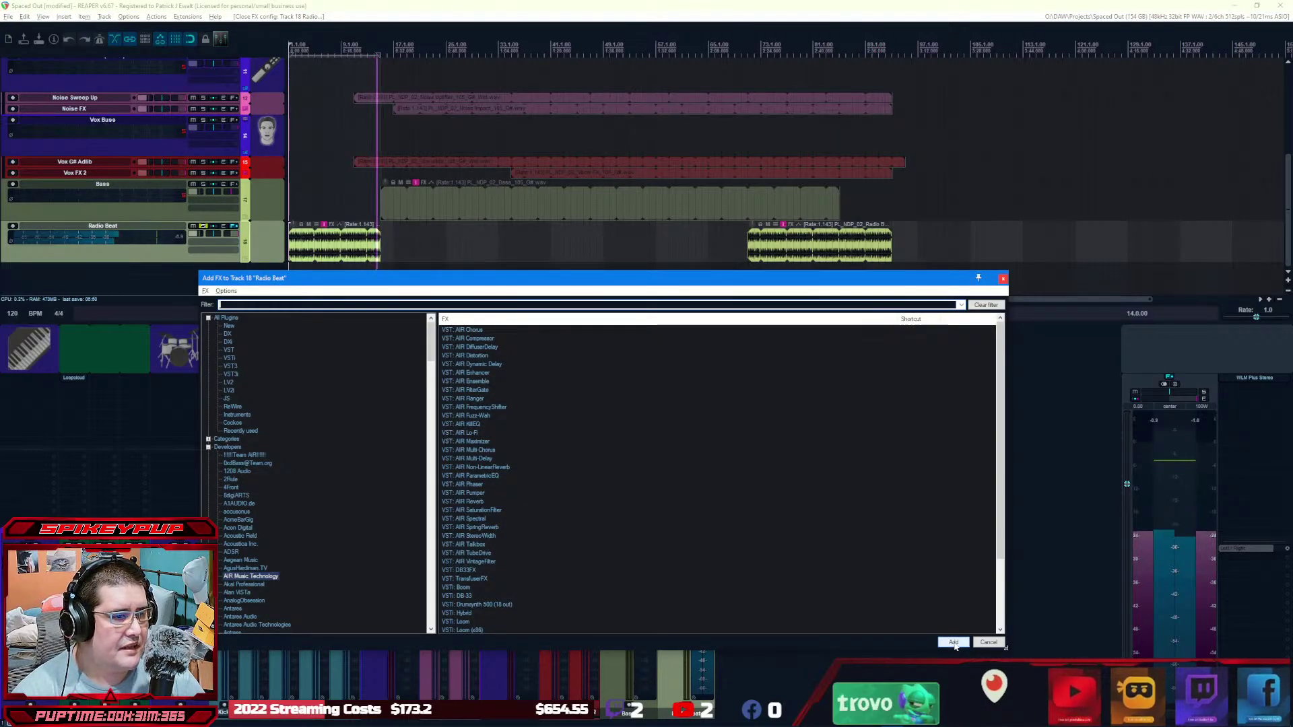
text(excite)
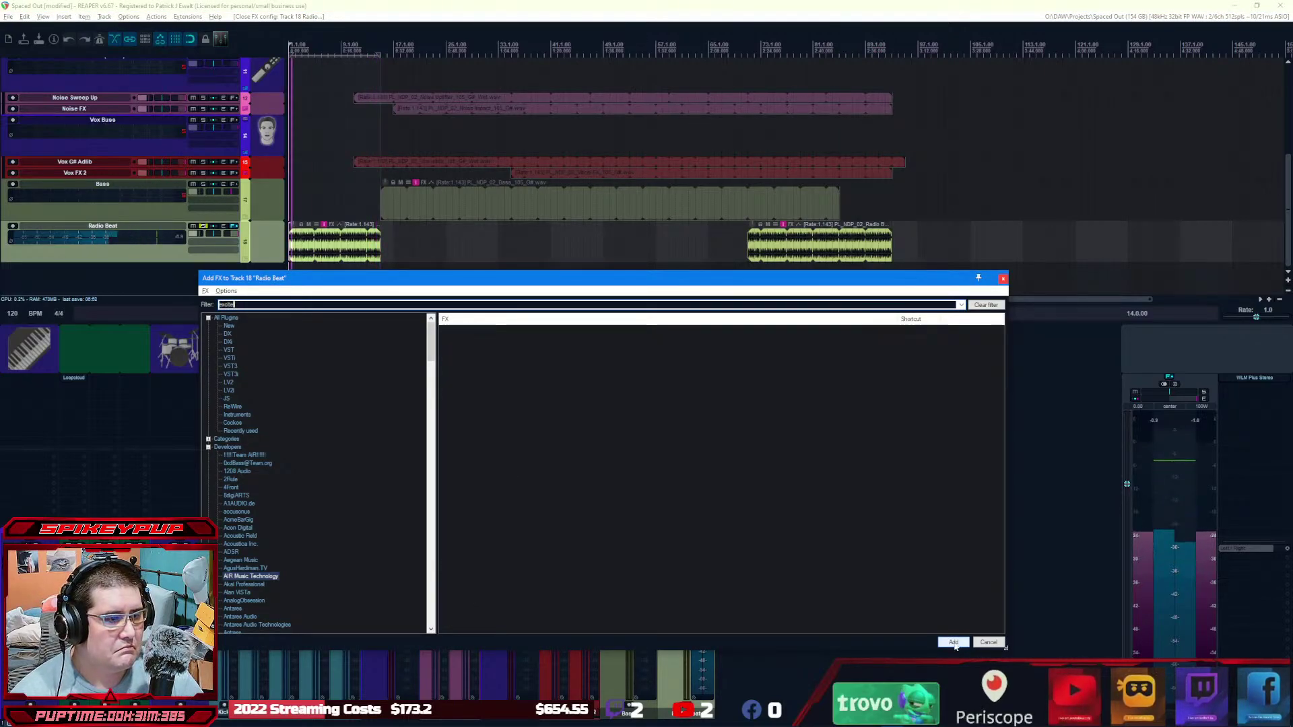
key(Down)
key(Down)
key(Down)
key(Down)
key(Down)
key(Down)
key(Down)
key(Down)
key(Down)
key(Down)
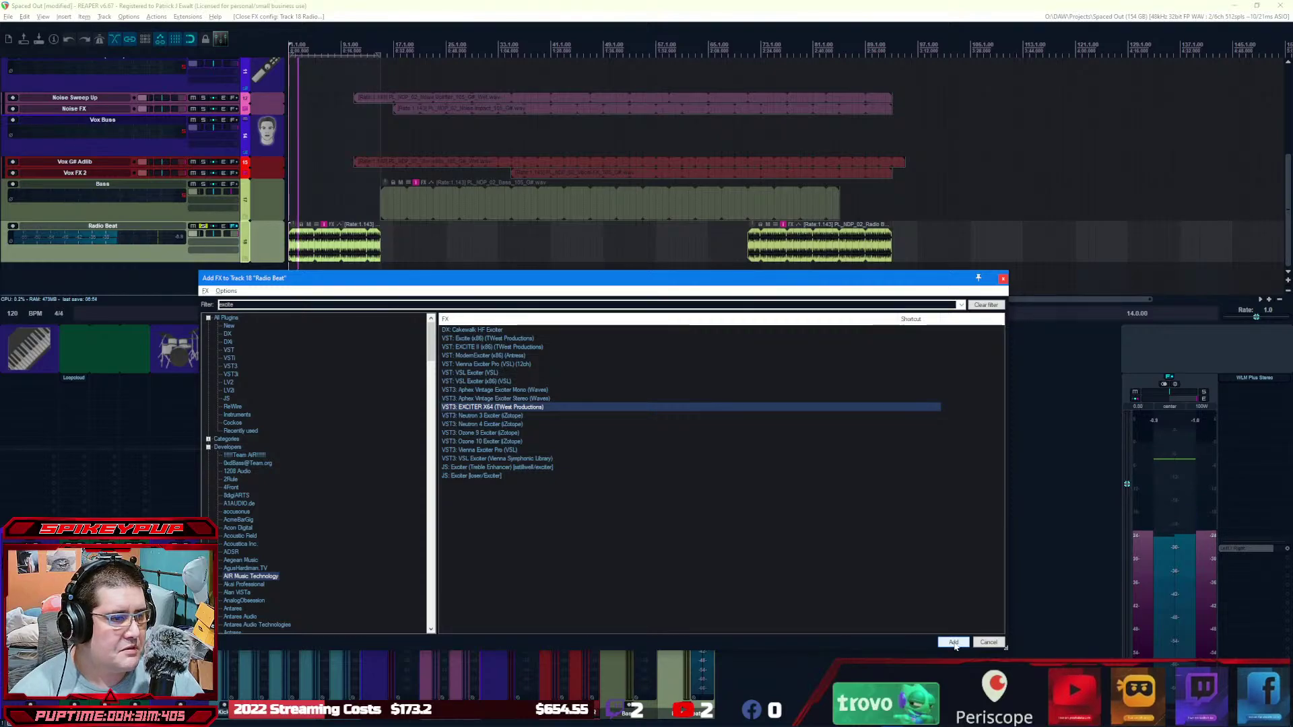
key(Down)
key(Down)
key(Down)
key(Down)
key(Up)
key(Up)
key(Up)
key(Up)
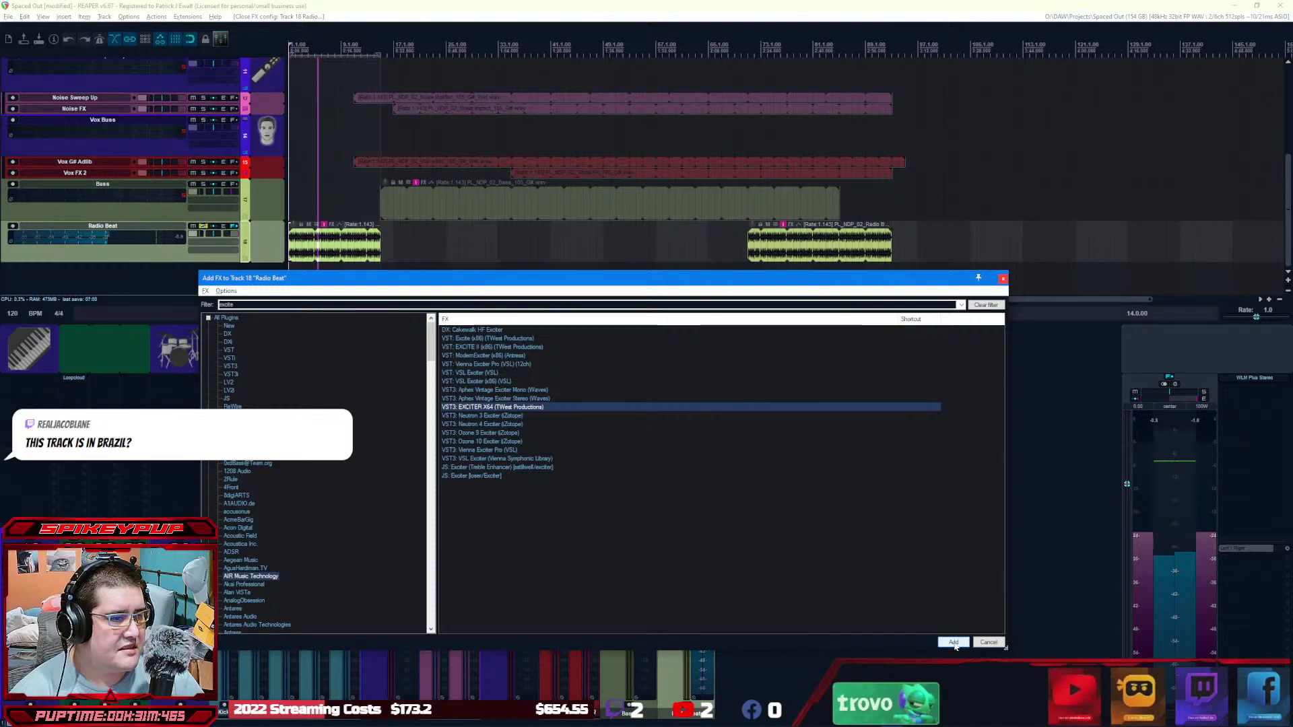
click(953, 642)
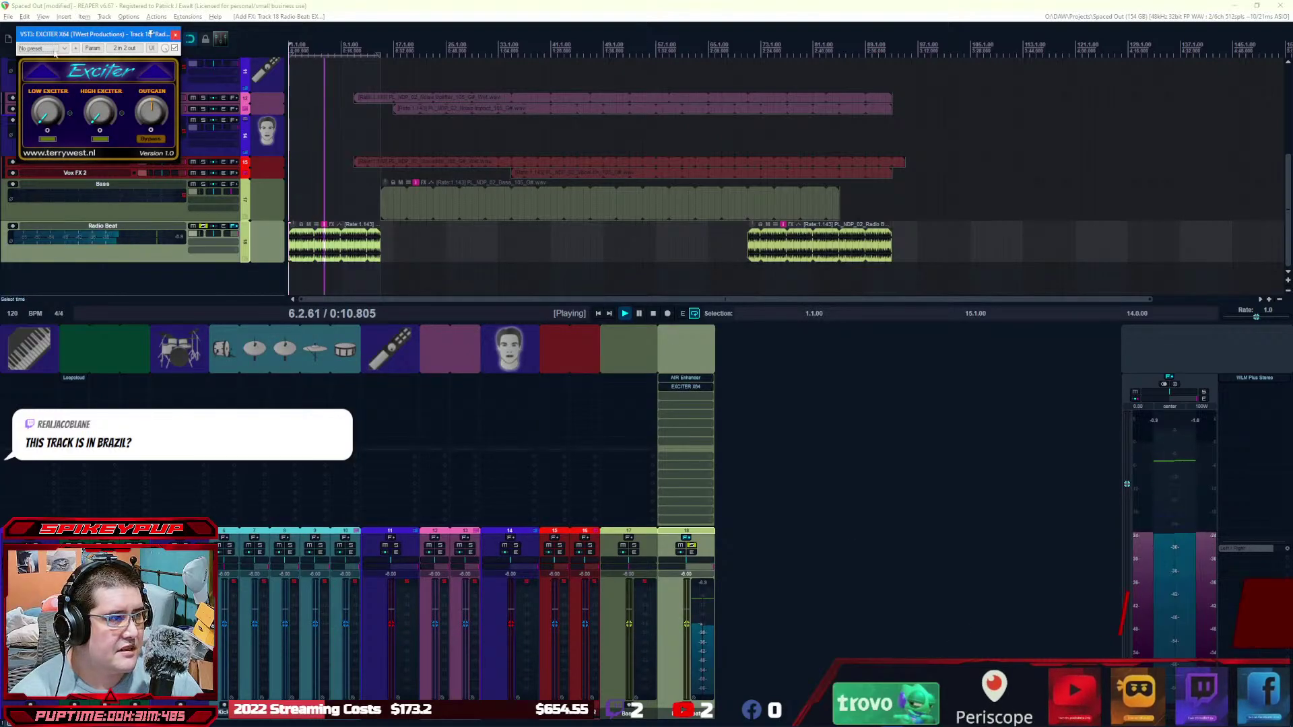
Step: Switch on the Exciter's low and high bands, set both Low Exciter and High Exciter to 5.0, and close it
drag(111, 38, 561, 290)
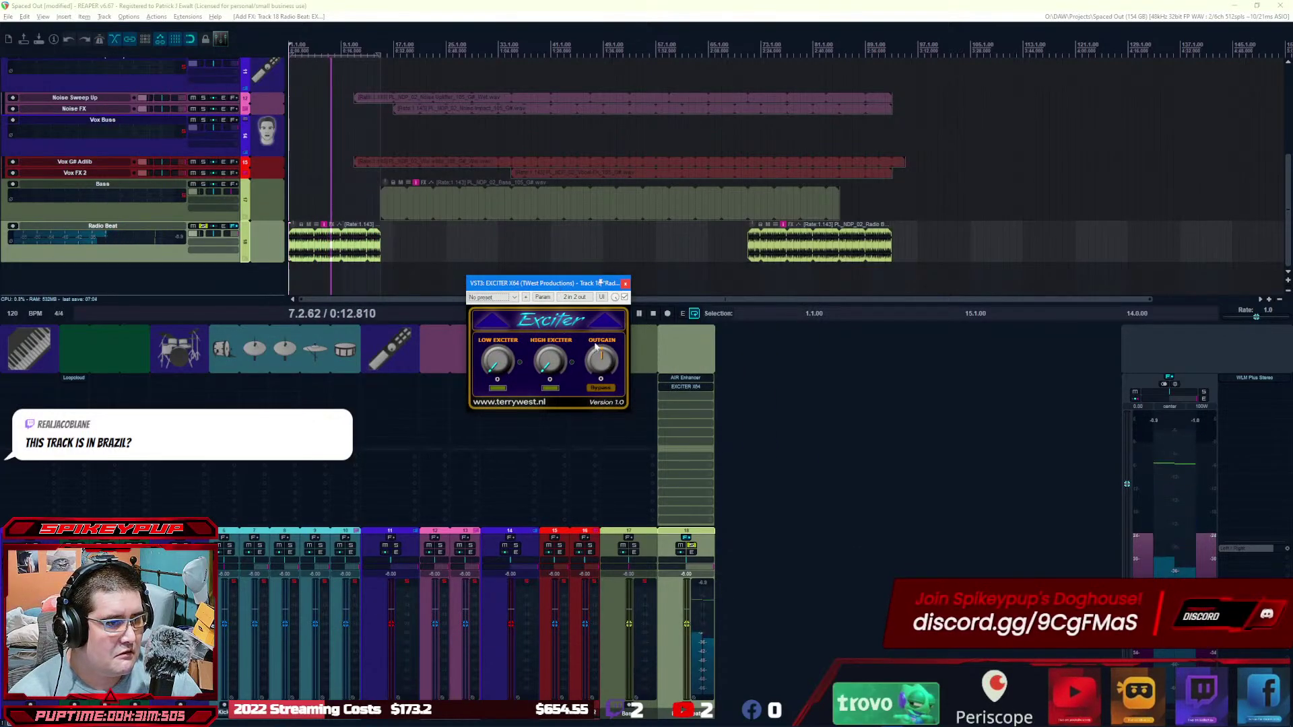
click(497, 387)
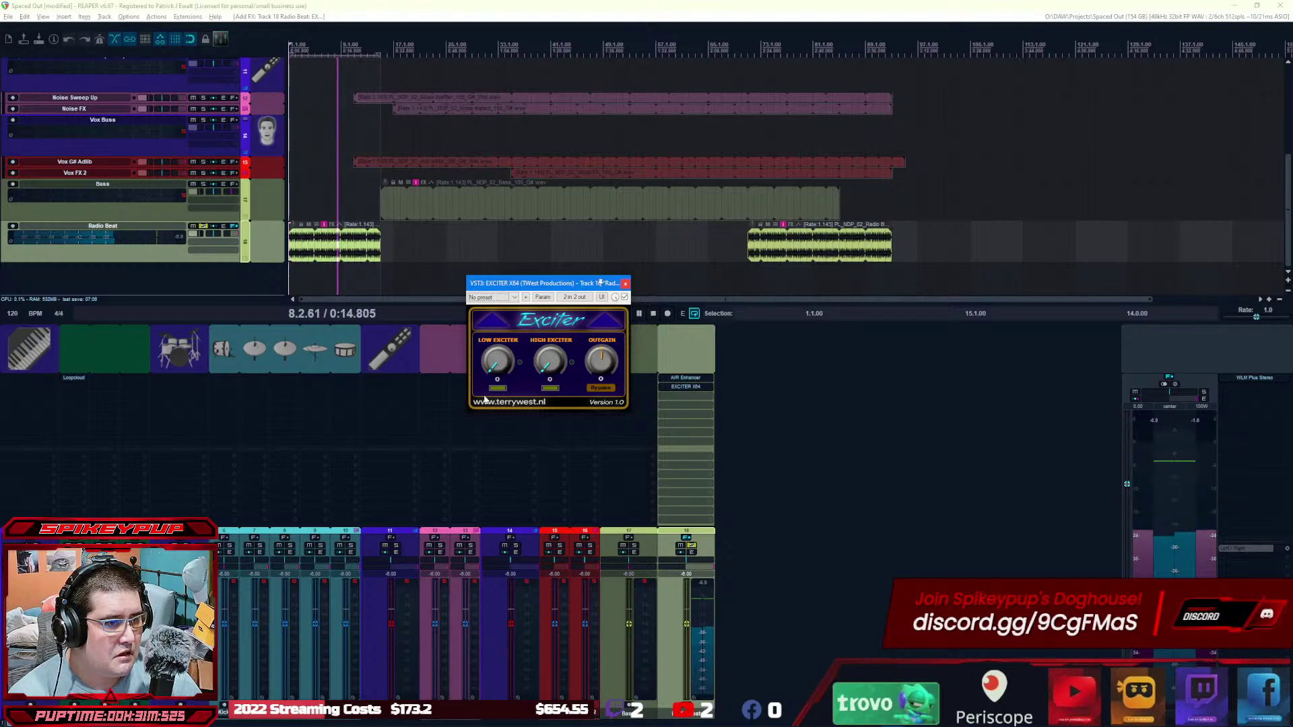
click(550, 388)
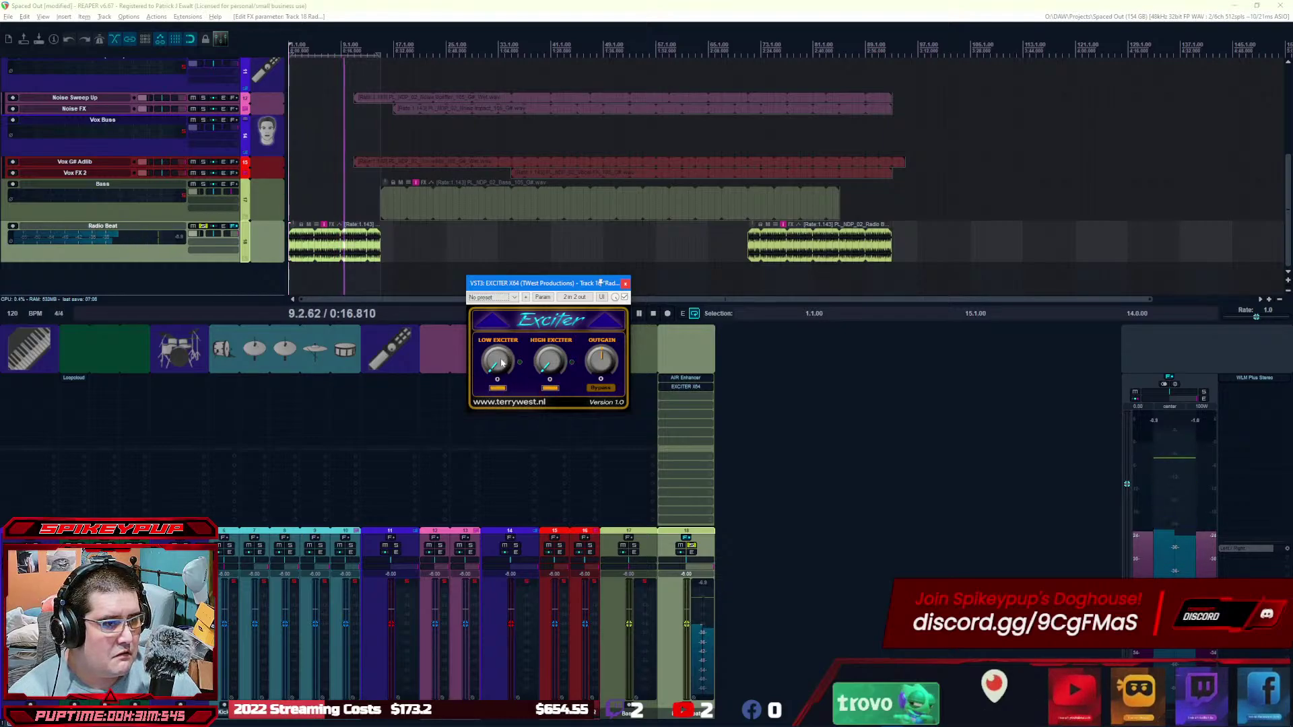
drag(497, 362, 494, 334)
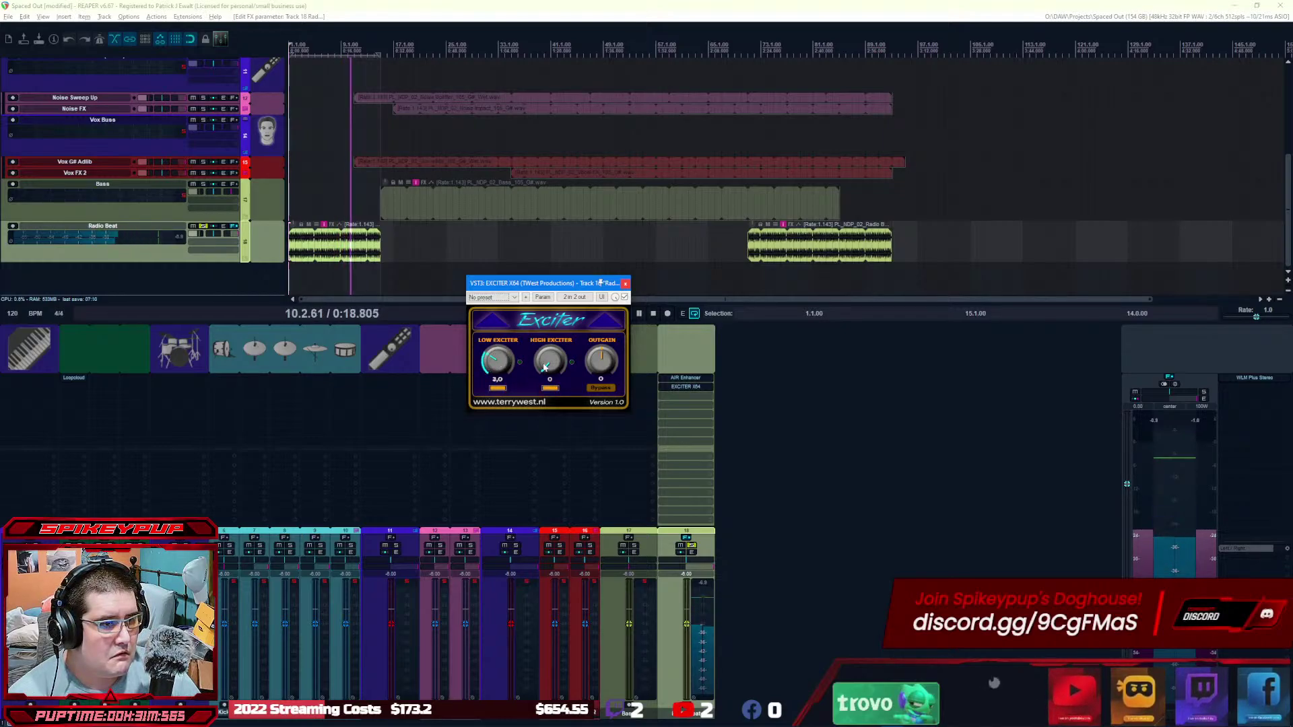
drag(549, 361, 499, 345)
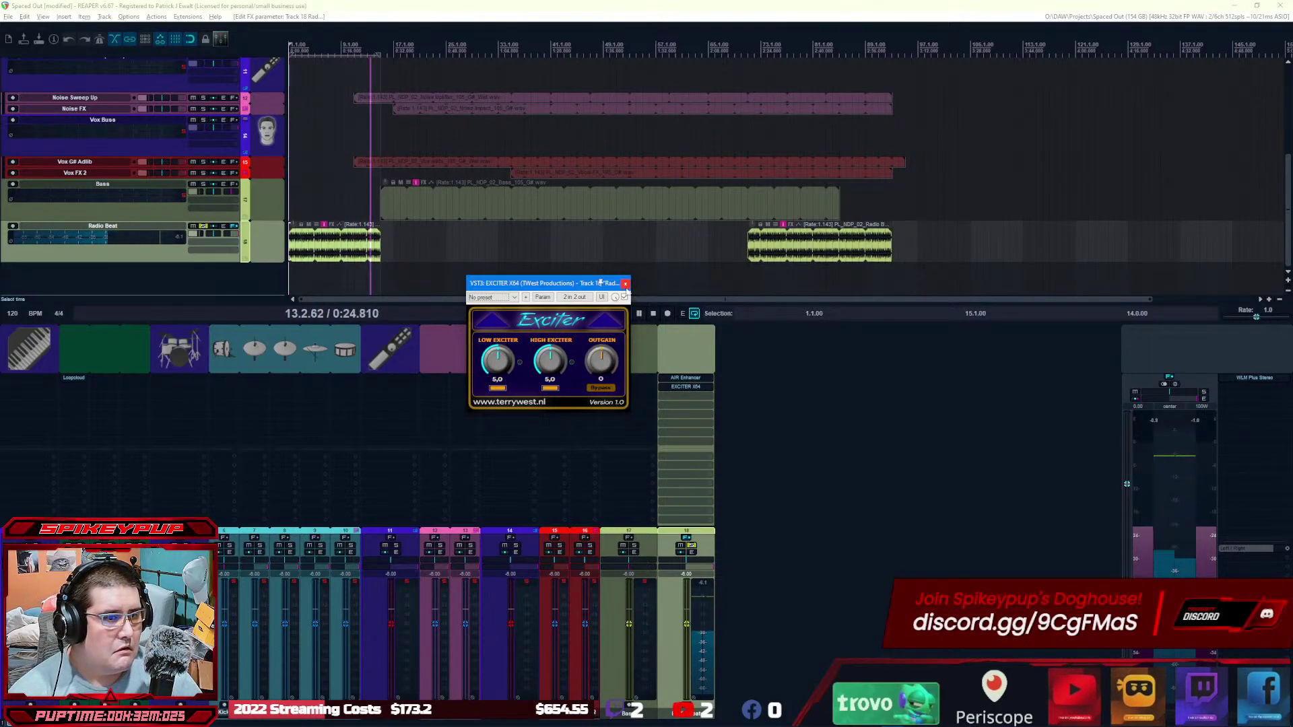
click(625, 283)
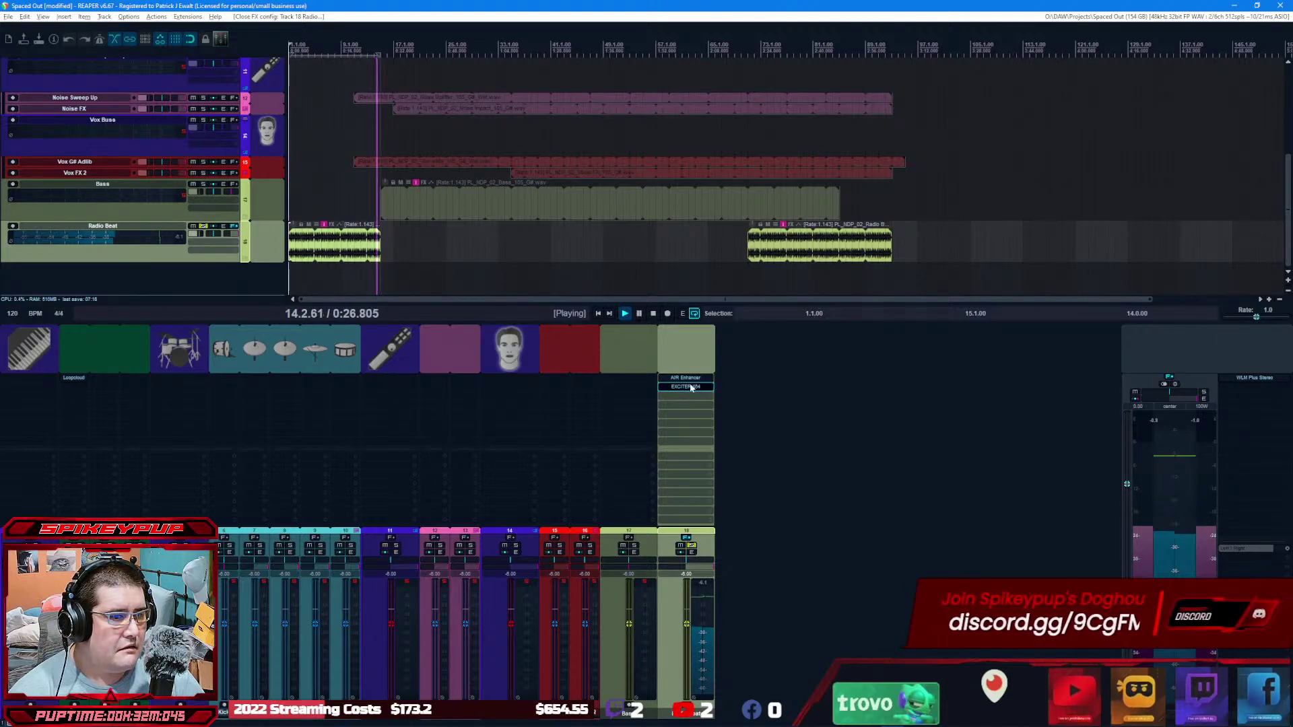
Step: Compare the Radio Beat track with its effects bypassed and enabled, and stop playback
click(686, 538)
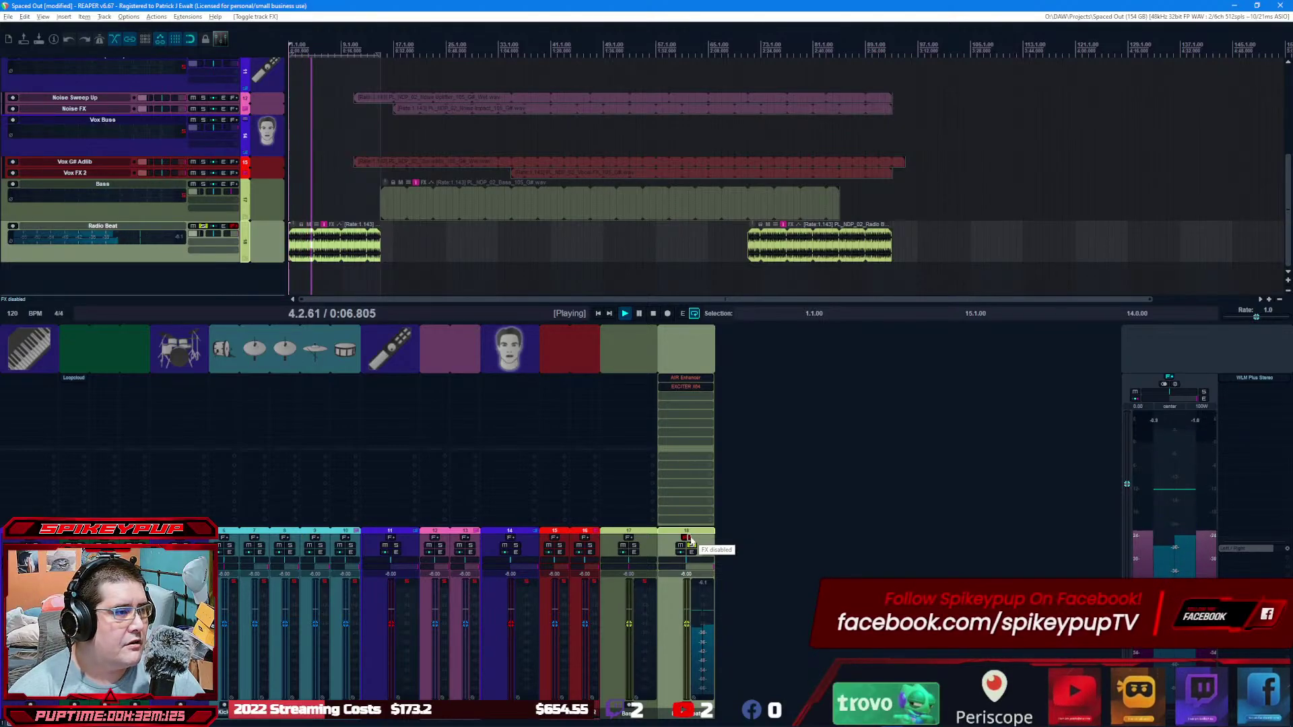
click(686, 539)
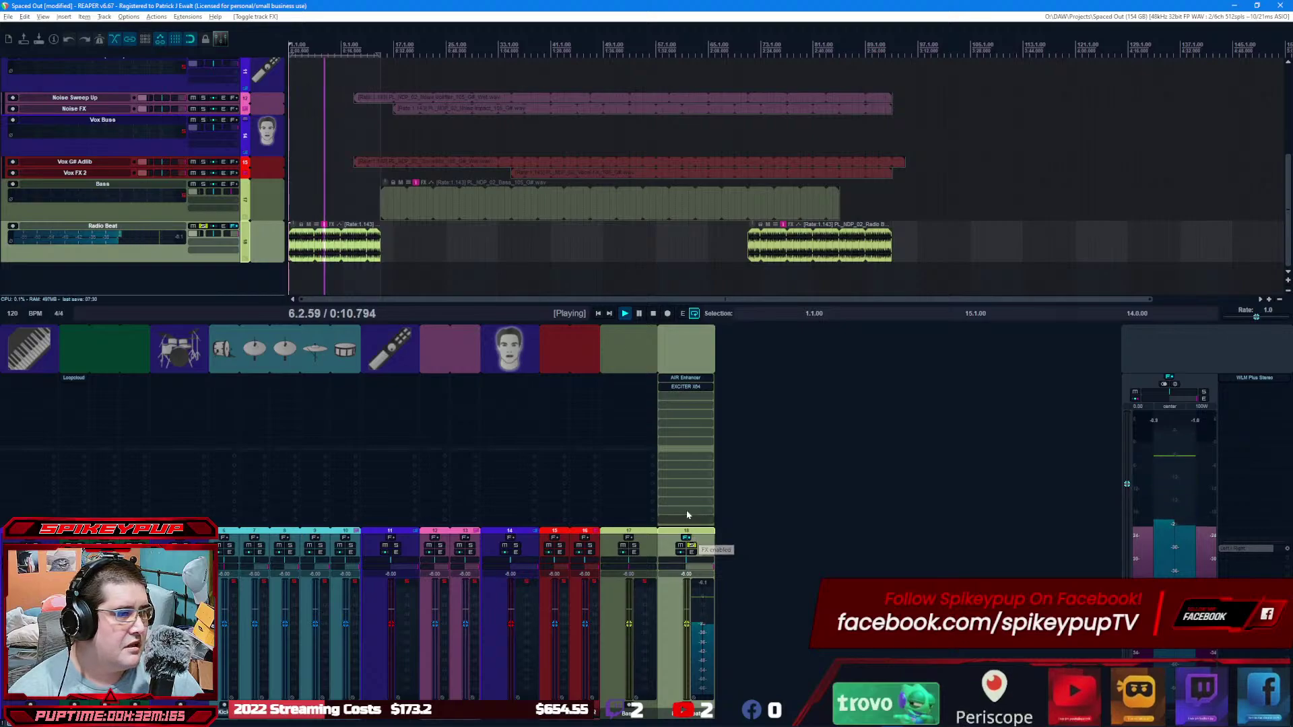
click(627, 314)
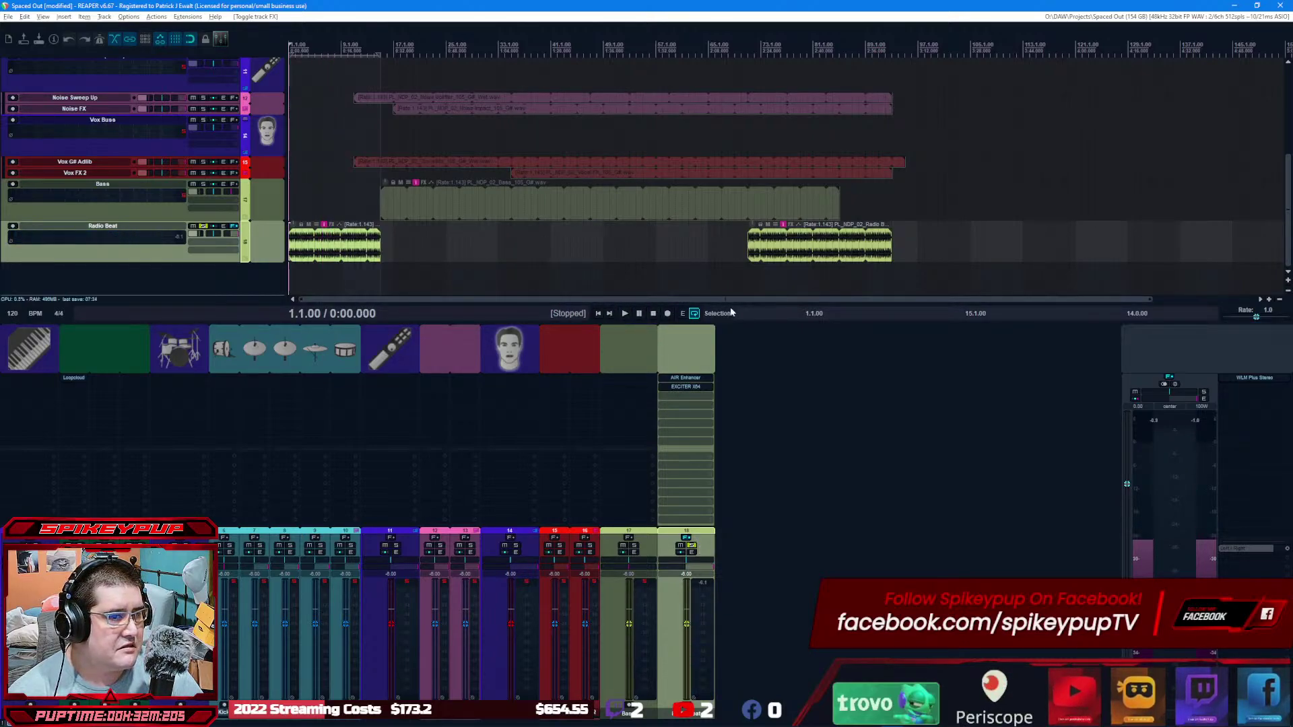
Step: Remove the AIR Enhancer and EXCITER X64 effects from the Radio Beat track
scroll(140, 164, up, 5)
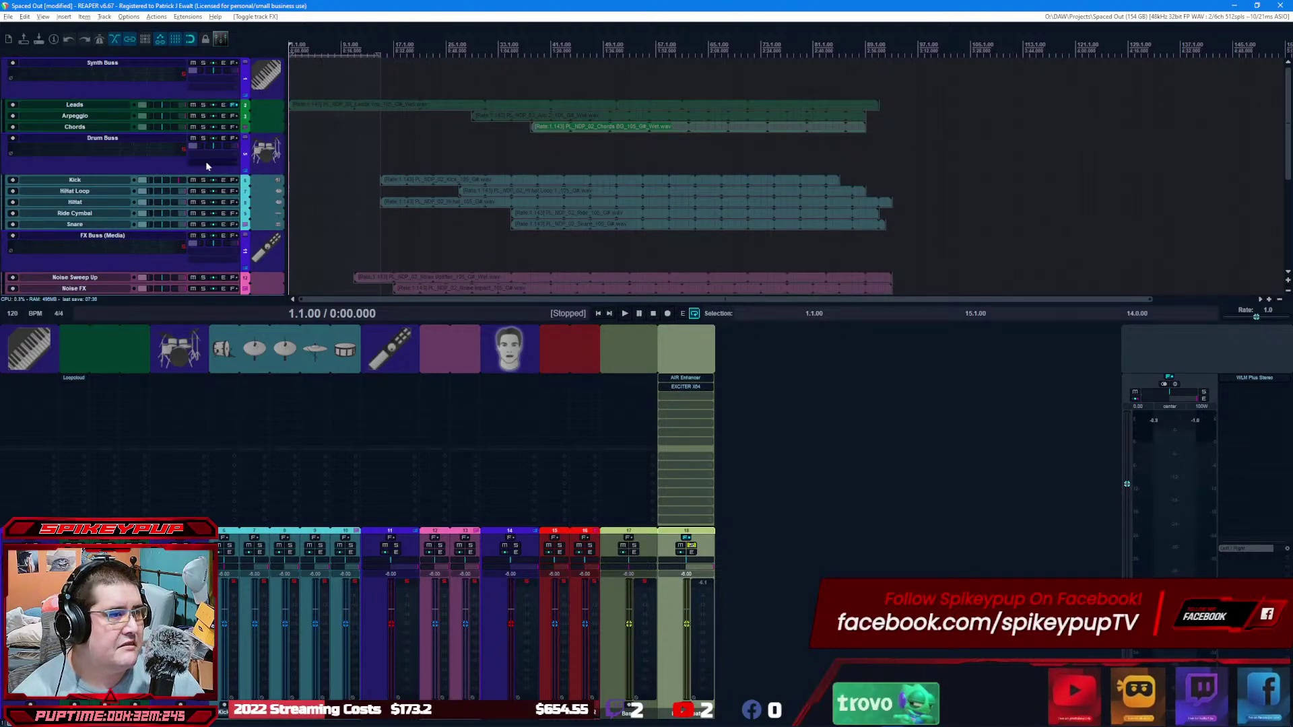
alt+click(688, 376)
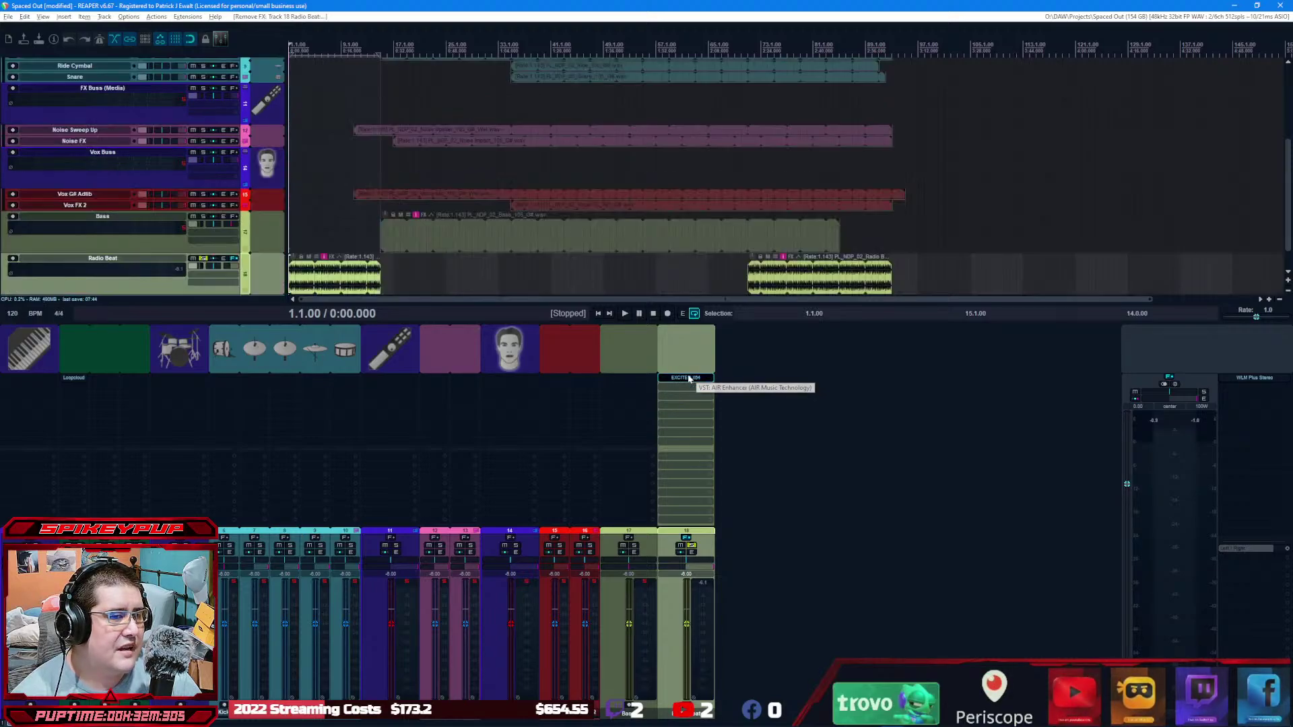
alt+click(687, 379)
Step: Search the effects for "scheps", add Scheps Parallel Particles Stereo (Waves) to the Radio Beat track, and move its window clear of the track list
double_click(688, 382)
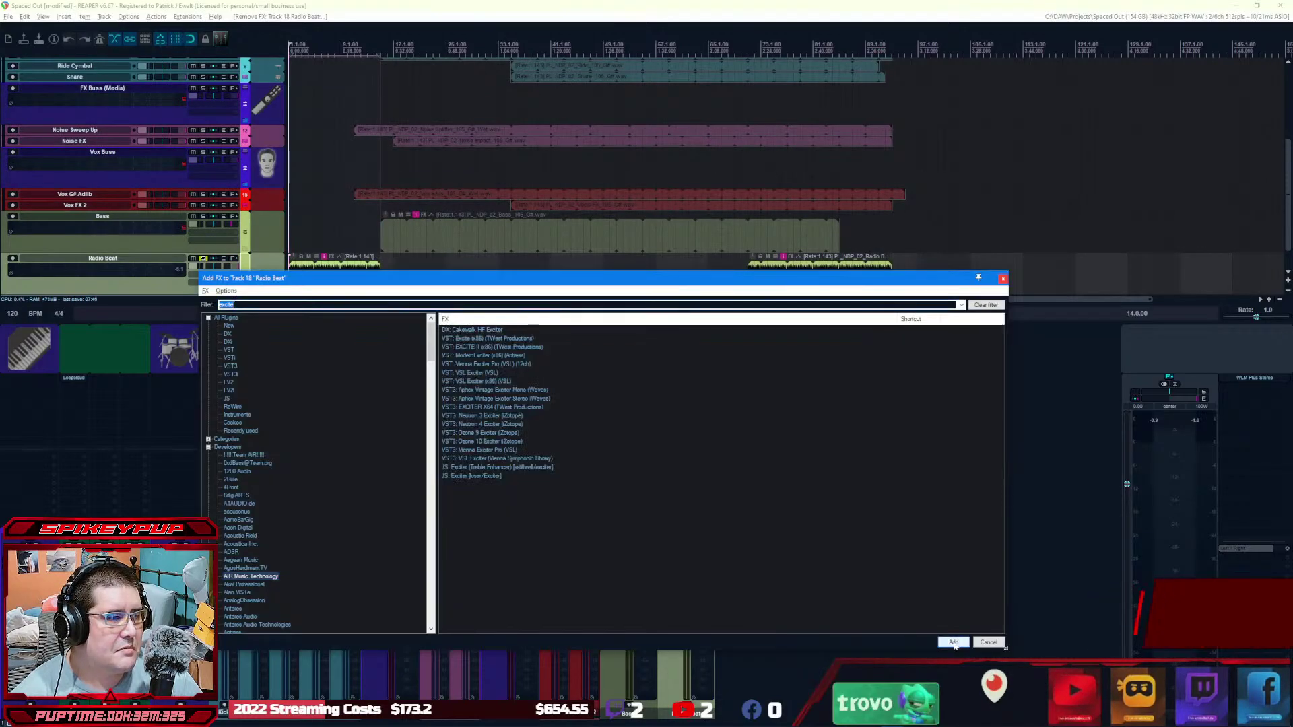
key(BackSpace)
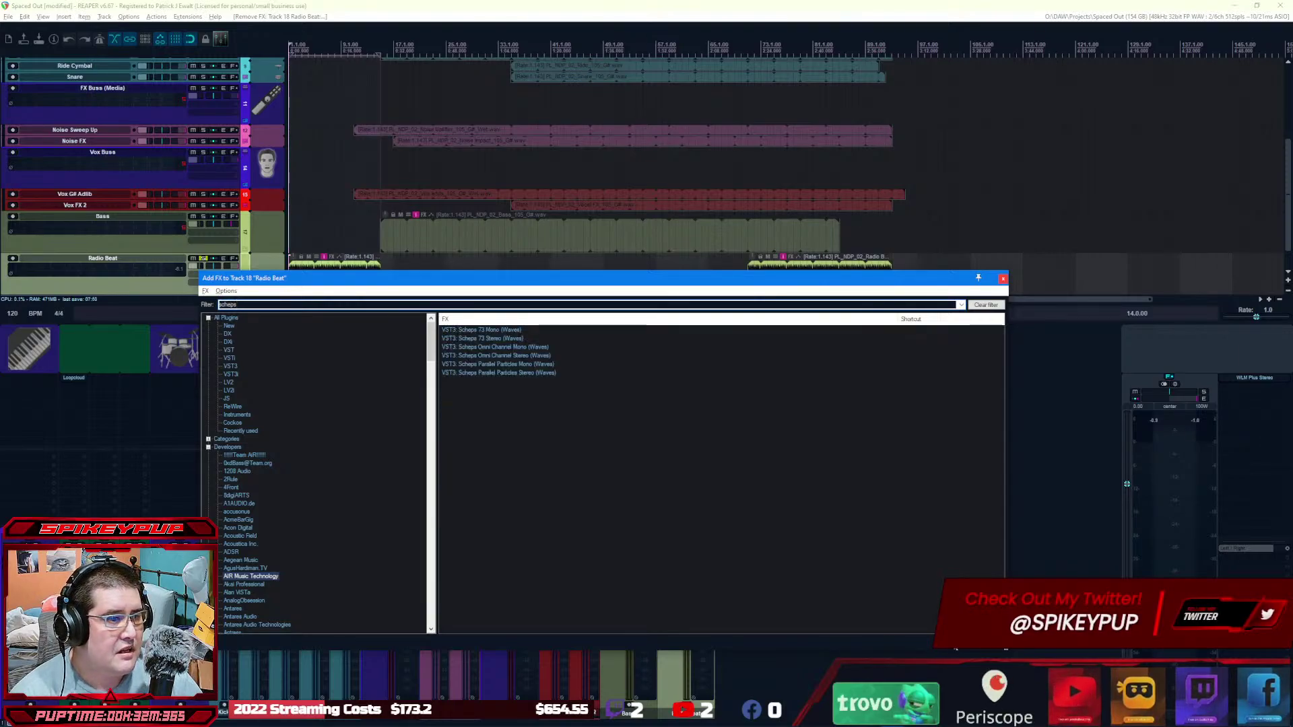
key(Down)
key(Down)
key(Down)
key(Down)
key(Down)
key(Down)
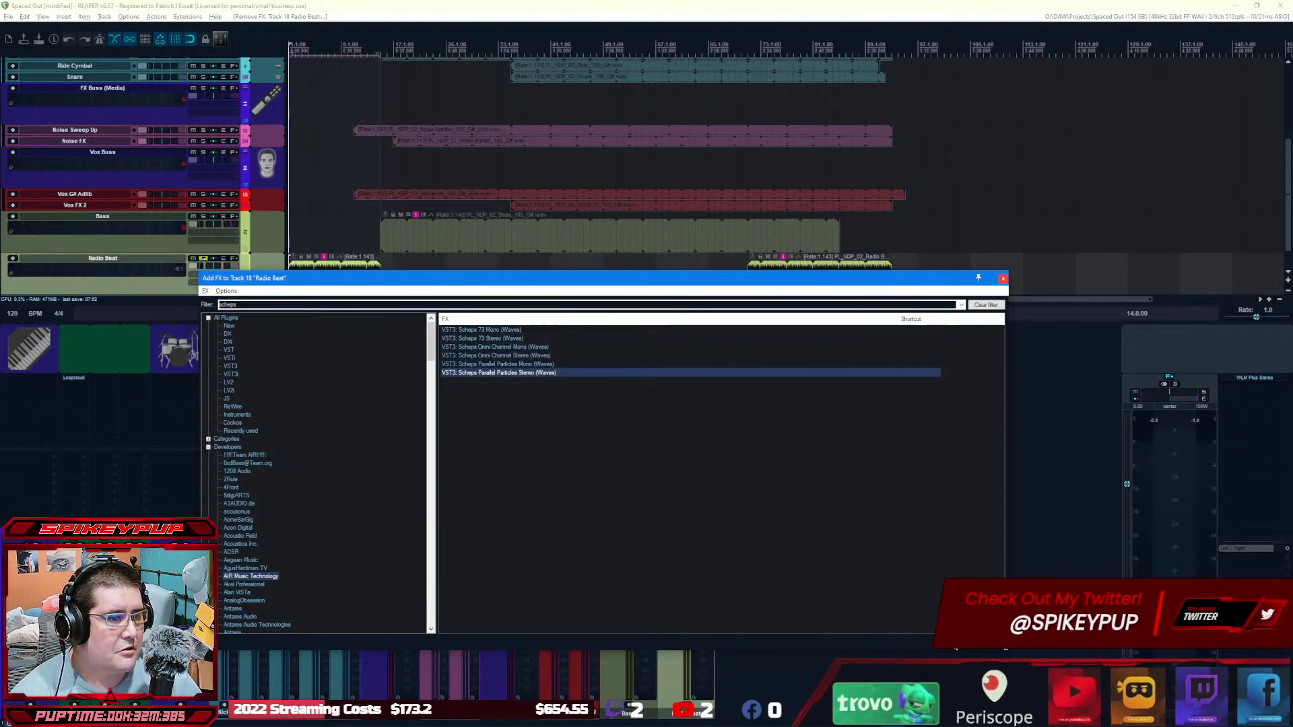
key(Return)
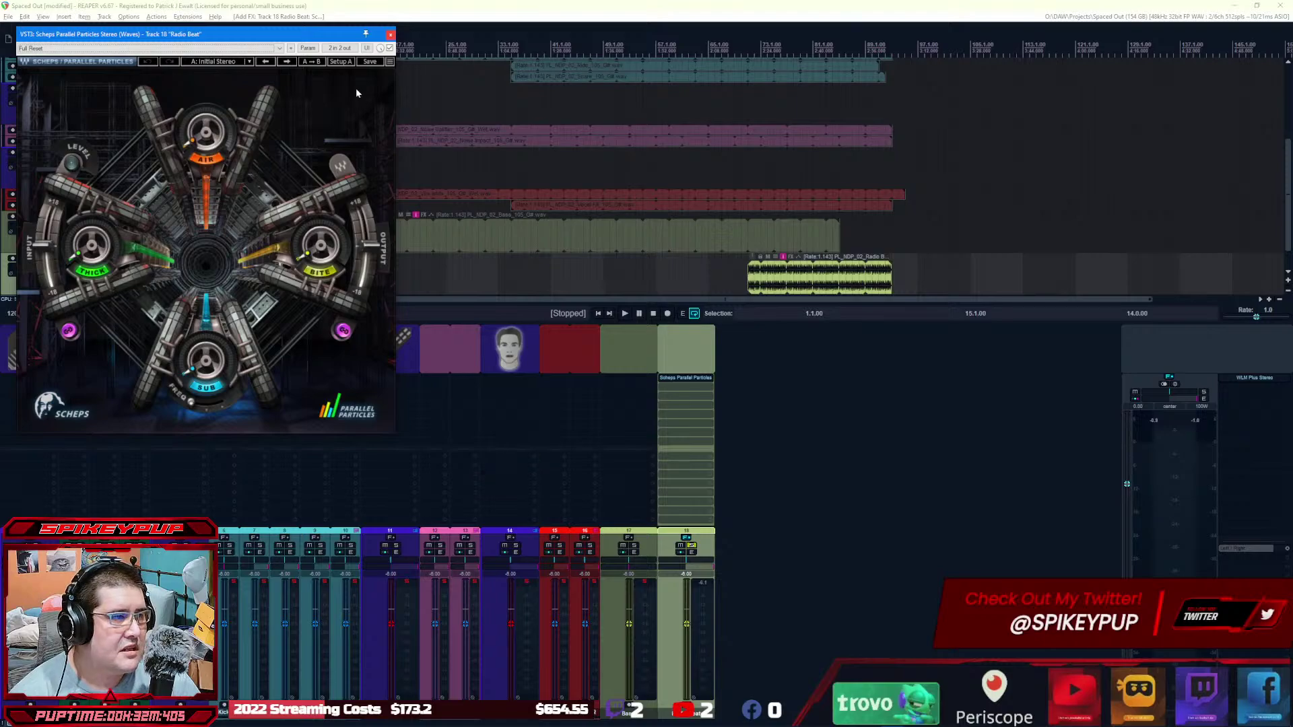
drag(266, 33, 1022, 129)
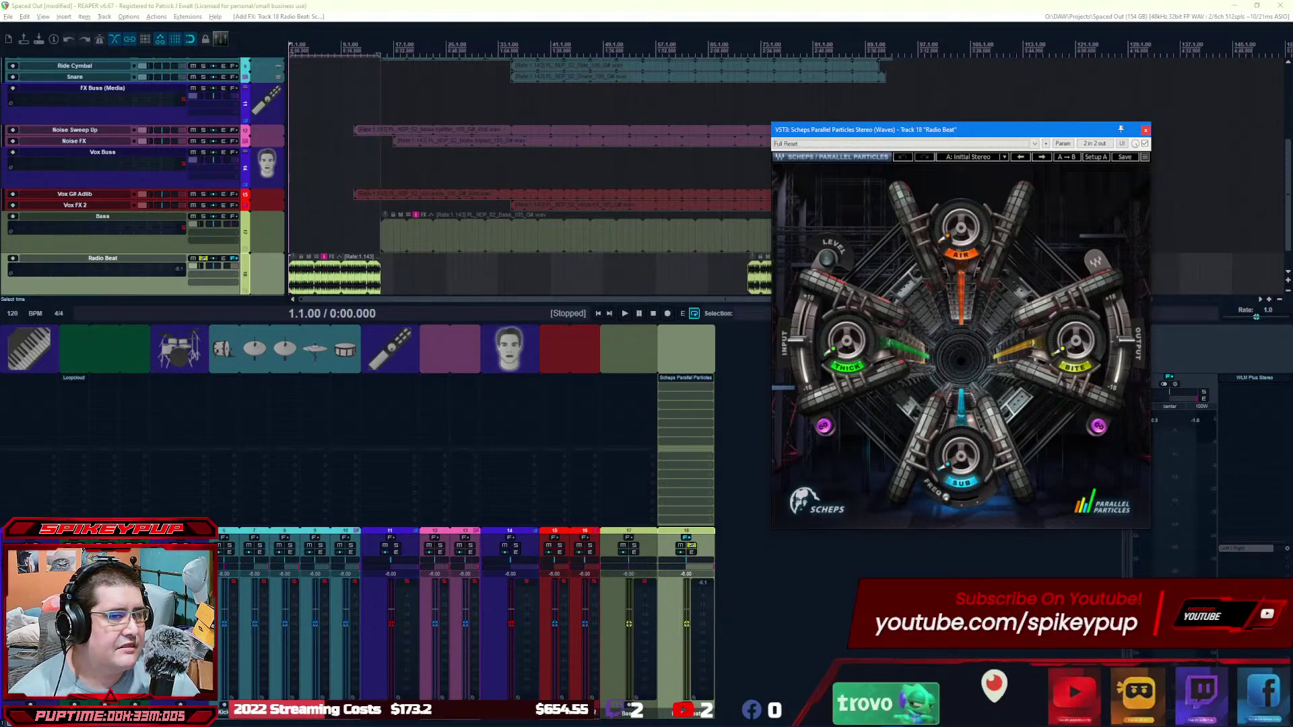
drag(864, 133, 738, 203)
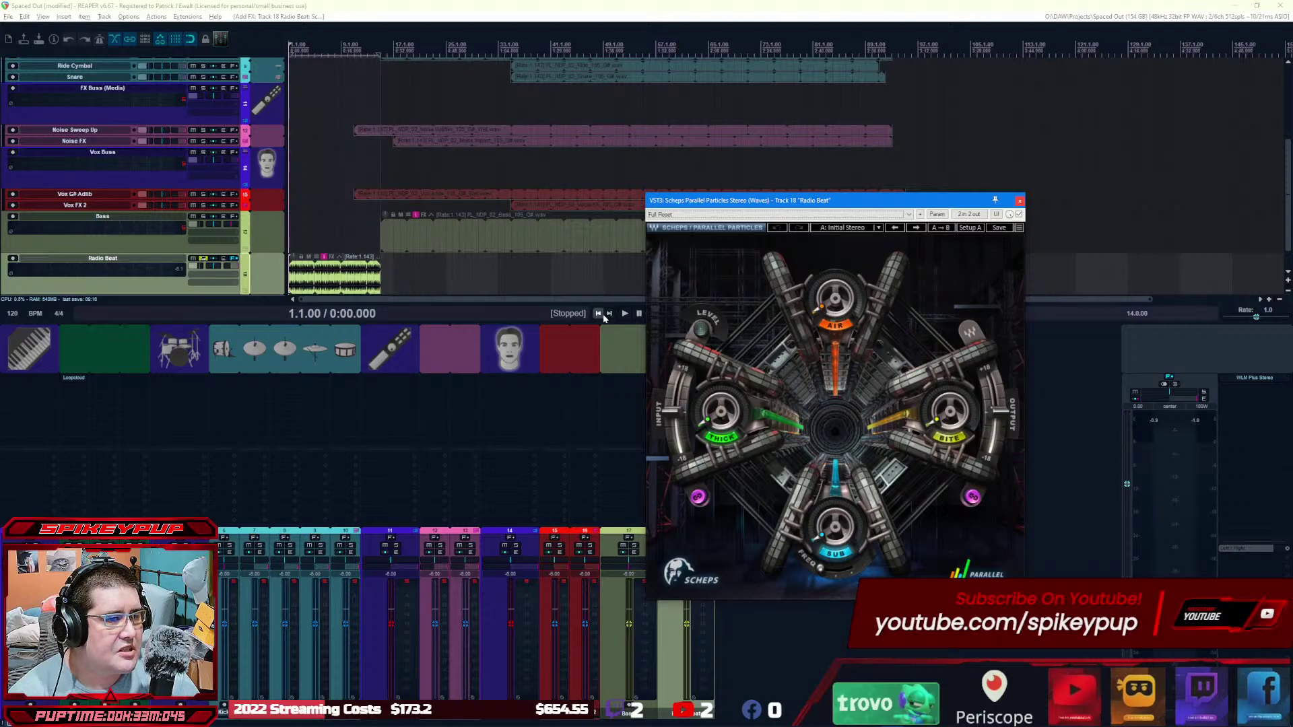
Step: Play the Radio Beat track and raise the Air amount in Parallel Particles well above halfway
click(625, 313)
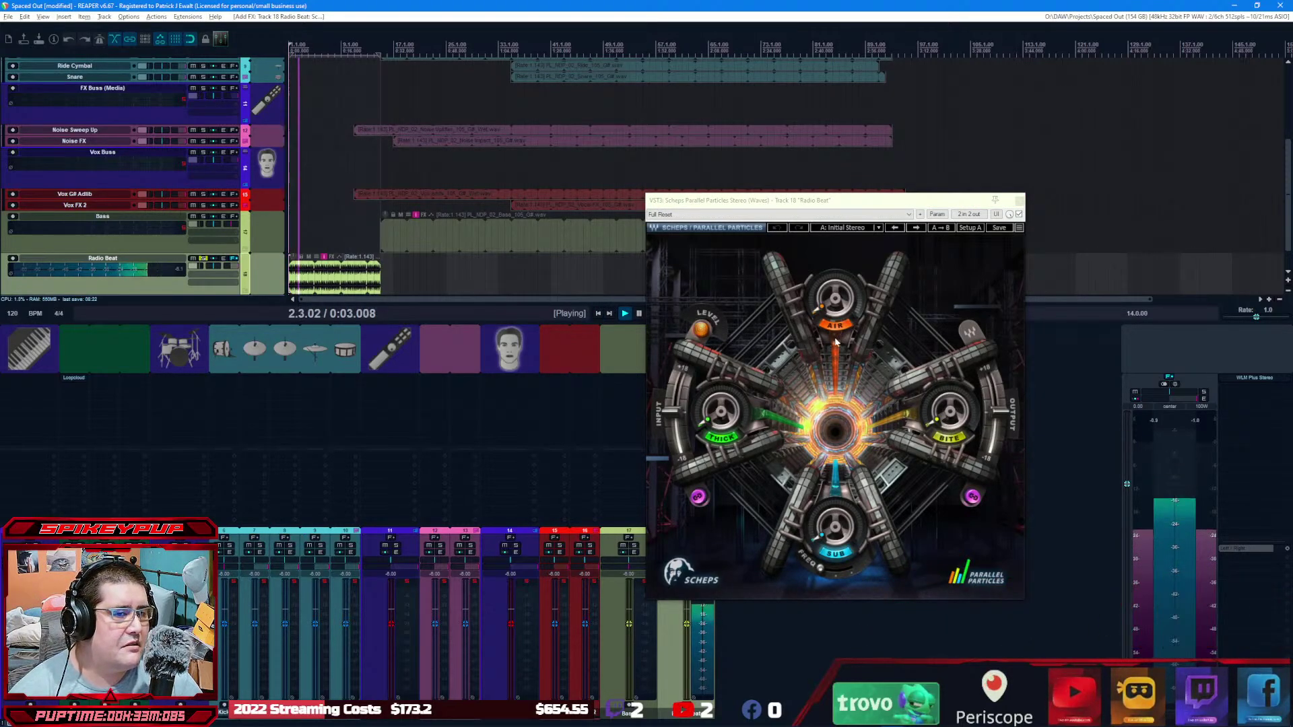
drag(843, 318, 846, 310)
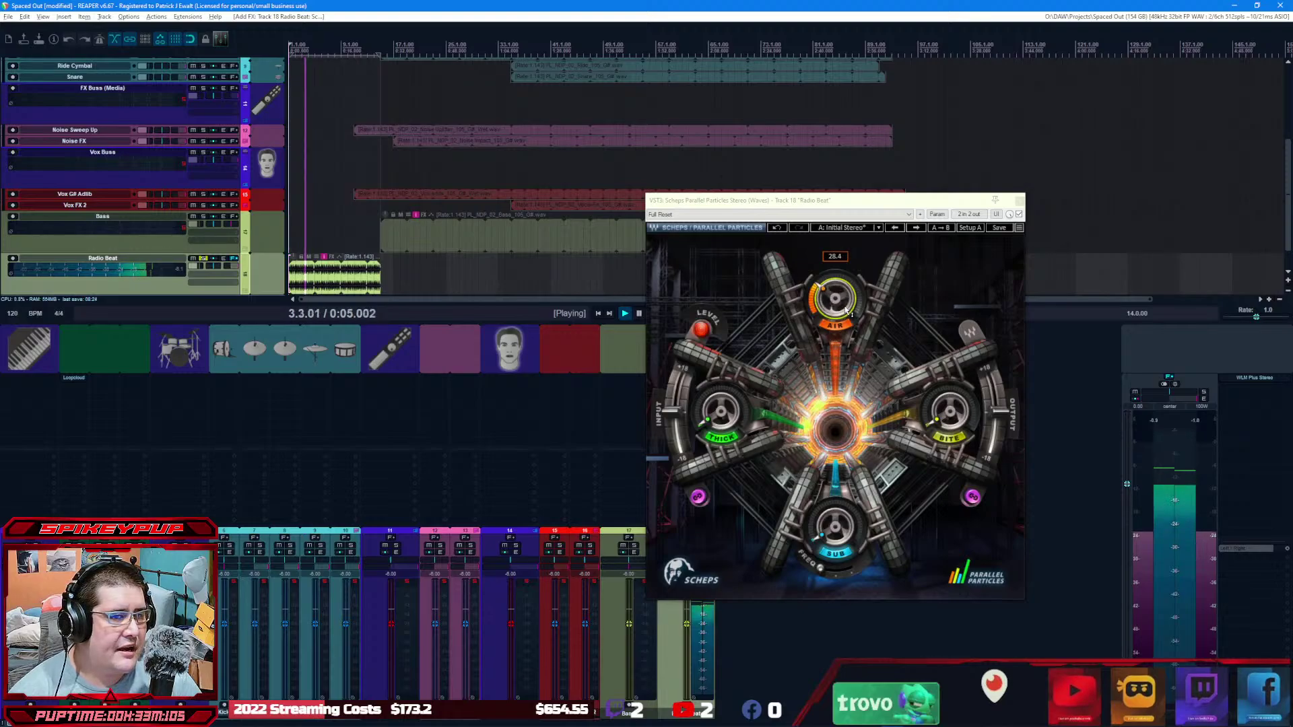
scroll(846, 310, up, 6)
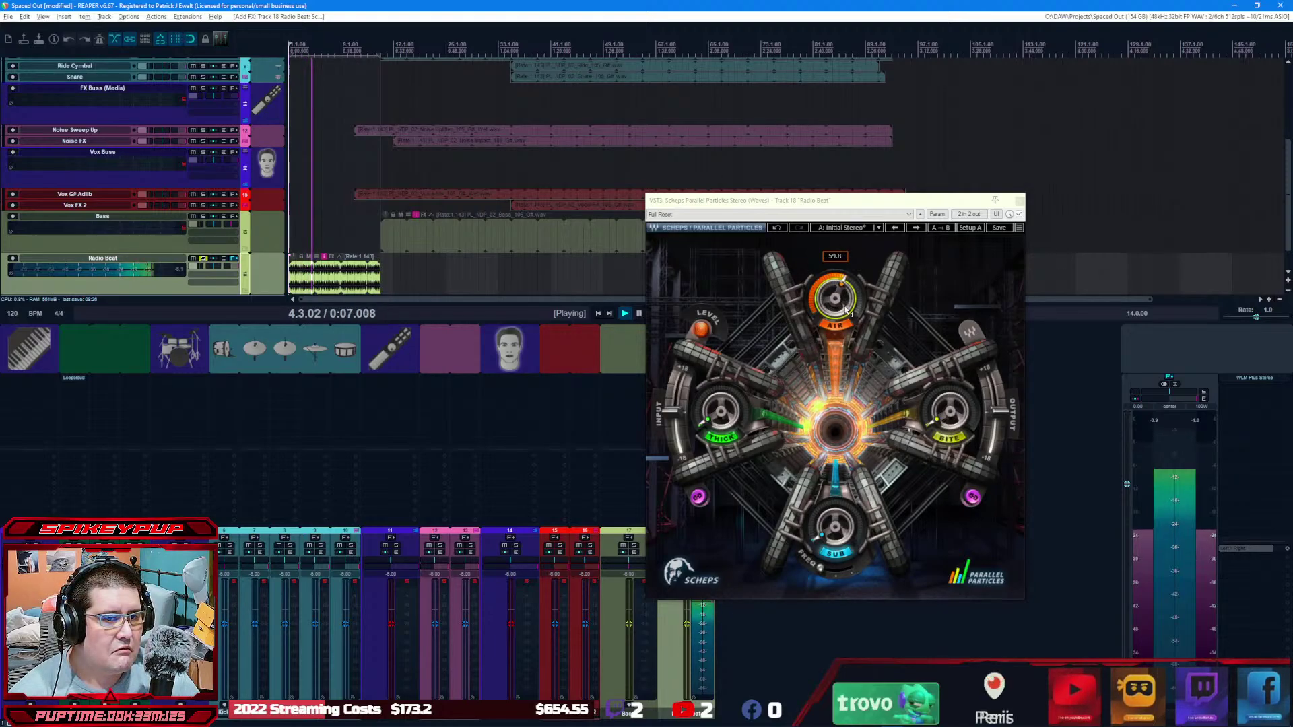
scroll(845, 309, up, 5)
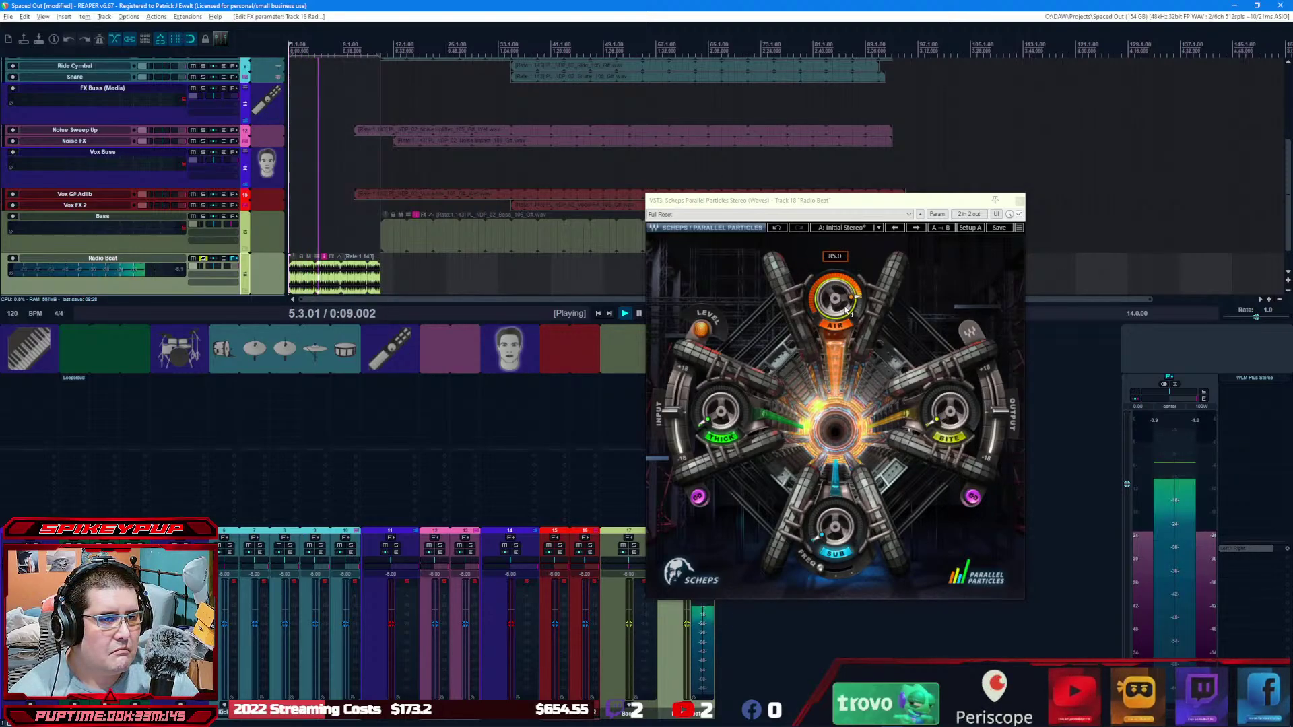
click(846, 205)
drag(846, 205, 934, 207)
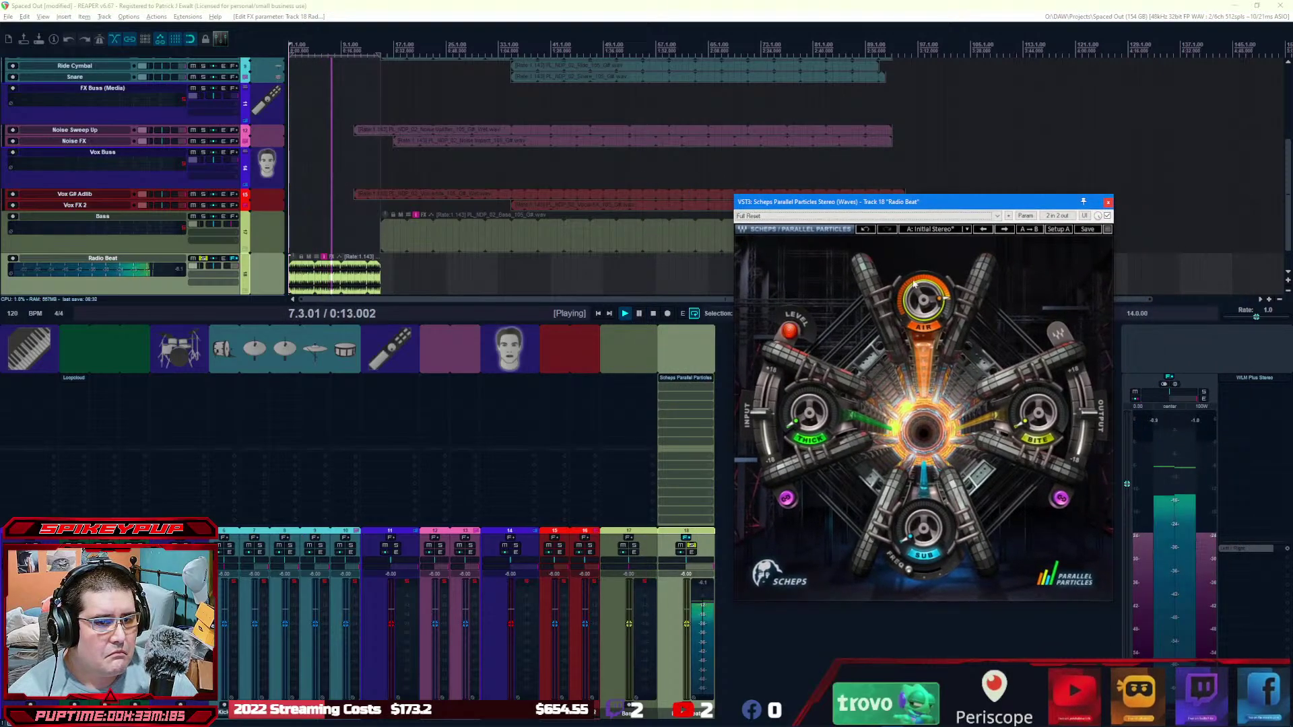
drag(916, 286, 925, 313)
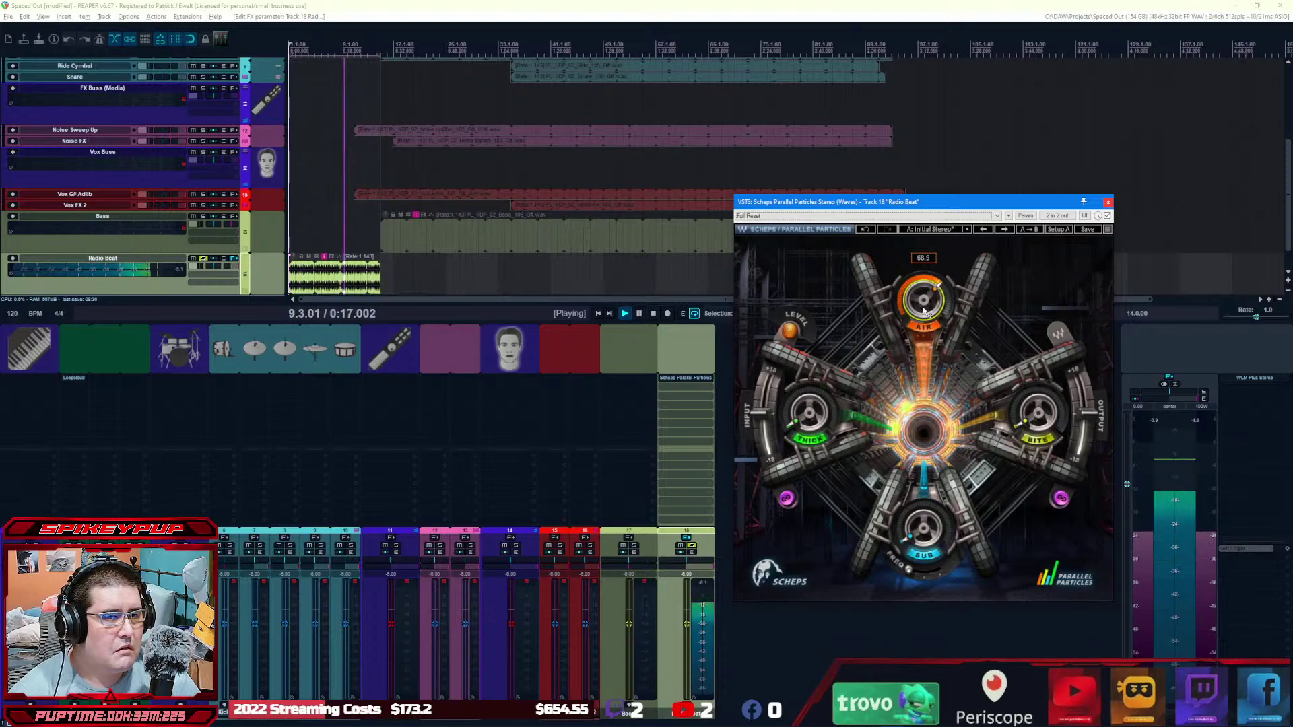
Step: Raise the Bite and Thick amounts in Parallel Particles while the Radio Beat track plays
drag(1042, 414, 1038, 413)
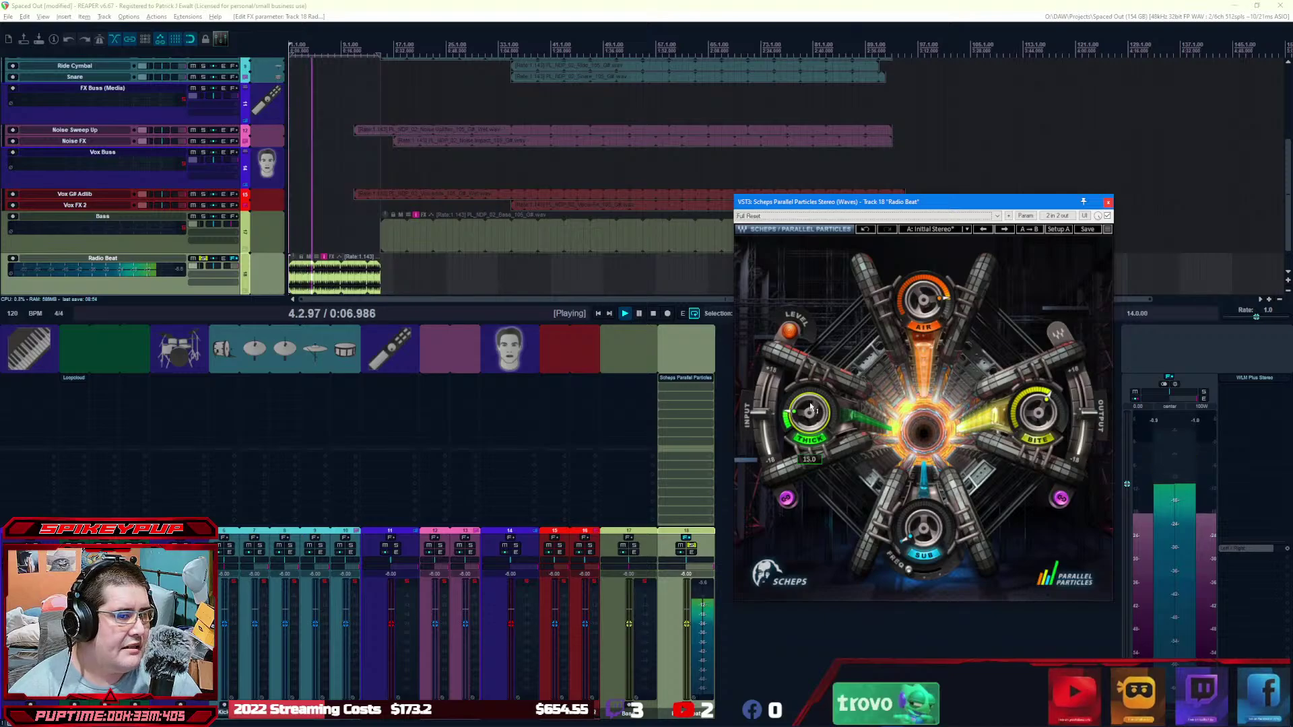
drag(810, 407, 811, 407)
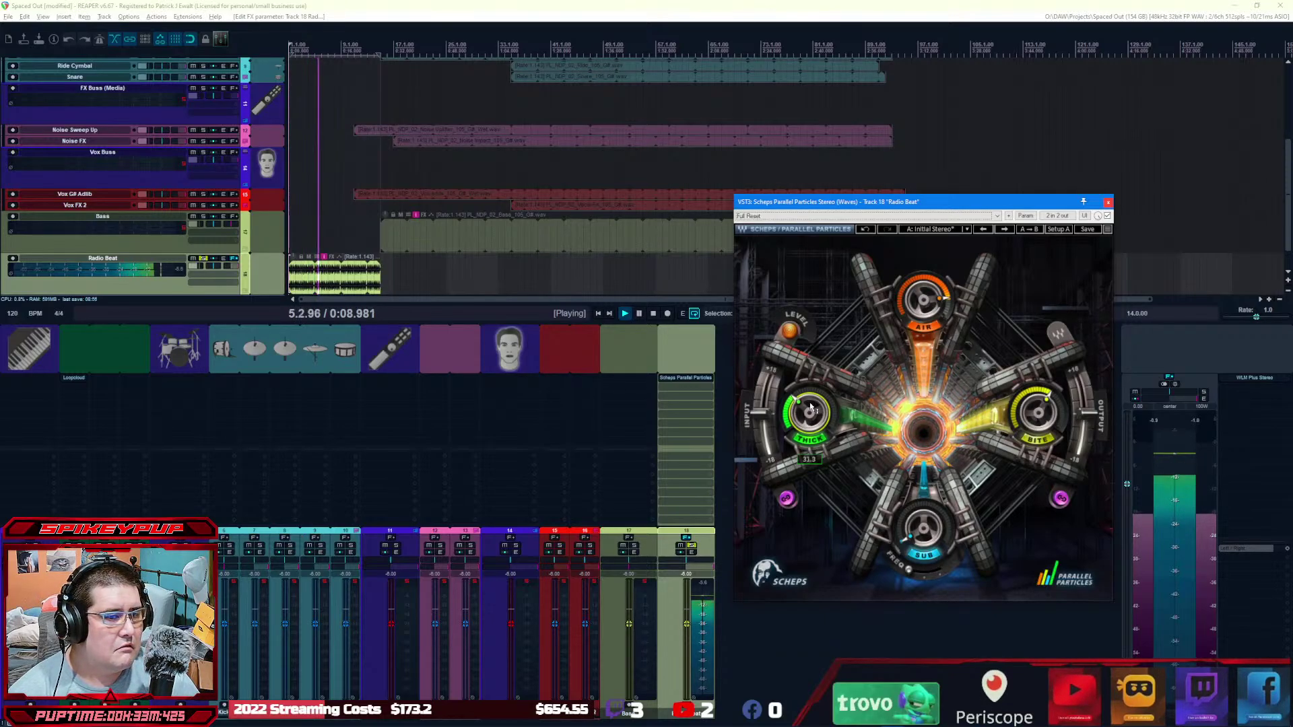
drag(811, 407, 810, 406)
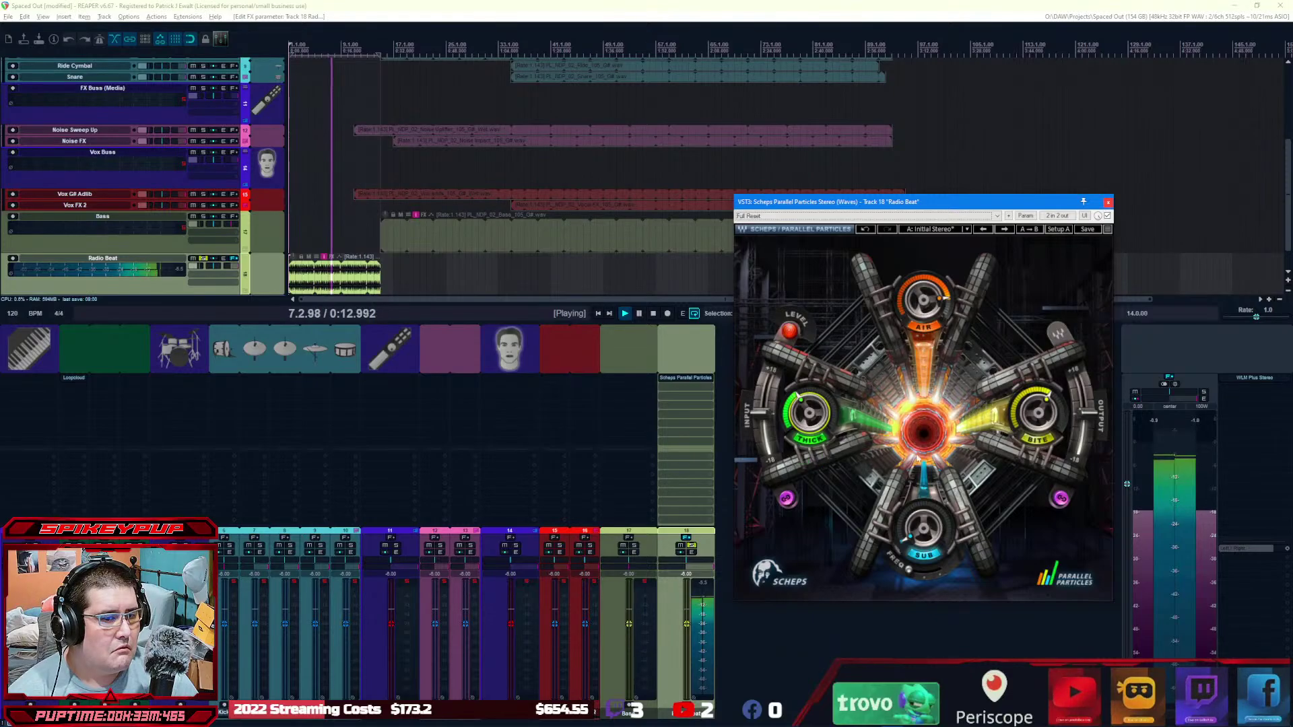
Step: Raise the Sub amount in Parallel Particles to about halfway and increase its Freq setting
drag(919, 530, 937, 570)
mouse_move(911, 571)
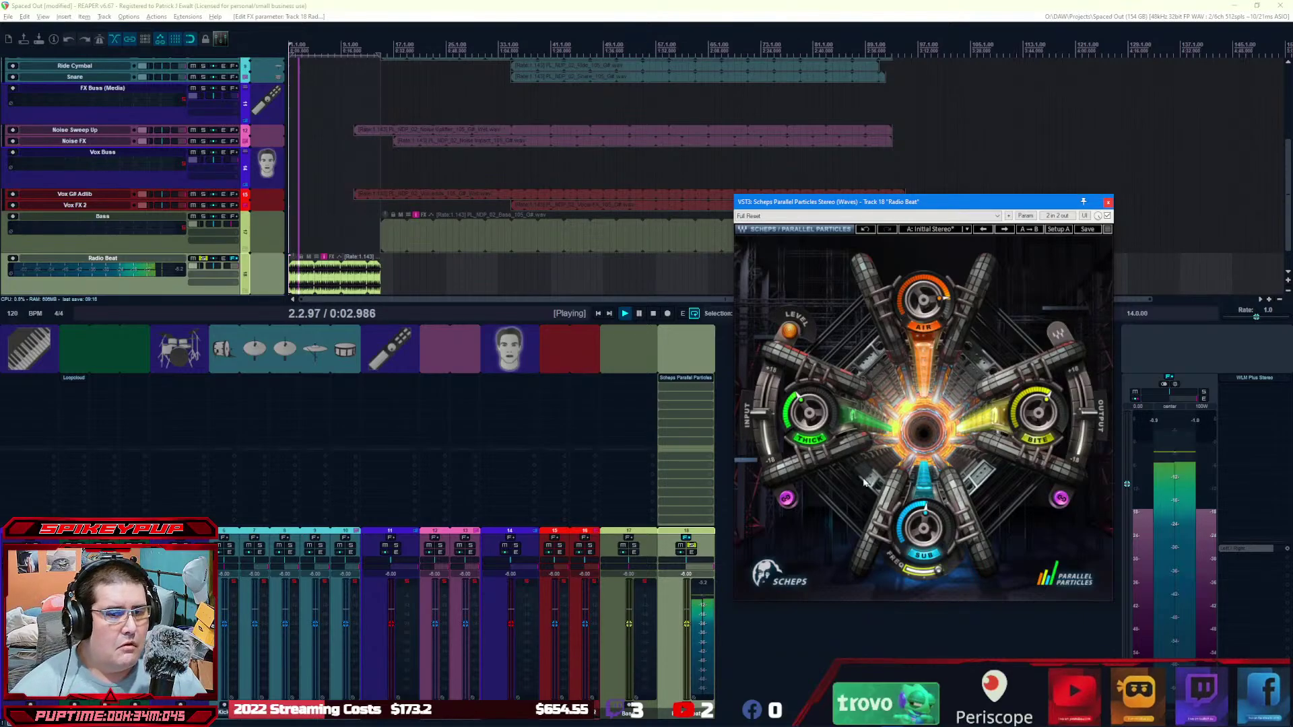
Step: Close the Parallel Particles window, compare the Radio Beat track with the effect bypassed and enabled, and stop playback
click(1110, 200)
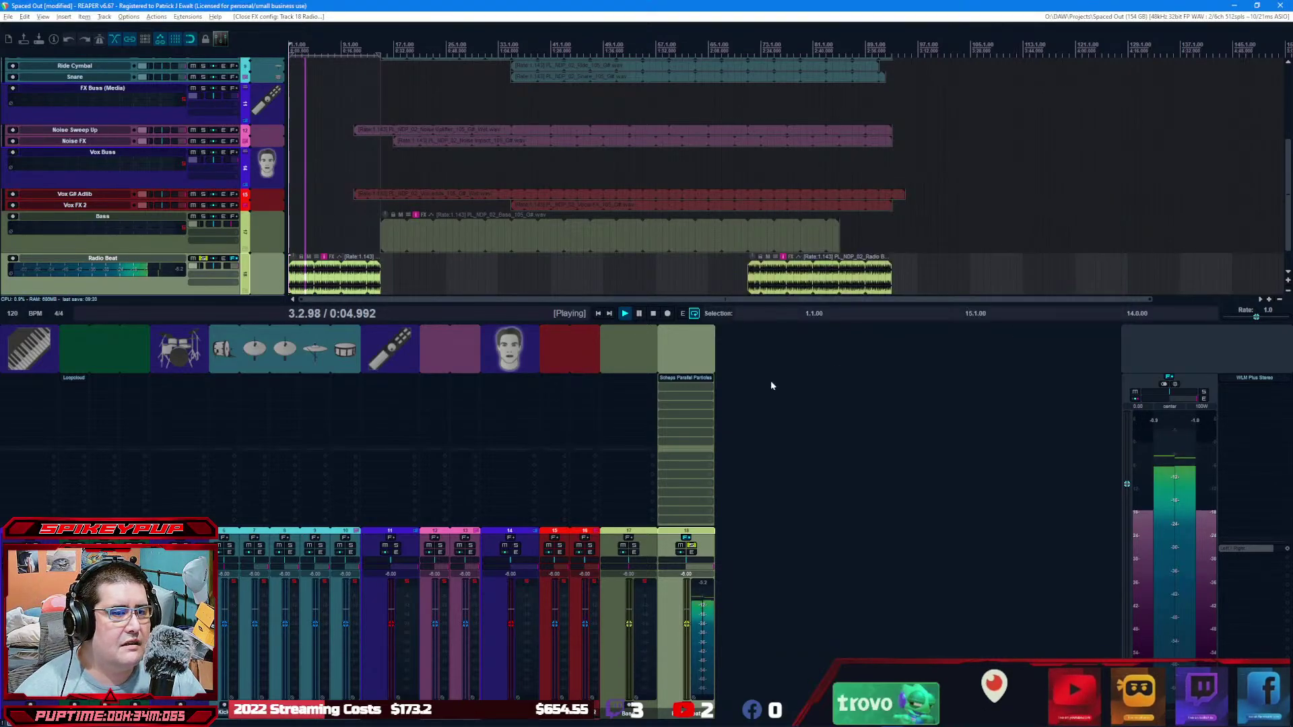
shift+click(703, 379)
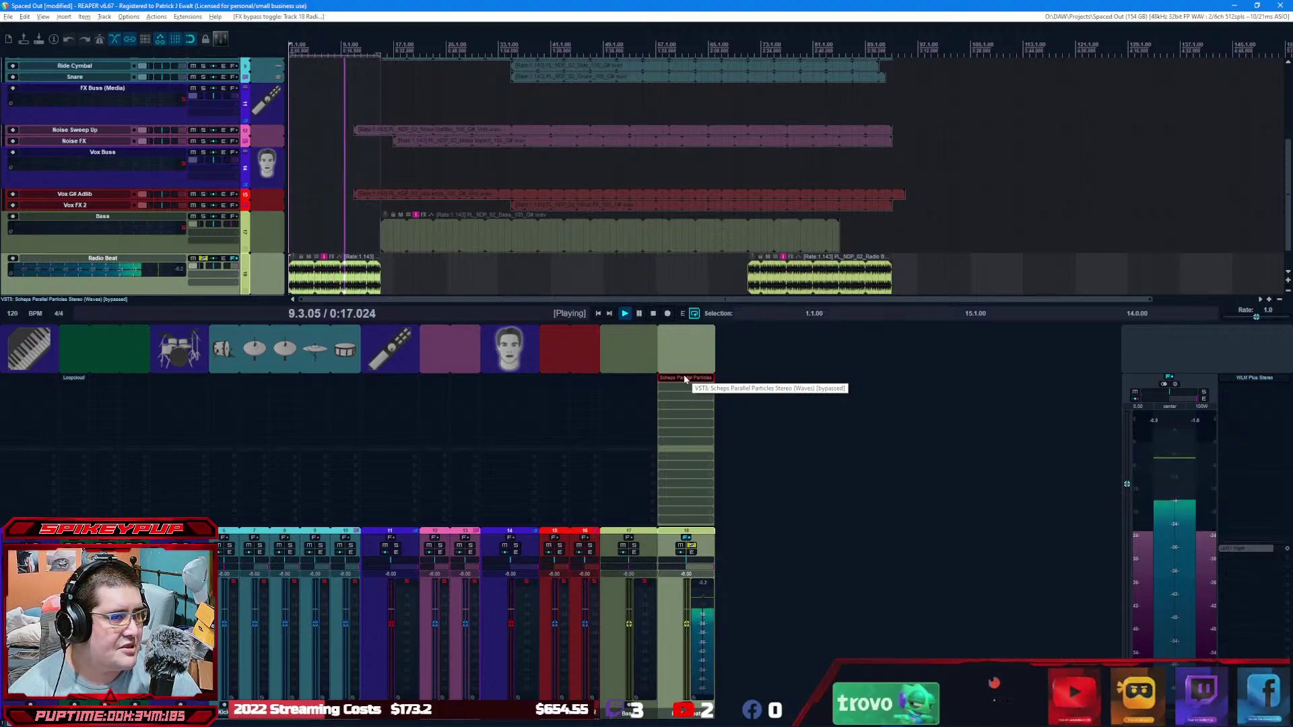
shift+click(685, 378)
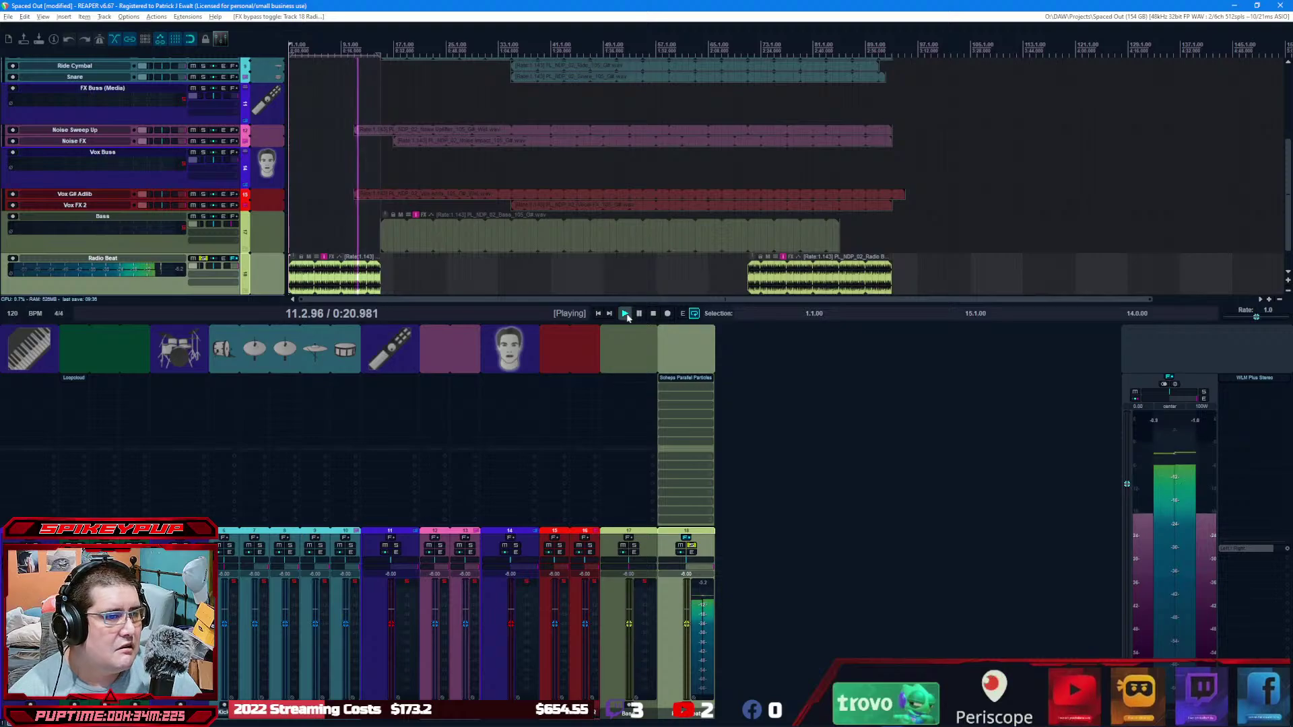
key(space)
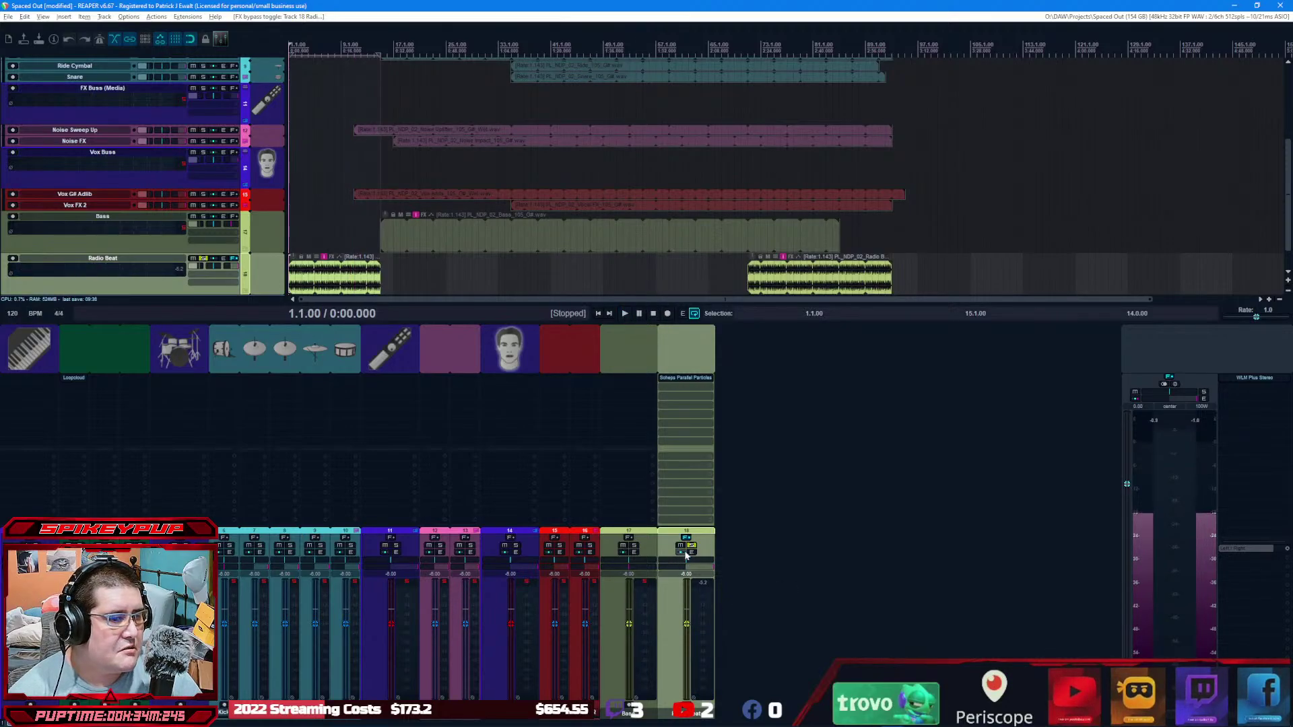
Step: Unsolo the Radio Beat track, solo the Leads track instead, and start playback
click(694, 546)
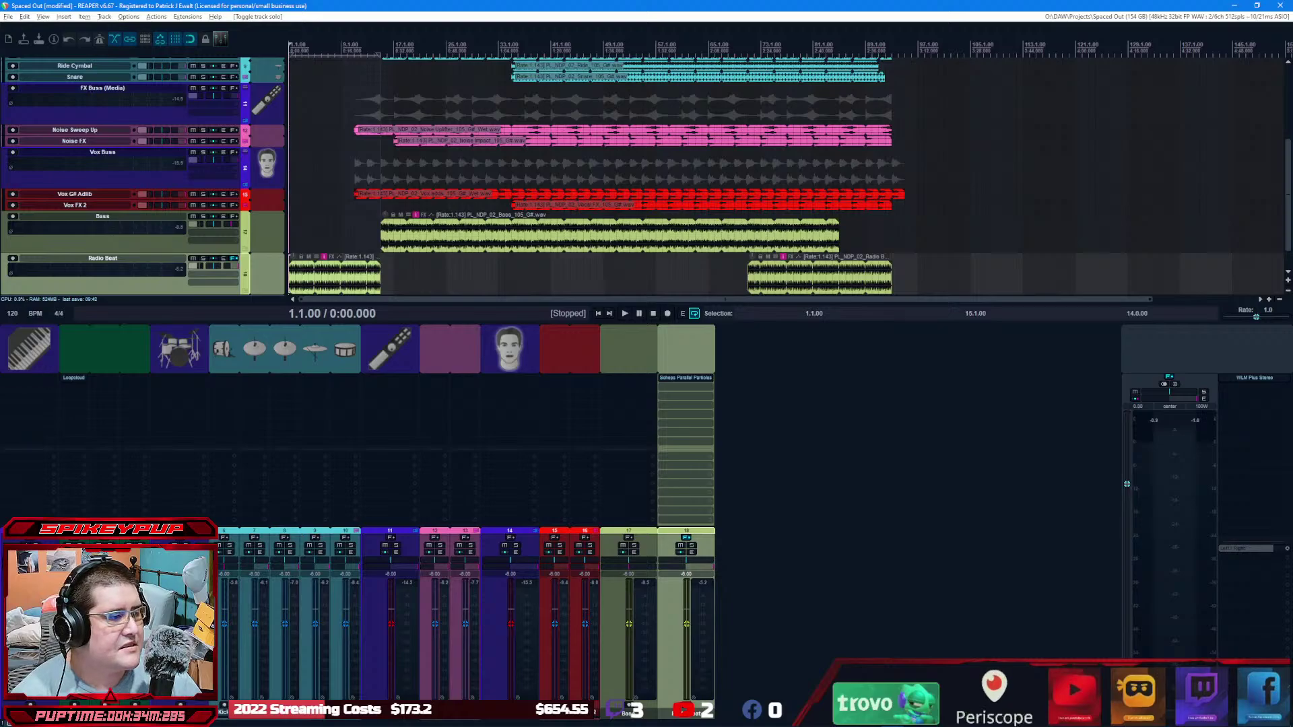
click(36, 546)
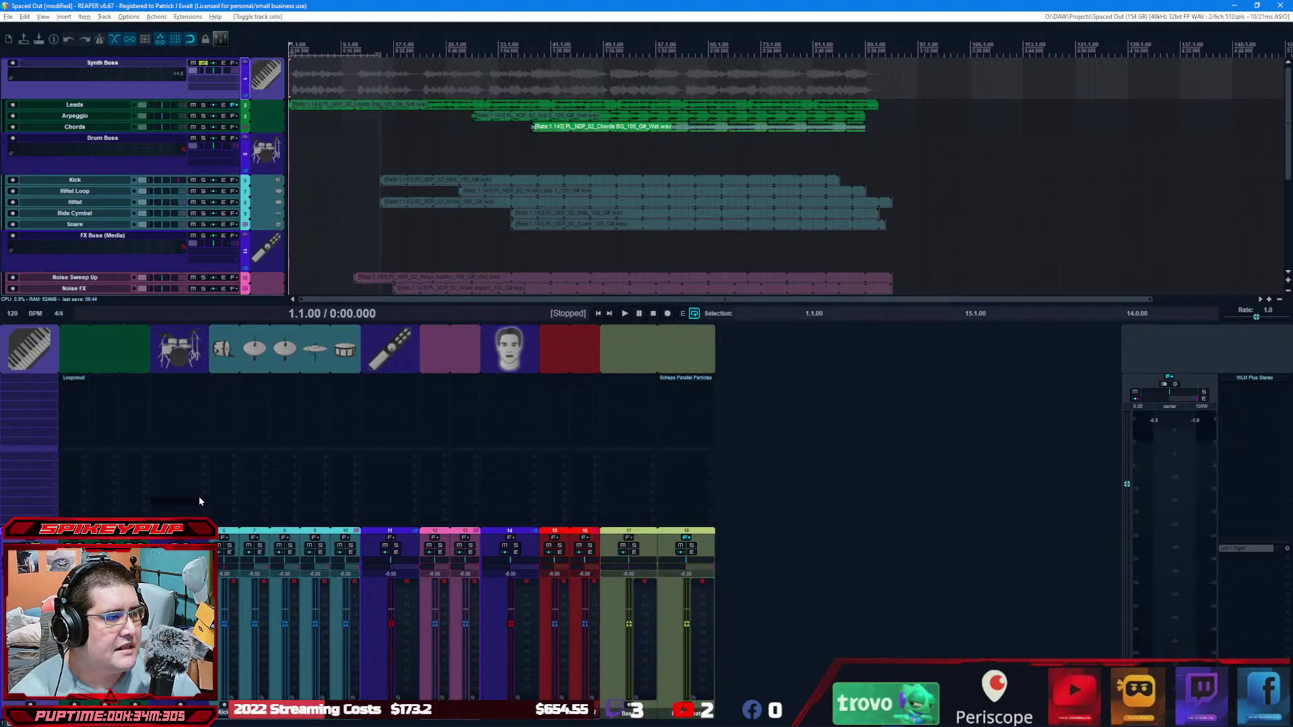
click(36, 546)
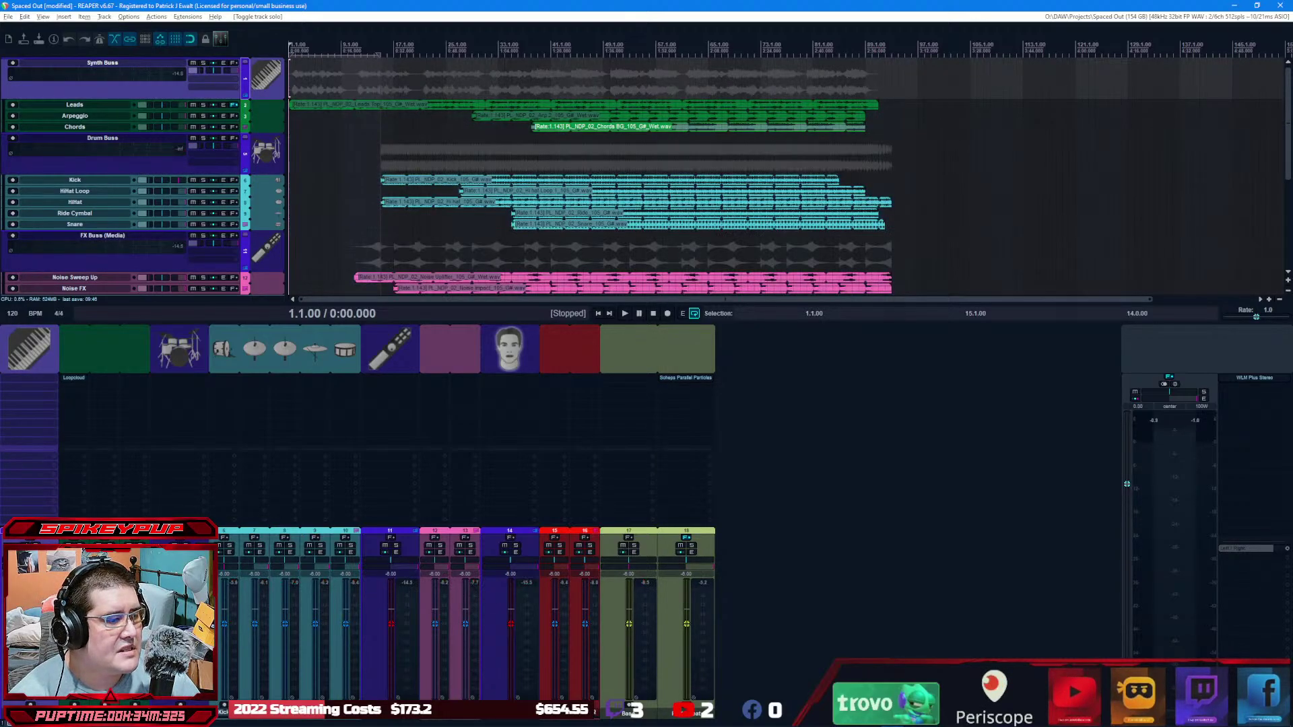
click(71, 546)
key(space)
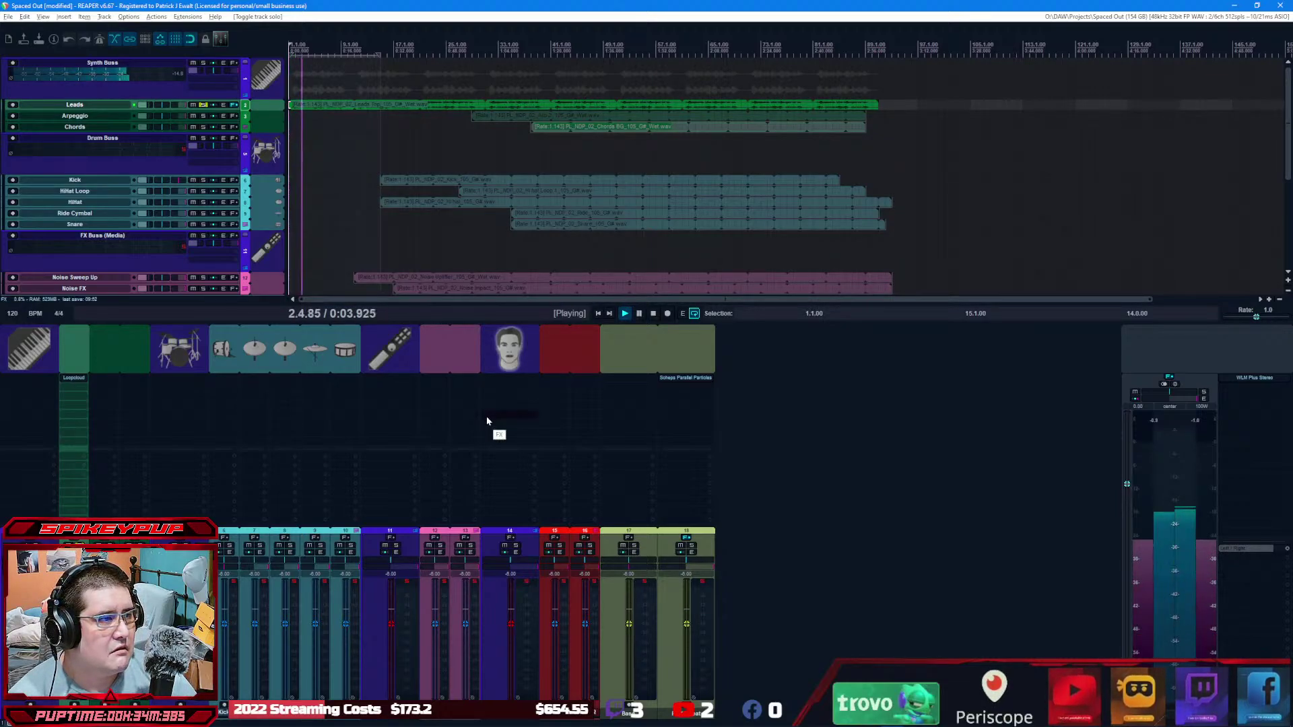
Step: Open the effects browser for the Synth Buss and search it for "disto"
click(39, 378)
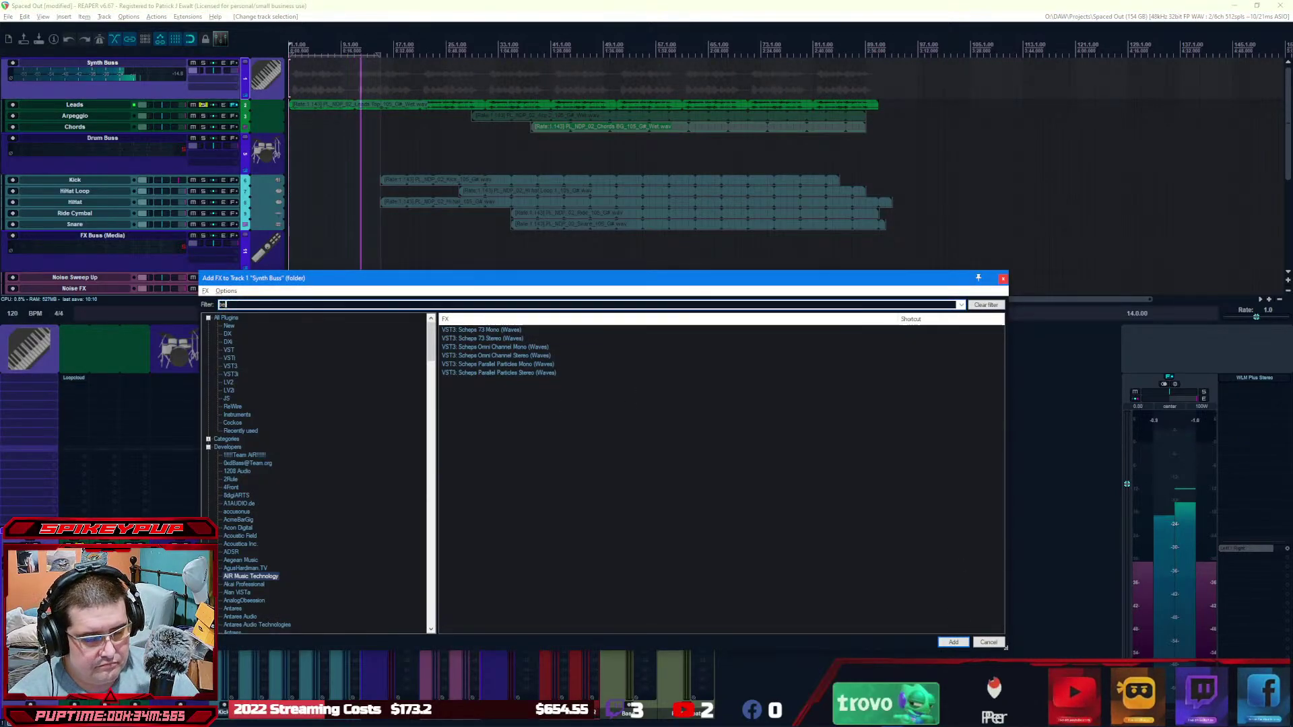
text(ber)
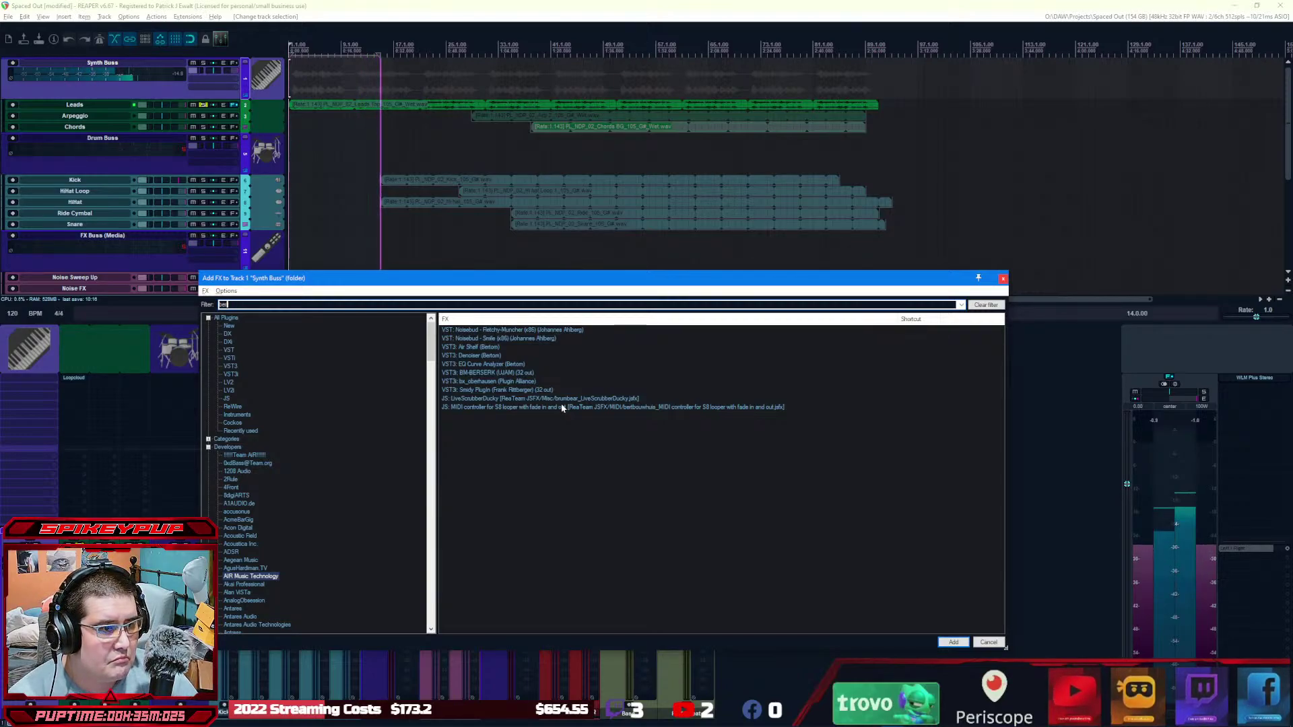
key(BackSpace)
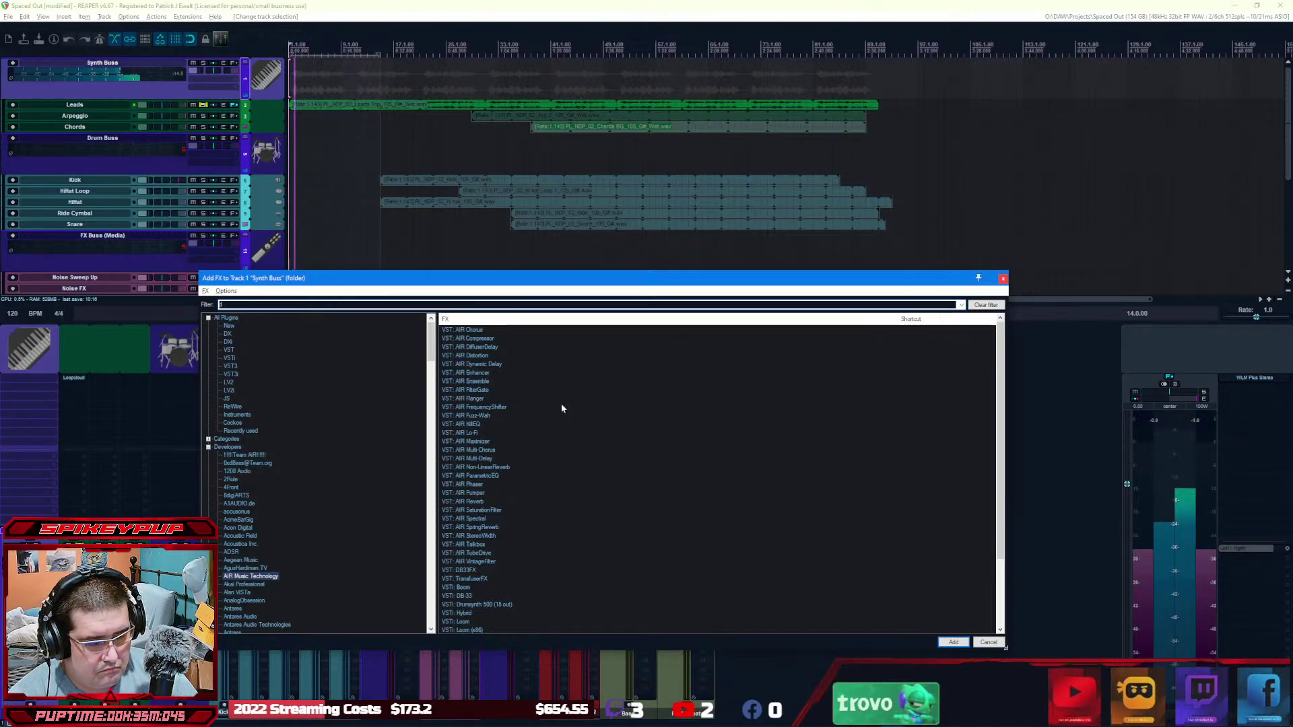
text(d)
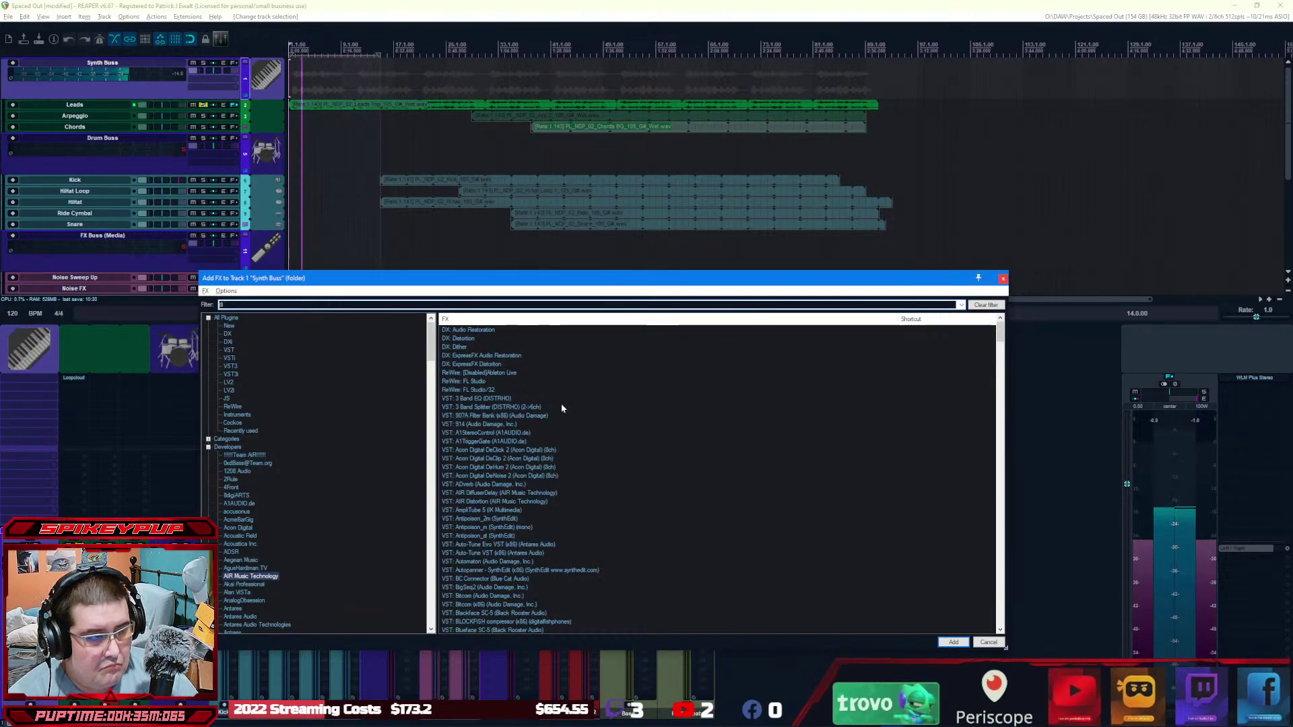
text(is)
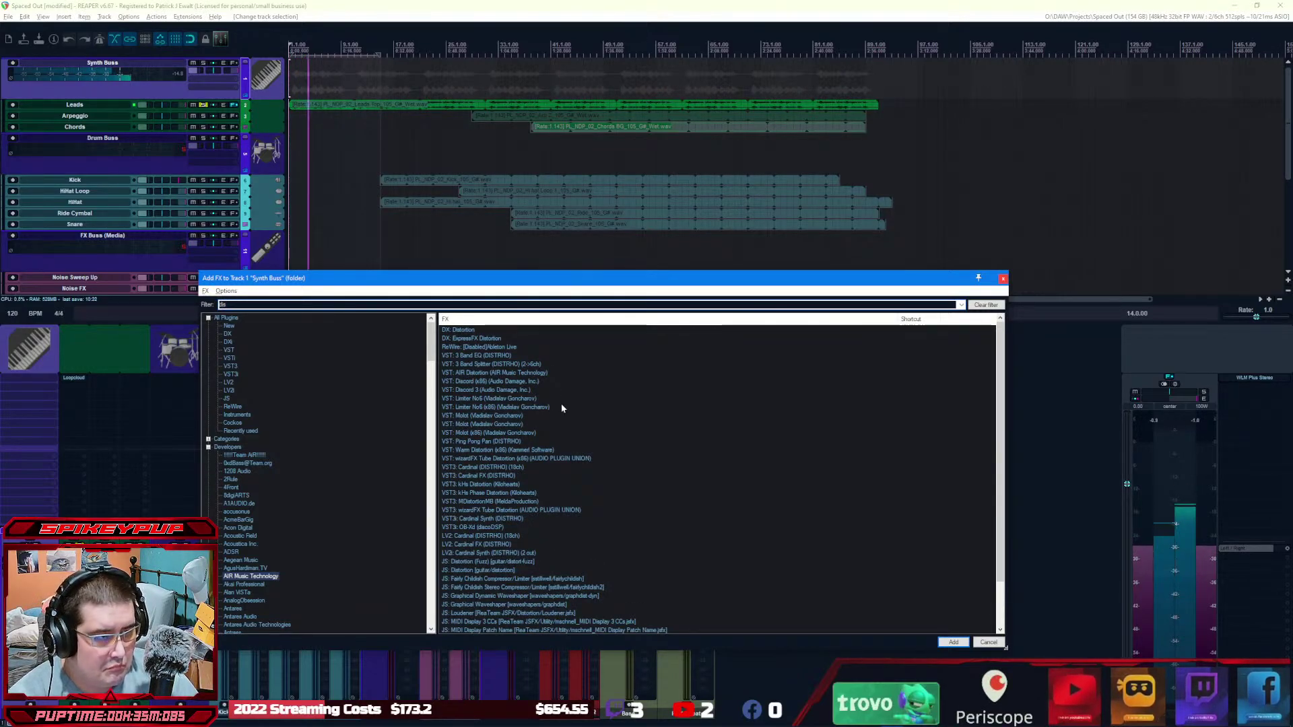
text(to)
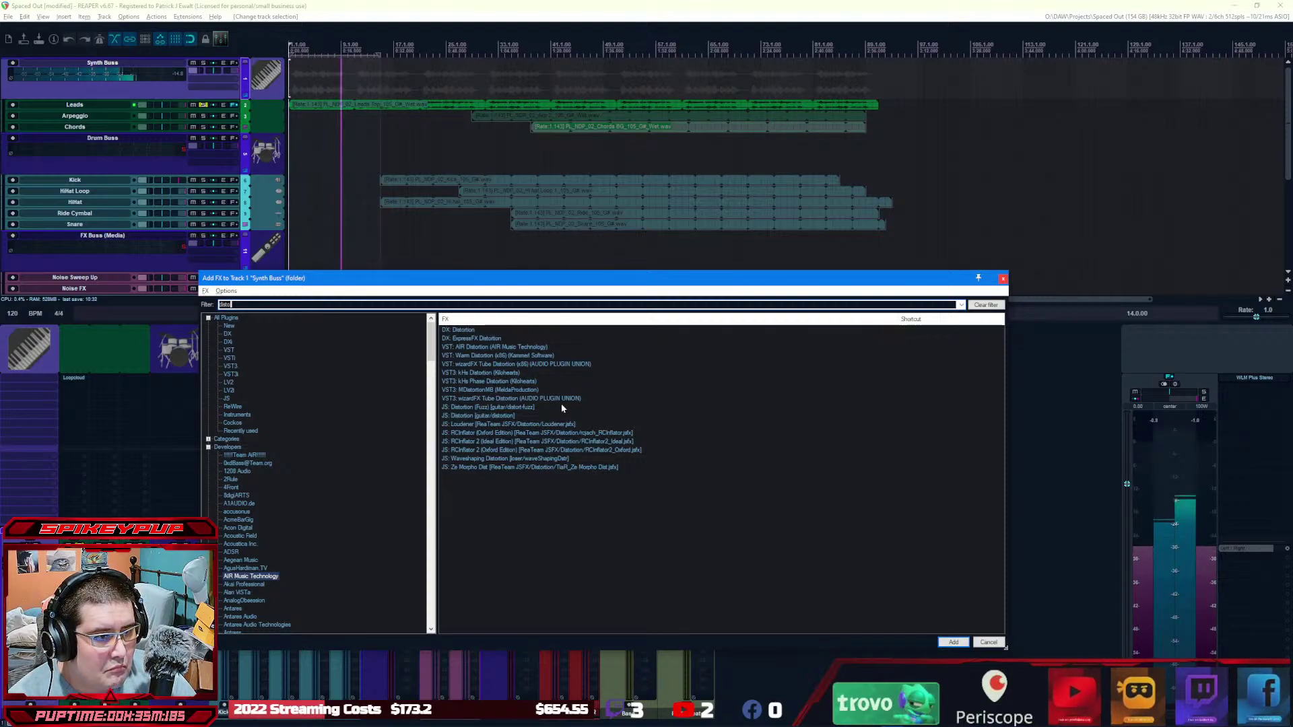
Step: Add kHs Distortion (Kilohearts) to the Synth Buss and move its window clear of the track list
key(Down)
key(Down)
key(Down)
key(Down)
key(Down)
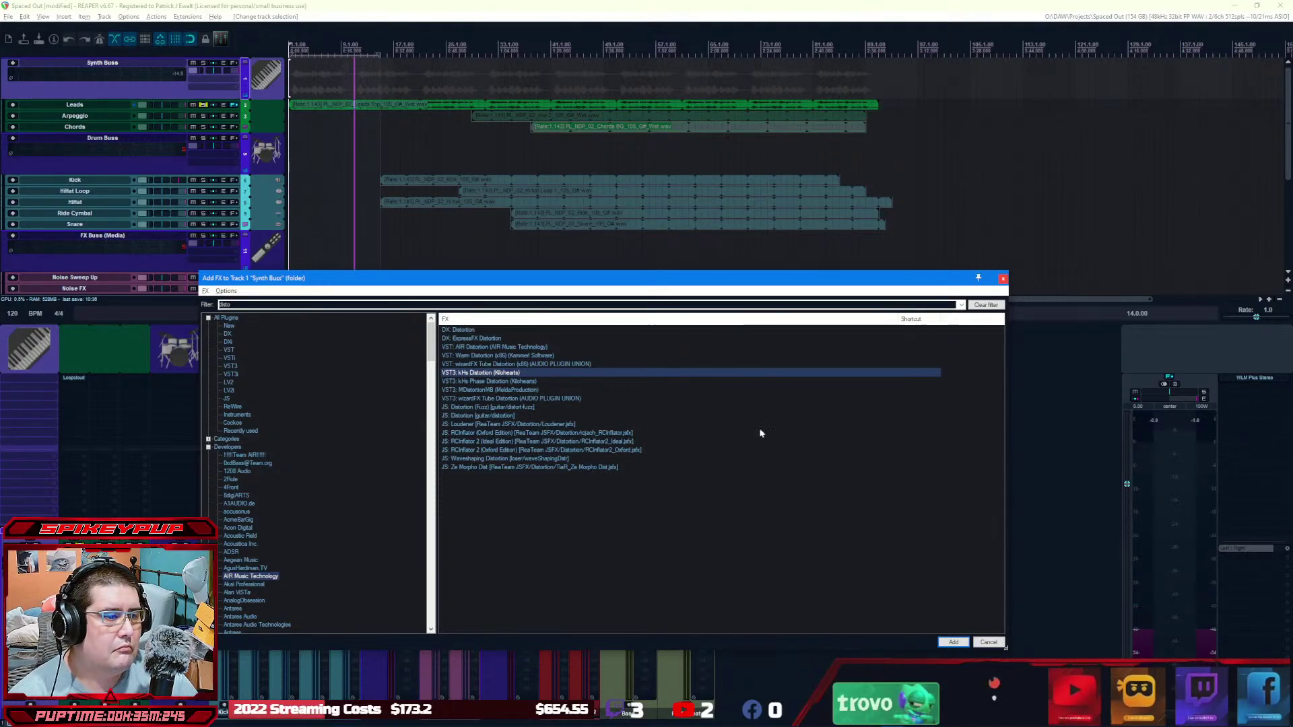
key(Return)
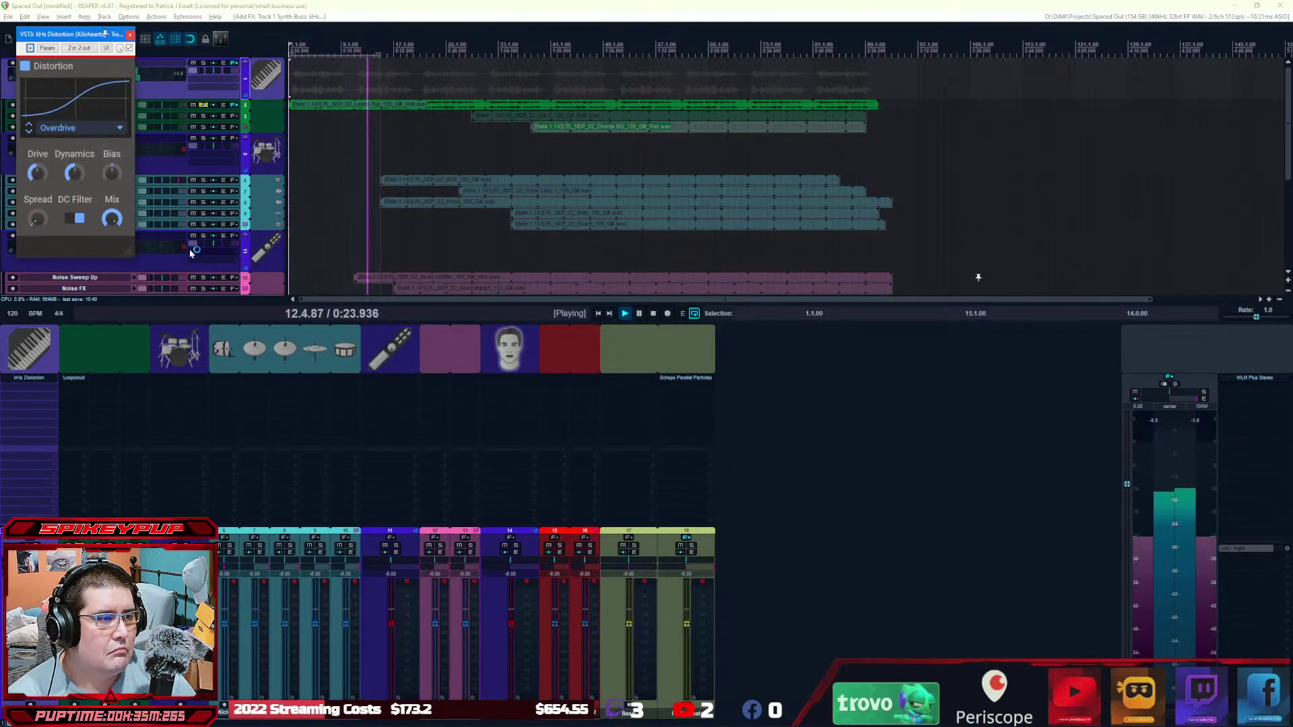
drag(76, 39, 701, 307)
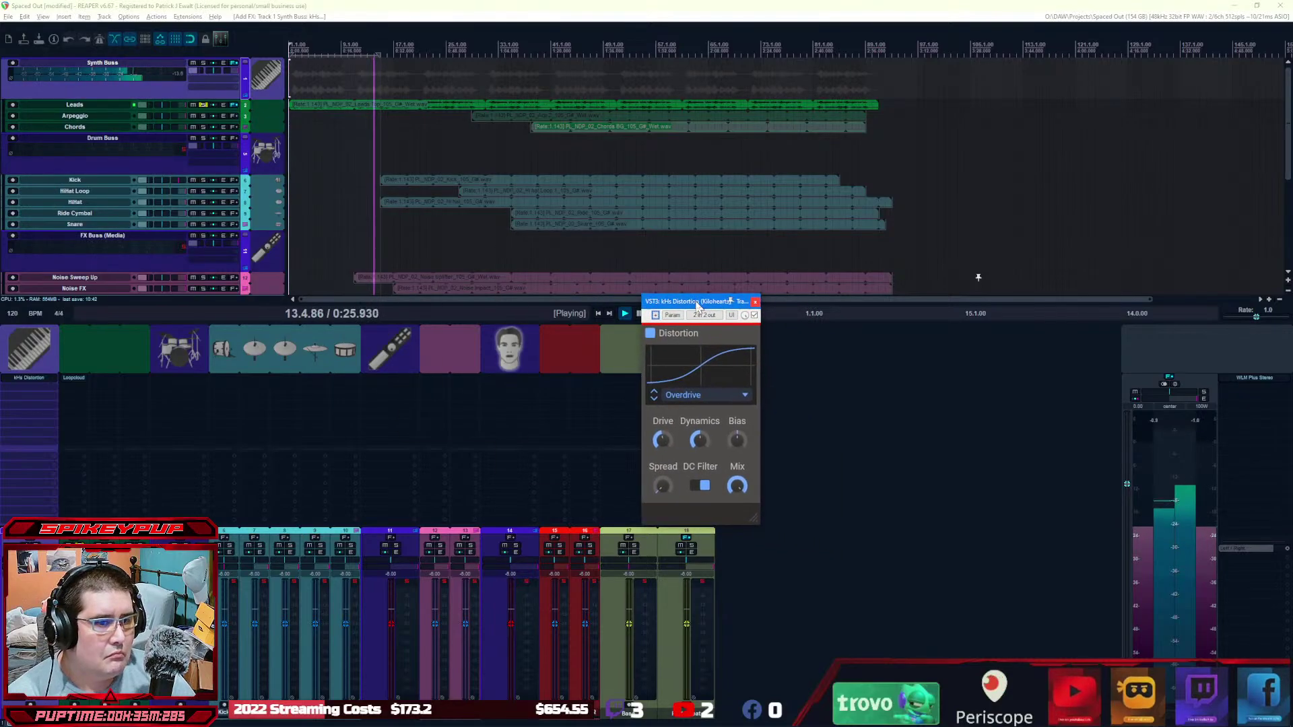
Step: Switch the distortion type to Foldback, raise the Drive, and set the Spread to about 16%
click(740, 398)
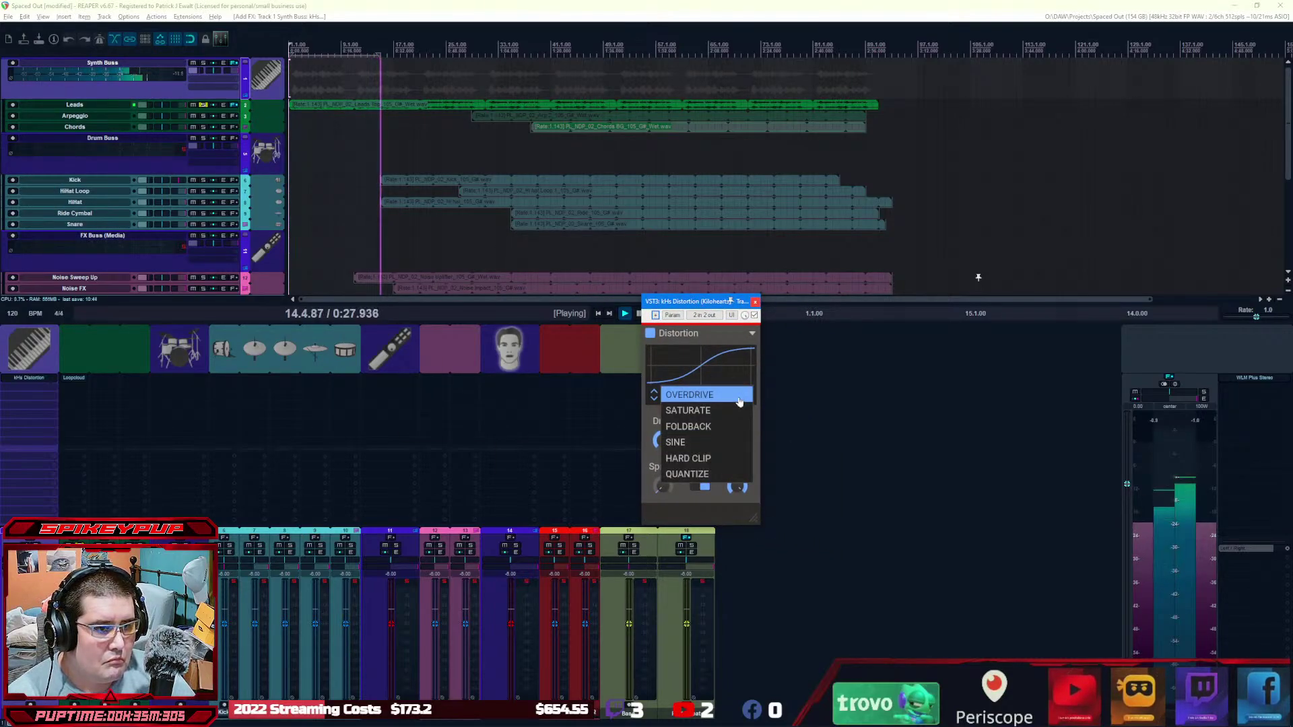
click(707, 426)
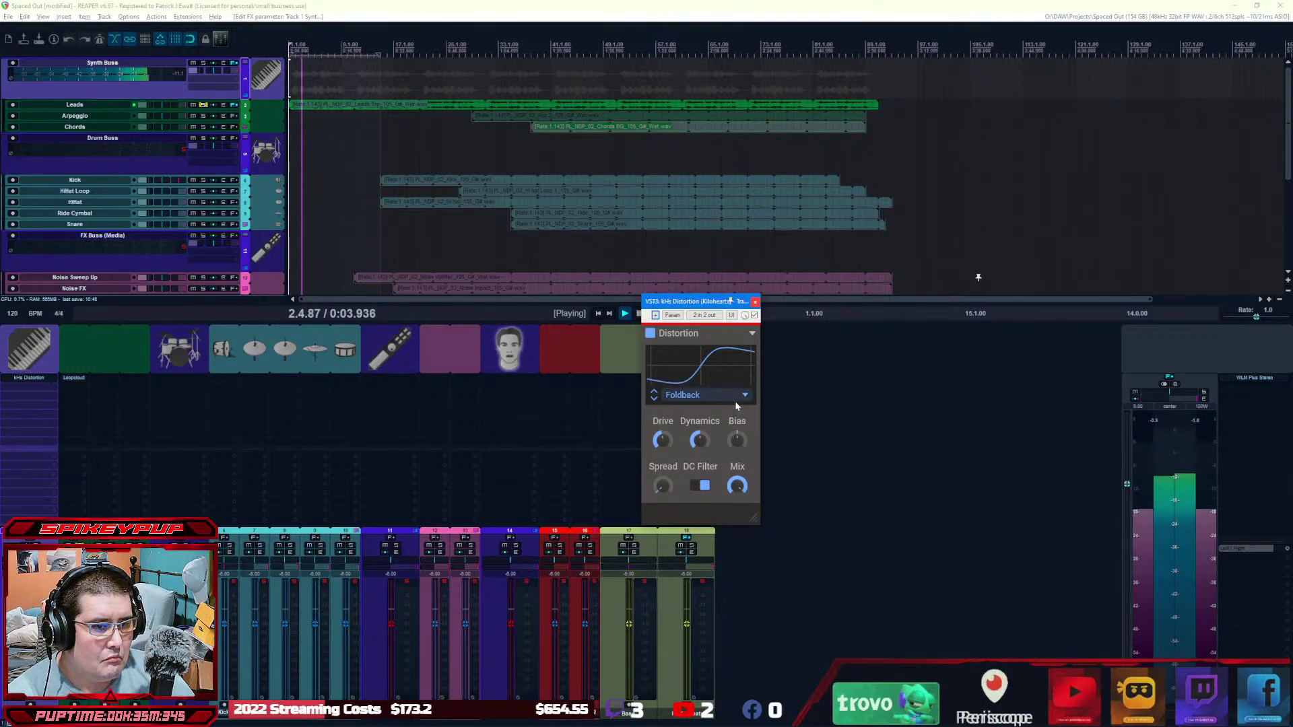
drag(664, 488, 702, 455)
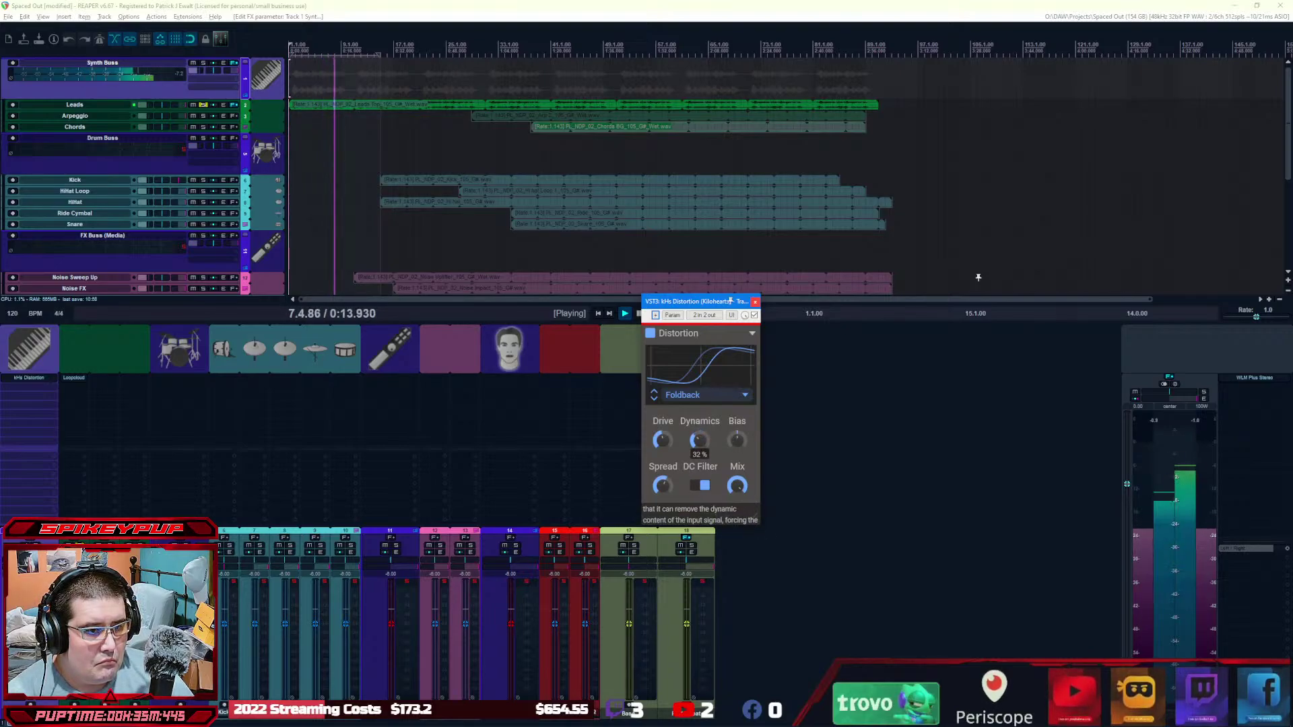
click(662, 440)
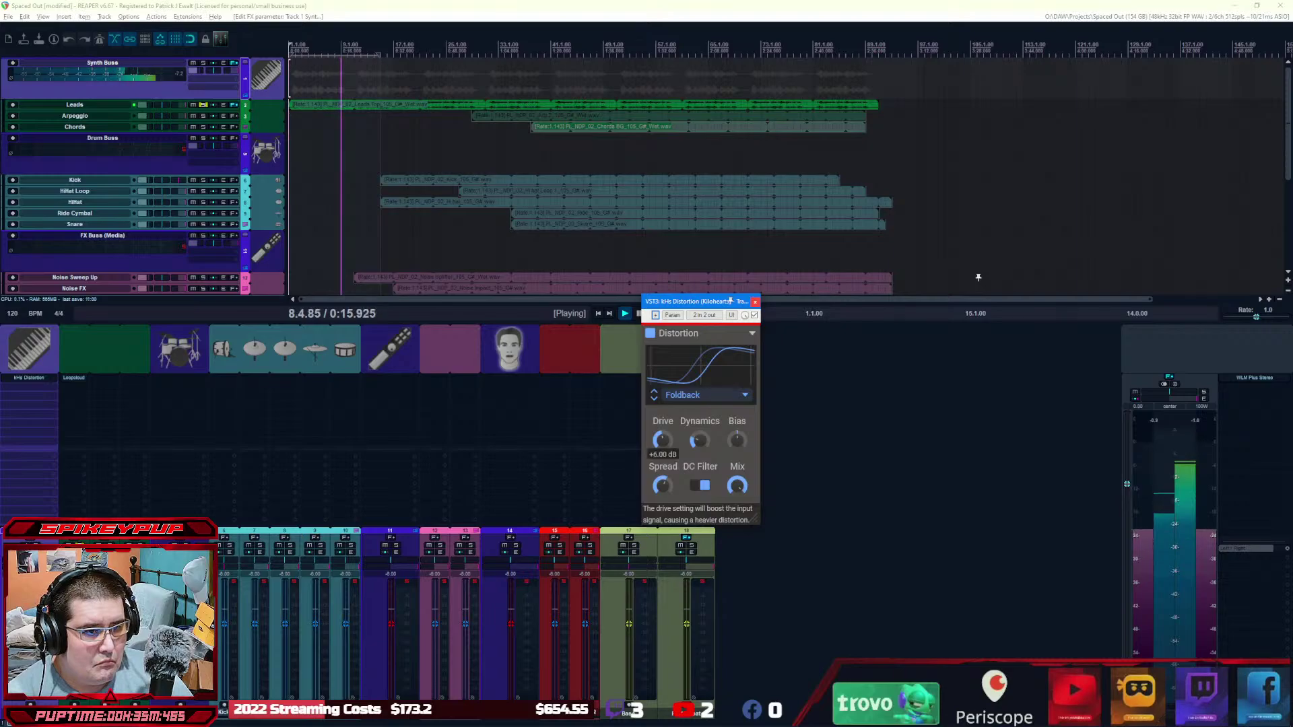
drag(662, 441, 662, 430)
drag(661, 485, 661, 502)
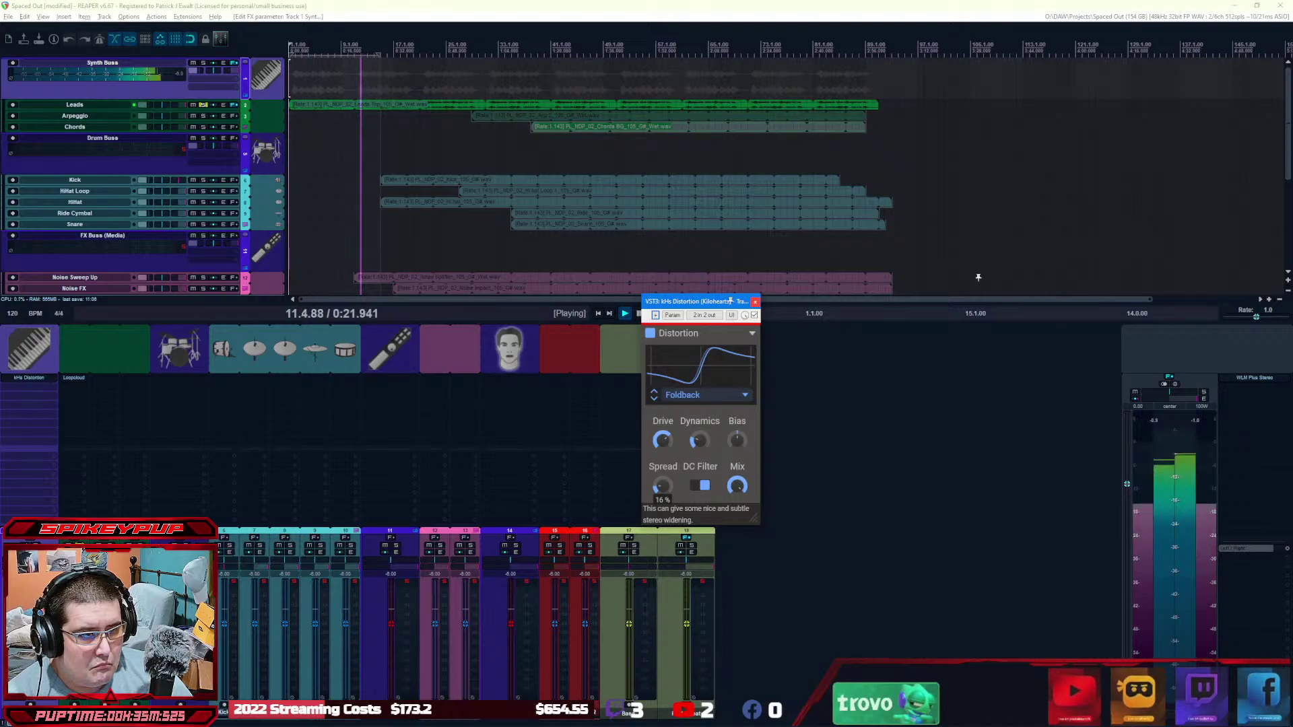
Step: Lower the distortion's Drive, adjust its Dynamics, and reduce the Mix below fully wet
click(662, 440)
drag(662, 440, 662, 458)
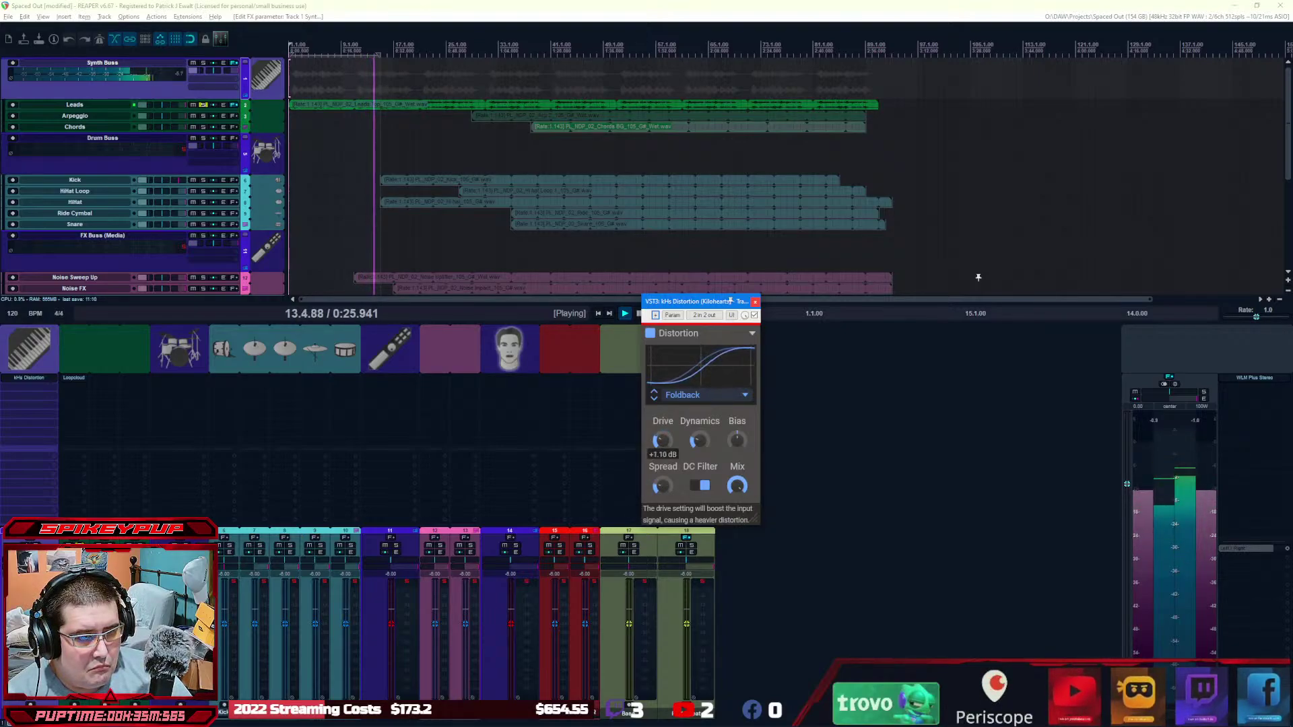
click(699, 441)
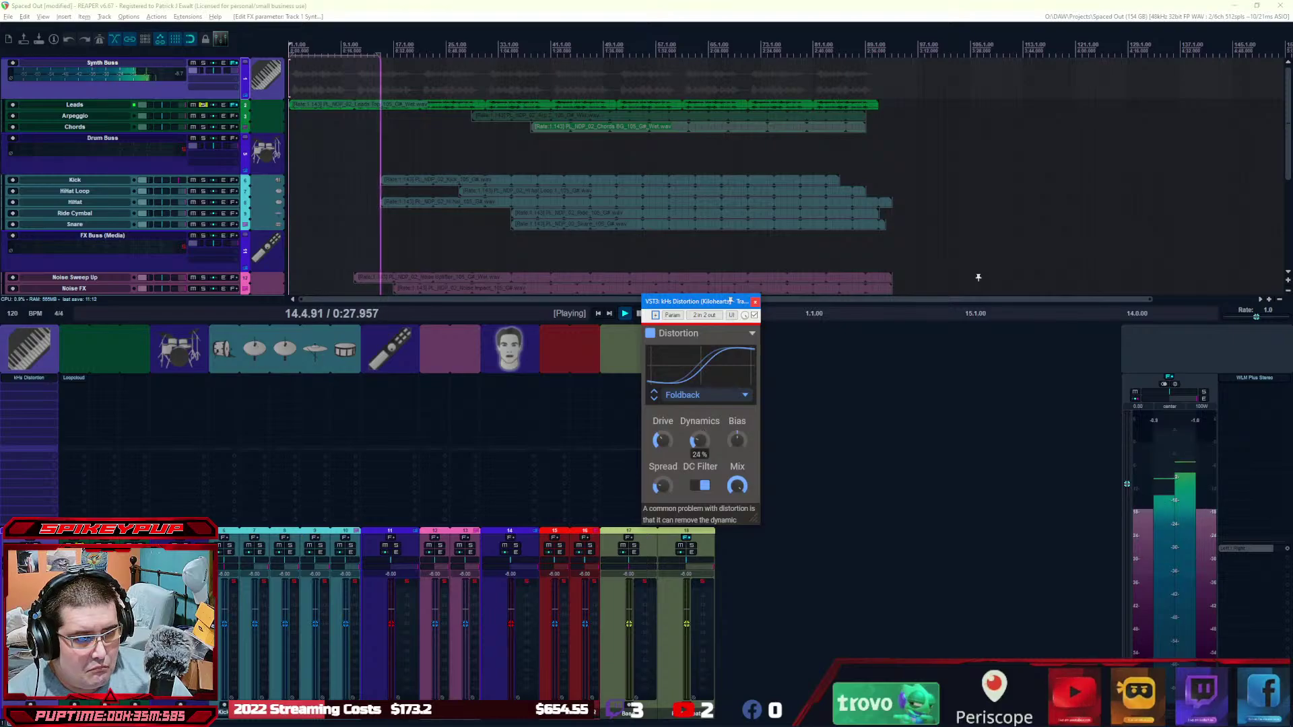
drag(701, 441, 719, 505)
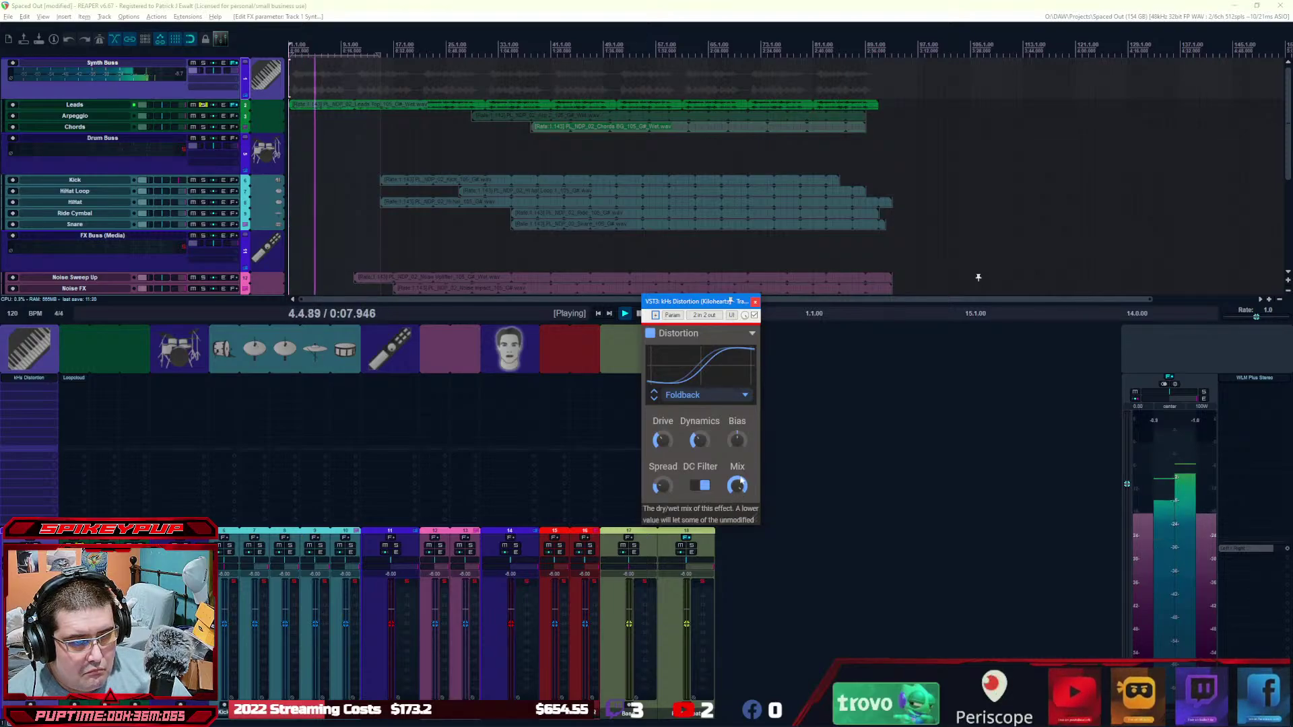
drag(737, 485, 737, 502)
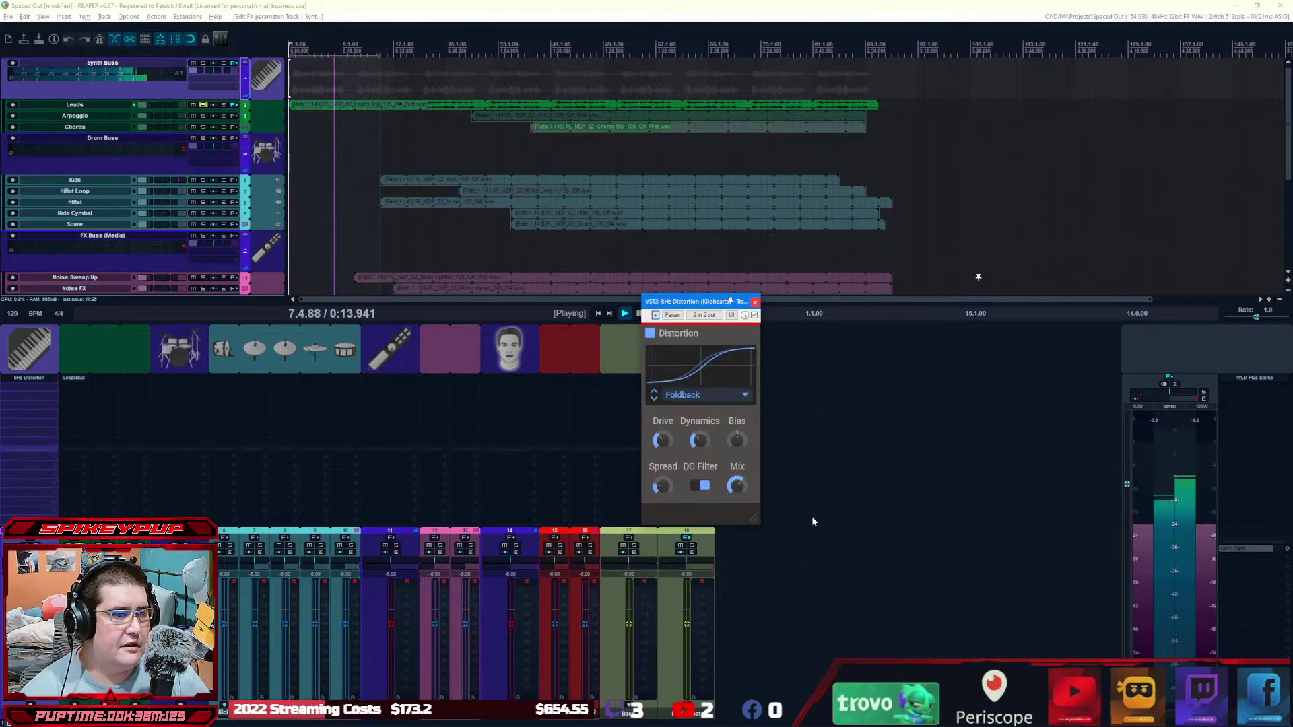
Step: Close the distortion window, search the effects for "unfiltered", and add Unfiltered Audio lo-fi-af (Plugin Alliance) to the Synth Buss
click(755, 302)
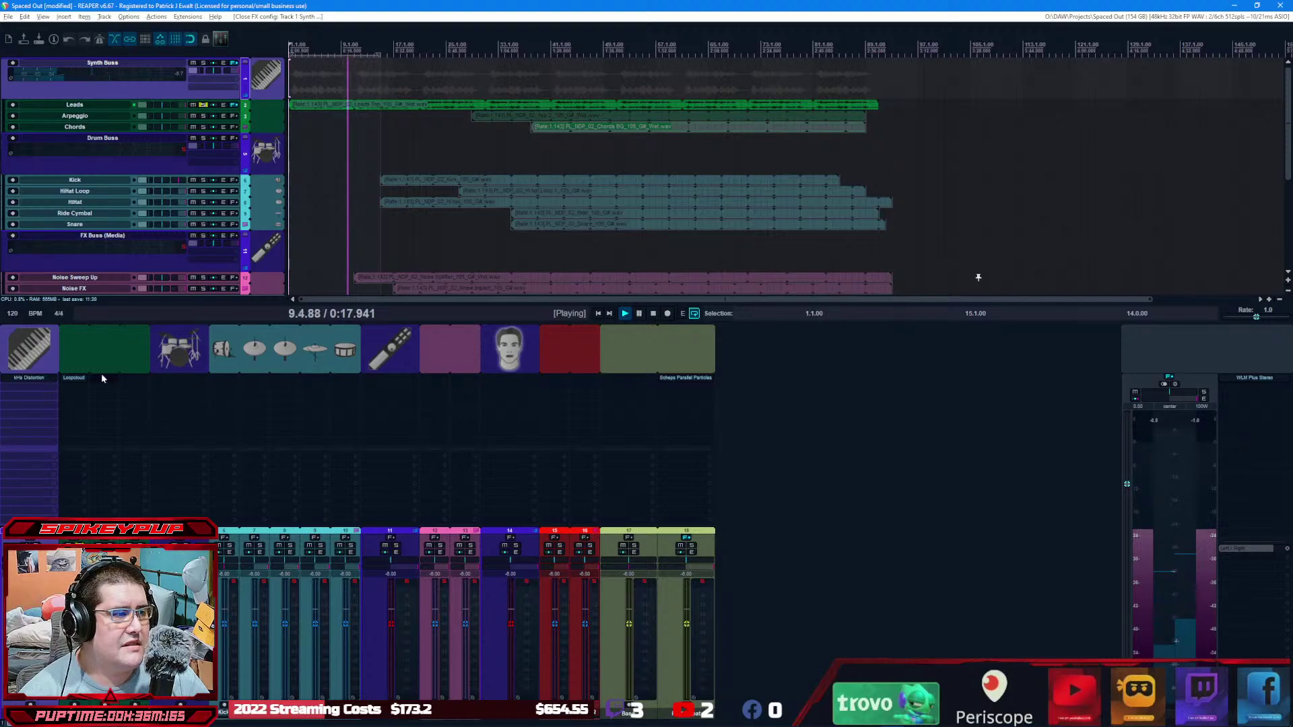
double_click(34, 386)
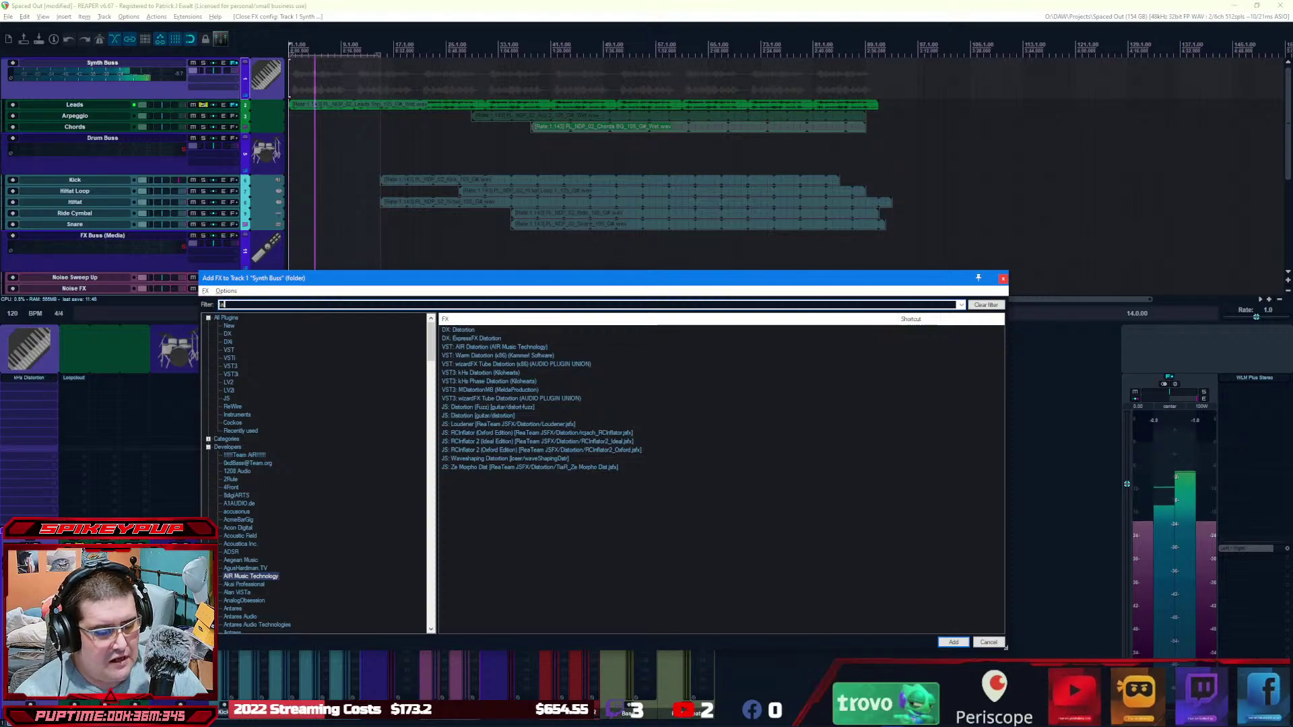
text(tails)
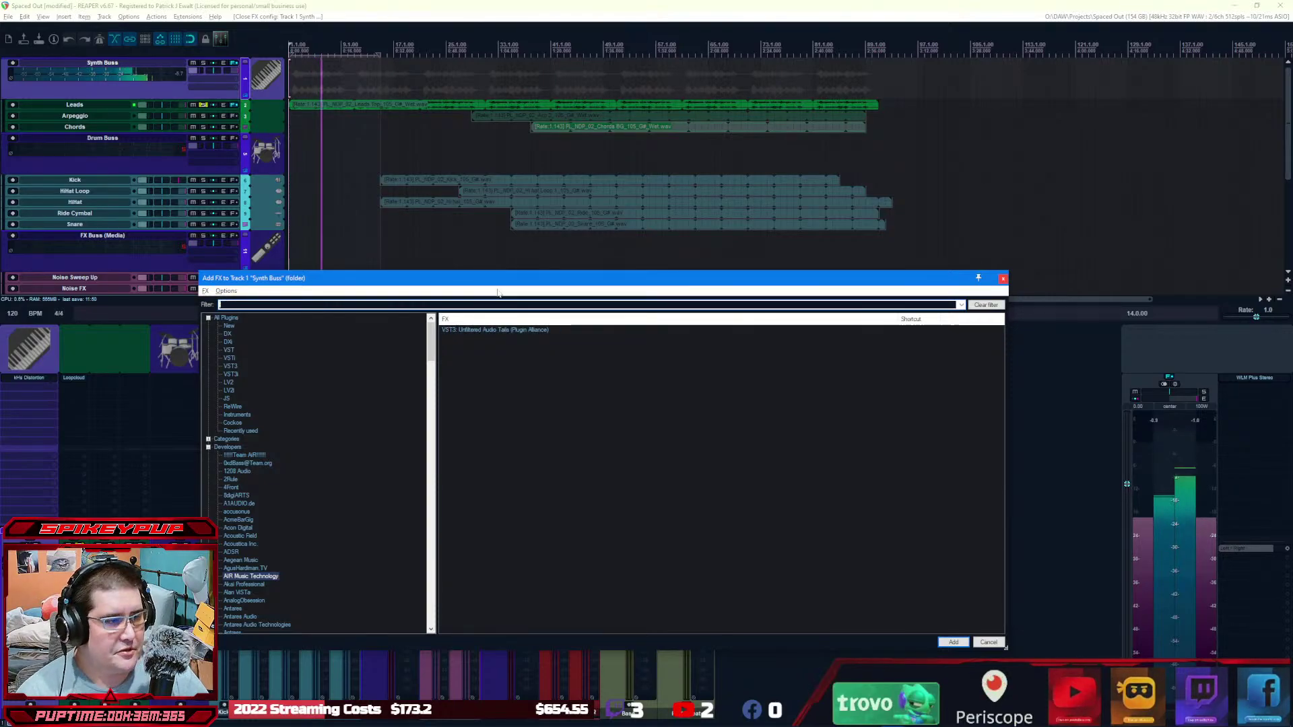
text(unfiltered)
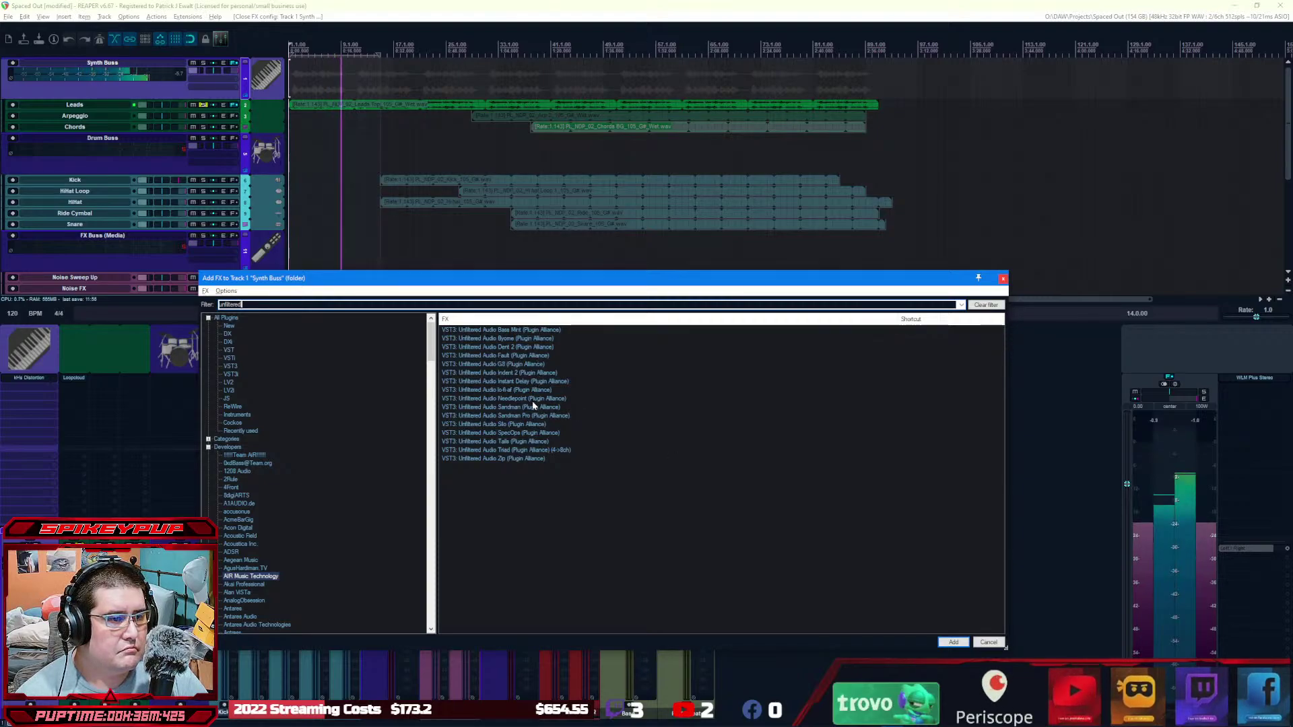
click(492, 390)
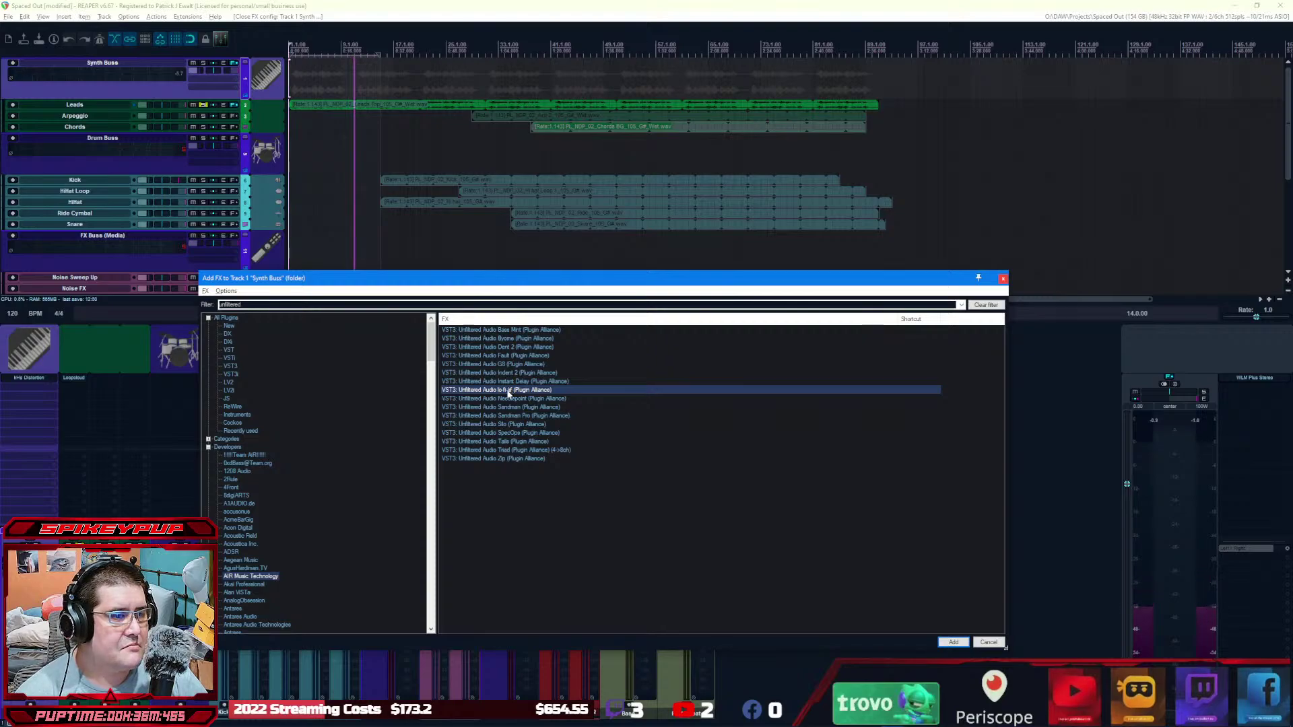
double_click(506, 389)
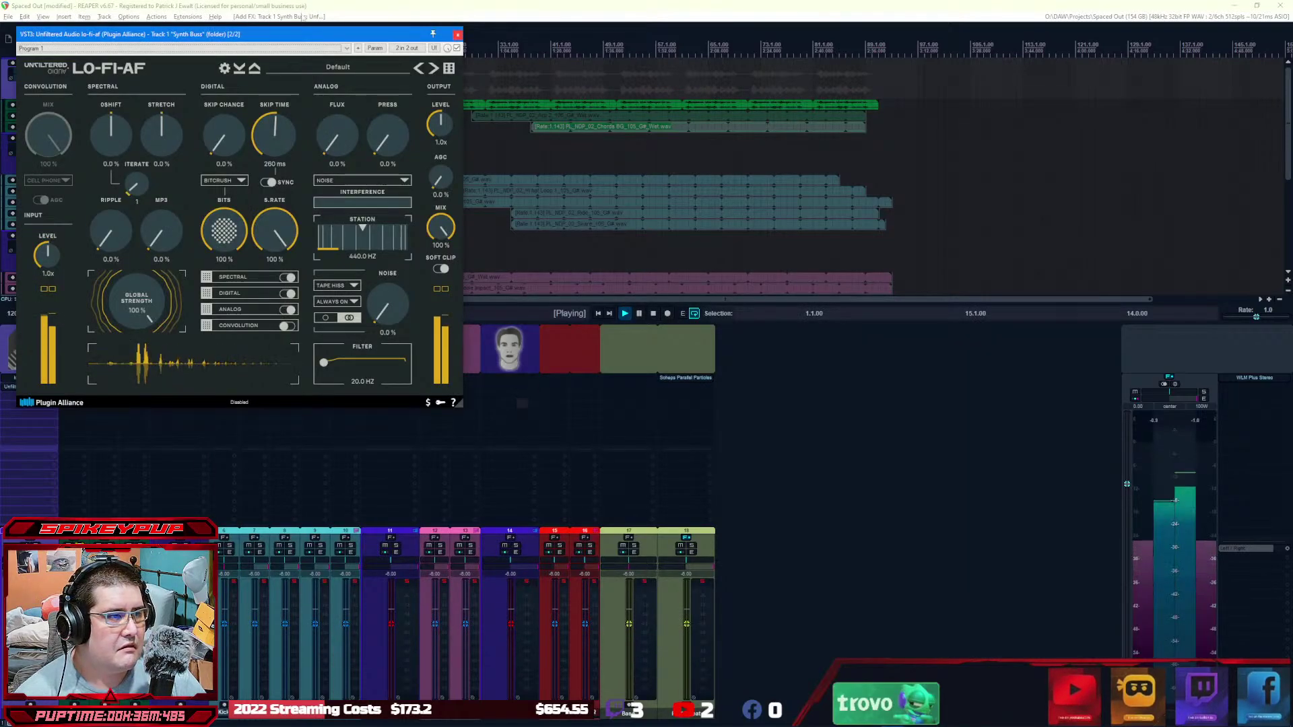
drag(291, 62, 926, 170)
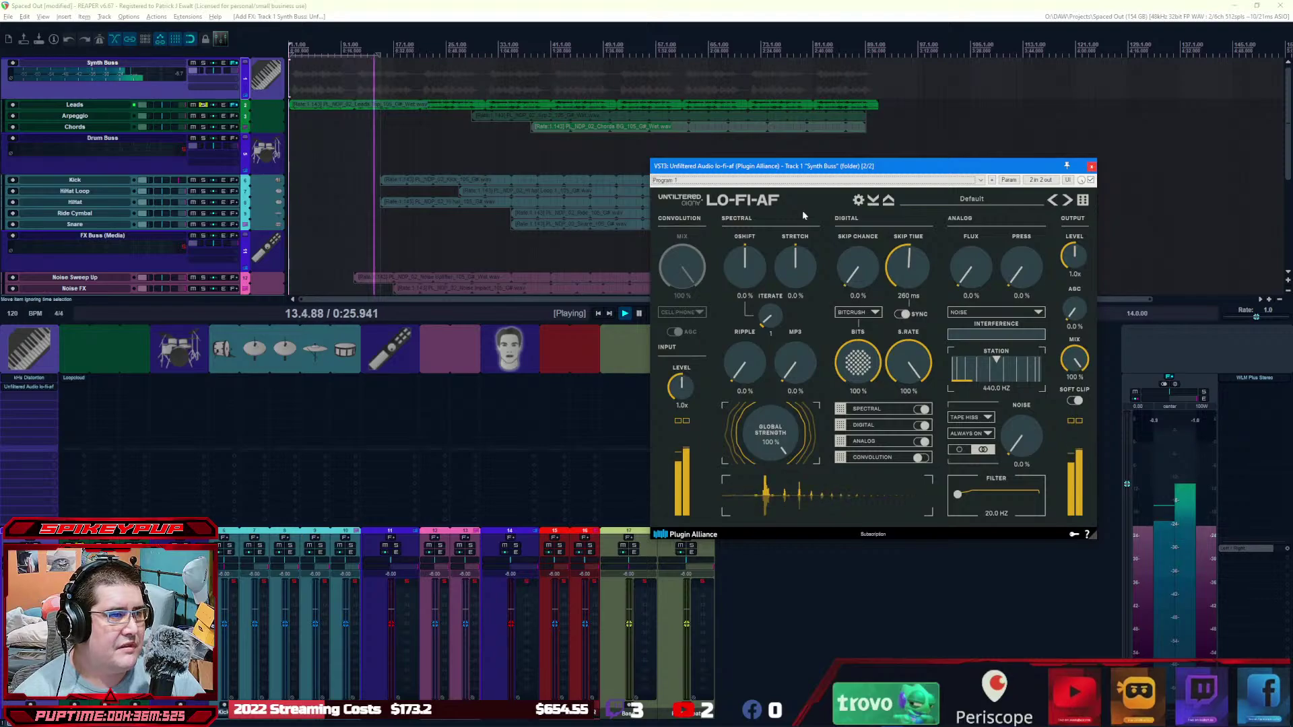
Step: Stop playback, move the lo-fi-af window below the arrangement, and place the edit cursor at 8.1.00
key(space)
drag(817, 170, 870, 398)
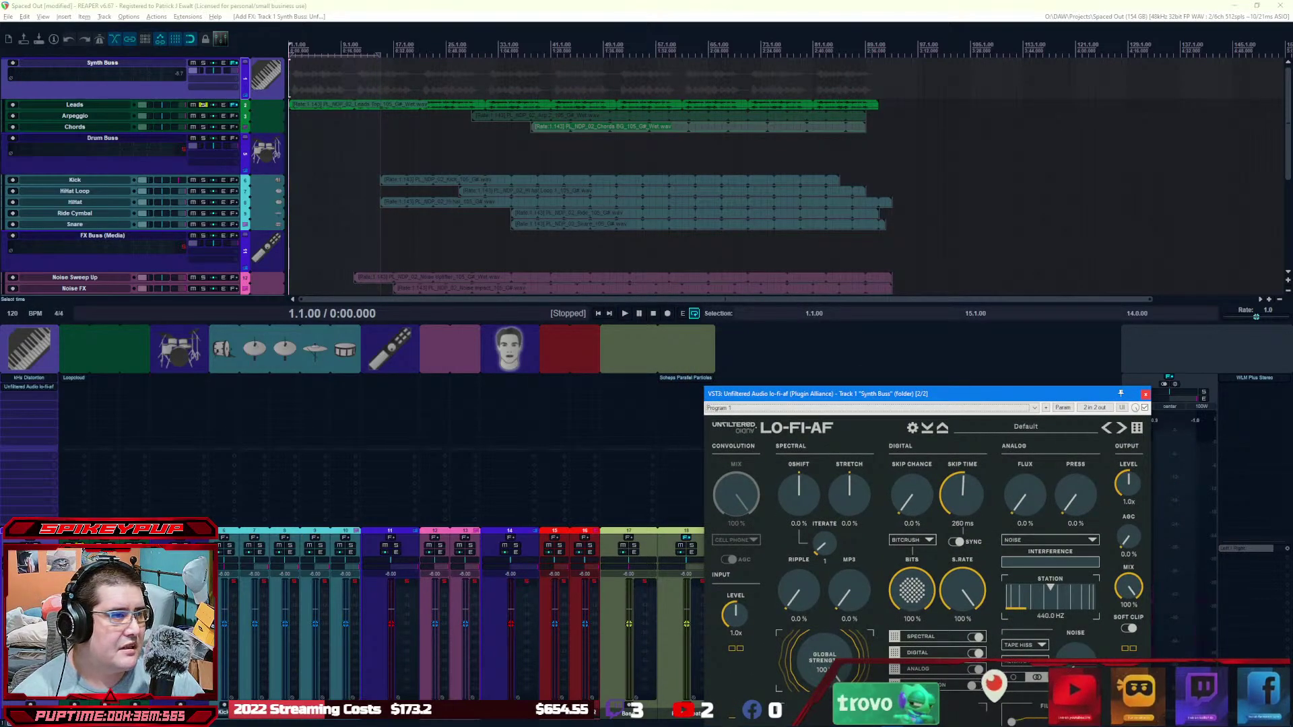
click(406, 126)
click(335, 153)
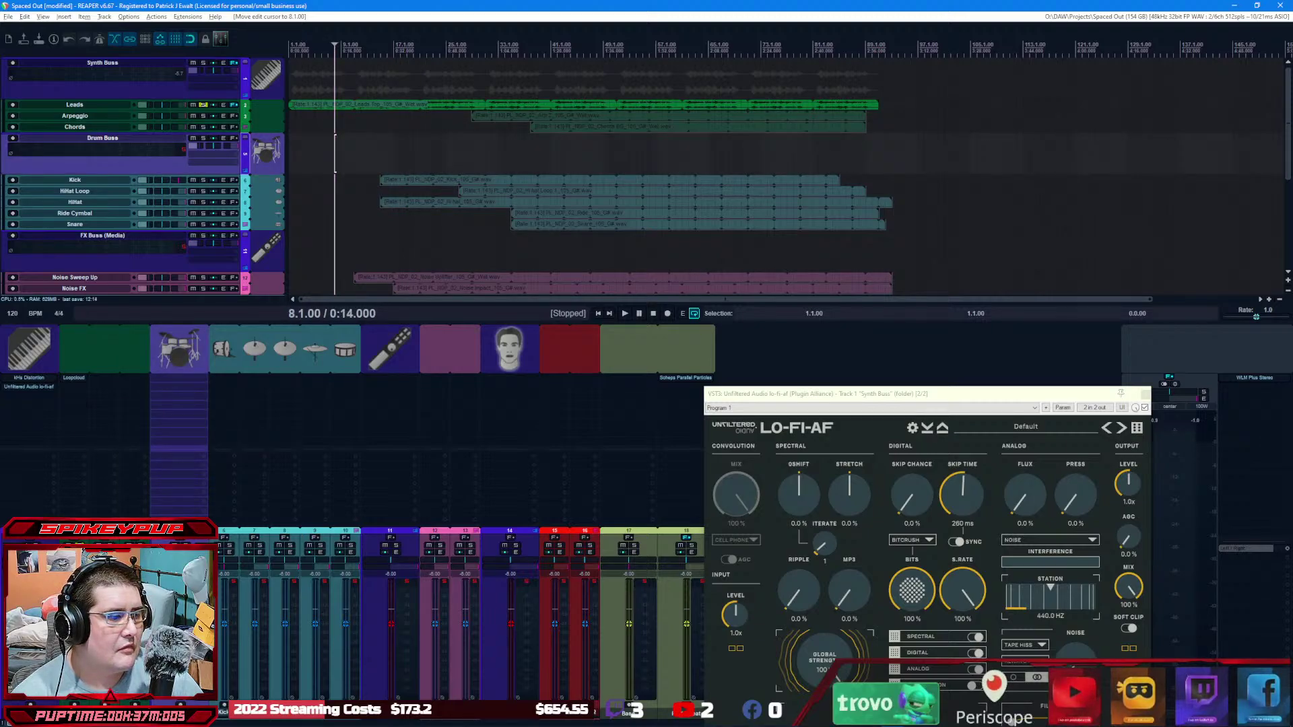
Step: Unsolo the Leads track and look through all the tracks in the arrangement
click(203, 104)
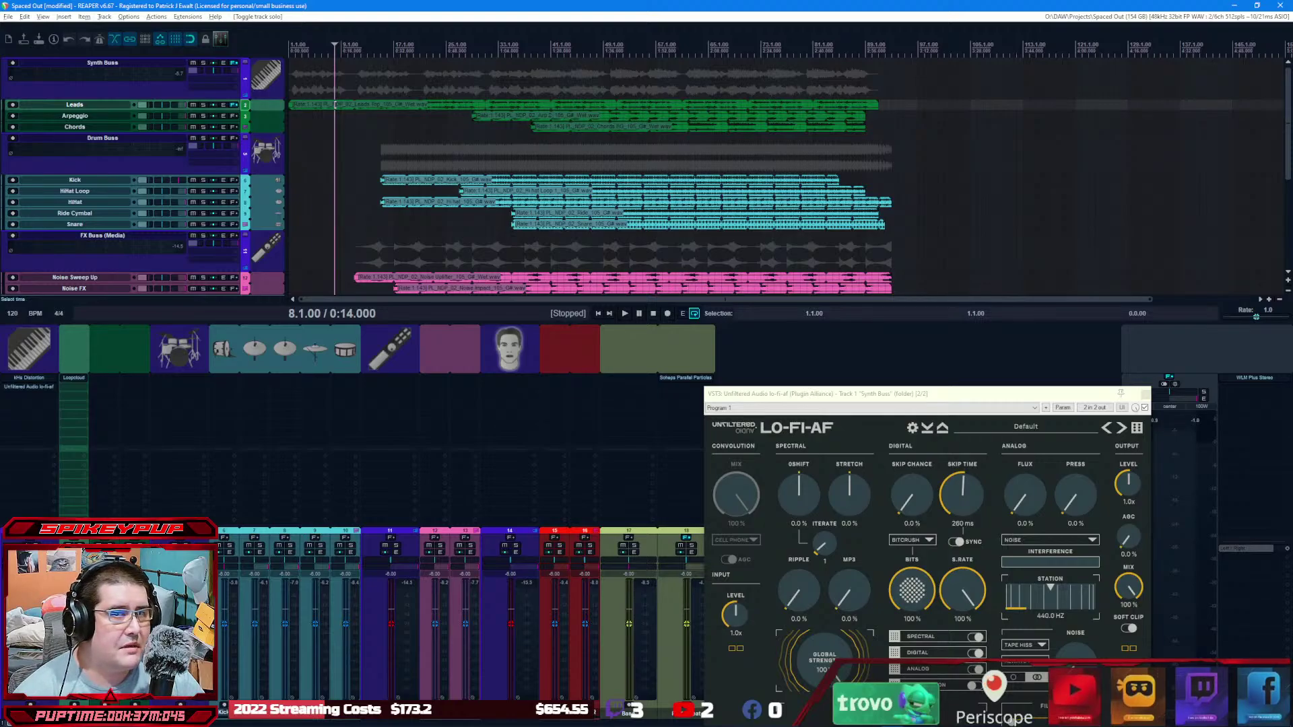
drag(1288, 114, 1288, 199)
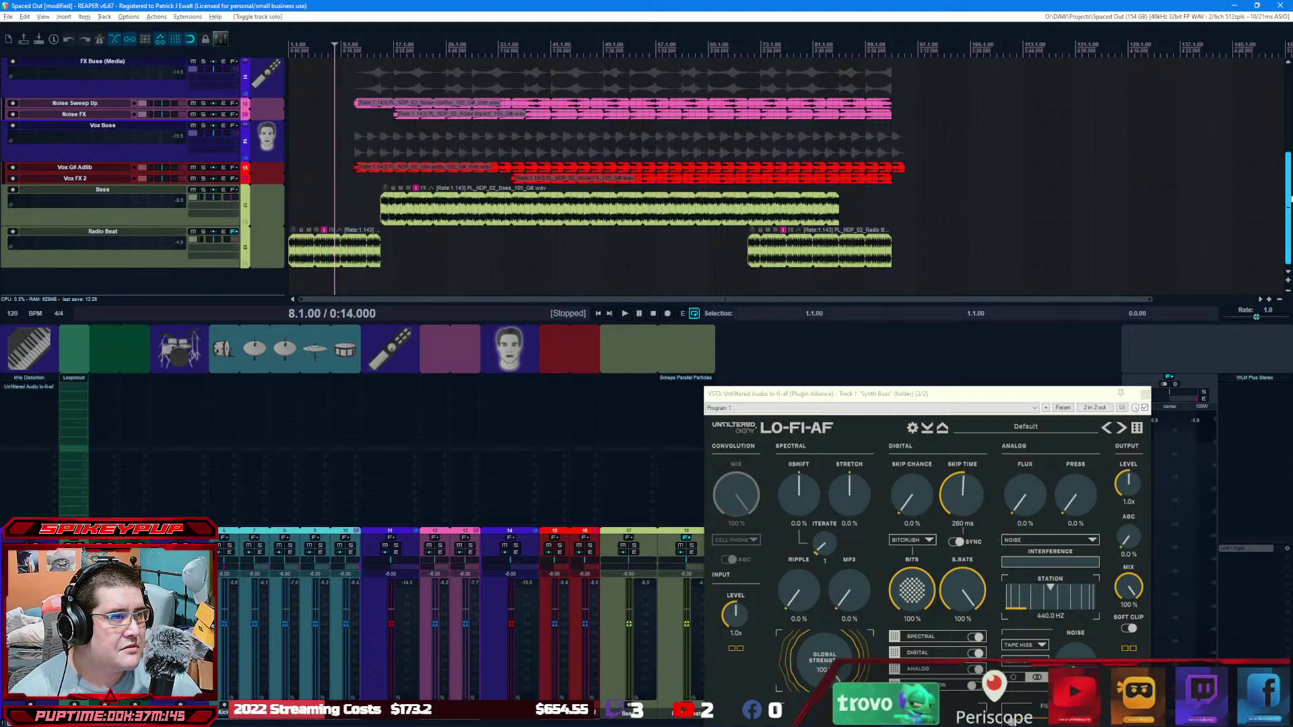
drag(1288, 199, 1288, 113)
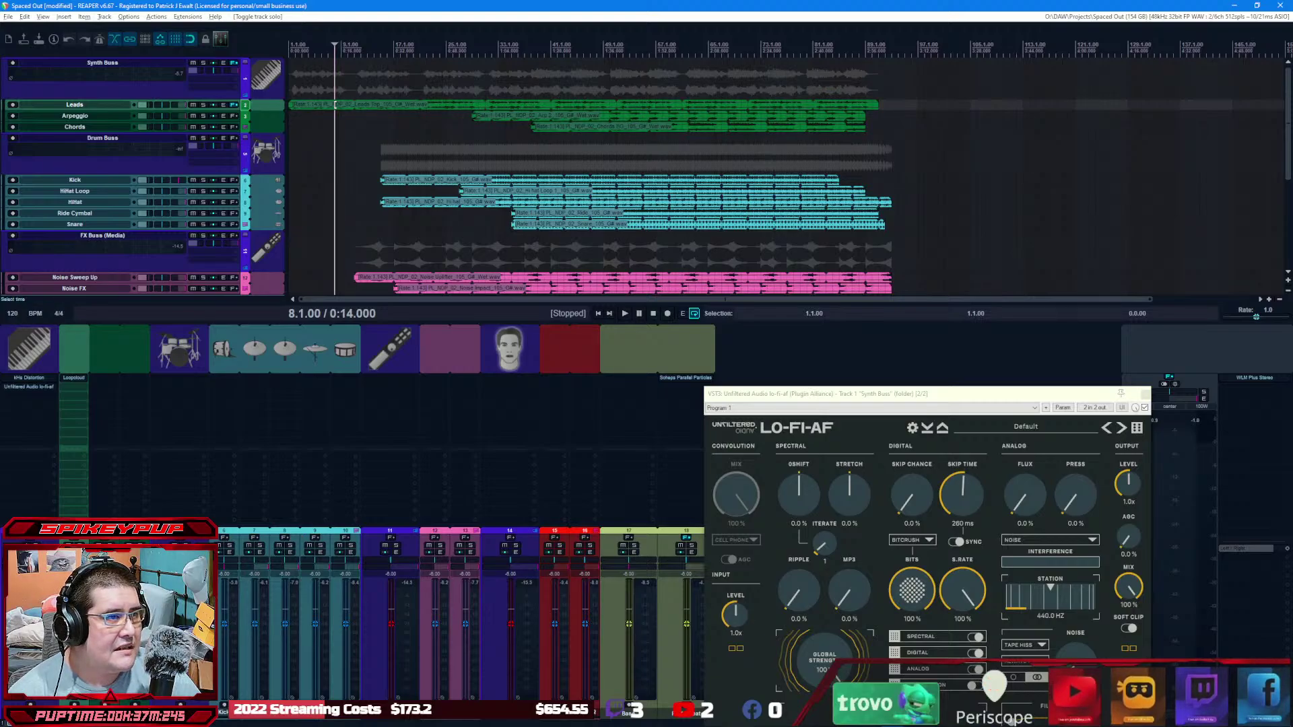
Step: Solo the Leads track, split its item at 15.1.00, and select the part before the split
drag(381, 48, 290, 49)
click(381, 49)
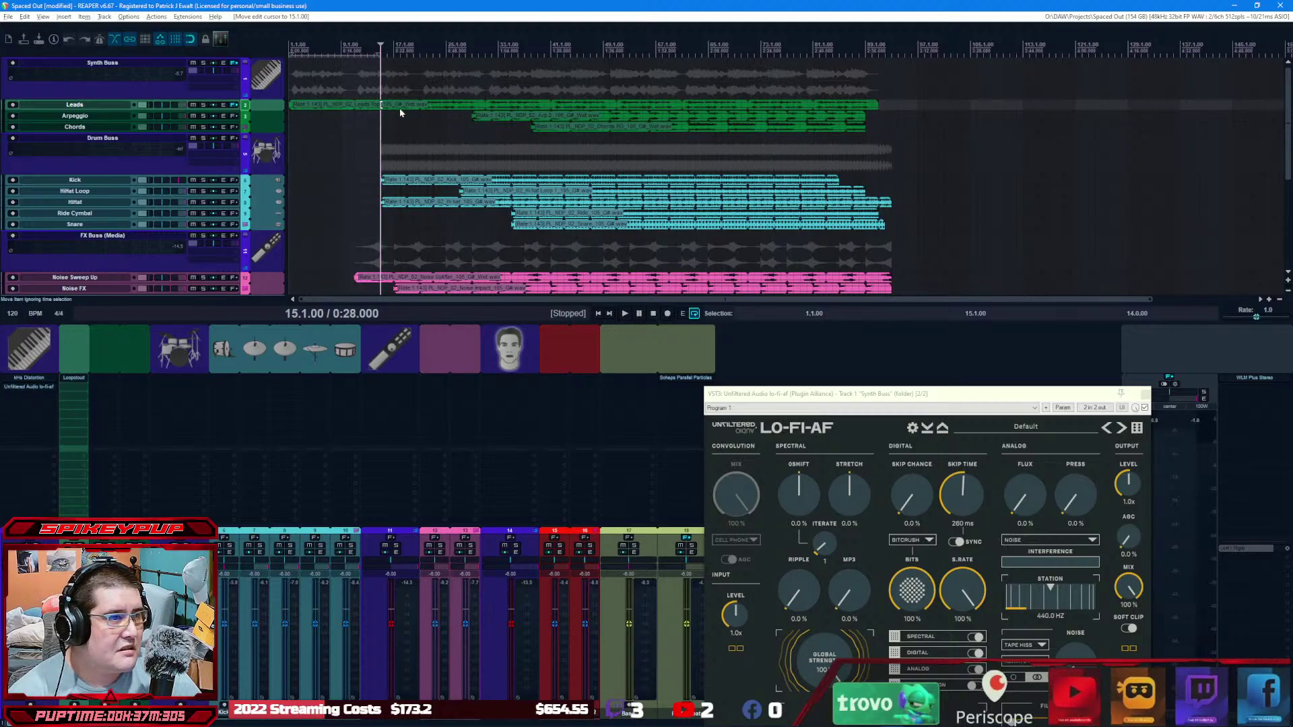
click(203, 105)
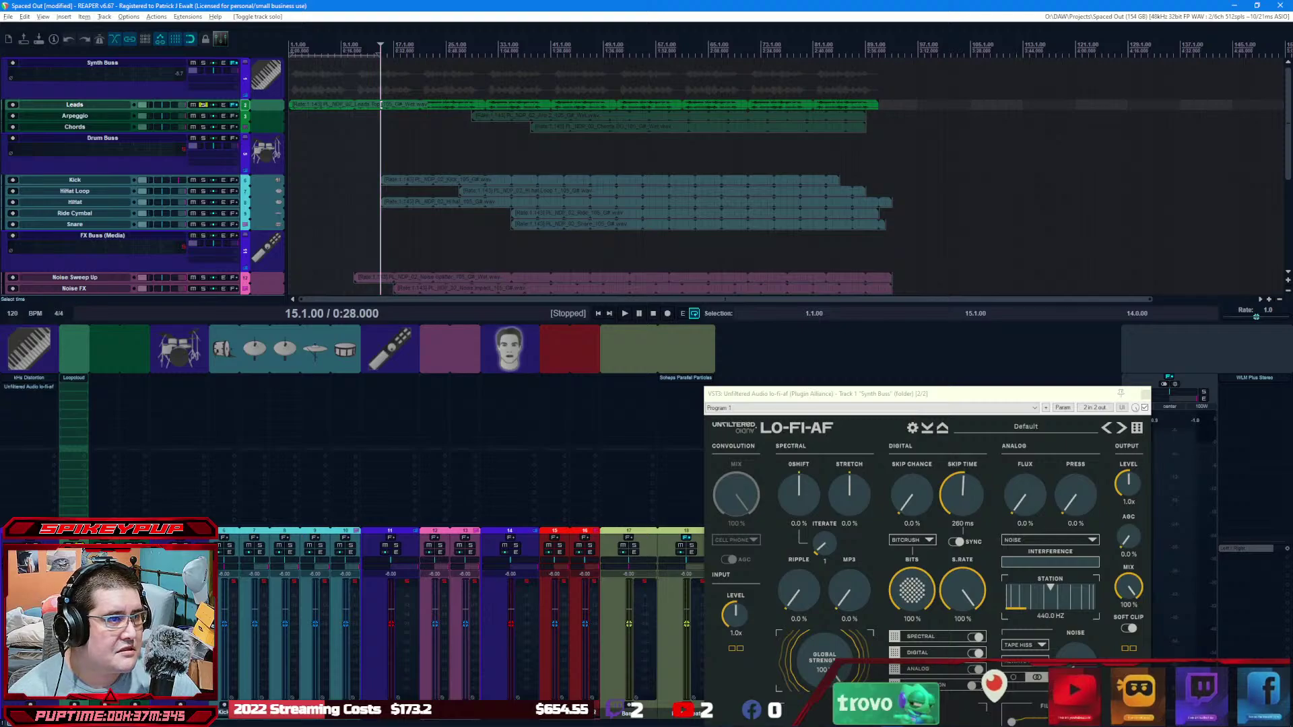
key(s)
click(313, 105)
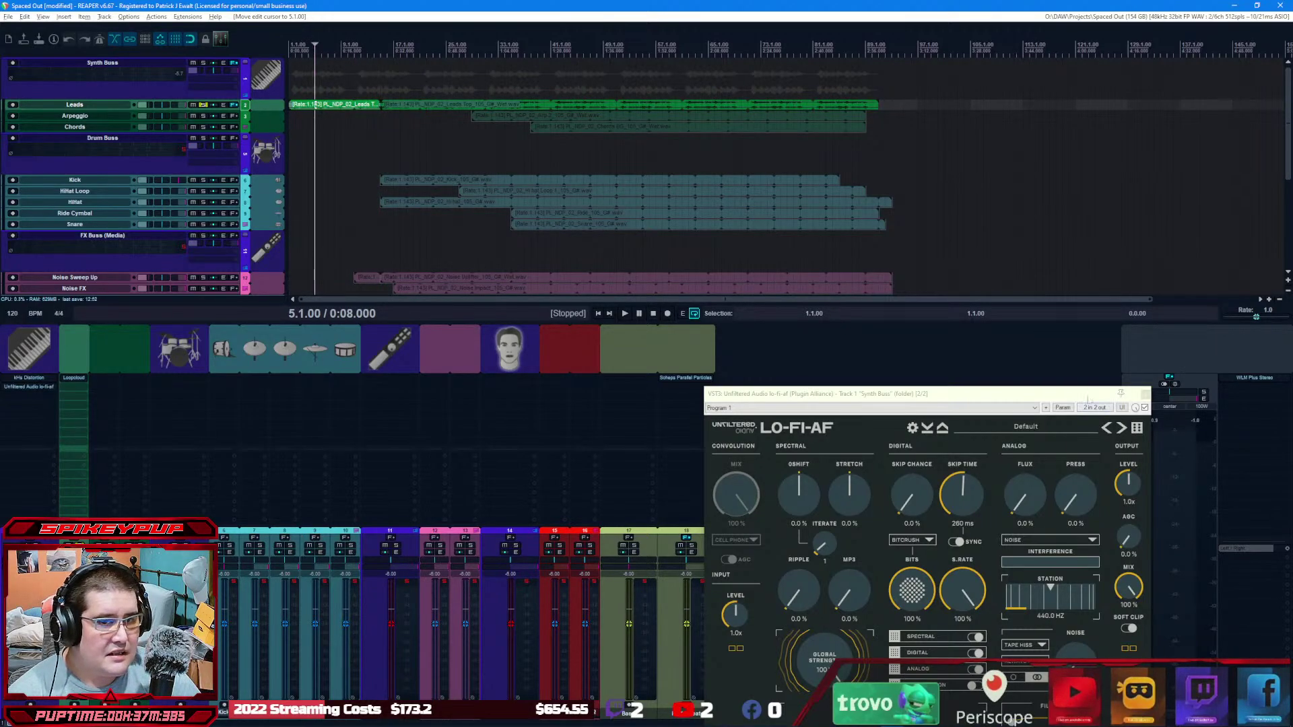
Step: Close the lo-fi-af window and remove that effect from the Synth Buss
click(1144, 393)
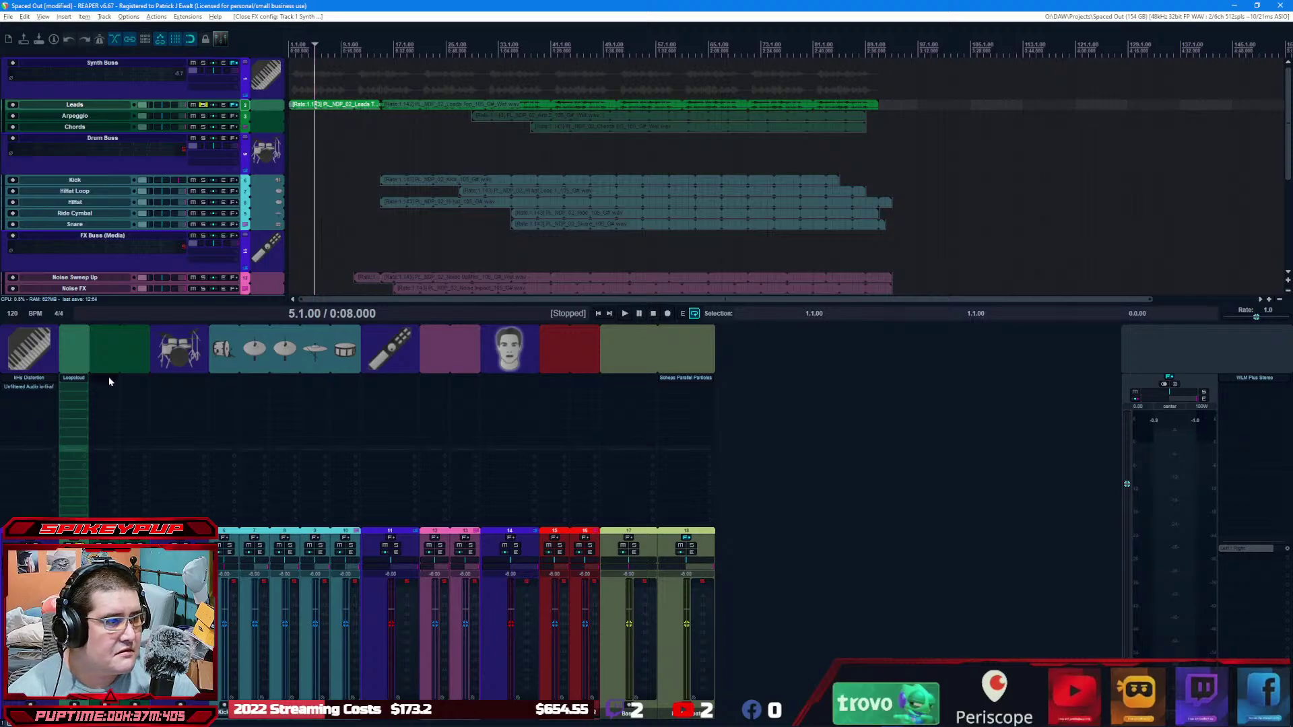
alt+click(29, 388)
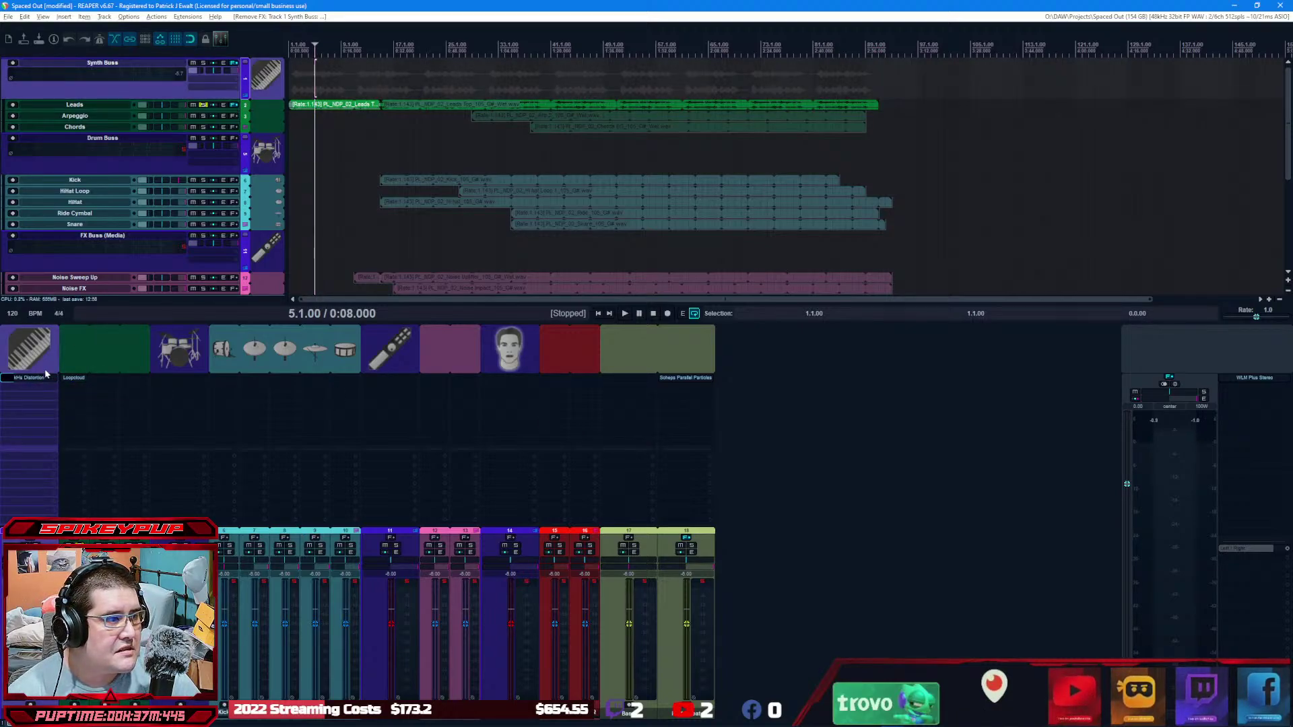
Step: Open the active take's FX chain for the first Leads item and add Unfiltered Audio lo-fi-af (Plugin Alliance)
click(303, 106)
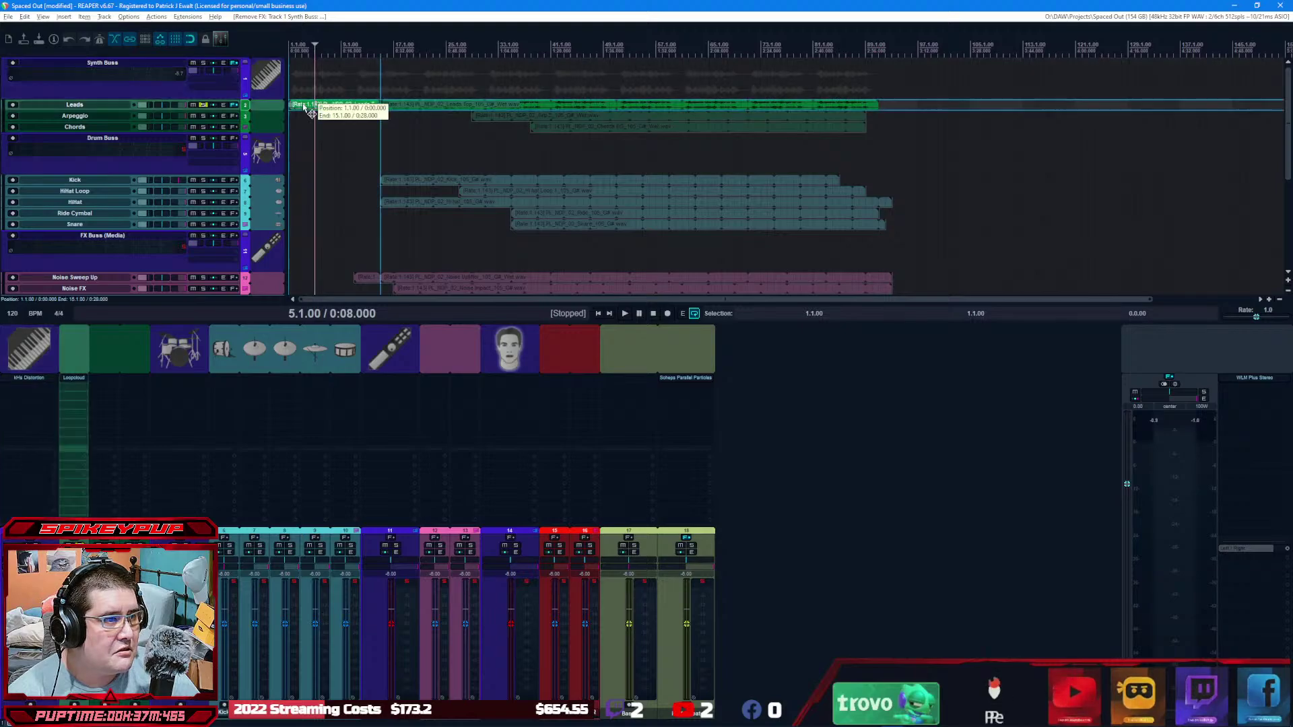
right_click(307, 107)
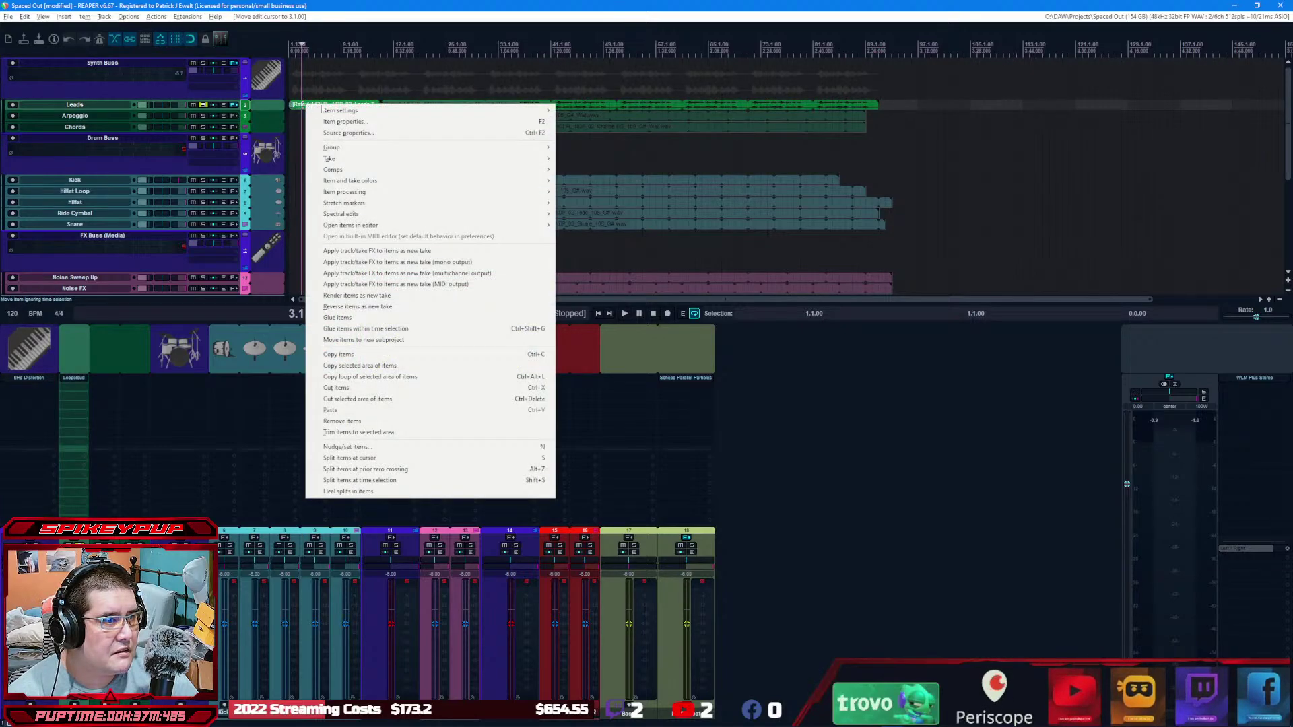
mouse_move(441, 186)
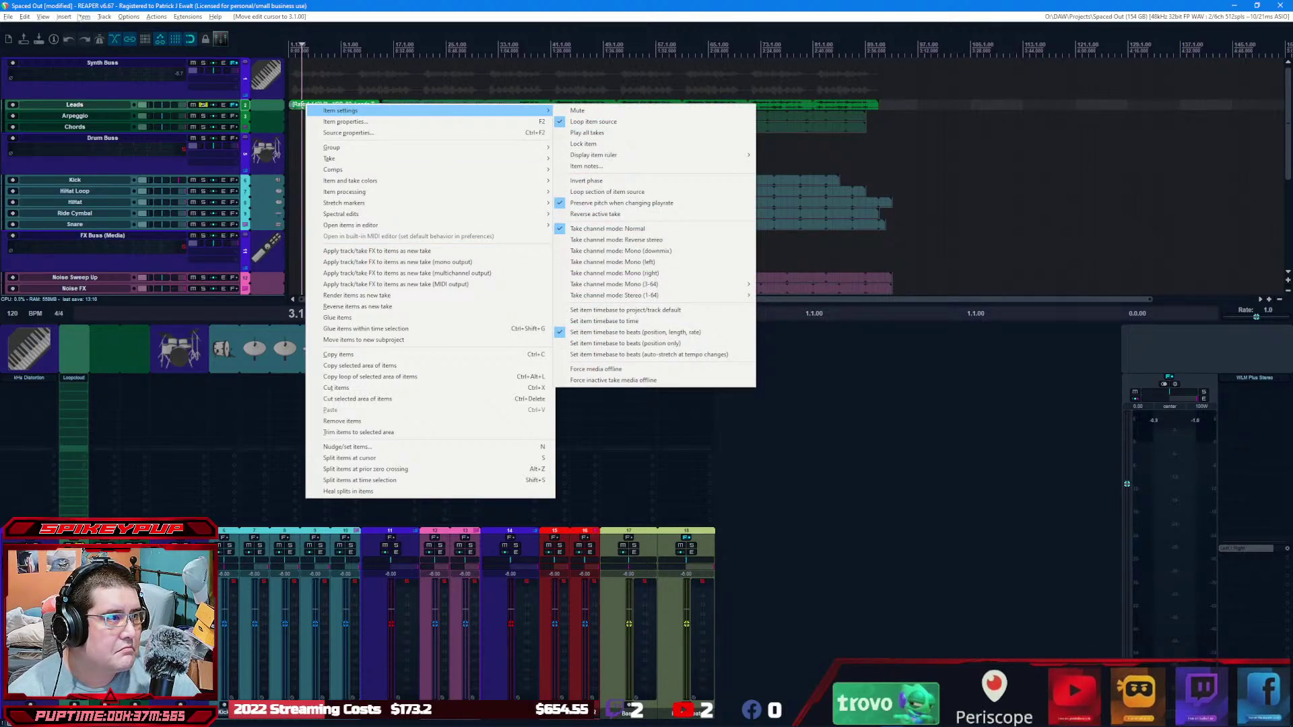
click(83, 17)
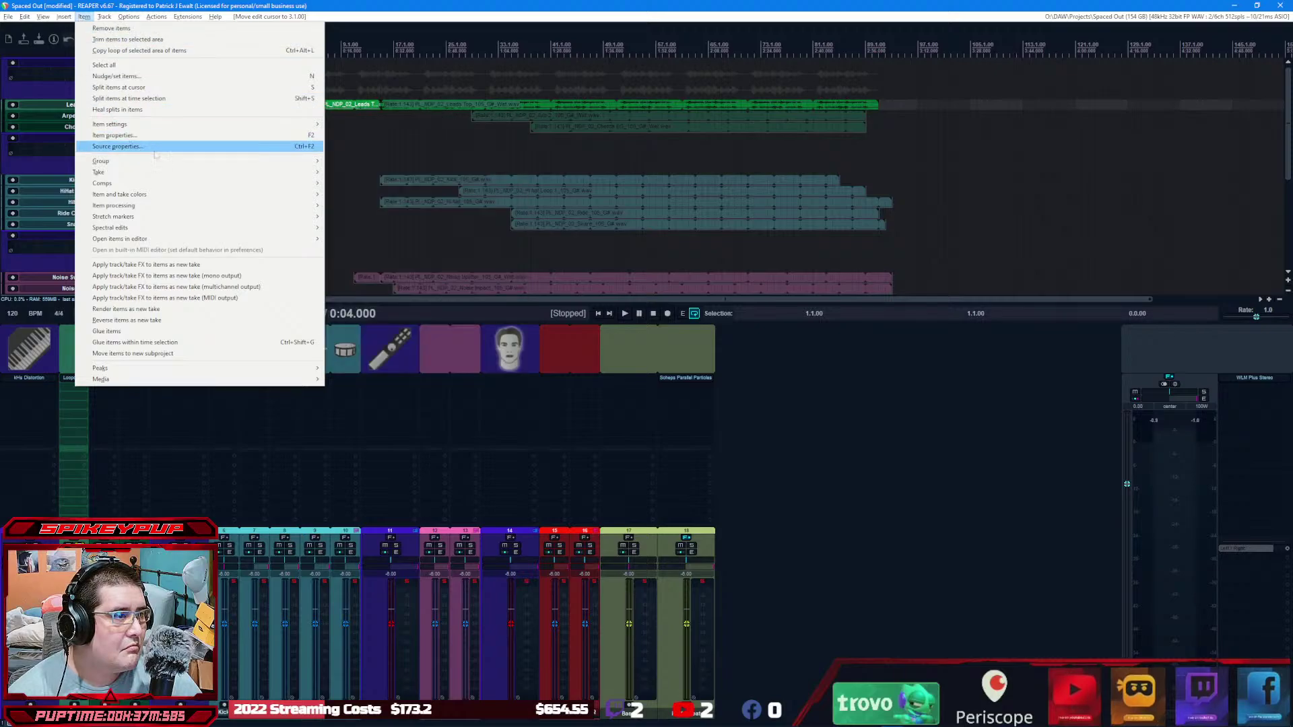
mouse_move(185, 177)
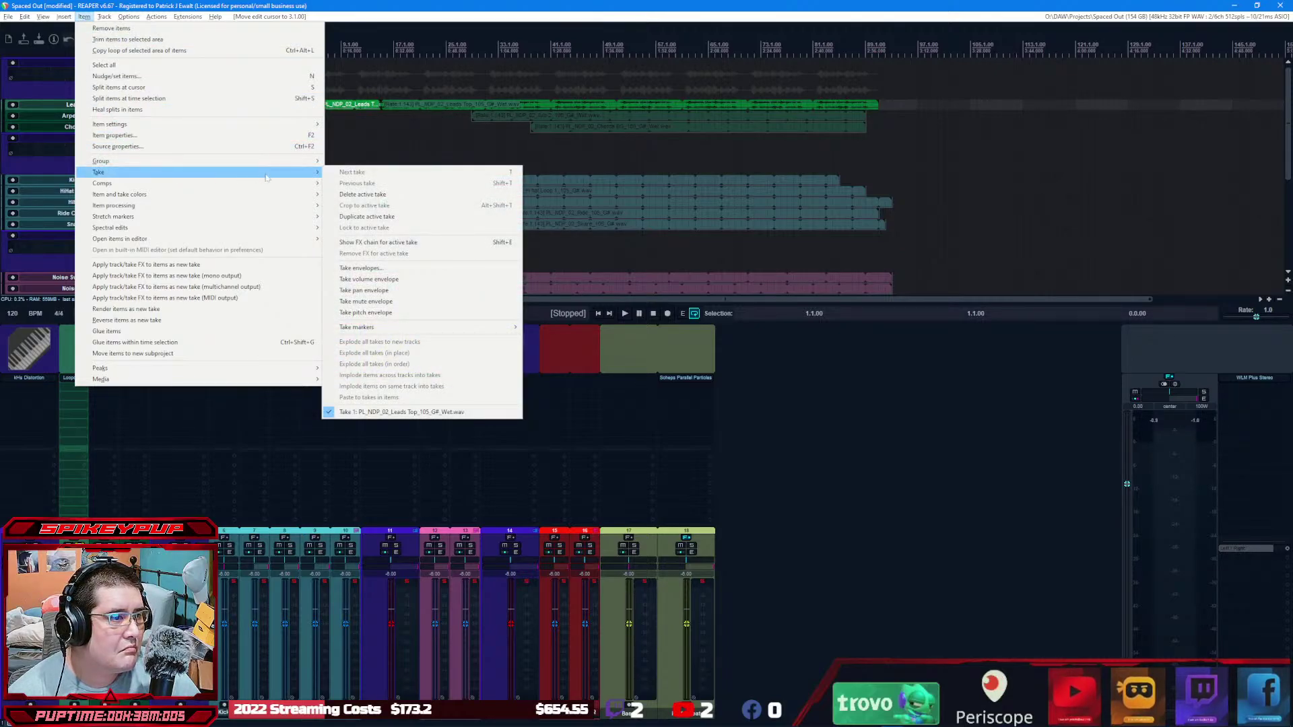
click(377, 243)
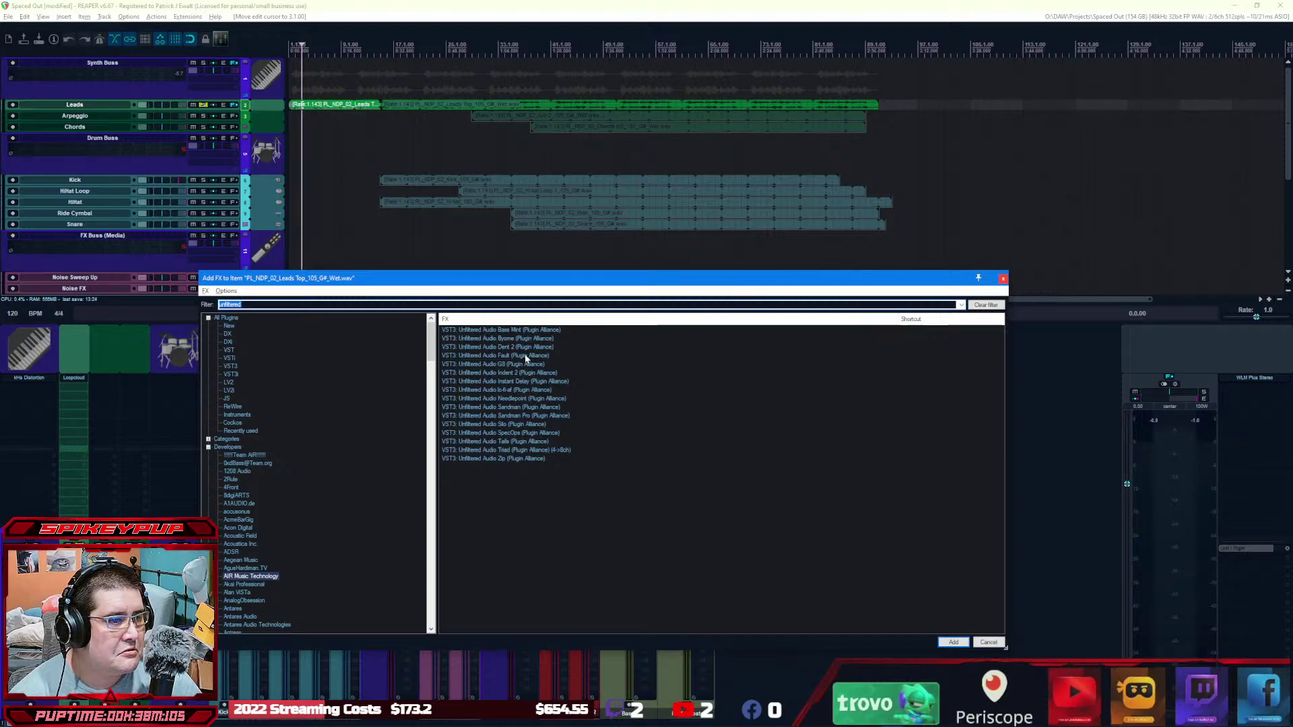
double_click(511, 389)
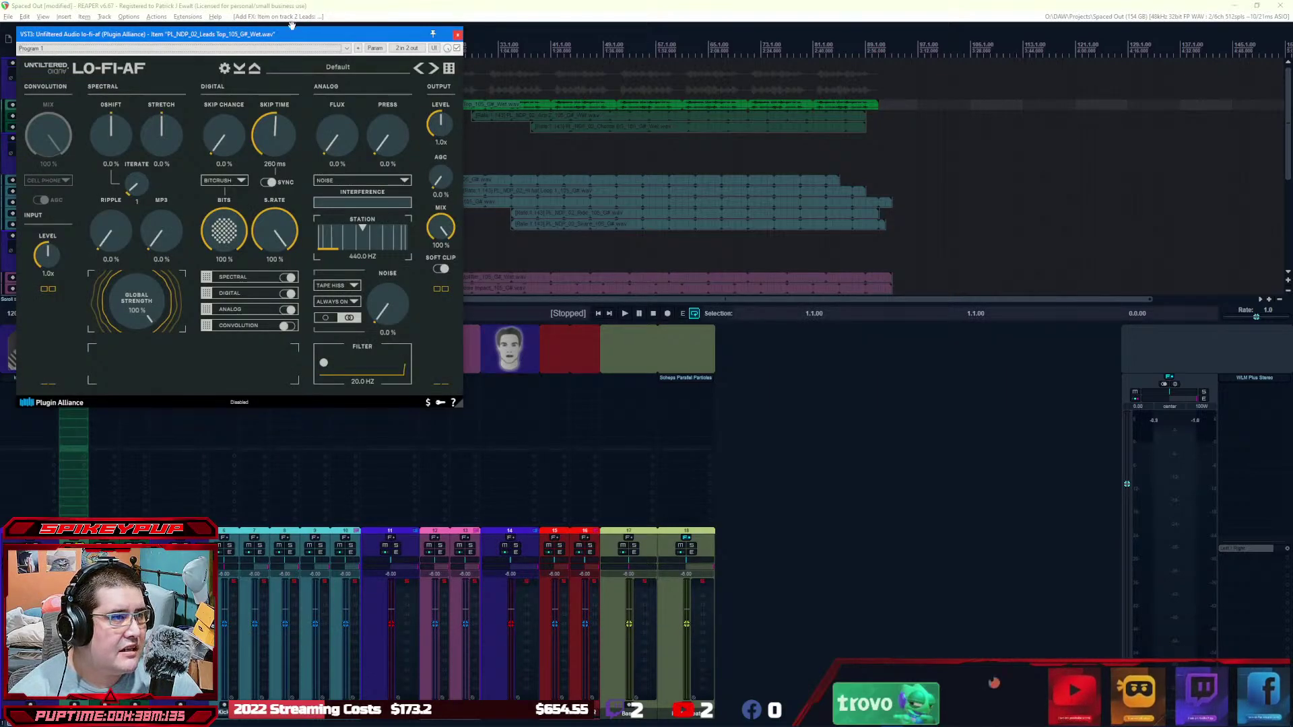
Step: Set a time selection from 1.1.00 to 15.1.00 and play it, with the lo-fi-af window moved clear of the first Leads item
drag(35, 33, 590, 217)
drag(705, 231, 767, 317)
click(599, 315)
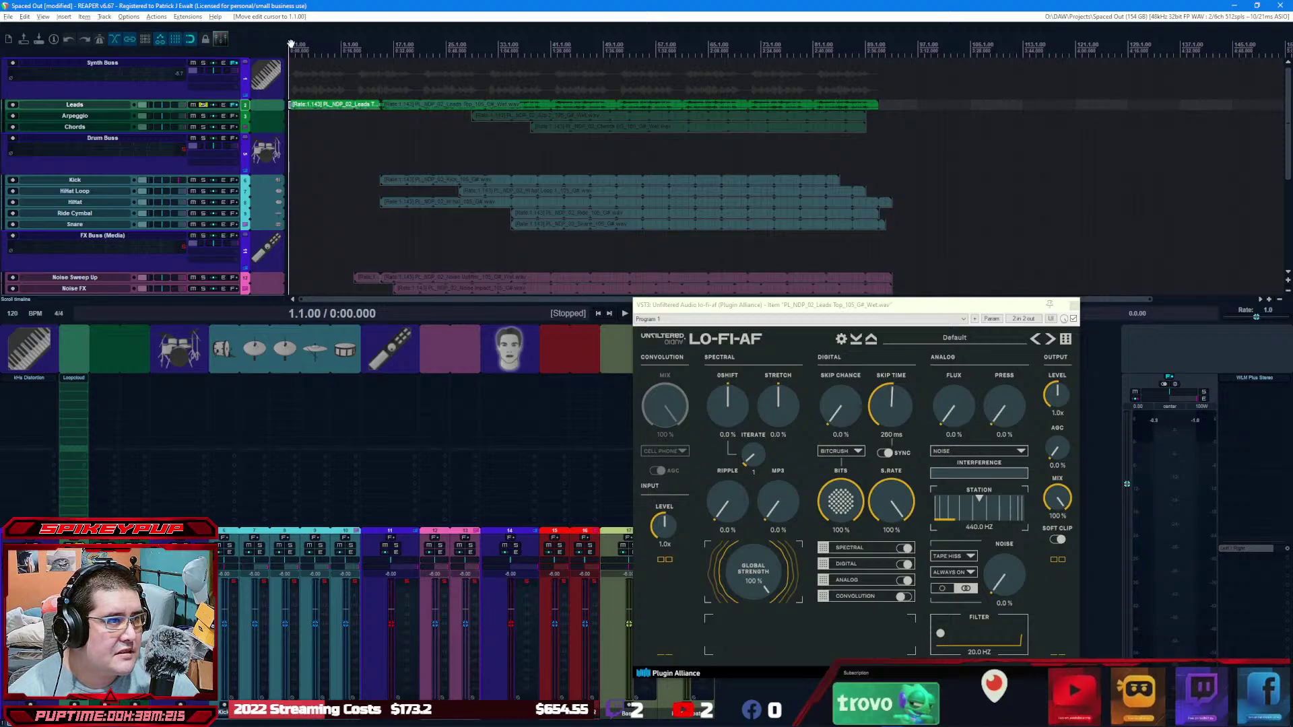
drag(291, 53, 381, 53)
key(space)
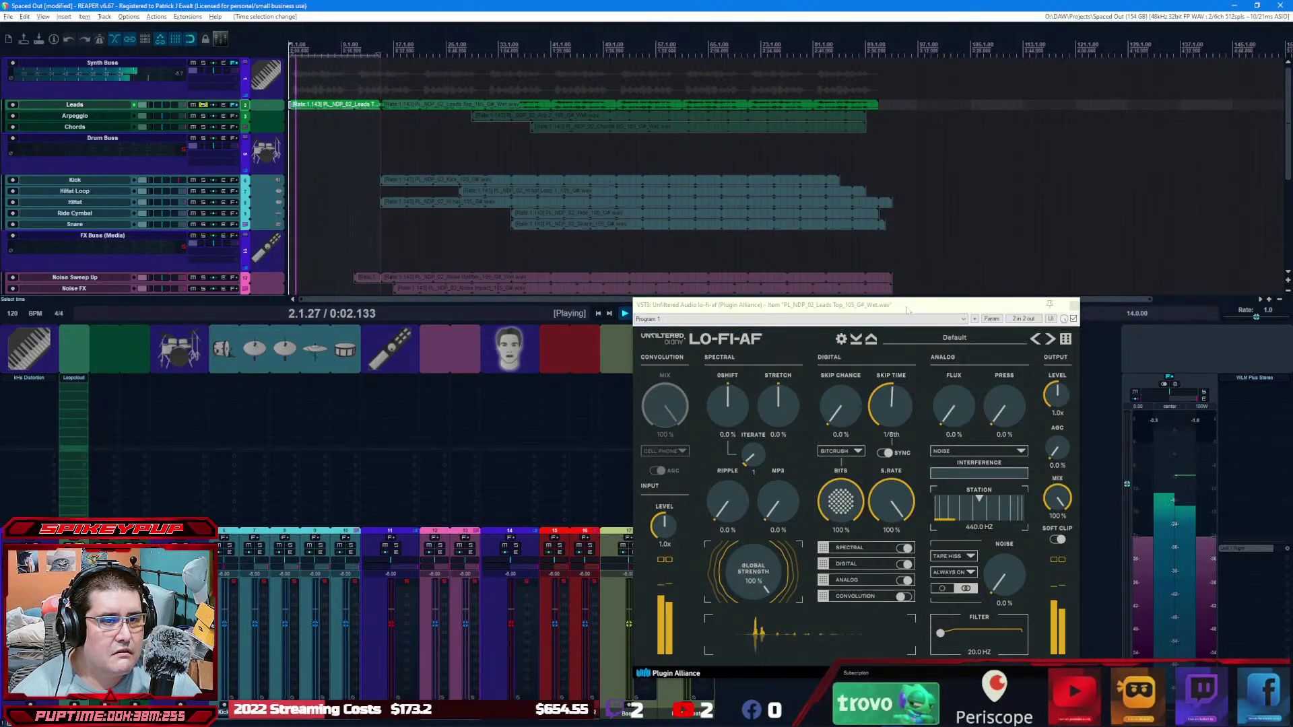
drag(907, 308, 707, 151)
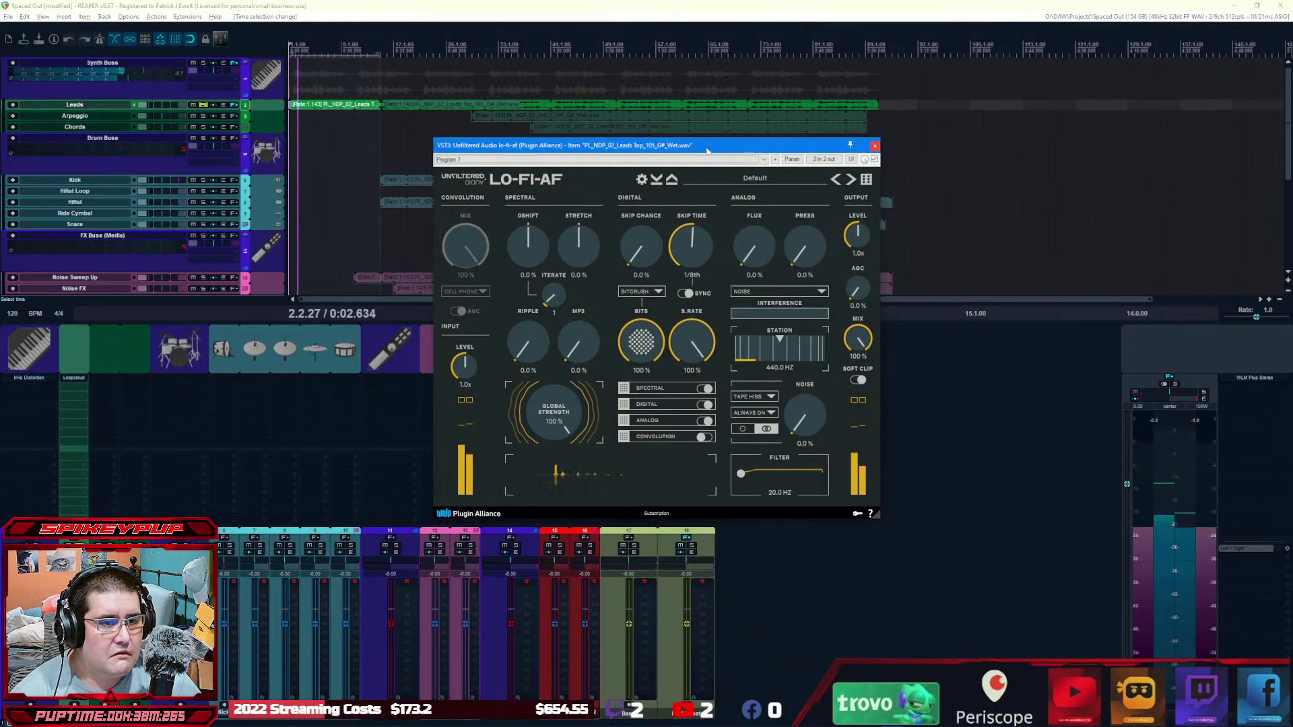
Step: Try the Older Vinyl factory preset from the Mild group in lo-fi-af
click(759, 179)
mouse_move(754, 294)
mouse_move(834, 294)
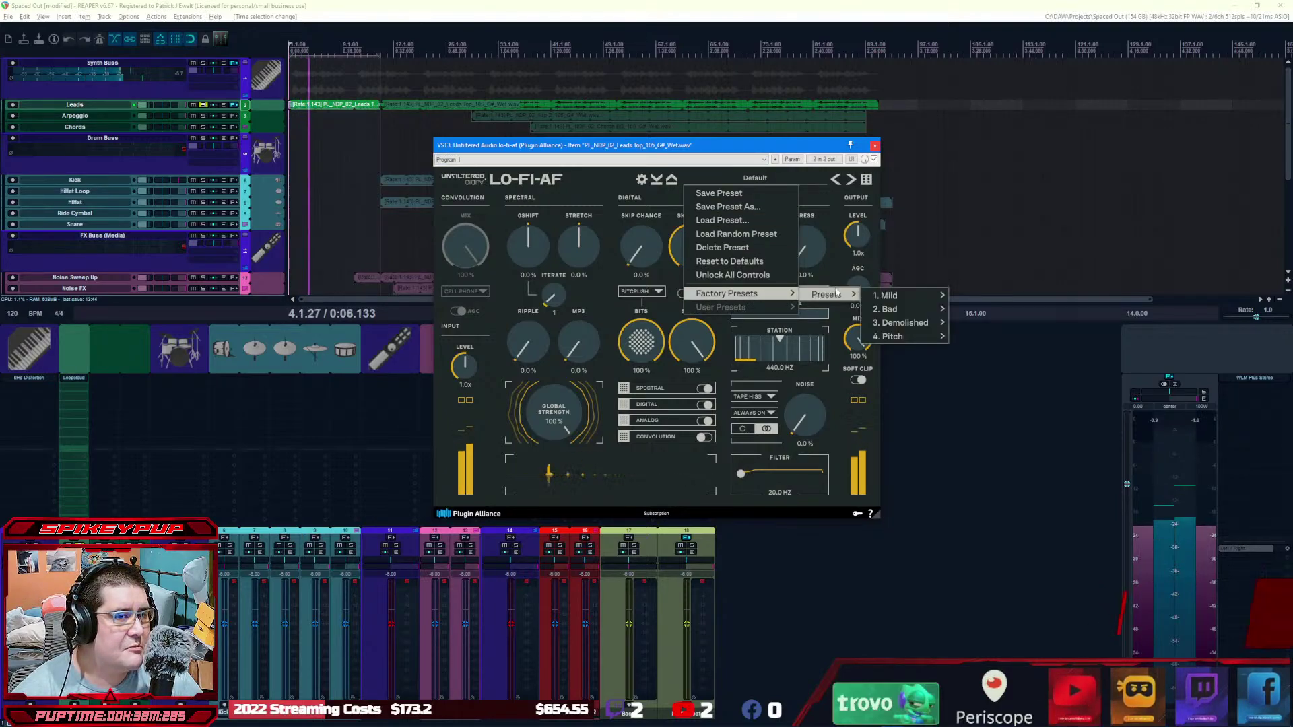
mouse_move(916, 298)
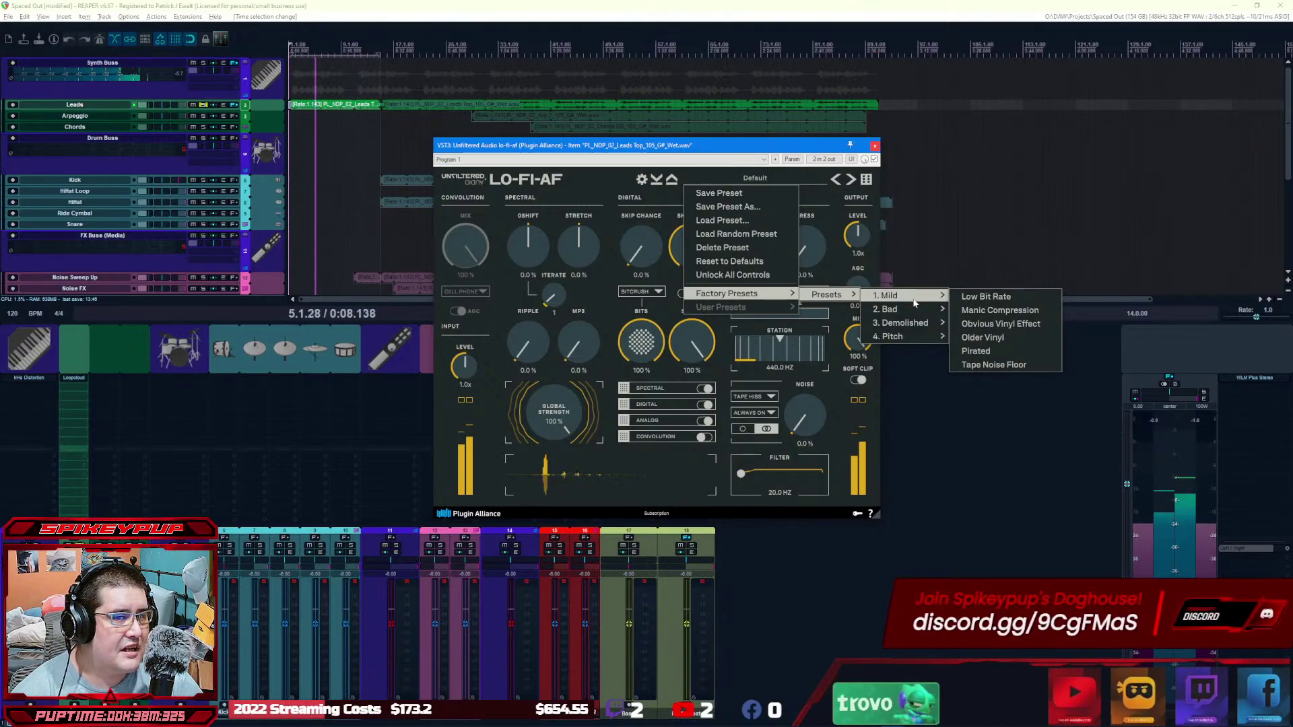
click(1010, 338)
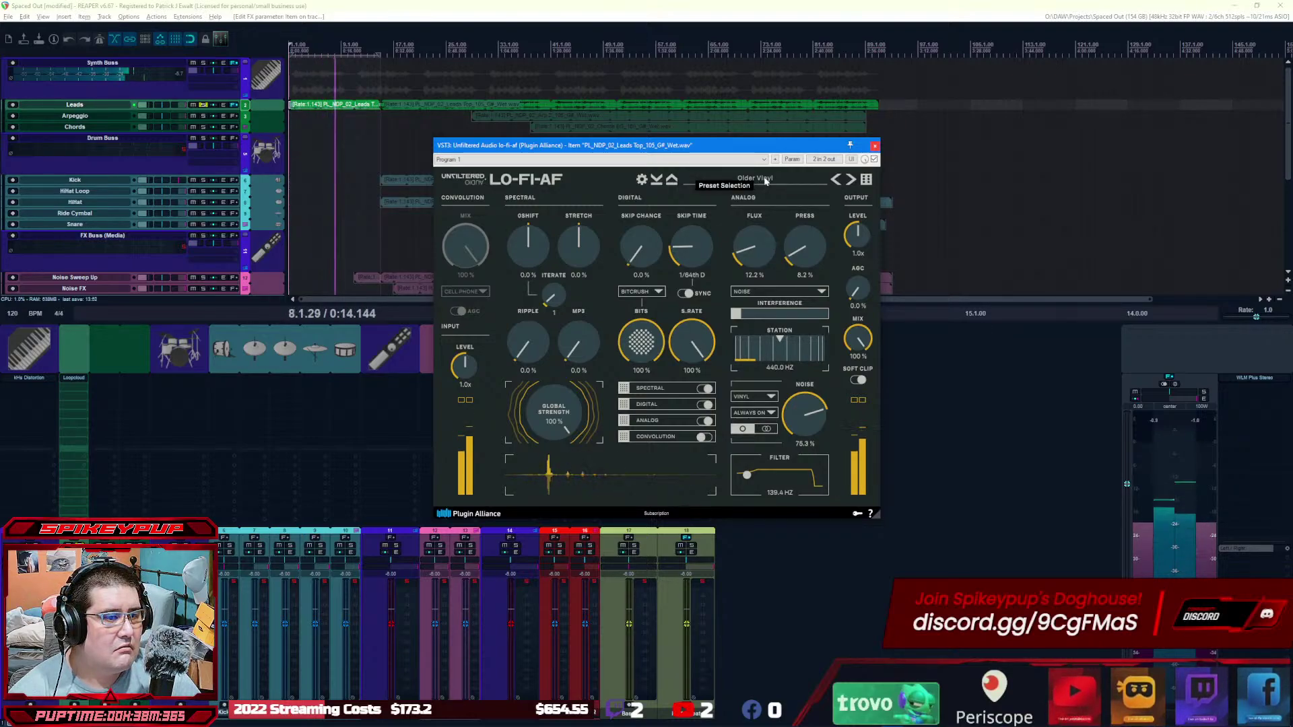
Step: Load the Low Bit Rate factory preset from the Mild group in lo-fi-af
click(765, 180)
mouse_move(775, 293)
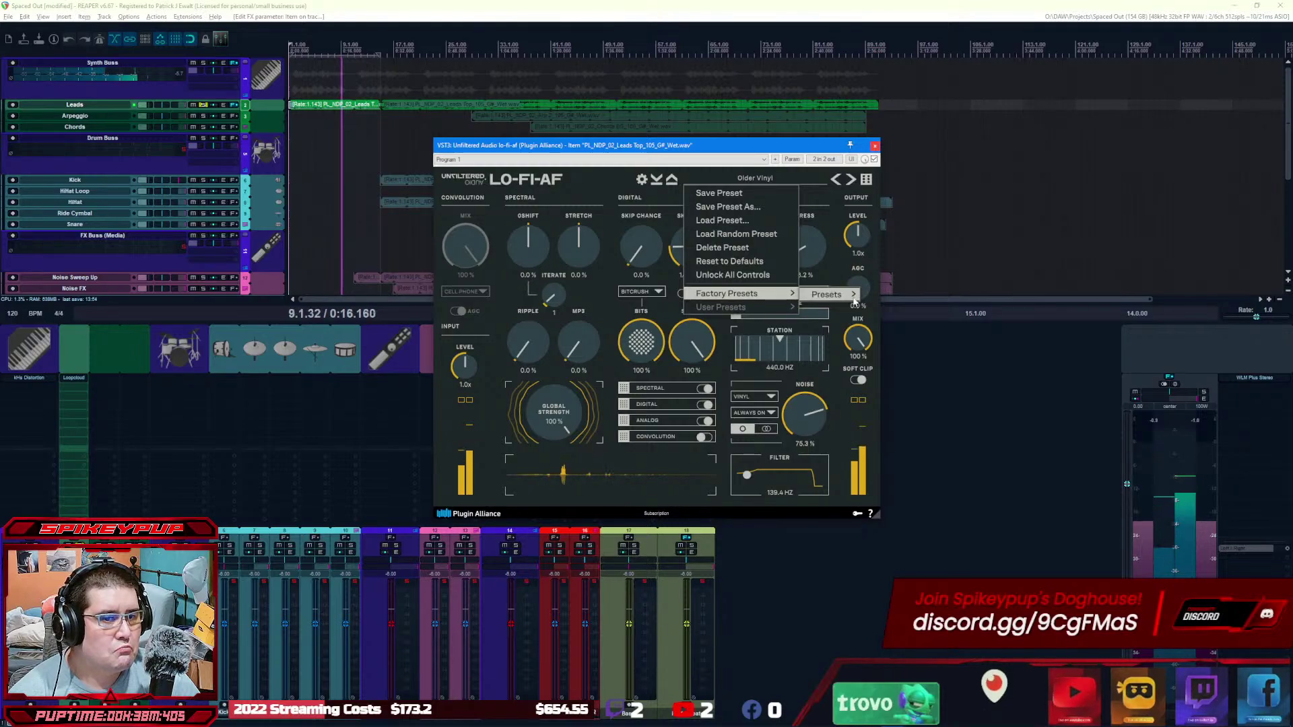
mouse_move(854, 296)
mouse_move(928, 336)
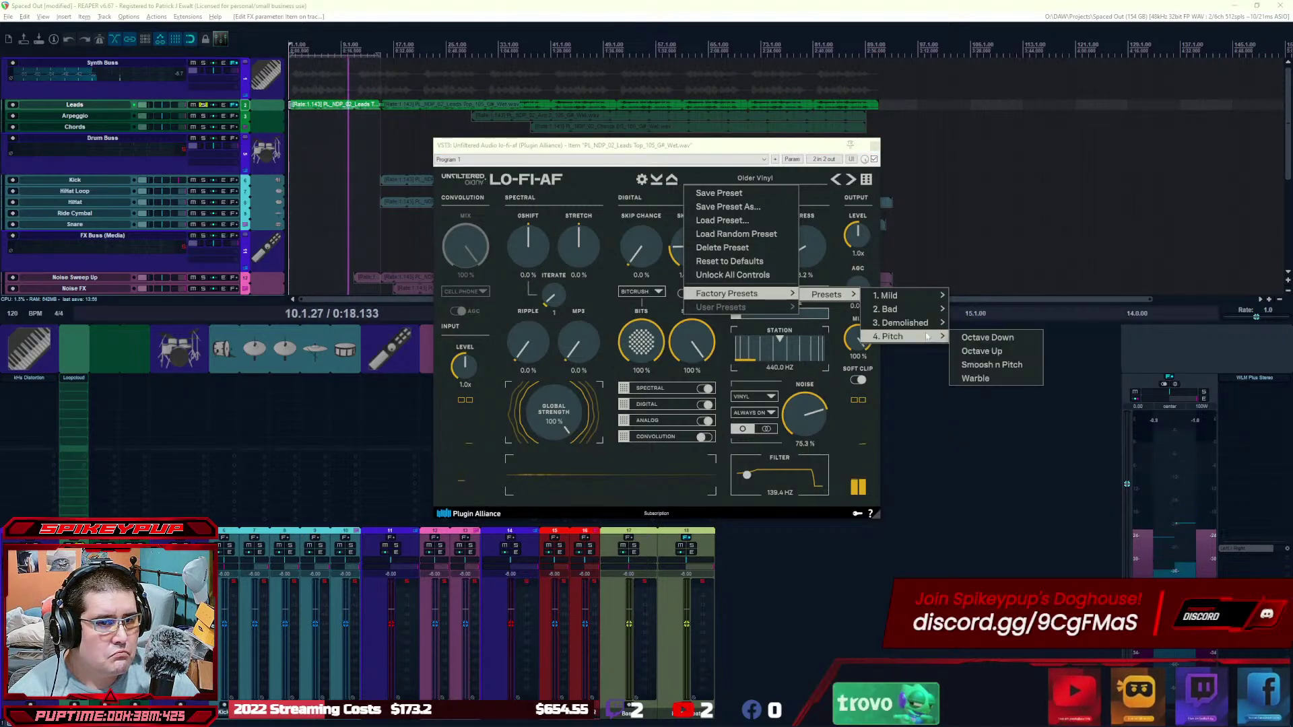
mouse_move(939, 311)
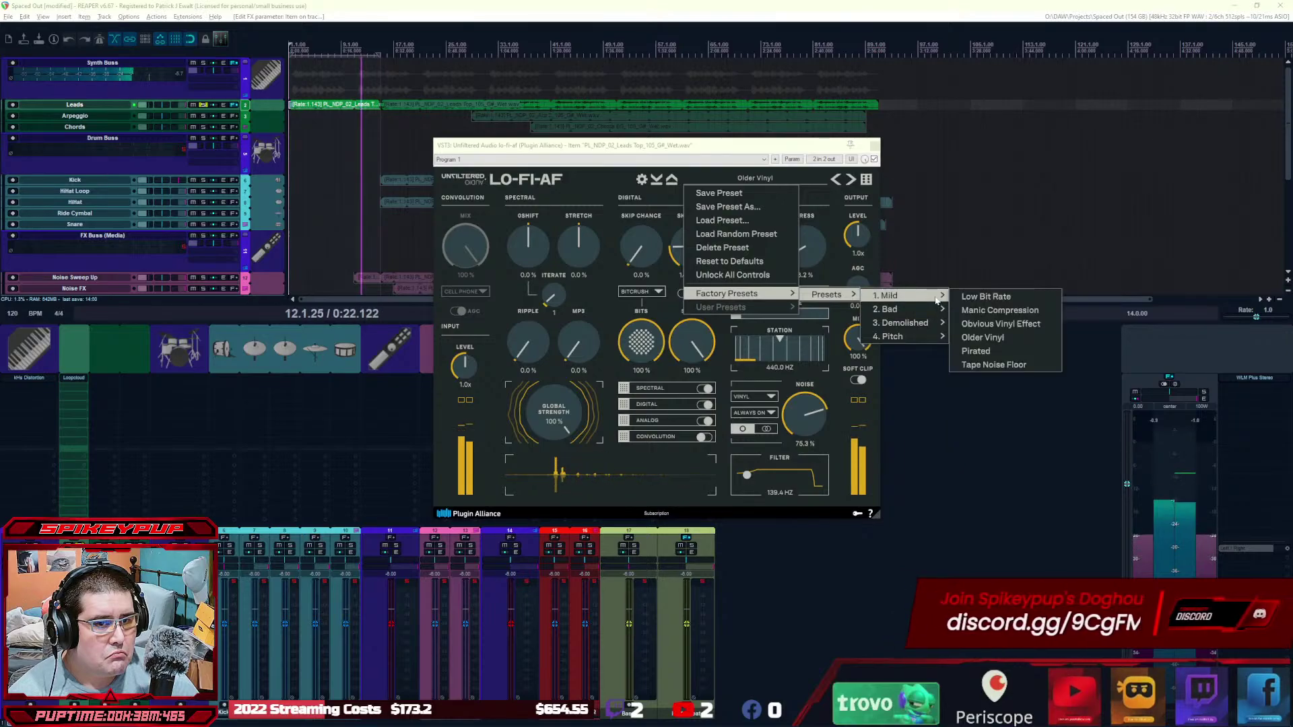
click(1016, 297)
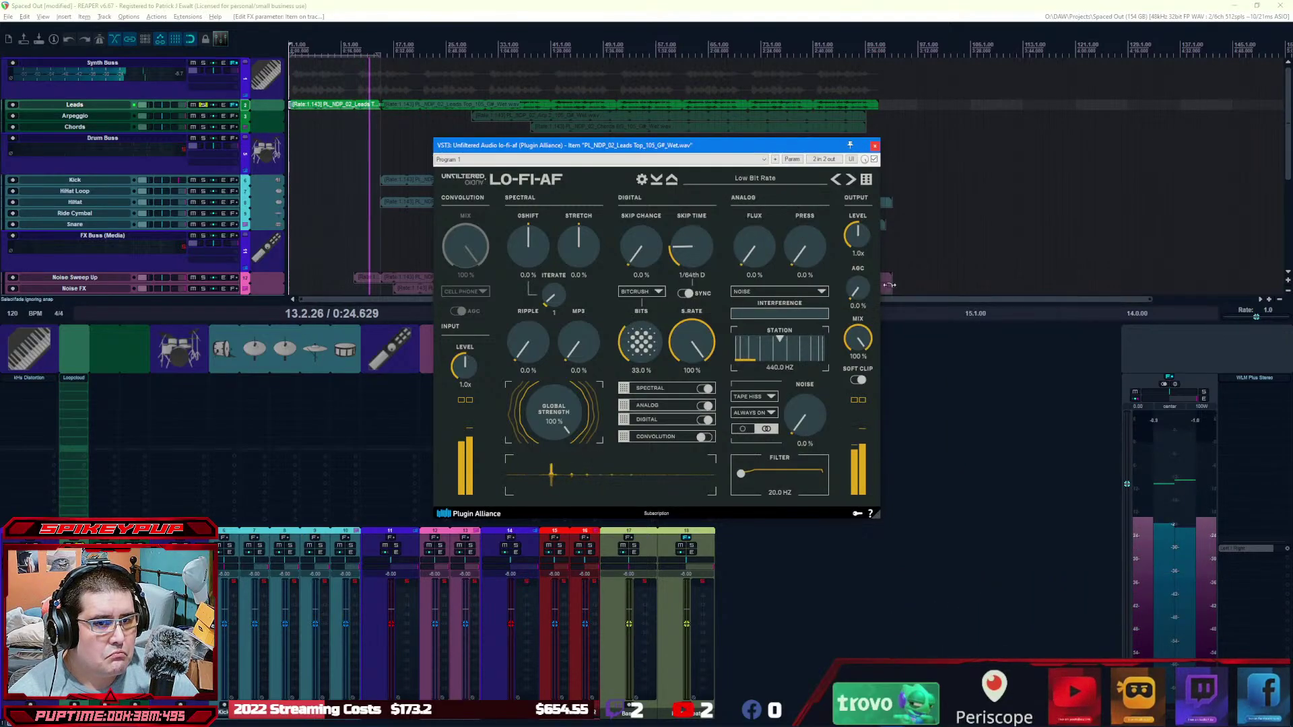
Step: Audition the mild factory preset Tape Noise Floor in LO-FI-AF and switch to Obvious Vinyl Effect, moving the plugin window aside
click(766, 180)
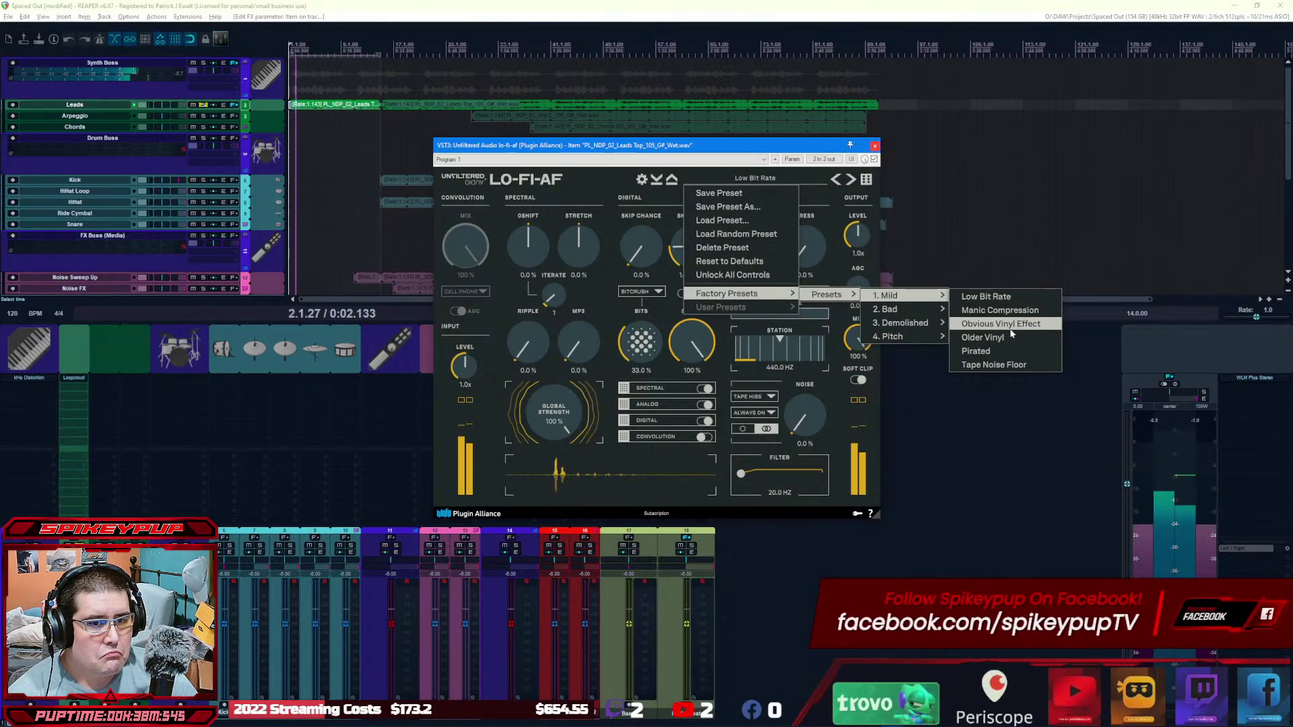
click(1002, 365)
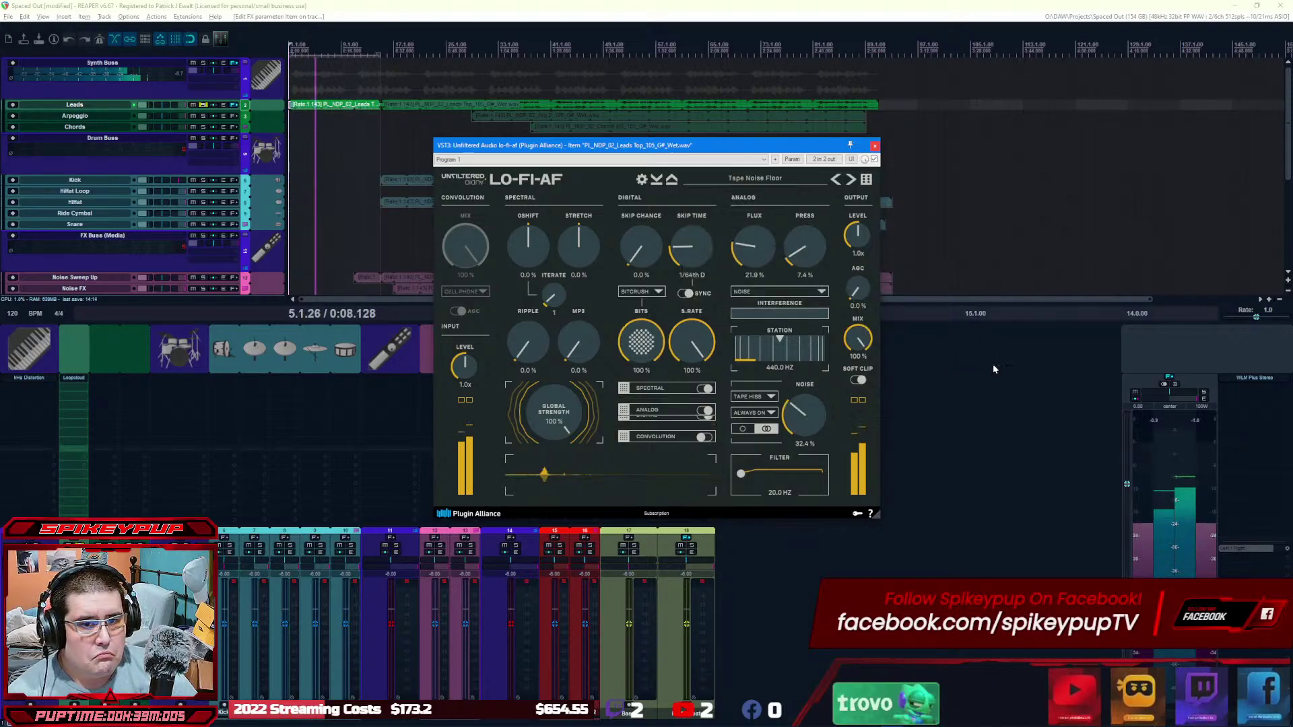
click(774, 179)
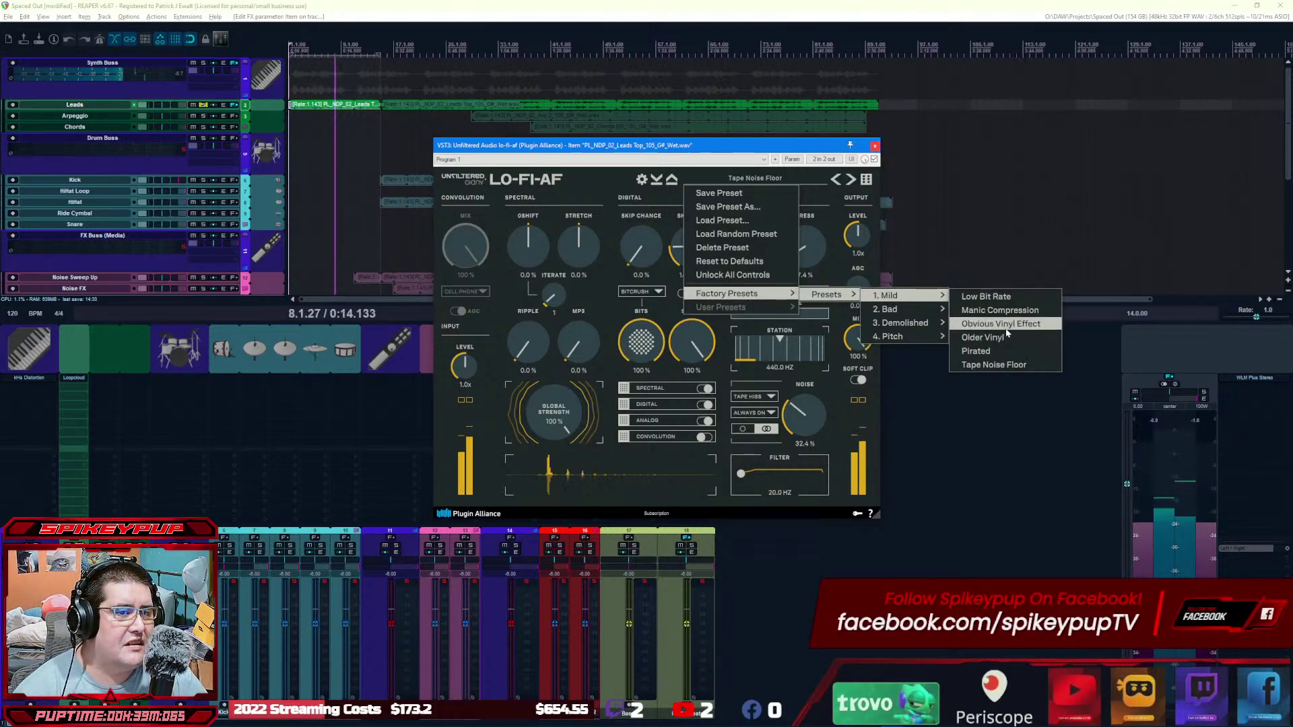
click(1001, 324)
click(734, 181)
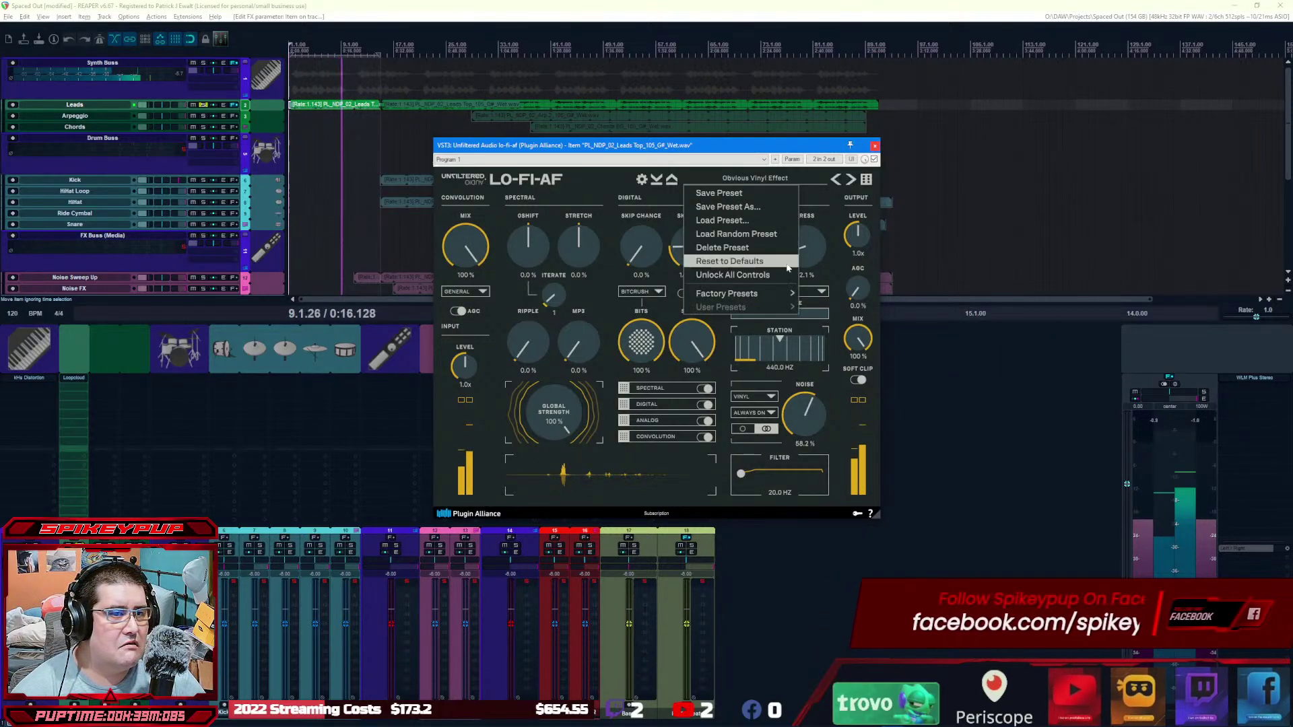
mouse_move(768, 297)
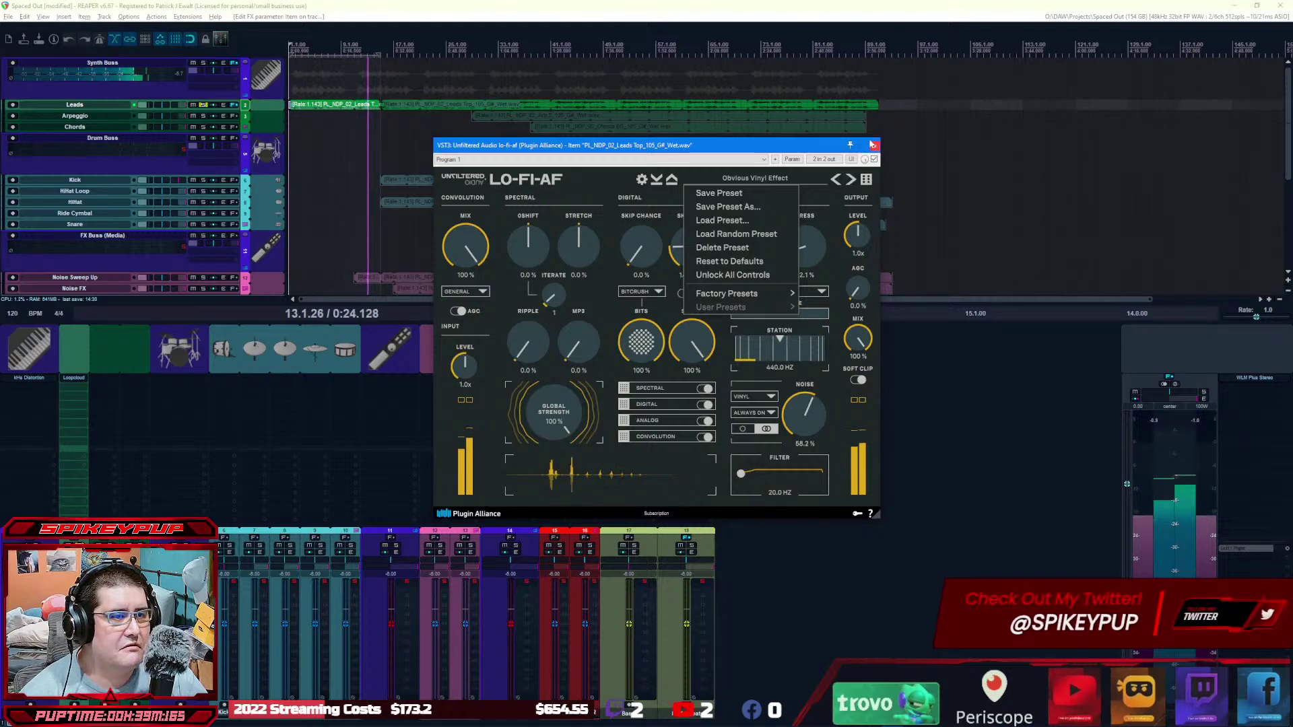
drag(750, 145, 1058, 145)
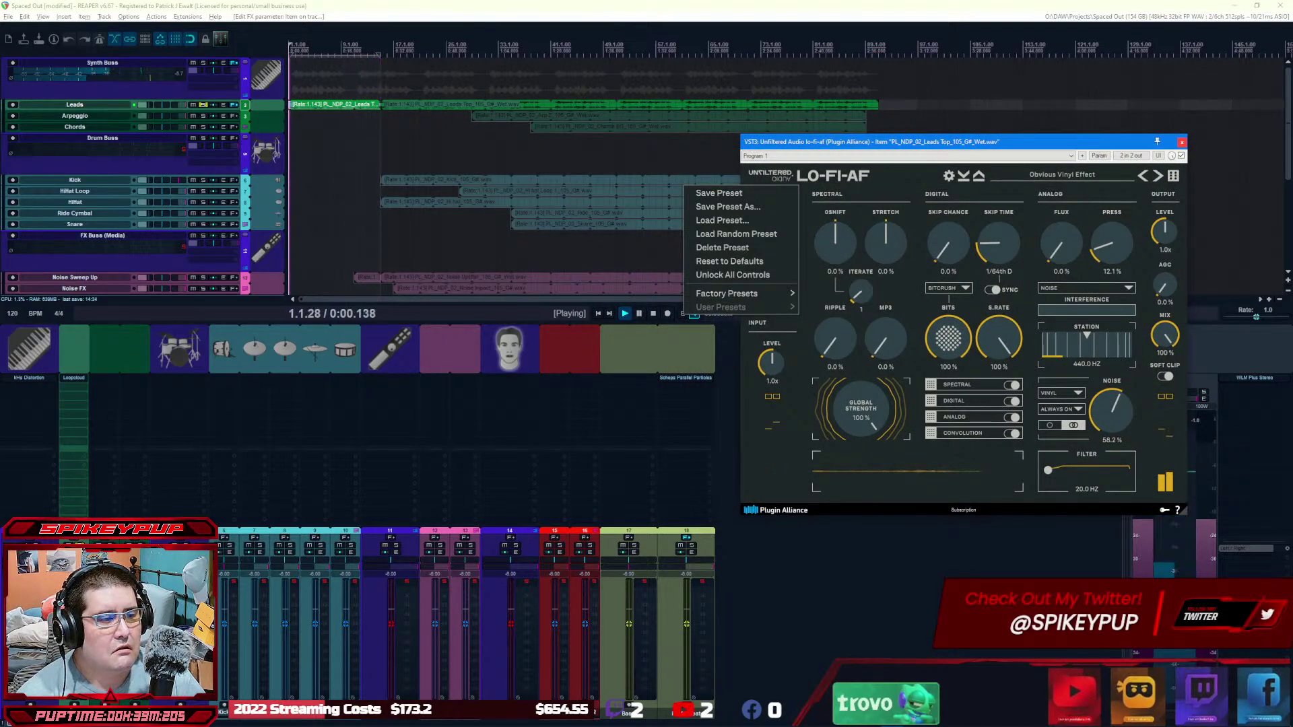
Step: Unsolo the Leads track to hear it in the full mix, stopping playback and closing the LO-FI-AF window when done
click(203, 104)
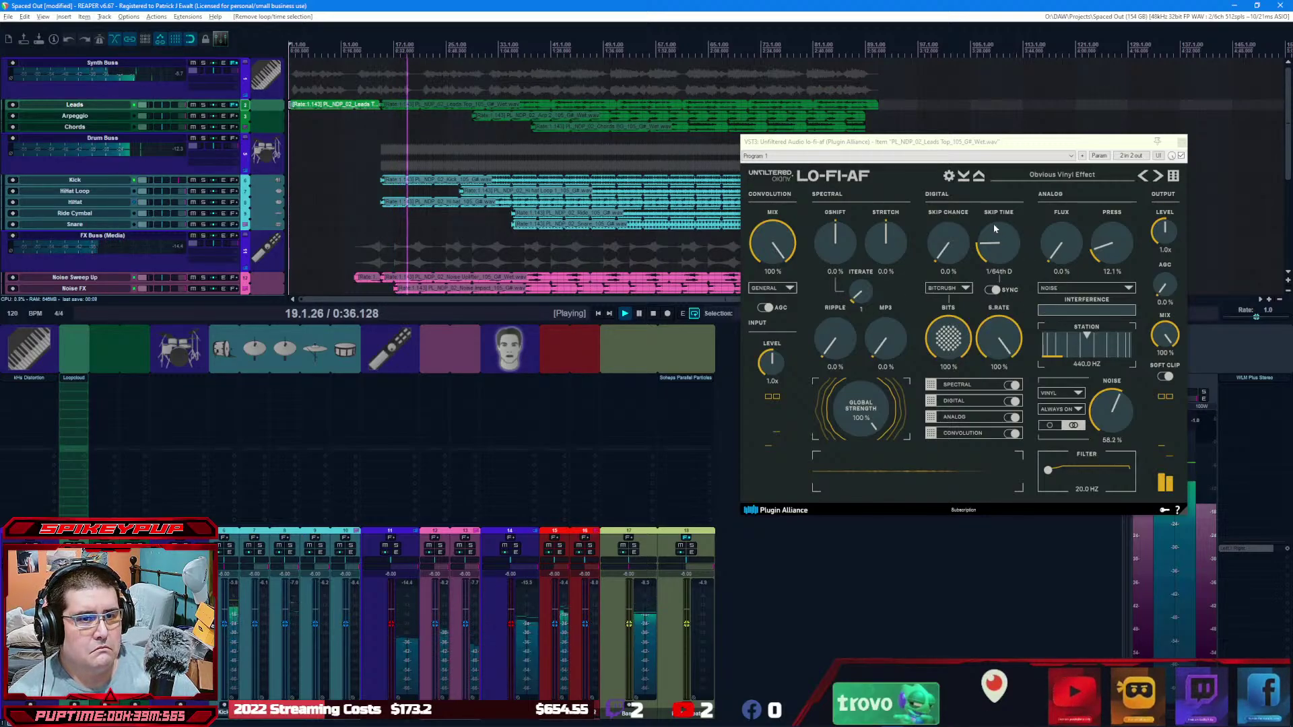
key(space)
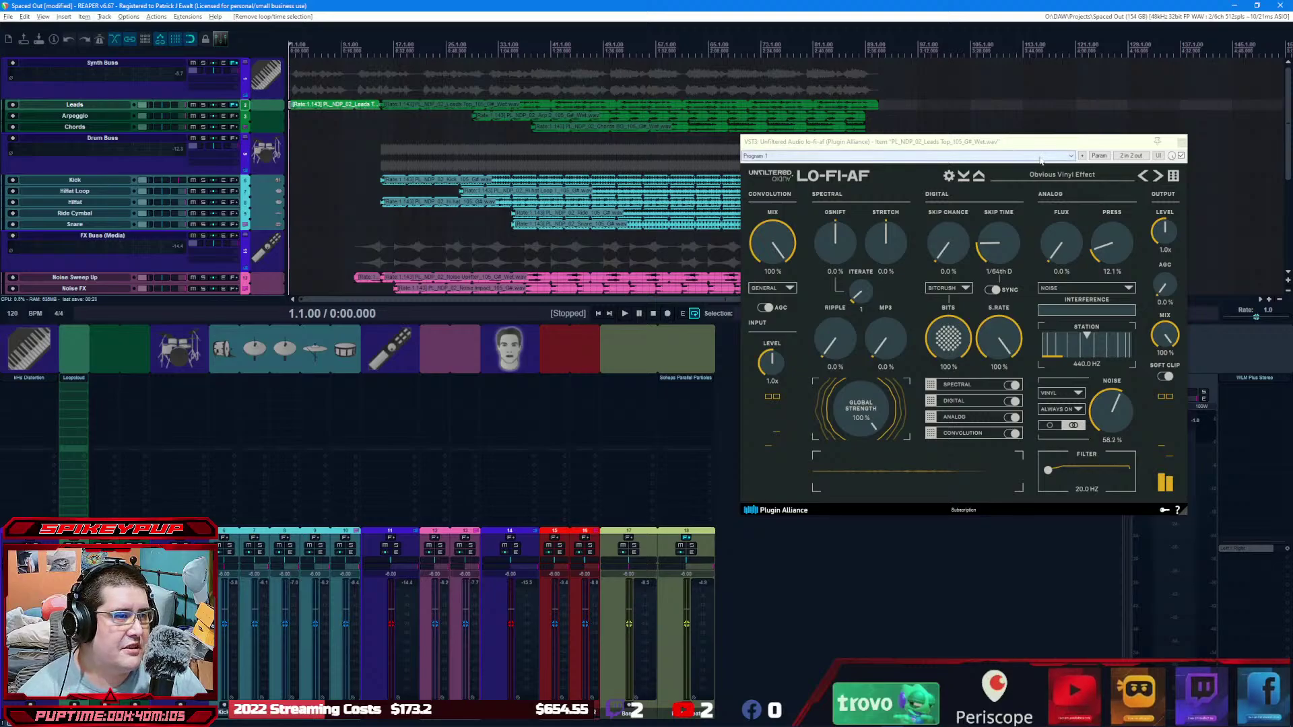
click(1181, 143)
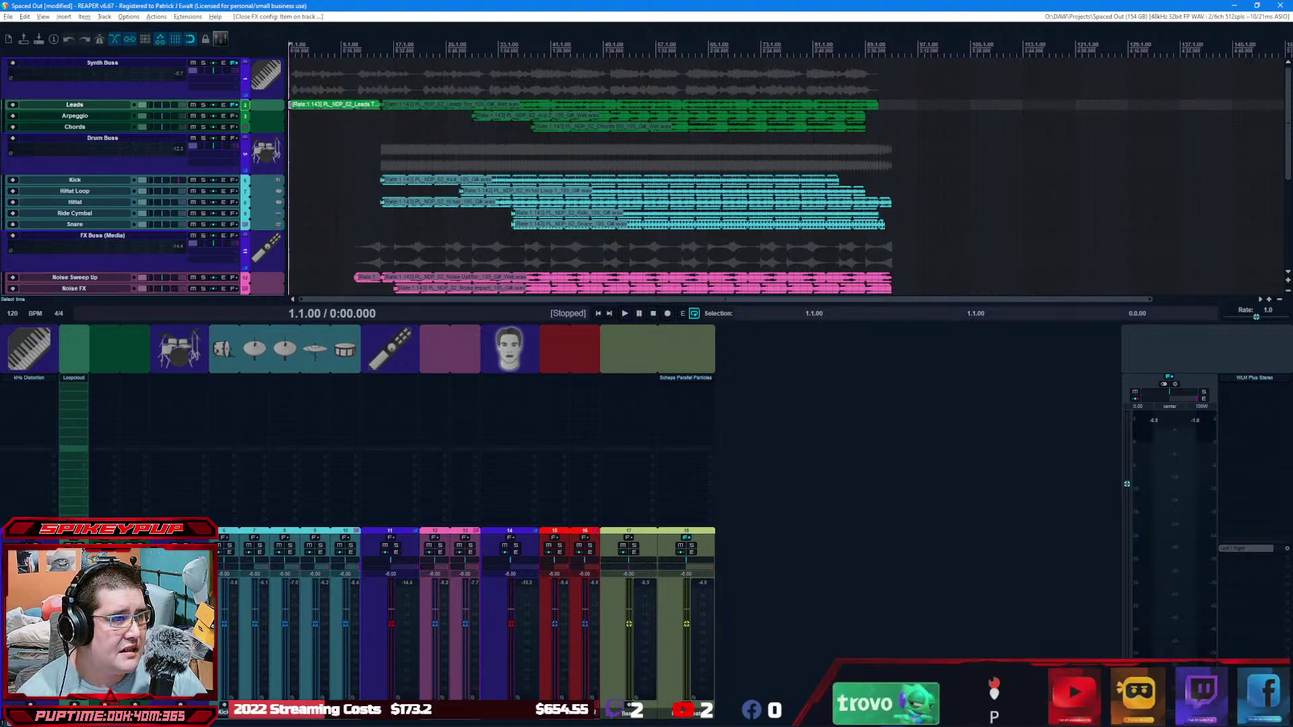
Step: Solo the Arpeggio track and play its opening section as a loop from bar 29 to bar 43
click(203, 116)
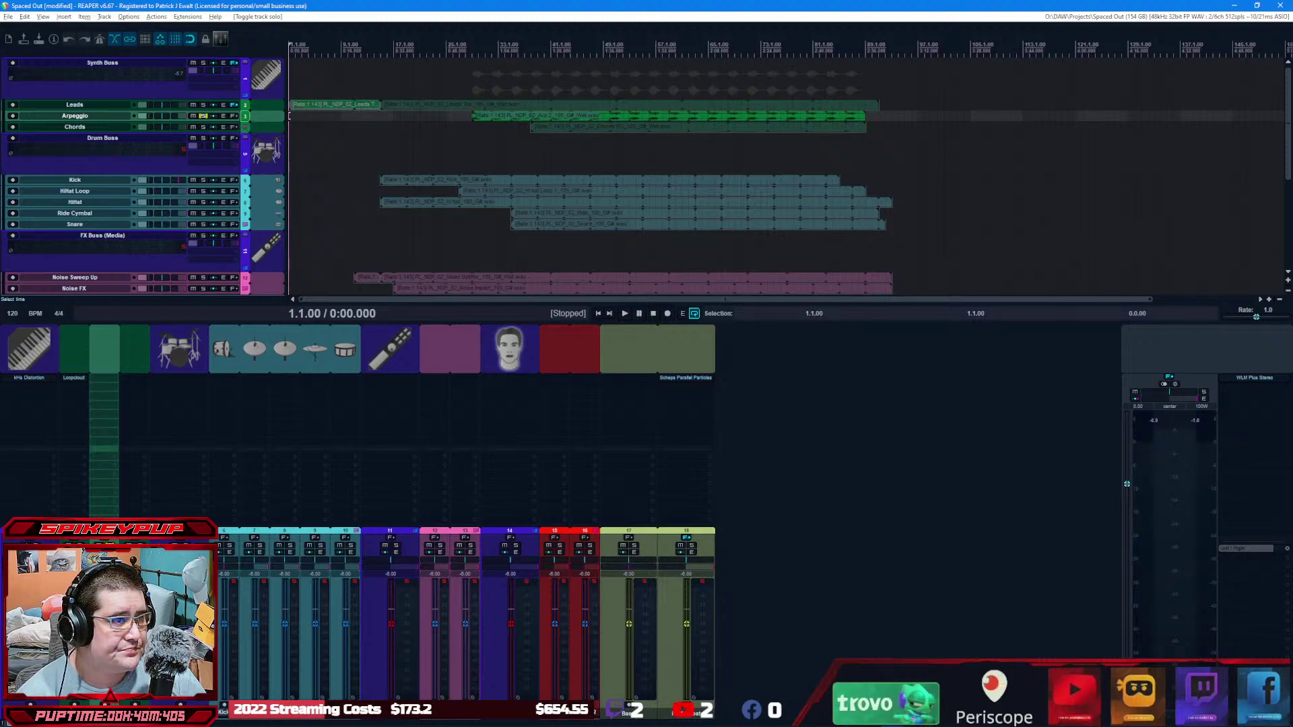
click(479, 48)
key(space)
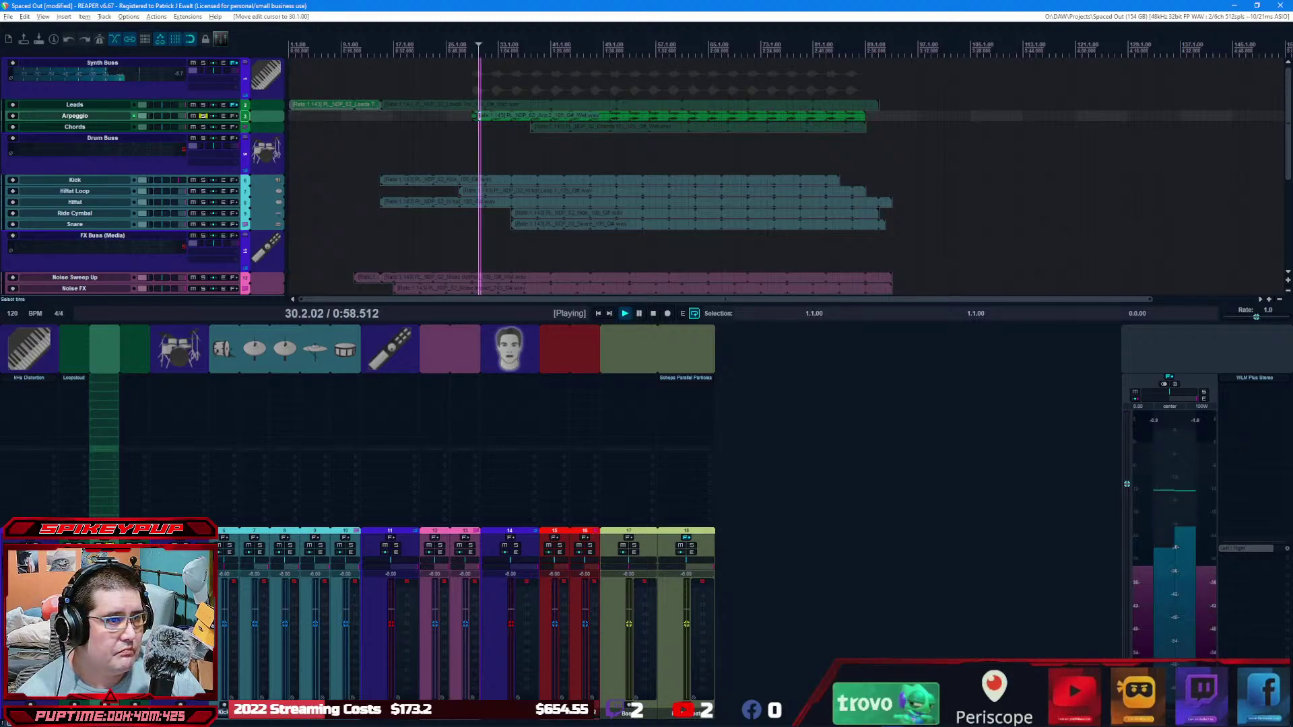
drag(472, 49, 564, 49)
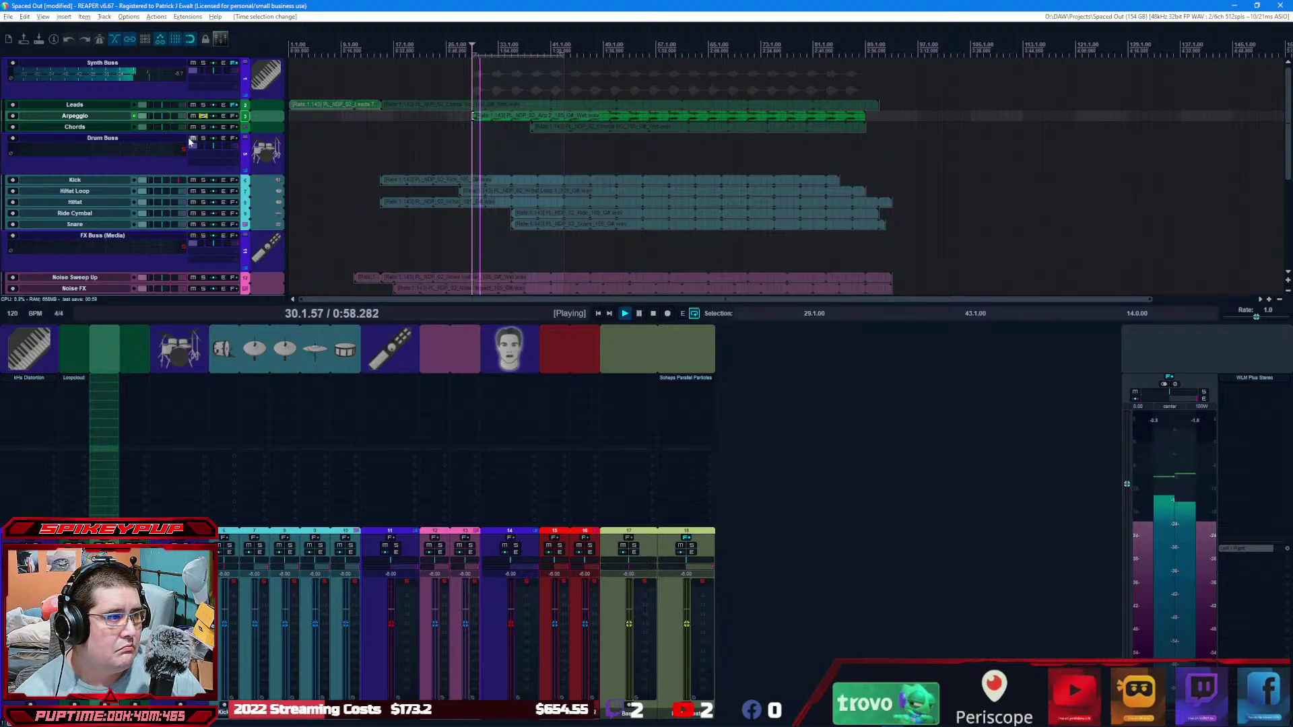
Step: Add the ANIMATE plugin to the Arpeggio track and place its window clear of the track list
click(107, 380)
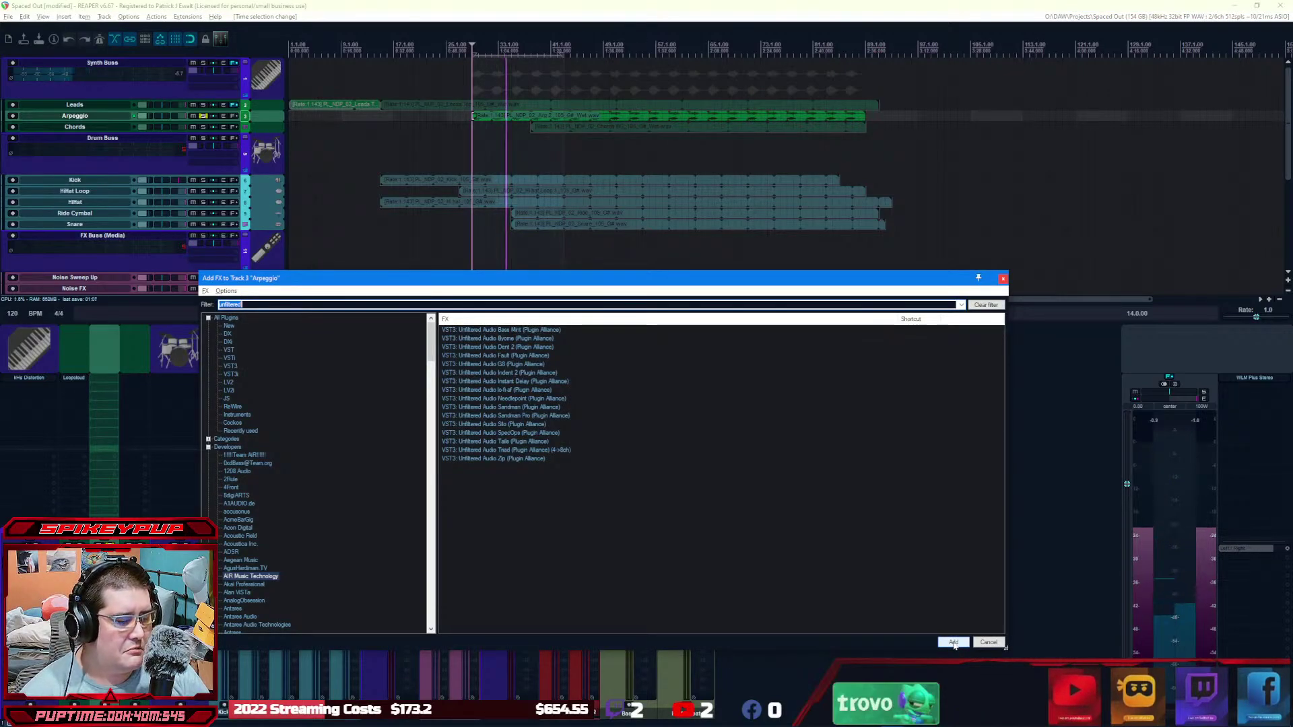
text(animate)
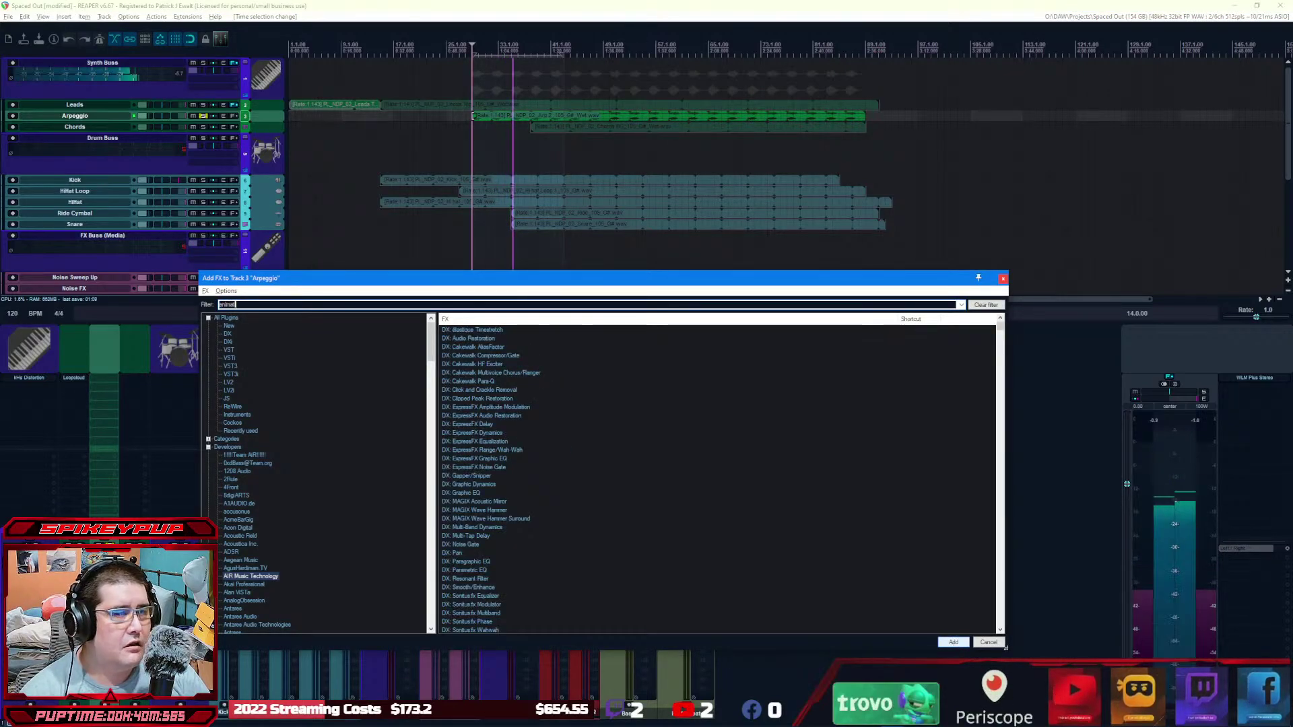
click(953, 643)
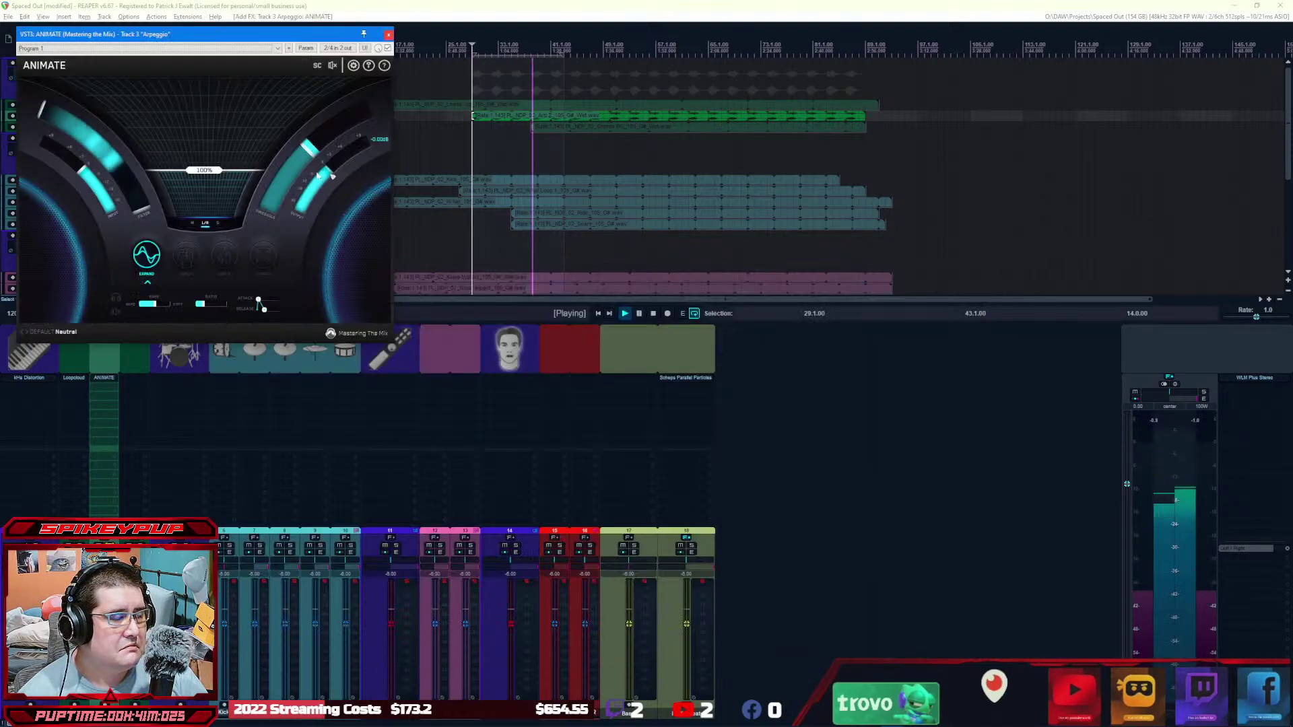
drag(201, 59, 911, 294)
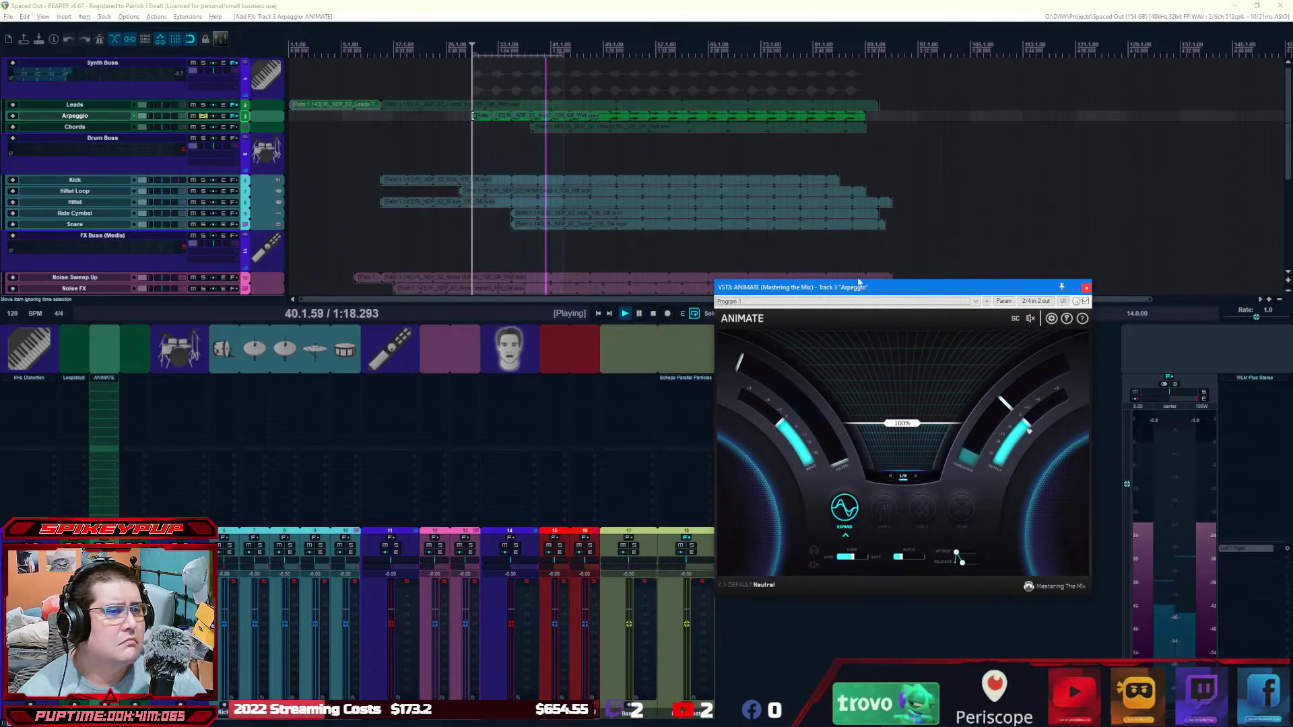
drag(826, 289, 705, 200)
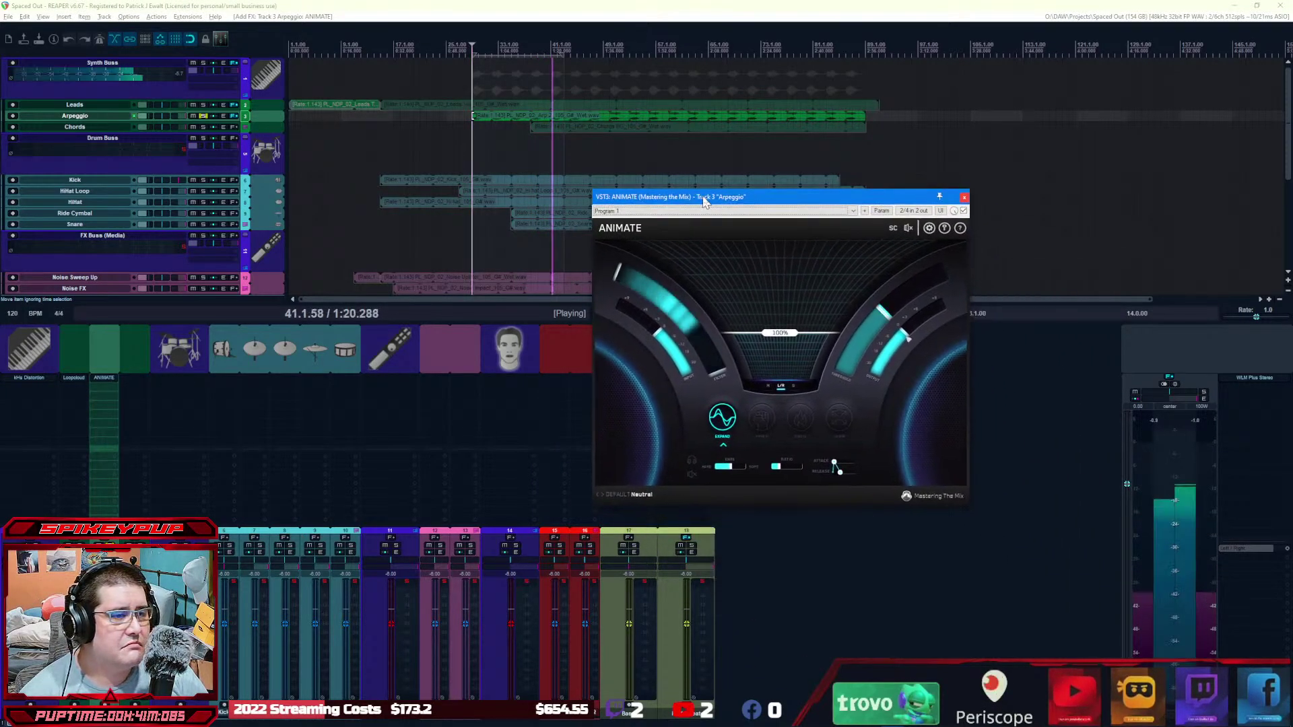
Step: Audition the synth preset Synth Bite & Warmth in ANIMATE and switch to Glistening Synth
click(645, 496)
mouse_move(646, 478)
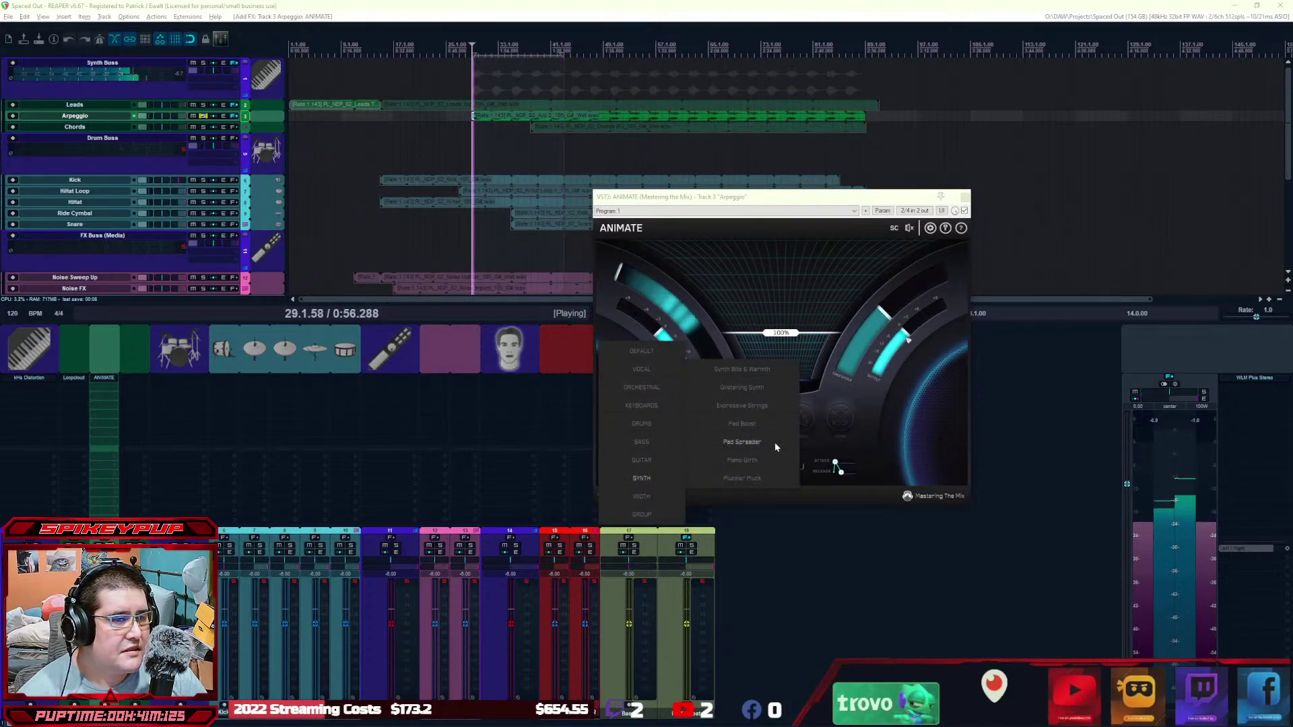
click(754, 370)
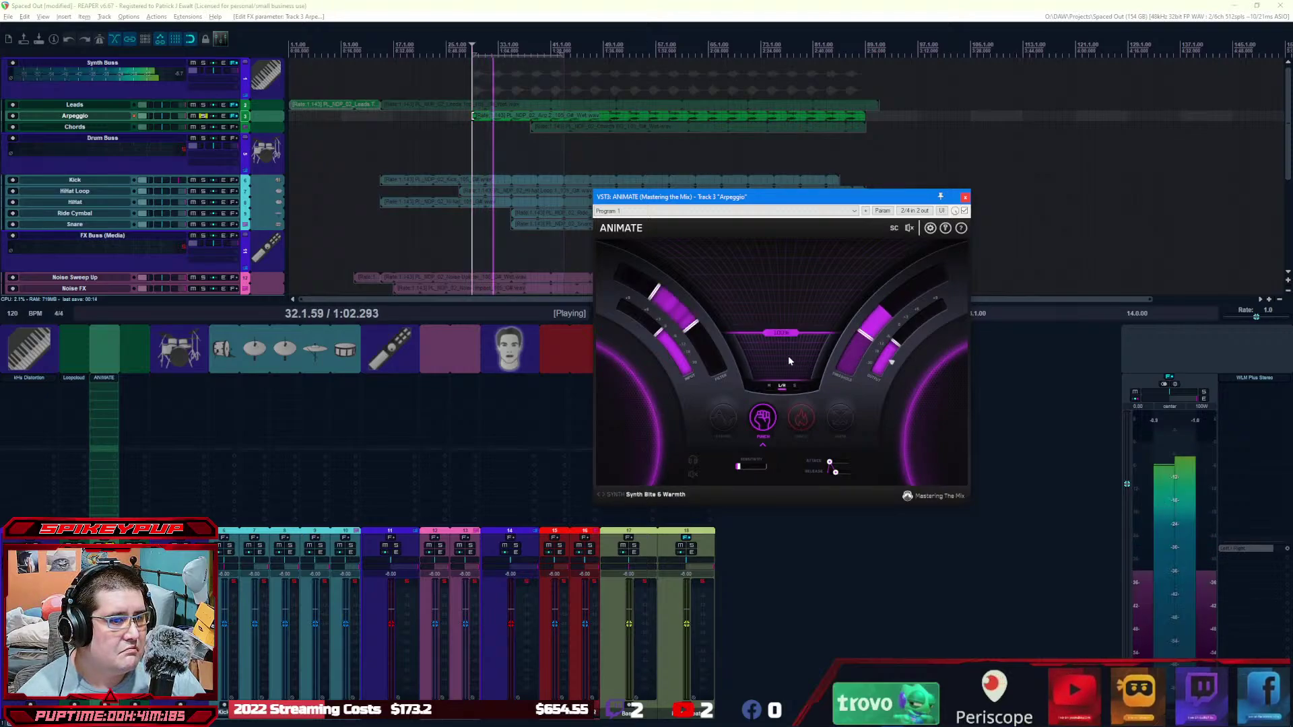
click(669, 496)
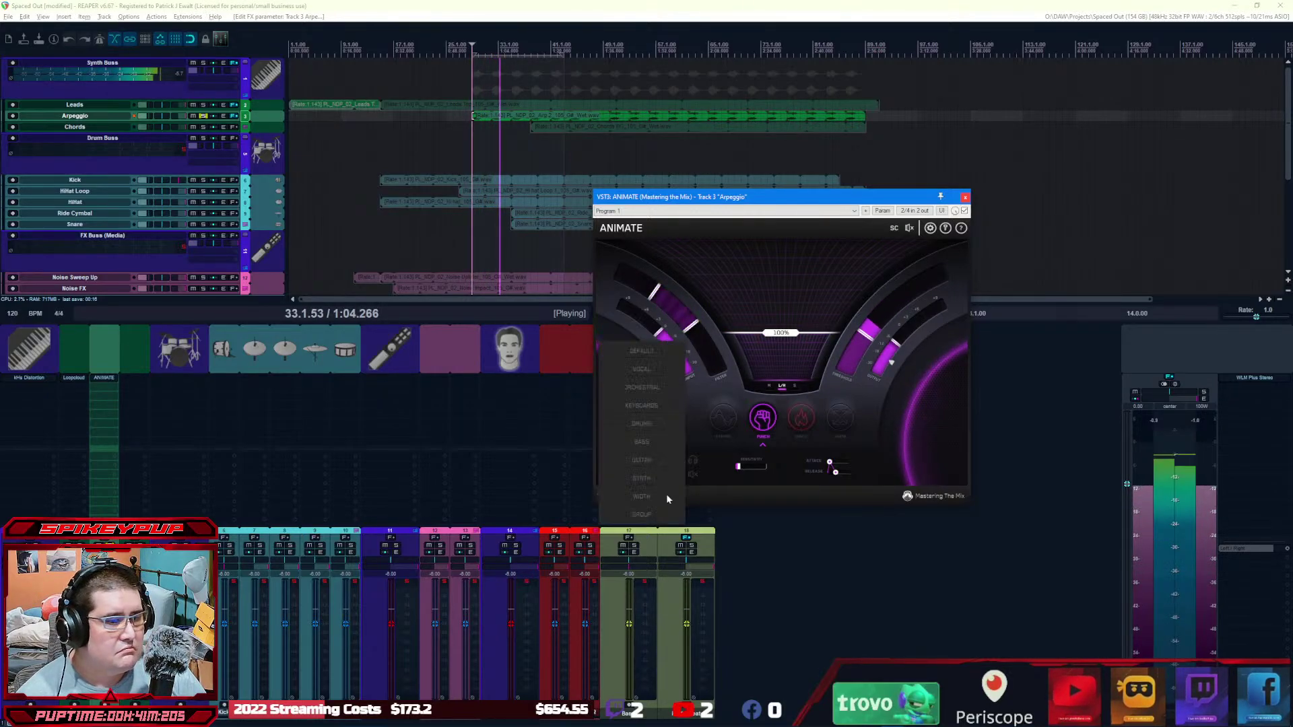
mouse_move(656, 478)
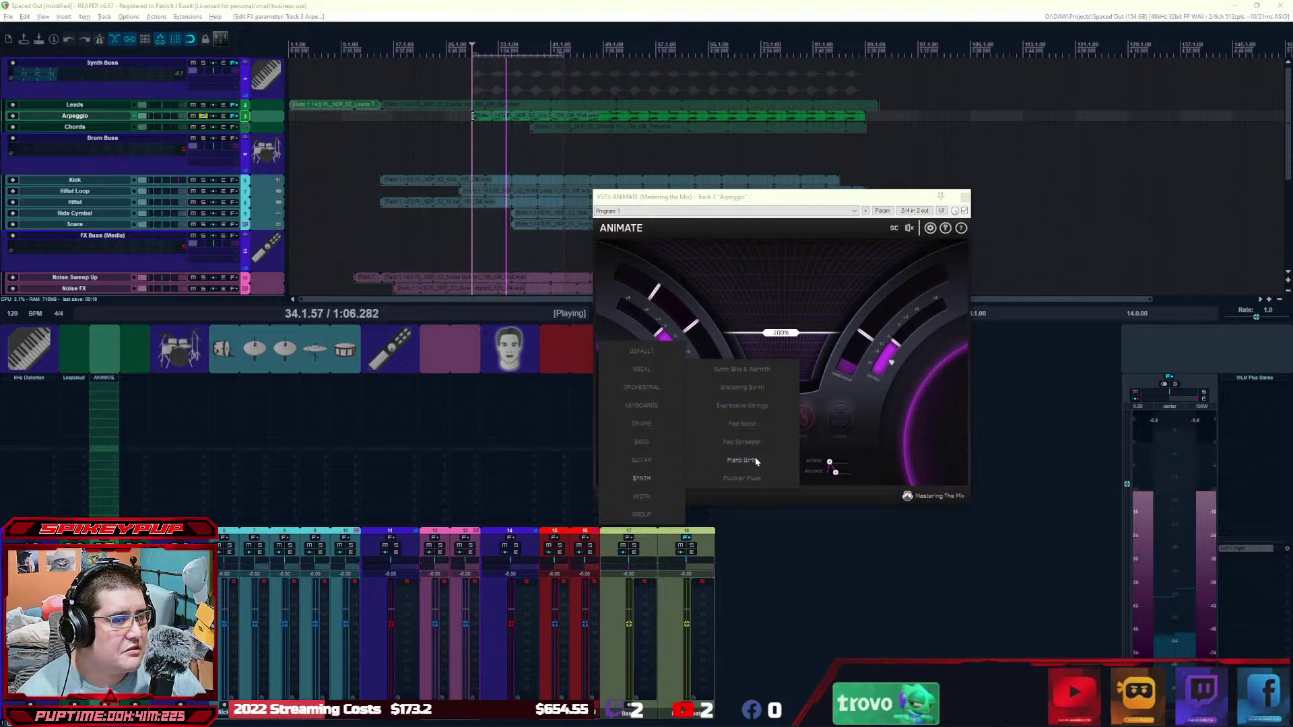
click(753, 389)
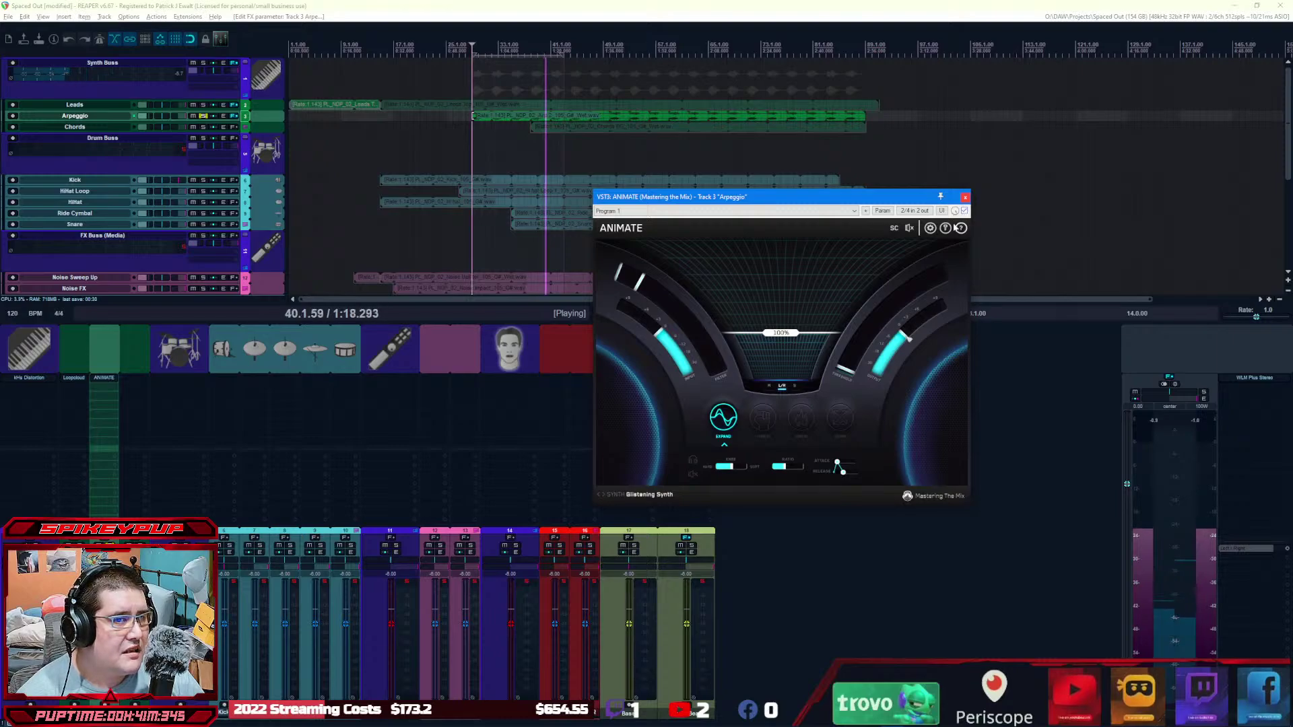
Step: Compare the arpeggio with ANIMATE bypassed and active, and set the Expand effect amount to 119%
click(964, 210)
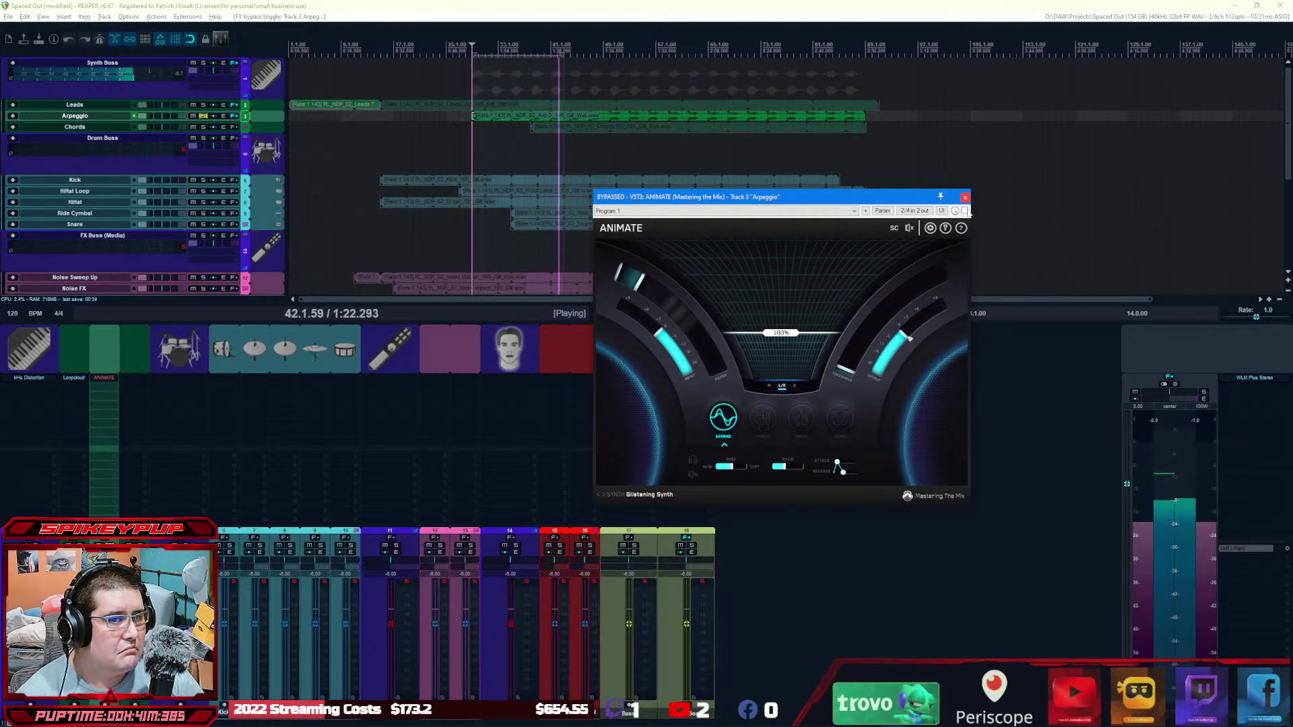
click(964, 211)
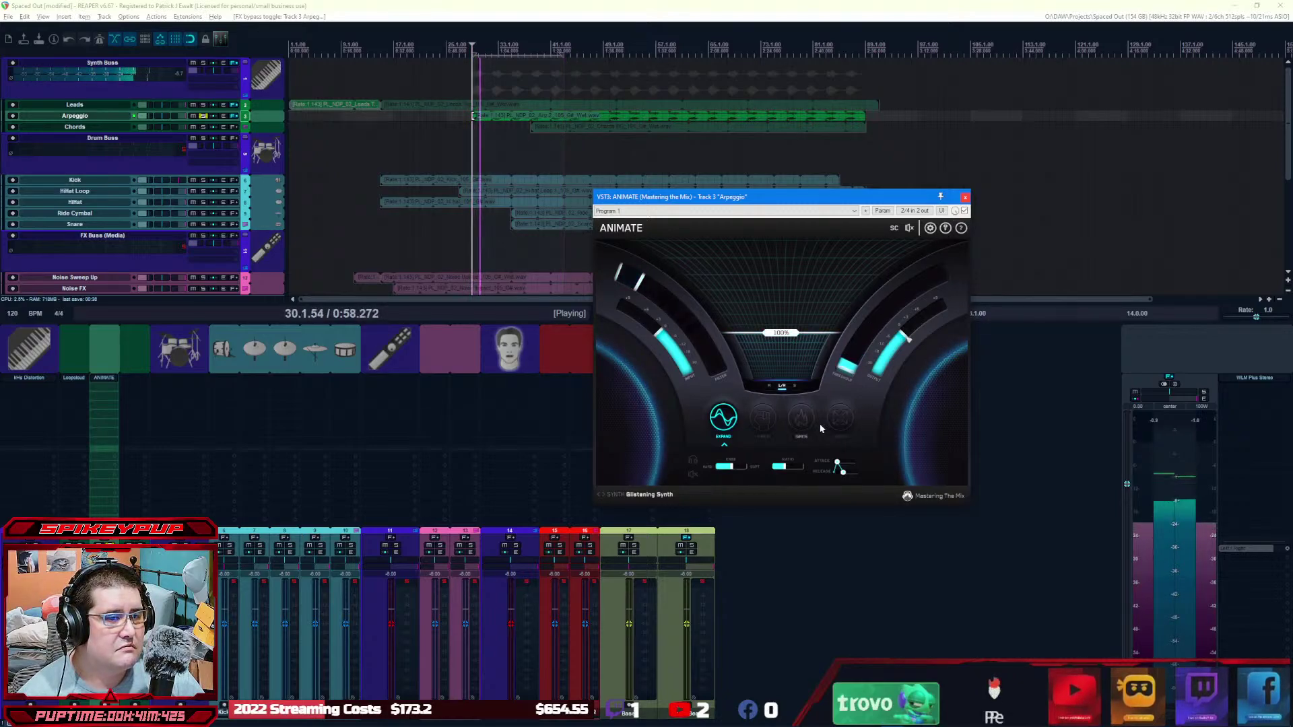
scroll(758, 349, up, 7)
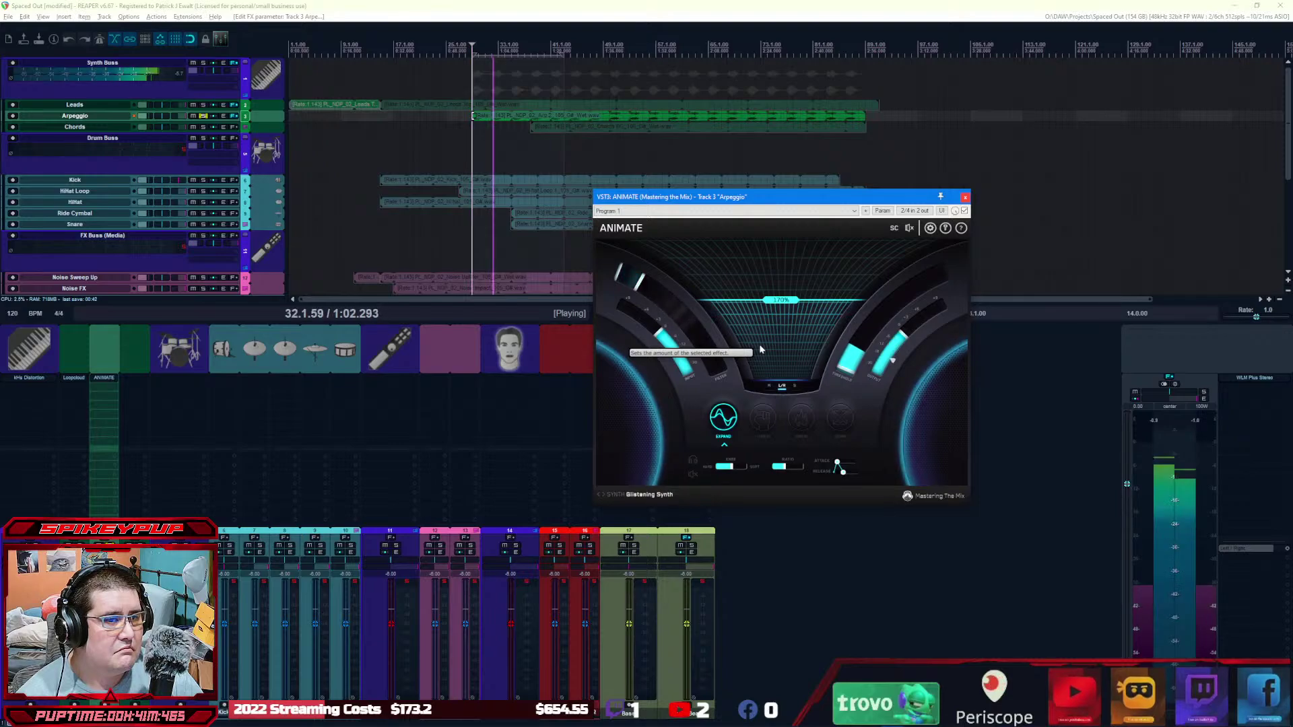
scroll(760, 349, down, 7)
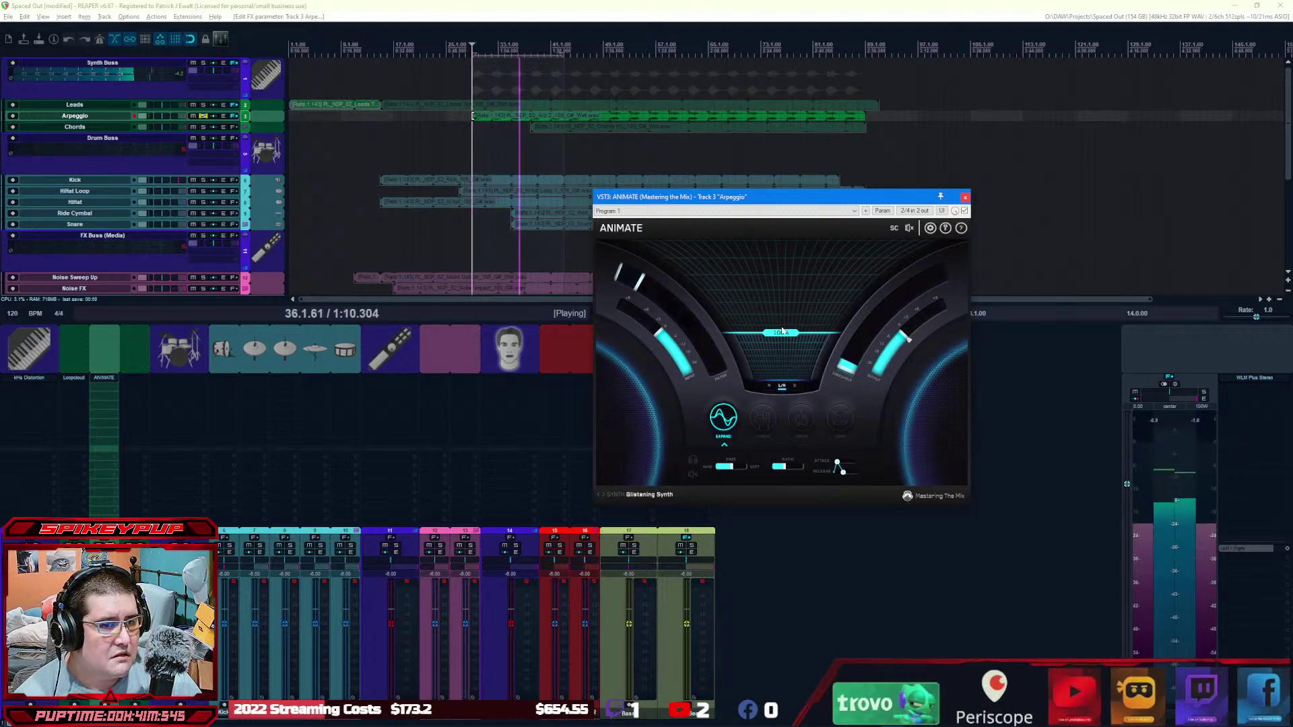
drag(781, 333, 780, 329)
drag(781, 327, 782, 328)
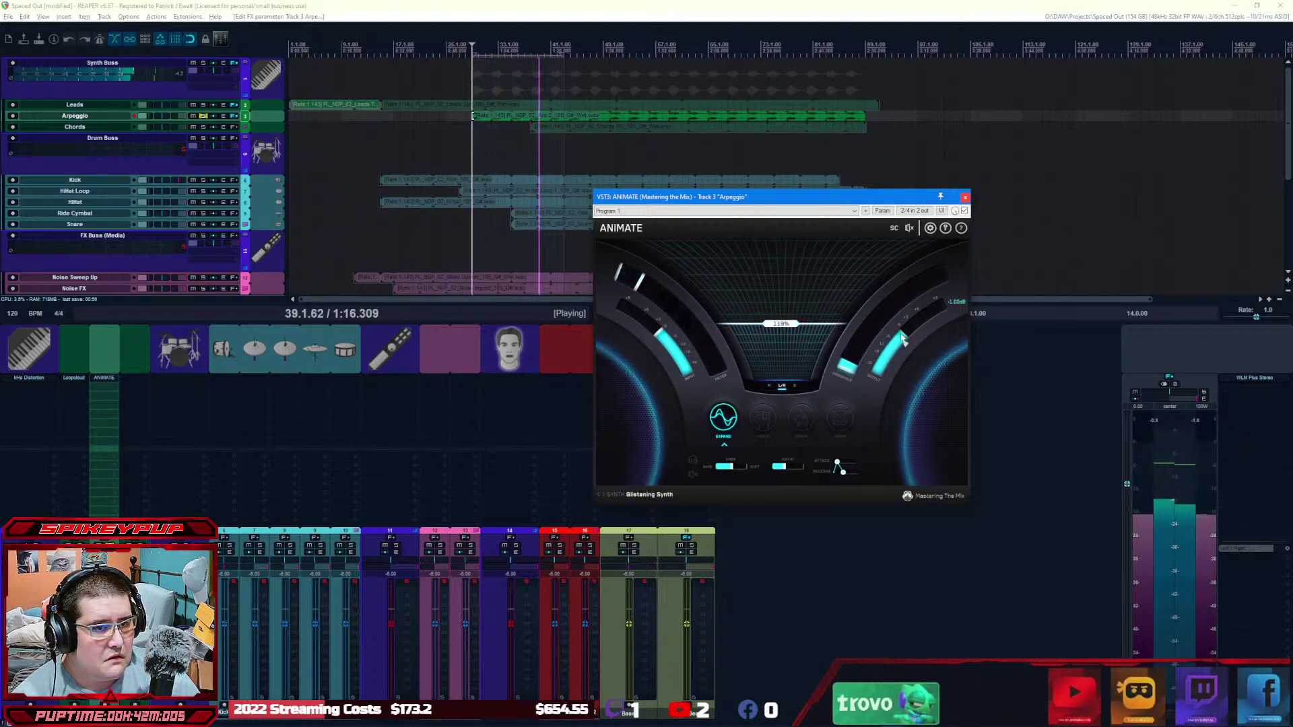
click(965, 197)
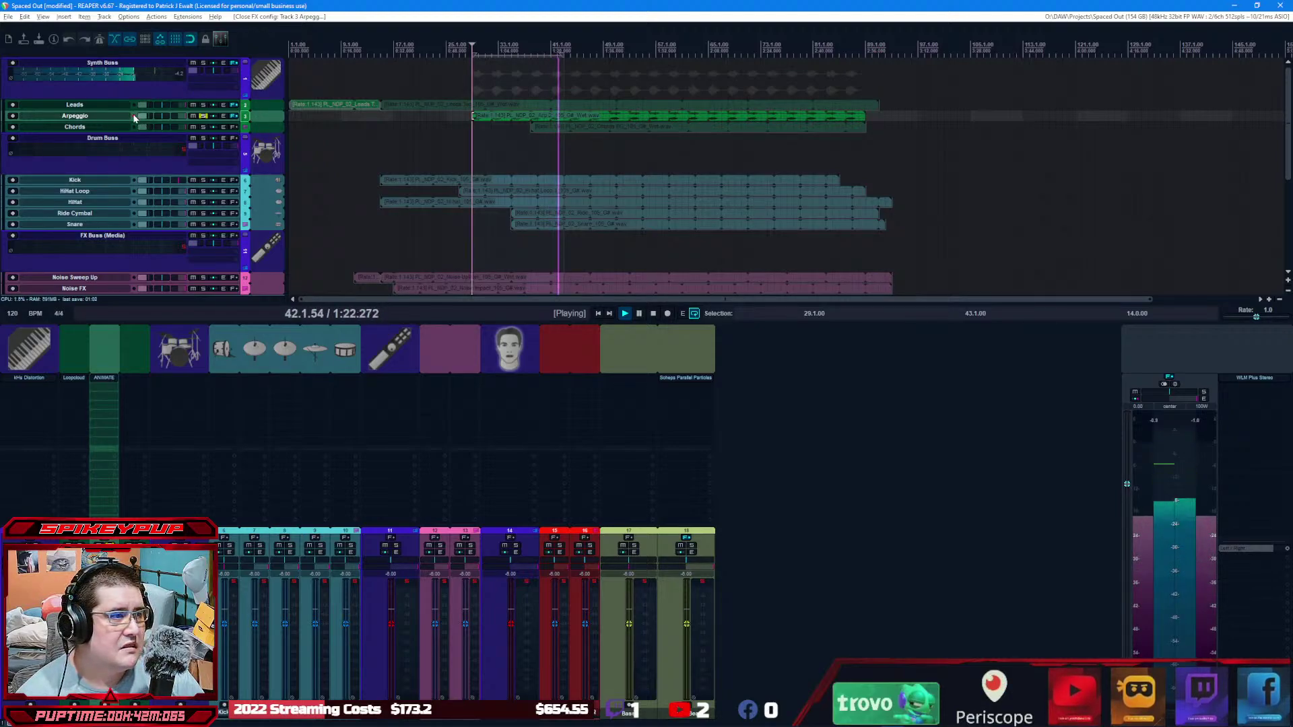
Step: Solo the Chords track and set the loop over its opening section from bar 38 to bar 44
click(472, 116)
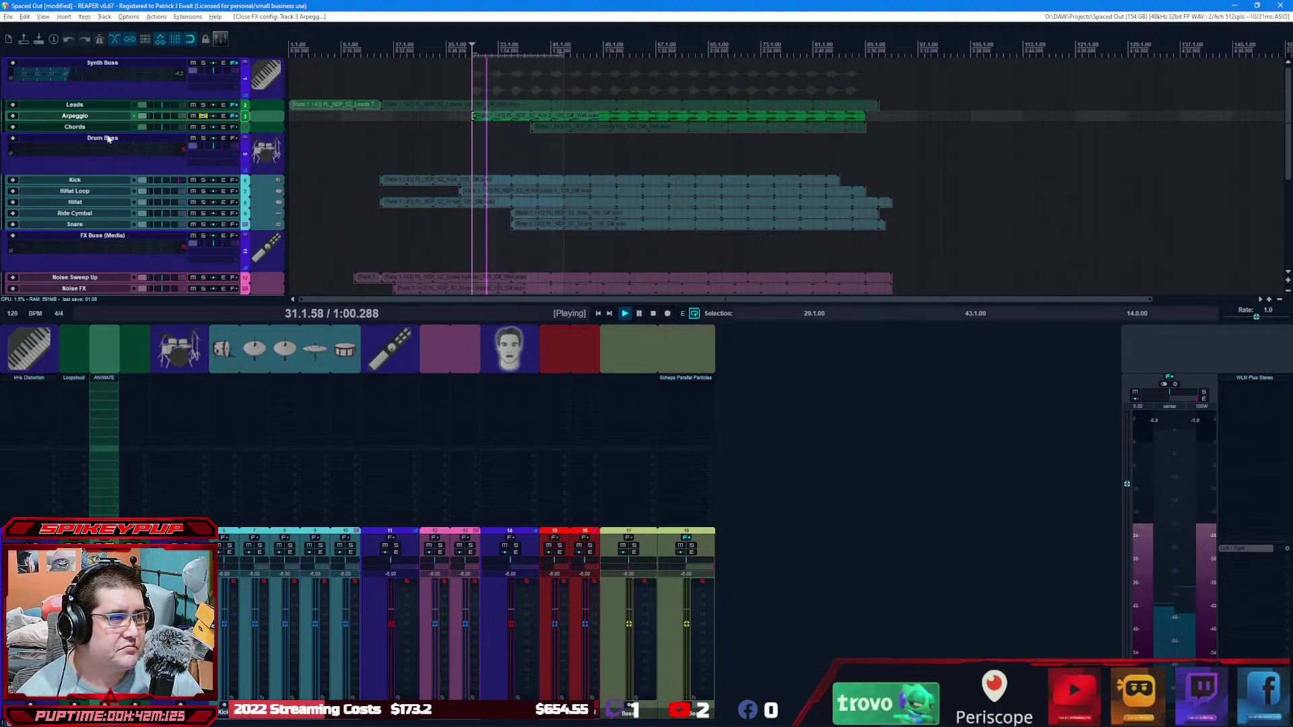
click(203, 126)
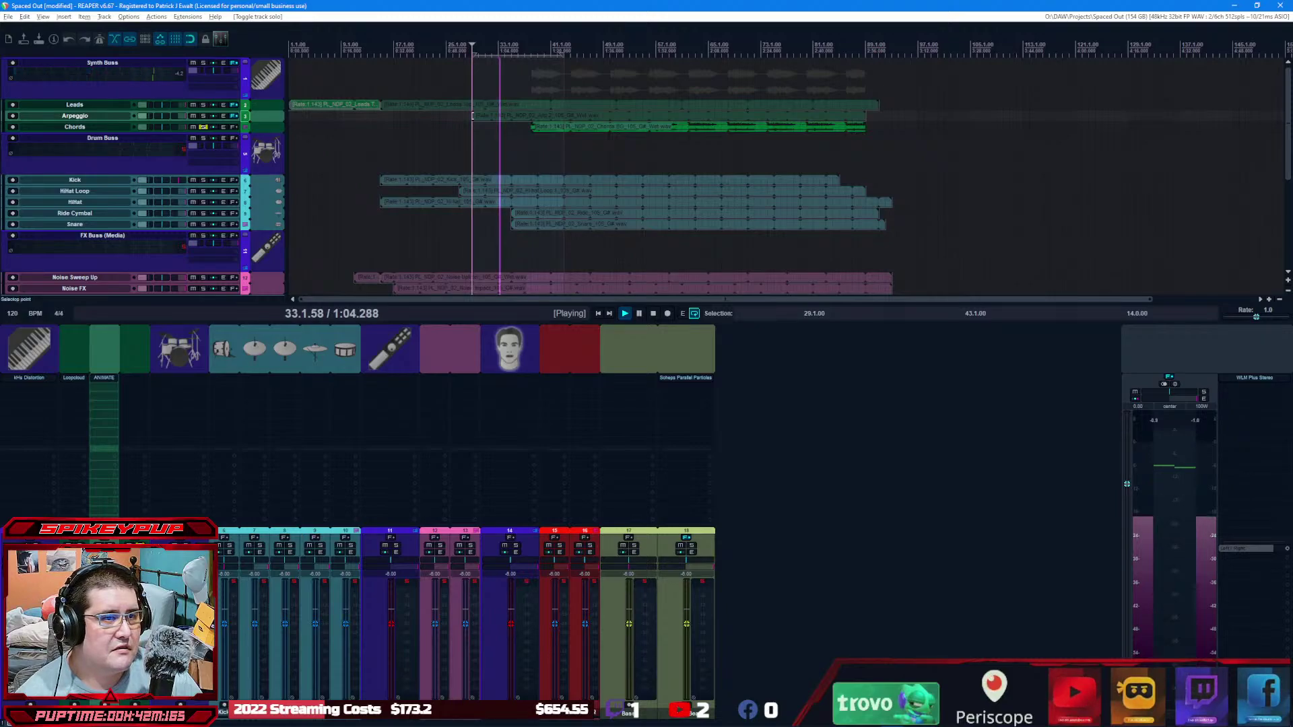
drag(572, 116, 531, 115)
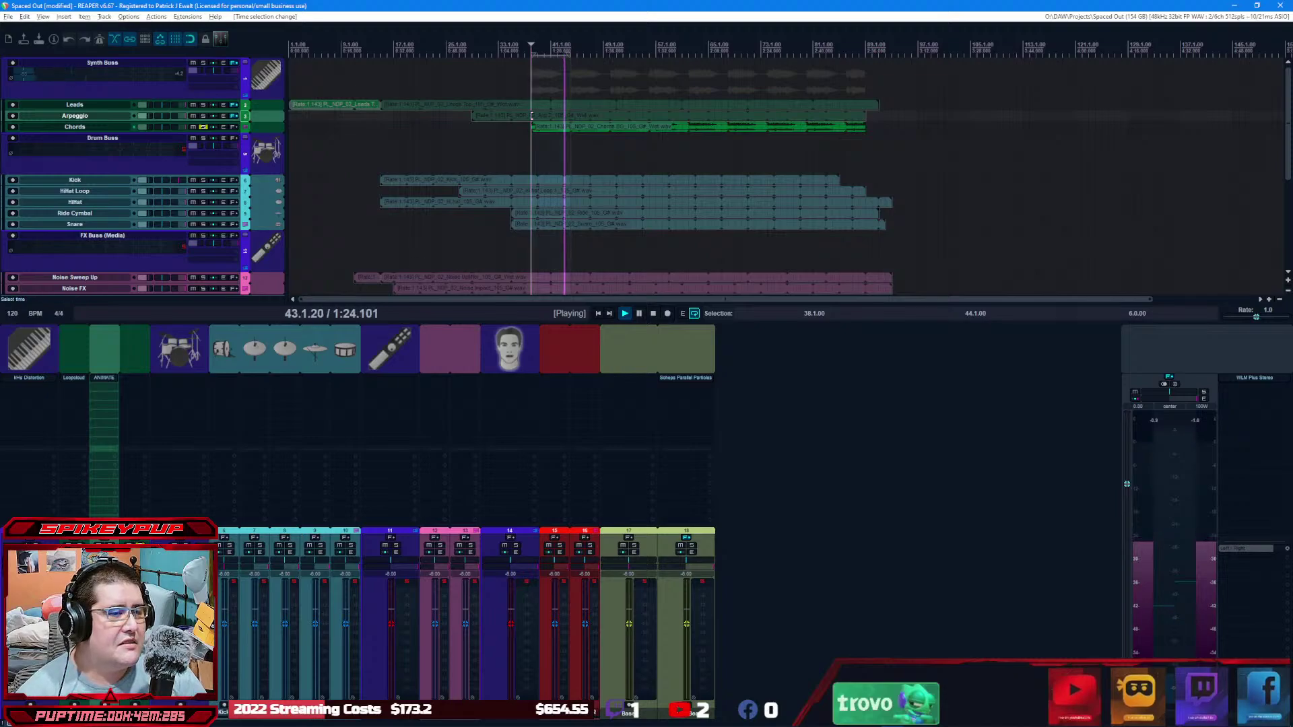
Step: Pause playback, briefly listen to the looped Chords section again, and stop
click(638, 314)
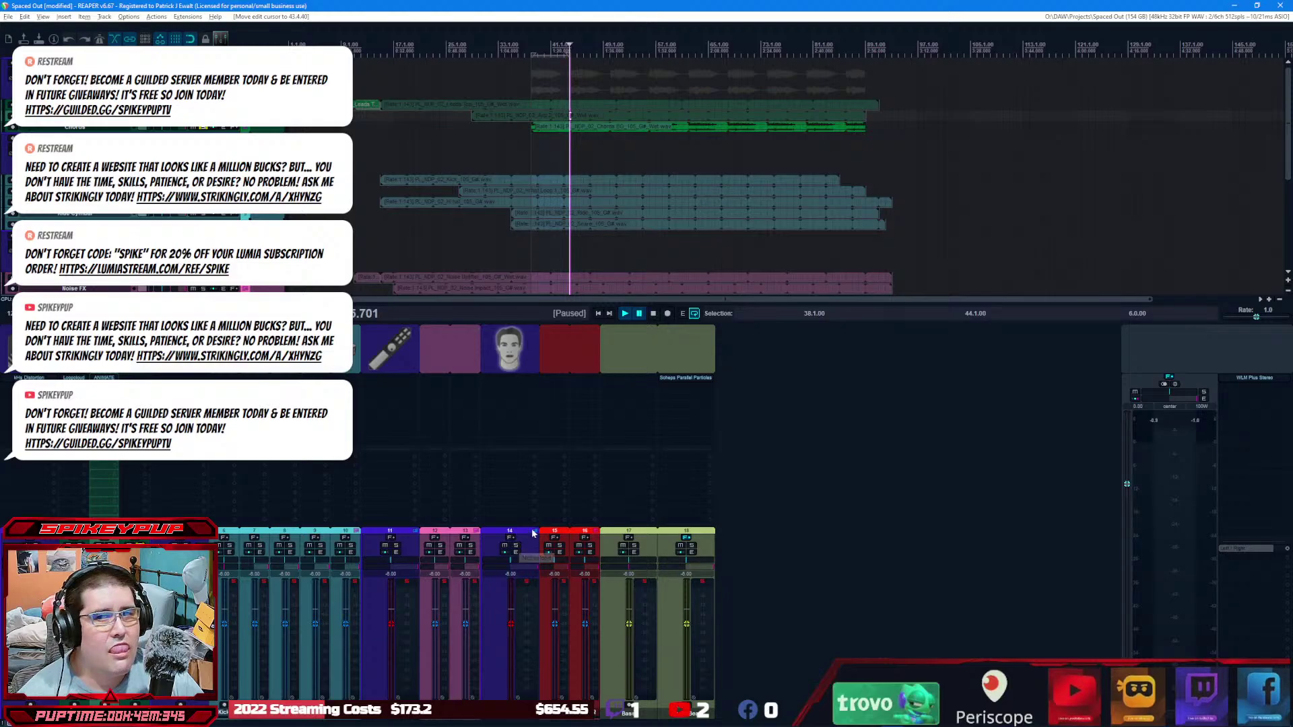
mouse_move(411, 725)
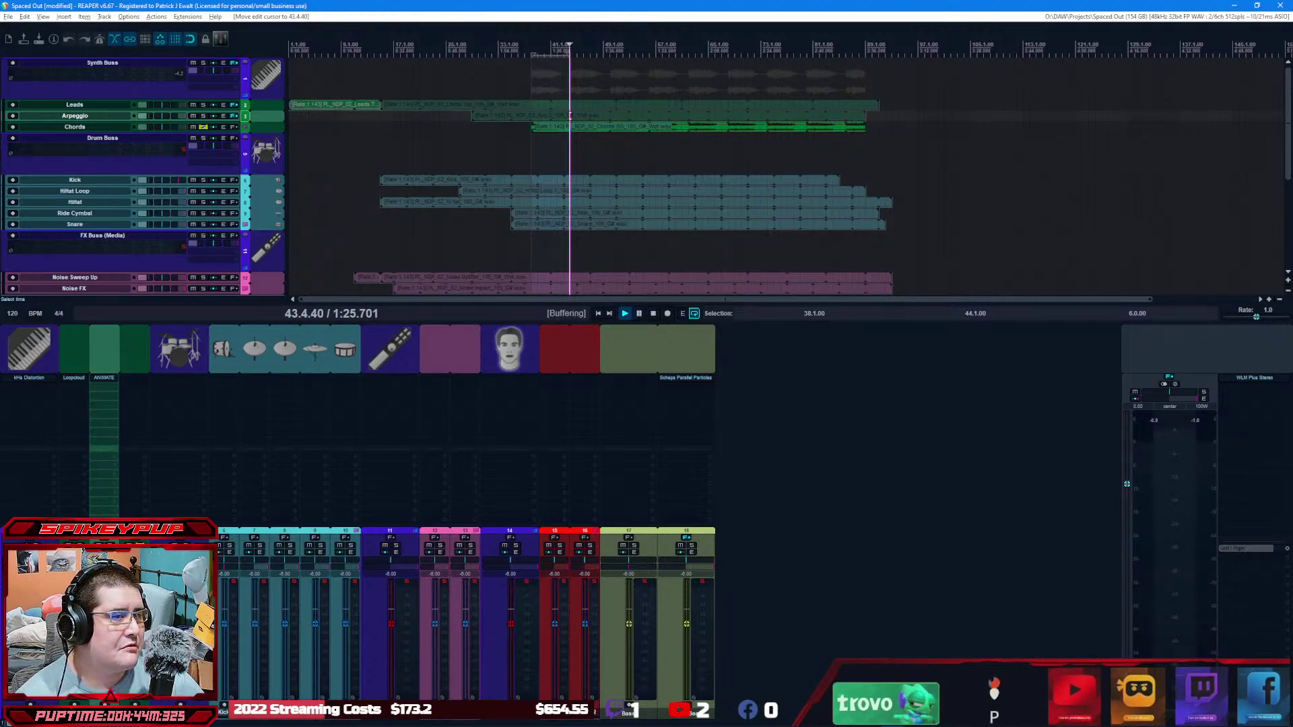
key(space)
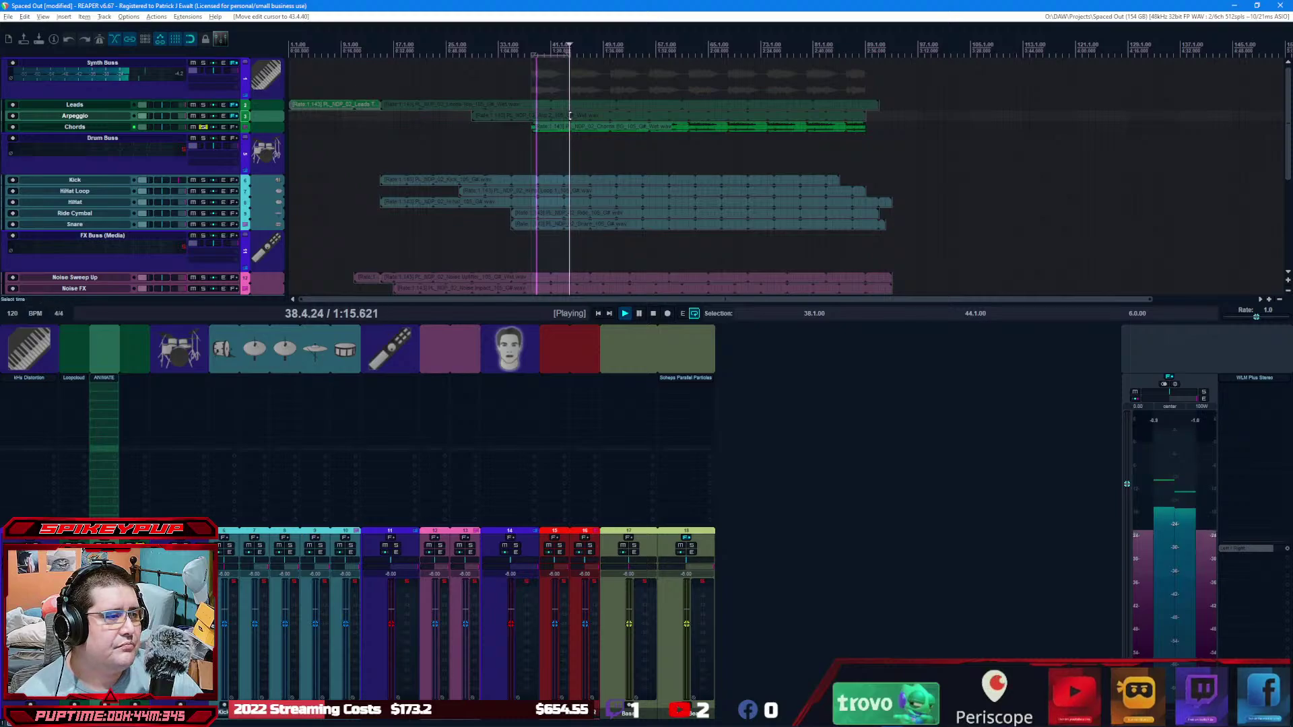
key(space)
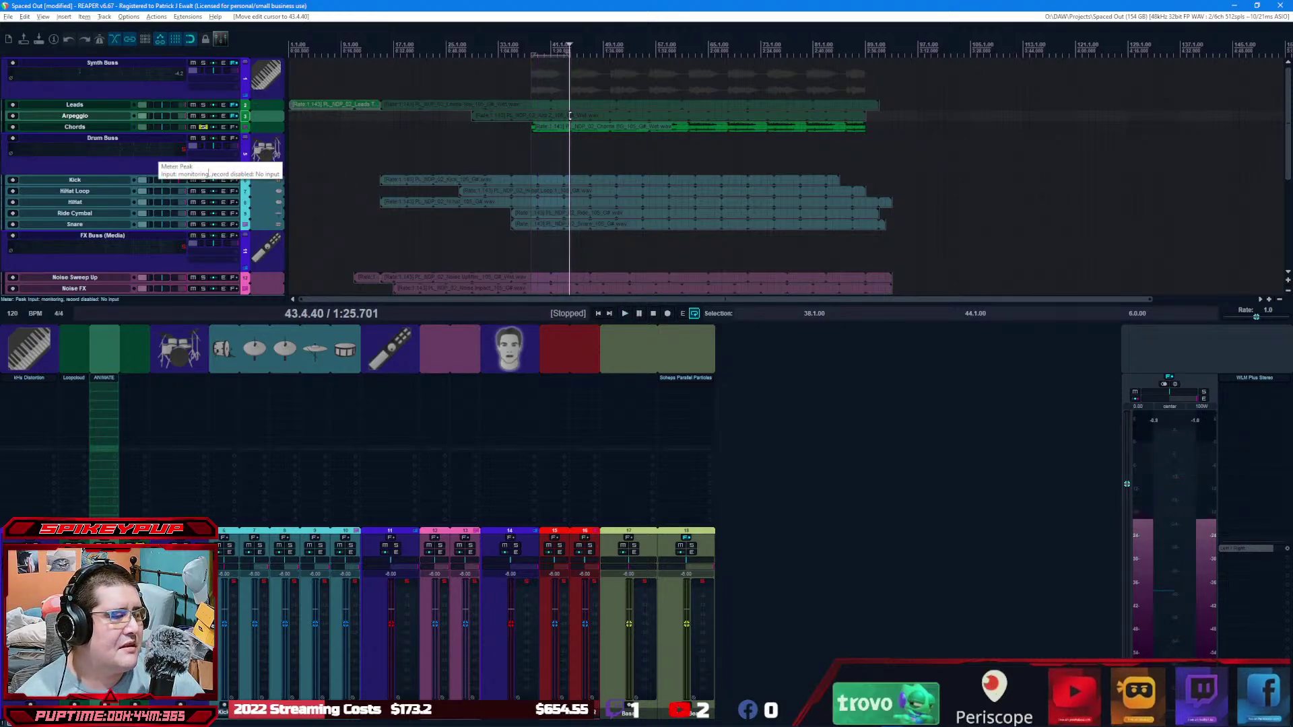
Step: Add the Unfiltered Audio Byome plugin to the Chords track and move its window clear of the track list
double_click(95, 128)
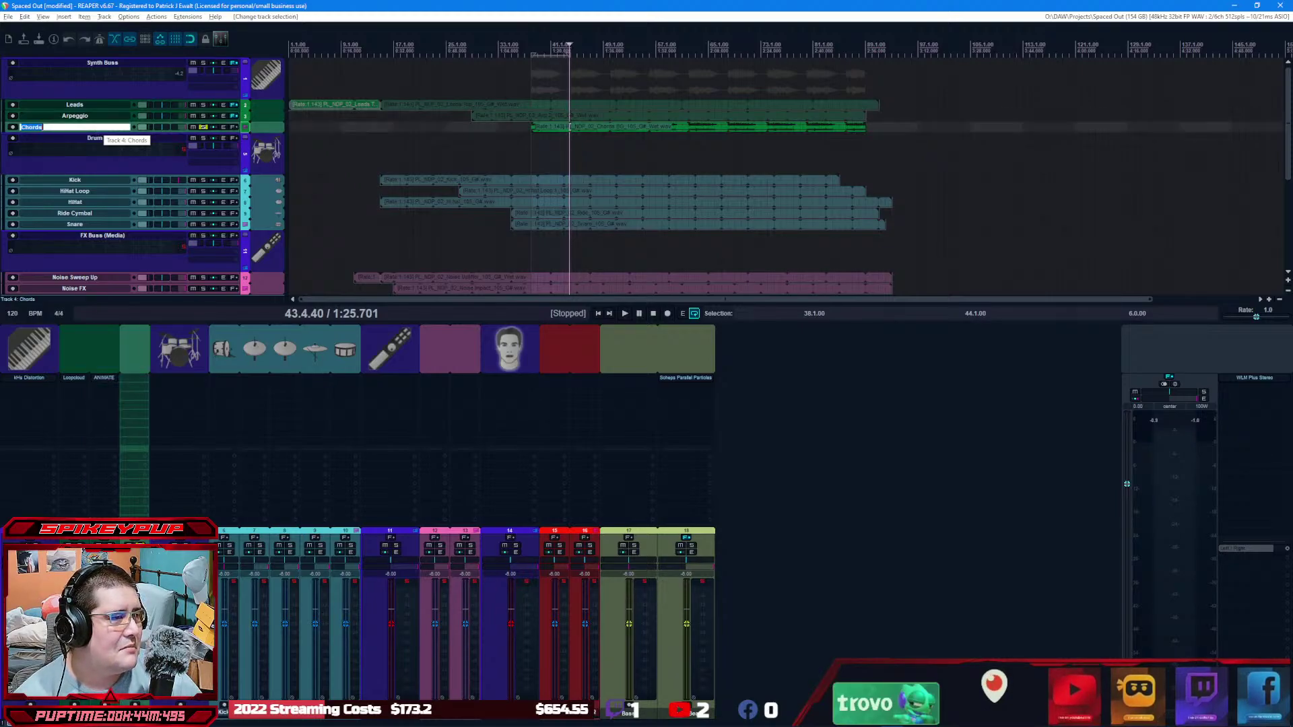
double_click(128, 379)
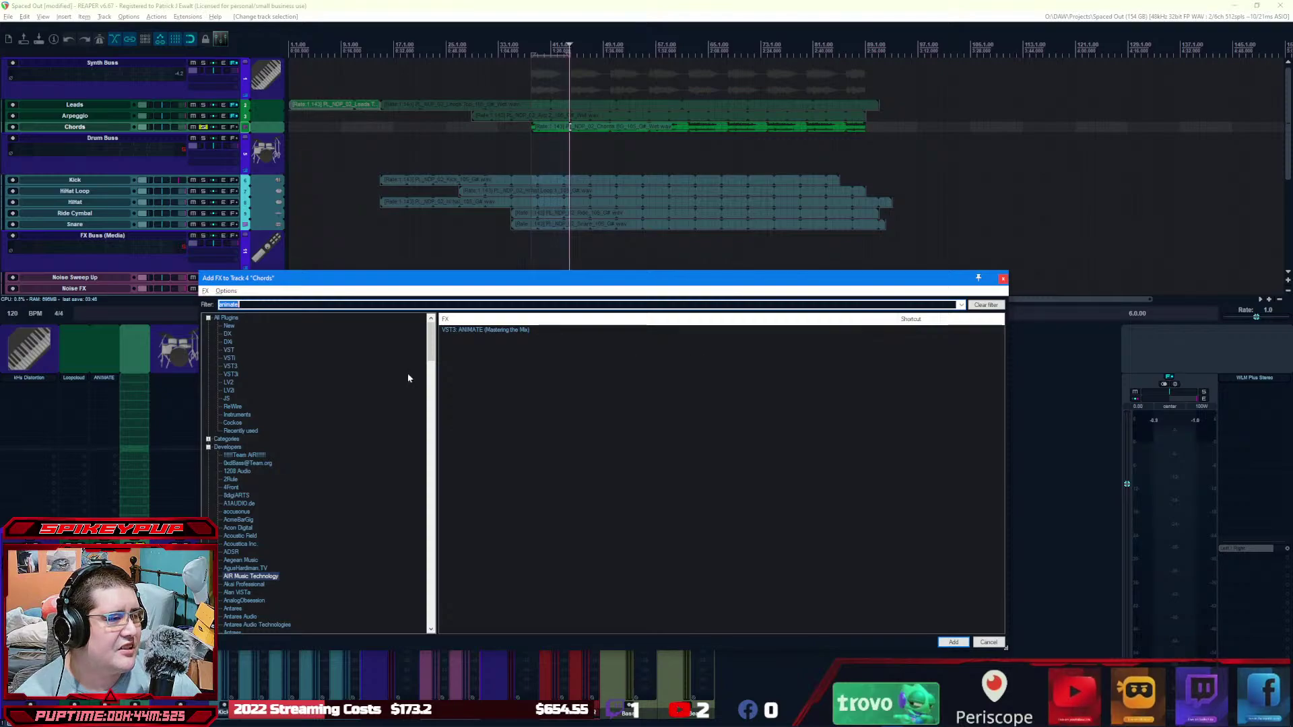
text(byome)
key(Down)
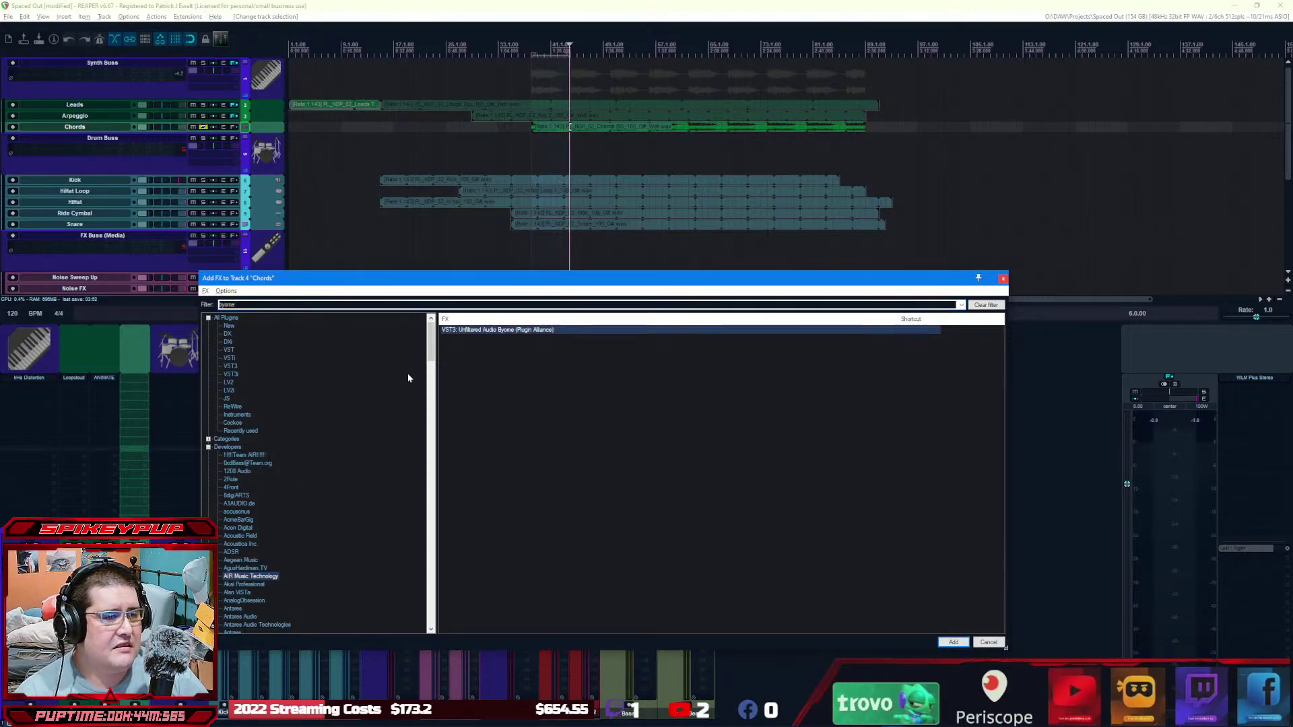
key(Return)
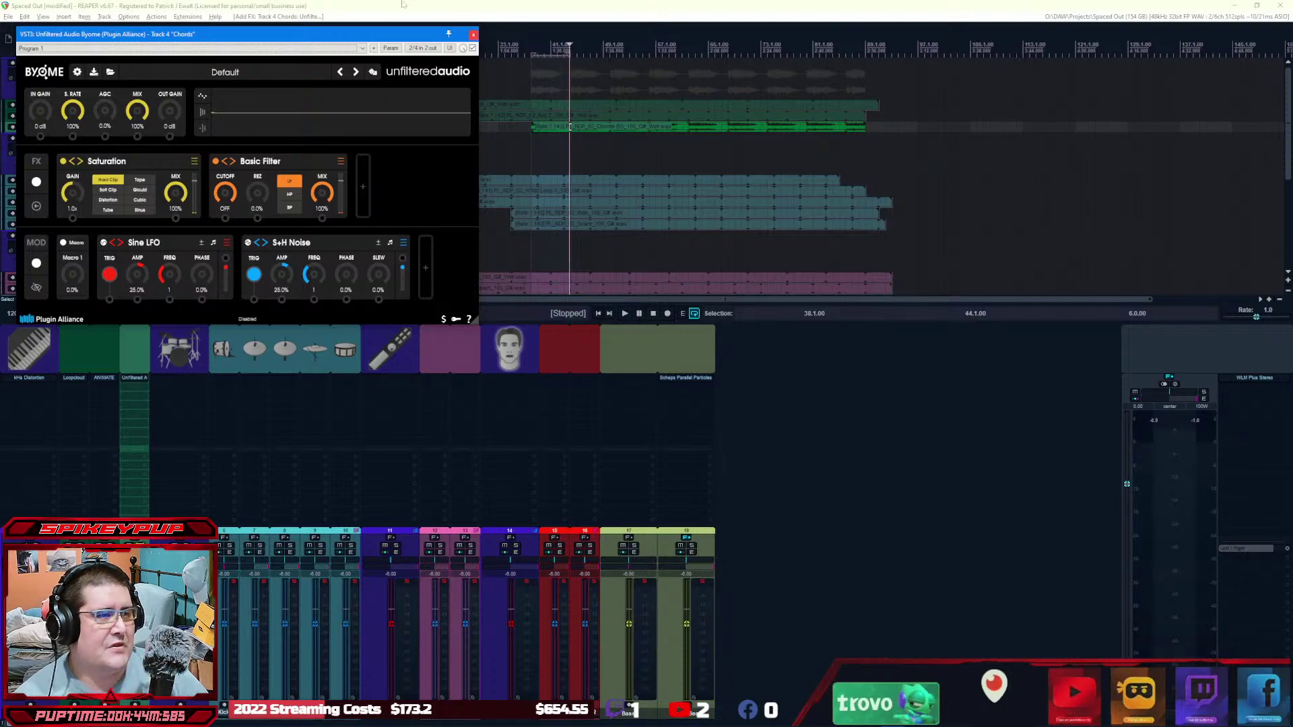
drag(177, 33, 659, 271)
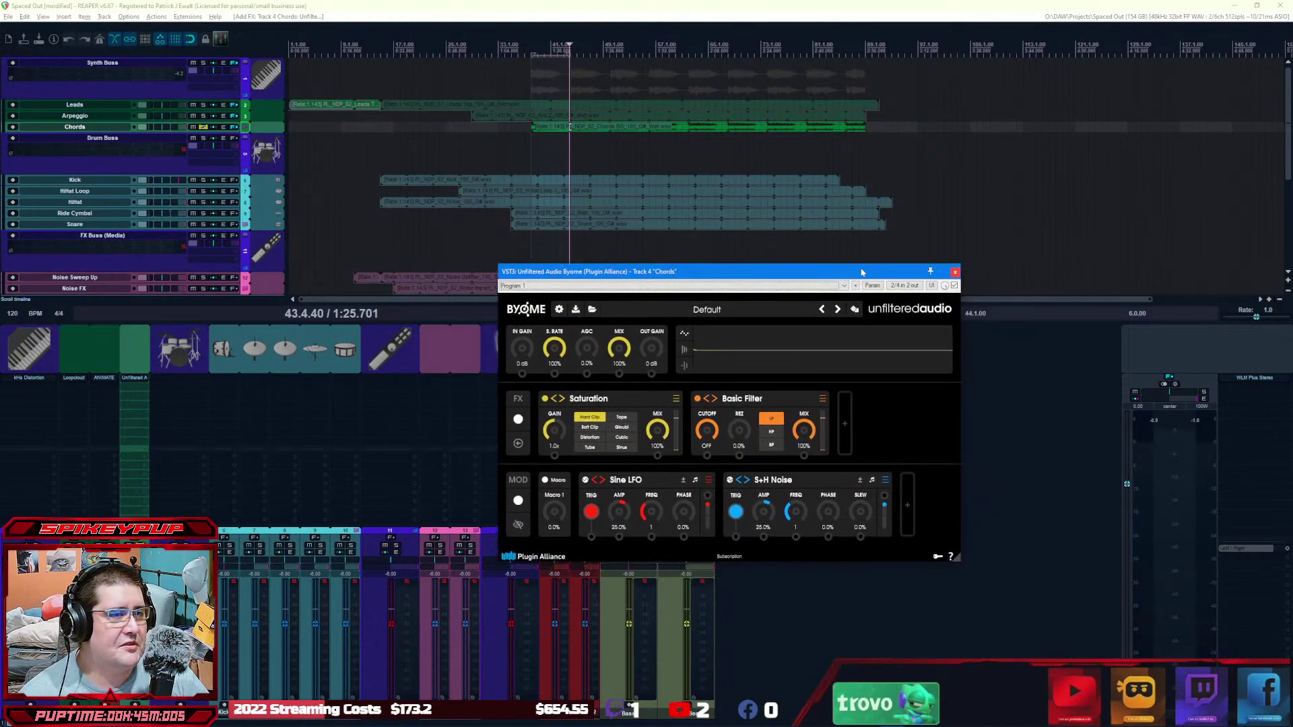
Step: Play the looped chords and audition Byome's Multi FX factory preset MULTI - Nervous Breakdown Riser
key(space)
click(592, 309)
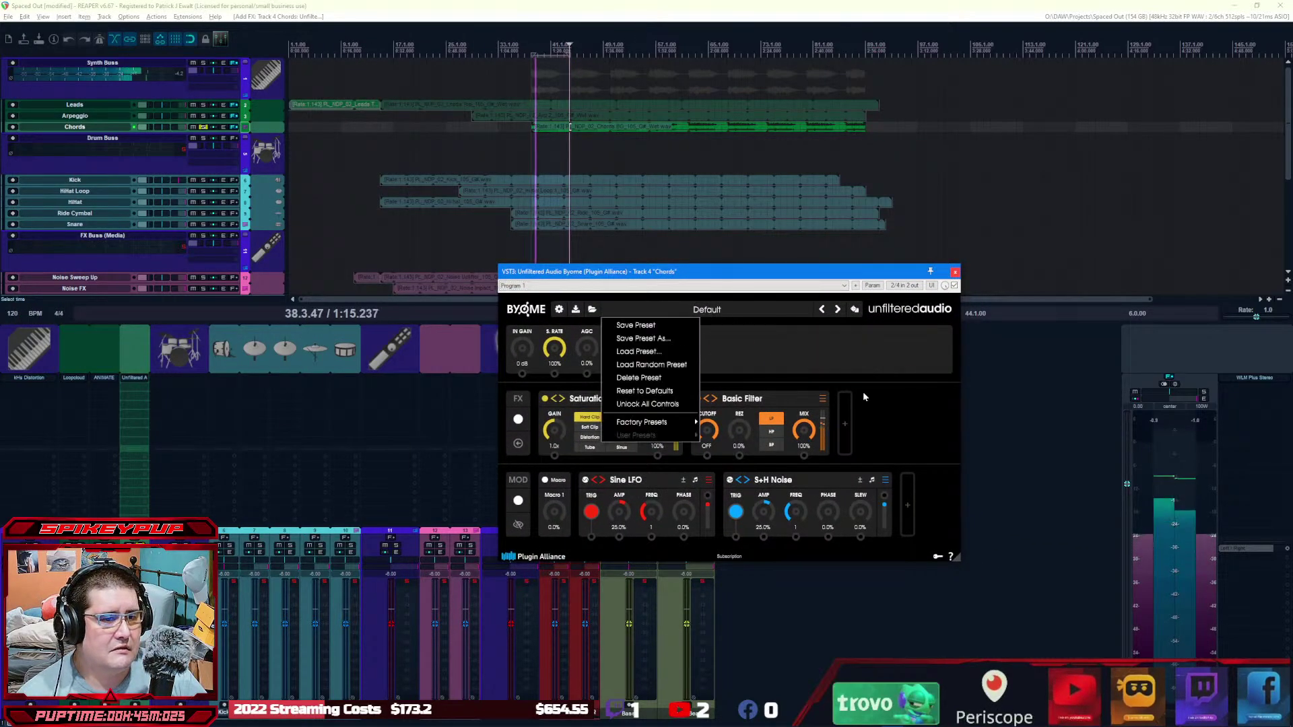
mouse_move(689, 424)
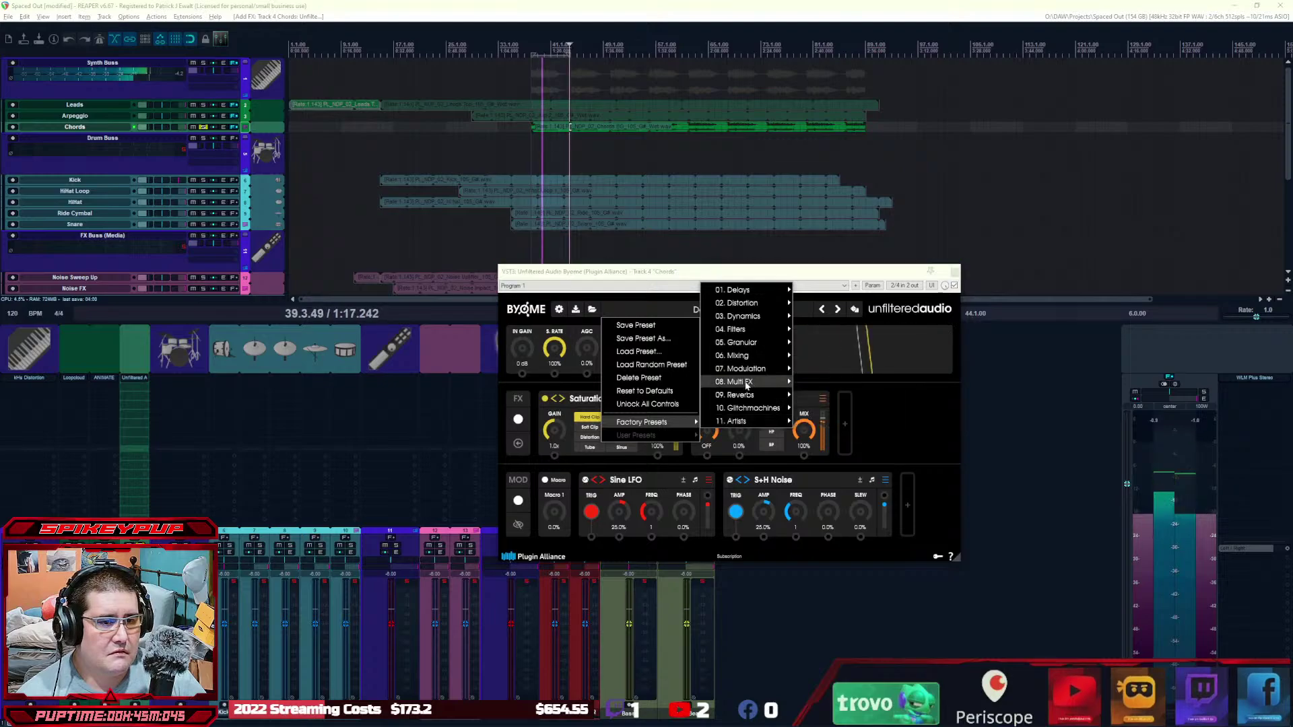
mouse_move(754, 382)
click(862, 237)
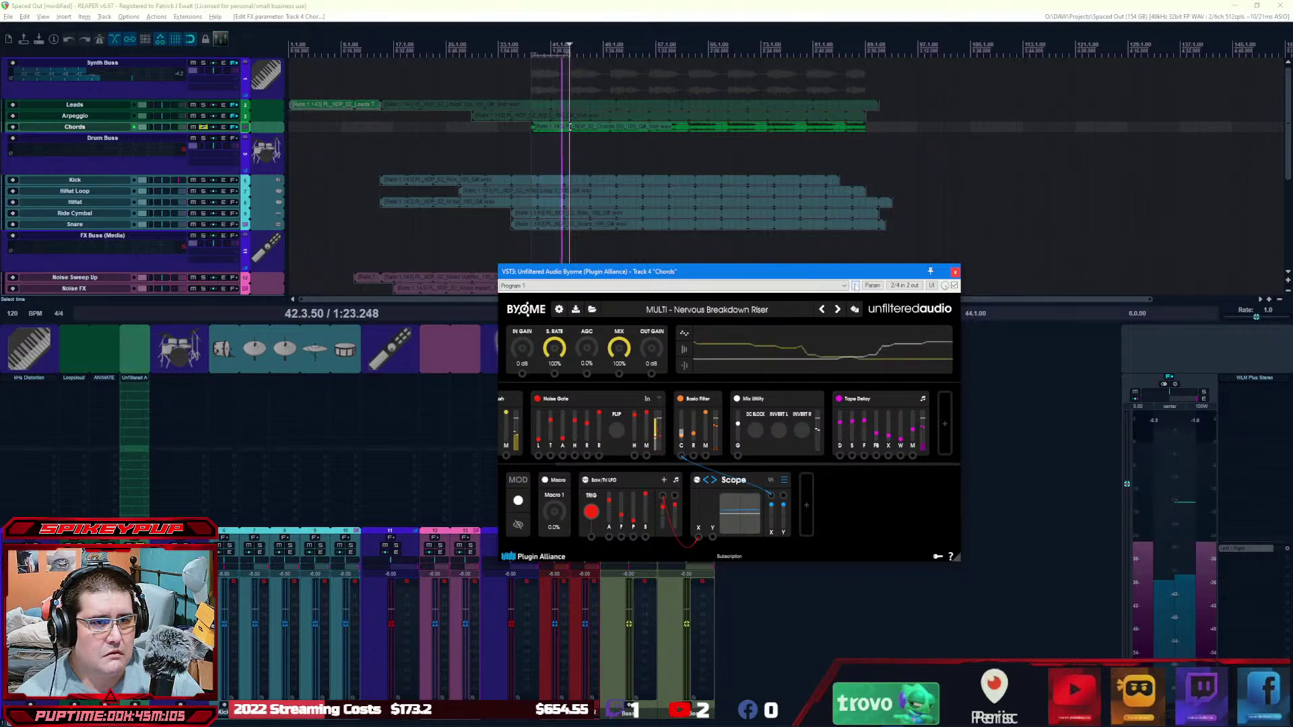
Step: Audition Byome's factory filter preset BANK - Basic Resonator Triad on the looped chords
click(773, 311)
mouse_move(660, 421)
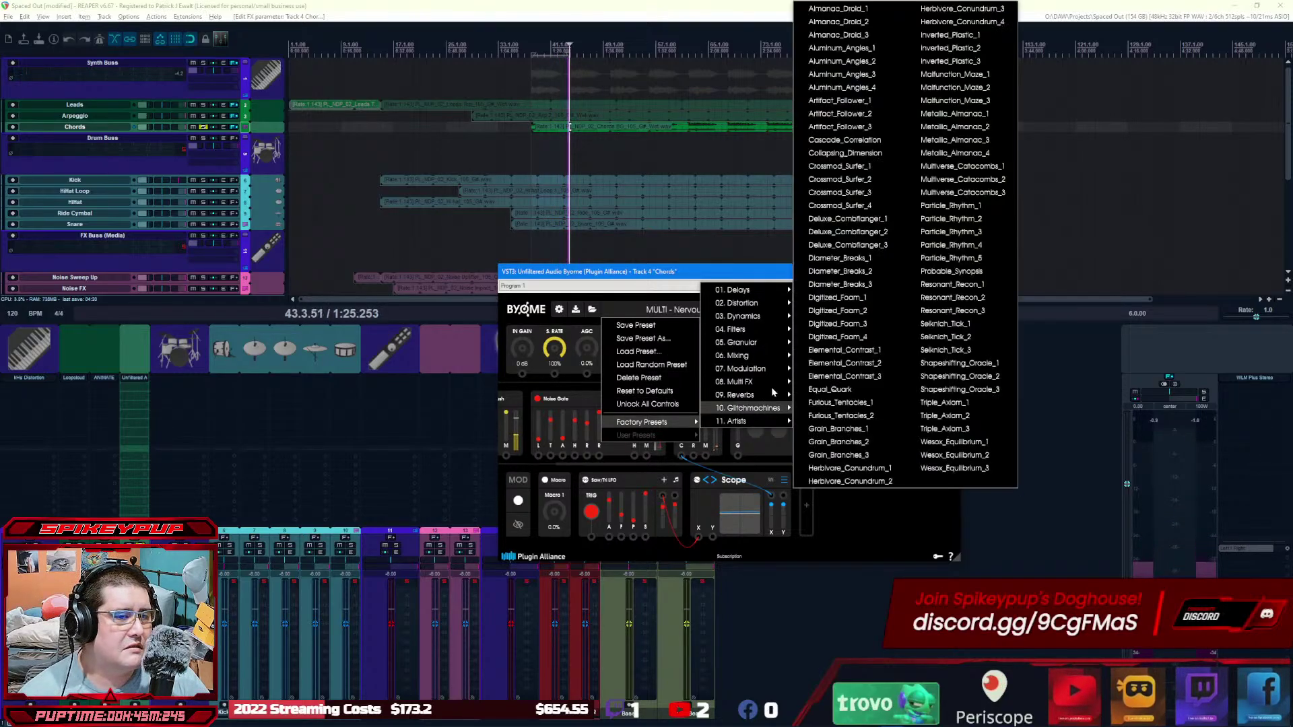
mouse_move(763, 343)
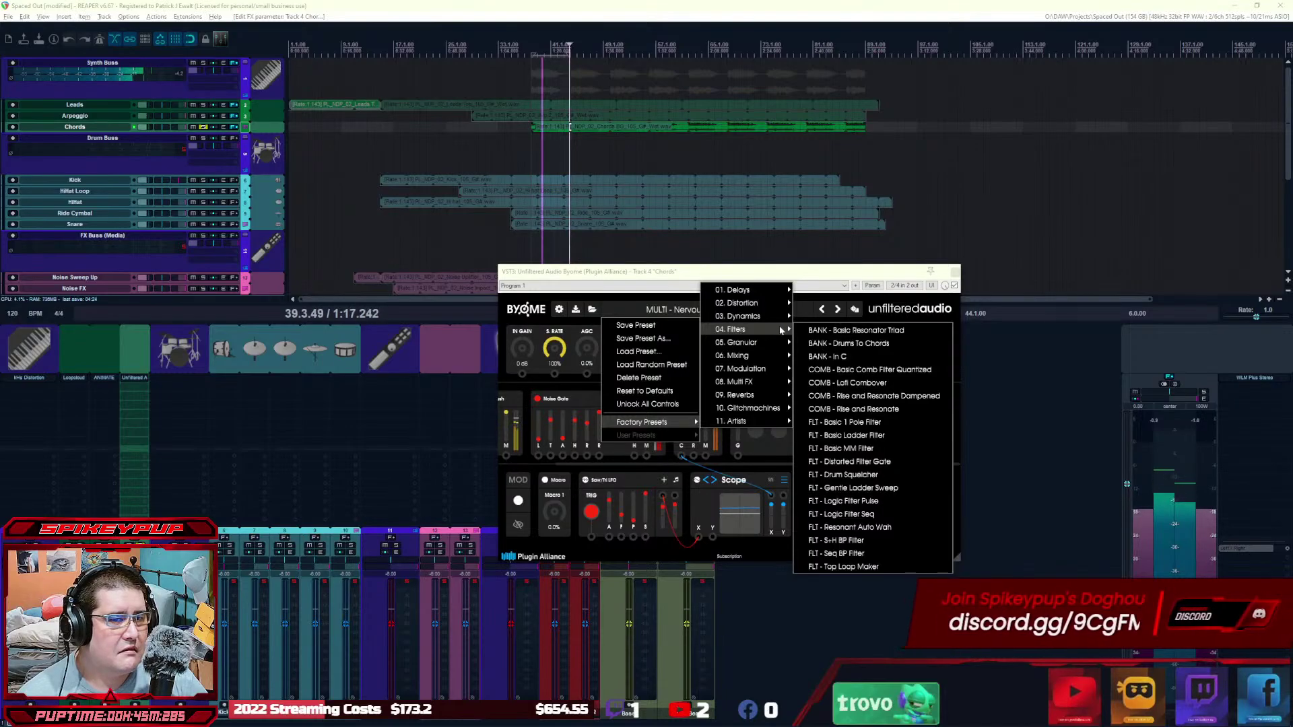
click(859, 331)
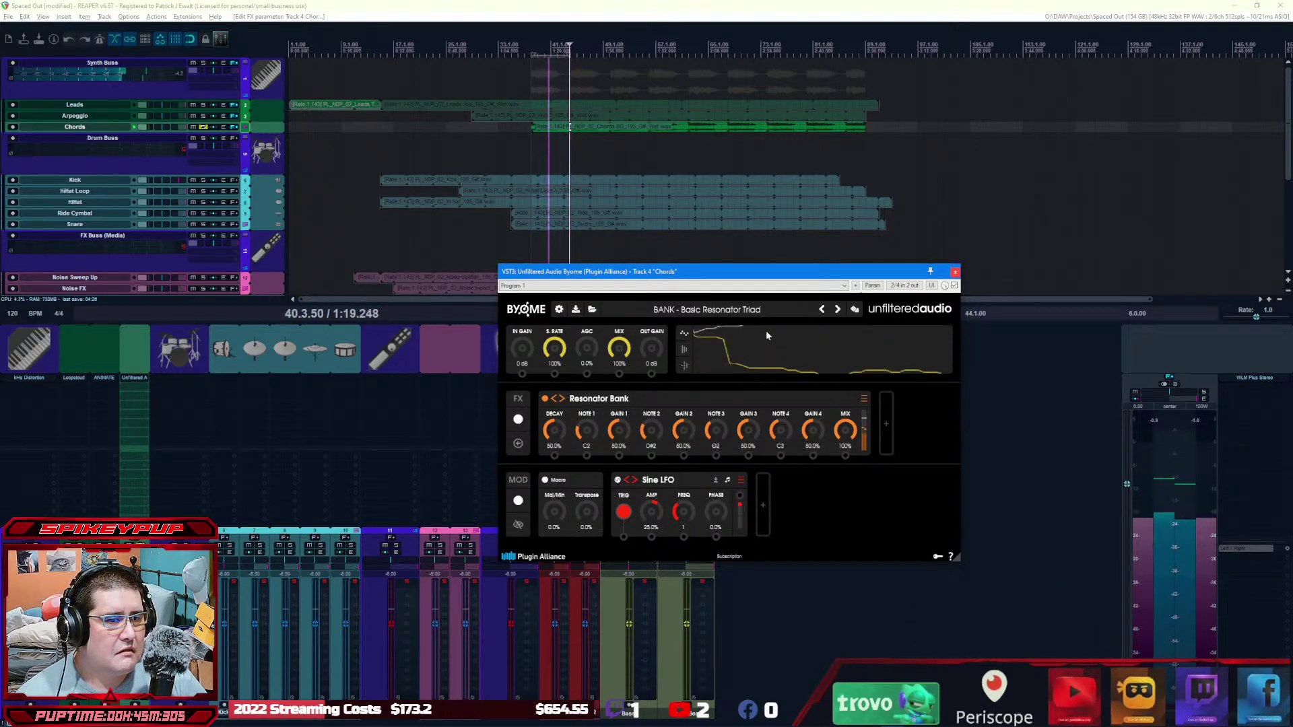
Step: Audition Byome's Glitchmachines factory preset Deluxe_Combflanger_1 on the looped chords
click(592, 310)
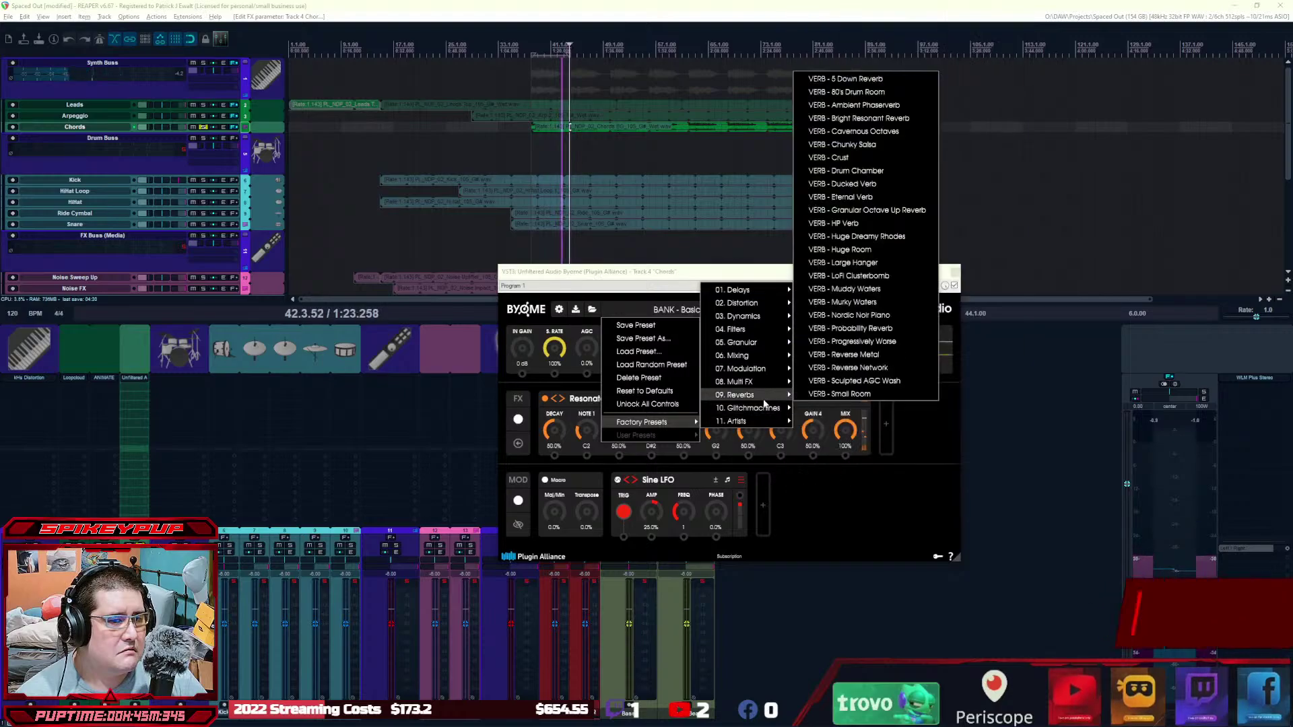
mouse_move(764, 408)
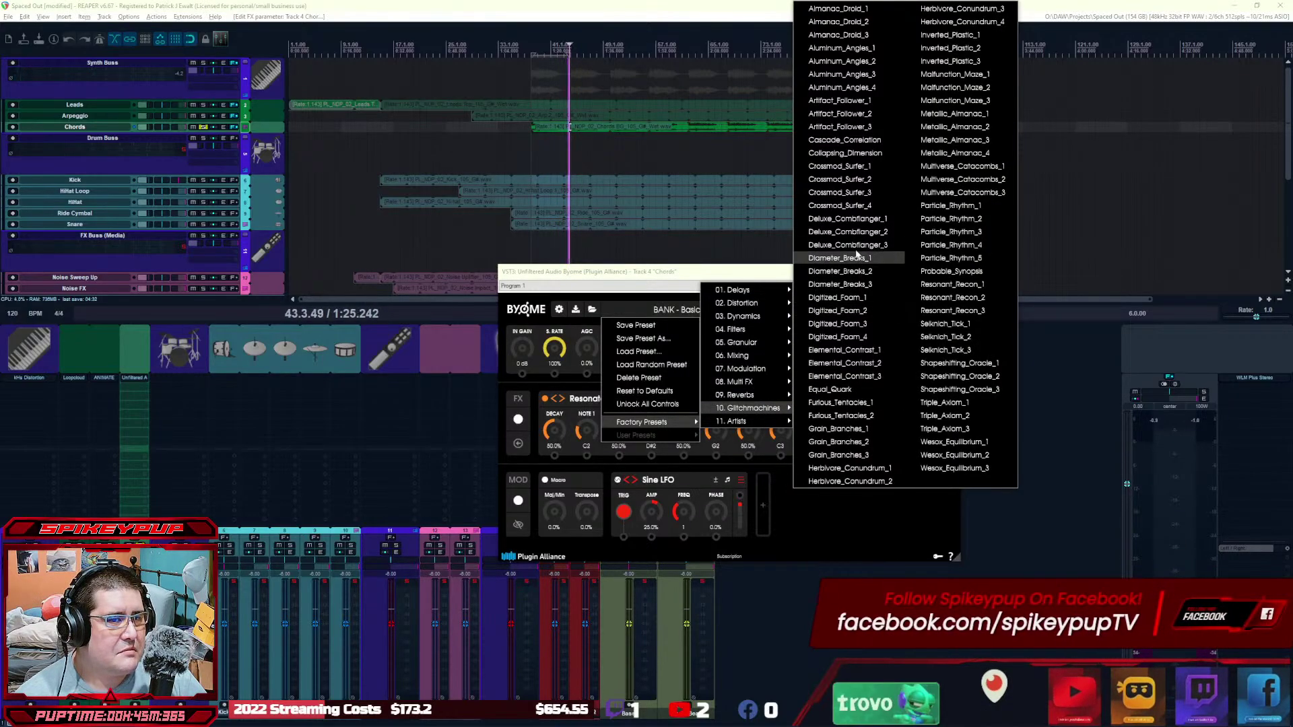
click(847, 218)
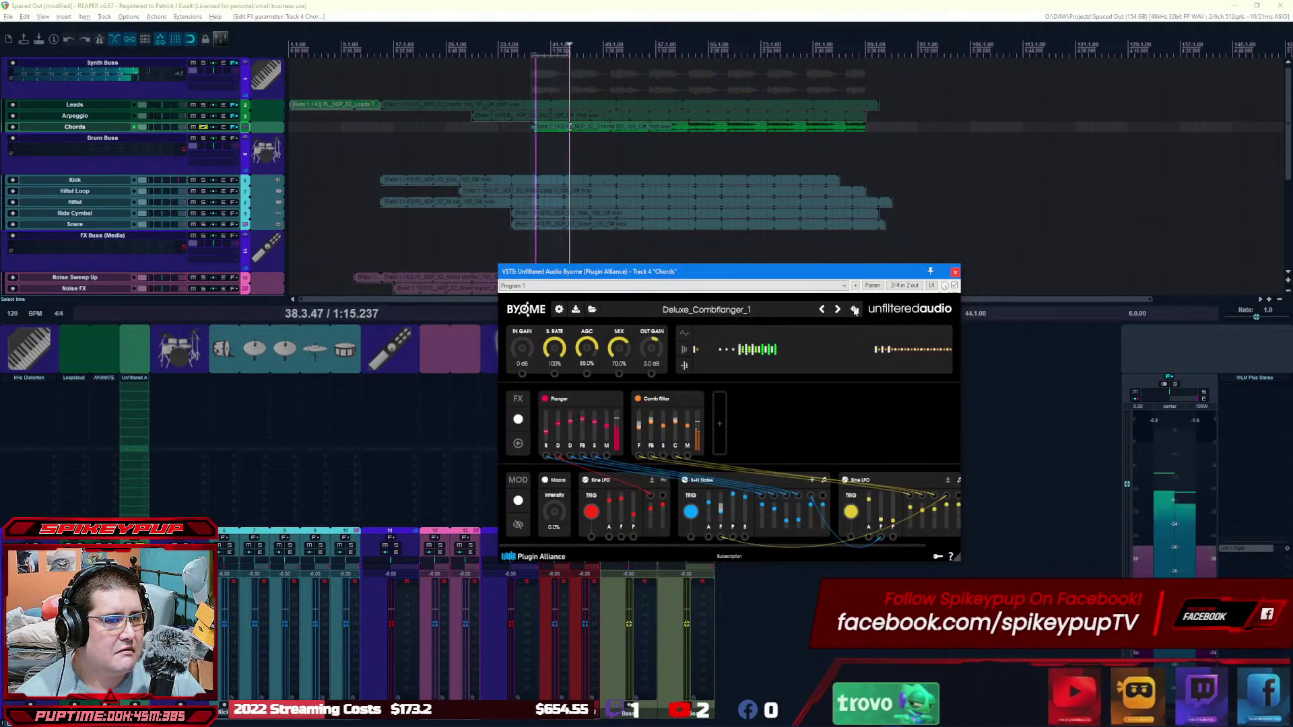
Step: Audition Byome's factory delay preset DLY - 5th Sequence Delay on the looped chords
click(719, 307)
mouse_move(641, 422)
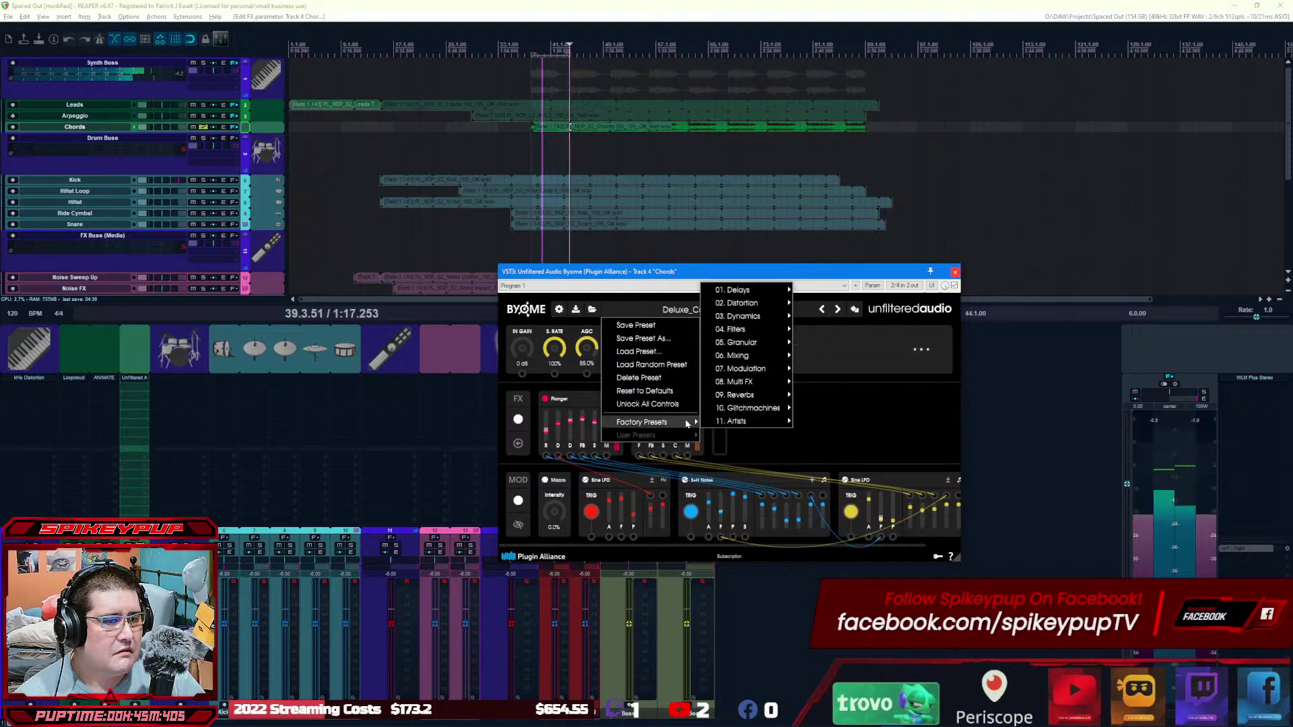
mouse_move(756, 413)
mouse_move(773, 384)
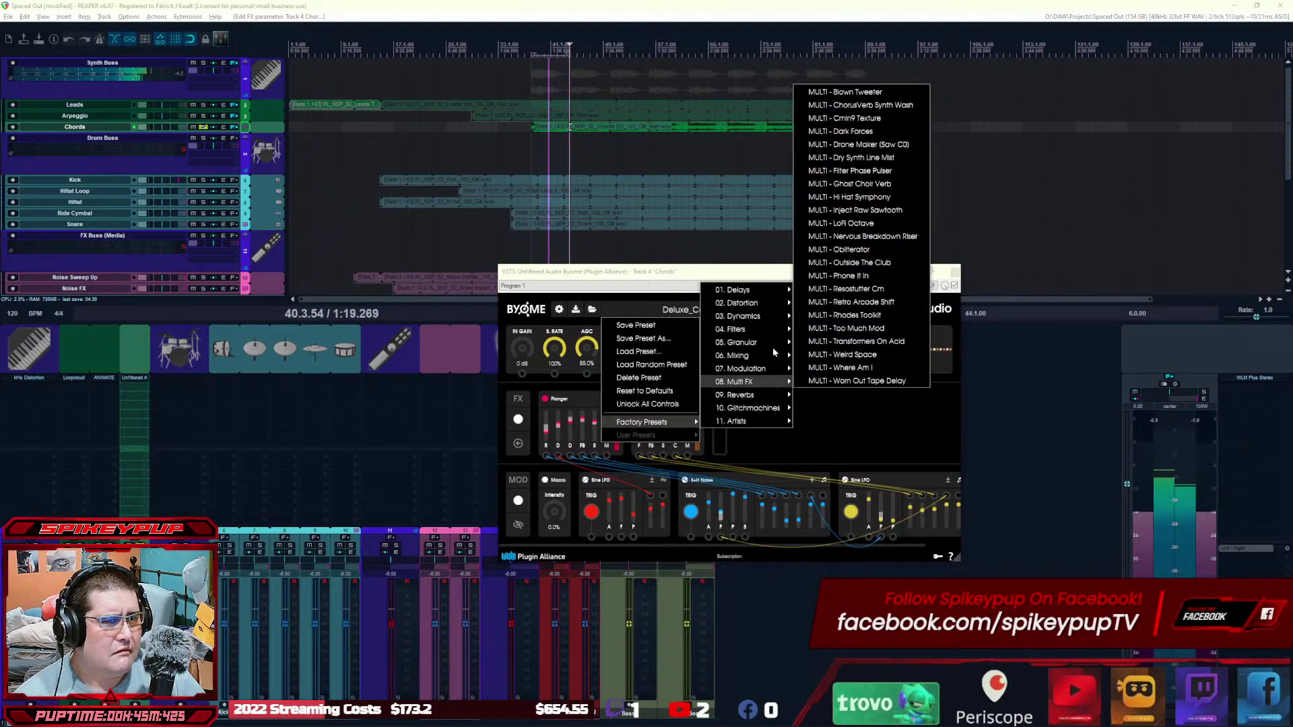
mouse_move(769, 290)
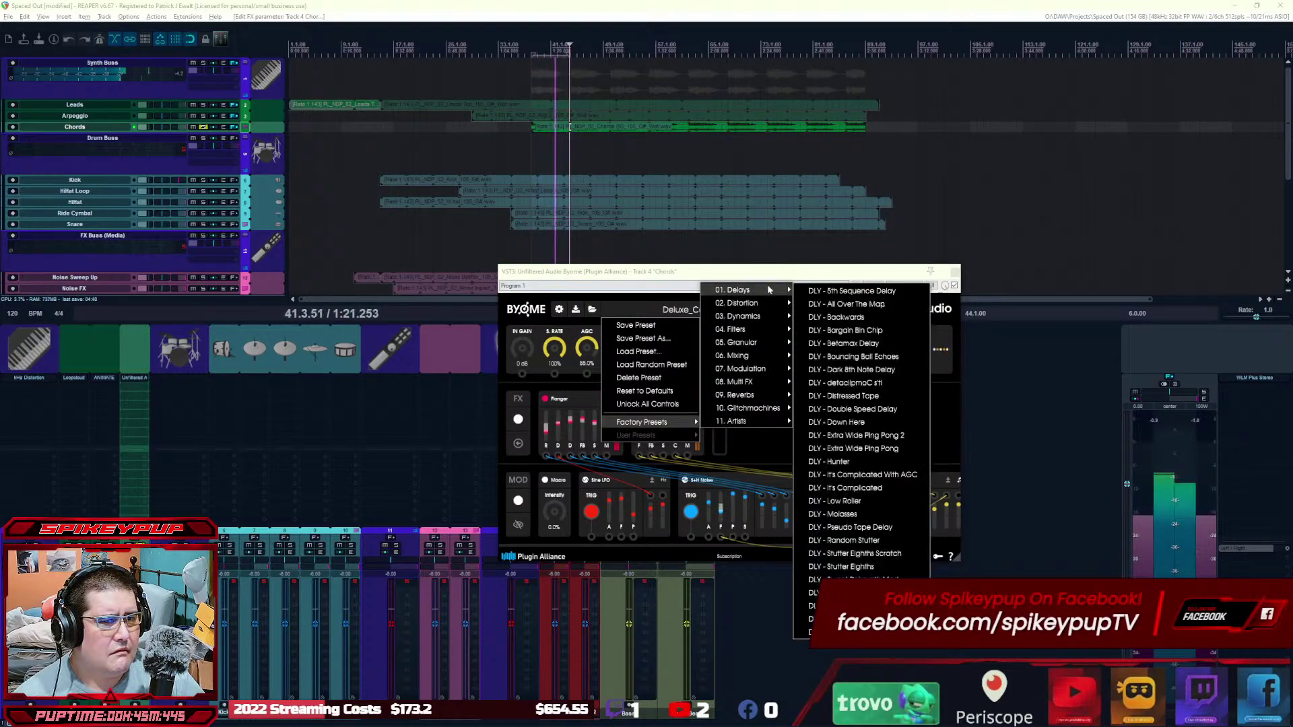
click(811, 291)
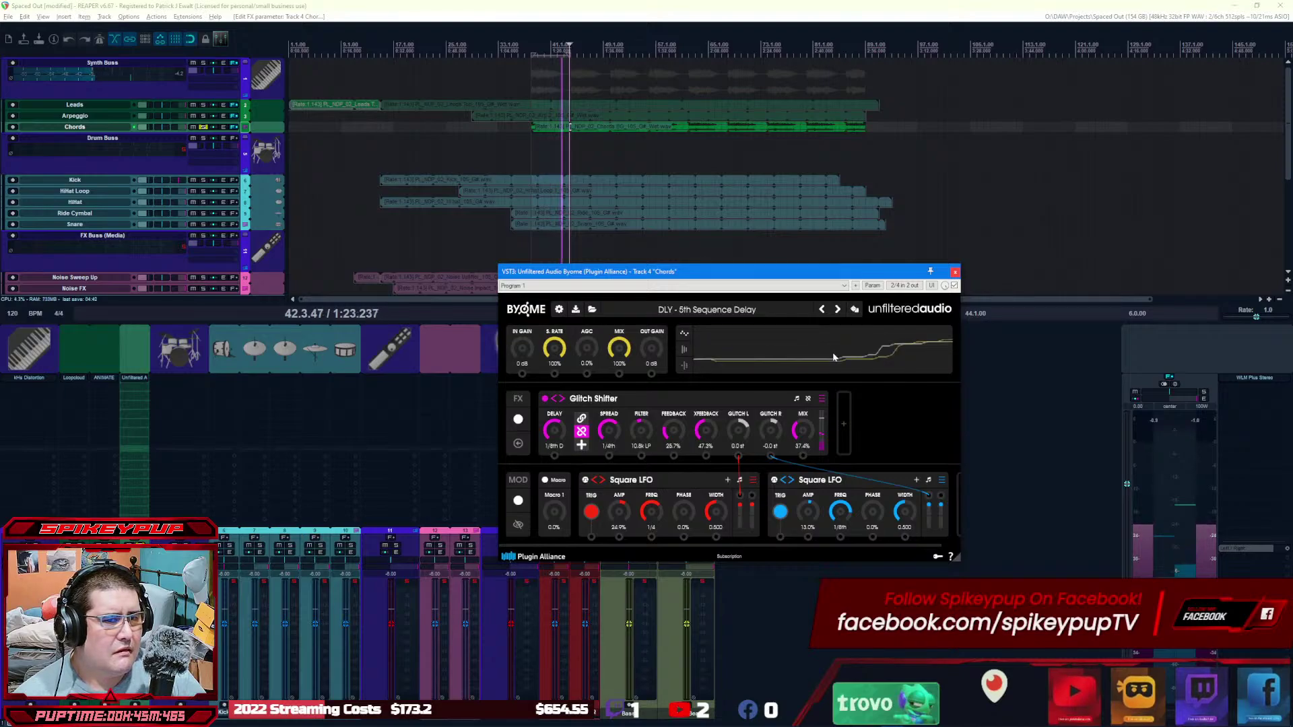
Step: Switch Byome to the factory delay preset DLY - Backwards and listen to the looped chords
click(759, 311)
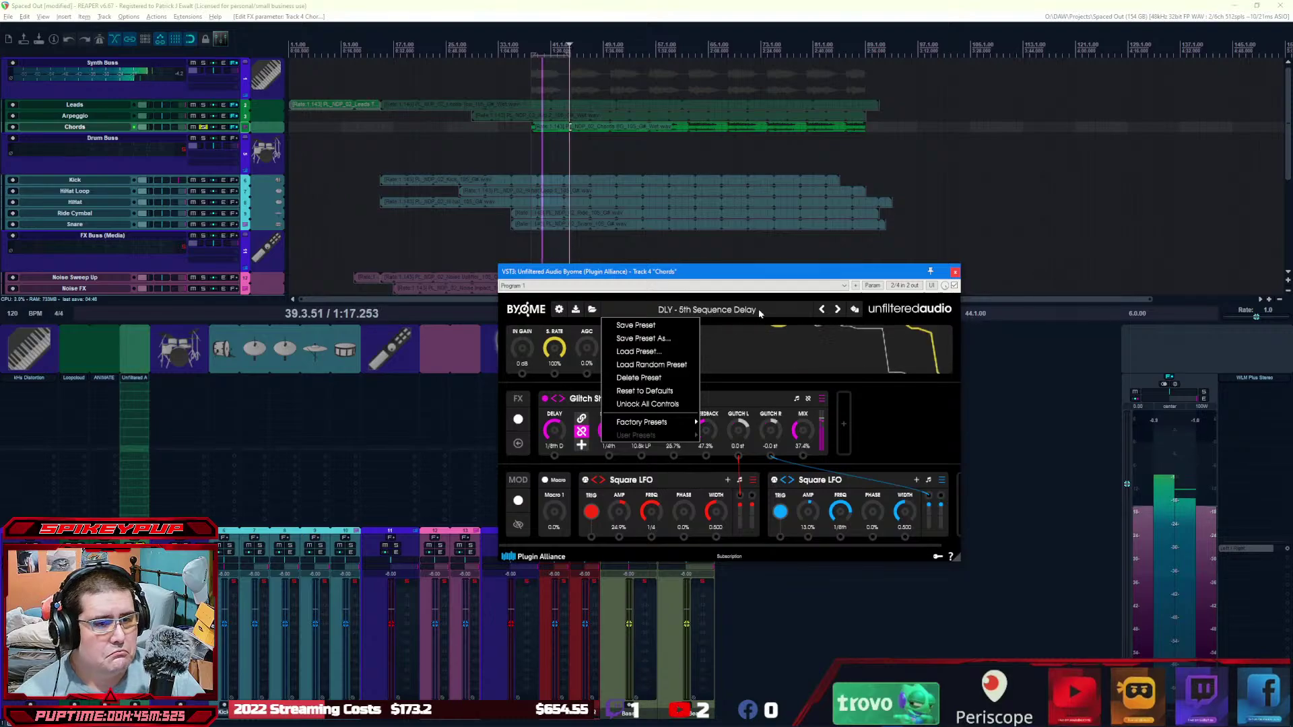
mouse_move(666, 422)
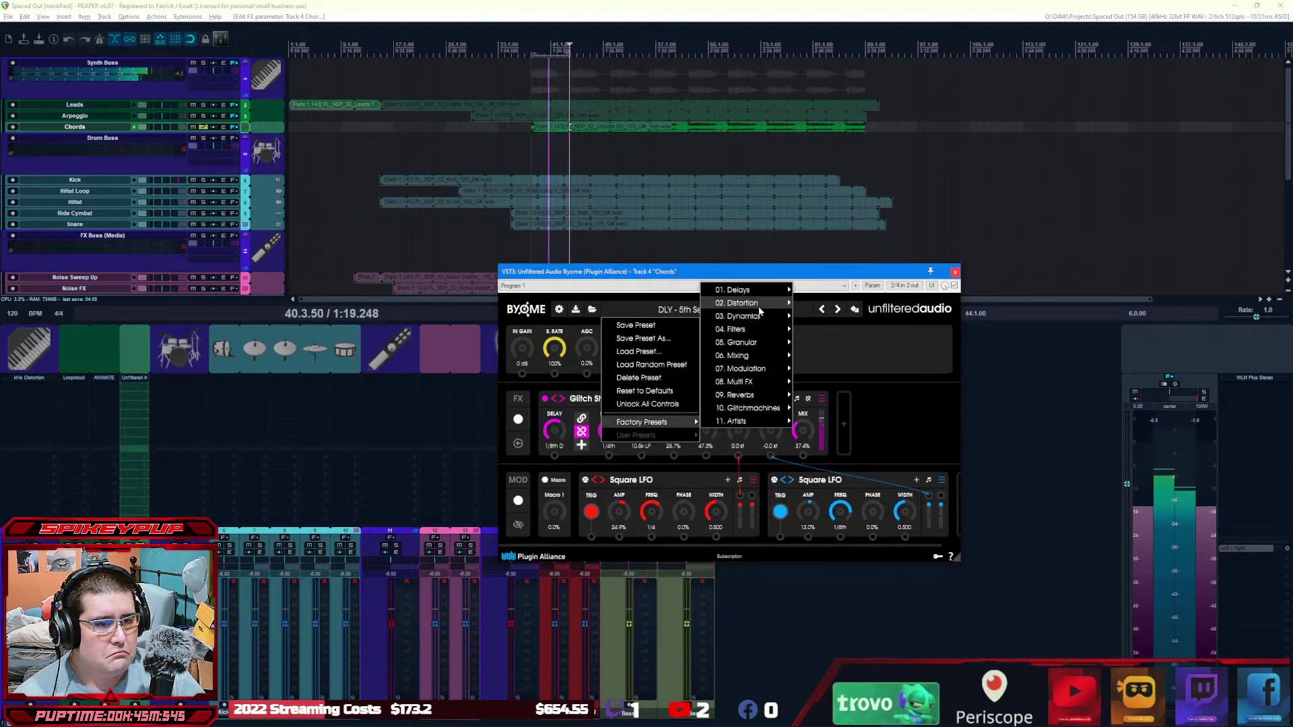
mouse_move(763, 304)
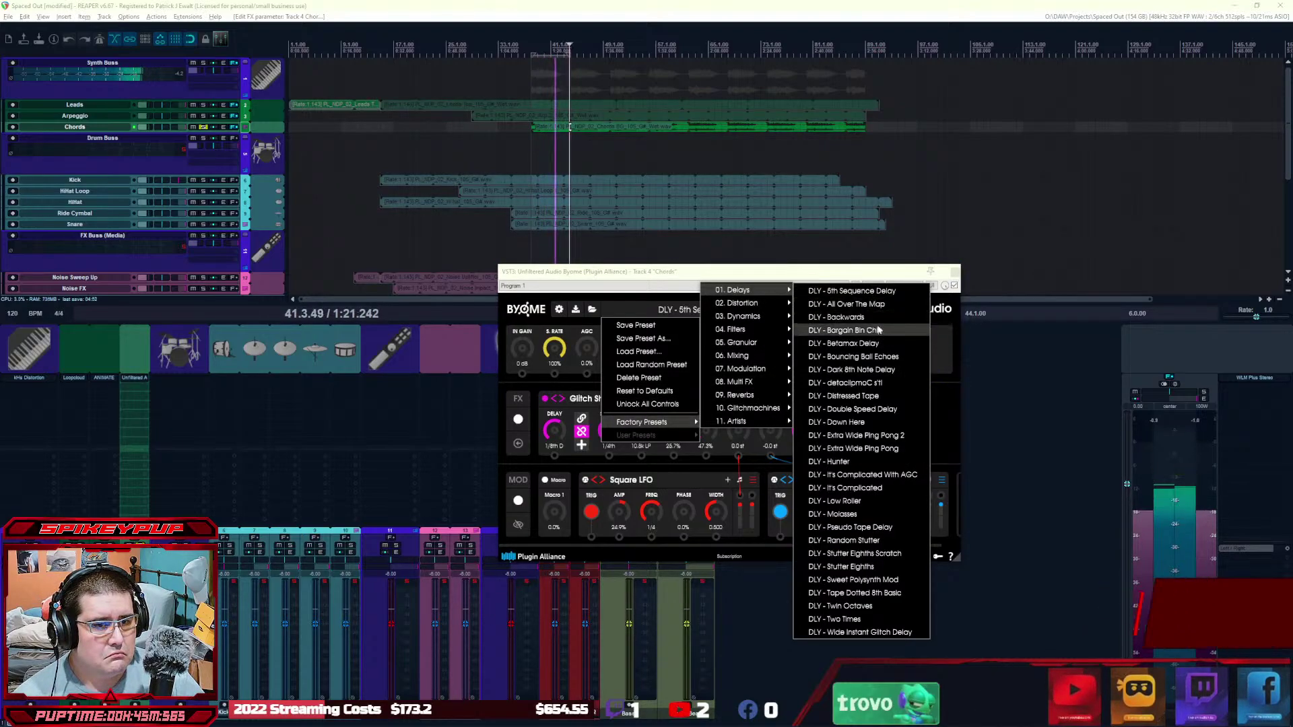
click(876, 317)
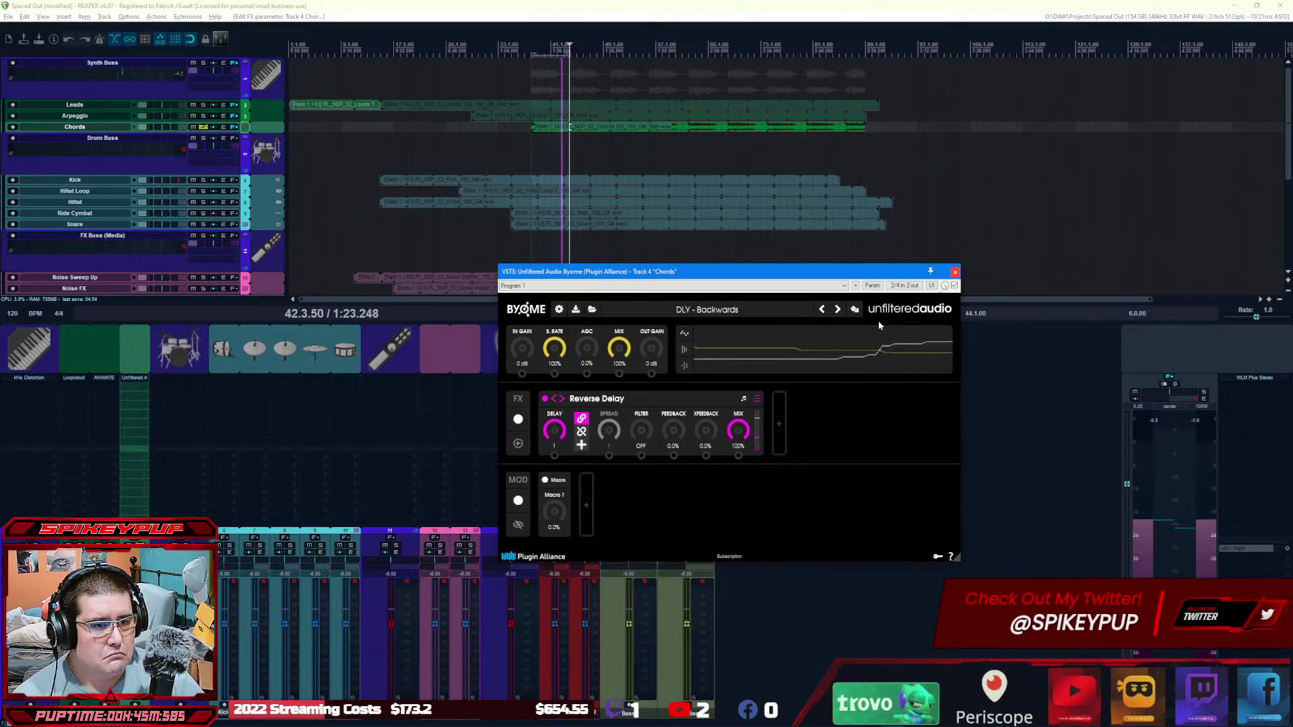
Step: Audition Byome's factory granular preset GRNLR - Mega Time Stretch on the looped chords
click(758, 309)
mouse_move(674, 422)
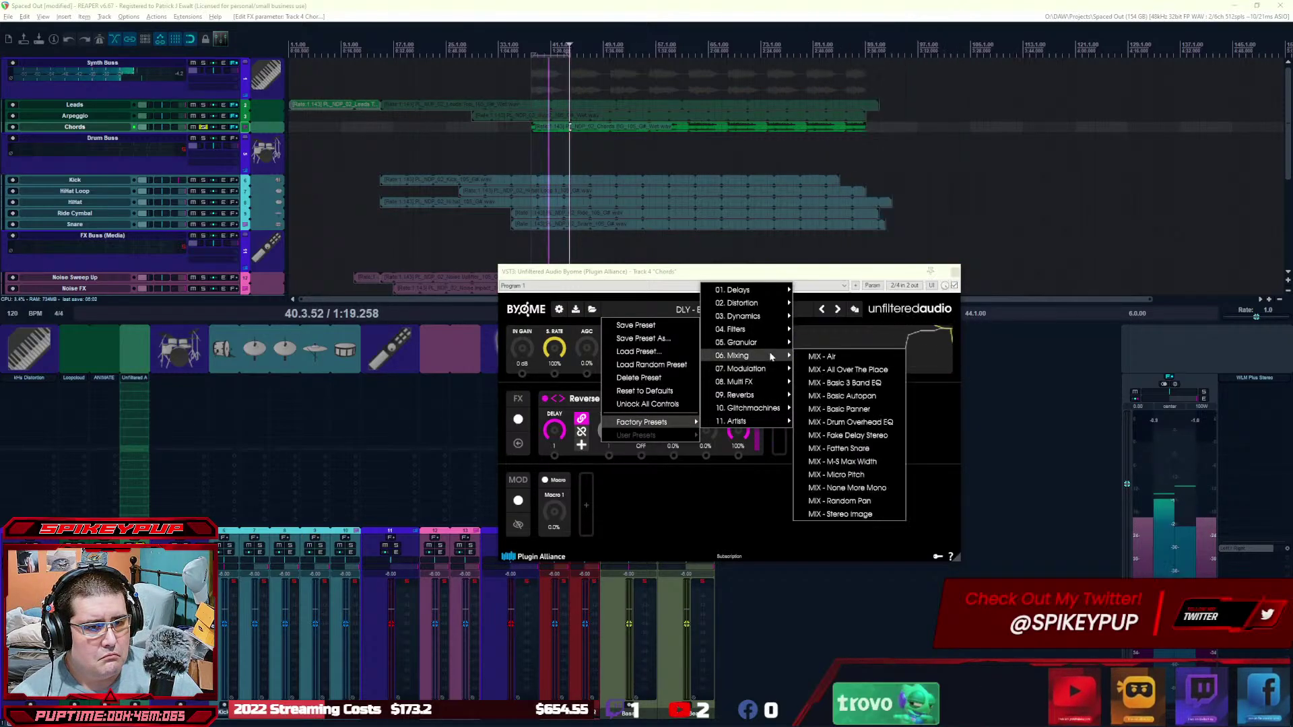
mouse_move(777, 344)
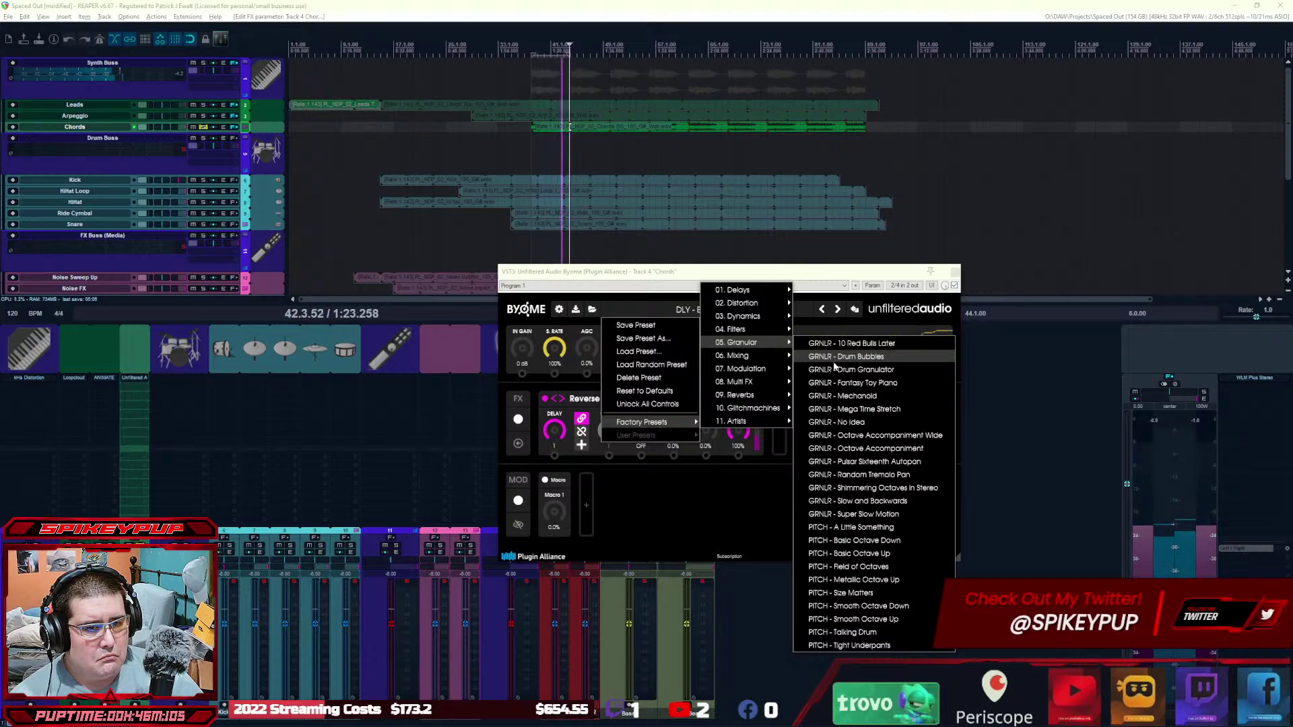
click(904, 409)
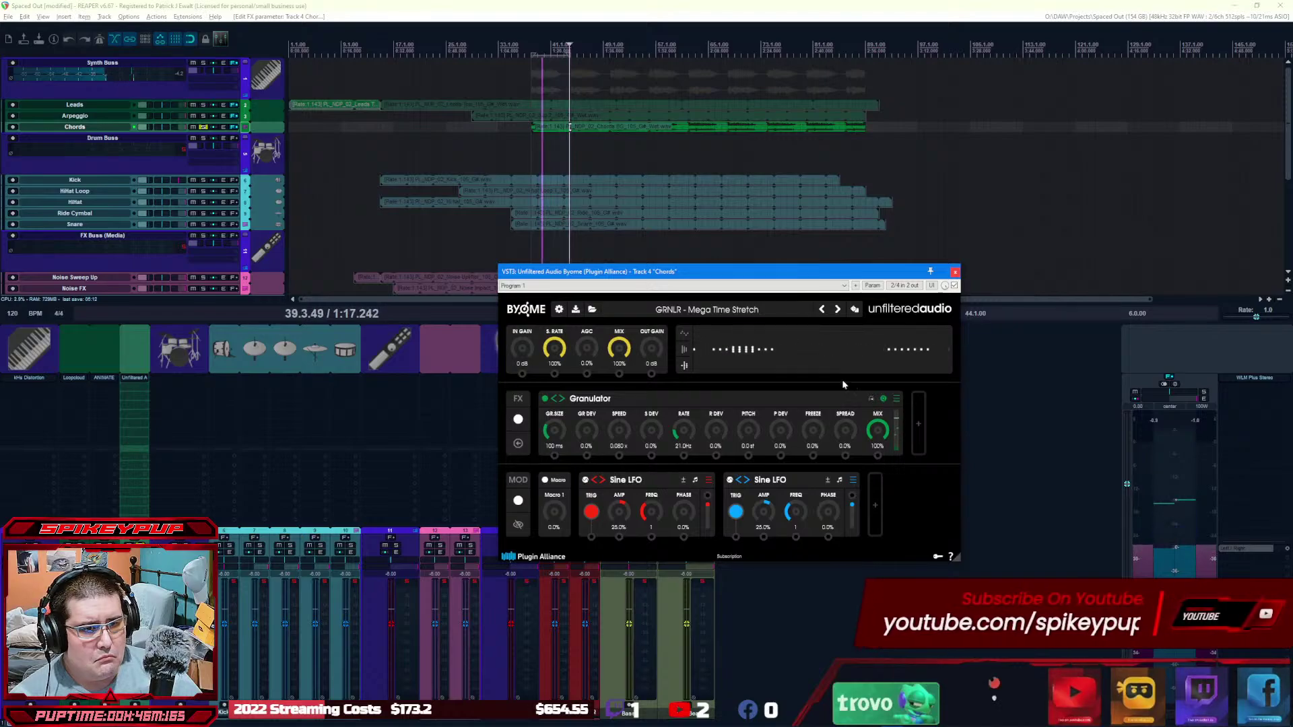
Step: Browse Byome's Glitchmachines presets once more and remove the plugin from the Chords track
click(741, 314)
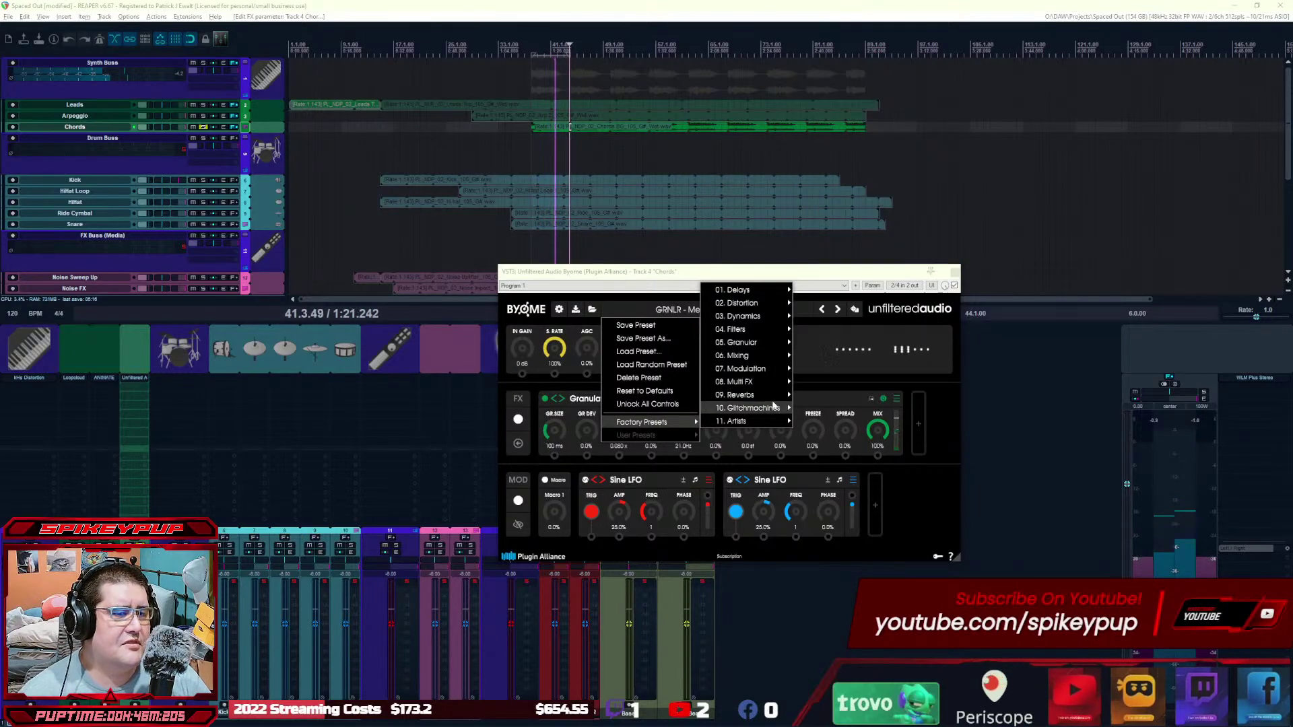
mouse_move(775, 408)
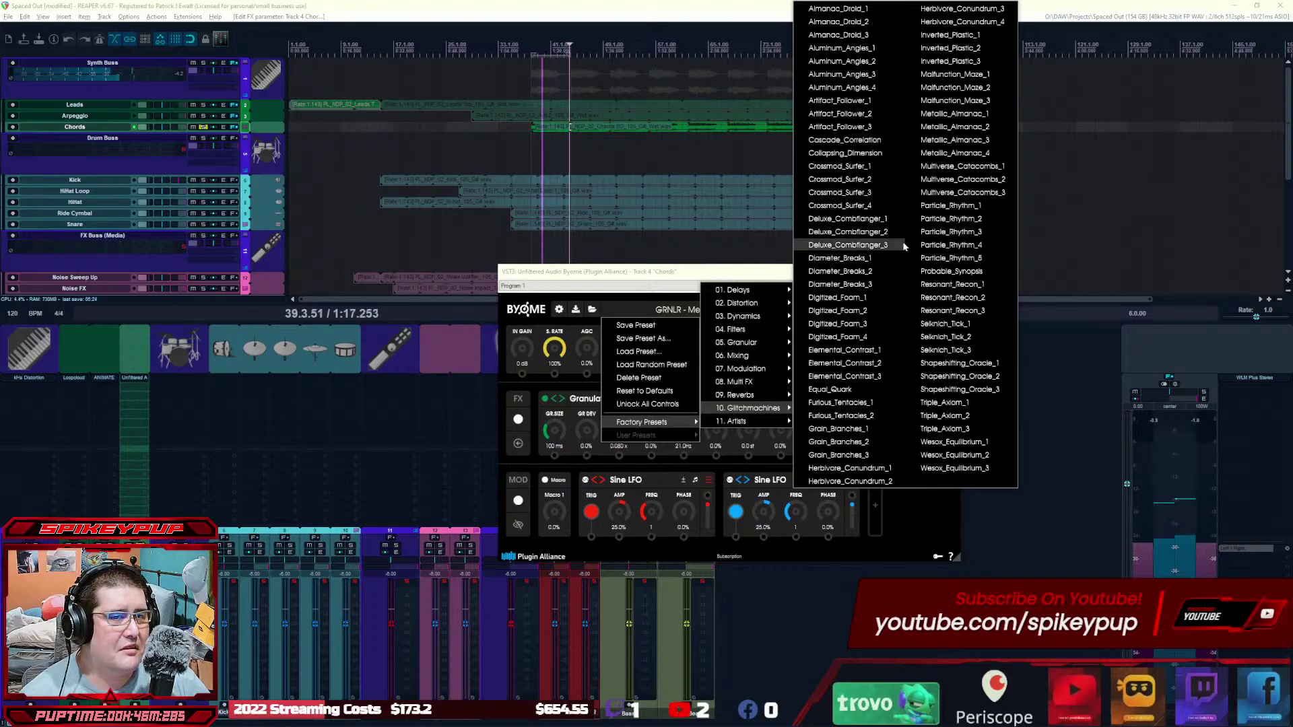
click(848, 231)
key(Escape)
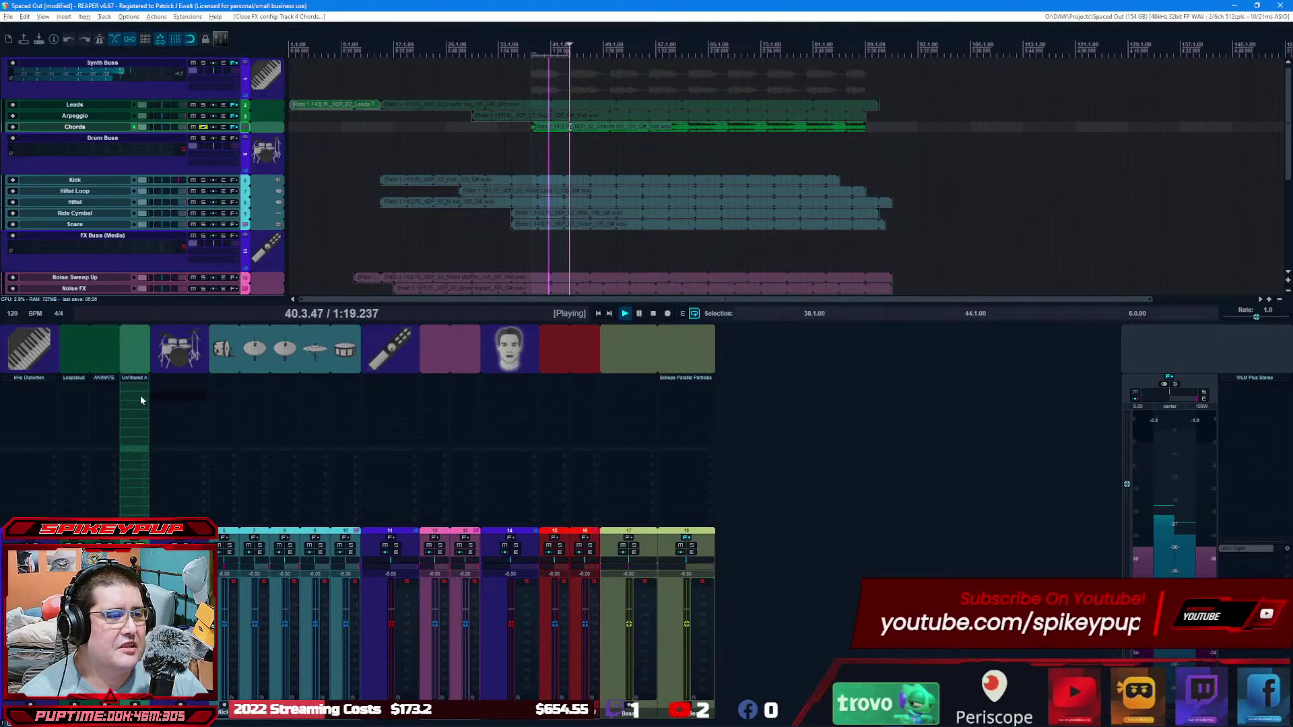
alt+click(134, 381)
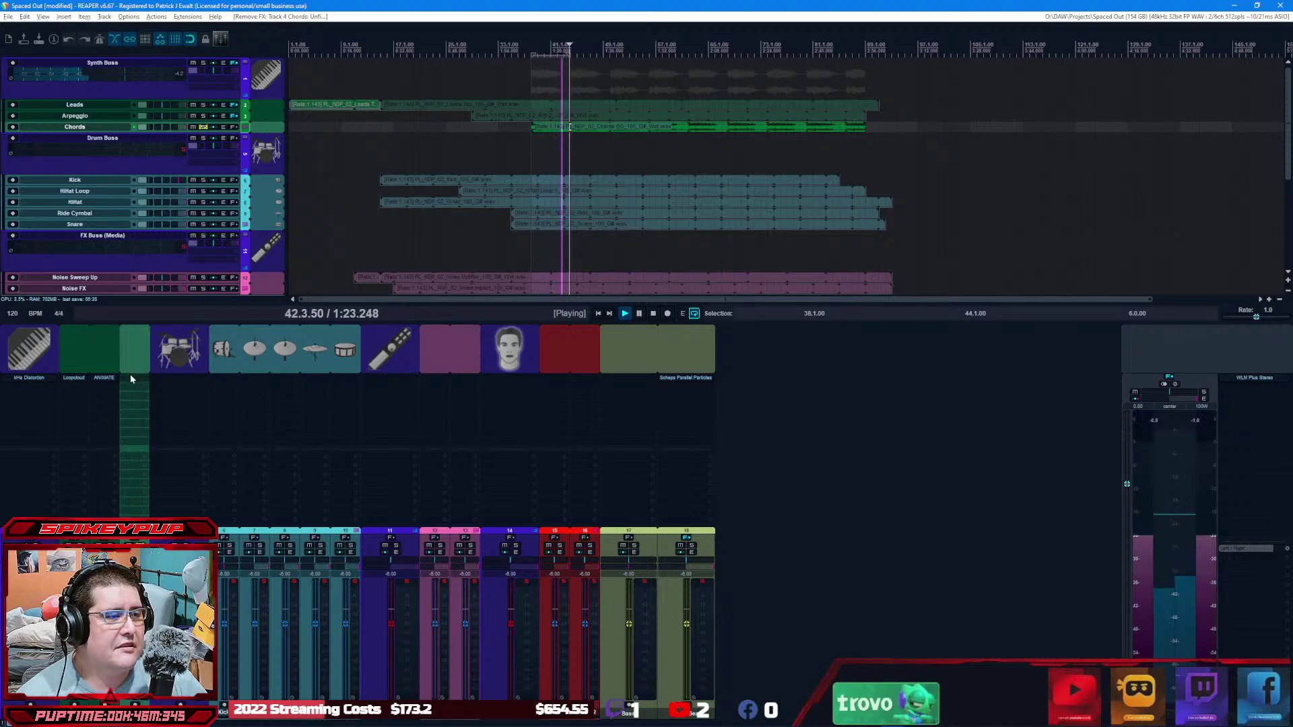
Step: Add the IK Multimedia TR5 EQual plugin to the Chords track and move its window clear of the track list
double_click(131, 376)
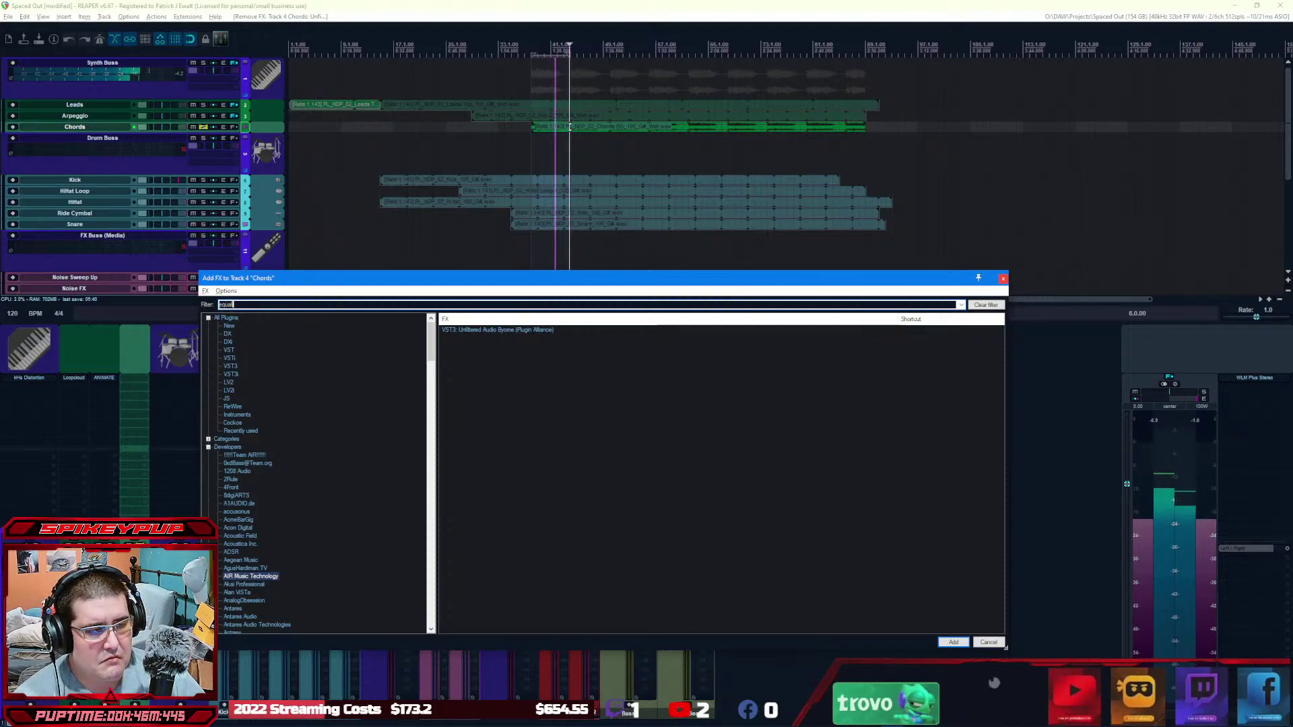
text(tr5)
key(Return)
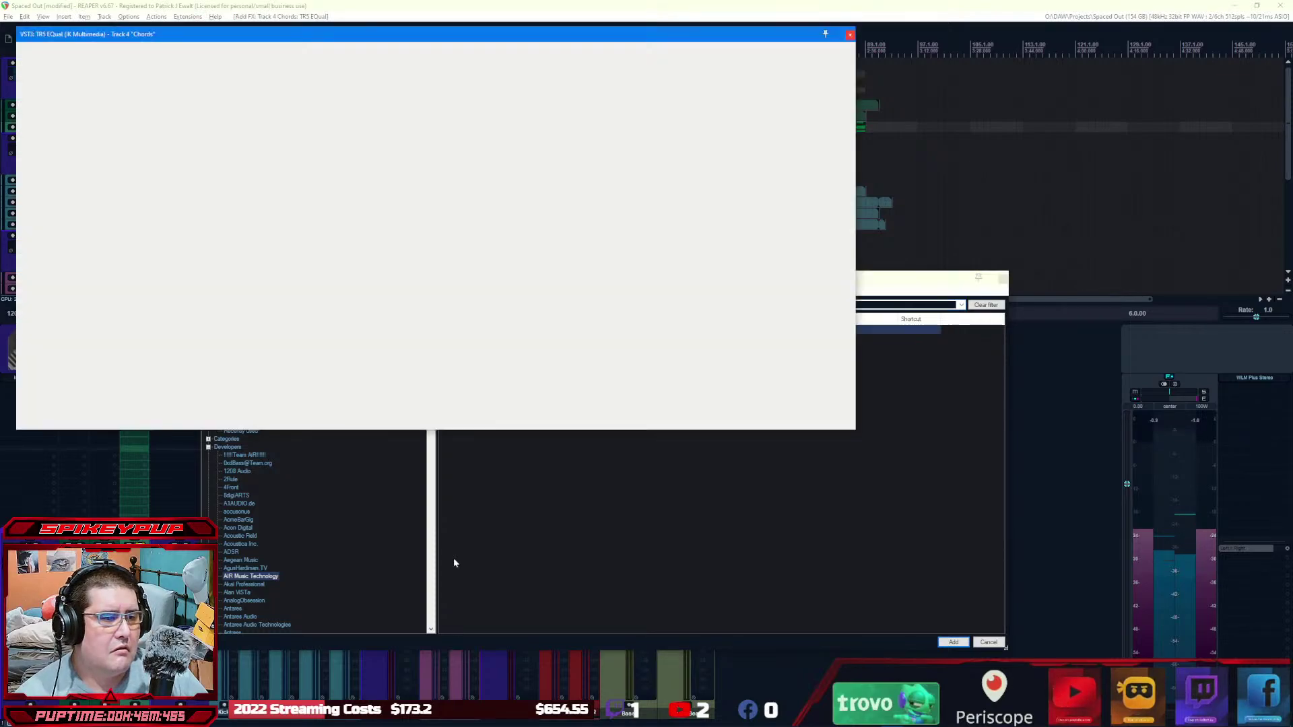
drag(413, 35, 715, 97)
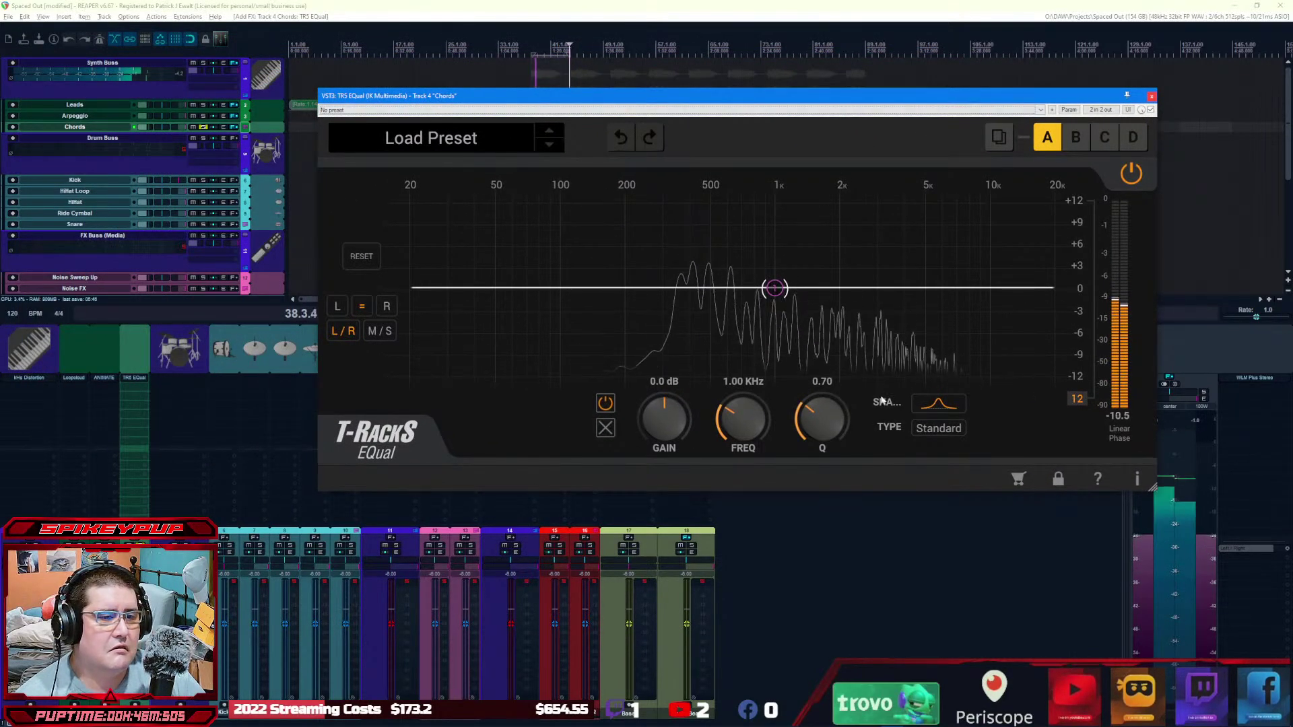
Step: Set EQual's first band to 80 Hz with a gain of -8.0 dB and change its shape to a high shelf
mouse_move(779, 289)
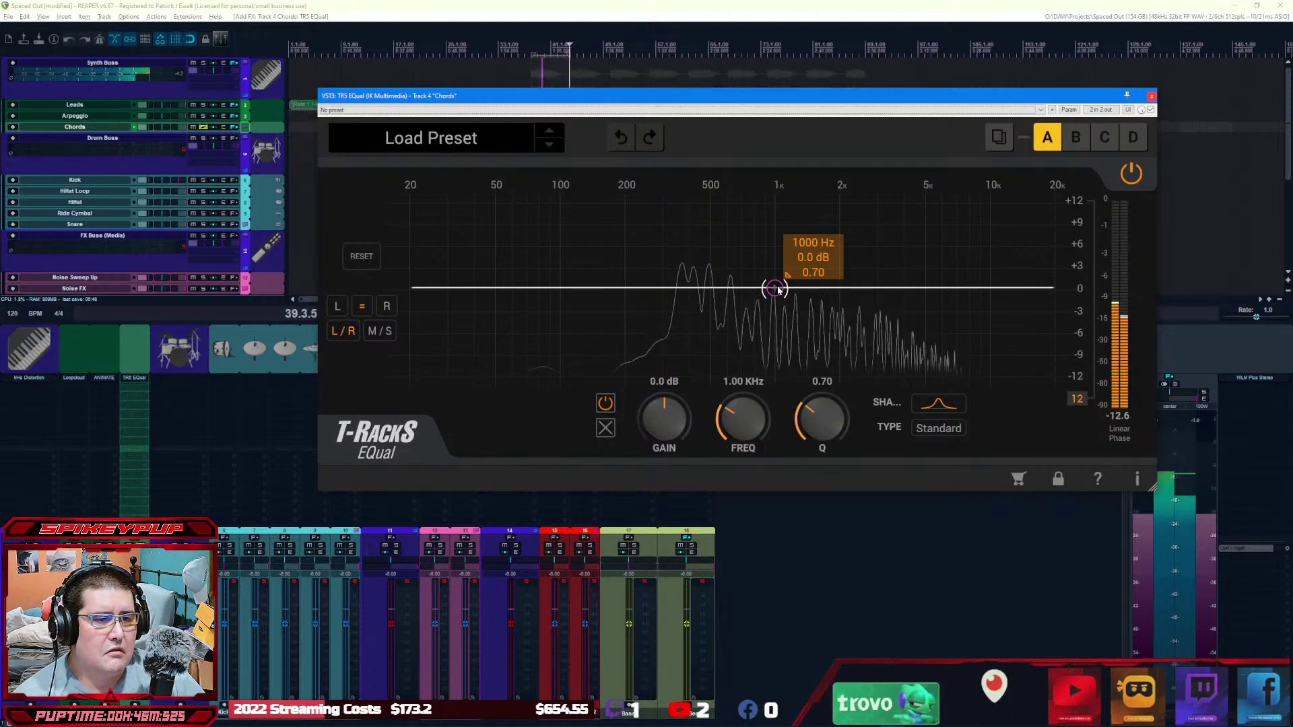
drag(775, 290, 539, 347)
click(936, 405)
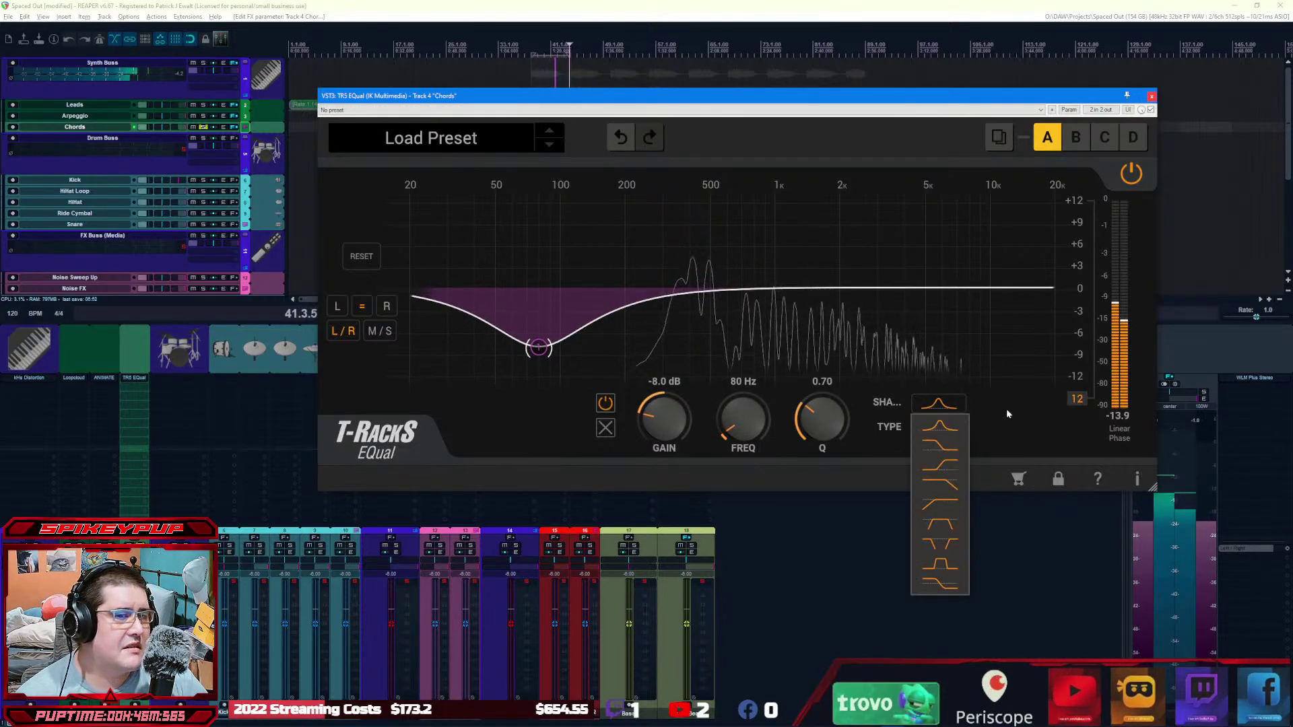
click(939, 465)
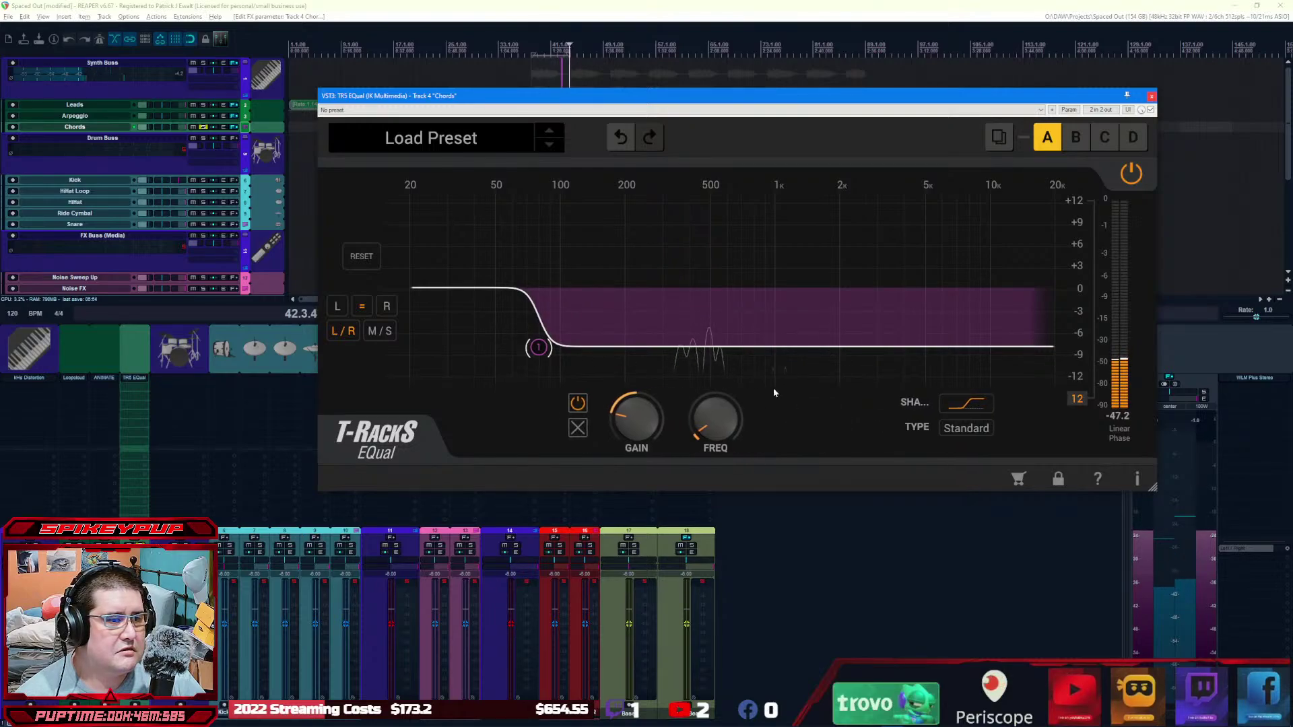
Step: Change EQual's first band to a high-pass filter at 448 Hz with a resonance of 0.3 and toggle playback
click(974, 406)
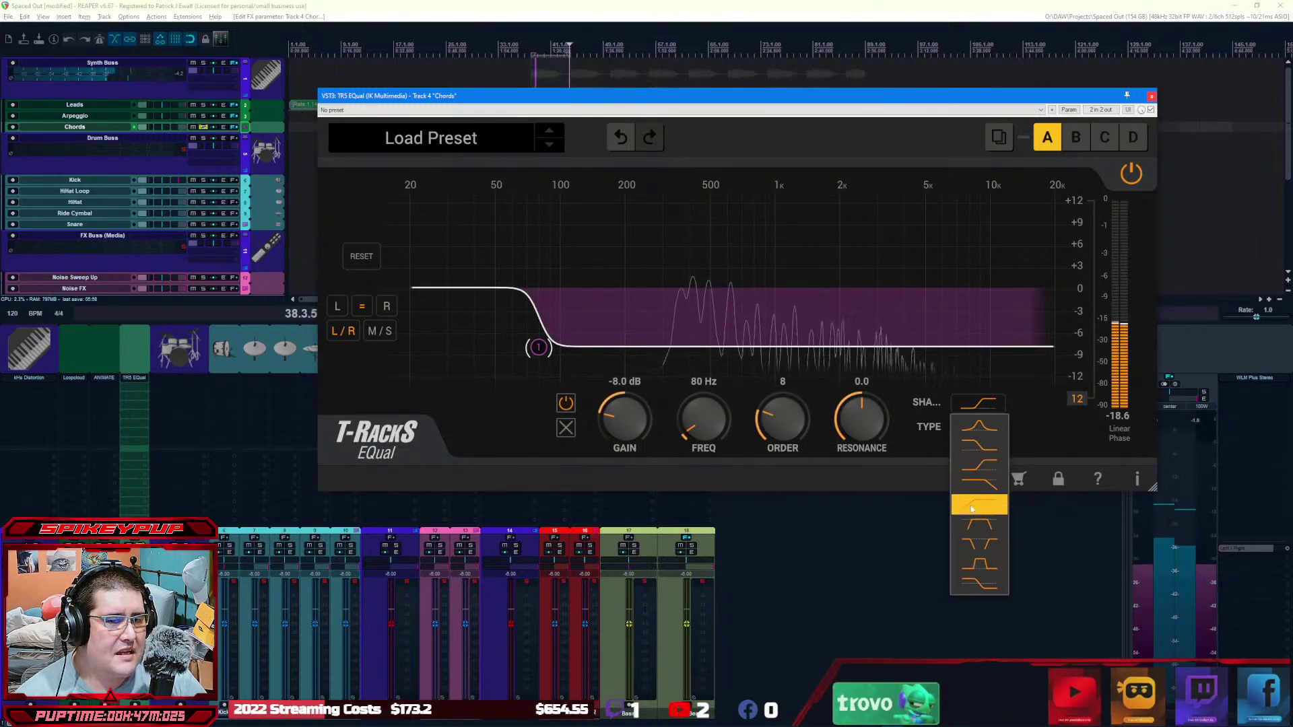
click(988, 503)
drag(540, 291, 653, 297)
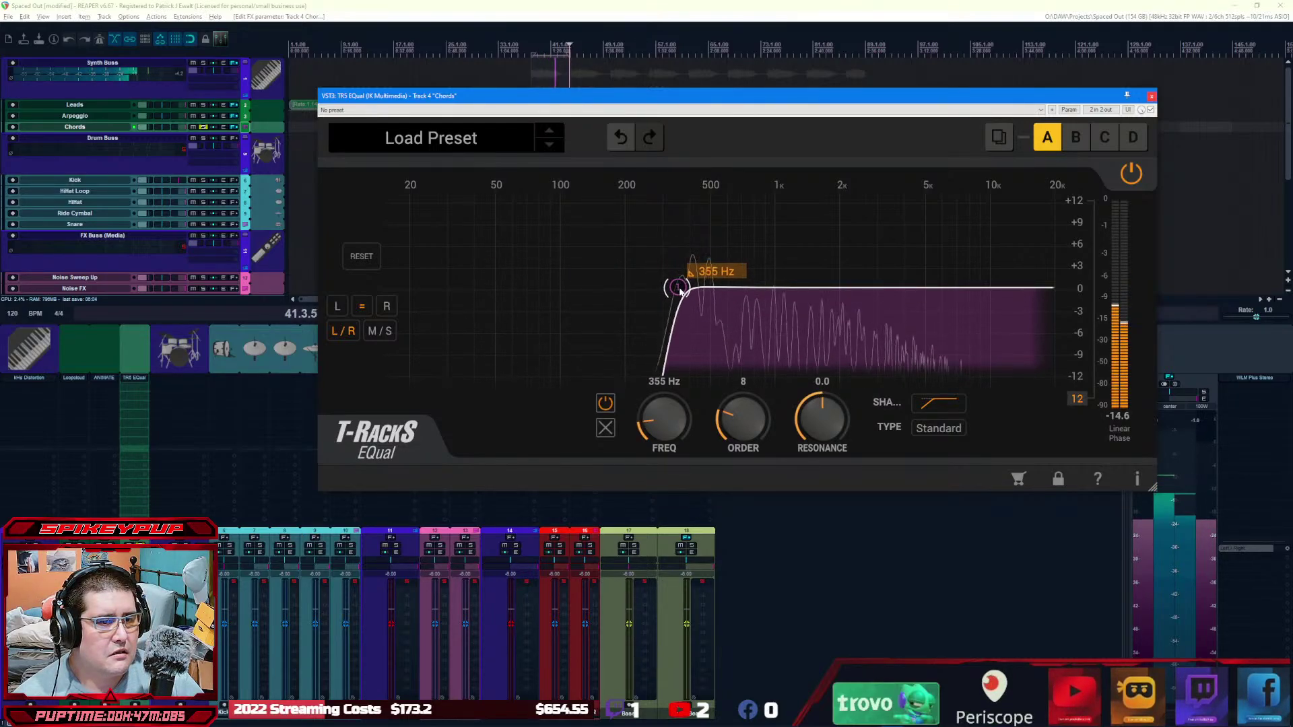
drag(700, 286, 740, 285)
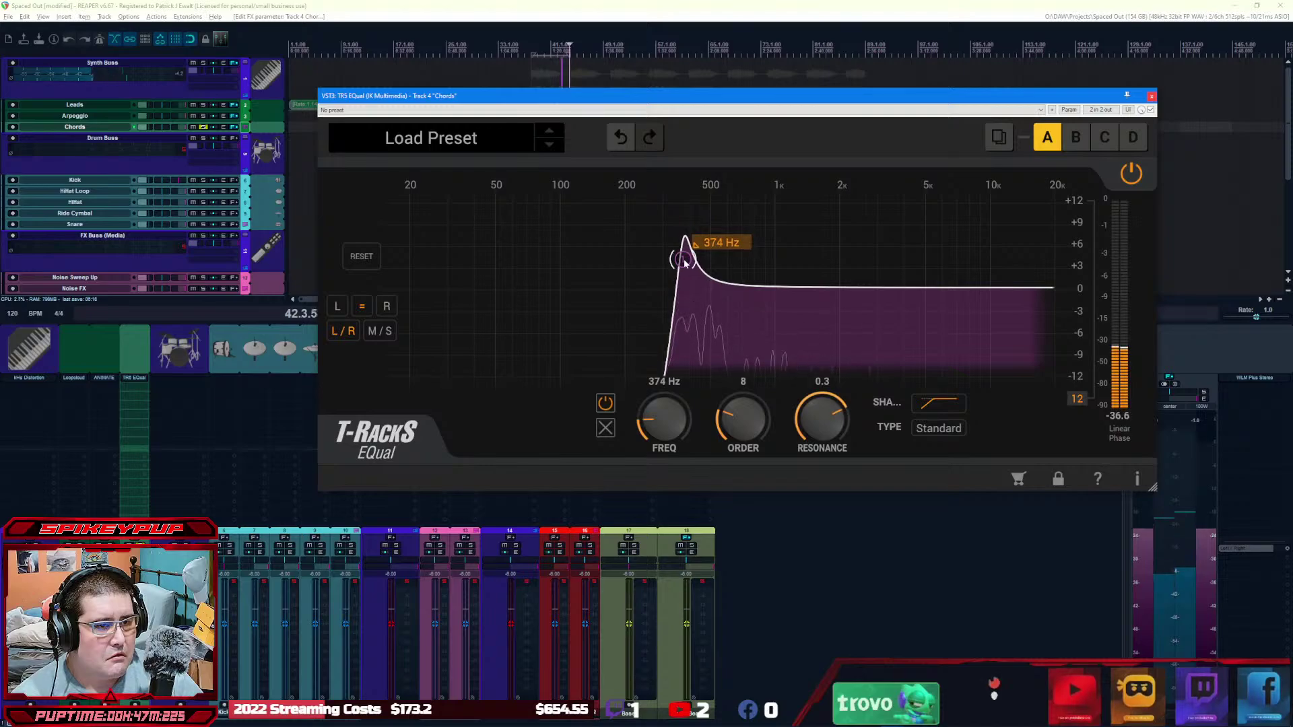
drag(685, 263, 686, 269)
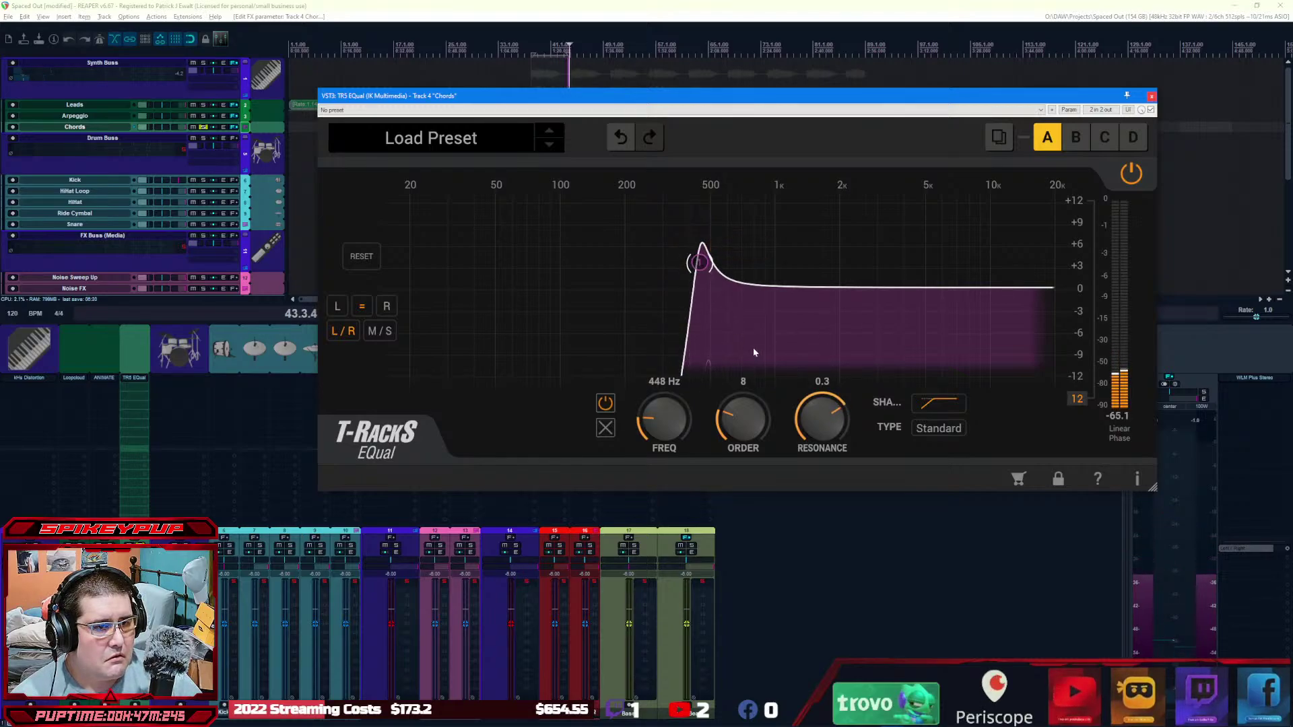
key(space)
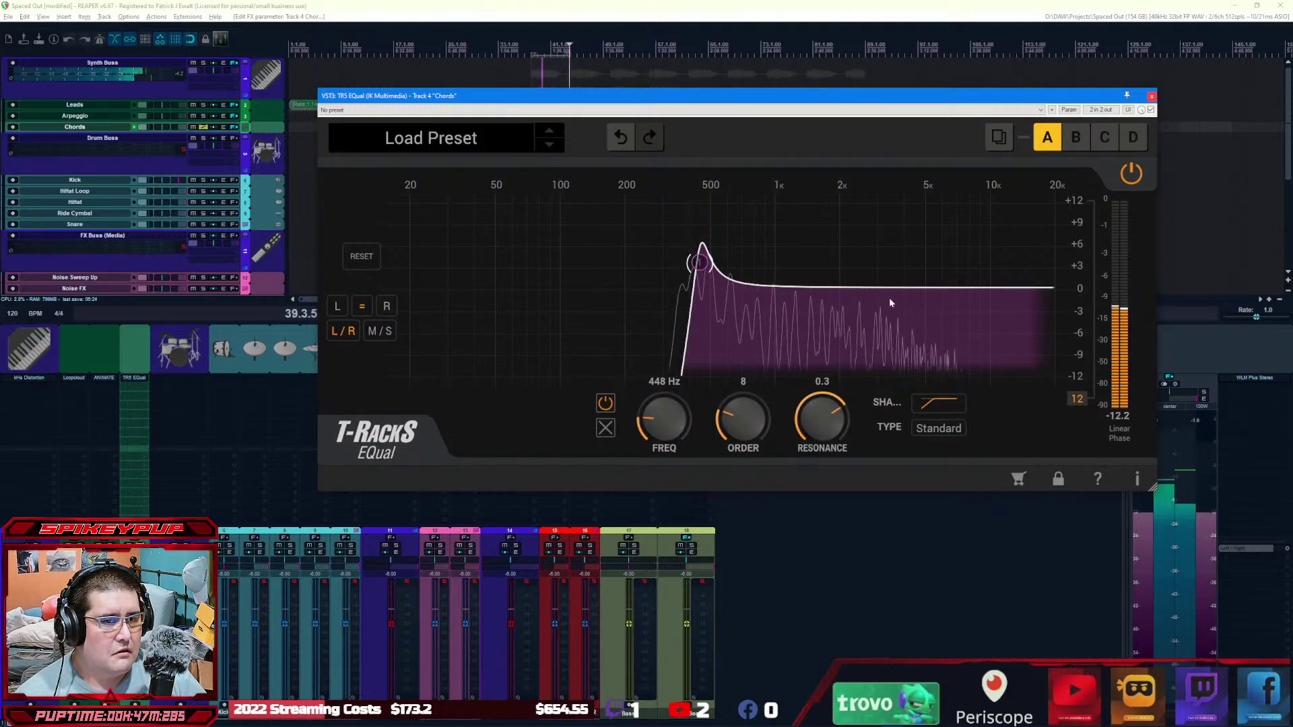
Step: Add EQual bell bands at 1.75 kHz with -8.8 dB gain and near 9 kHz with about 3 dB boost, and close EQual
double_click(841, 287)
drag(841, 287, 843, 268)
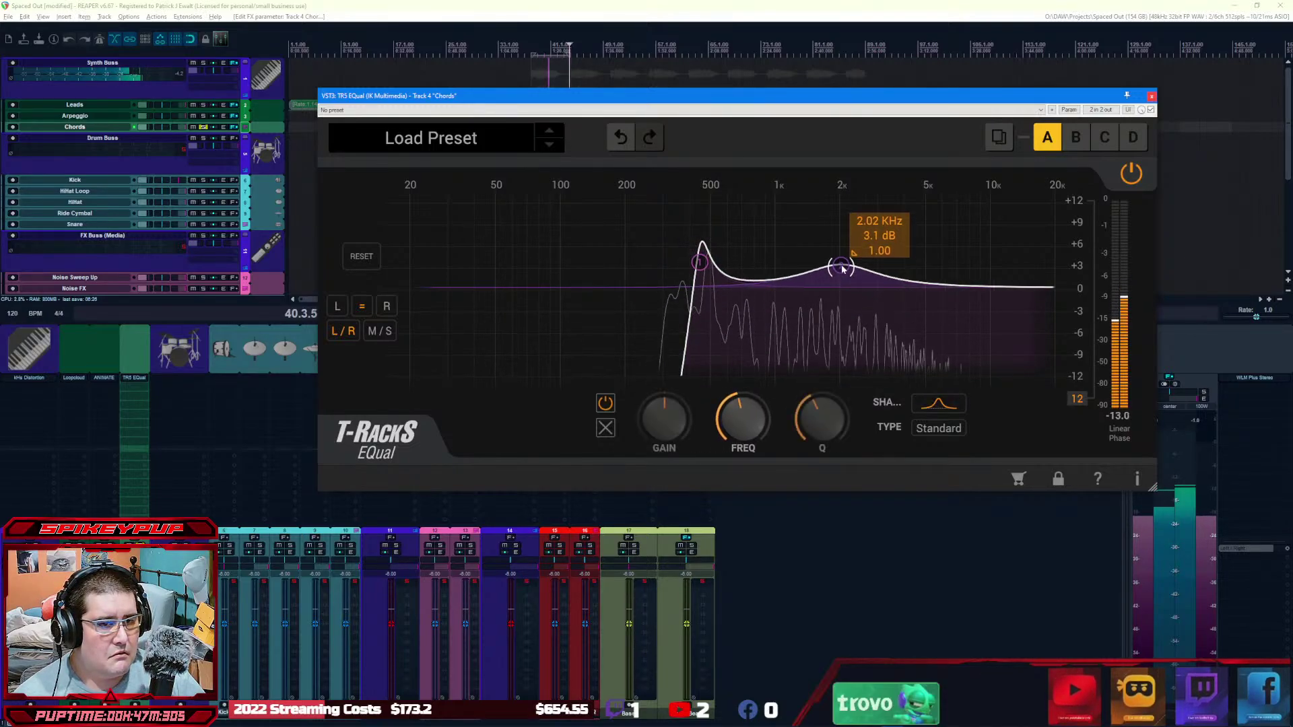
double_click(980, 284)
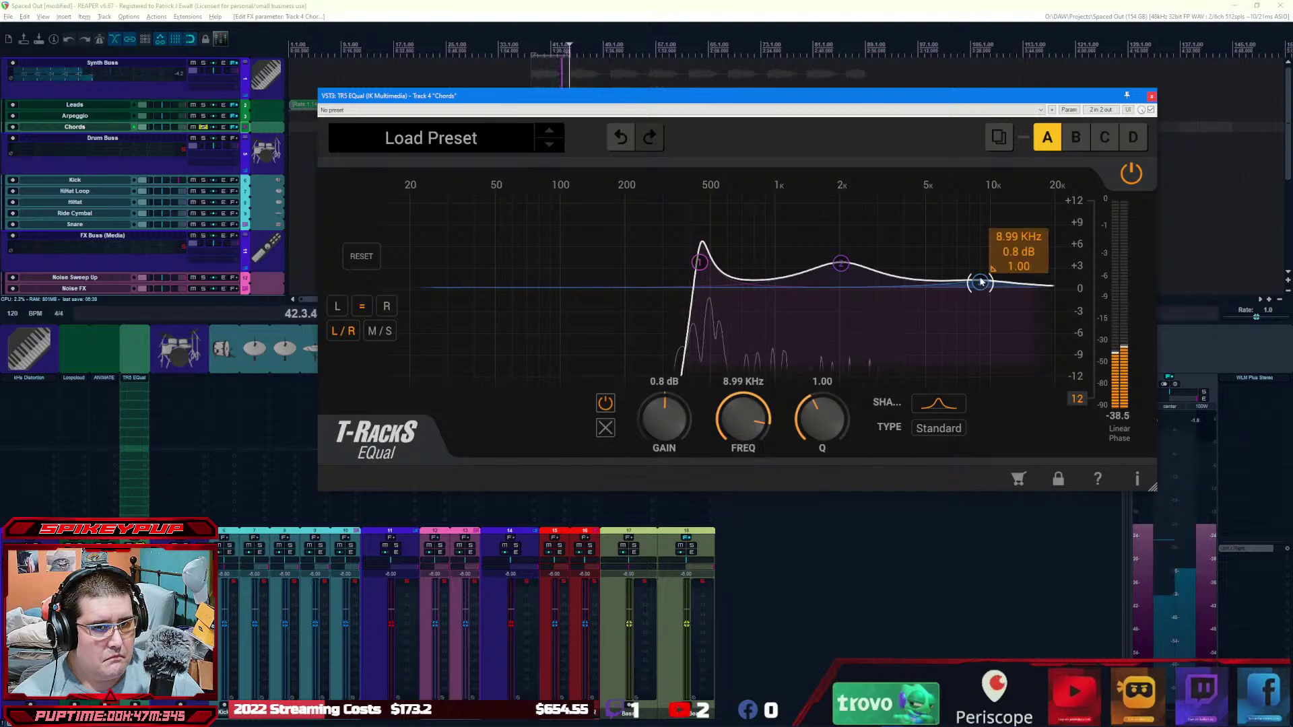
drag(980, 285, 977, 262)
drag(843, 264, 826, 353)
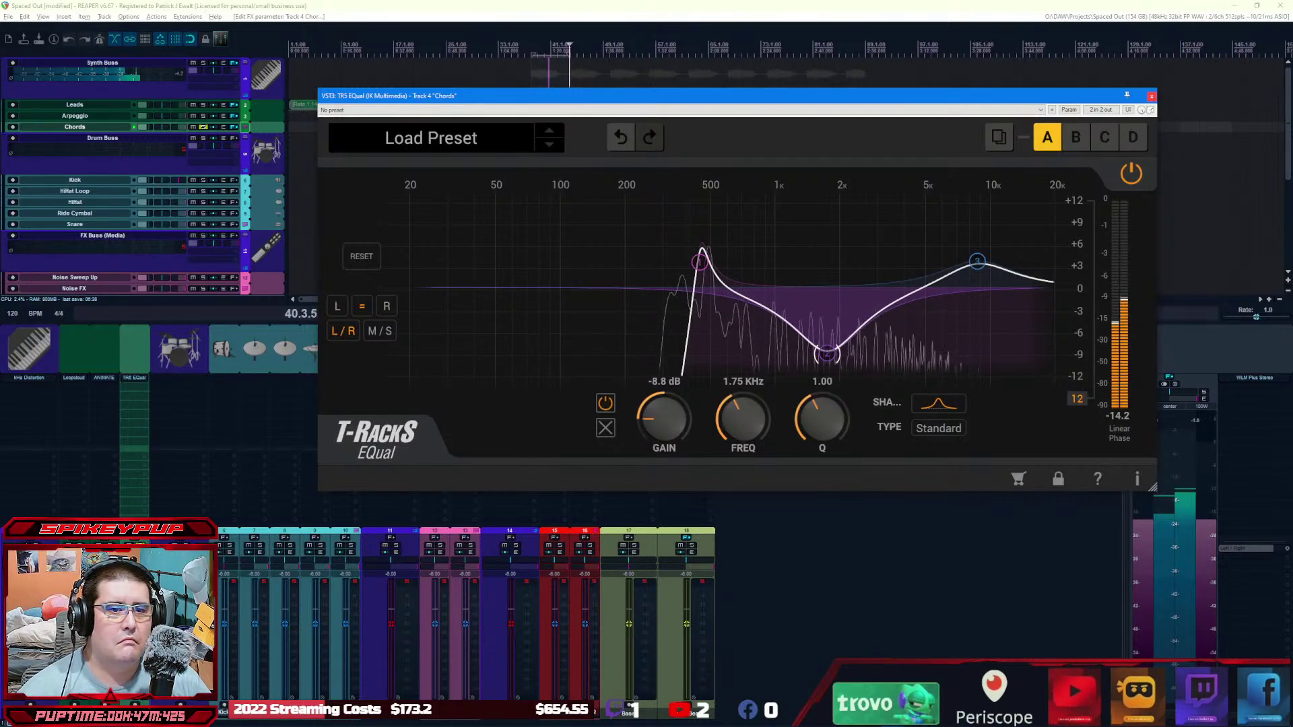
click(1151, 96)
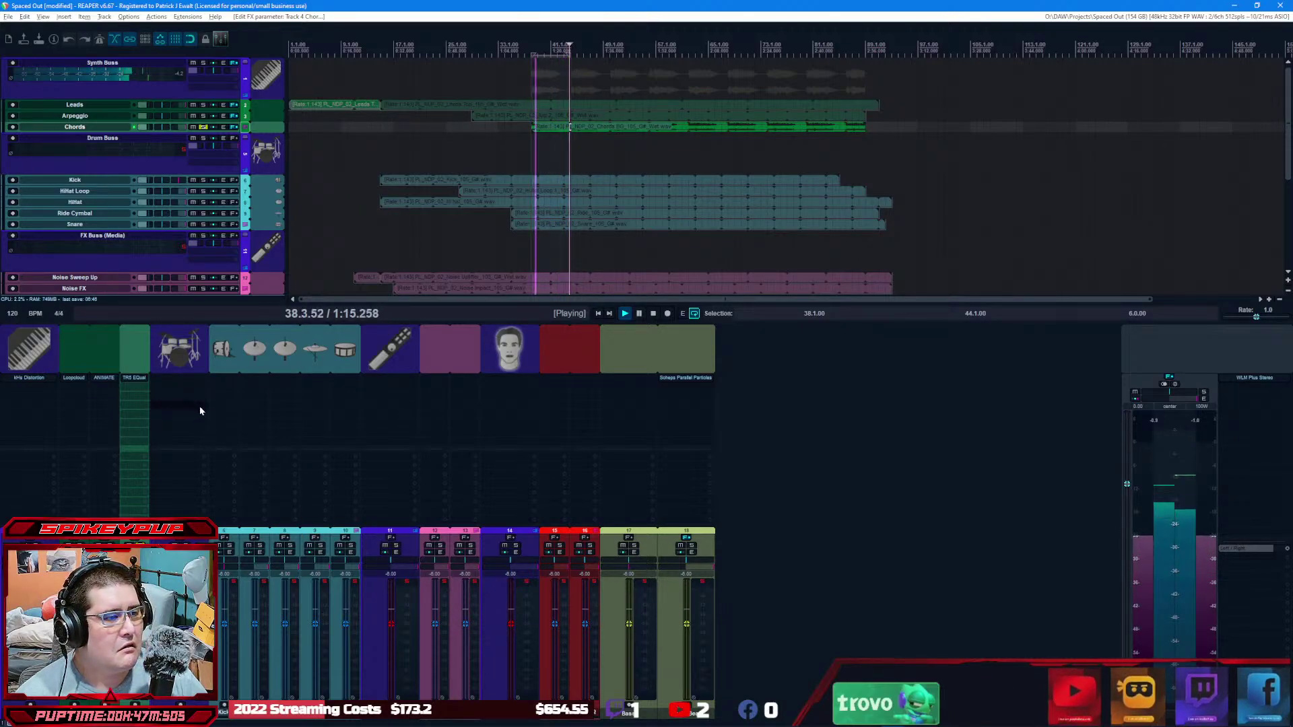
Step: Add the SPL HawkEye analyzer to the master track and move its window clear of the track list
double_click(1253, 393)
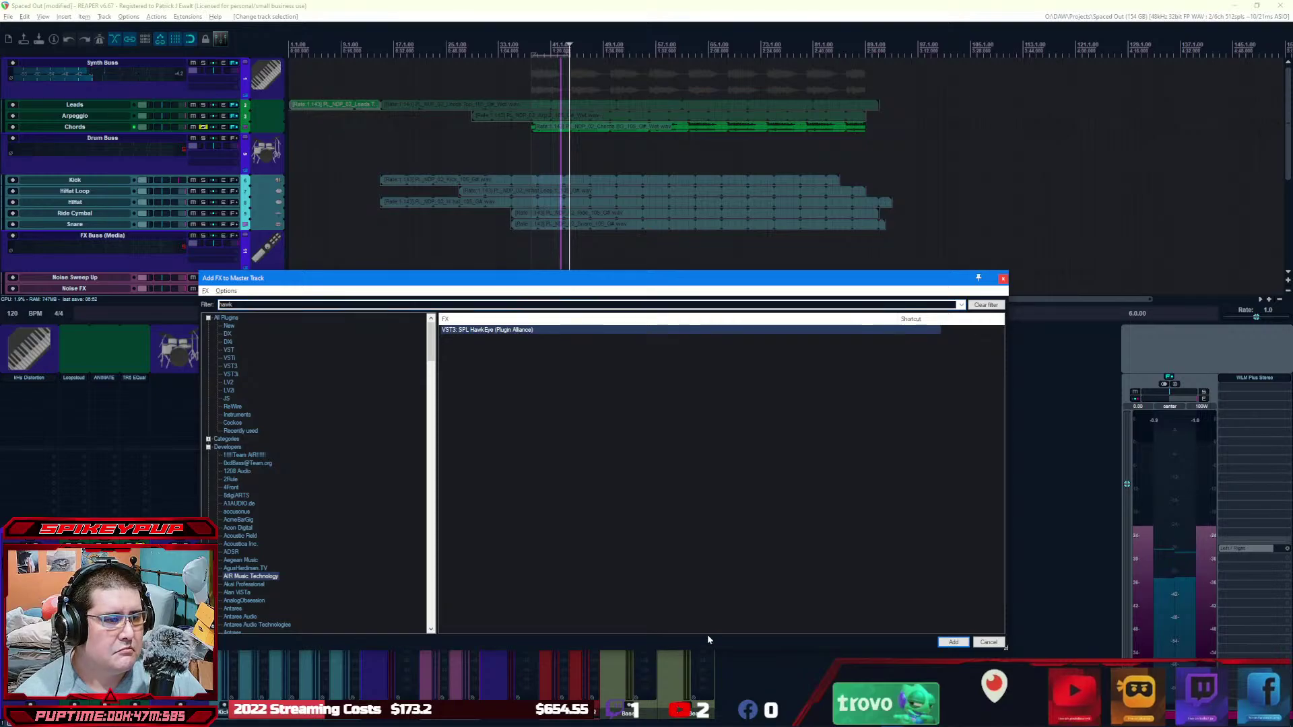
key(Return)
drag(303, 33, 920, 59)
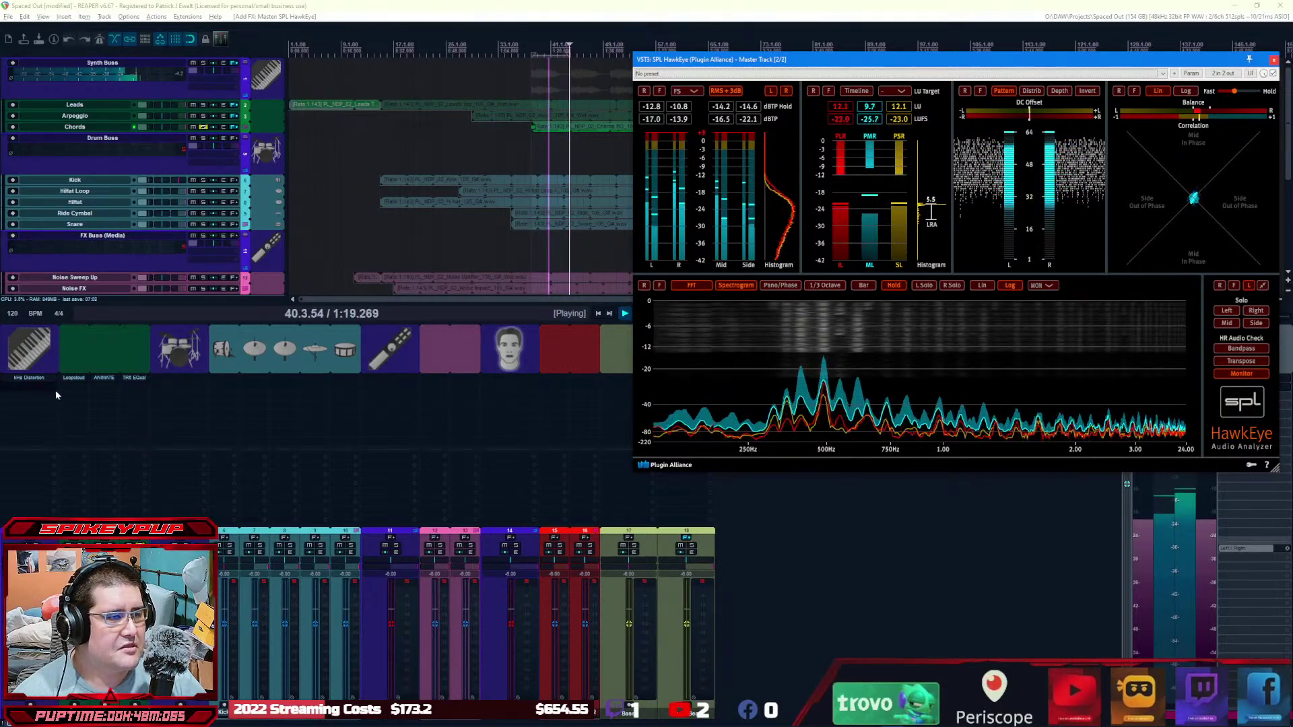
Step: Solo the Arpeggio and Leads tracks alongside Chords to compare their spectra in HawkEye, and clear all three solos
click(202, 115)
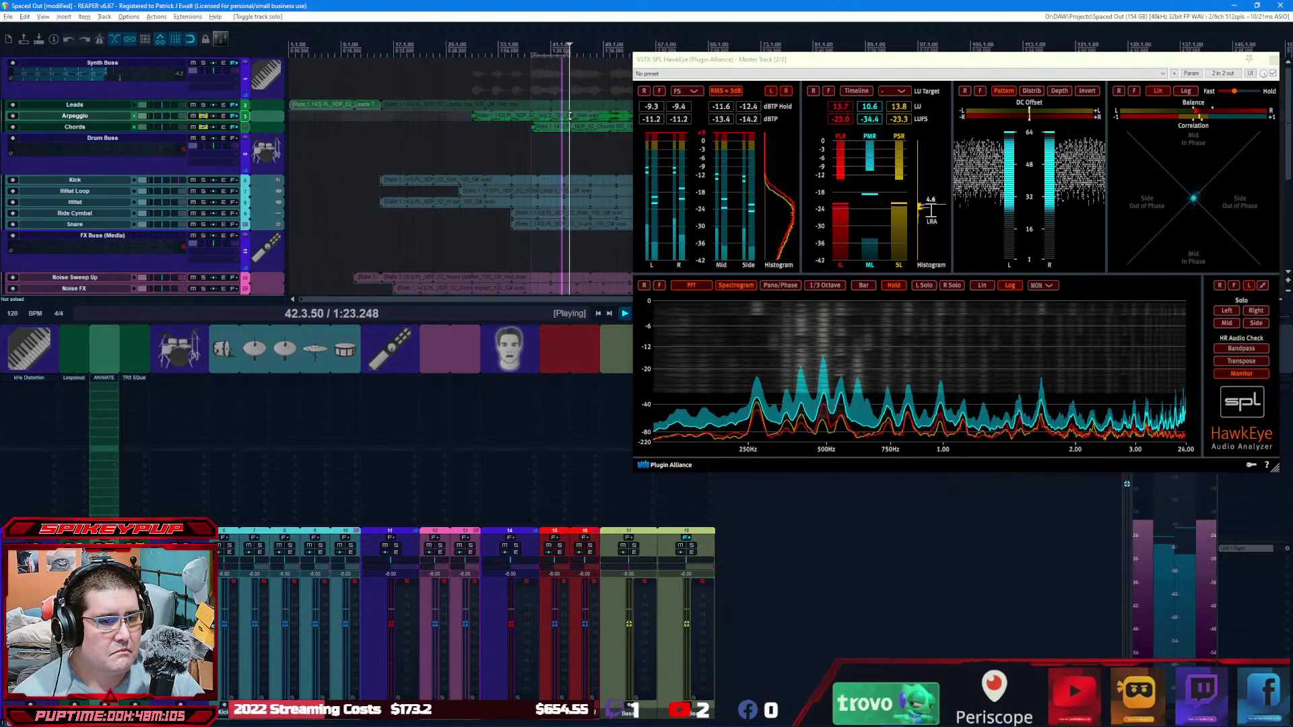
click(202, 105)
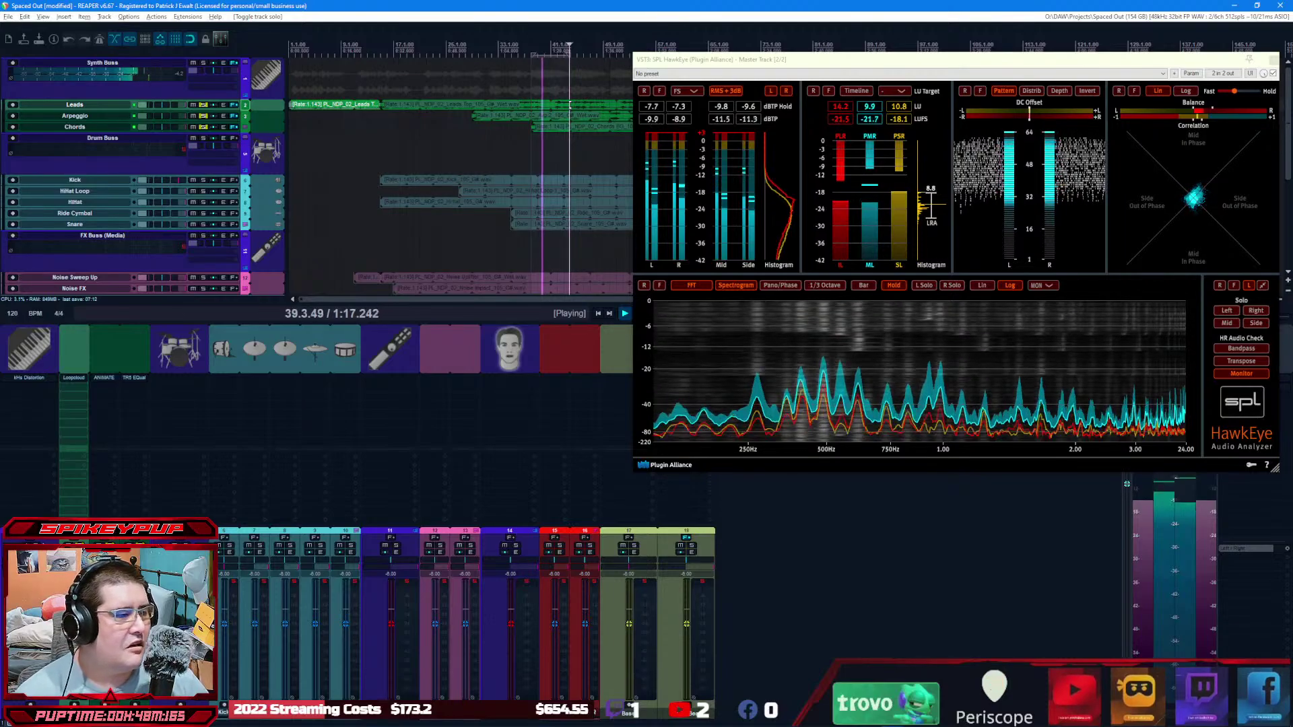
click(203, 106)
click(202, 116)
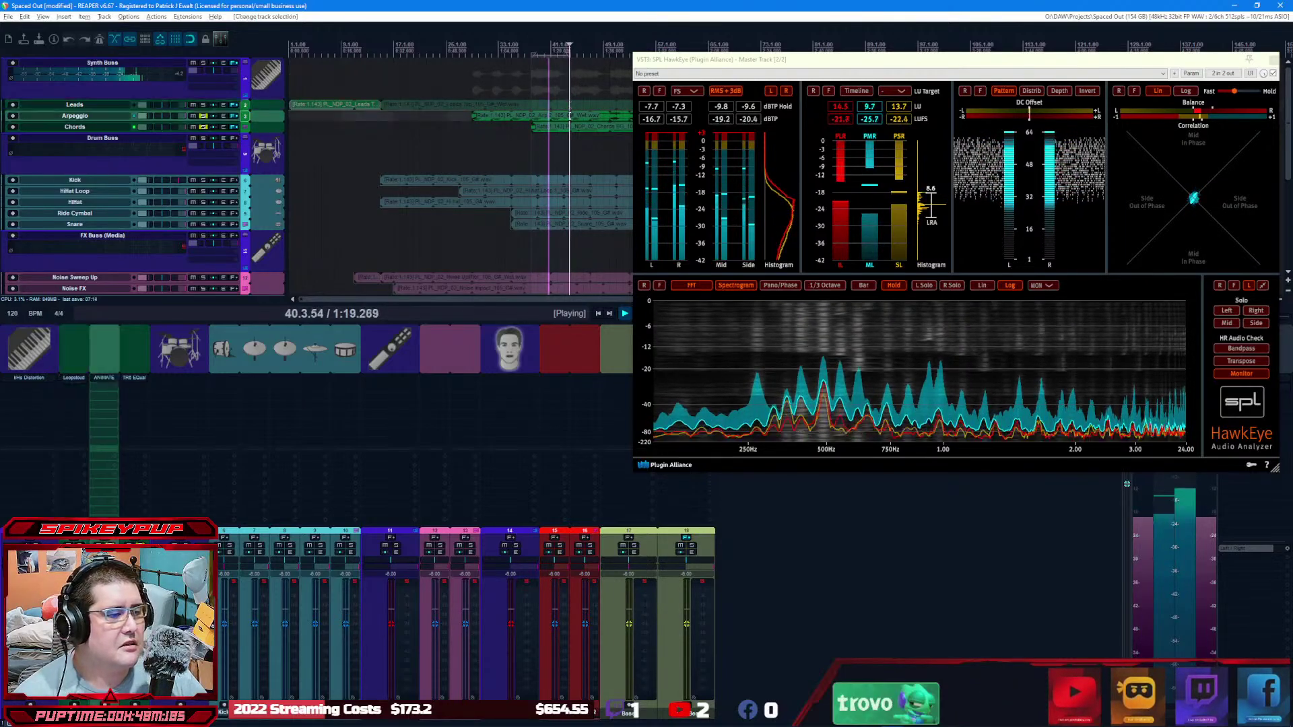
click(203, 126)
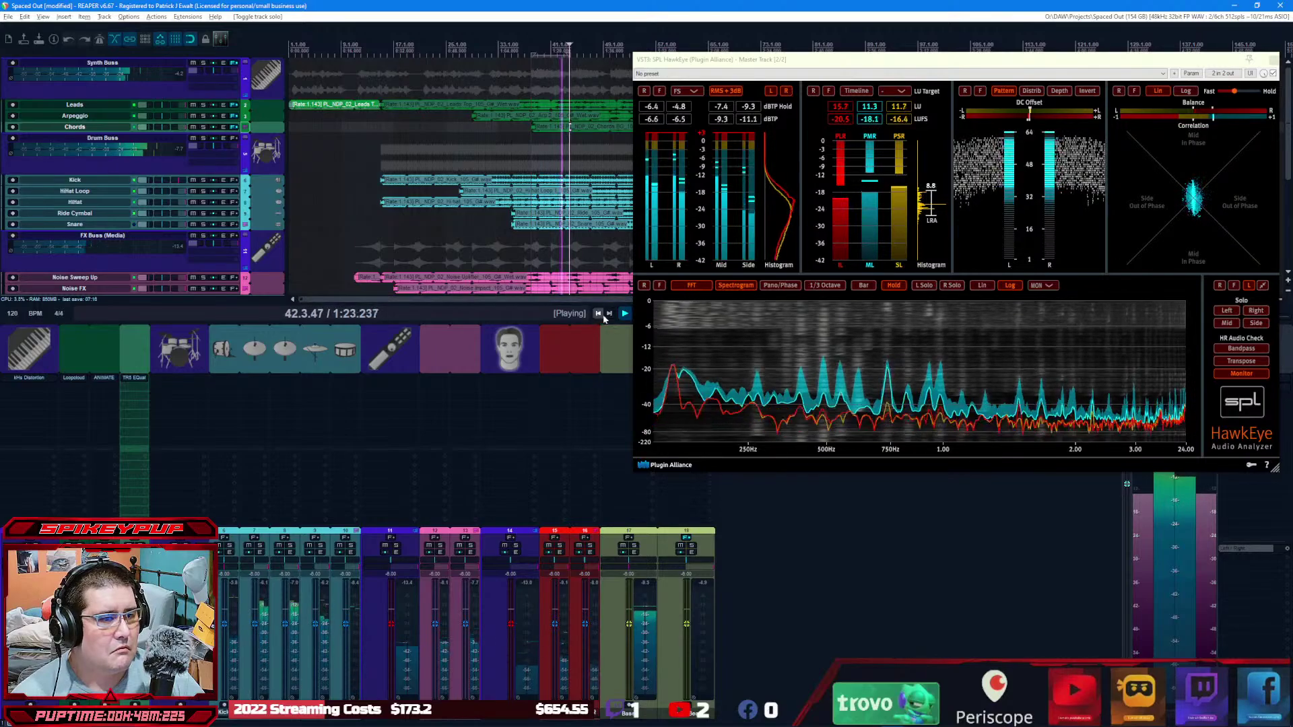
Step: Stop playback of the full mix and close the HawkEye window
drag(785, 64, 732, 121)
click(639, 314)
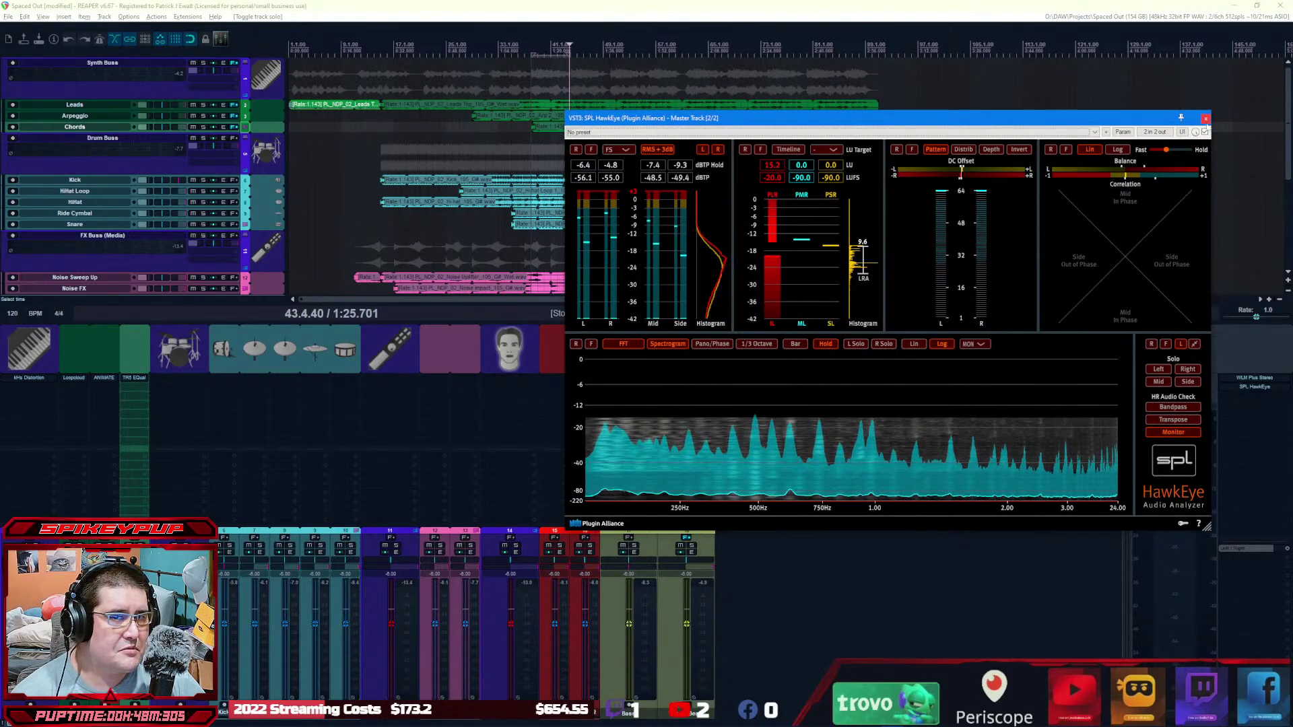
drag(995, 121, 1292, 128)
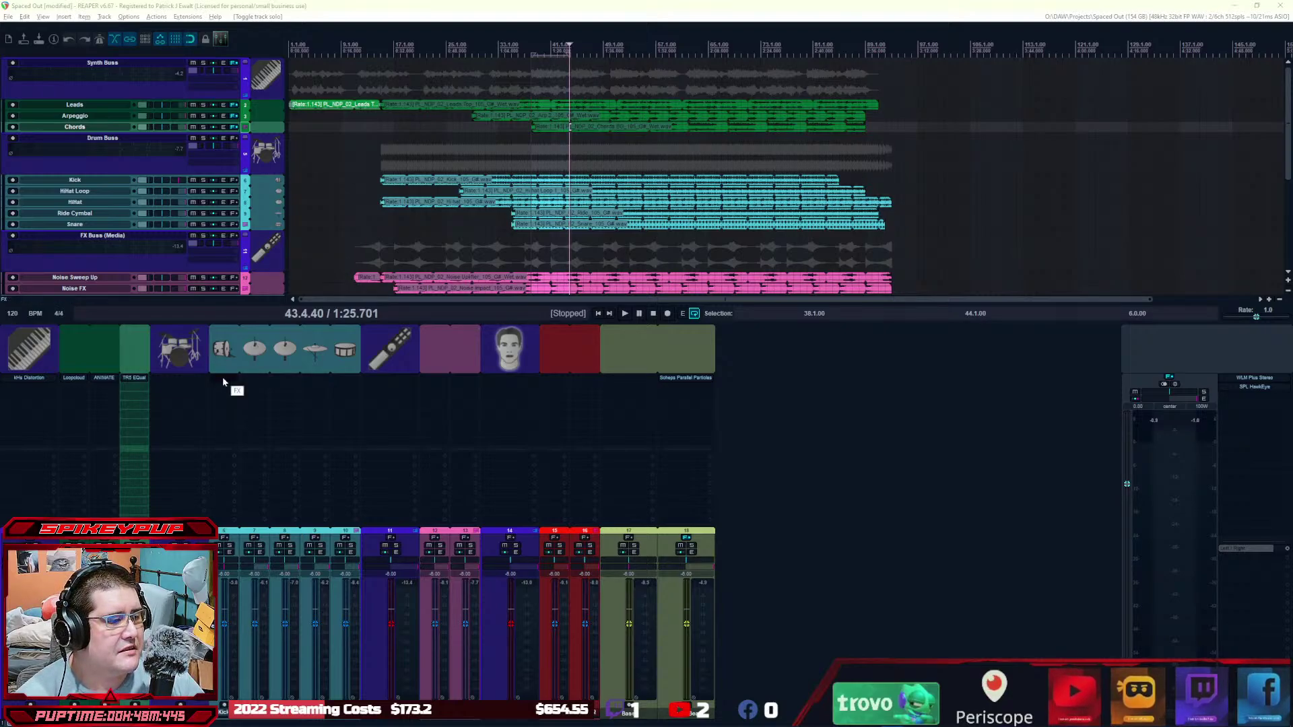
Step: Solo the Kick track and play it in a loop from bar 33 to bar 45
click(229, 545)
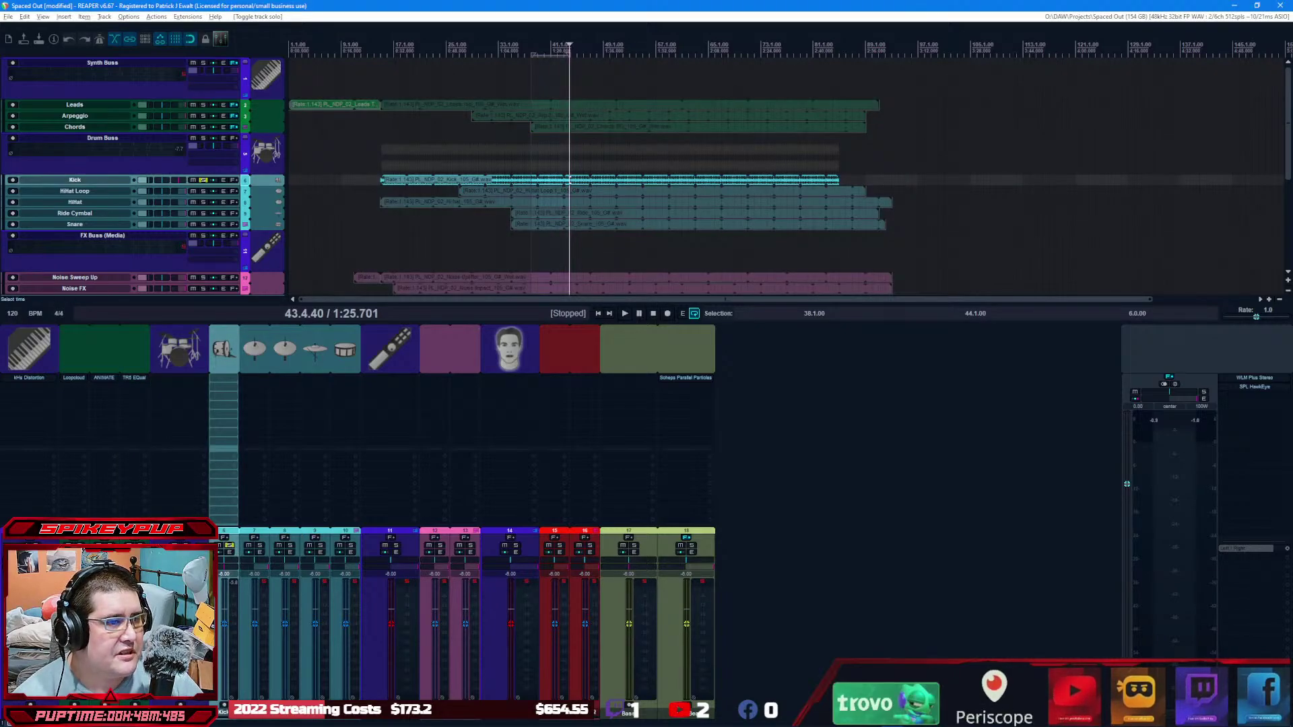
drag(498, 53, 577, 52)
key(space)
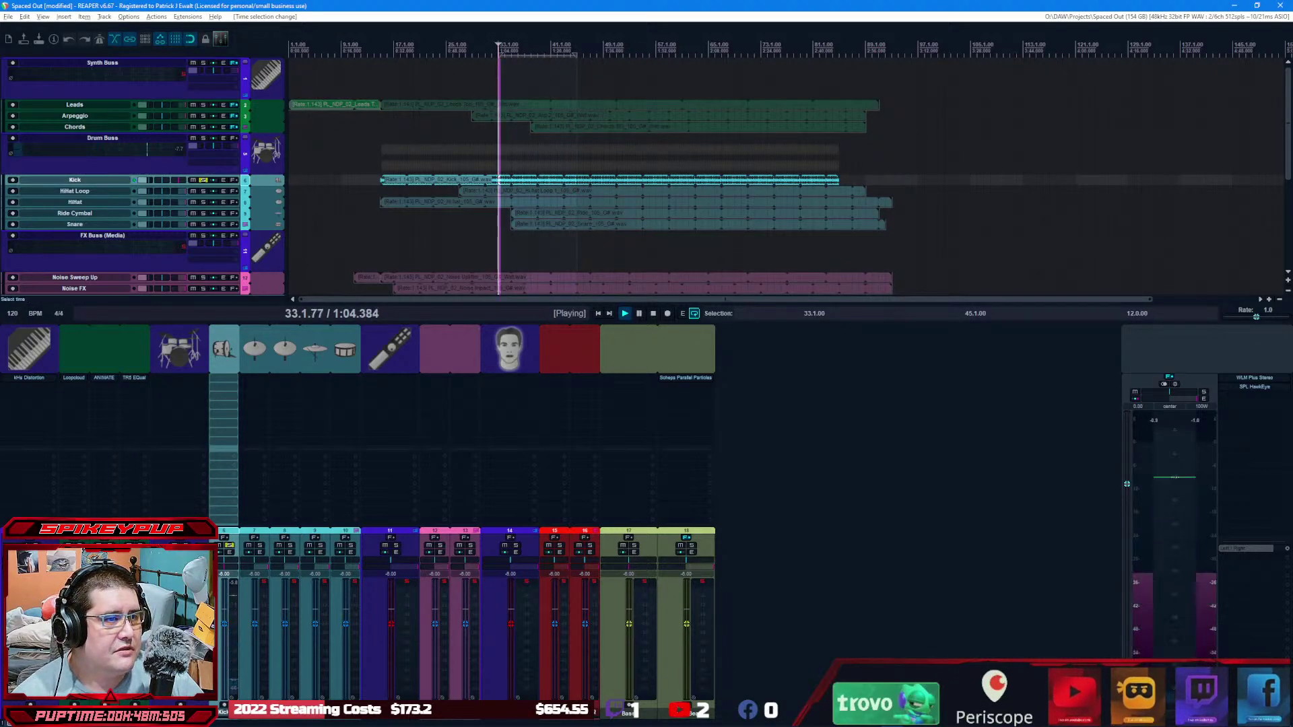
Step: Add the Singomakers KickTweak plugin to the Kick track
double_click(228, 381)
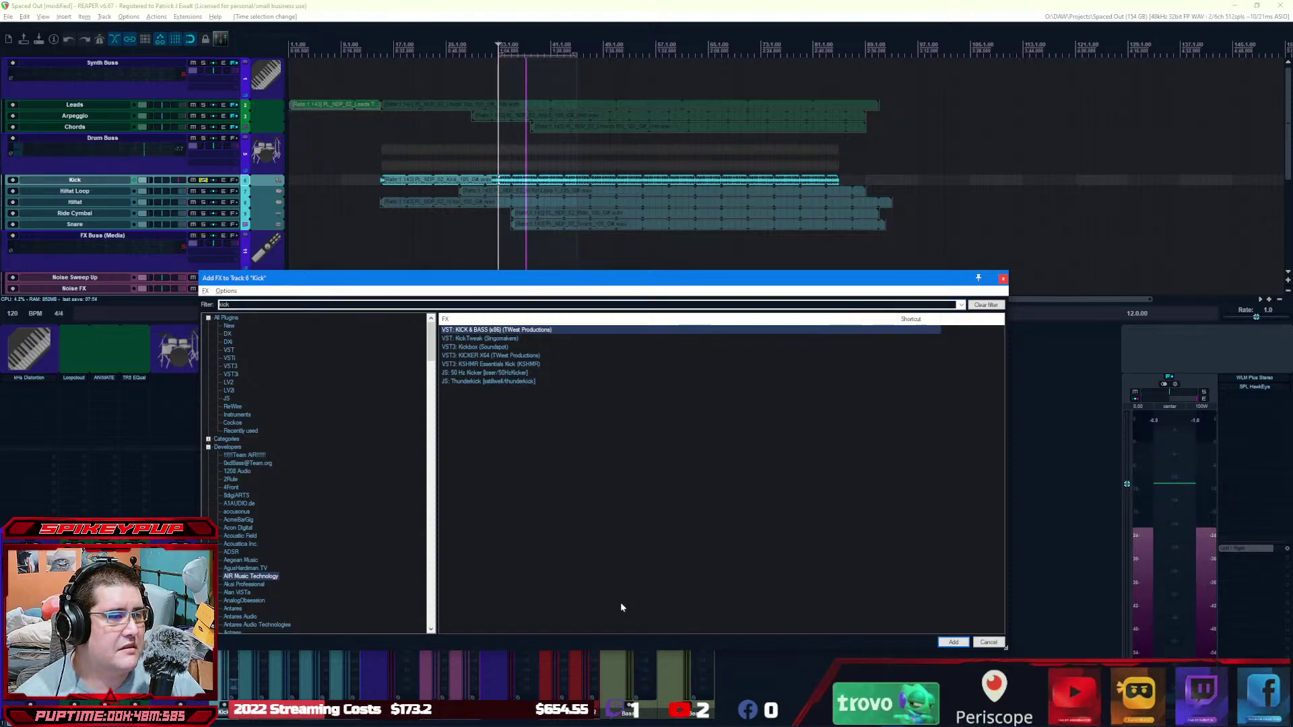
key(Down)
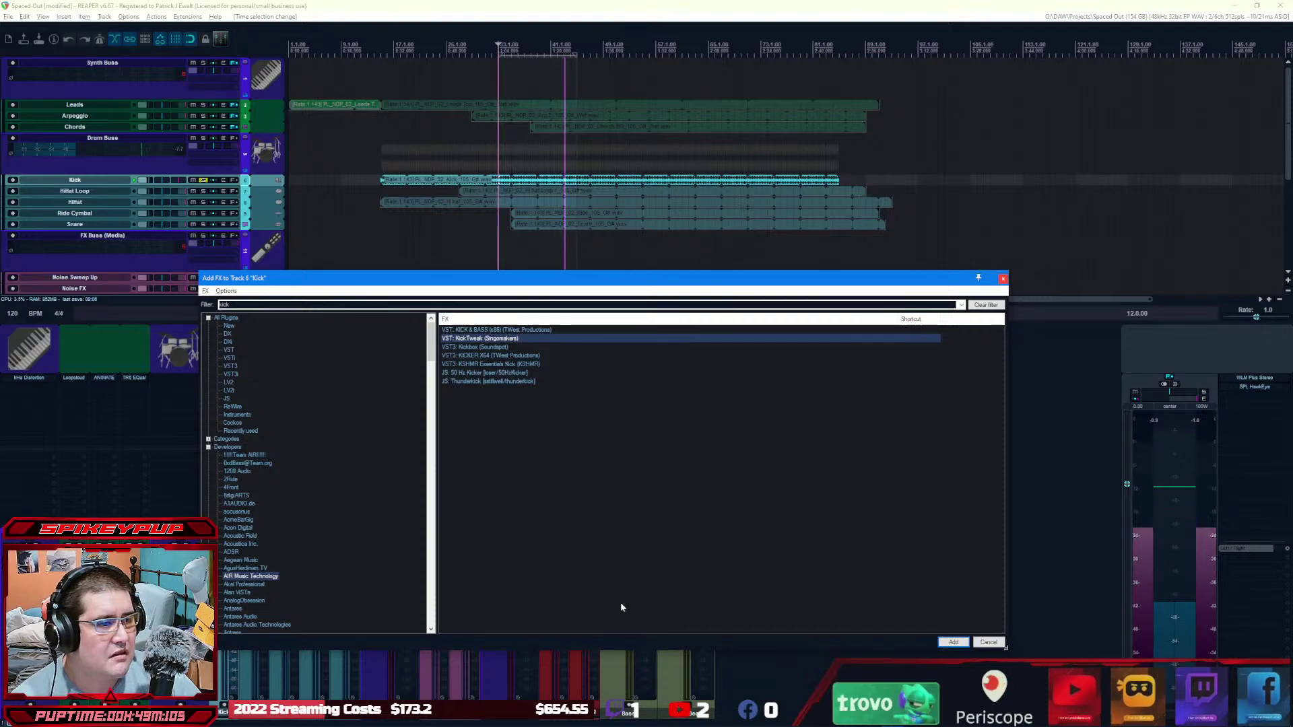
key(Return)
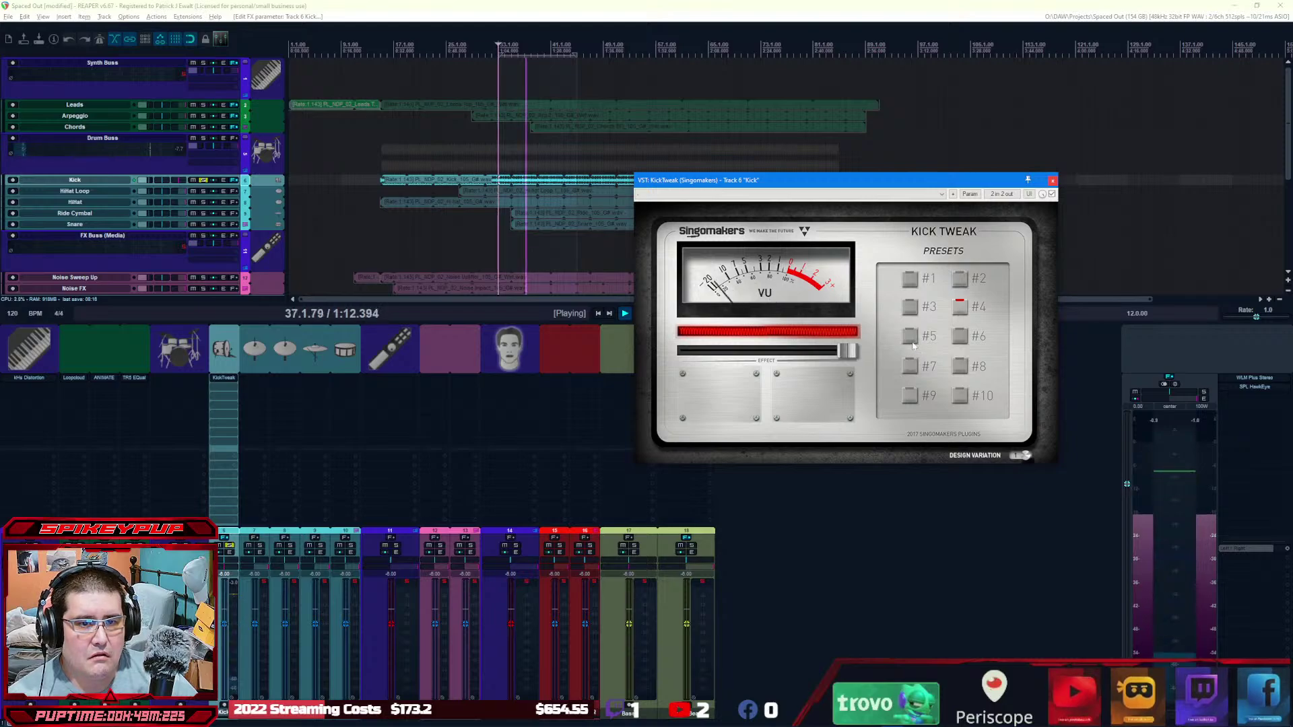
Step: Audition KickTweak presets #6 to #9, settle on preset #10, switch the design variation and close the plugin
click(959, 338)
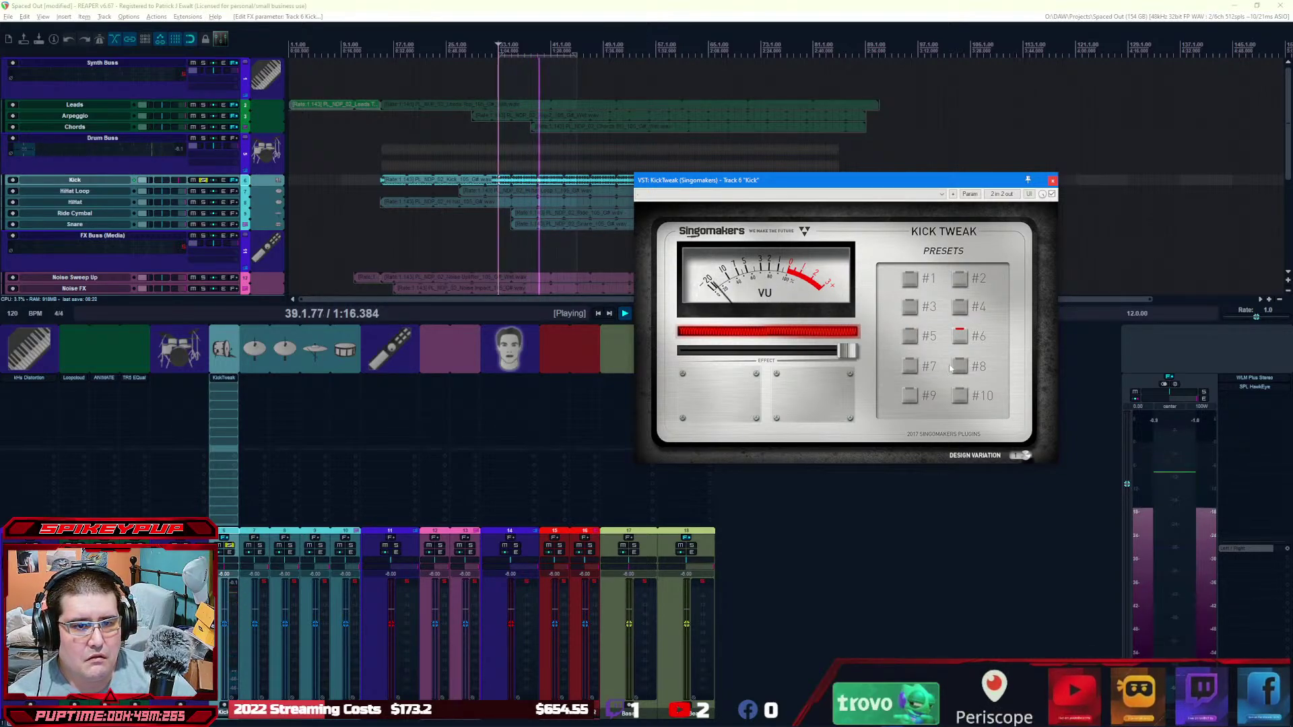
click(910, 366)
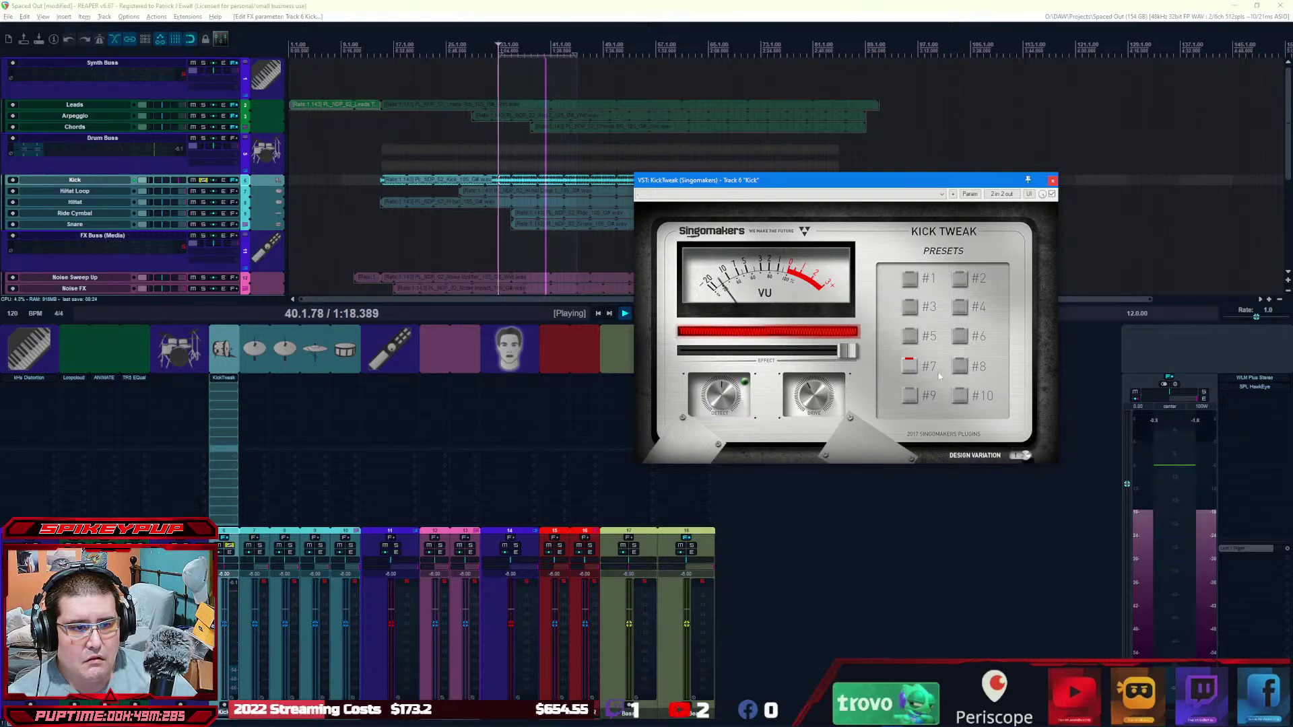
click(960, 369)
click(960, 396)
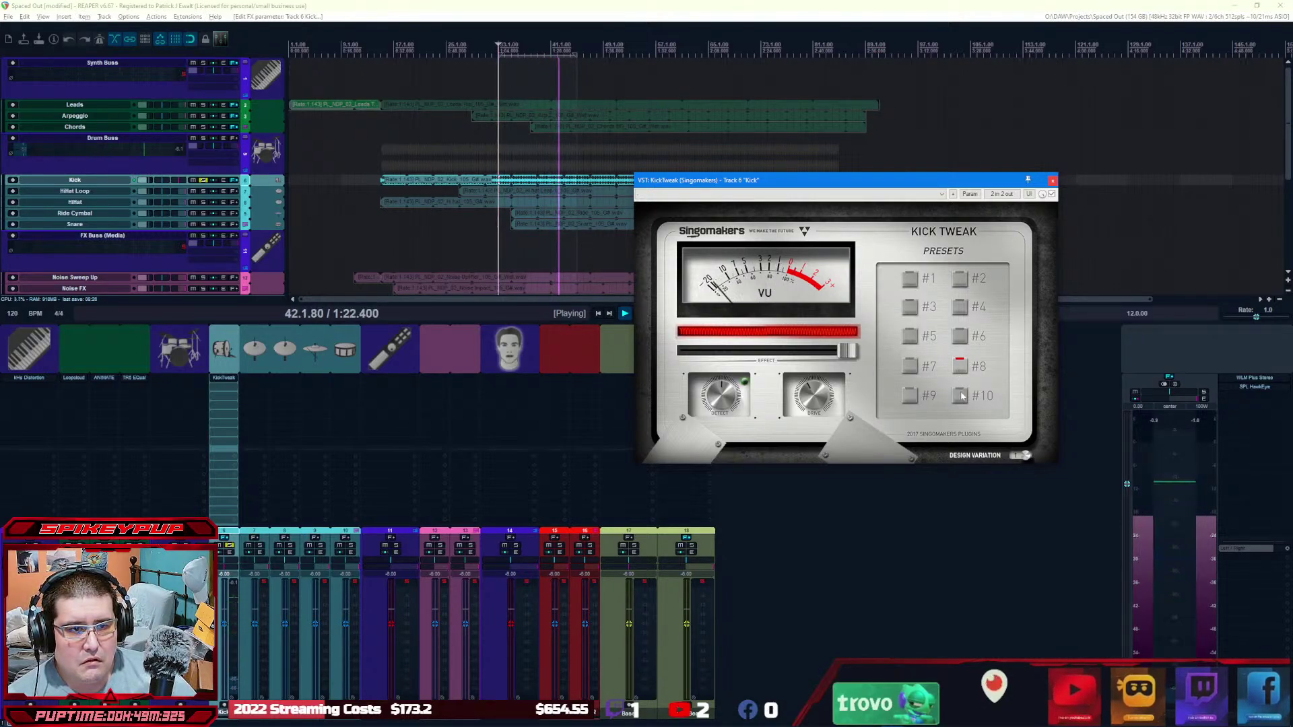
click(910, 397)
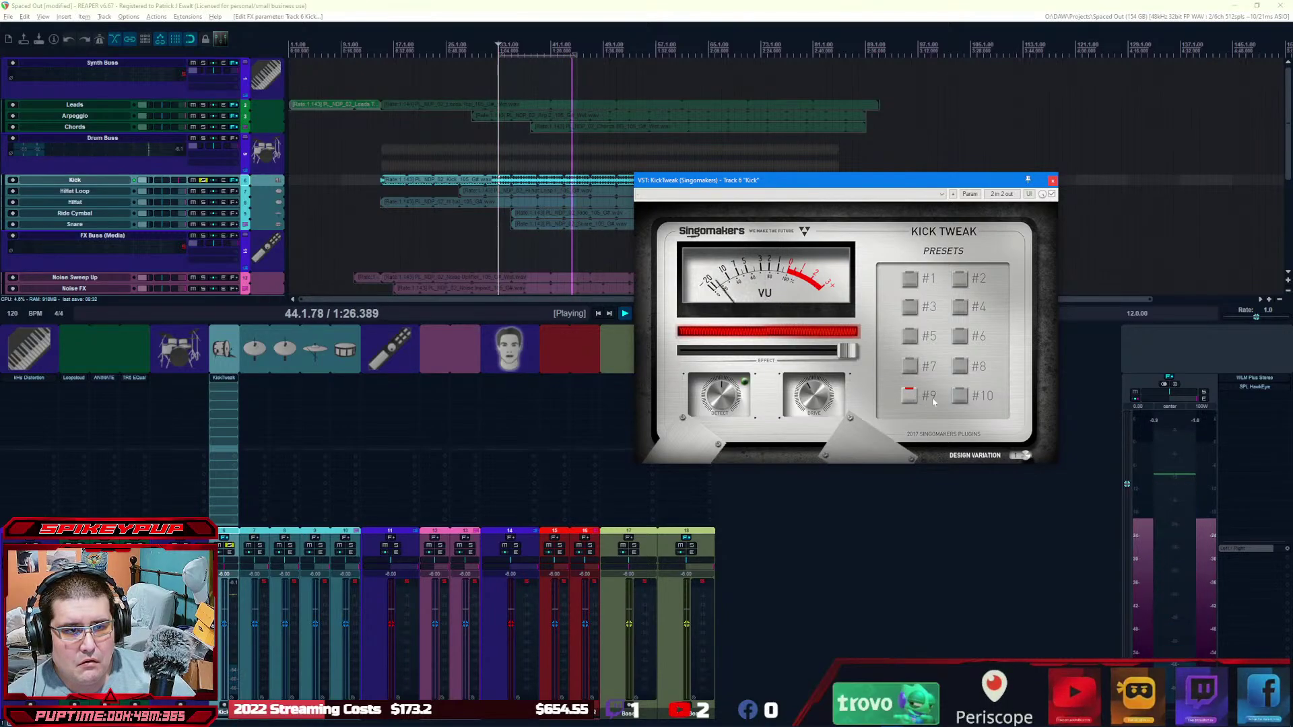
click(961, 398)
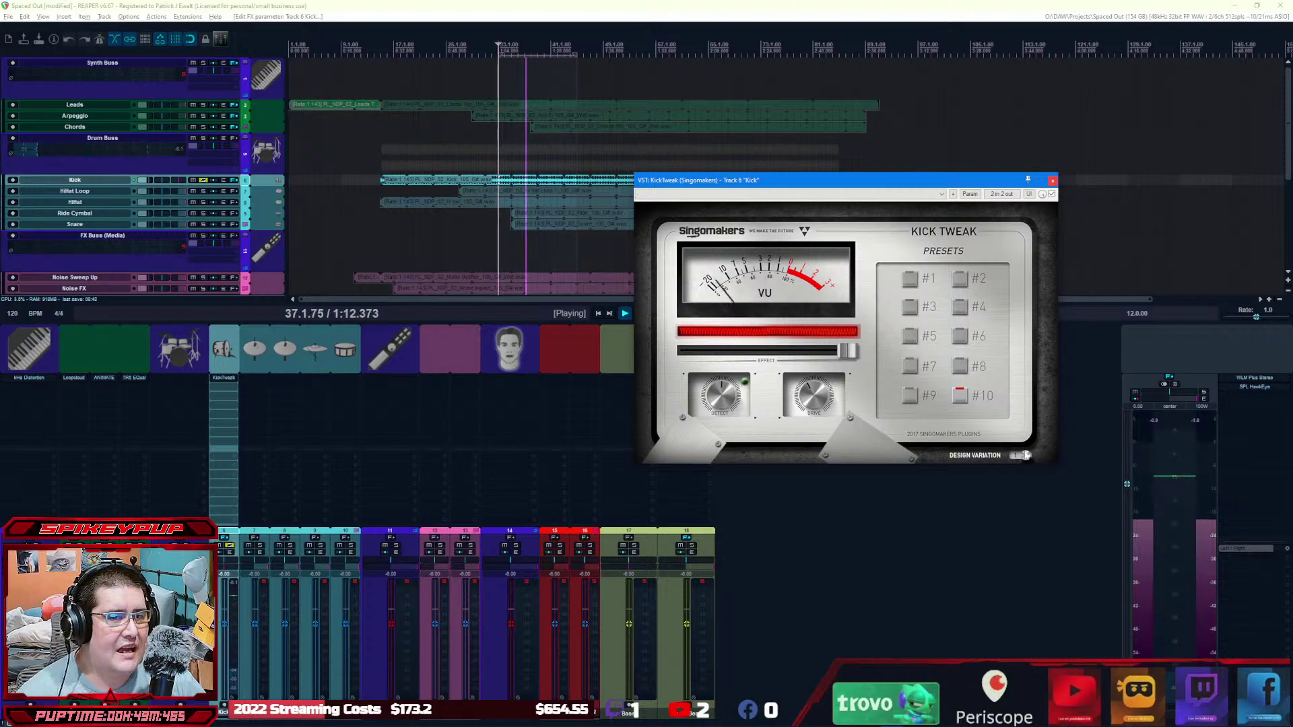
click(1025, 455)
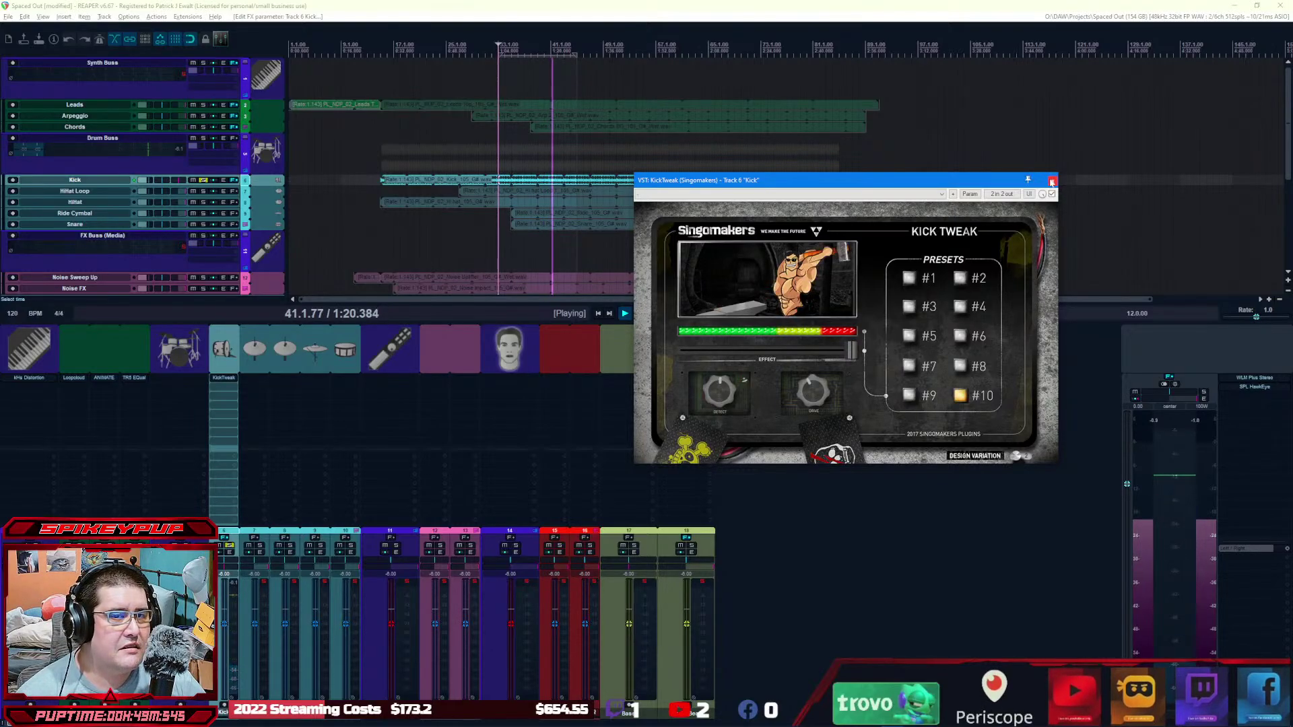
key(Escape)
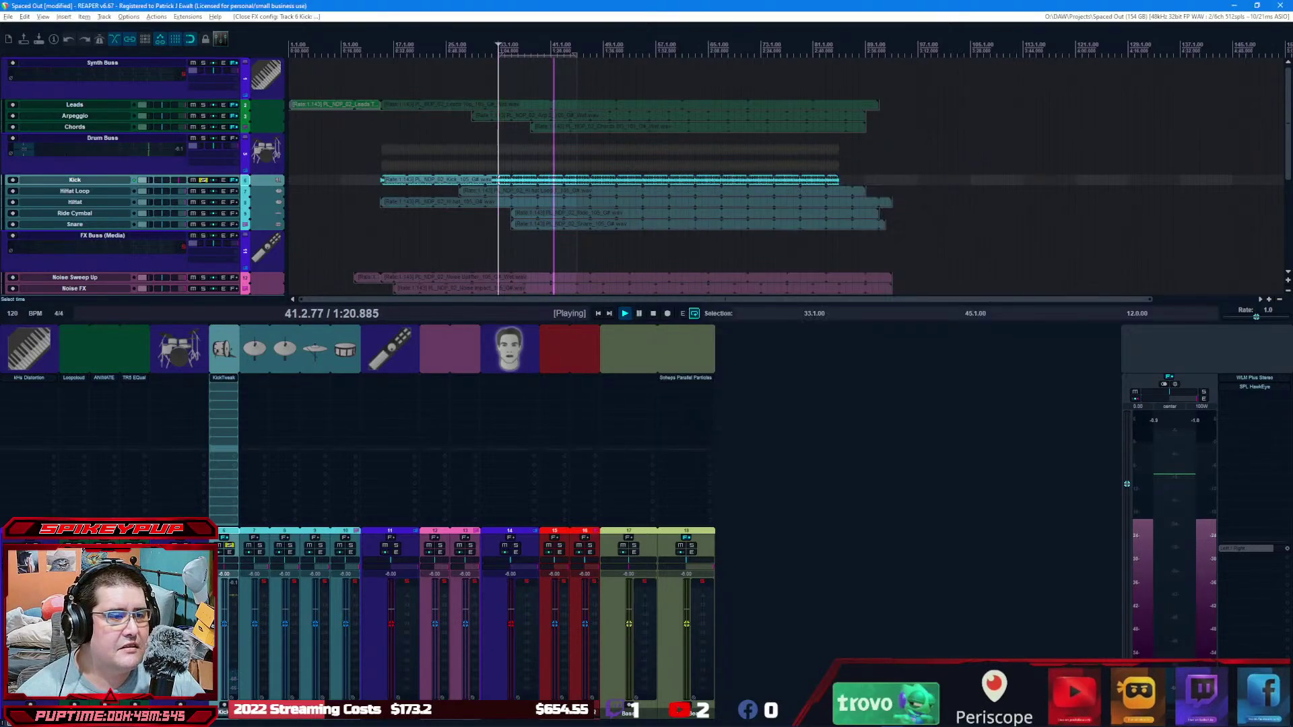
Step: Search the plugins for "bass" and add Waves RBass Stereo to the Kick track after KickTweak
double_click(224, 386)
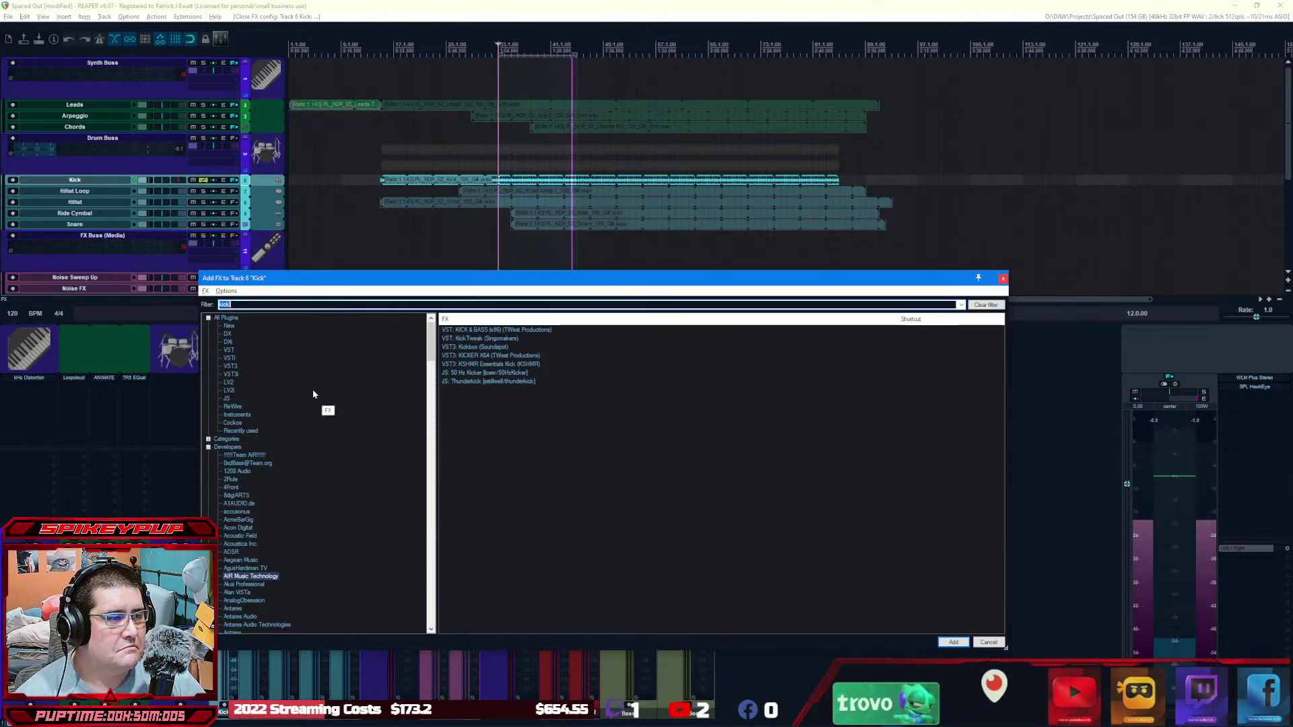
text(bass)
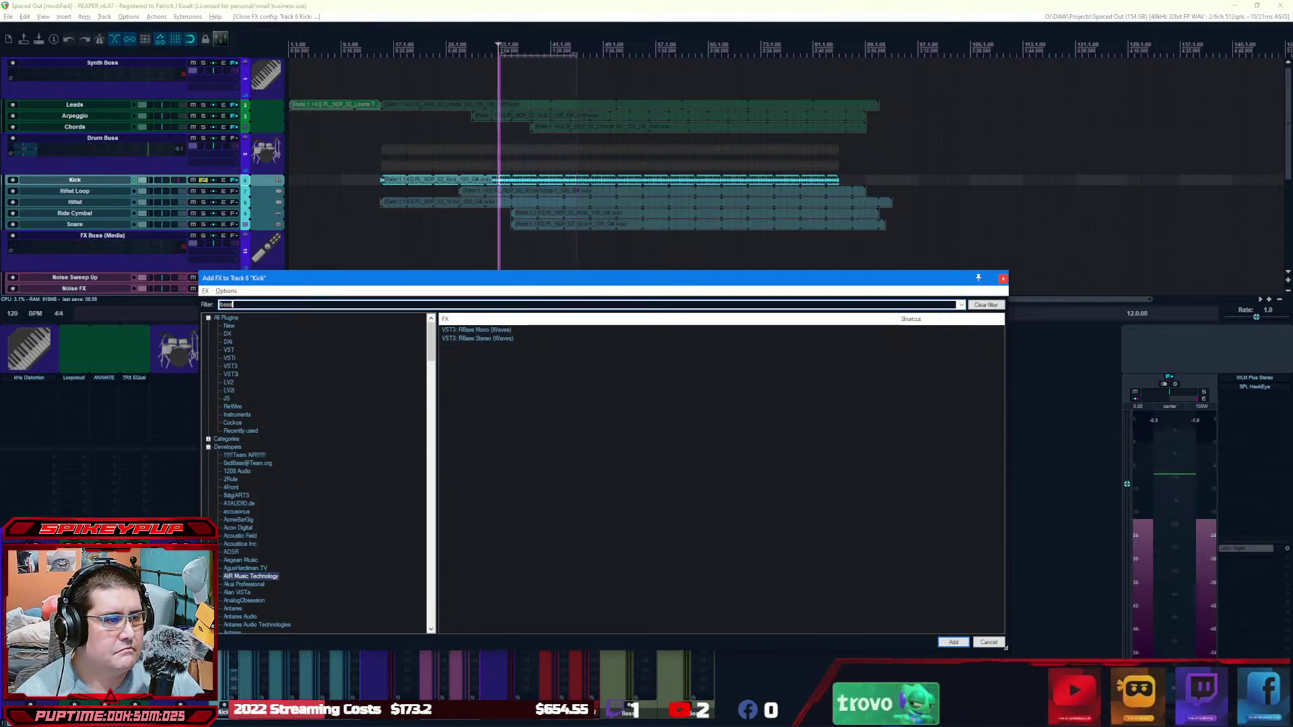
key(Down)
key(Down)
key(Return)
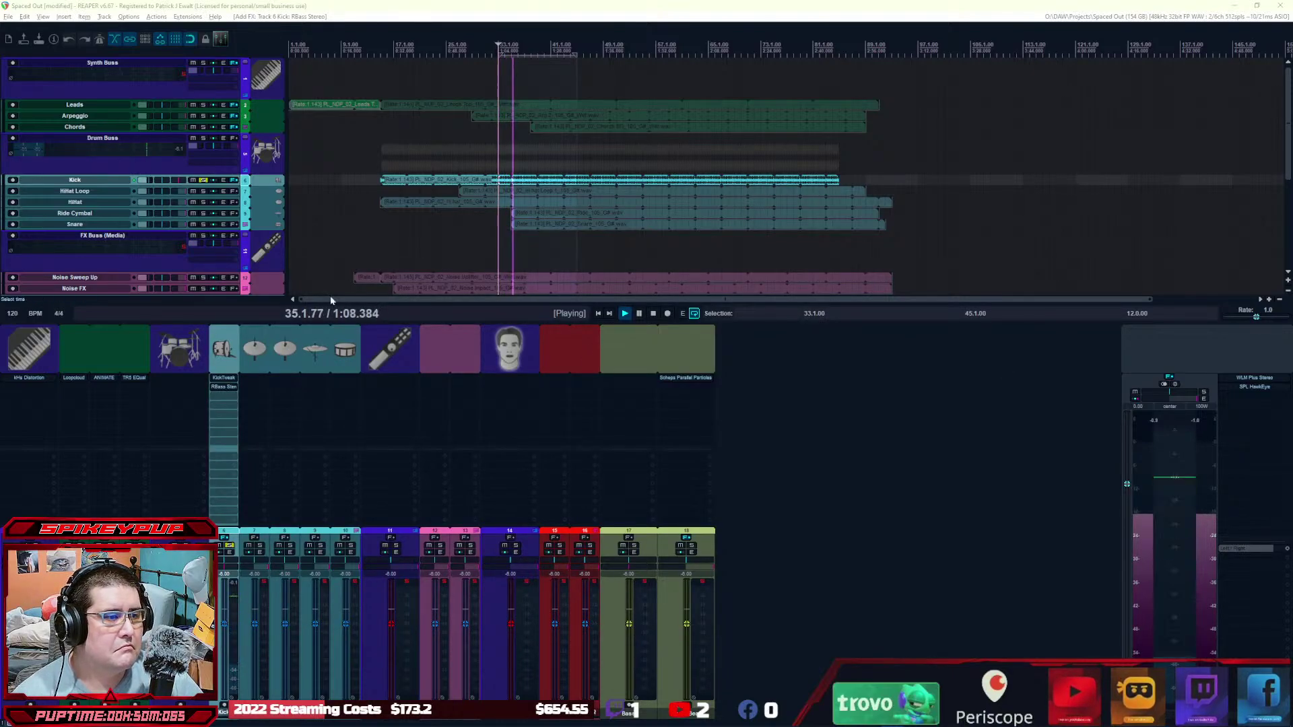
Step: Open RBass on the Kick track, lower its intensity to -9.6 and set the frequency to 45
click(225, 386)
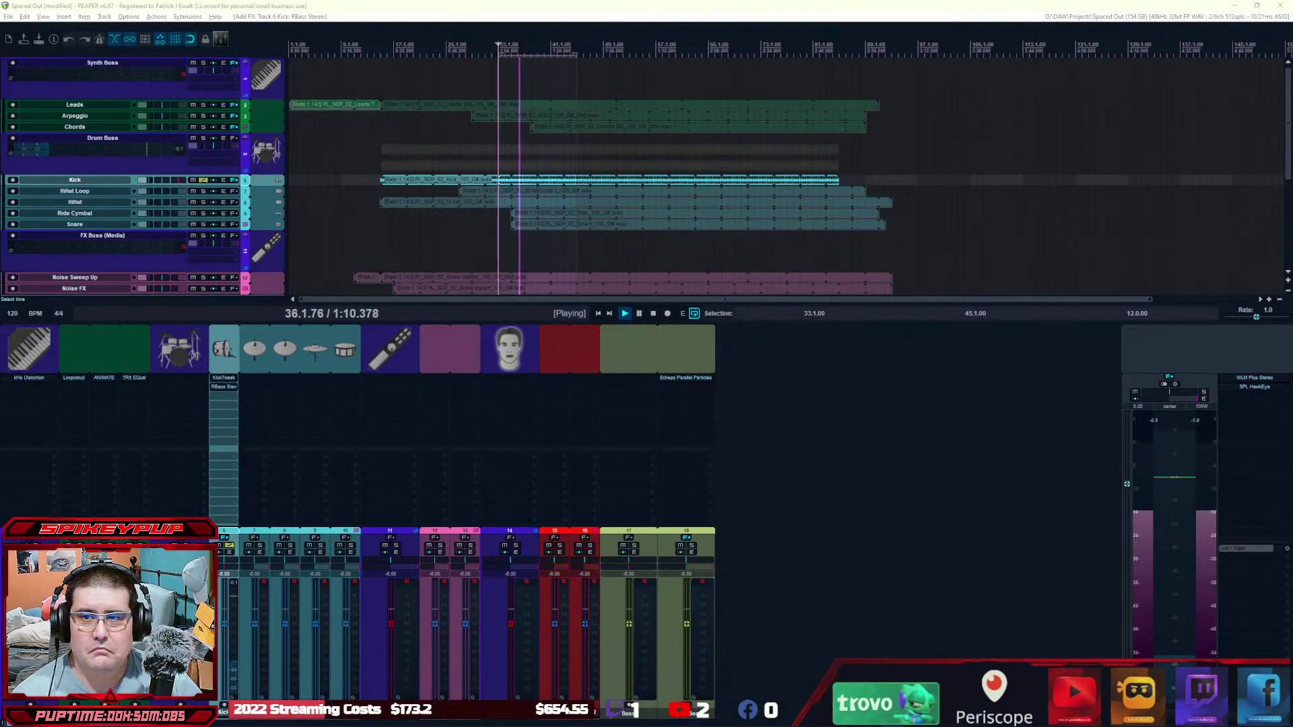
drag(746, 210, 744, 210)
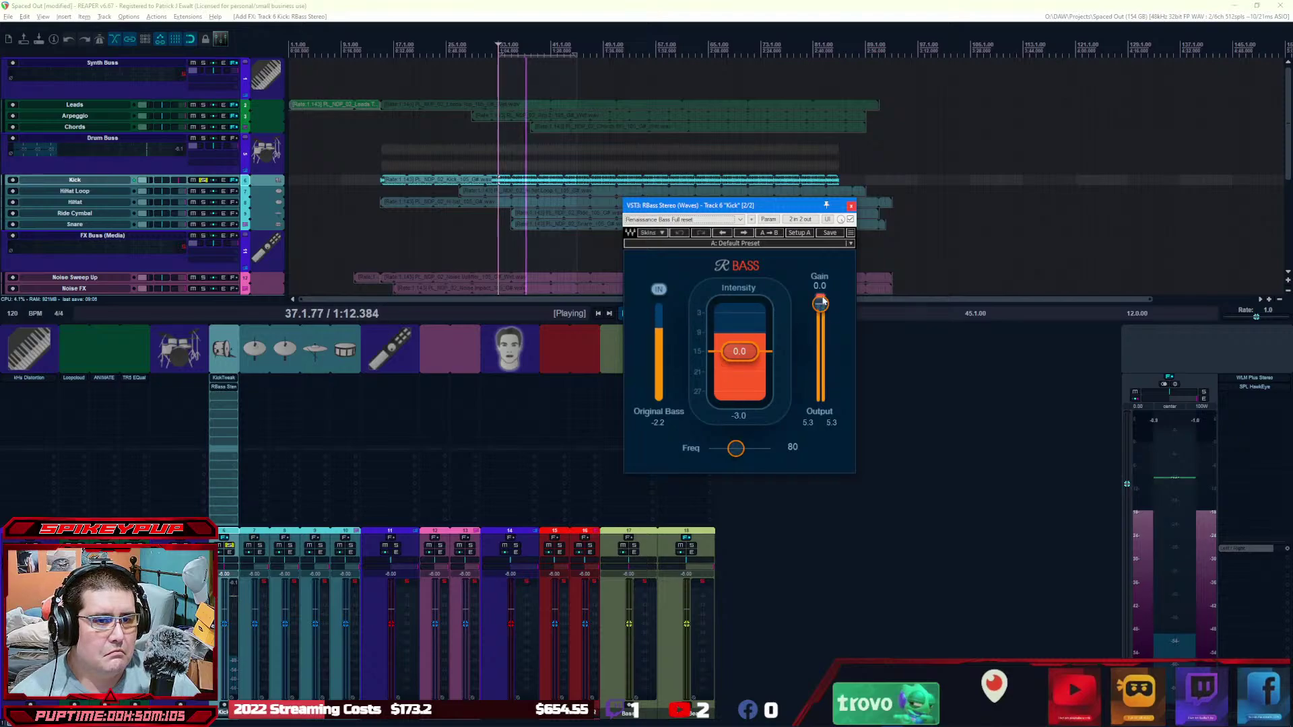
drag(741, 350, 743, 355)
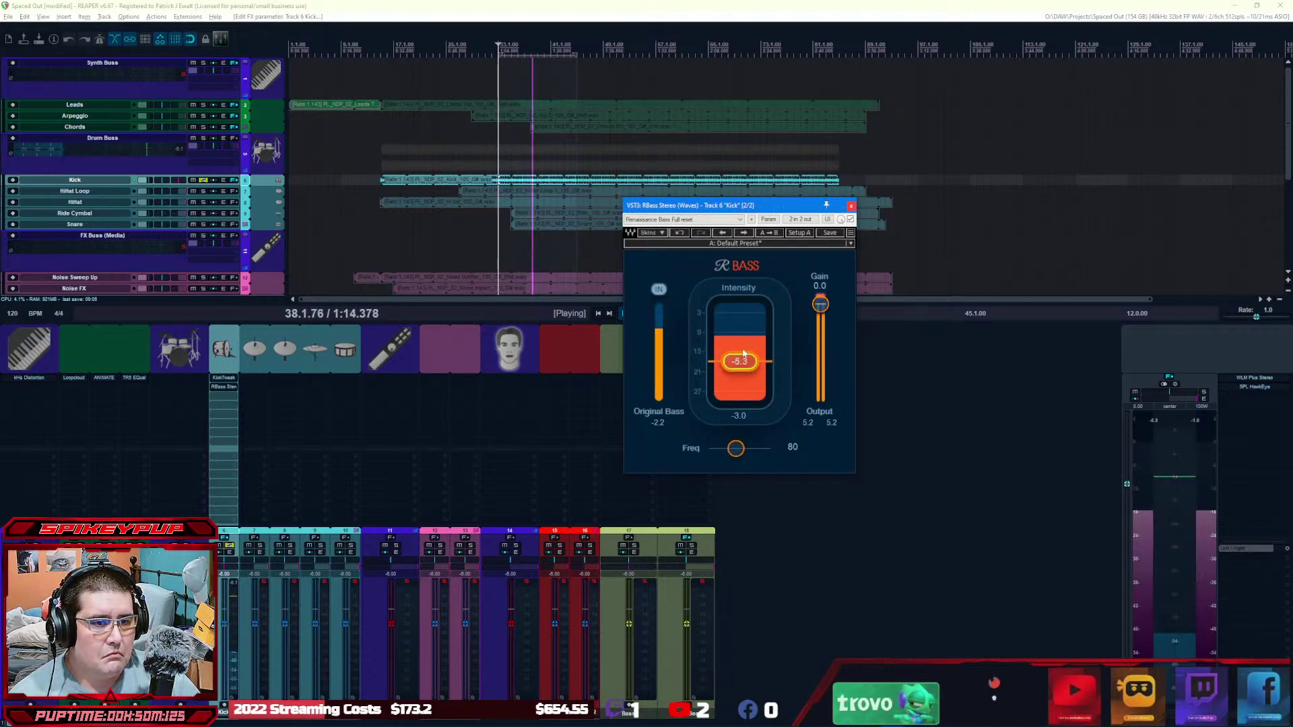
scroll(743, 355, down, 3)
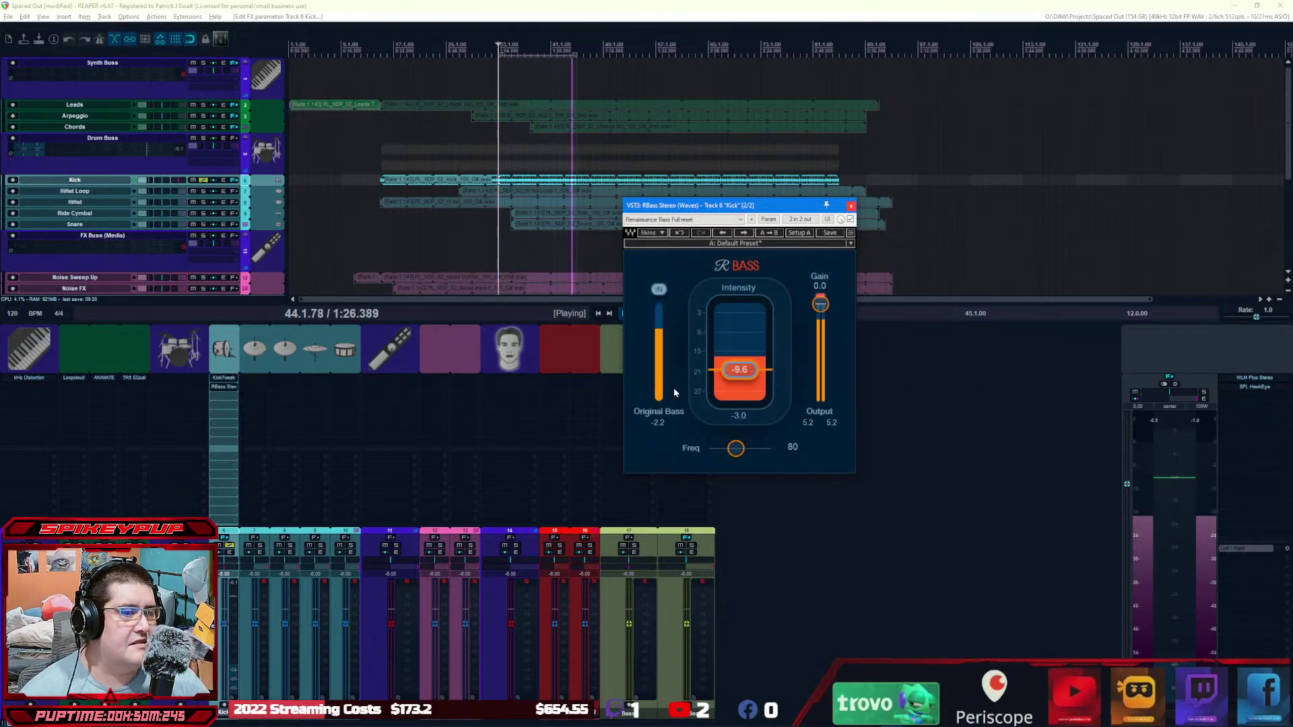
drag(736, 449, 718, 448)
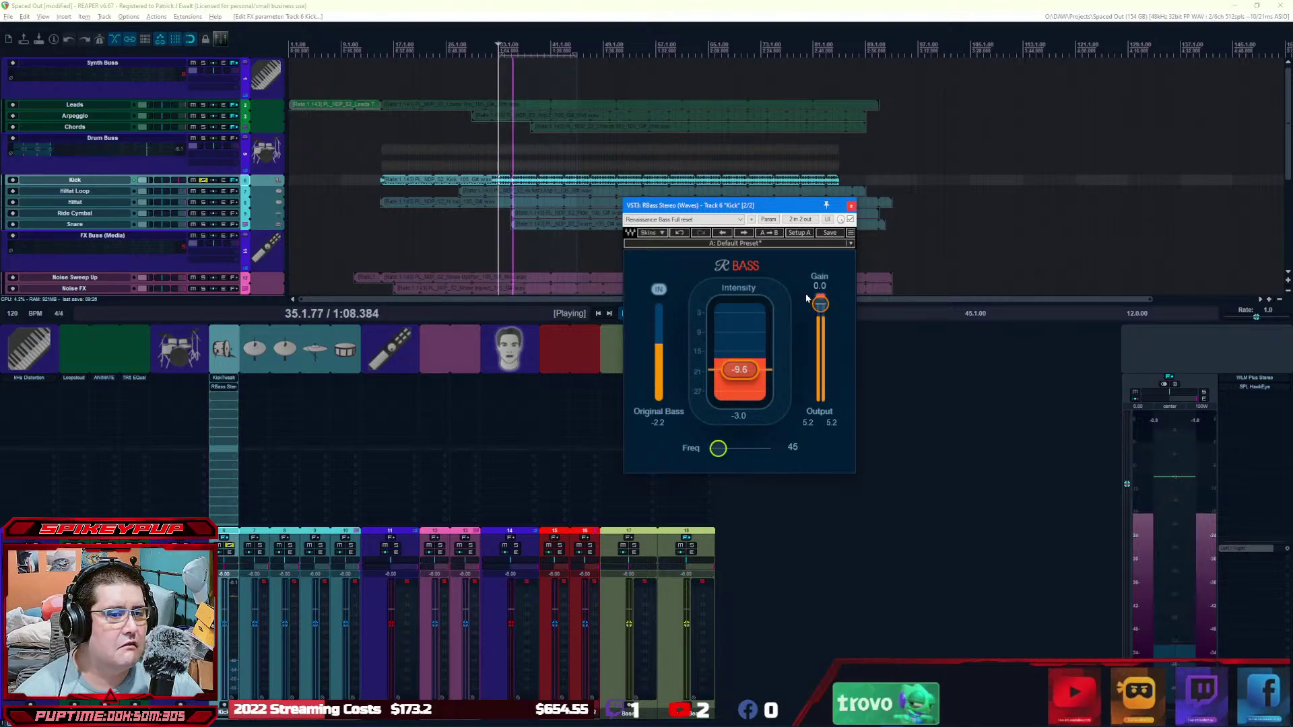
Step: Try the RBass intensity at -23.9, settle on 1.0, reduce the gain to -6.0 and close the plugin
drag(740, 369, 740, 396)
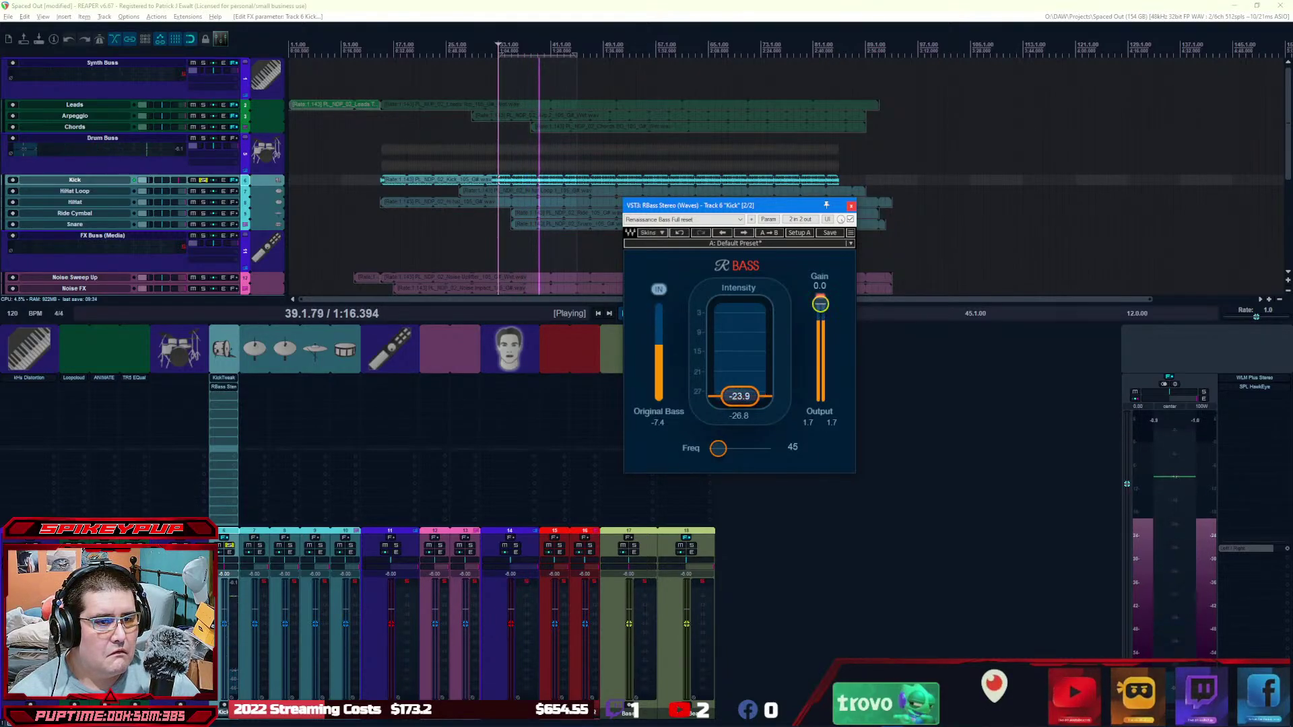
drag(820, 316, 821, 321)
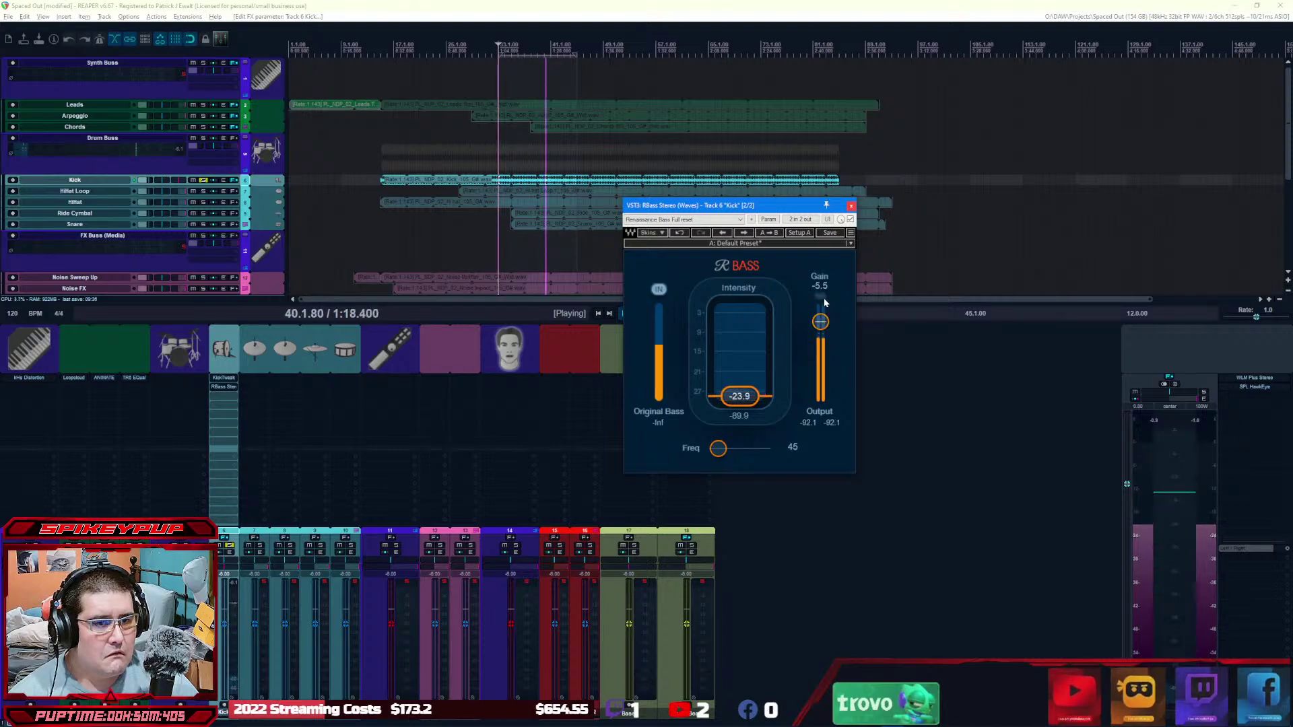
drag(749, 394, 749, 348)
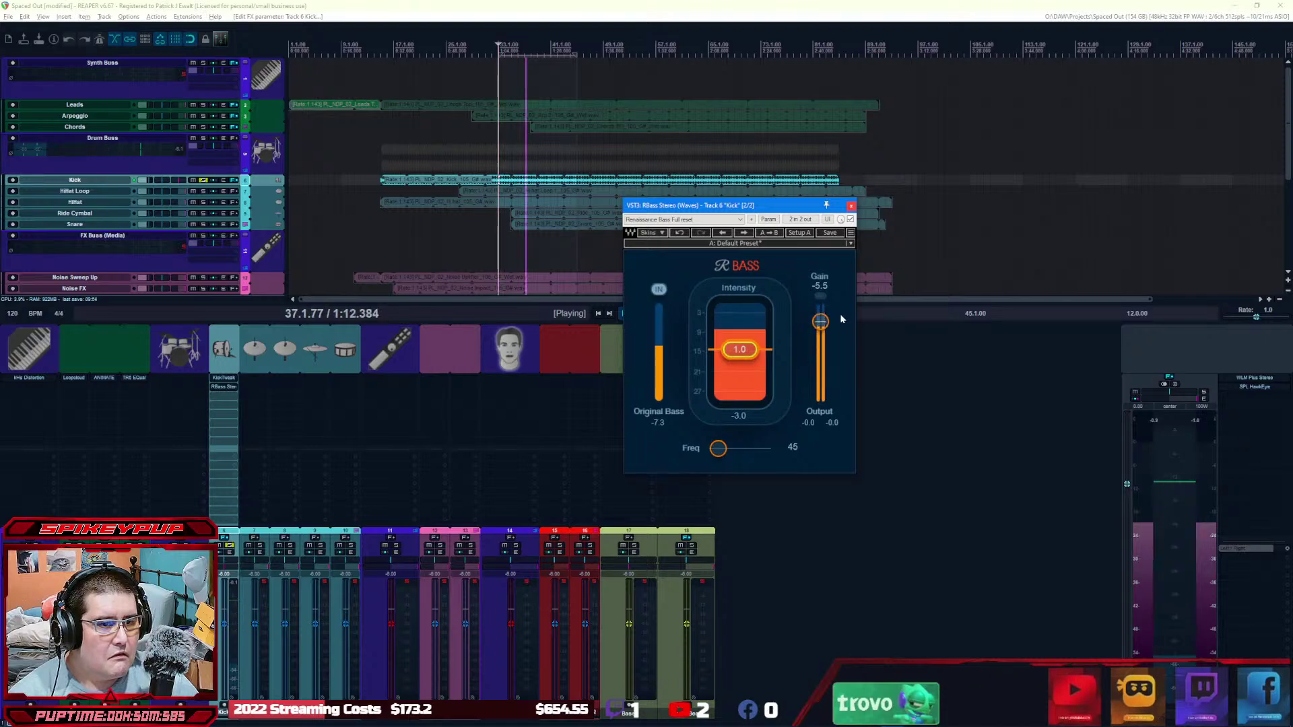
scroll(819, 321, up, 5)
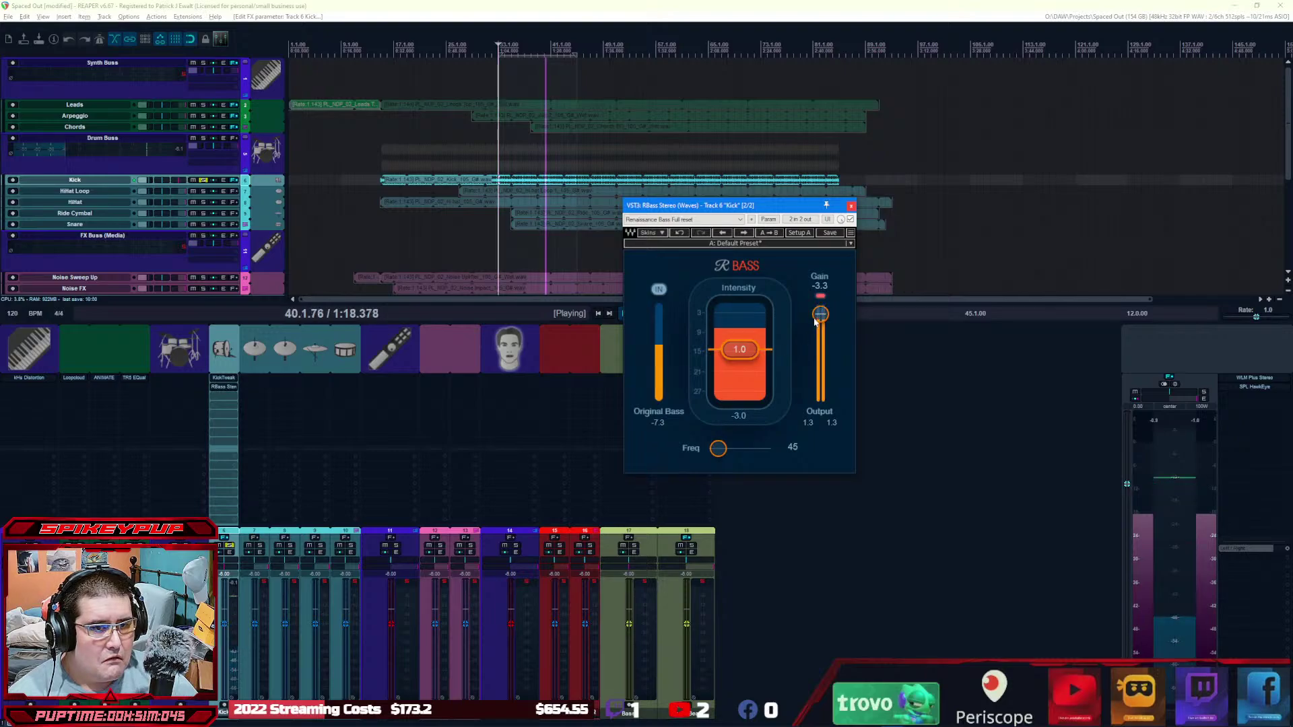
scroll(816, 319, down, 1)
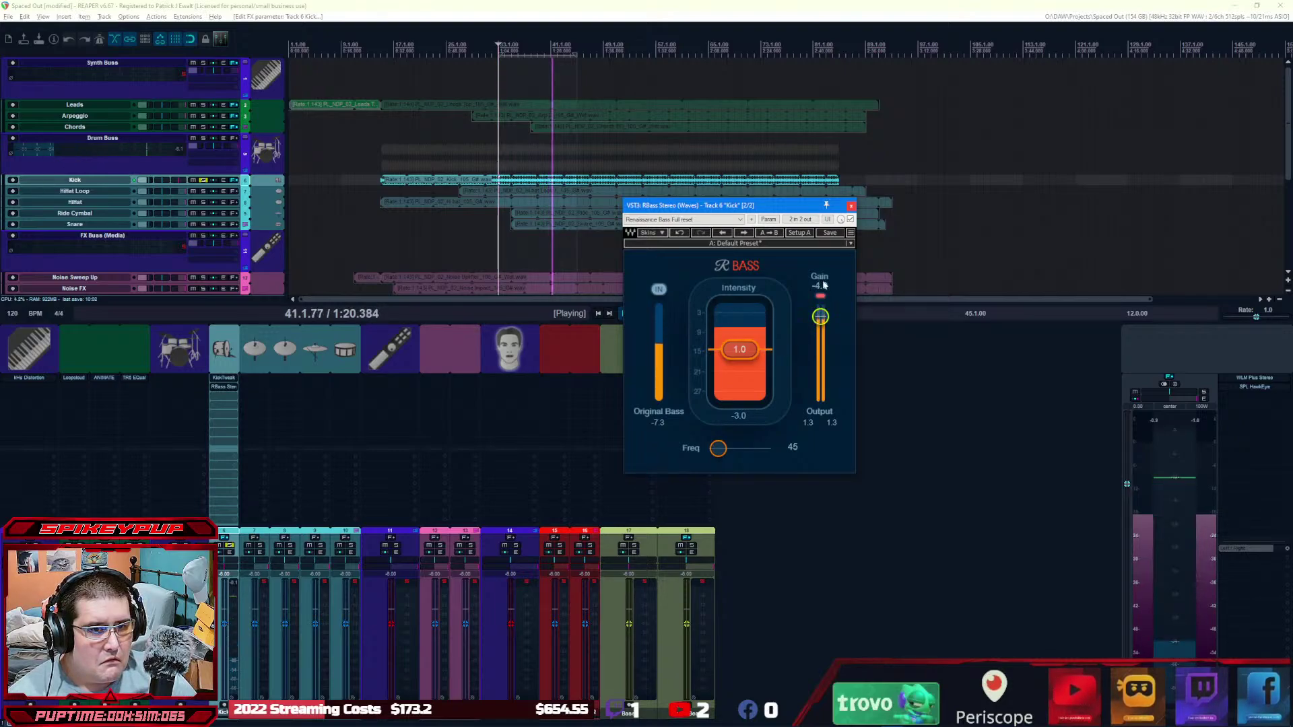
scroll(820, 322, down, 6)
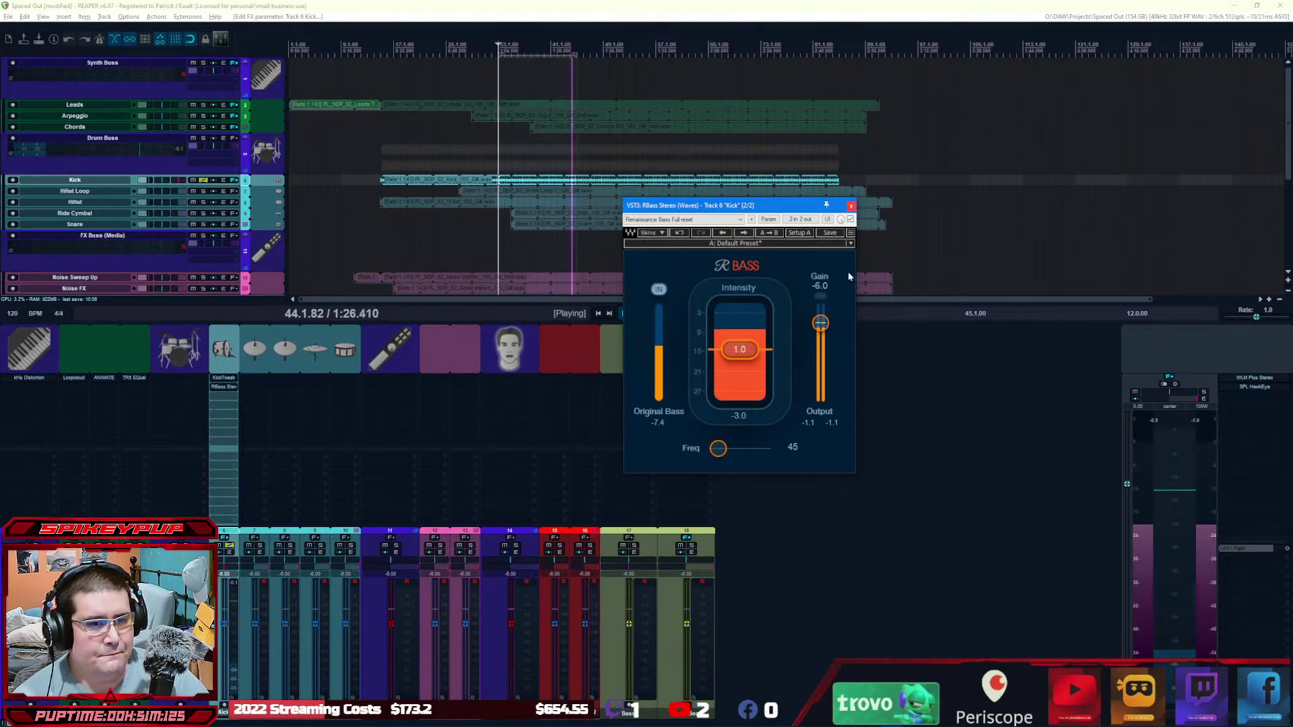
click(851, 206)
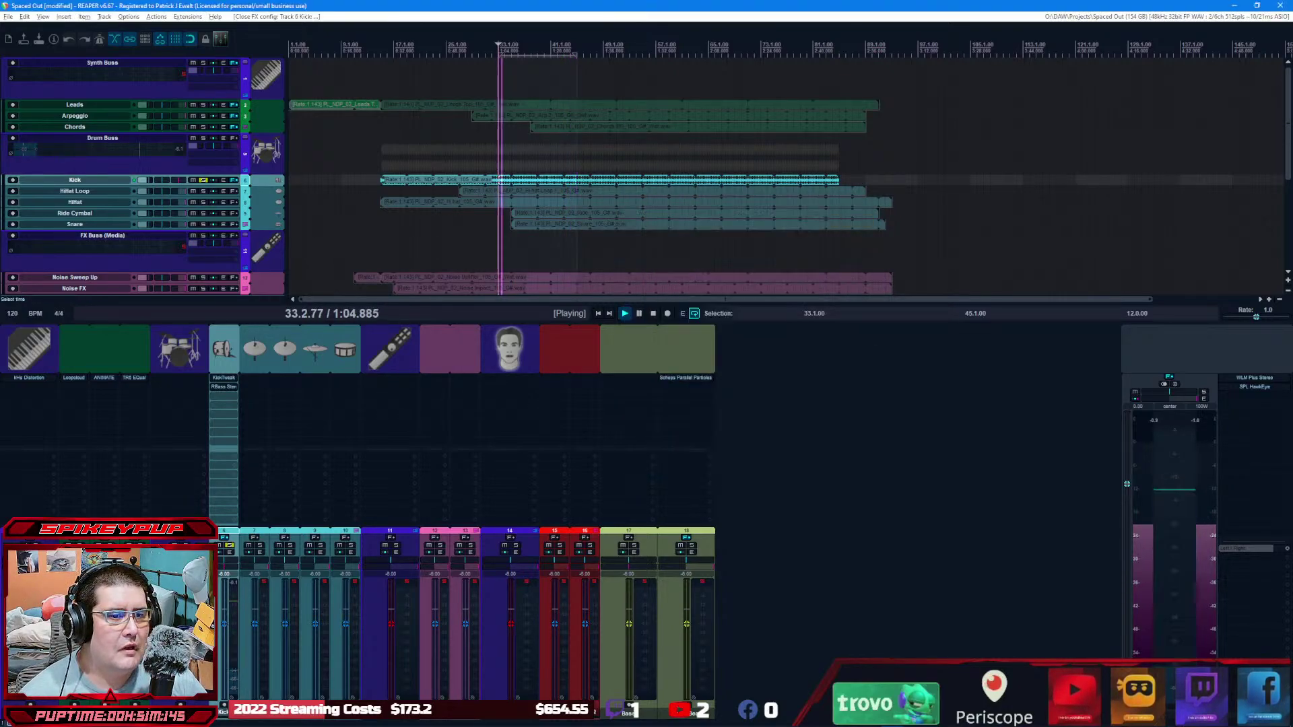
Step: Search the plugins for "satura" and add IK Multimedia TR5 Saturator X to the Kick track after RBass
double_click(227, 397)
text(satura)
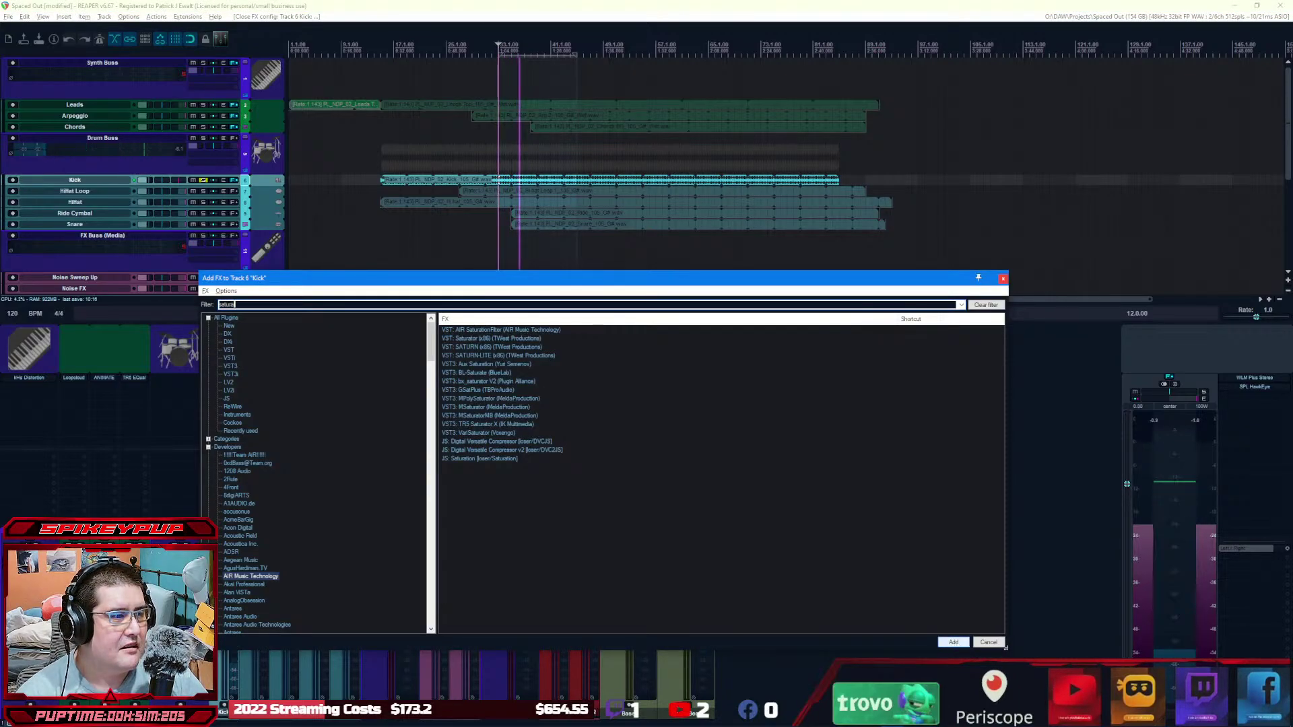
text(t)
key(Down)
key(Down)
key(Down)
key(Down)
key(Down)
key(Down)
key(Down)
key(Down)
key(Down)
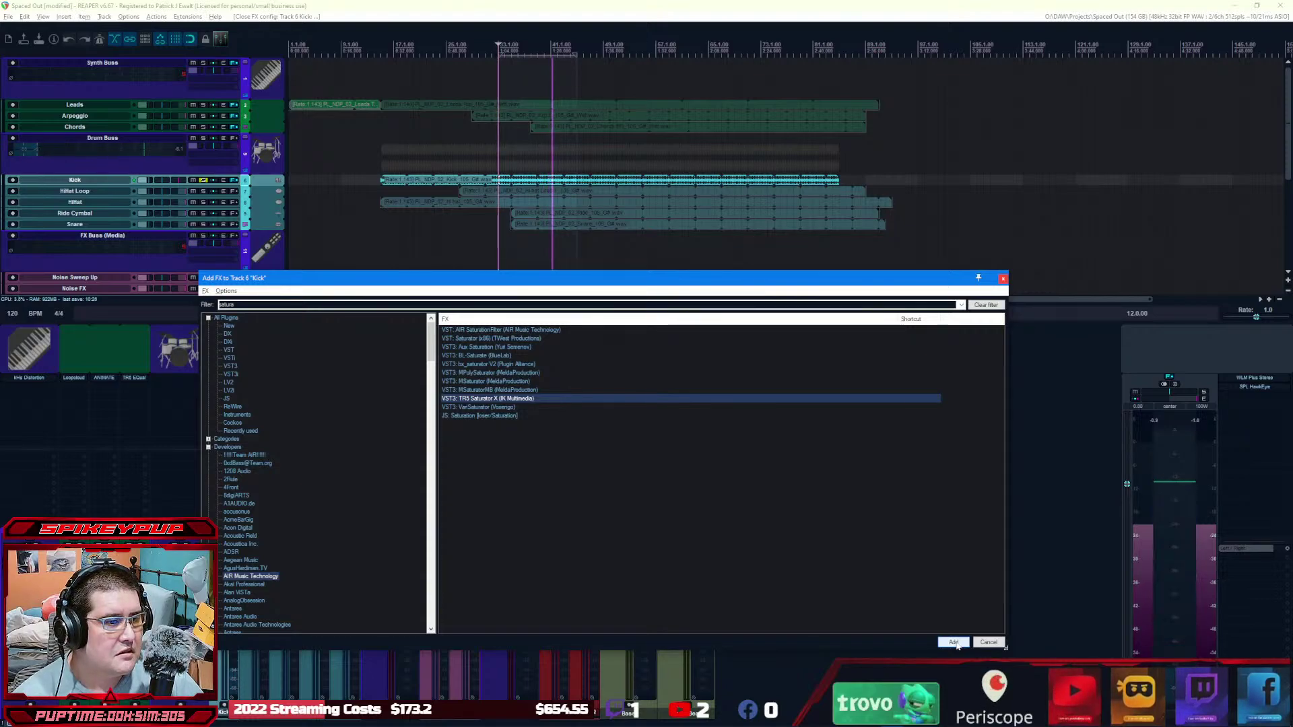
click(956, 642)
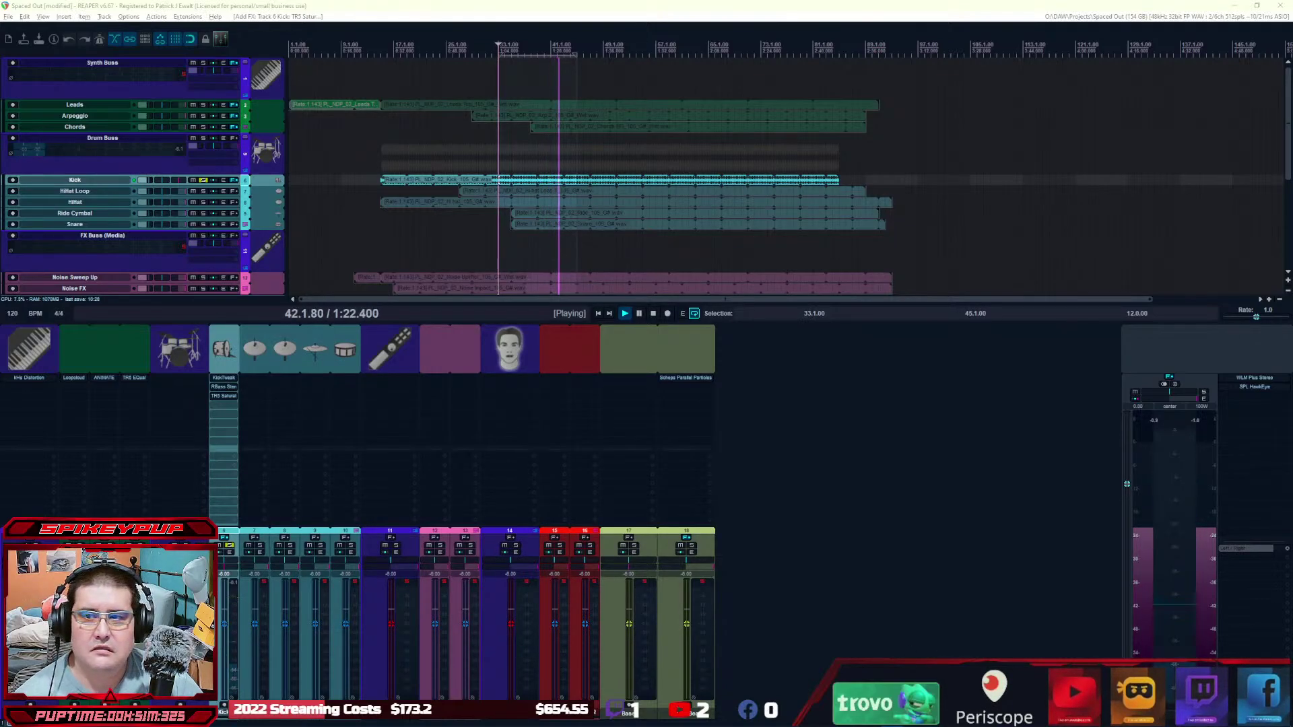
Step: Audition the Saturator X modes one after another from Tape 2 onward and settle on Steel
drag(777, 130, 533, 87)
scroll(669, 305, up, 1)
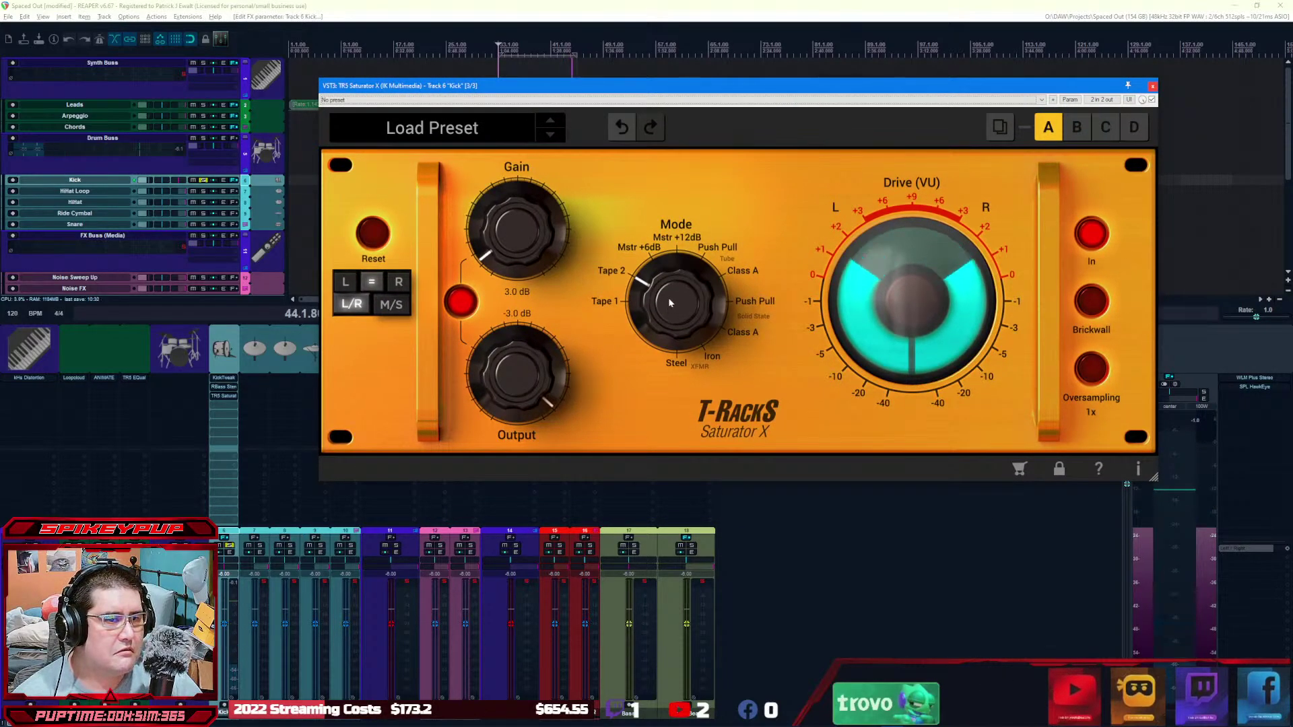
scroll(670, 302, up, 2)
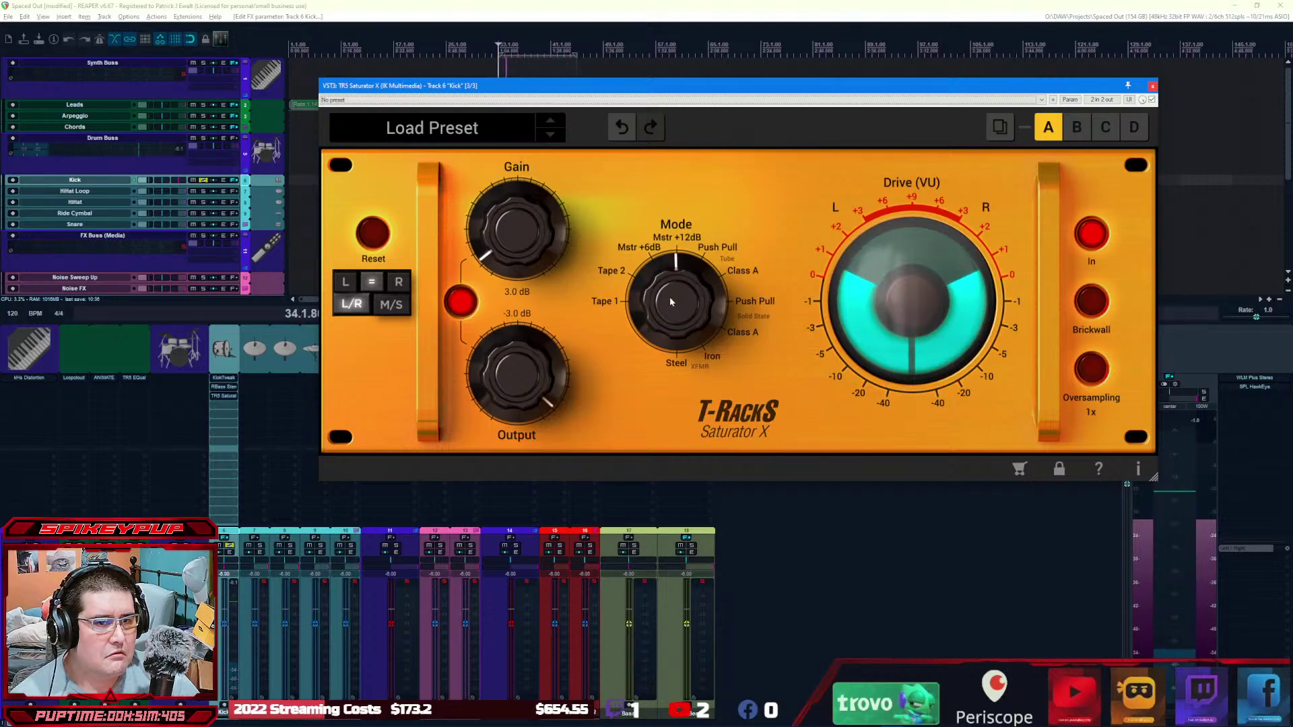
scroll(670, 302, up, 1)
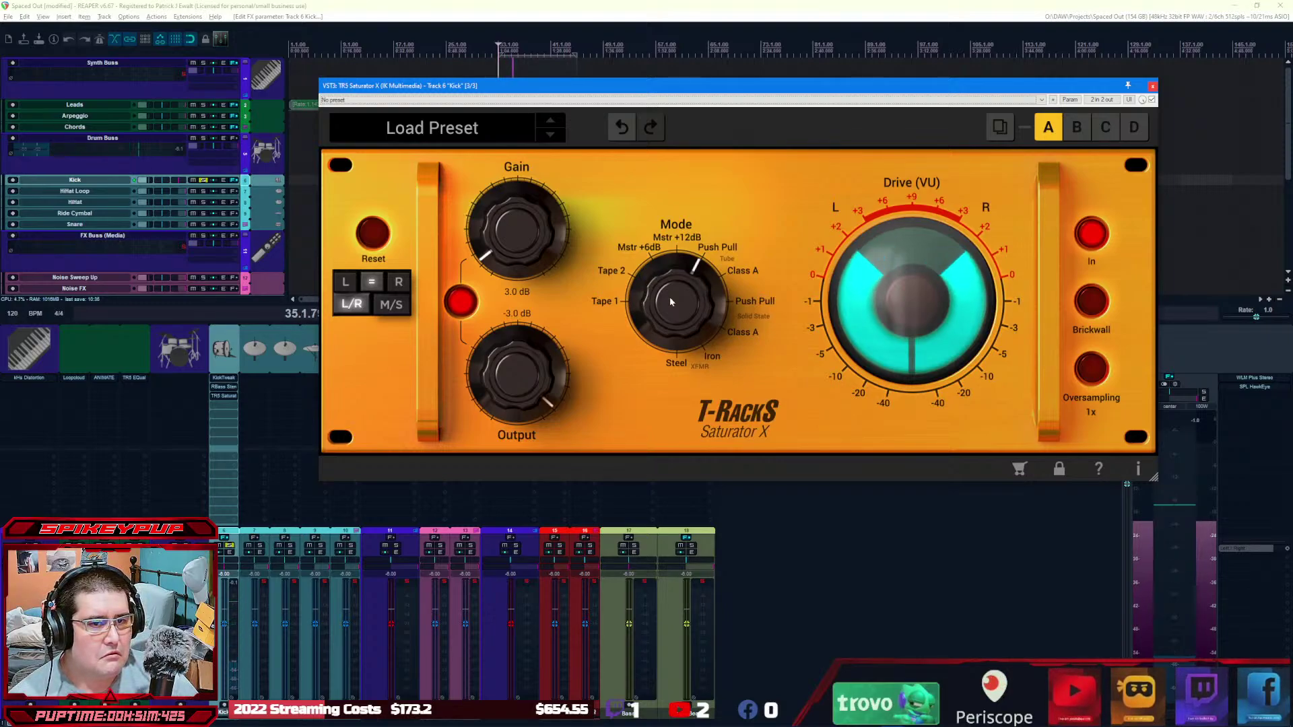
scroll(670, 303, up, 1)
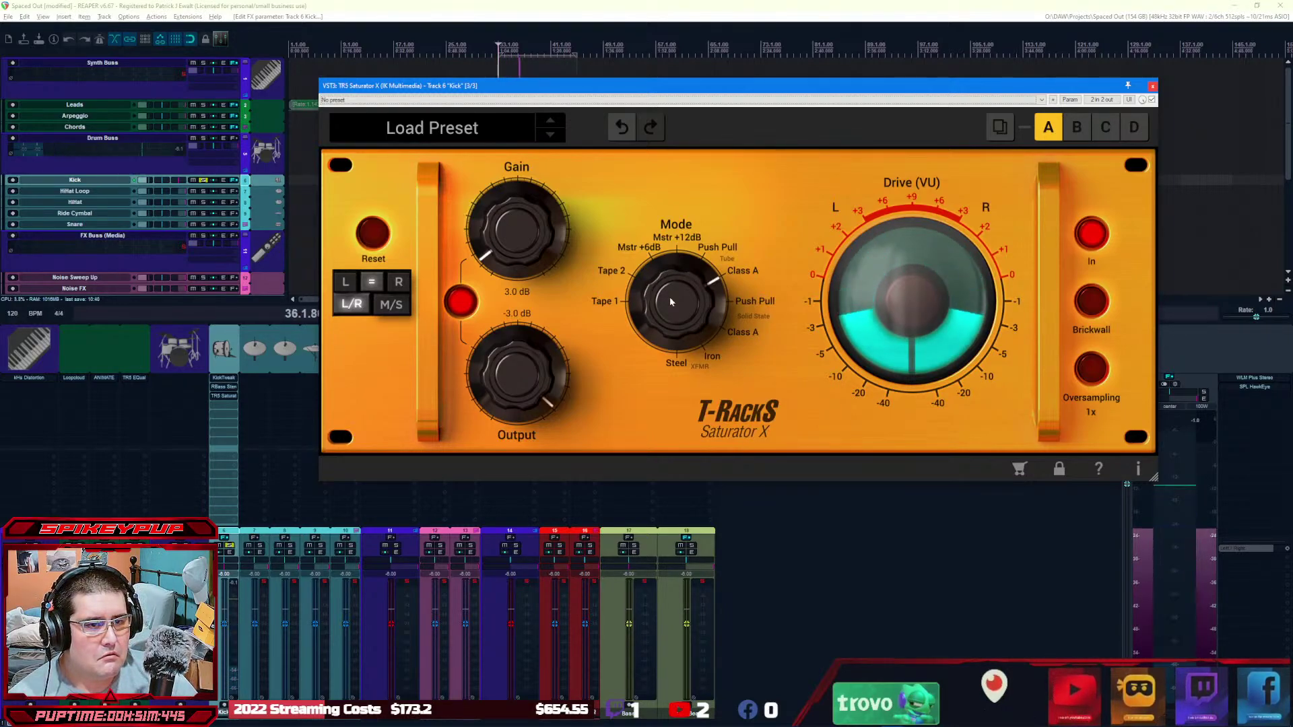
scroll(670, 302, up, 1)
scroll(670, 302, up, 1)
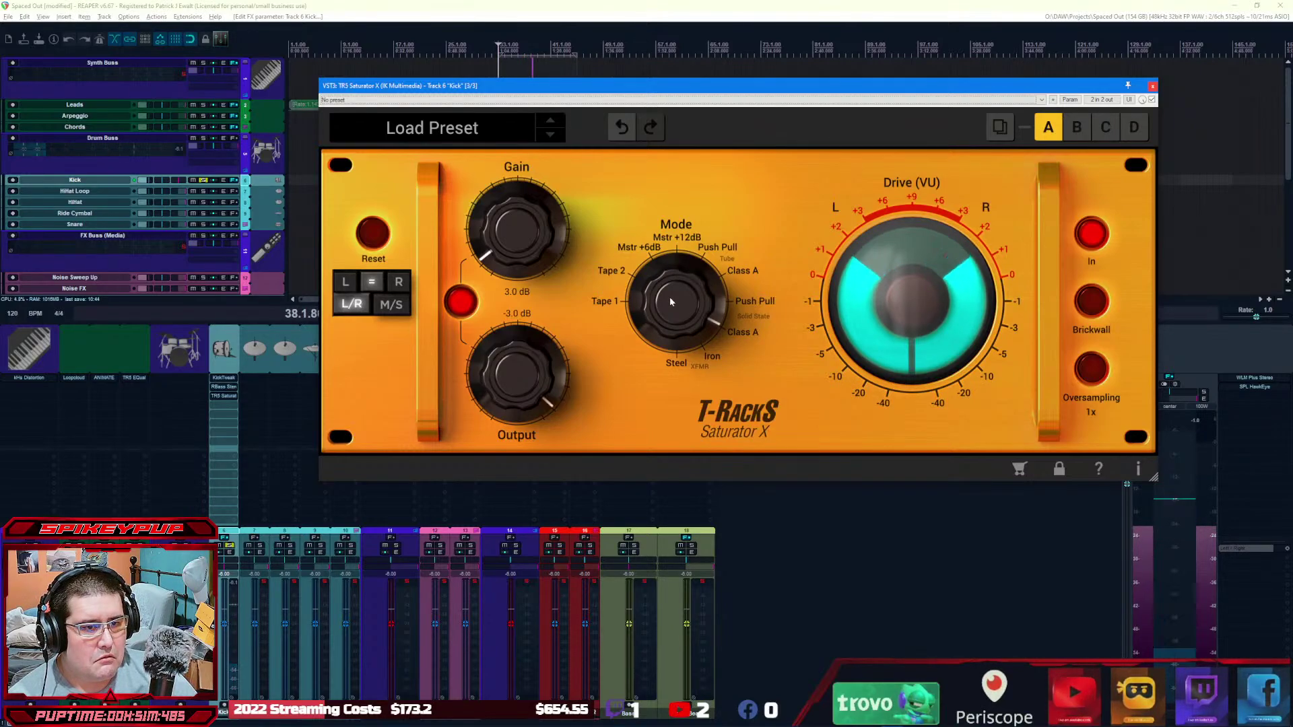
scroll(670, 303, up, 1)
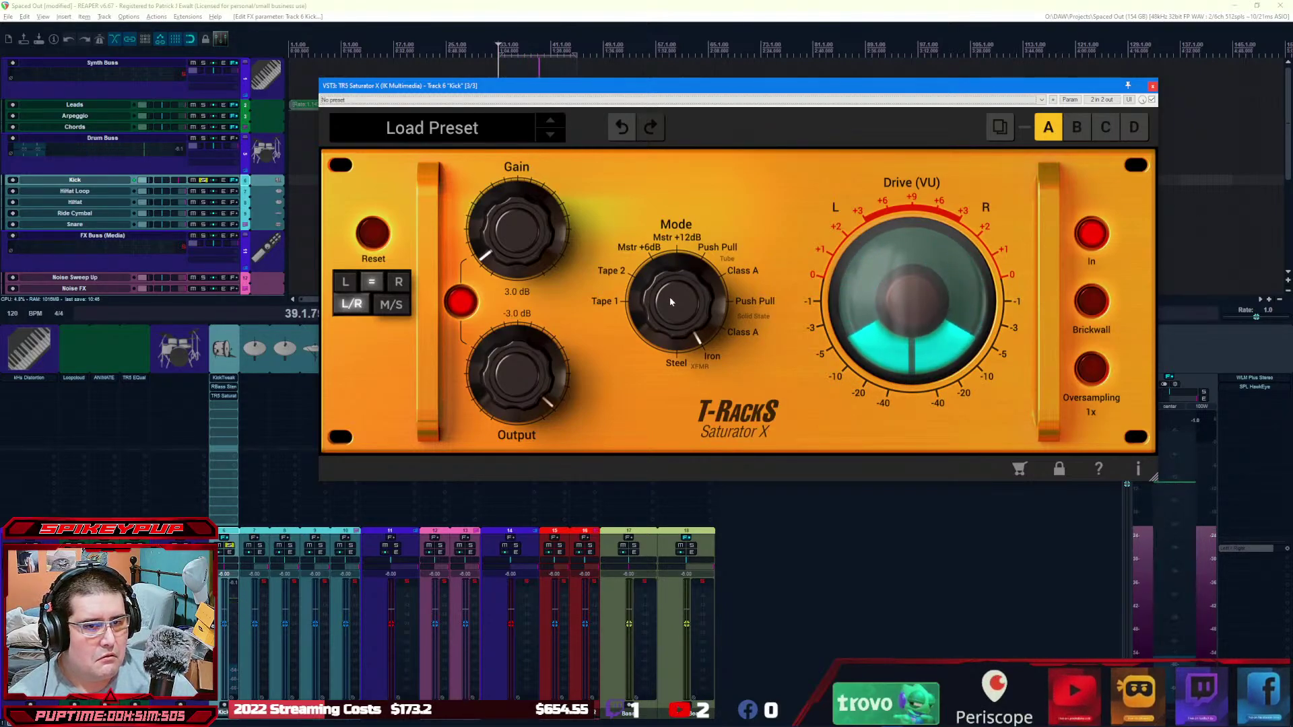
scroll(670, 302, up, 1)
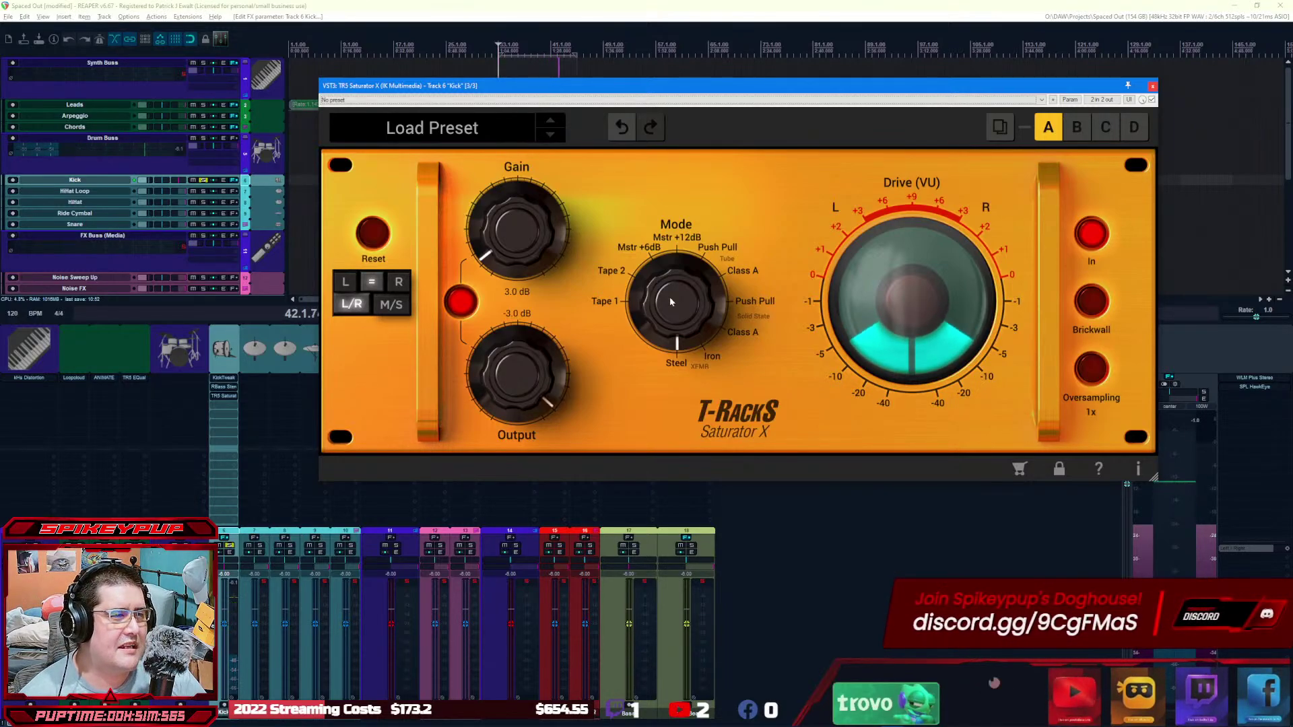
Step: Set the linked Saturator X gain to 7.2 dB with 2x oversampling, close it and lower the Kick track's volume
drag(520, 237, 522, 228)
scroll(519, 234, up, 3)
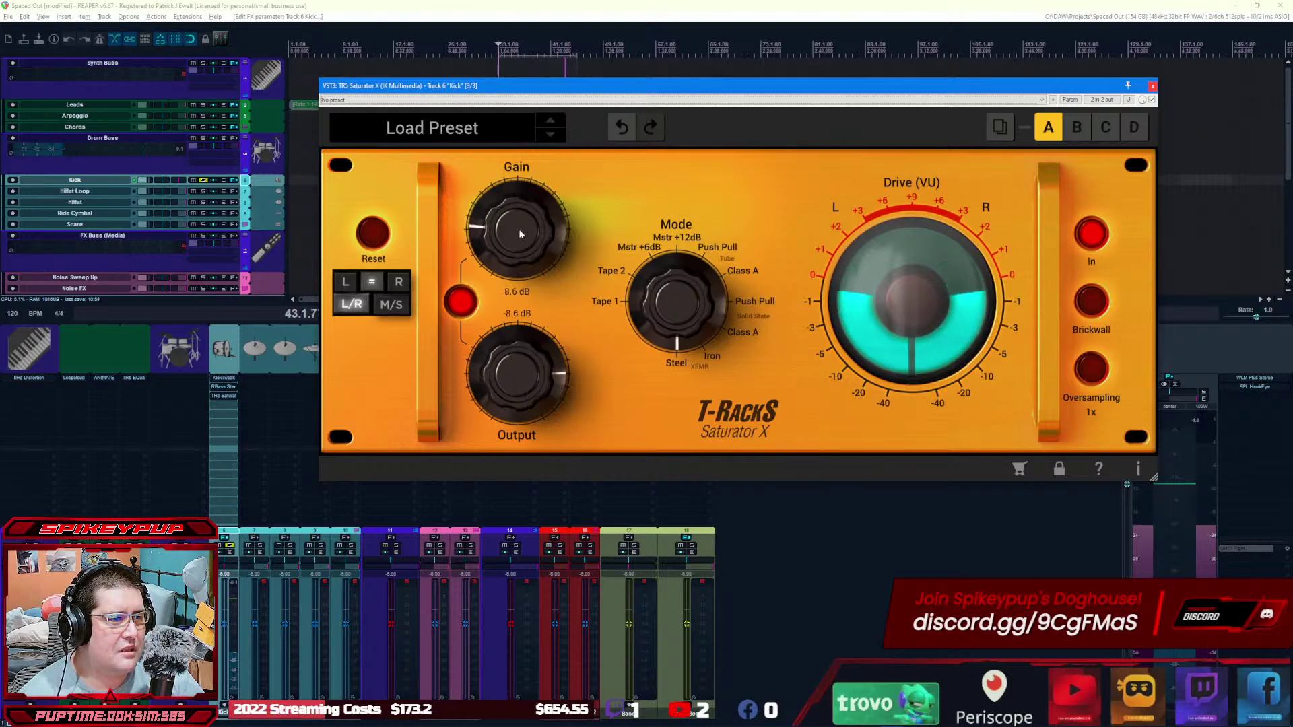
scroll(519, 229, down, 2)
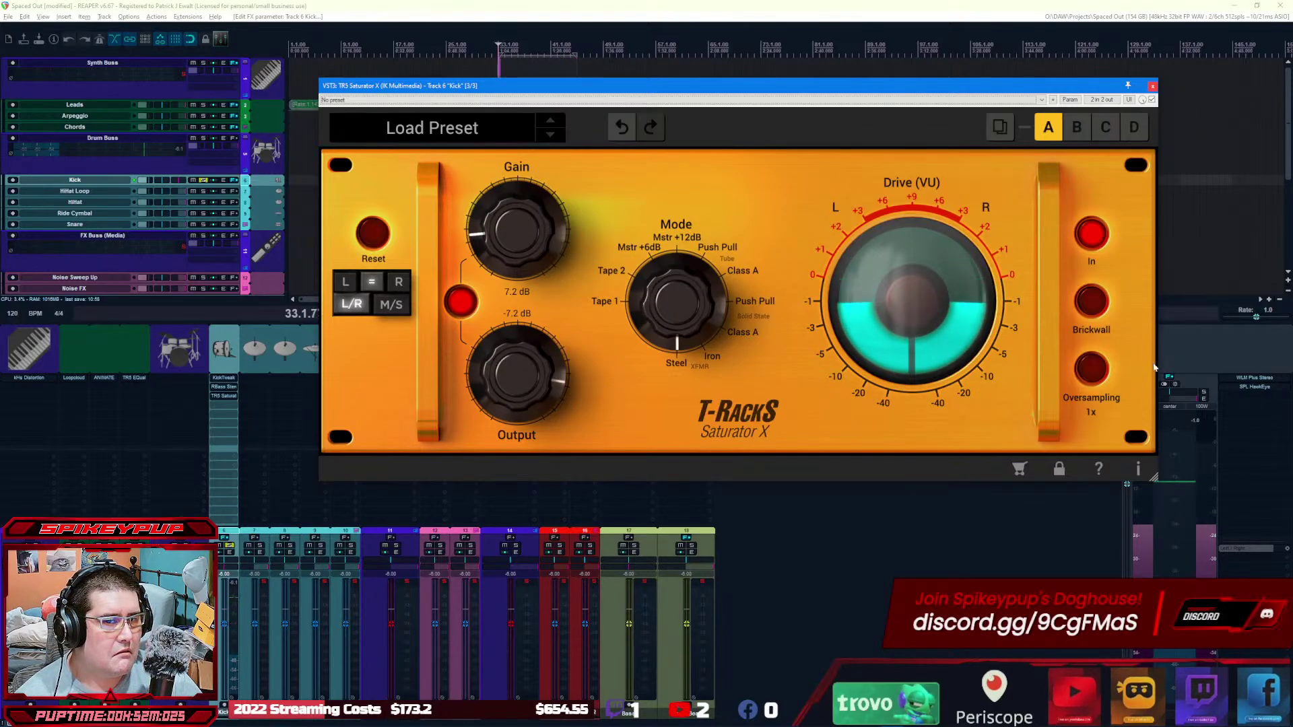
click(1088, 373)
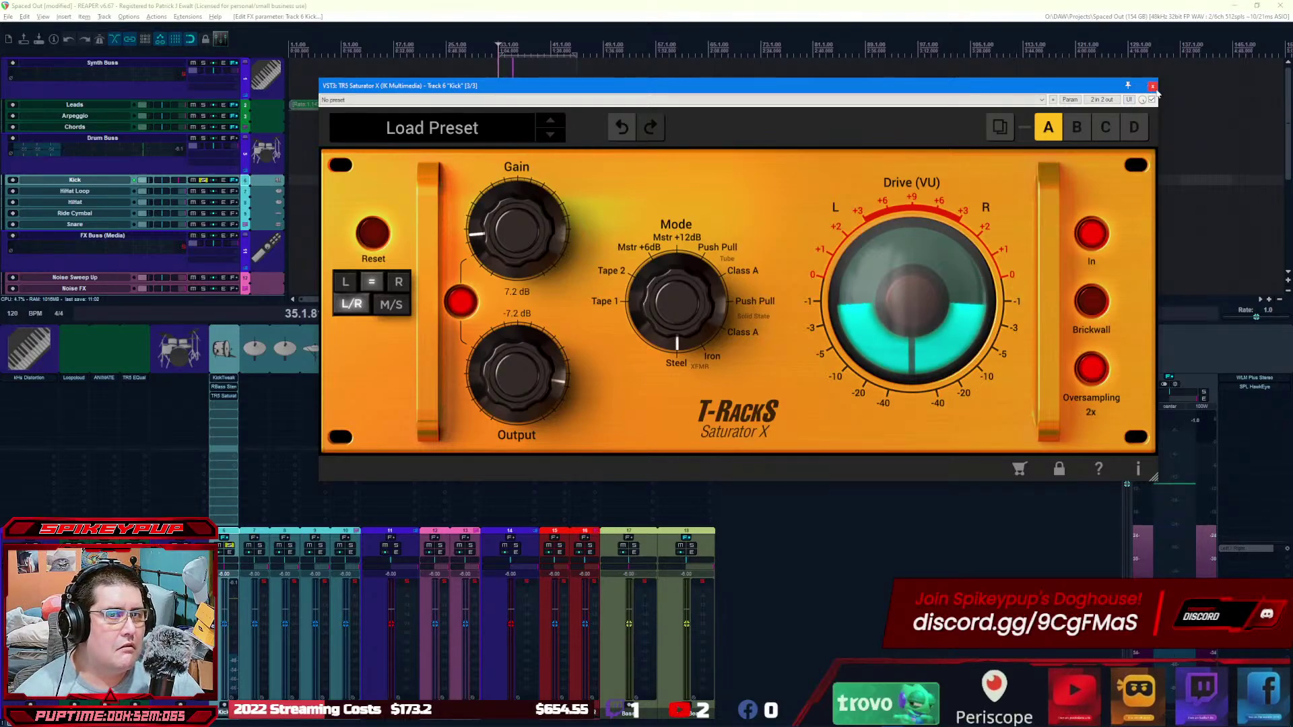
click(1150, 86)
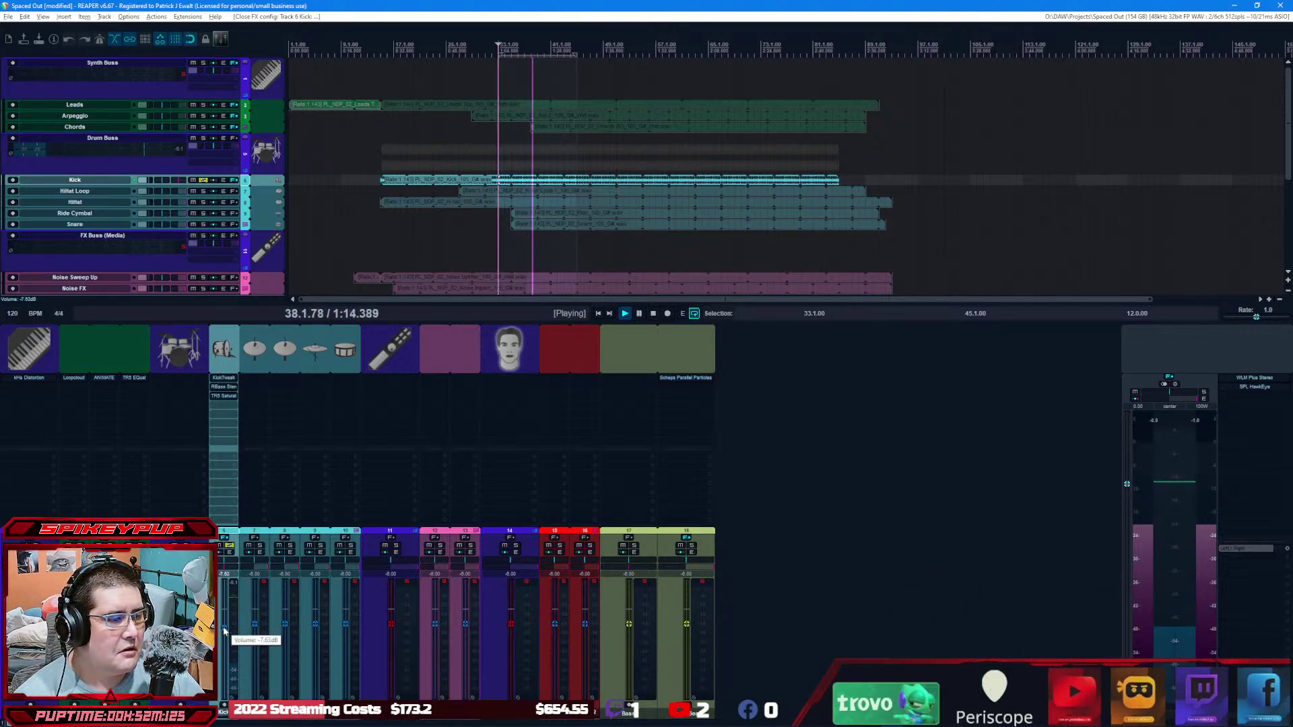
scroll(224, 630, down, 3)
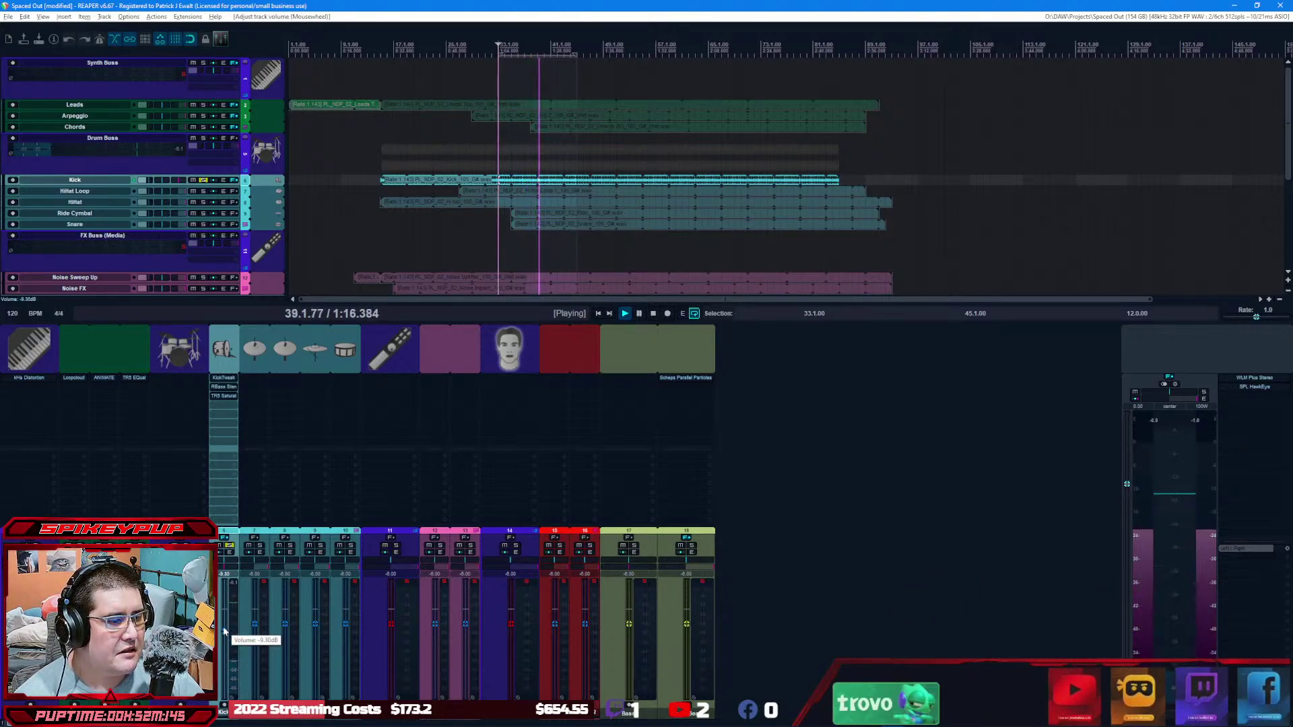
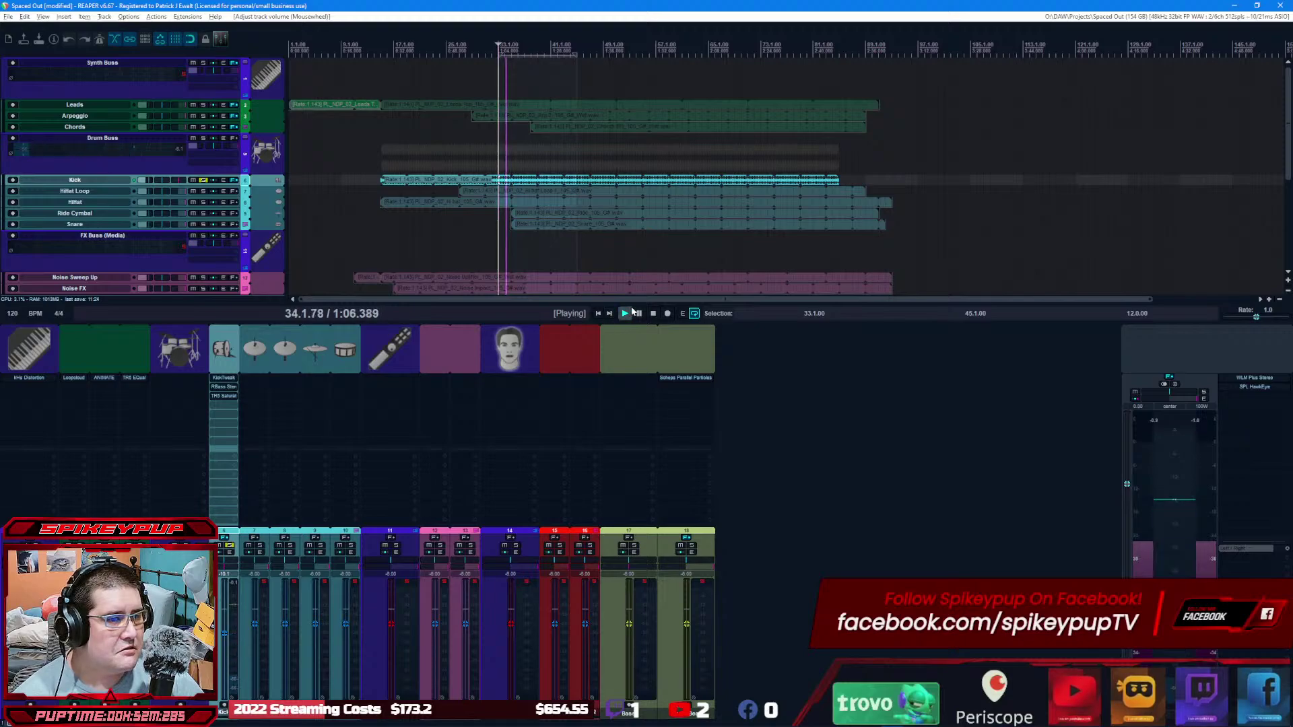
Step: Search the plugins for "jj" and add Waves JJP-Drums Stereo to the HiHat Loop track
double_click(261, 379)
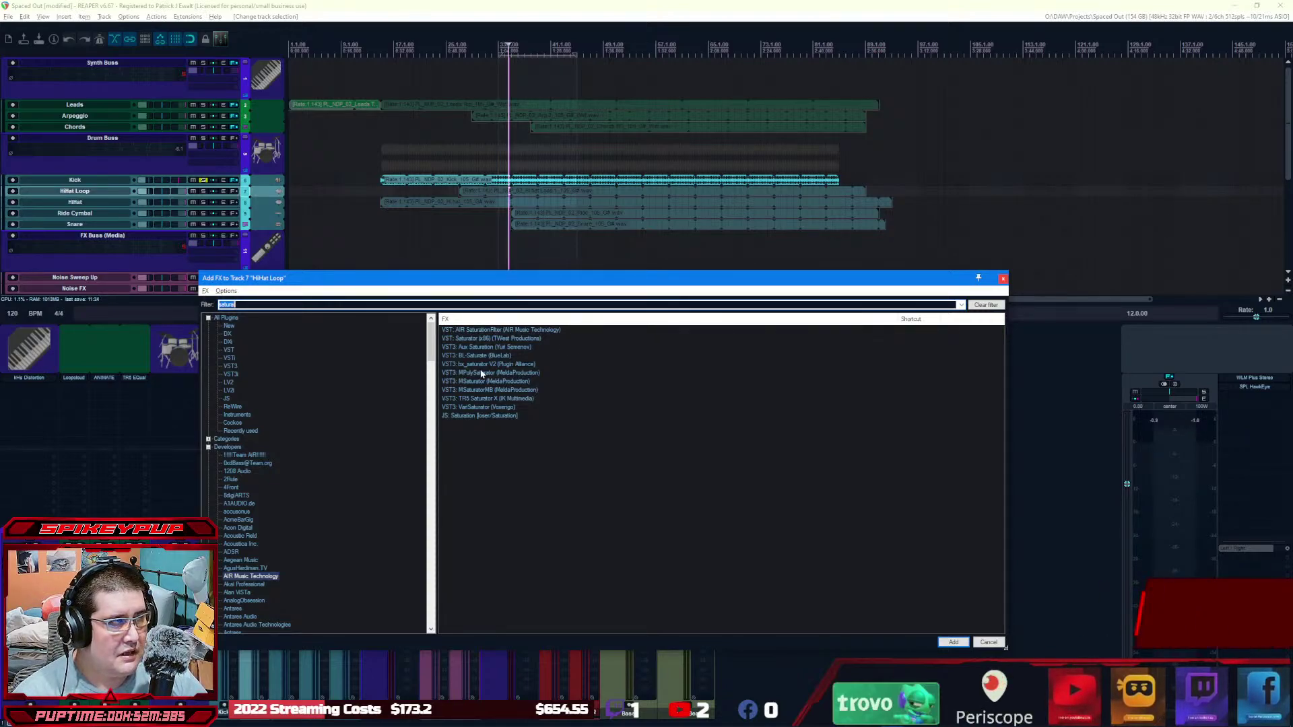
text(t)
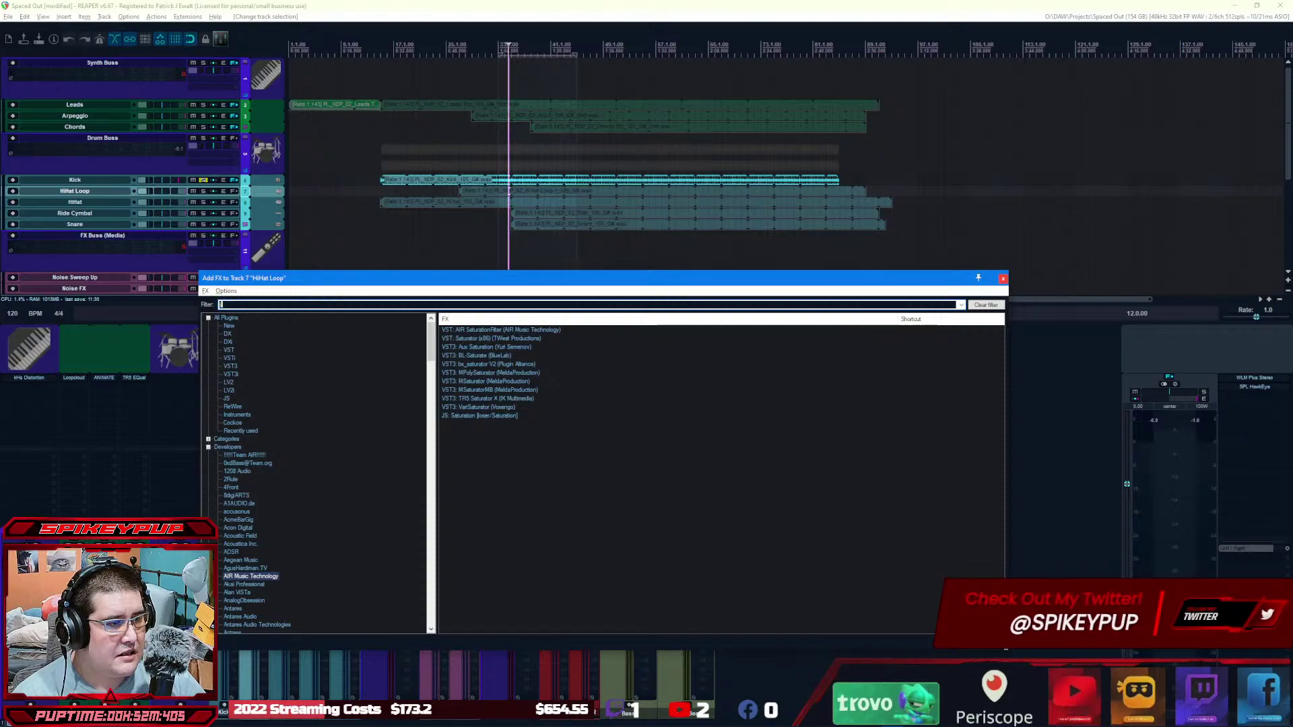
text(jj)
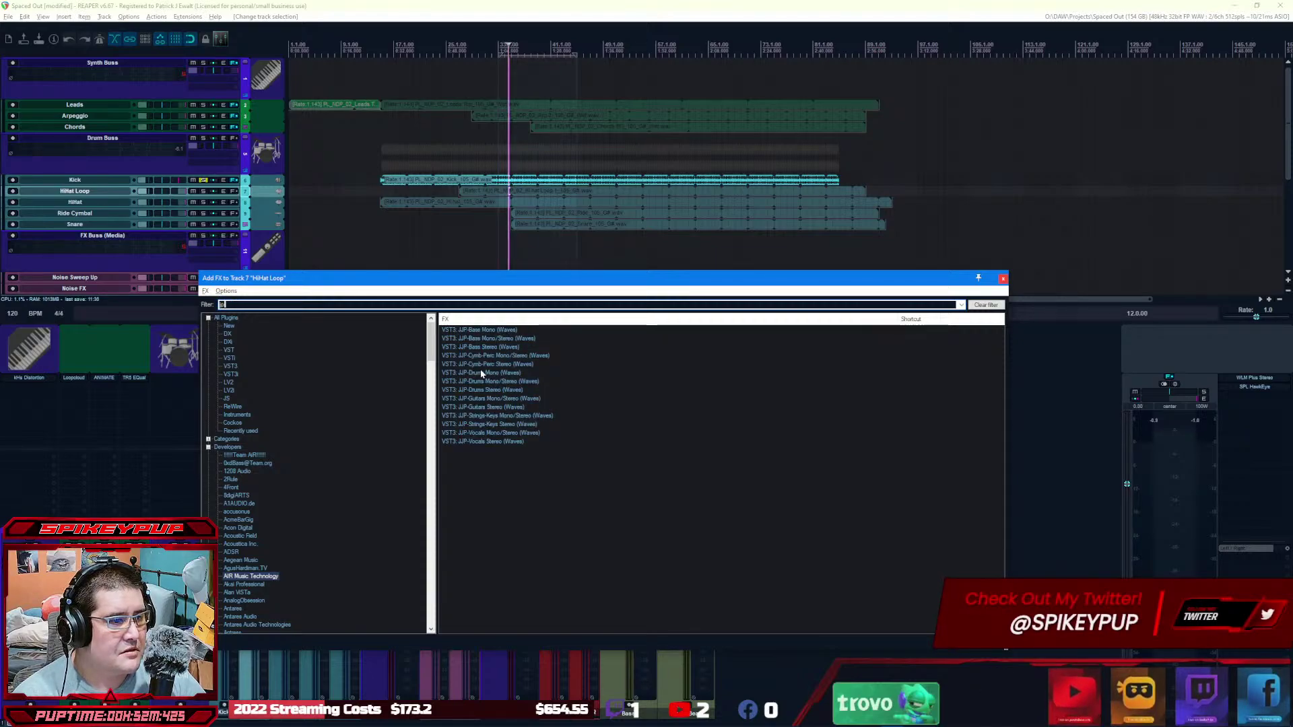
key(Down)
key(Down)
key(Down)
key(Down)
key(Down)
key(Down)
key(Down)
key(Down)
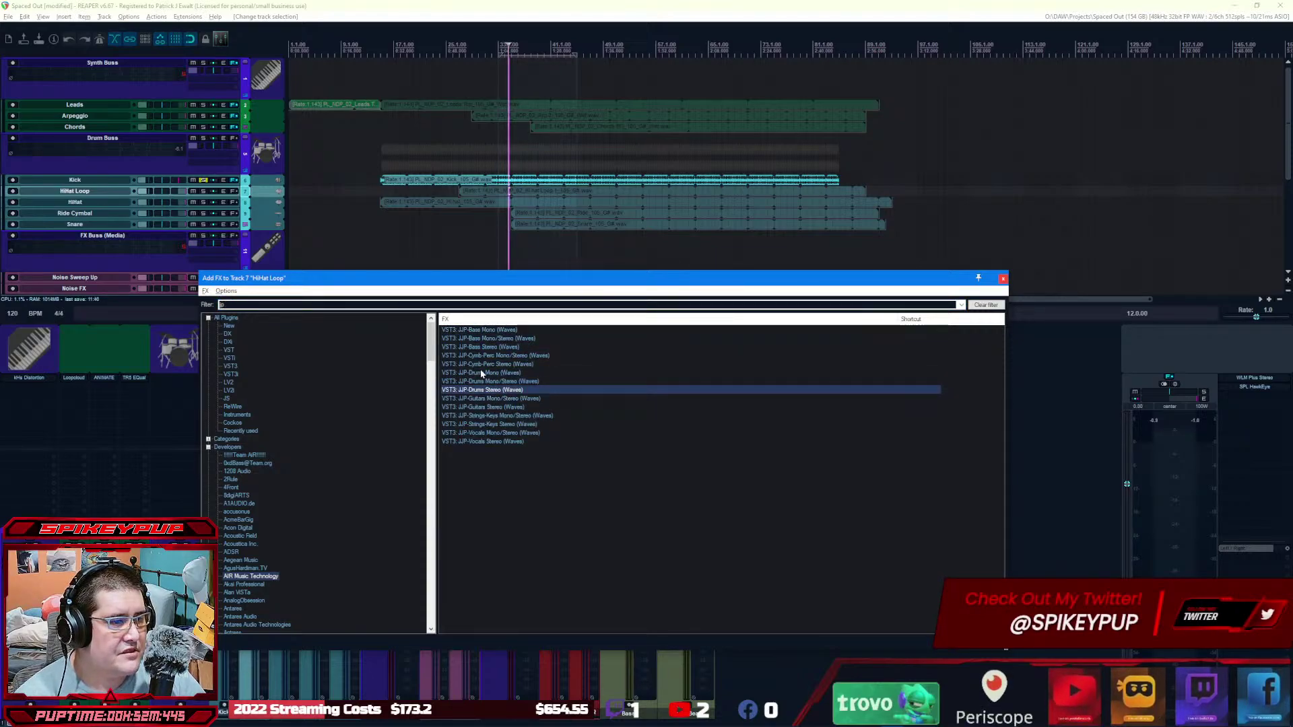
key(Return)
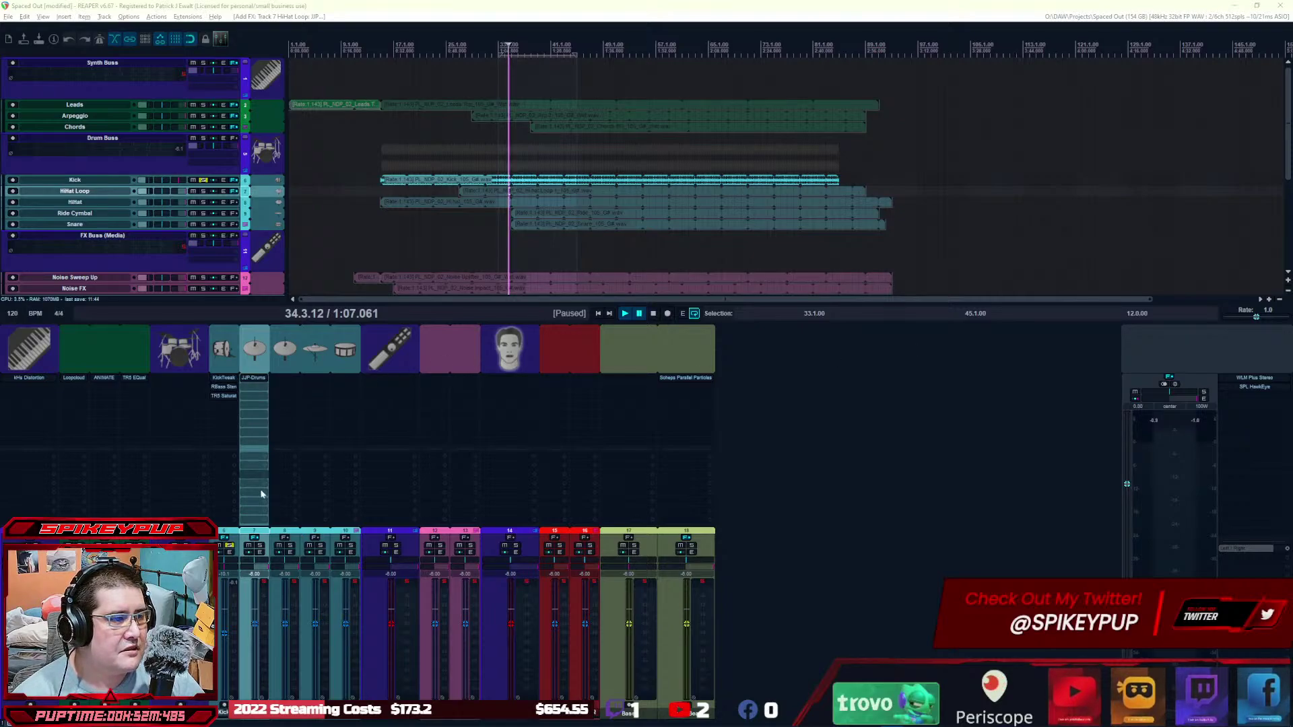
Step: Solo the HiHat Loop track instead of the Kick and resume looped playback
click(261, 546)
click(230, 545)
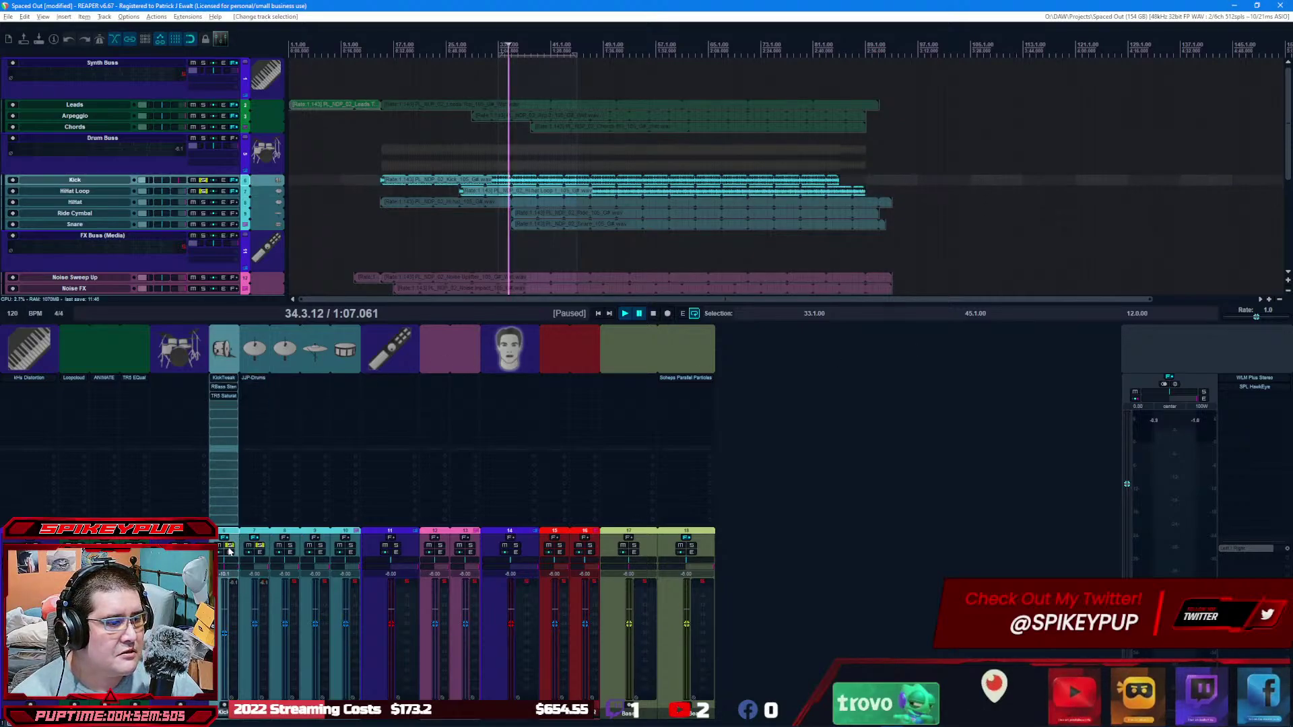
key(space)
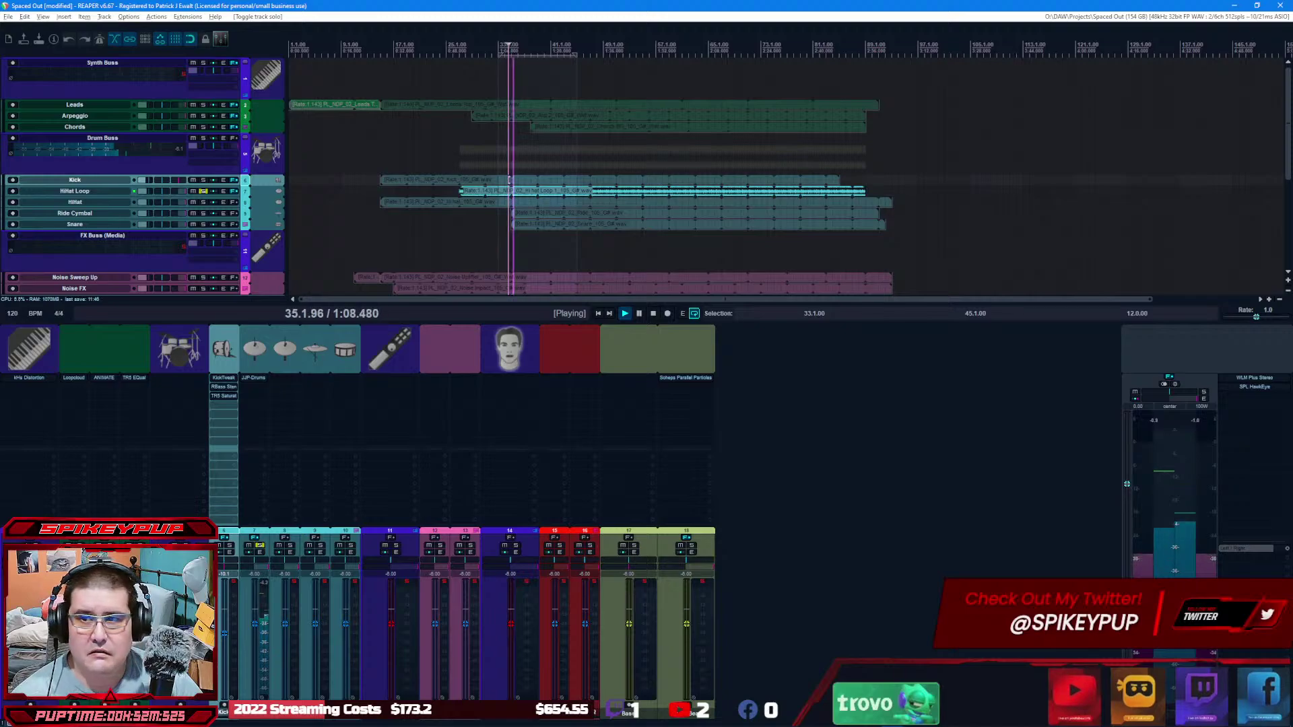
Step: Replace the JJP-Drums plugin on the HiHat Loop track with Waves JJP-Cymb-Perc Stereo
click(253, 377)
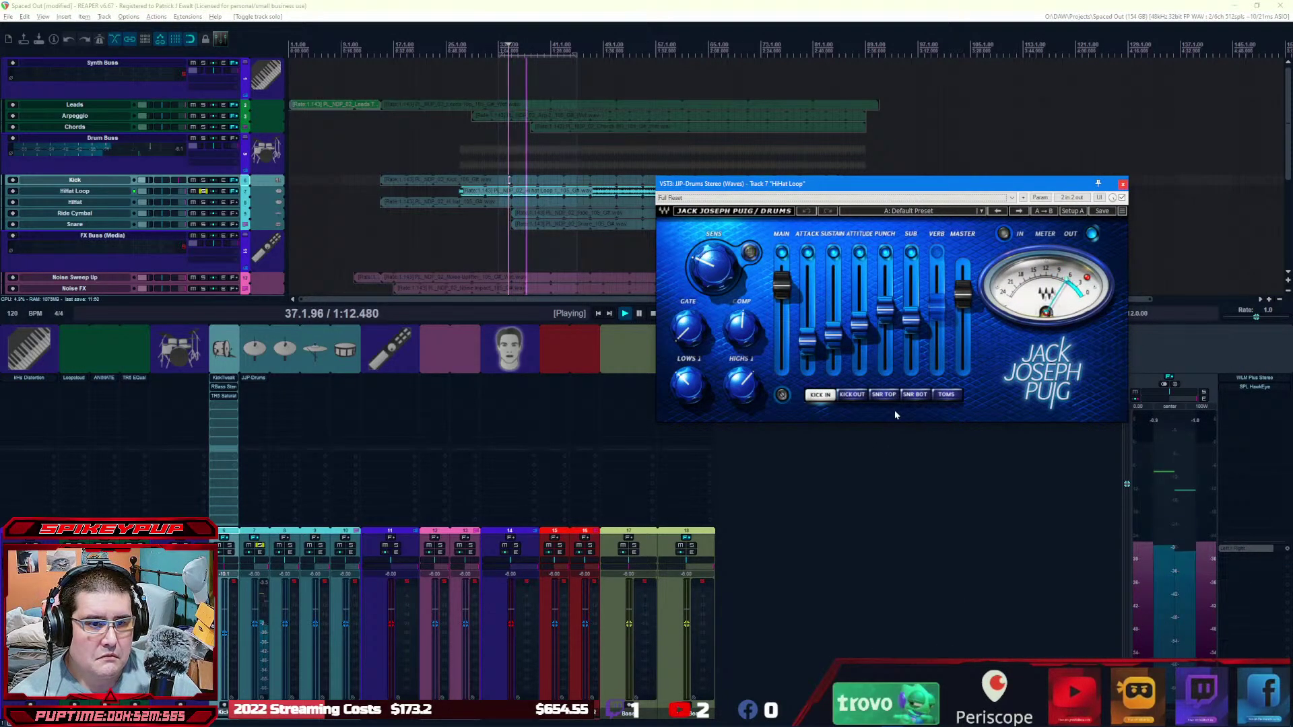
click(230, 403)
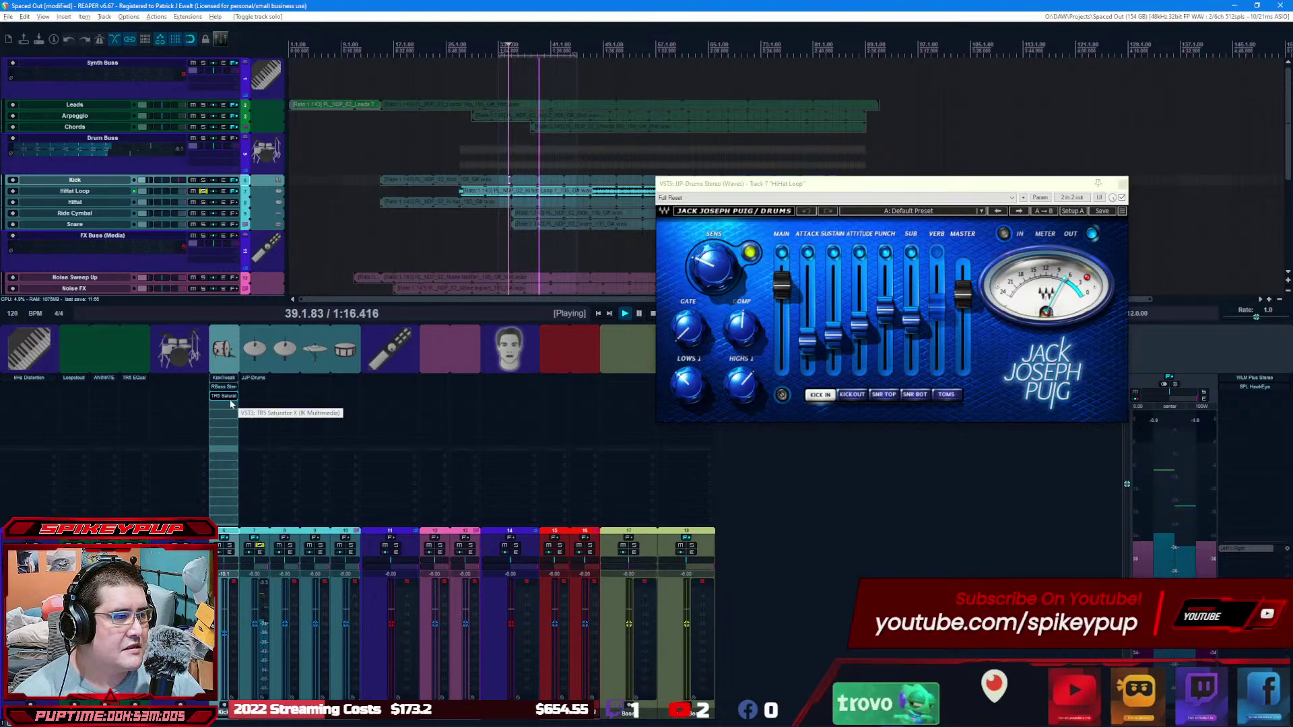
right_click(231, 403)
right_click(257, 381)
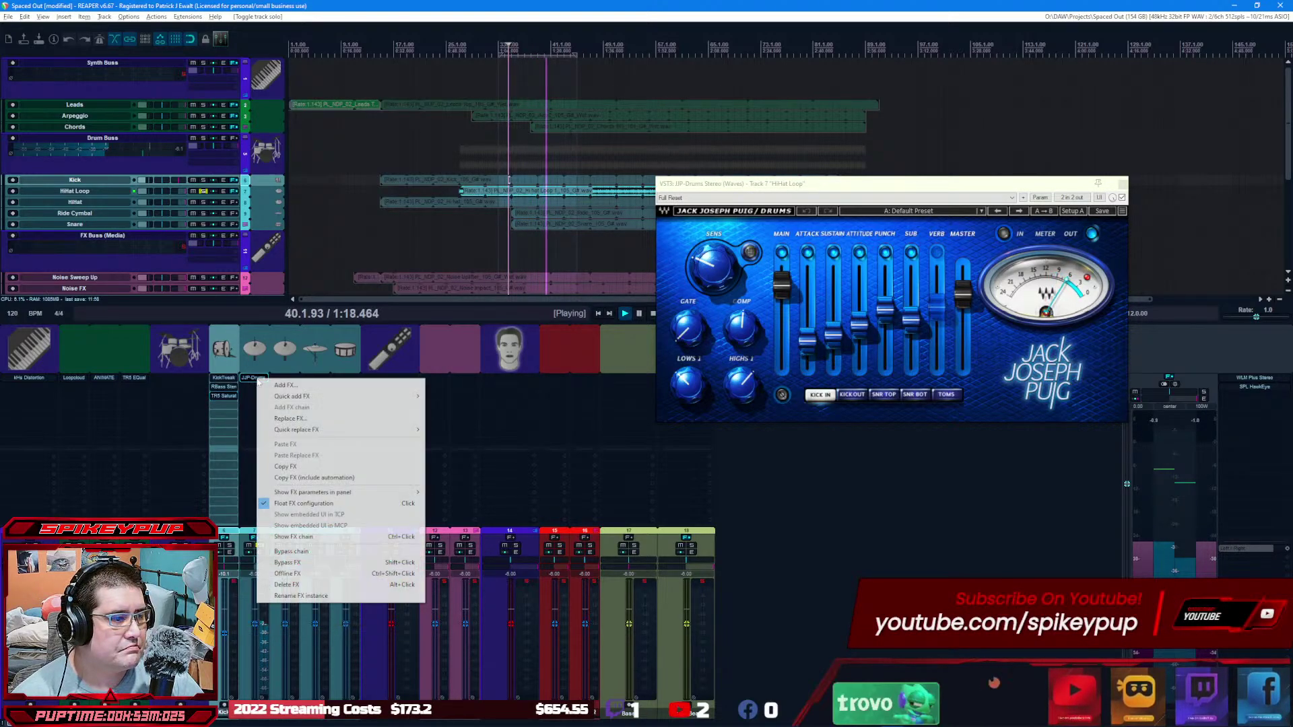
click(276, 418)
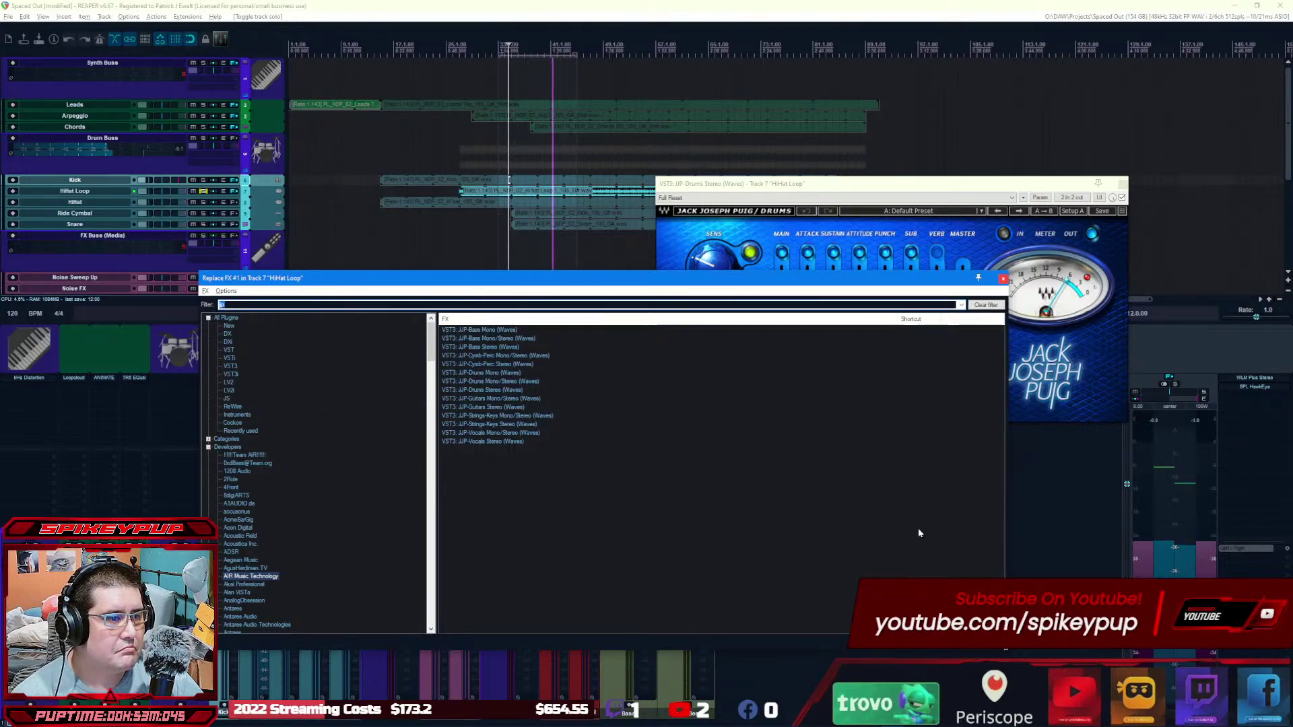
double_click(488, 365)
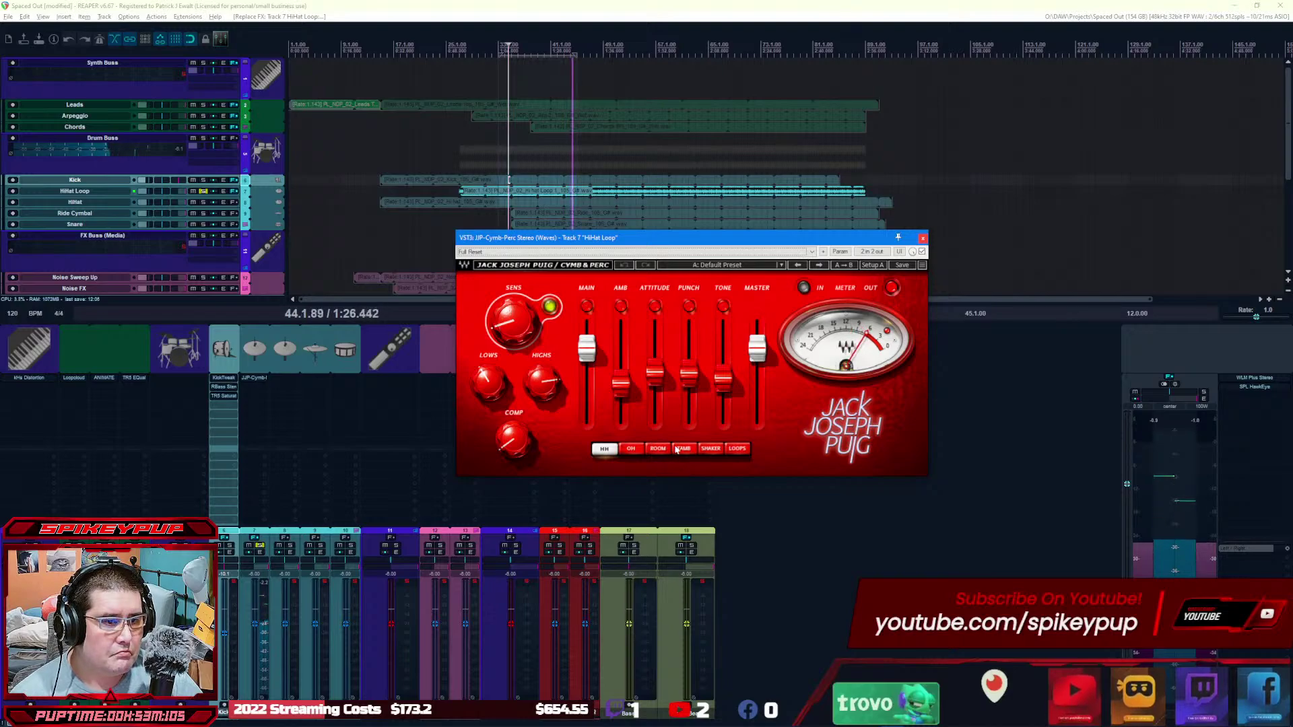
Step: Keep the JJP-Cymb-Perc in HH mode, try the first HH preset, settle on POP HAT 1 and lower the Main fader slightly
click(605, 454)
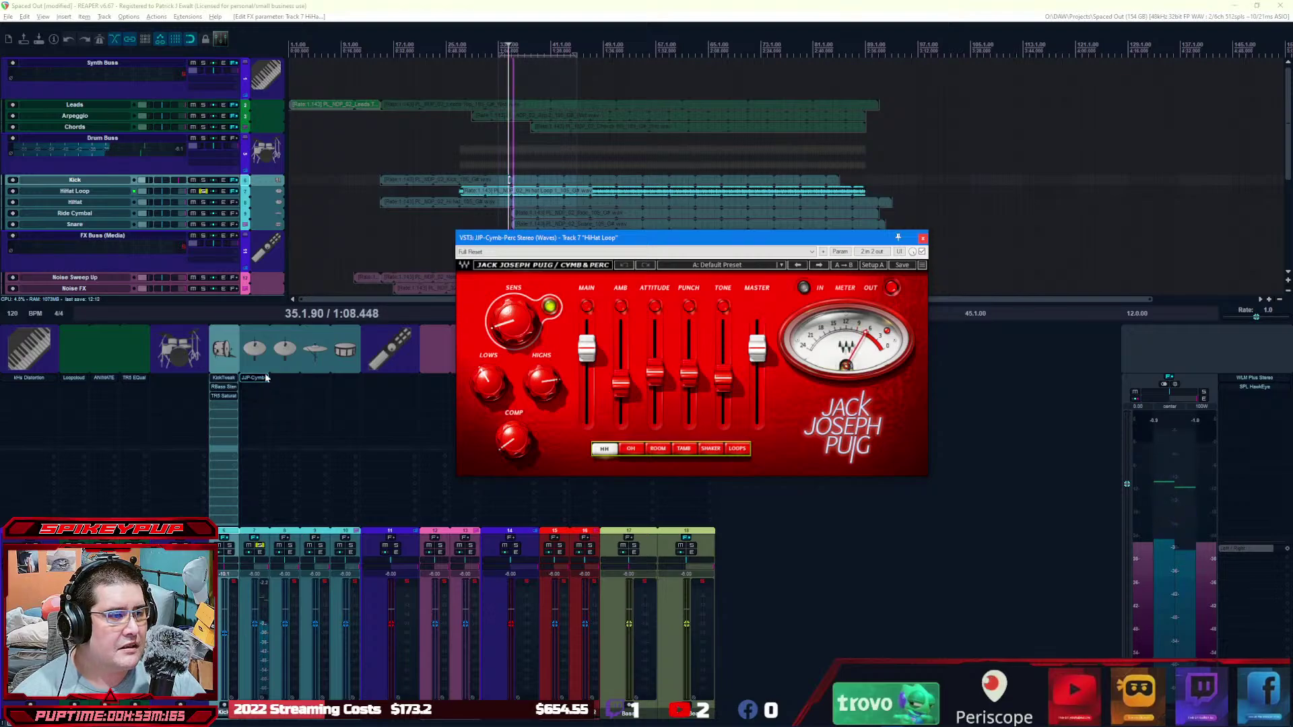
click(717, 265)
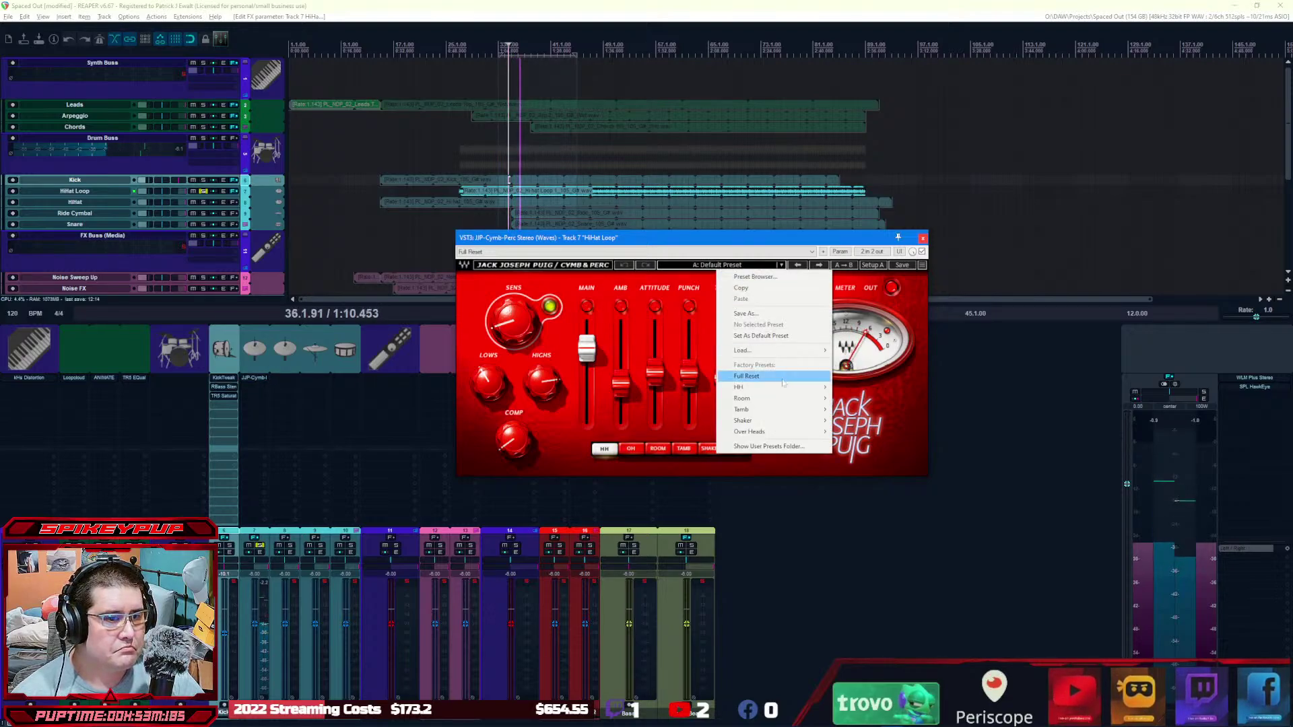
mouse_move(827, 387)
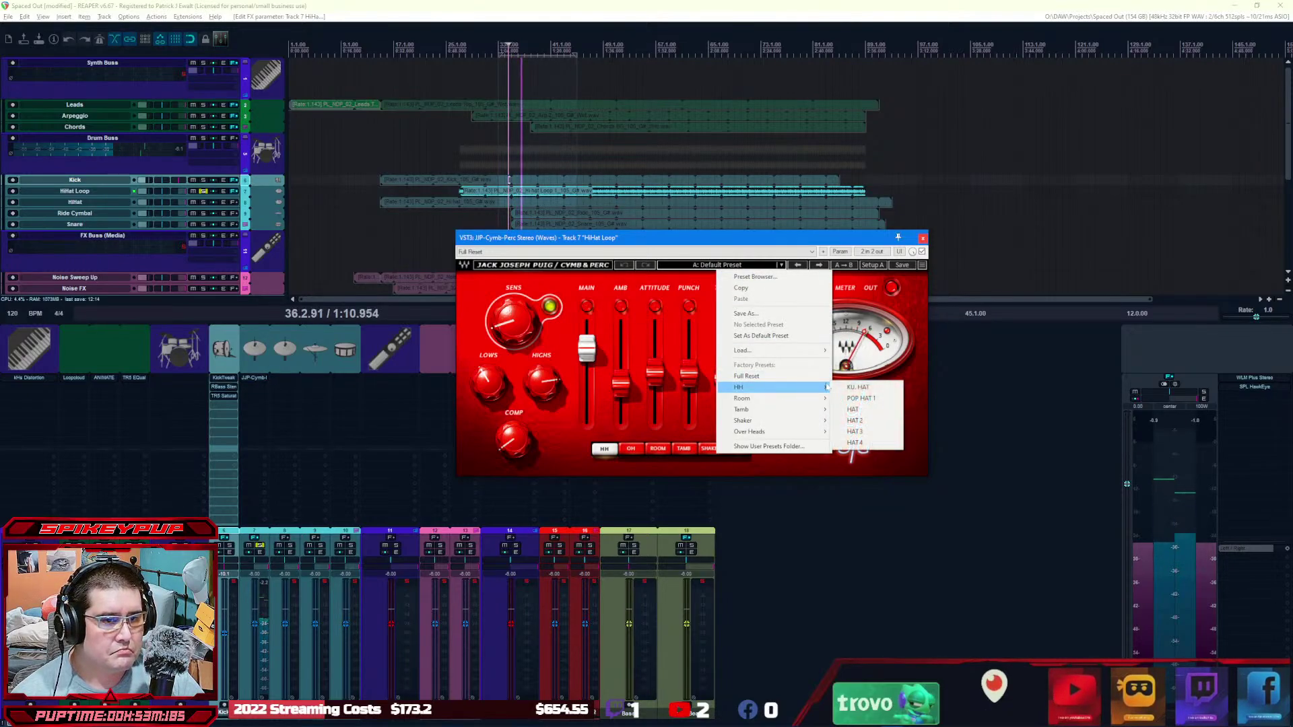
click(884, 389)
click(709, 265)
mouse_move(808, 387)
click(861, 398)
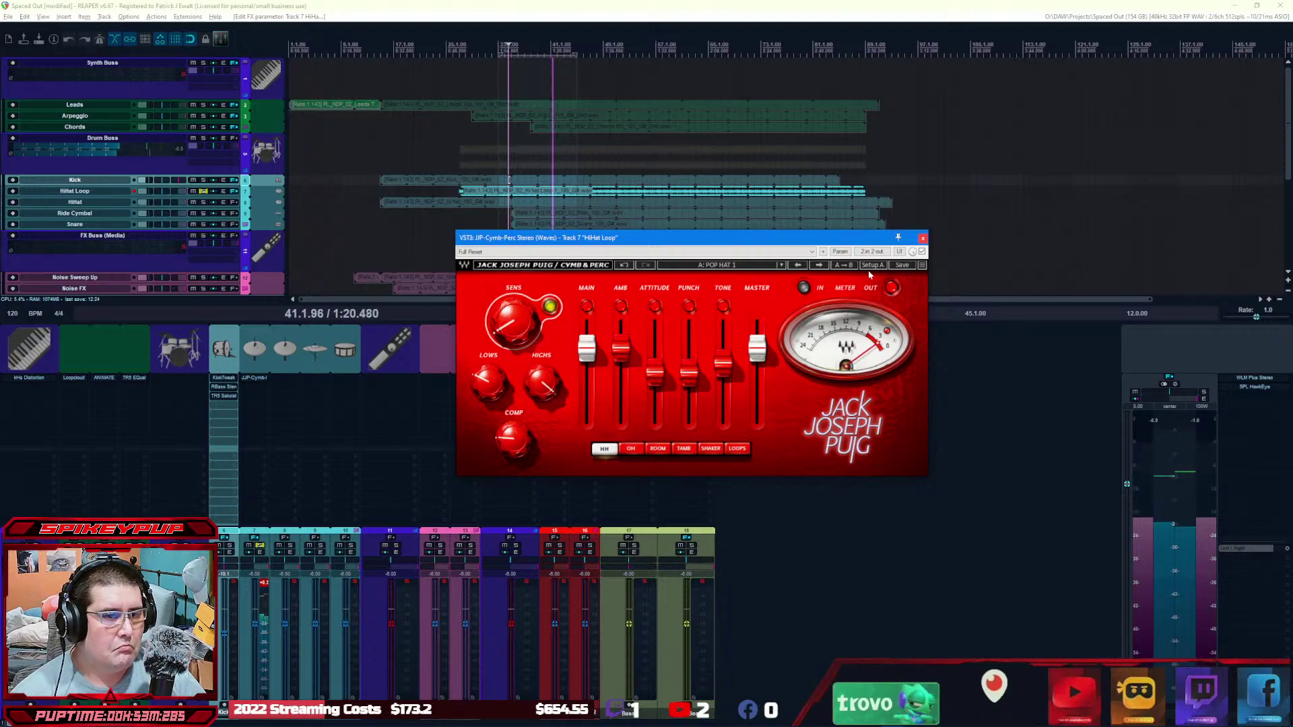
drag(588, 339, 591, 350)
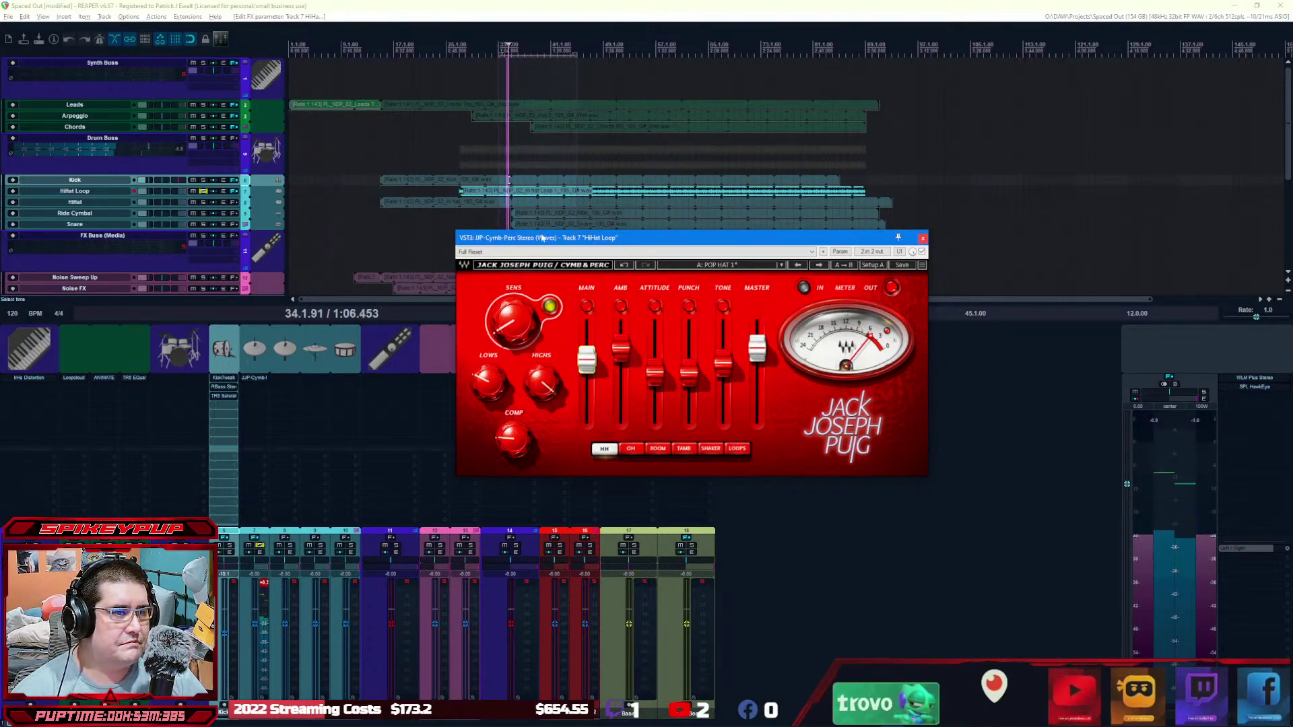
Step: Stop playback and normalize all media items separately to a true peak of -12 dB
drag(543, 231, 577, 460)
click(652, 313)
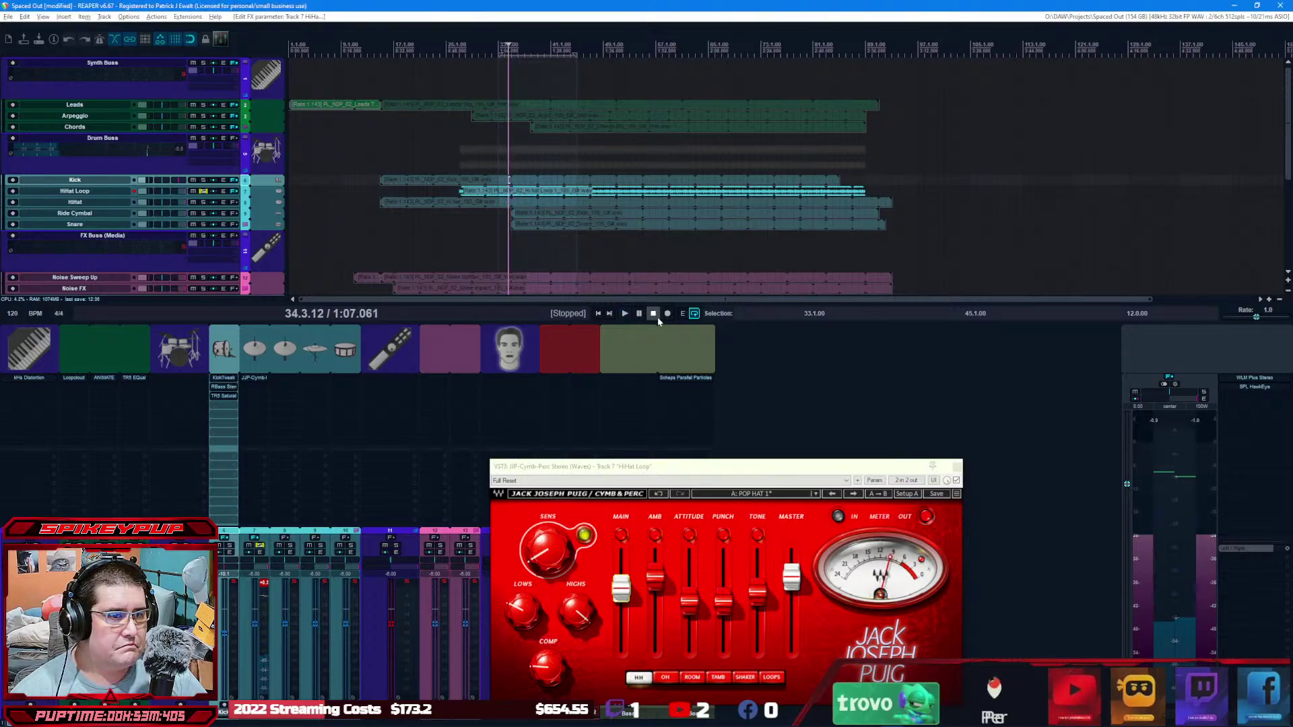
scroll(666, 192, up, 3)
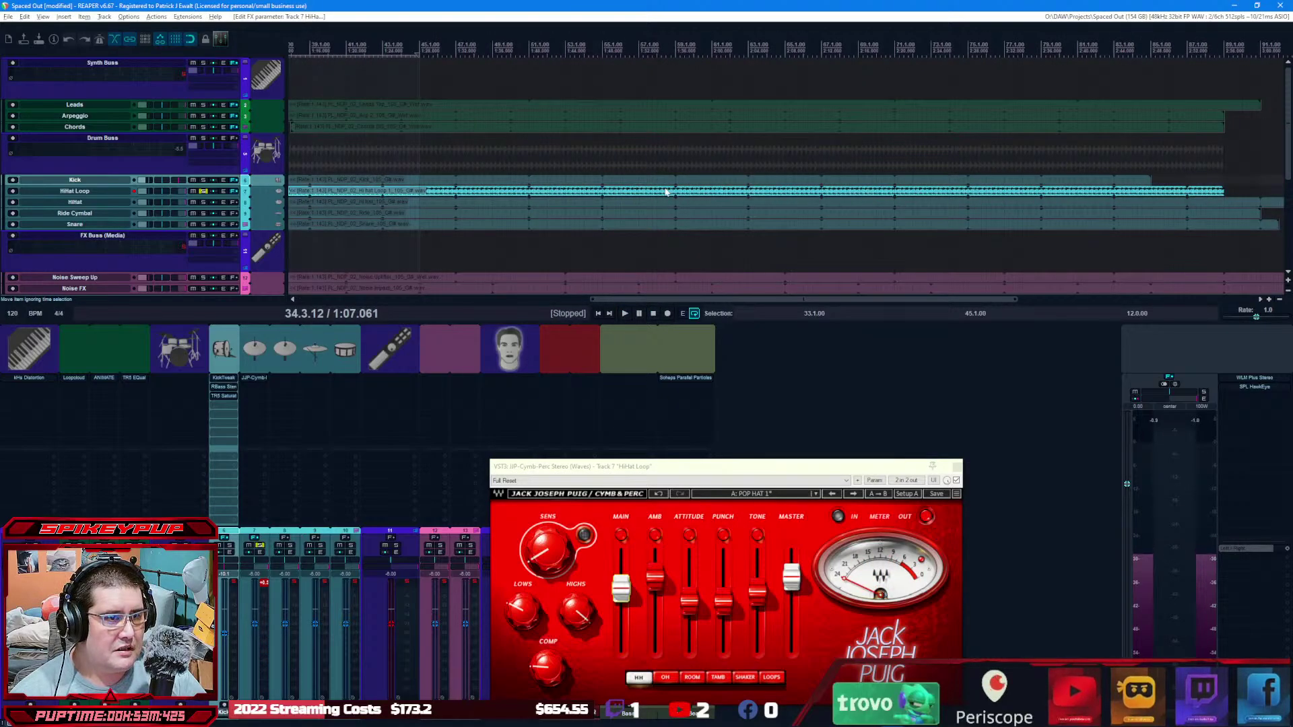
click(666, 191)
right_click(666, 192)
mouse_move(885, 262)
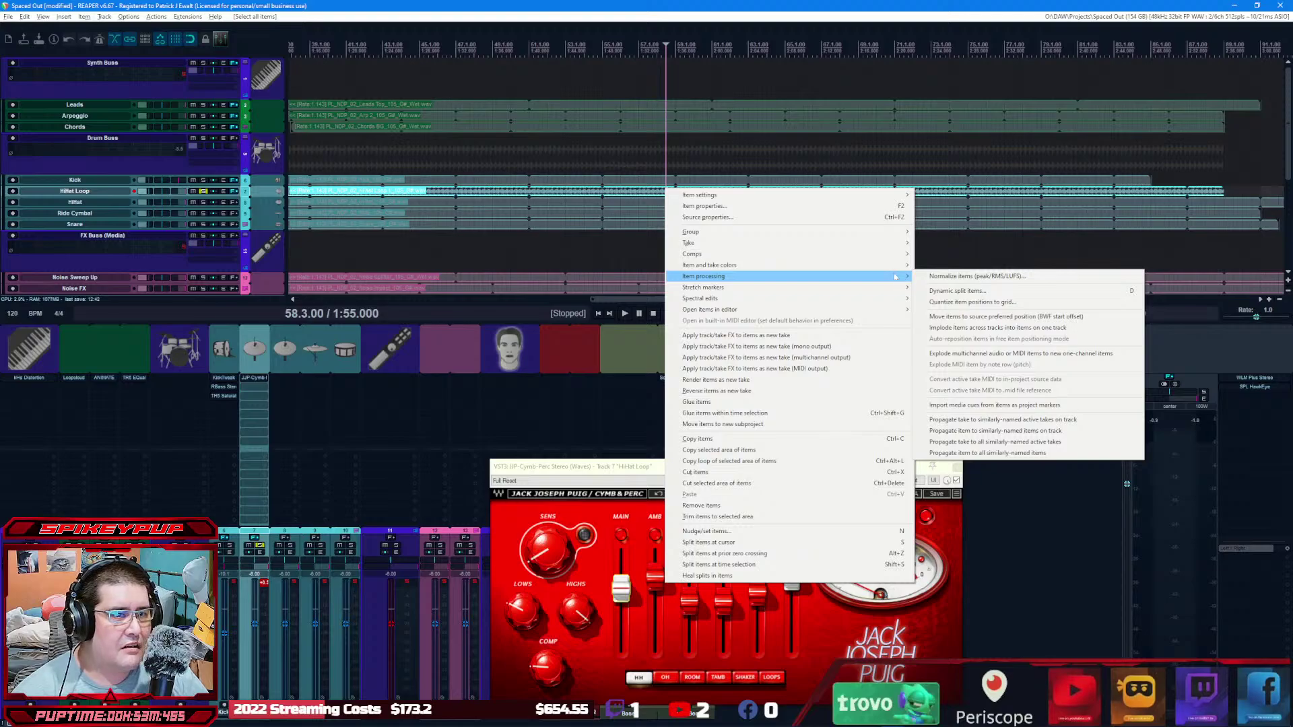
click(973, 276)
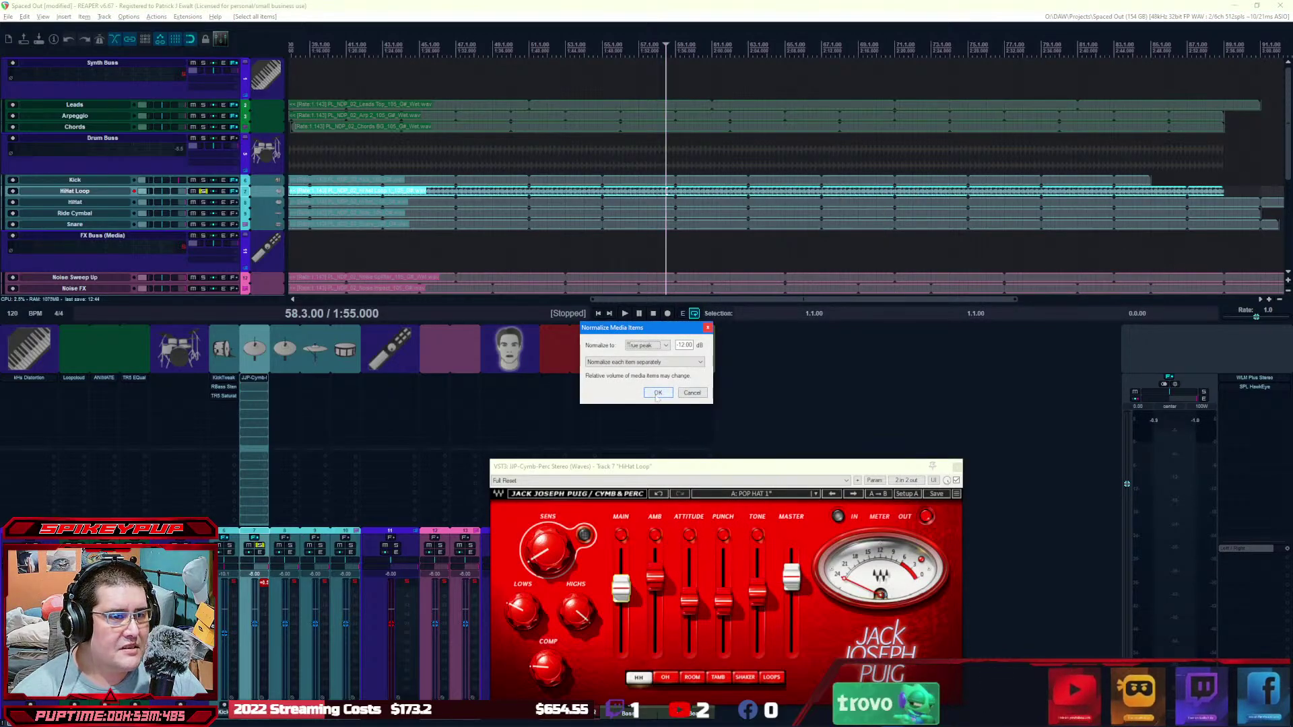
click(658, 393)
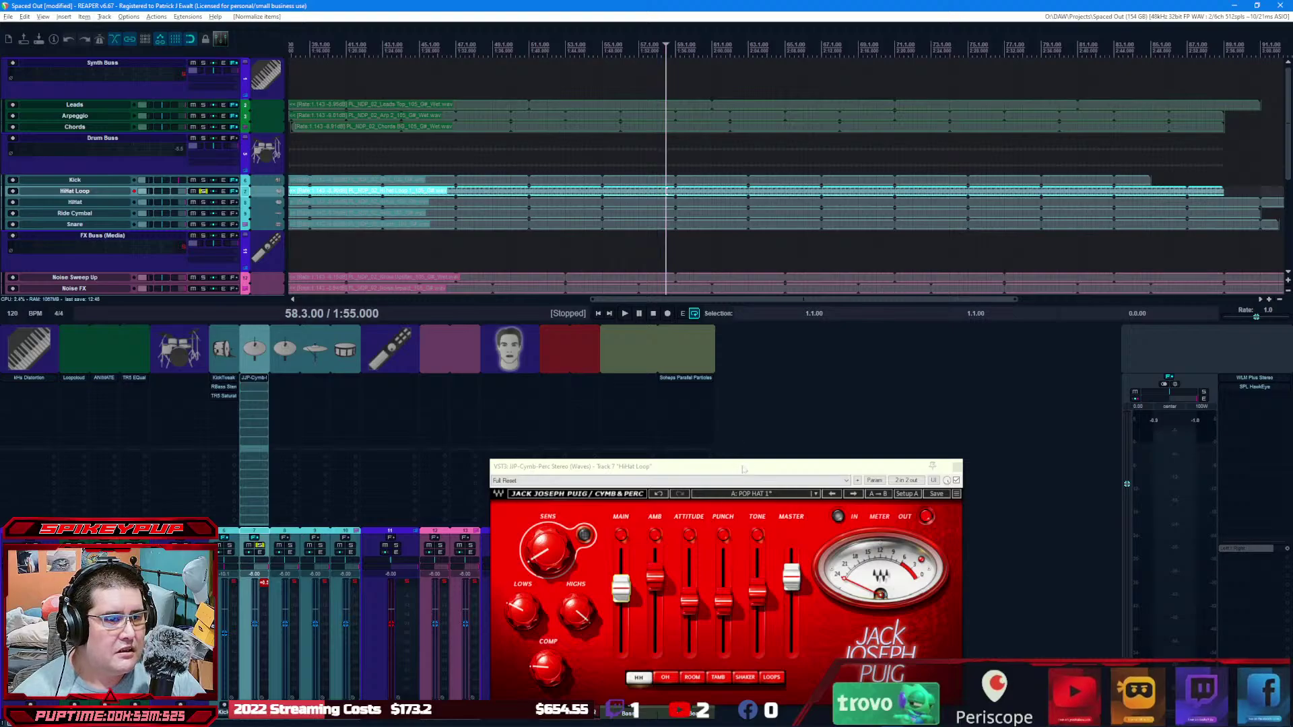
Step: Raise the JJP-Cymb-Perc Main fader slightly during playback and clear the HiHat Loop track's clip indicator
drag(742, 468, 793, 180)
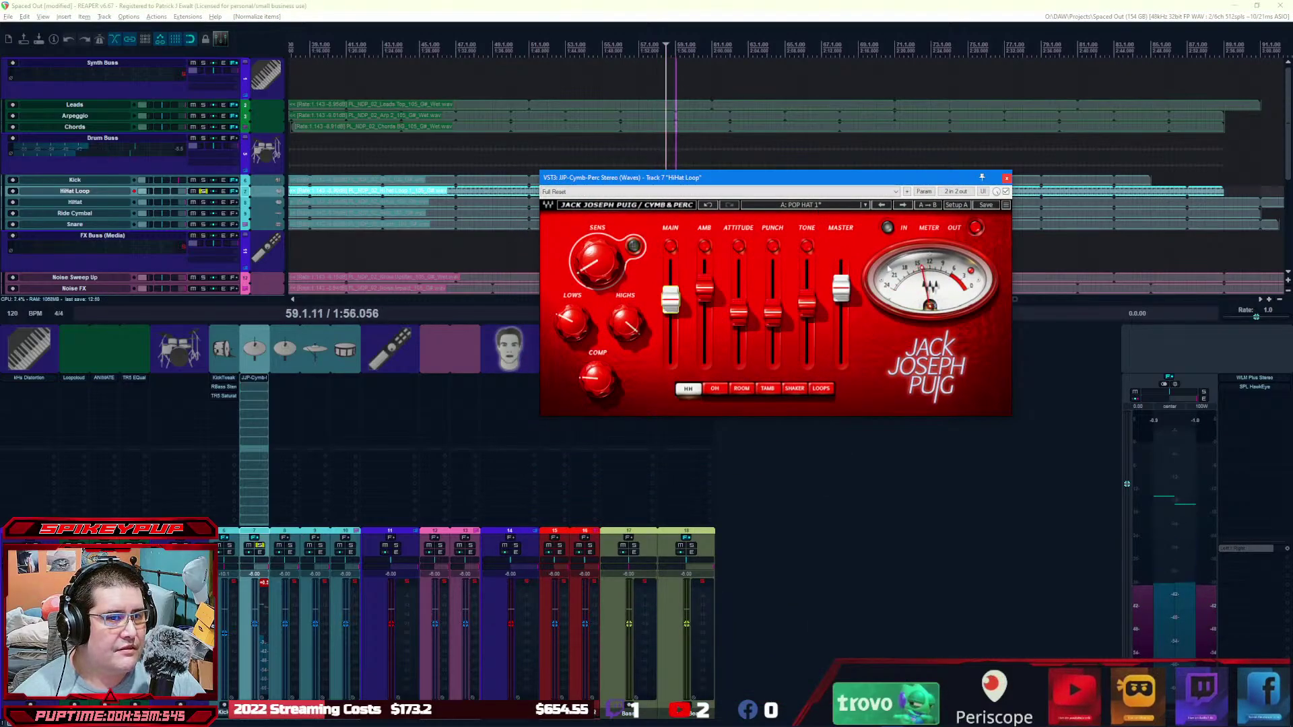
click(670, 299)
key(Return)
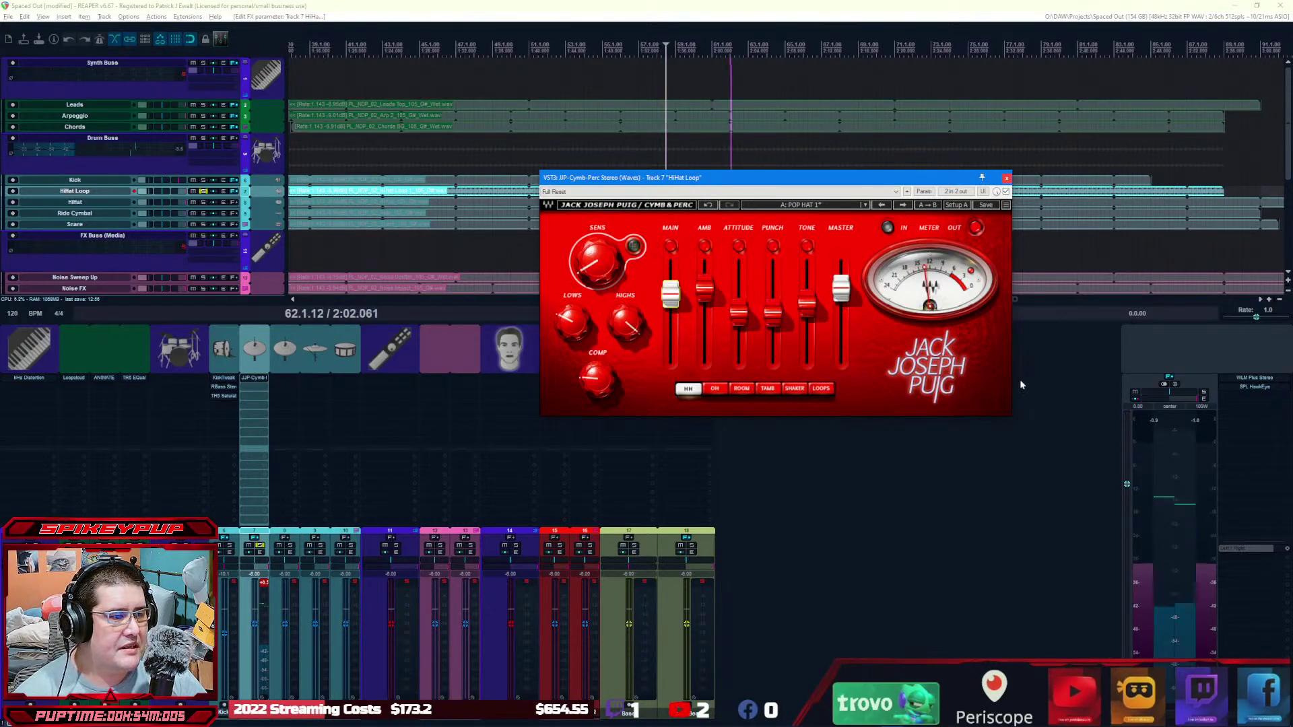
scroll(267, 598, down, 2)
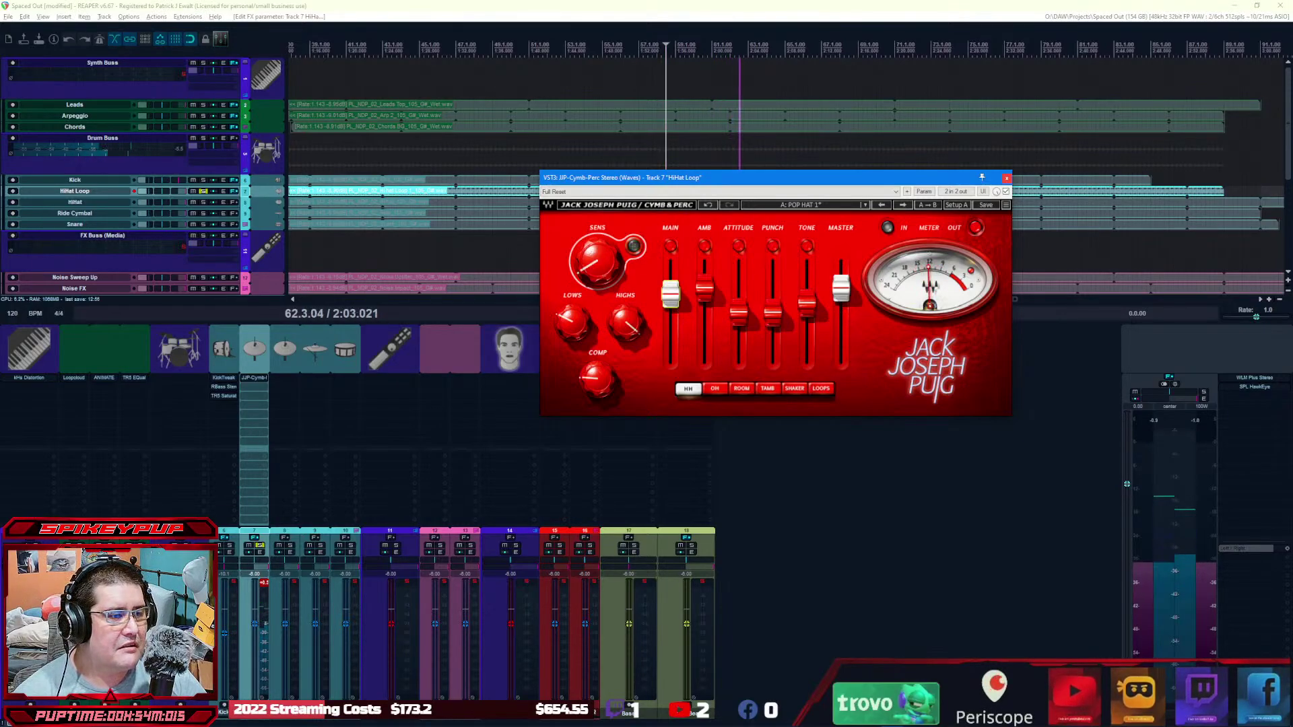
click(267, 591)
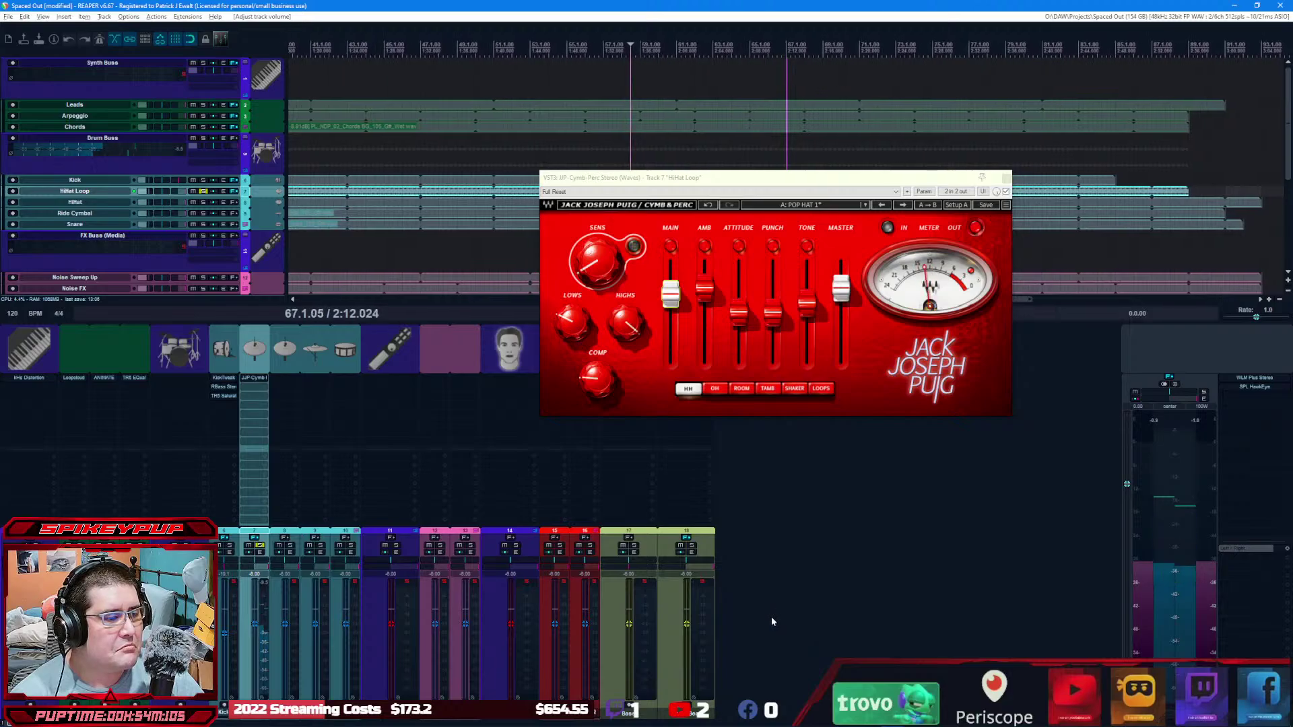
Step: Select all tracks, set their volume to 0 dB with the ReaConsole command V0, close the plugin and stop playback
key(ctrl+a)
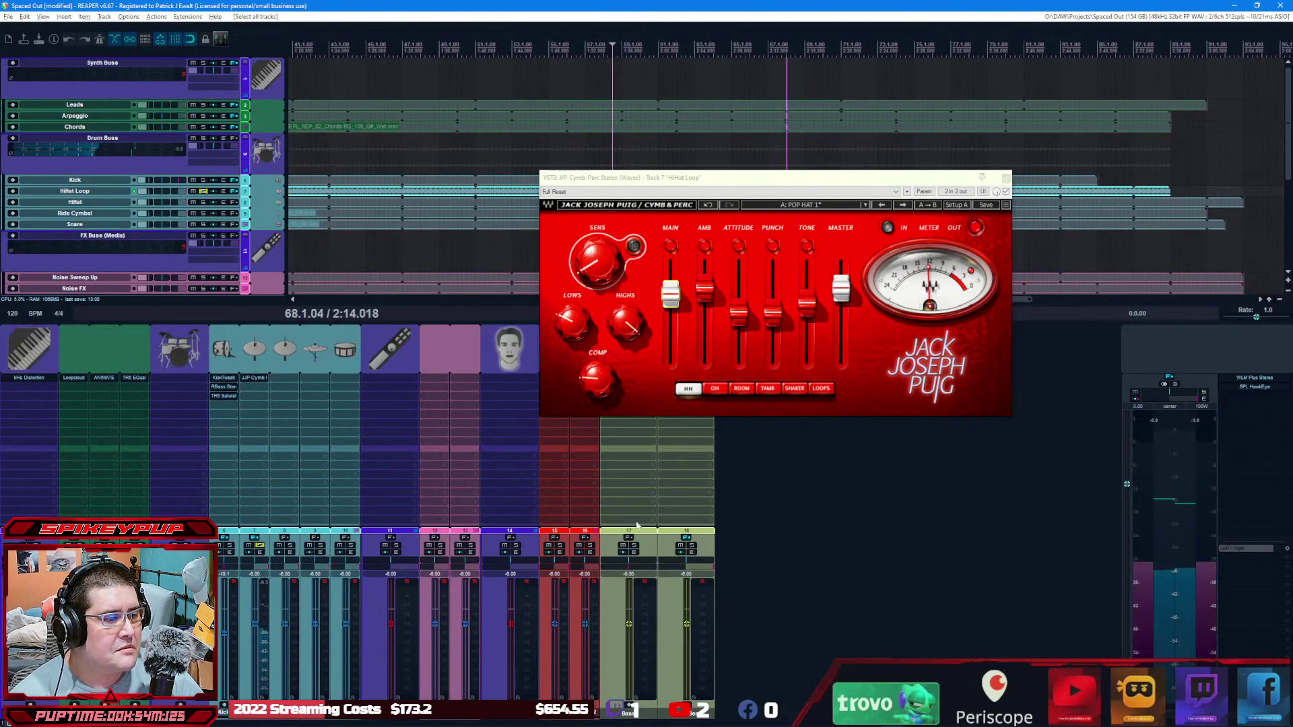
text(cv0)
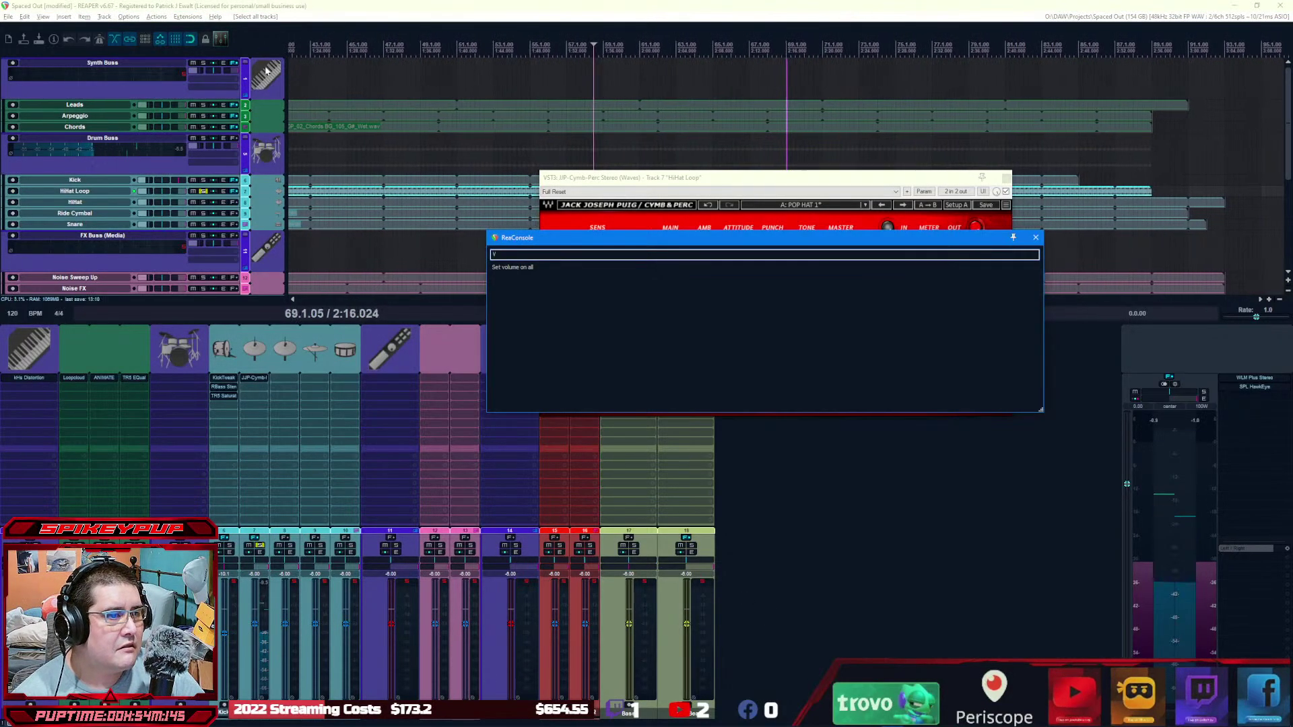
key(Return)
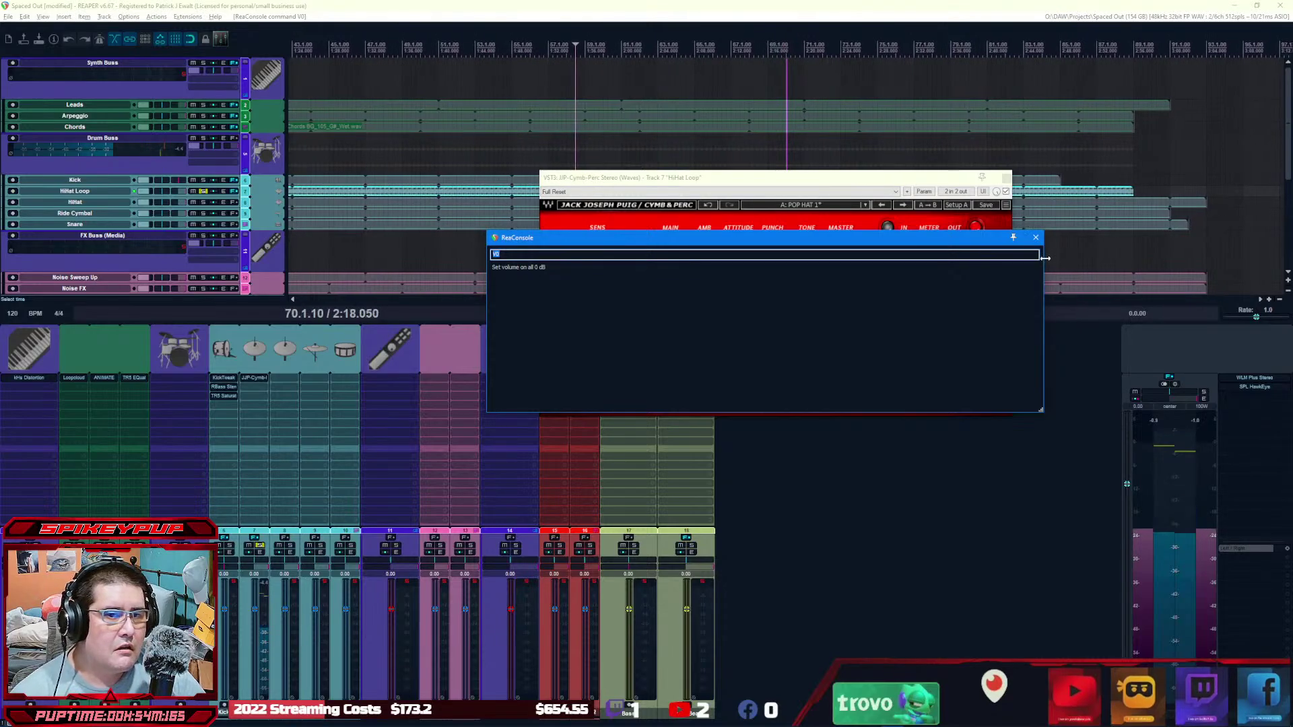
key(Escape)
key(Escape)
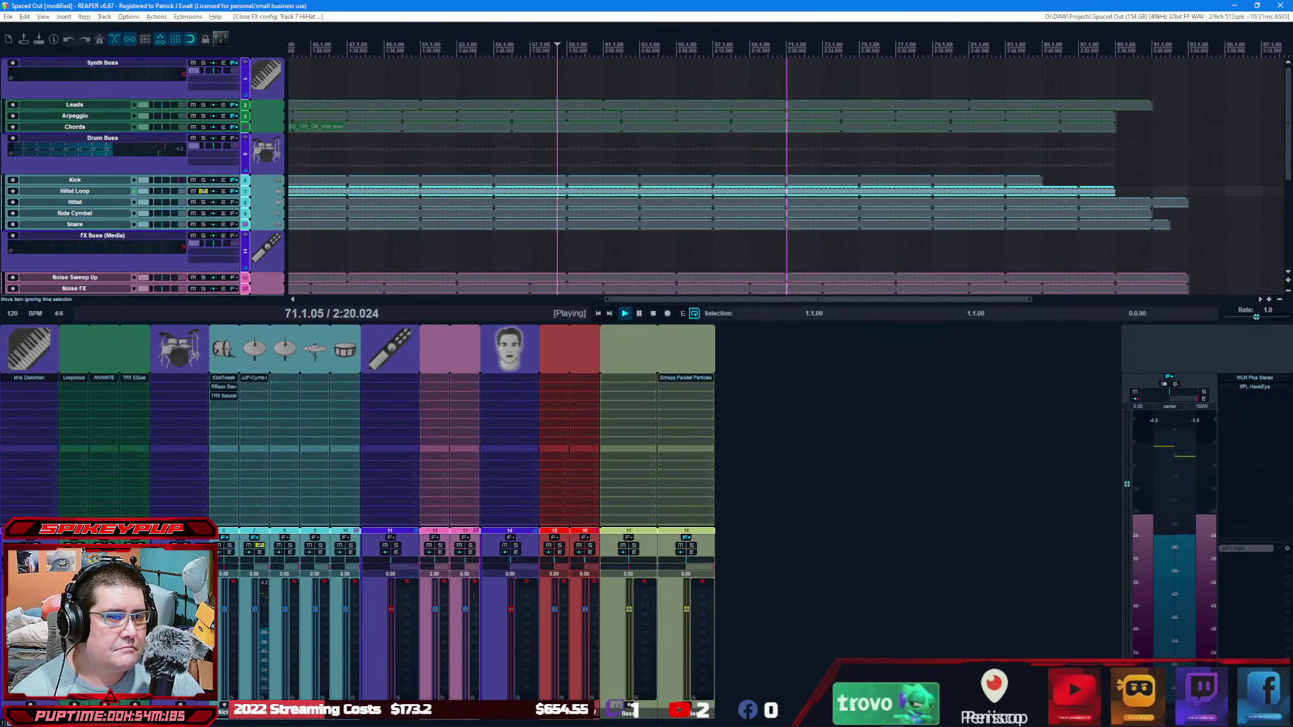
click(653, 313)
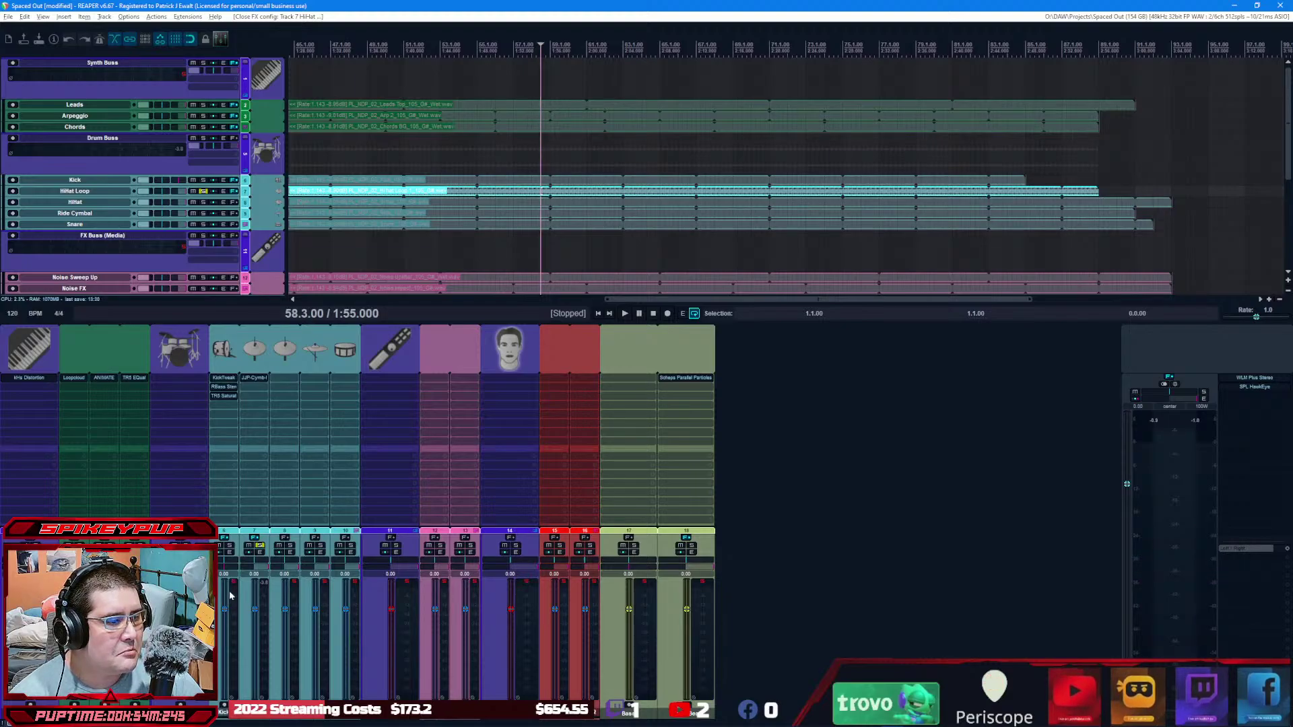
Step: Solo the Kick track instead of the HiHat Loop, start playback and lower the Kick's volume
ctrl+click(229, 546)
ctrl+click(260, 547)
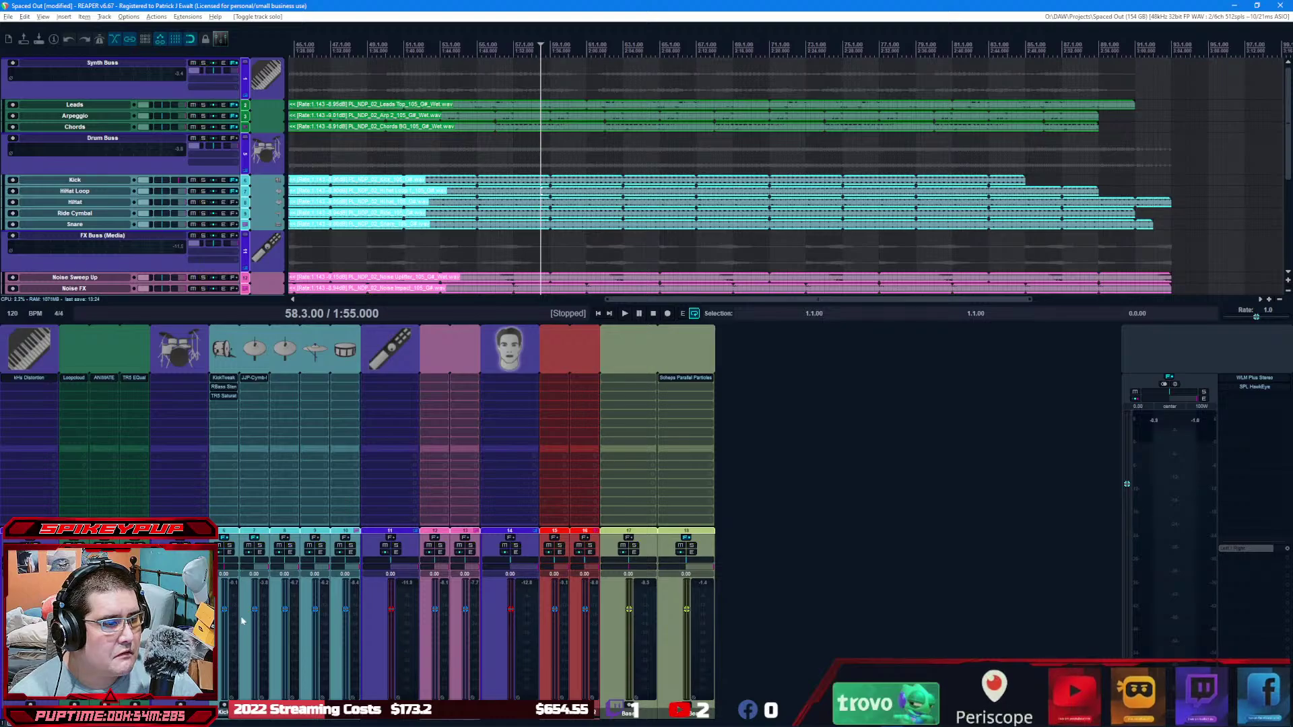
ctrl+click(230, 547)
key(Escape)
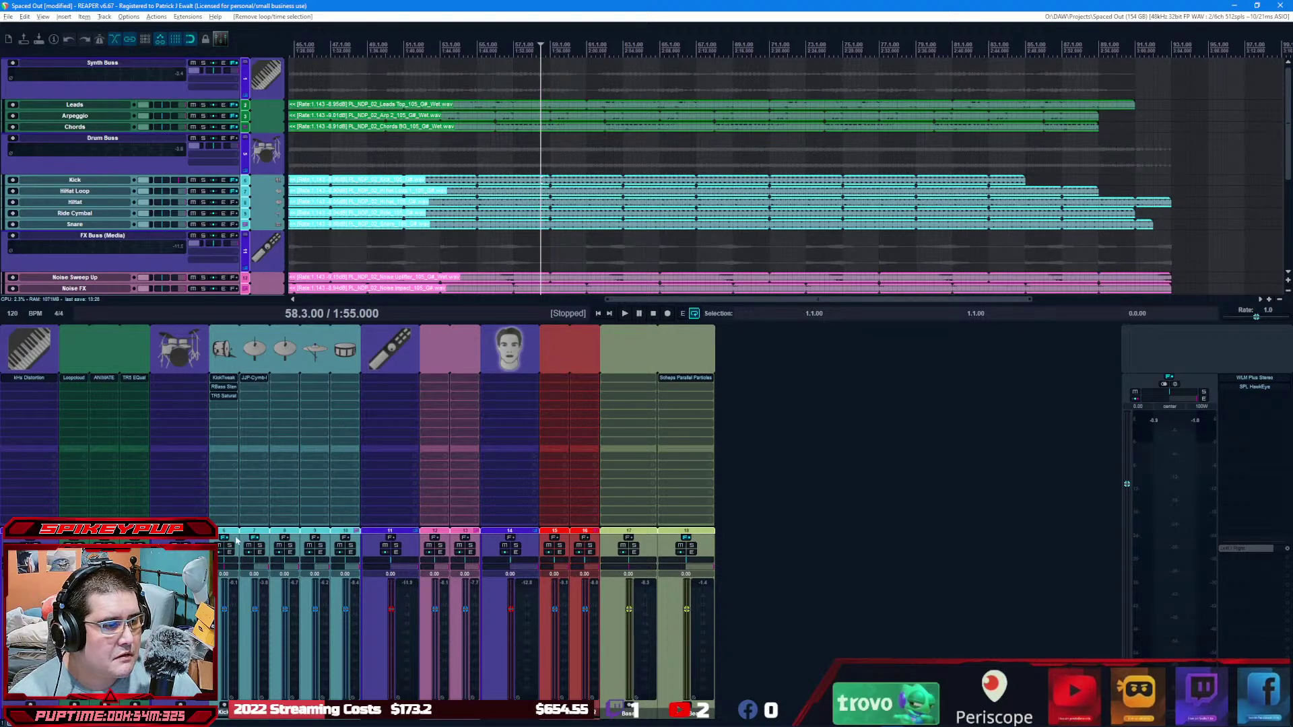
click(232, 552)
click(230, 546)
key(space)
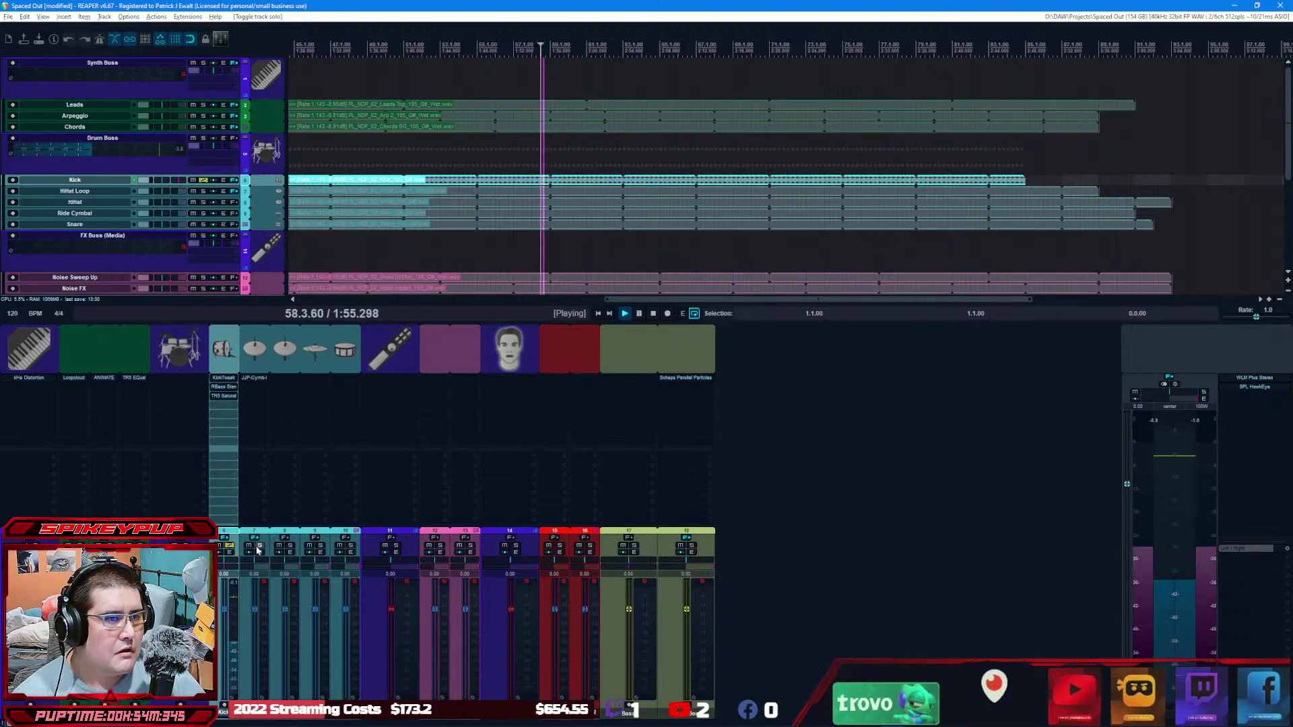
click(226, 614)
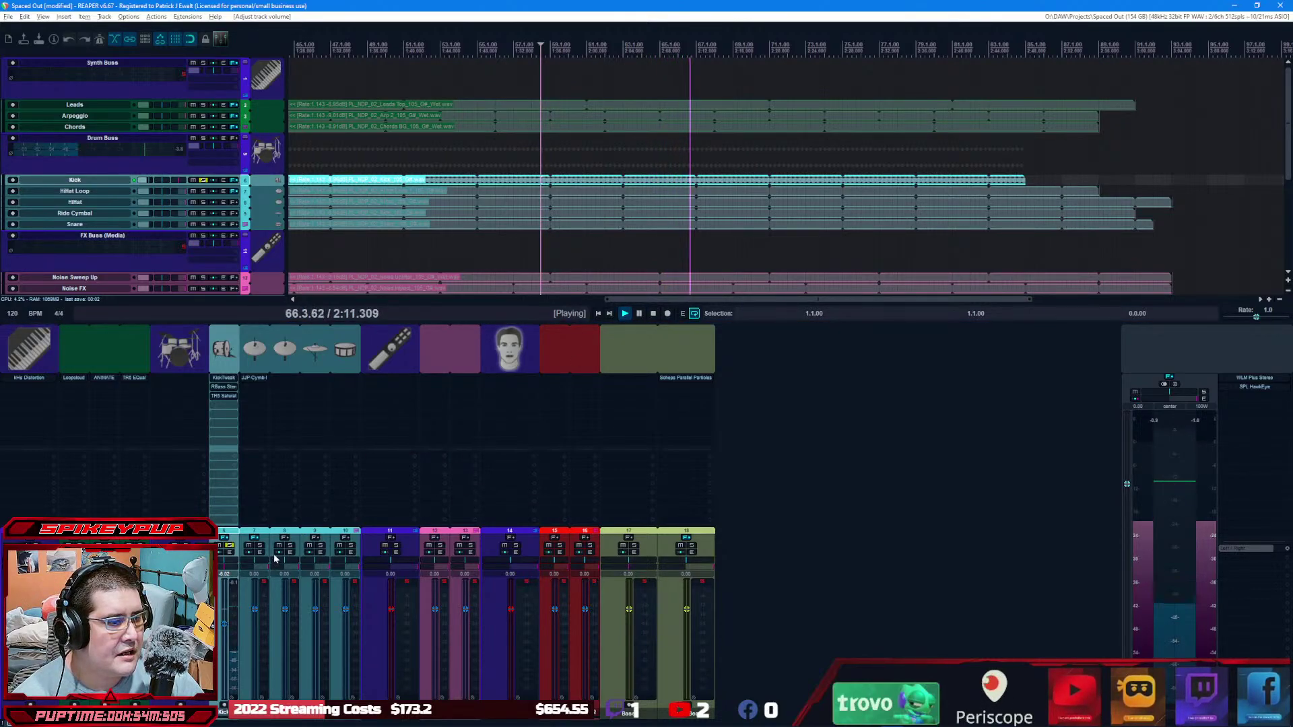
Step: Copy JJP-Cymb-Perc from HiHat Loop to the HiHat and Ride Cymbal tracks and switch the Ride Cymbal instance to Room
click(269, 380)
drag(270, 382, 283, 377)
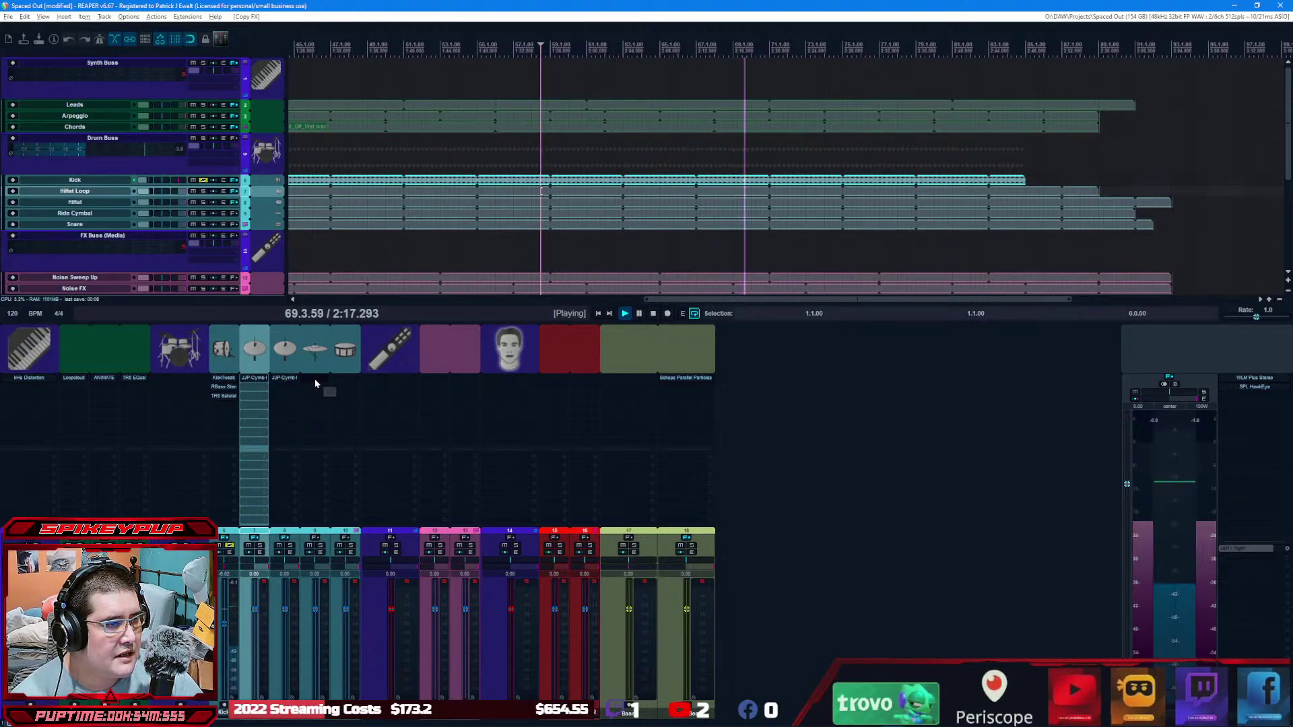
double_click(315, 384)
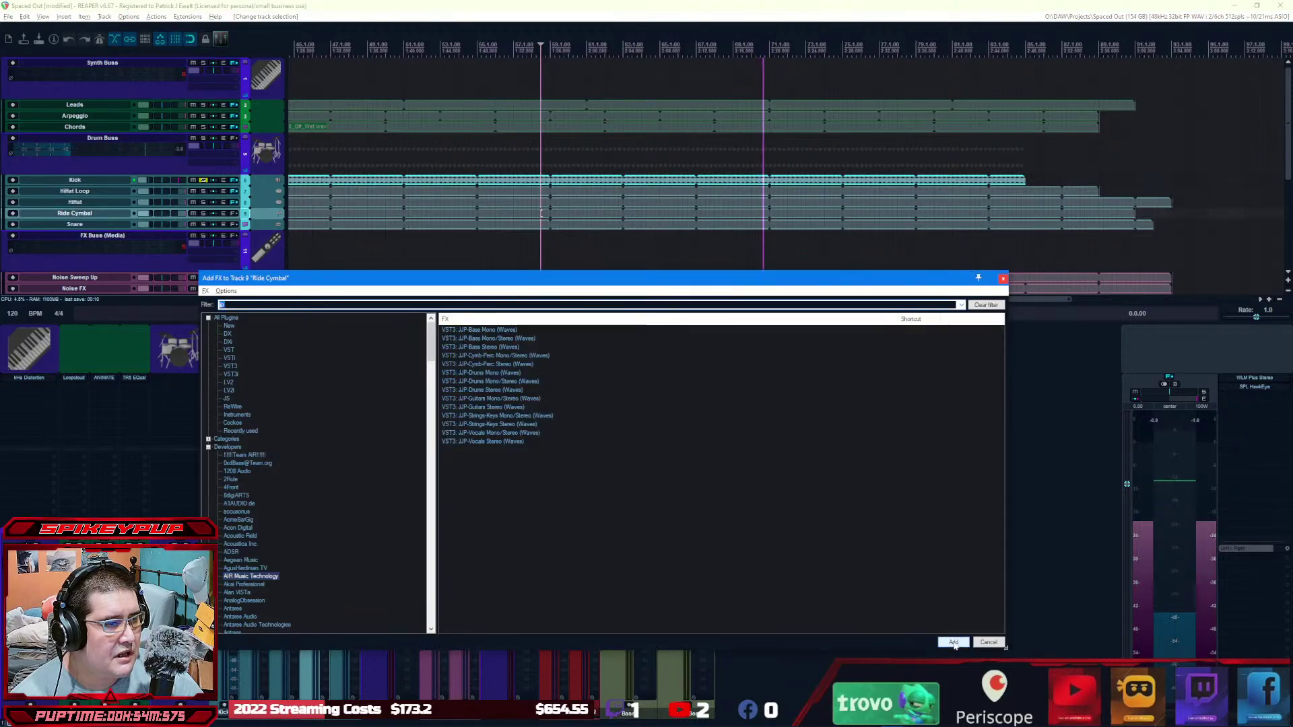
key(Escape)
drag(284, 378, 311, 383)
click(312, 382)
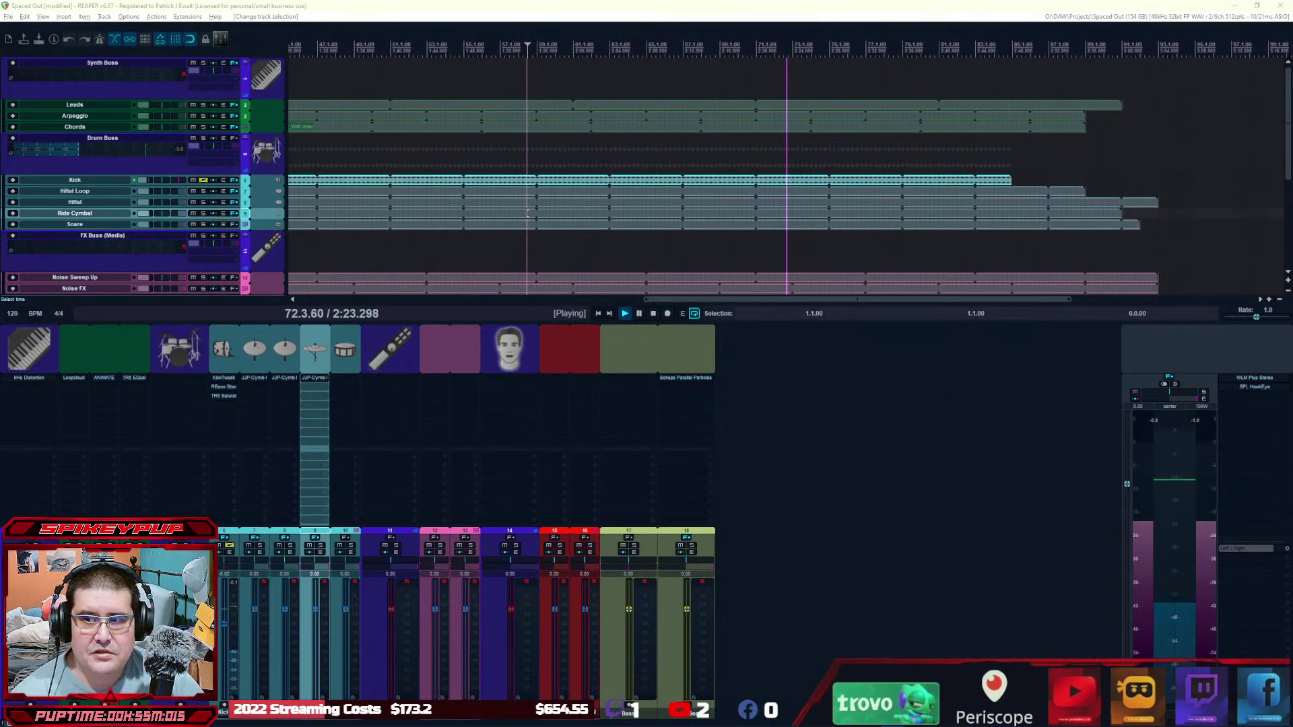
click(314, 378)
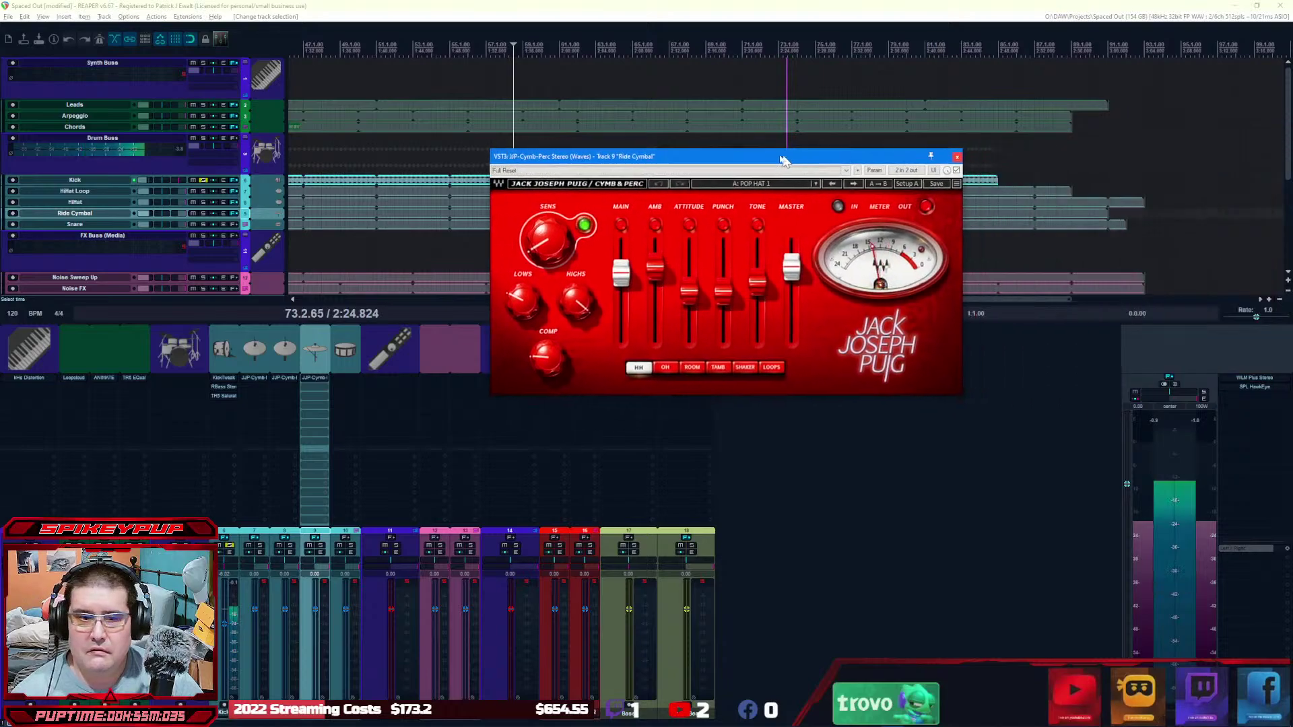
click(661, 368)
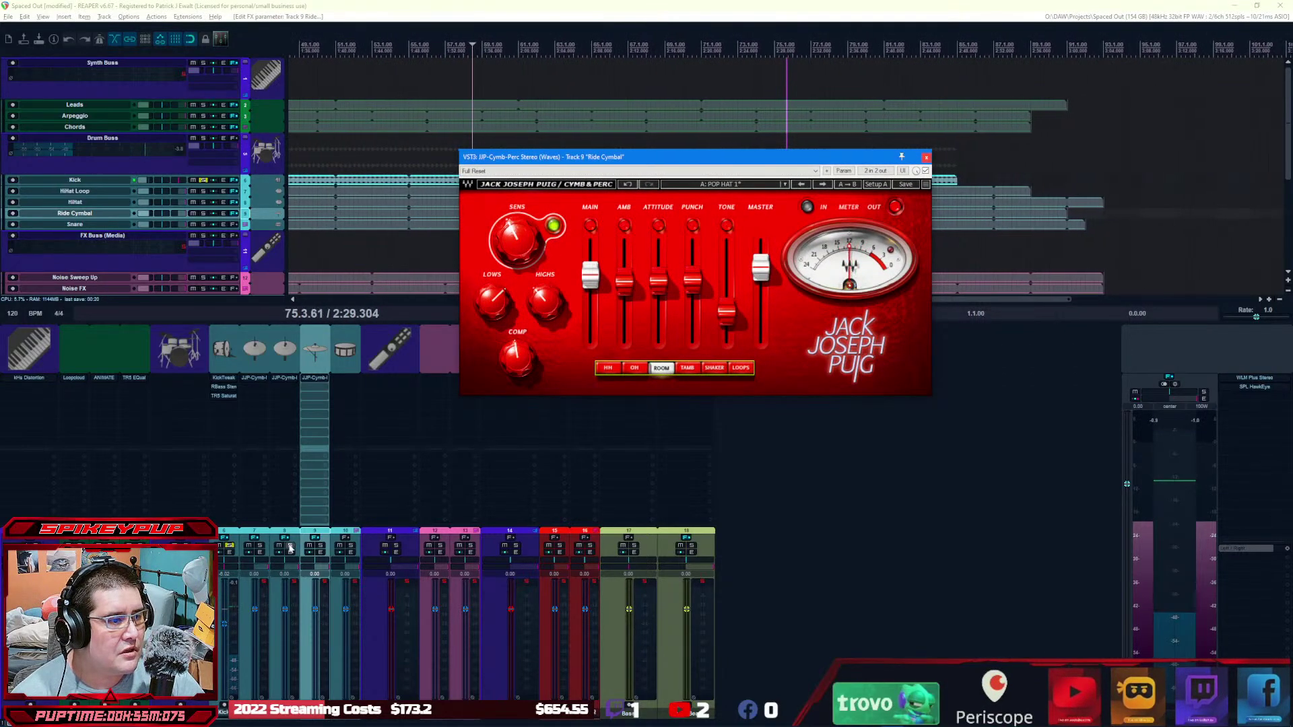
Step: Move the solo from the Kick to the Ride Cymbal track, raise its JJP-Cymb-Perc Tone fader during playback and close the plugin
click(290, 547)
click(232, 550)
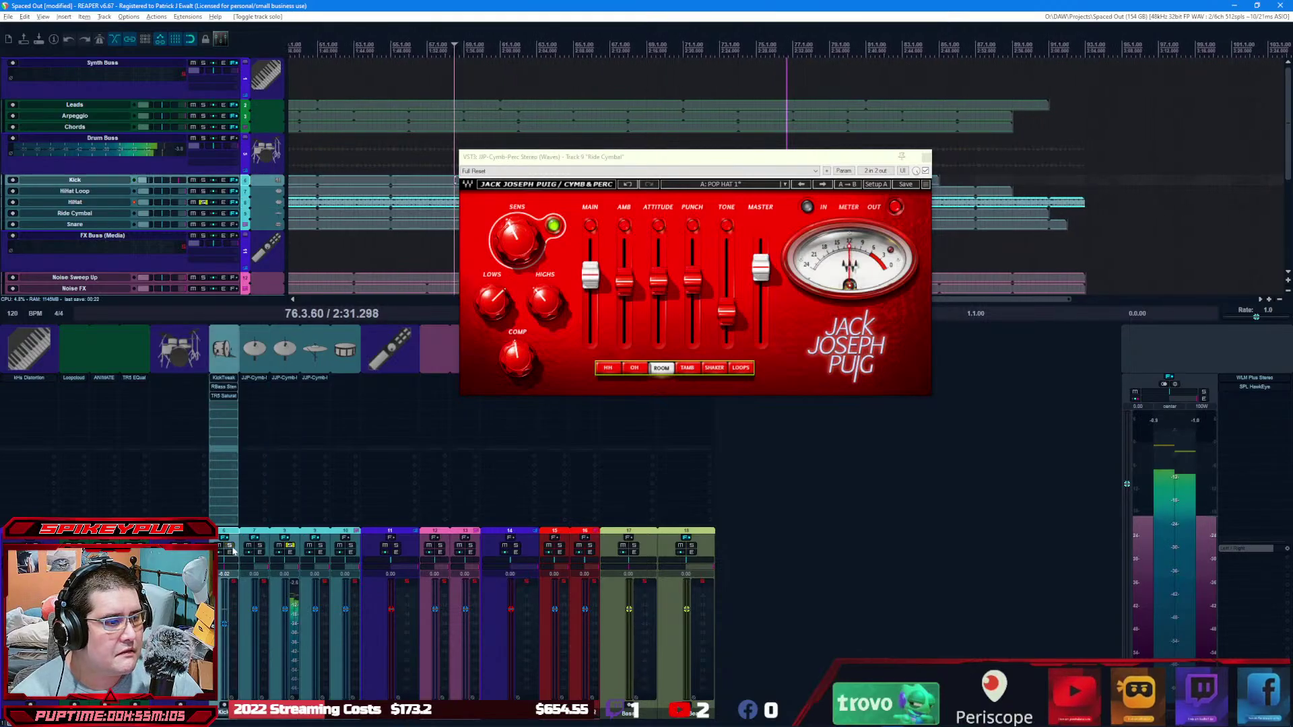
click(291, 546)
click(322, 550)
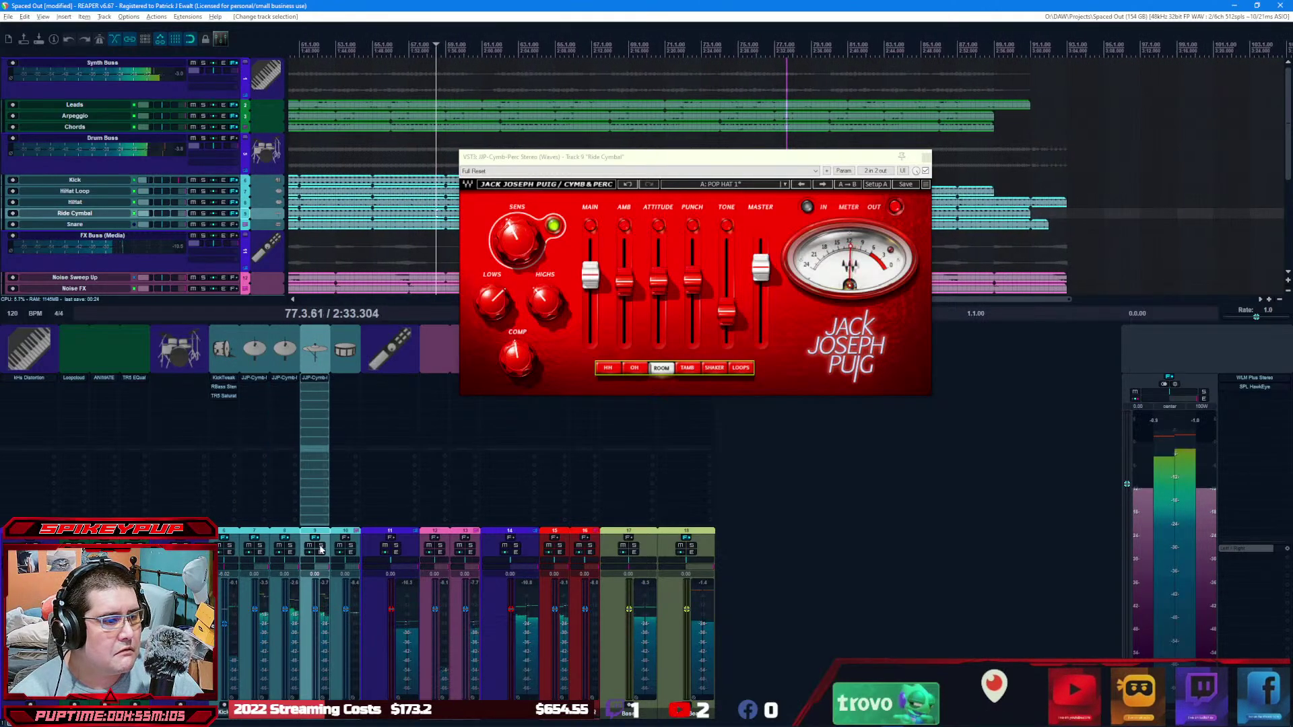
click(321, 547)
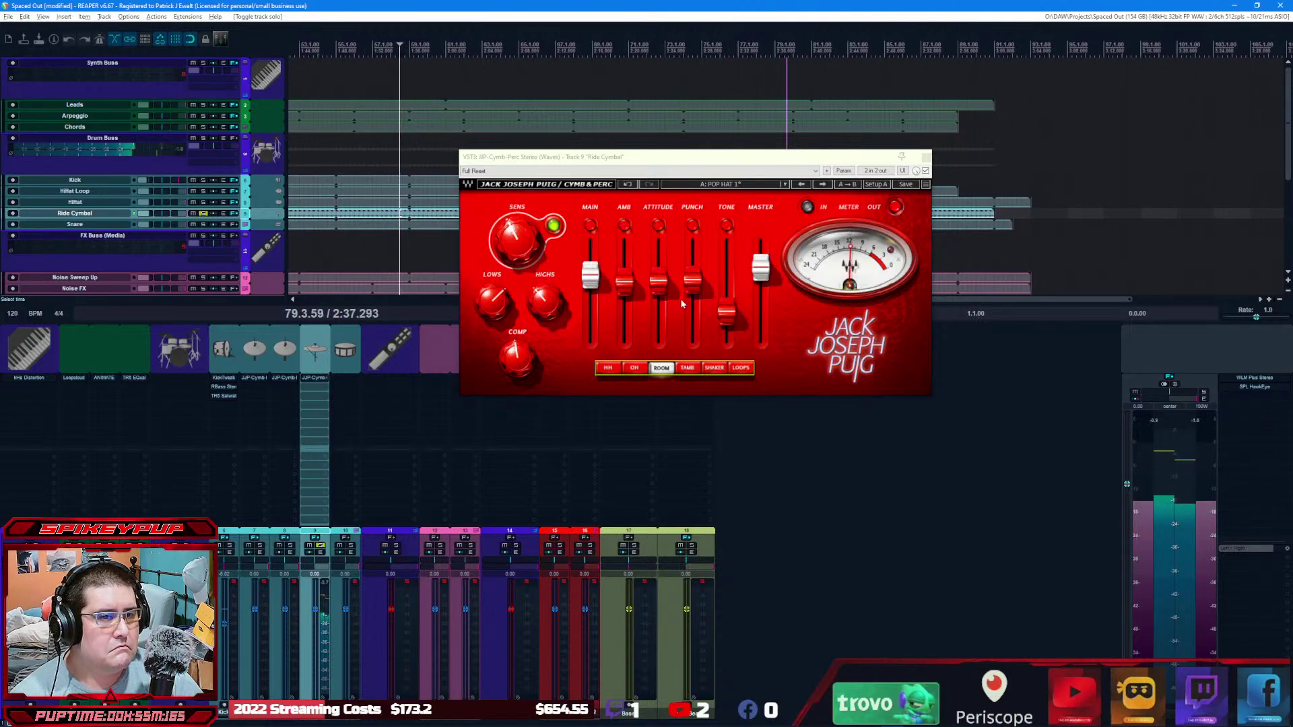
drag(729, 317, 727, 313)
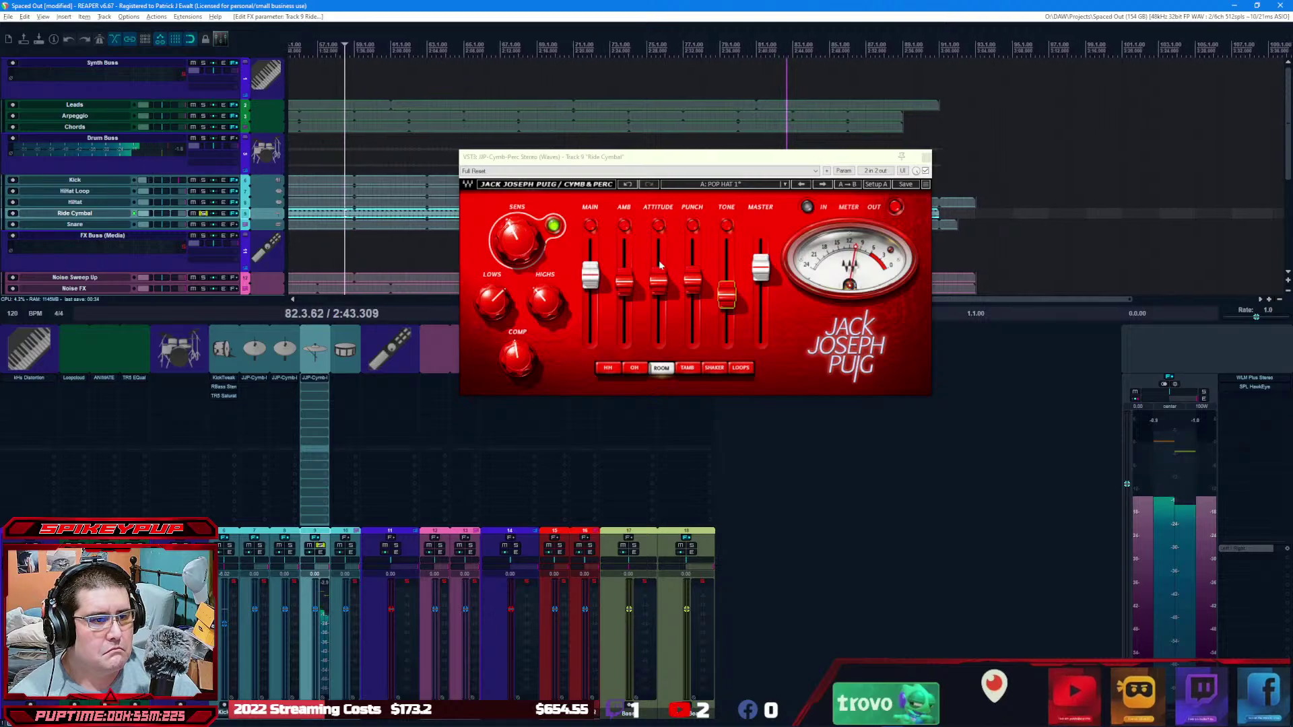
key(Escape)
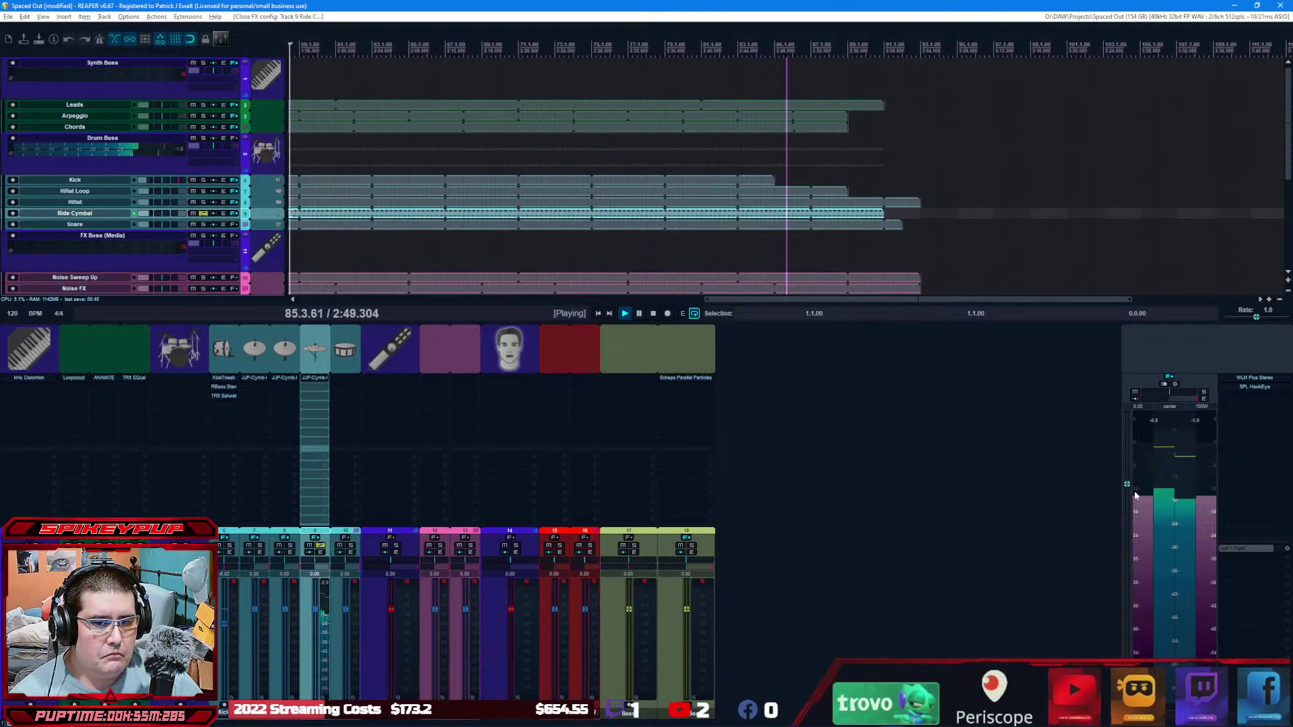
Step: Lower the master volume during playback, pause and unsolo the Ride Cymbal track
drag(1128, 485, 1117, 540)
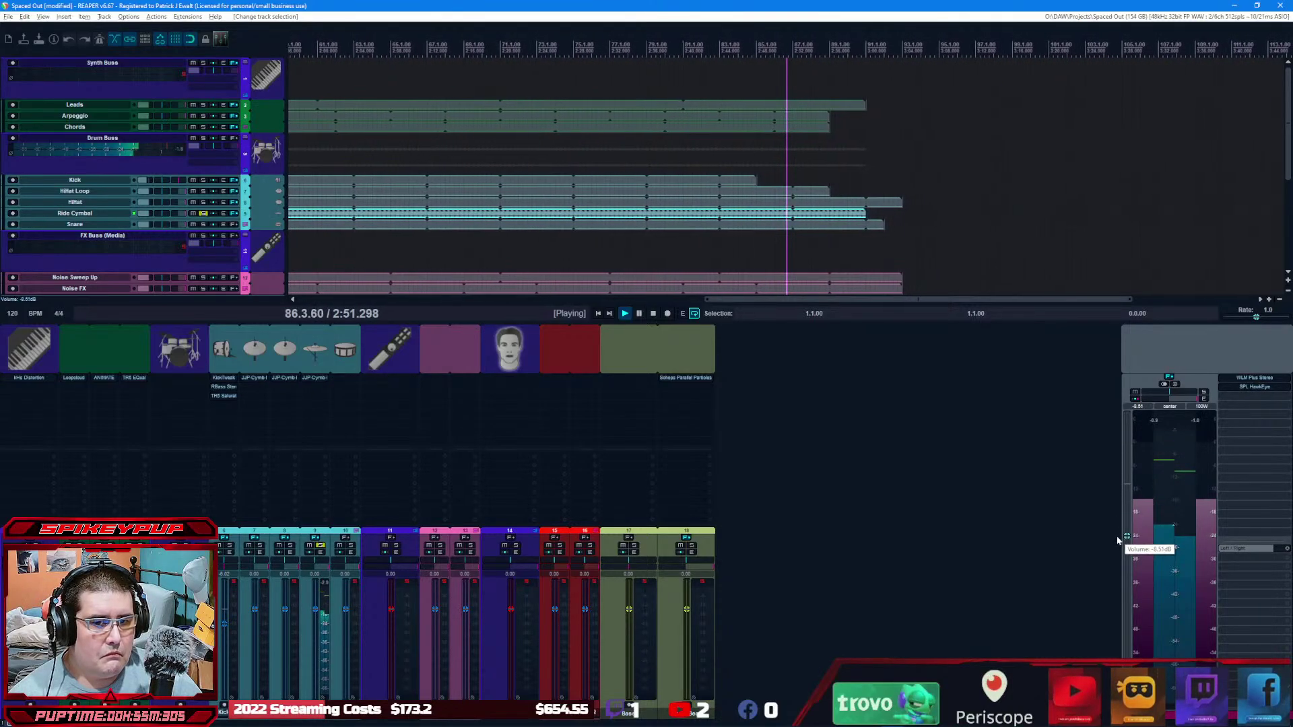
drag(1130, 538, 1128, 534)
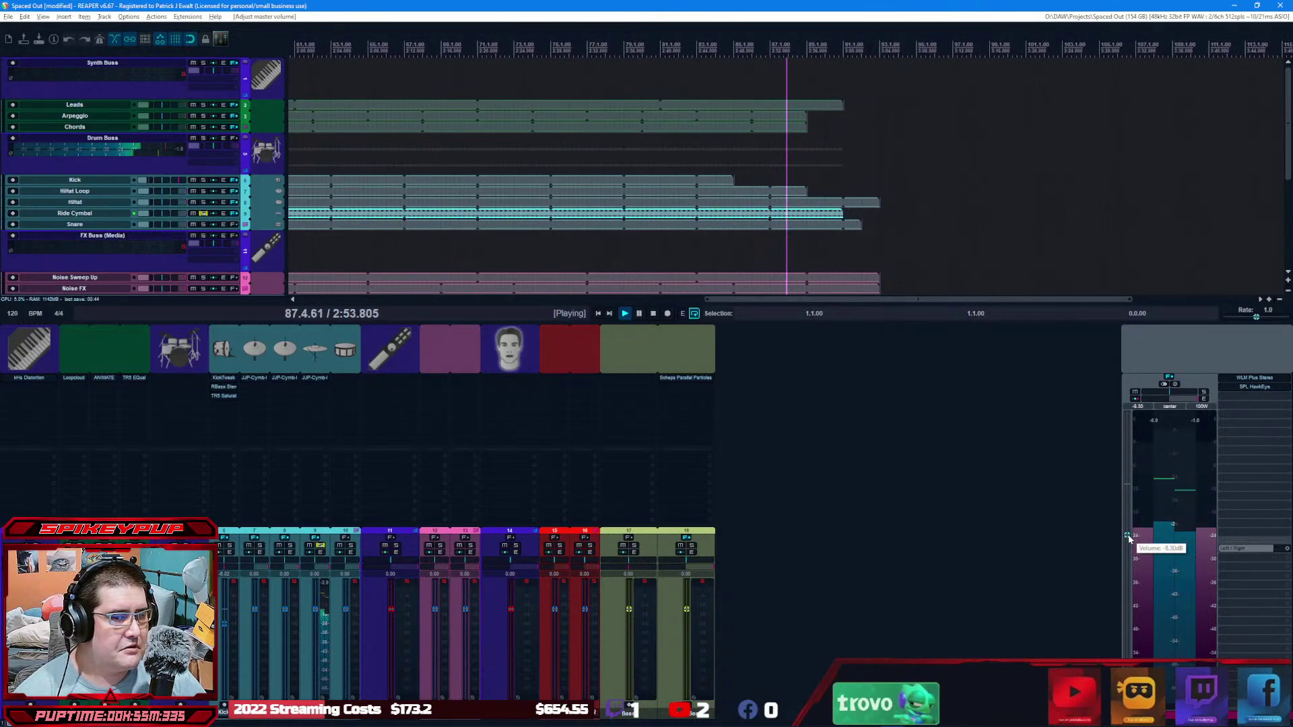
click(639, 313)
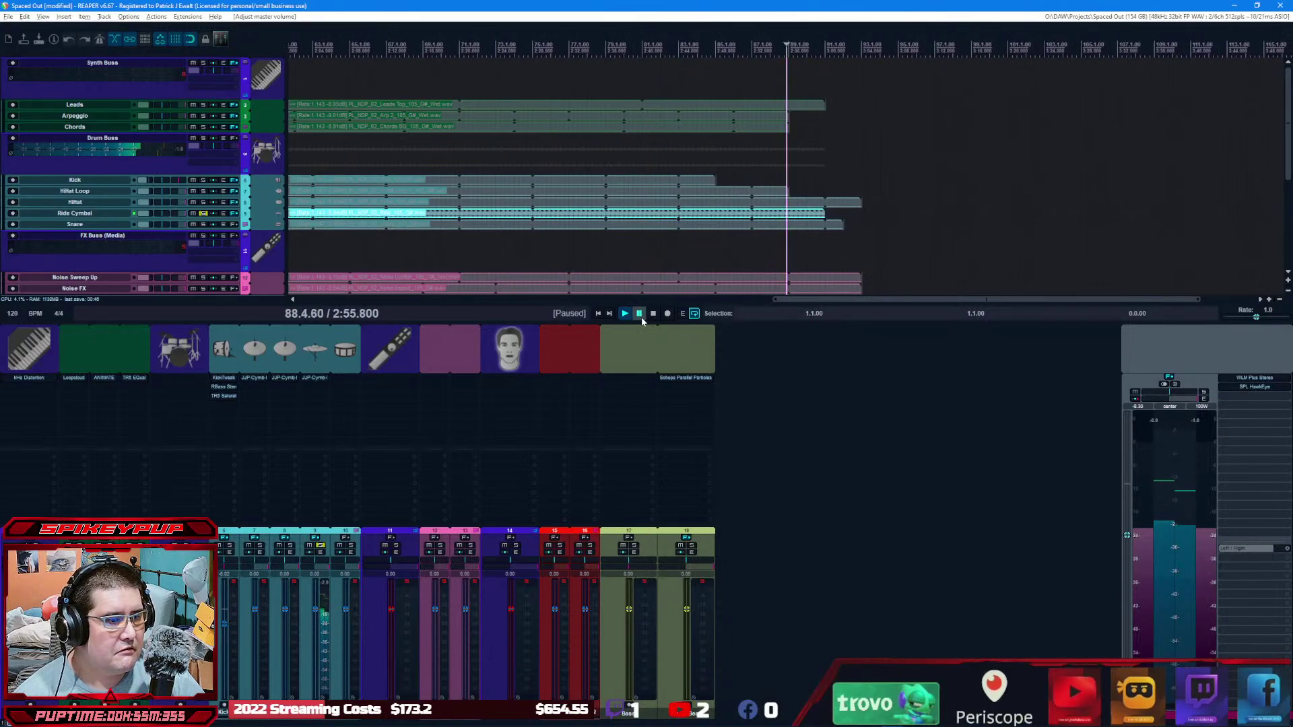
click(321, 547)
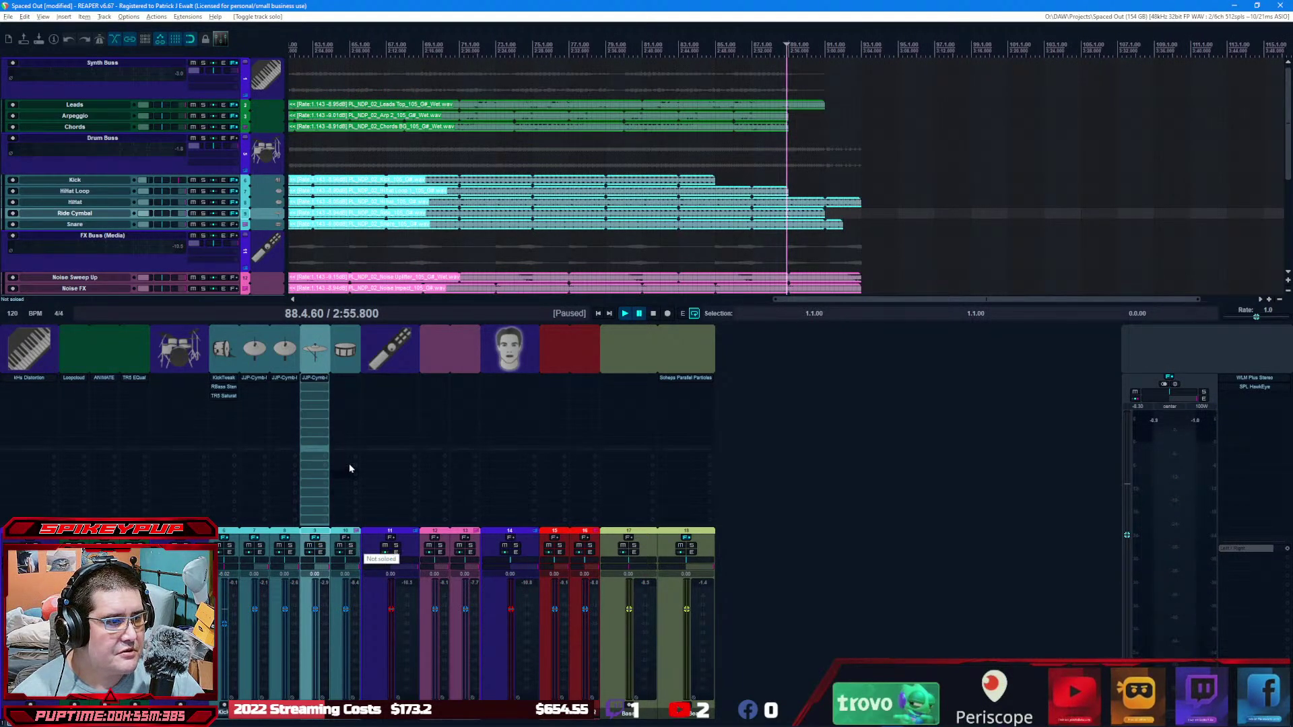
Step: Add the JJP-Drums Stereo (Waves) plugin to the Snare track
double_click(350, 375)
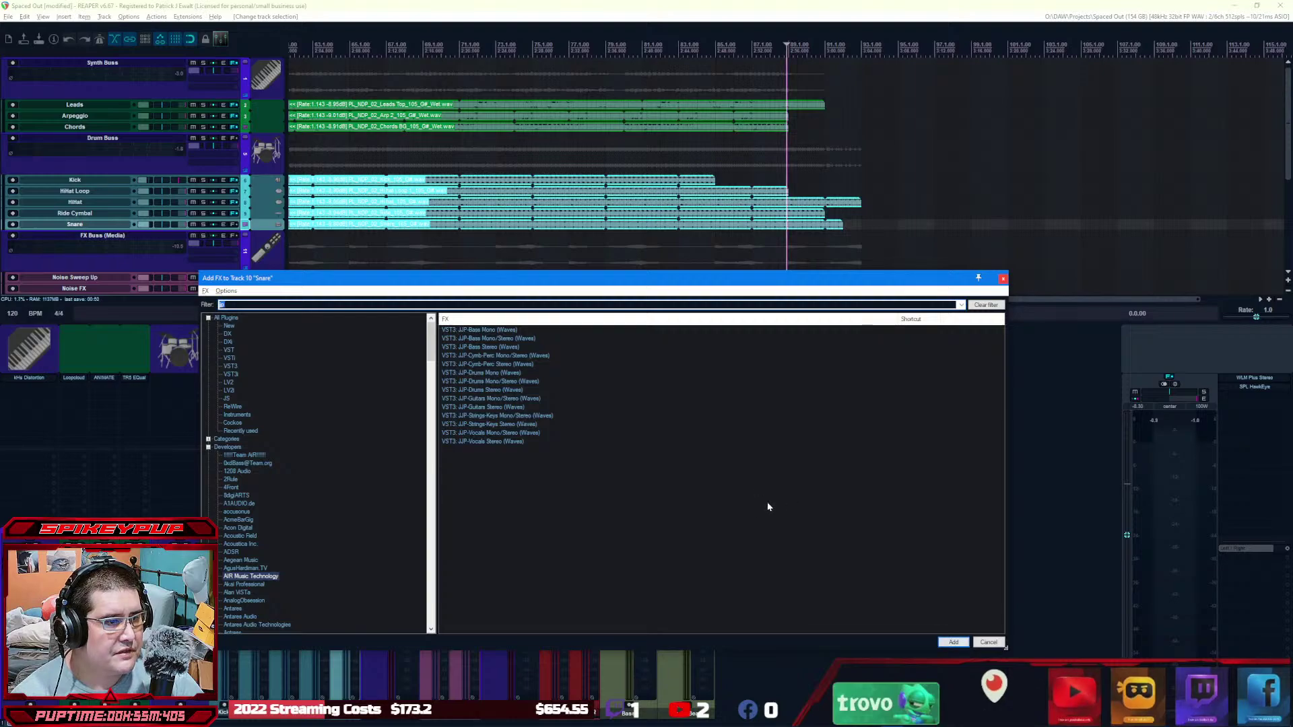
key(Escape)
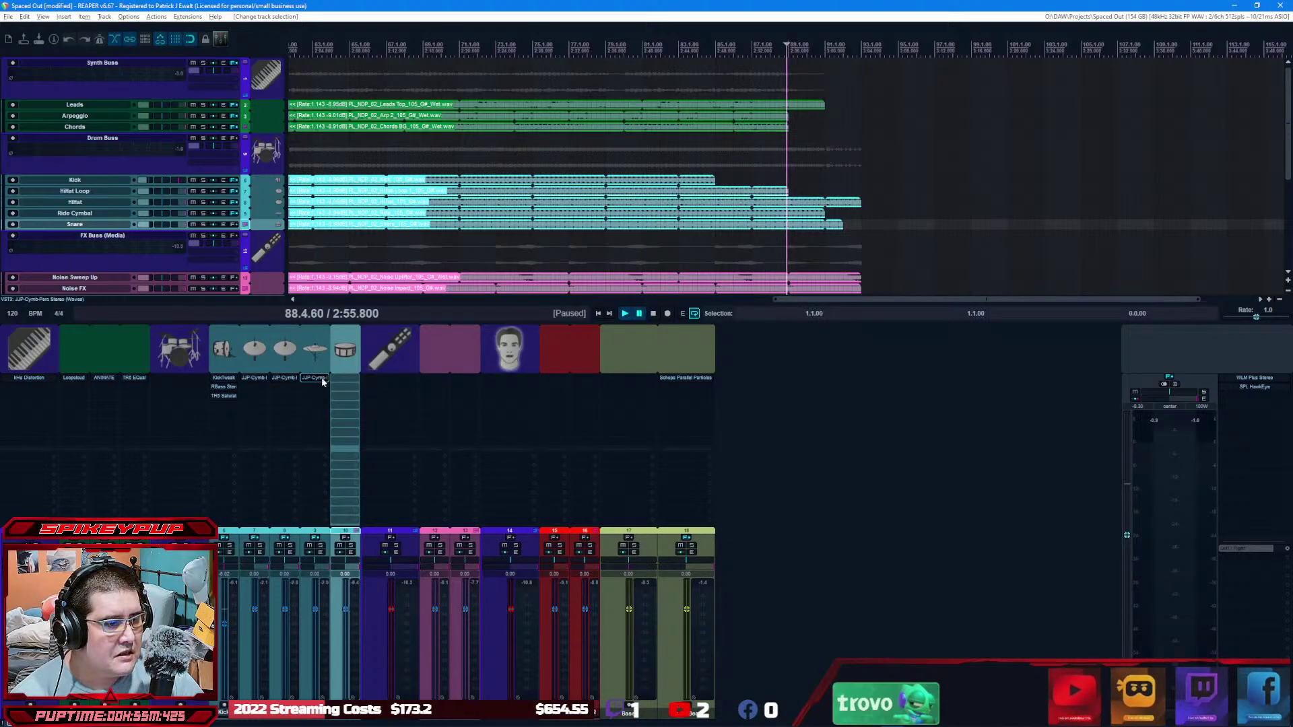
double_click(345, 382)
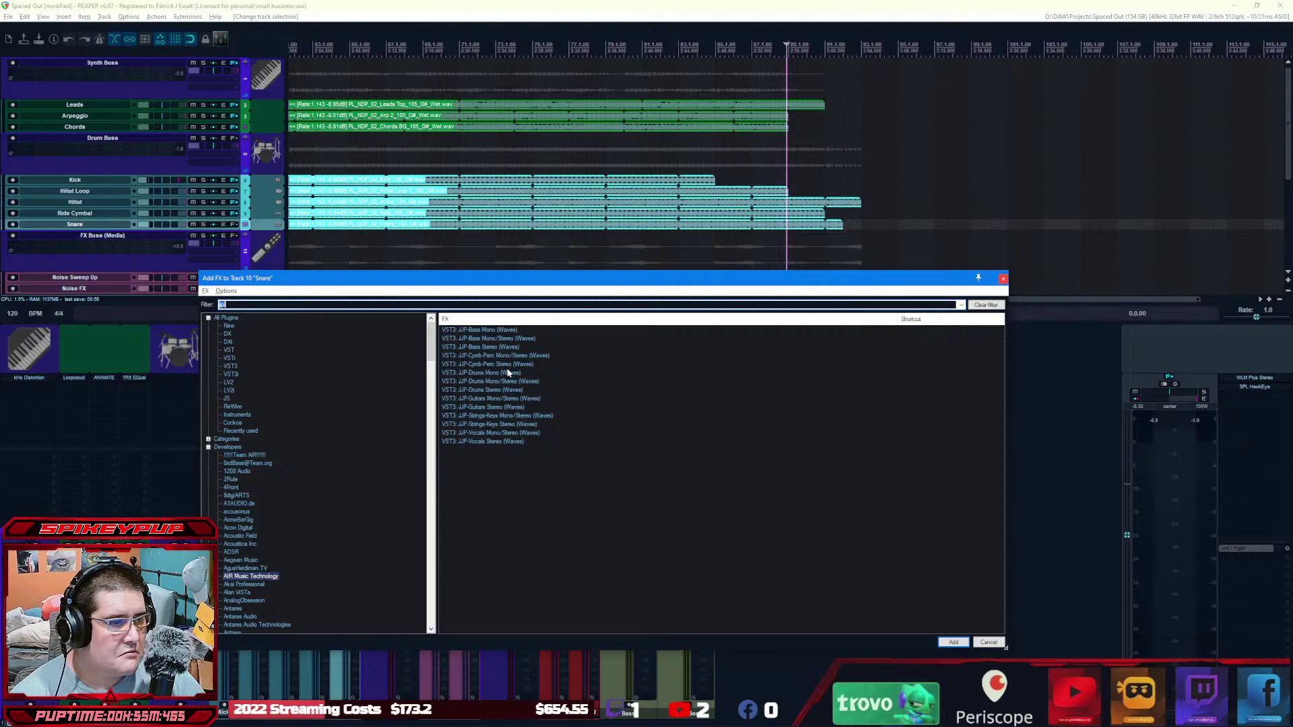
click(510, 391)
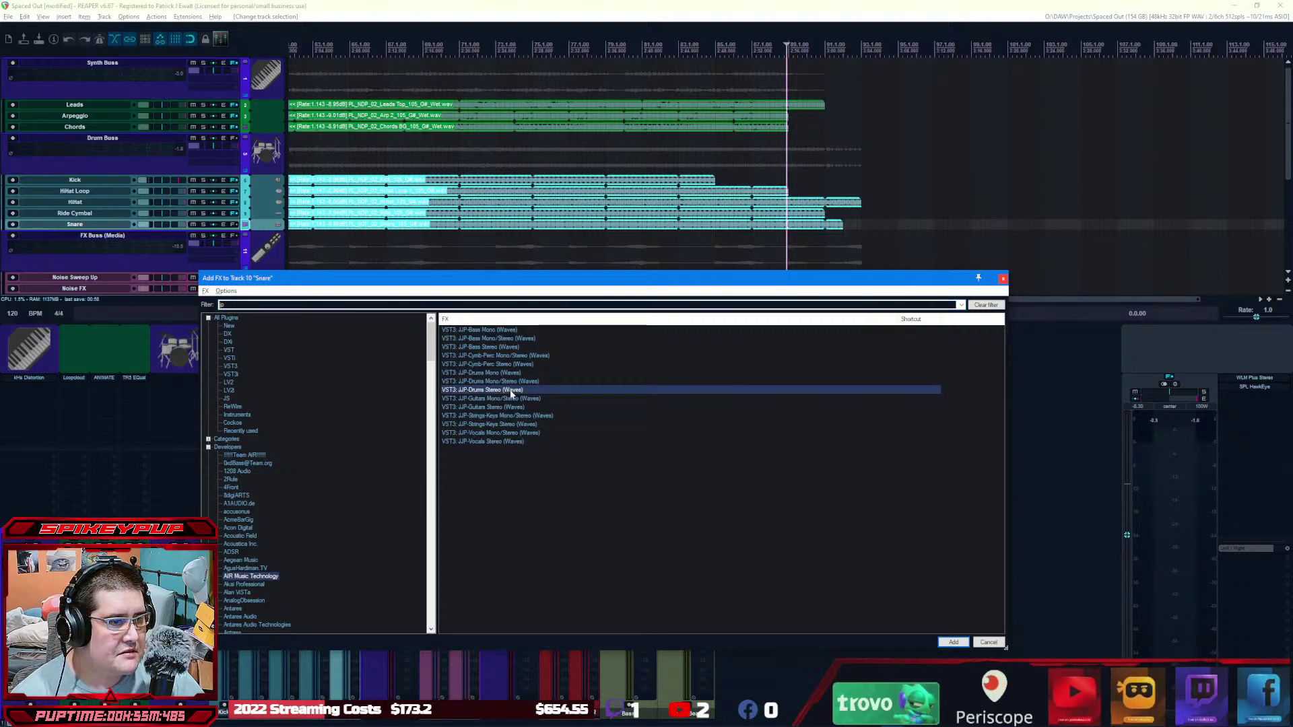
double_click(511, 391)
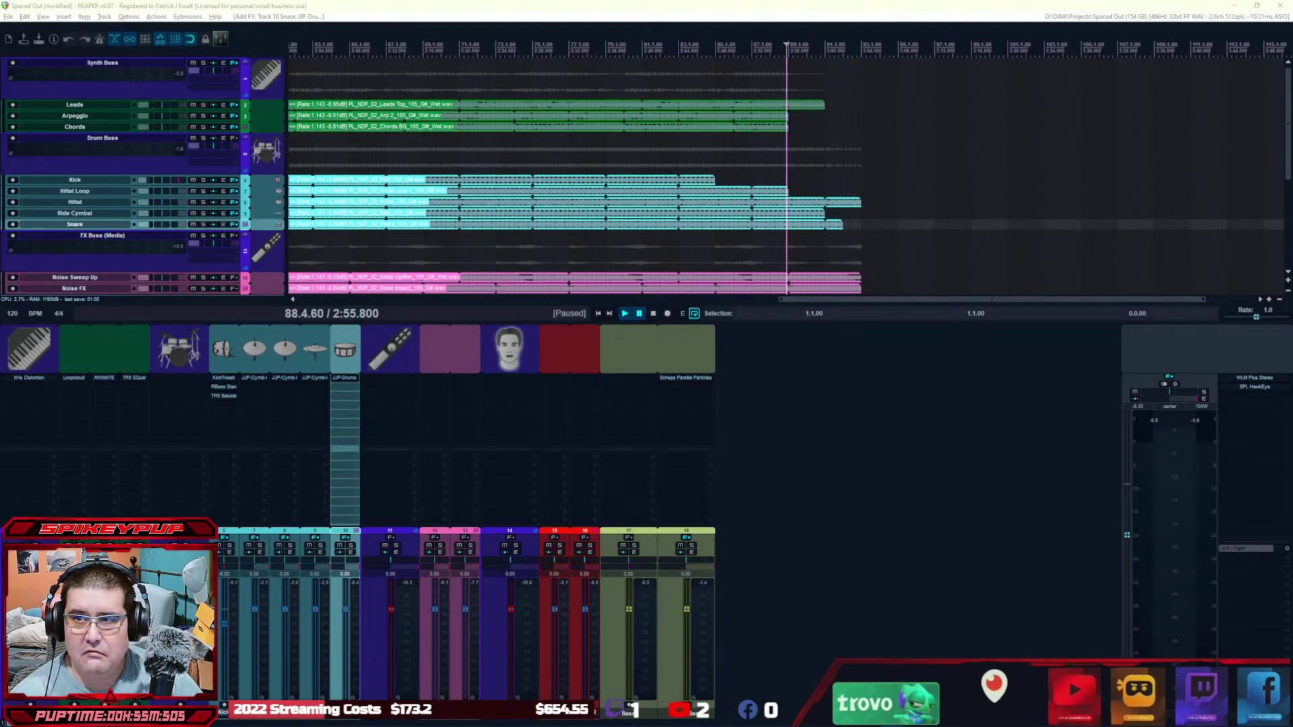
drag(954, 181, 803, 145)
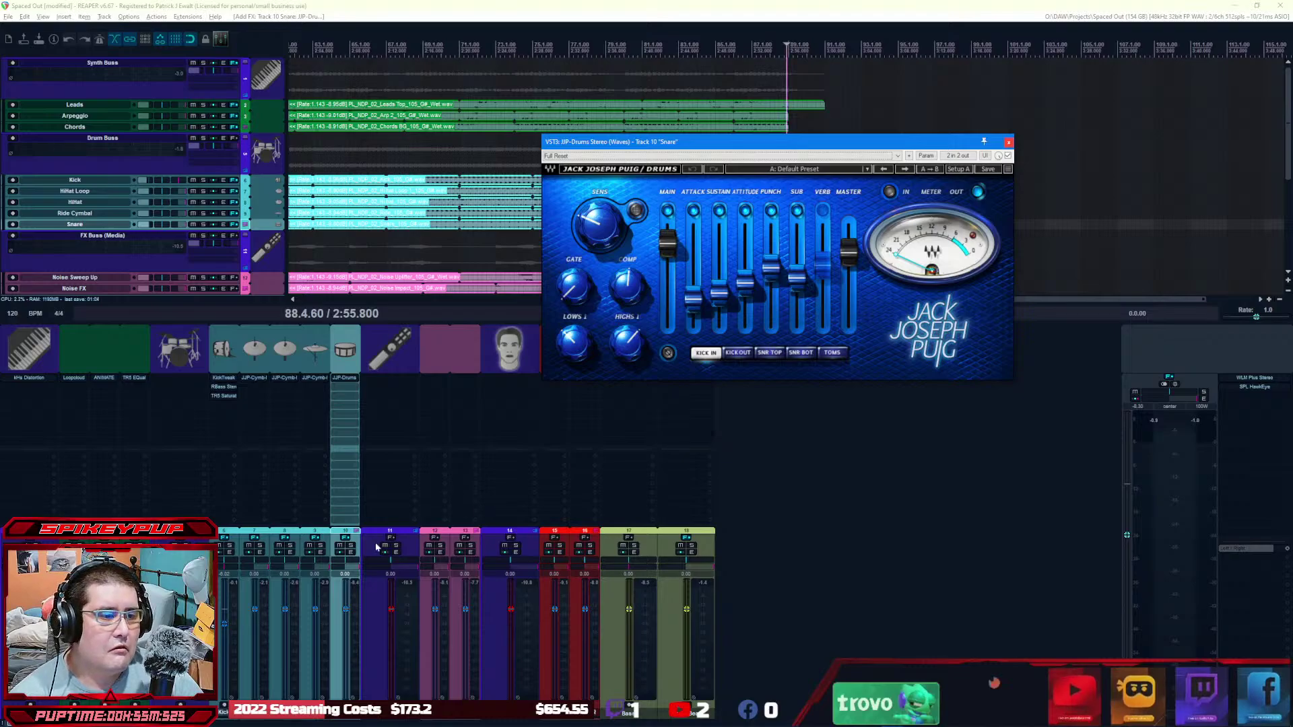
Step: Solo the Snare track, start playback and loop the section from 71.4.00 to 91.1.00
click(350, 545)
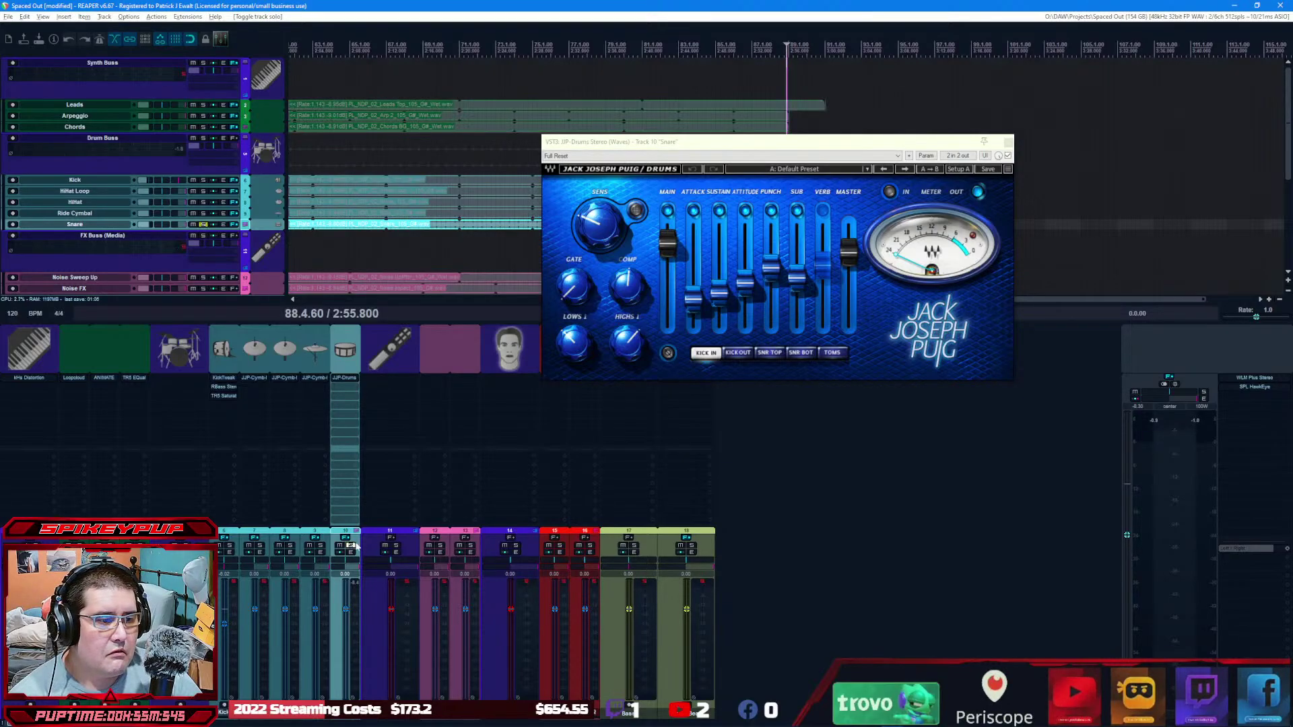
drag(823, 143, 565, 348)
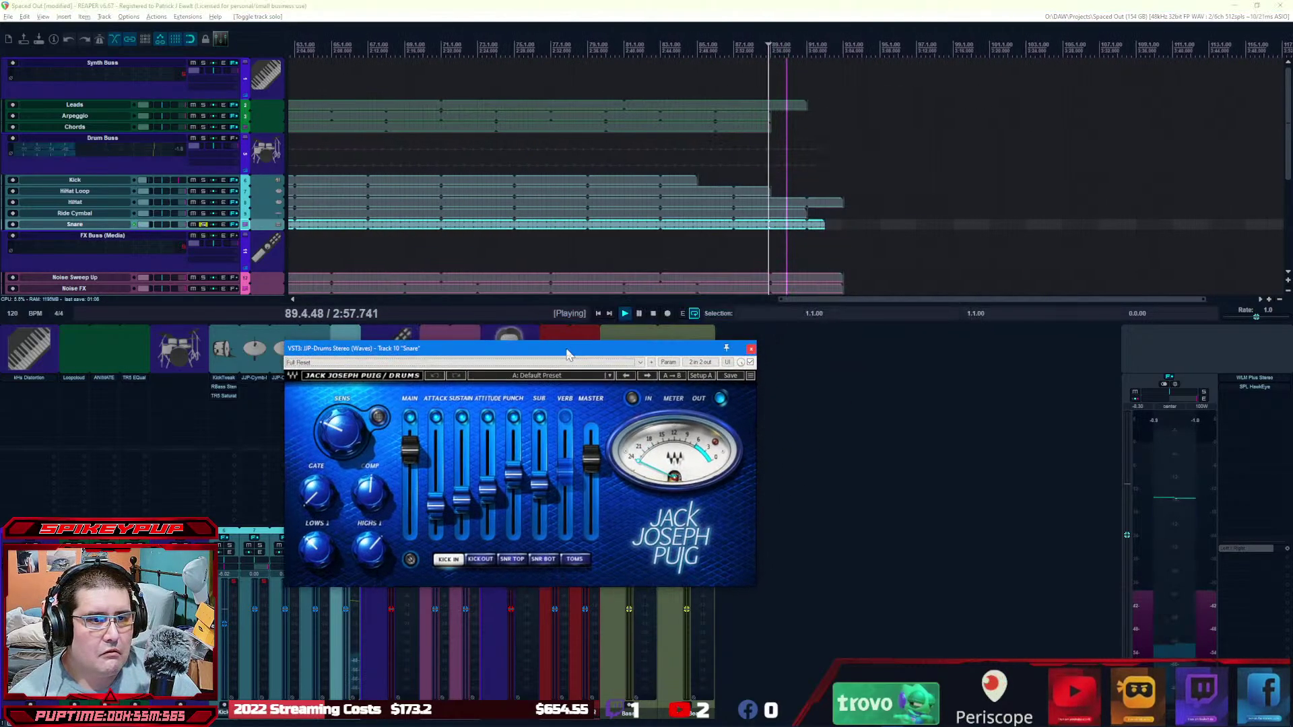
drag(803, 222, 441, 222)
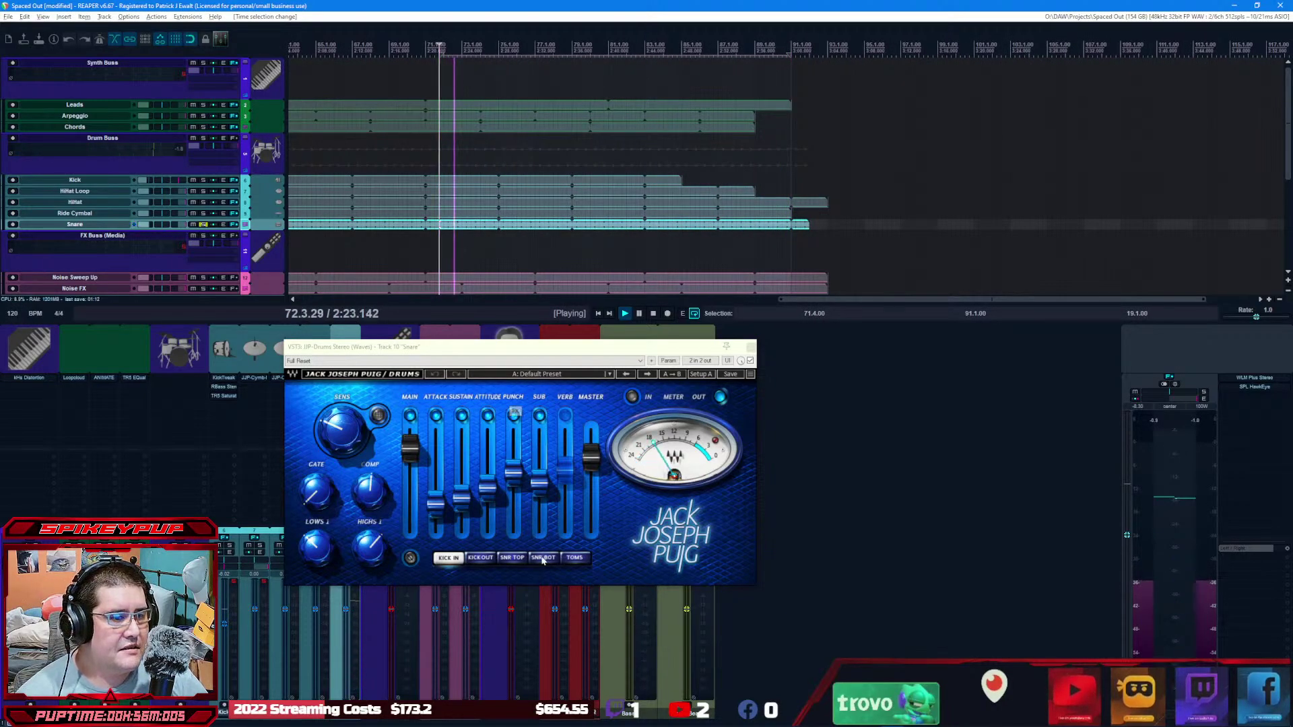
Step: Compare the SNR TOP and SNR BOT modes of JJP-Drums on the Snare and keep SNR TOP
click(511, 558)
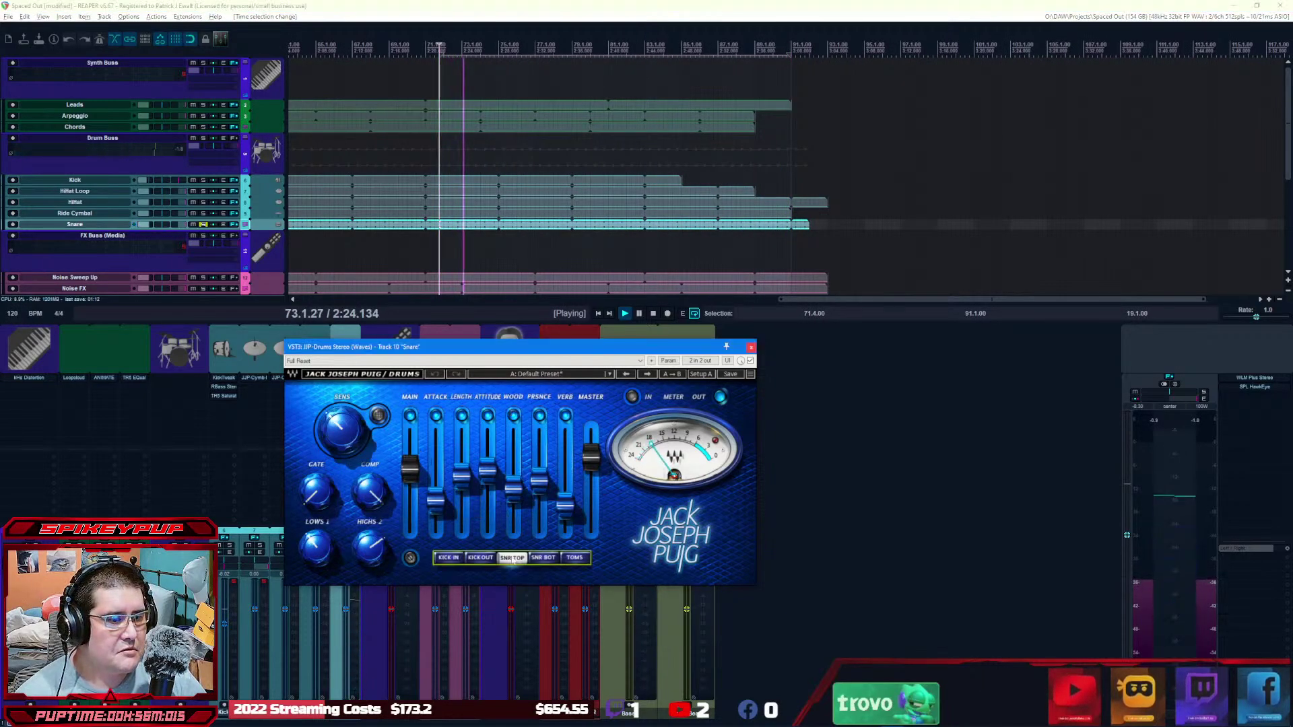
click(545, 559)
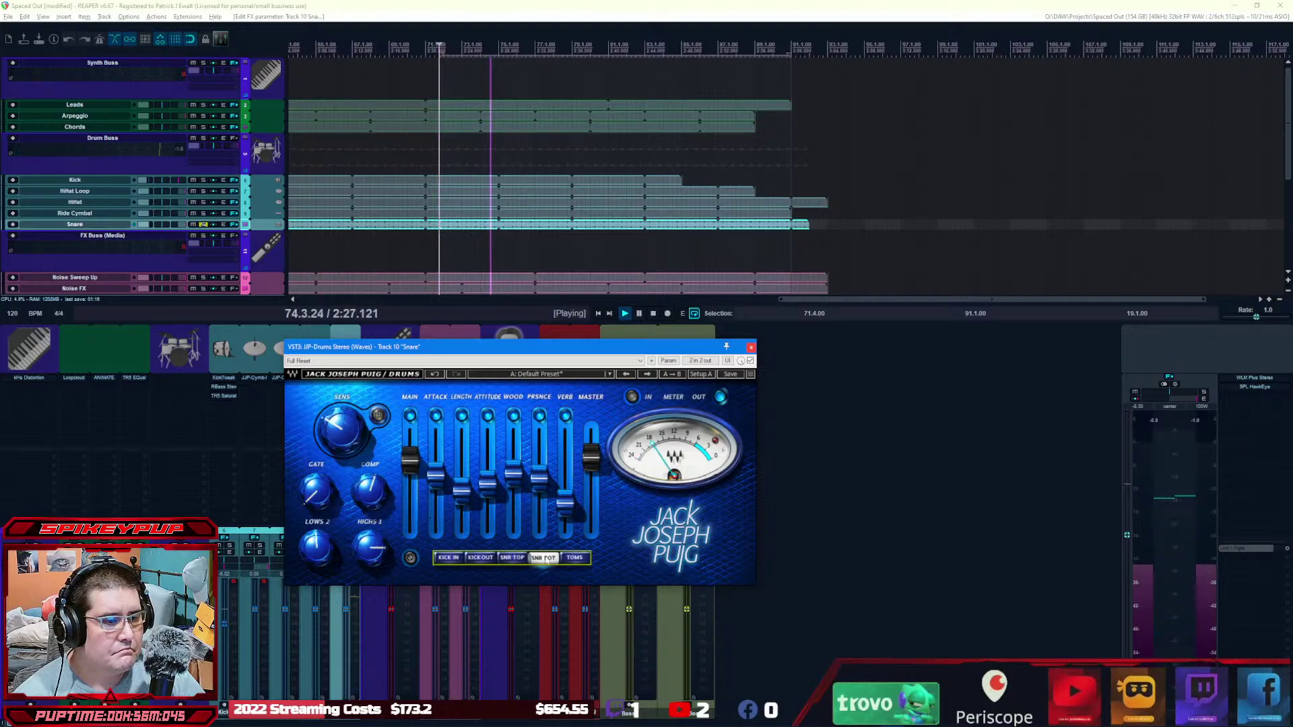
click(513, 560)
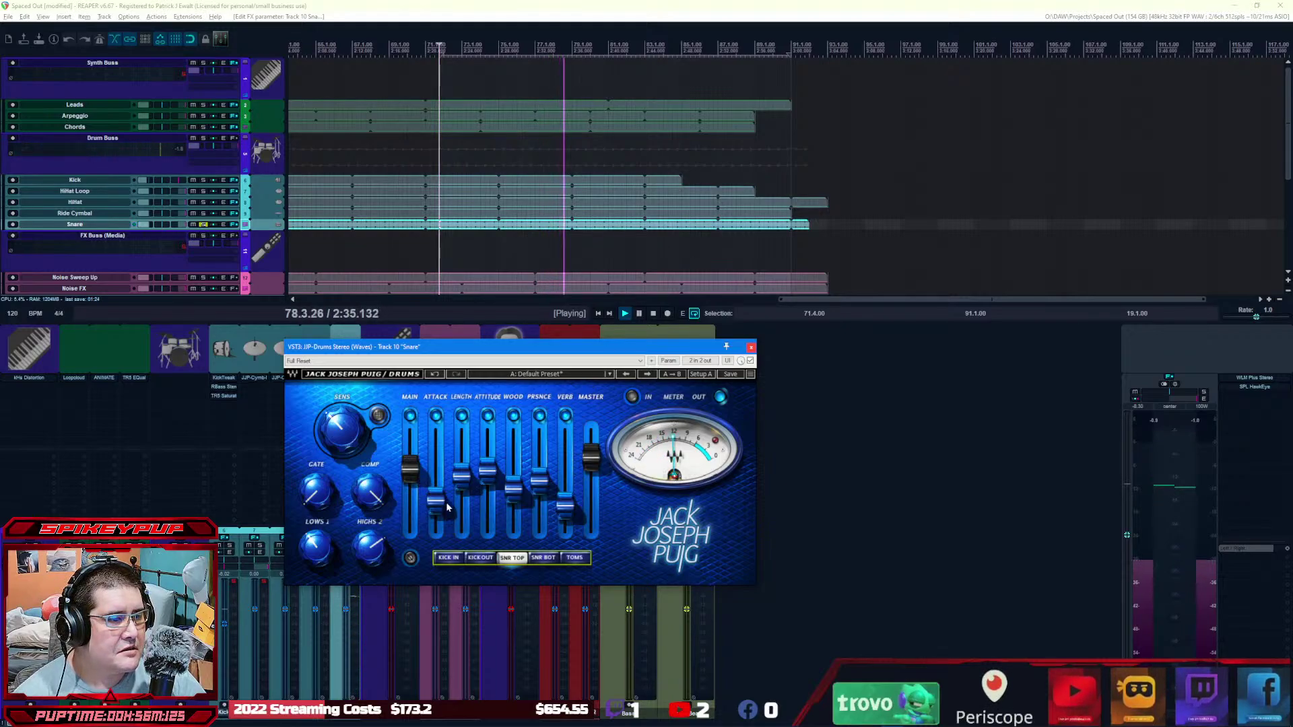
Step: Raise the Attitude, Wood, Presence and Verb faders of the Snare's JJP-Drums plugin slightly during playback
drag(486, 490, 488, 483)
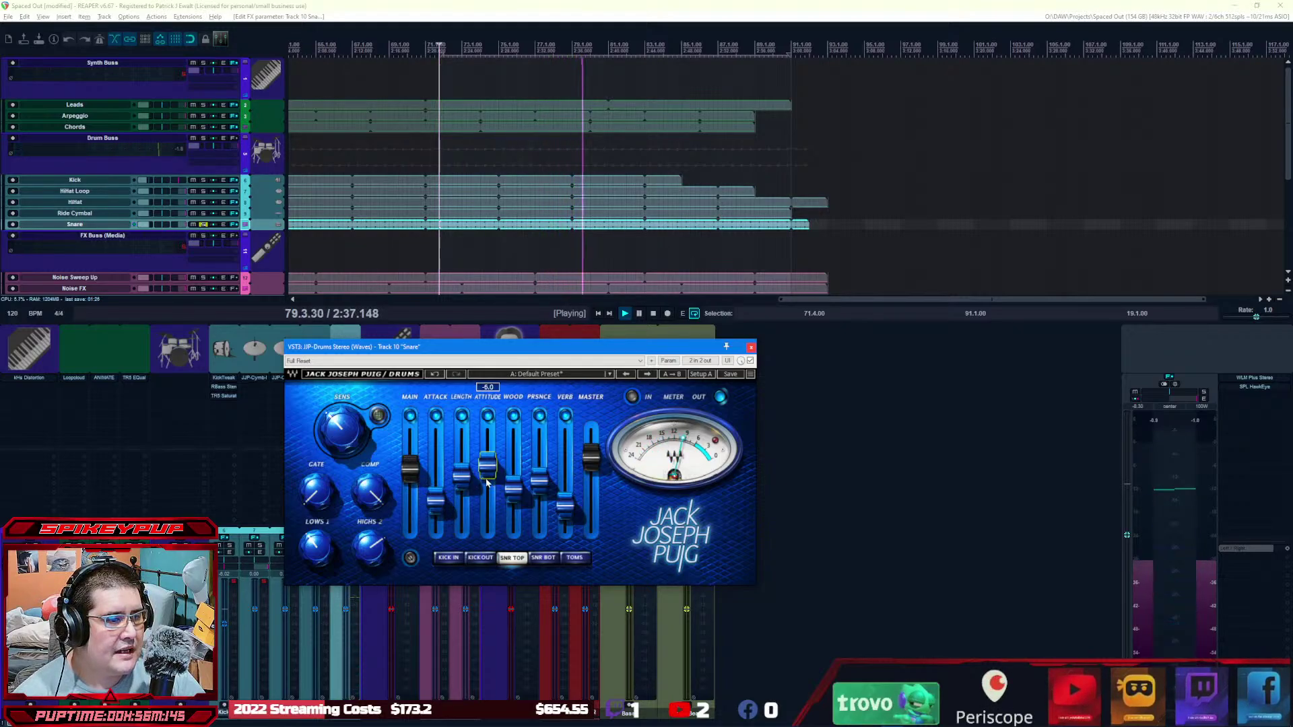
drag(515, 497, 517, 504)
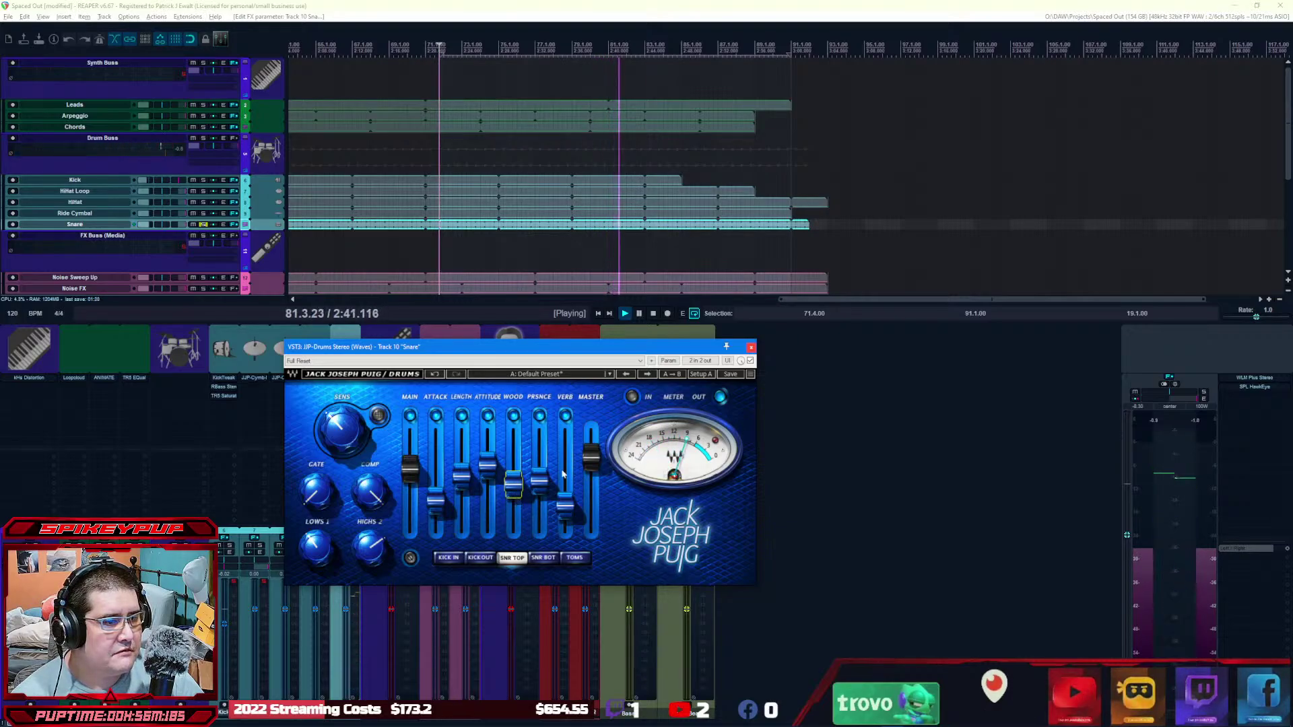
drag(548, 491, 548, 486)
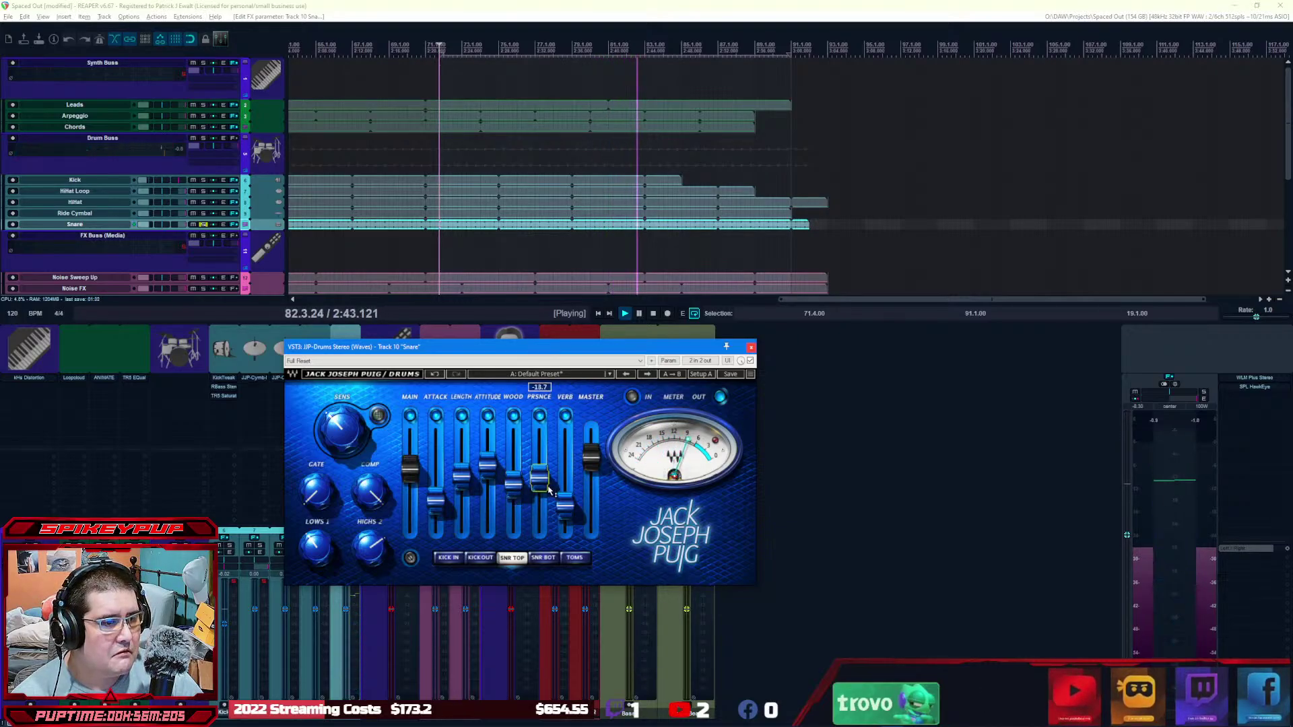
scroll(549, 490, up, 1)
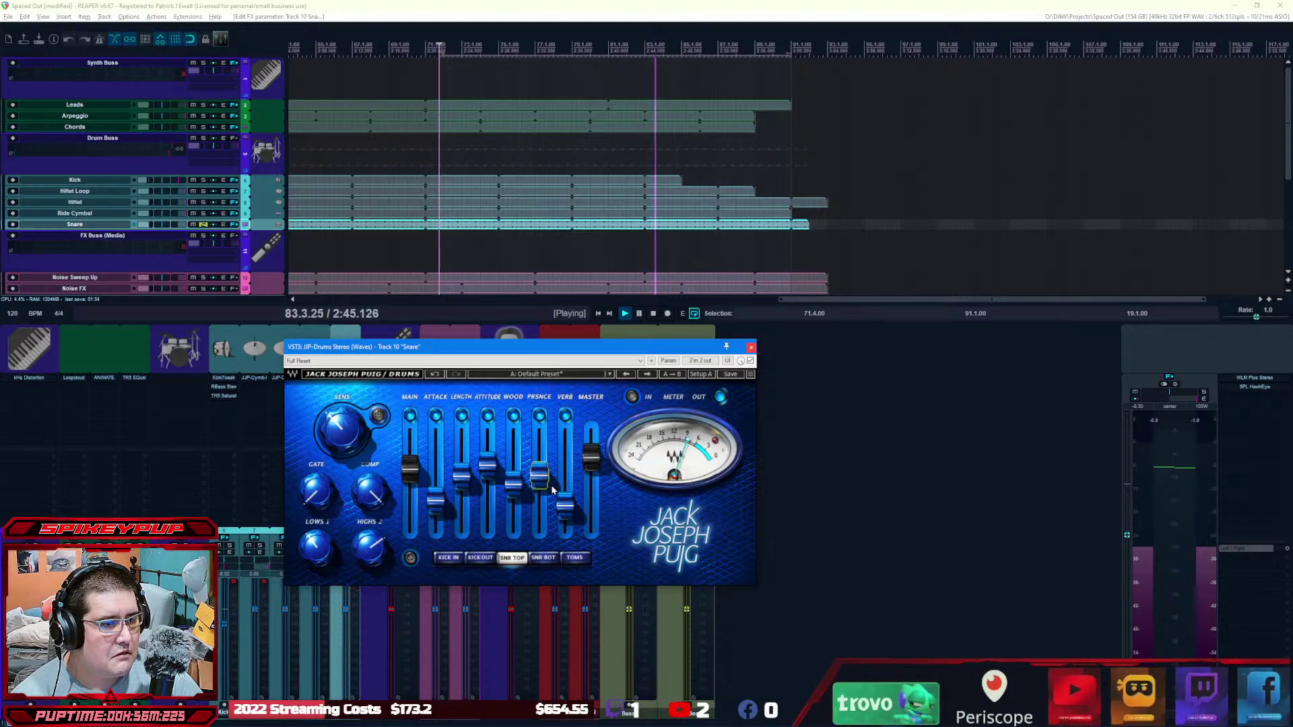
drag(559, 514, 559, 510)
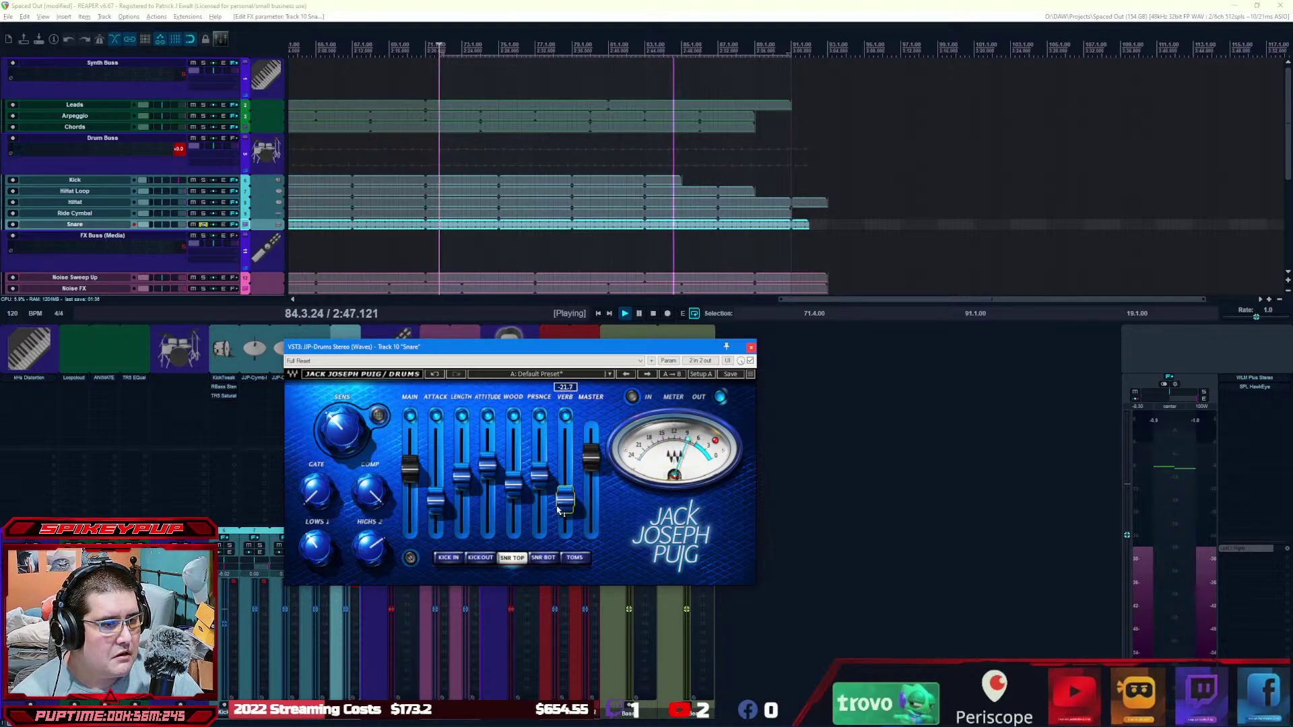
scroll(558, 509, up, 1)
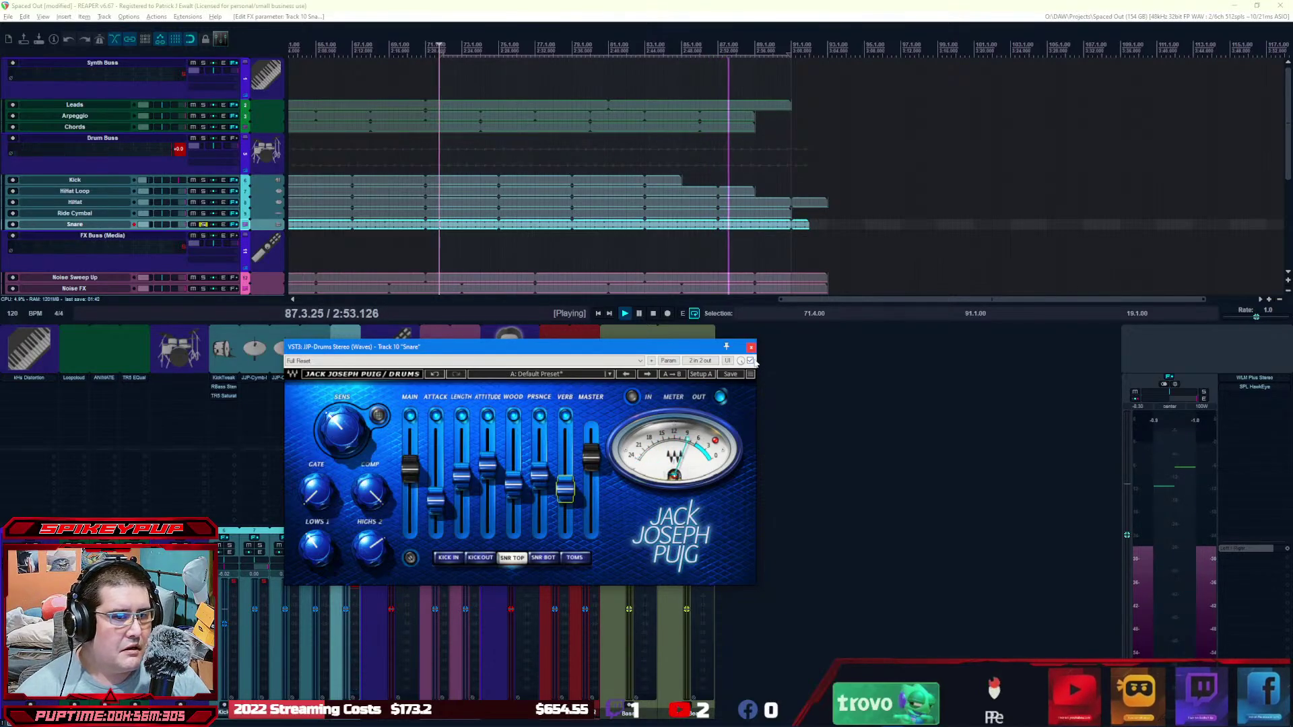
Step: Close the JJP-Drums plugin, stop playback and unsolo the Snare track
click(751, 346)
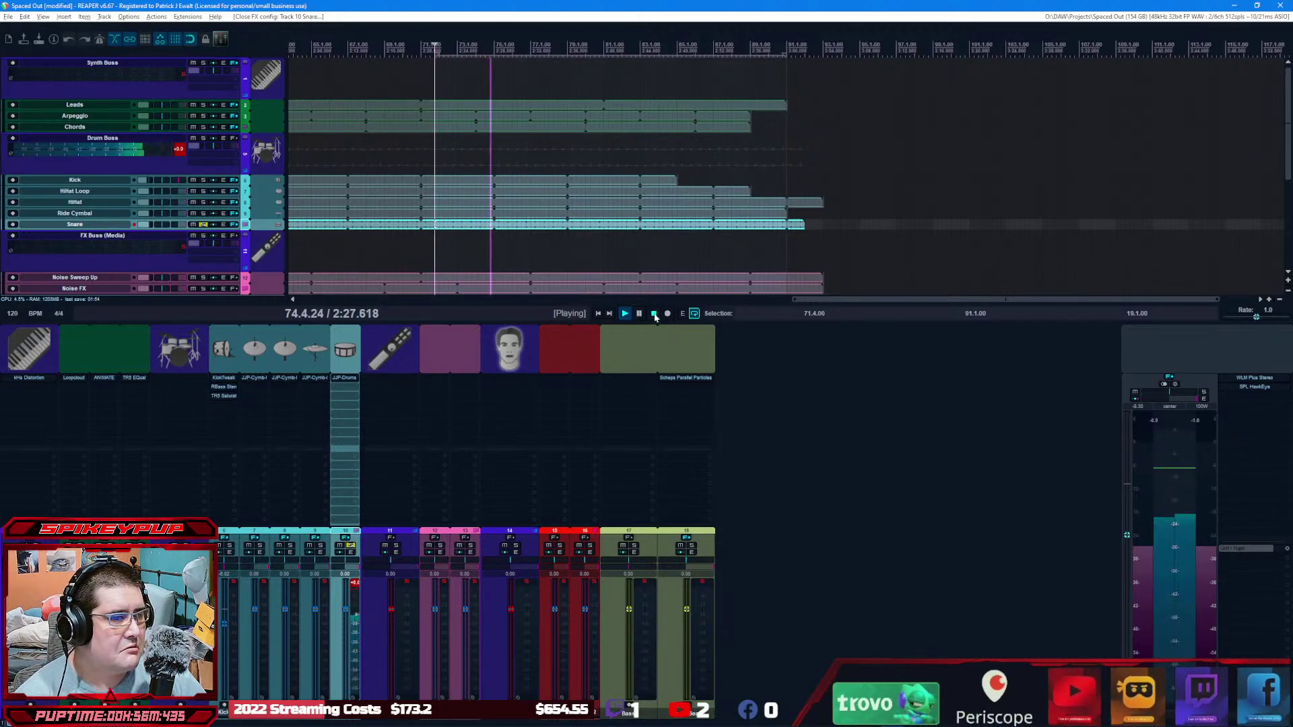
key(space)
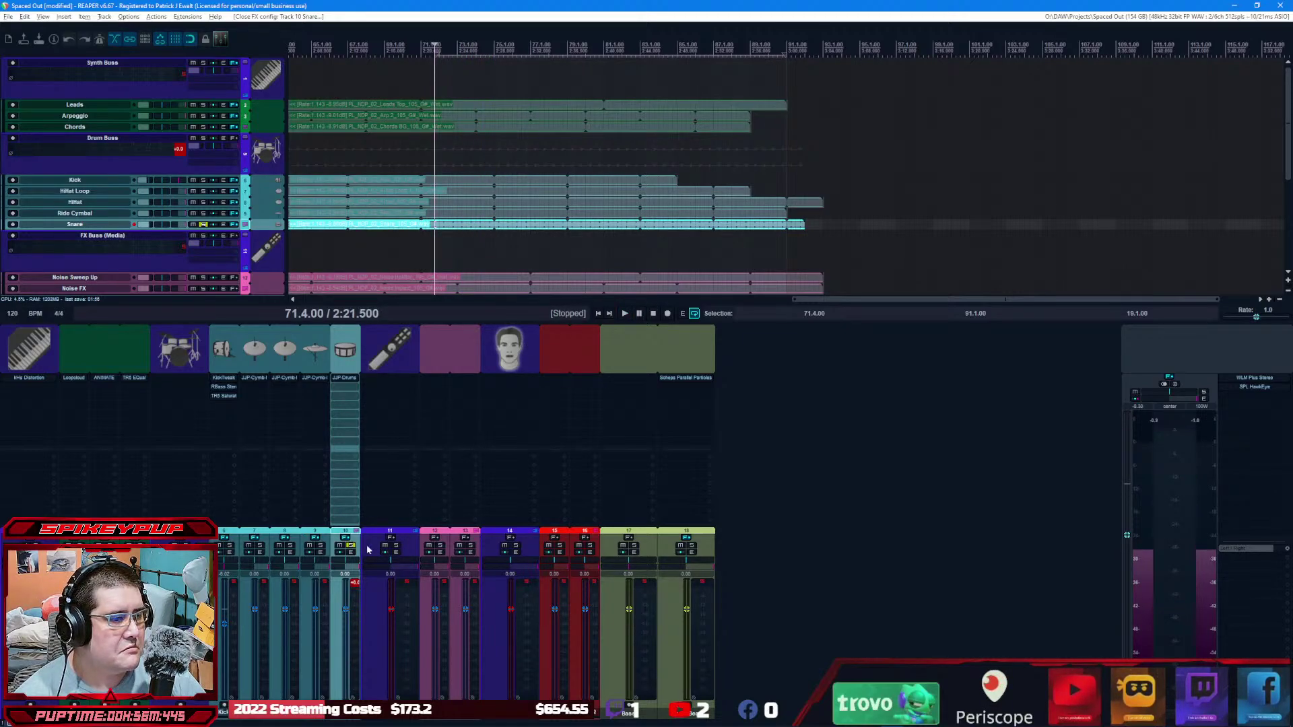
click(352, 546)
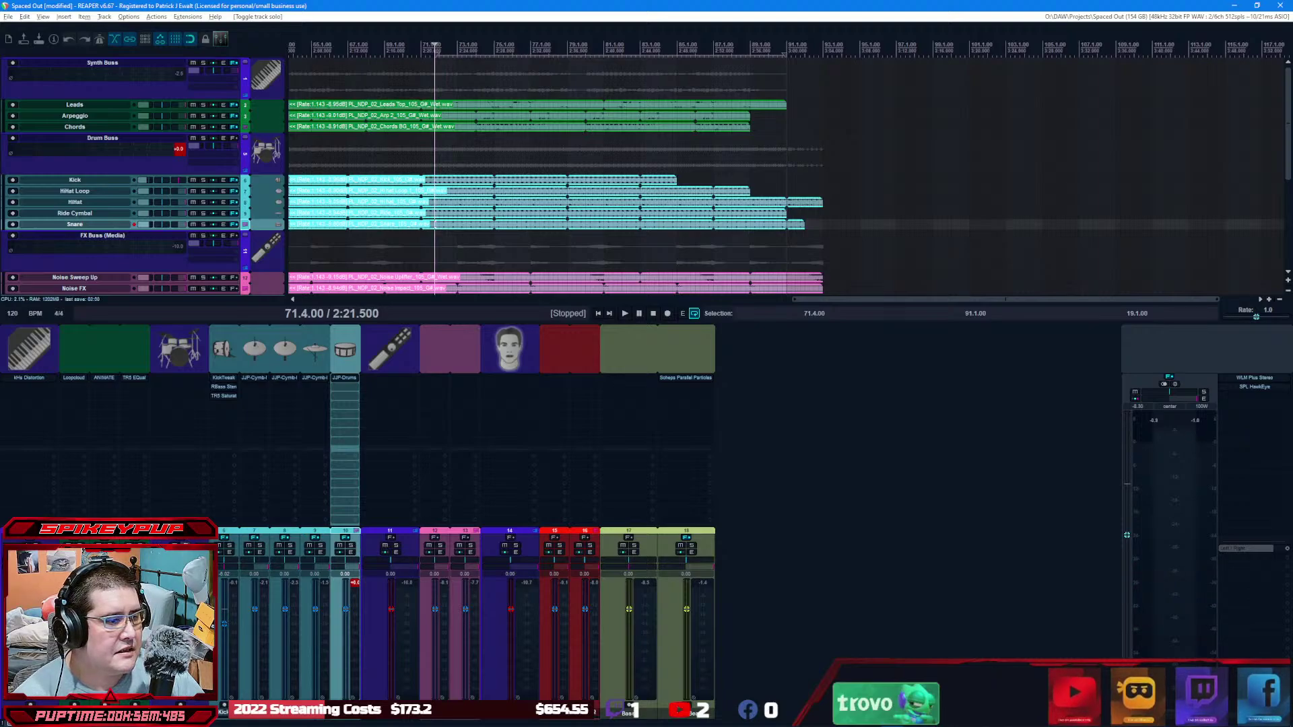
Step: Solo the Drum Buss, start playback and clear the Snare track's clip indicator
click(185, 546)
key(space)
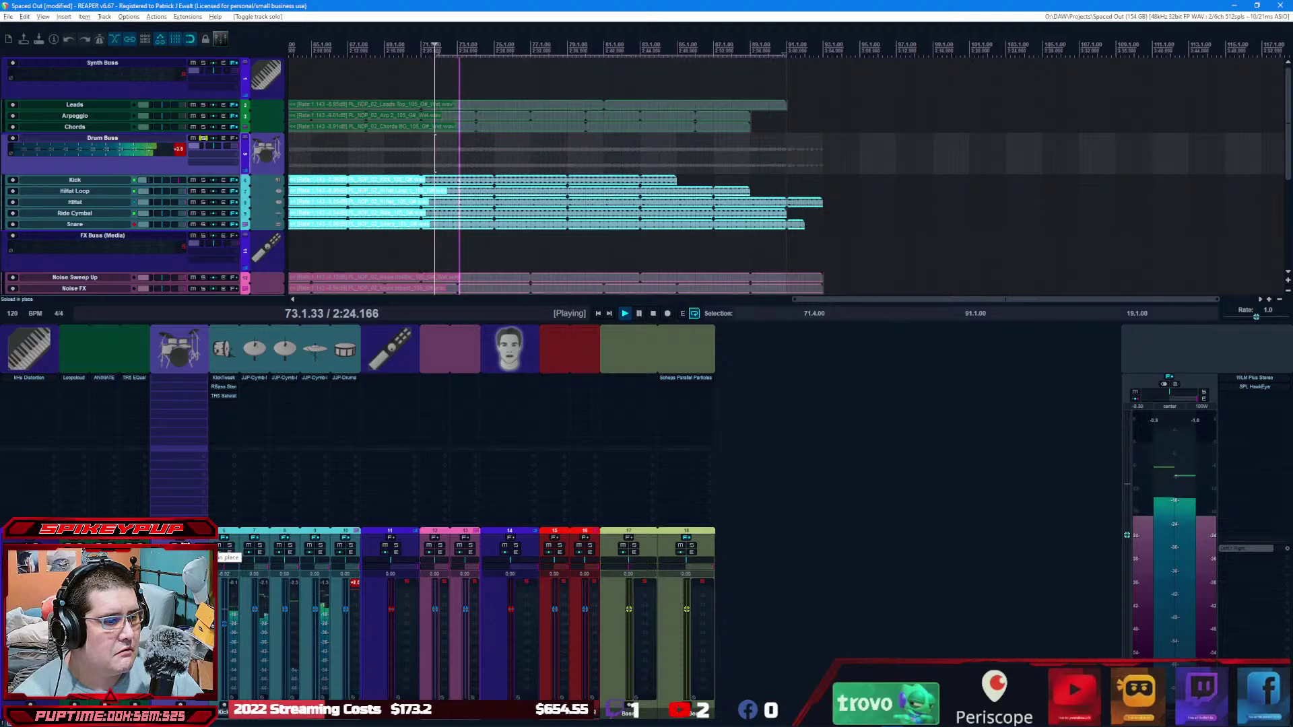
click(354, 588)
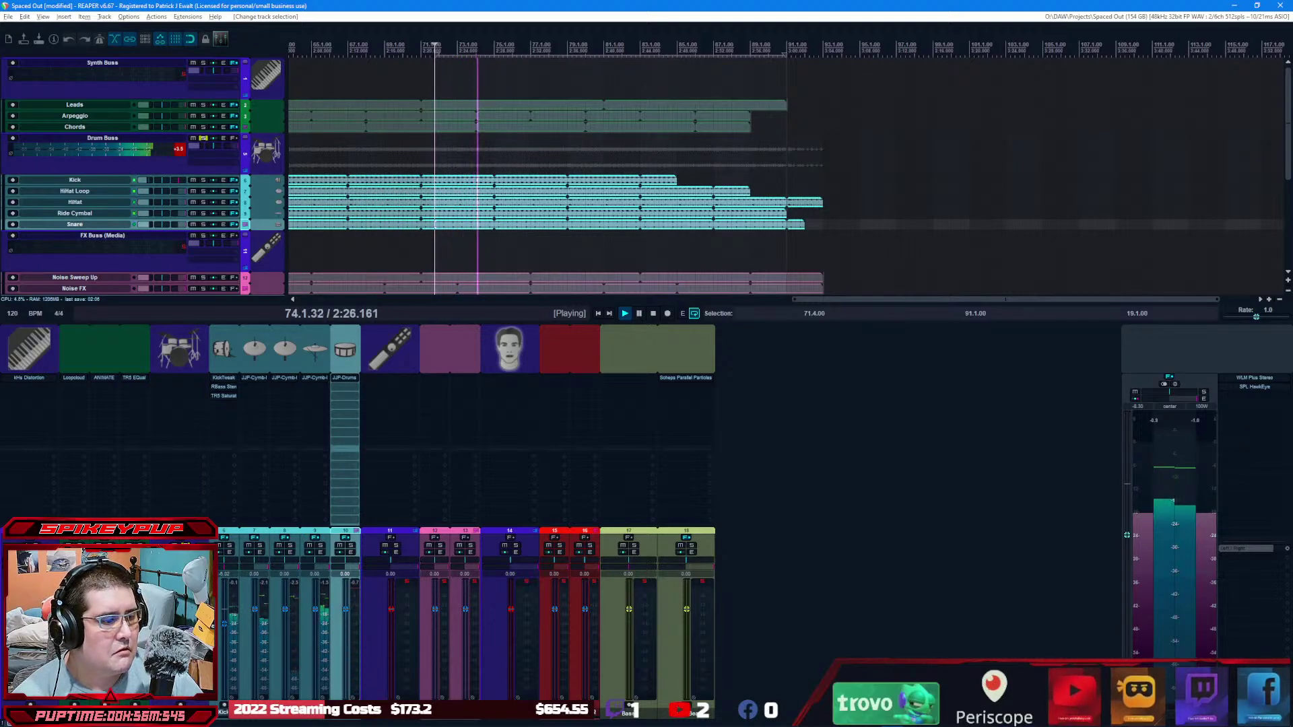
Step: Lower the volumes of the HiHat Loop and HiHat tracks while the Drum Buss plays soloed
drag(254, 609, 254, 617)
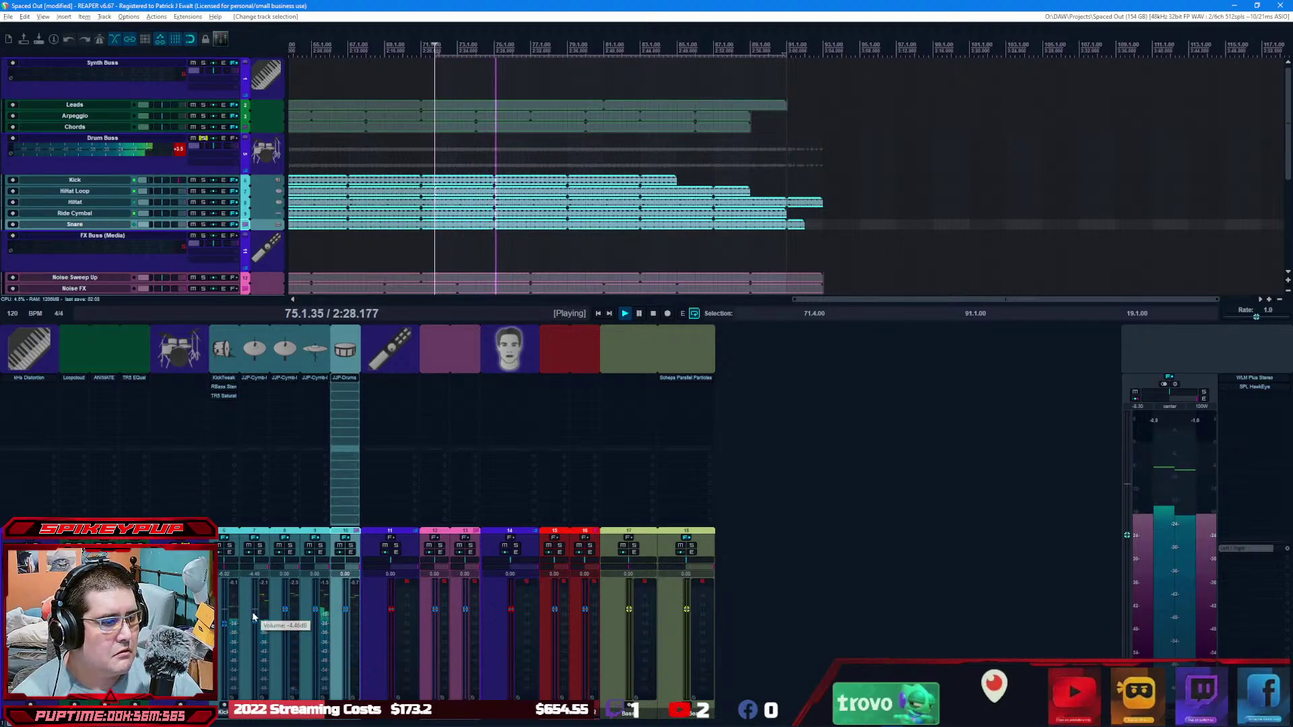
scroll(253, 617, down, 5)
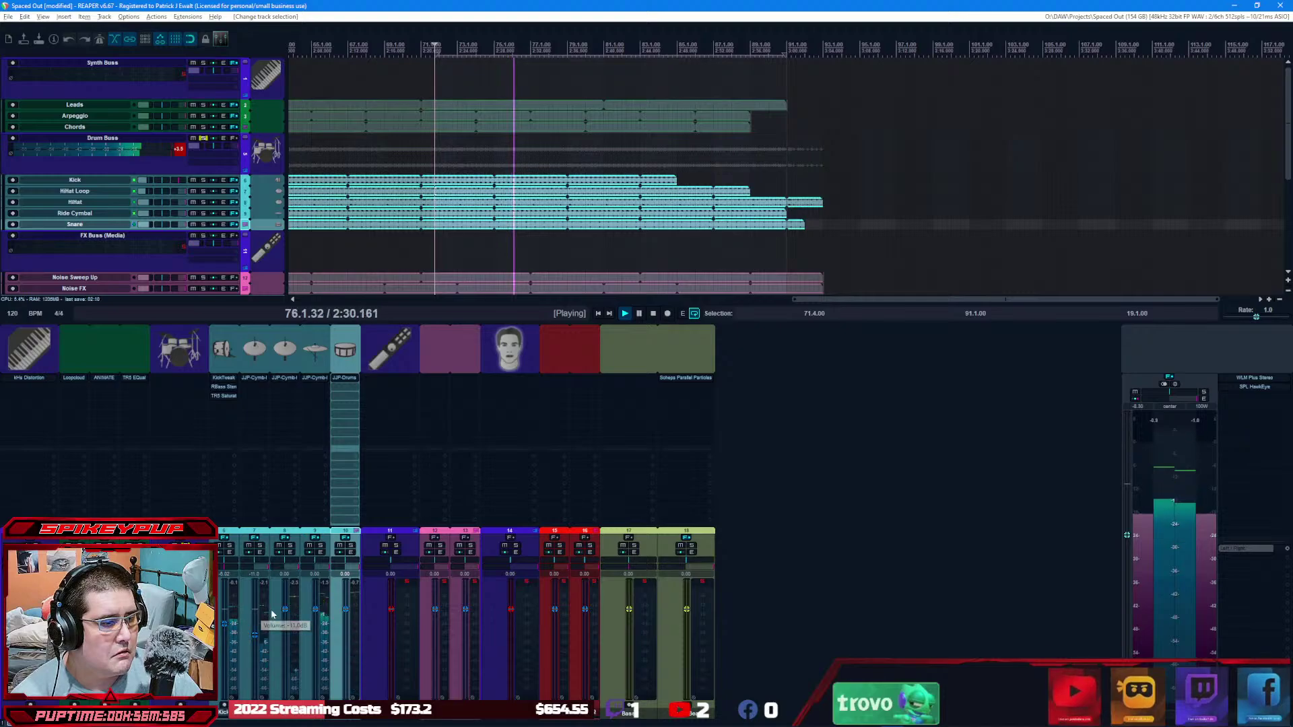
scroll(285, 613, down, 8)
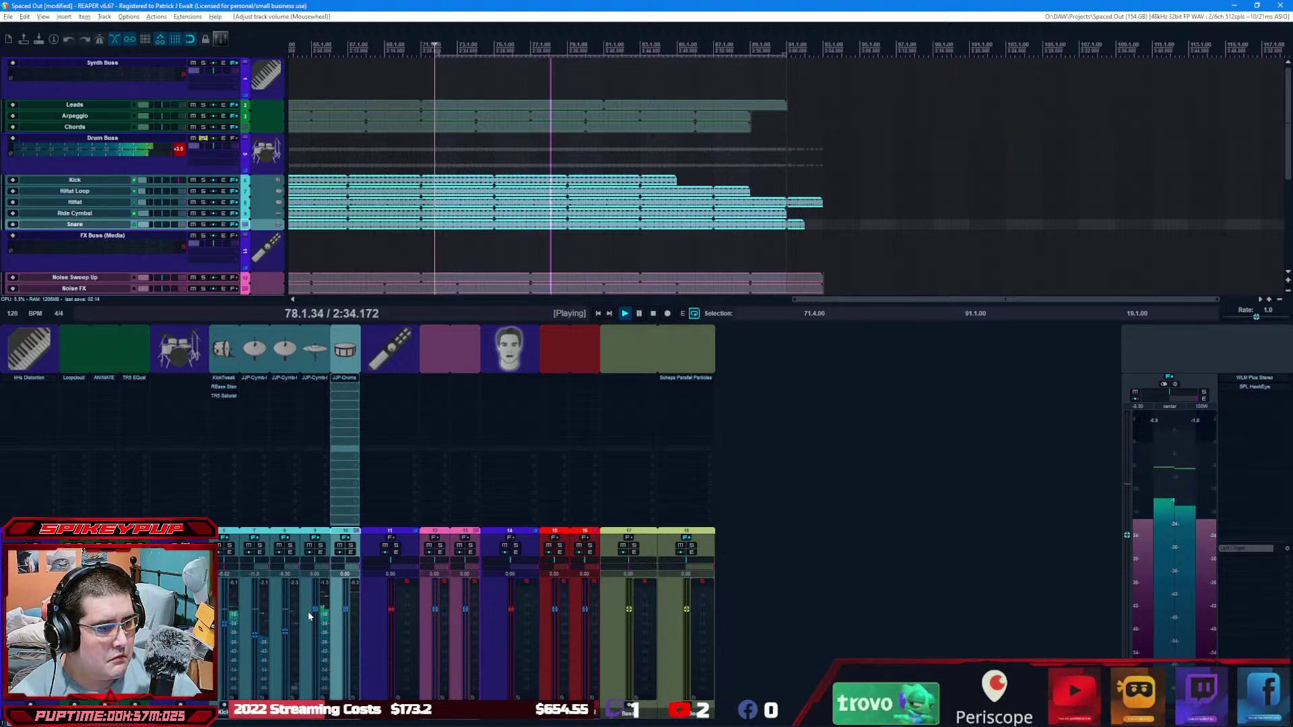
Step: Lower the volumes of the Ride Cymbal and Snare tracks while the Drum Buss plays soloed
scroll(313, 615, down, 6)
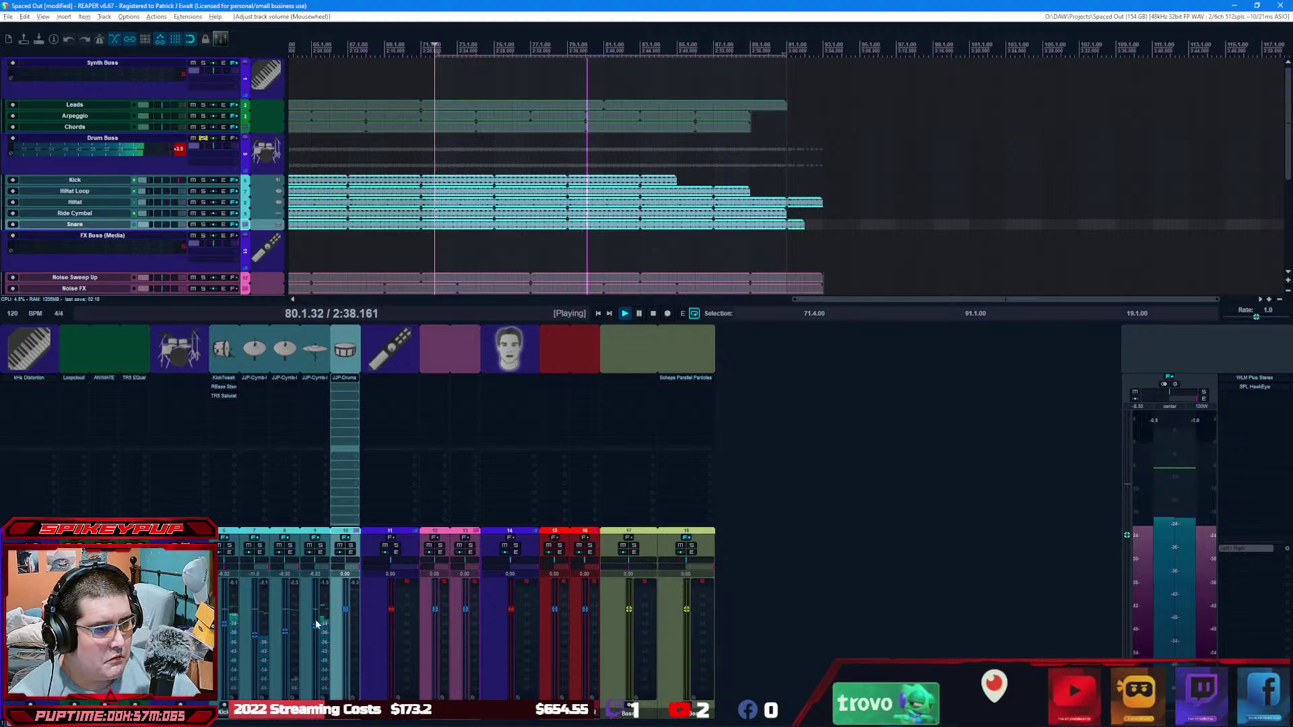
scroll(317, 626, up, 3)
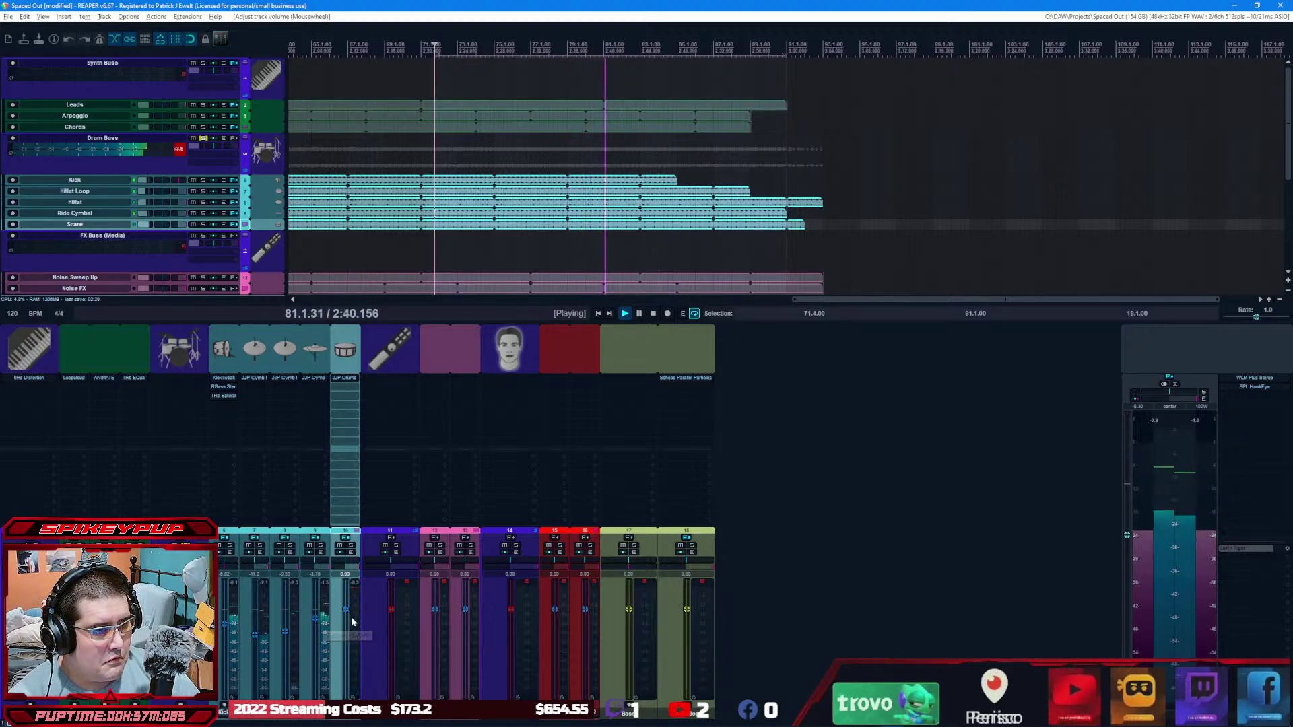
scroll(351, 614, down, 5)
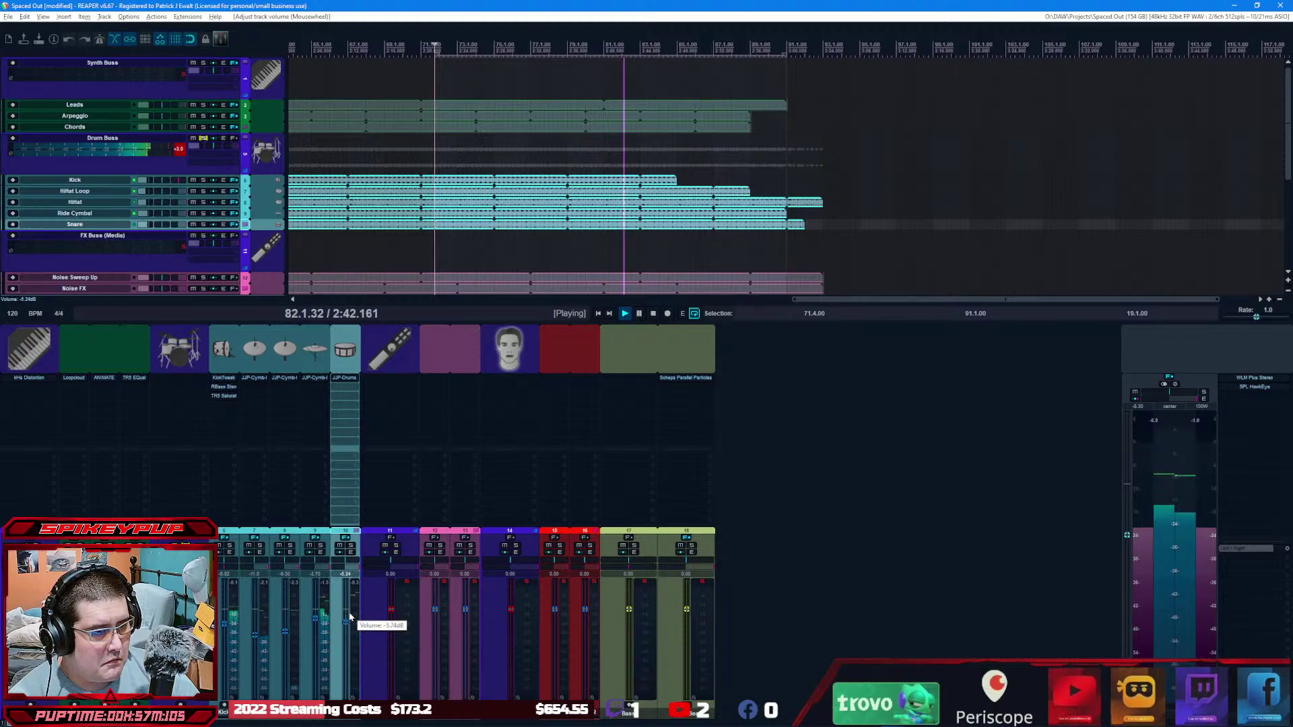
scroll(350, 616, up, 2)
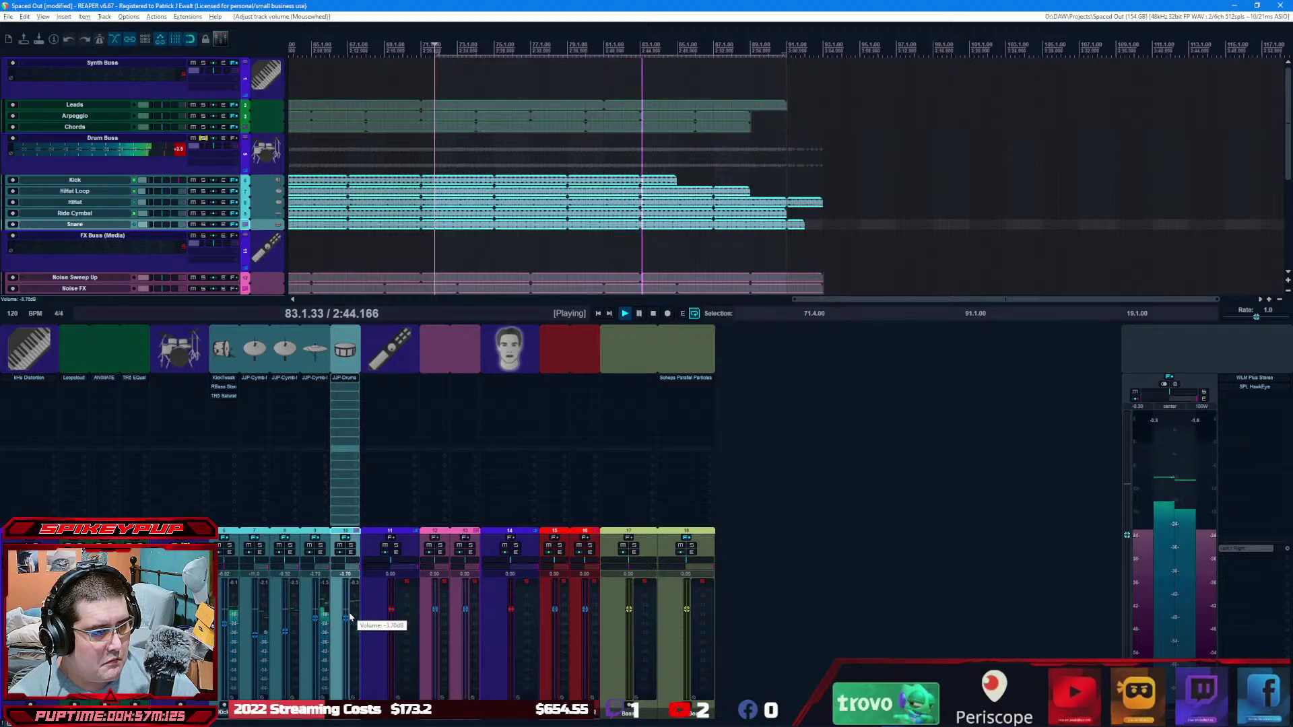
scroll(351, 616, down, 1)
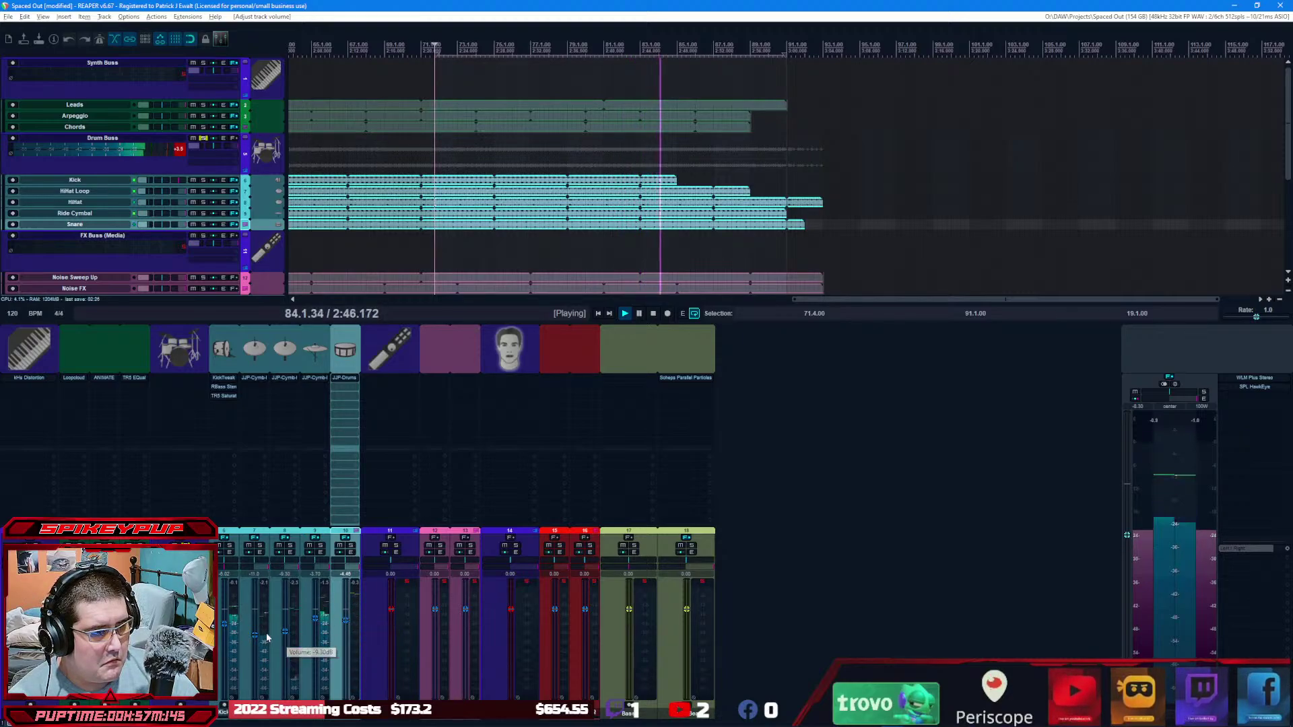
Step: Rebalance the HiHat Loop, HiHat and Kick volumes, setting the Kick to -5.24 dB, and clear the Drum Buss clip indicator
scroll(258, 626, up, 5)
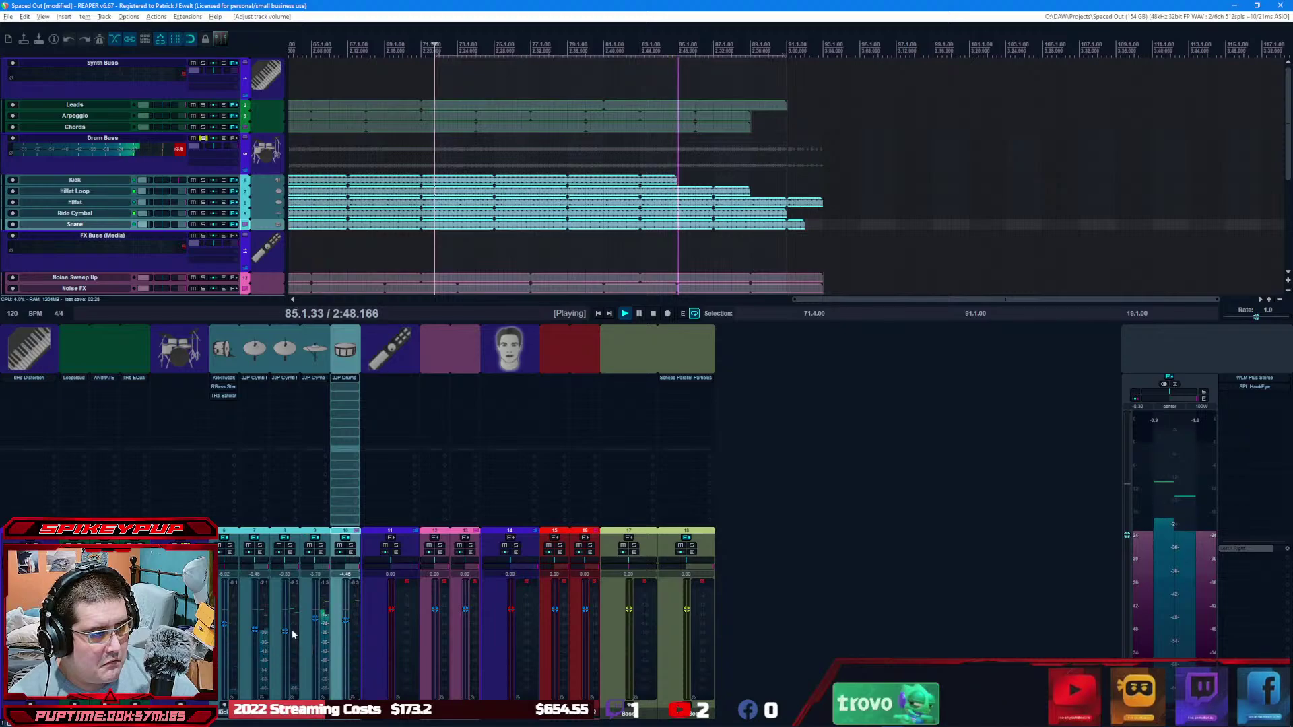
scroll(288, 634, up, 2)
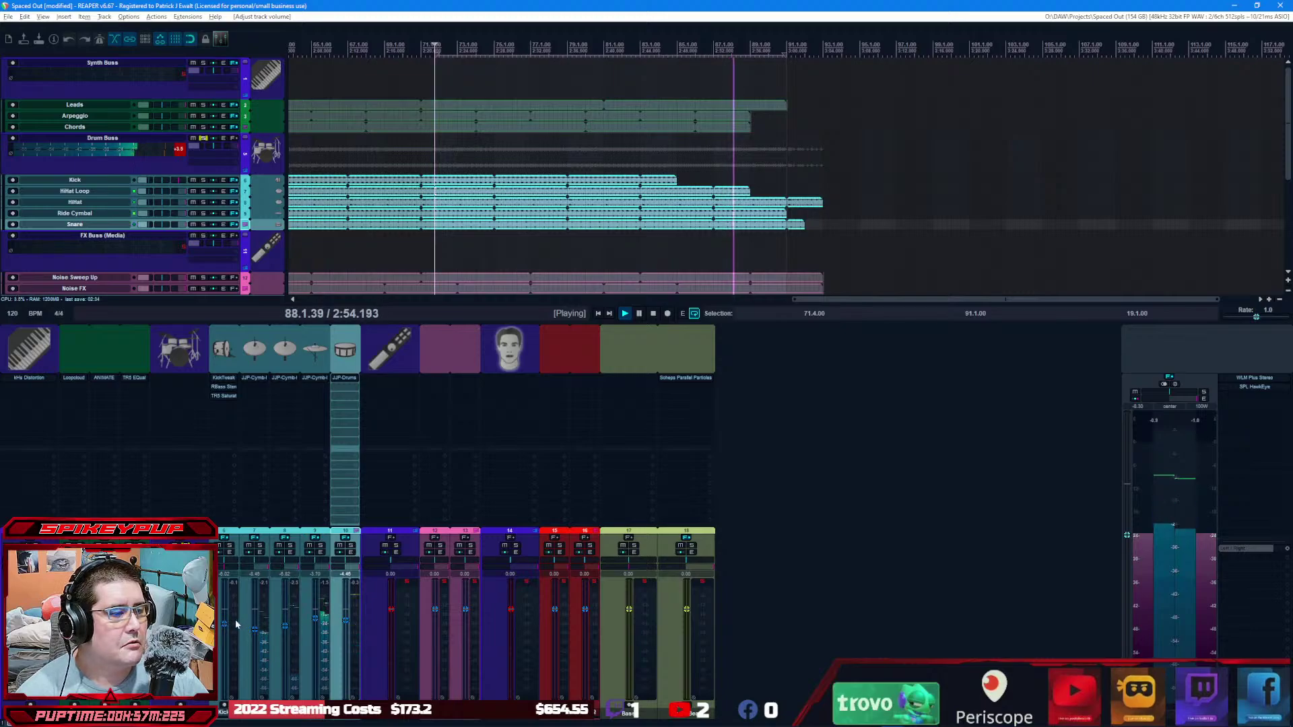
scroll(227, 628, up, 2)
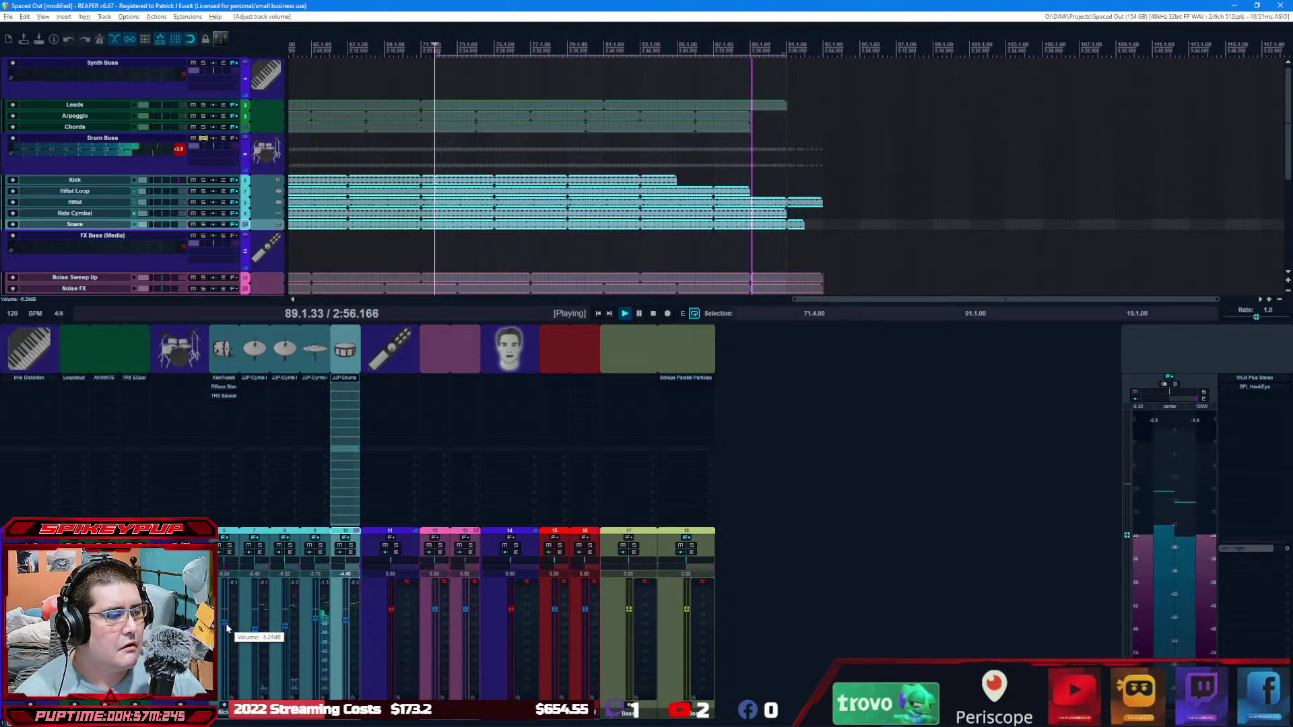
click(700, 156)
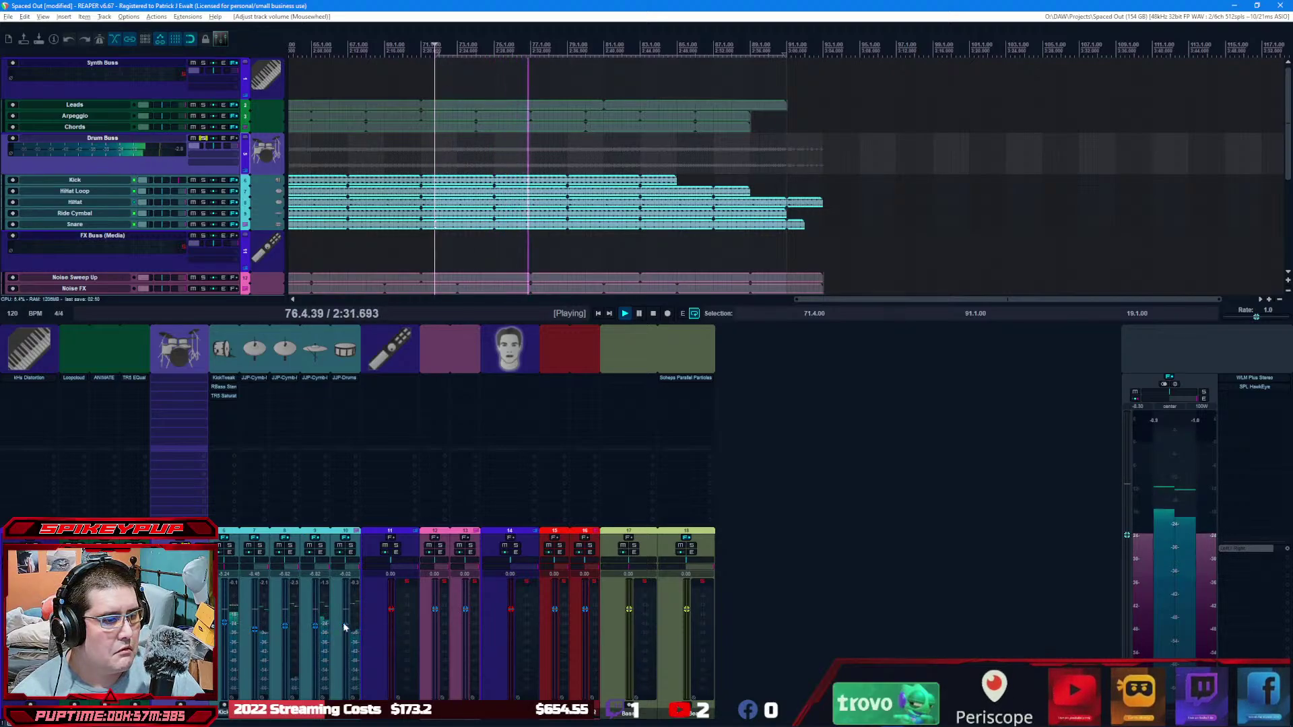
drag(283, 630, 254, 633)
scroll(254, 633, down, 3)
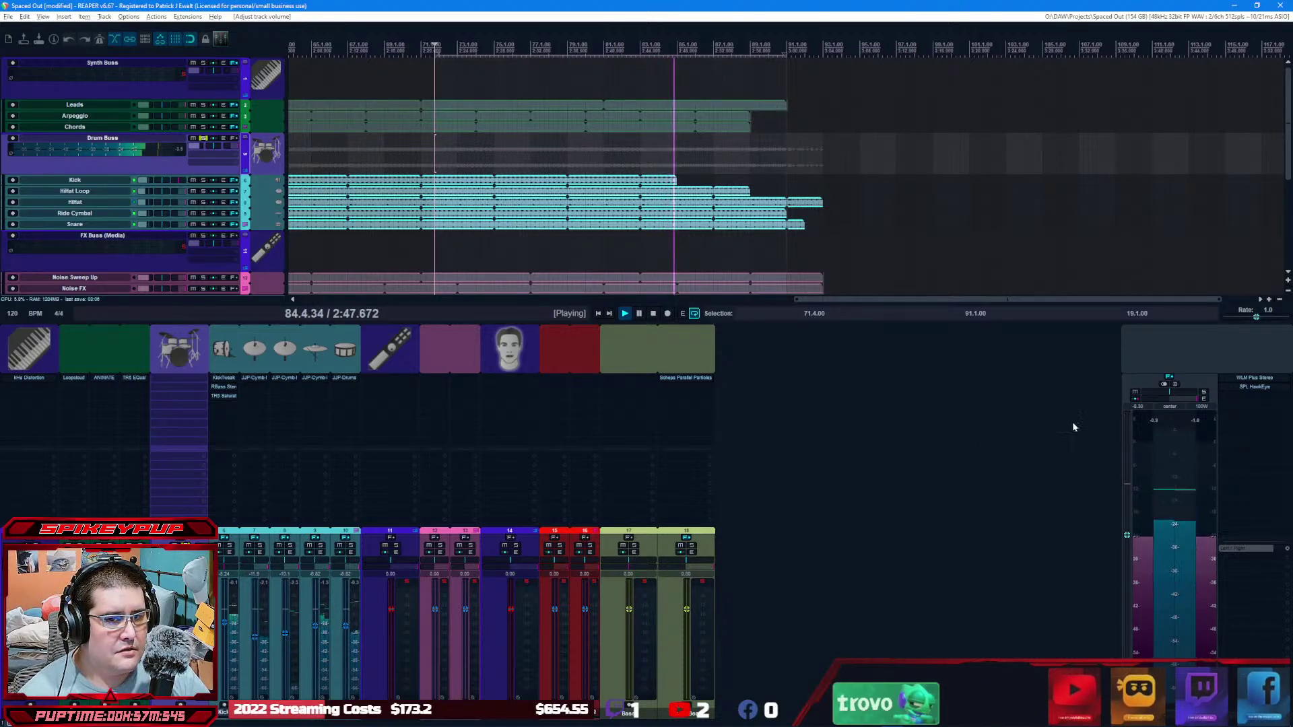
Step: Open the master track's WLM Plus Stereo loudness meter, place it clear of the mixer tracks and stop playback
click(1255, 378)
drag(216, 33, 1008, 330)
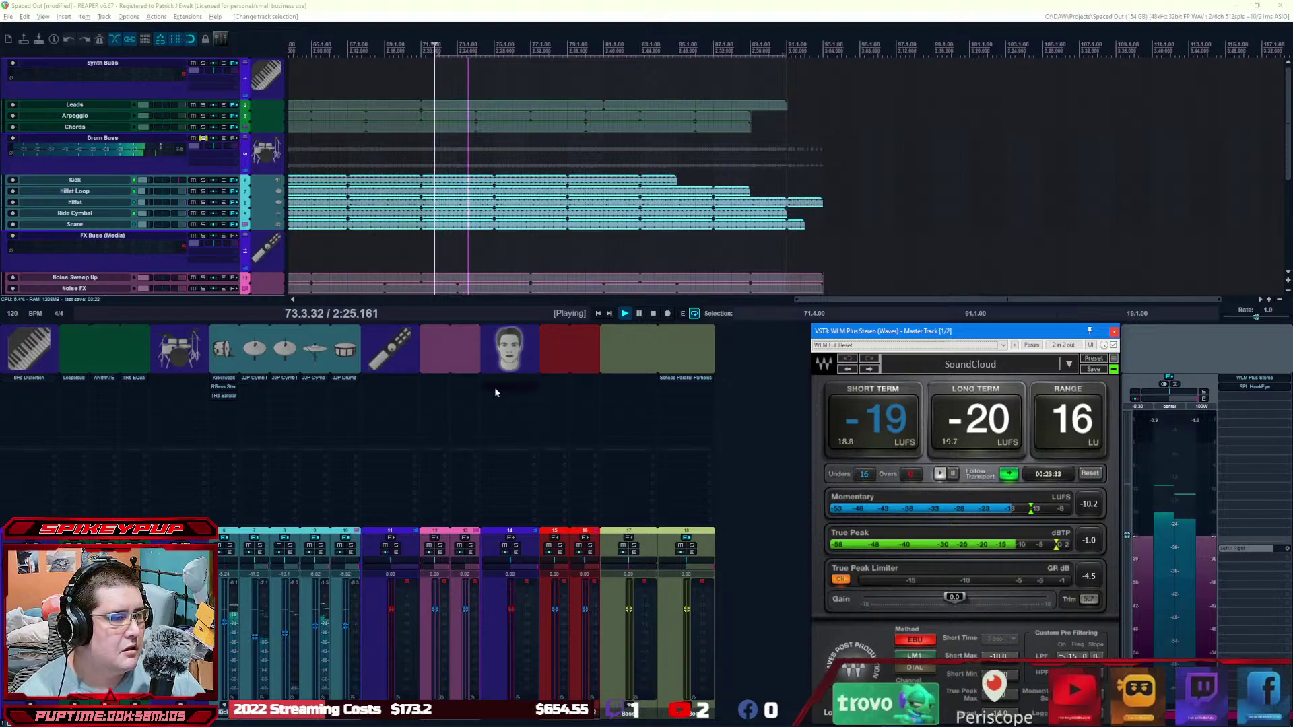
click(652, 314)
click(652, 314)
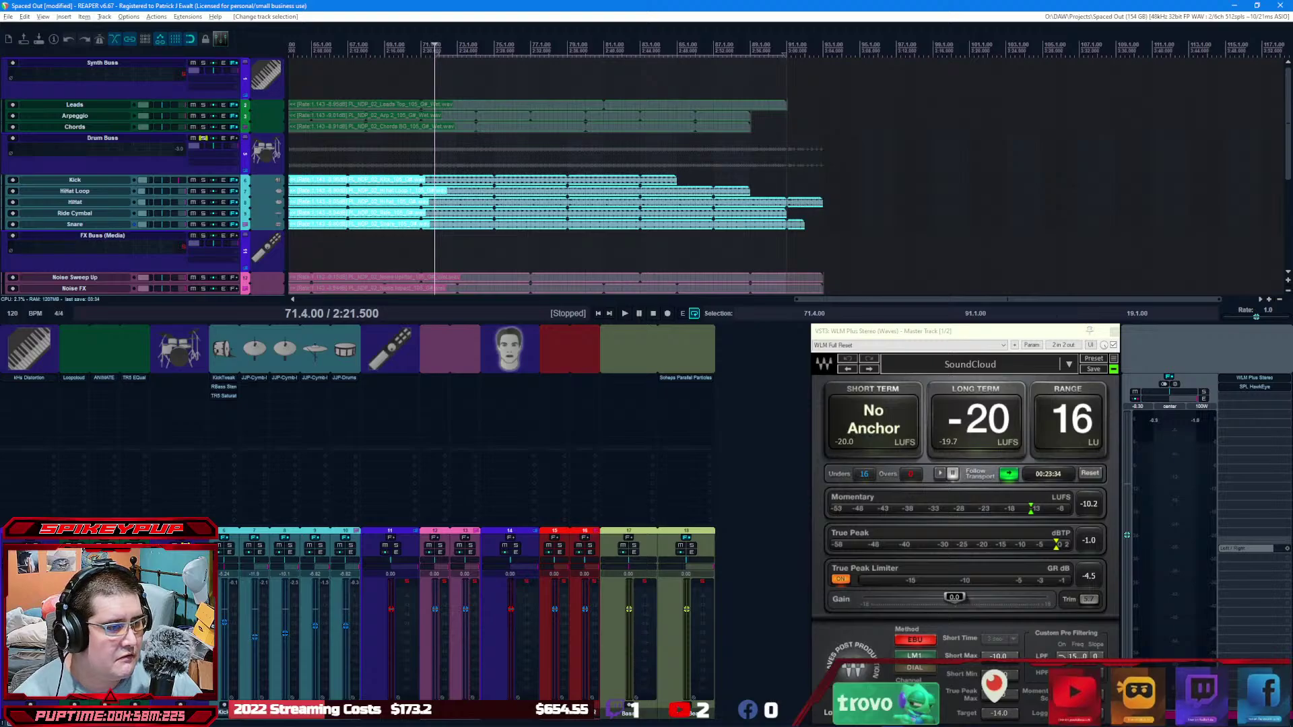
Step: Unsolo the Drum Buss, solo the Noise Sweep Up track and start playback
click(203, 138)
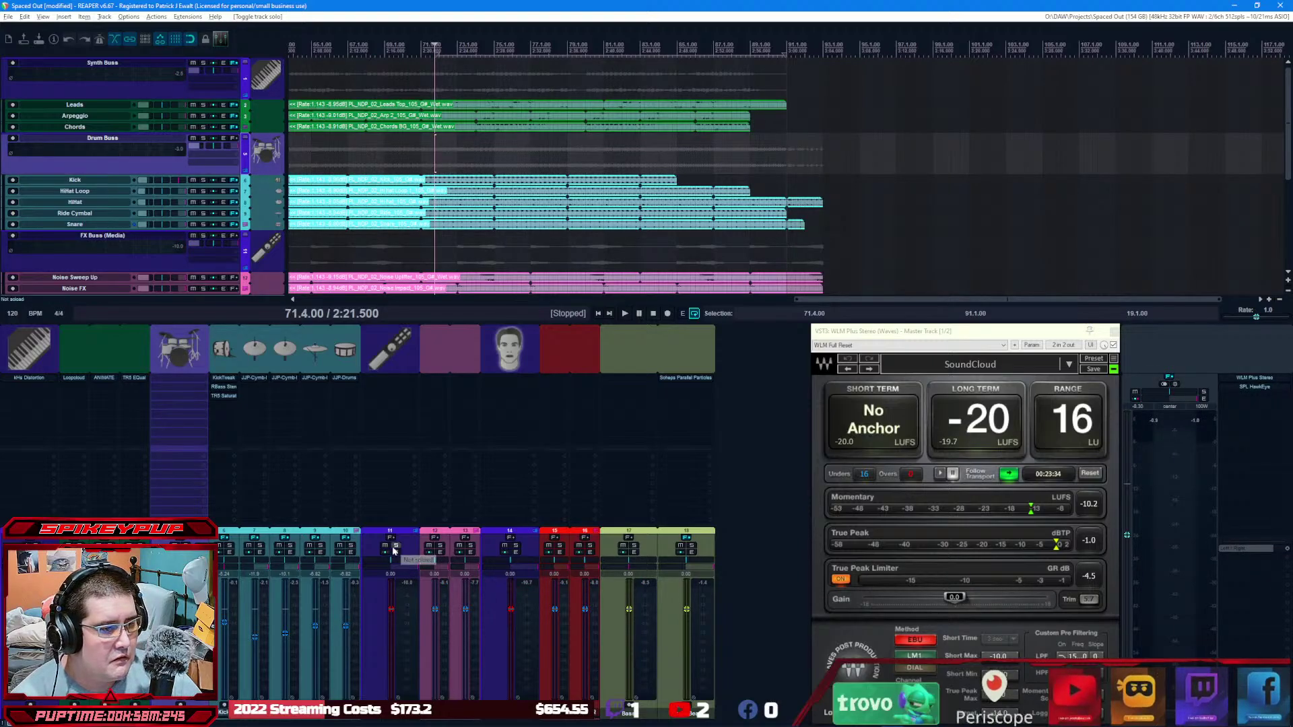
click(438, 546)
key(space)
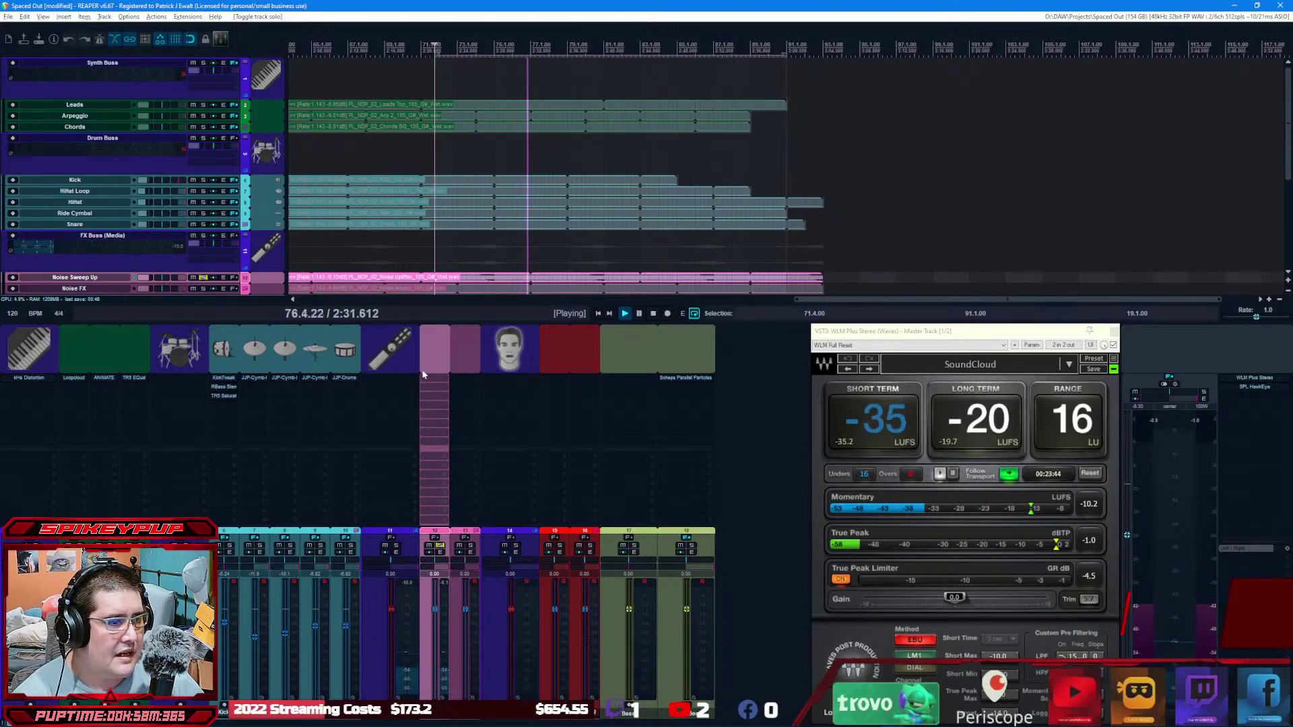
Step: Add the Brauer Motion Stereo plugin to the Noise Sweep Up track with its default settings and close its window
click(436, 379)
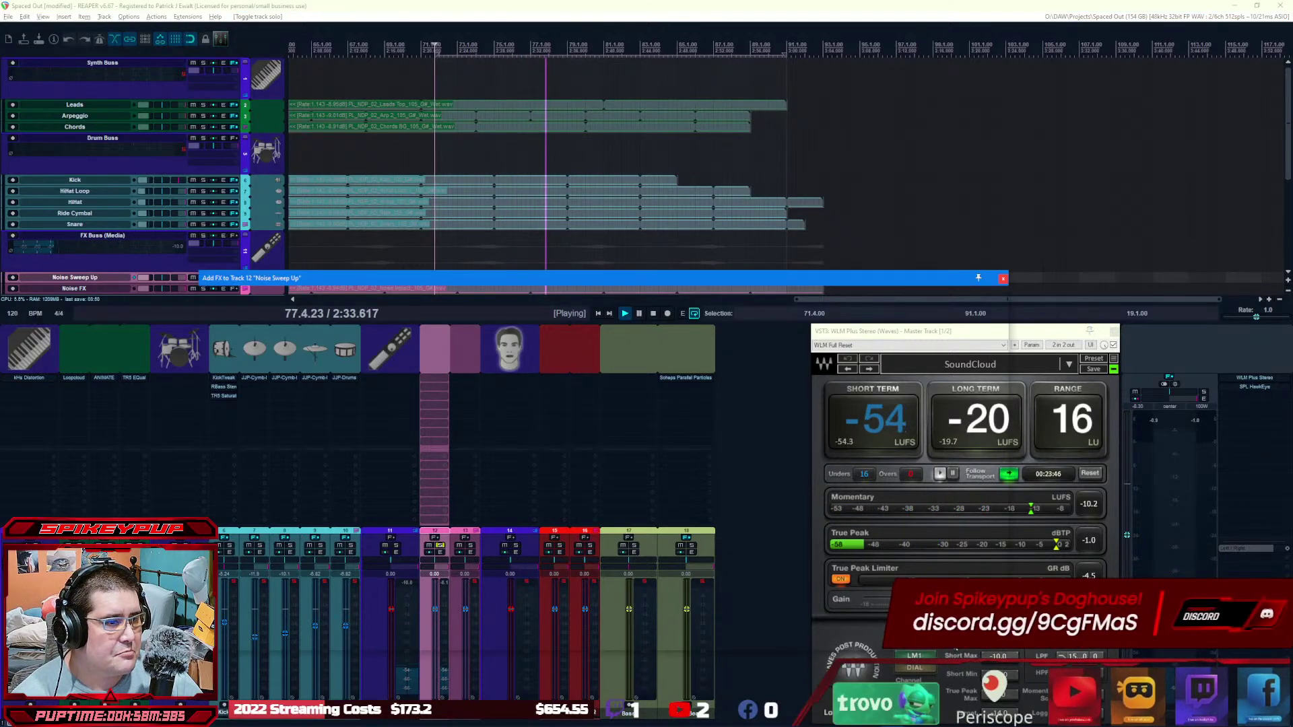
key(Down)
key(Down)
key(Return)
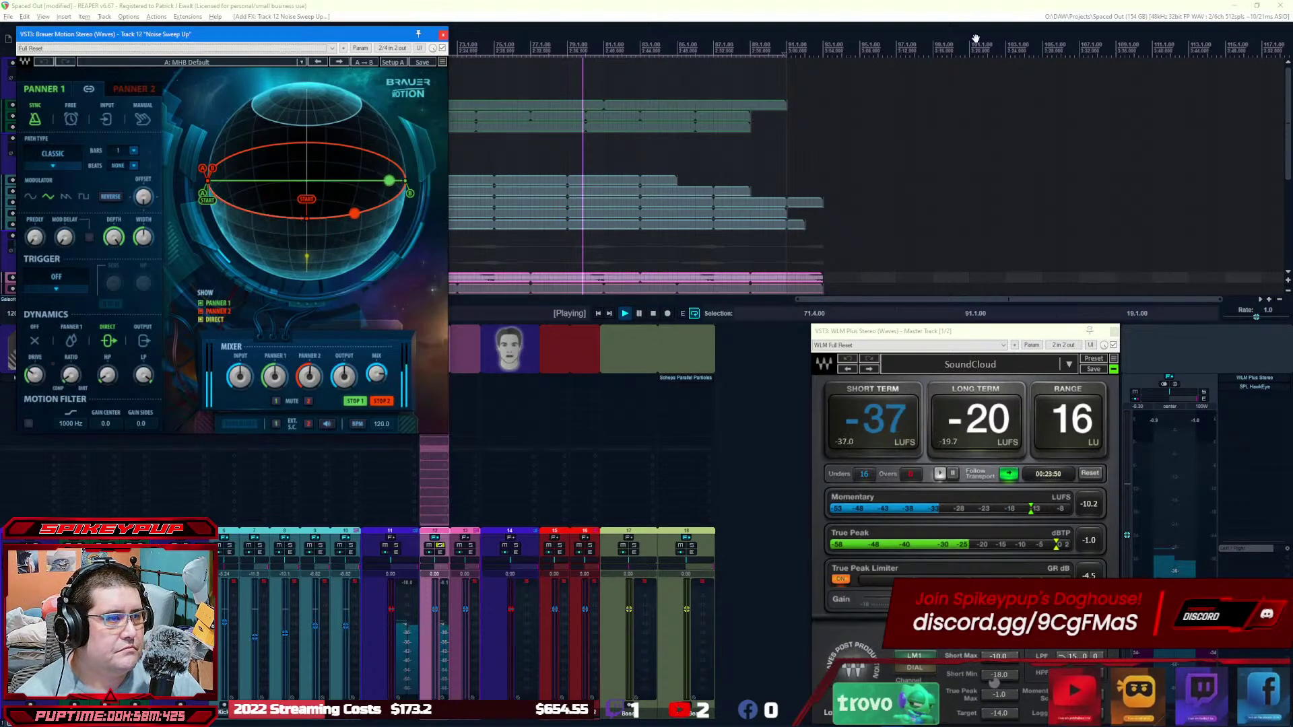
drag(312, 37, 559, 112)
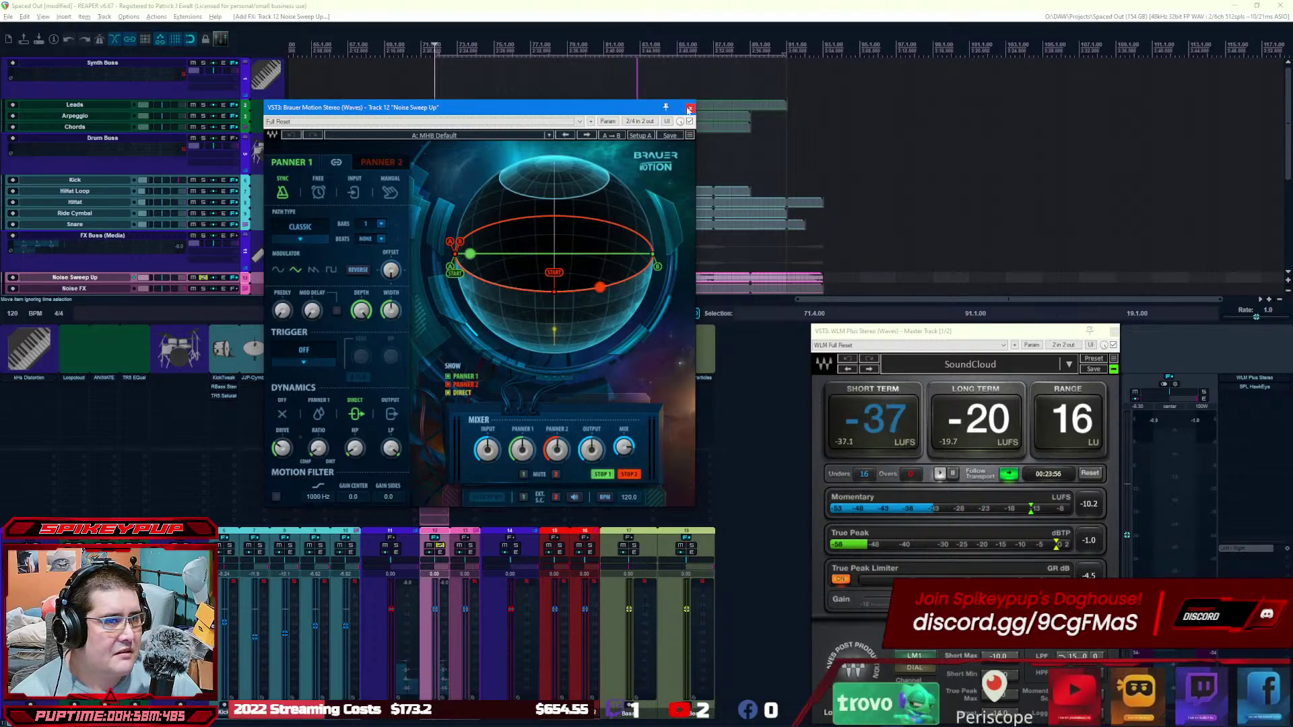
click(690, 108)
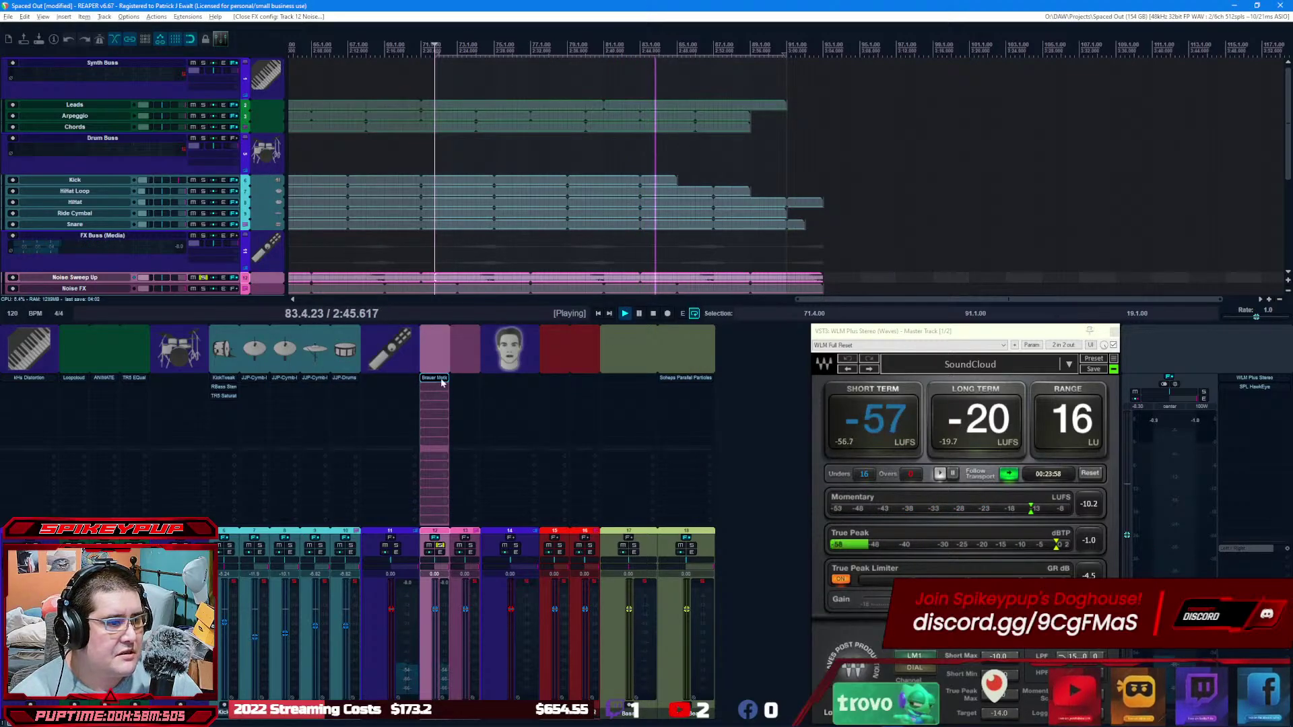
Step: Copy the Brauer Motion effect from Noise Sweep Up to the Noise FX track and solo Noise FX as well
drag(474, 387, 468, 383)
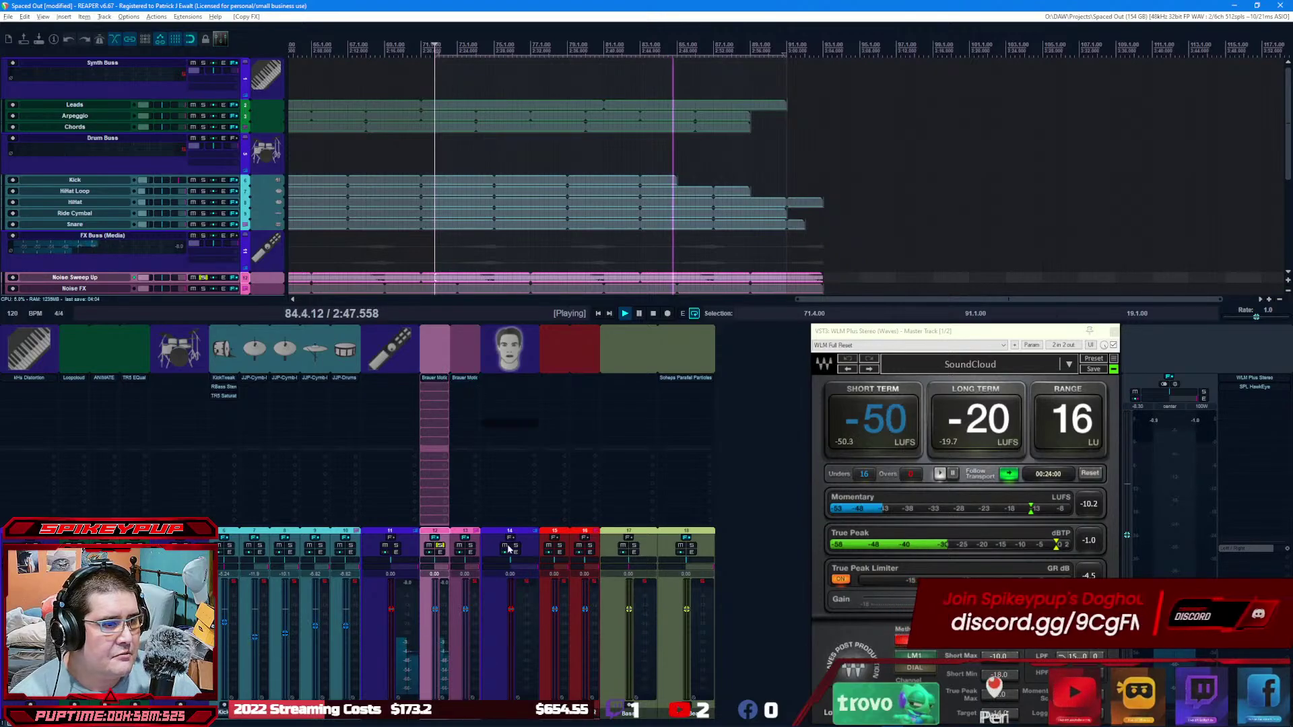
click(470, 545)
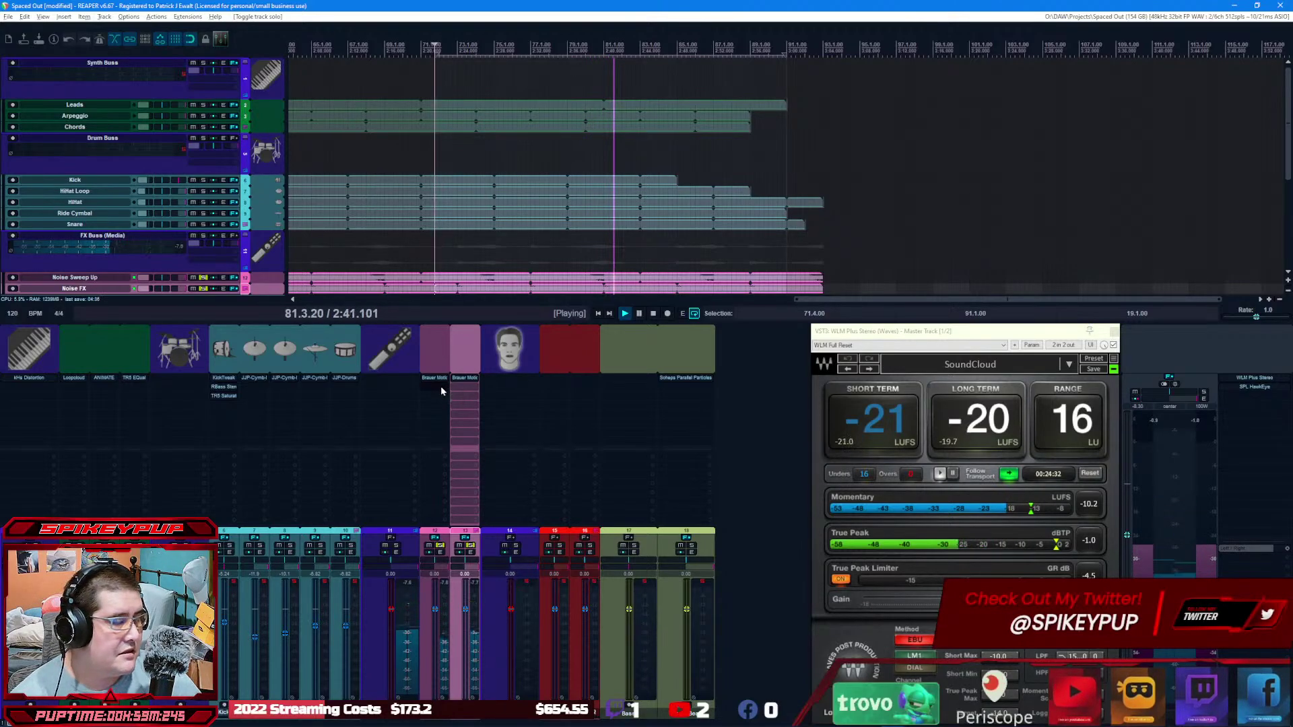
Step: Solo the FX Buss (Media) and unsolo the Noise FX and Noise Sweep Up tracks
click(470, 545)
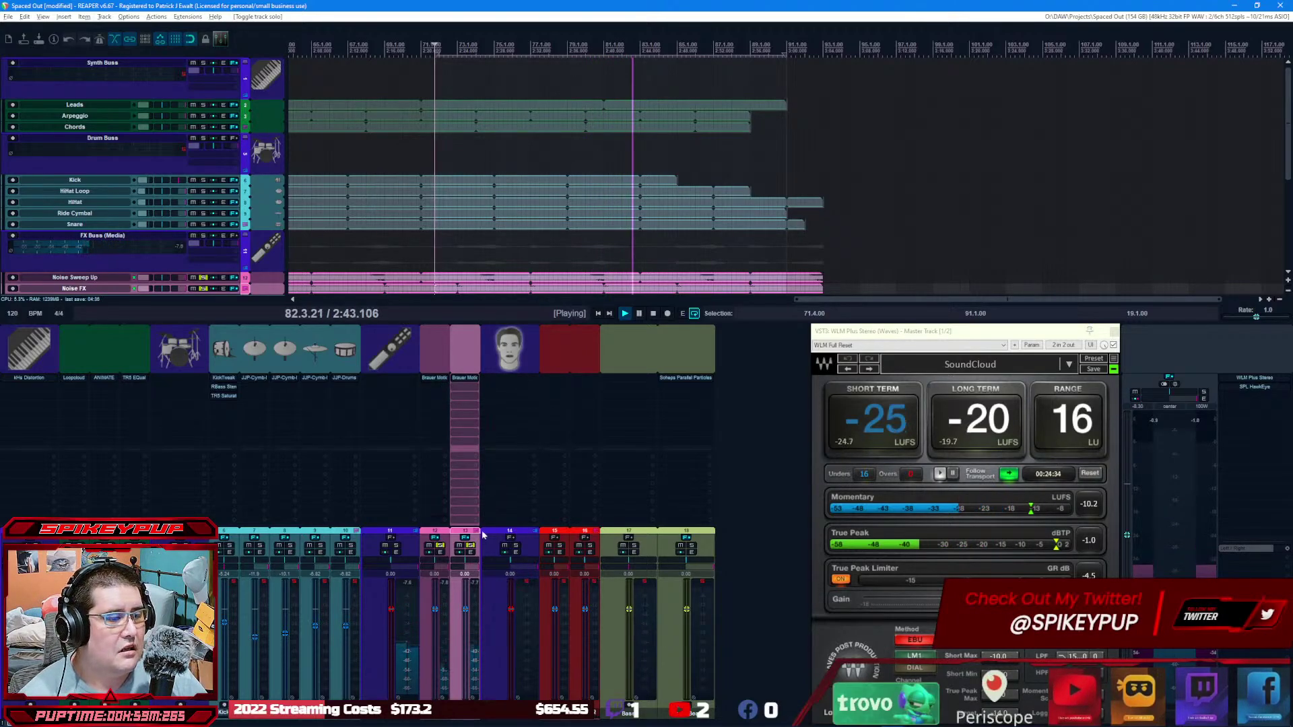
click(396, 545)
click(440, 545)
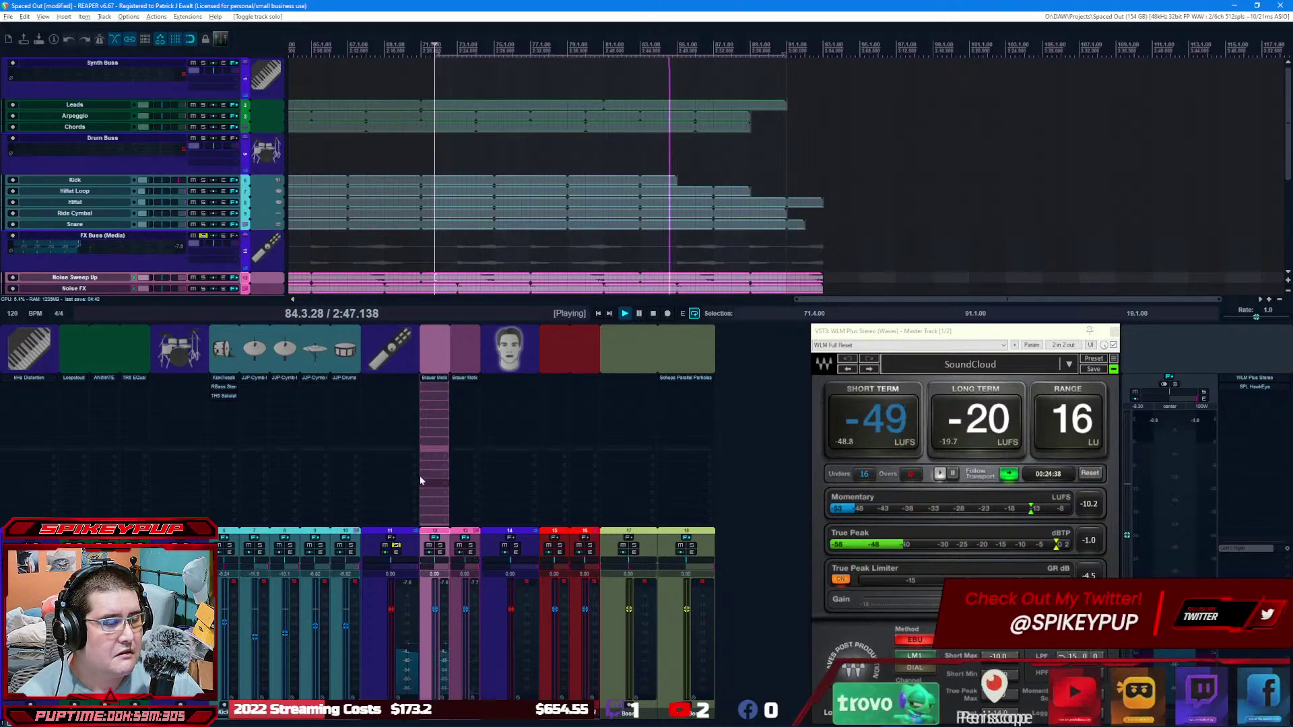
Step: Search the effects for "spread" and add PS22 Spread Stereo (Waves) to the FX Buss (Media)
double_click(391, 375)
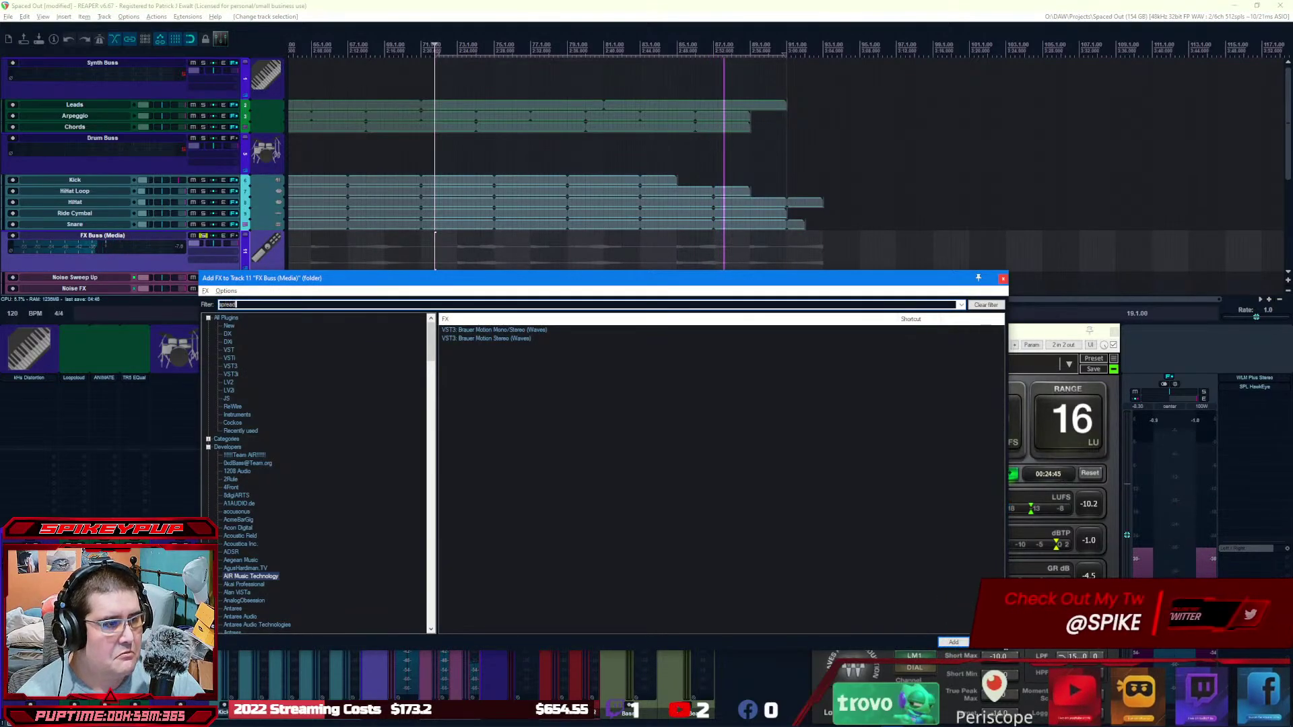
text(spread)
key(Down)
key(Down)
key(Down)
key(Down)
key(Down)
key(Down)
key(Down)
key(Down)
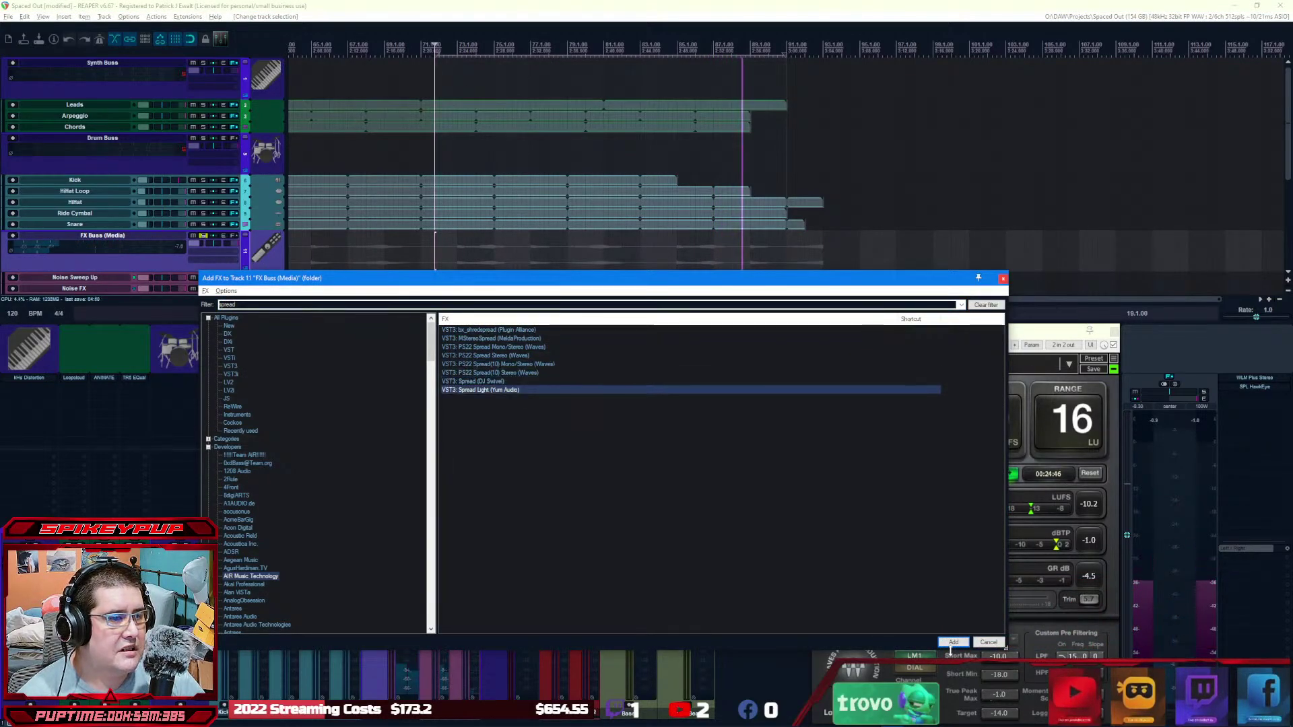
key(Up)
key(Up)
key(Up)
key(Down)
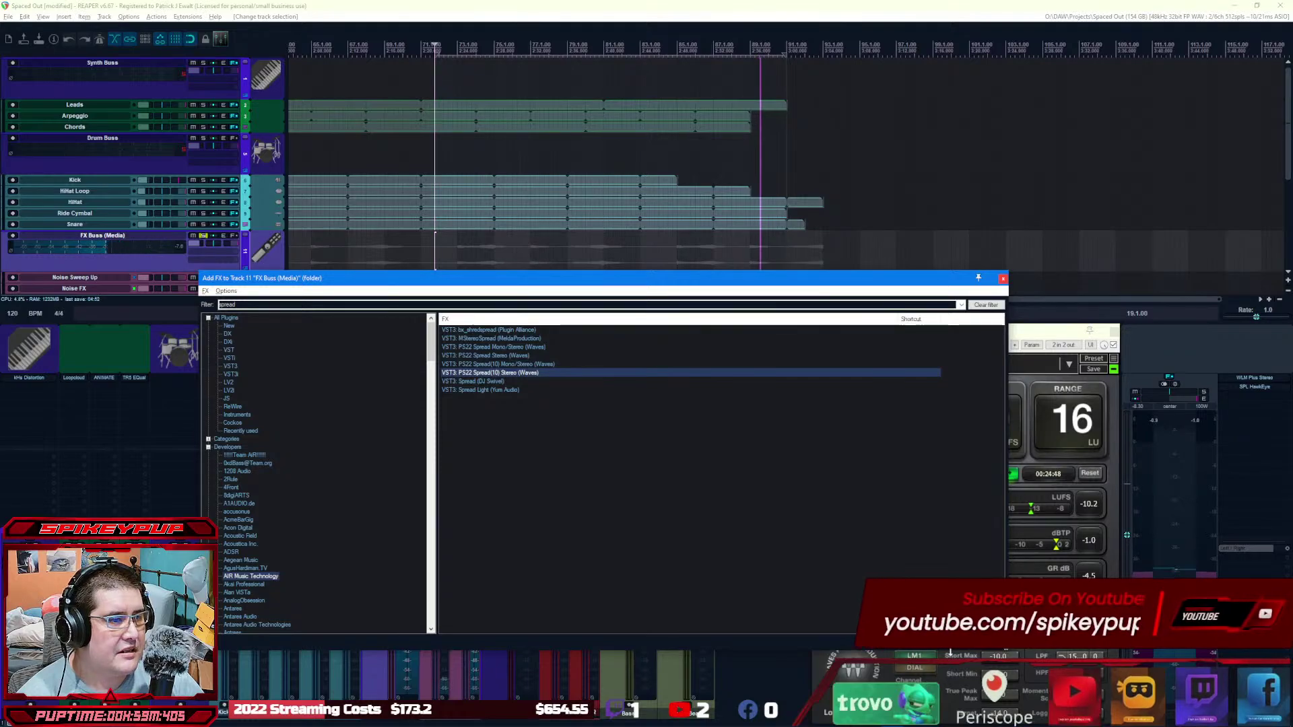
key(Up)
key(Up)
key(Up)
key(Down)
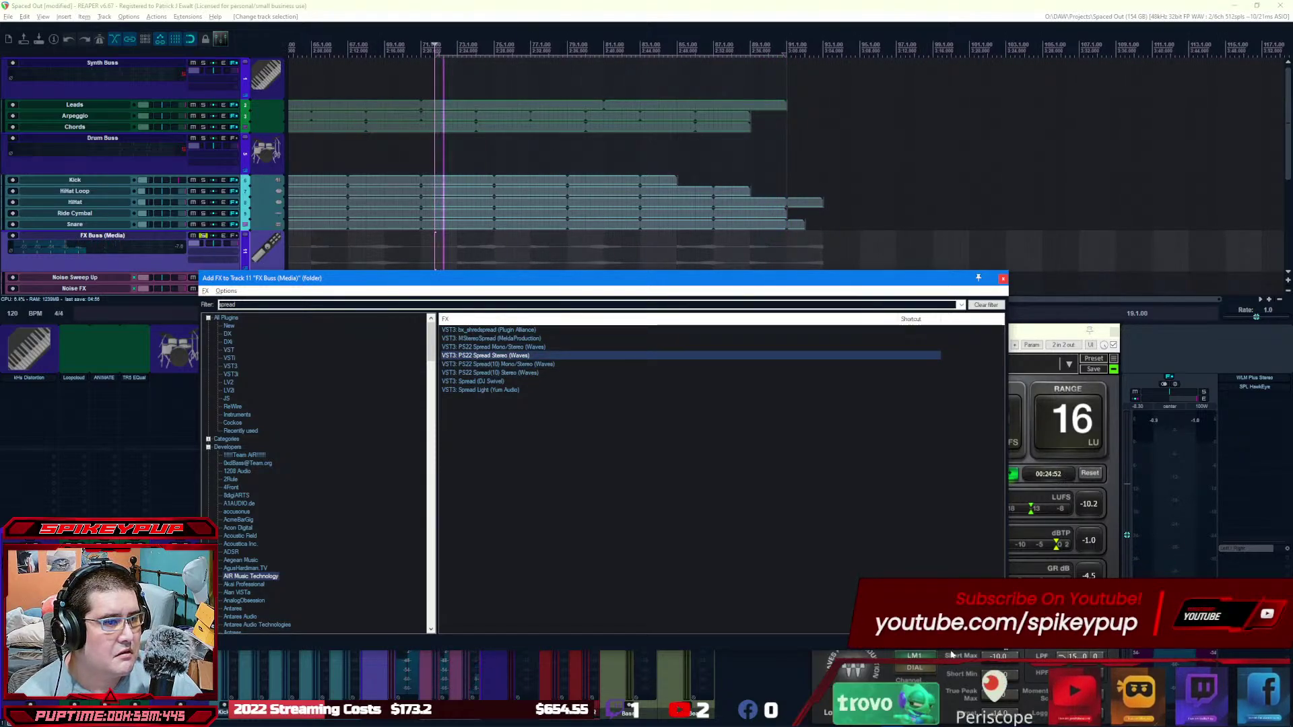
key(Return)
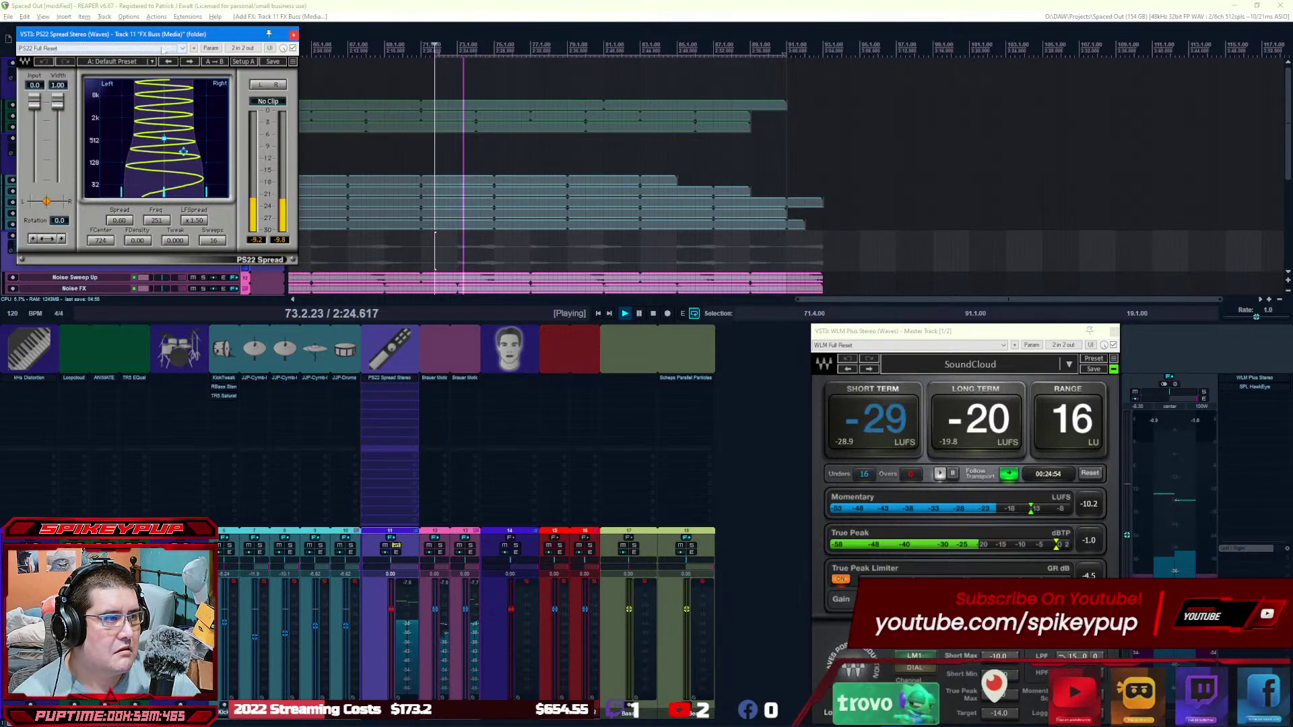
Step: Move the PS22 Spread window over the mixer and set its Spread to 1.20 and Freq to about 6921 during playback
drag(174, 34, 581, 314)
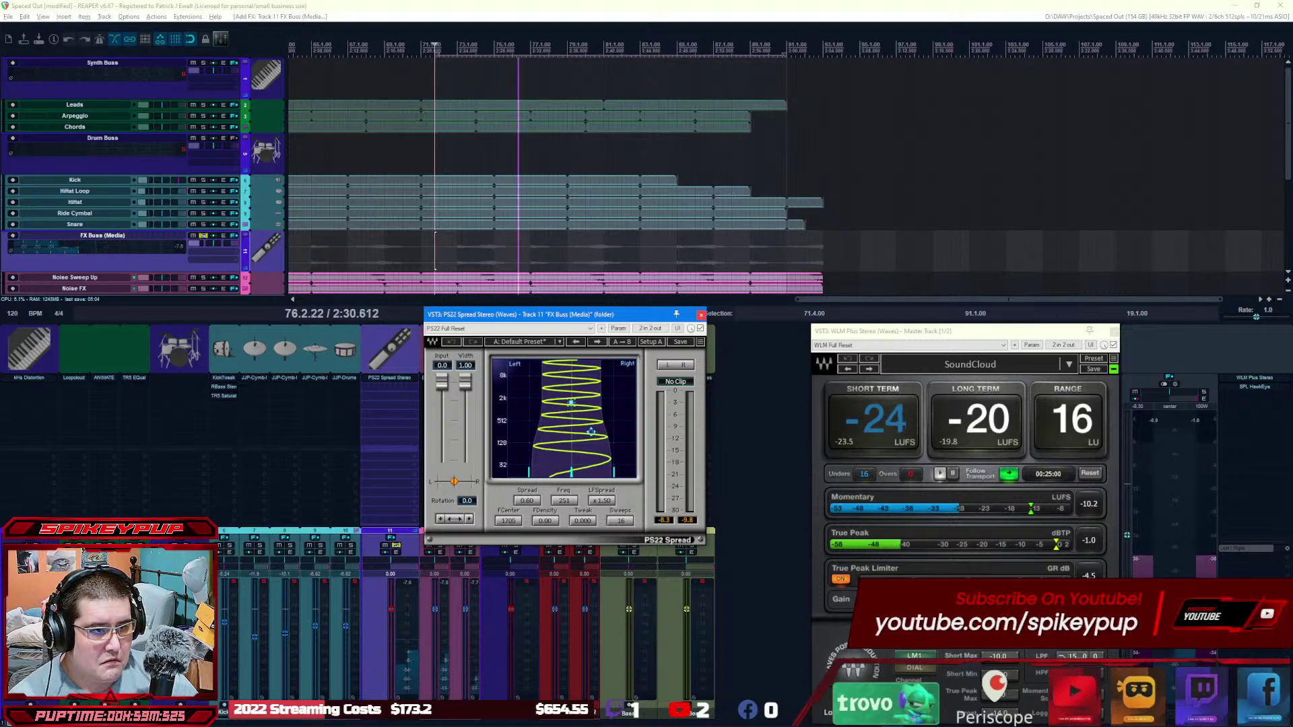
mouse_move(590, 432)
mouse_down()
mouse_move(592, 444)
mouse_move(610, 404)
mouse_move(594, 363)
mouse_move(610, 422)
mouse_up()
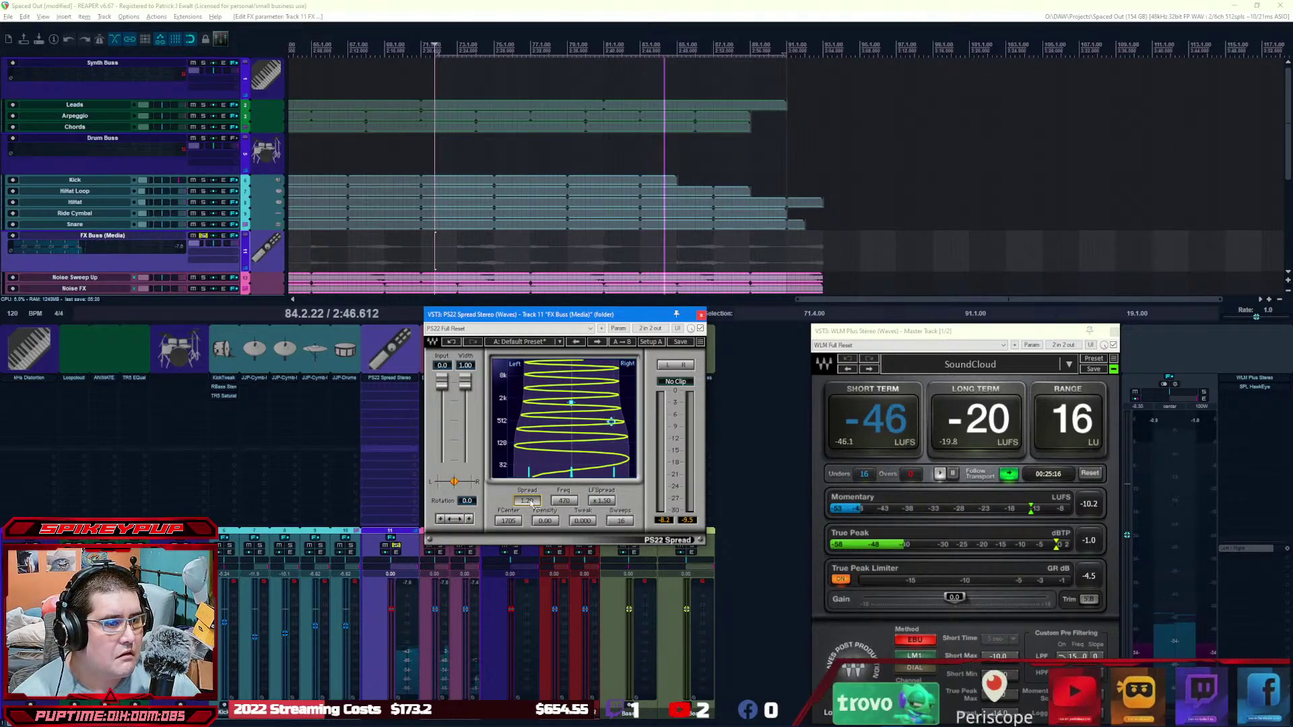
scroll(563, 501, down, 8)
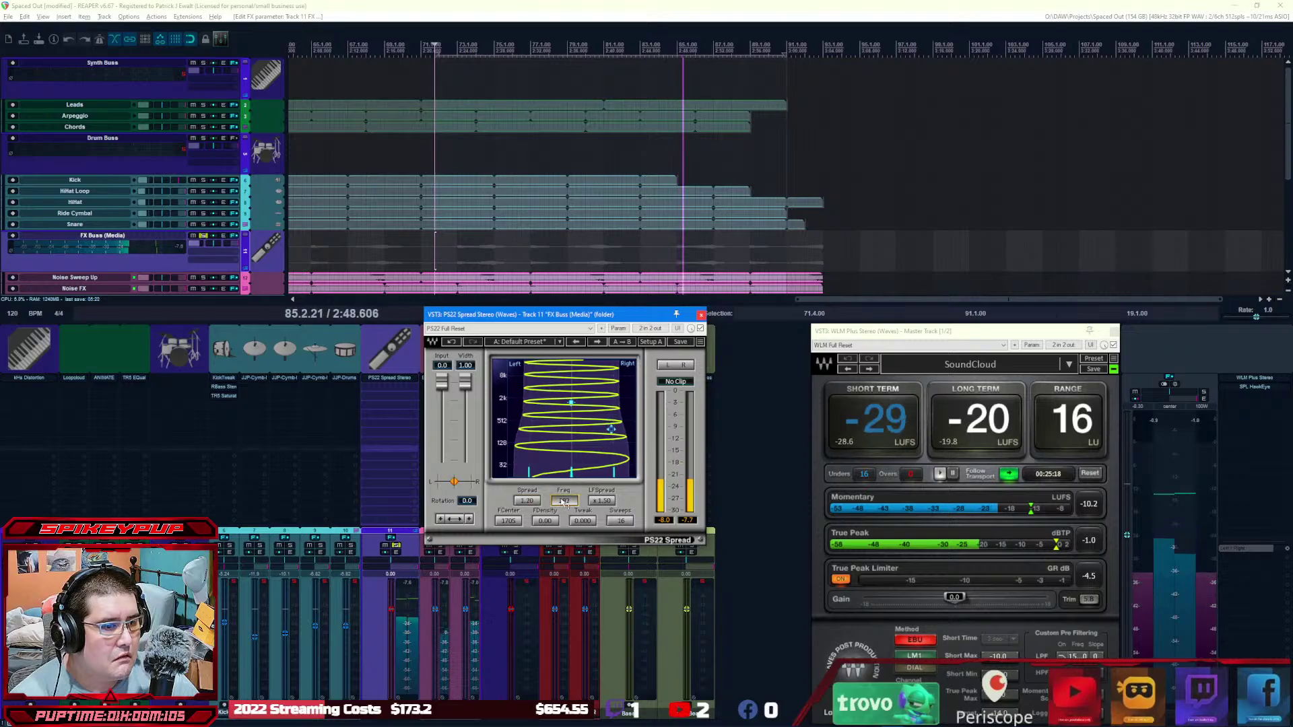
scroll(563, 502, up, 2)
scroll(565, 502, up, 6)
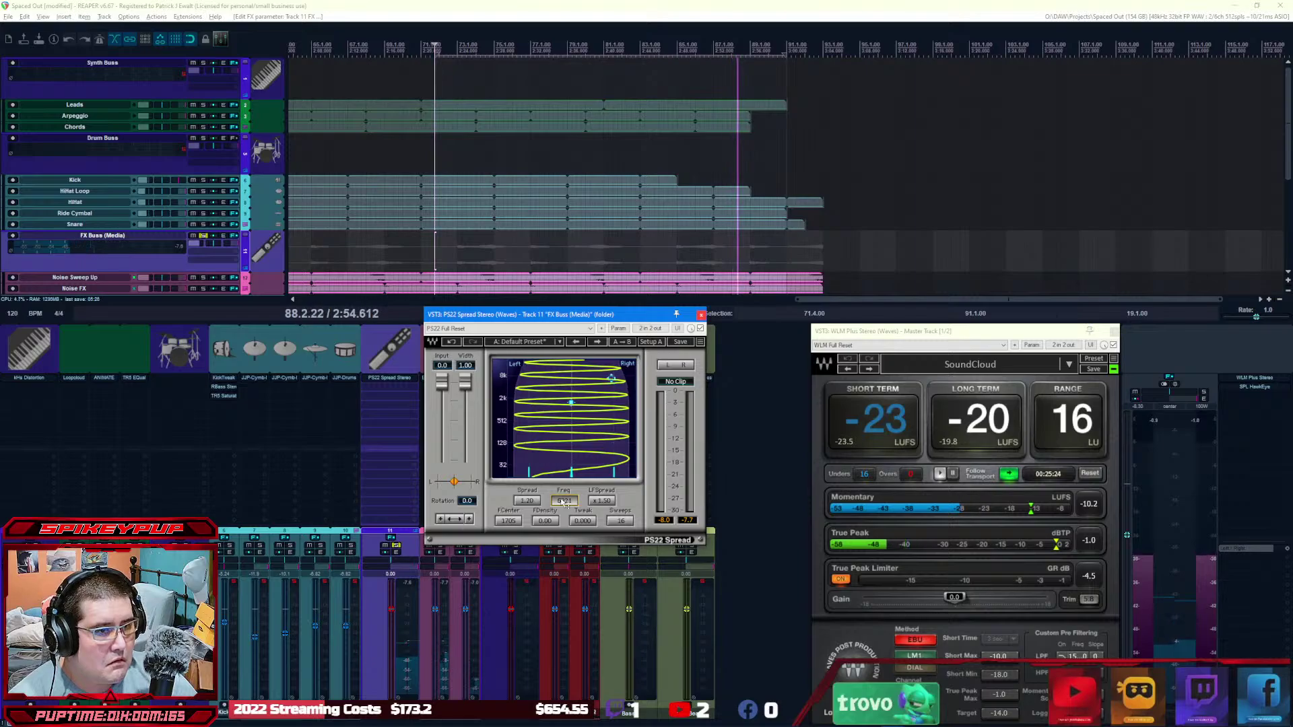
Step: Reduce the PS22 Spread plugin's LFSpread to narrow the low frequencies while the FX Buss plays
scroll(601, 501, down, 3)
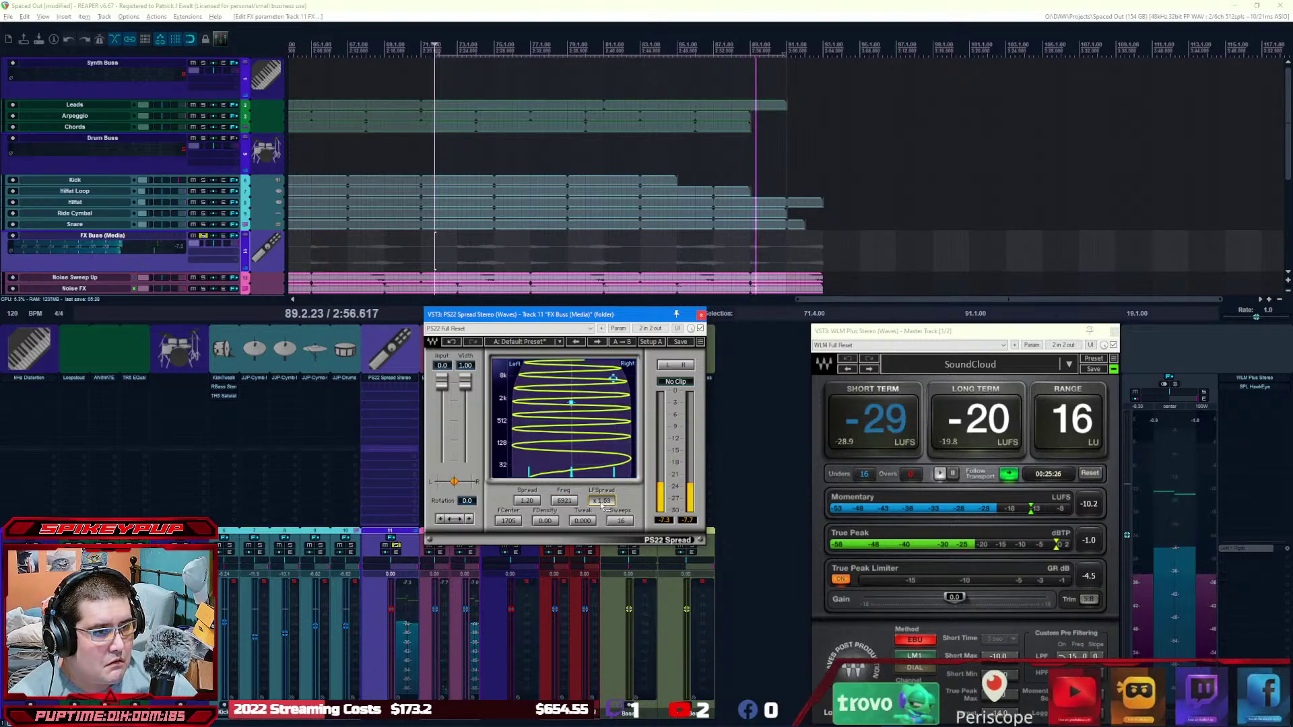
scroll(602, 501, down, 10)
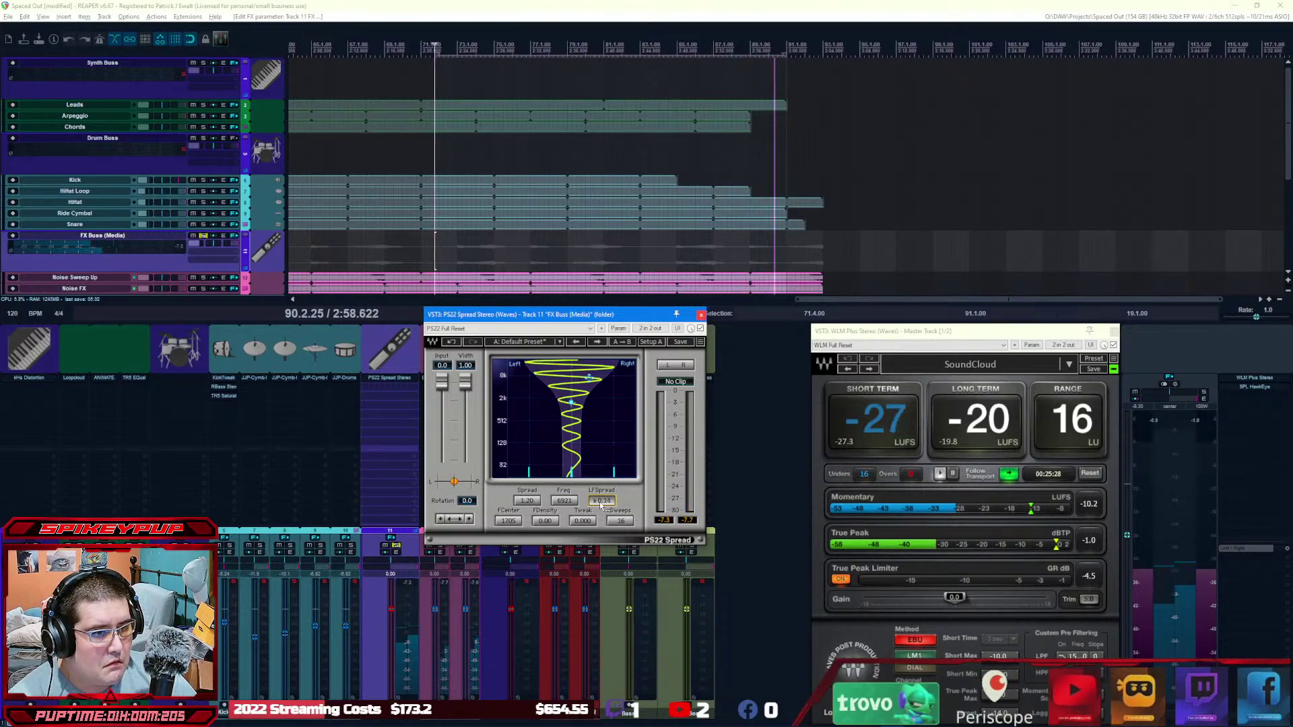
scroll(601, 502, up, 14)
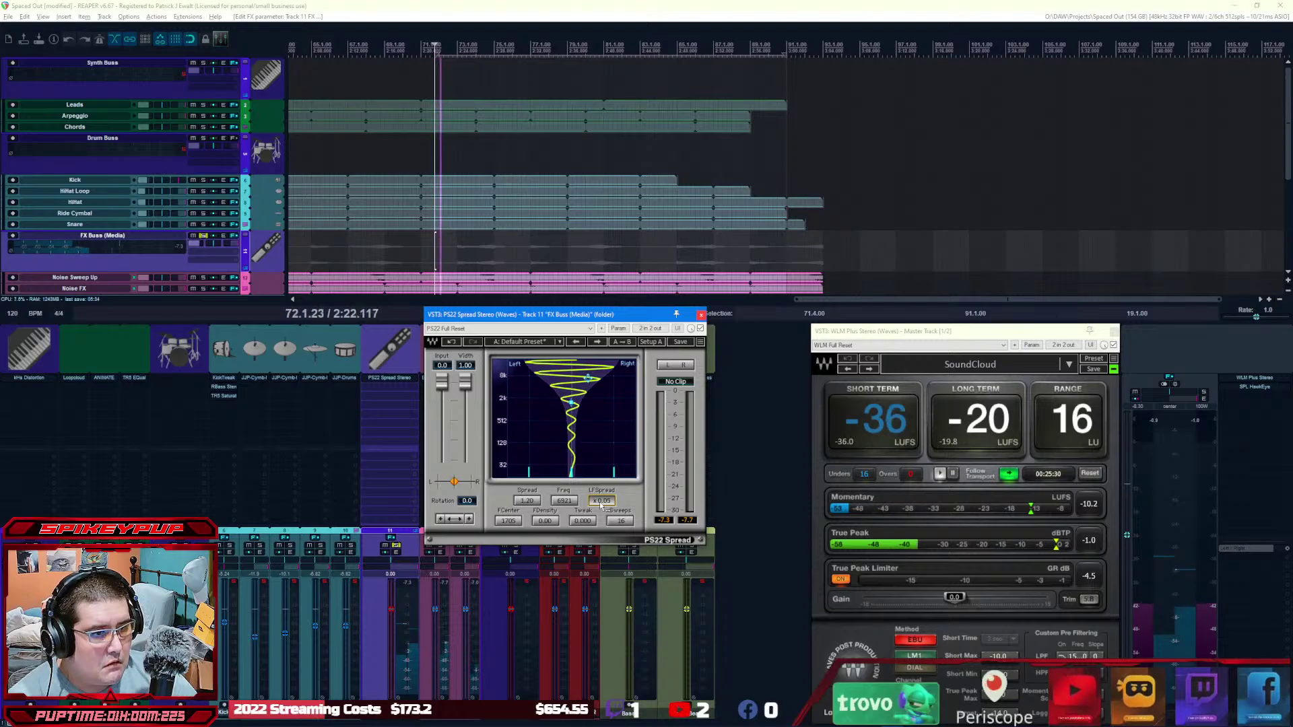
scroll(601, 501, down, 6)
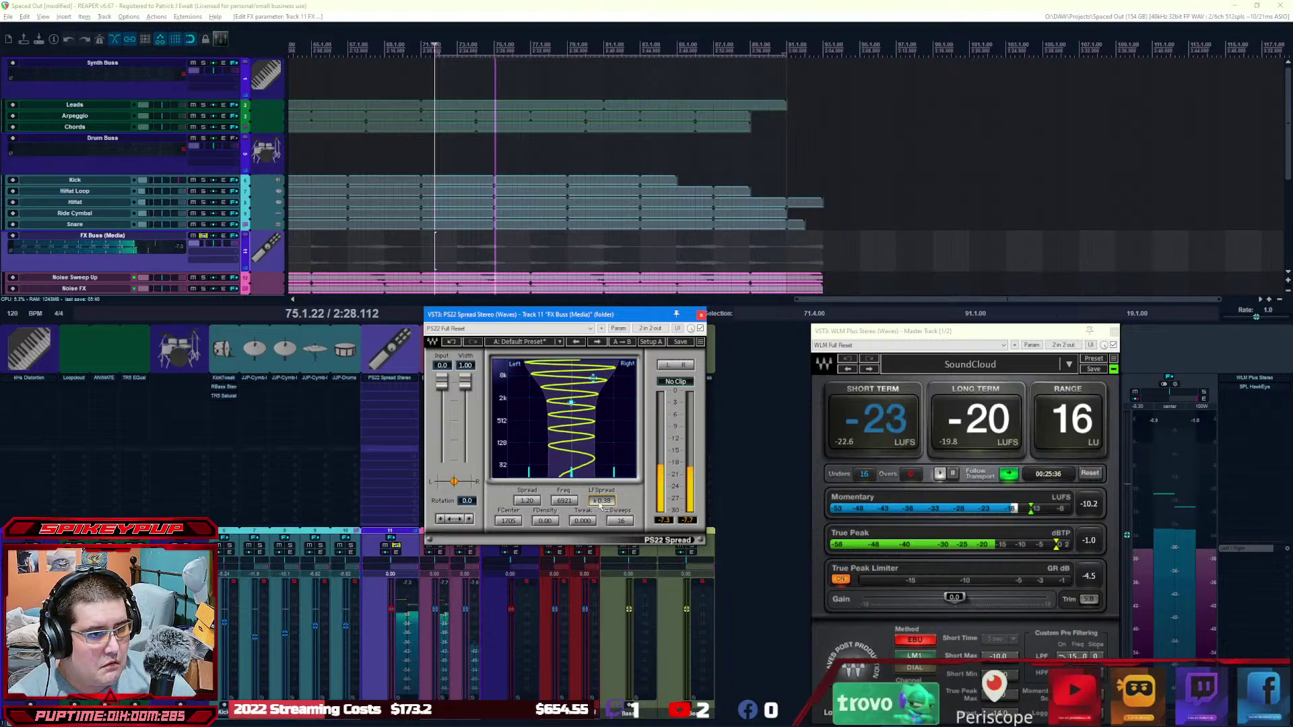
Step: Adjust the PS22 Spread plugin's LFSpread to about 0.93 while the FX Buss plays
scroll(601, 501, up, 18)
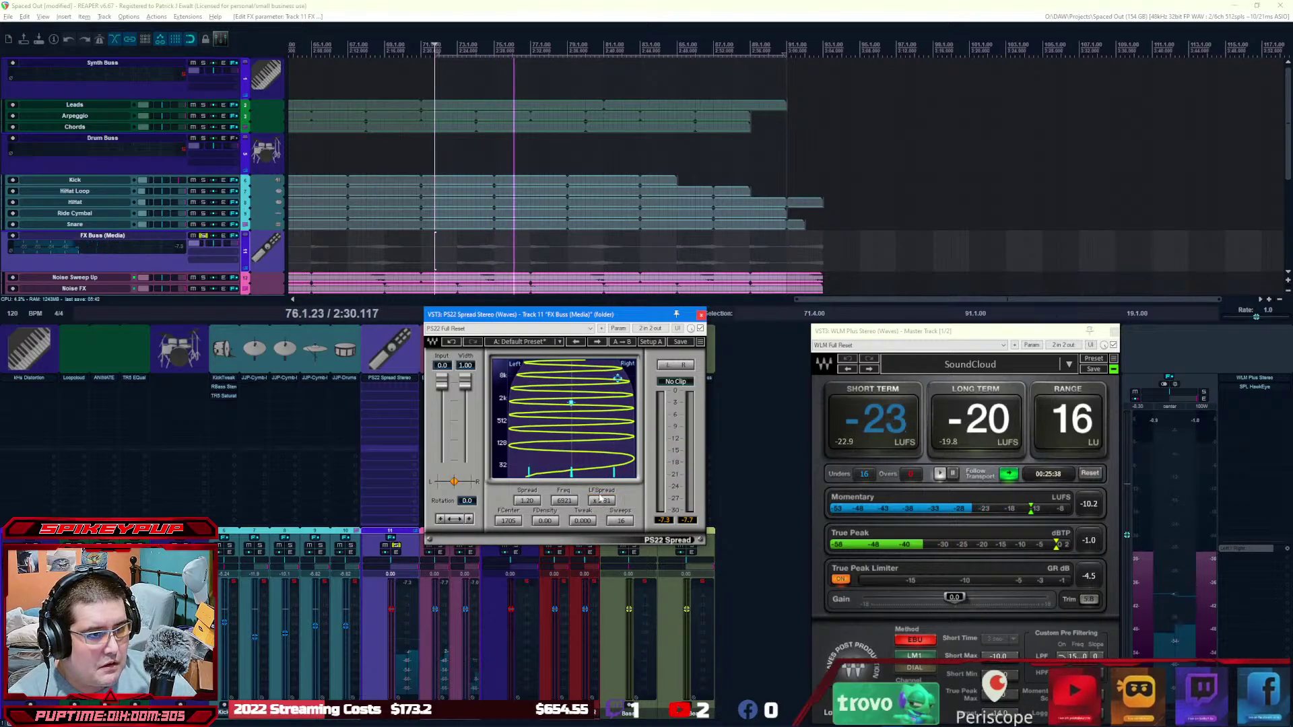
scroll(601, 501, up, 3)
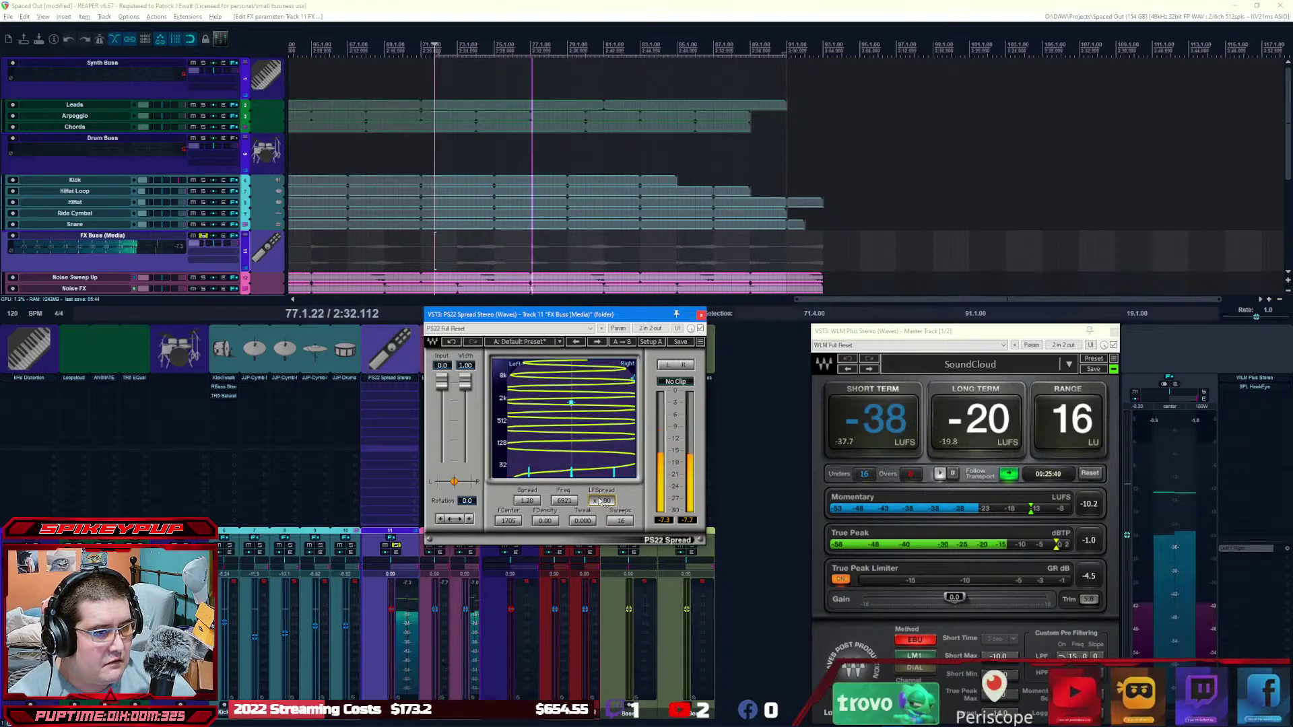
scroll(601, 501, down, 11)
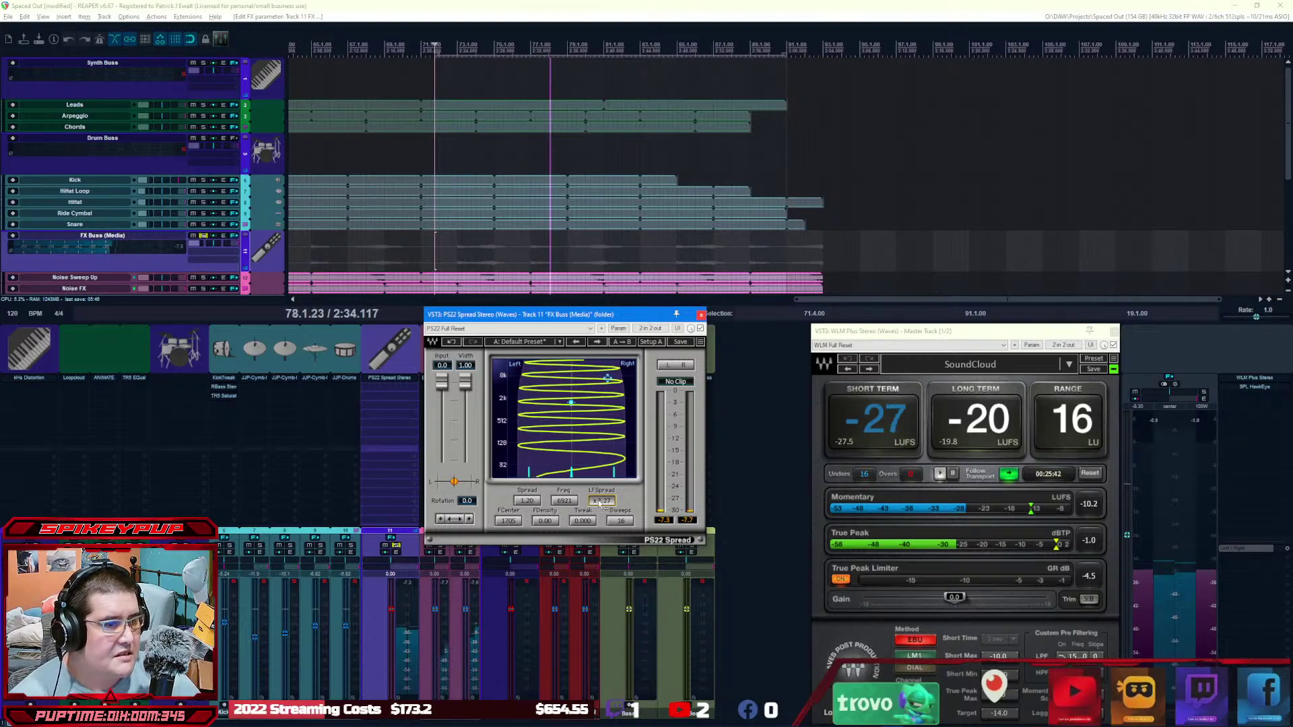
scroll(601, 502, down, 1)
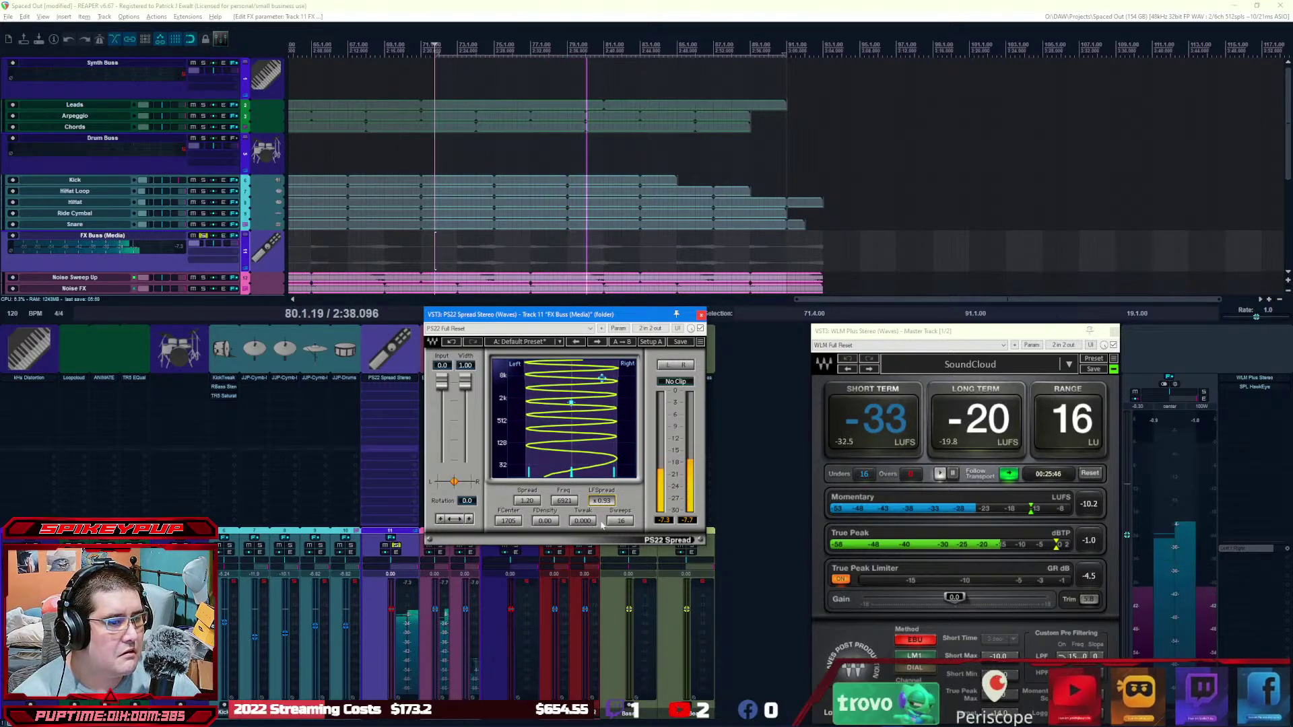
Step: Raise the PS22 Spread plugin's Sweeps to 22 and close its window
scroll(625, 524, up, 1)
scroll(625, 523, up, 6)
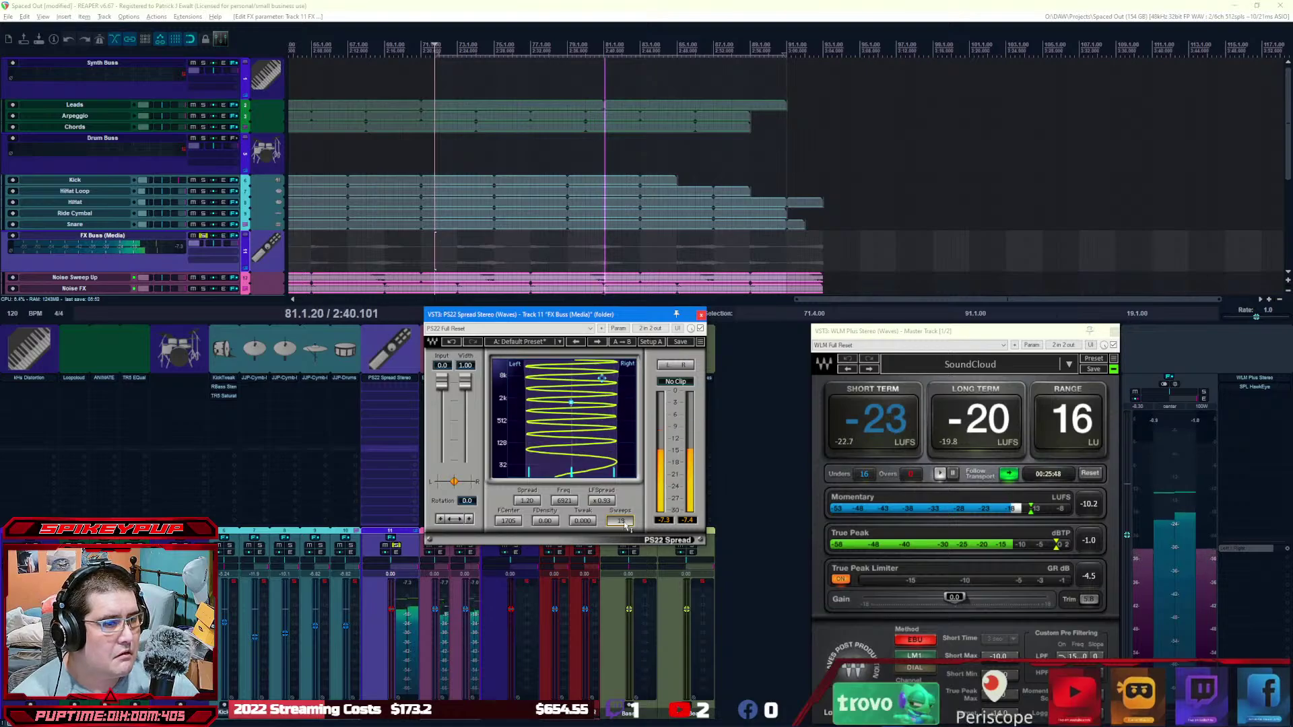
scroll(626, 526, down, 1)
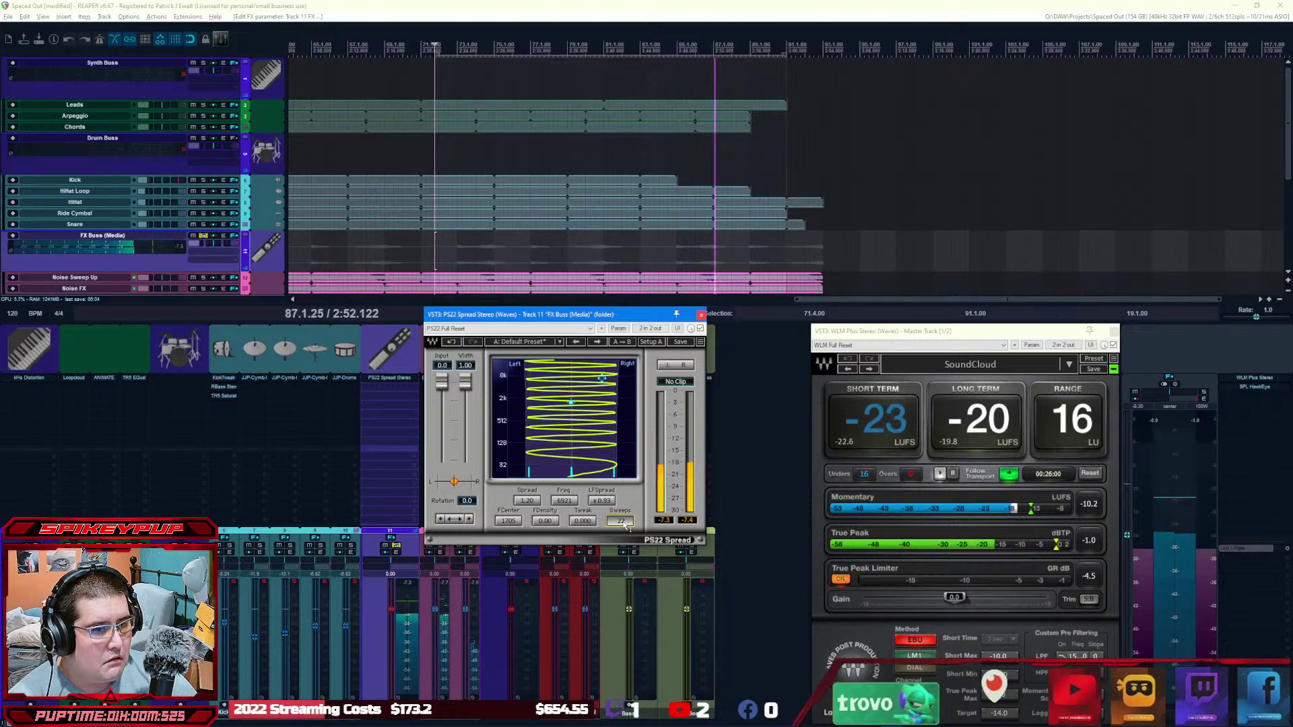
click(700, 315)
right_click(701, 313)
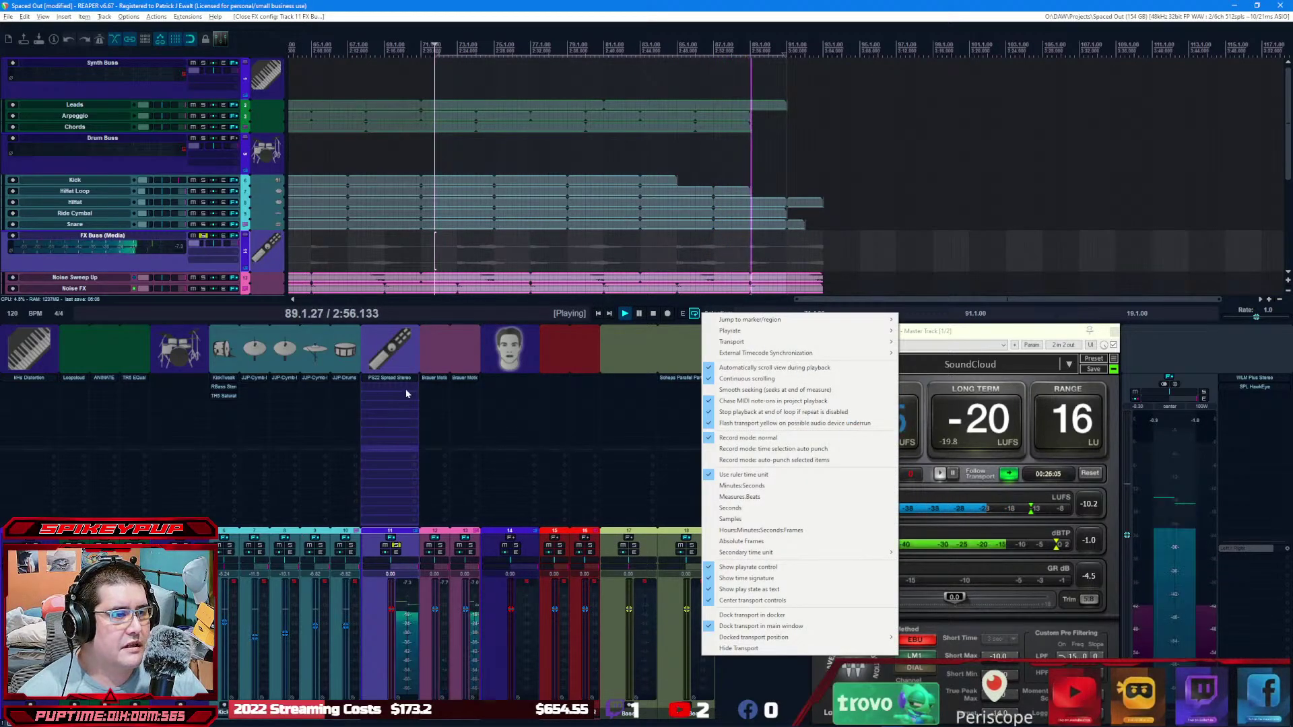
Step: Add Spread Light (Yum Audio) to the FX Buss (Media) and set its width to 200
double_click(404, 394)
click(487, 390)
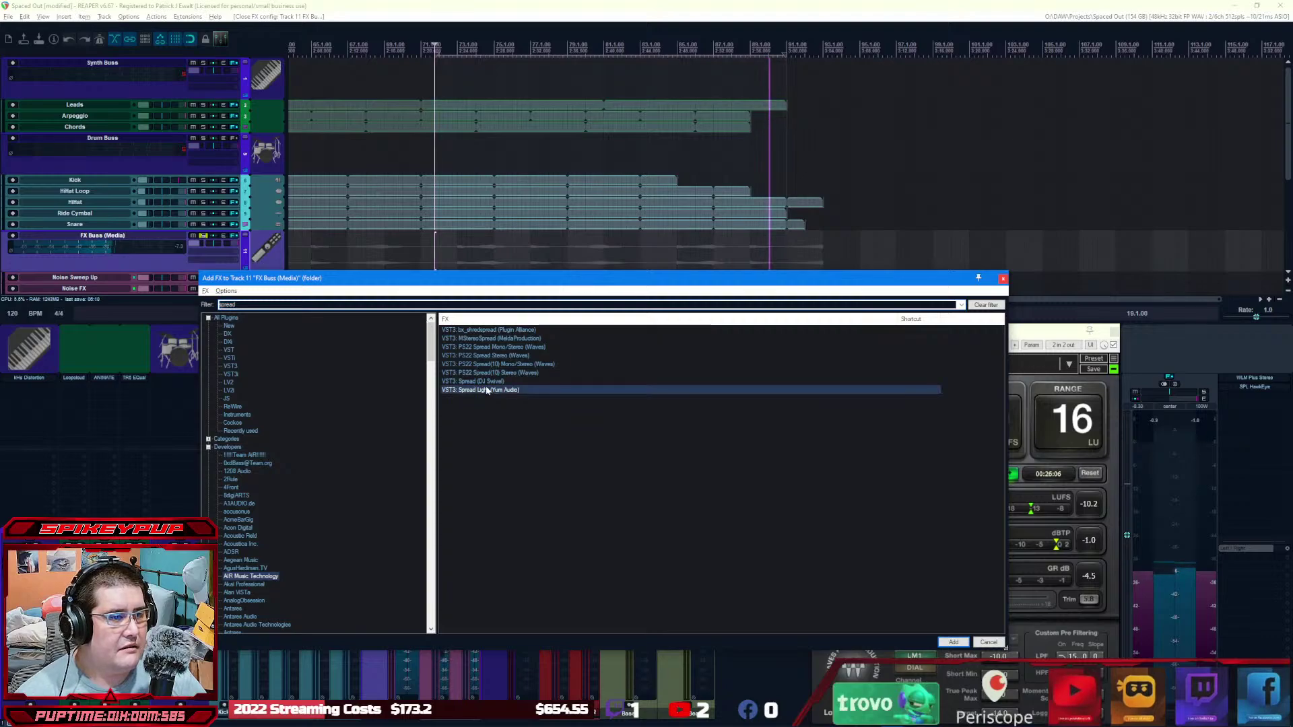
double_click(633, 389)
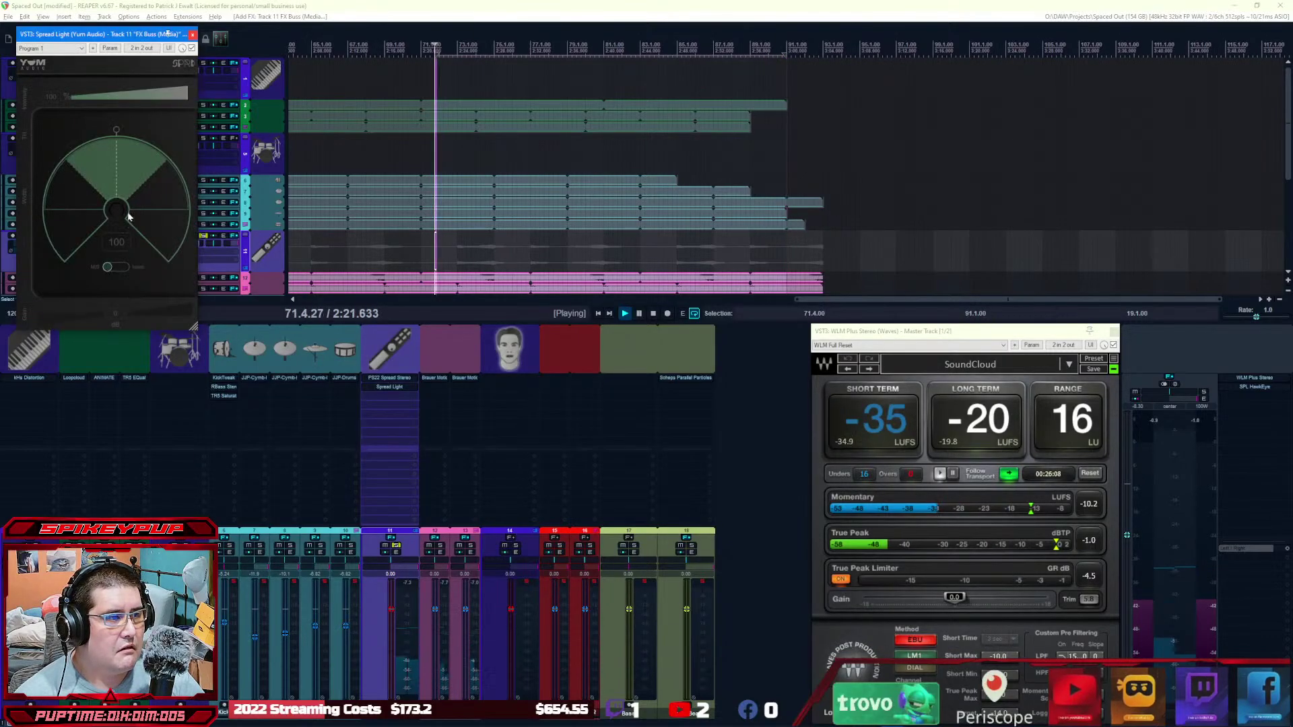
drag(108, 195, 125, 172)
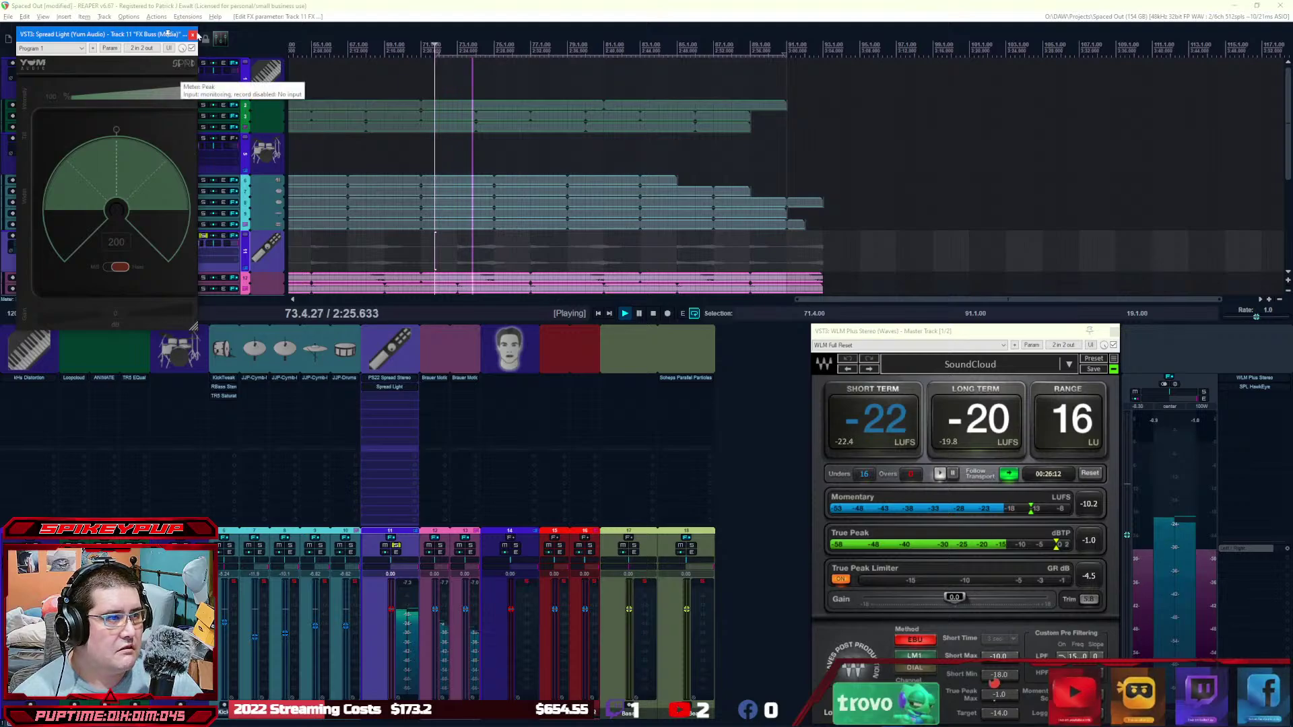
click(193, 34)
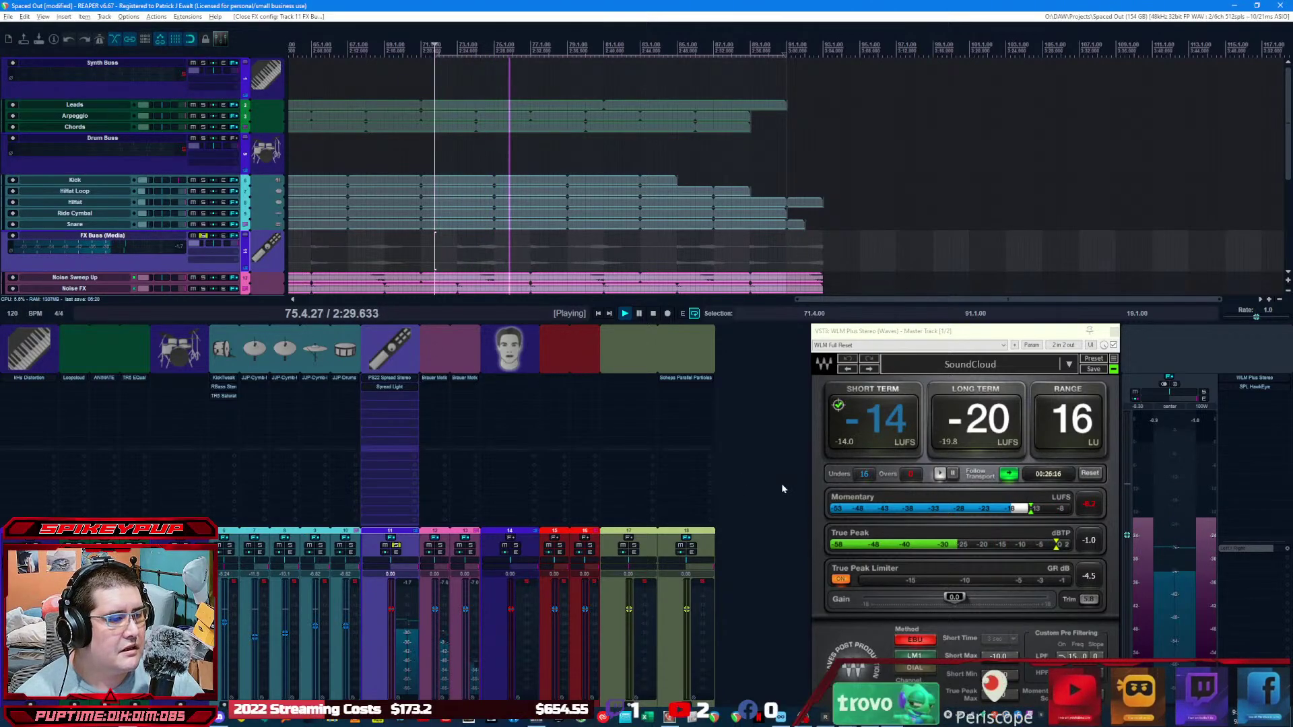
Step: Lower the Noise Sweep Up and Noise FX track volumes during playback of the FX Buss
click(639, 314)
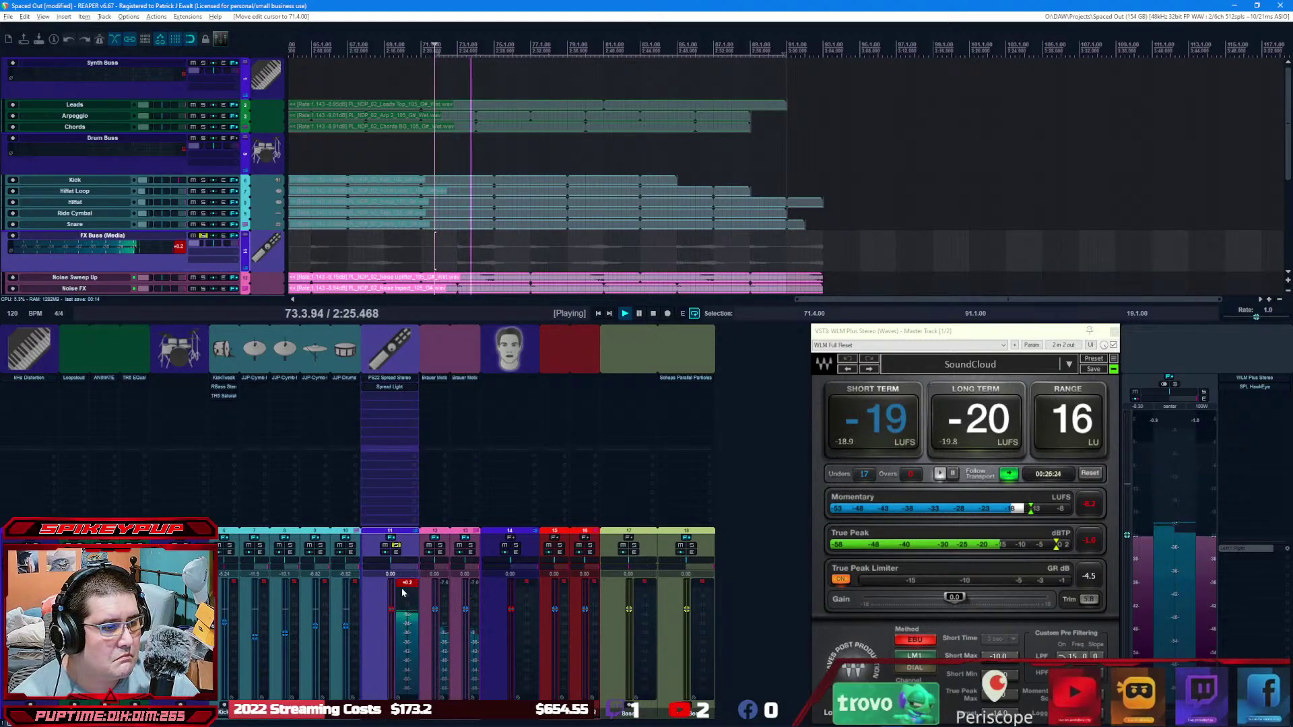
drag(437, 609, 438, 614)
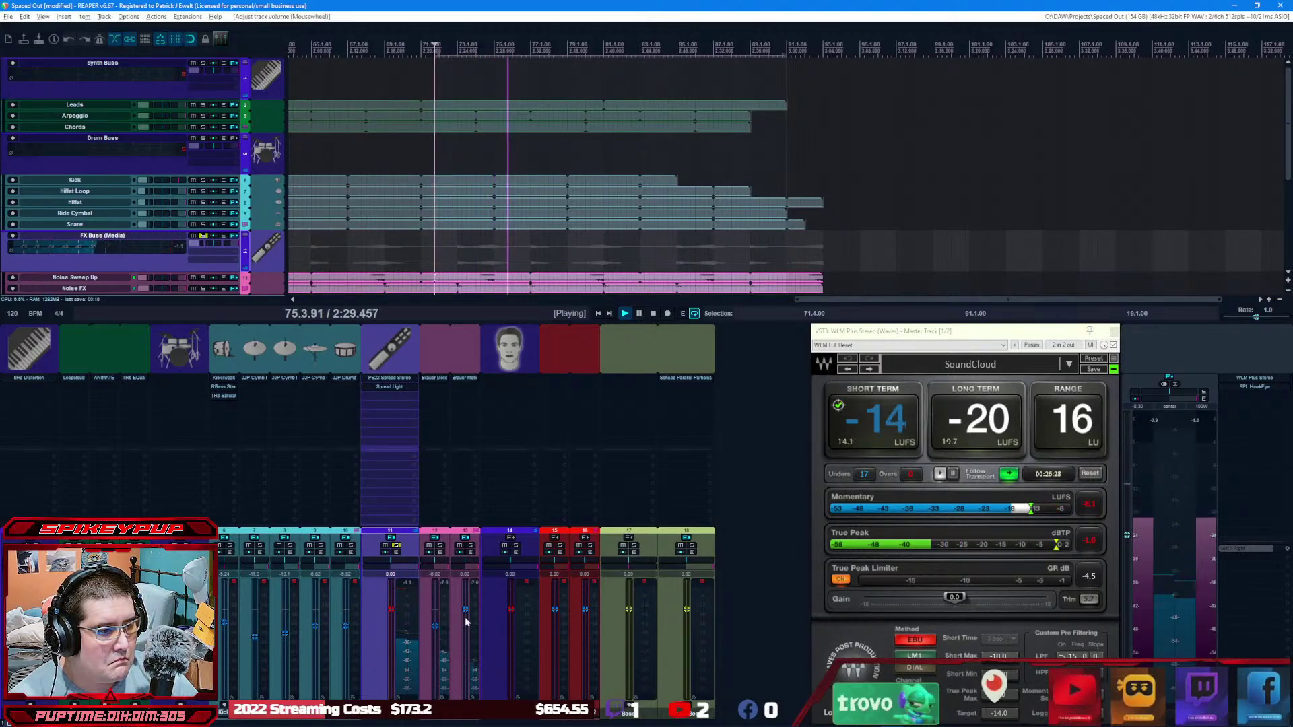
scroll(467, 613, down, 5)
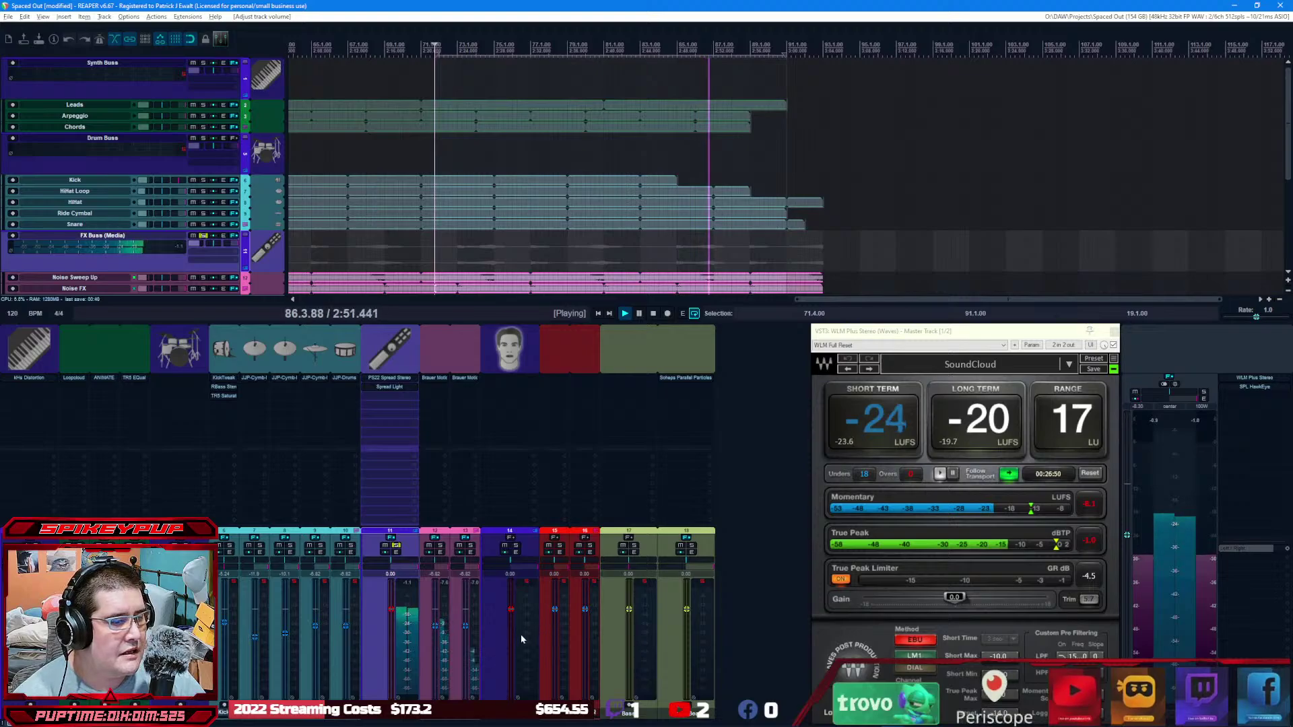
click(654, 314)
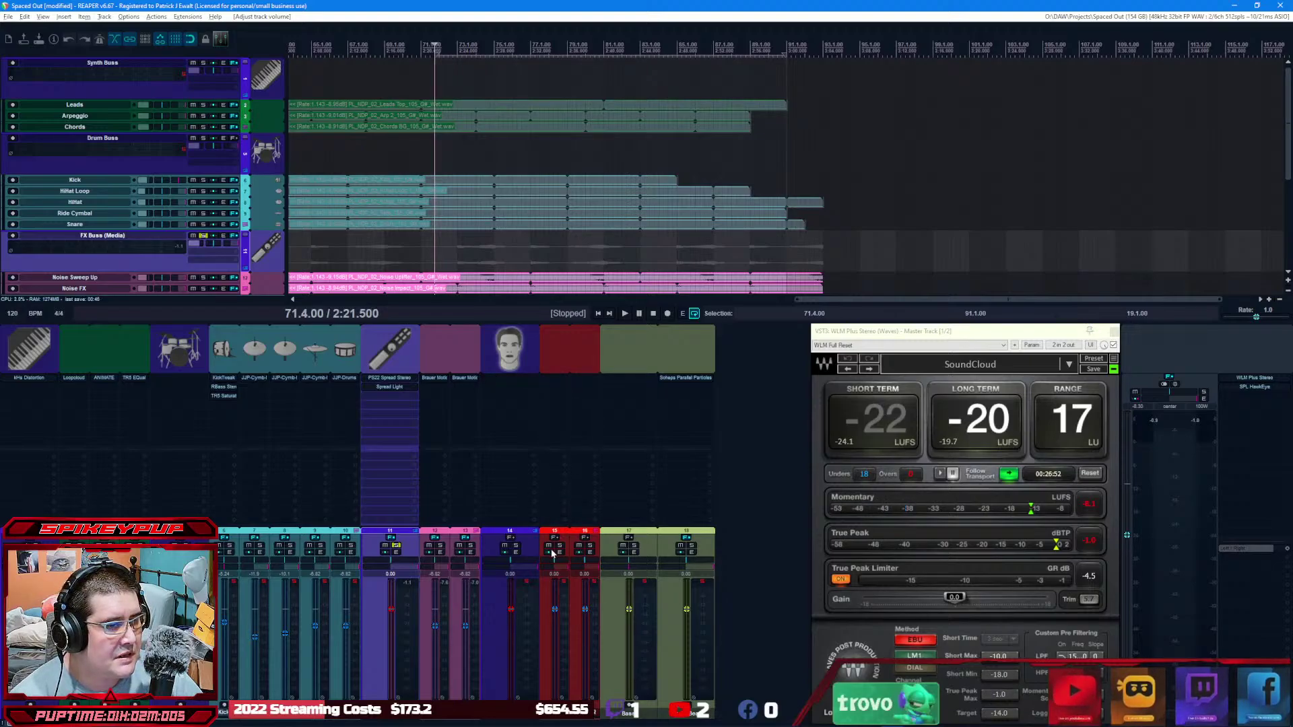
Step: Solo the Vox Buss in place of the FX Buss (Media) and copy PS22 Spread Stereo and Spread Light onto it
click(514, 546)
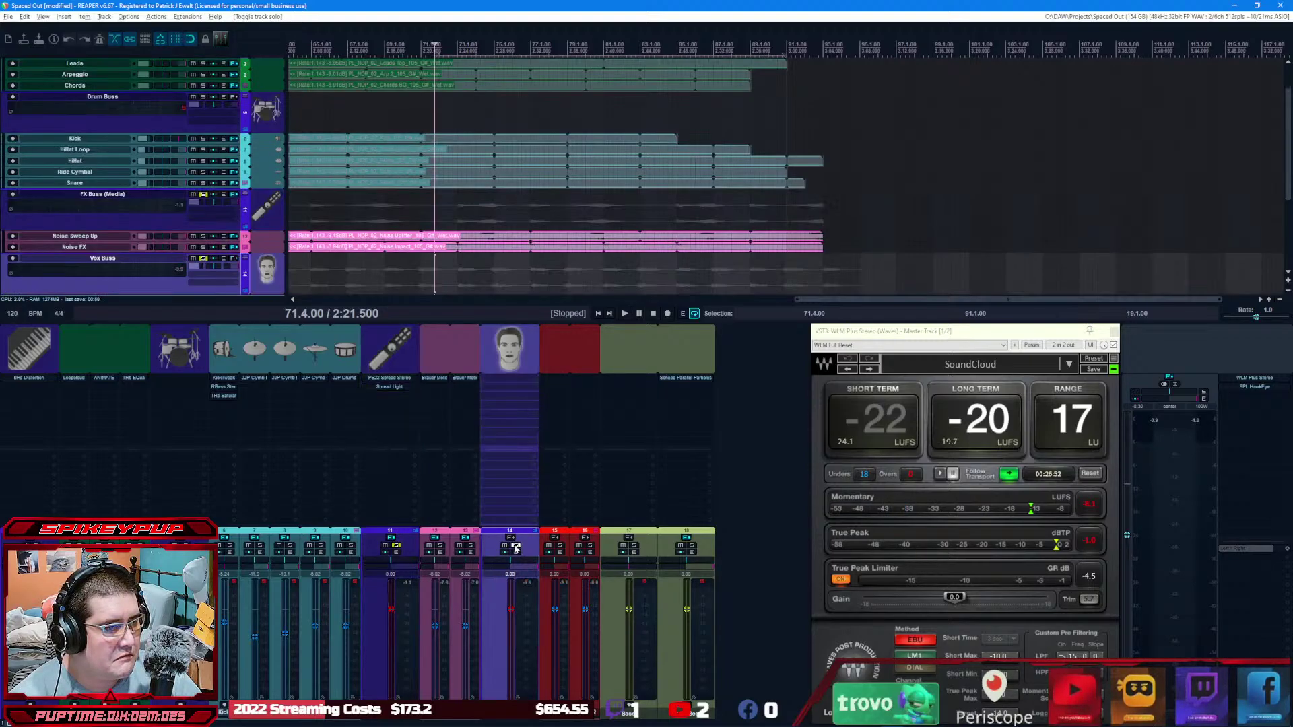
key(space)
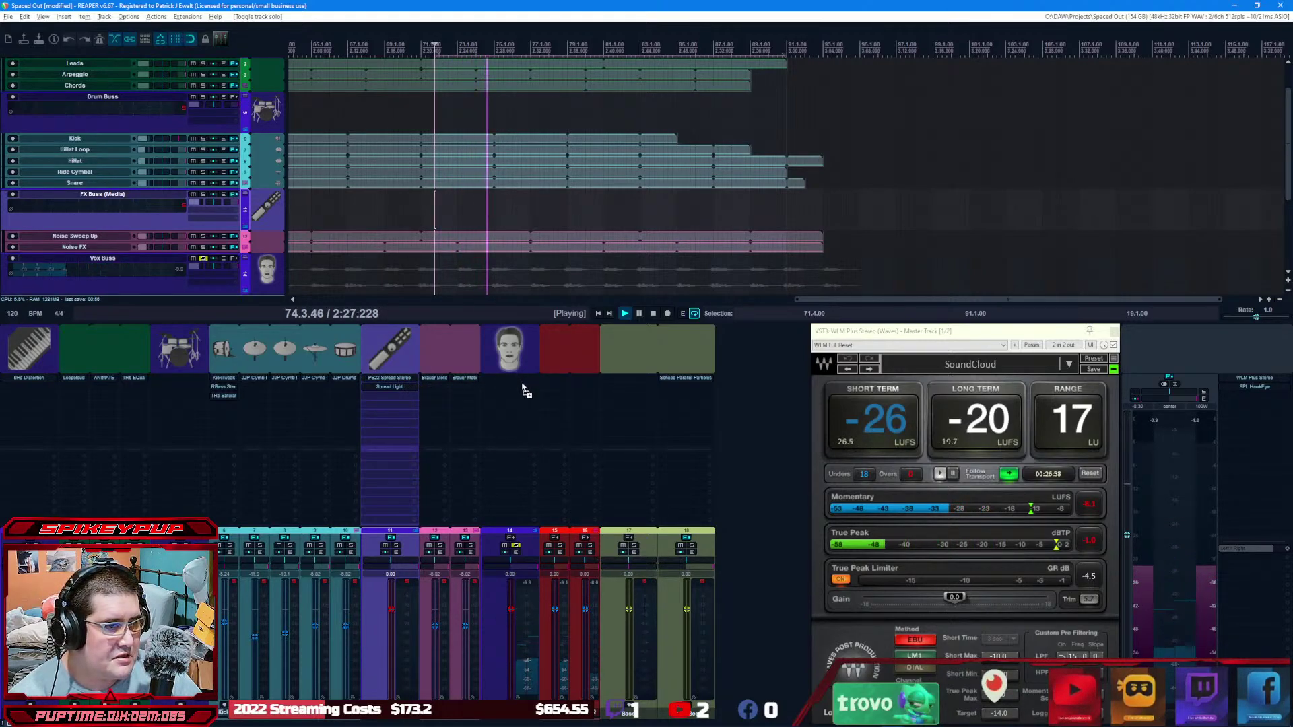
drag(391, 379, 506, 390)
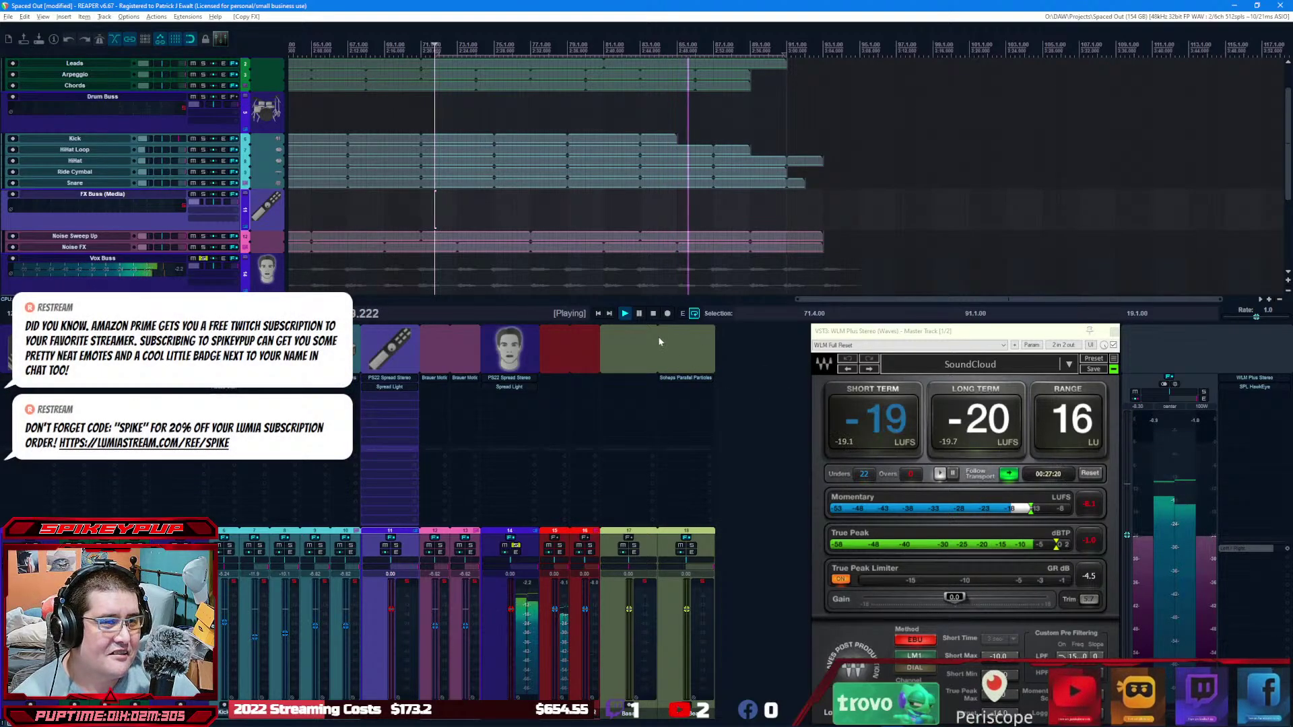
click(656, 316)
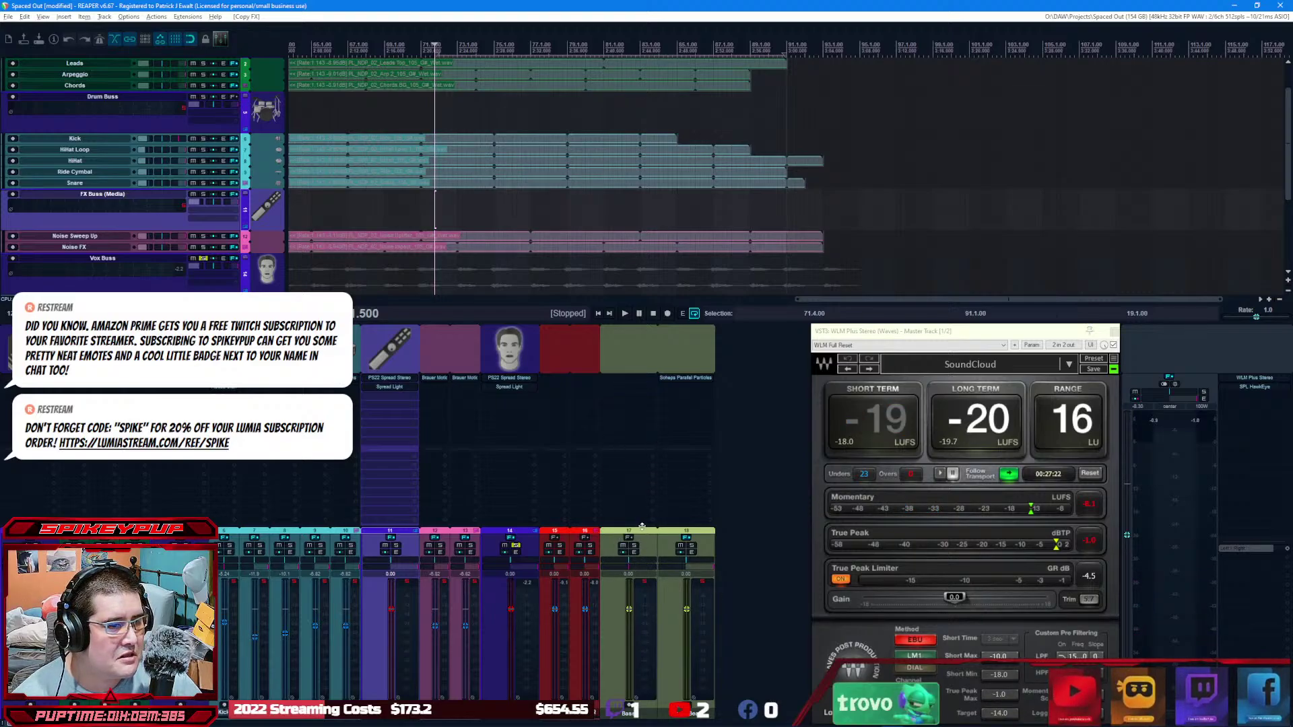
Step: Solo the Bass track, unsolo the Vox Buss and start playback
click(641, 552)
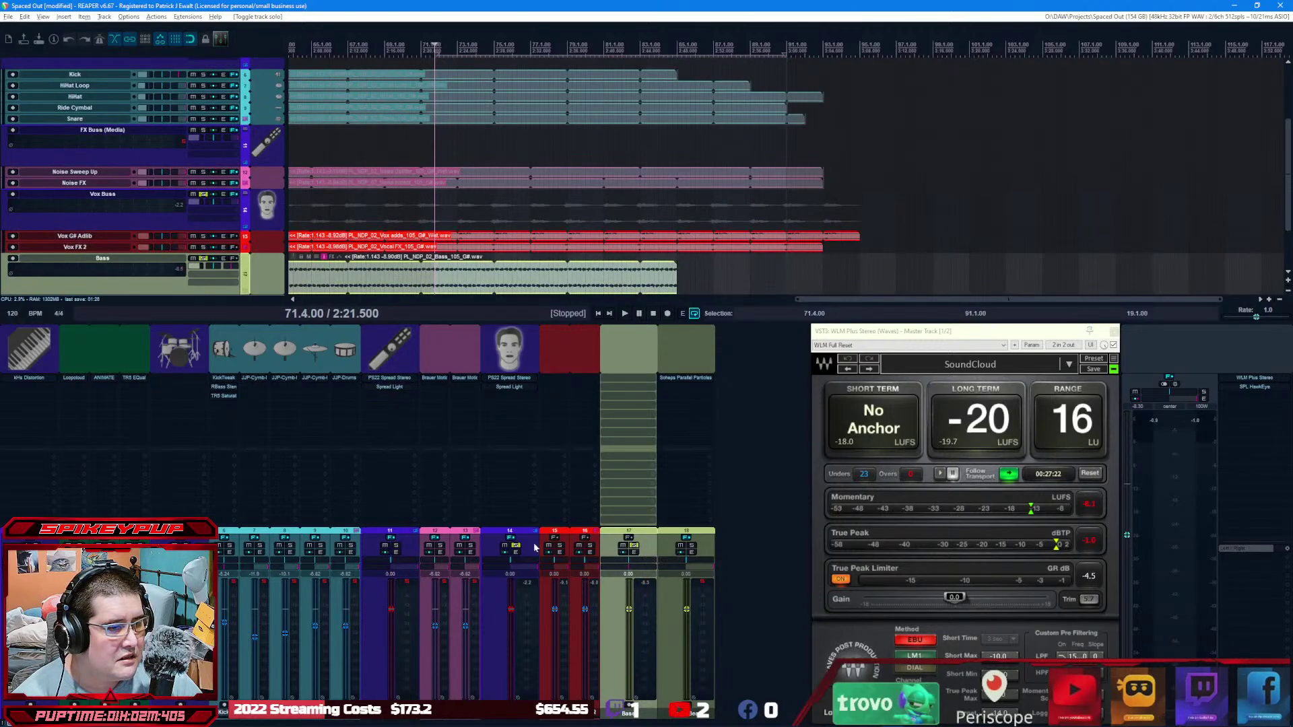
click(516, 550)
click(516, 547)
key(space)
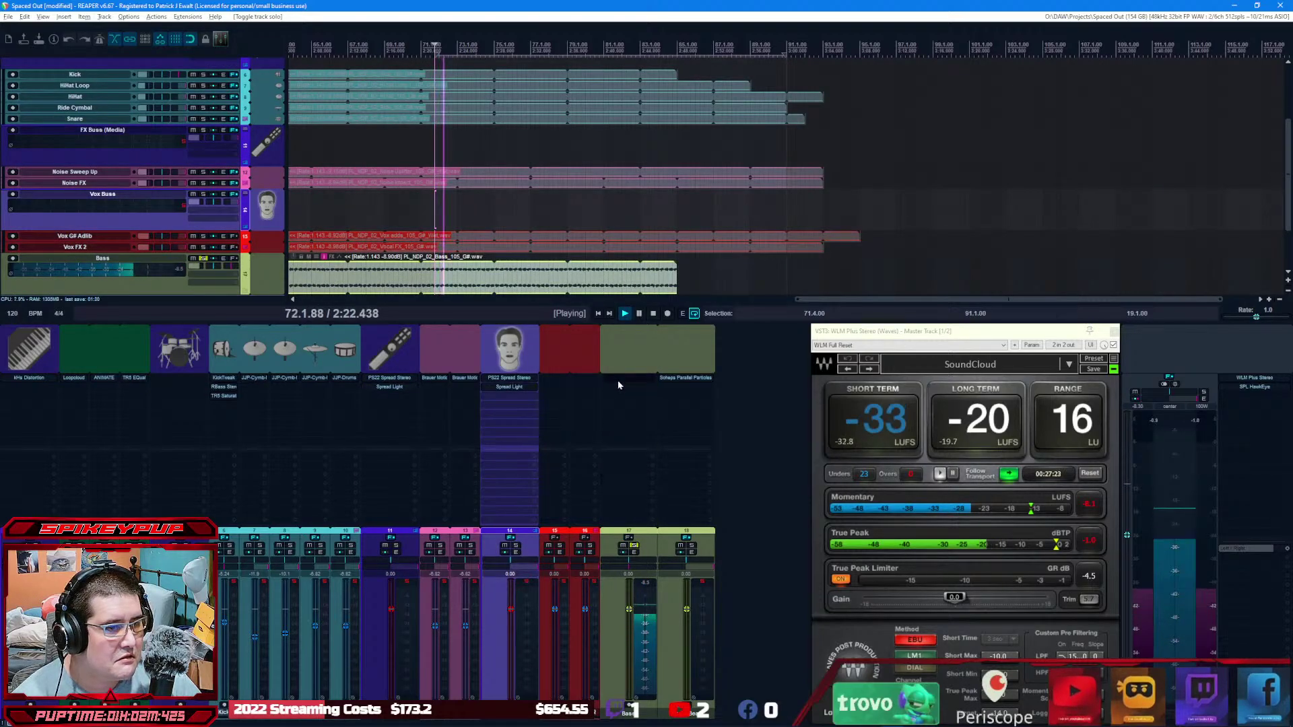
Step: Search the effects for "jjp" and add JJP-Bass Stereo (Waves) to the Bass track
double_click(618, 383)
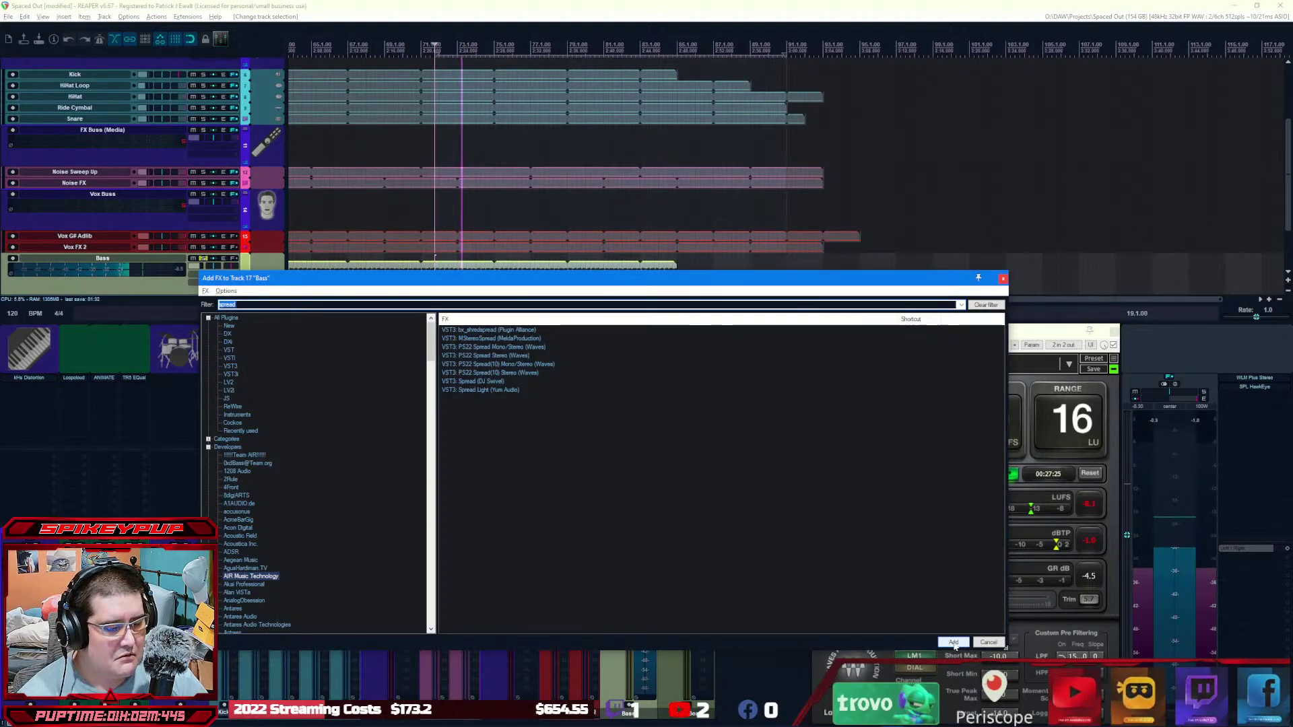
text(jjp)
key(Down)
key(Down)
key(Down)
key(Down)
key(Down)
key(Down)
key(Down)
key(Down)
key(Down)
key(Down)
key(Down)
key(Down)
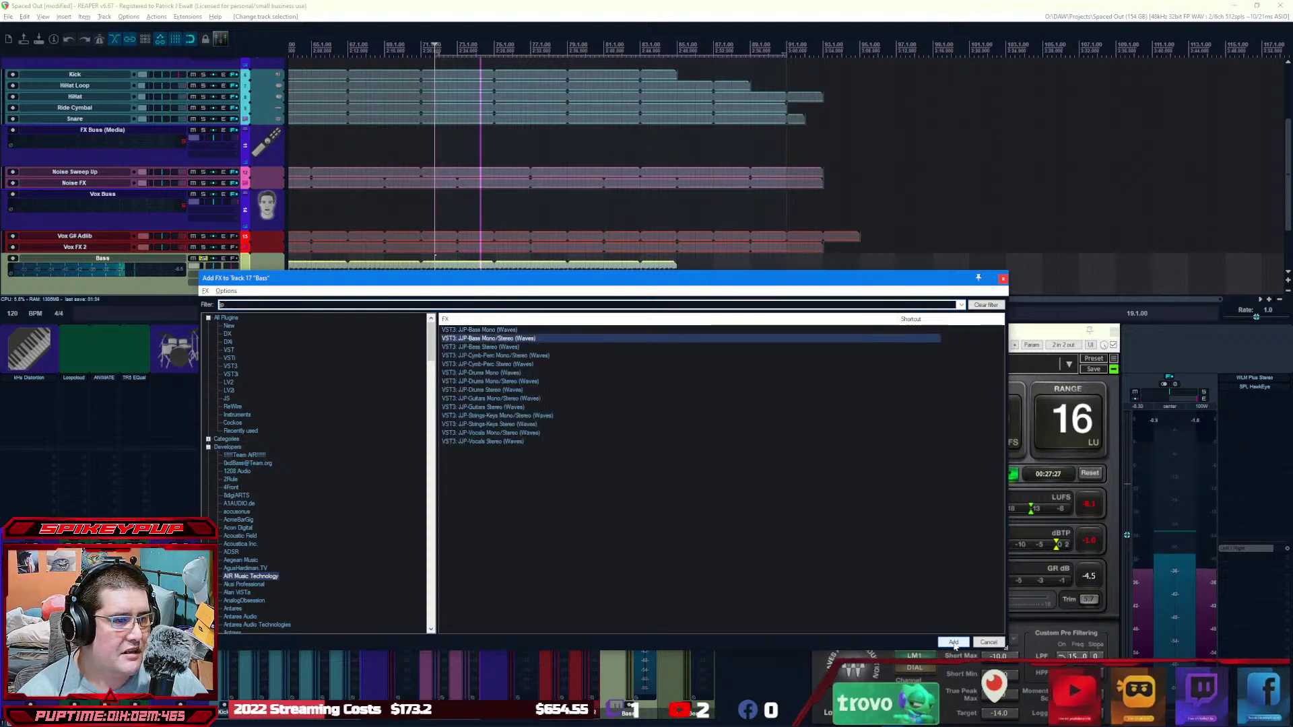
key(Down)
key(Down)
key(Up)
key(Up)
key(Up)
key(Up)
key(Up)
key(Up)
key(Up)
key(Up)
key(Up)
key(Up)
key(Up)
key(Up)
key(Up)
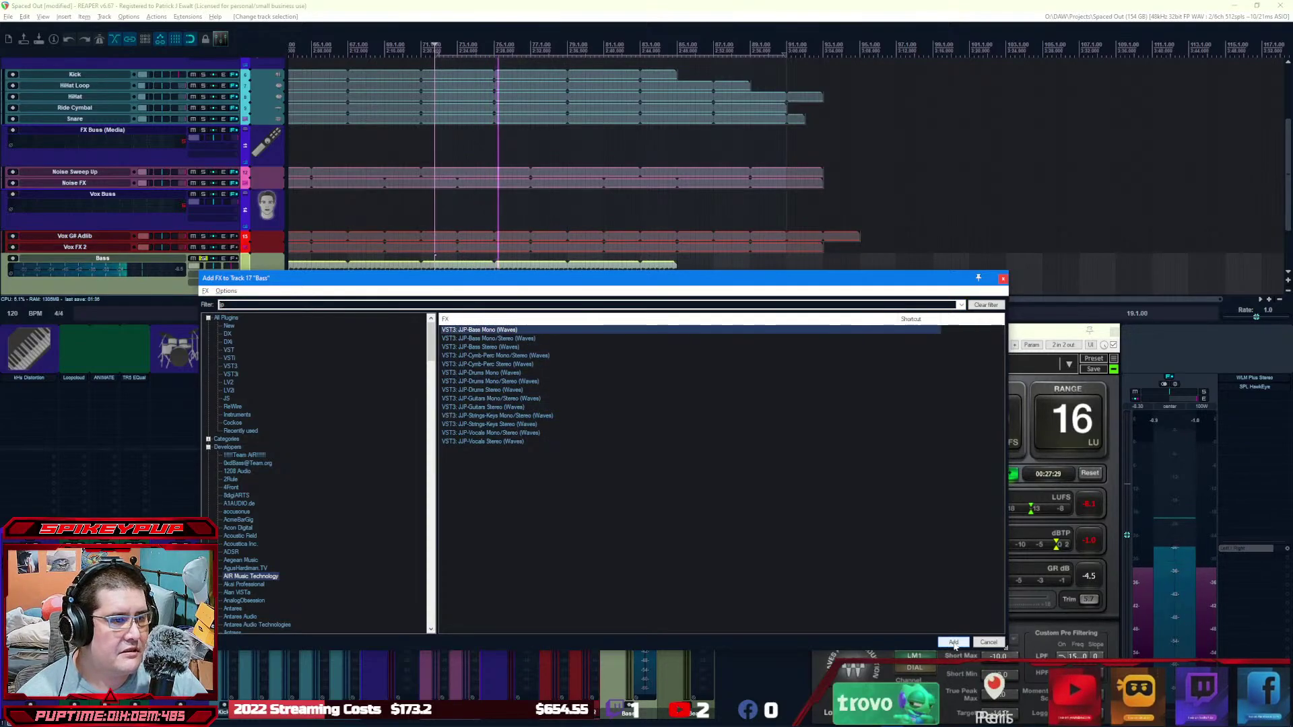
key(Down)
key(Down)
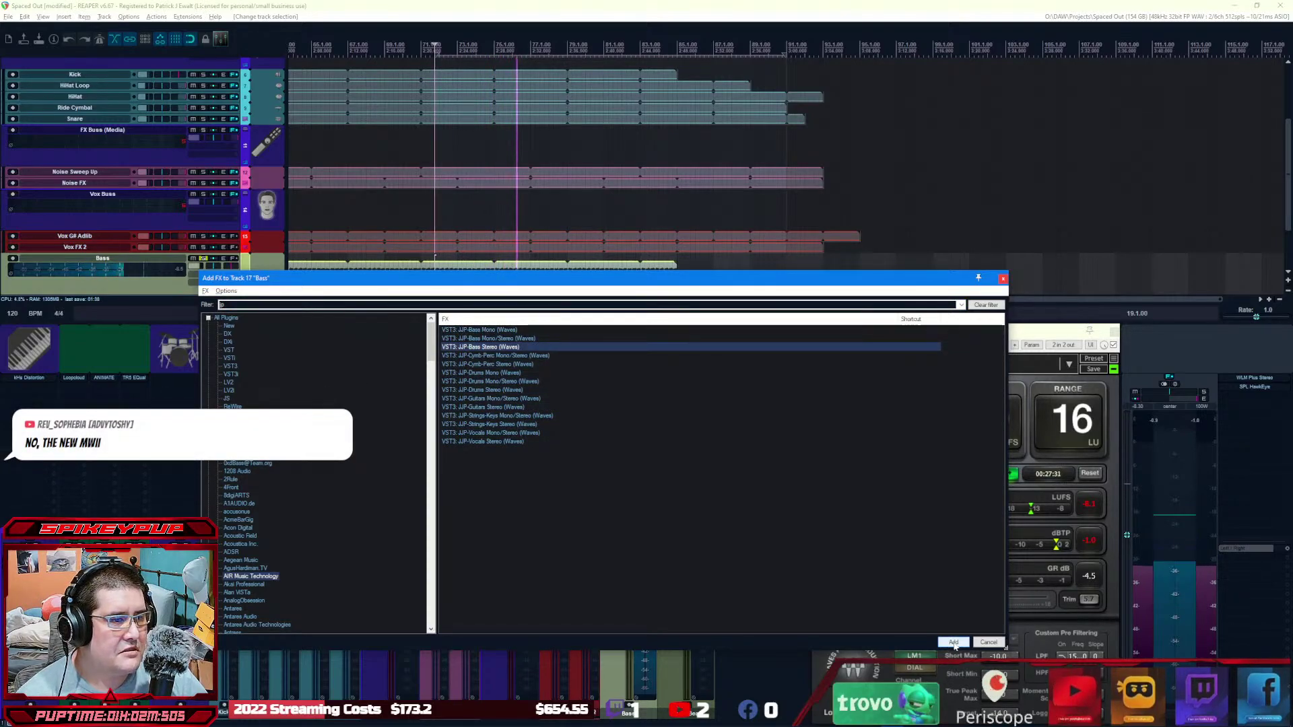
click(953, 643)
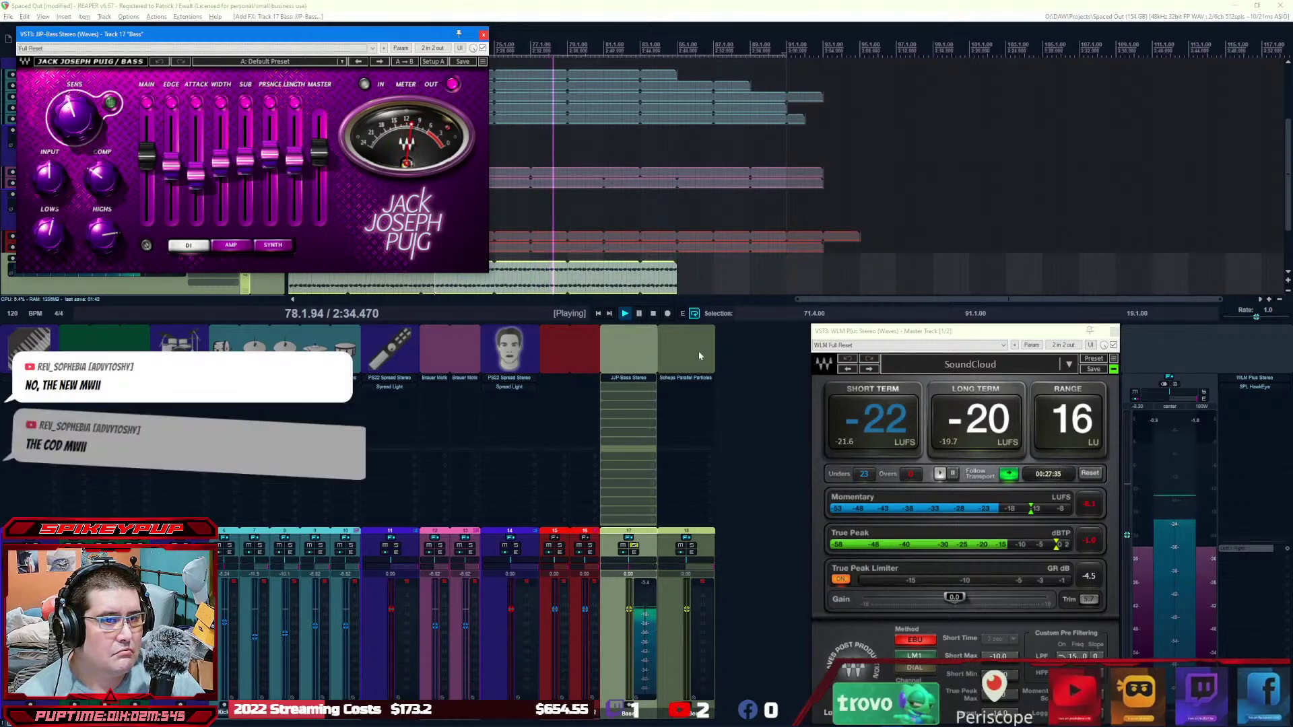
Step: Move the JJP-Bass window clear of the loudness meter and raise its Edge fader slightly
drag(427, 35, 1173, 418)
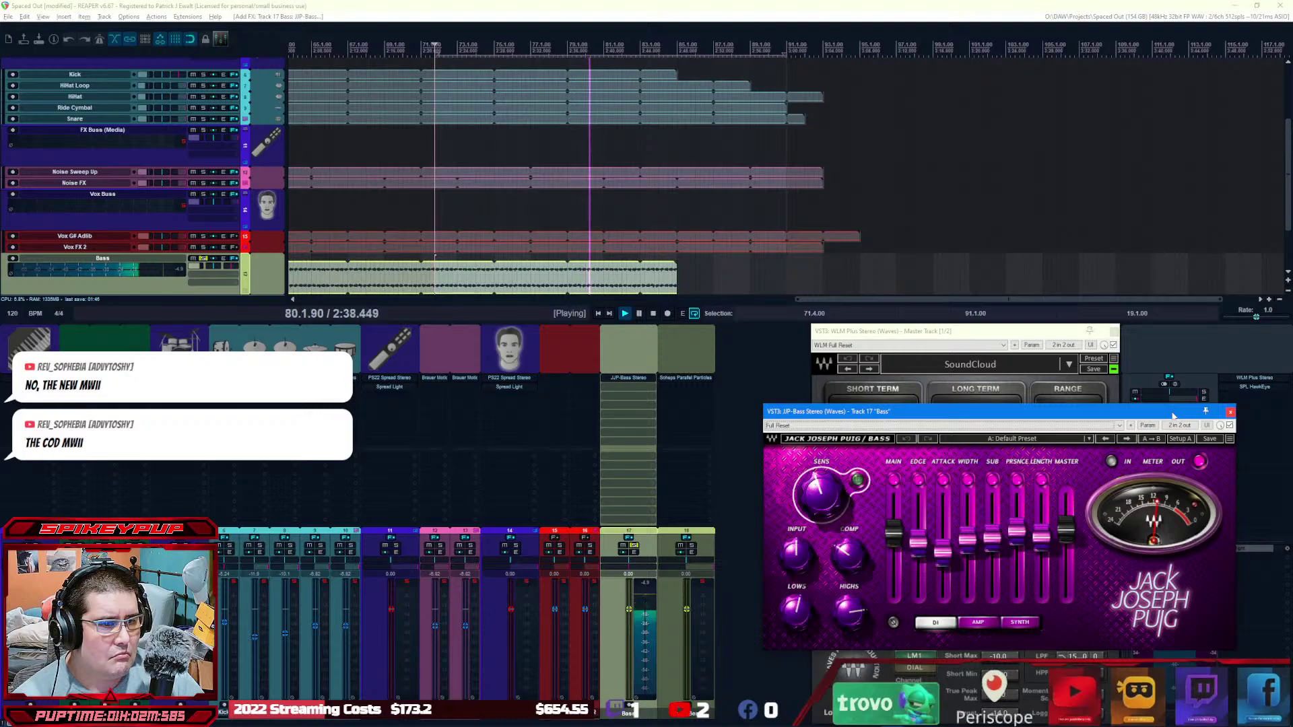
drag(1172, 415, 503, 218)
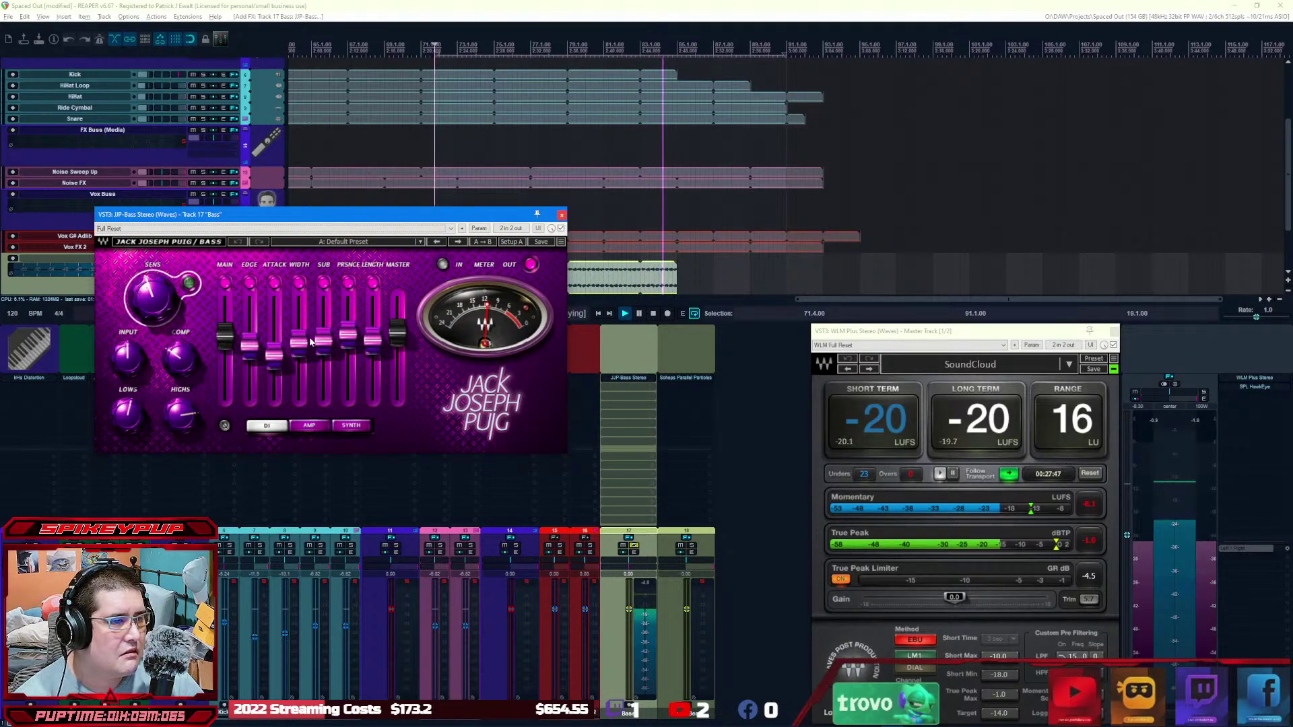
drag(249, 350, 249, 352)
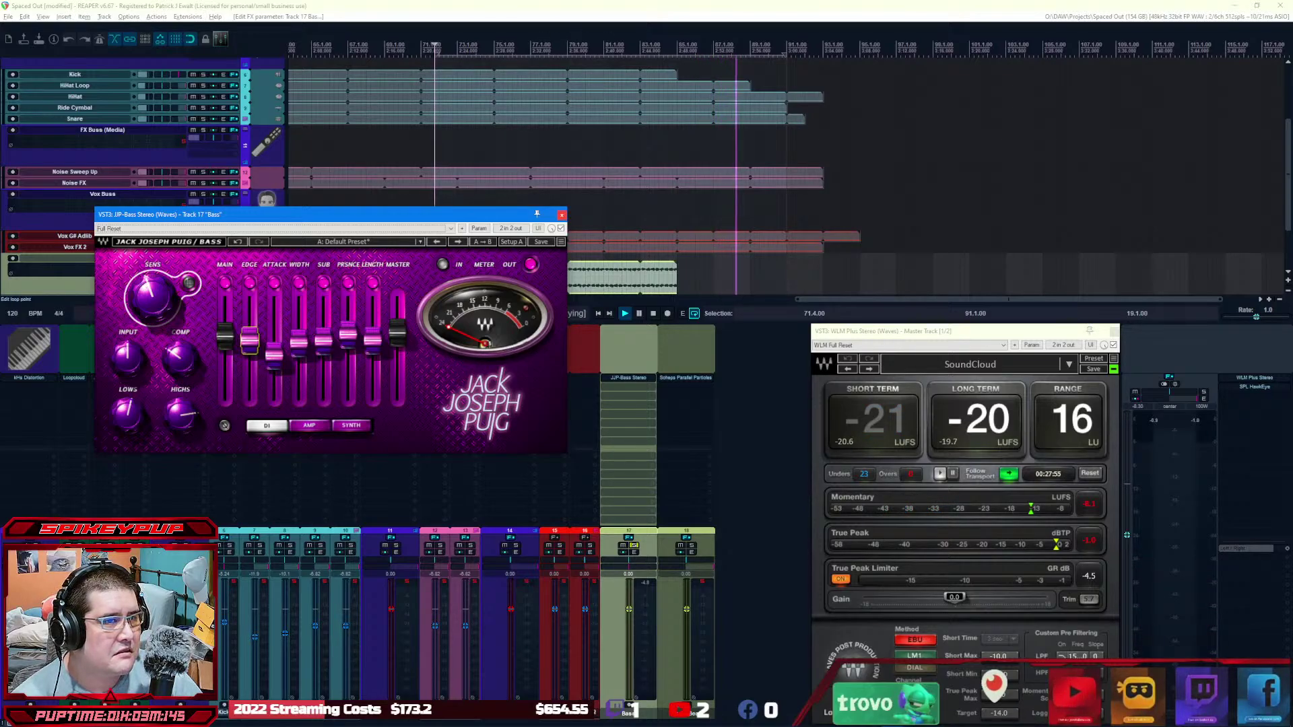
Step: Loop the section from 74.2.00 to 84.3.00 and raise the JJP-Bass Length and Width faders slightly
drag(482, 50, 669, 51)
click(372, 339)
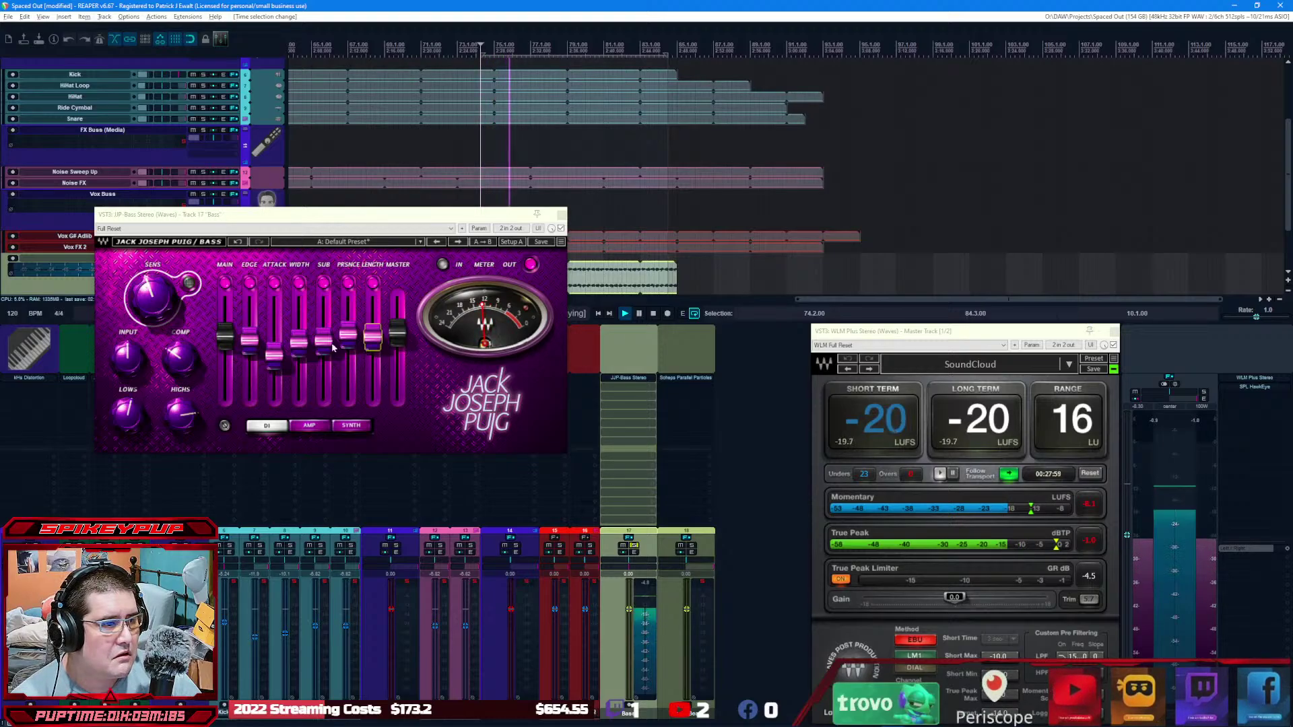
drag(304, 349, 305, 343)
scroll(306, 344, up, 4)
scroll(306, 344, down, 2)
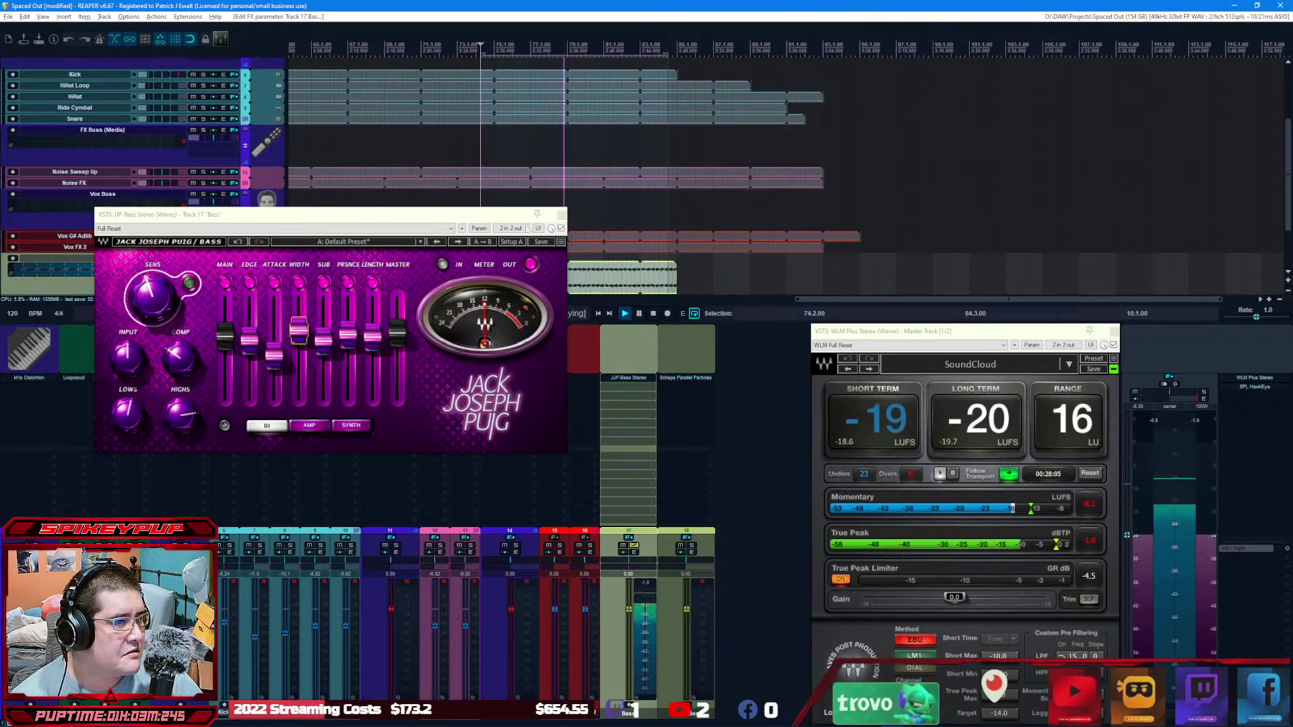
click(561, 215)
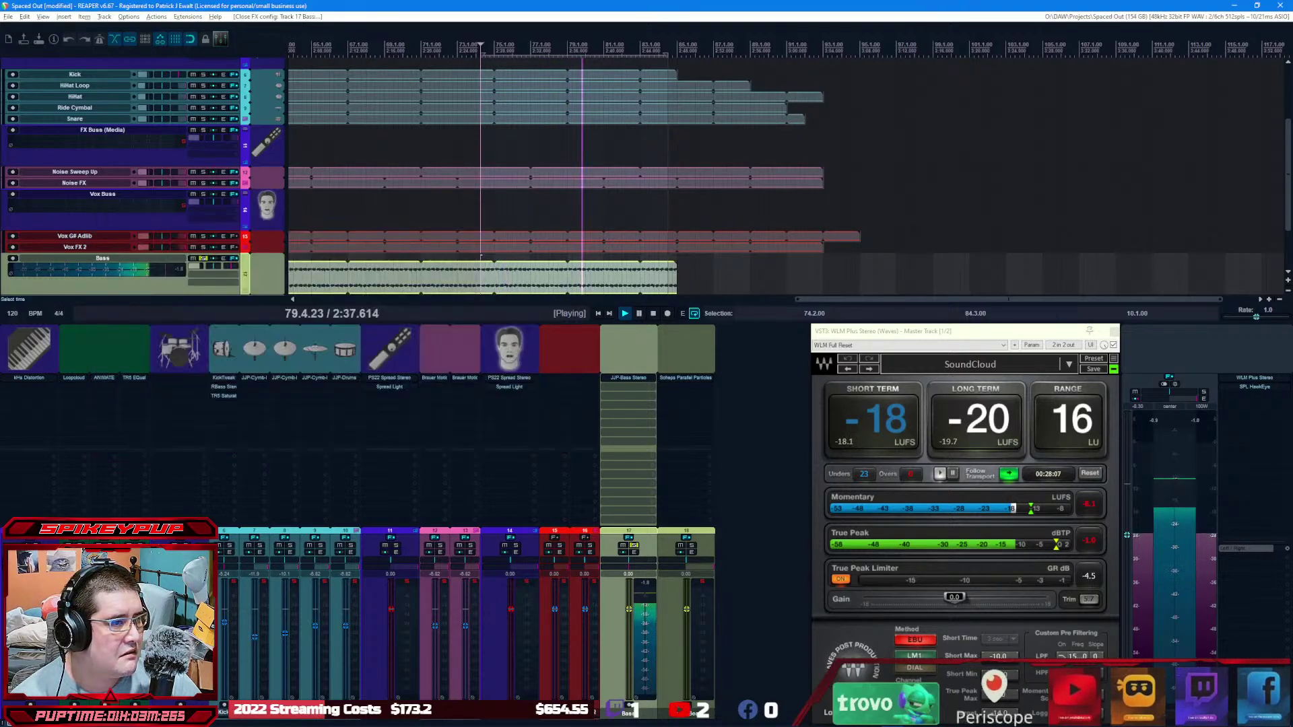
Step: Find RBass Stereo (Waves) and add it to the Bass track after JJP-Bass
double_click(629, 387)
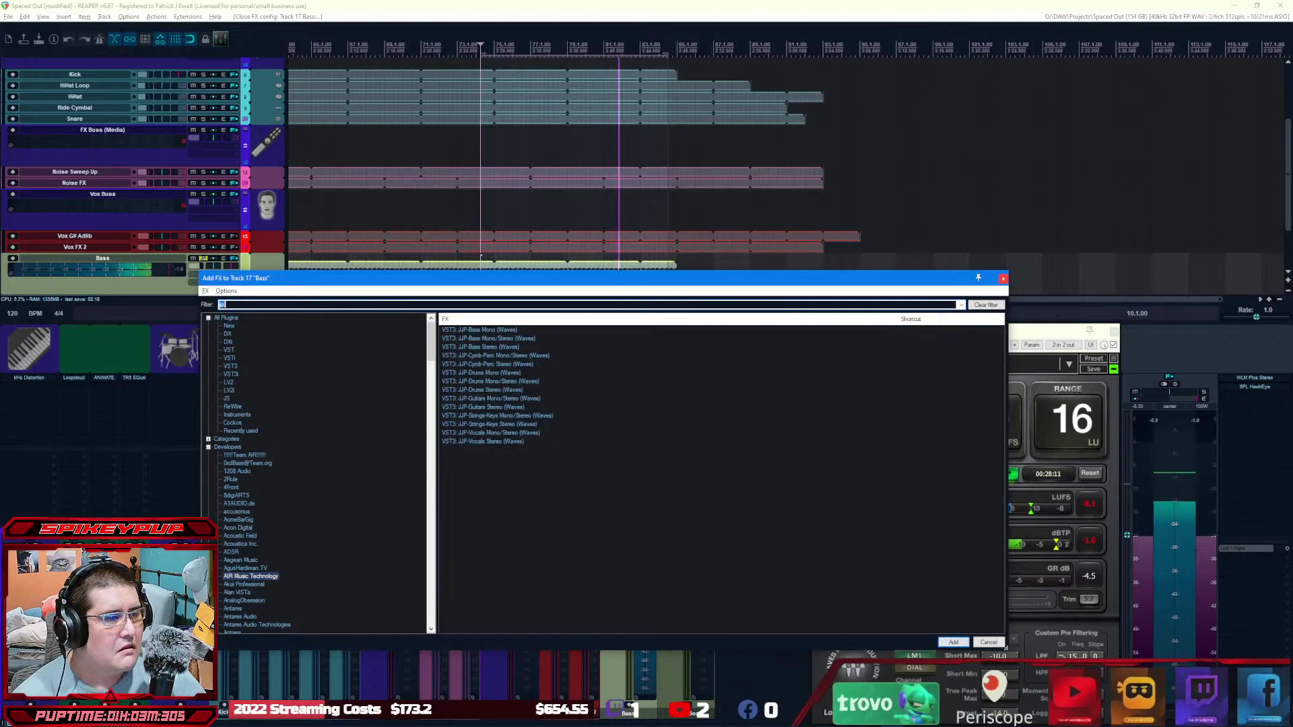
text(bass)
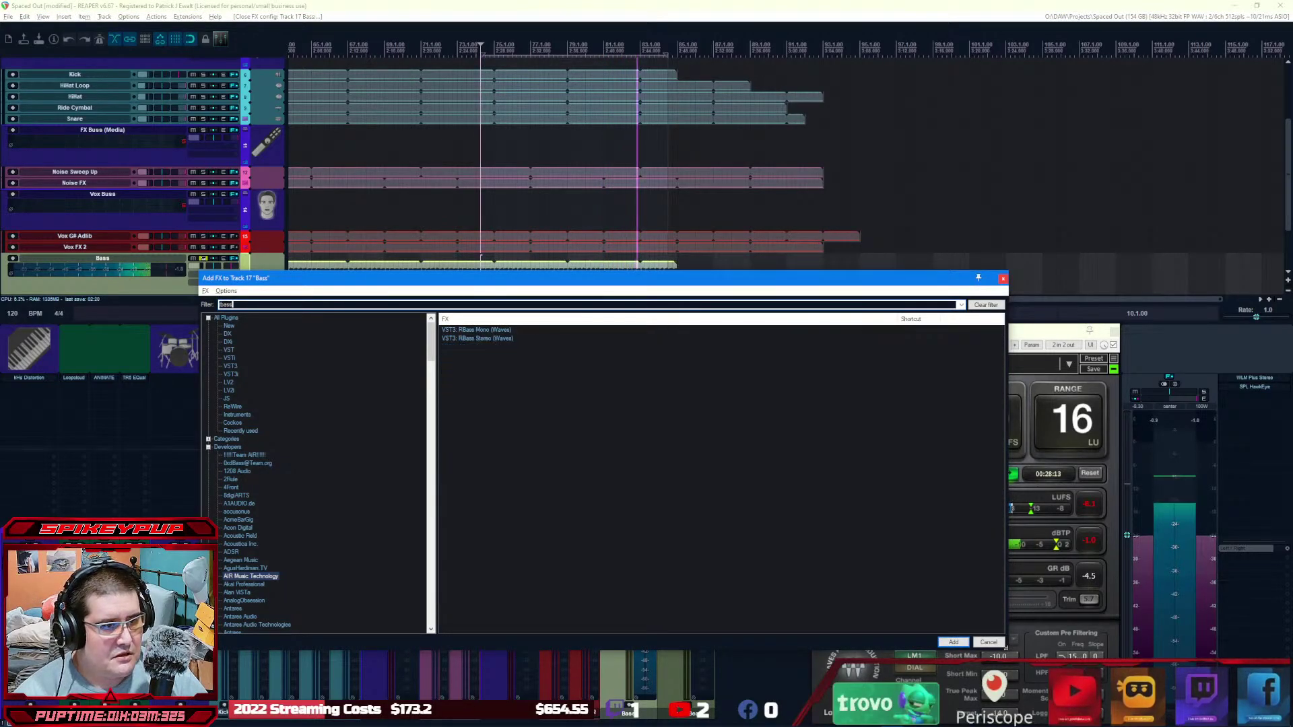
key(Down)
key(Down)
key(Return)
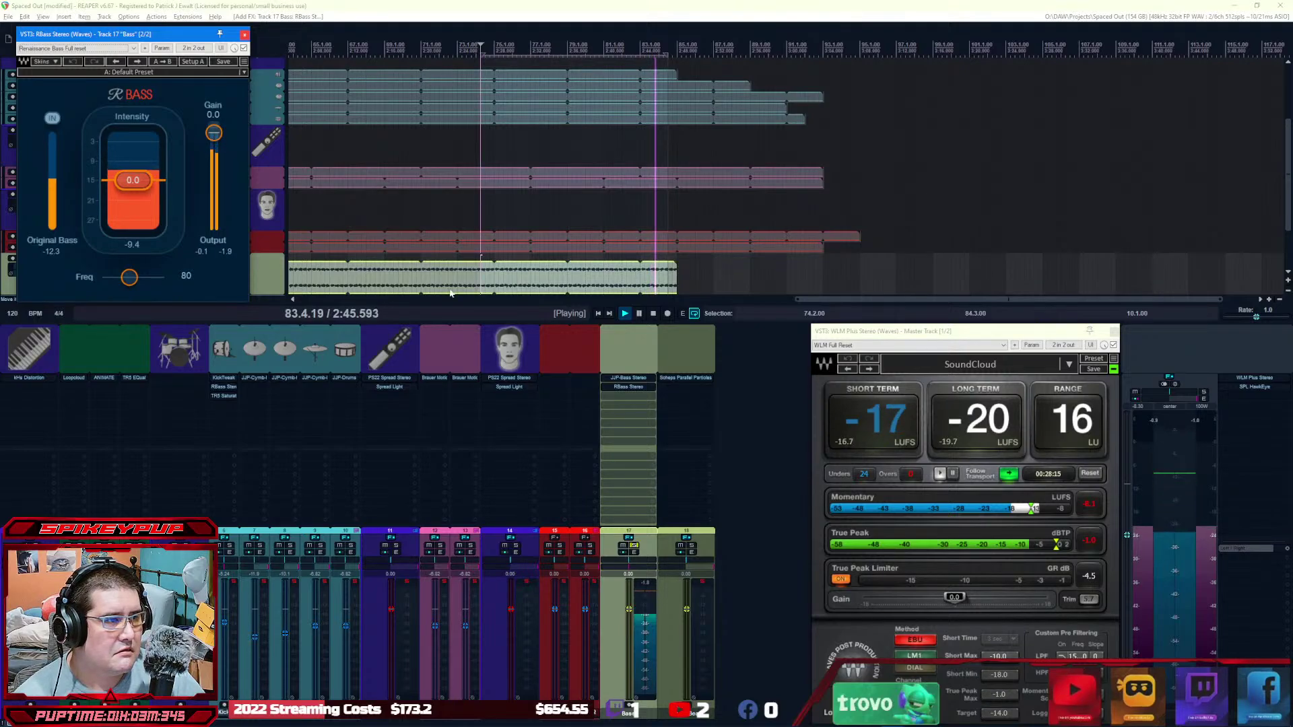
Step: Set the RBass frequency to 69 and its output gain to -2.0 on the Bass track, and close the plugin window
key(space)
key(space)
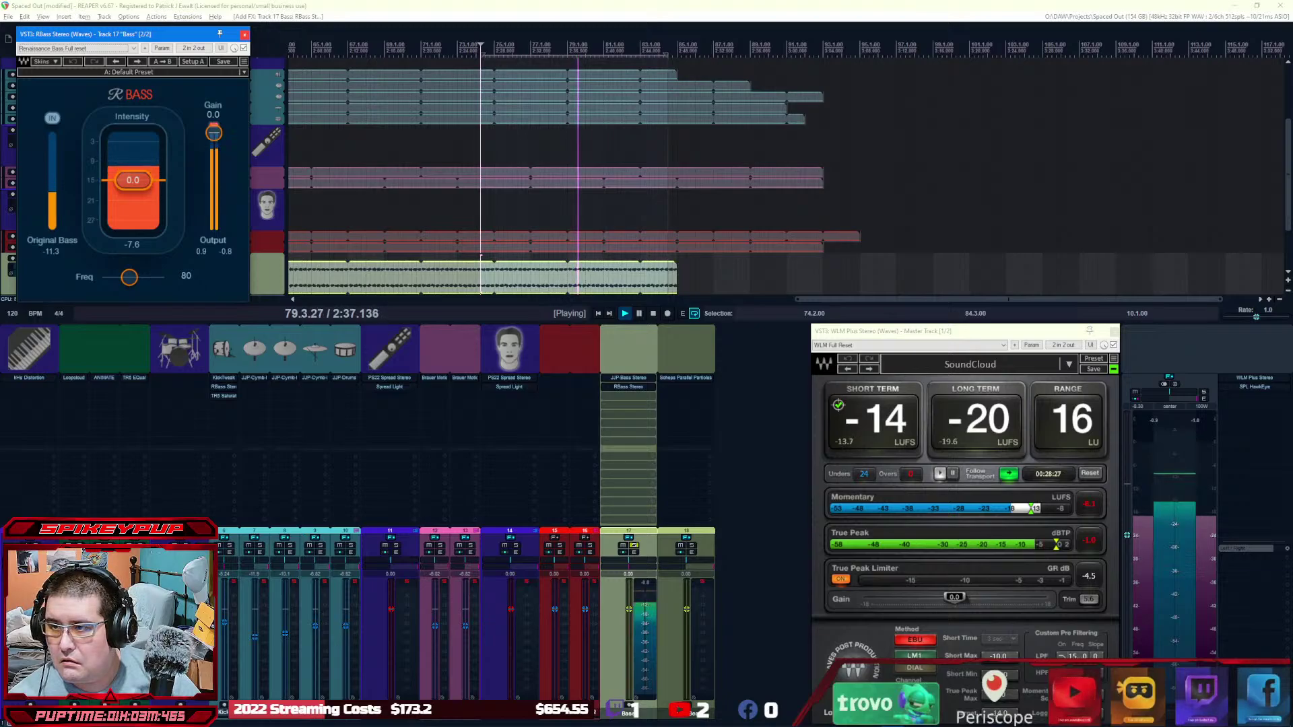
drag(136, 284, 126, 284)
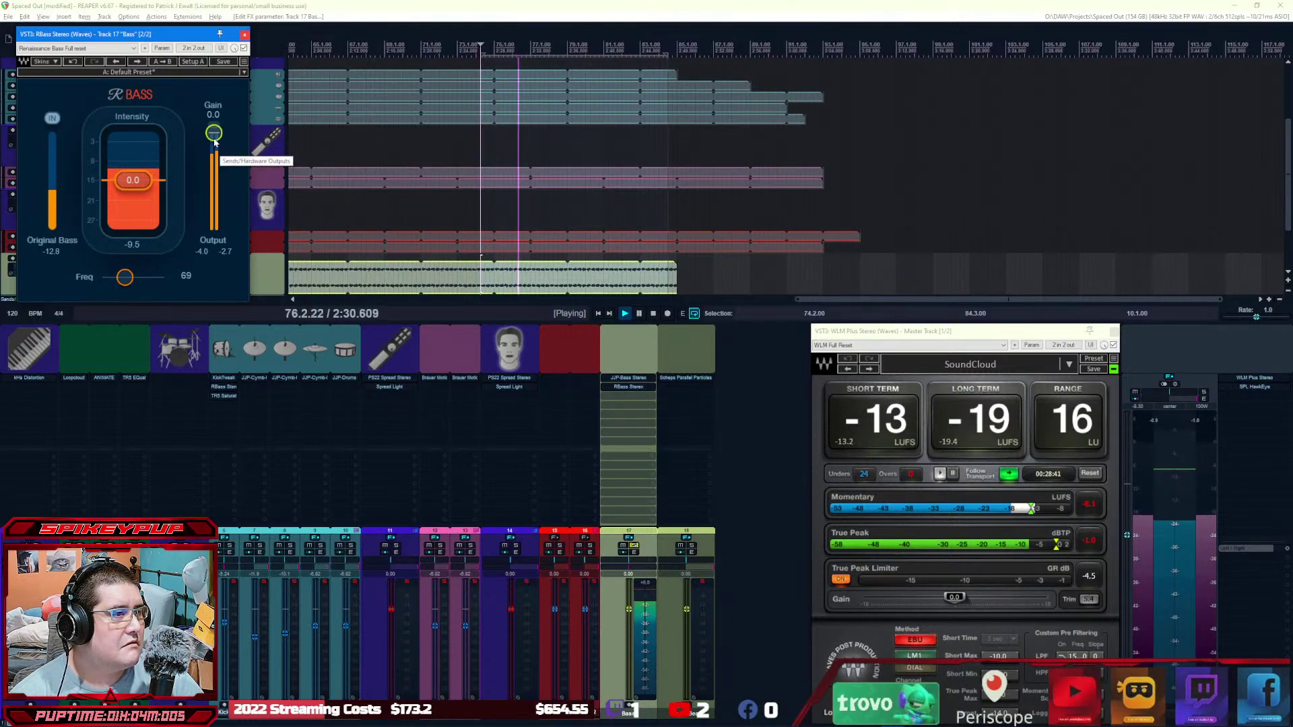
drag(213, 134, 215, 141)
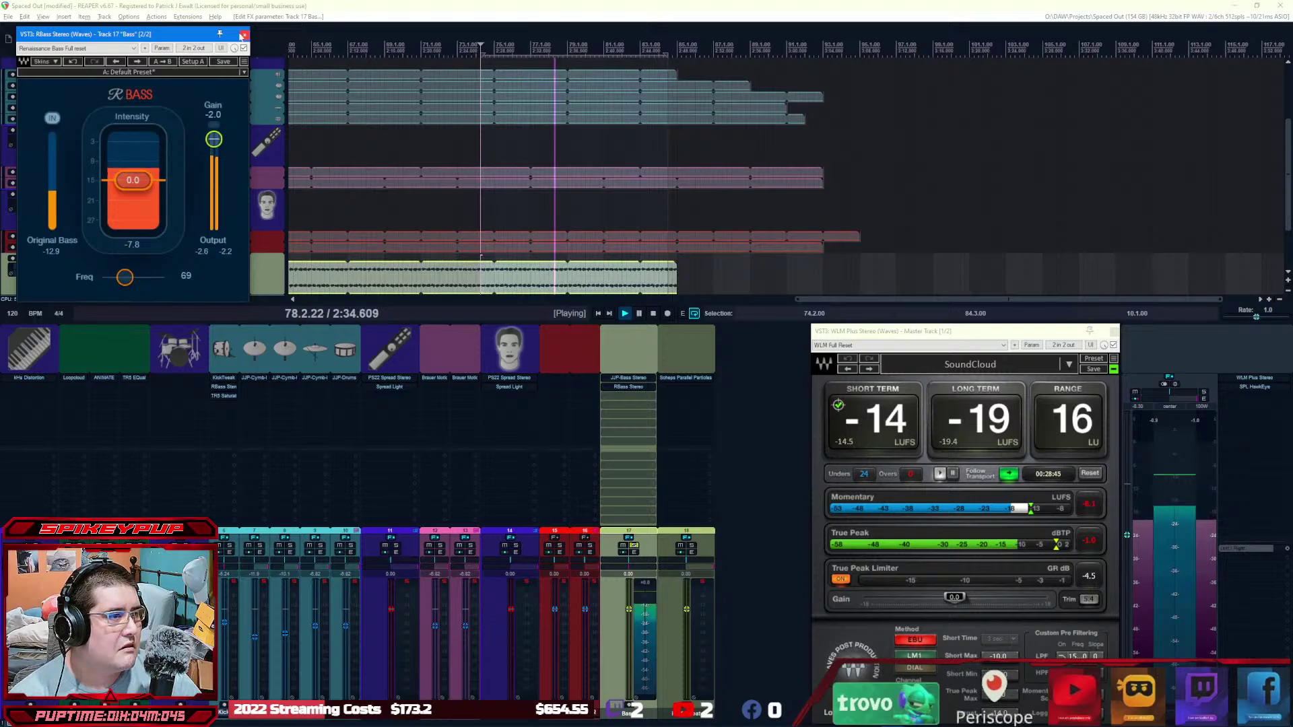
click(243, 35)
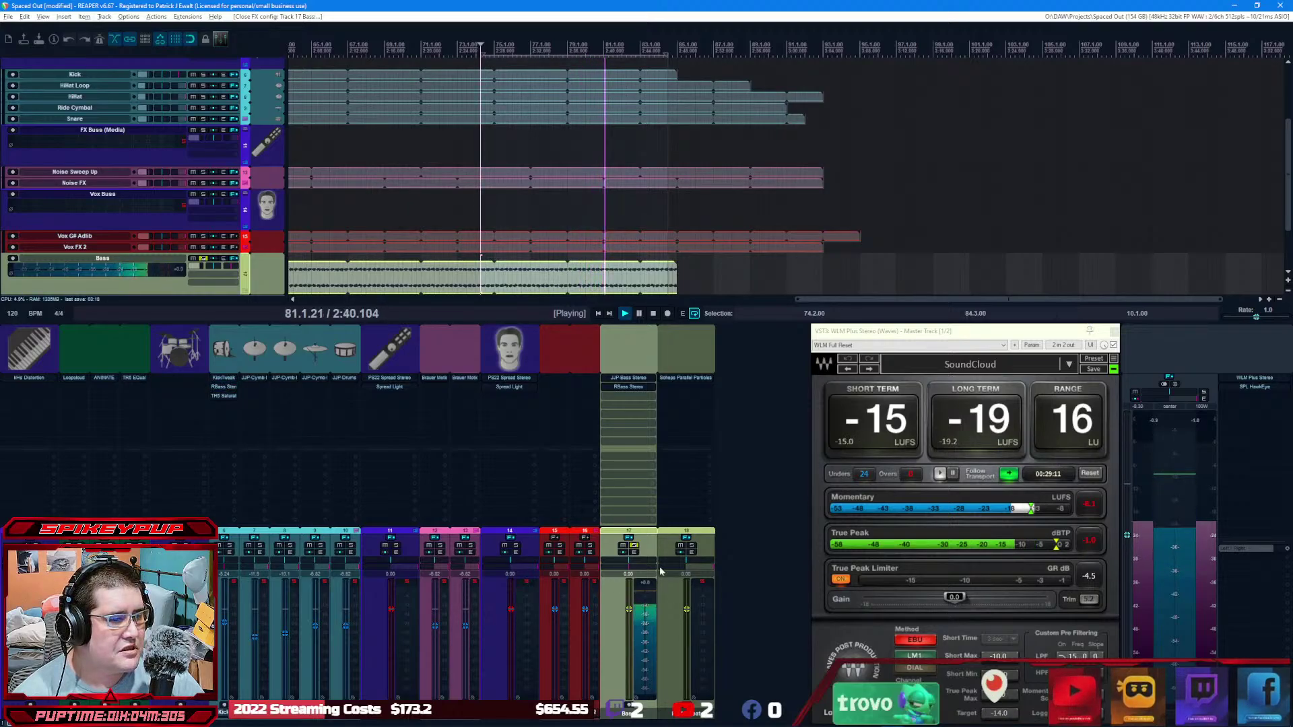
Step: Lower the Bass track volume to about -5.2 dB, and solo Radio Beat in its place with its volume at about -4.5 dB
scroll(627, 614, down, 5)
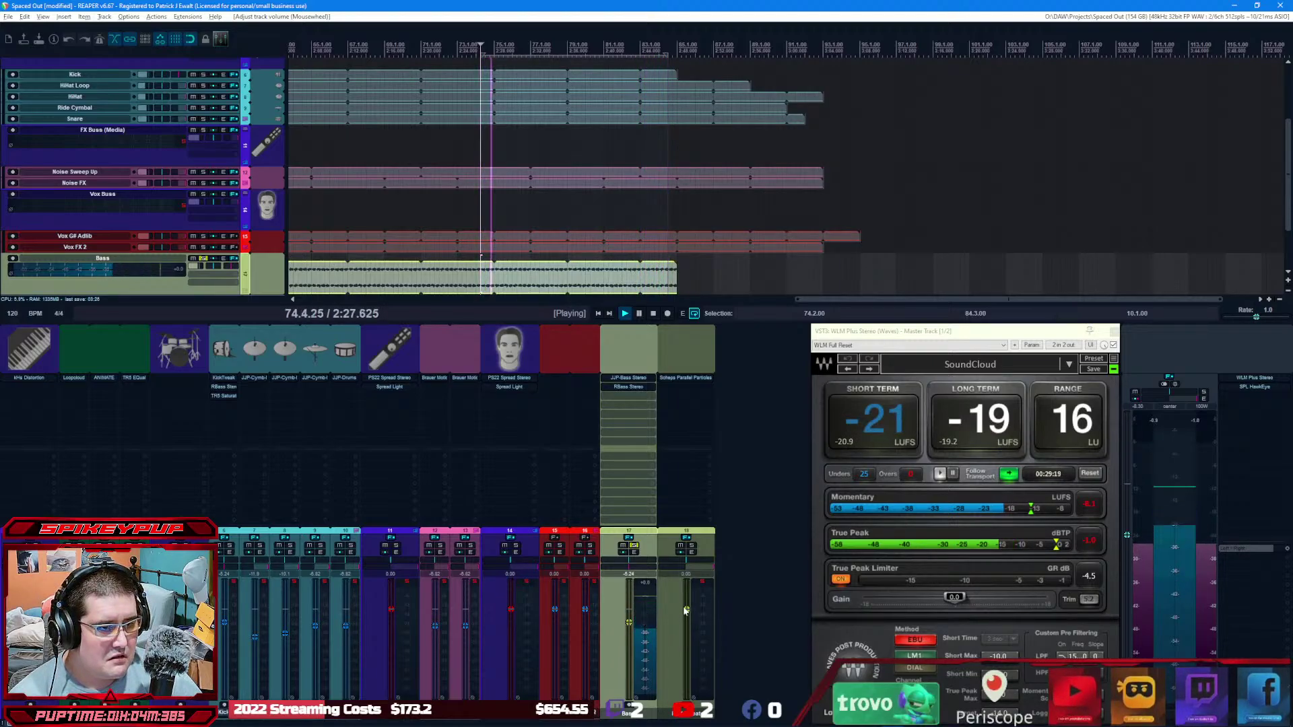
click(692, 545)
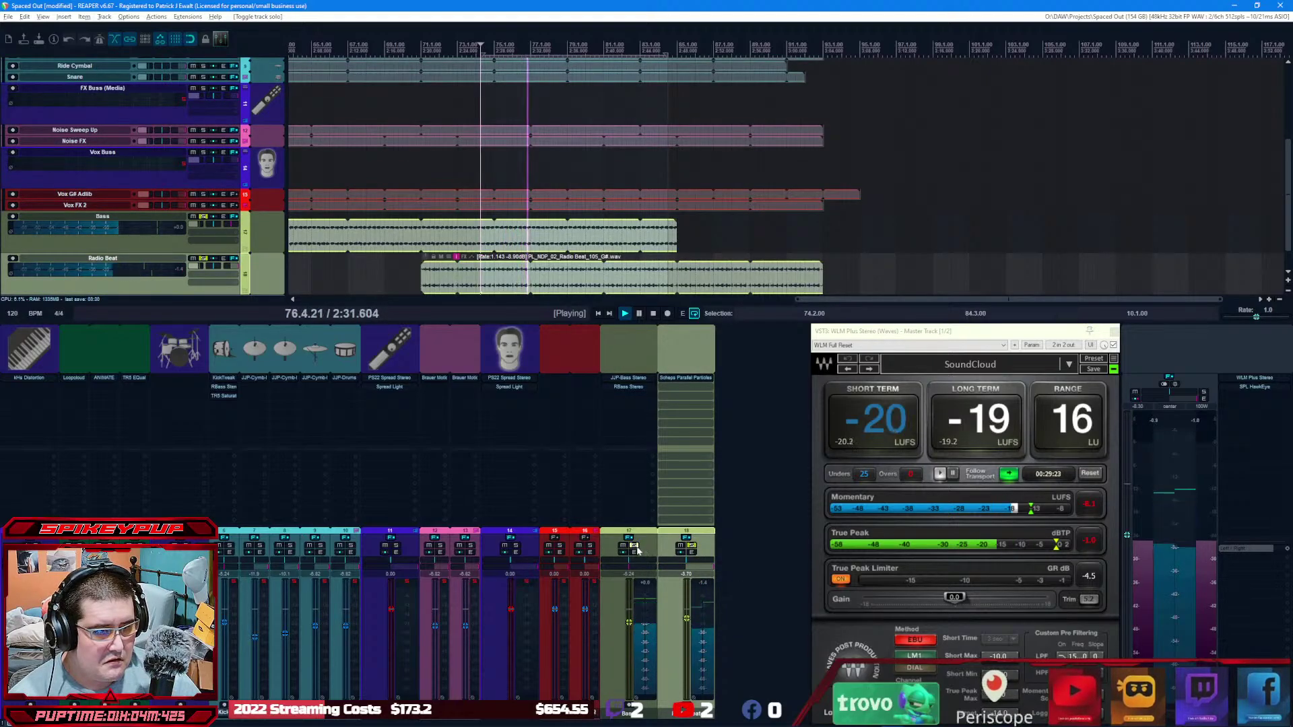
click(638, 551)
mouse_move(686, 620)
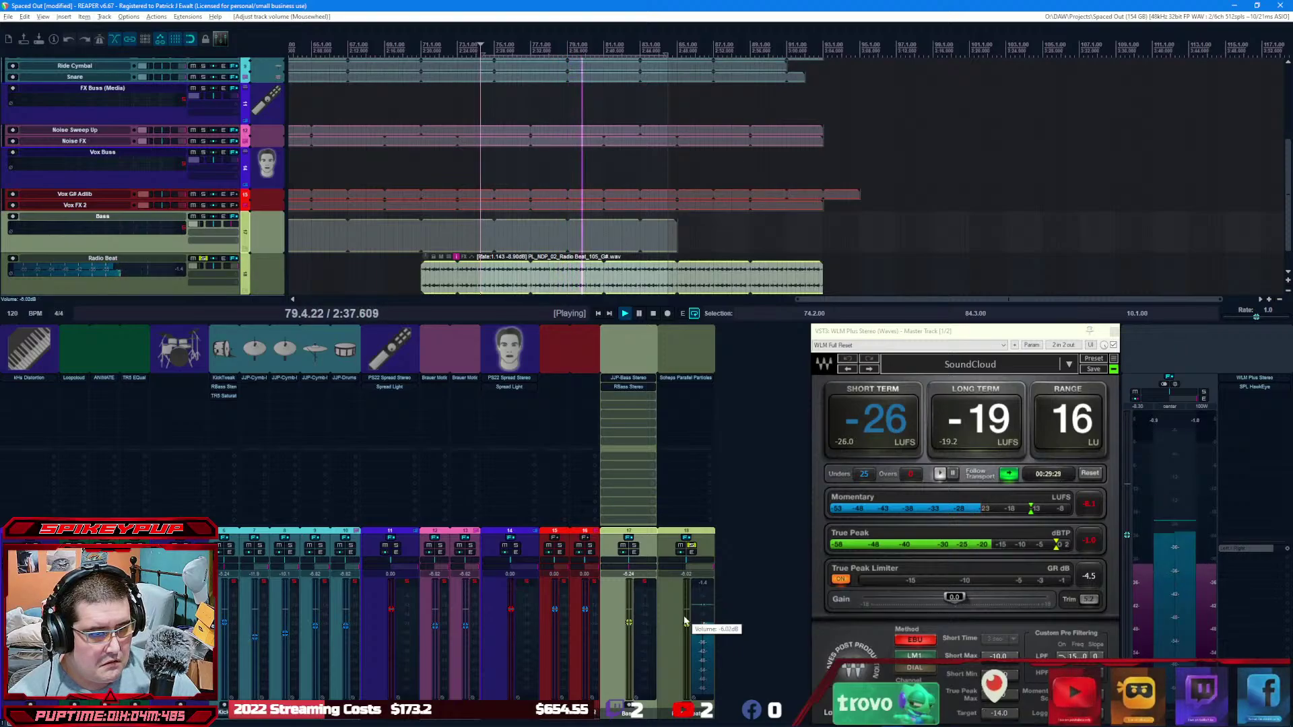
drag(687, 622, 686, 619)
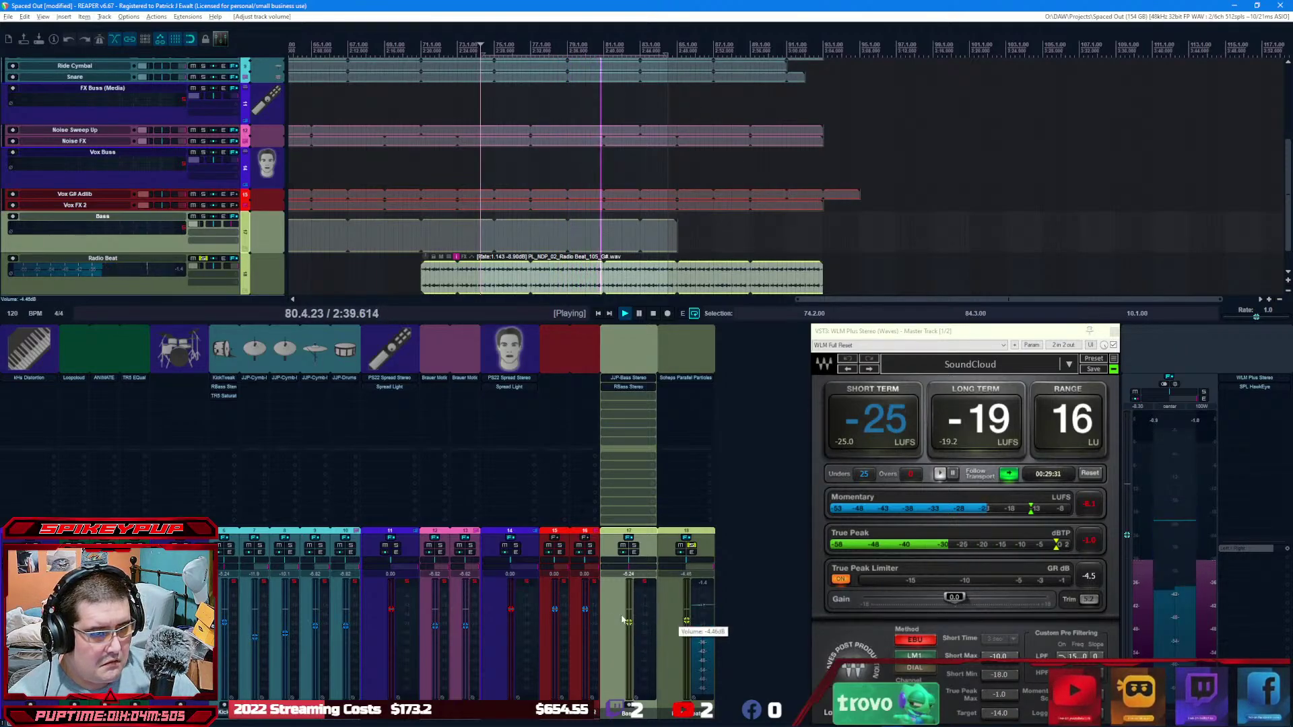
Step: Add the Vox Buss and FX Buss (Media) to the solo and lower their volumes, the FX Buss to about -2.2 dB
click(516, 547)
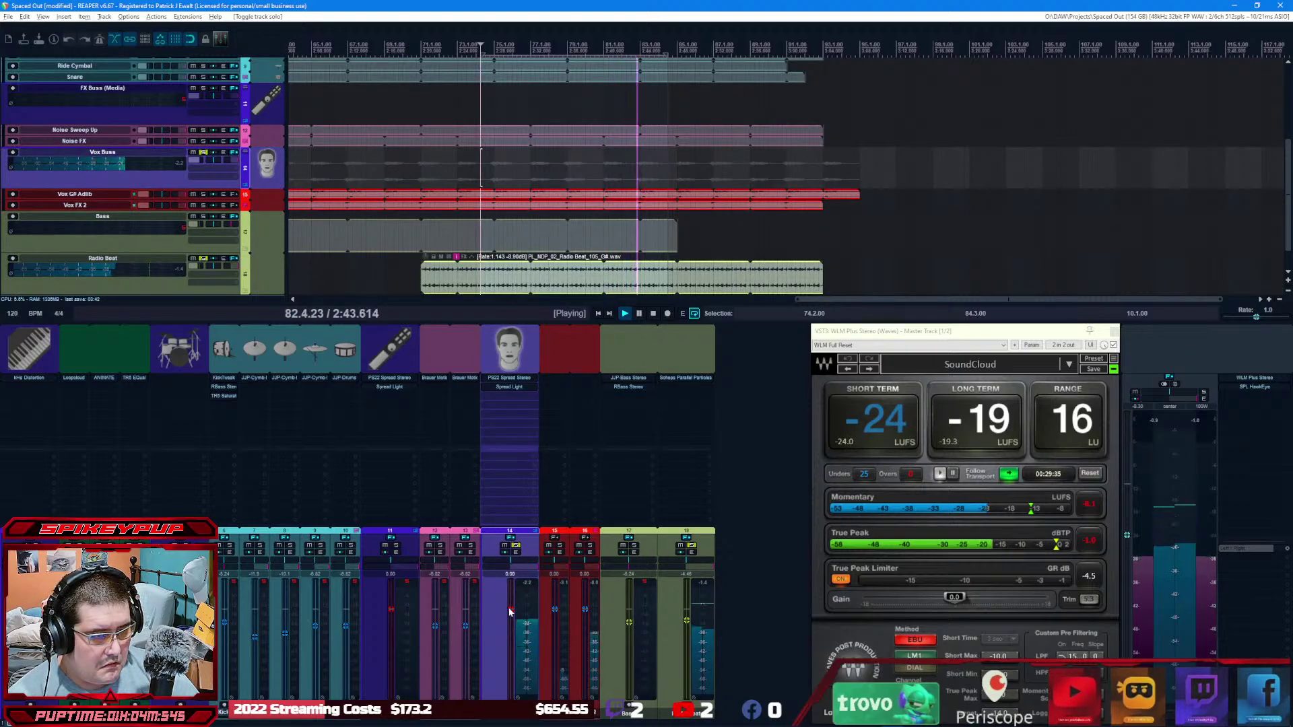
drag(510, 609, 510, 620)
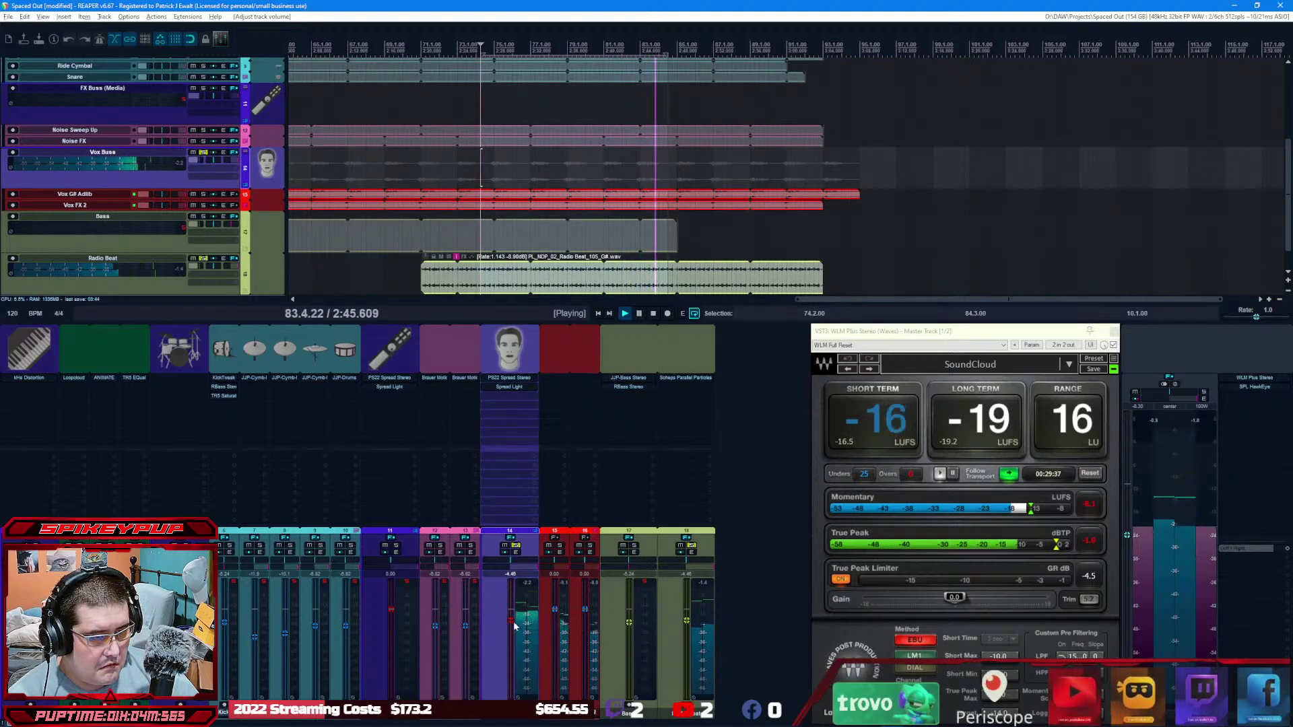
drag(512, 625, 513, 629)
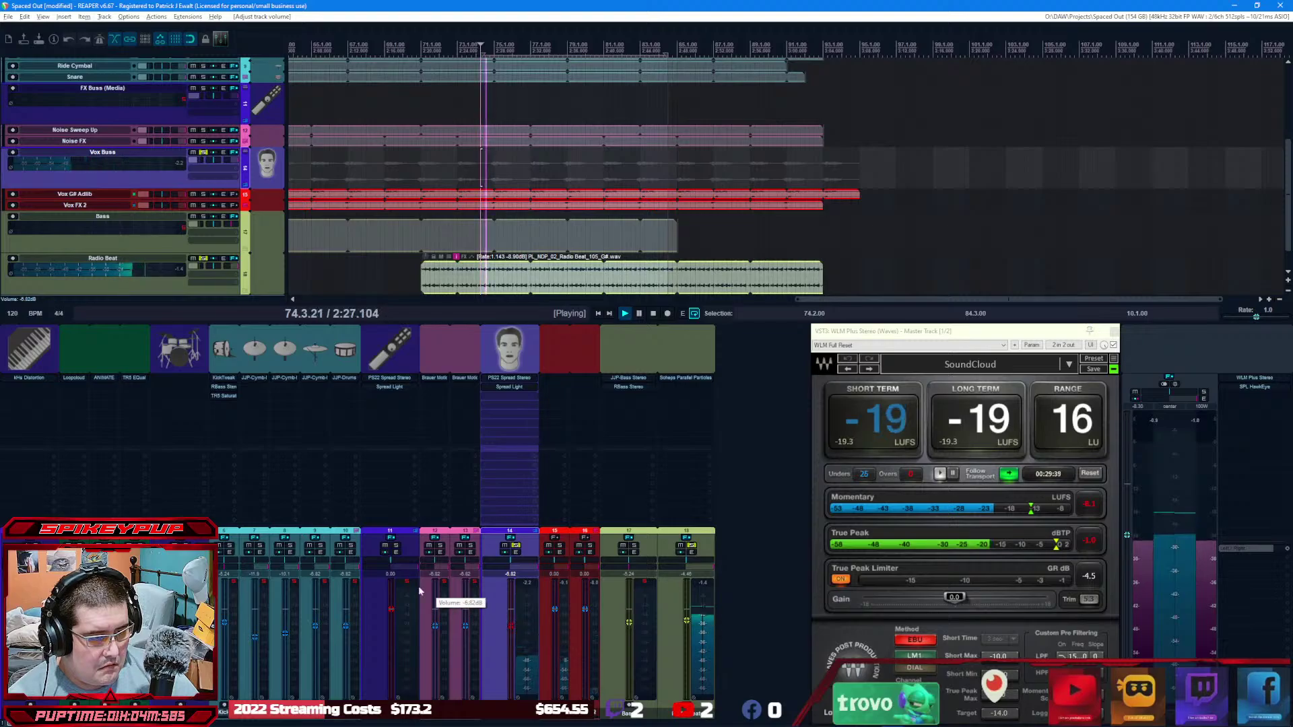
click(397, 546)
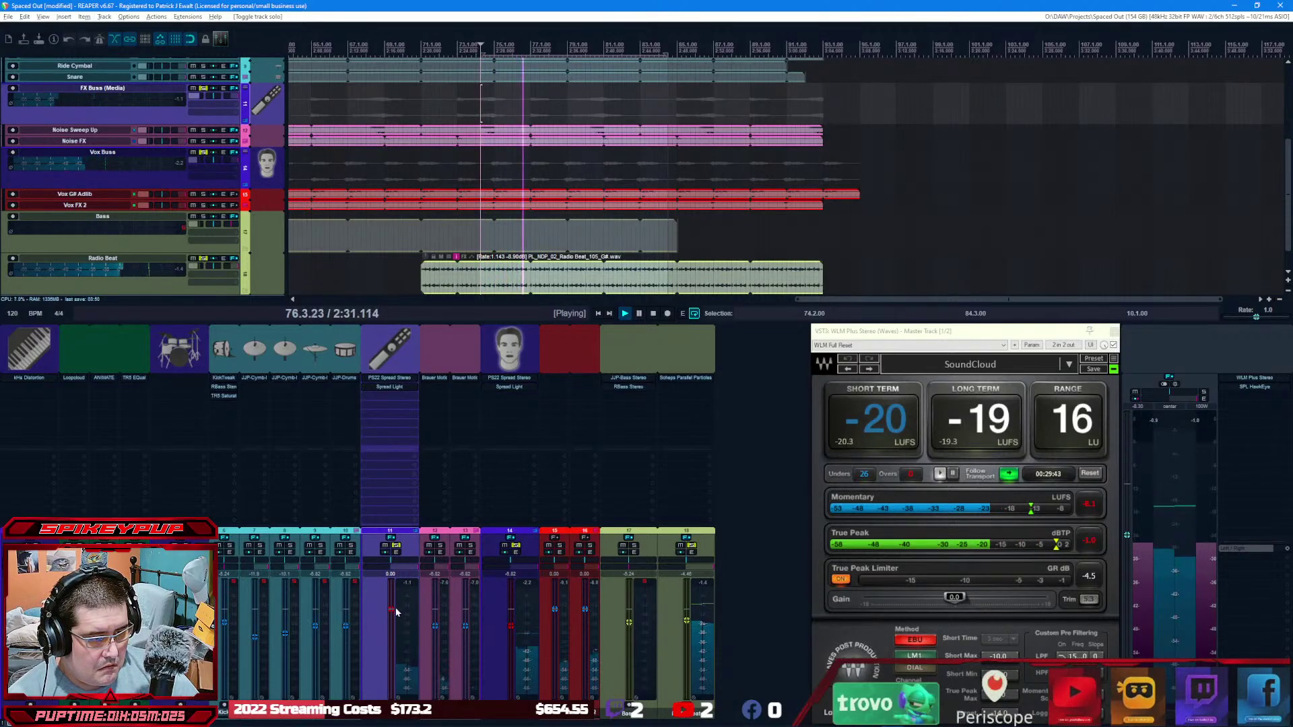
mouse_move(392, 612)
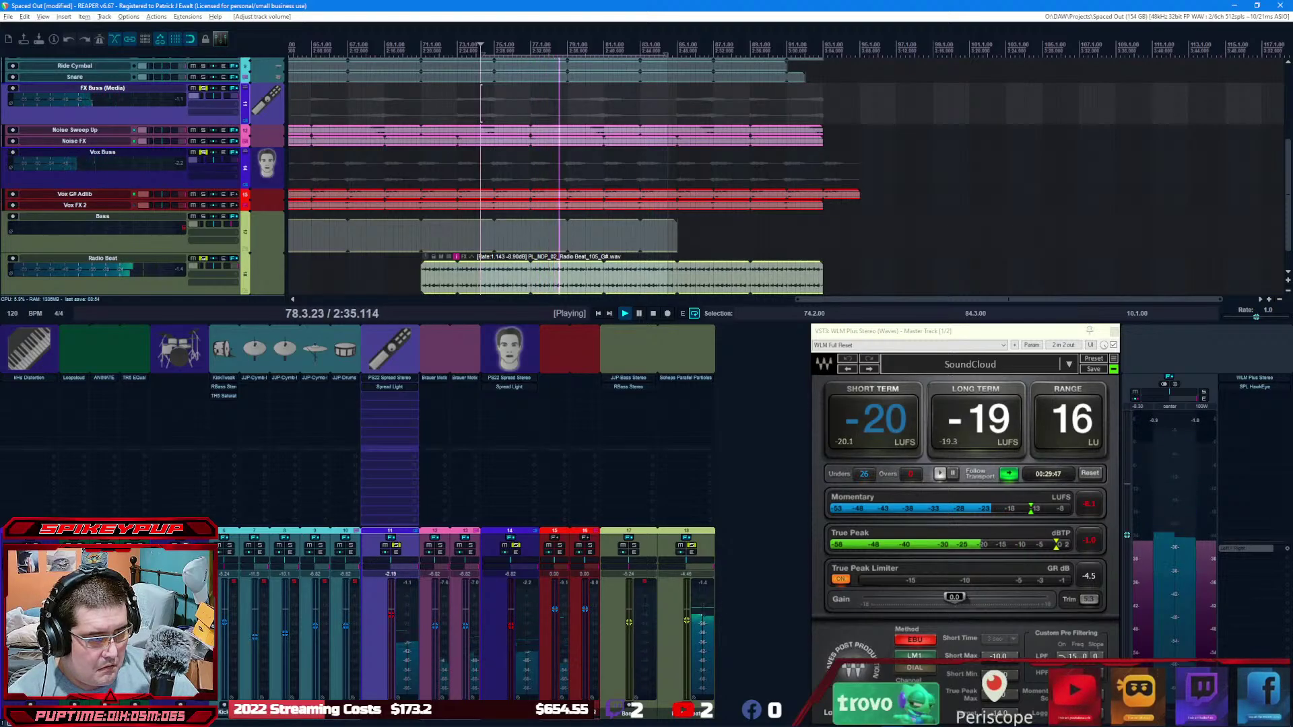
Step: Add the Drum Buss and Synth Buss to the solo and adjust their volumes while the looped section plays
click(186, 545)
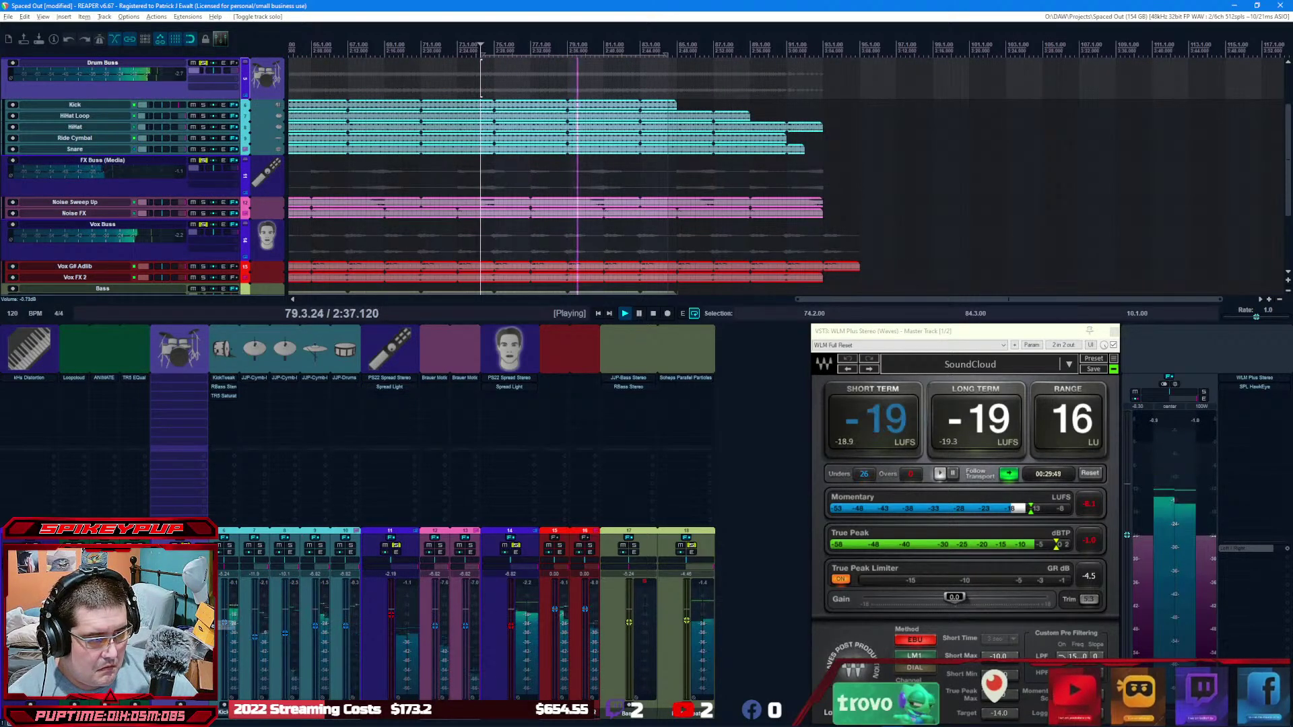
mouse_move(222, 626)
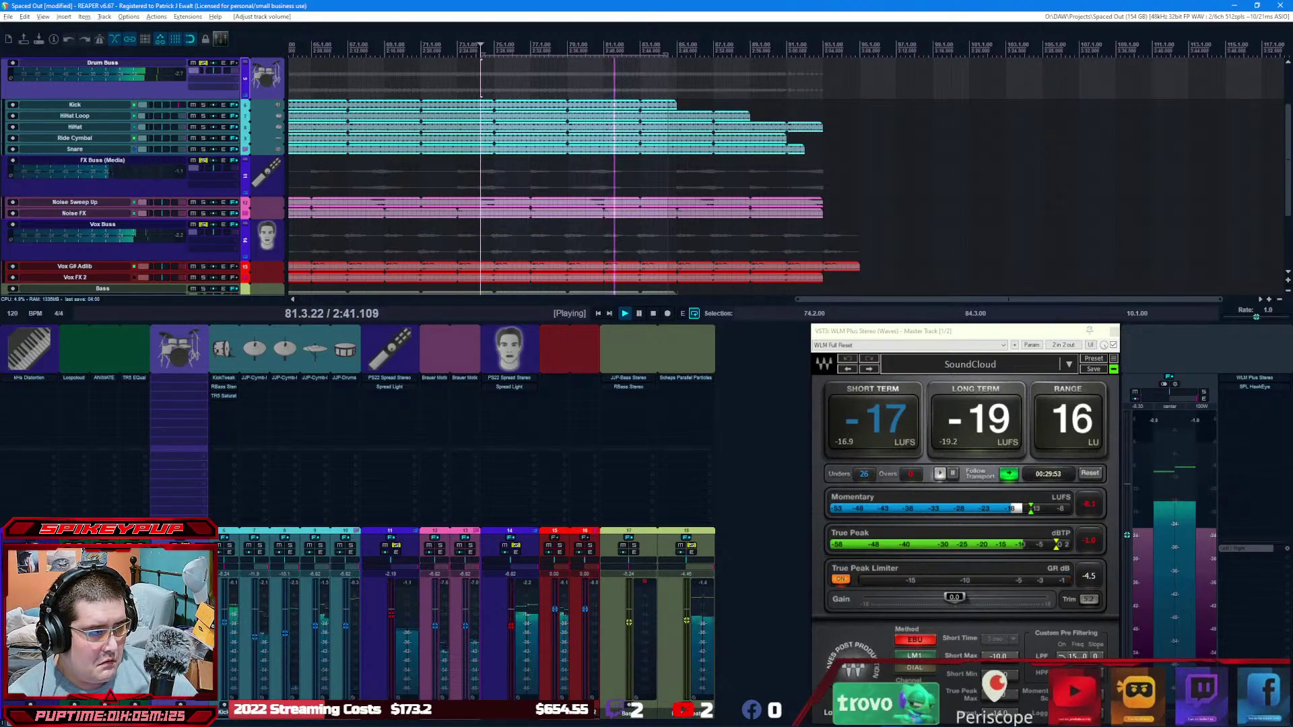
click(35, 545)
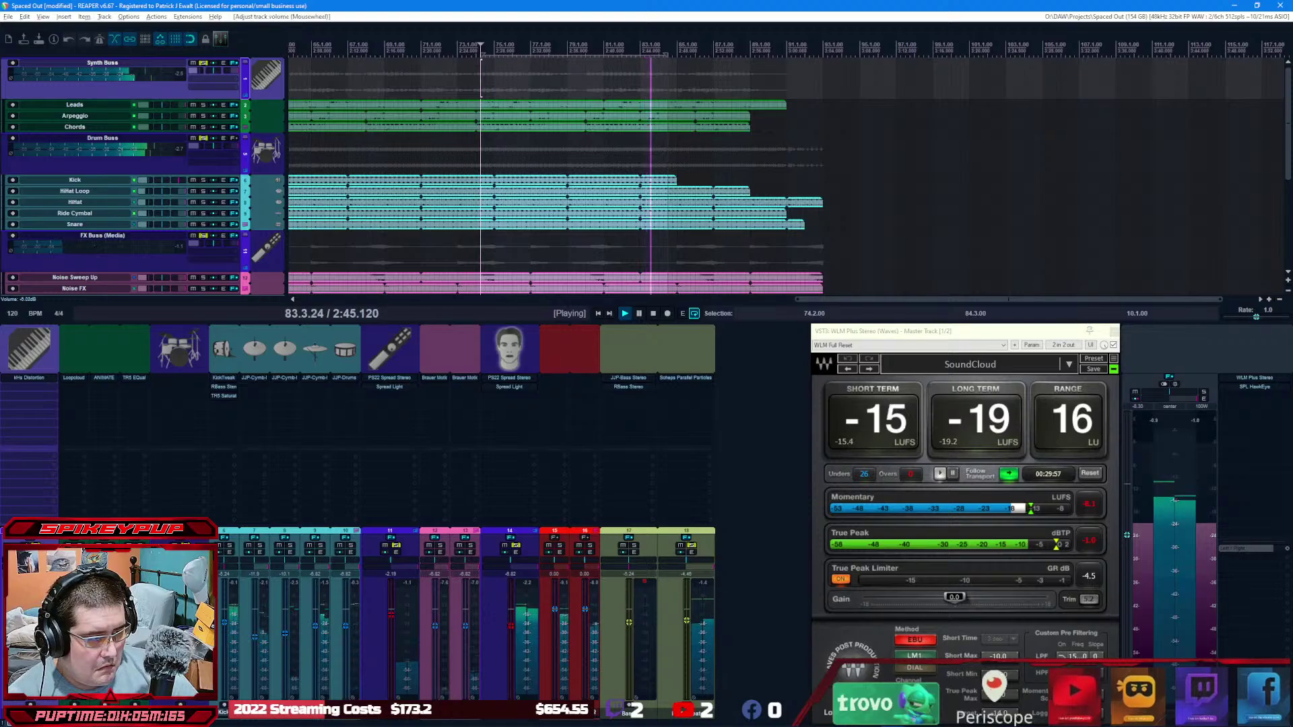
key(space)
key(space)
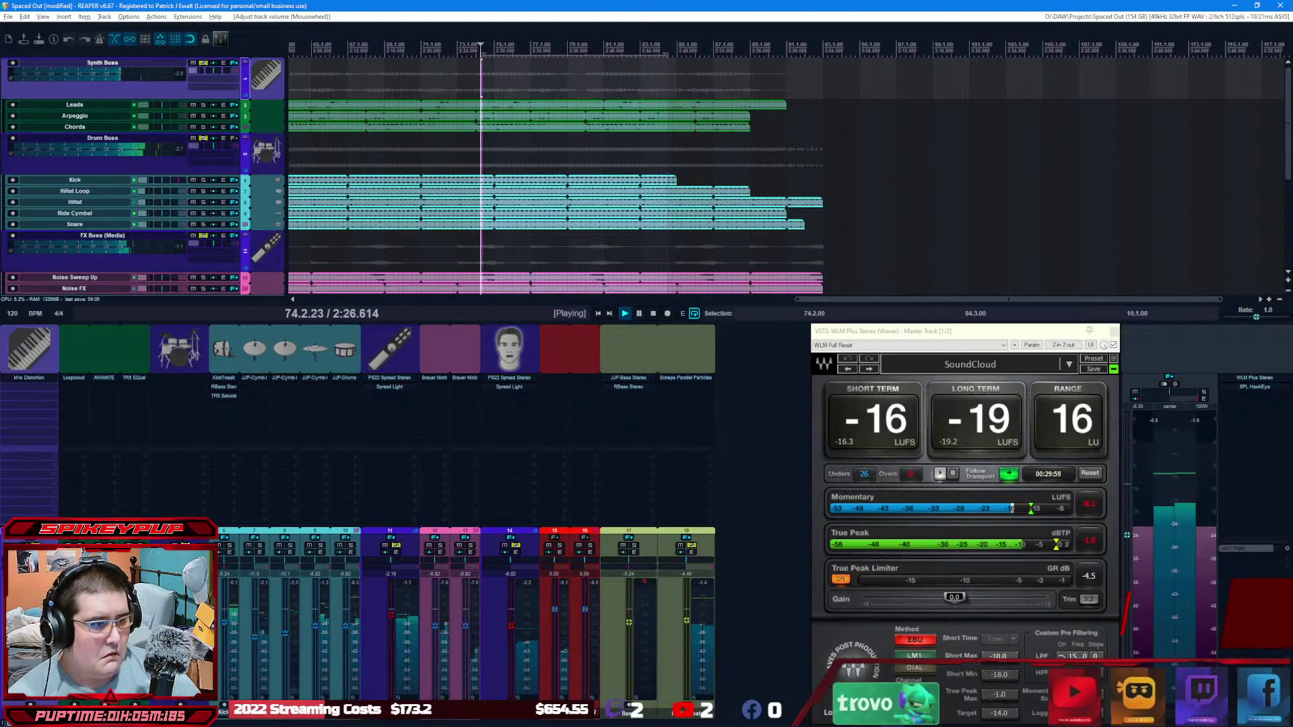
Step: Remove the solo from Radio Beat, the Vox Buss, FX Buss, Drum Buss and Synth Buss
right_click(42, 225)
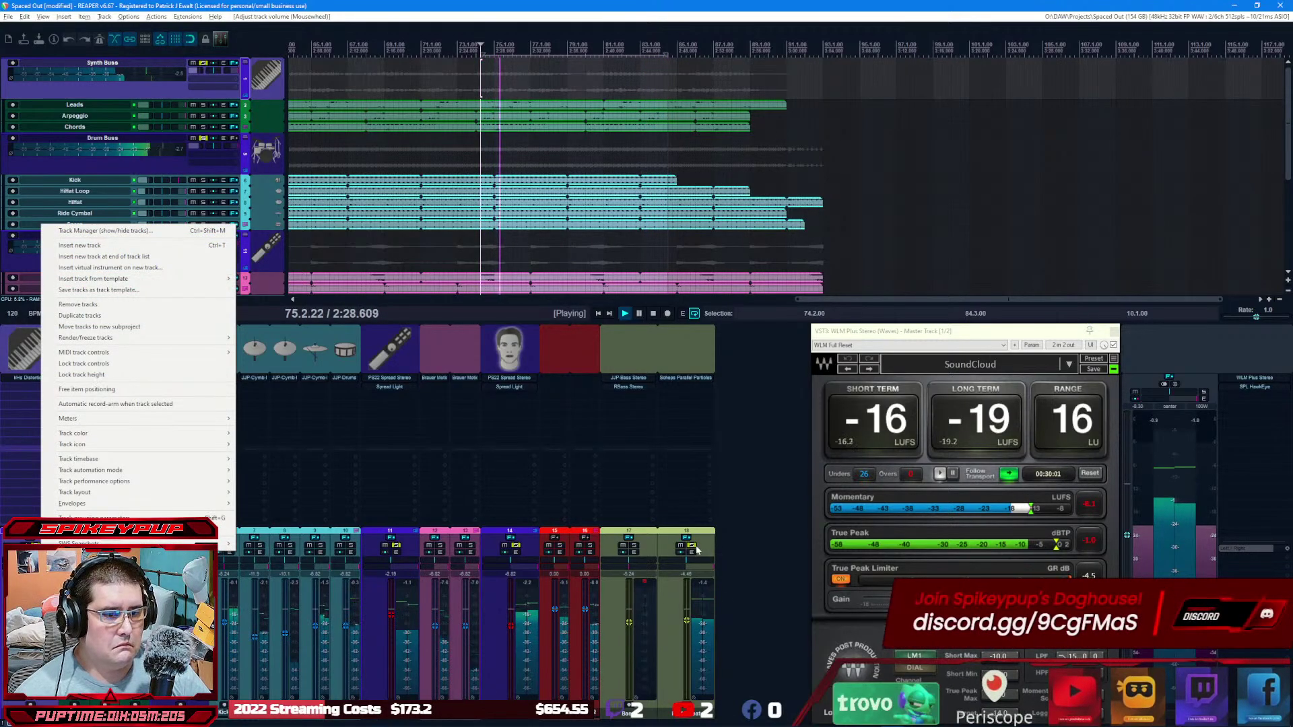
click(613, 547)
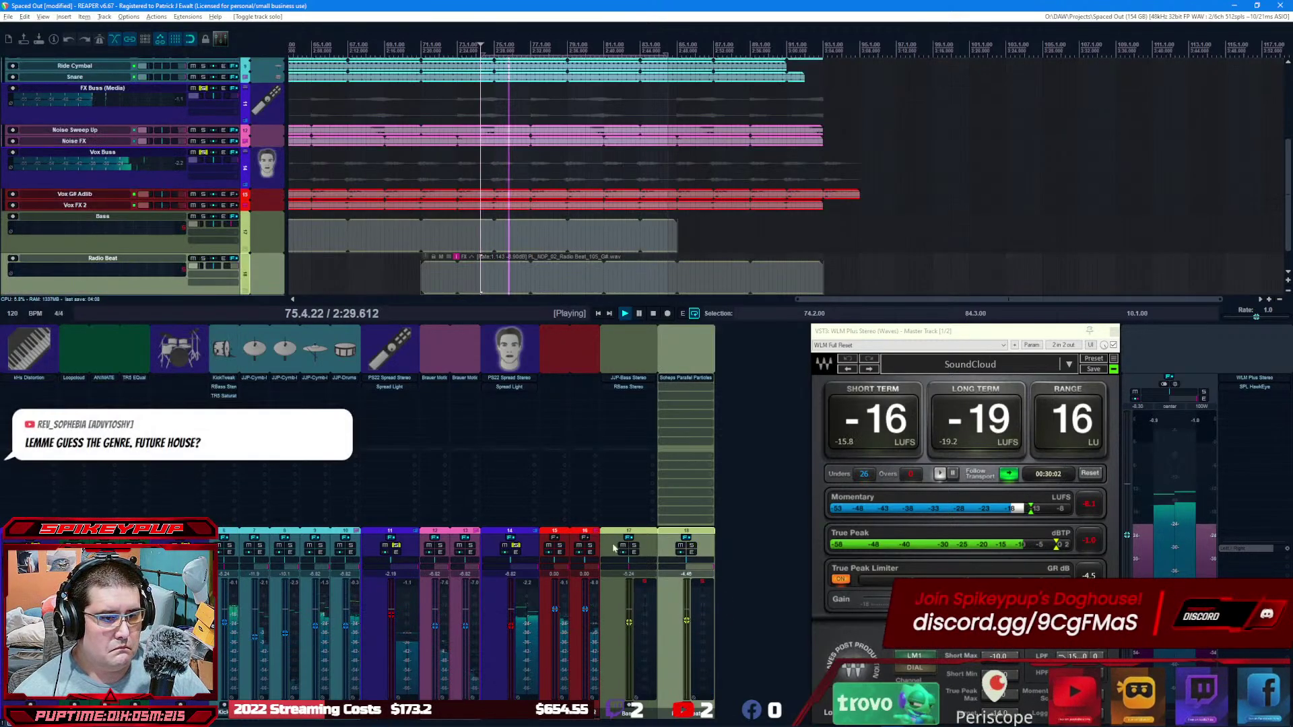
click(515, 546)
click(398, 546)
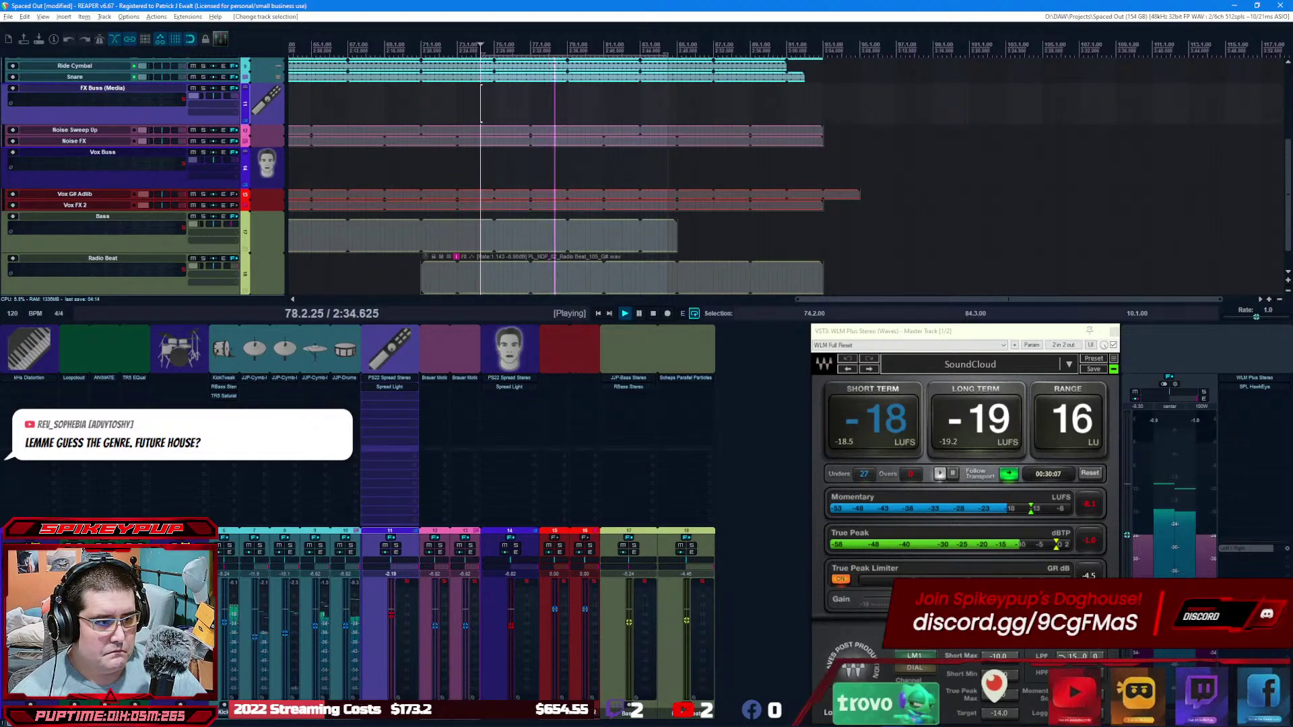
click(179, 348)
click(37, 547)
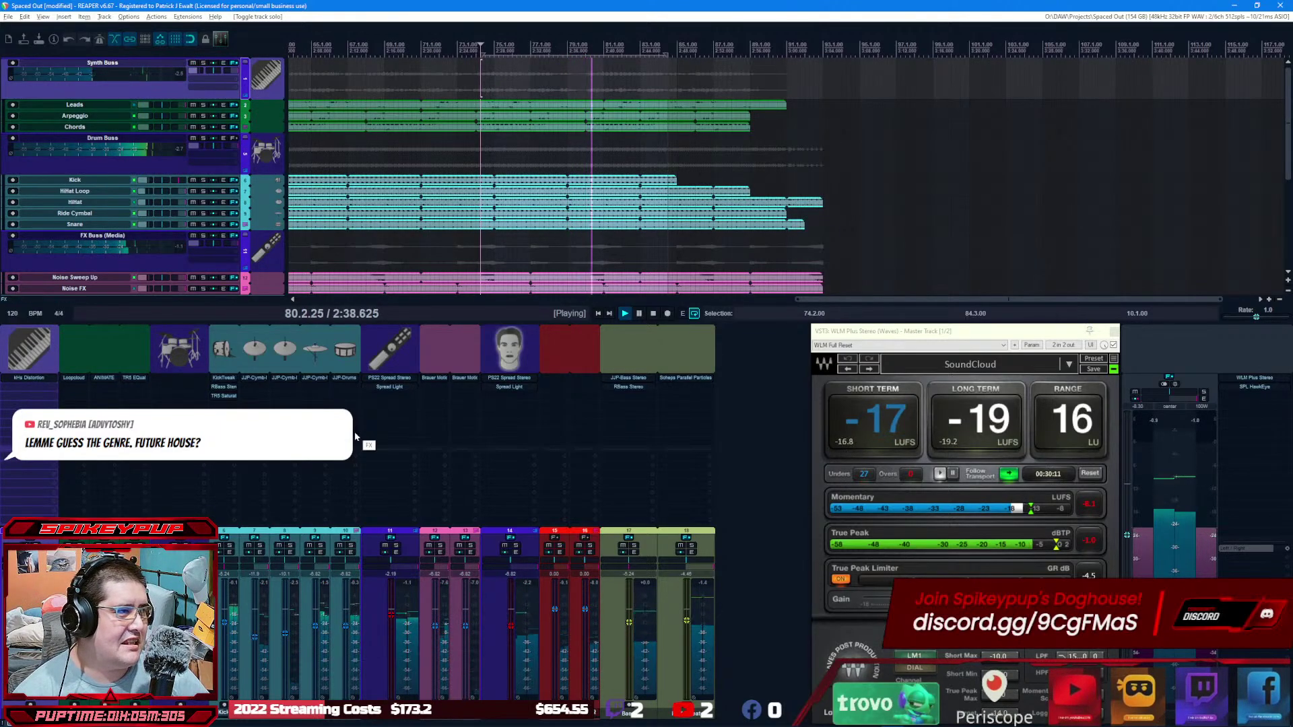
Step: Restart playback from the beginning of the project and reset the master volume to 0.00 dB
click(653, 314)
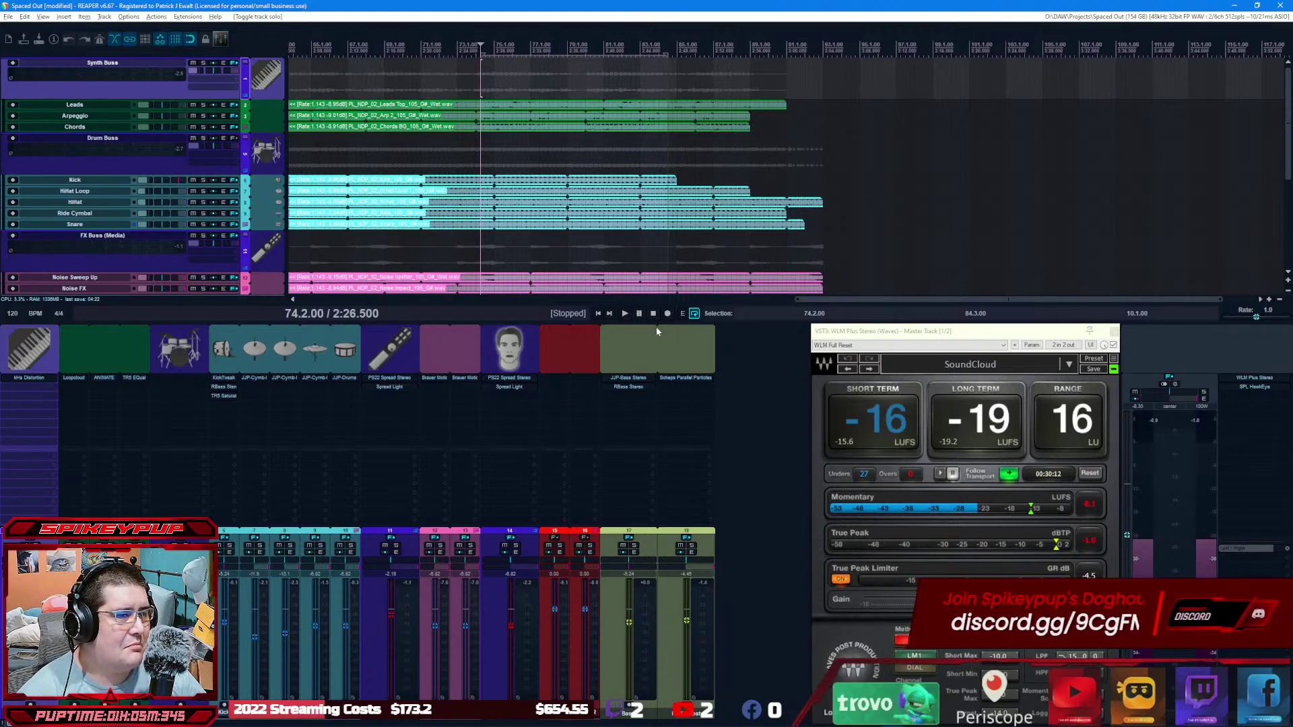
click(598, 314)
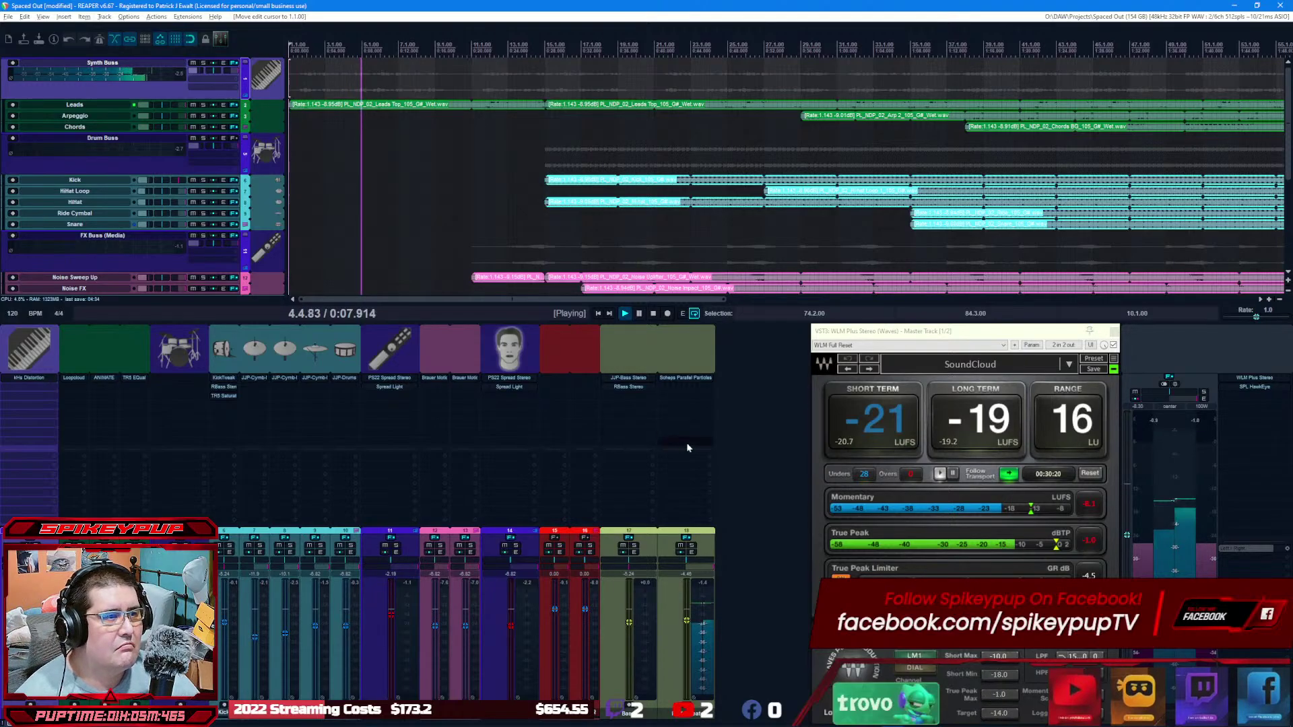
click(1128, 534)
double_click(1128, 535)
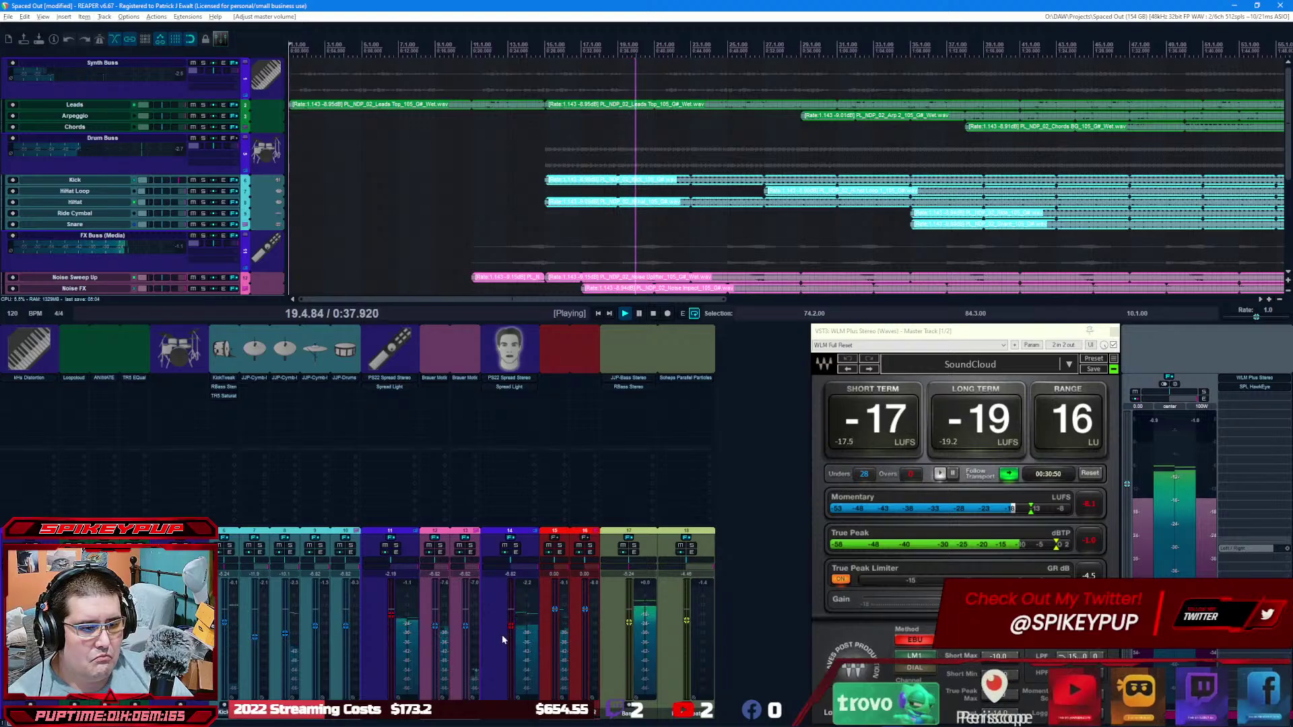
Step: Lower the Vox Buss volume further and bring the FX Buss (Media) down to about -6 dB
drag(511, 626, 511, 634)
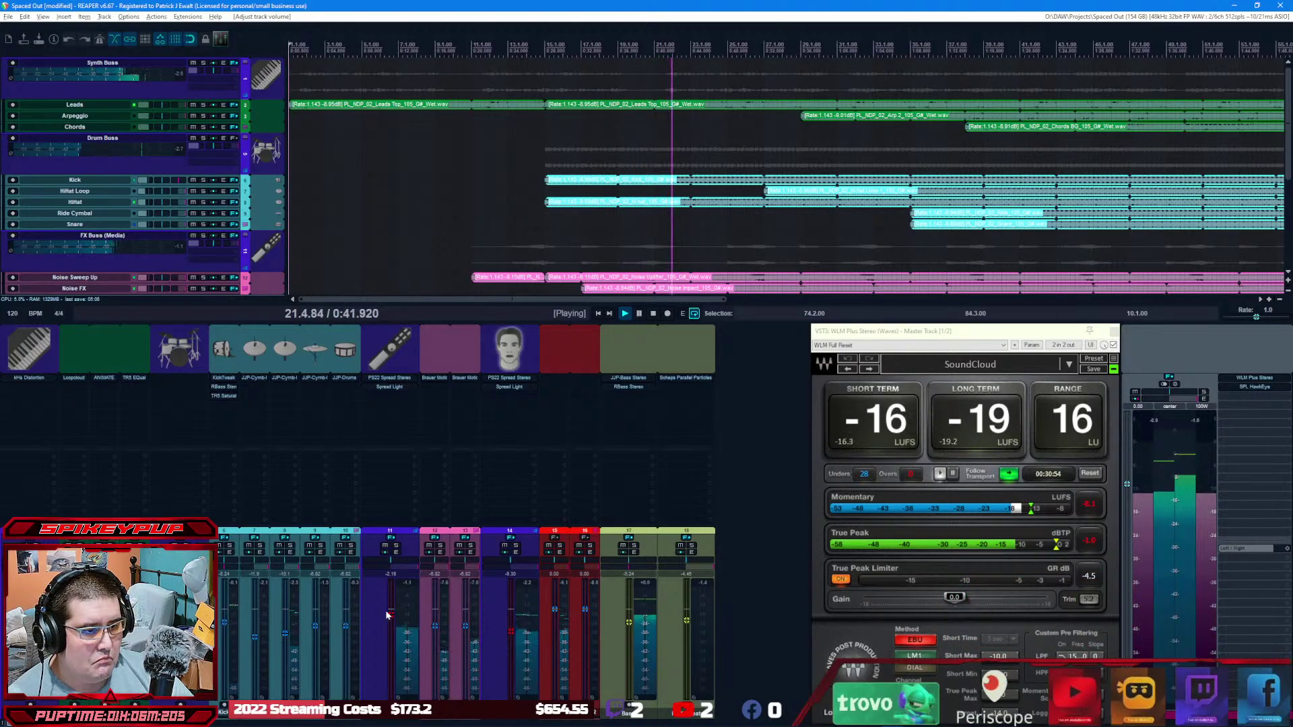
drag(387, 614, 390, 620)
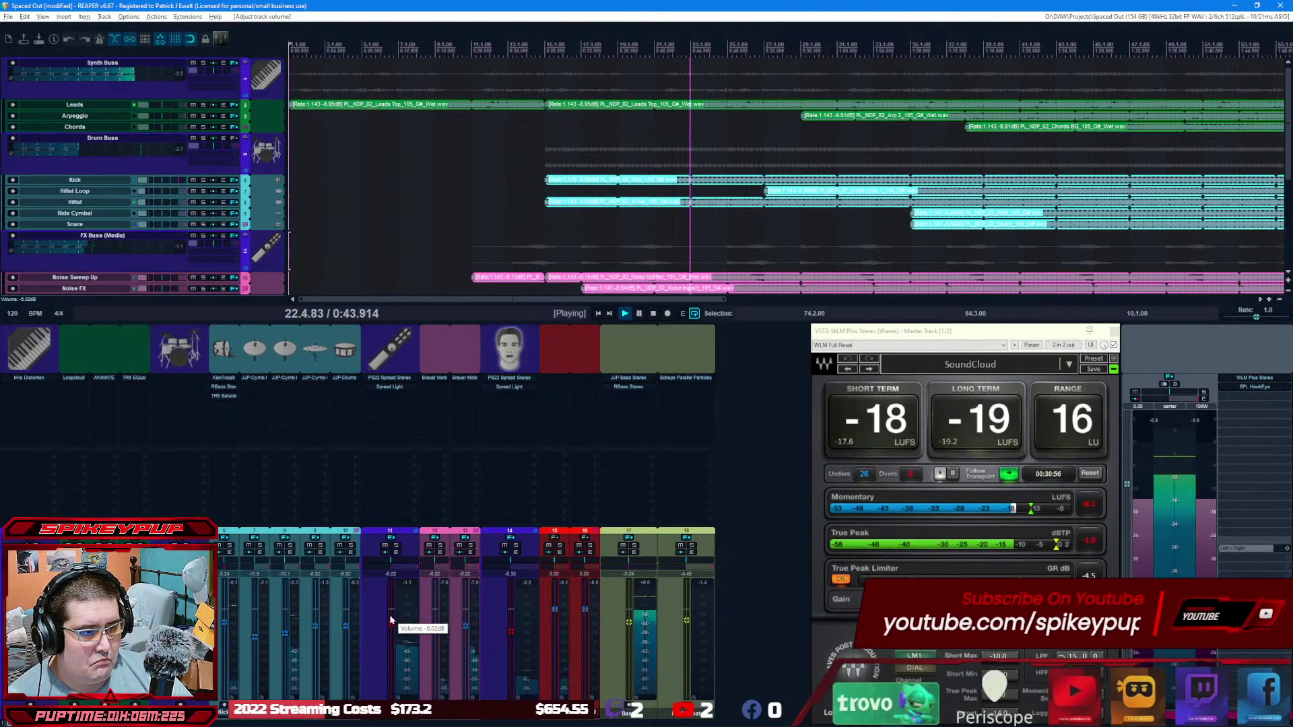
scroll(638, 622, down, 1)
Step: Raise the Bass track volume to about -4.5 dB and fine-tune the Drum Buss volume
click(630, 627)
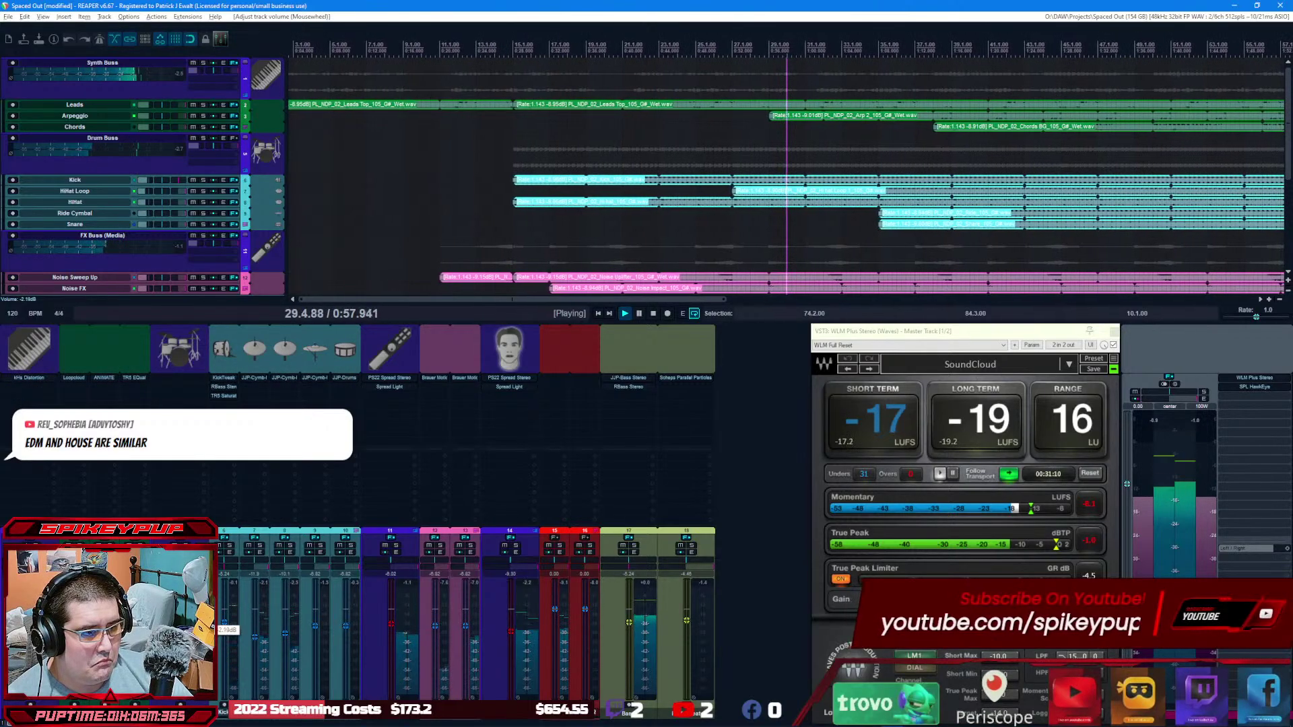
scroll(224, 623, up, 2)
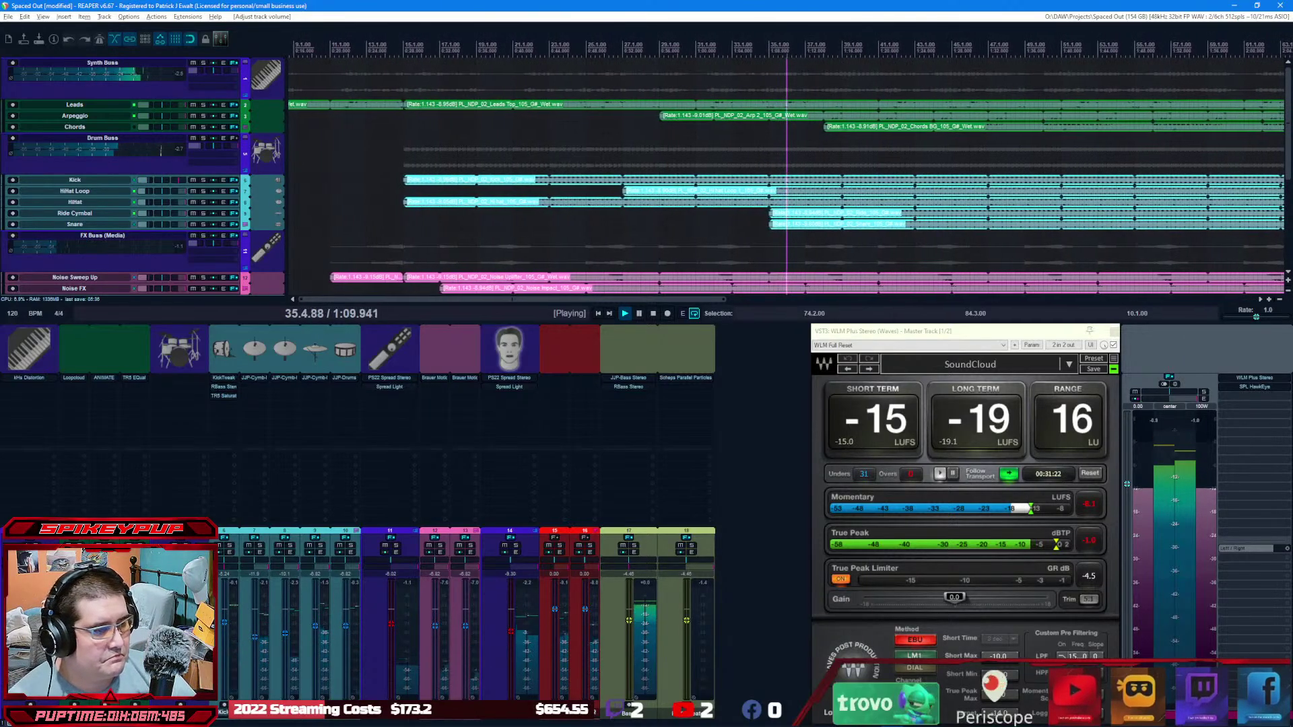
drag(229, 622, 228, 629)
scroll(229, 628, down, 2)
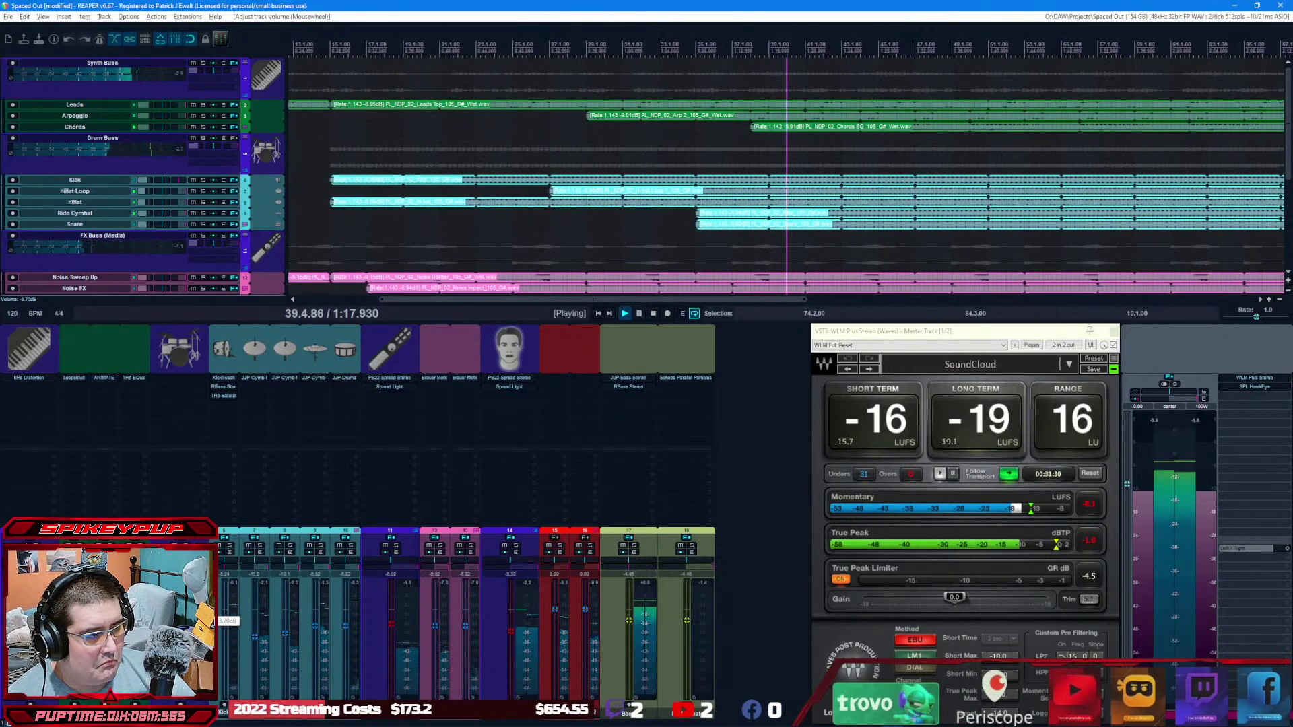
drag(229, 626, 229, 648)
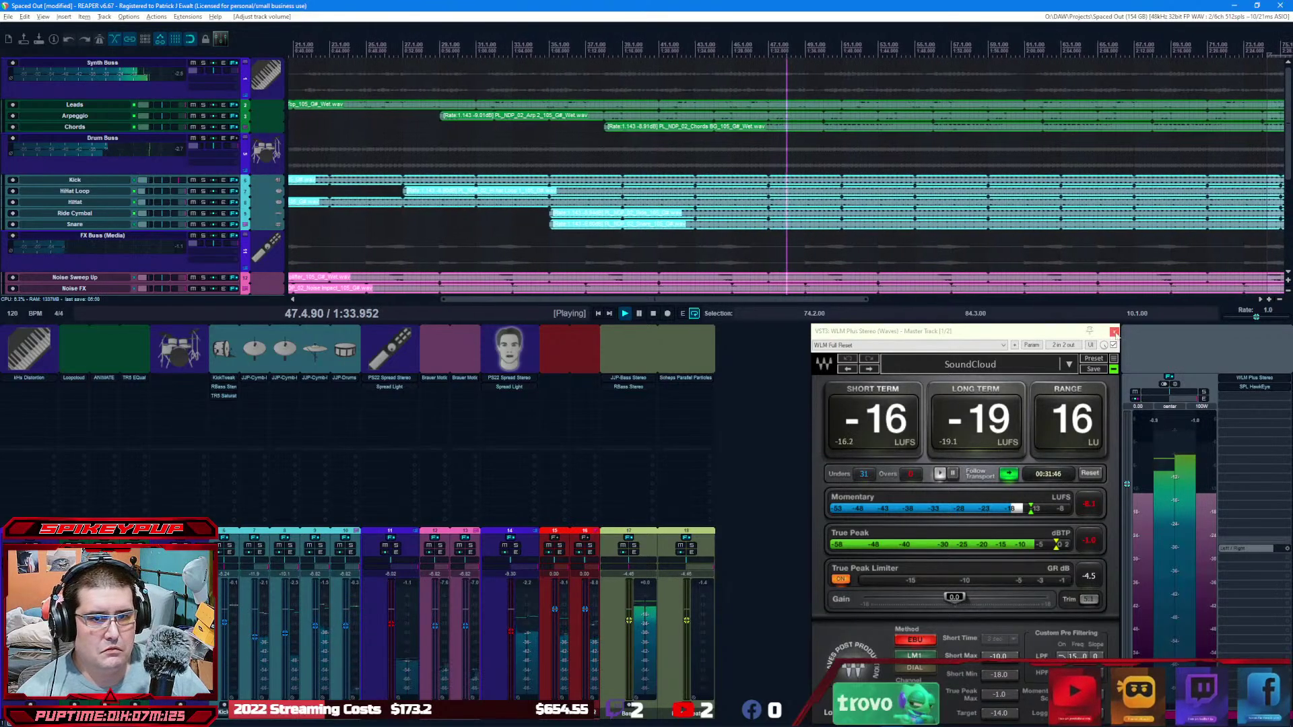
Step: Stop playback, hide the child tracks of the Vox, FX, Drum and Synth busses in the mixer, and clear the track selection
click(654, 314)
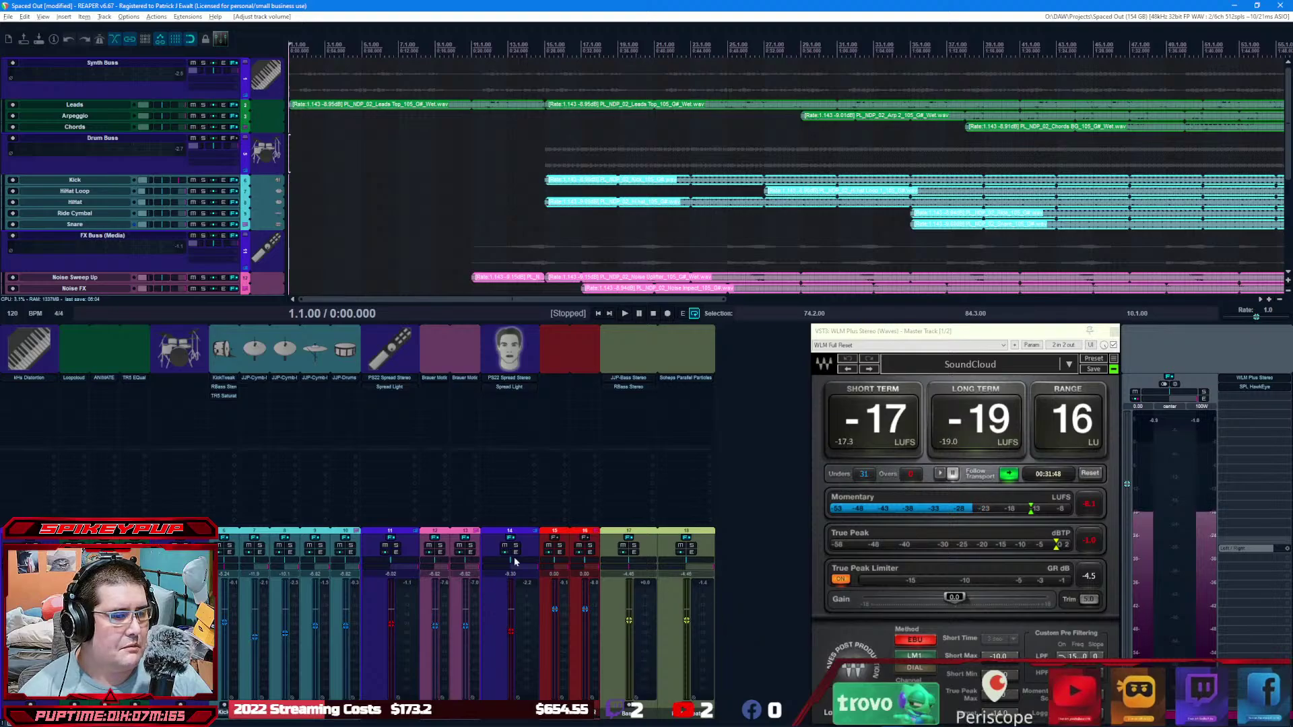
click(536, 534)
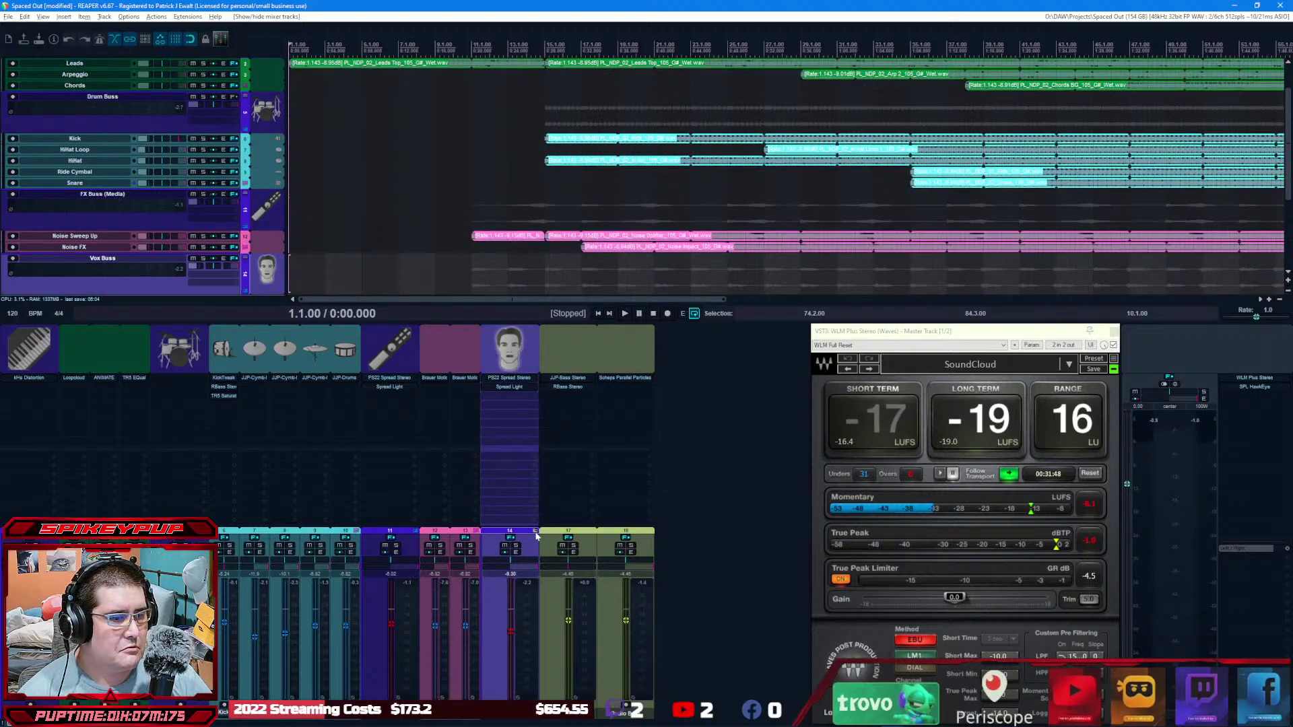
click(413, 534)
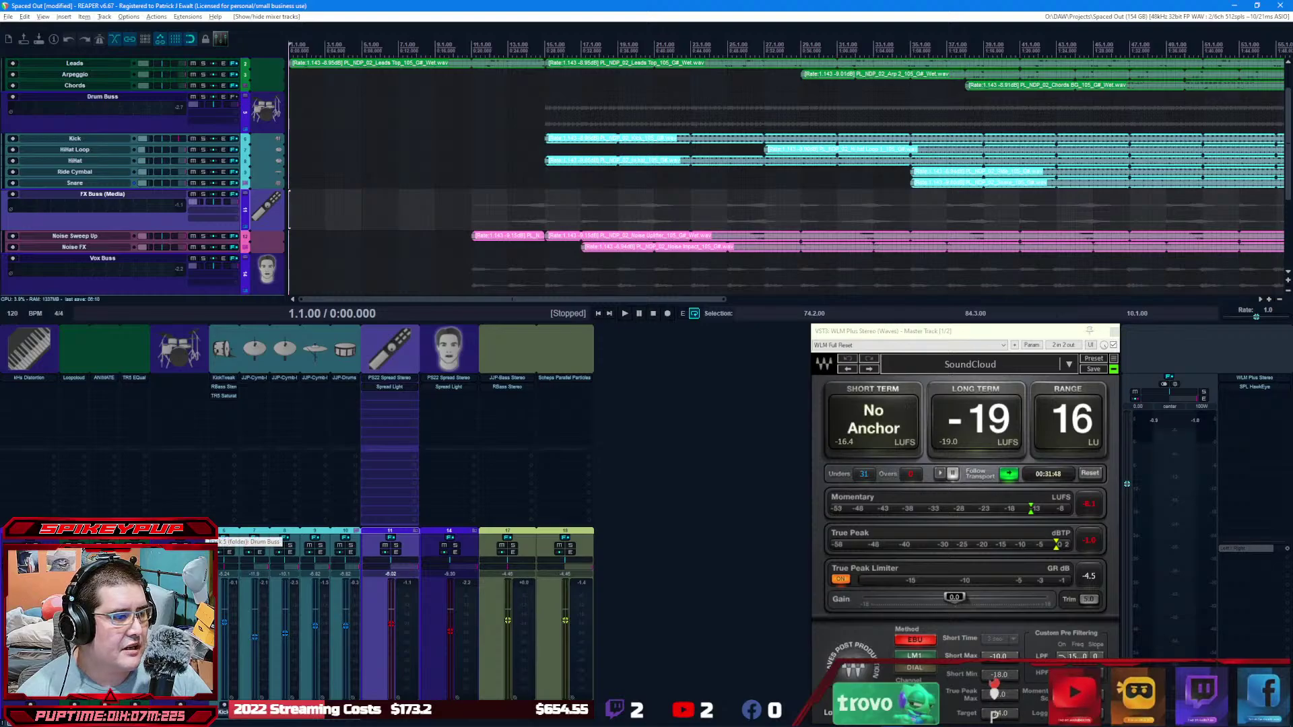
click(204, 532)
click(54, 532)
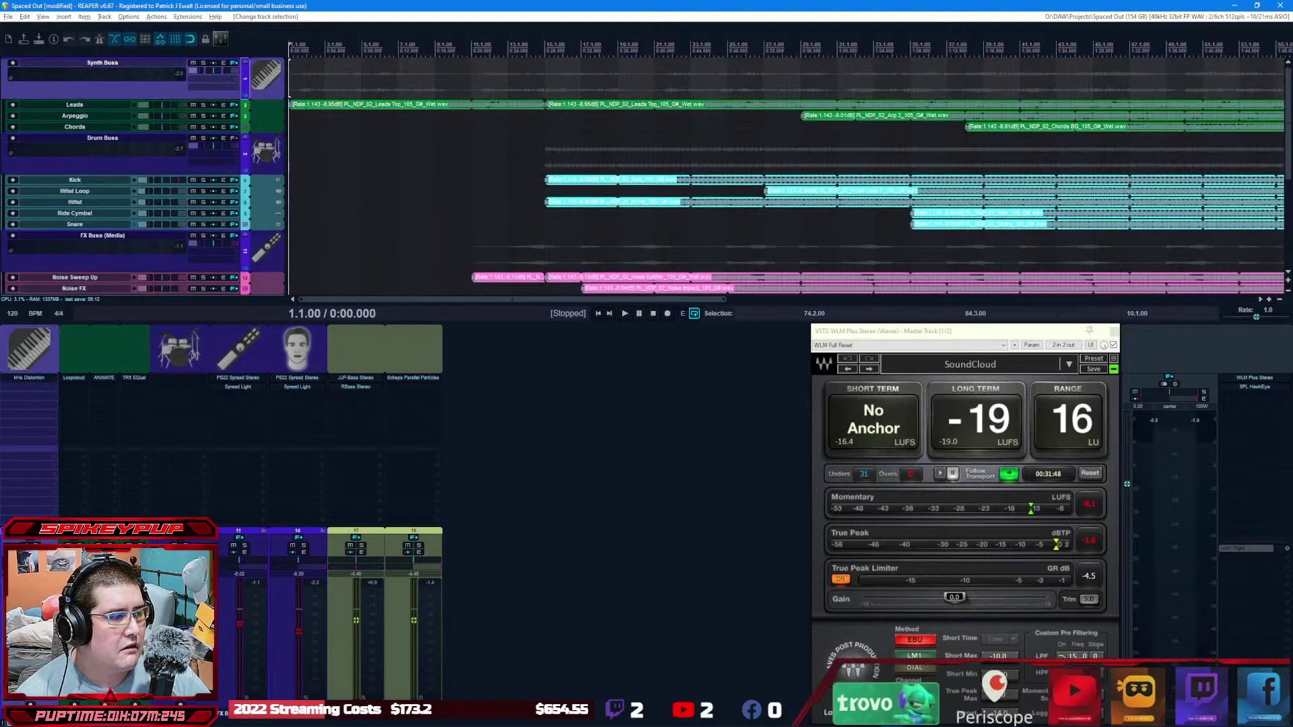
click(412, 636)
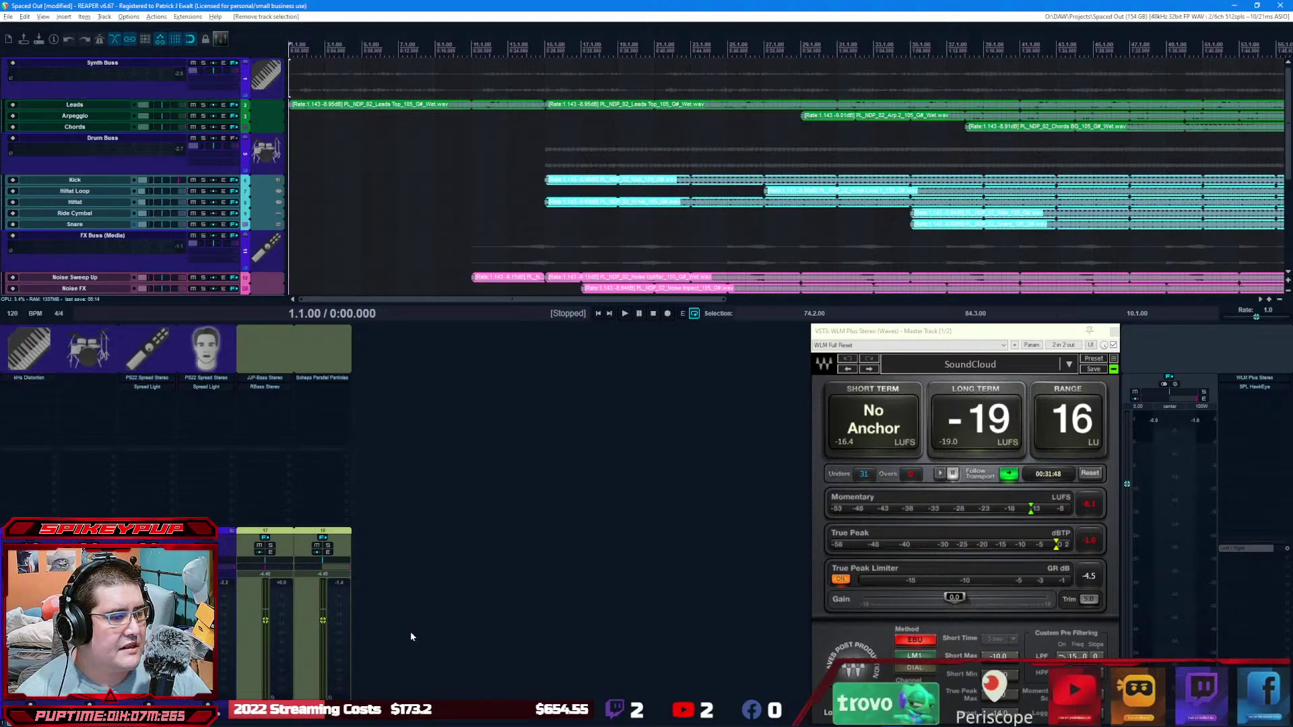
Step: Lower the Bass track and its neighbouring green track together to about -16.7 dB and audition the mix from around bar 12
key(ctrl+a)
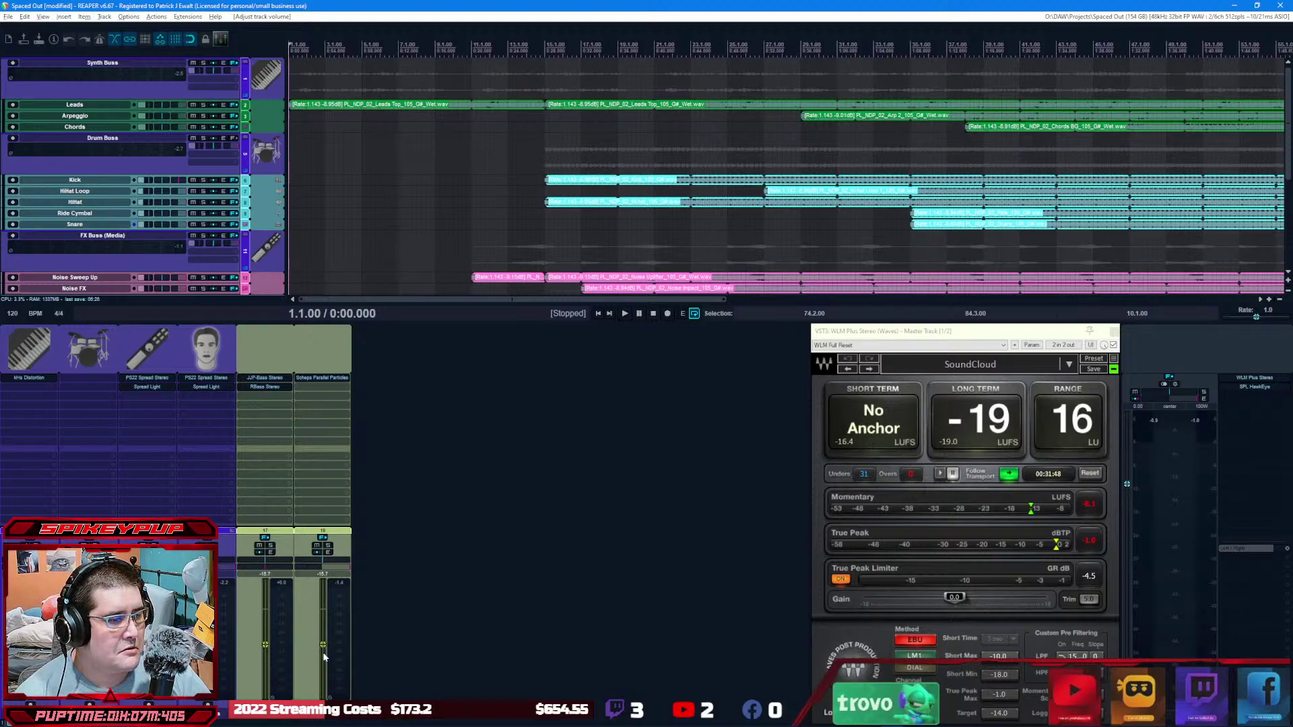
key(space)
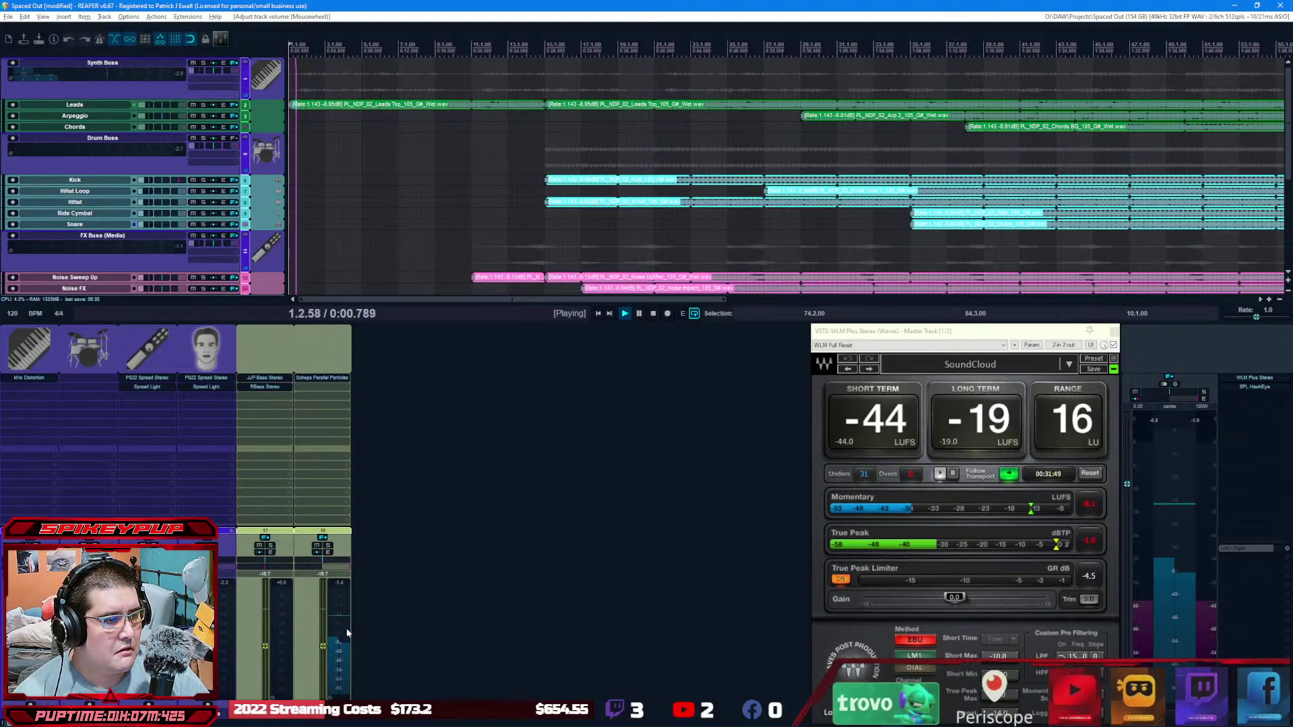
click(505, 31)
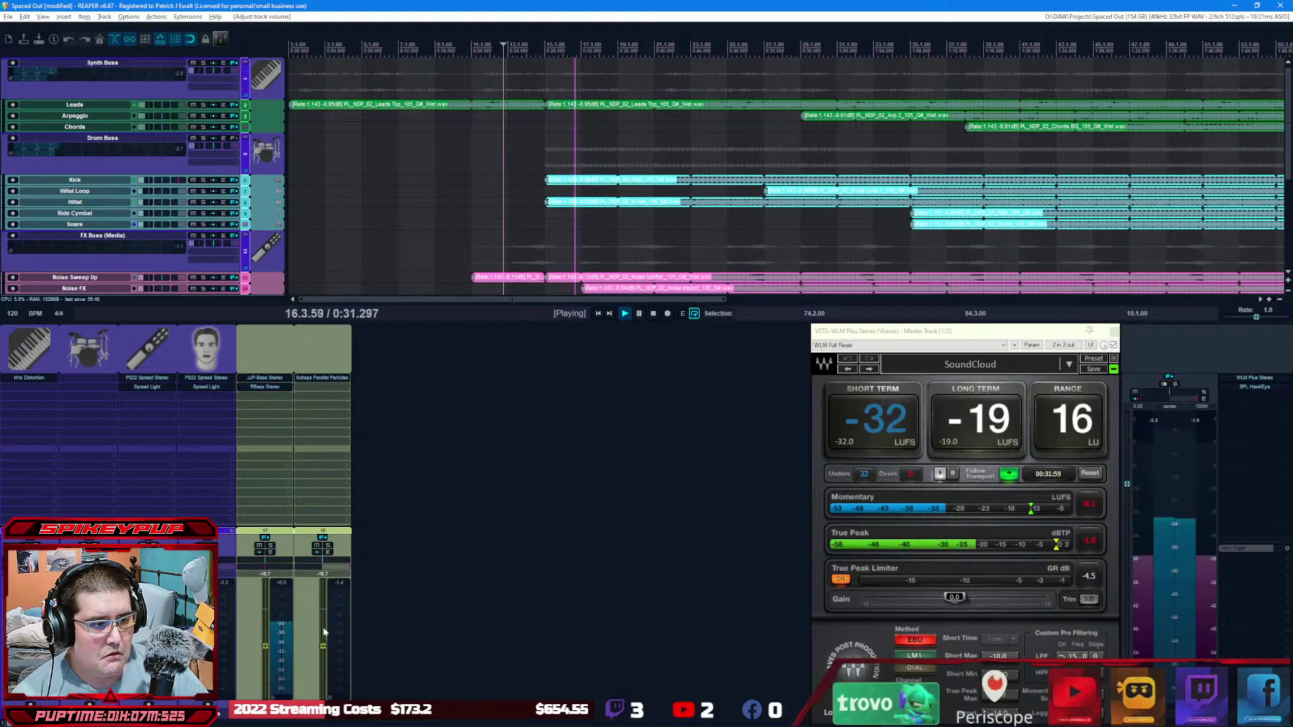
click(267, 627)
key(space)
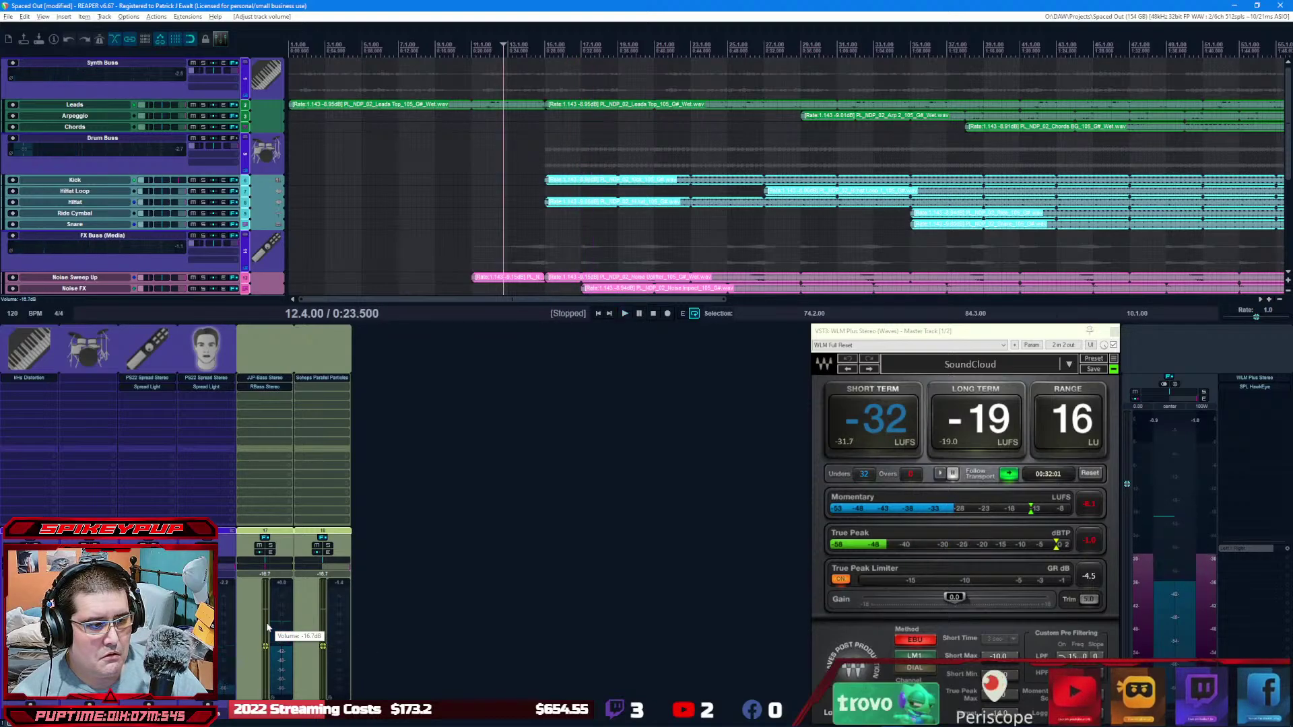
Step: Raise the two green bass tracks to about -12.6 dB, auditioning them from the bar 12 position
drag(324, 653, 324, 647)
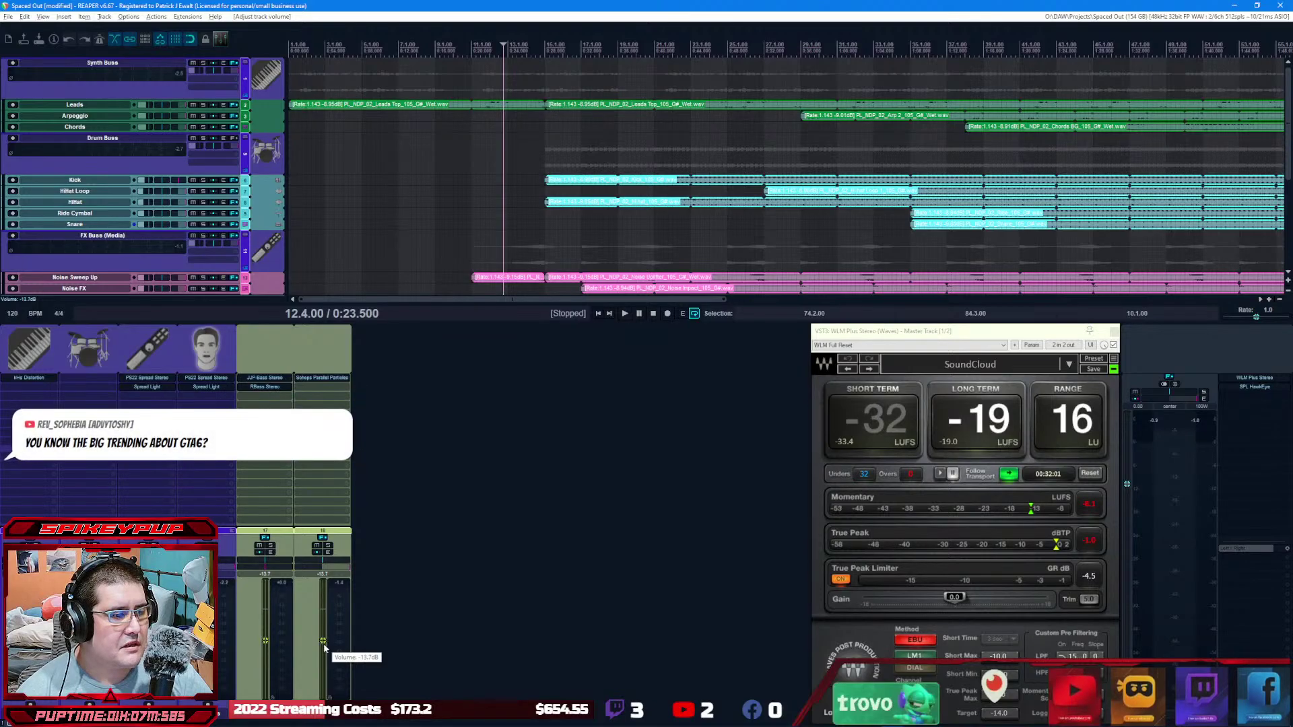
key(space)
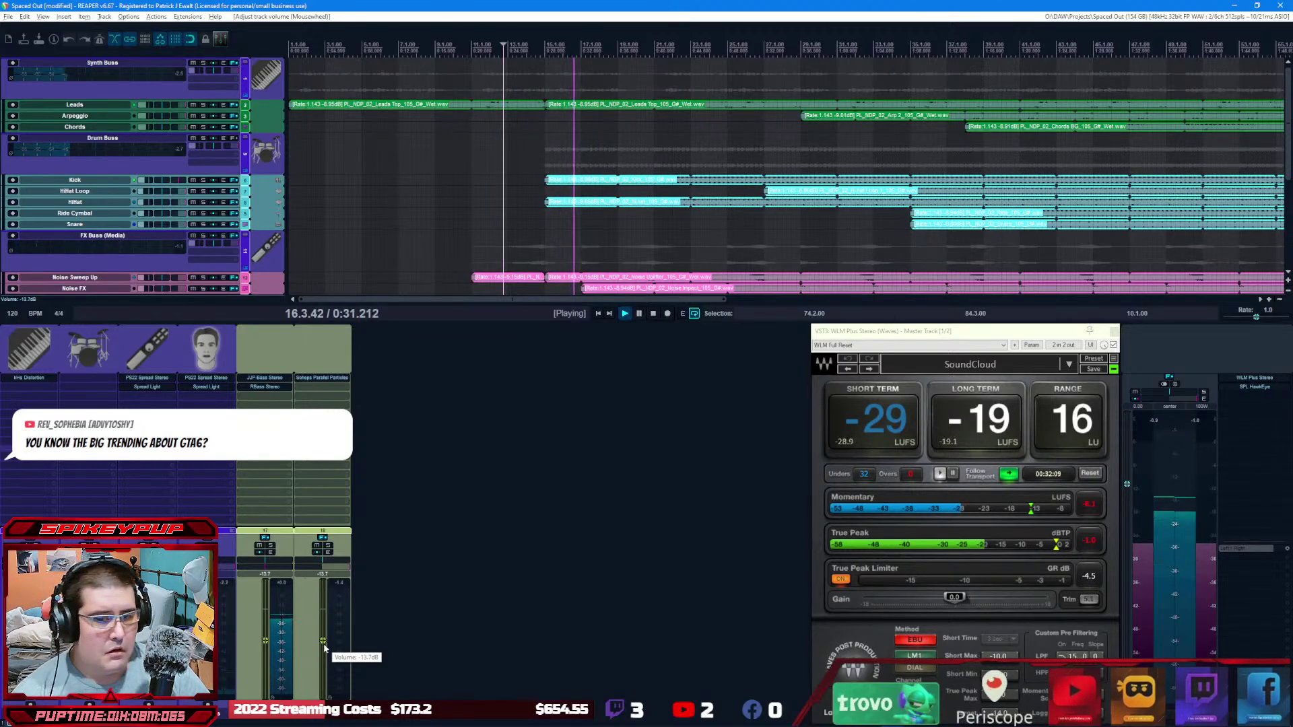
scroll(324, 643, up, 2)
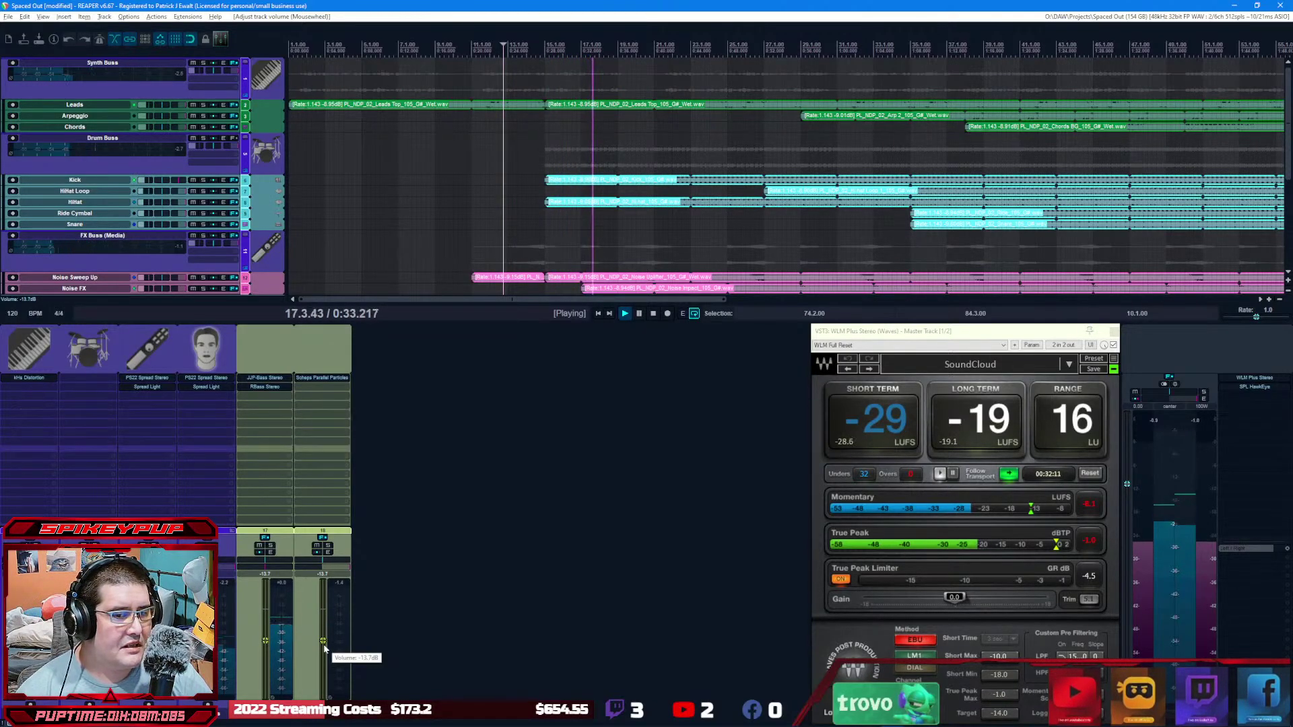
key(space)
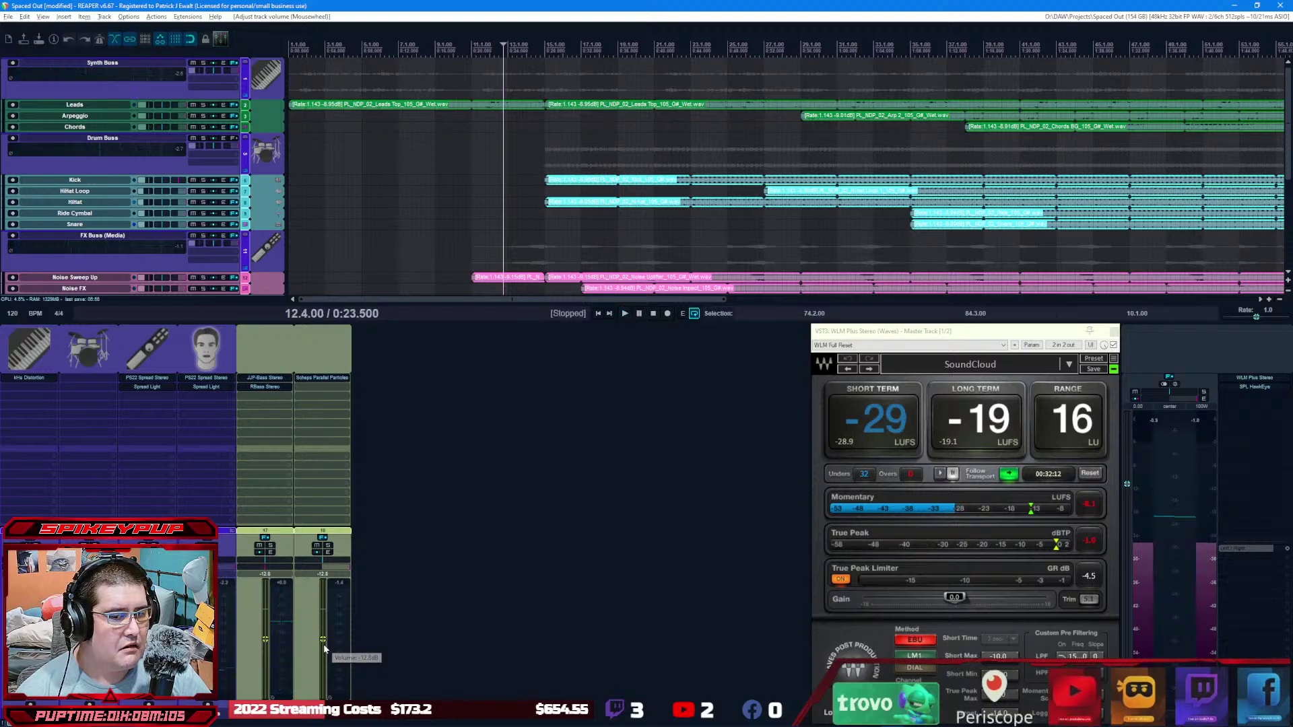
Step: Add the TR5 One mastering processor to the master track, place it first in the effect chain and view its presets
double_click(1246, 398)
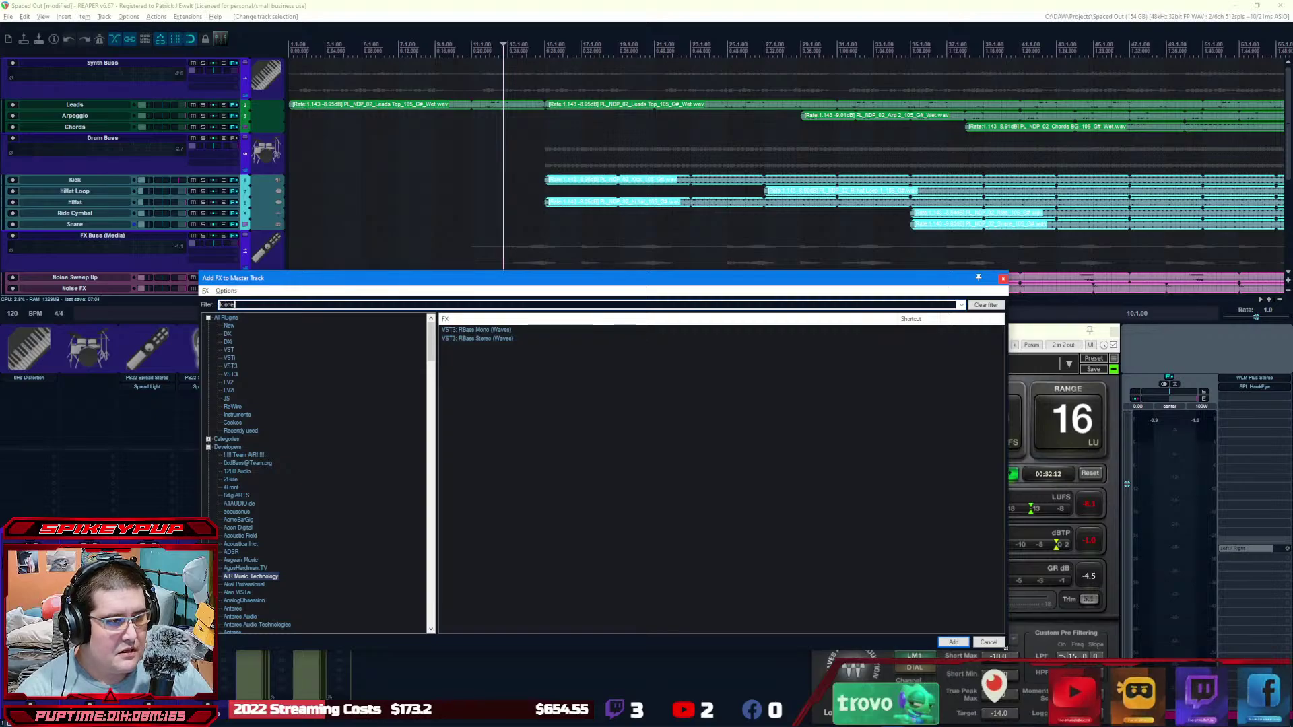
key(Return)
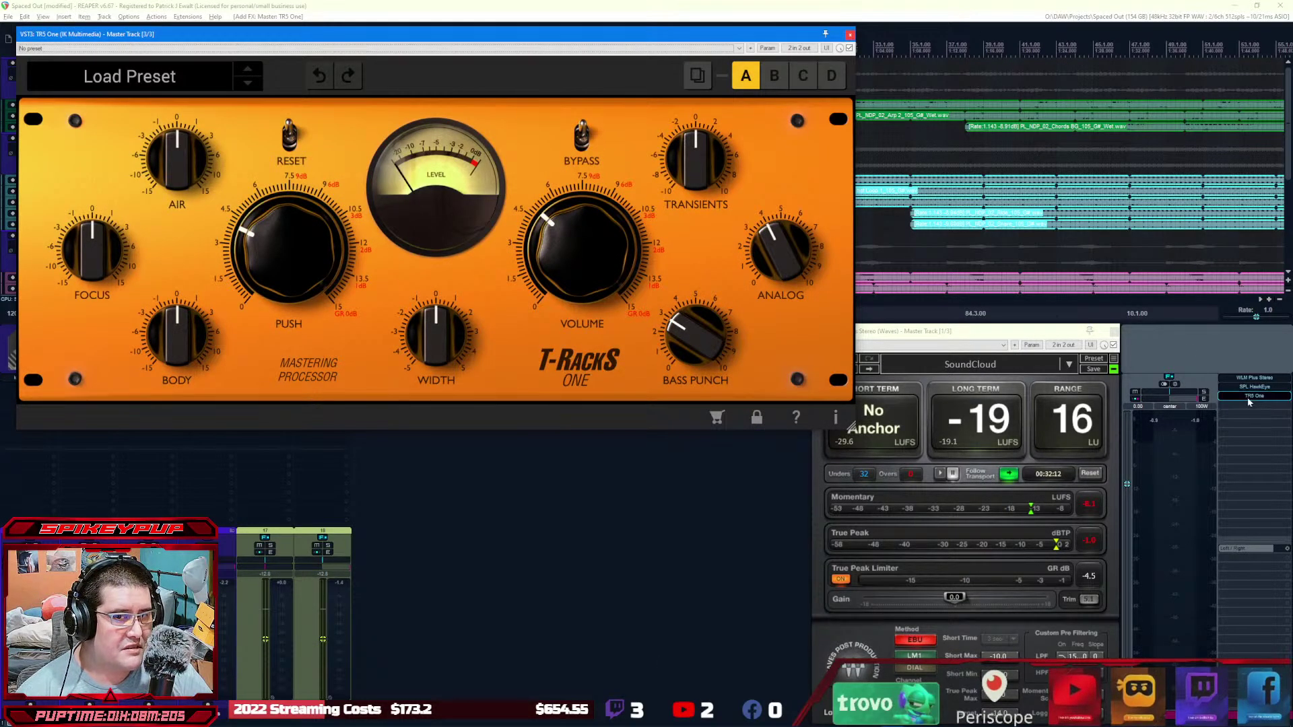
drag(1248, 402, 1250, 392)
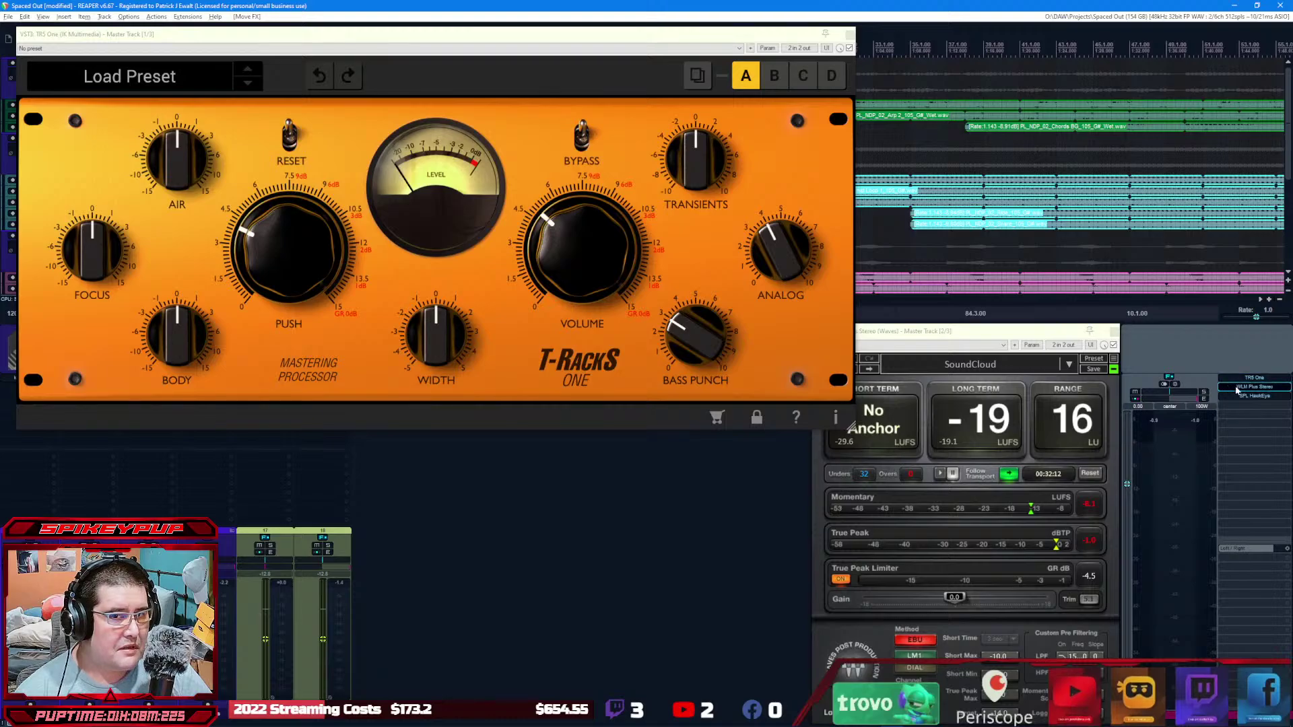
drag(1246, 395, 1244, 394)
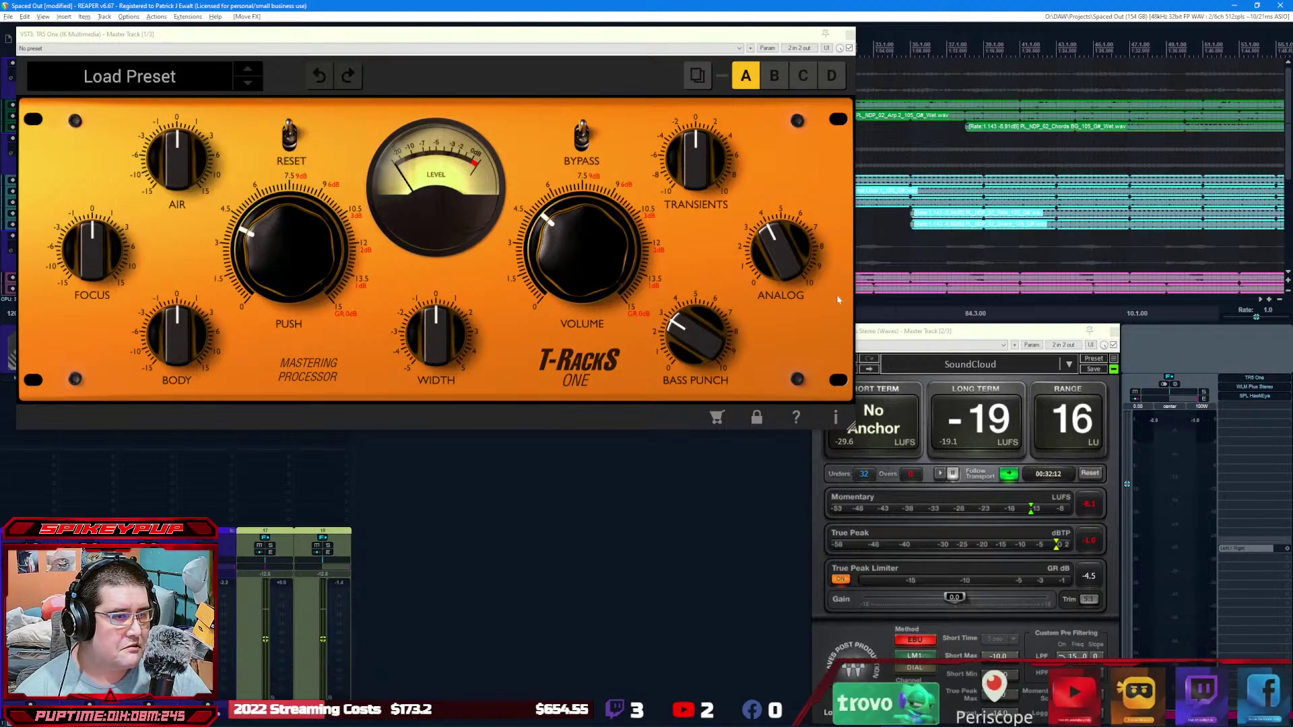
click(180, 76)
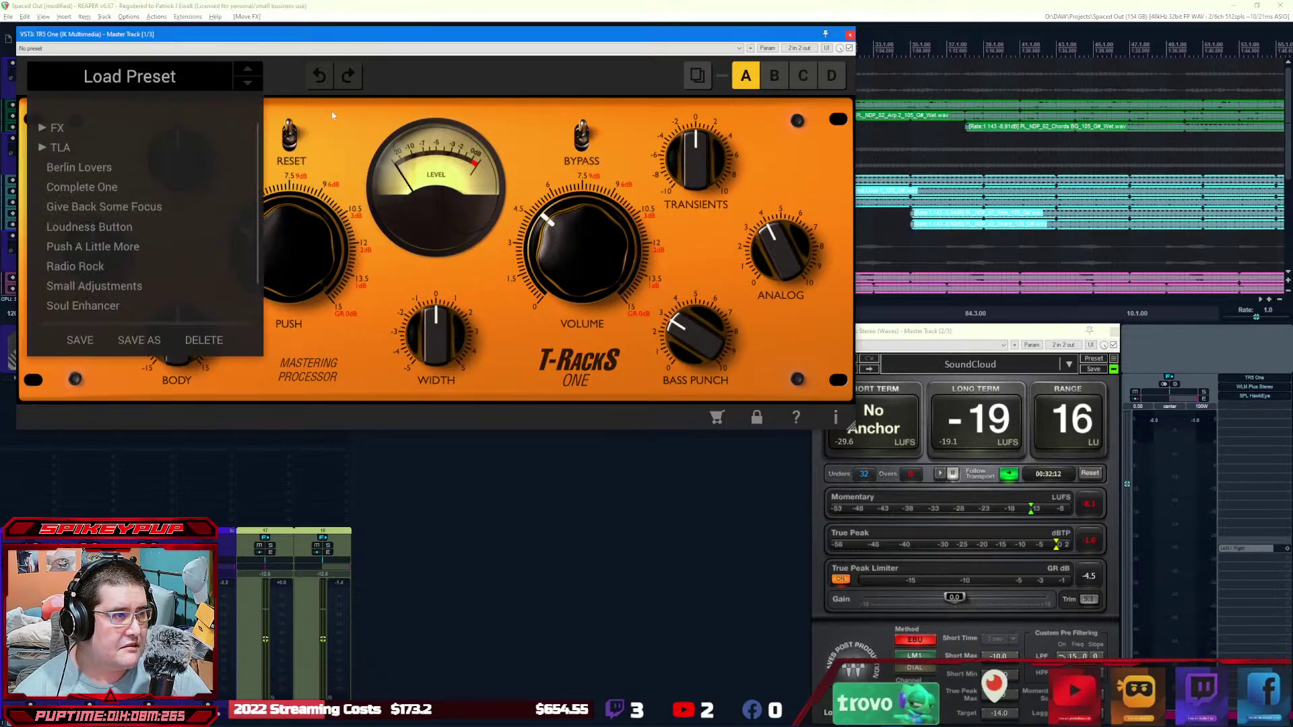
click(172, 92)
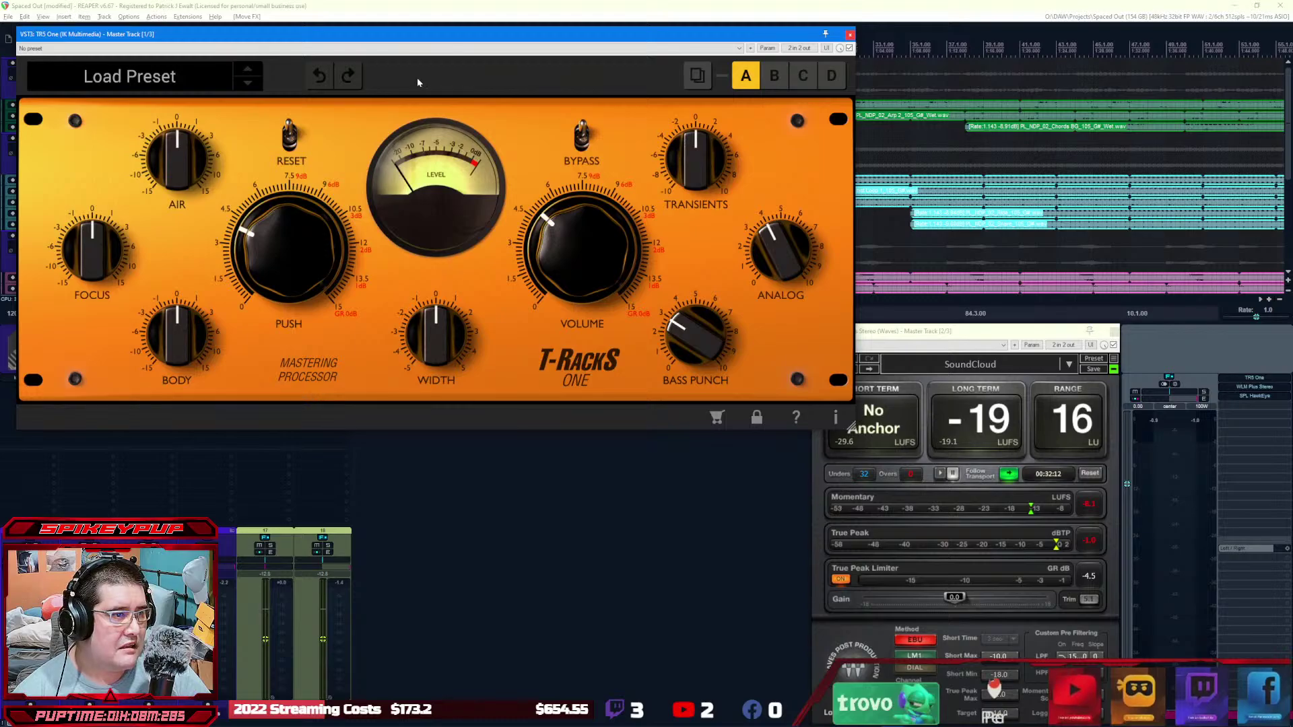
Step: Play the project from the beginning and raise the Air, Focus and Body settings in TR5 One
drag(411, 35, 546, 97)
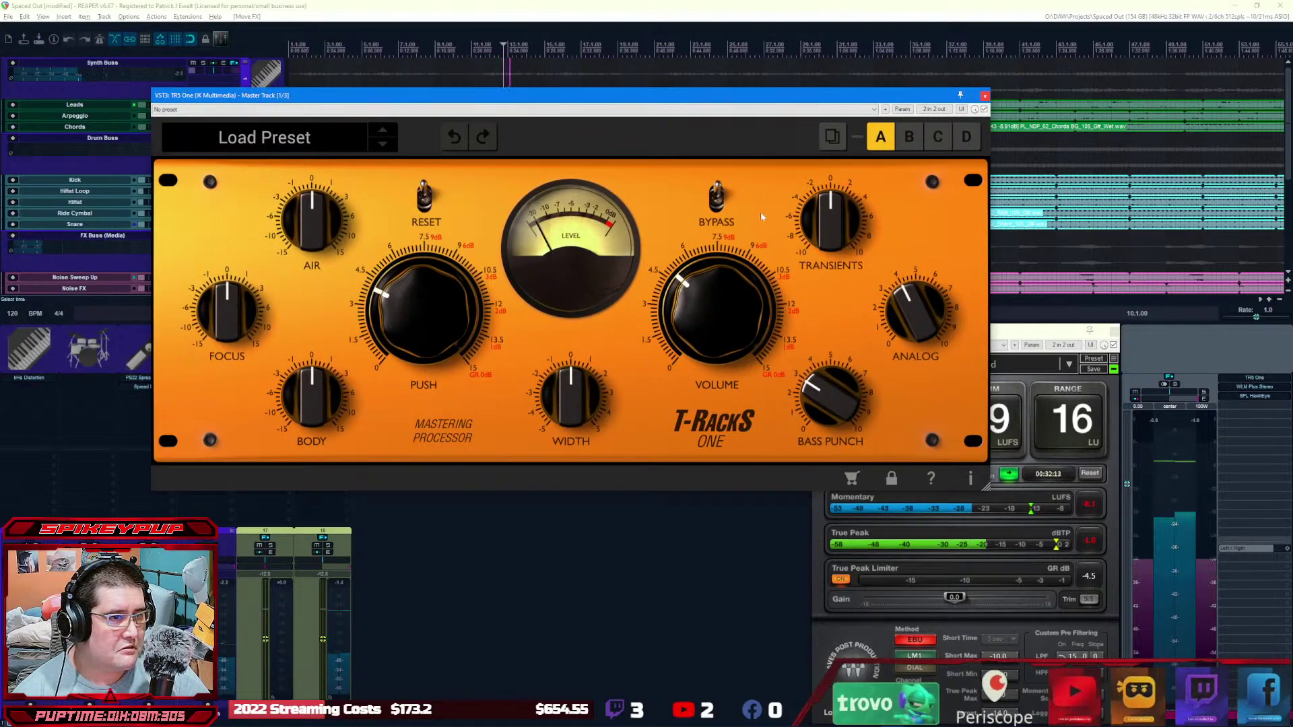
drag(671, 95, 700, 119)
click(599, 314)
scroll(355, 262, up, 5)
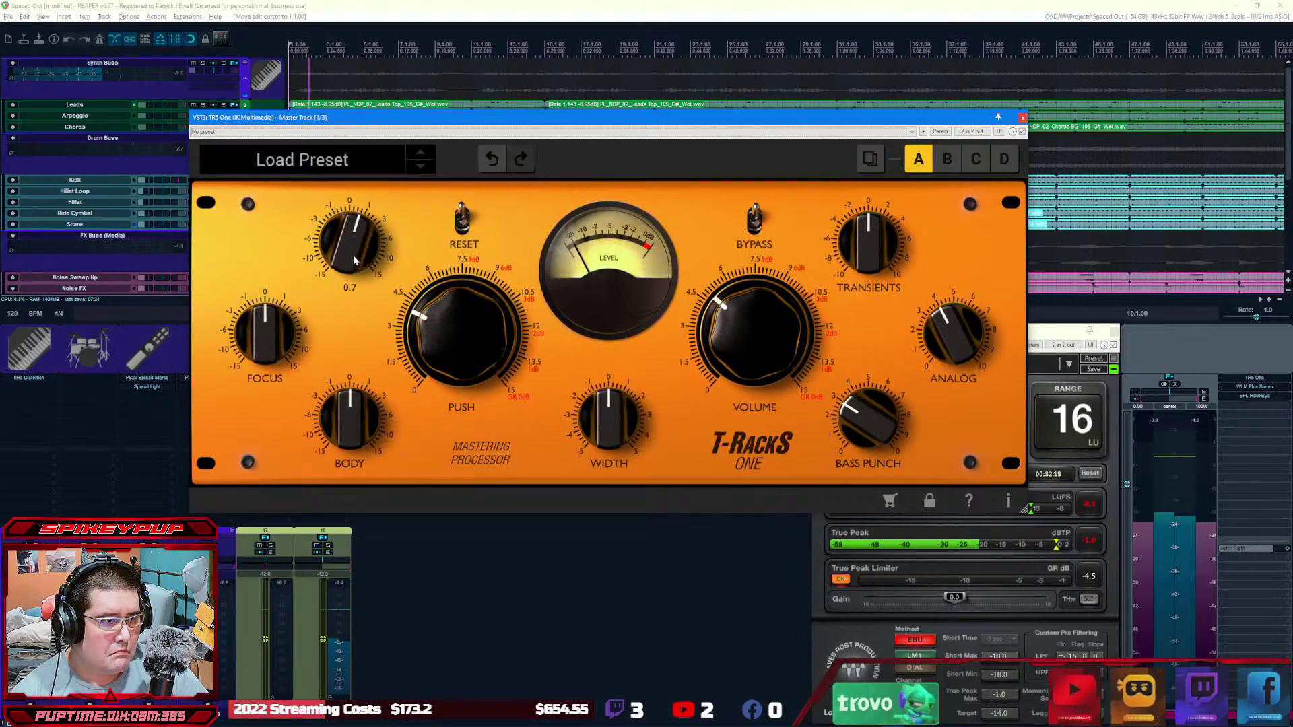
scroll(260, 339, up, 9)
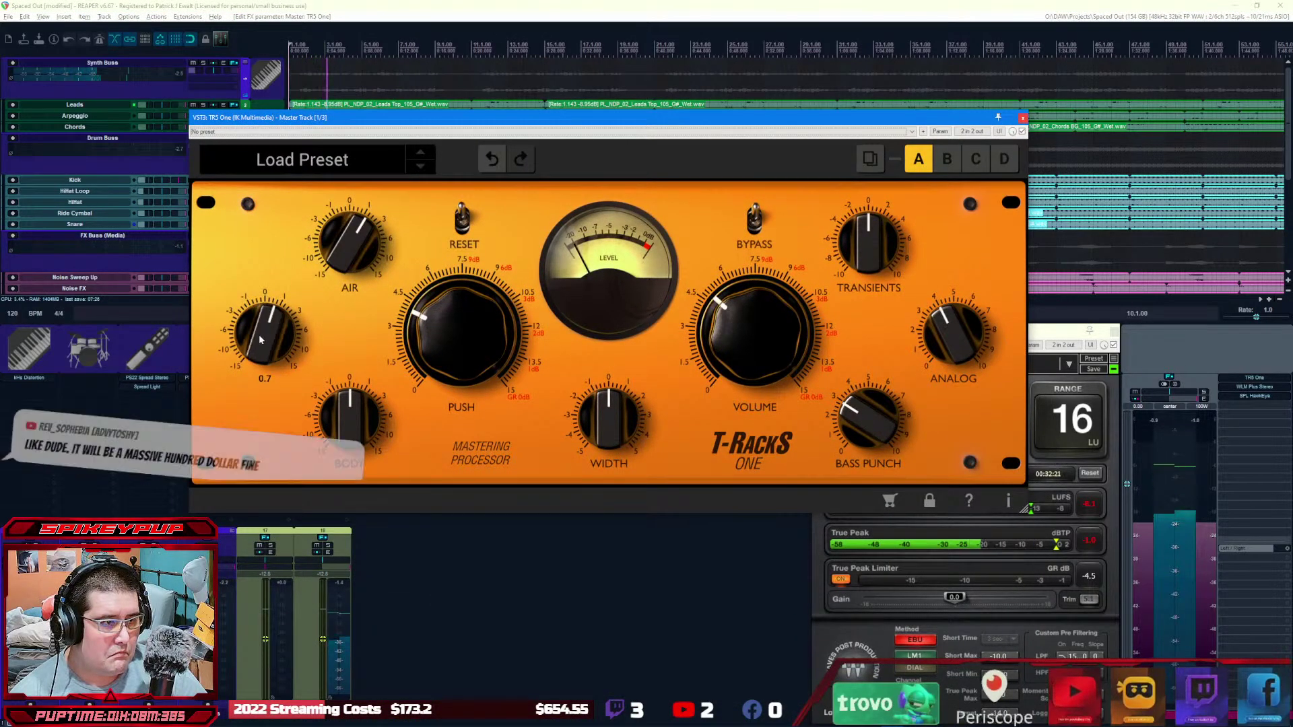
scroll(260, 339, up, 4)
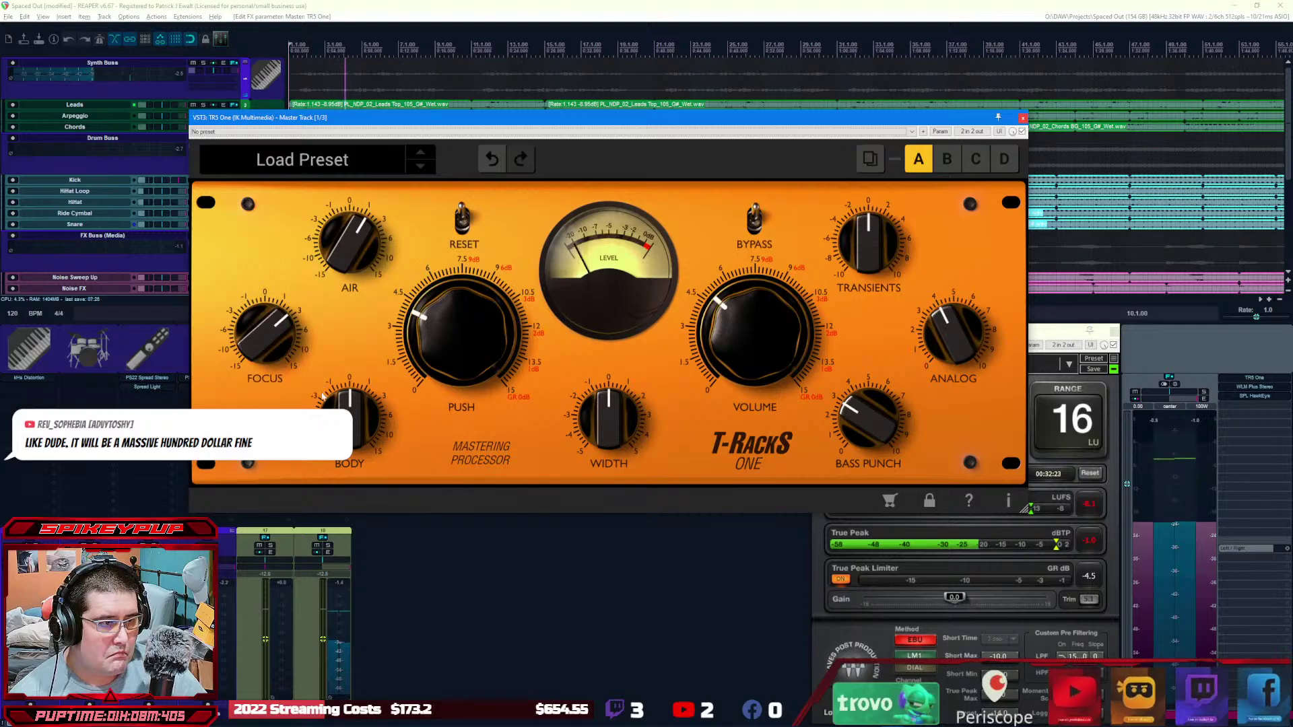
scroll(350, 417, up, 2)
scroll(350, 417, up, 4)
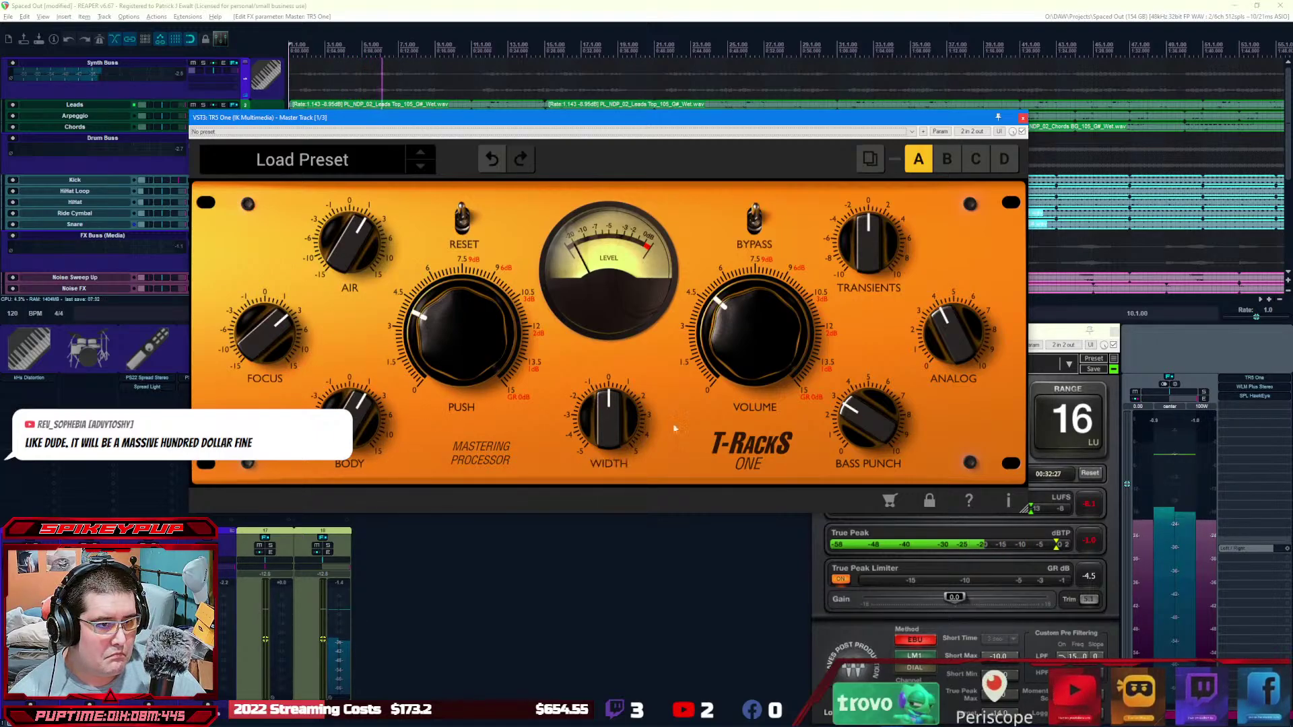
Step: Raise the TR5 One Width to about 2.8 and increase its Bass Punch, Analog and Transients amounts
scroll(614, 428, up, 7)
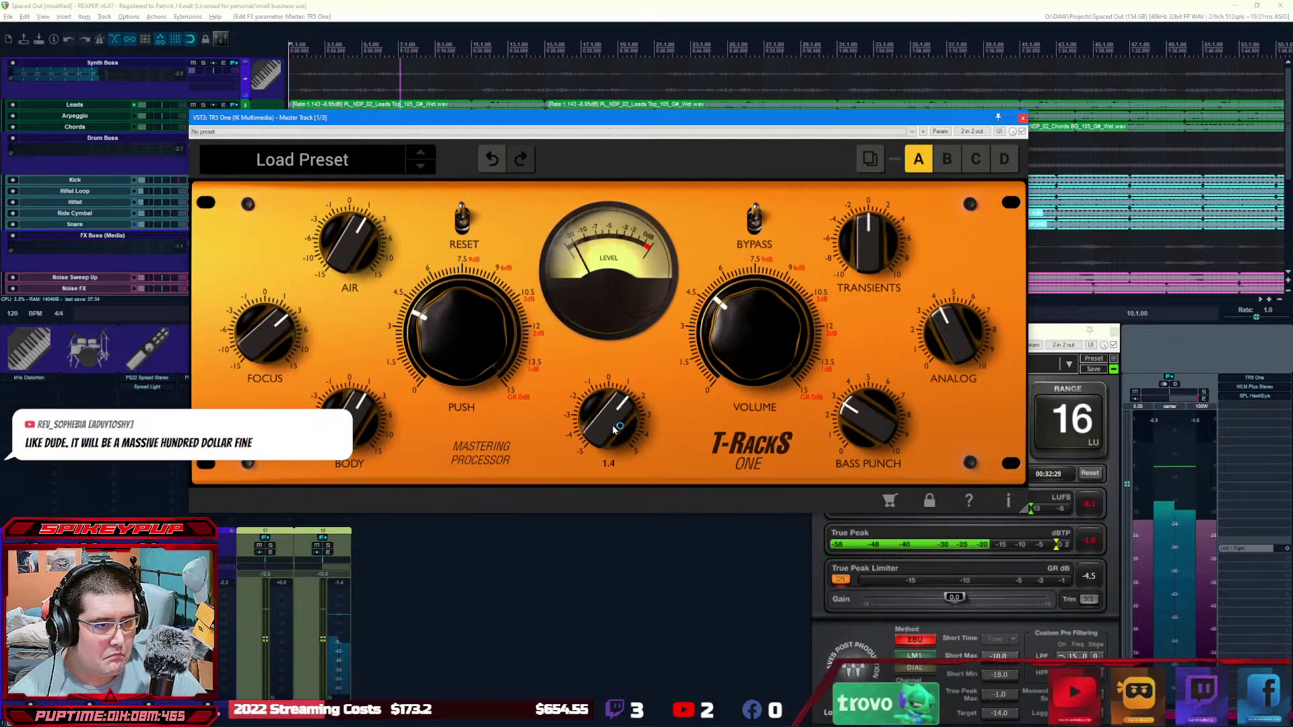
scroll(613, 429, up, 4)
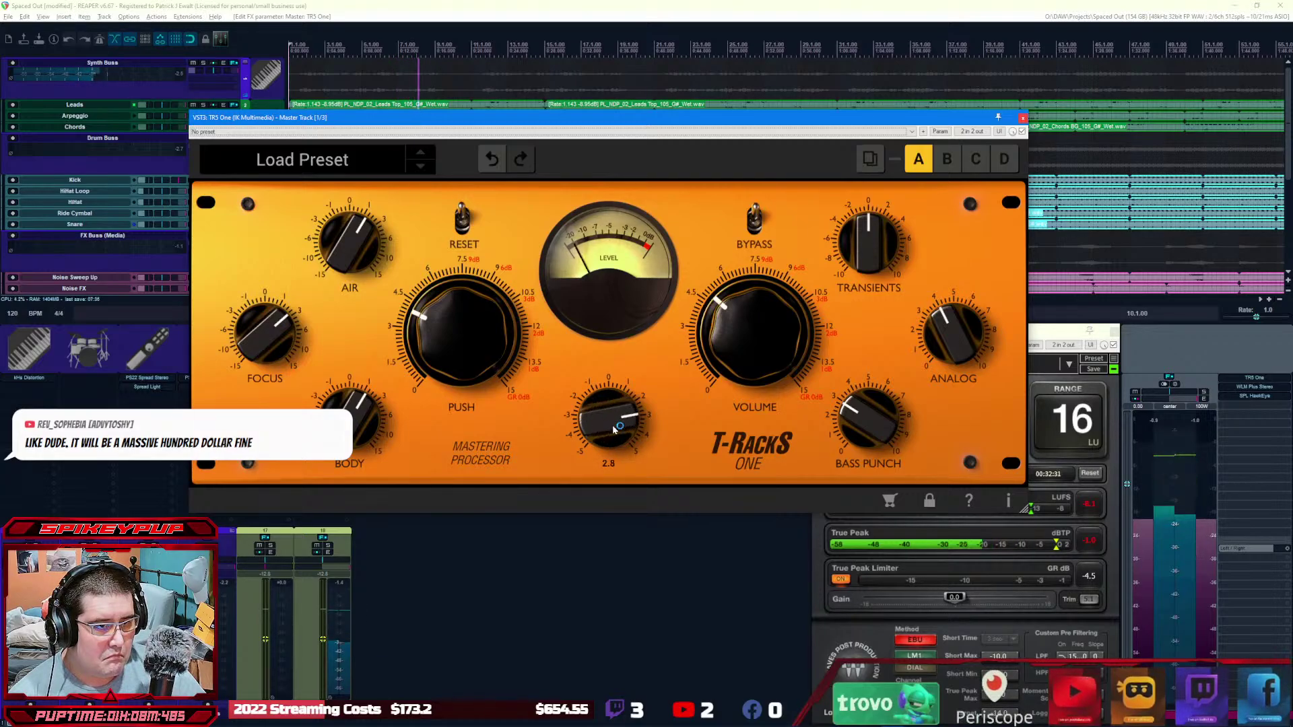
scroll(847, 402, up, 3)
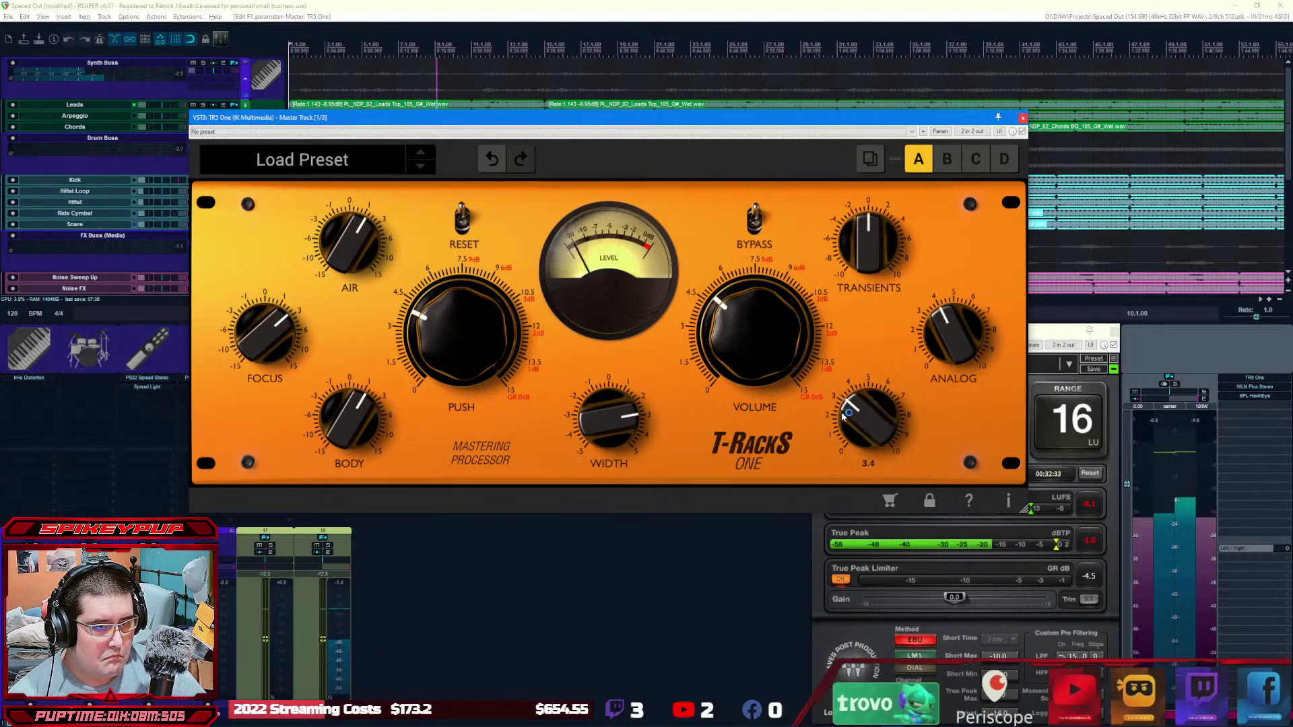
scroll(936, 322, up, 2)
scroll(868, 239, up, 3)
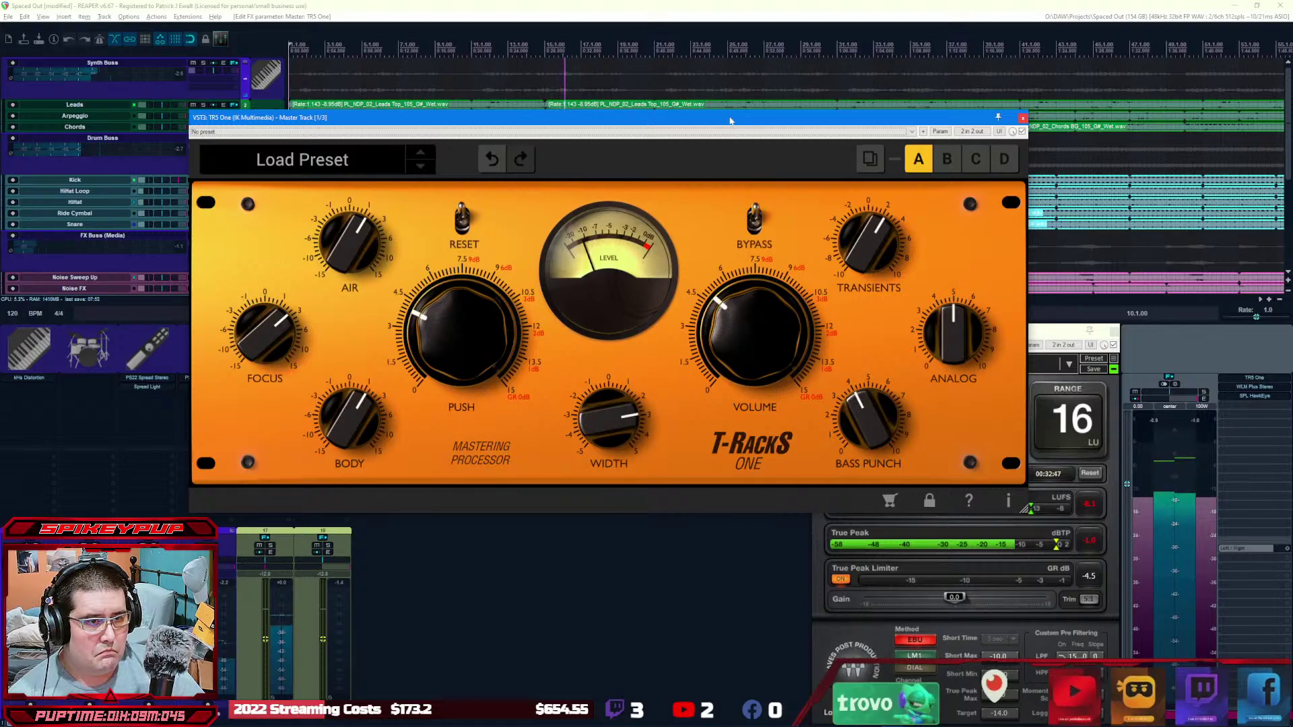
Step: Set Bass Punch to 5.1 and Volume to about 6.1 in TR5 One, and increase Analog and Transients further
drag(834, 421, 854, 421)
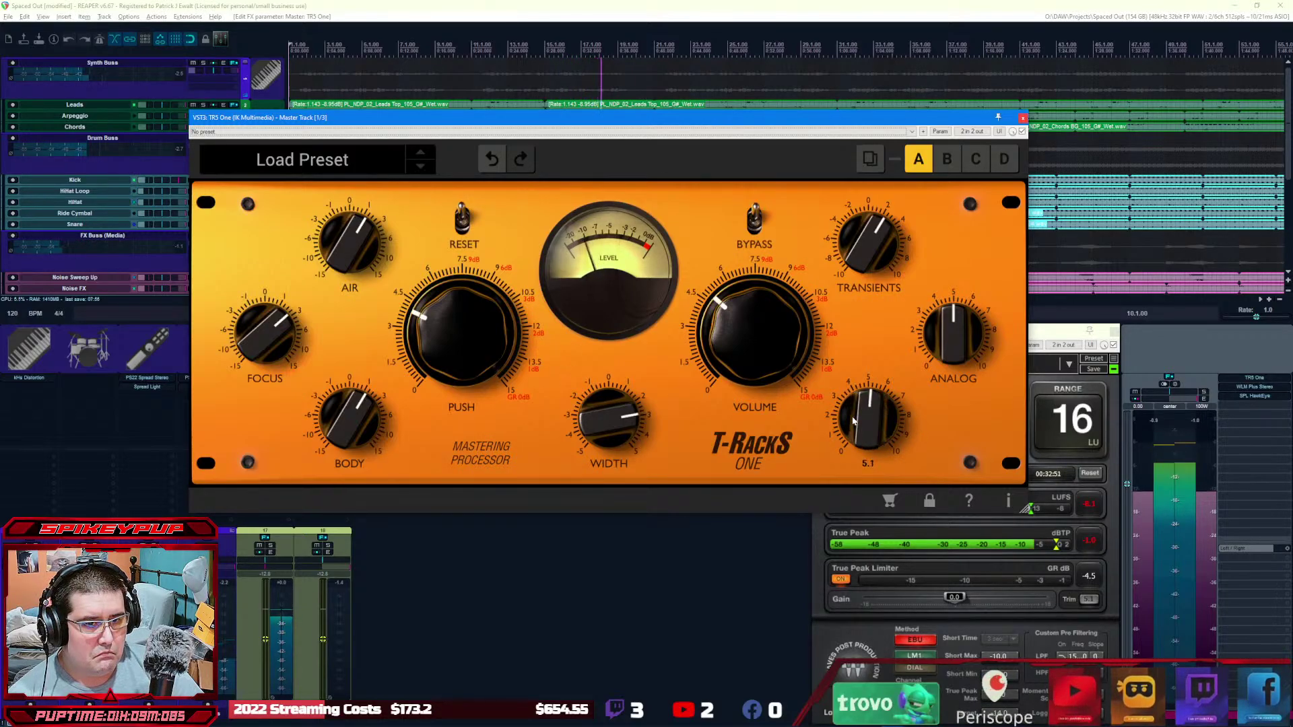
drag(948, 337, 952, 335)
drag(865, 242, 876, 240)
drag(743, 291, 737, 324)
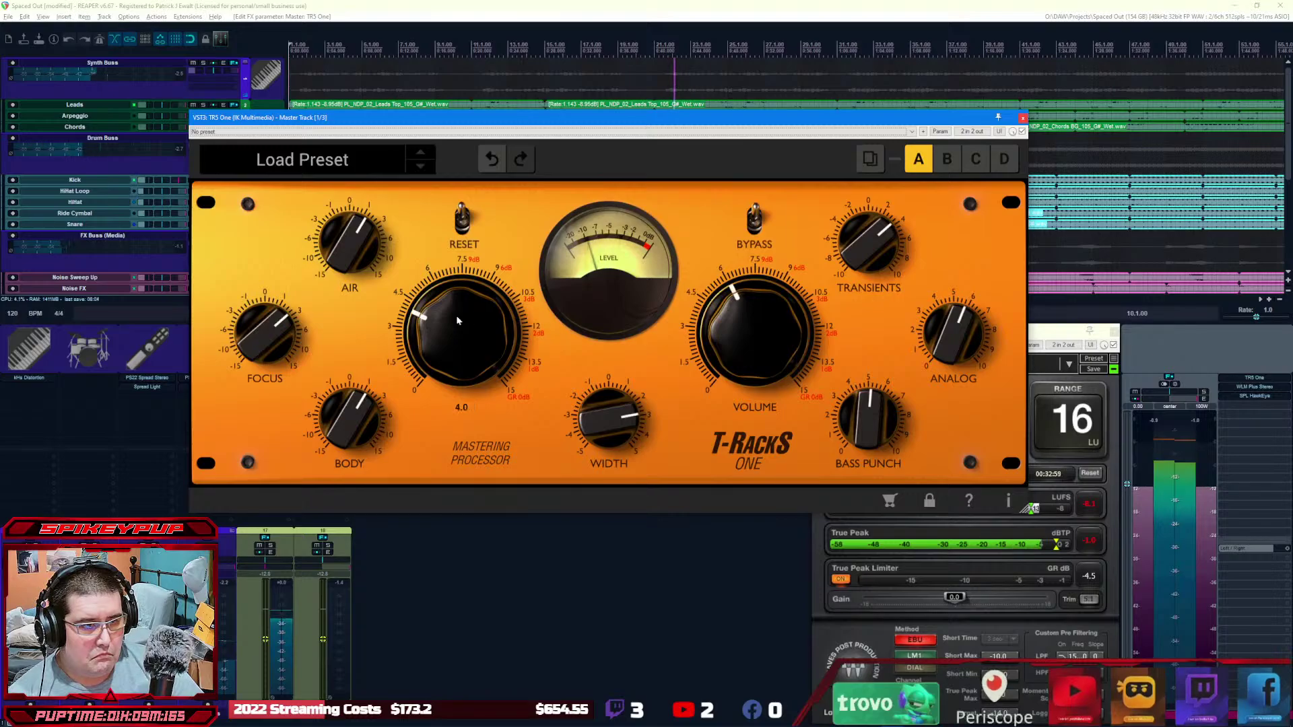
Step: Fine-tune the TR5 One Push, reduce Width and Volume slightly, and boost Air, Focus and Body a little more
scroll(455, 315, up, 2)
scroll(606, 414, down, 2)
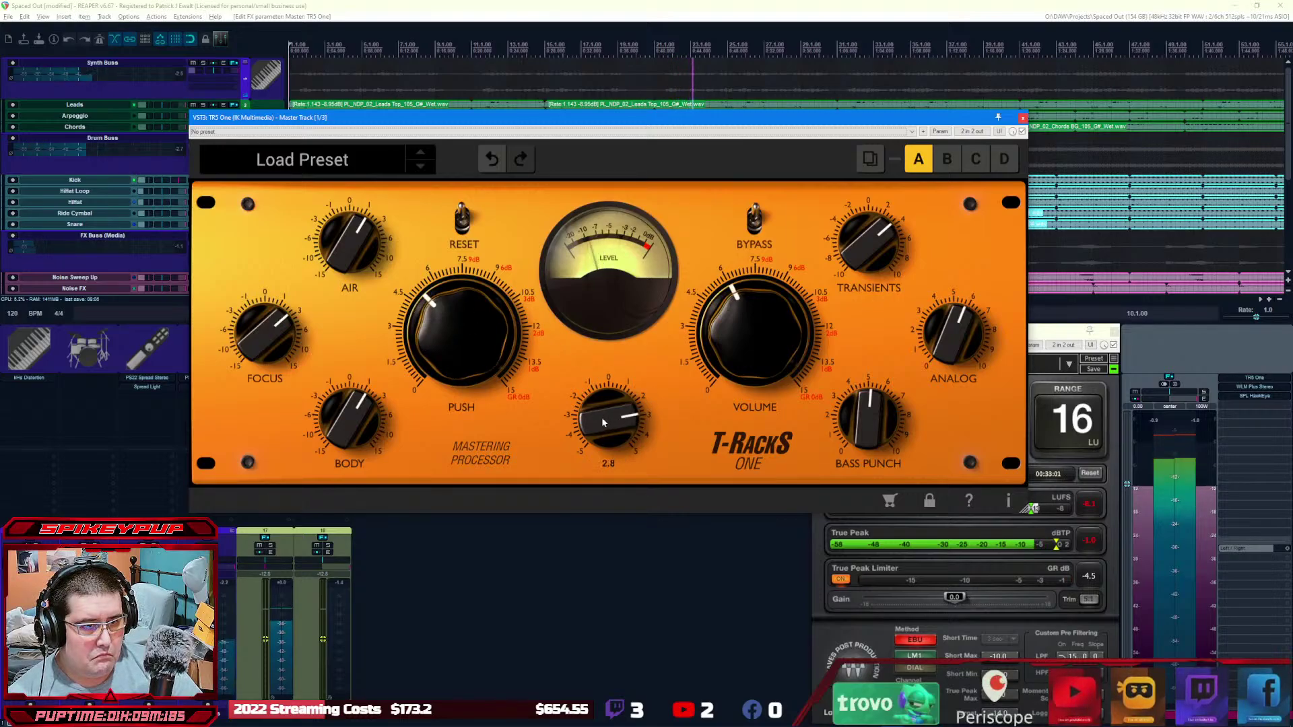
scroll(358, 416, up, 2)
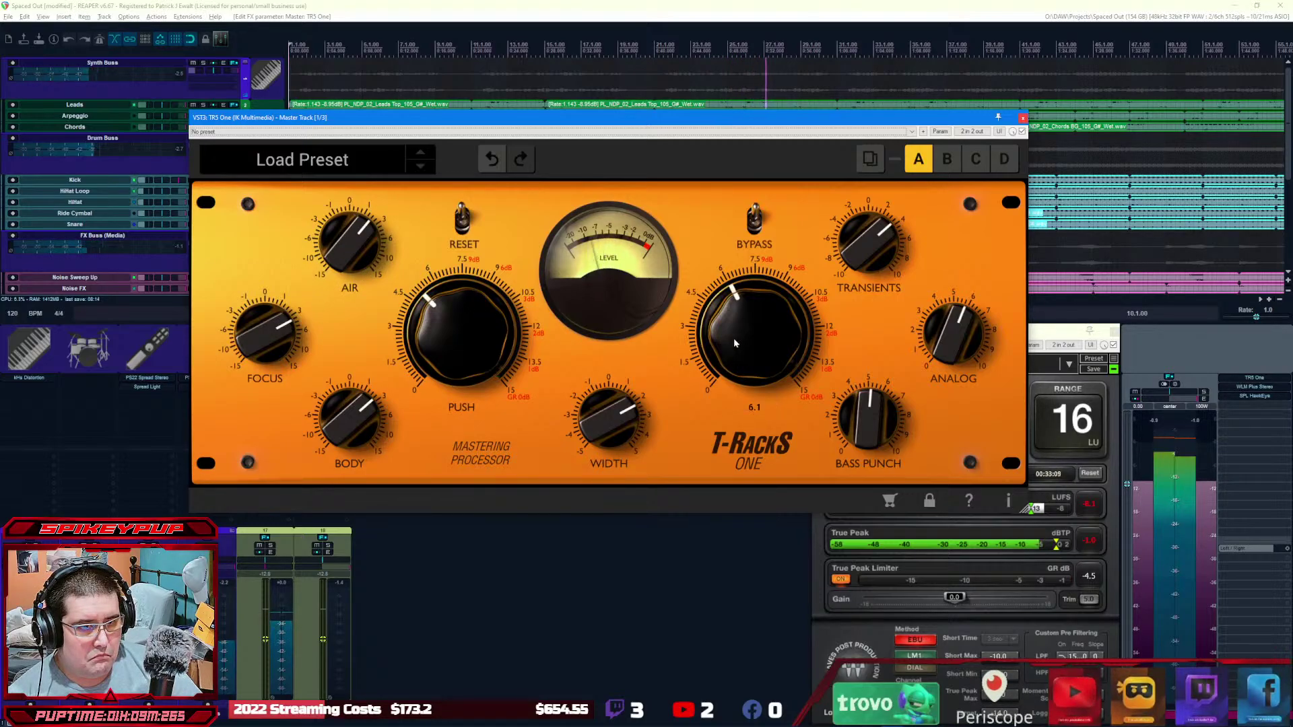
scroll(732, 338, down, 3)
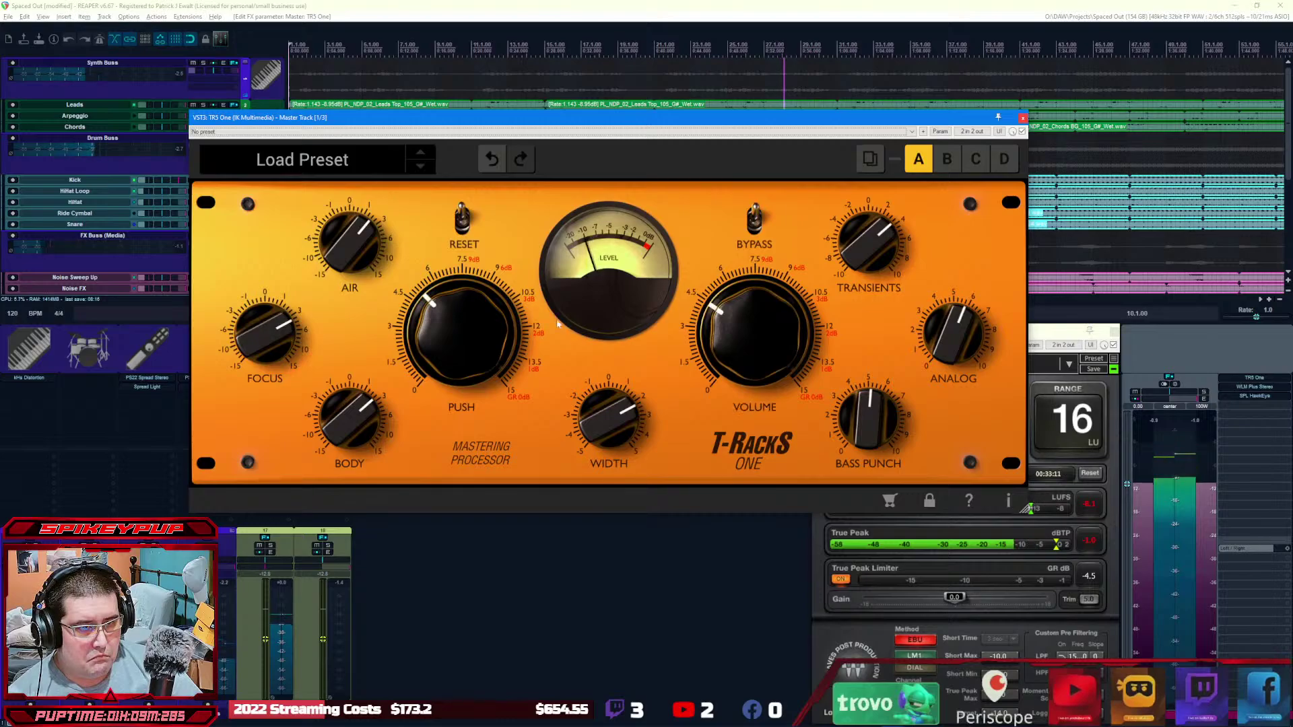
scroll(471, 319, down, 2)
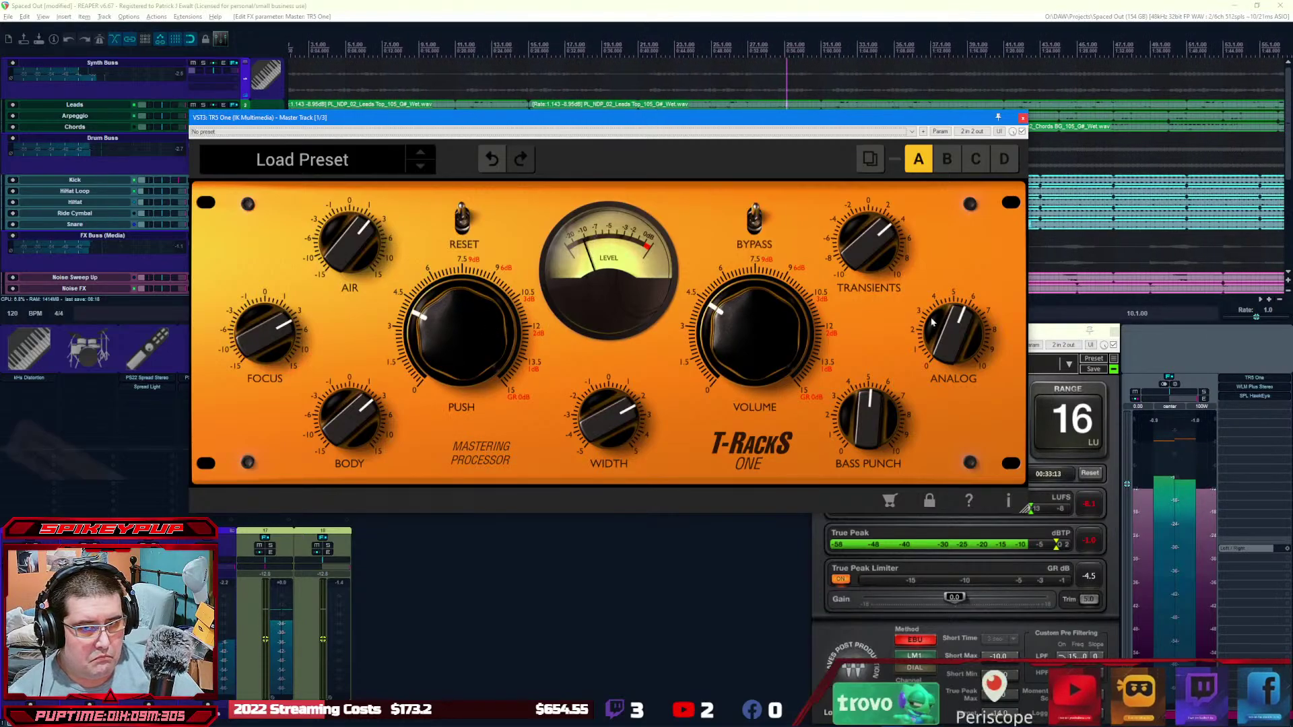
Step: Pause playback and remove the TR5 One plugin from the master track
click(1022, 119)
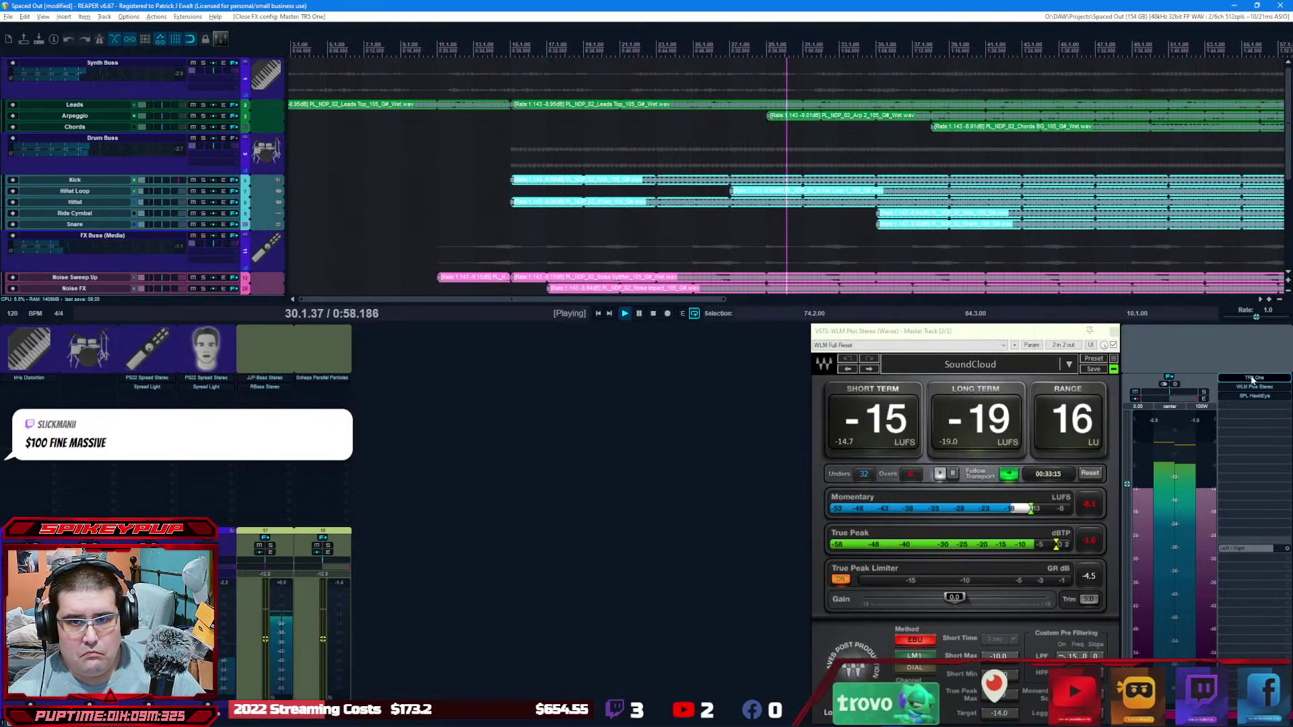
click(644, 316)
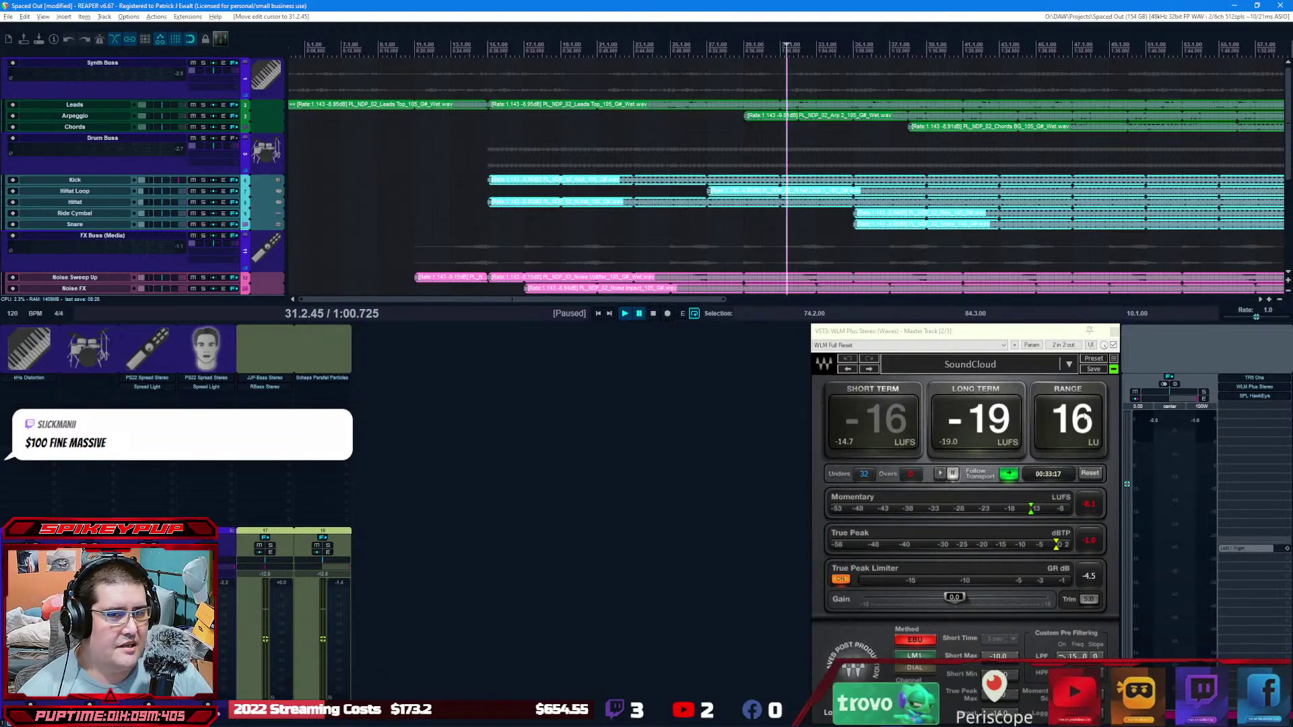
alt+click(1247, 379)
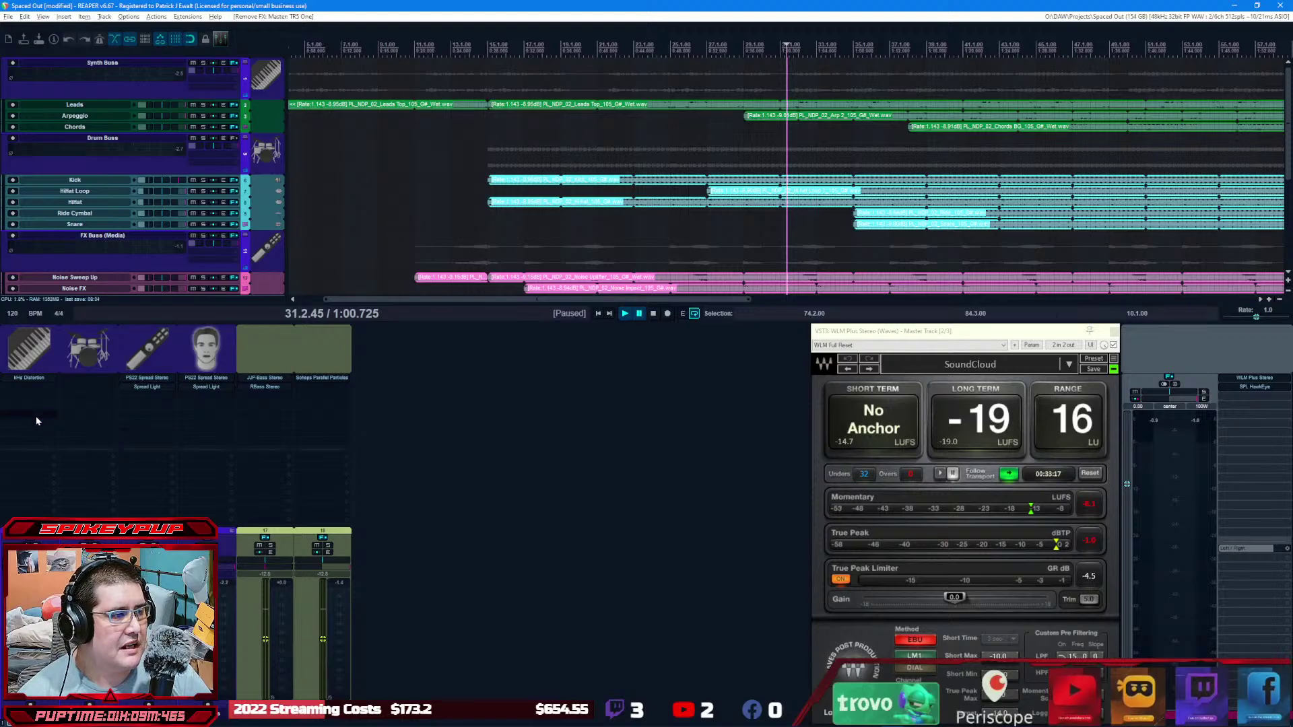
Step: Add the bx_townhouse Buss Compressor to the Drum Buss track
double_click(96, 374)
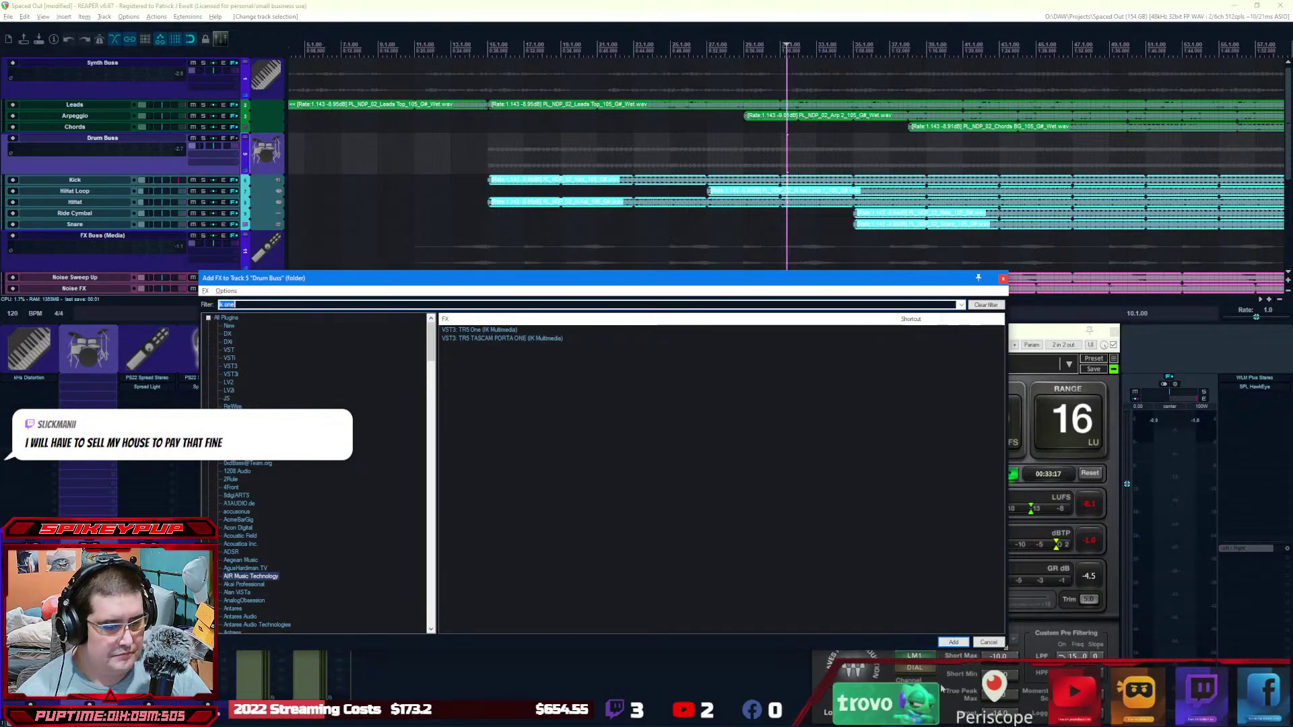
text(townhouse)
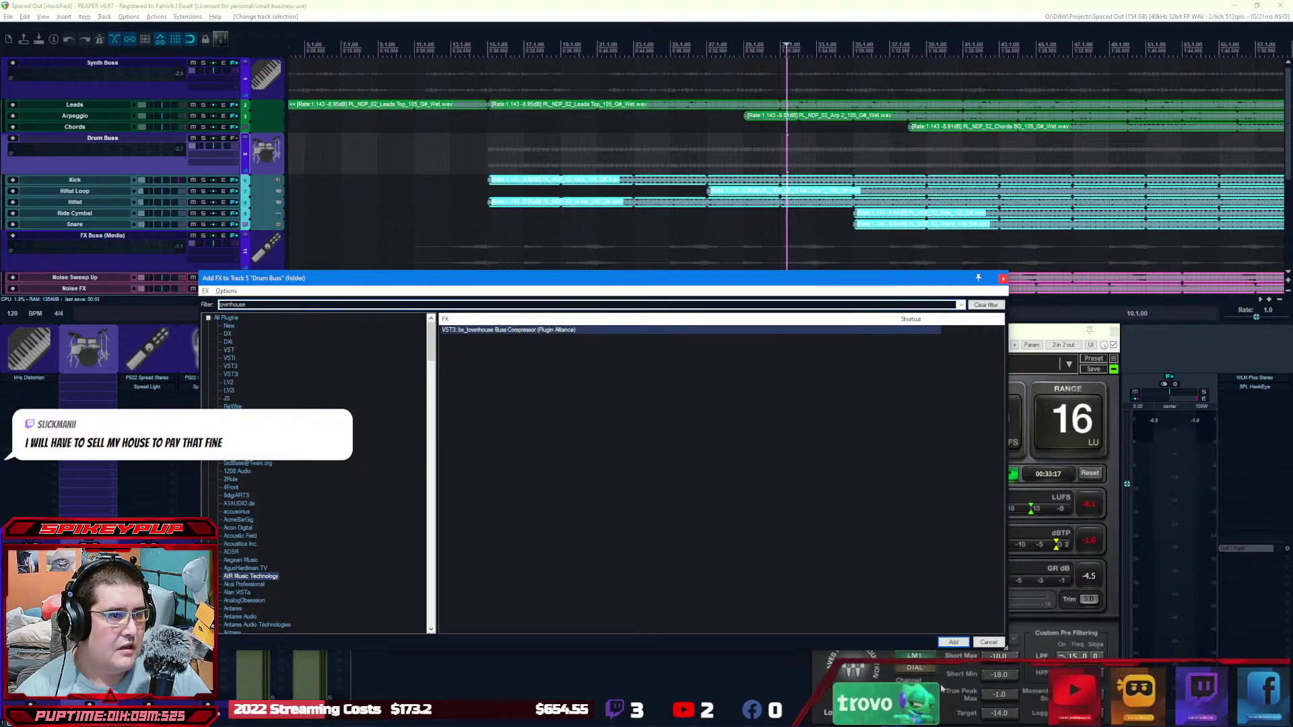
key(Return)
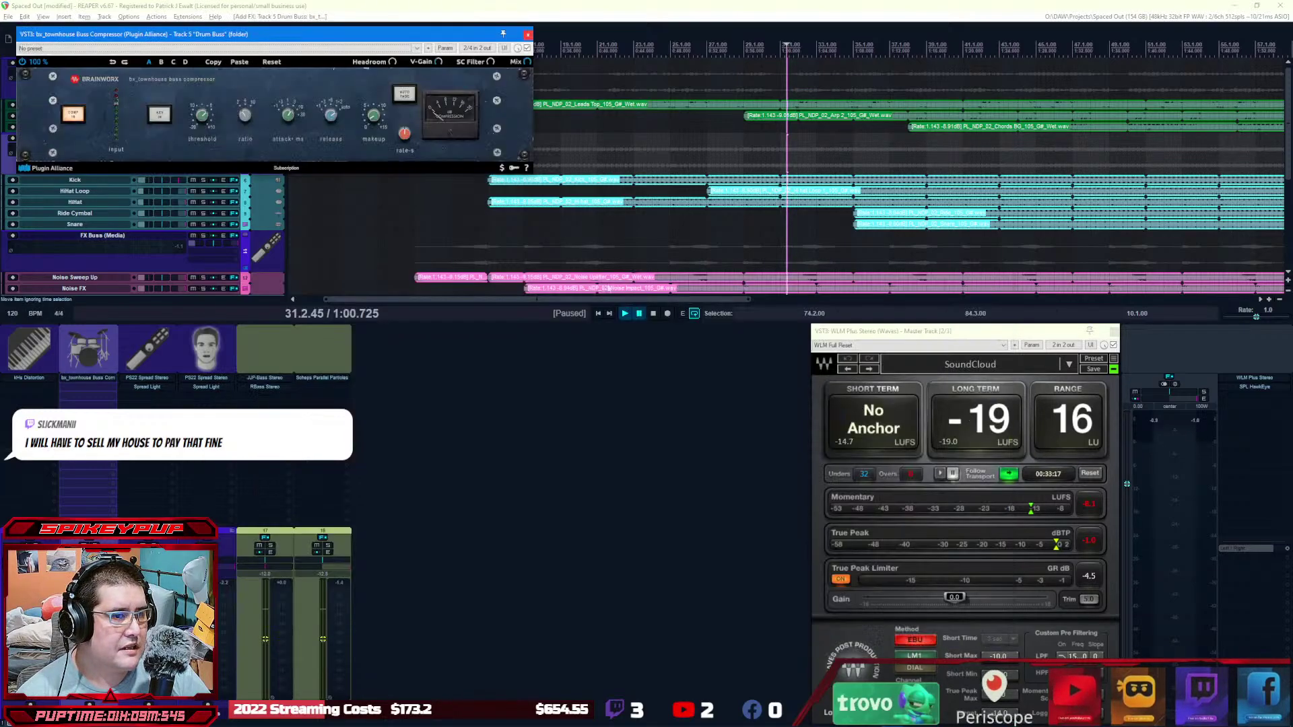
Step: Solo the Drum Buss and adjust its townhouse compressor's threshold and makeup gain during playback
key(s)
key(space)
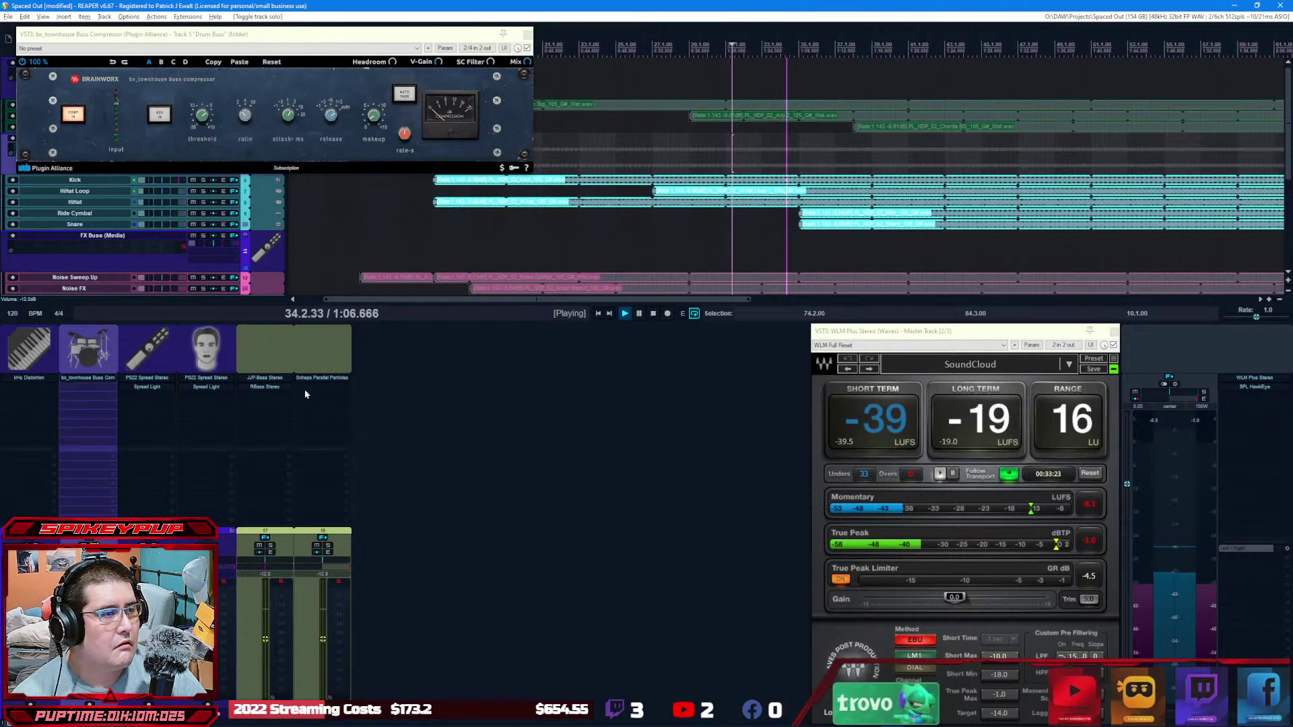
drag(227, 33, 443, 285)
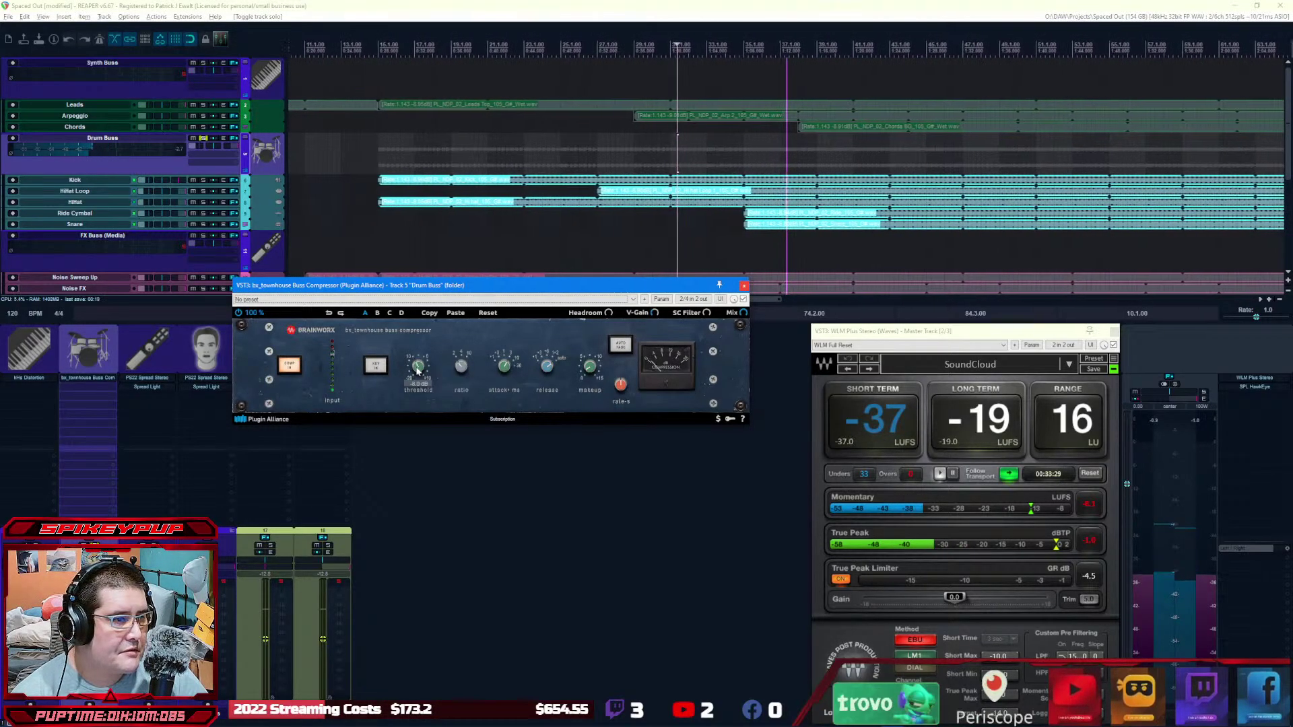
scroll(417, 367, down, 2)
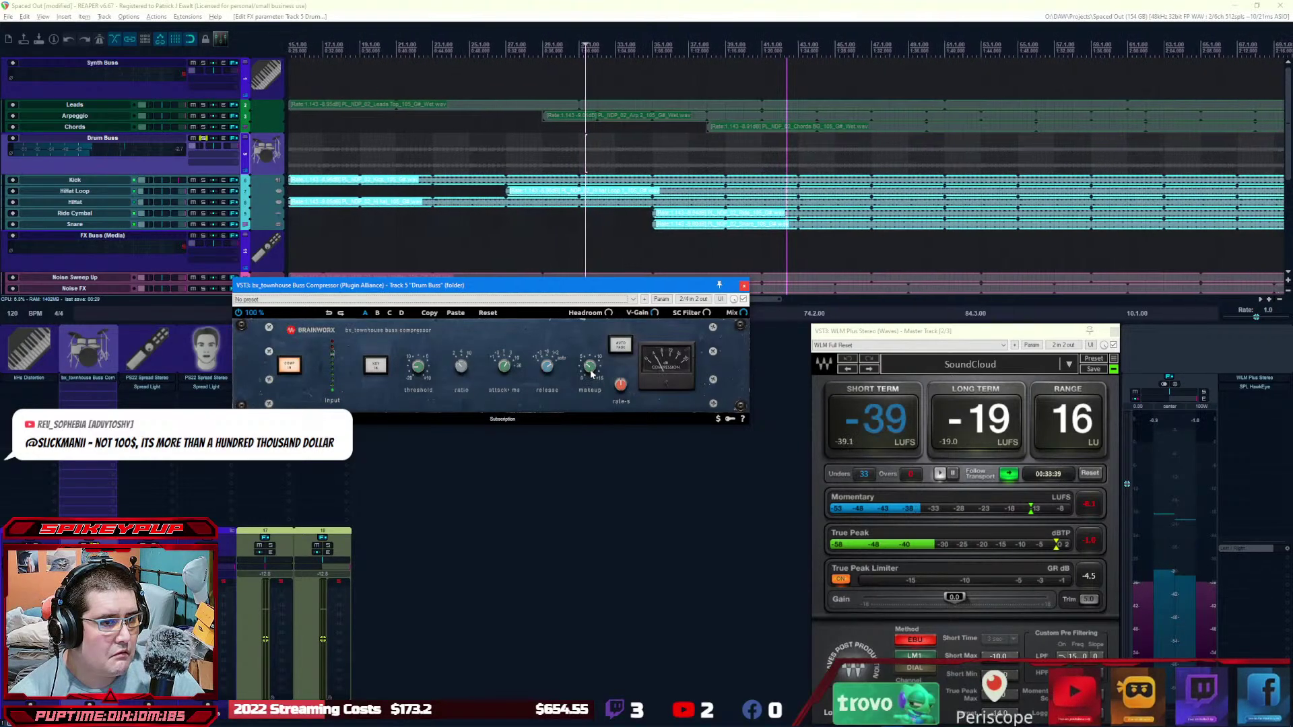
mouse_move(592, 374)
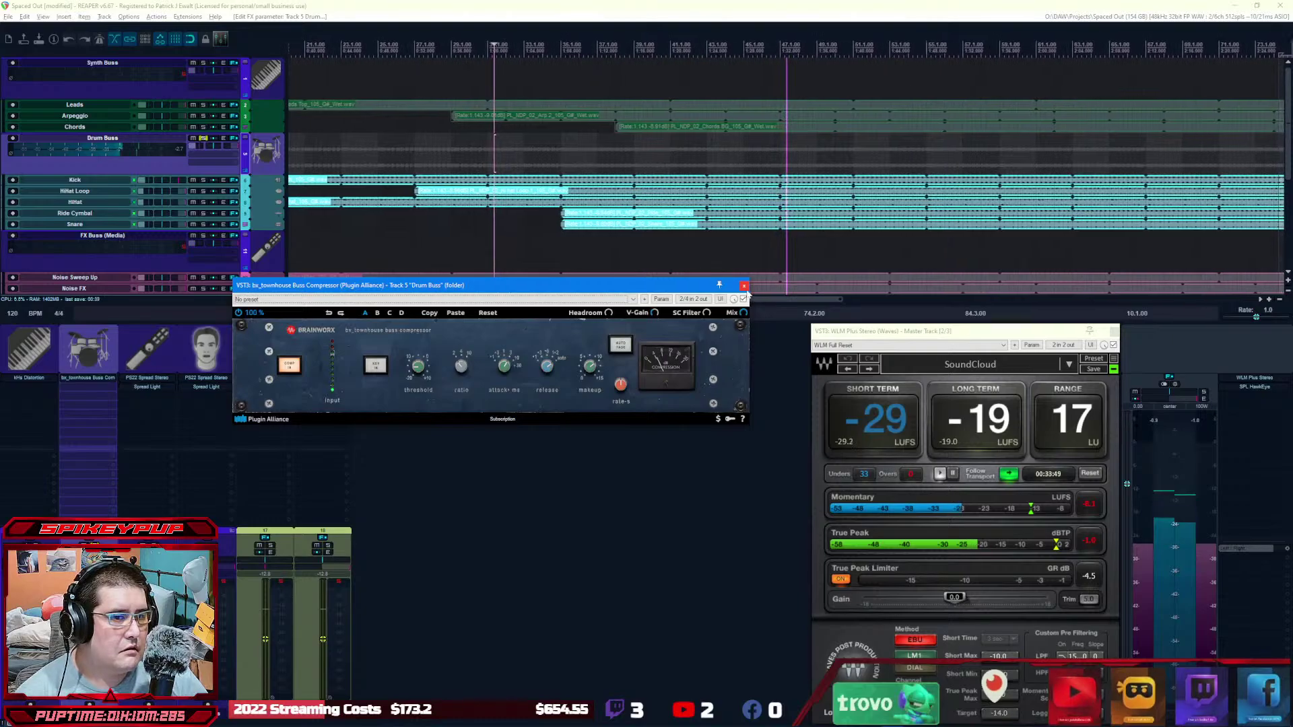
click(744, 285)
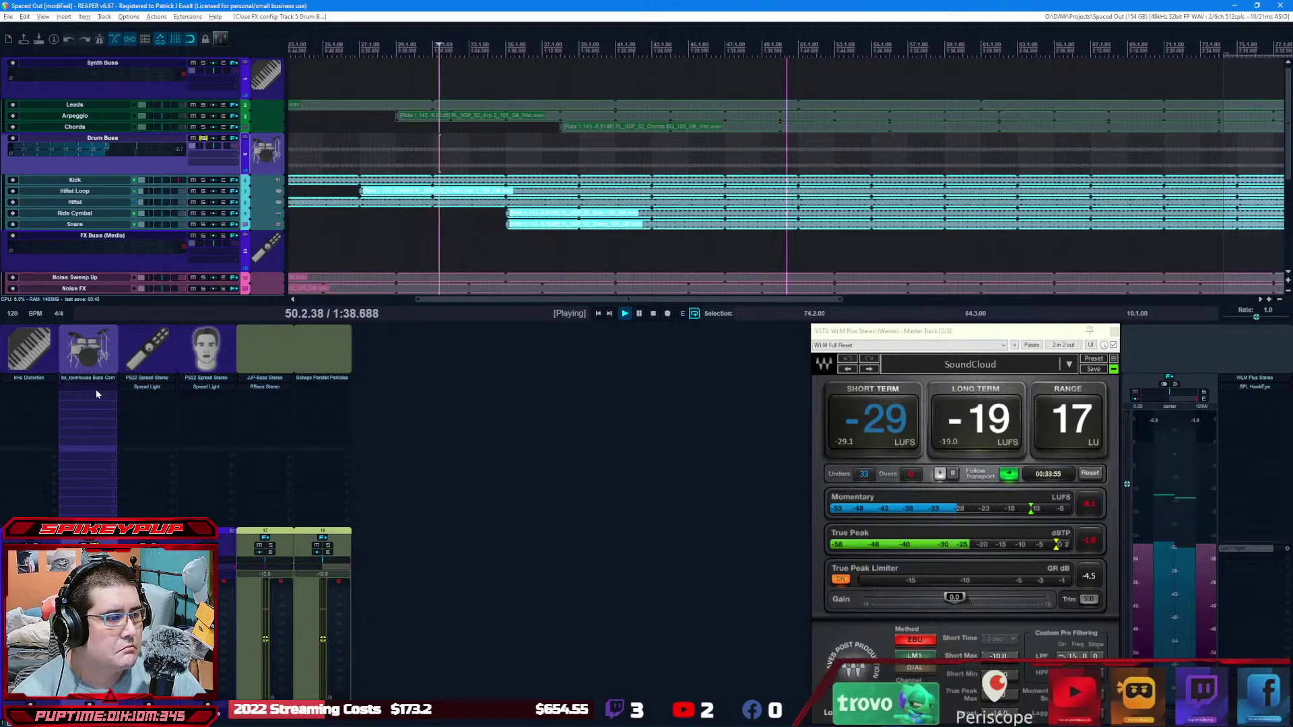
Step: Add the TR5 Bus Compressor to the Synth Buss track
double_click(39, 386)
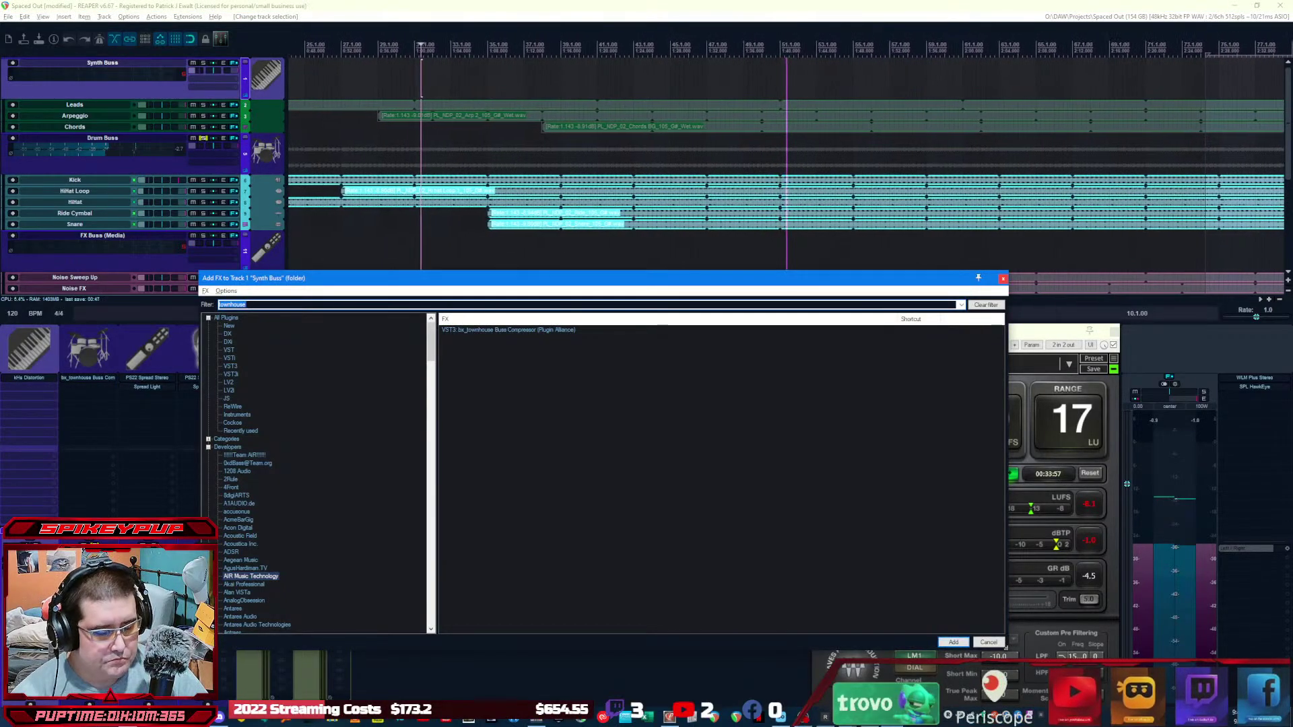
text(compress)
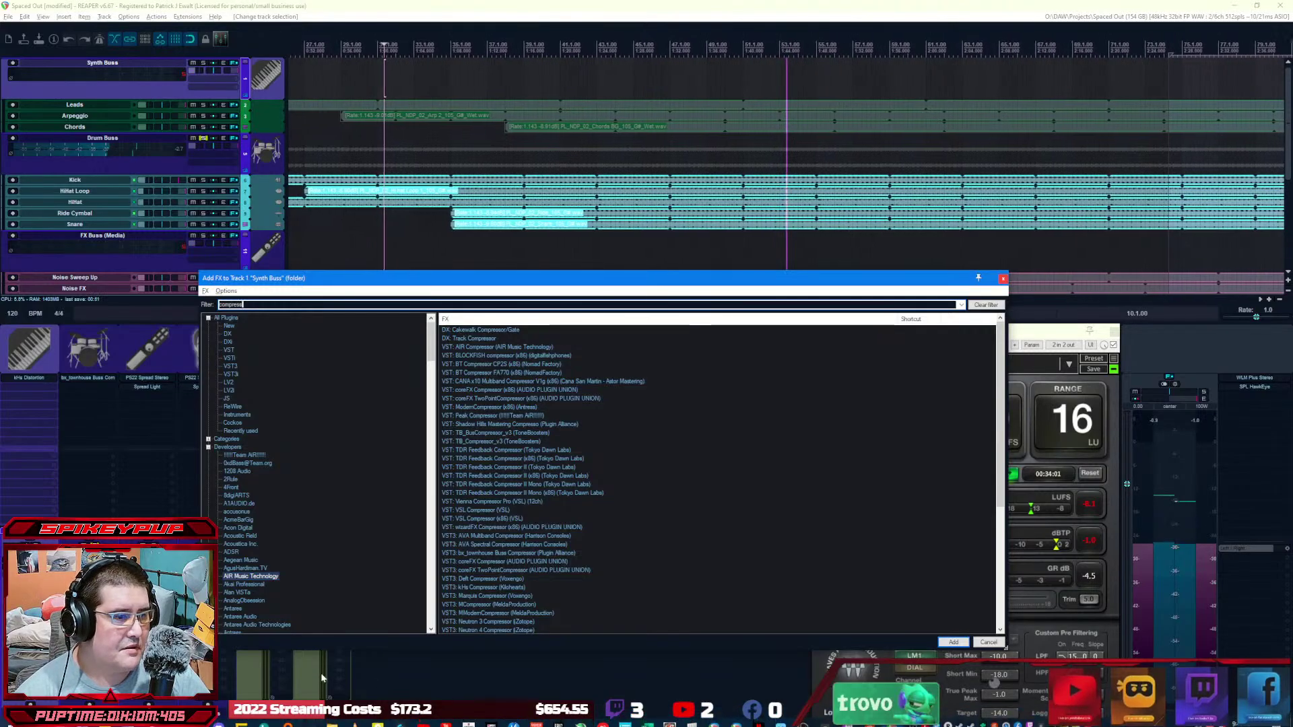
scroll(618, 523, down, 5)
scroll(618, 524, down, 3)
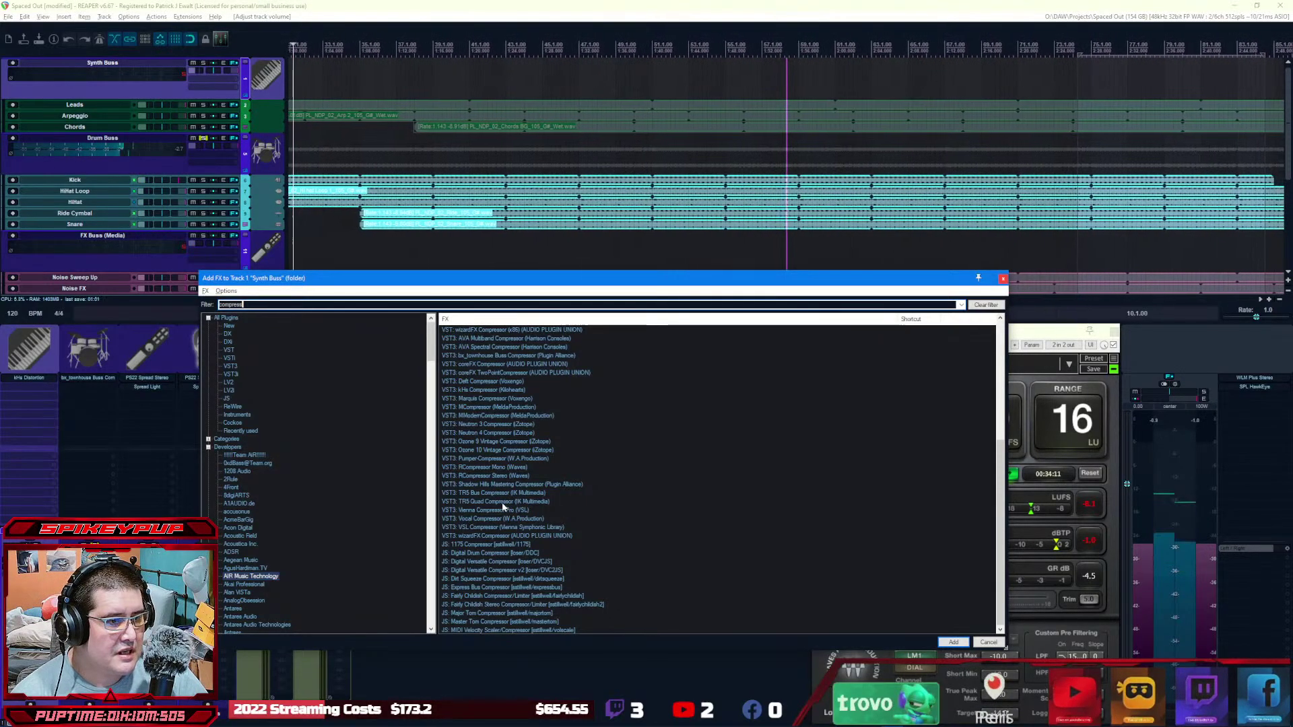
click(522, 493)
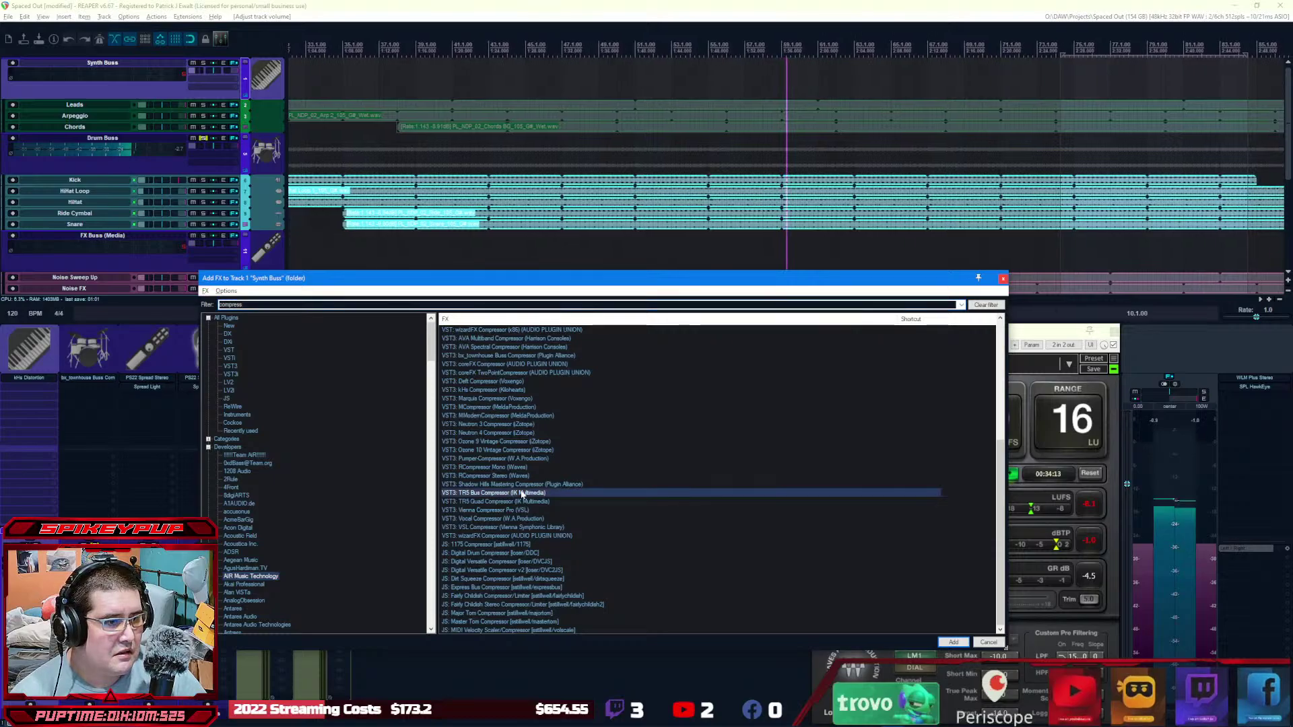
double_click(522, 493)
Step: Load the Enhanced Personality preset in the Synth Buss compressor
click(200, 67)
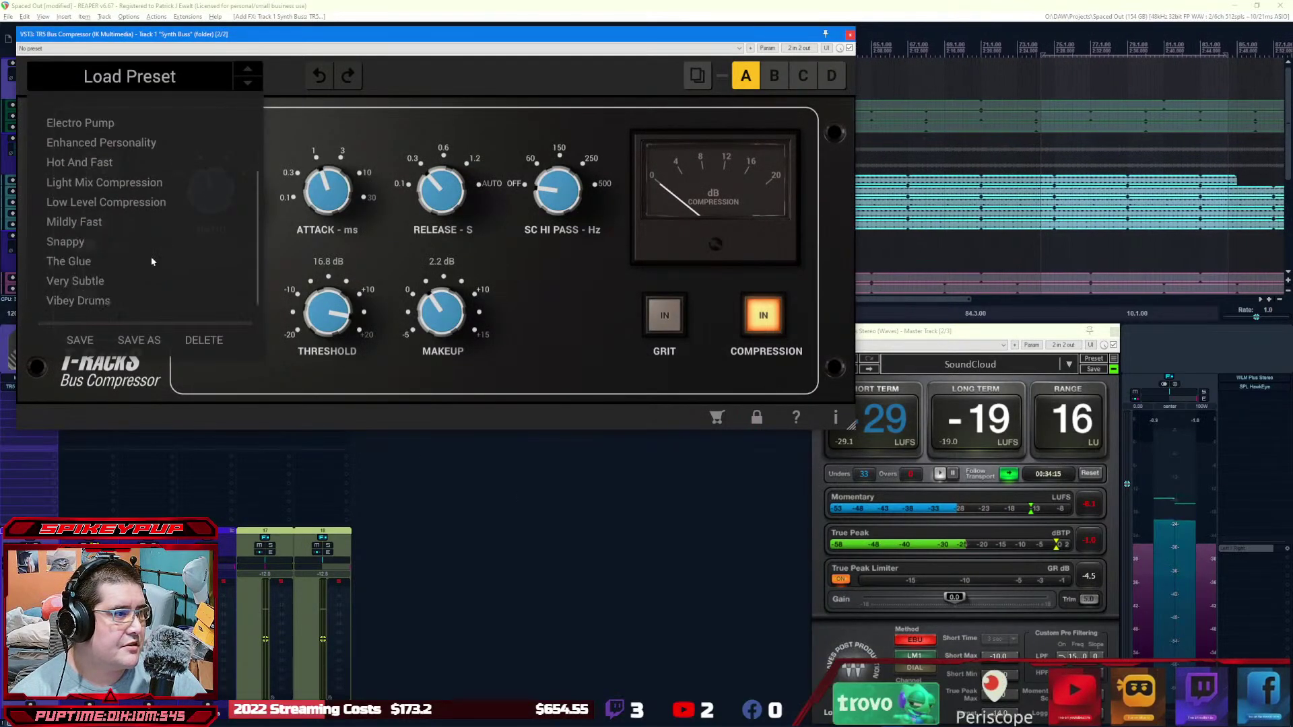
scroll(153, 270, up, 1)
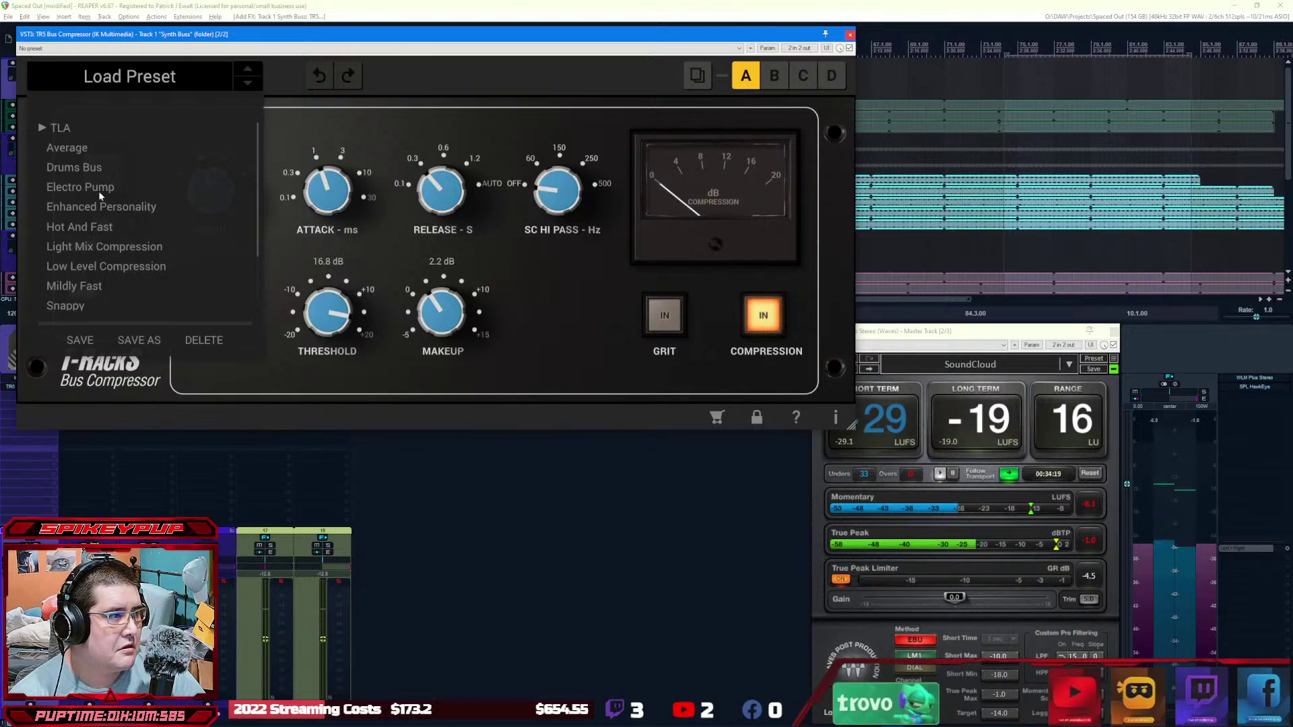
click(88, 209)
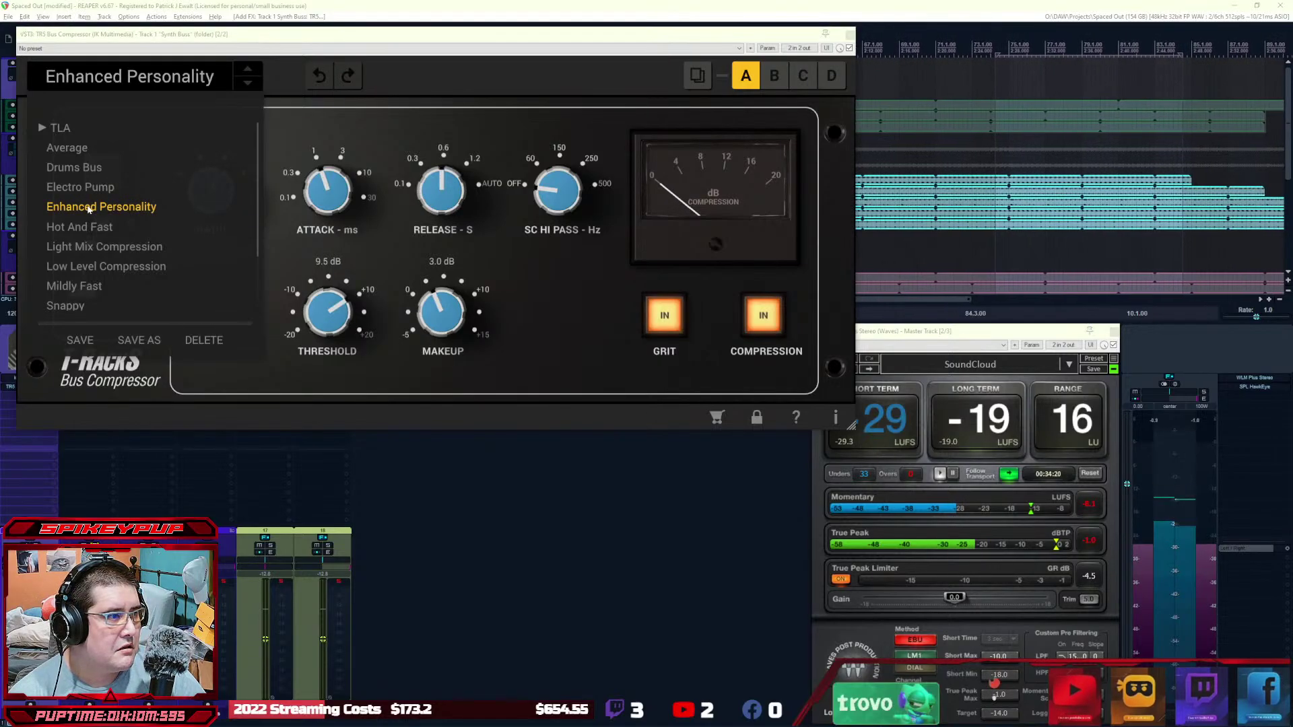
click(394, 56)
Step: Solo the Synth Buss alongside the drums and load The Glue preset in its bus compressor
drag(430, 36, 789, 222)
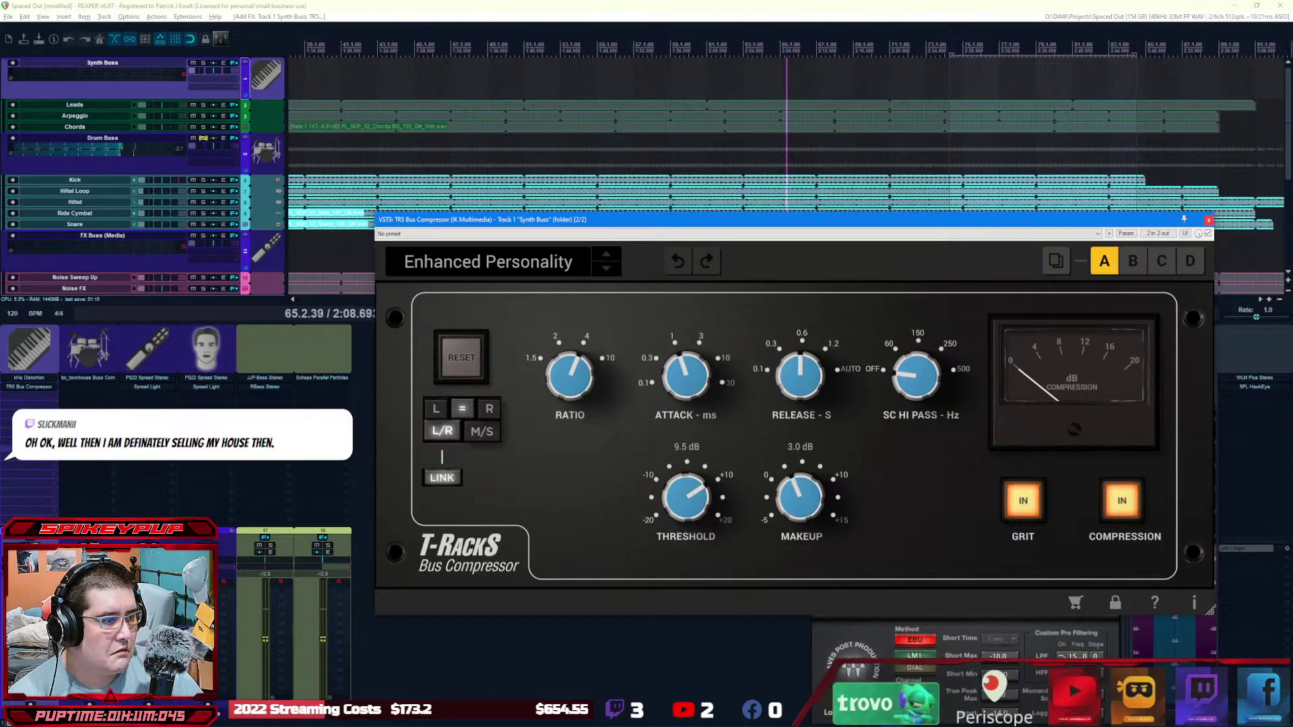
click(203, 63)
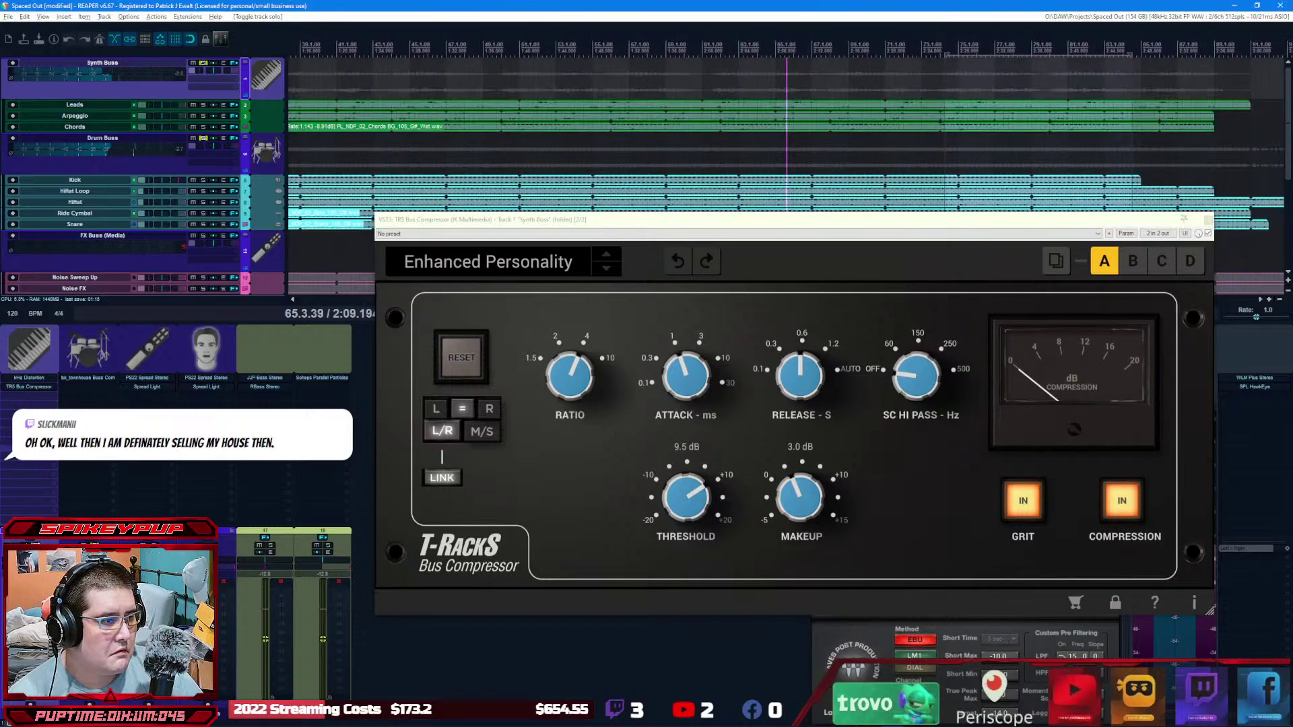
click(494, 251)
scroll(441, 479, down, 1)
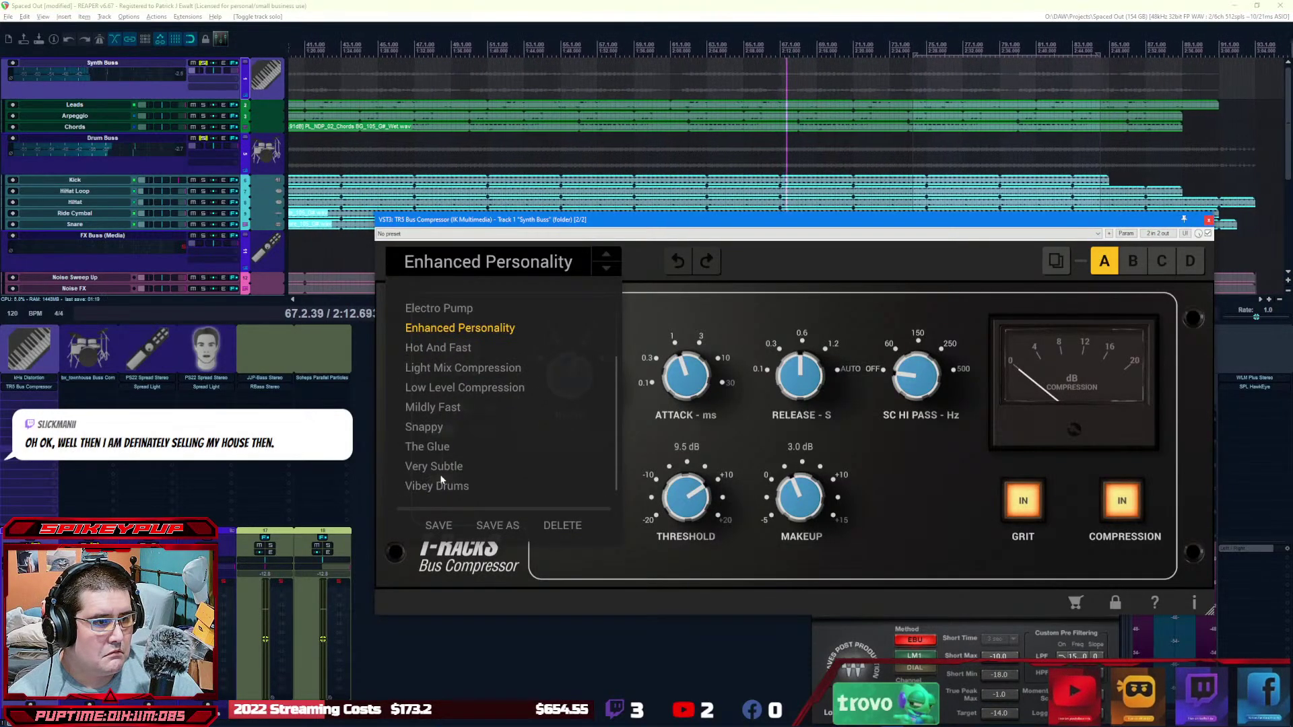
click(431, 447)
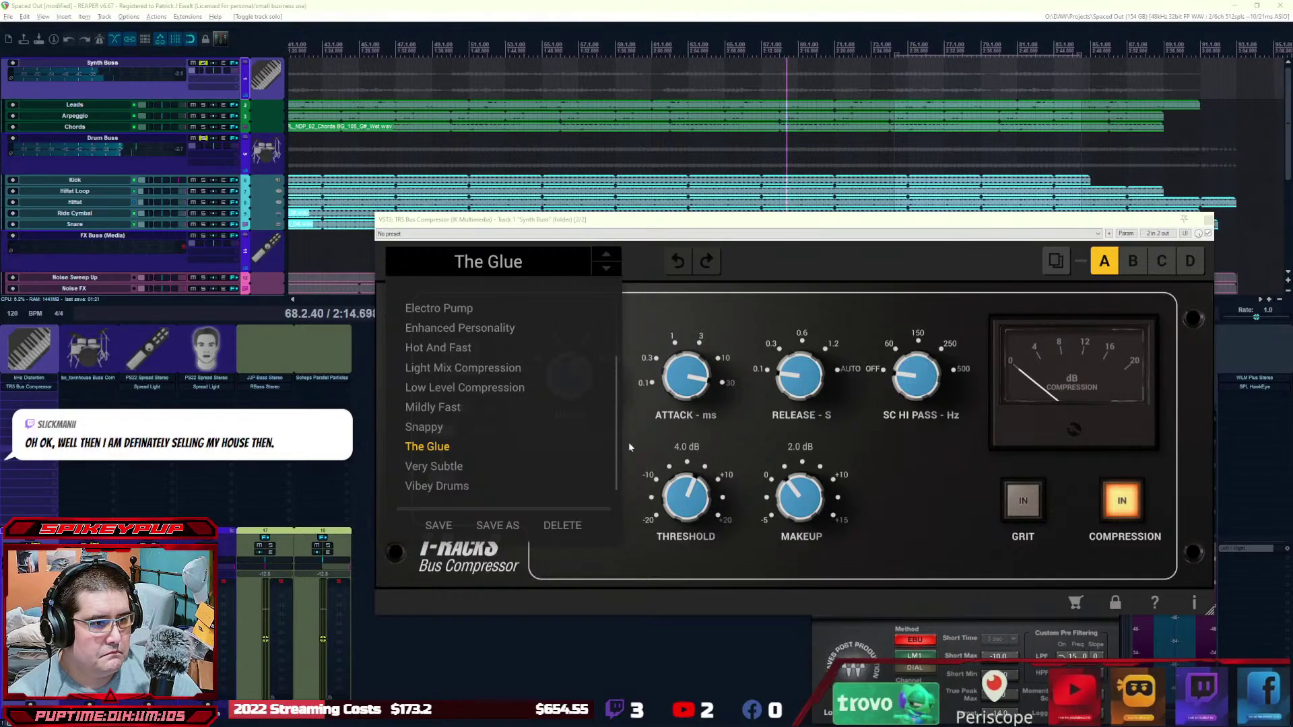
click(874, 328)
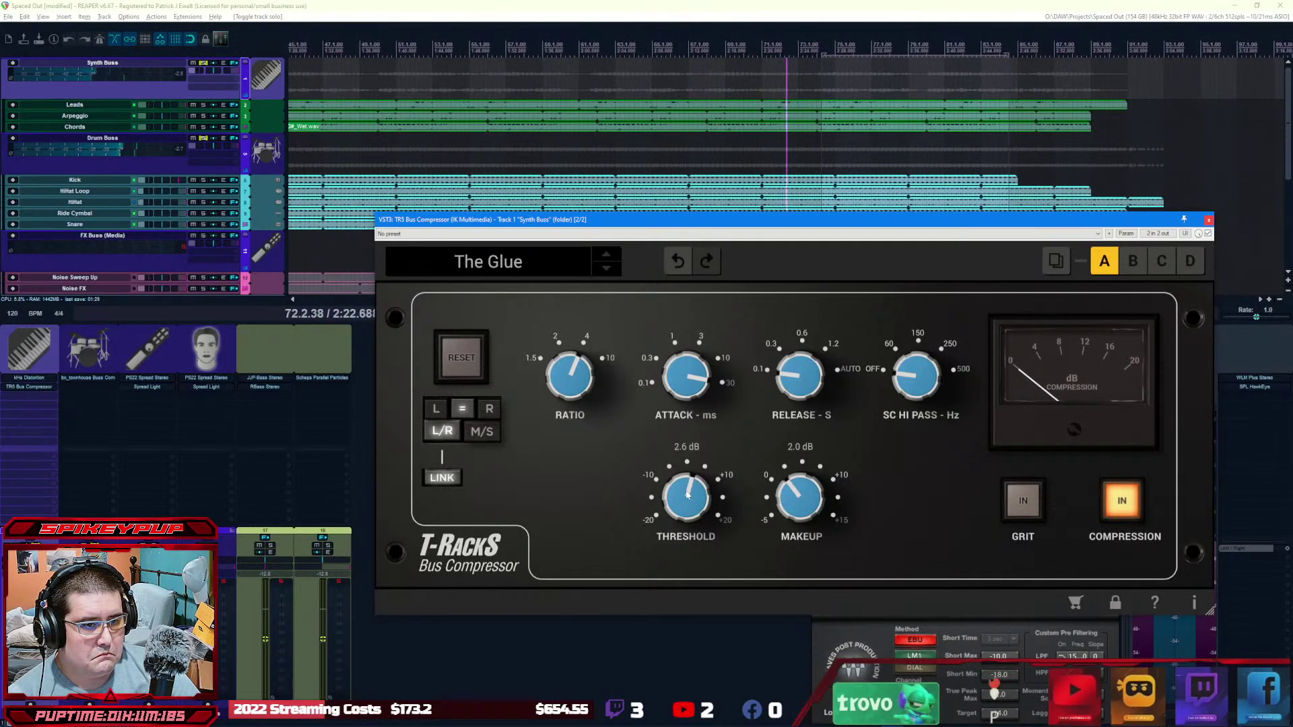
Step: Set the Synth Buss compressor's threshold to -9.5 dB
scroll(687, 495, down, 5)
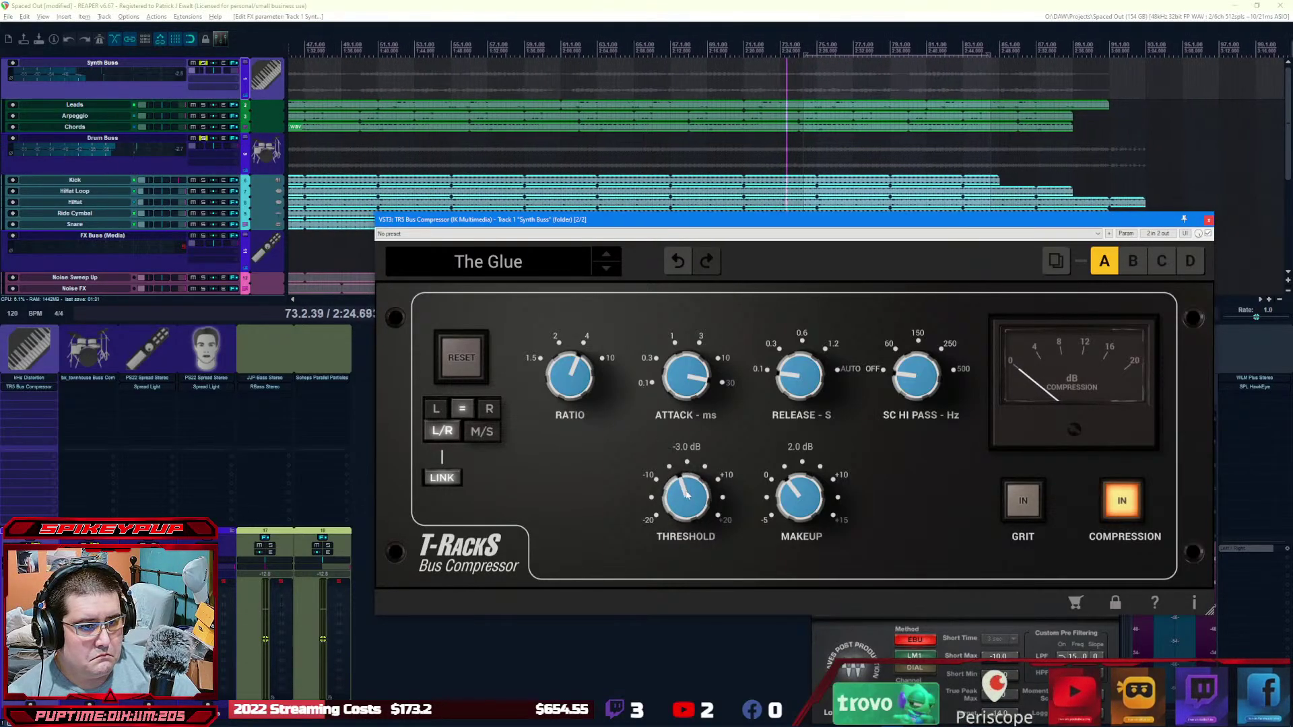
scroll(687, 495, down, 3)
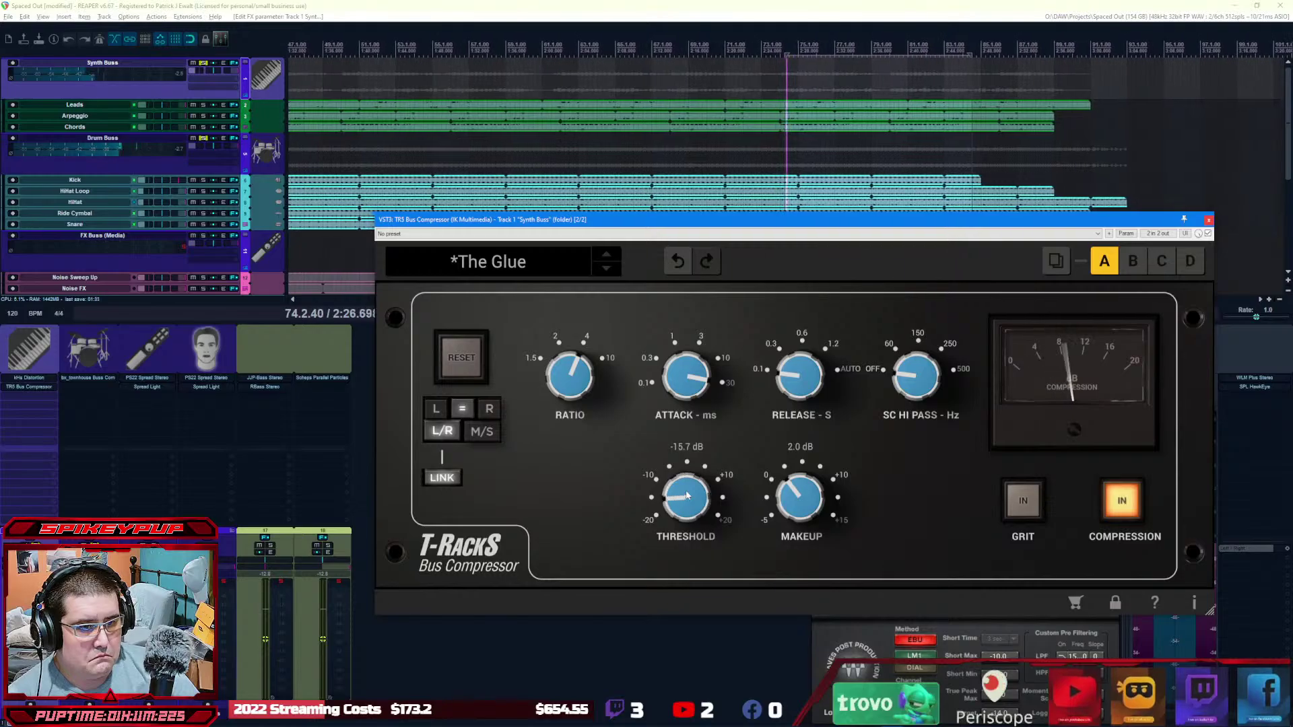
scroll(686, 495, up, 5)
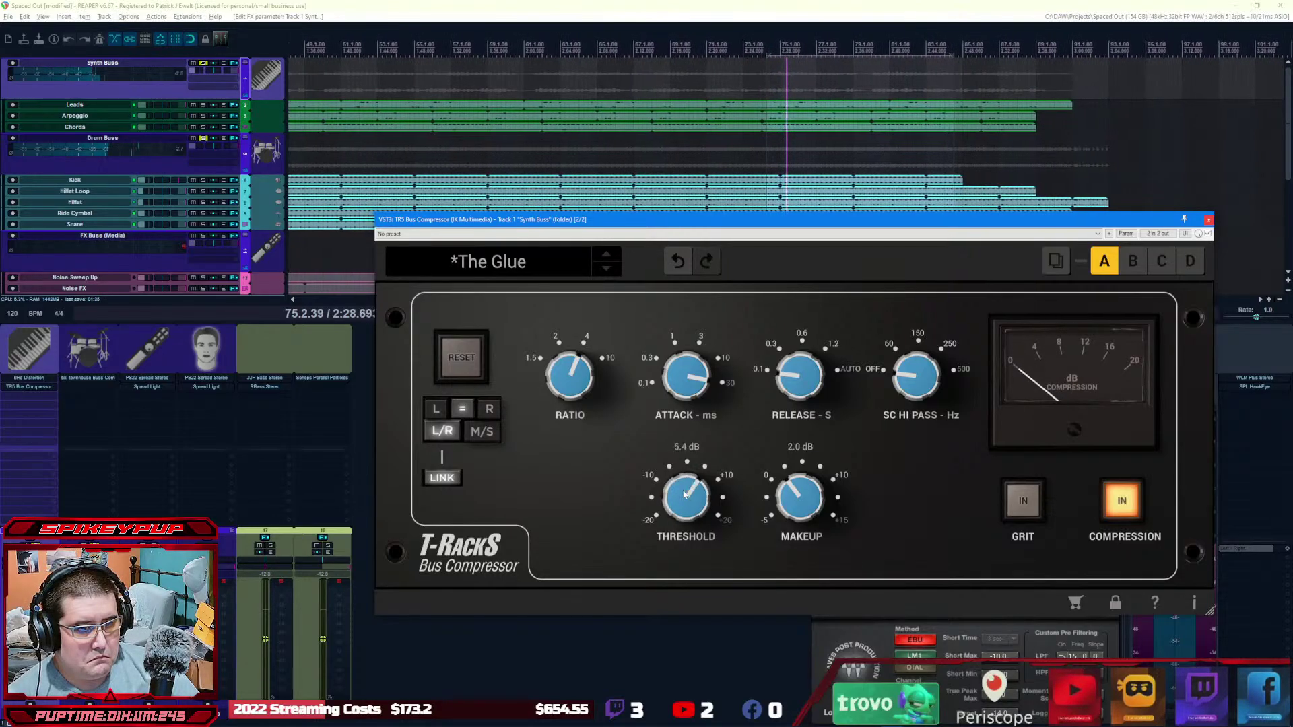
scroll(684, 495, up, 2)
scroll(684, 495, down, 8)
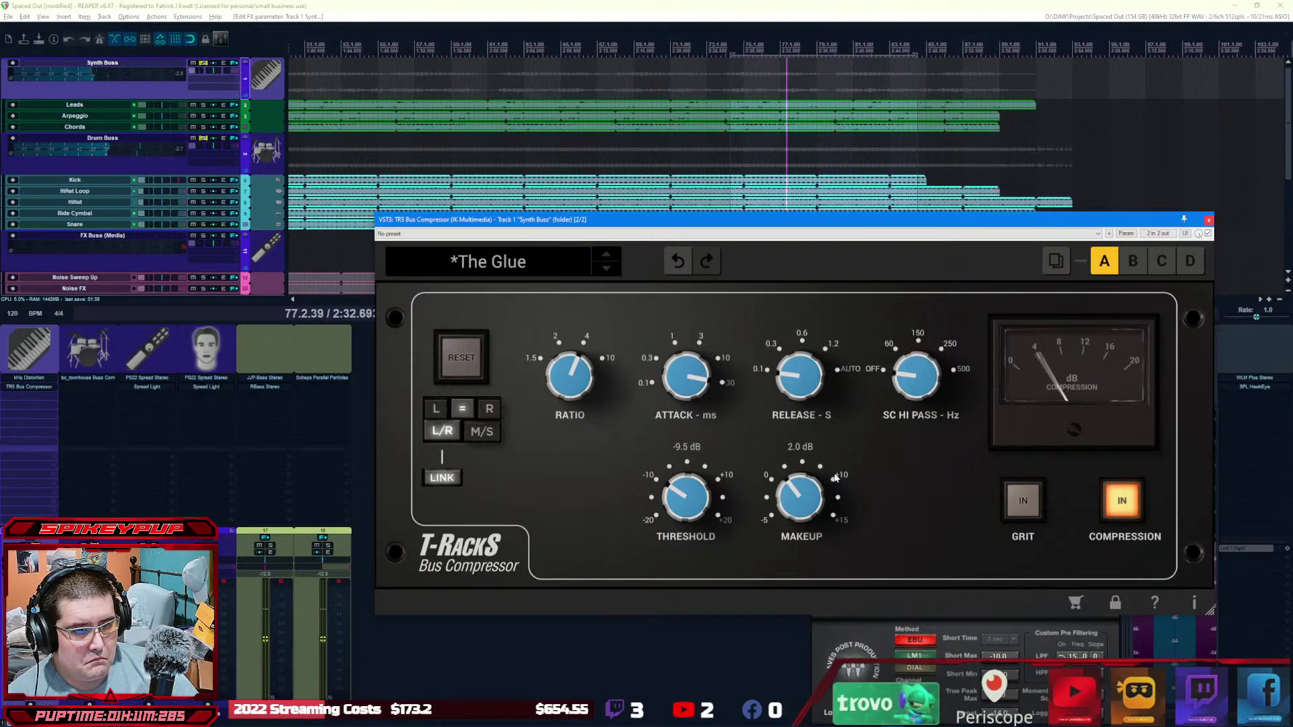
Step: Raise the Synth Buss compressor's makeup gain to 12.0 dB and close the plugin window
scroll(796, 499, up, 4)
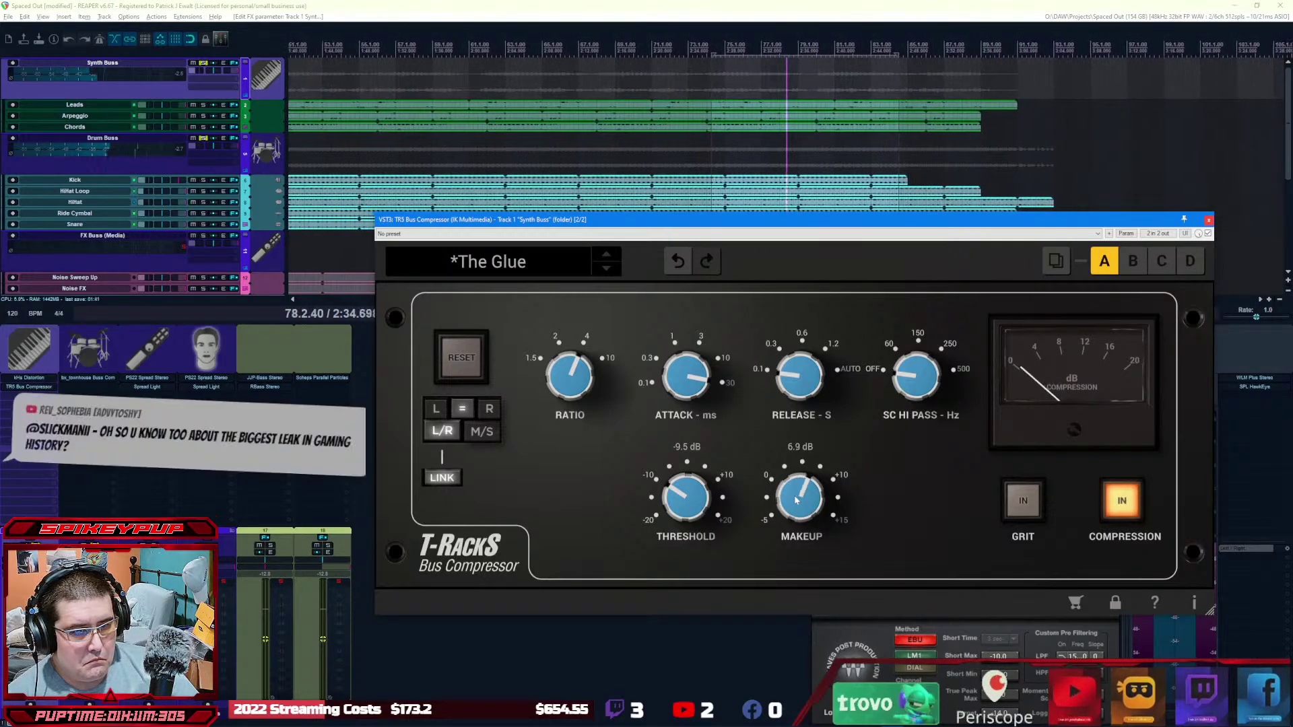
scroll(797, 499, up, 2)
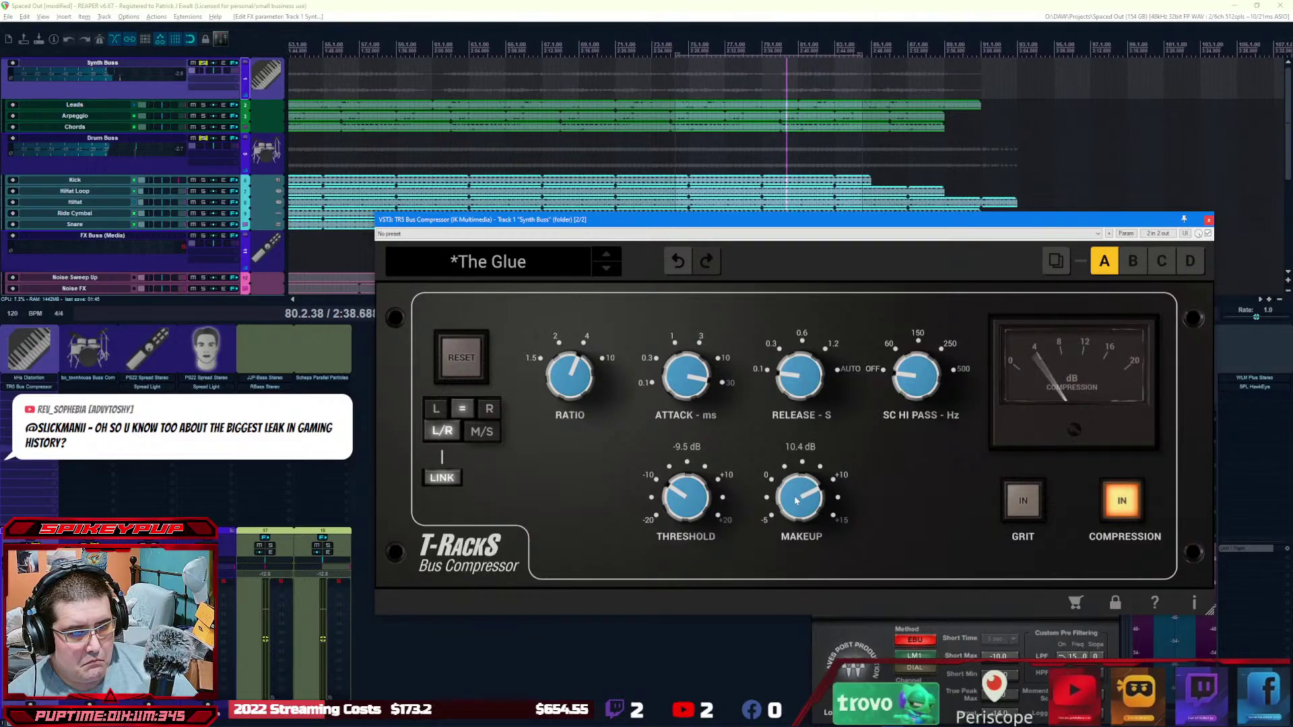
scroll(797, 499, up, 1)
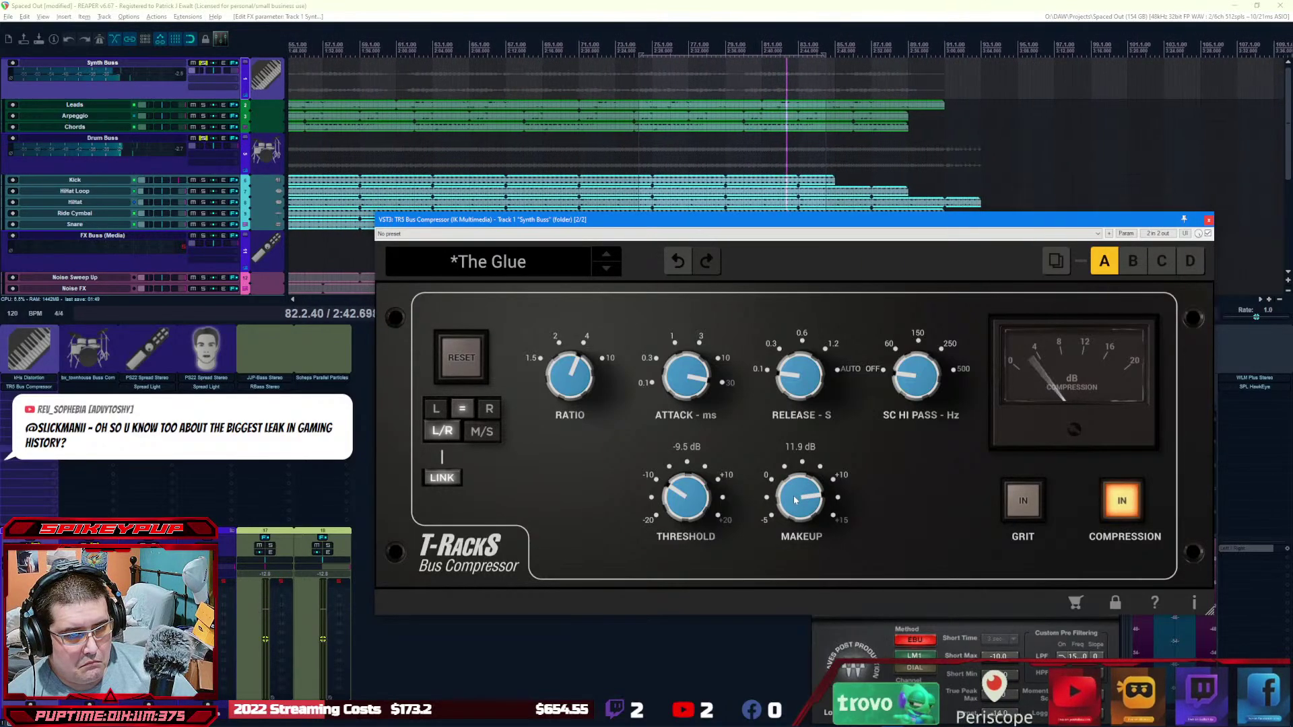
scroll(795, 500, up, 1)
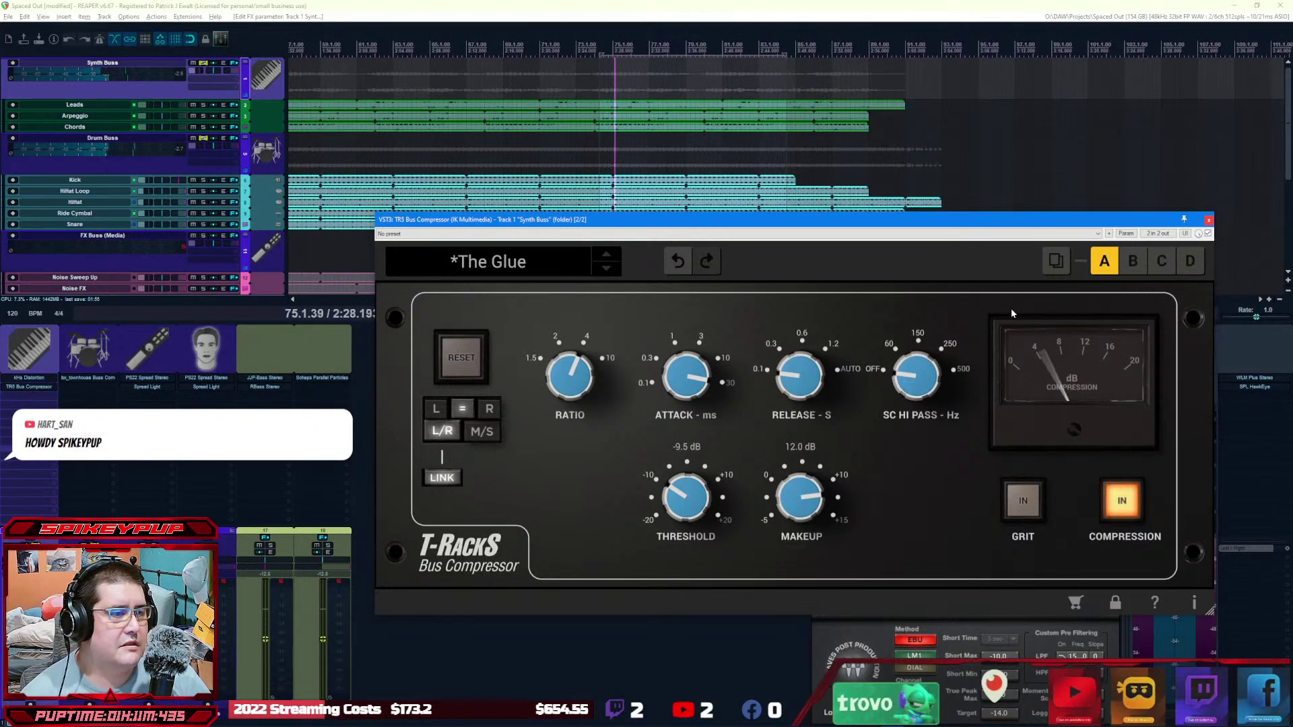
key(Escape)
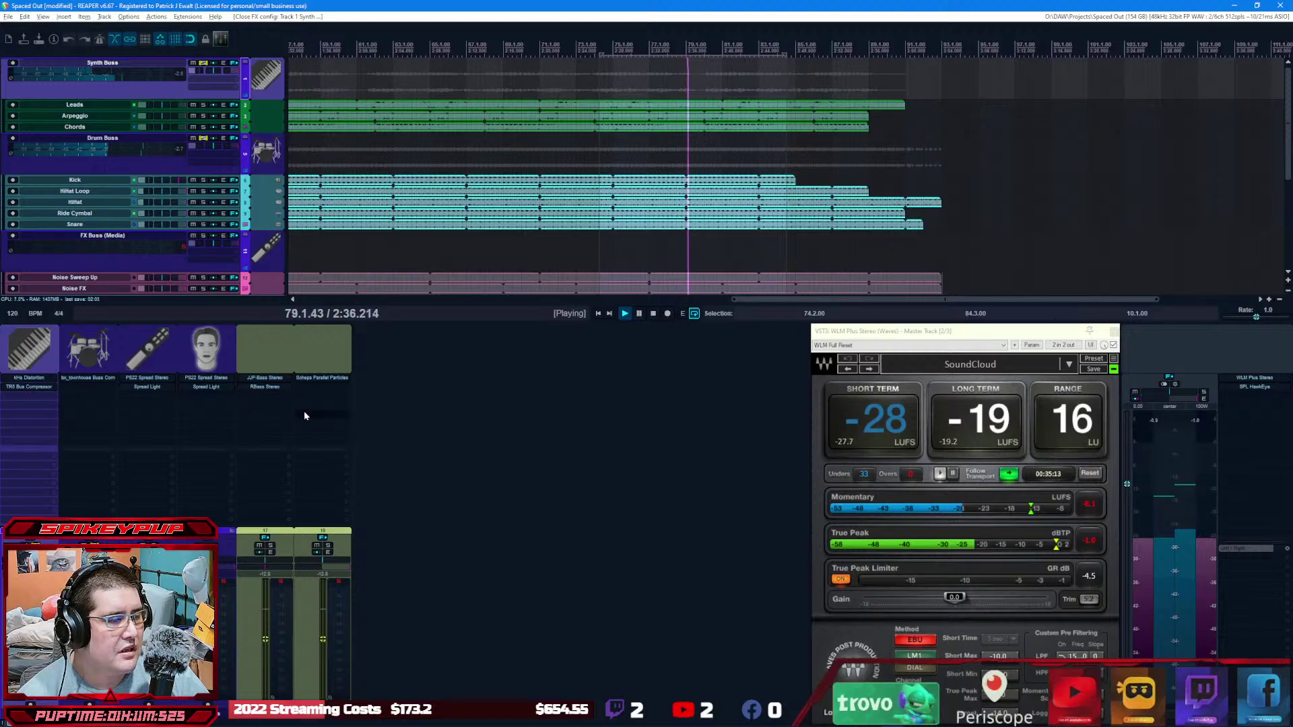
Step: Add the RESO plugin by Mastering the Mix to the Bass track
click(263, 394)
double_click(263, 400)
text(reso)
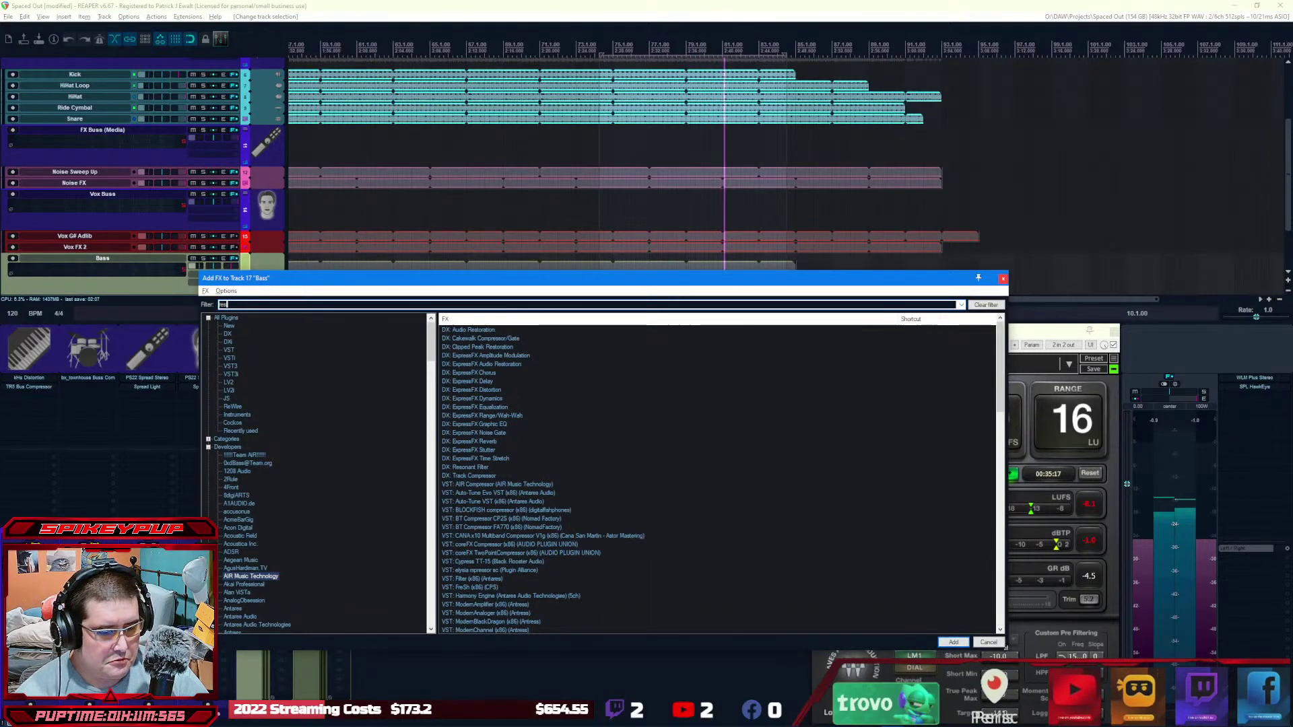
key(Down)
key(Down)
key(Down)
key(Down)
key(Down)
key(Down)
key(Down)
key(Down)
key(Down)
key(Up)
key(Up)
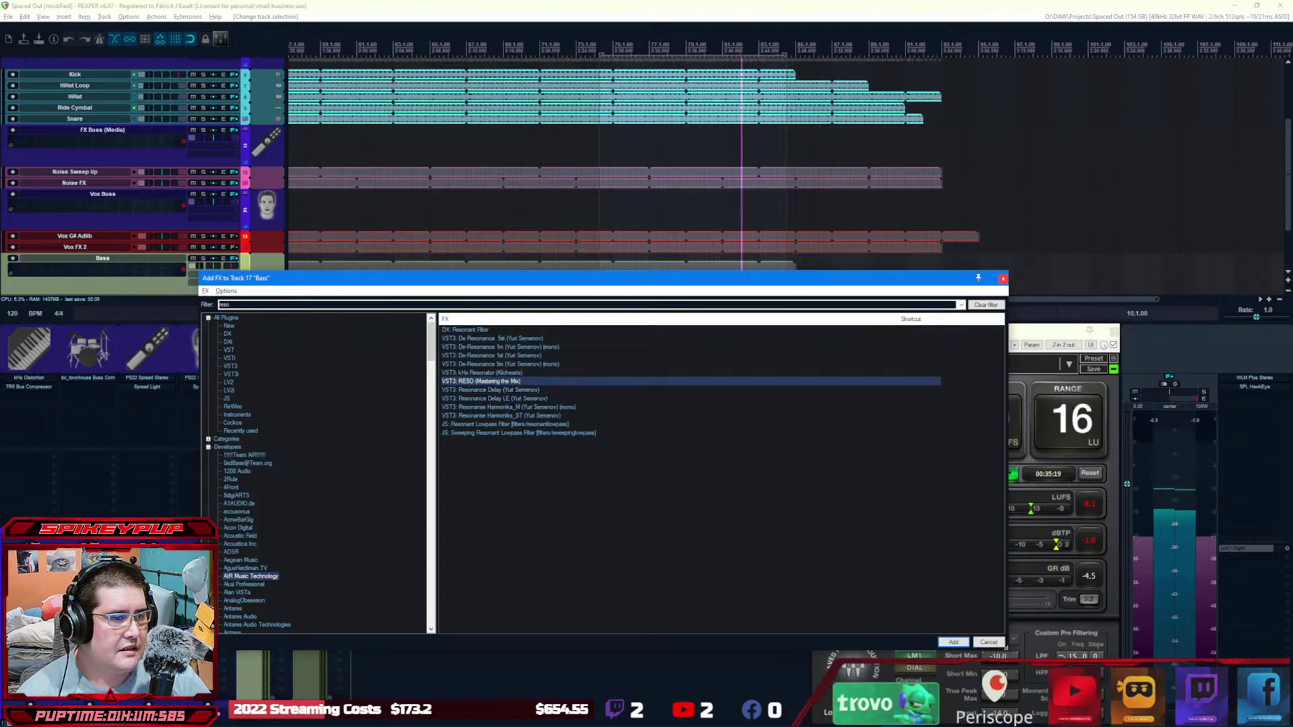
key(Return)
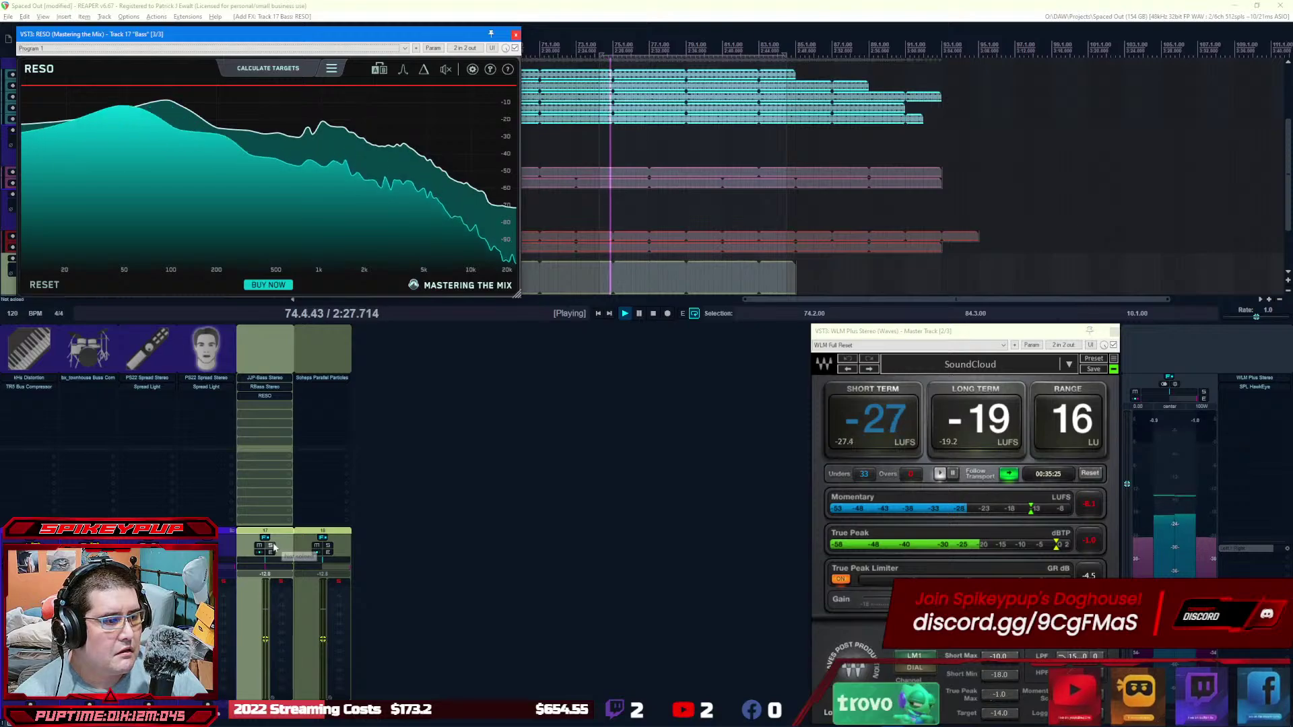
Step: Calculate RESO's resonance targets on the Bass track, engage them, and close the plugin window
click(268, 68)
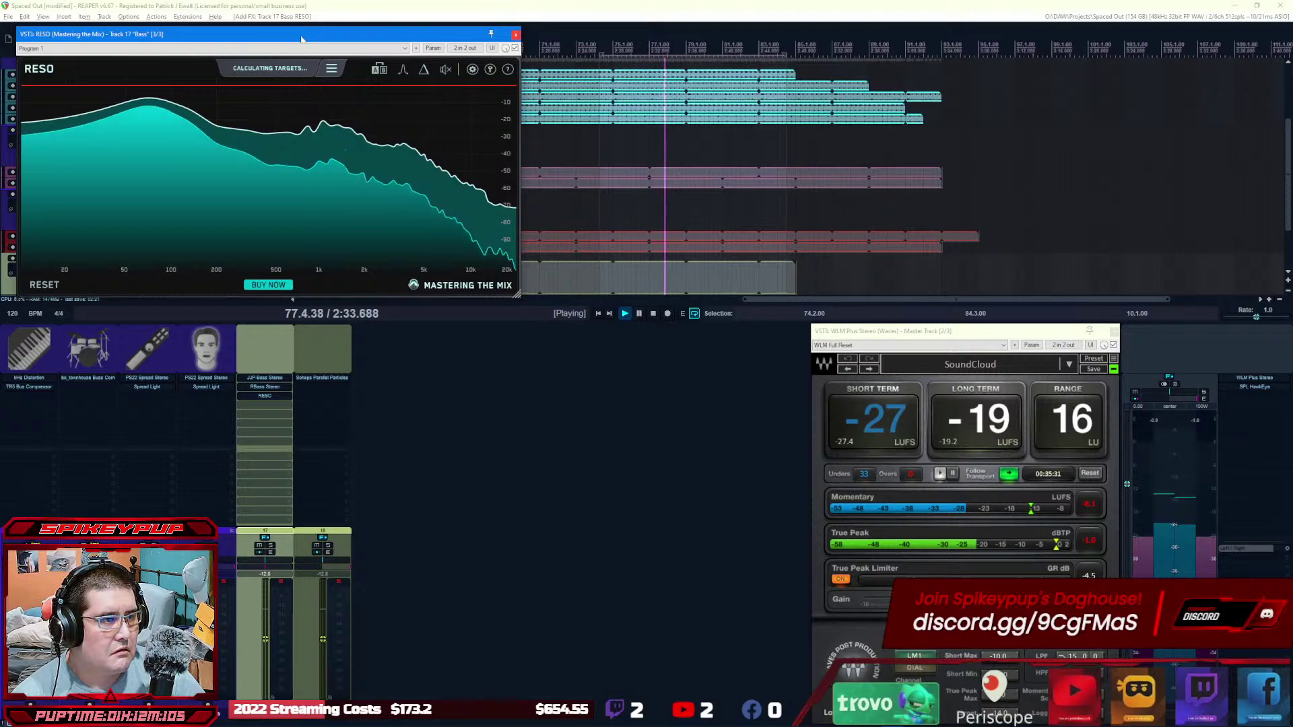
click(270, 68)
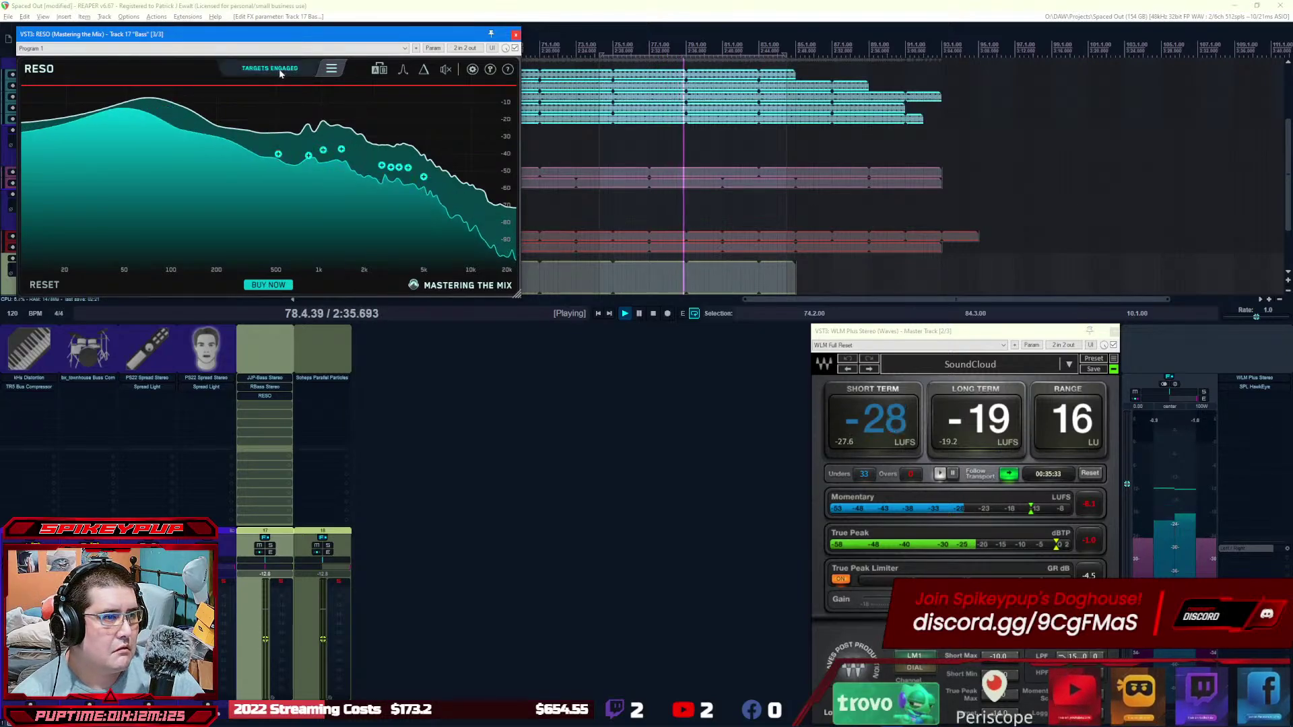
click(516, 34)
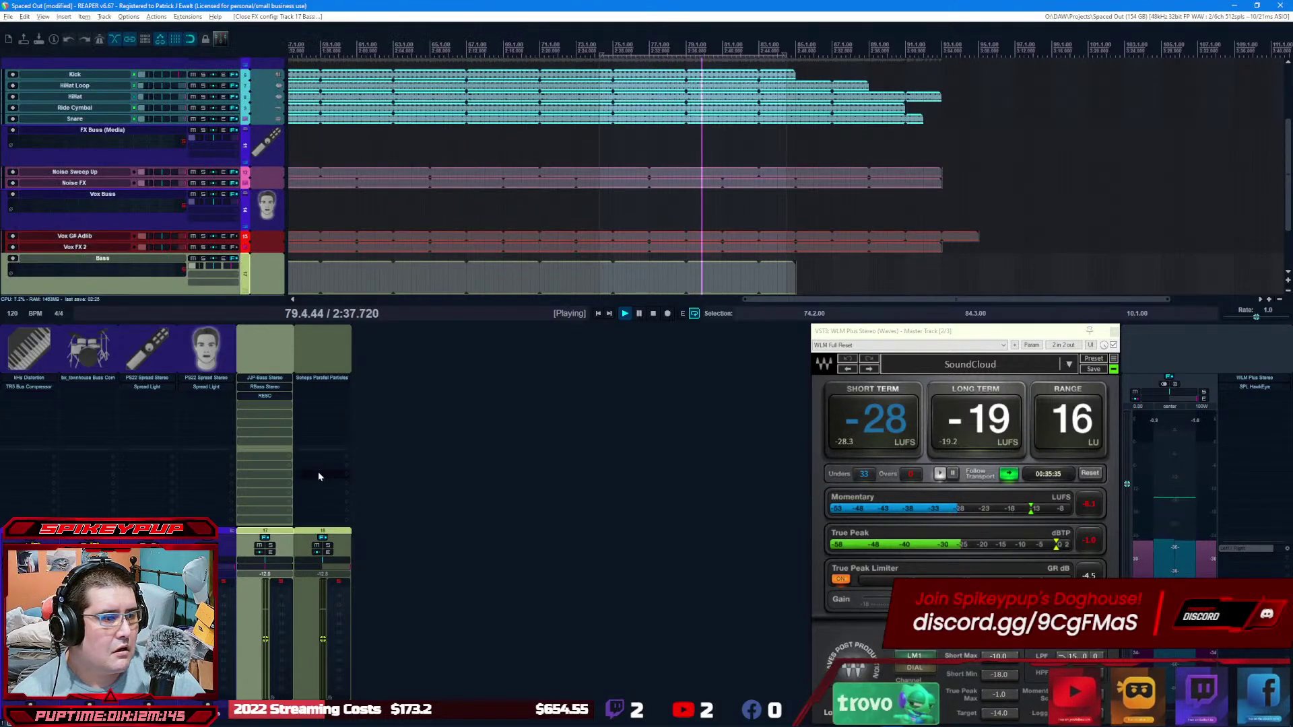
Step: Audition the Bass track in solo, clear its solo, and play the mix from around bar 74 before stopping playback
click(271, 546)
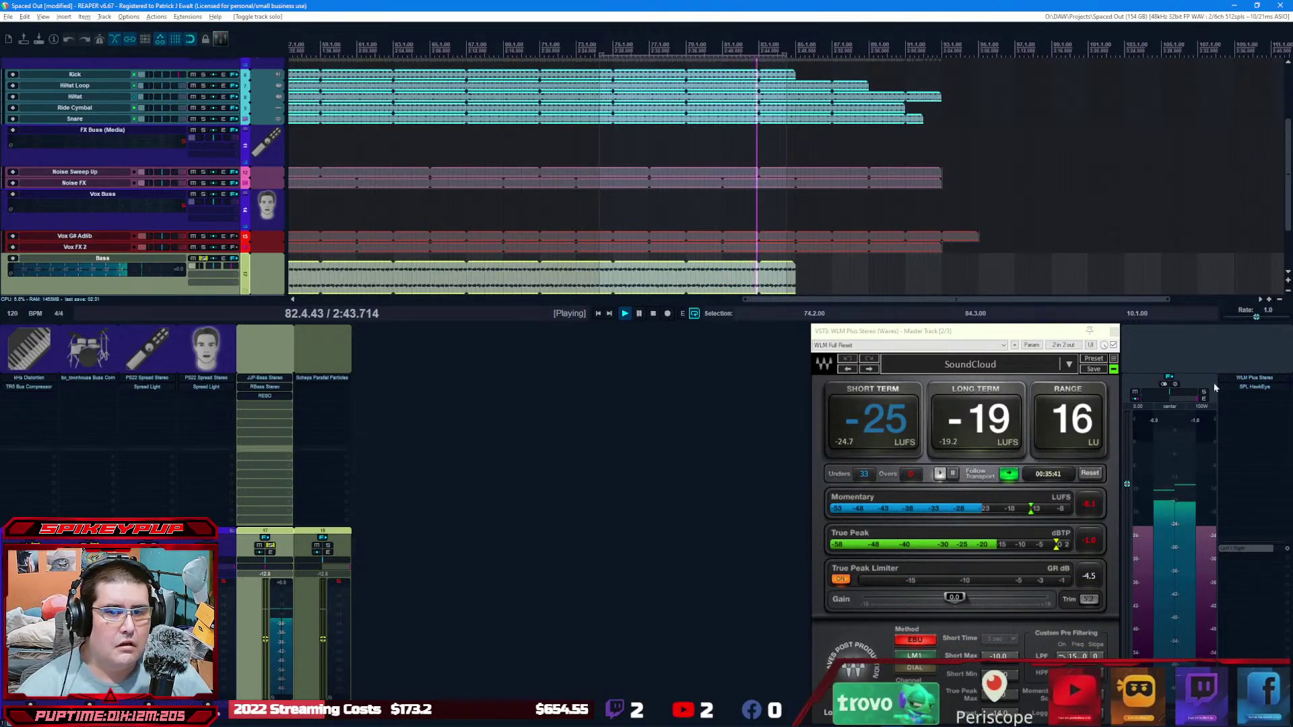
click(270, 545)
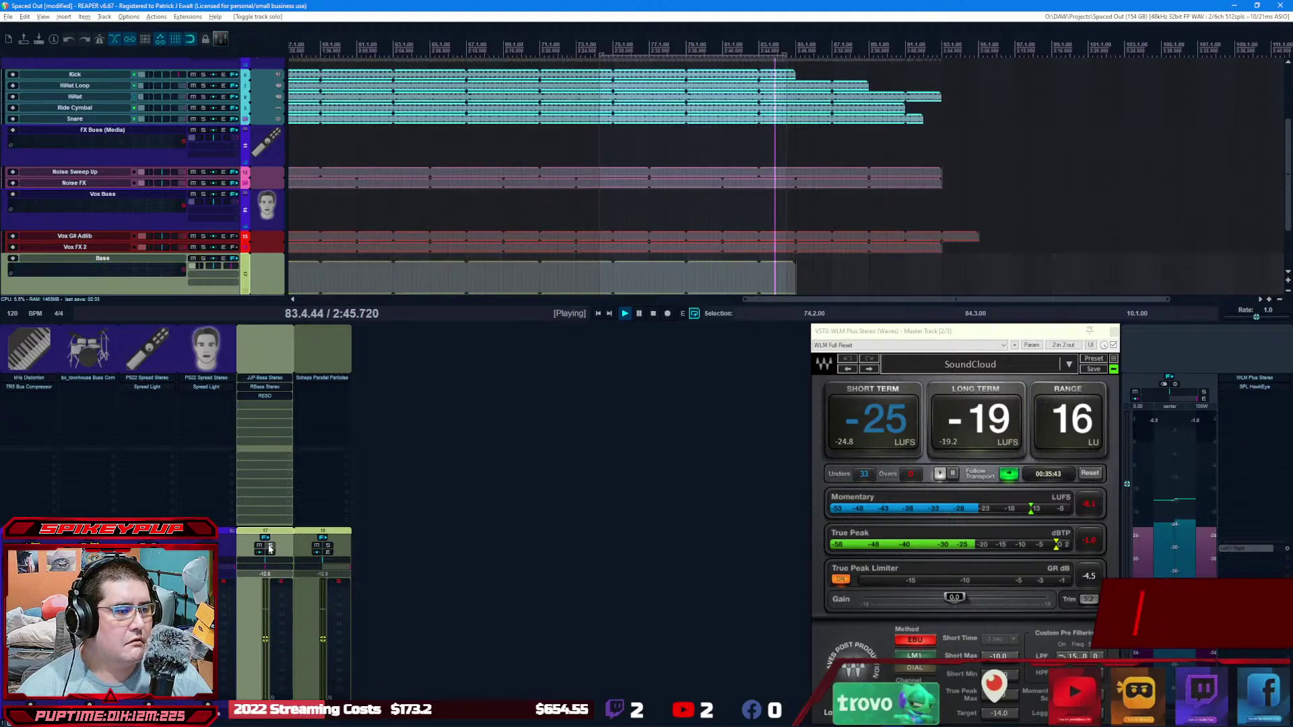
click(602, 48)
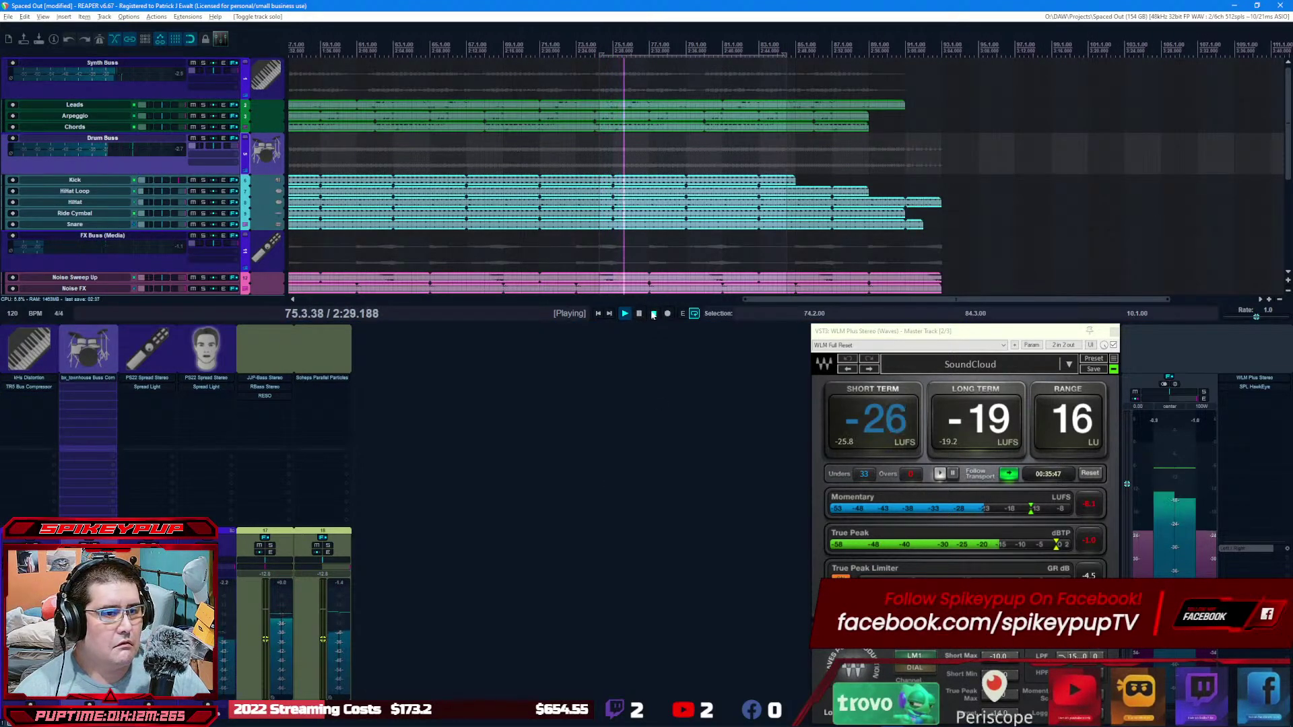
click(653, 313)
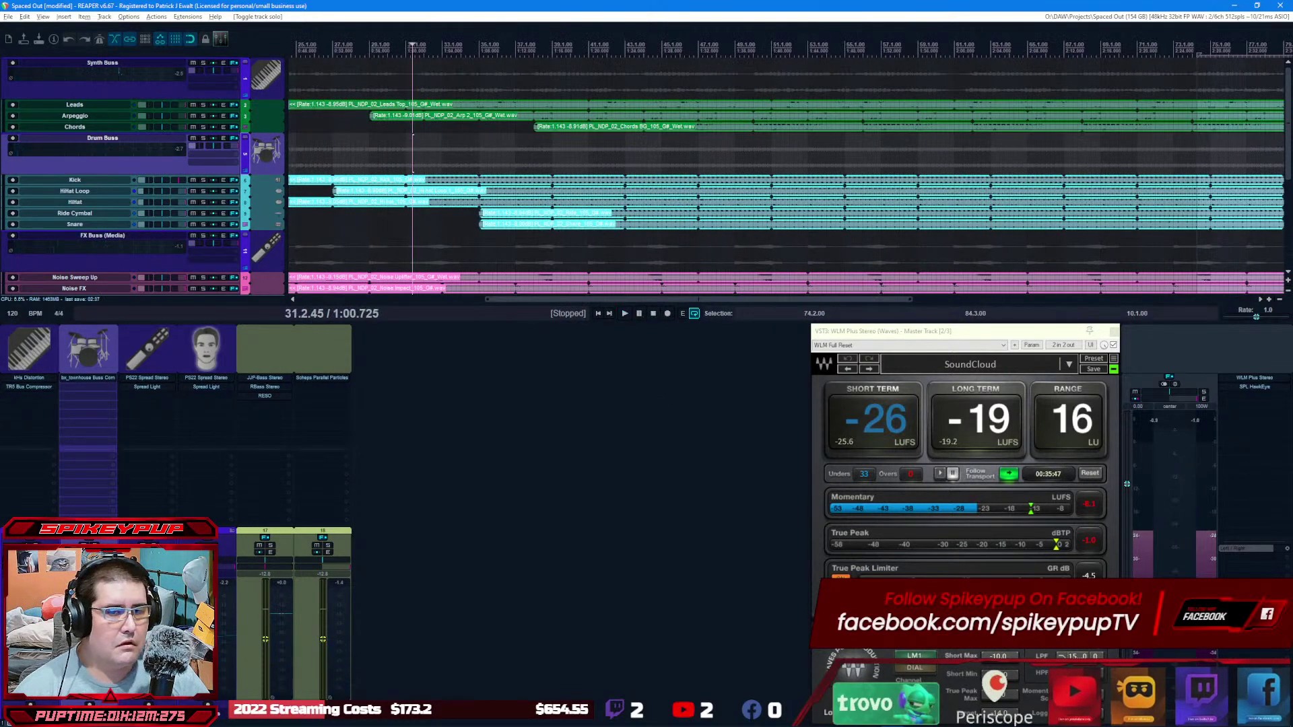
Step: Add the VST3 Shadow Hills Class A Mastering Comp to the Master track and move it to the first effect slot
double_click(1245, 398)
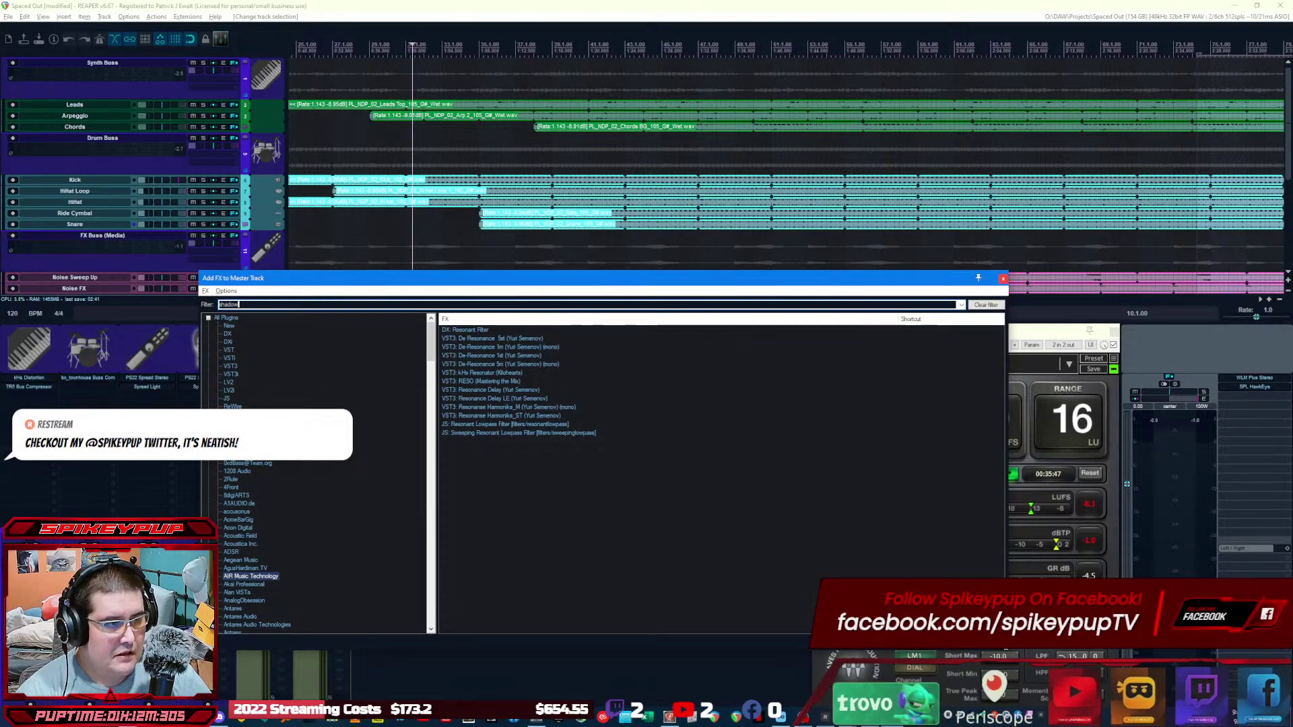
key(Down)
key(Down)
key(Down)
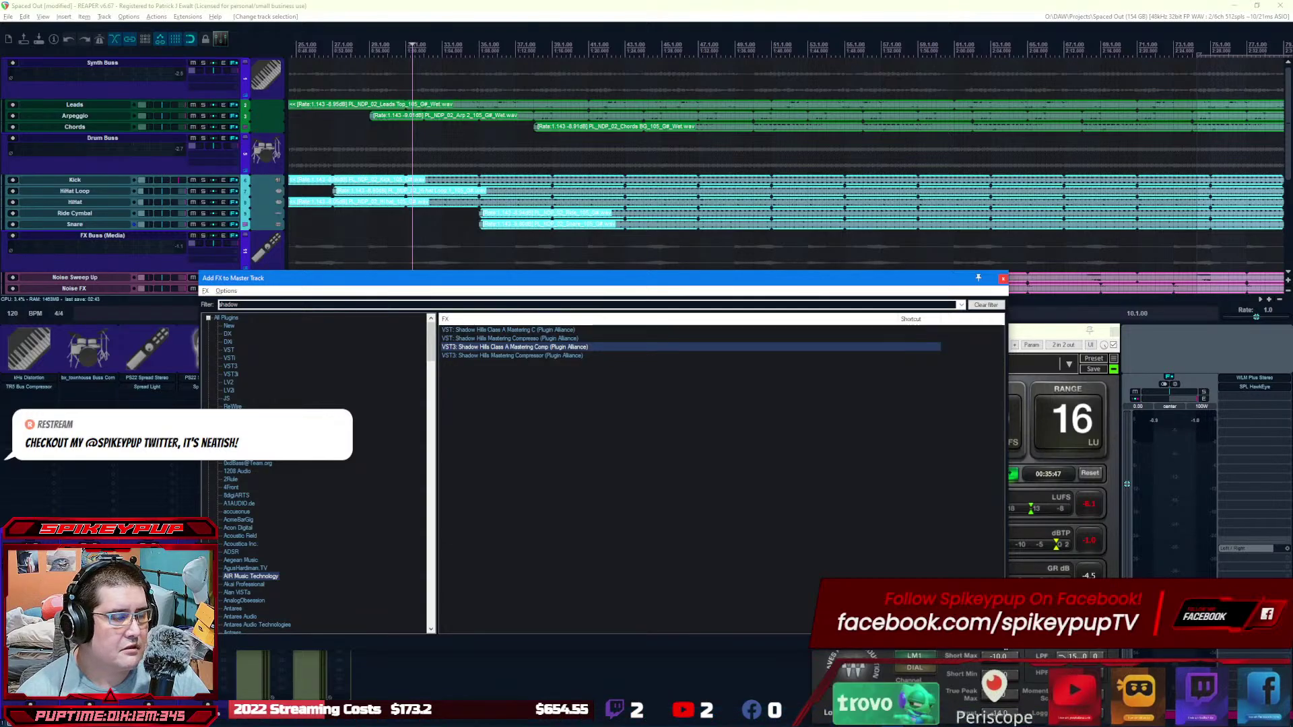
key(Return)
drag(402, 27, 743, 164)
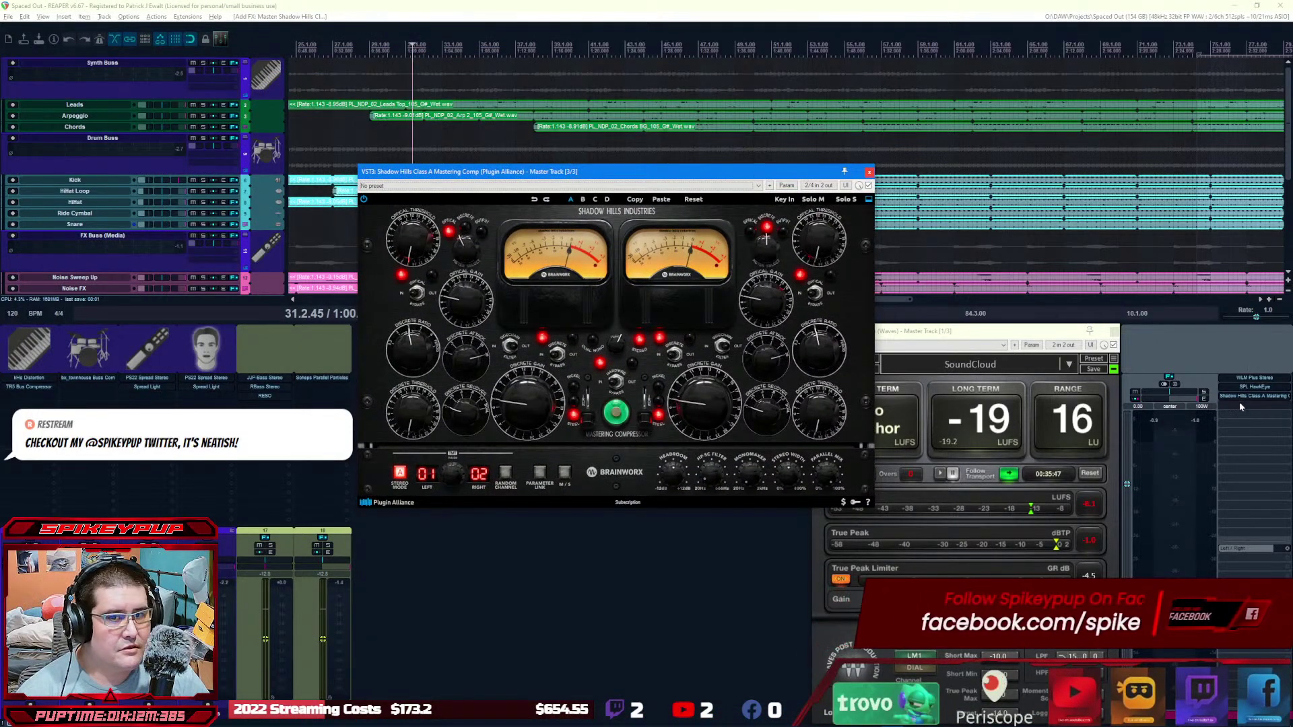
drag(1246, 399, 1256, 379)
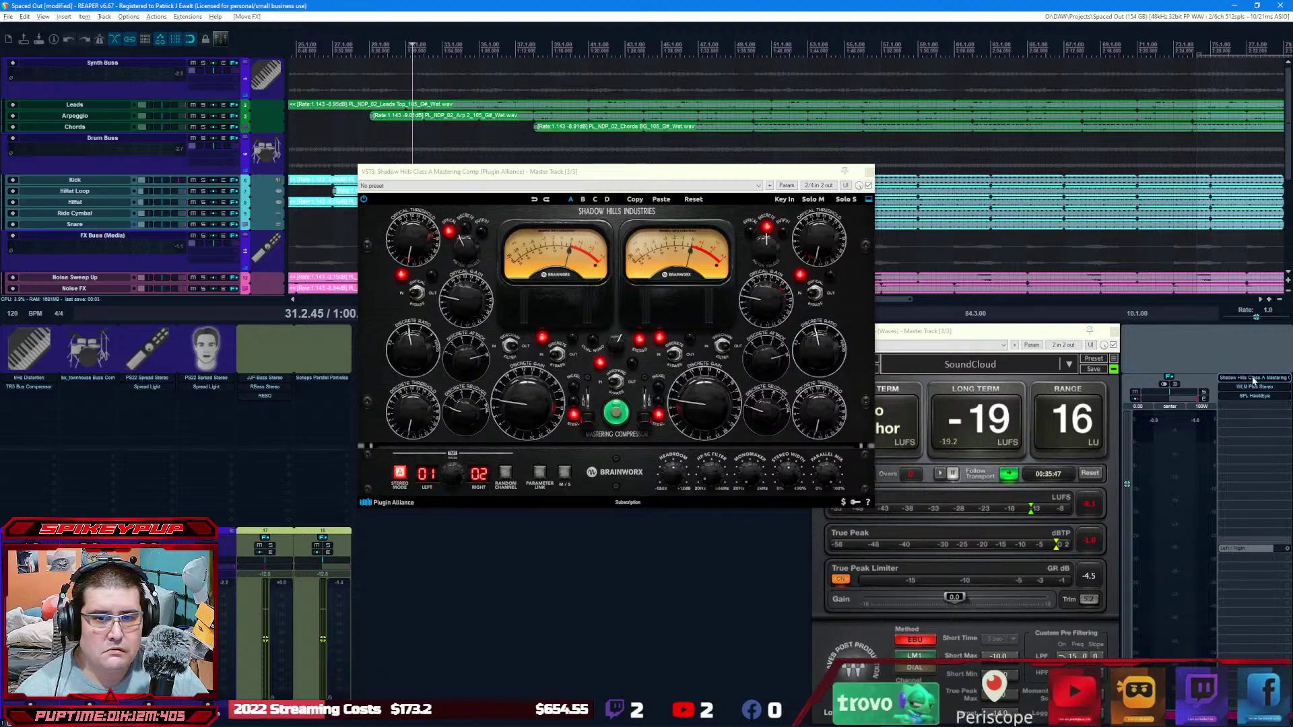
Step: Load the 21 Mastering Loud PGM preset in the Shadow Hills compressor and play the mix through it
click(559, 185)
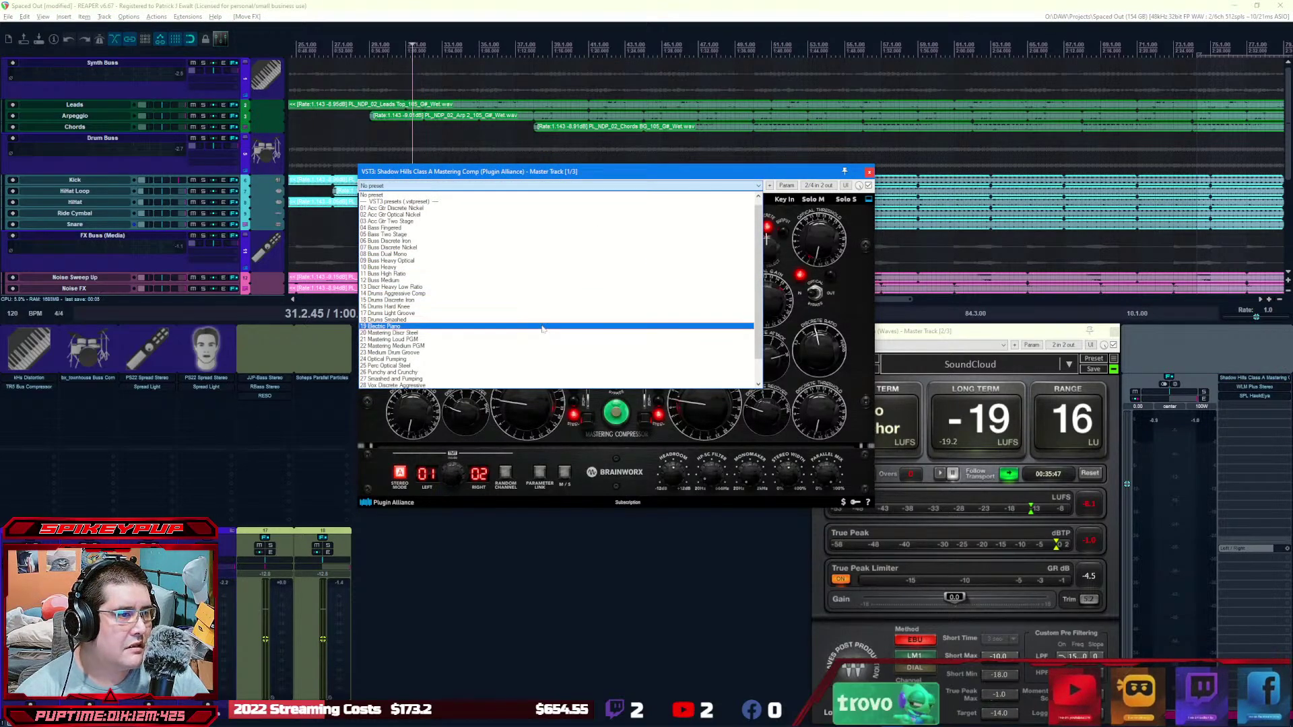
scroll(543, 329, down, 2)
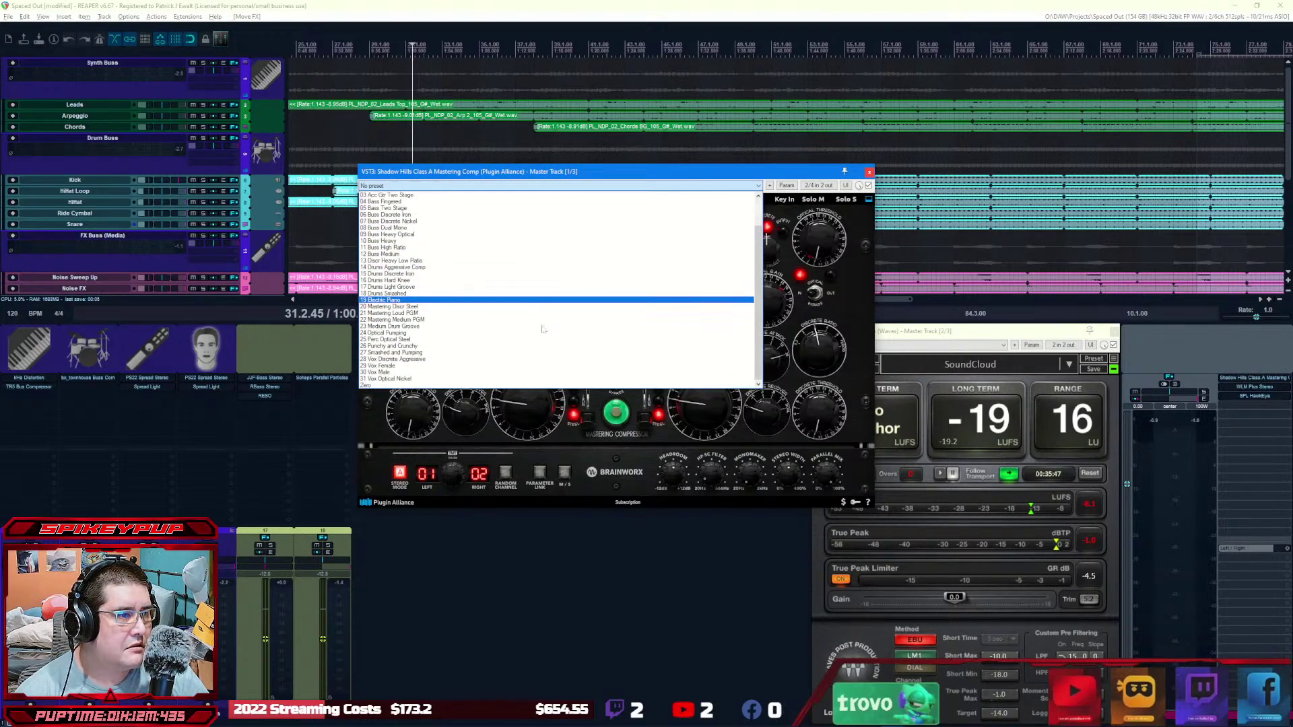
click(491, 314)
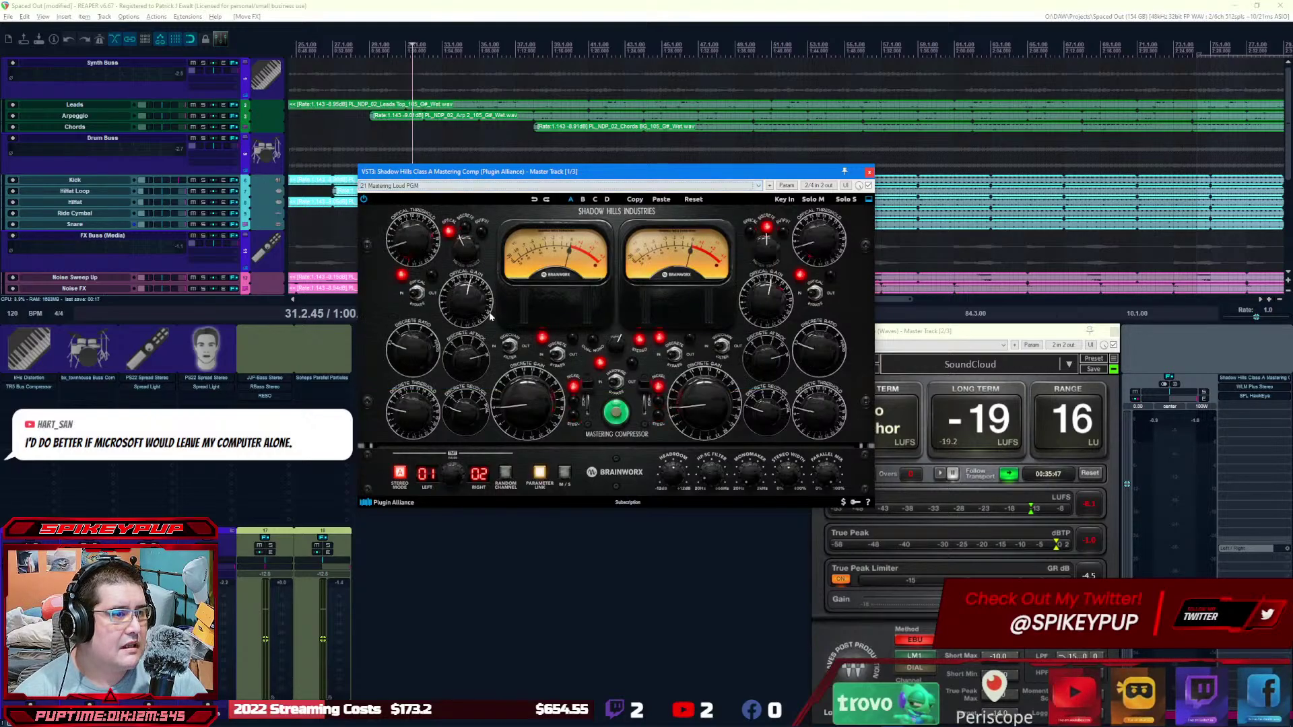
drag(685, 178, 661, 157)
key(space)
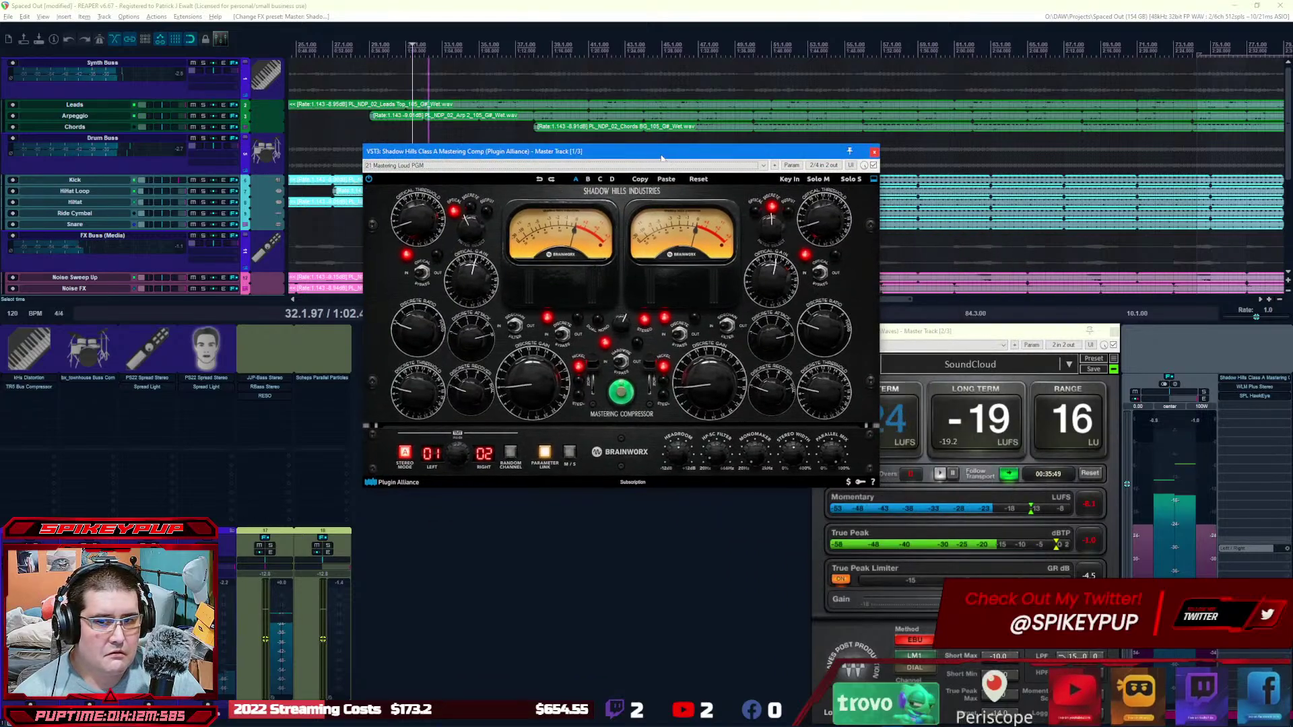
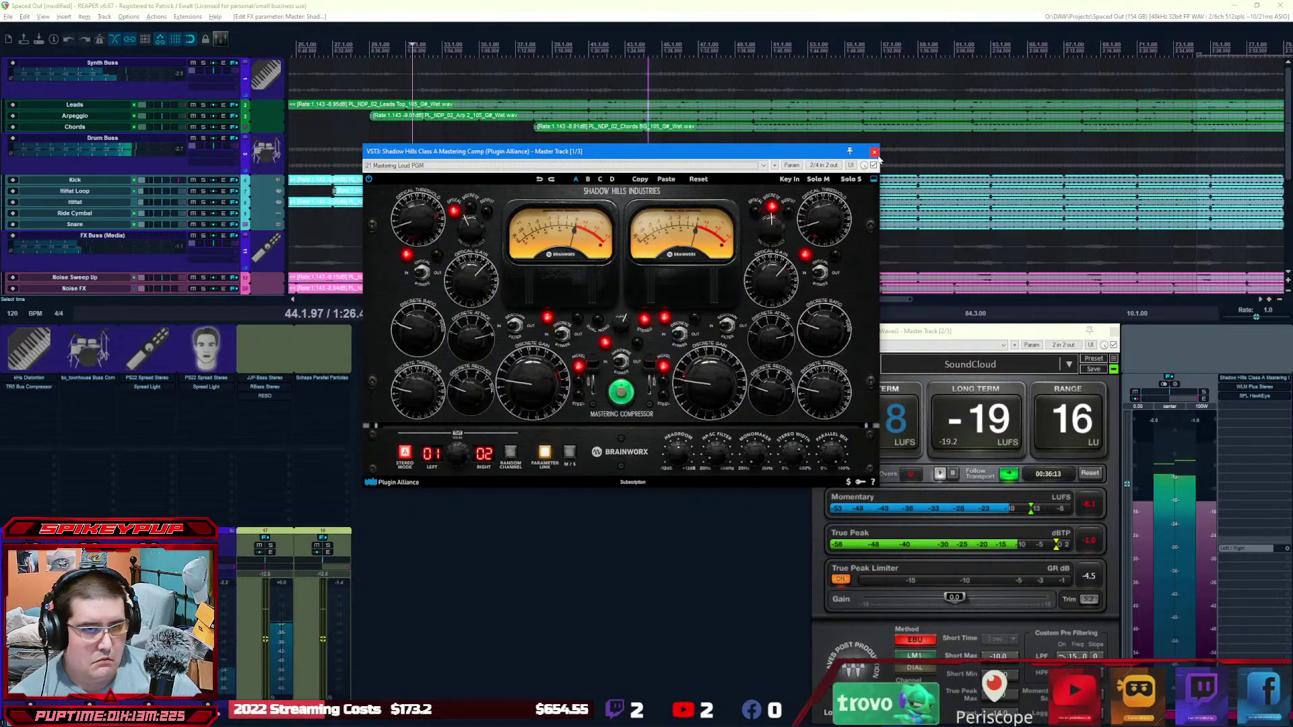
Step: Close the Shadow Hills compressor window, stop playback, and return to the project start
click(874, 152)
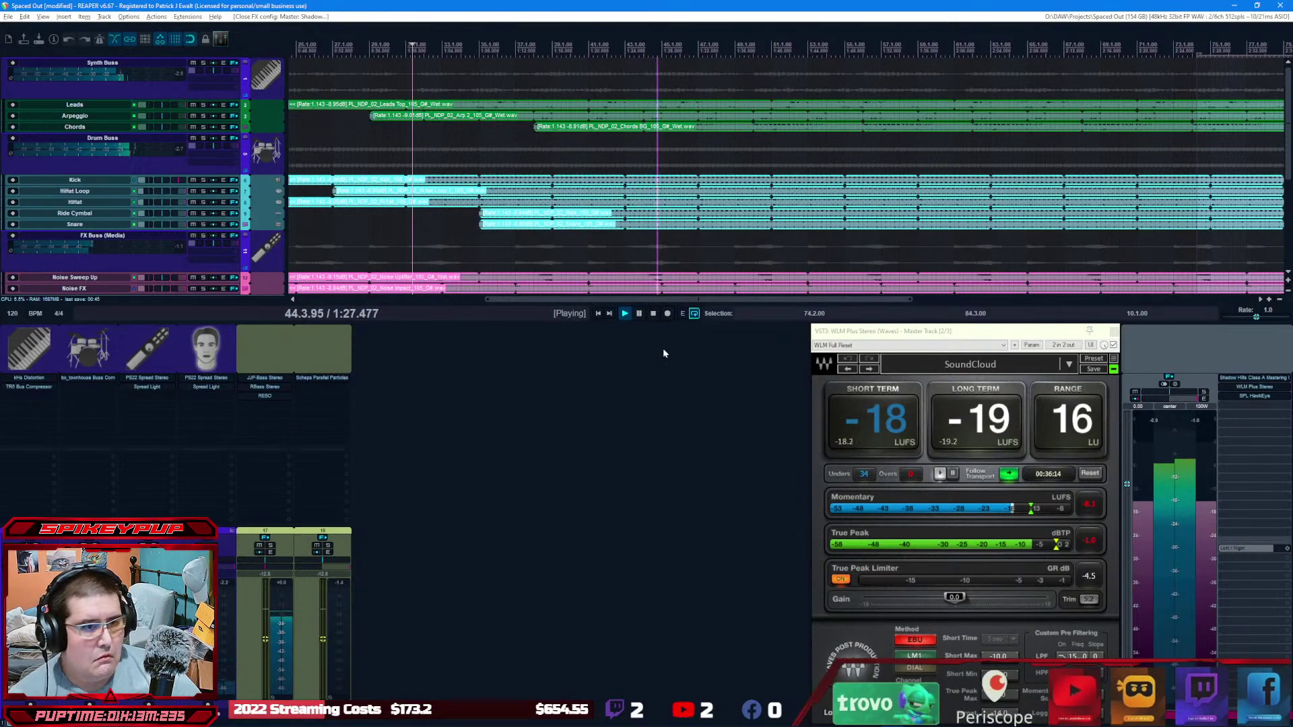
click(649, 314)
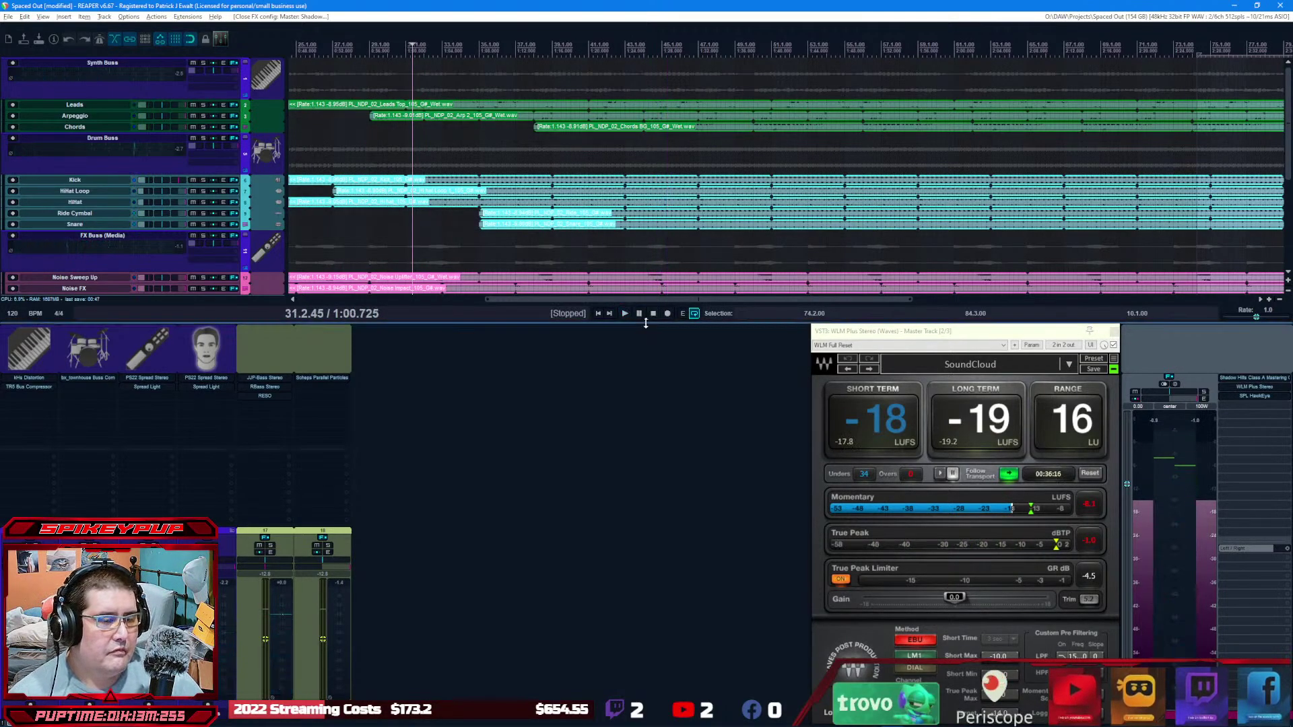
click(599, 313)
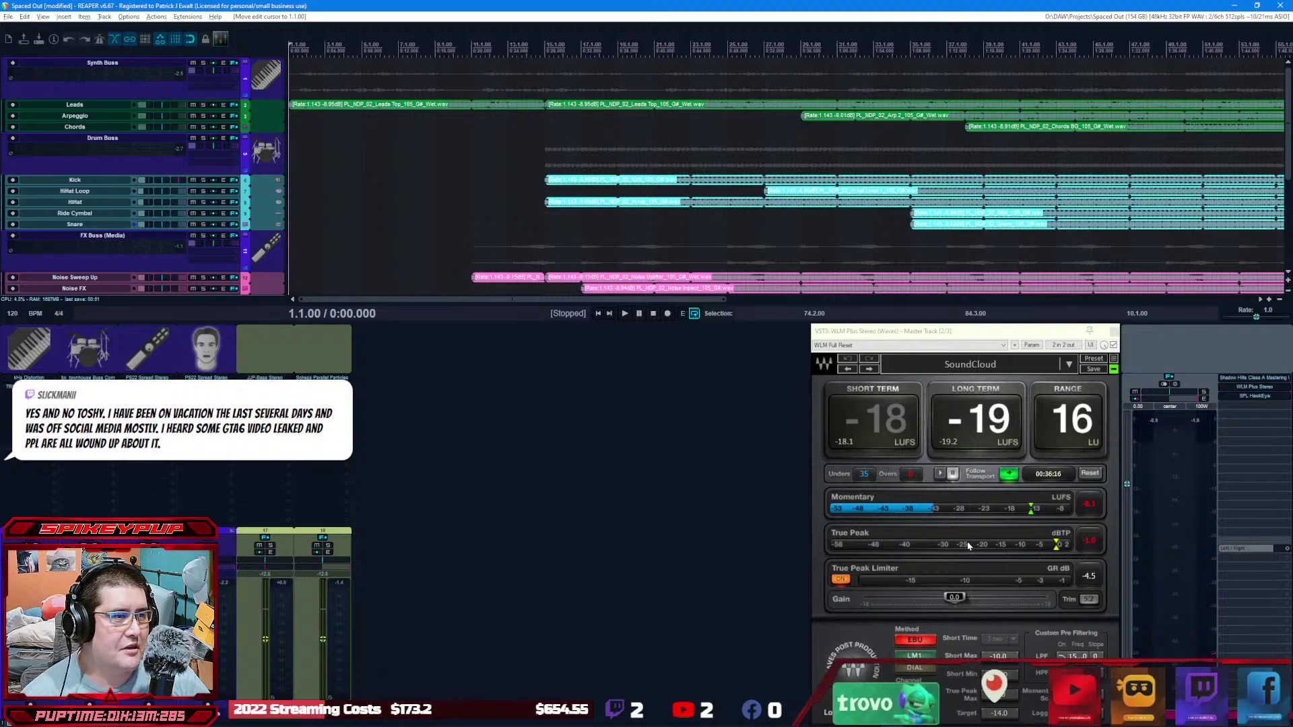
Step: Add TOMO Audiolabs LISA to the Master track and place it directly after the Shadow Hills compressor
double_click(1241, 402)
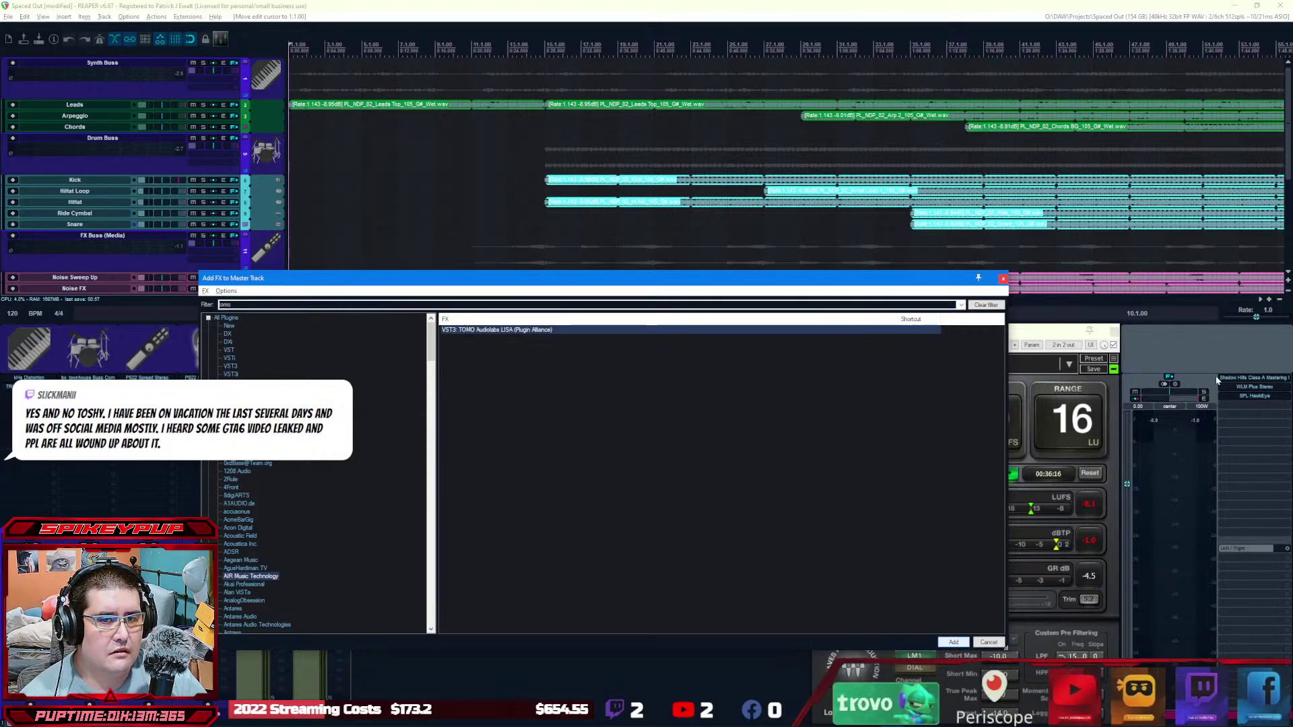
key(Return)
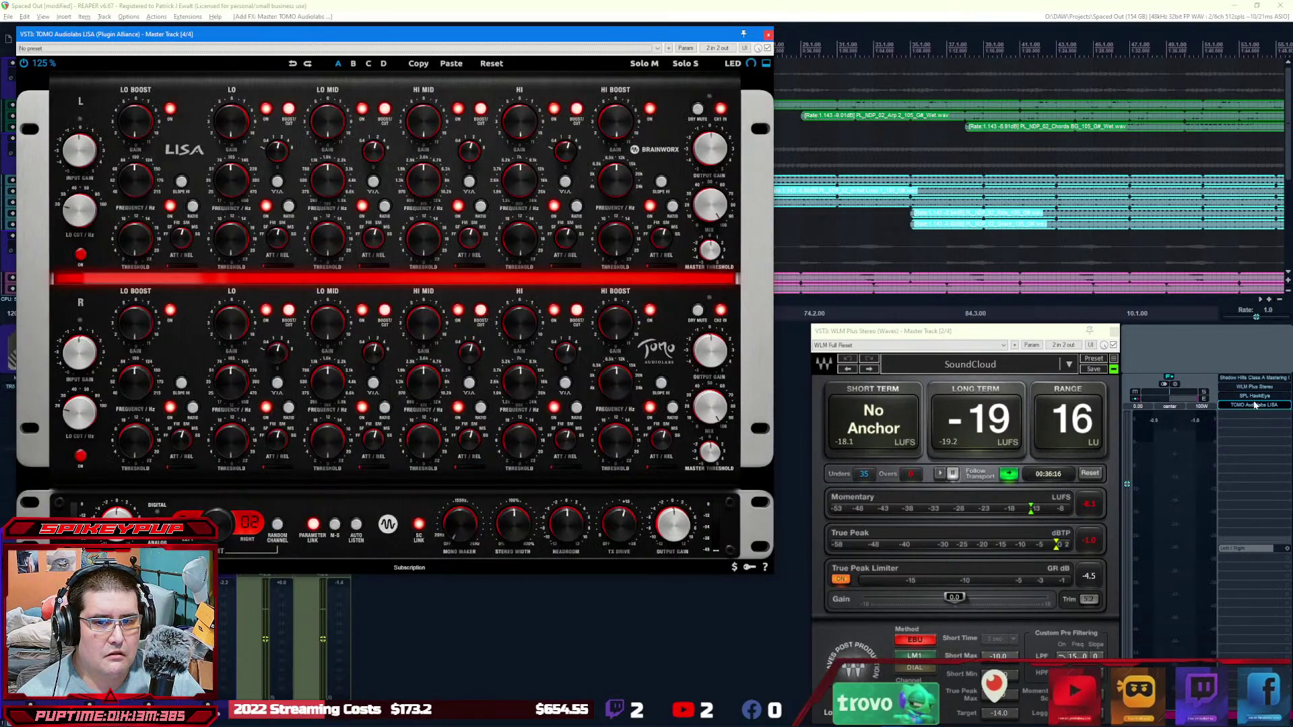
drag(1249, 390, 1249, 385)
Step: Uncover the view of the Master effects and play the mix, jumping ahead to bar 21
drag(433, 37, 772, 116)
key(space)
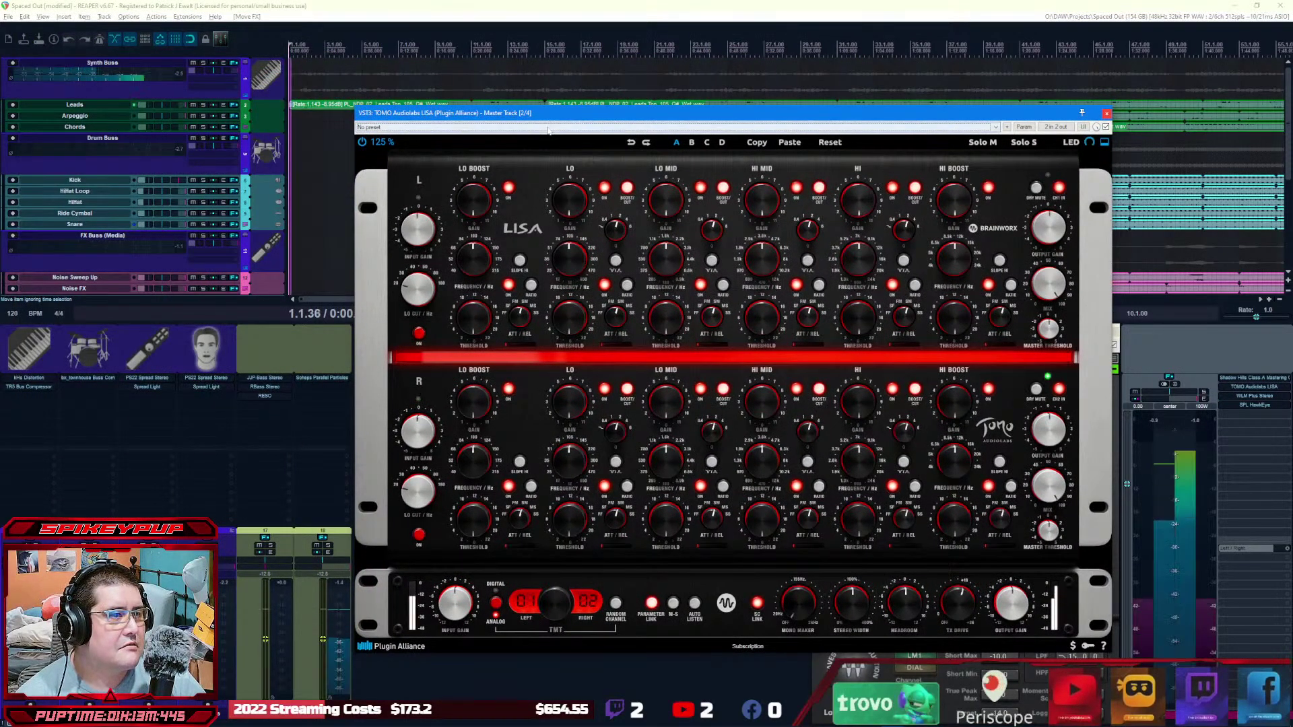
click(548, 128)
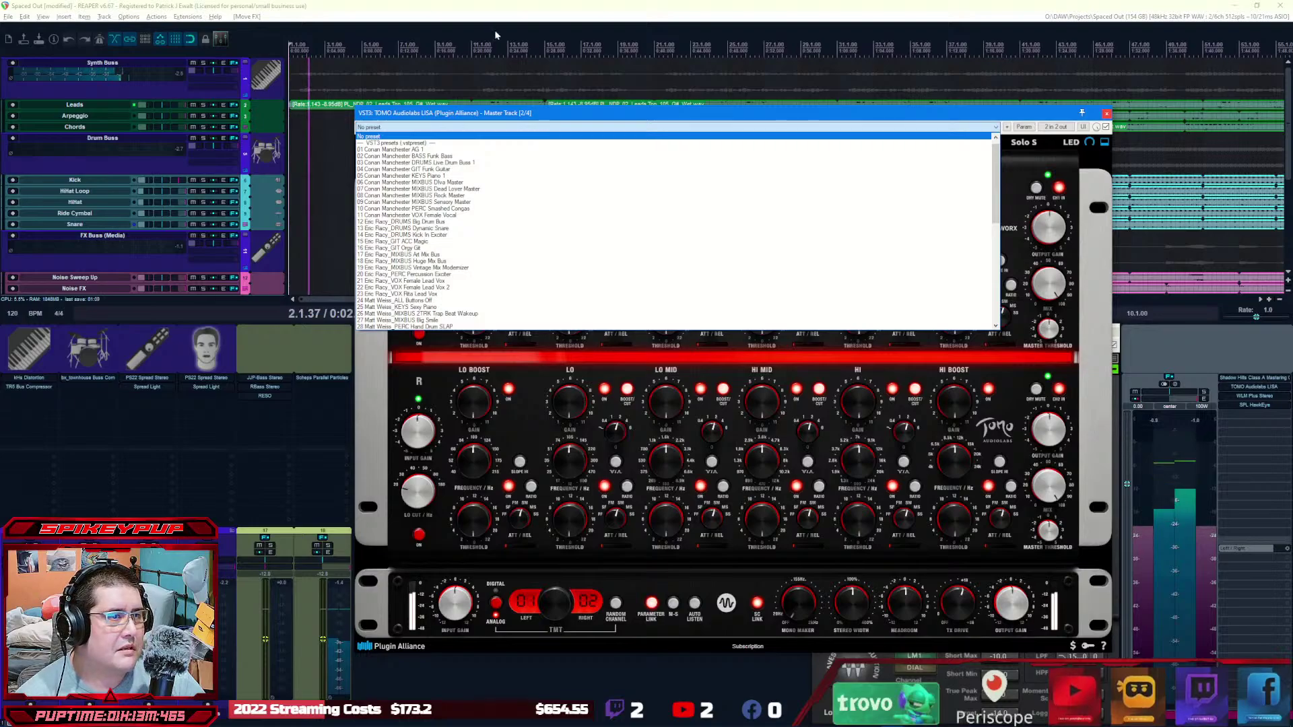
click(596, 52)
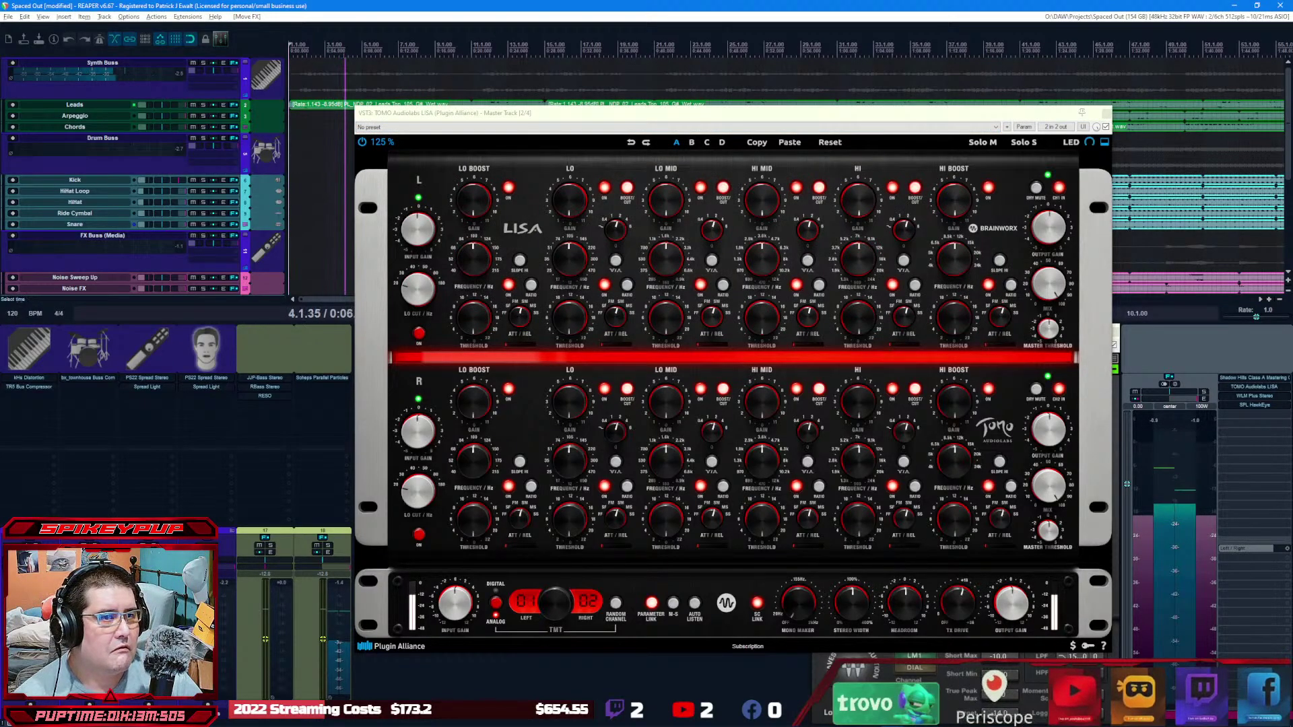
click(659, 47)
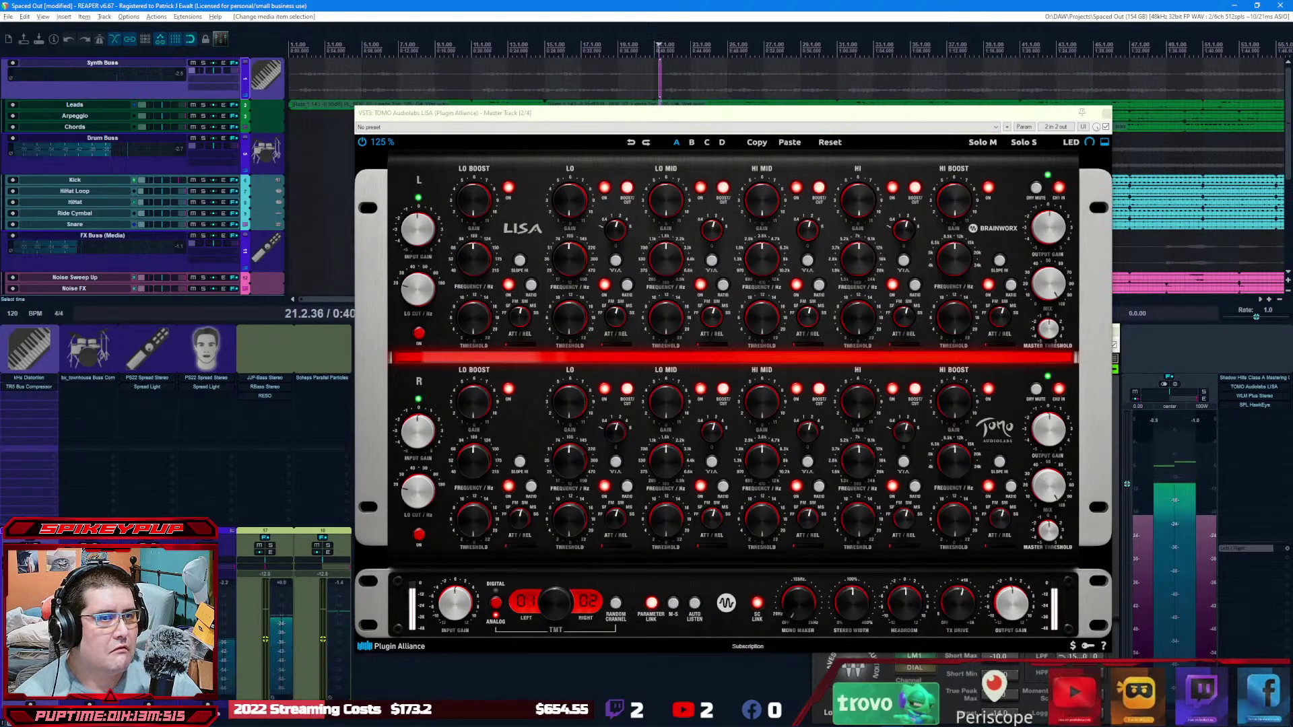
Step: Try the LISA presets MIXBUS Art Mix Bus and MIXBUS Huge Mix Bus while the mix plays
click(533, 128)
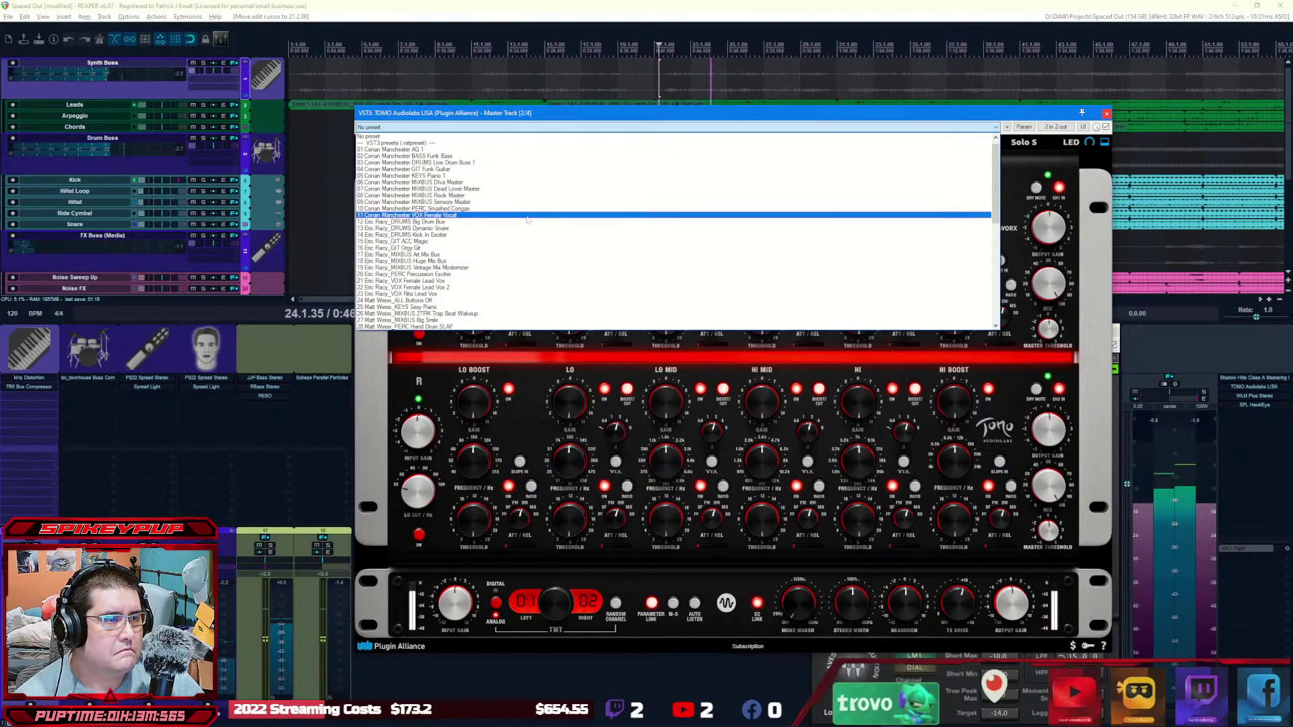
scroll(528, 221, down, 2)
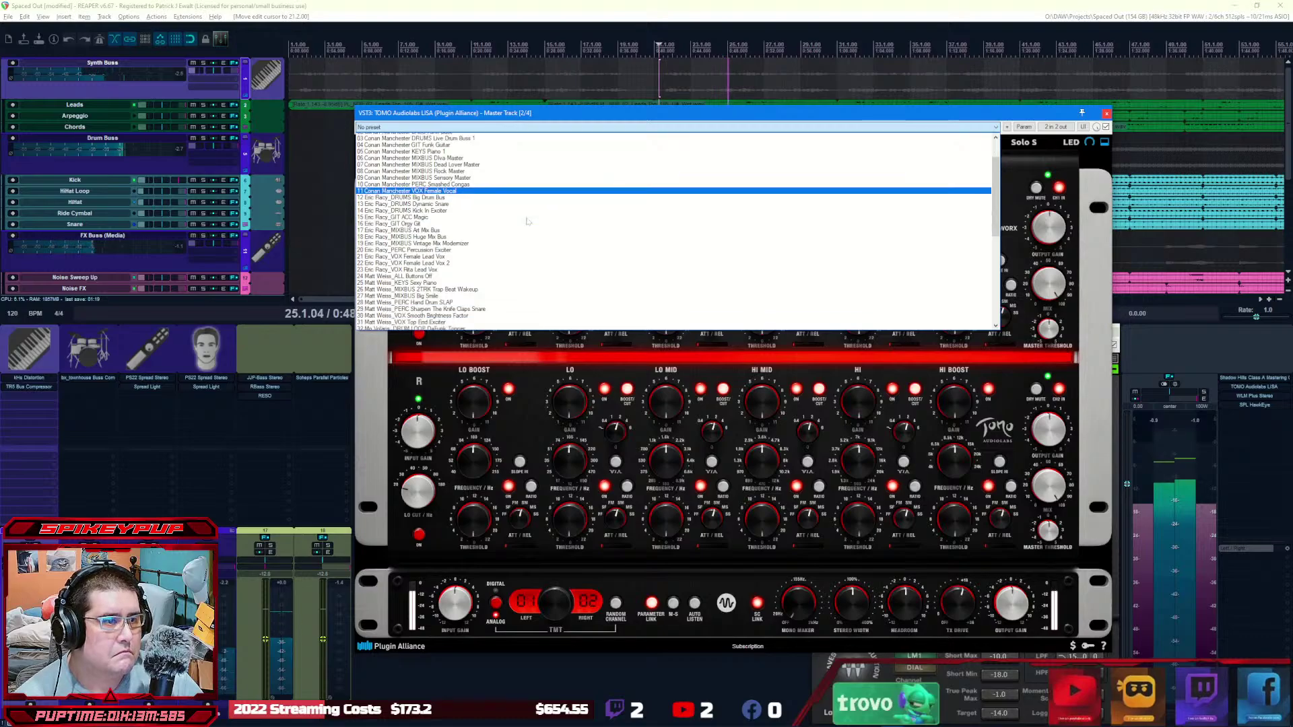
scroll(481, 216, down, 2)
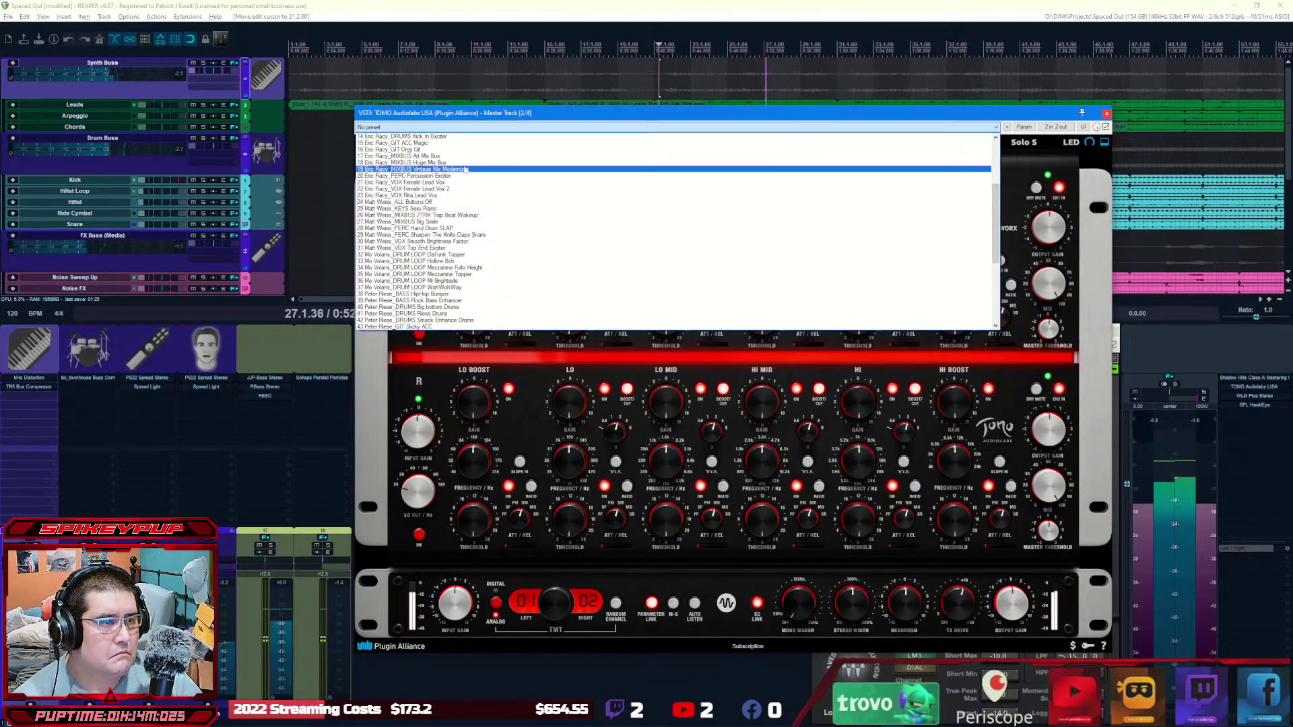
click(465, 166)
click(541, 127)
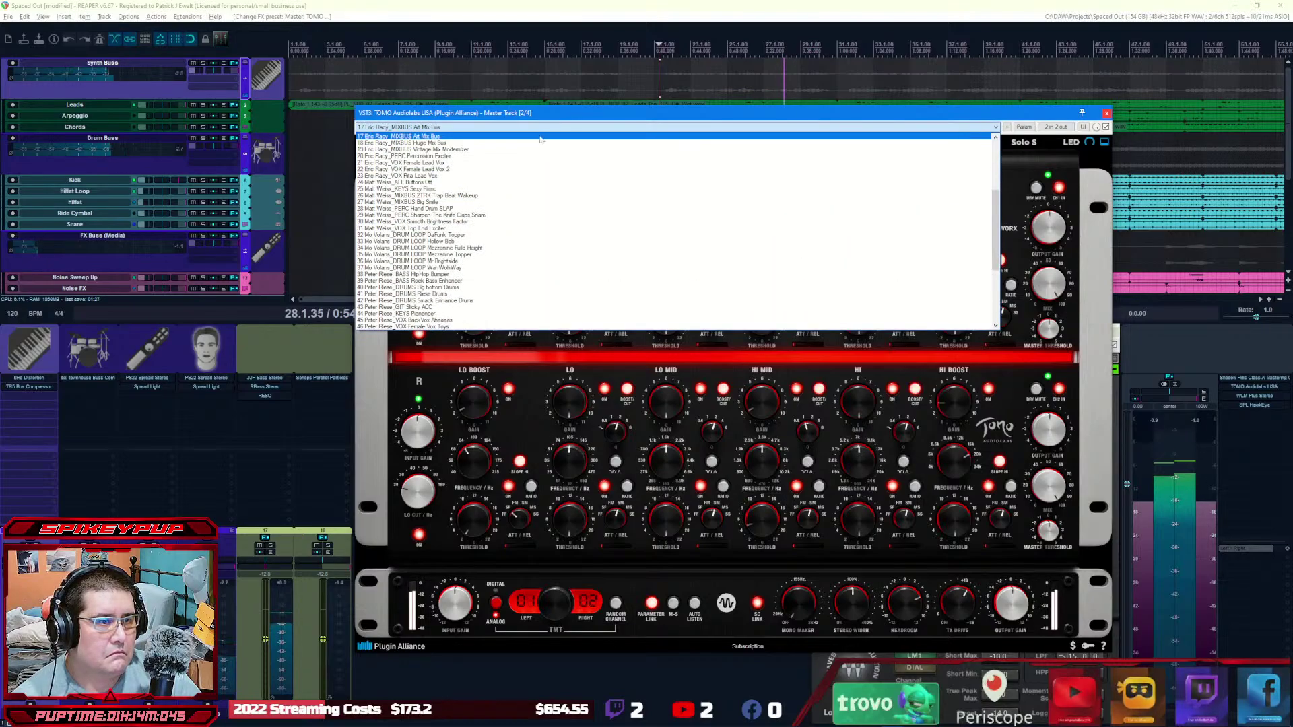
click(516, 143)
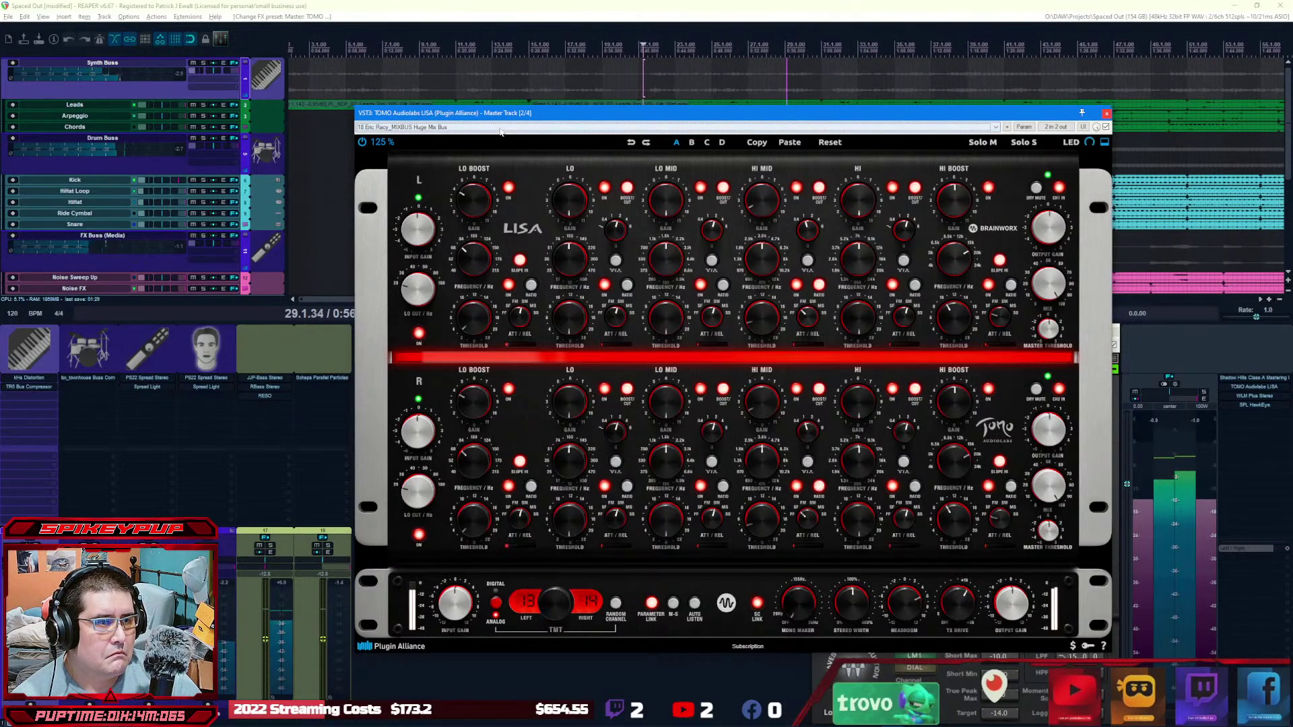
Step: Load the MIXBUS Pop Sparkle preset in LISA and close the plugin window
click(501, 128)
scroll(506, 289, down, 5)
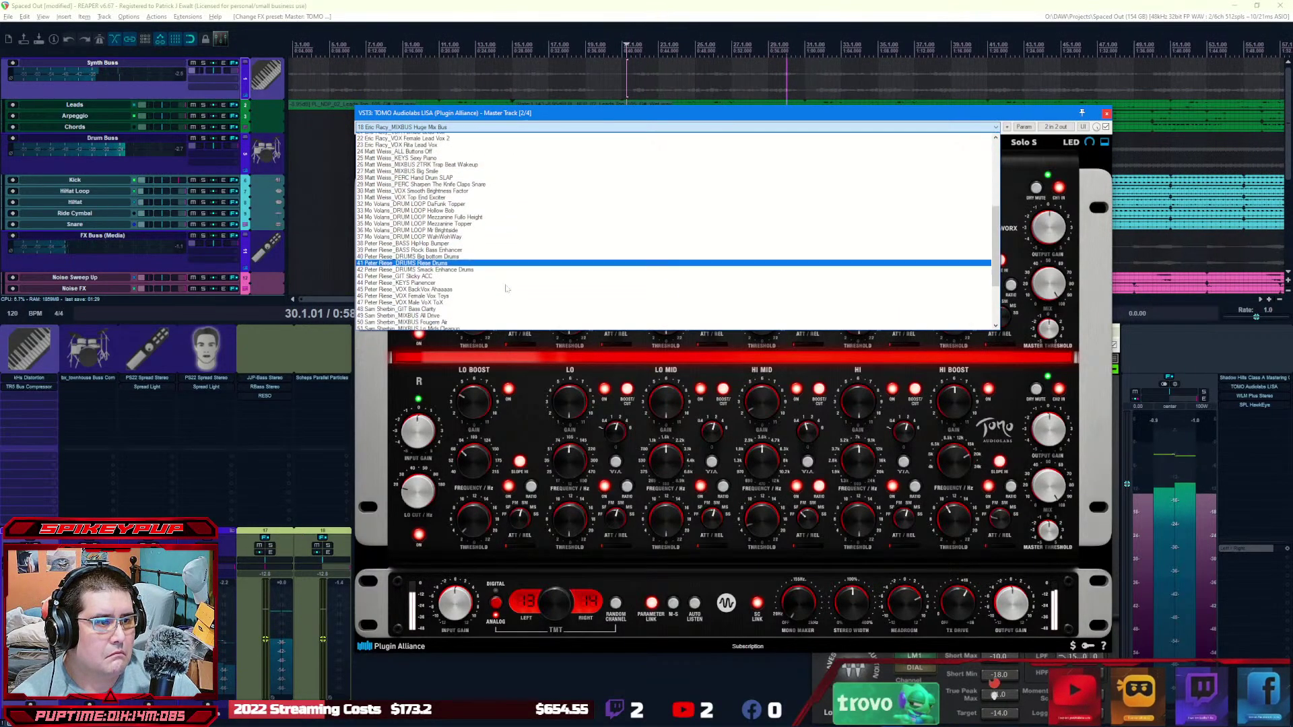
scroll(507, 289, down, 1)
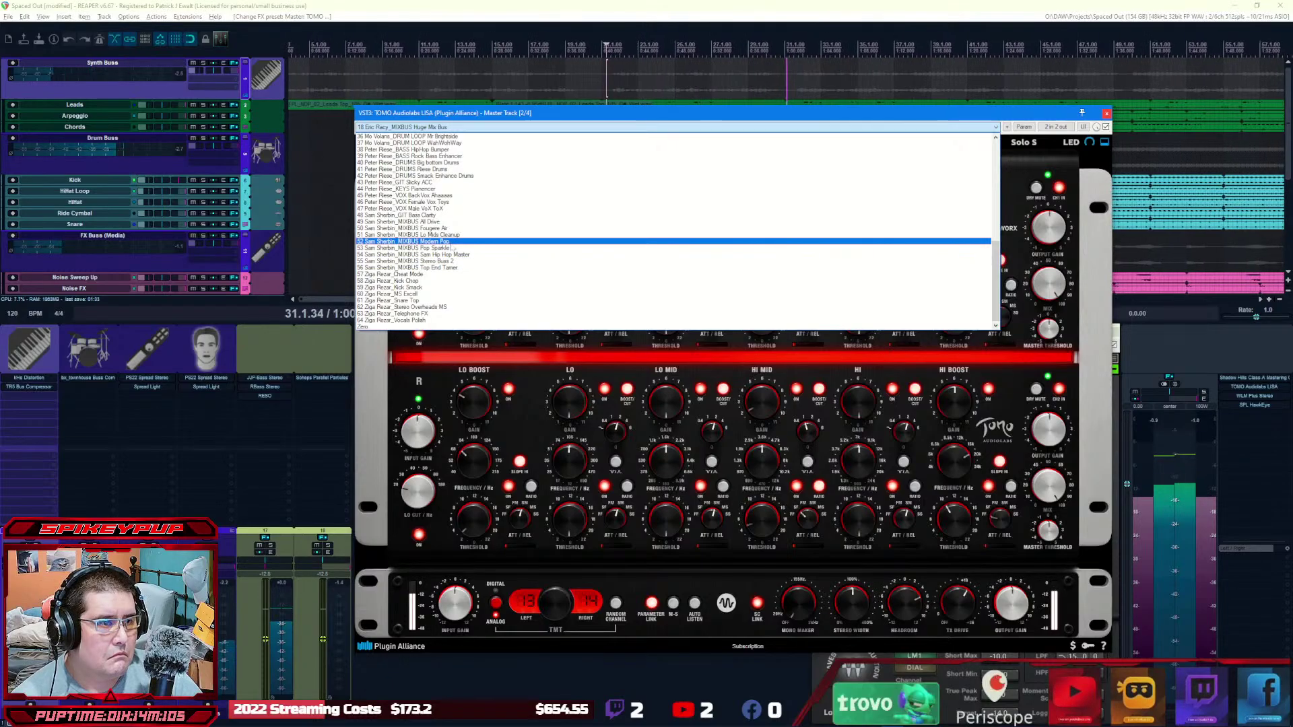
click(484, 249)
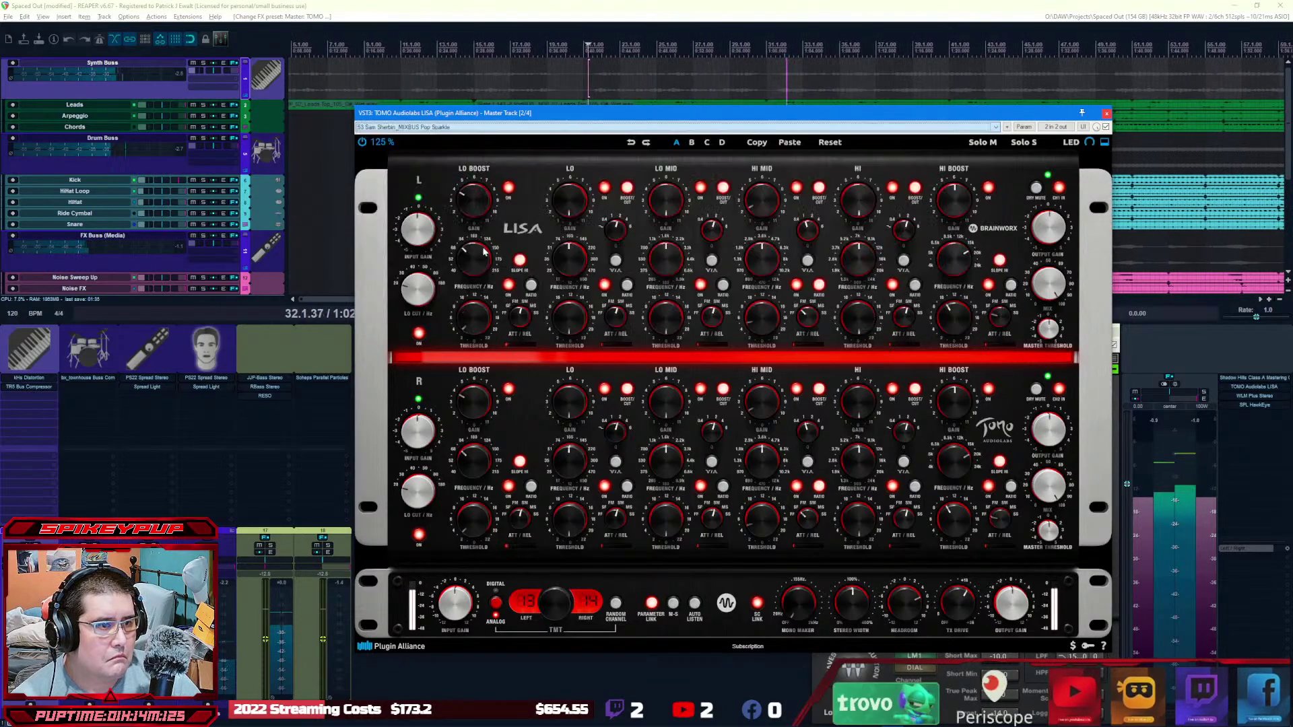
click(513, 127)
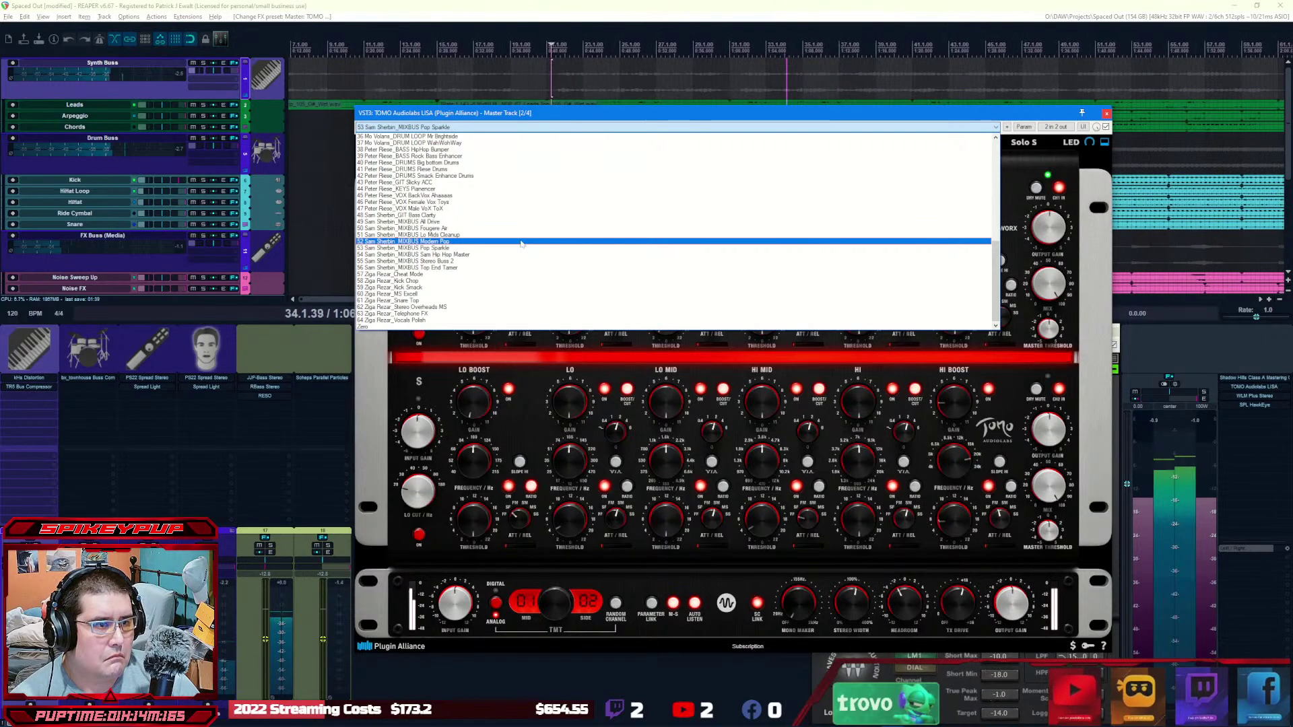
key(Escape)
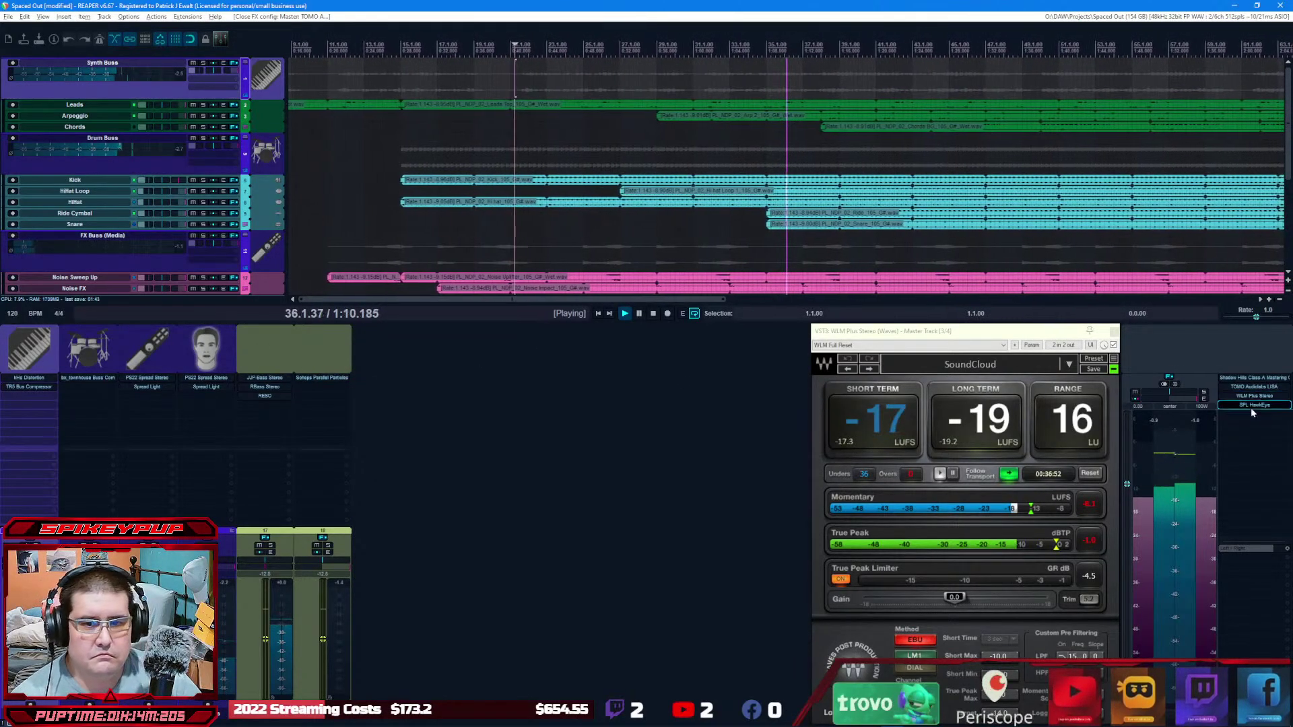
Step: Check the LISA dynamic EQ's settings on the Master track while the mix plays
click(1256, 387)
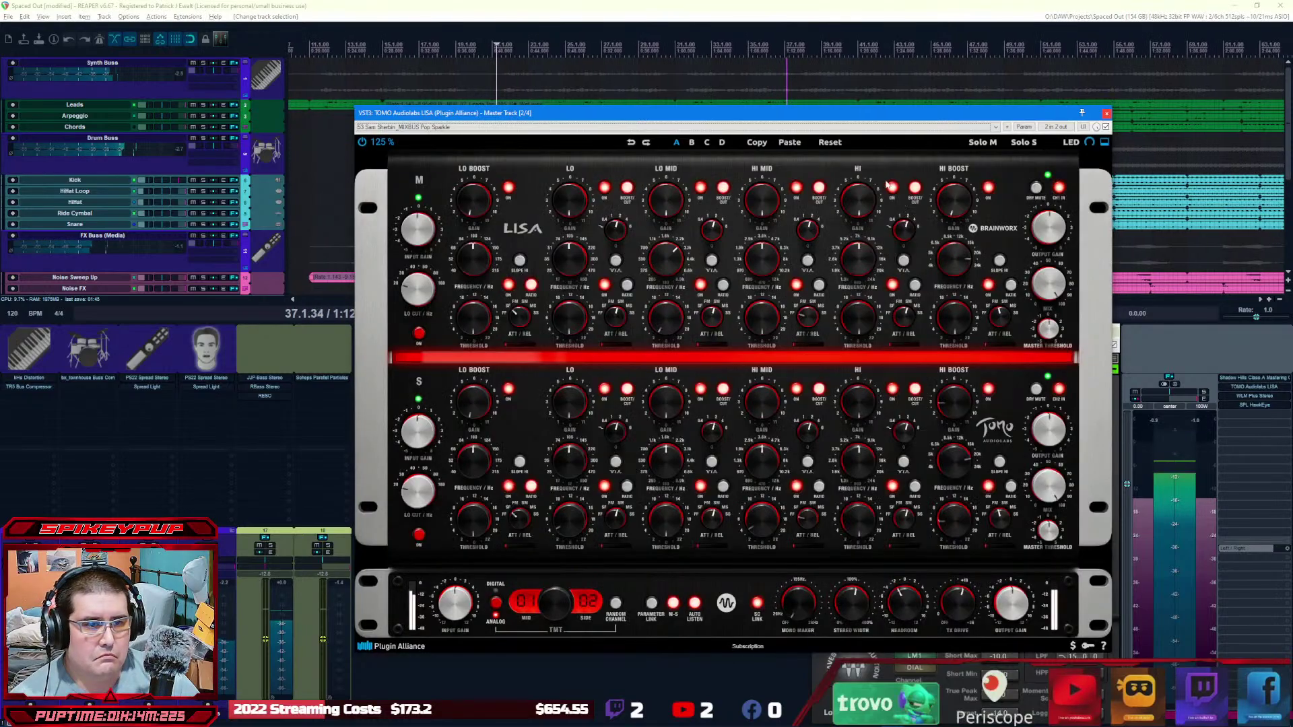
drag(724, 120, 672, 80)
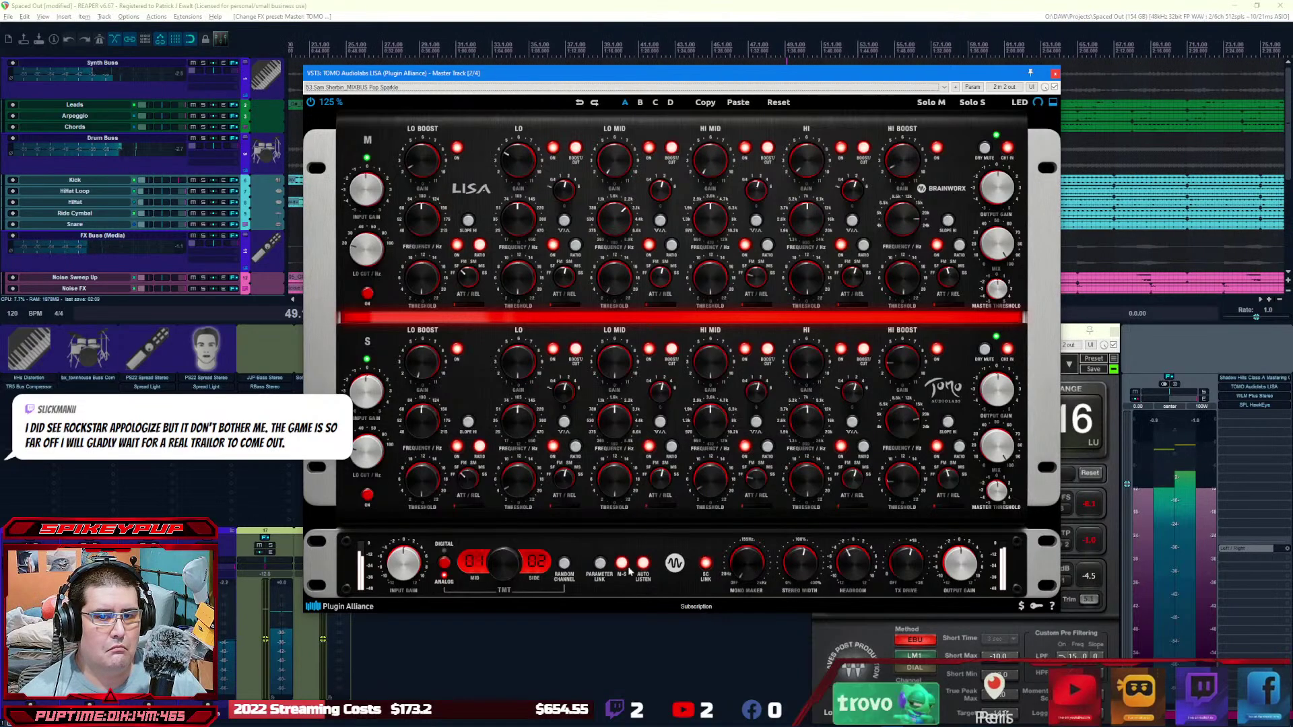
click(1055, 74)
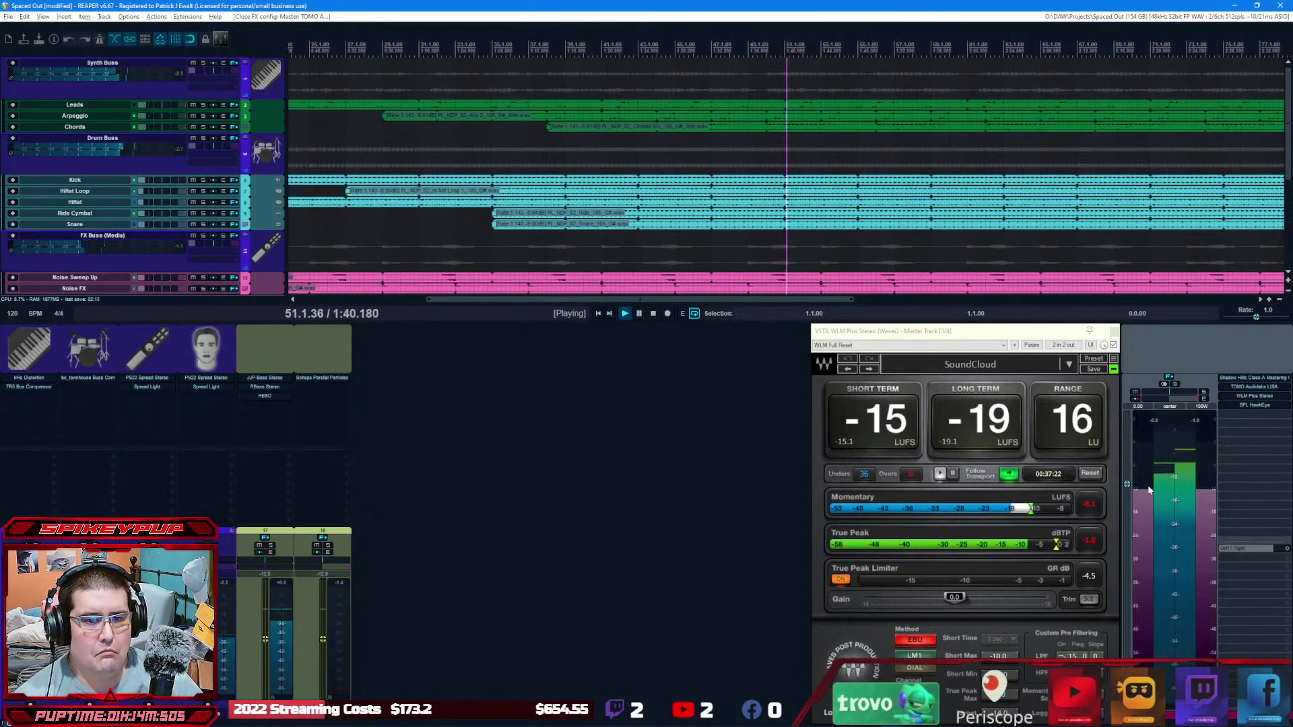
click(1244, 406)
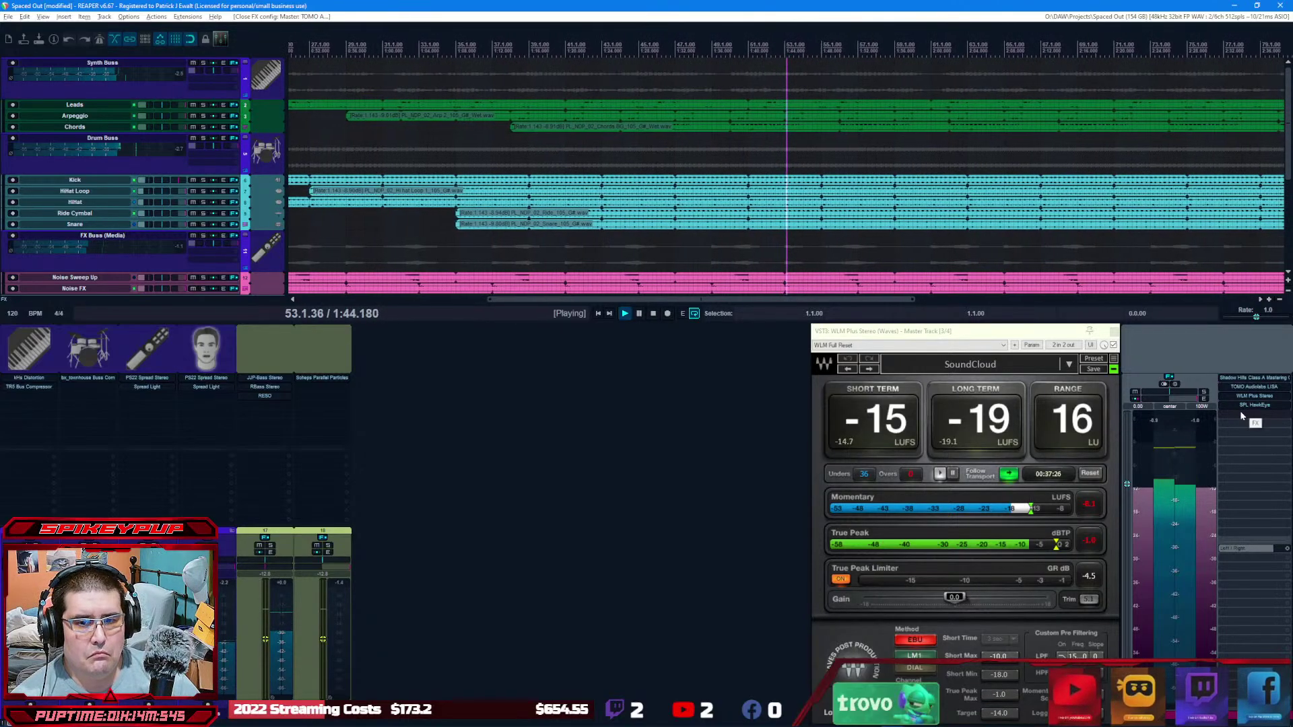
Step: Add the Singomakers MagicStereo plugin to the end of the Bass track's effects chain
double_click(268, 406)
text(magic)
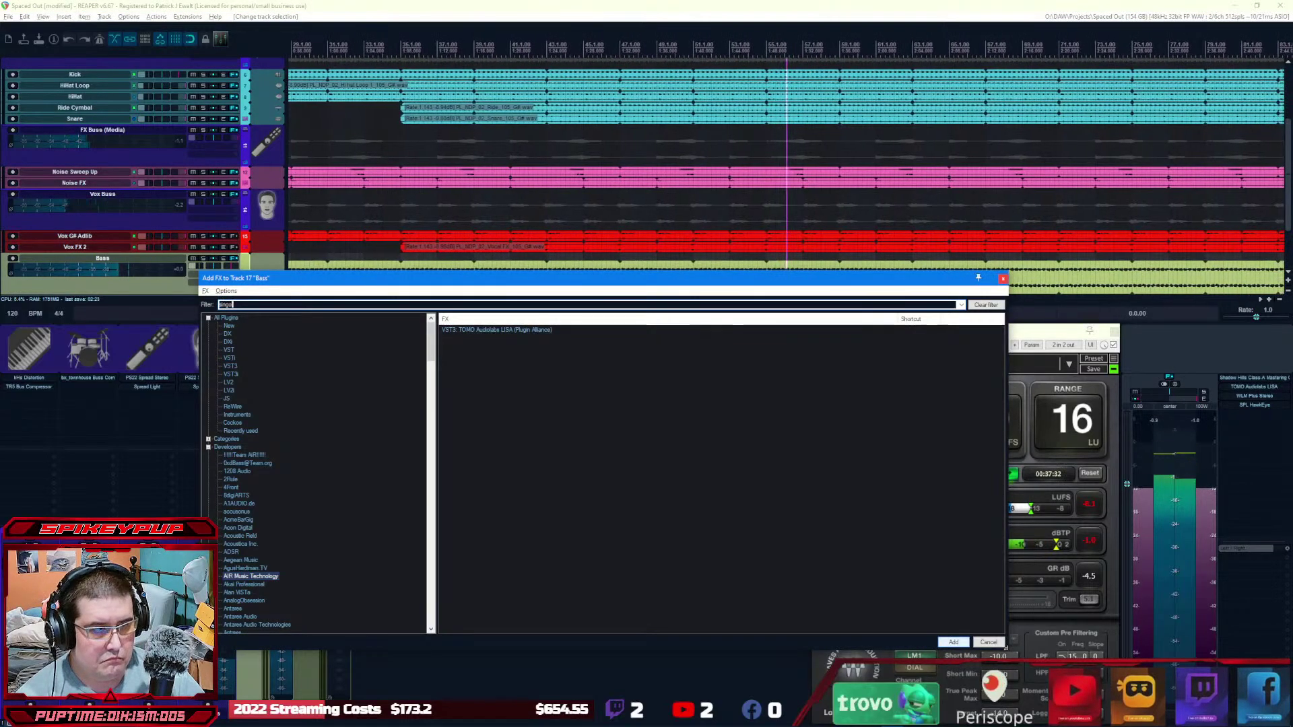
key(Down)
key(Down)
click(953, 642)
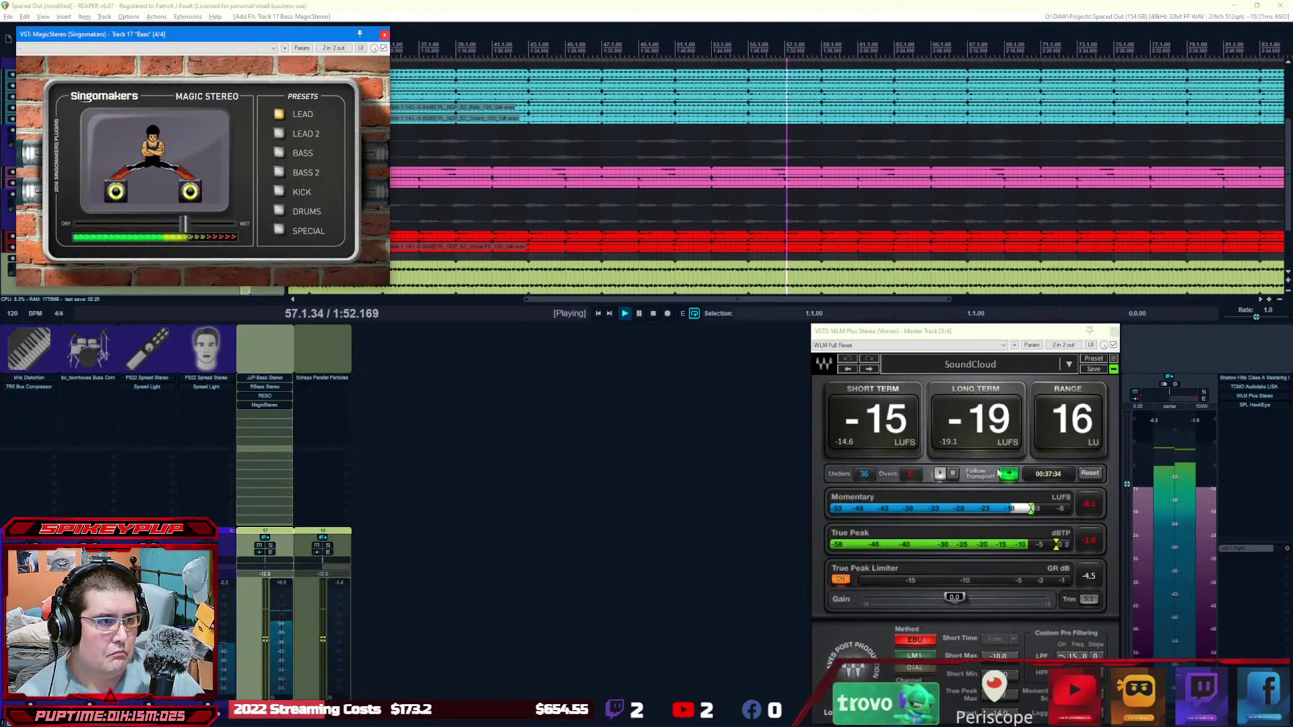
Step: Choose the BASS 2 preset in the Bass track's MagicStereo and set its dry/wet mix to just past halfway
click(279, 153)
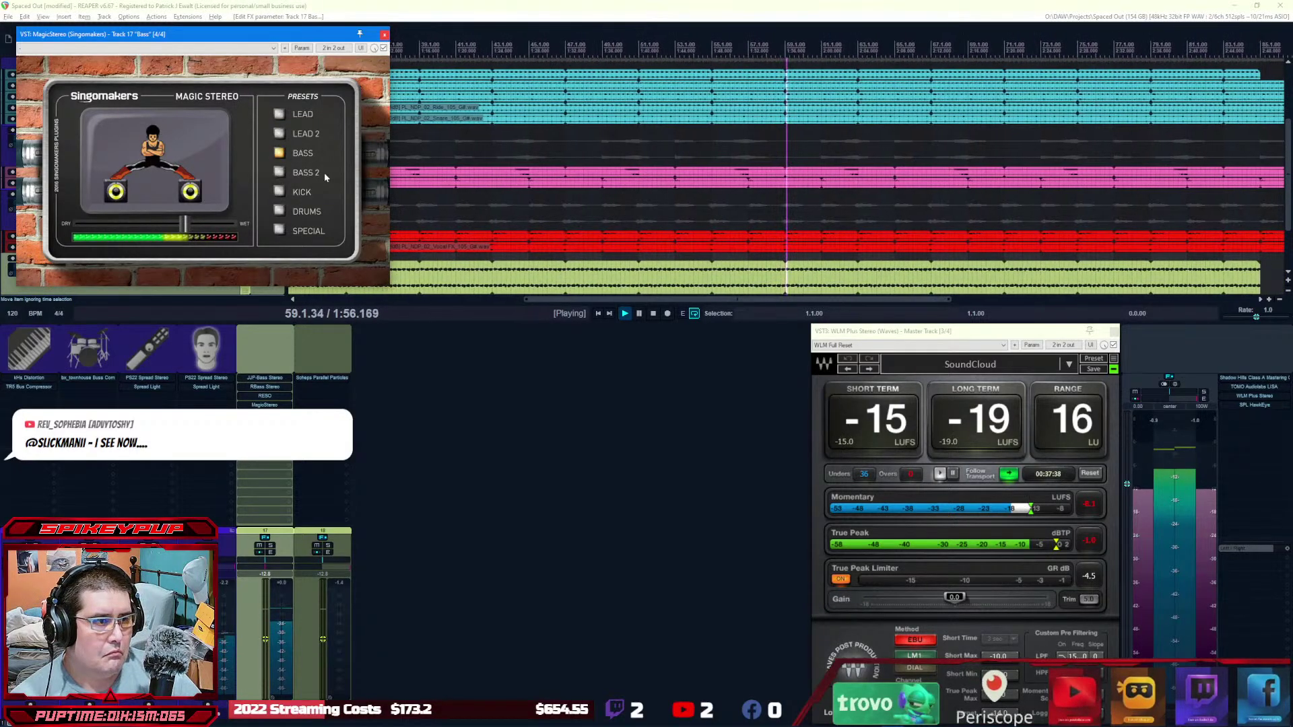
click(278, 173)
drag(190, 227, 241, 237)
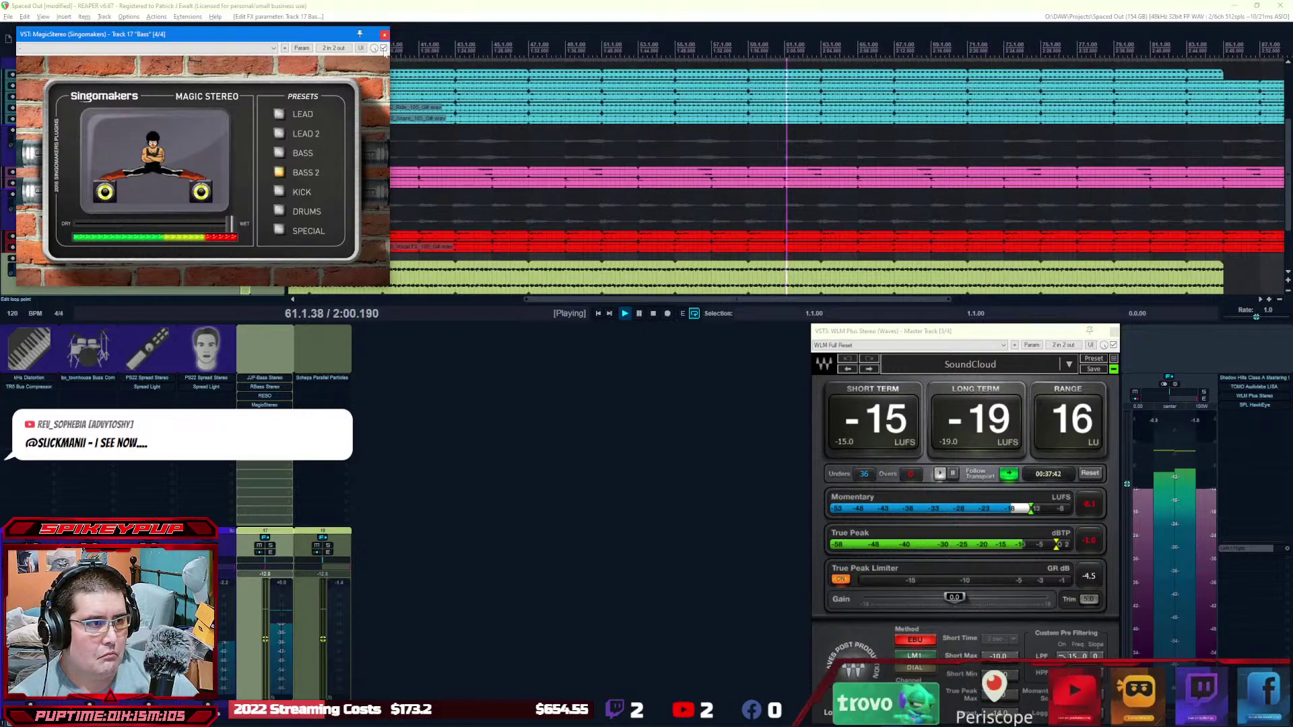
drag(231, 224, 162, 241)
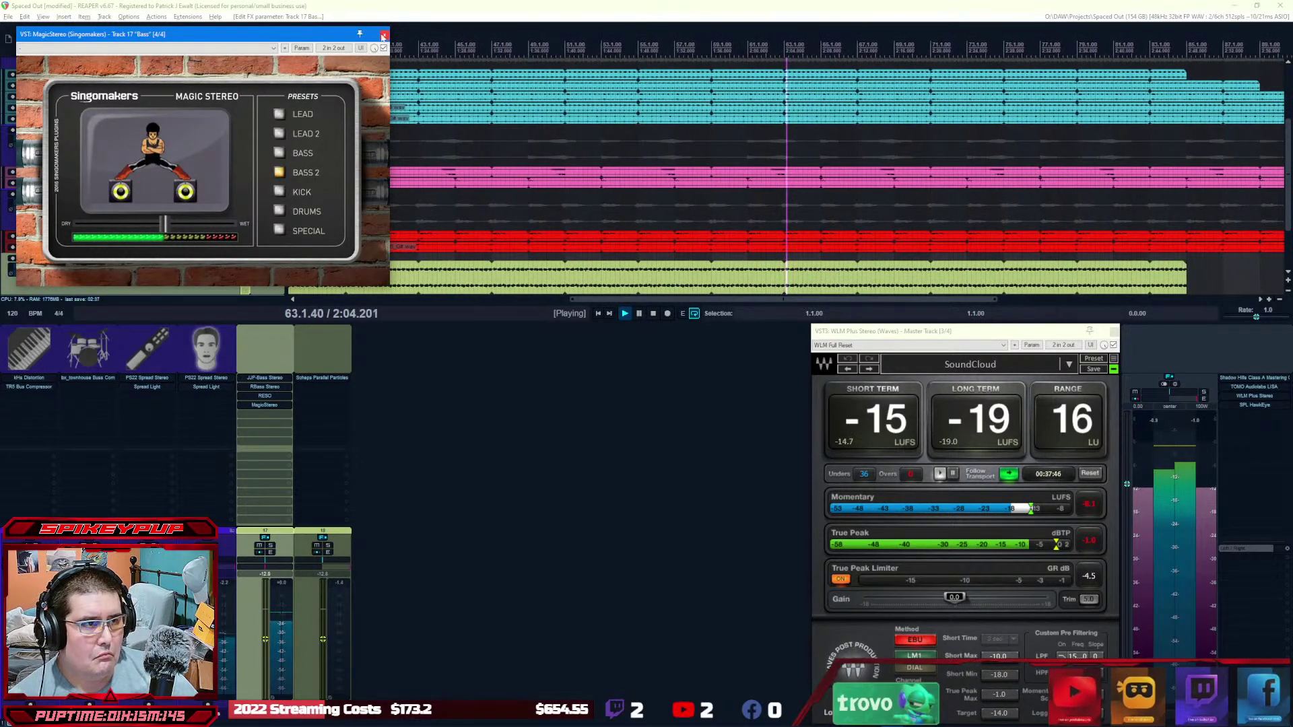
click(270, 406)
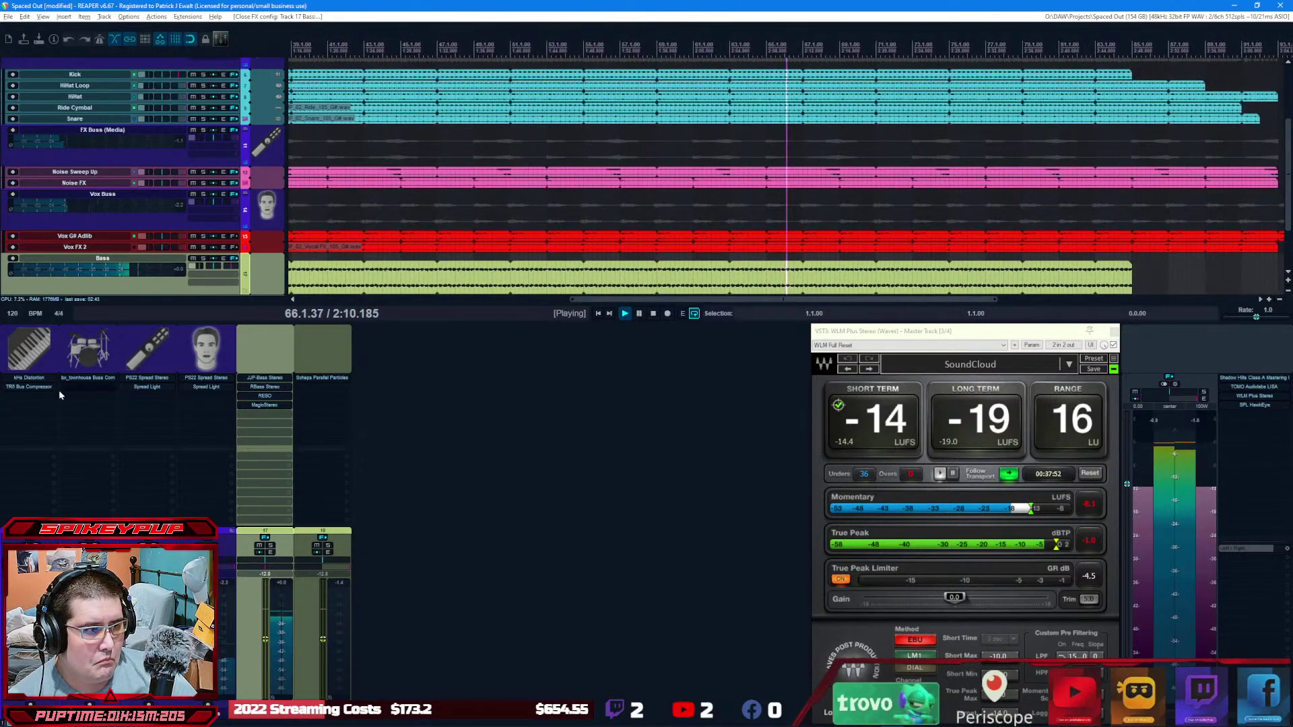
Step: Reveal the Synth Buss tracks in the mixer and copy MagicStereo from the Bass track to the Leads track
key(ctrl+alt+m)
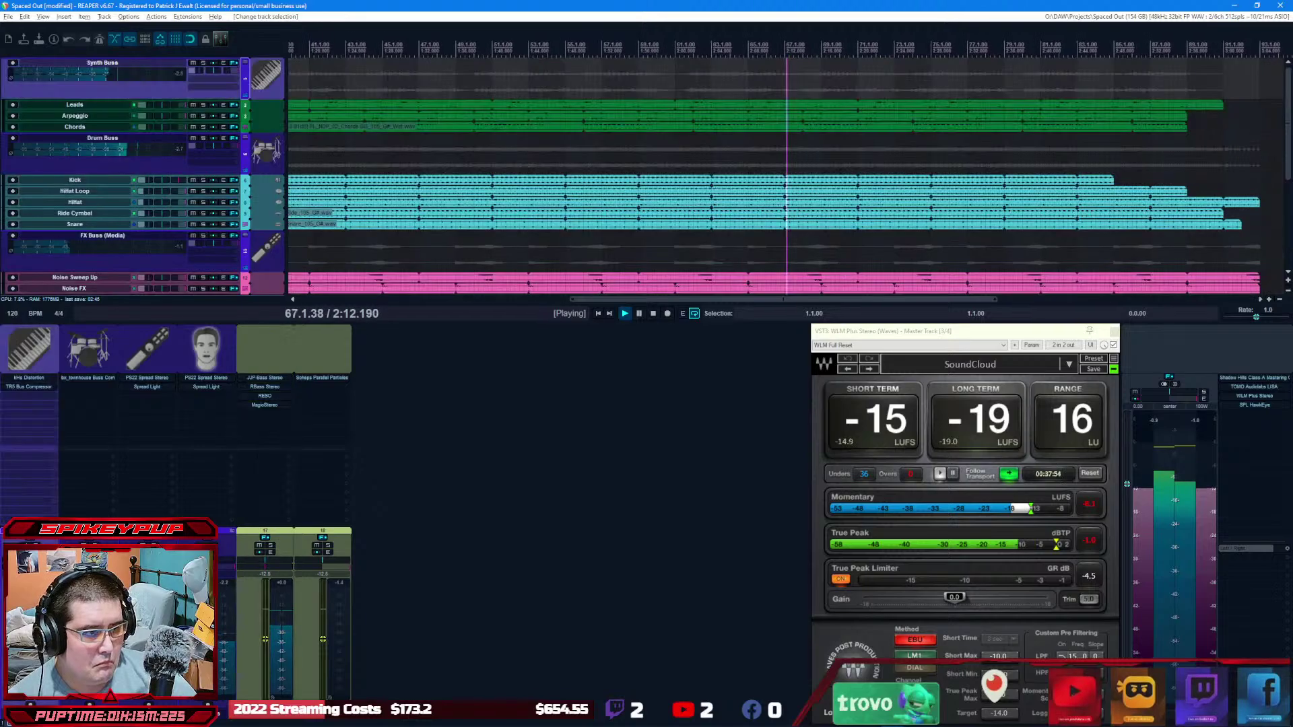
click(361, 412)
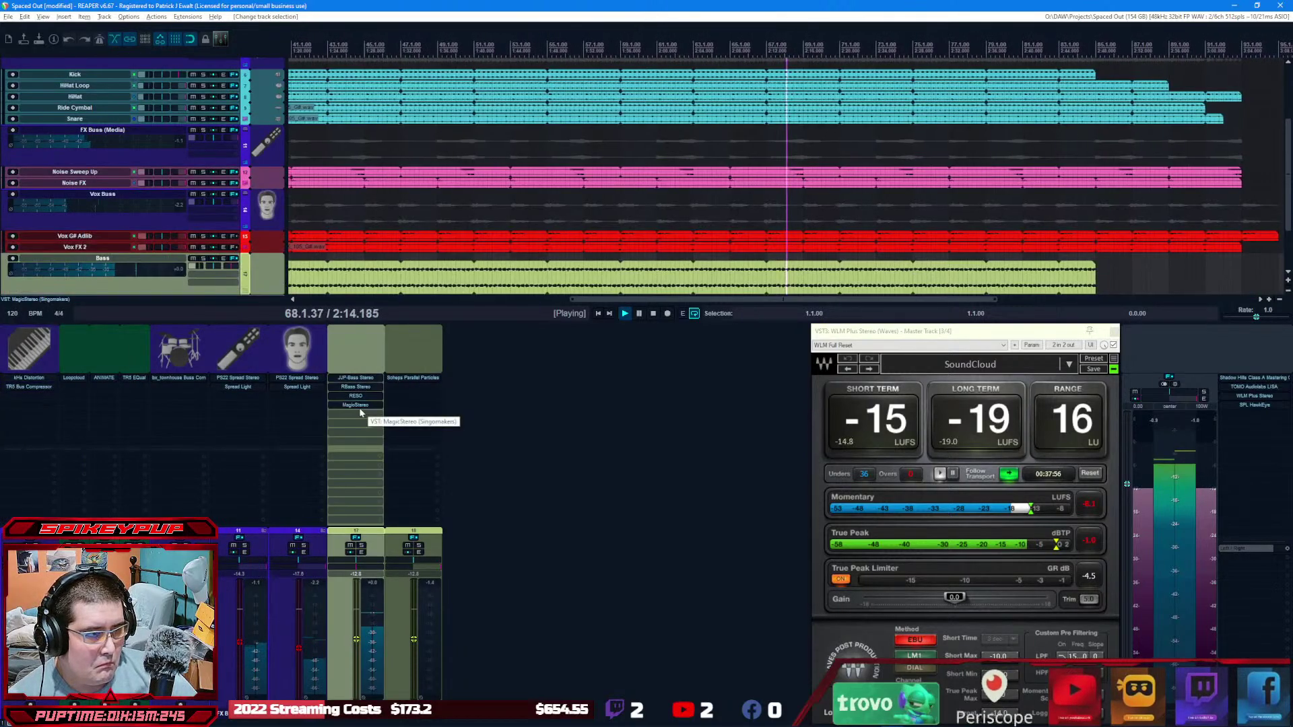
drag(56, 392, 74, 388)
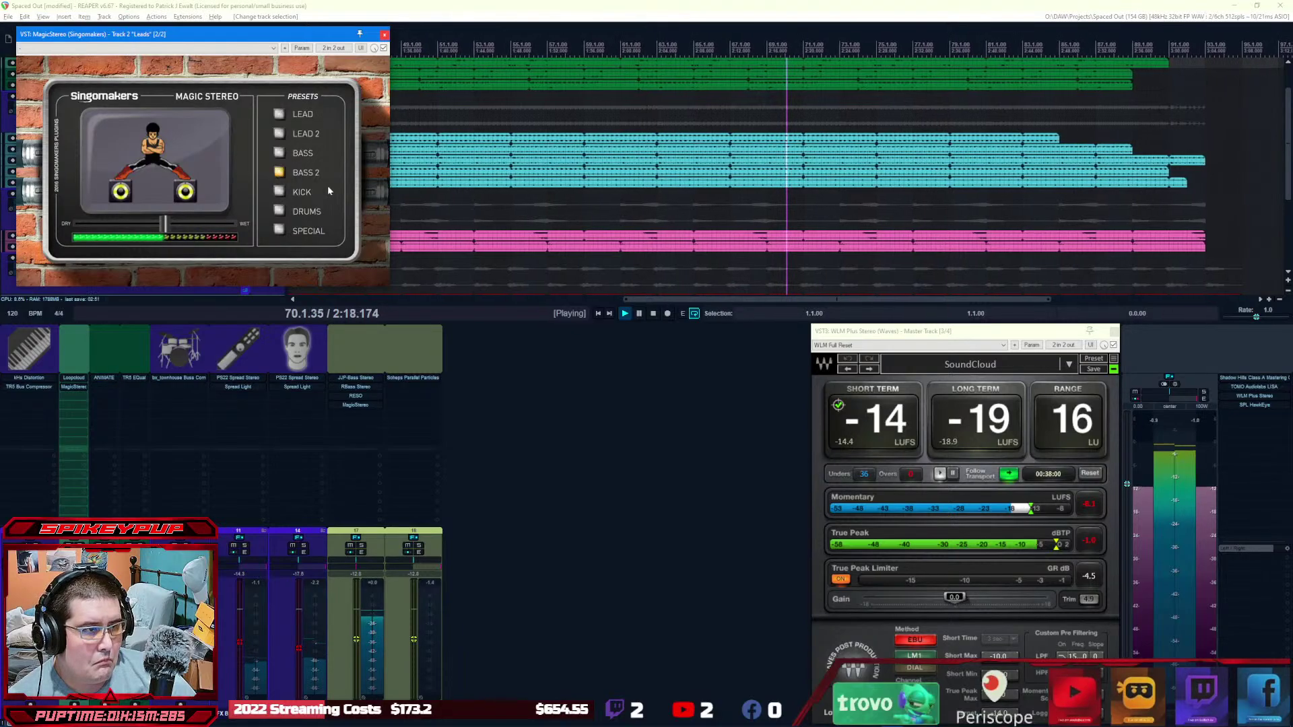
Step: Choose the LEAD 2 preset in the Leads track's MagicStereo and set its mix to about three-quarters wet
click(280, 135)
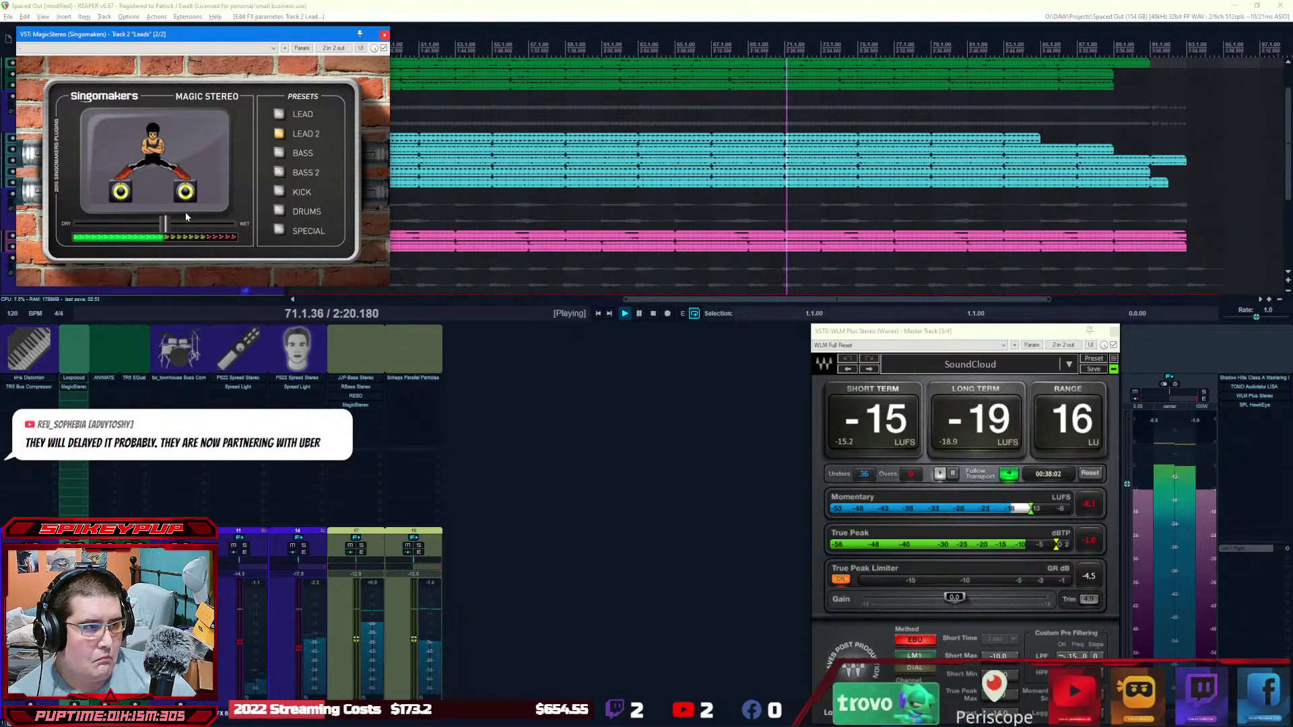
drag(162, 231, 198, 232)
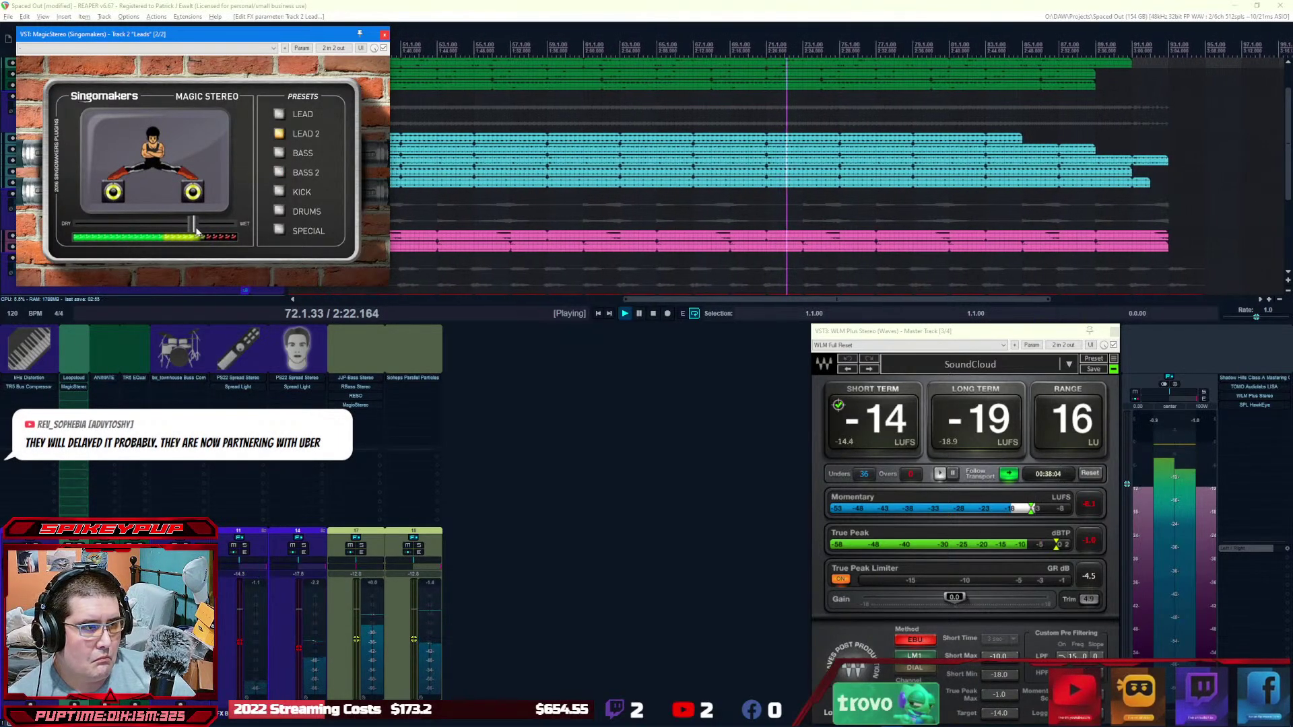
drag(197, 231, 200, 232)
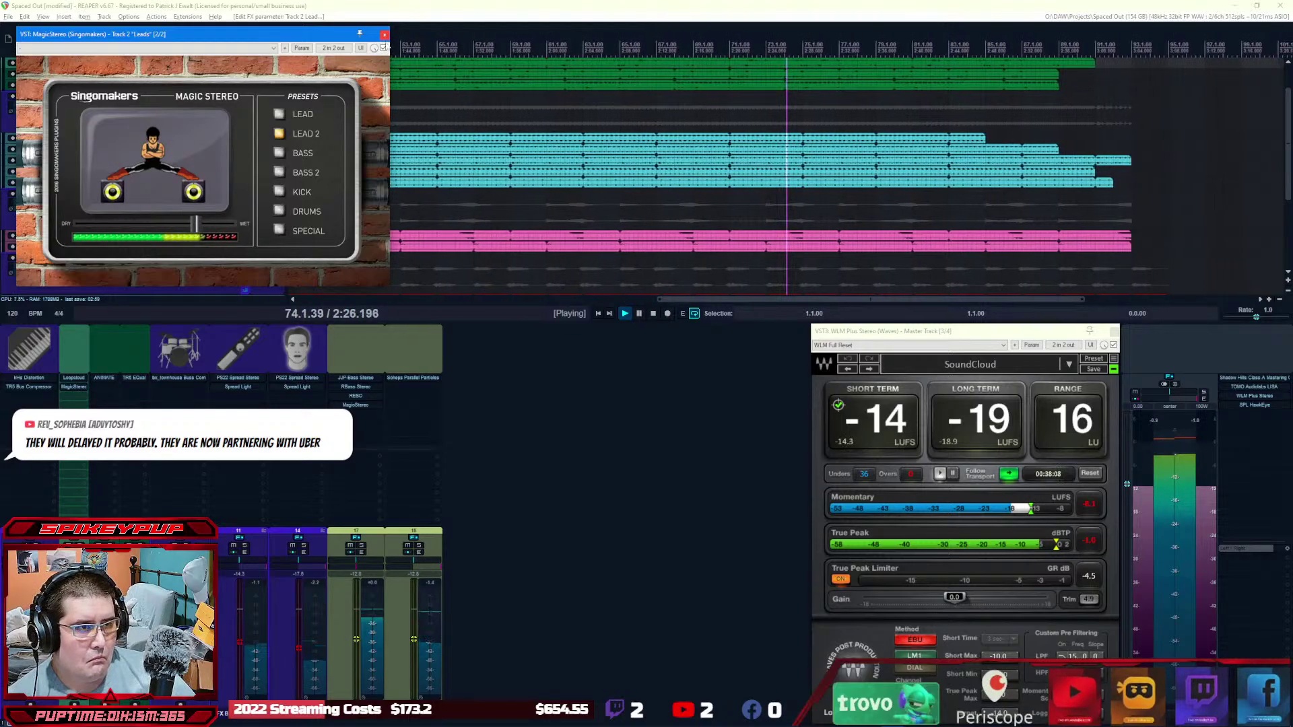
click(383, 35)
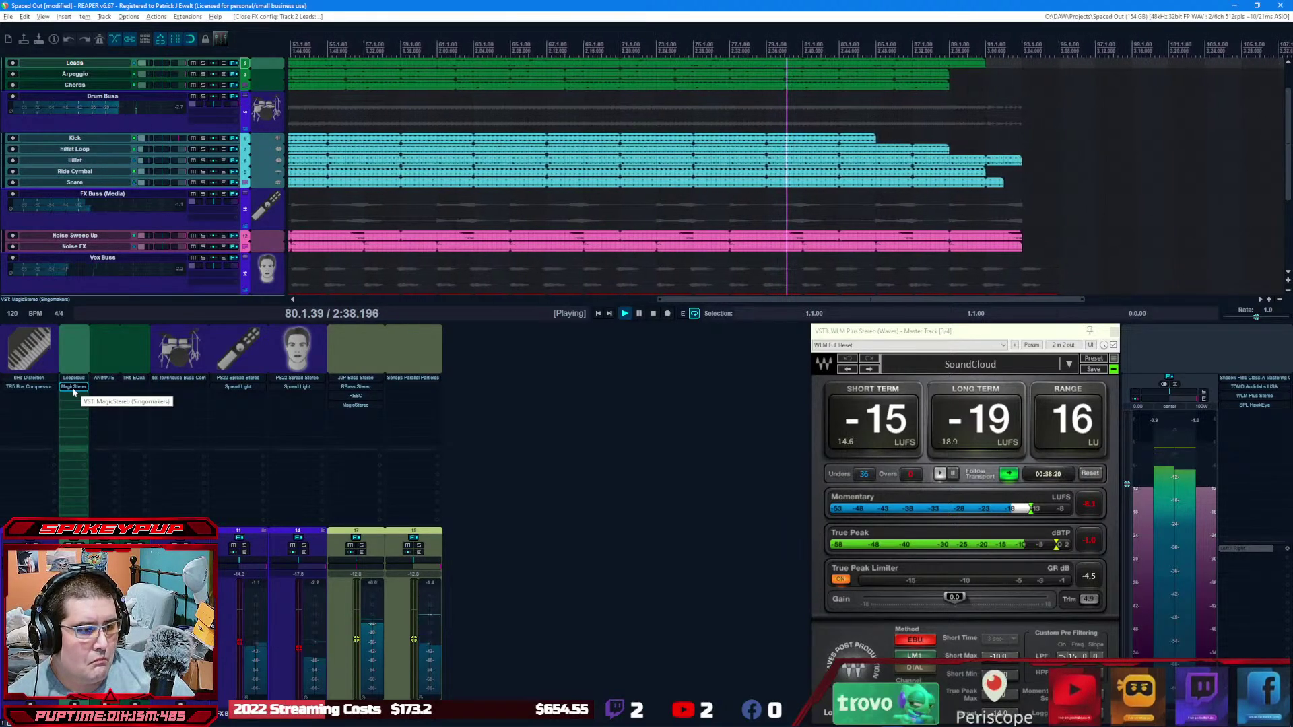
Step: Copy MagicStereo from Leads to the FX Buss (Media) and set the copy to the SPECIAL preset, fully wet
drag(74, 391, 236, 400)
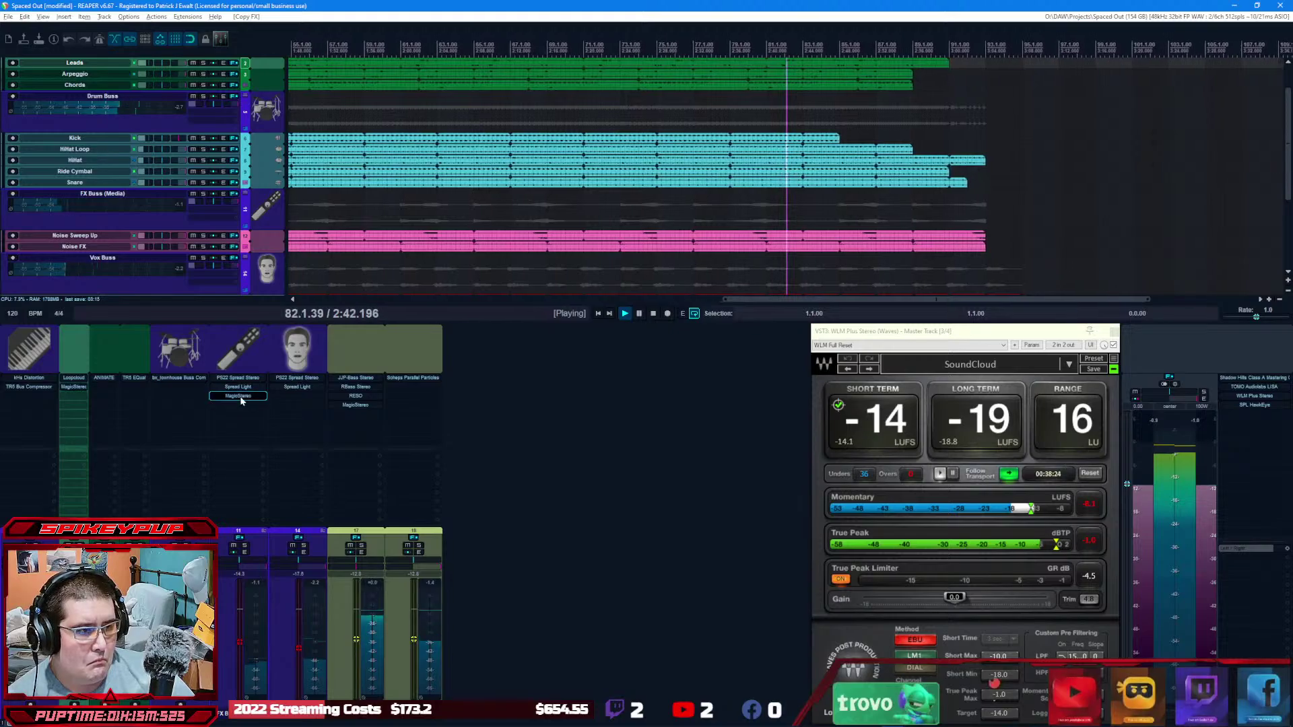
click(240, 398)
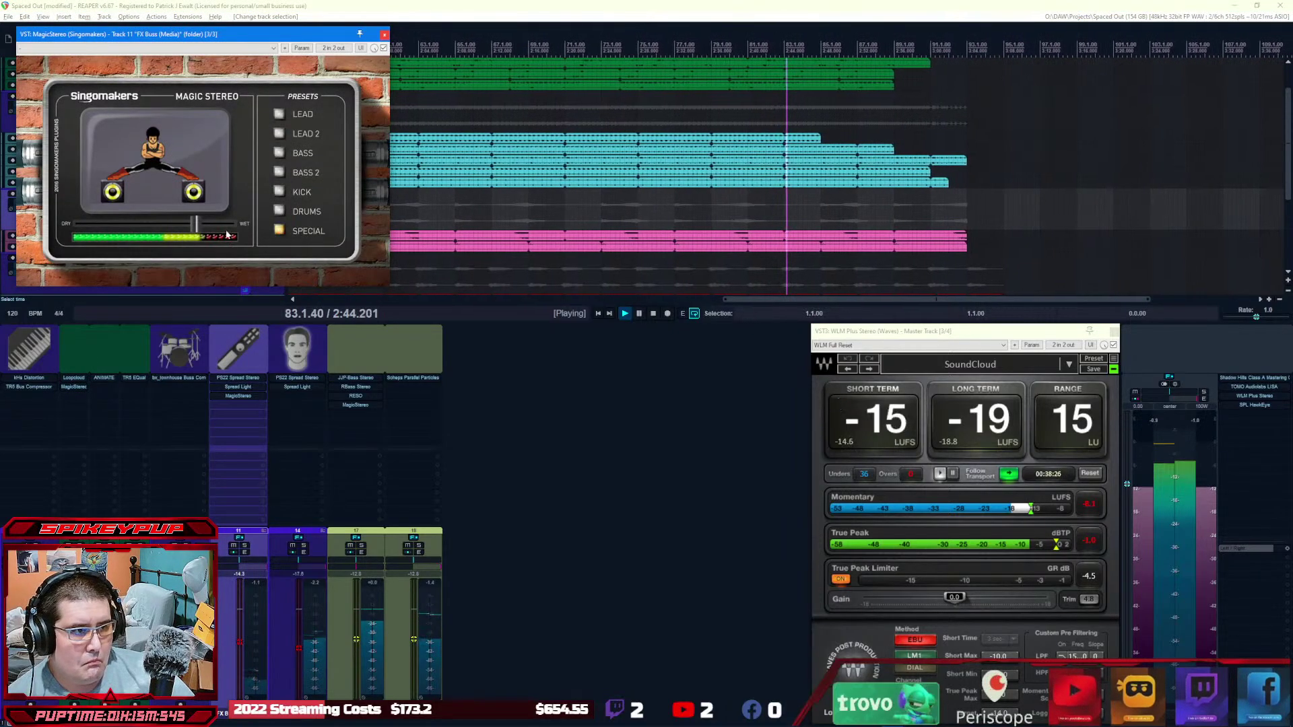
drag(244, 231, 231, 224)
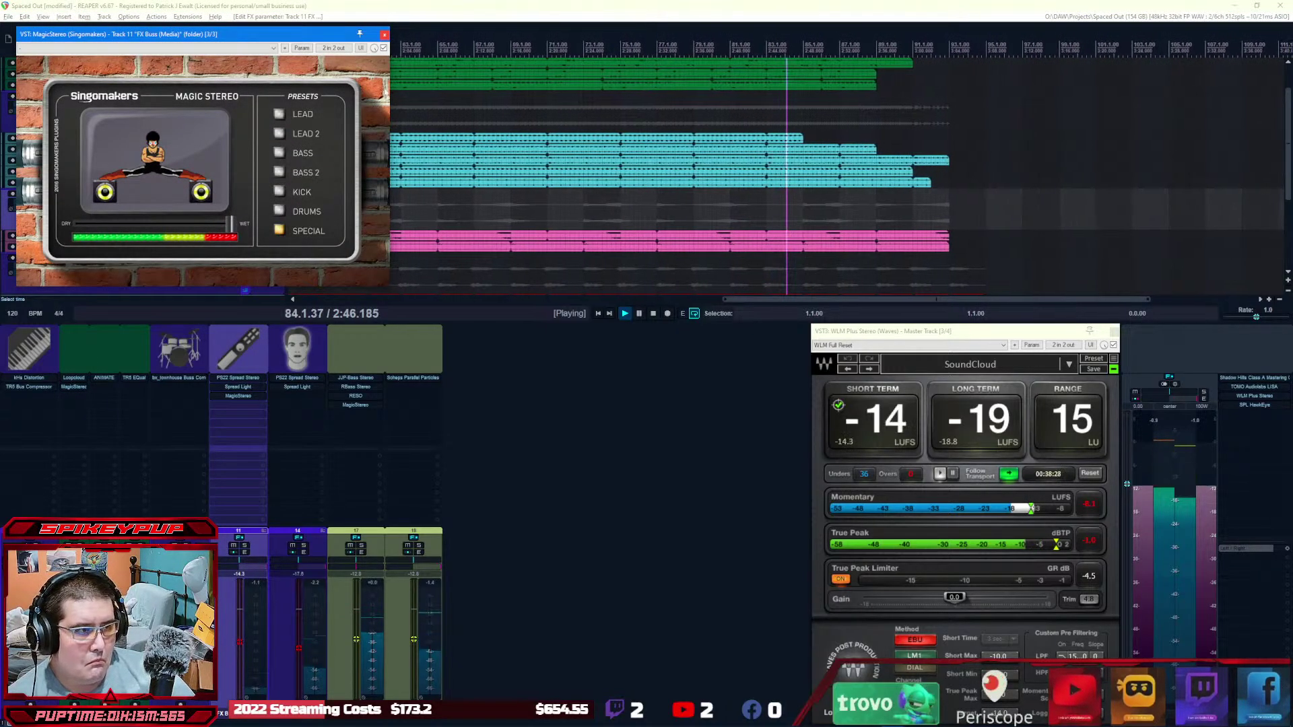
click(384, 34)
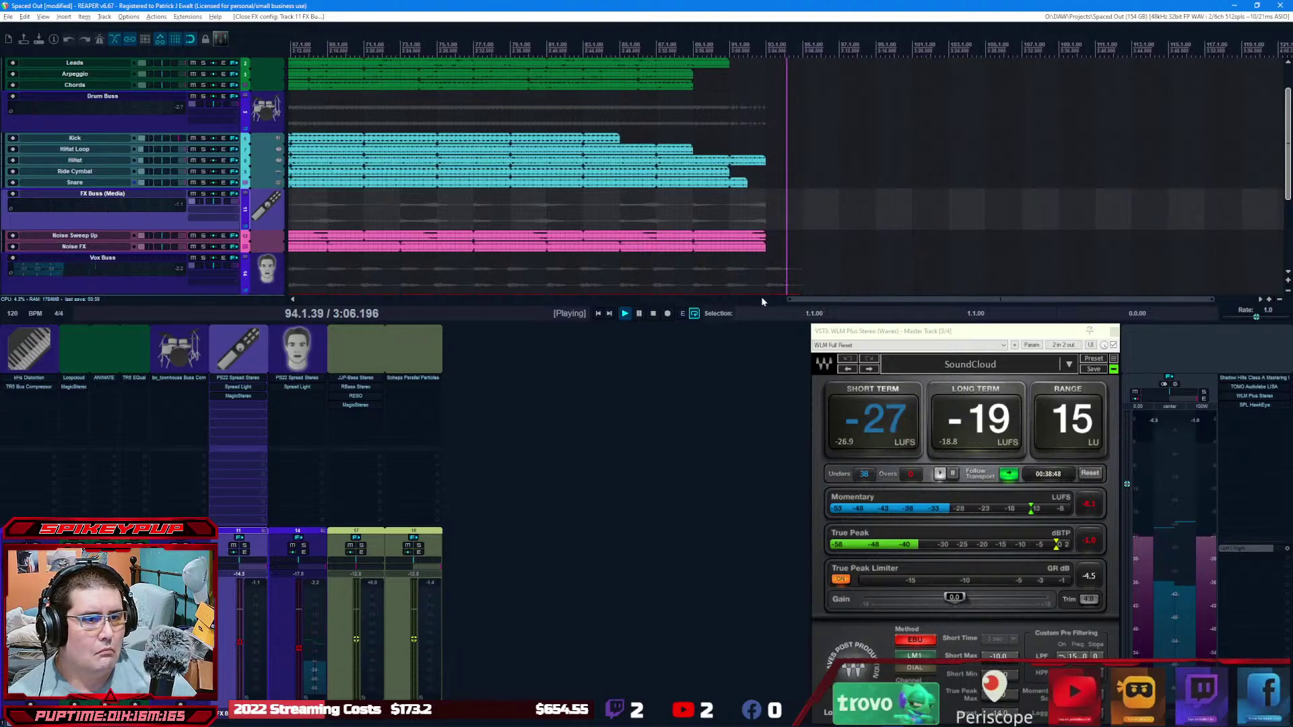
Step: Play the mix from the start and show the child tracks of the FX, Vox and Drum busses in the mixer
click(598, 314)
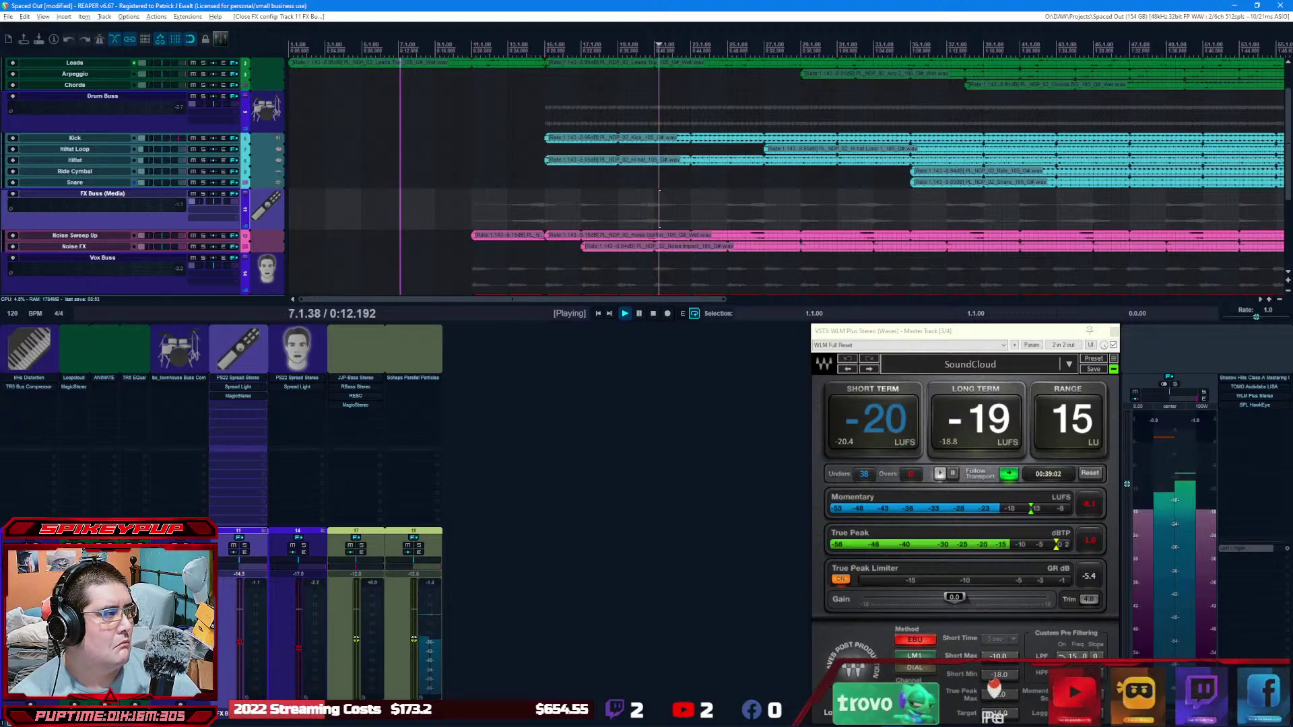
click(265, 530)
click(386, 533)
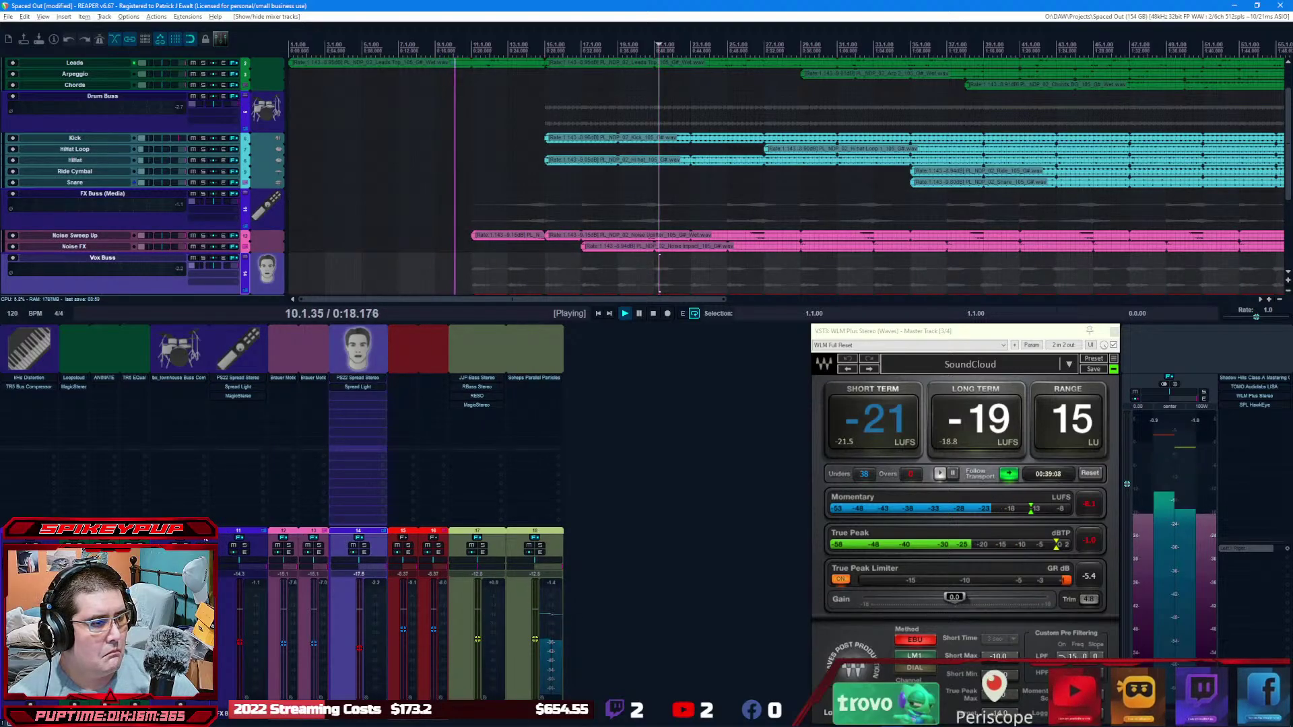
click(202, 536)
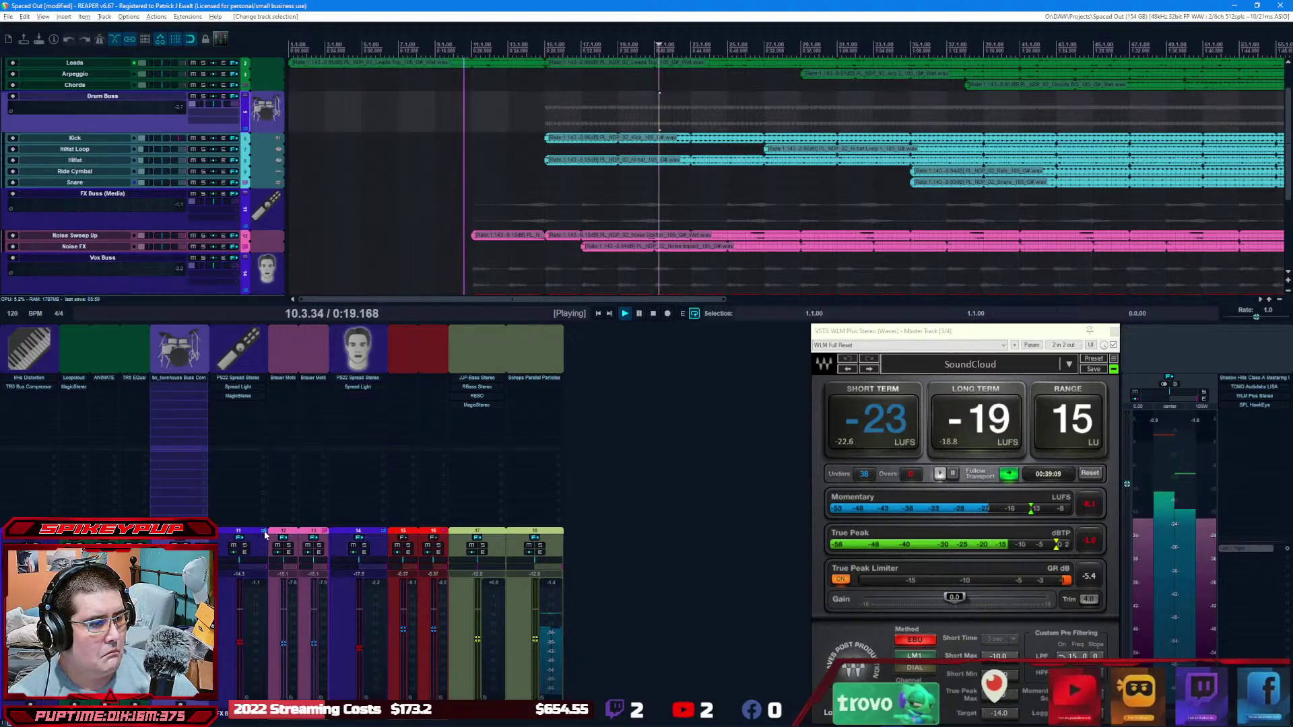
click(205, 532)
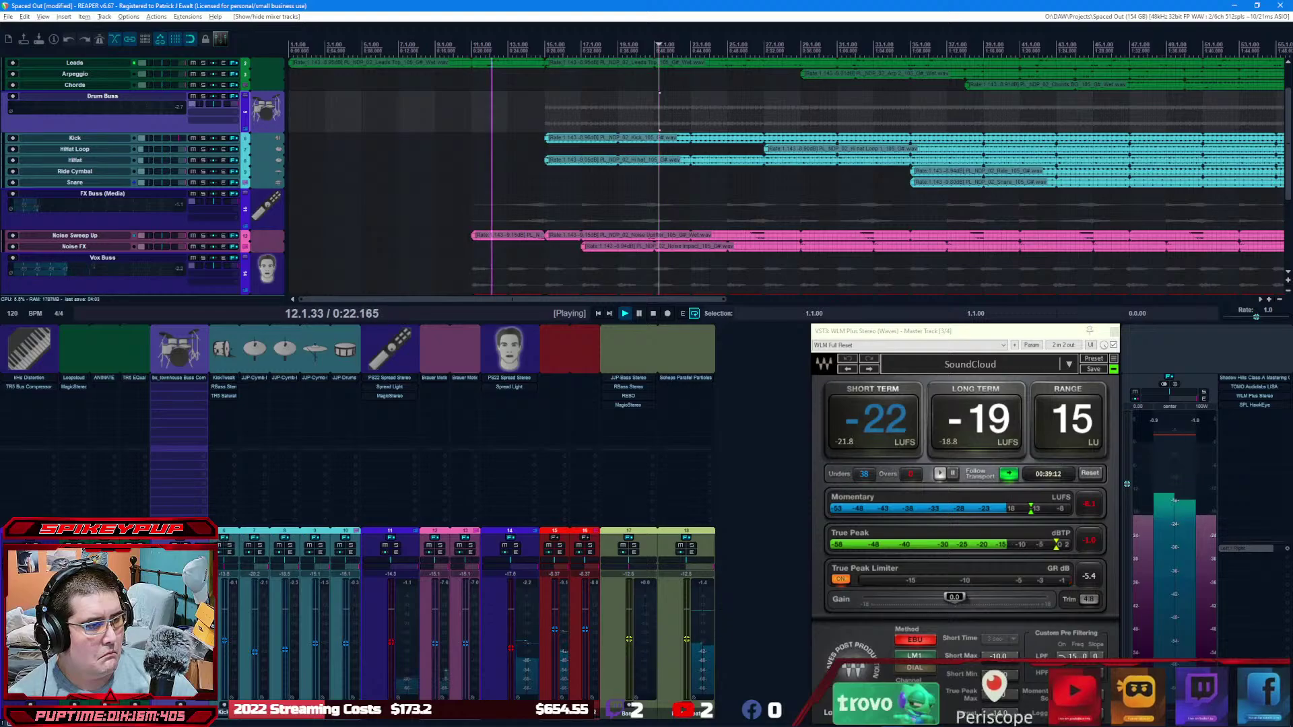
click(56, 531)
click(56, 532)
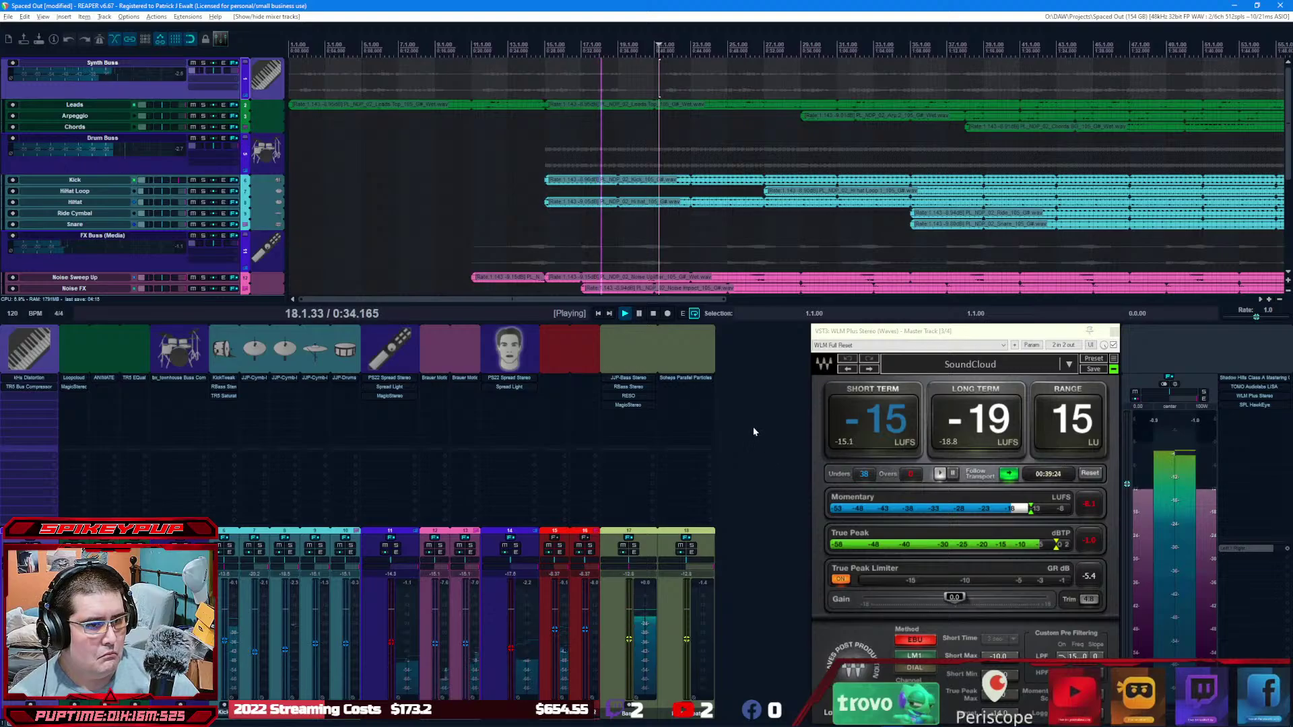
Step: Compare the Bass track with MagicStereo bypassed and active, and move MagicStereo to the first slot of its effects chain
shift+click(629, 405)
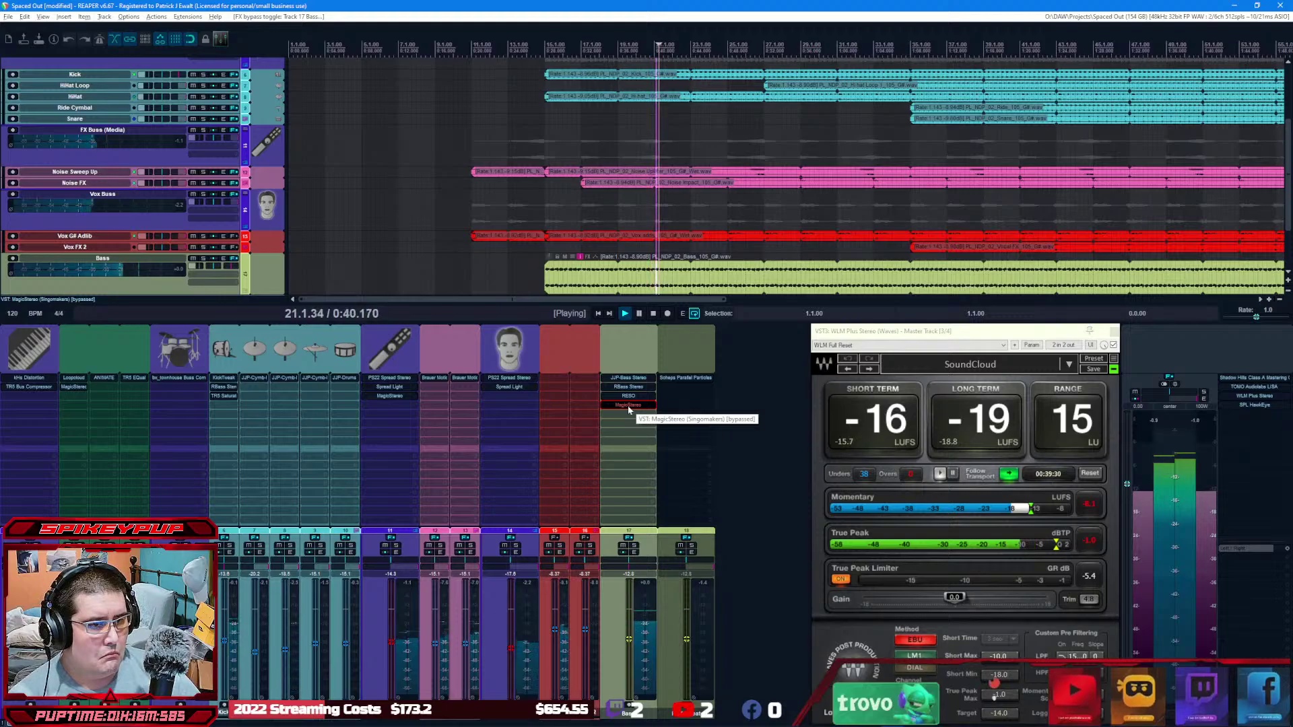
shift+click(628, 404)
drag(626, 377, 627, 379)
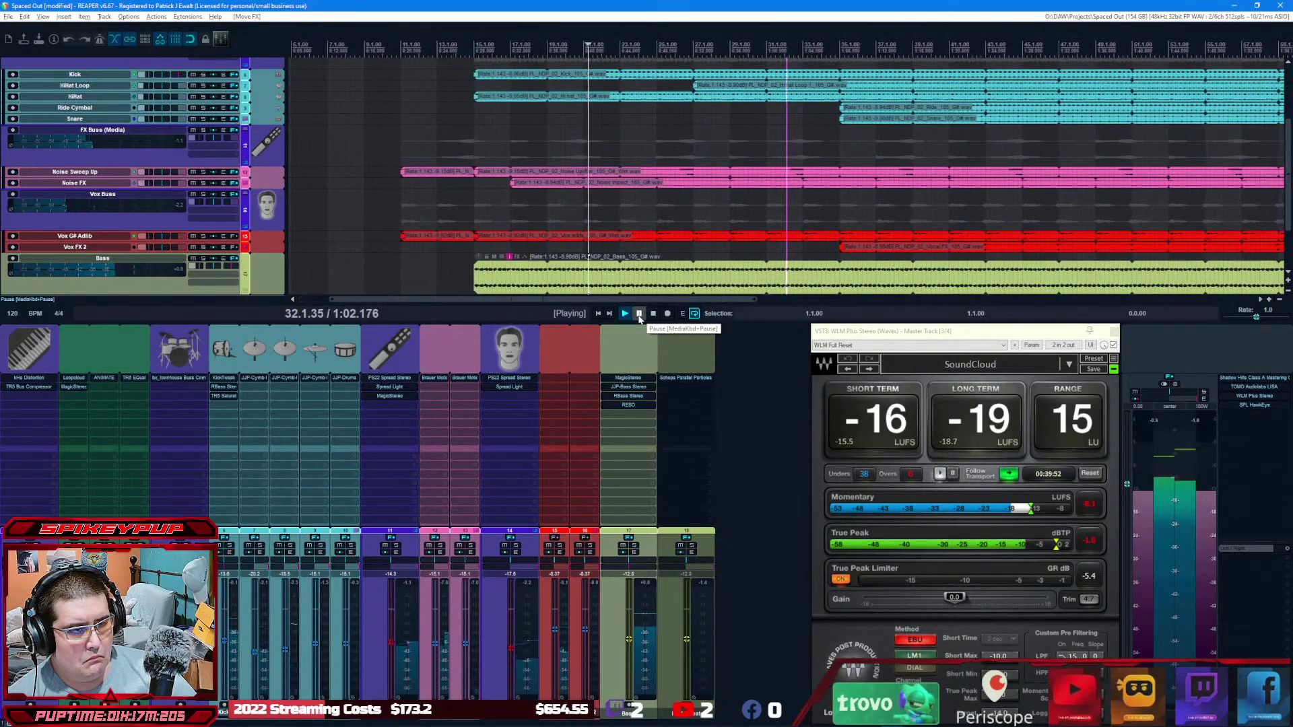
click(639, 315)
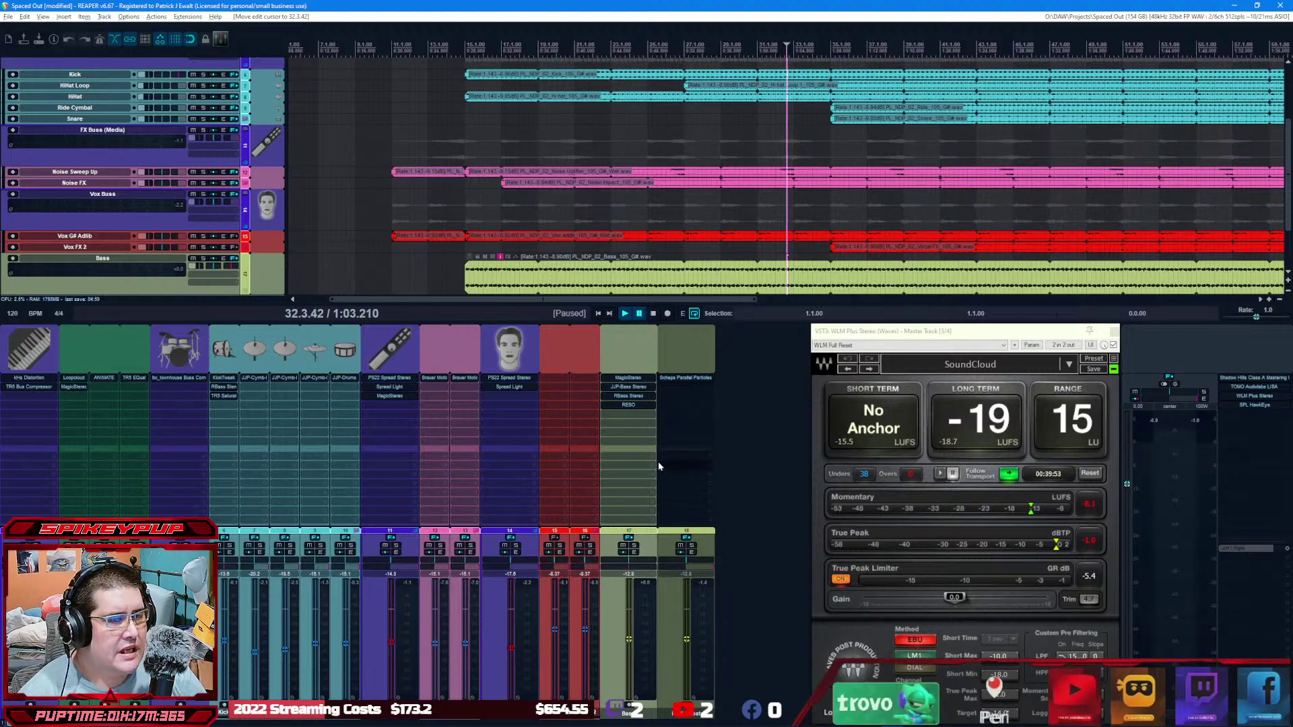
Step: Add Waves Vitamin Stereo to the Master track and place it between LISA and WLM Plus while the mix plays
double_click(1251, 416)
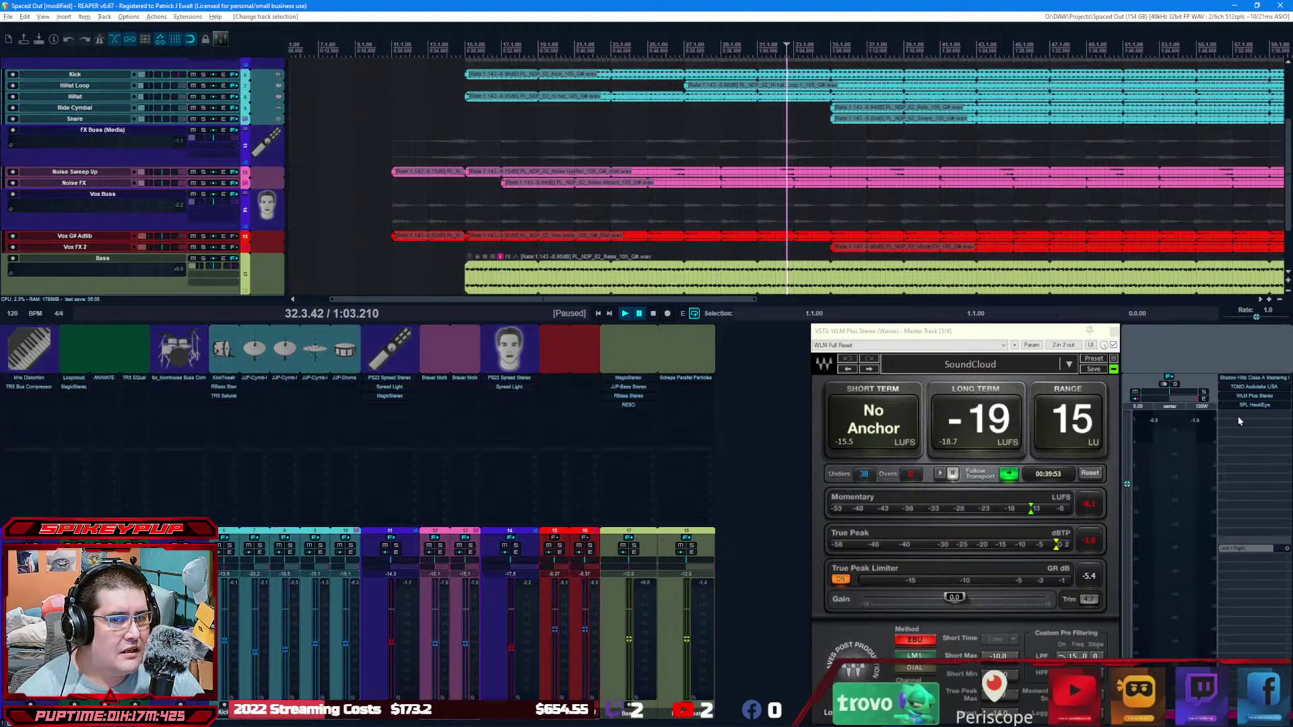
text(l)
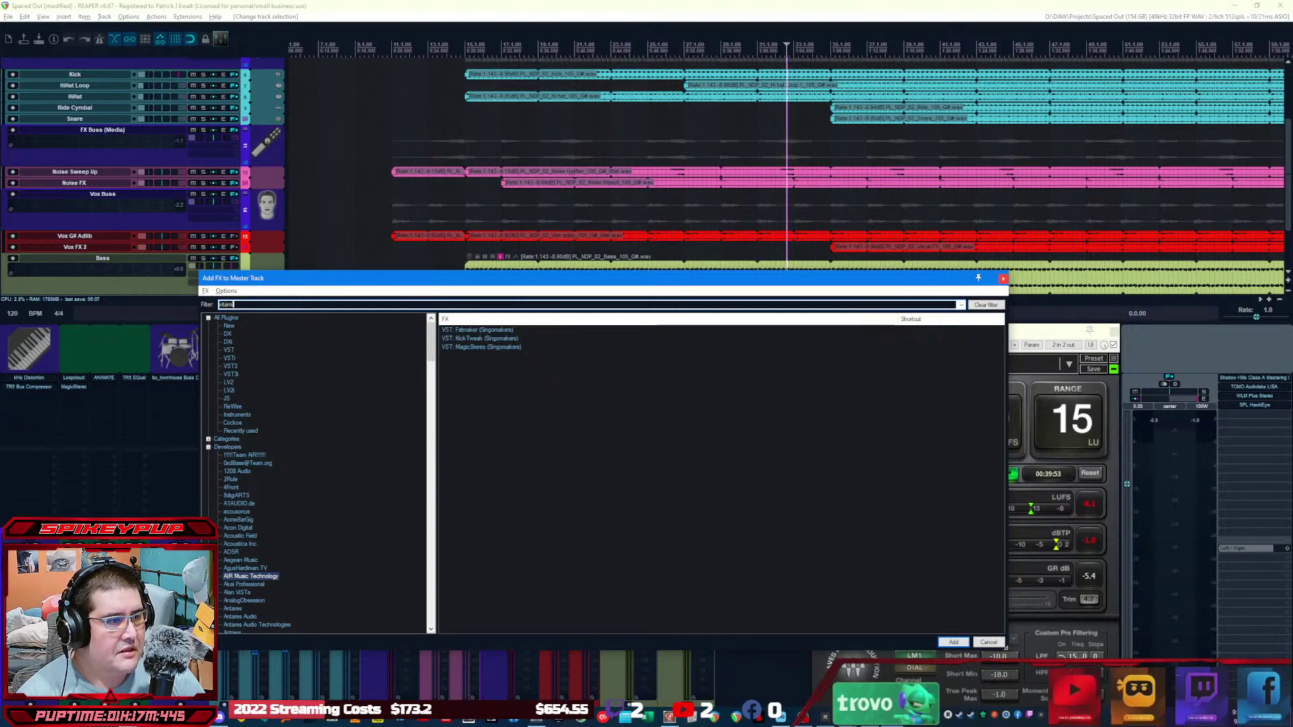
key(Down)
key(Down)
key(Return)
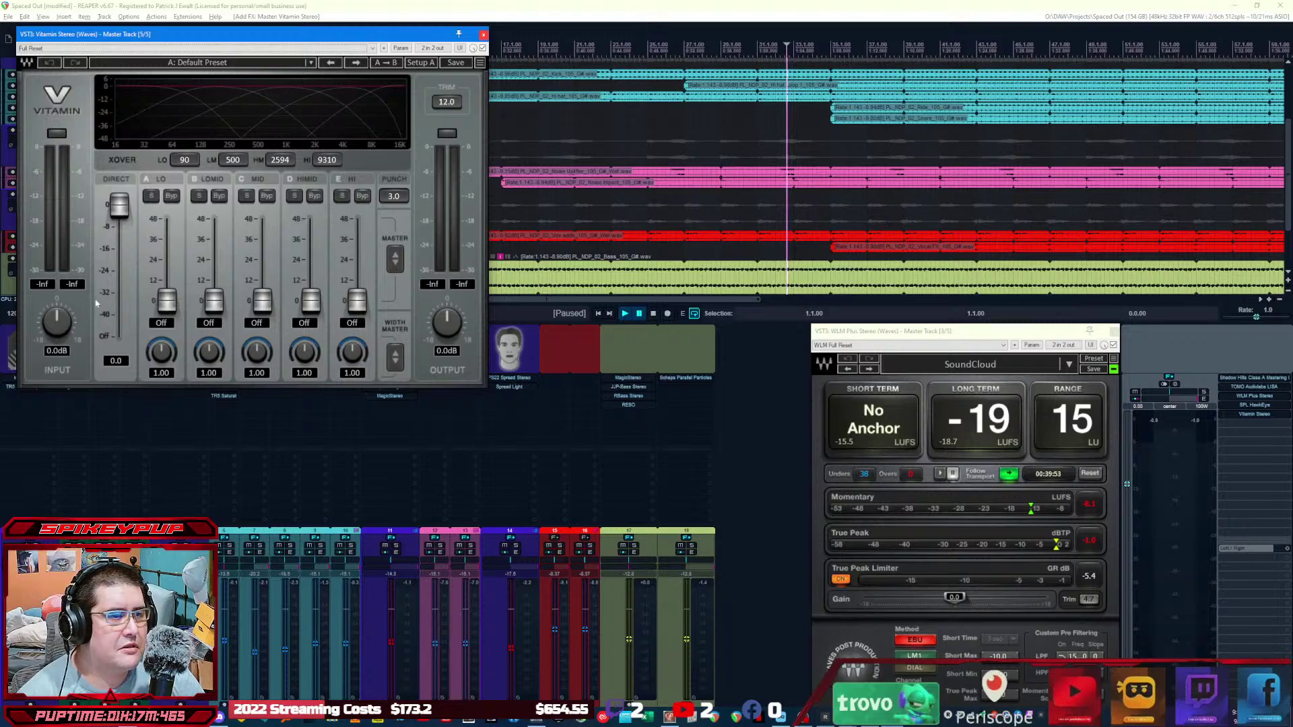
click(627, 314)
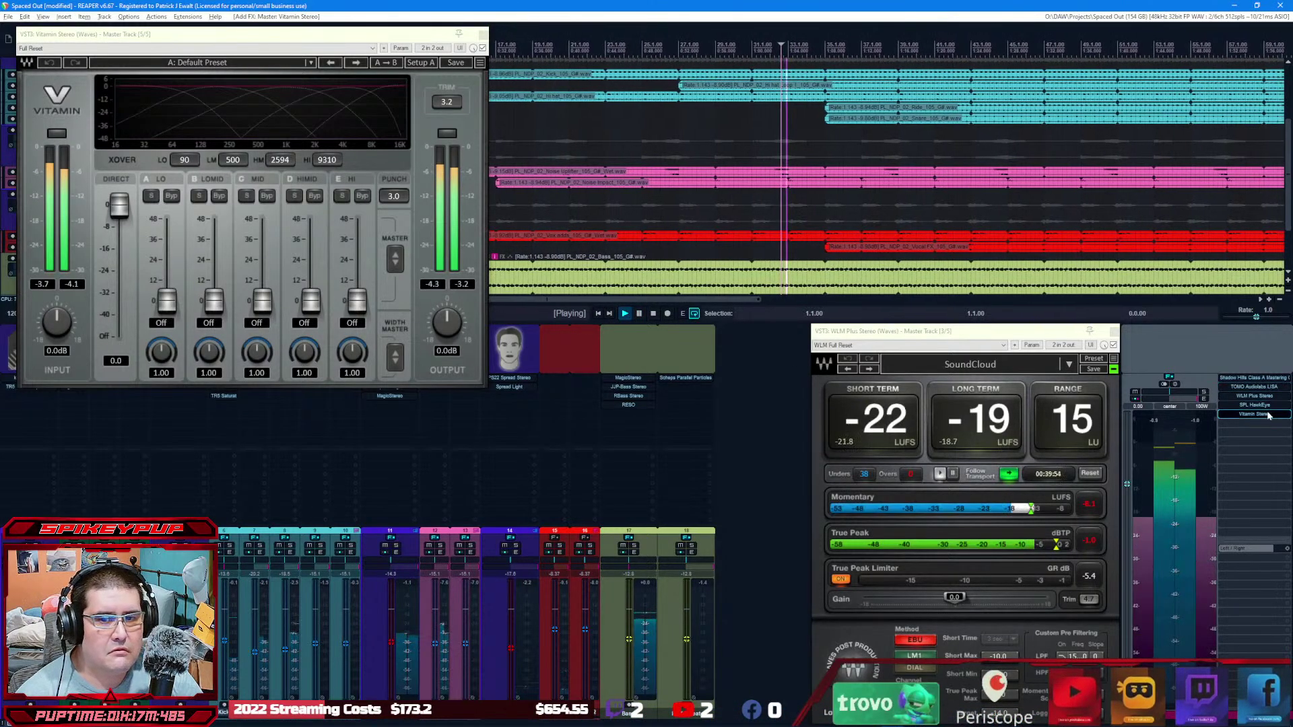
drag(1251, 401, 1251, 392)
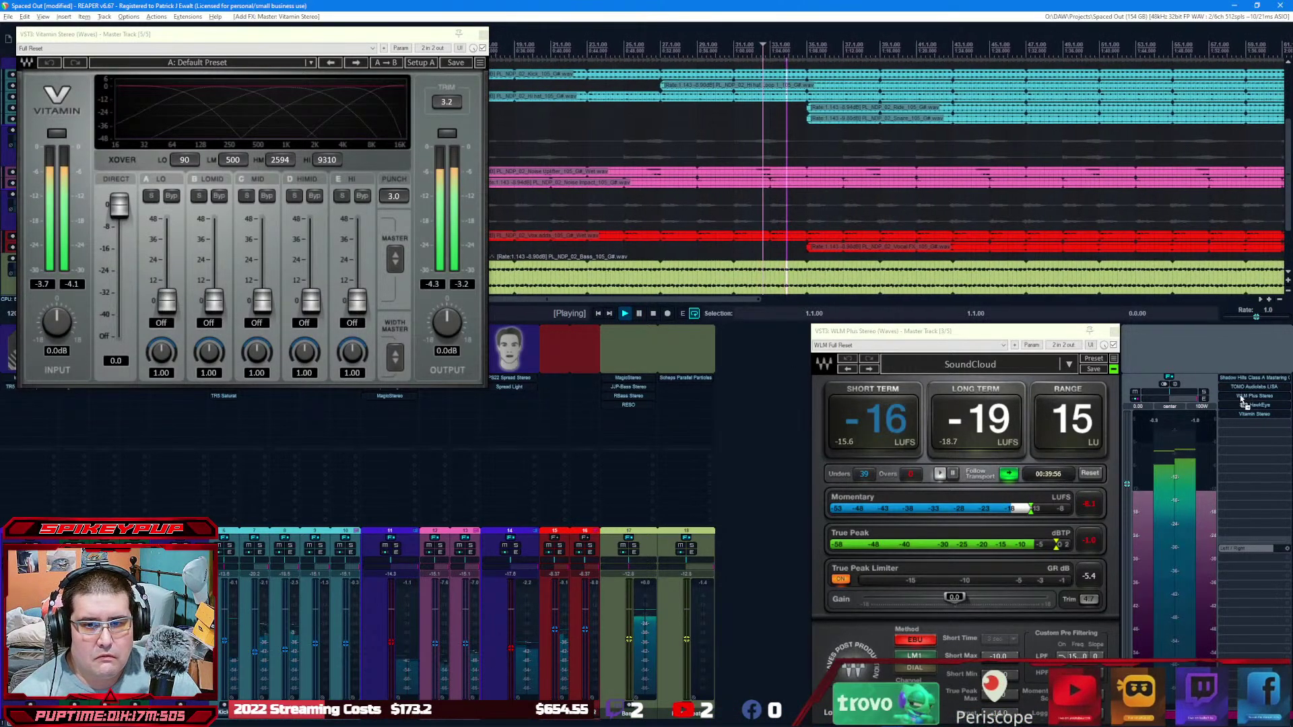
Step: Load the user preset Mastering 1 in Vitamin on the Master track and close the plugin window
click(247, 62)
mouse_move(324, 300)
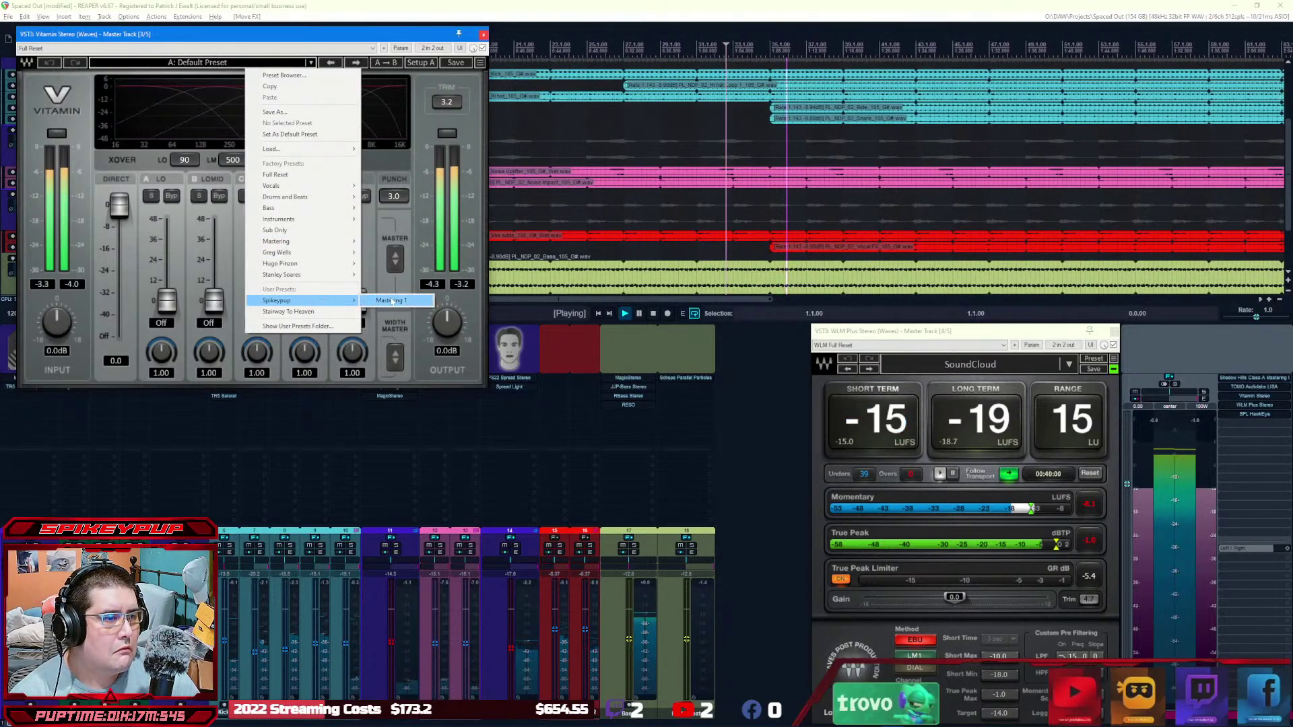
click(390, 300)
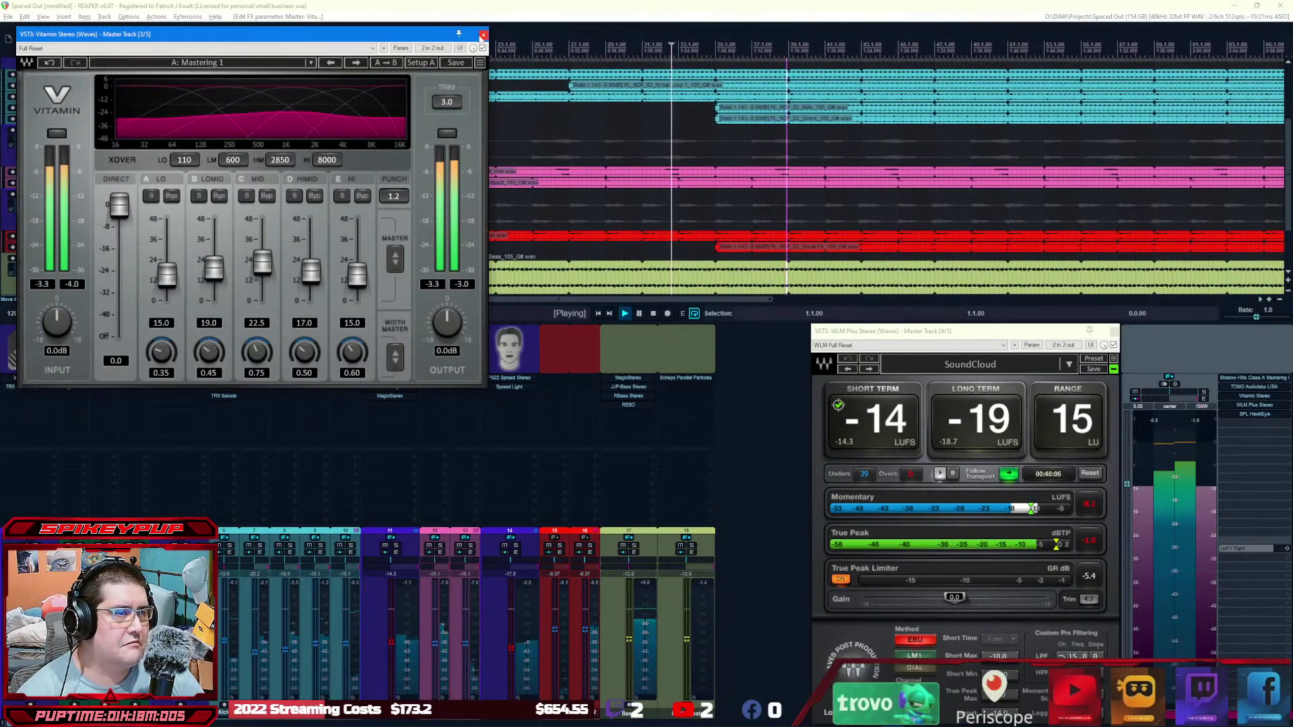
click(483, 34)
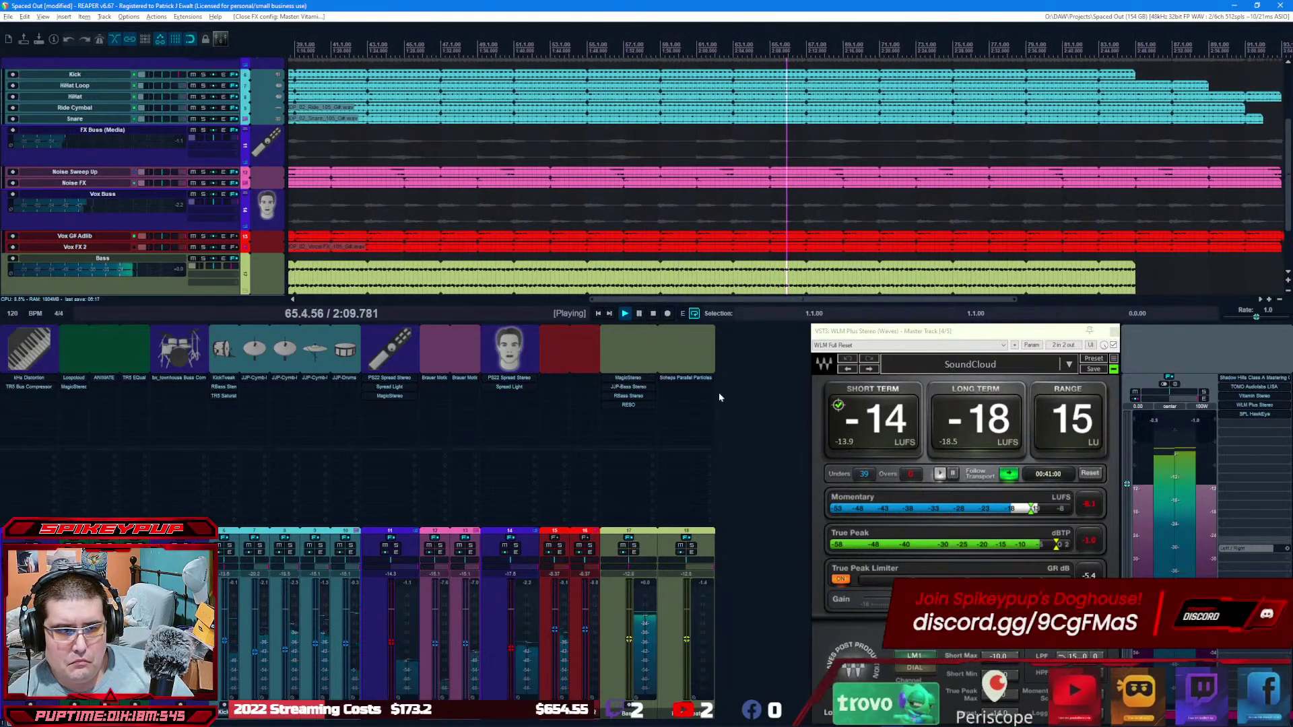
Step: Reset the WLM Plus loudness measurement and replay the mix from the start of the project
key(space)
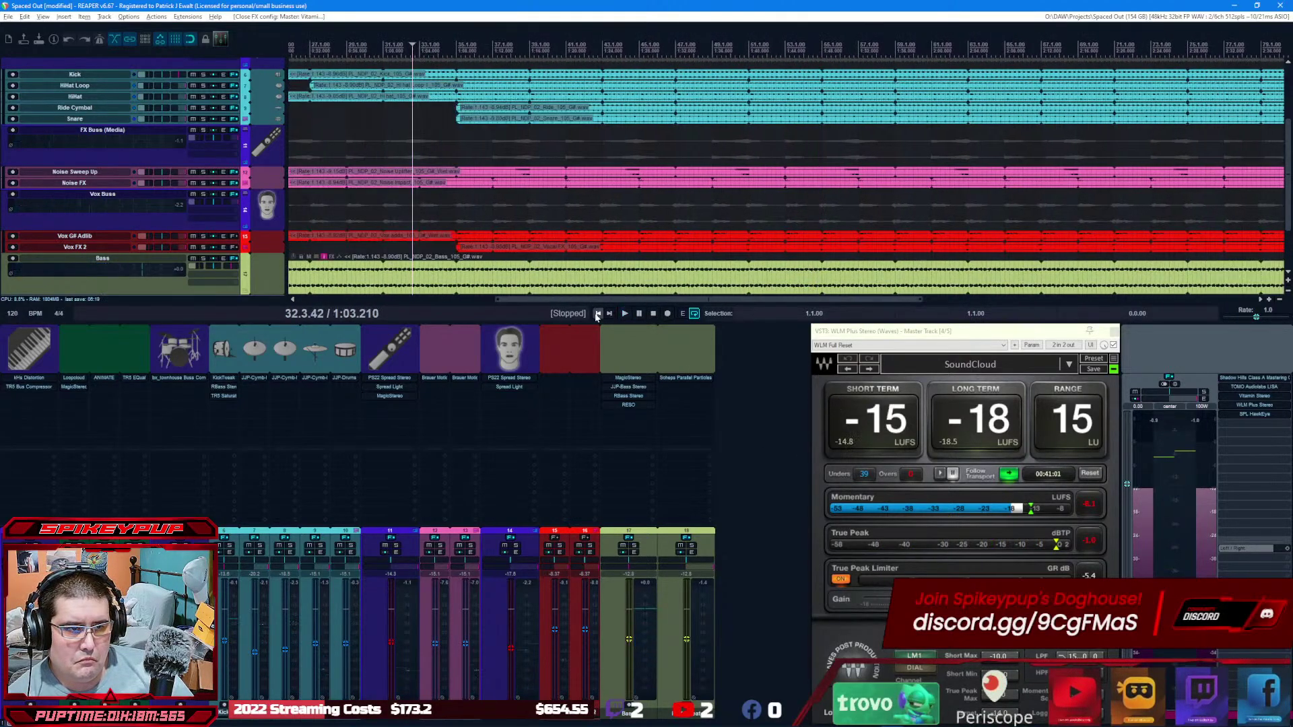
click(597, 315)
click(1089, 473)
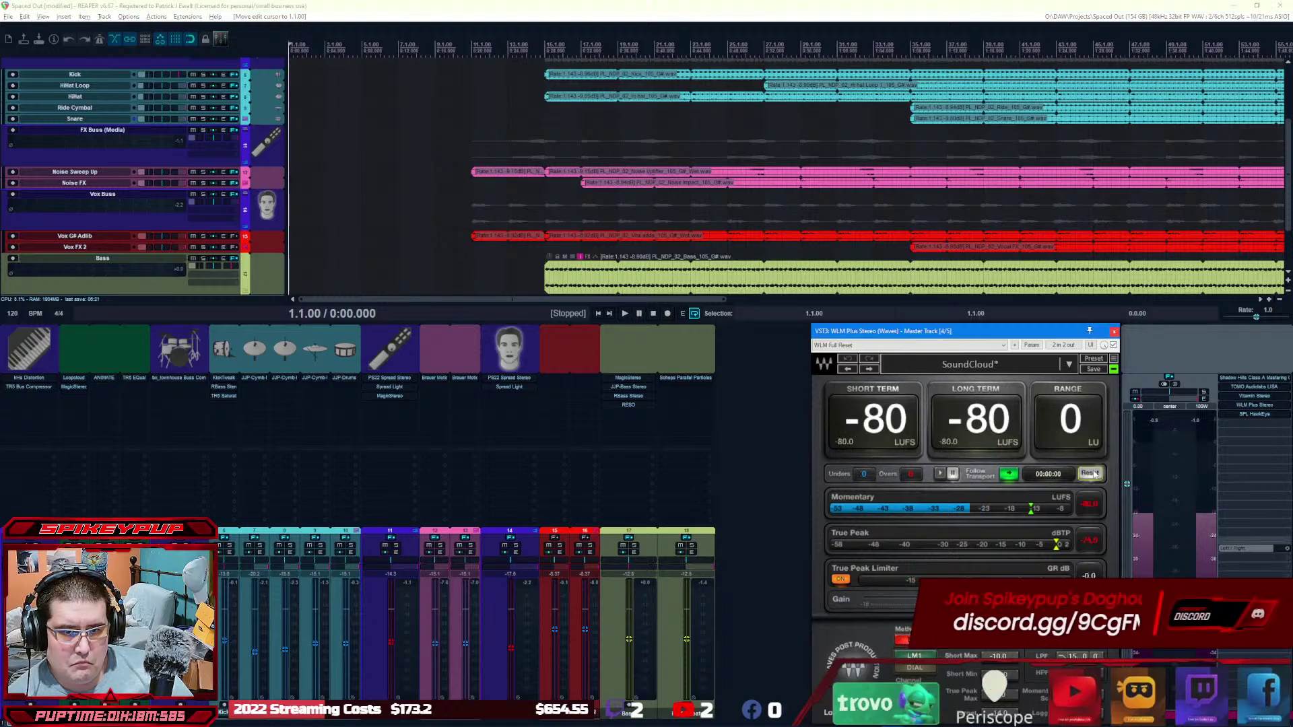
click(625, 315)
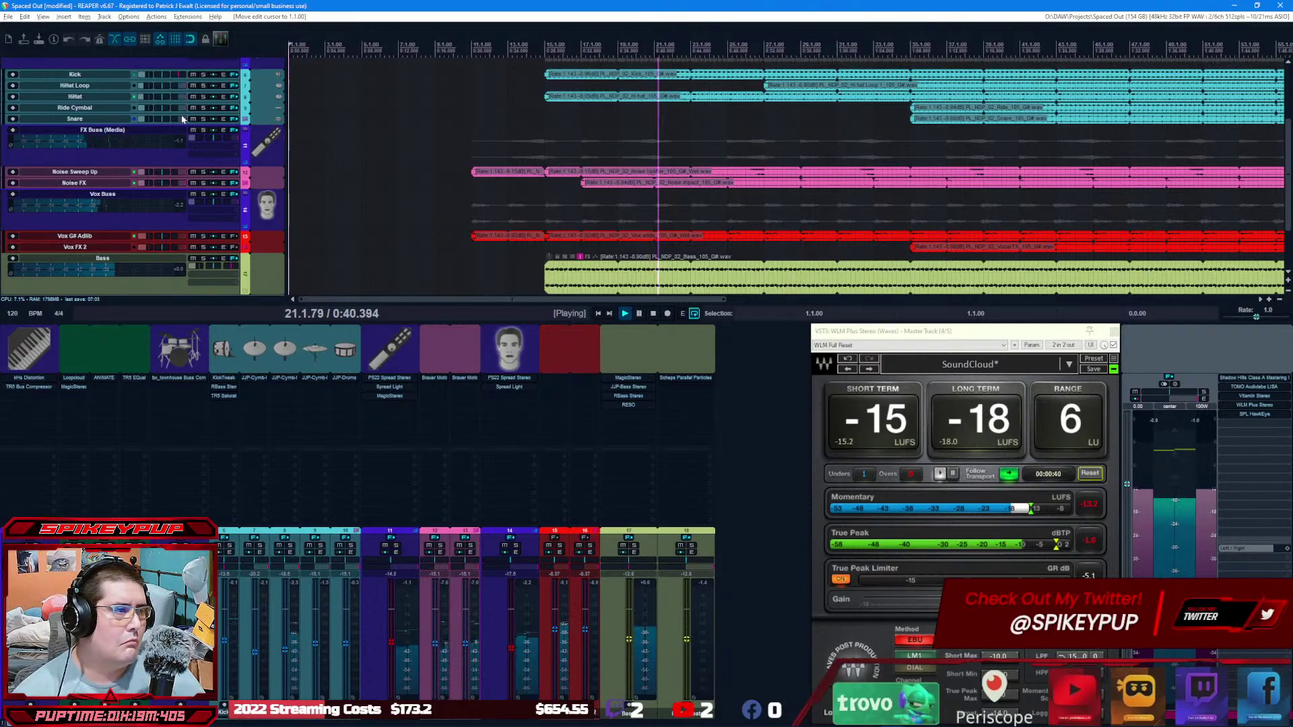
Step: Place the edit cursor at 13.4.00 near the end of the first Leads clip and expand the tracks of the Synth Buss
scroll(182, 120, up, 3)
scroll(182, 119, up, 1)
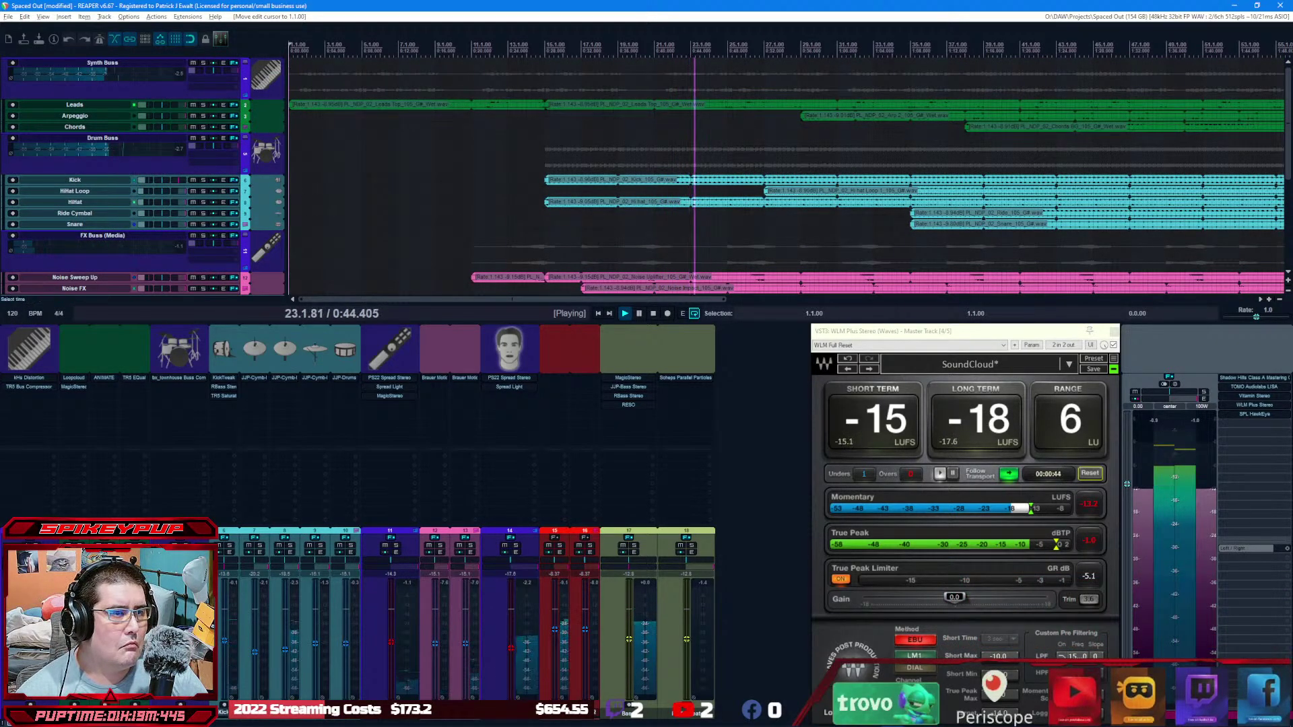
click(521, 106)
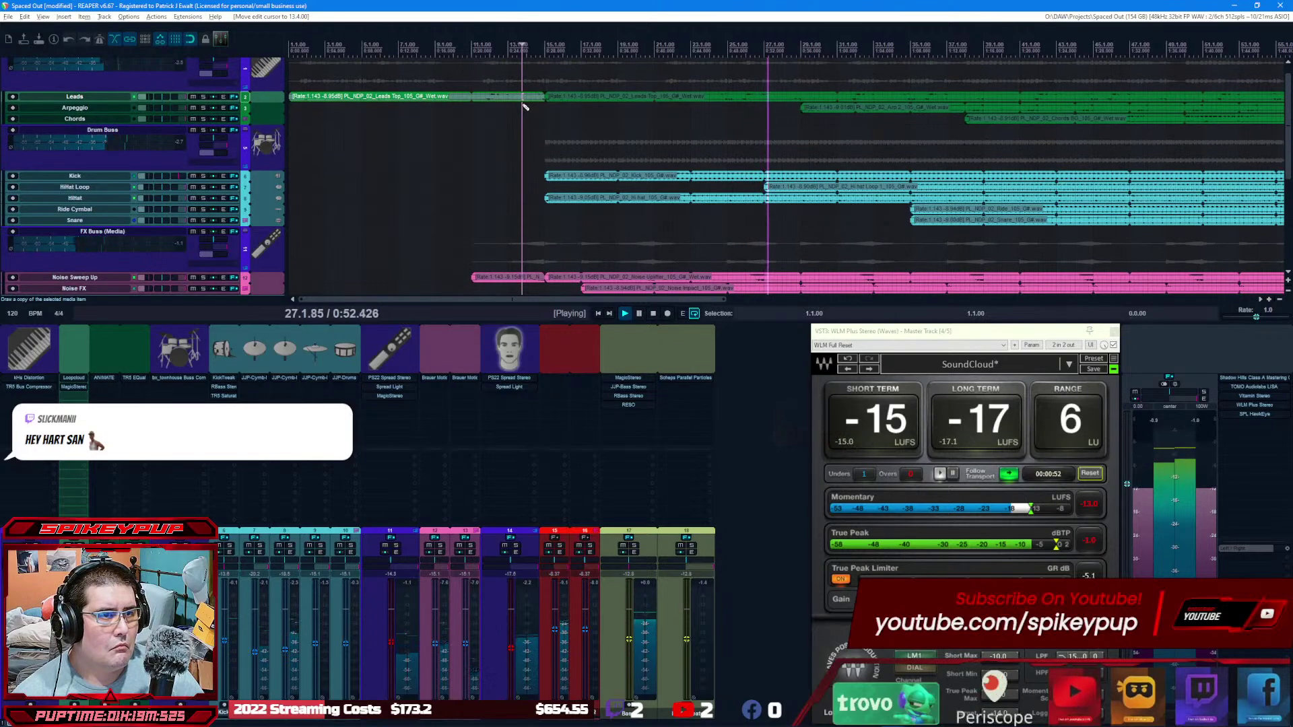
scroll(537, 98, up, 8)
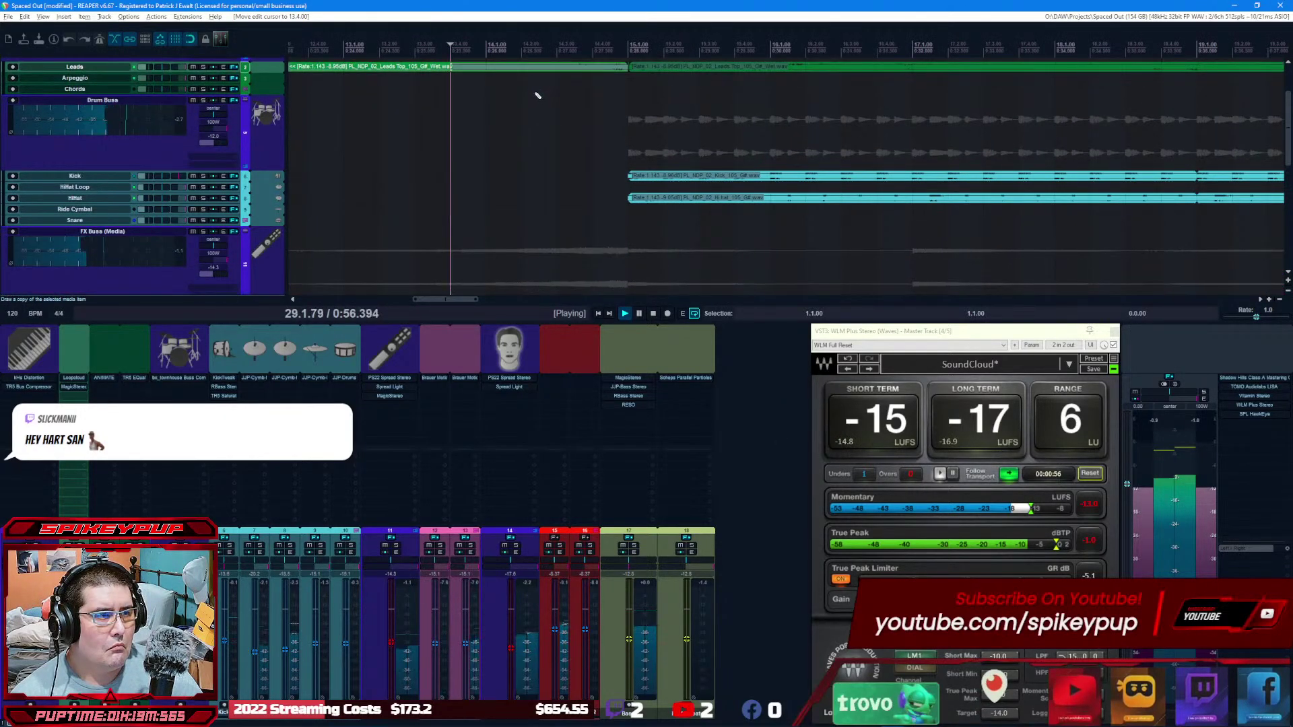
scroll(211, 114, up, 1)
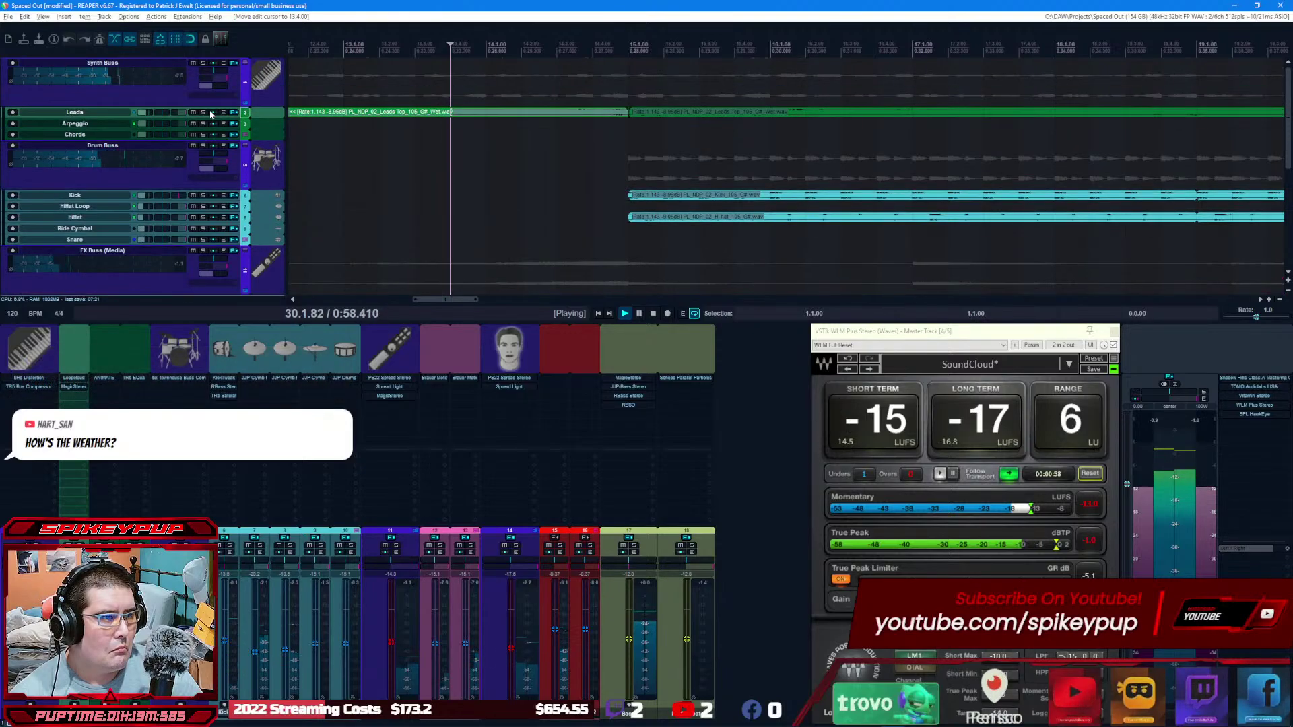
click(246, 63)
click(246, 62)
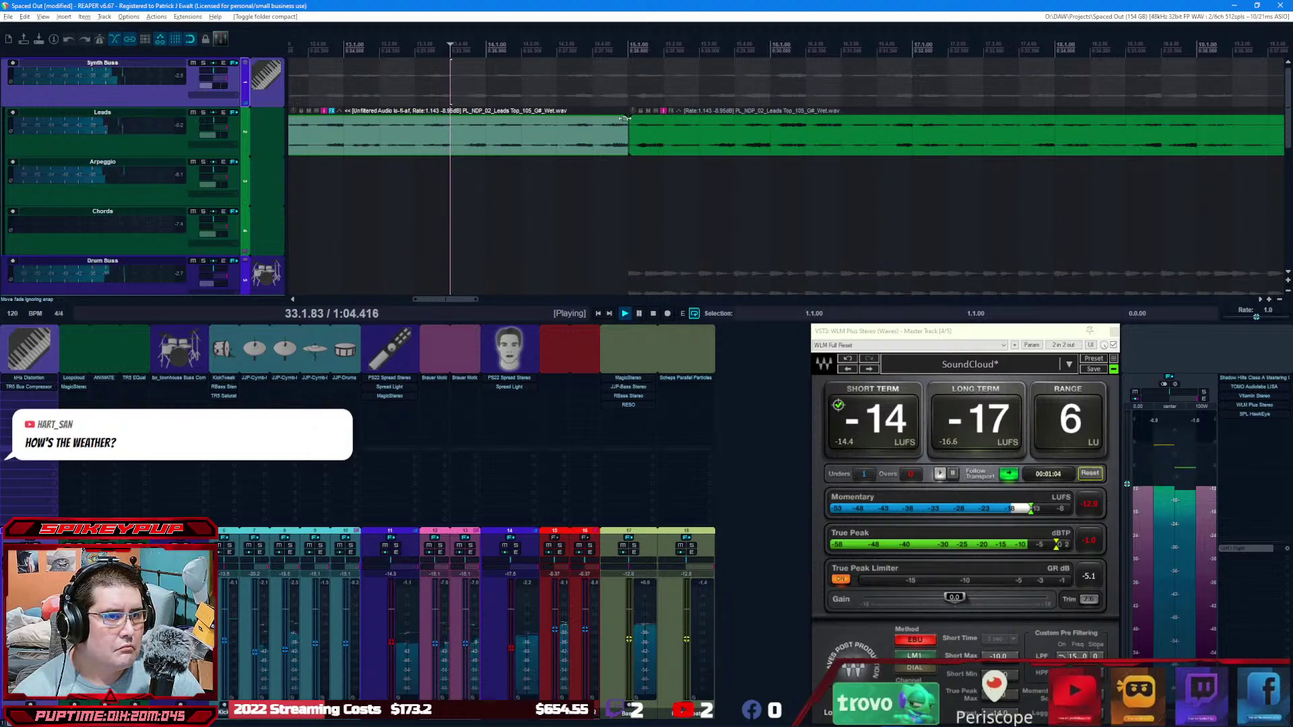
Step: Add a long fade-out to the end of the first Leads clip and stop playback
drag(622, 117, 436, 116)
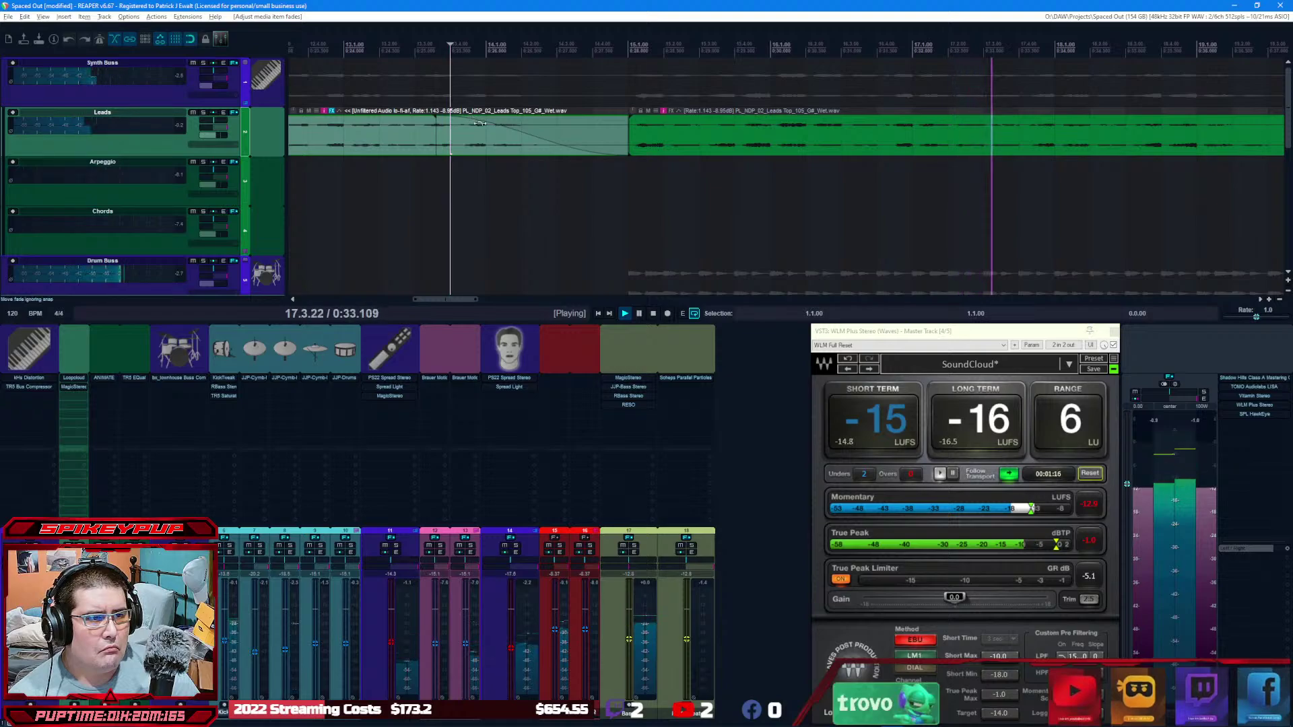
drag(480, 123, 329, 114)
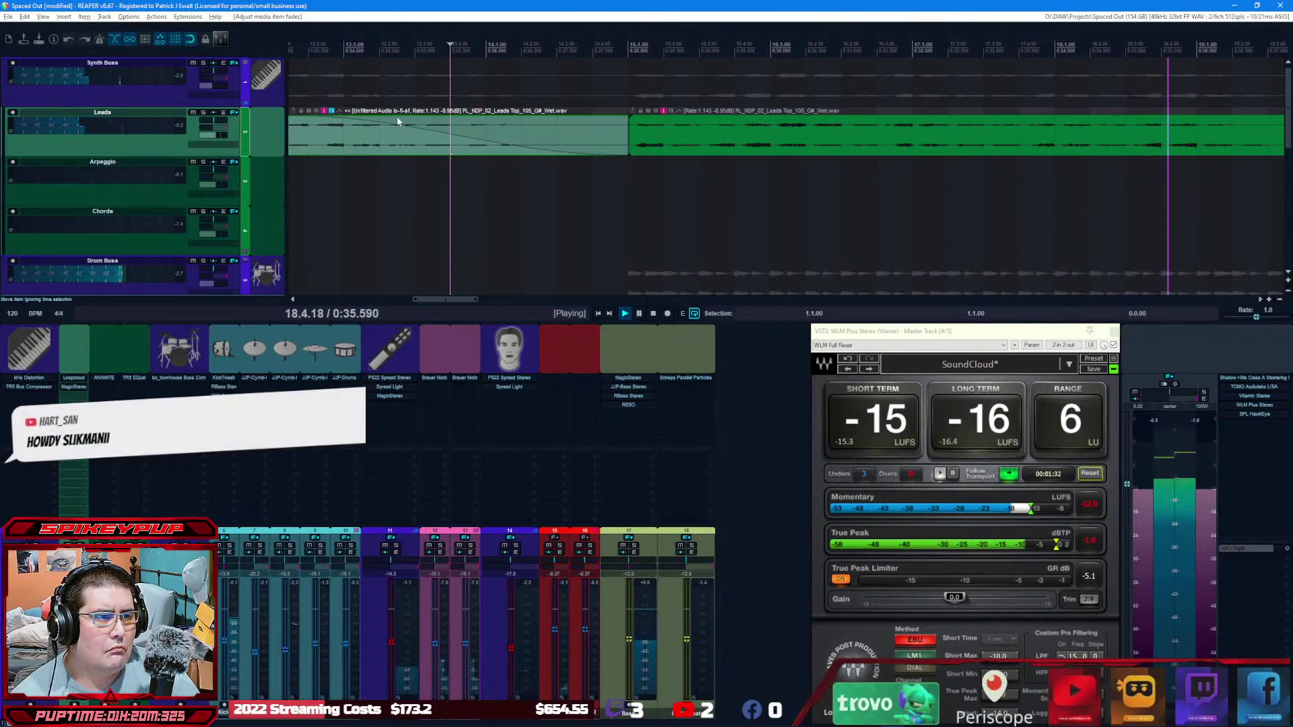
key(space)
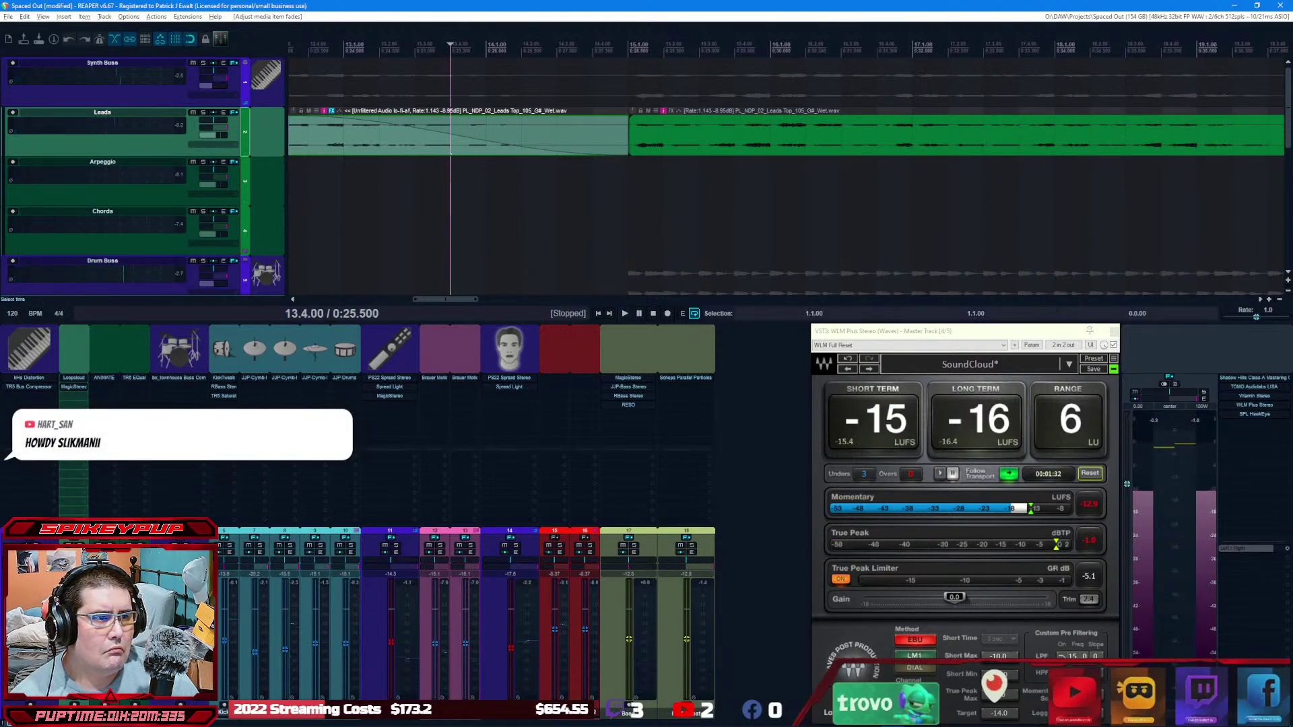
Step: Open LO-FI-AF on the first Leads clip, set Skip Time to 1/32nd T and enlarge the plugin interface
click(333, 112)
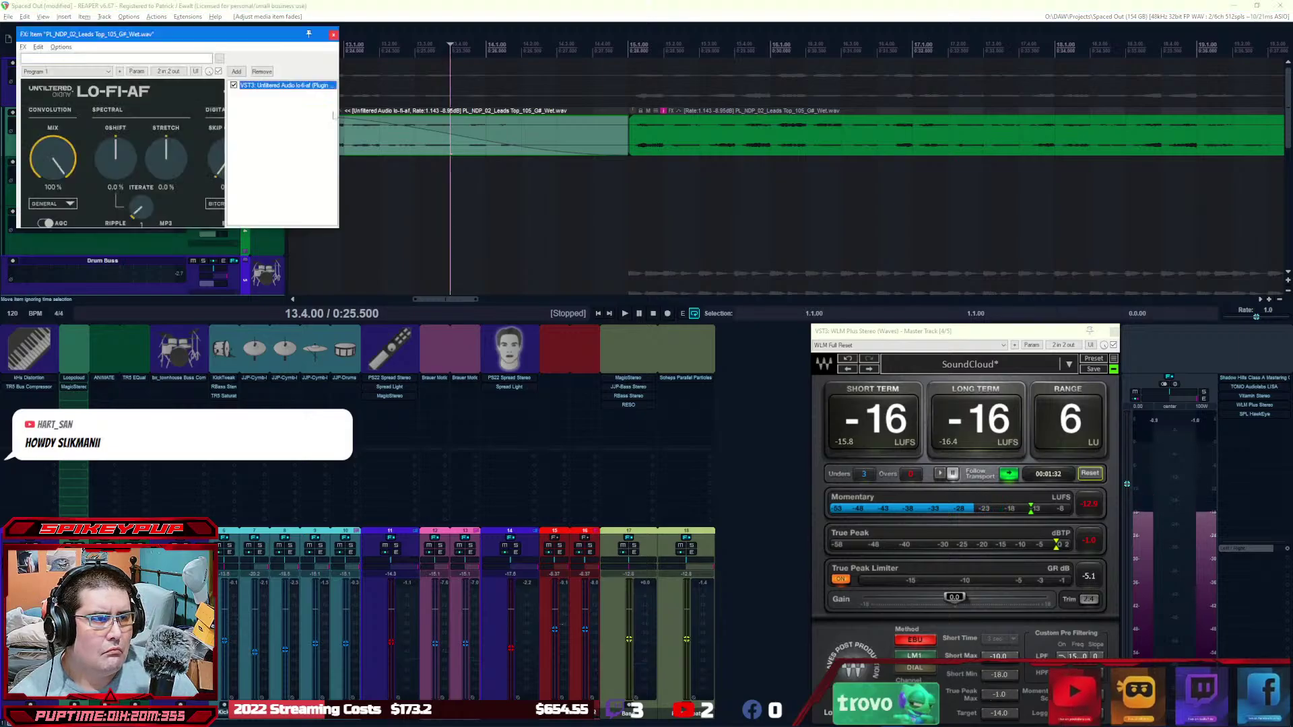
double_click(239, 31)
double_click(394, 7)
double_click(574, 131)
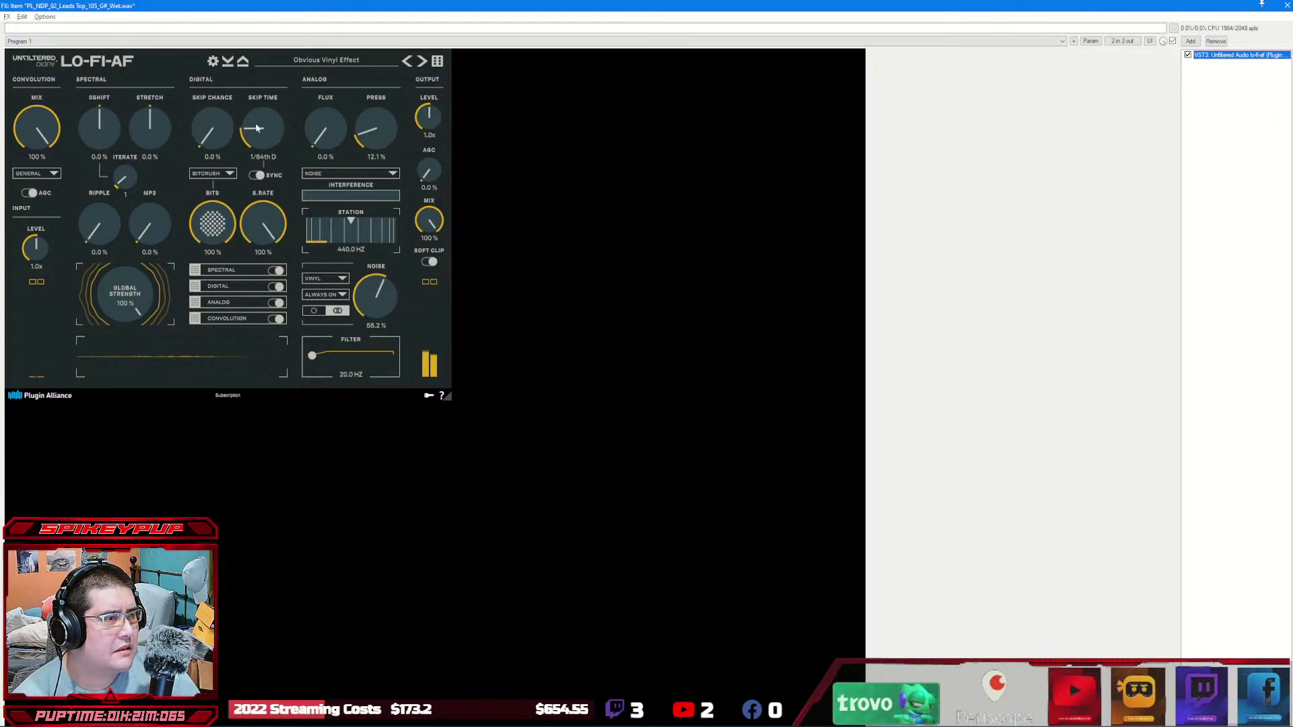
drag(250, 139, 249, 134)
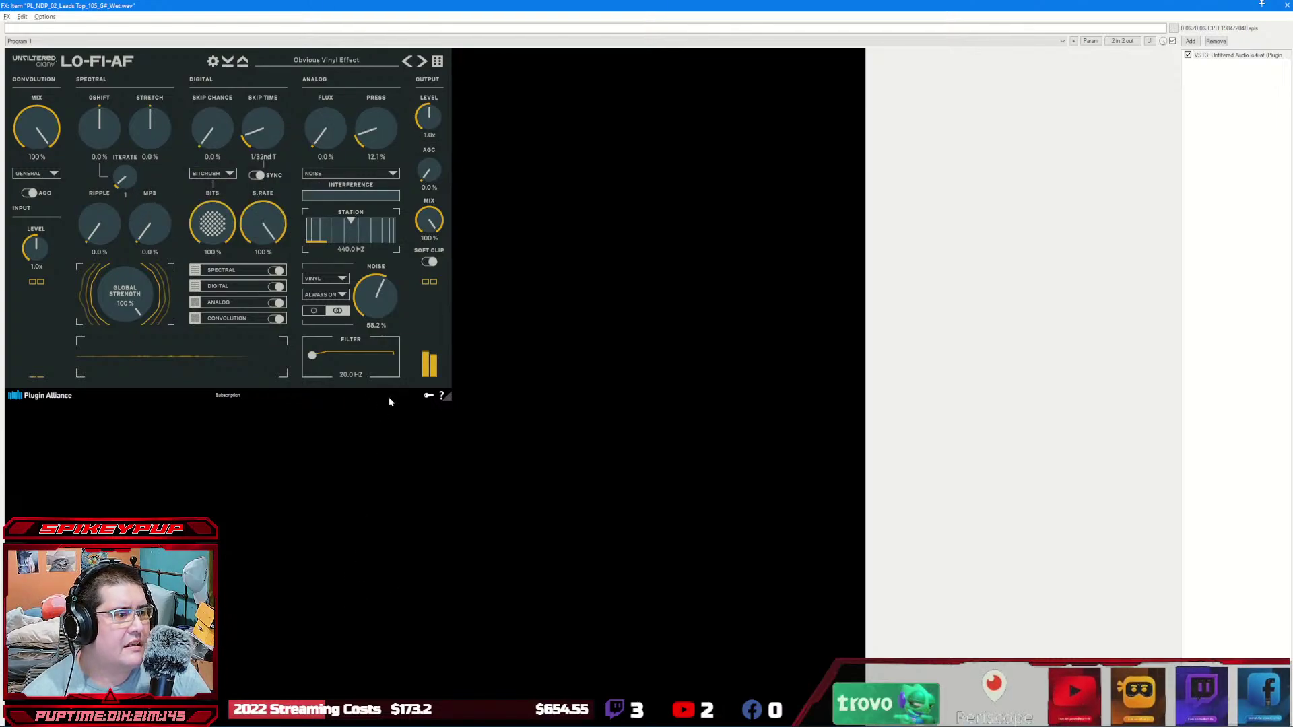
drag(449, 396, 774, 650)
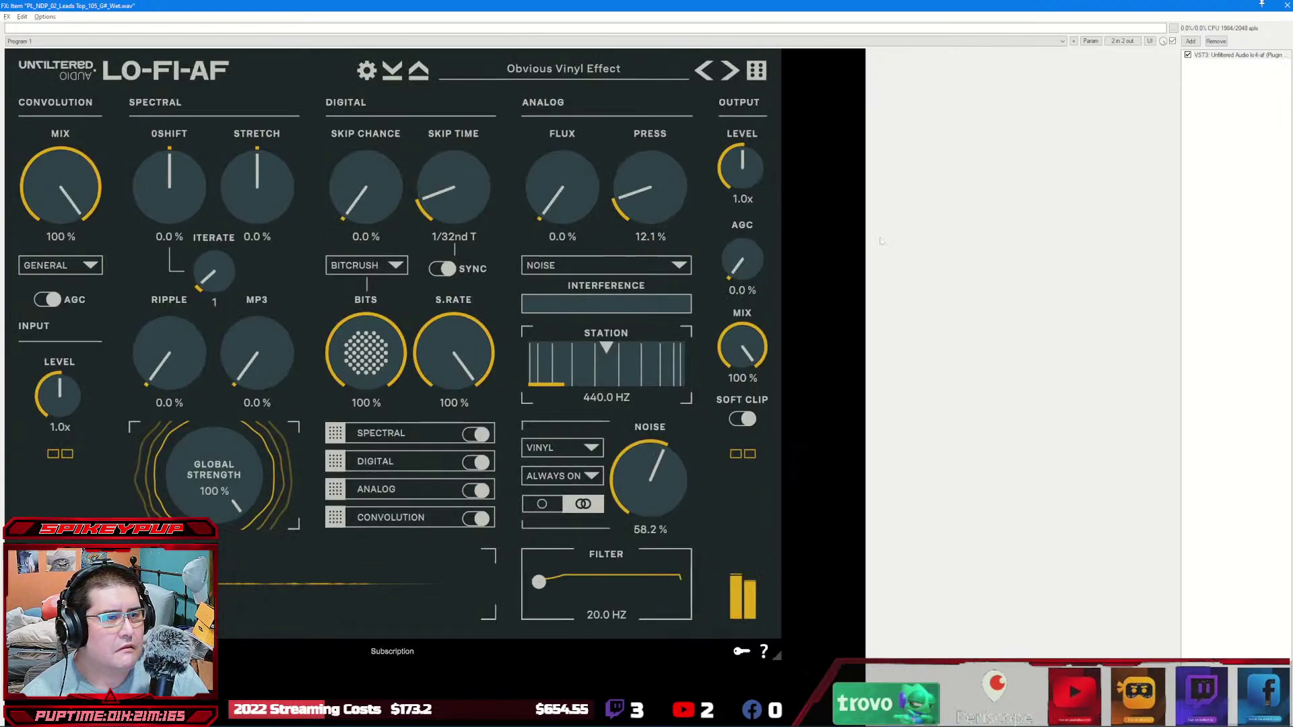
Step: Float LO-FI-AF in its own window and set its Skip Time to 1/64th T
click(1229, 5)
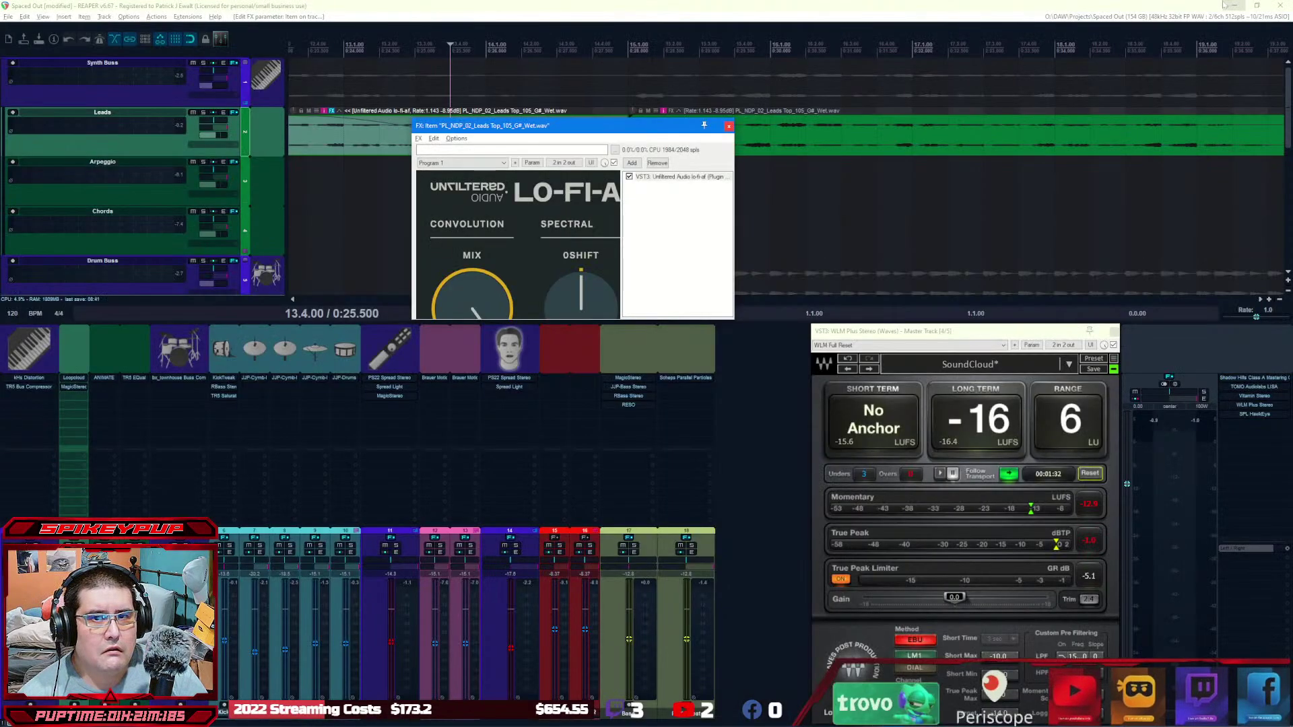
drag(660, 118, 660, 119)
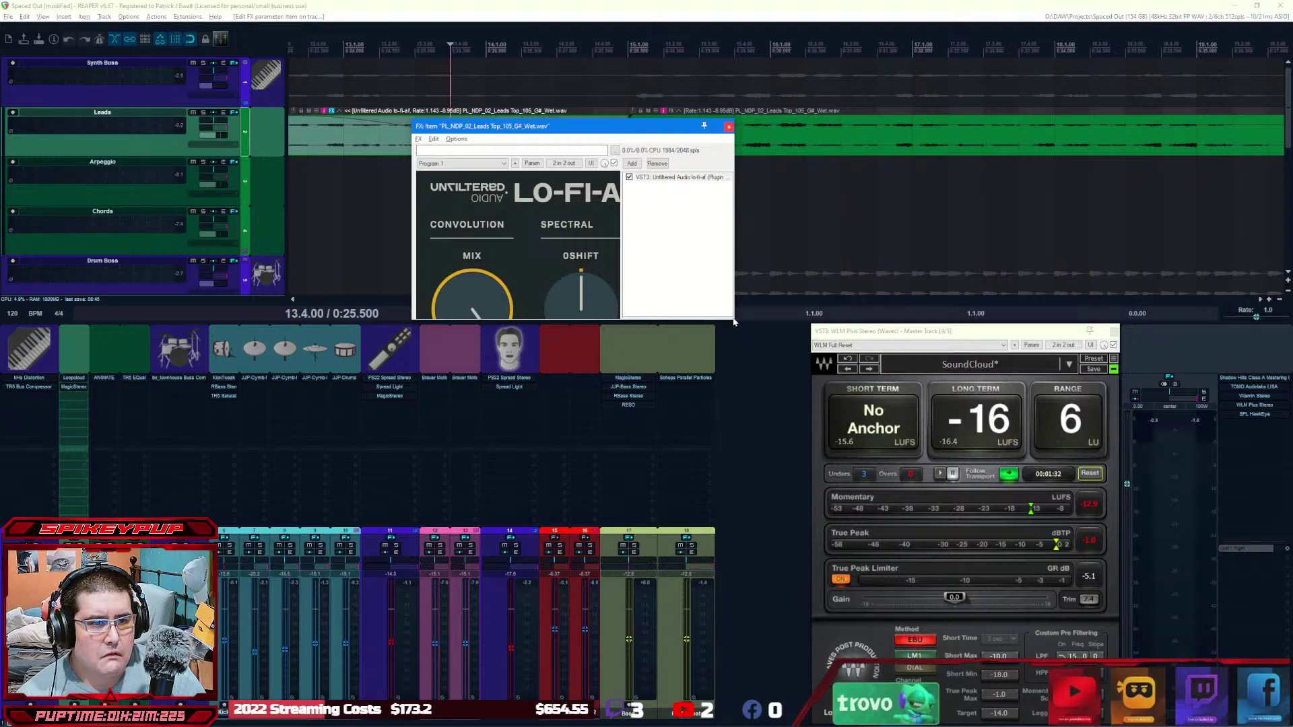
drag(734, 321, 165, 150)
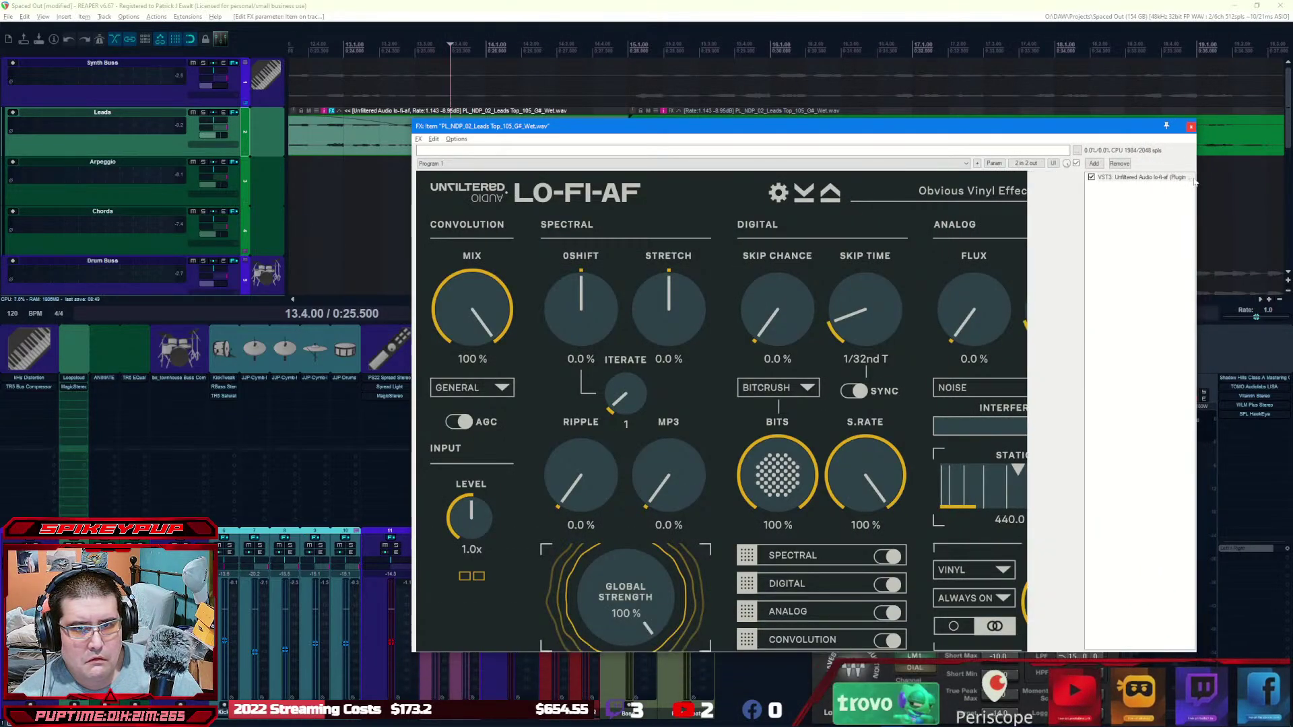
double_click(1121, 177)
drag(1047, 145, 548, 71)
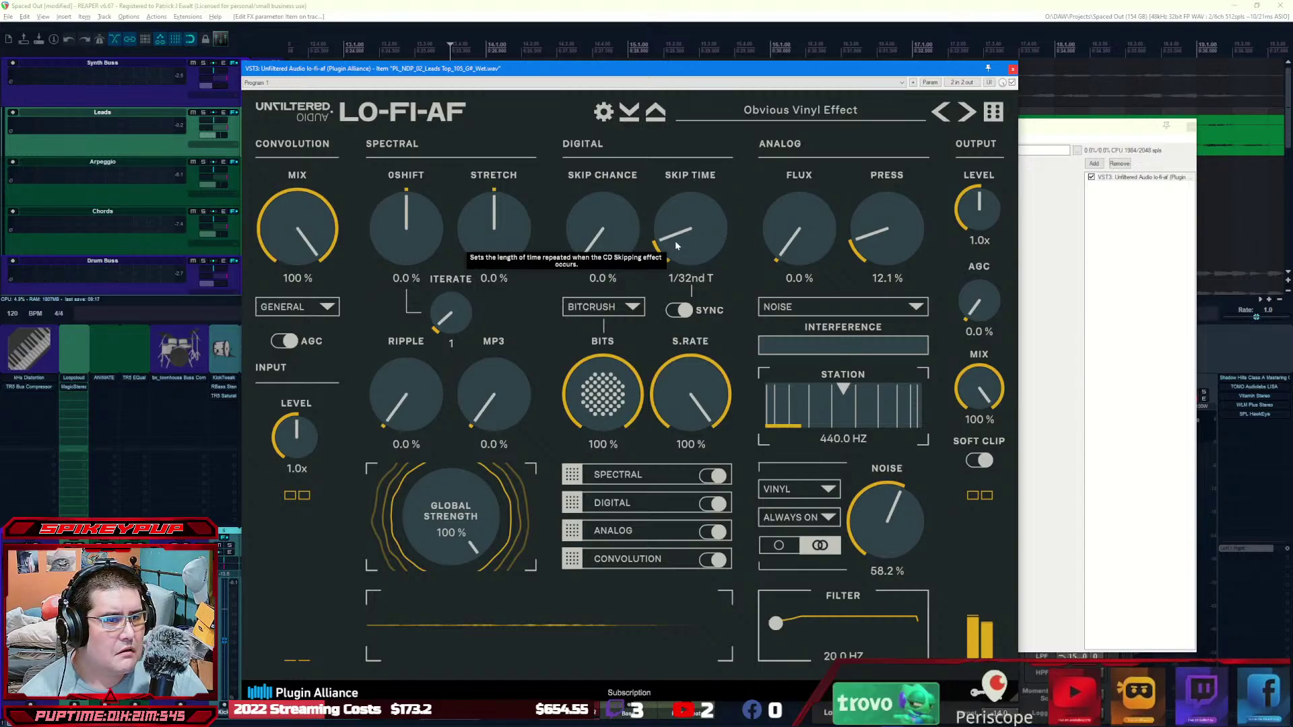
drag(677, 245, 706, 324)
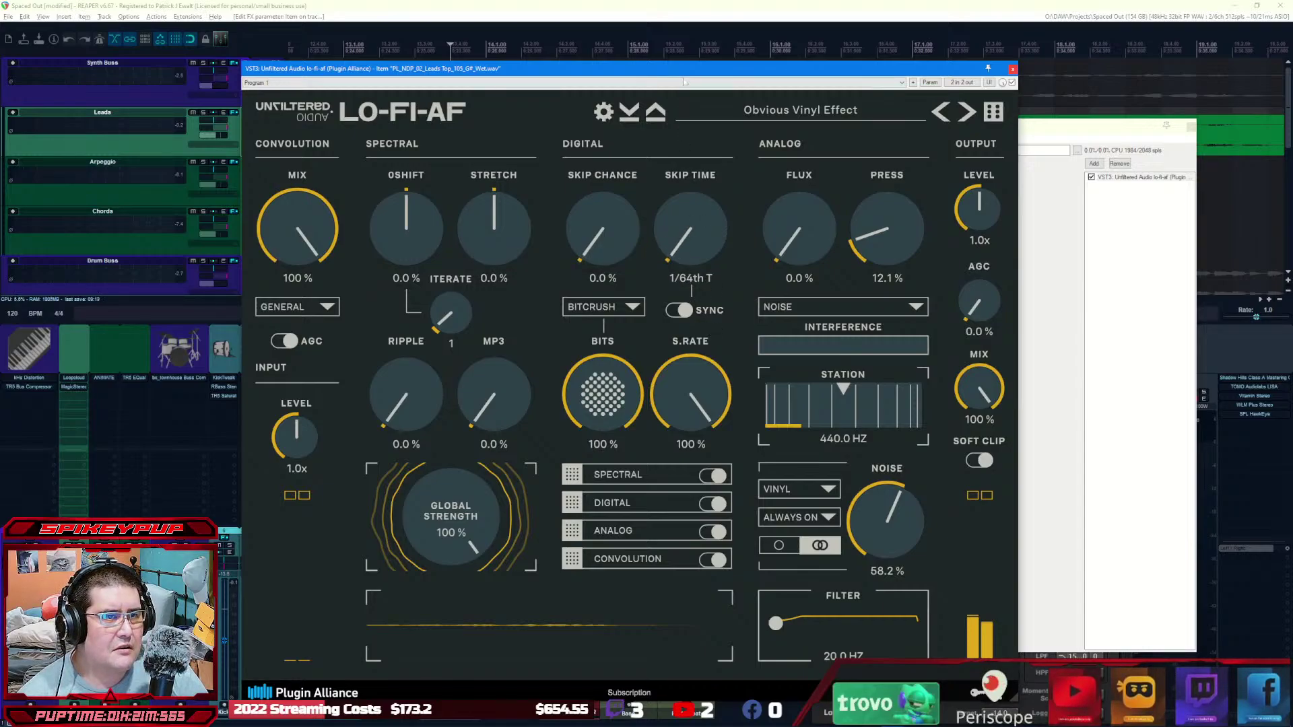
Step: Listen to the first Leads clip and its fade-out from 12.4.00 with LO-FI-AF active
drag(687, 68, 821, 475)
click(312, 57)
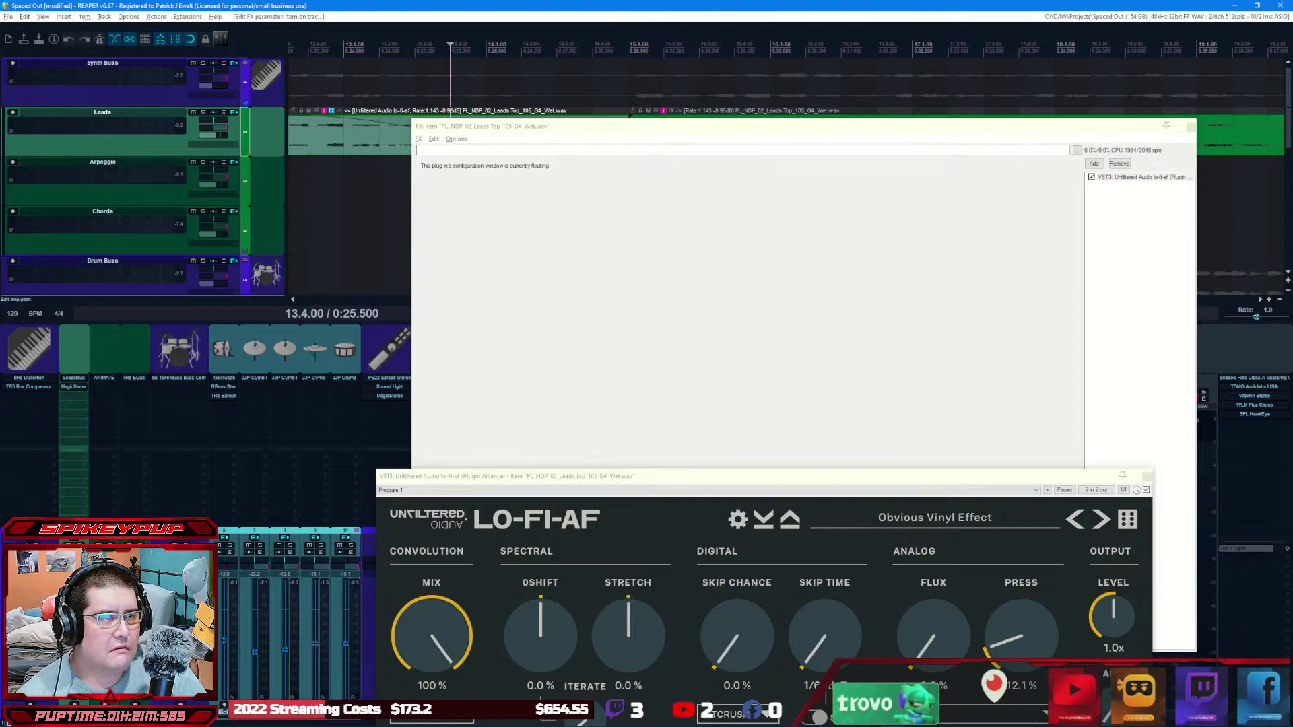
key(space)
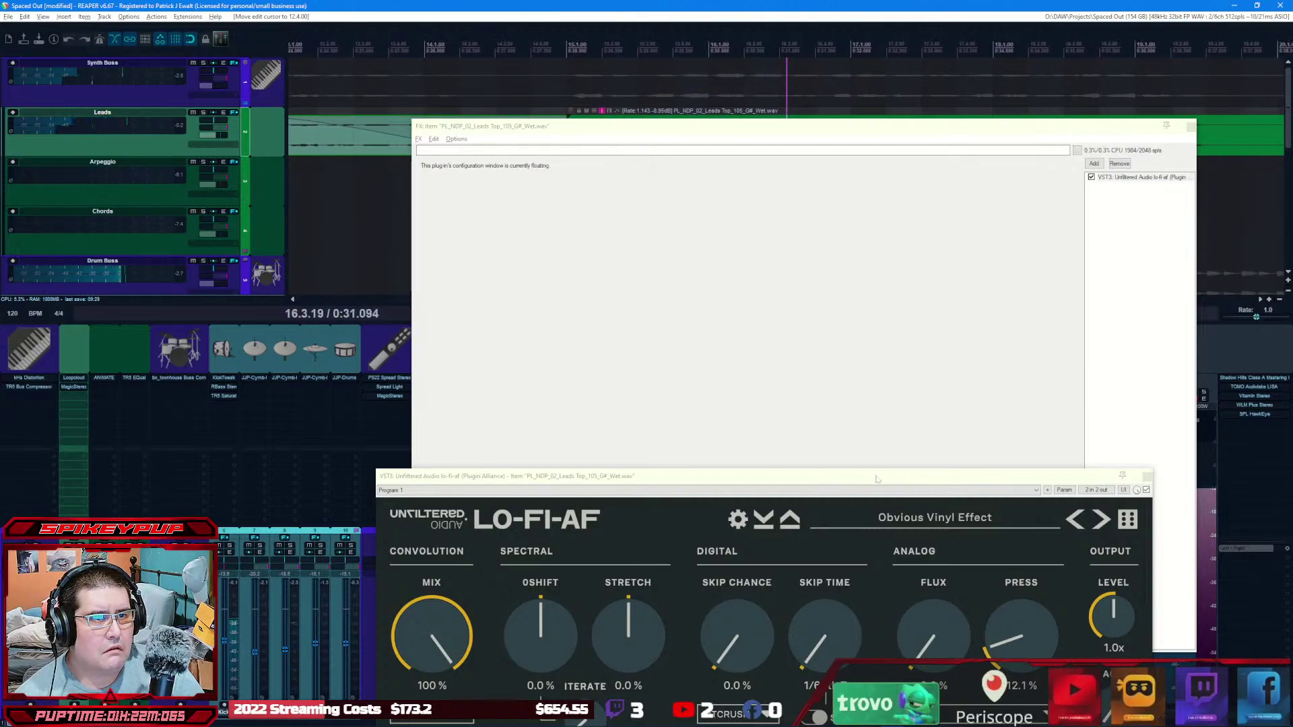
key(space)
drag(877, 481, 814, 86)
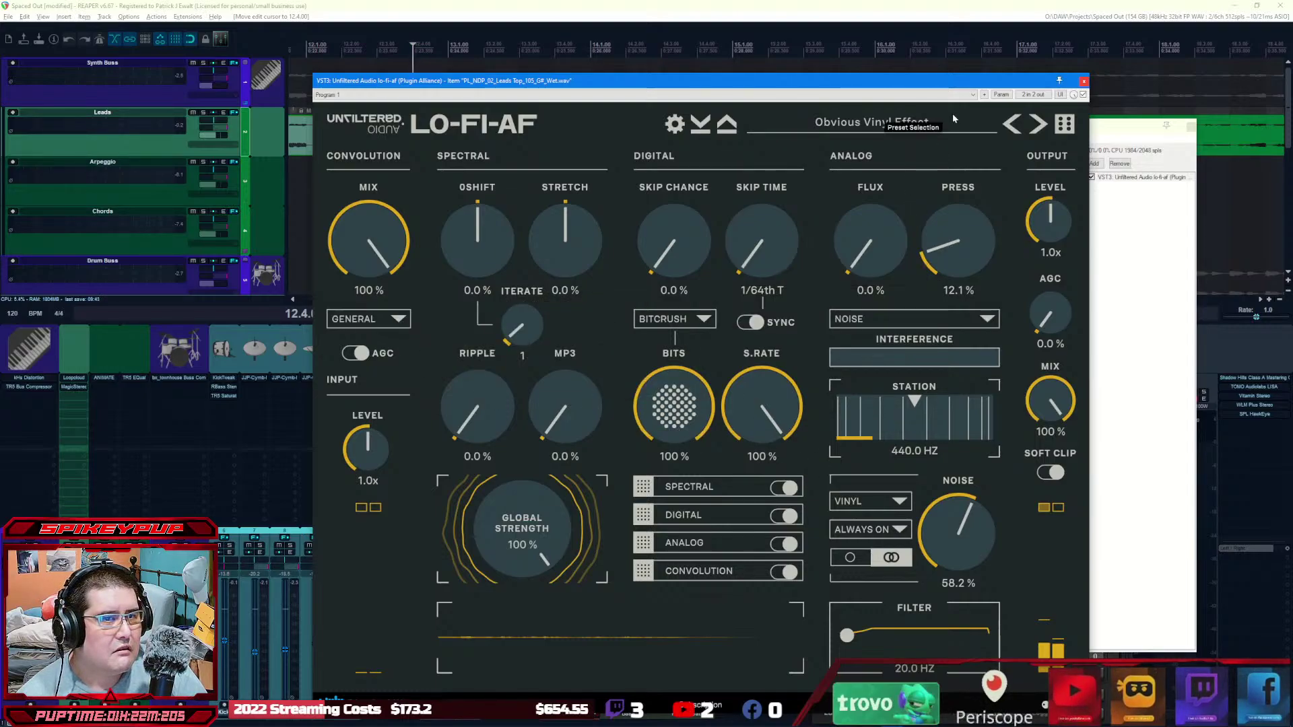
drag(915, 82, 966, 118)
Step: Close the floating plugin window and remove LO-FI-AF from the first Leads clip
click(1134, 117)
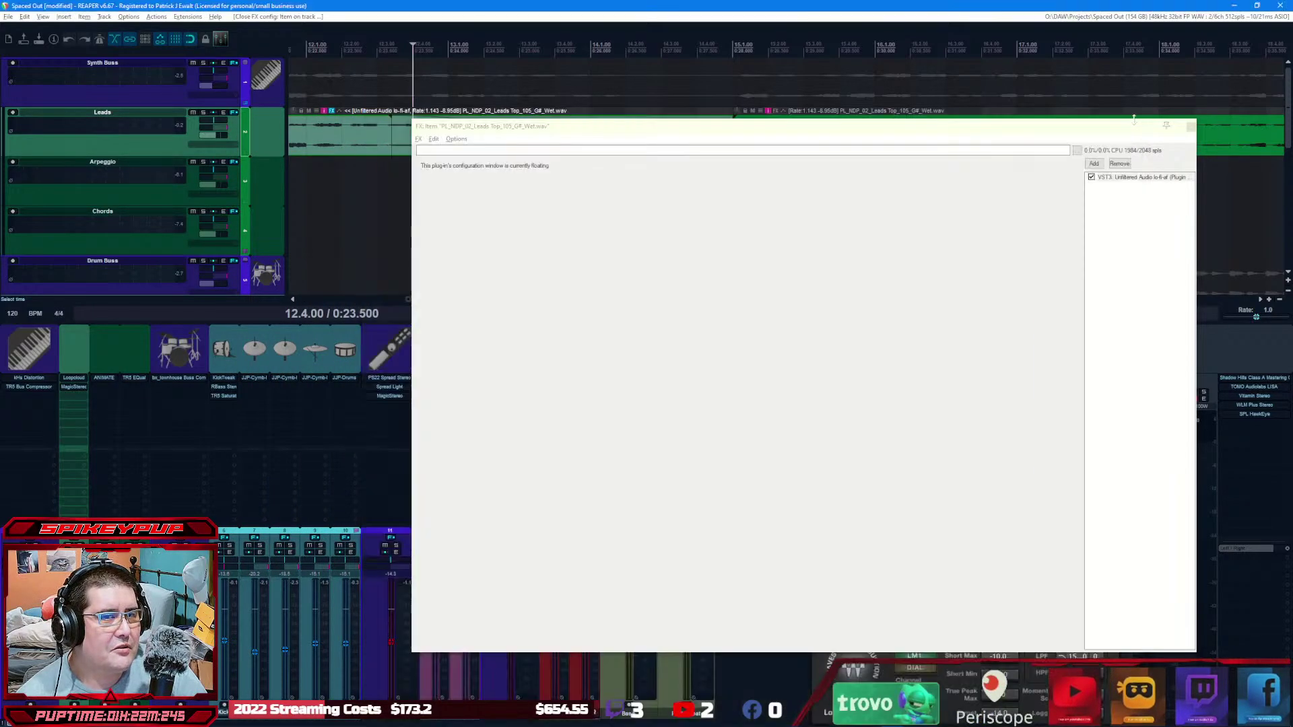
click(1133, 177)
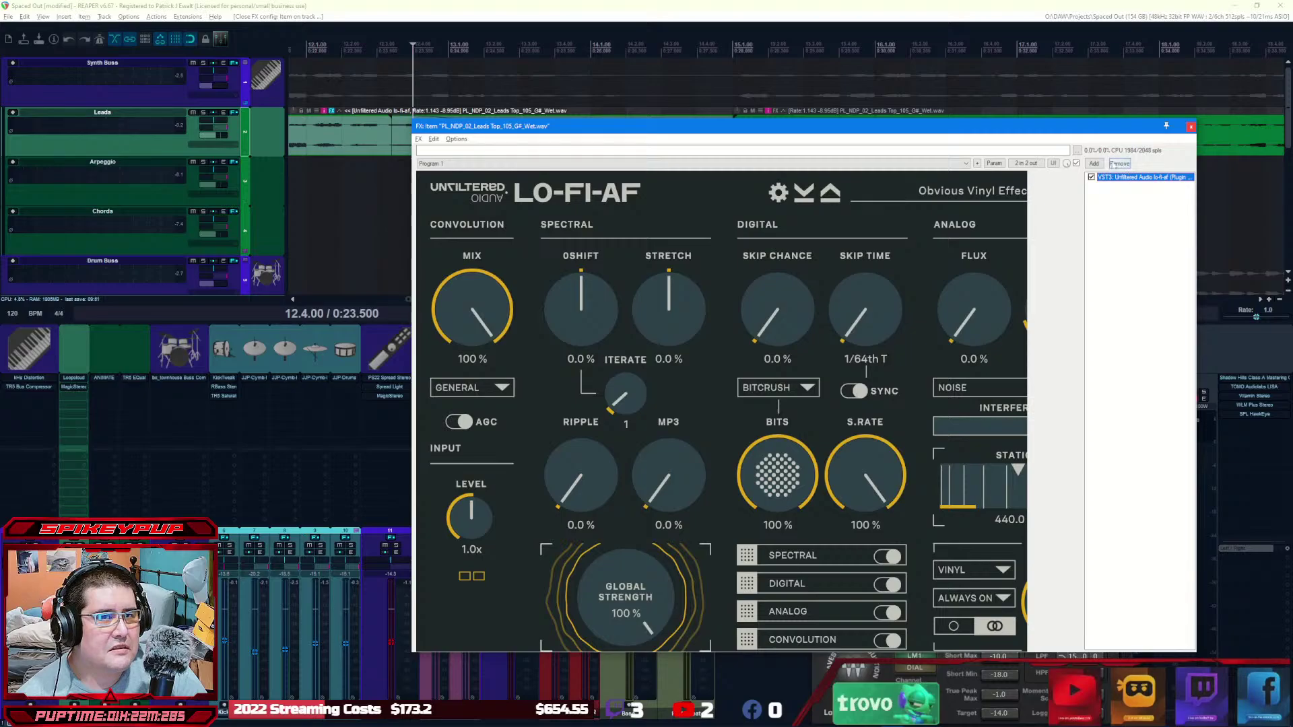
click(1119, 164)
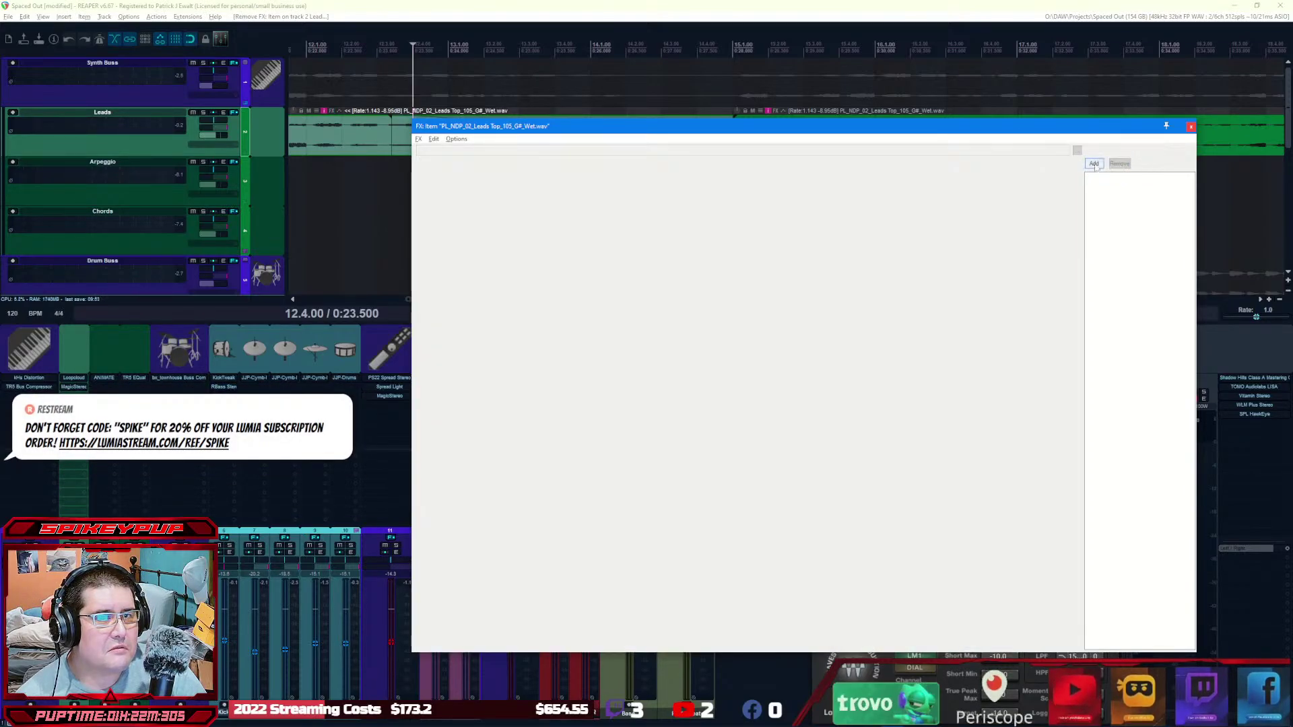
Step: Find the AIR Lo-Fi plugin and add it to the first Leads clip
click(1094, 165)
text(o)
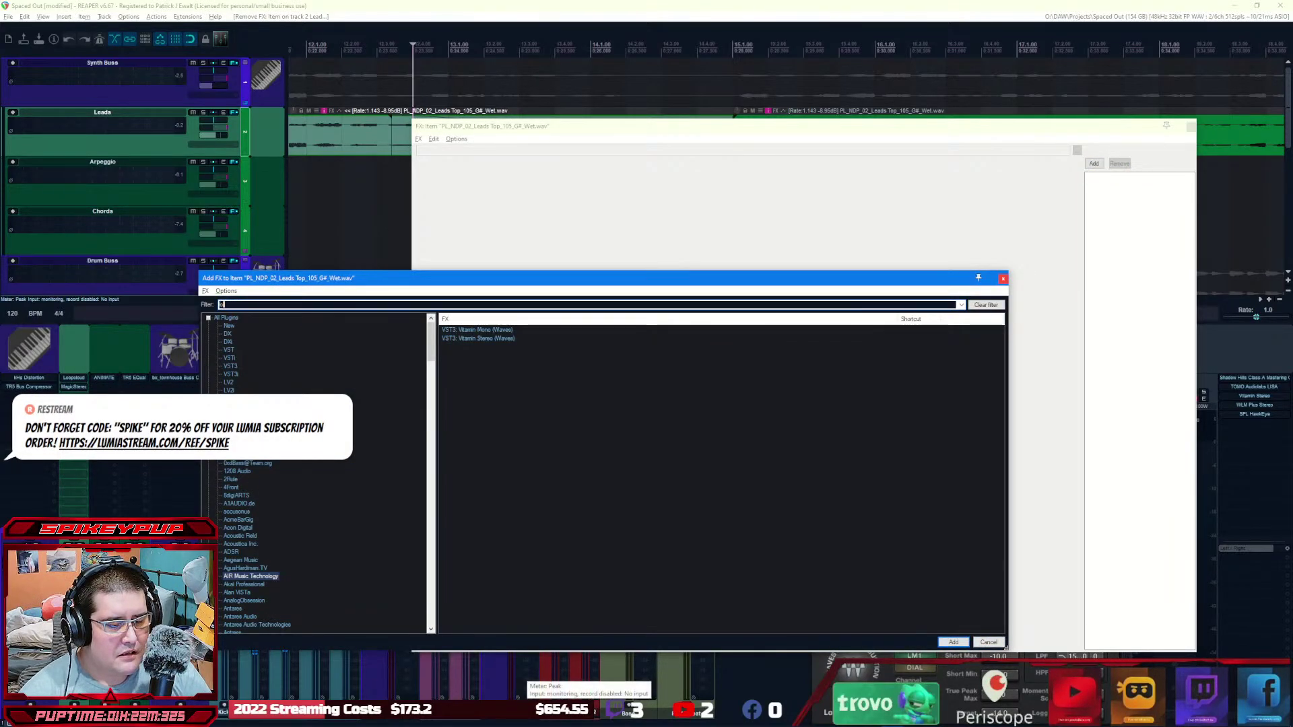
text(o-fi)
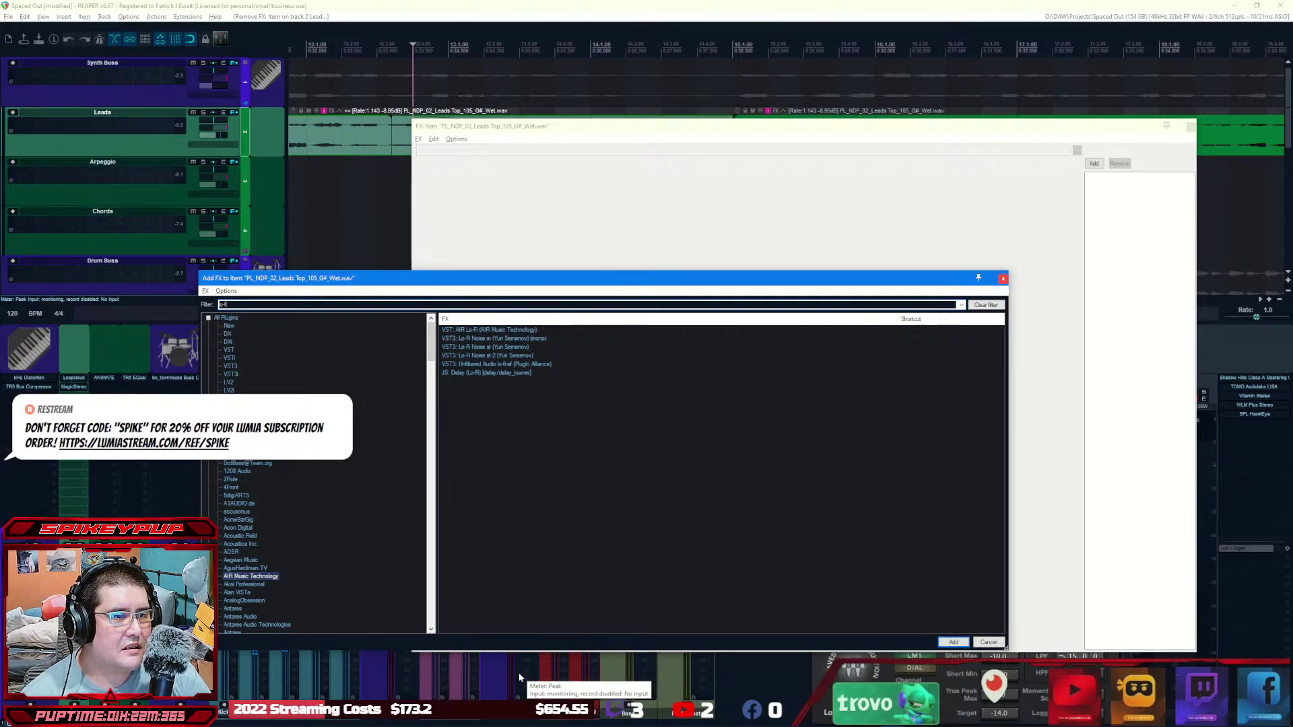
text(a)
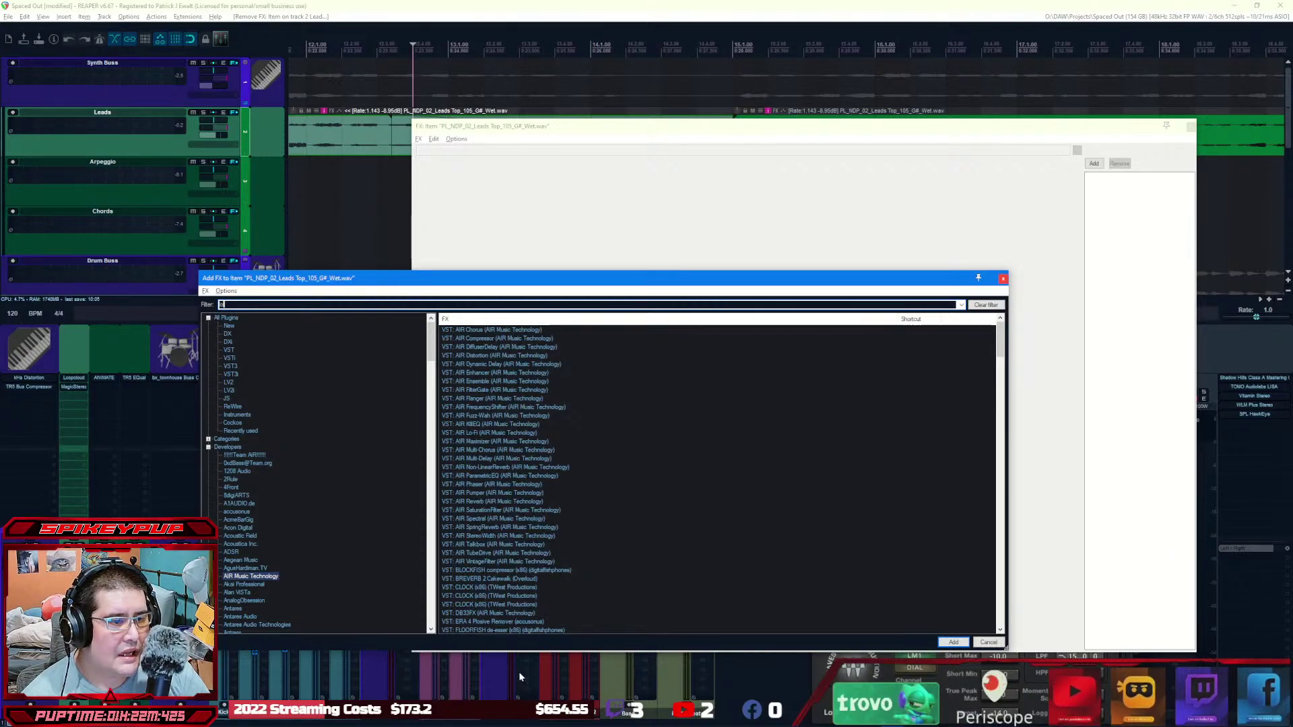
scroll(583, 498, down, 12)
scroll(581, 494, down, 5)
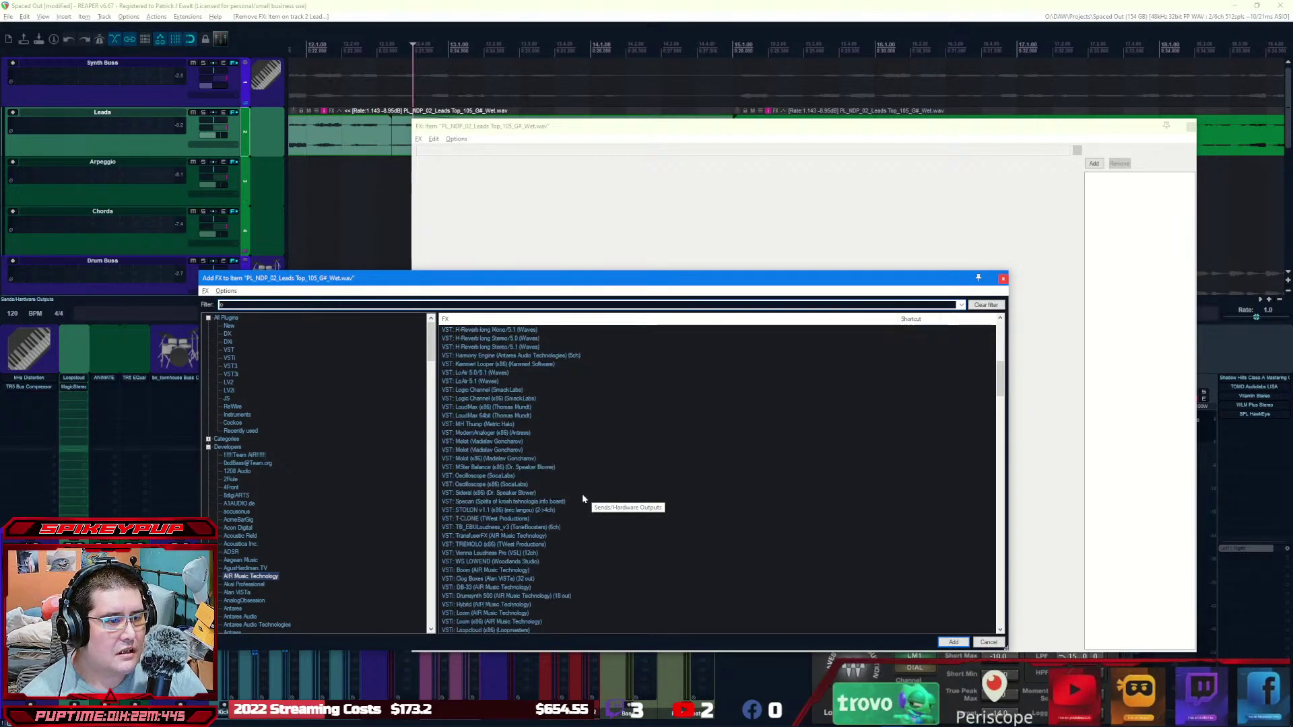
scroll(582, 494, up, 13)
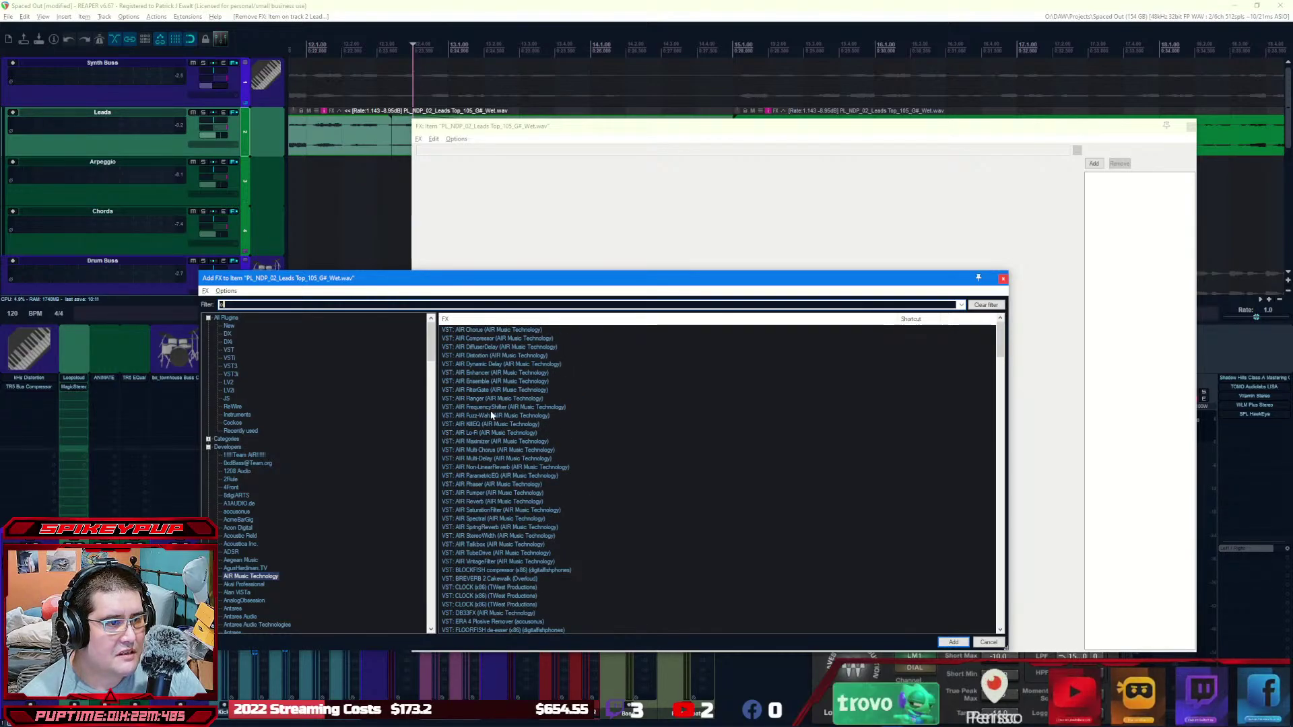
click(484, 433)
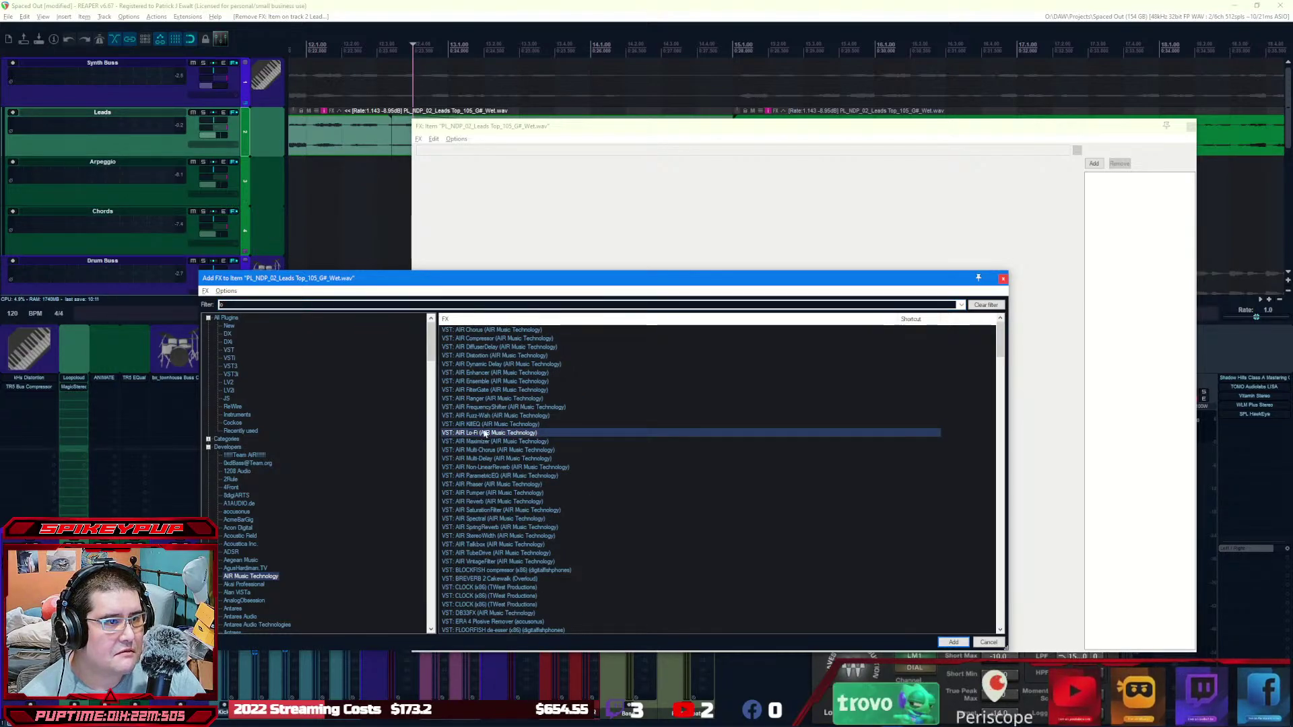
double_click(484, 435)
Step: Start playback and set the looping time selection from bar 9 to about the middle of bar 13
key(space)
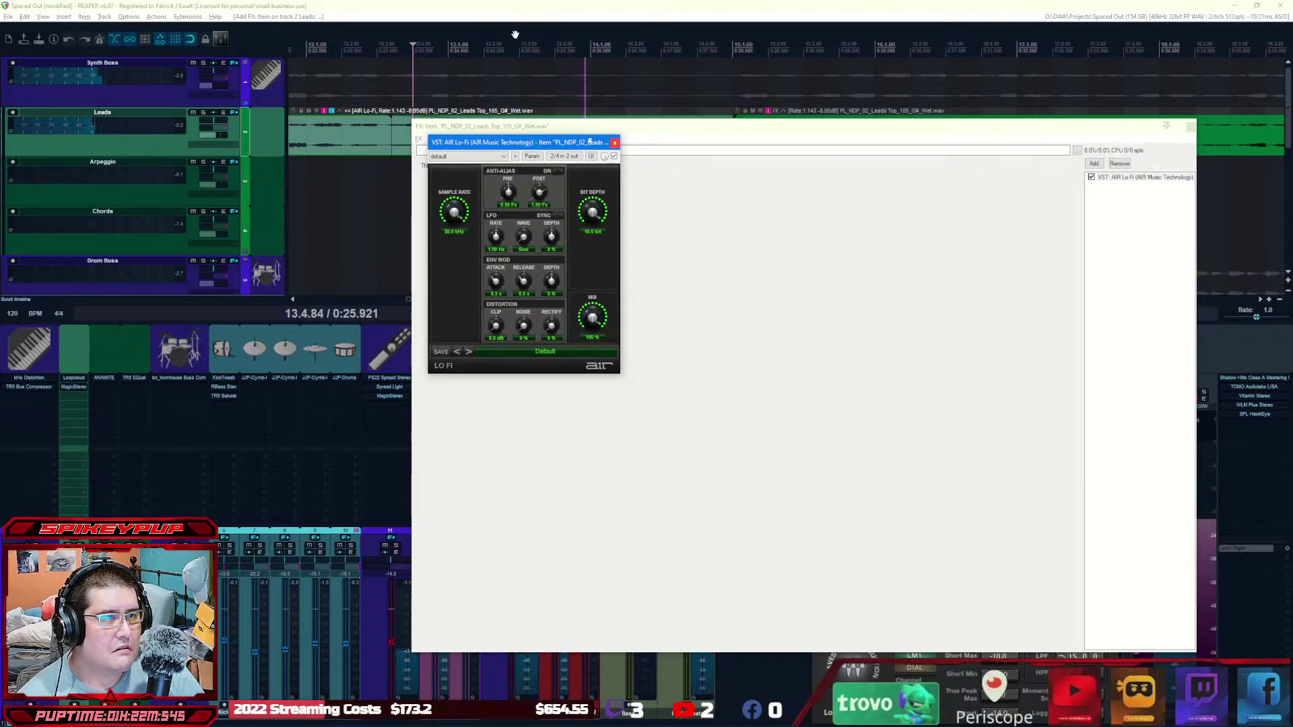
drag(520, 45, 425, 46)
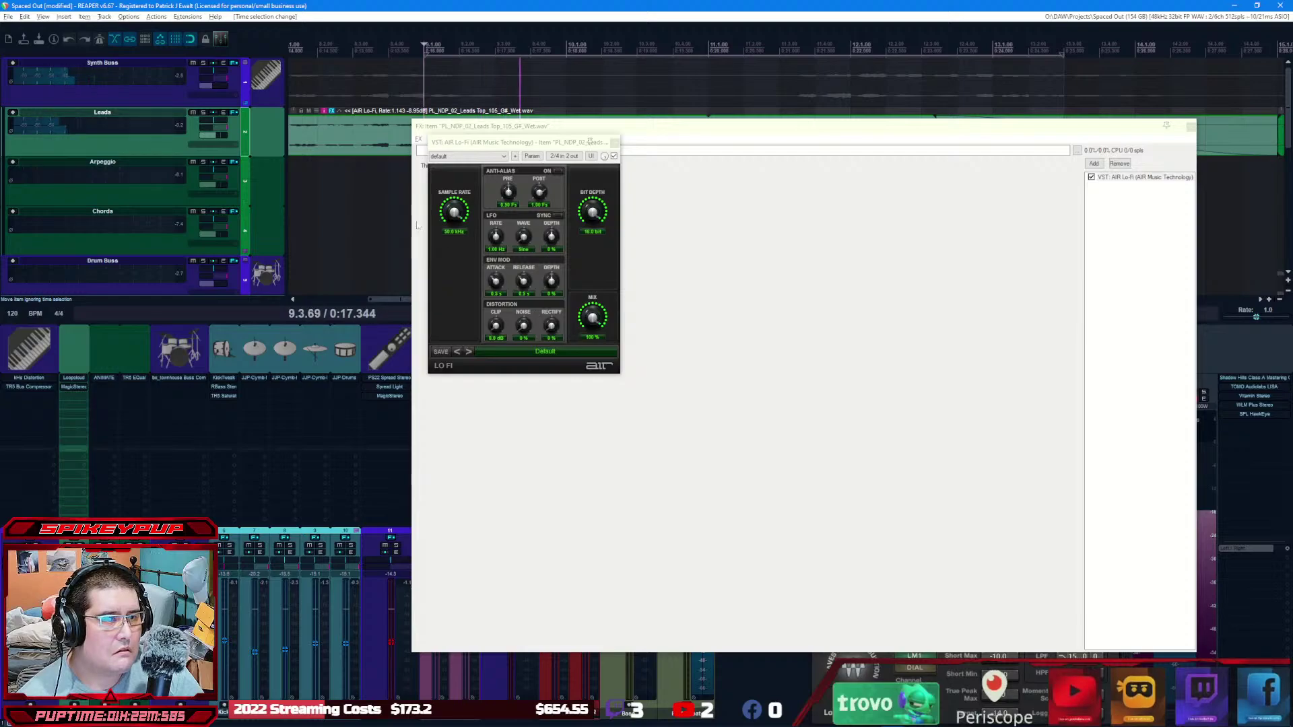
click(476, 165)
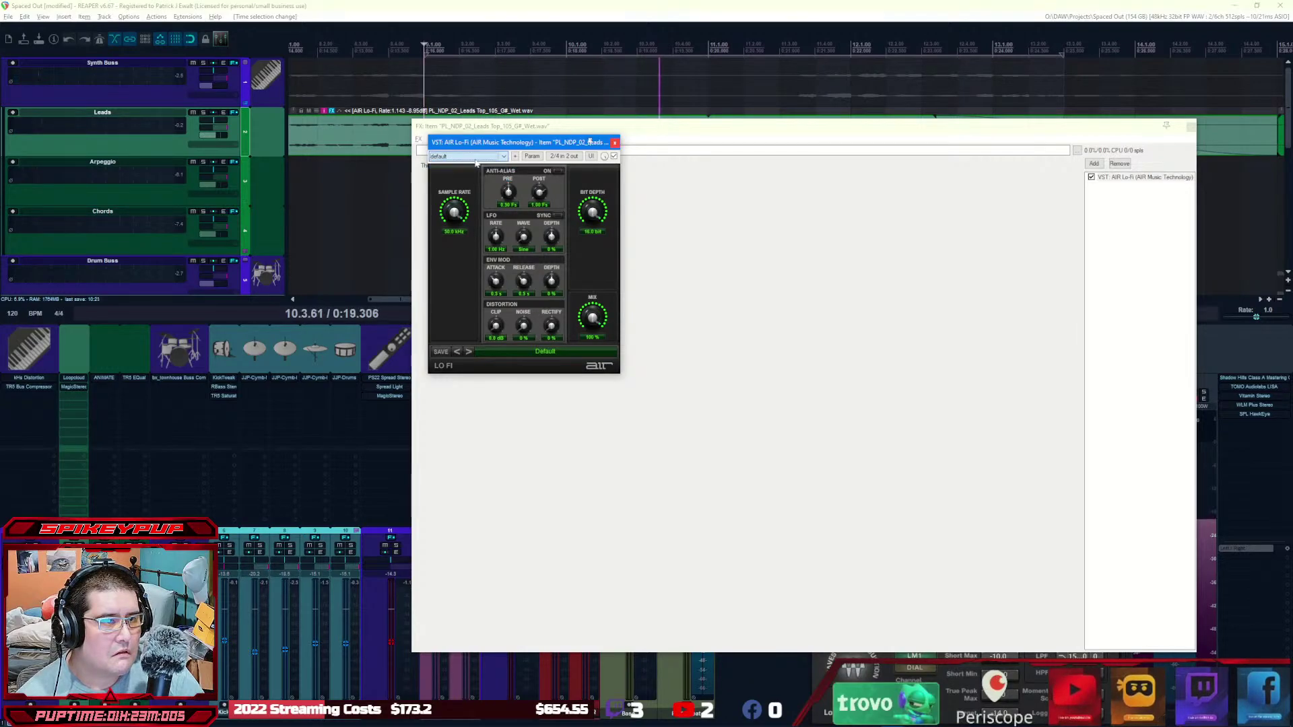
Step: Audition the AIR Lo-Fi presets Vintage Hardware 1, Dirty Machine, Behind The Door and Deep Distortion on the looping Leads clip
click(512, 350)
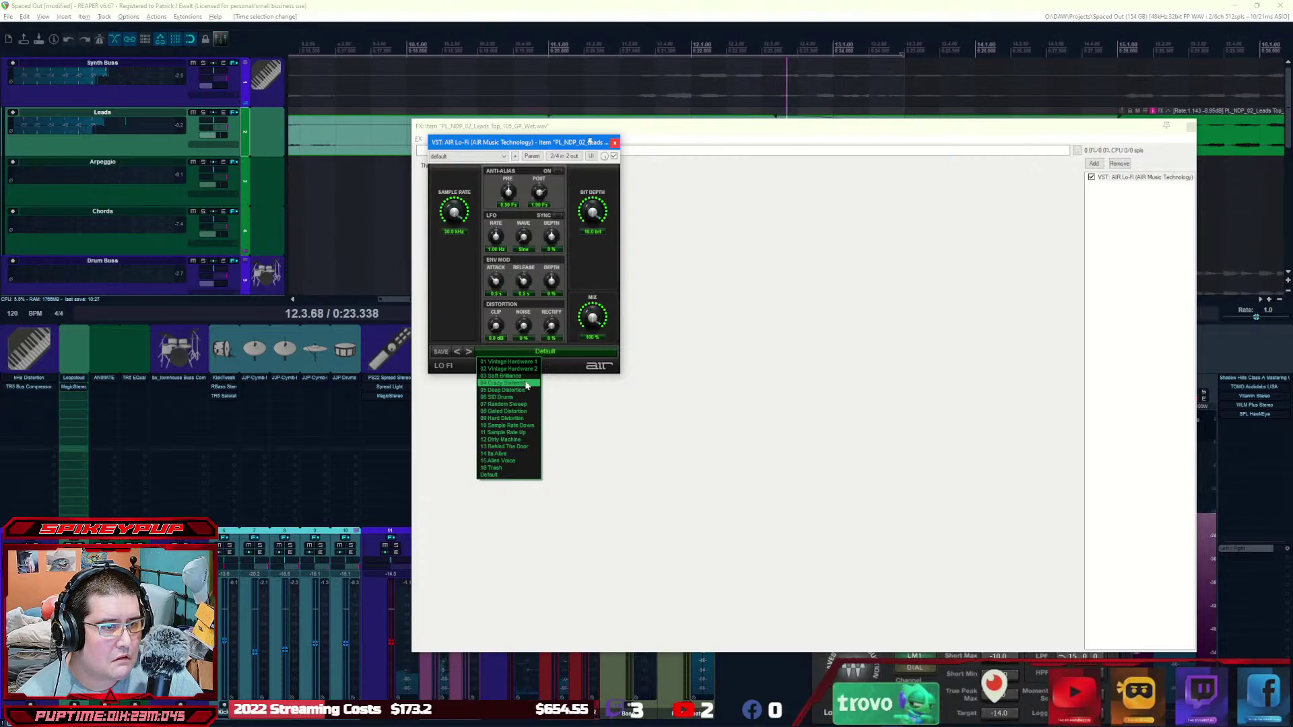
click(528, 361)
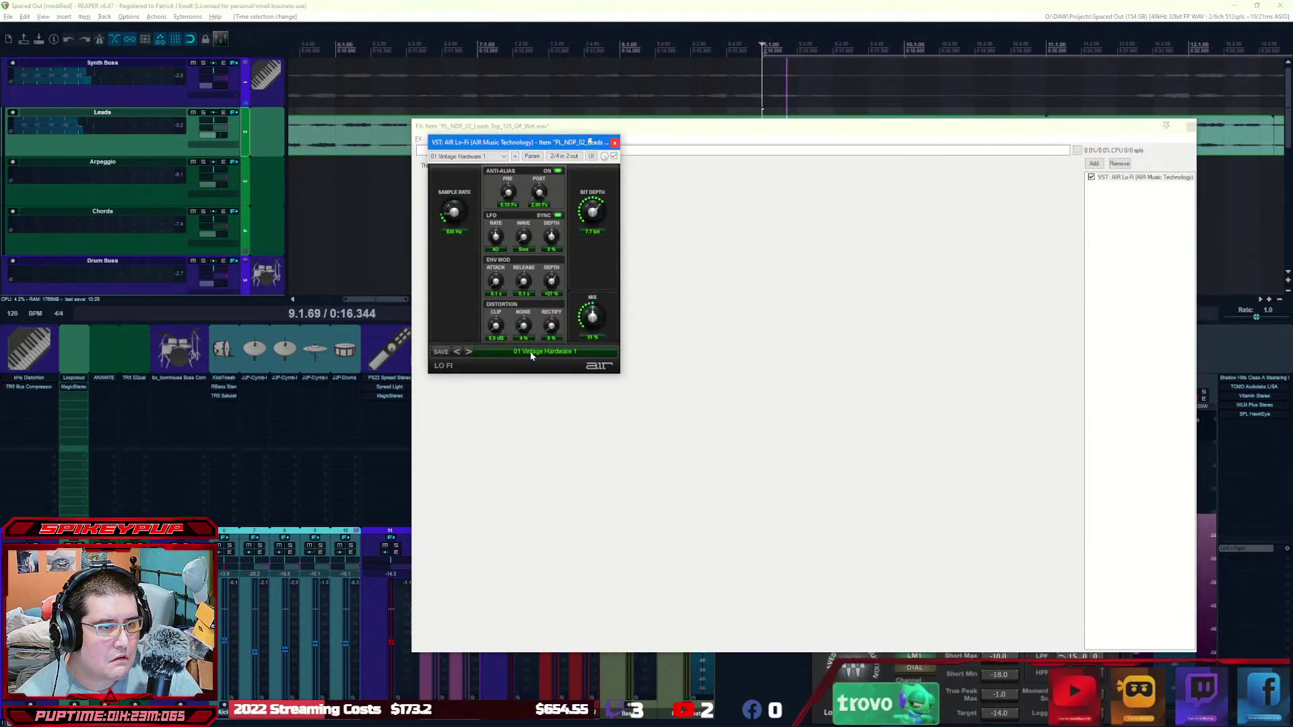
click(531, 351)
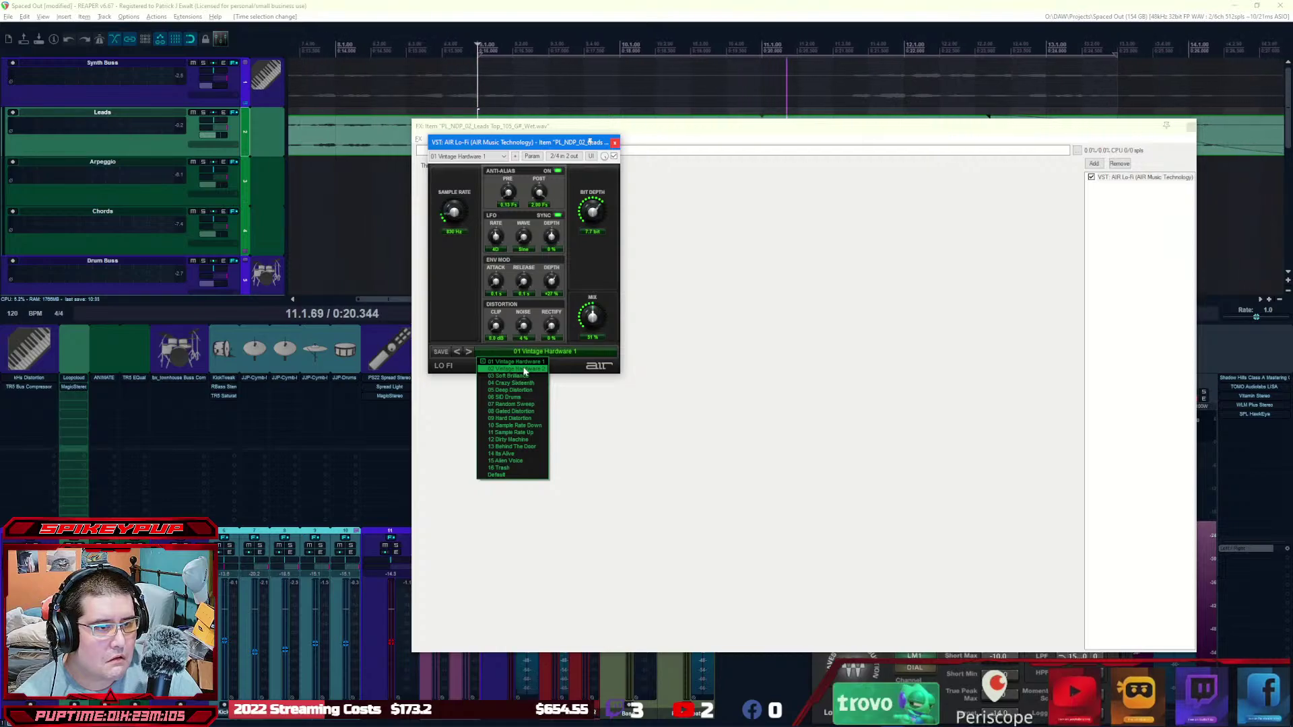
click(509, 439)
click(537, 353)
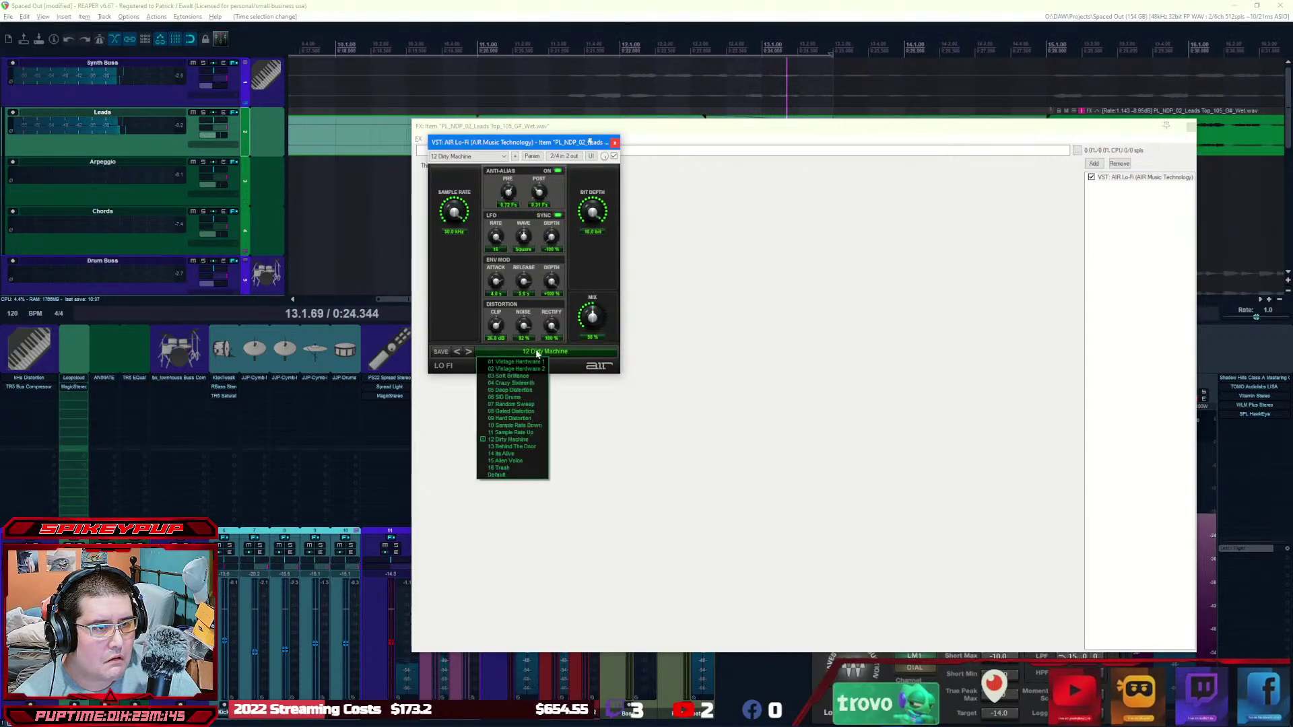
click(533, 447)
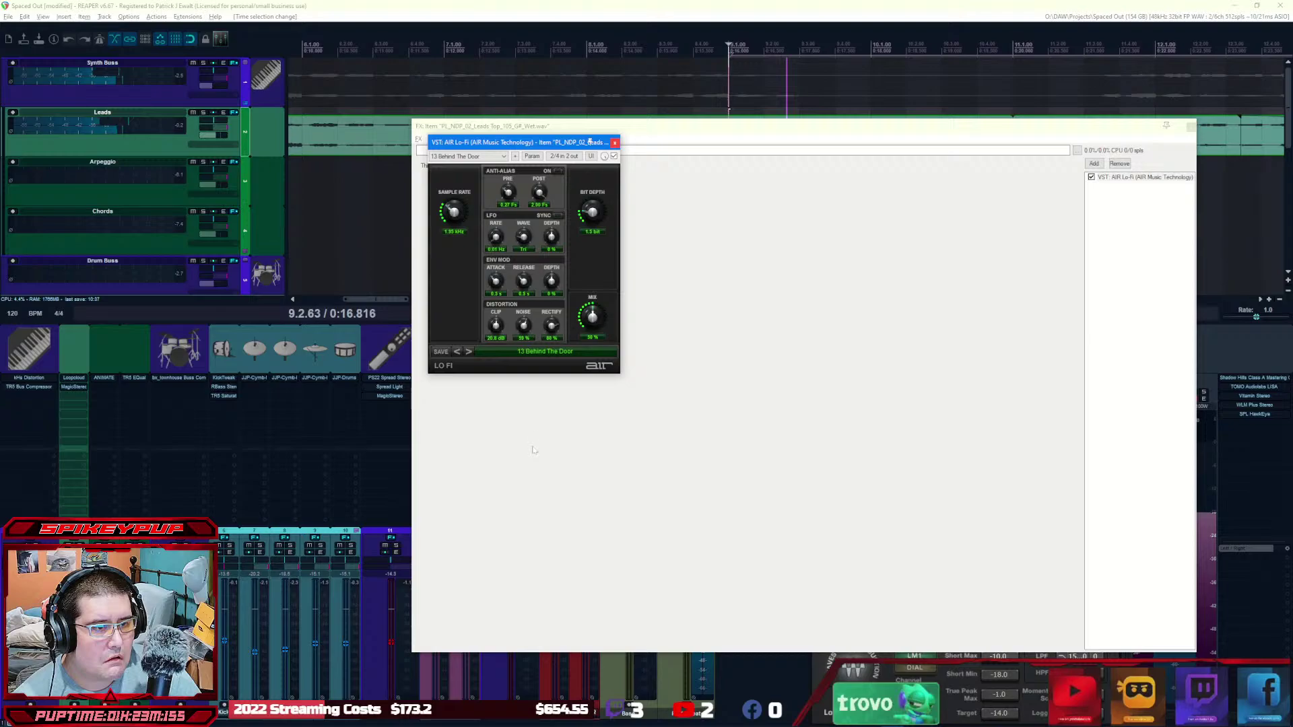
click(530, 352)
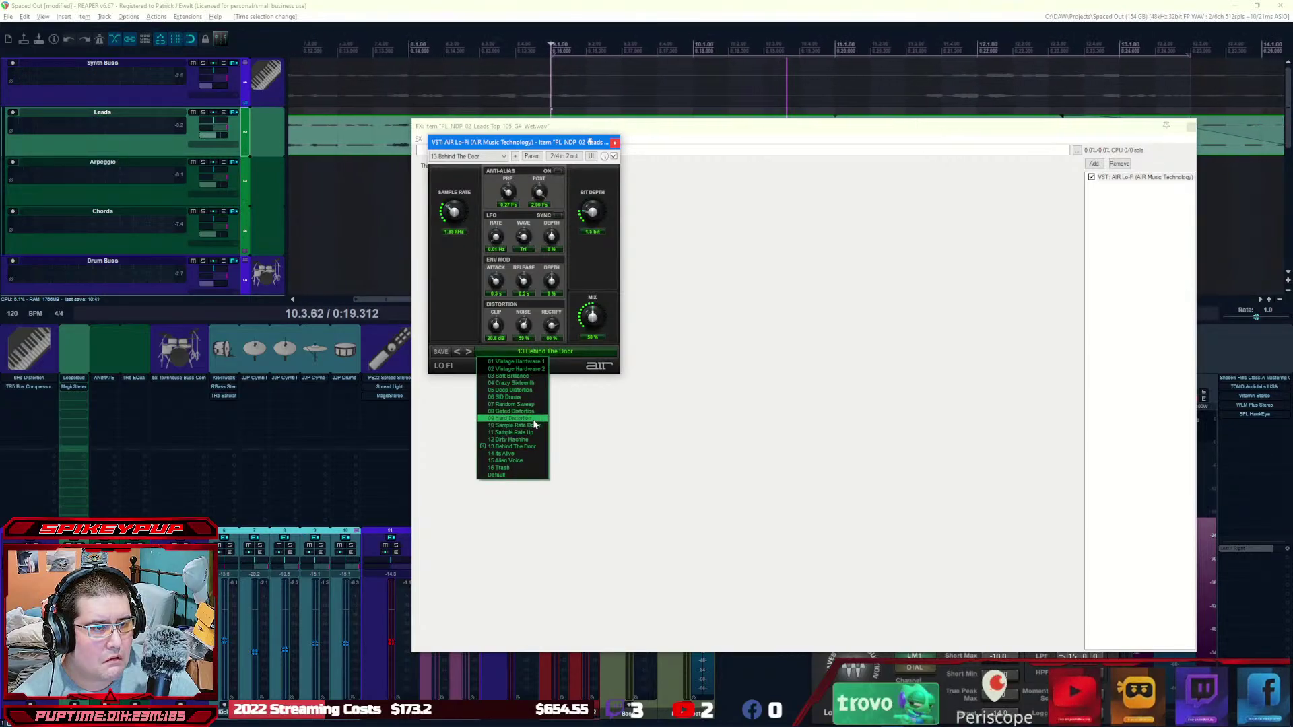
click(512, 390)
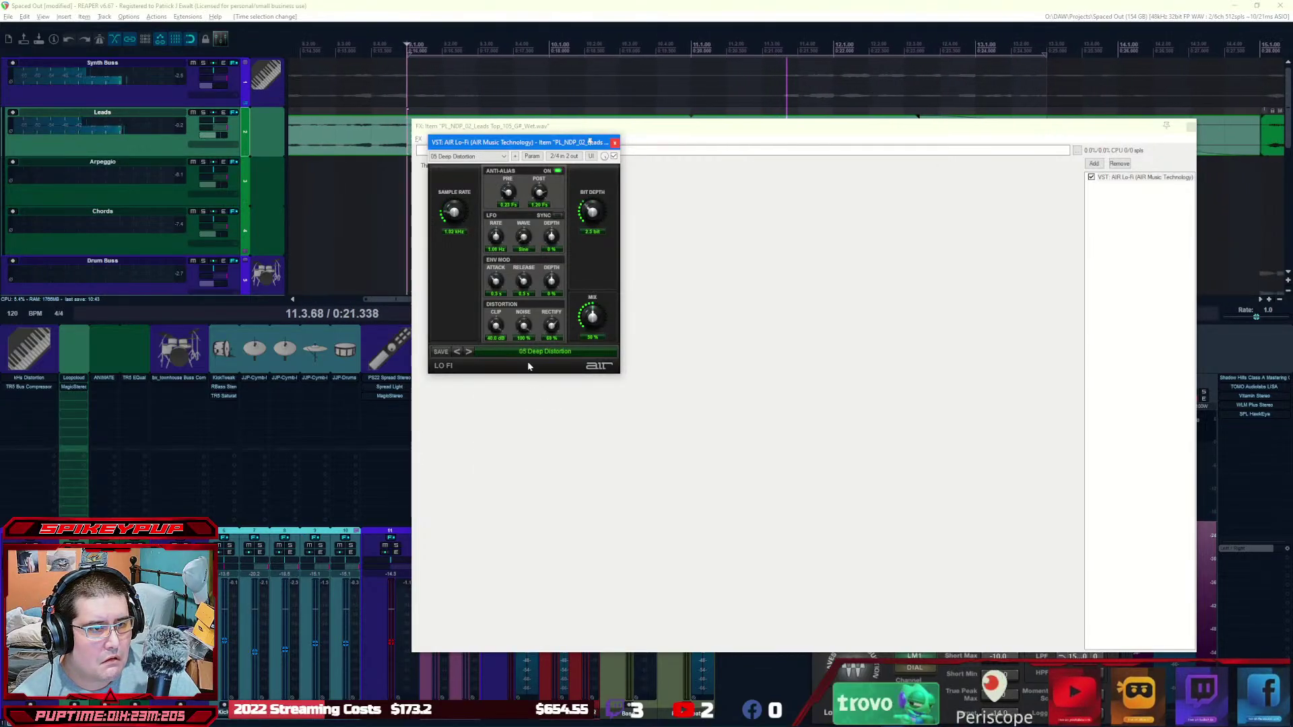
Step: Audition the AIR Lo-Fi presets Vintage Hardware 2, Trash and Hard Distortion, and switch back to Vintage Hardware 1
click(525, 351)
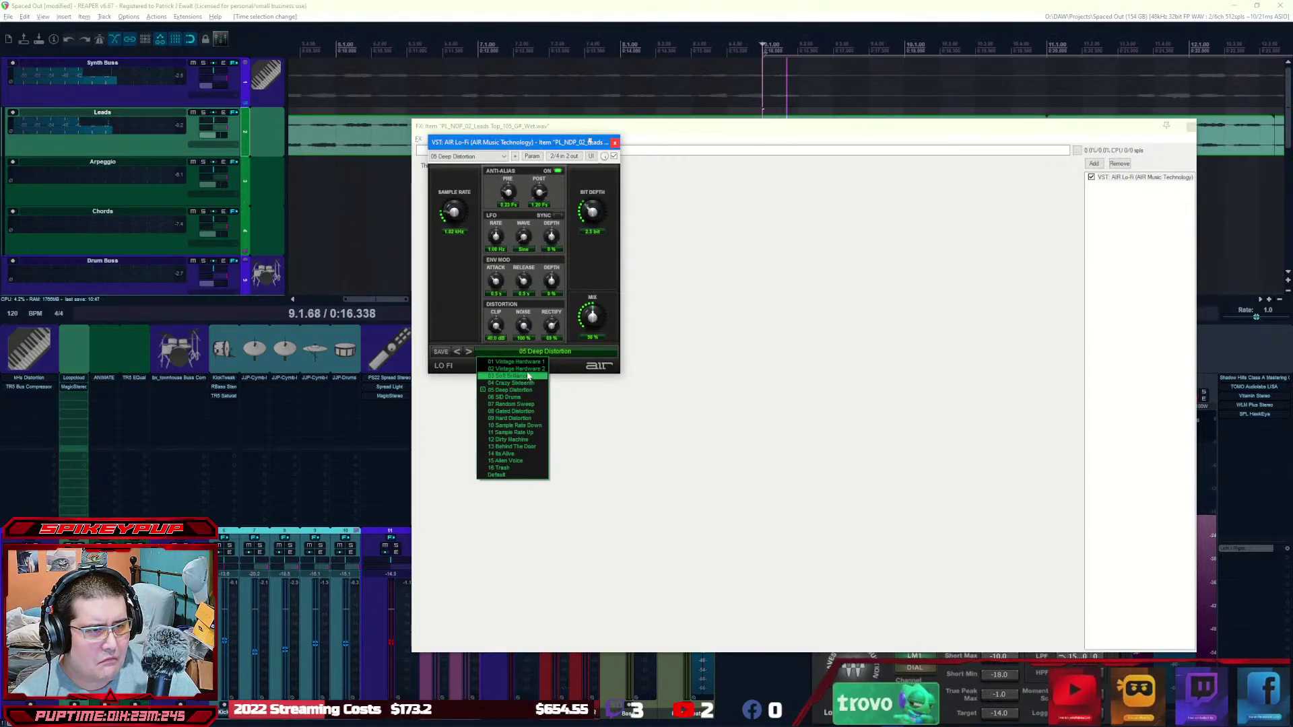
click(529, 370)
click(533, 352)
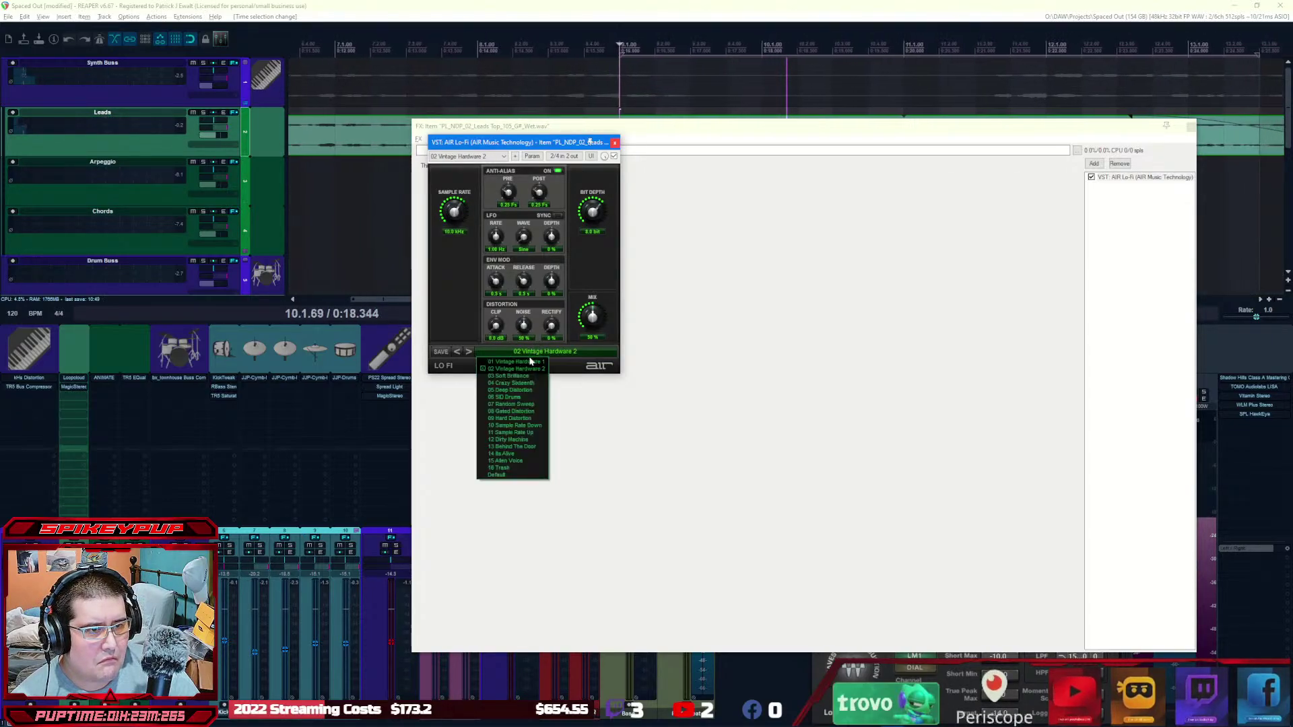
click(516, 469)
click(523, 350)
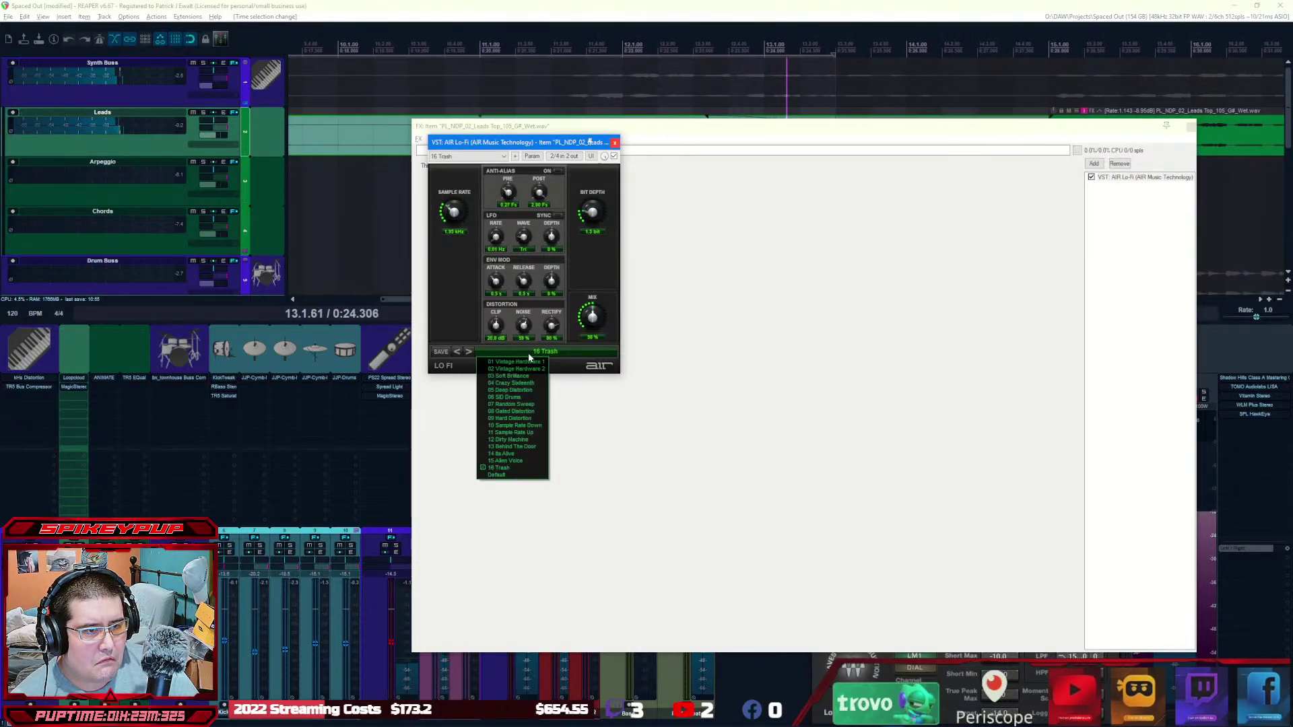
click(527, 420)
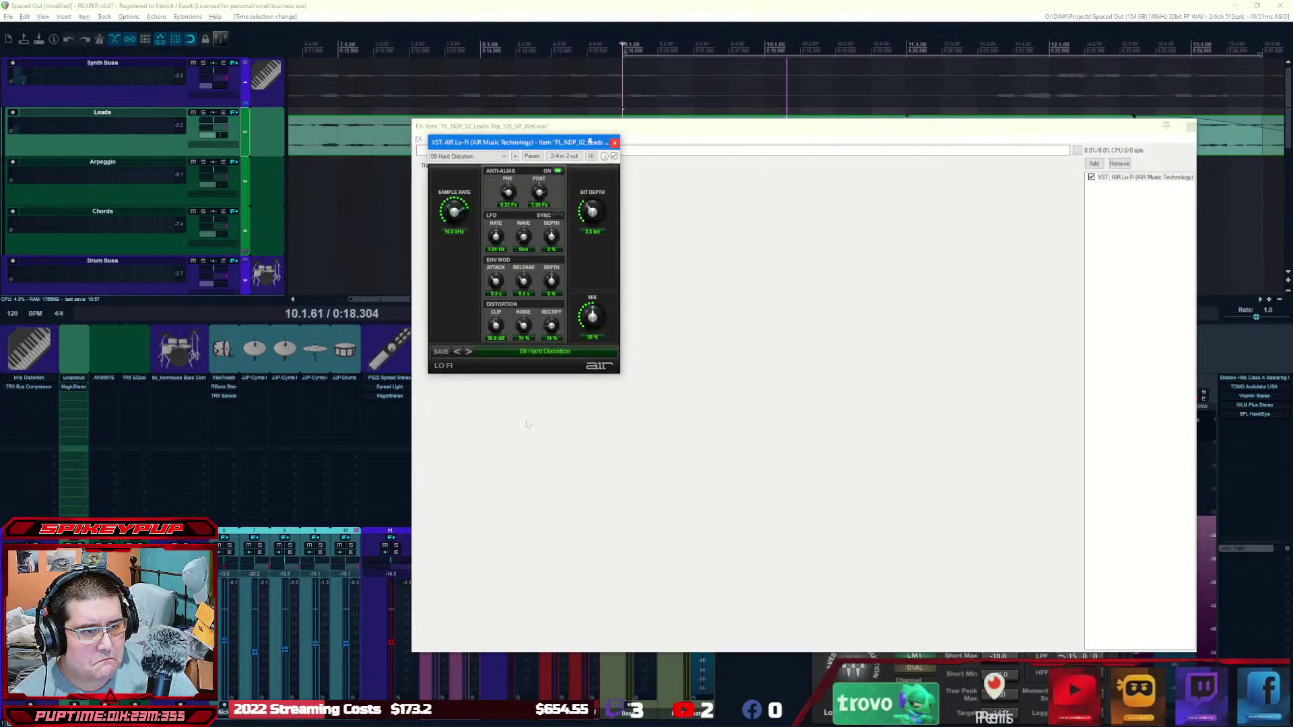
click(535, 354)
click(530, 362)
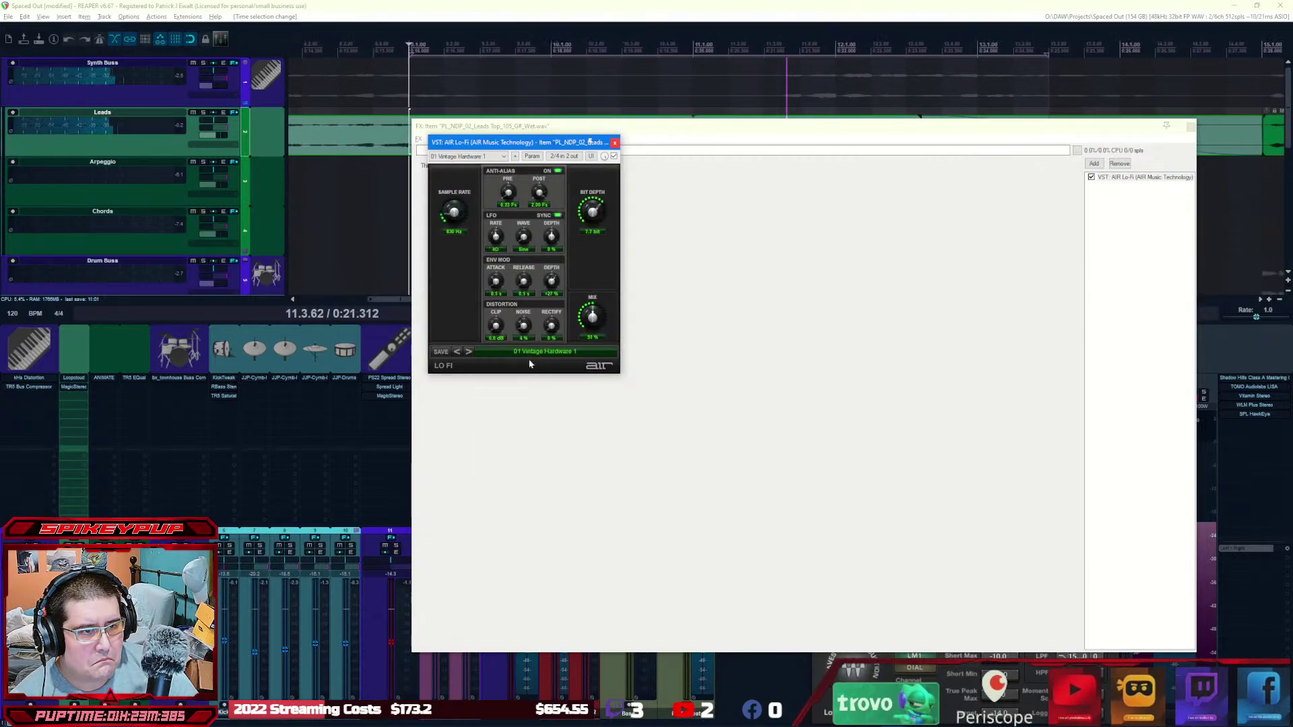
Step: Replace AIR Lo-Fi on the first Leads clip with Unfiltered Audio Needlepoint and reposition its floating window
click(615, 143)
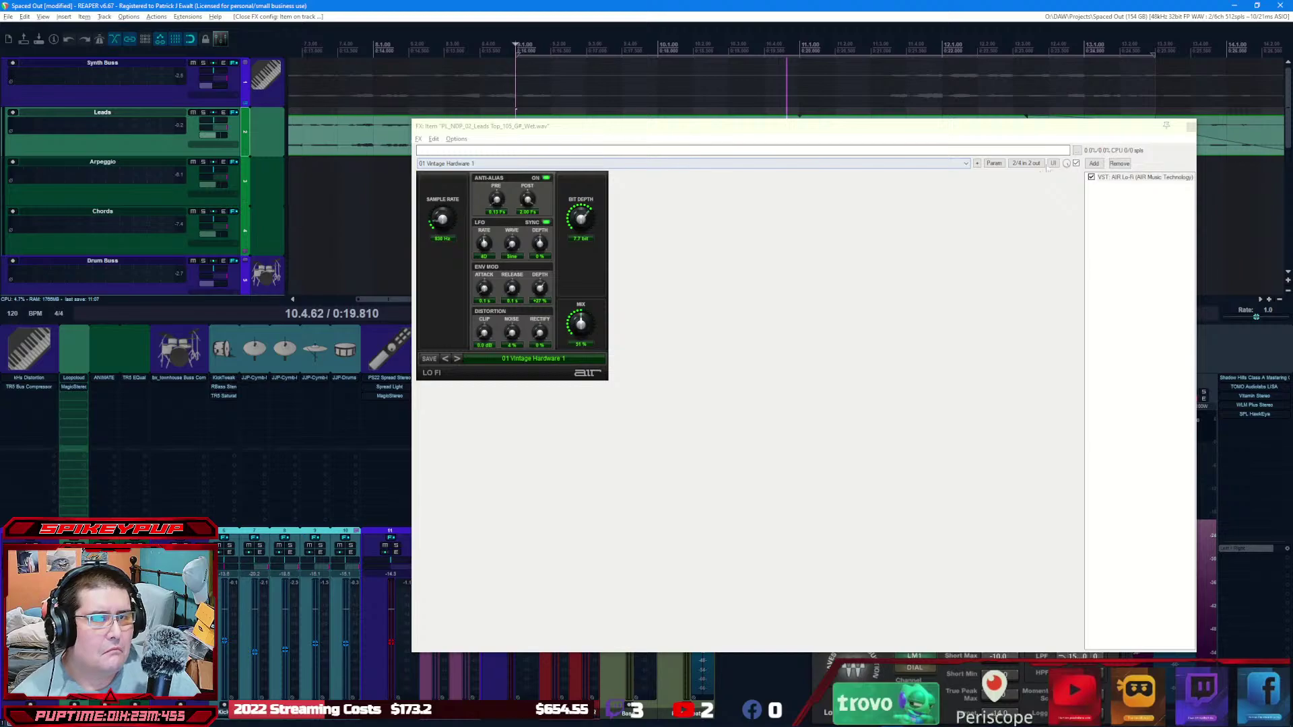
click(1130, 163)
click(1093, 164)
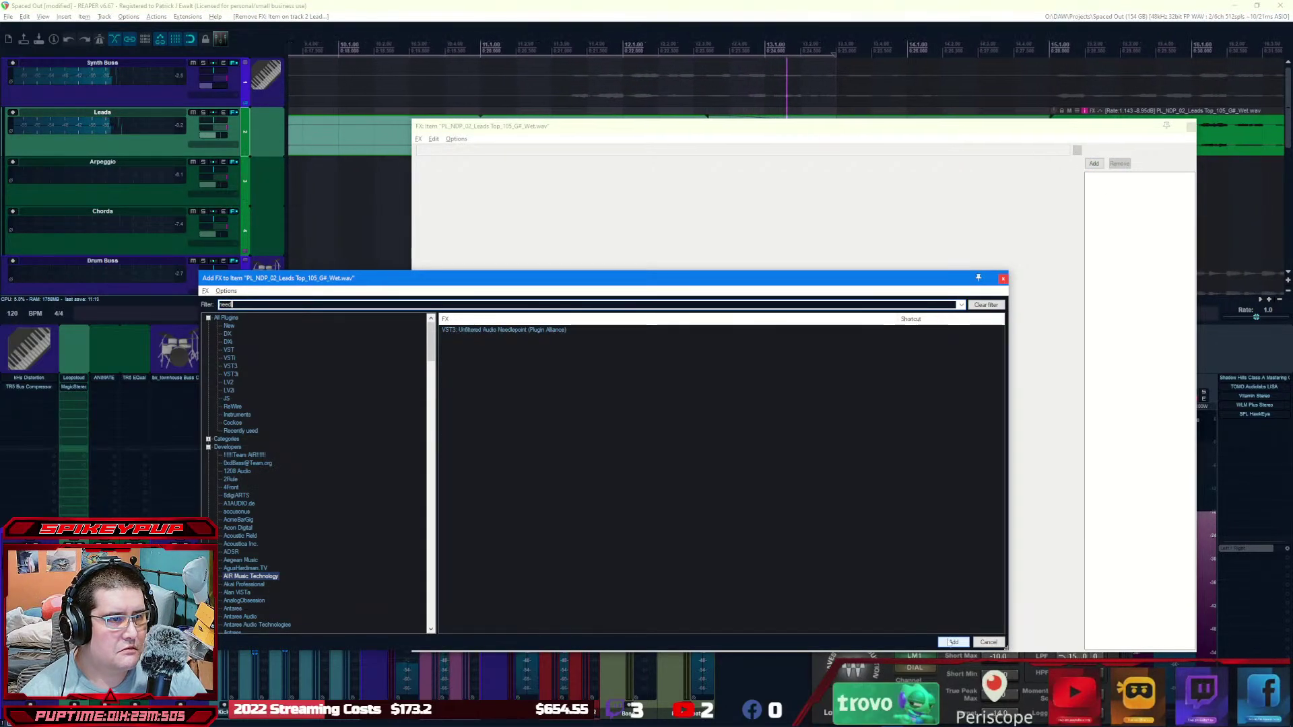
click(952, 641)
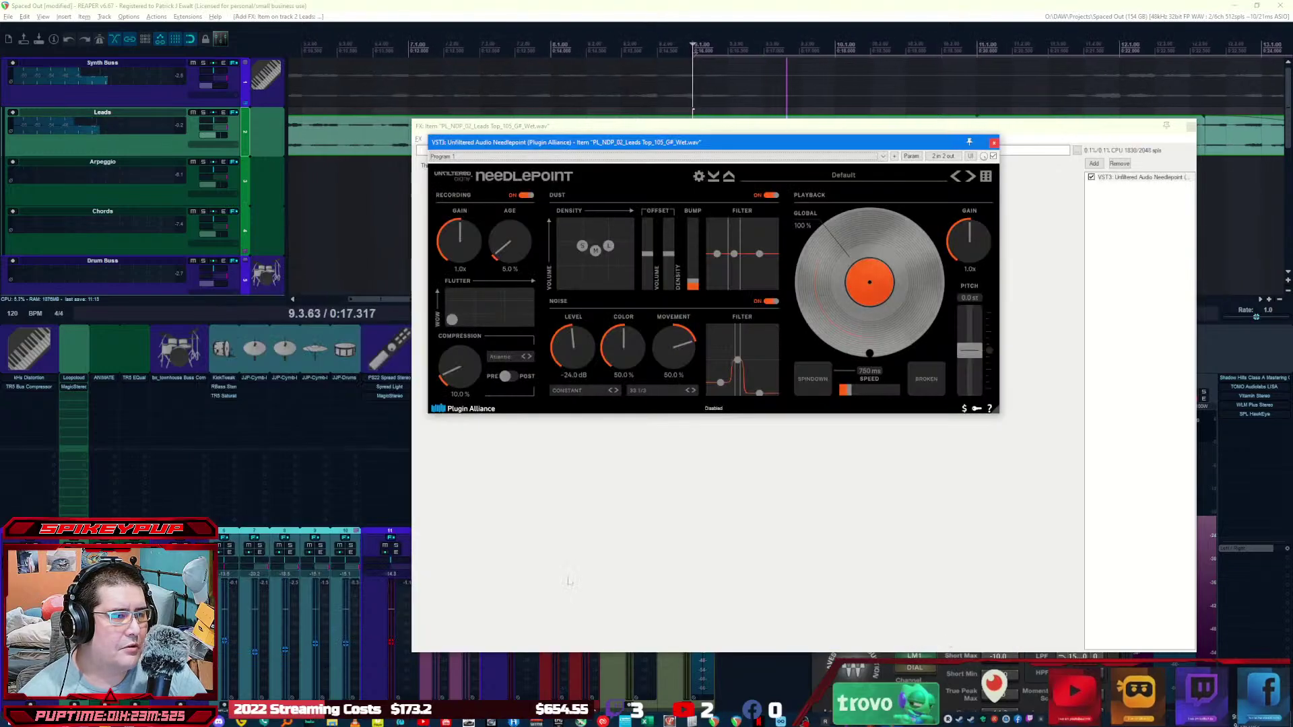
drag(688, 145, 512, 205)
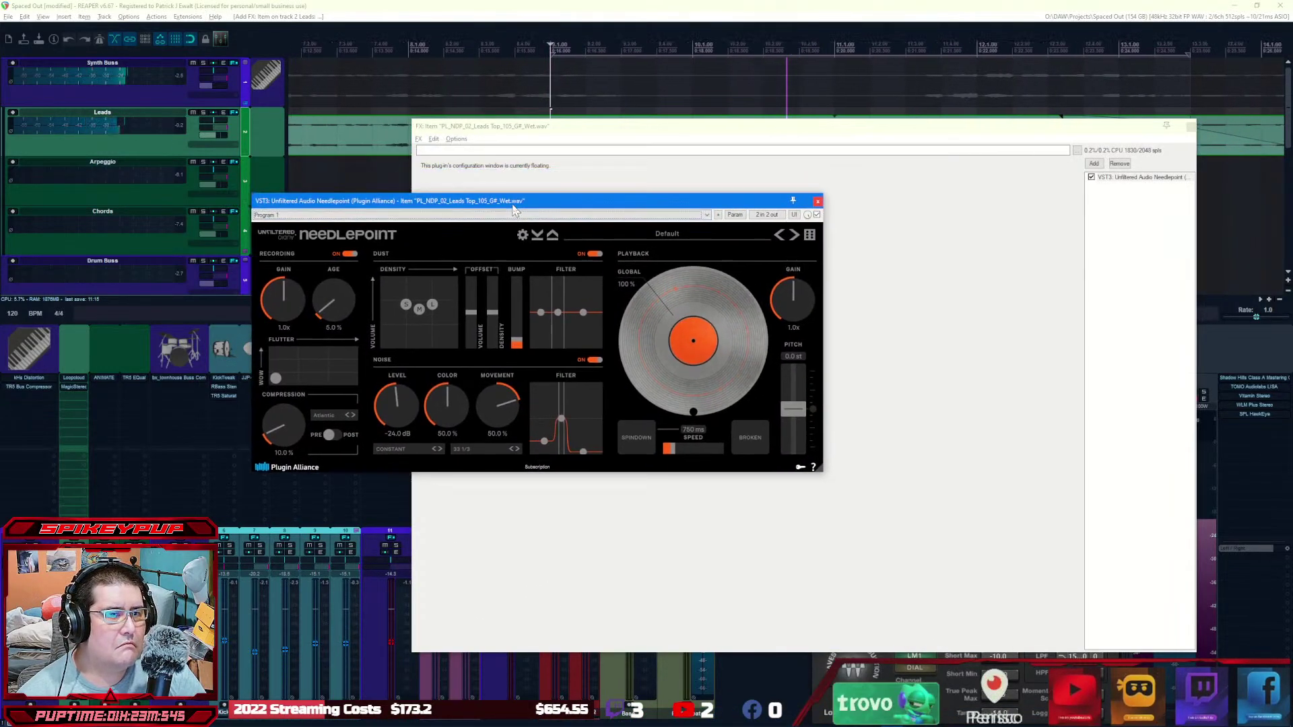
Step: Try Needlepoint's Spindown and Broken playback effects on the looping clip and switch both off
click(637, 449)
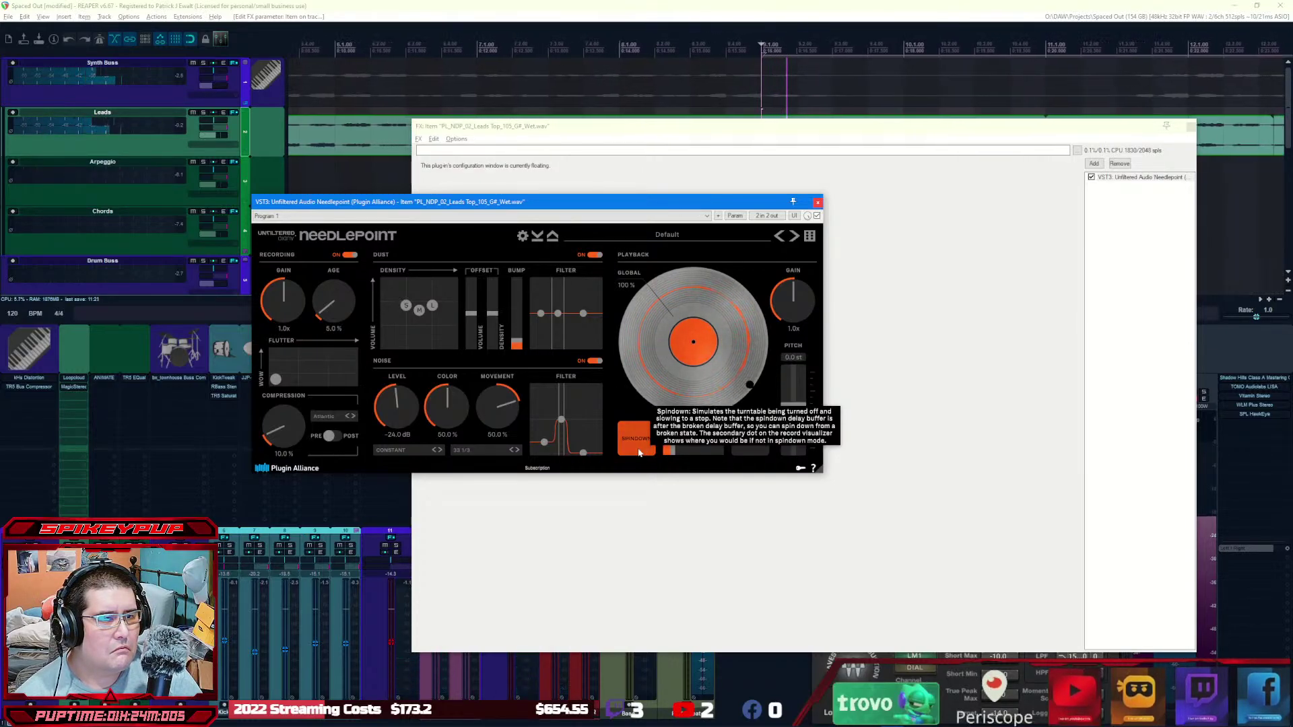
click(637, 450)
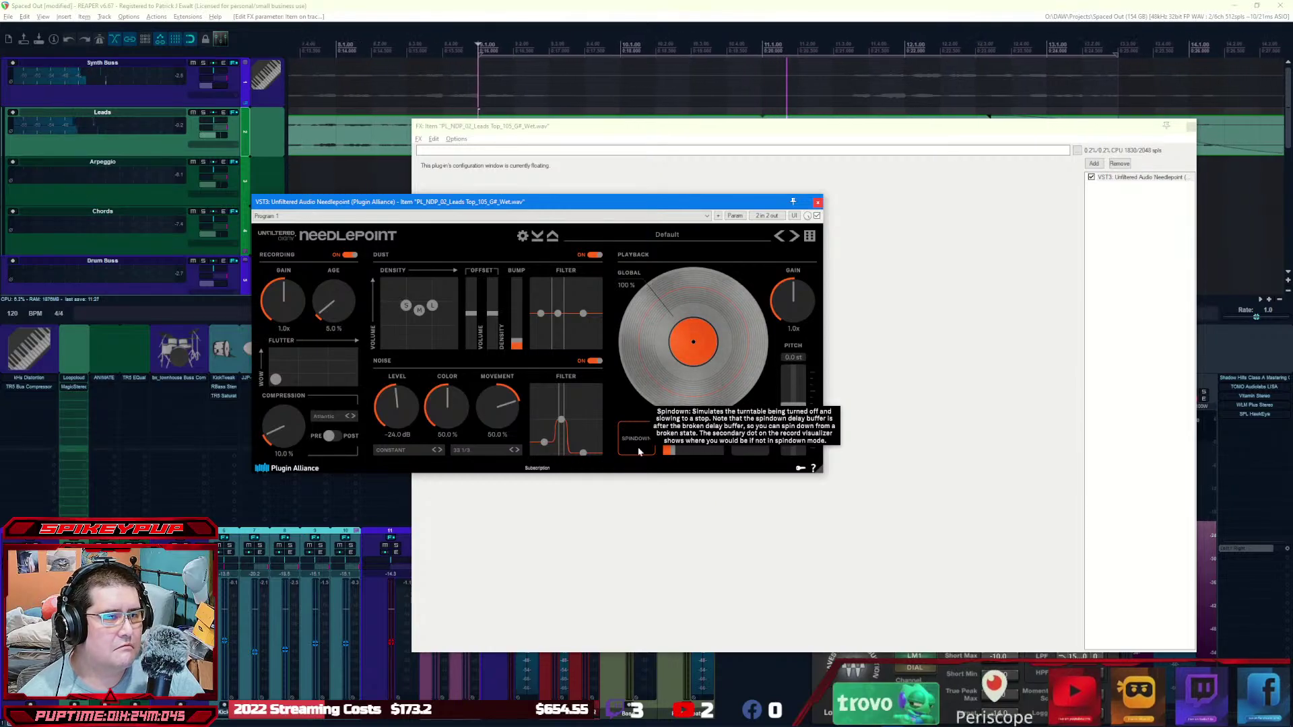
click(637, 450)
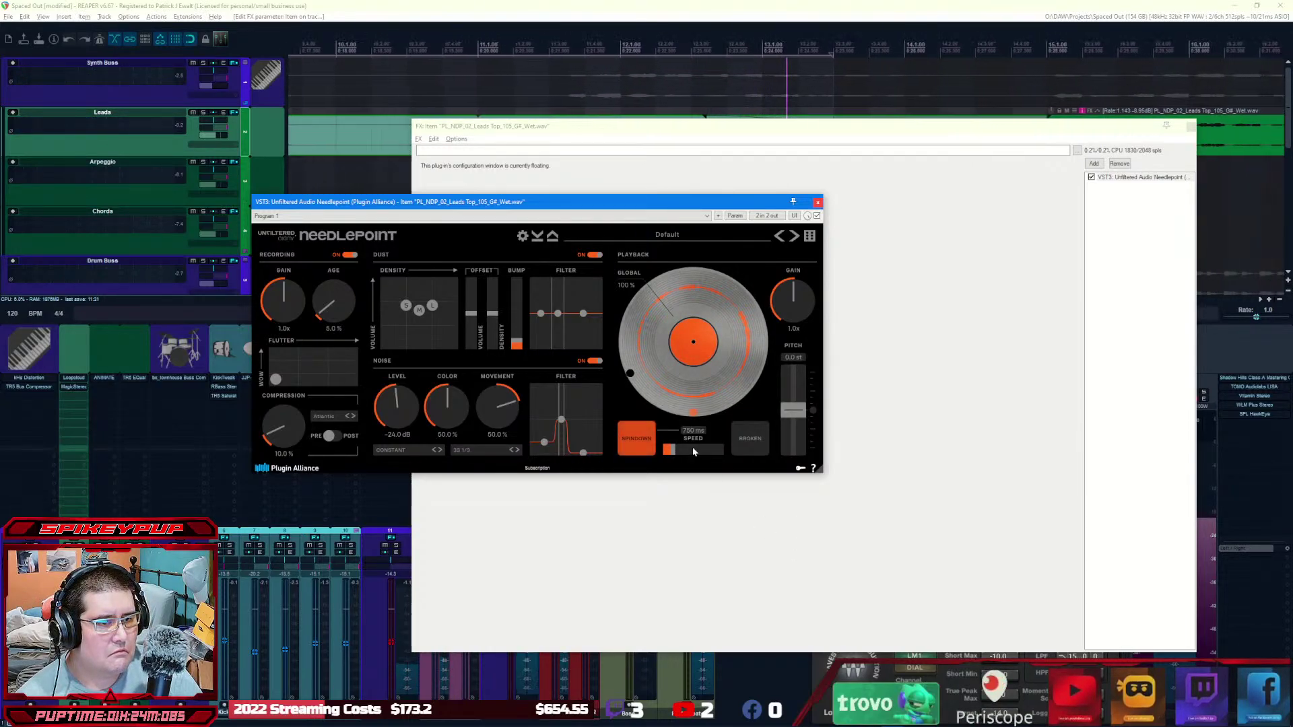
click(751, 441)
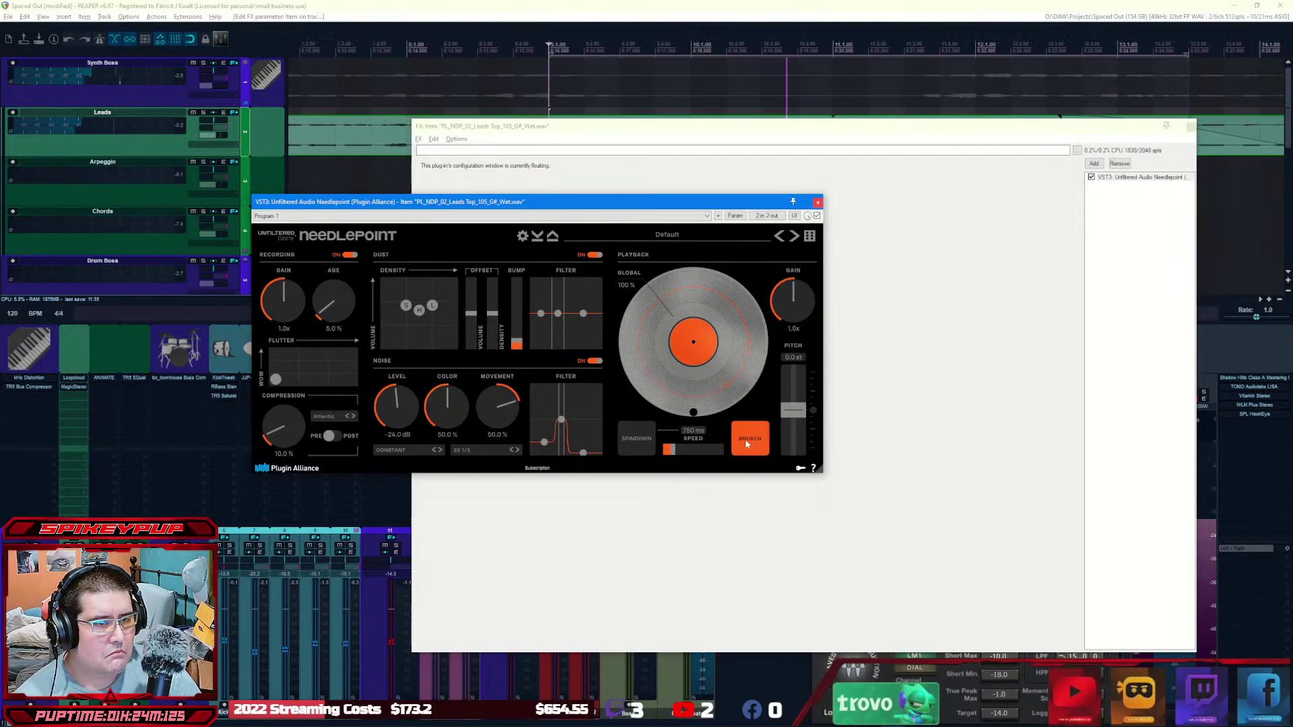
click(748, 440)
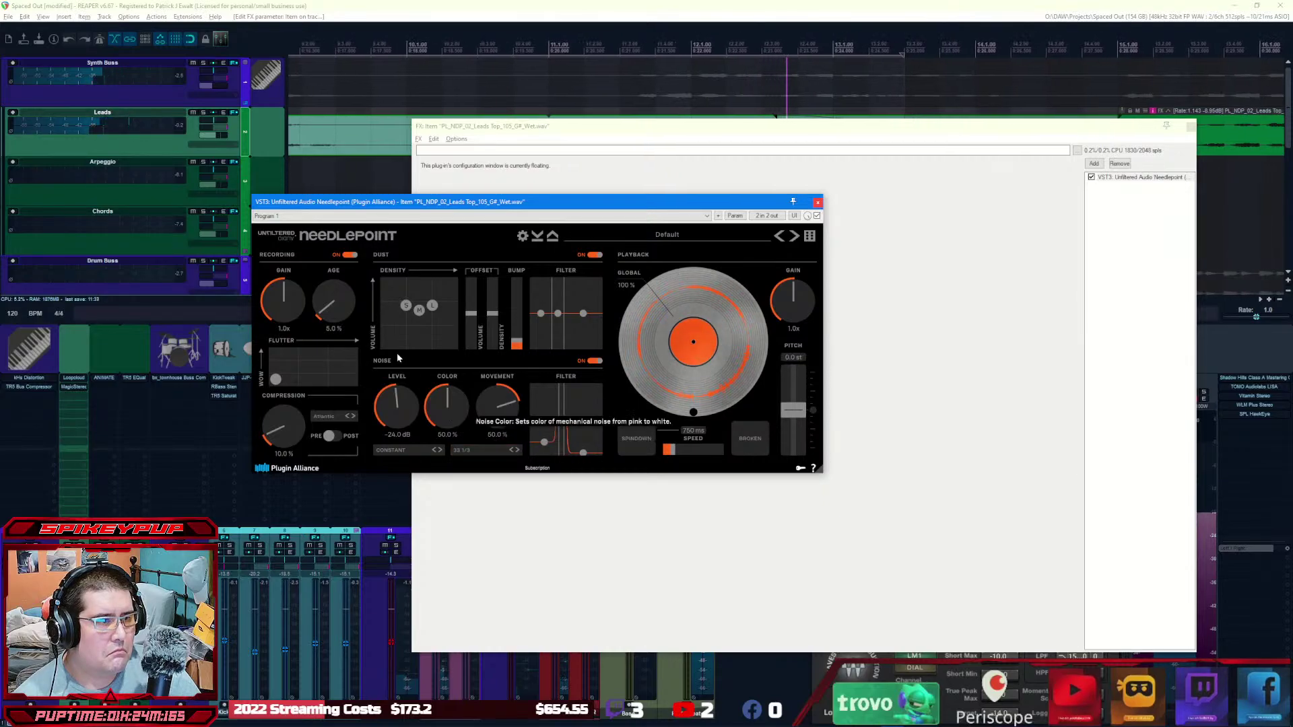
Step: Load Needlepoint's factory preset Older and Wiser from the Coloration category
click(660, 232)
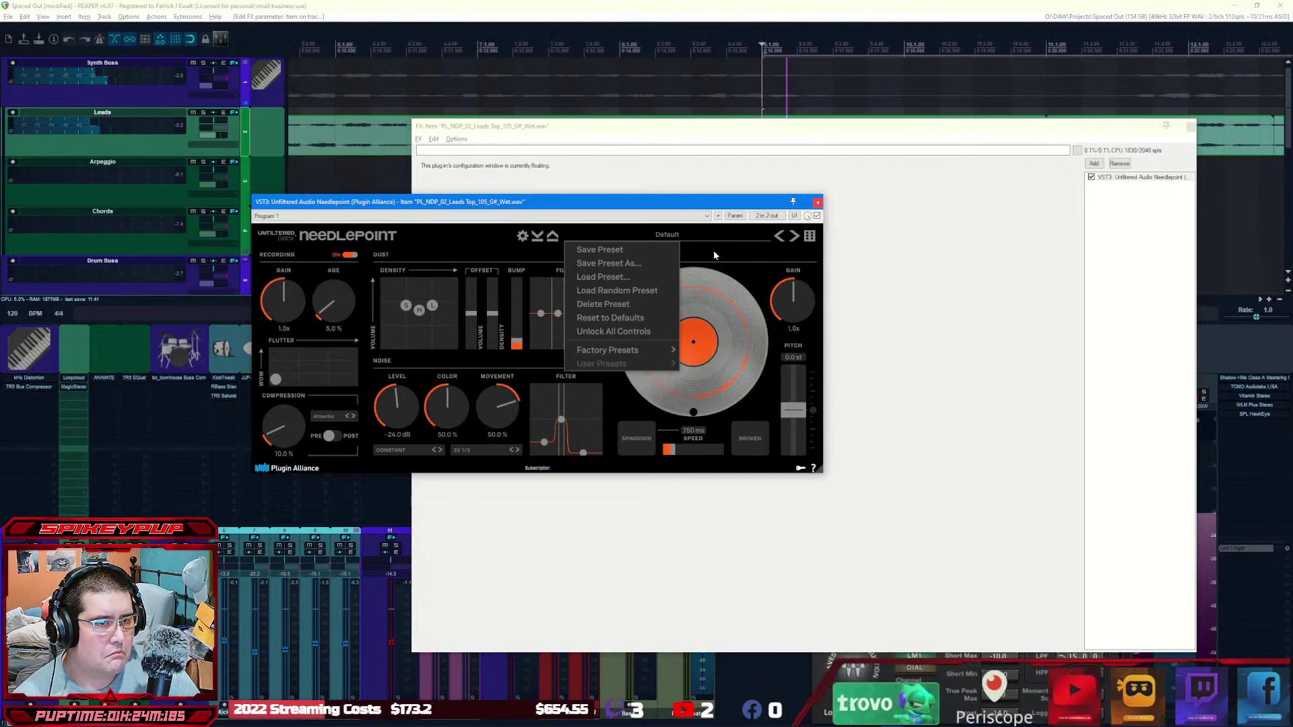
mouse_move(664, 355)
mouse_move(774, 351)
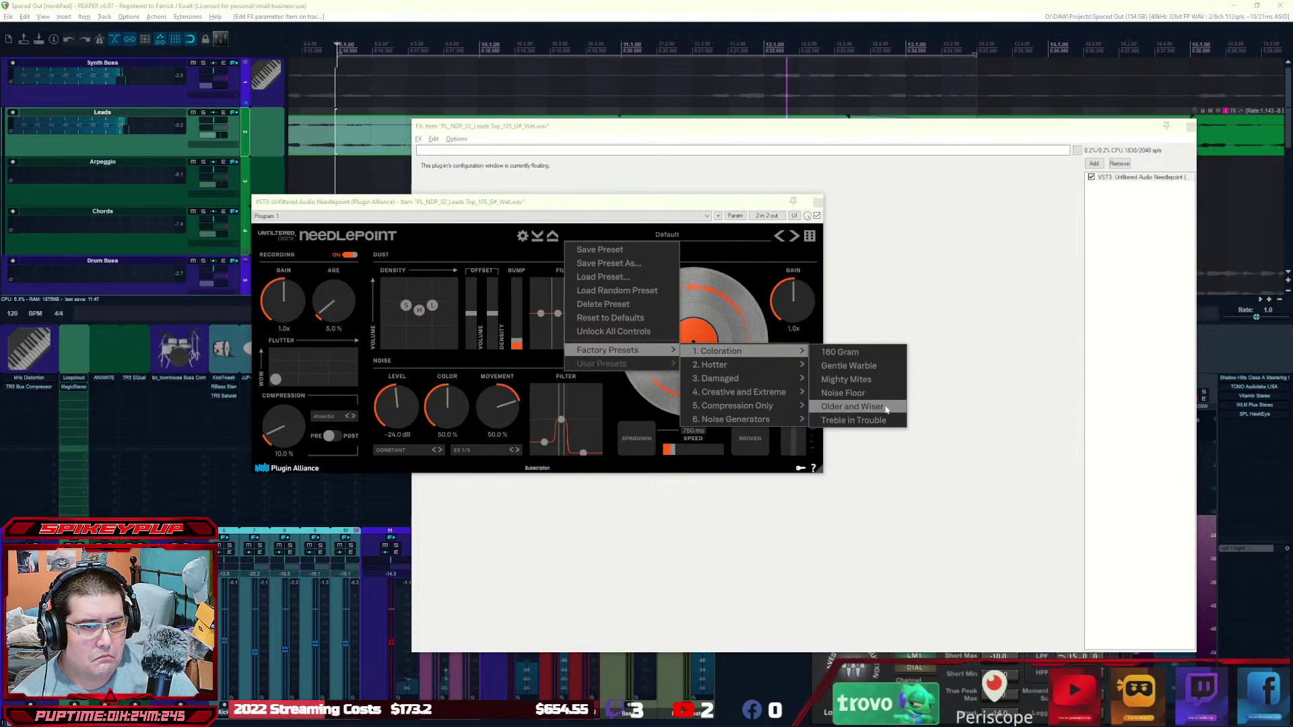
click(853, 406)
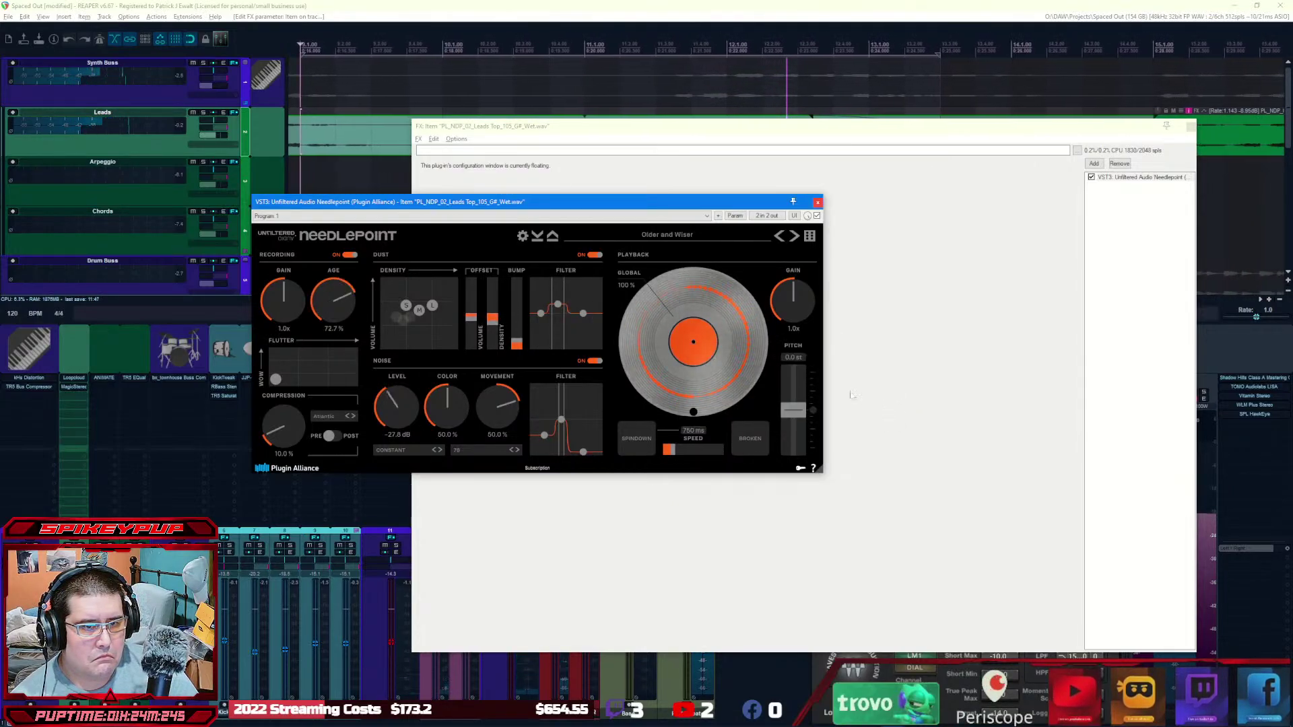
Step: Audition Needlepoint's Damaged factory preset New Needle Old Grime, and load the factory preset 180 Gram in its place
click(690, 239)
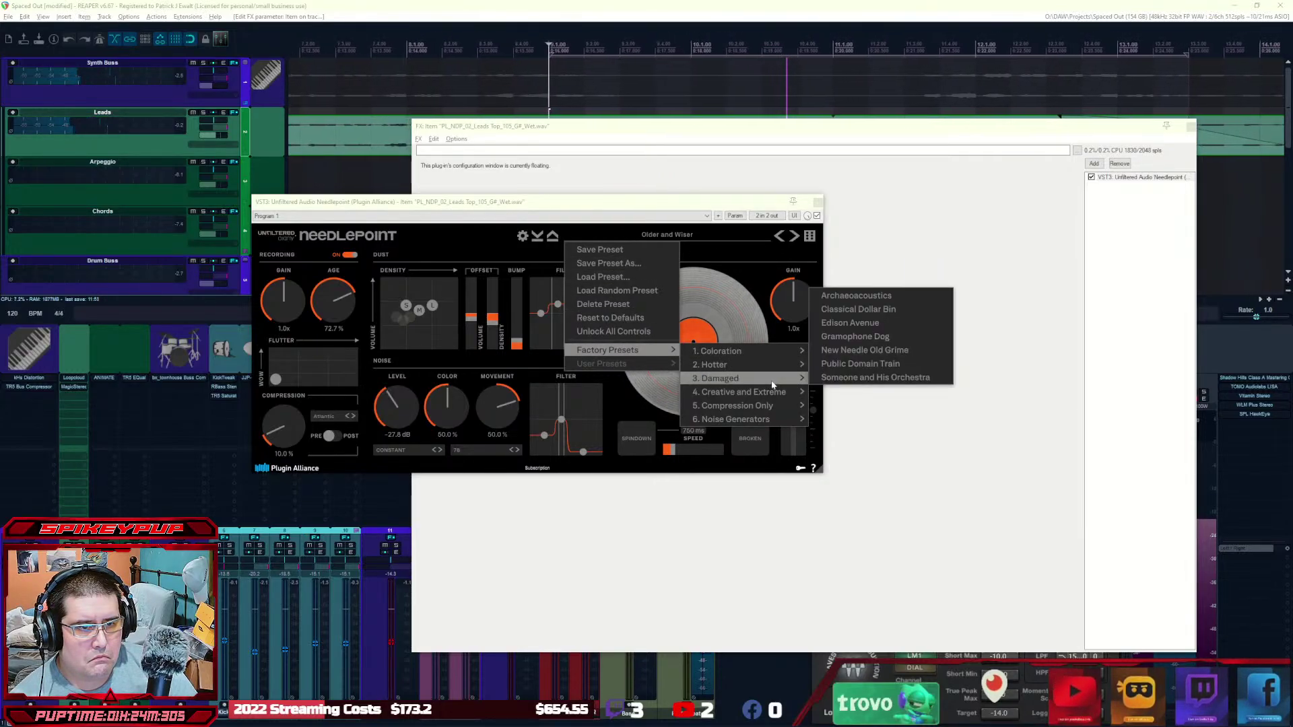
mouse_move(778, 397)
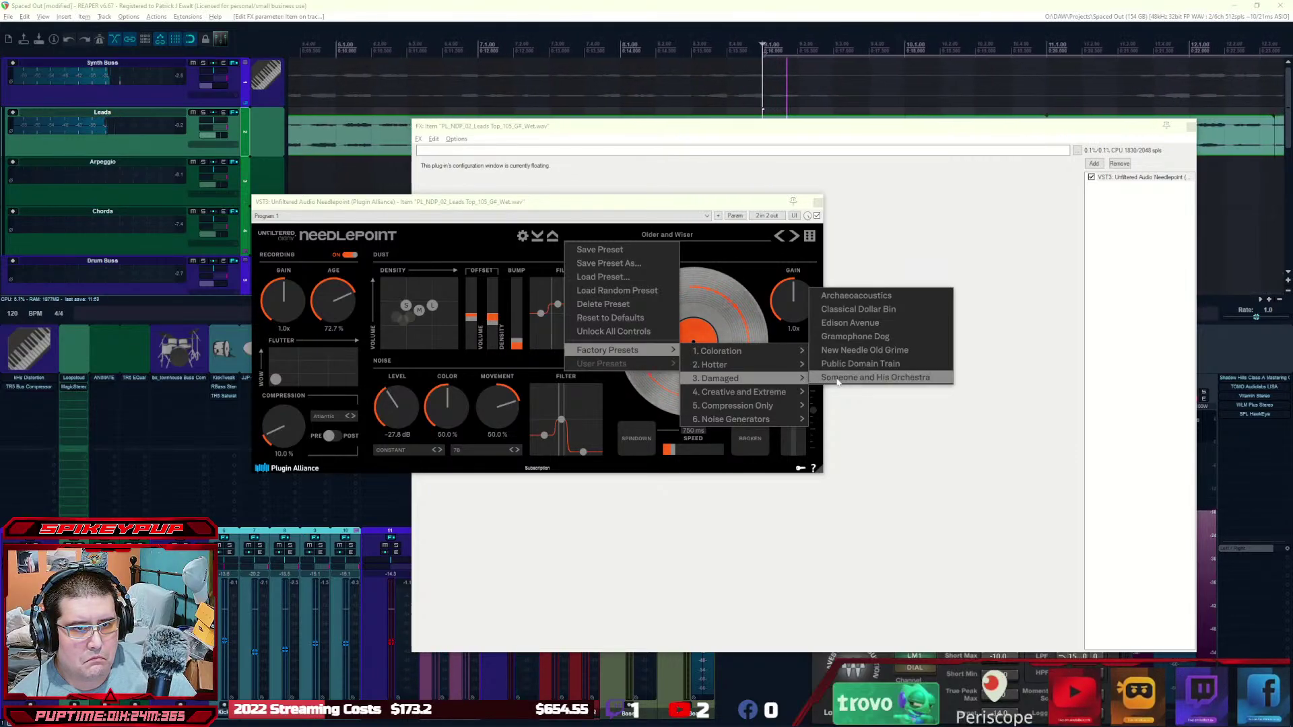
click(881, 352)
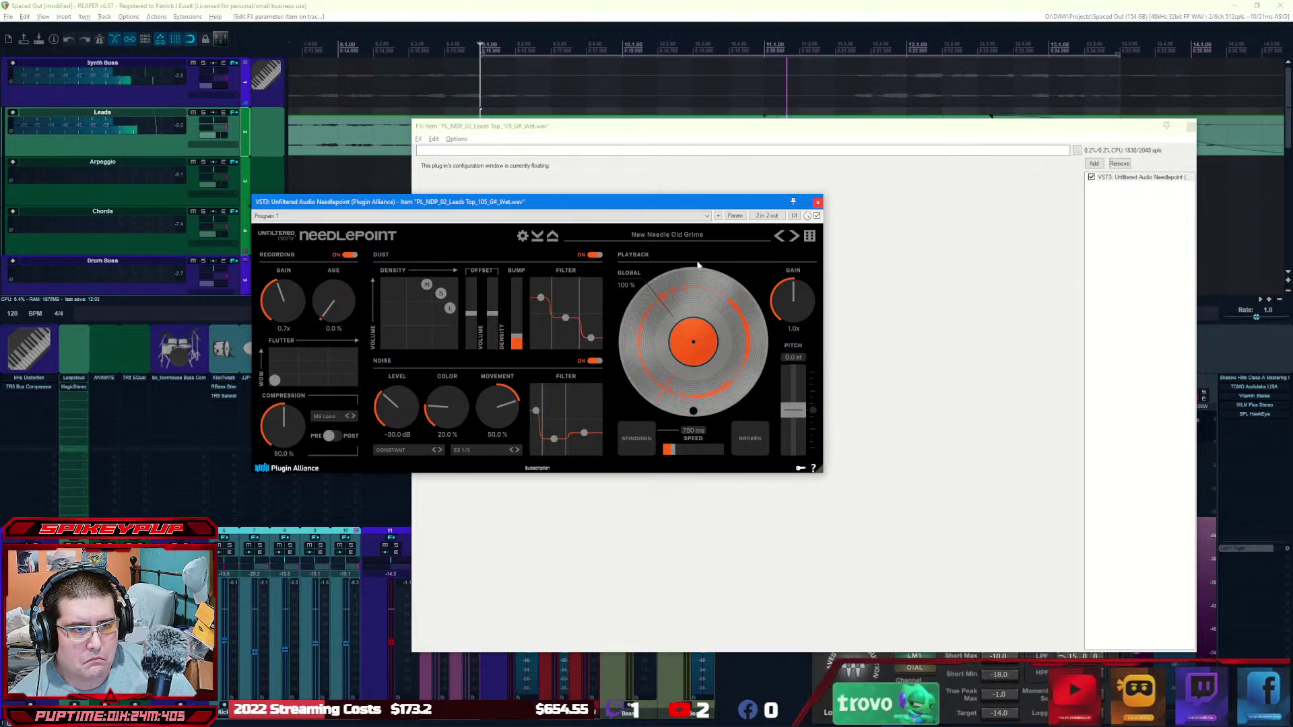
click(681, 235)
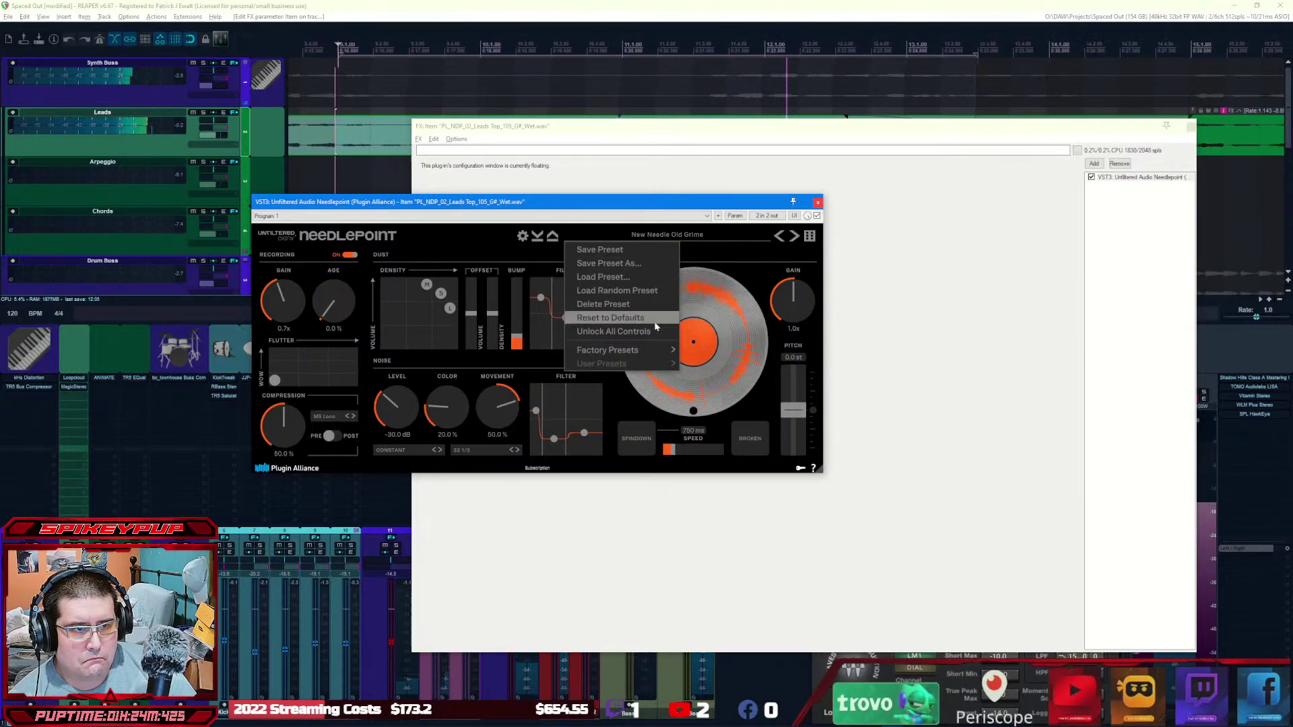
click(818, 353)
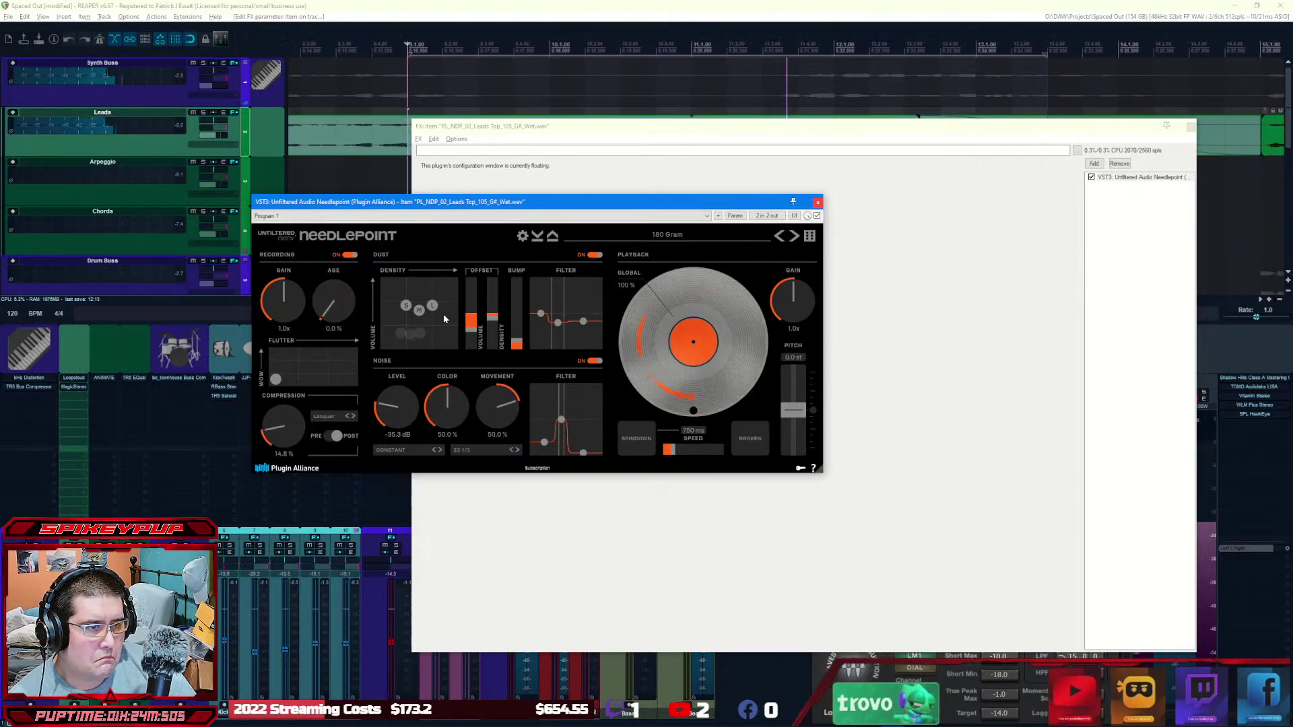
Step: Set Needlepoint's recording age to 80.9% and compression to 42.9%, try the Otter compression type and switch to Atlantic
drag(342, 307, 337, 307)
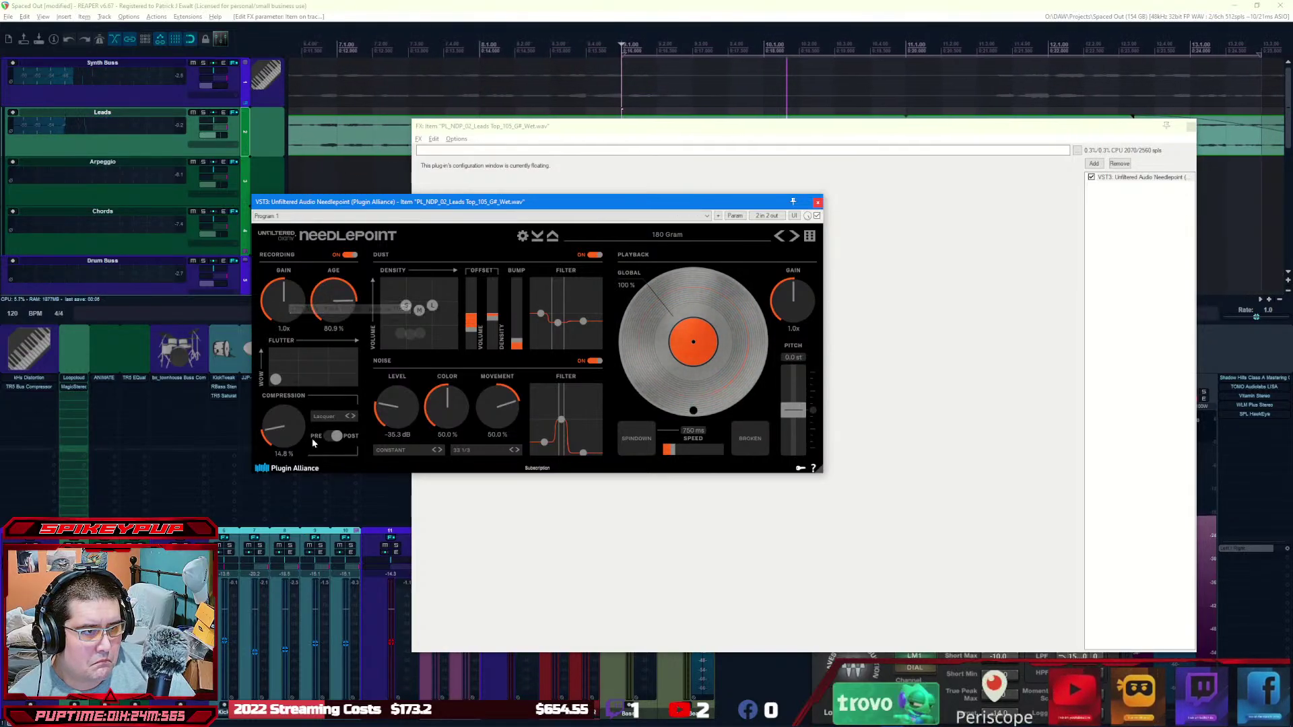
drag(304, 444, 275, 433)
click(338, 414)
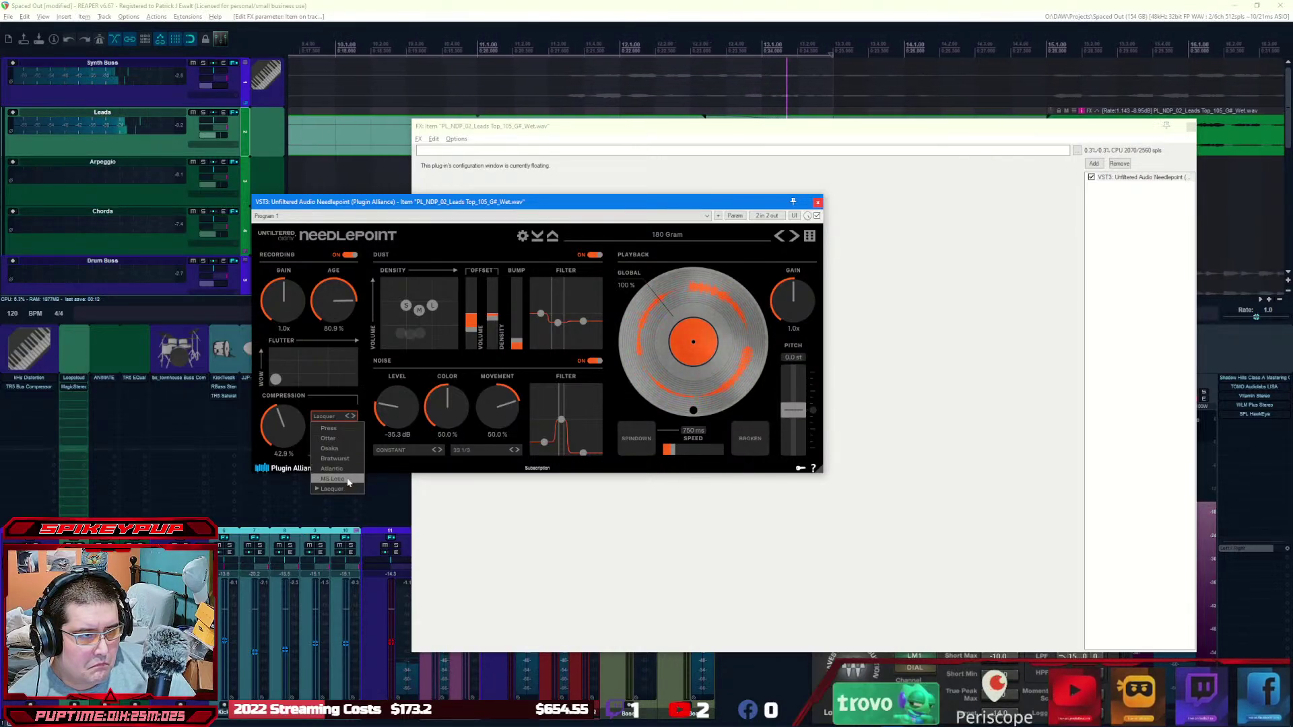
click(347, 438)
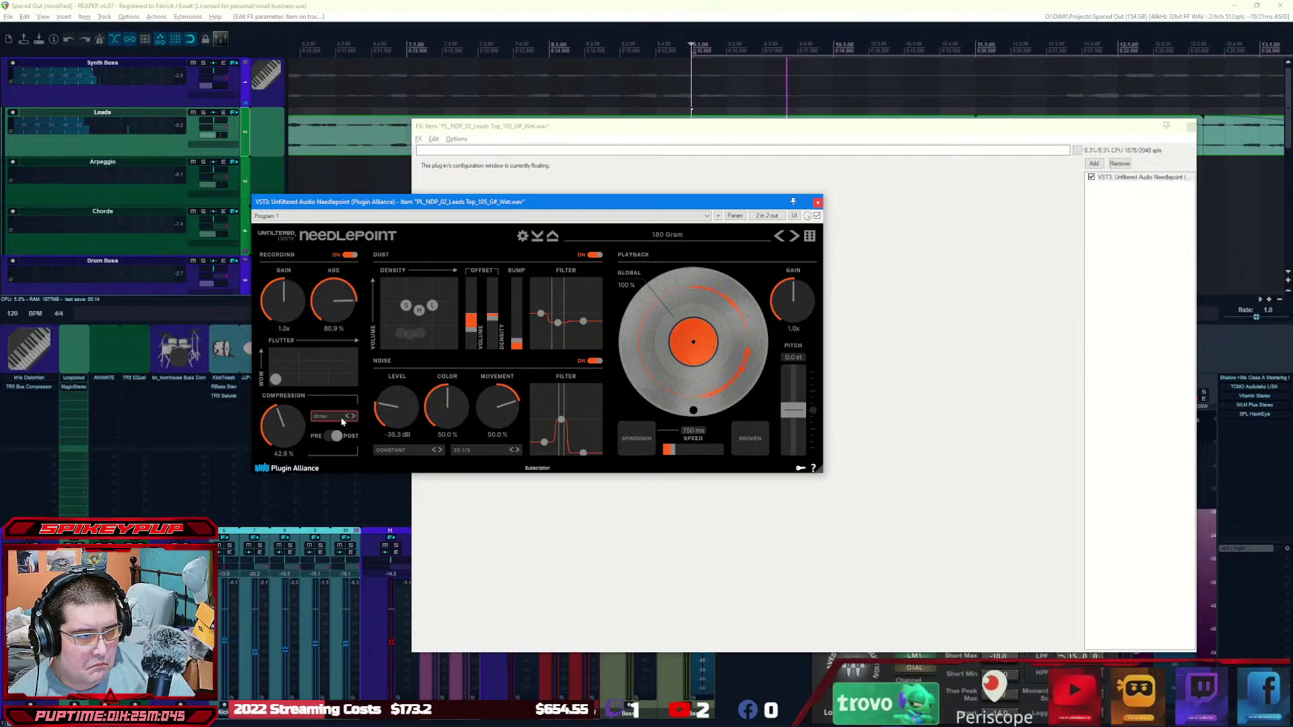
click(341, 420)
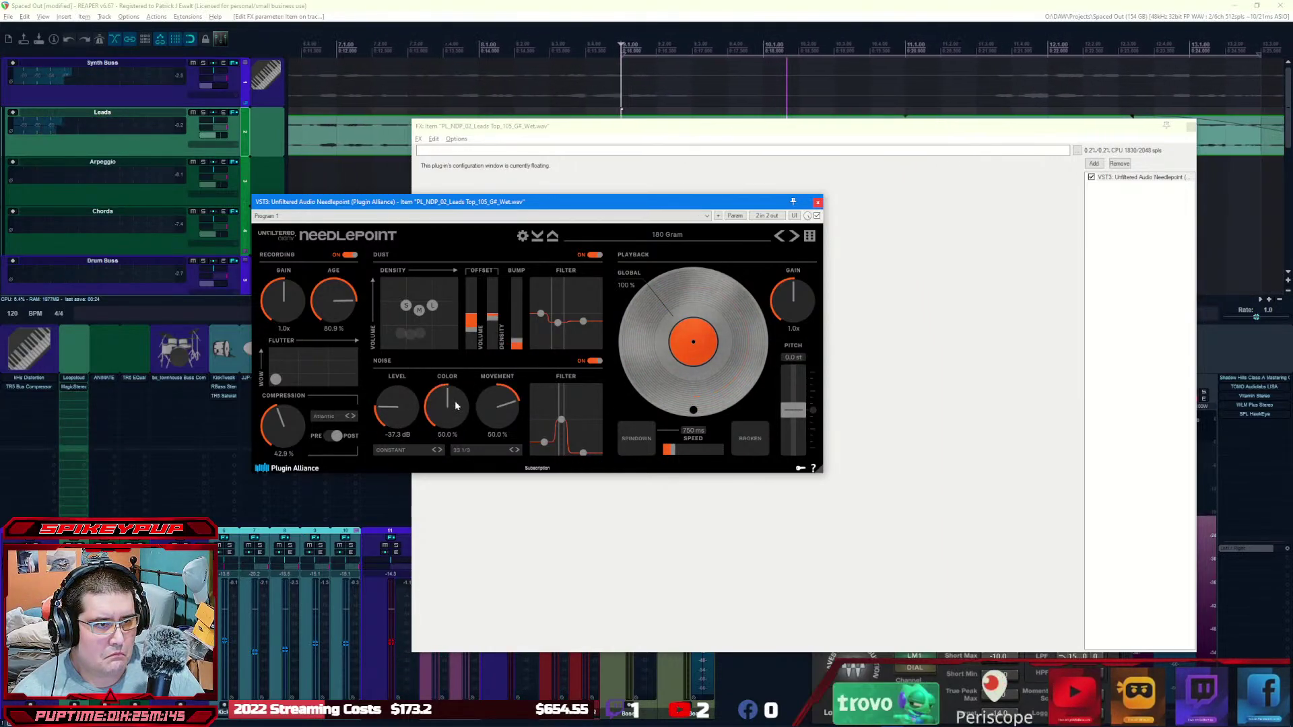
Step: Set Needlepoint's noise color to 32.4% and movement to 43.0%, and close its floating window and the clip's FX chain
scroll(455, 406, down, 3)
drag(505, 415, 505, 431)
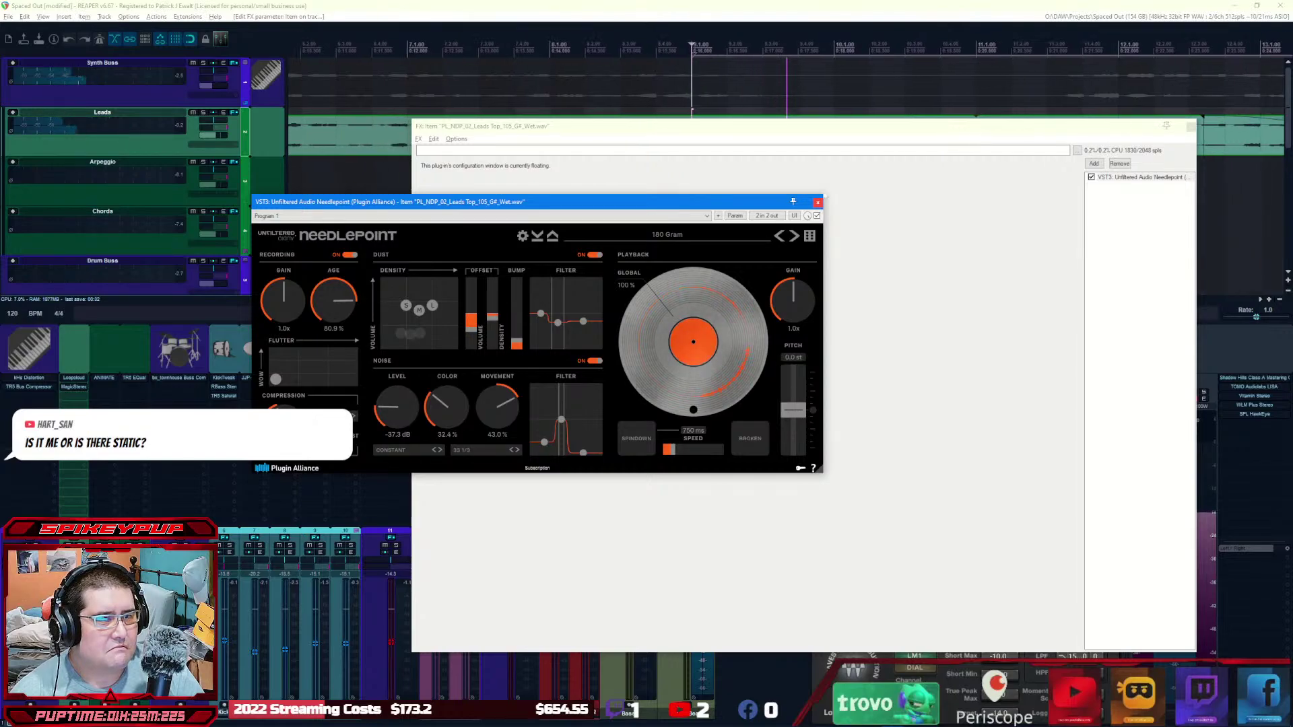
click(816, 202)
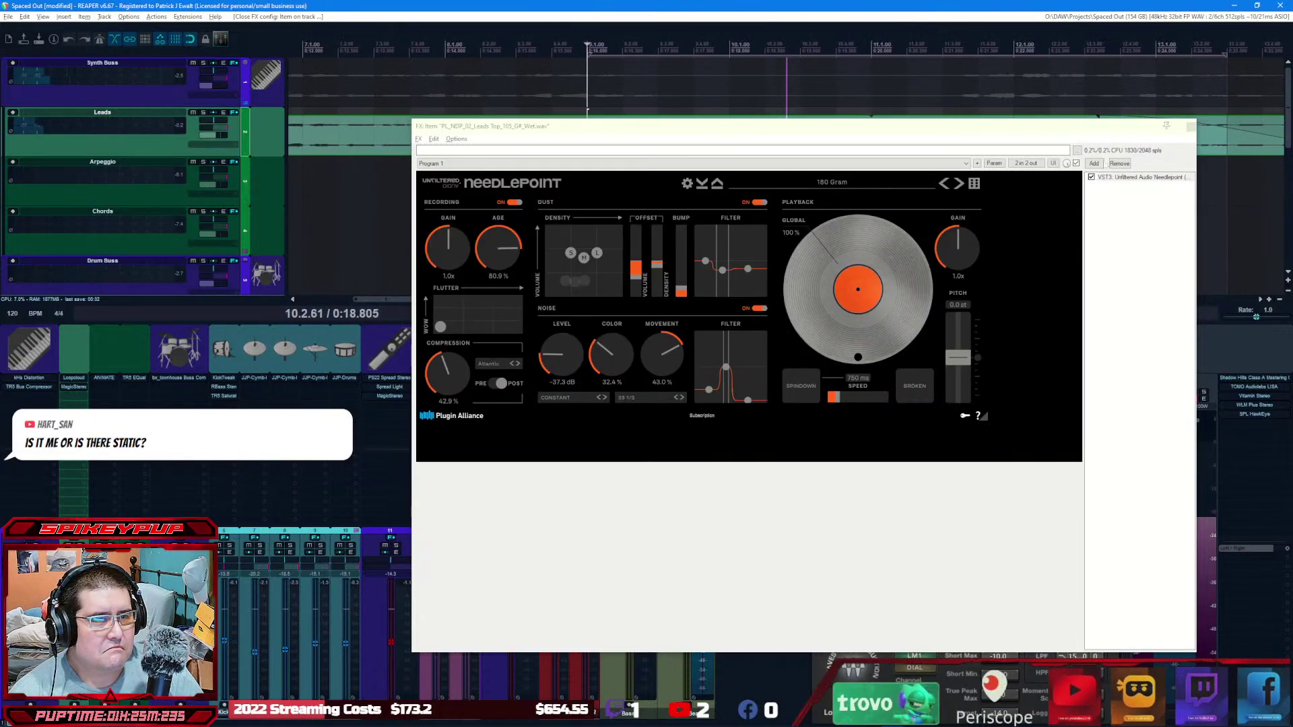
click(1190, 126)
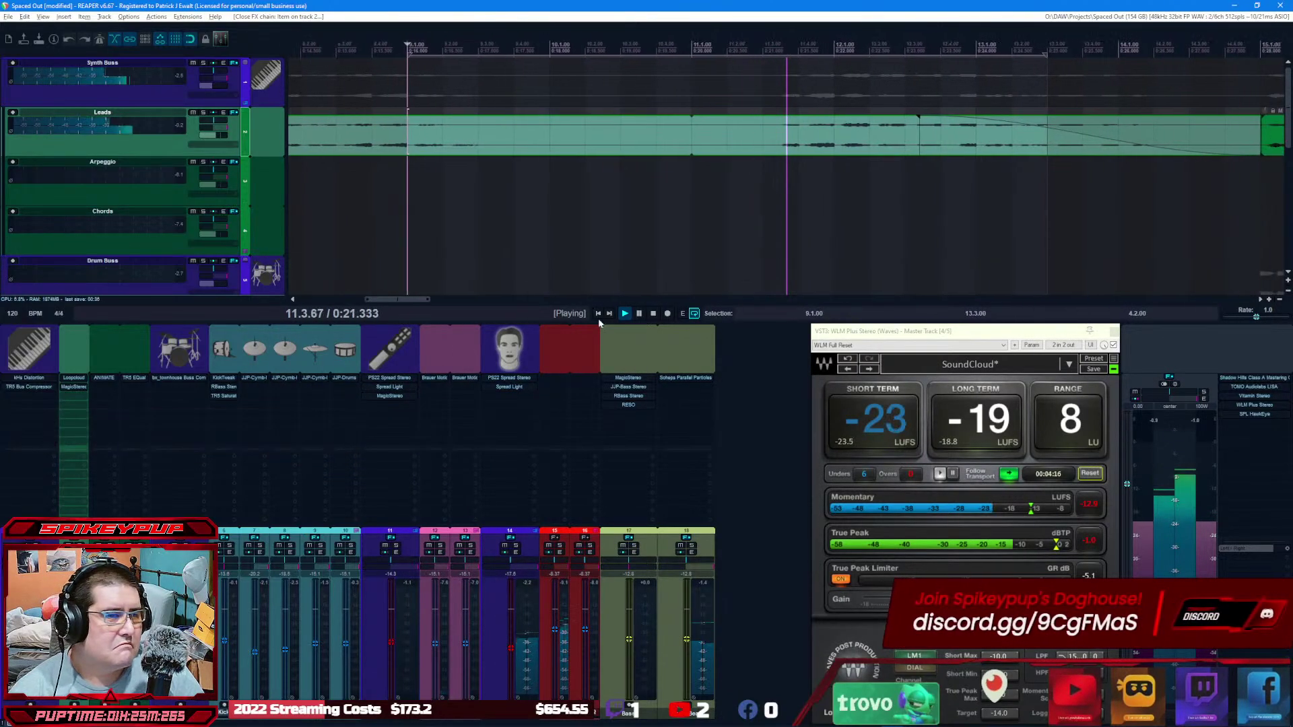
Step: Clear the loop selection and play the song from the start past the Leads intro into the drum entry
click(638, 314)
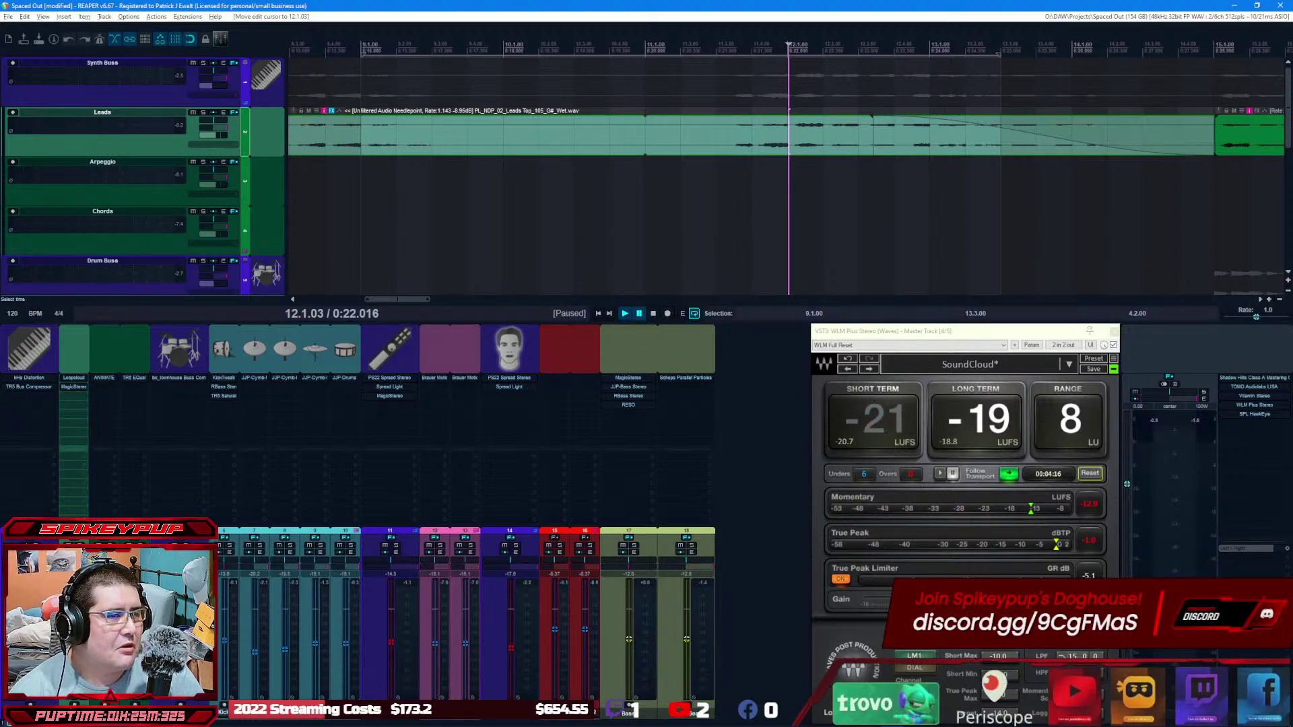
click(597, 314)
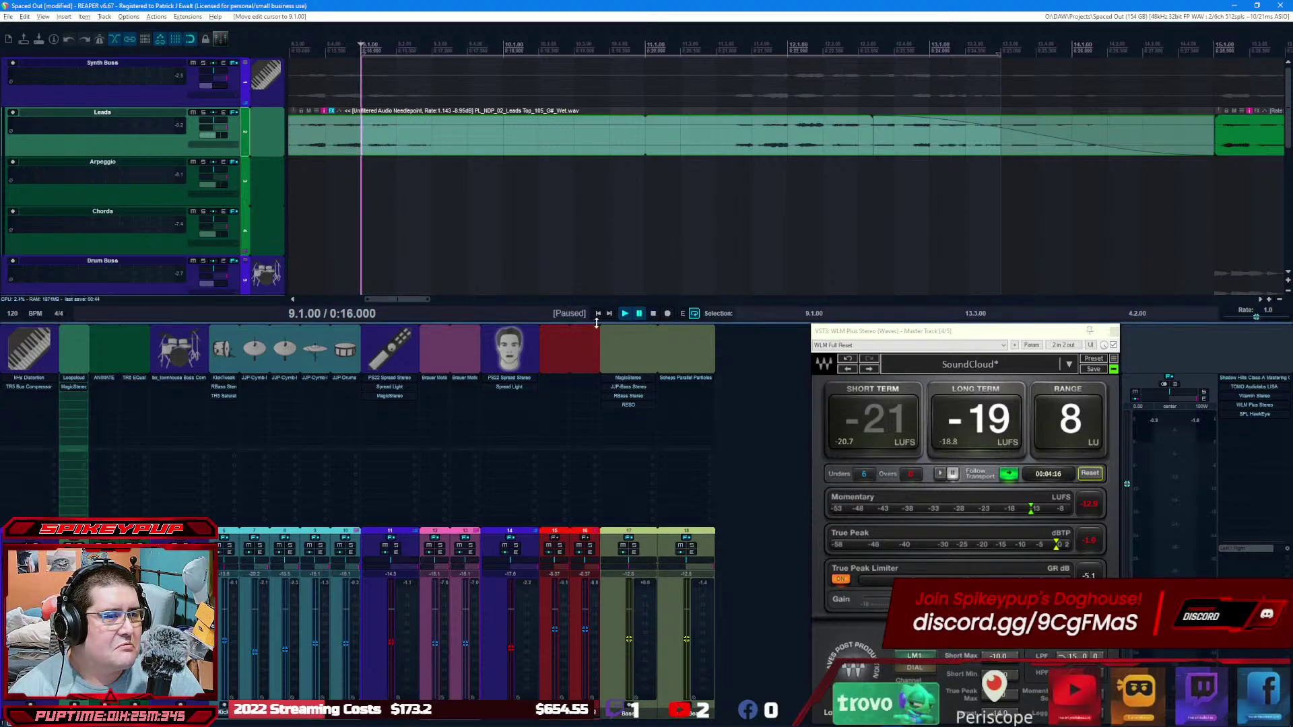
click(598, 314)
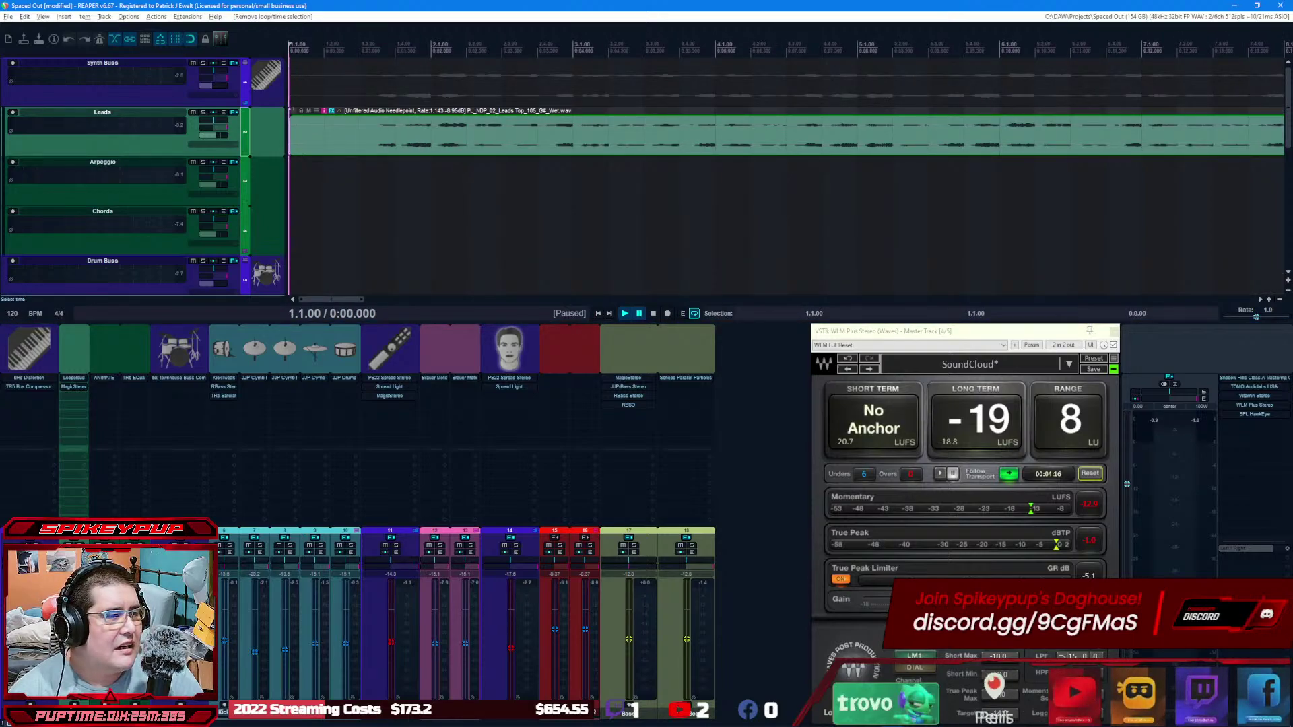
key(space)
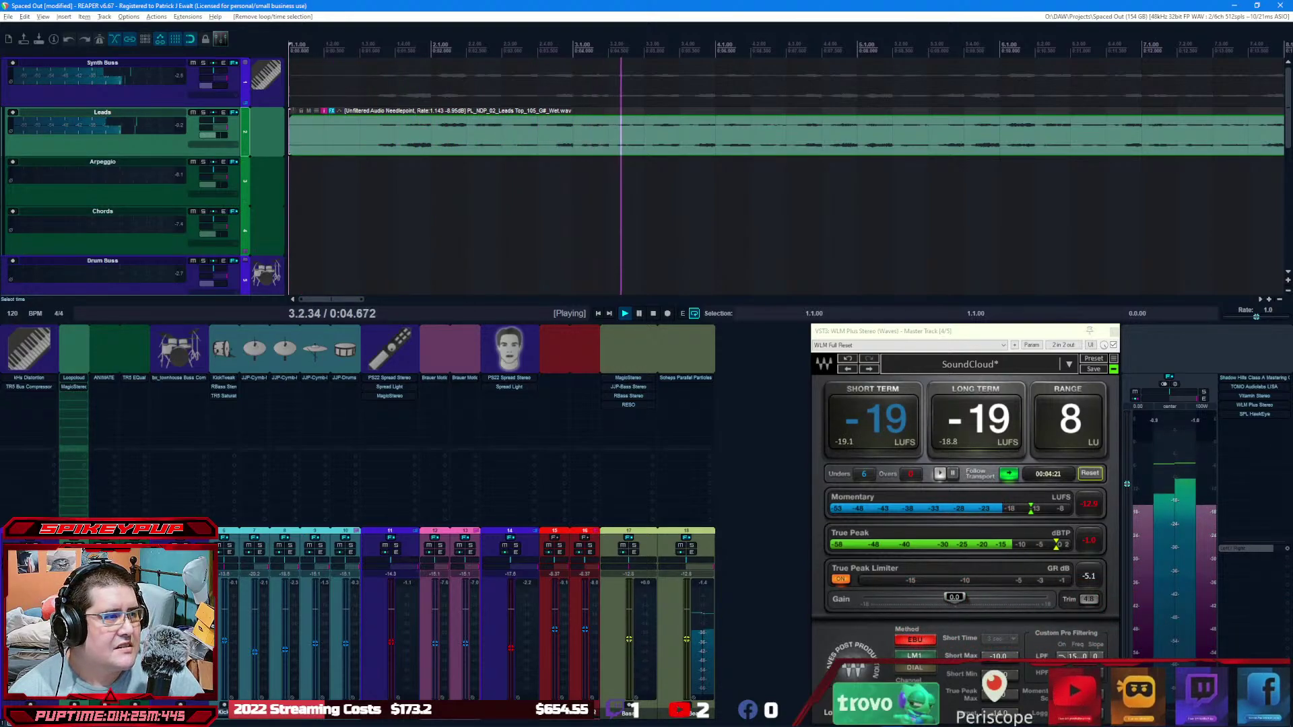
drag(357, 300, 472, 304)
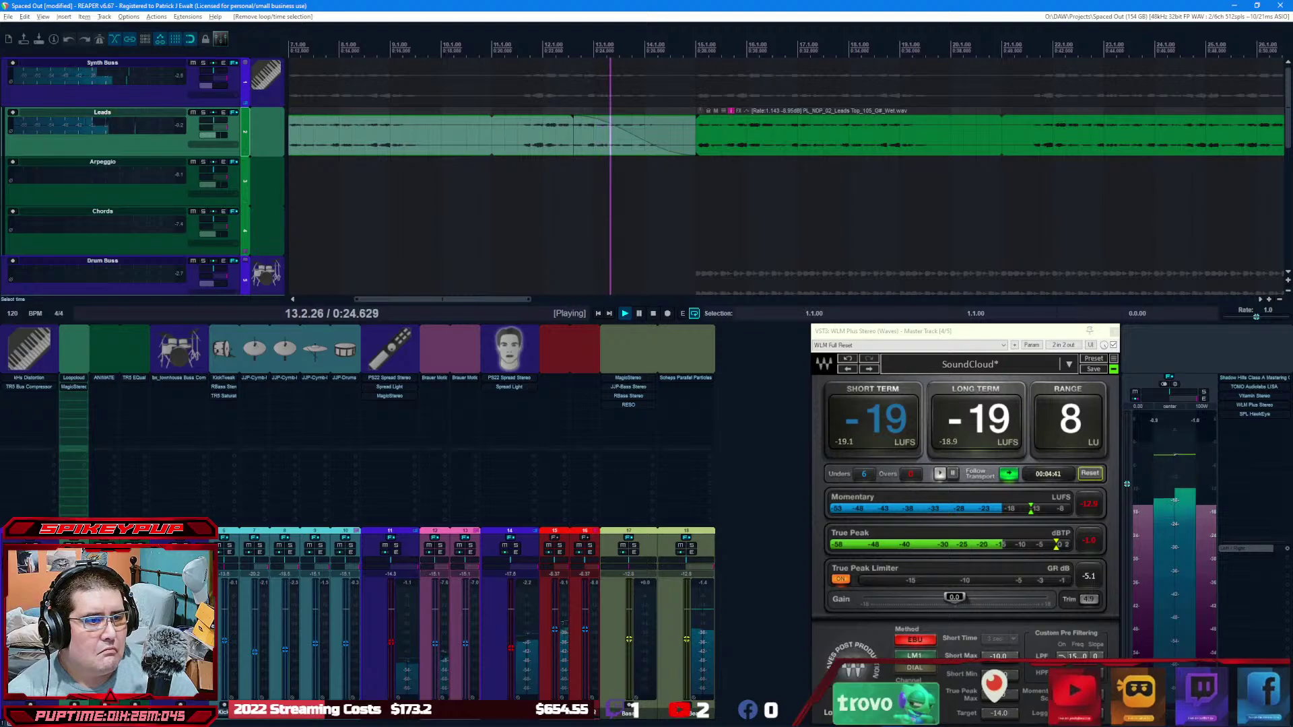
drag(489, 300, 530, 299)
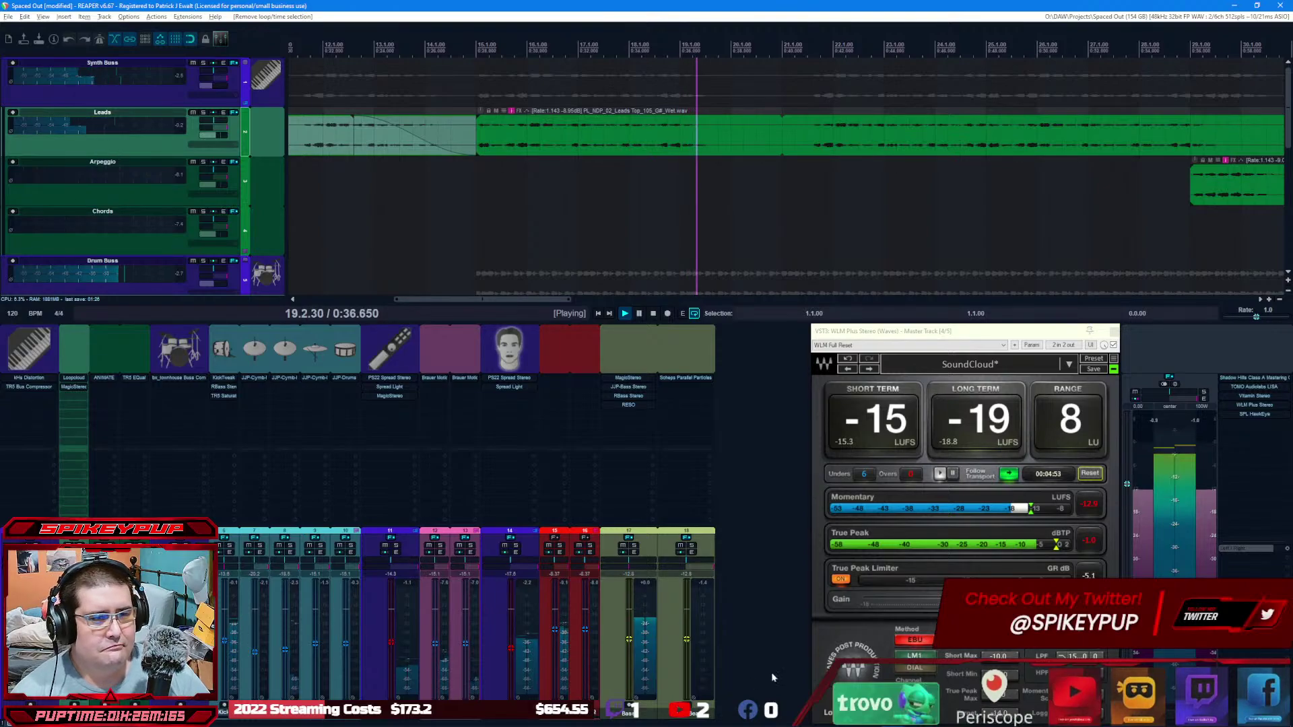
click(653, 314)
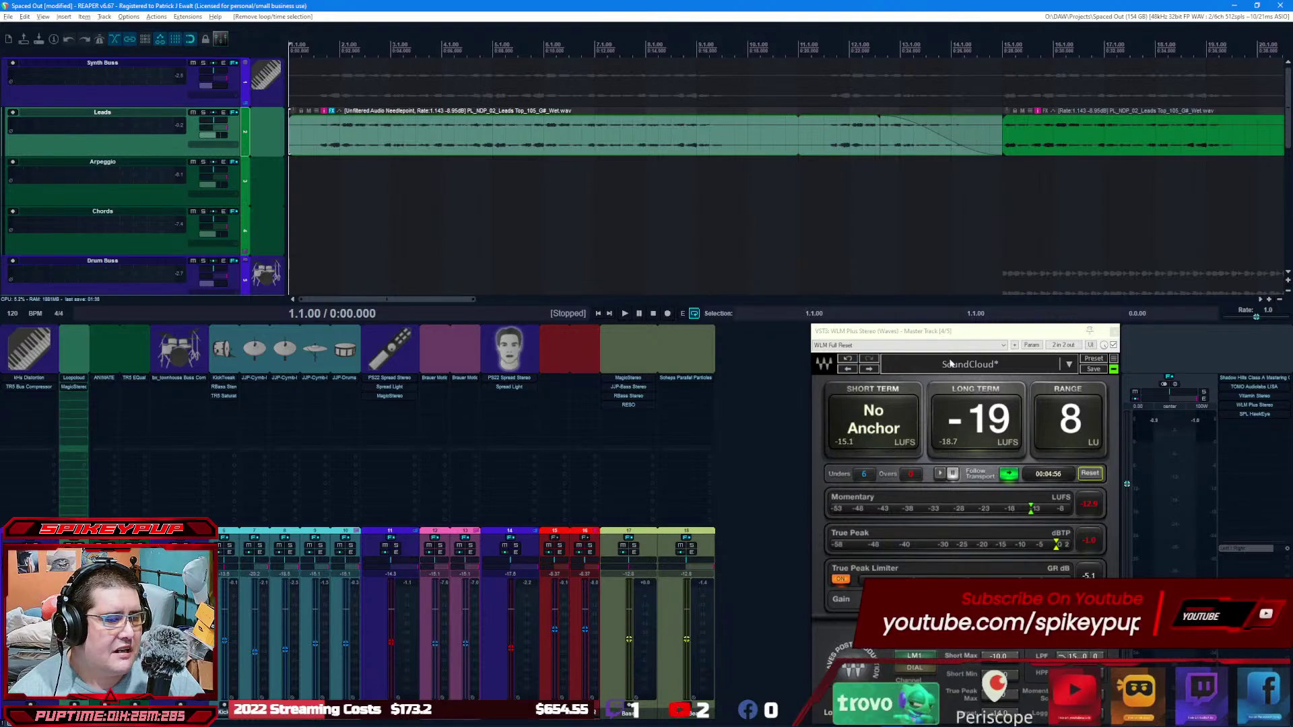
drag(933, 333, 862, 305)
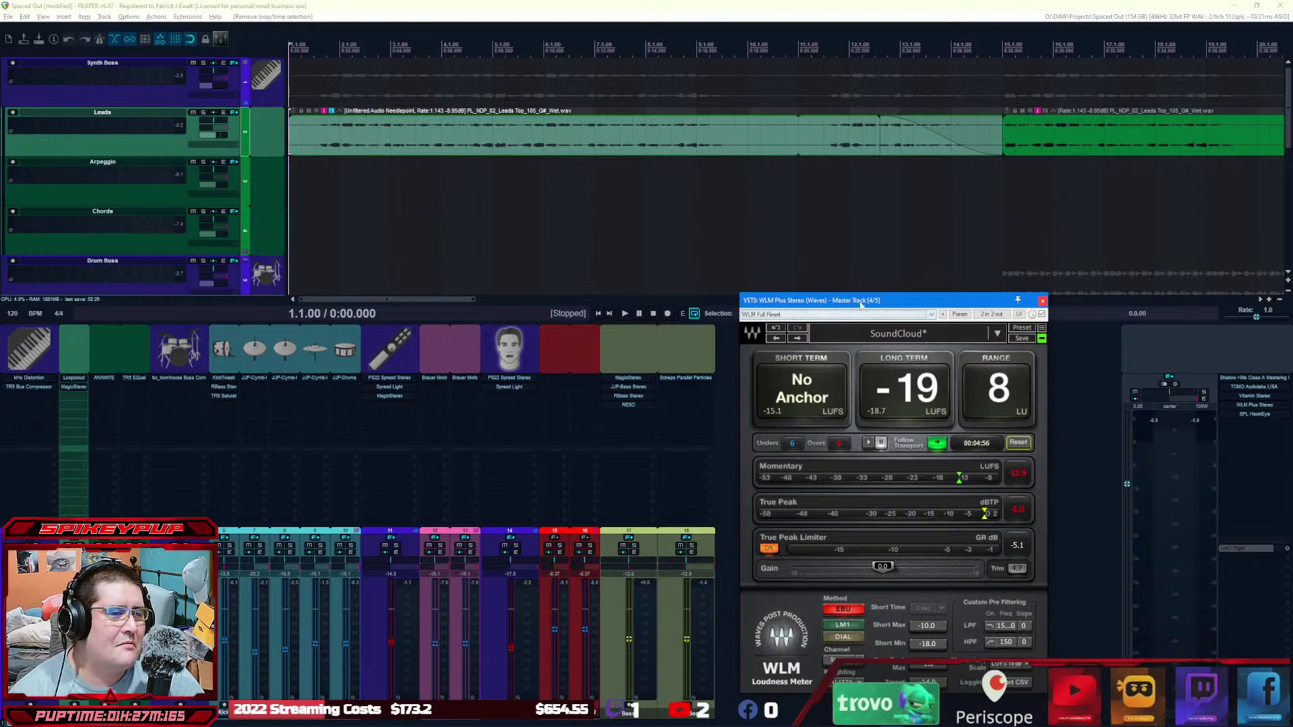
drag(861, 304, 900, 176)
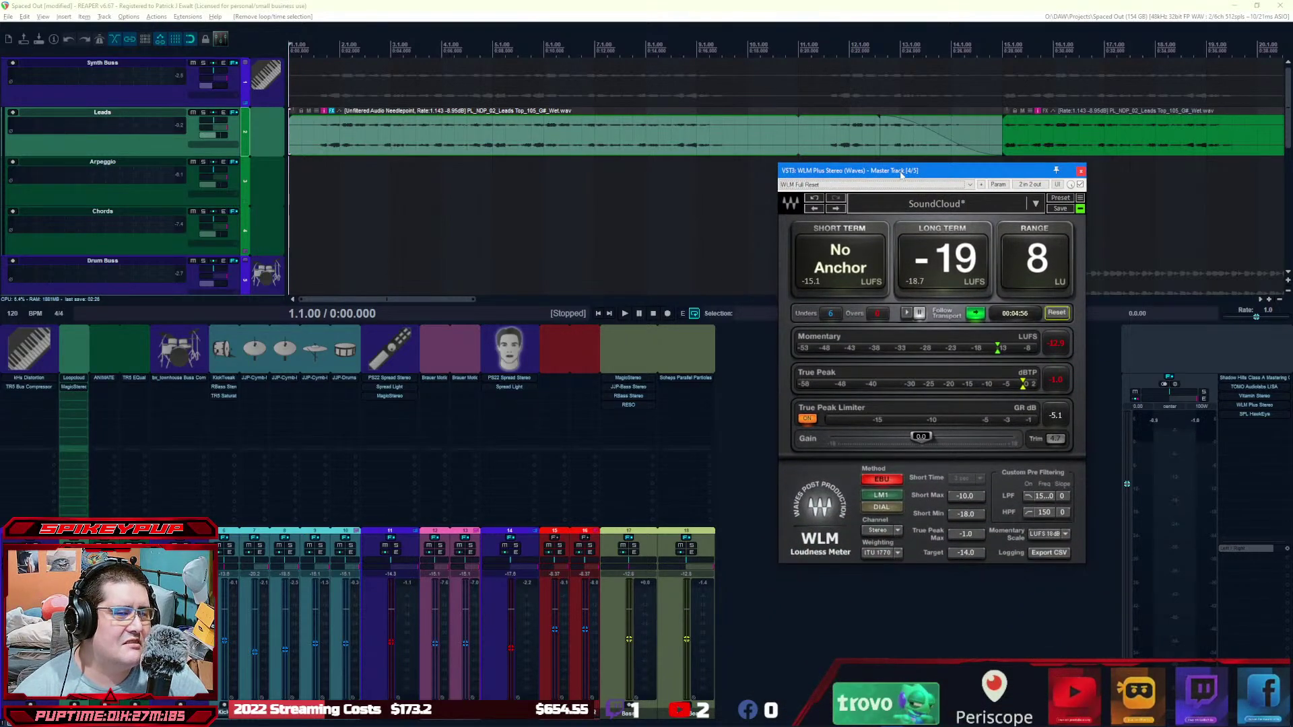
drag(923, 171, 925, 333)
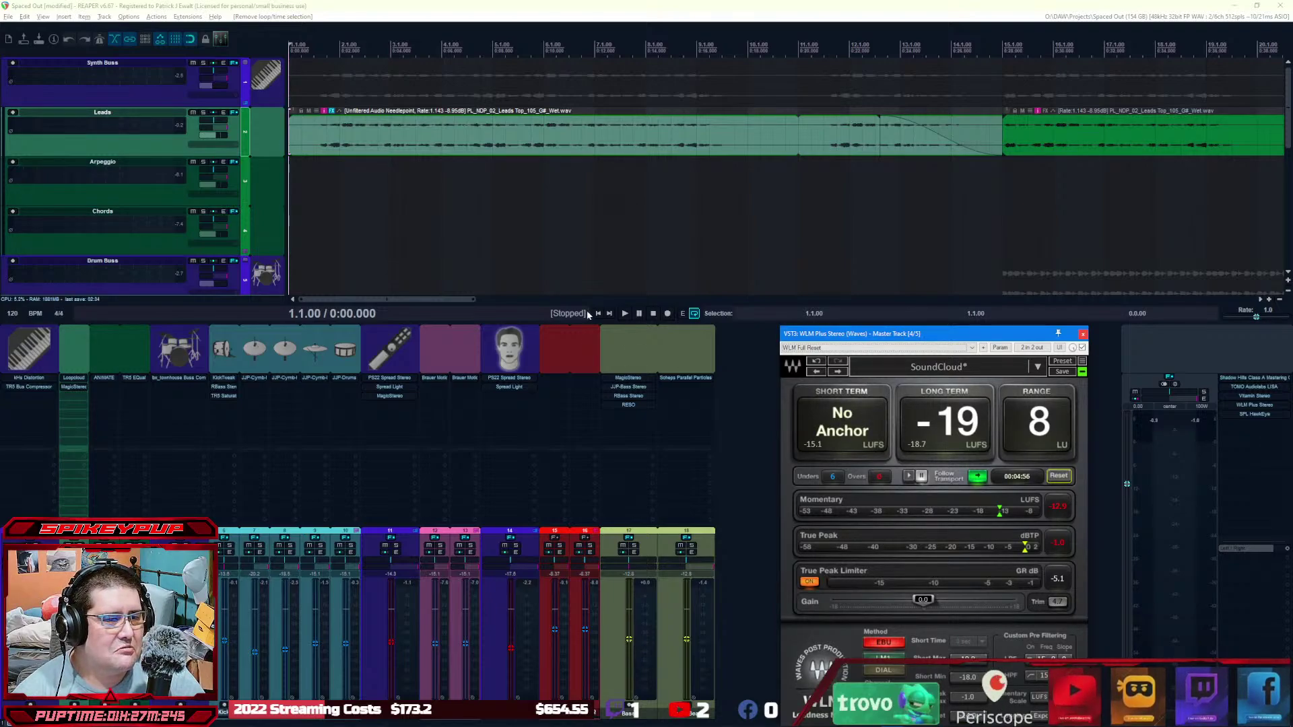
click(597, 315)
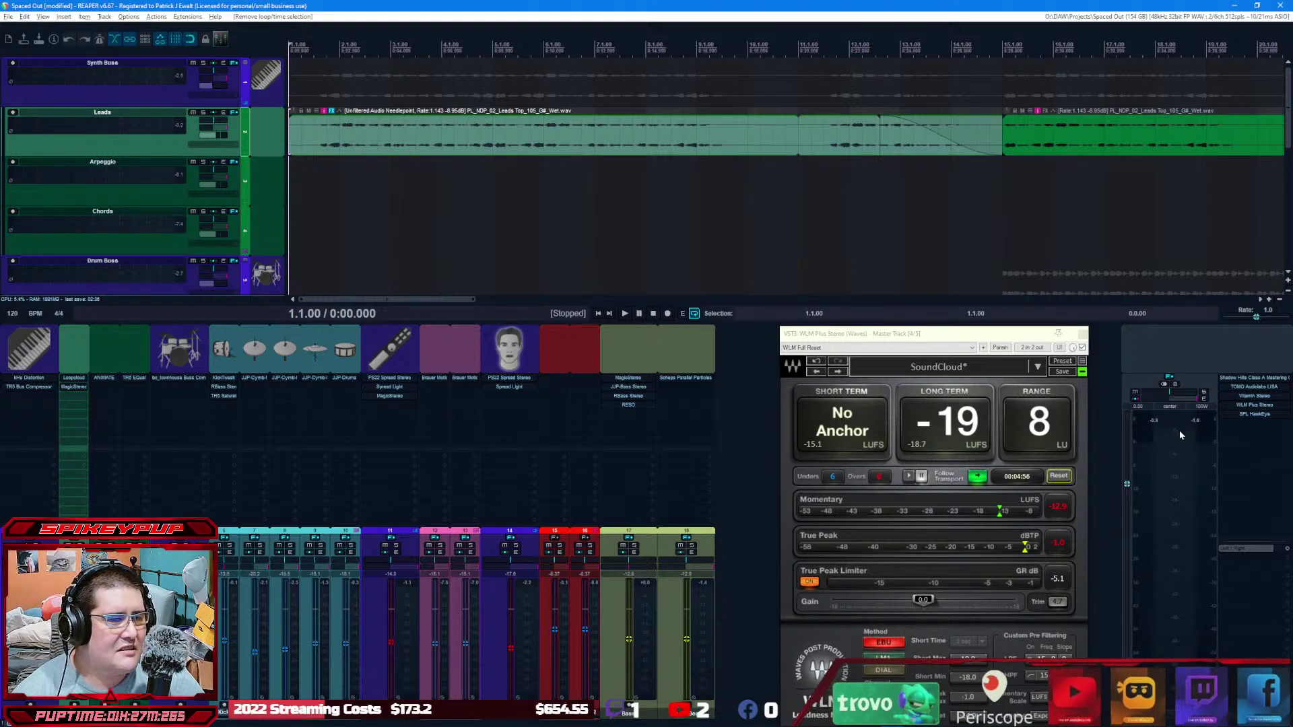
Step: Add bx_saturator V2 to the Master track and move it ahead of Vitamin Stereo in the effects order
click(1259, 427)
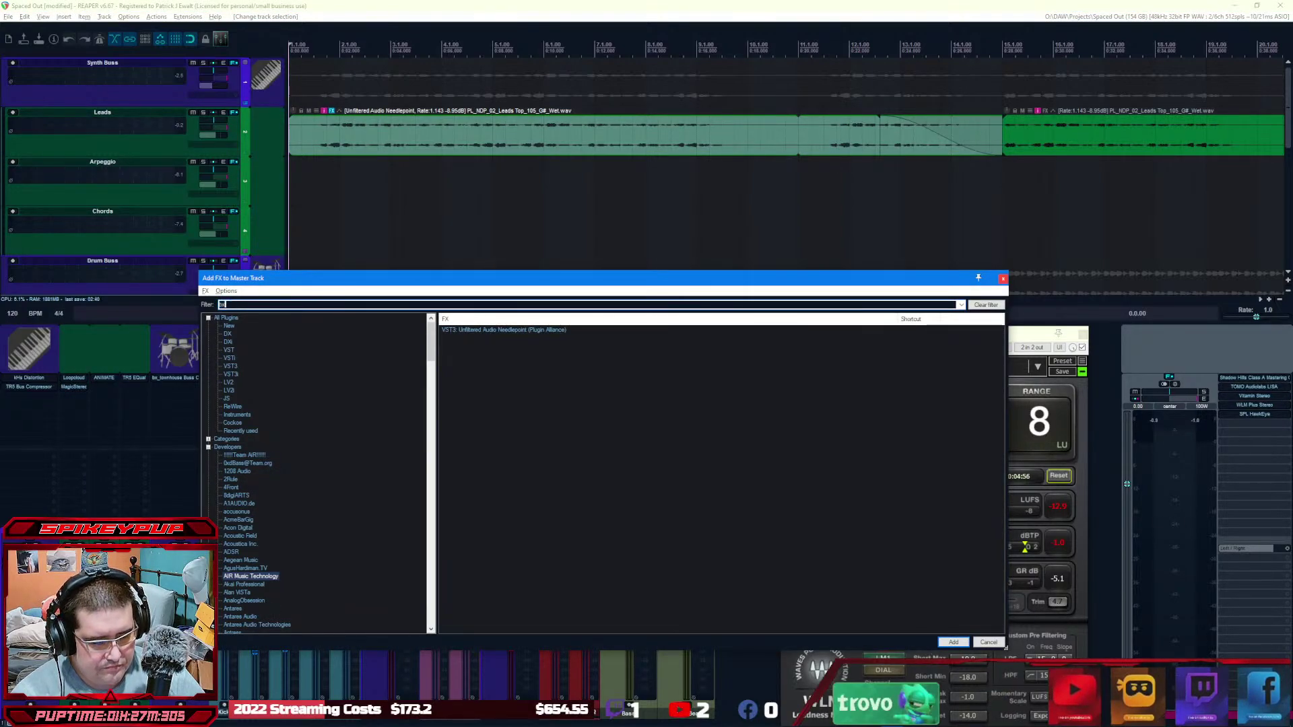
key(Down)
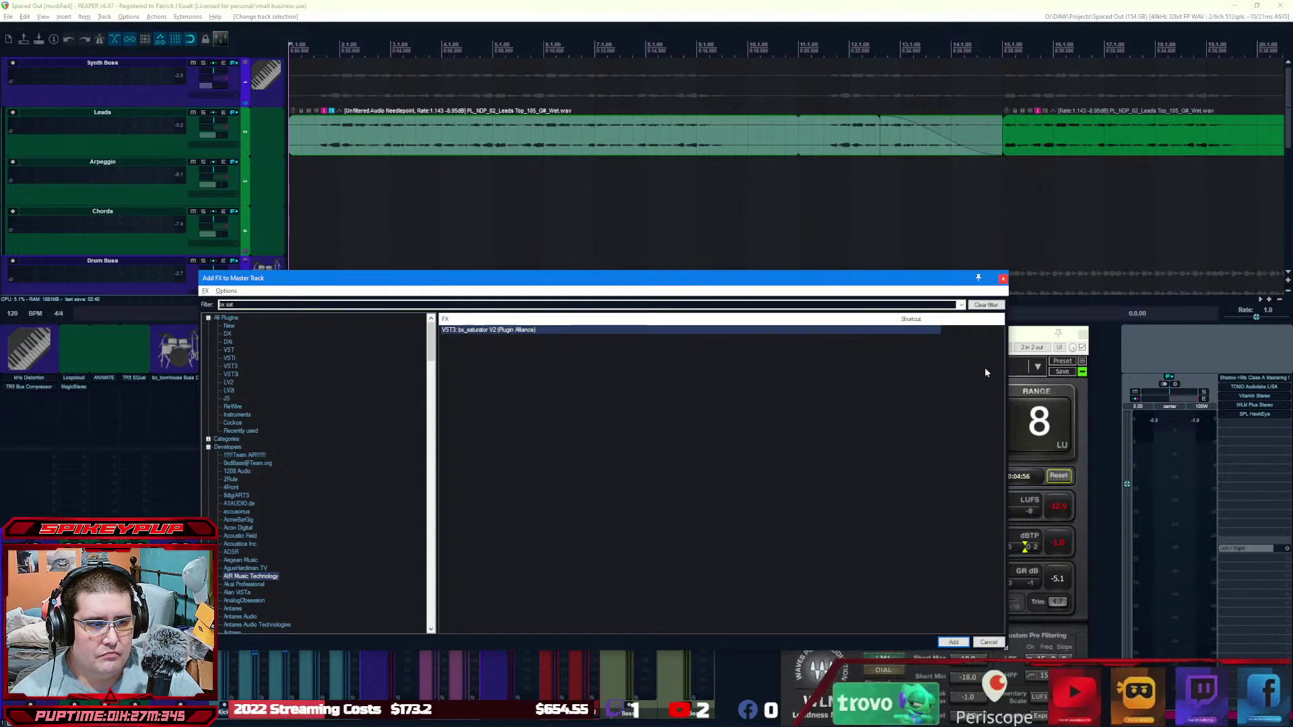
key(Return)
drag(202, 33, 798, 129)
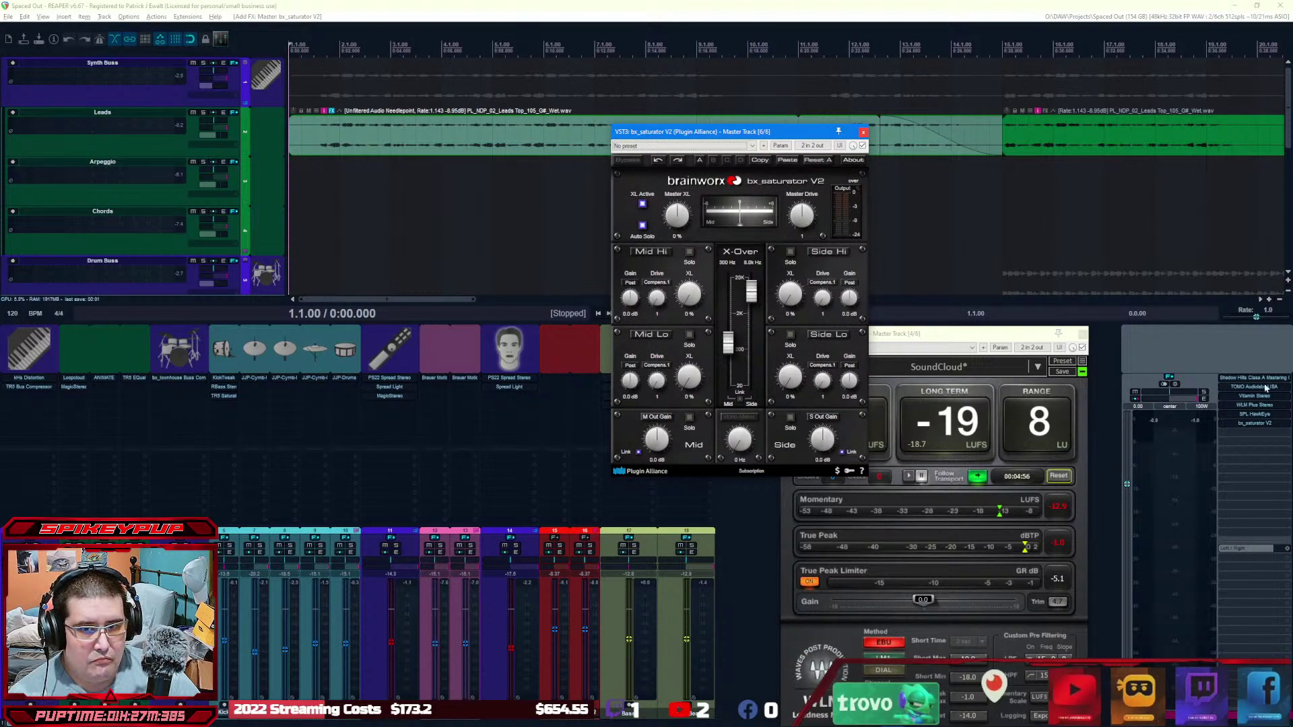
click(1262, 429)
drag(1259, 397, 1259, 398)
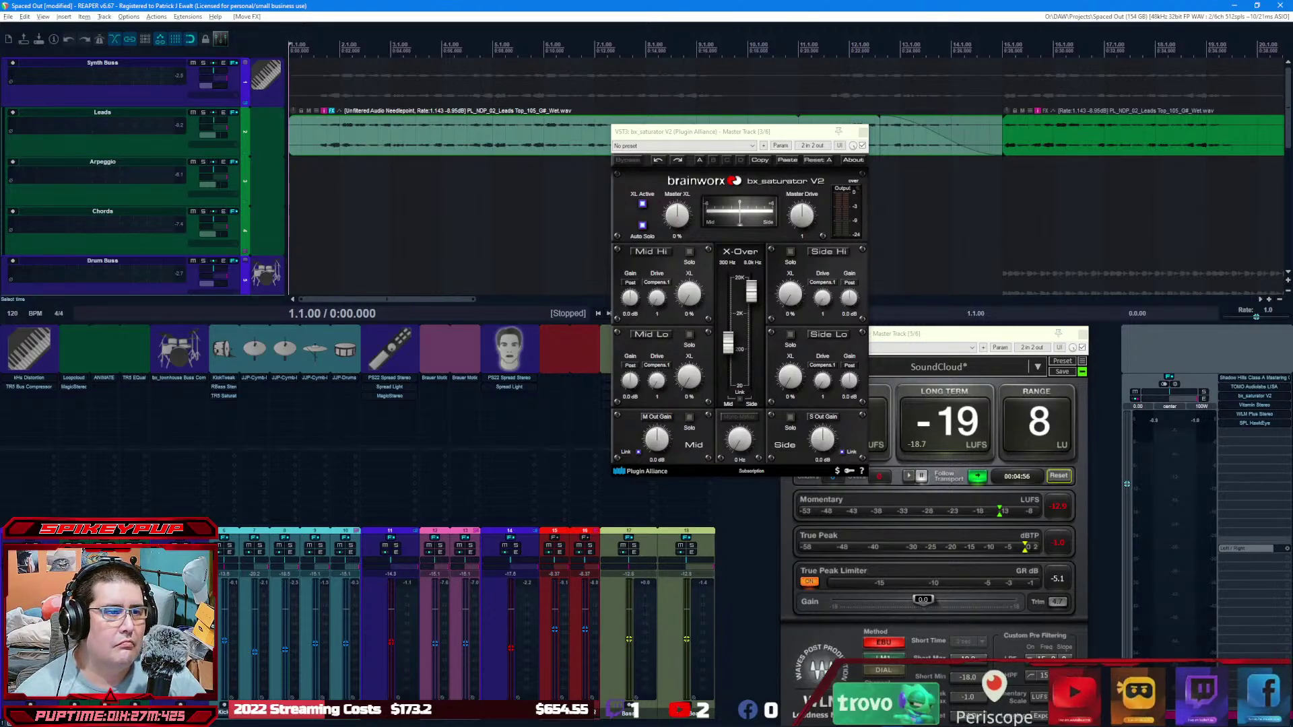
Step: Load the 01 Gentle Saturation preset in bx_saturator V2 during playback and reposition its floating window
key(space)
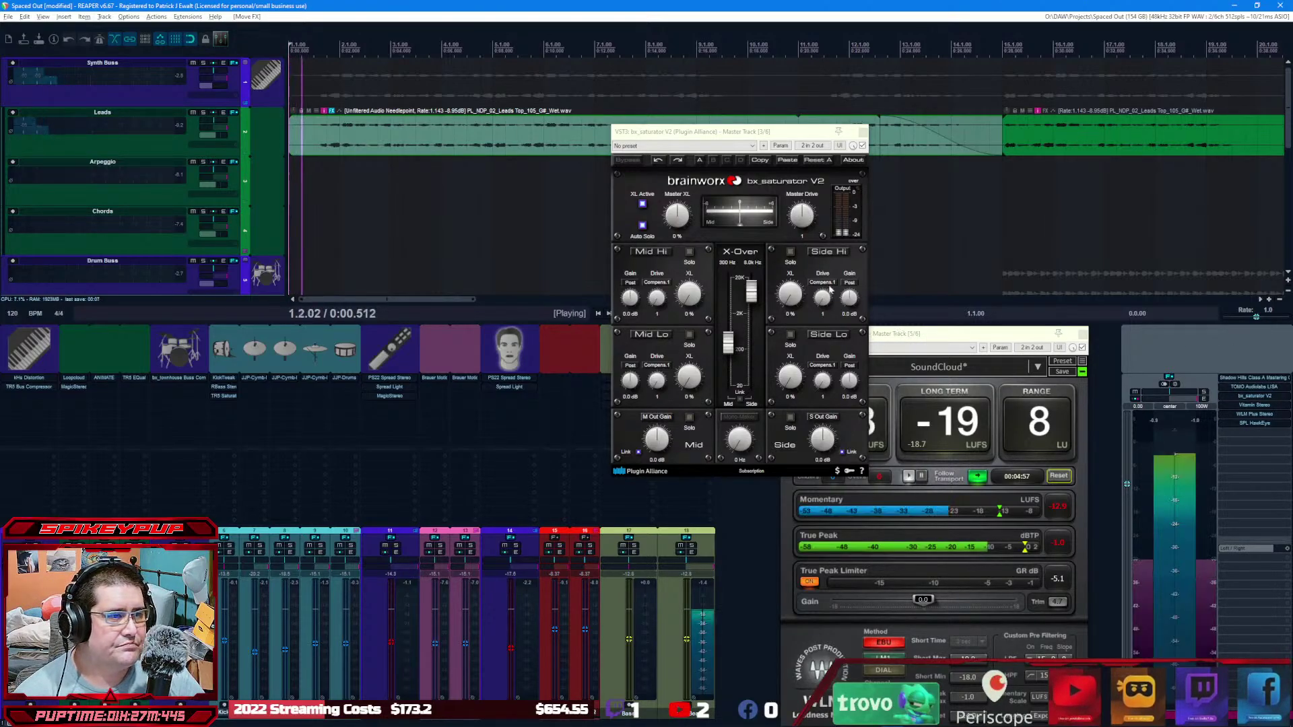
click(680, 145)
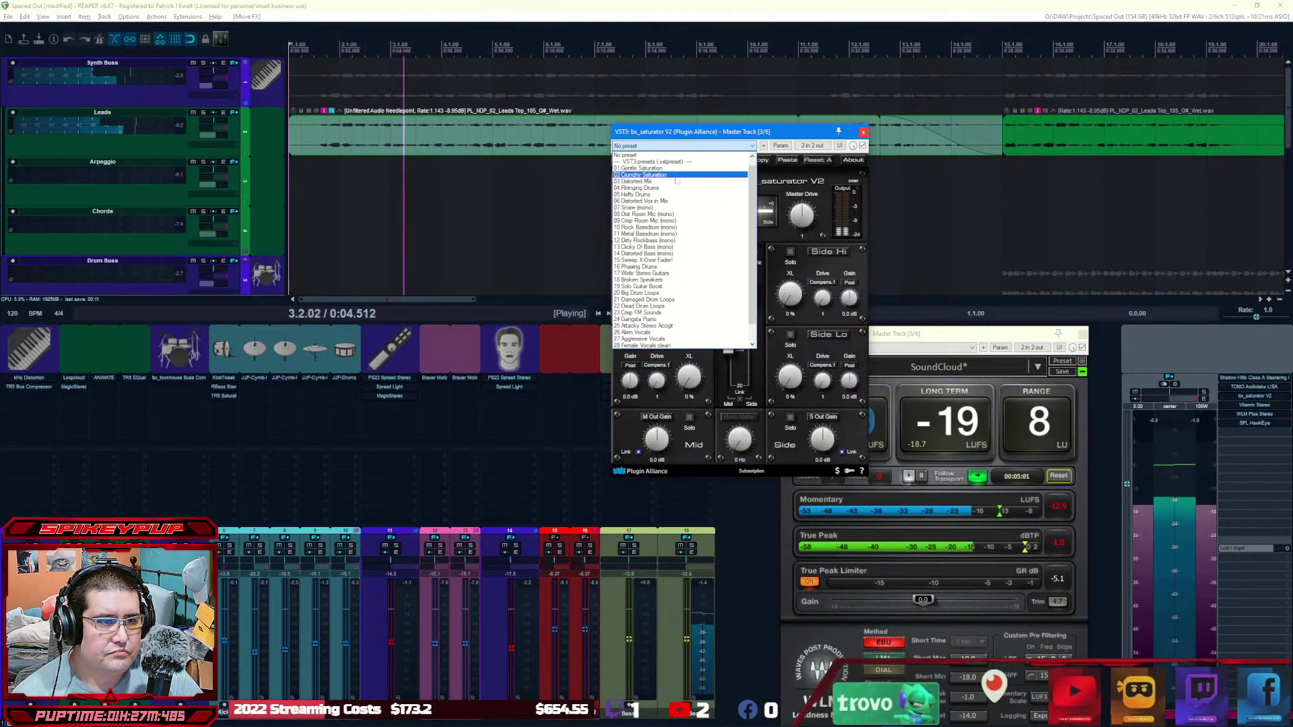
click(683, 168)
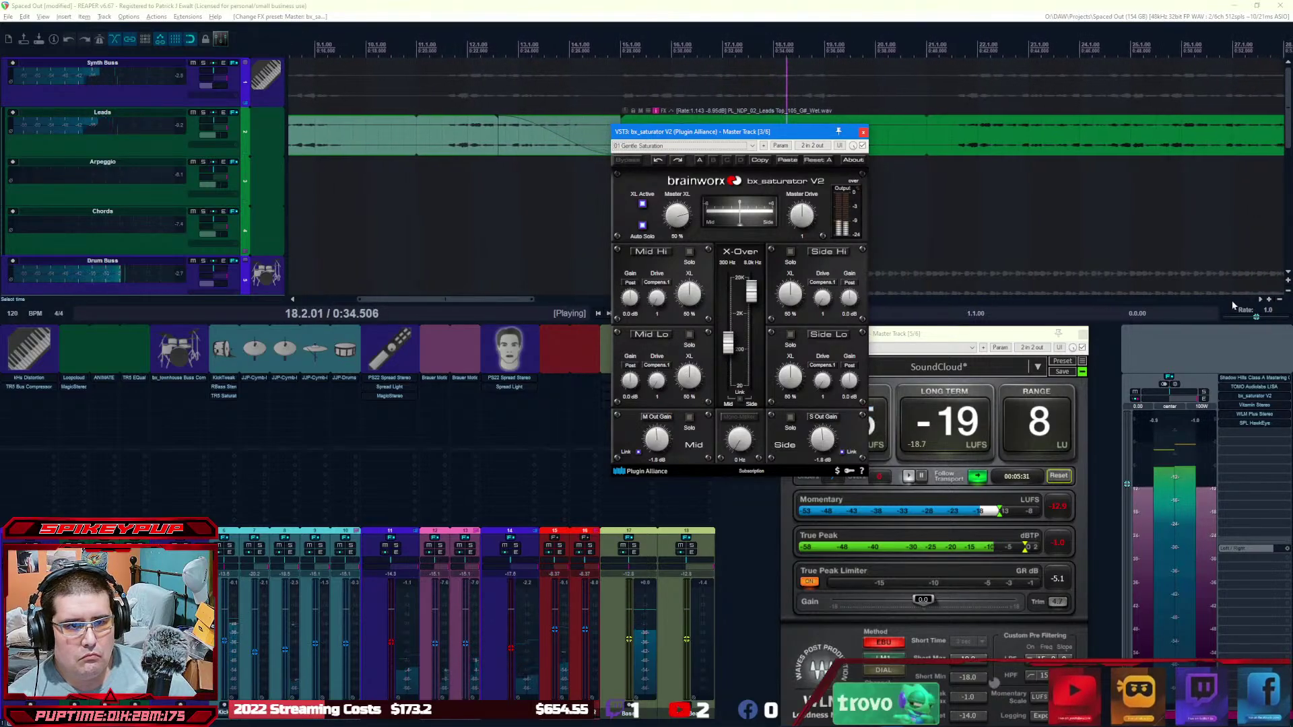
drag(799, 135, 960, 135)
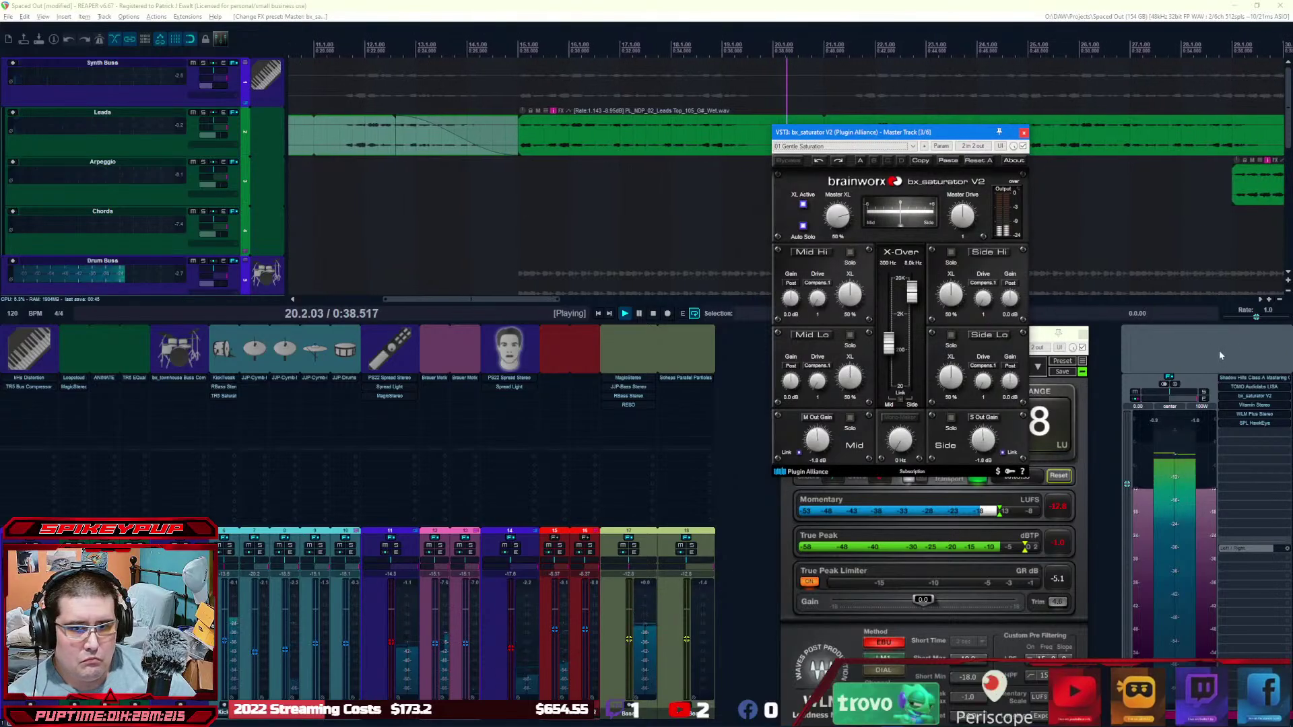
Step: Copy bx_saturator V2 from the Master to the track holding JJP-Bass Stereo and RESO, remove it from the Master, and stop playback
drag(1255, 408, 627, 413)
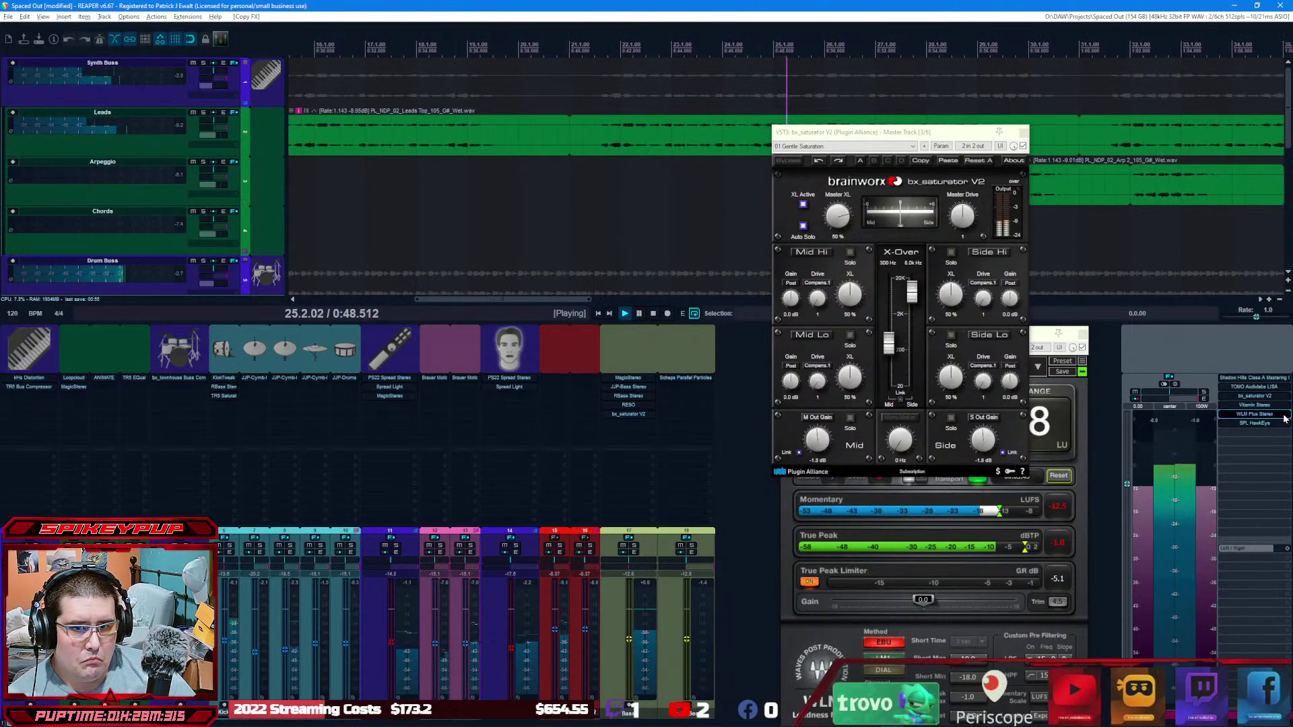
alt+click(1253, 396)
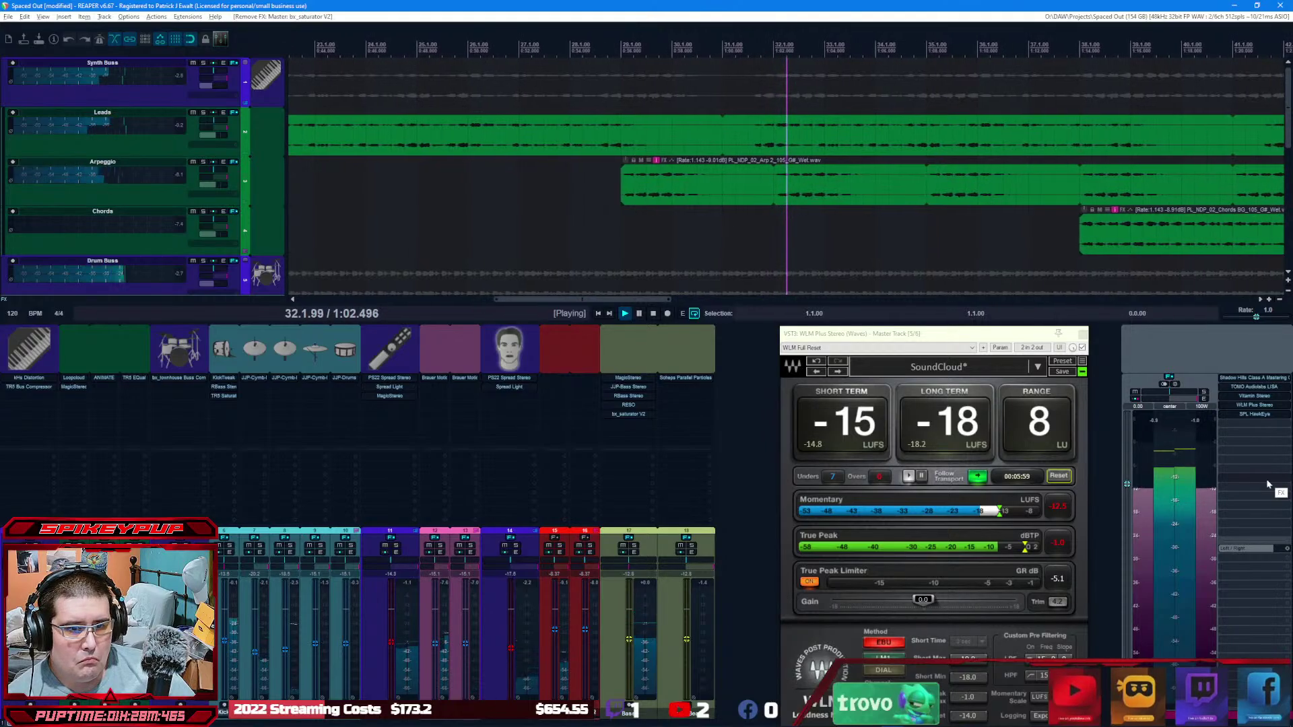
click(653, 314)
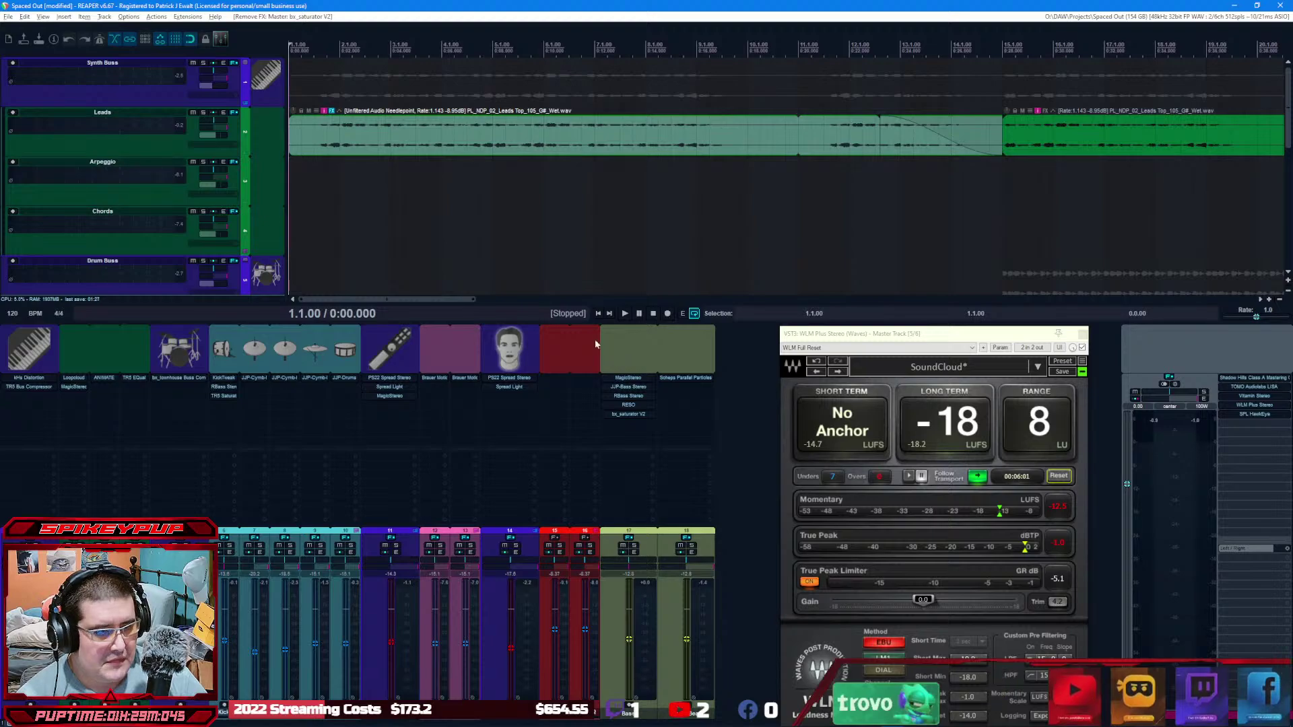
click(24, 16)
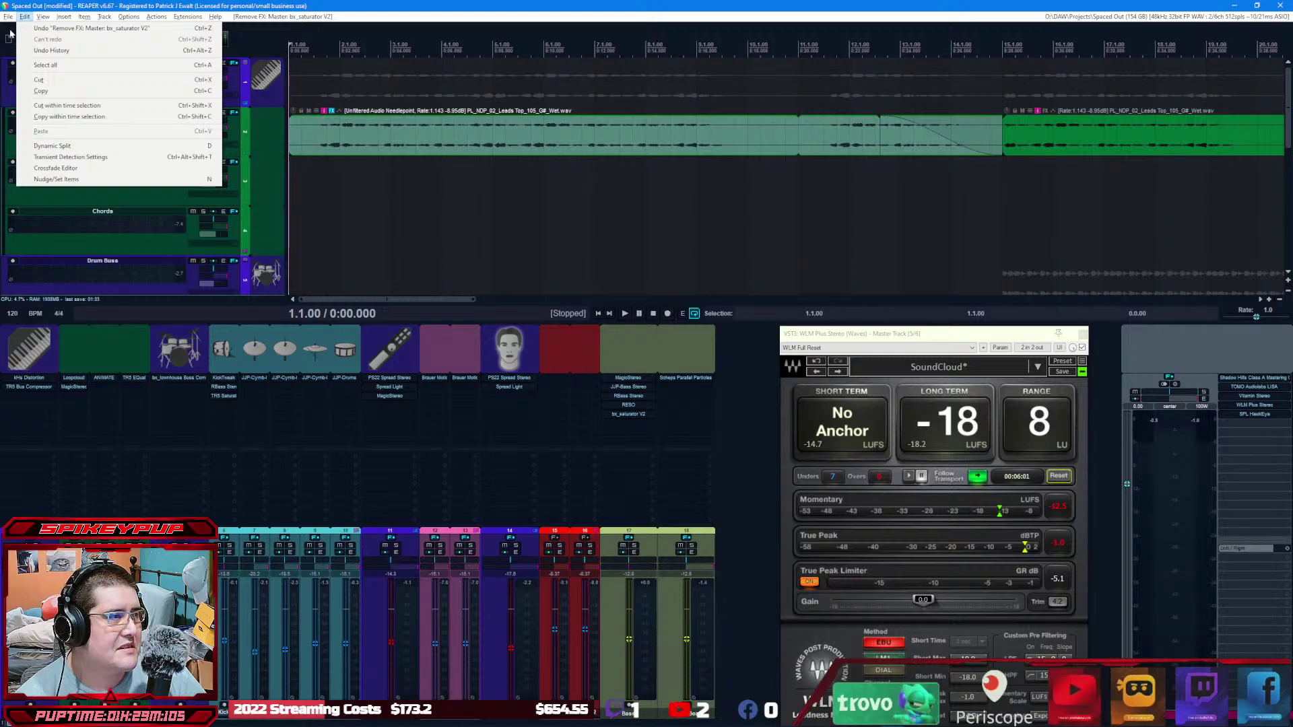
Step: Open the project render metadata from the render settings and set the title to Spaced Out
mouse_move(8, 16)
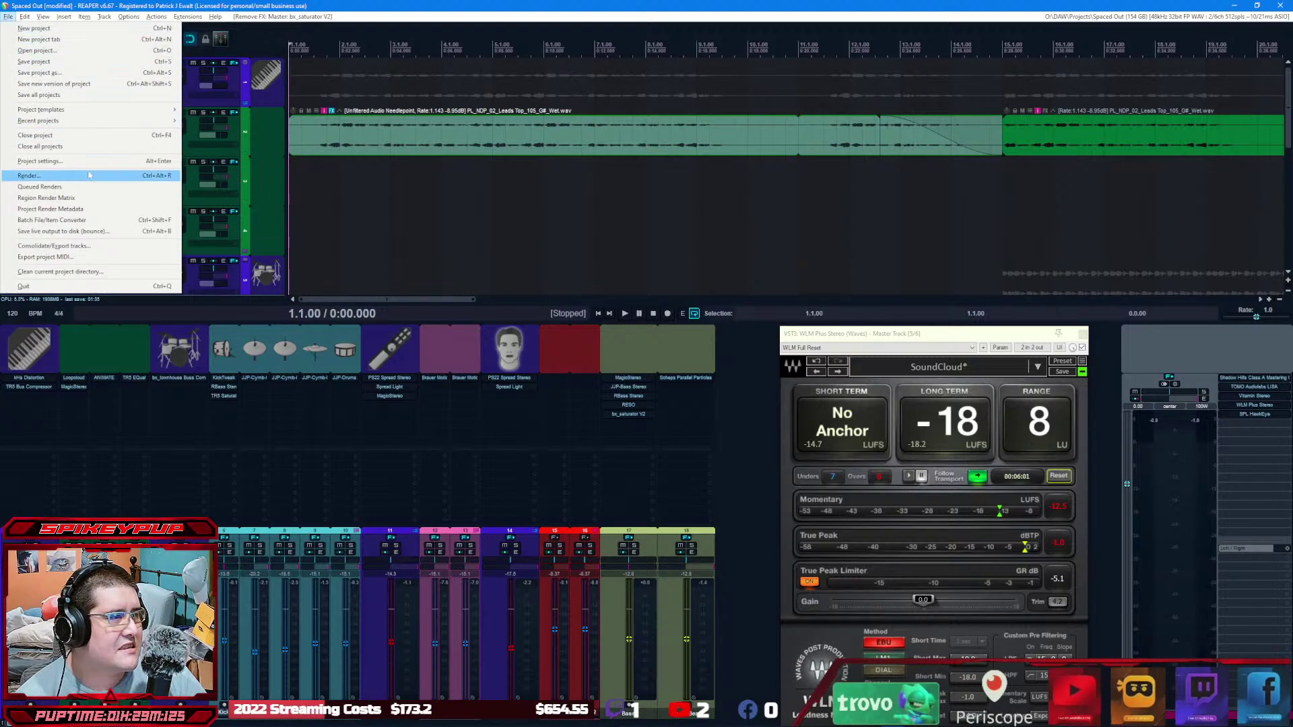
mouse_move(96, 121)
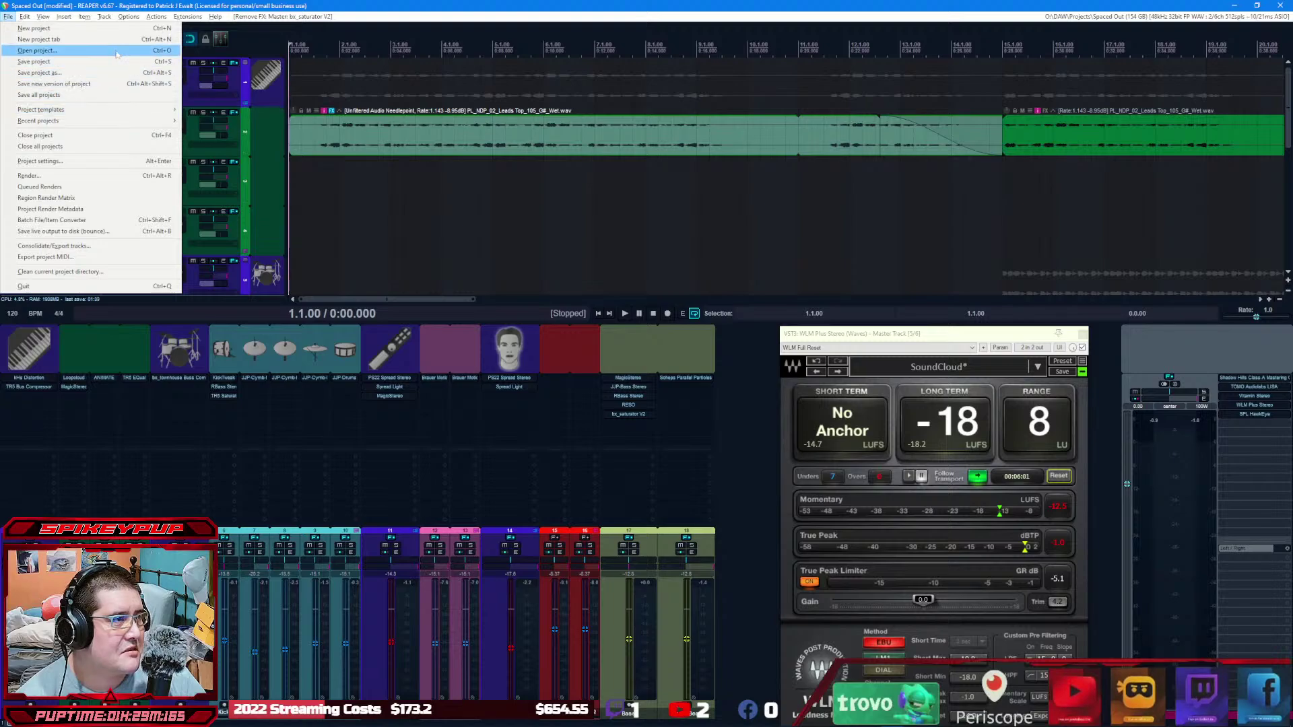
click(31, 175)
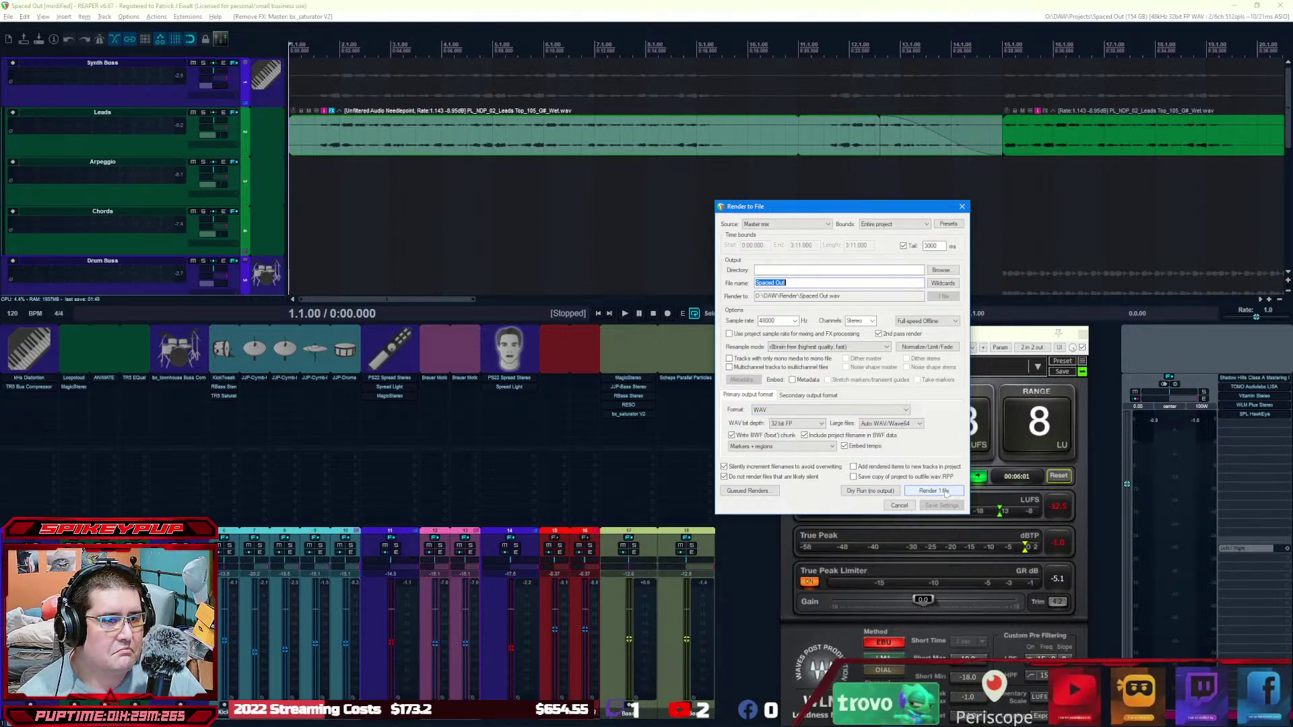
click(804, 380)
click(743, 379)
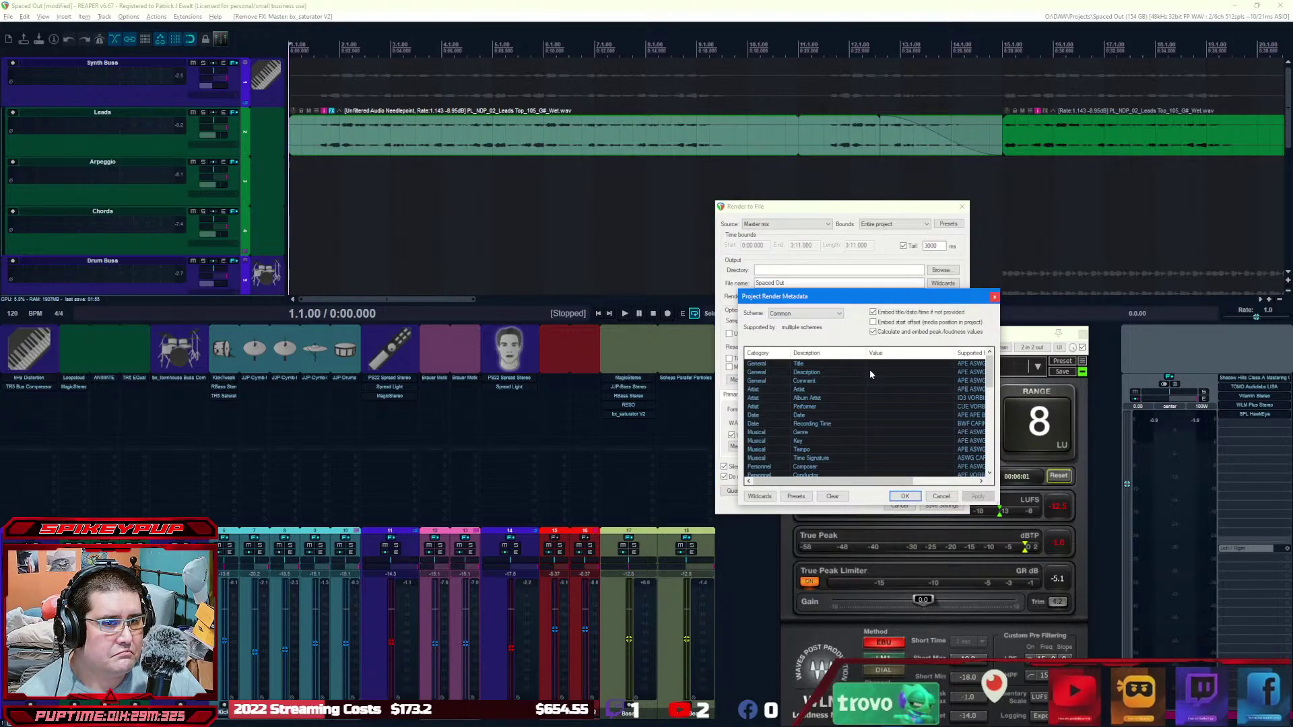
click(870, 365)
click(871, 367)
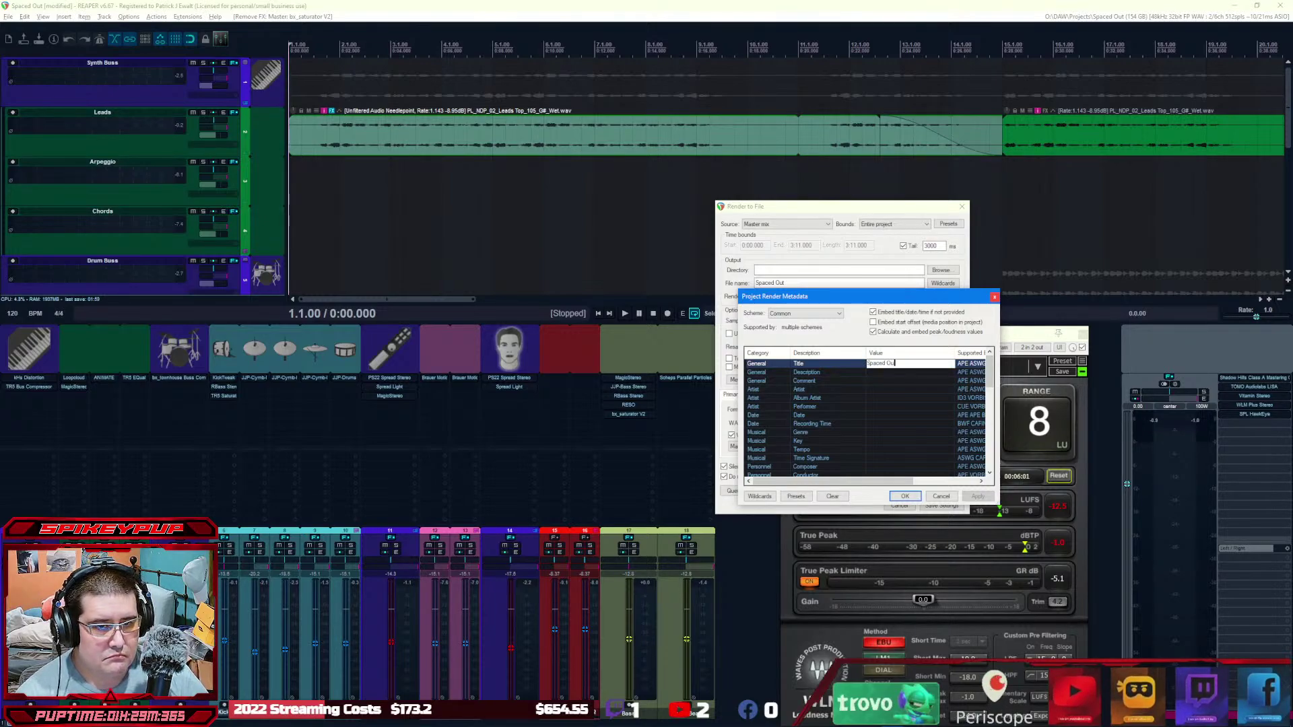
key(Return)
Step: Enter the musician's alias and full name, separated by a slash, as the Artist metadata value
key(Down)
key(Down)
key(Down)
key(Down)
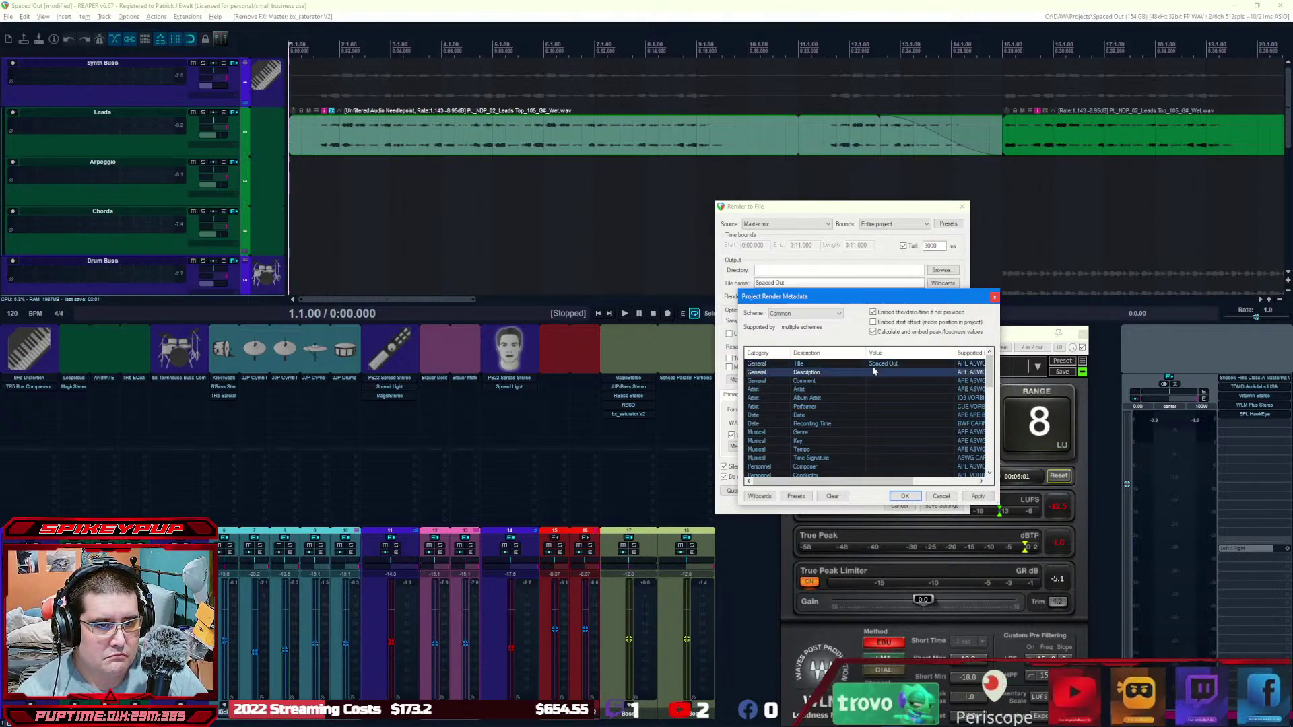
key(Up)
key(Up)
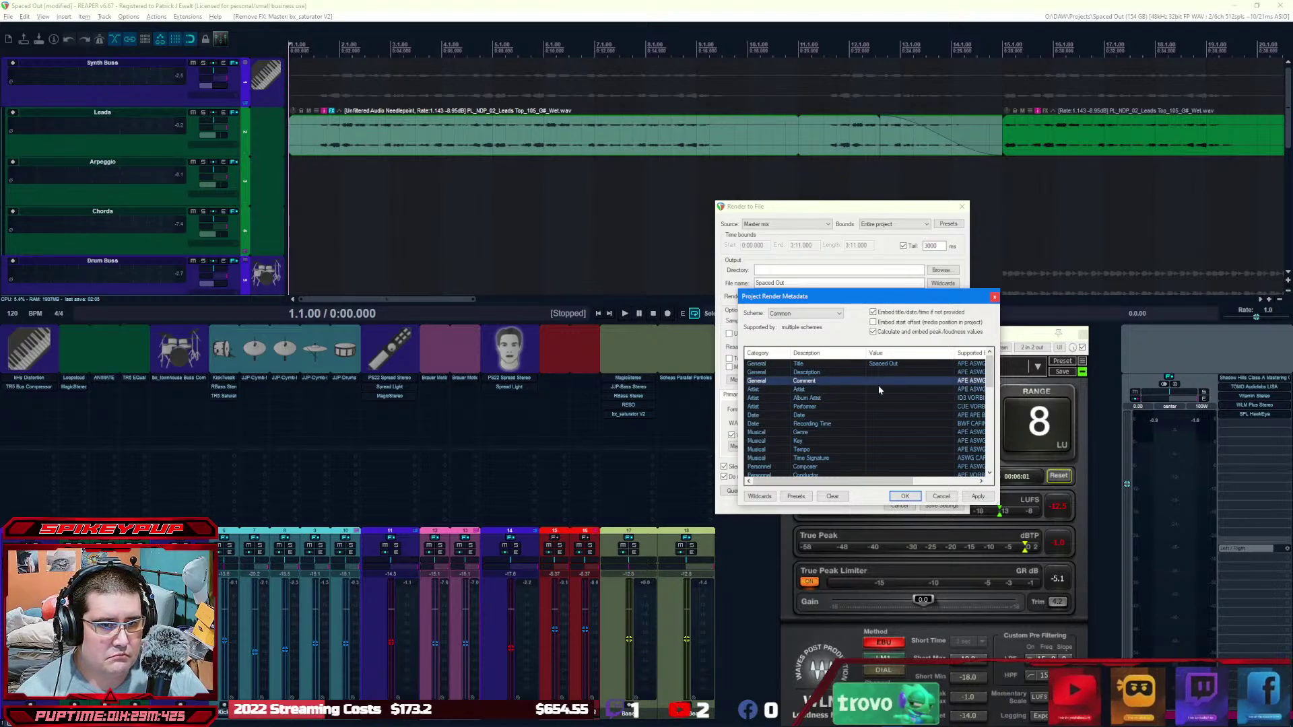
click(879, 391)
double_click(879, 390)
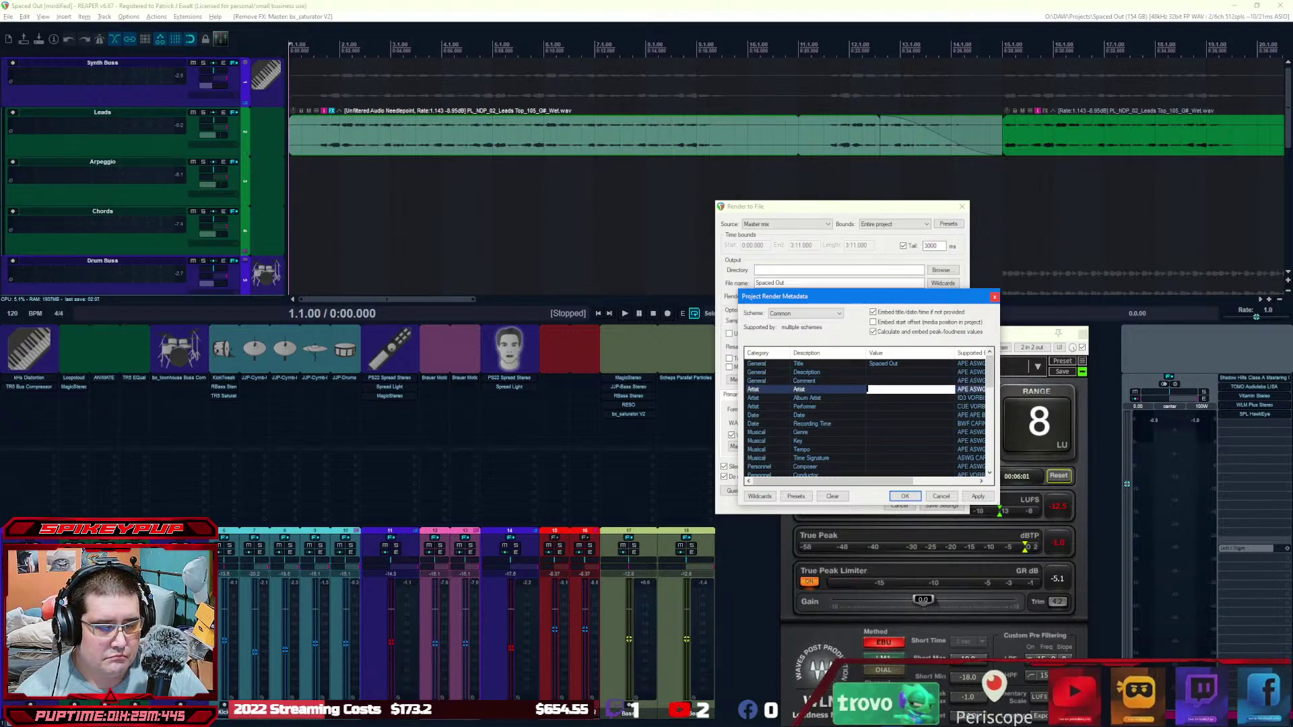
text(Spikeypup)
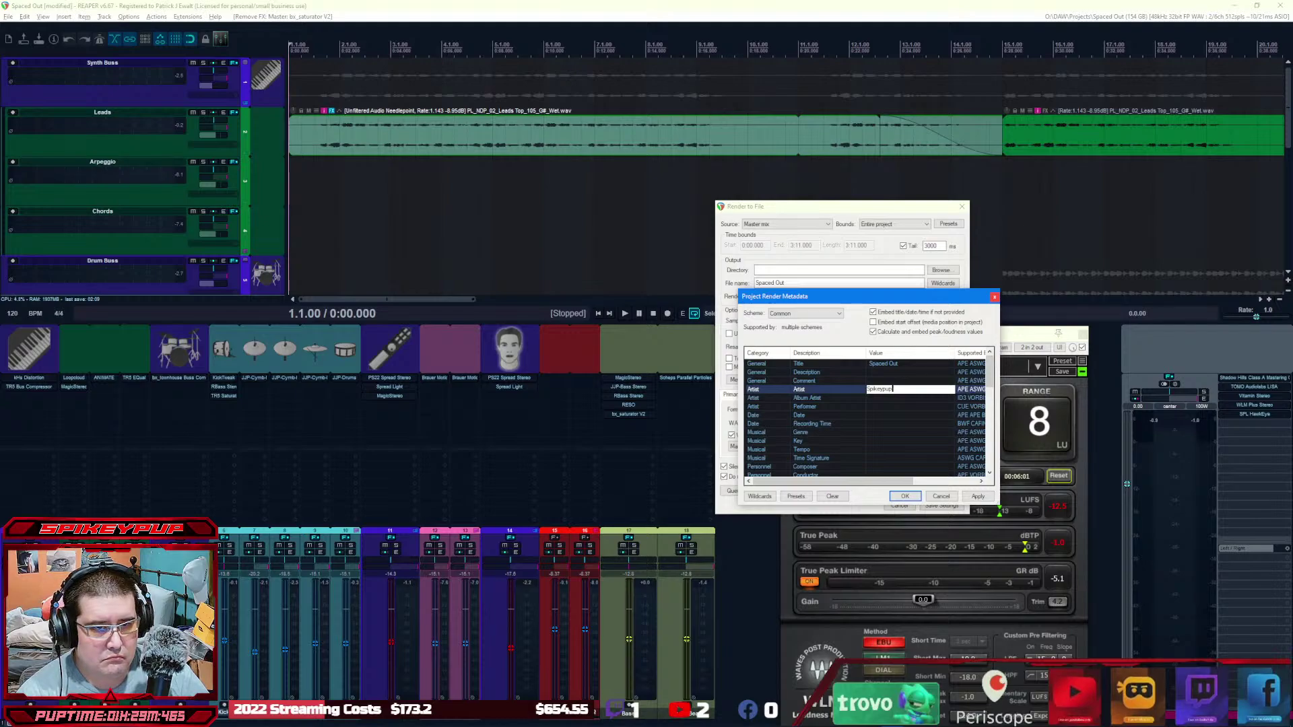
text( / Patrick Ewalt)
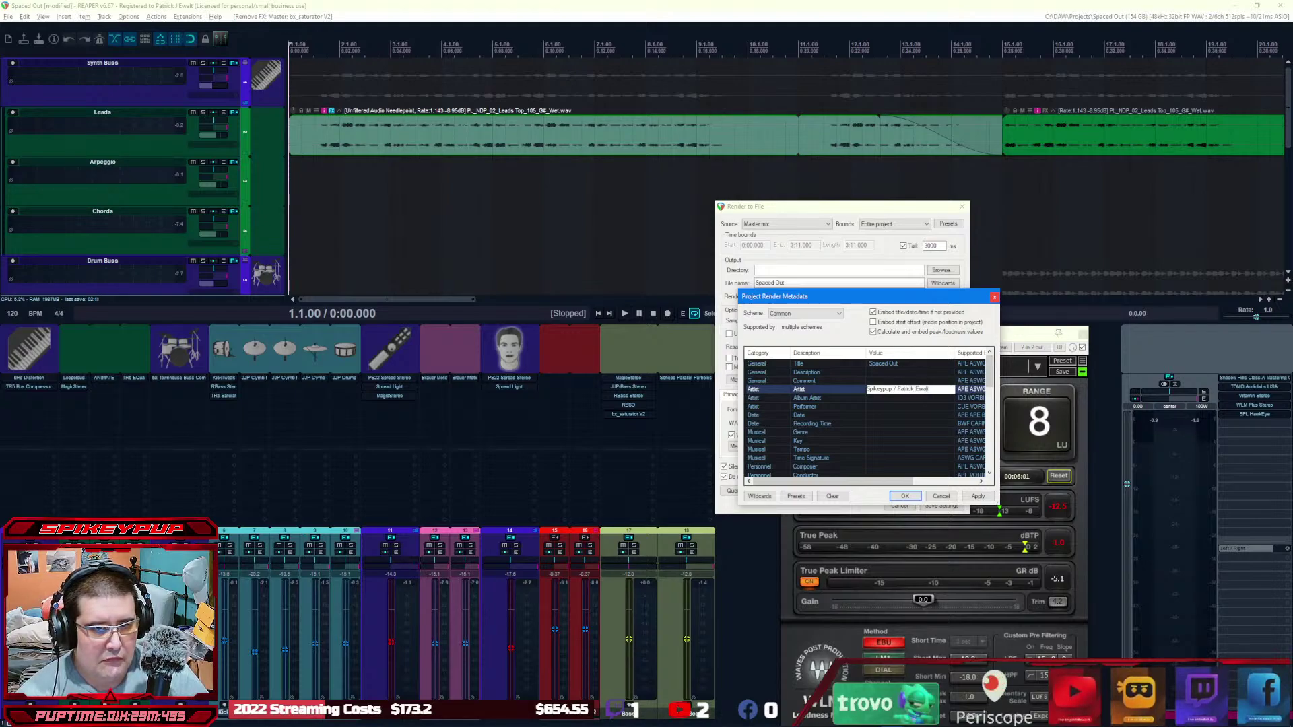
key(Return)
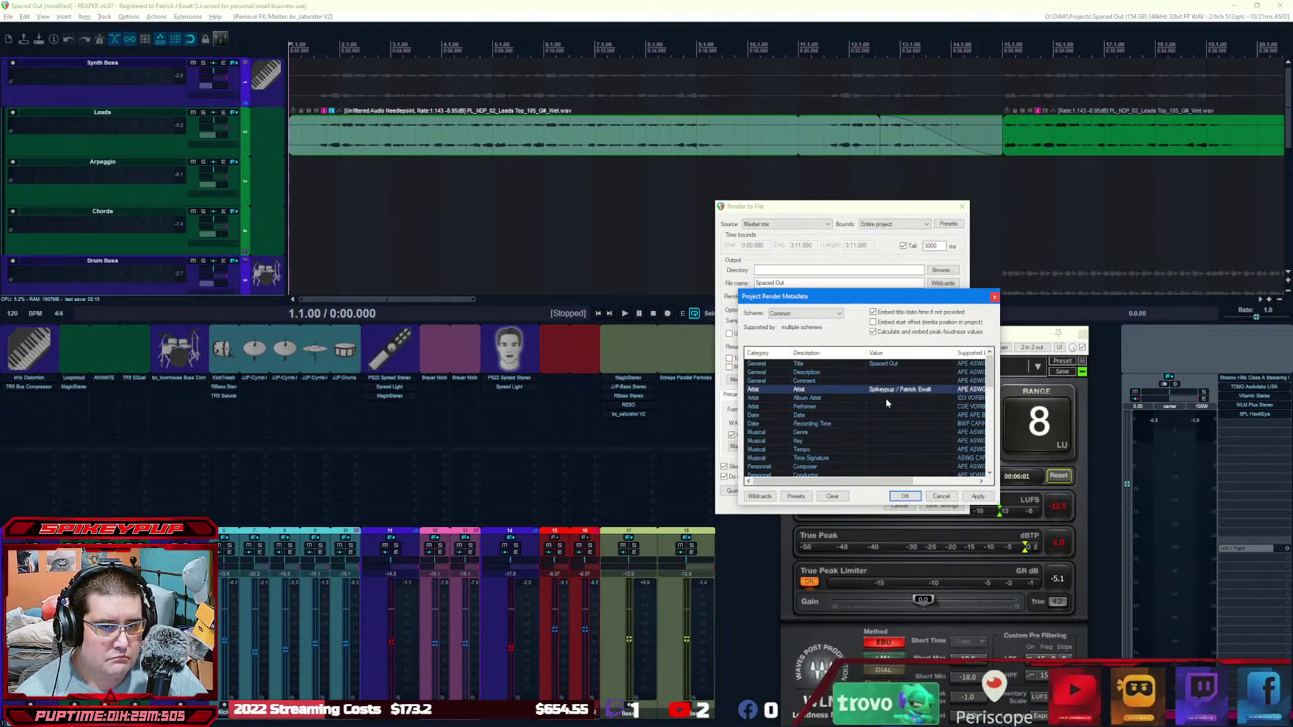
Step: Fill in the Album Artist and Performer metadata with the same alias and full name
double_click(887, 398)
text(Spikeyp)
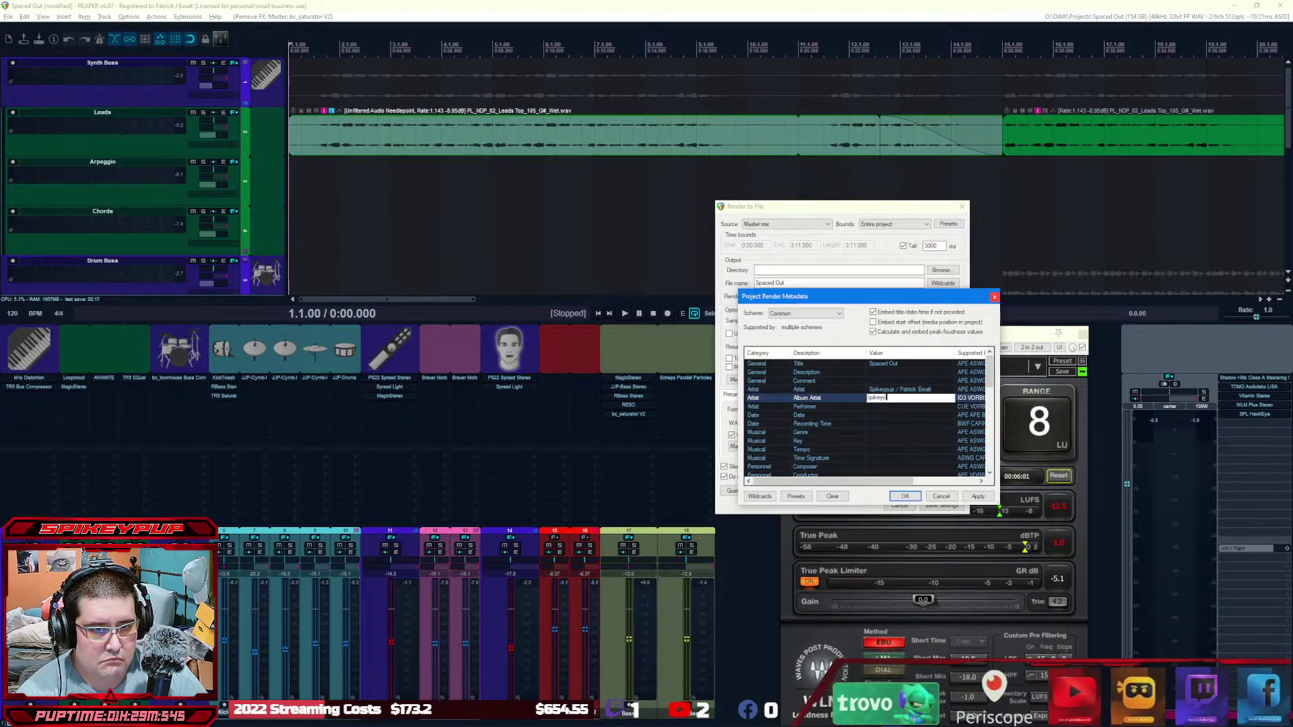
text(uppup / Patrick Ewalt)
key(Return)
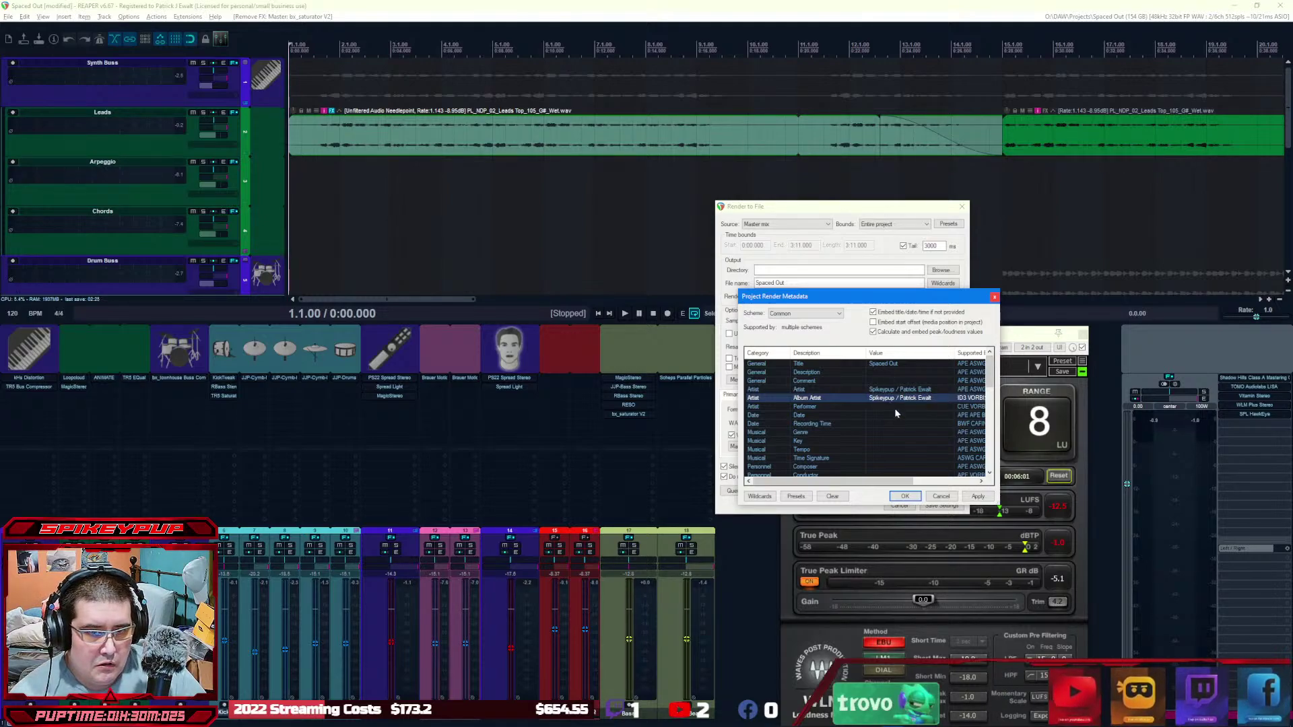
click(895, 408)
text(Spikeypup / Patrick Ewalt)
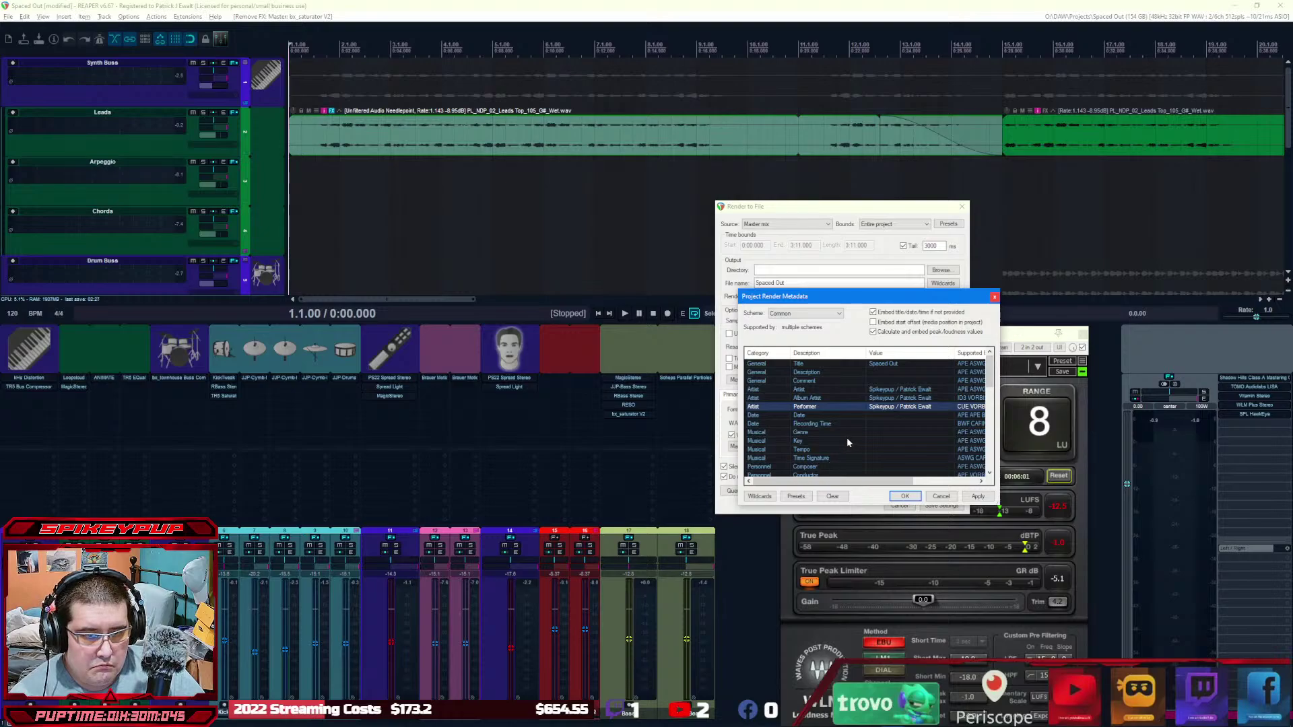
Step: Set the metadata date to 8/19/2022 and the recording time to 2200
double_click(888, 414)
text(2/19/20)
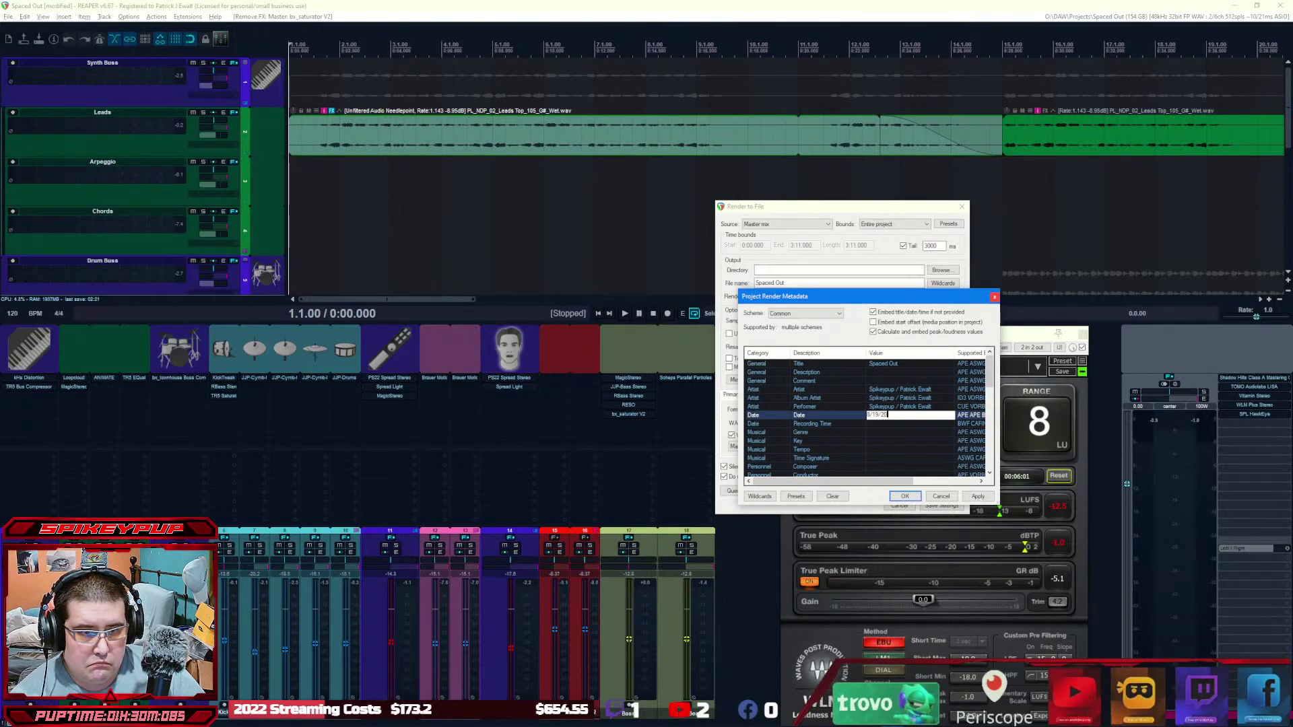
text(22)
key(Return)
double_click(887, 422)
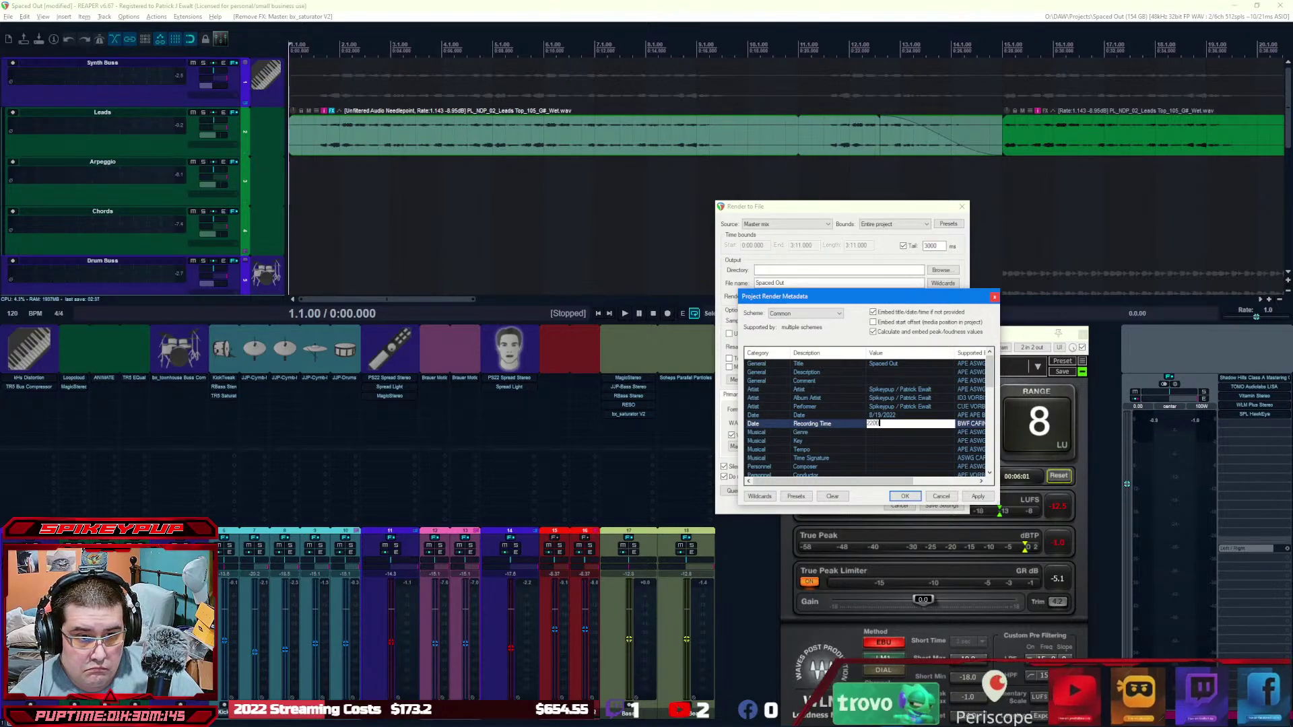
key(Return)
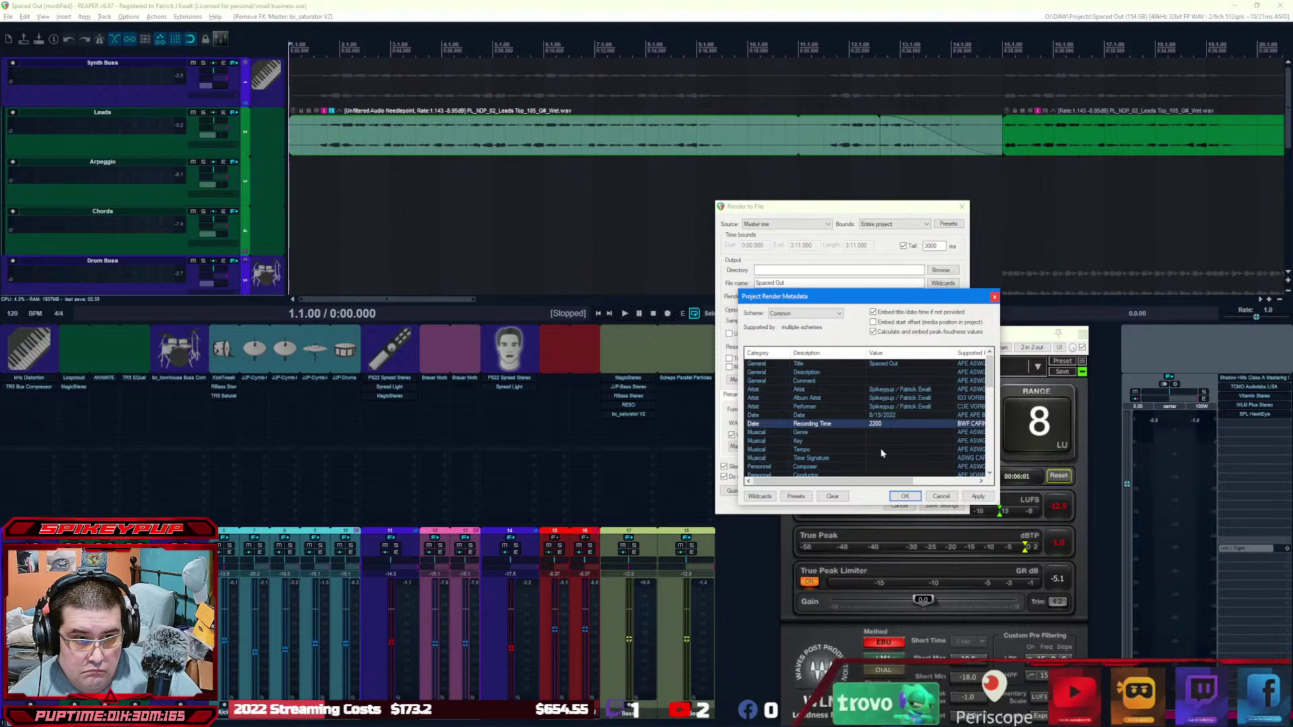
Step: Set the musical metadata's genre to House and its key to G#
double_click(885, 431)
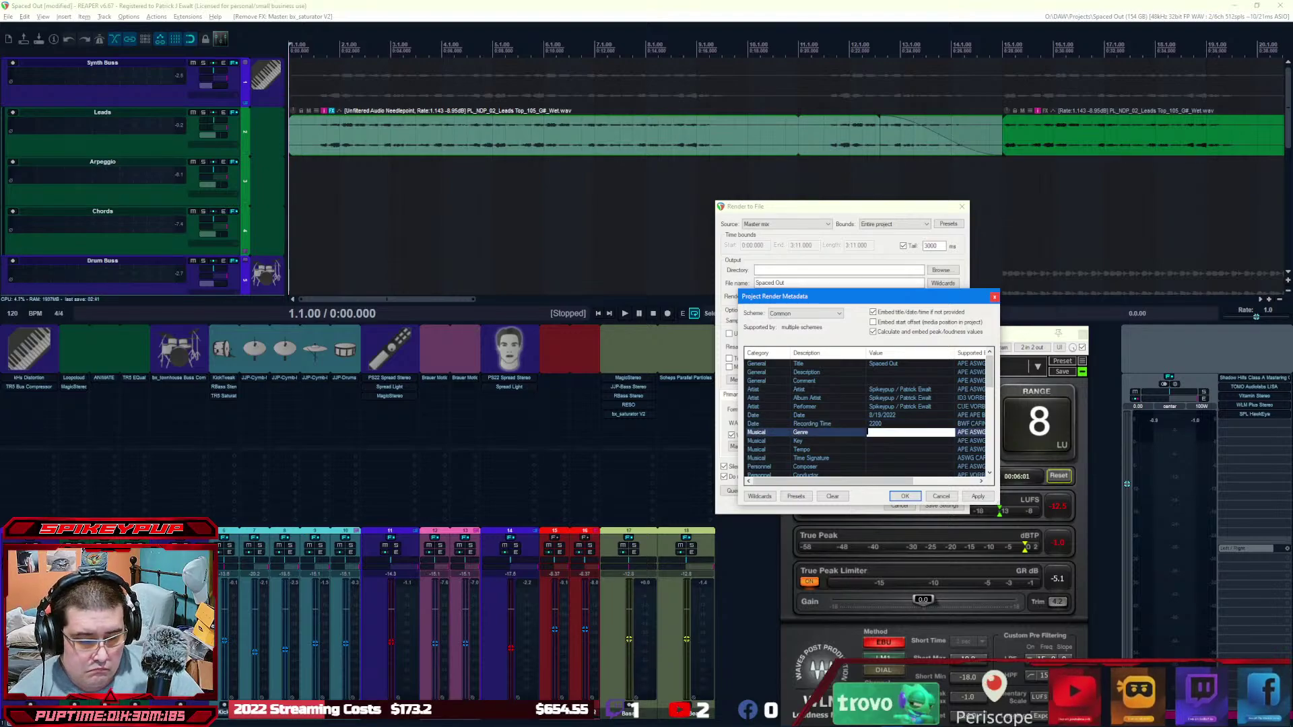
text(House)
key(Return)
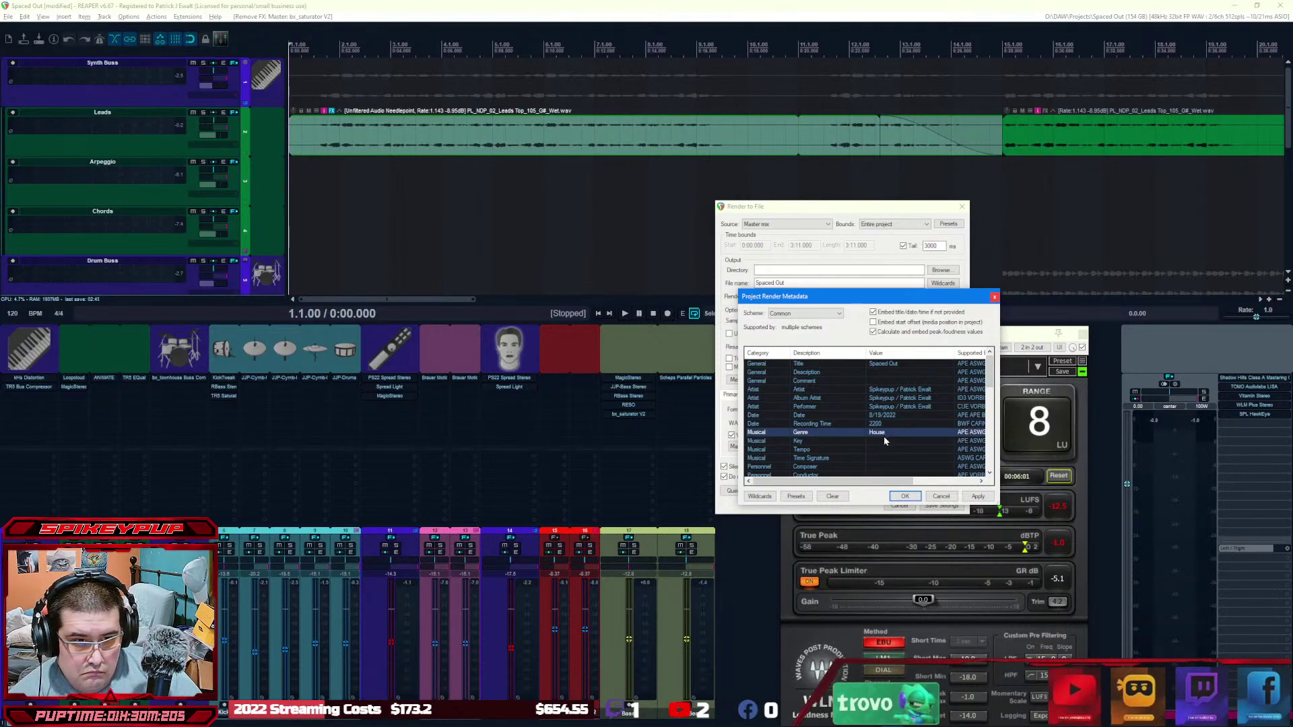
click(880, 441)
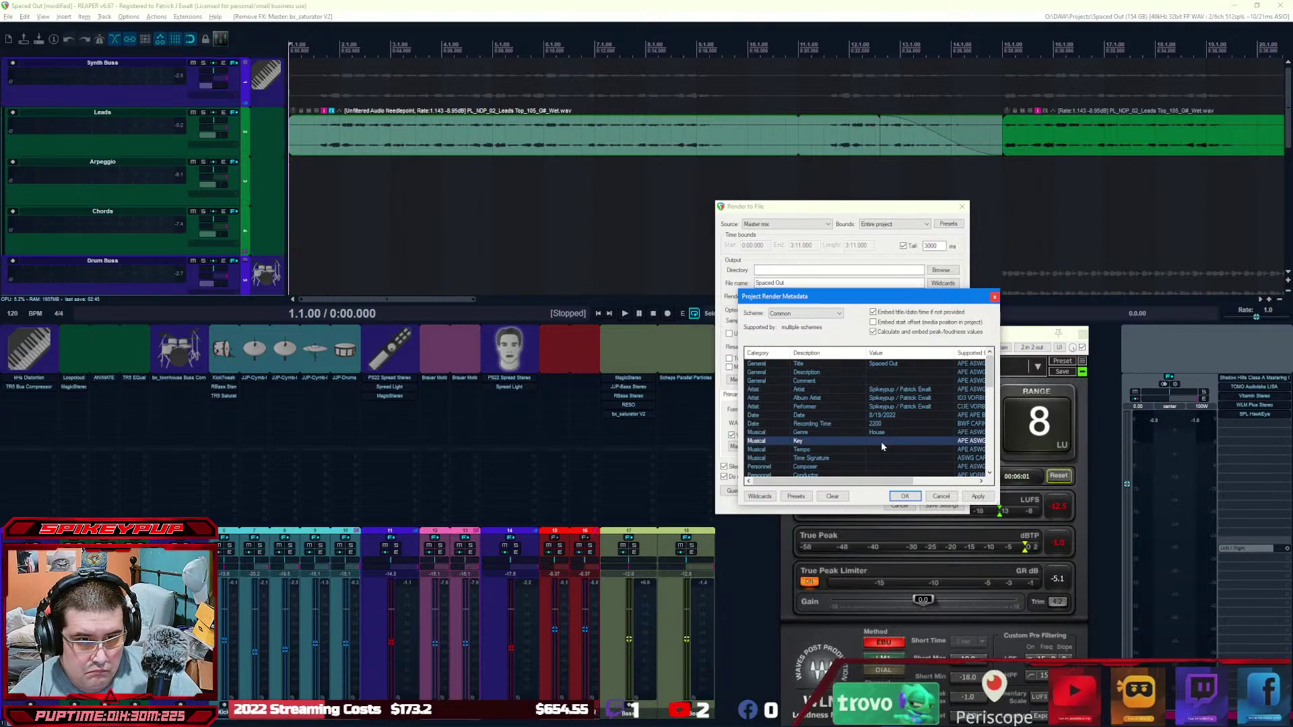
double_click(881, 441)
text(G#)
key(Return)
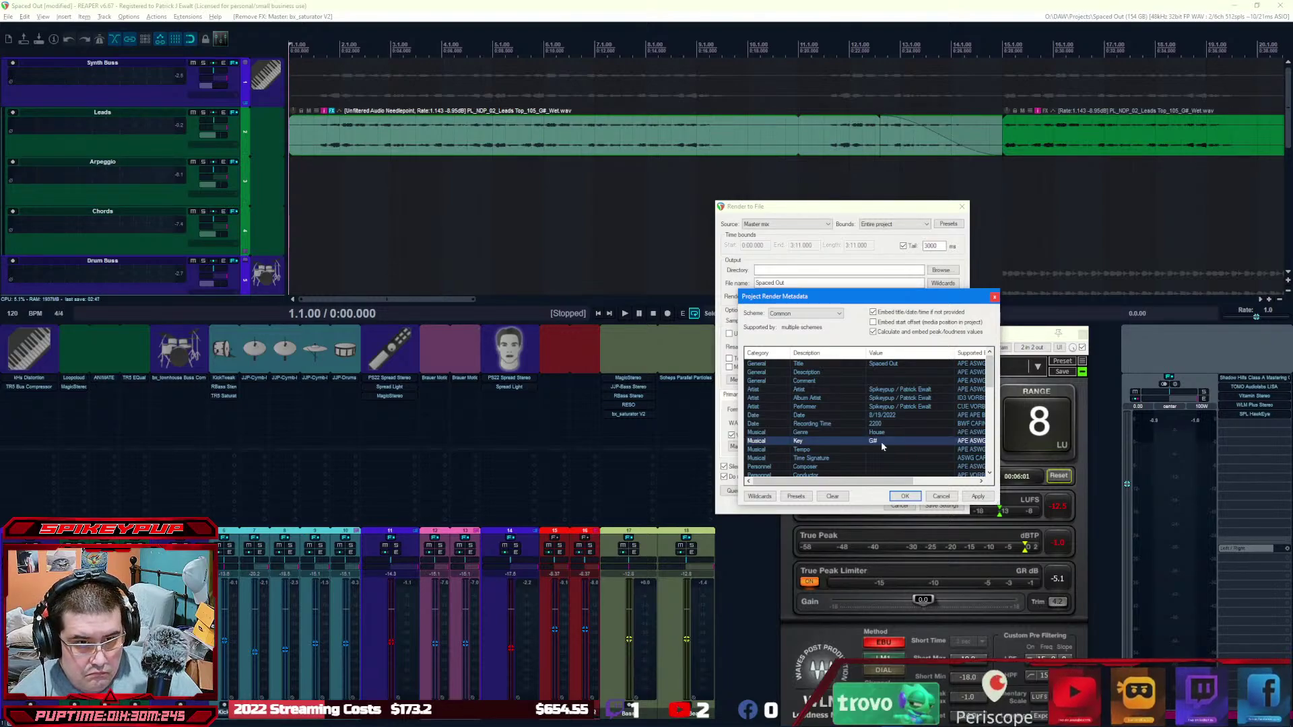
Step: Set the musical metadata's tempo to 120 and its time signature to 4/4
double_click(888, 449)
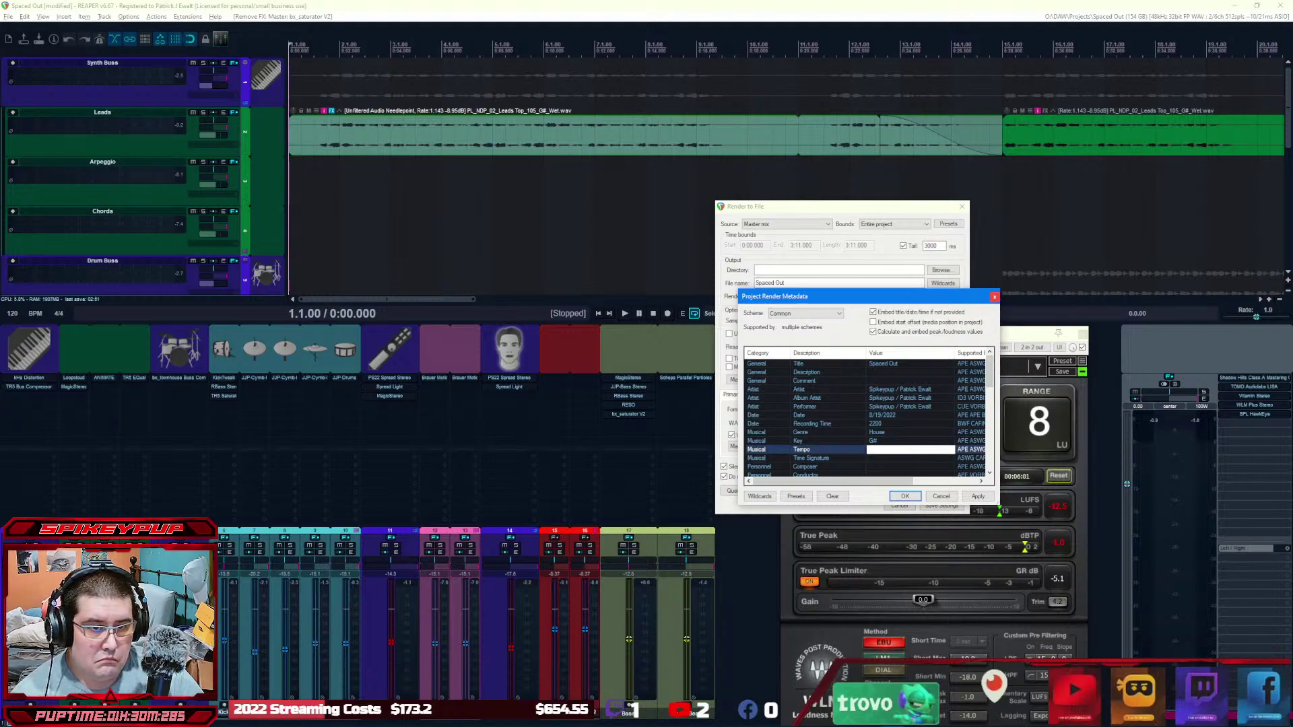
text(120)
key(Return)
scroll(875, 453, down, 2)
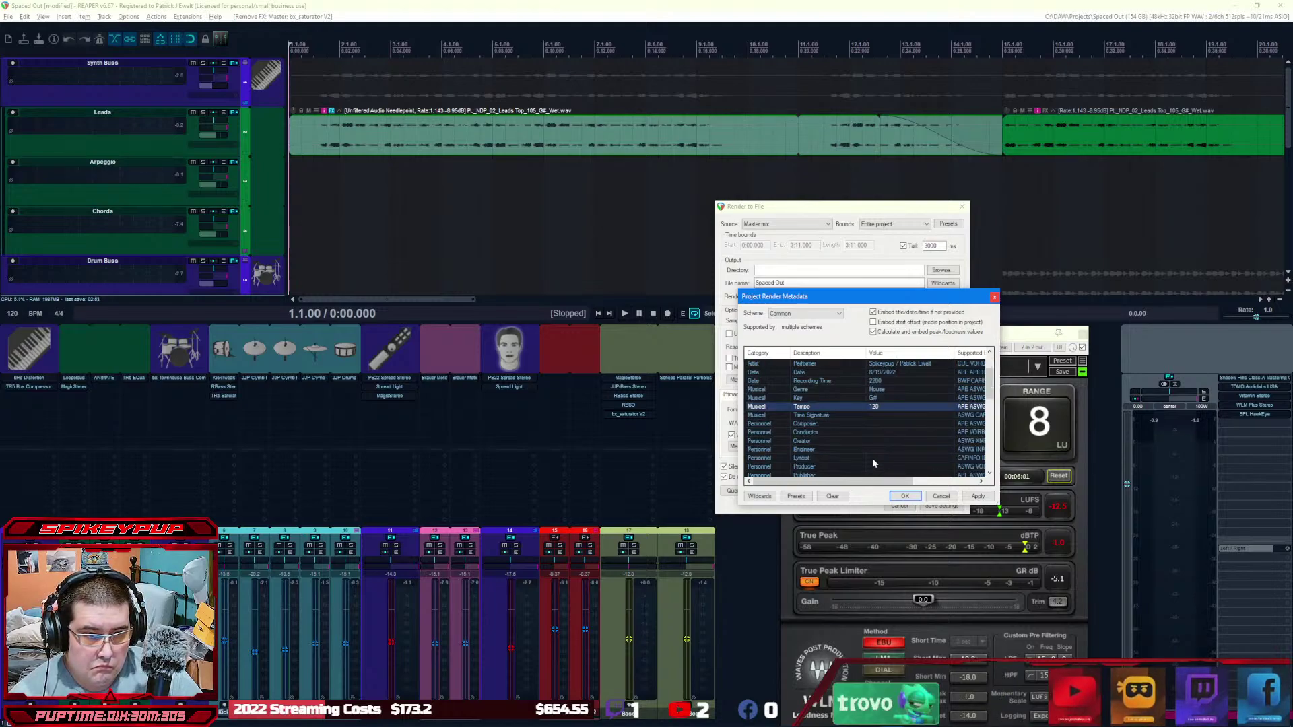
double_click(882, 415)
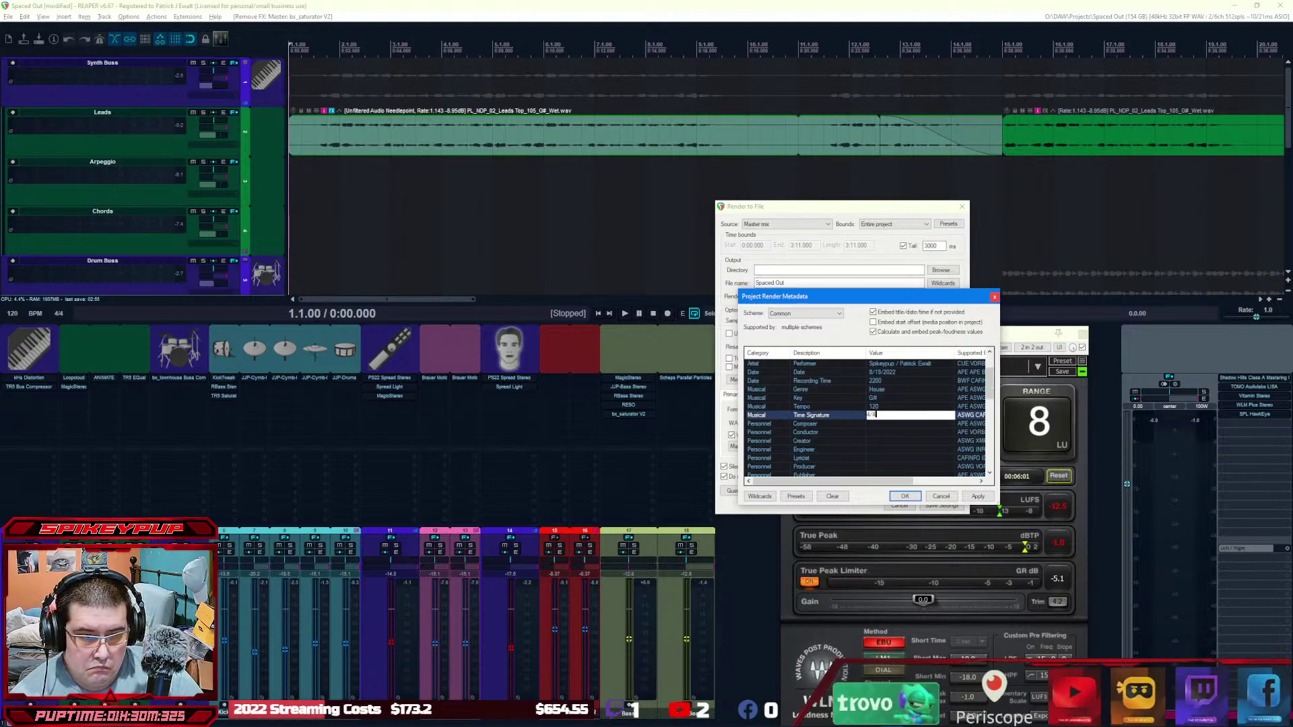
text(4/4)
key(Return)
Step: Enter the musician's alias and full name, separated by a slash, as the Composer metadata value
double_click(877, 424)
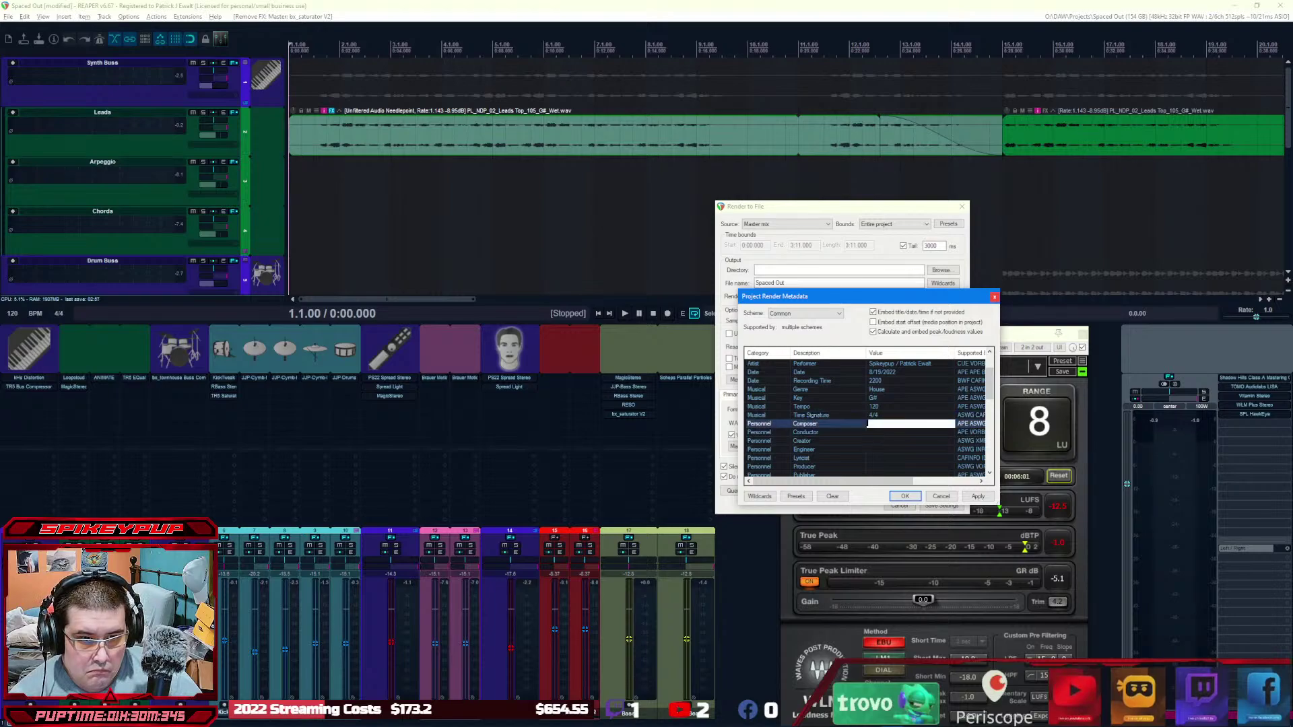
text(Patrick Ewal)
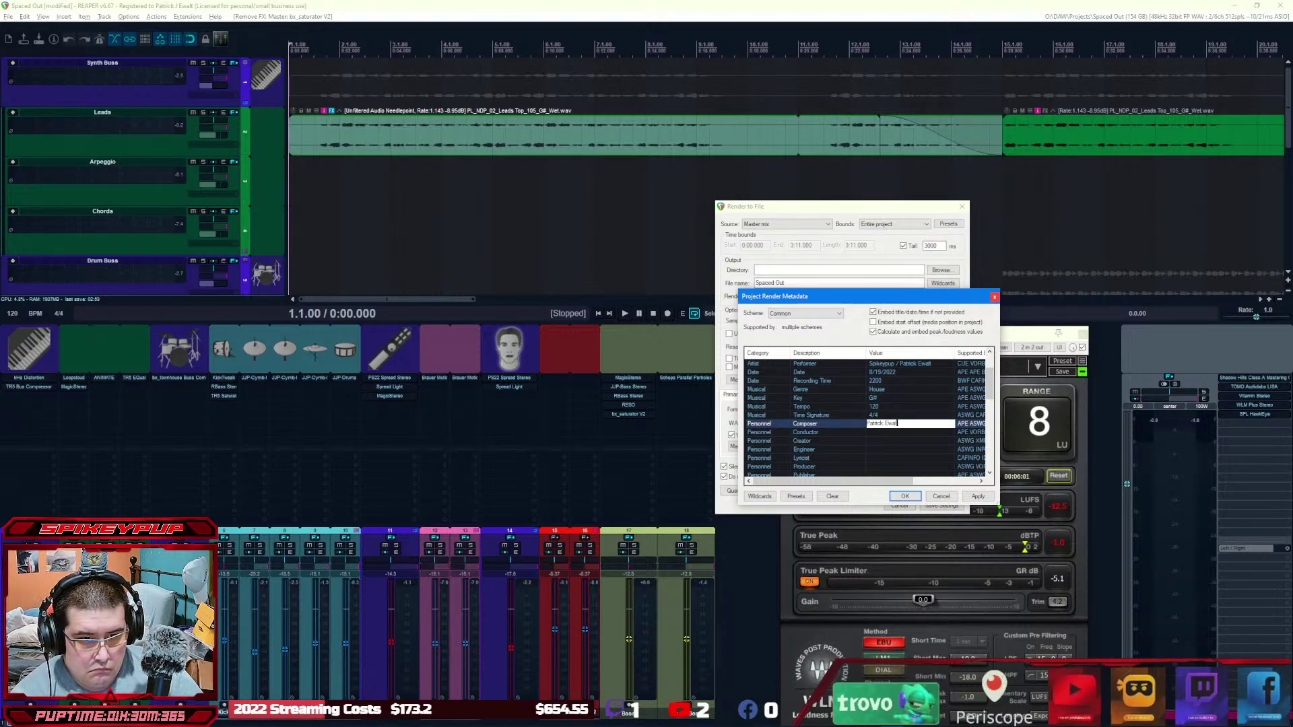
text(t)
key(Home)
text(Spikeypup /)
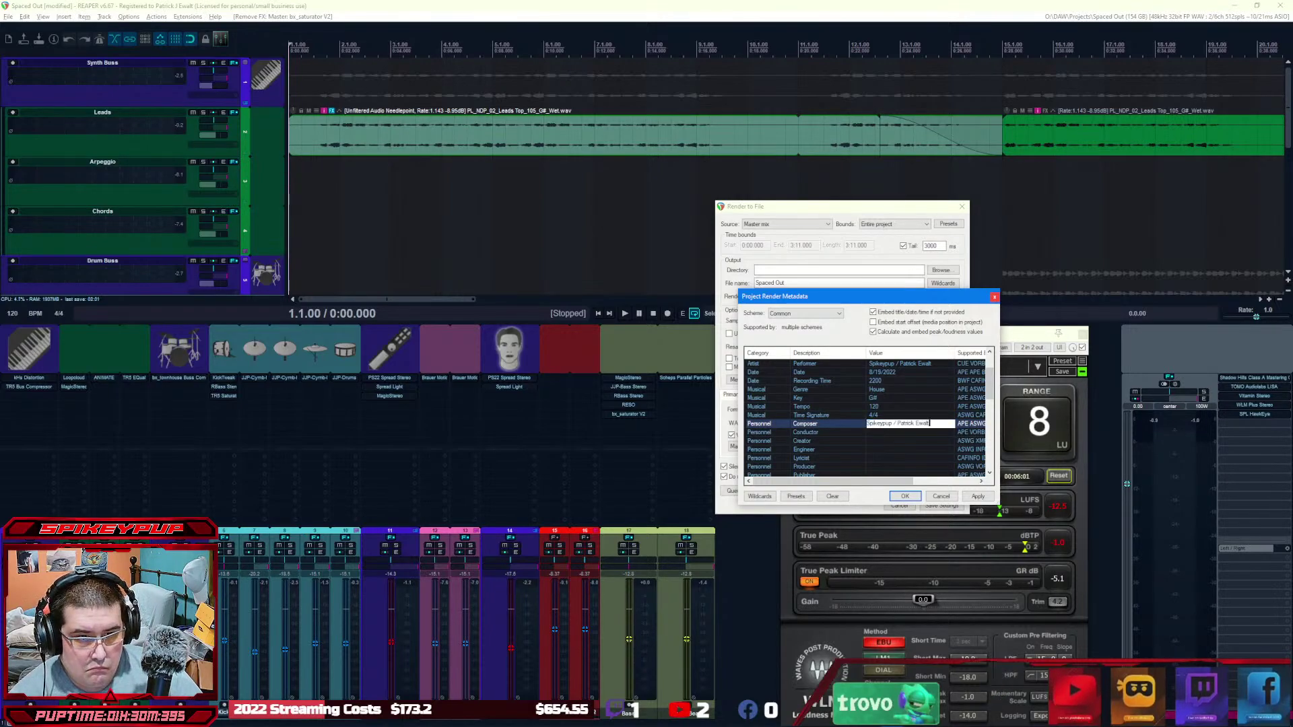
key(Return)
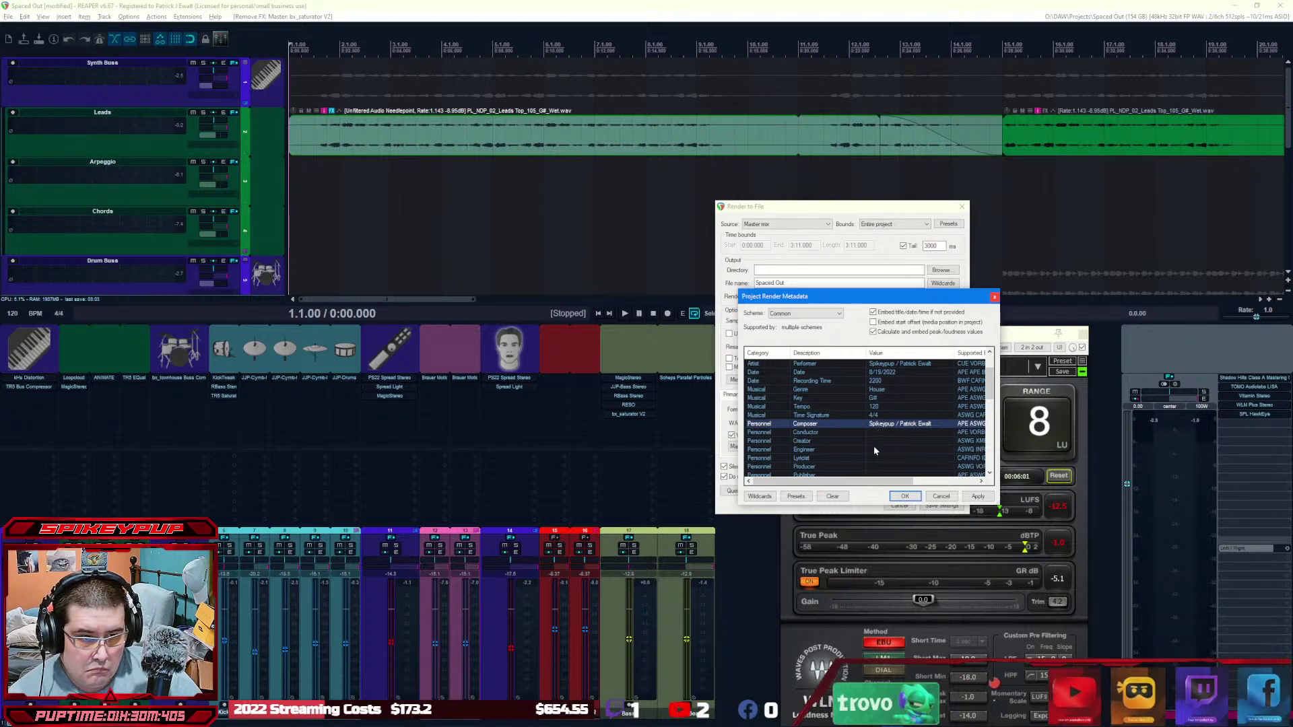
Step: Fill in the Creator, Engineer and Producer personnel metadata with the same alias and full name
double_click(894, 442)
text(Spikeypup / Patrick Ewalt)
double_click(890, 450)
text(Spikeypup / Patrick Ewalt)
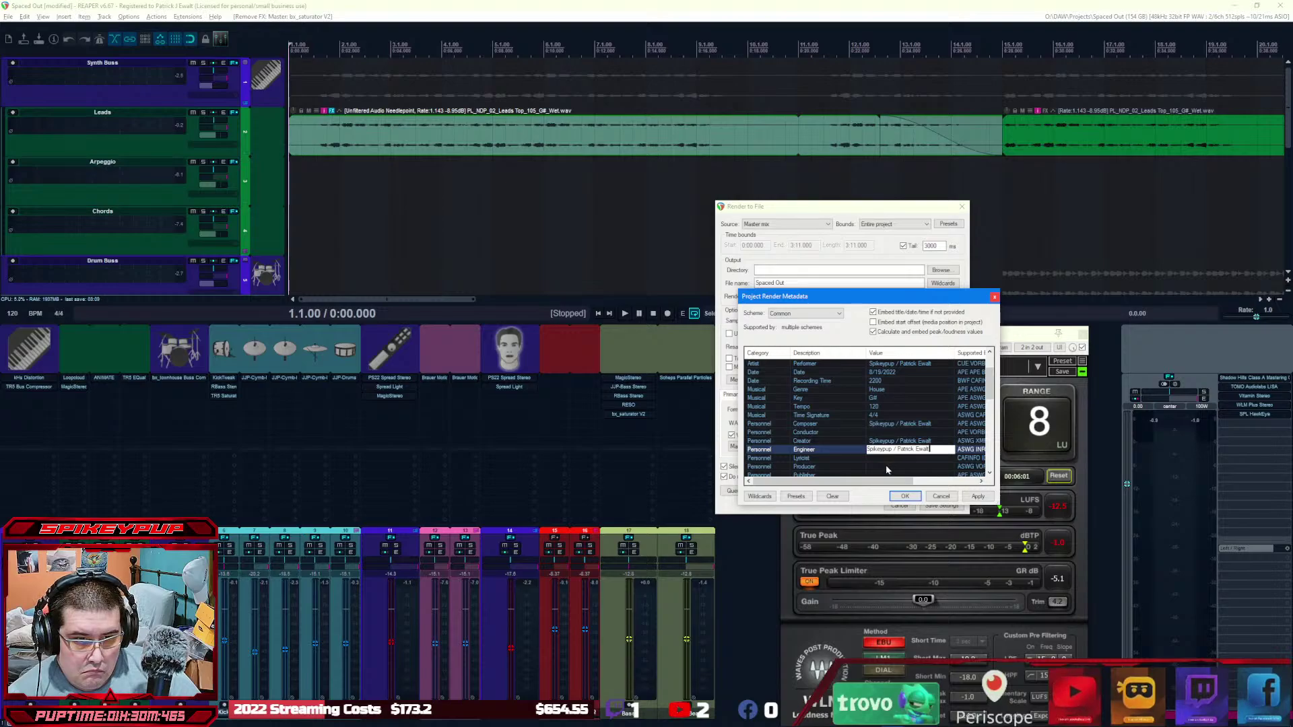
double_click(889, 467)
text(Spikeypup / Patrick Ewalt)
scroll(888, 467, down, 2)
scroll(877, 397, down, 2)
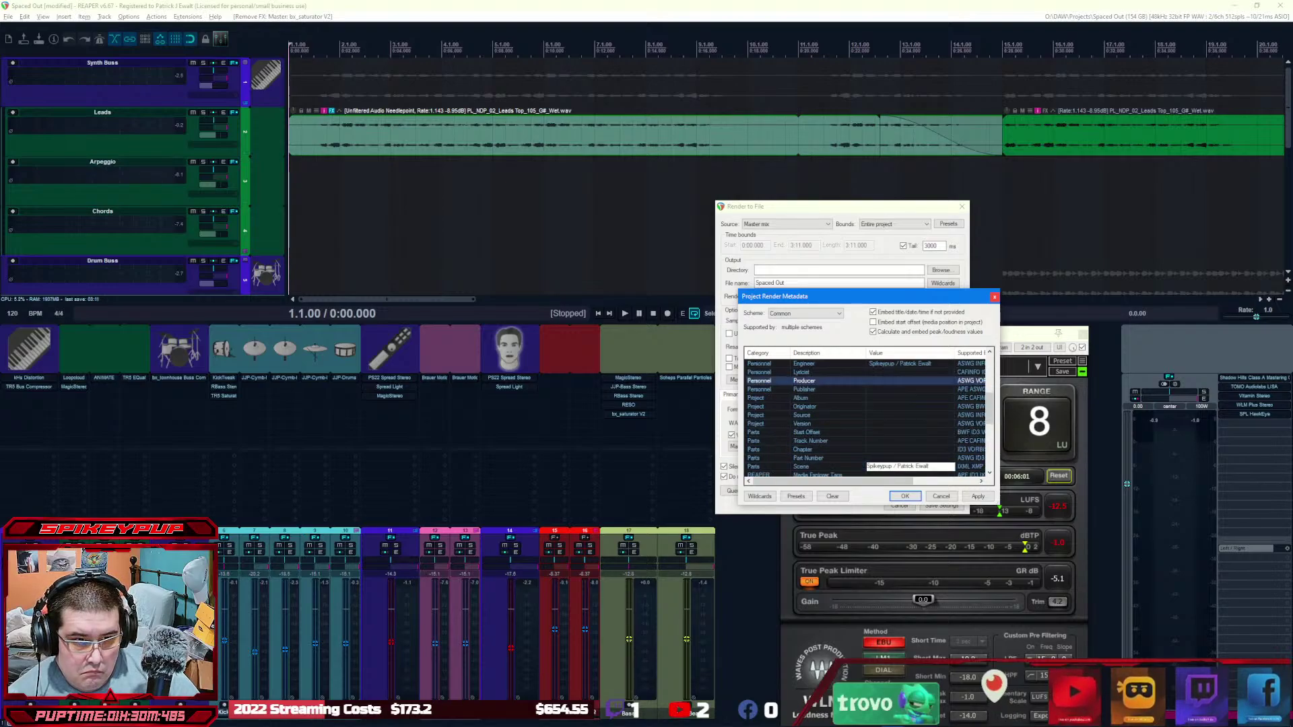
click(879, 416)
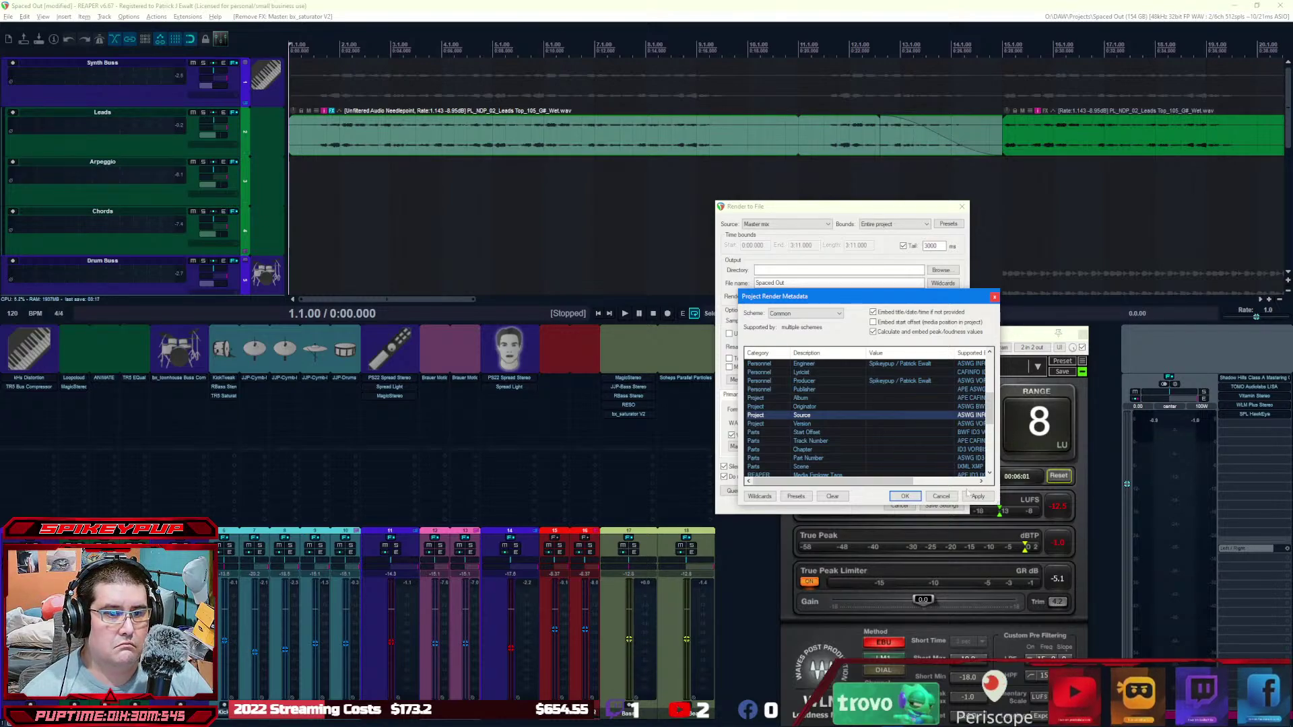
Step: Save the filled-in render metadata as a new metadata preset
scroll(908, 421, up, 5)
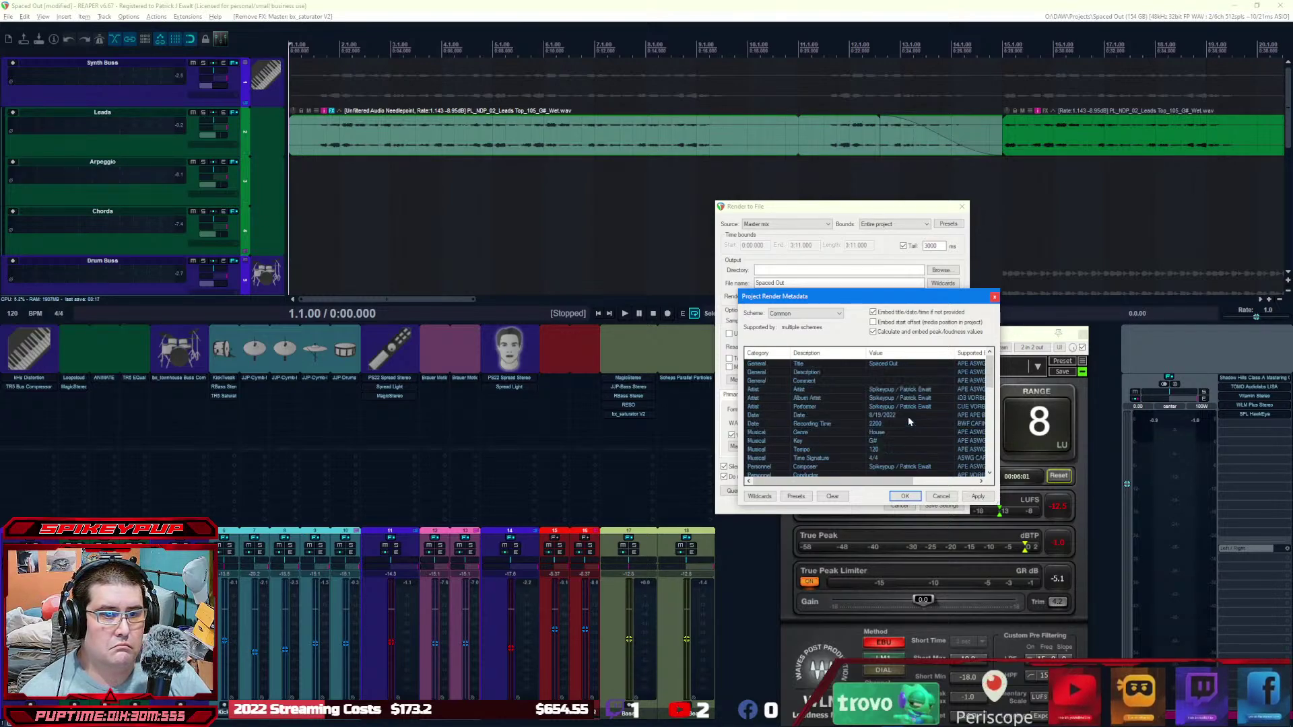
click(794, 497)
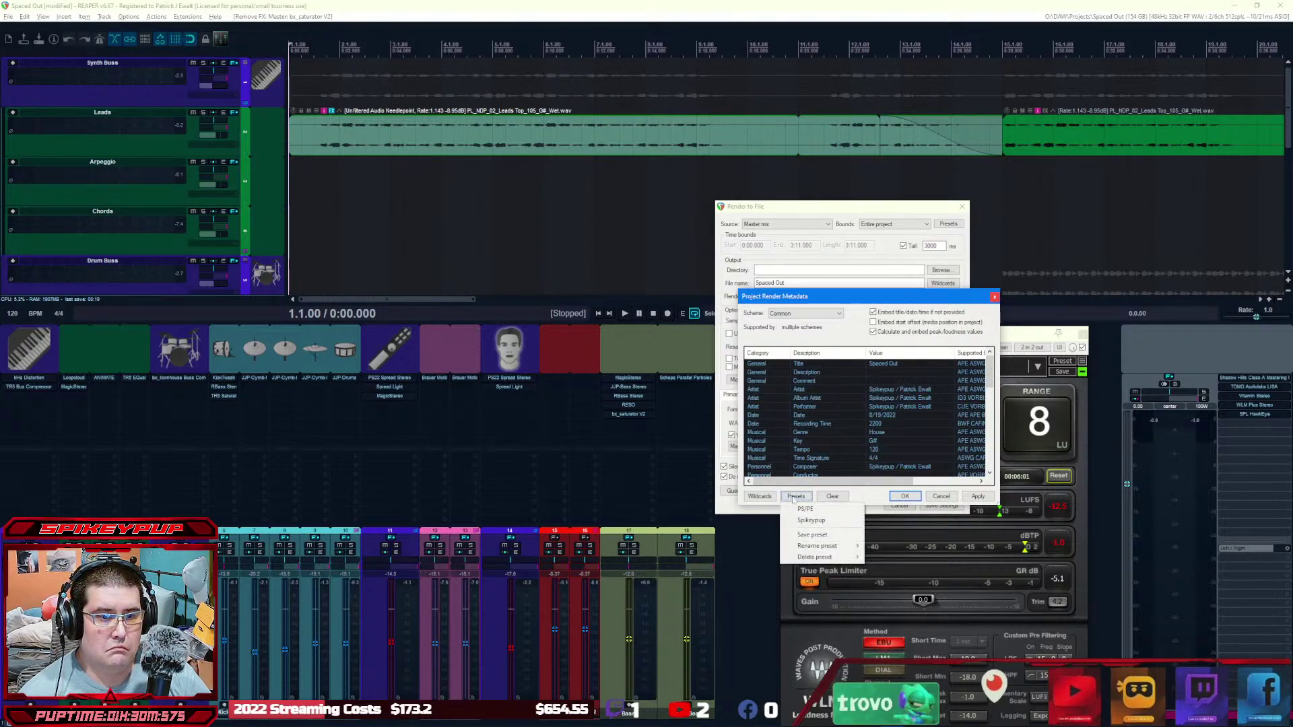
click(853, 537)
text(Al)
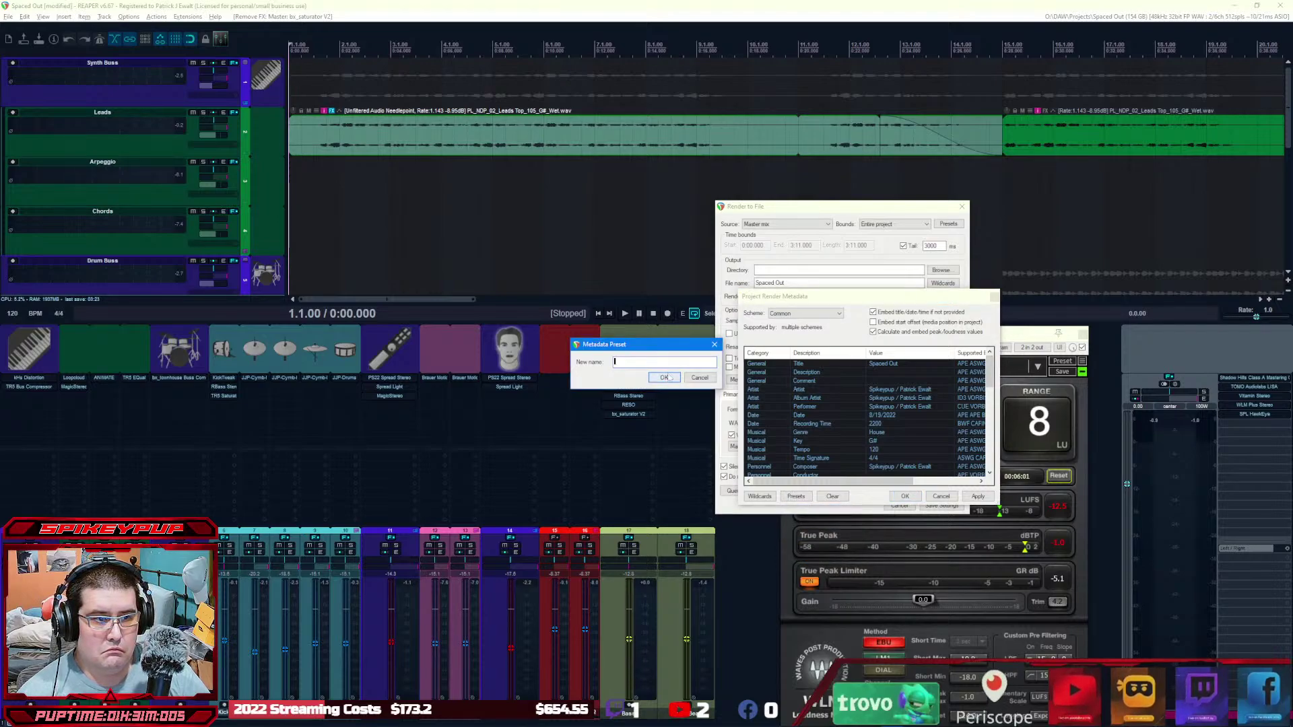
text(l)
key(Return)
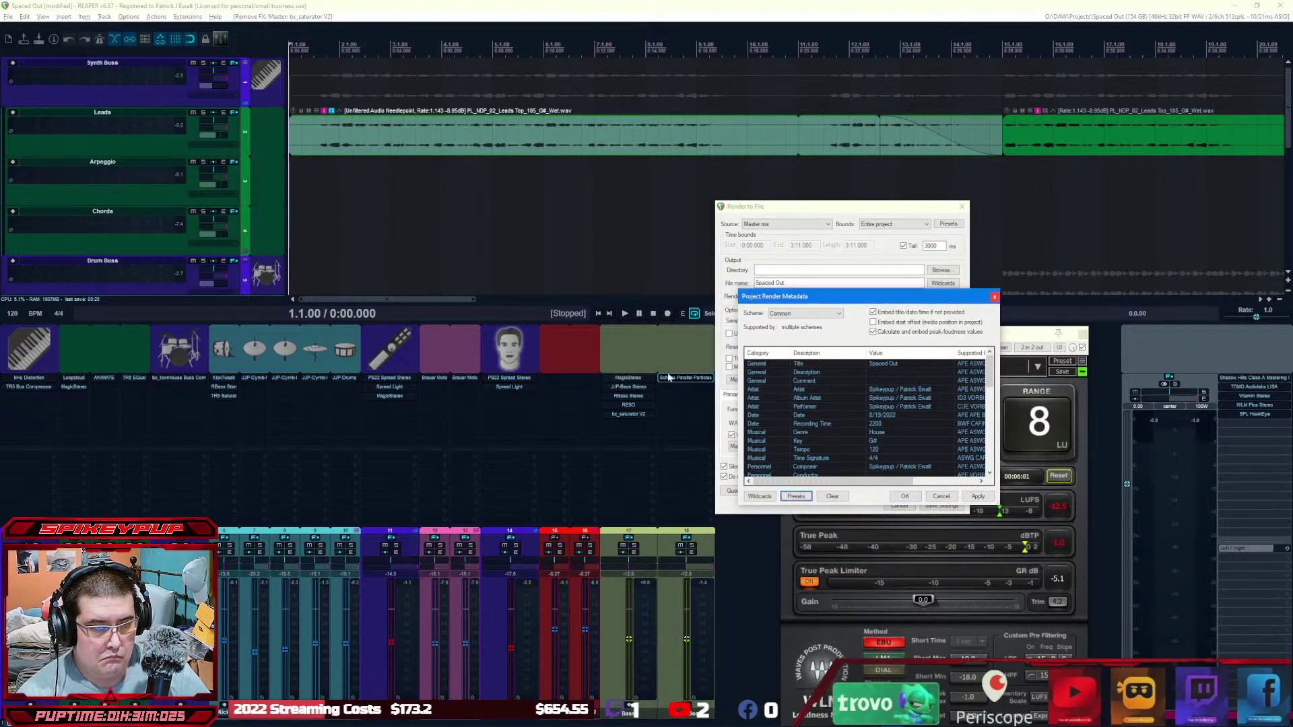
Step: Apply the filled-in render metadata to the project and close the metadata window
click(975, 496)
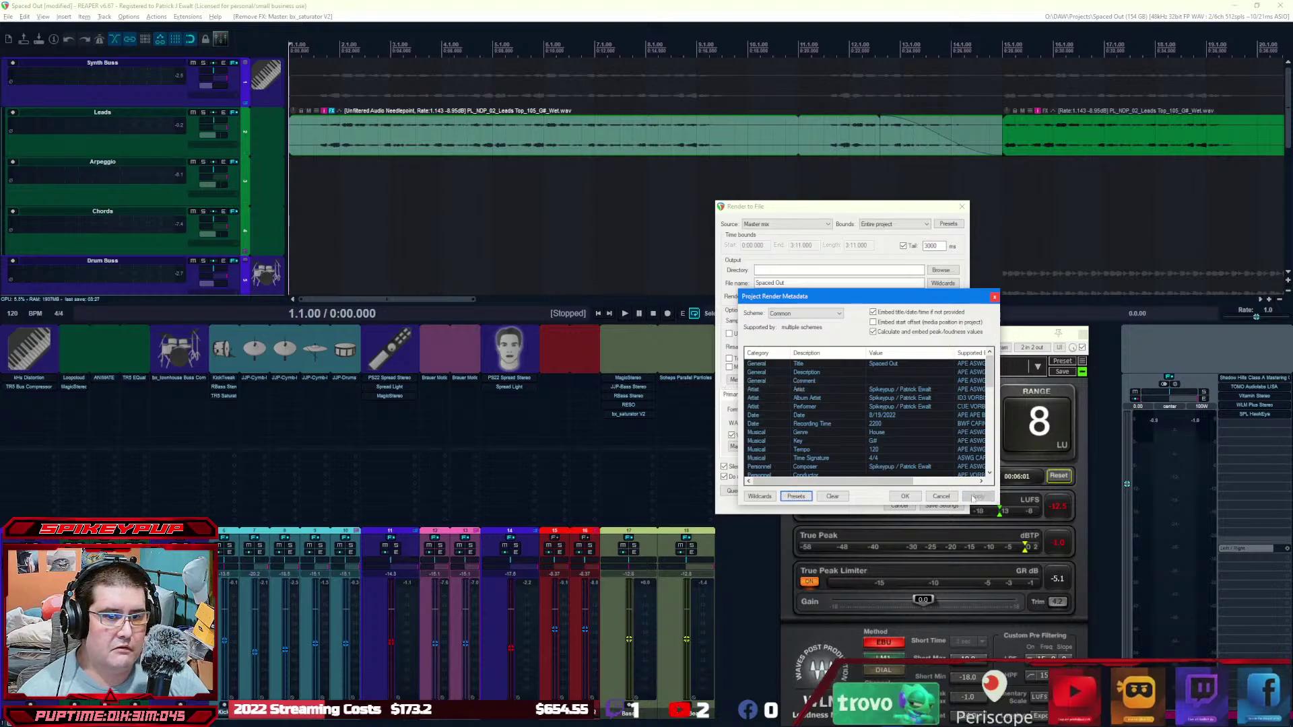
click(904, 496)
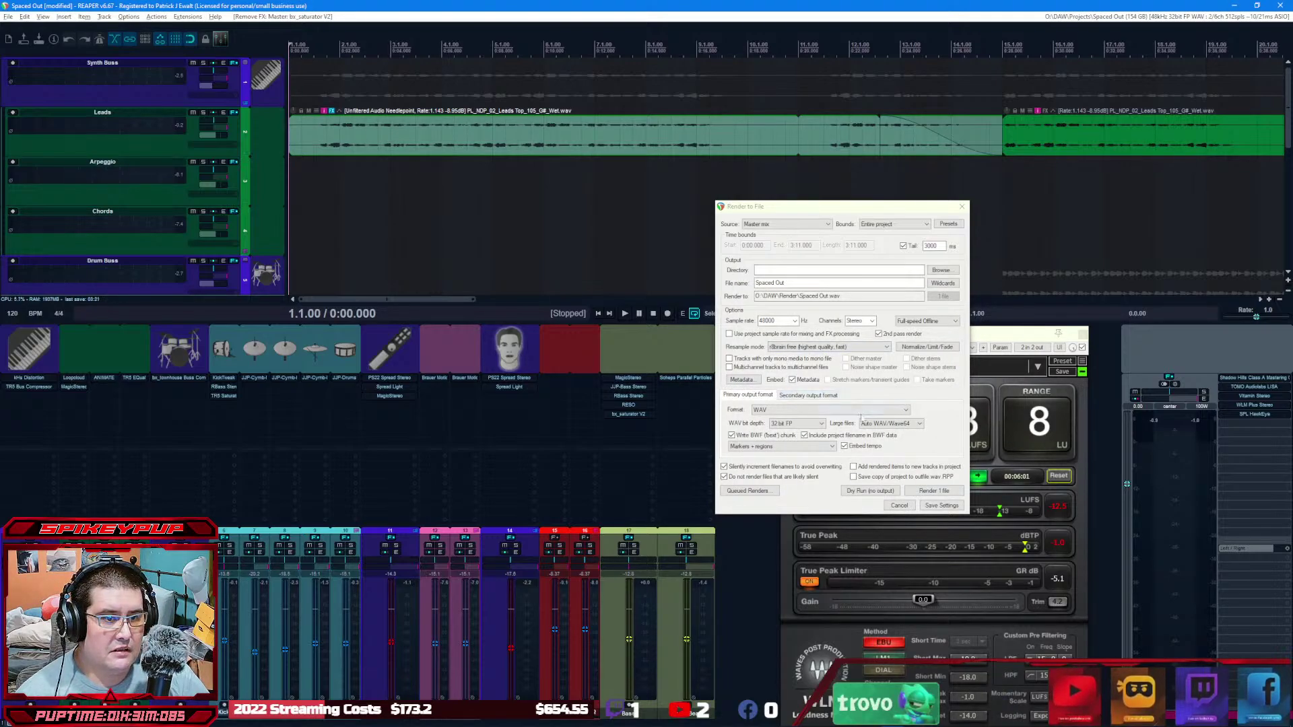
click(934, 491)
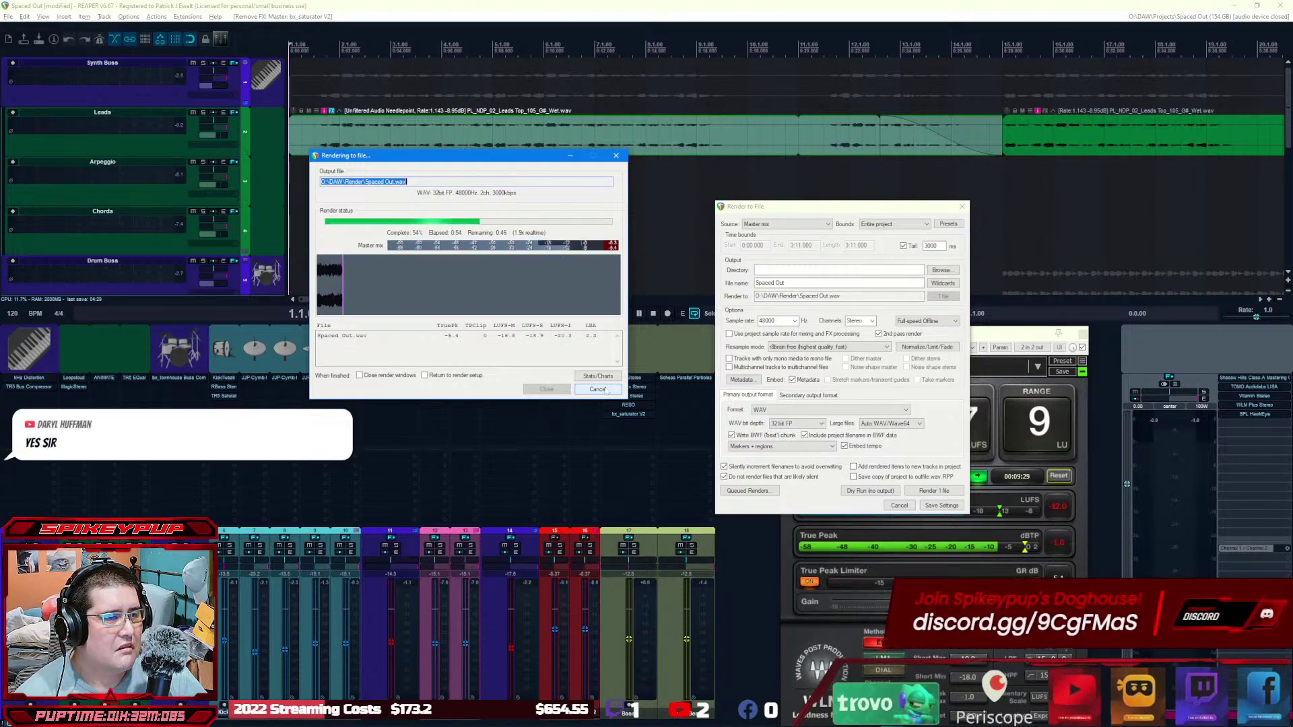
click(597, 390)
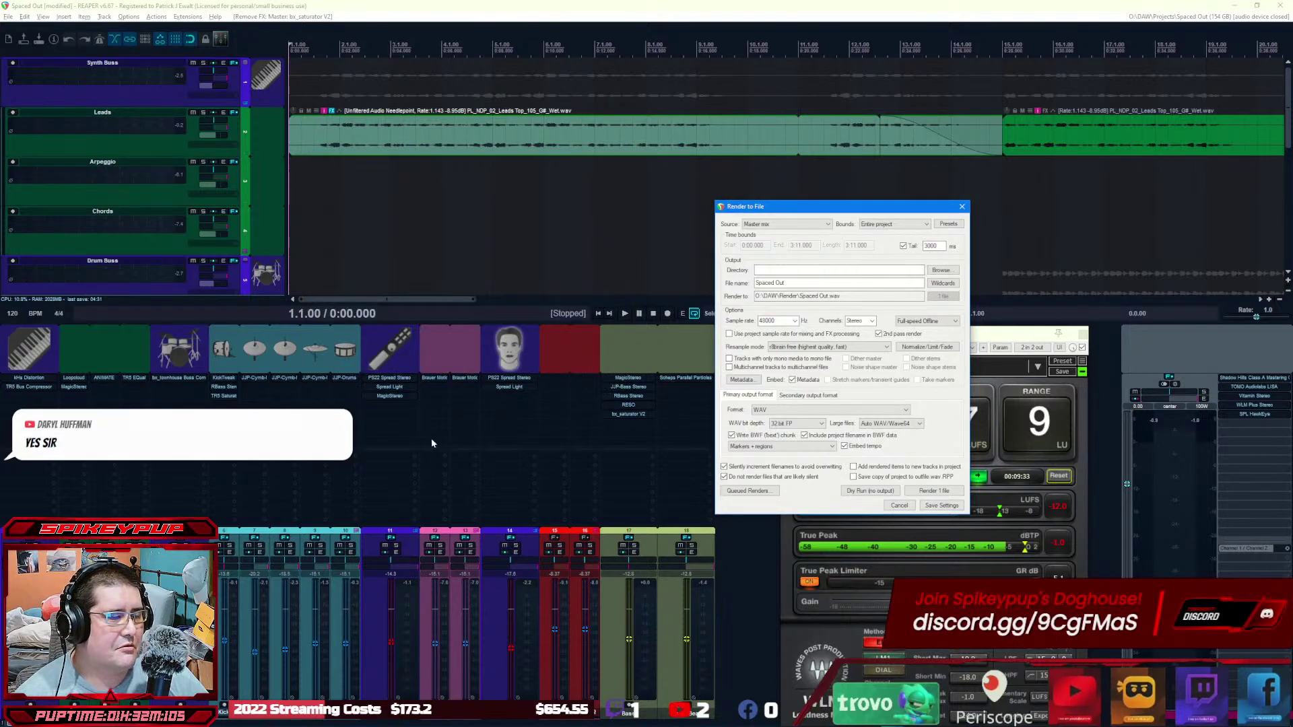
click(900, 509)
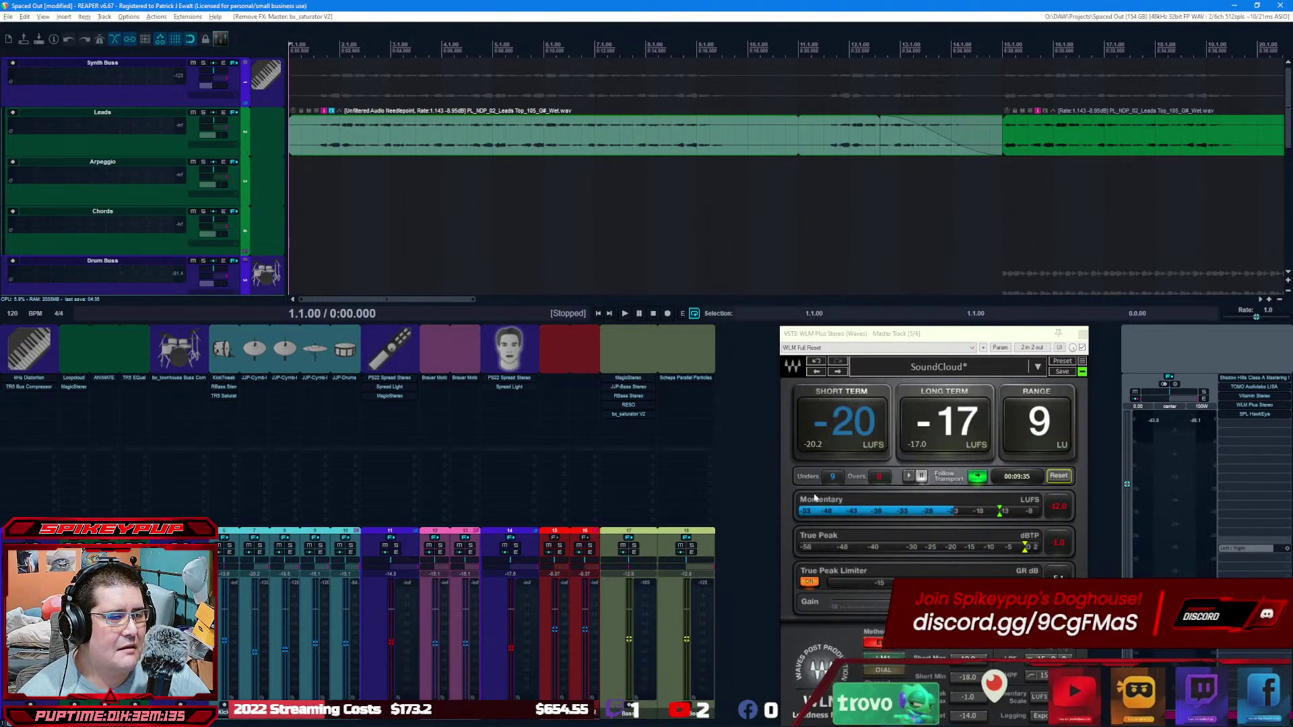
Step: Add the Plugin Alliance bx_masterdesk VST3 effect to the end of the Synth Buss effect chain
double_click(37, 394)
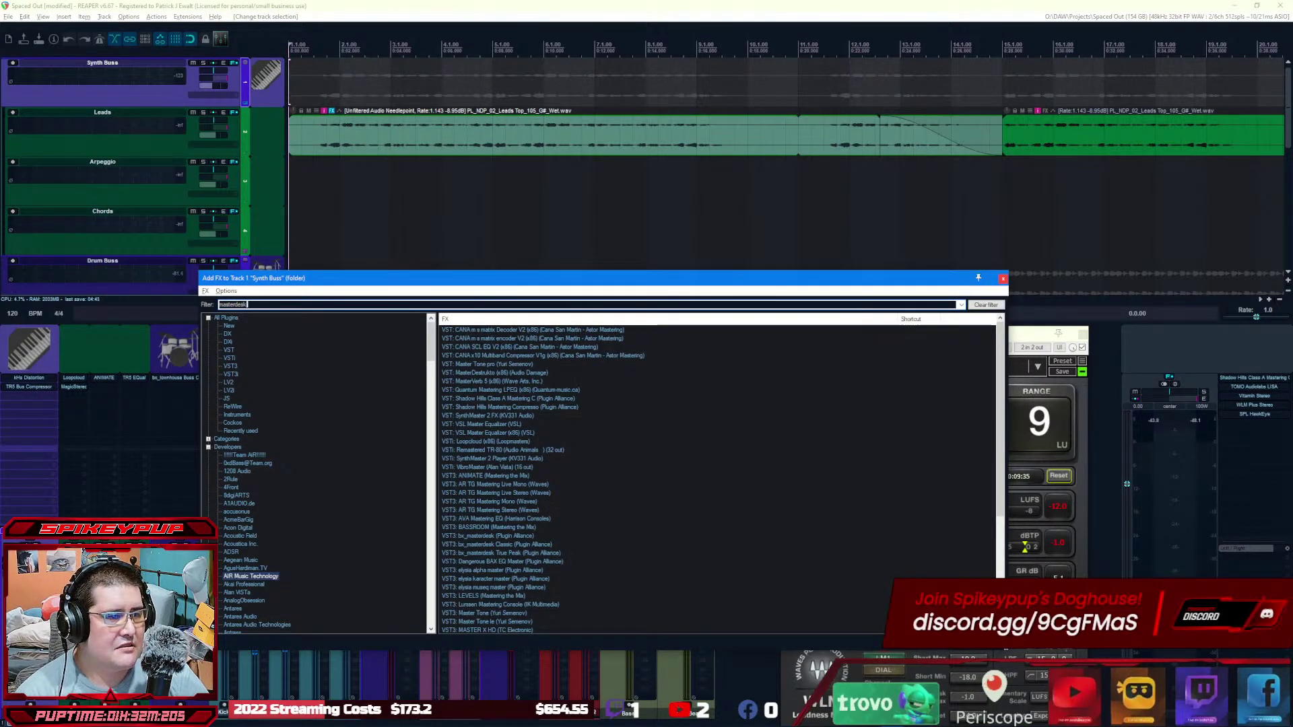
key(Down)
key(Down)
key(Up)
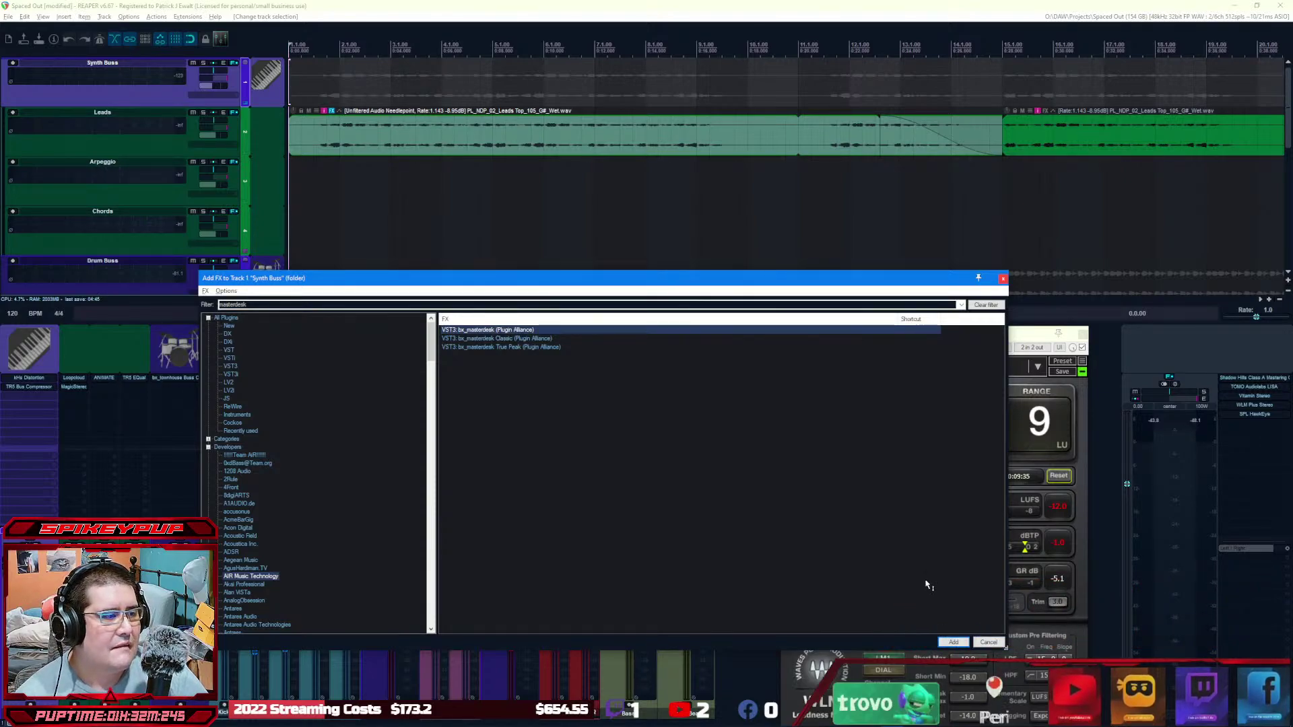
key(Return)
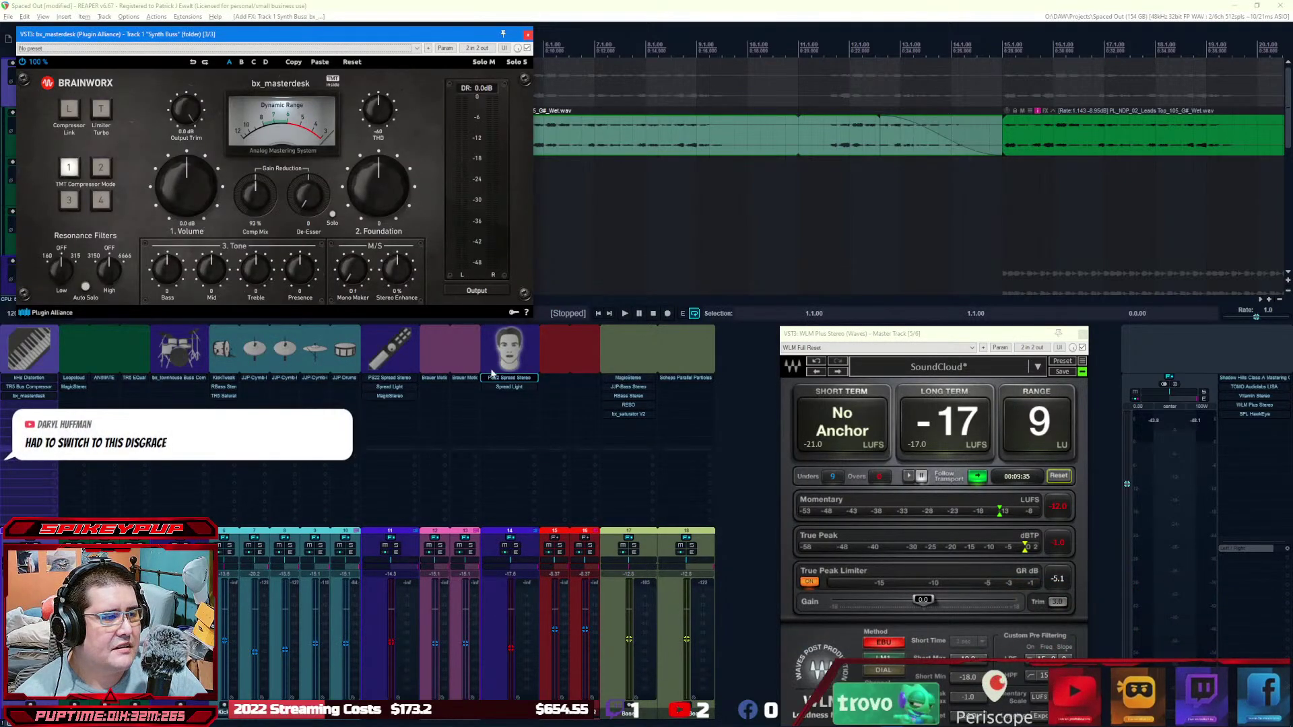
Step: Load the 43 Nu disco F9 preset in the Synth Buss's bx_masterdesk and play the song from the start
click(130, 49)
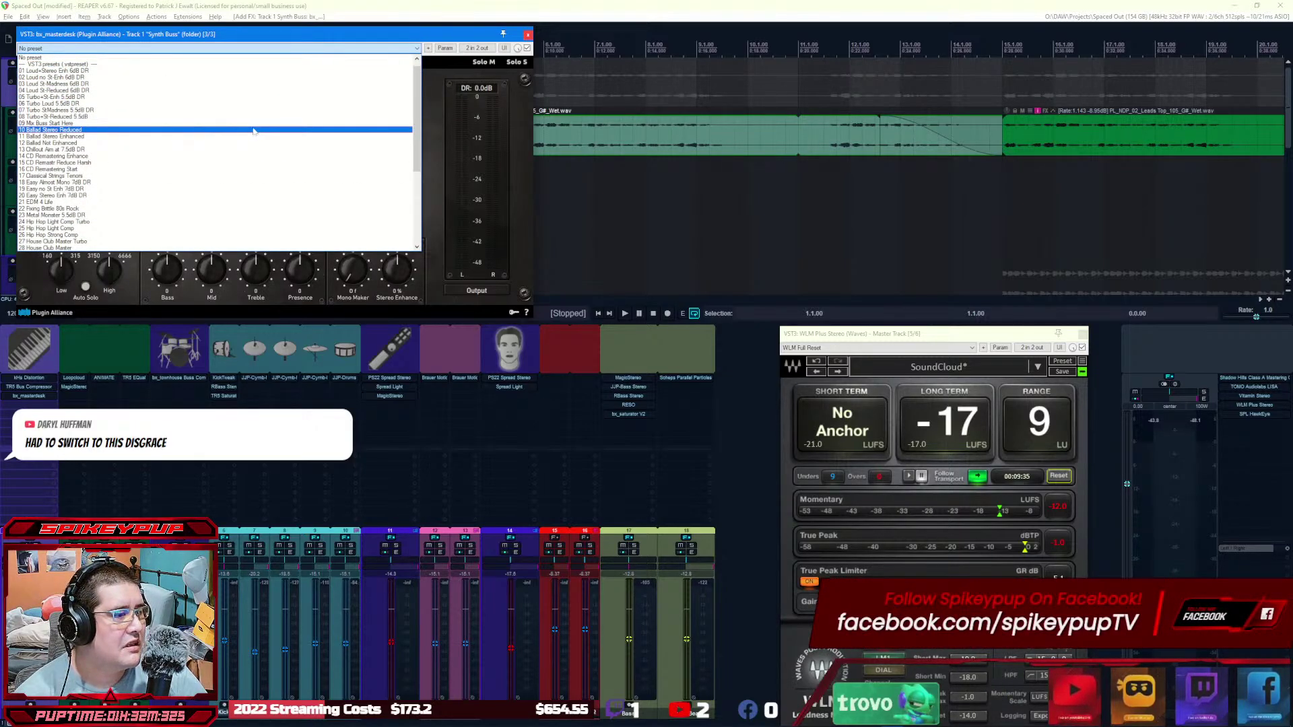
scroll(198, 105, down, 1)
scroll(198, 105, down, 6)
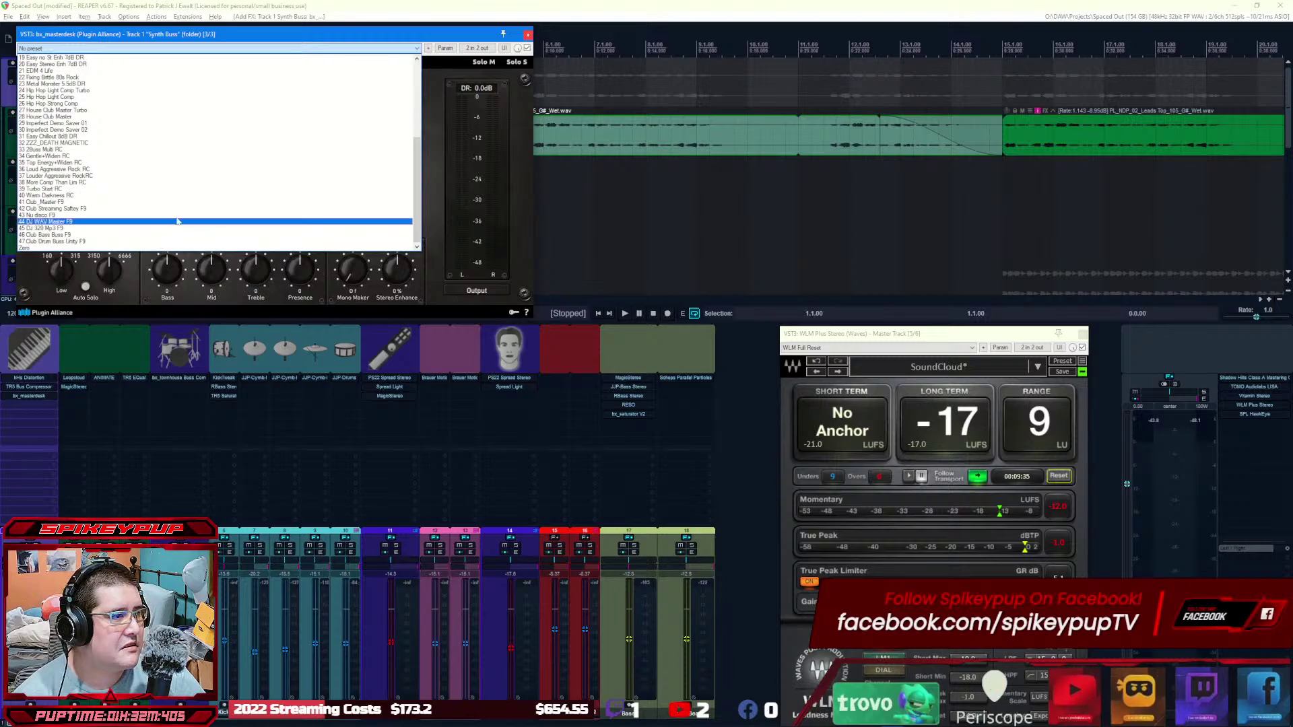
click(178, 214)
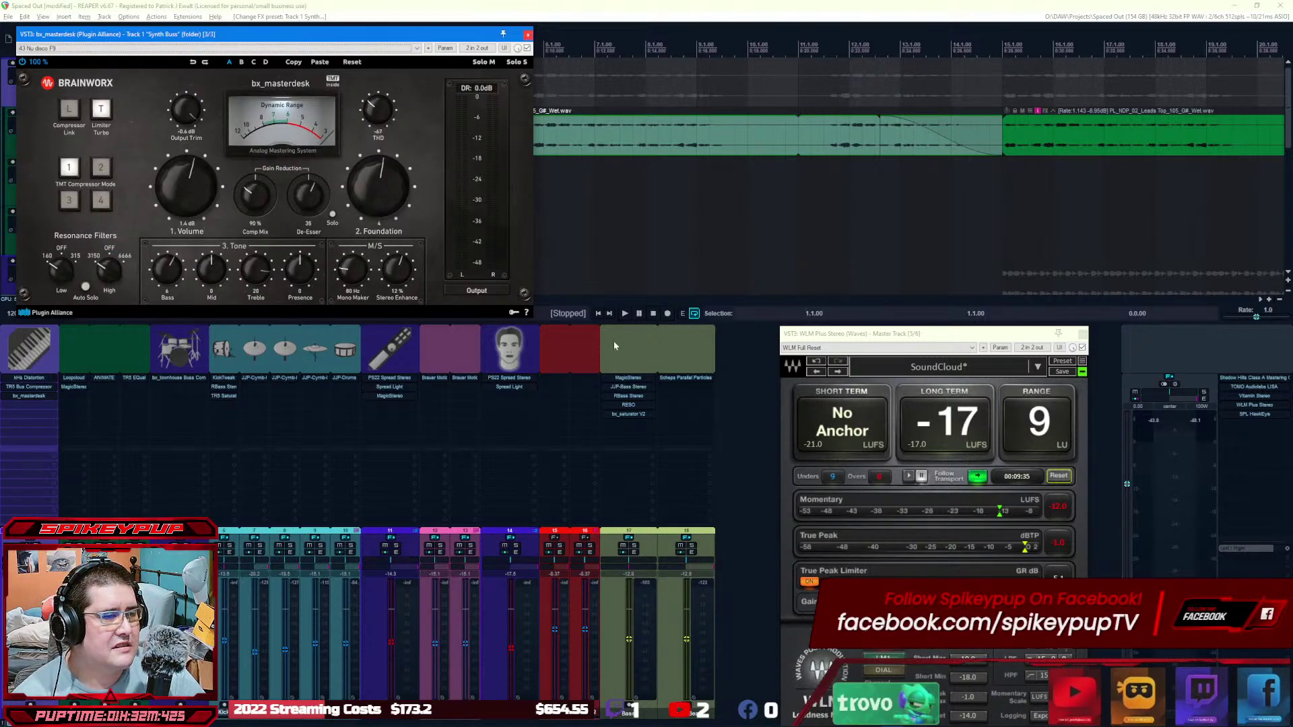
click(598, 313)
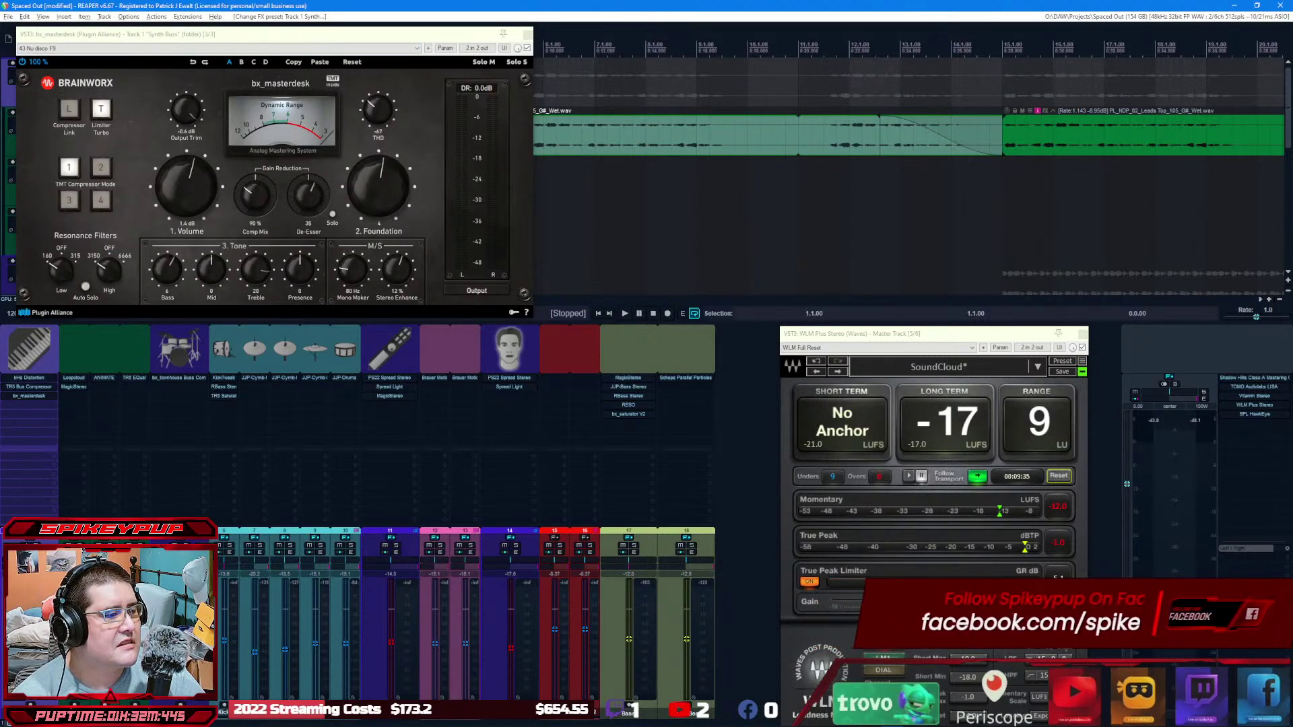
key(space)
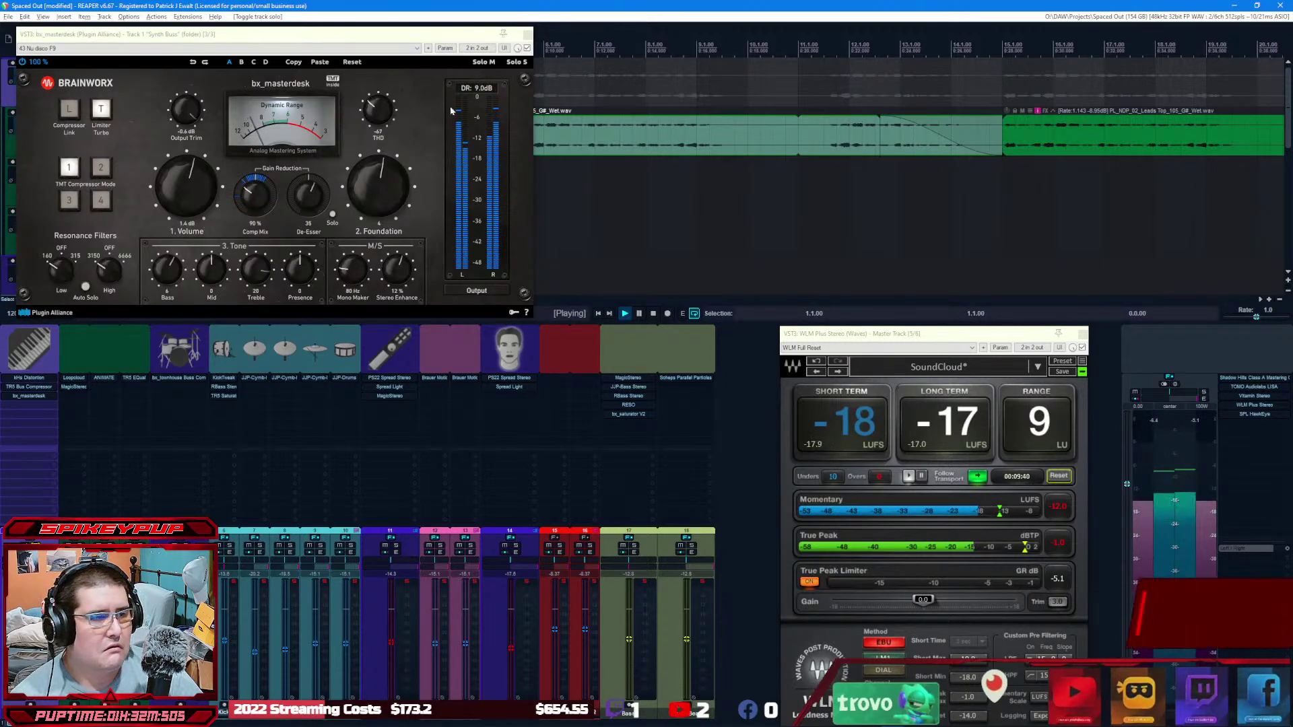
Step: Copy the bx_masterdesk effect from the Synth Buss to the Drum Buss and open the copy
click(45, 397)
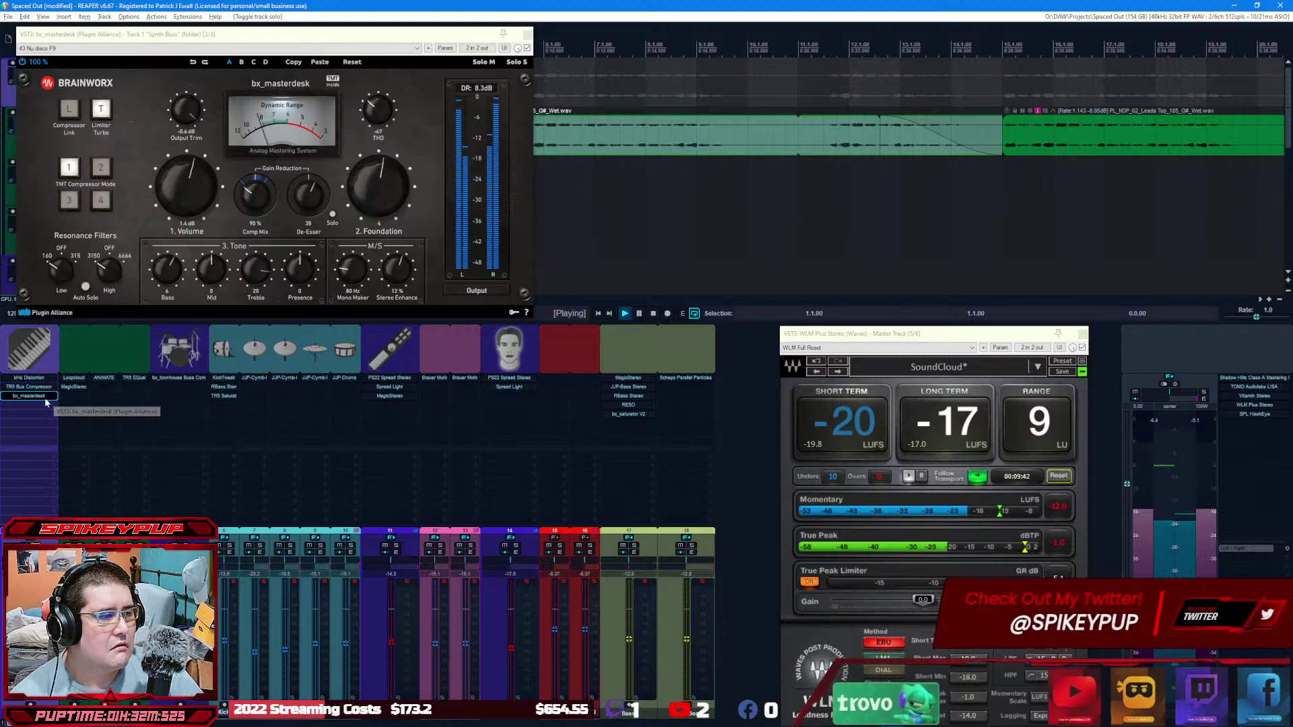
drag(173, 396, 188, 386)
click(188, 387)
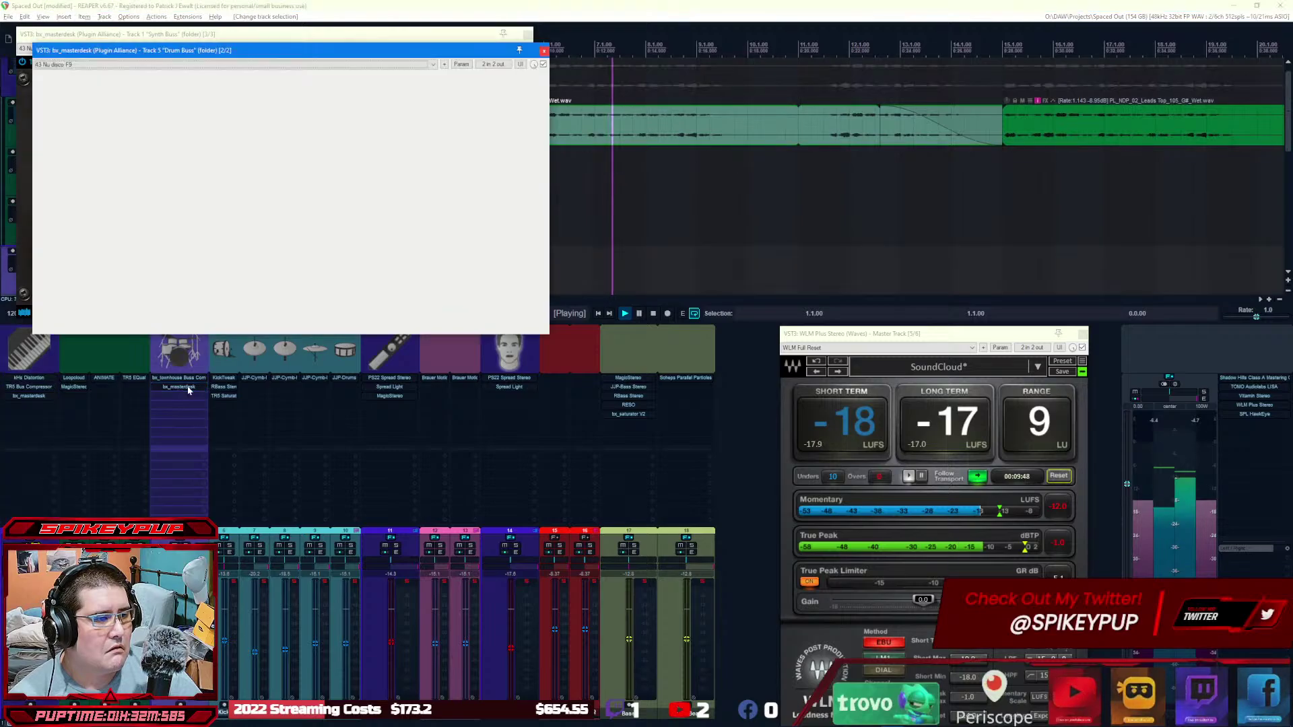
Step: Select the 43 Nu disco F9 preset for the Drum Buss's bx_masterdesk and close both plugin windows
click(134, 64)
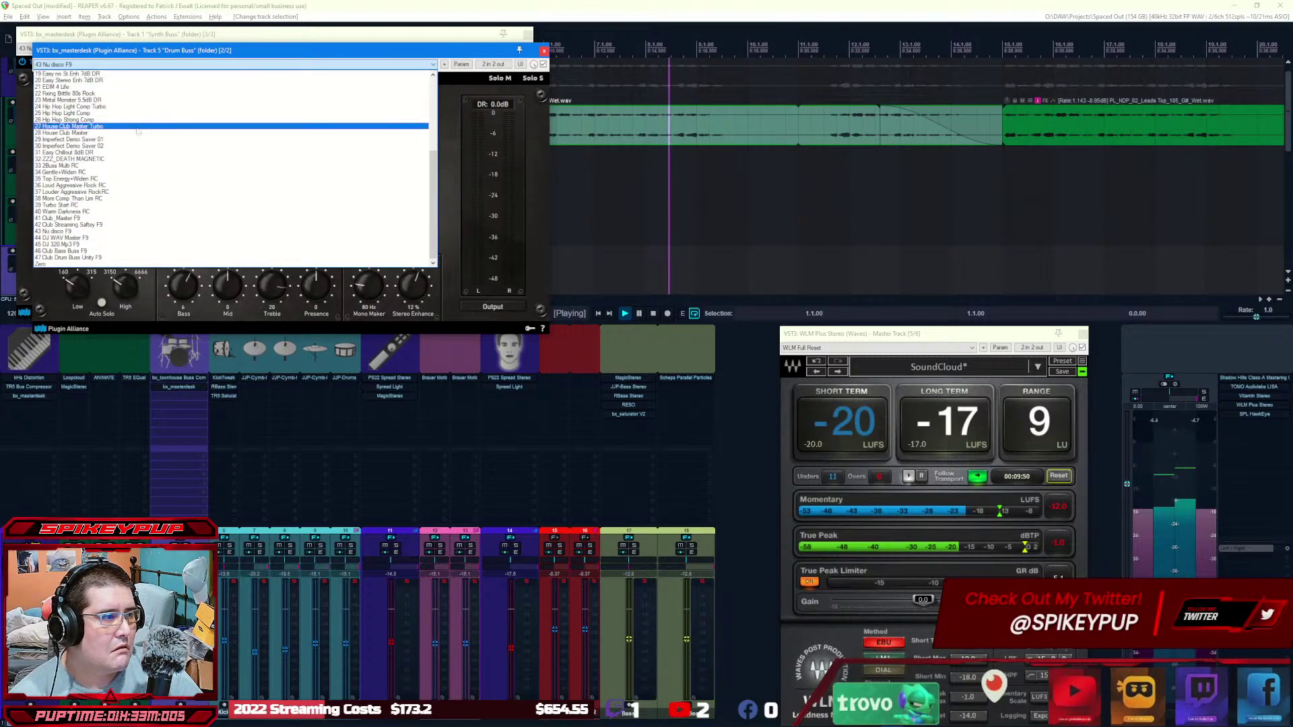
scroll(137, 132, up, 5)
scroll(138, 135, down, 5)
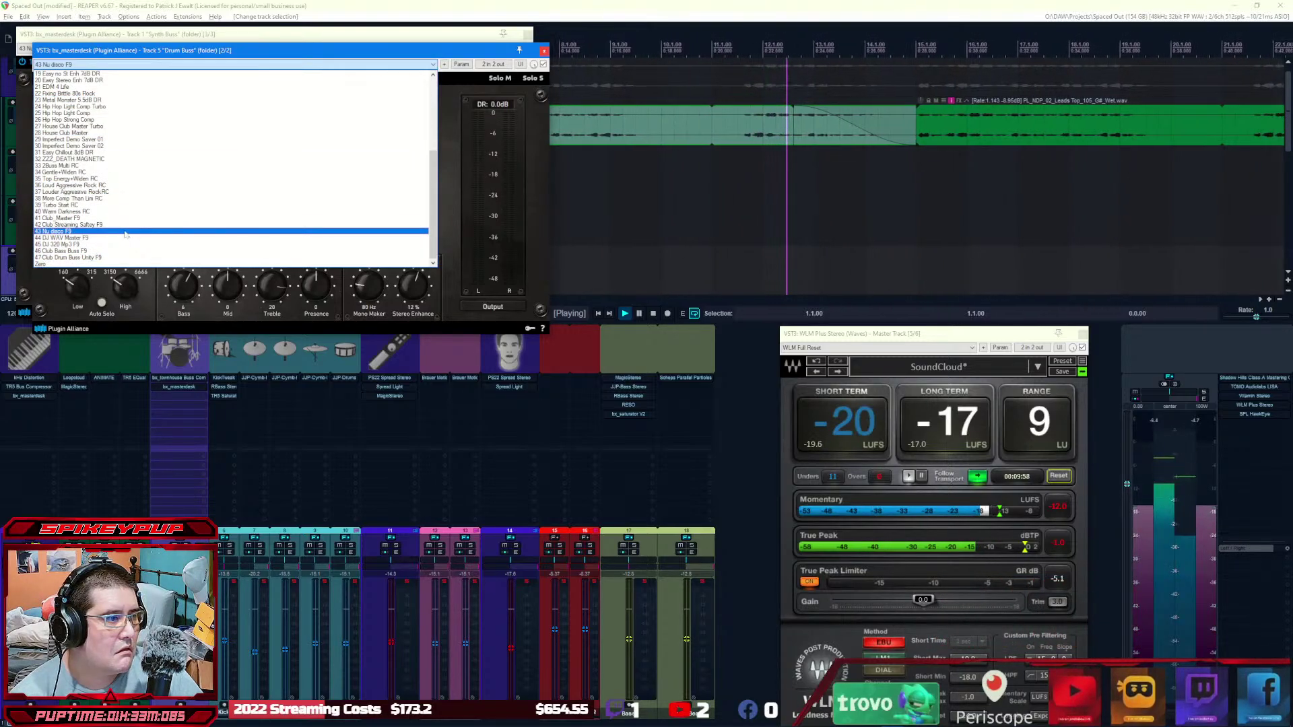
click(125, 232)
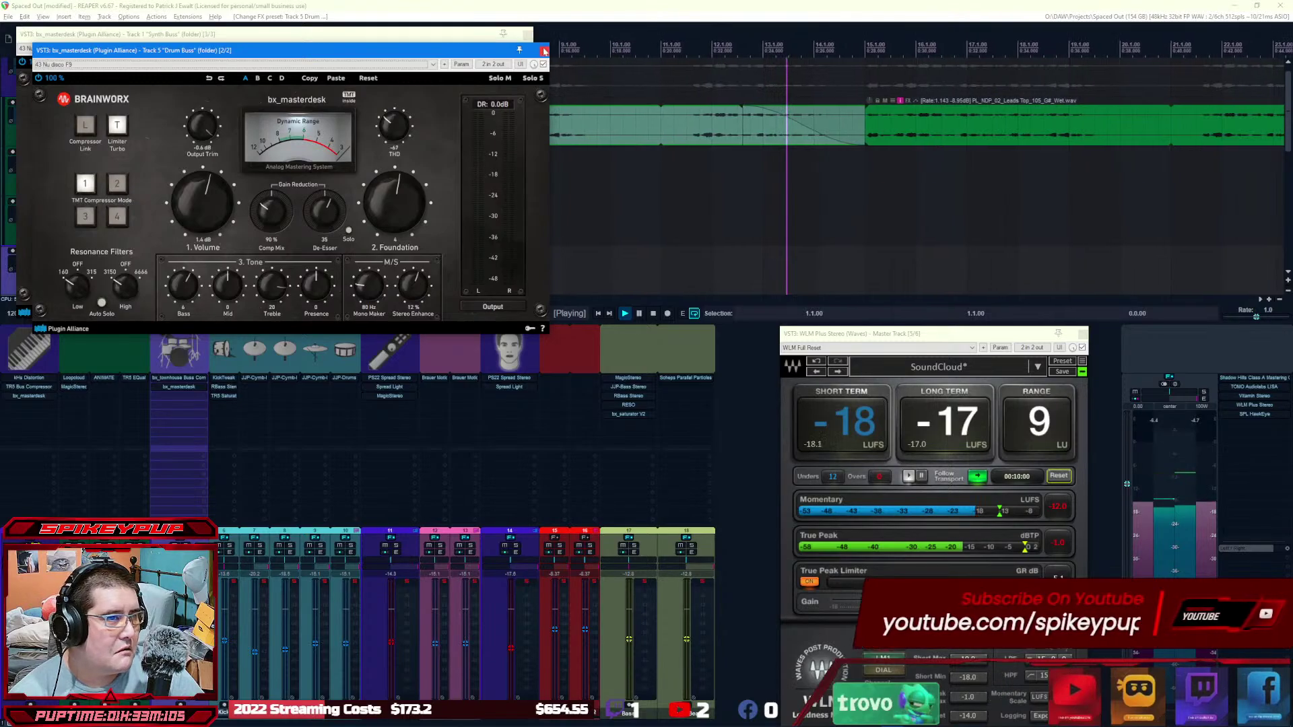
click(545, 51)
click(526, 33)
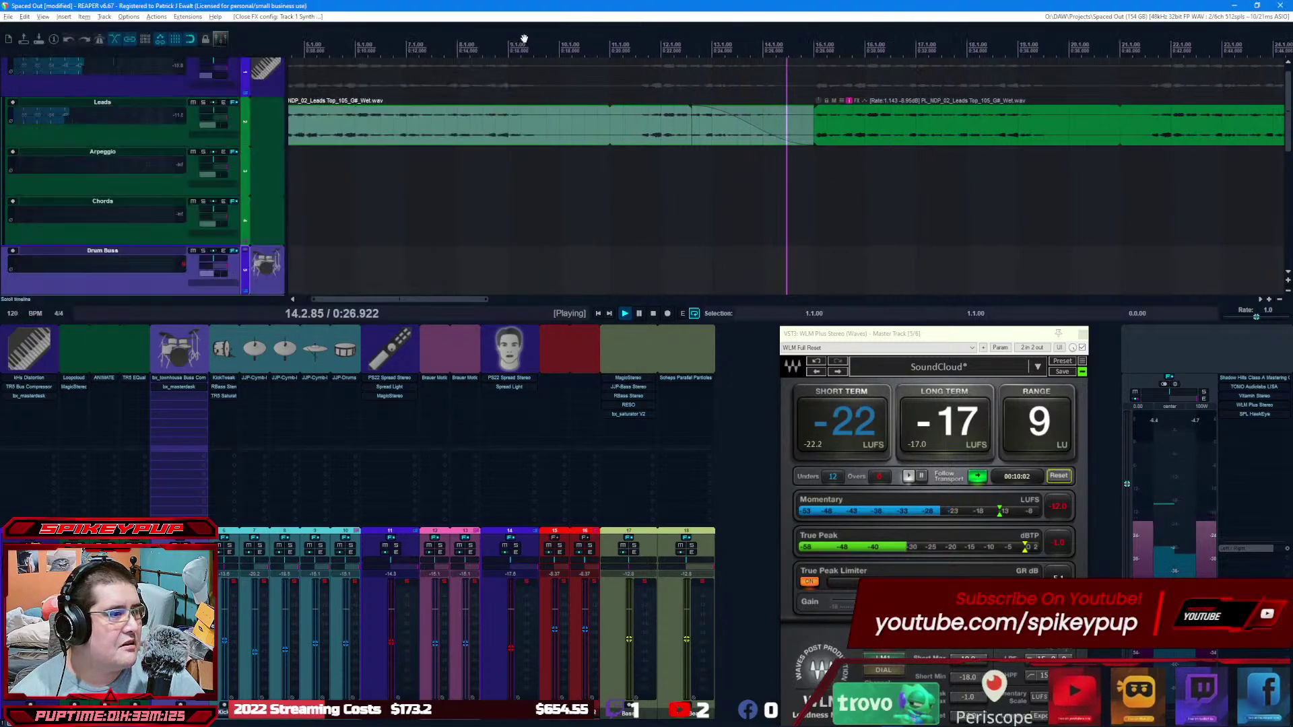
Step: Copy bx_masterdesk to the effect chains of the FX Buss, Vox Buss and bass track, and stop playback
click(407, 409)
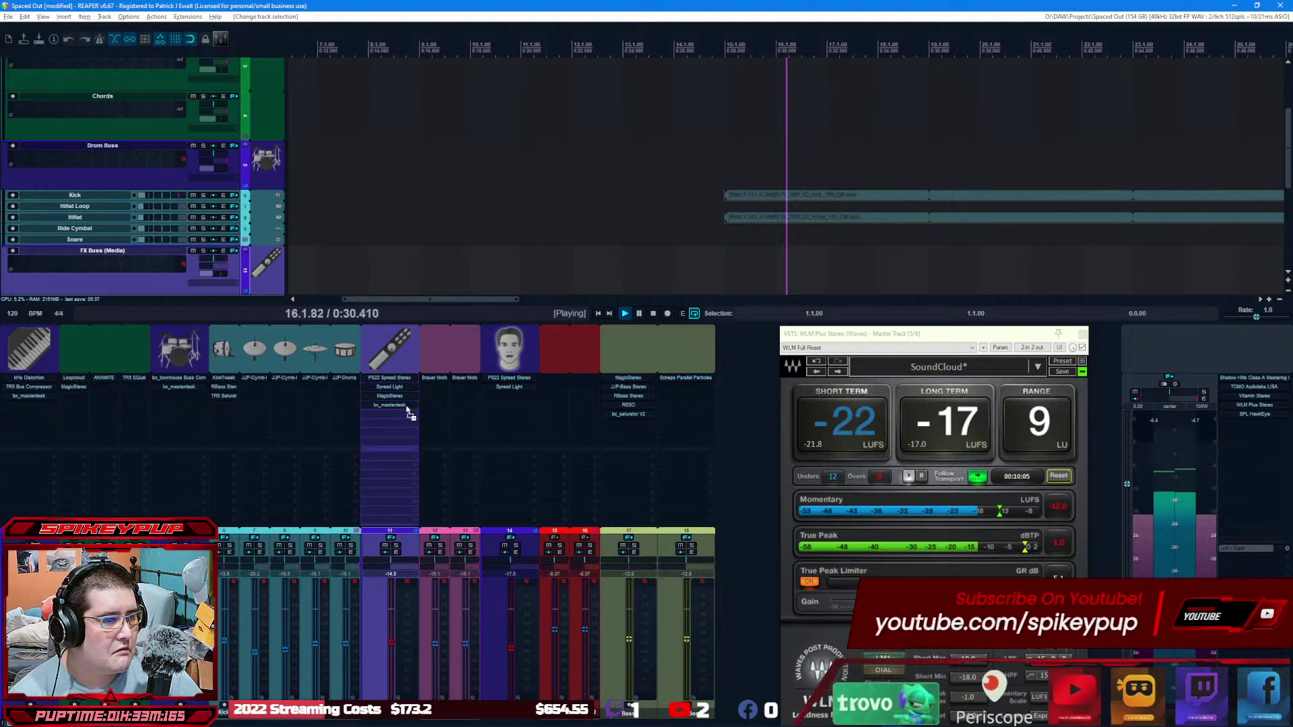
click(510, 398)
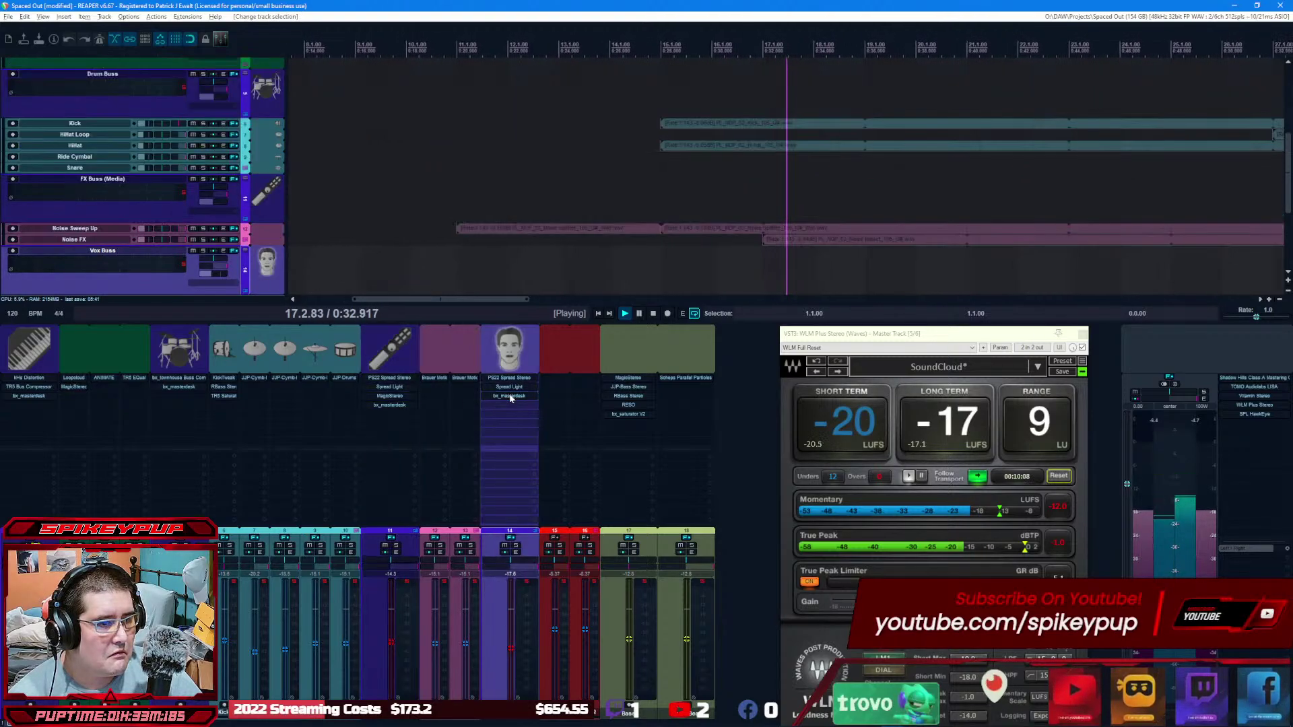
drag(511, 398, 630, 423)
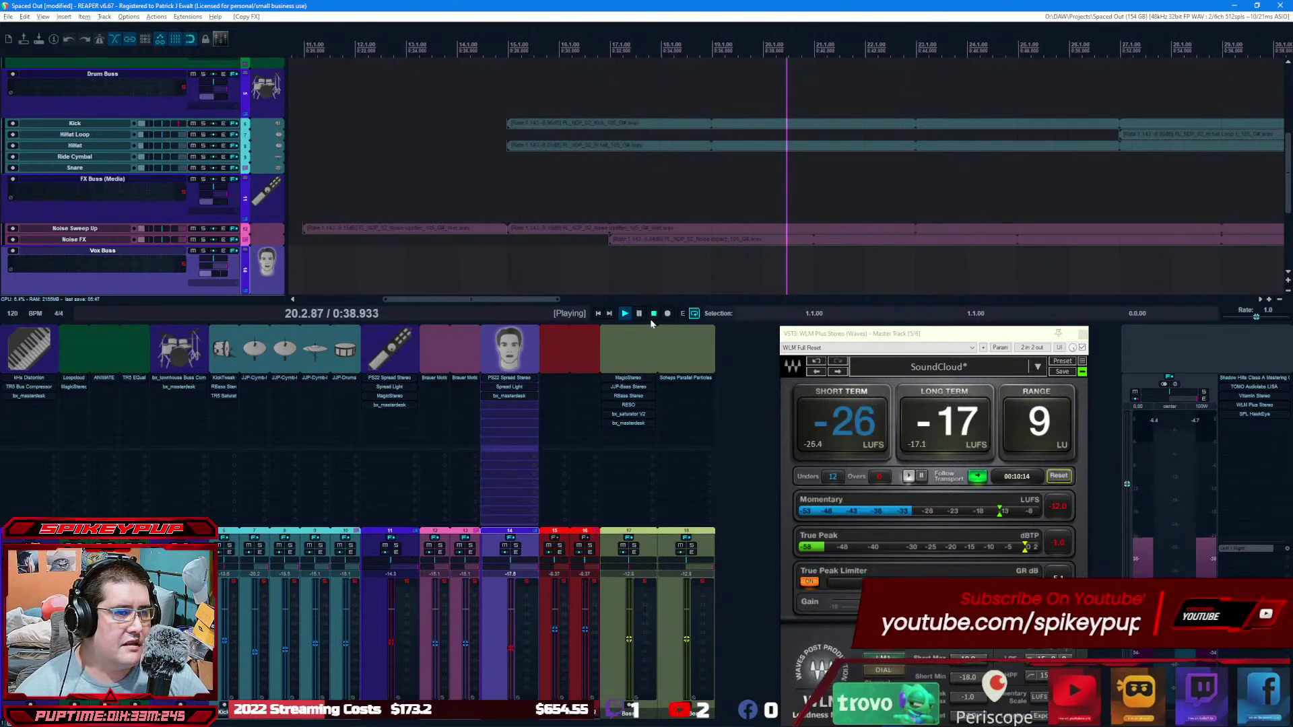
key(space)
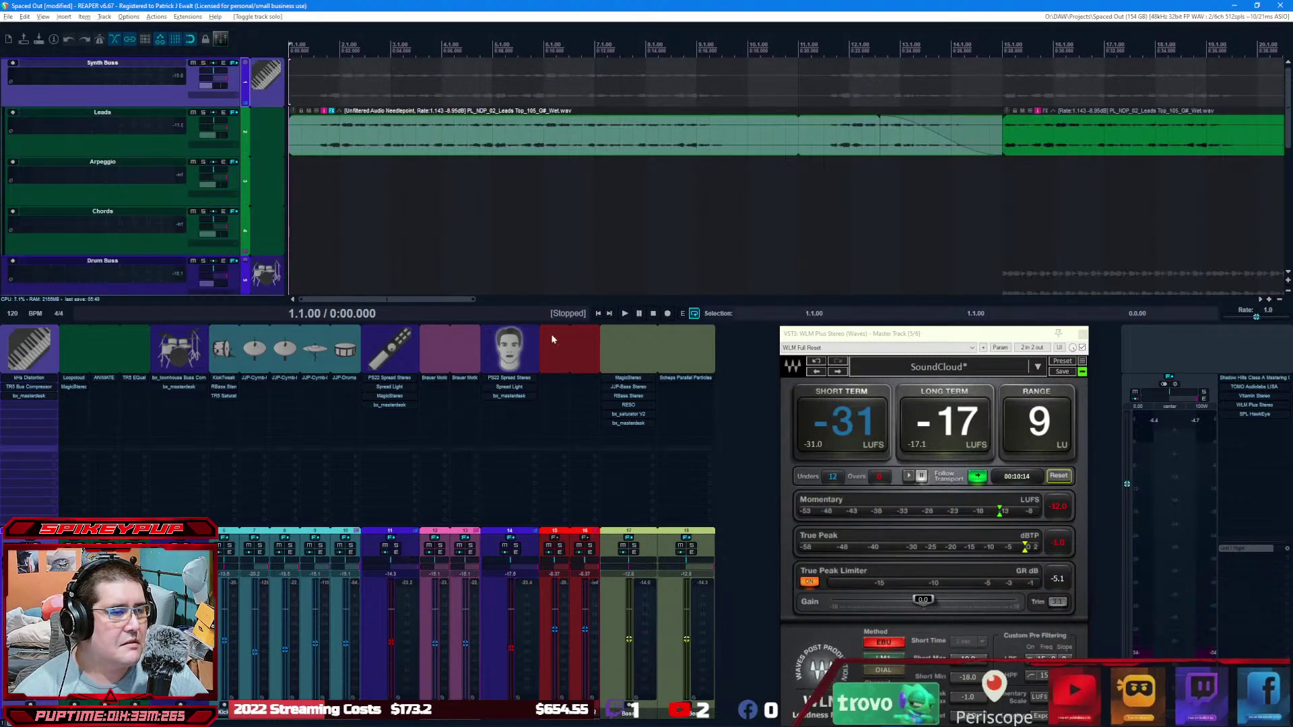
Step: Play the song from the start and lower the FX Buss, Vox Buss and bass track volumes in the mixer
key(space)
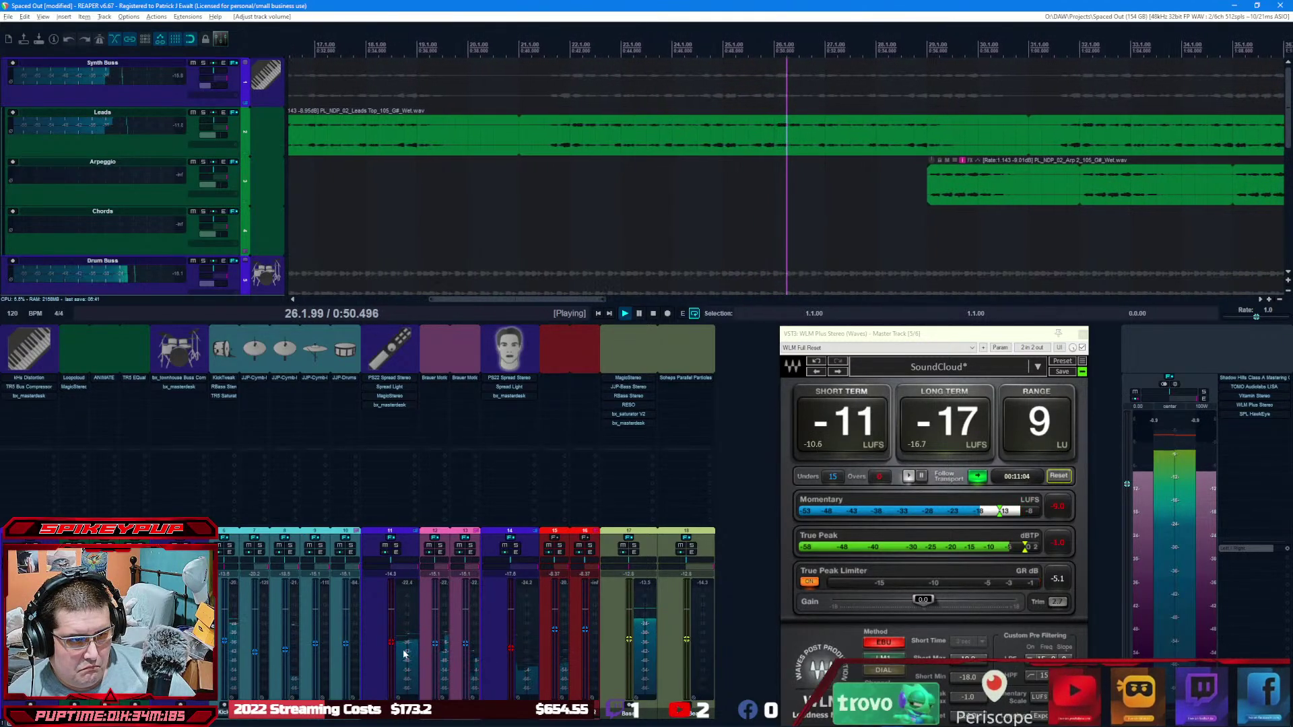
scroll(392, 649, down, 3)
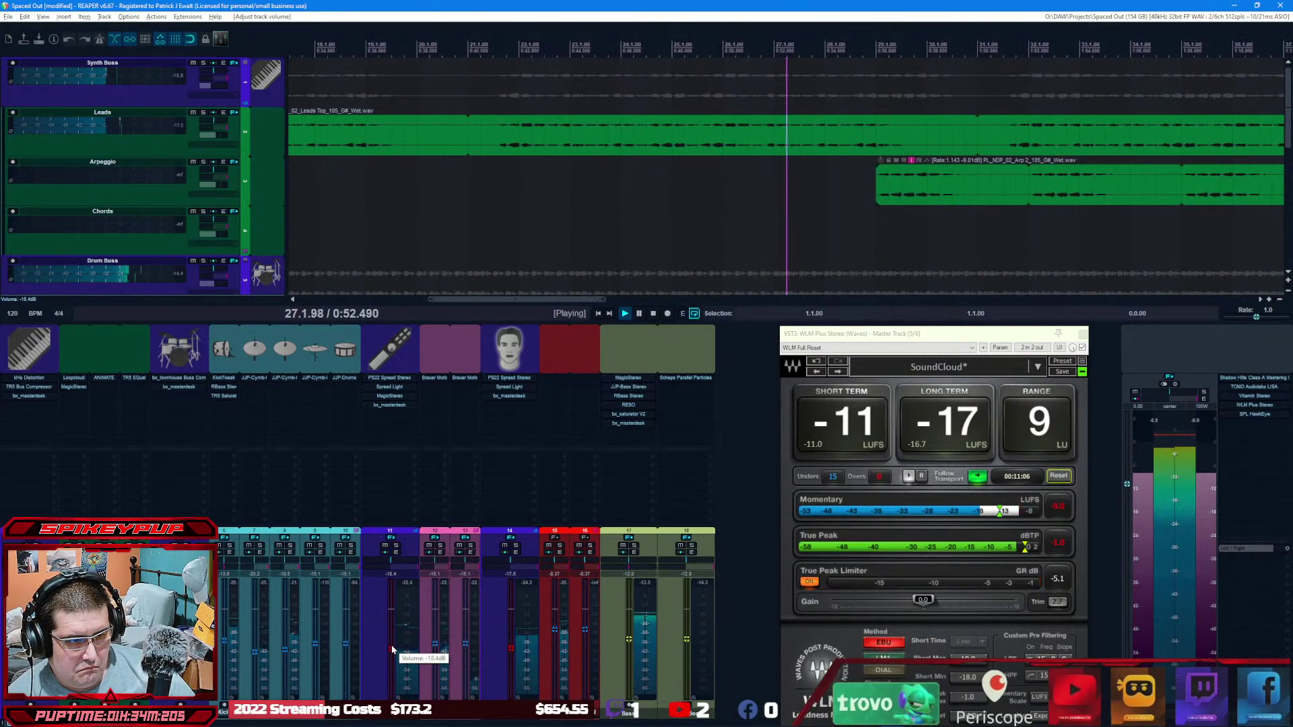
scroll(511, 650, down, 1)
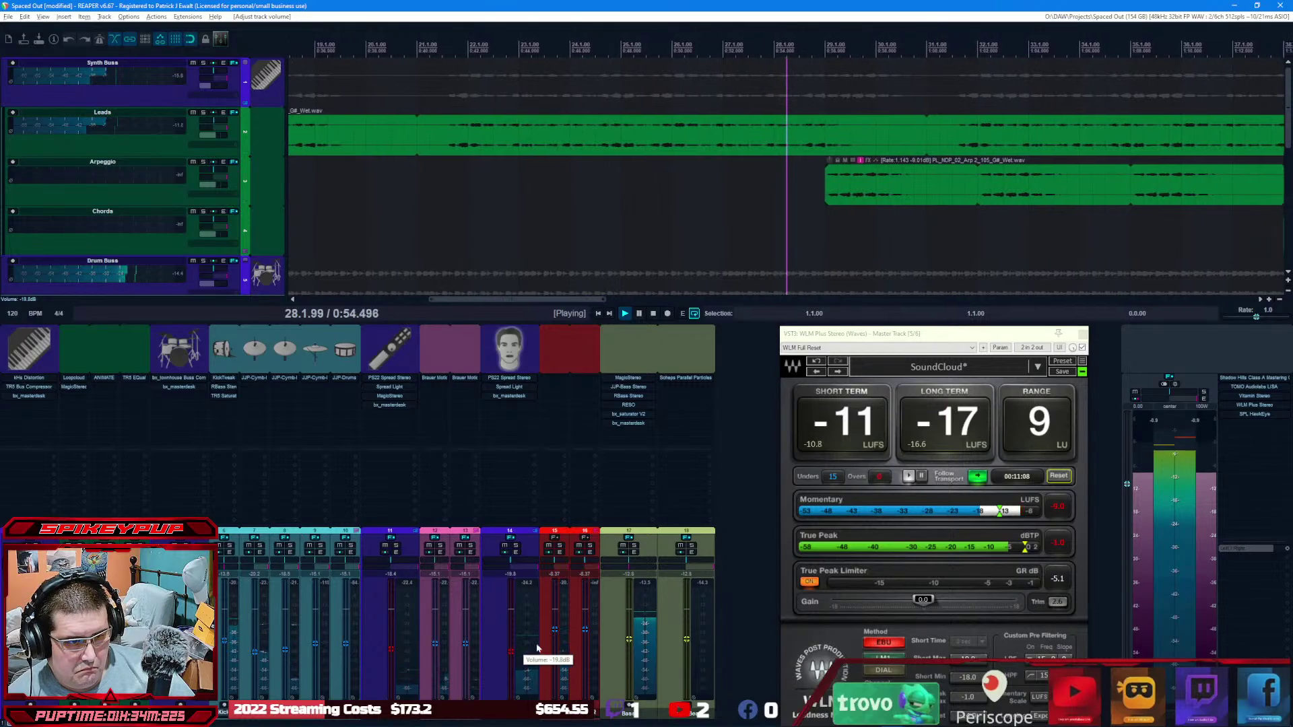
scroll(627, 643, down, 4)
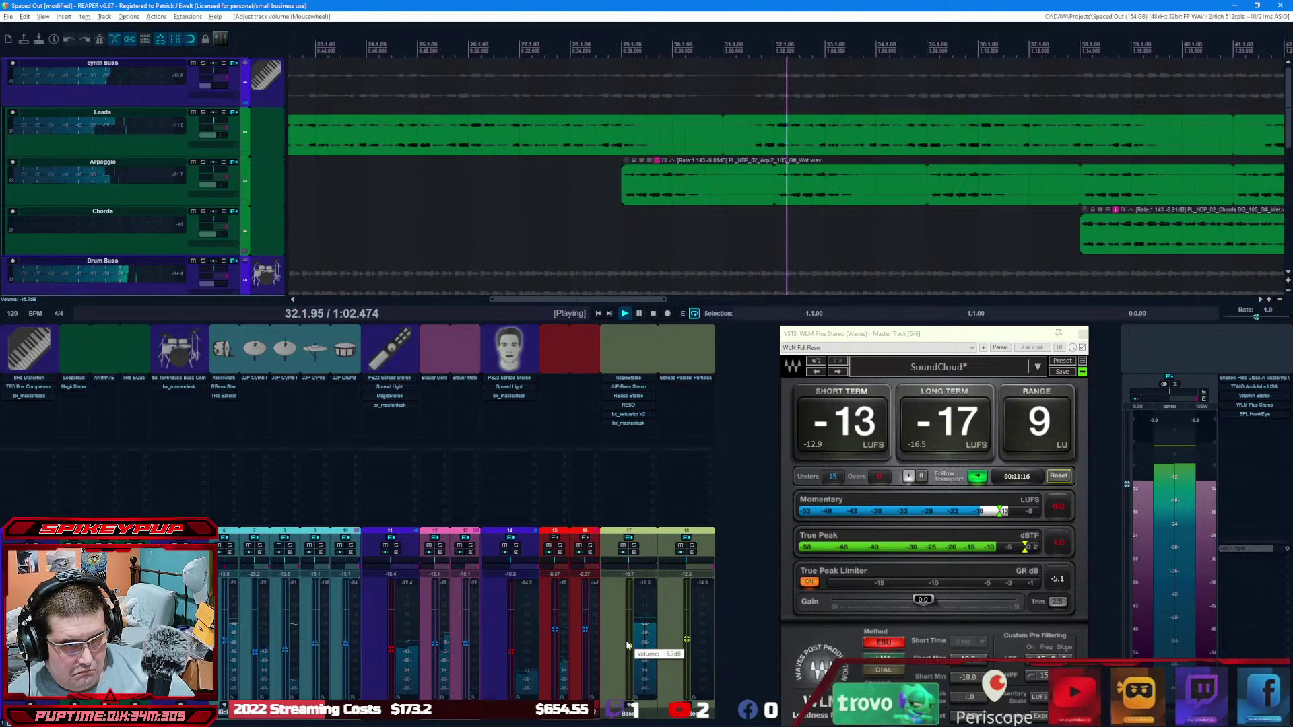
click(627, 645)
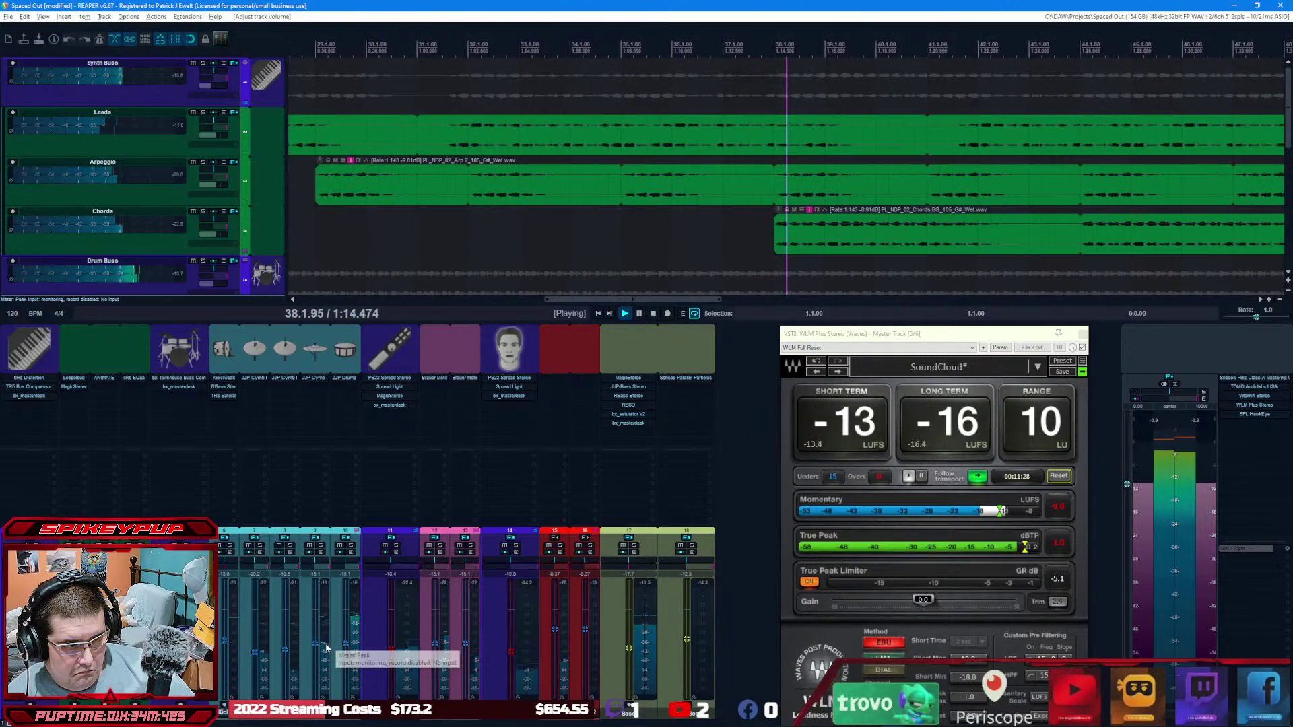
Step: Rebalance the Ride Cymbal, HiHat Loop and Kick faders during playback and raise the bass track's volume slightly
drag(315, 643, 256, 650)
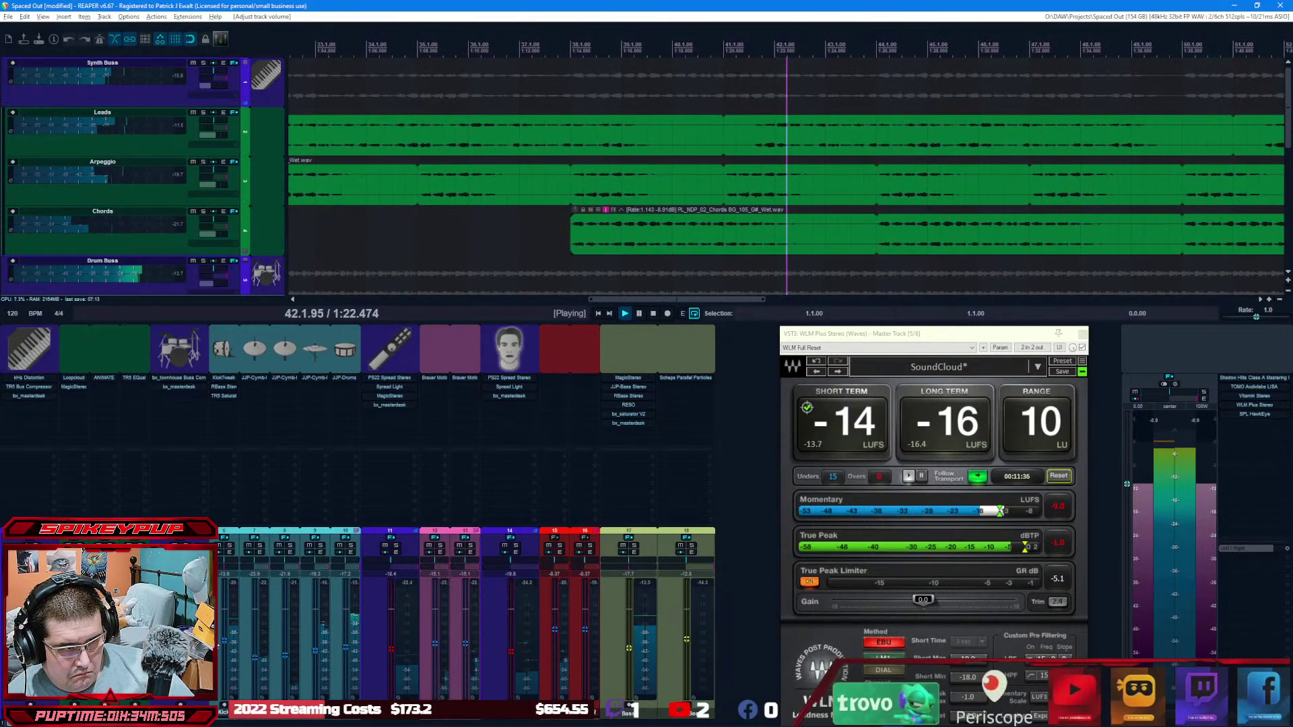
drag(227, 643, 230, 644)
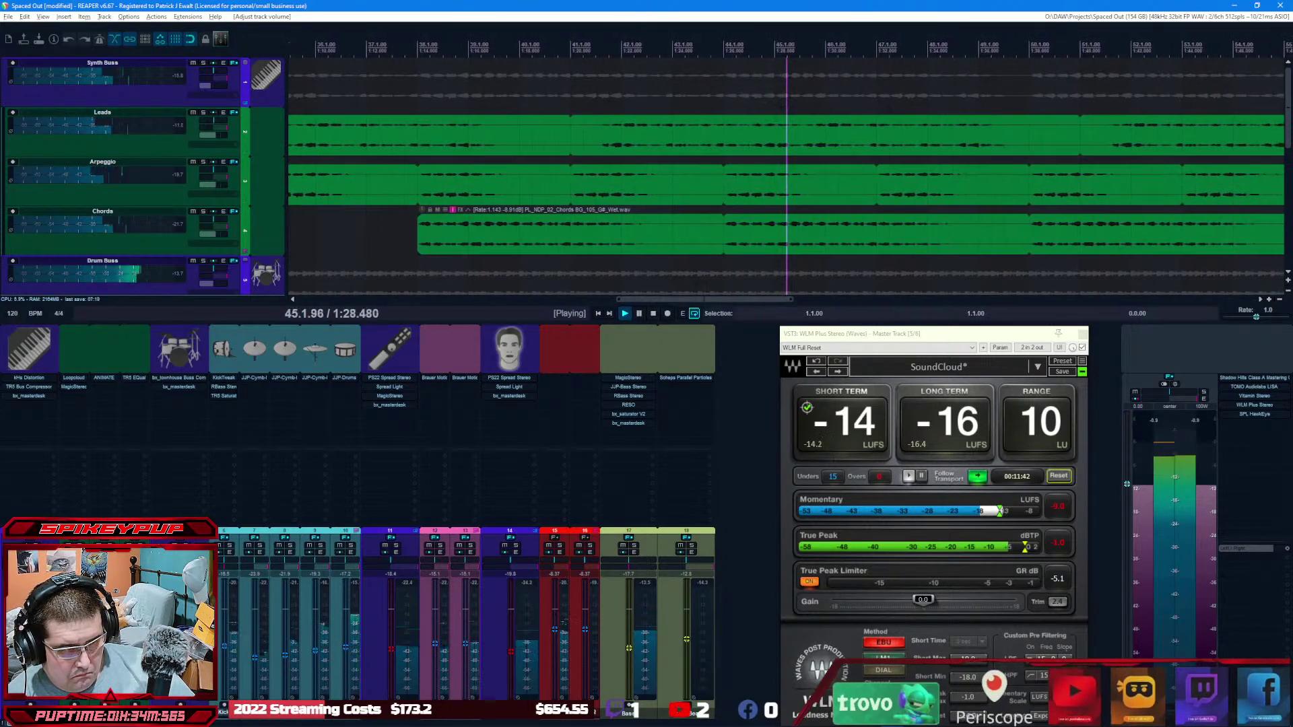
drag(229, 645, 230, 637)
scroll(226, 645, up, 2)
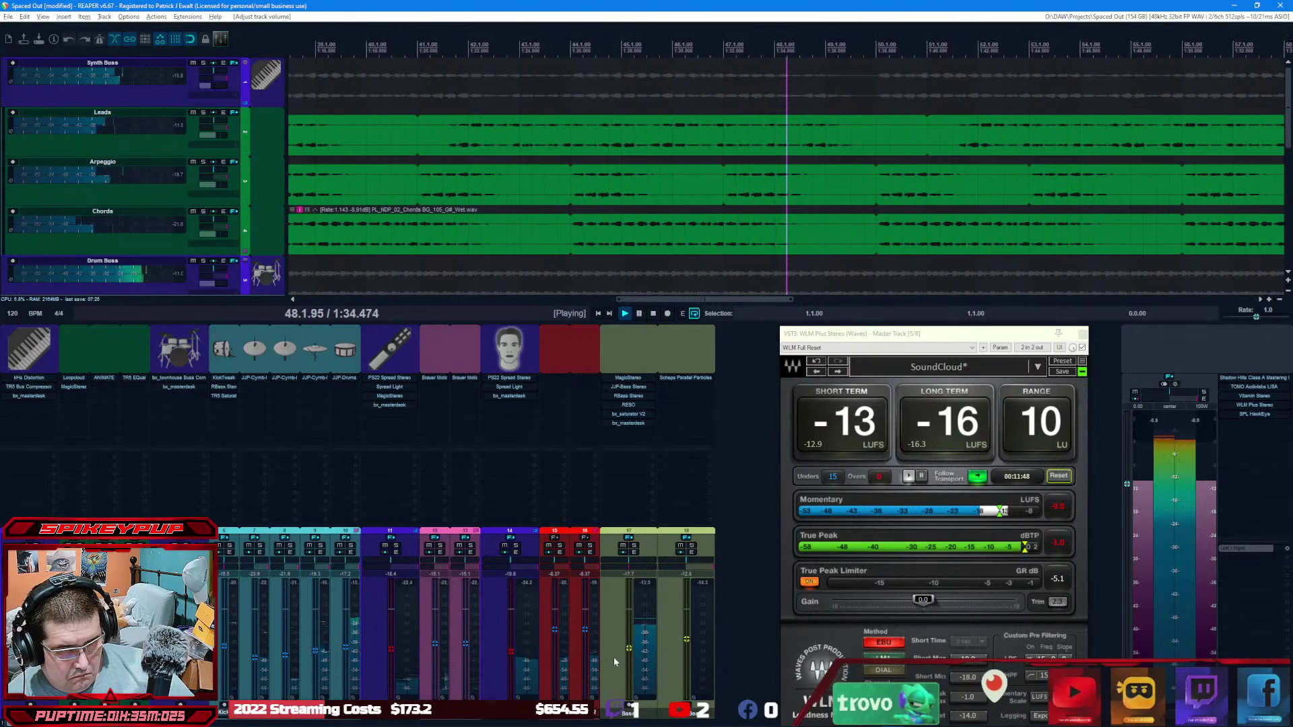
drag(628, 651, 629, 648)
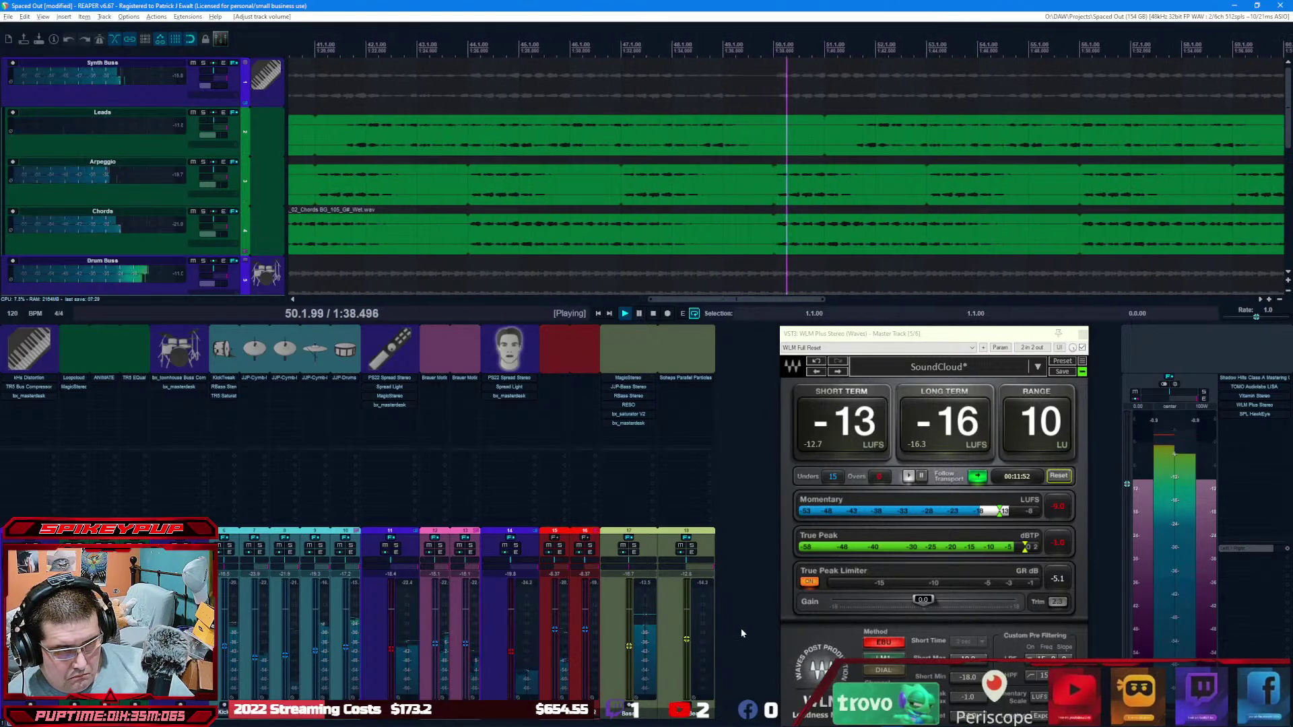
Step: Clear the track selection and hide the Vox Buss's child tracks in the mixer
key(ctrl+a)
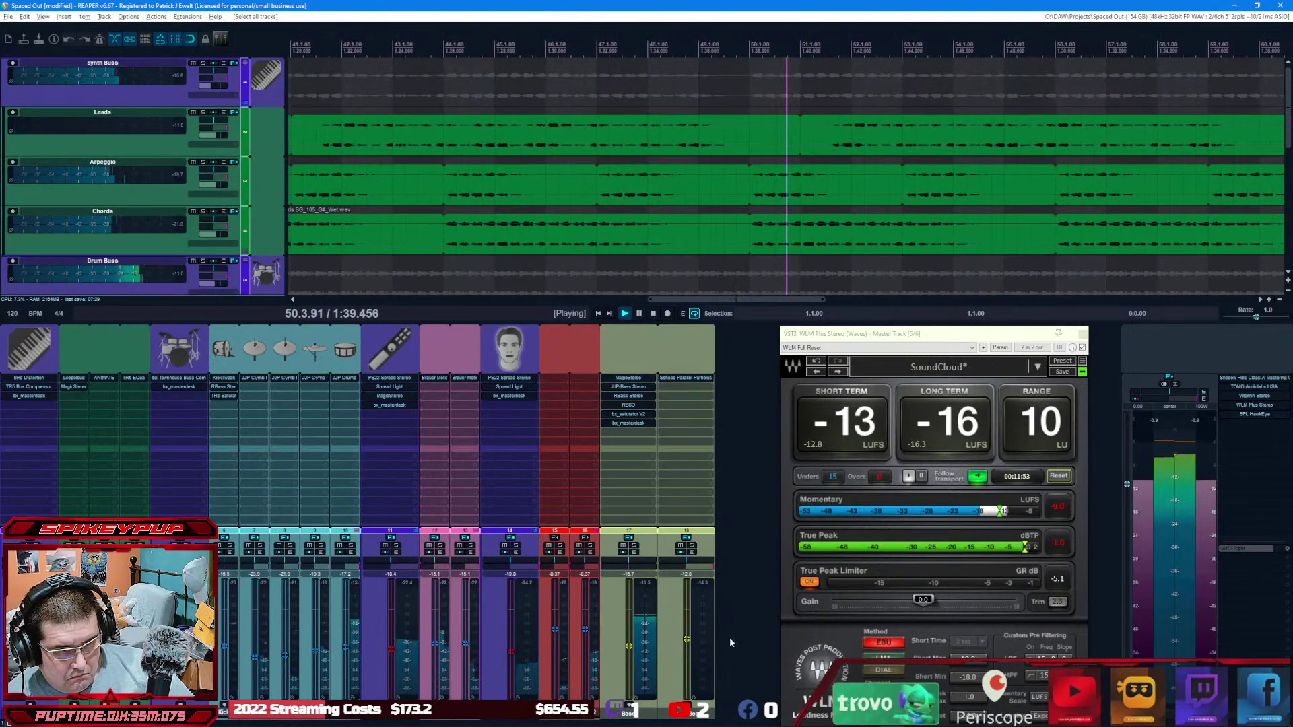
click(759, 611)
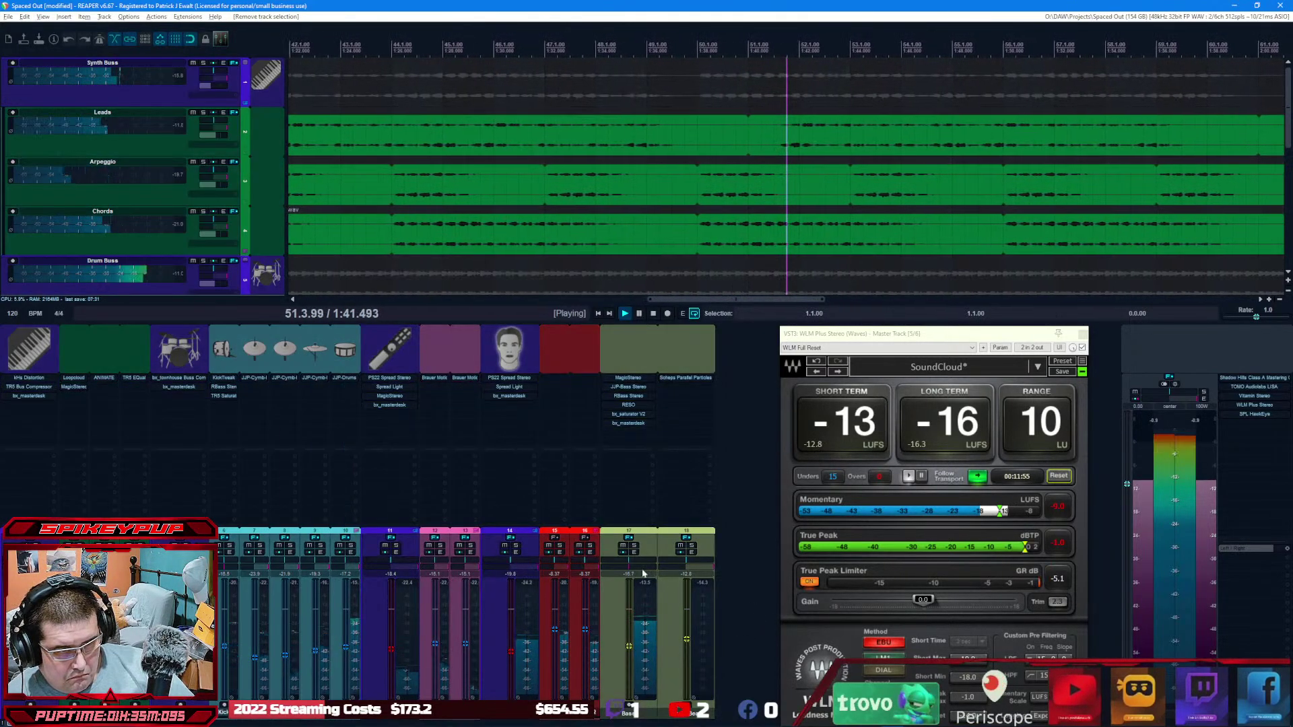
click(535, 532)
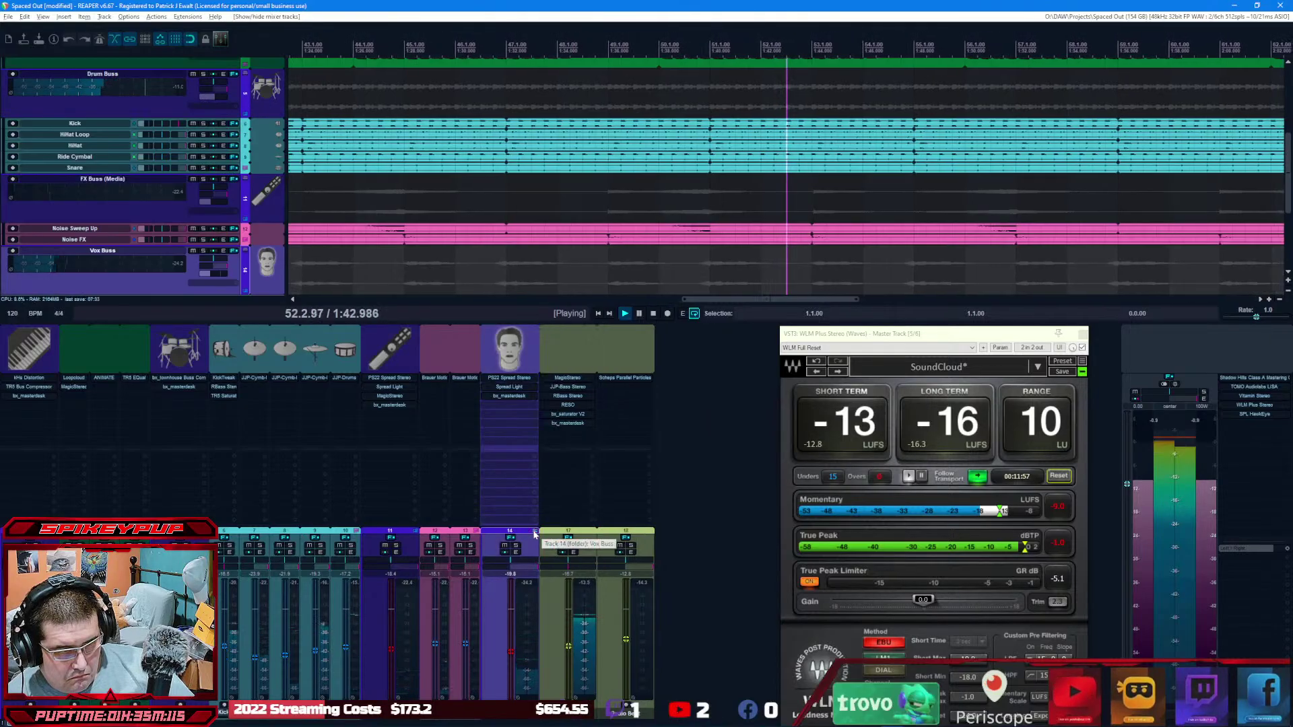
Step: Hide the child tracks of the FX Buss, Drum Buss and Synth Buss in the mixer
click(416, 534)
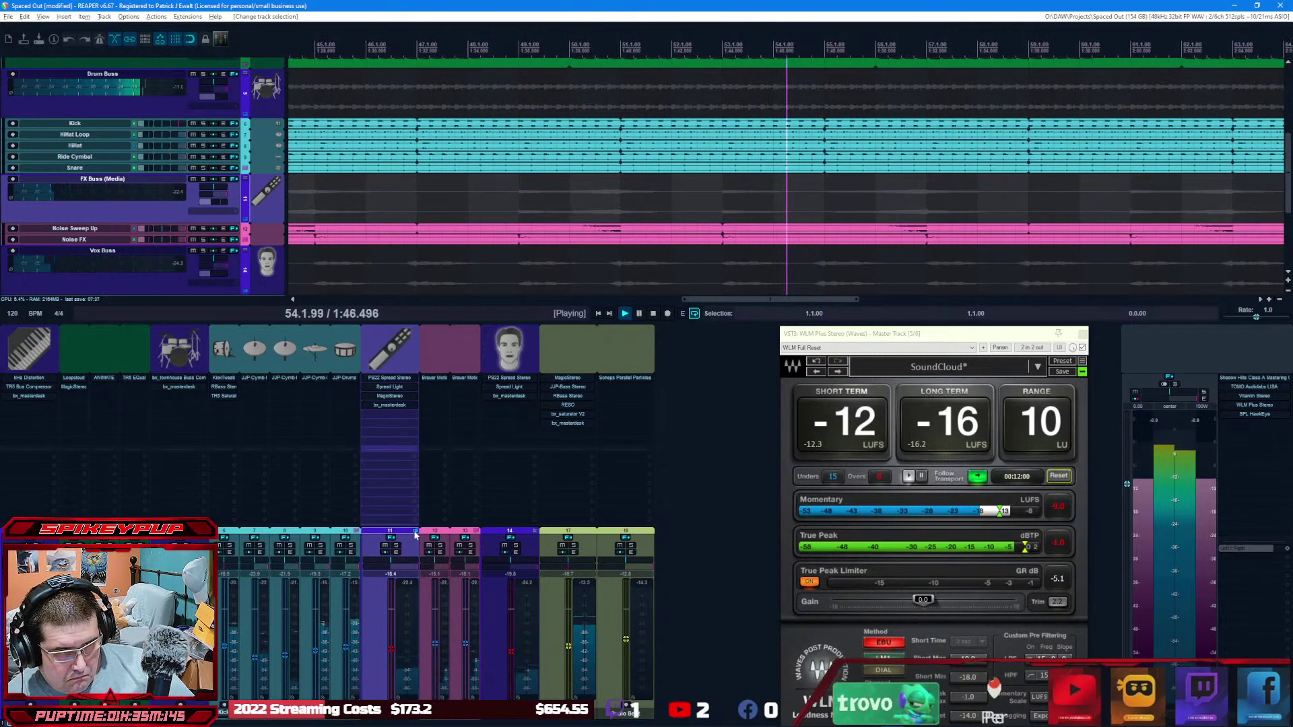
click(413, 532)
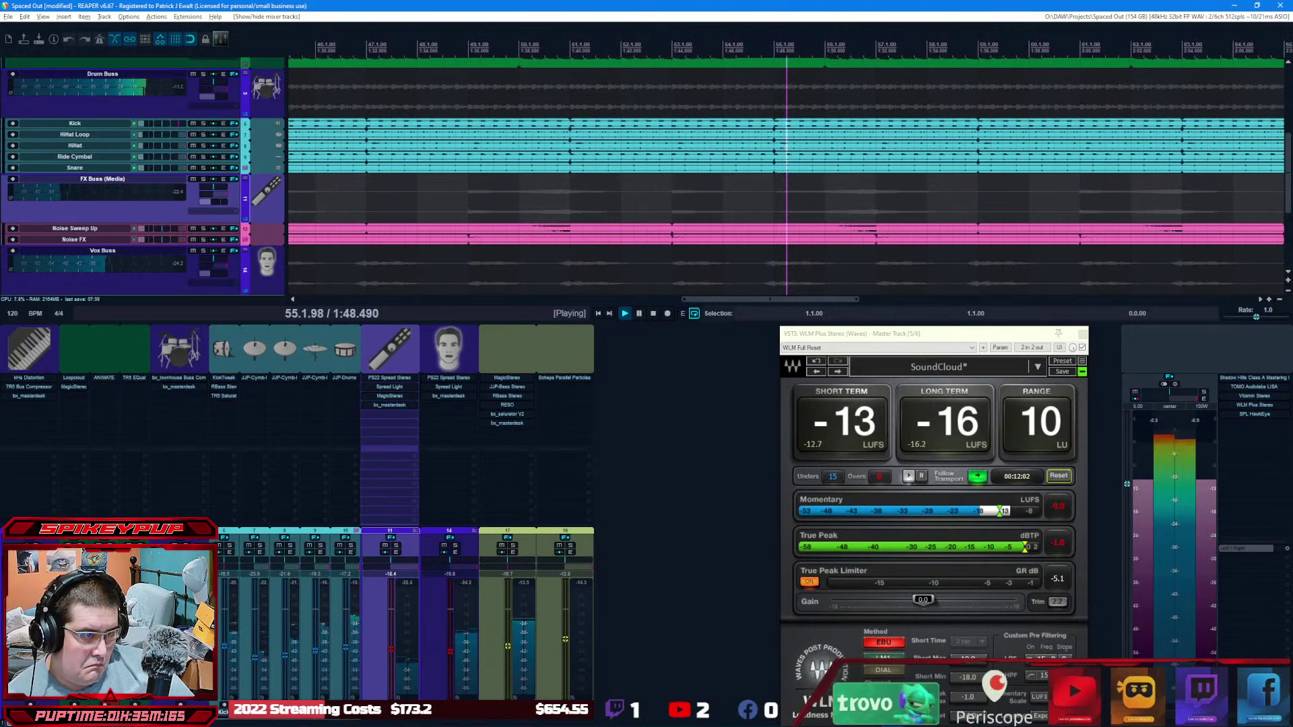
click(204, 530)
click(55, 530)
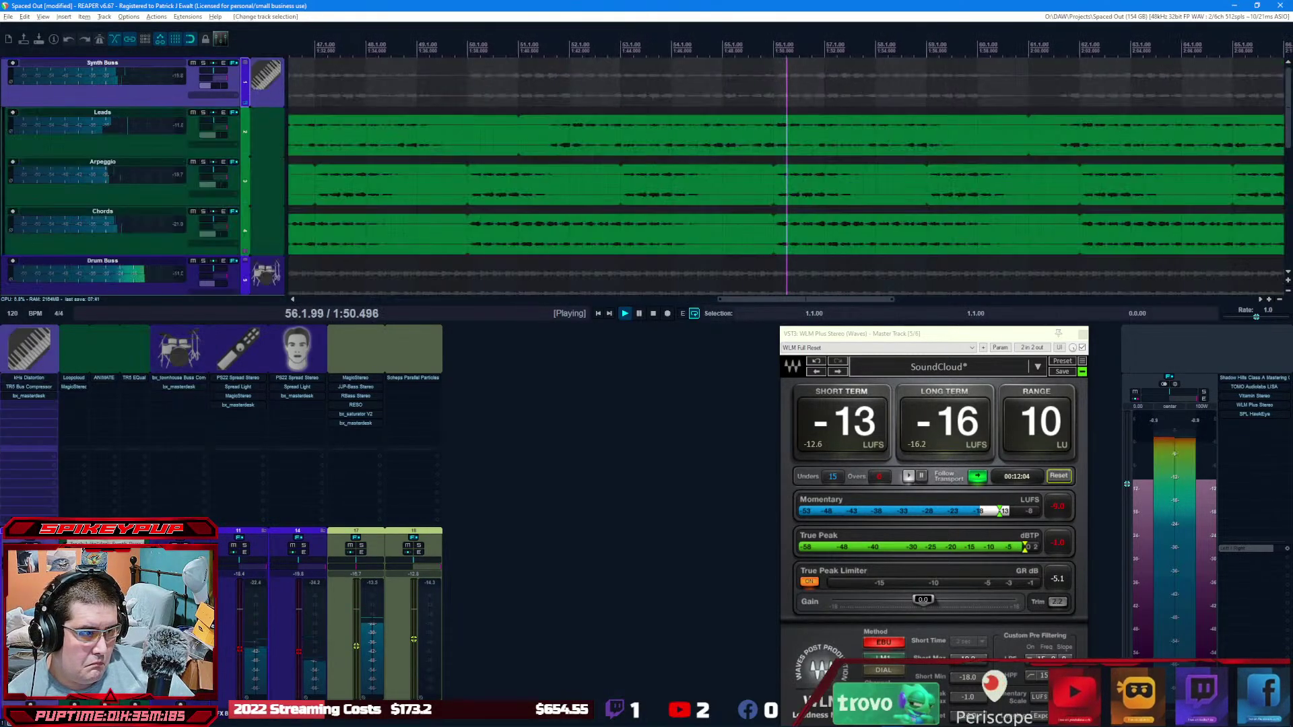
Step: Select all tracks, lower their volumes together by about 1 dB during playback, and clear the track selection
key(ctrl+a)
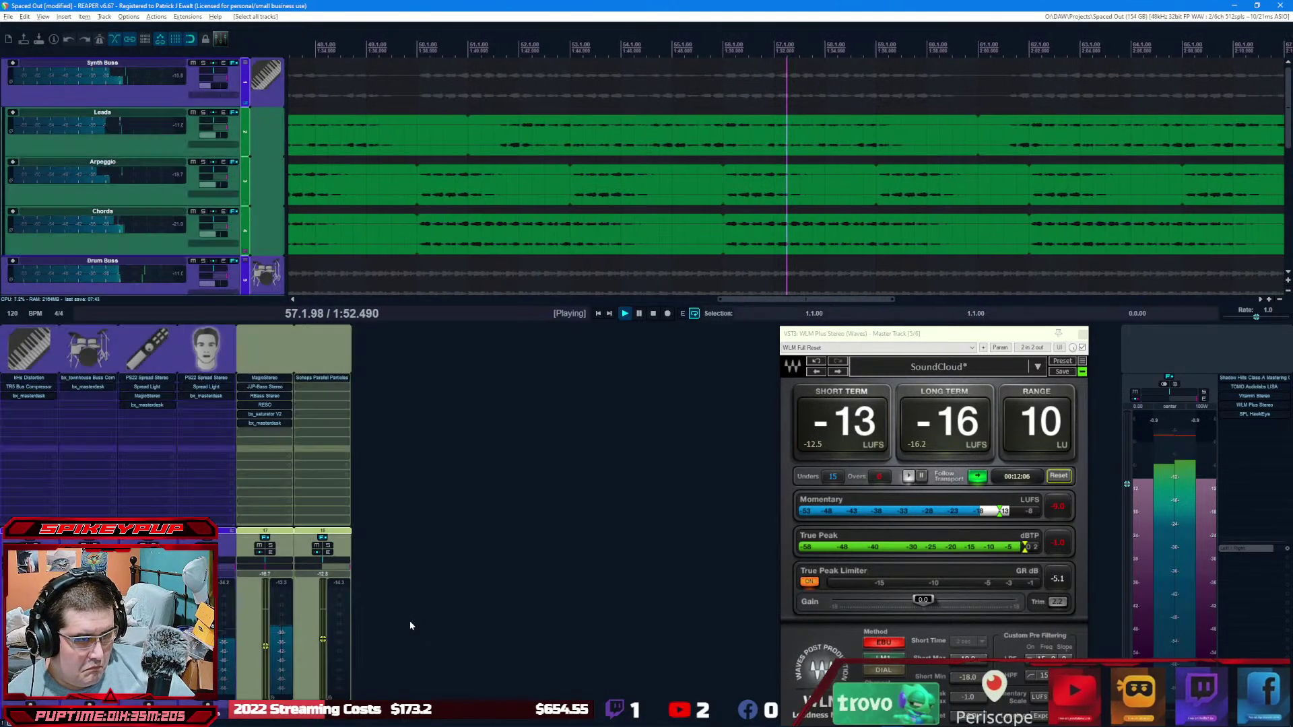
scroll(322, 641, down, 3)
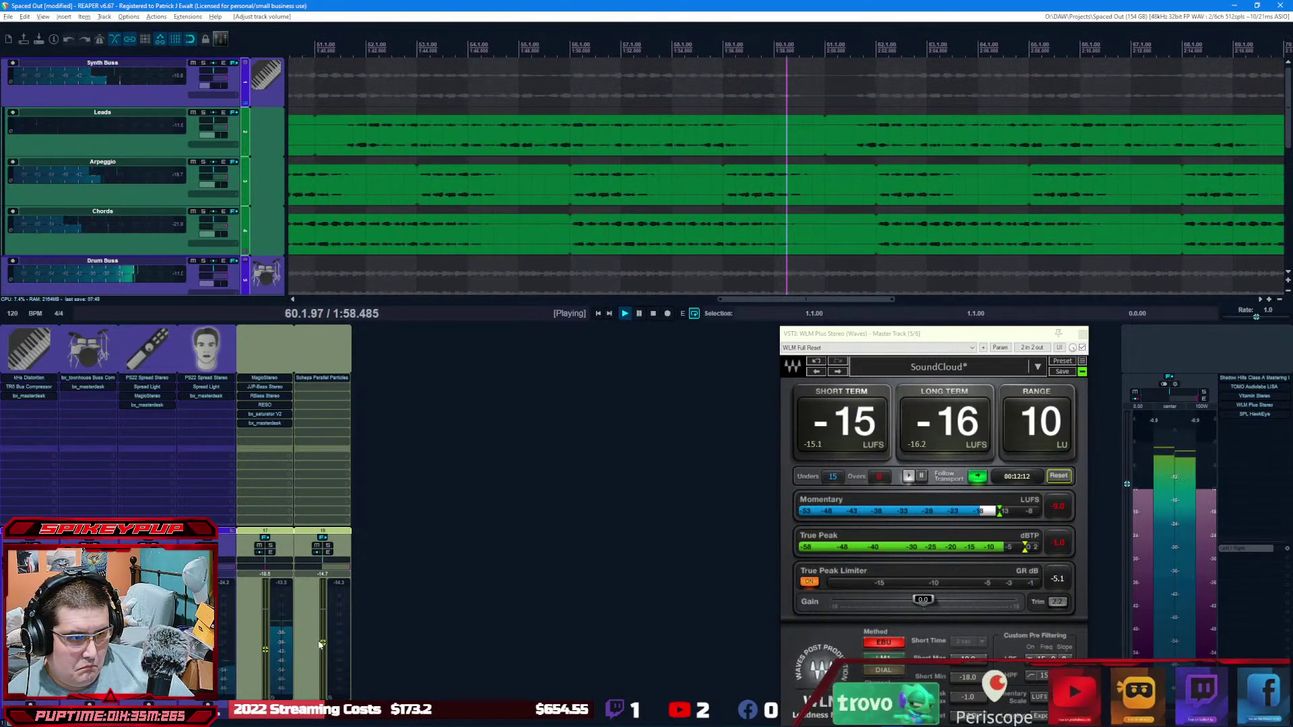
scroll(322, 645, up, 2)
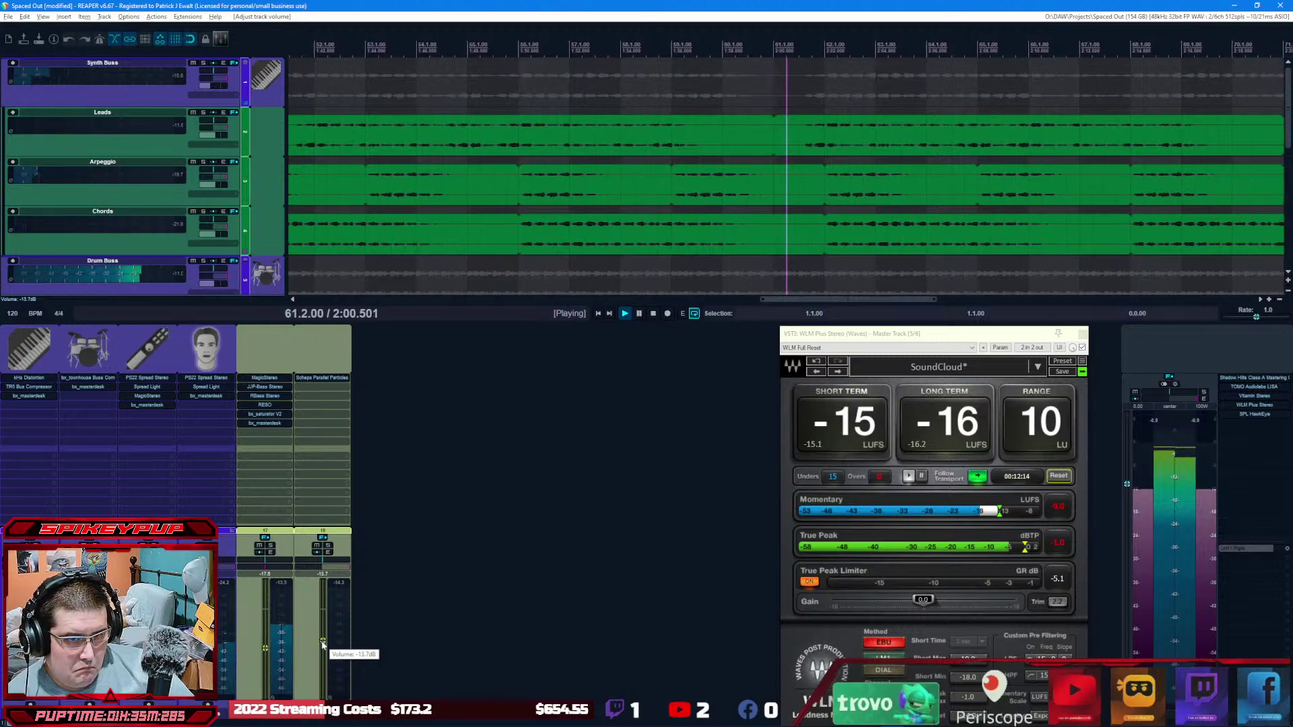
click(498, 596)
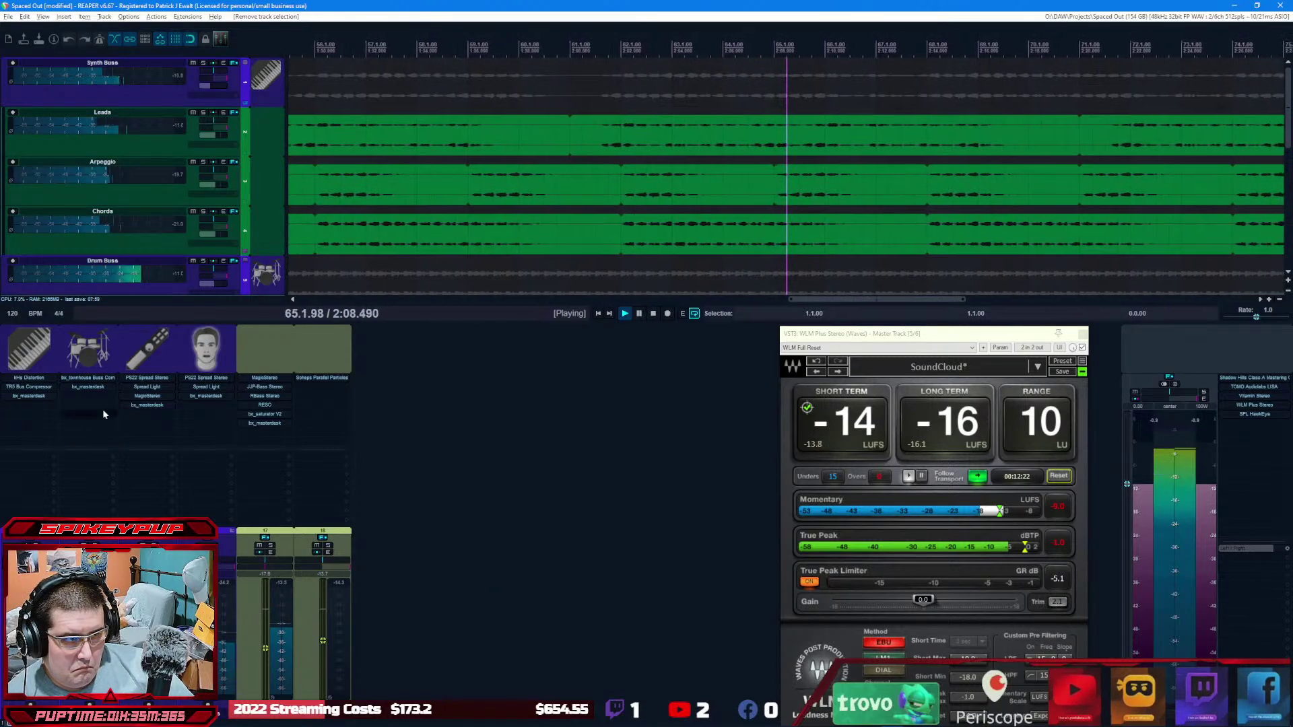
Step: Check bx_masterdesk on the Drum Buss and adjust the makeup gain in its bx_townhouse Buss Compressor during playback
click(87, 388)
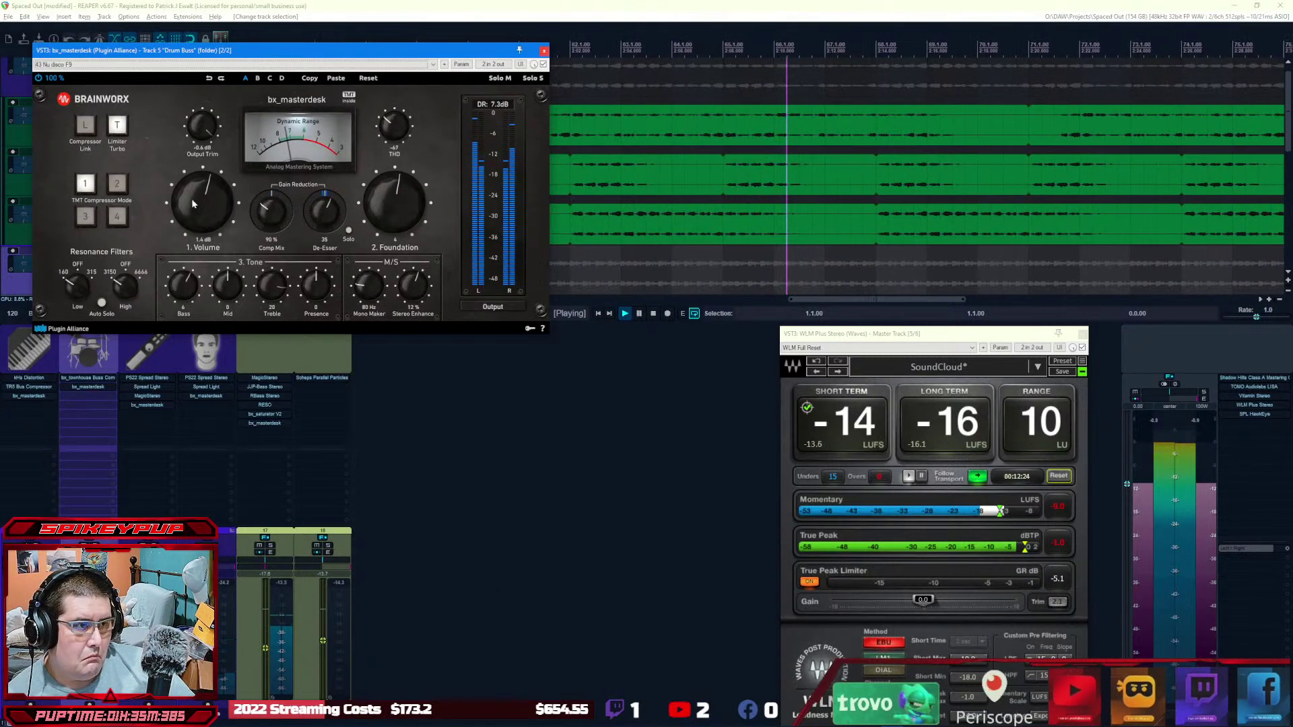
click(544, 51)
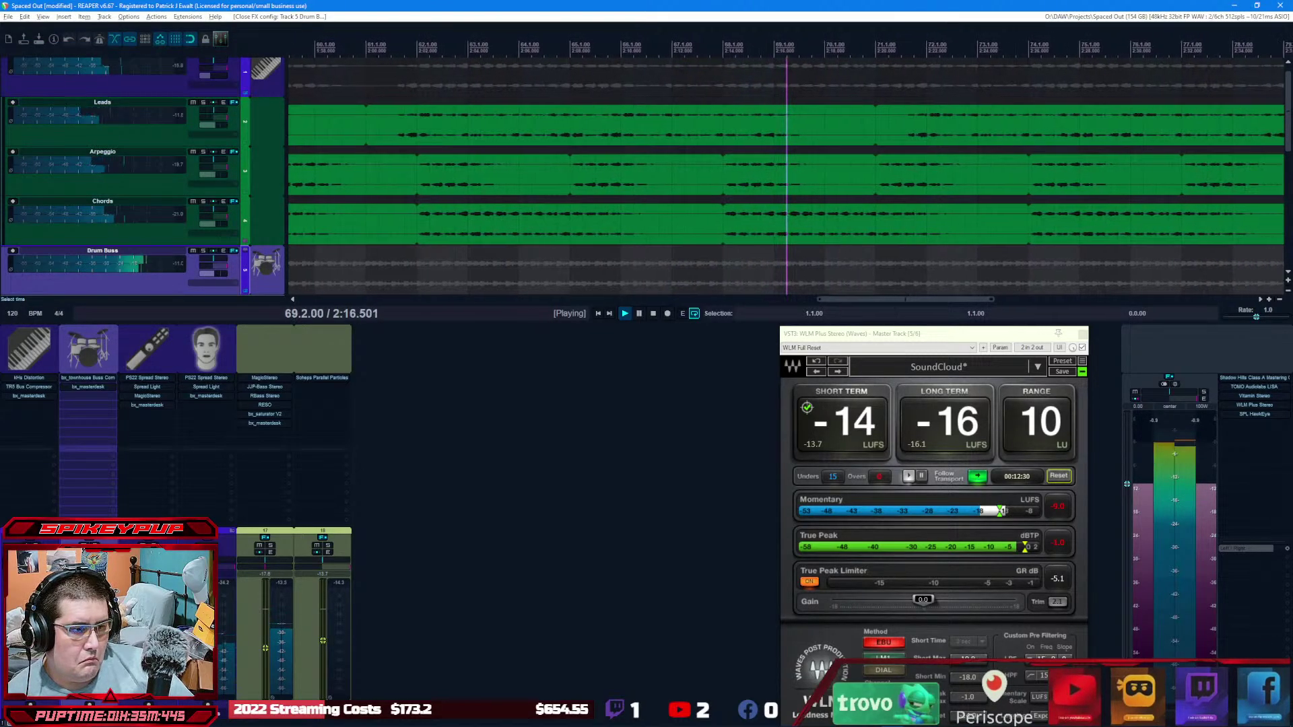
click(87, 377)
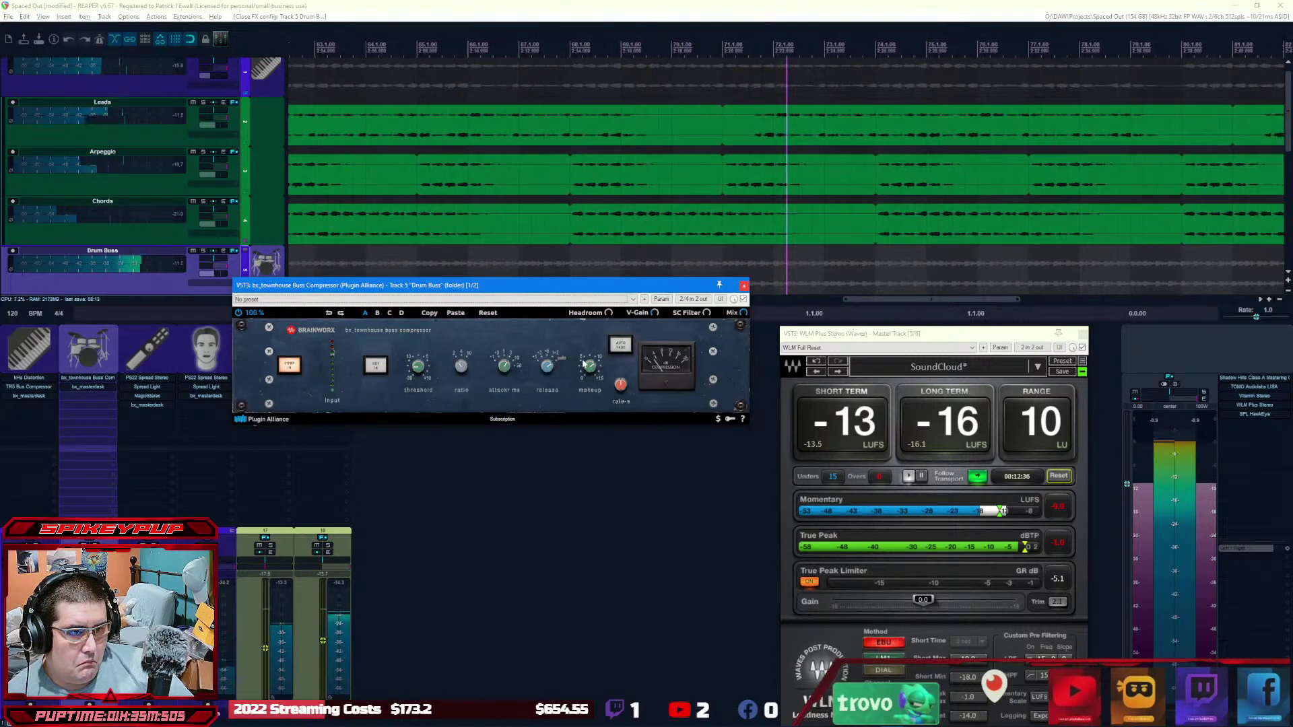
drag(589, 367, 590, 368)
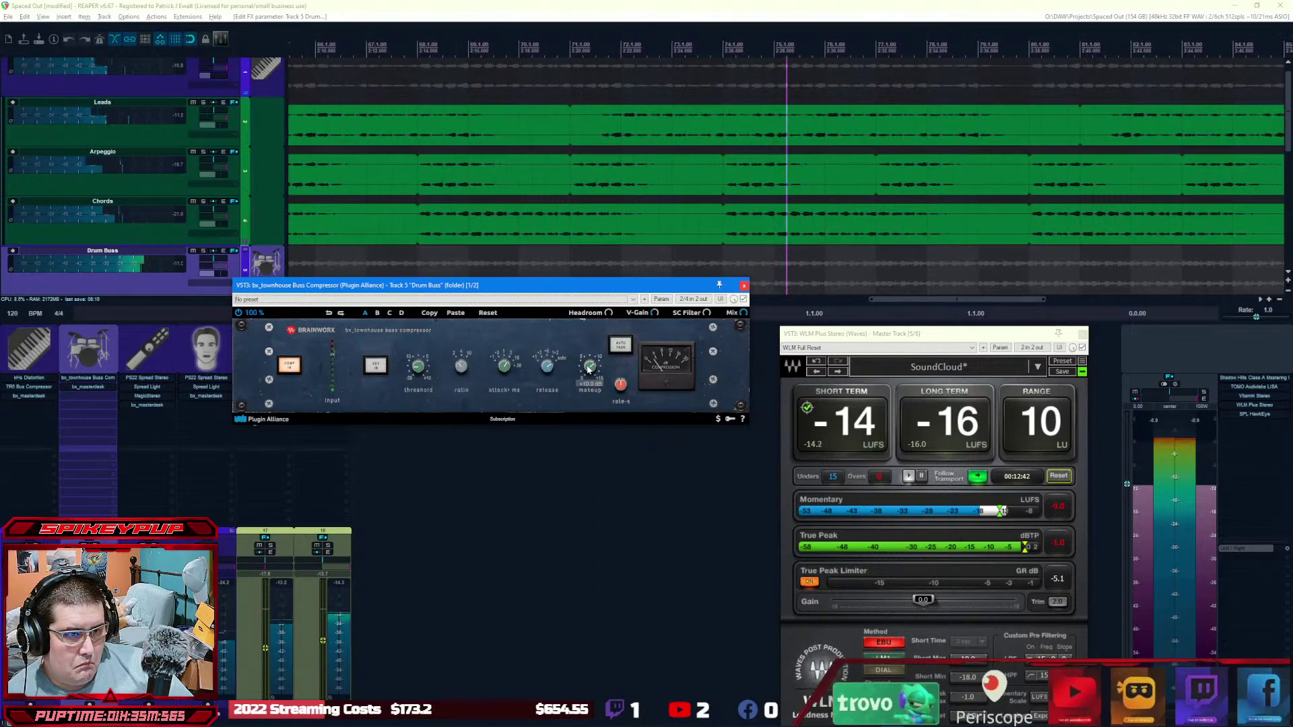
mouse_move(587, 369)
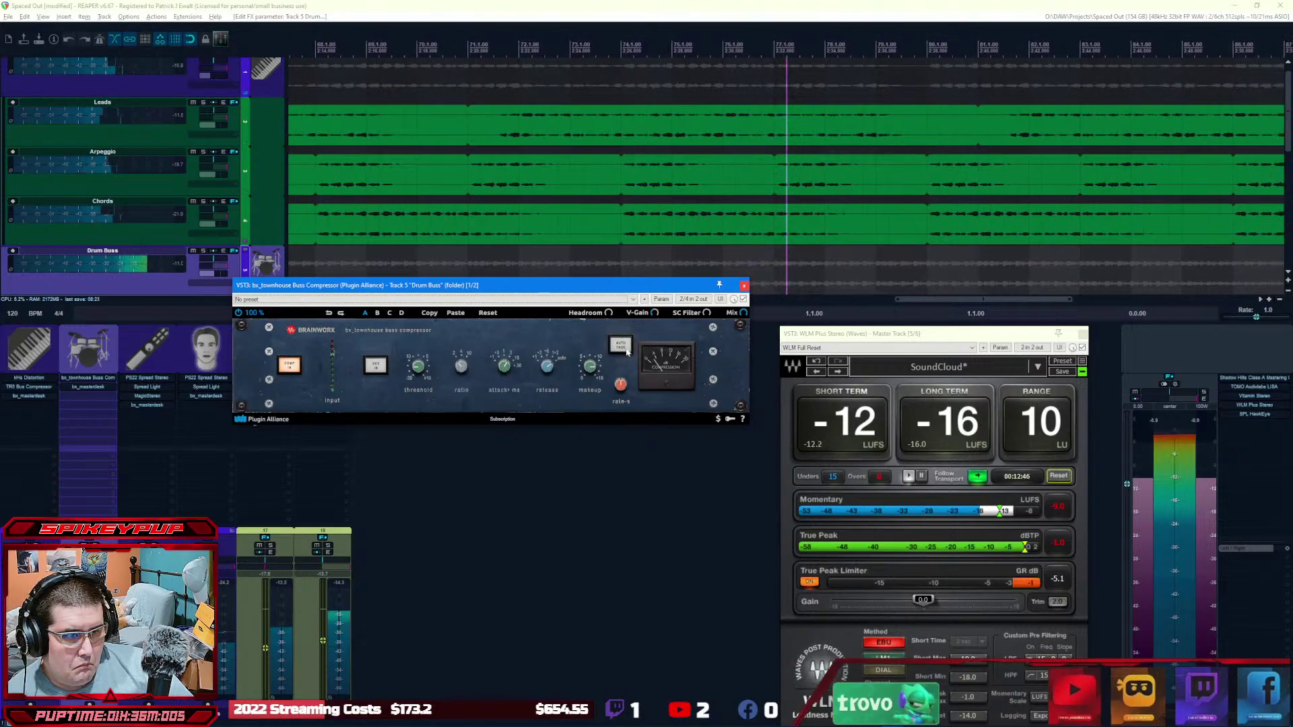
click(744, 286)
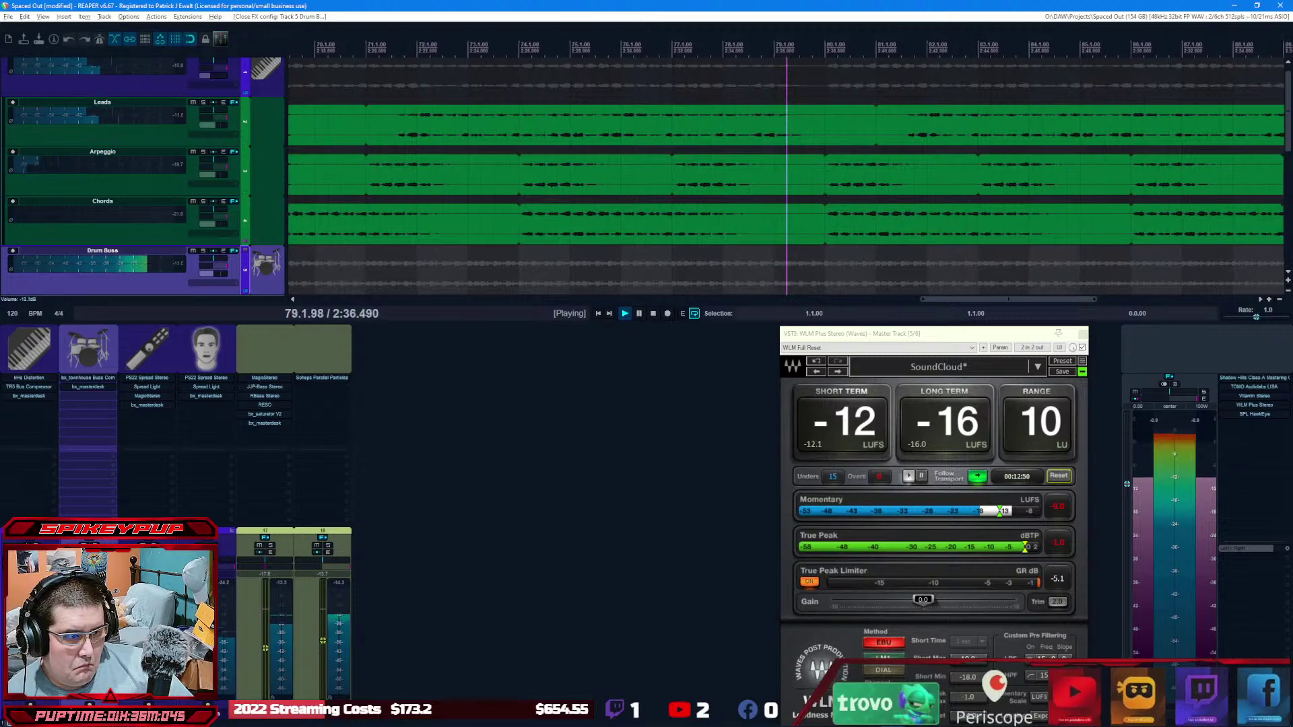
scroll(1126, 483, up, 1)
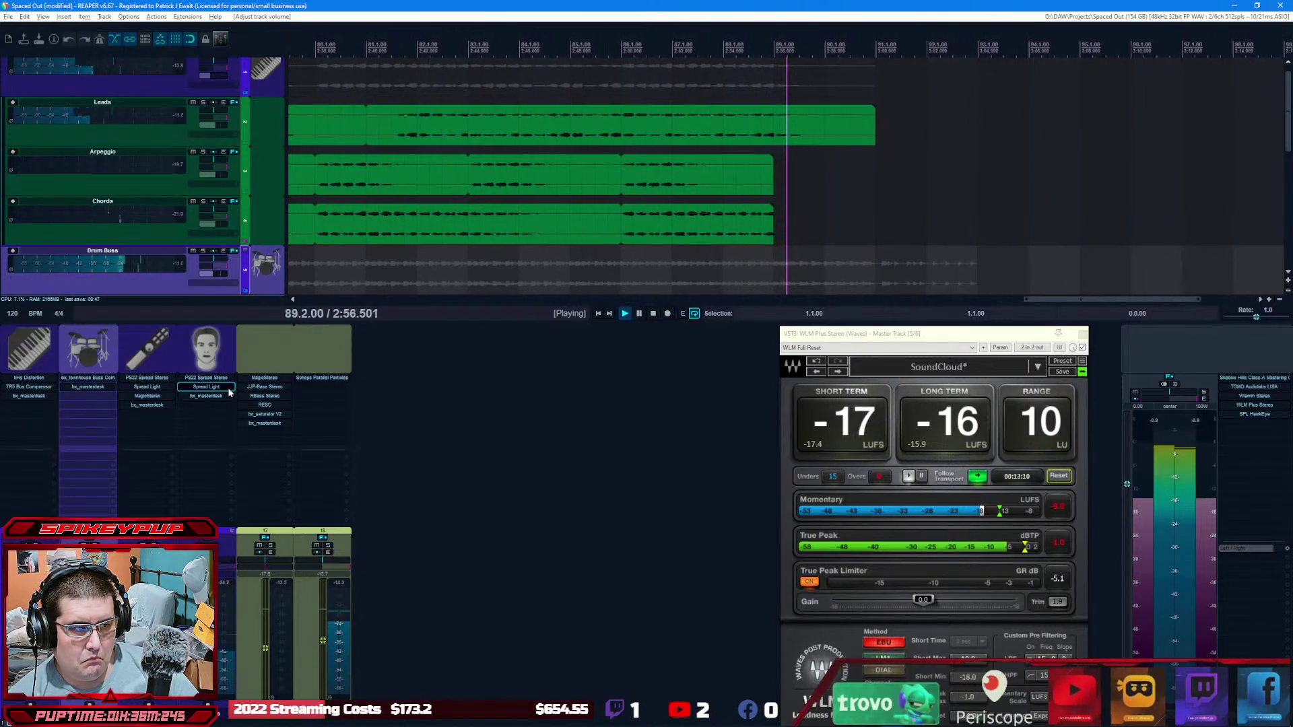
Step: Set the Spread Light width to 130 on the FX Buss and about 151 on the Vox Buss
click(148, 388)
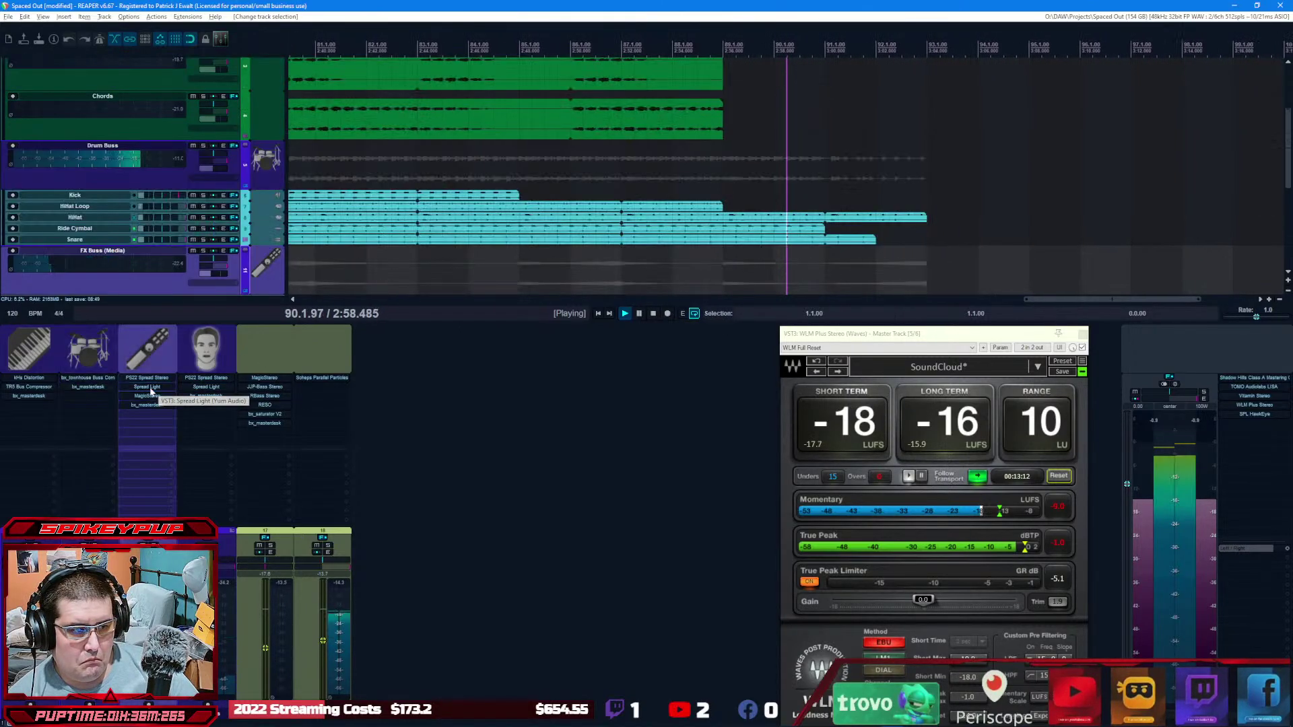
scroll(151, 193, down, 8)
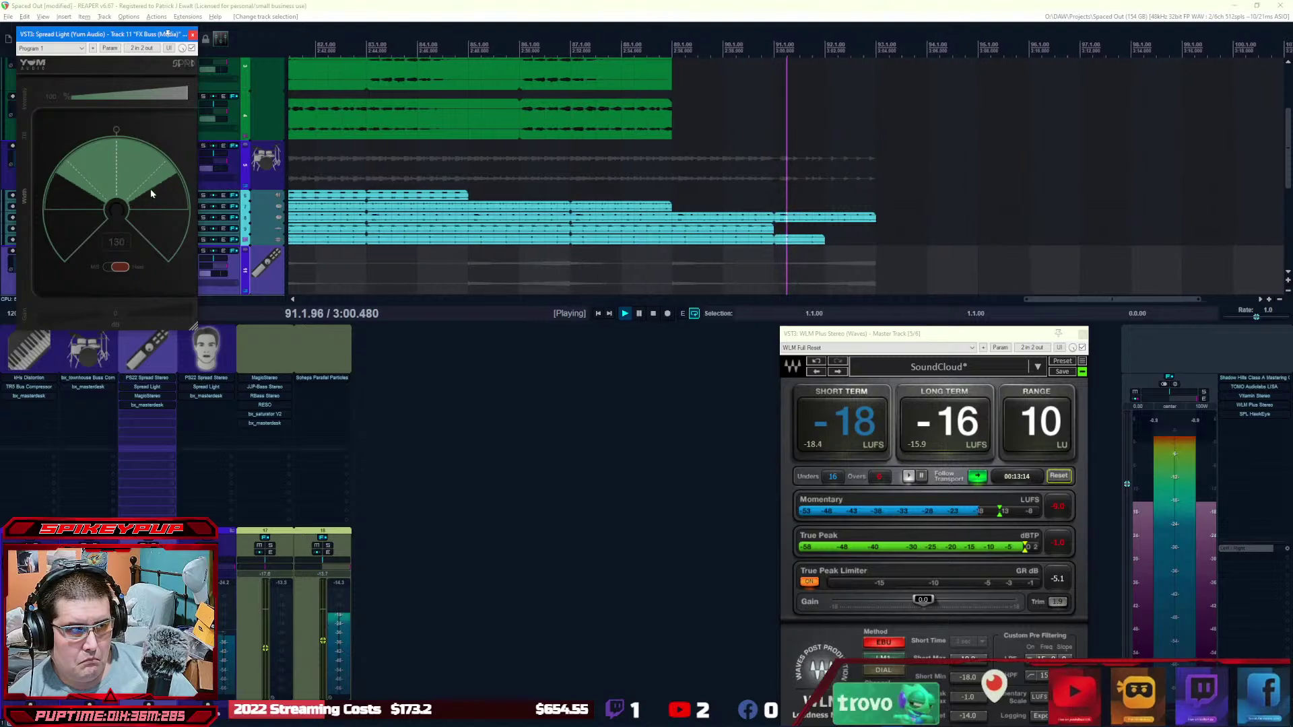
scroll(151, 189, up, 2)
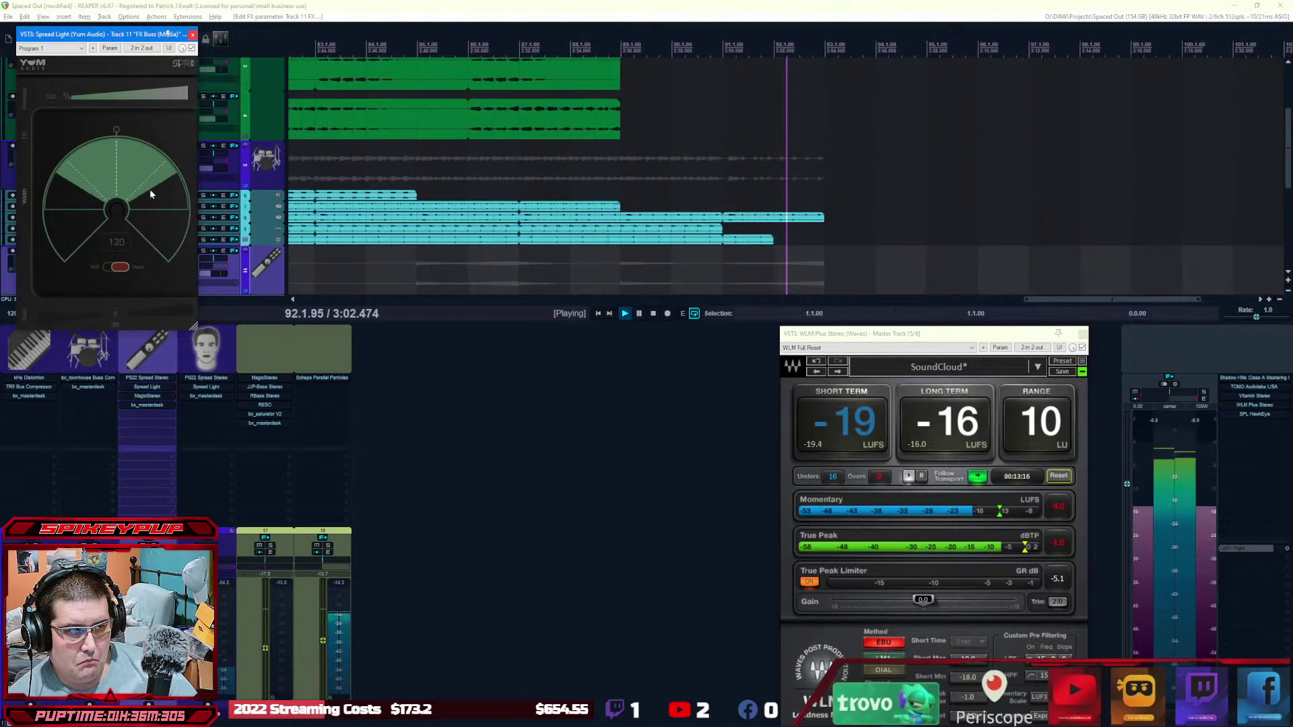
click(194, 327)
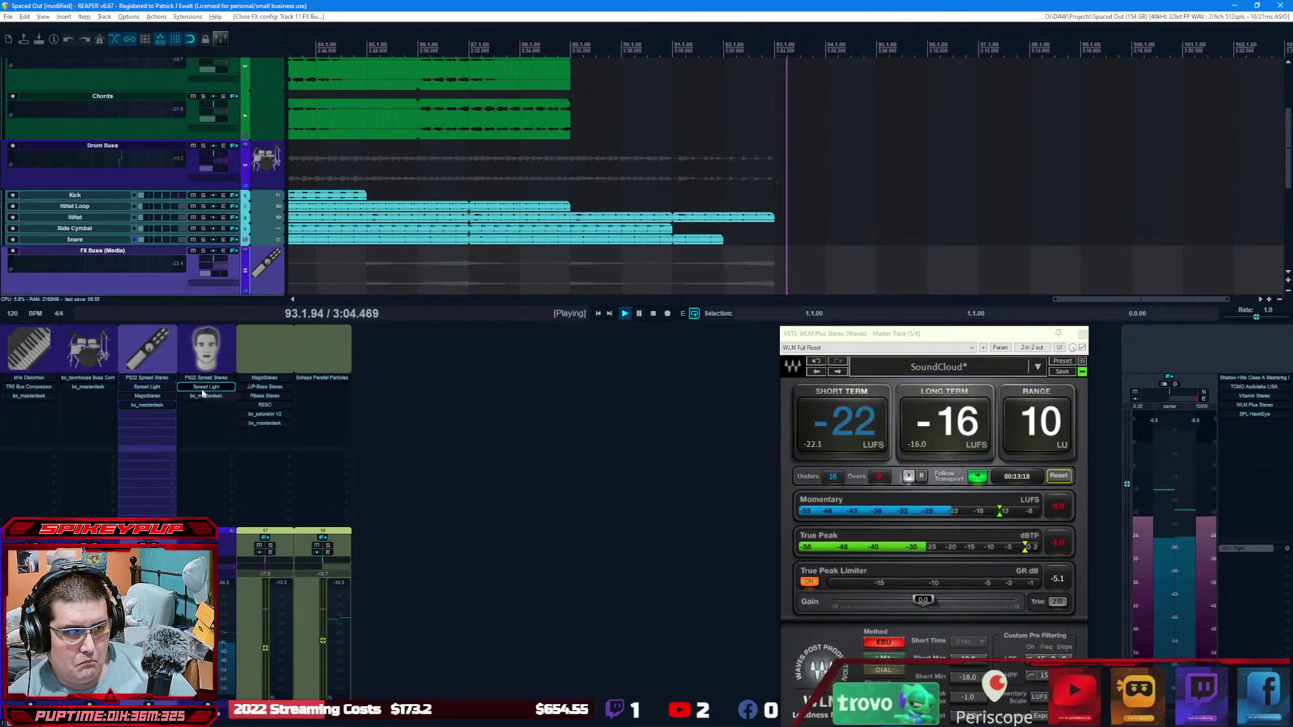
scroll(119, 168, down, 5)
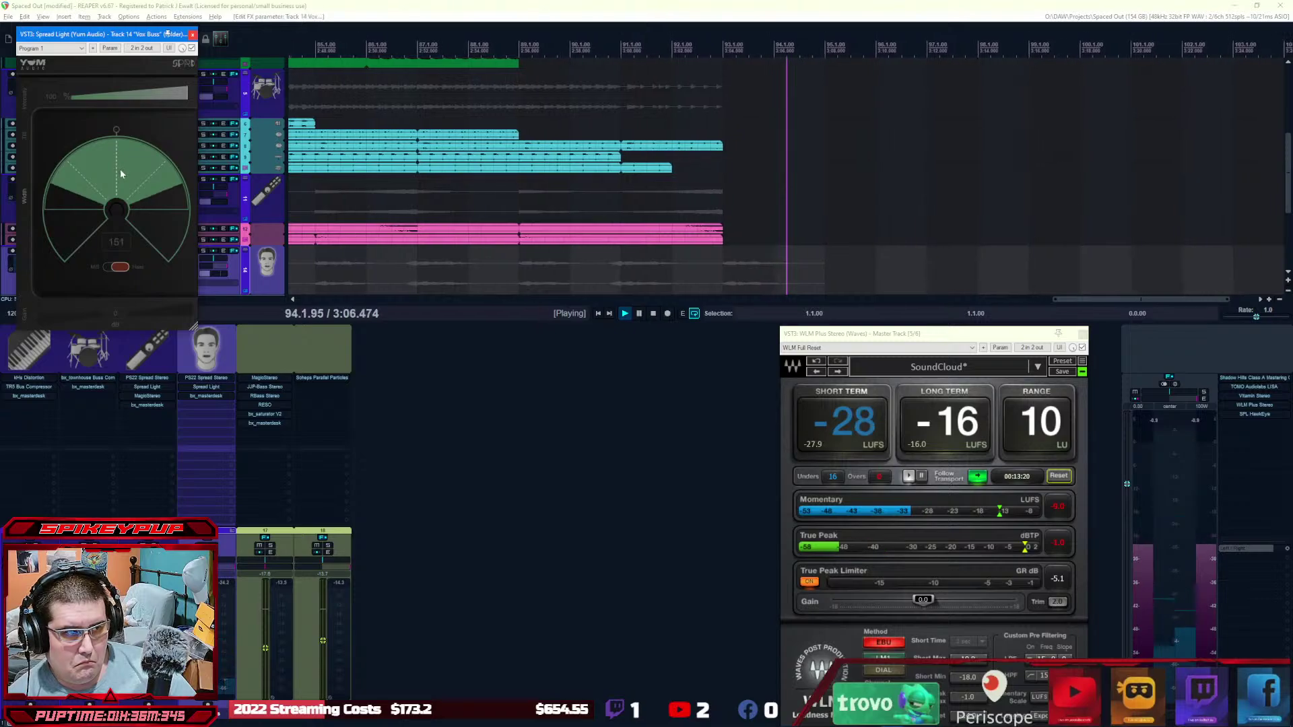
click(193, 34)
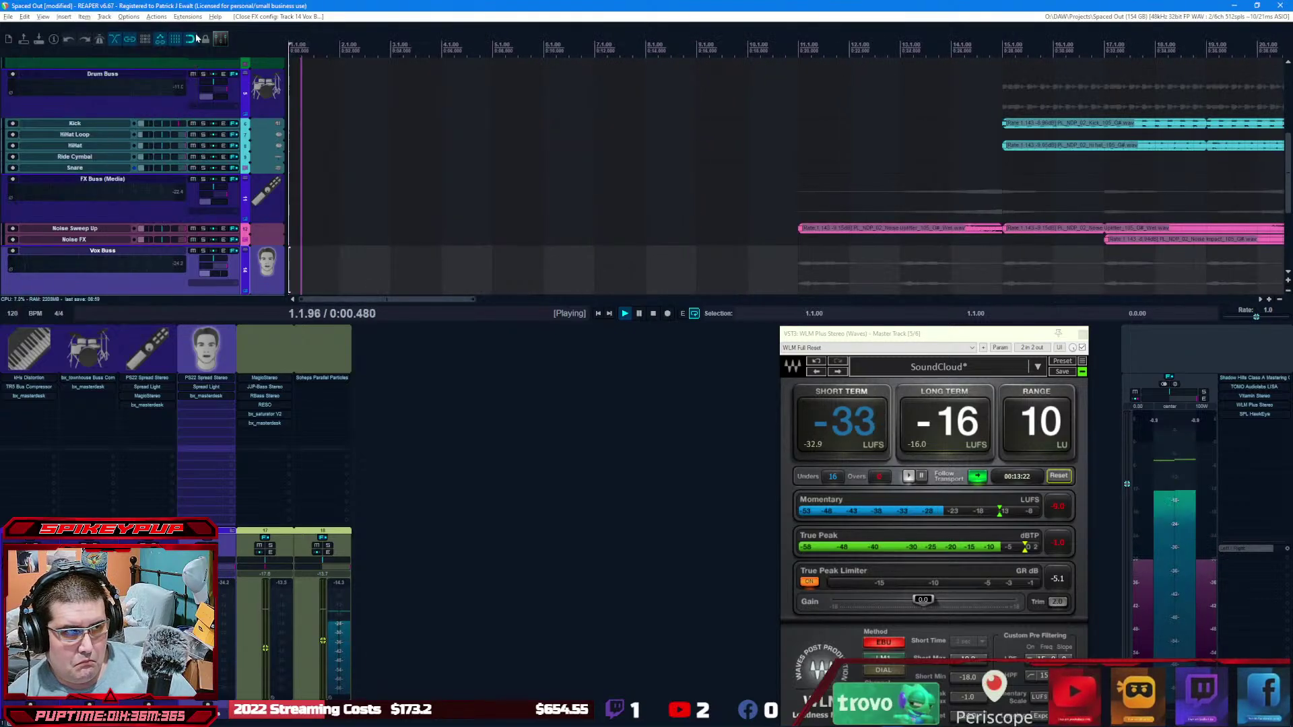
Step: Stop playback and render the entire project's master mix as Spaced Out to a 32-bit FP WAV file
key(space)
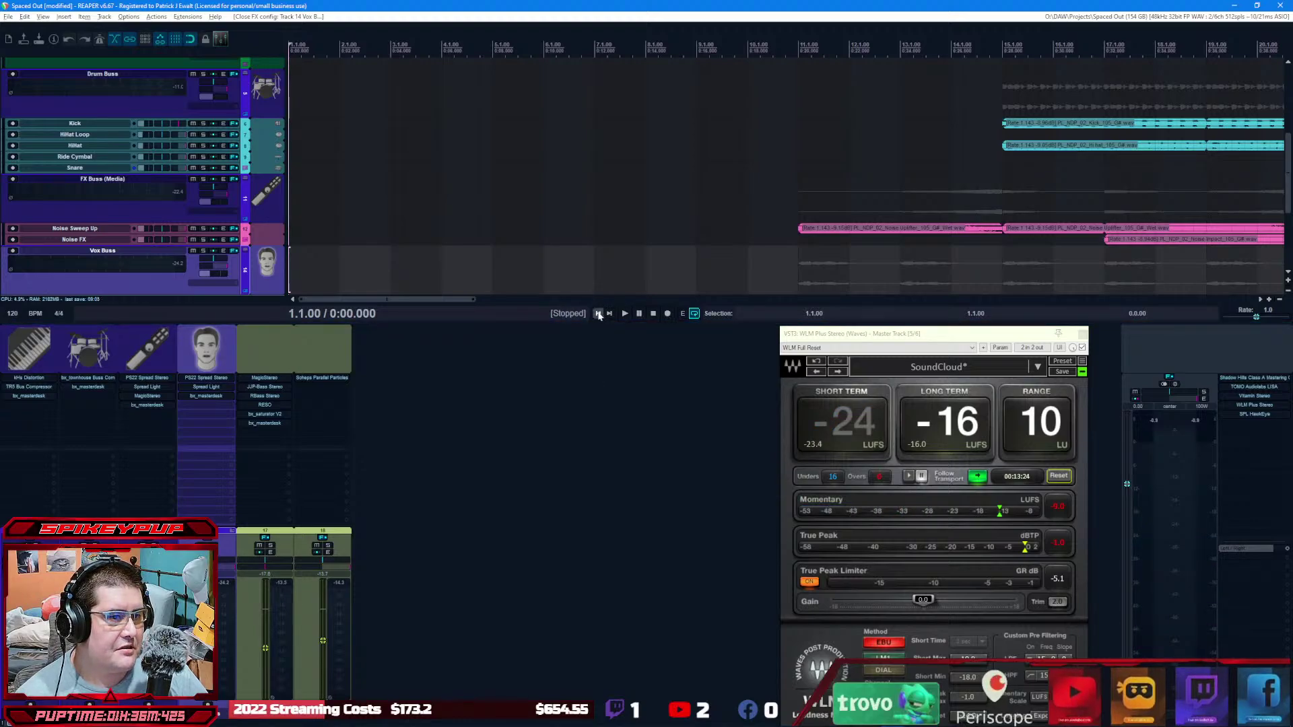
key(ctrl+alt+r)
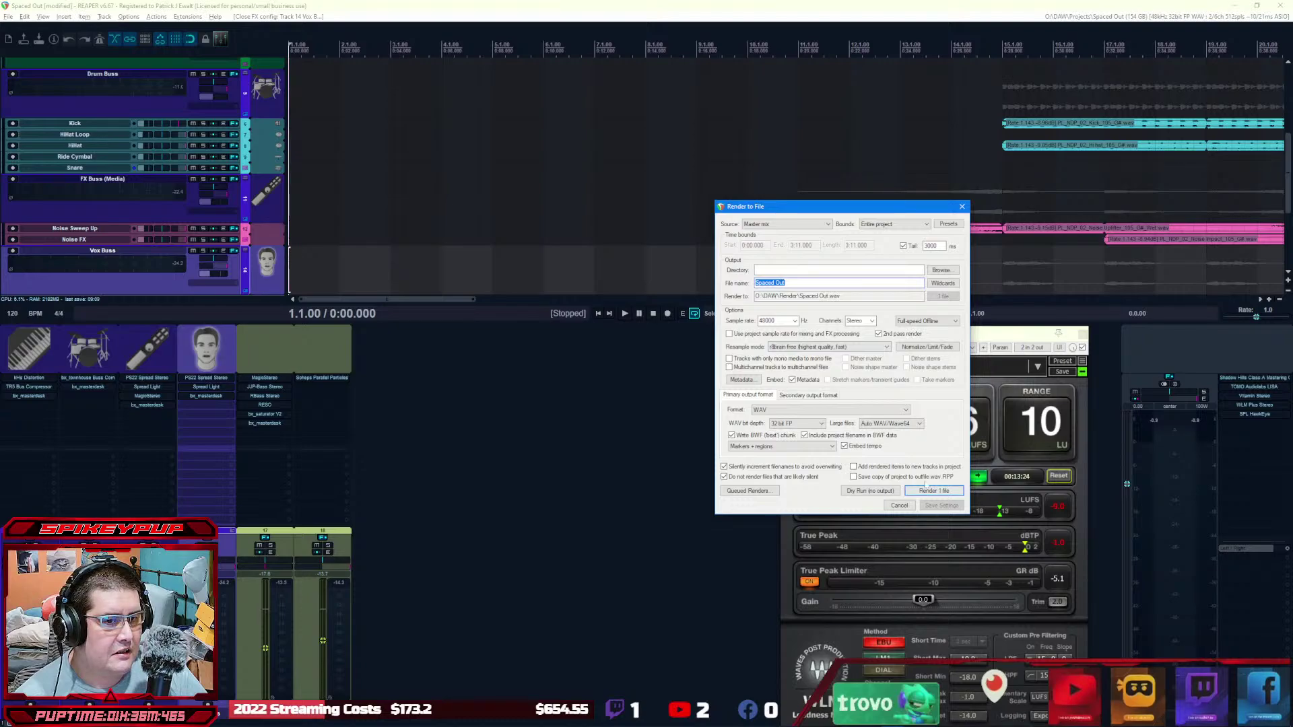
click(933, 490)
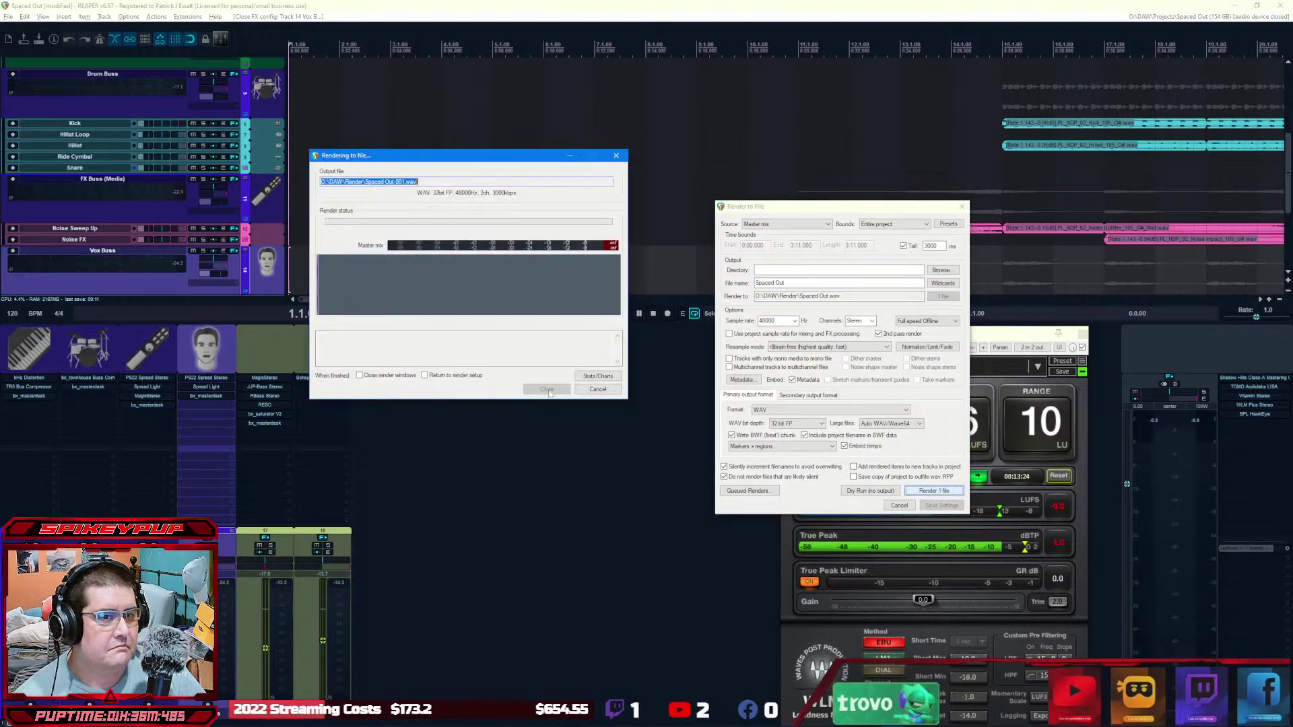
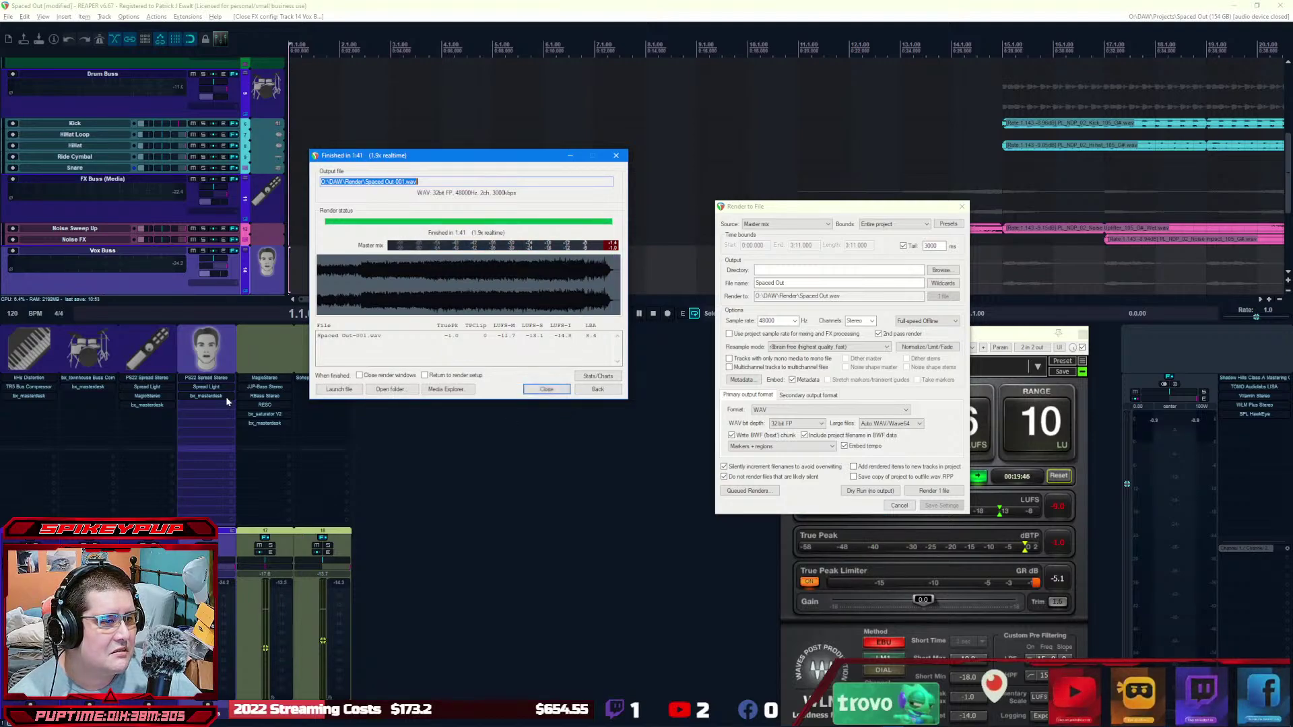
click(542, 390)
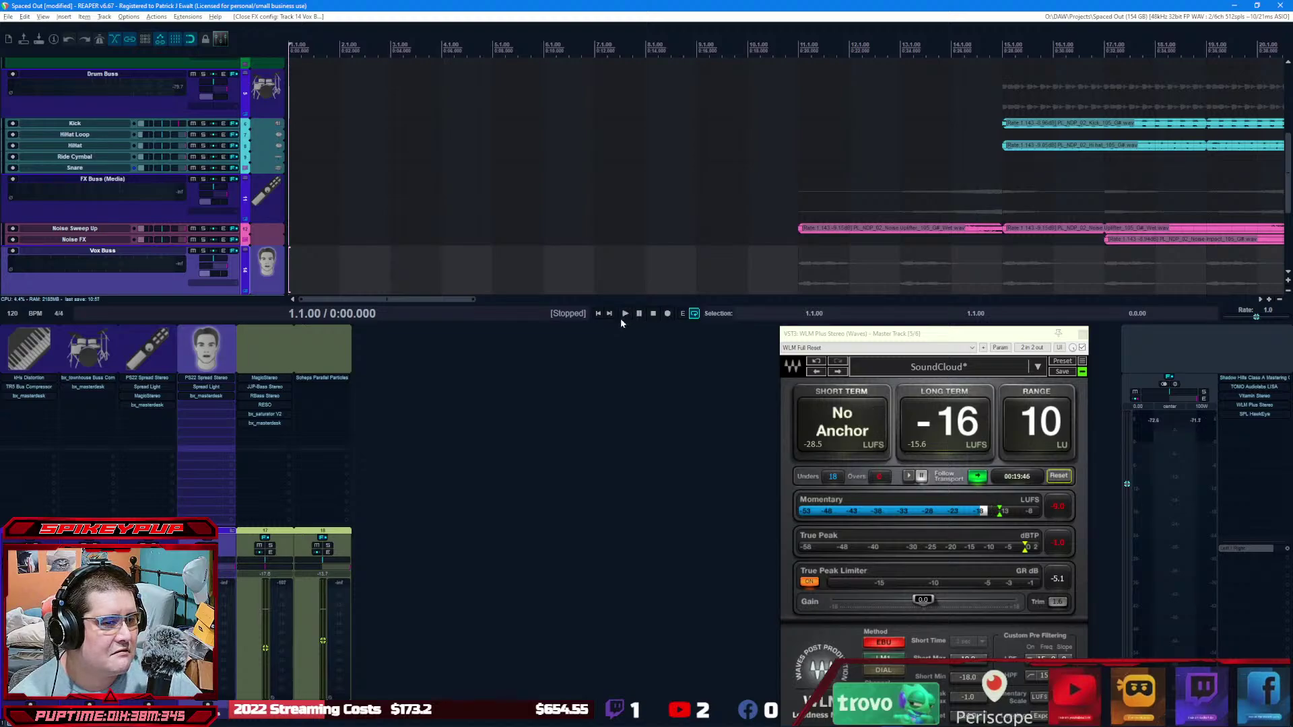
Step: Play the song from the start, jump ahead to position 27.2 to listen, and stop playback
click(623, 315)
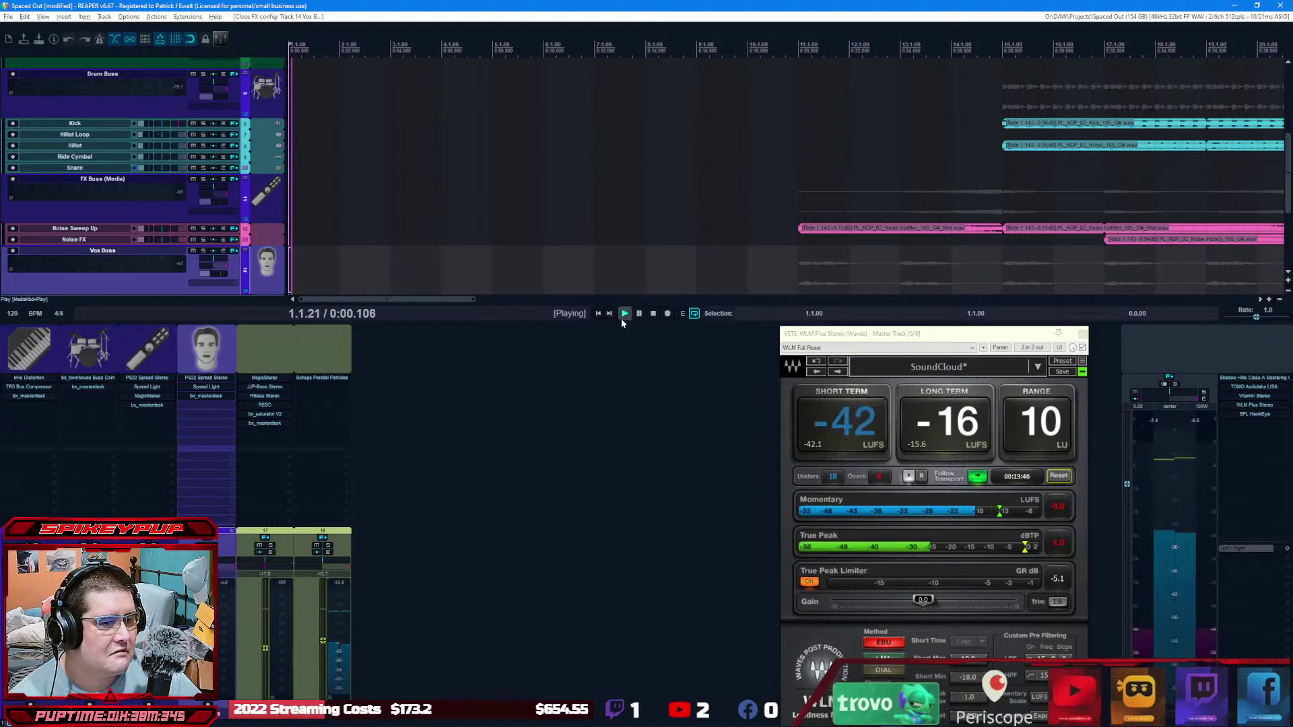
click(811, 298)
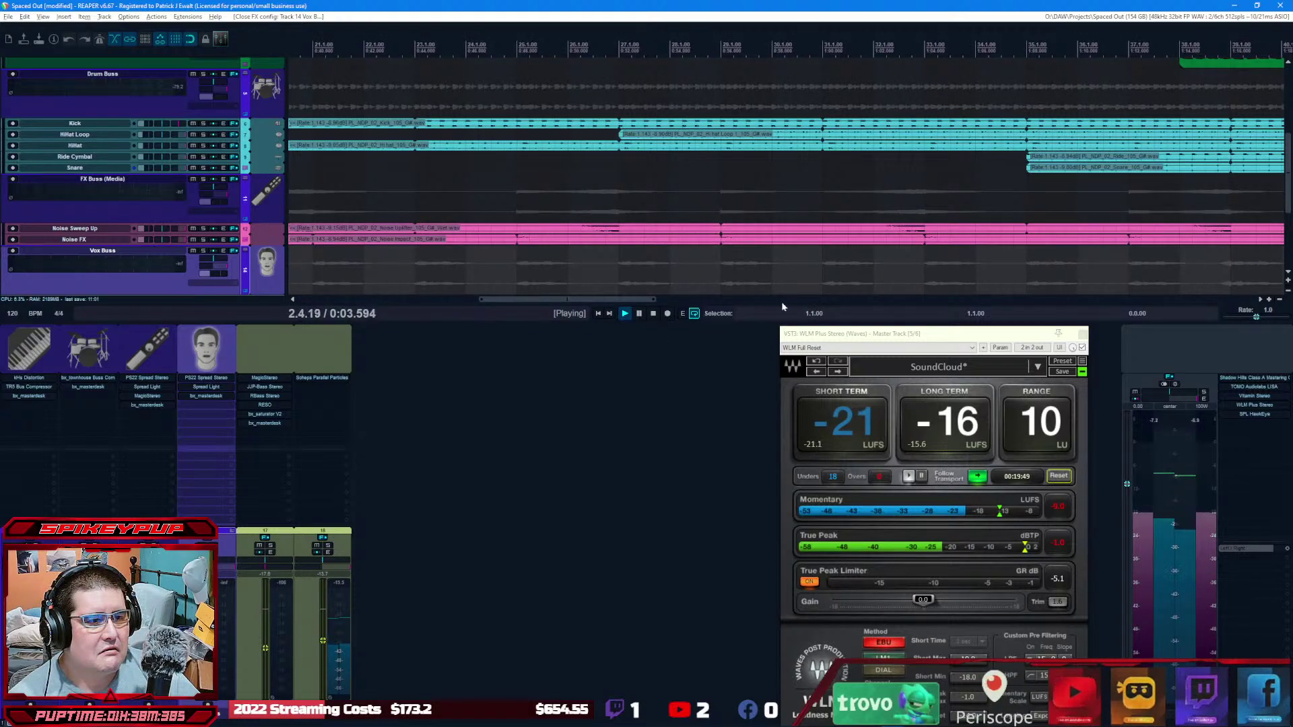
click(631, 46)
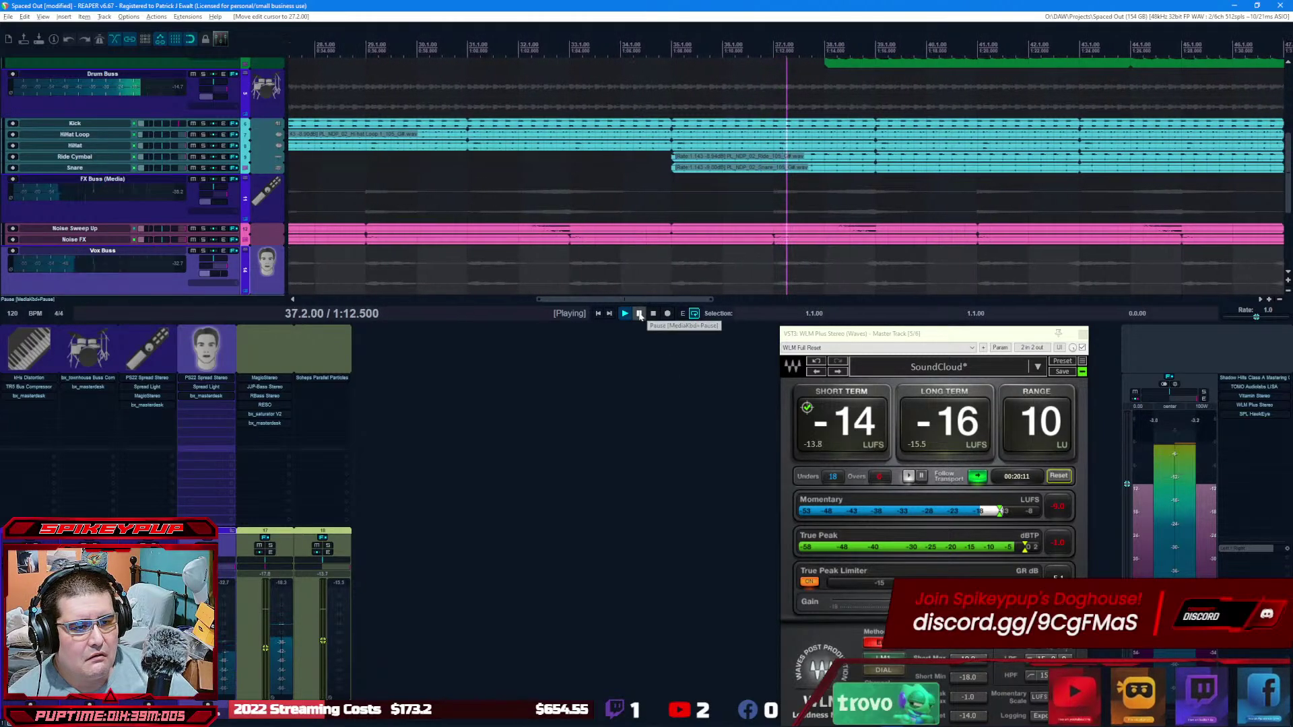
key(space)
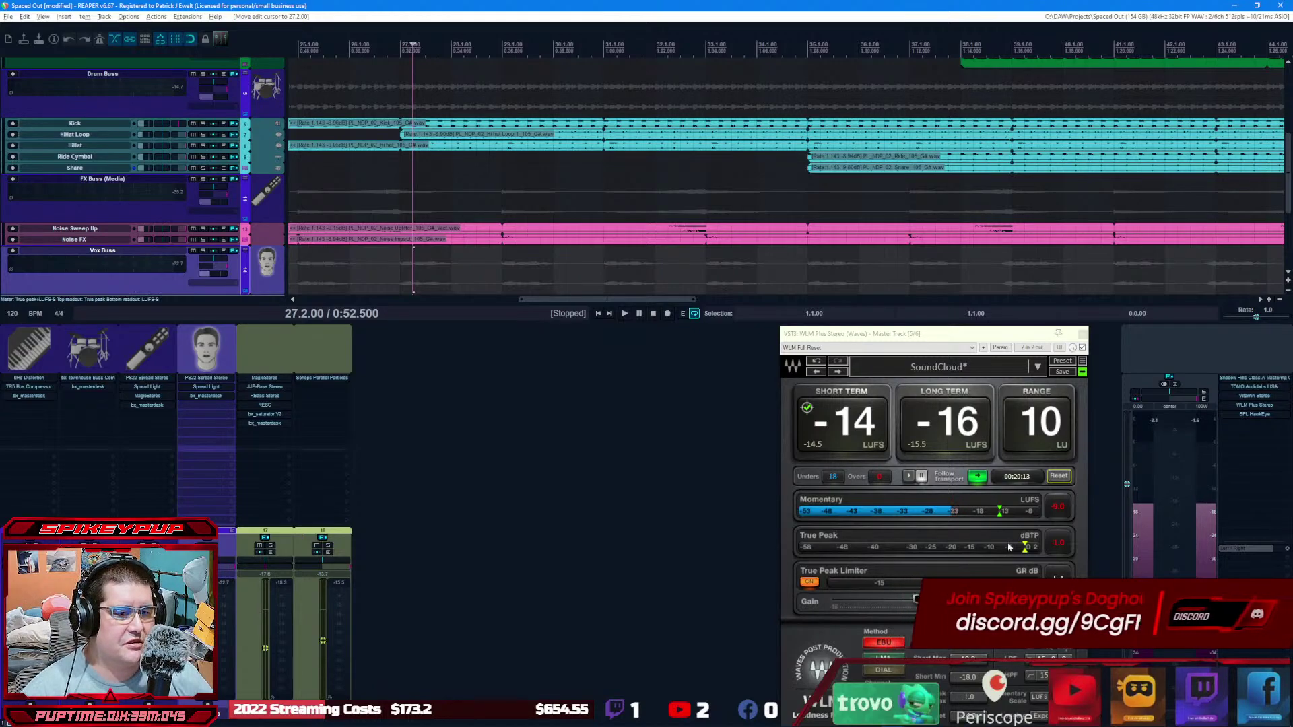
Step: Bypass the Shadow Hills mastering compressor on the master and adjust the volumes of the two selected effect tracks during playback
shift+click(1241, 380)
key(space)
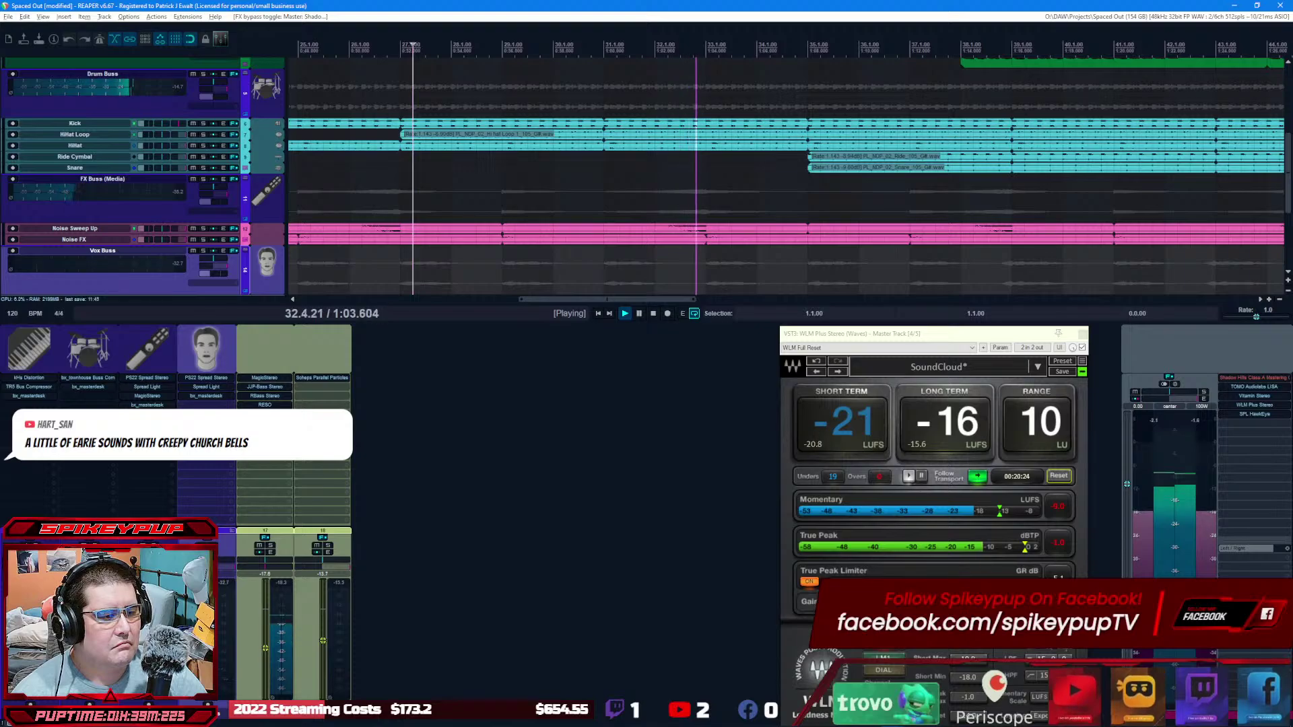
scroll(147, 645, up, 1)
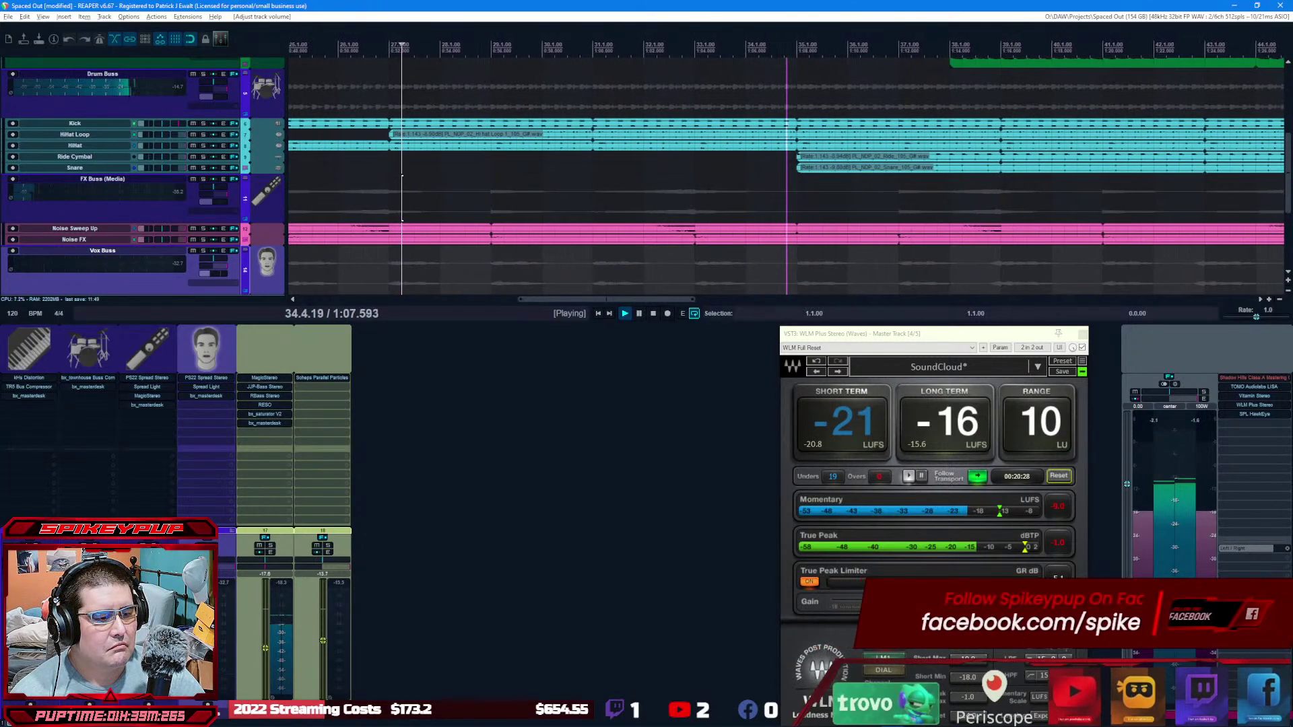
scroll(227, 659, down, 2)
scroll(228, 660, up, 3)
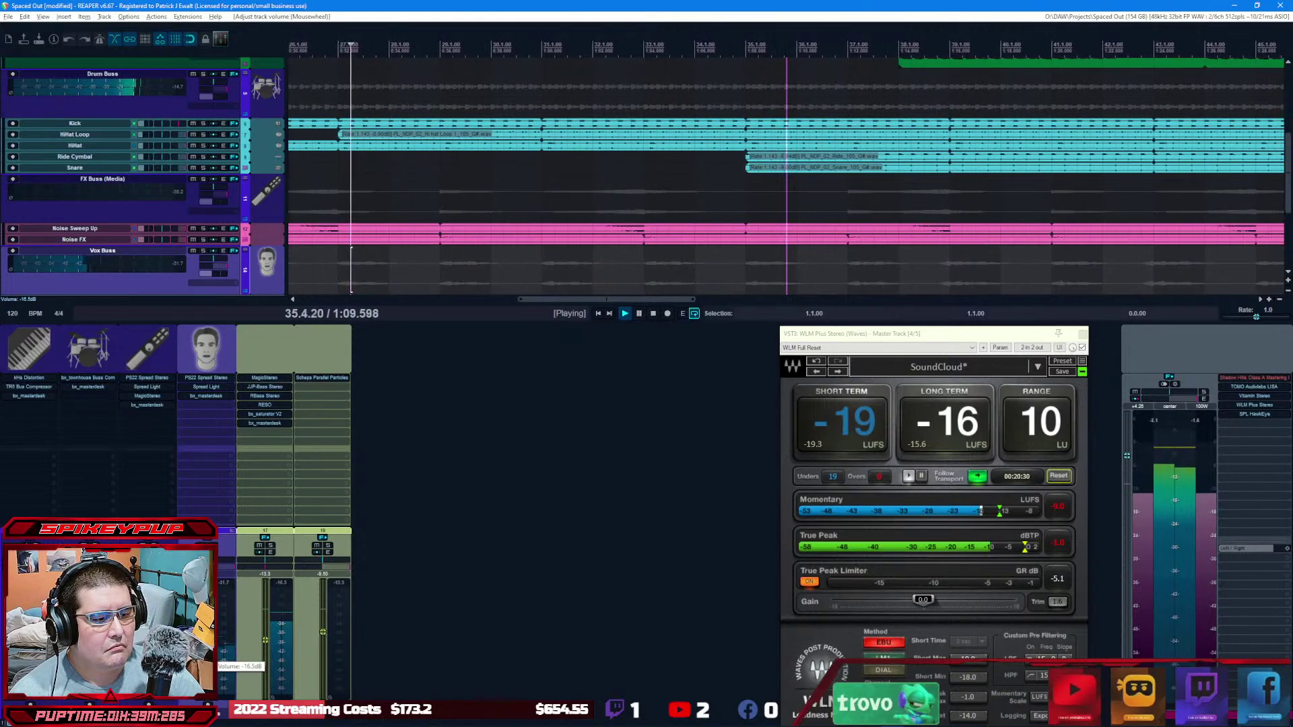
scroll(227, 660, down, 1)
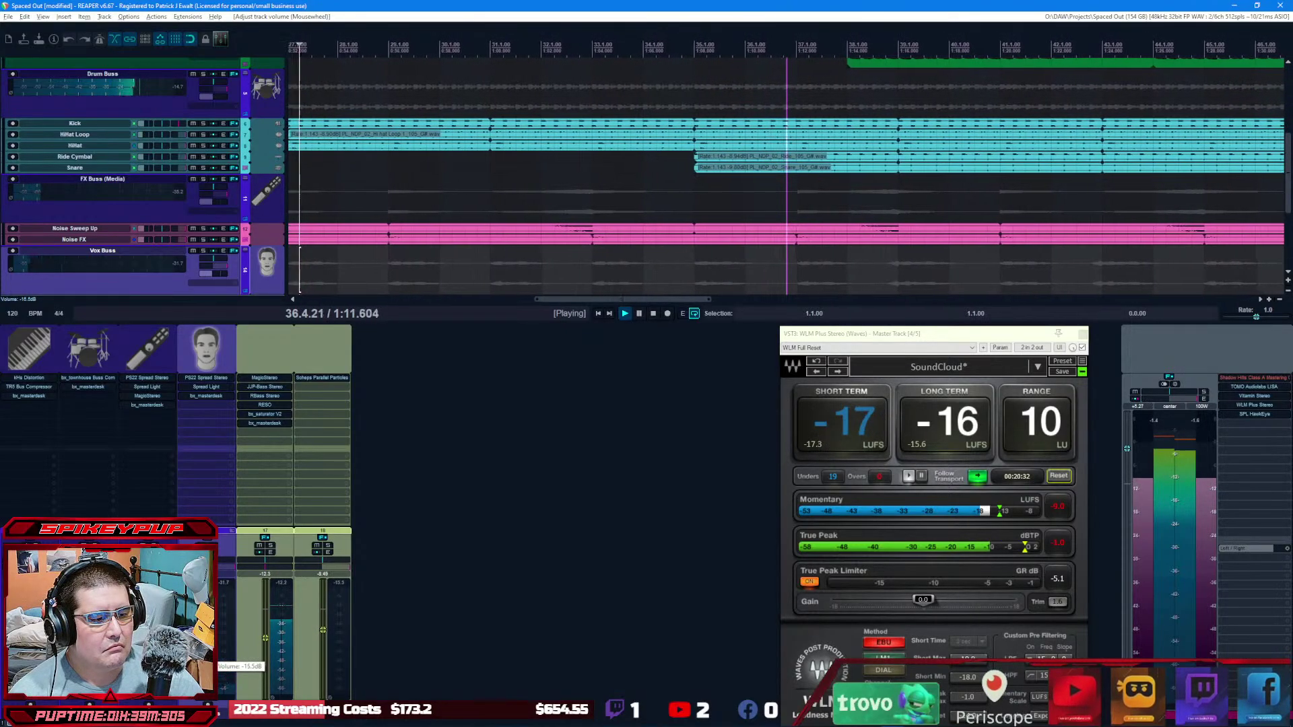
scroll(228, 660, down, 1)
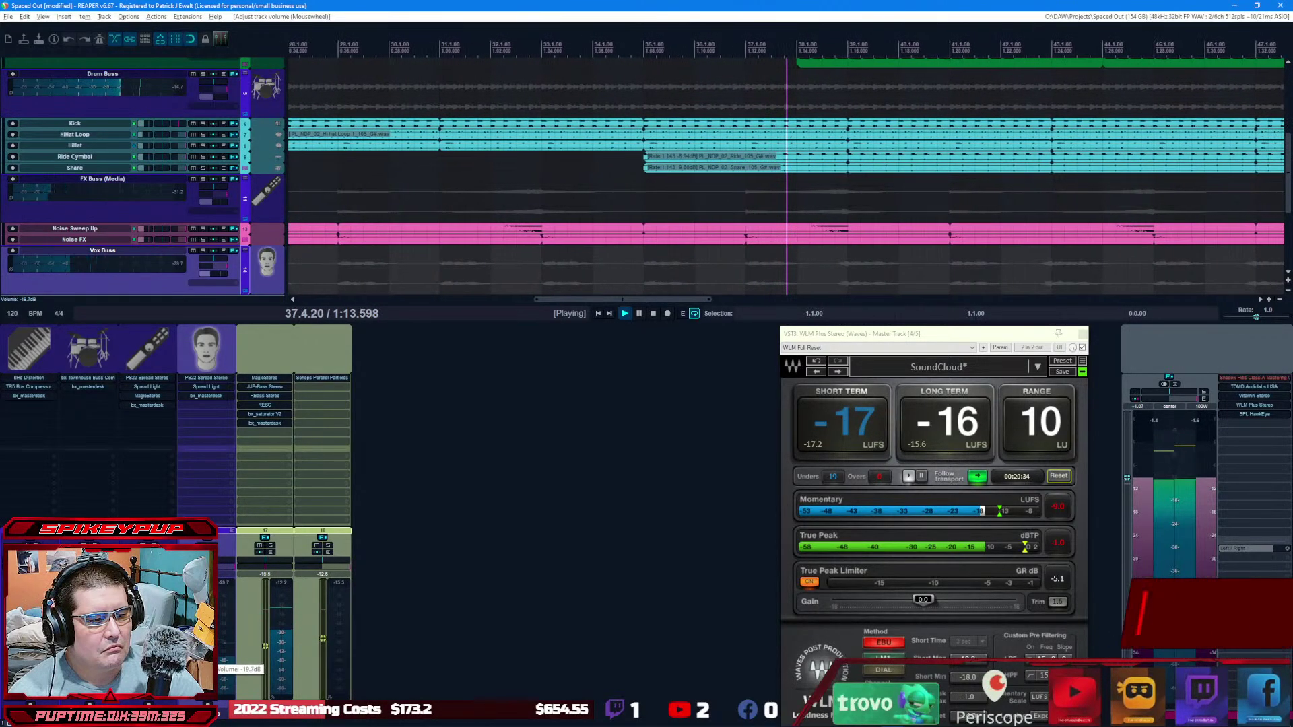
Step: Rebalance the MagicStereo track and the Schepps Parallel Particles track during playback, setting the Parallel Particles fader to -10.7 dB
click(325, 649)
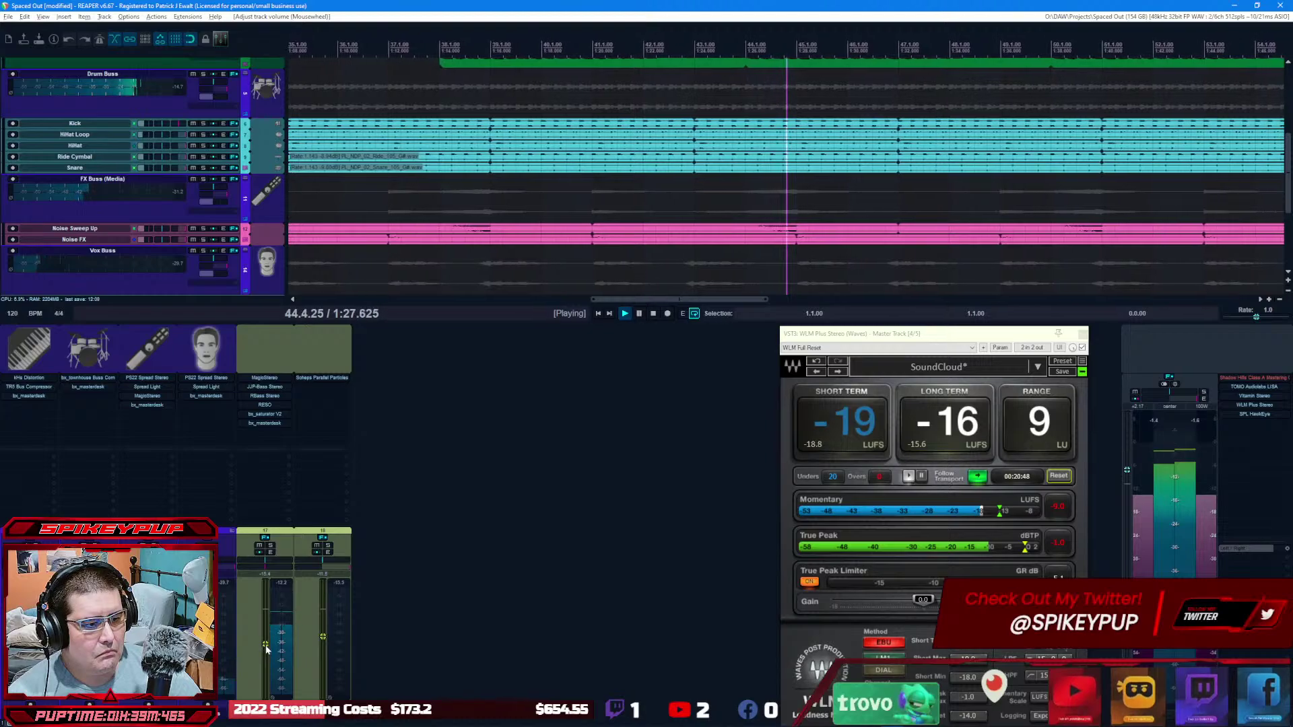
scroll(266, 648, up, 5)
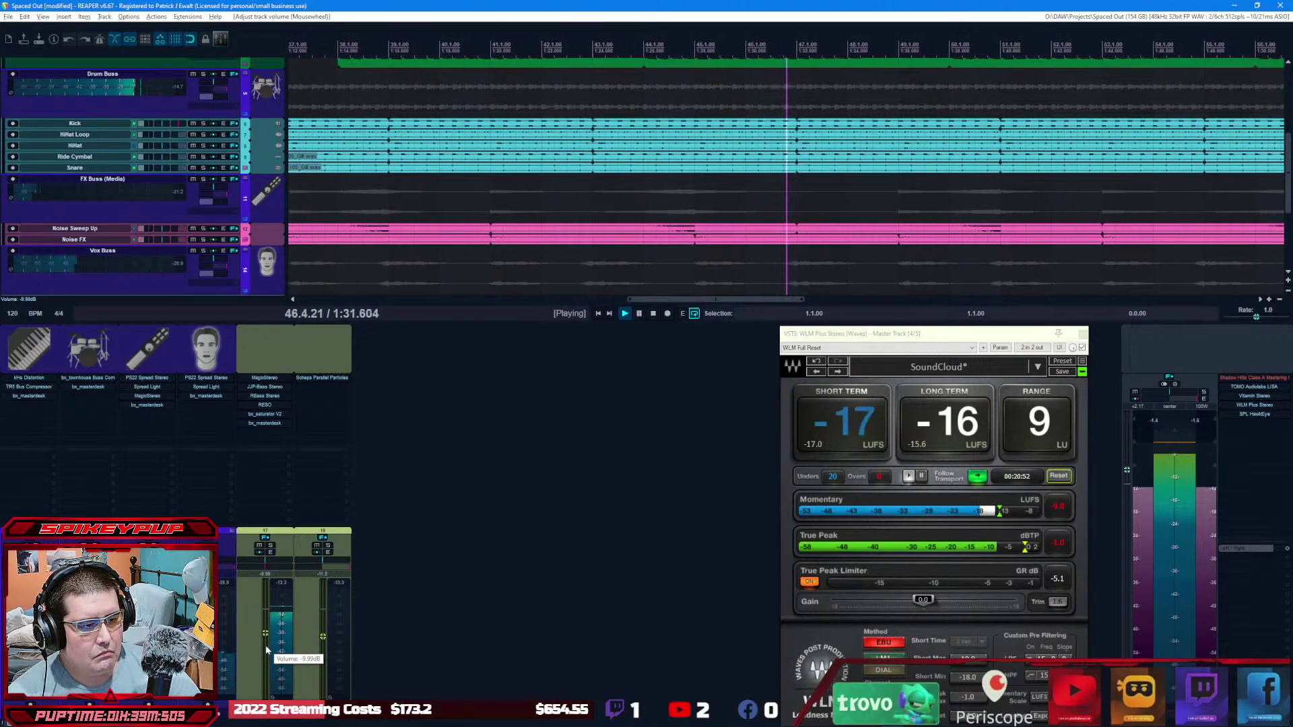
scroll(266, 649, down, 1)
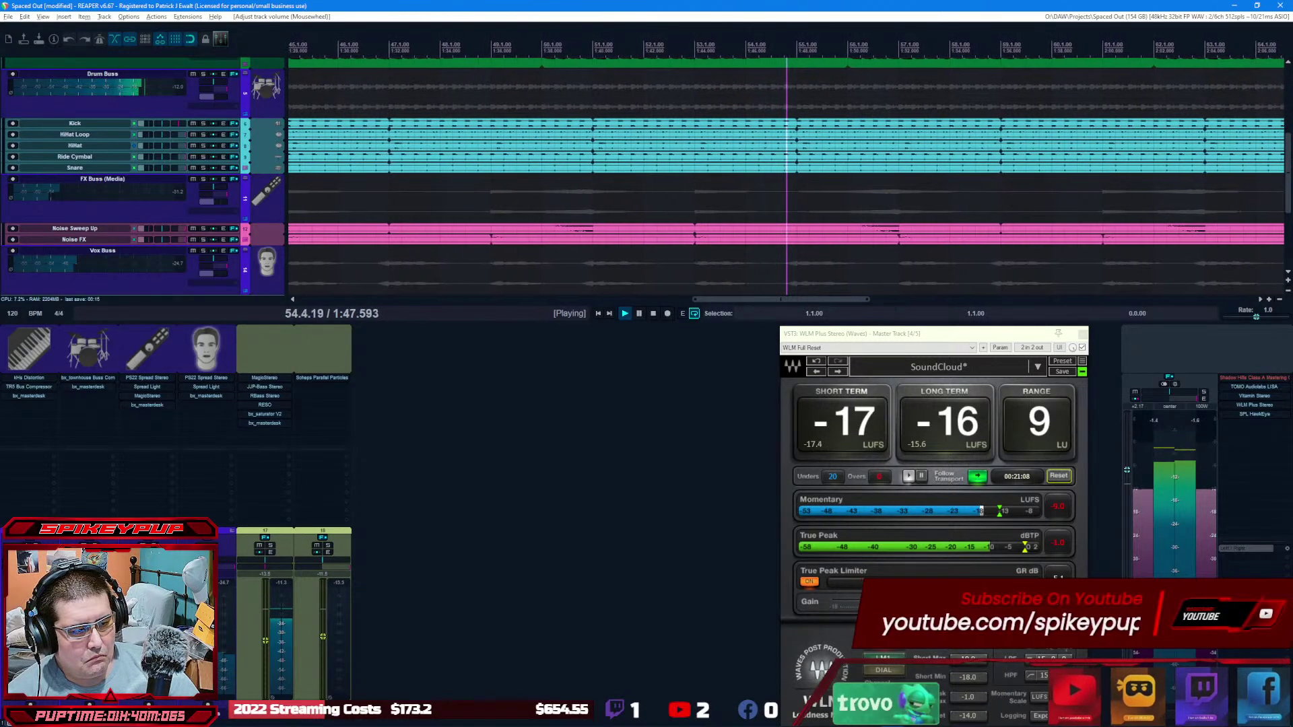
mouse_move(222, 641)
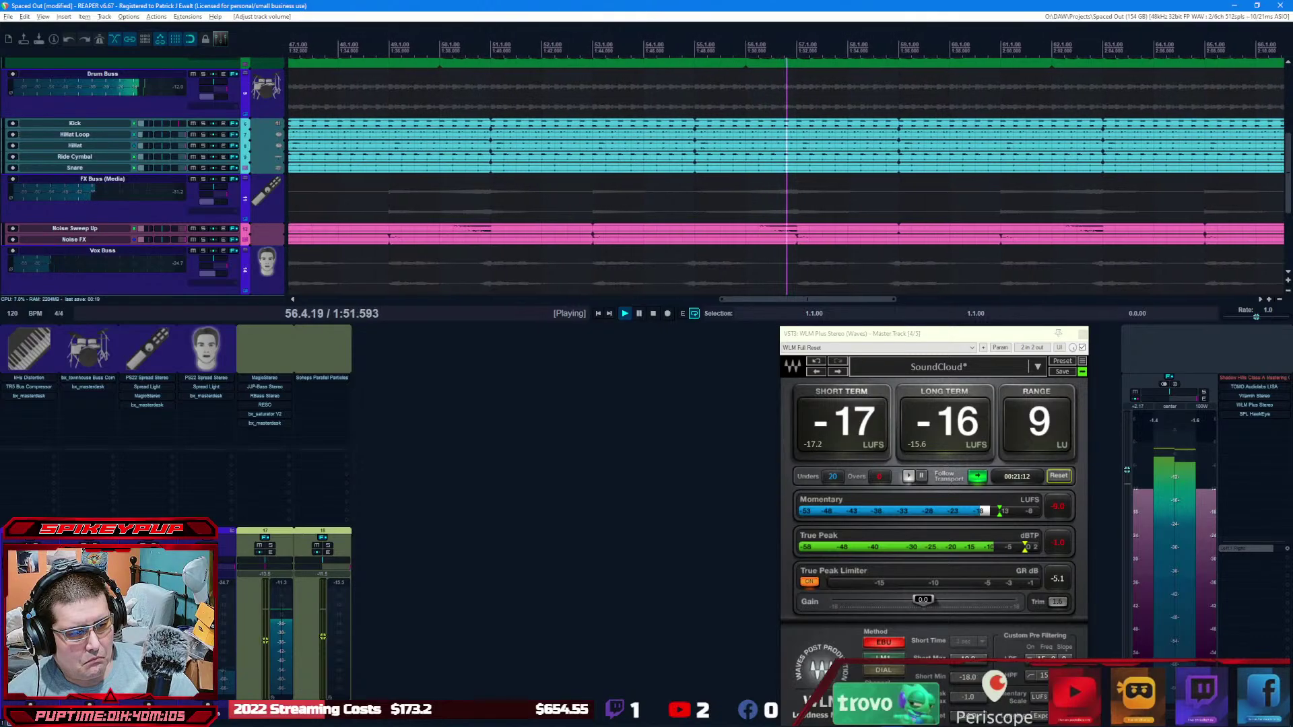
scroll(223, 641, down, 2)
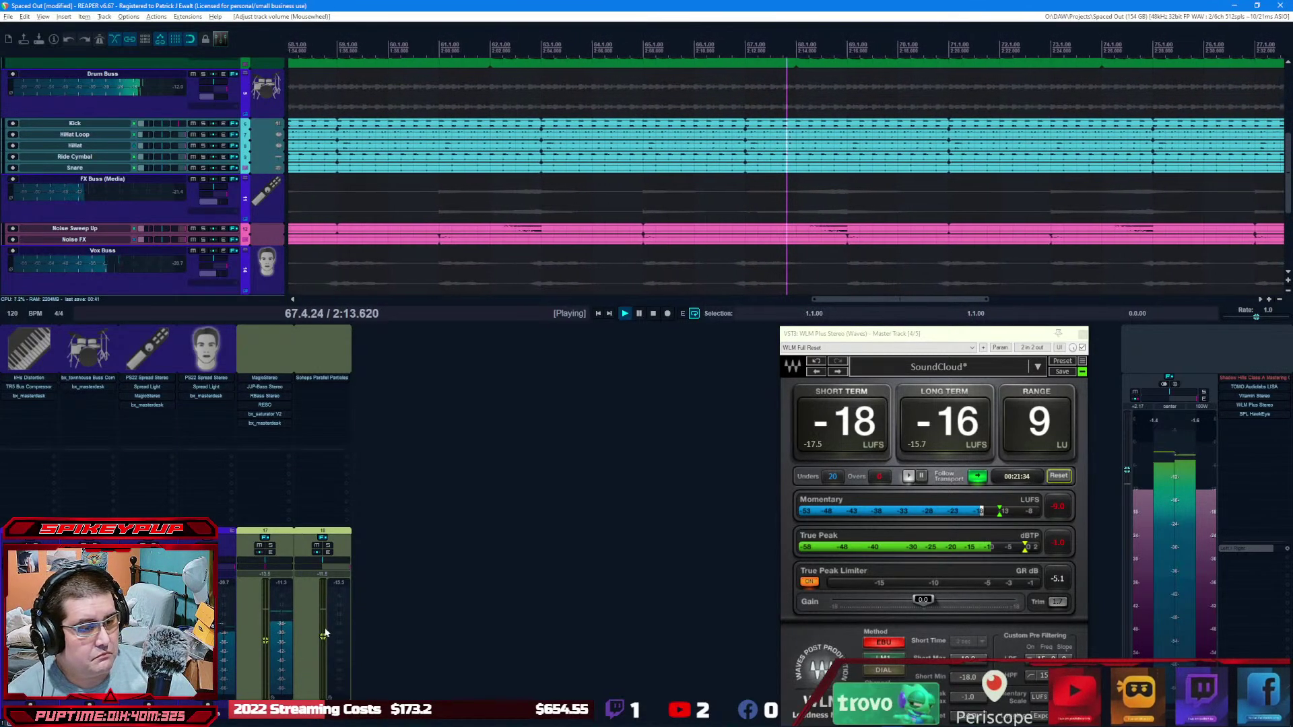
scroll(322, 641, up, 1)
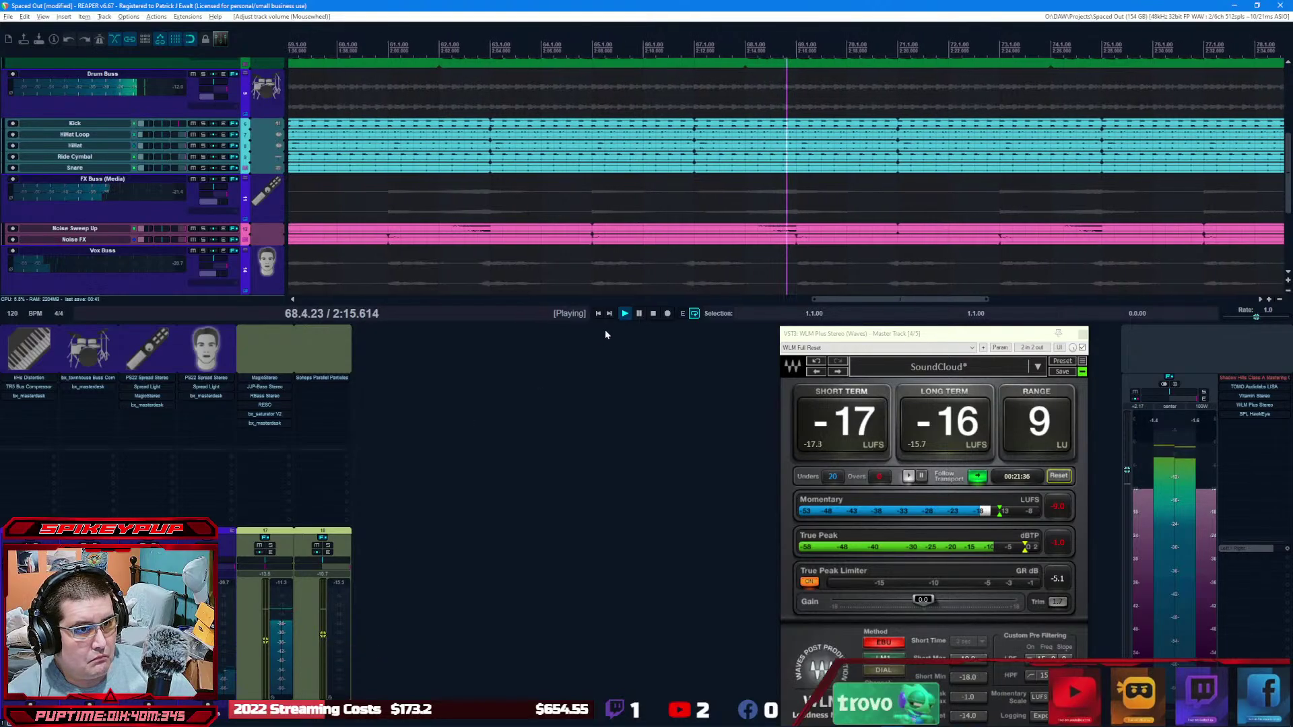
Step: Restart playback from the song's beginning and slightly raise the Parallel Particles and MagicStereo track volumes
click(597, 314)
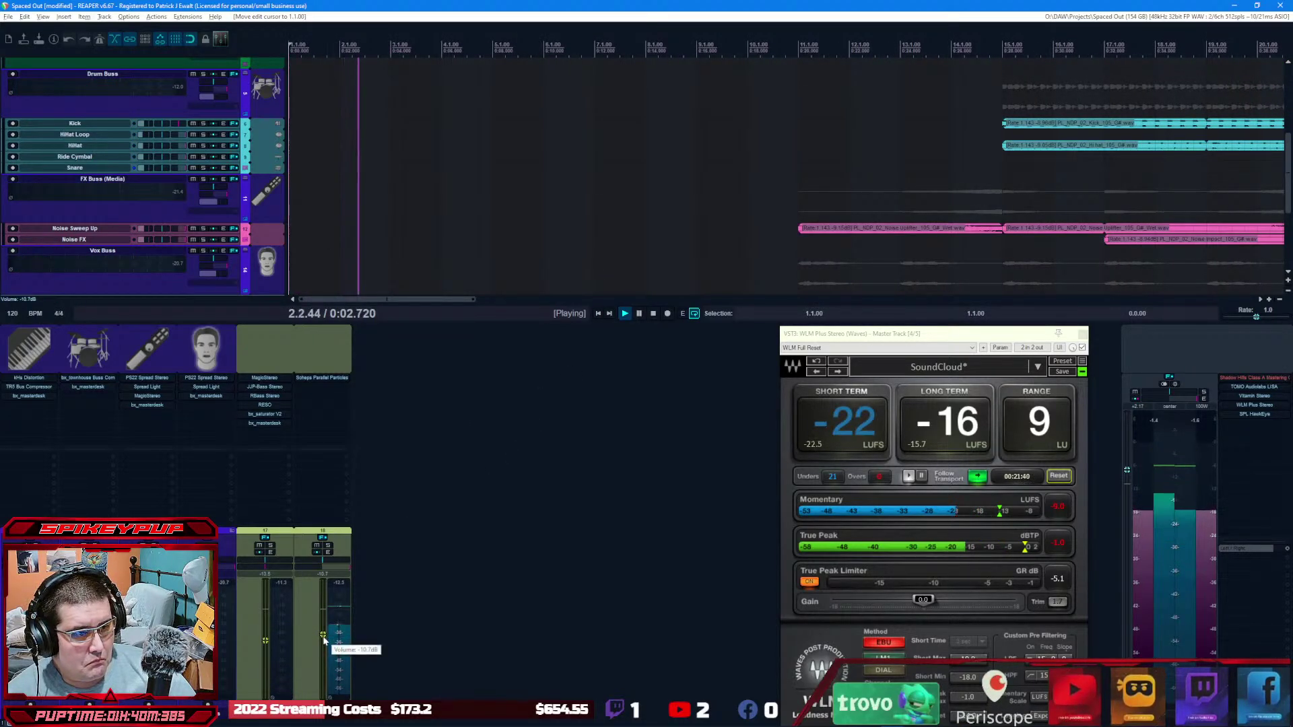
scroll(324, 636, up, 1)
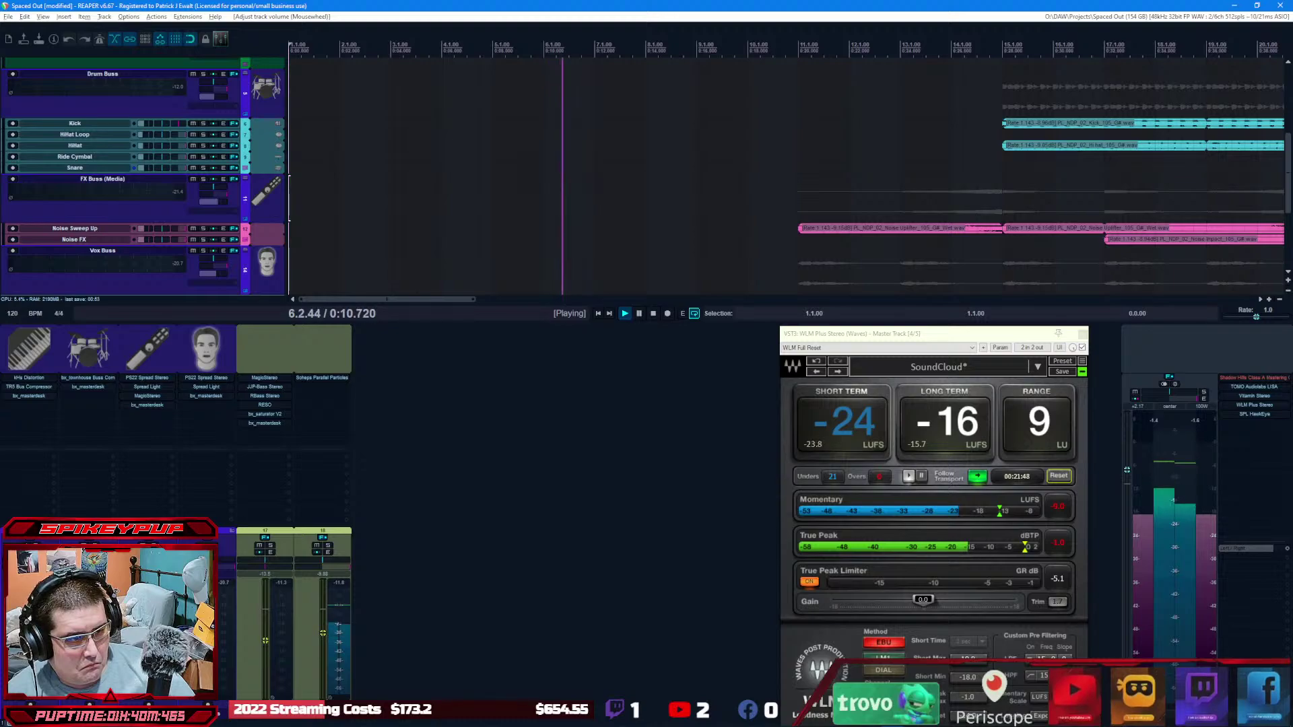
mouse_move(266, 641)
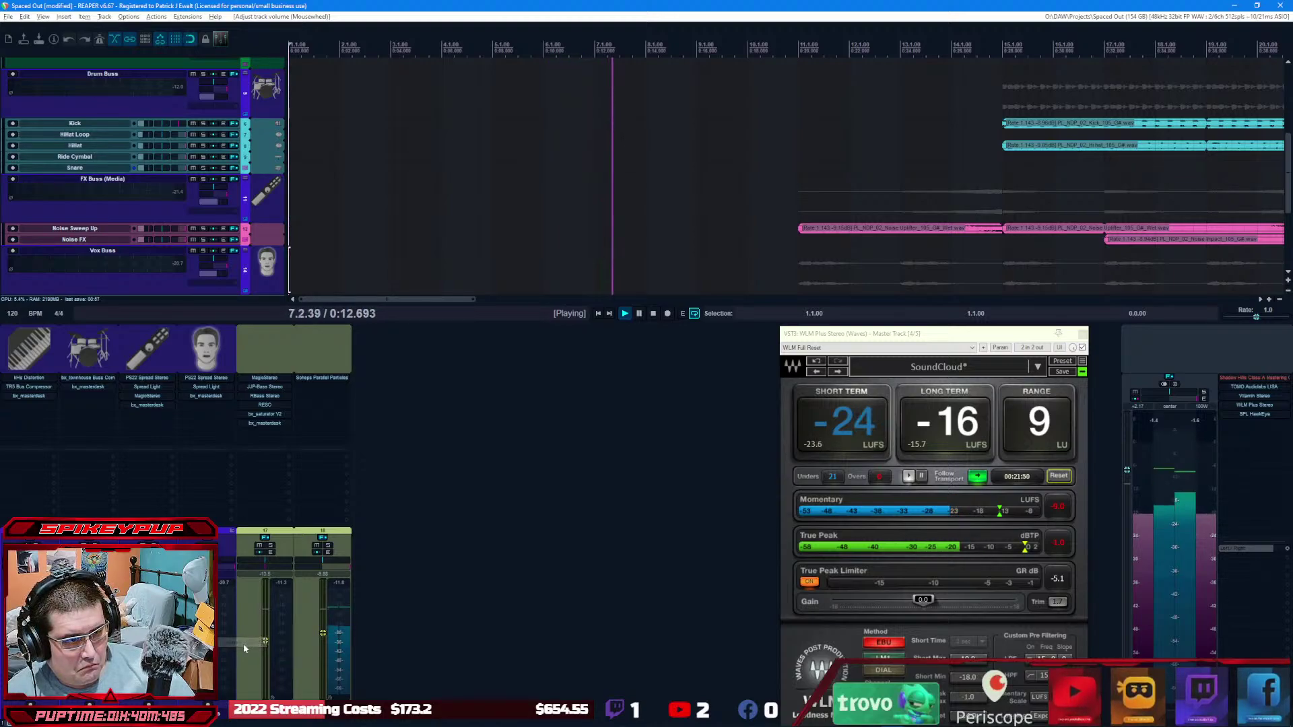
scroll(267, 643, up, 2)
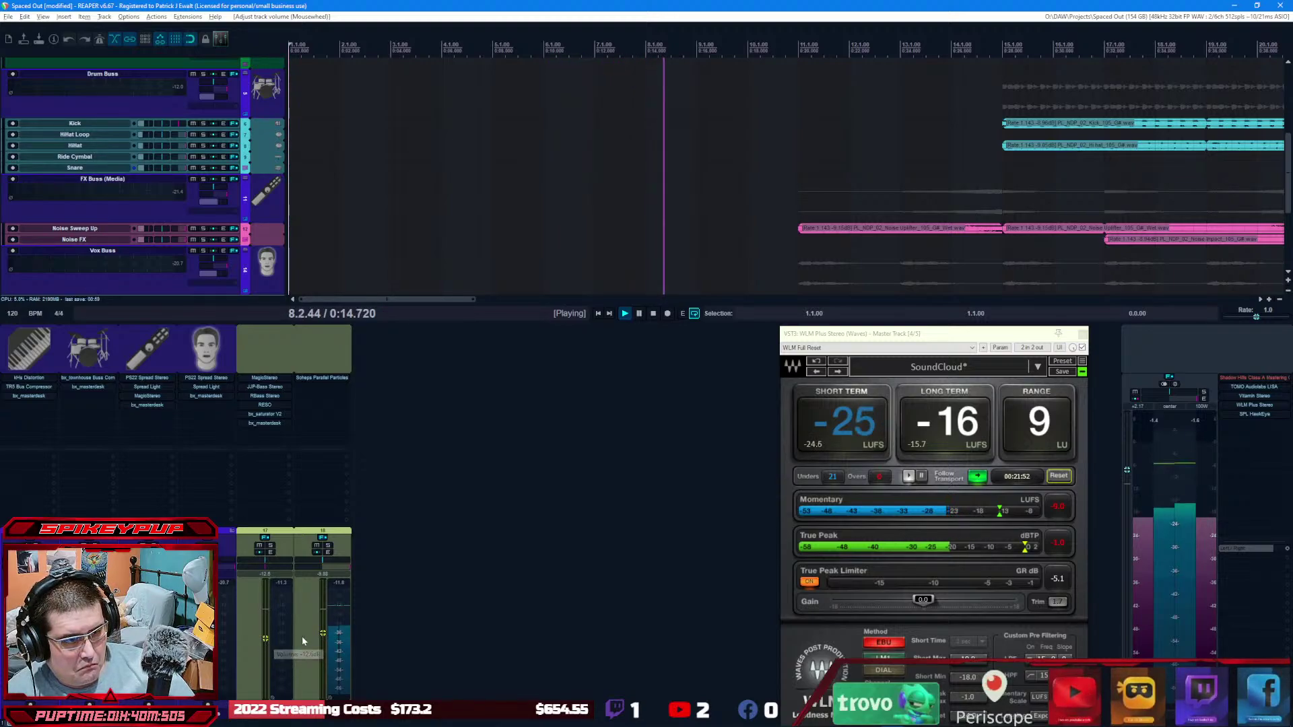
mouse_move(323, 635)
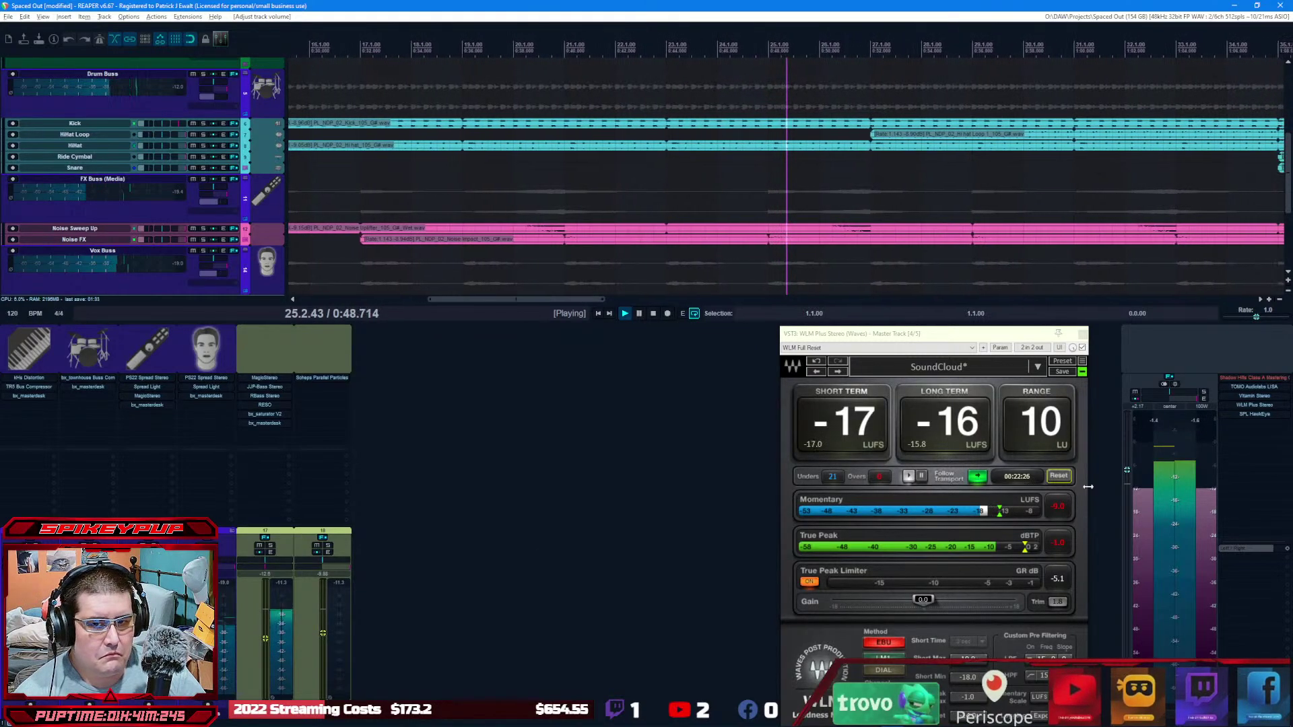
Step: Check TOMO Audiolabs LISA on the master and clear the input clip indicator in Vitamin Stereo
click(1254, 387)
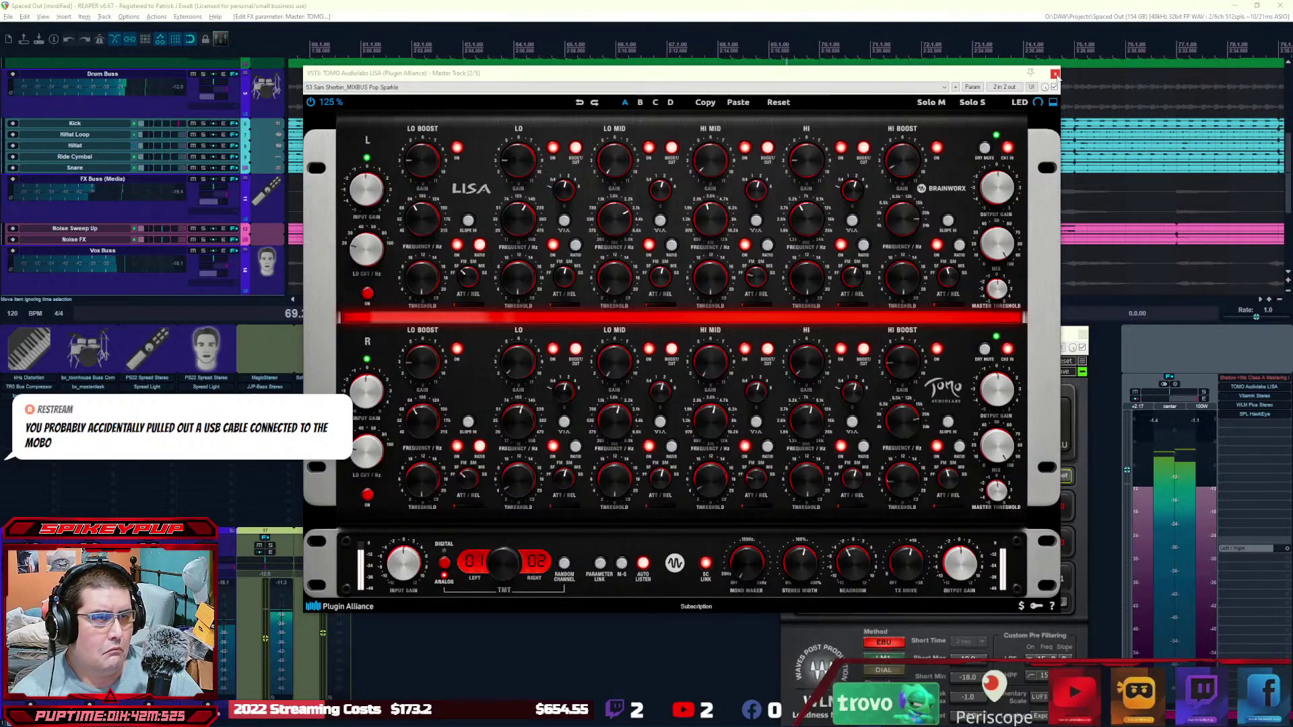
click(1055, 73)
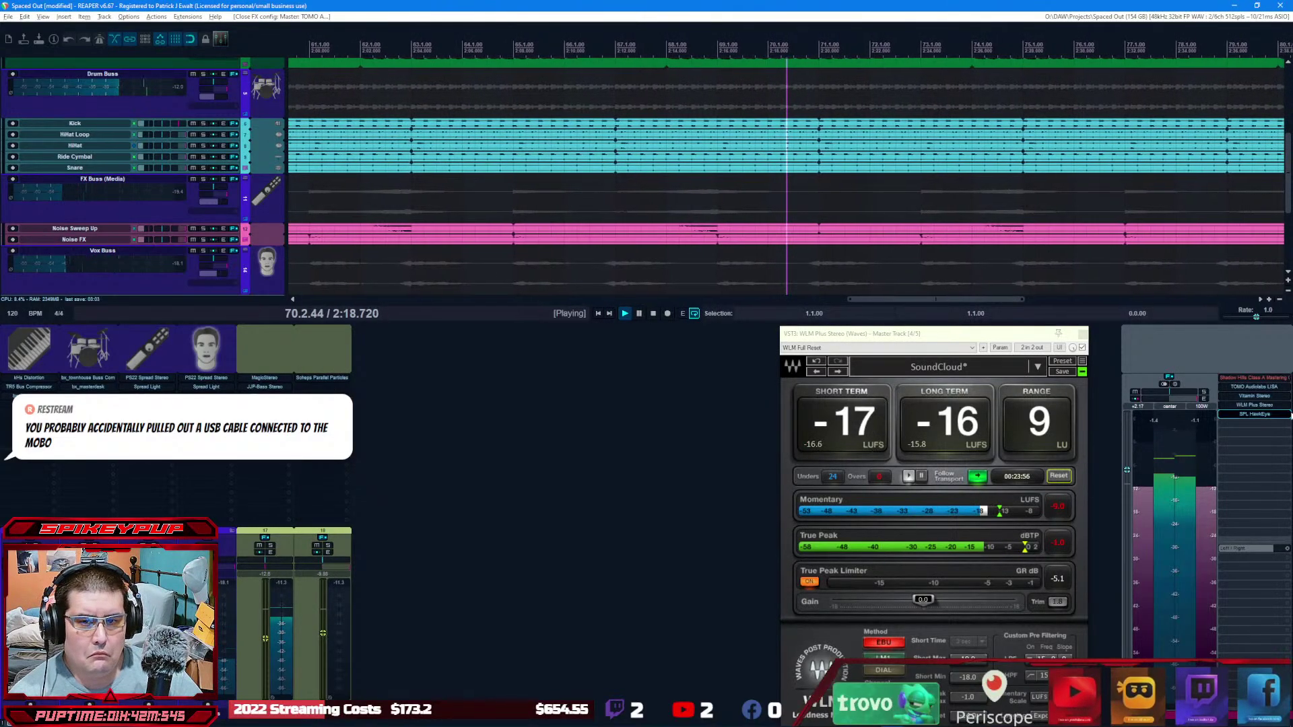
click(1254, 396)
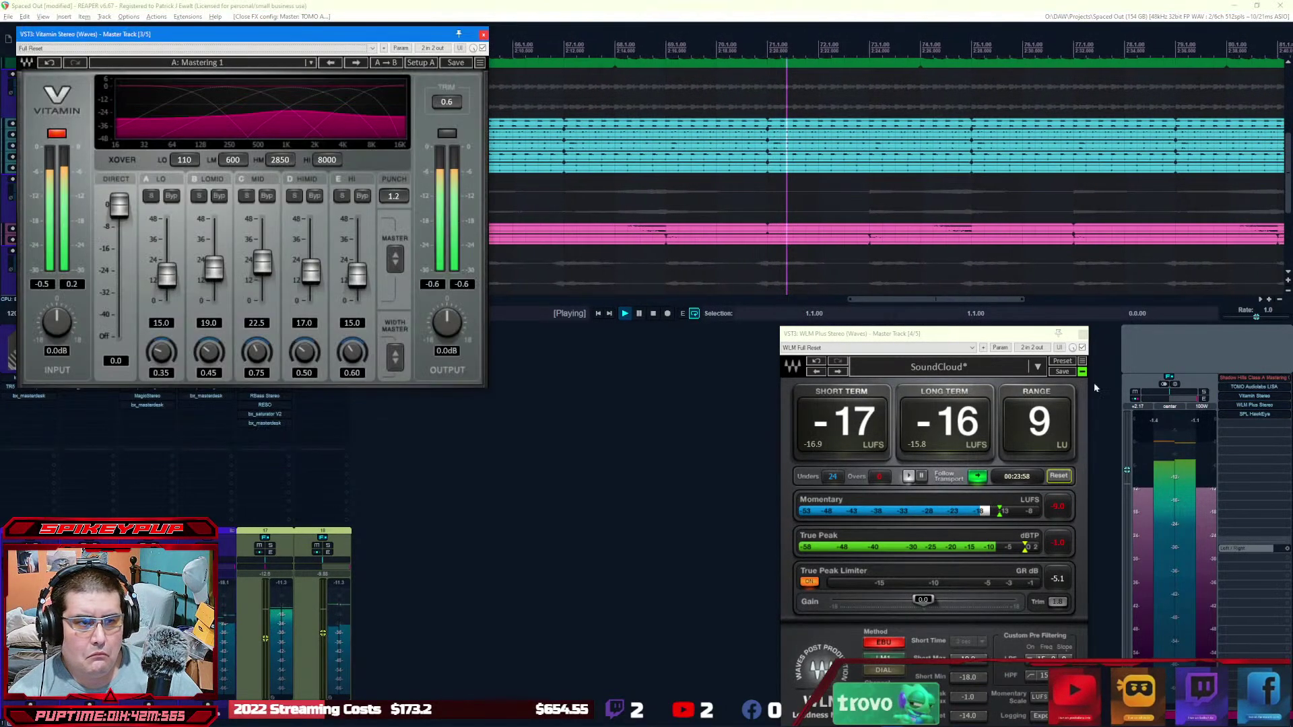
drag(279, 37, 694, 134)
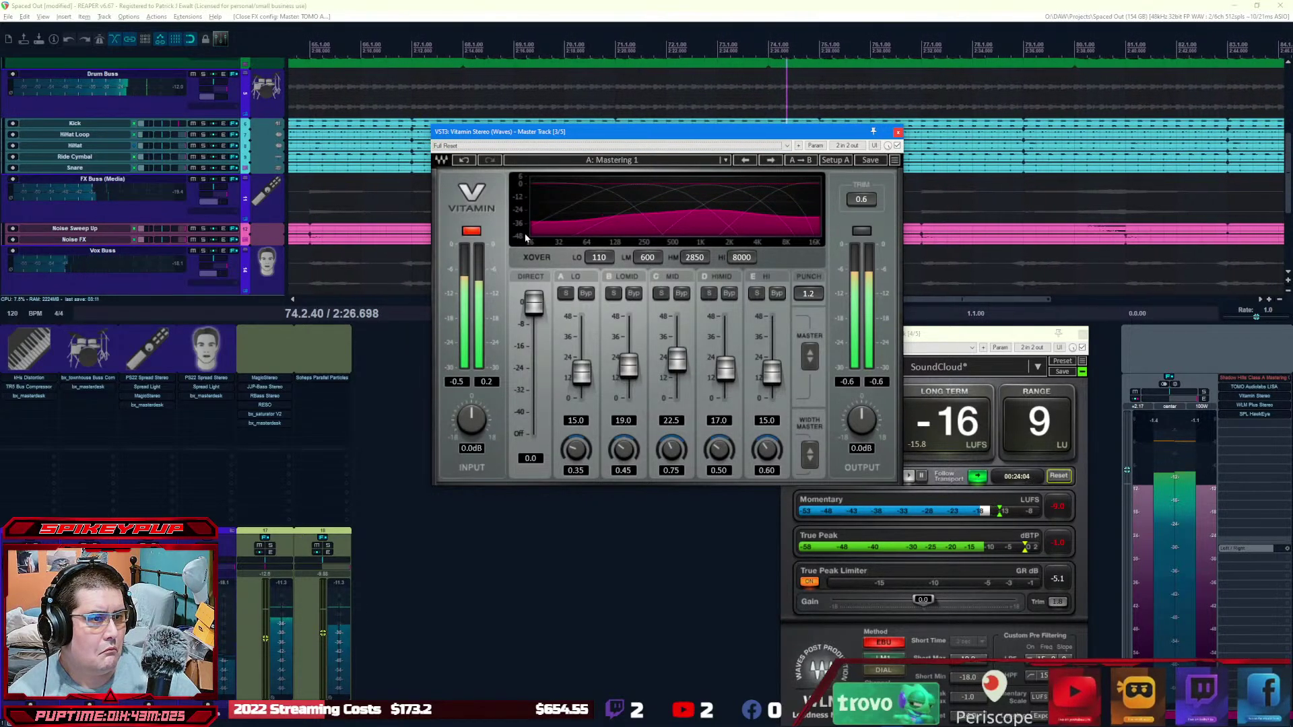
click(472, 231)
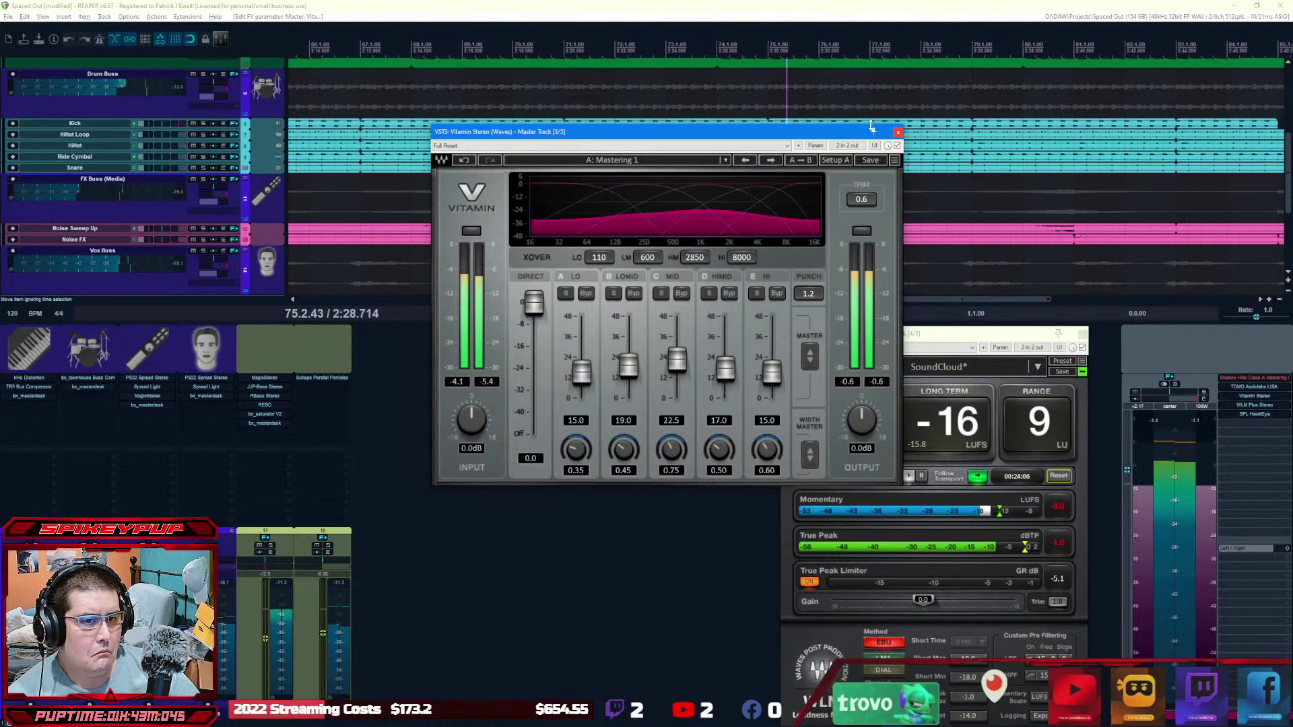
key(Escape)
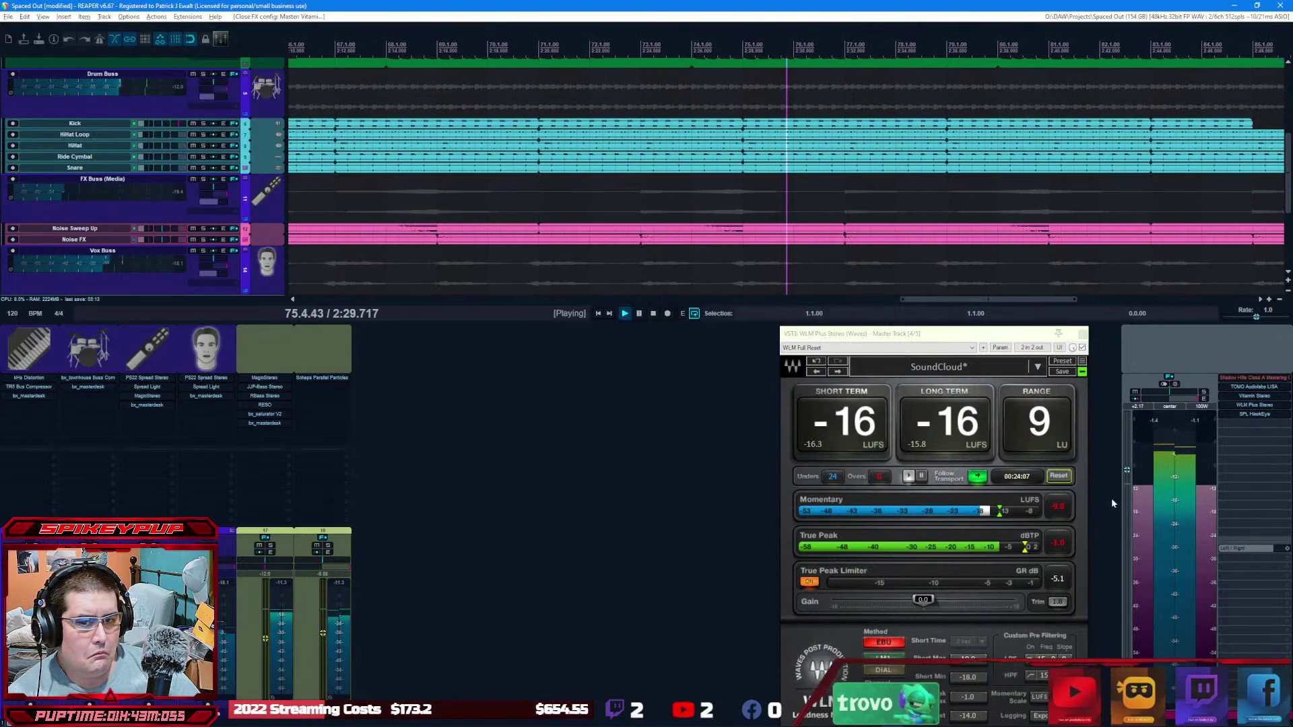
Step: Examine the master's levels, spectrum and stereo correlation in SPL HawkEye, resetting its meters and using a faster correlation display
click(1254, 414)
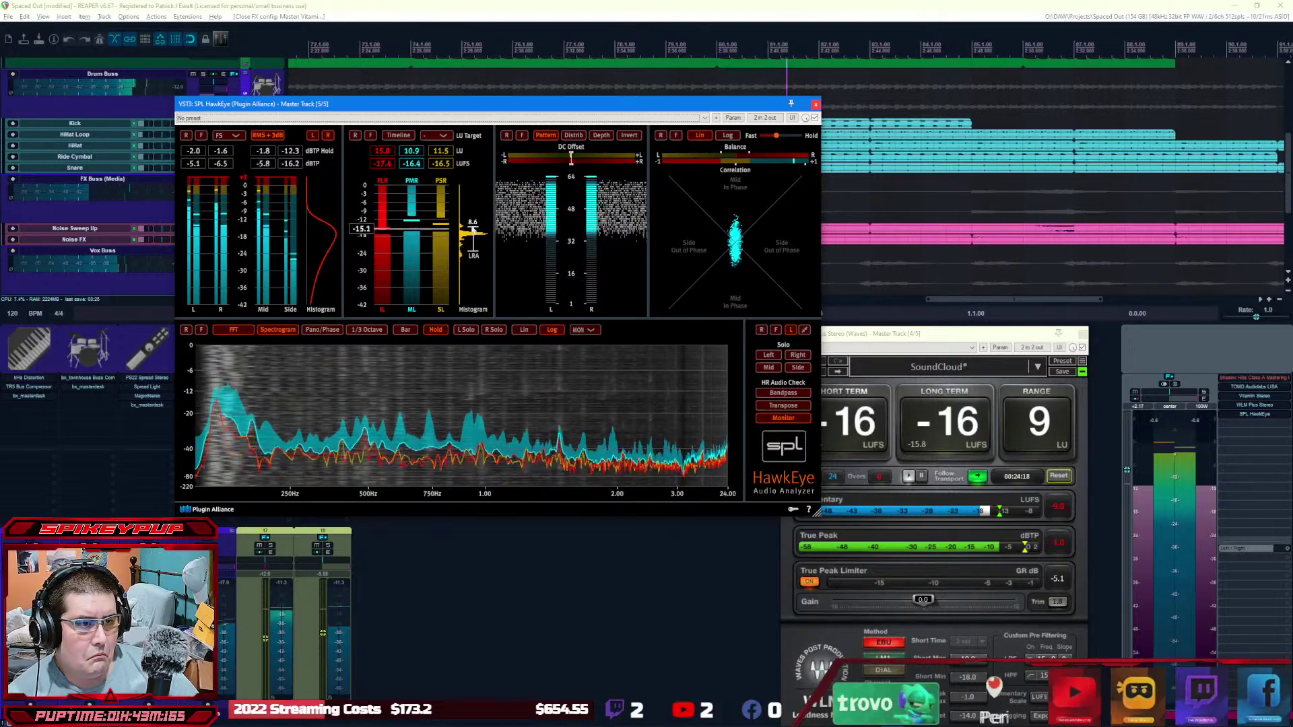
click(761, 330)
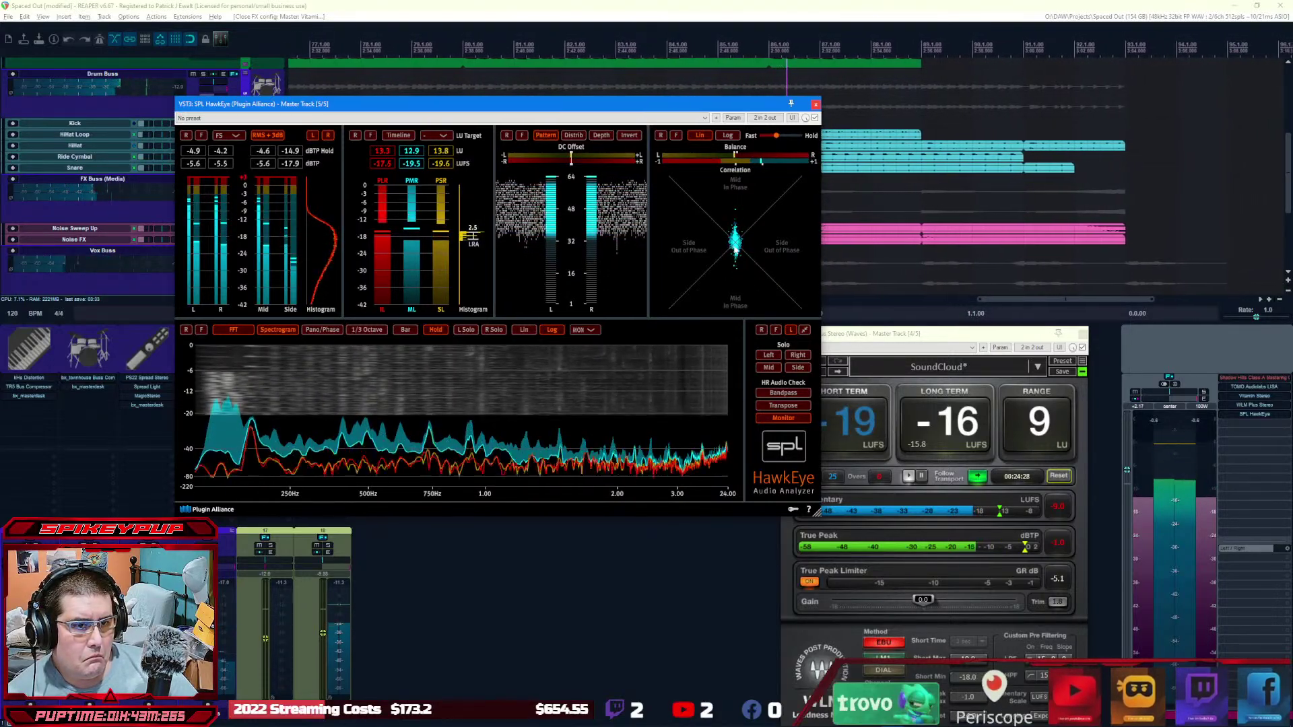
click(726, 135)
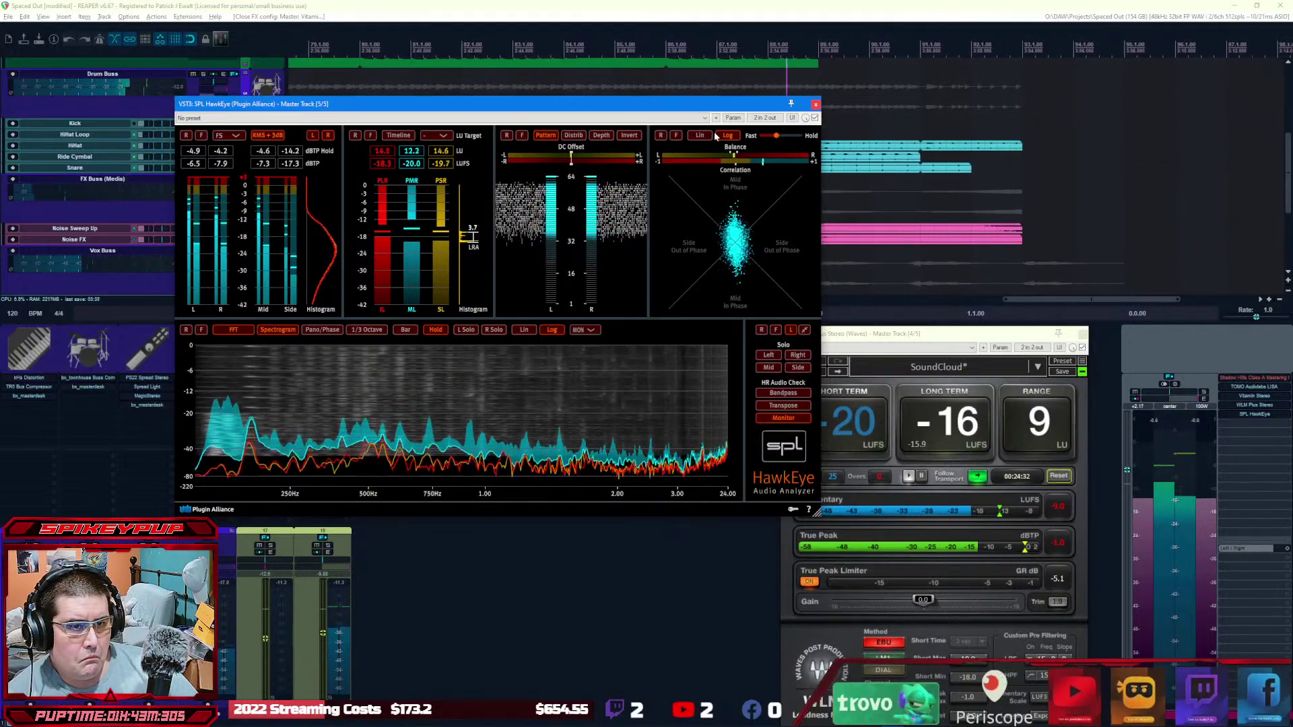
drag(776, 135, 764, 137)
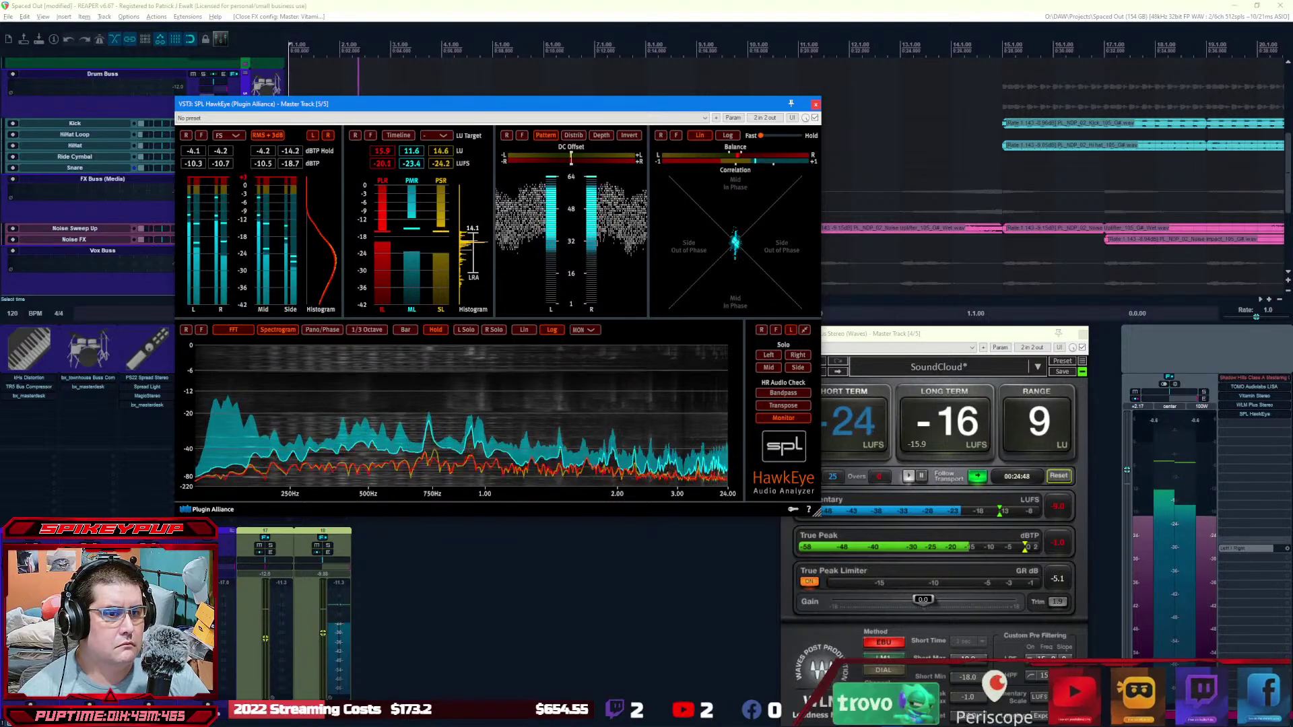
click(815, 104)
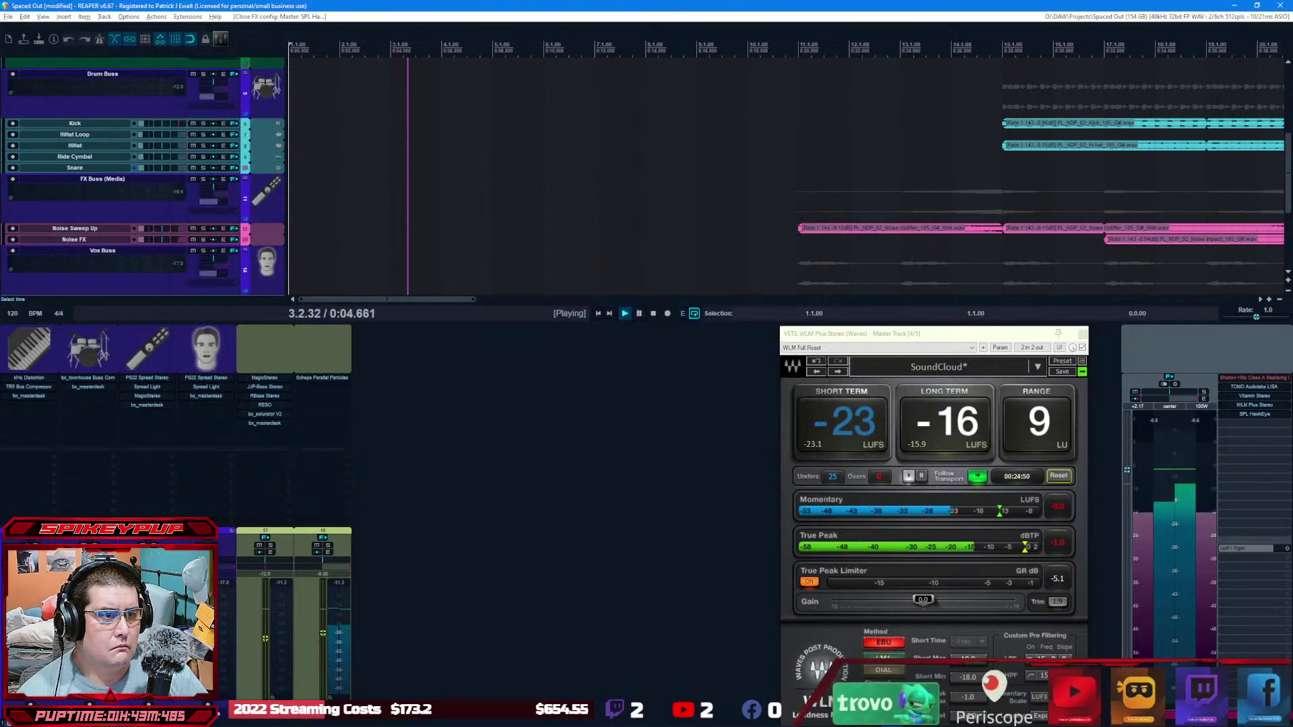
Step: Remove SPL HawkEye from the master chain, resume playback from position 15.2 and clear the track selection
alt+click(1254, 416)
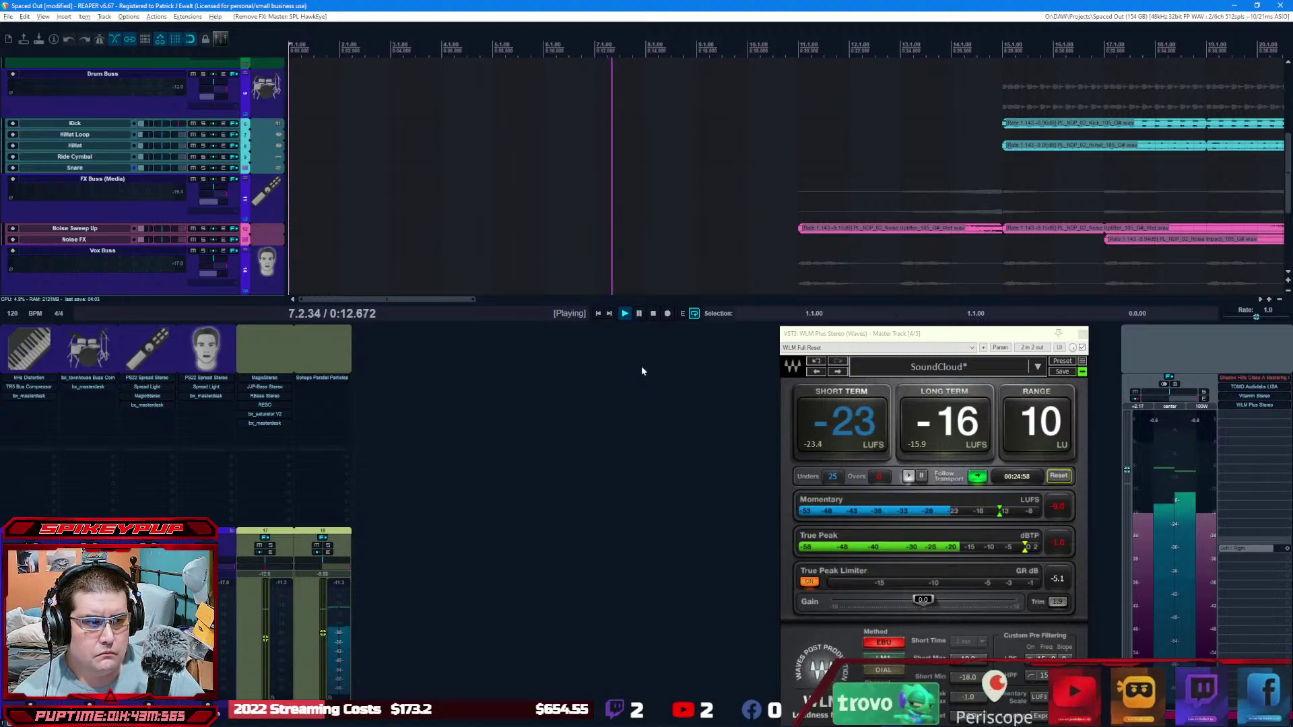
click(638, 315)
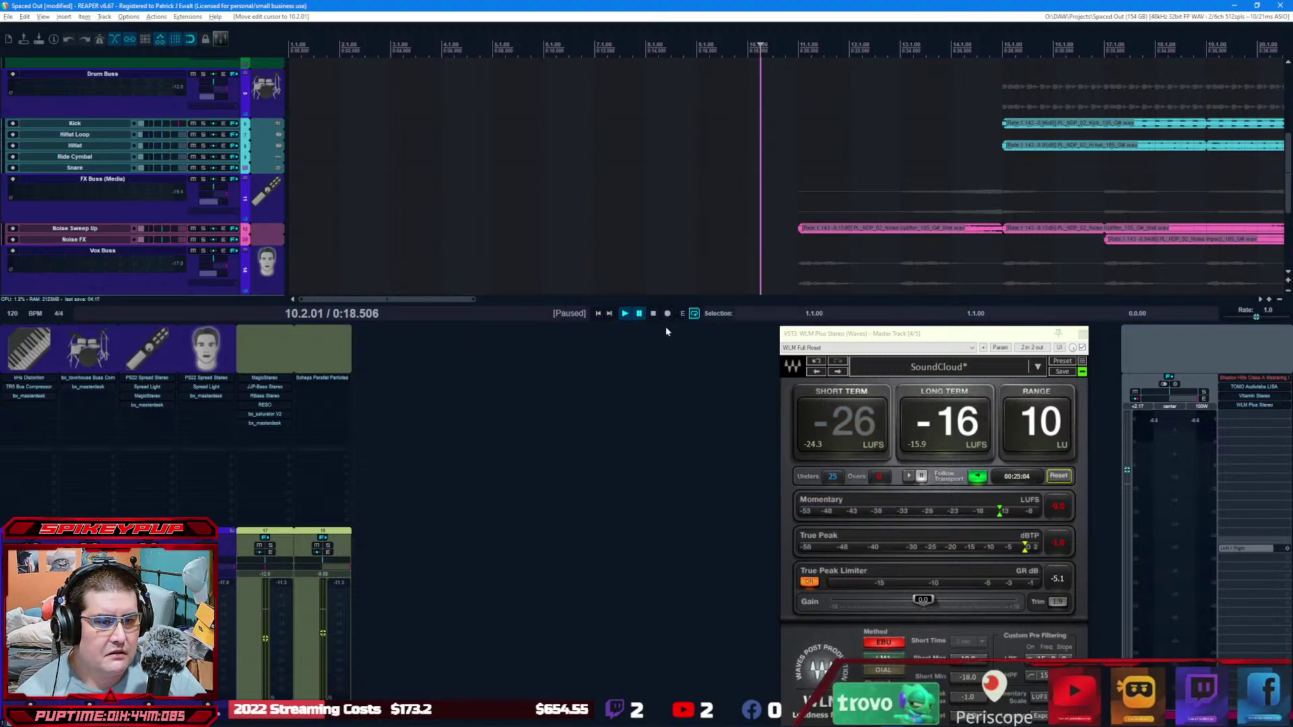
click(624, 314)
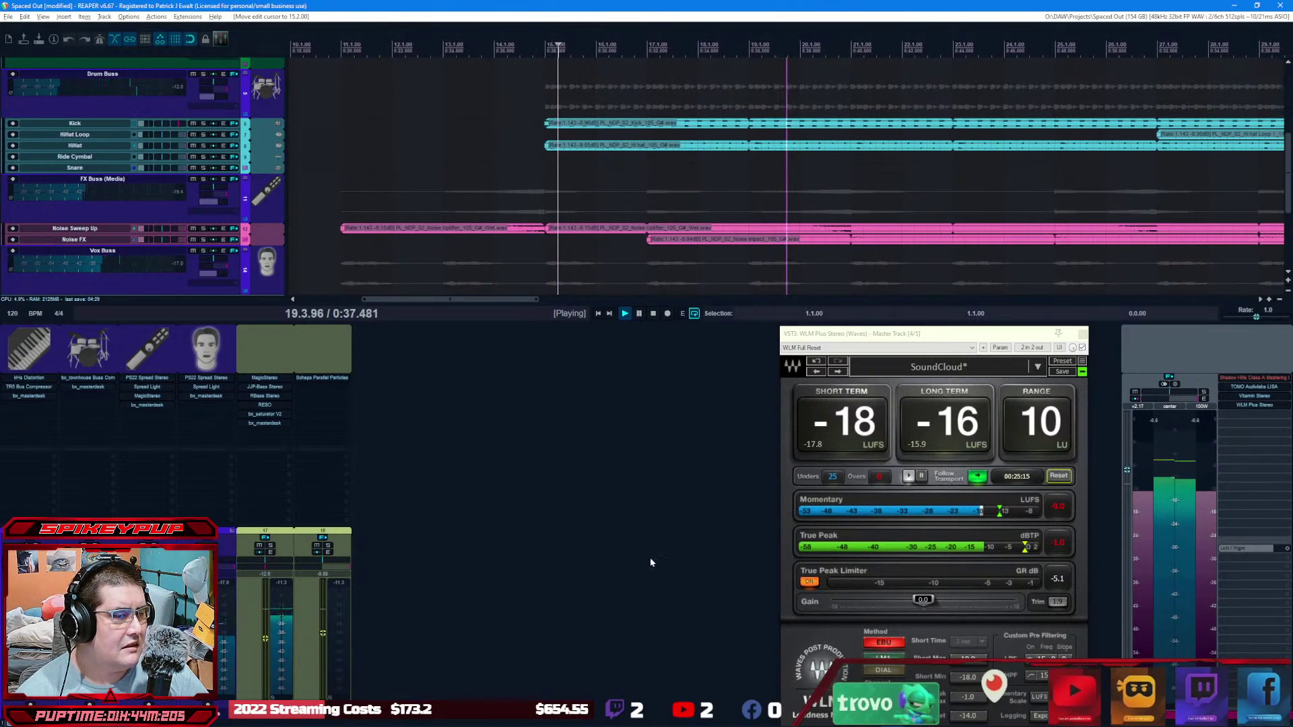
click(390, 627)
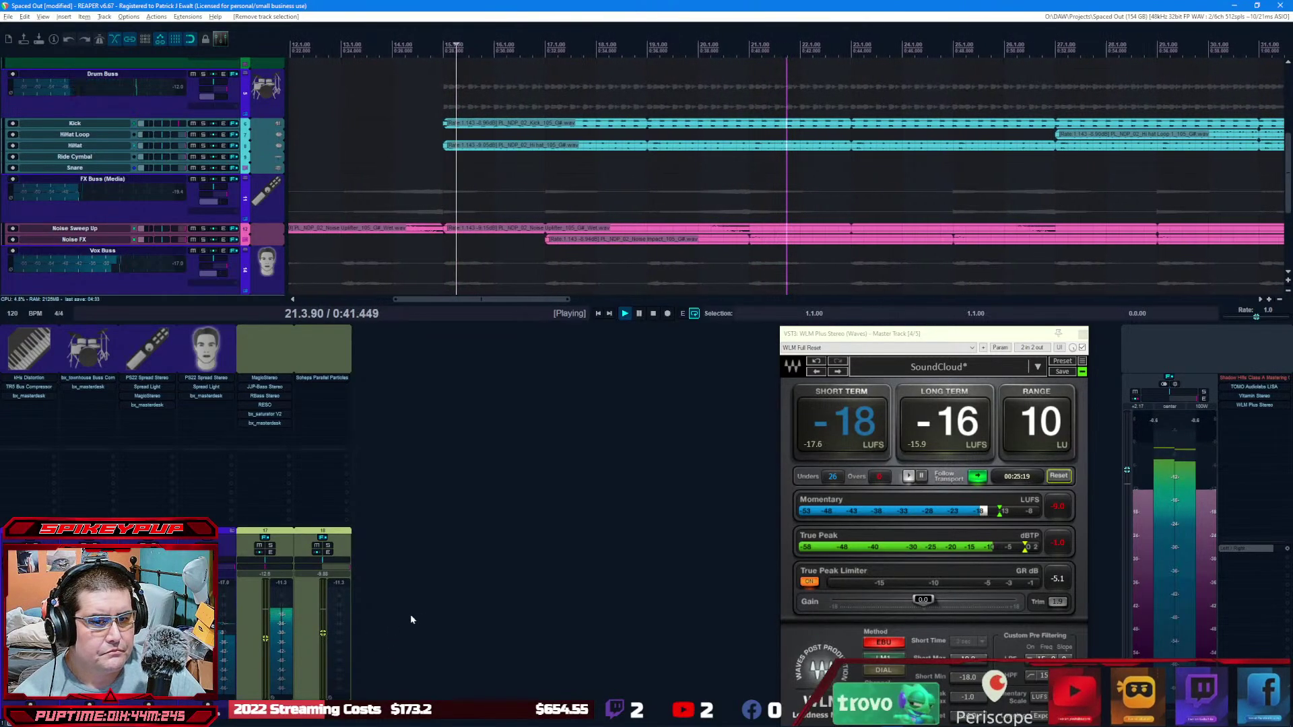
Step: Add the Sonnox Oxford Inflator Native to the master track and place its window beside the WLM Plus meter
click(1247, 415)
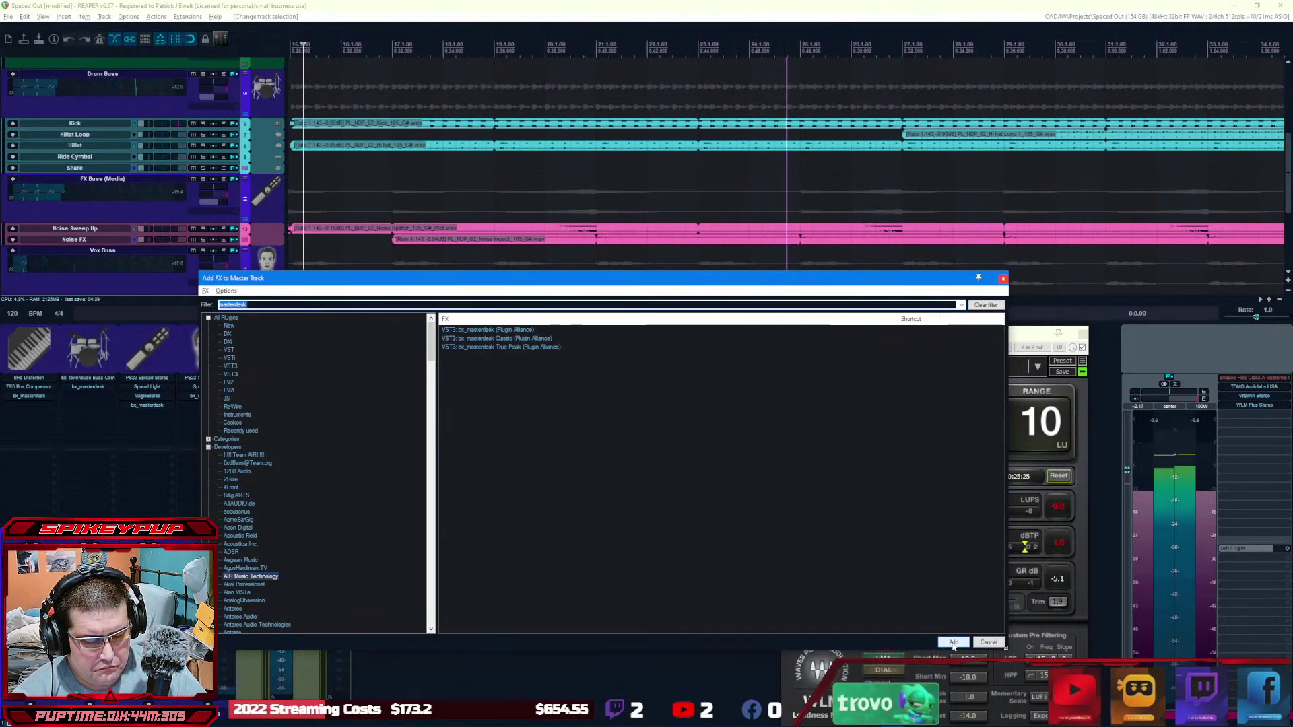
text(t)
text(on)
text(o)
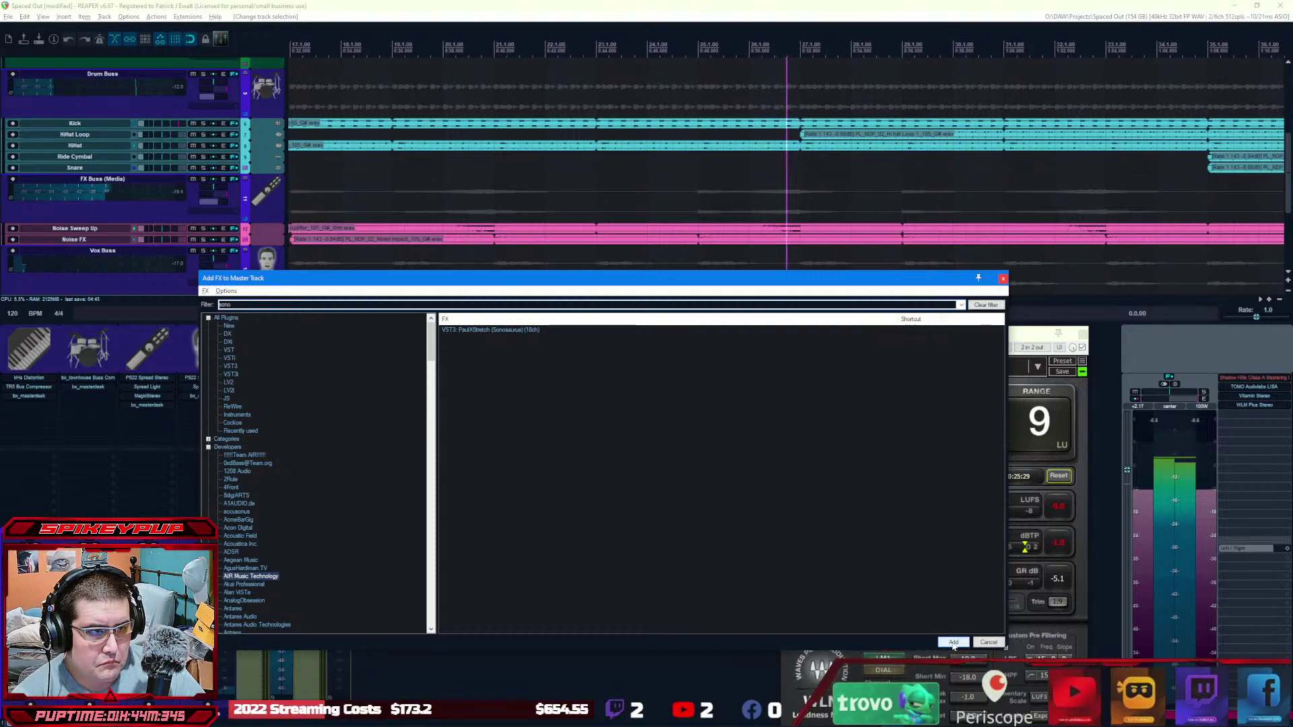
key(BackSpace)
text(n)
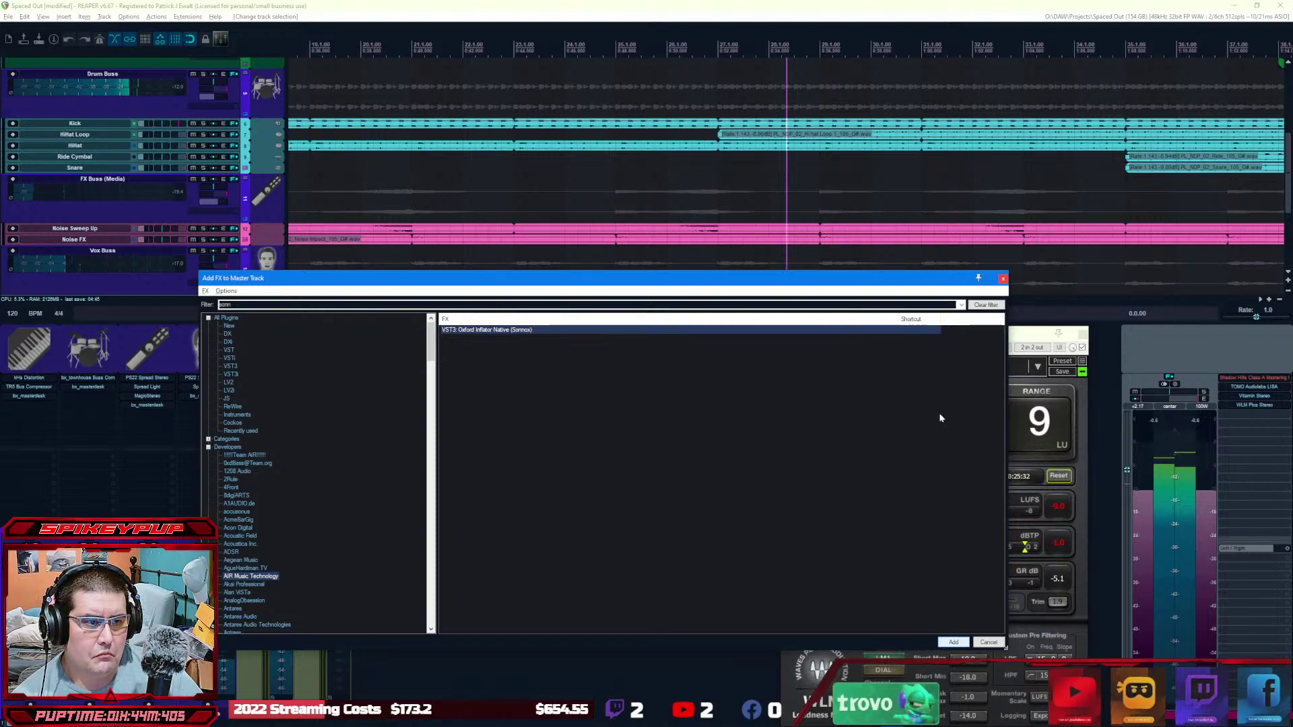
key(Return)
drag(184, 33, 713, 396)
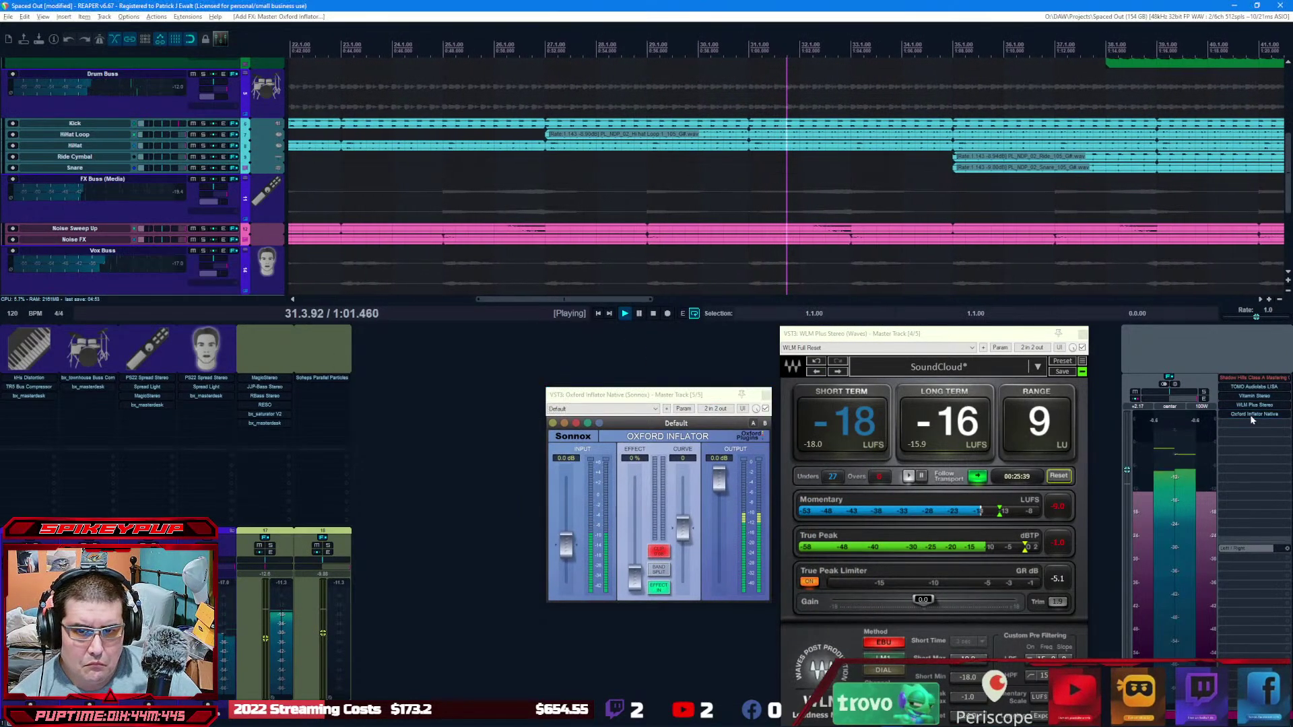
Step: Move Oxford Inflator Native ahead of WLM Plus in the master chain and turn off WLM's True Peak Limiter
drag(1252, 407, 1253, 406)
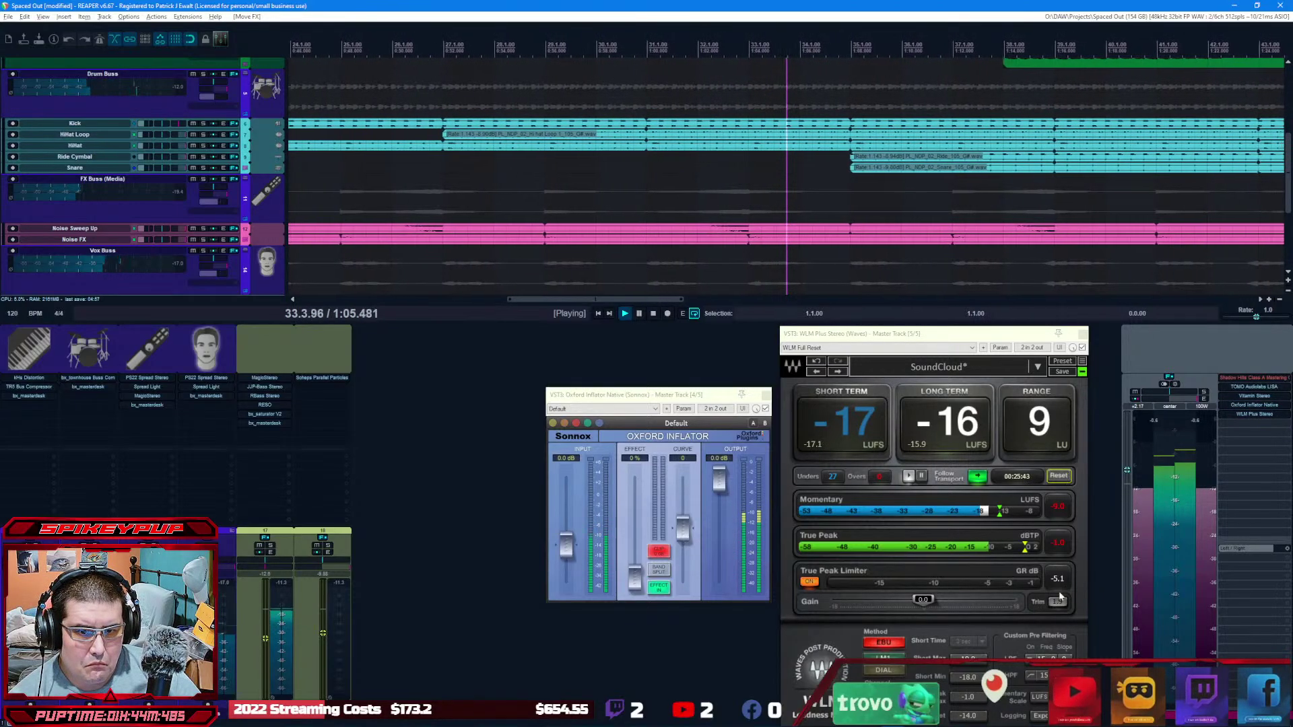
click(809, 581)
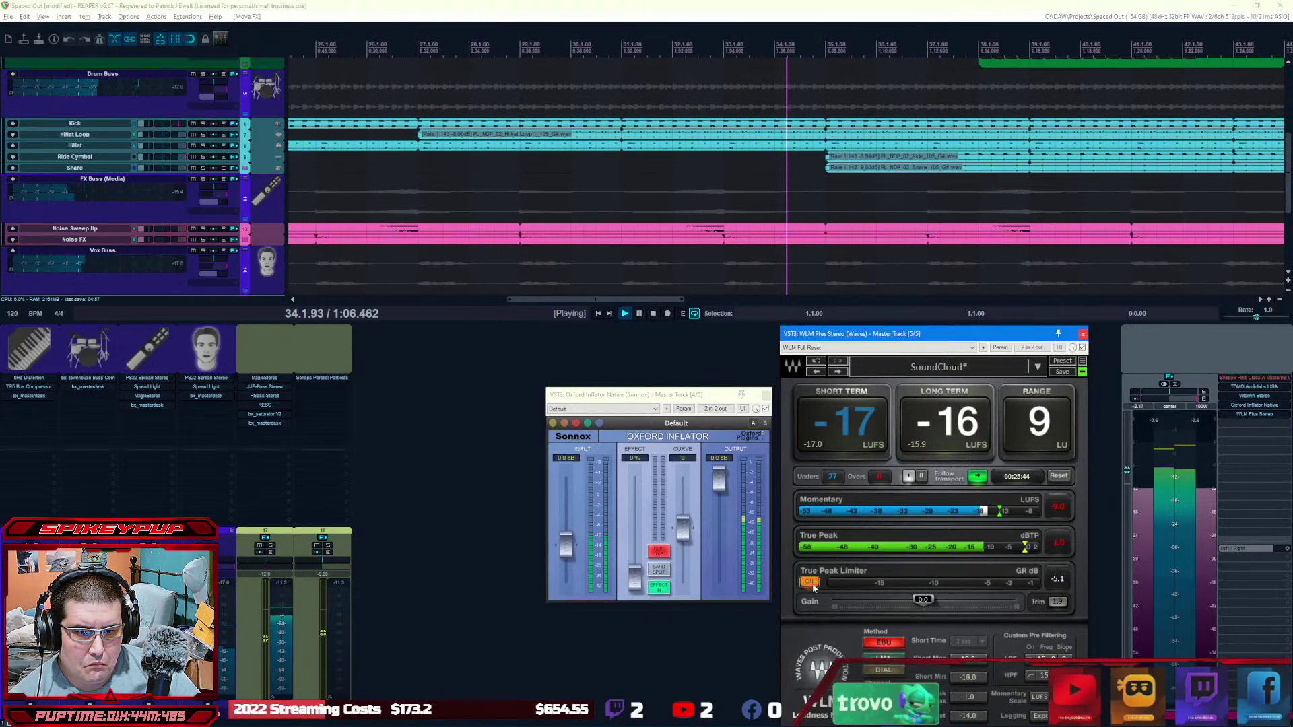
click(631, 403)
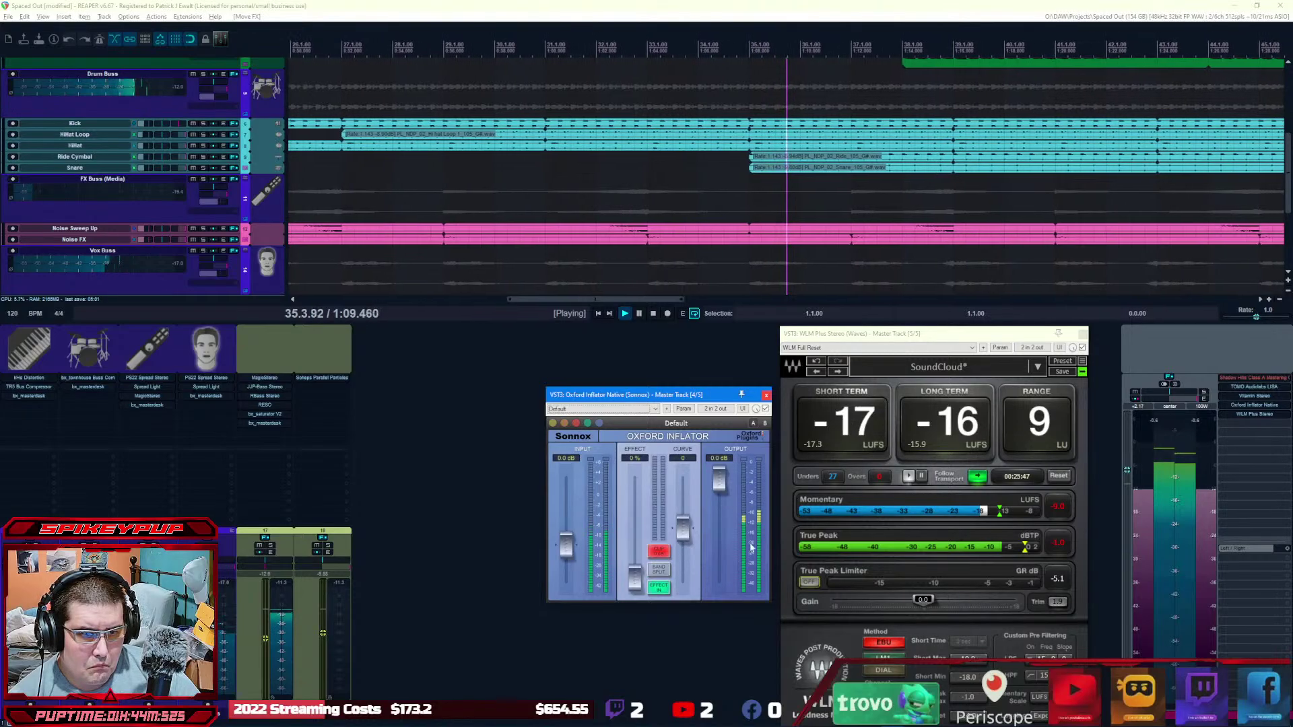
Step: Turn on the WLM meter's true peak limiter and raise the Oxford Inflator's curve to 50
click(809, 583)
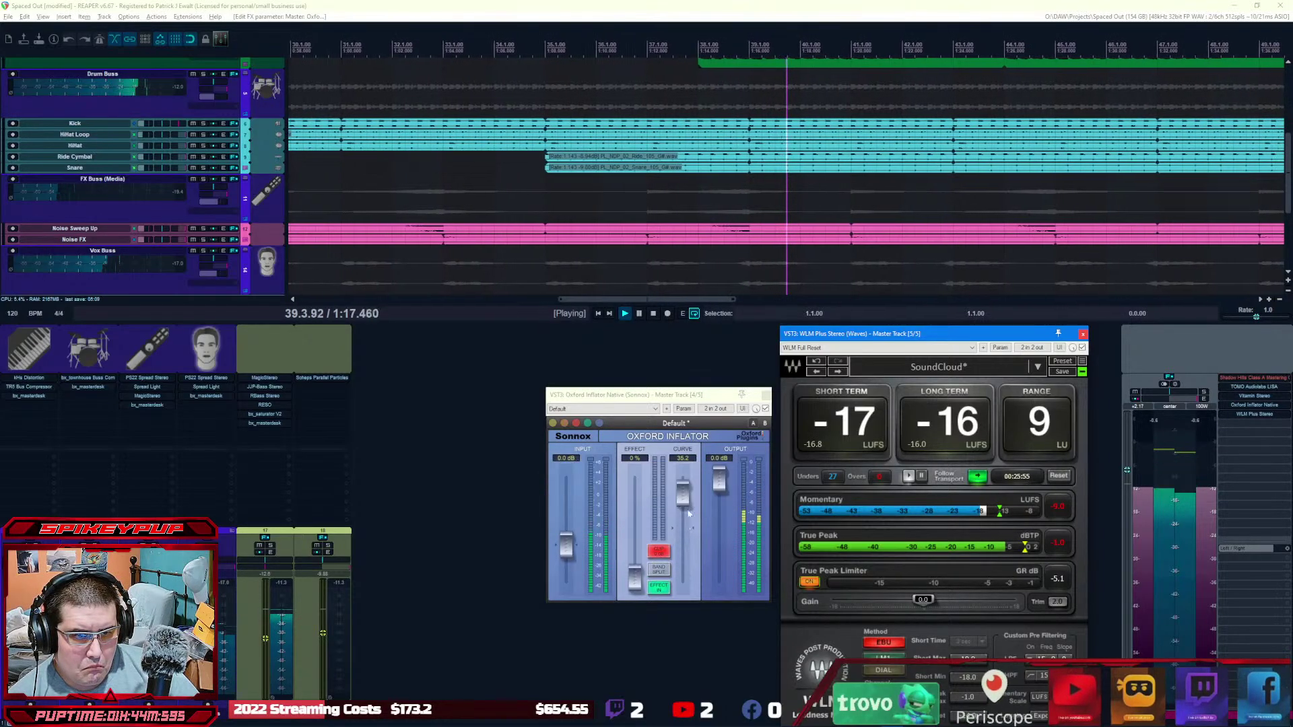
click(677, 491)
drag(679, 486, 688, 491)
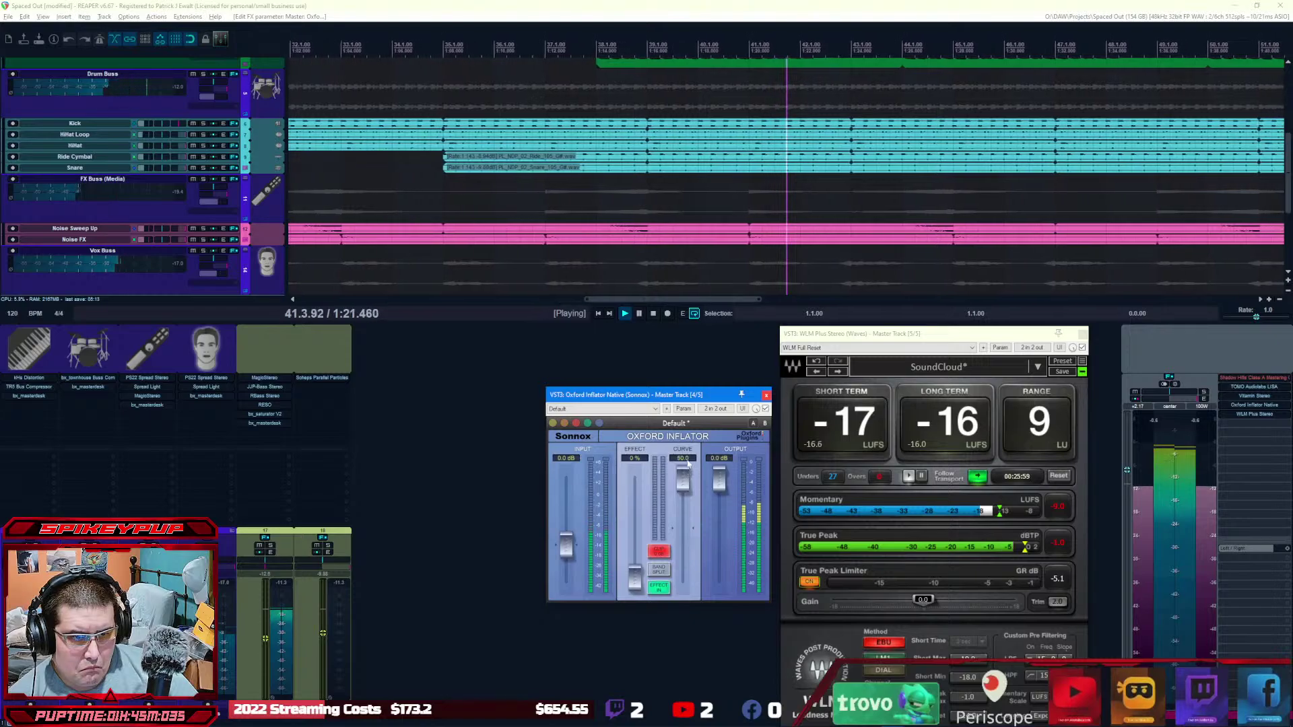
Step: Adjust the Inflator's effect to about 12.7% and curve to about 14.8, with the 0 dB clip off and band split on
drag(637, 585, 637, 545)
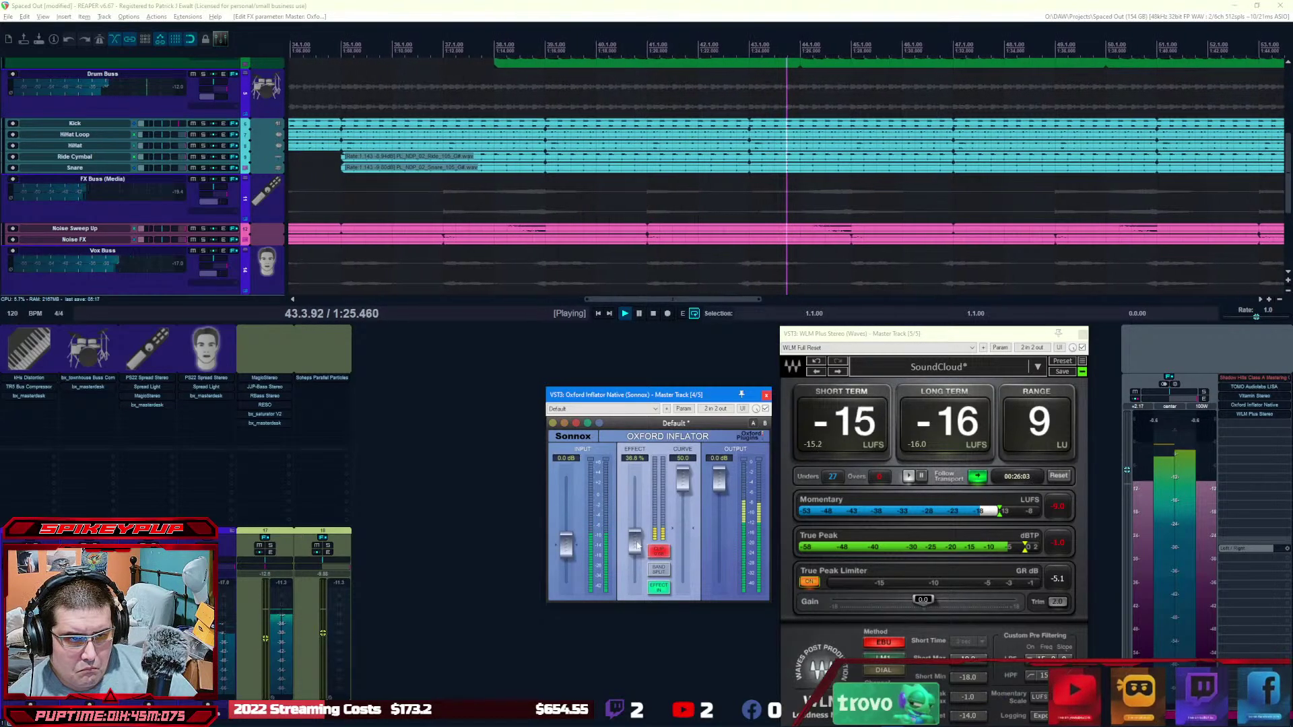
drag(637, 547, 631, 567)
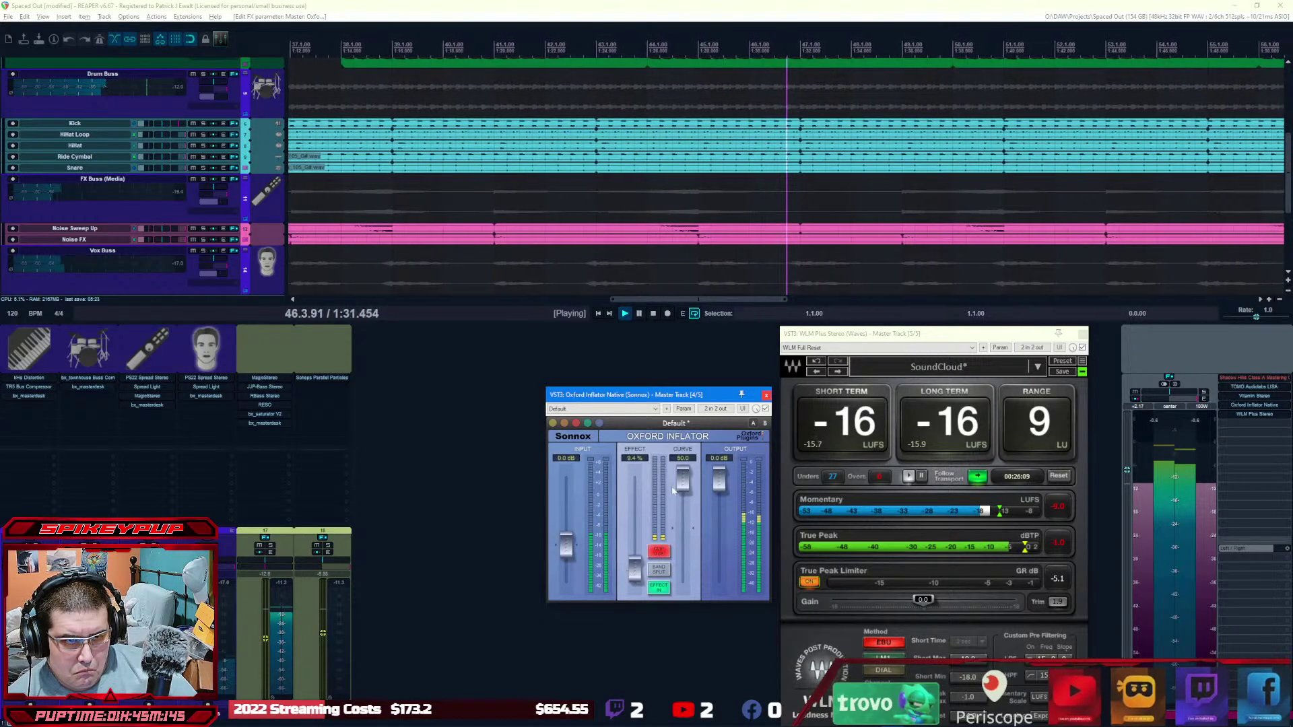
drag(682, 530, 683, 518)
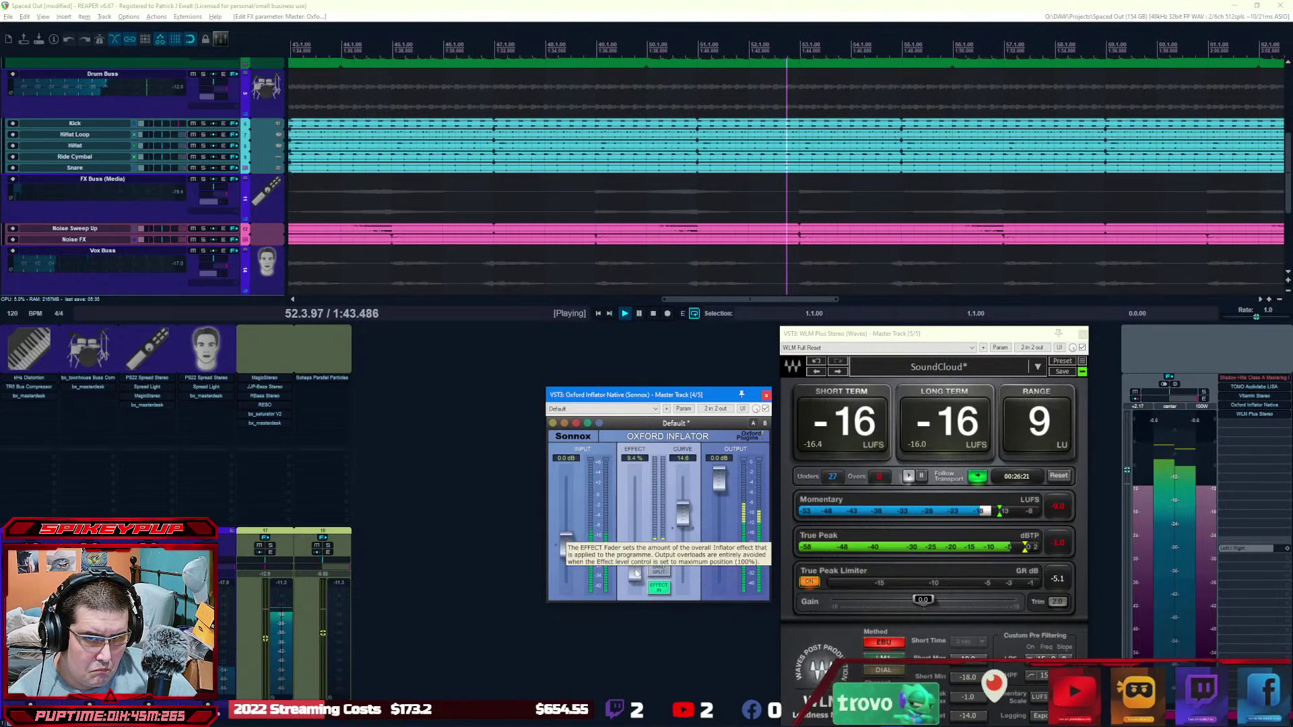
drag(636, 573, 635, 565)
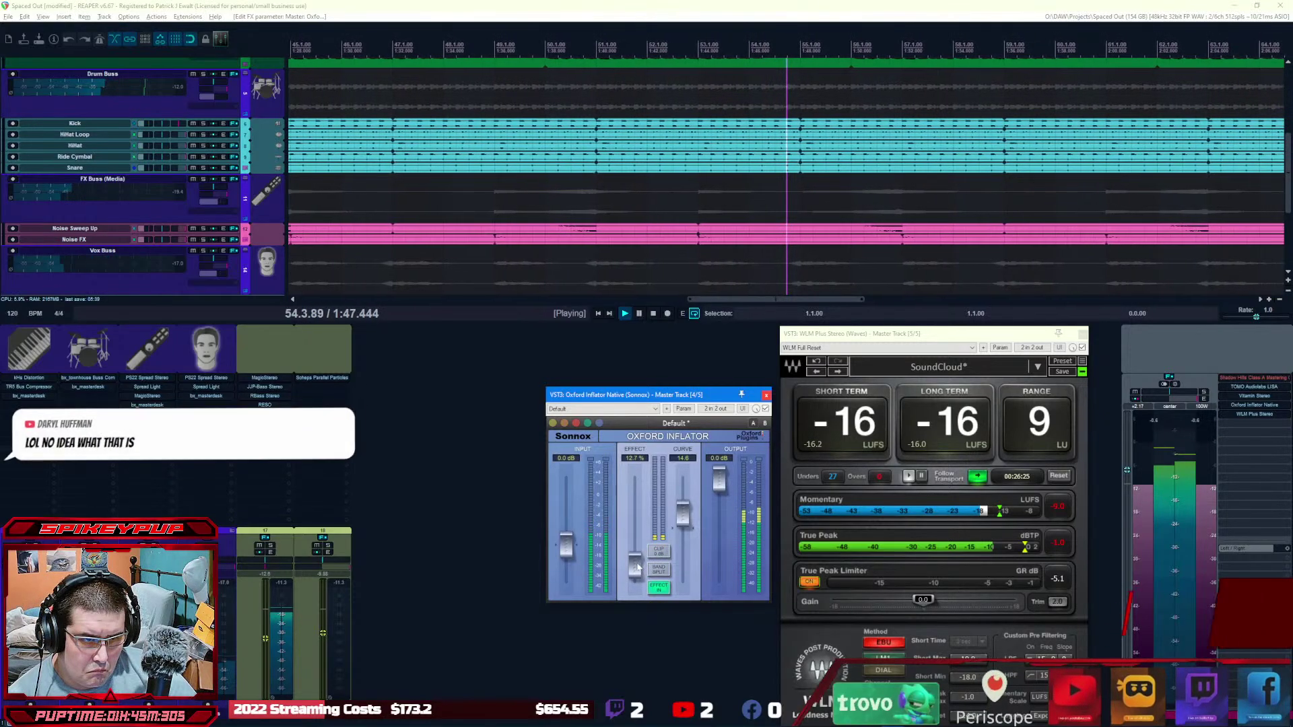
click(656, 569)
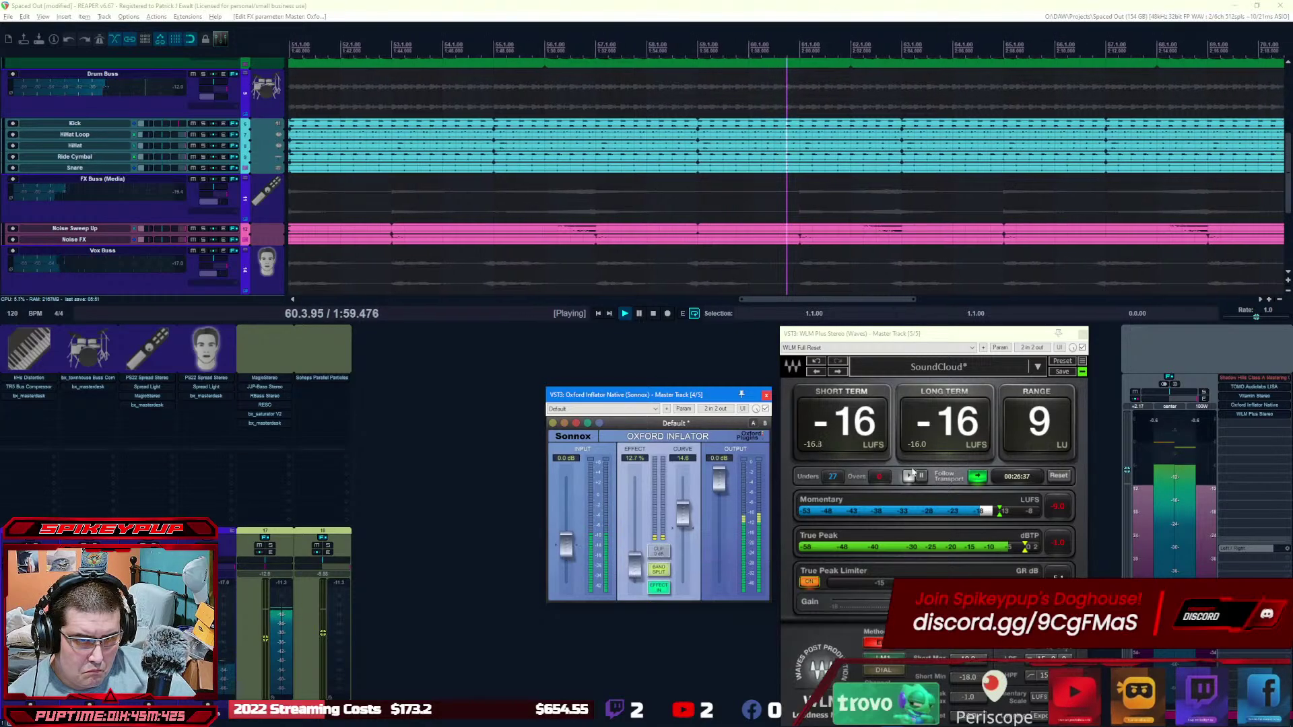
Step: Return the stopped project to its start, reset the WLM loudness meter, and play the song from the beginning
click(655, 314)
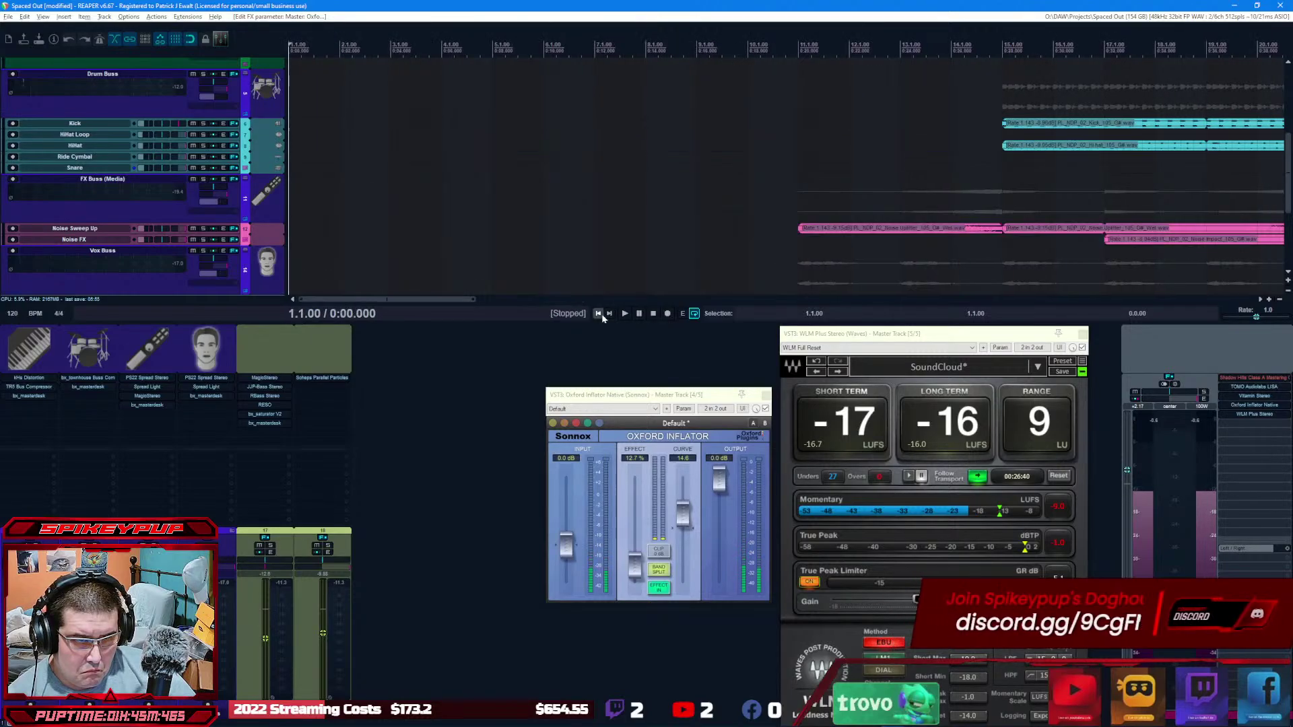
click(1059, 476)
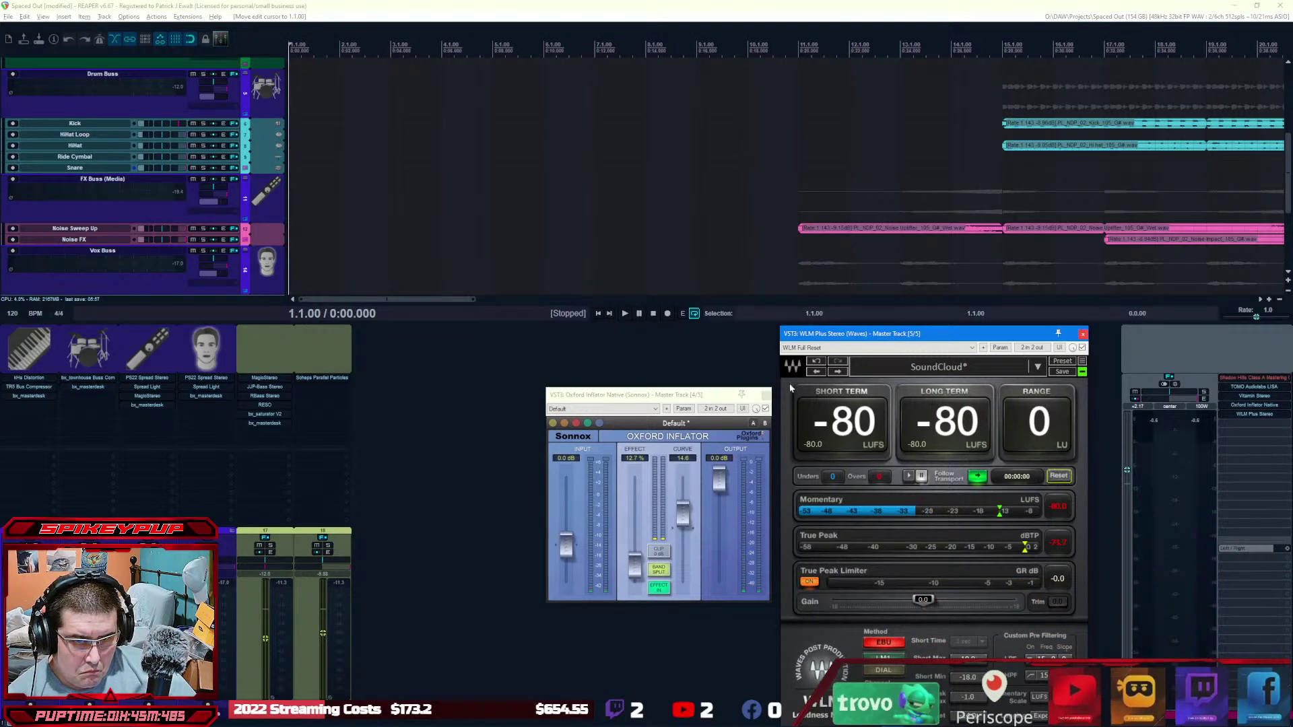
click(921, 476)
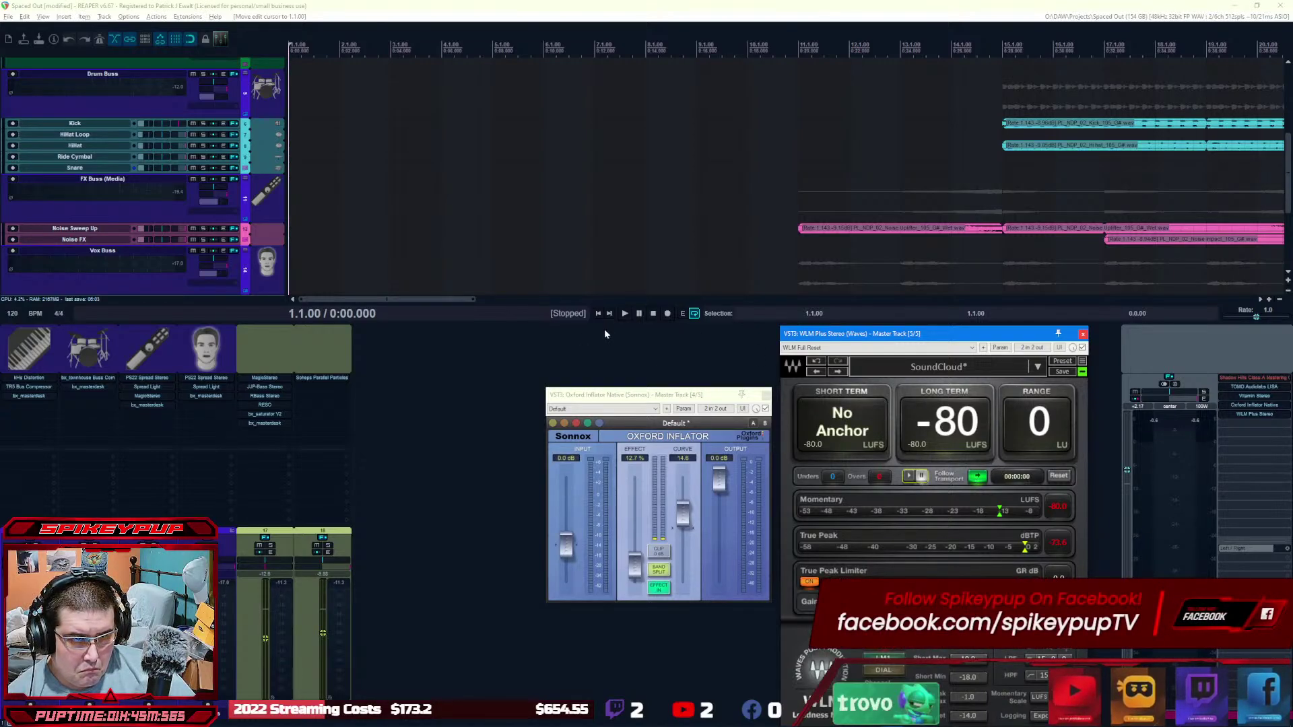
click(624, 313)
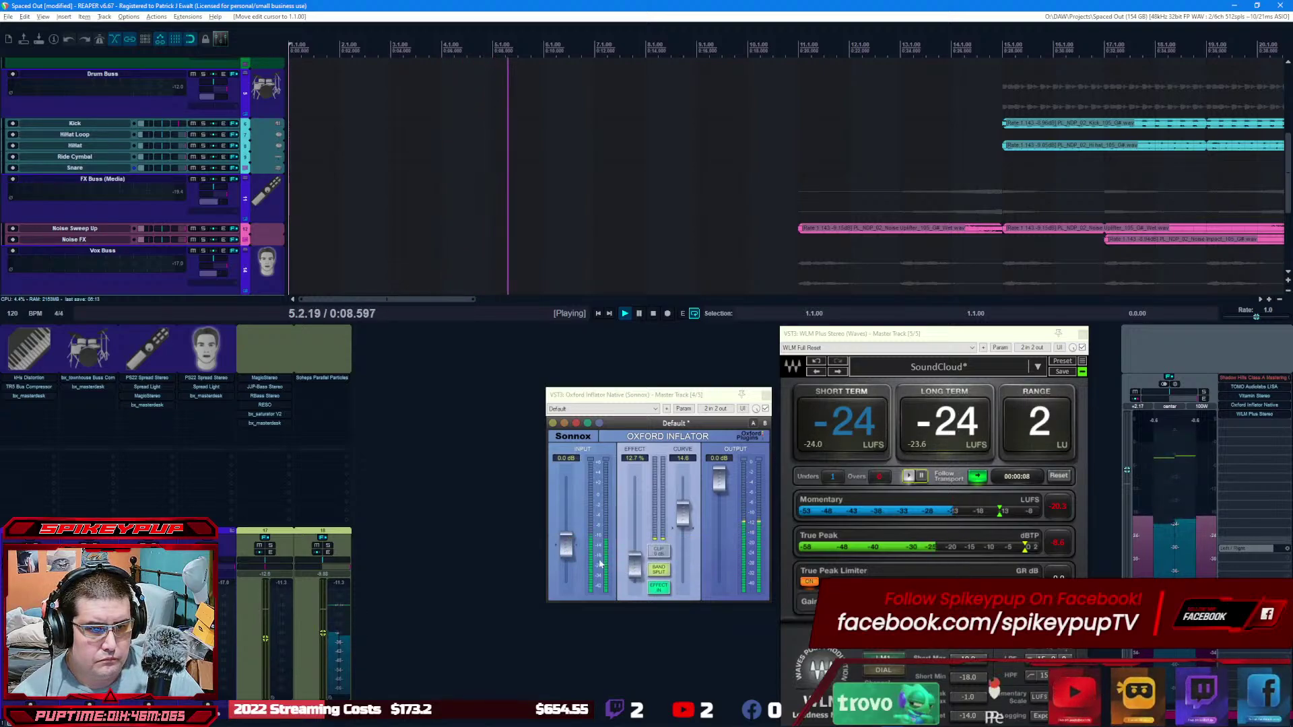
Step: Lower the Inflator's input to about -6 dB and raise its effect to 100%
drag(566, 544, 566, 577)
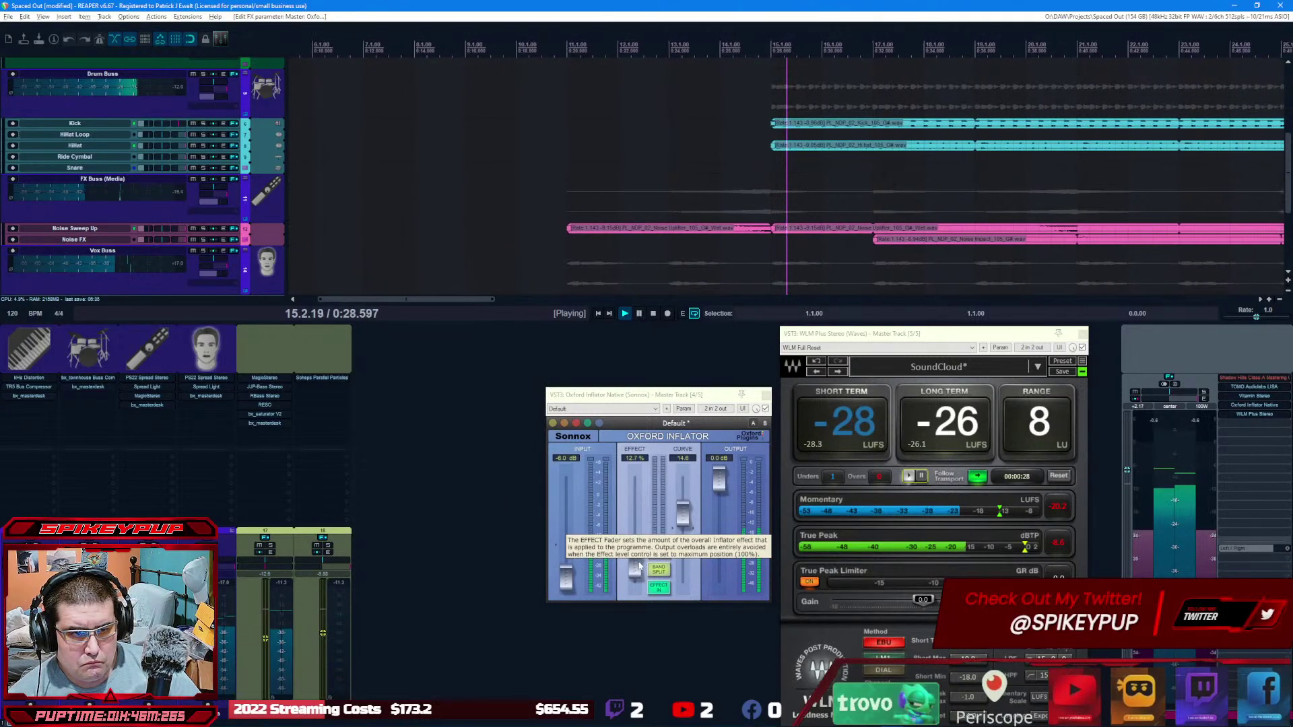
scroll(639, 566, up, 3)
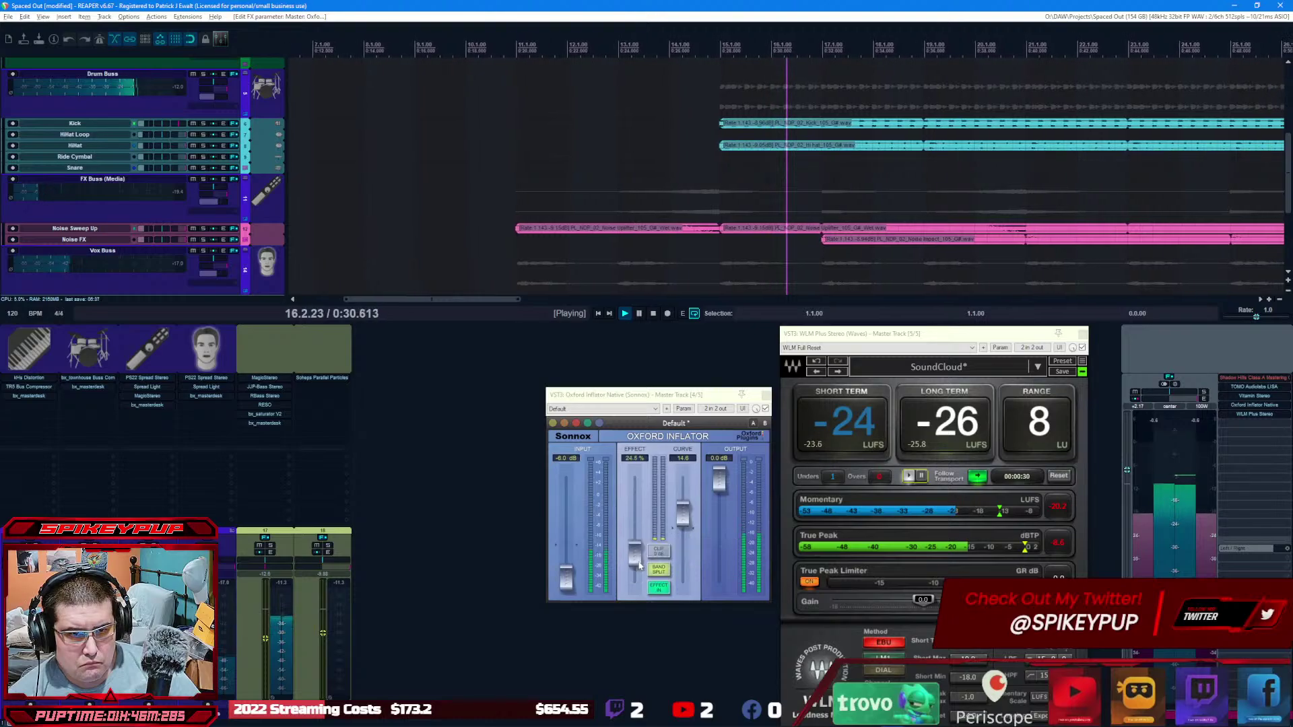
scroll(639, 566, up, 6)
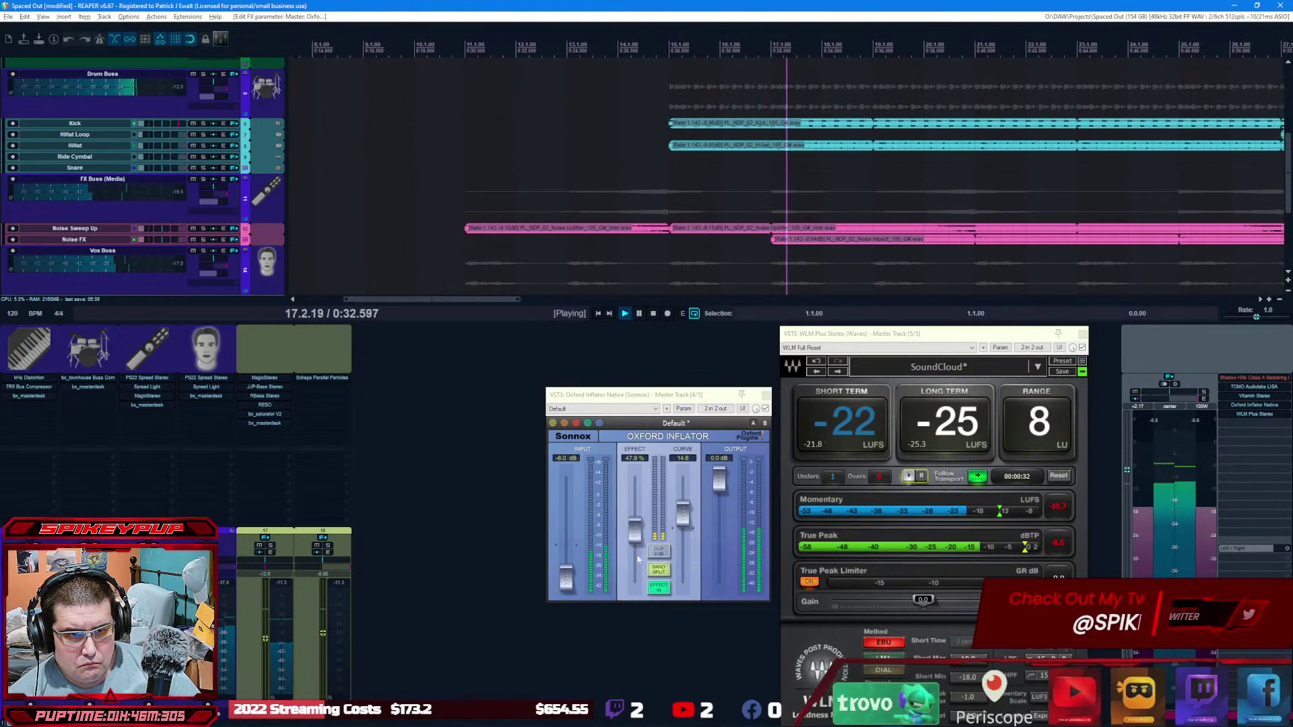
scroll(636, 546, up, 10)
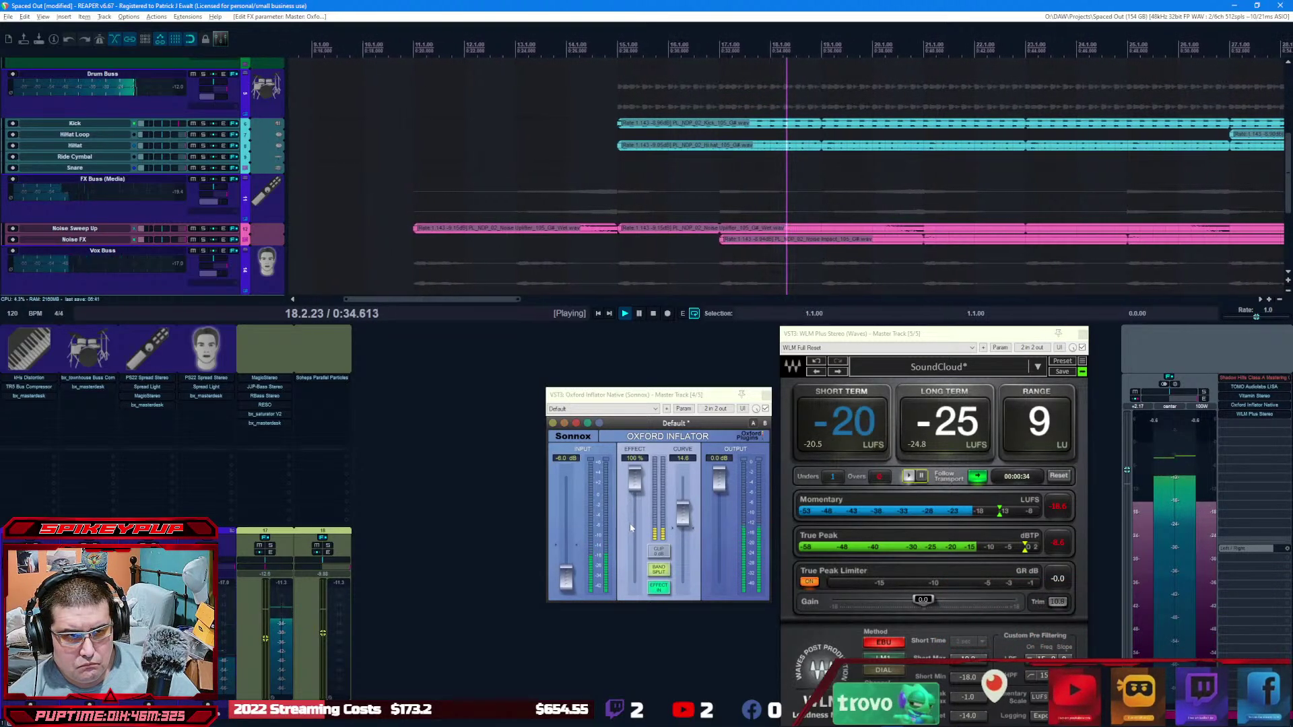
Step: Raise the Inflator's curve to about 33
click(687, 523)
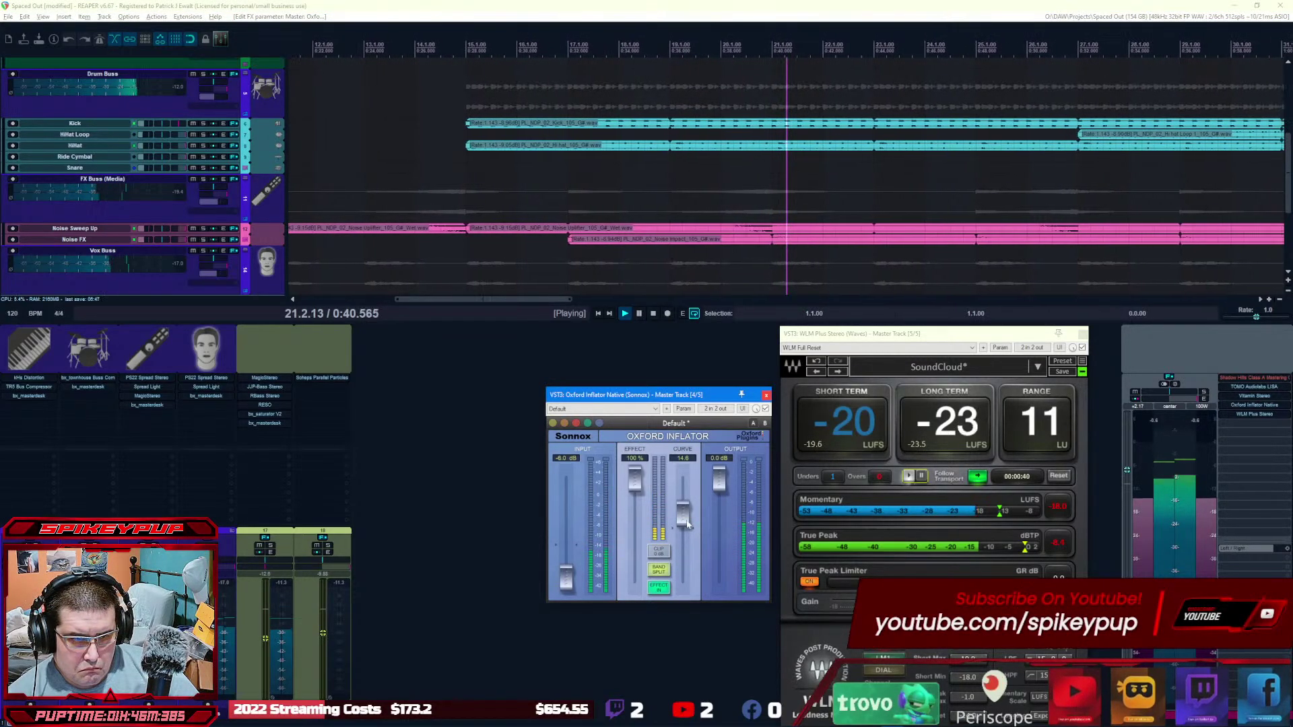
drag(686, 525, 686, 508)
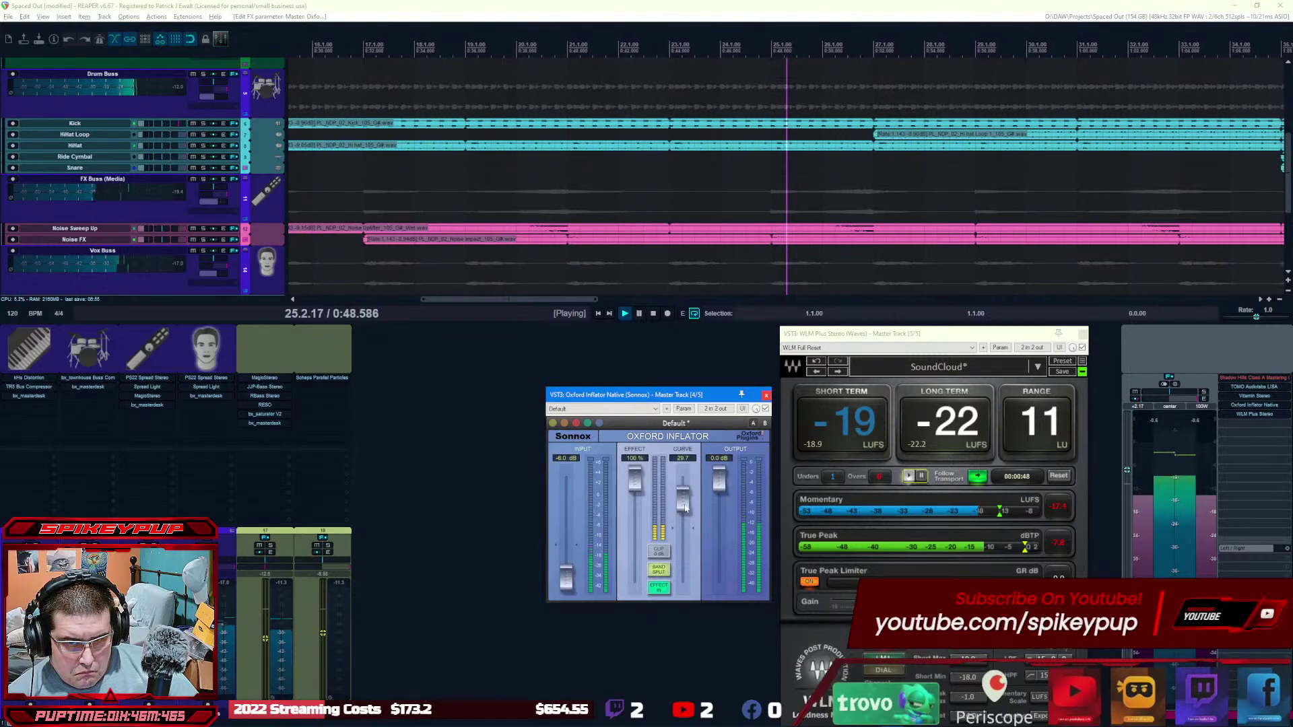
drag(685, 506, 686, 505)
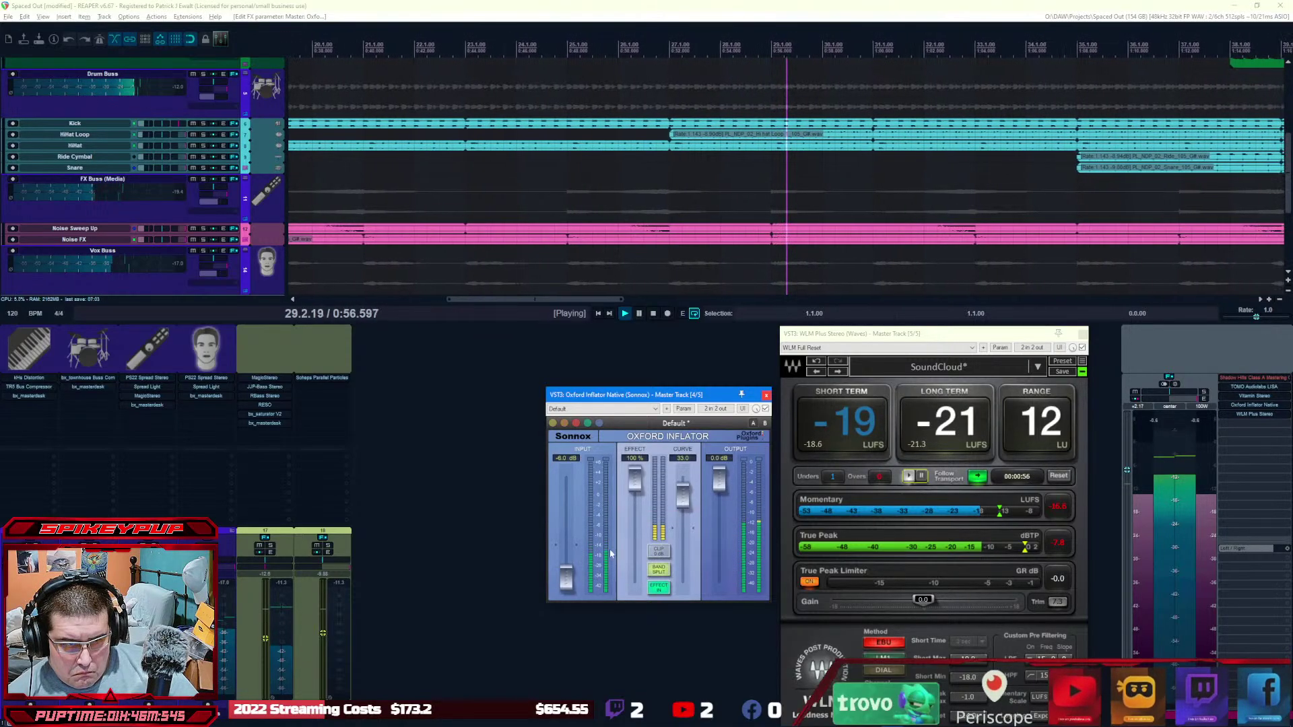
Step: Gradually raise the Inflator's input to about -3.3 dB and set its curve to 50
drag(569, 578, 568, 575)
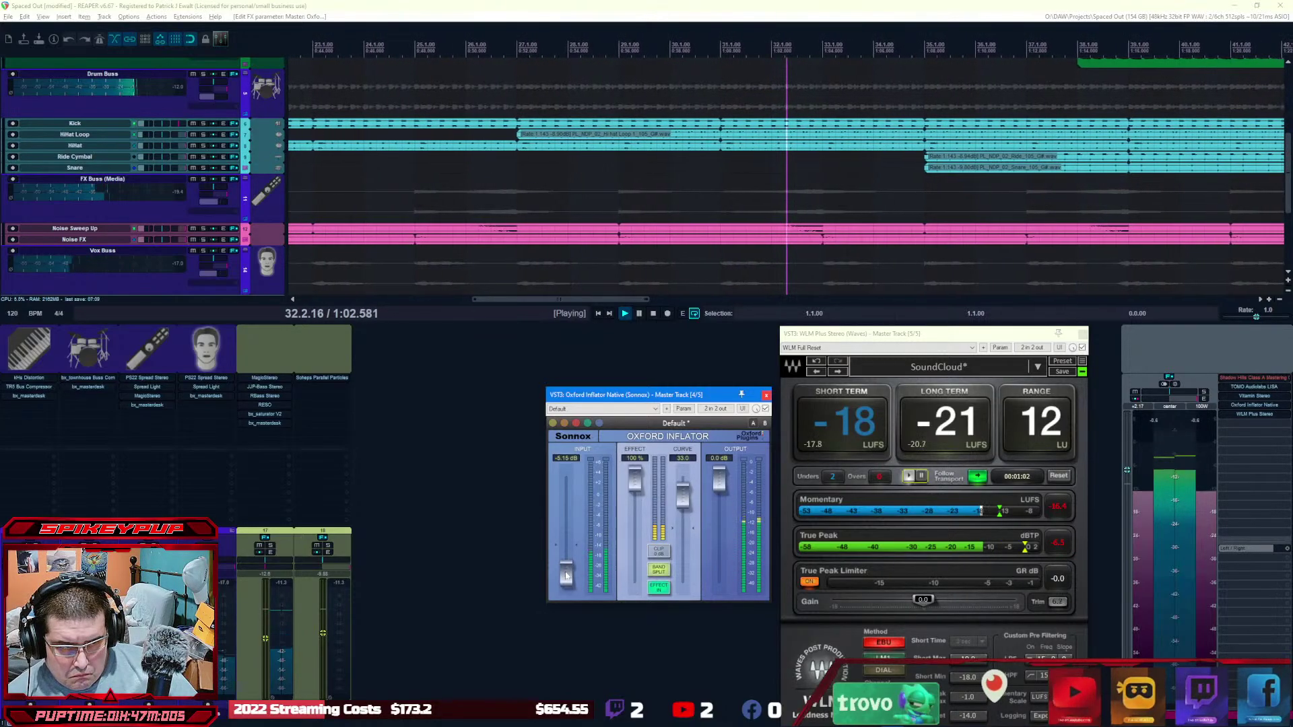
drag(566, 575, 566, 575)
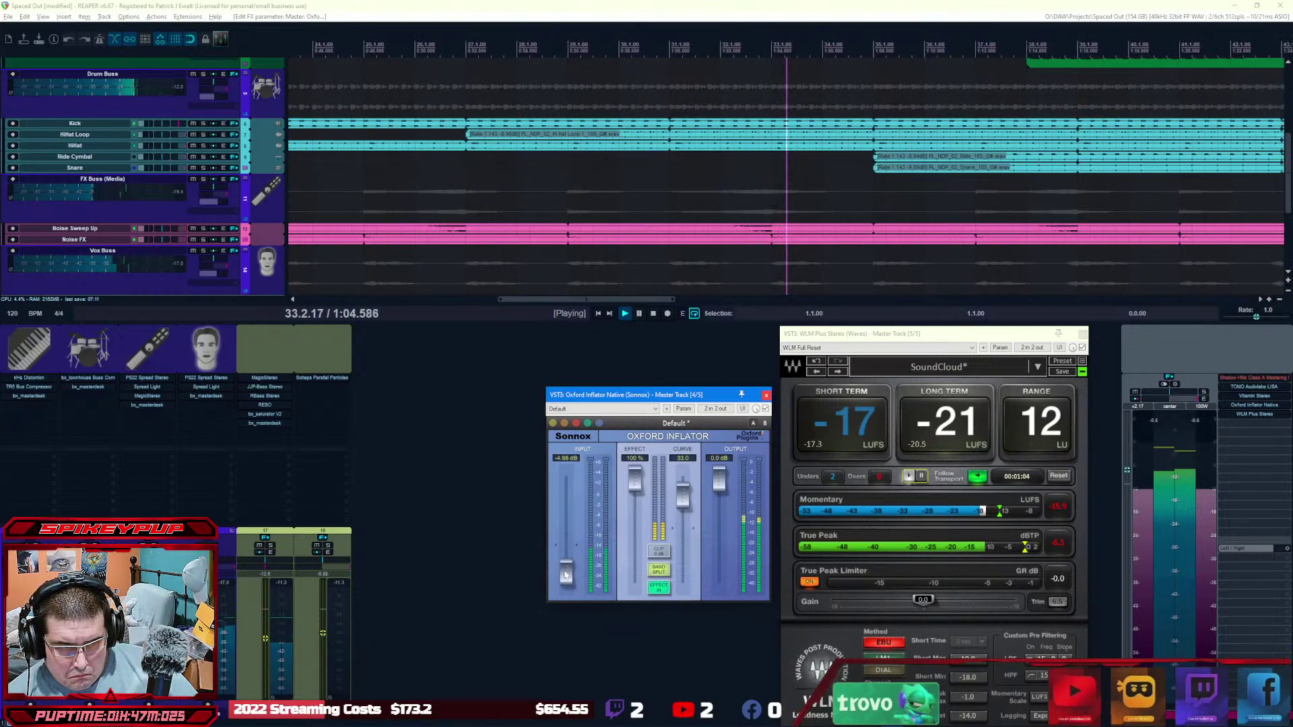
drag(562, 574, 561, 571)
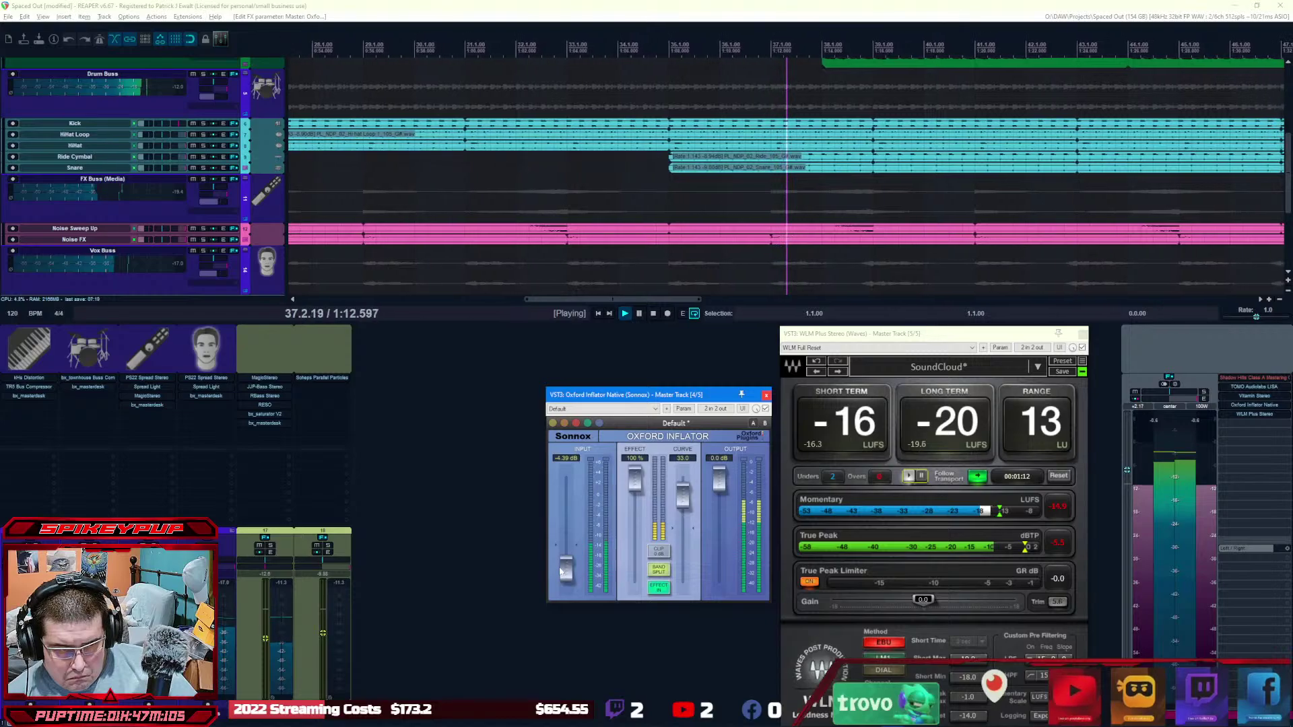
drag(561, 571, 560, 570)
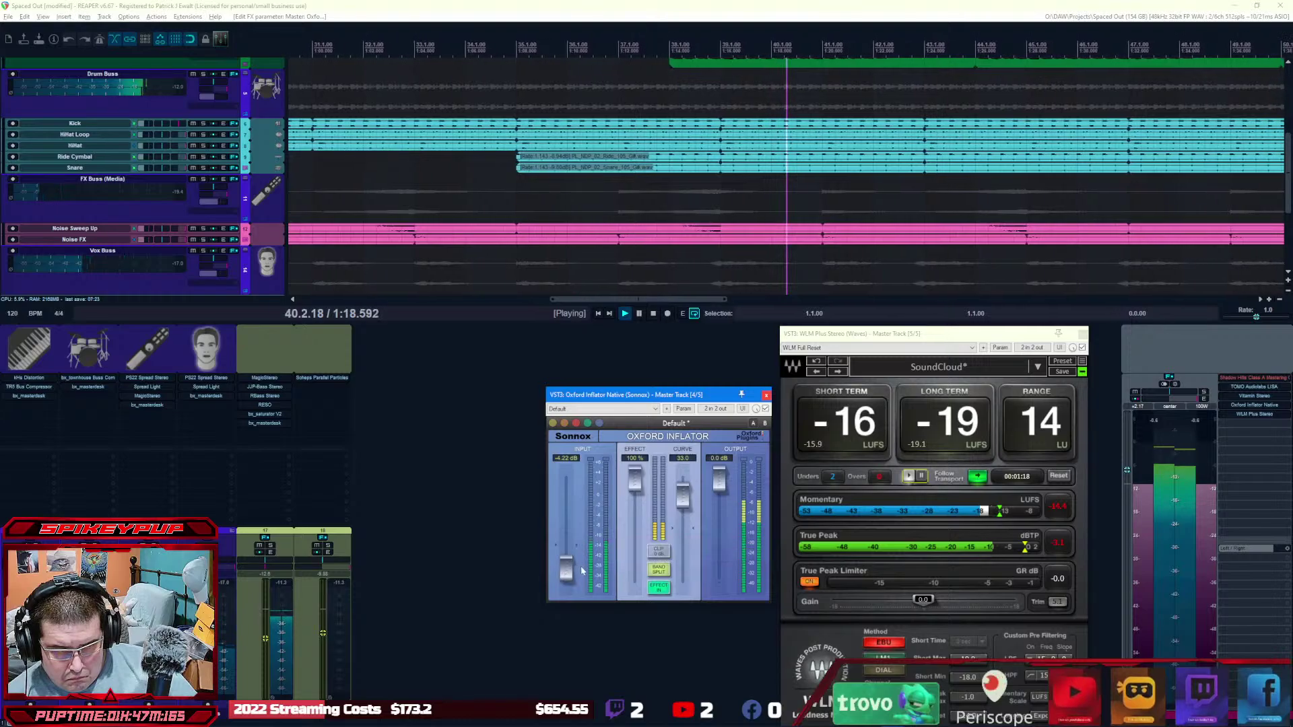
drag(683, 497, 689, 474)
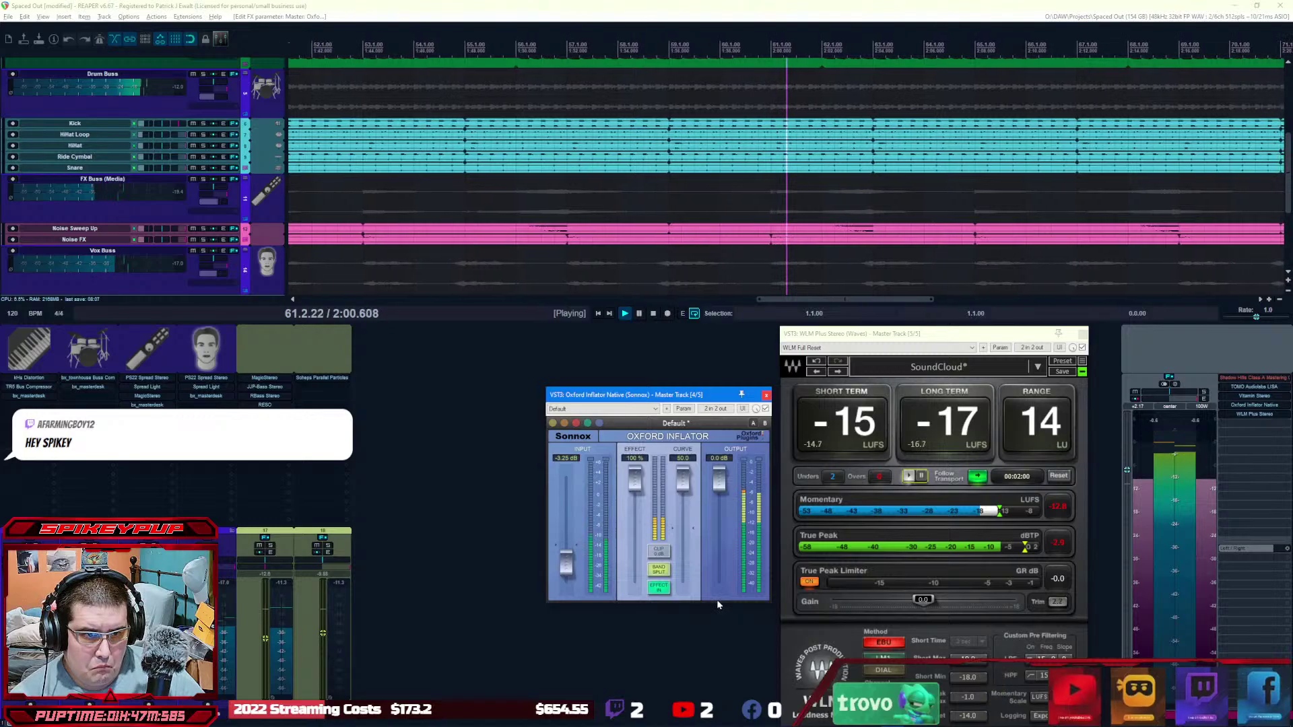
Step: Stop playback, move the Inflator window away from the loudness meter, and try to enlarge its interface
click(659, 317)
click(653, 314)
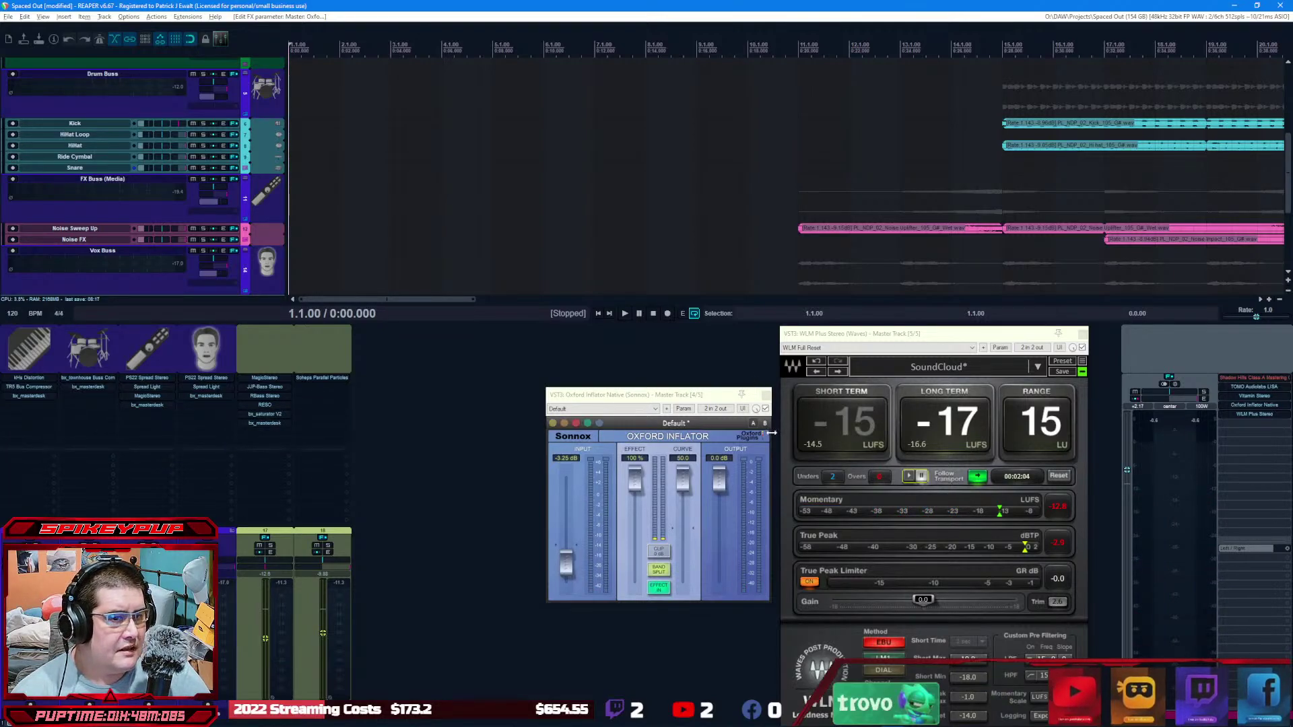
drag(713, 395, 535, 320)
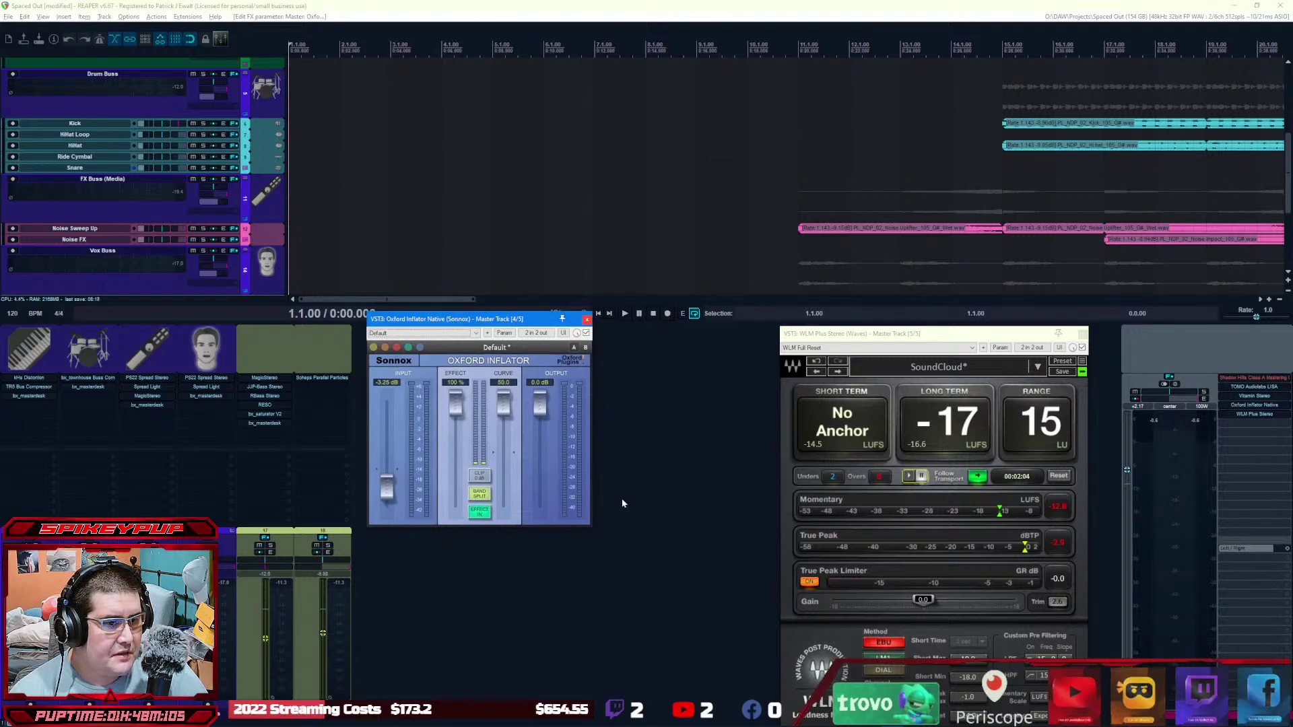
drag(590, 529, 680, 593)
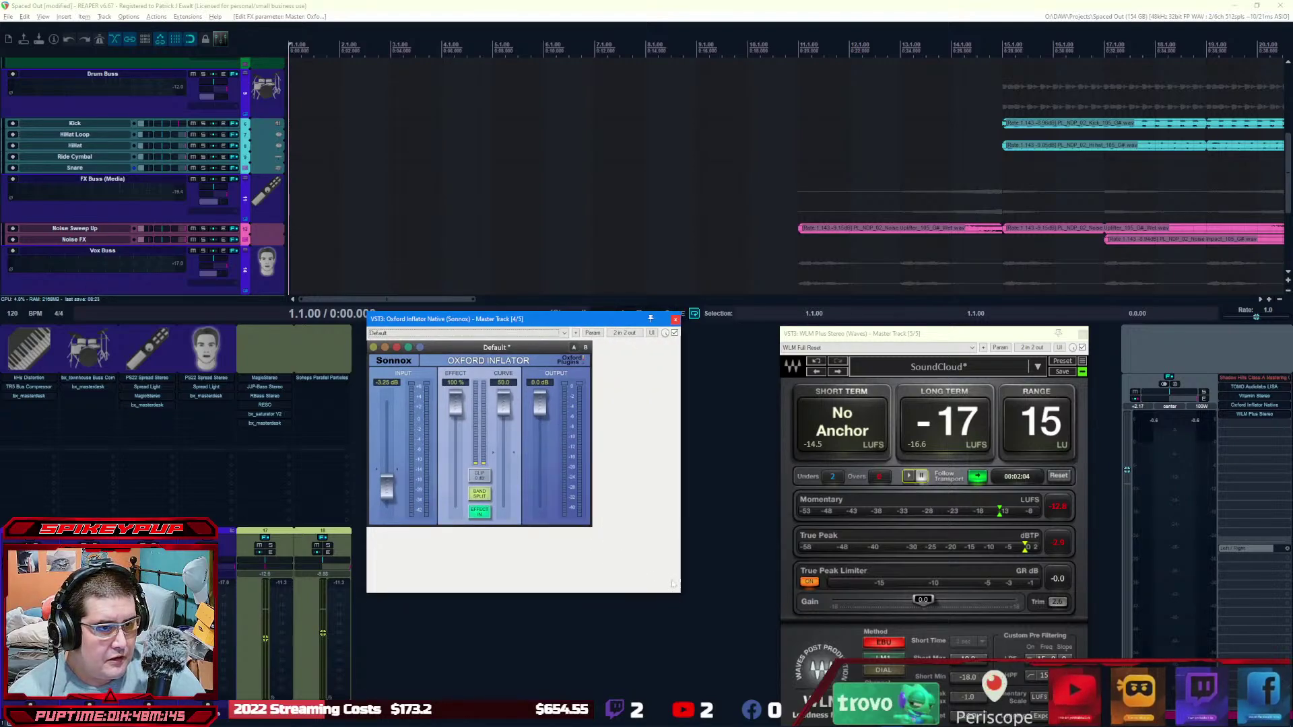
drag(685, 596, 613, 535)
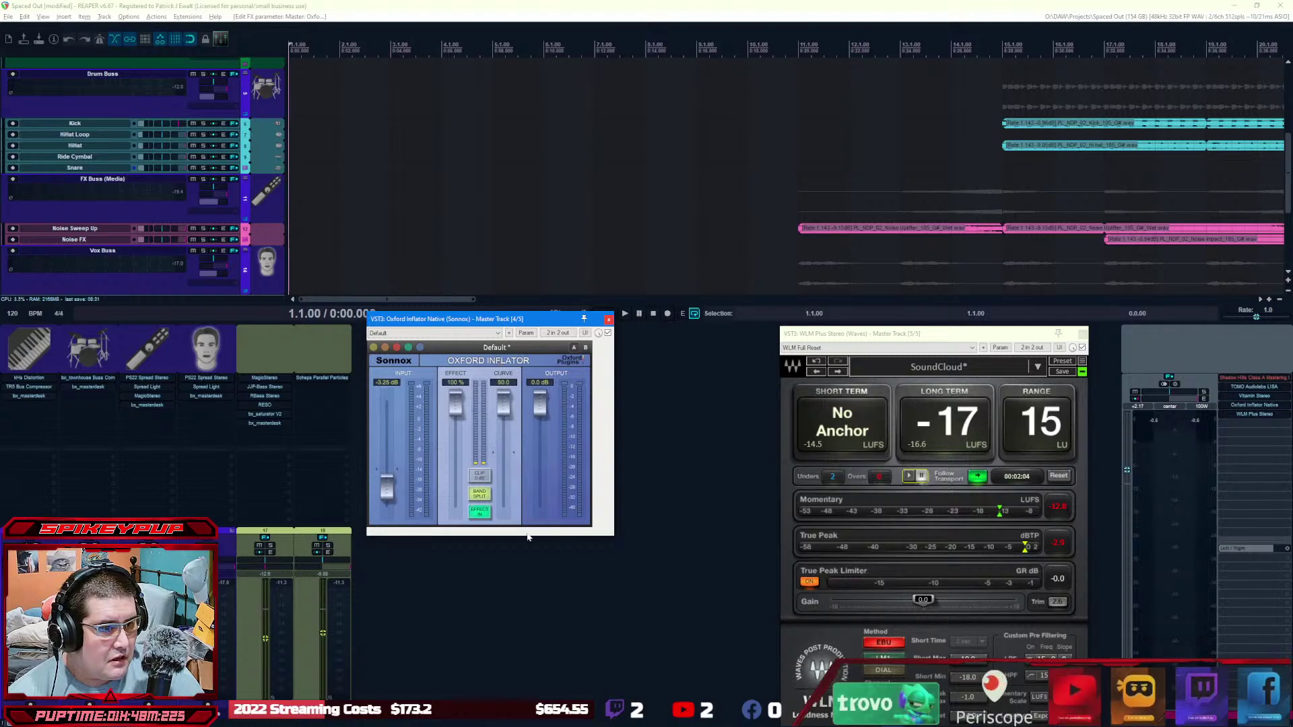
Step: Look through the Inflator's preset options and its list of factory presets
mouse_move(395, 356)
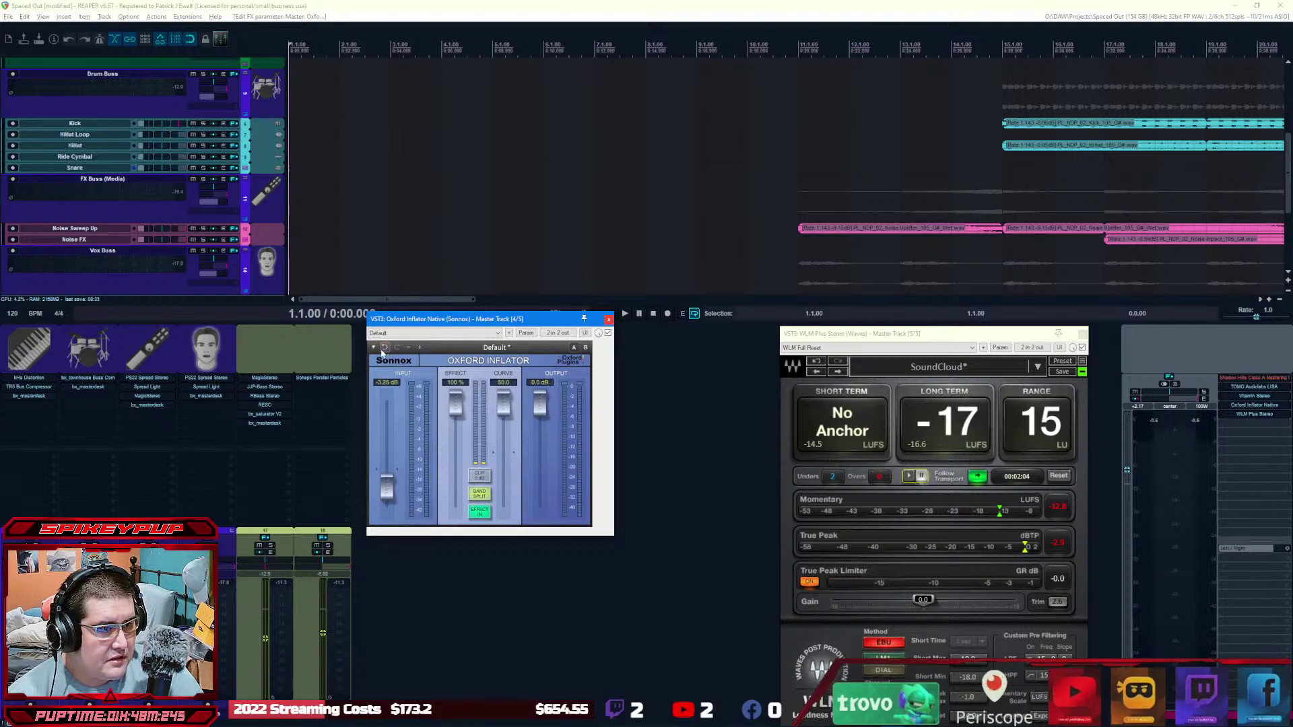
click(374, 348)
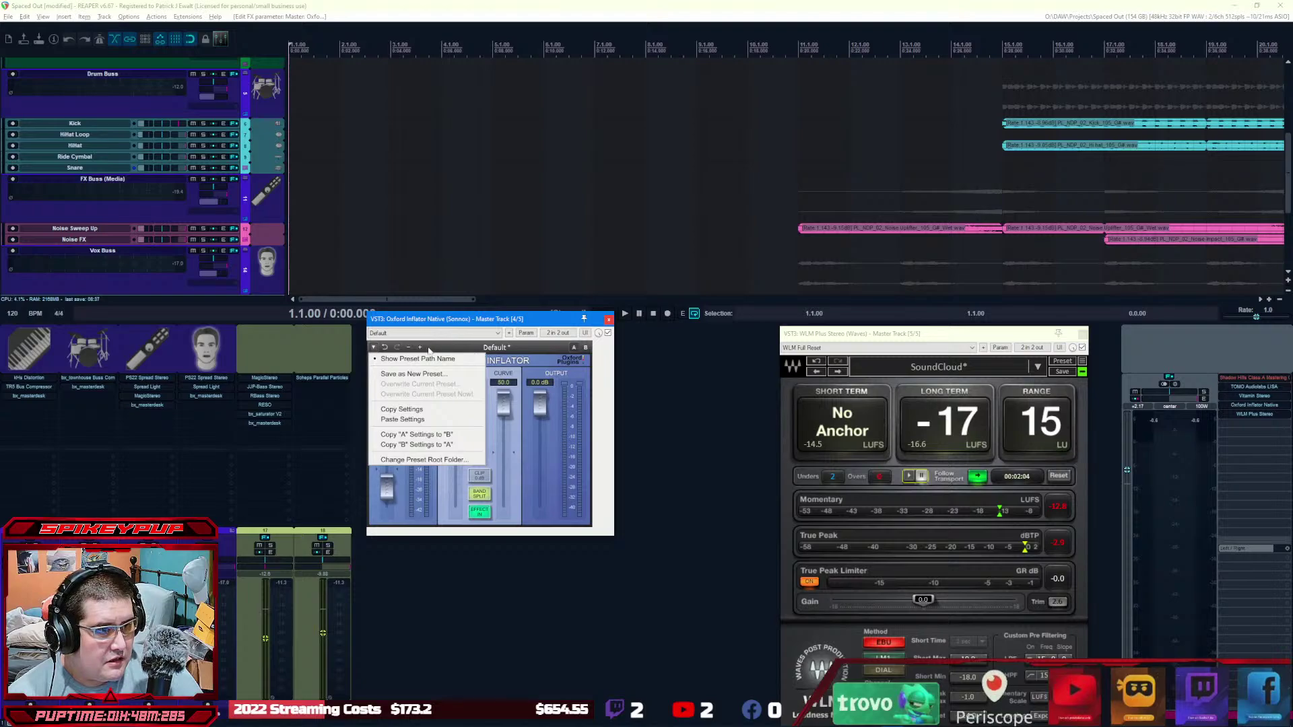
click(536, 348)
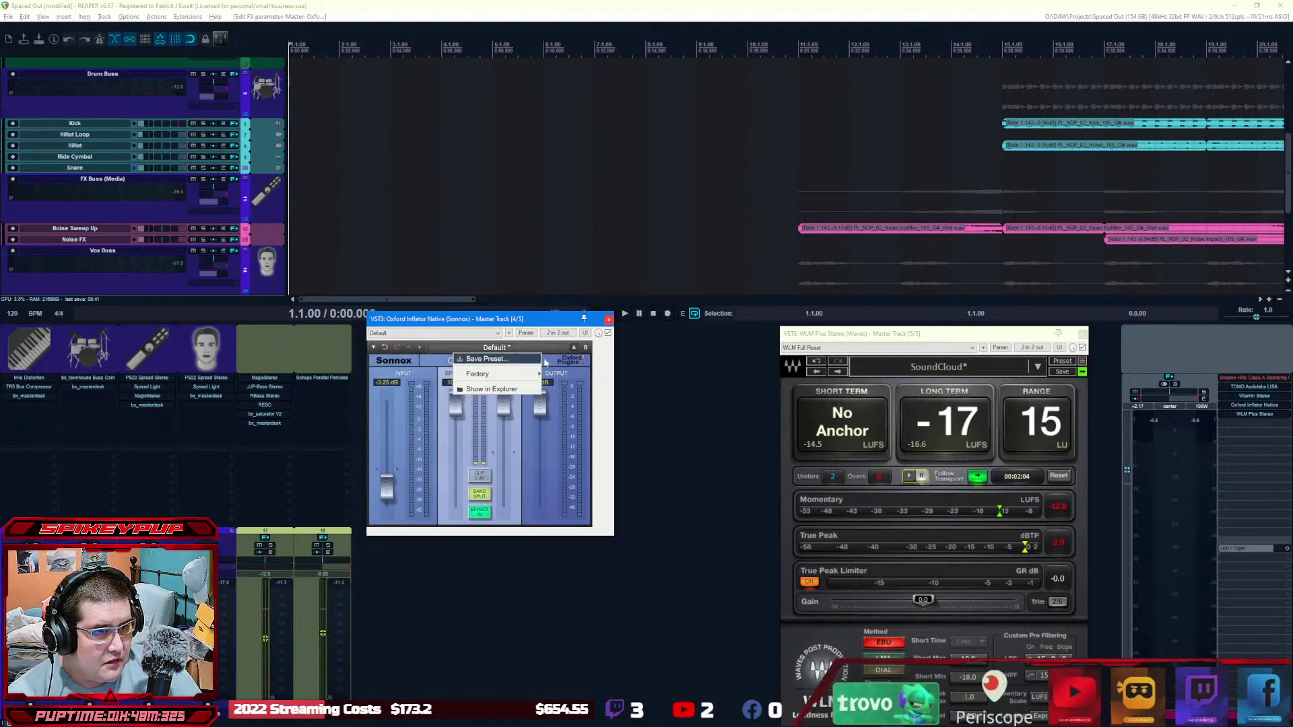
mouse_move(518, 375)
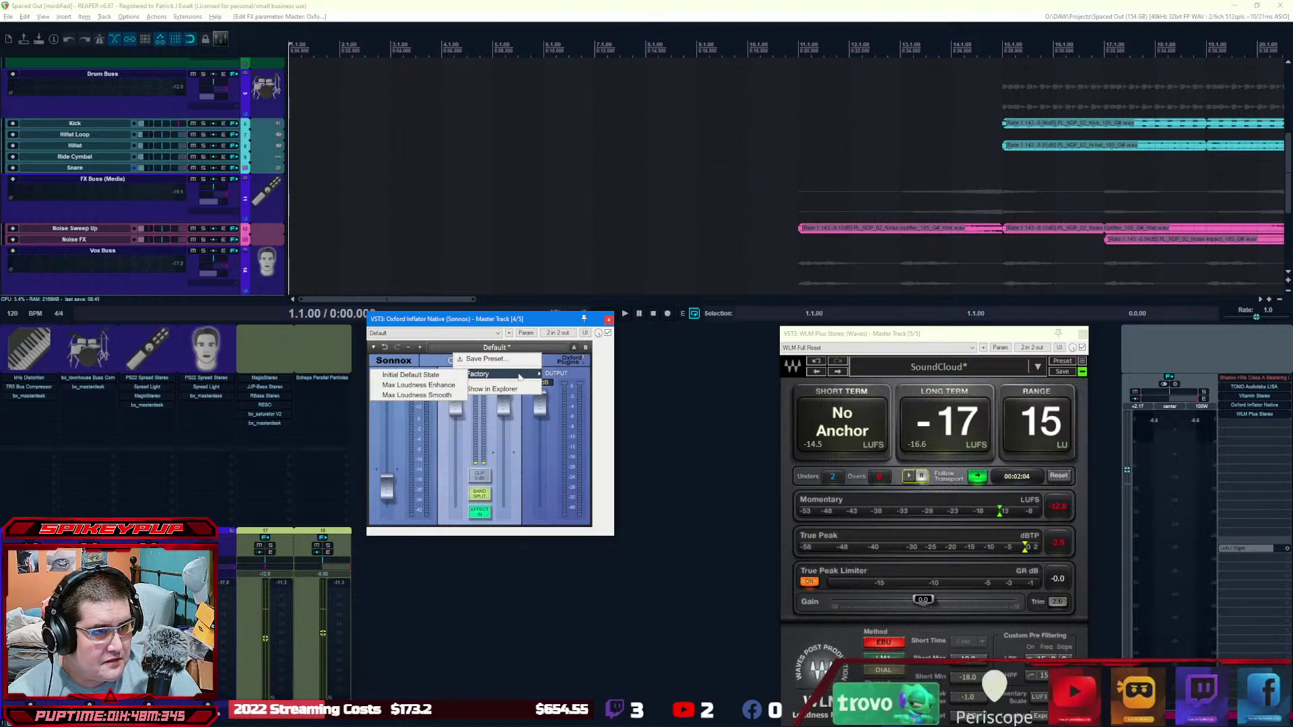
click(556, 525)
Step: Shrink the Inflator window to fit its interface and move it up over the lower part of the arrangement
drag(618, 537, 592, 530)
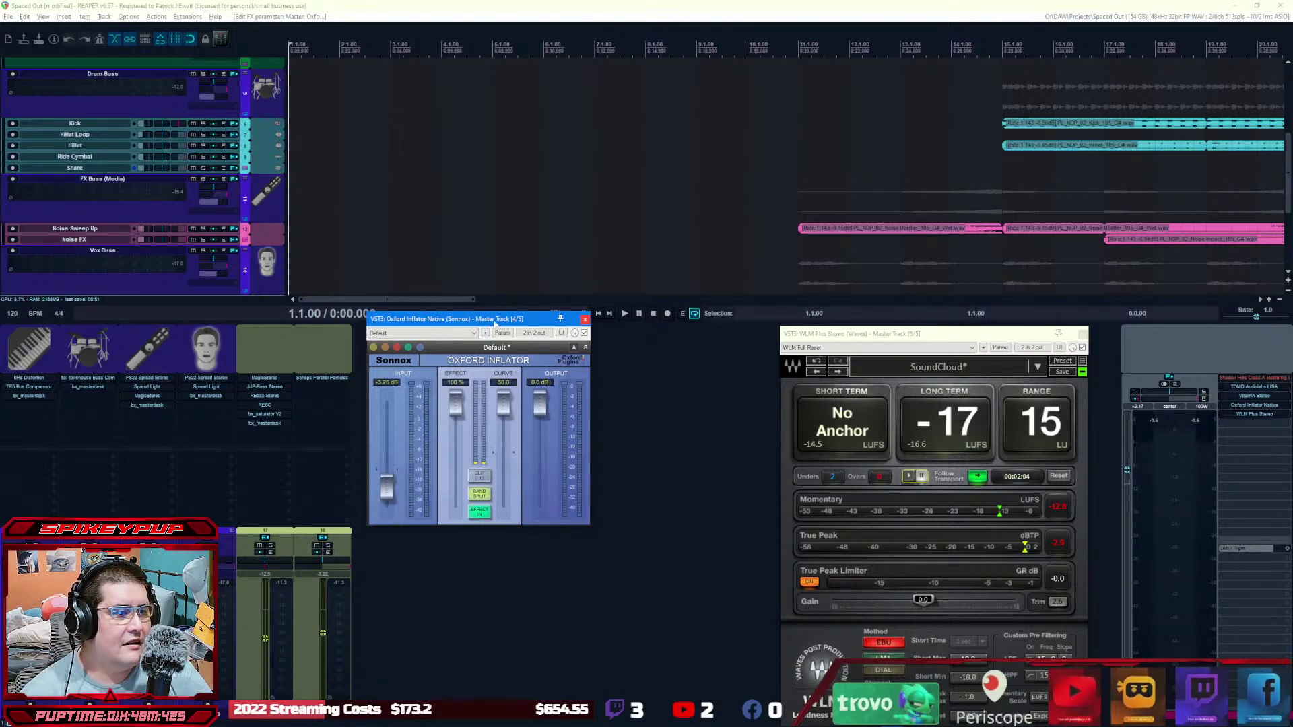
drag(495, 320, 602, 248)
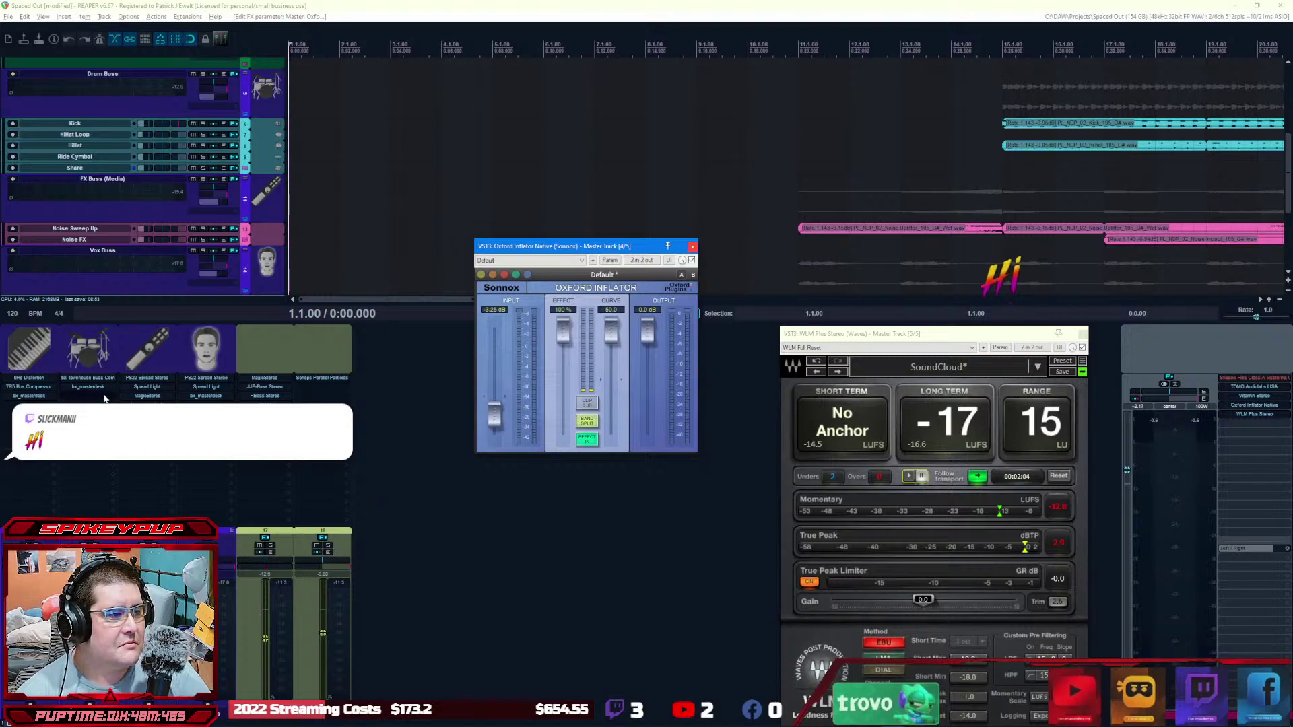
Step: Check the bx_townhouse compressor settings on the Drum Buss and close its window
click(88, 377)
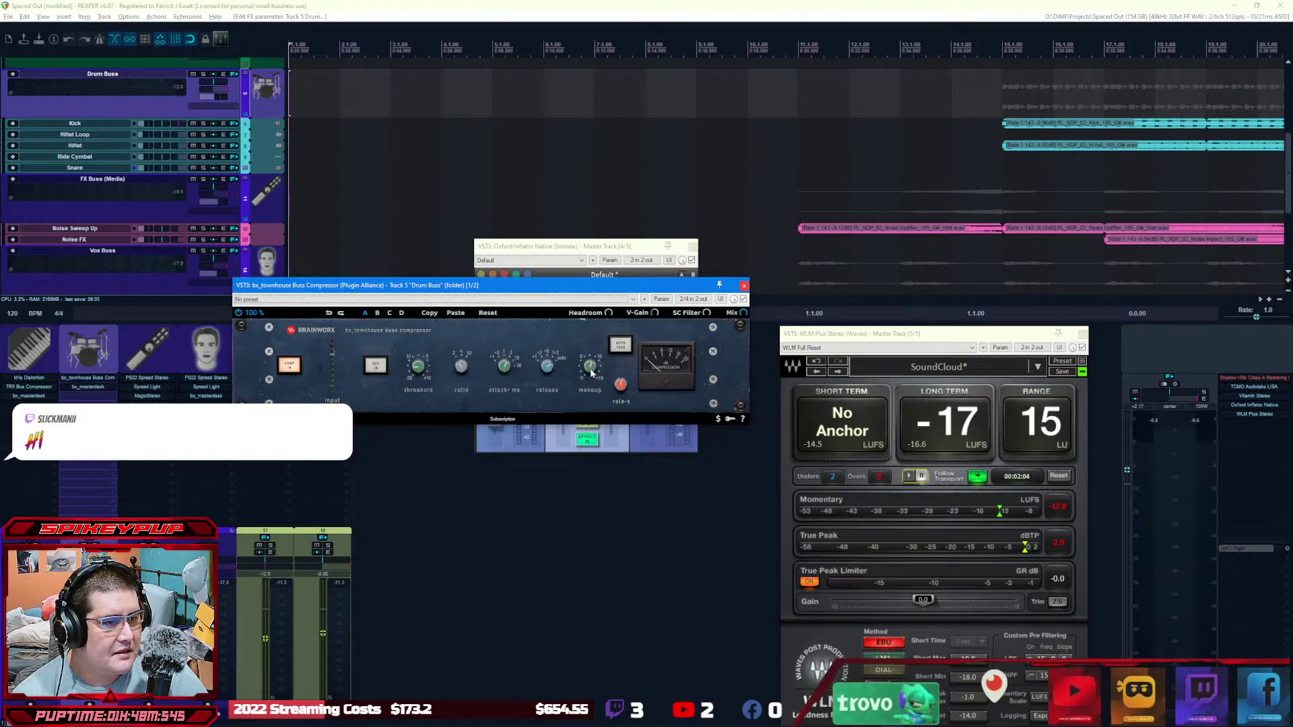
click(743, 286)
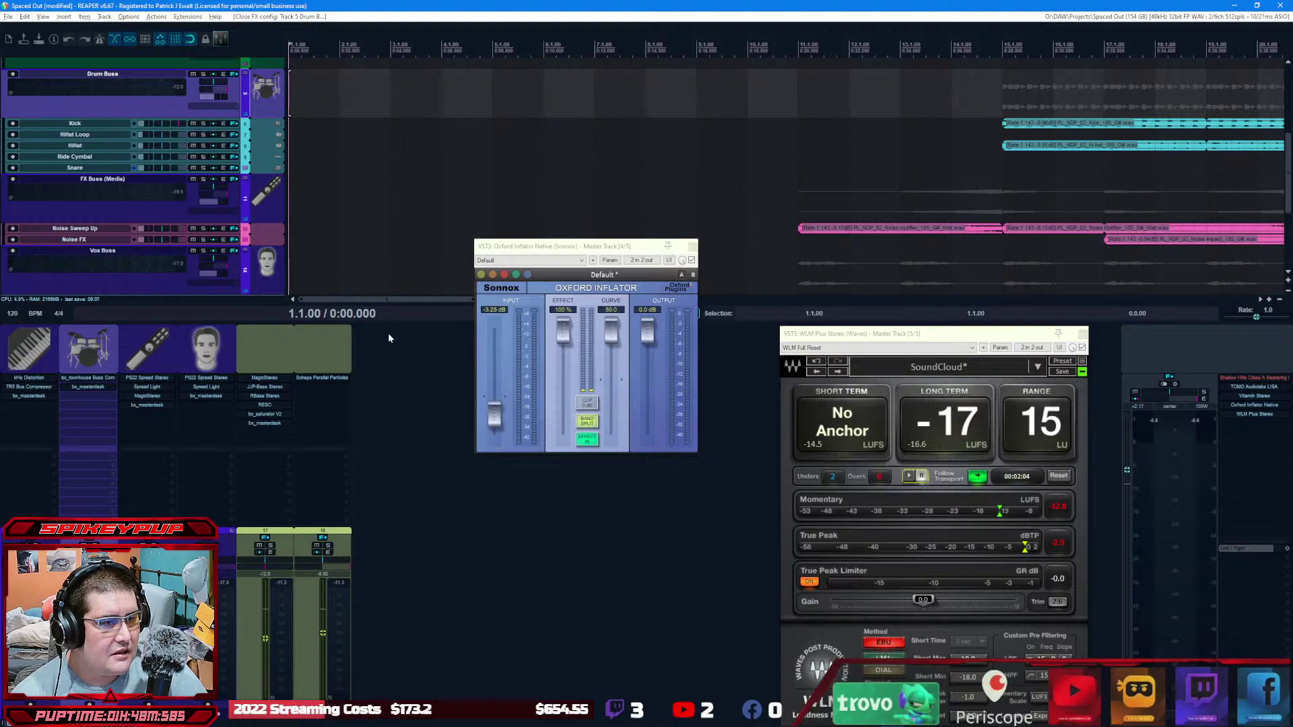
Step: Move the Inflator window down into the mixer area and play the song from the start with Clip 0 dB enabled
drag(584, 252, 590, 399)
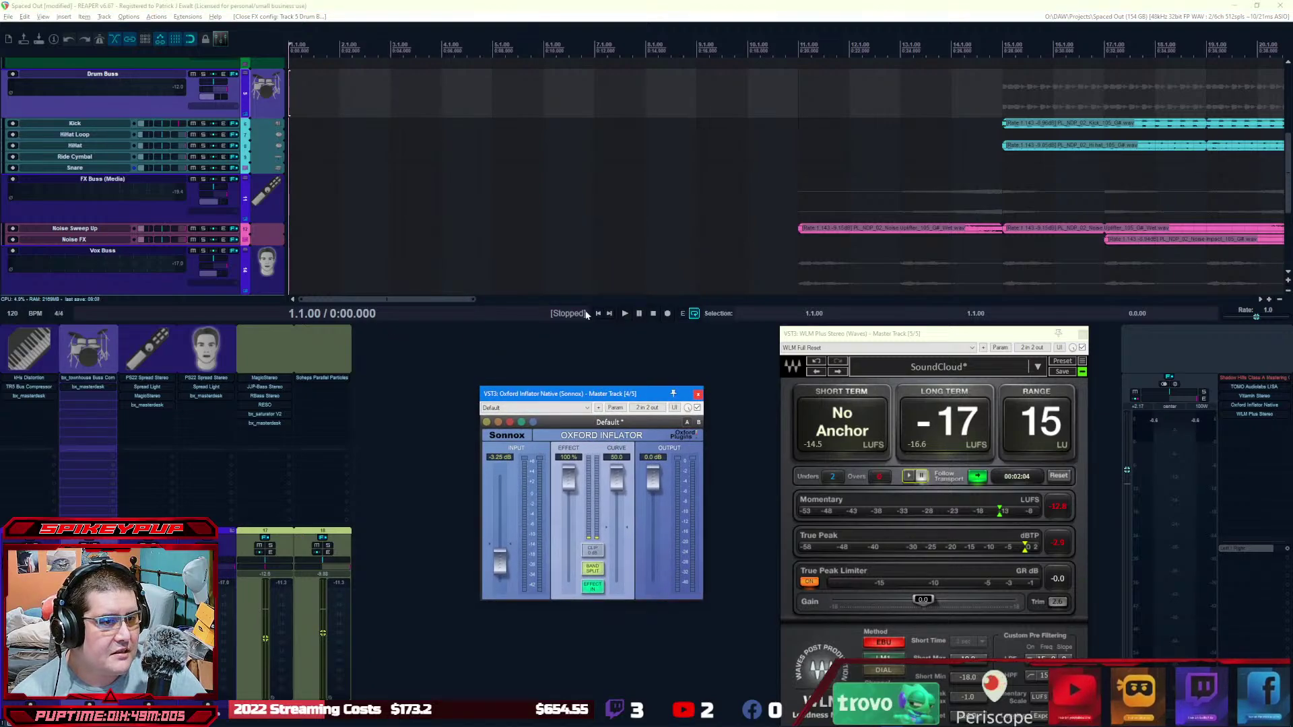
click(591, 314)
key(space)
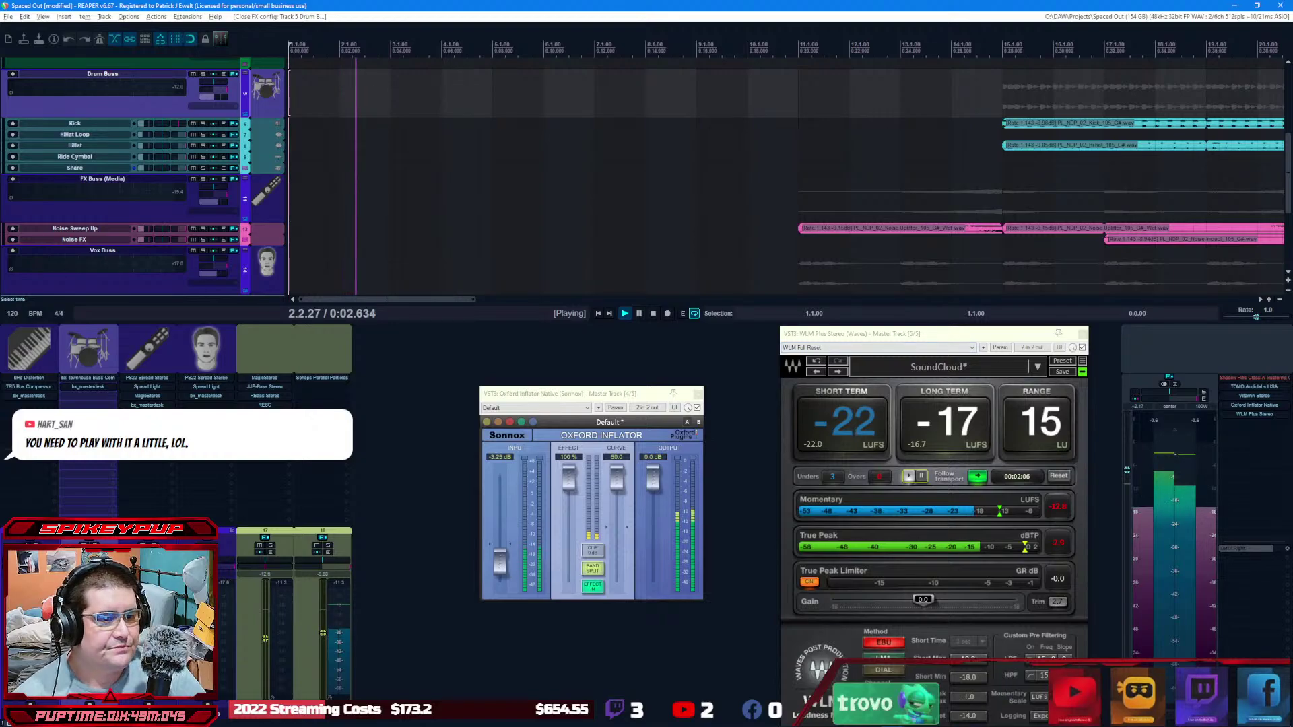
click(598, 558)
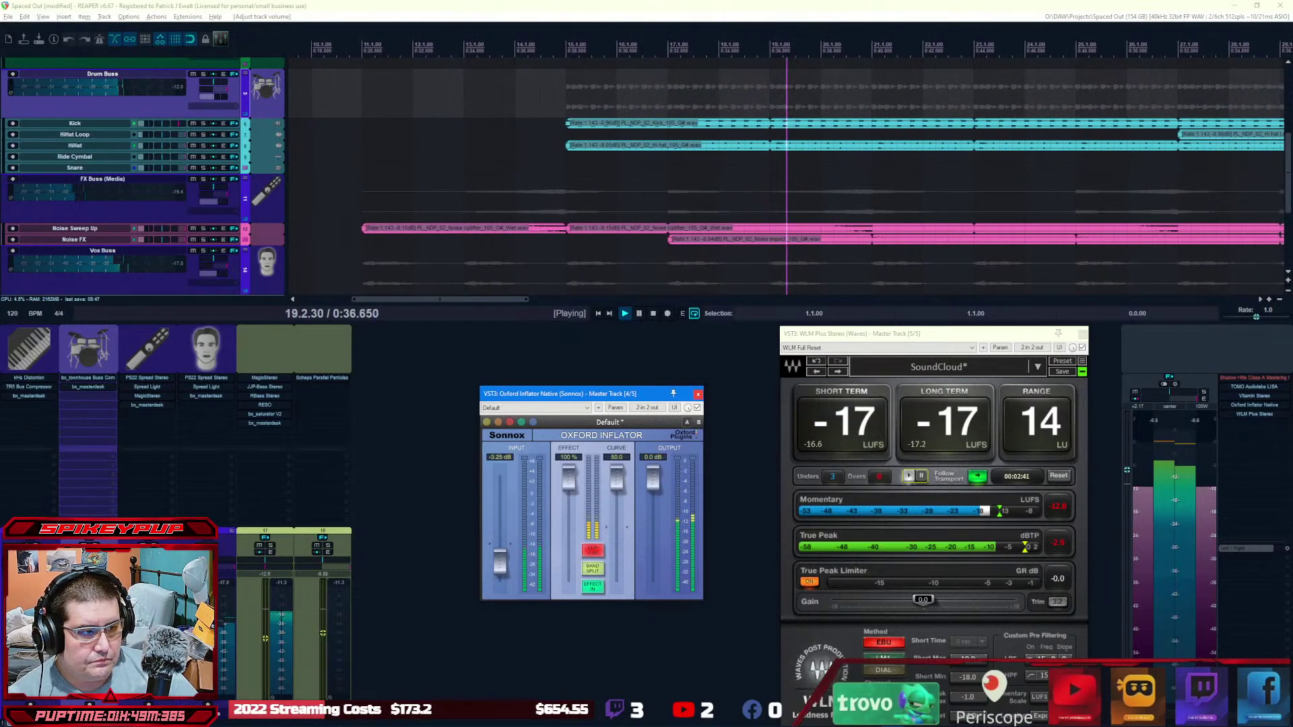
Step: Raise the Ride Cymbal and Snare track volumes to about -15 dB in the mixer while the song plays
key(ctrl+m)
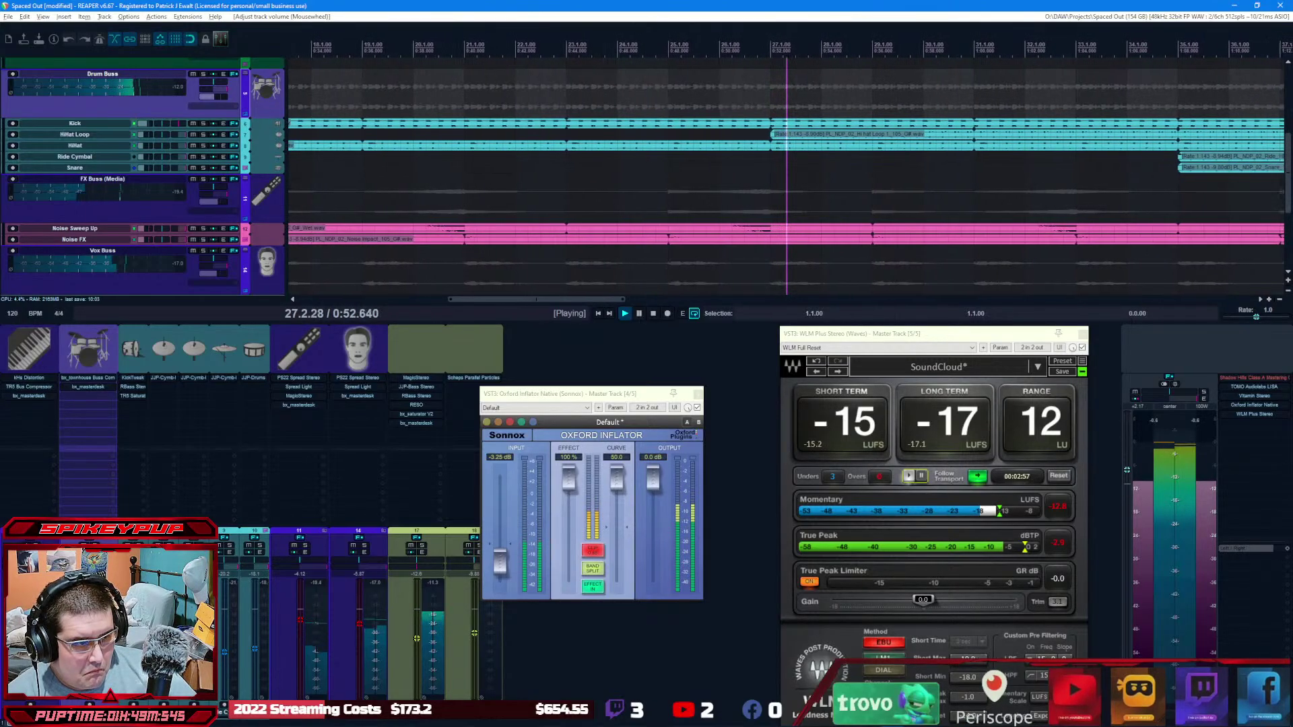
scroll(219, 670, down, 3)
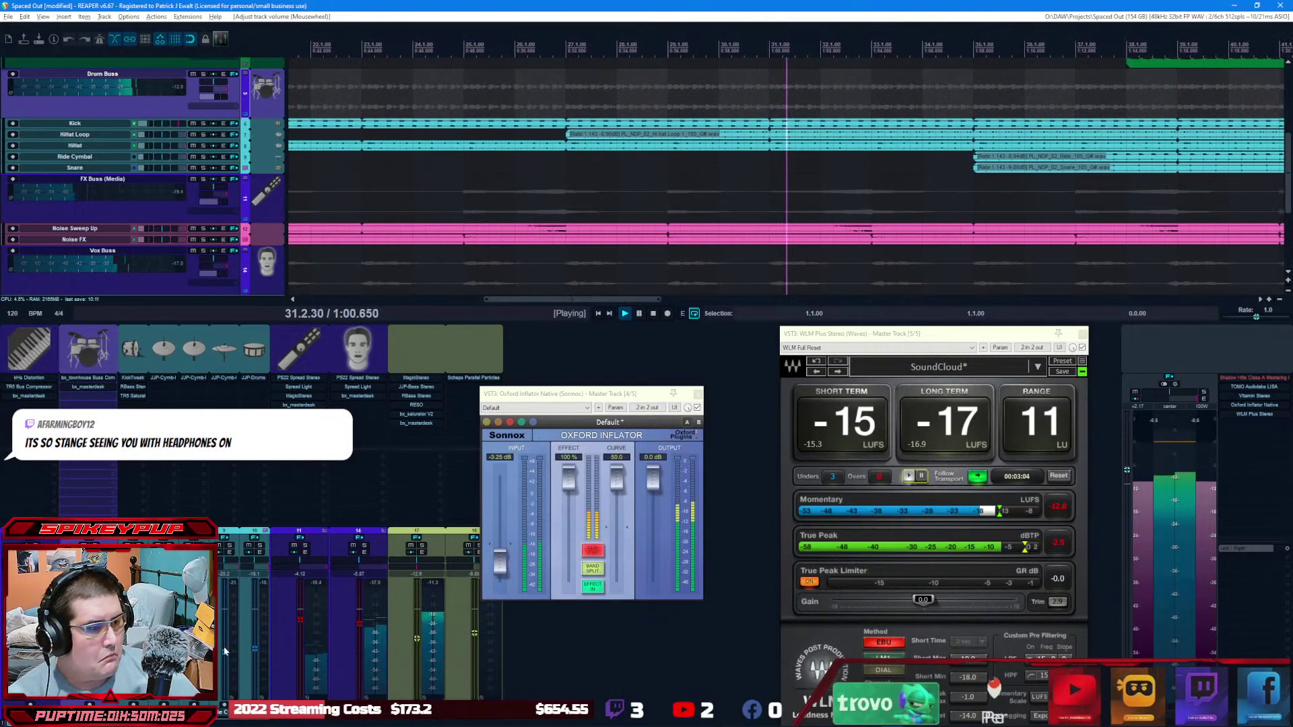
mouse_move(226, 651)
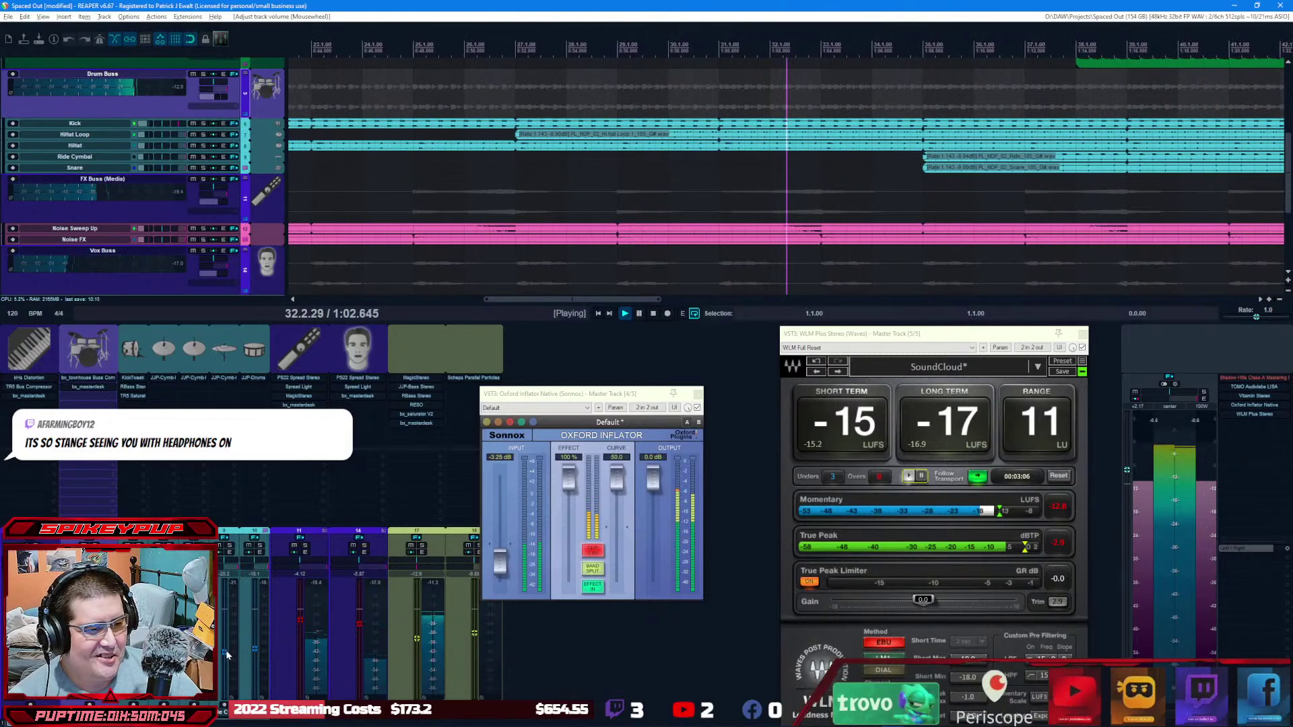
click(224, 653)
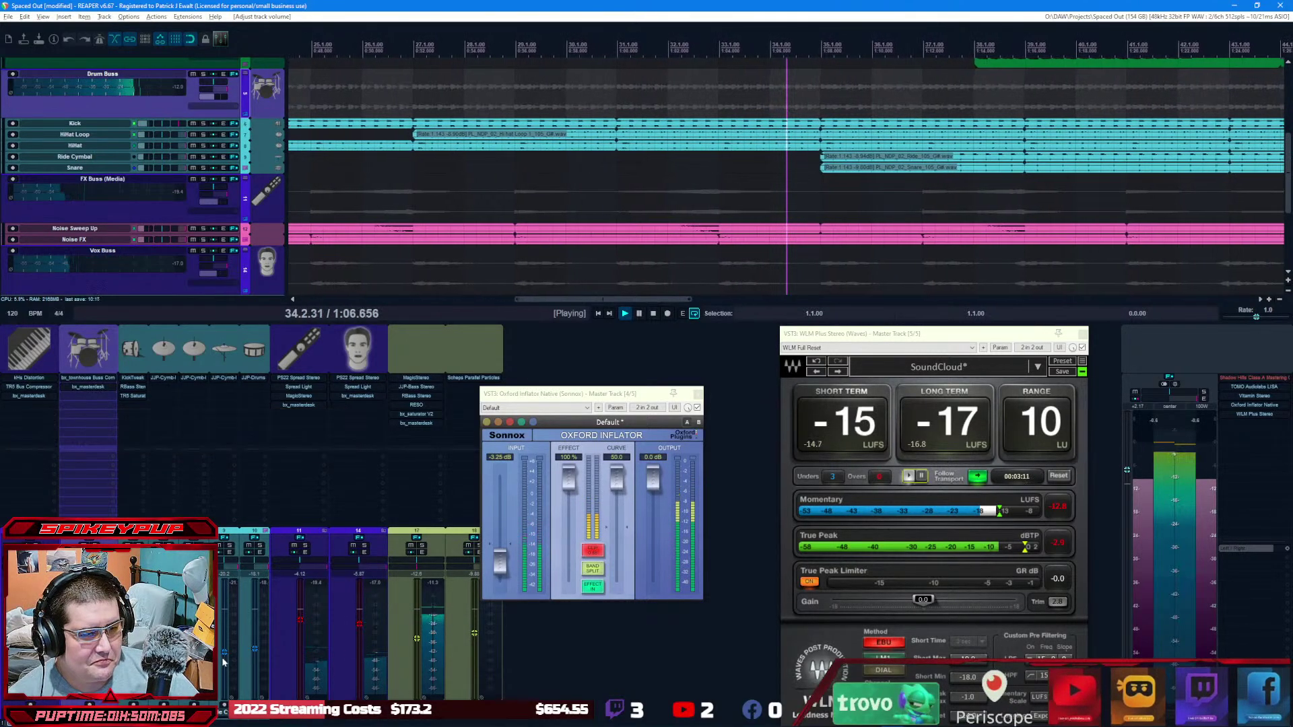
mouse_move(222, 659)
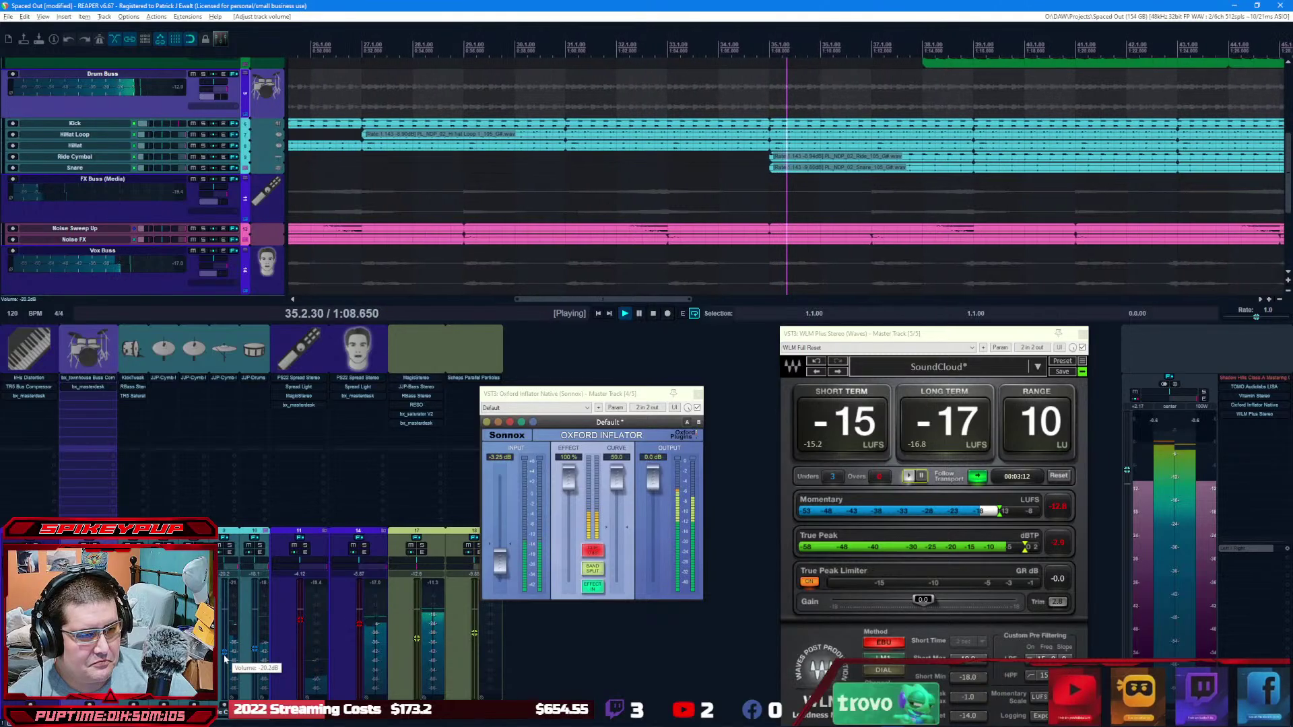
scroll(226, 653, up, 7)
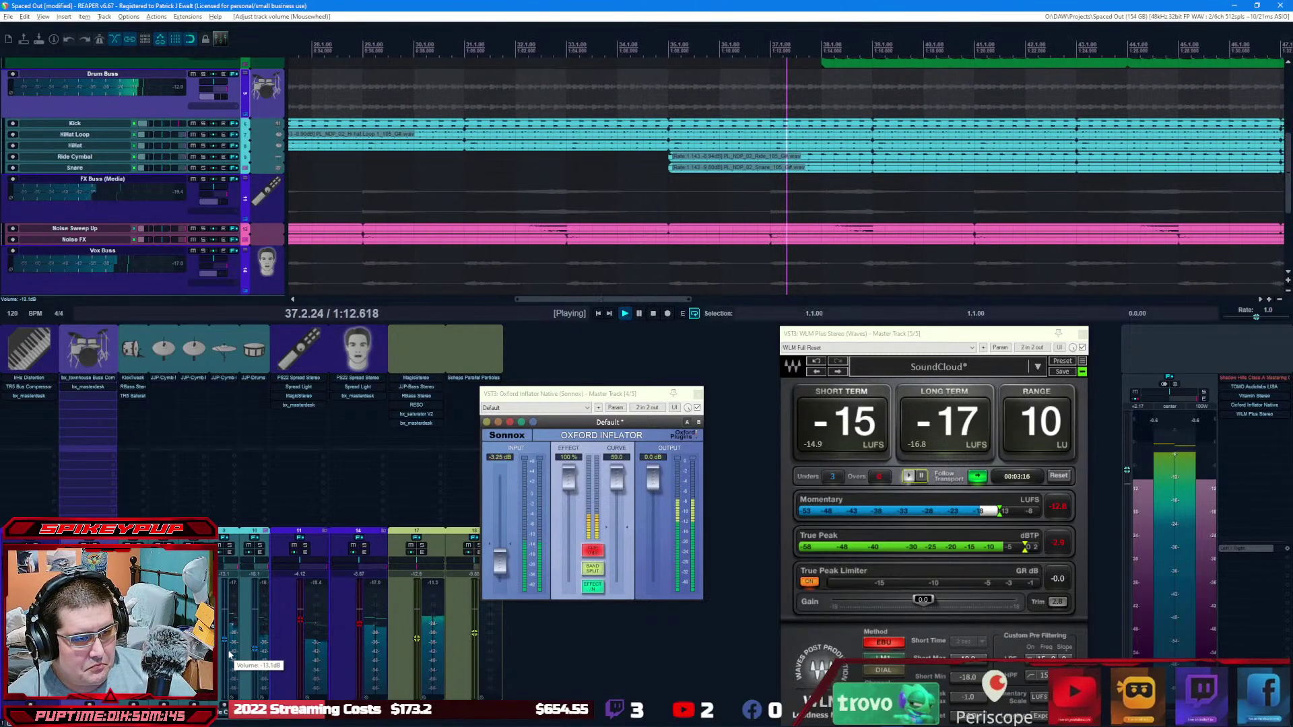
scroll(252, 653, up, 6)
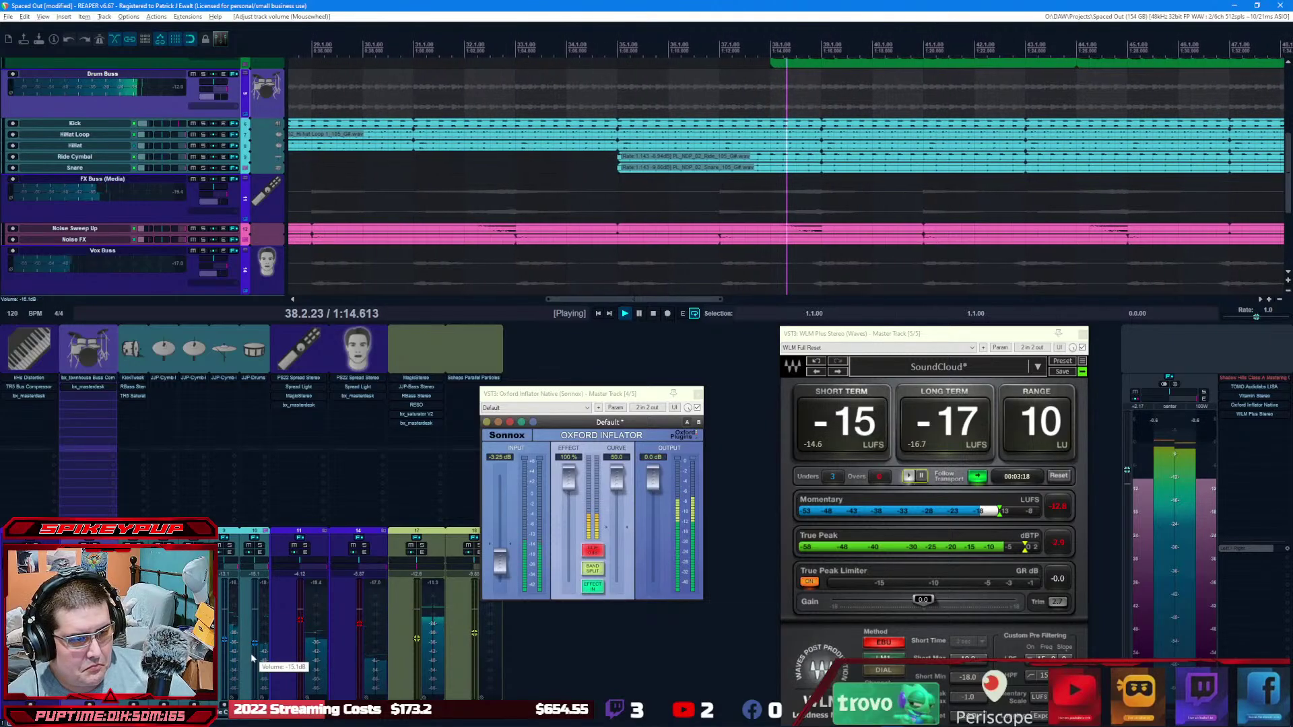
scroll(252, 652, down, 2)
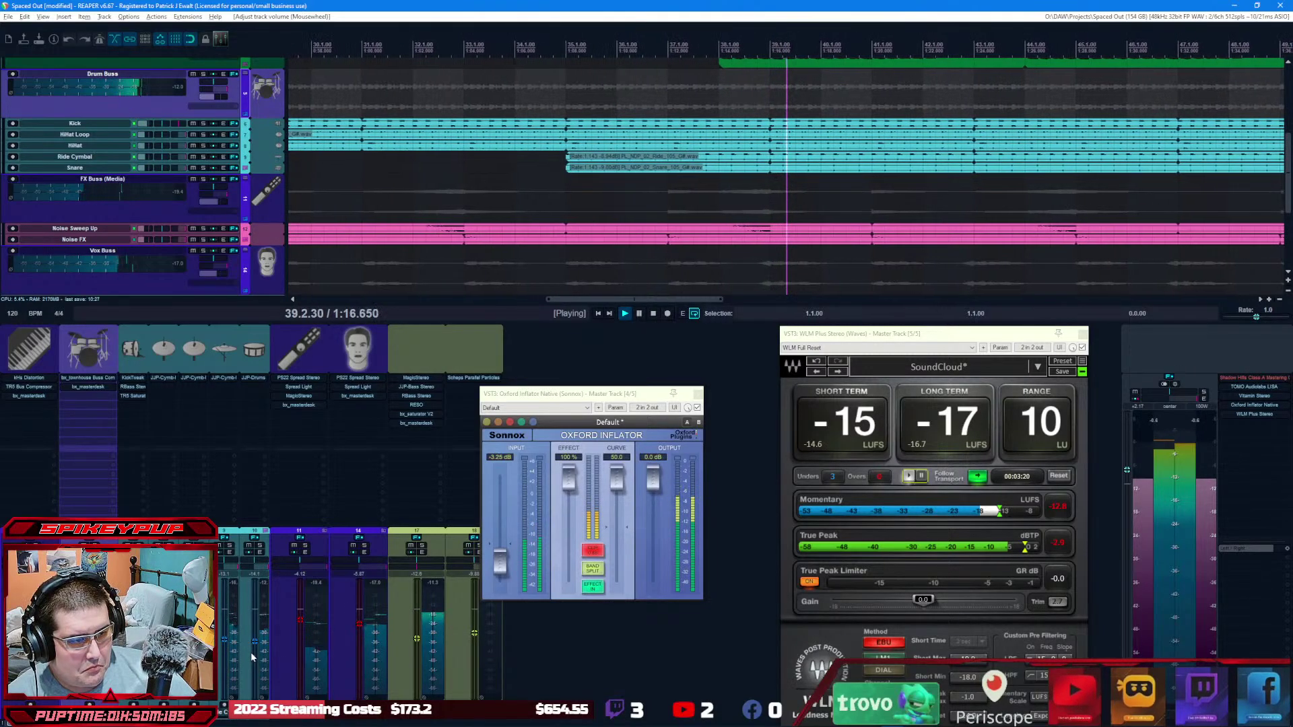
scroll(224, 643, down, 2)
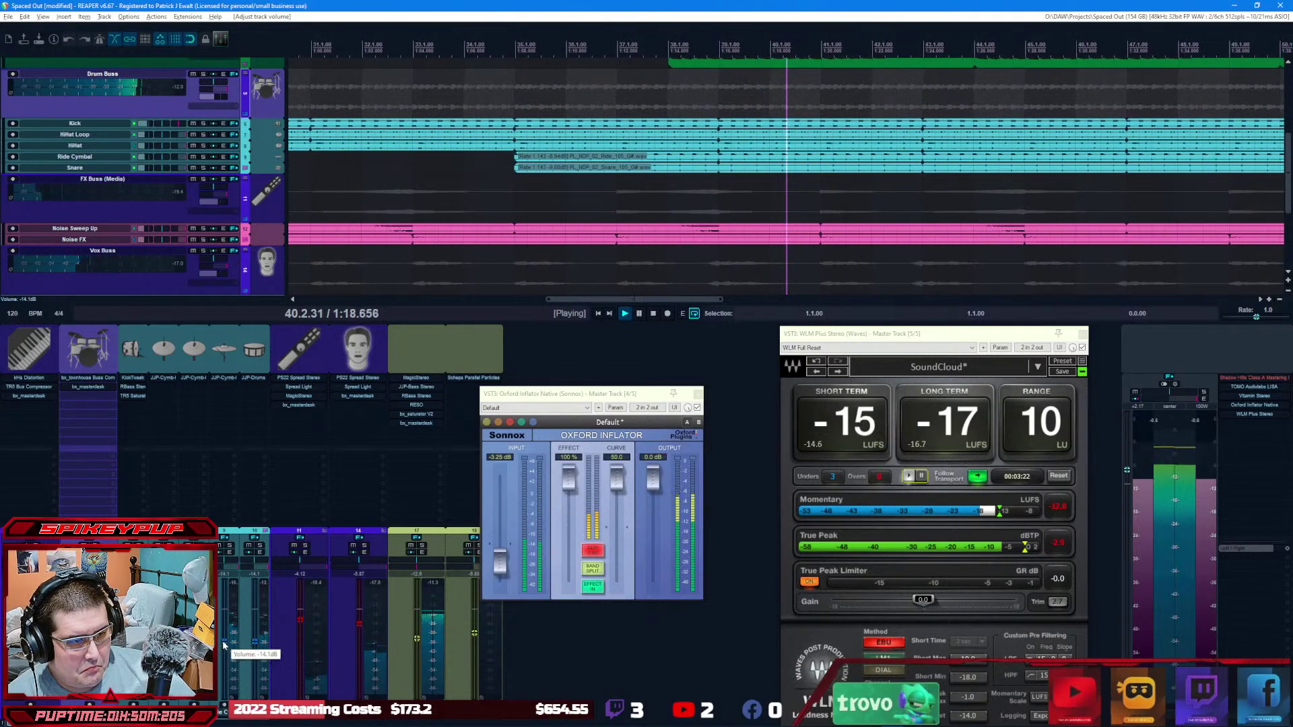
scroll(224, 645, down, 3)
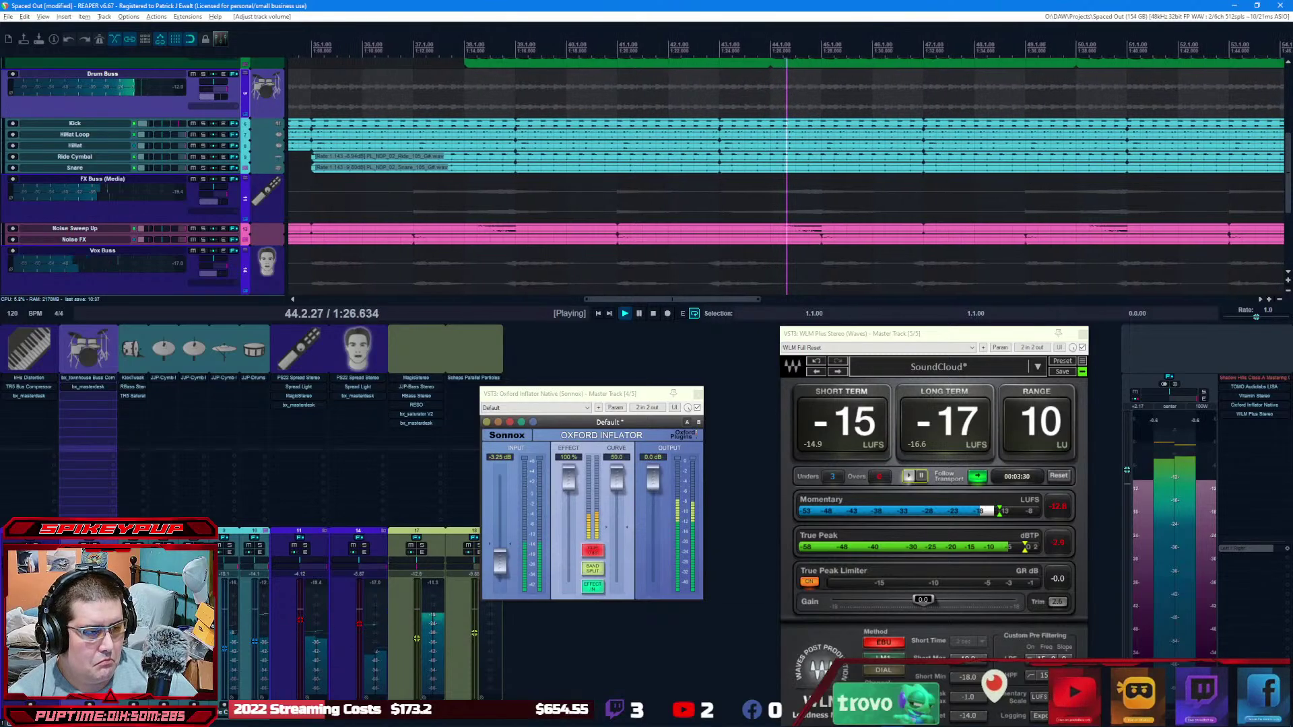
Step: Disable Clip 0 dB in the Inflator and set its input level to about -1.55 dB
click(591, 550)
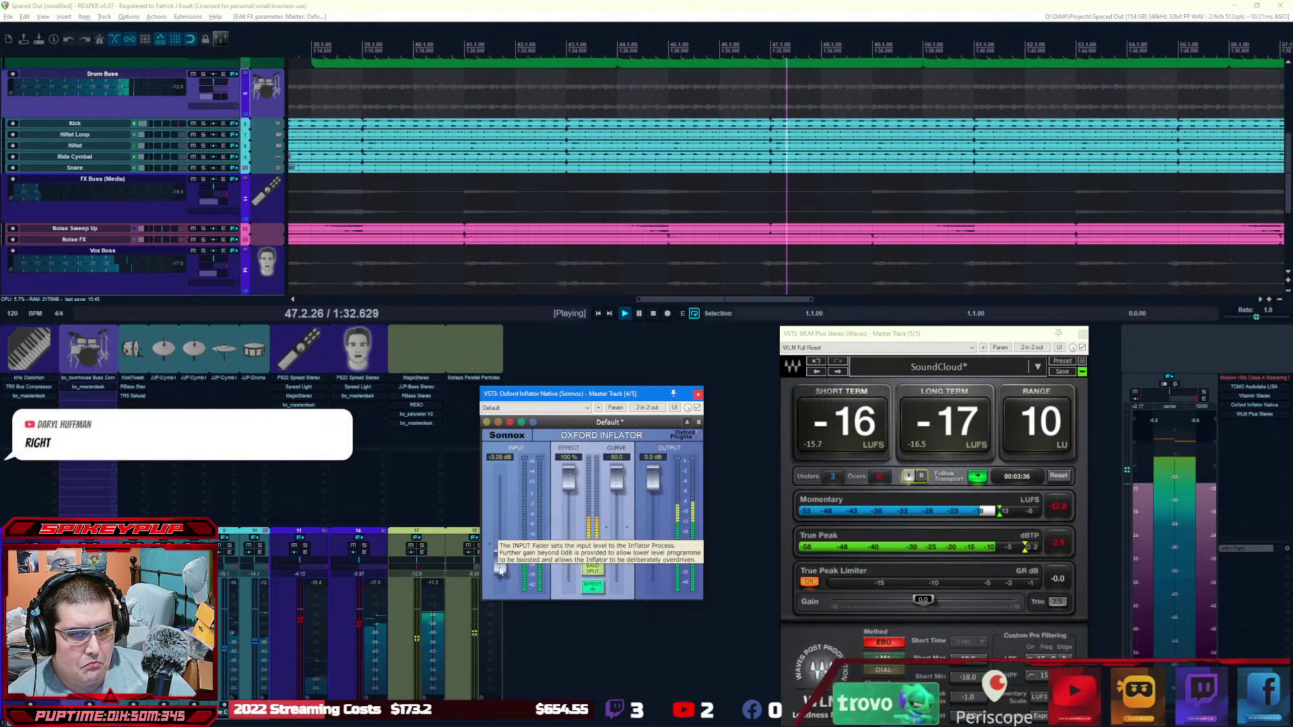
drag(500, 569, 500, 552)
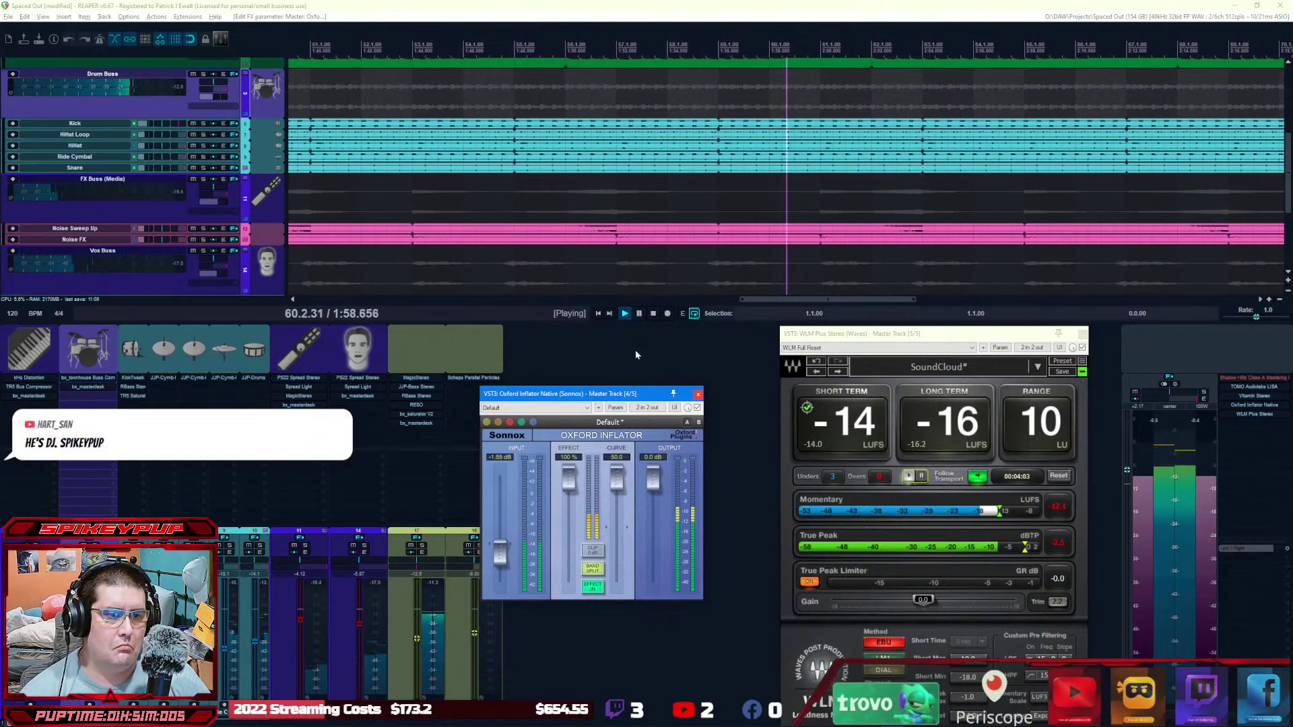
Step: Stop playback and remove the Shadow Hills Class A Mastering Comp from the master track's effects
click(653, 314)
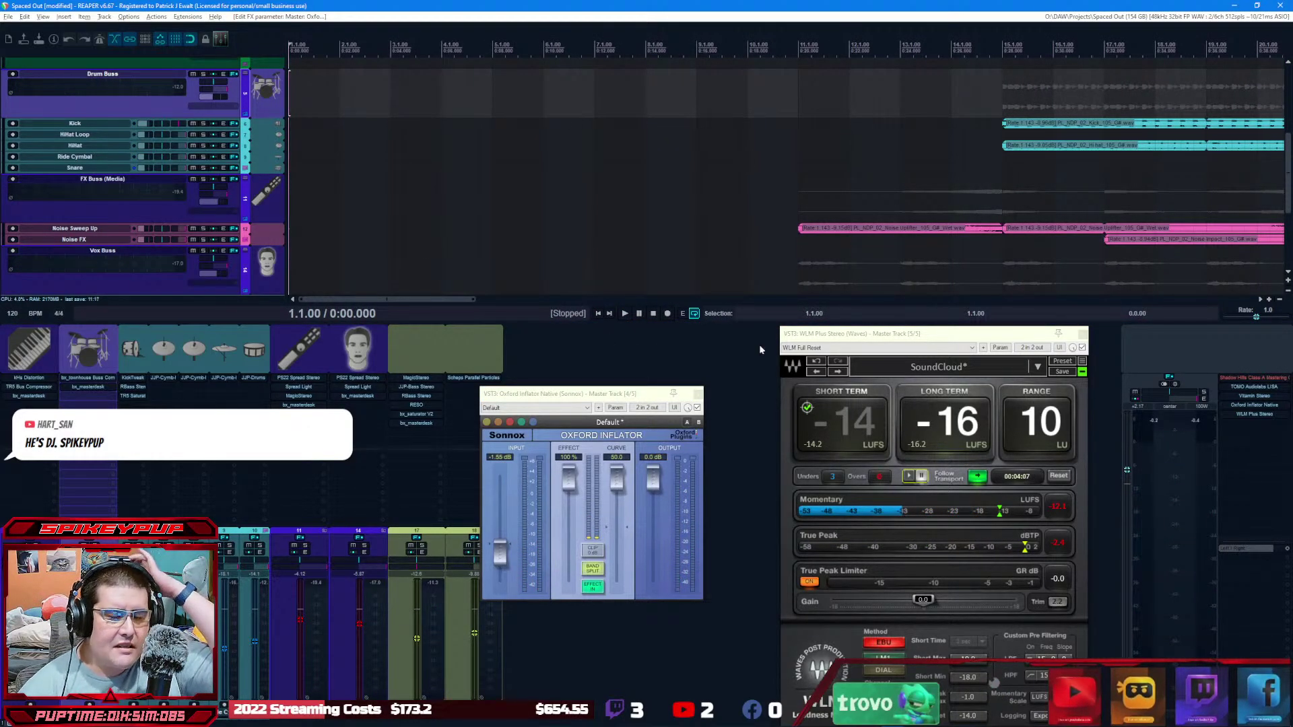
alt+click(1251, 379)
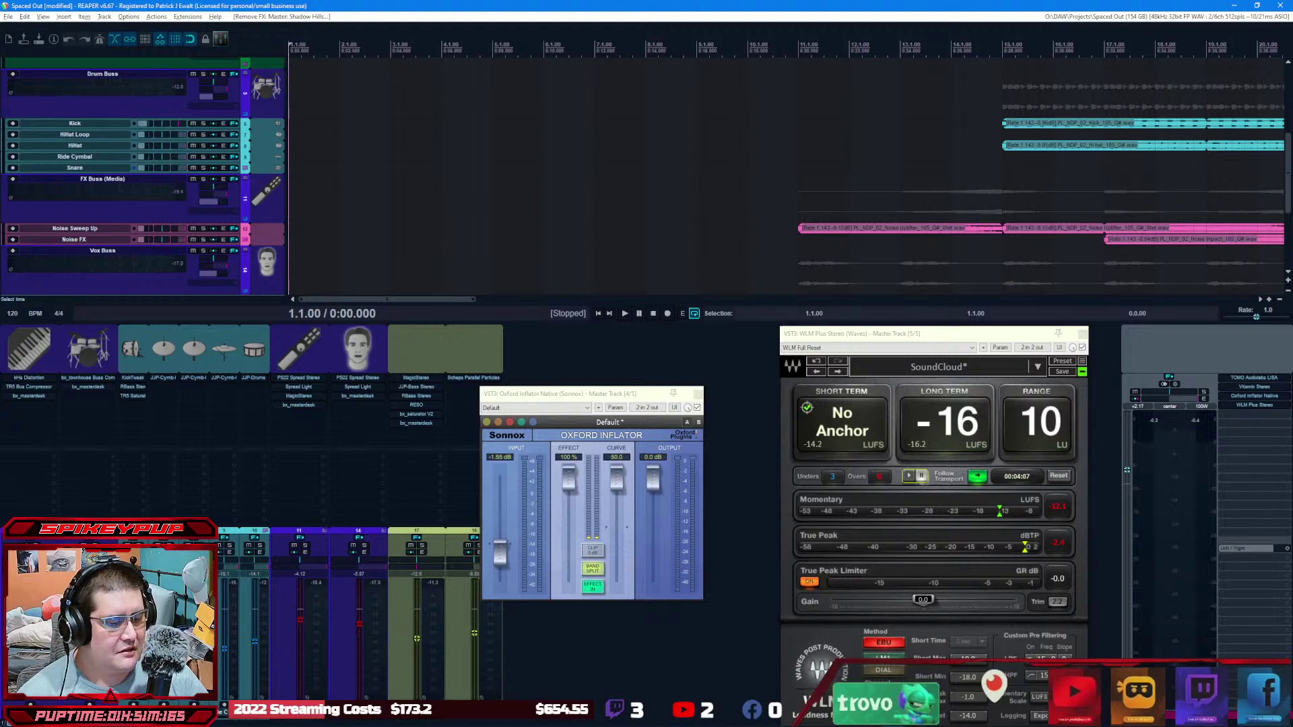
key(ctrl+alt+r)
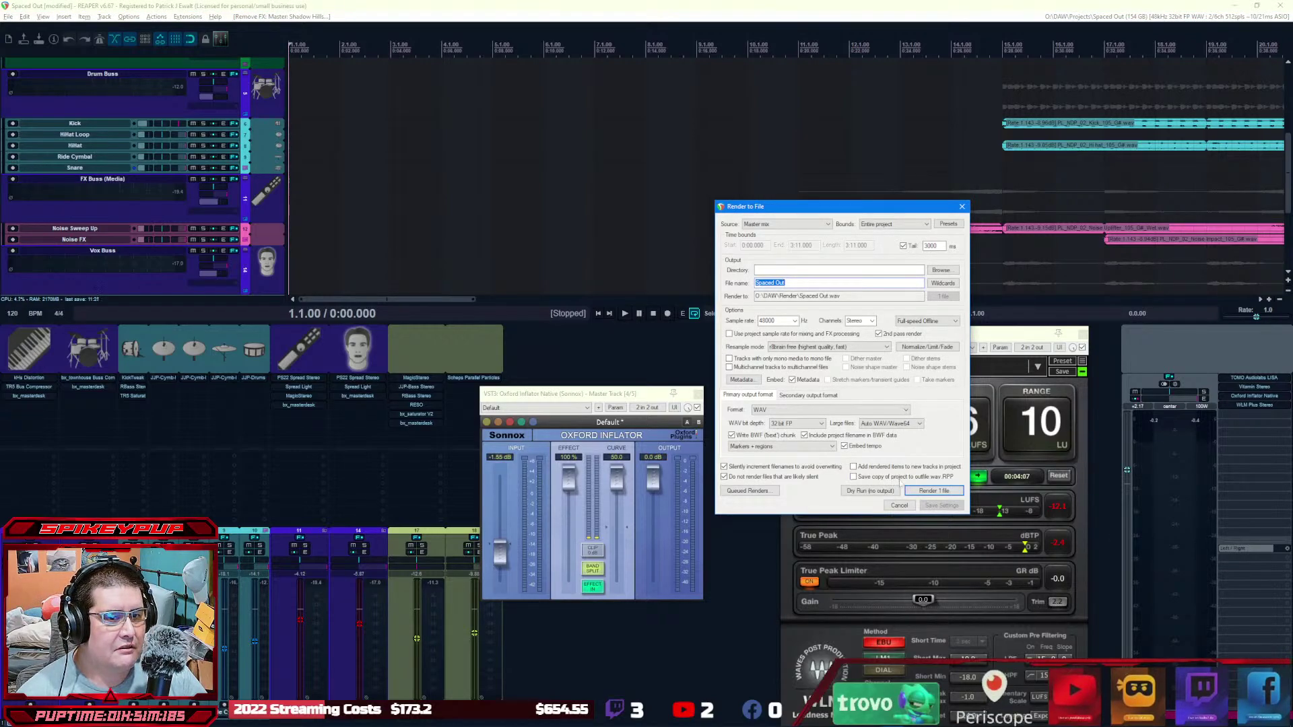
click(935, 491)
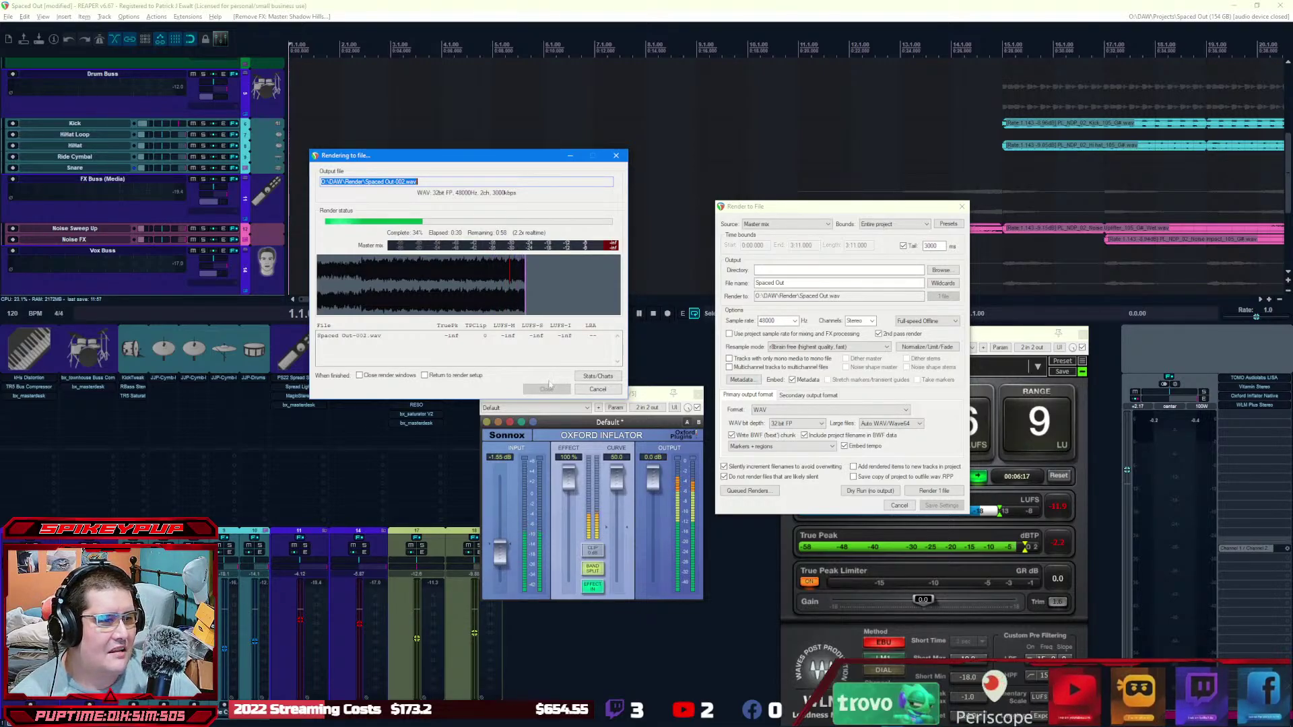
click(605, 394)
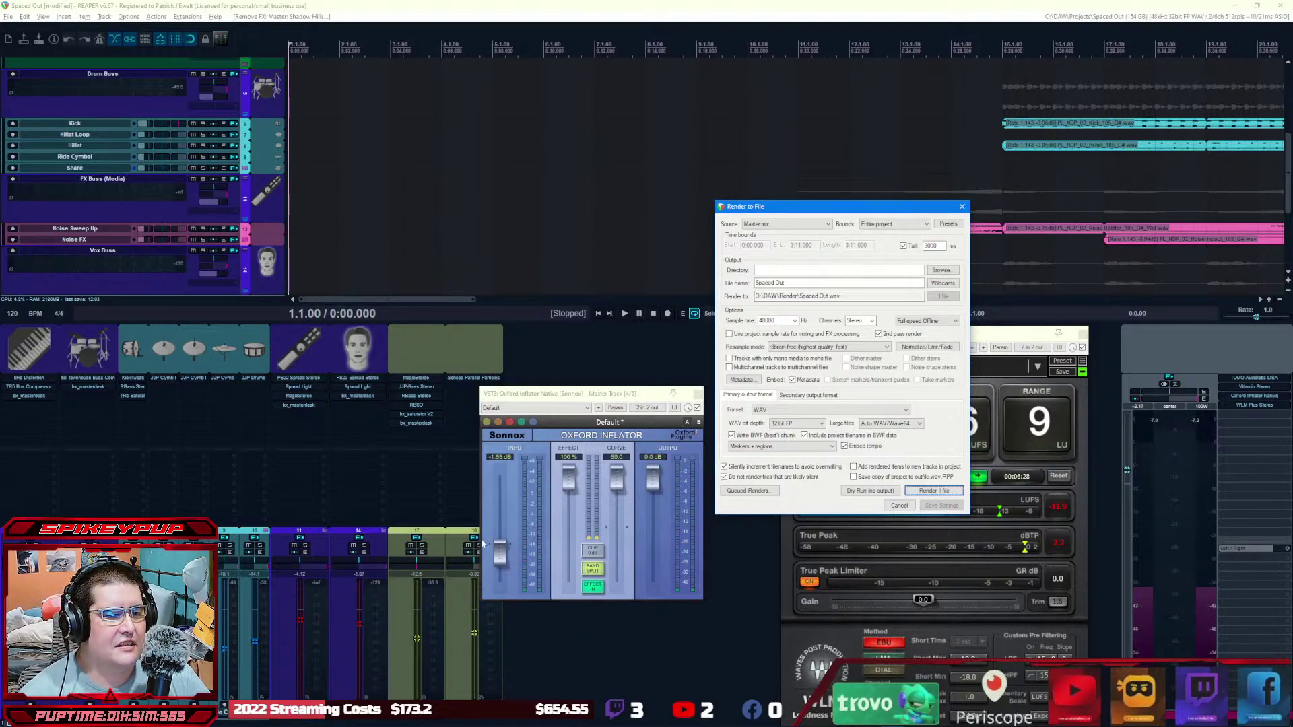
Step: Lower the Inflator's input level to -8.0 dB and play the song from bar 15
drag(504, 566, 496, 557)
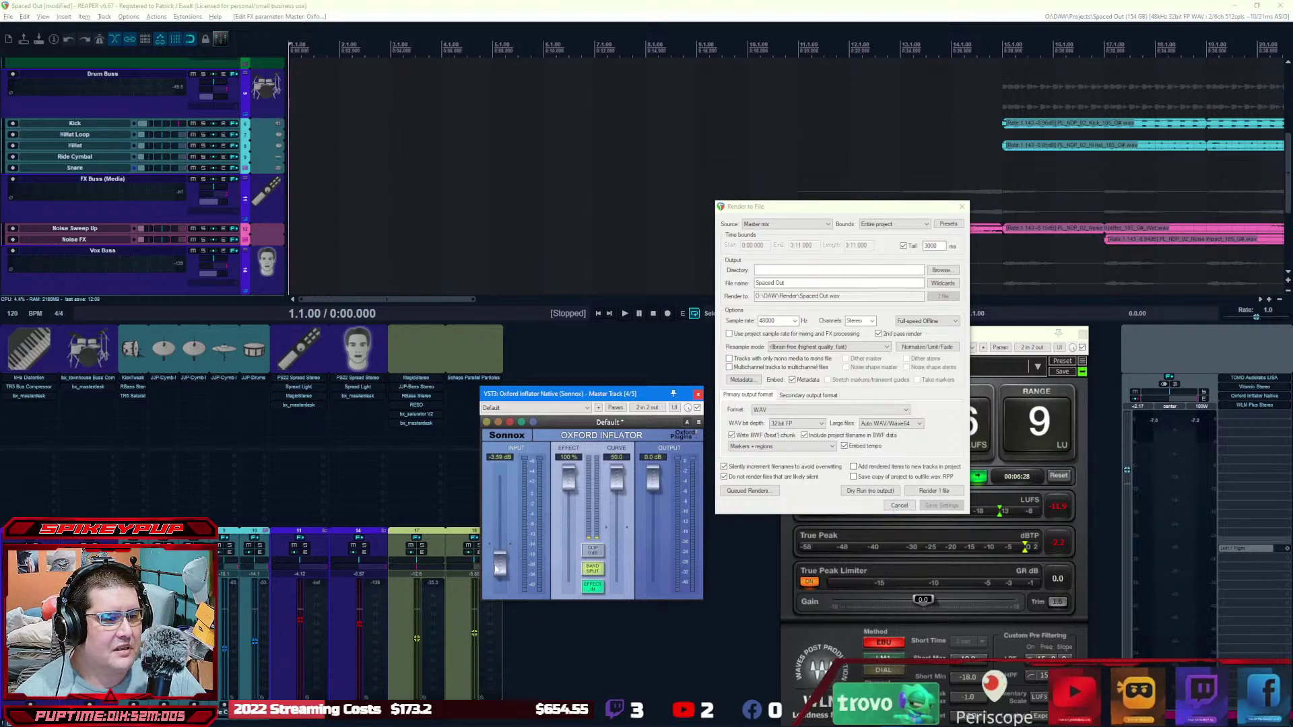
drag(495, 571, 496, 567)
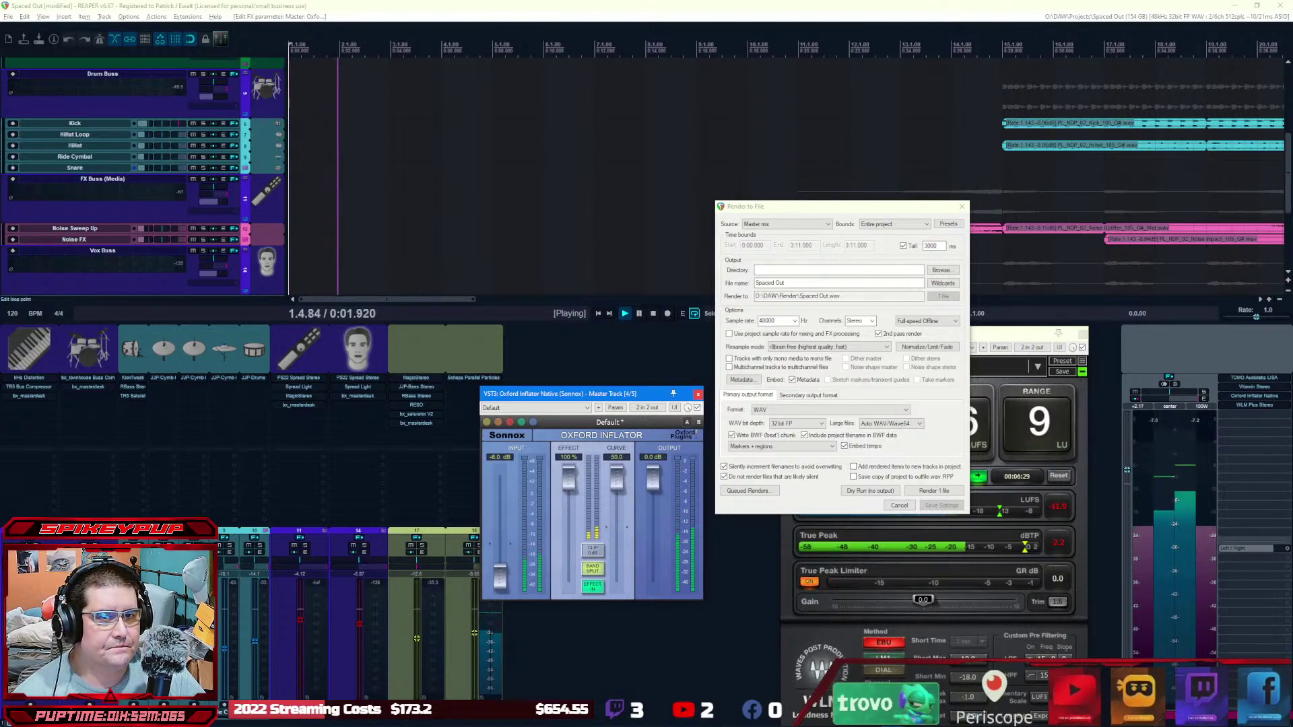
click(1005, 49)
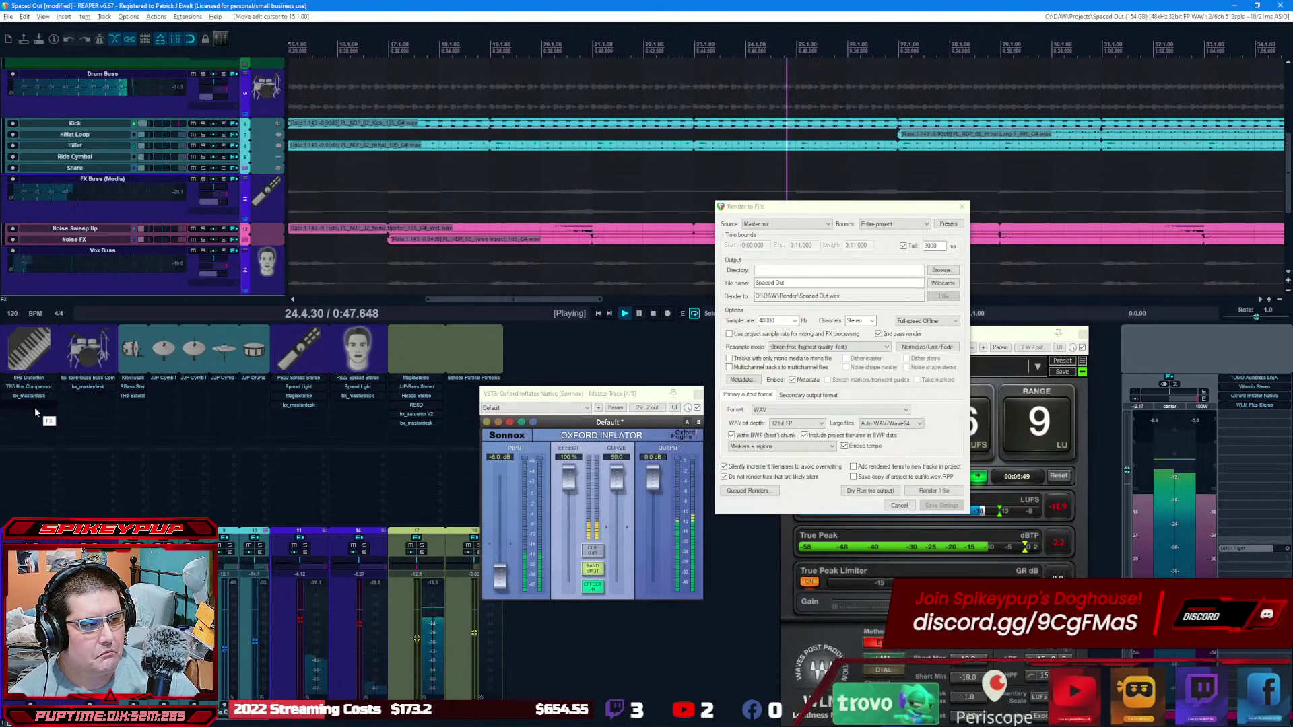
Step: Copy RESO from the Bass track to the Synth Buss, recalculate and engage its resonance targets, and close its window
drag(412, 405, 30, 397)
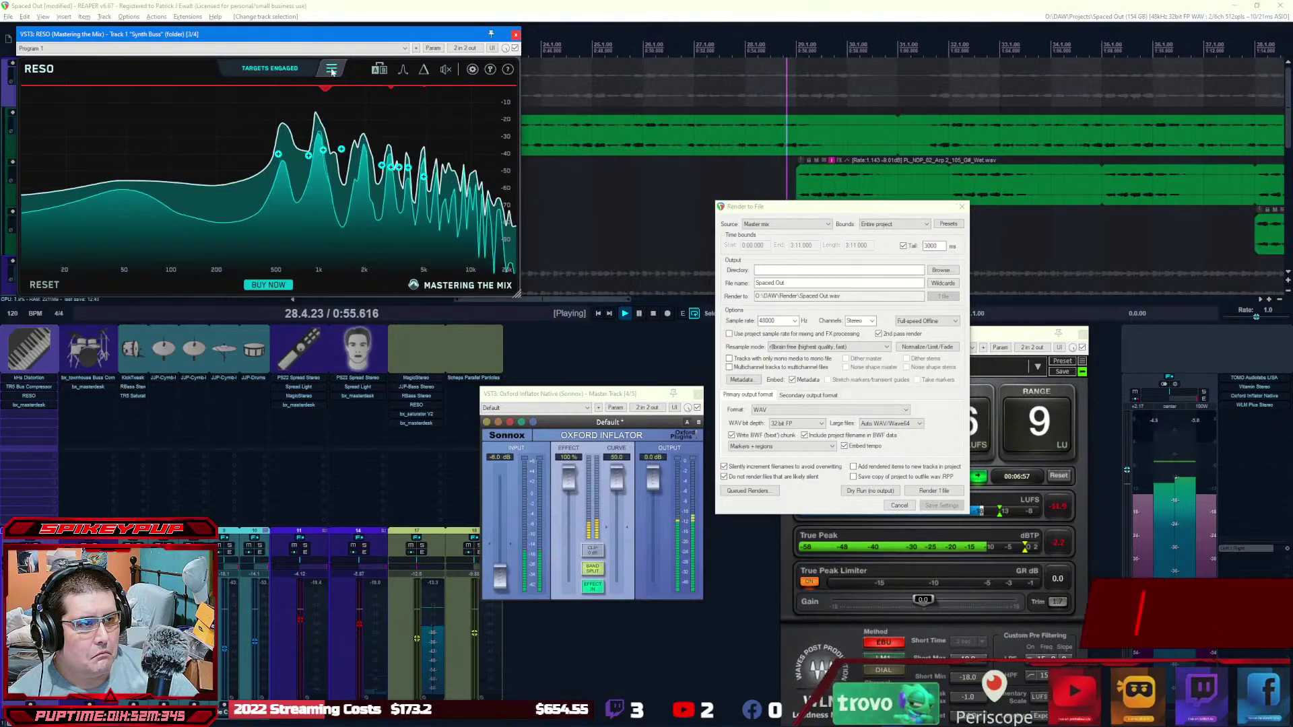
click(309, 72)
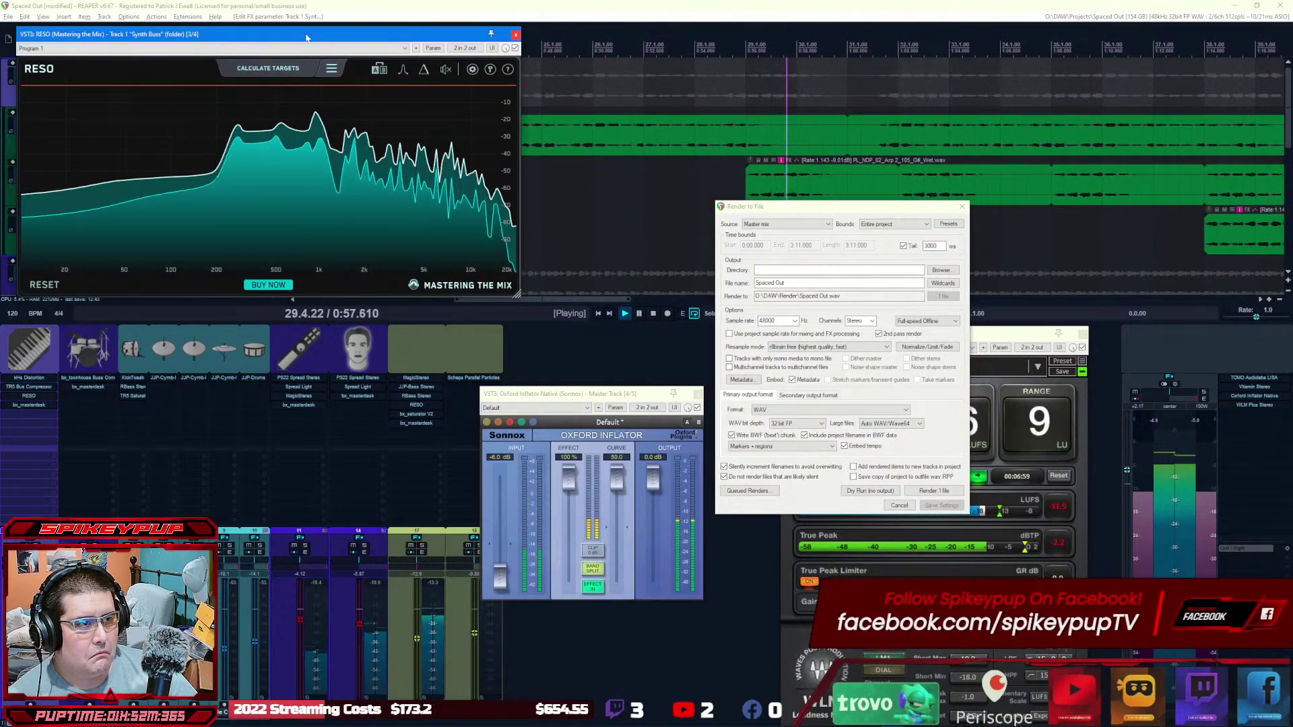
drag(303, 34, 564, 256)
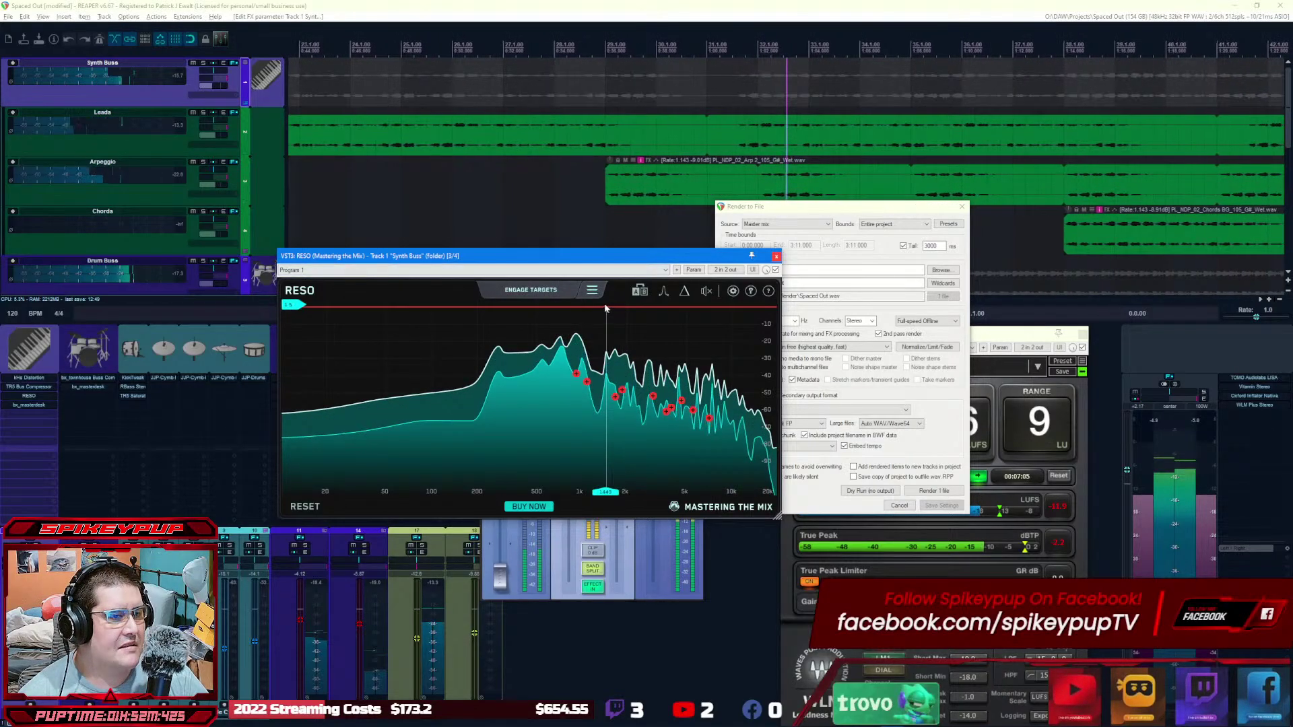
click(531, 289)
click(776, 257)
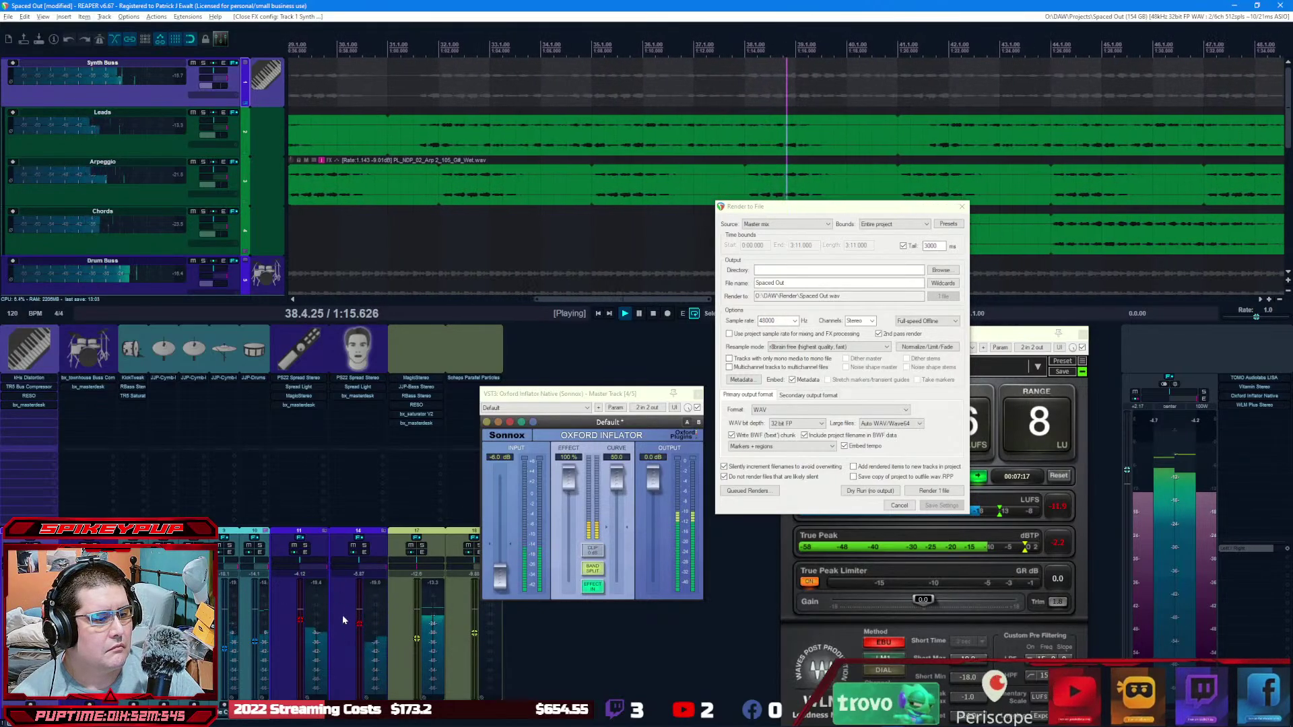
Step: Raise the FX Buss volume to about -0.4 dB in the mixer during playback
scroll(300, 627, up, 3)
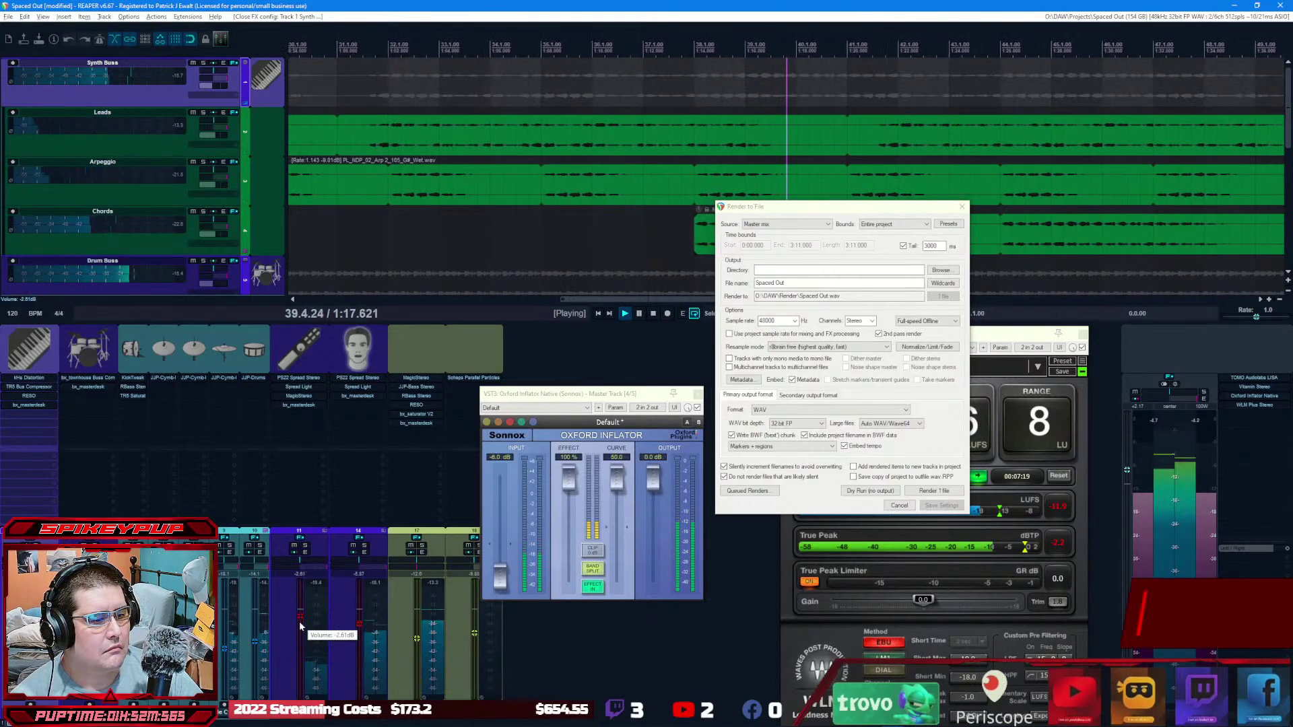
scroll(300, 621, up, 1)
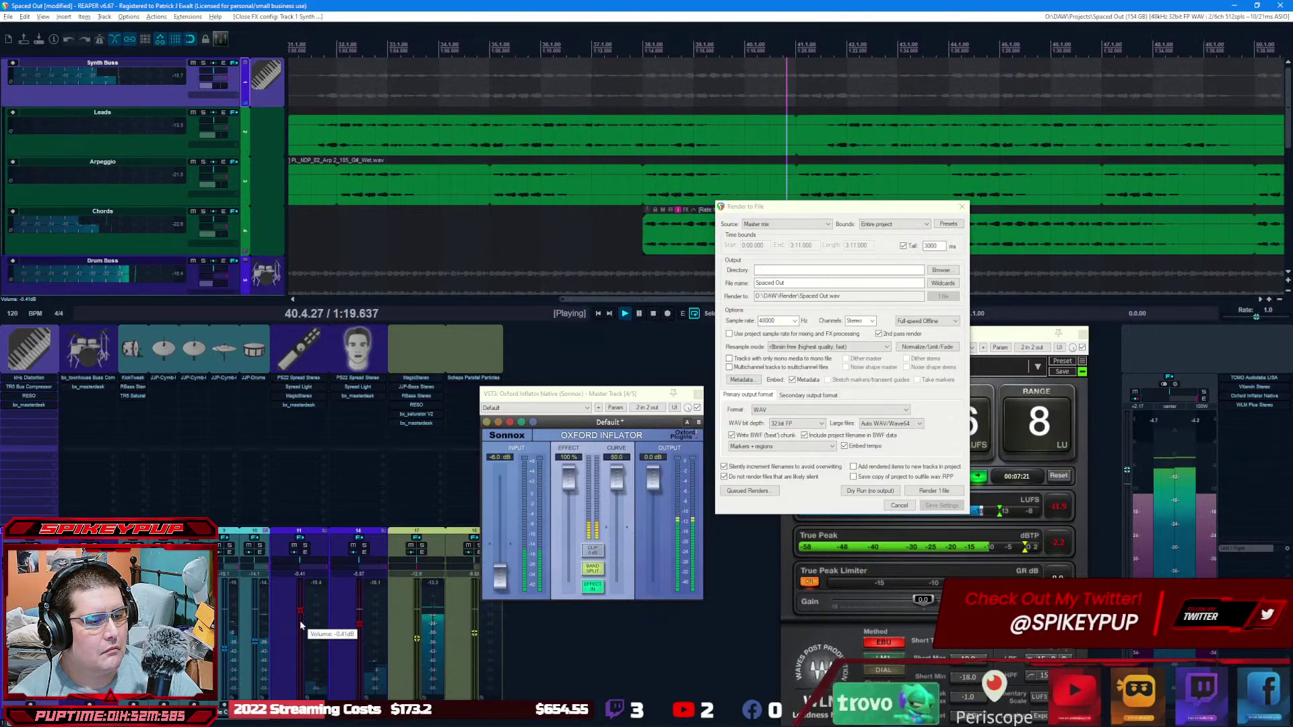
scroll(358, 628, up, 2)
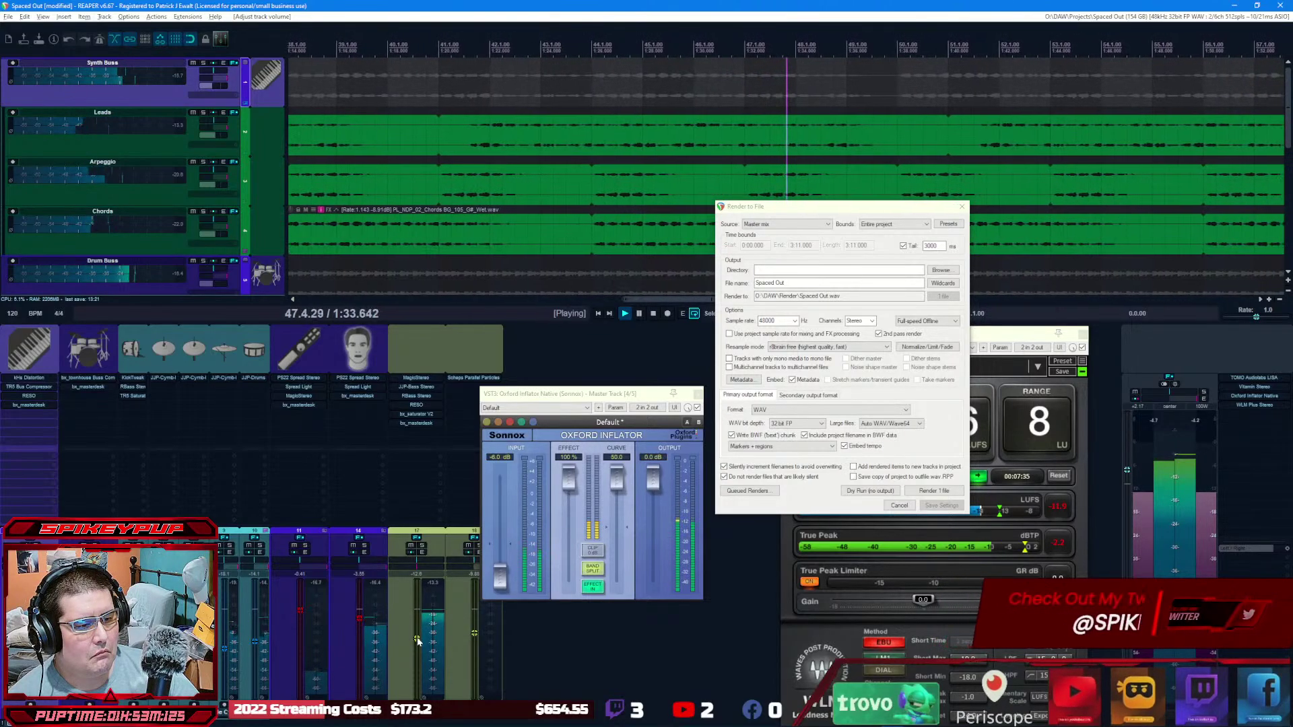
Step: Lower the Bass track's volume to about -14.5 dB in the mixer
click(417, 640)
drag(417, 640, 416, 641)
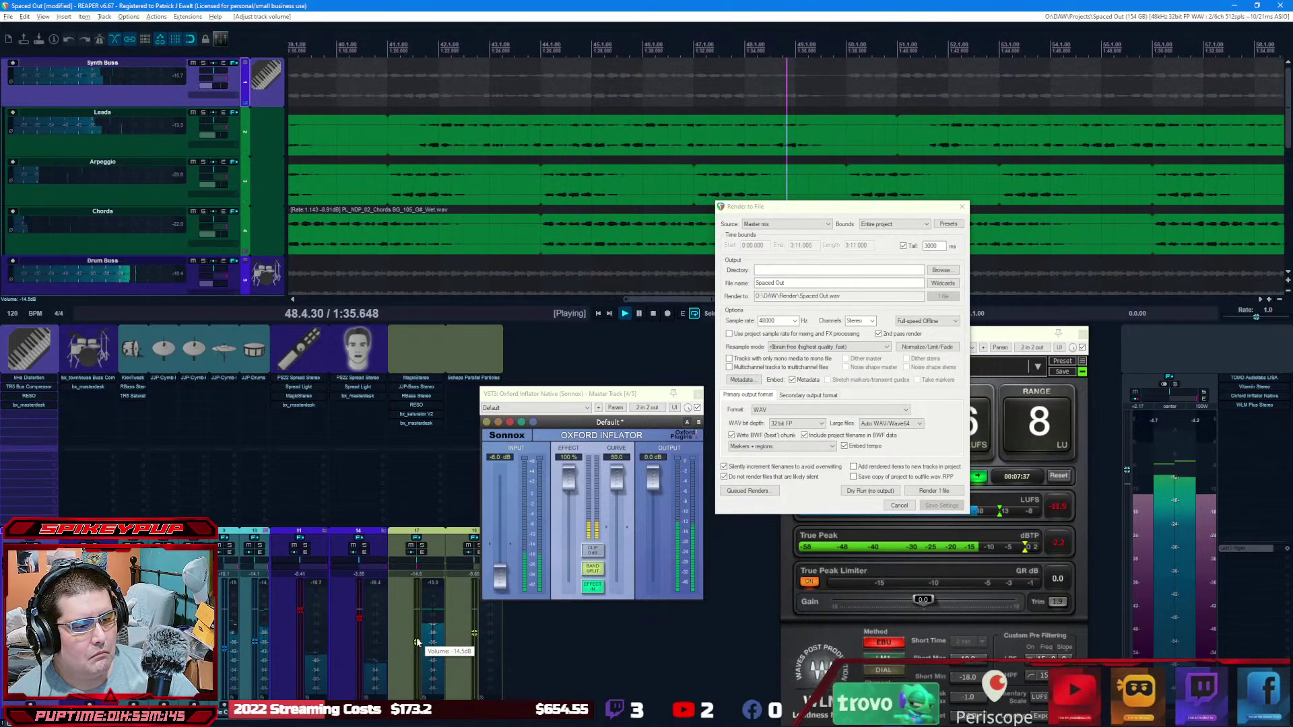
scroll(416, 641, down, 2)
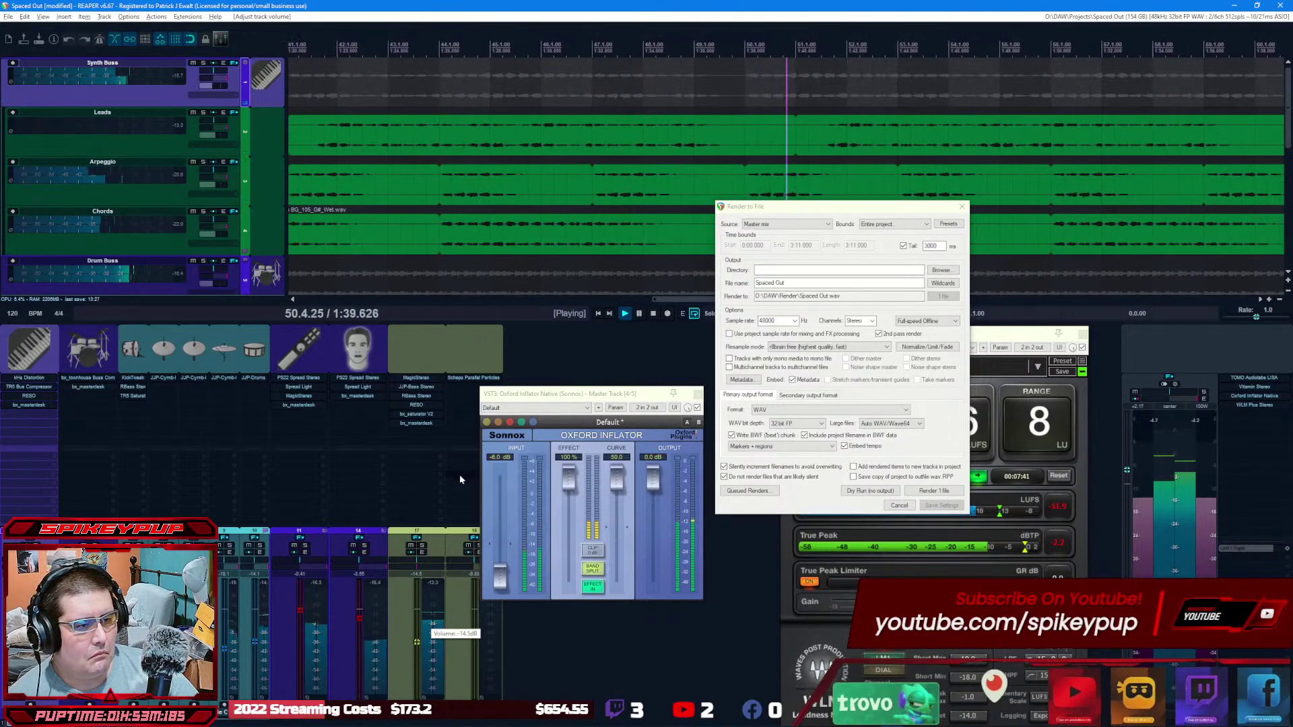
Step: Remove bx_saturator V2 from the Bass track and move MagicStereo to the end of that track's effects chain
shift+click(418, 416)
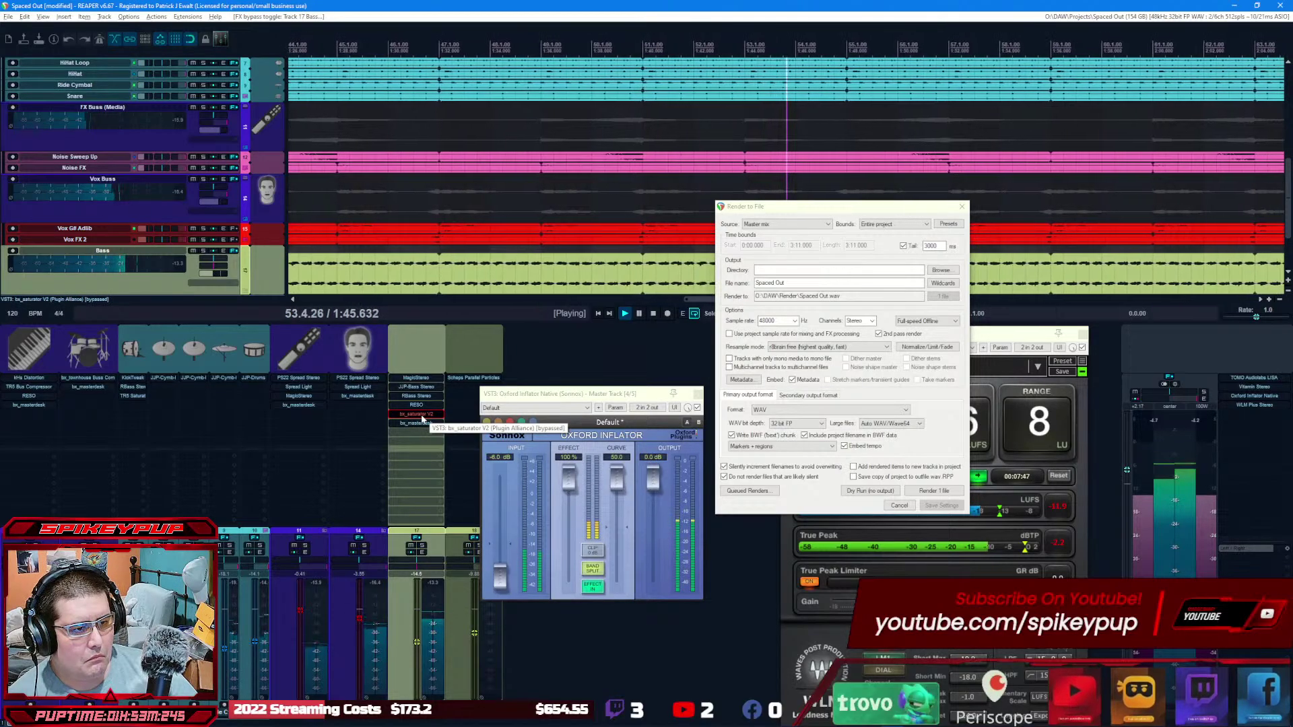
alt+click(423, 416)
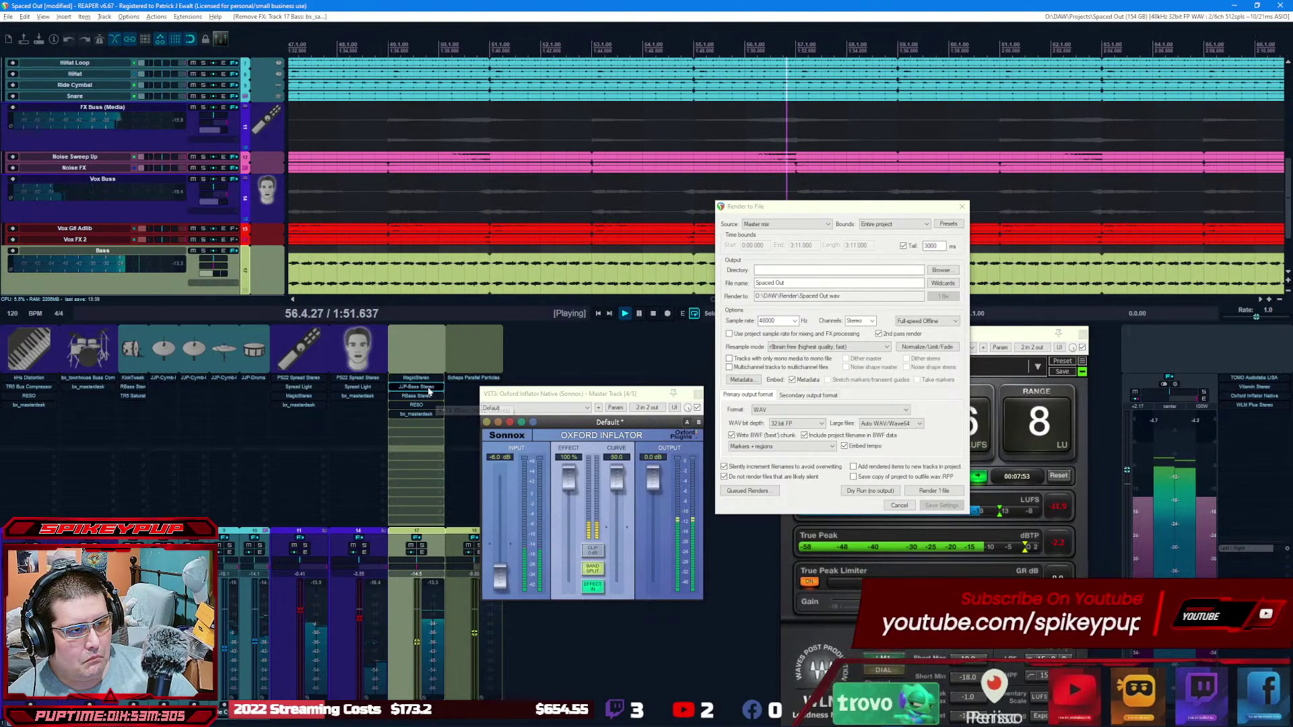
drag(416, 378, 416, 419)
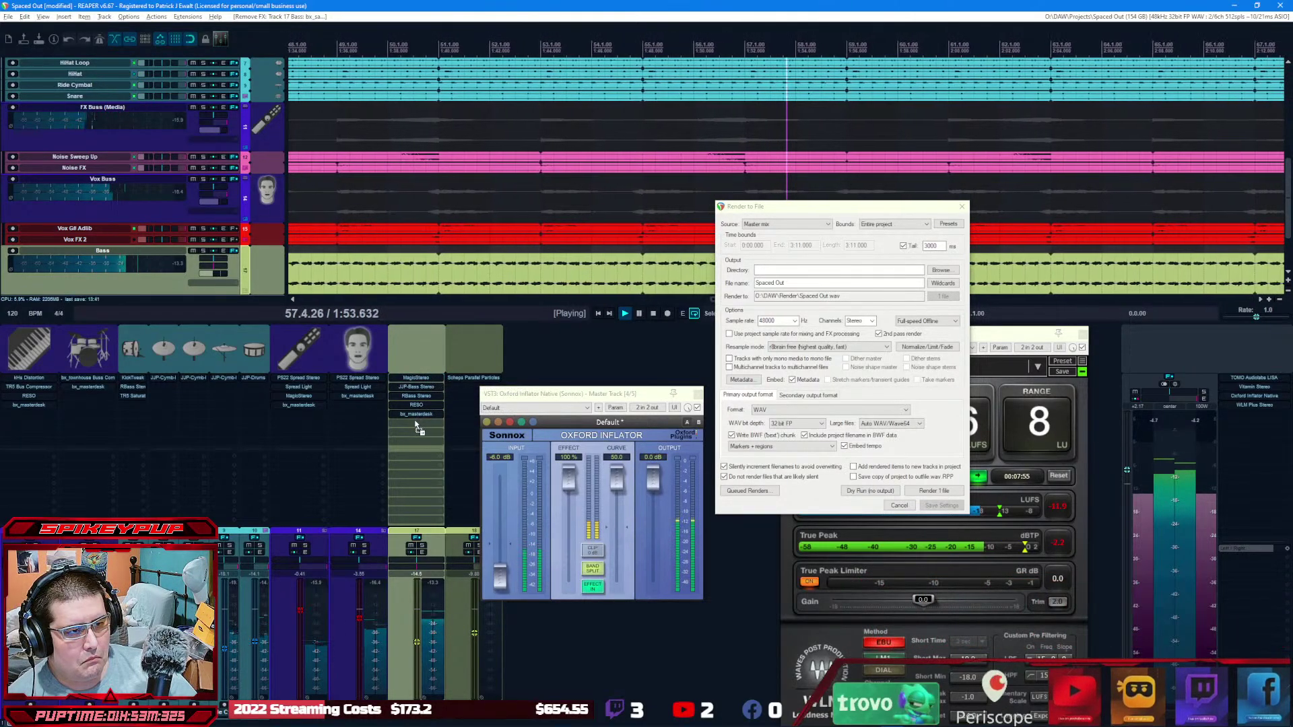
Step: Remove MagicStereo from the Bass track's effects chain, stop playback and close the Oxford Inflator window
alt+click(418, 416)
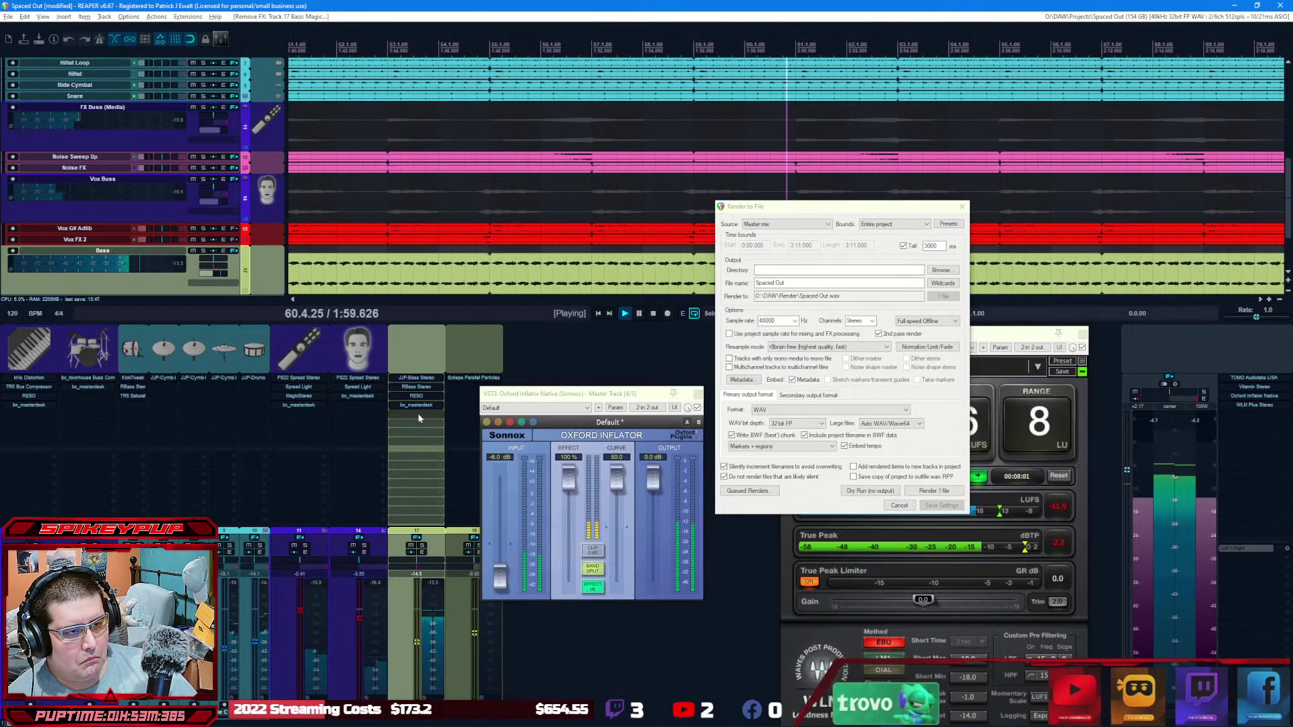
drag(521, 394, 599, 391)
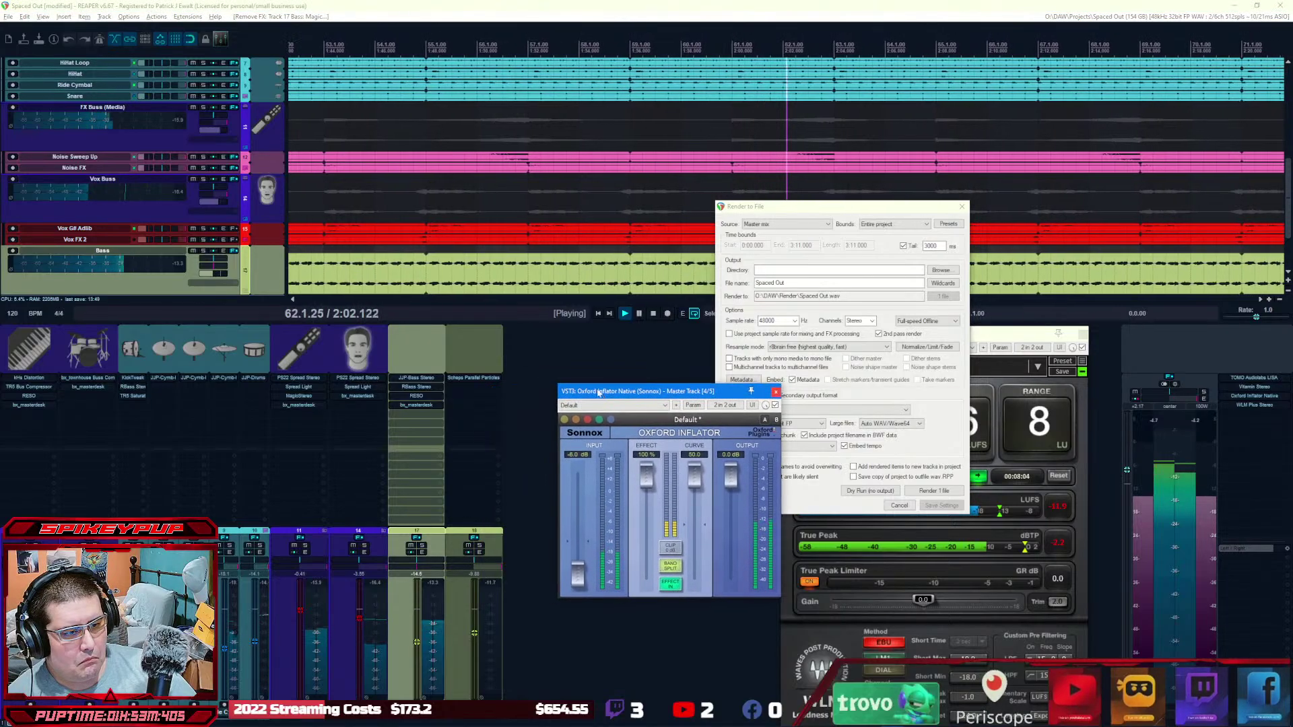
click(652, 314)
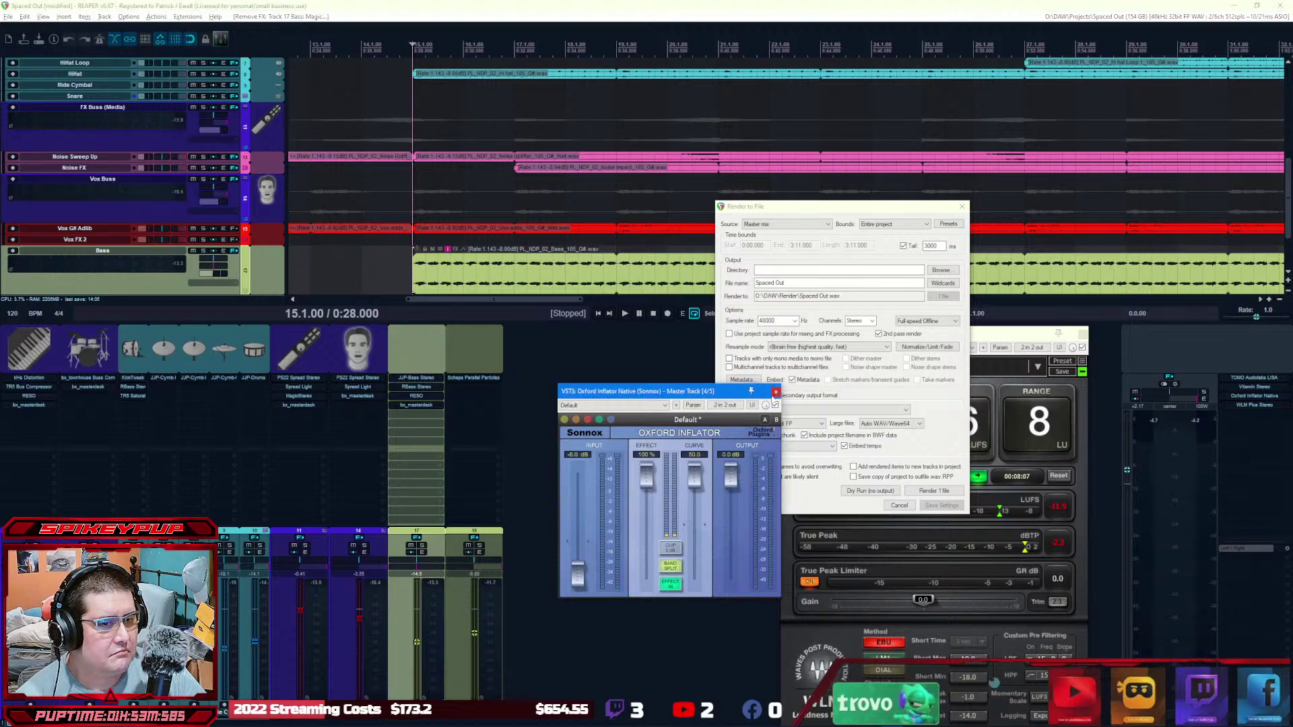
click(776, 391)
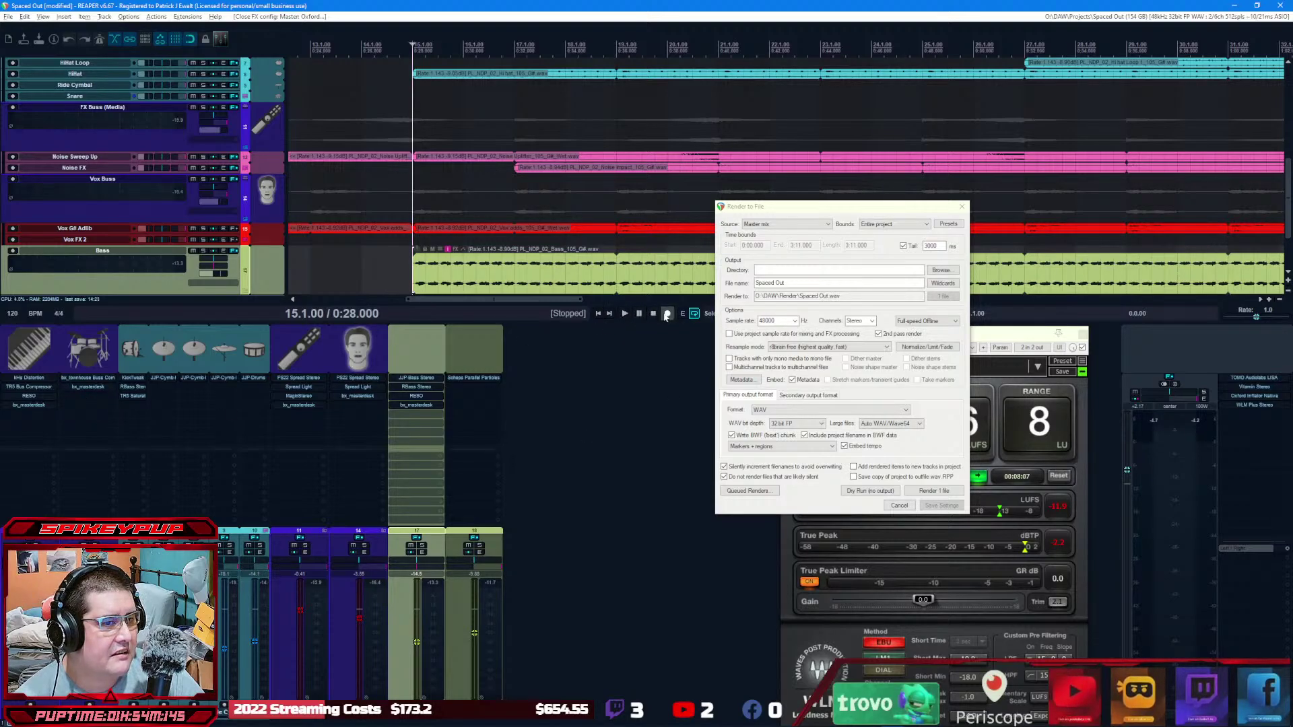
Step: Restart playback from the project start and show the hidden child tracks of the FX, Vox and Synth busses in the mixer
click(597, 313)
click(624, 313)
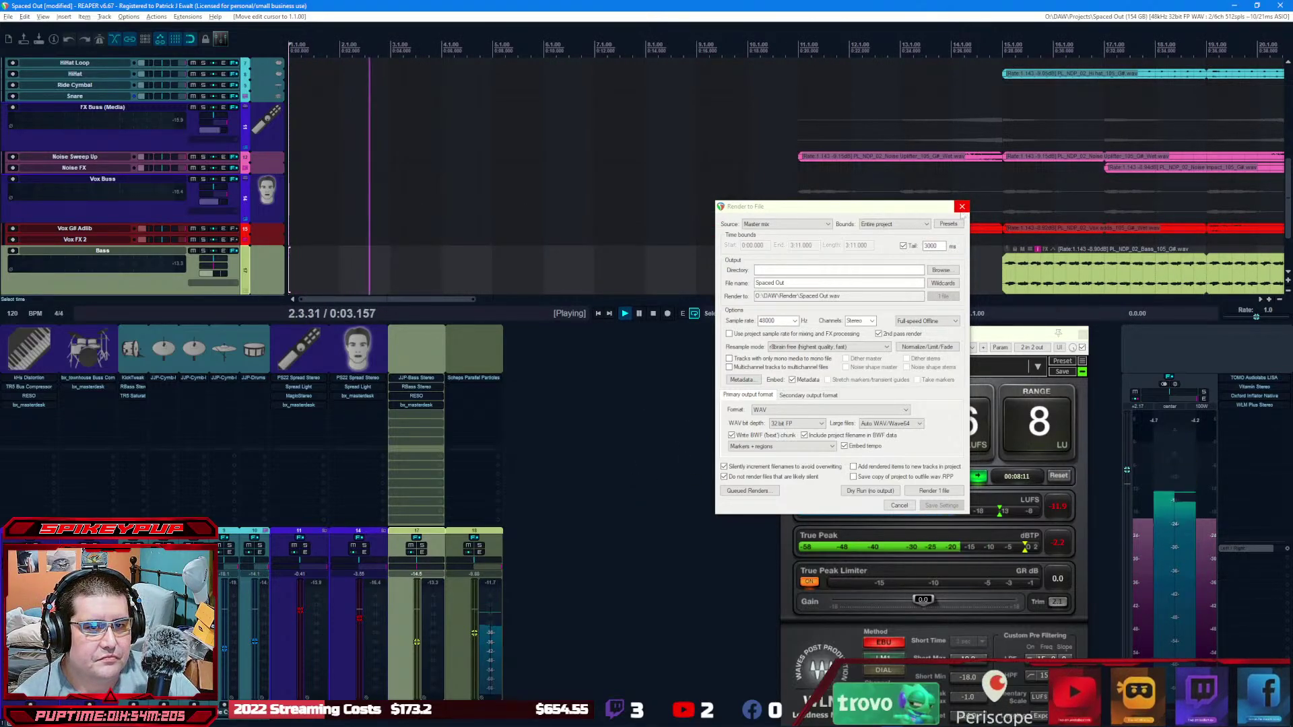
right_click(692, 334)
click(727, 259)
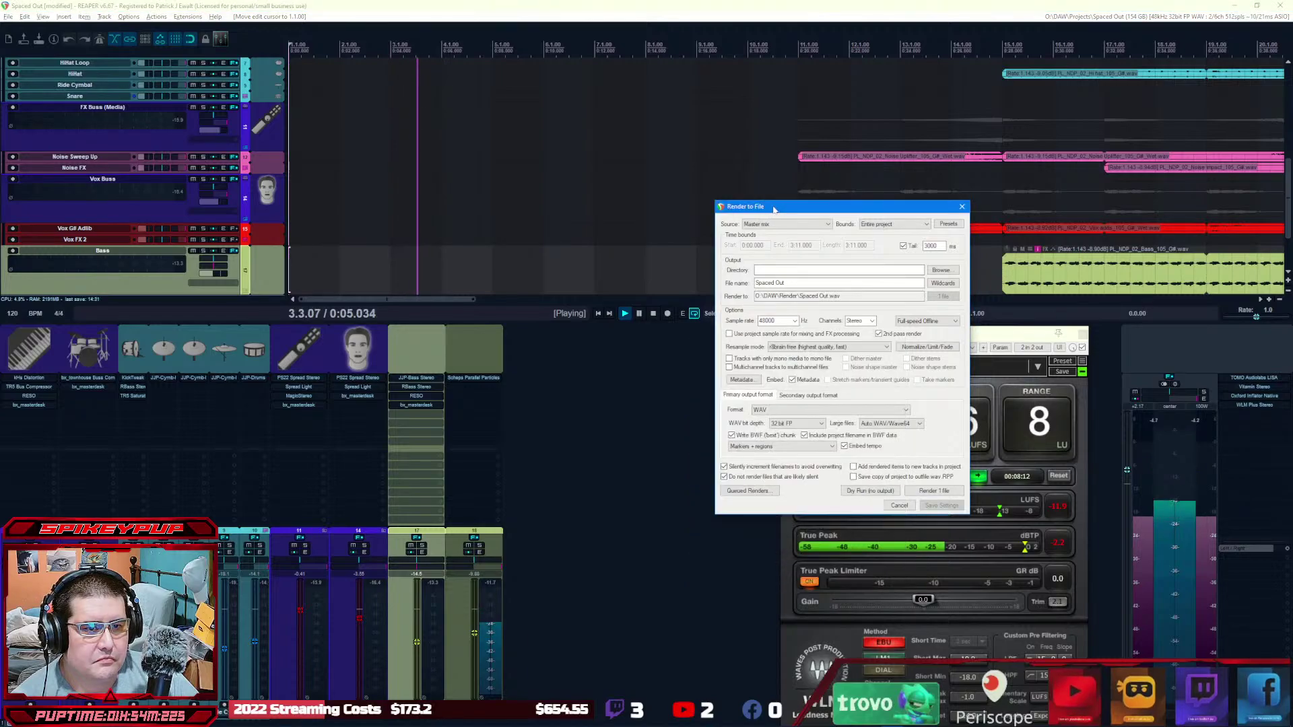
click(323, 531)
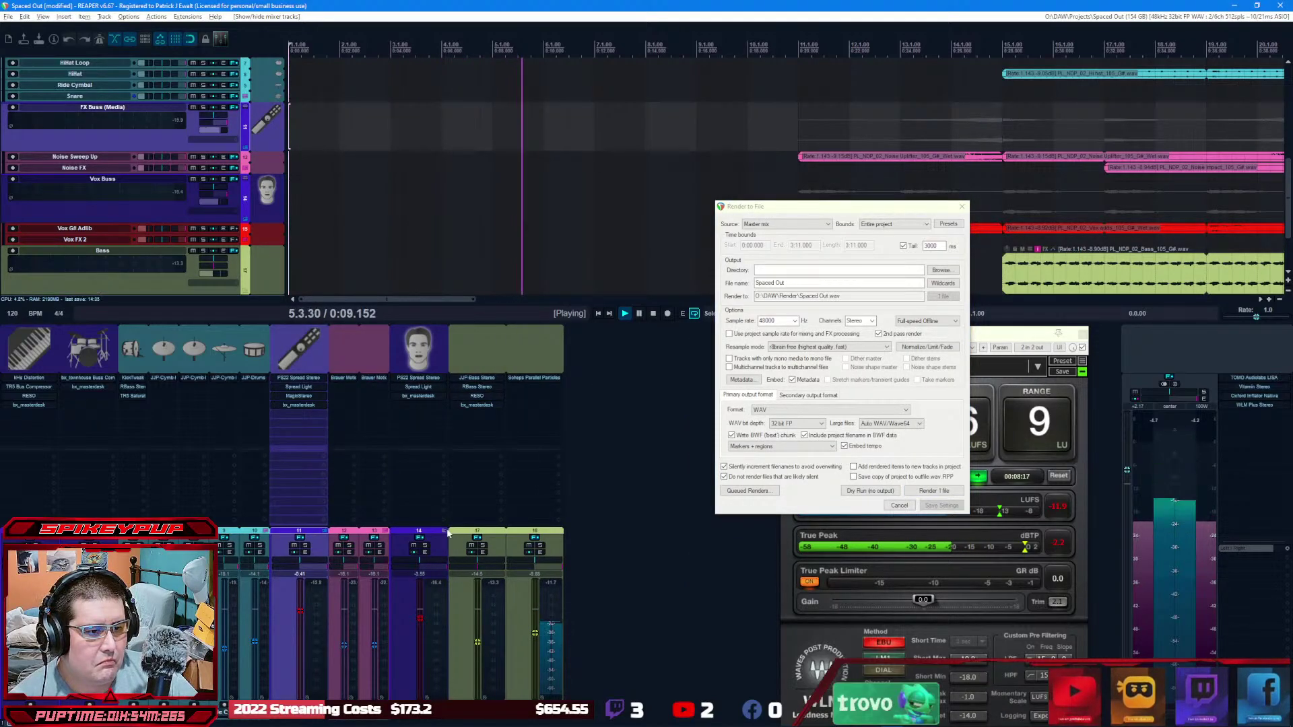
click(443, 531)
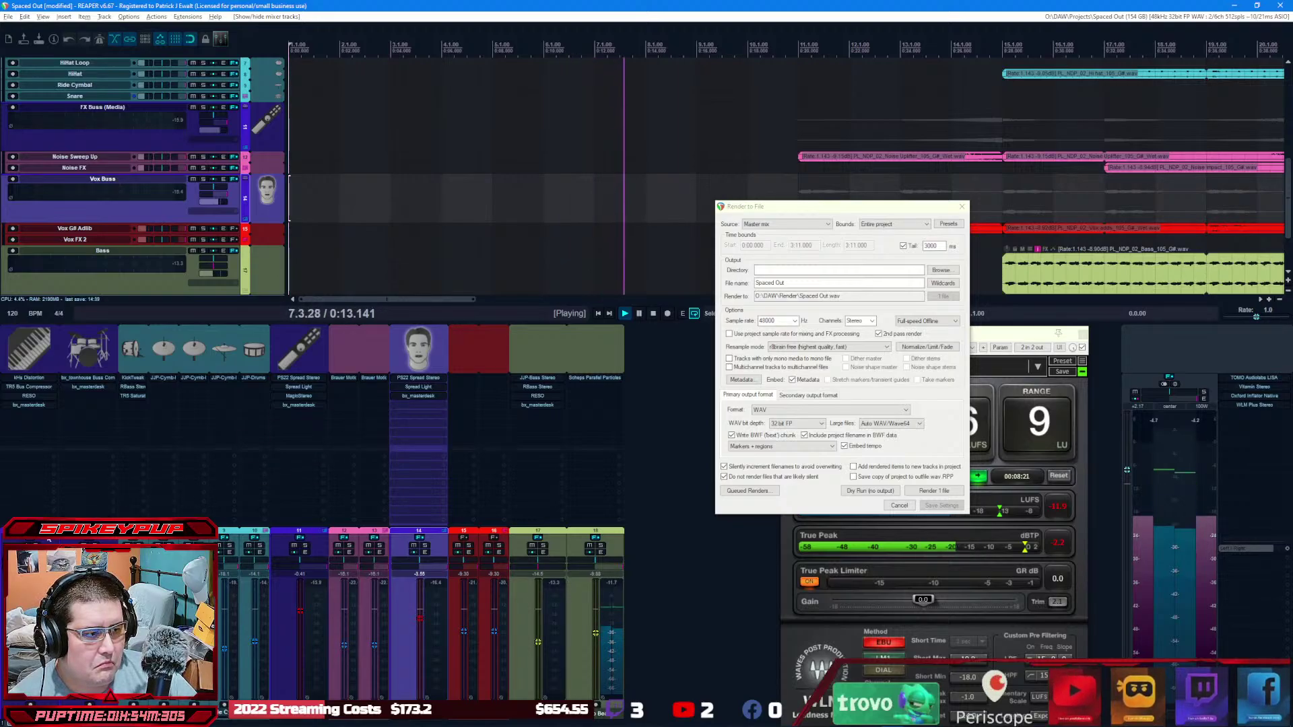
click(55, 532)
click(54, 532)
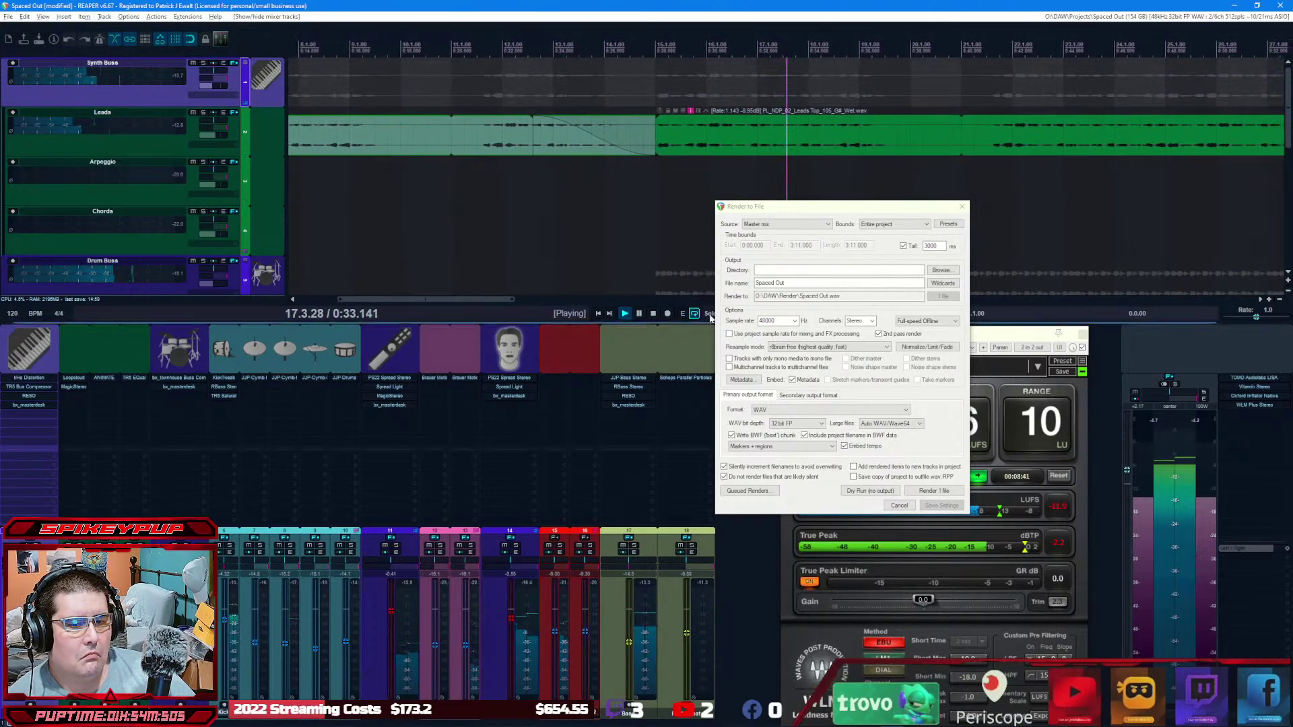
Step: Uncover and reset the WLM Plus loudness meter, and raise the Bass track's volume to about -13.5 dB
drag(871, 208, 682, 240)
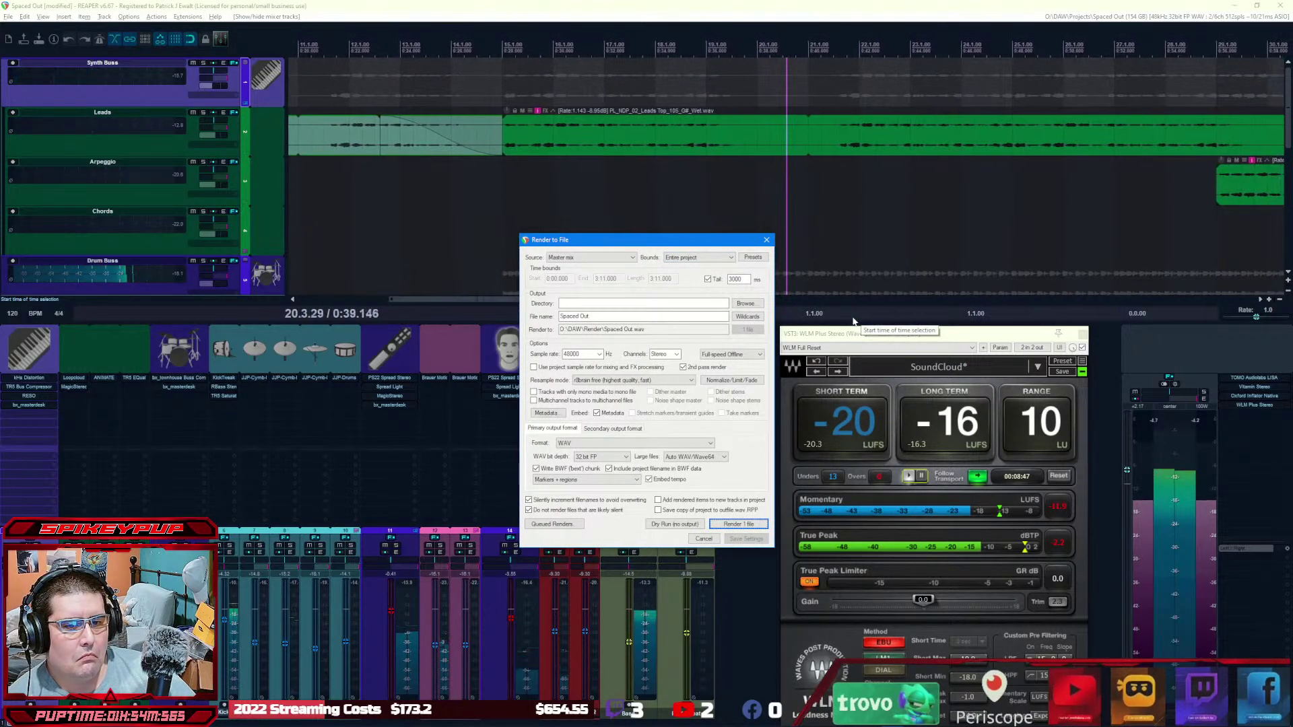
click(1059, 478)
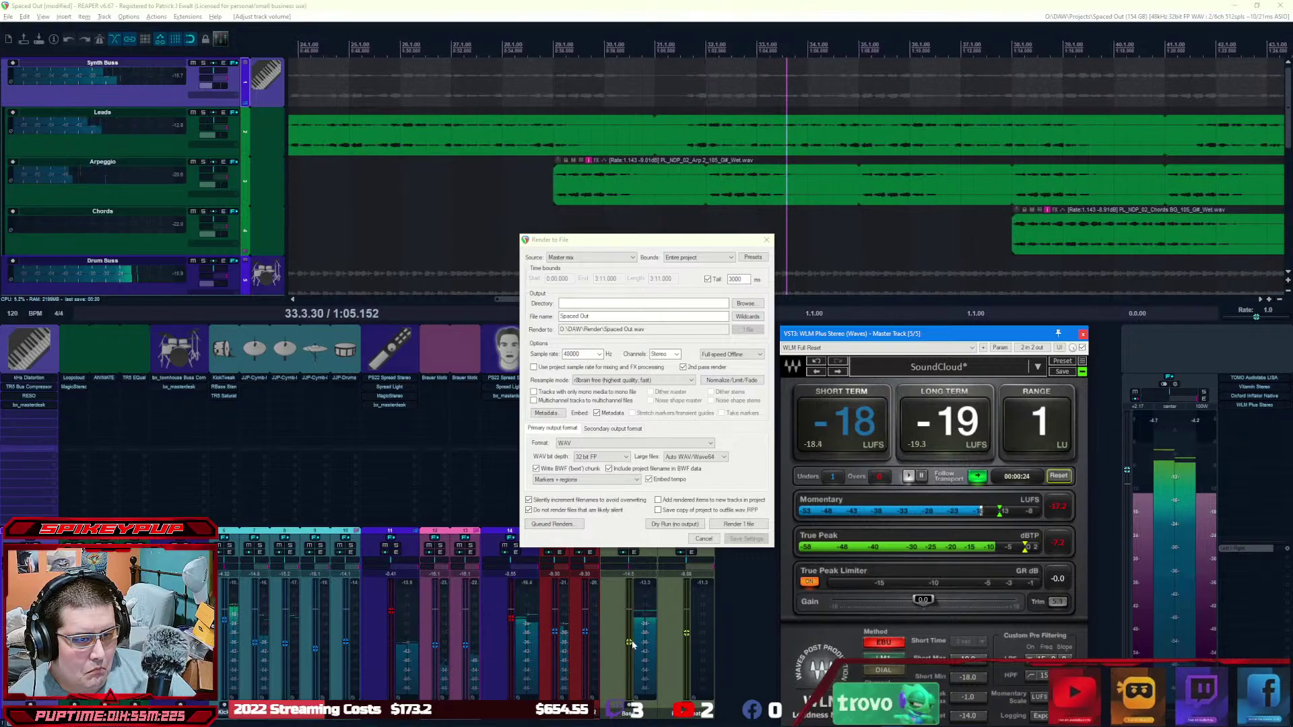
scroll(631, 646, up, 2)
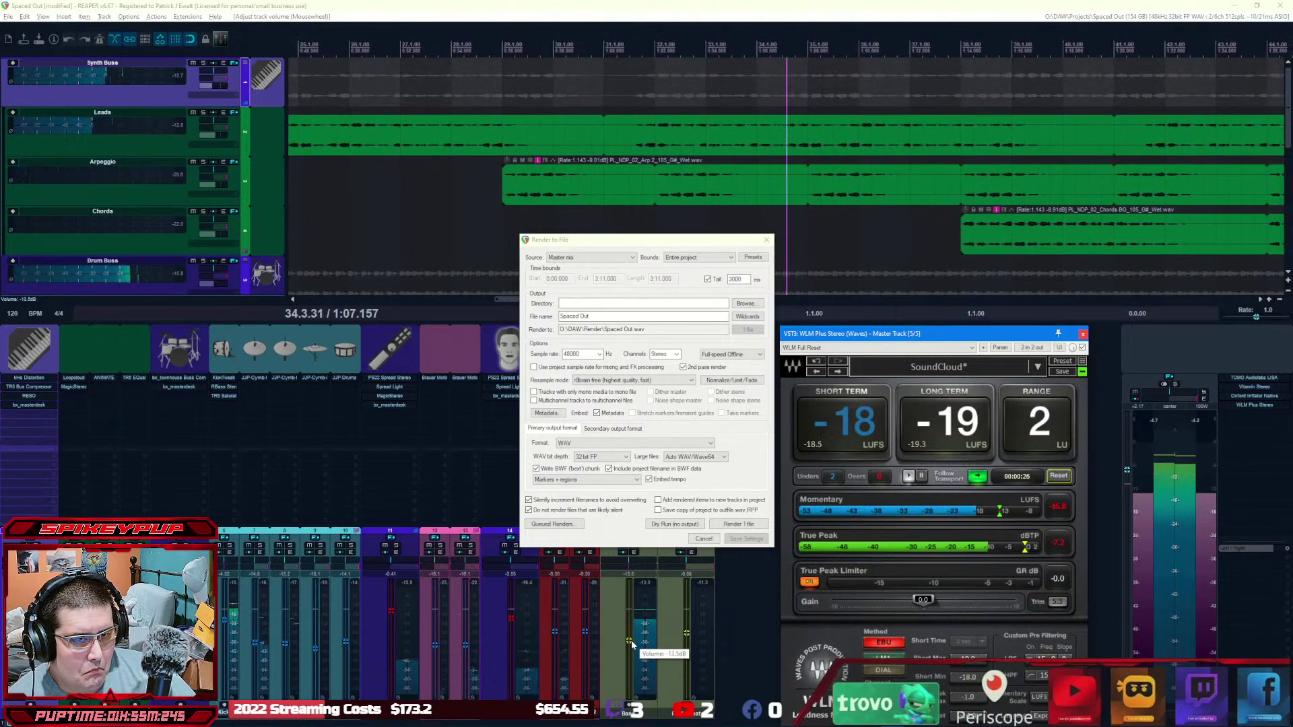
scroll(631, 645, up, 2)
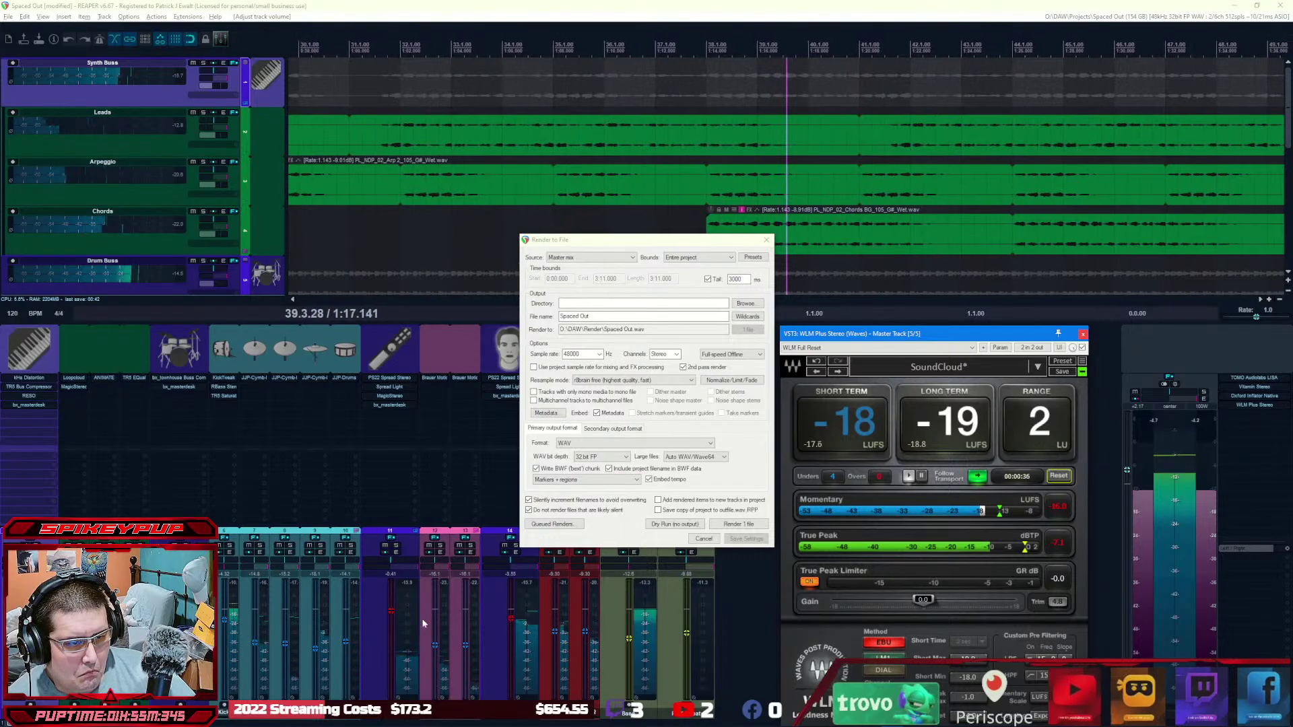
Step: Set the FX Buss volume to 0 dB and raise Noise Sweep Up to about -10.5 dB, along with Noise FX
drag(395, 619, 393, 618)
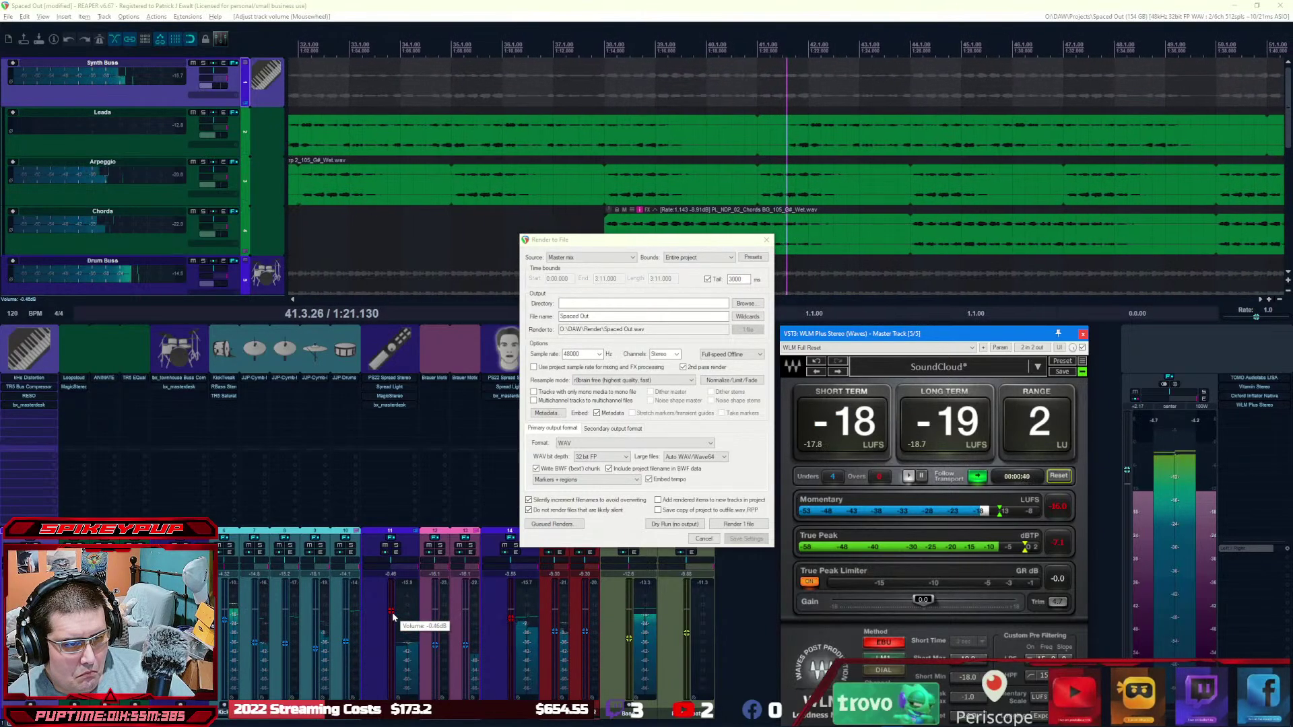
drag(392, 617, 438, 638)
double_click(393, 617)
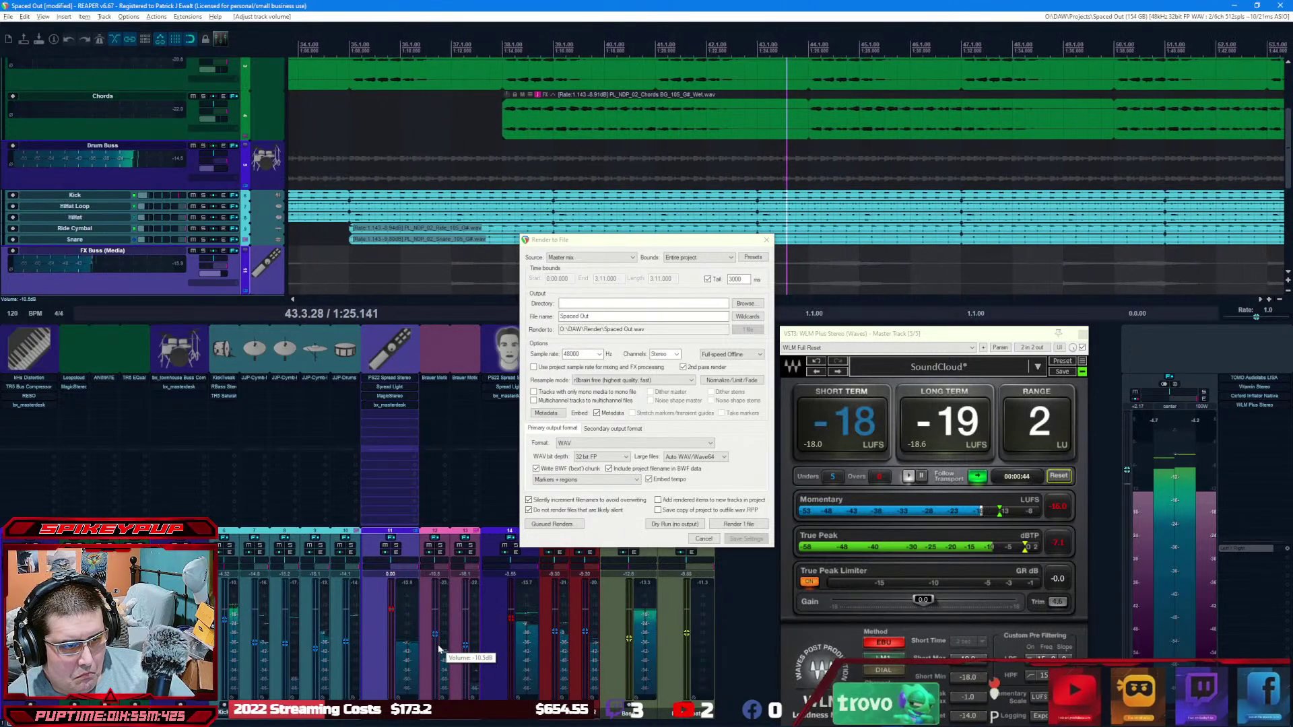
drag(464, 647, 465, 637)
scroll(465, 651, up, 3)
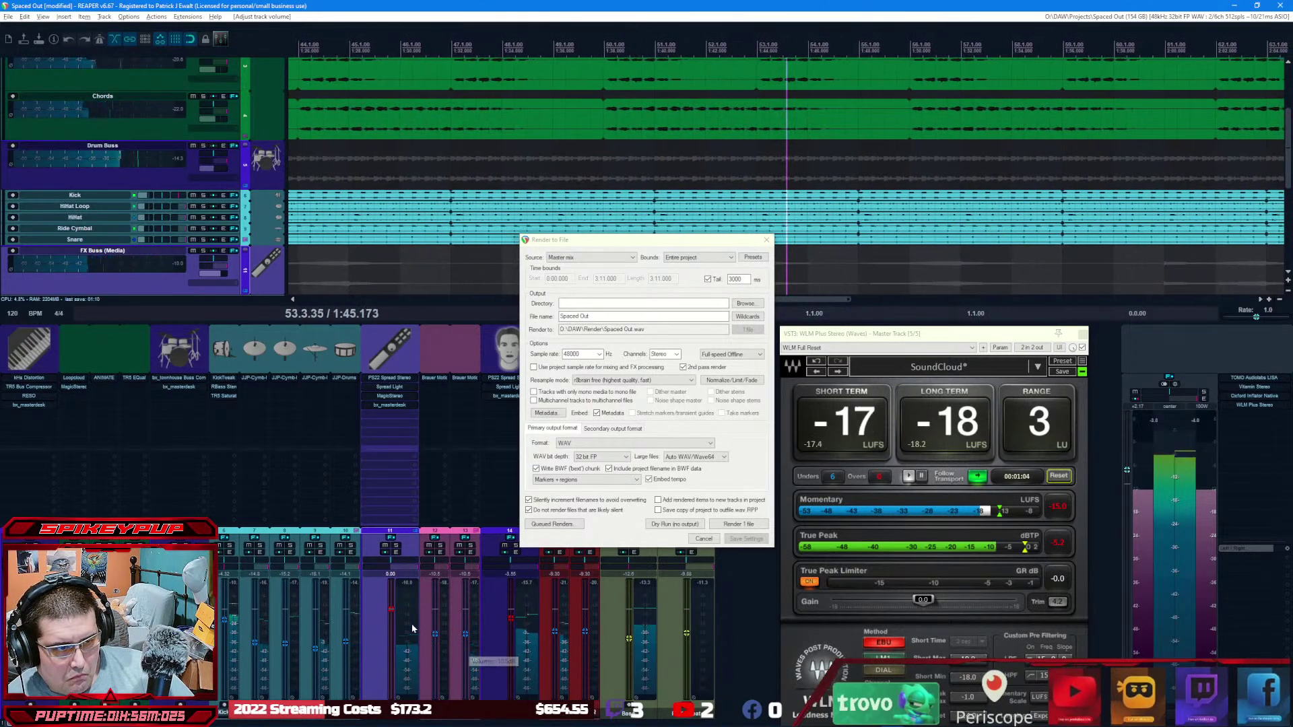
Step: Lower the FX Buss volume to about -6 dB in the mixer during playback
scroll(393, 616, down, 3)
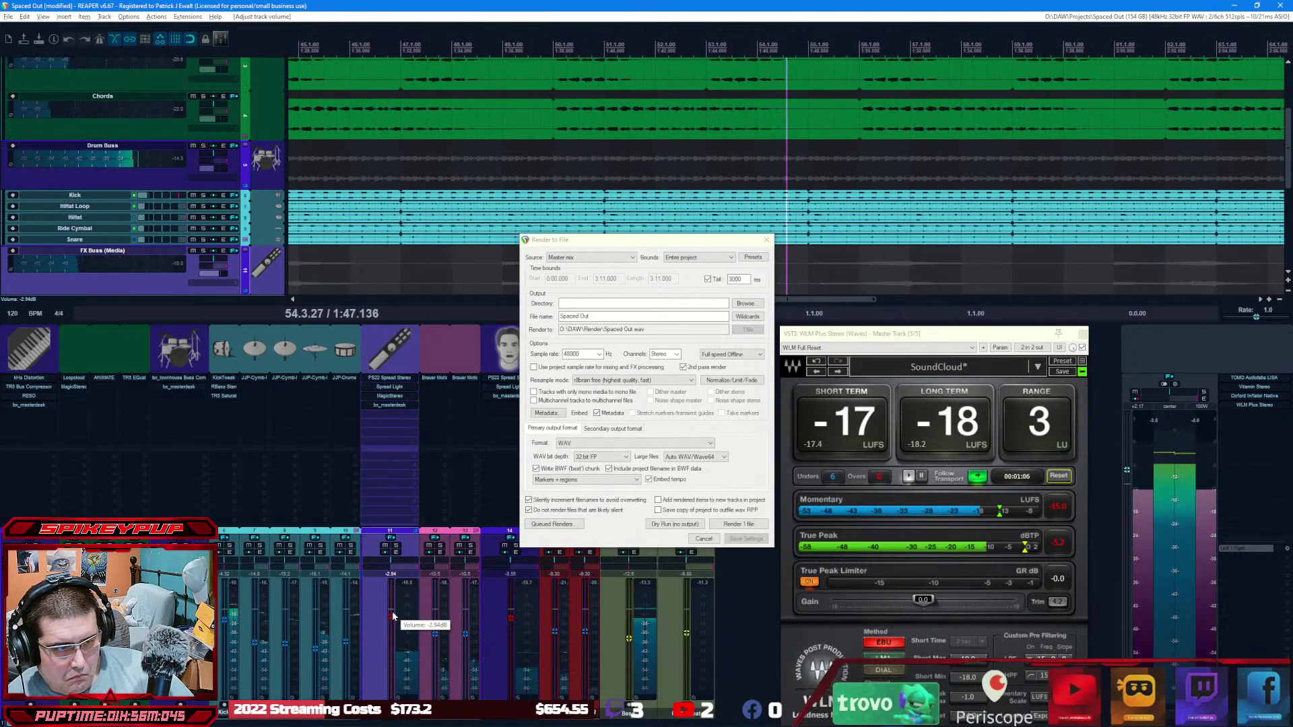
scroll(393, 617, down, 1)
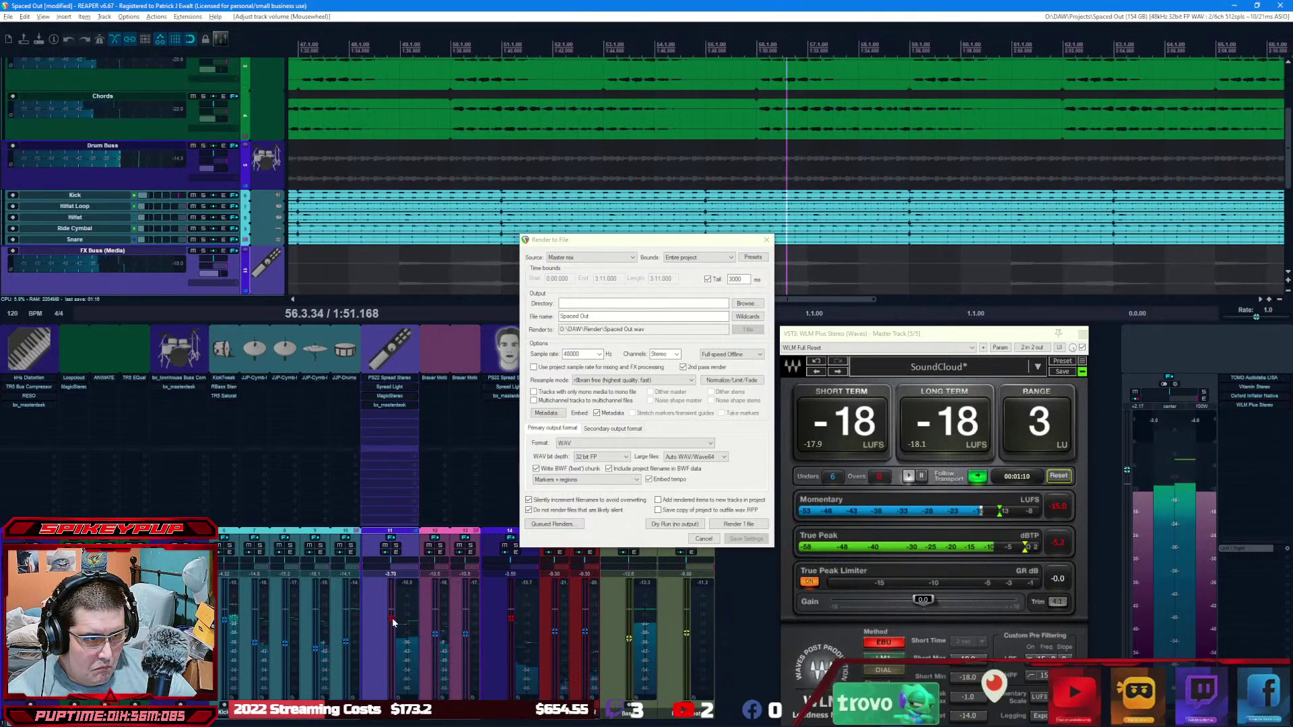
scroll(393, 621, down, 4)
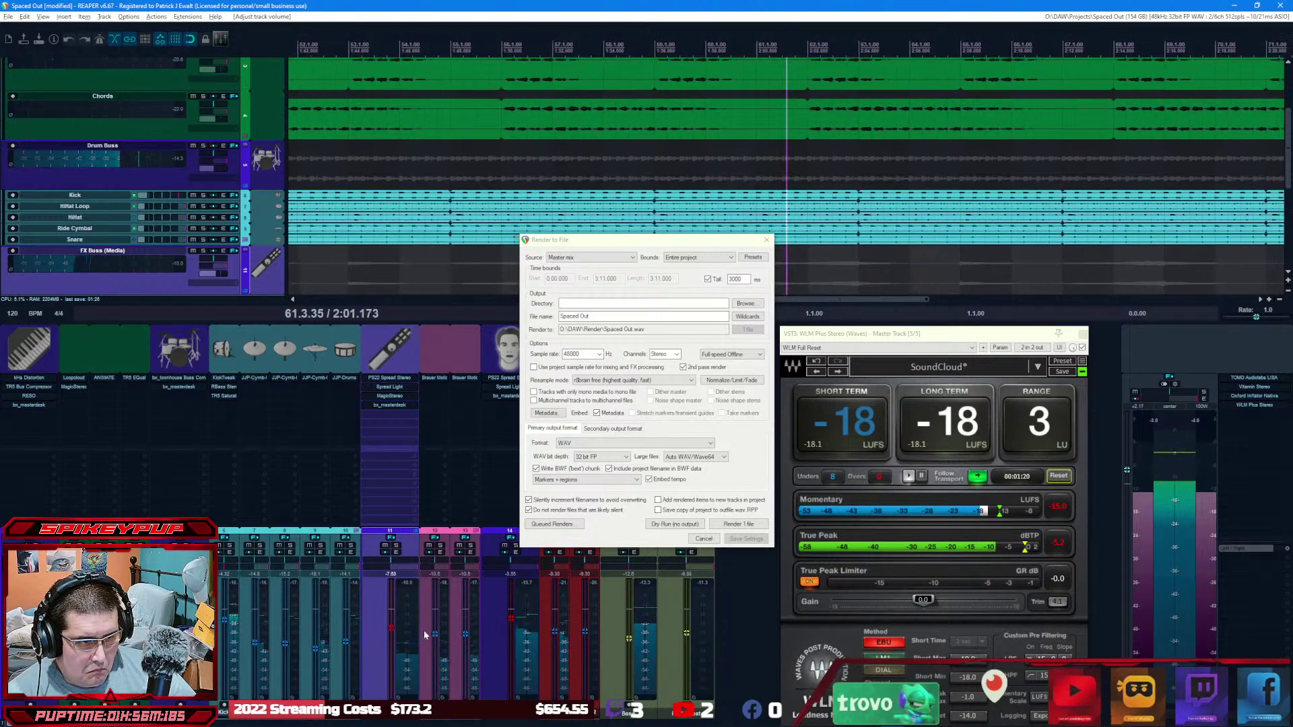
mouse_move(391, 629)
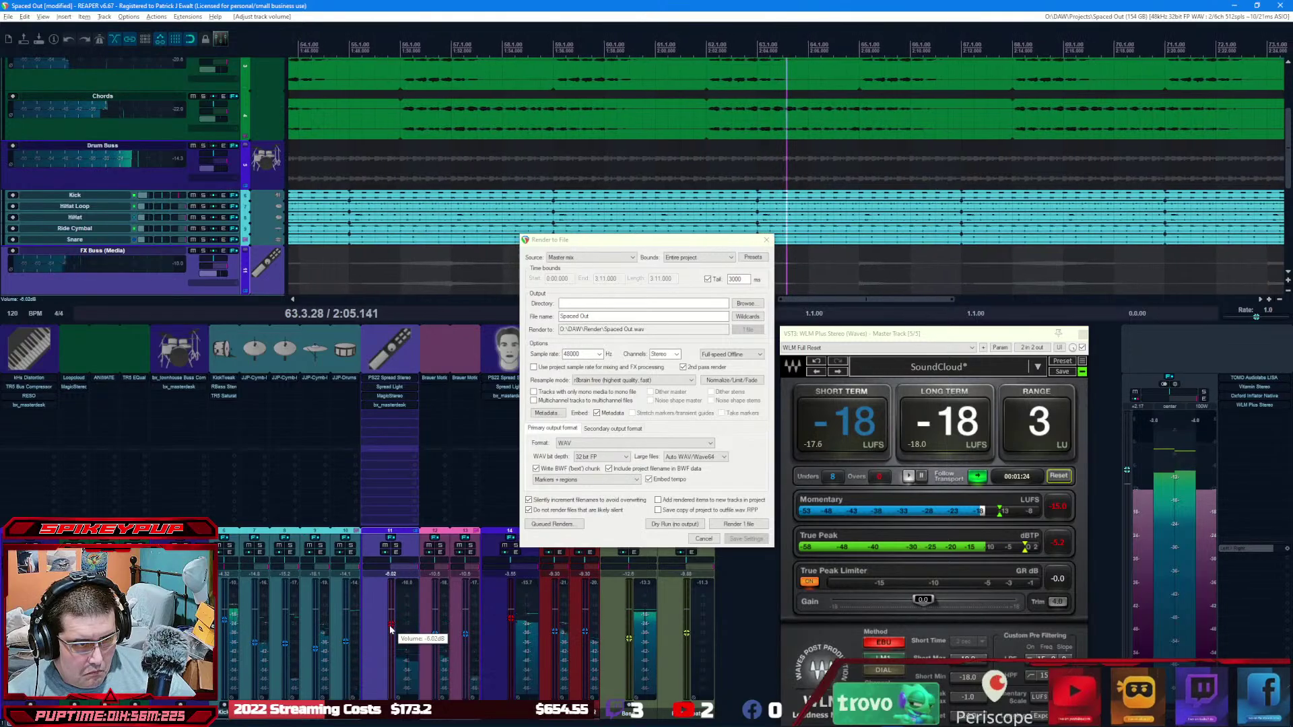
scroll(391, 629, up, 3)
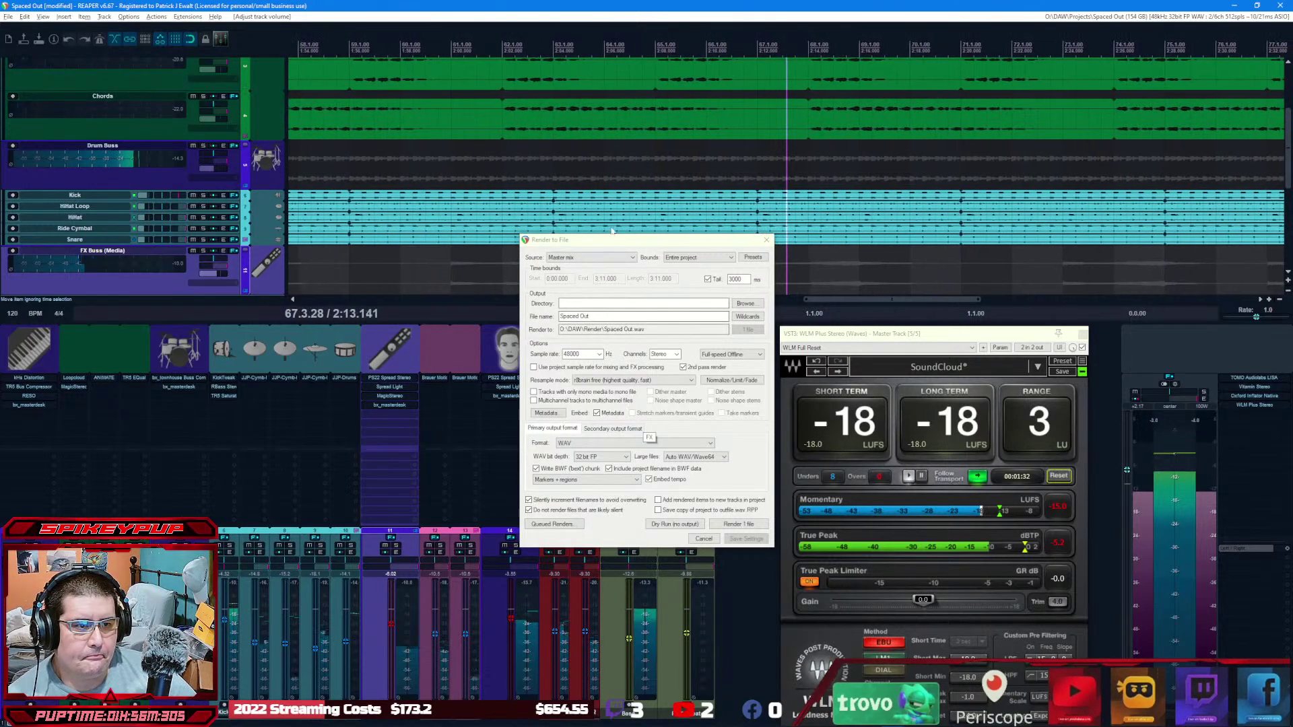
Step: Stop playback, render the entire project's master mix as the 32-bit FP WAV file Spaced Out, and close the render window
drag(579, 240, 729, 280)
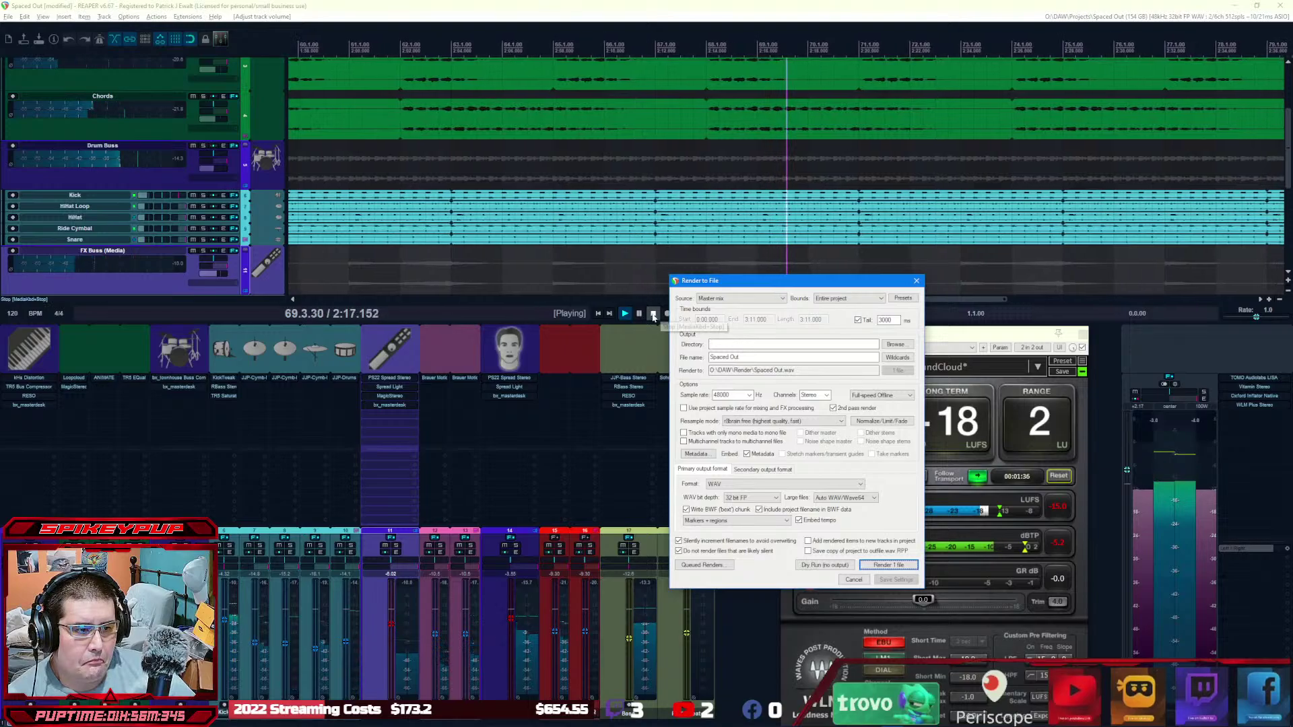
click(653, 314)
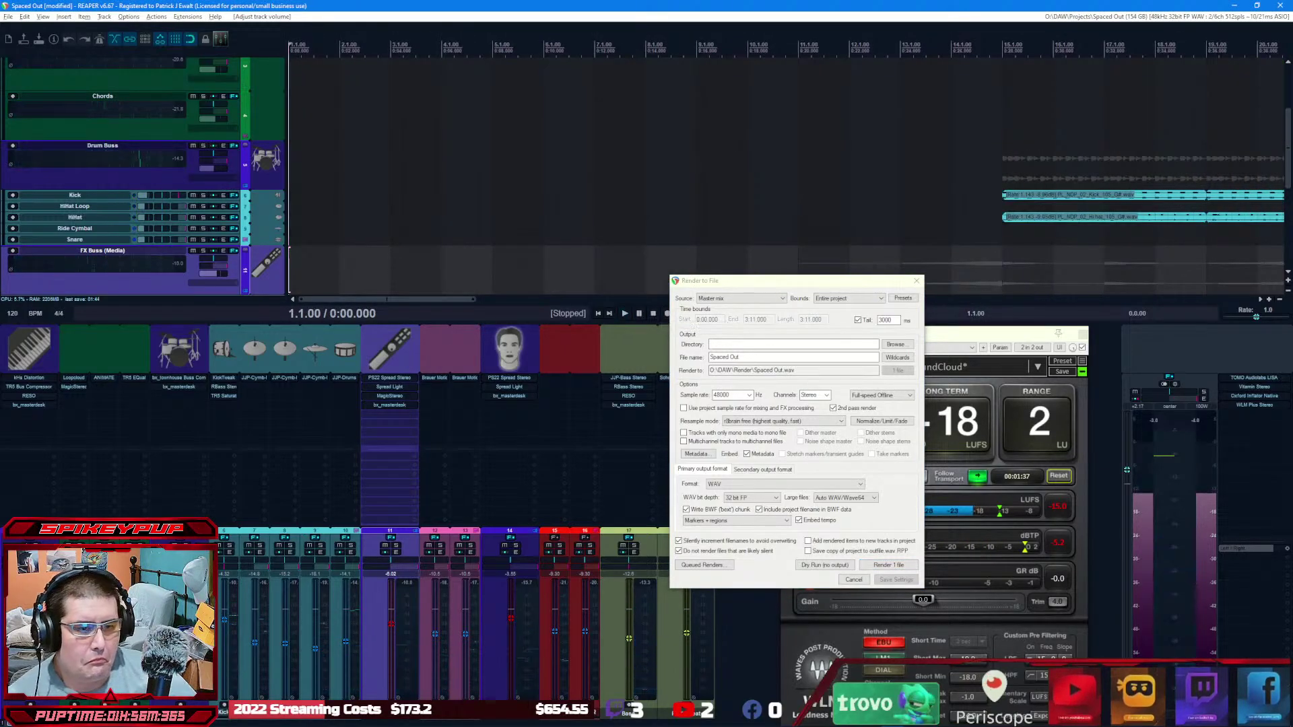
click(882, 565)
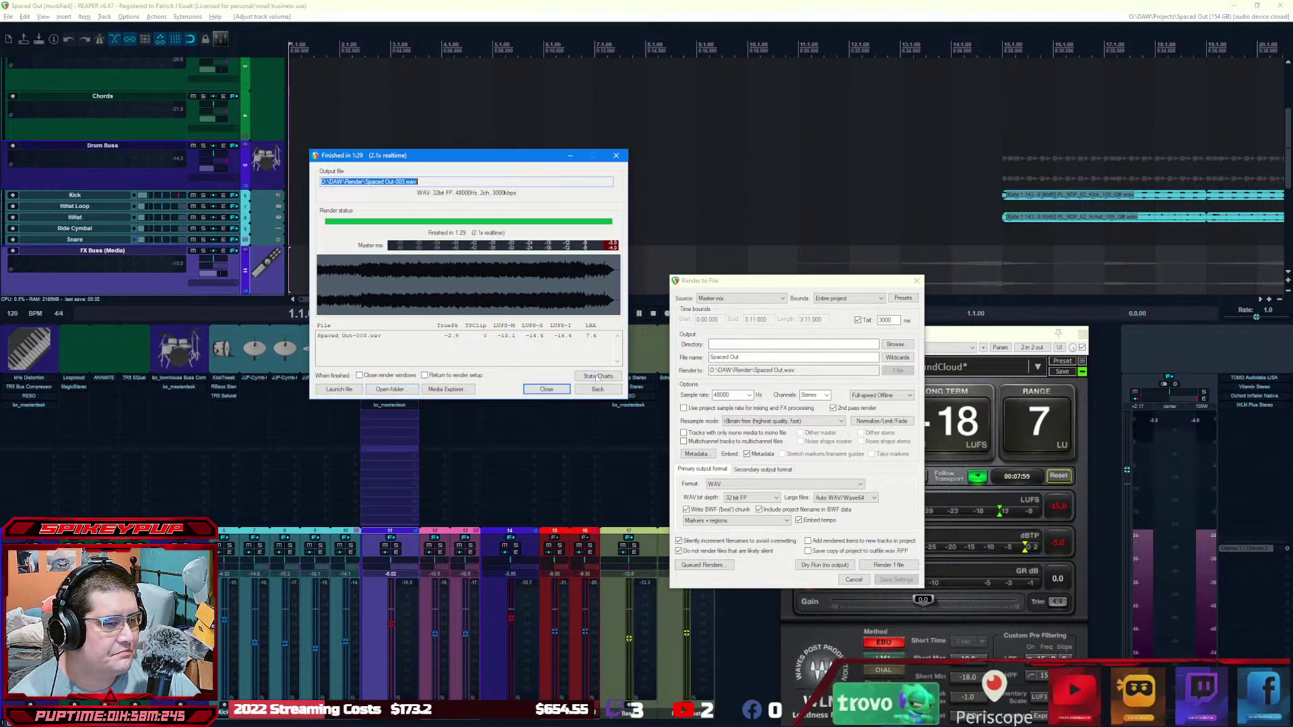
click(546, 389)
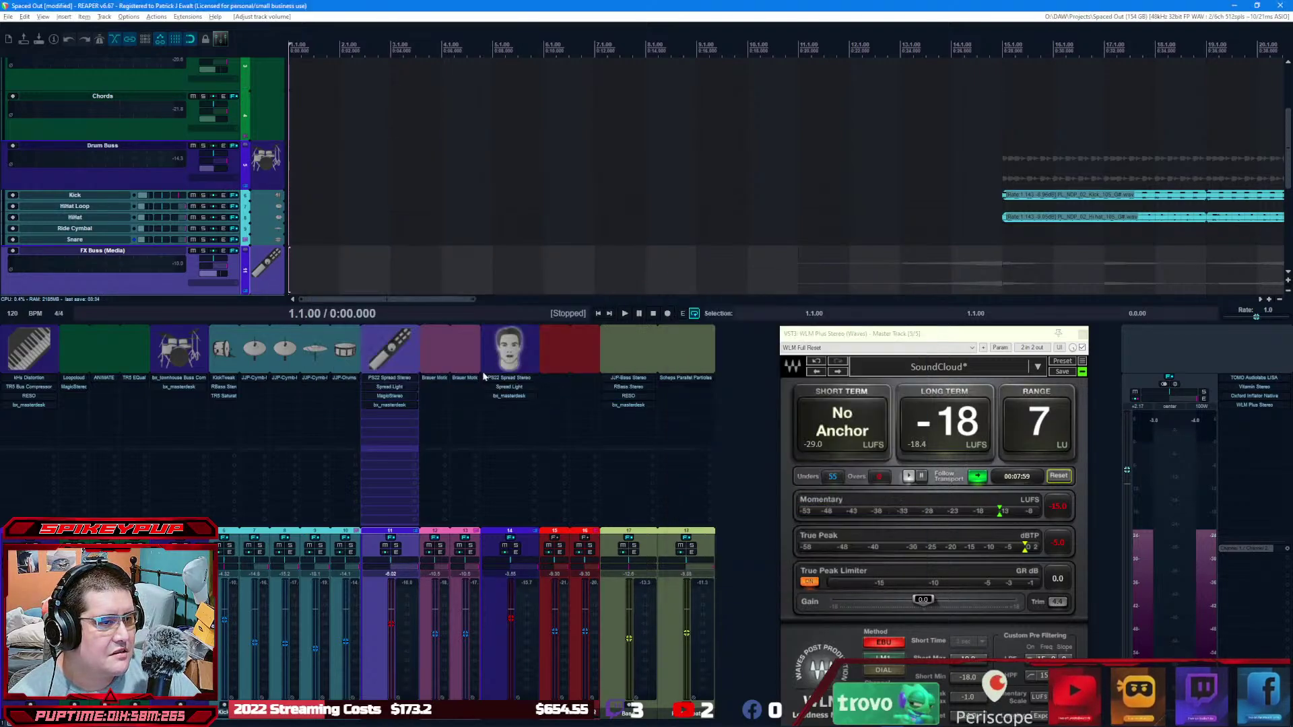
Step: Start a new project named Spookypup, saving the changes to Spaced Out and accepting the new project's settings
click(8, 16)
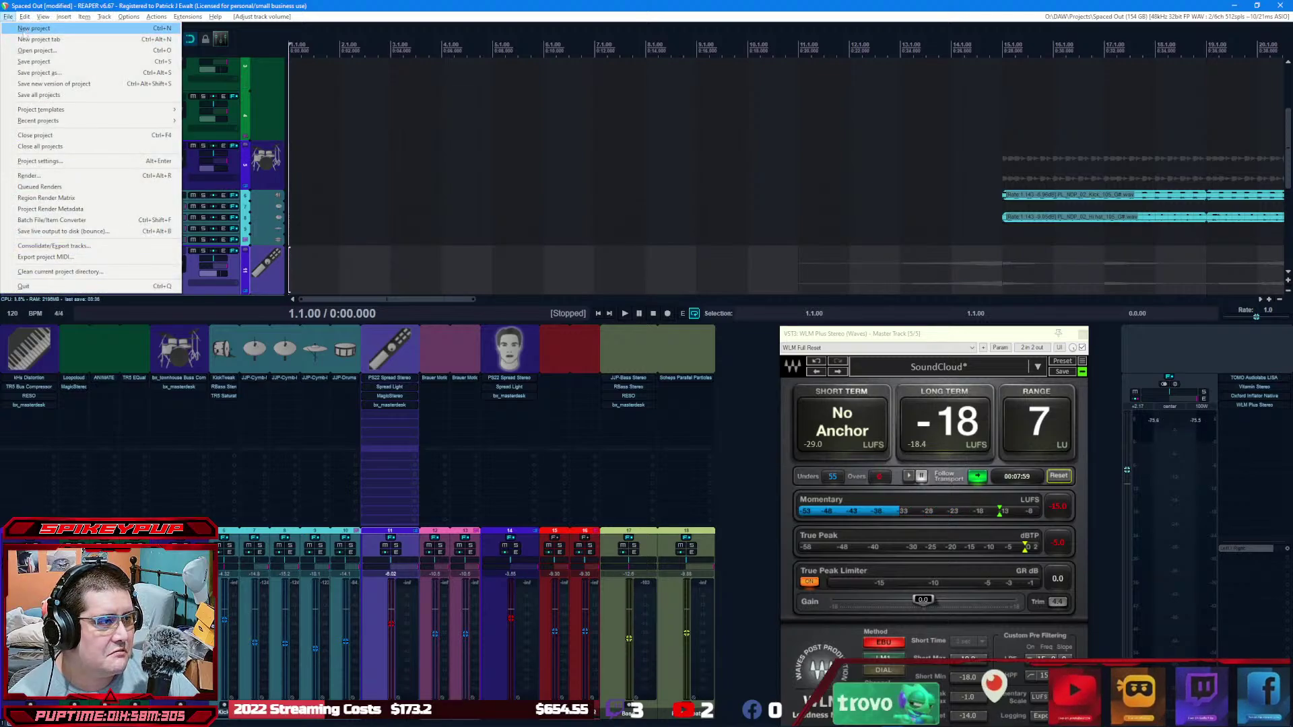
click(21, 30)
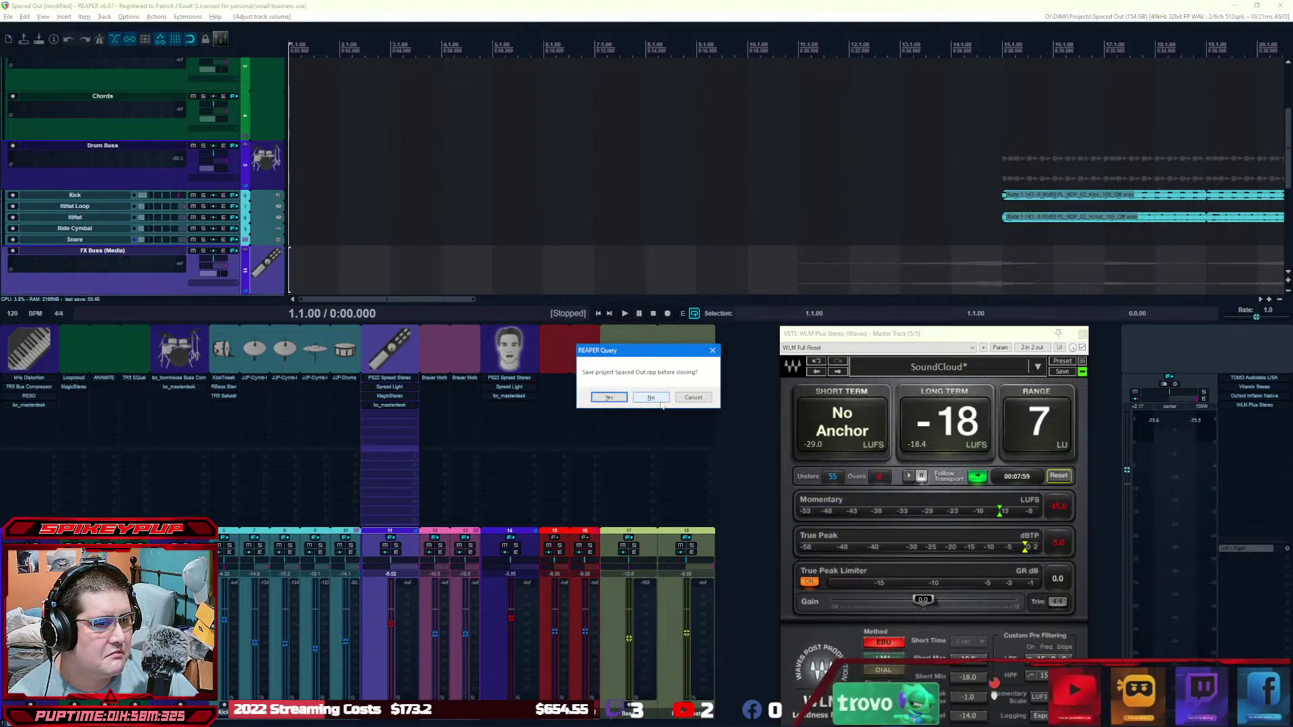
click(609, 397)
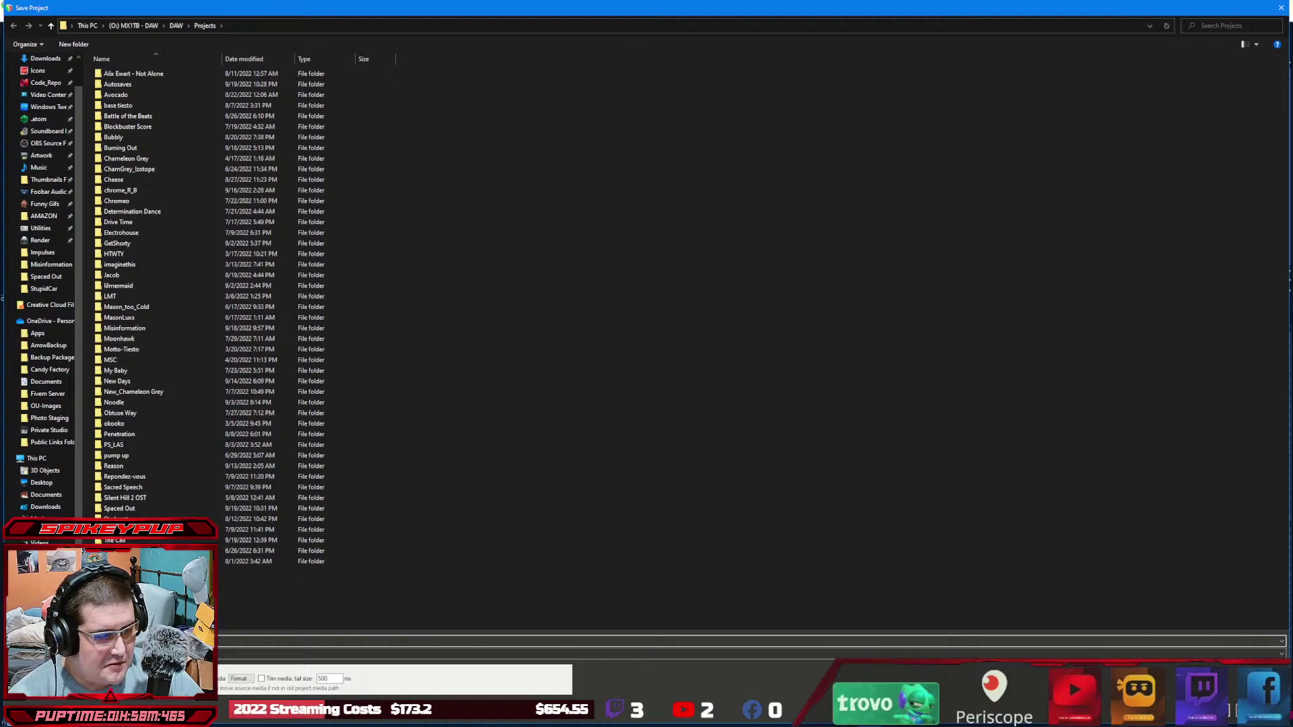
key(Return)
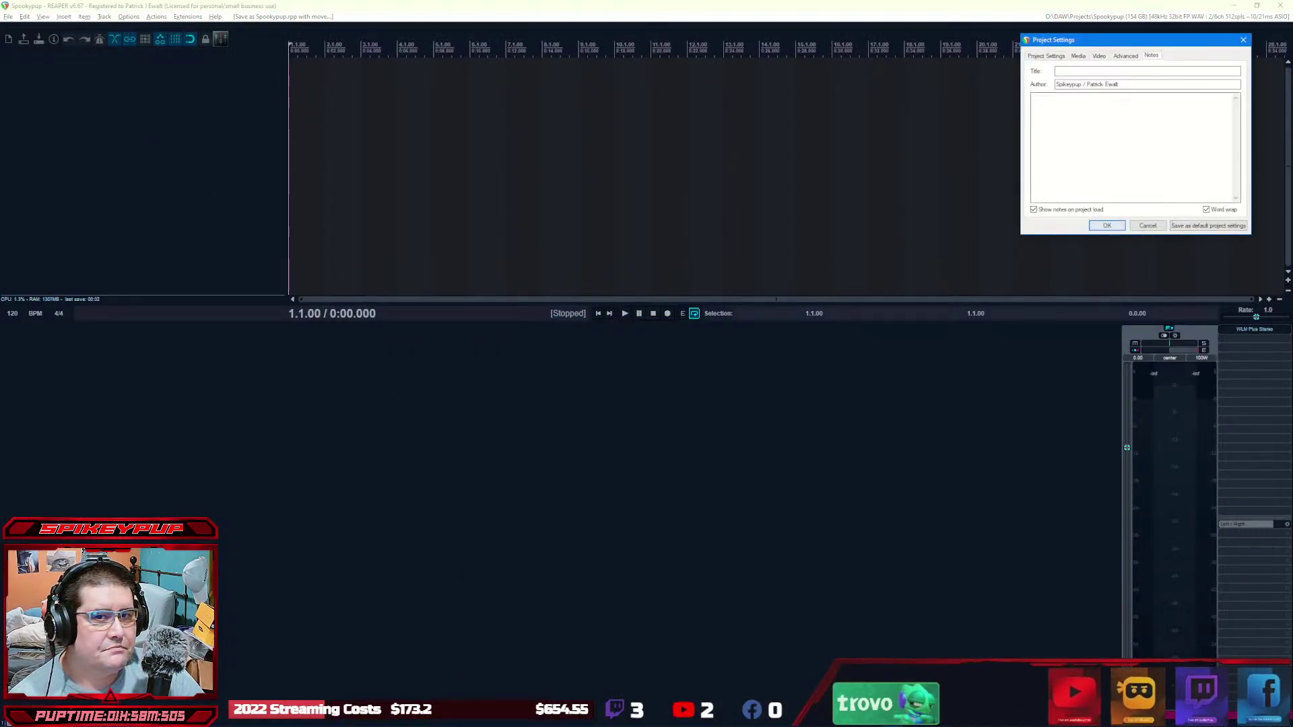
click(1106, 225)
Step: Add a new track to the empty project and open its name for editing
double_click(162, 71)
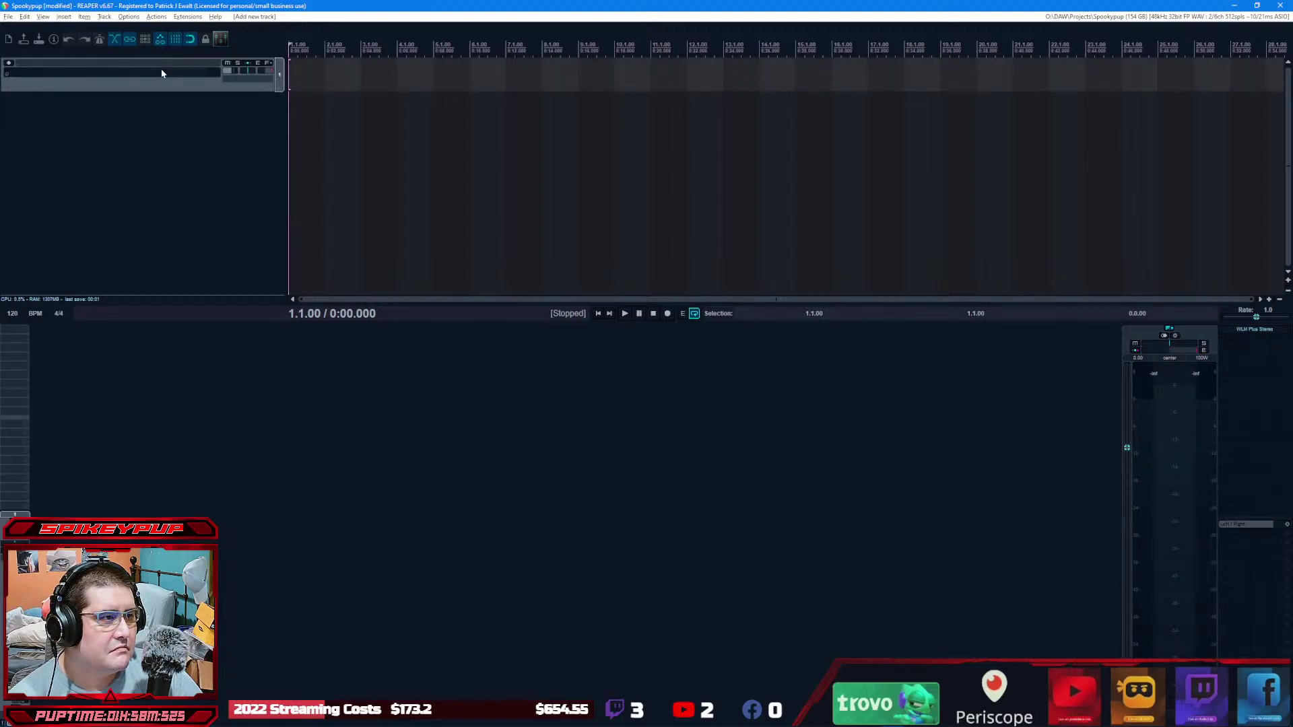
double_click(42, 64)
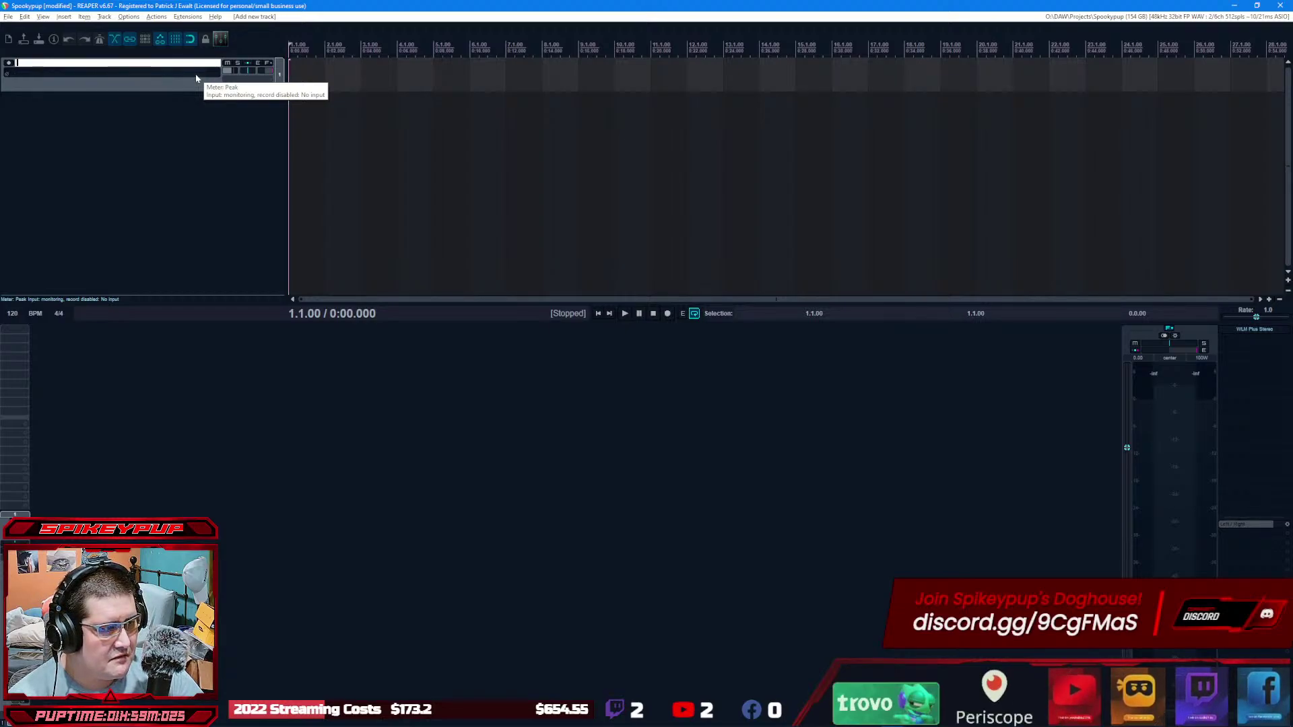
text(konta)
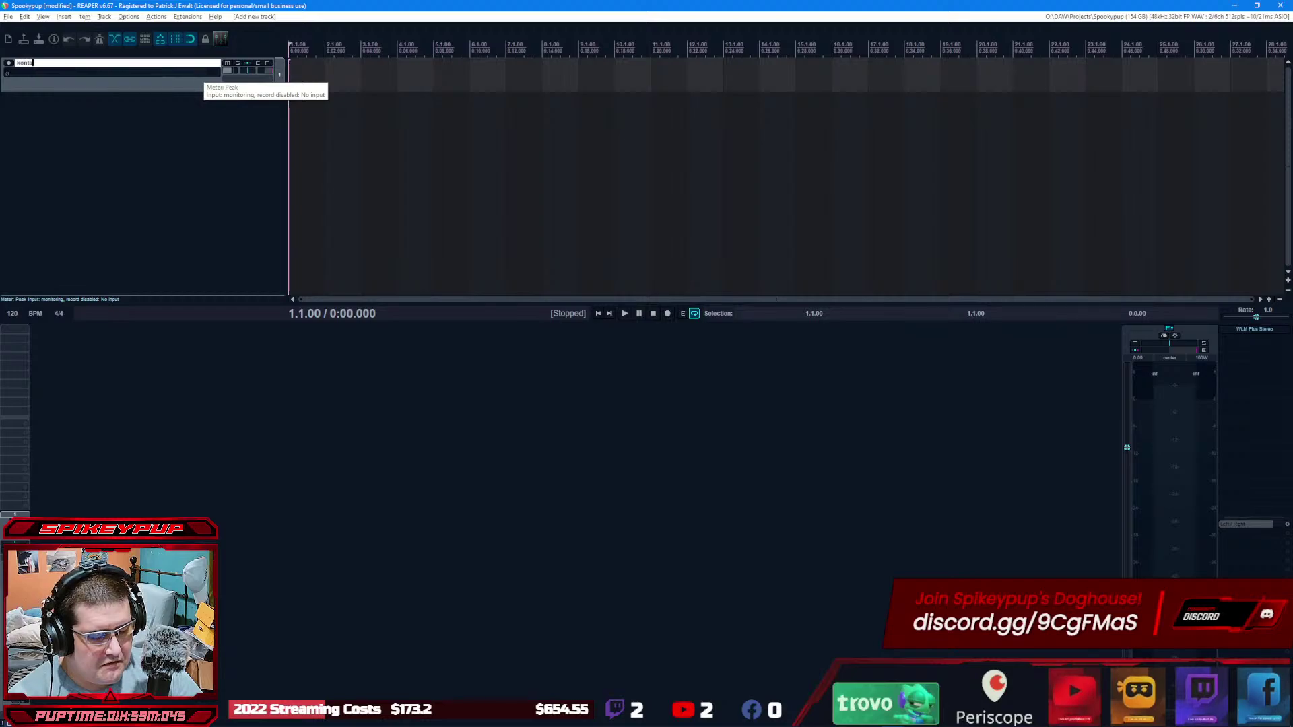
key(BackSpace)
key(BackSpace)
key(BackSpace)
key(BackSpace)
key(BackSpace)
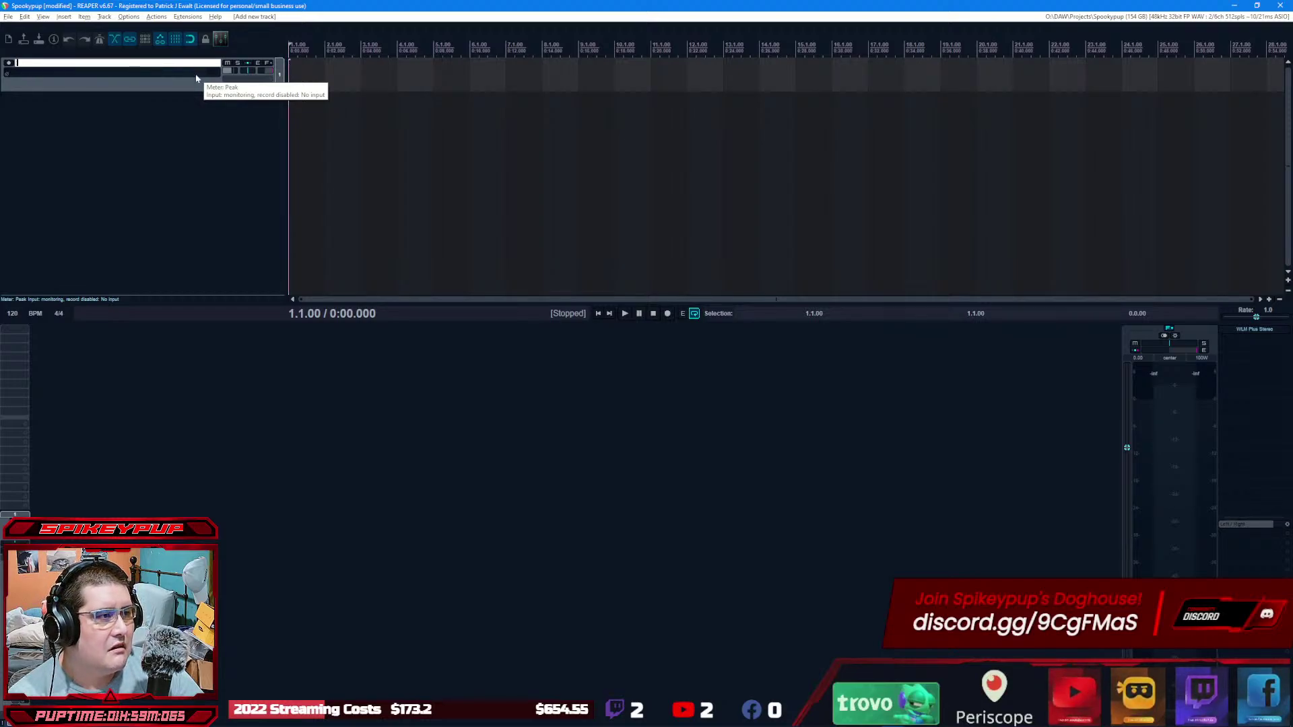
Step: Name the new track Sppoky
text(Sppoky)
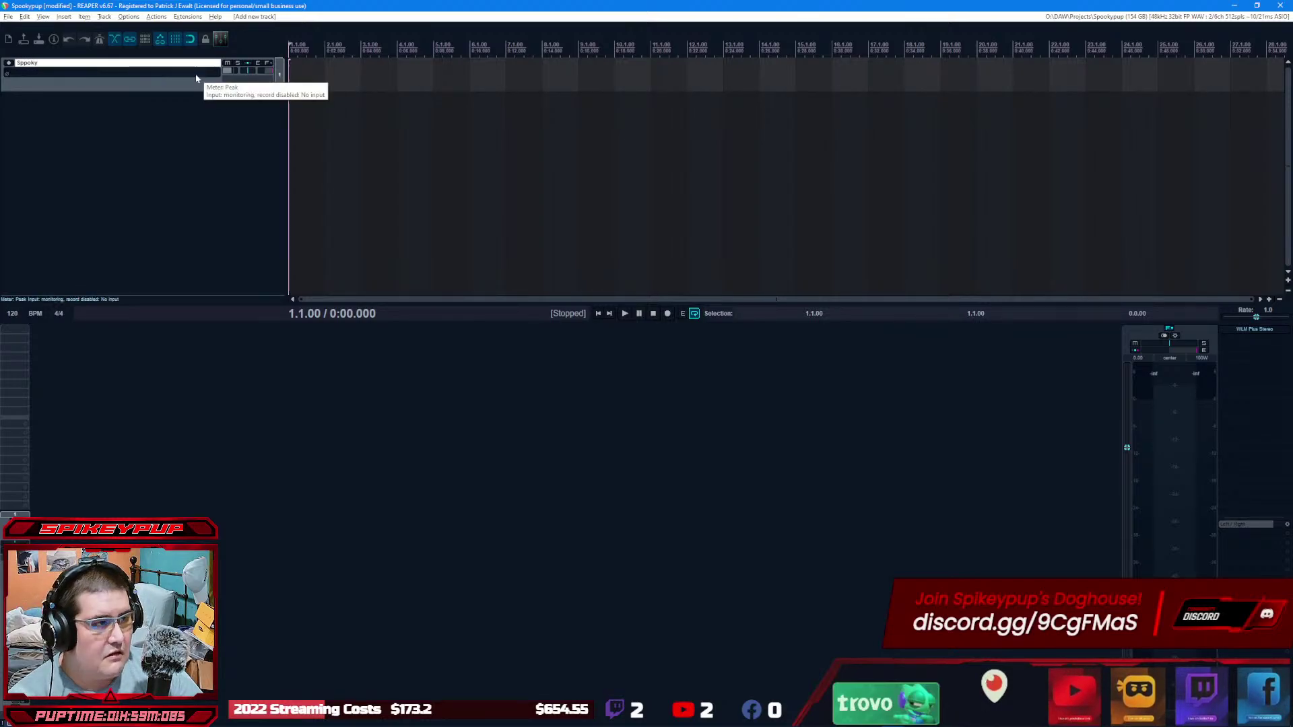
key(Return)
scroll(196, 78, up, 2)
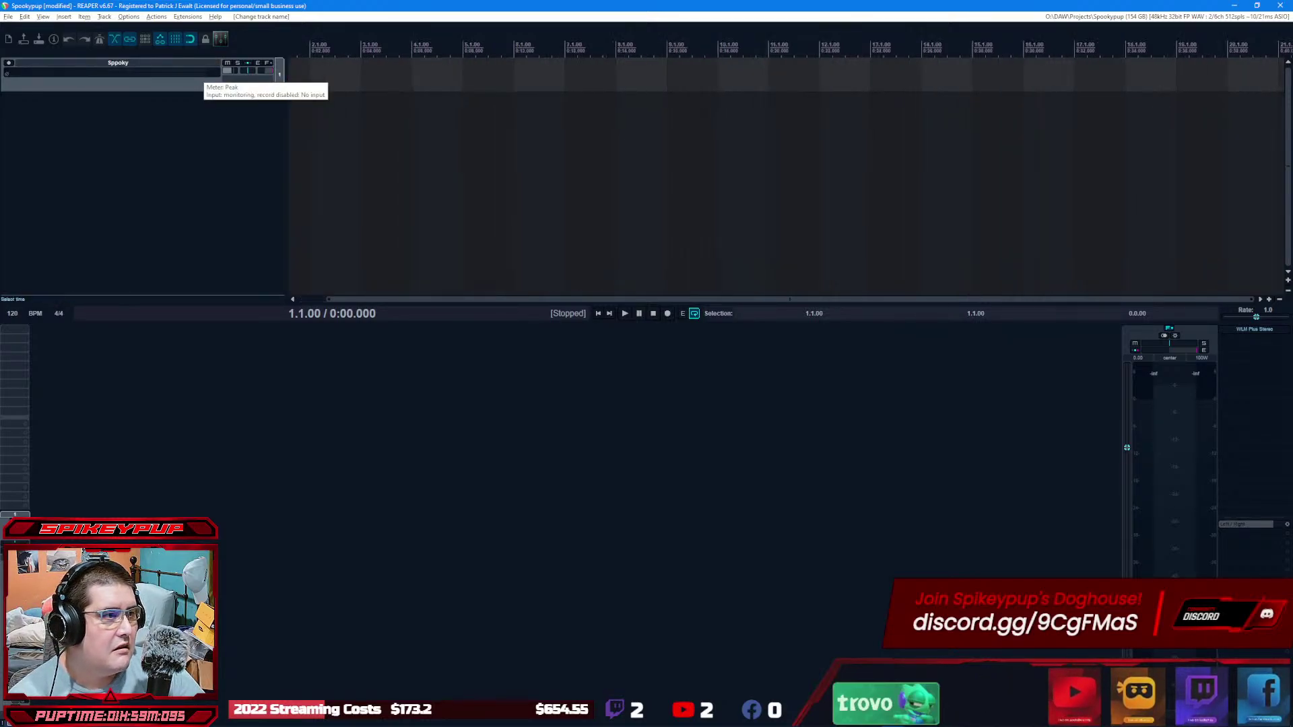
Step: Rename the first track as Spooky
double_click(123, 66)
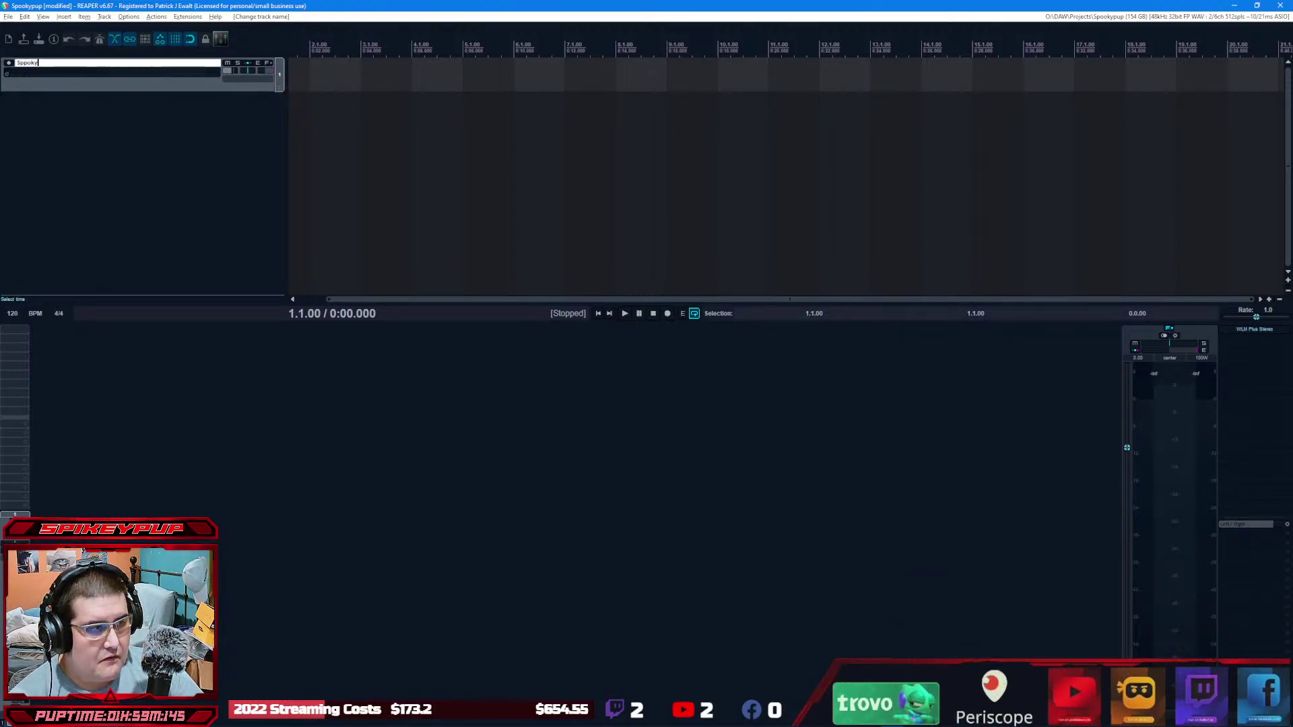
key(Return)
double_click(116, 64)
text(Spooky)
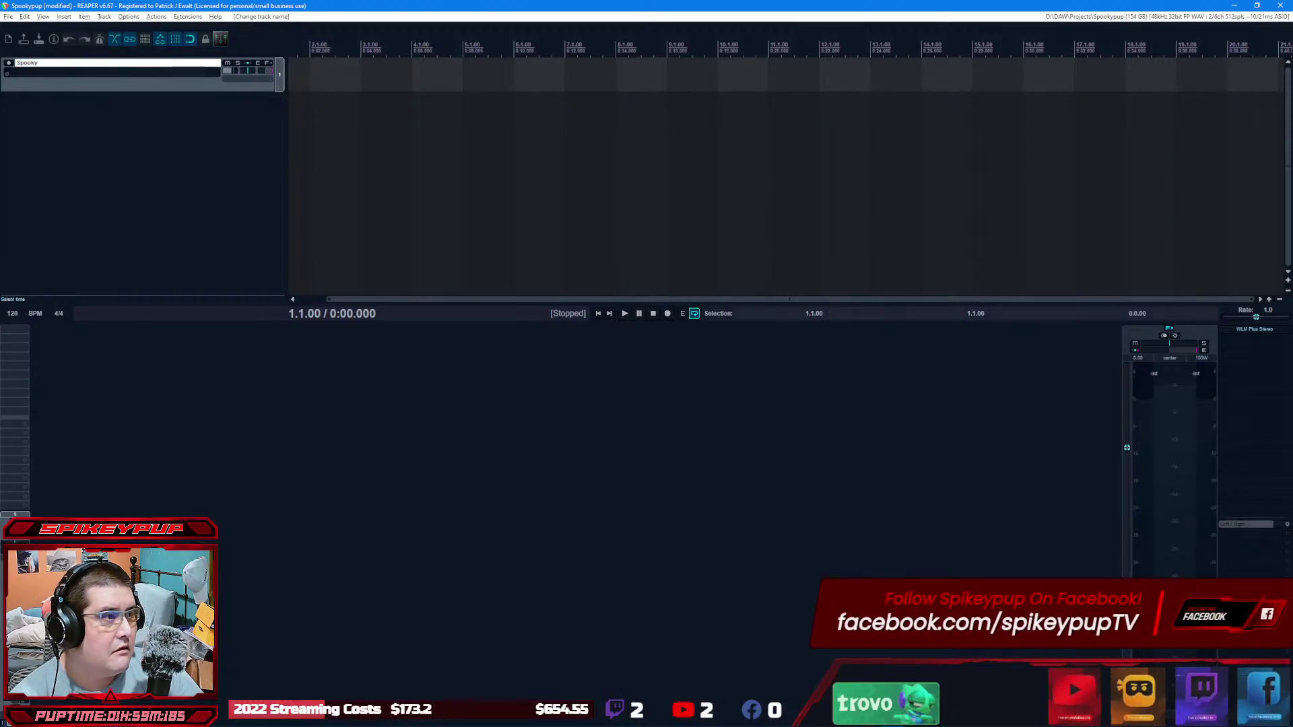
key(Return)
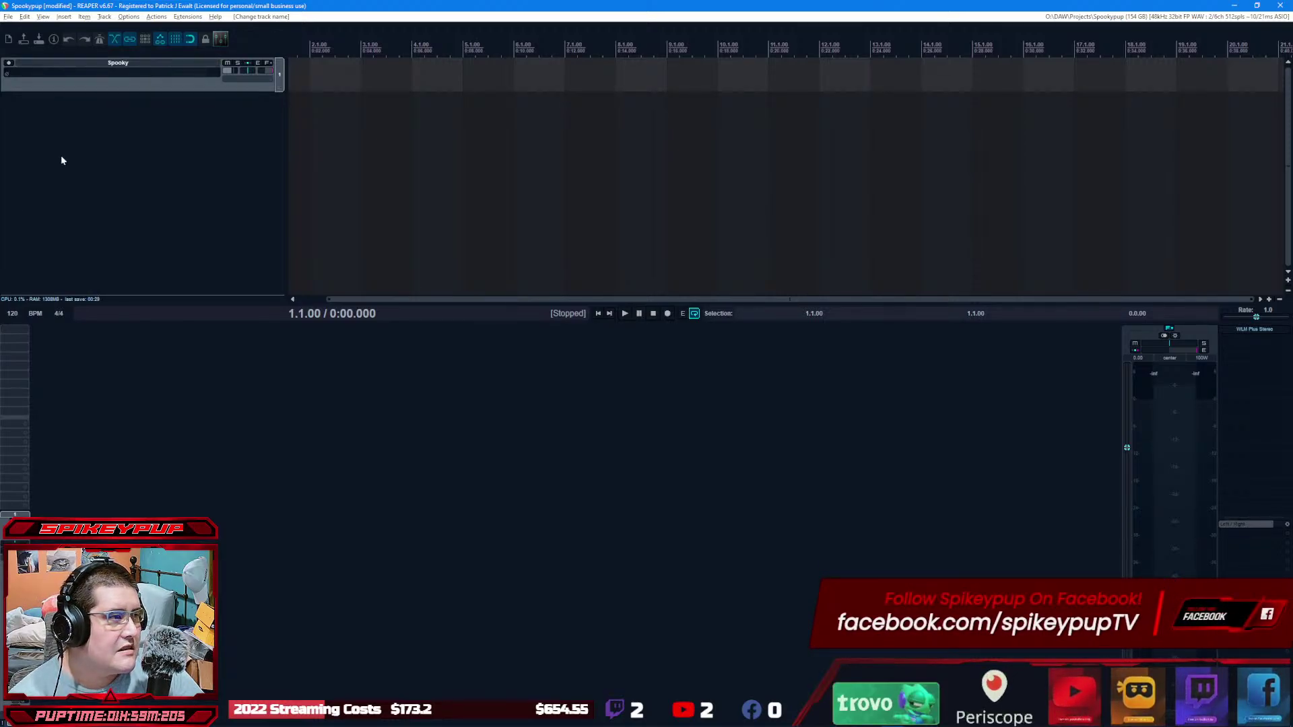
Step: Add the VST3i version of Kontakt (Native Instruments, 64 out) to the Spooky track and move its window clear of the track controls
click(268, 62)
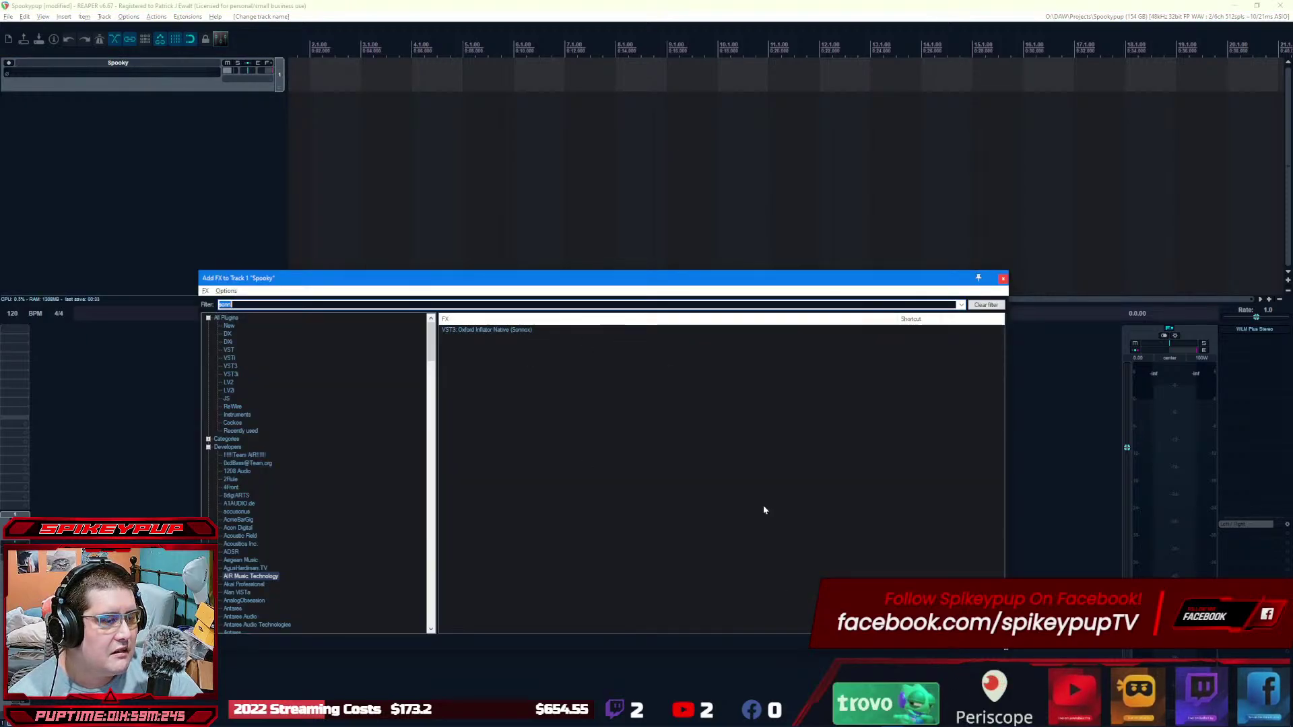
text(kontakt)
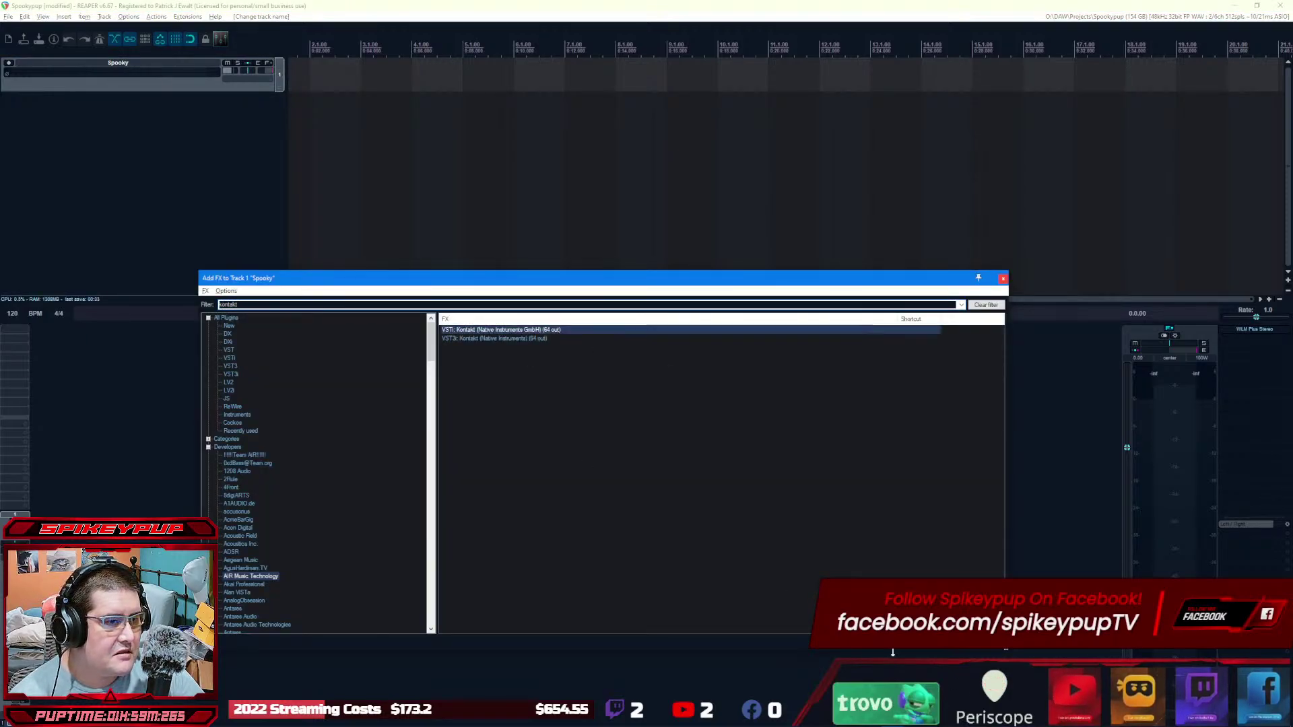
key(Down)
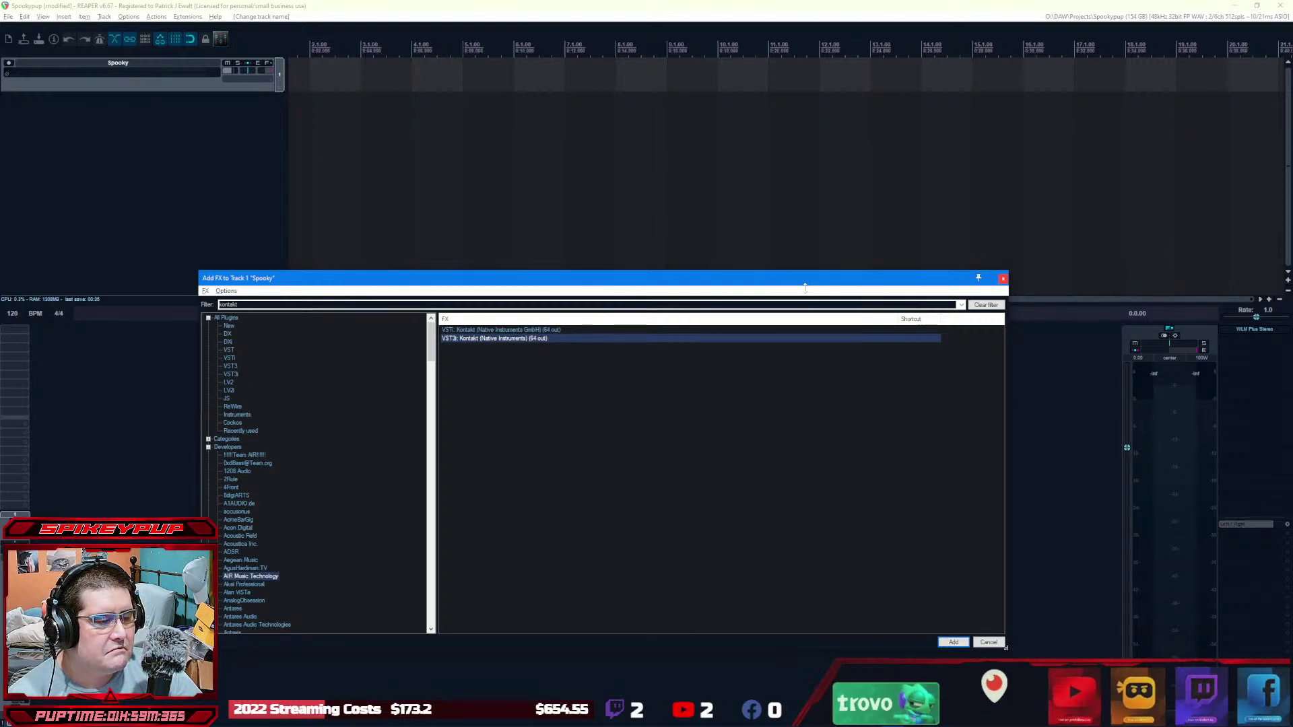
key(Return)
drag(361, 42, 585, 63)
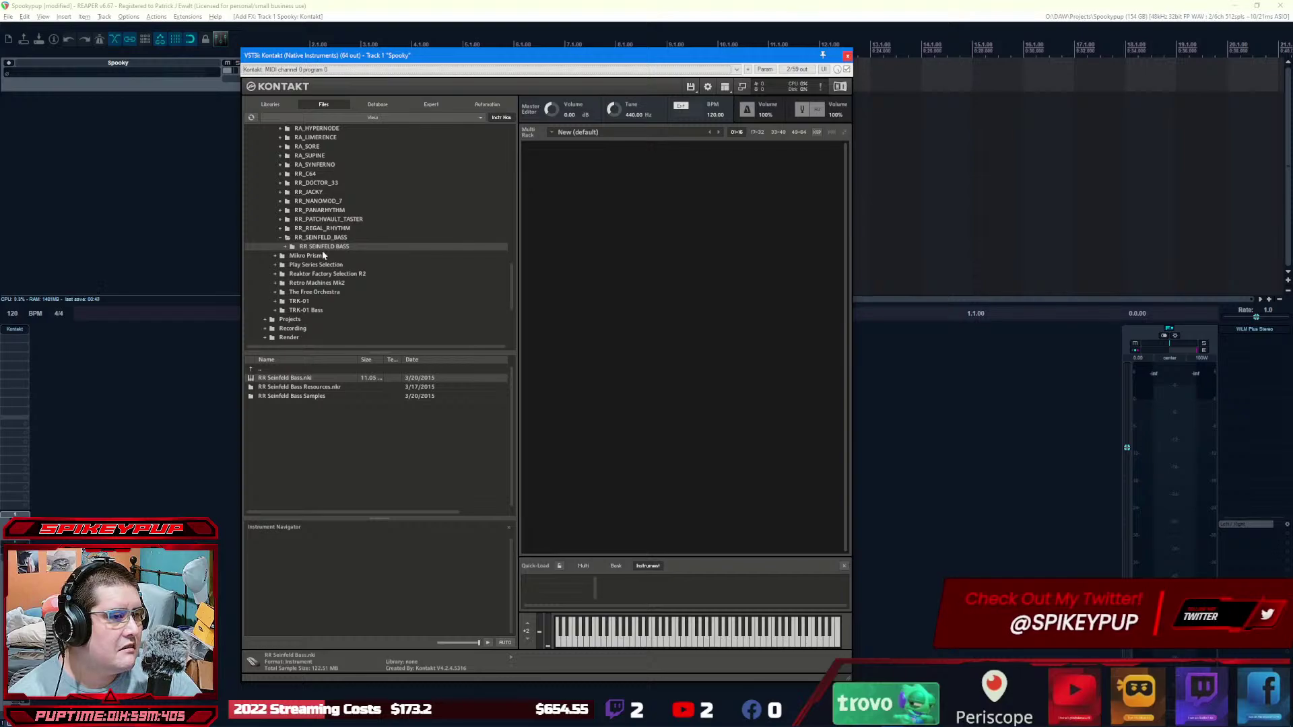
Step: Look through Kontakt's pack folders for a spooky sound and show the contents of Hybrid Elements CORE
scroll(322, 249, up, 1)
scroll(323, 255, down, 4)
scroll(324, 255, down, 1)
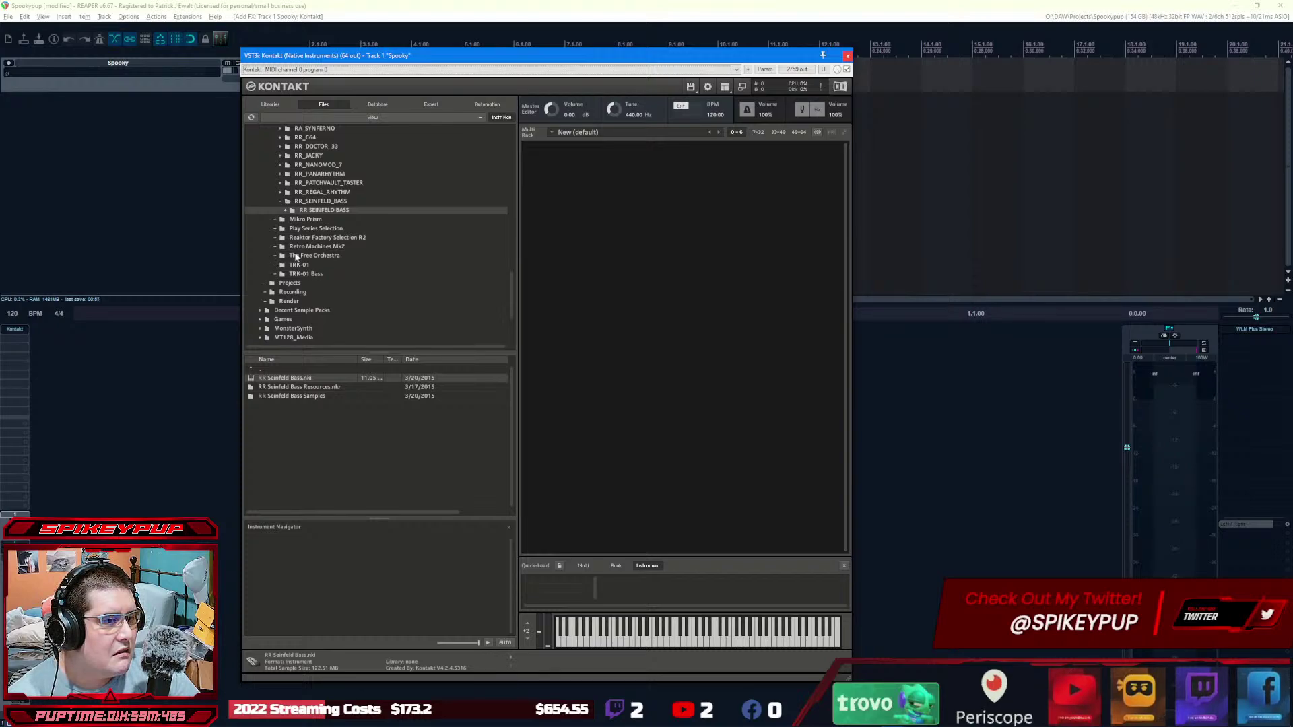
scroll(314, 259, up, 2)
scroll(315, 263, up, 2)
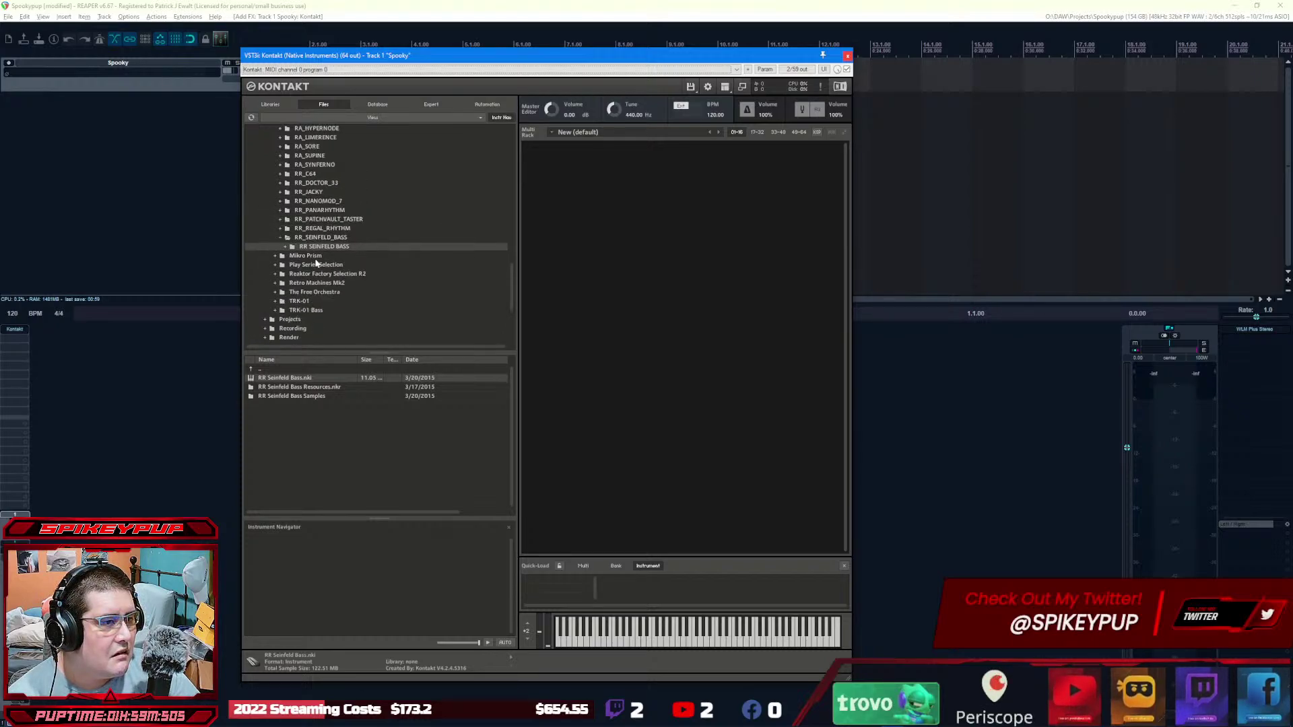
scroll(327, 279, up, 6)
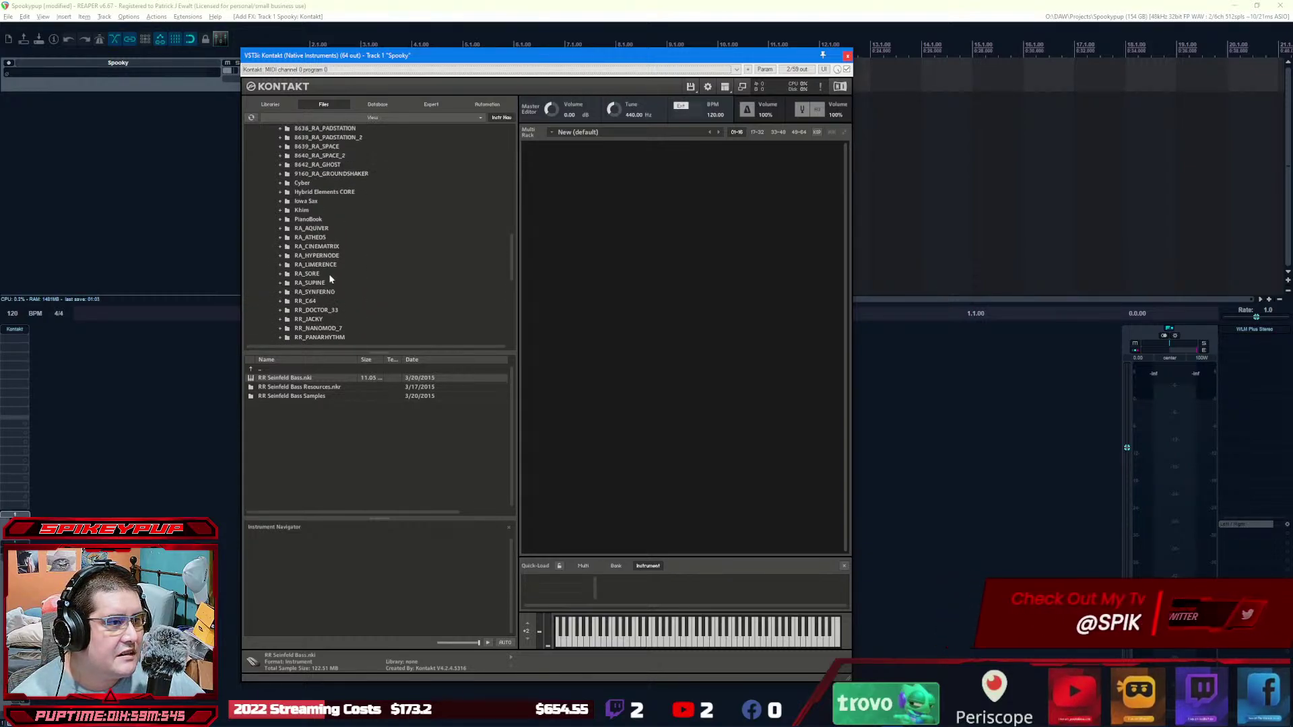
scroll(329, 276, up, 2)
scroll(330, 278, up, 2)
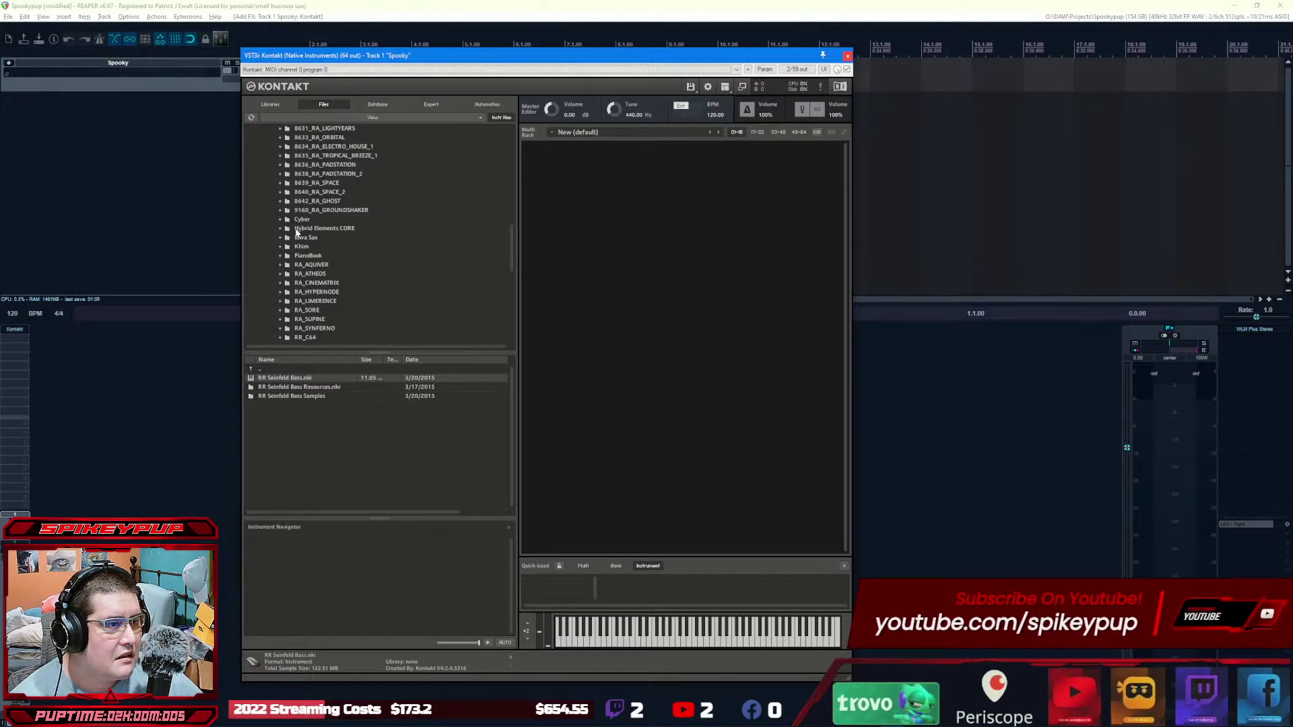
click(298, 230)
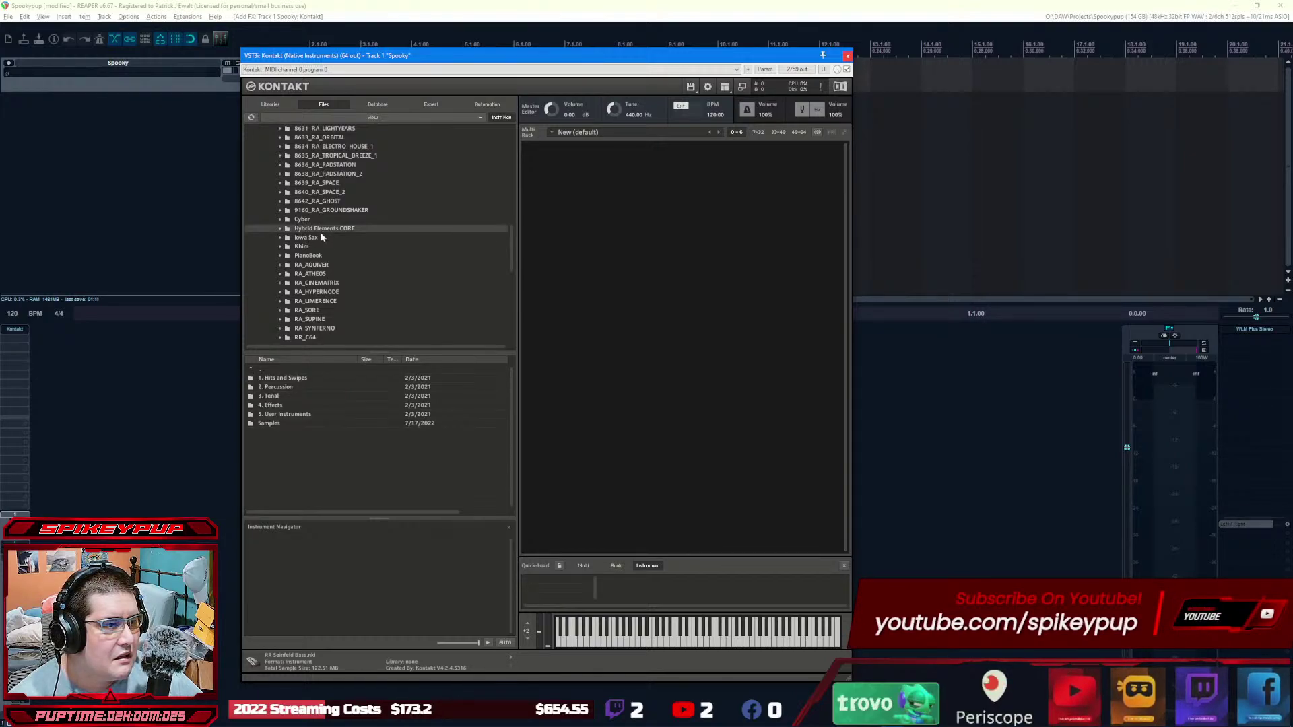
Step: Examine the Kinetic Treats instruments and the Kontakt Factory Library and Kontakt Factory Selection folders
scroll(317, 232, up, 6)
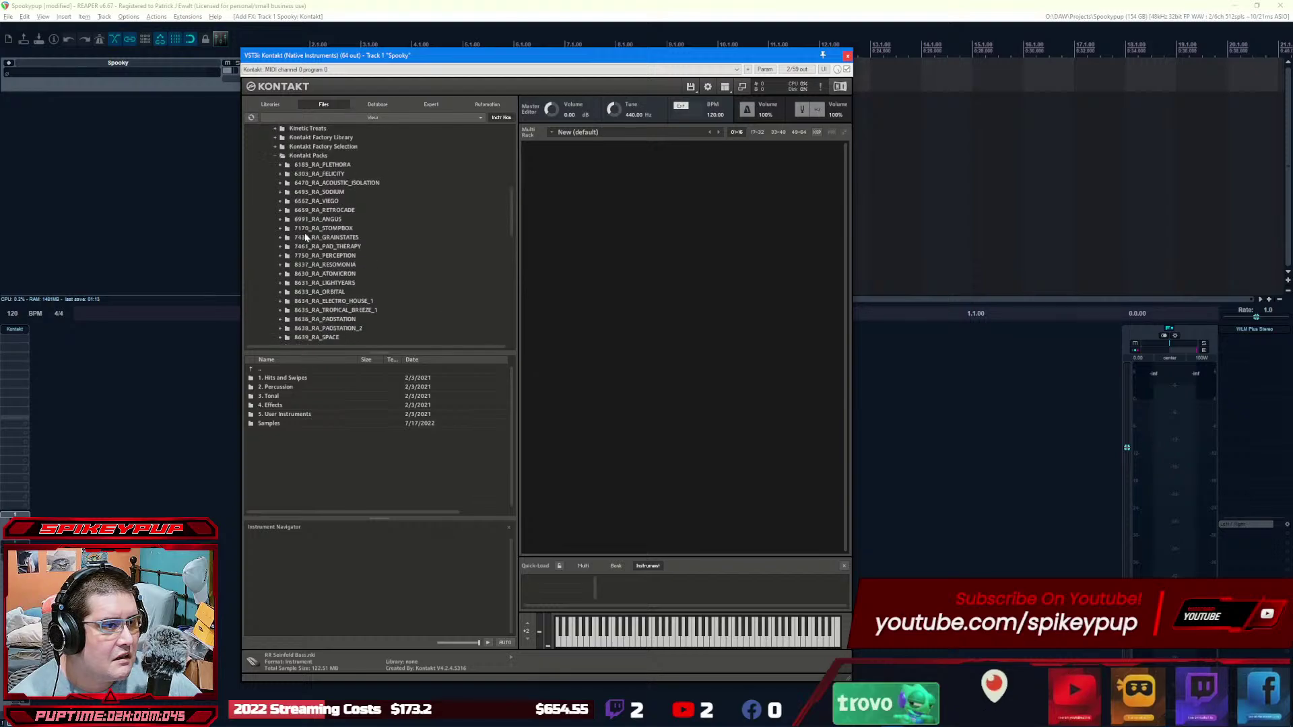
scroll(311, 239, up, 2)
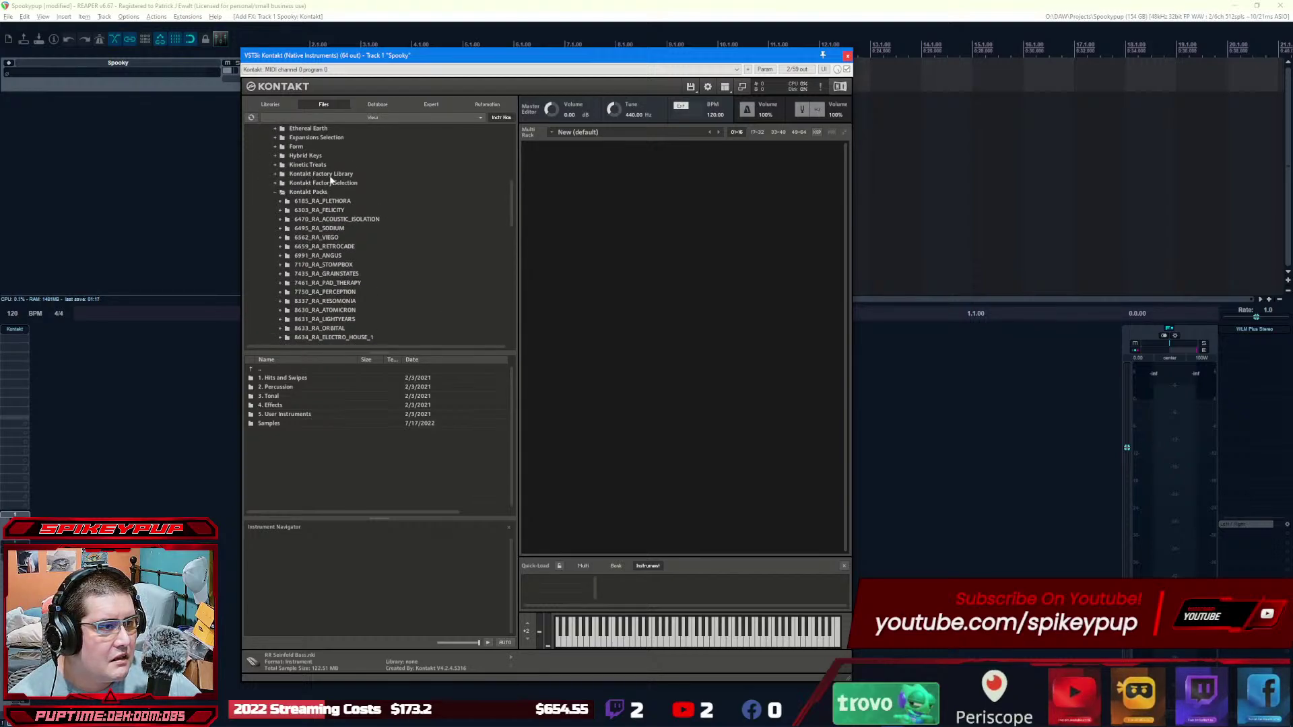
scroll(330, 179, up, 1)
scroll(330, 190, up, 2)
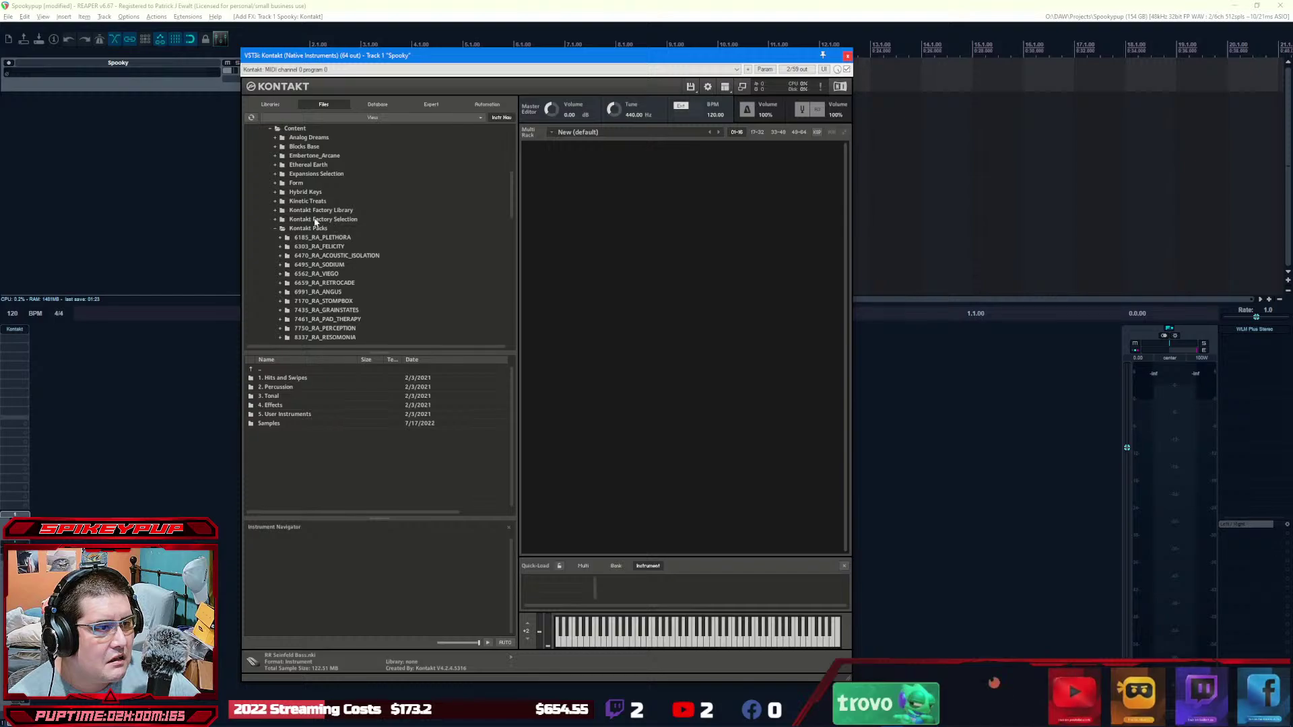
double_click(299, 202)
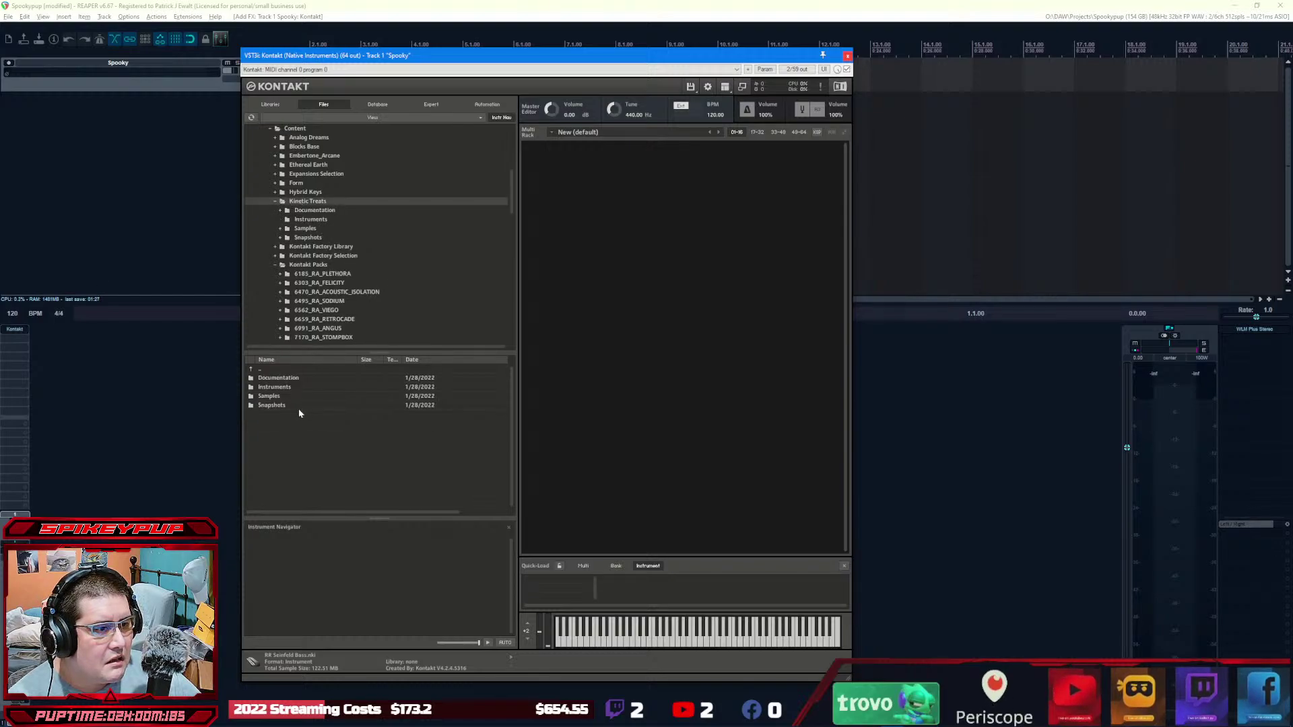
double_click(279, 387)
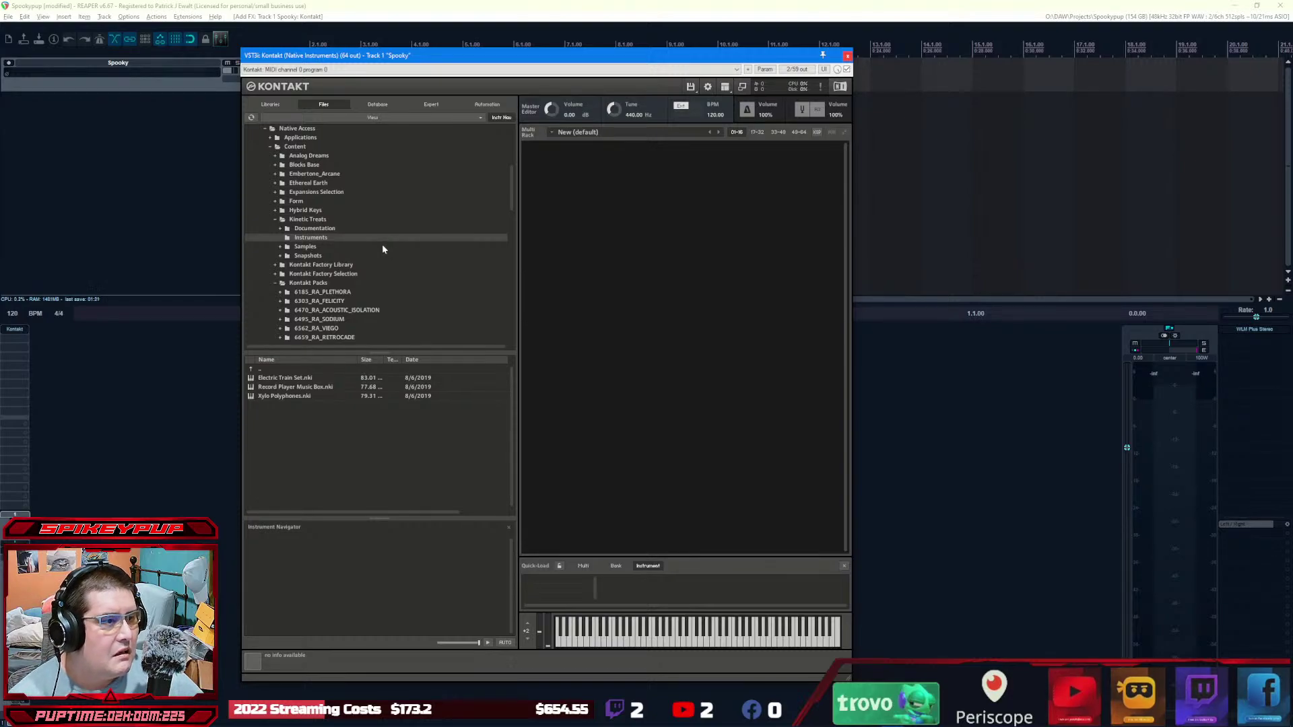
scroll(397, 282, down, 2)
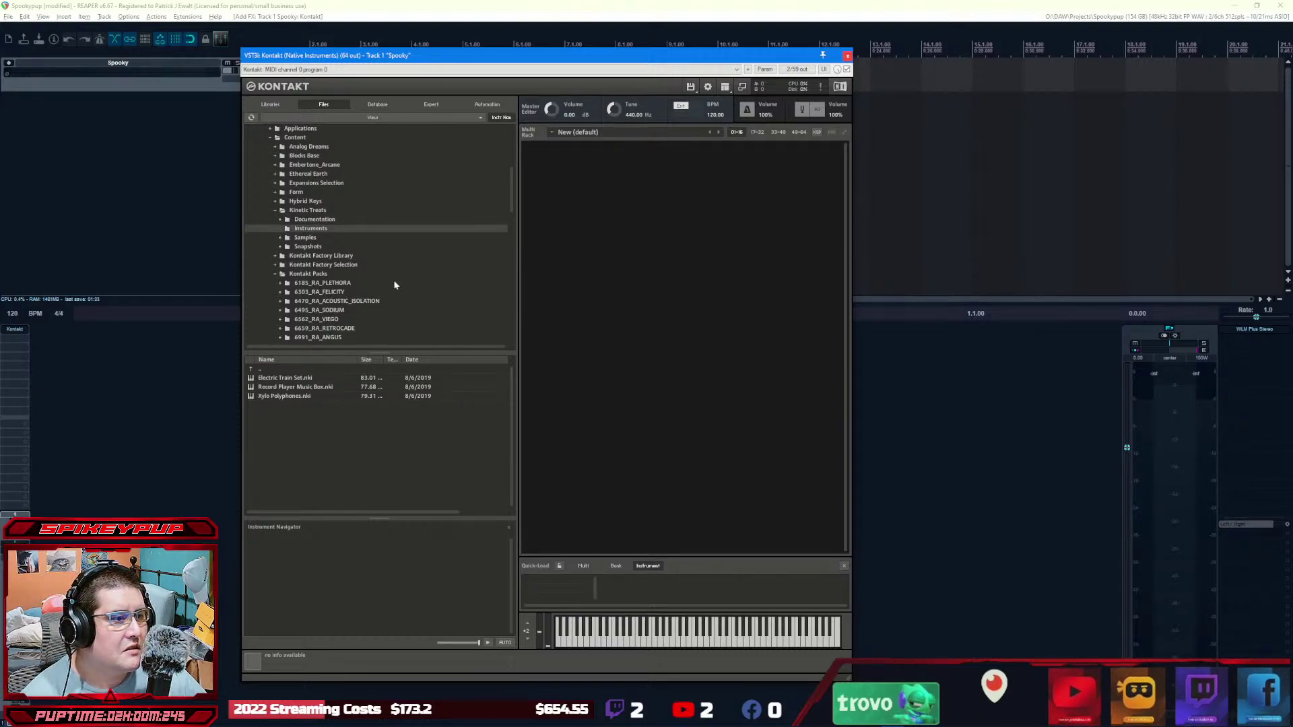
double_click(315, 248)
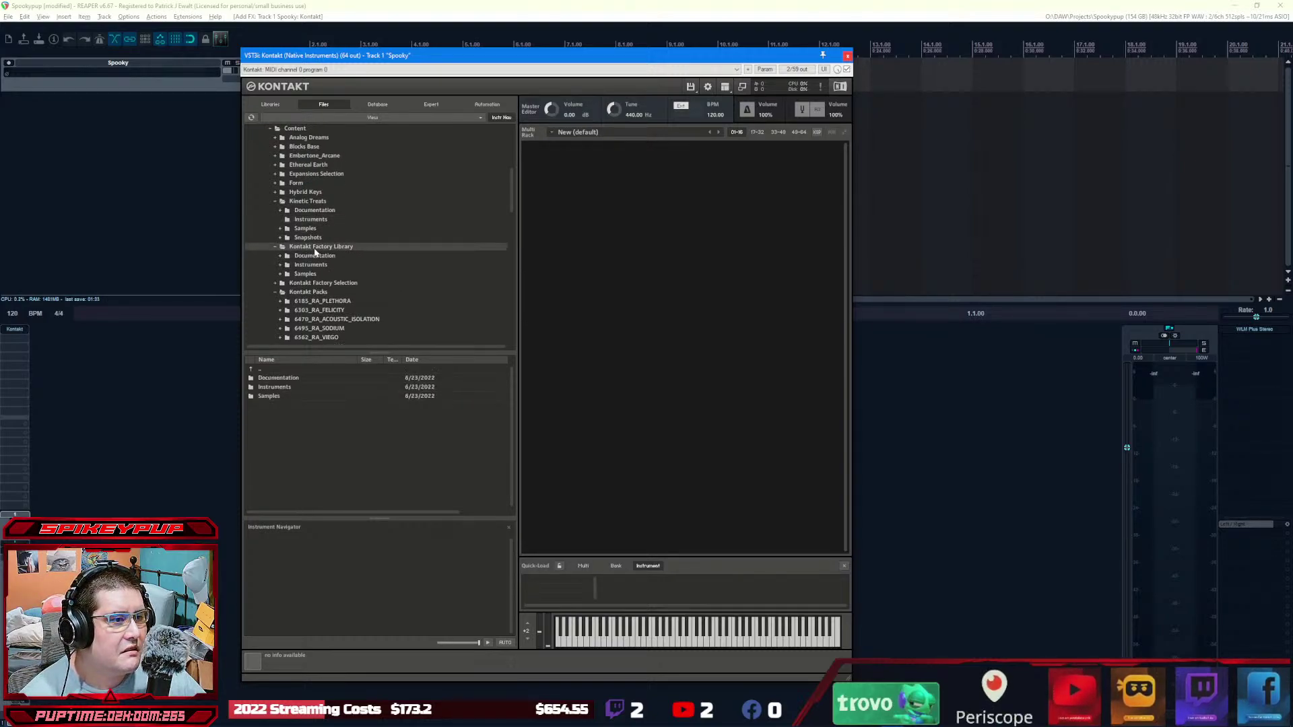
double_click(323, 283)
Step: Look through the remaining Kontakt Packs and content folders for a suitable instrument, and close the Kontakt window
scroll(363, 284, down, 3)
scroll(364, 290, down, 3)
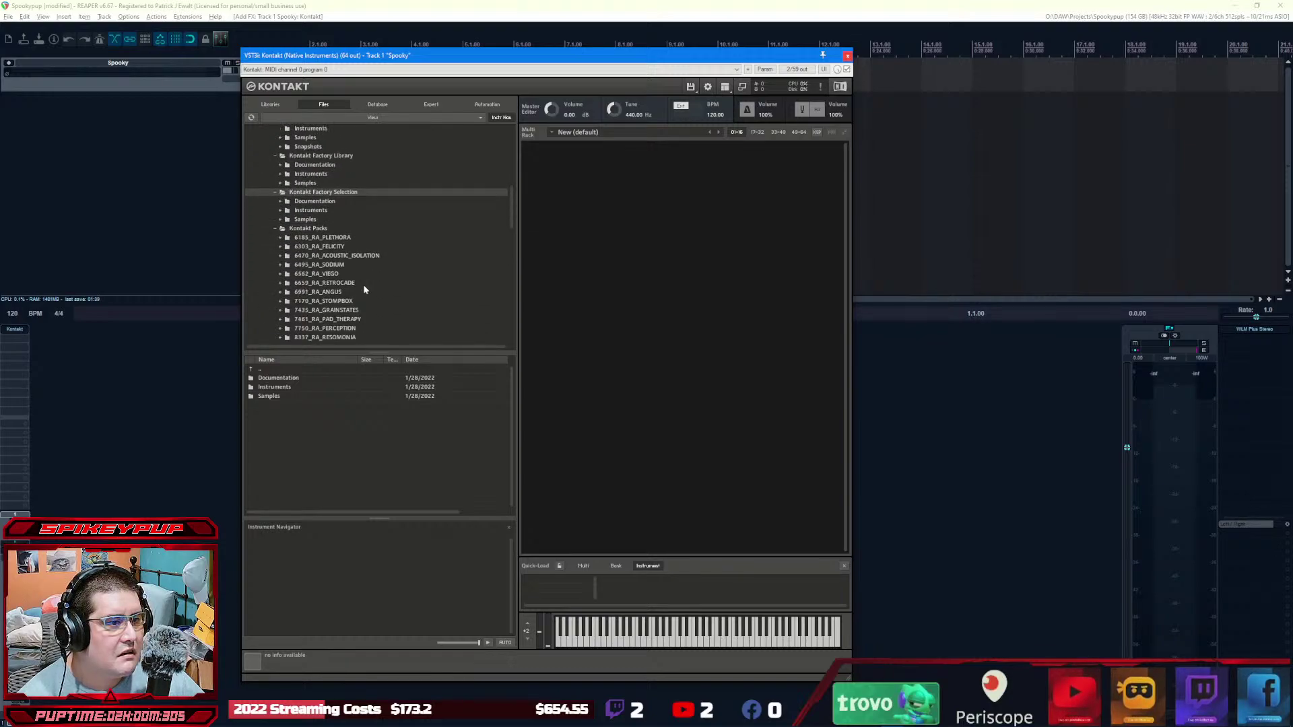
scroll(364, 289, down, 4)
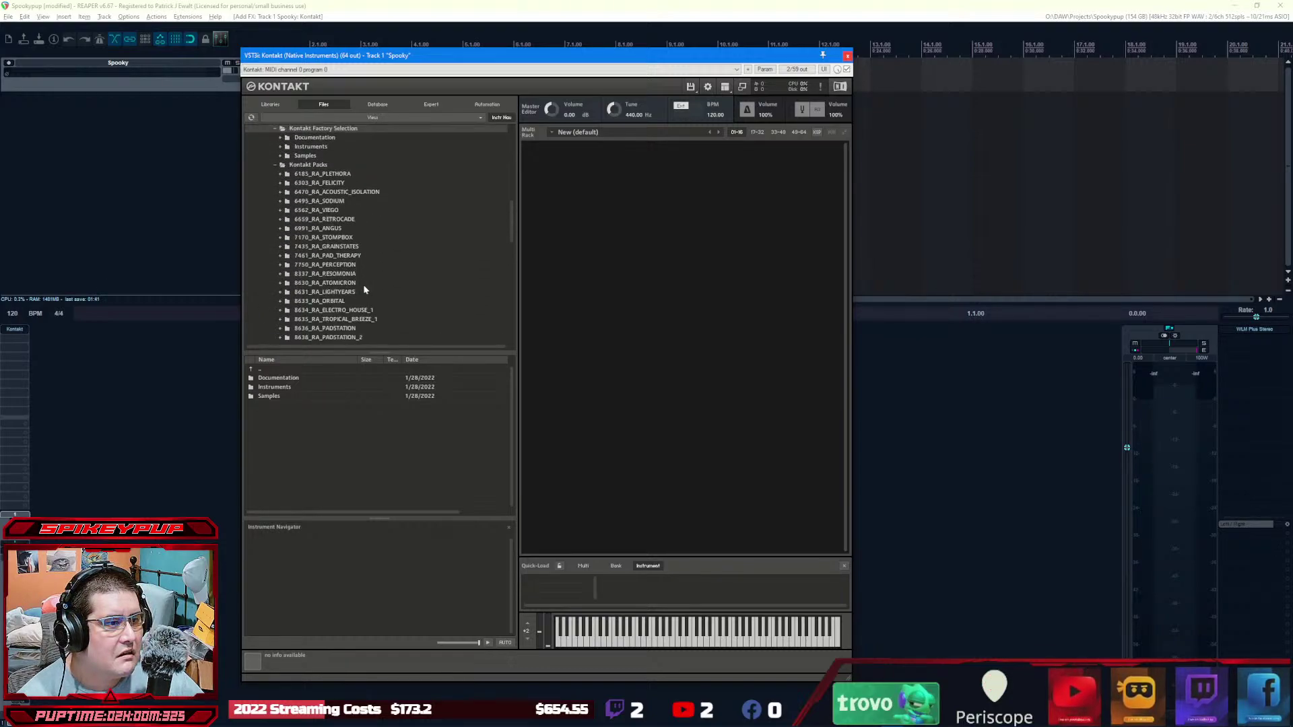
scroll(364, 289, down, 4)
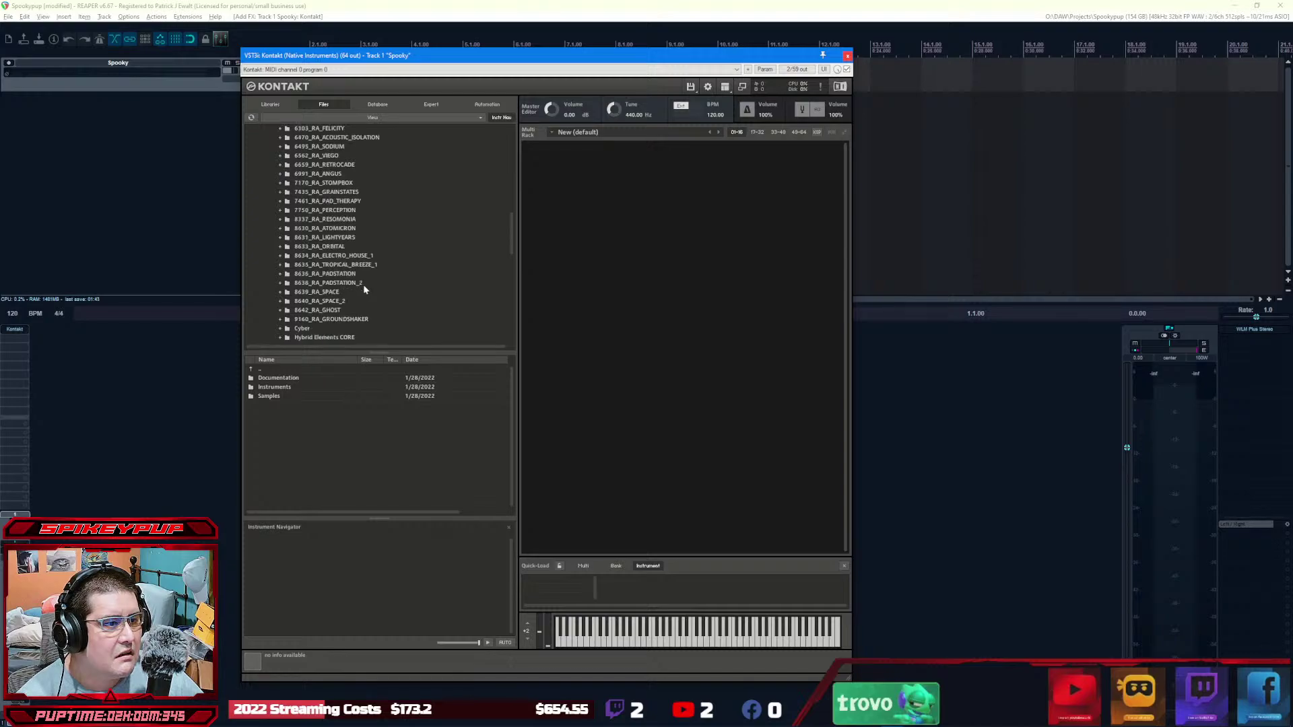
scroll(364, 289, down, 2)
scroll(364, 290, down, 4)
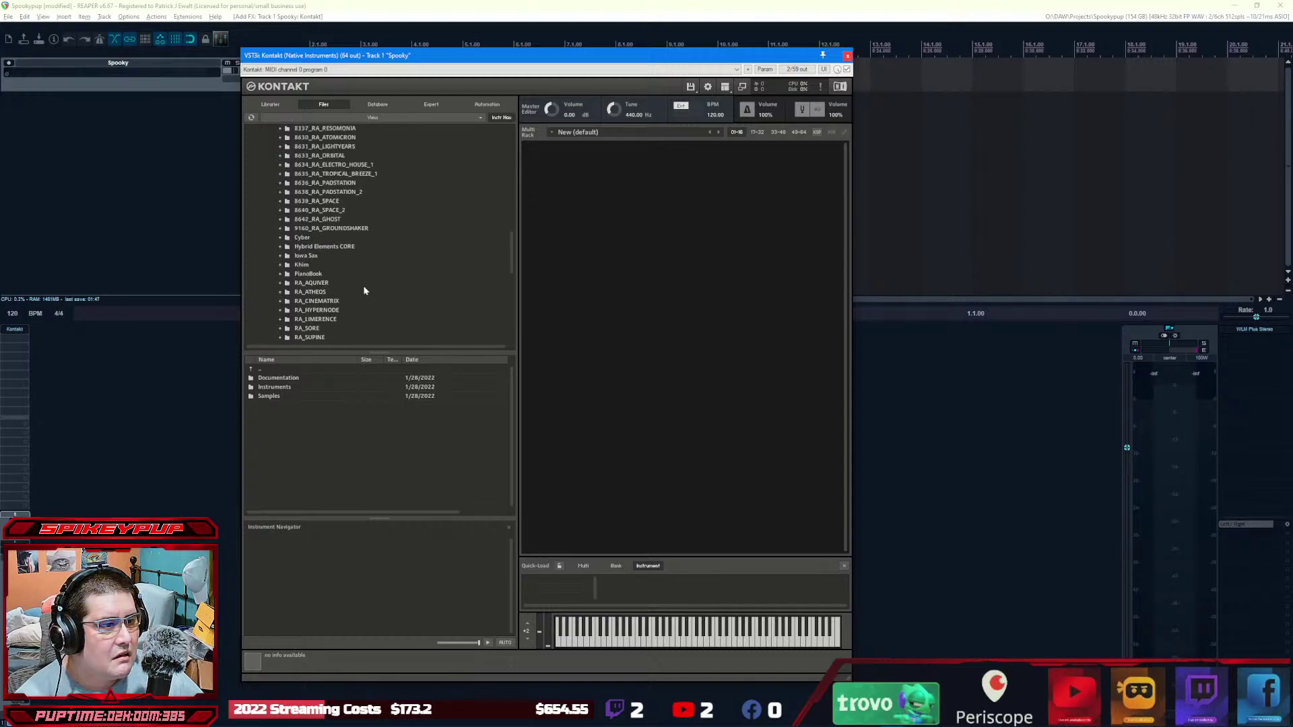
scroll(364, 290, down, 1)
scroll(336, 259, down, 4)
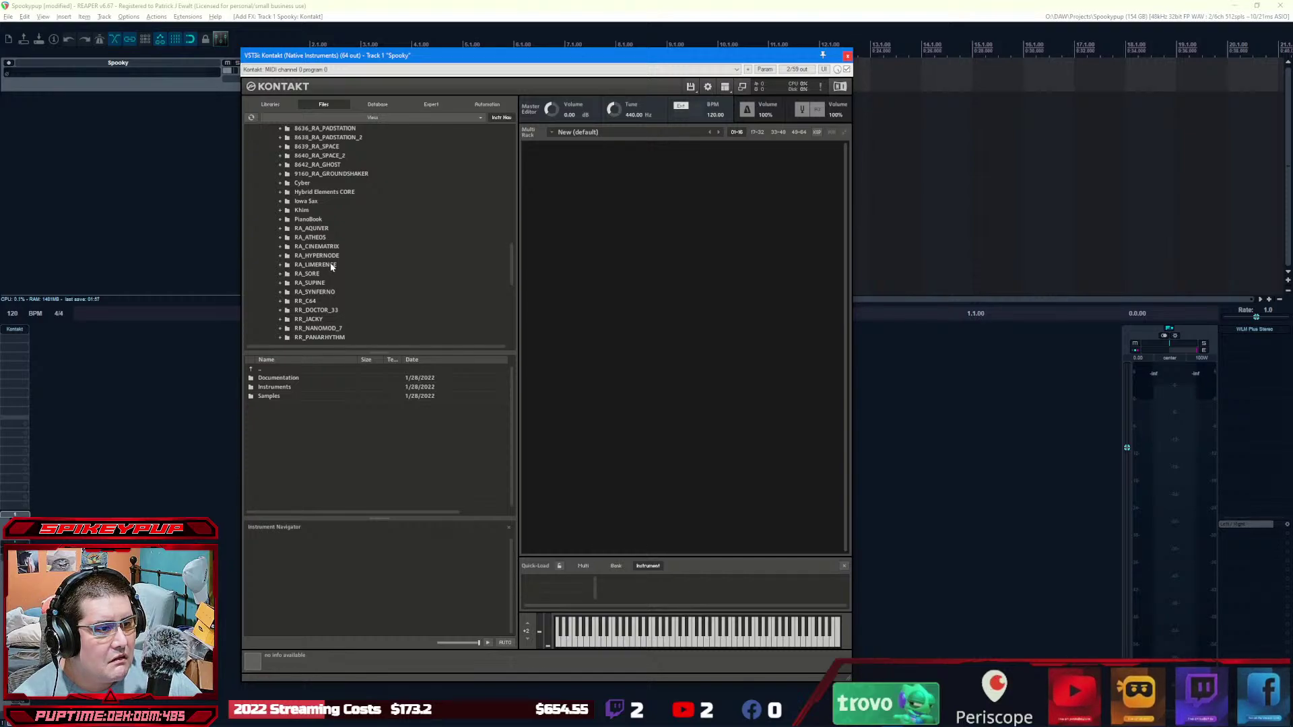
scroll(331, 267, down, 1)
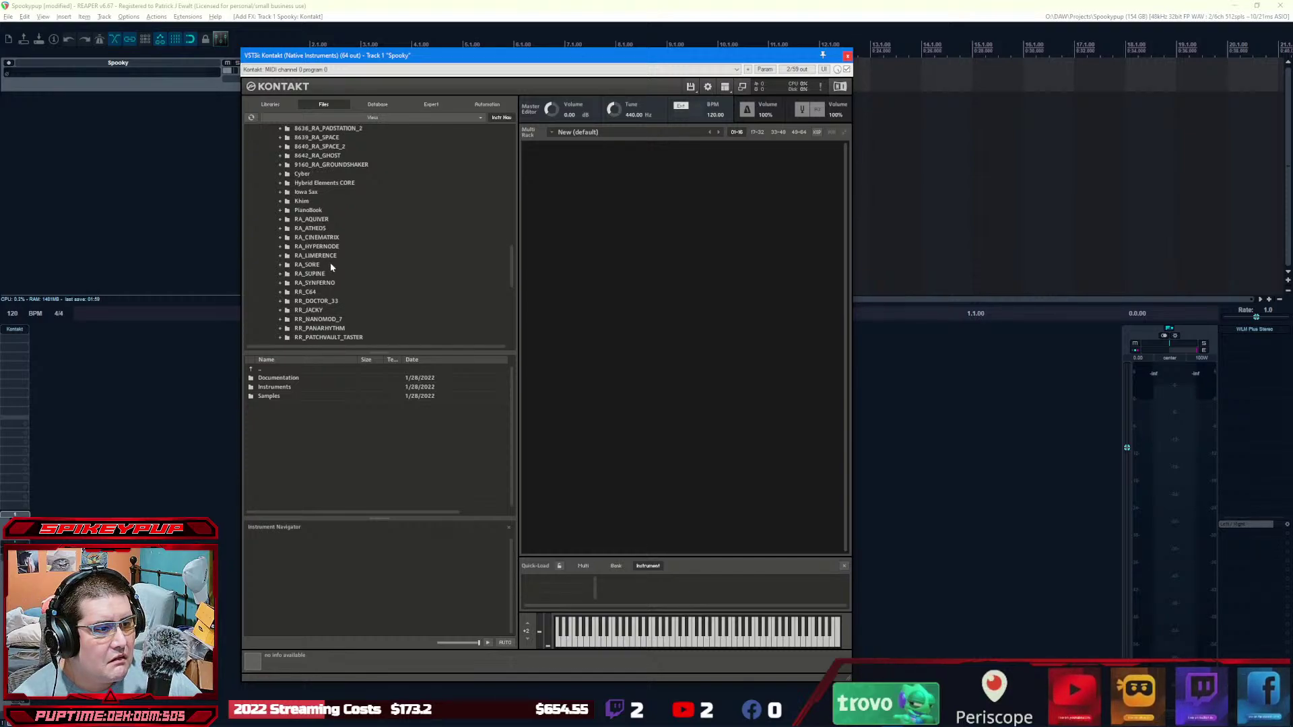
scroll(331, 267, down, 3)
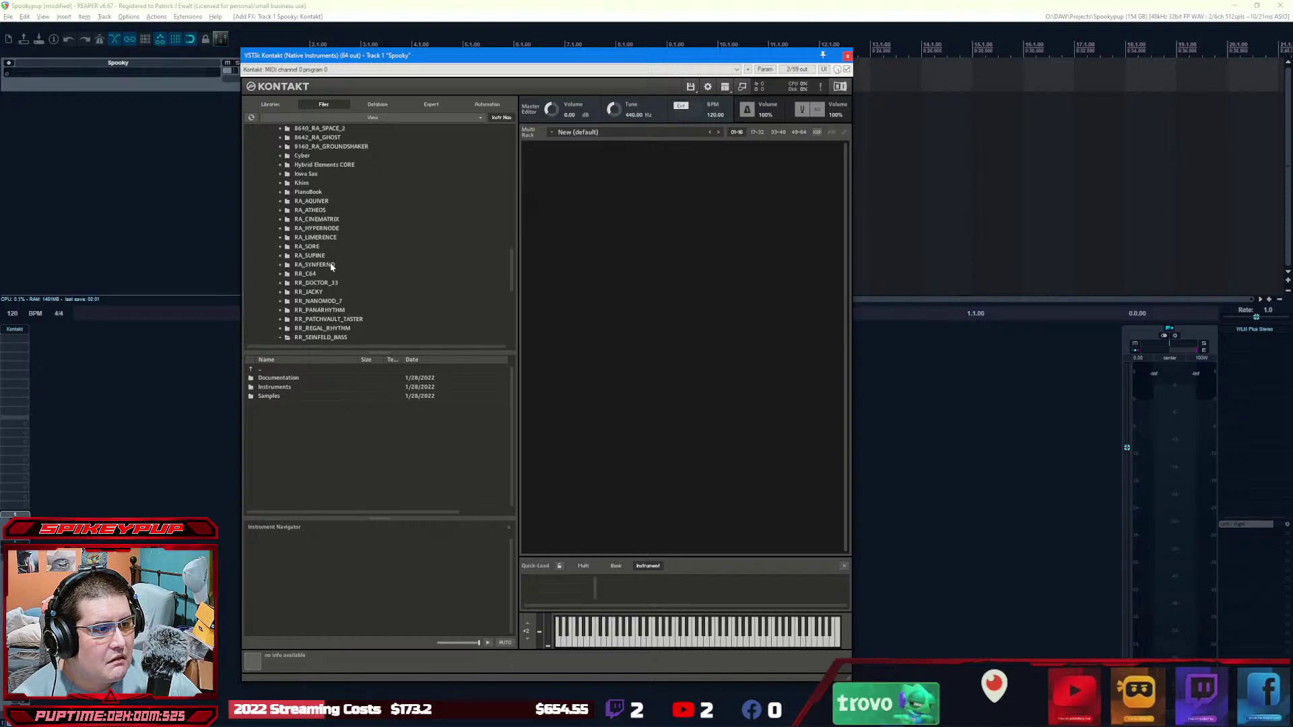
scroll(332, 268, down, 6)
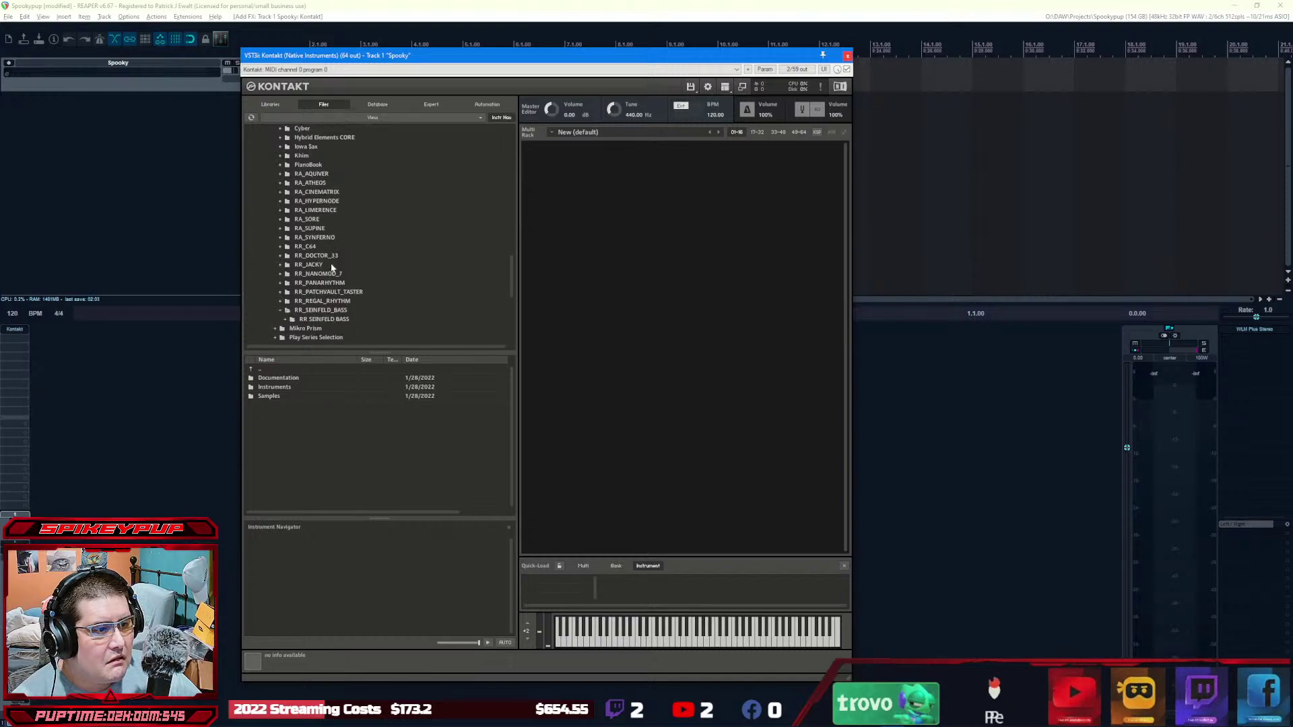
scroll(332, 267, down, 1)
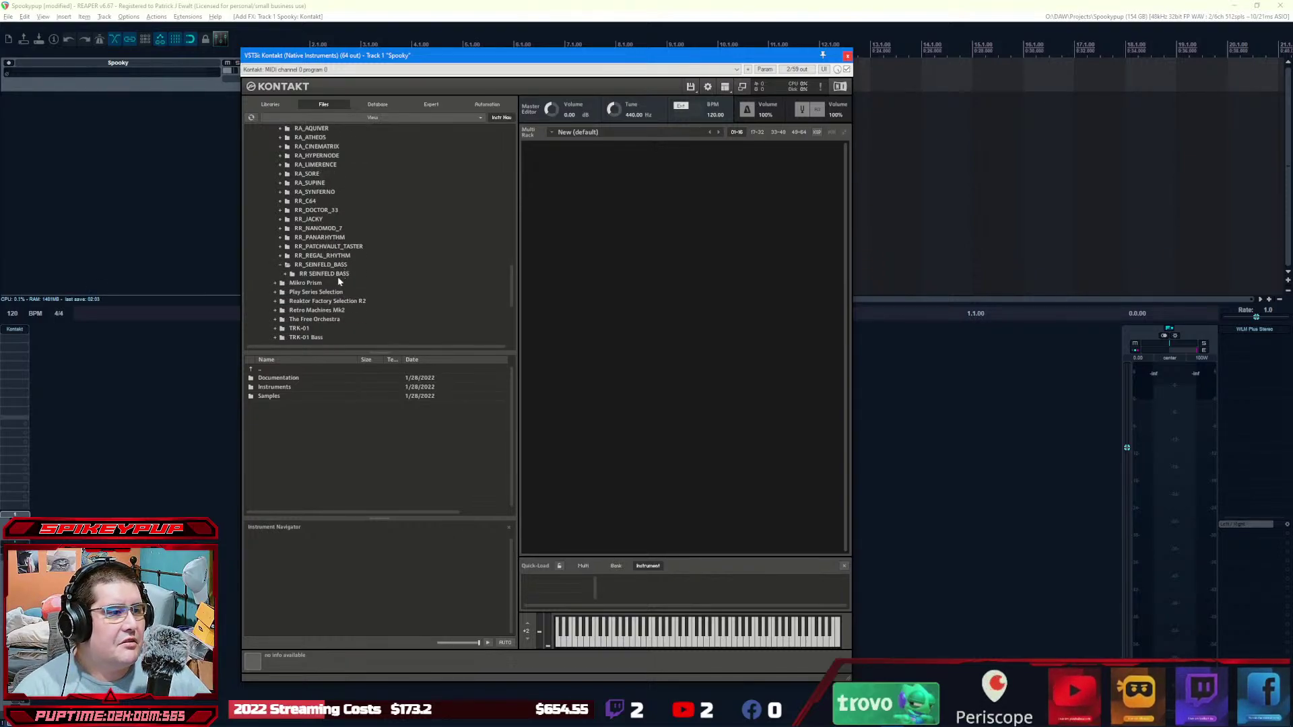
scroll(398, 294, down, 7)
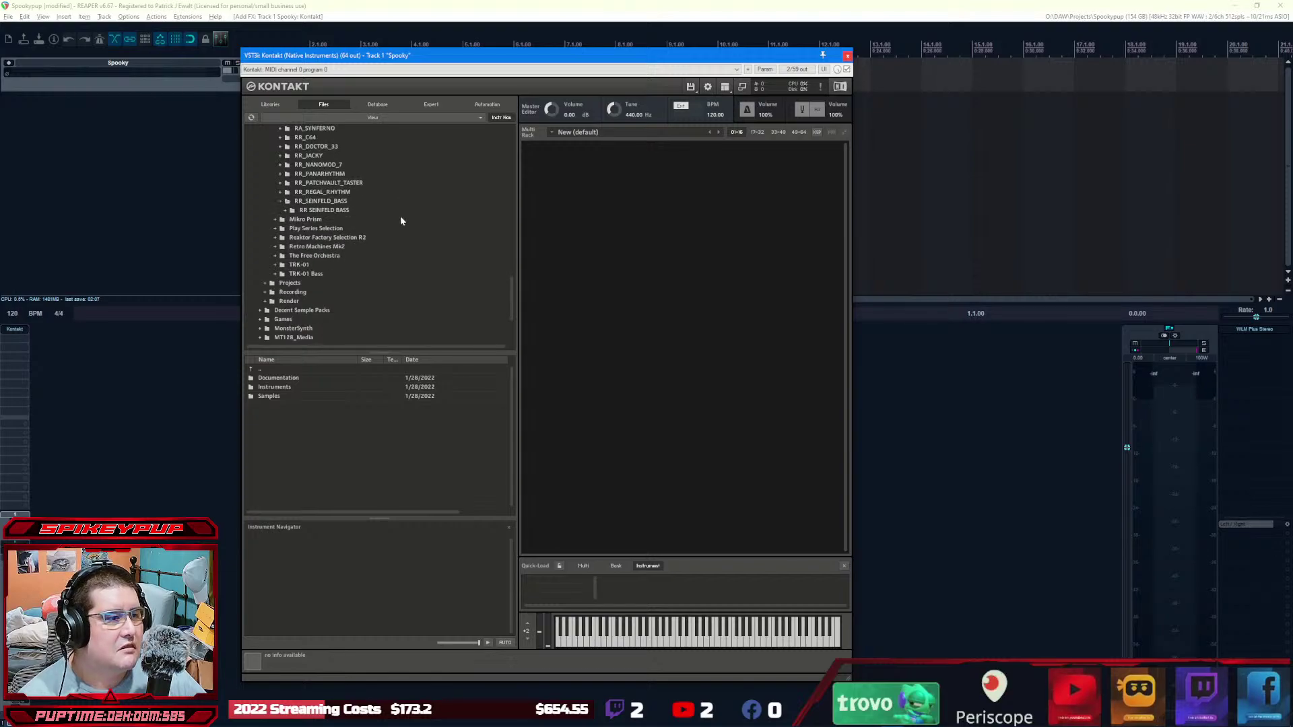
scroll(434, 229, down, 10)
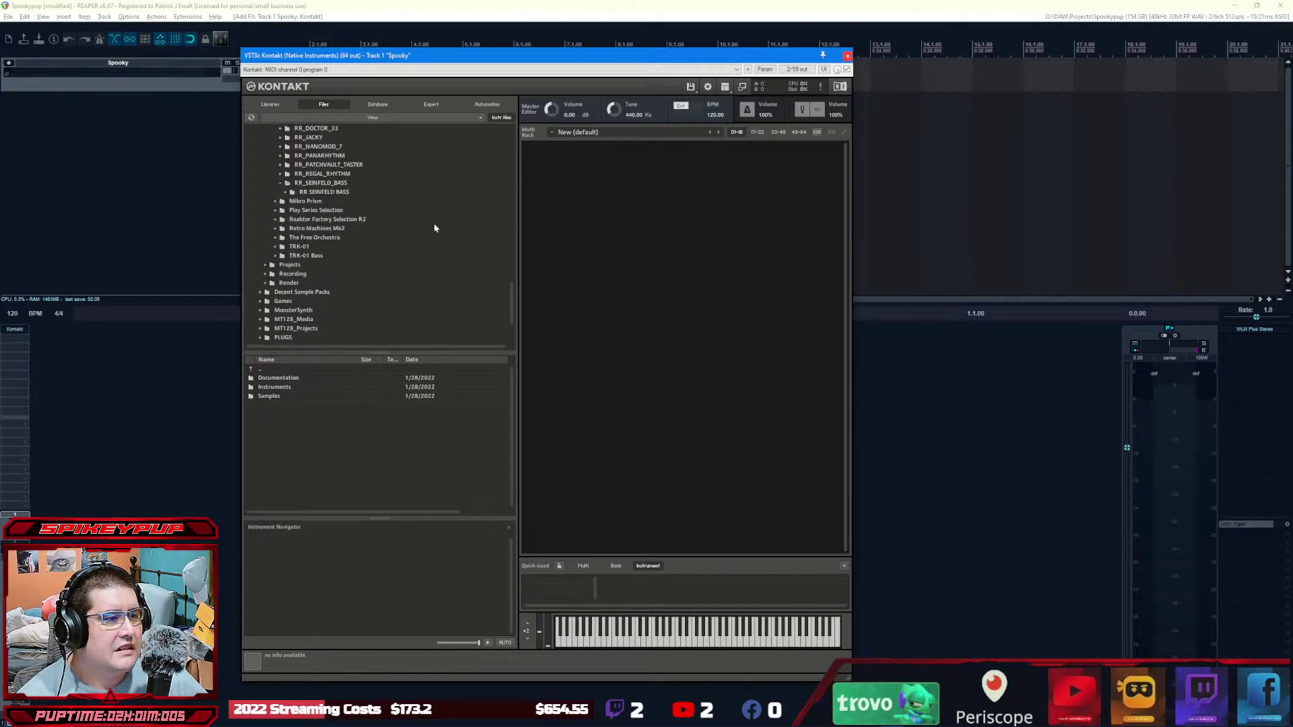
click(848, 56)
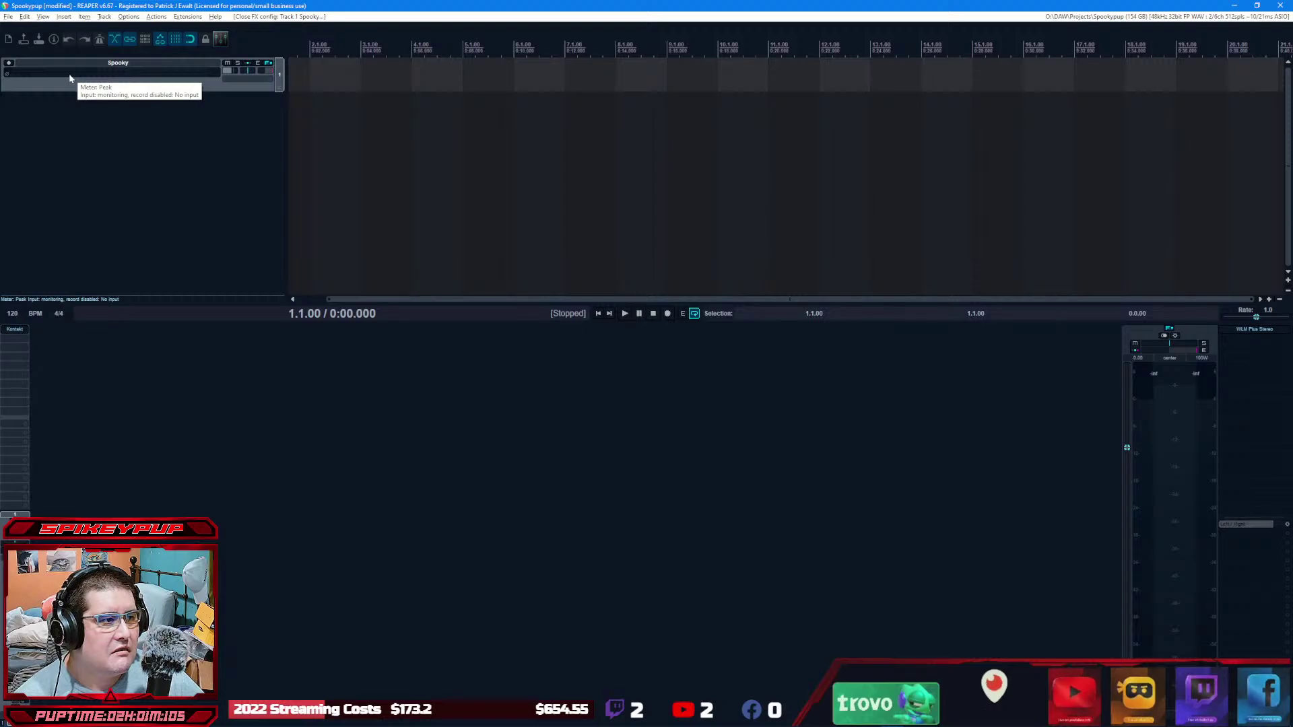
right_click(10, 76)
click(149, 130)
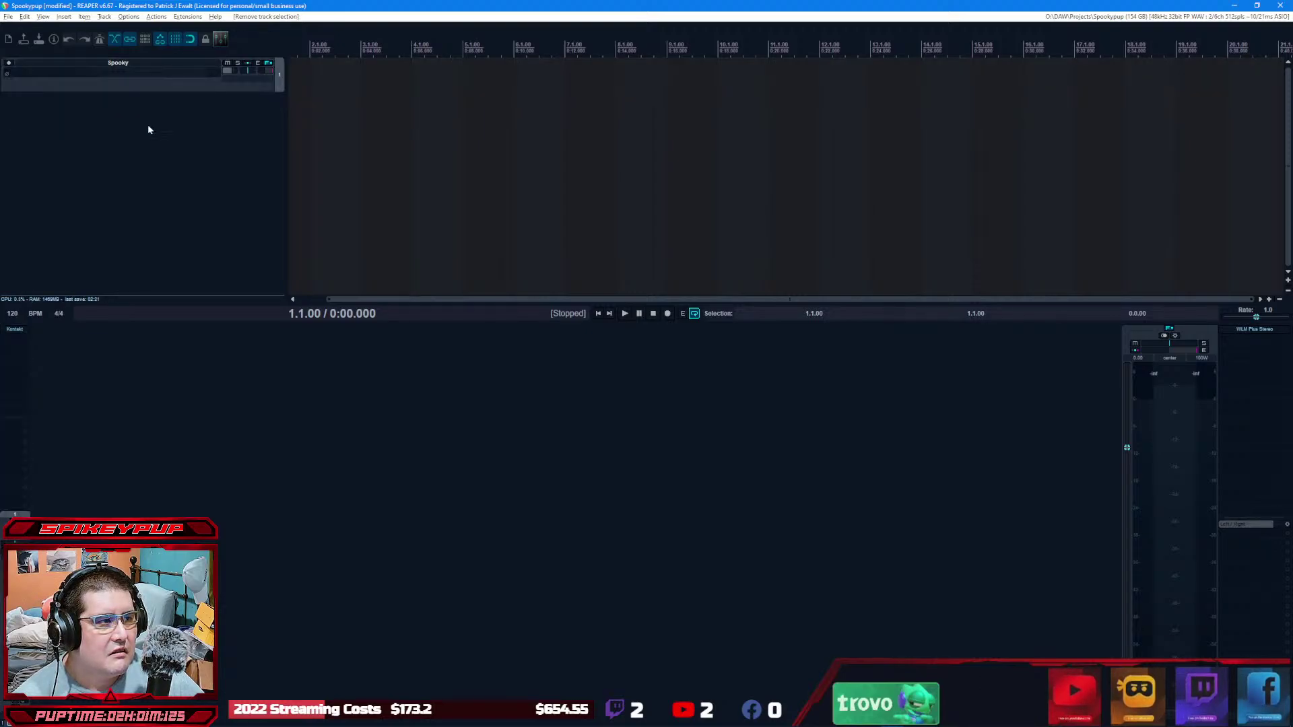
key(F2)
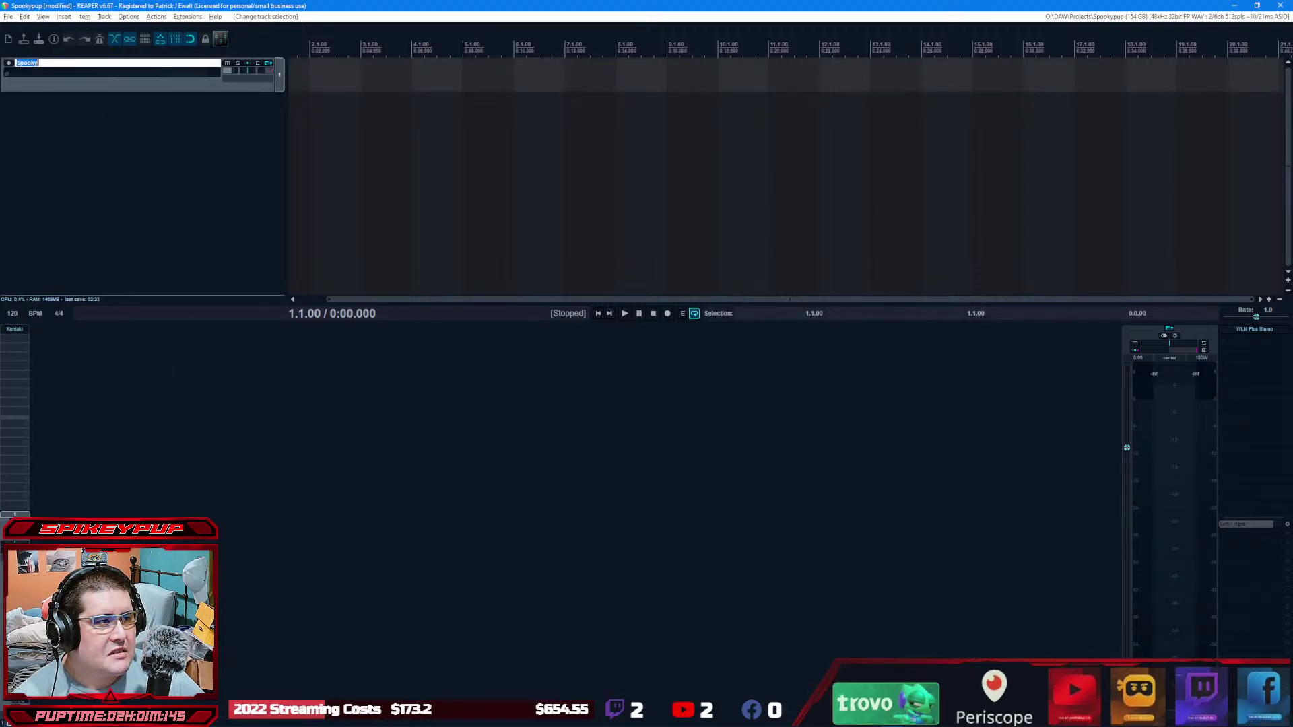
click(164, 220)
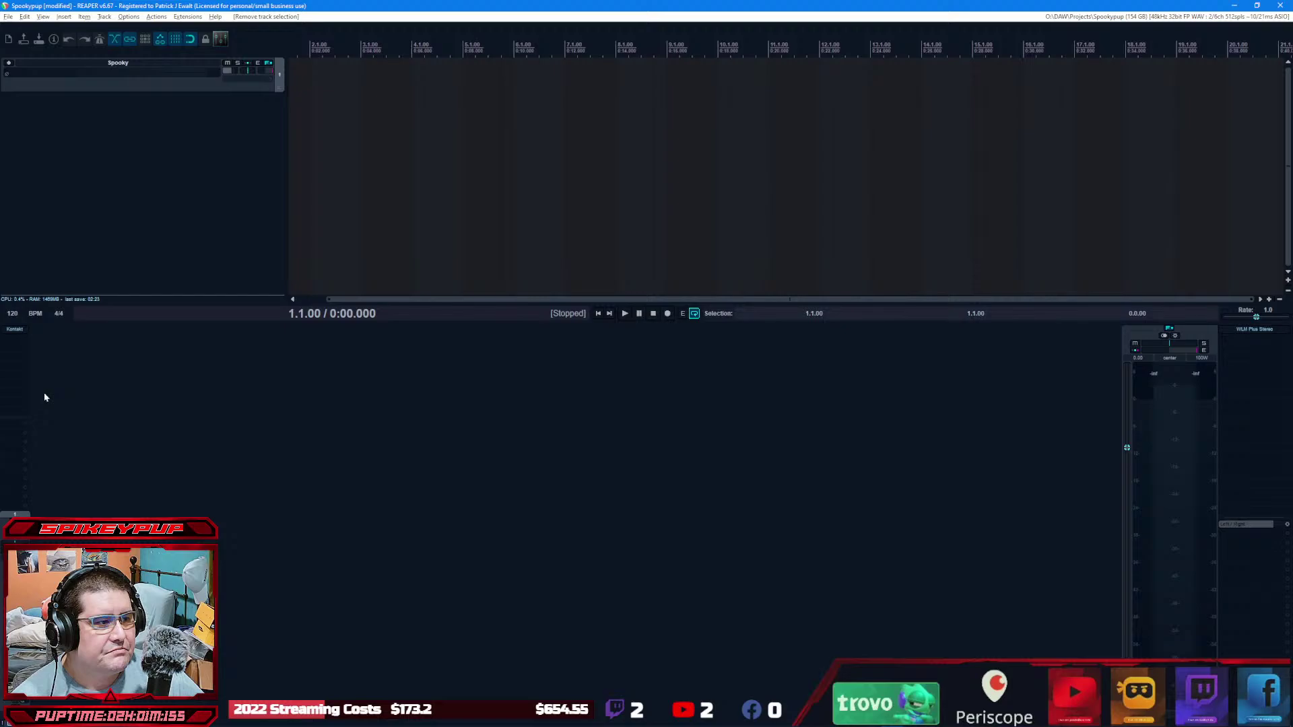
right_click(22, 330)
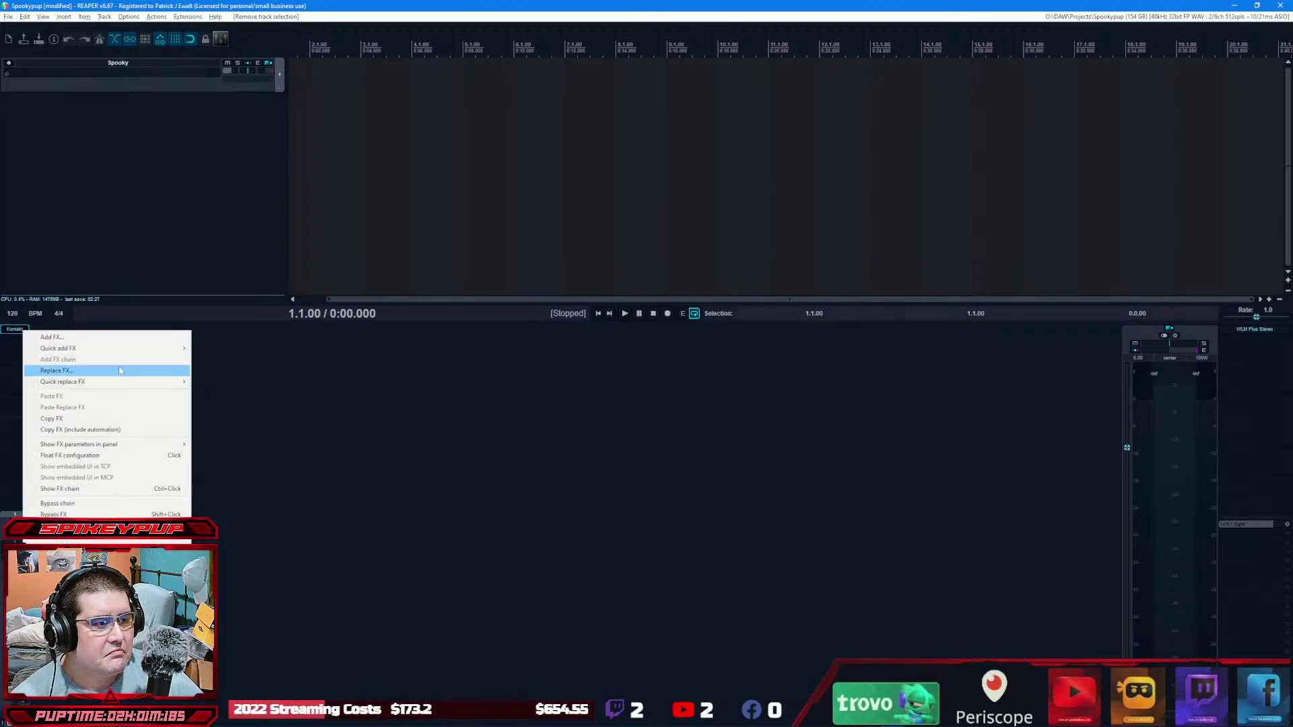
click(119, 370)
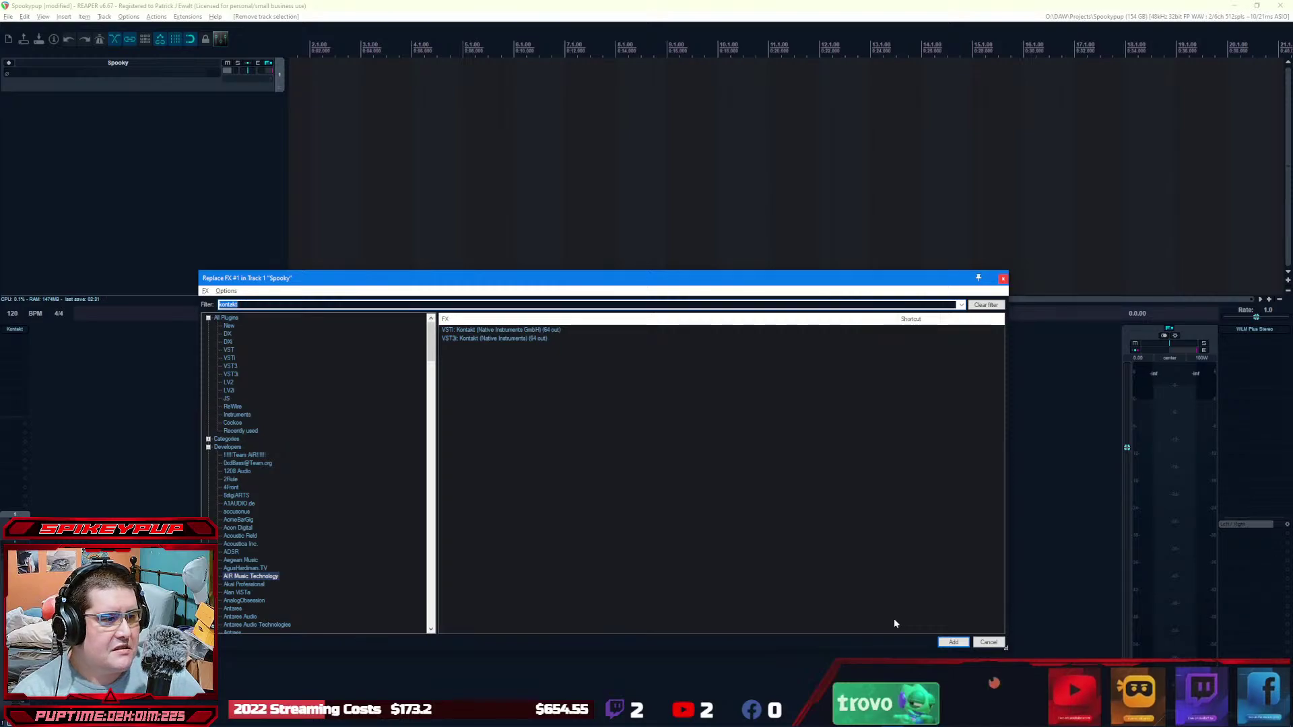
key(Escape)
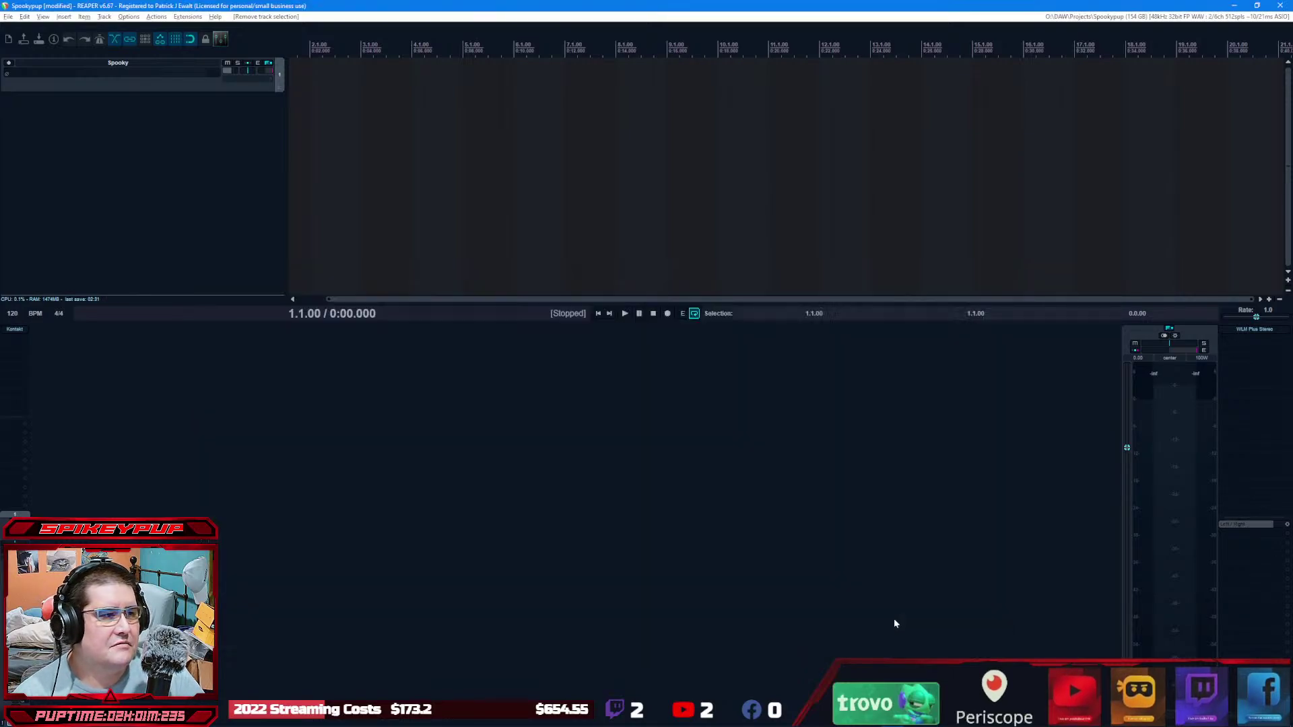
Step: Try the WT_Imperial theme and switch the interface to the Dark_Side_Imperial theme
click(129, 16)
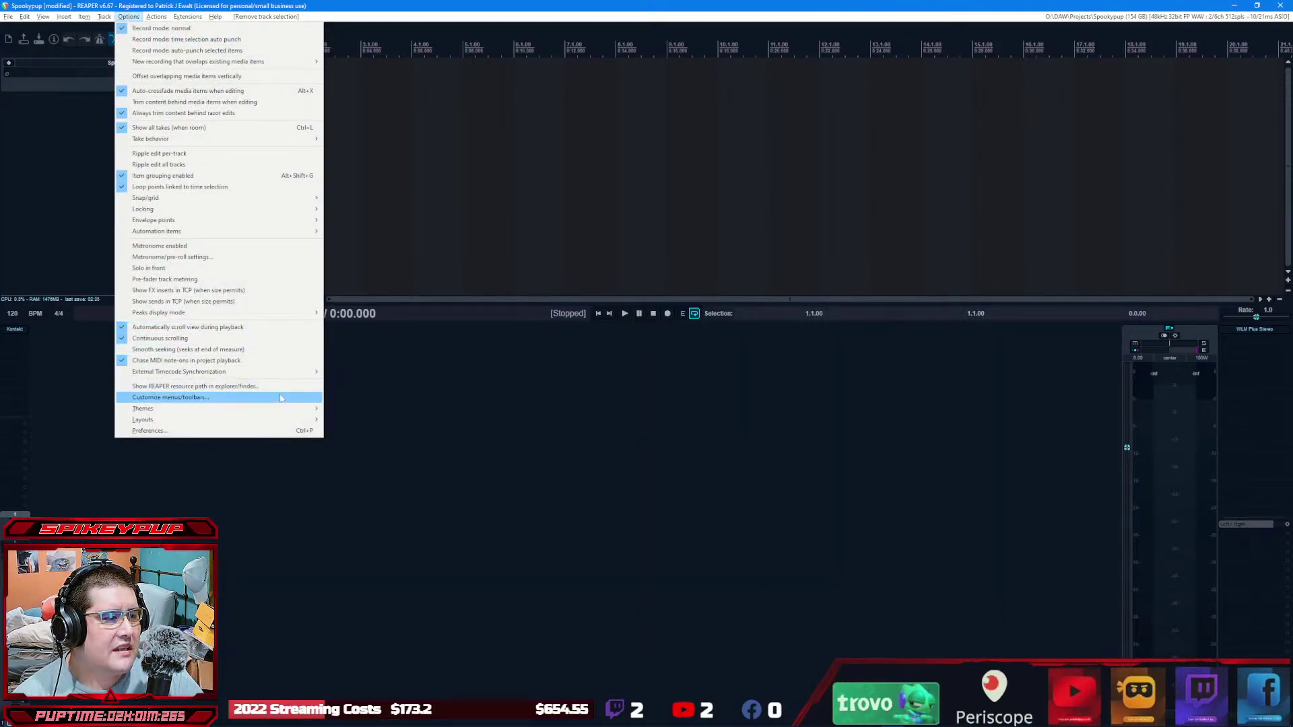
mouse_move(289, 408)
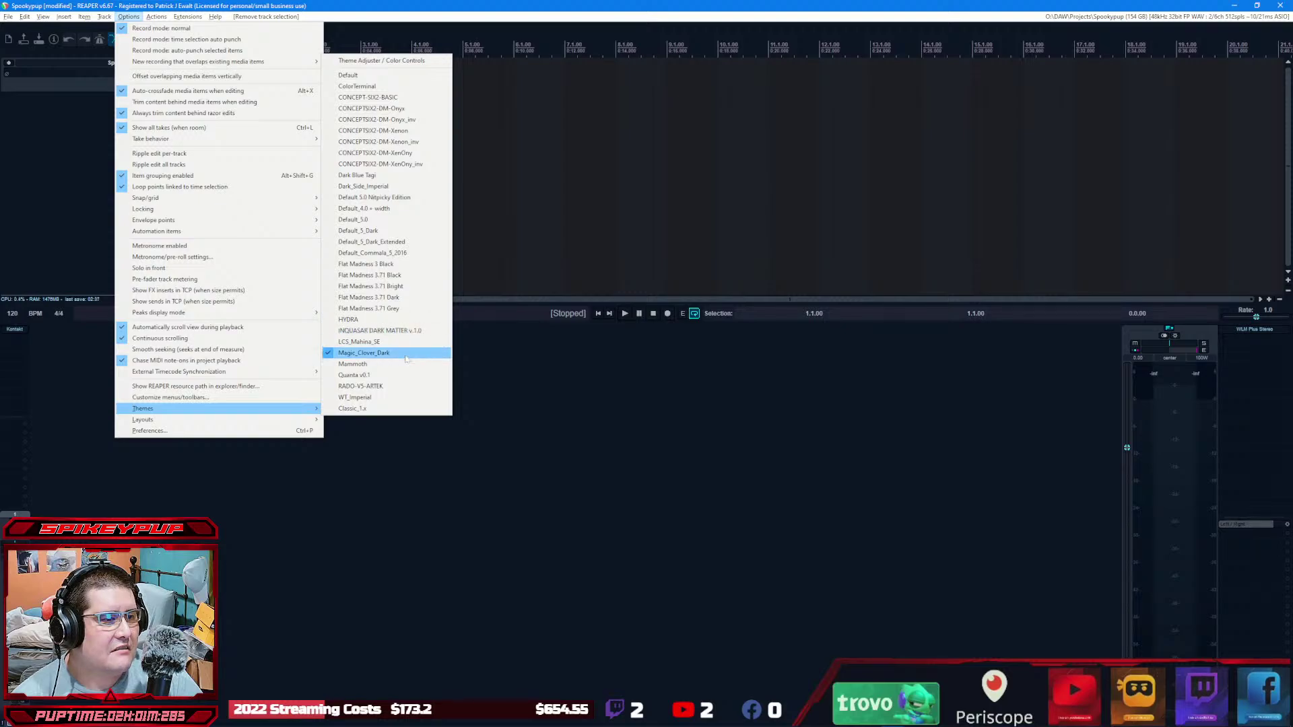
click(397, 399)
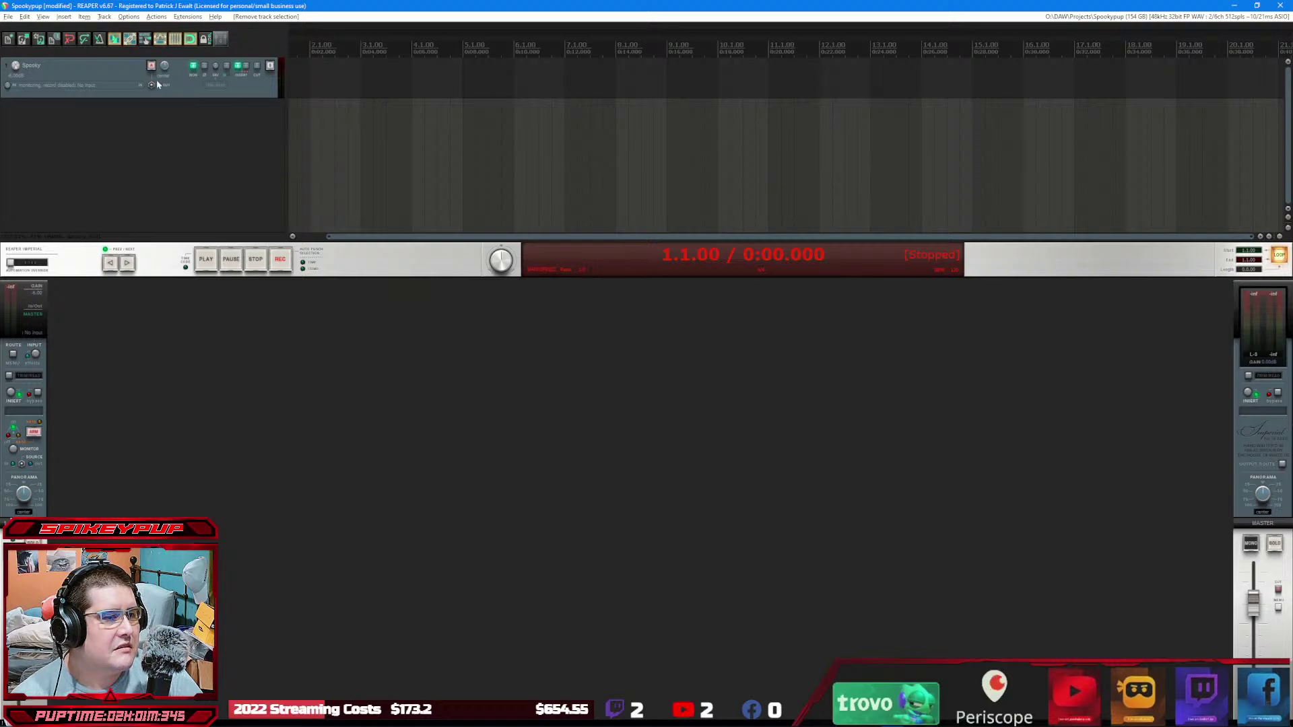
click(129, 16)
mouse_move(168, 408)
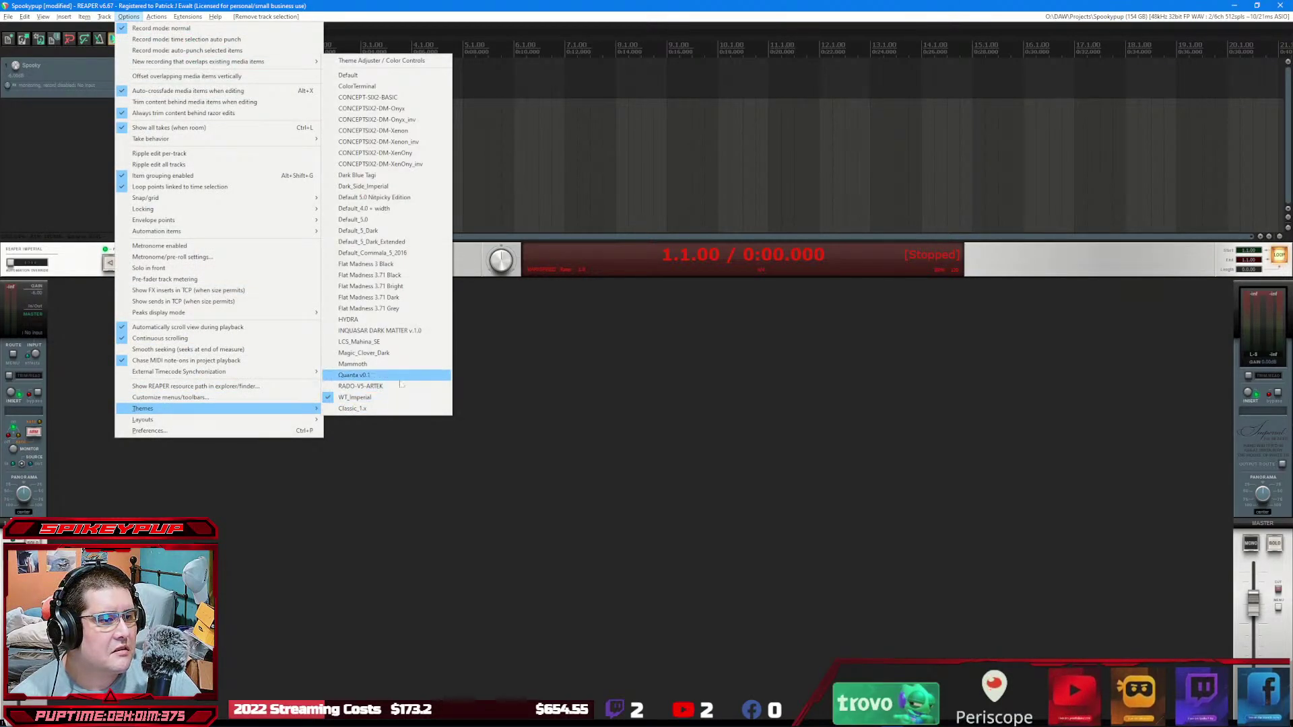
click(424, 186)
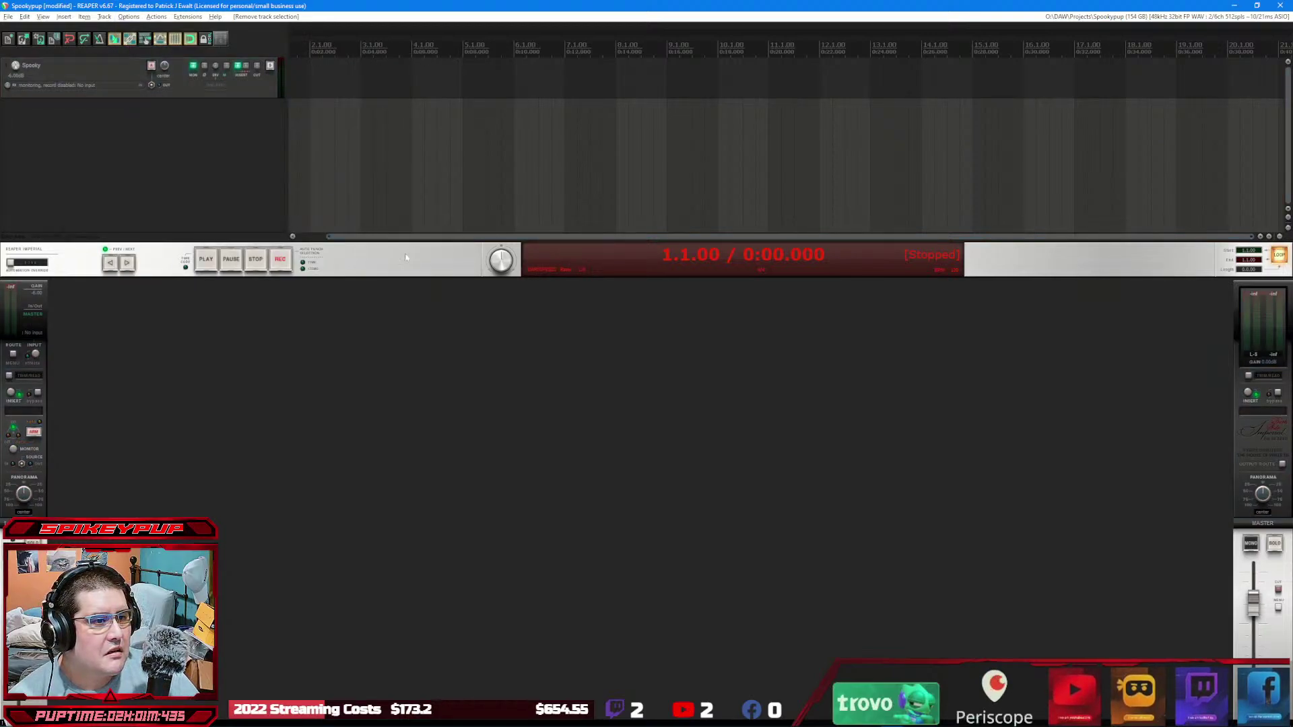
click(121, 19)
click(158, 6)
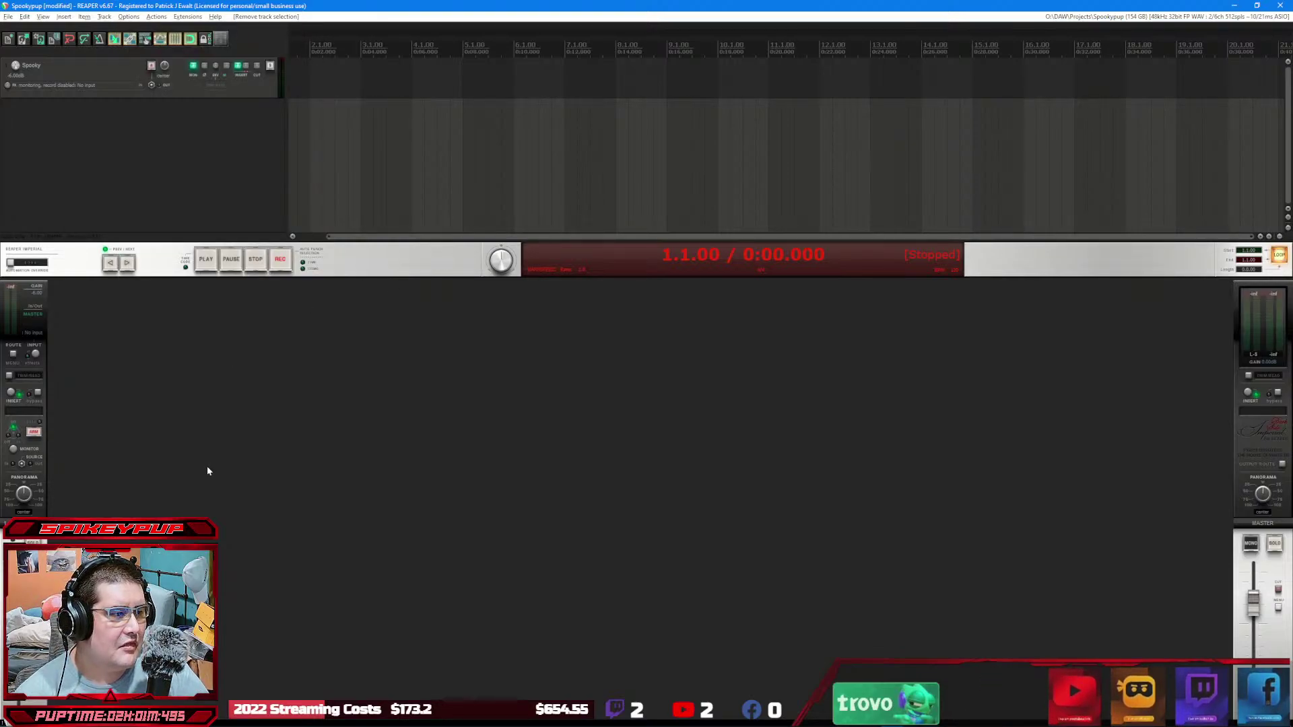
click(14, 449)
click(13, 448)
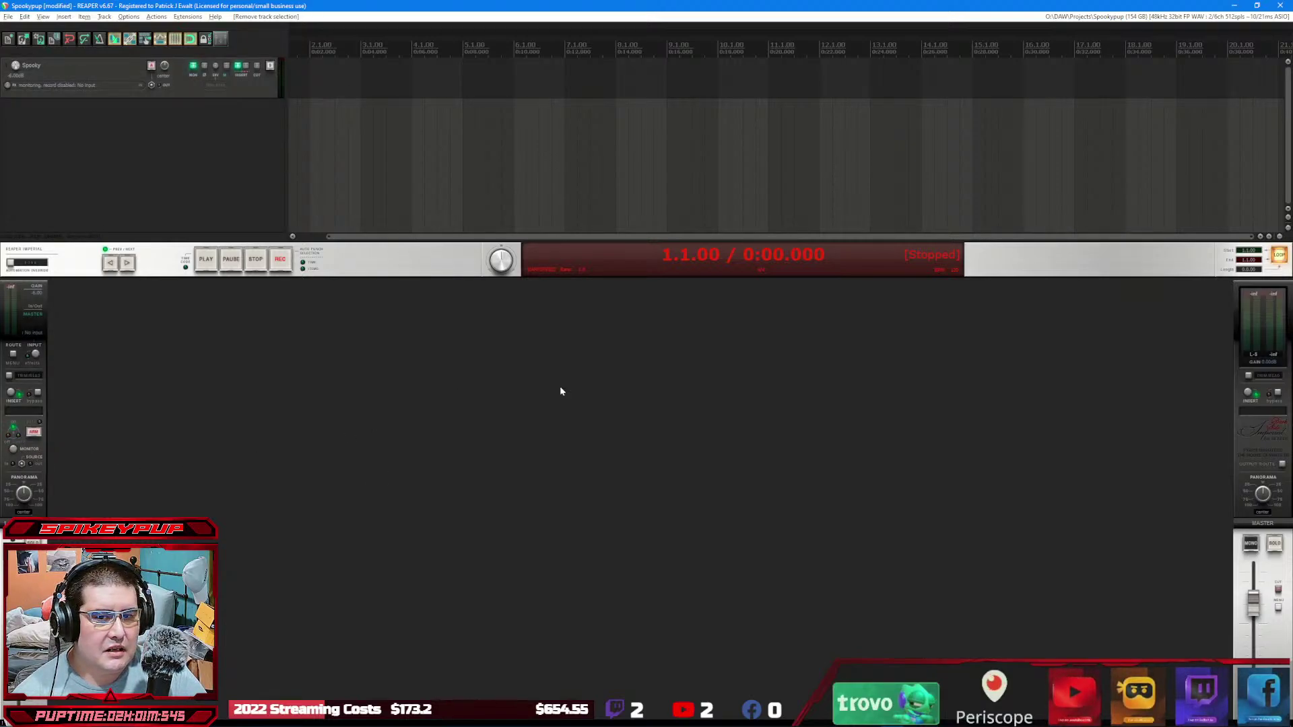
Step: Set the master mixer panel layout to Master of the Universe and enlarge the mixer area to reveal the insert slots
click(129, 16)
mouse_move(259, 409)
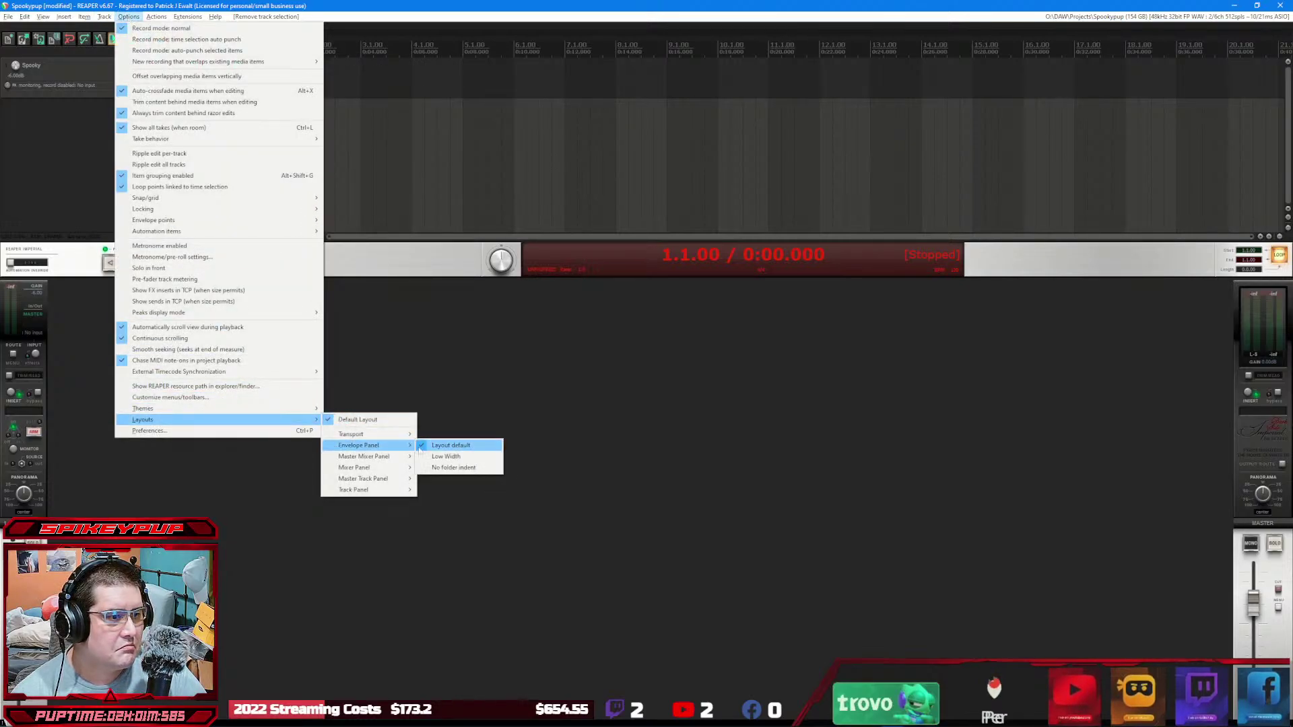
mouse_move(403, 456)
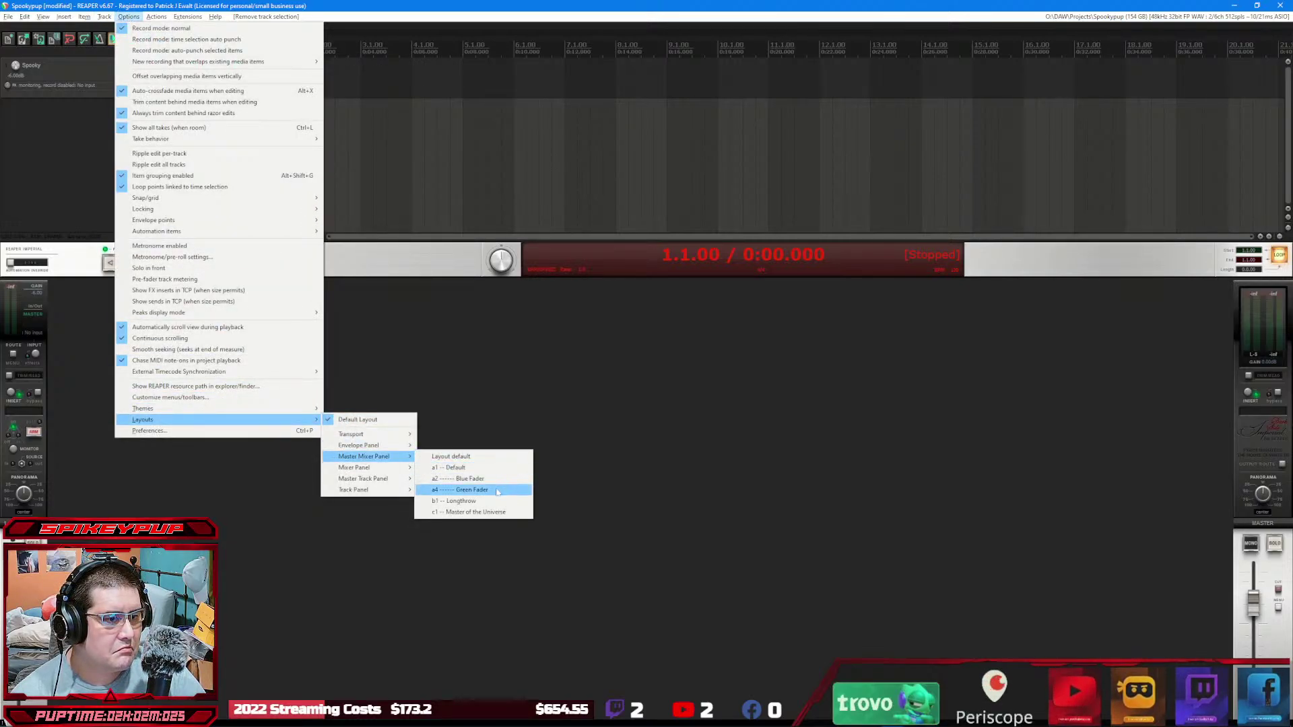
click(474, 511)
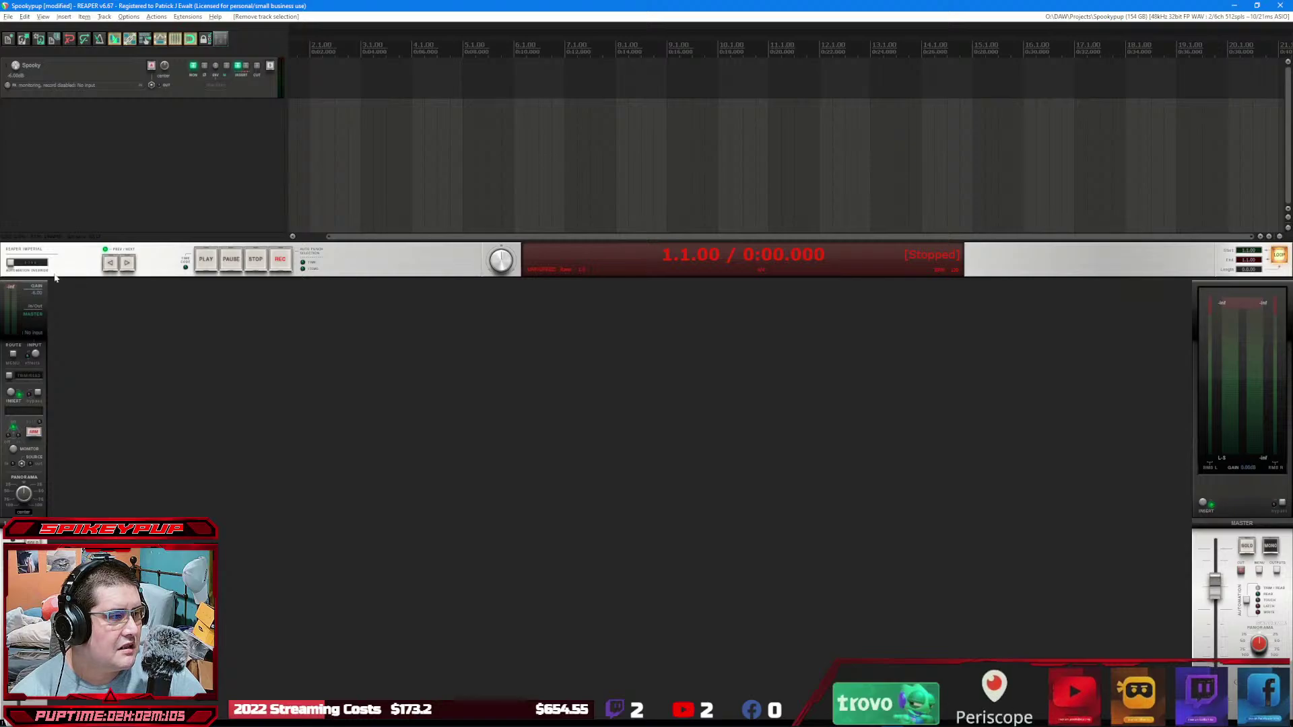
click(43, 383)
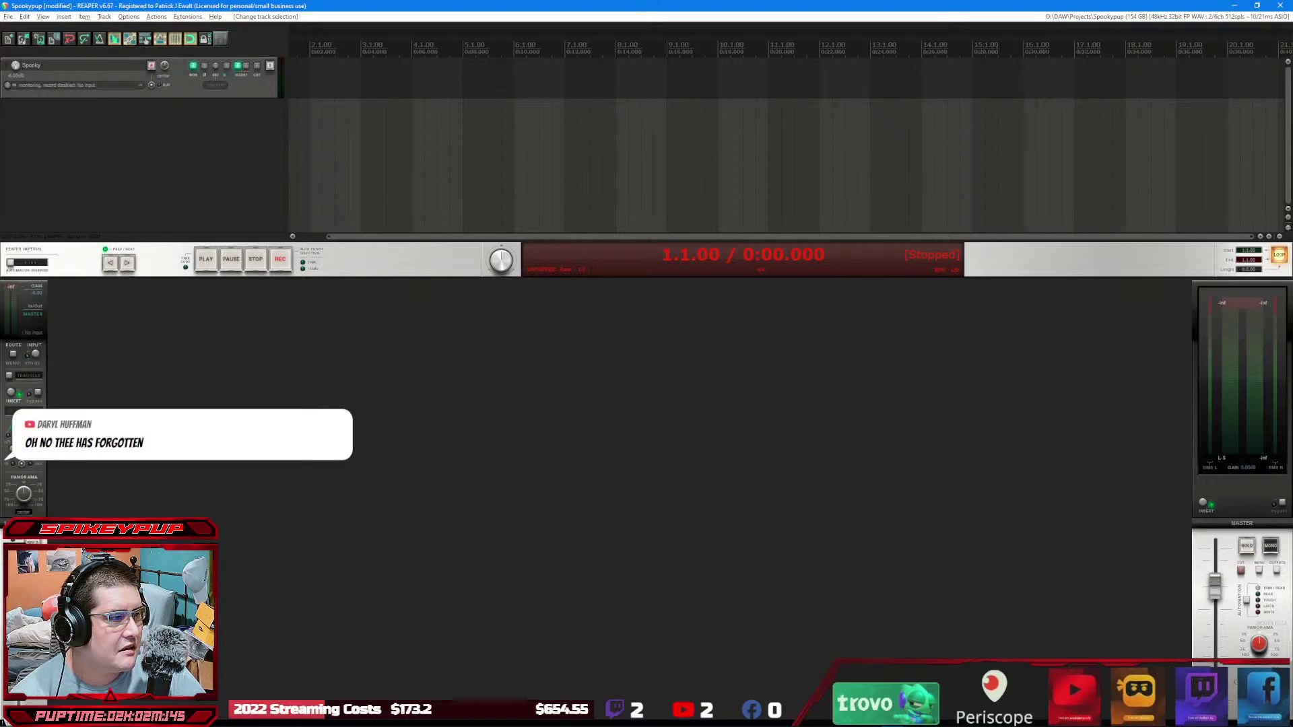
drag(489, 280, 476, 226)
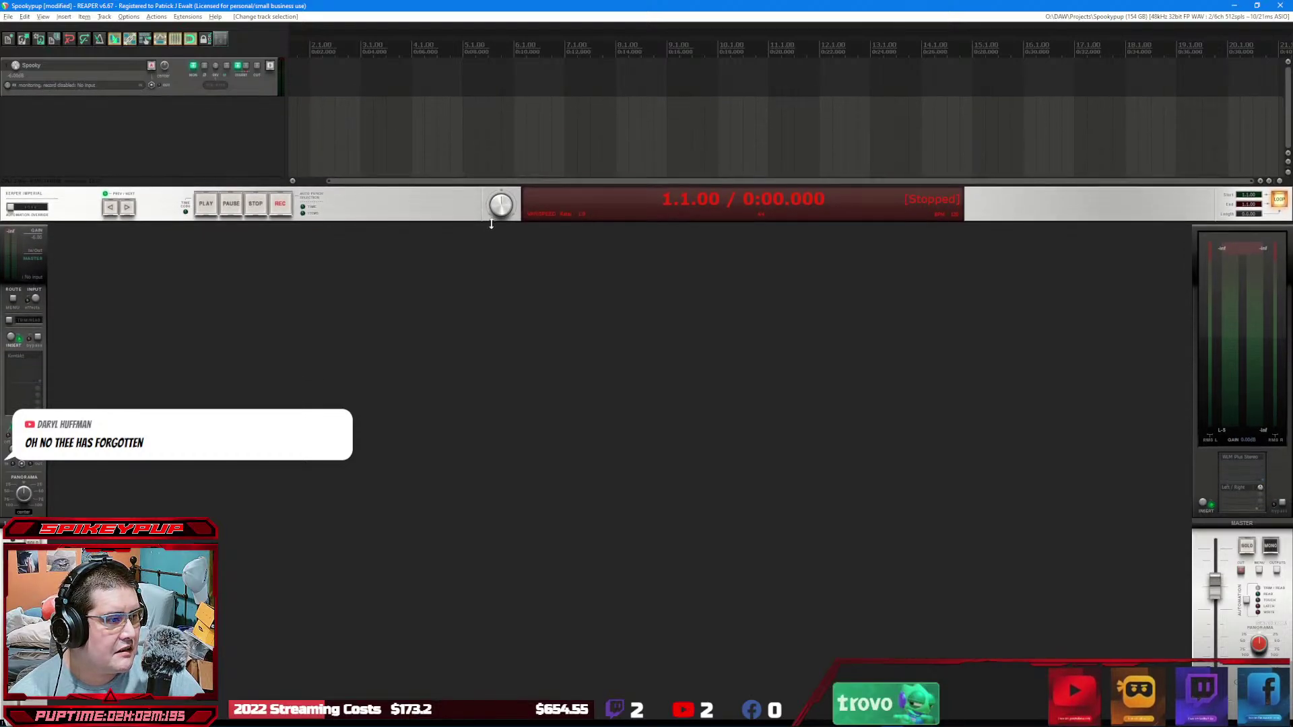
Step: Remove Kontakt from the Spooky track, add VST3i: Ascension (CubicAudio) in its place, and move its window clear of the track controls
alt+click(19, 361)
double_click(30, 361)
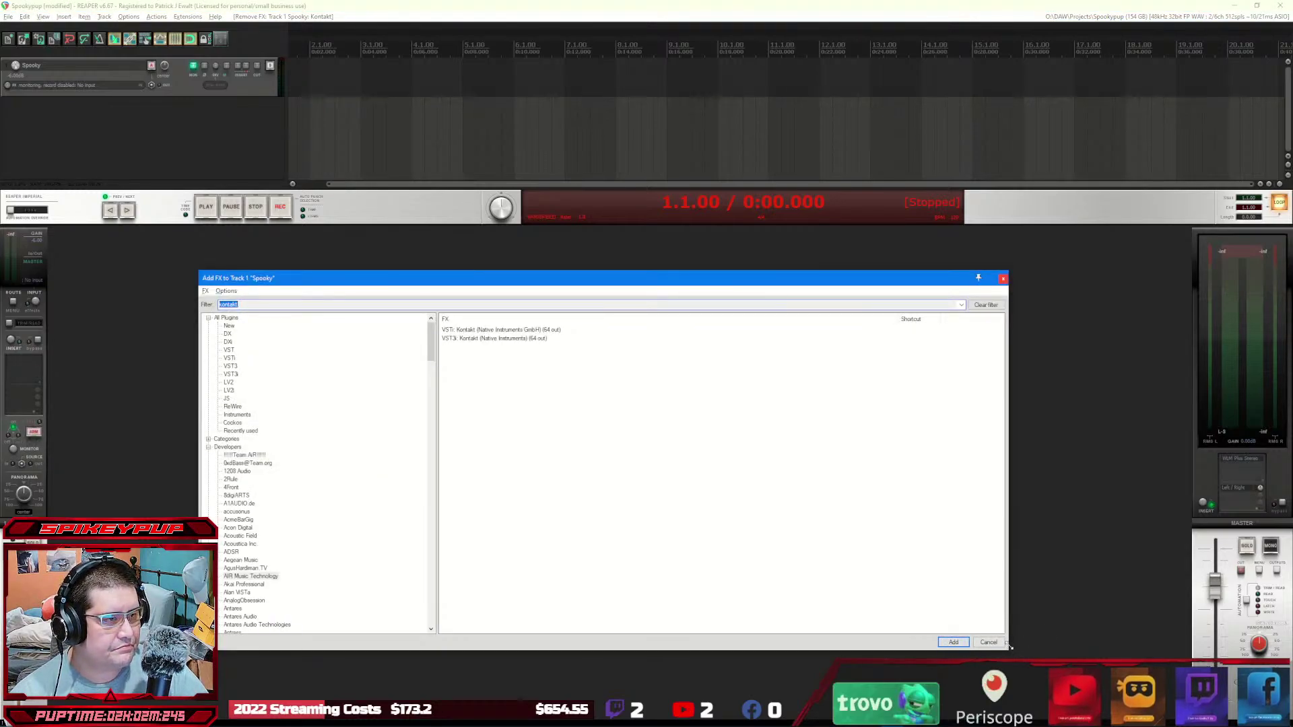
text(ascension)
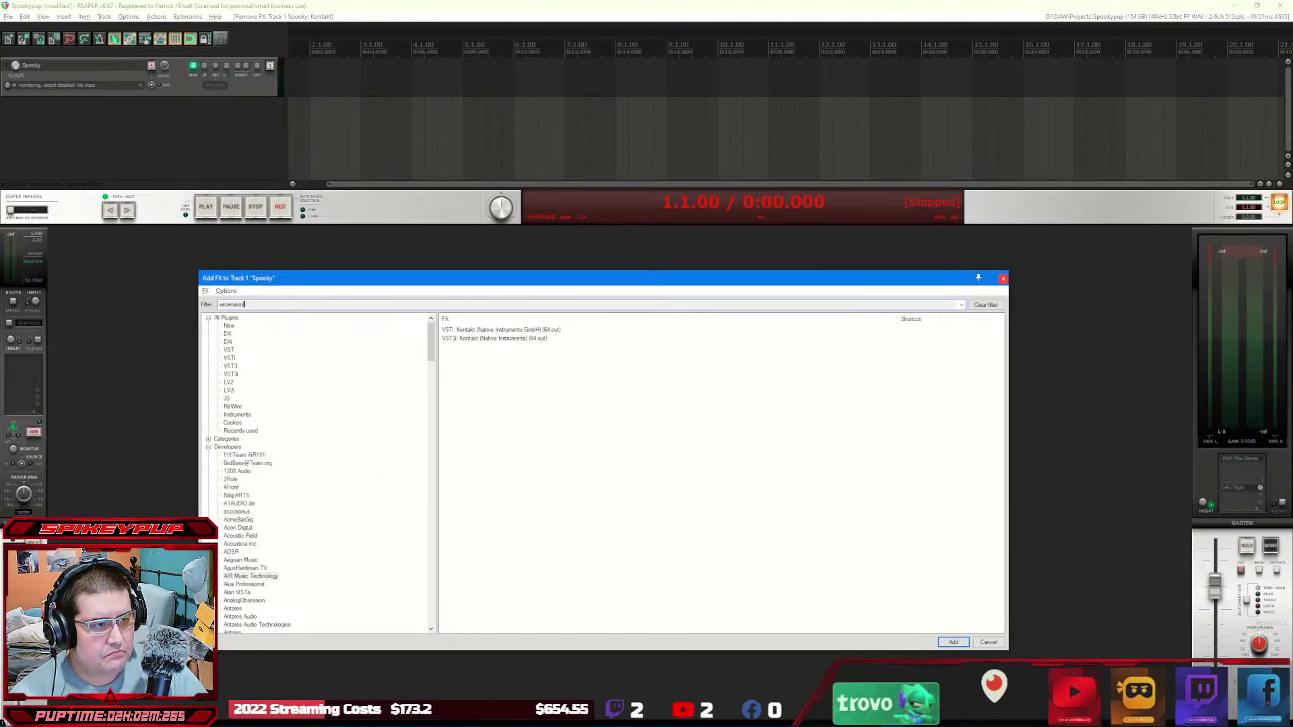
key(Down)
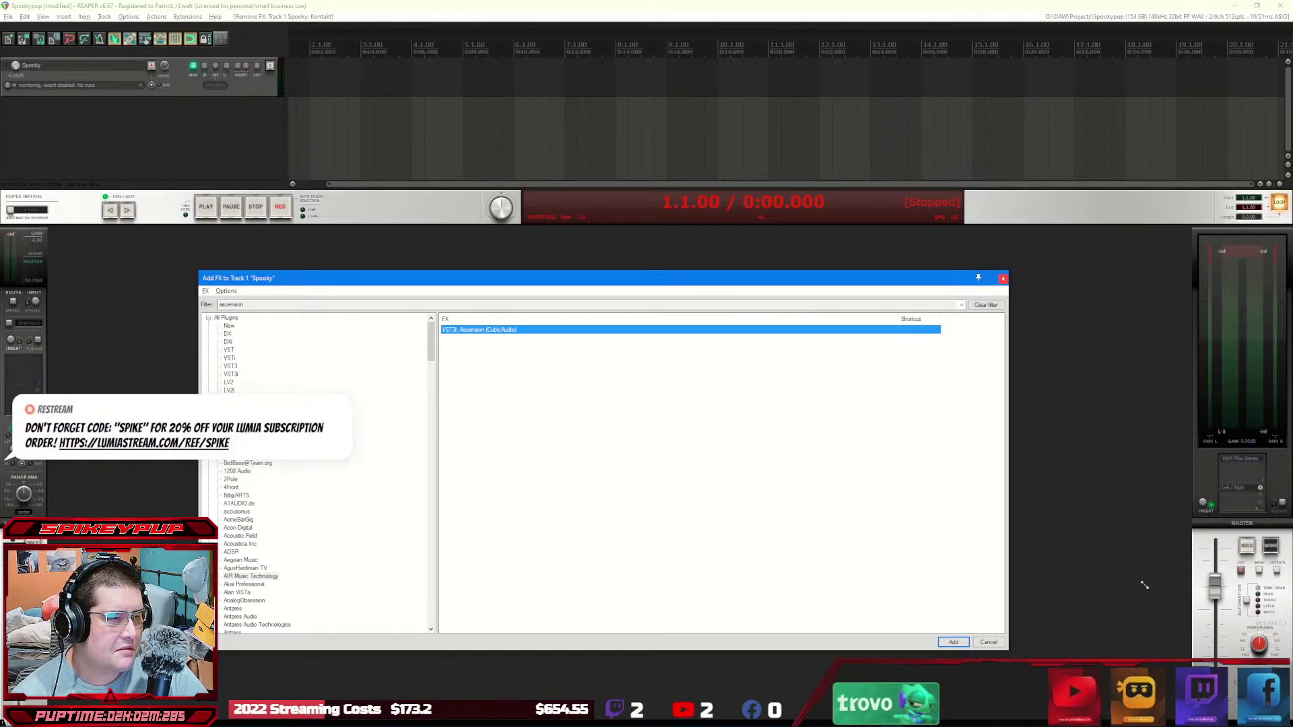
key(Return)
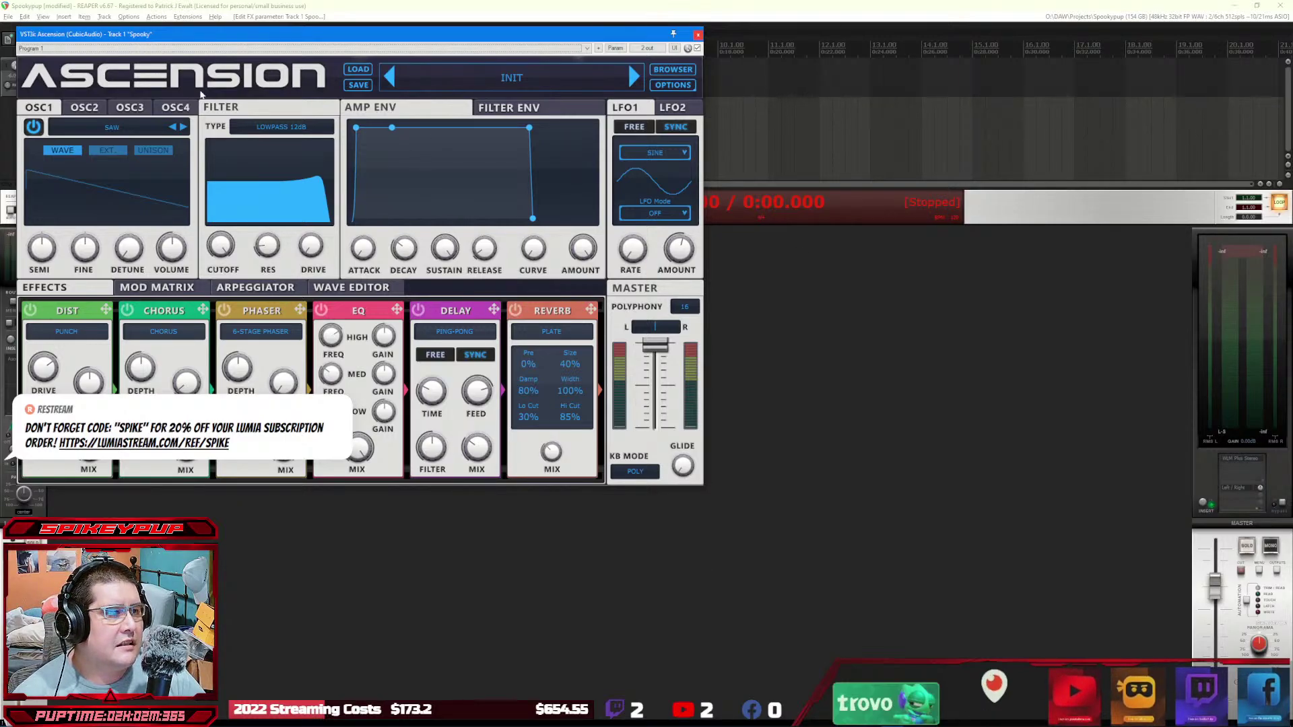
drag(616, 34, 985, 113)
Step: Arm the Spooky track for recording and set its input to the DONNER MIDI device on all channels
click(9, 86)
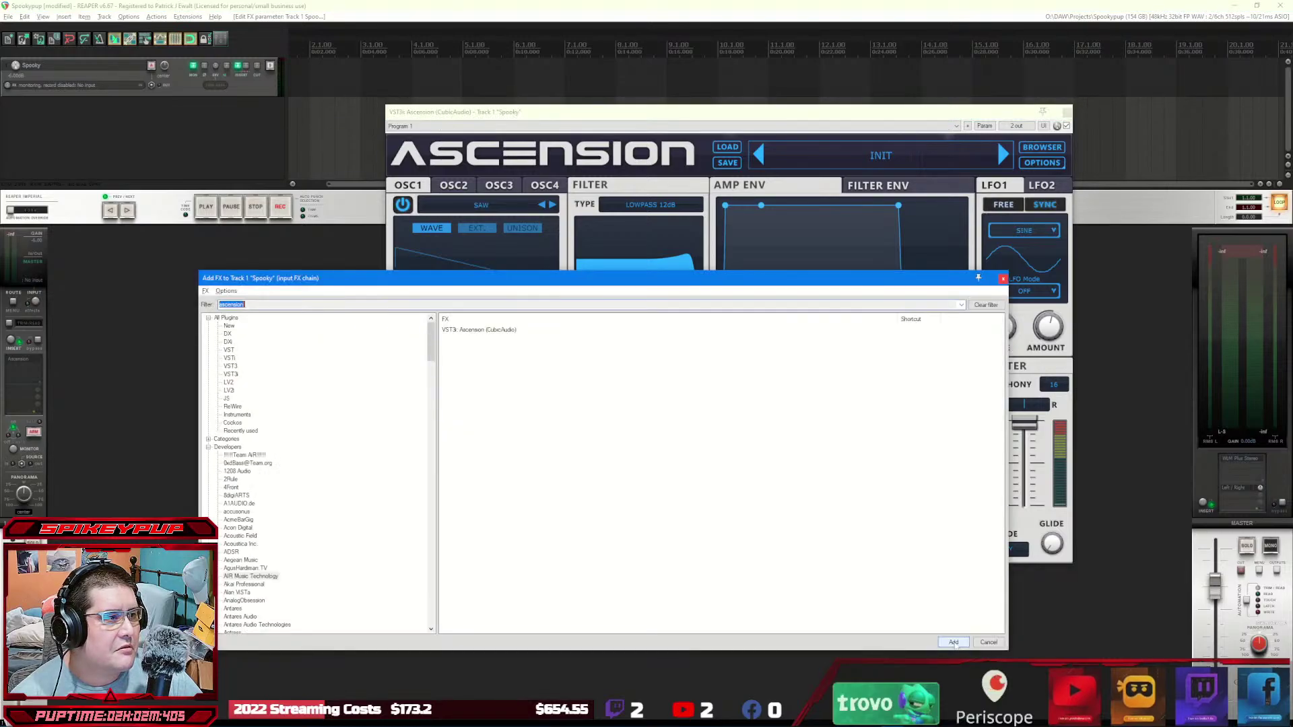
key(Escape)
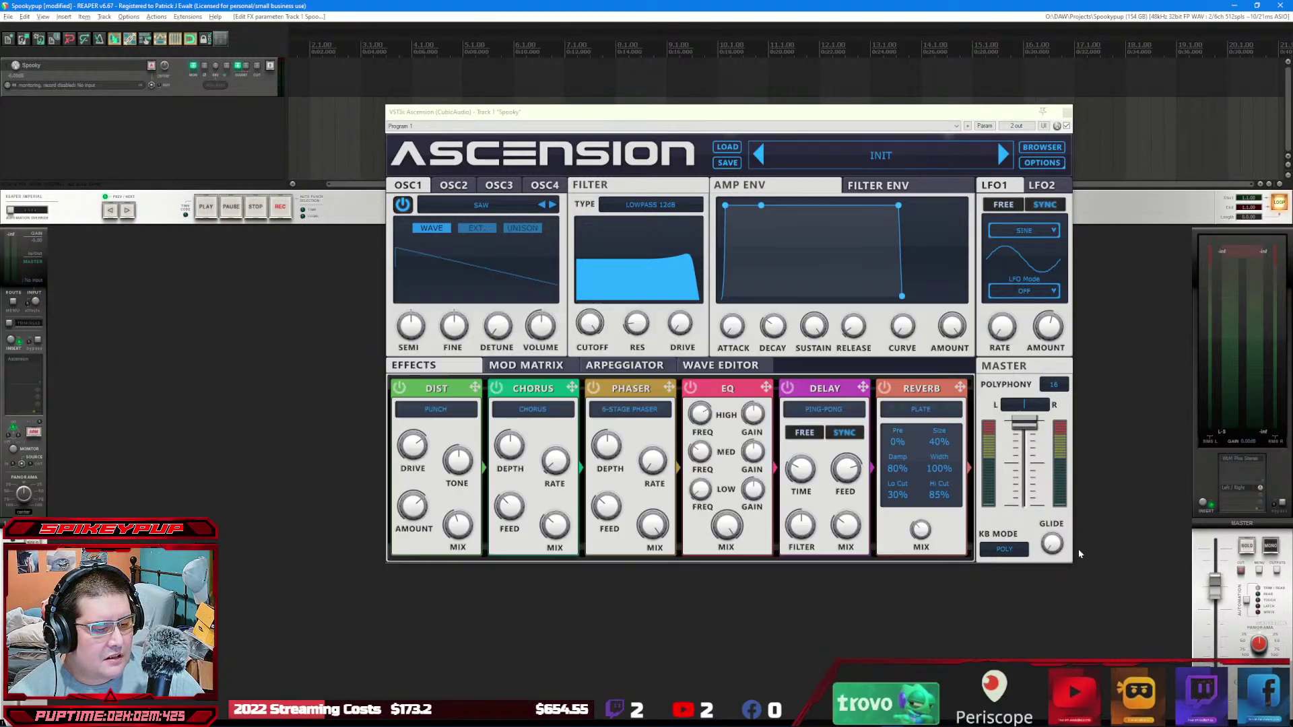
click(152, 66)
click(139, 86)
mouse_move(182, 114)
mouse_move(264, 116)
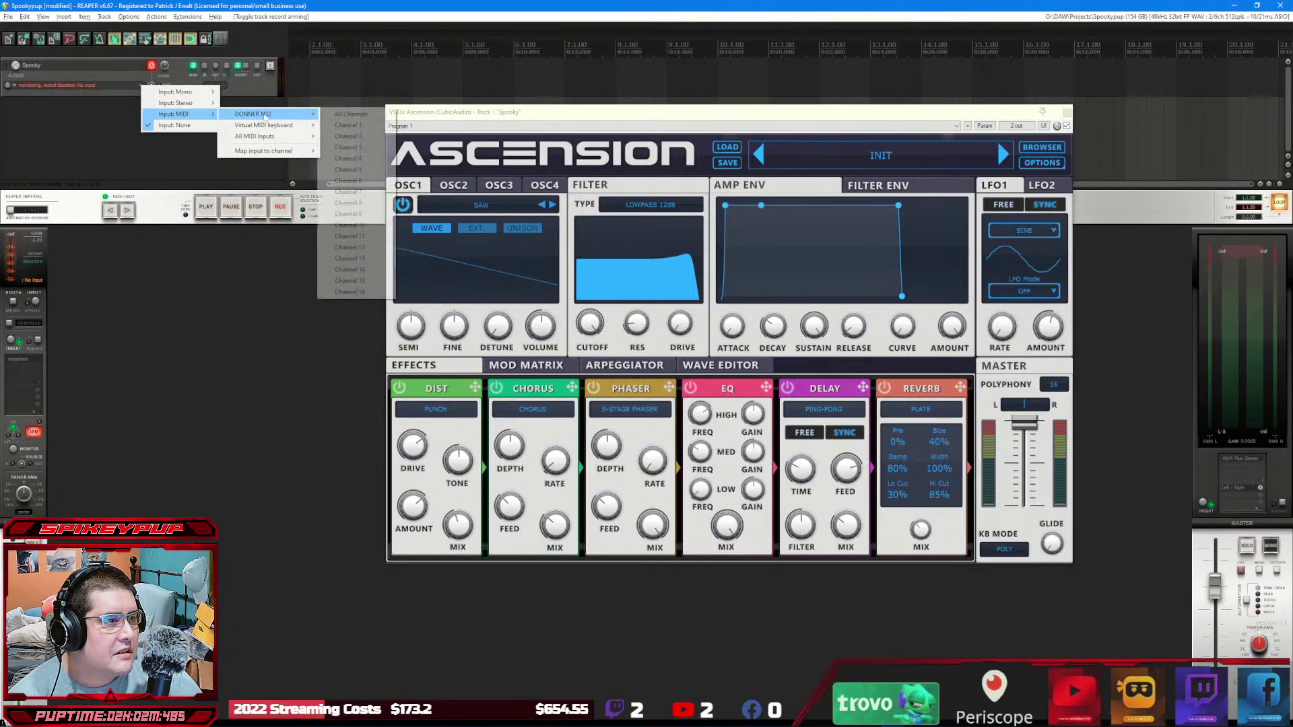
click(350, 114)
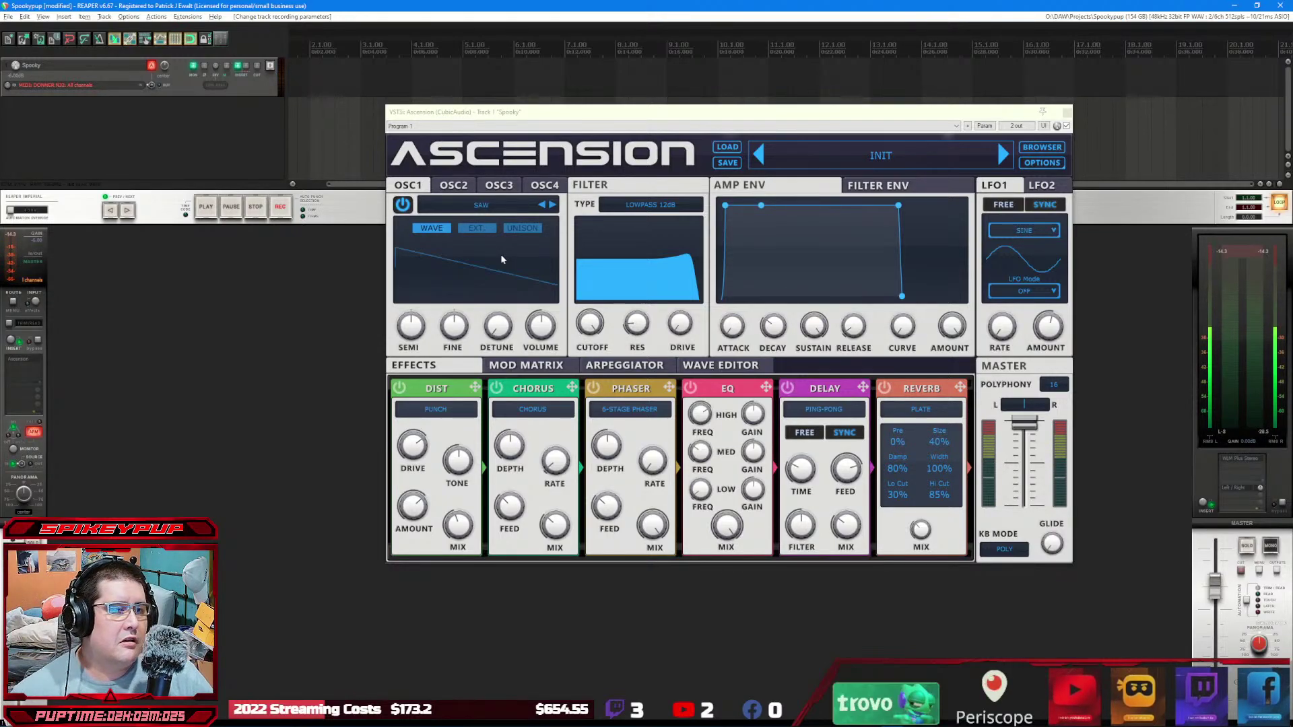
Step: Audition the Ascension presets LD - 36 ASCENSION SAW, LD - 8-BIT SQUARY LEAD and LD - A CHEW, and close the preset browser
click(860, 160)
scroll(522, 296, down, 2)
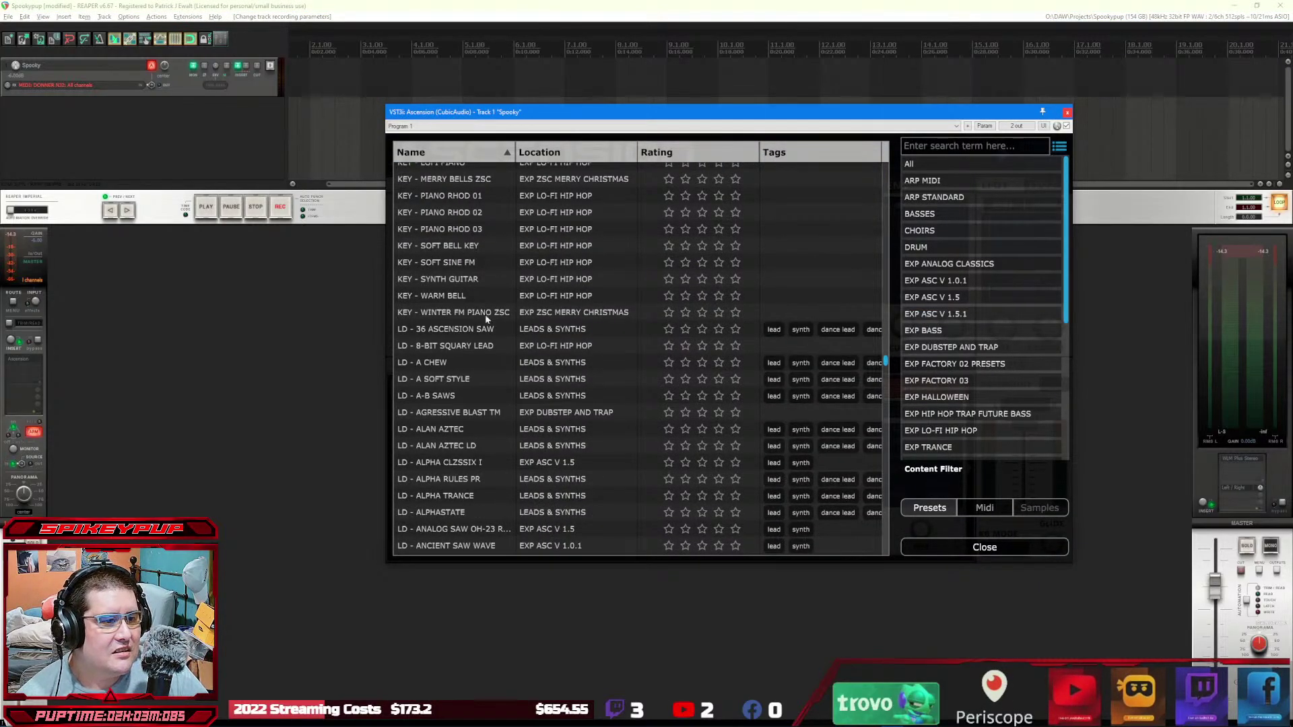
click(462, 329)
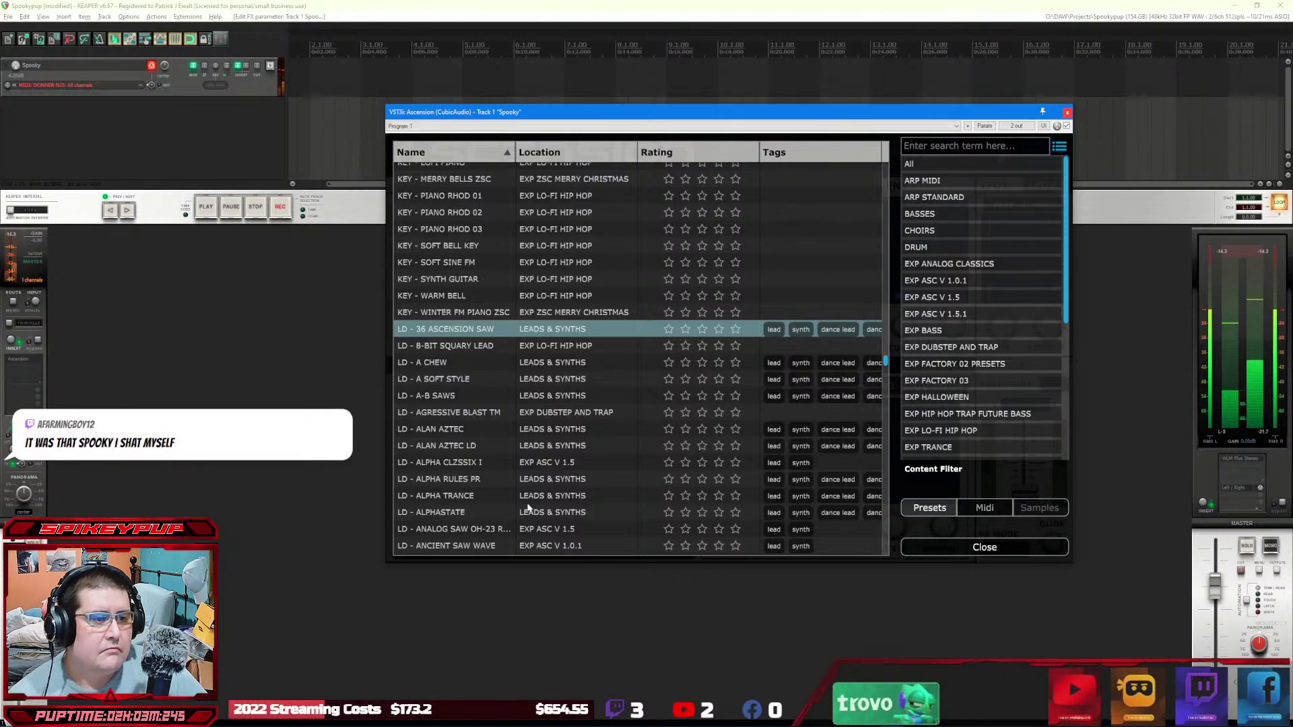
click(473, 346)
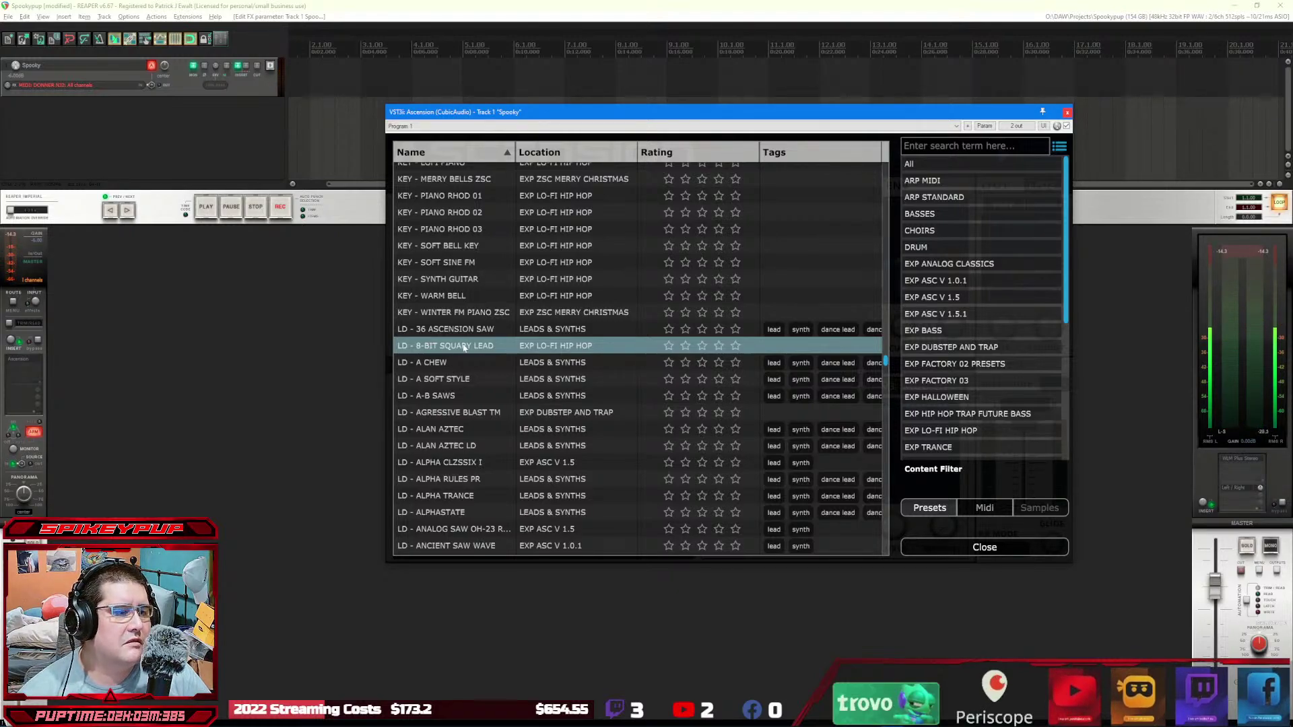
click(455, 363)
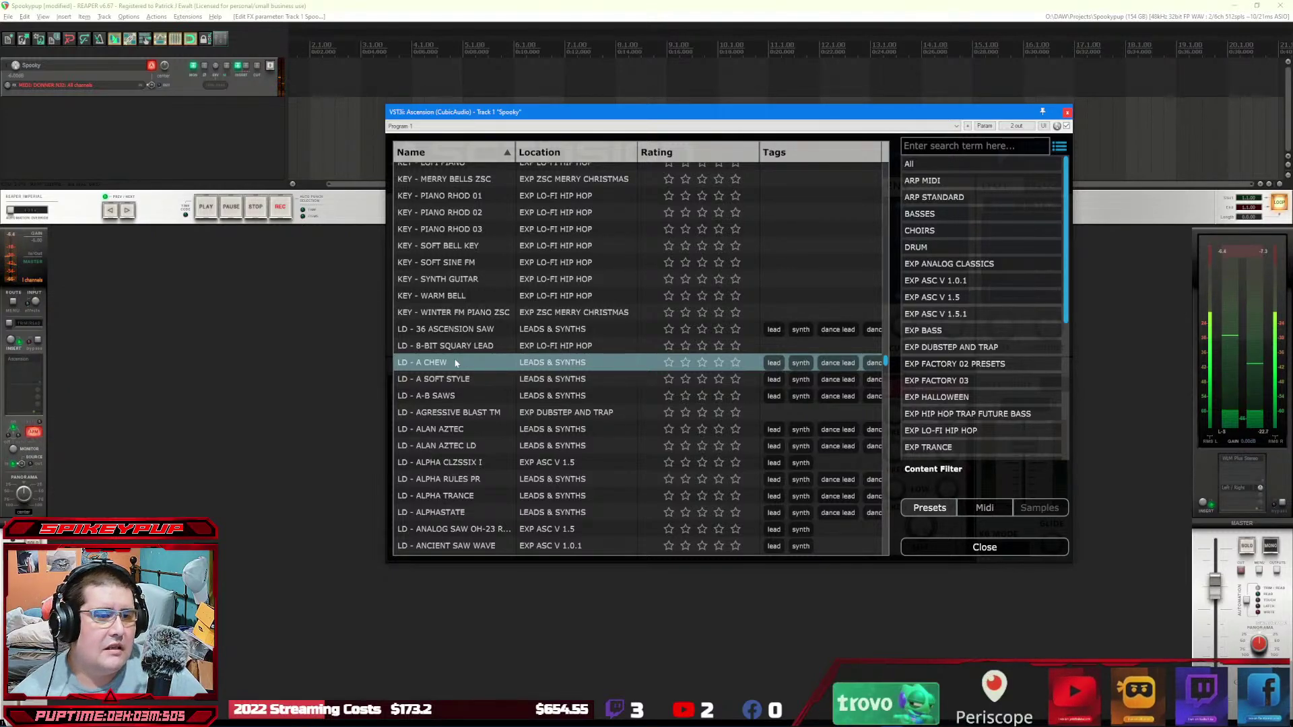
click(928, 548)
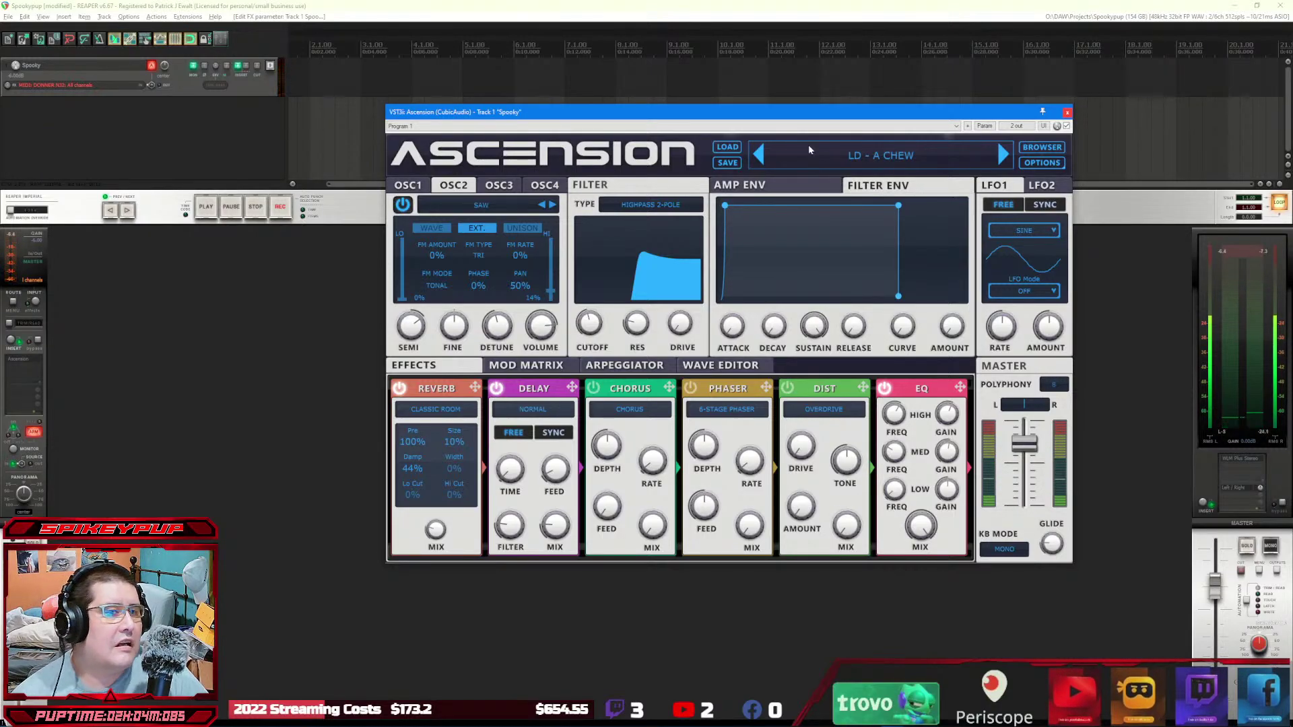
Step: Audition the Ascension presets LD - ALPHA TRANCE, LD - APEX FILES, LD - ANCIENT SAW WAVE and LD - ARABIA from the preset browser
click(842, 157)
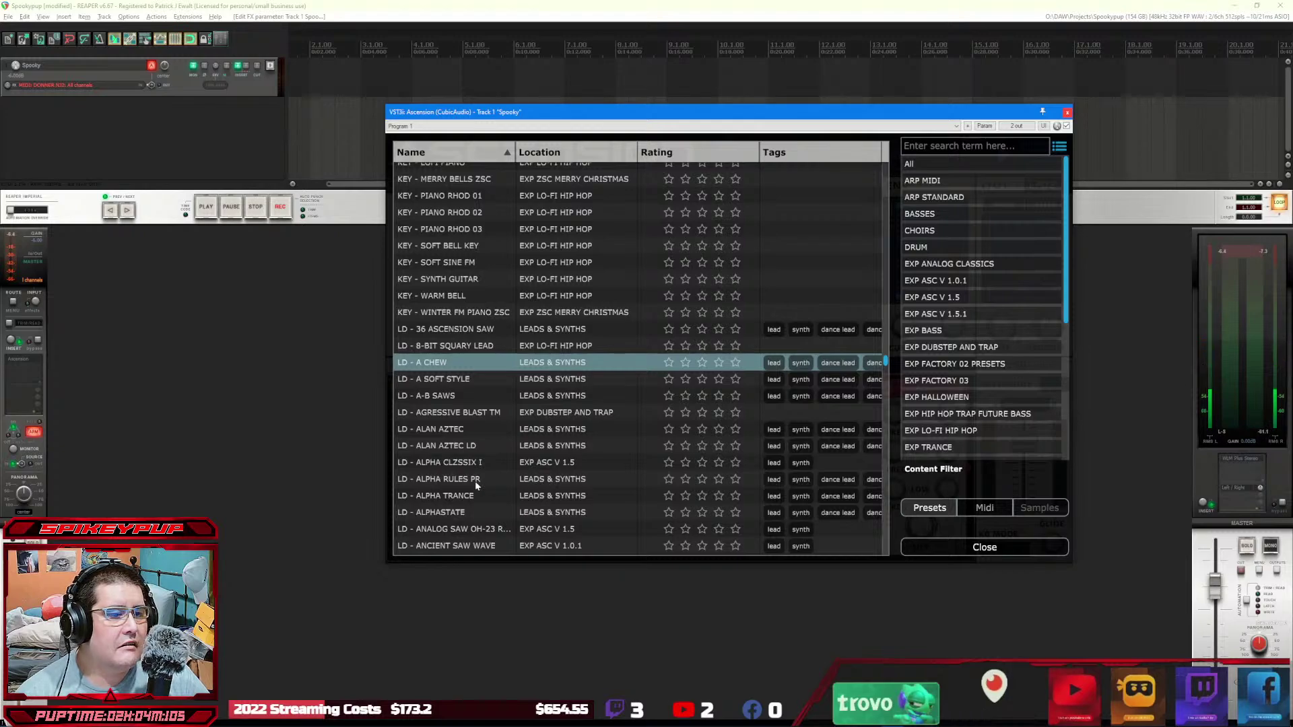
click(446, 498)
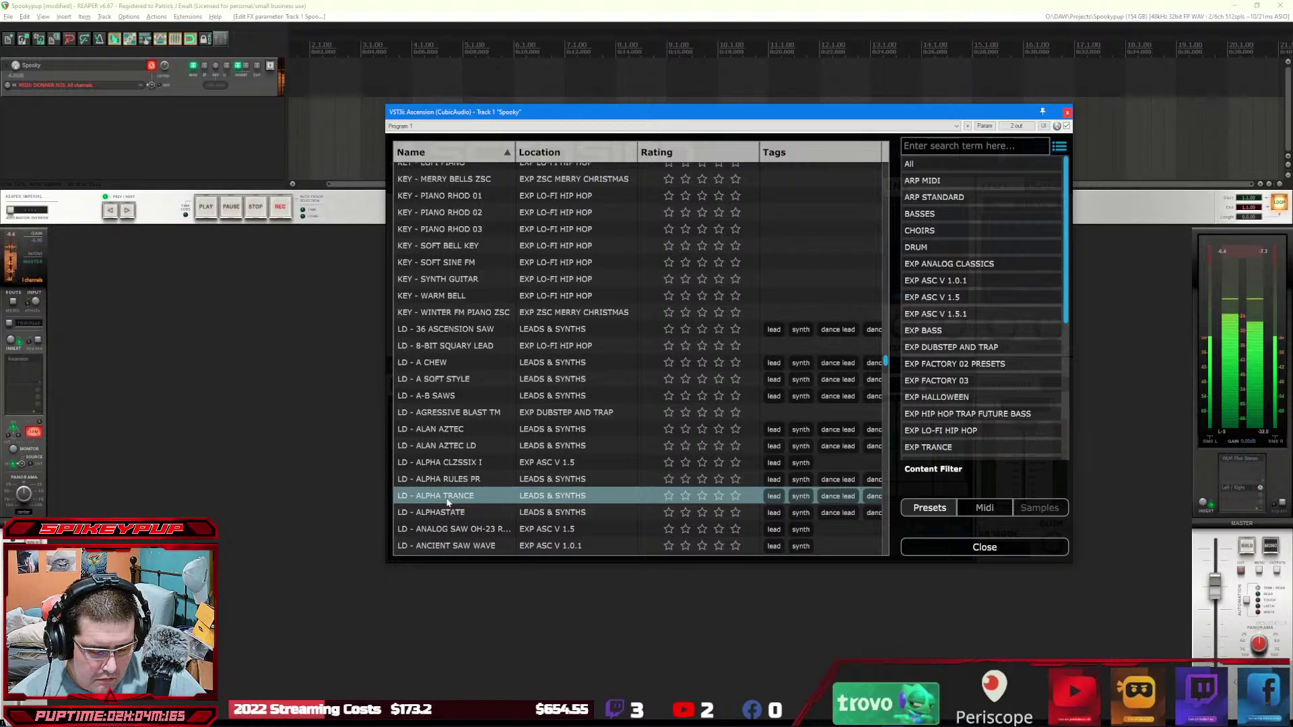
scroll(447, 502, down, 4)
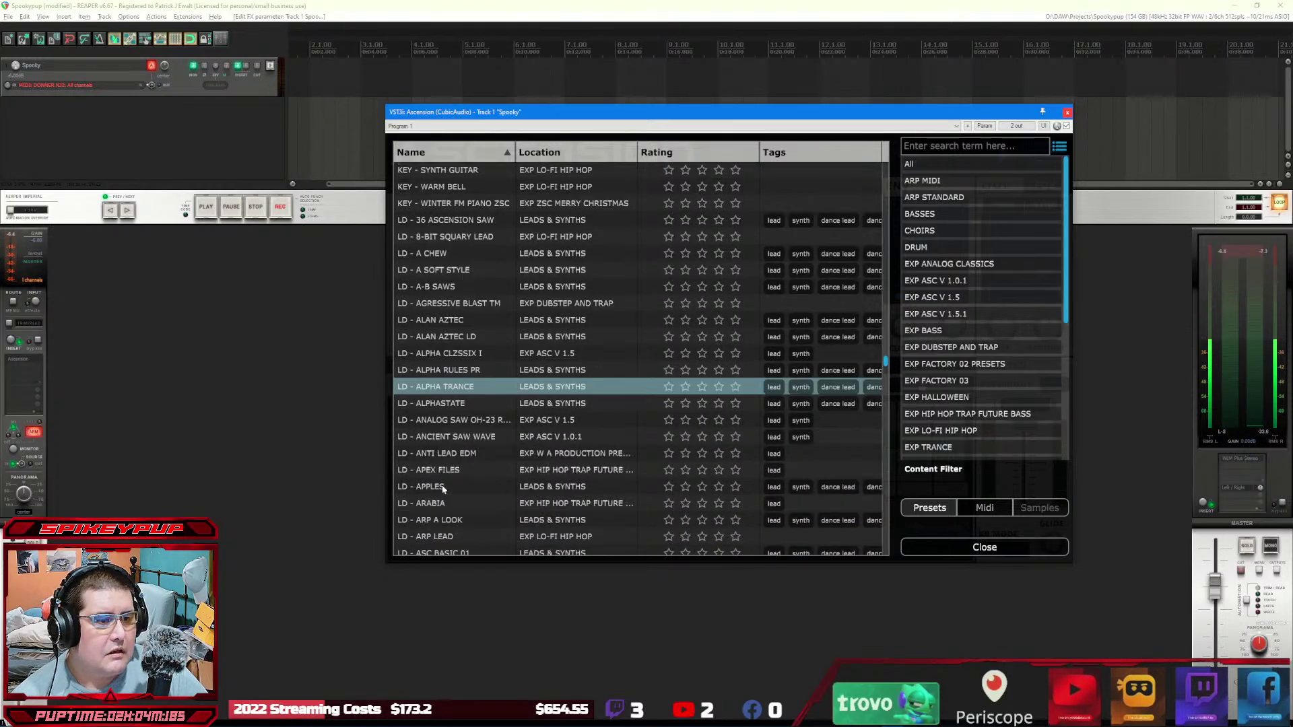
click(459, 360)
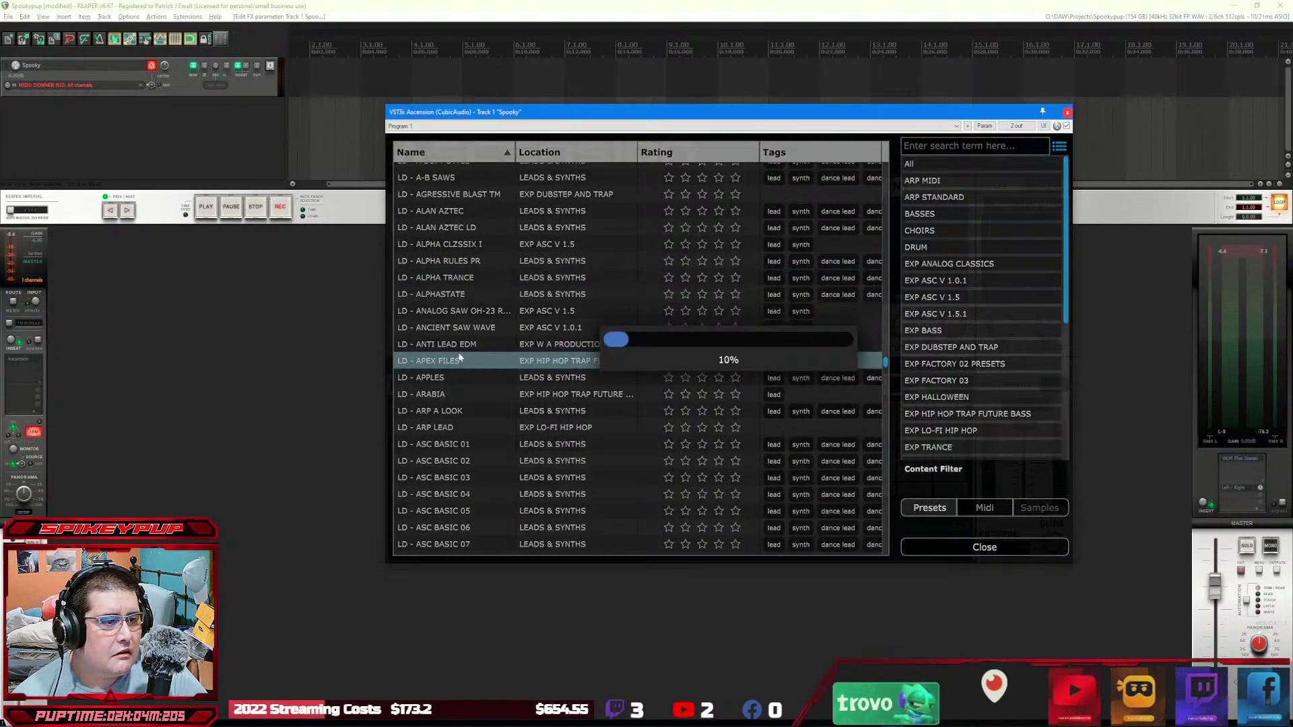
click(479, 326)
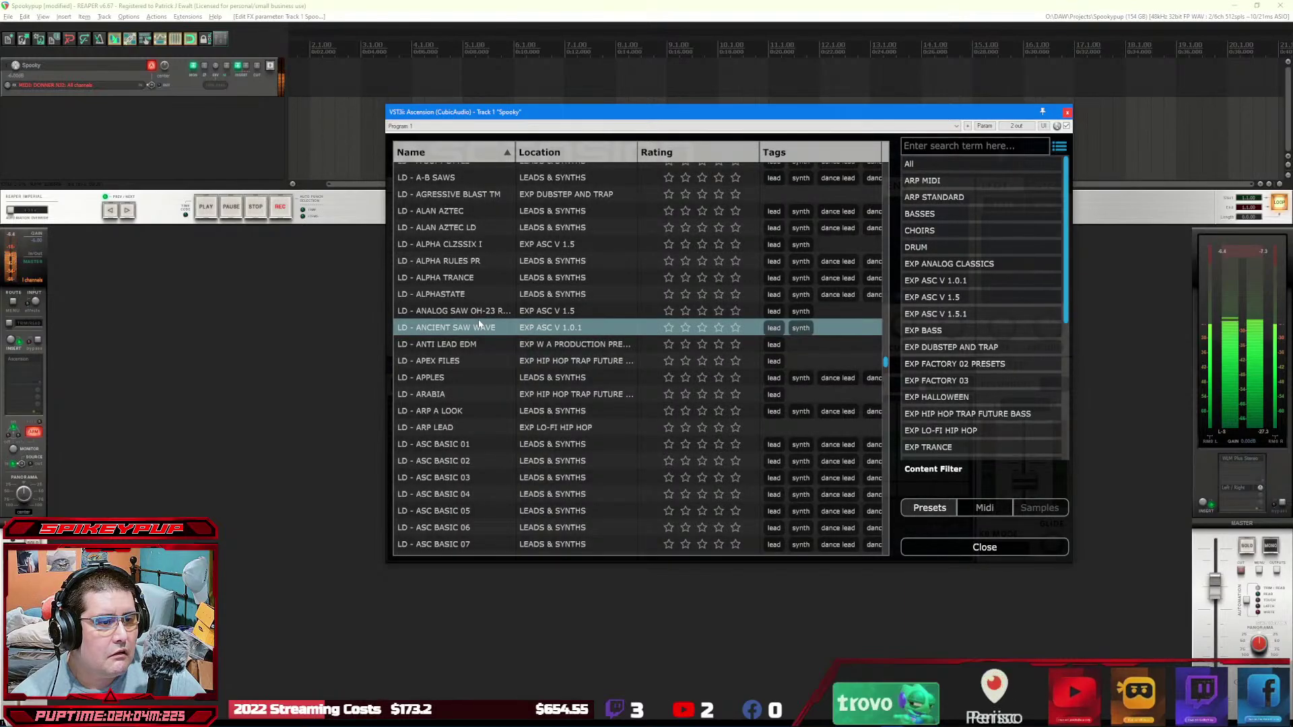
click(466, 408)
click(488, 400)
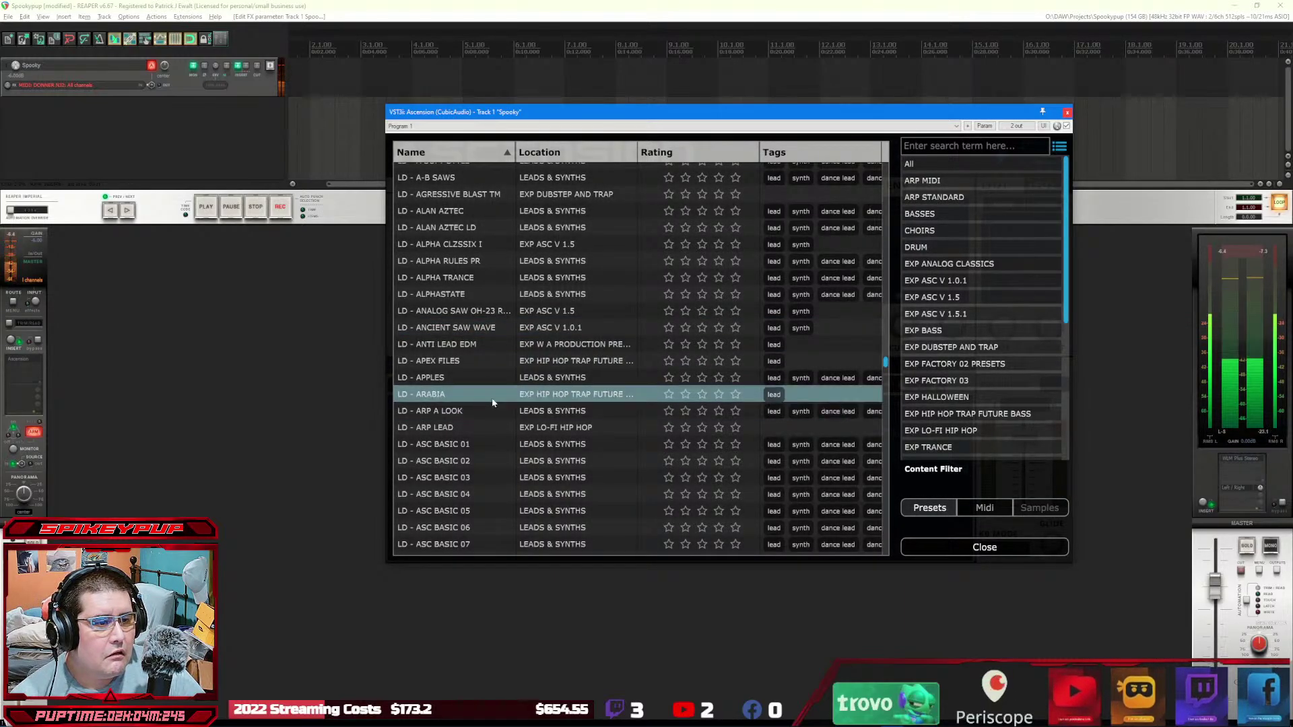
Step: Audition the presets LD - ARP LEAD, LD - ASC BASIC 04 and LD - BELL TING, and close the Ascension window
click(497, 429)
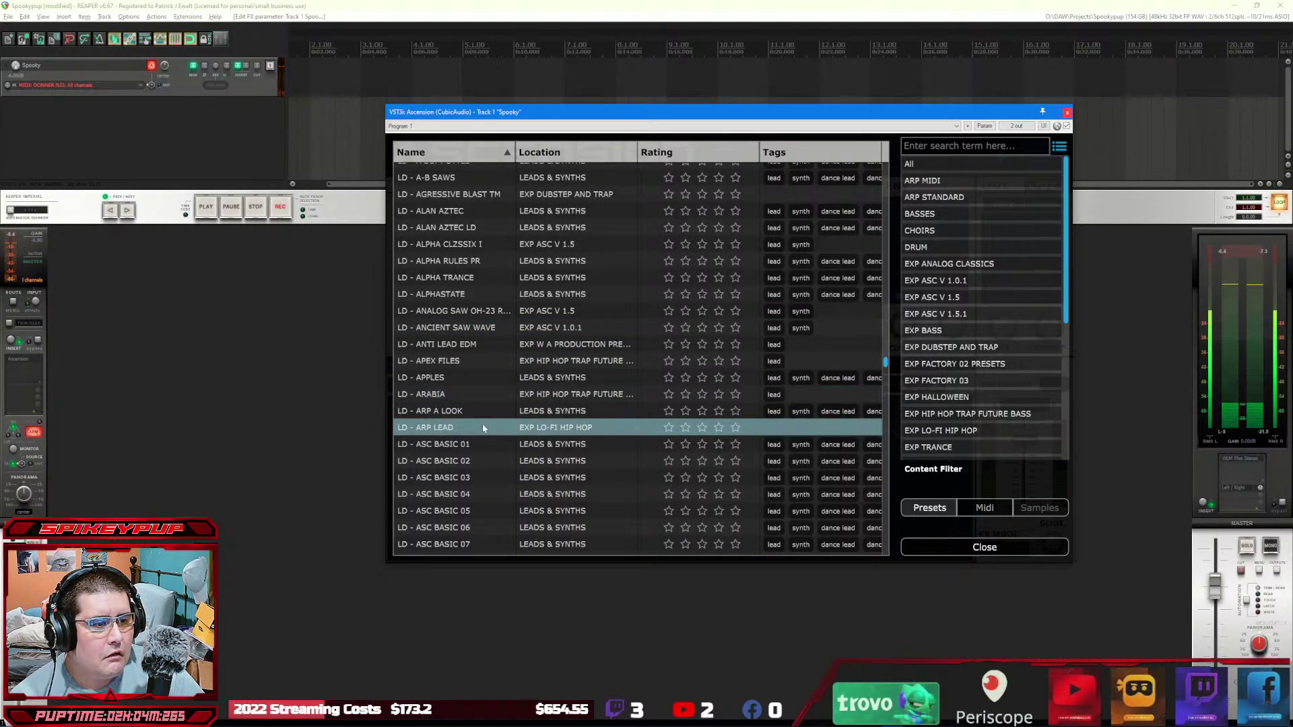
click(517, 499)
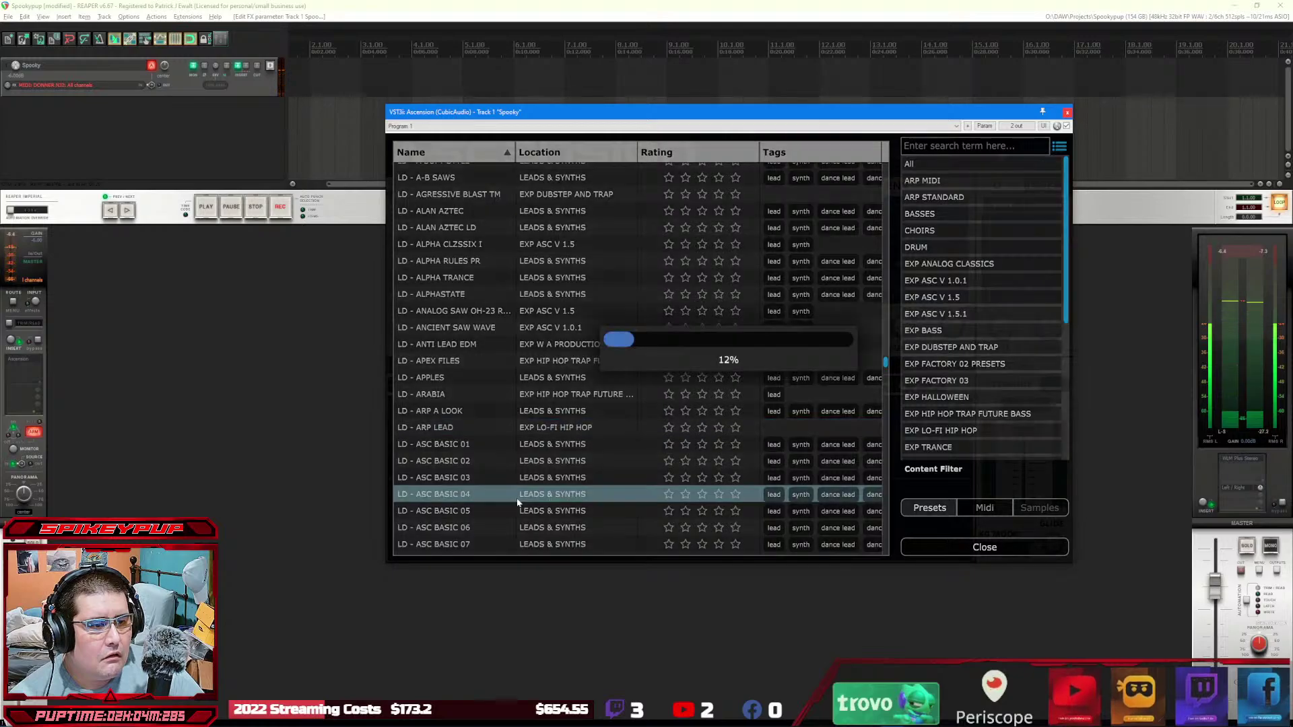
scroll(517, 499, down, 3)
scroll(517, 502, down, 5)
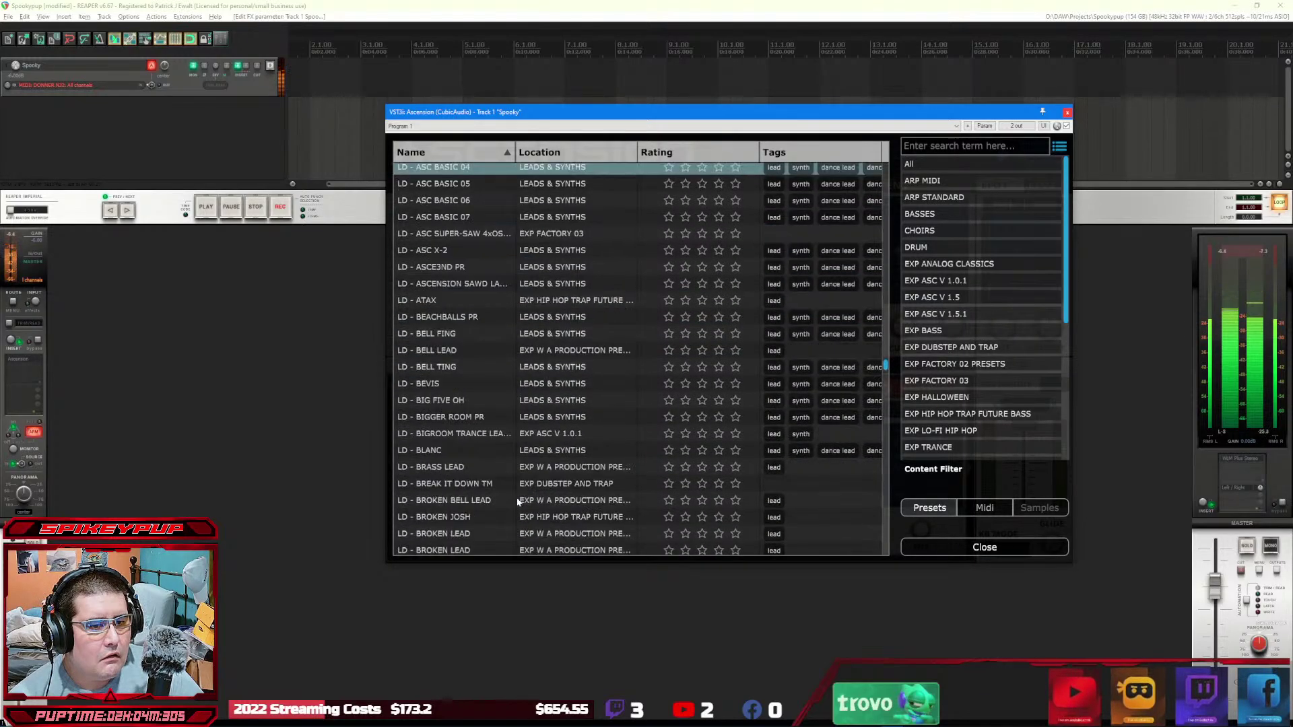
click(471, 367)
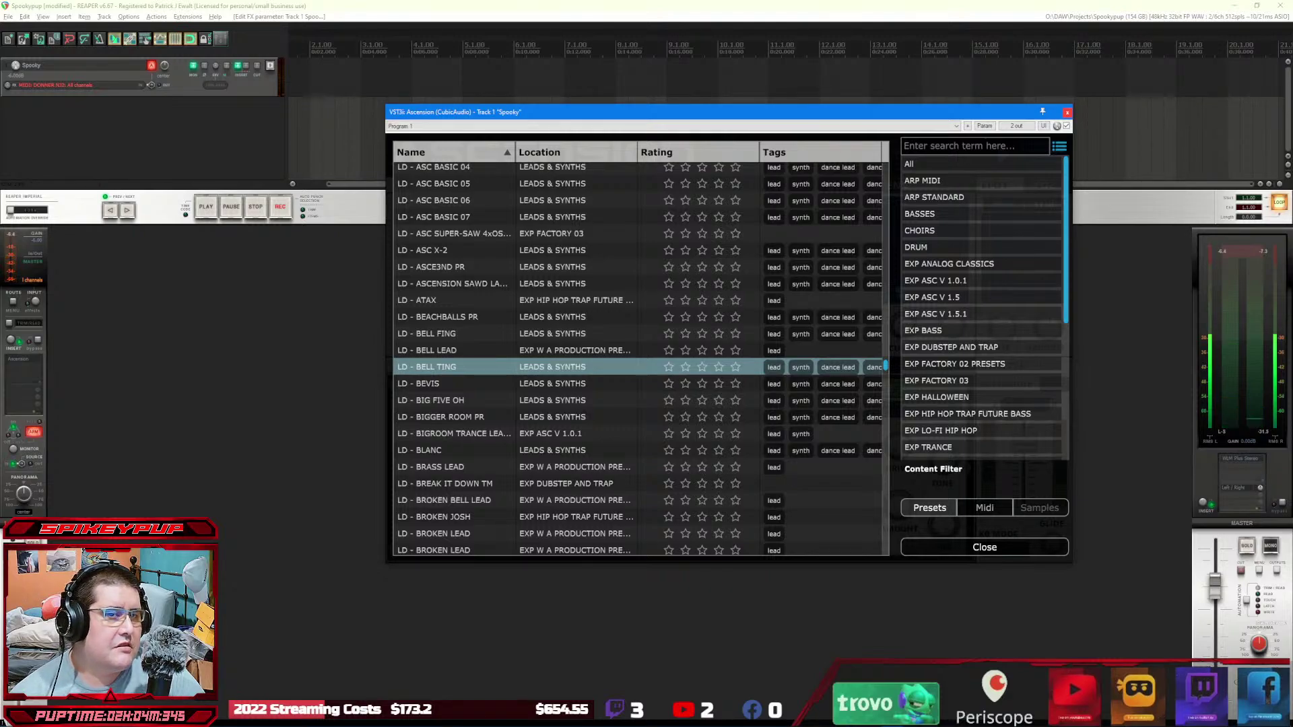
click(1067, 113)
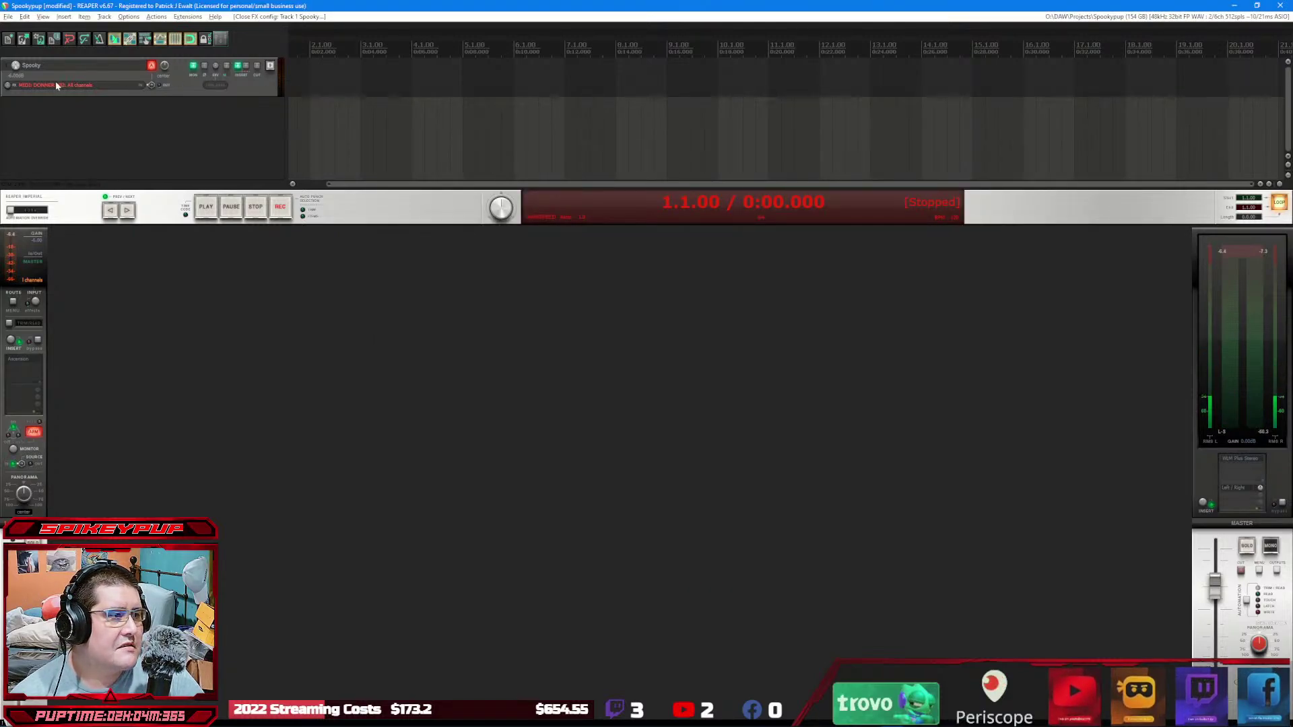
Step: Replace Ascension on the Spooky track with VST3i: Concept (Krotos), and move its window clear of the track controls
right_click(18, 361)
click(40, 398)
text(krotos)
click(479, 338)
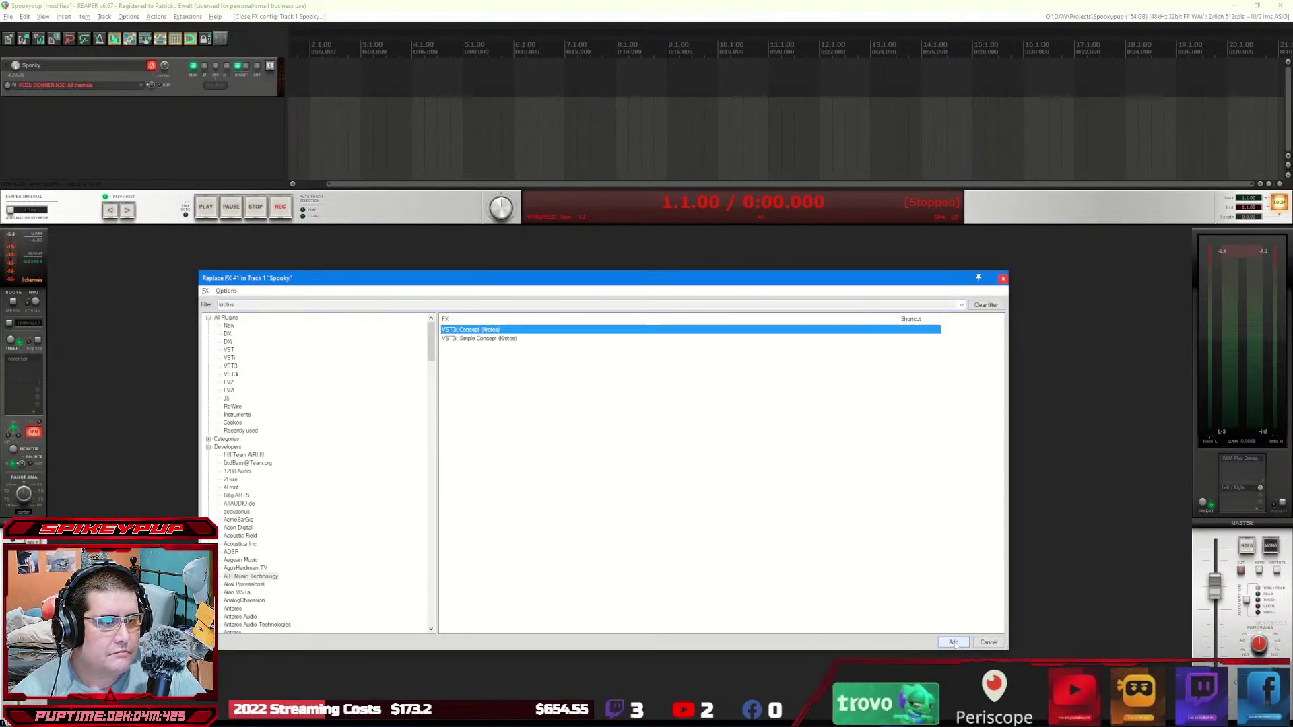
key(Up)
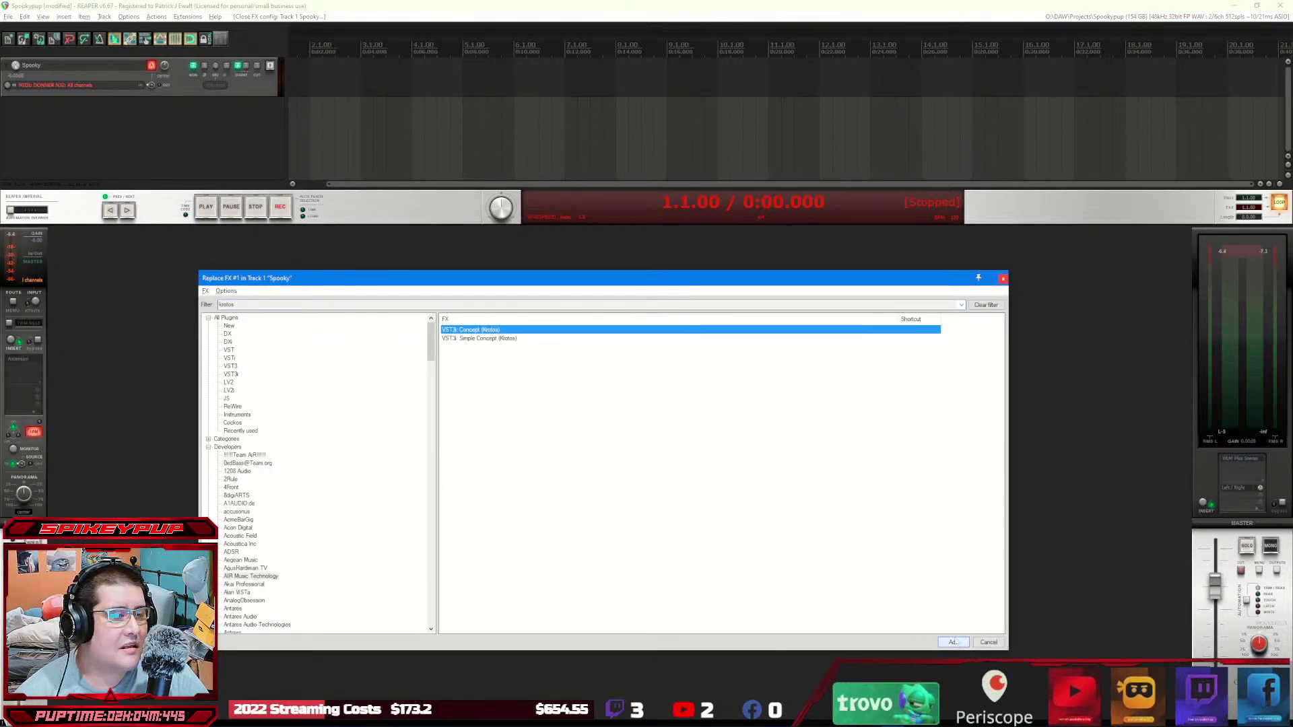
click(953, 641)
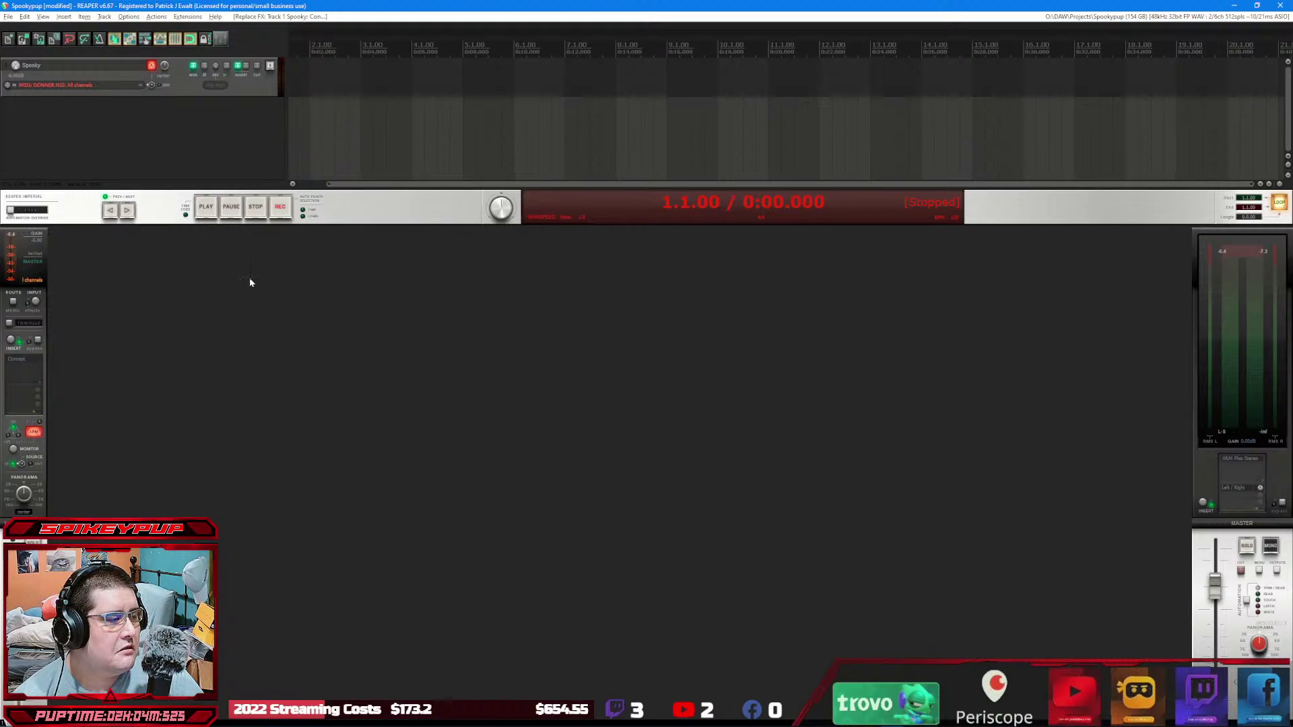
click(18, 365)
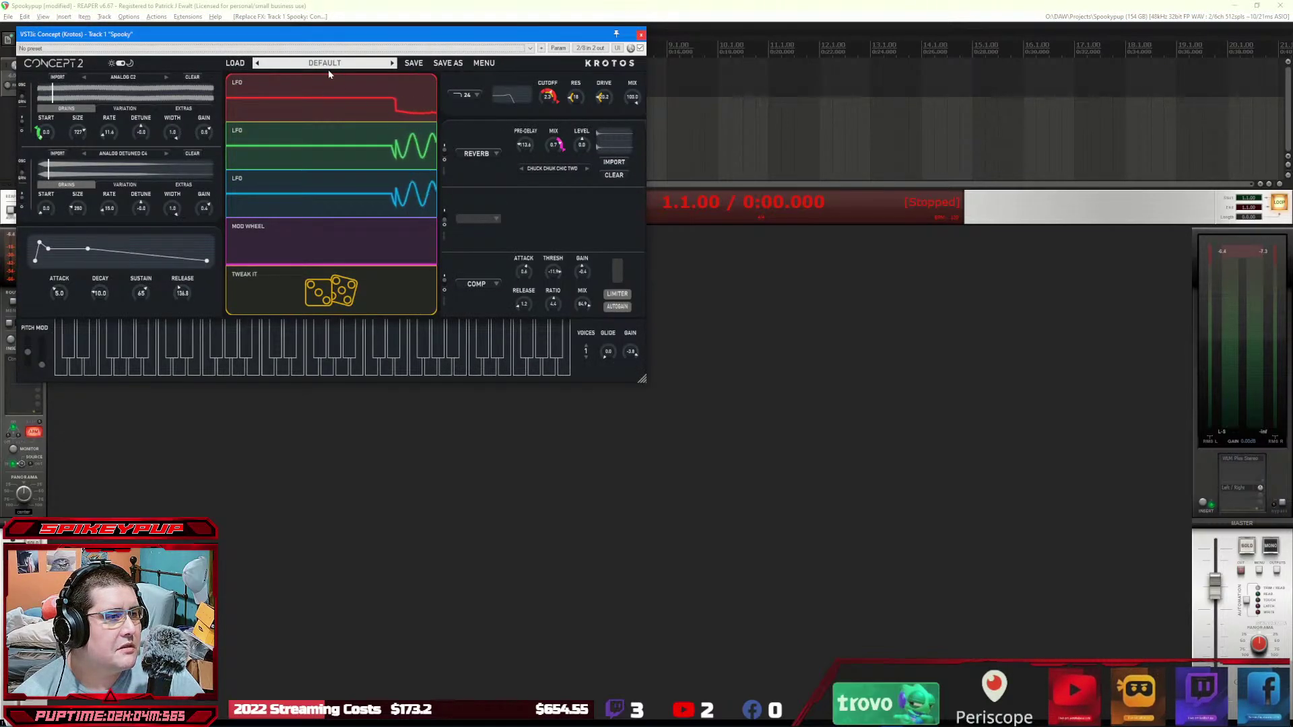
drag(332, 33, 577, 144)
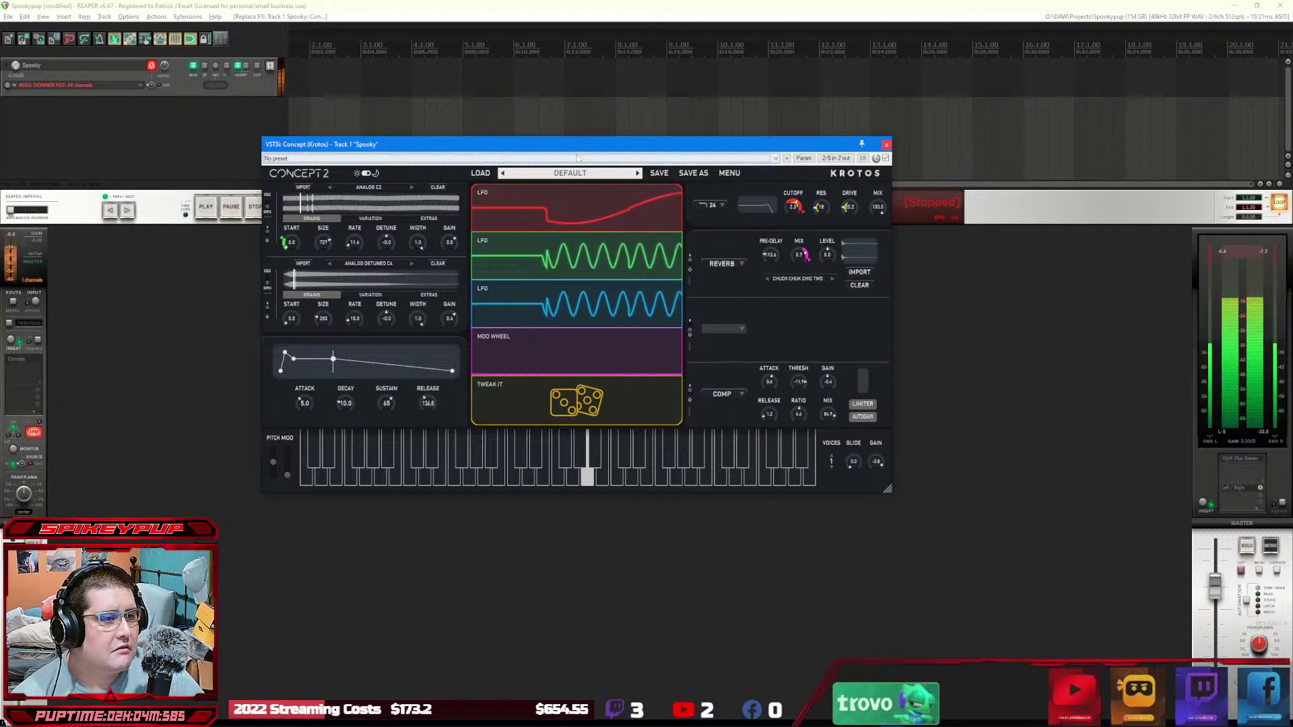
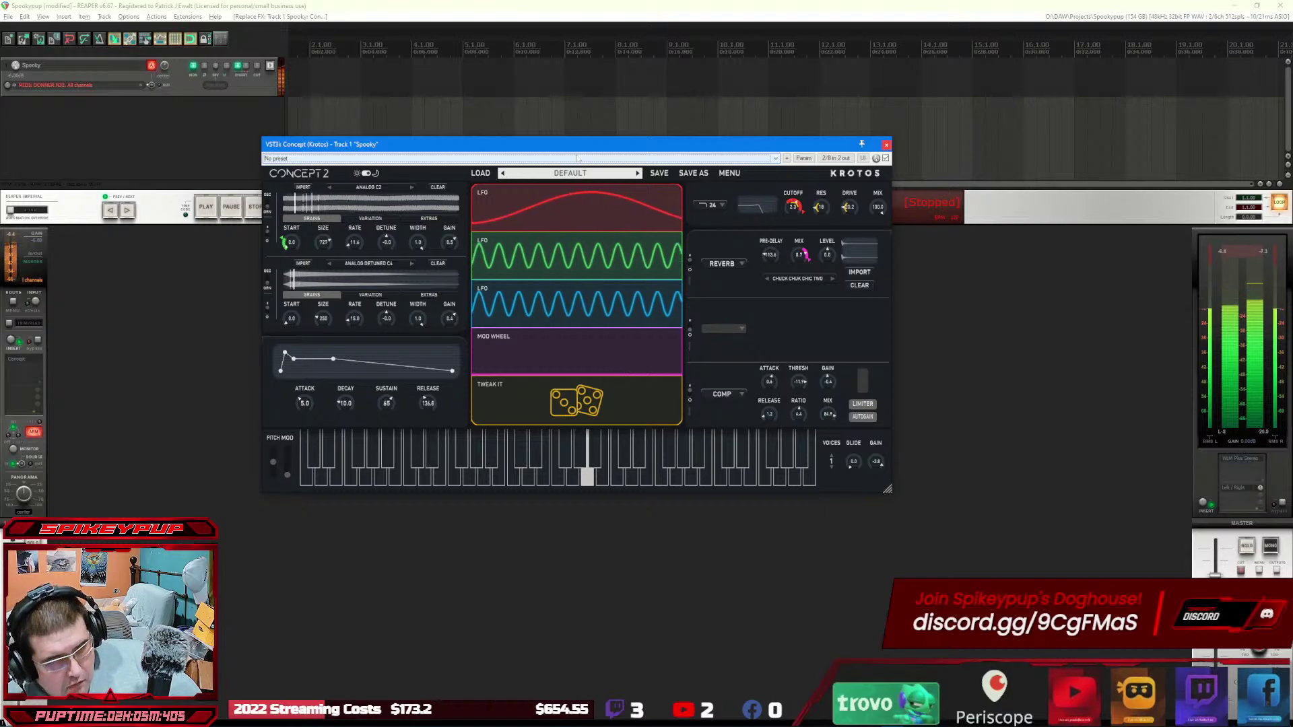
Step: Randomize the default Concept sound several times with Tweak It
click(571, 395)
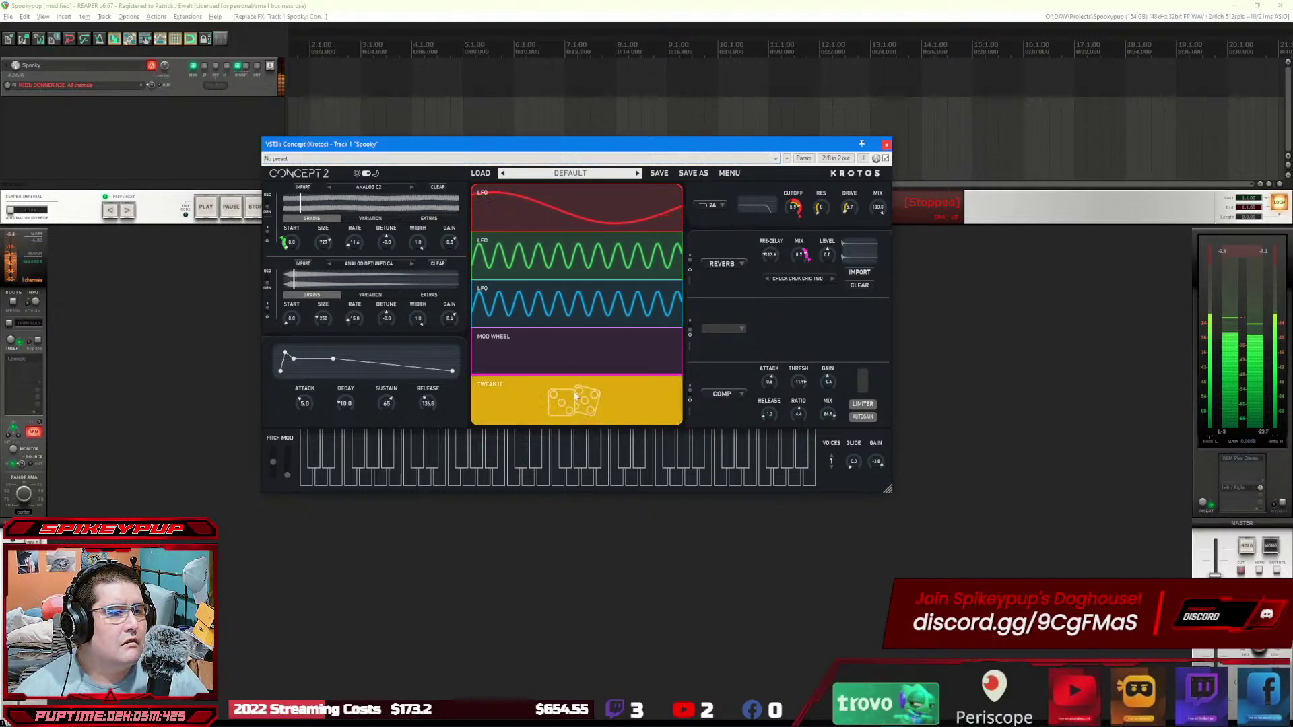
click(570, 395)
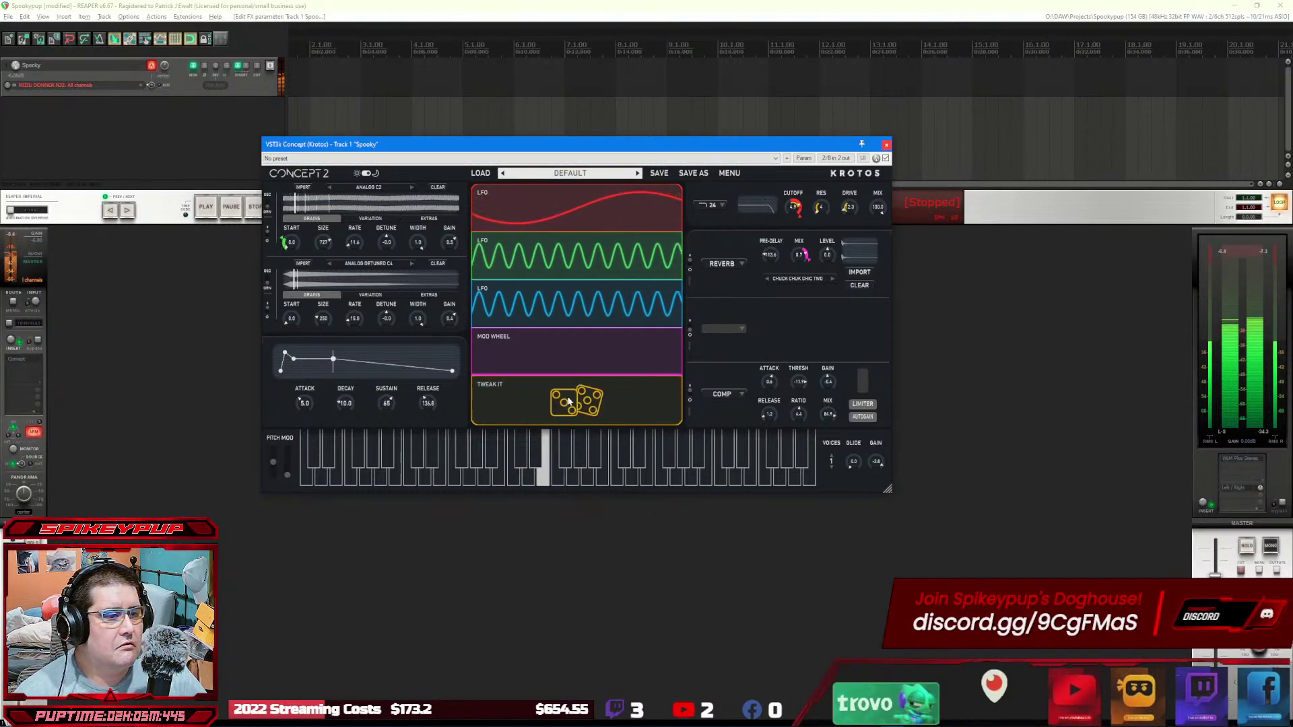
click(569, 399)
click(569, 400)
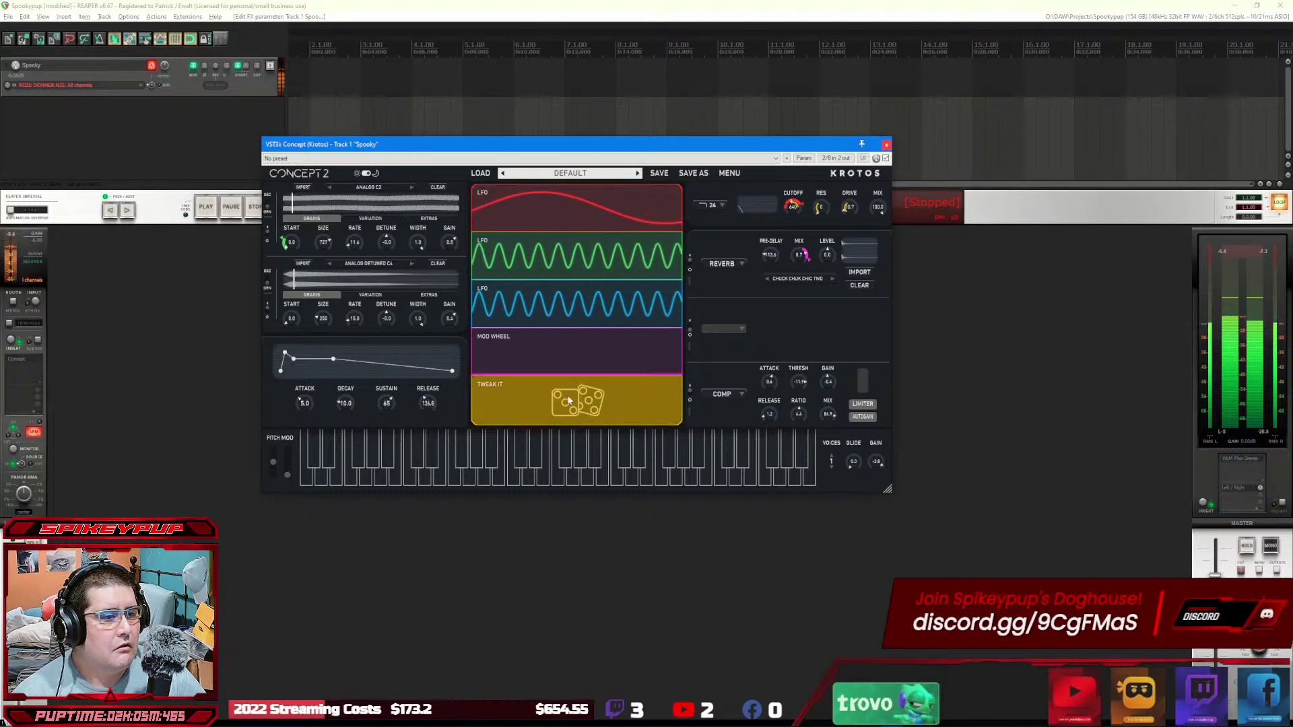
click(569, 399)
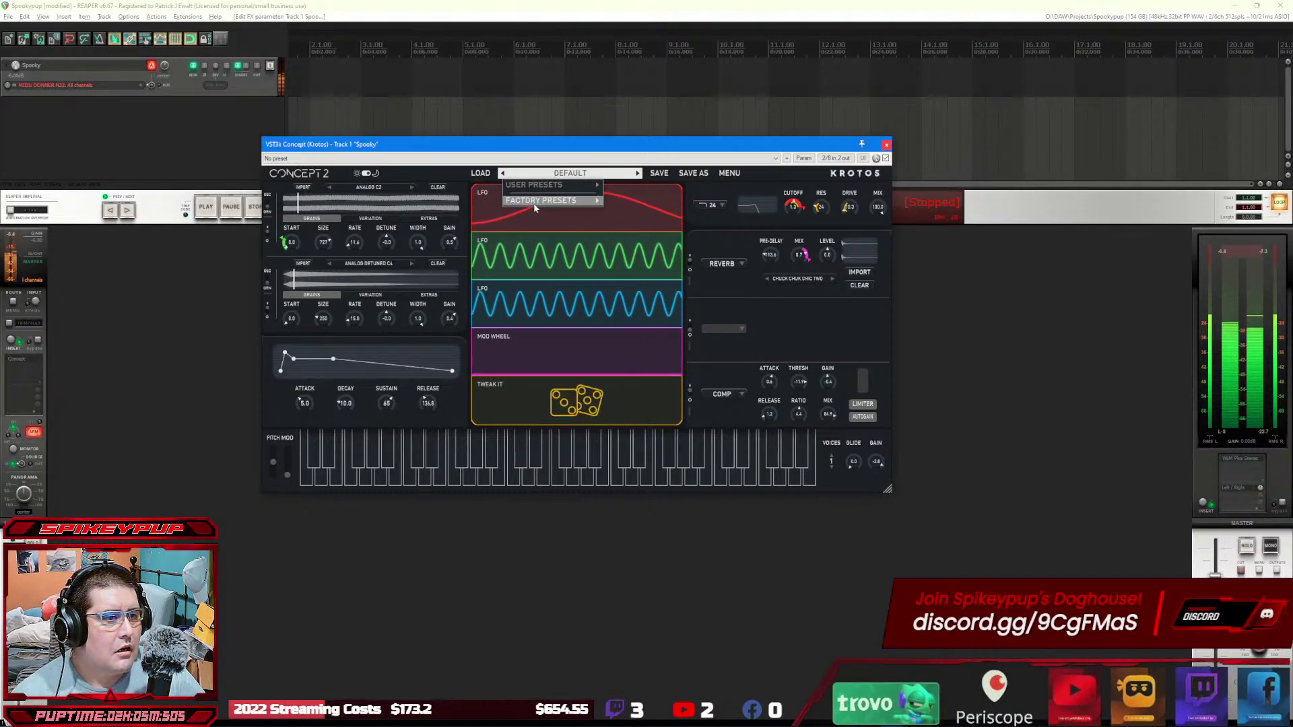
Step: Load the Alien Zones factory preset from the Horror group of the Cinematic category to audition it
mouse_move(535, 208)
mouse_move(648, 226)
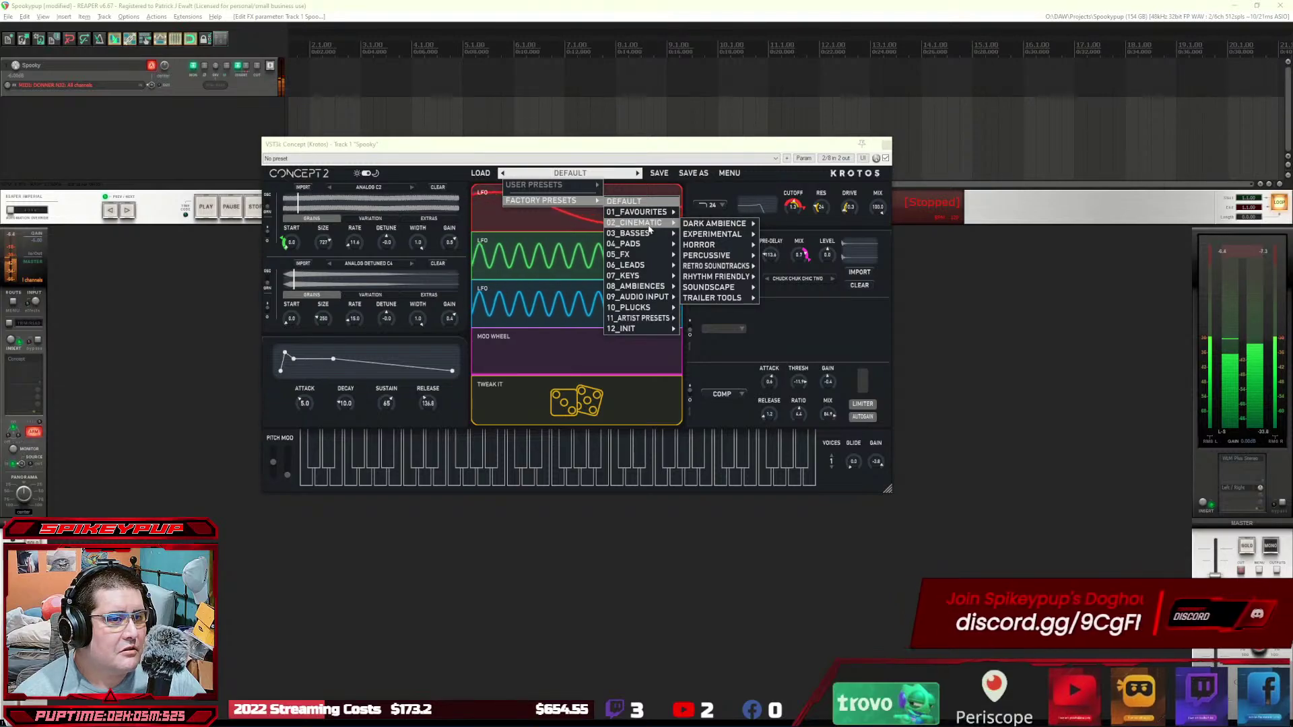
mouse_move(707, 245)
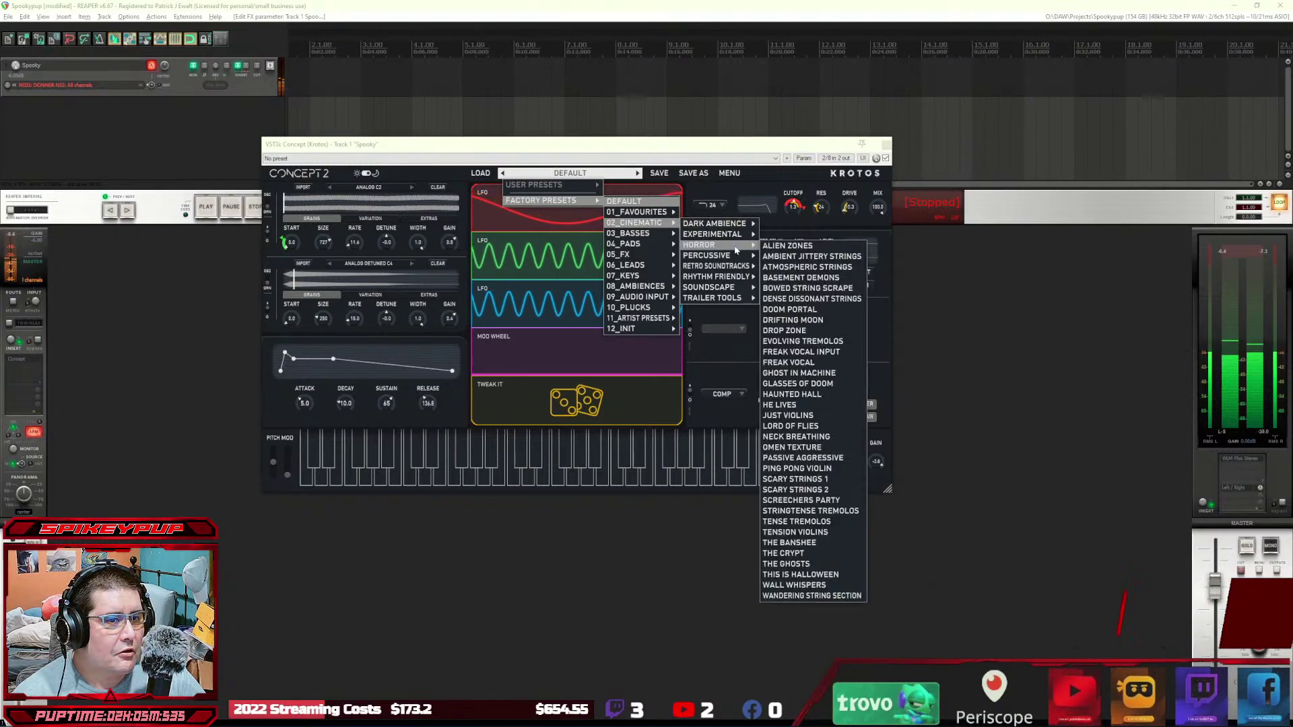
click(788, 246)
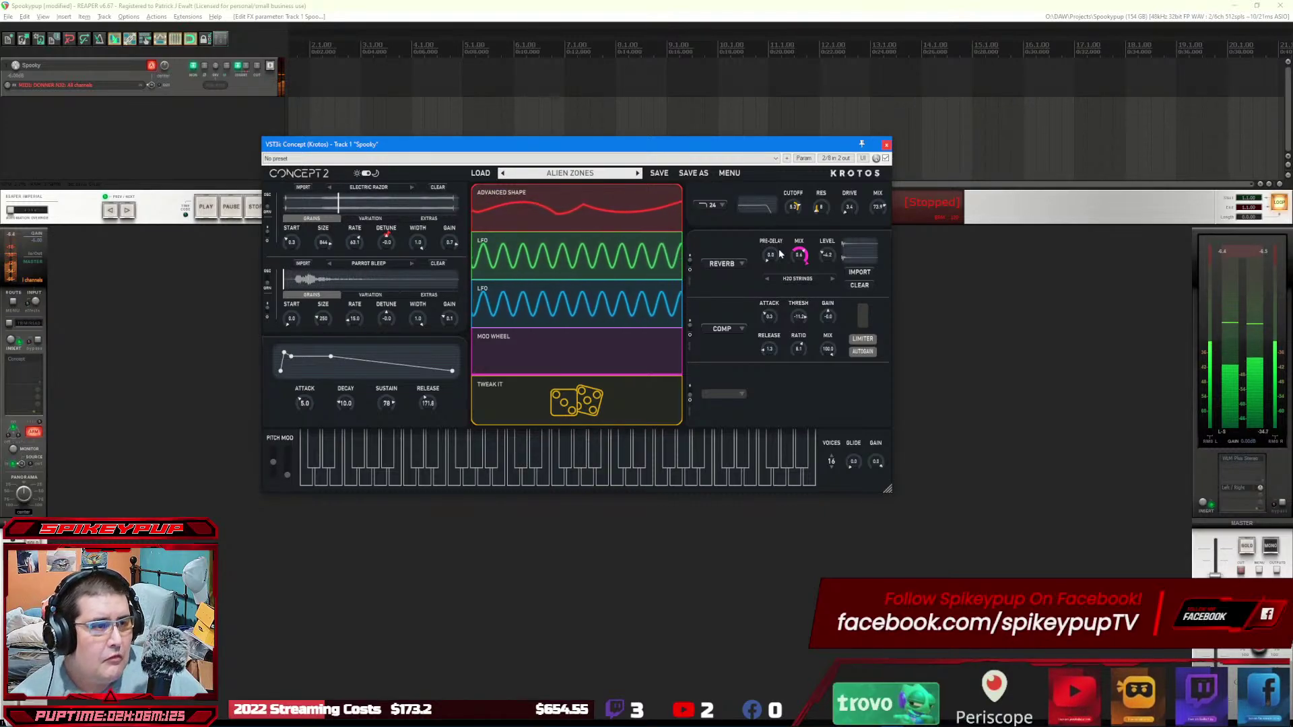
Step: Look through the Dark Ambience and Horror factory presets under Cinematic, and close Concept and remove it from the Spooky track
click(586, 173)
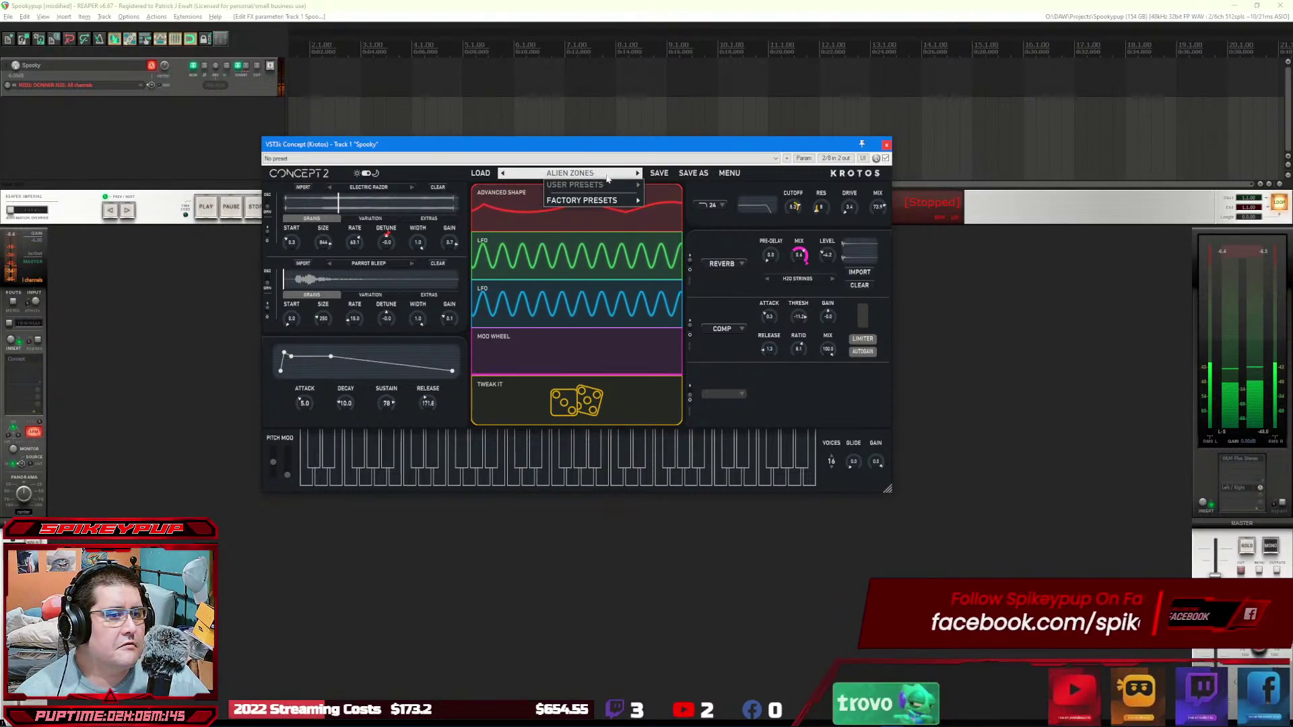
mouse_move(609, 201)
mouse_move(676, 222)
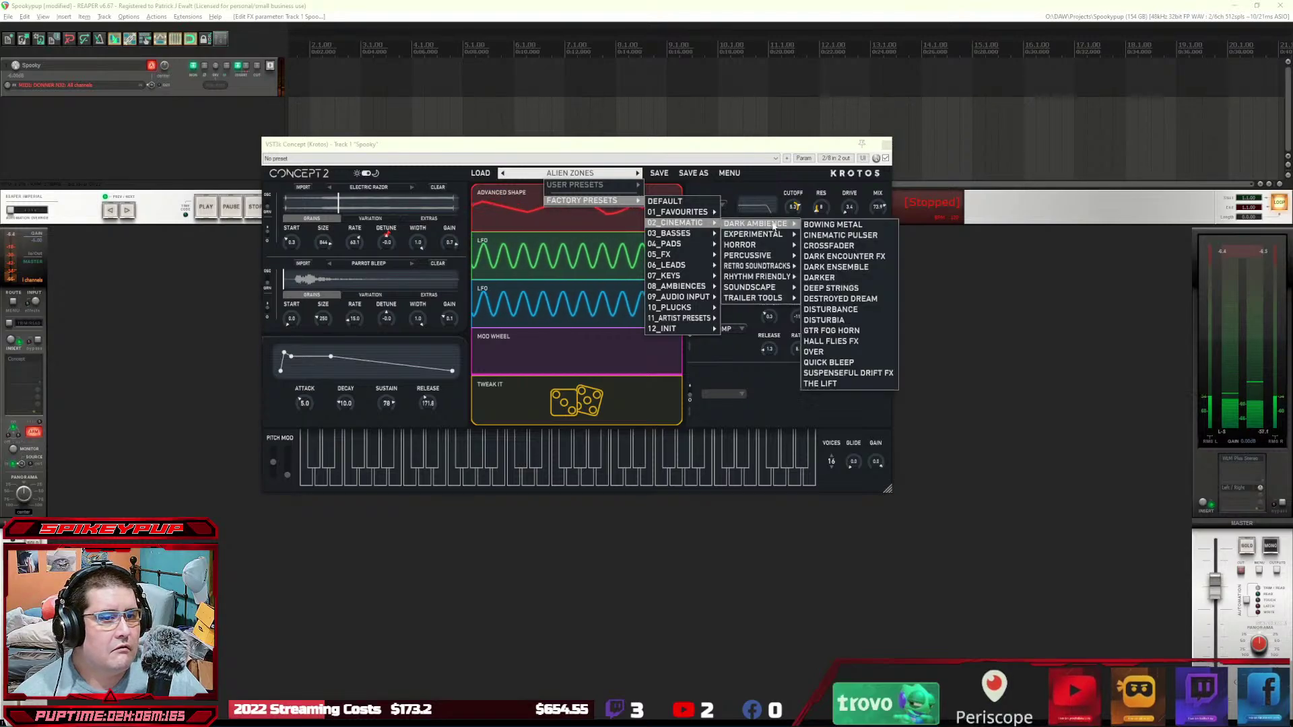
mouse_move(768, 246)
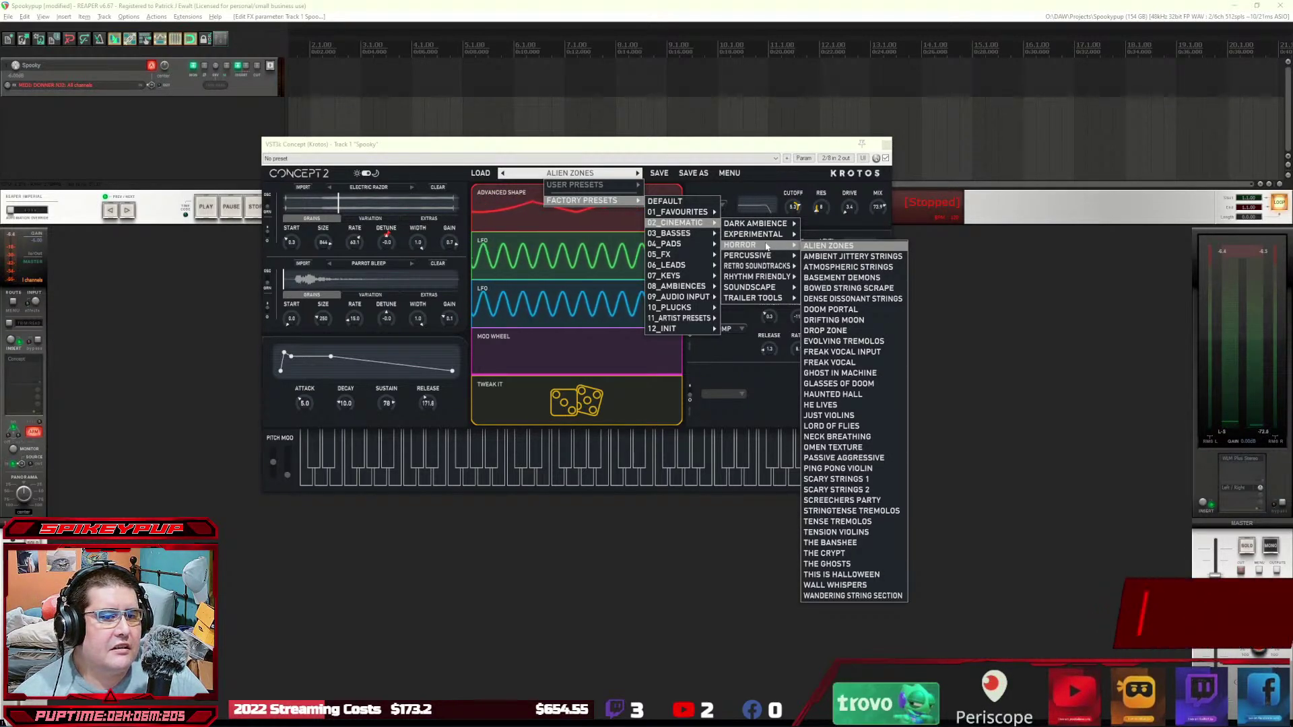
click(885, 144)
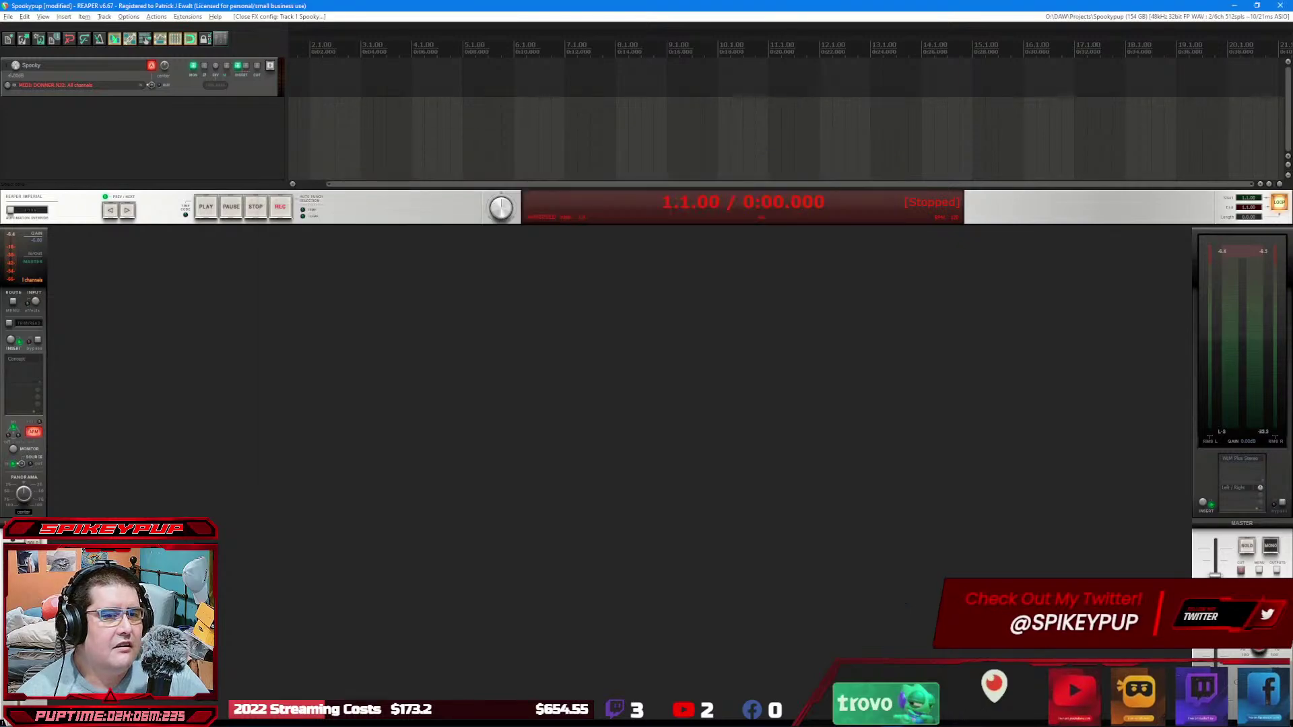
alt+click(24, 361)
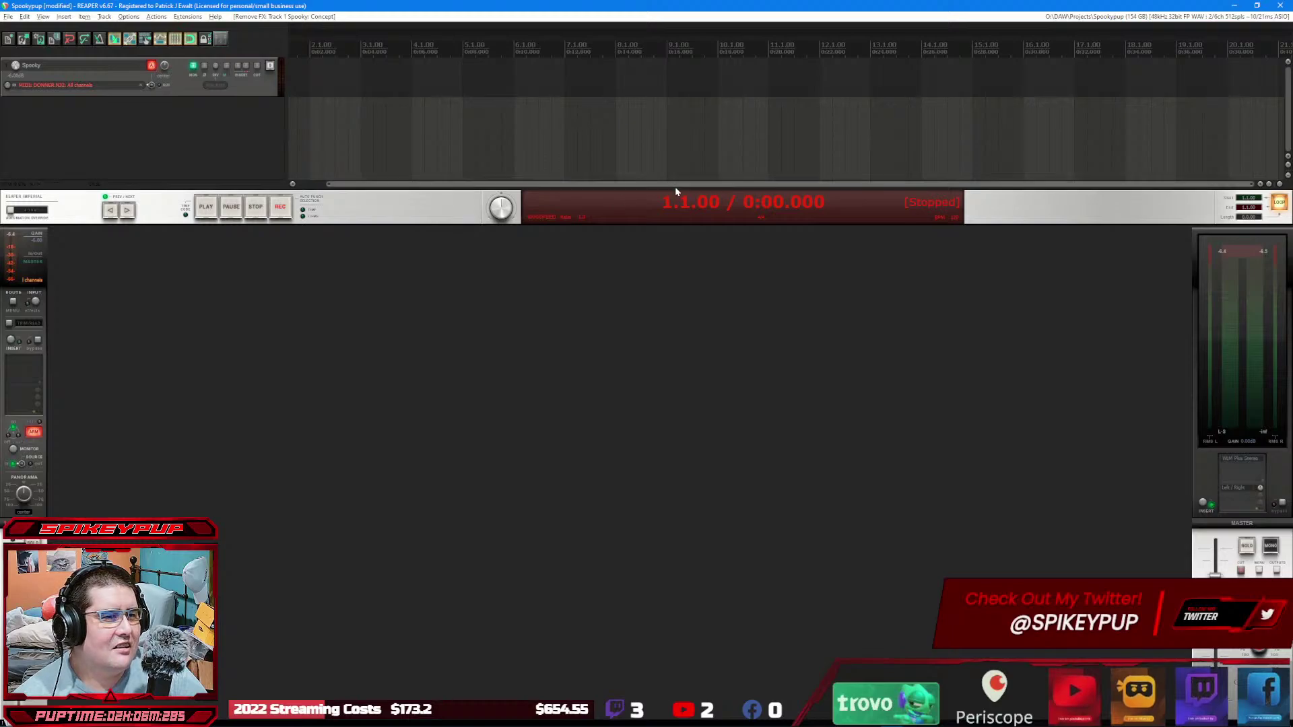
Step: Undock the mixer into its own window and move it off the main window, leaving the full height to the arrange view
drag(693, 227, 719, 476)
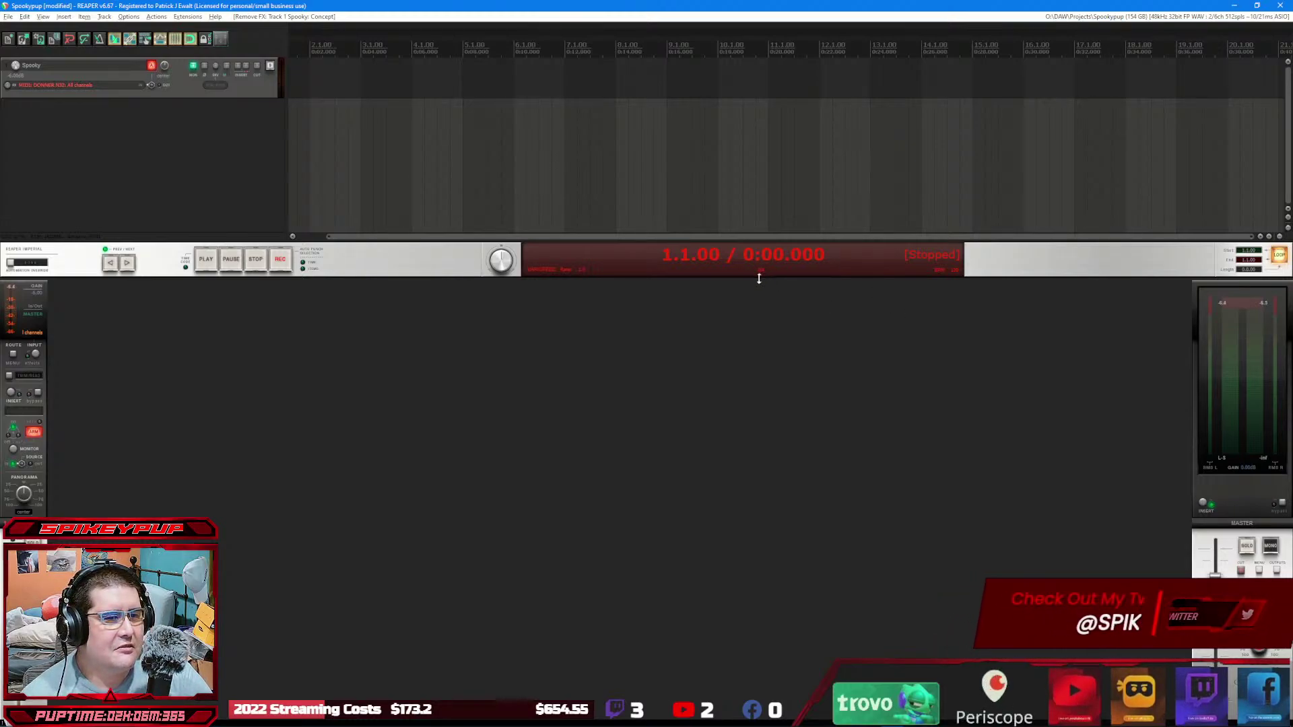
mouse_move(759, 278)
mouse_down()
mouse_move(761, 125)
mouse_move(767, 285)
mouse_up()
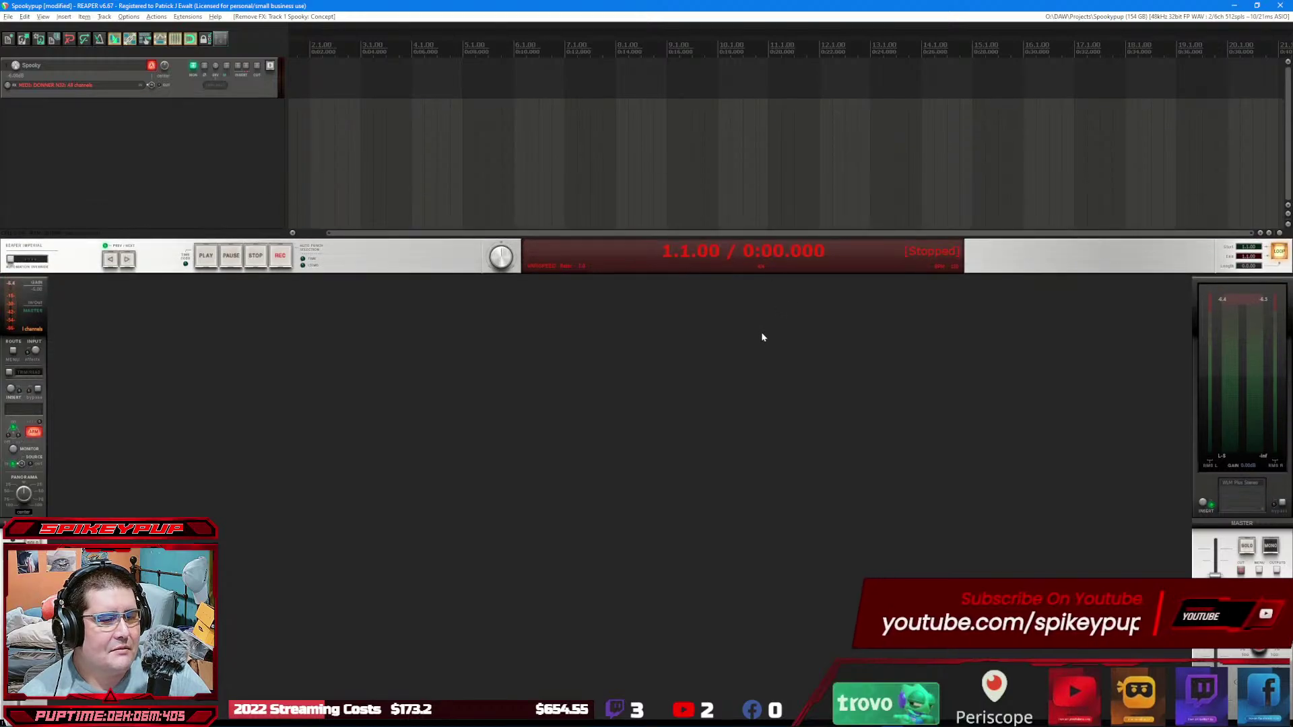
right_click(761, 338)
click(841, 573)
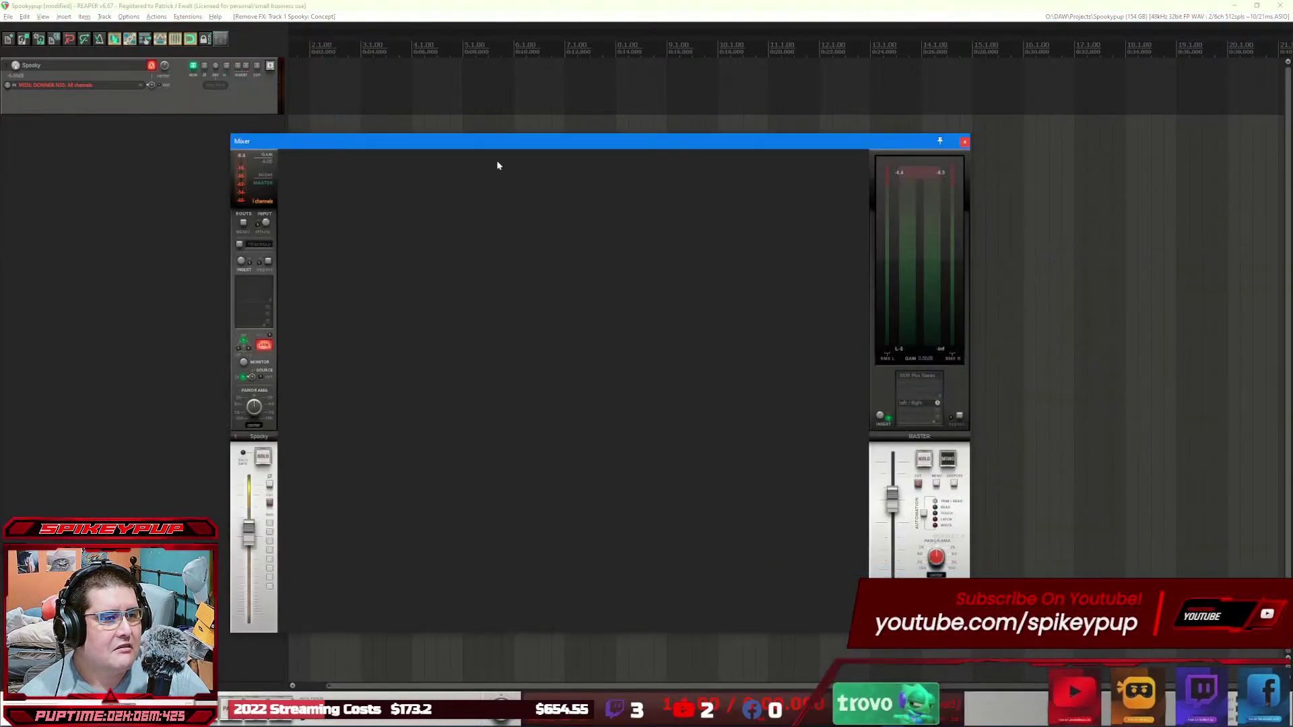
double_click(518, 147)
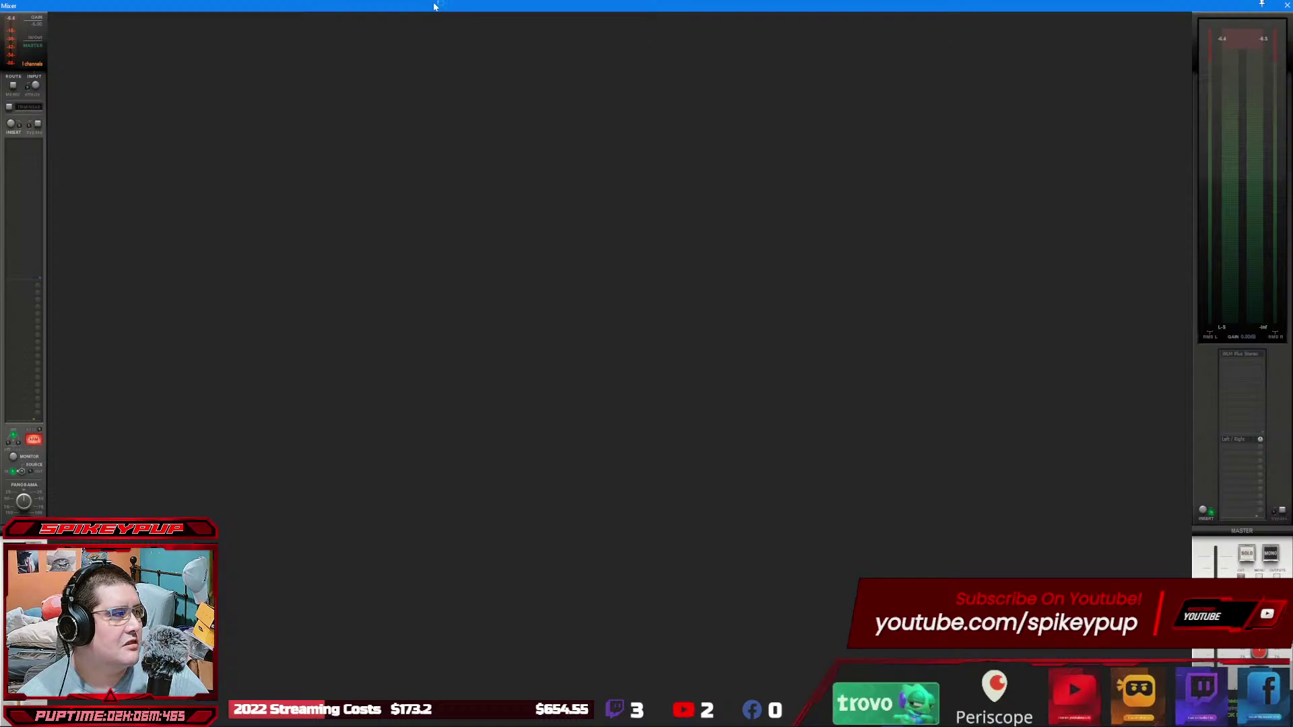
drag(434, 7, 658, 170)
key(ctrl+m)
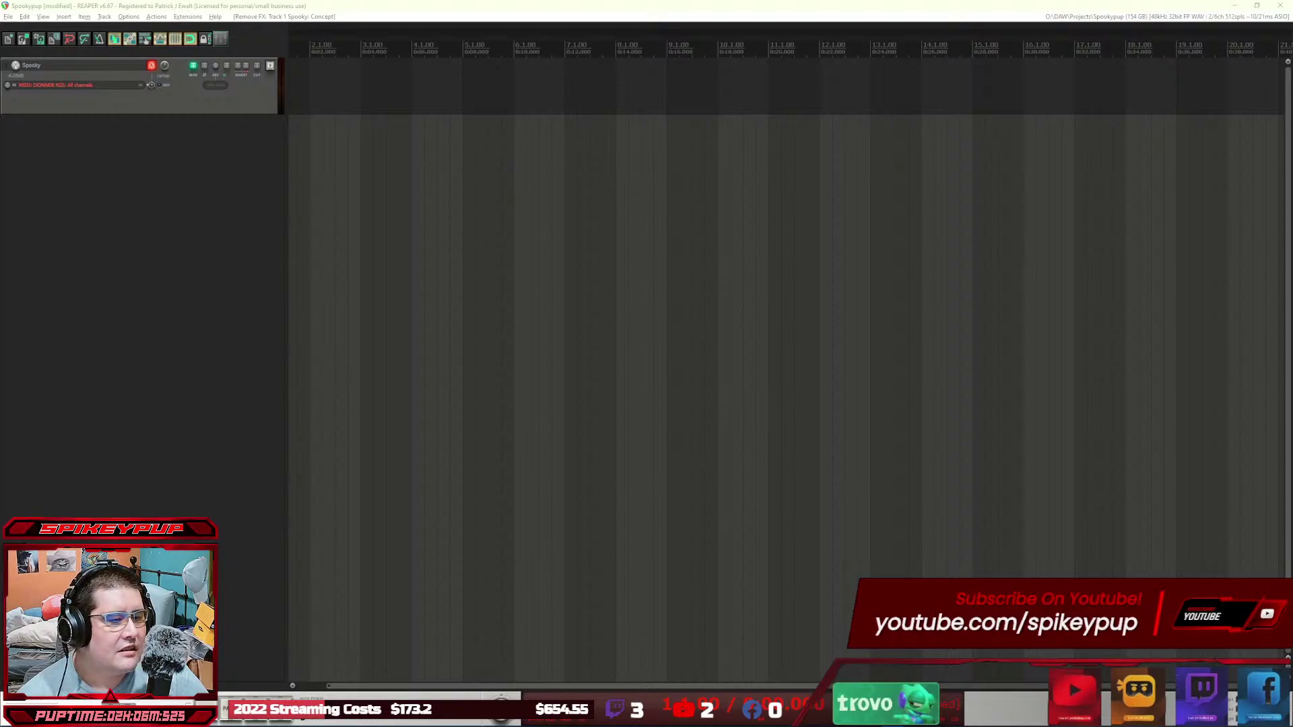
click(224, 189)
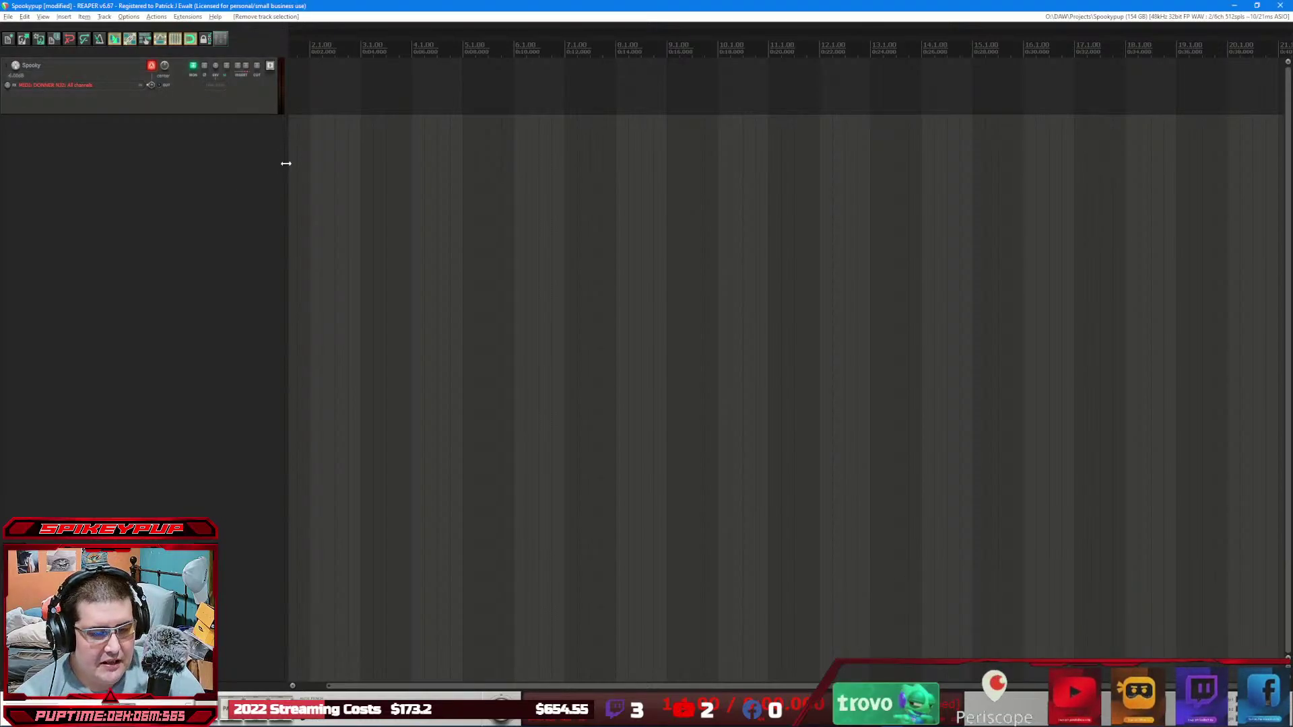
key(Insert)
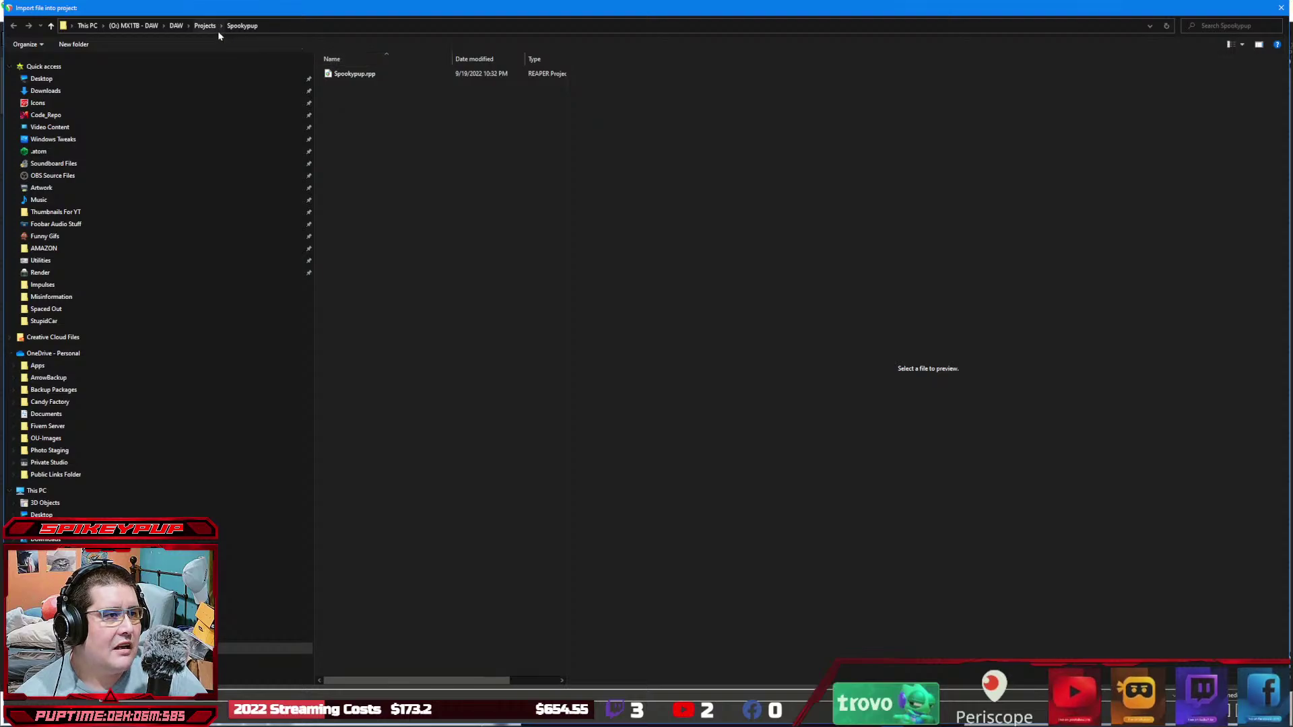
click(84, 27)
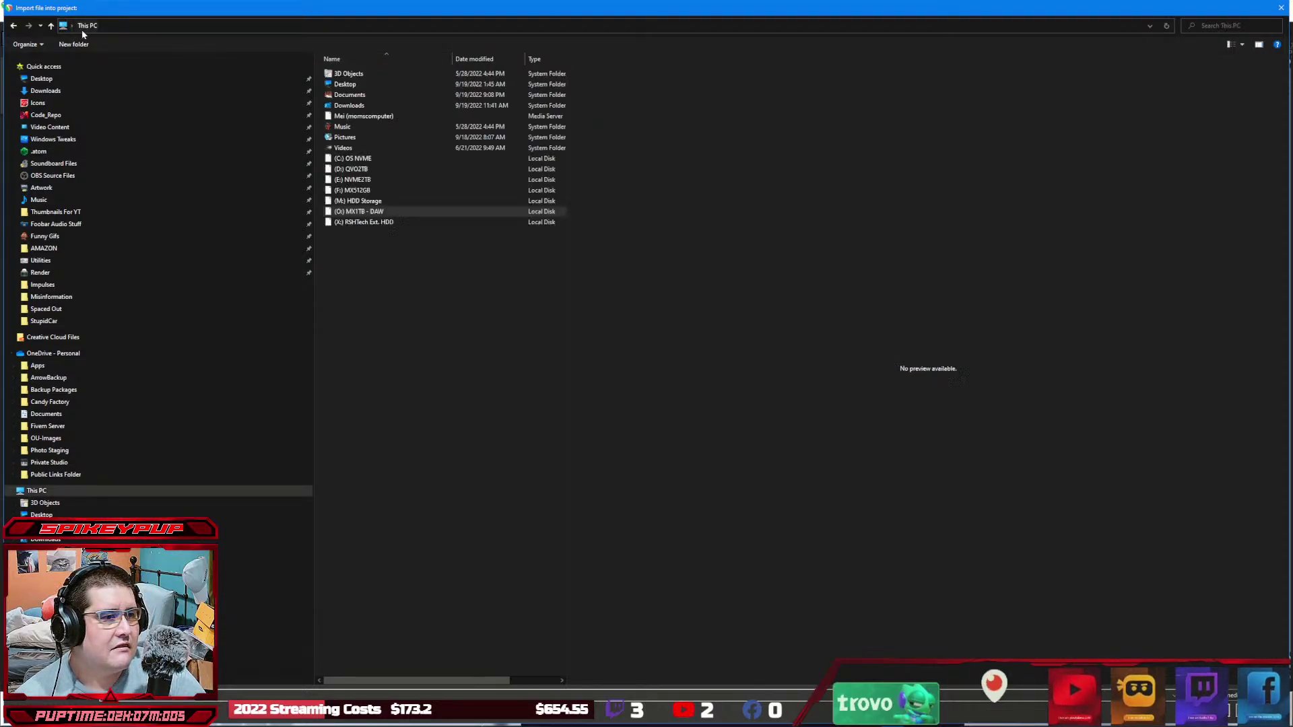
double_click(363, 200)
drag(566, 246, 1046, 282)
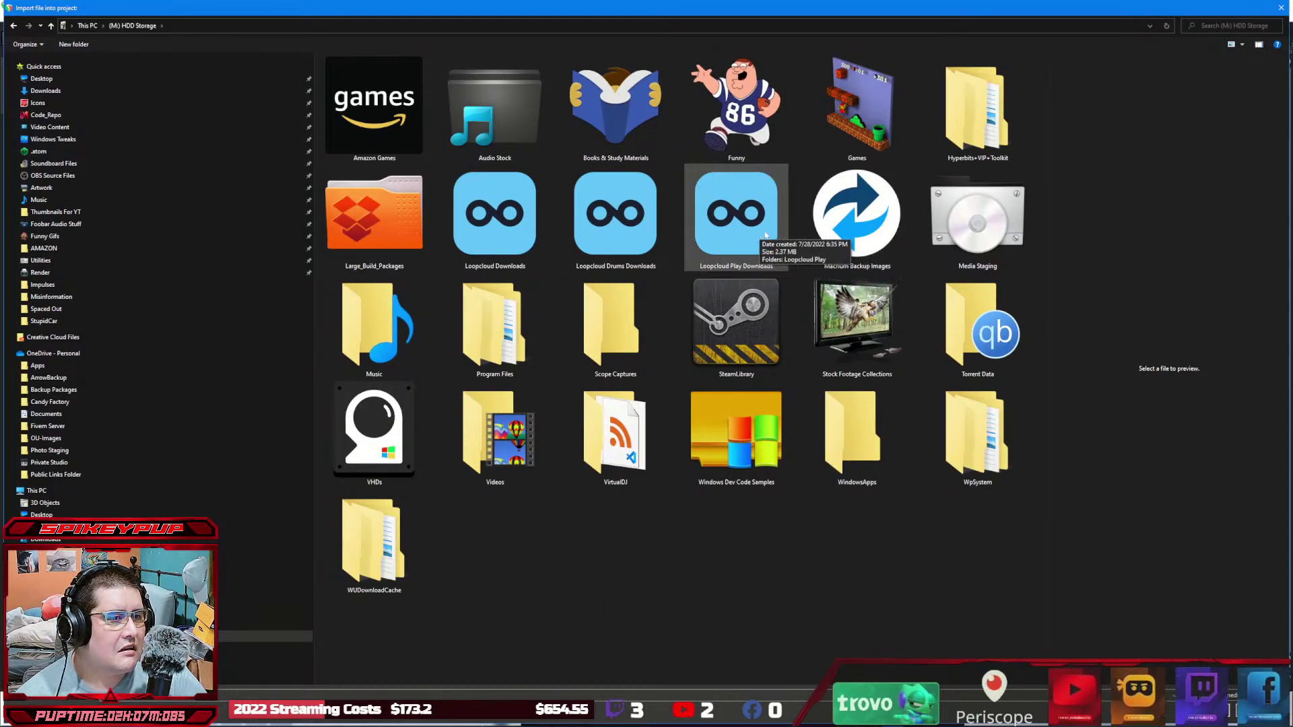
click(1282, 9)
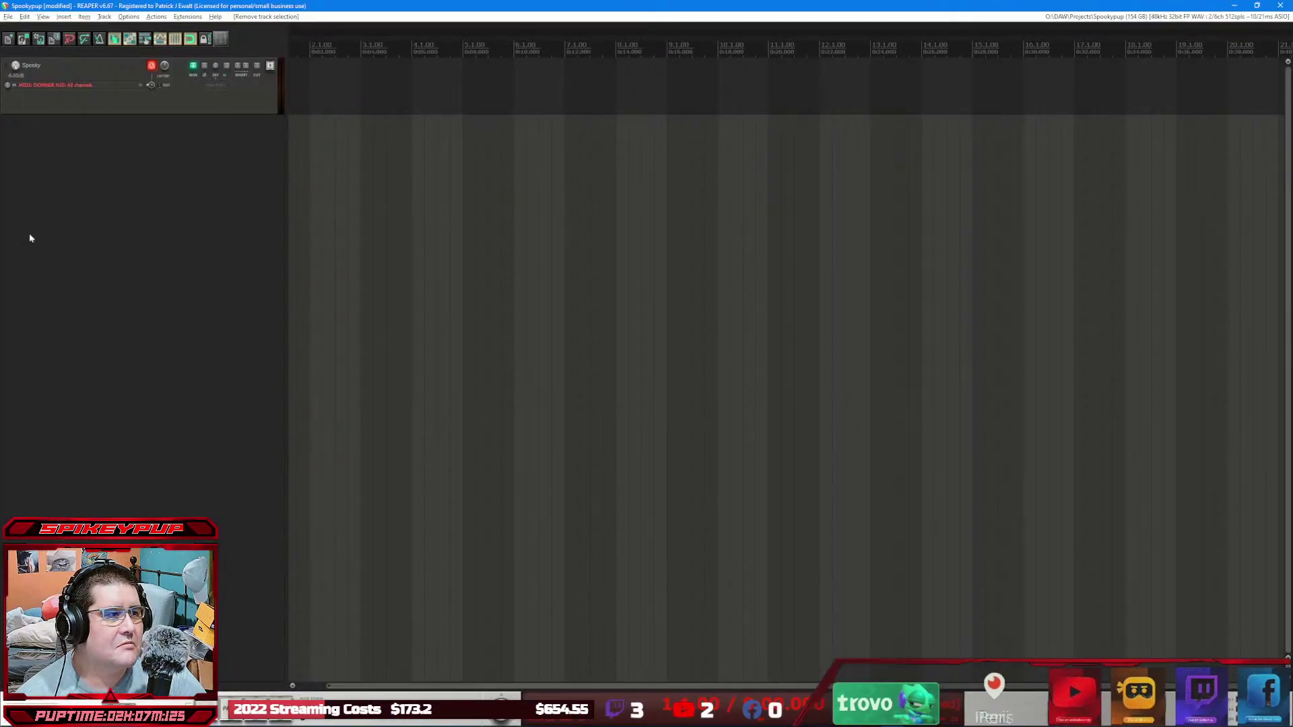
Step: Add the VST3 version of Loopcloud to the Spooky track's input FX chain and open the Loopcloud app at full-screen size
click(14, 87)
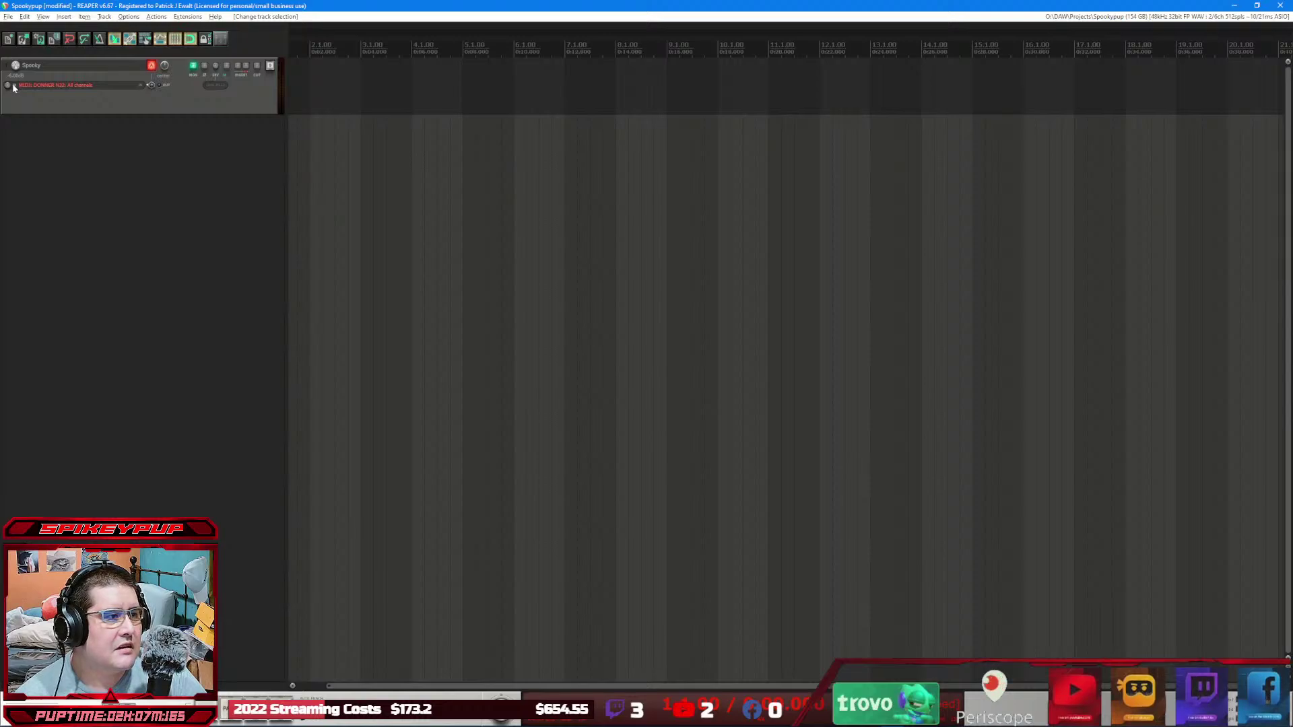
click(9, 85)
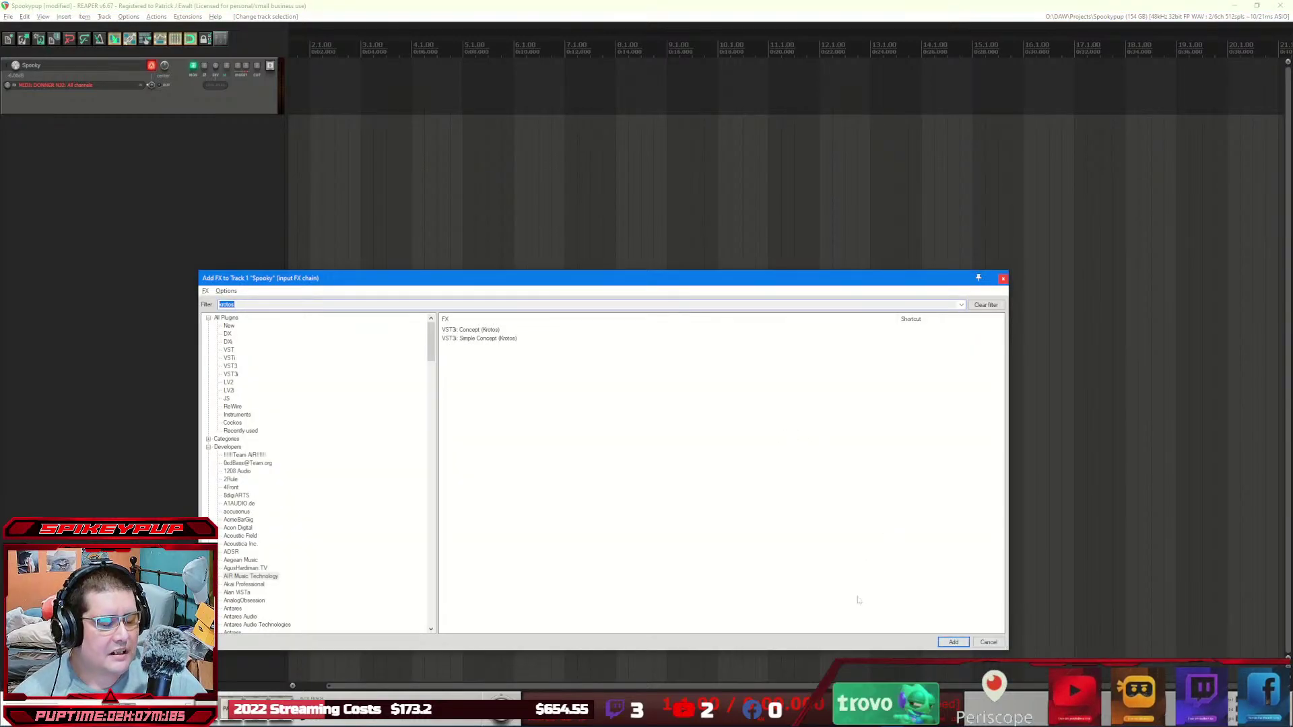
text(loopc)
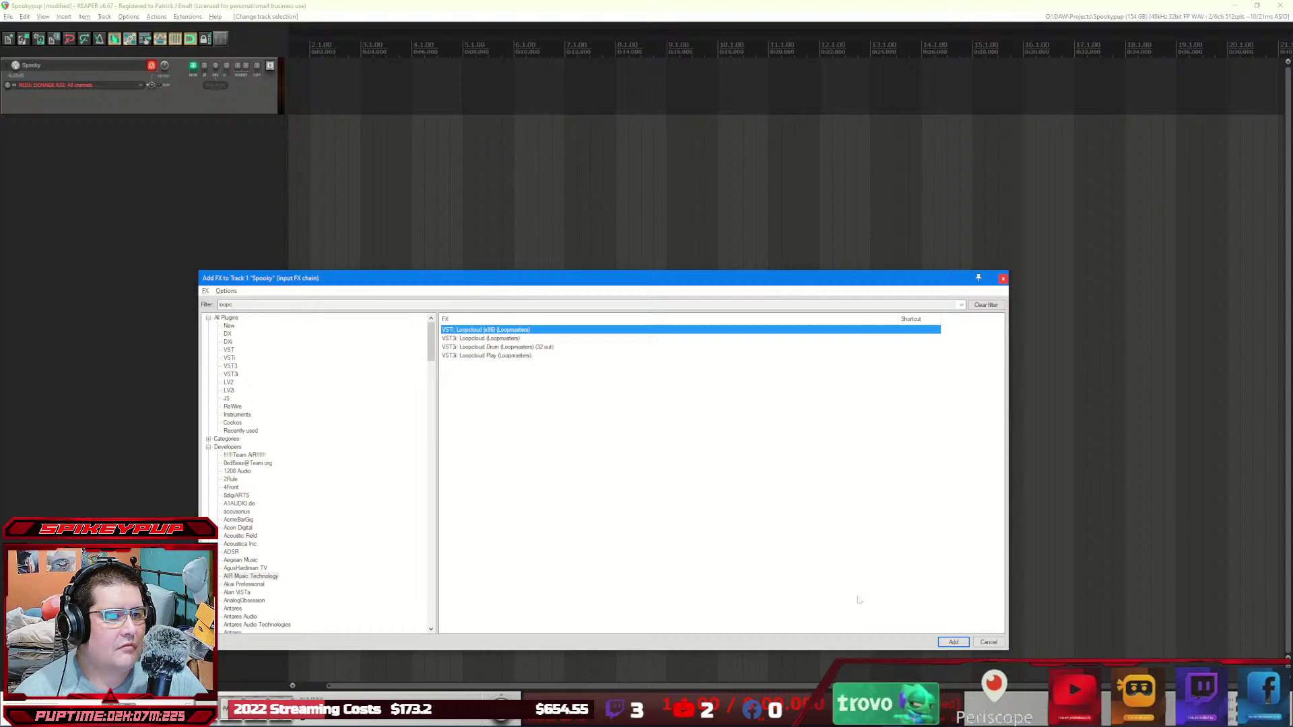
key(Down)
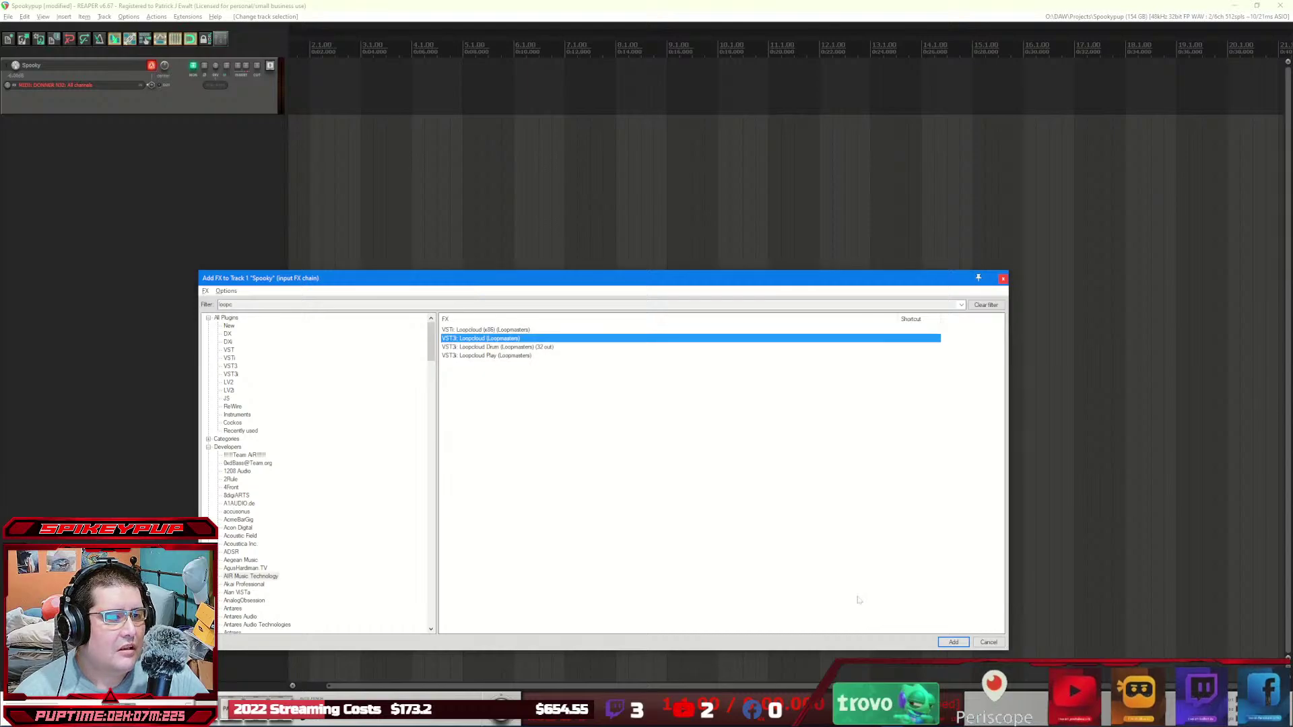
key(Return)
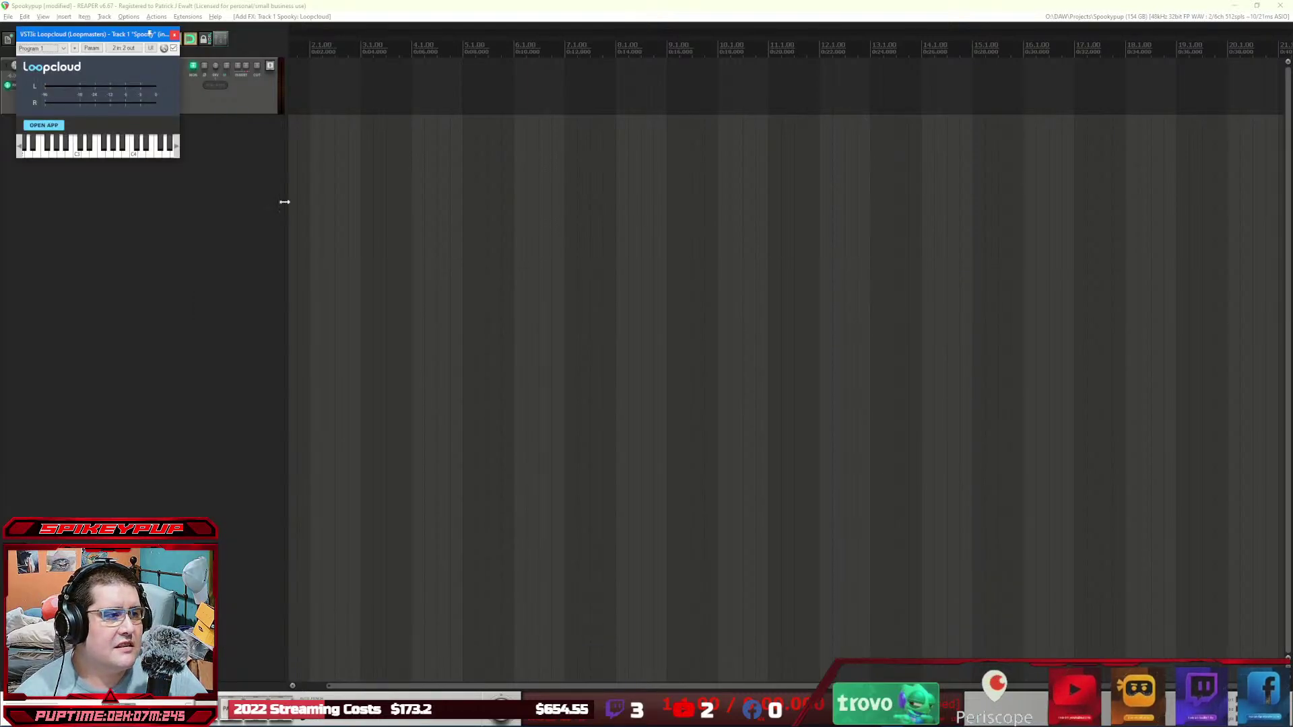
click(44, 125)
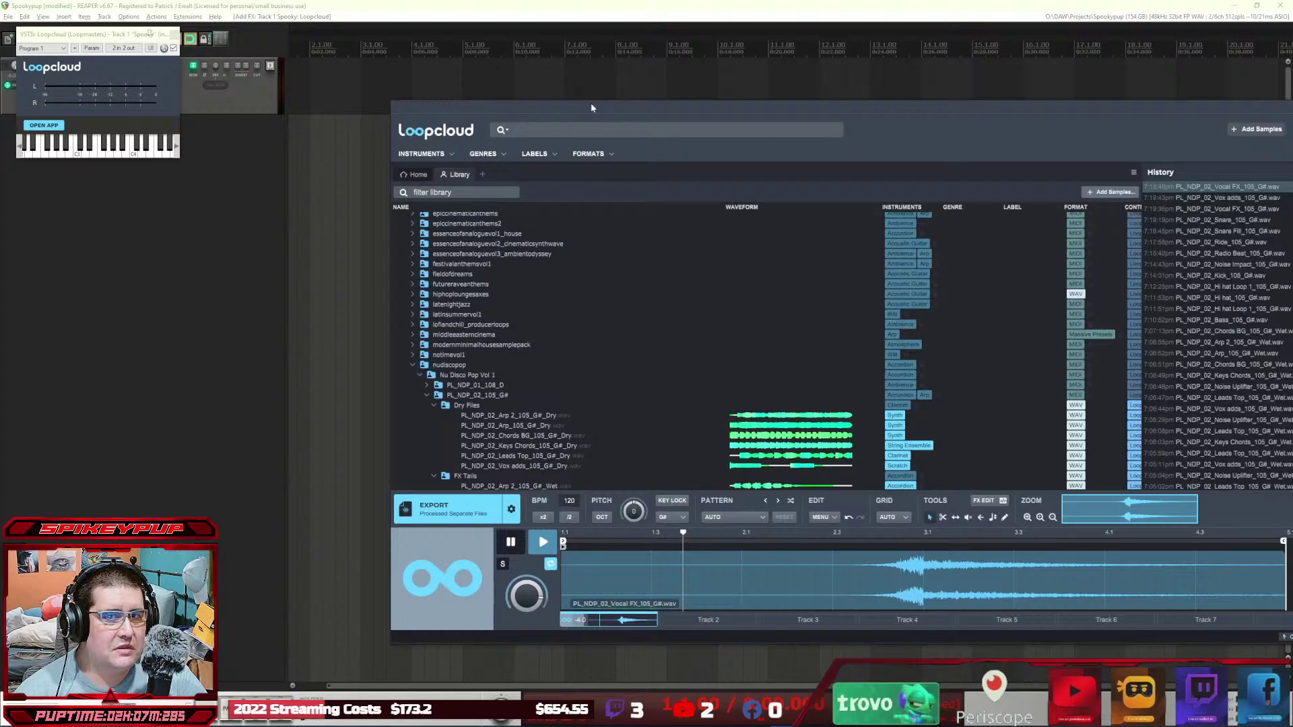
drag(591, 102, 366, 2)
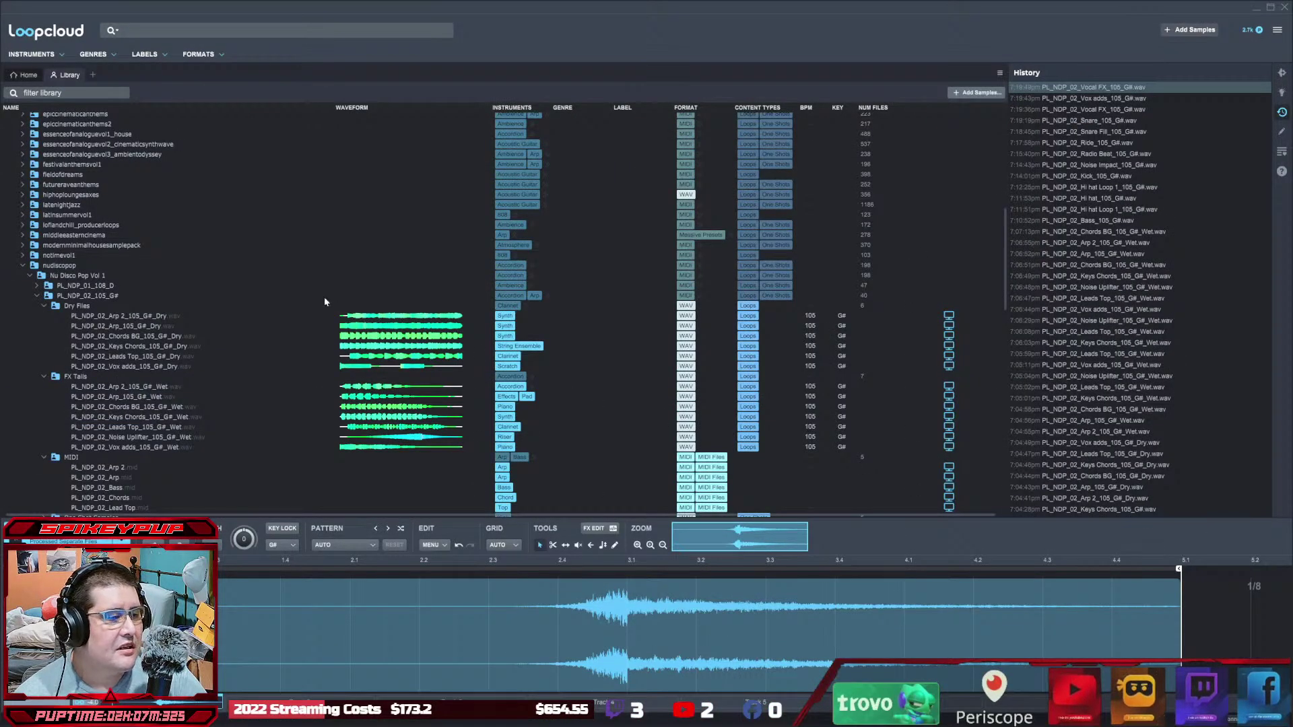
Step: Collapse the nudiscopop and Producer Pack folders in the Loopcloud library
click(22, 265)
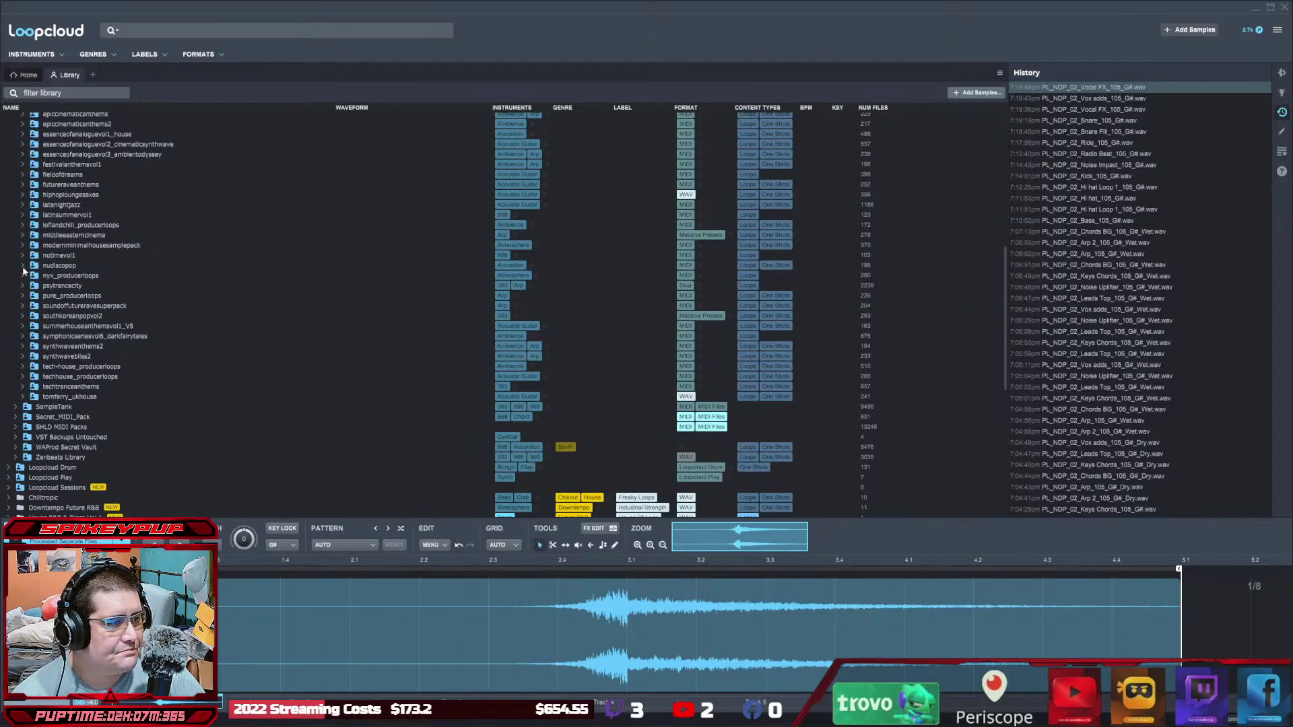
scroll(30, 283, up, 10)
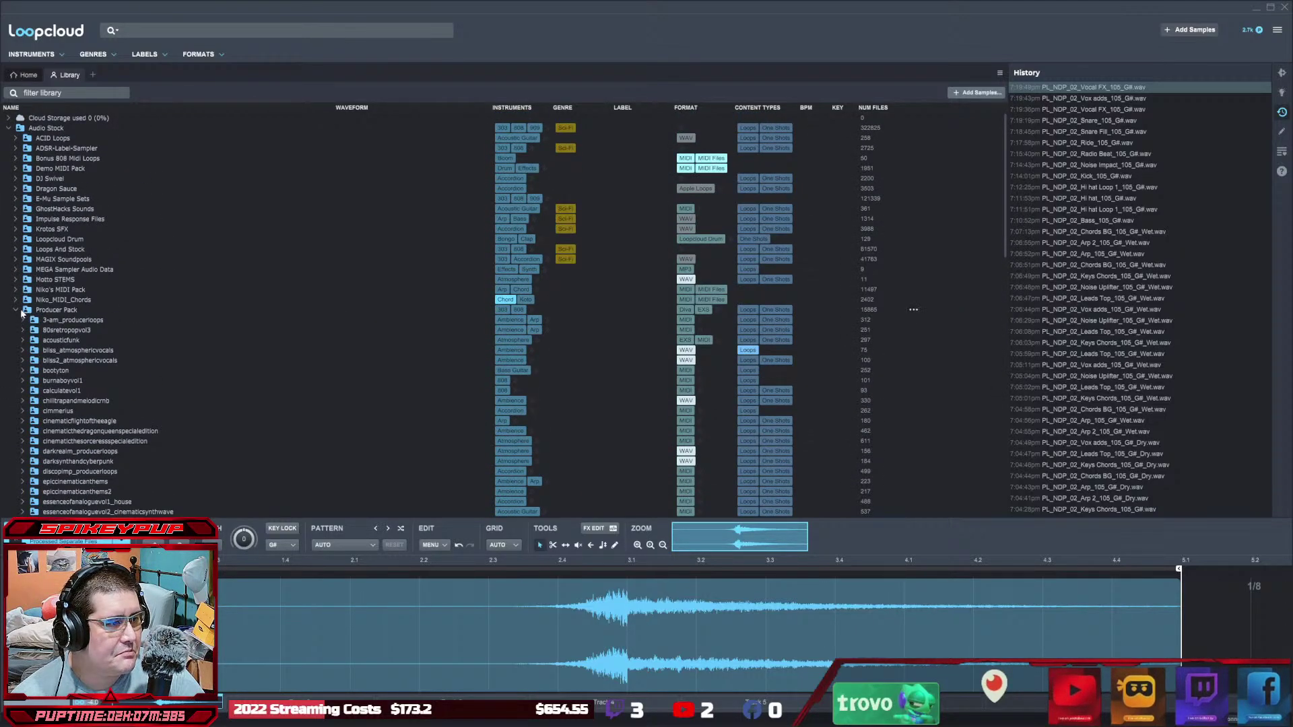
click(16, 310)
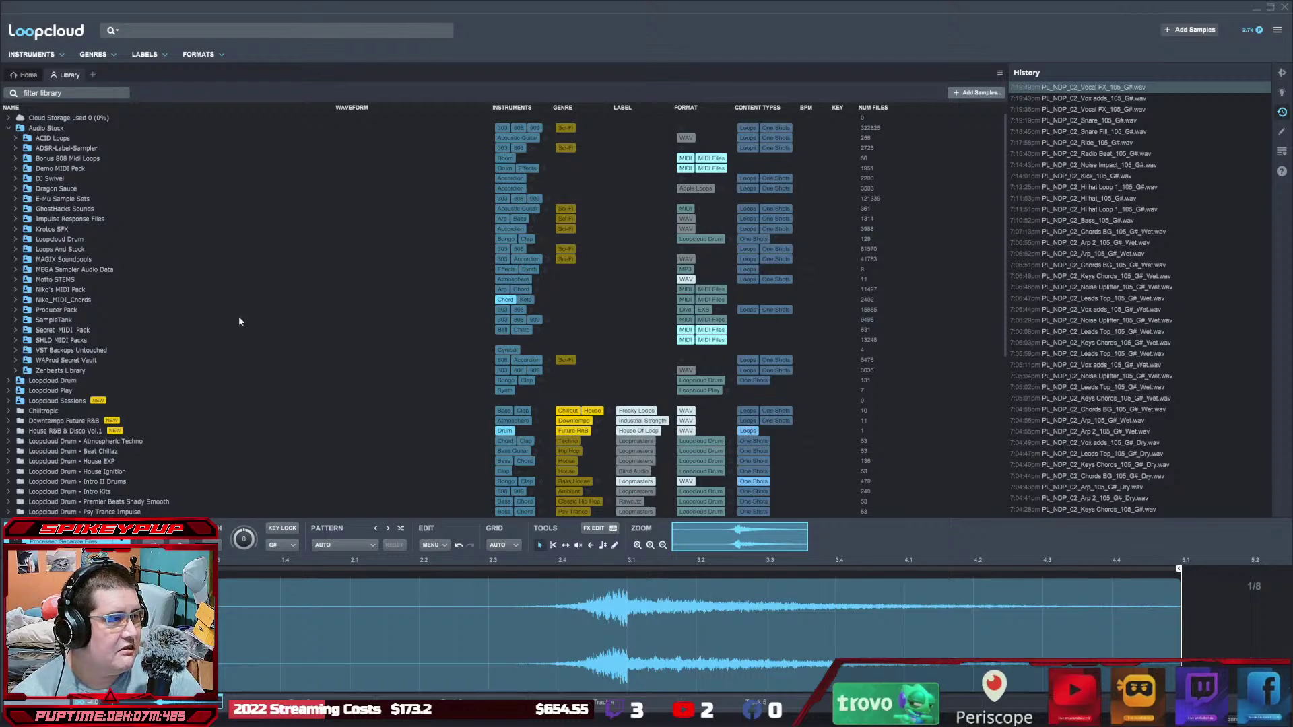
Step: Expand the Loops And Stock folder in the library and open its Games Audio subfolder
click(15, 250)
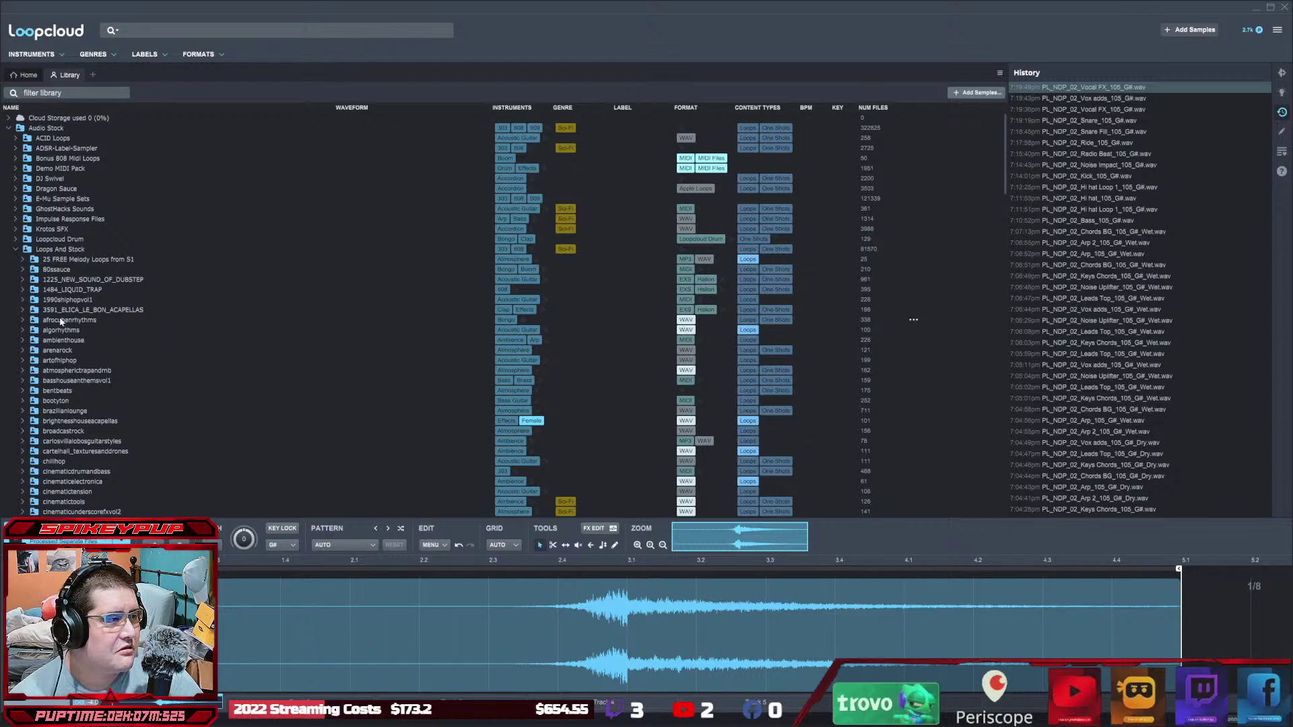
scroll(70, 323, down, 2)
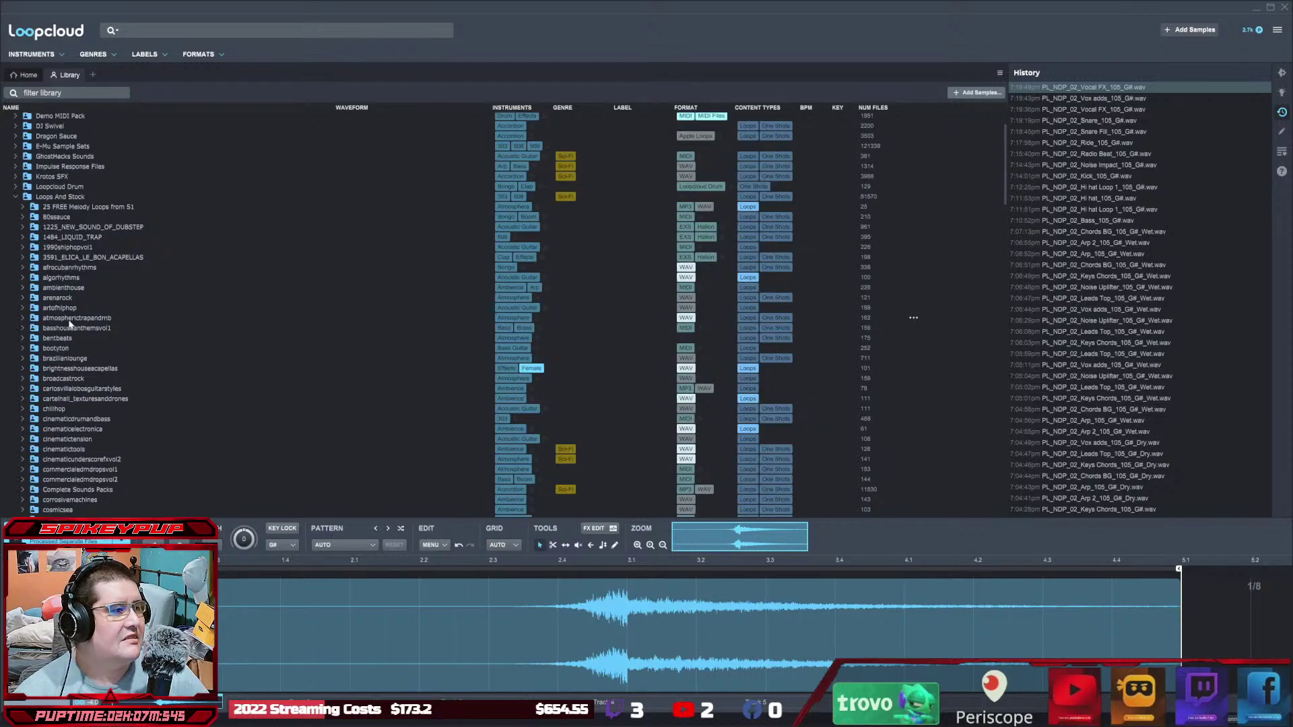
scroll(70, 324, down, 4)
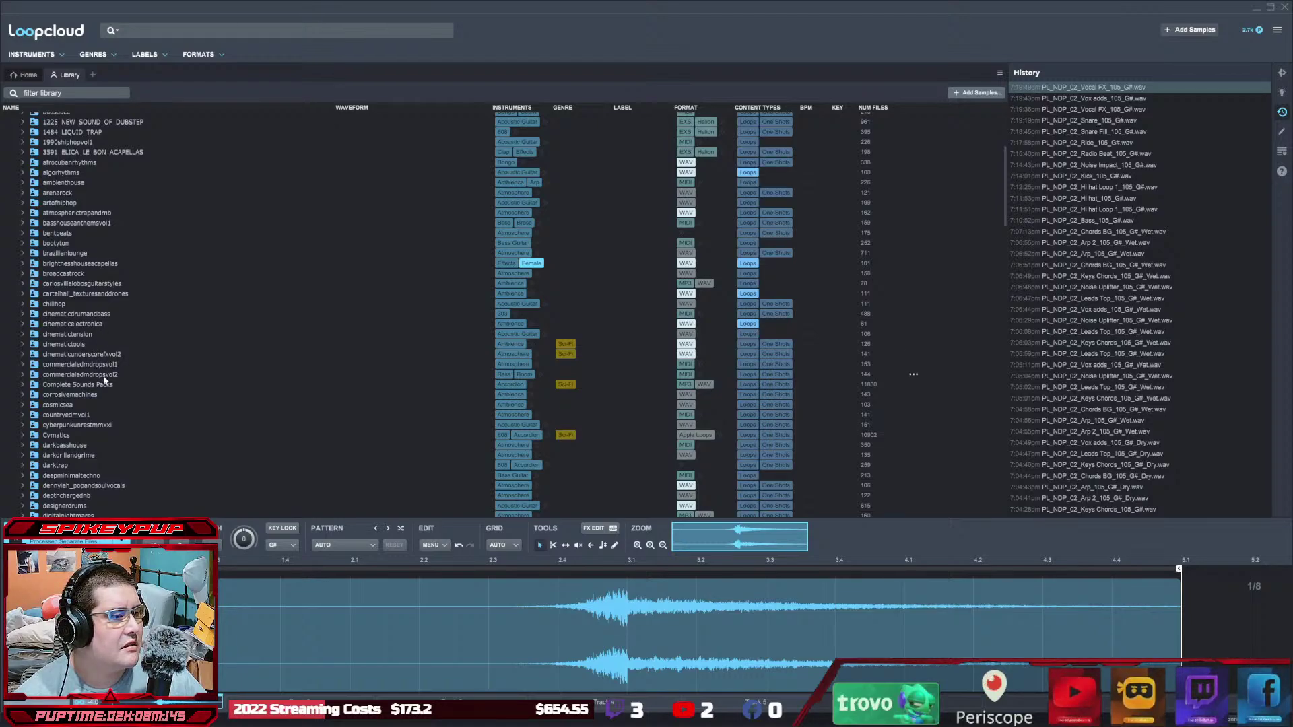
scroll(103, 384, down, 2)
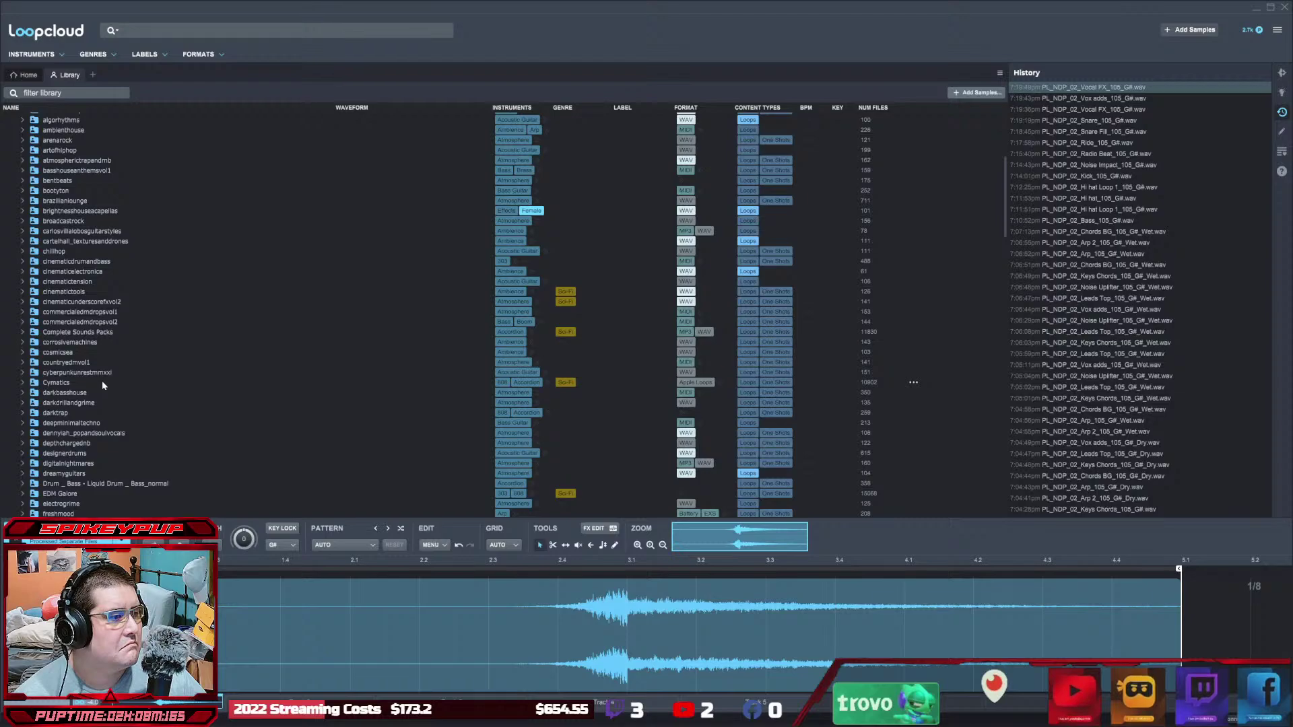
scroll(103, 384, down, 2)
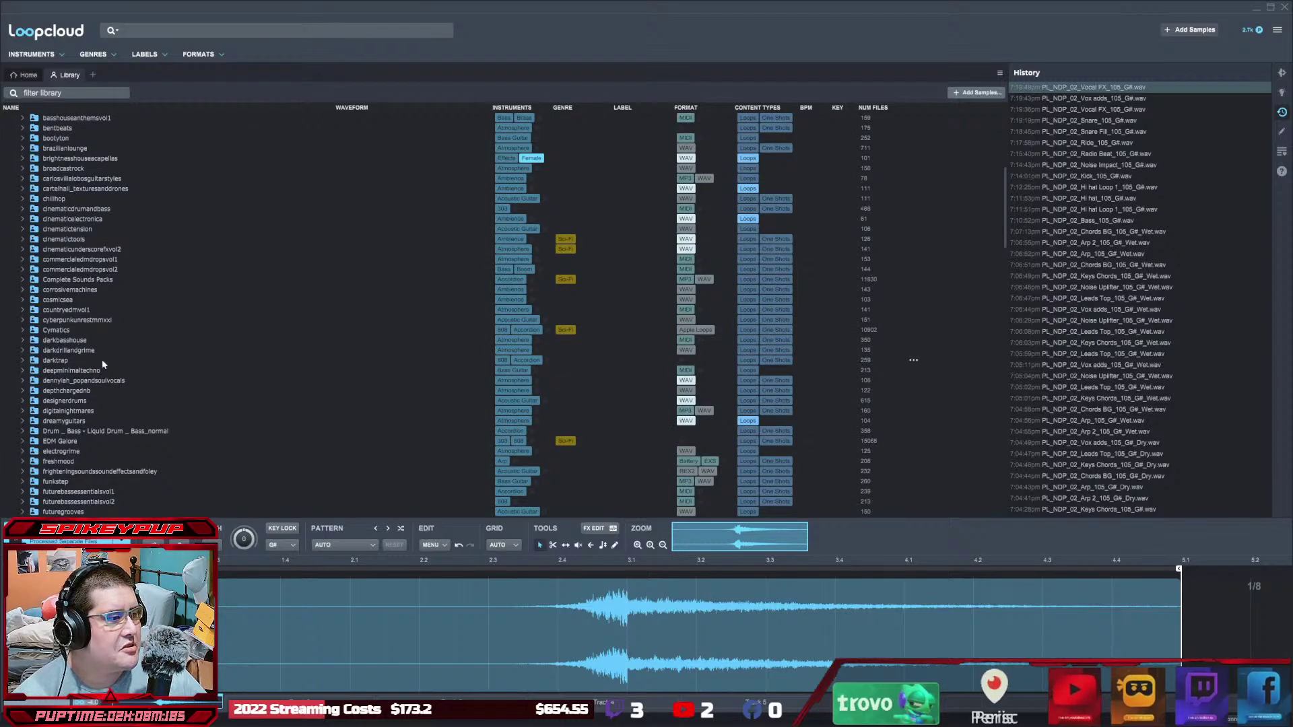
scroll(104, 370, down, 6)
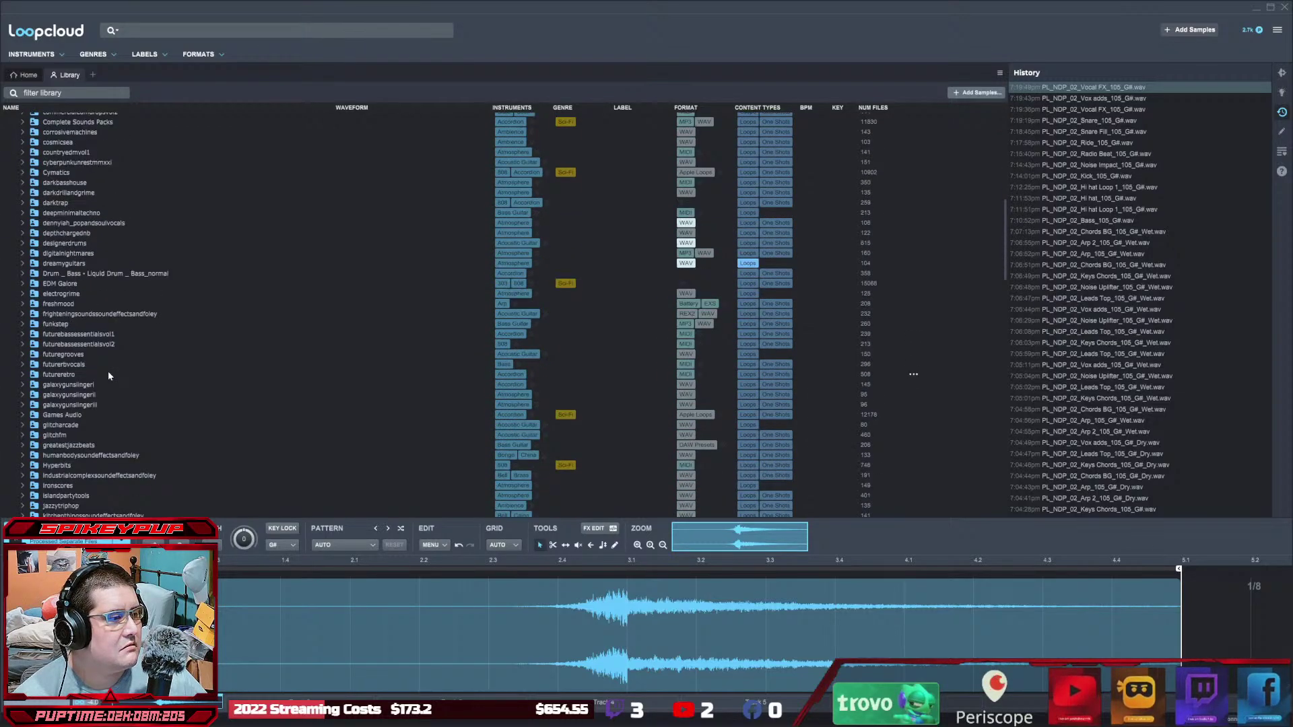
scroll(107, 375, down, 2)
click(58, 364)
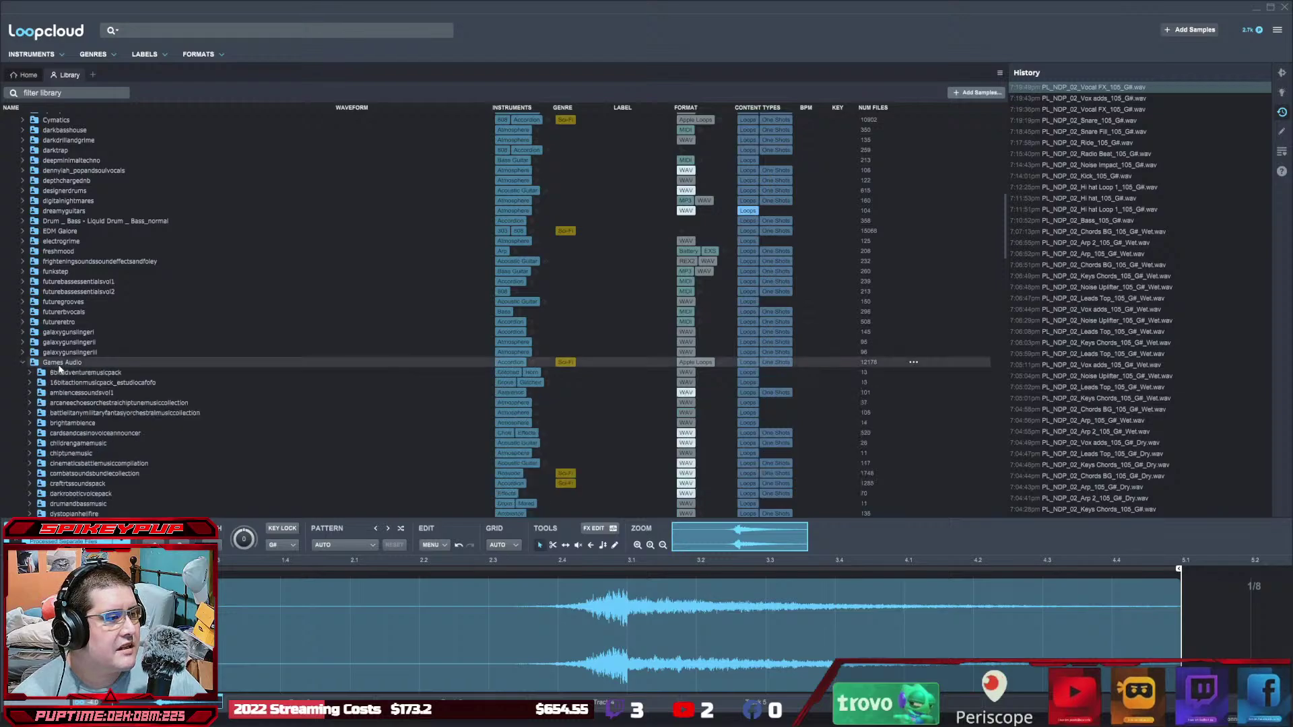
Step: Open the Music folder of horrorcollectionvol1 and load 01.In Search Of Silence to audition it
scroll(176, 371, down, 4)
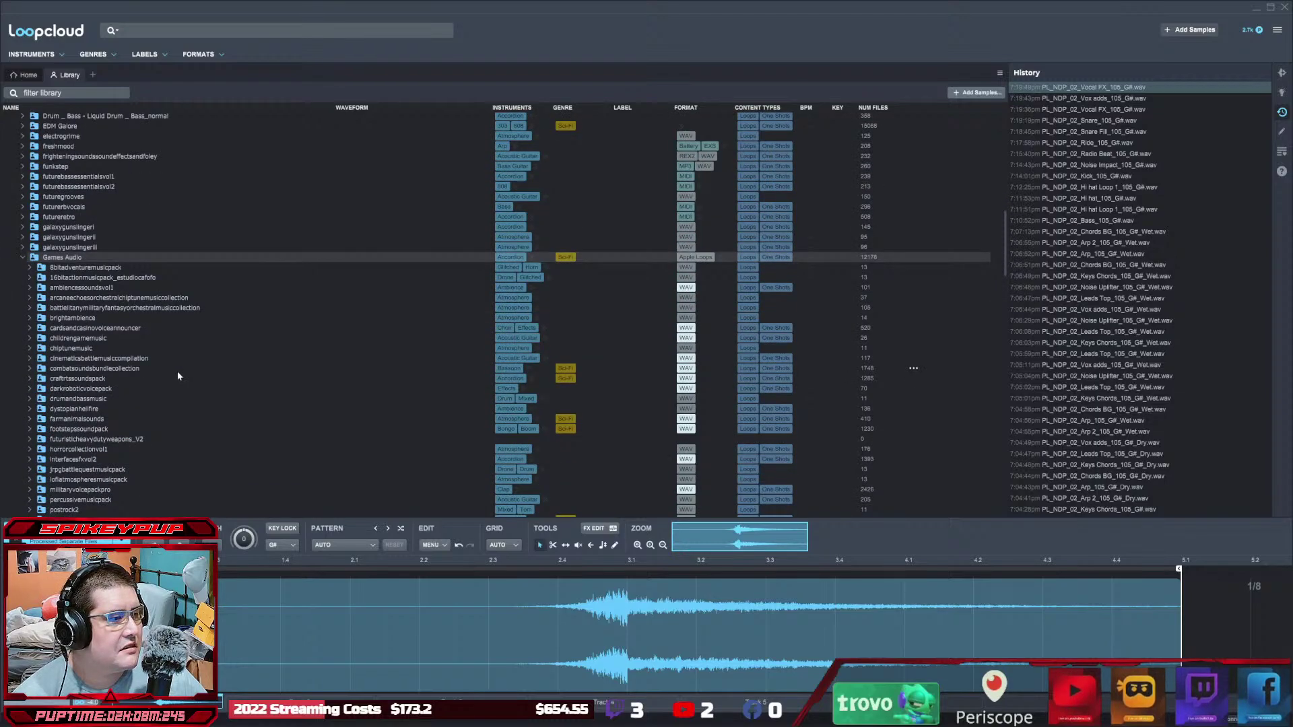
scroll(173, 381, down, 2)
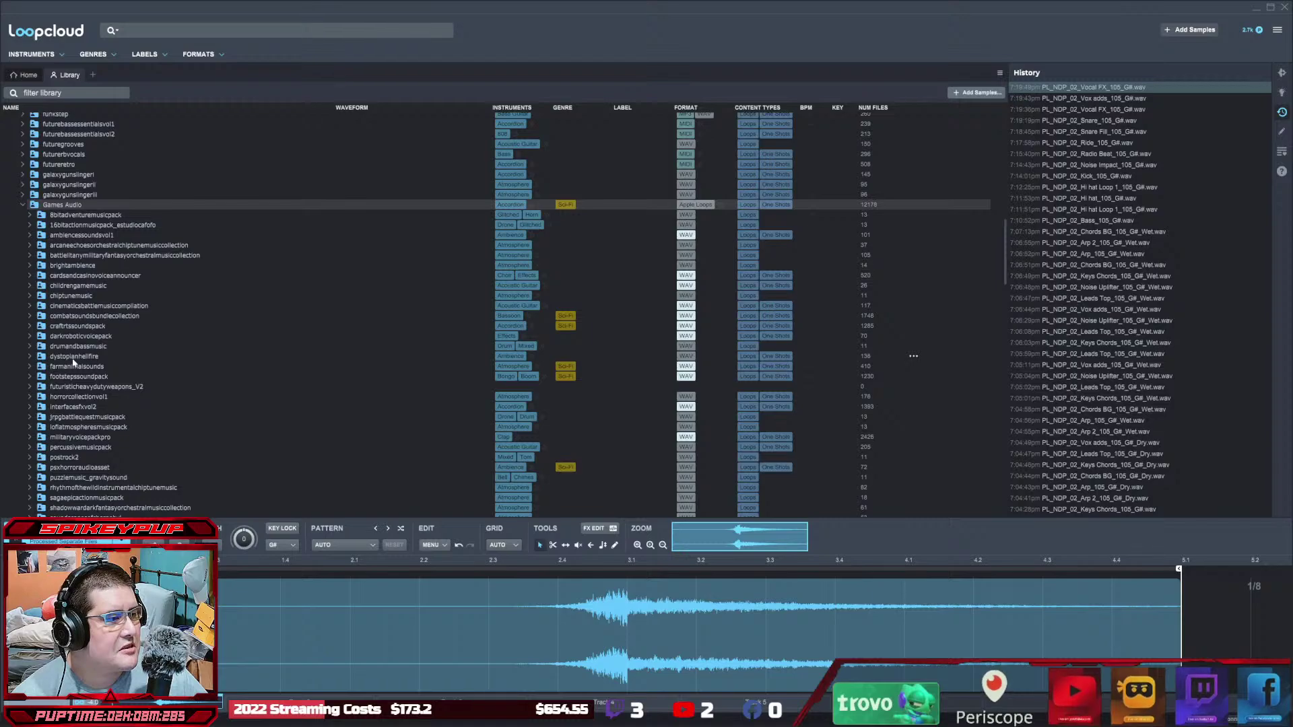
click(79, 398)
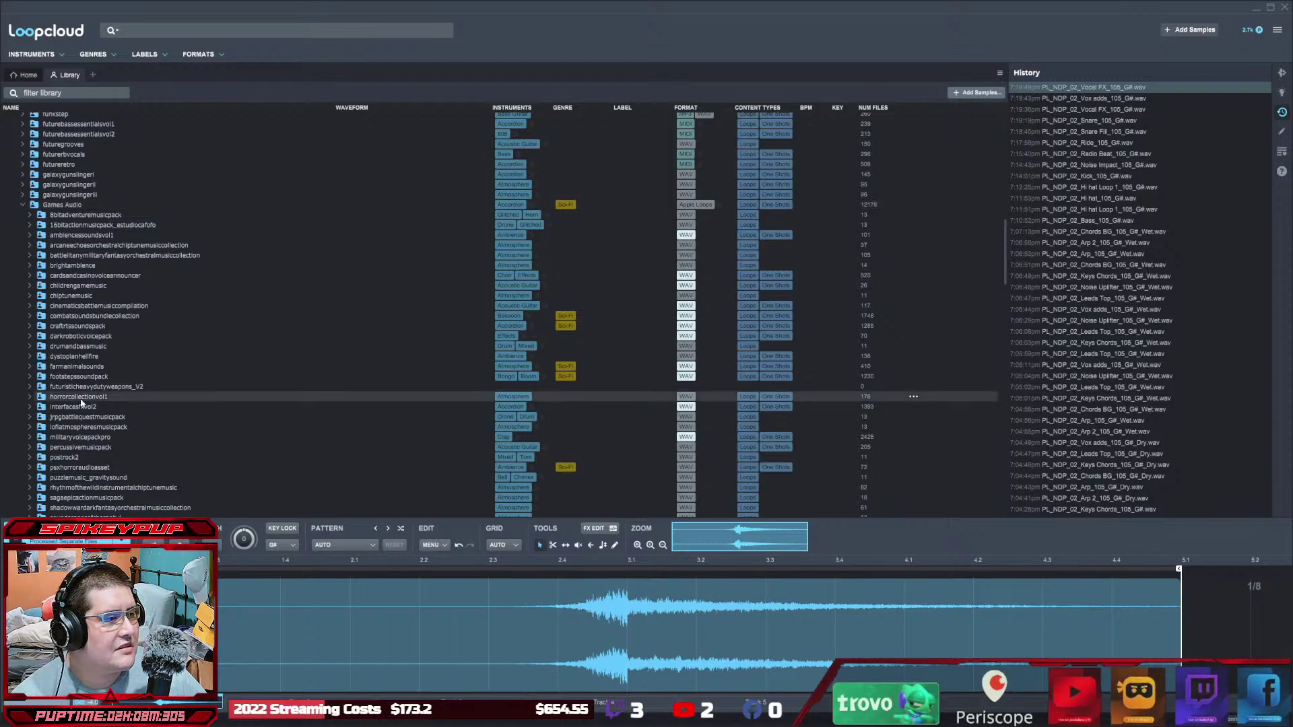
click(65, 418)
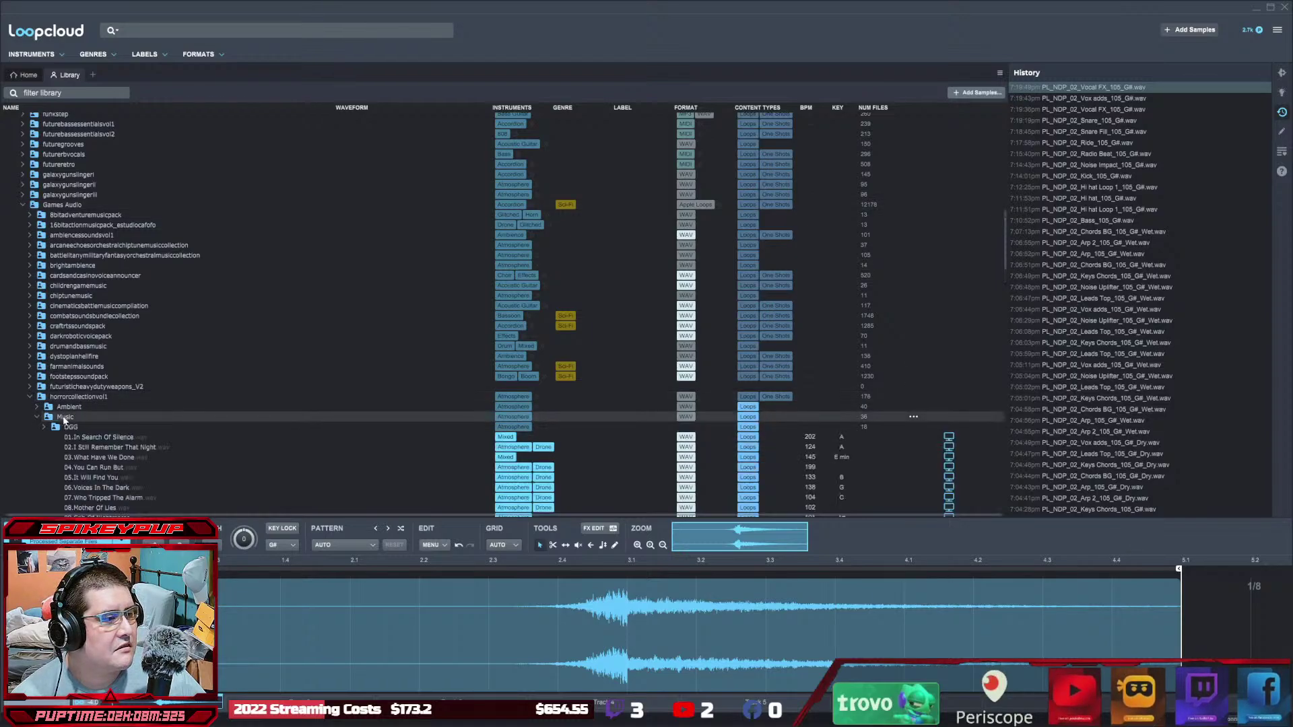
click(128, 441)
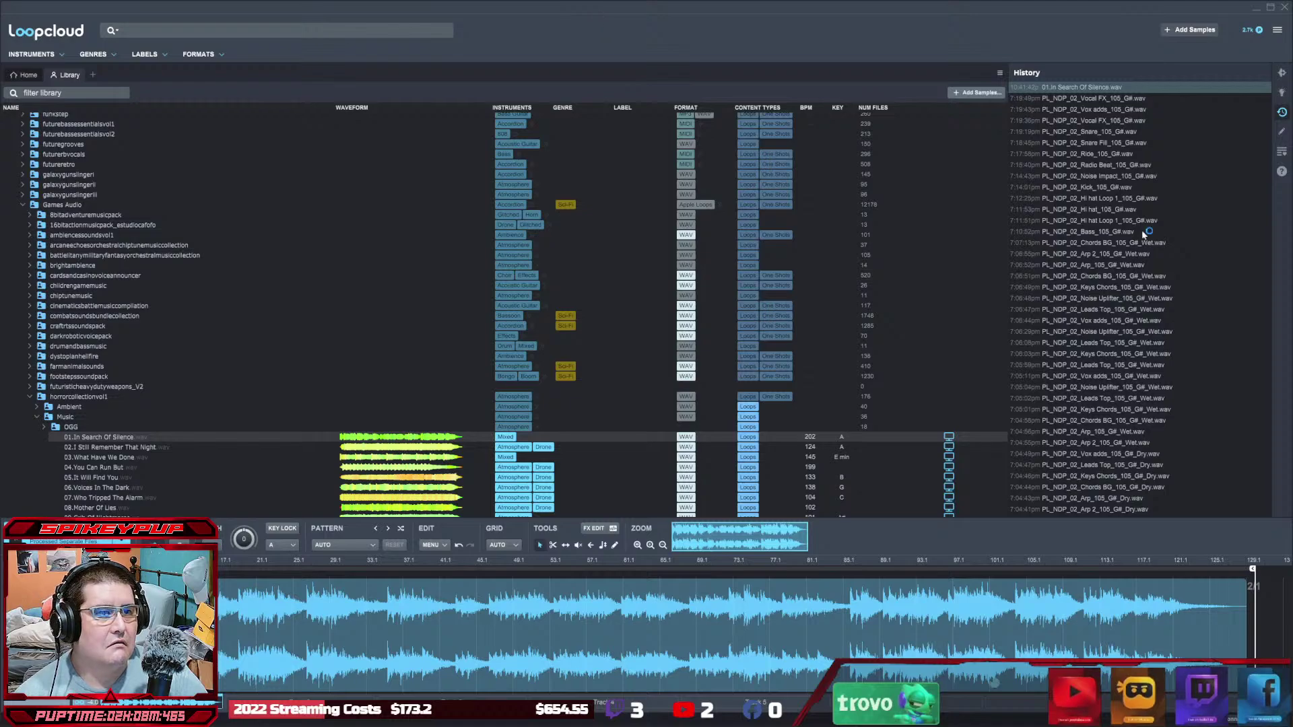
Step: Restore the Loopcloud window and move it off the main window, placing its plugin window over the REAPER arrange view
click(1272, 9)
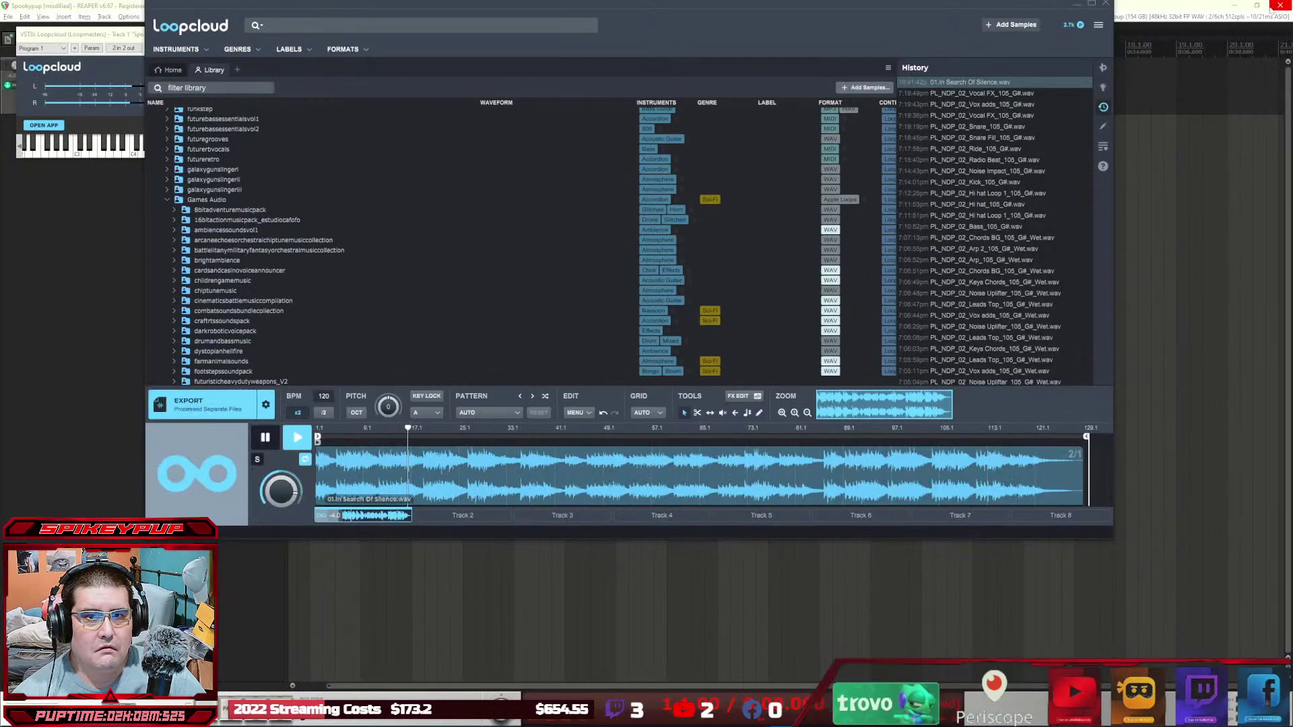
drag(269, 5, 1292, 6)
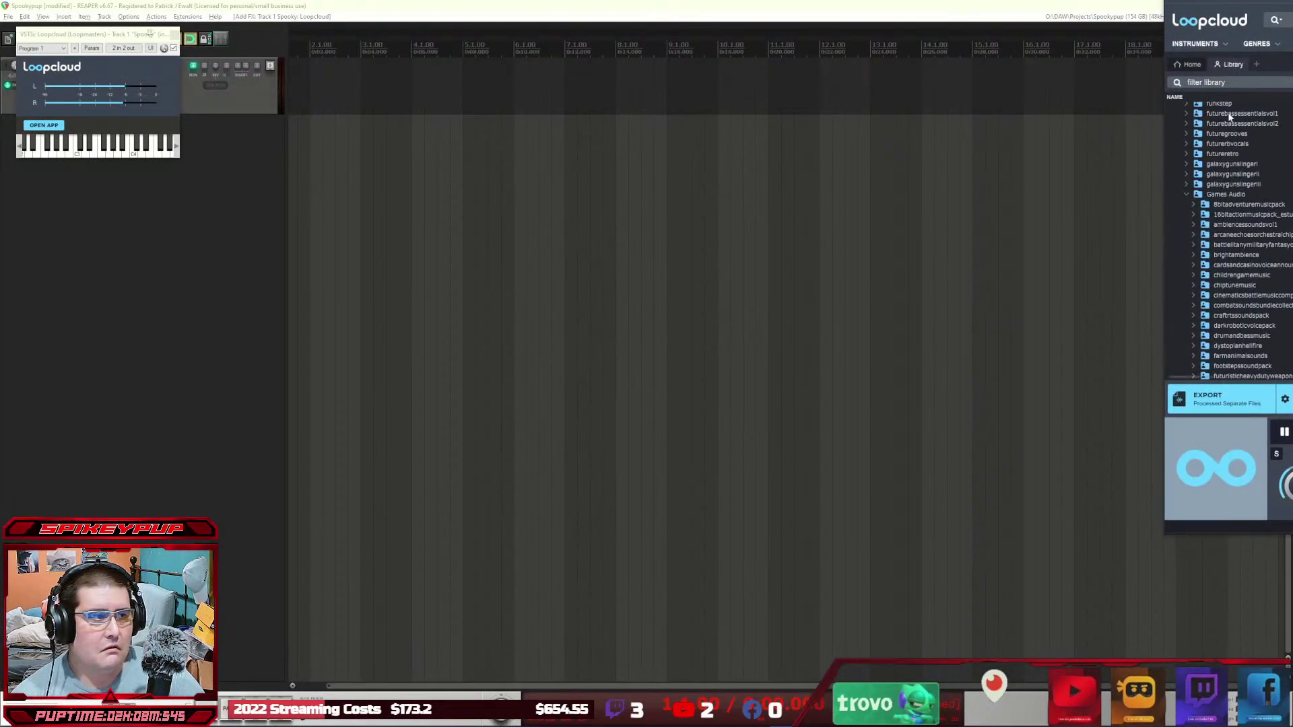
drag(124, 35, 446, 173)
key(alt+Tab)
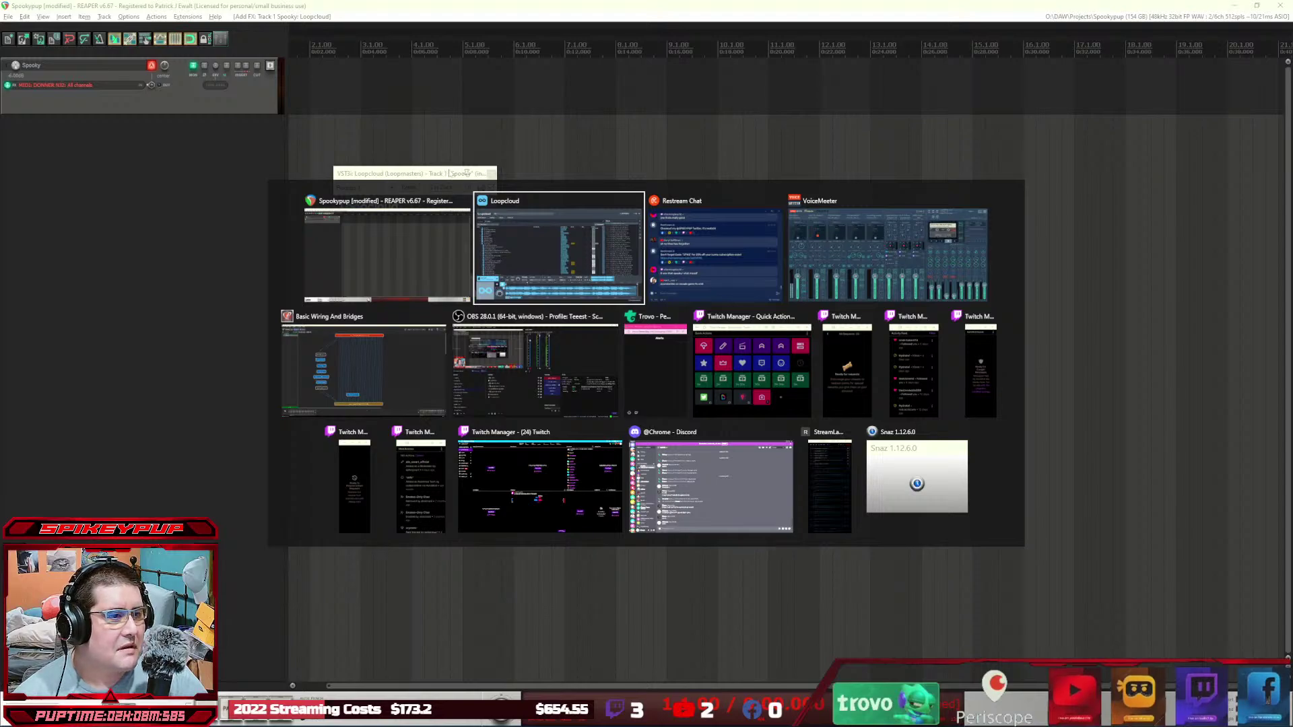
key(alt+shift+Tab)
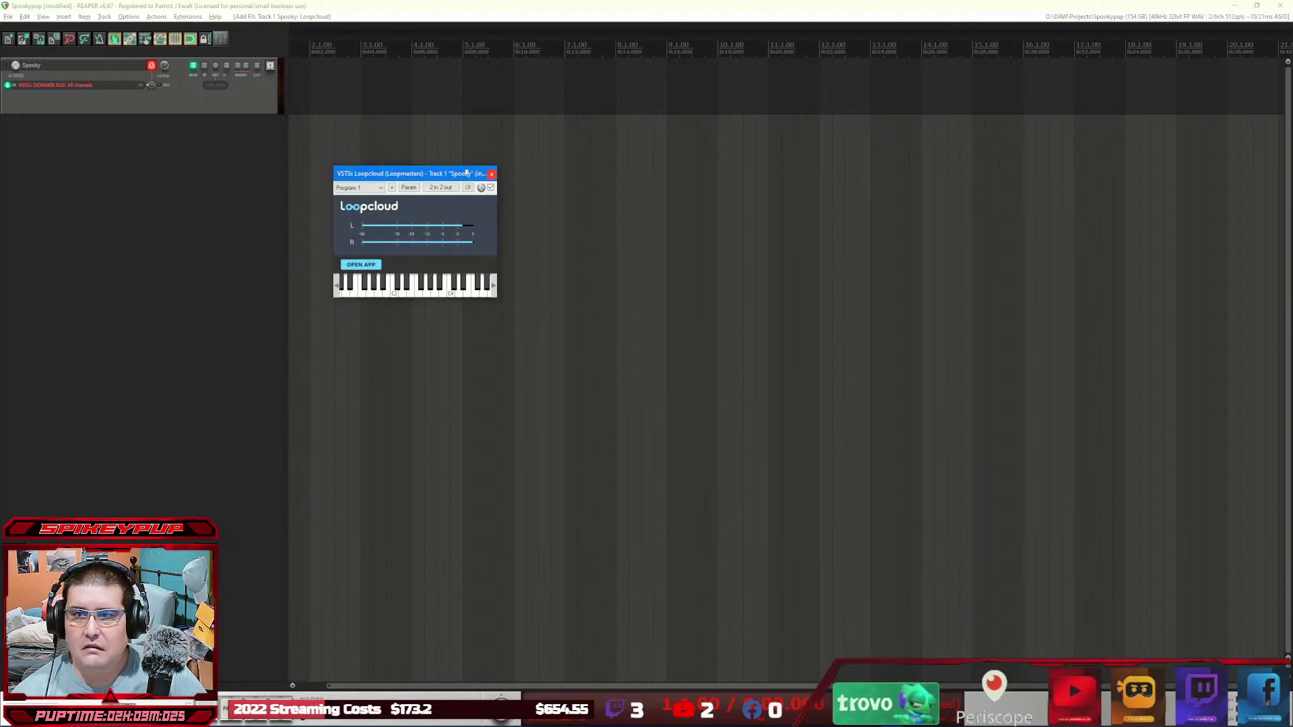
Step: Show the mixer window, shift it slightly up over the arrange view, and toggle record monitoring on the Spooky track
key(ctrl+m)
drag(404, 95, 398, 58)
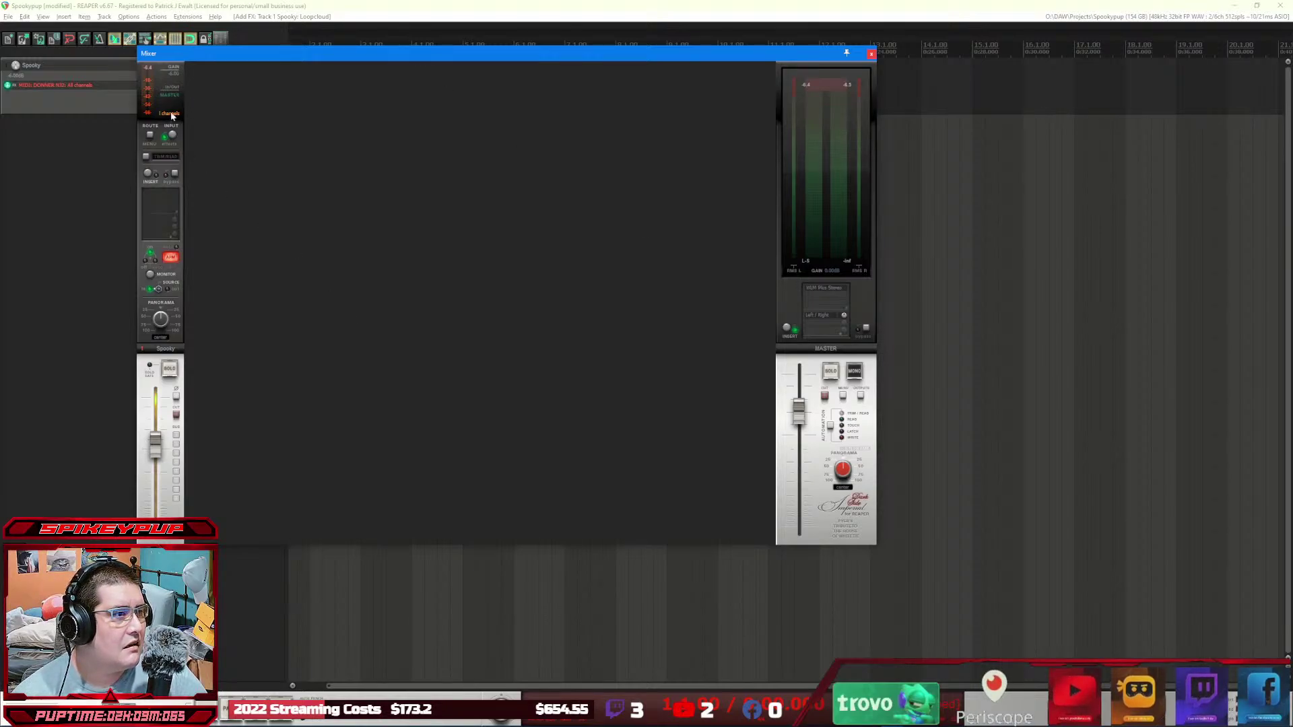
click(150, 275)
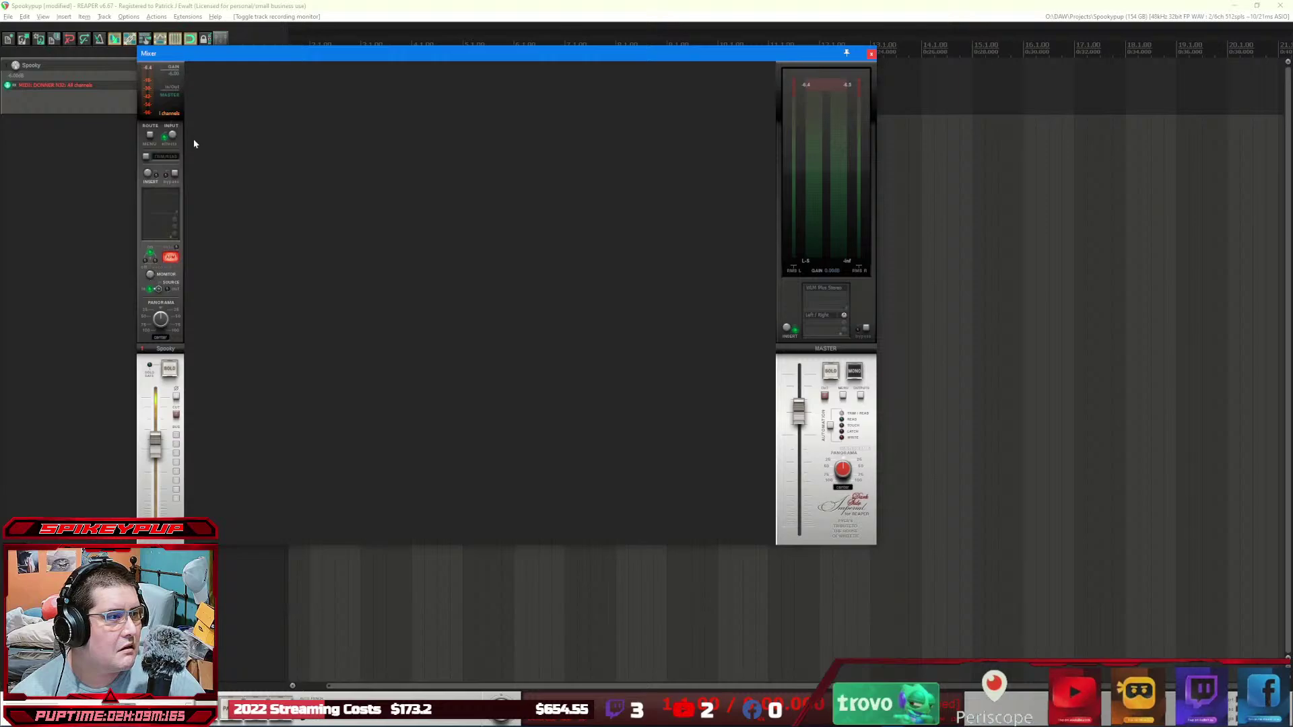
click(175, 113)
click(176, 113)
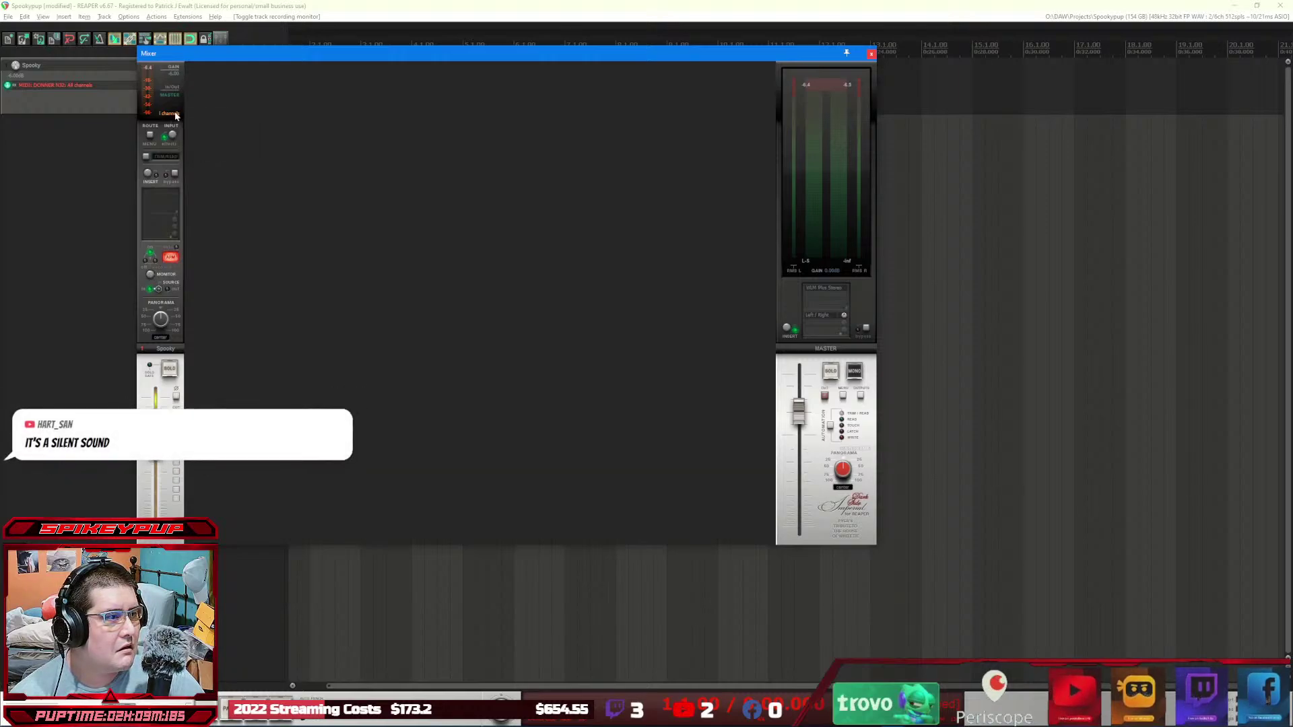
right_click(176, 112)
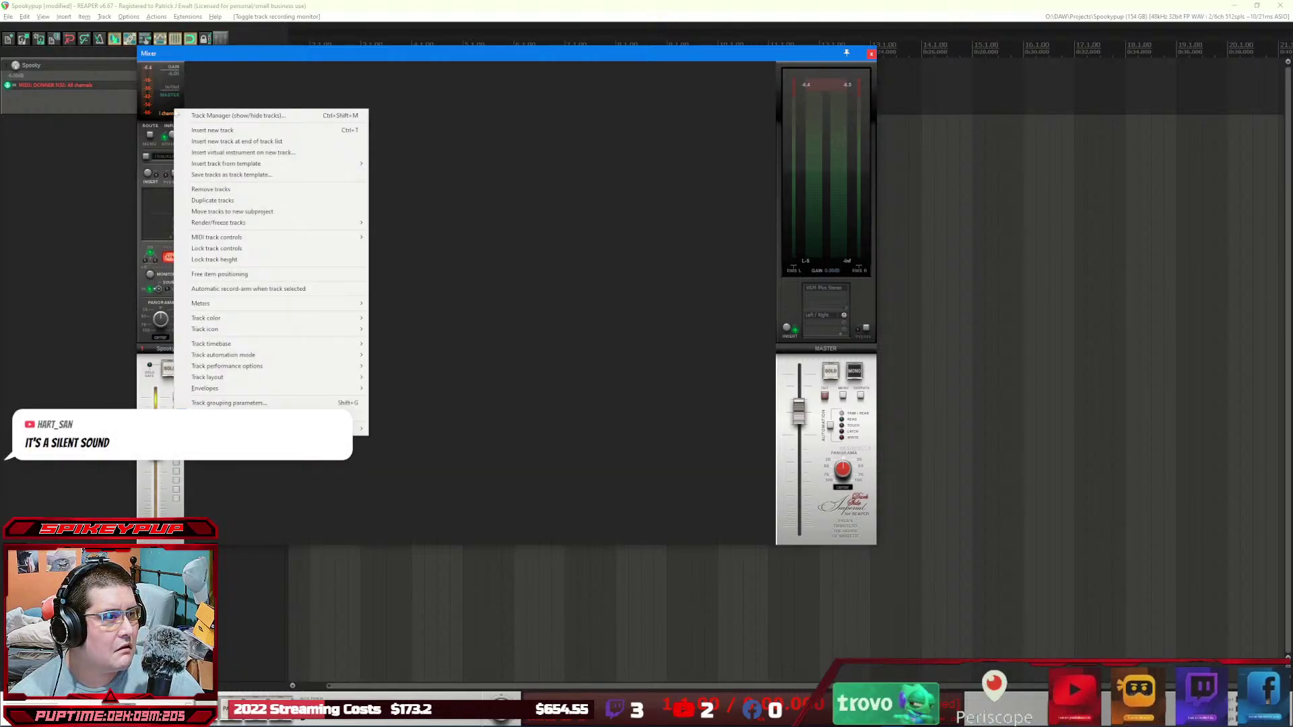
click(599, 119)
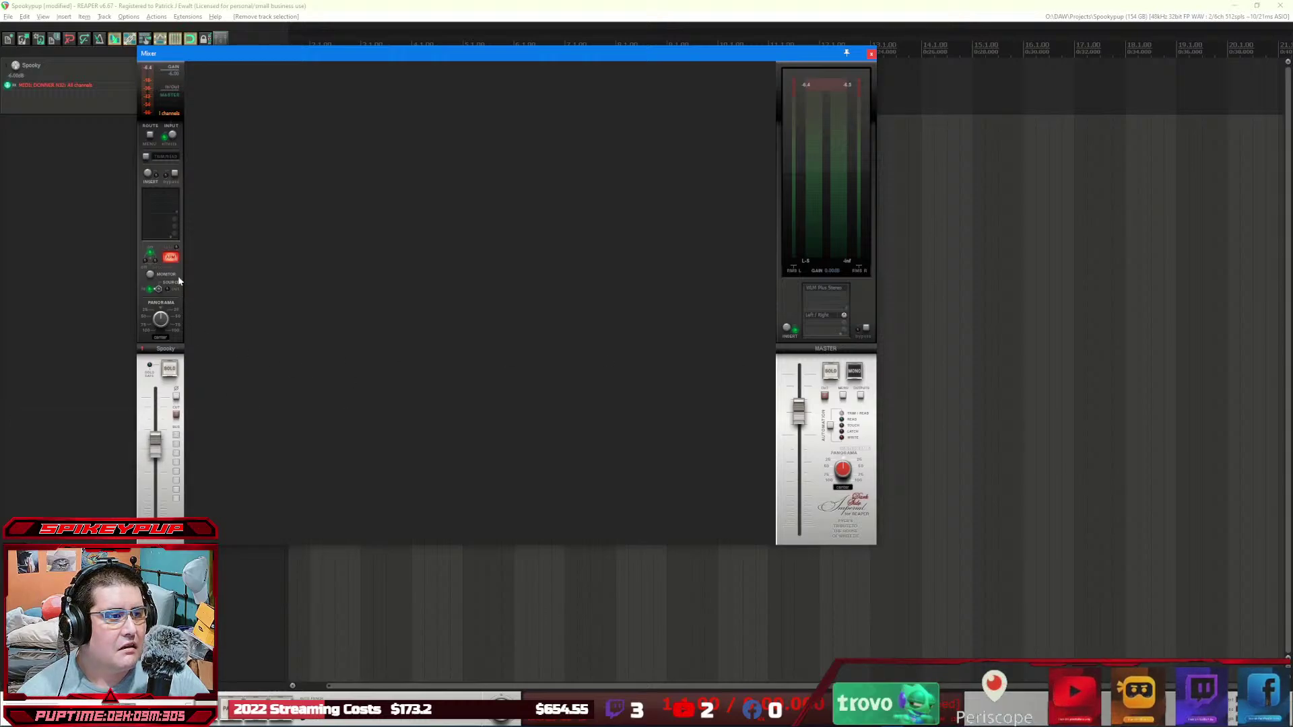
Step: Move the mixer and Loopcloud plugin windows away from the track controls, and toggle the Spooky track's record monitoring and solo
drag(265, 61, 658, 125)
drag(422, 176, 242, 173)
click(195, 66)
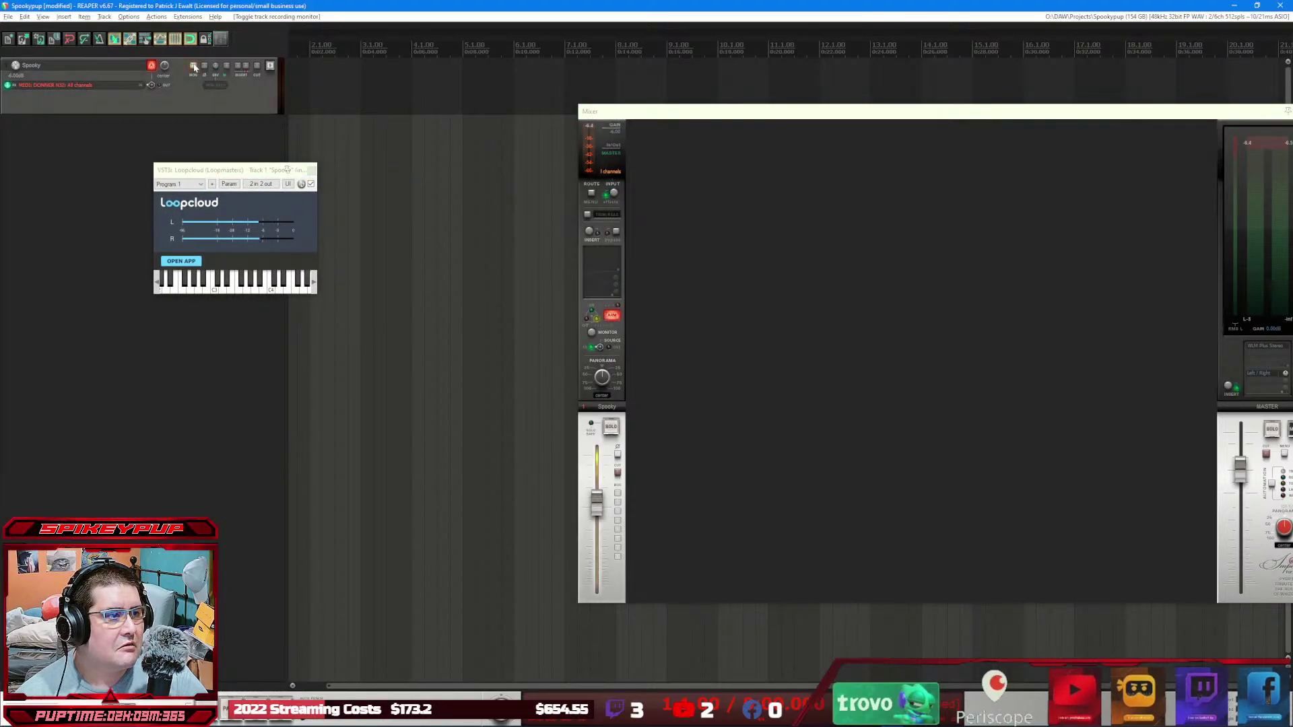
click(194, 66)
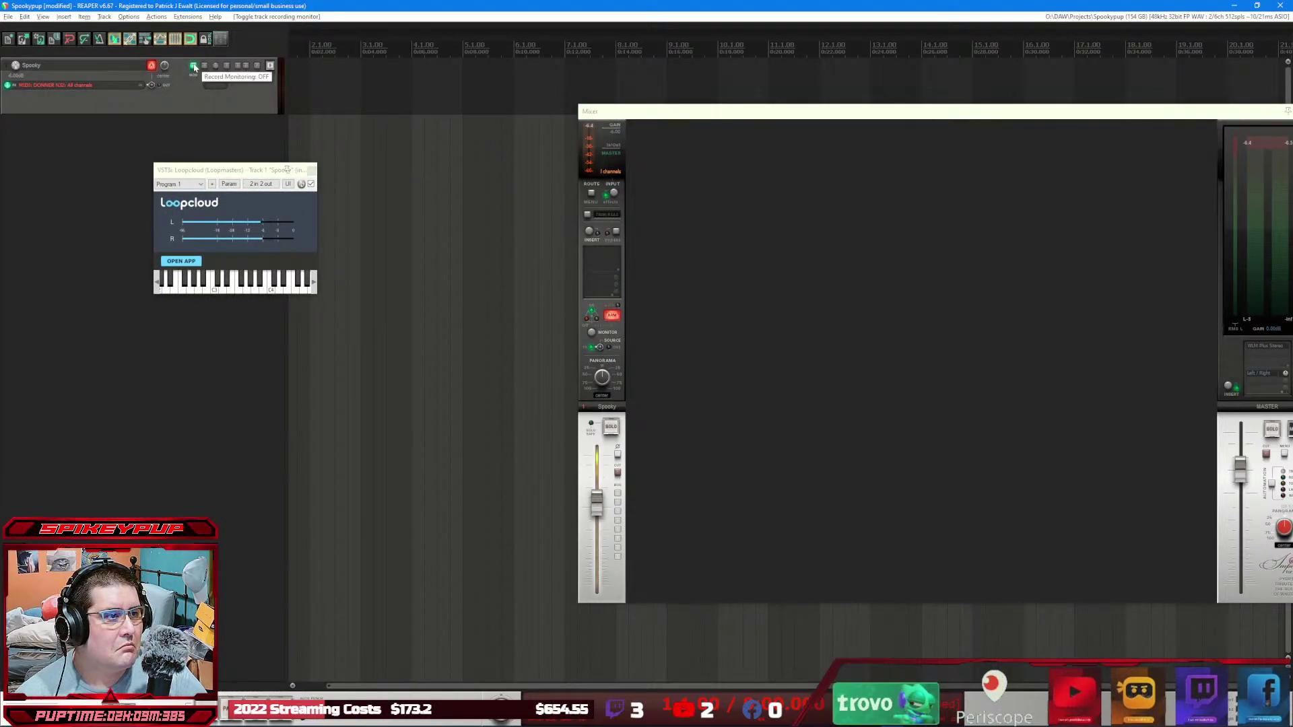
click(270, 66)
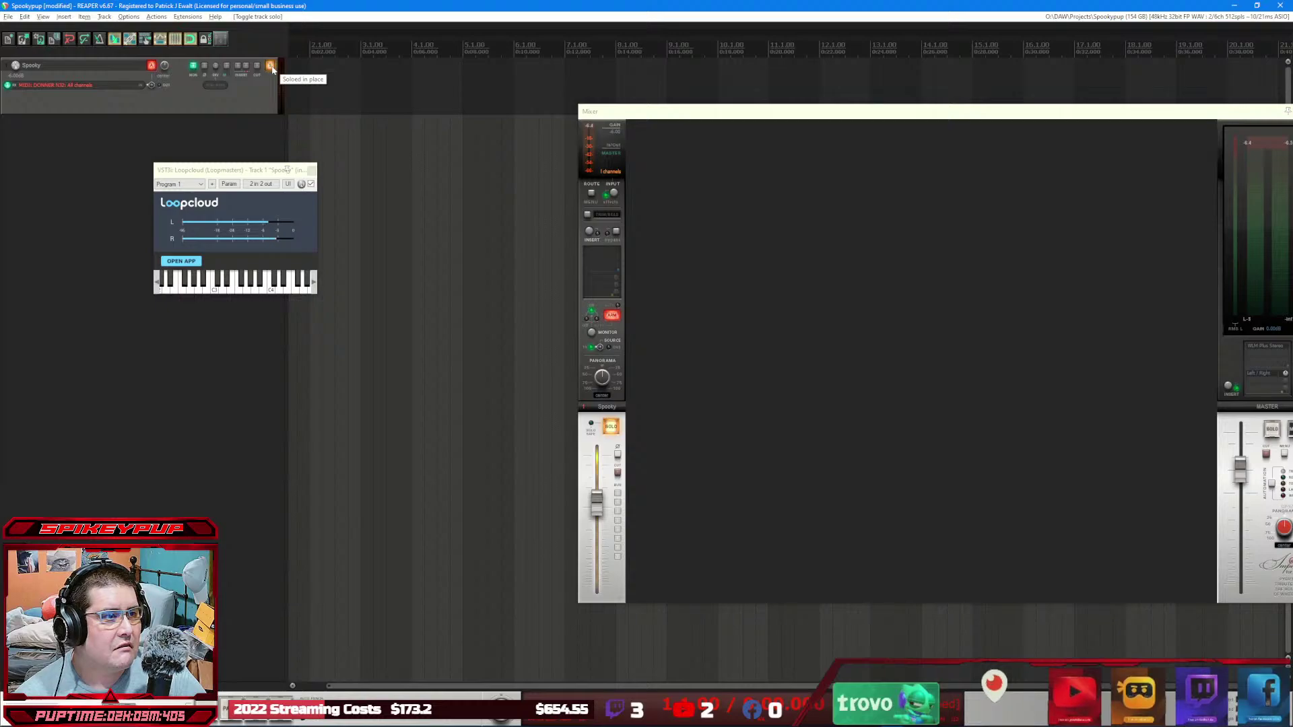
click(270, 66)
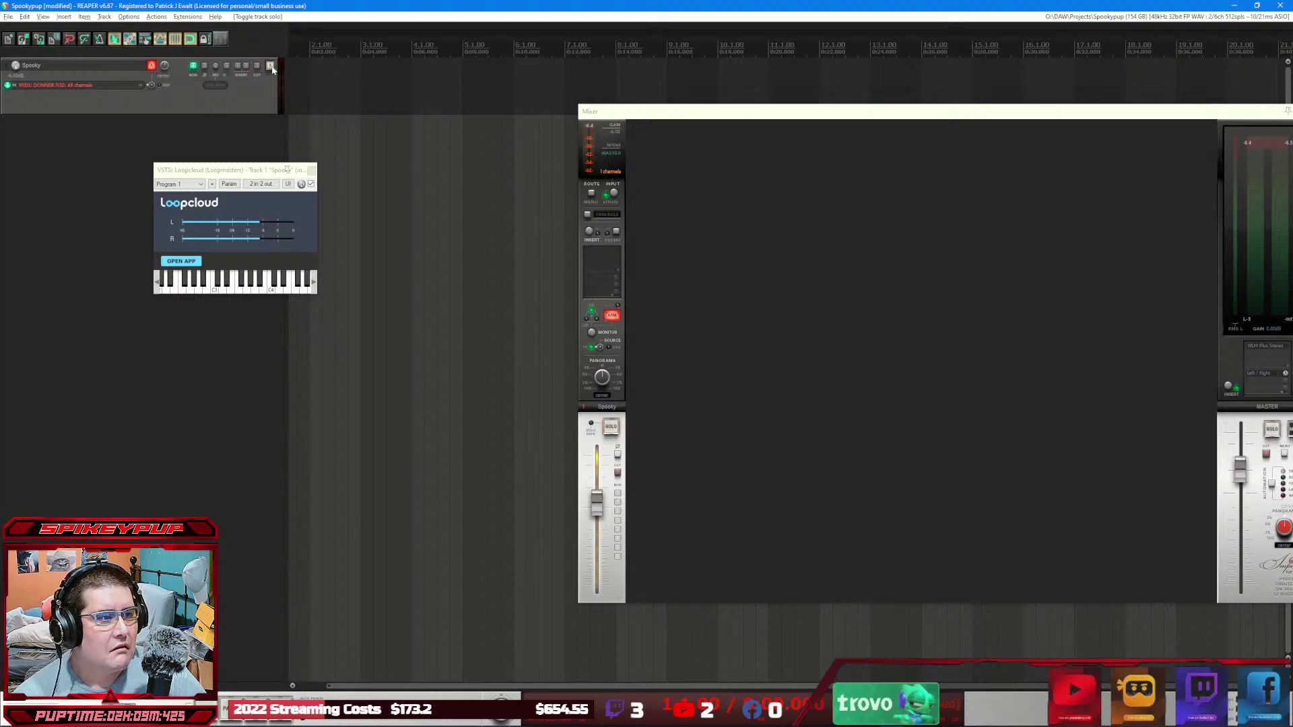
Step: Place the Loopcloud plugin window just below the Spooky track header with the mixer beside it, and stop playback
drag(231, 174, 118, 141)
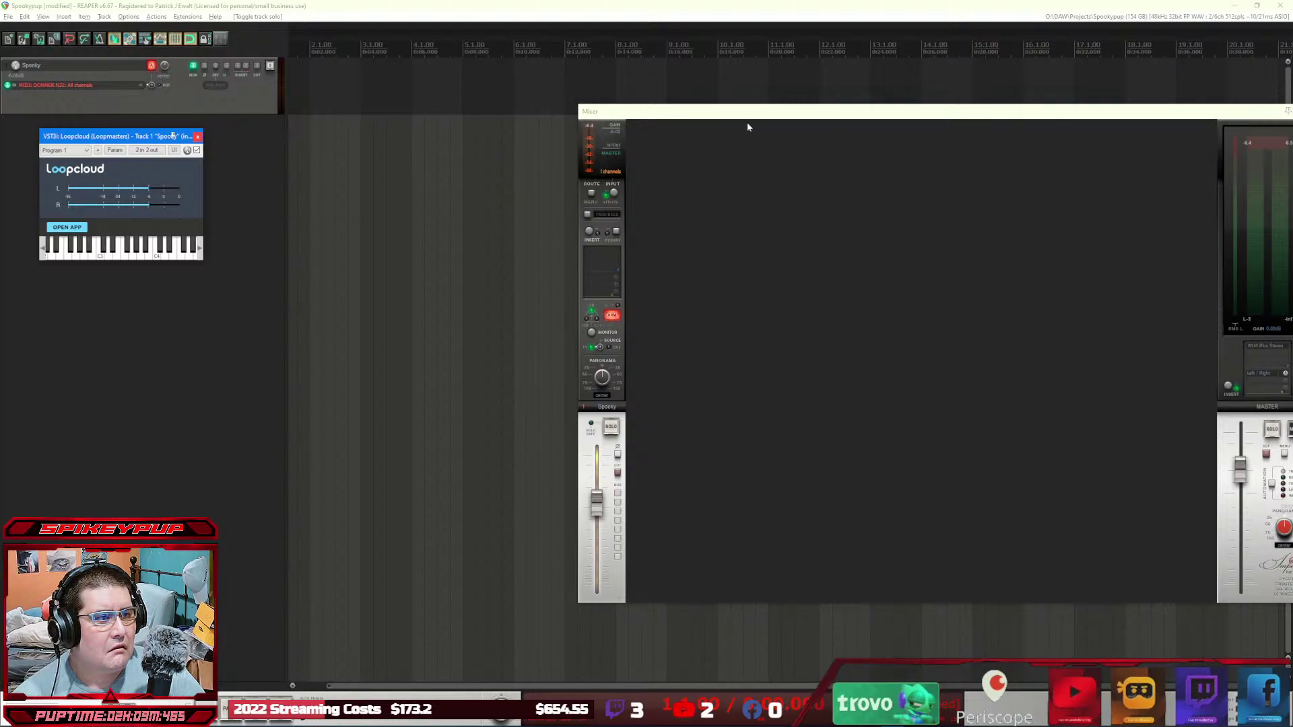
drag(747, 122, 417, 107)
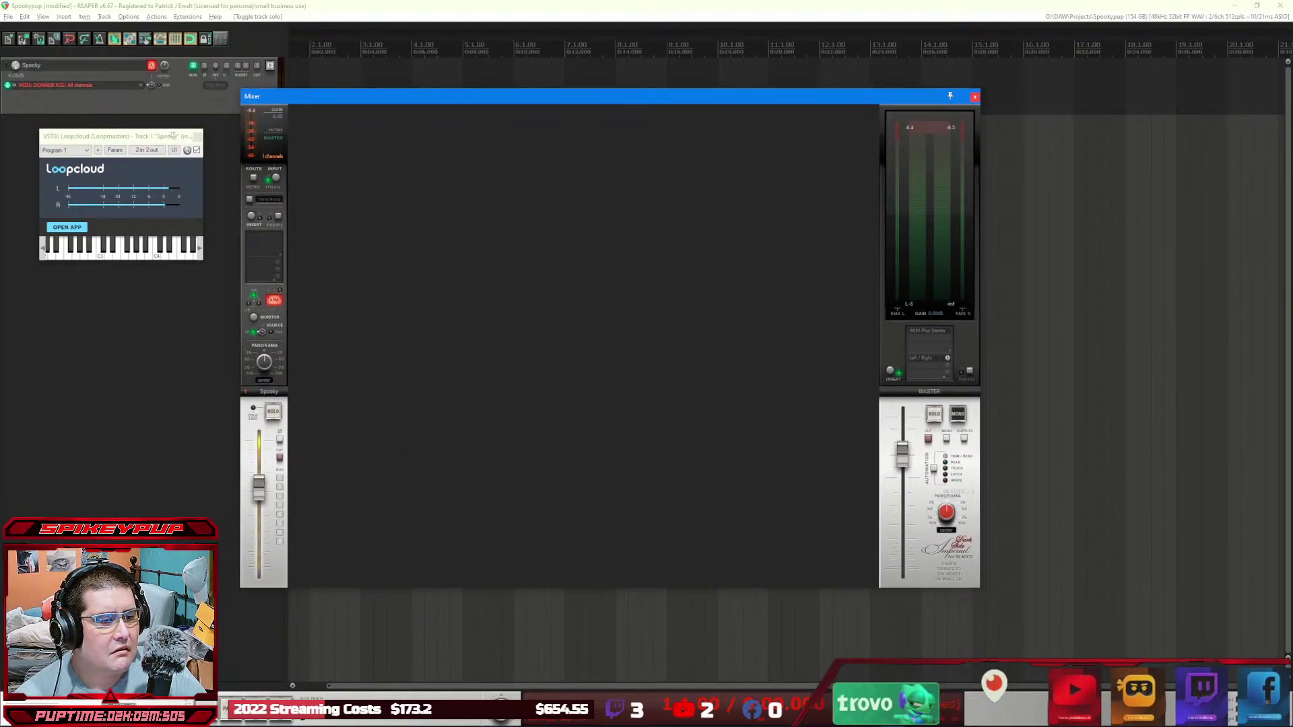
key(space)
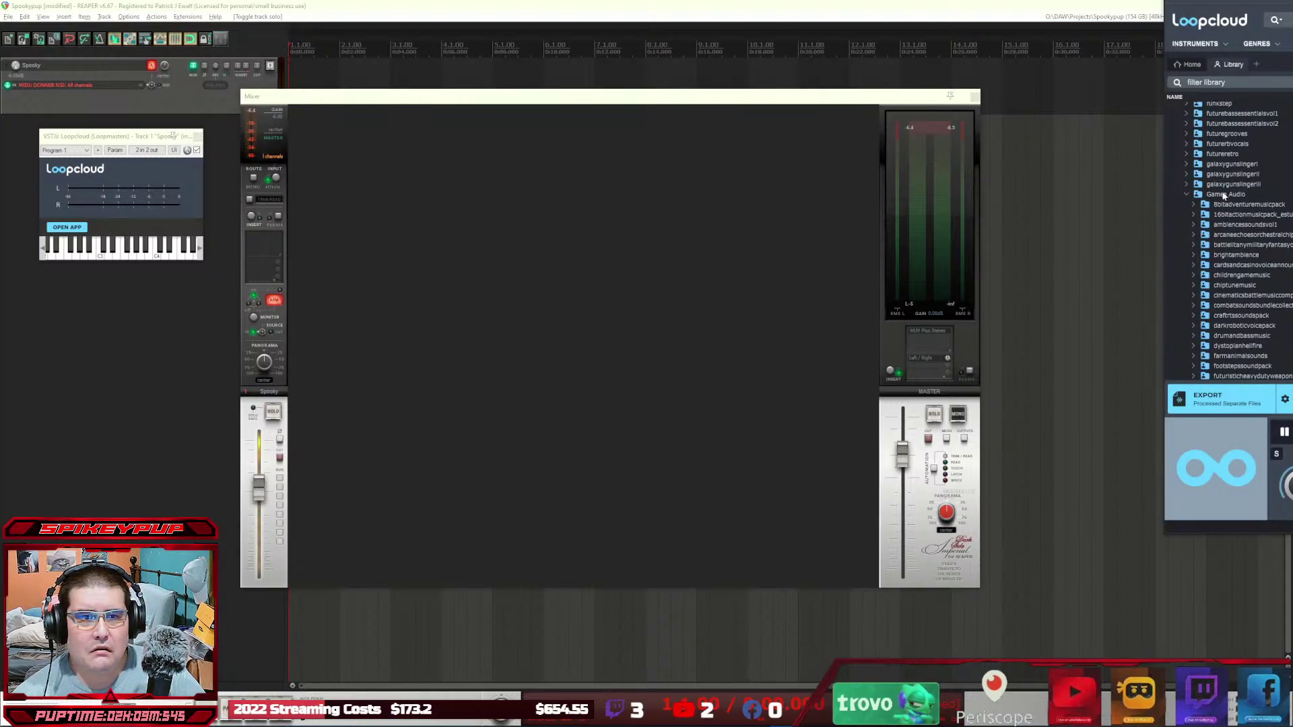
Step: Check the Spooky channel's routing options for its master send and sends, and restart playback
click(254, 178)
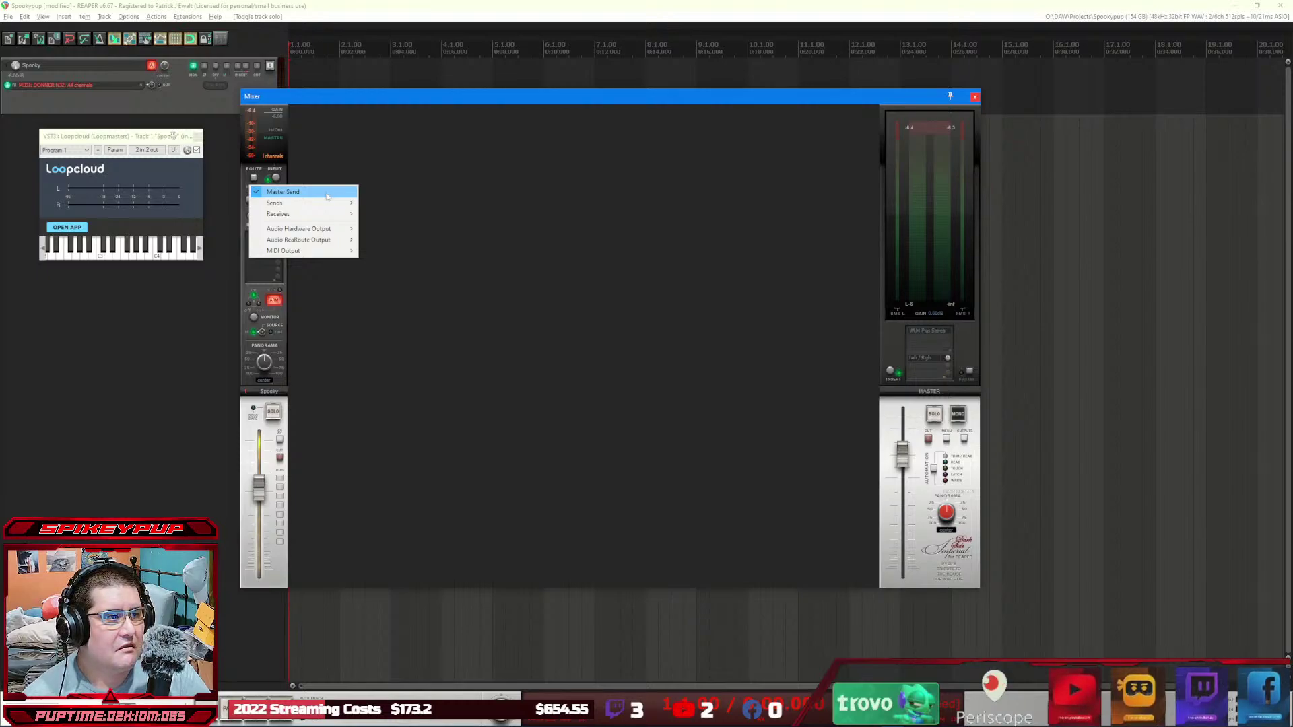
mouse_move(326, 207)
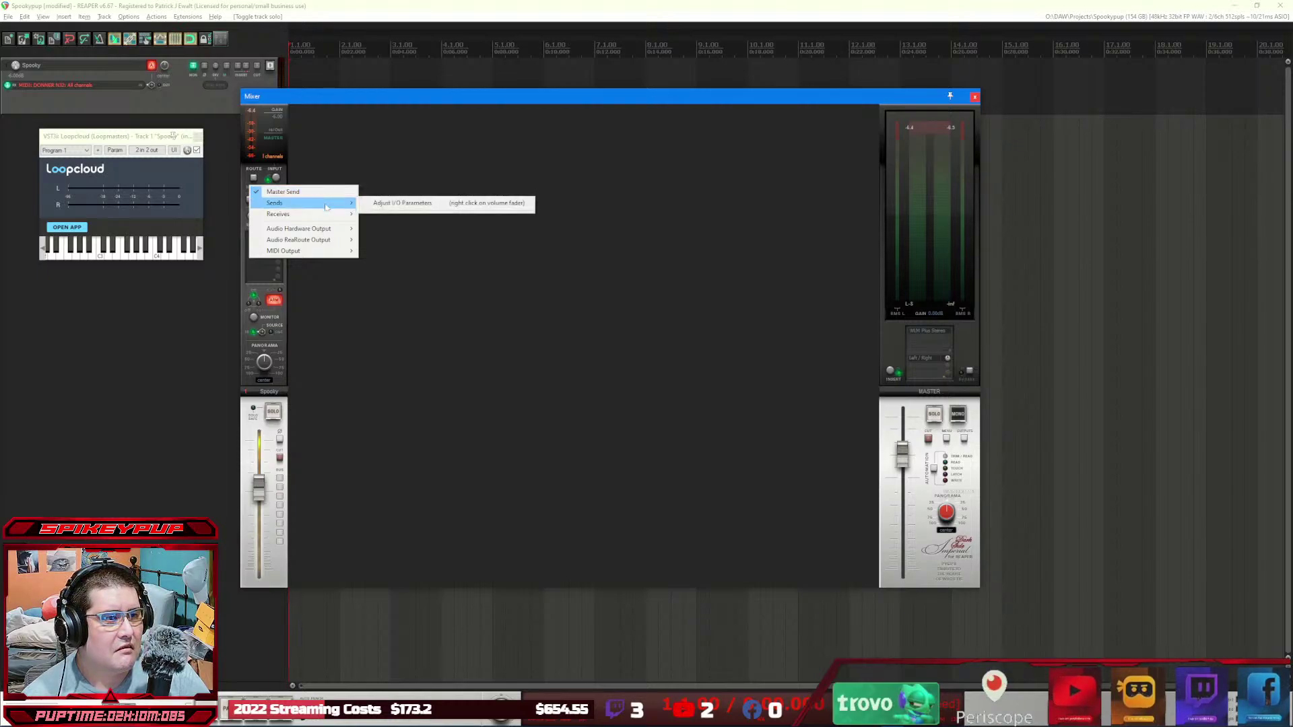
click(330, 194)
key(space)
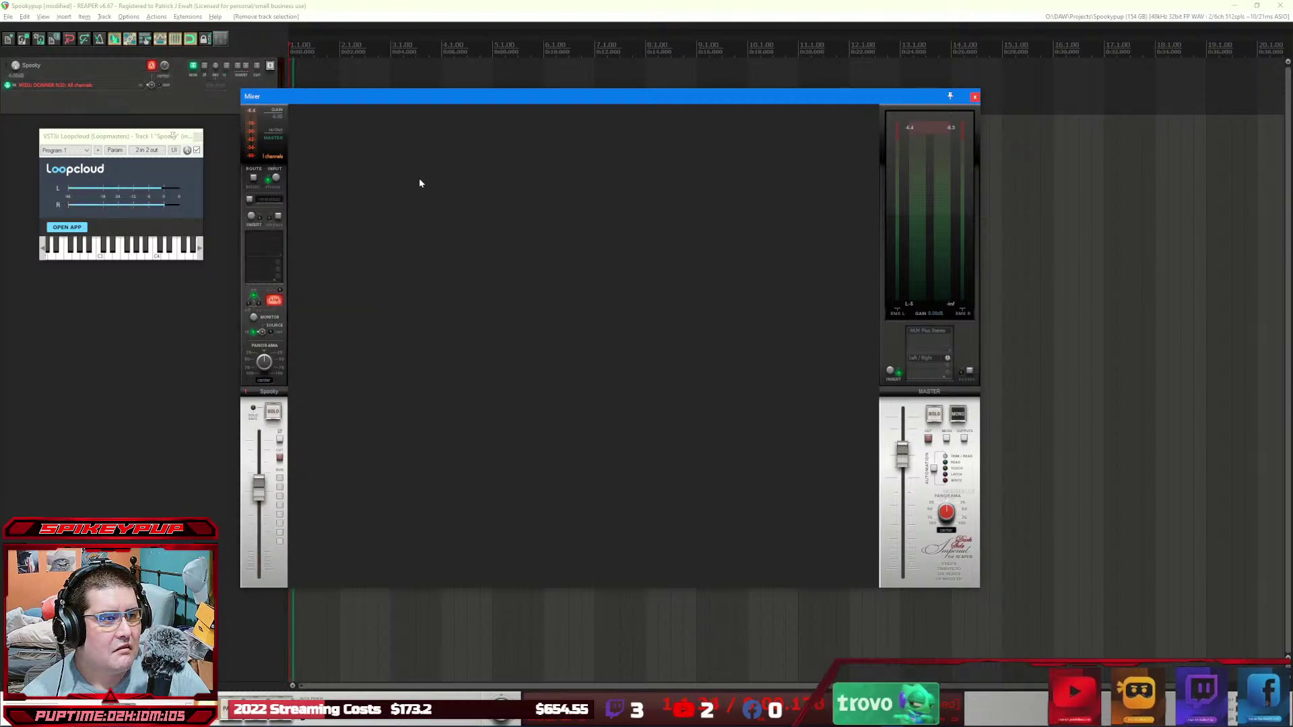
Step: Disarm and re-arm the Spooky track for recording, restart playback, and bring up the Loopcloud window
click(150, 65)
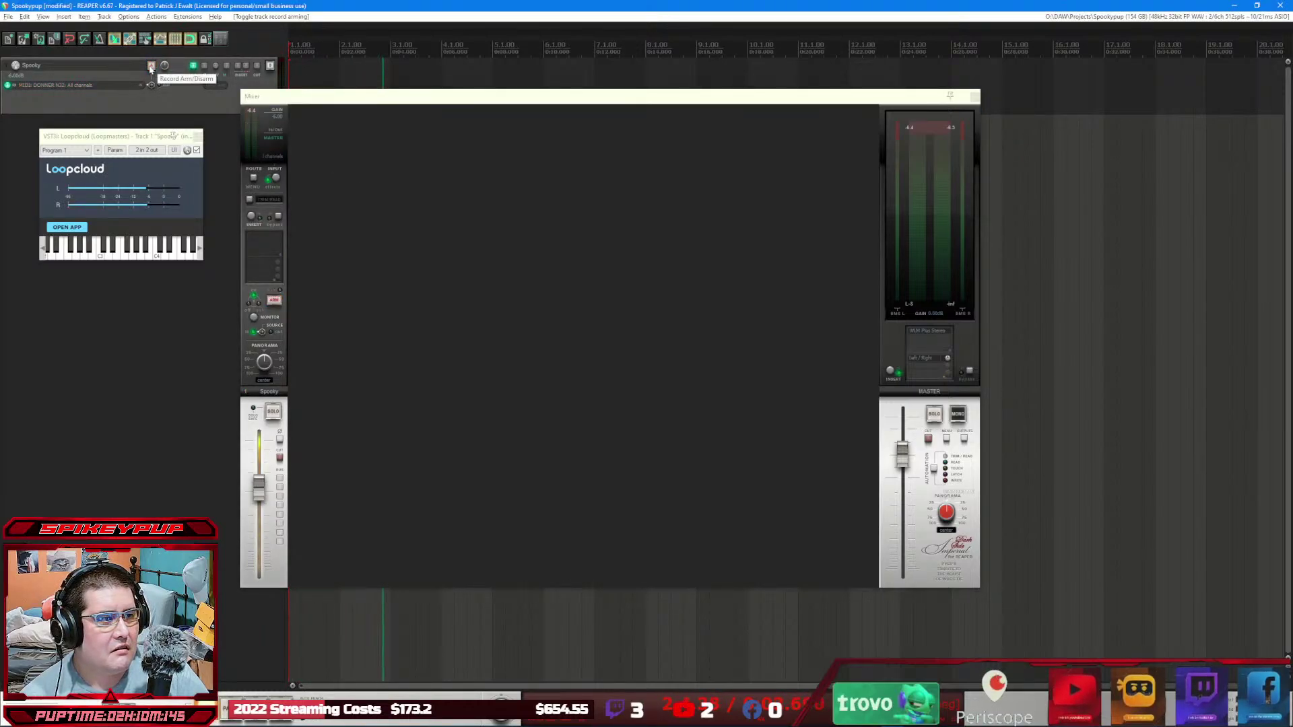
click(151, 65)
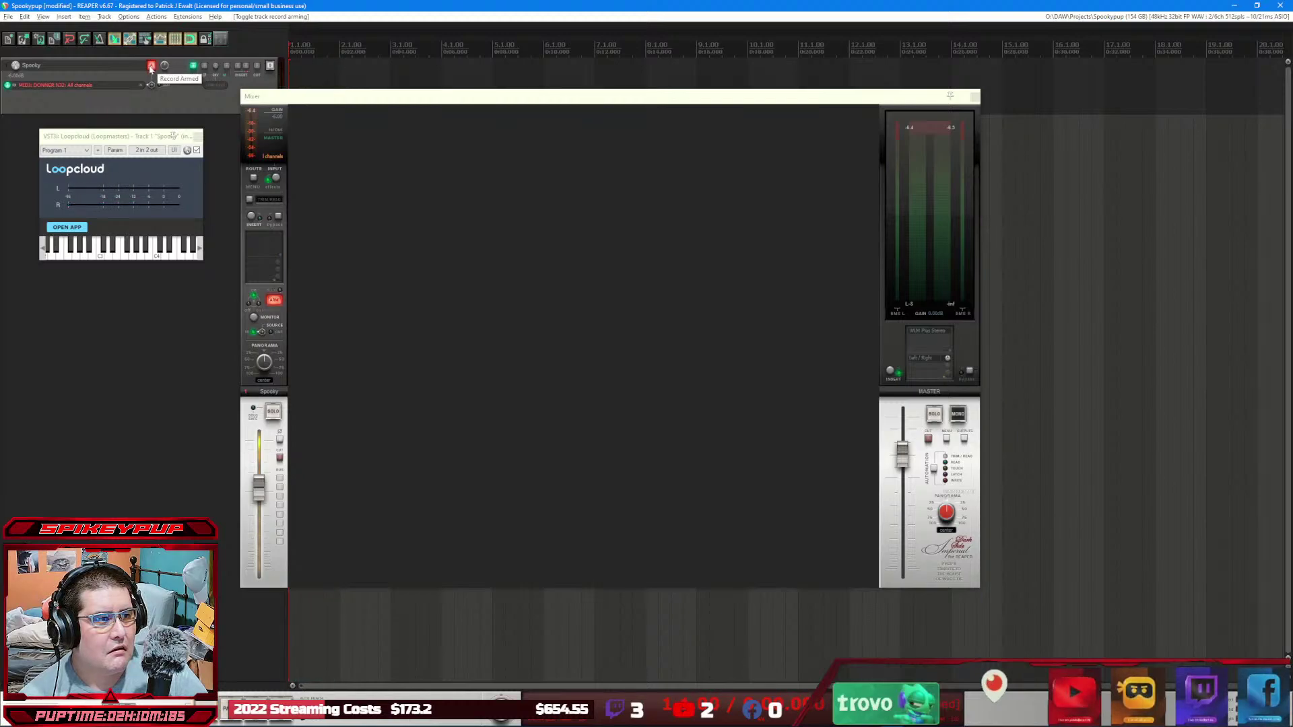
key(space)
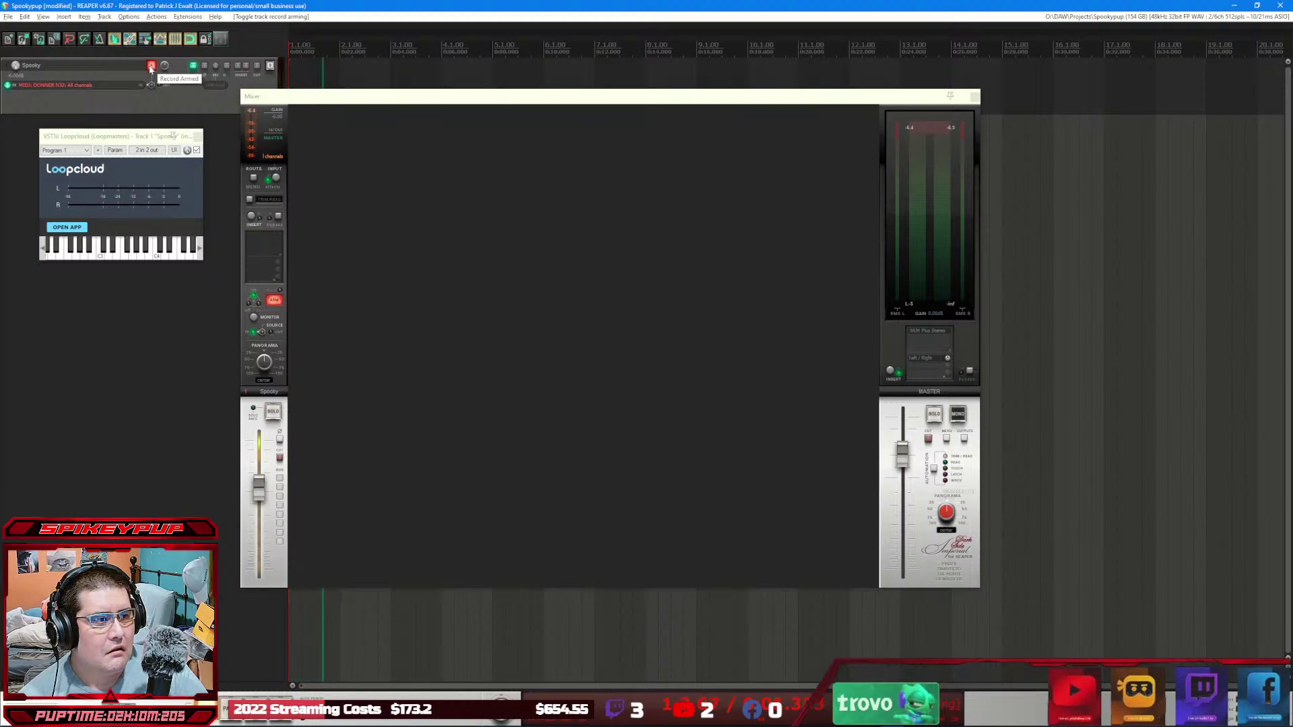
key(alt+Tab)
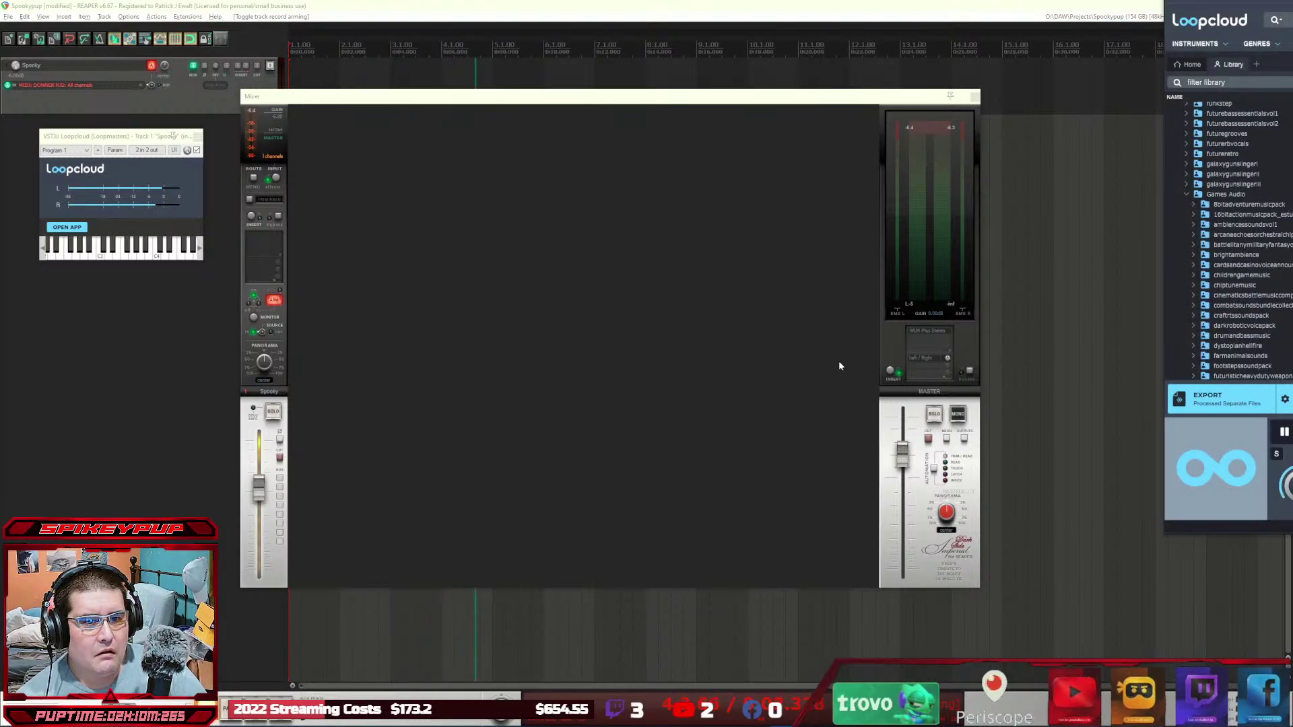
Step: Reset the Spooky channel's volume fader to 0.00 dB and switch its solo on and off
double_click(257, 490)
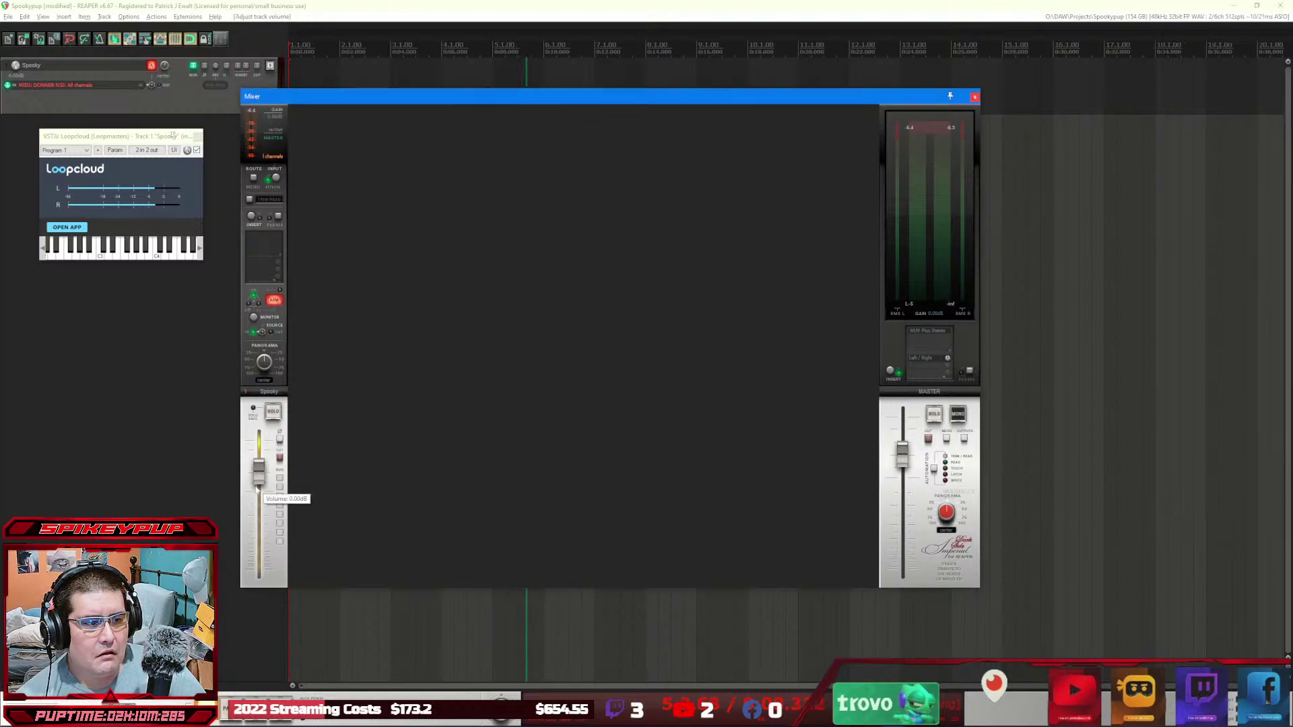
click(275, 414)
click(276, 413)
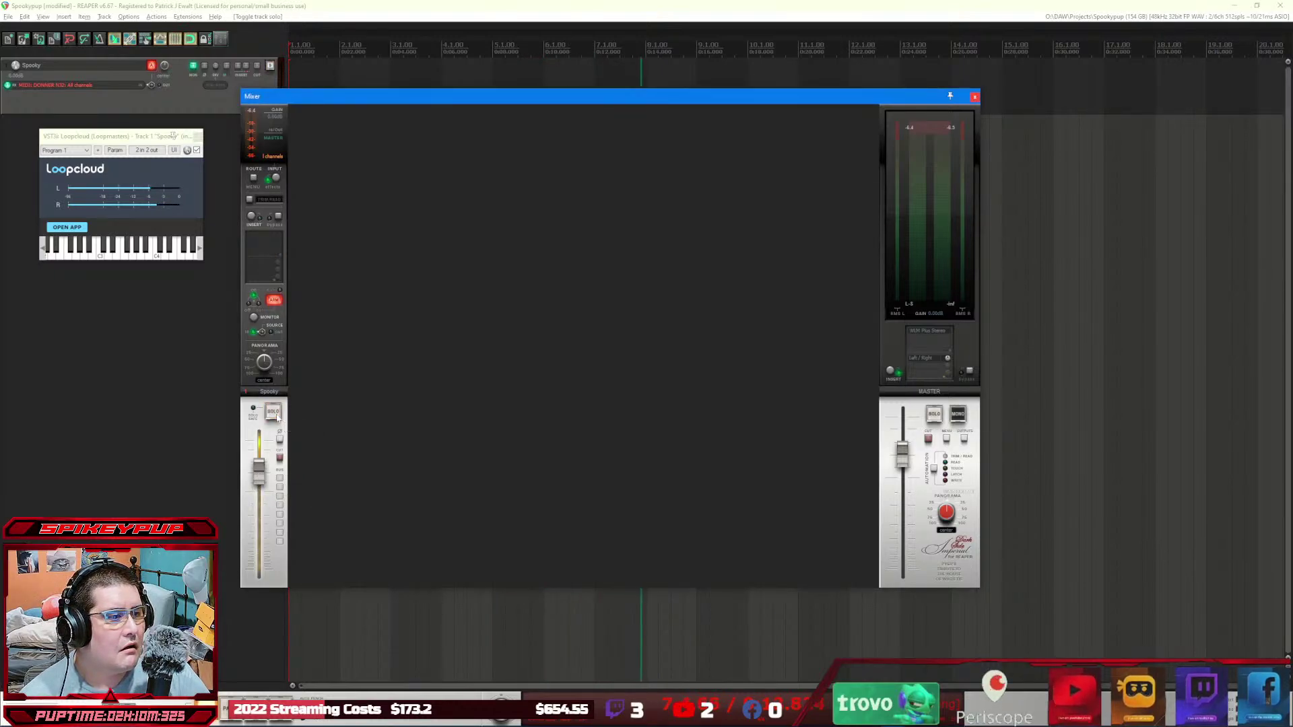
Step: Look through the Spooky channel's track options and reposition the mixer beside the Loopcloud plugin window
right_click(281, 482)
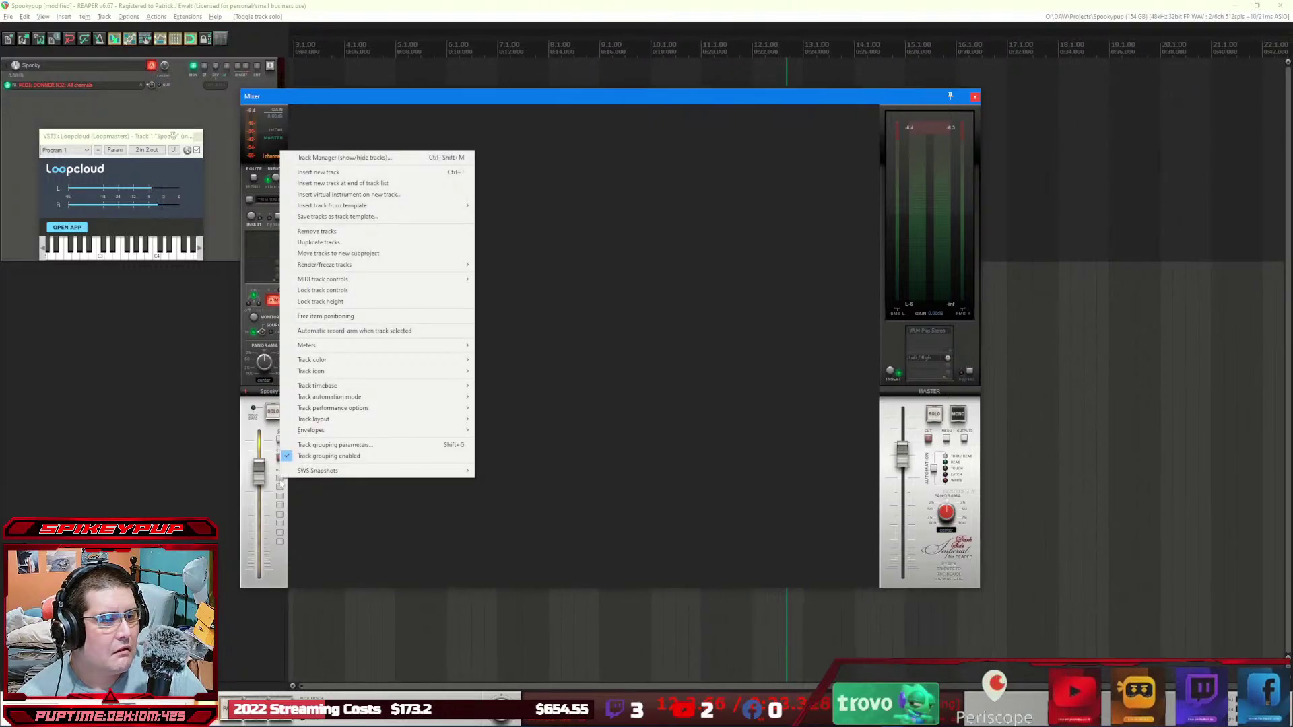
click(414, 279)
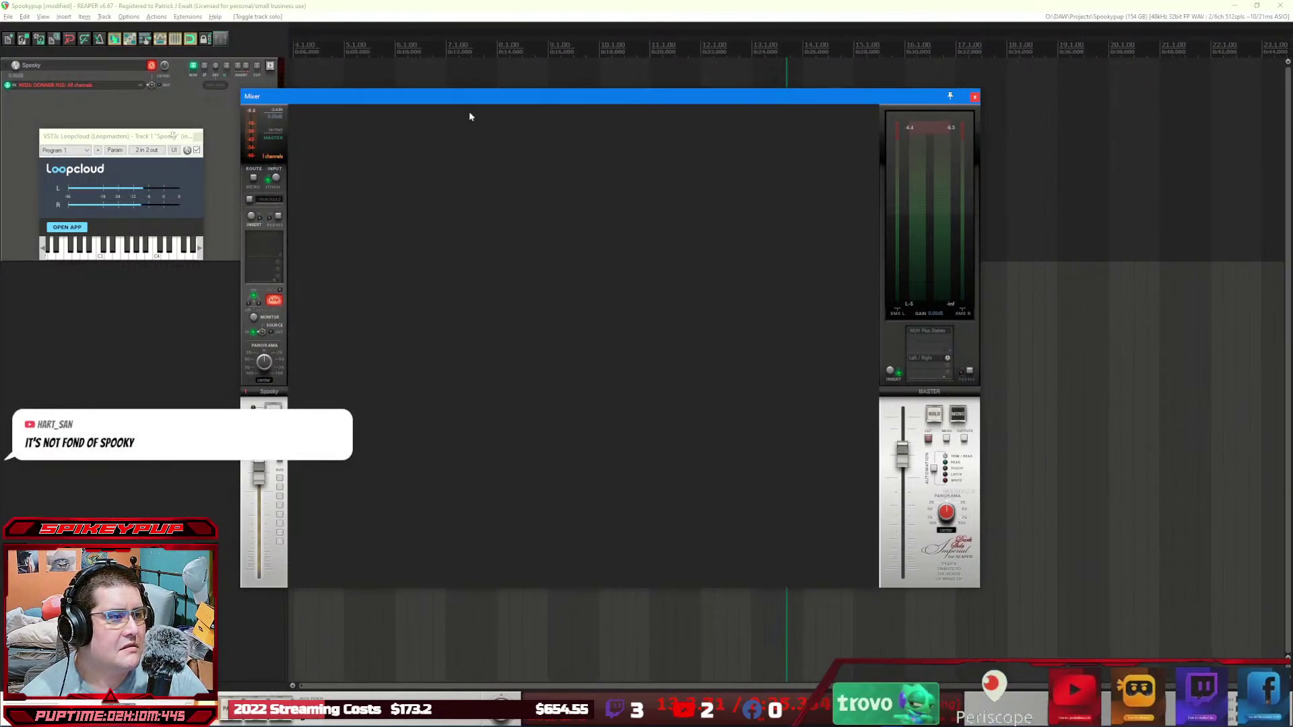
drag(419, 99, 561, 47)
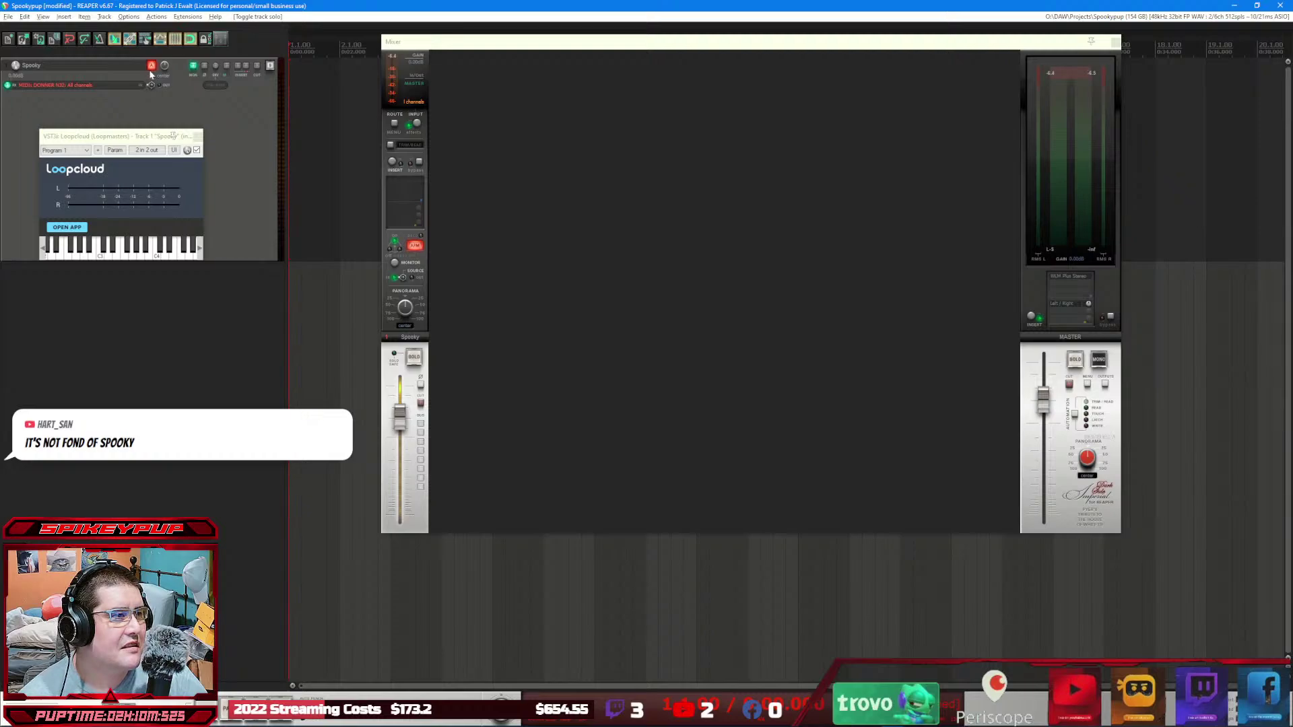
drag(435, 41, 319, 67)
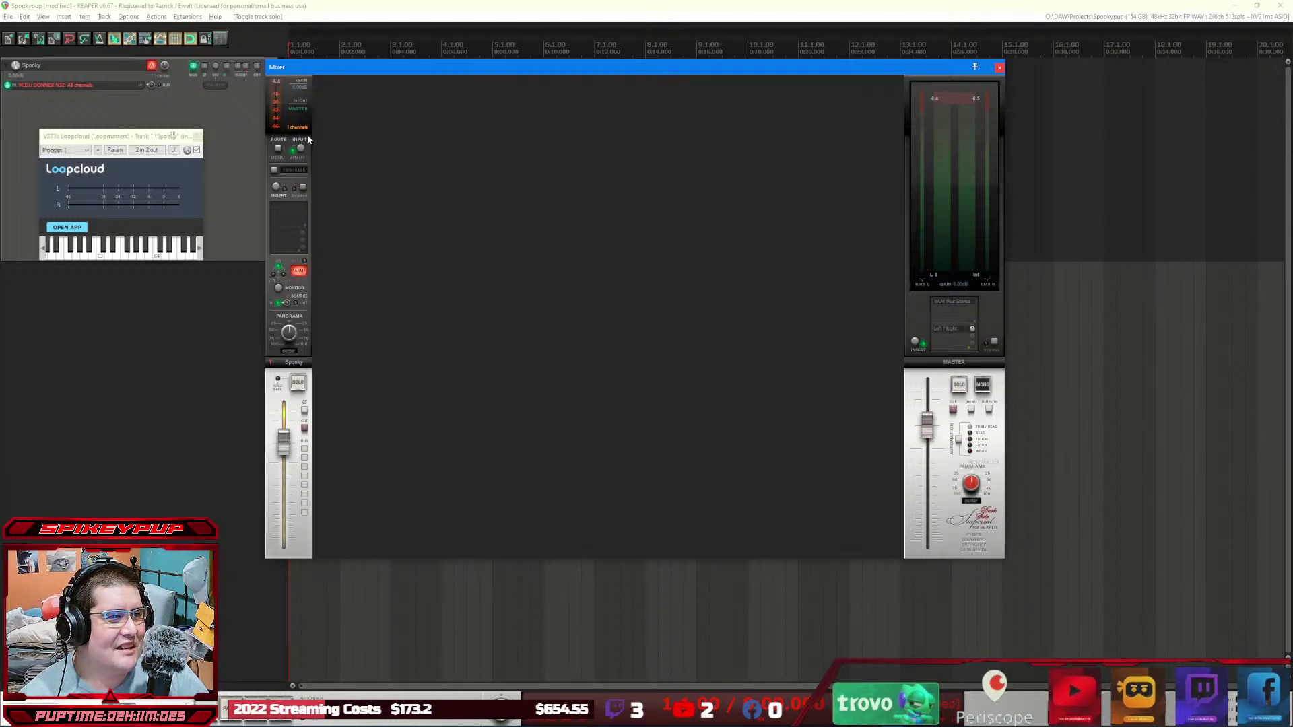
right_click(305, 106)
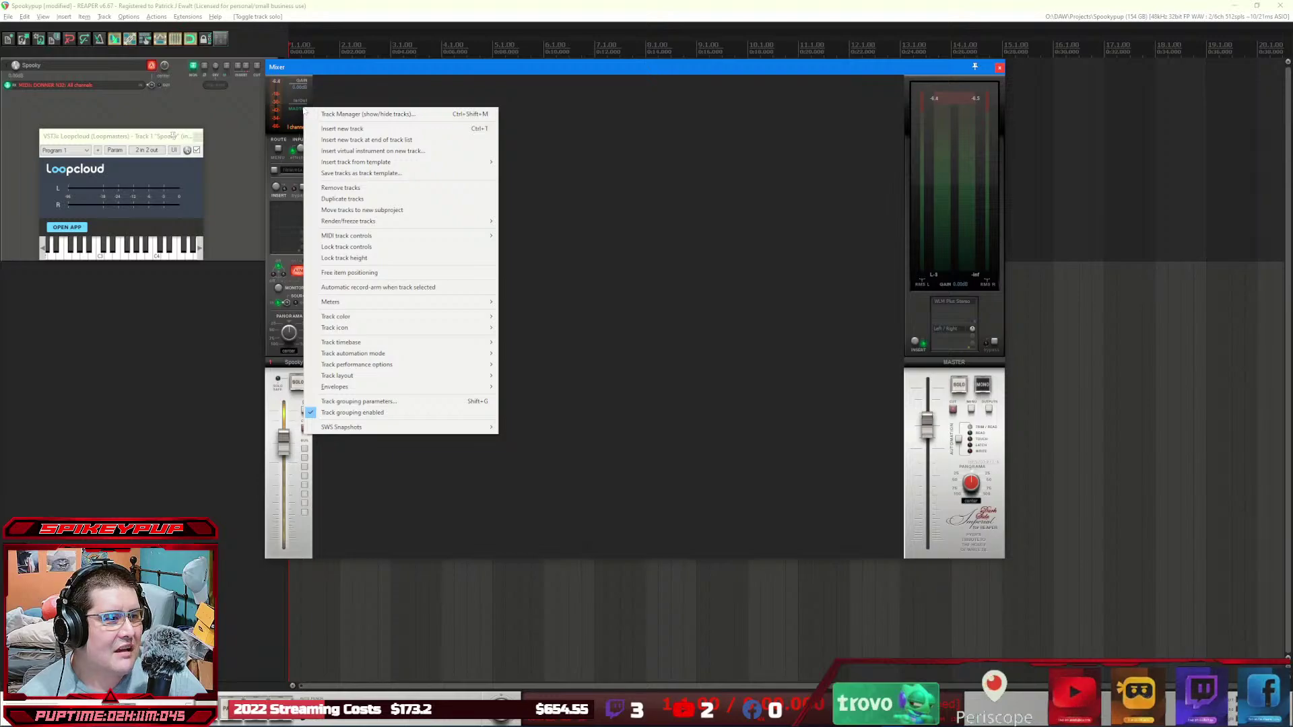
key(Escape)
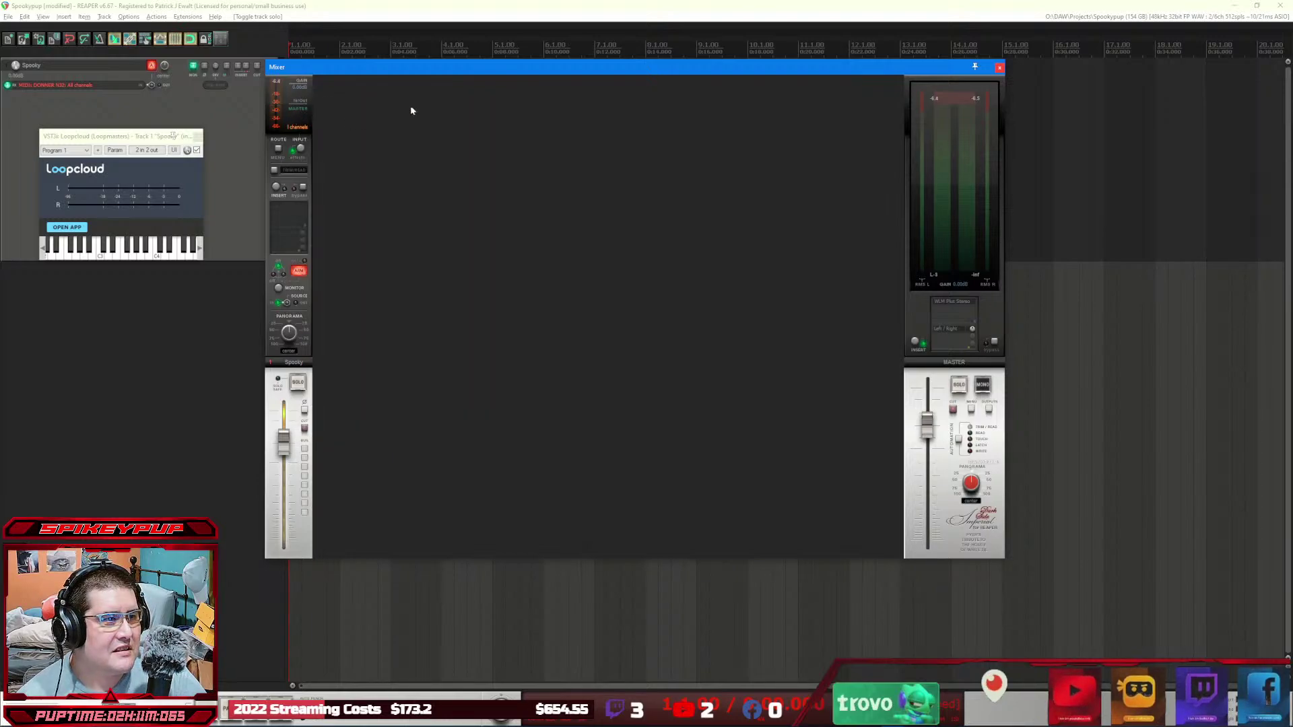
Step: Set the Spooky track's record mode to Record: disable (input monitoring only) and start playback to test the sound
click(287, 307)
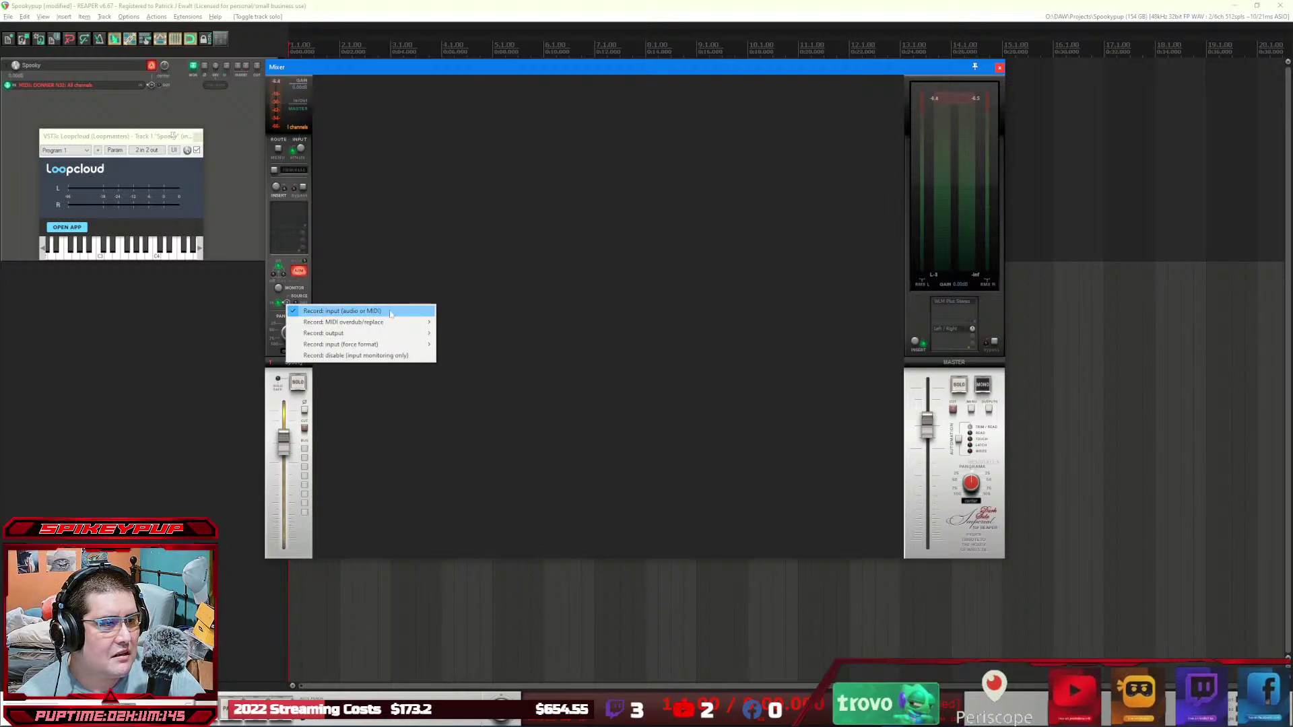
click(350, 355)
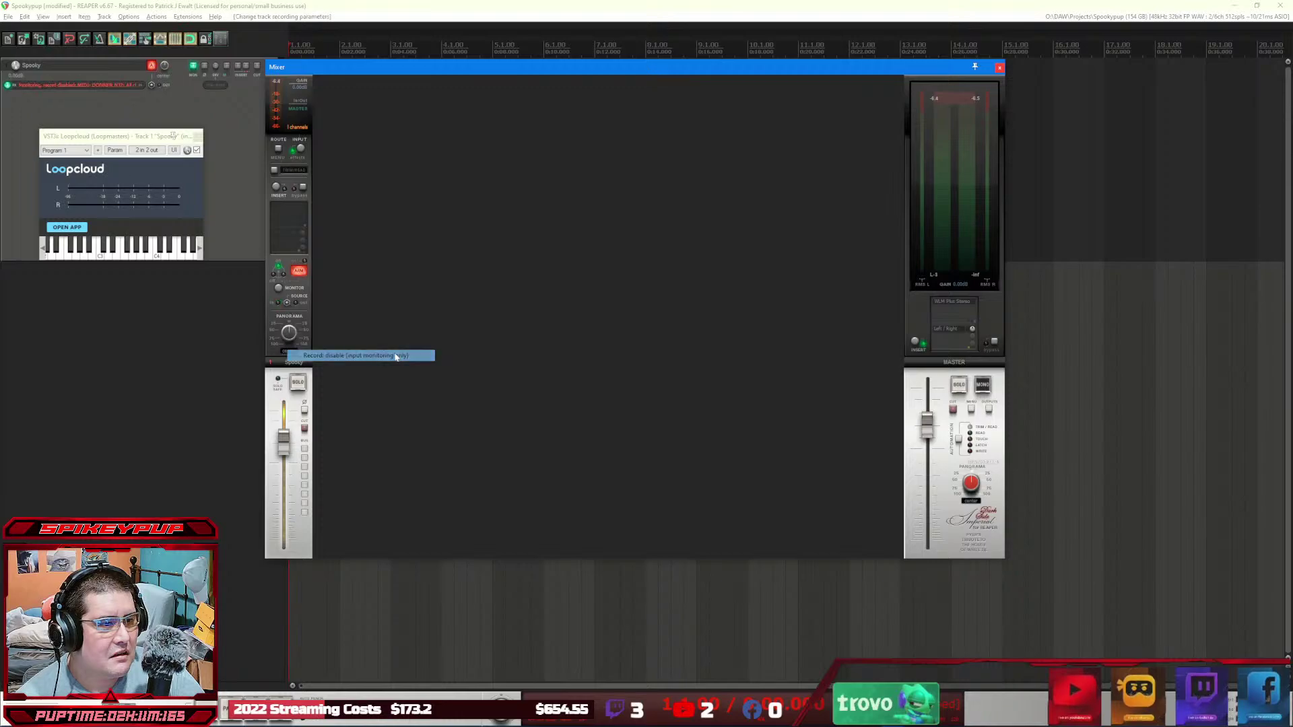
key(space)
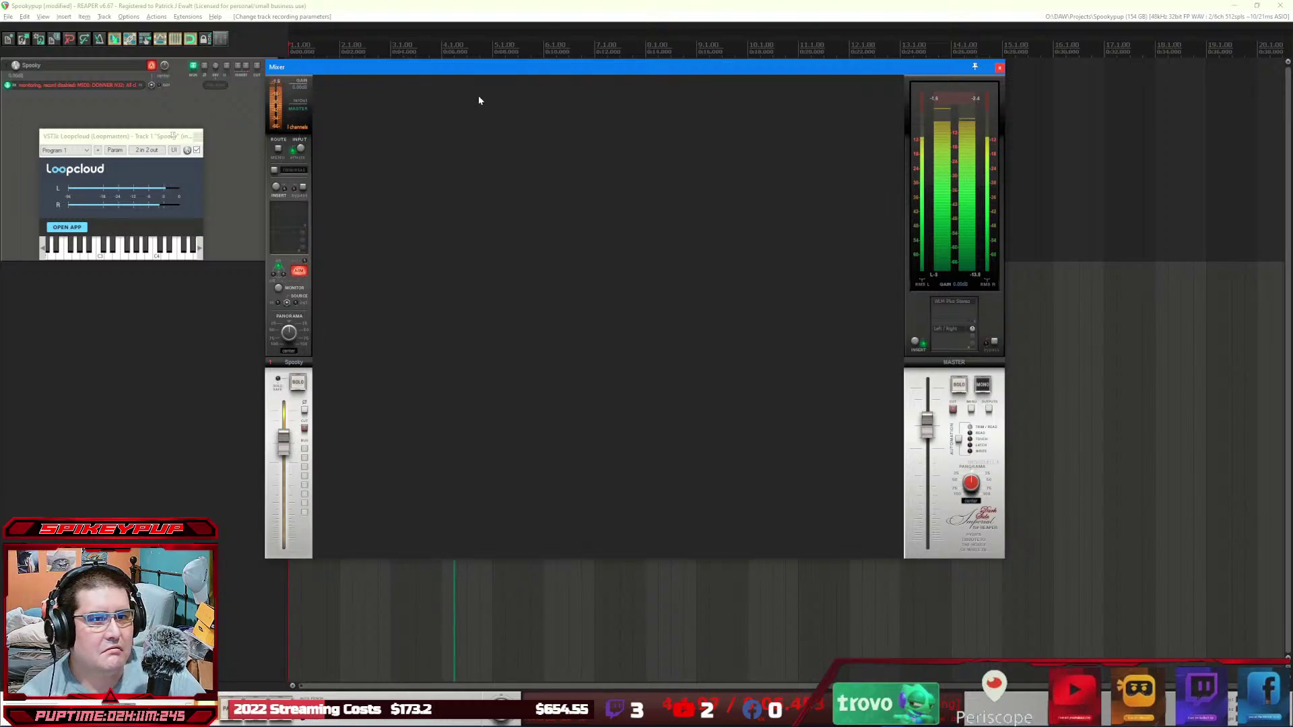
Step: Move the mixer and Loopcloud windows off the REAPER main window, return to the project, and stop playback
drag(764, 69, 801, 336)
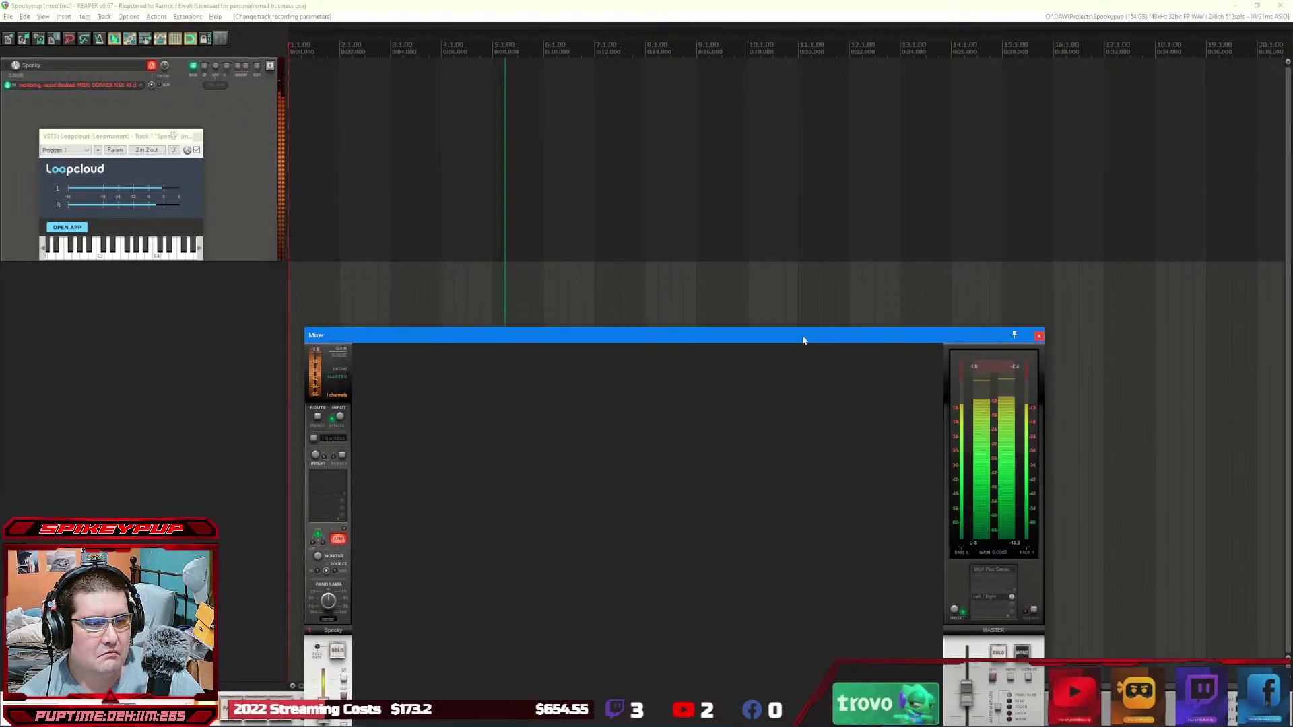
drag(920, 335, 1292, 143)
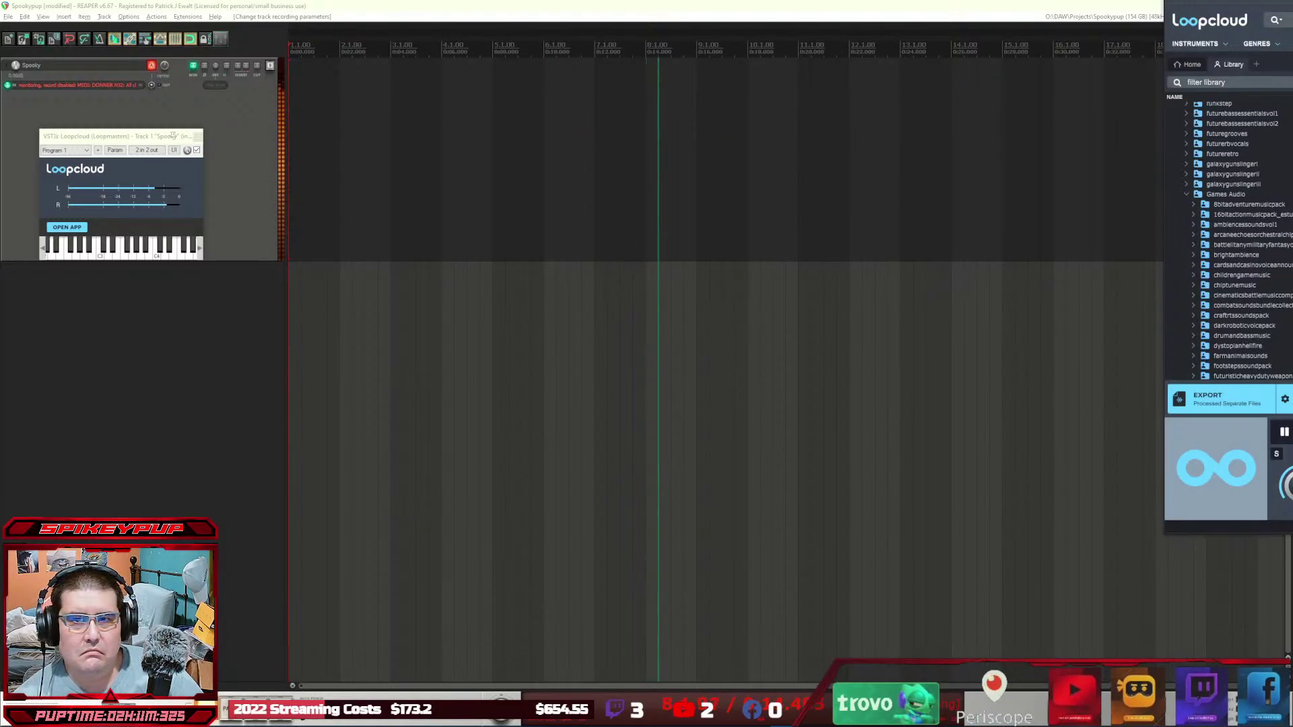
drag(1292, 4, 0, 188)
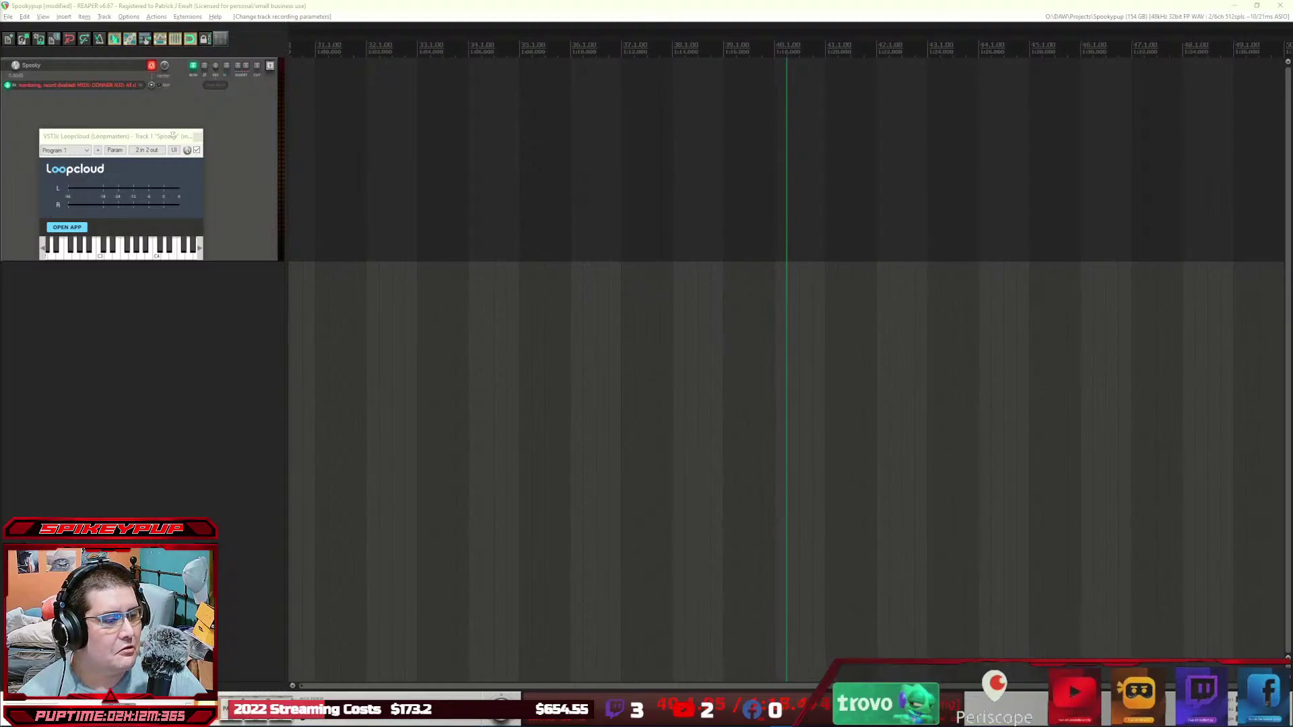
key(alt+Tab)
key(space)
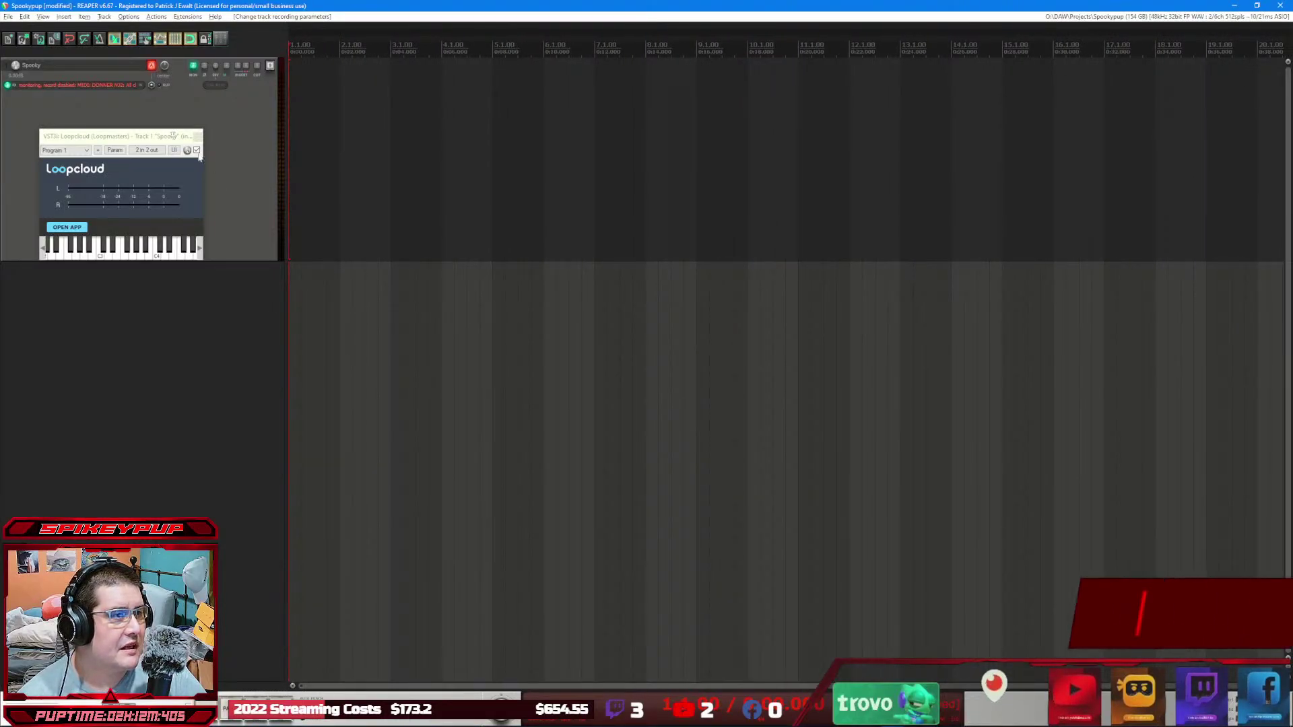
Step: Insert 07.wav on the Spooky track at the project start and undo the duplicate insertion on an extra track
drag(535, 188, 267, 197)
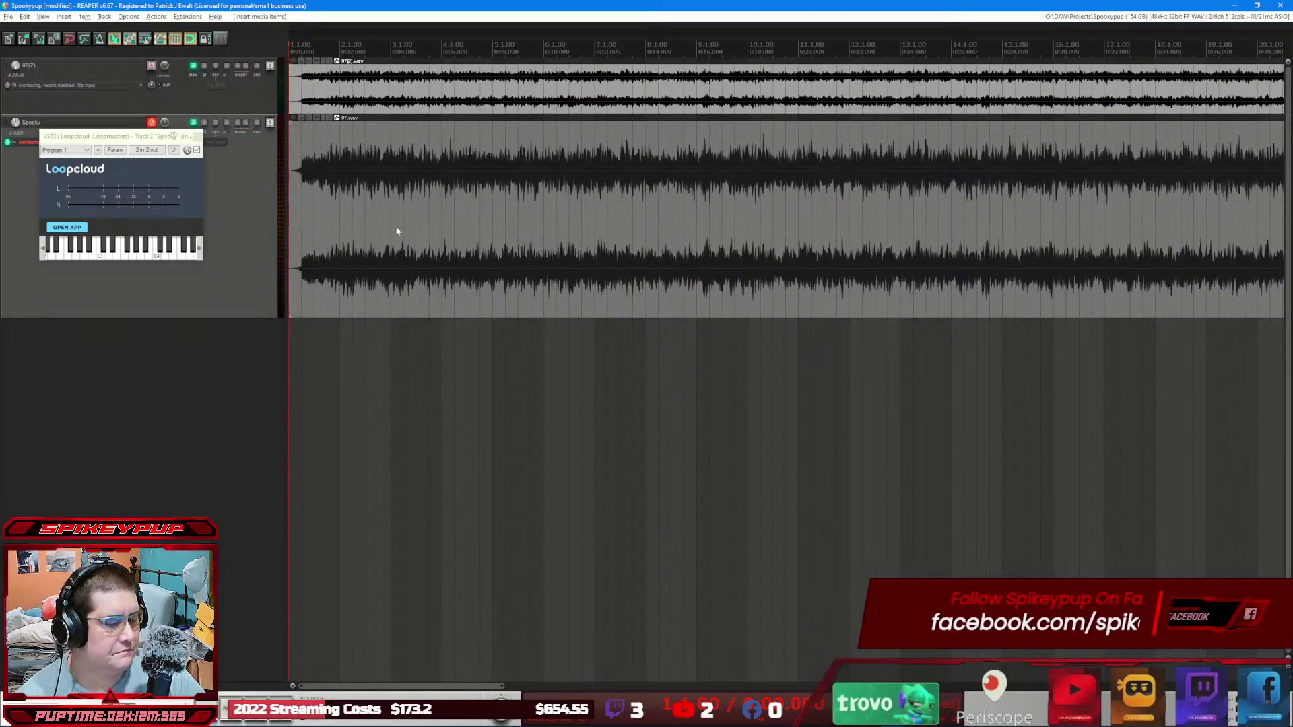
key(ctrl+z)
Step: Rename the Spooky track as Spooky Alarm
key(F2)
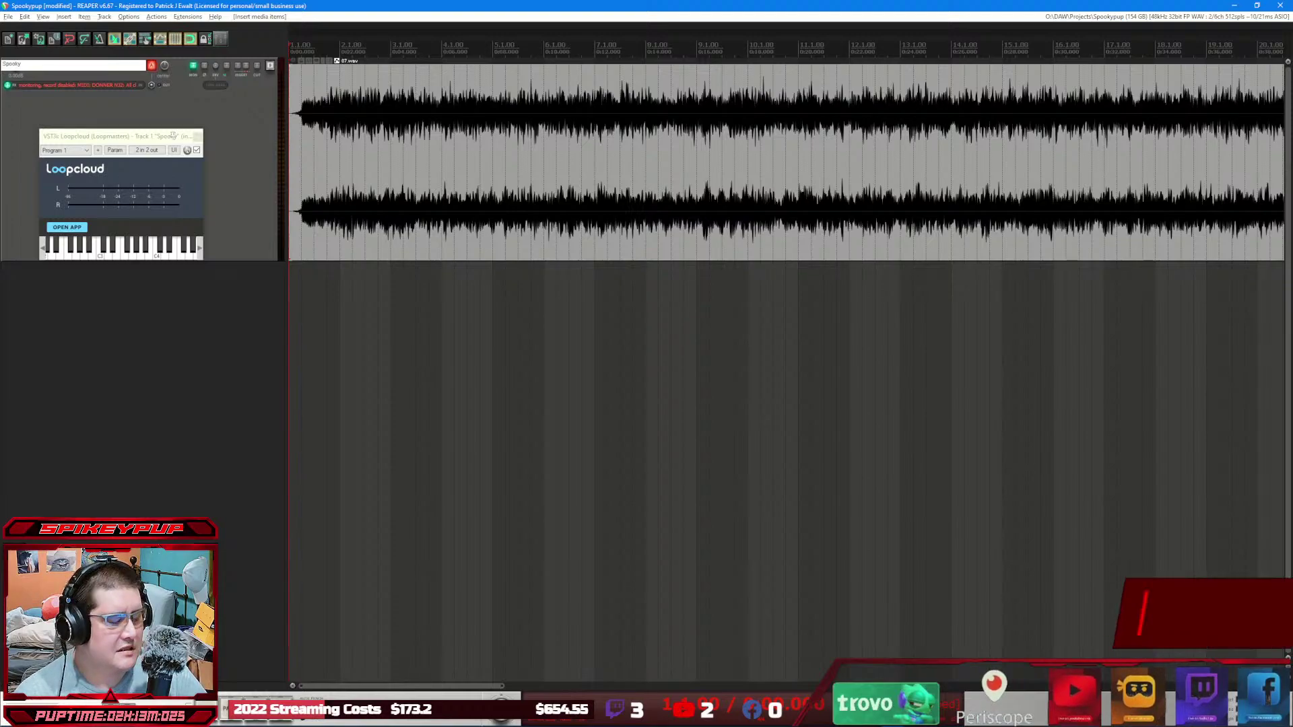
text(Alarm)
key(Return)
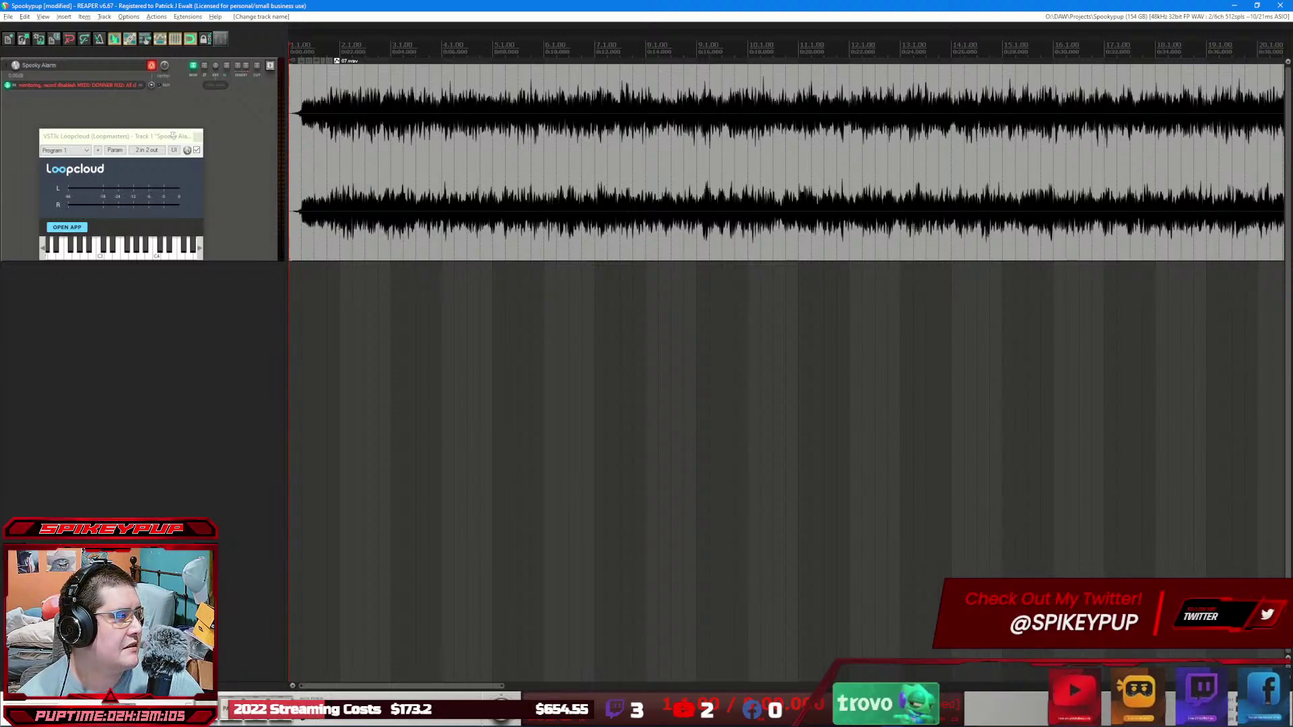
Step: Return to the REAPER project, place the edit cursor at 2.3.00, and add a new track below Spooky Alarm
key(alt+Tab)
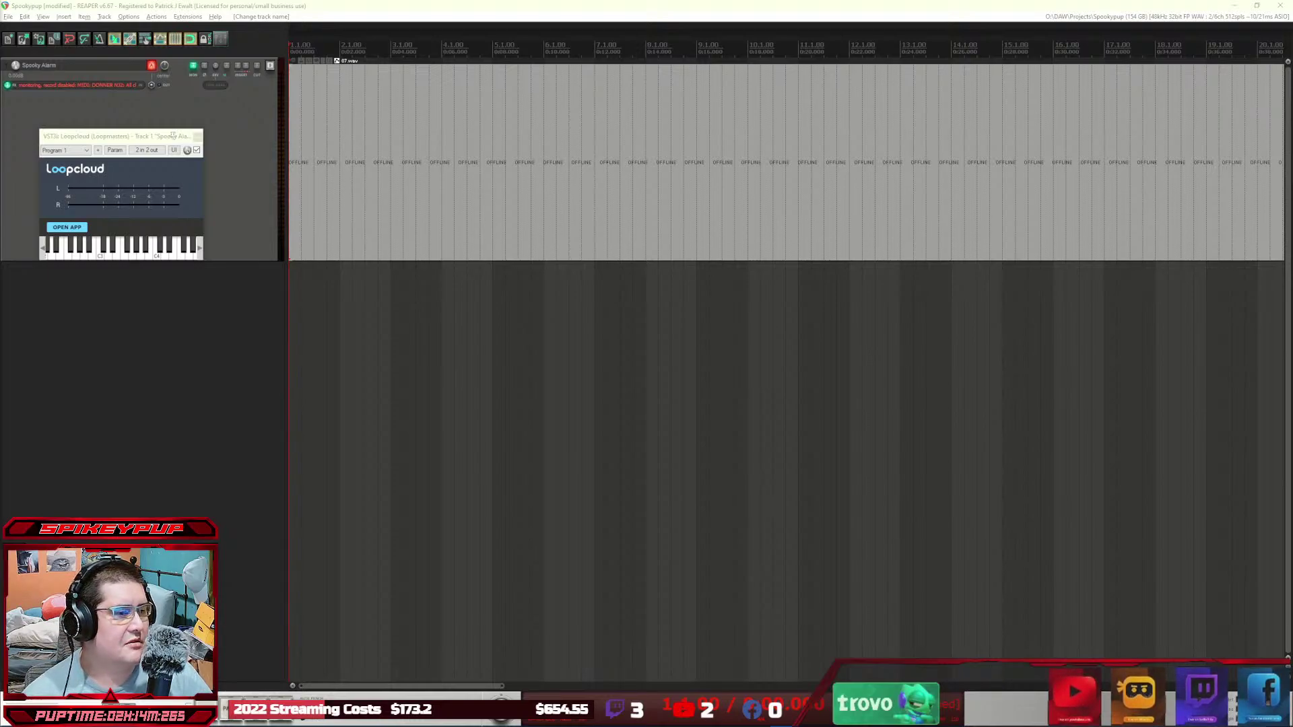
click(365, 337)
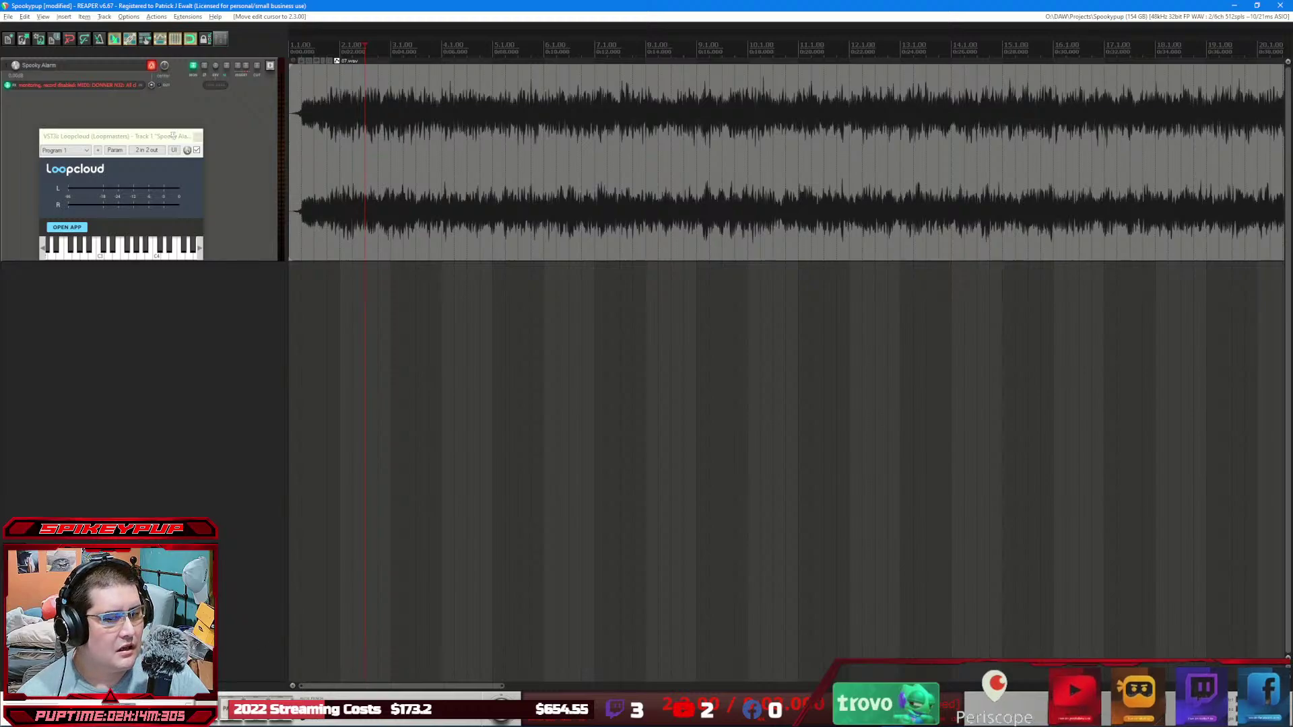
double_click(150, 317)
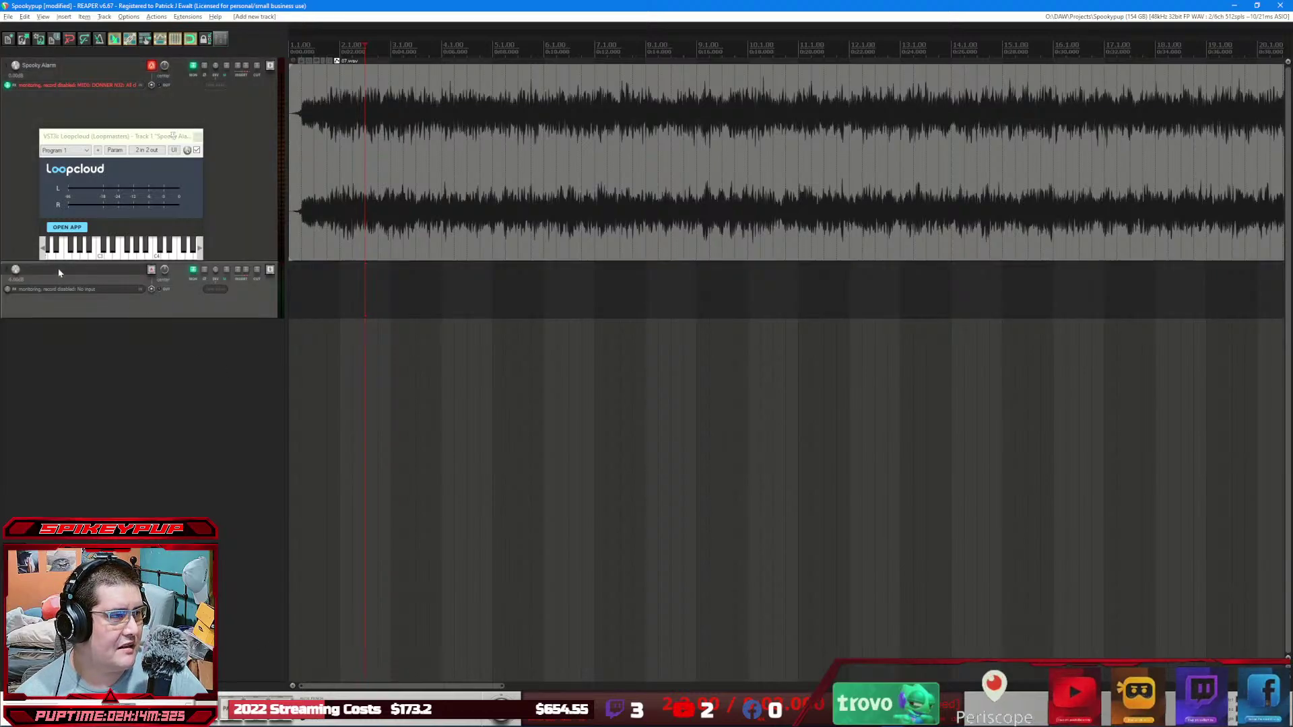
Step: Add the Kontakt VST3i (64 out) instrument to the input FX chain of the new track below Spooky Alarm
click(8, 290)
text(kontakt)
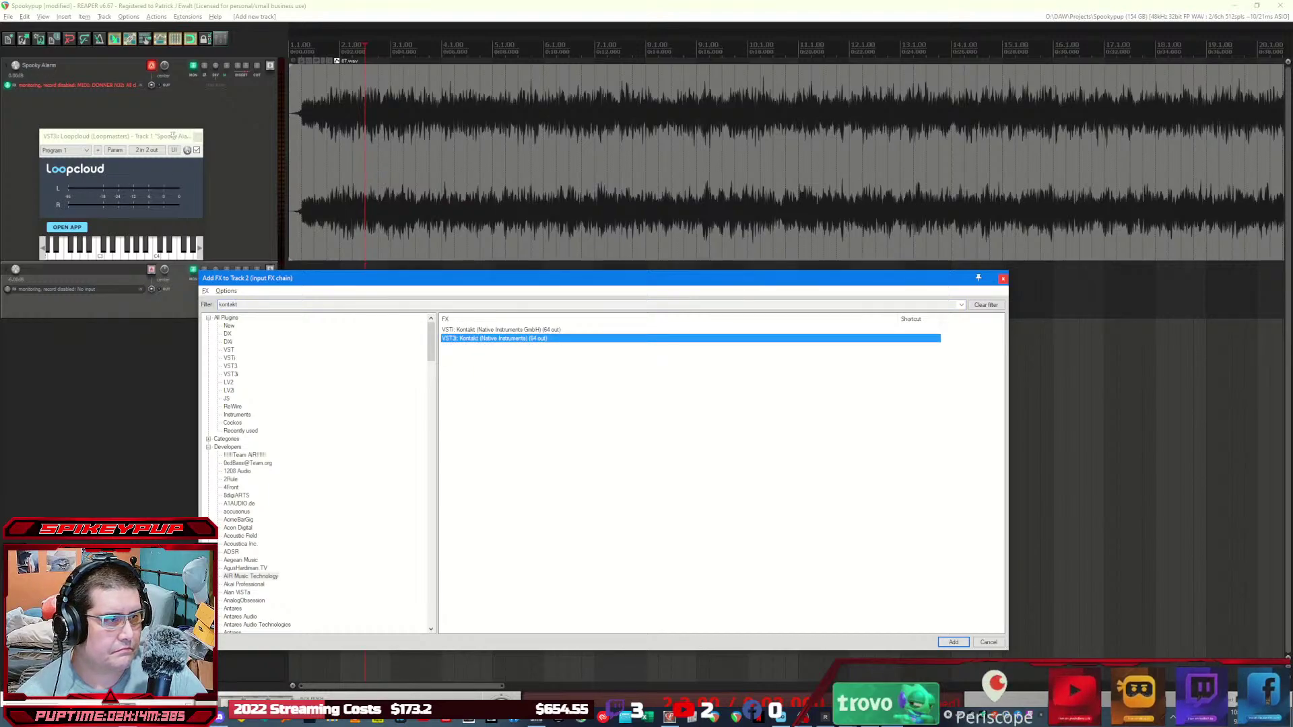
key(Return)
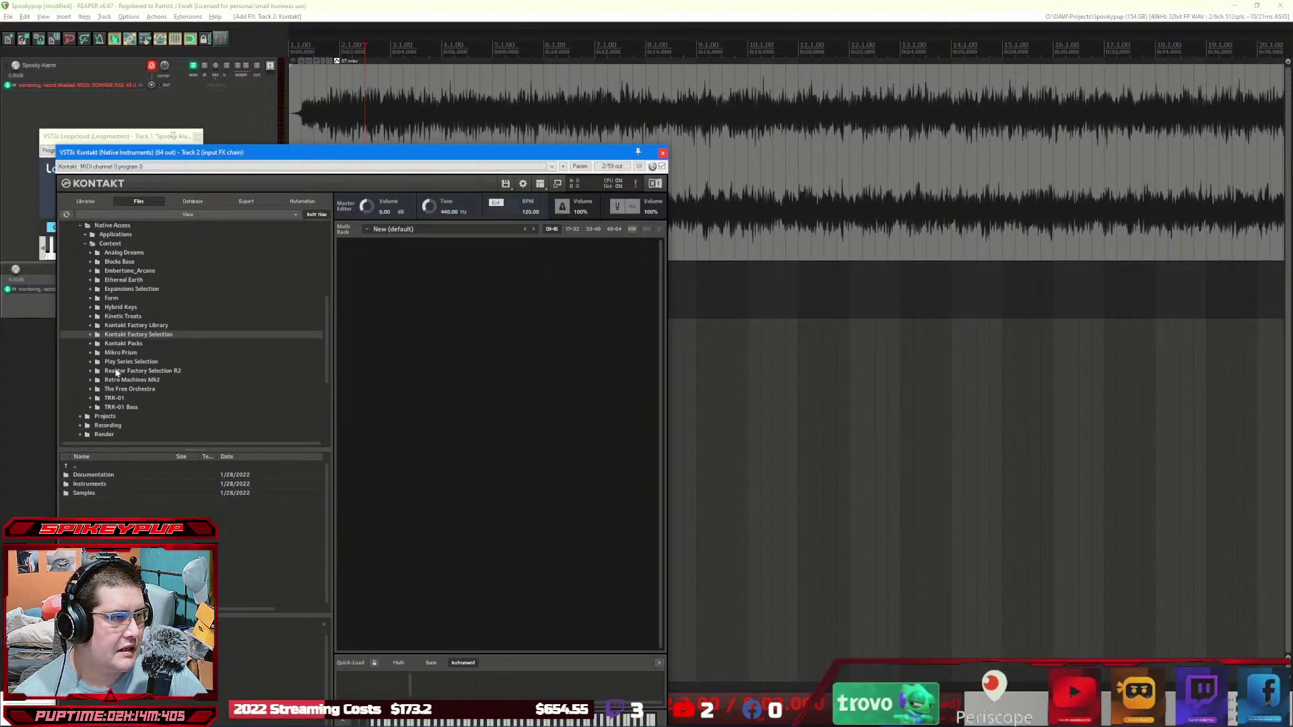
Step: Expand Kontakt Packs in the Kontakt file browser and open the RA_GHOST folder inside 8642_RA_GHOST
click(90, 343)
scroll(177, 385, down, 4)
scroll(176, 387, down, 5)
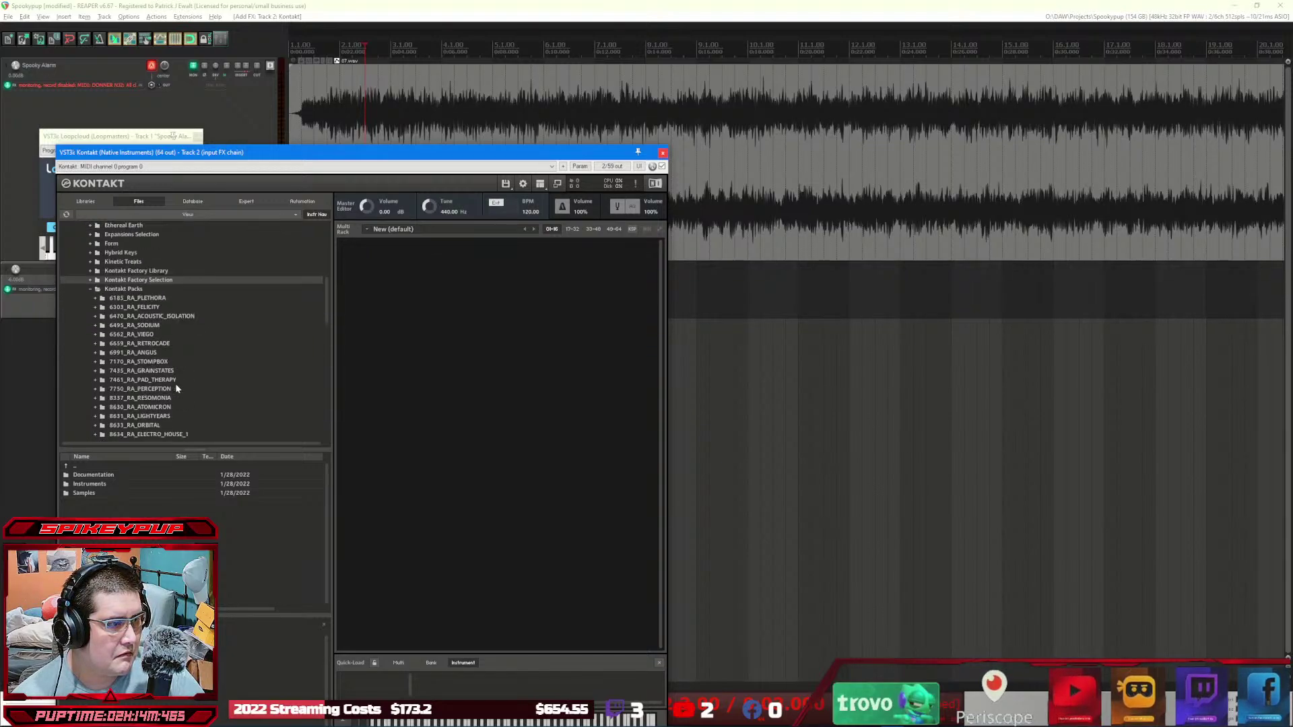
scroll(174, 389, down, 1)
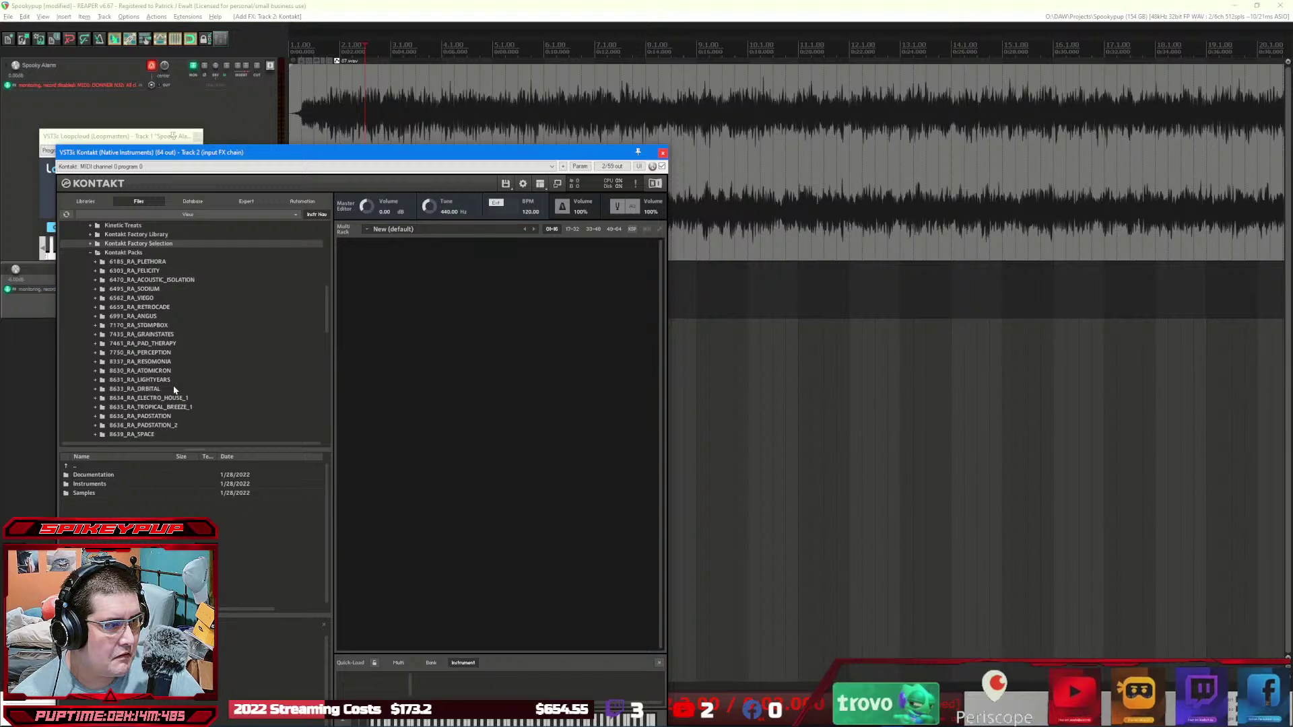
scroll(174, 389, down, 4)
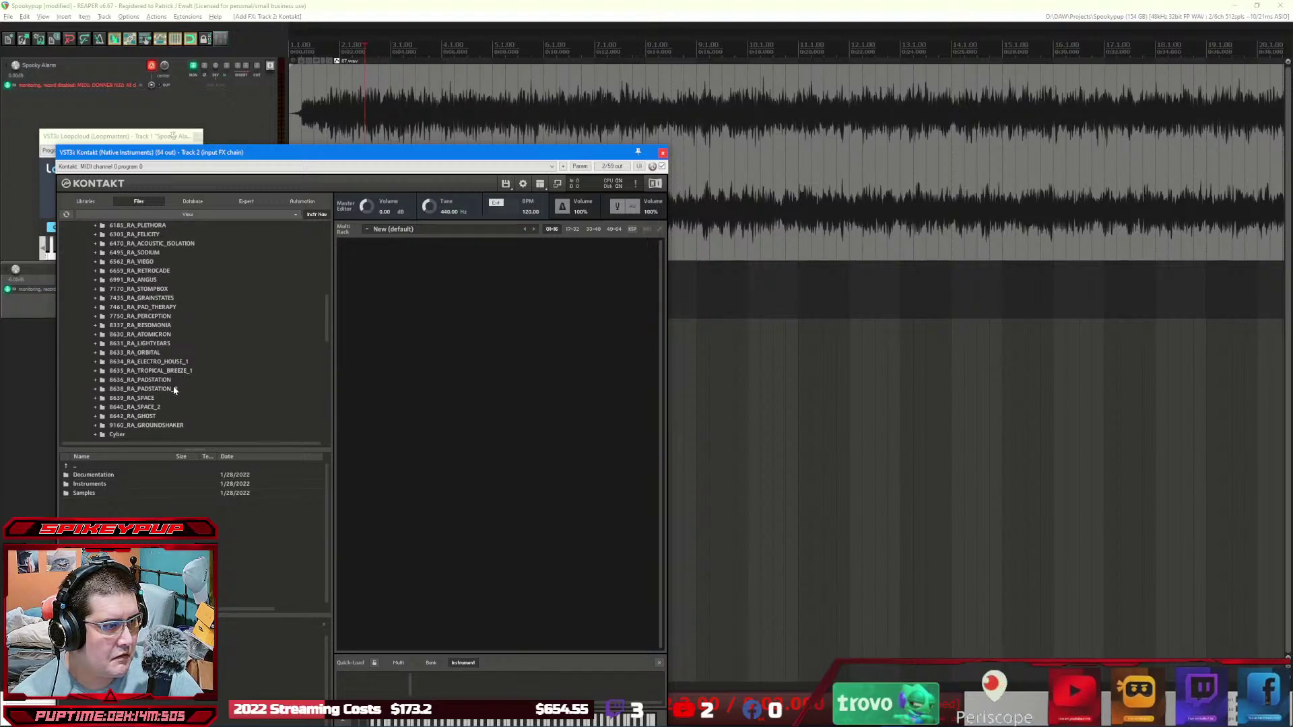
double_click(129, 417)
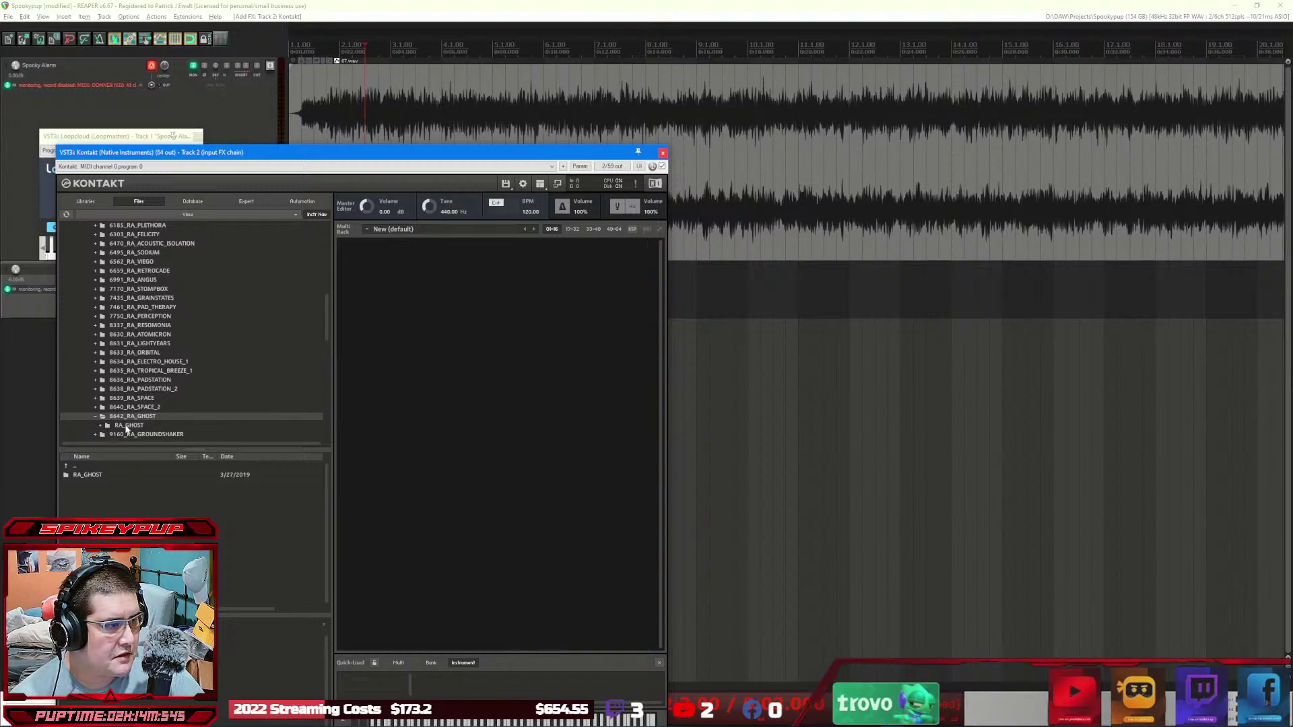
click(128, 427)
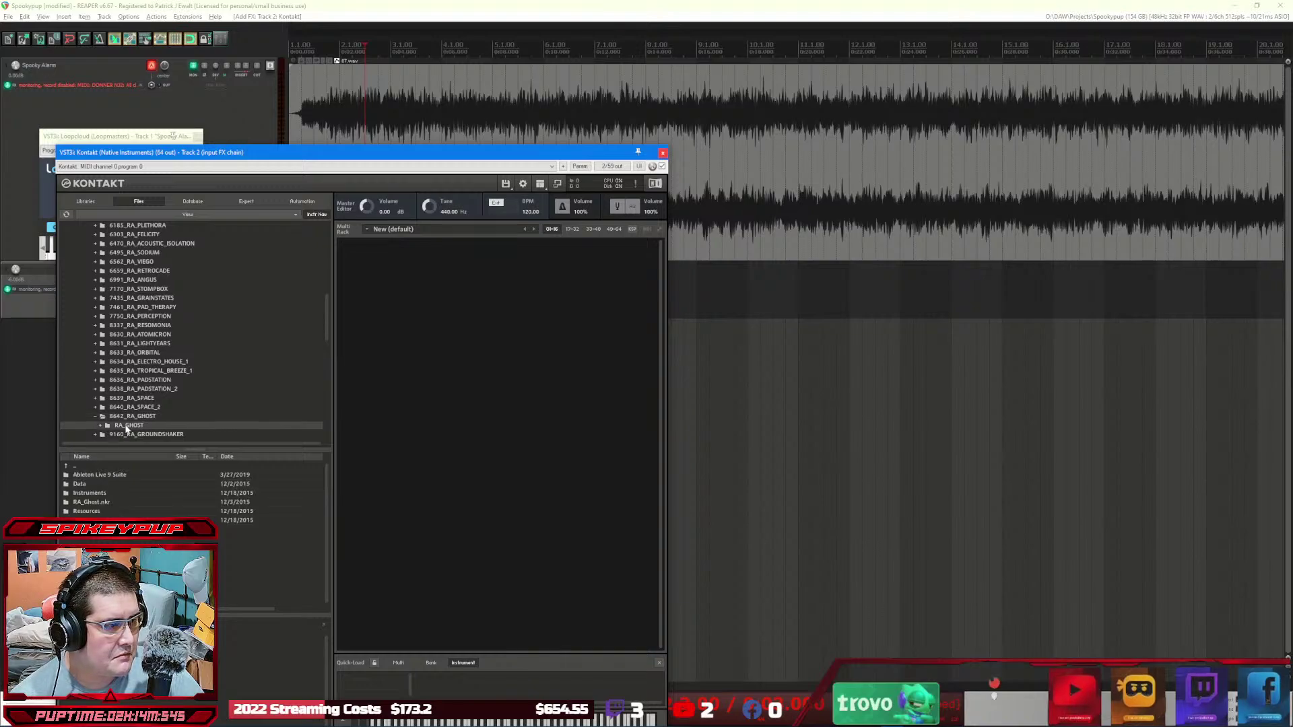
Step: Load ghost 015 danger ahead.nki from the RA_GHOST Instruments folder into the Kontakt rack
scroll(137, 434, down, 2)
click(144, 408)
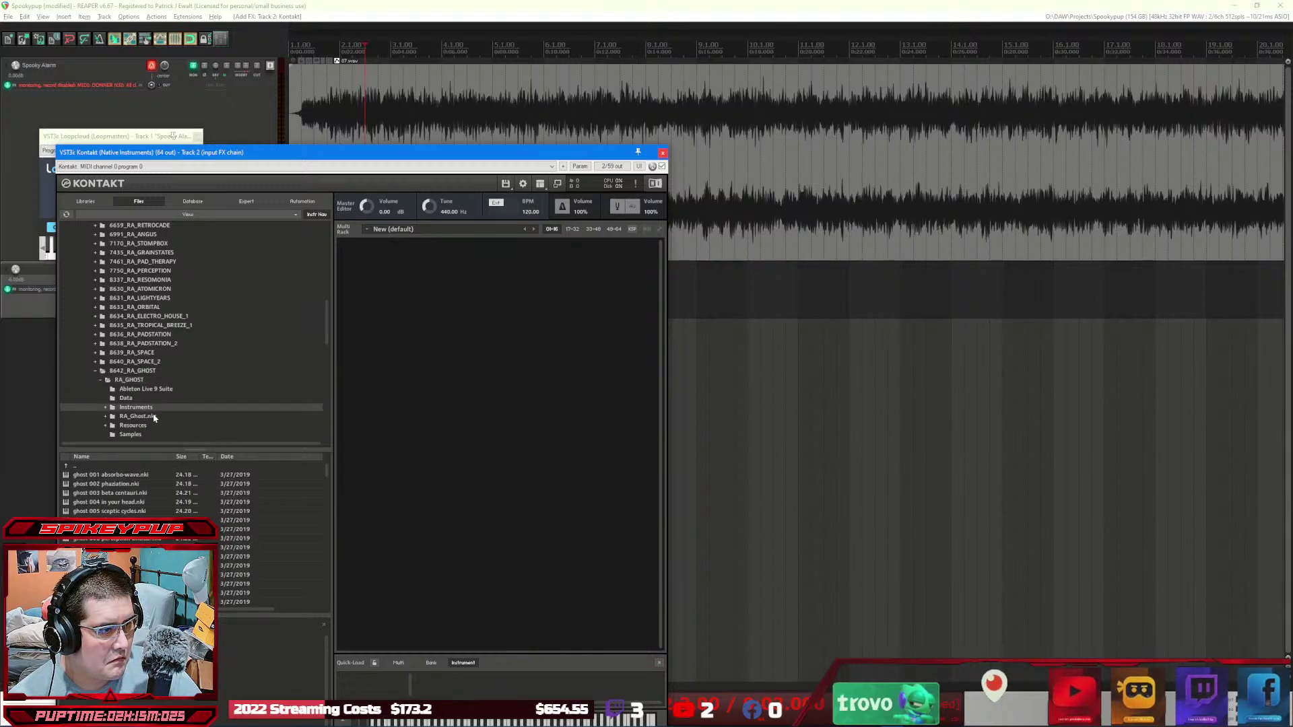
scroll(139, 419, down, 1)
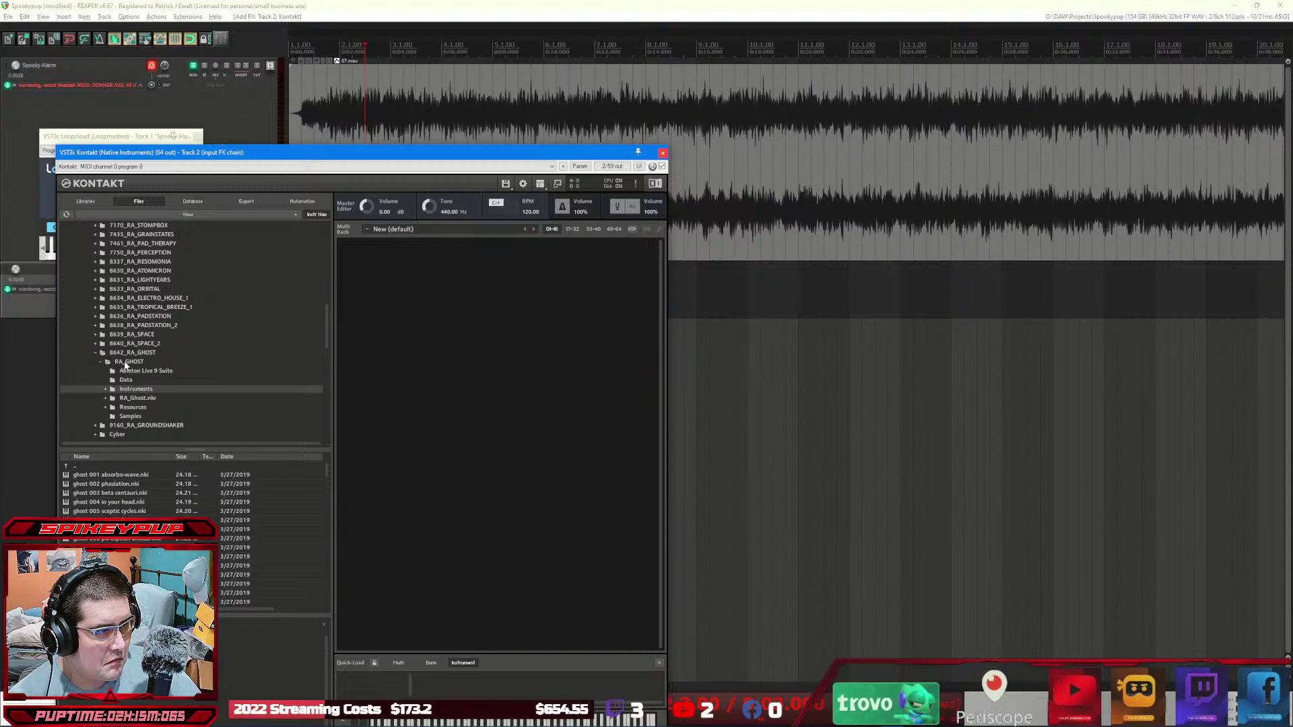
click(126, 364)
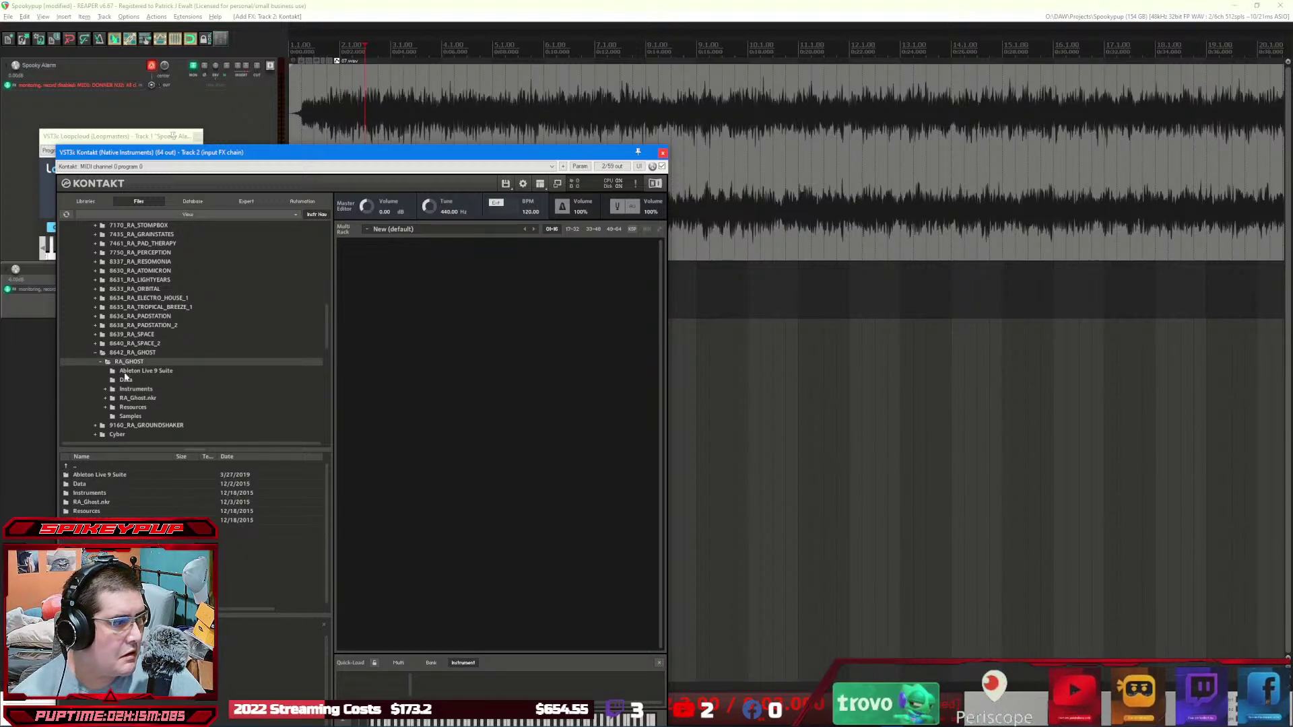
click(126, 381)
click(133, 389)
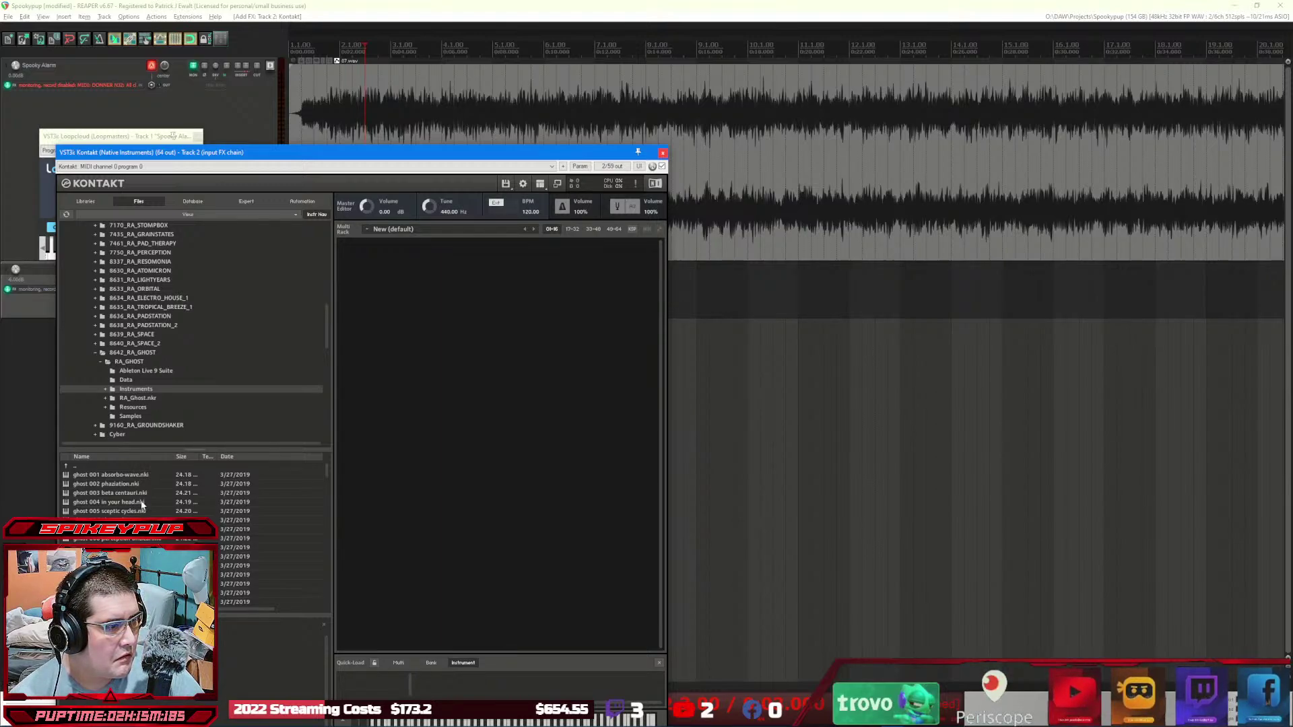
drag(135, 601, 510, 430)
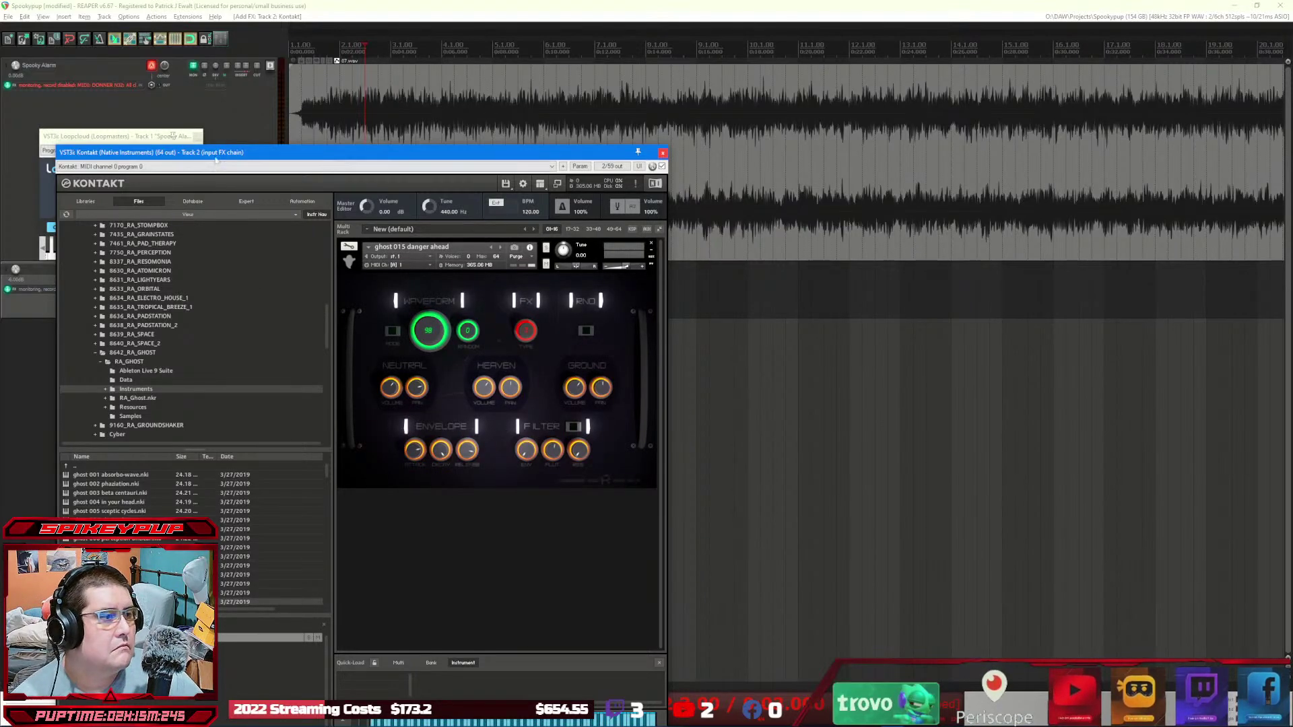
Step: Move the Kontakt window clear of the track controls, record-arm track 2, and set its input to all channels of the DONNER N25 MIDI keyboard
drag(241, 153, 714, 106)
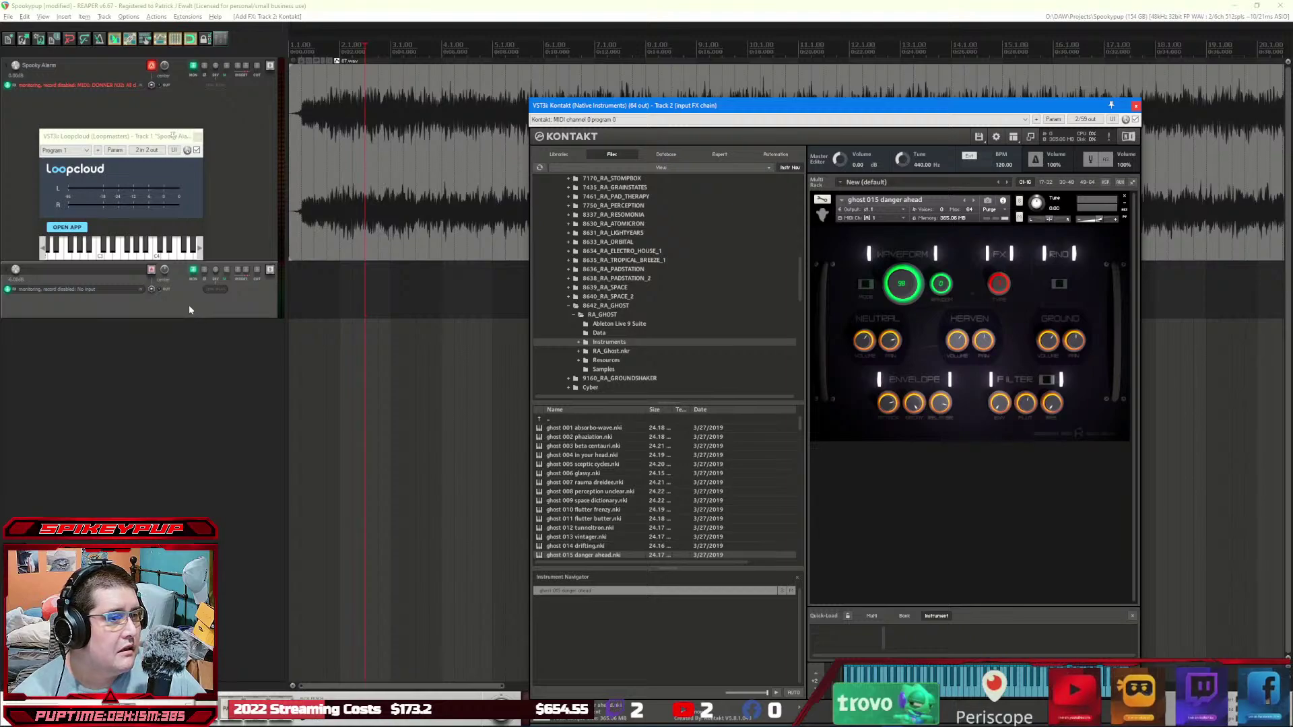
click(151, 270)
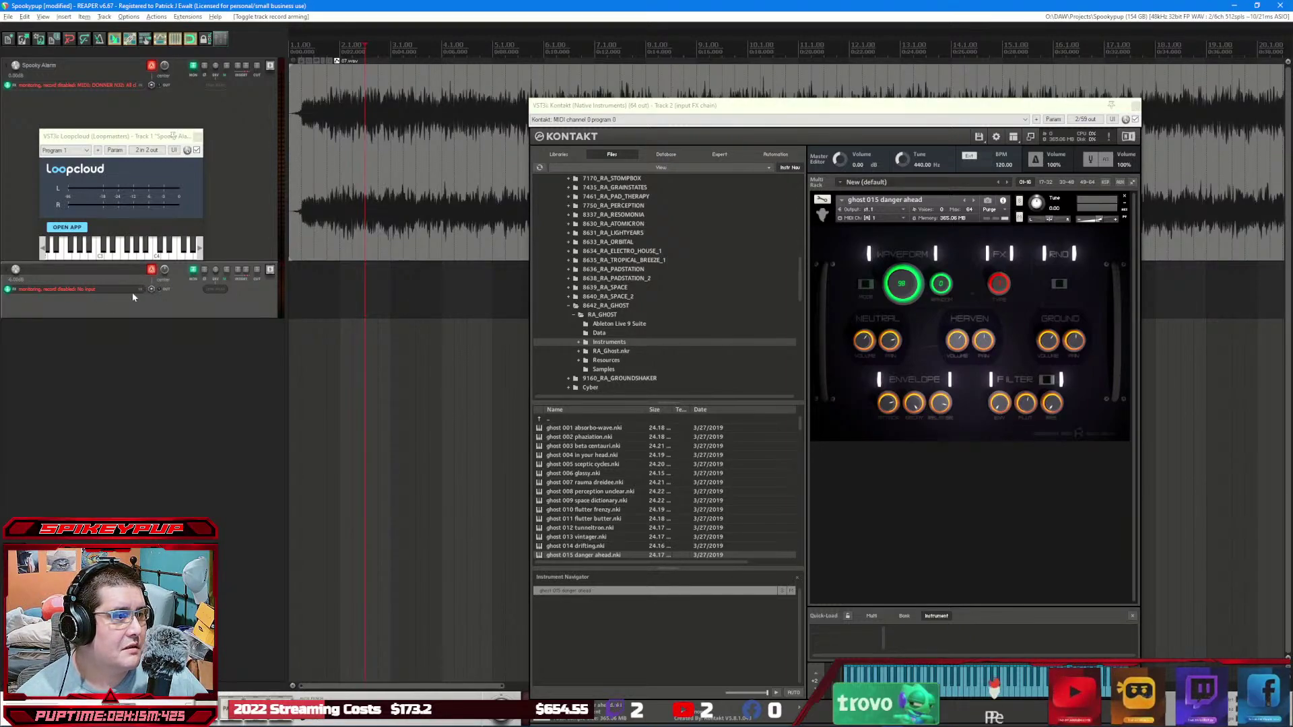
click(136, 289)
mouse_move(208, 317)
mouse_move(255, 317)
click(347, 317)
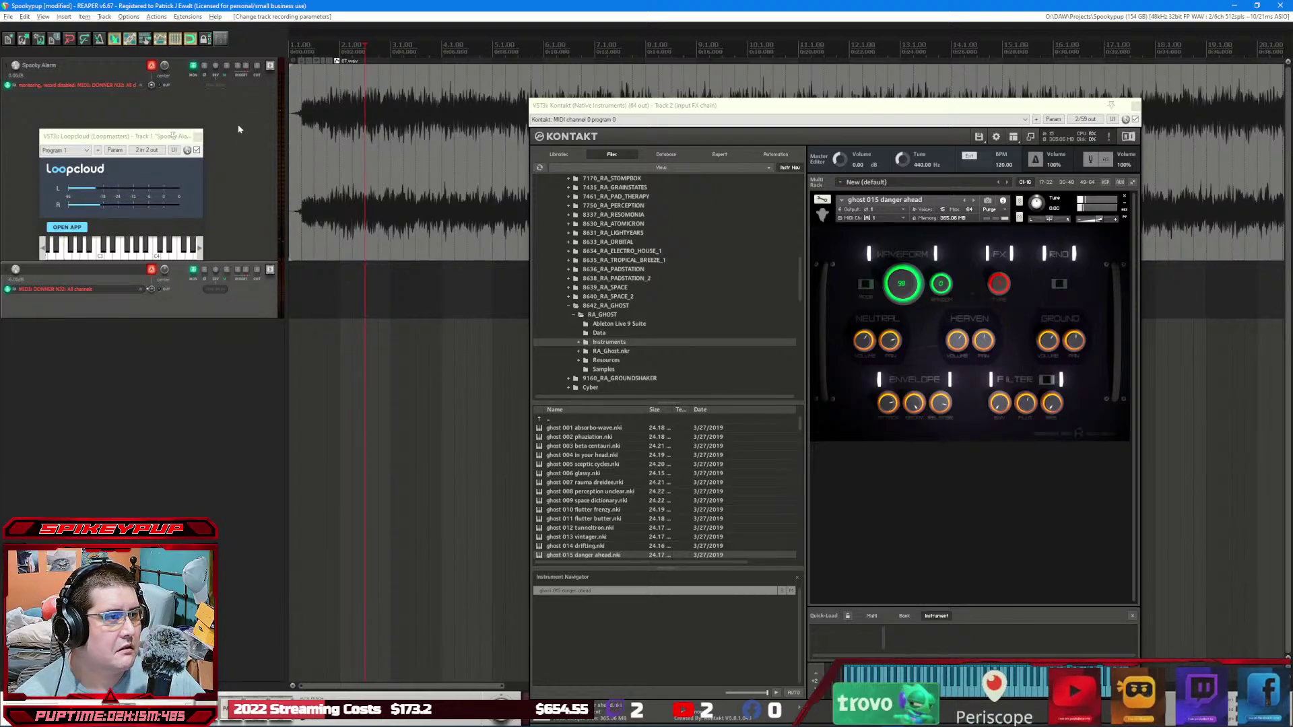
Step: Disarm the Spooky Alarm track and set track 2 to input monitoring with recording disabled
click(152, 66)
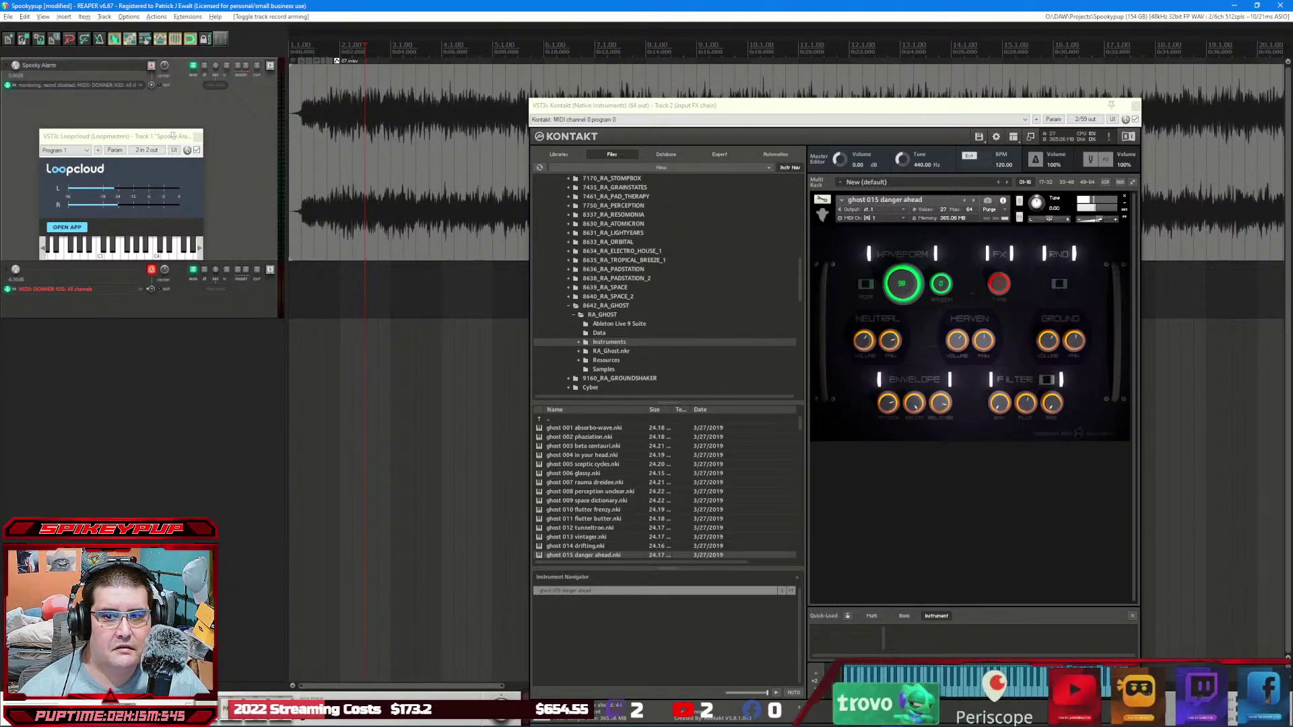
click(173, 136)
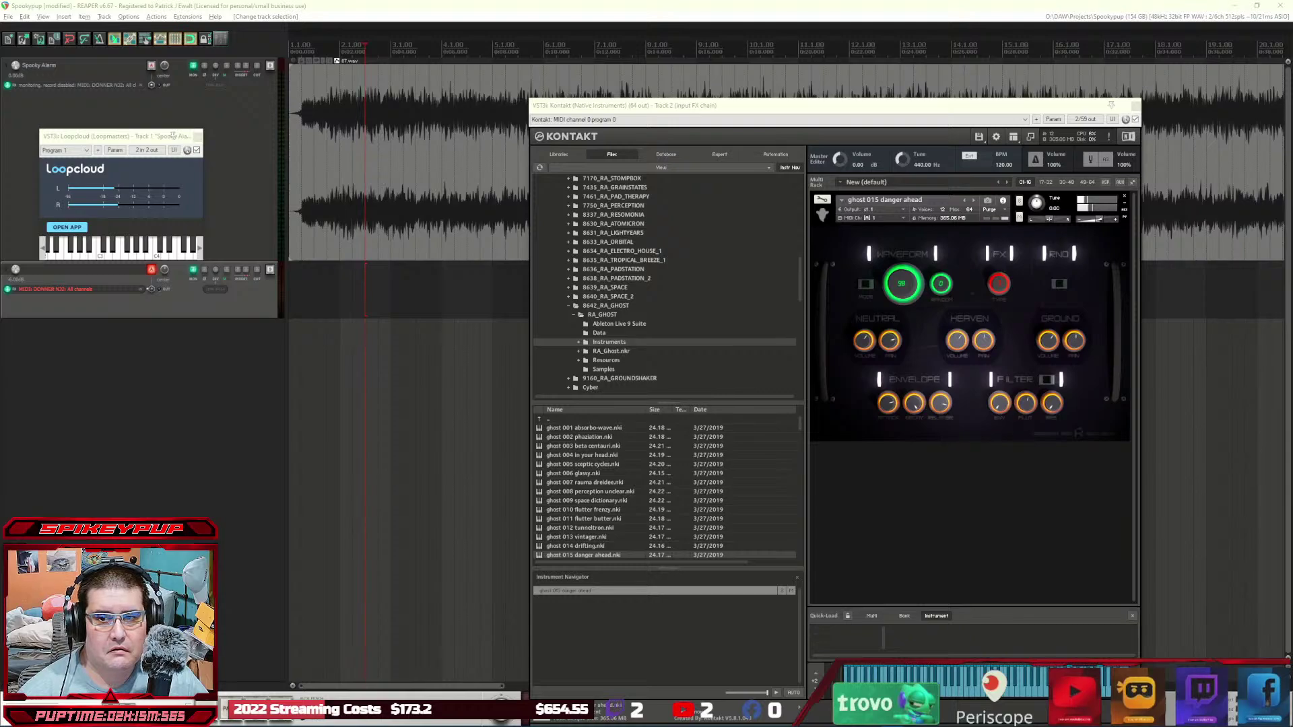
click(80, 289)
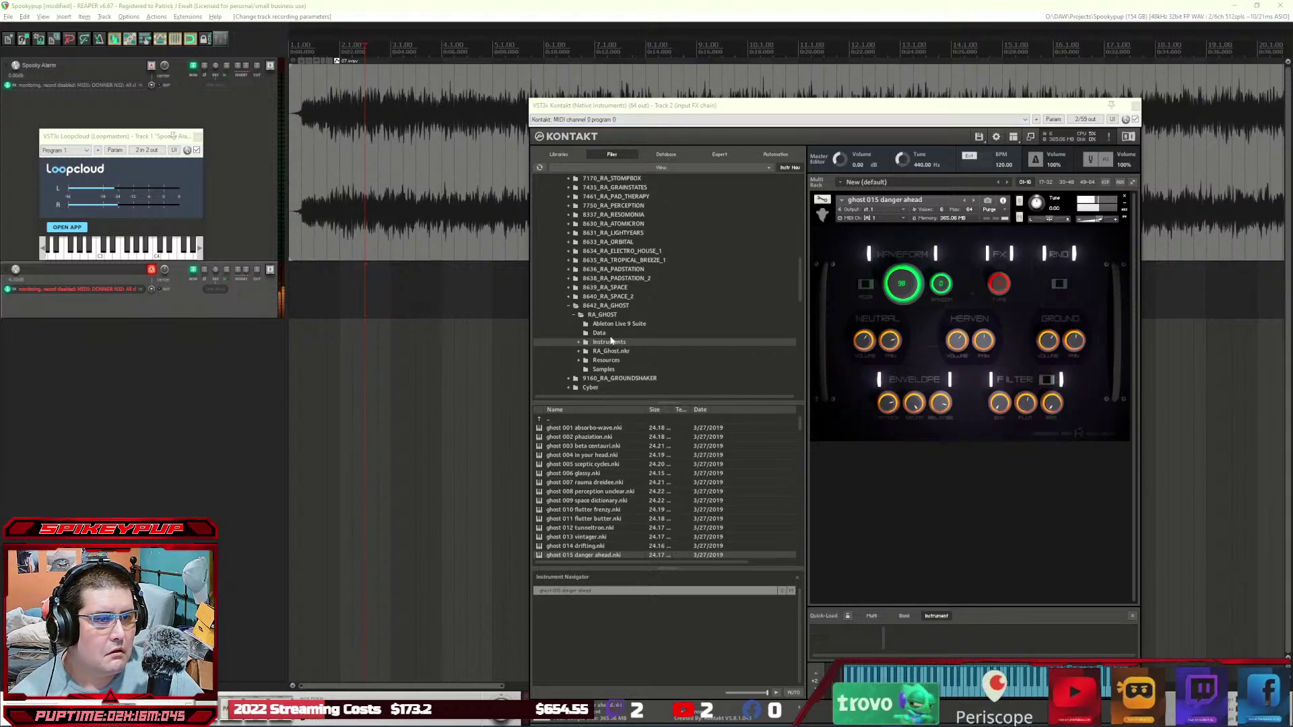
Step: Replace the loaded ghost instrument with RA_ACOUSTIC_ISOLATION.nki from the 6470_RA_ACOUSTIC_ISOLATION pack
scroll(630, 313, up, 5)
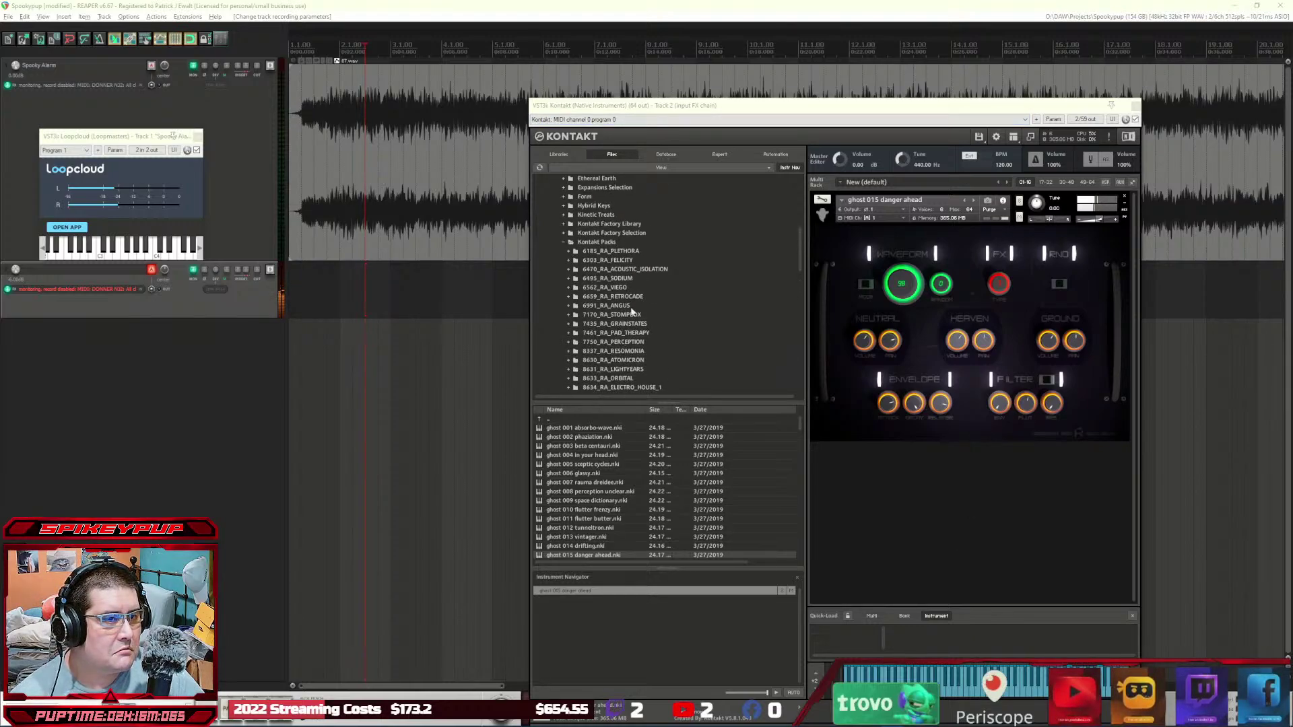
click(618, 269)
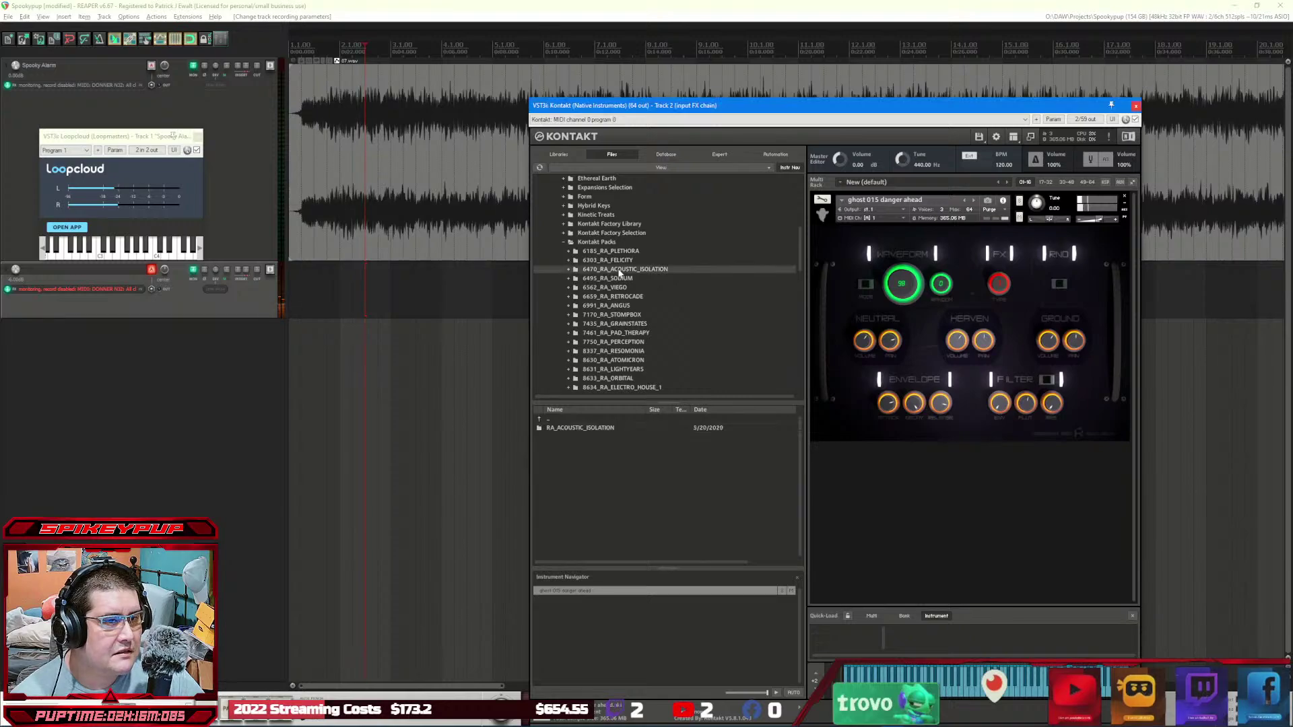
double_click(618, 270)
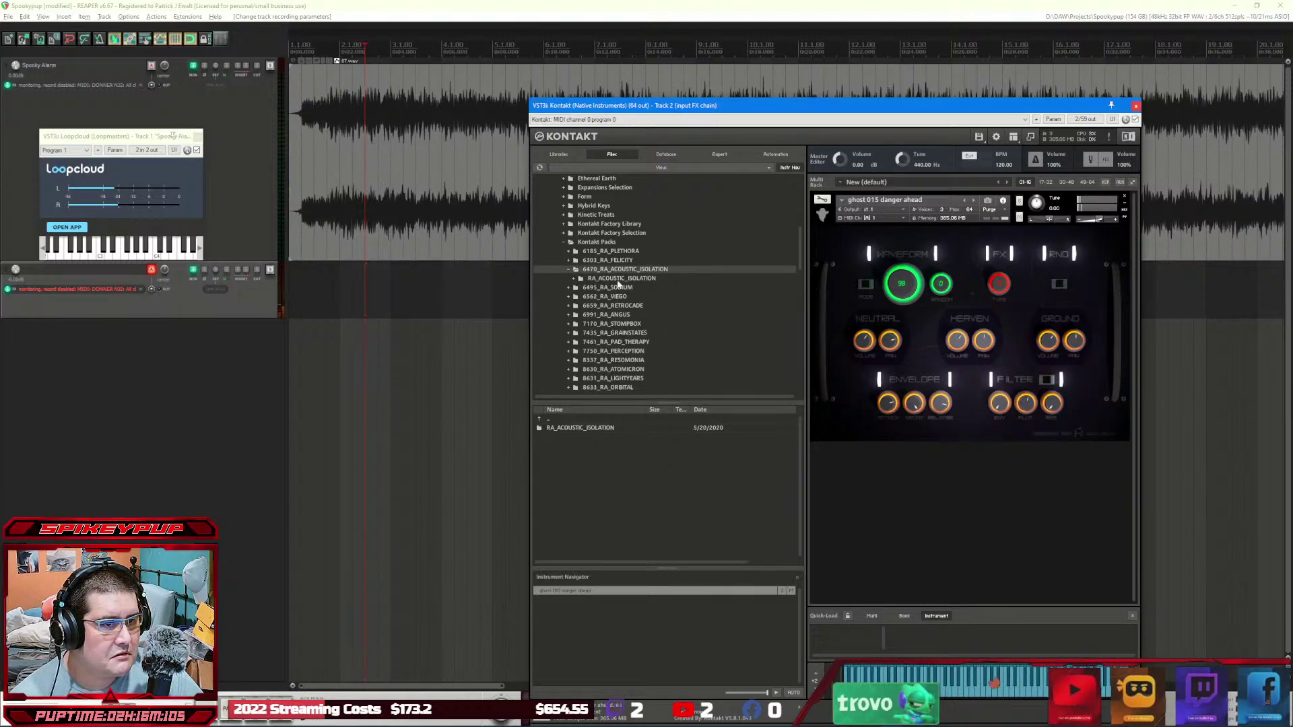
click(617, 279)
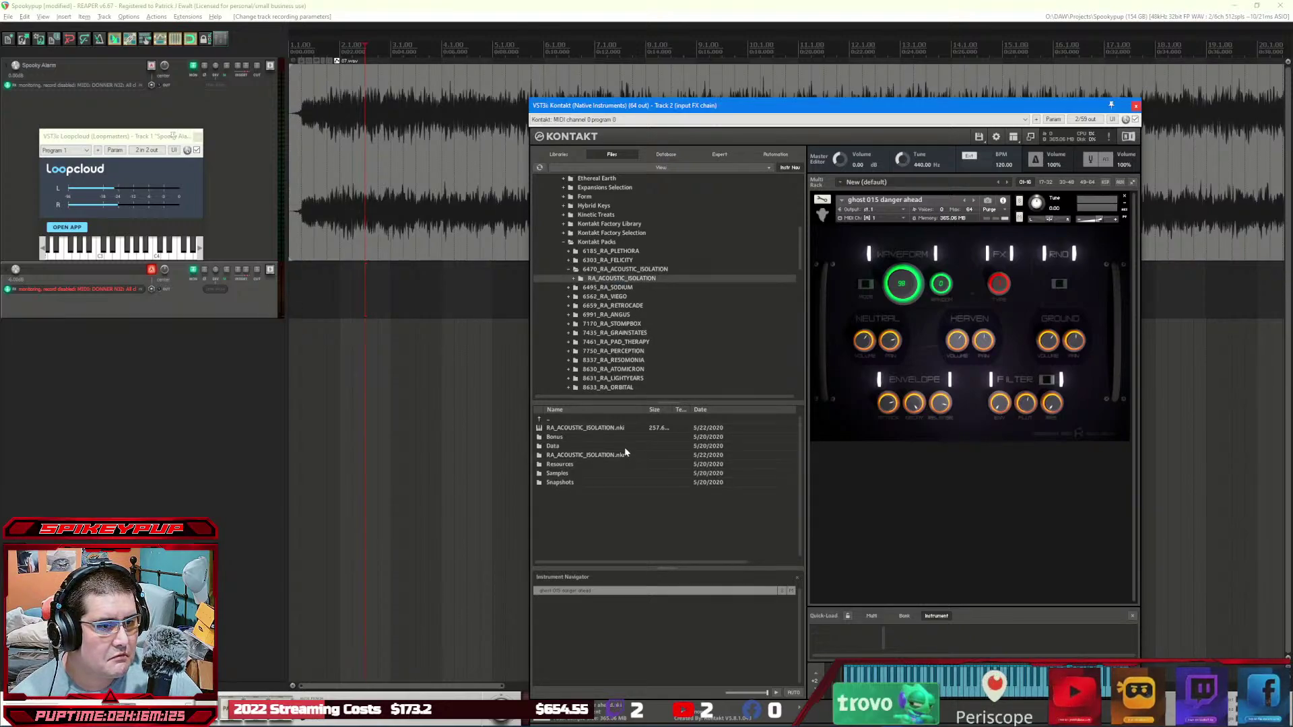
drag(622, 428, 982, 304)
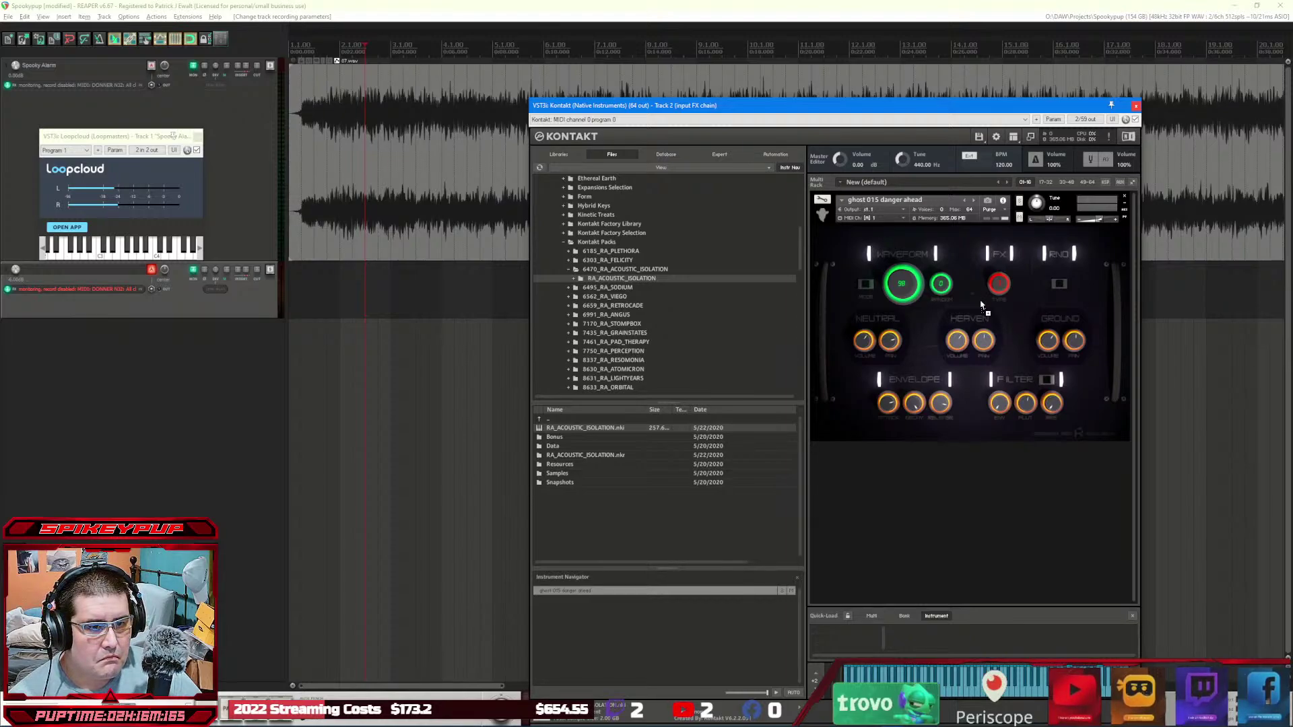
drag(982, 305, 980, 300)
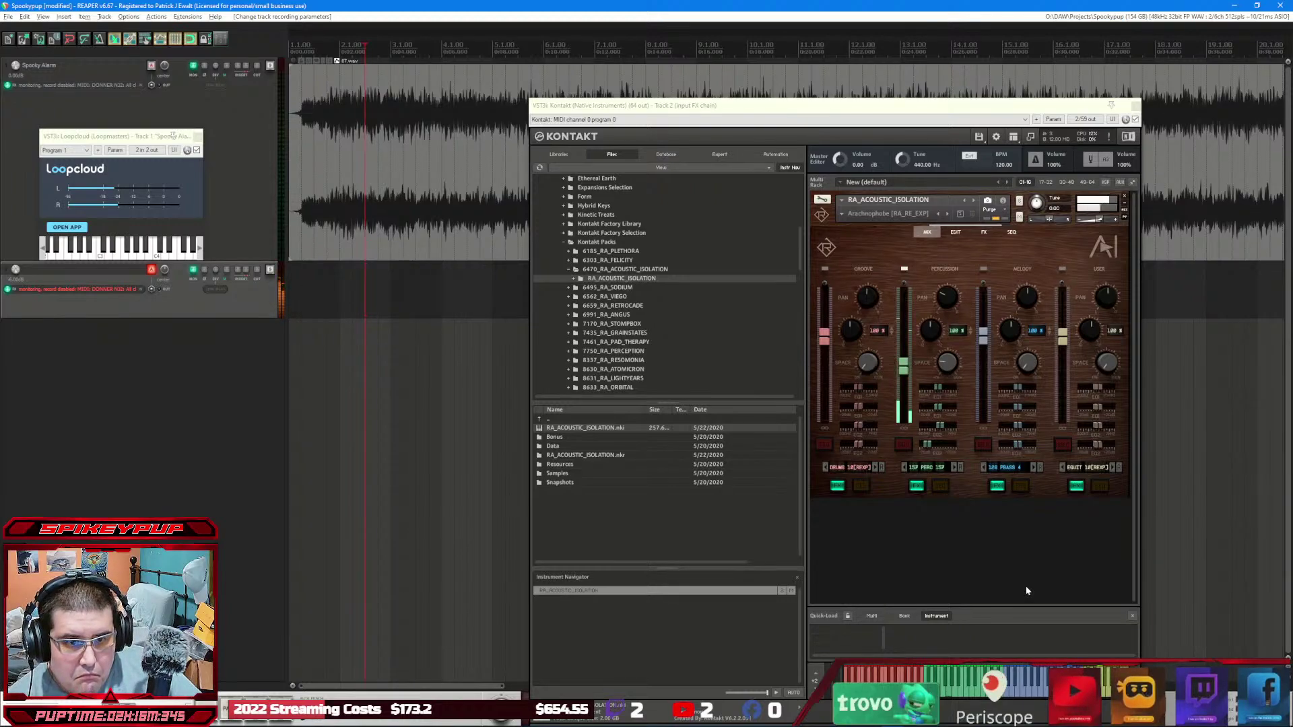
Step: Set the Percussion channel's sound to 001 PERC 1 and close the Kontakt window
click(925, 467)
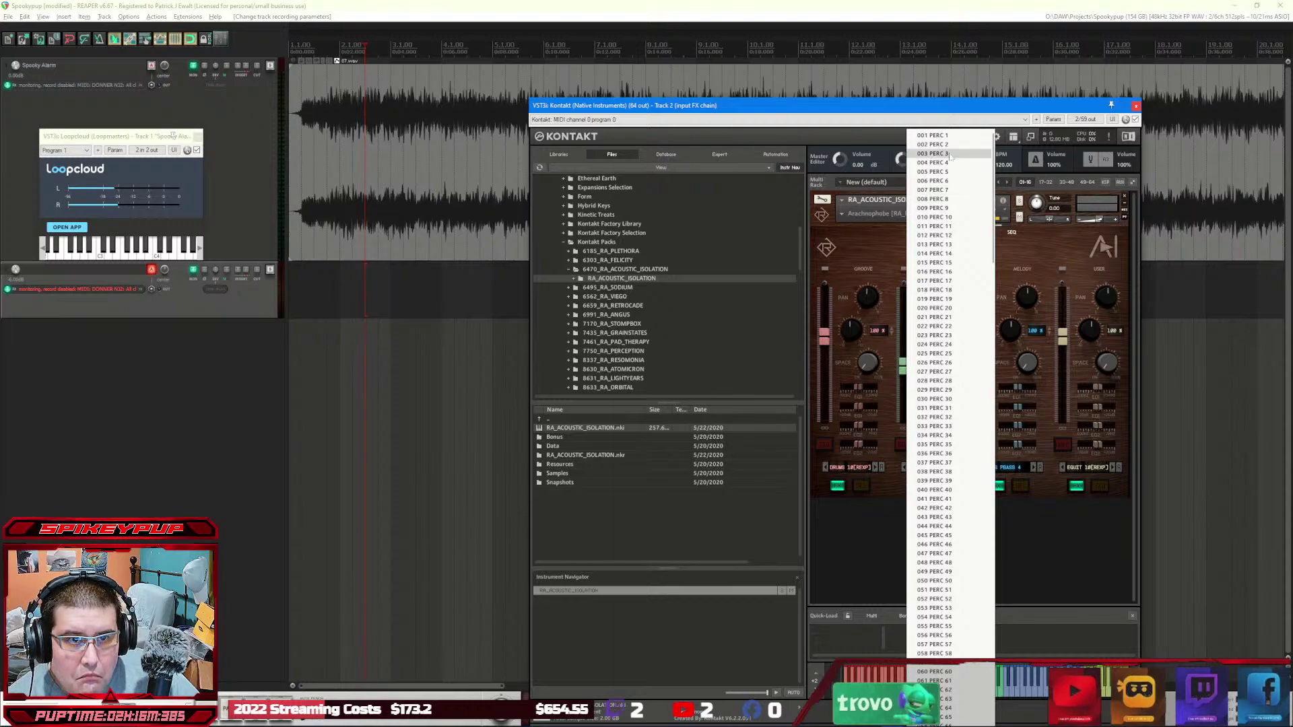
click(933, 135)
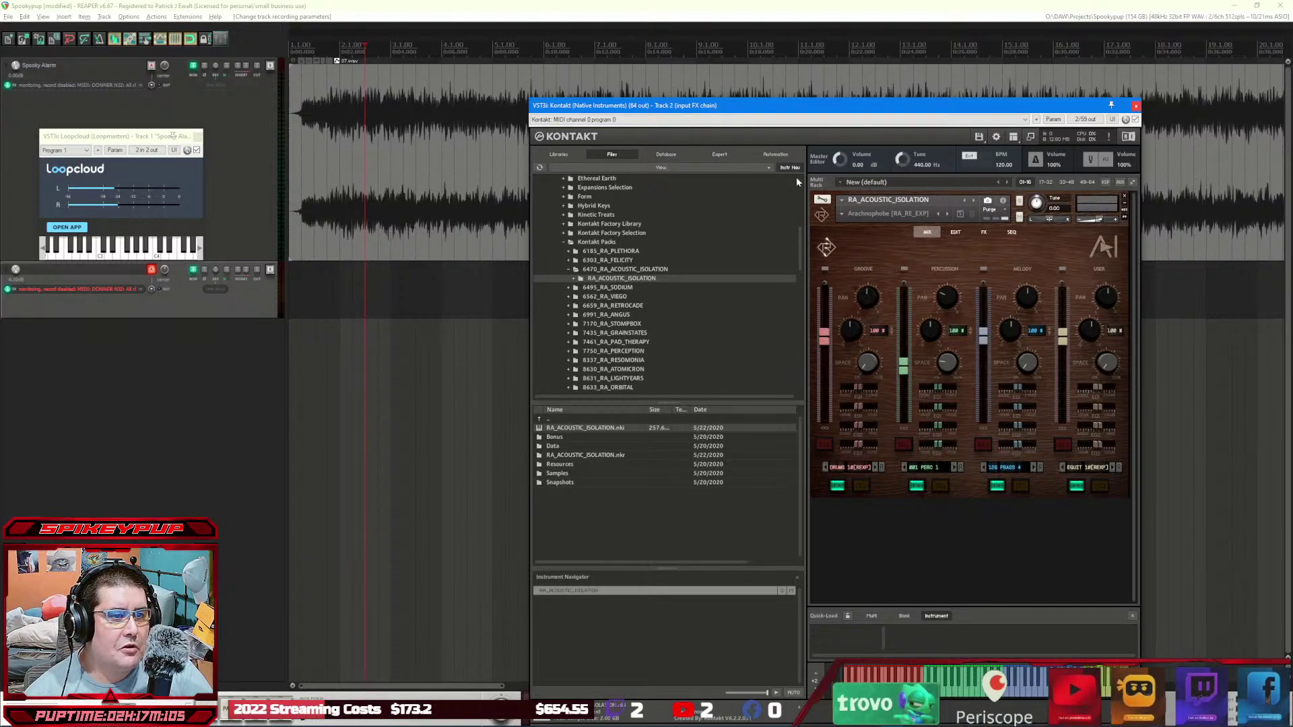
click(1136, 105)
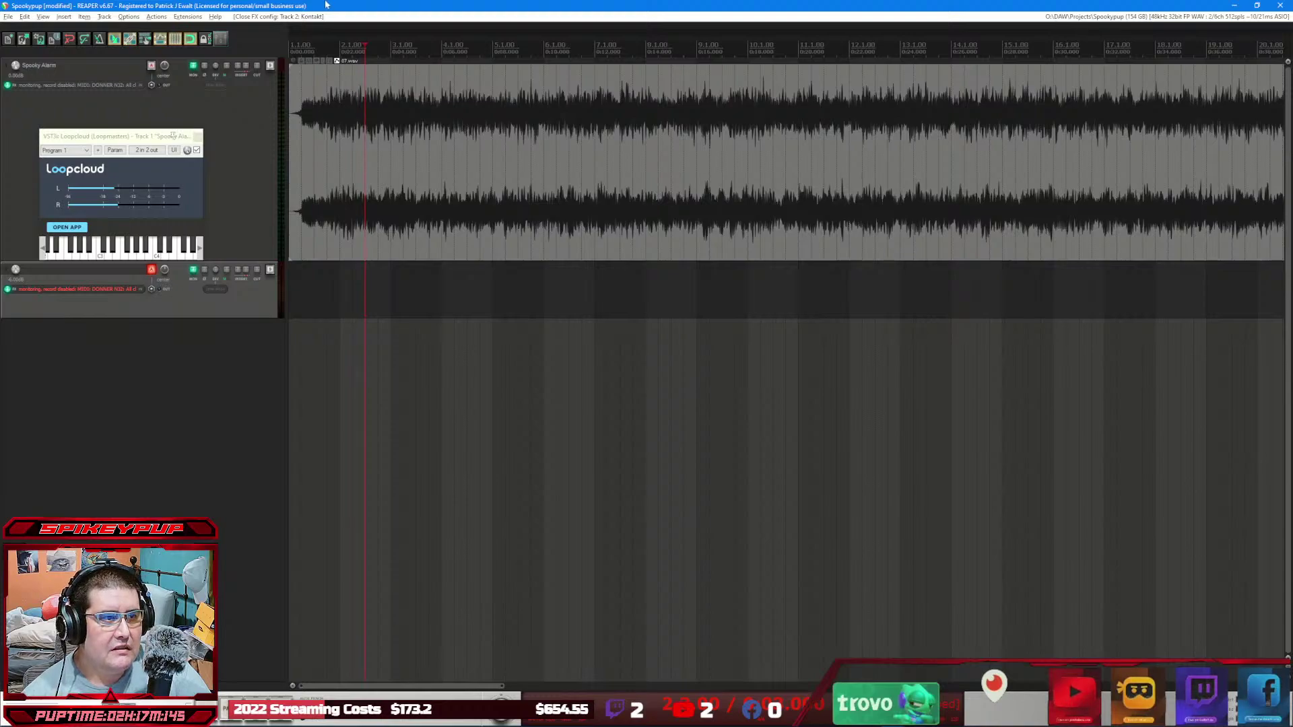
Step: Place the edit cursor at 1.3.00, listen to the project from there, and stop playback
click(314, 49)
key(space)
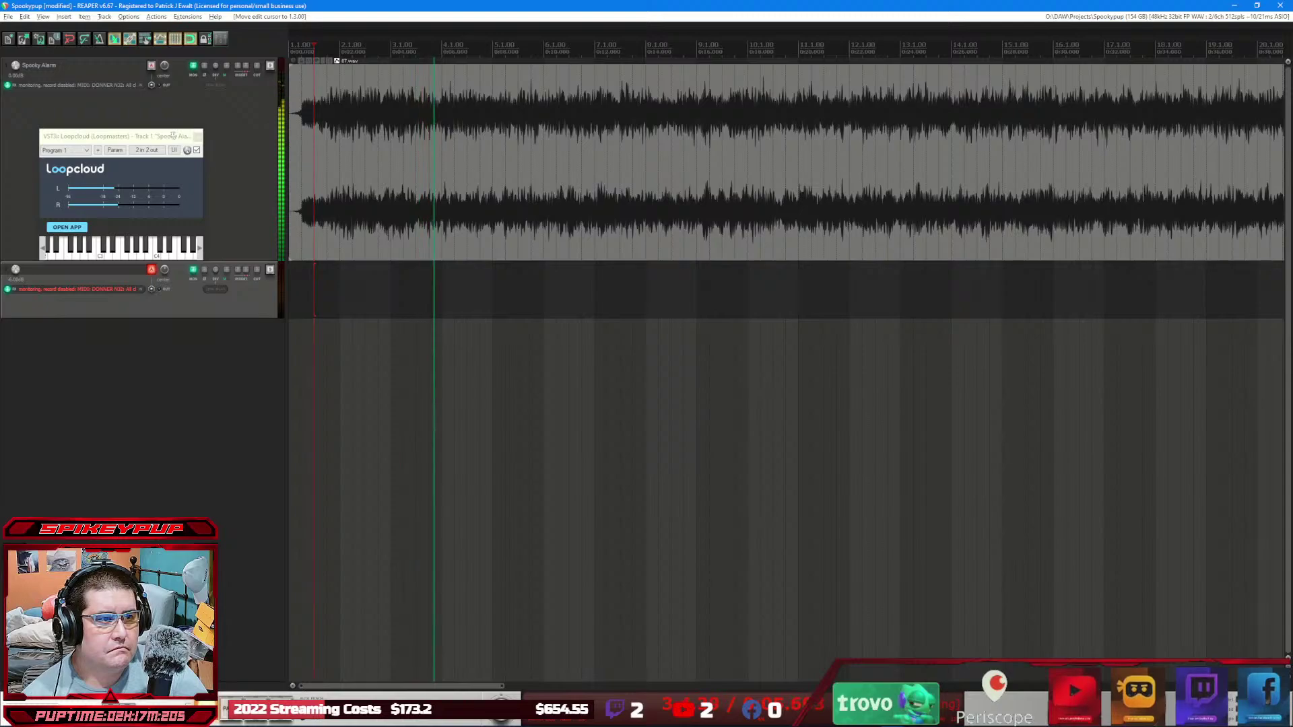
key(space)
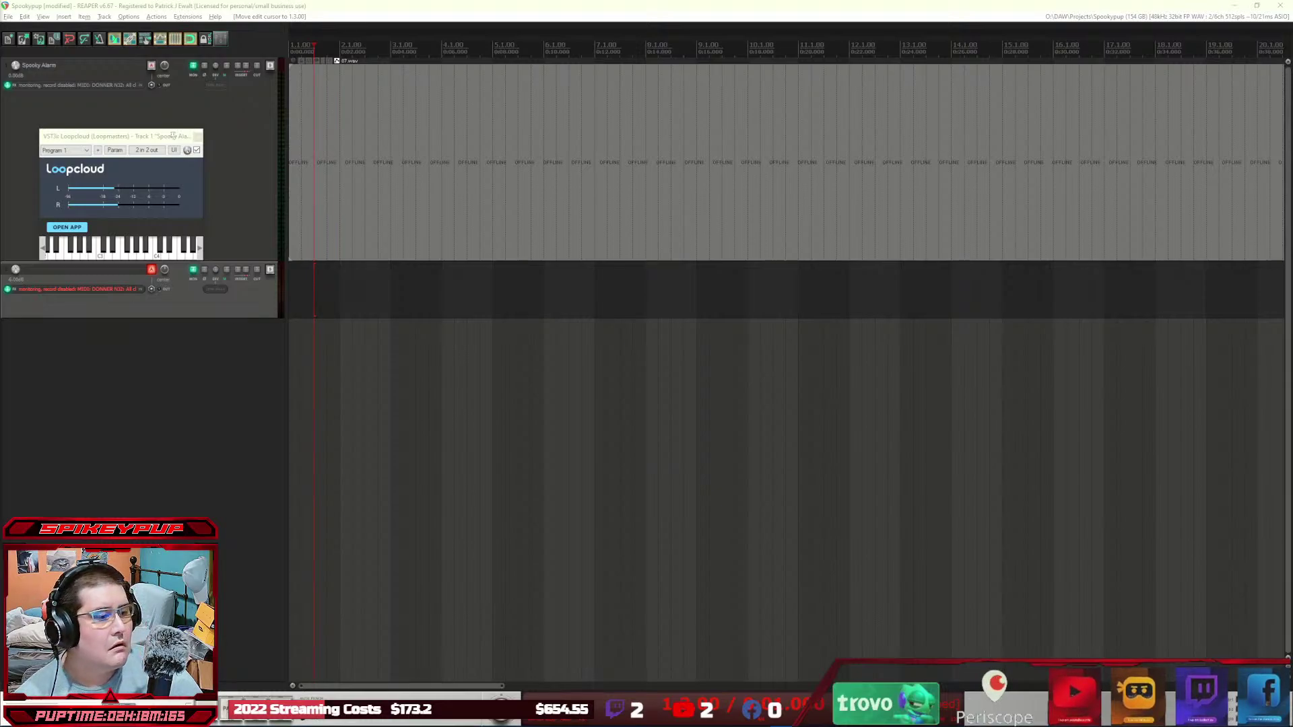
Step: Return to the REAPER project, select the Spooky Alarm track, replay it from the edit cursor while checking another window, and stop playback
click(231, 625)
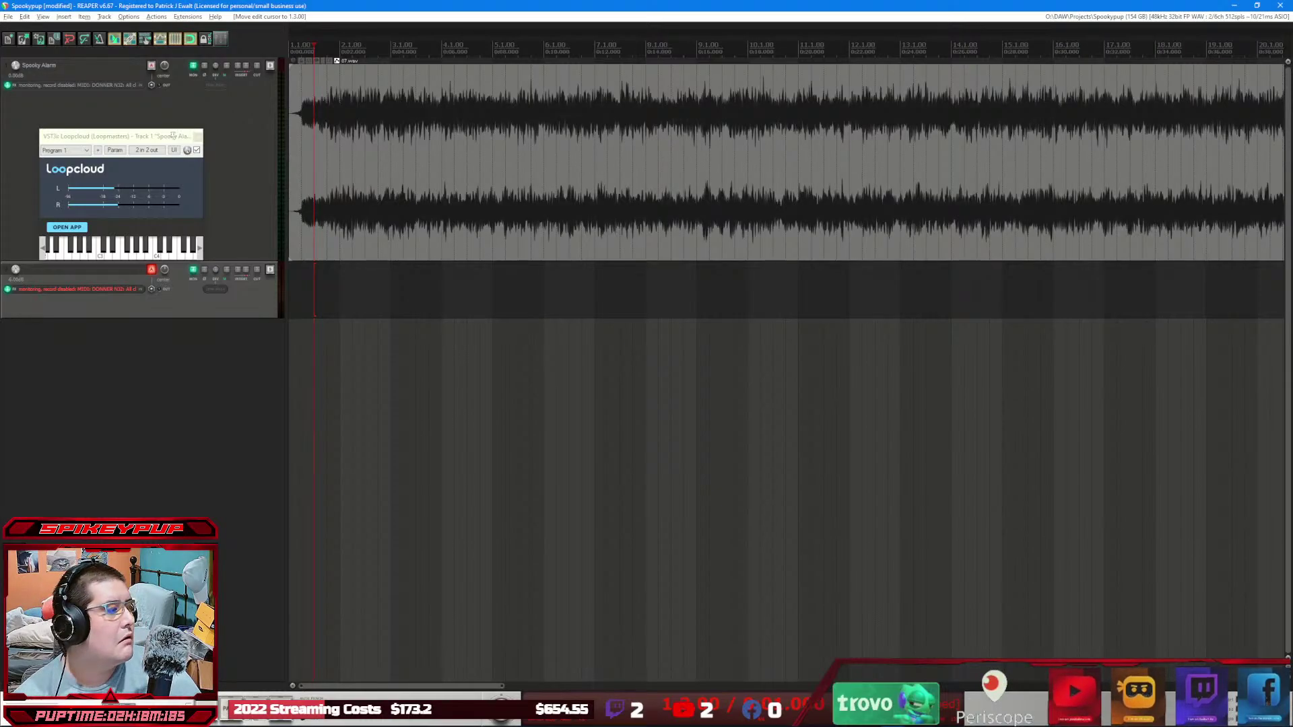
key(alt+Tab)
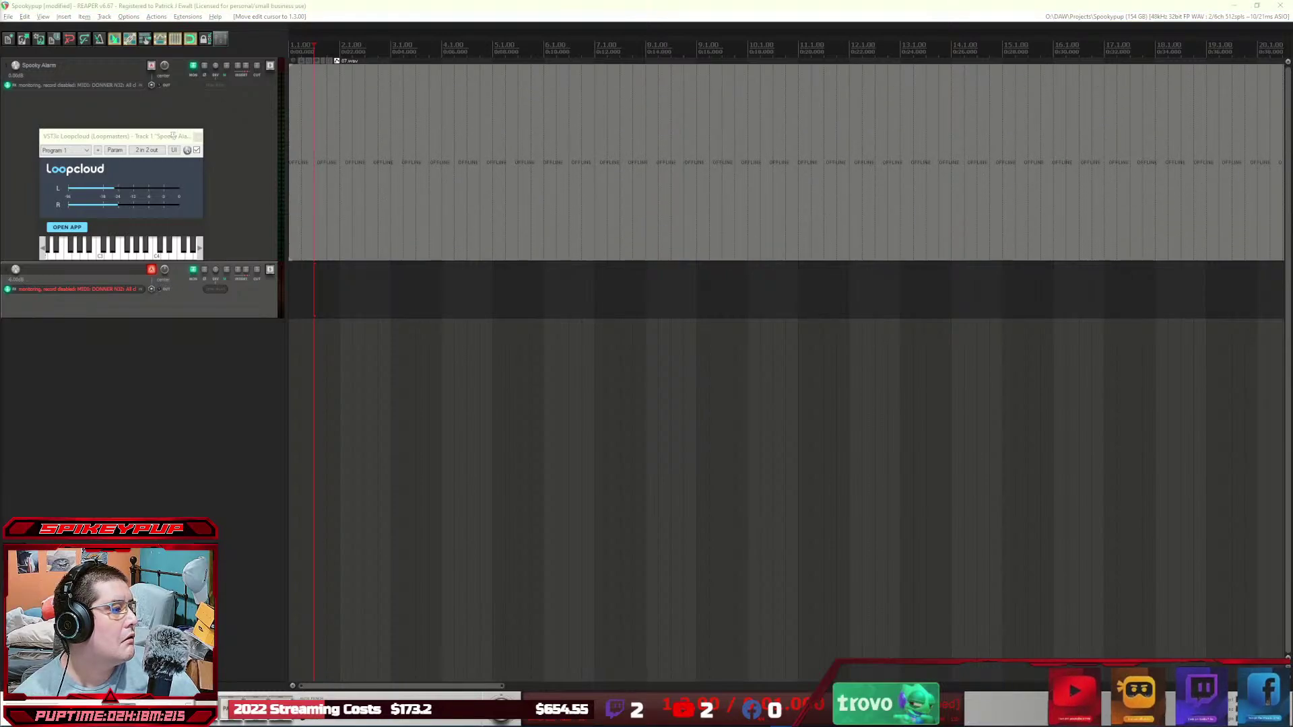
click(136, 98)
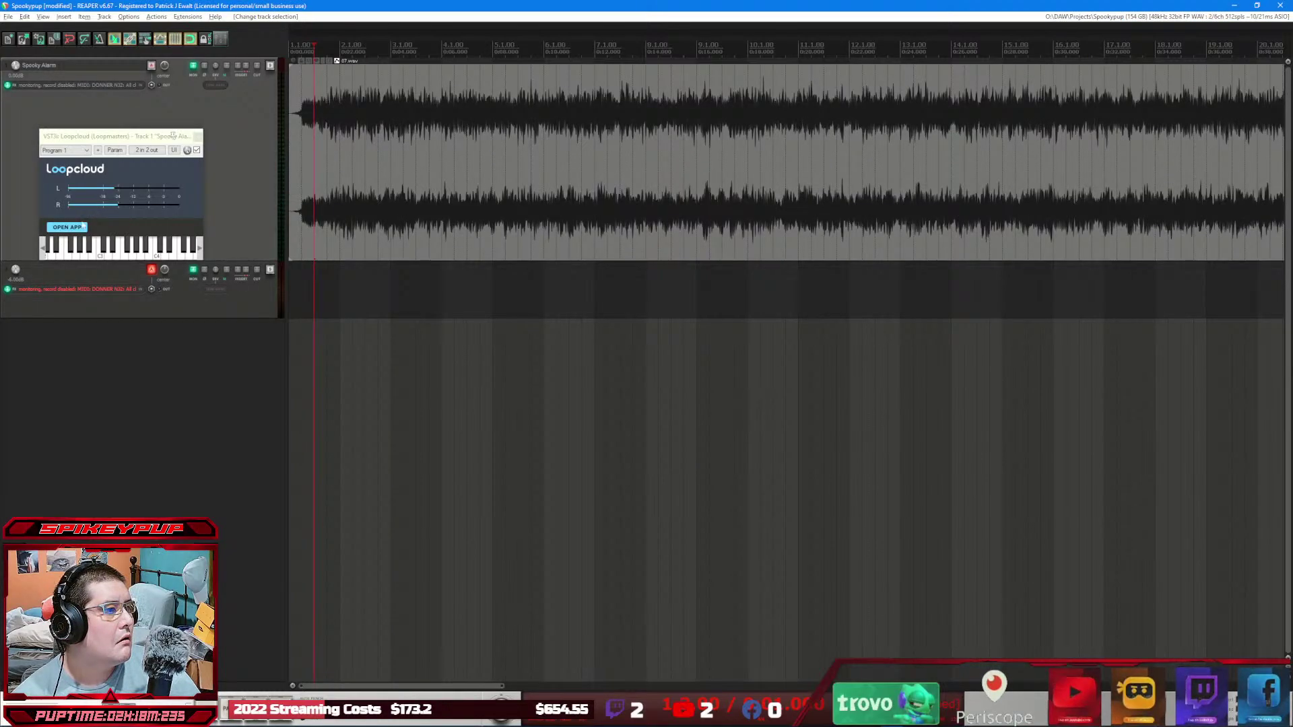
key(space)
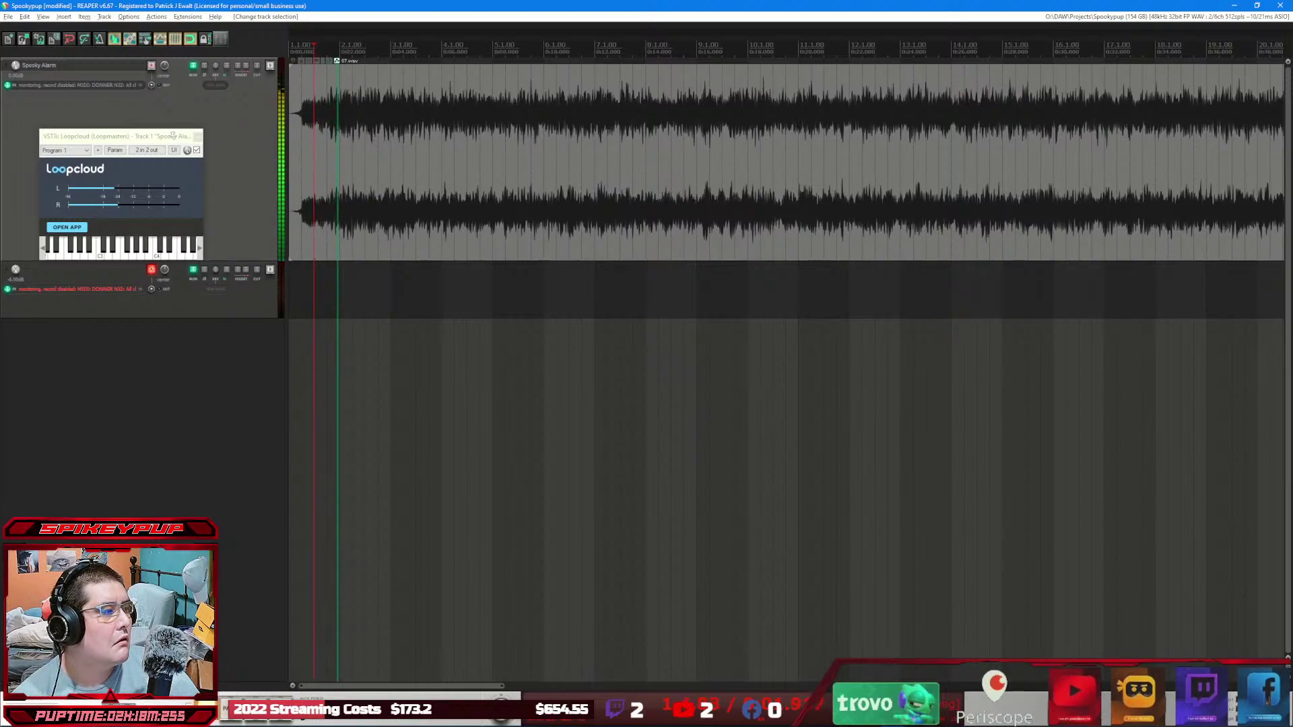
key(alt+Tab)
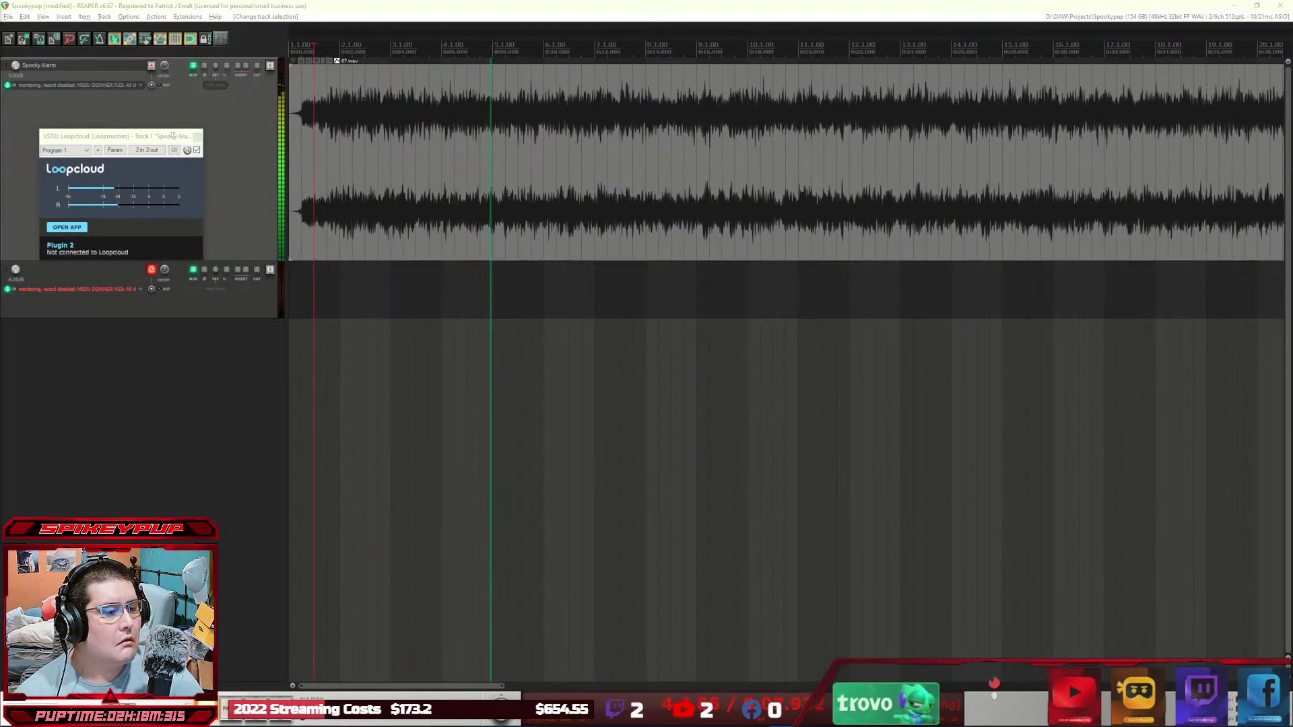
key(alt+Tab)
key(space)
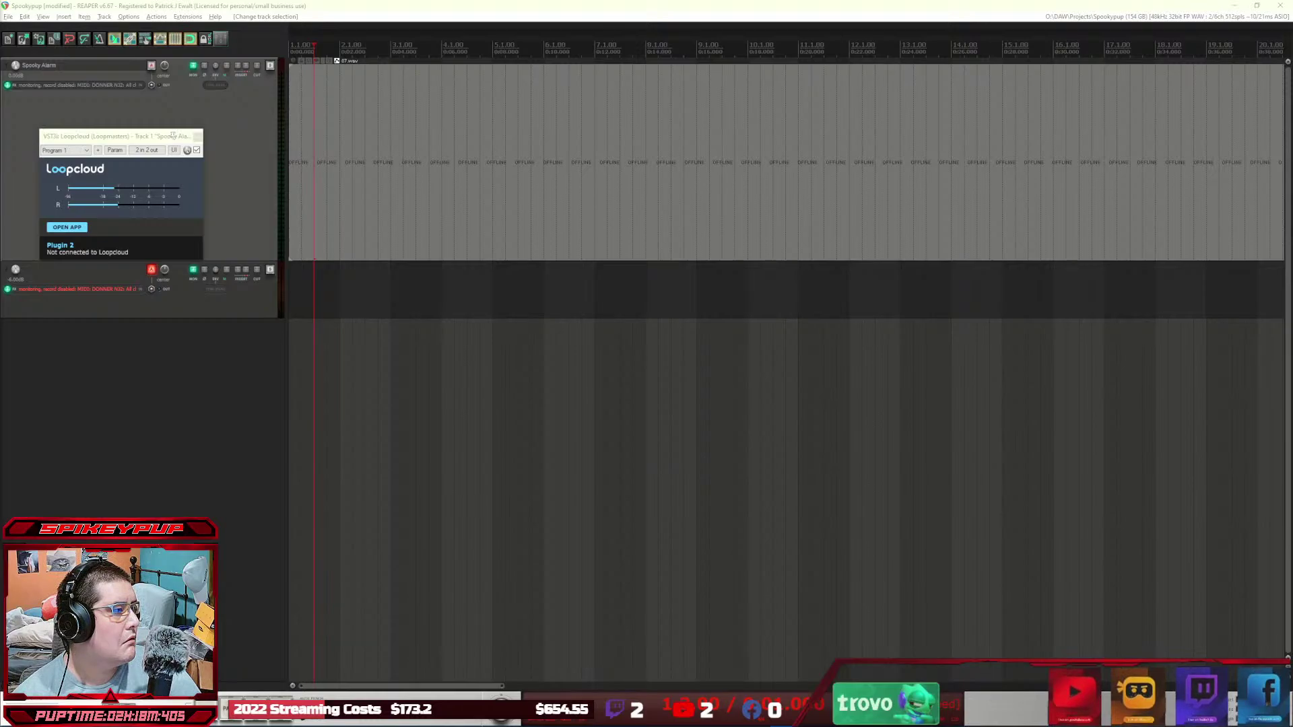
Step: Insert LSCT_Aether_Drum_Loop_01_100BPM.wav at the start of the second track and add LSCT_Aether_Drum_Loop_02_100BPM.wav directly after it, overlapping its end
drag(157, 401, 237, 281)
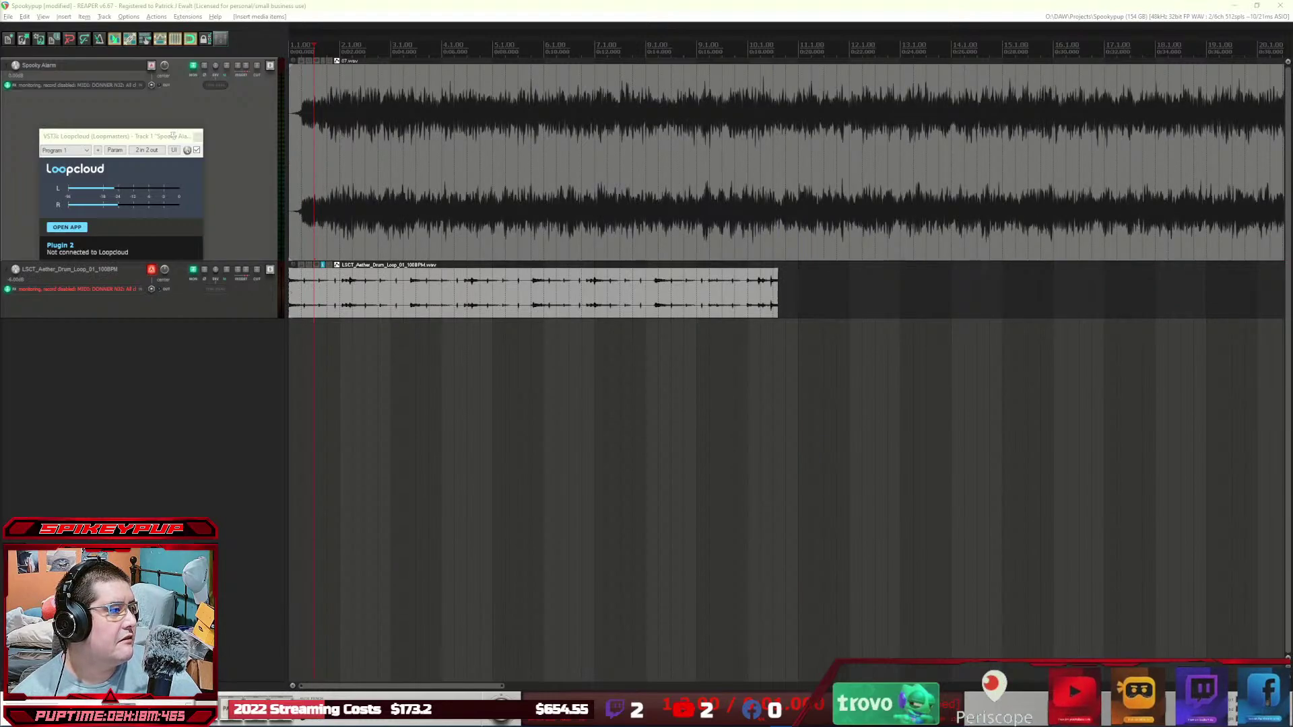
drag(681, 329, 763, 308)
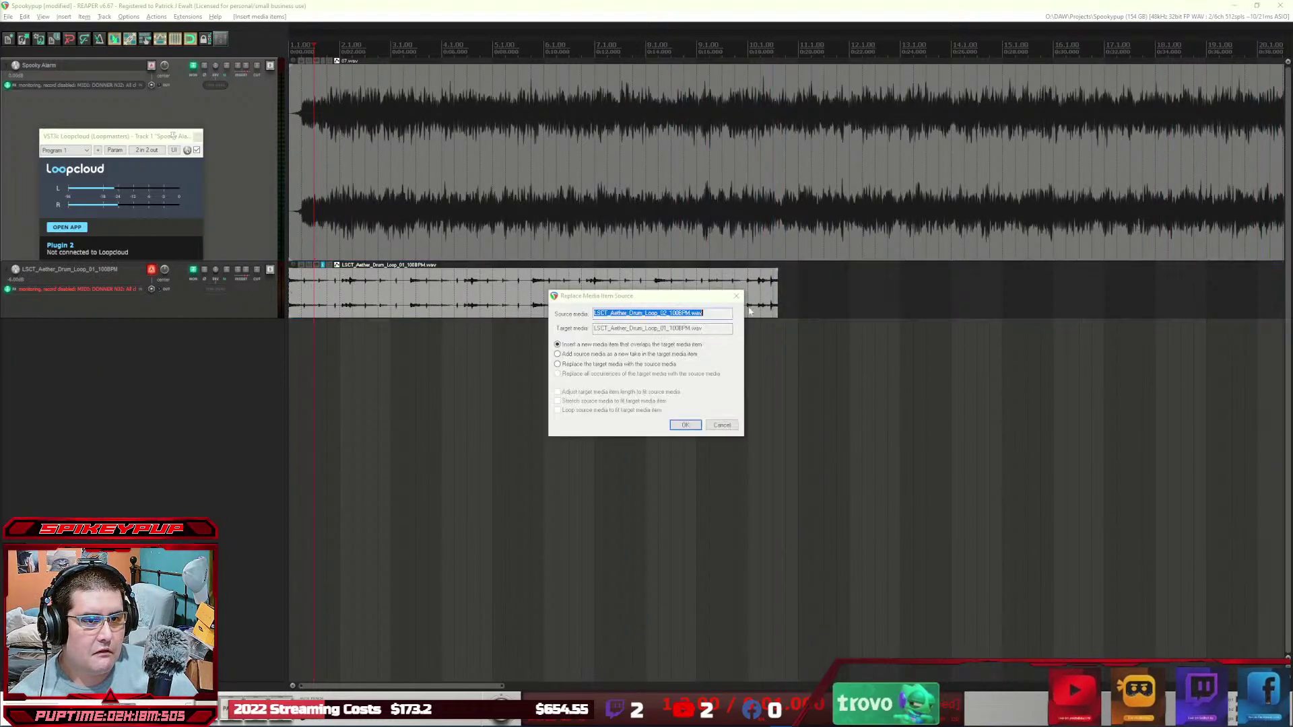
click(685, 424)
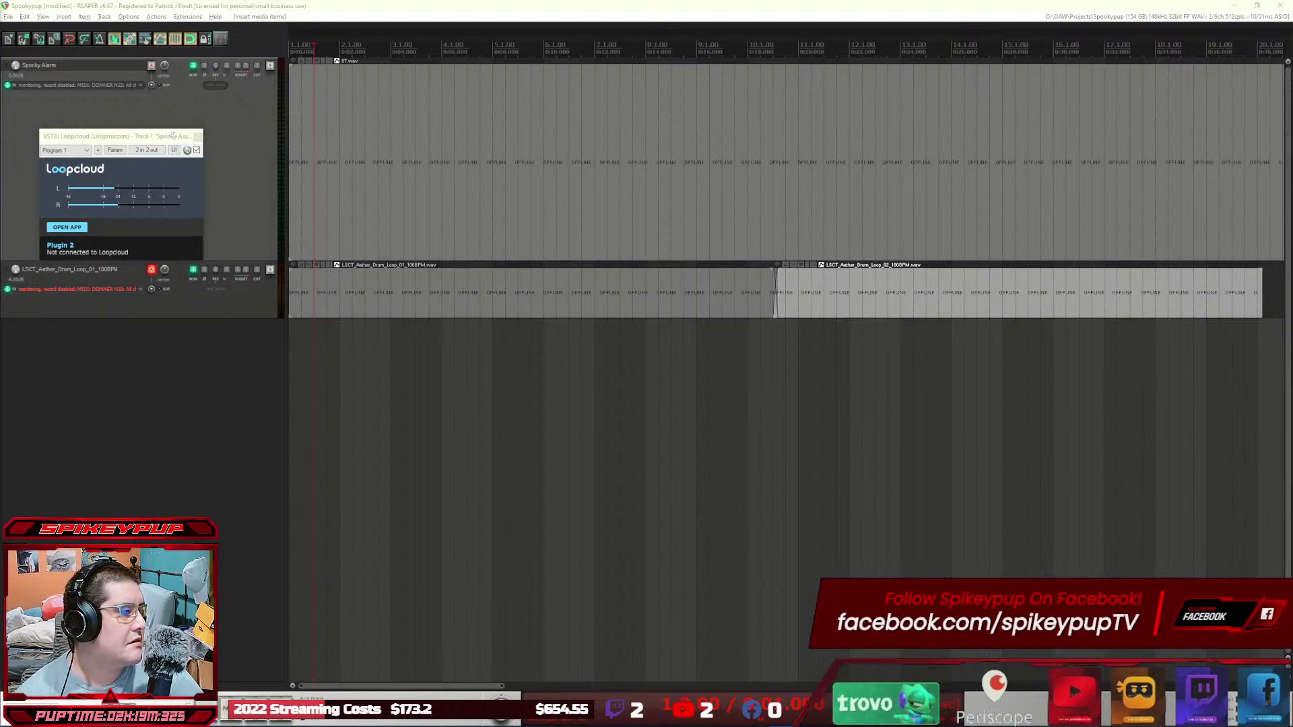
Step: Return to the REAPER project, play it from the edit cursor through both drum loops, and stop playback
key(alt+Tab)
key(space)
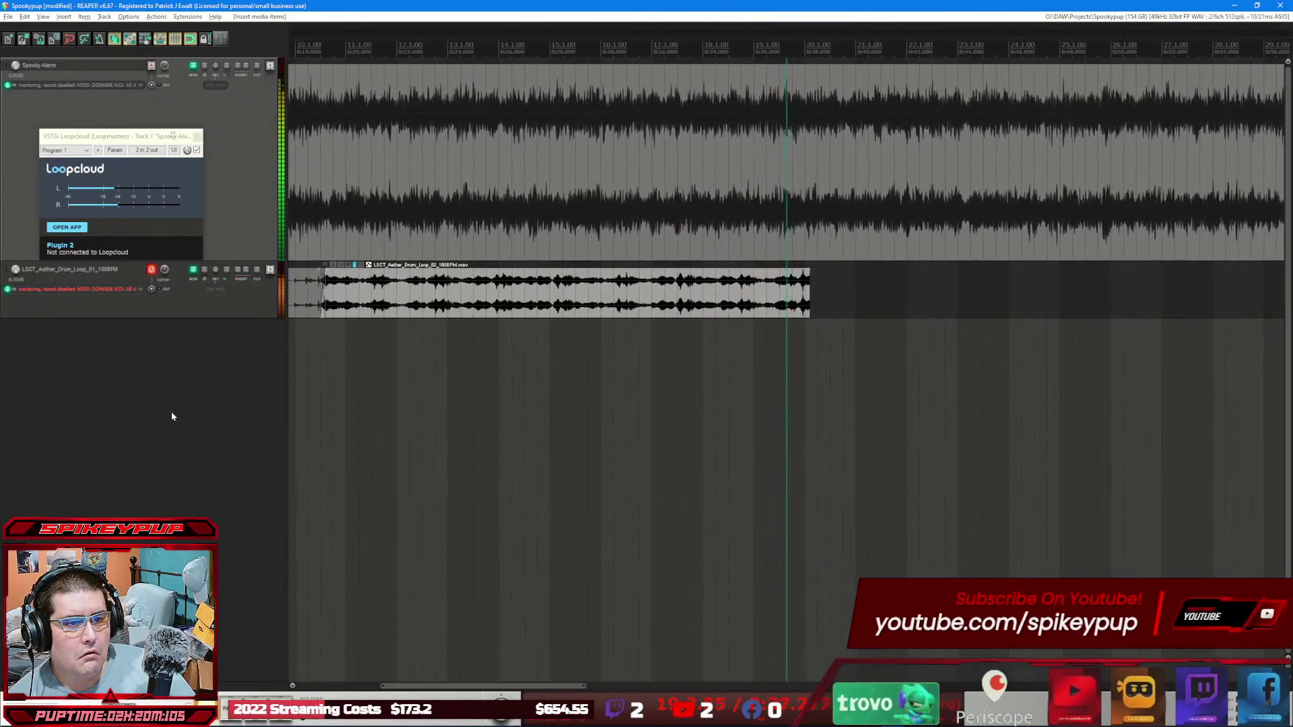
key(space)
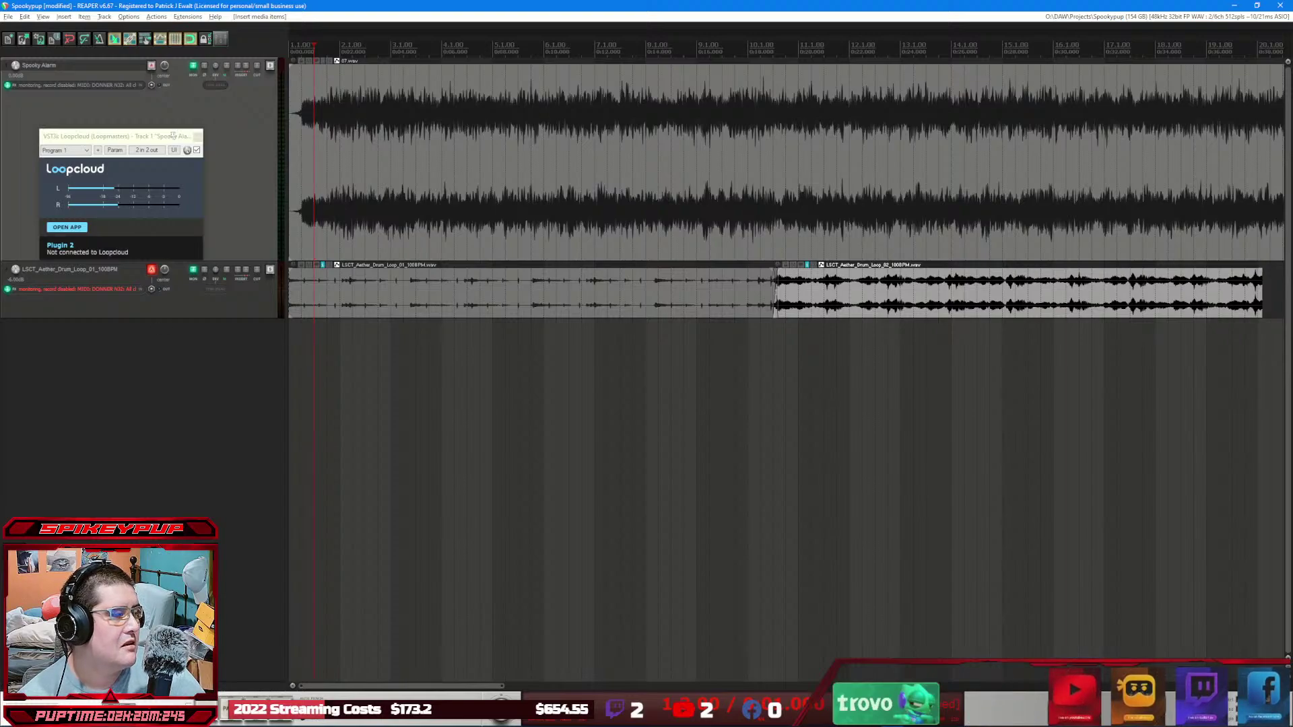
Step: Open the recent project chrome_R_B.rpp, closing Spookypup without saving its changes
click(10, 17)
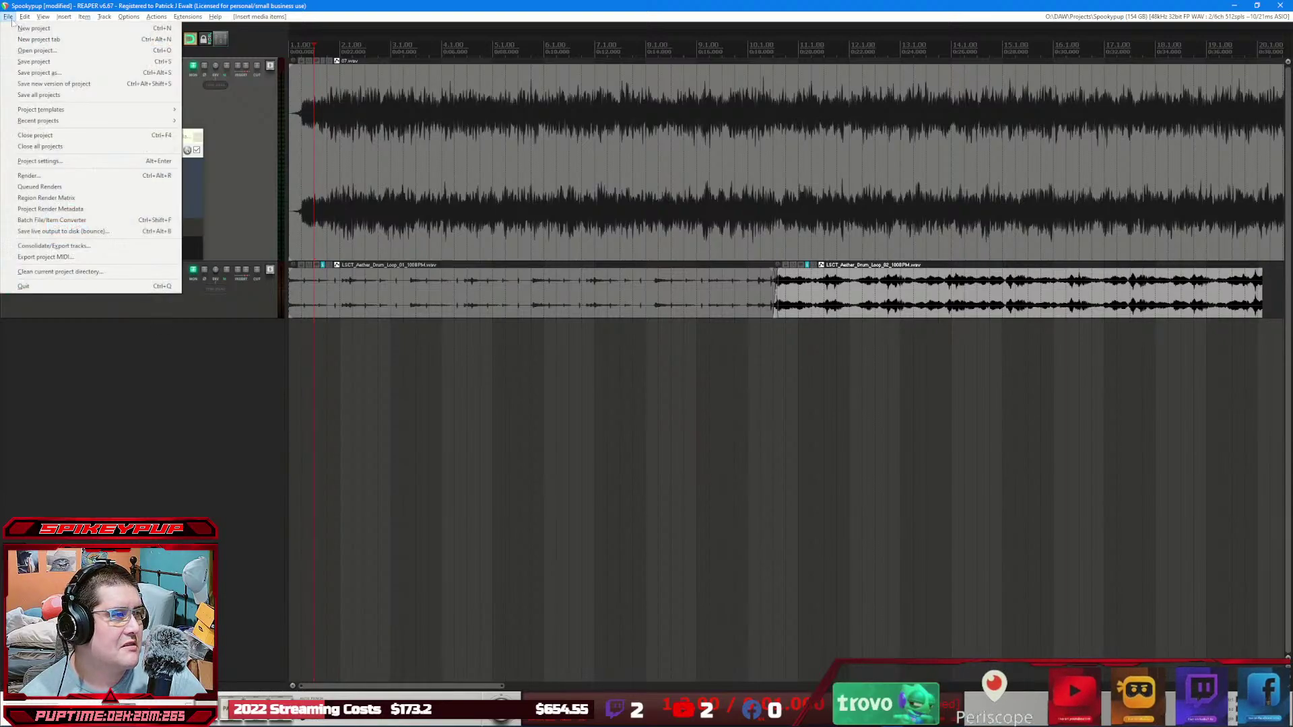
mouse_move(80, 120)
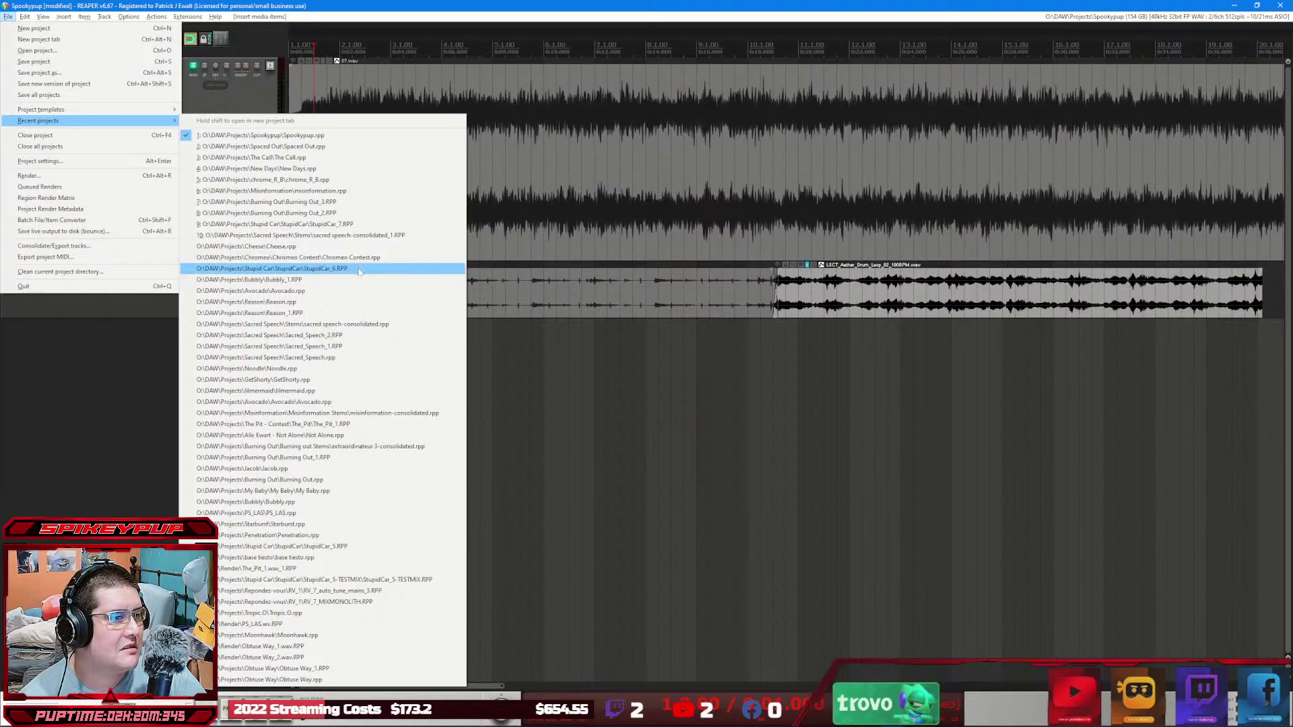
click(316, 179)
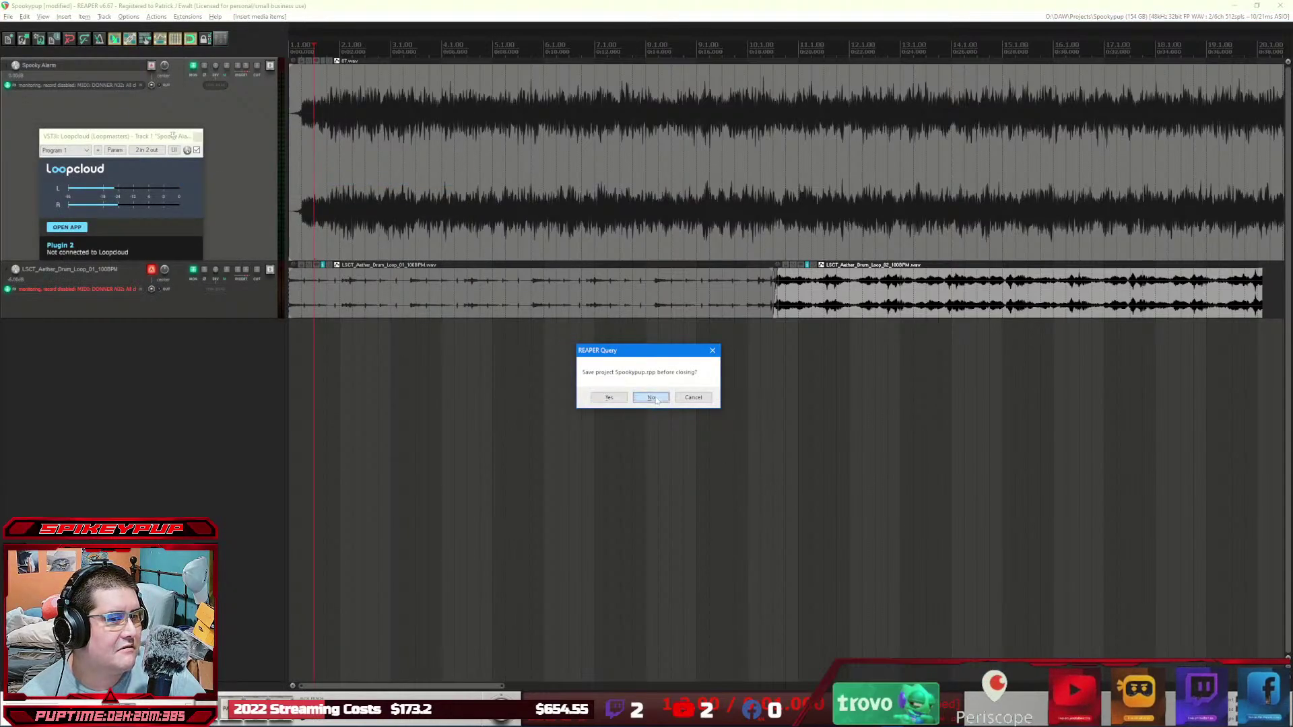
click(651, 398)
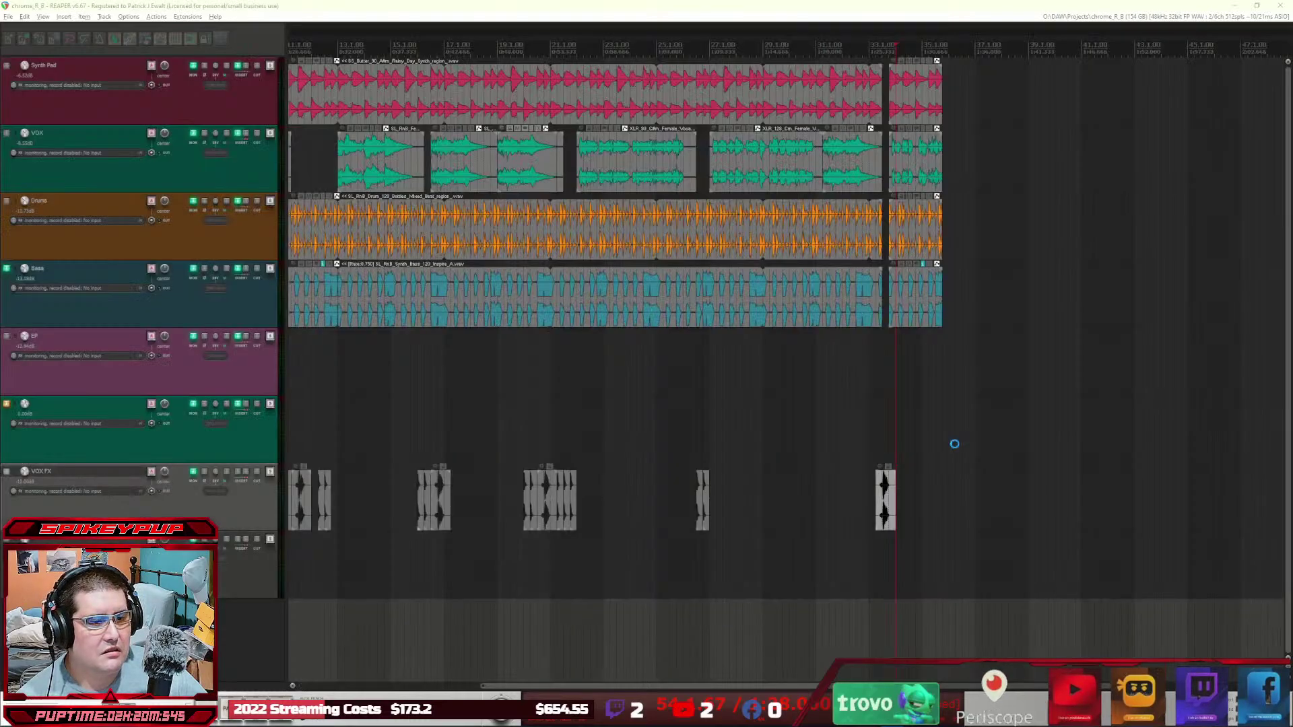
click(1106, 226)
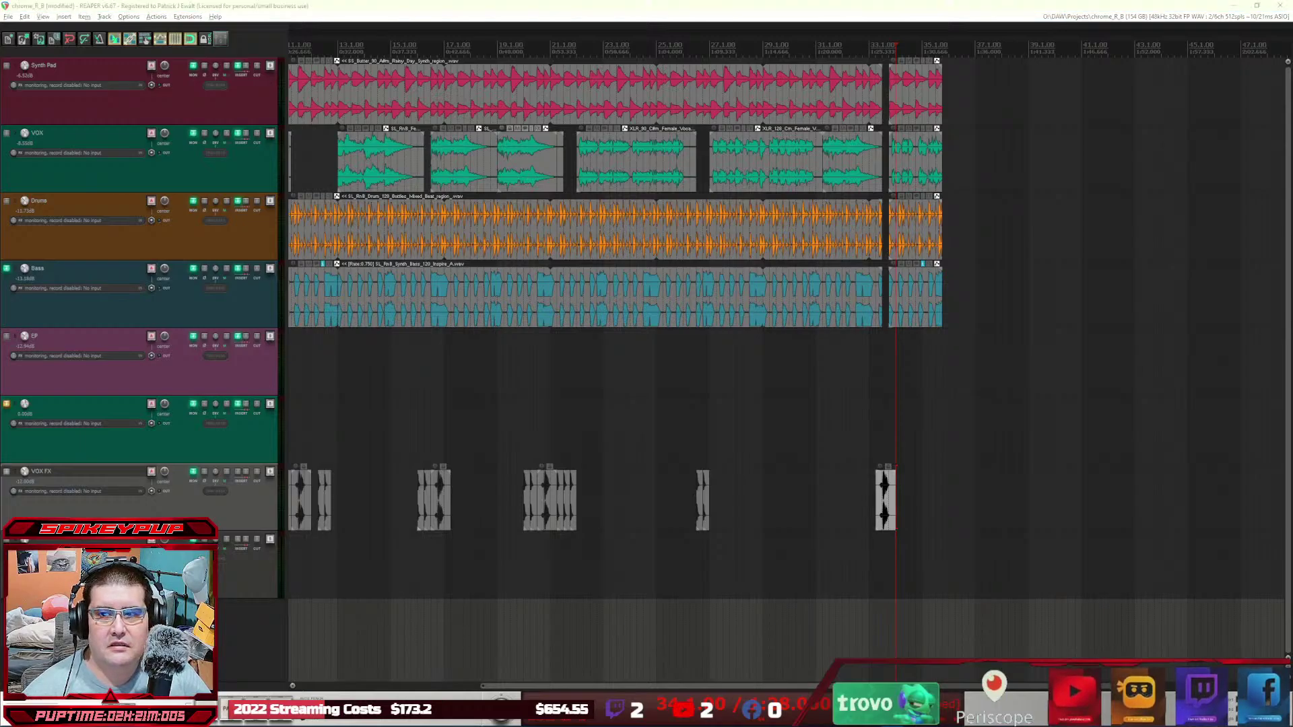
Step: View the chrome_R_B mixer maximized, check the track and master levels during playback, and close the mixer
key(ctrl+m)
double_click(579, 8)
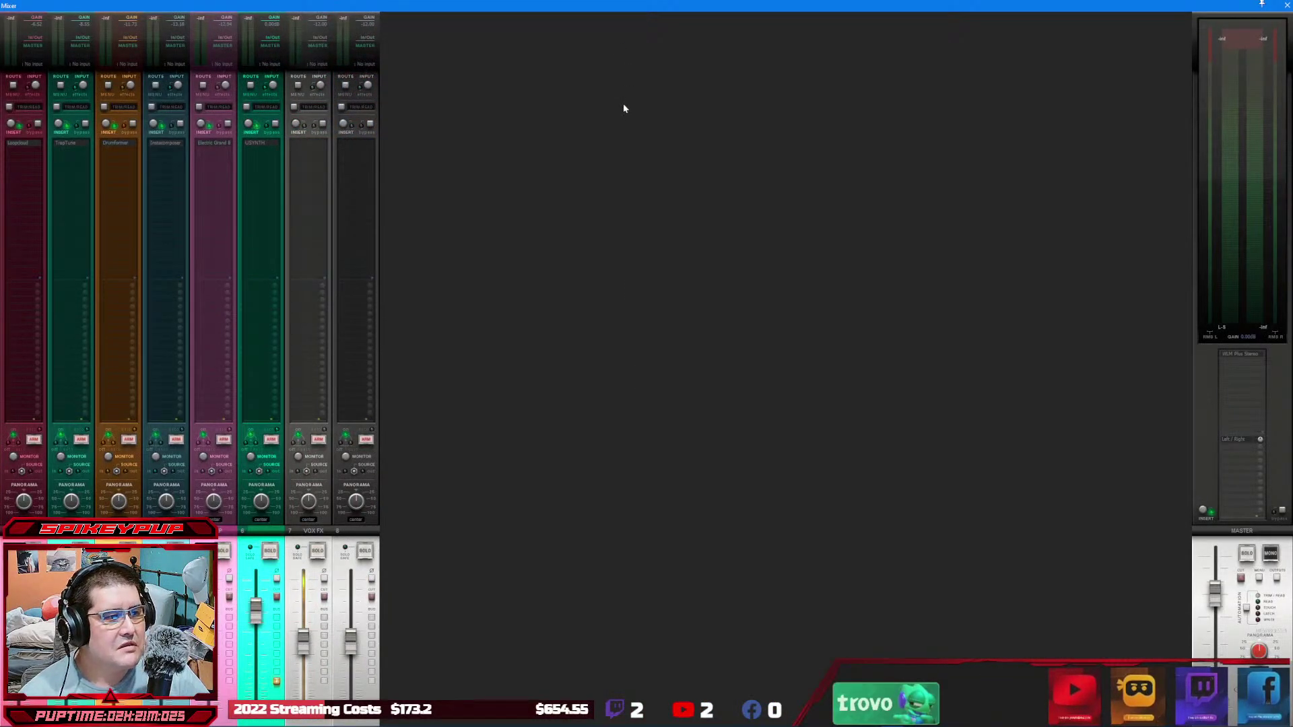
key(space)
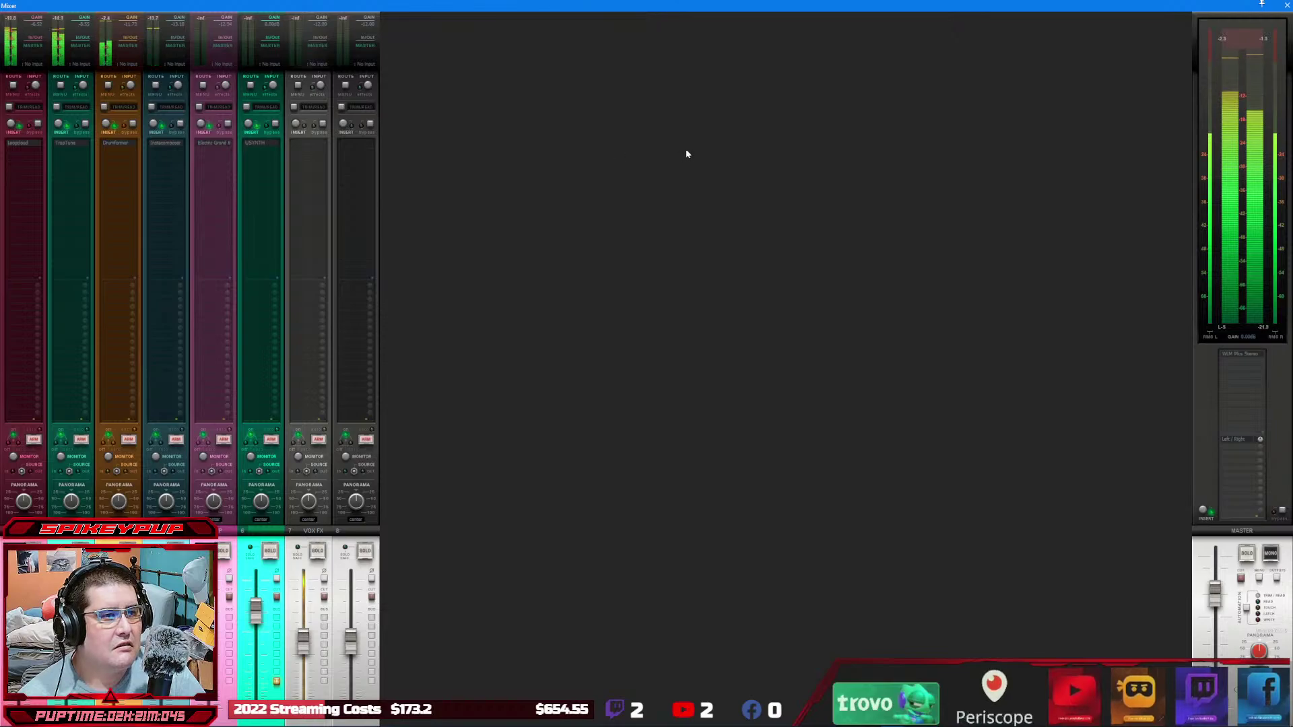
double_click(1246, 8)
key(ctrl+m)
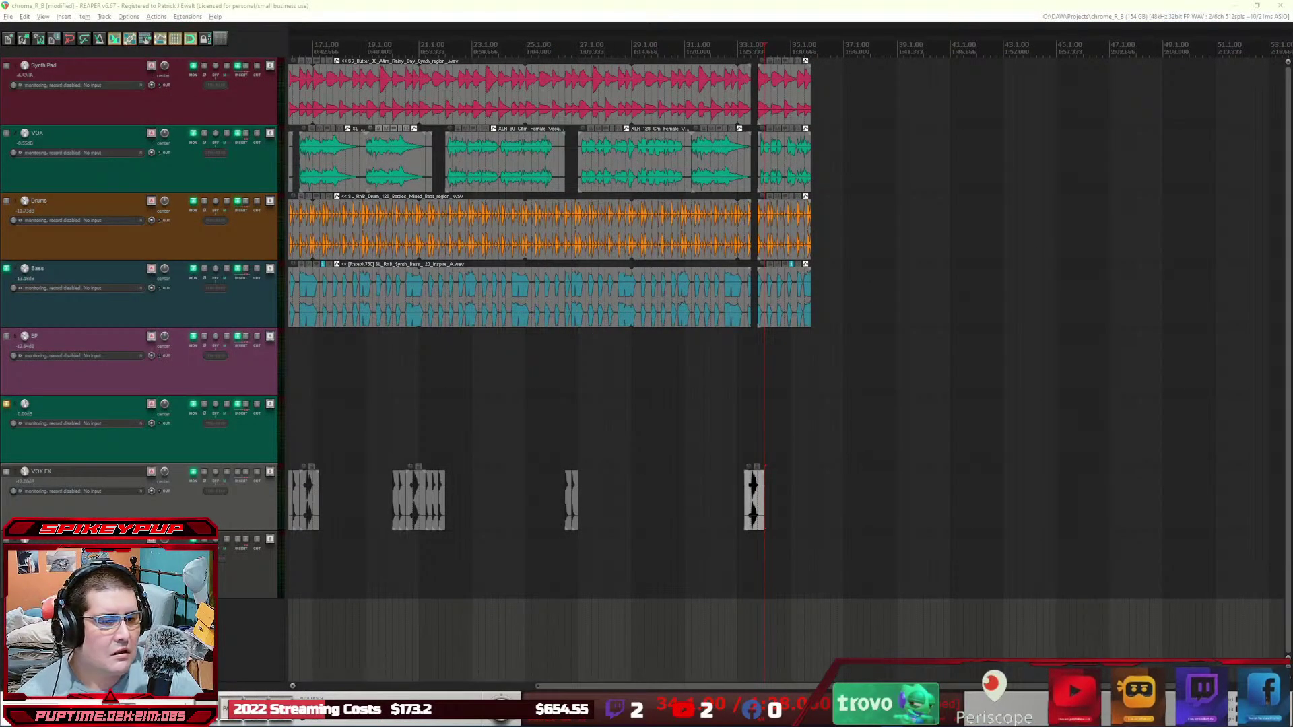
Step: Return the edit cursor to the project start and listen to the arrangement from there, restarting playback as needed
key(Home)
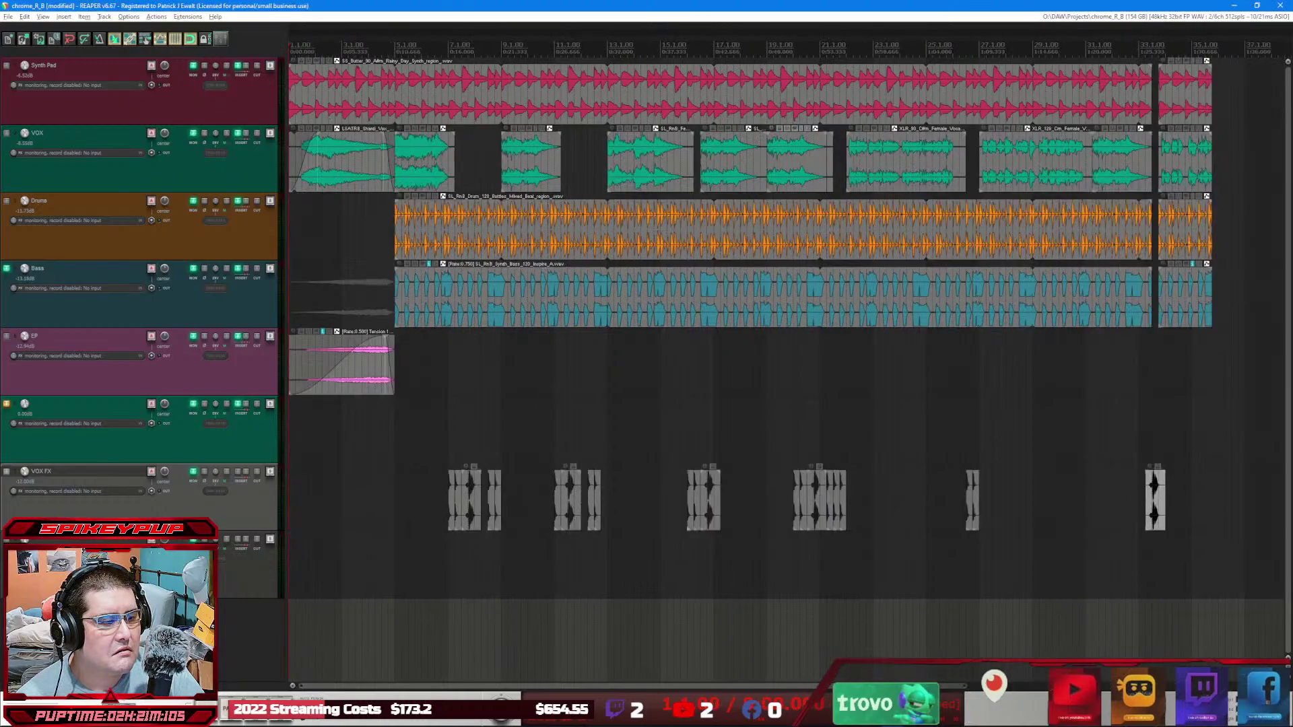
key(space)
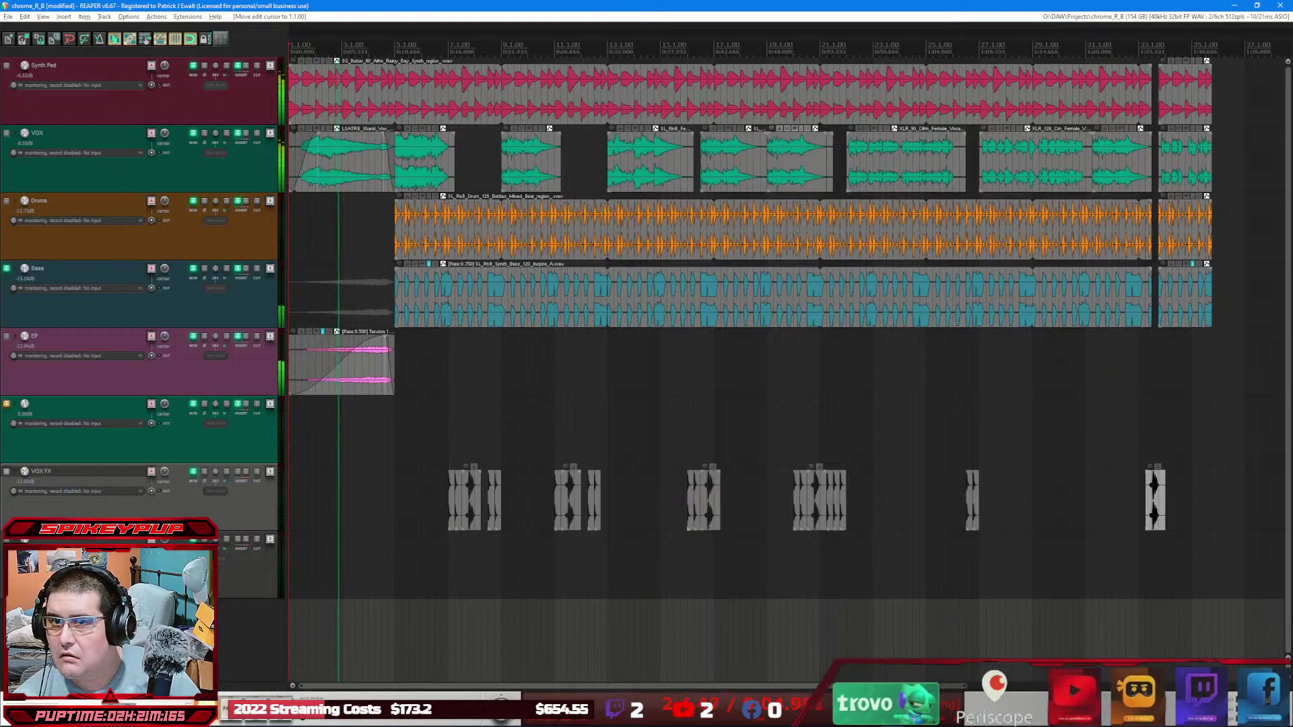
key(space)
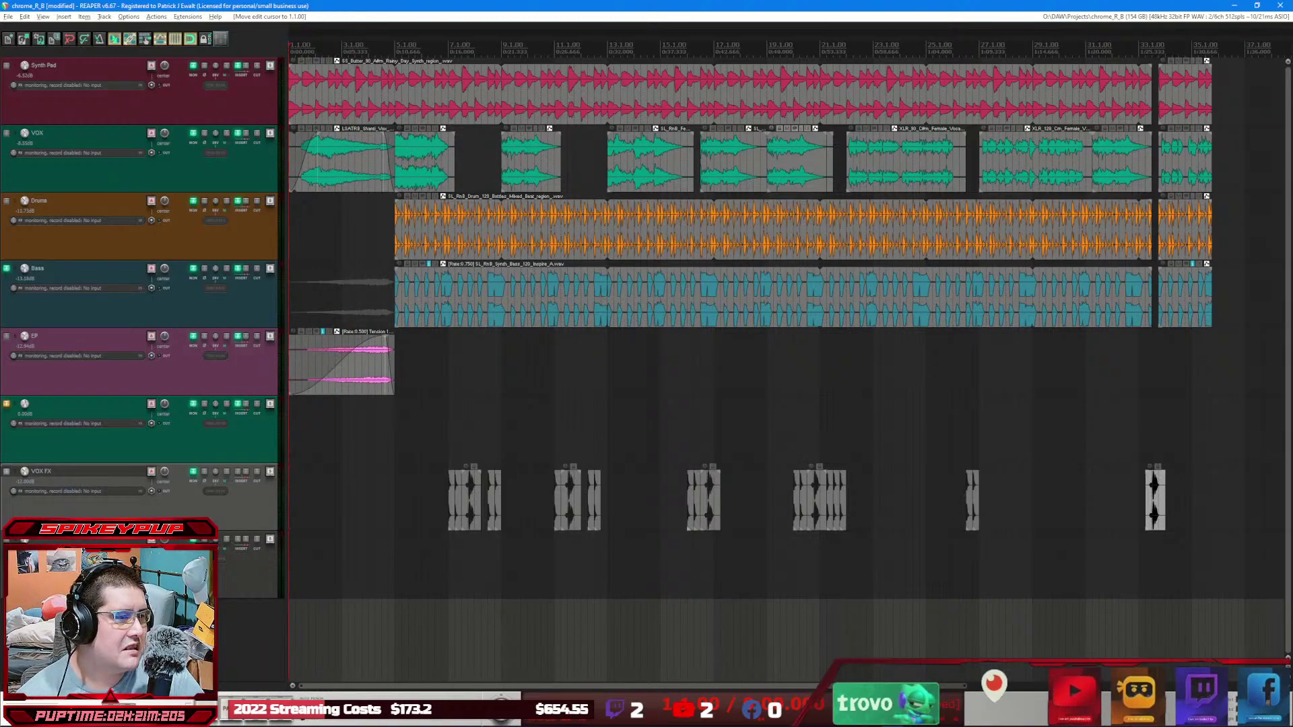
key(space)
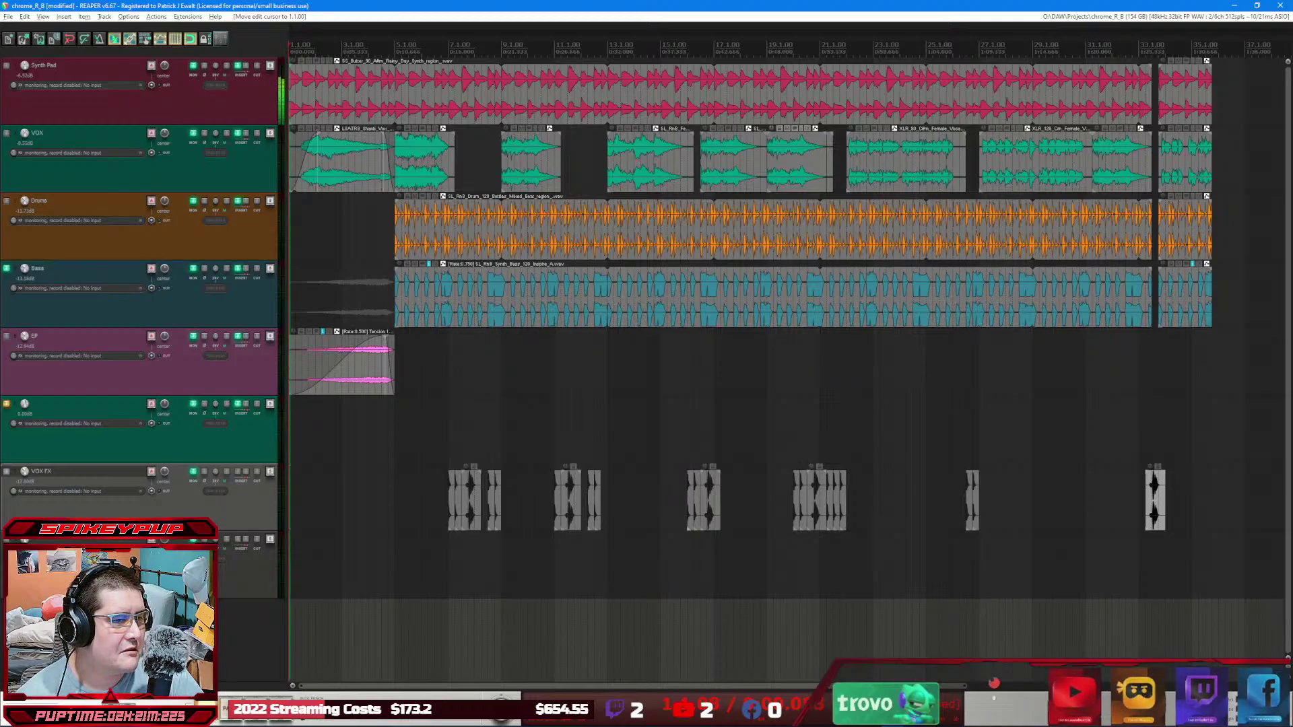
key(space)
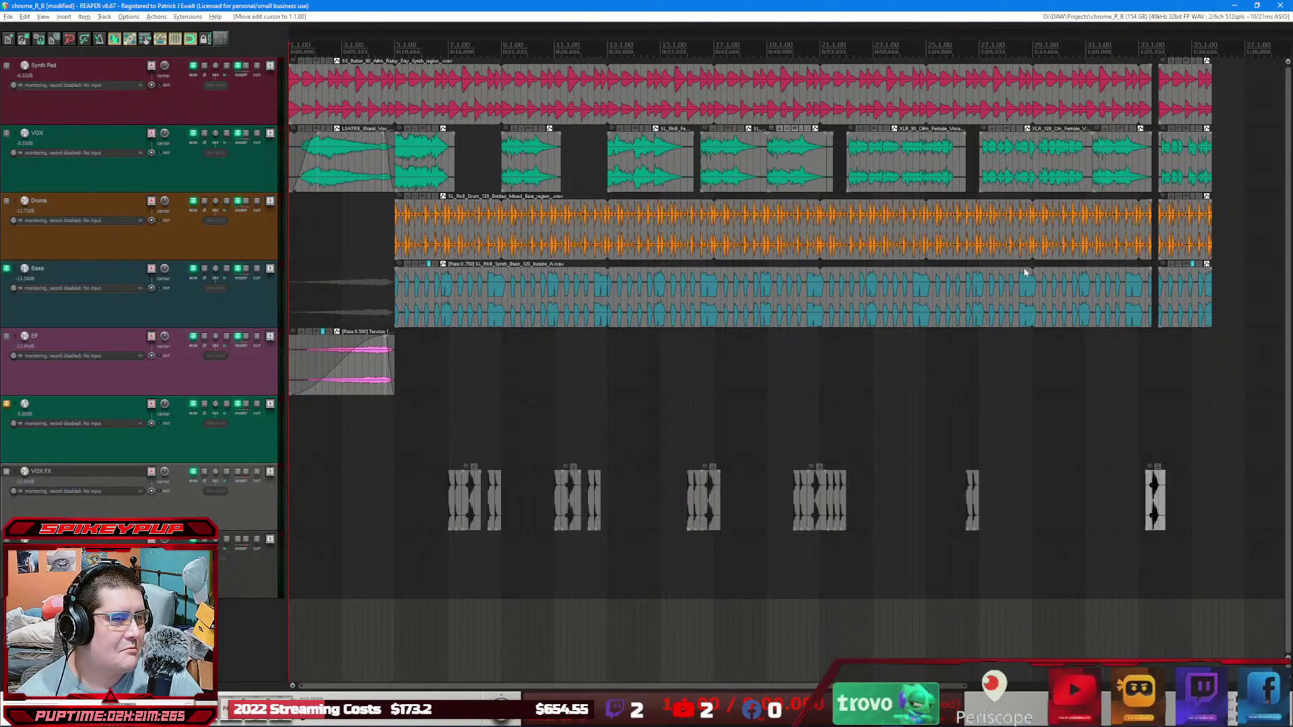
key(space)
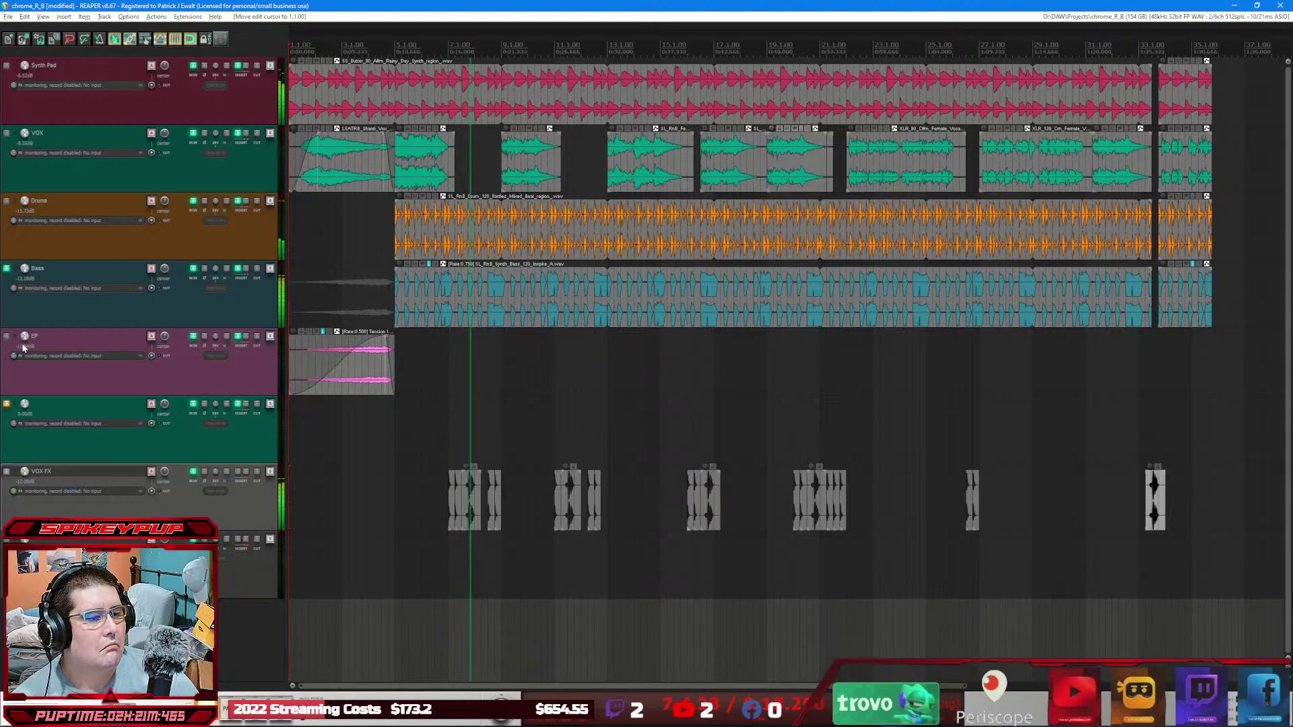
mouse_move(22, 348)
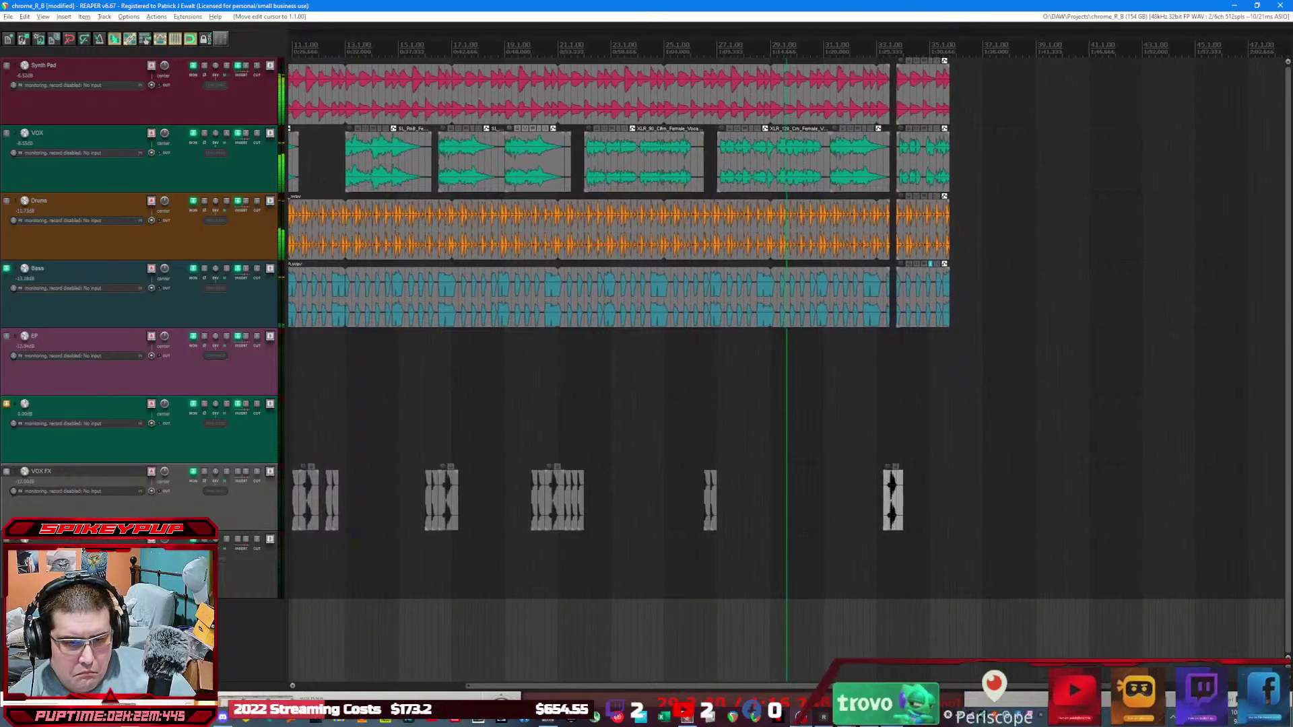
Step: Try different project tempos during playback, restore the tempo to 90 BPM, and stop playback
mouse_move(801, 715)
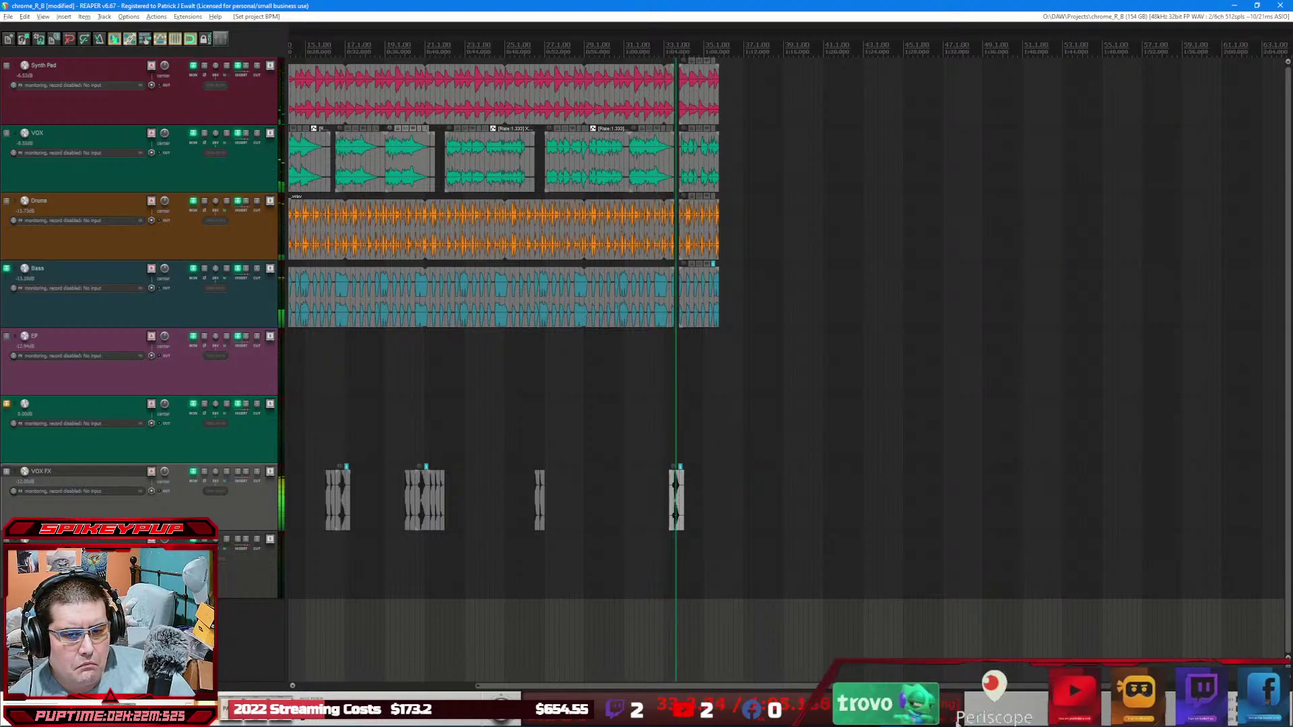
mouse_move(892, 718)
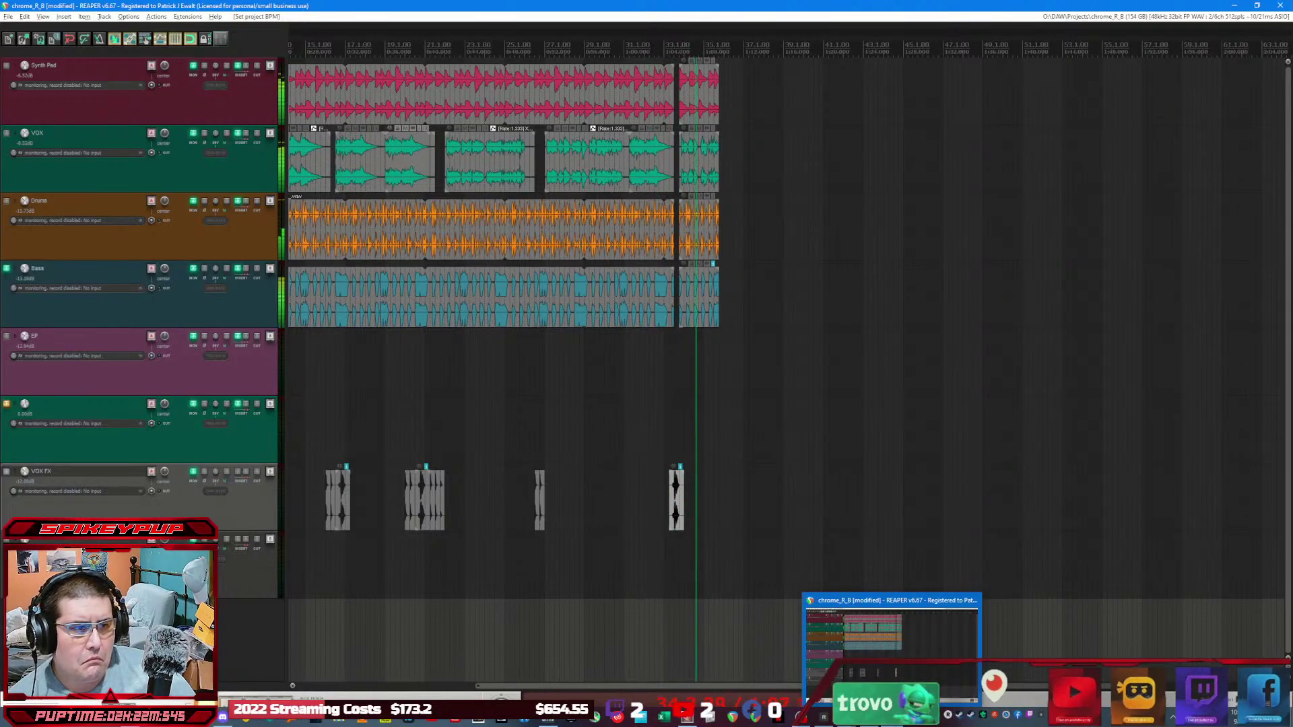
key(=)
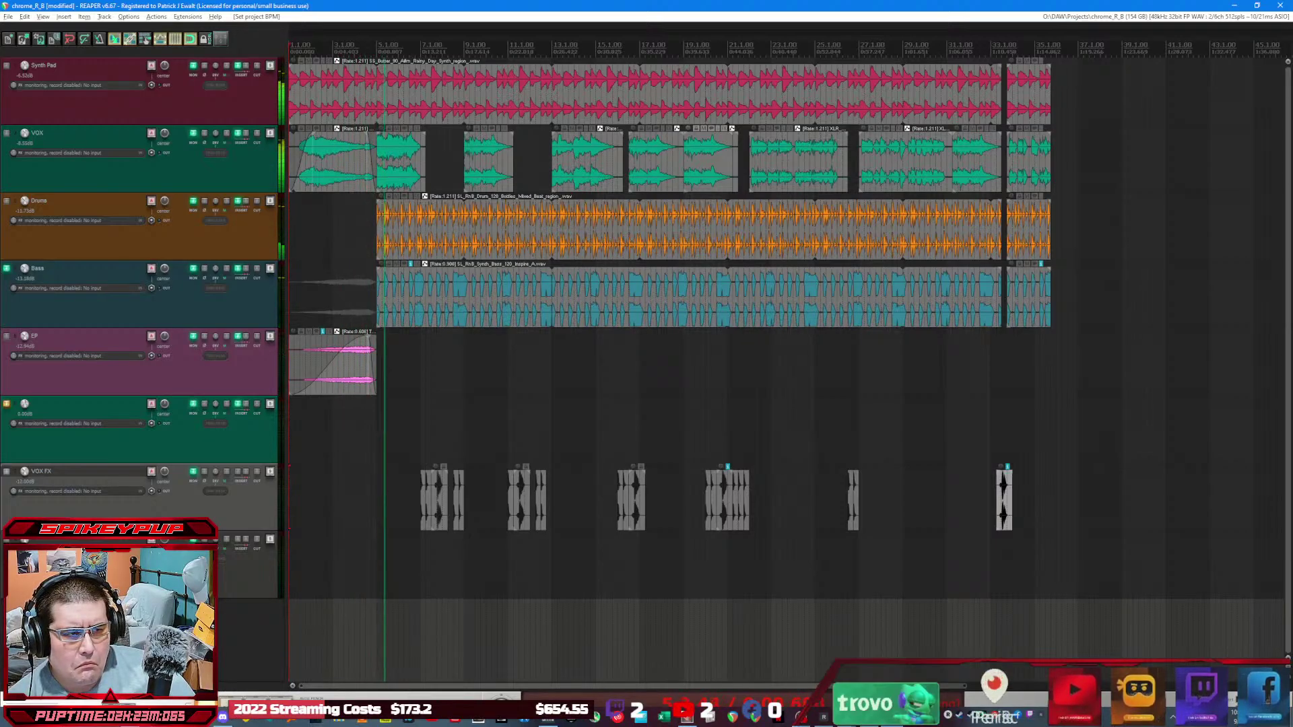
key(Return)
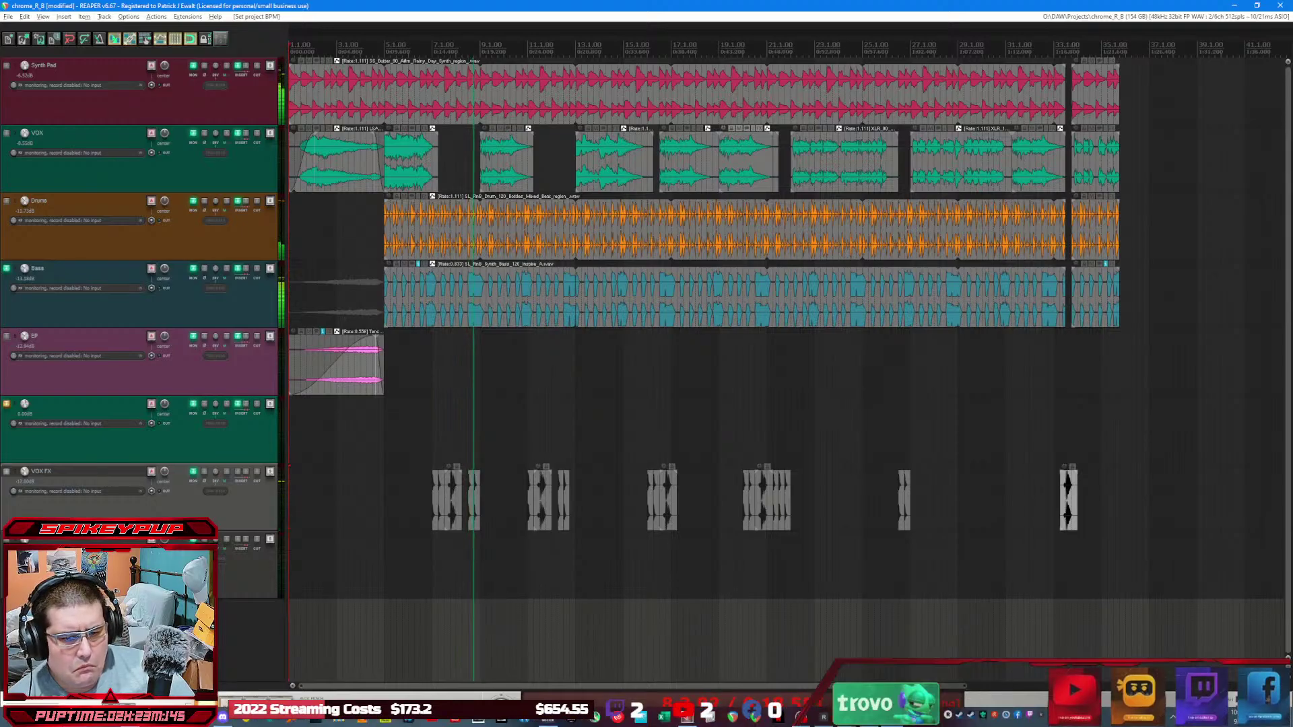
text(90)
key(Return)
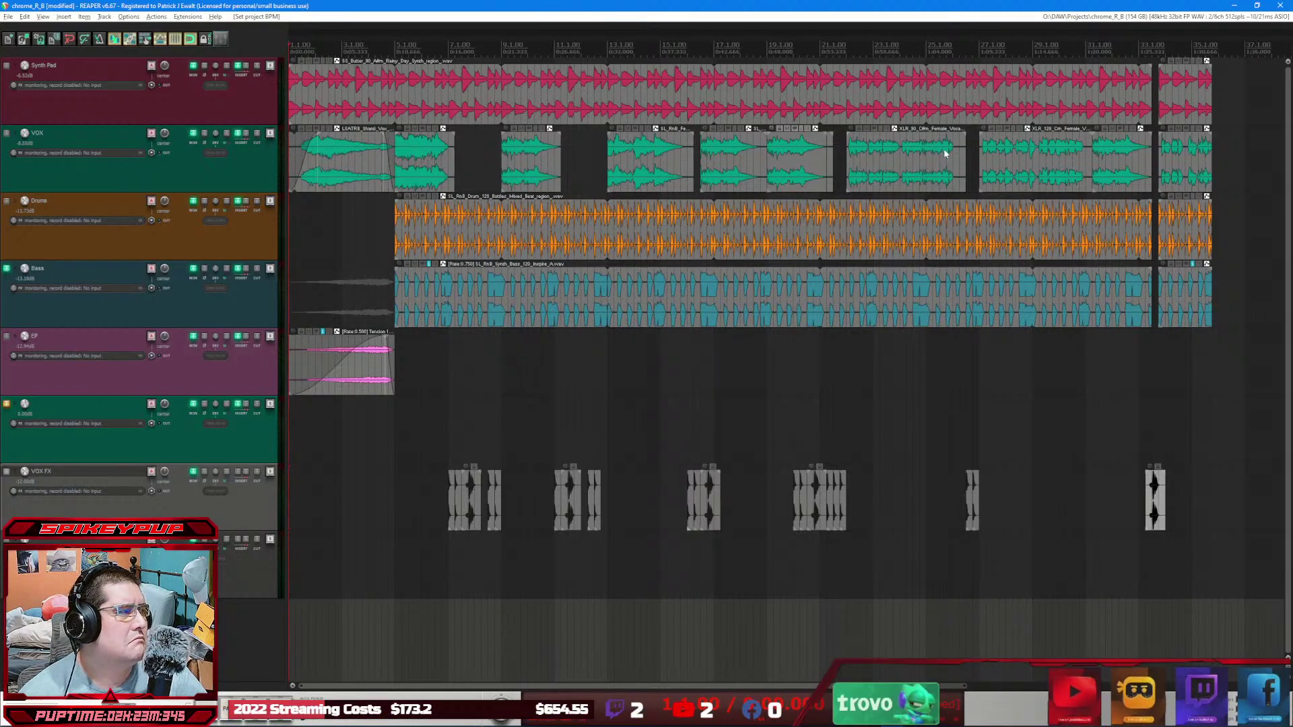
Step: Reopen the mixer, restore it from full screen to a floating window over the arrangement, review its channels, and close it
key(ctrl+m)
drag(712, 135, 712, 5)
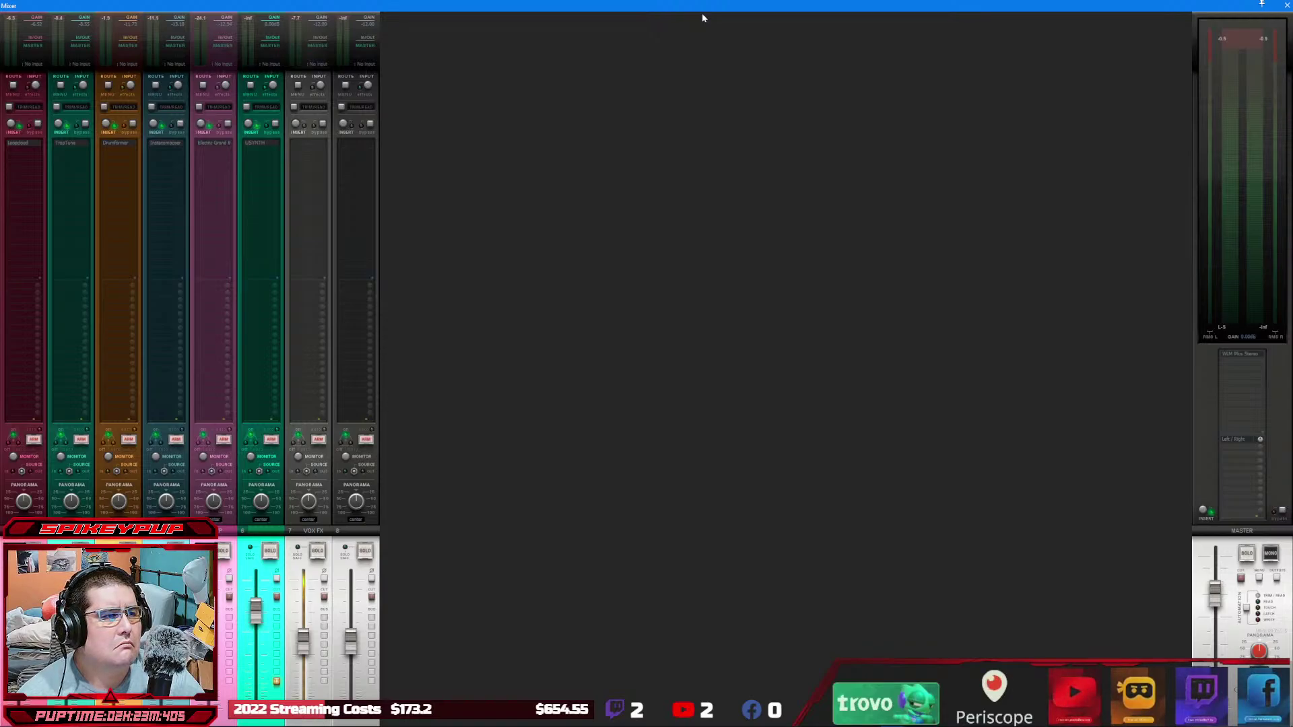
drag(725, 13, 731, 200)
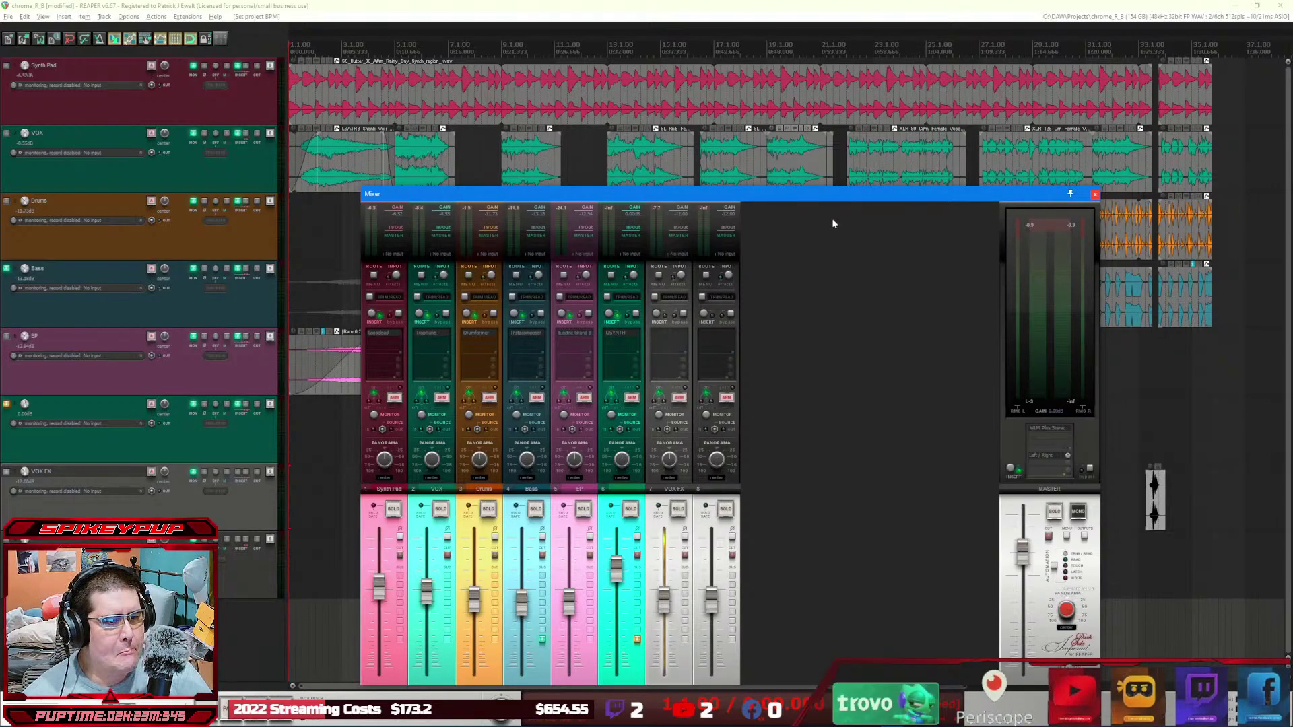
click(1094, 195)
Step: Change the REAPER theme to Magic_Clover_Dark
click(7, 17)
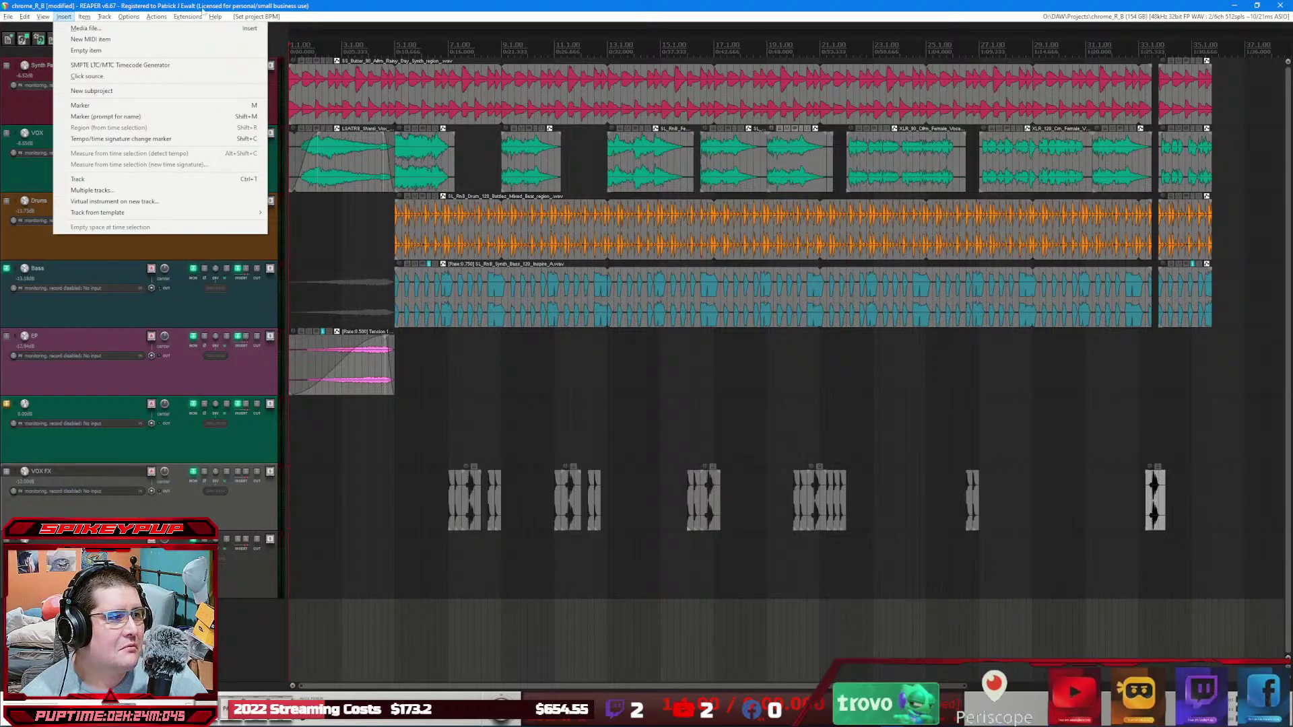
click(153, 3)
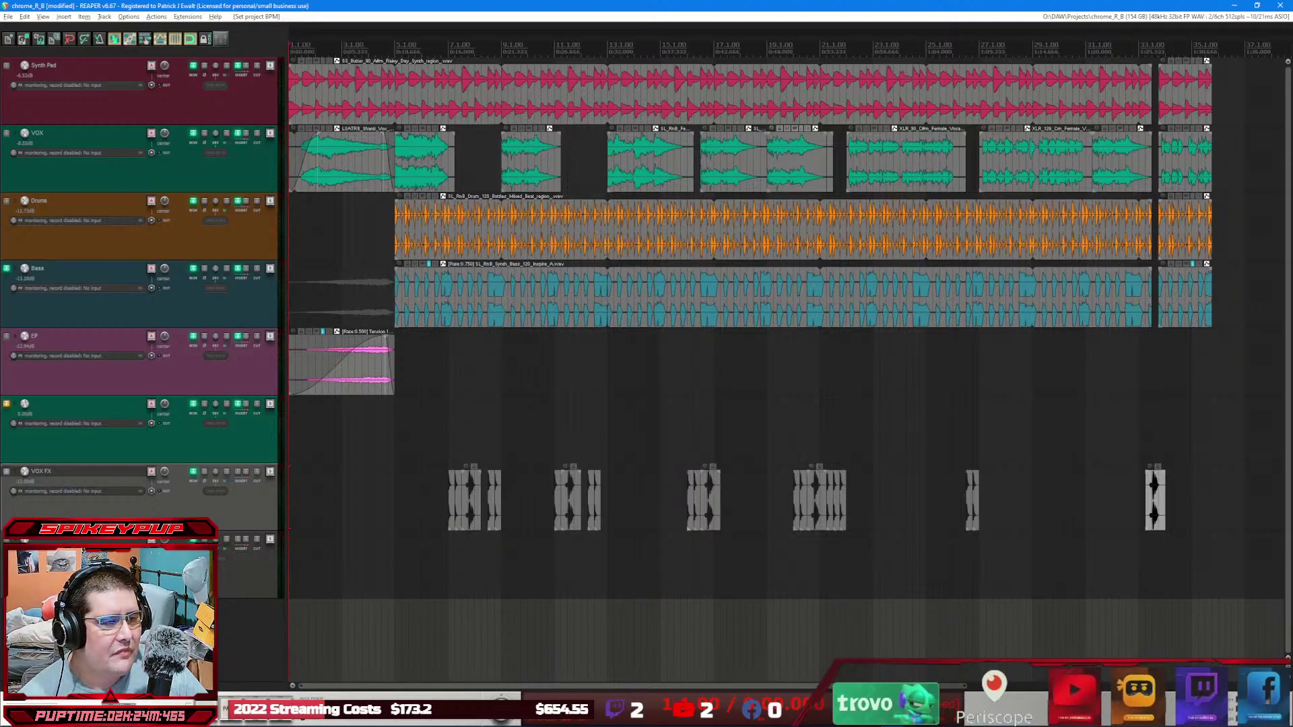
click(128, 17)
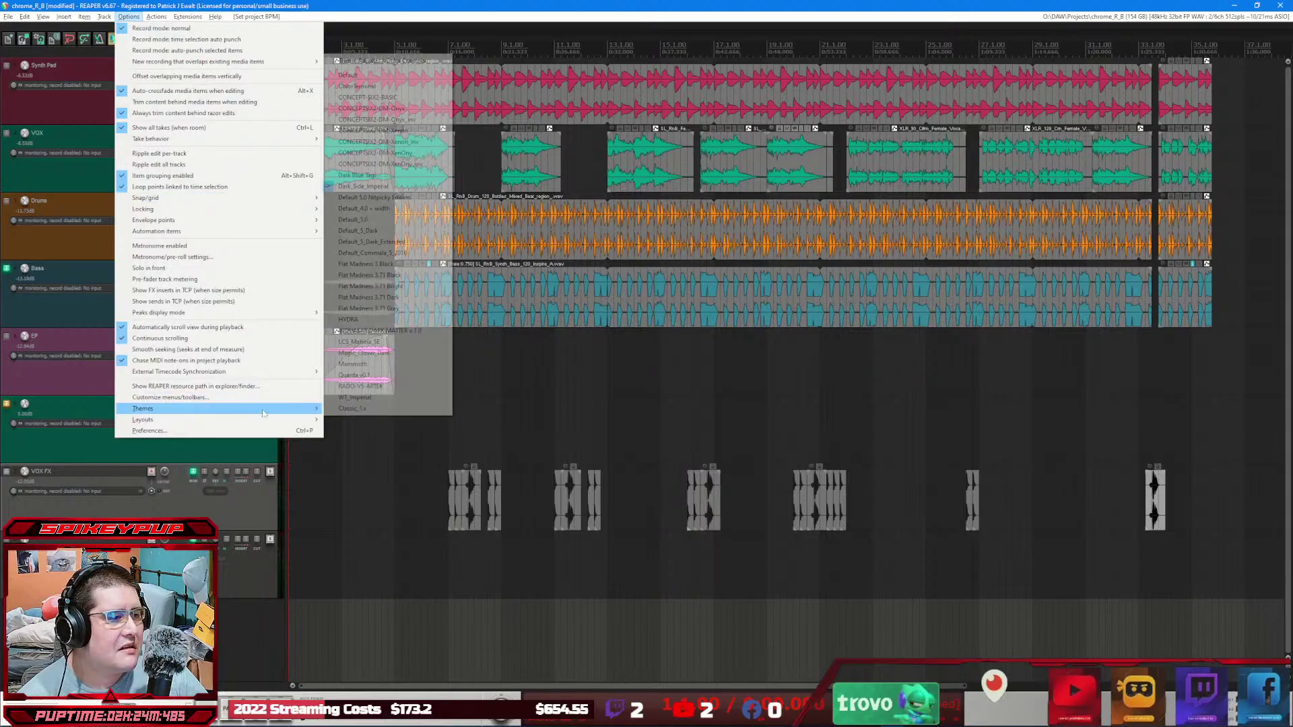
mouse_move(317, 408)
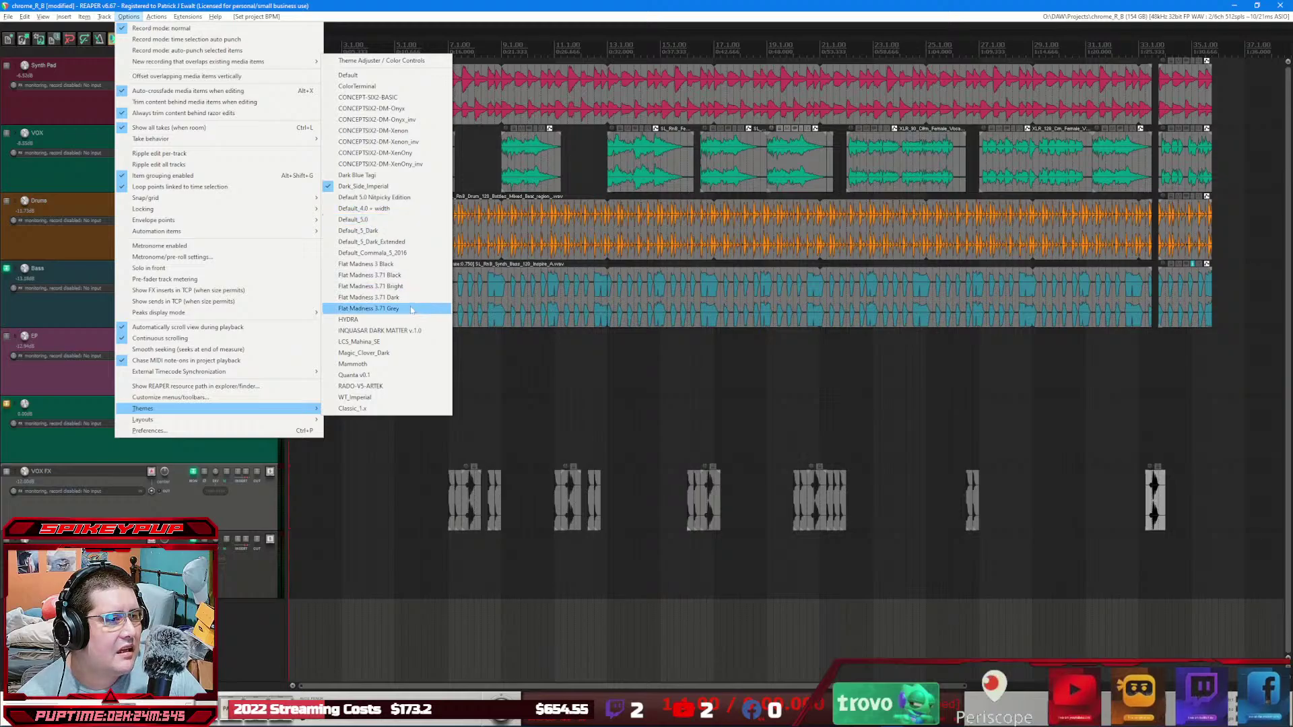
click(404, 352)
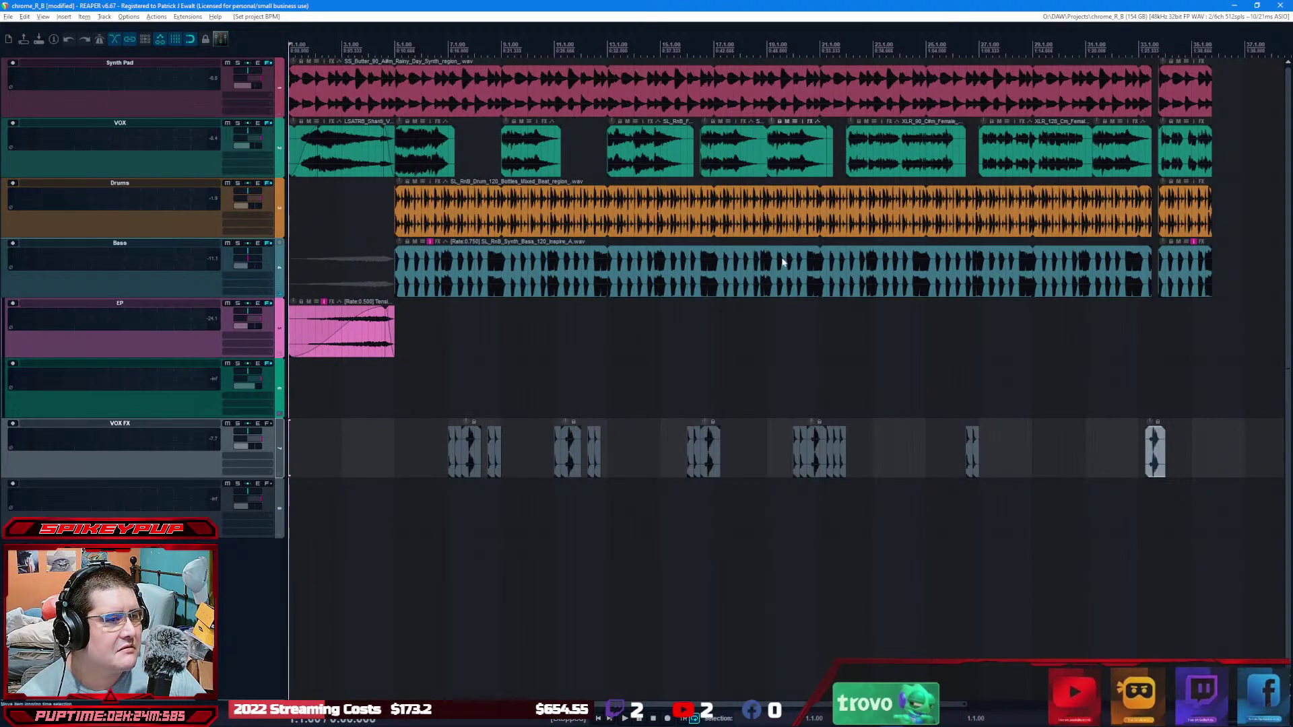